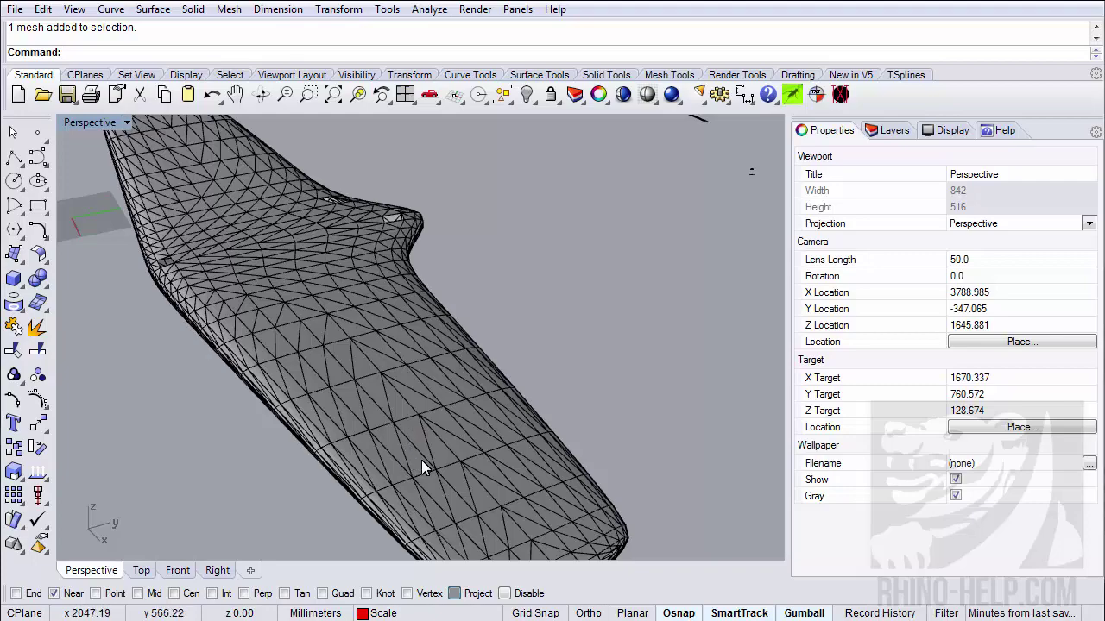
- Split the disjoint wing mesh into separate meshes with Split Disjoint Mesh
right_drag(410, 463, 501, 470)
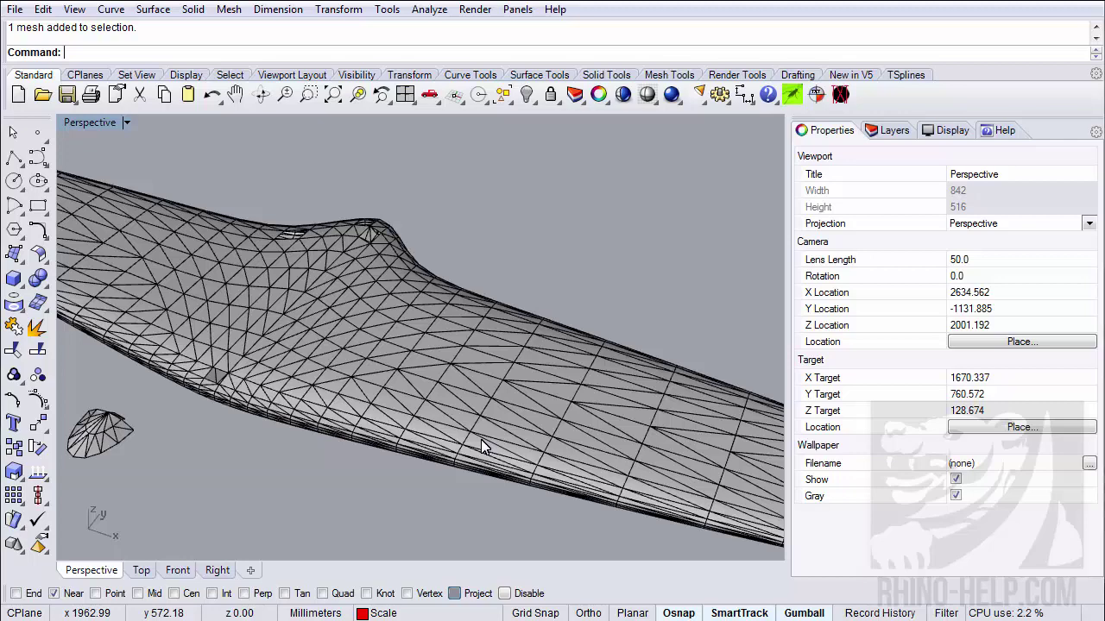
right_drag(480, 439, 414, 402)
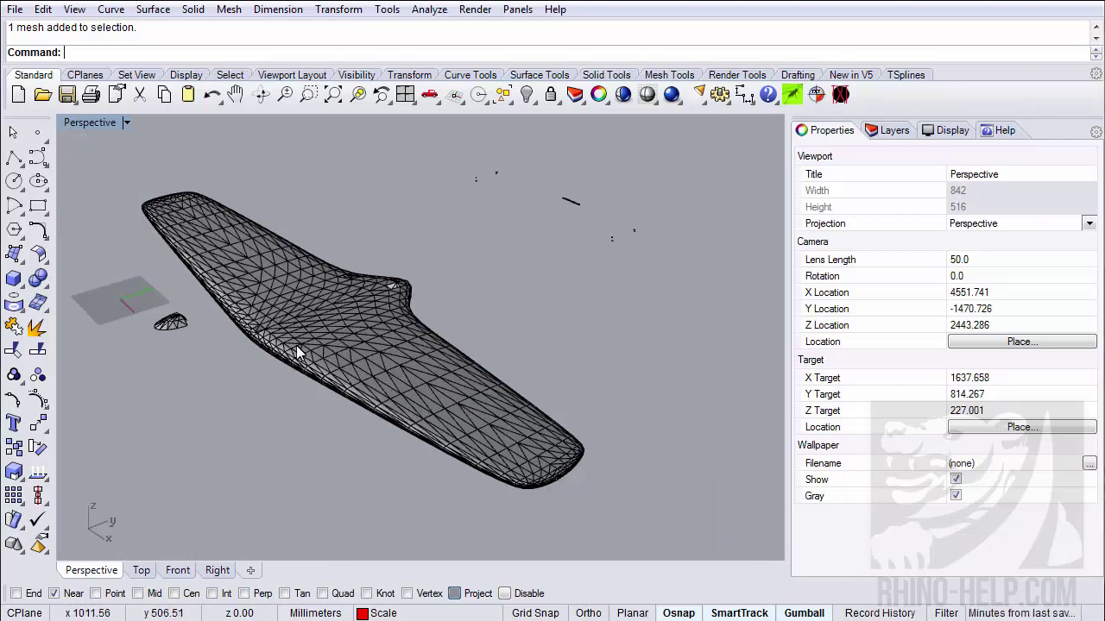
click(369, 336)
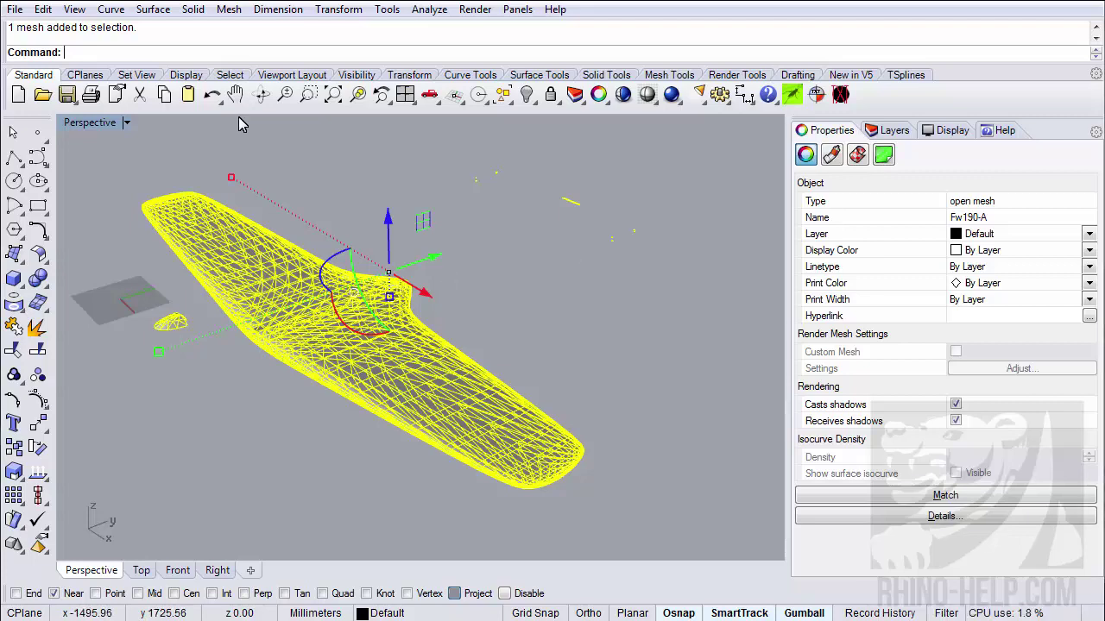
click(230, 14)
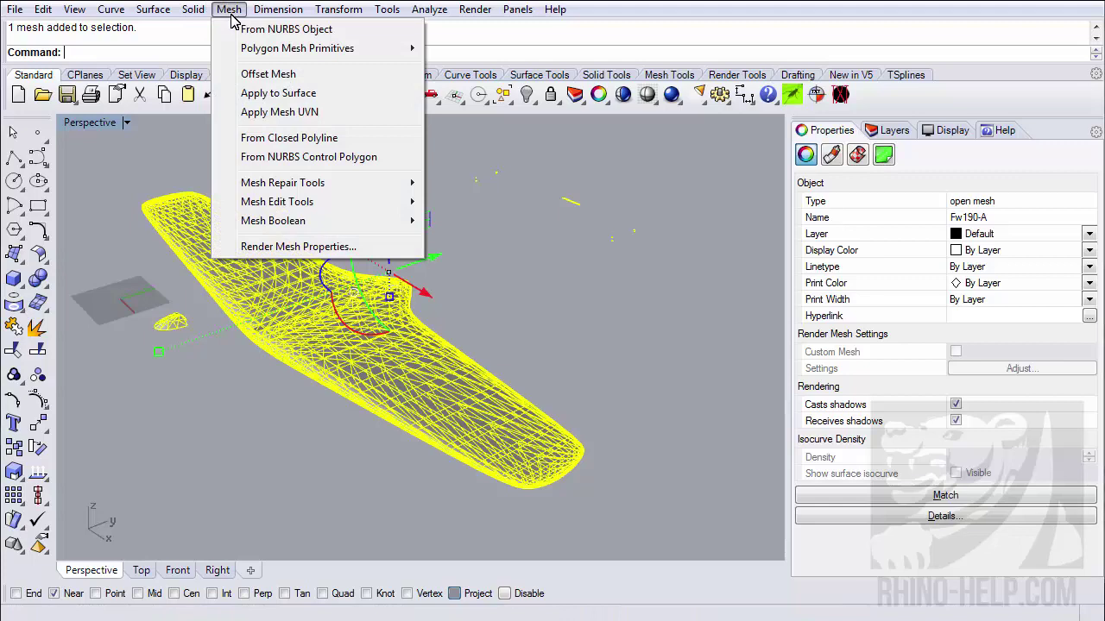
mouse_move(351, 189)
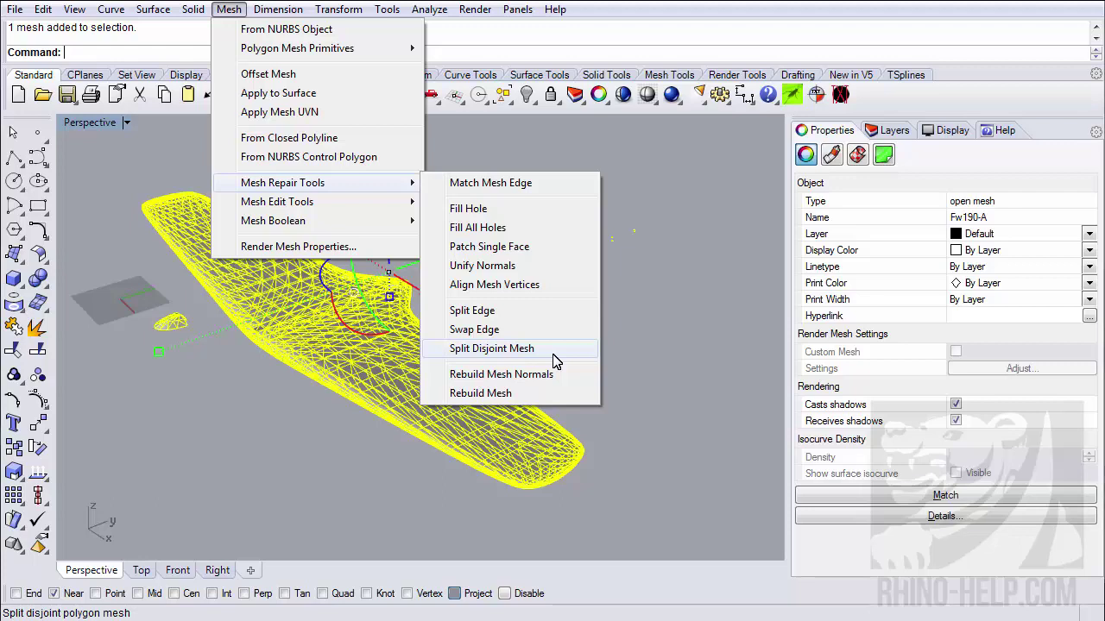
click(553, 350)
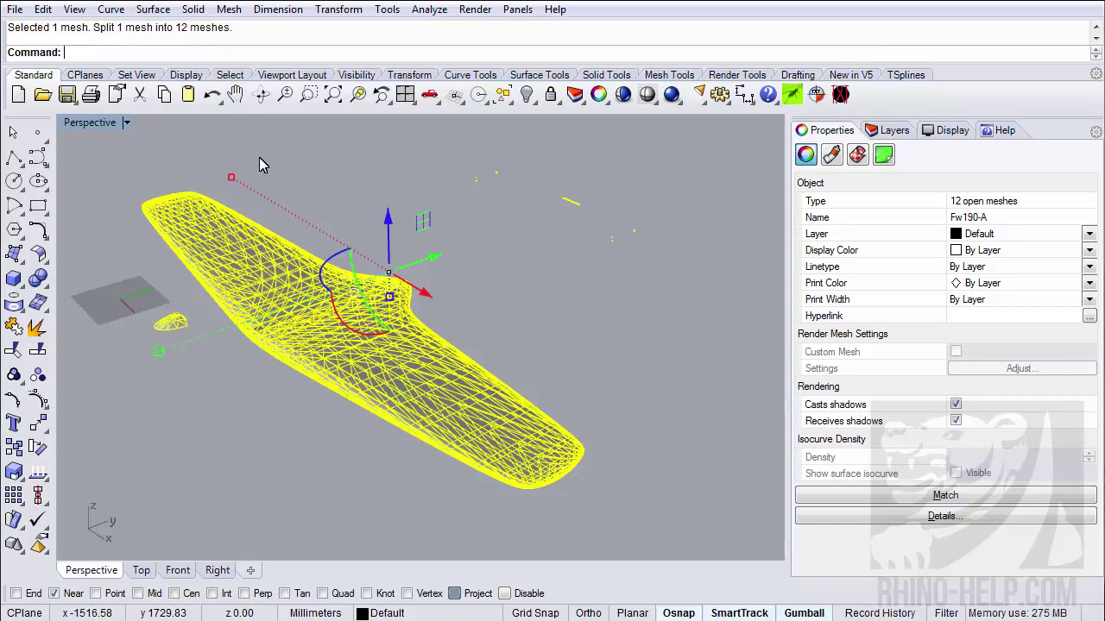
key(Escape)
- Isolate the wing half farther from the construction plane grid by hiding all the other meshes
click(377, 375)
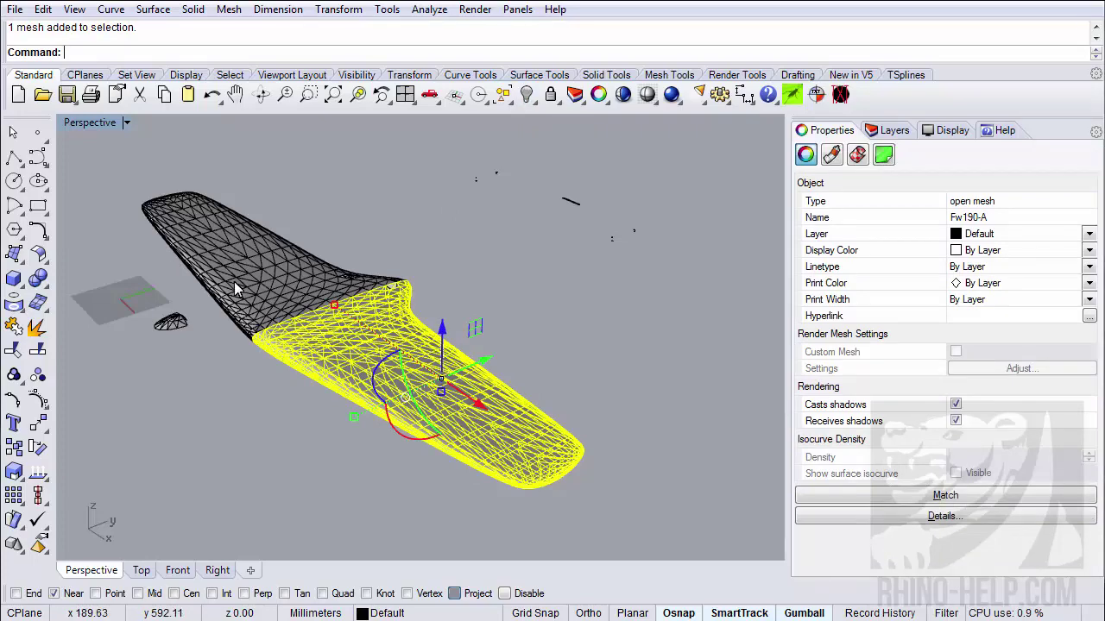
key(ctrl+a)
ctrl+click(379, 371)
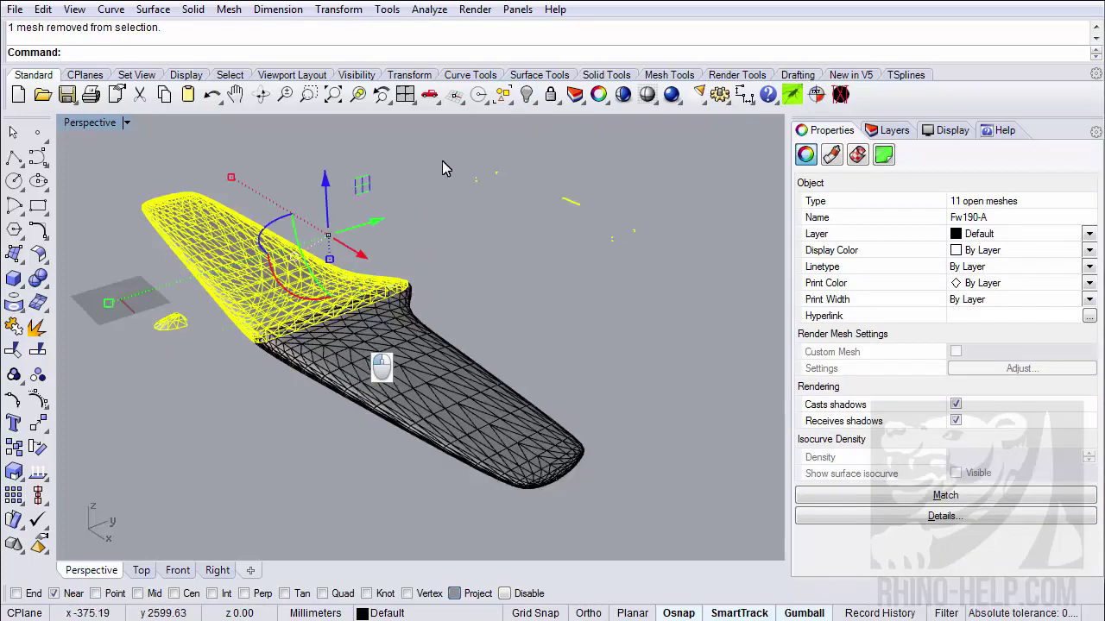
click(526, 94)
right_drag(443, 207, 509, 345)
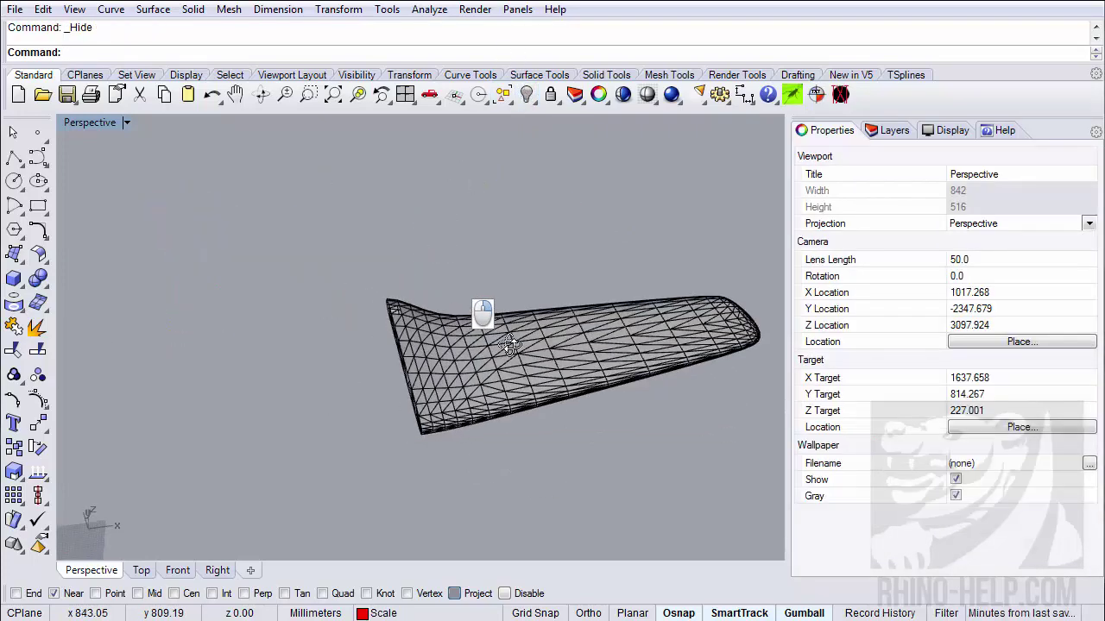
- Zoom to the extents of the isolated wing half and examine the holes at its root end
click(509, 345)
click(332, 95)
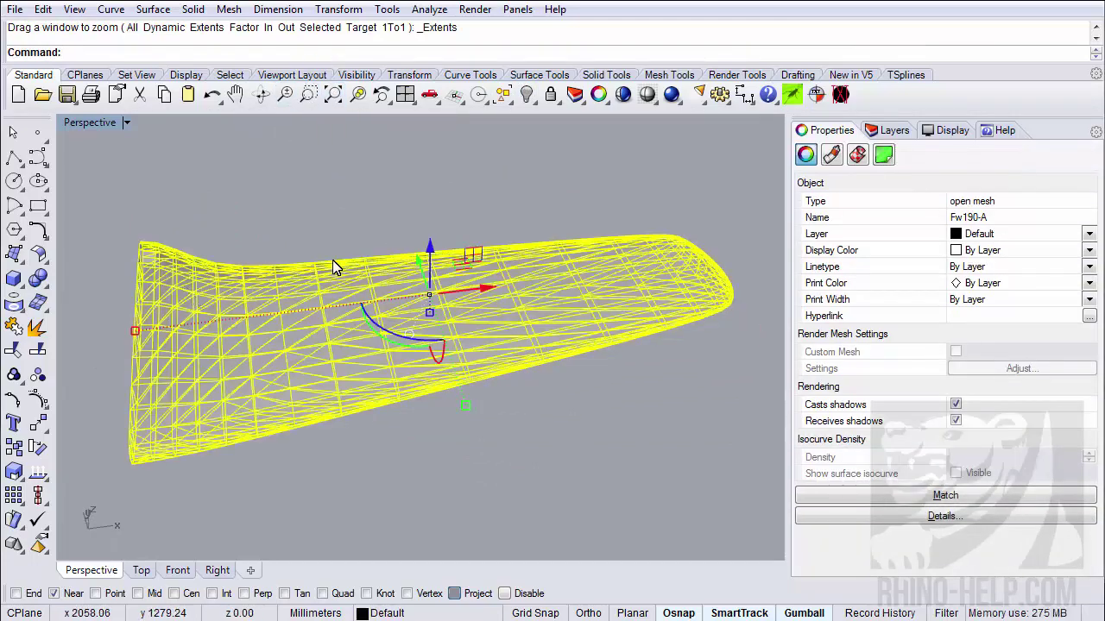
right_drag(332, 260, 333, 294)
key(Escape)
right_drag(310, 251, 442, 318)
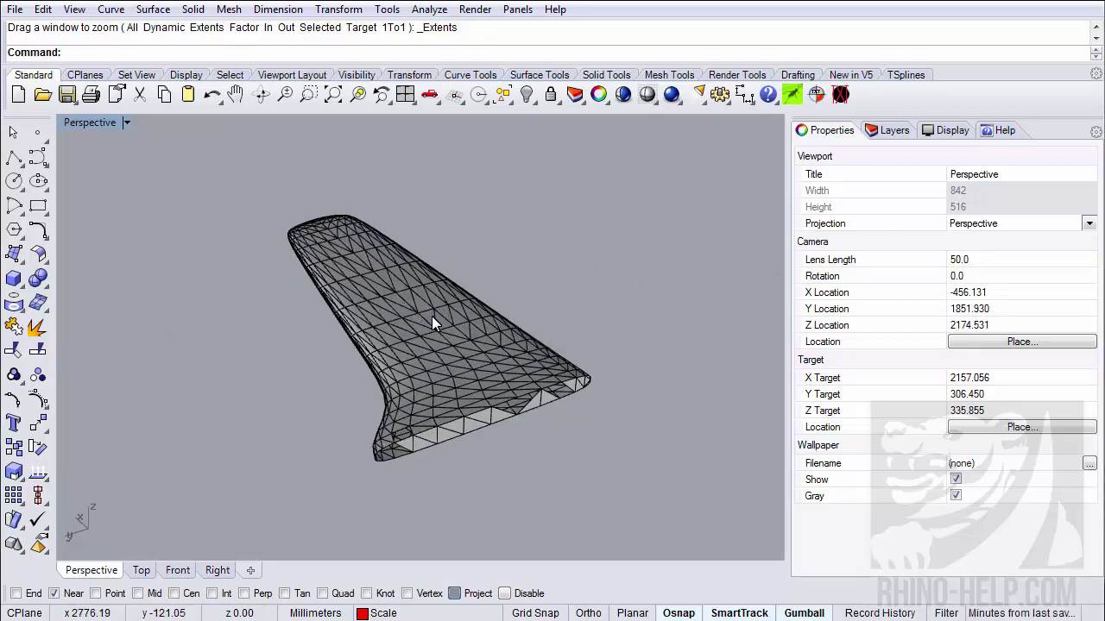
click(92, 125)
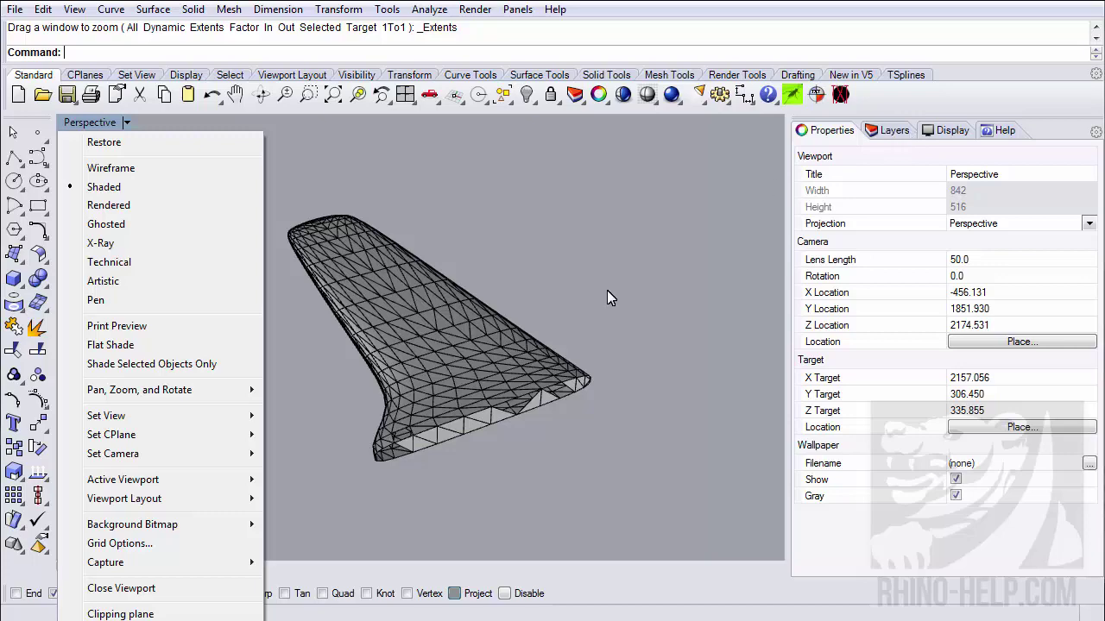
right_drag(561, 269, 496, 262)
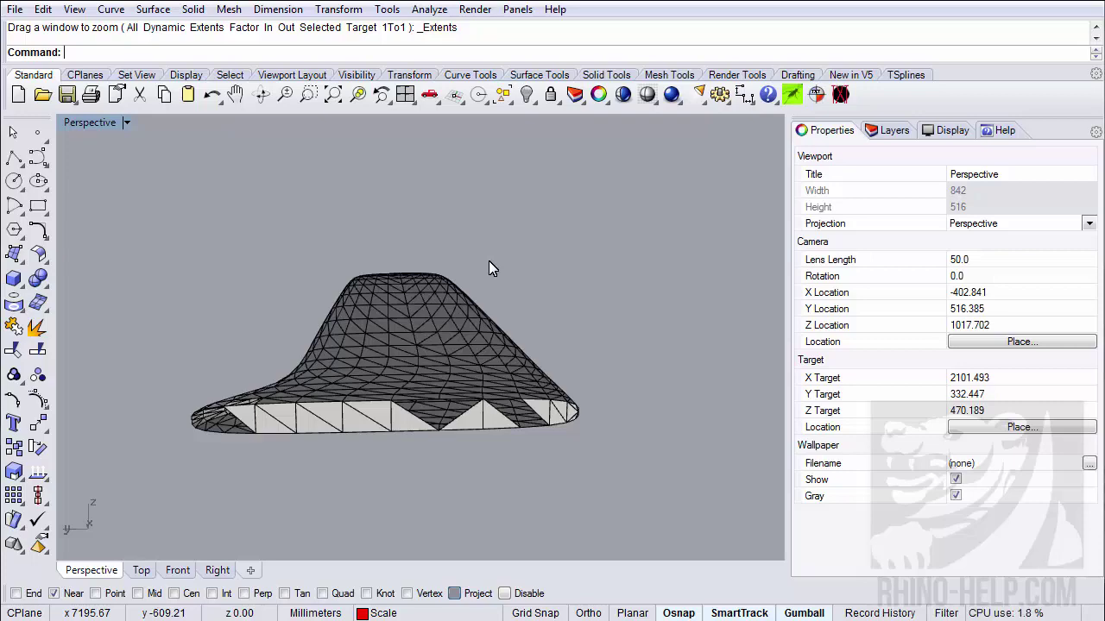
right_drag(489, 269, 570, 301)
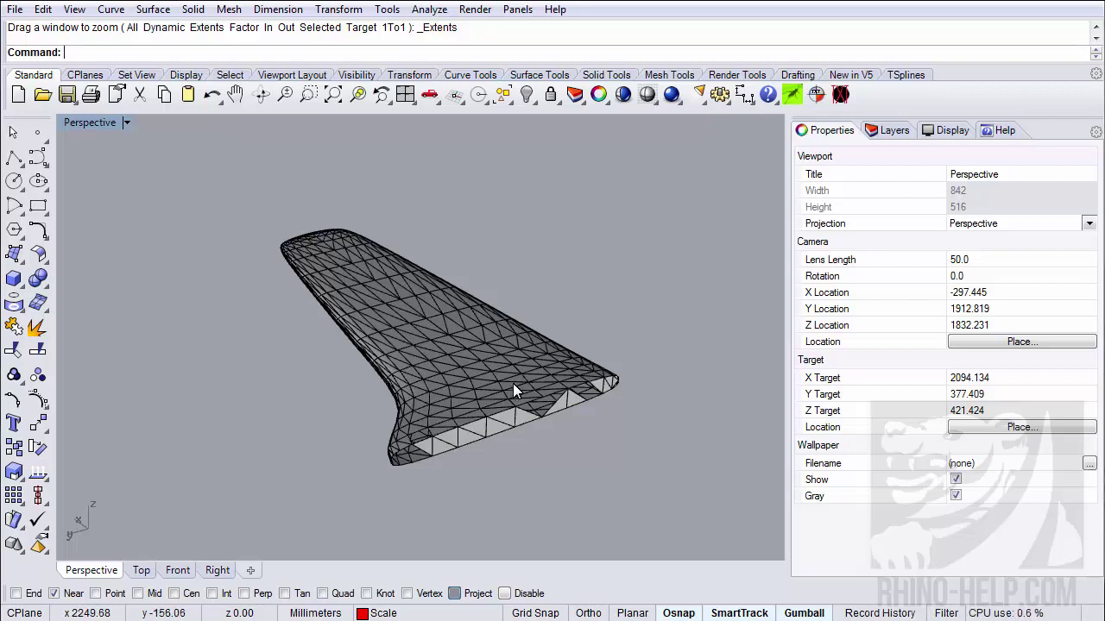
- Enable Color Backfaces for the Shaded display mode and set the backface color to dark yellow
click(949, 131)
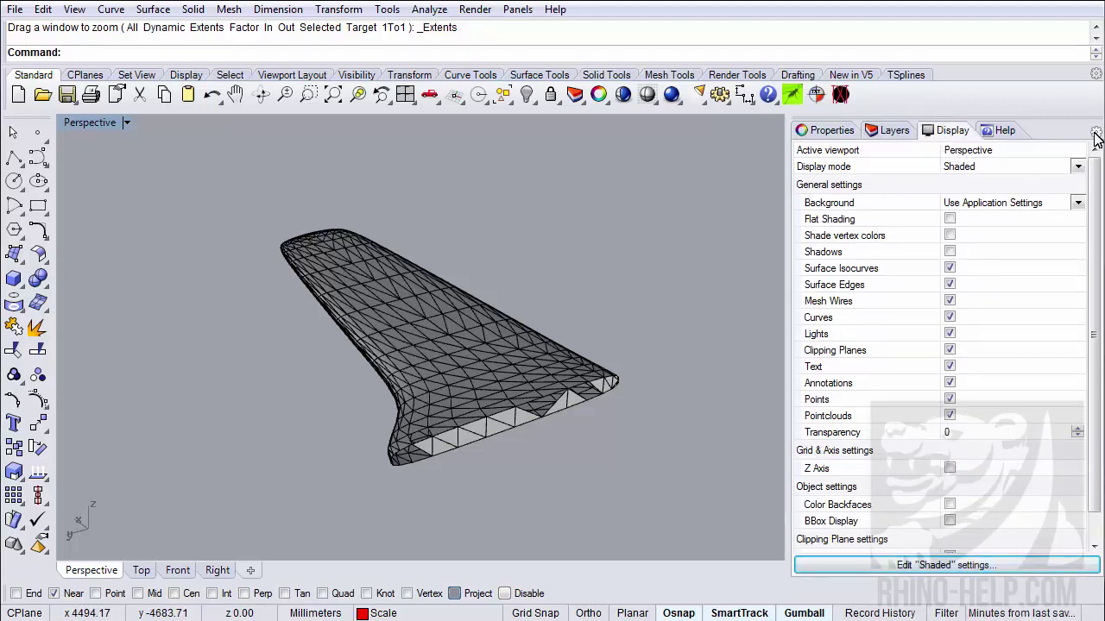
click(517, 10)
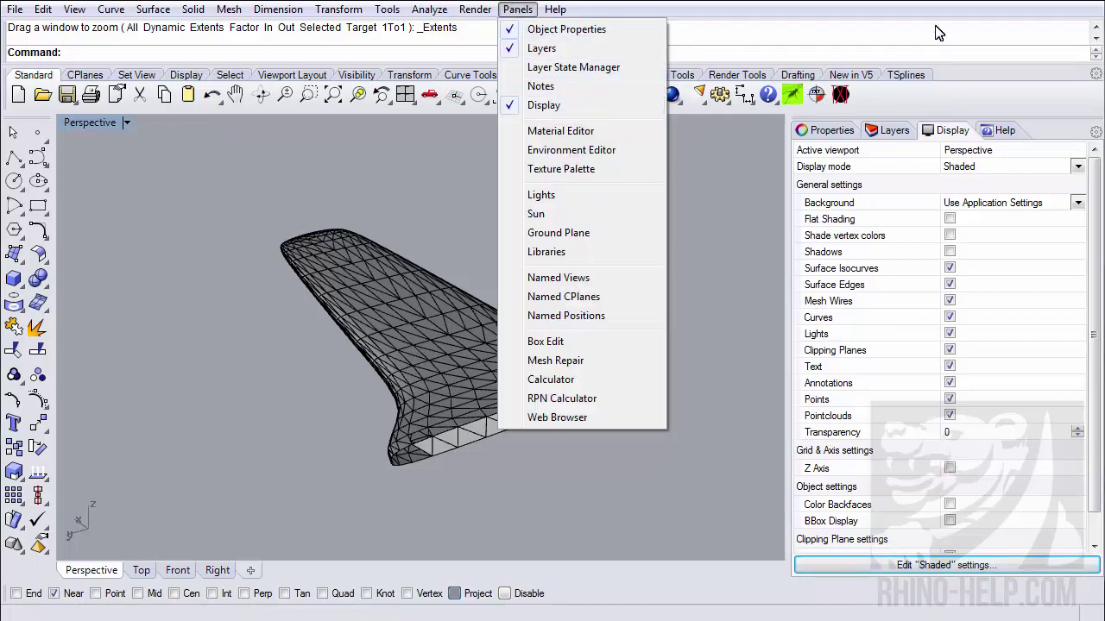
click(933, 105)
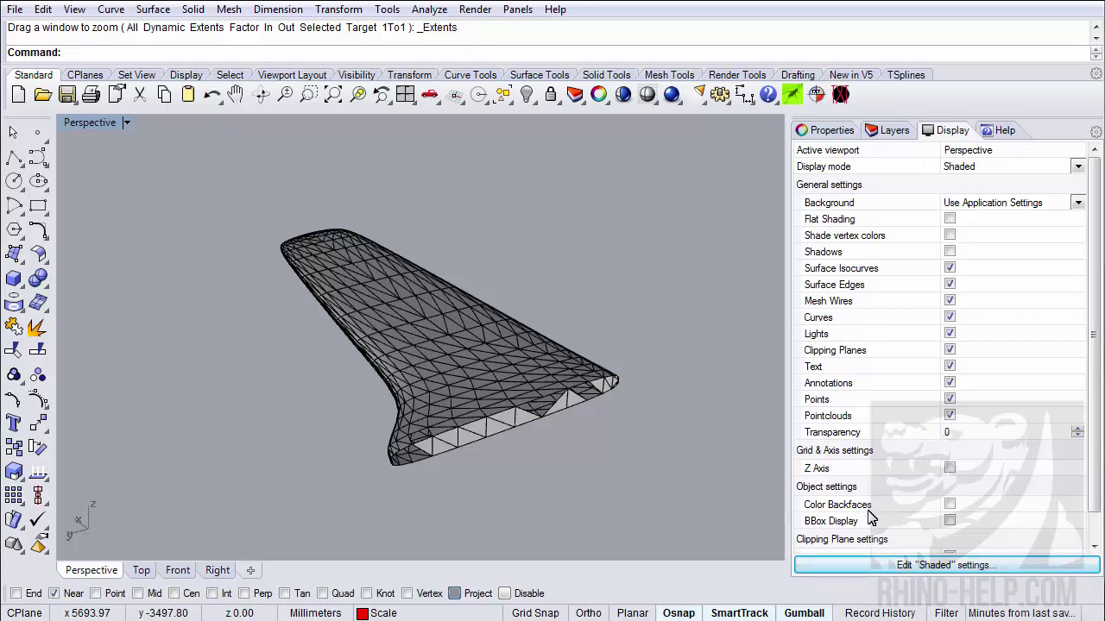
click(949, 504)
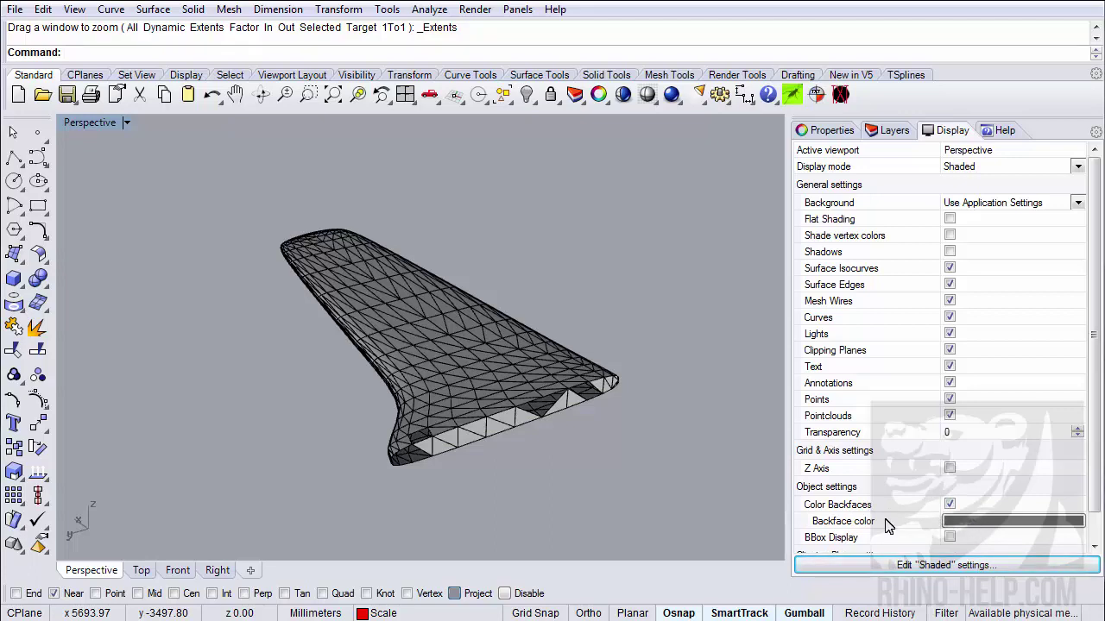
click(971, 522)
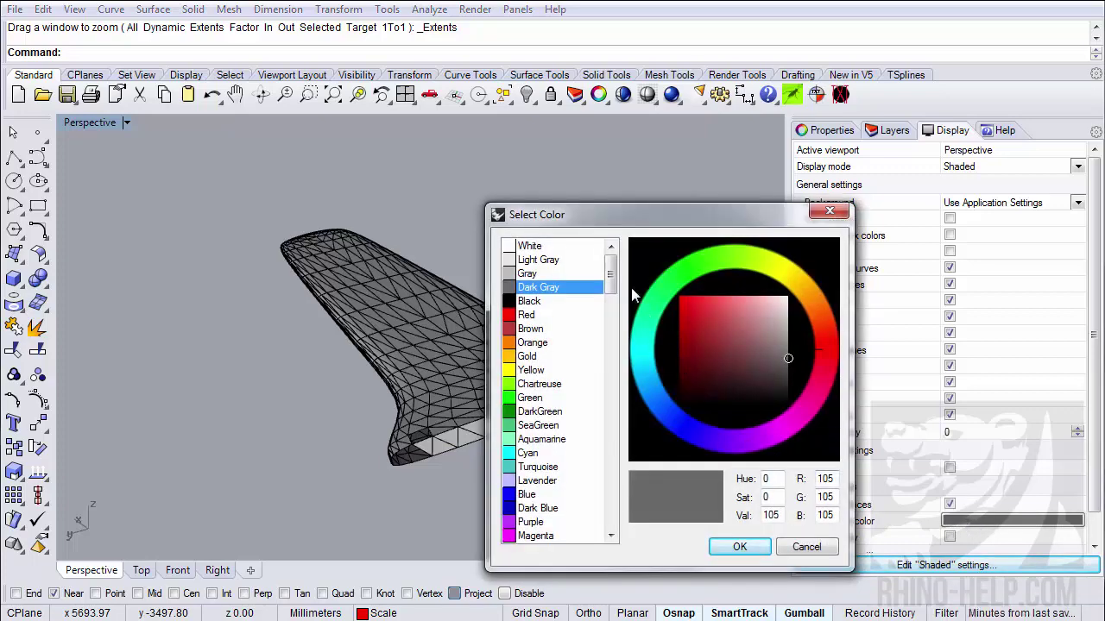
scroll(613, 289, down, 5)
scroll(614, 334, down, 4)
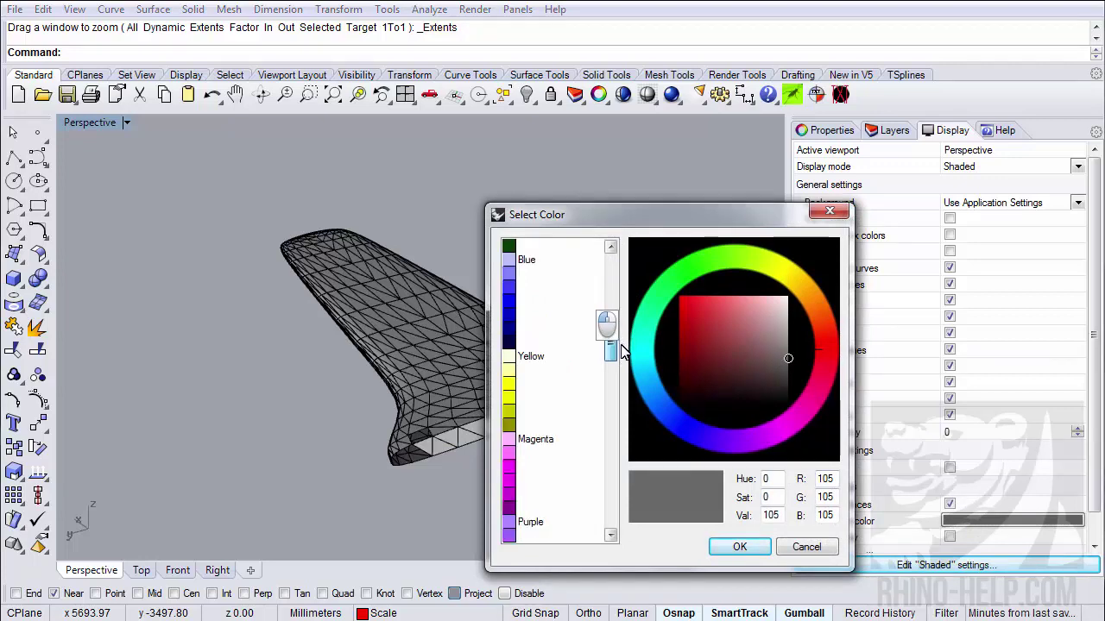
click(509, 397)
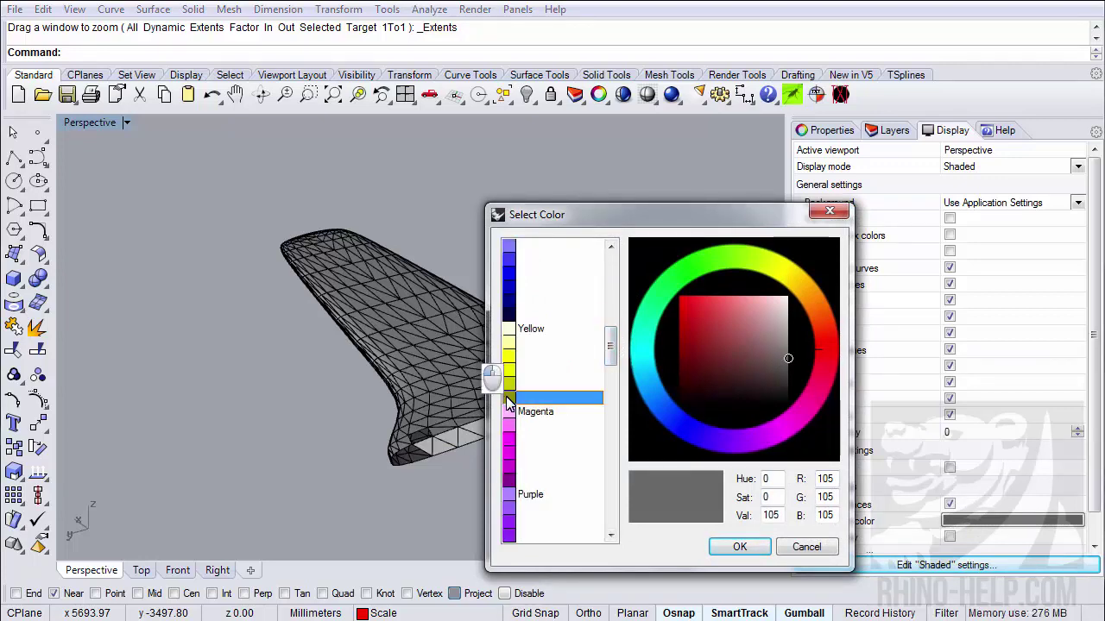
click(740, 549)
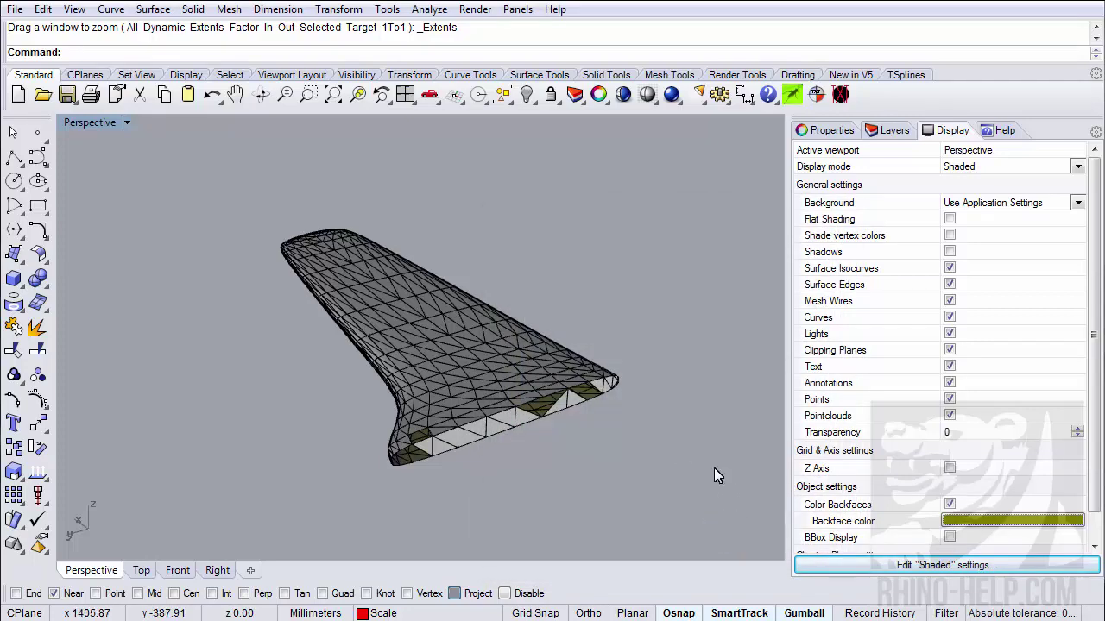
- Inspect the colored backfaces at the wing root and run Show Edges on the wing mesh
mouse_move(576, 440)
right_down()
mouse_move(586, 397)
mouse_move(567, 422)
right_up()
scroll(558, 407, up, 5)
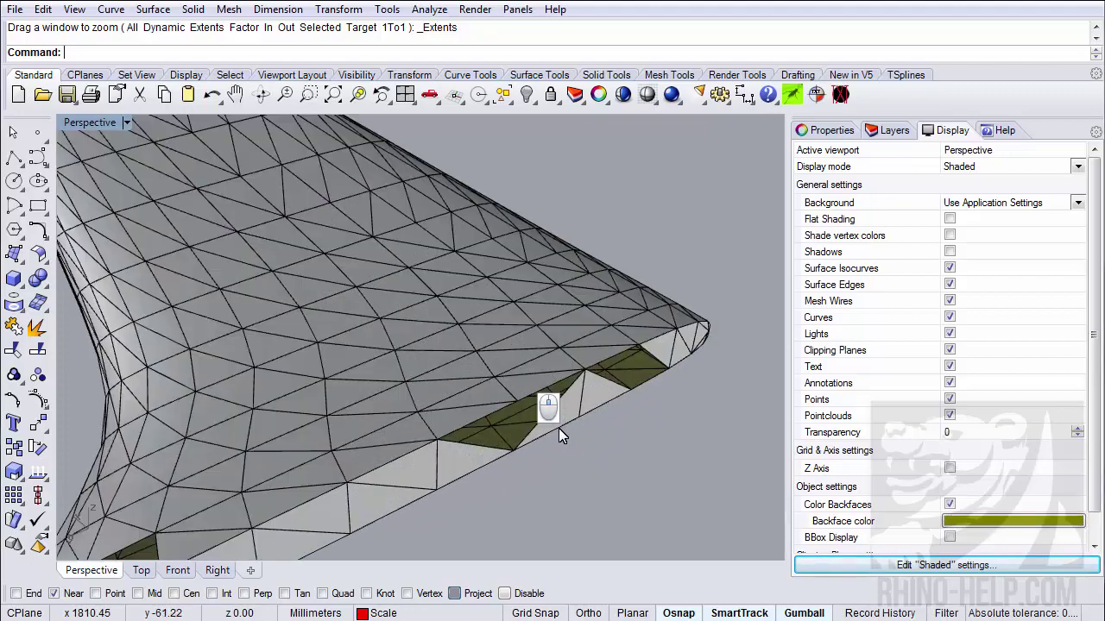
scroll(544, 380, down, 4)
right_drag(552, 375, 592, 389)
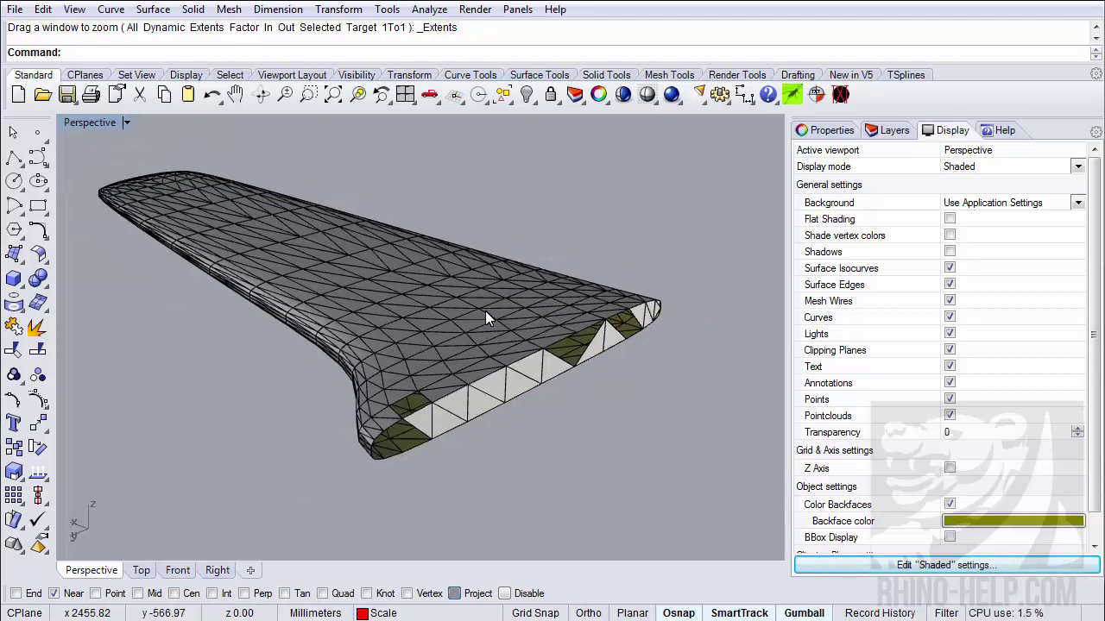
click(429, 10)
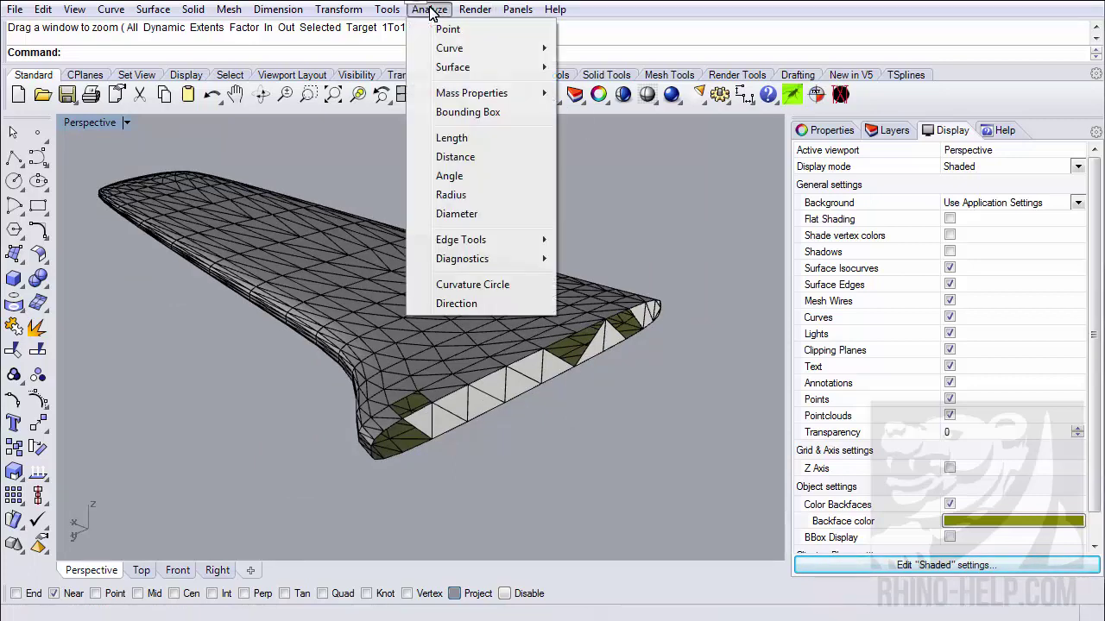
mouse_move(516, 248)
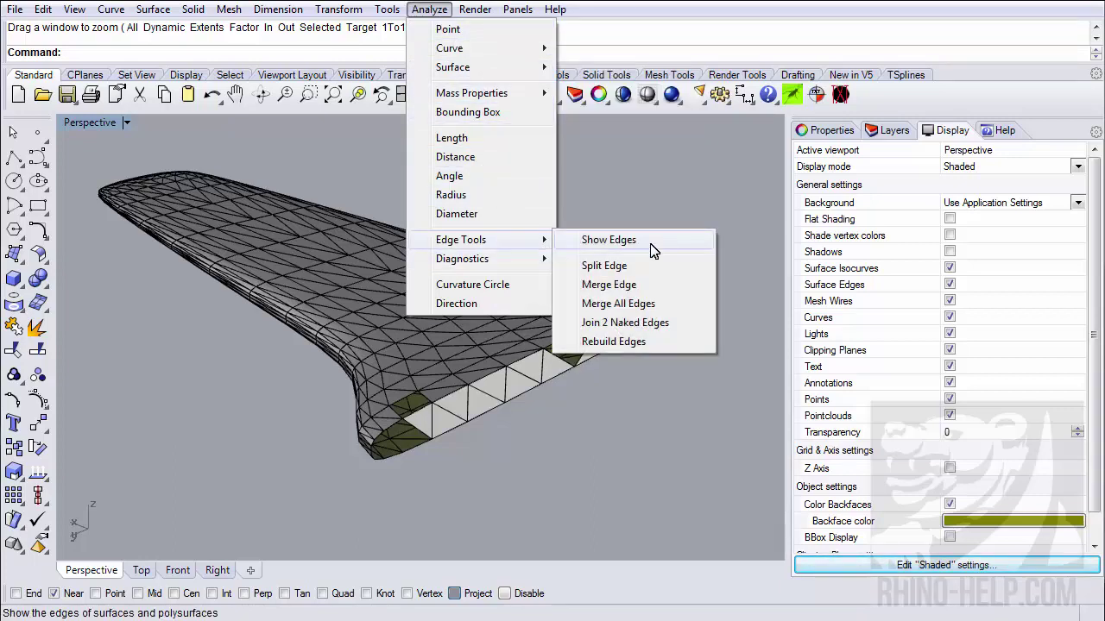
click(611, 240)
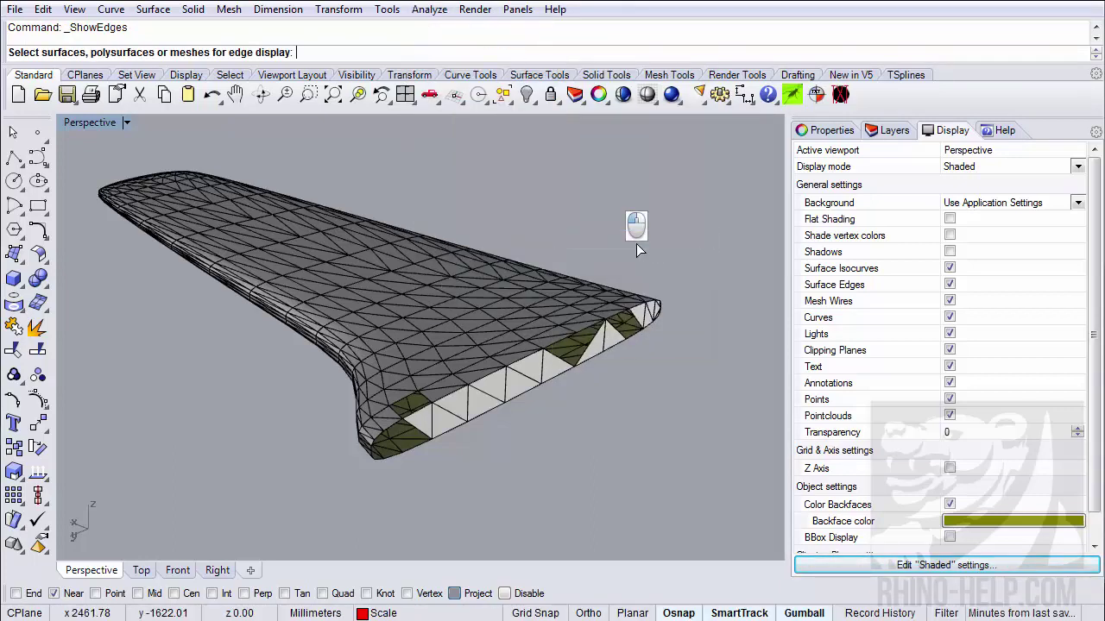
click(294, 267)
right_click(294, 267)
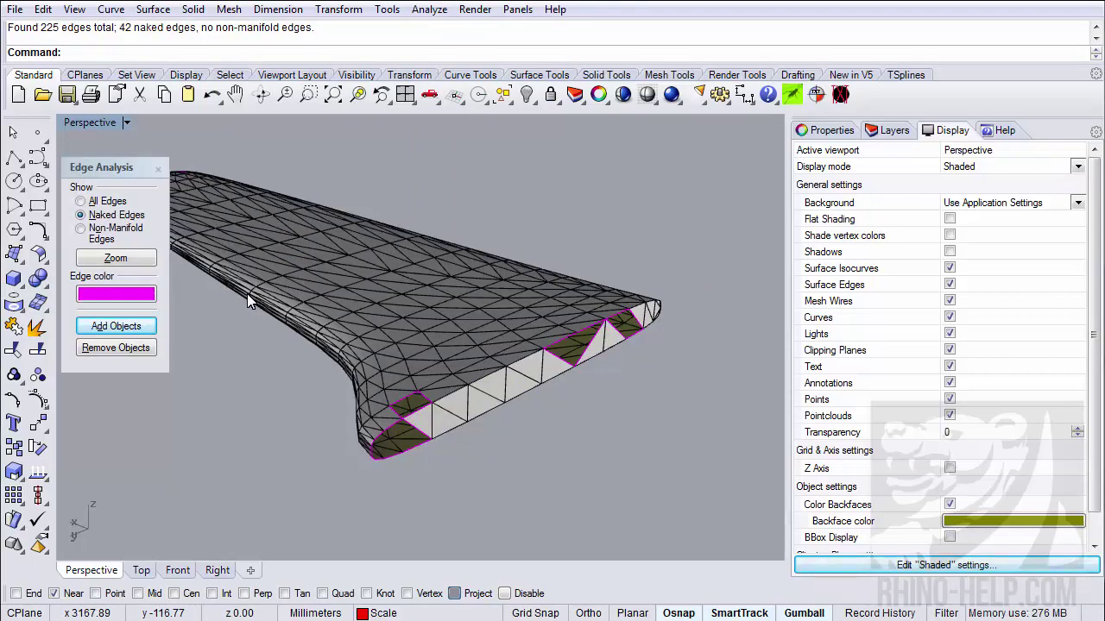
- Compare the All Edges and Naked Edges displays, and zoom to the naked edges around the wing's root holes
click(81, 202)
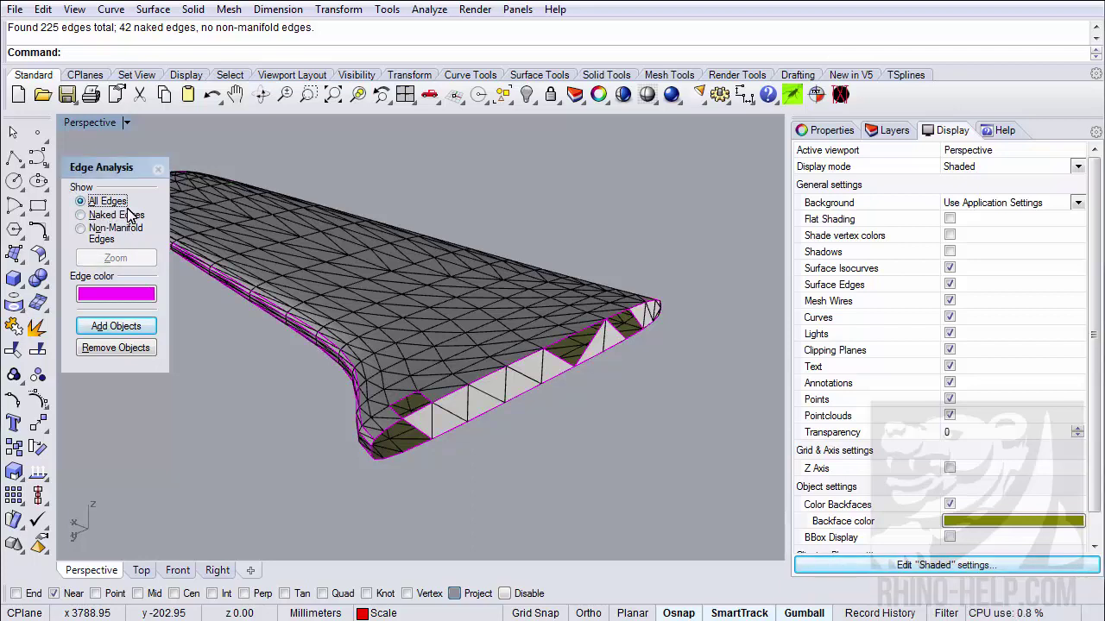
click(82, 215)
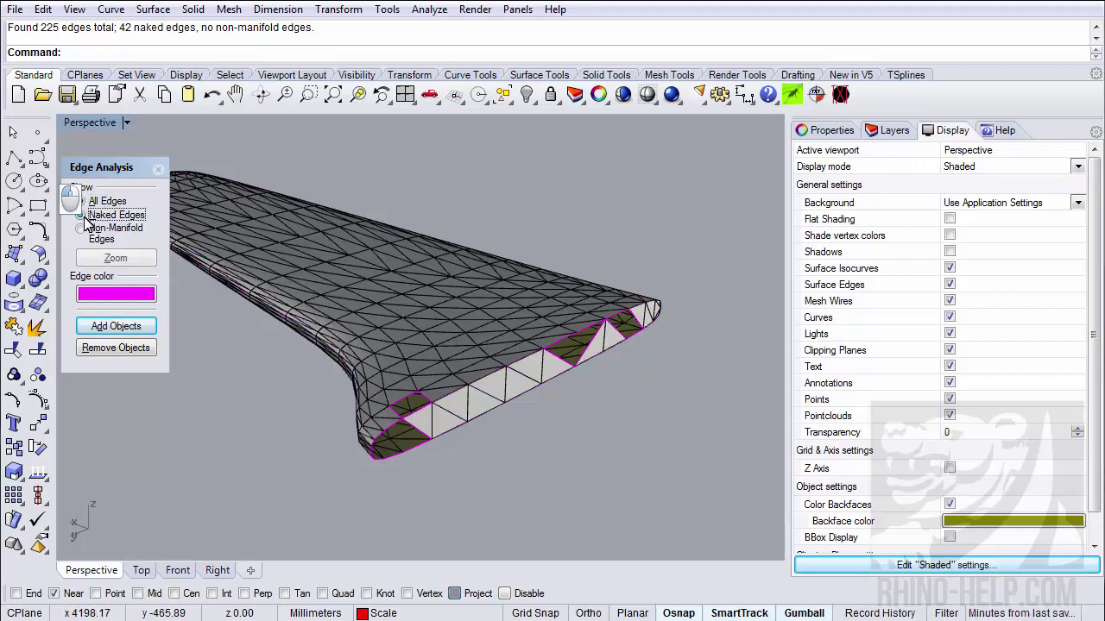
right_drag(454, 356, 313, 284)
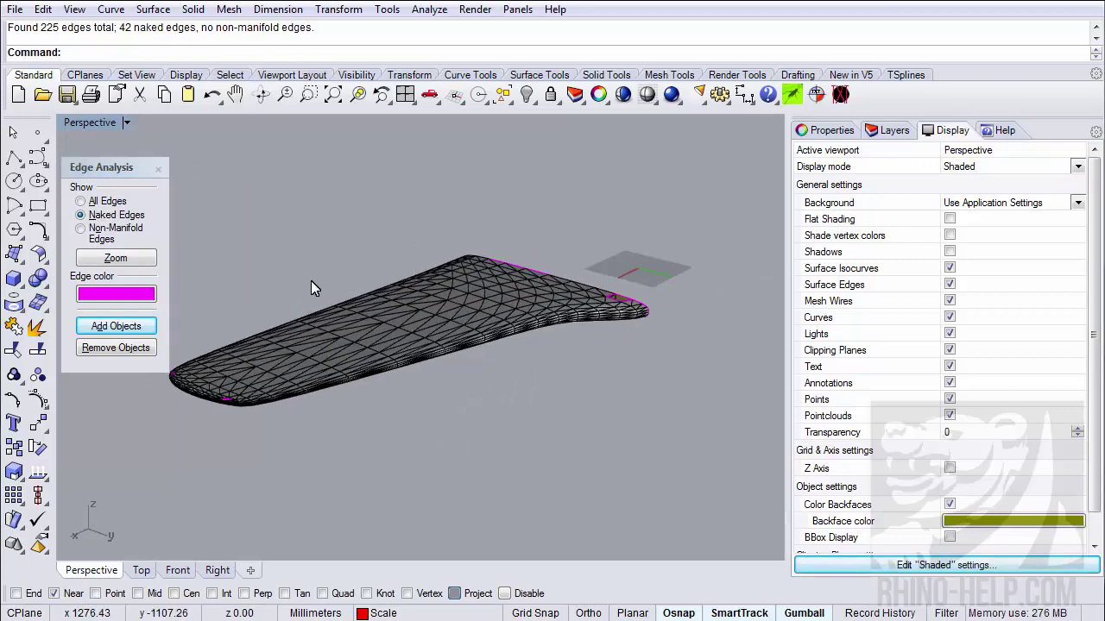
click(116, 258)
right_drag(249, 305, 541, 414)
scroll(527, 471, up, 5)
right_drag(510, 451, 479, 360)
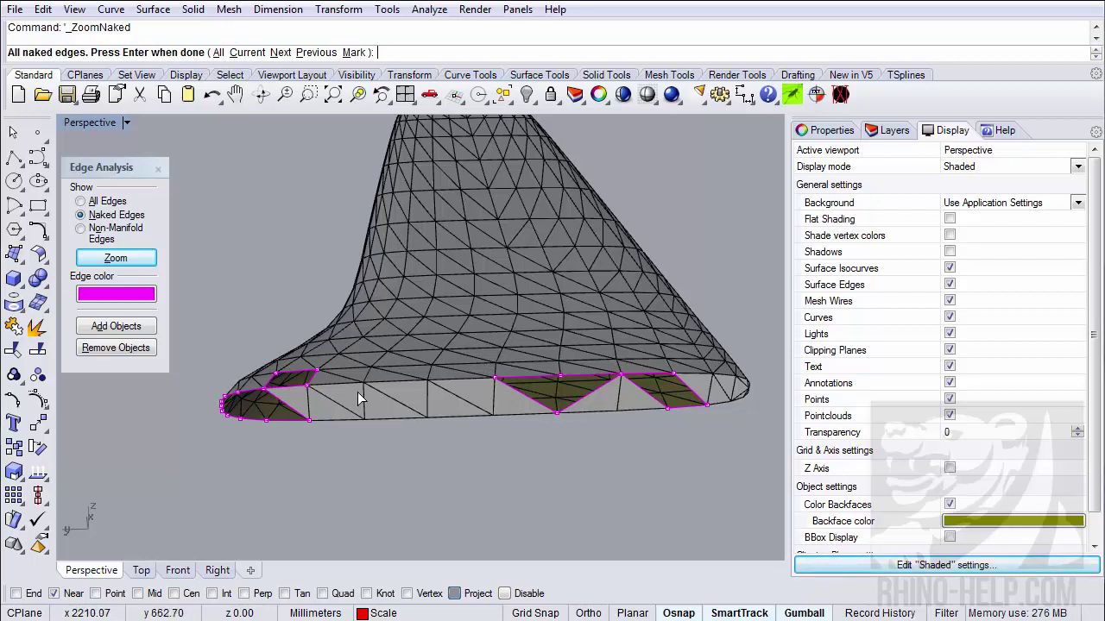
- Close every opening in the wing mesh with Fill All Holes
click(227, 10)
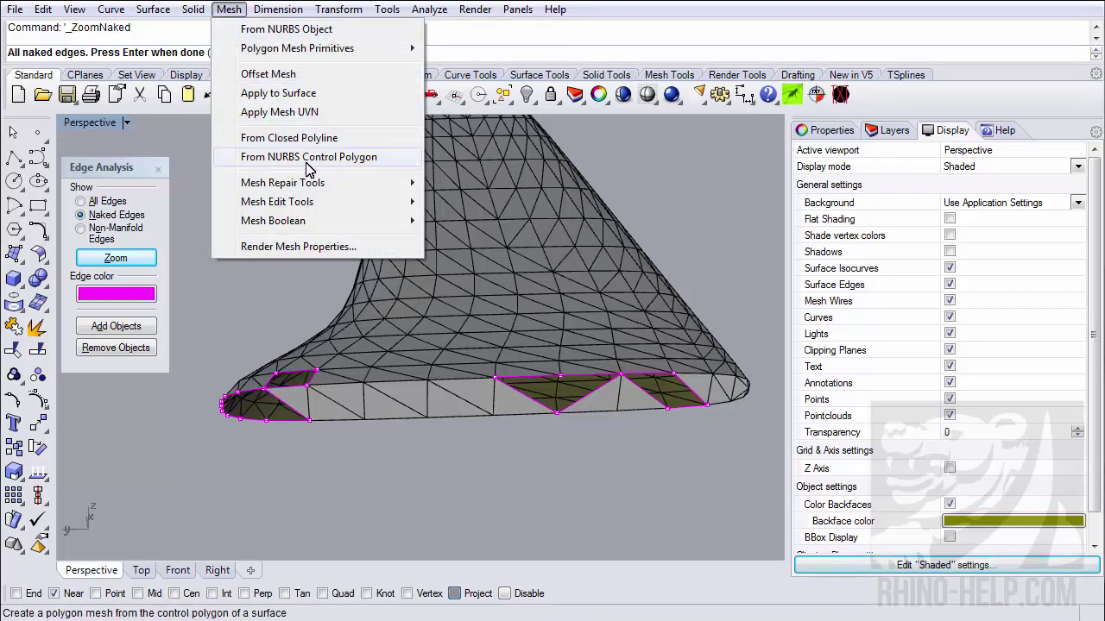
mouse_move(367, 192)
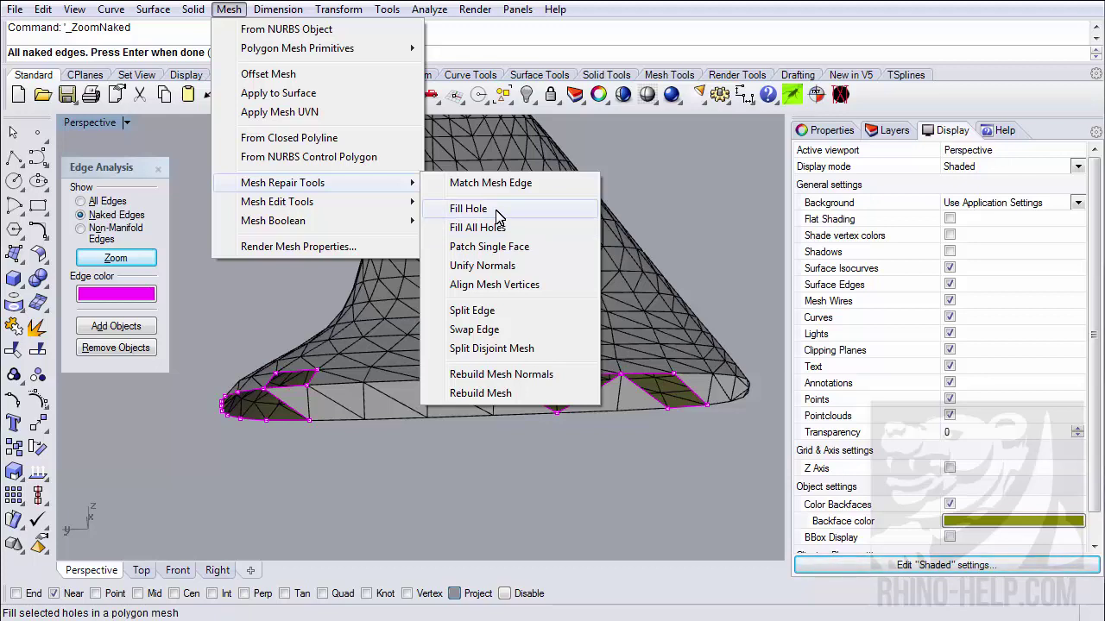
click(535, 233)
click(497, 316)
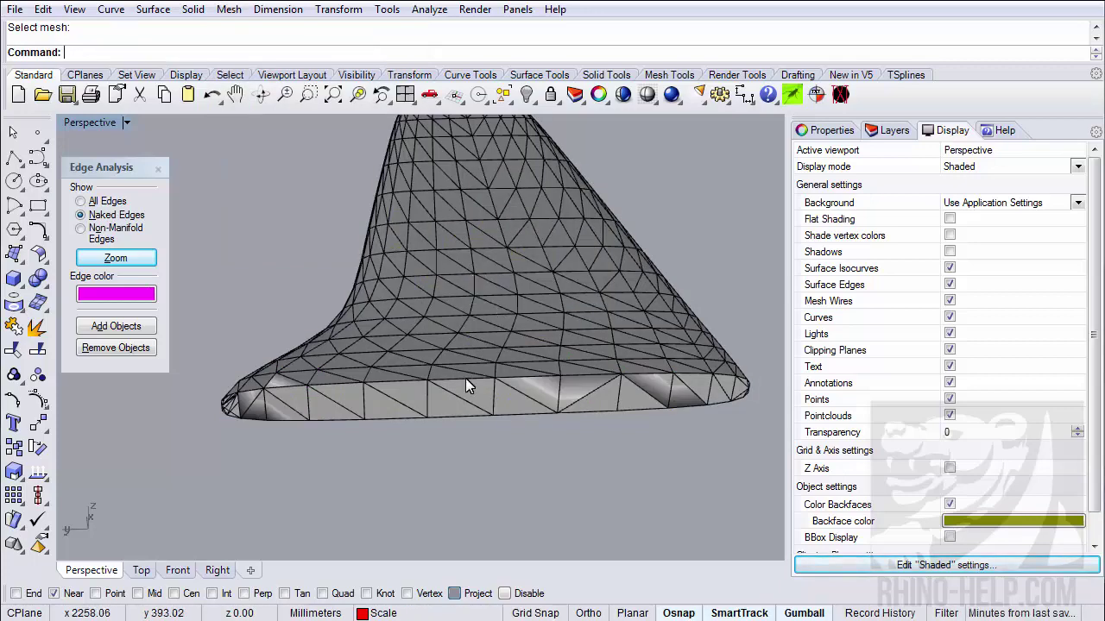
- Examine the shading and triangulation of the filled root face, especially around the leading and trailing corners
right_drag(465, 378, 542, 373)
scroll(455, 407, up, 5)
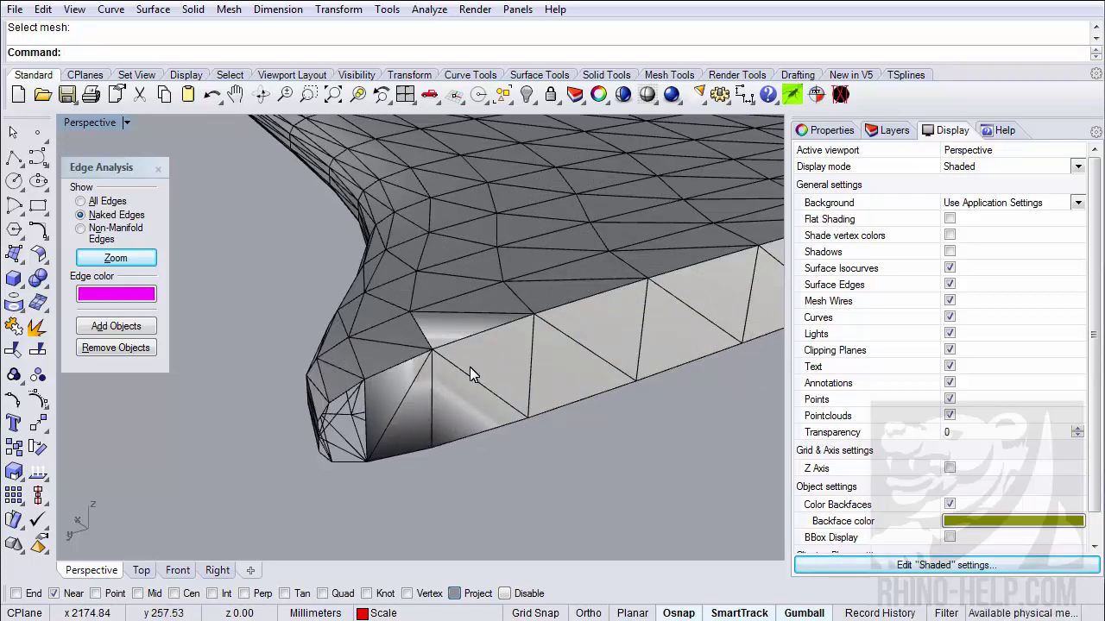
right_drag(470, 367, 261, 405)
scroll(262, 401, down, 3)
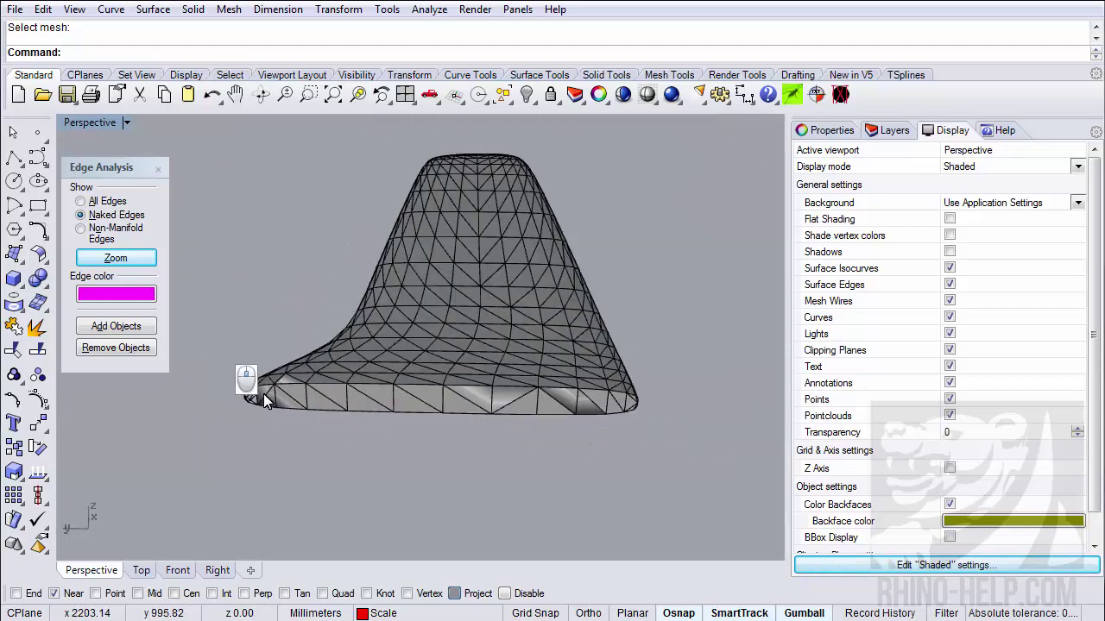
right_drag(412, 328, 561, 312)
scroll(342, 440, up, 5)
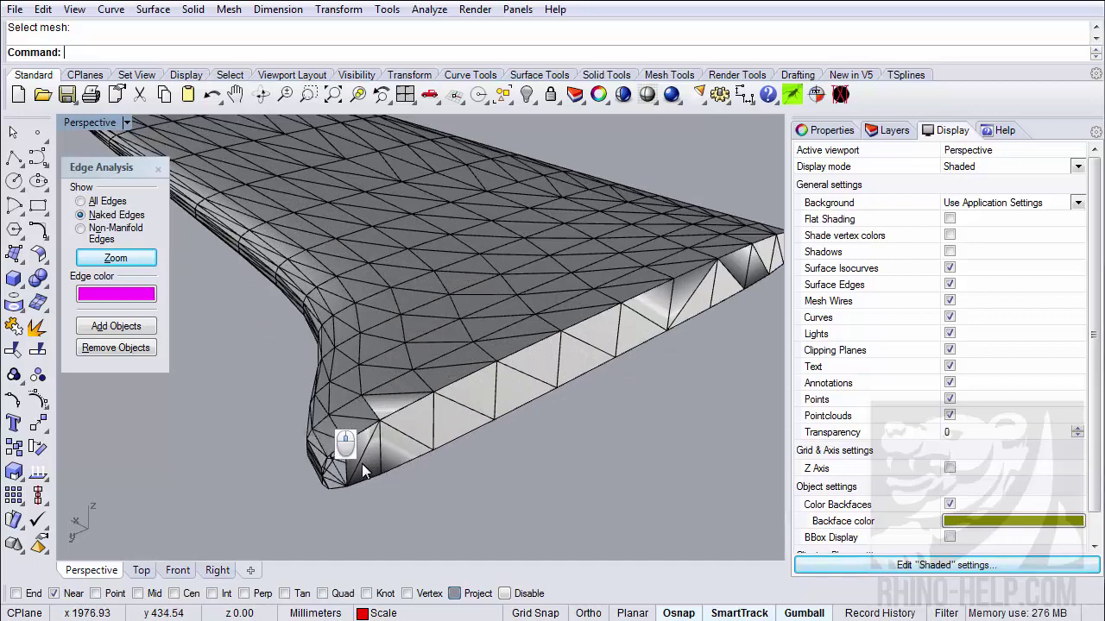
scroll(361, 463, down, 5)
right_drag(459, 355, 431, 261)
scroll(334, 421, up, 3)
scroll(335, 423, down, 3)
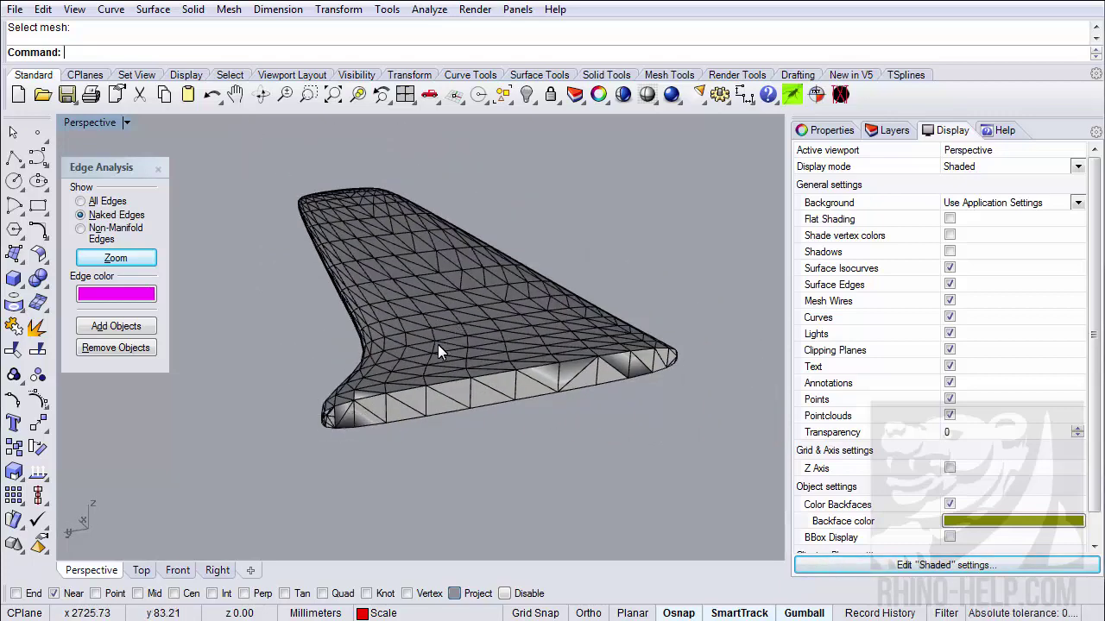
- Unify the normals of the wing mesh and close the Edge Analysis display
click(227, 11)
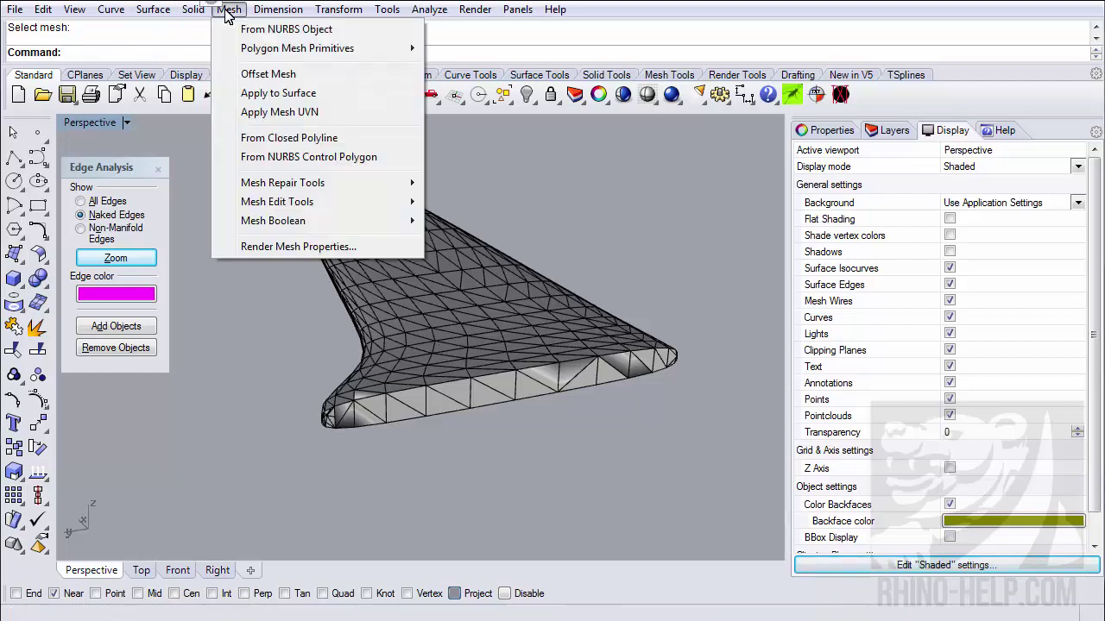
mouse_move(278, 181)
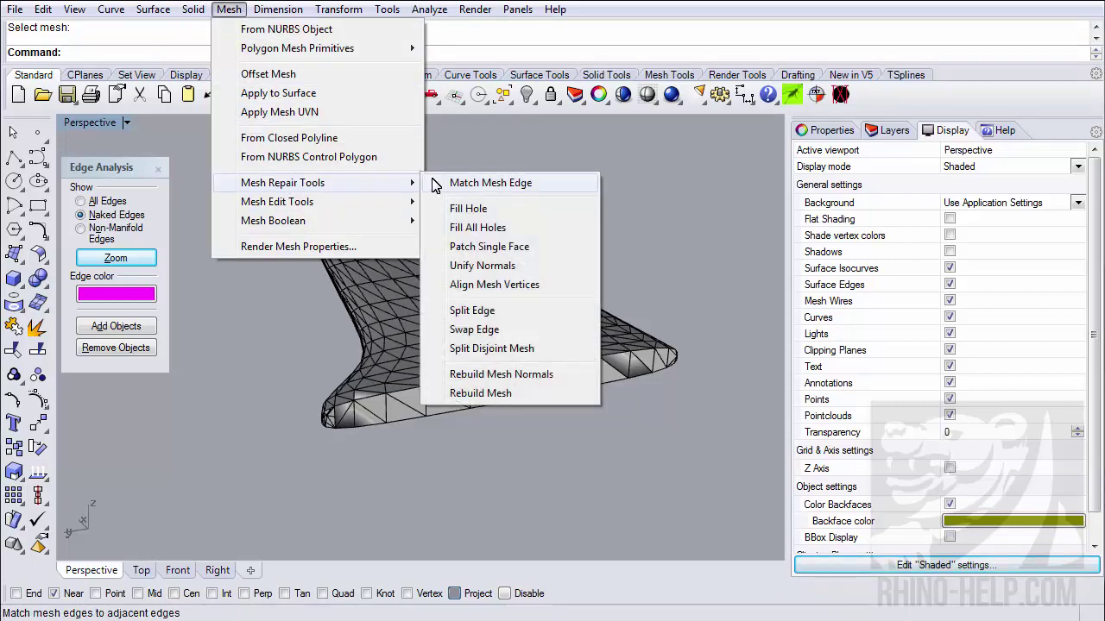
click(525, 268)
click(437, 358)
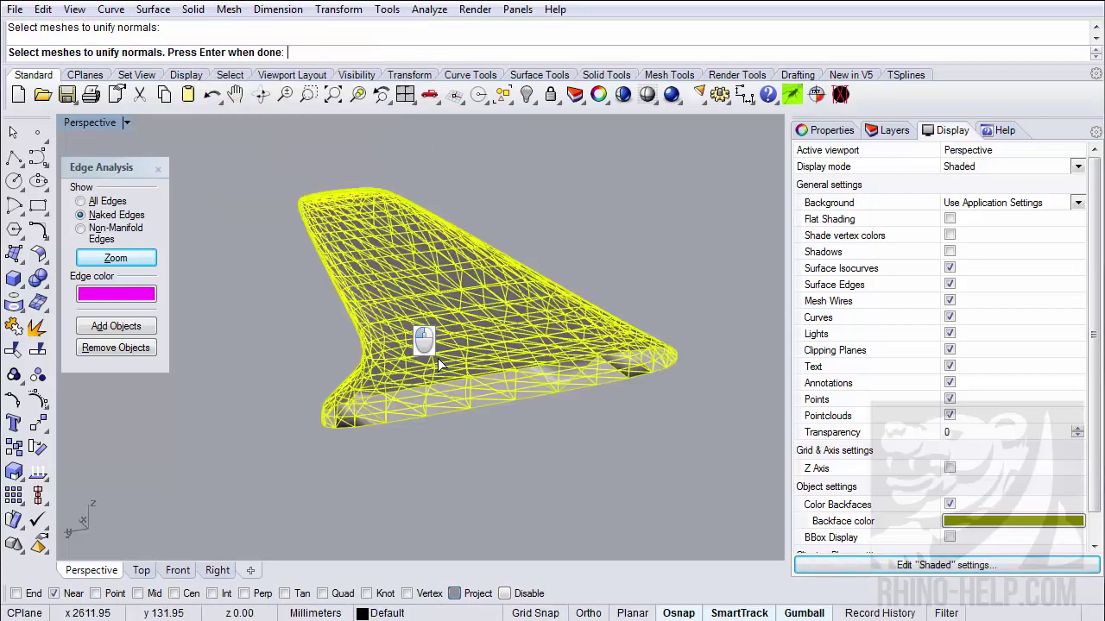
right_click(437, 359)
right_drag(429, 363, 380, 328)
click(157, 168)
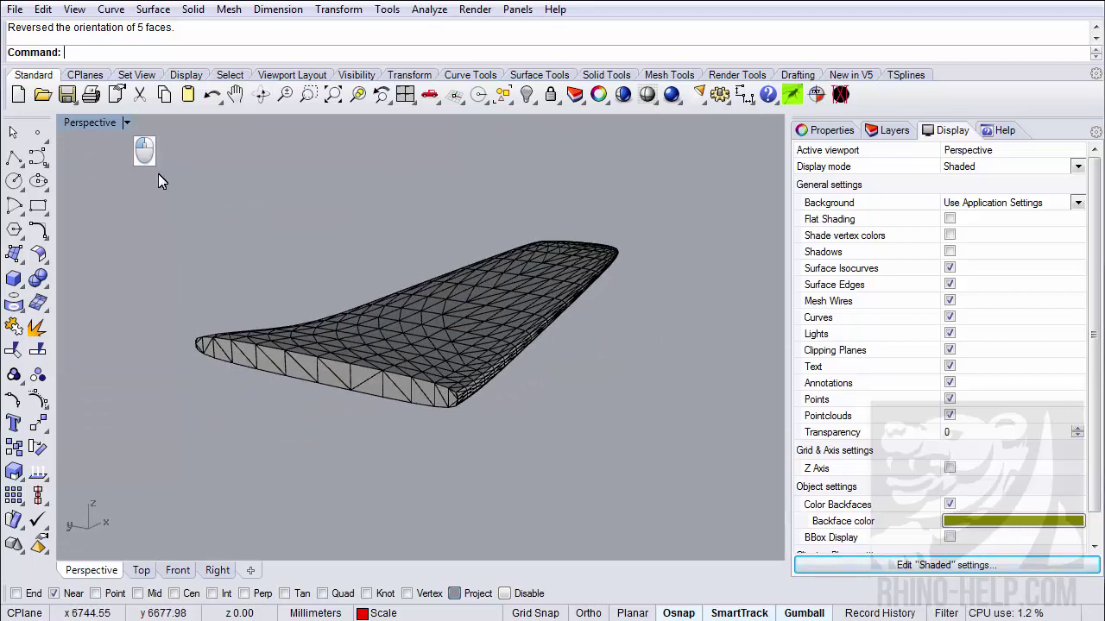
right_drag(158, 174, 393, 348)
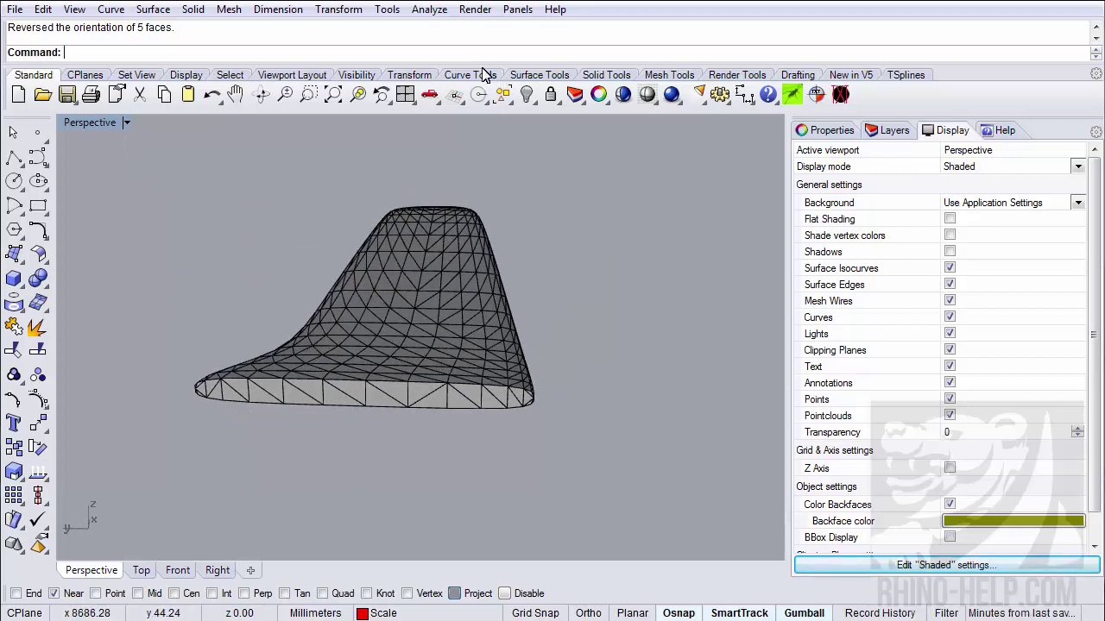
- Measure the volume of the repaired wing mesh
click(434, 9)
mouse_move(481, 92)
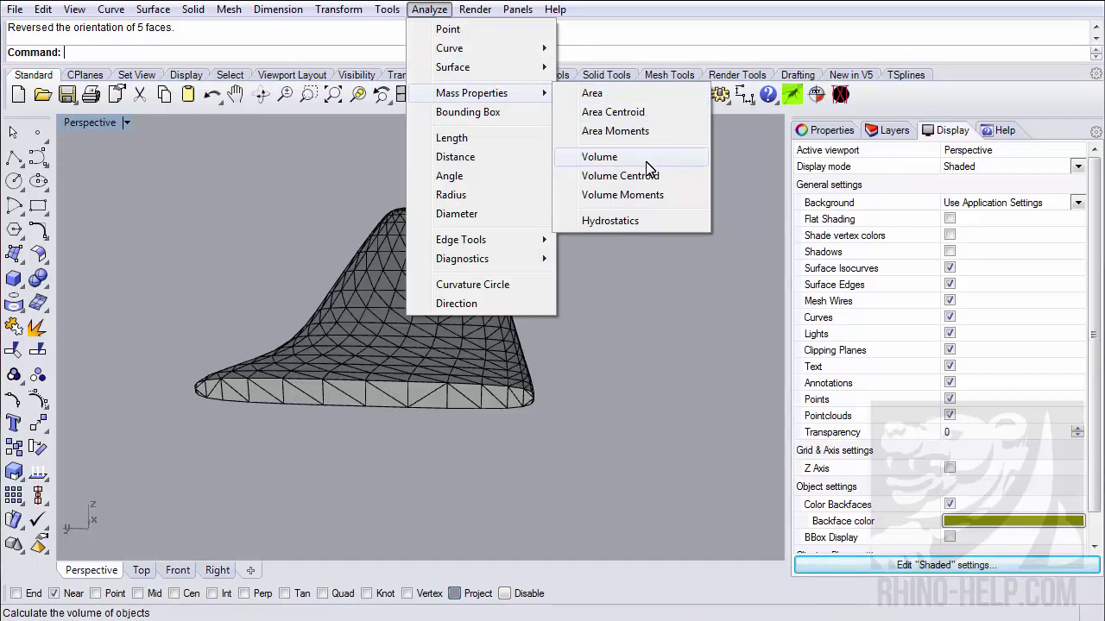
click(646, 158)
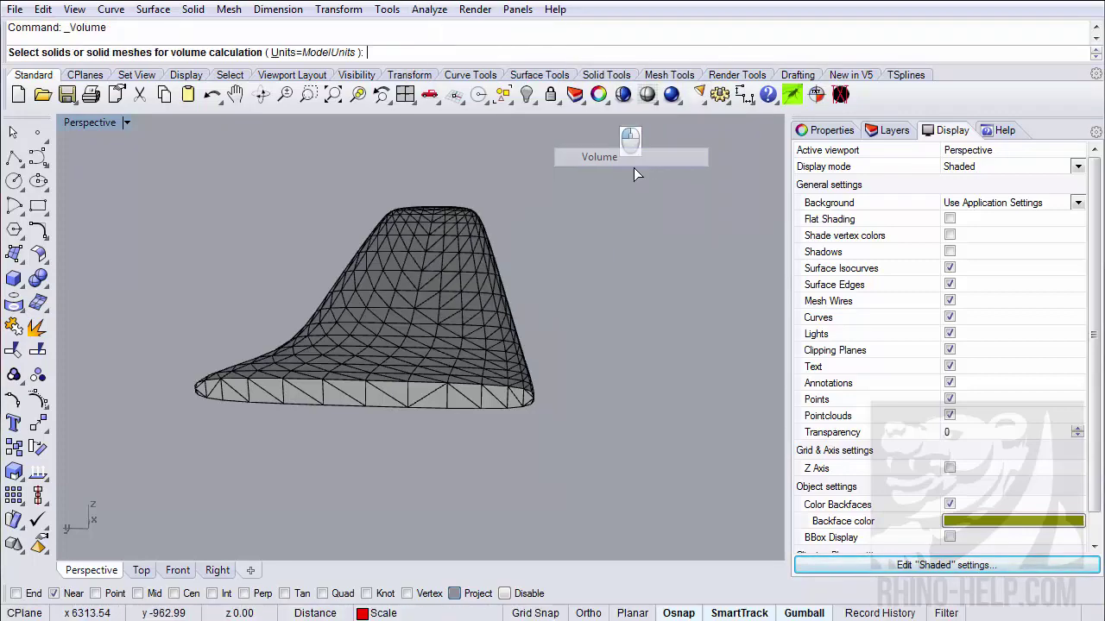
click(459, 315)
right_click(461, 317)
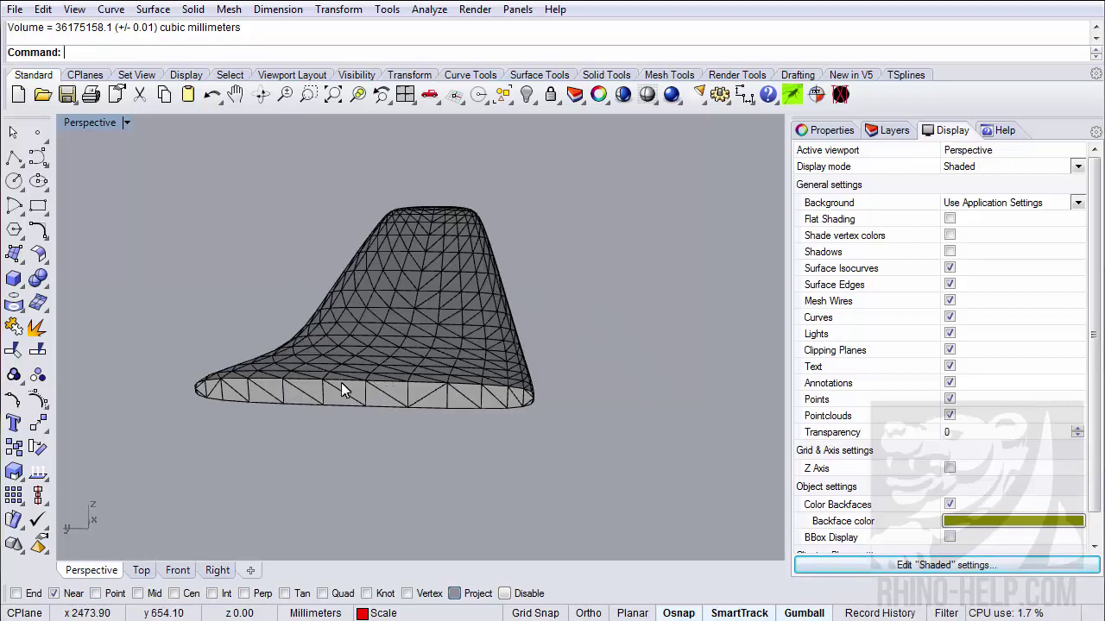
right_drag(341, 382, 376, 361)
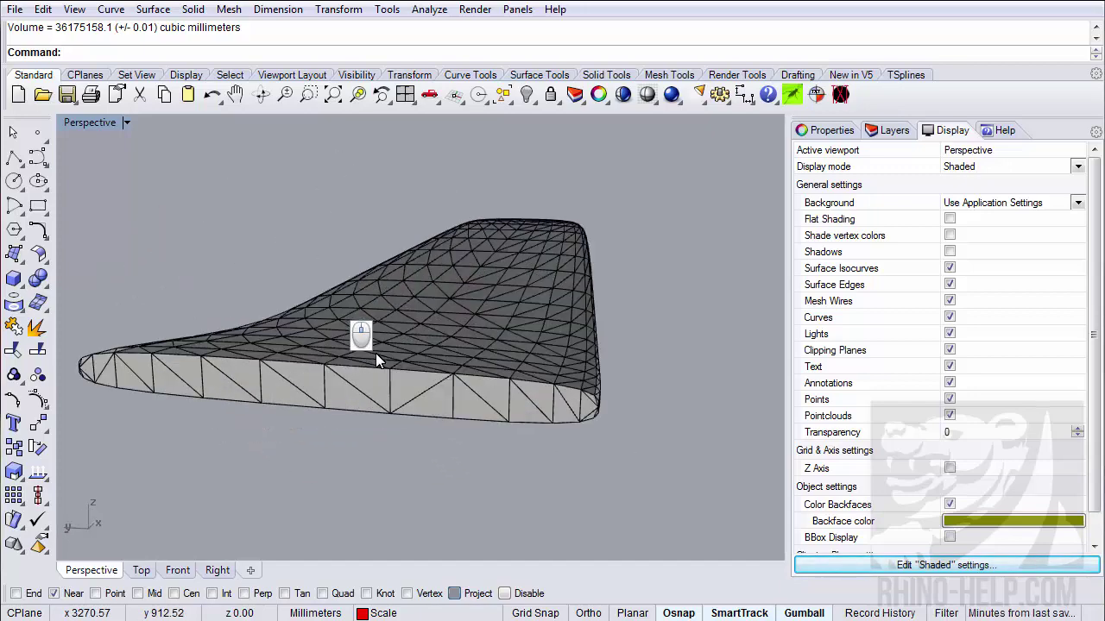
- Undo the last Hide and reference the wing mesh in a new Mesh parameter in Grasshopper
key(ctrl+z)
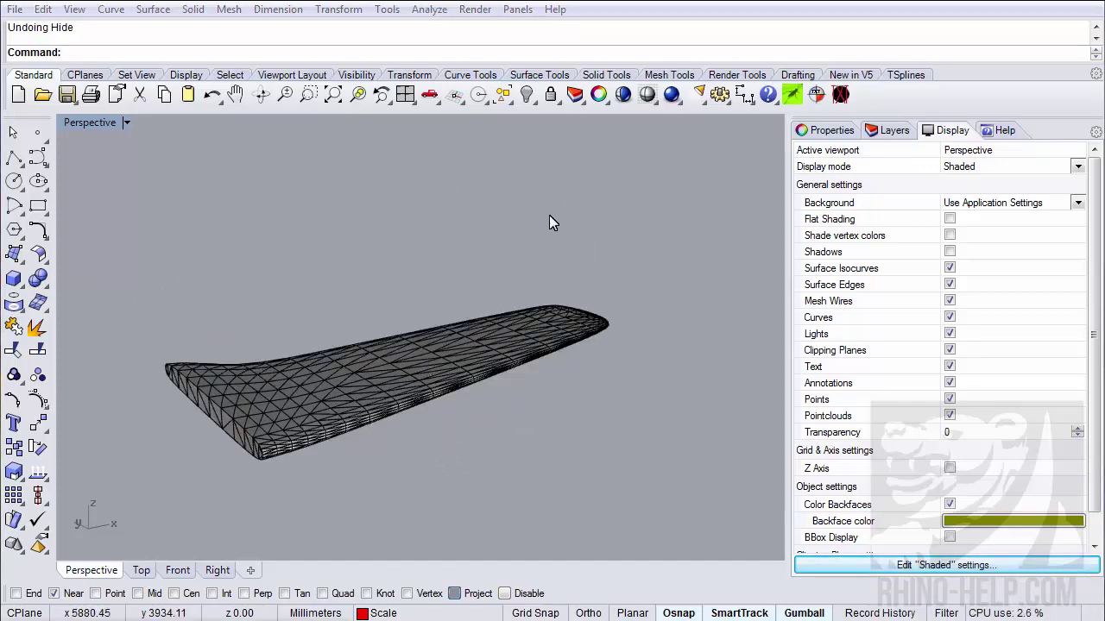
click(791, 94)
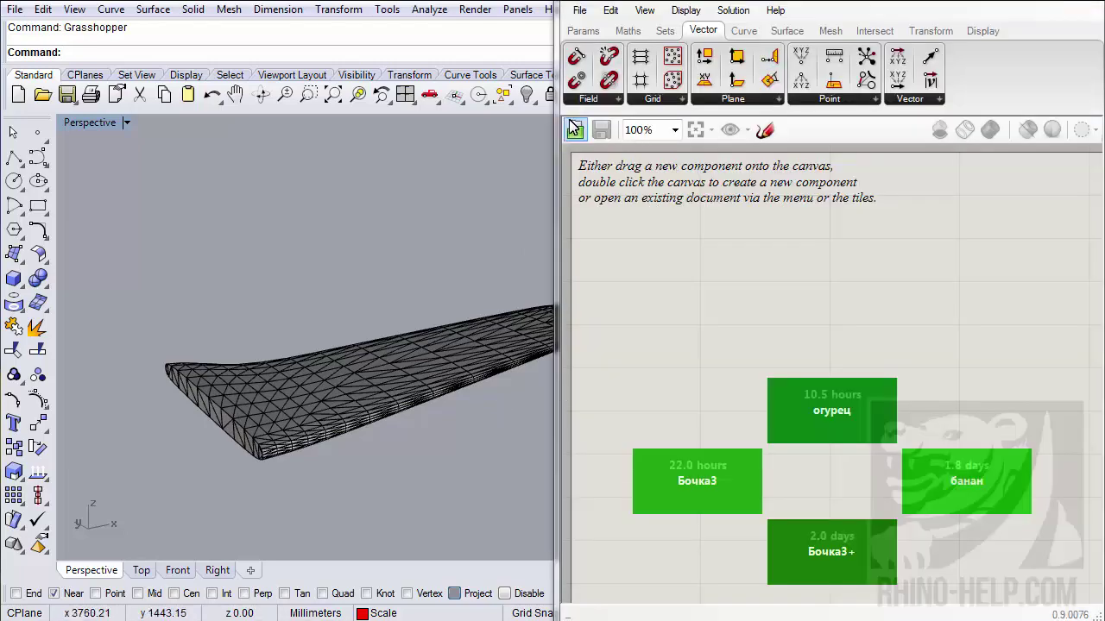
click(583, 30)
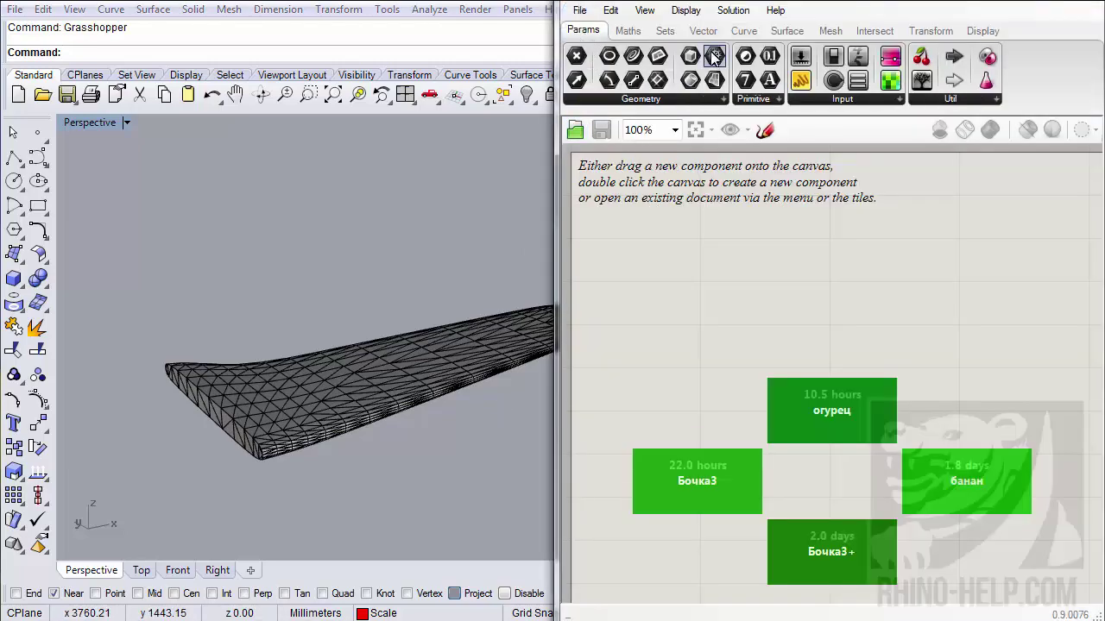
drag(713, 57, 635, 199)
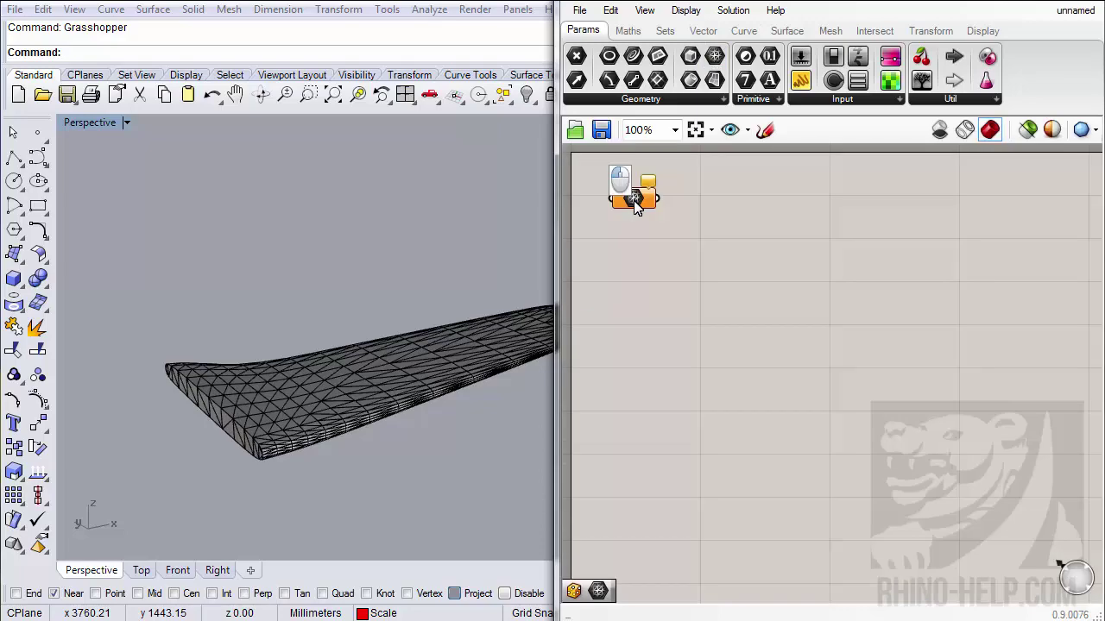
right_click(635, 199)
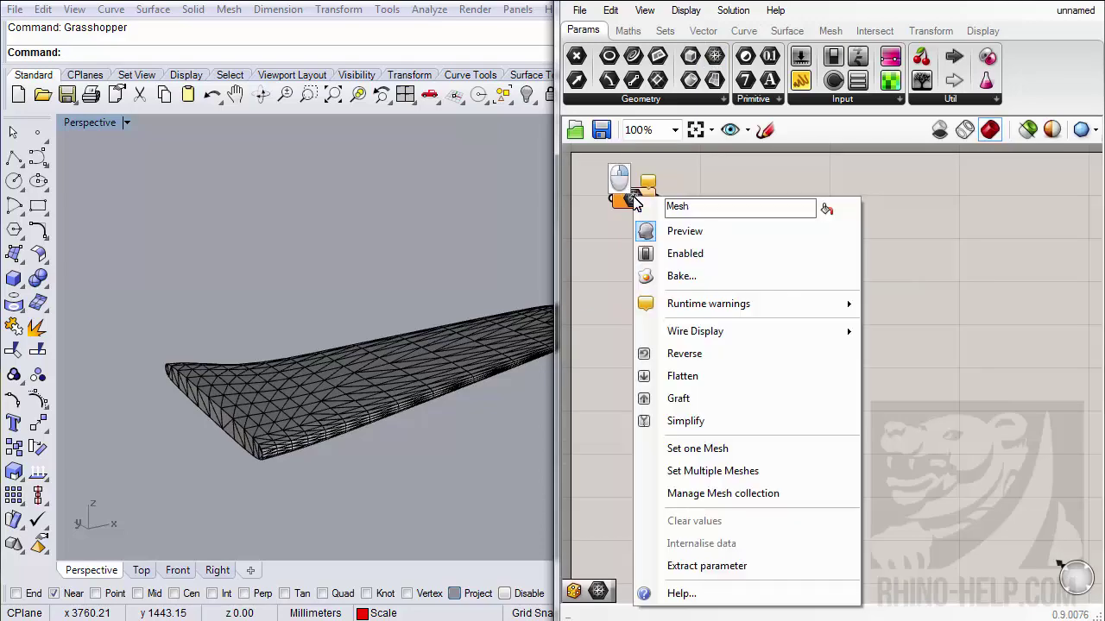
click(697, 449)
click(401, 400)
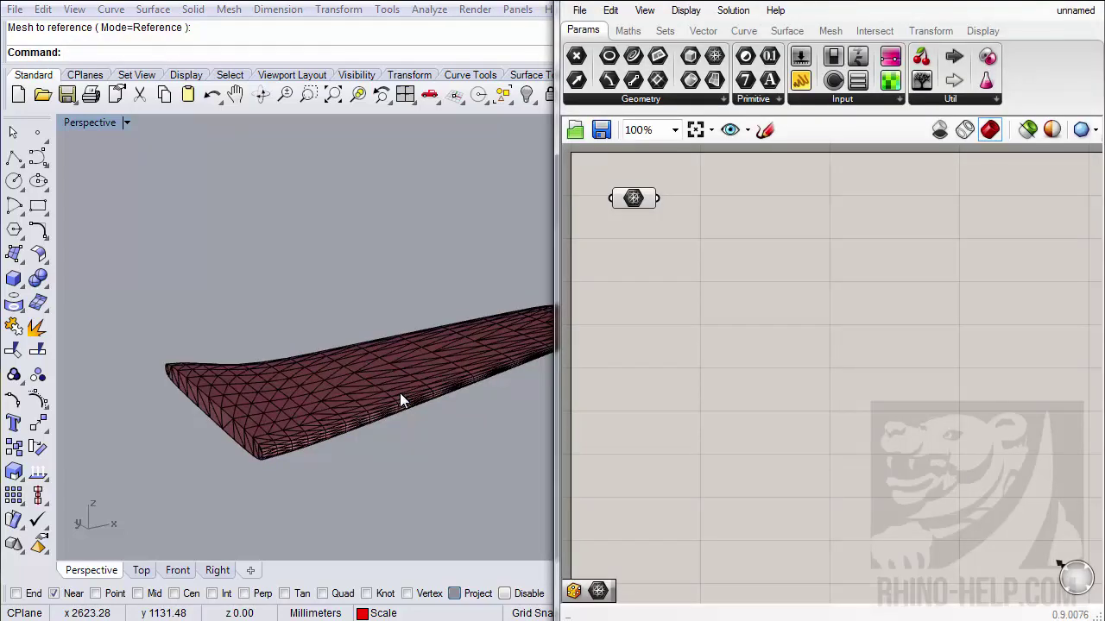
- Hide the original wing mesh in Rhino to view only its Grasshopper preview
click(400, 393)
click(527, 95)
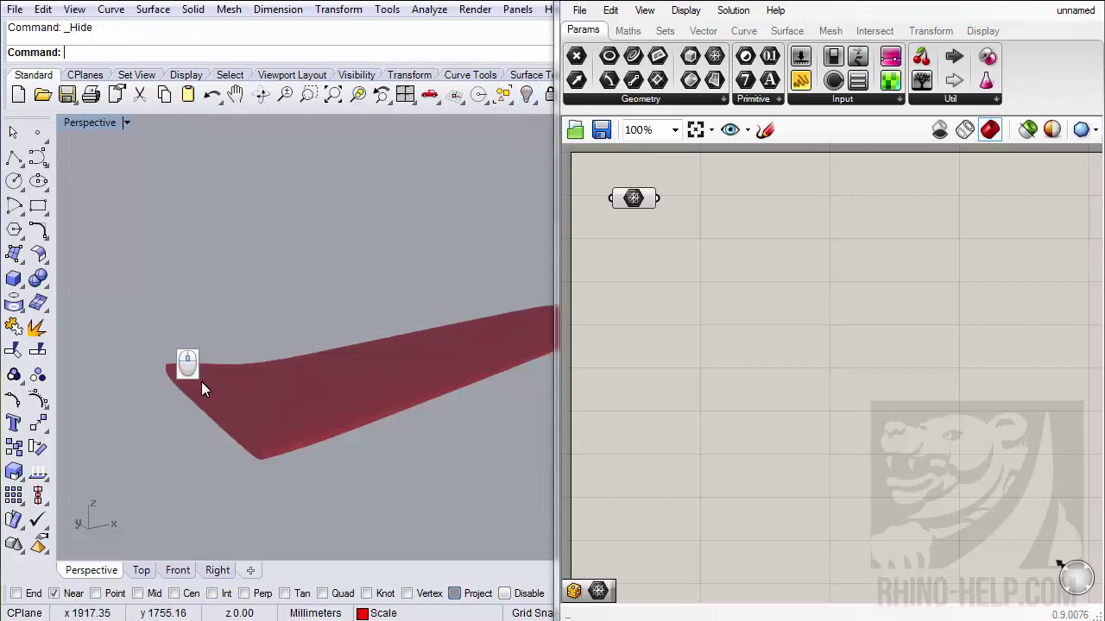
right_drag(201, 388, 326, 371)
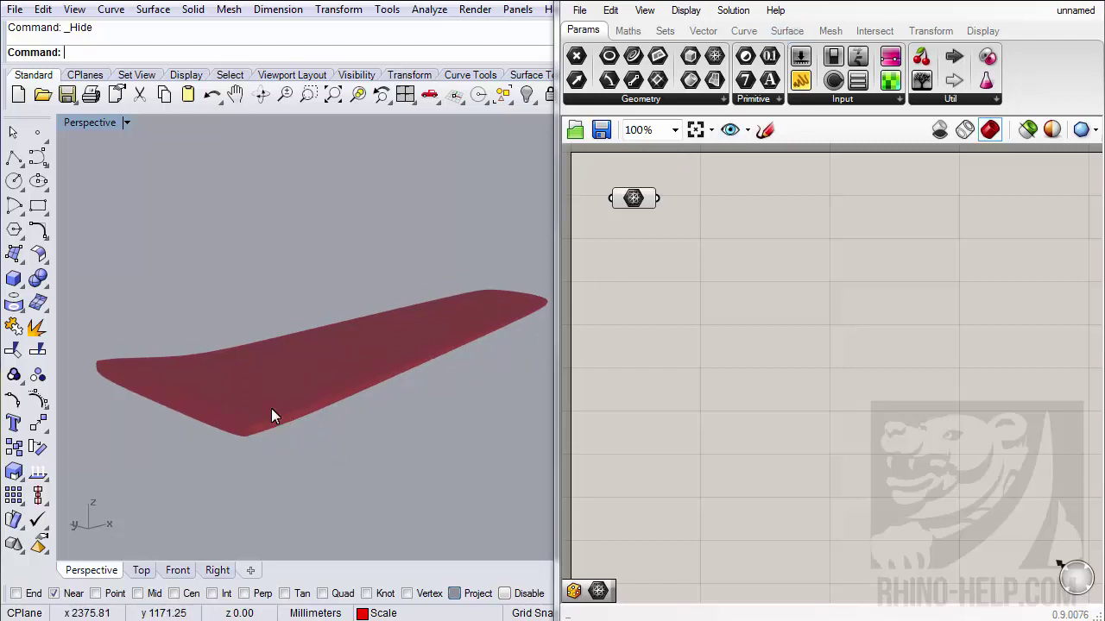
- Add a Bounding Box component and connect the Mesh parameter to its Content input
click(787, 29)
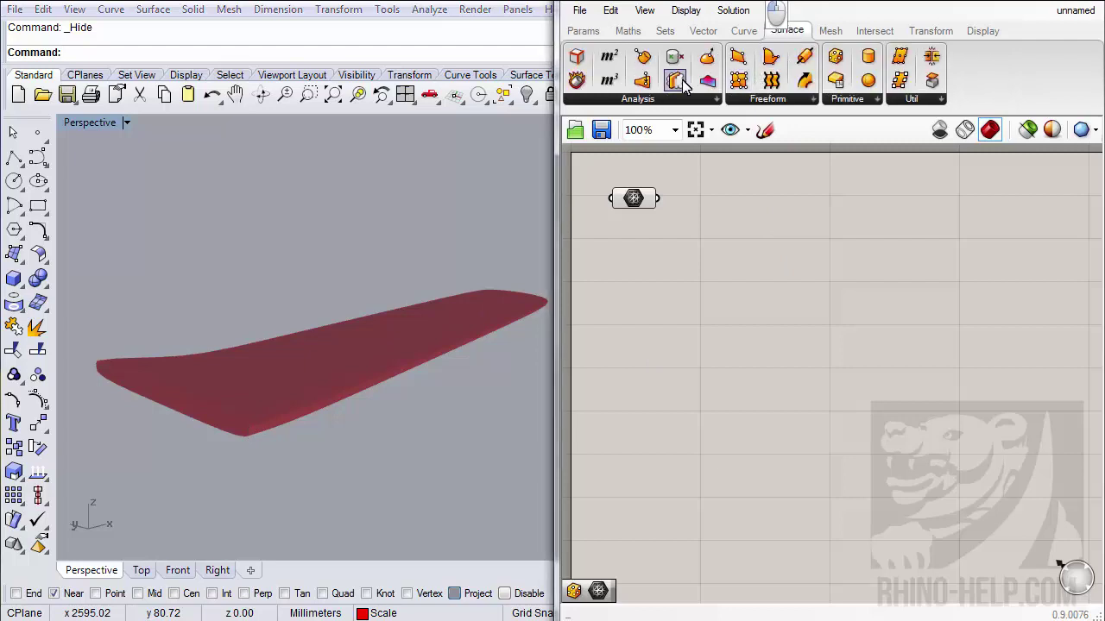
drag(809, 151, 762, 257)
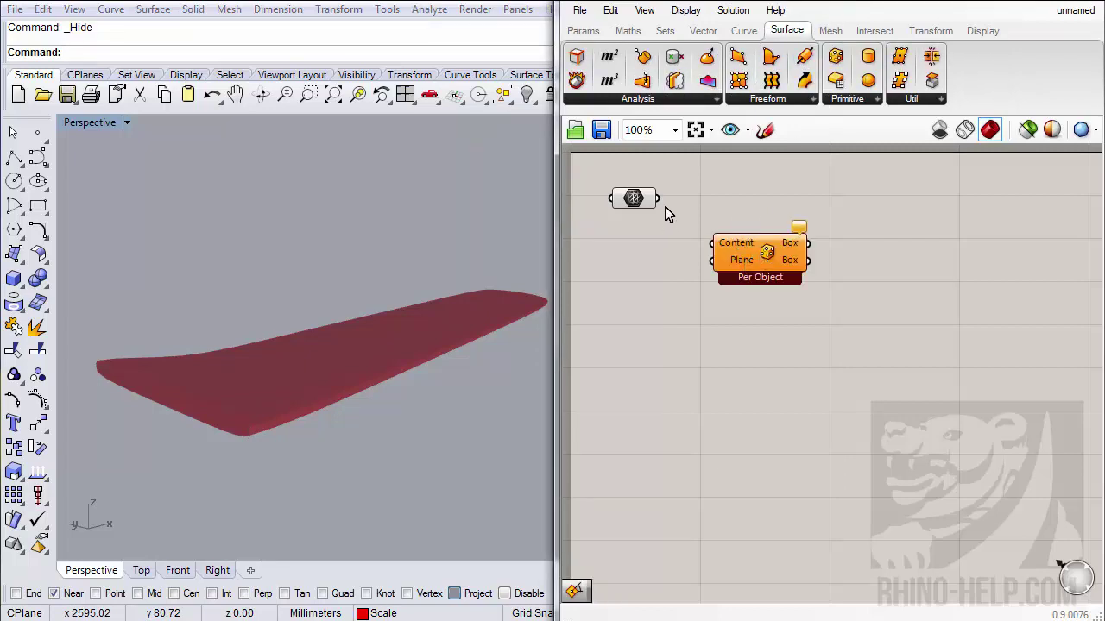
drag(658, 200, 733, 218)
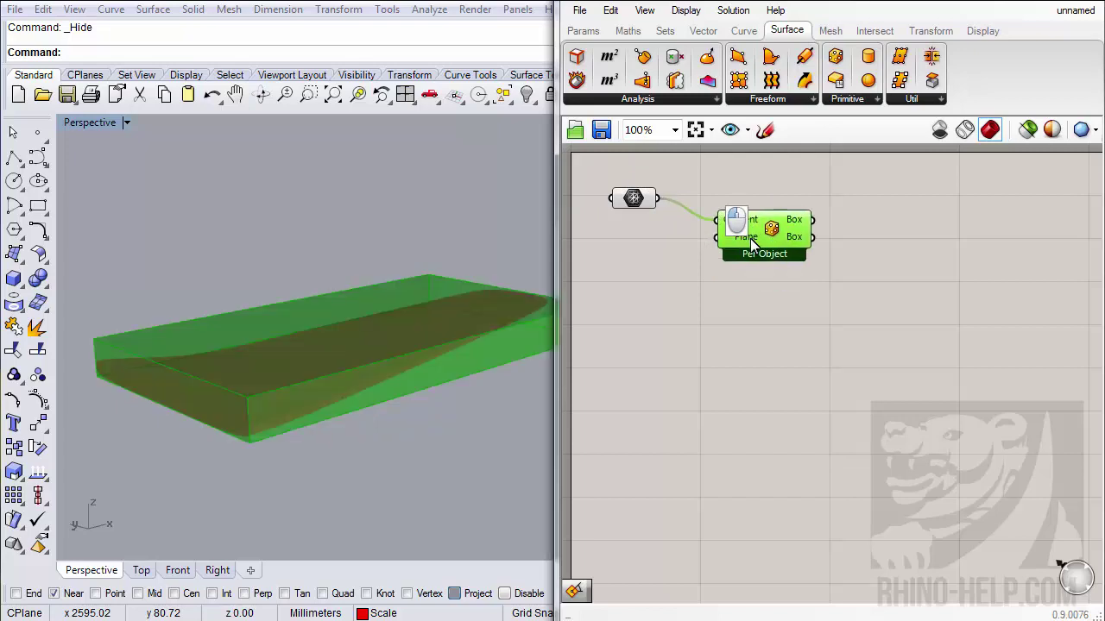
right_drag(409, 390, 410, 443)
- Undo the hiding of the wing mesh and rotate it slightly counterclockwise with the gumball in the Top view
click(141, 571)
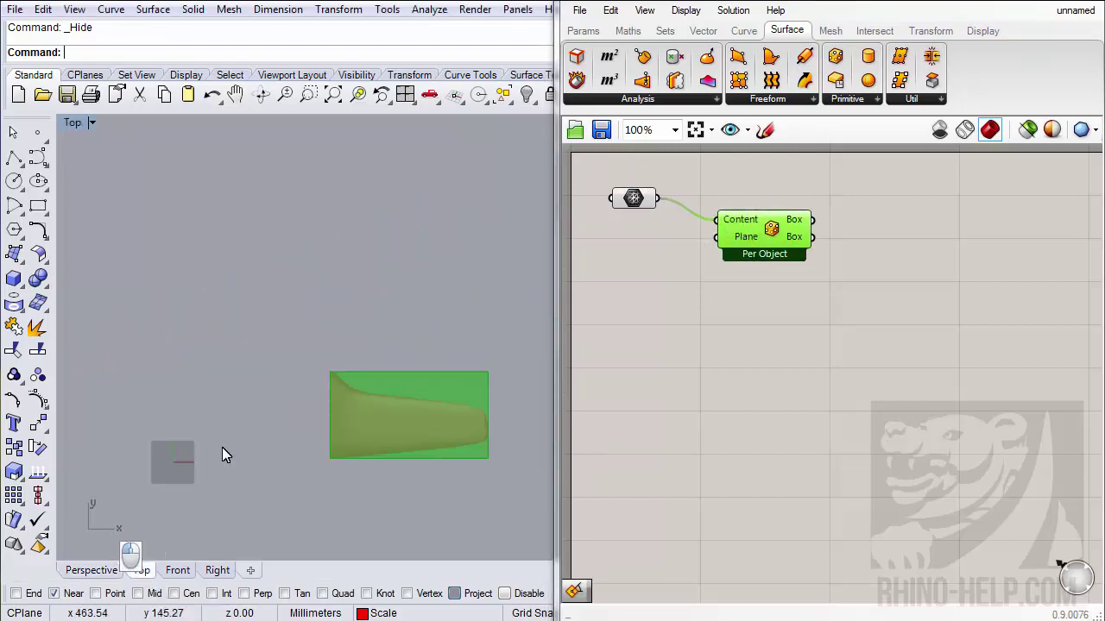
scroll(338, 432, up, 2)
right_drag(338, 425, 337, 436)
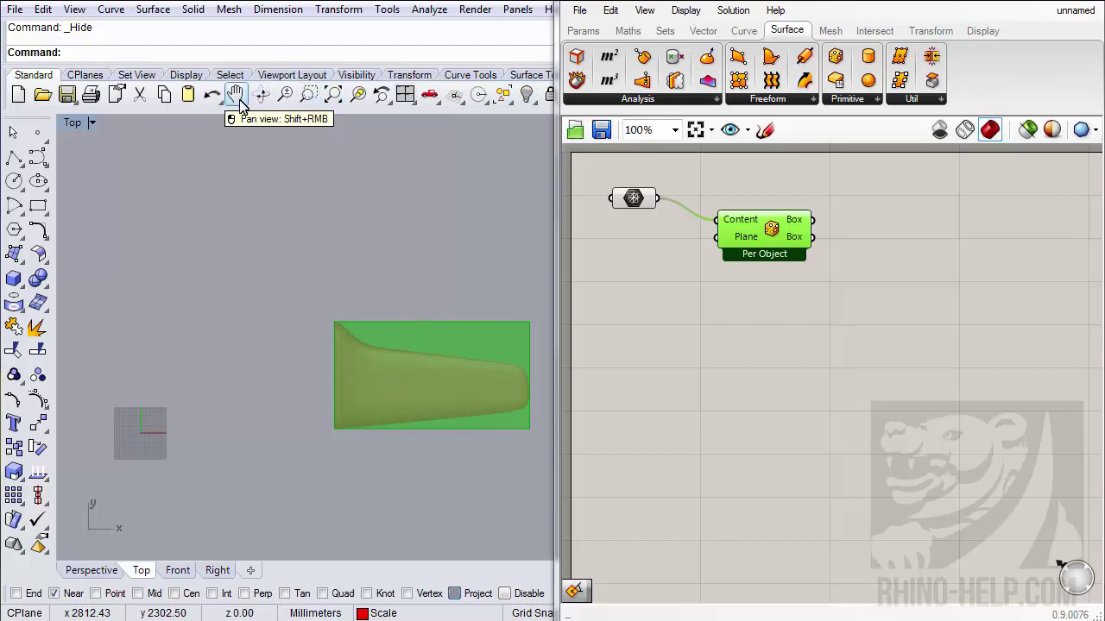
click(211, 95)
click(424, 419)
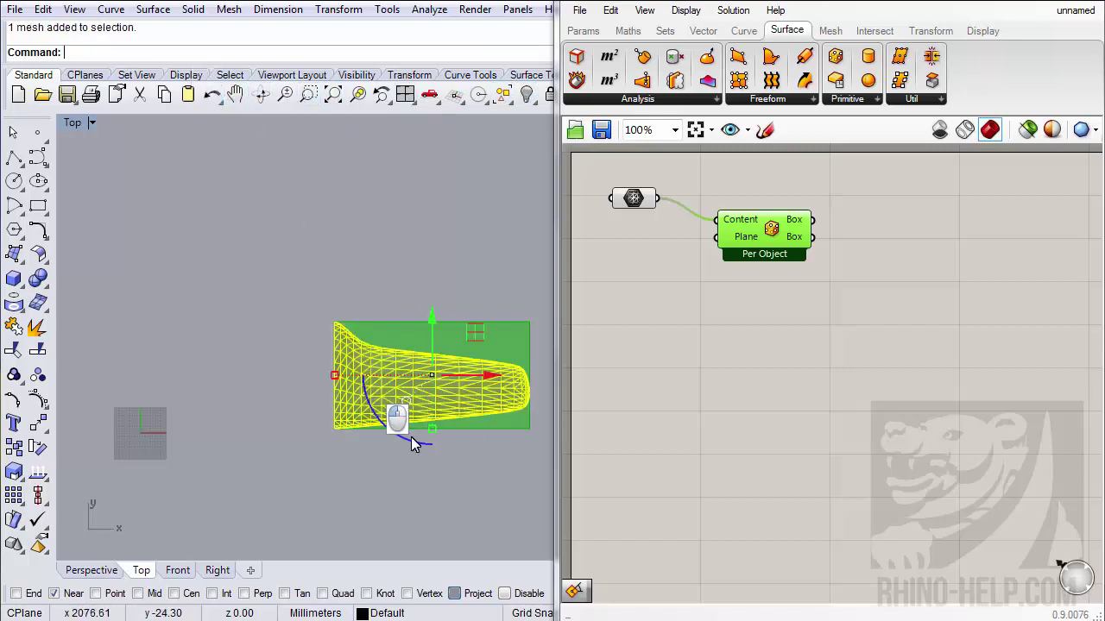
drag(412, 437, 423, 440)
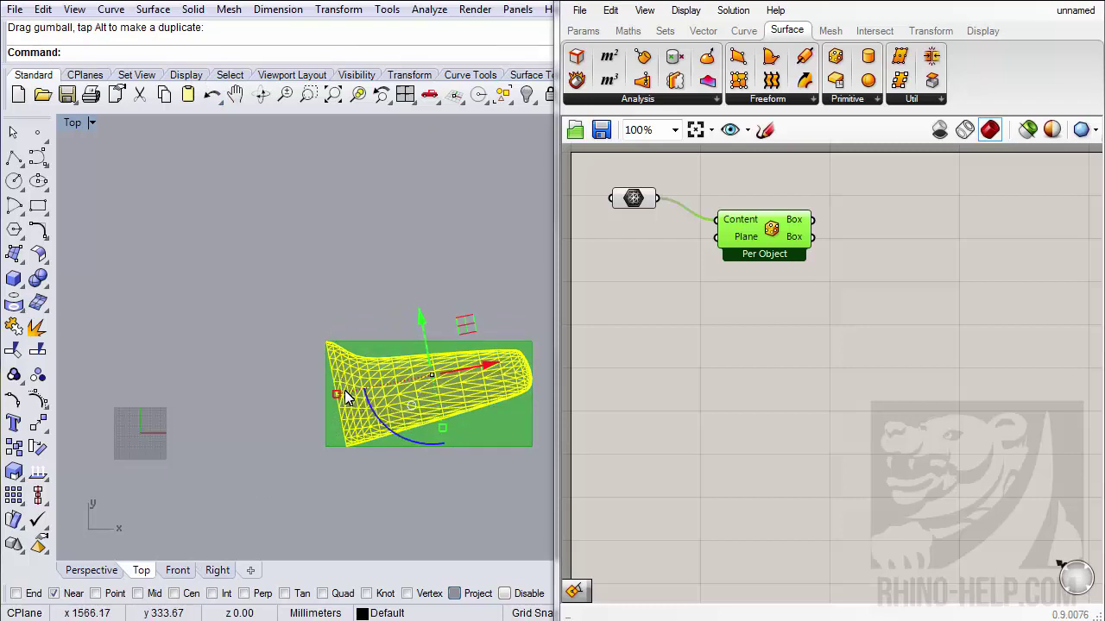
click(312, 486)
scroll(426, 423, up, 3)
right_drag(420, 424, 302, 412)
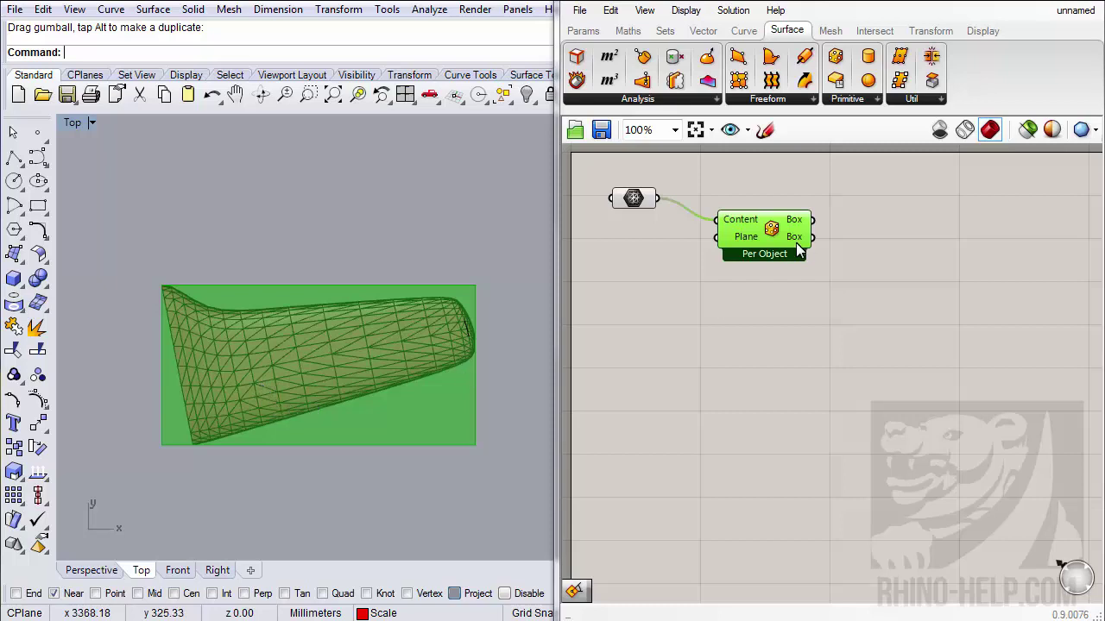
- Place an XY Plane component on the canvas below the Bounding Box component
click(700, 30)
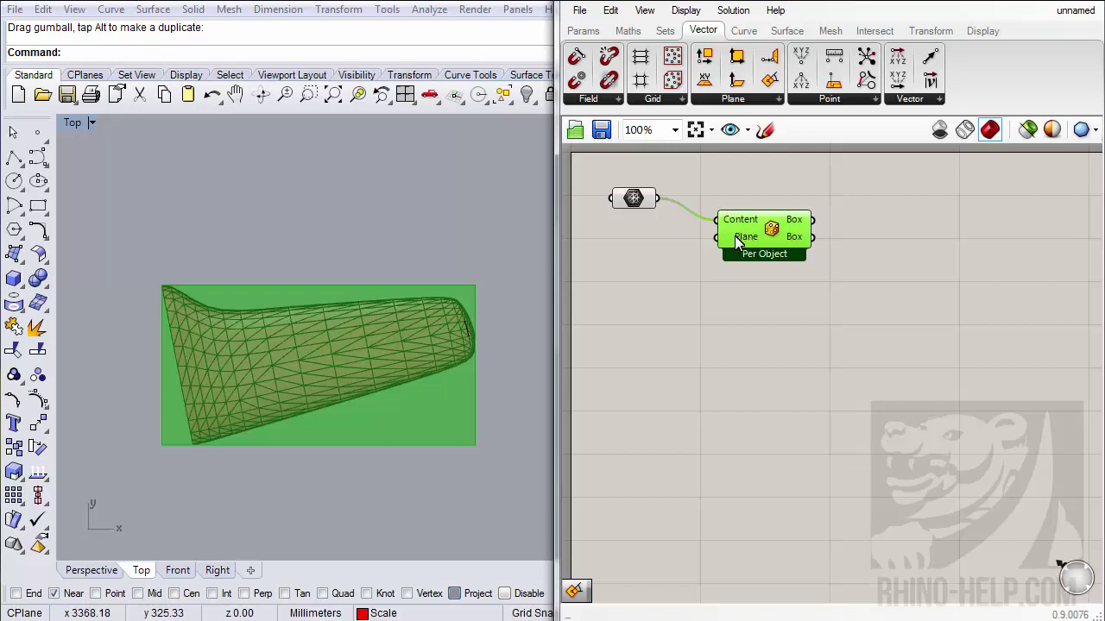
mouse_move(738, 242)
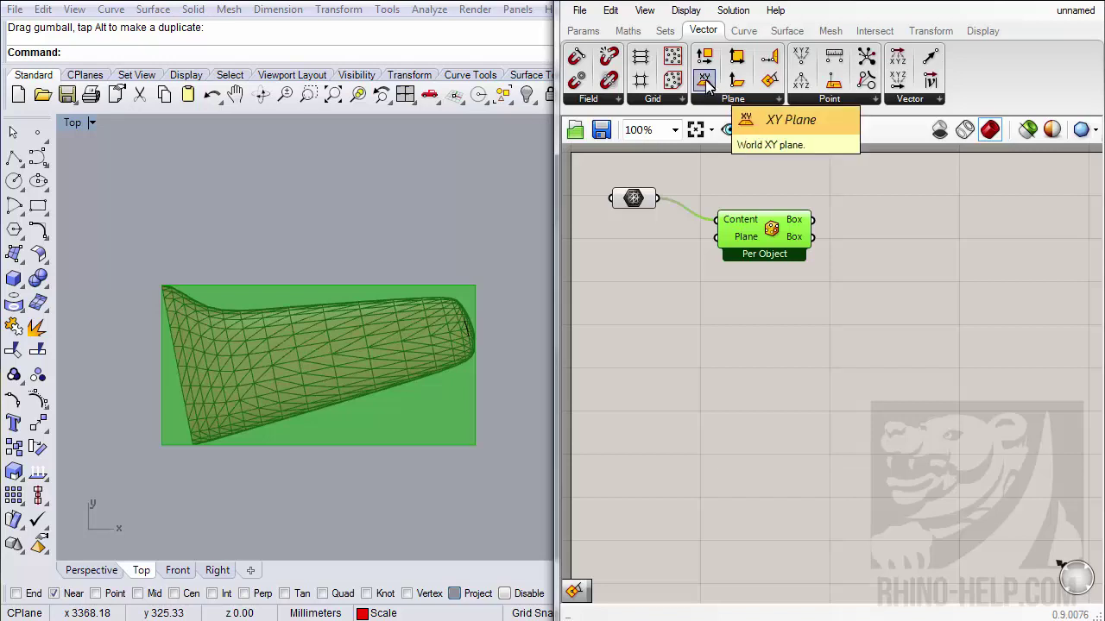
drag(706, 84, 731, 324)
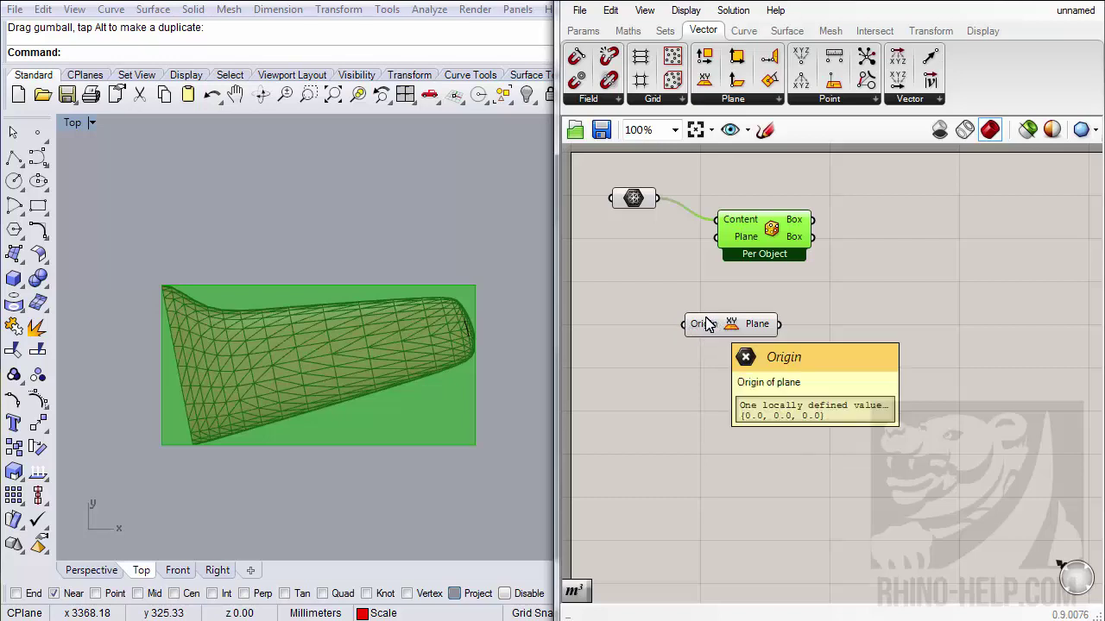
- Add a Volume component above the XY Plane and connect the Mesh parameter to its Geometry input
click(781, 32)
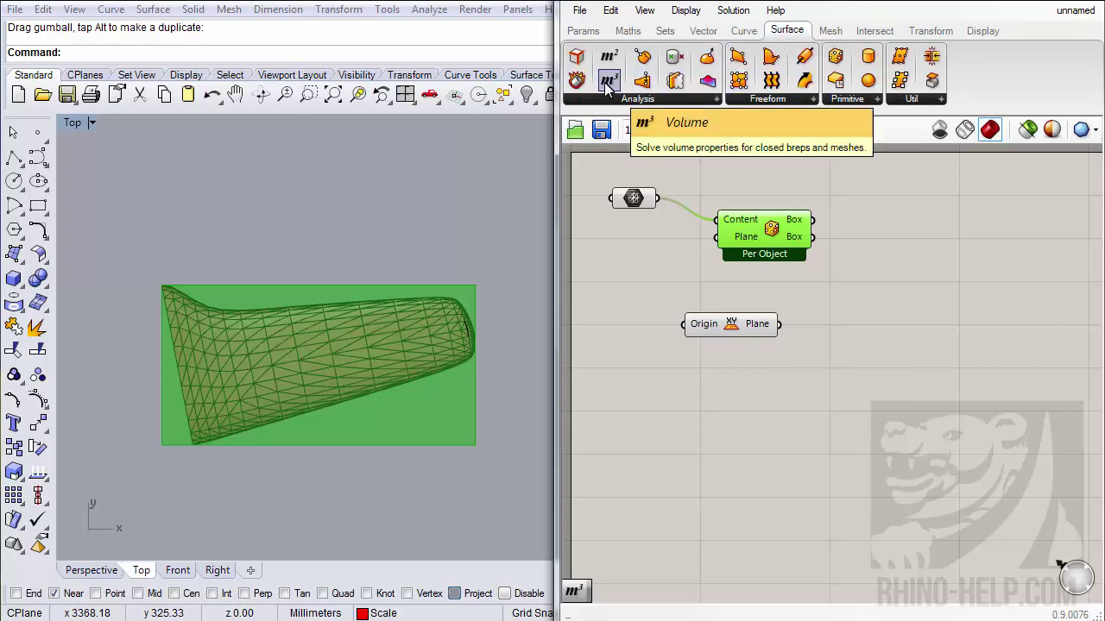
drag(608, 80, 790, 405)
drag(702, 296, 658, 200)
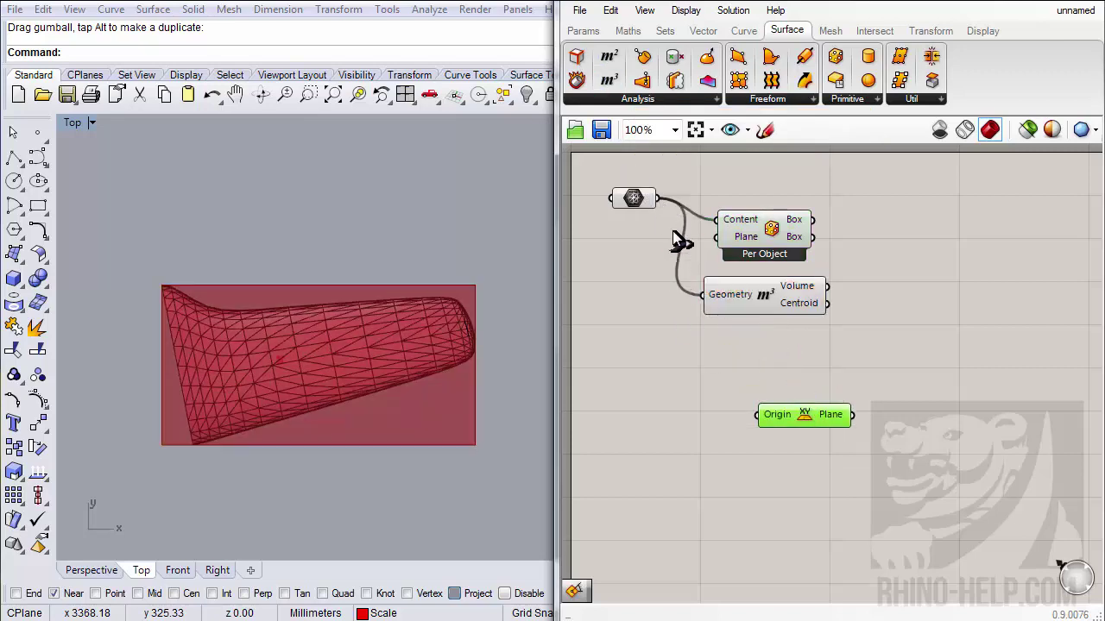
click(796, 313)
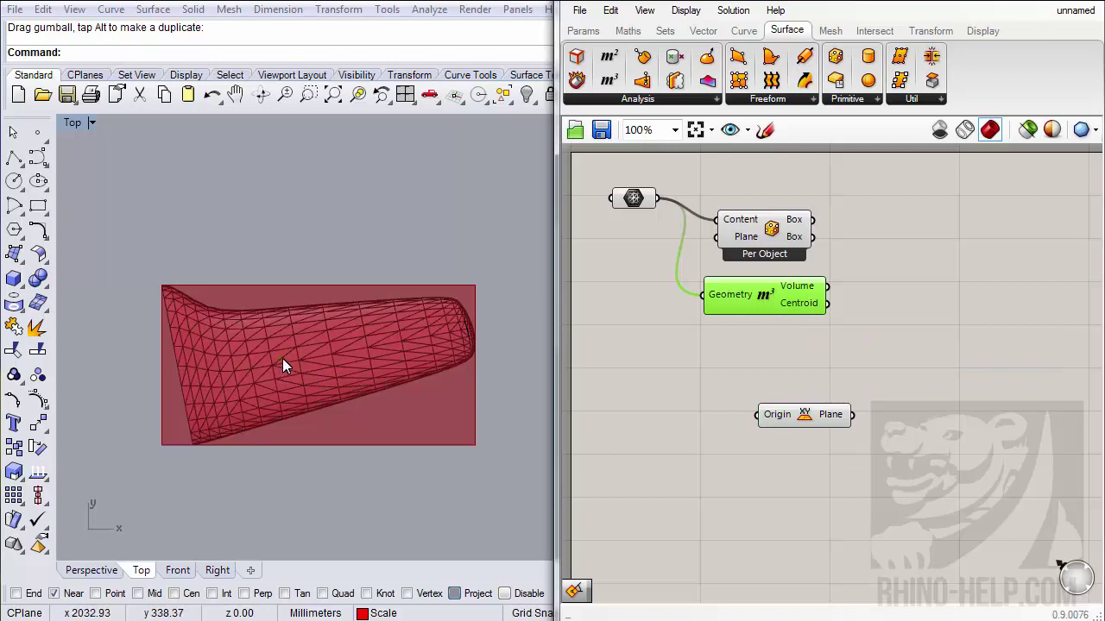
- Connect the Volume component's Centroid output to the XY Plane's Origin input and move the Bounding Box component farther from the Mesh parameter
drag(827, 304, 744, 408)
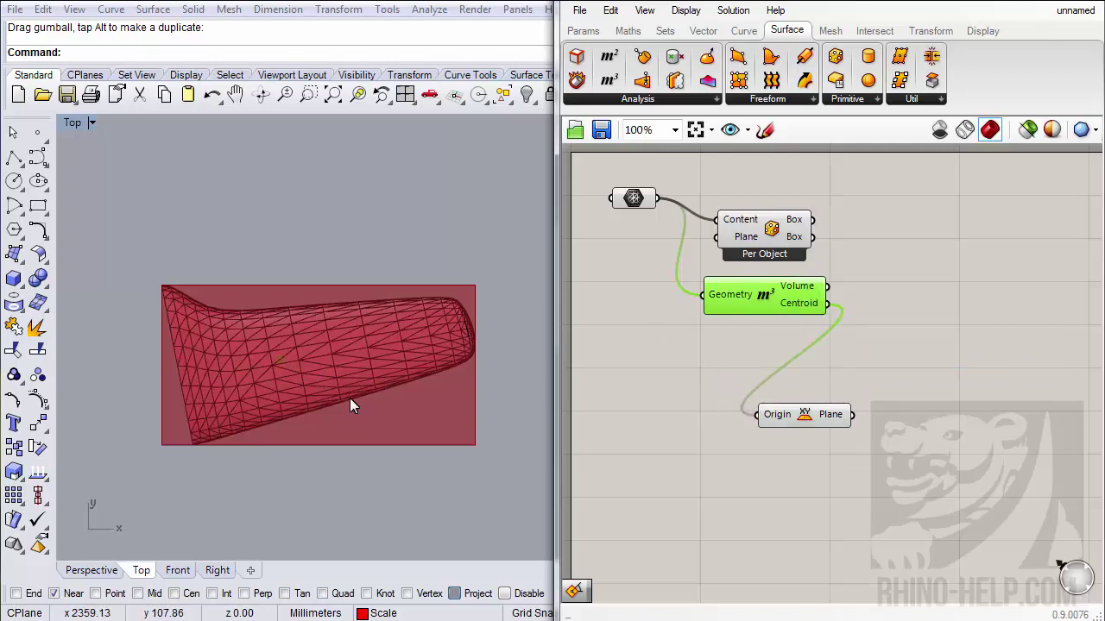
right_drag(349, 398, 381, 329)
scroll(382, 352, down, 3)
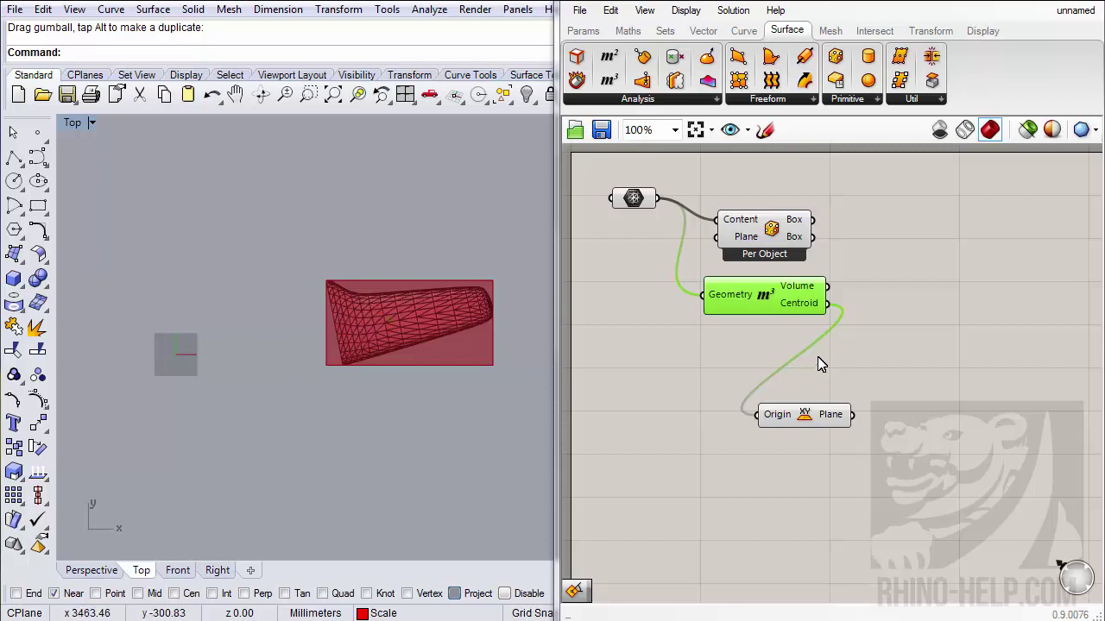
drag(770, 239, 941, 220)
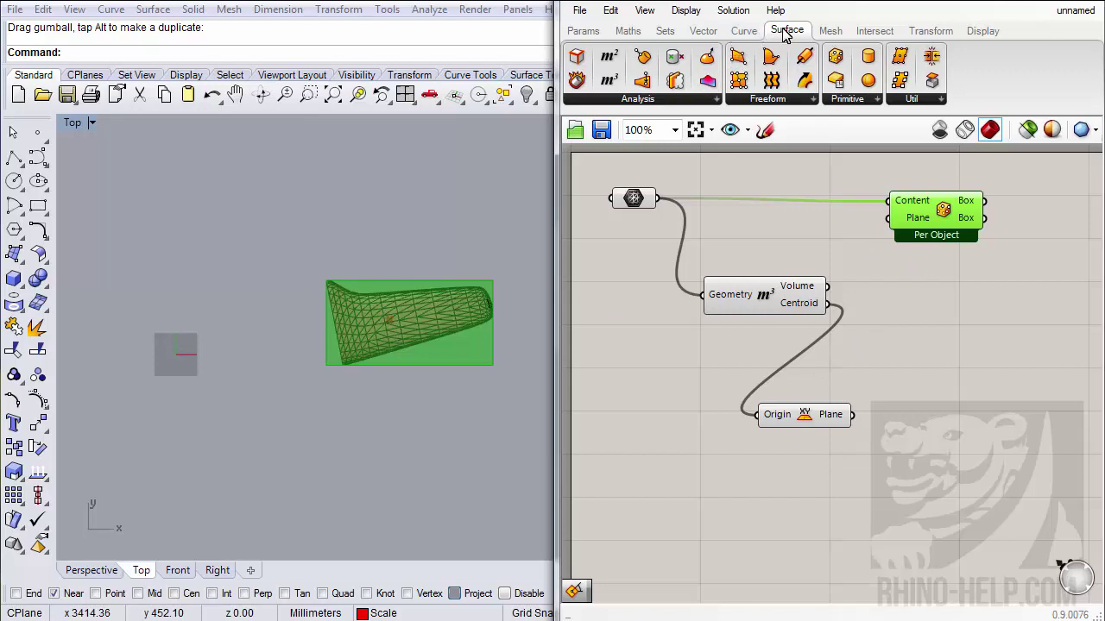
- Add a Rotate Plane component beside the XY Plane component and connect the XY Plane output to its Plane input
click(703, 30)
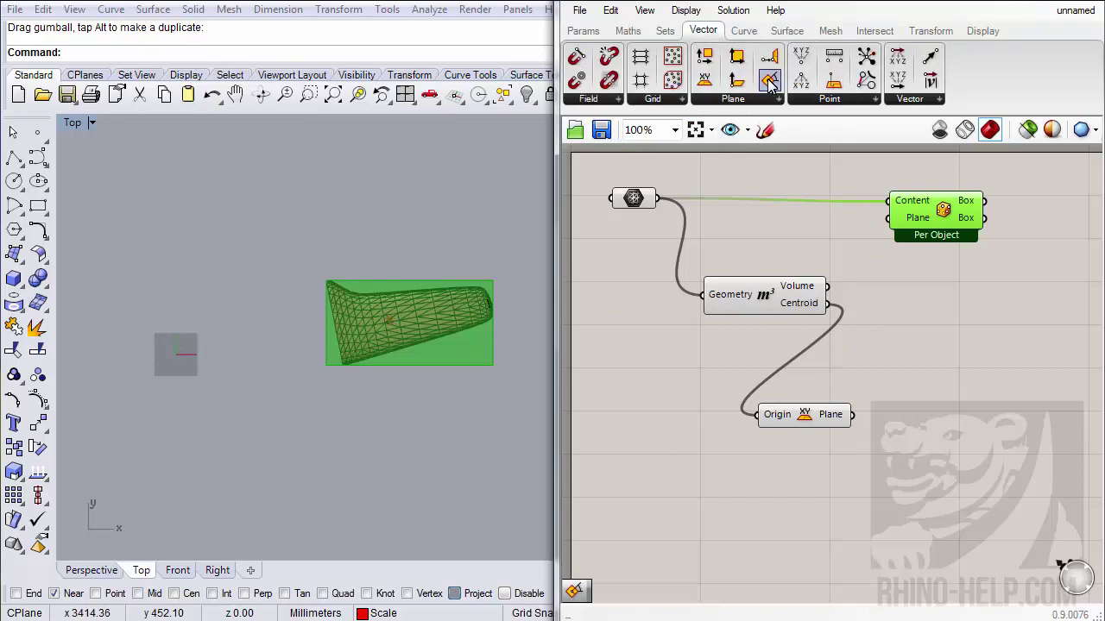
drag(769, 80, 947, 397)
scroll(943, 421, up, 2)
scroll(943, 421, down, 1)
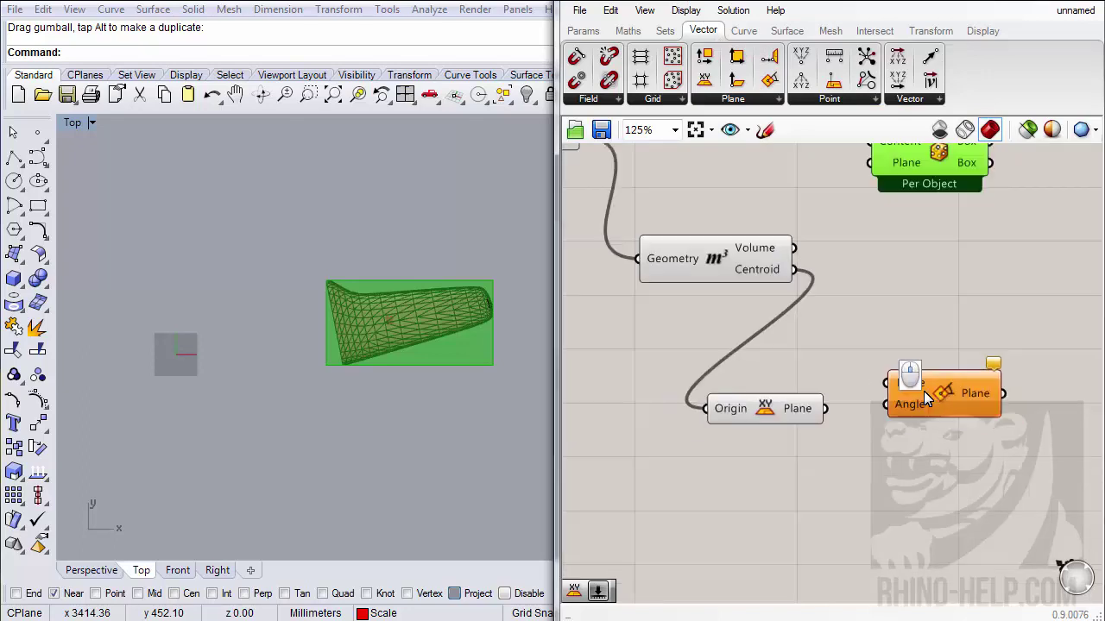
right_drag(923, 391, 885, 431)
drag(845, 421, 783, 460)
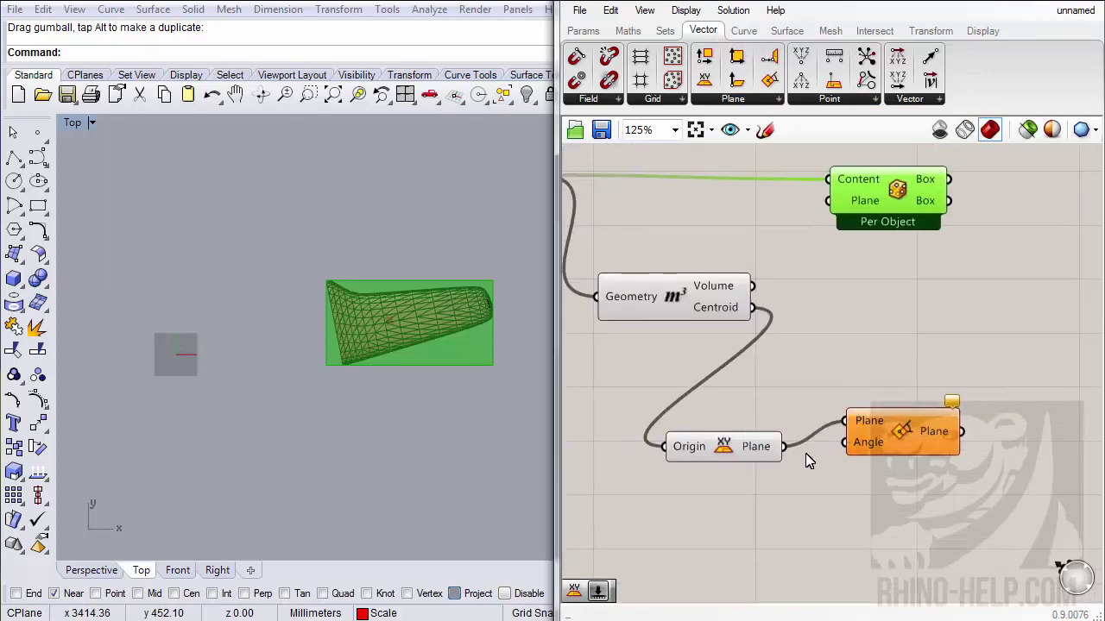
drag(887, 439, 904, 461)
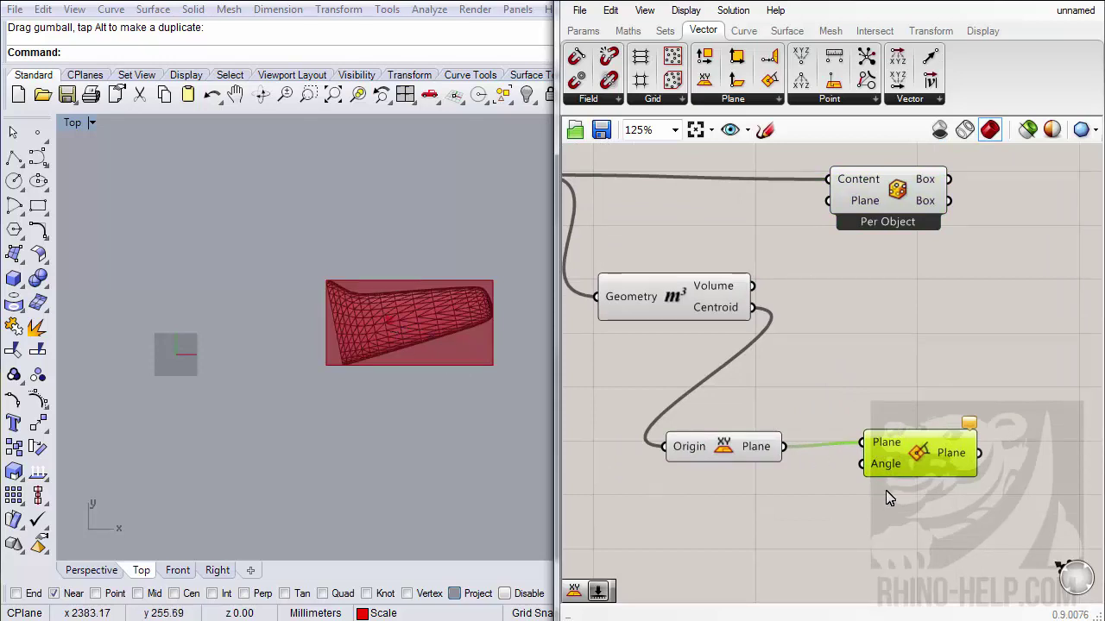
- Set the Rotate Plane component's Angle input to degrees
right_drag(887, 470, 760, 264)
right_click(759, 263)
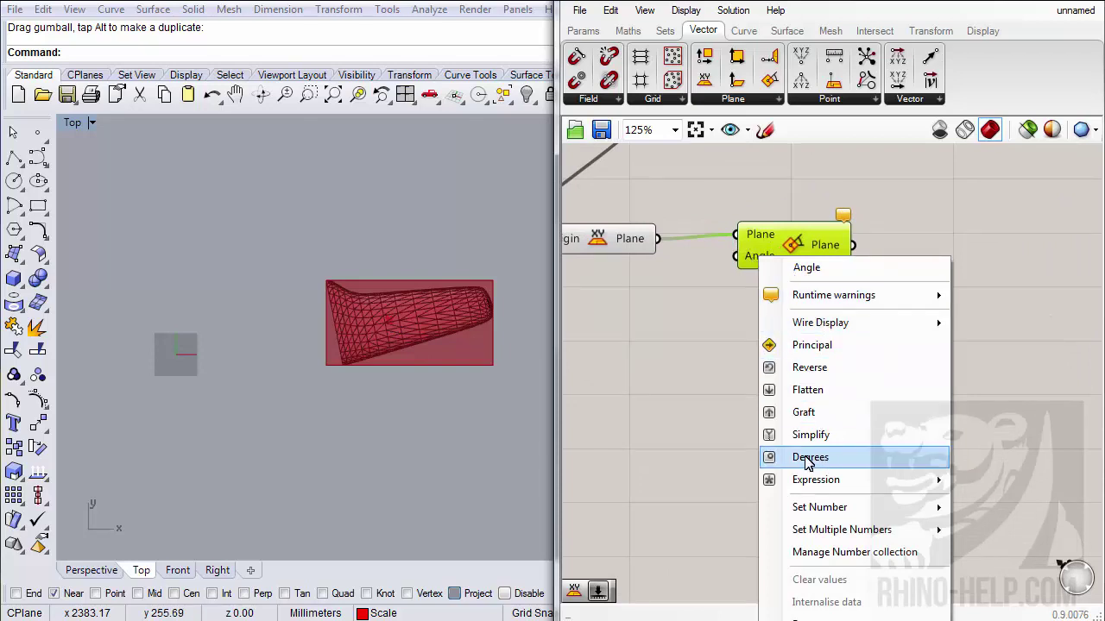
click(833, 457)
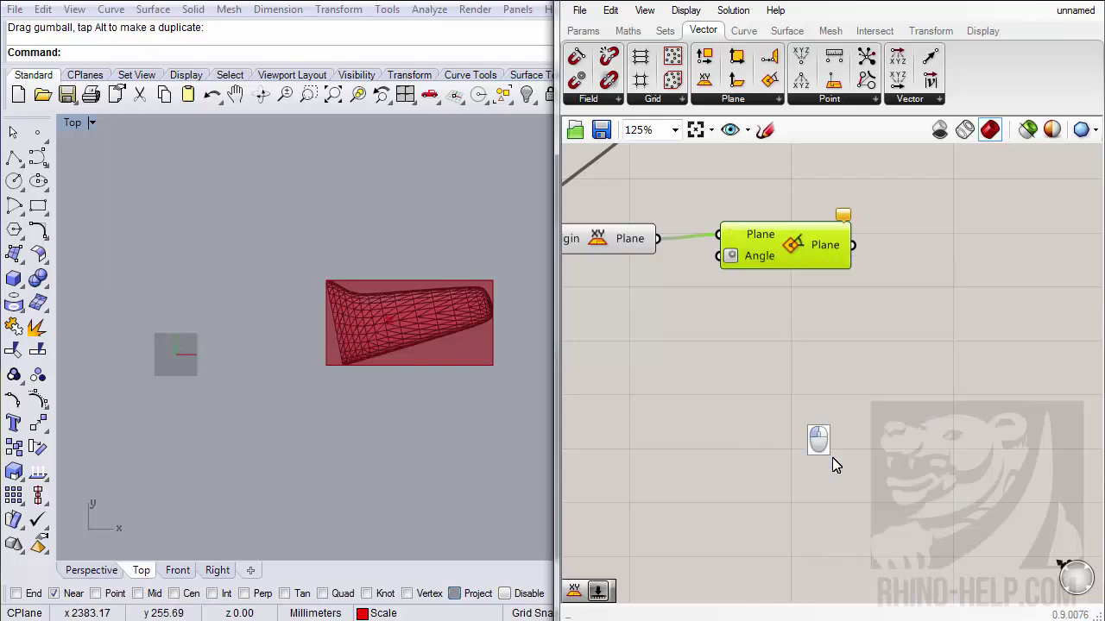
- Add a number slider with the value 360 below the XY Plane component
right_drag(760, 383, 880, 396)
double_click(709, 442)
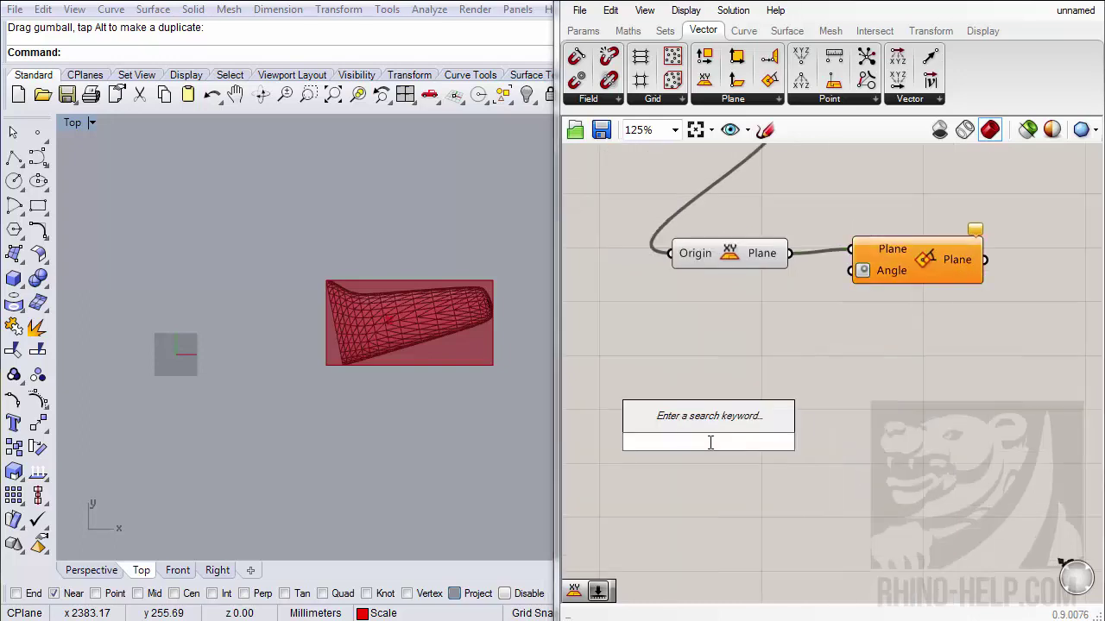
text(360)
key(Return)
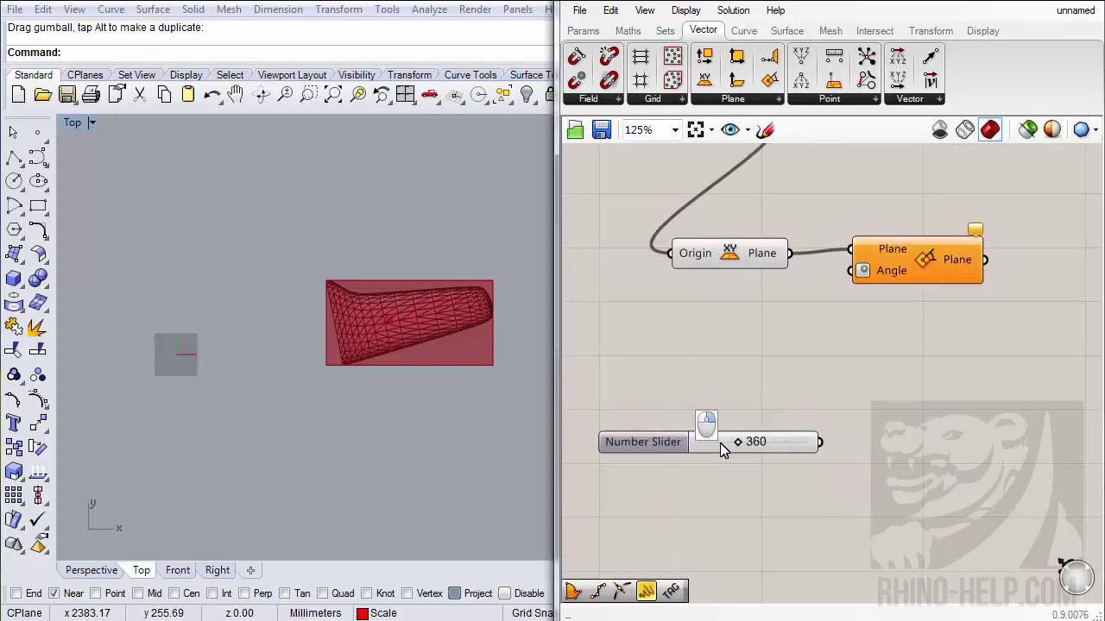
- Set the number slider's maximum to 360
right_click(722, 445)
click(765, 529)
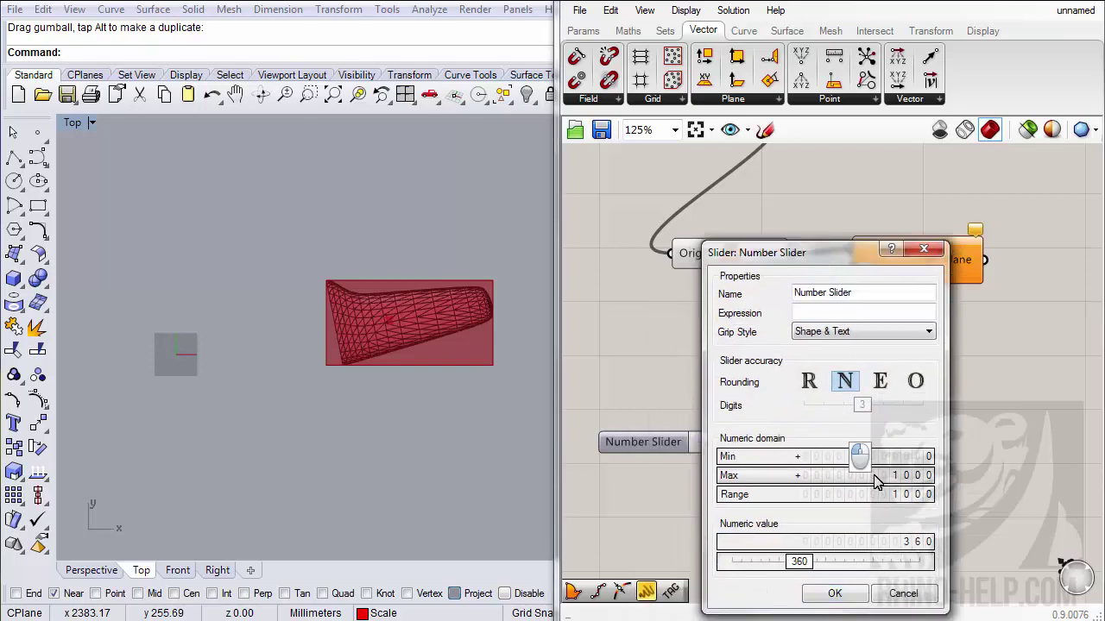
double_click(874, 476)
text(360)
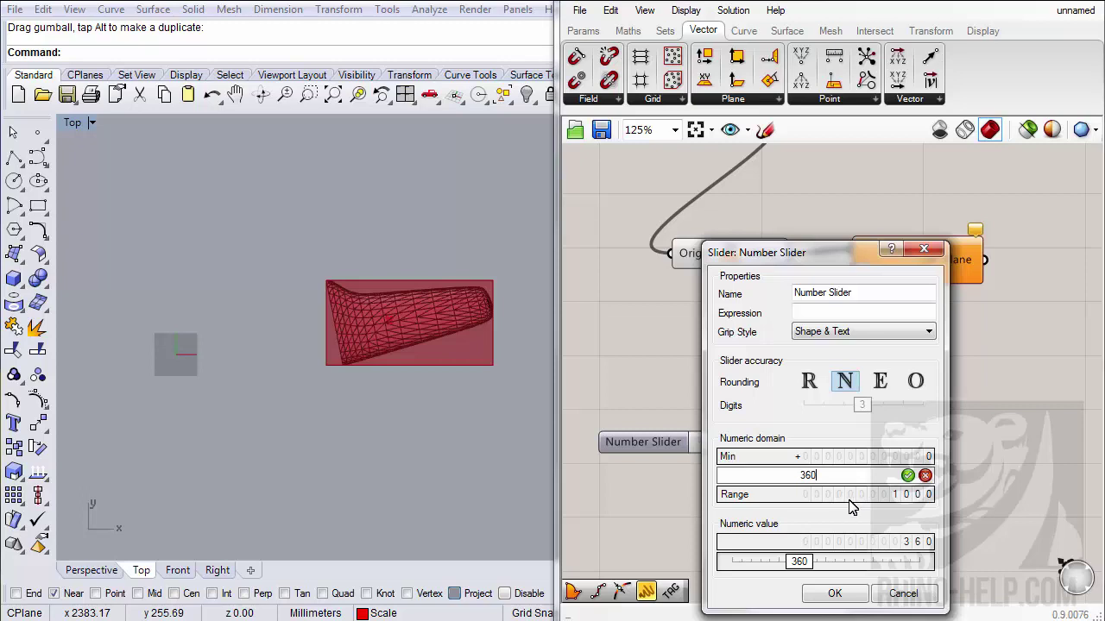
click(837, 594)
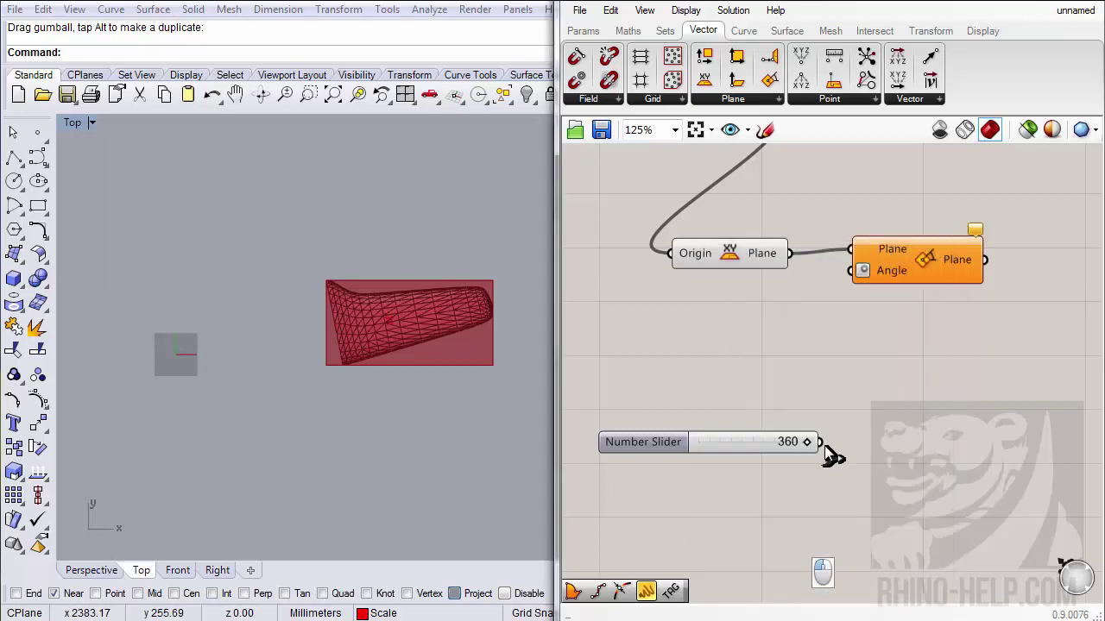
- Connect the number slider to the Rotate Plane's Angle input, then set it to 0 and place it just under the XY Plane
drag(821, 443, 852, 270)
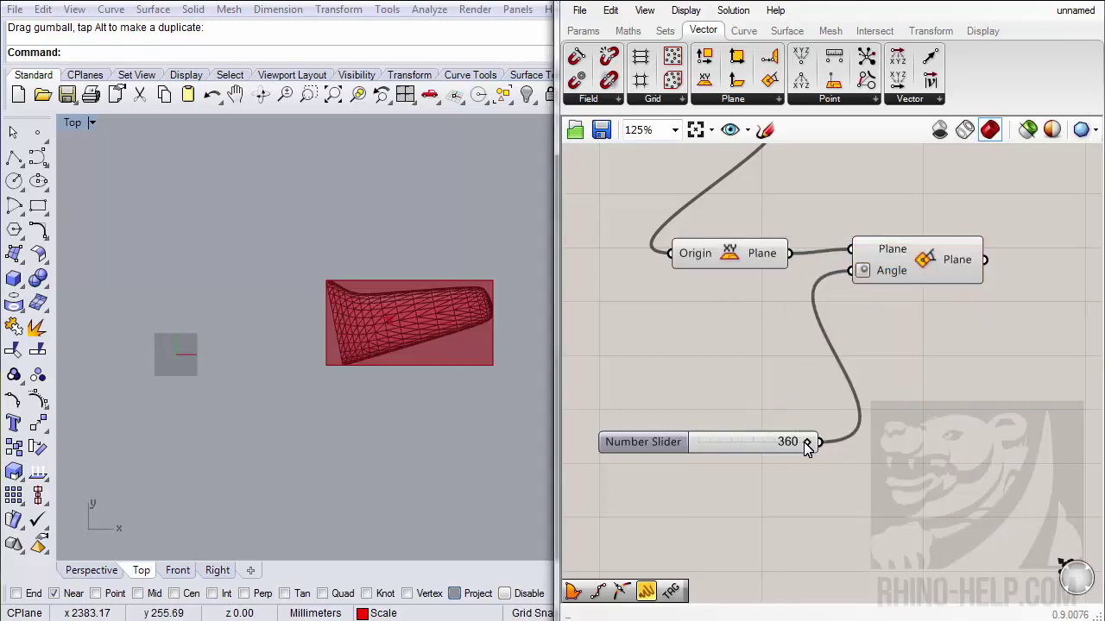
drag(807, 446, 667, 298)
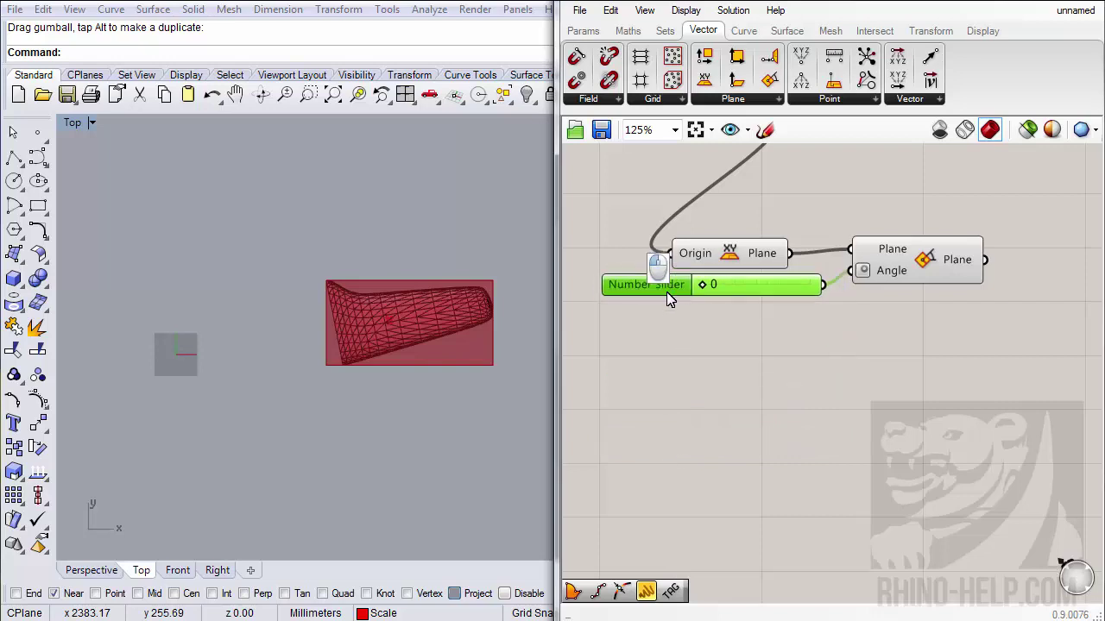
- Shift the Bounding Box component farther out and connect the Rotate Plane output to its Plane input
scroll(863, 436, down, 3)
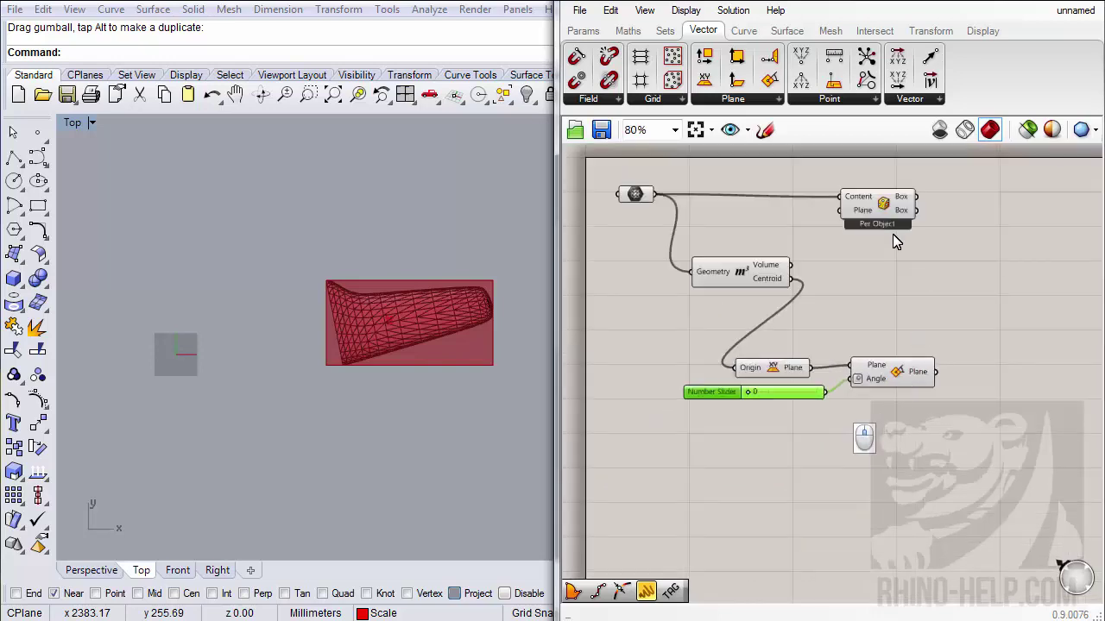
drag(889, 216, 974, 207)
drag(936, 372, 975, 231)
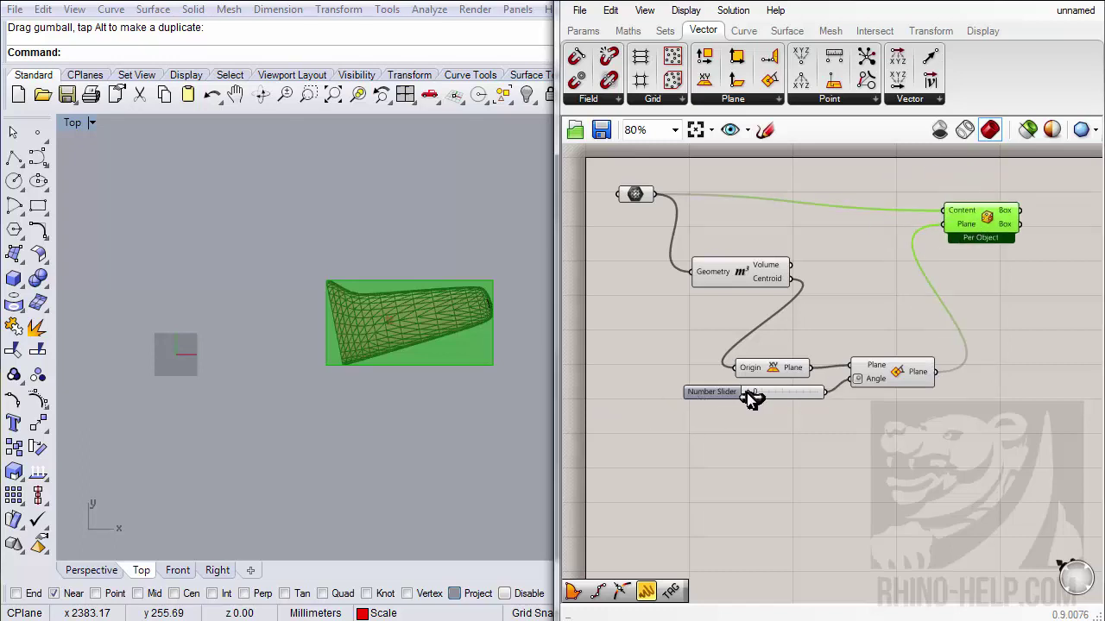
- Set the angle slider to 18 and move it lower beneath the XY Plane component
drag(747, 394, 694, 447)
scroll(458, 362, up, 3)
scroll(444, 302, up, 2)
scroll(816, 450, up, 3)
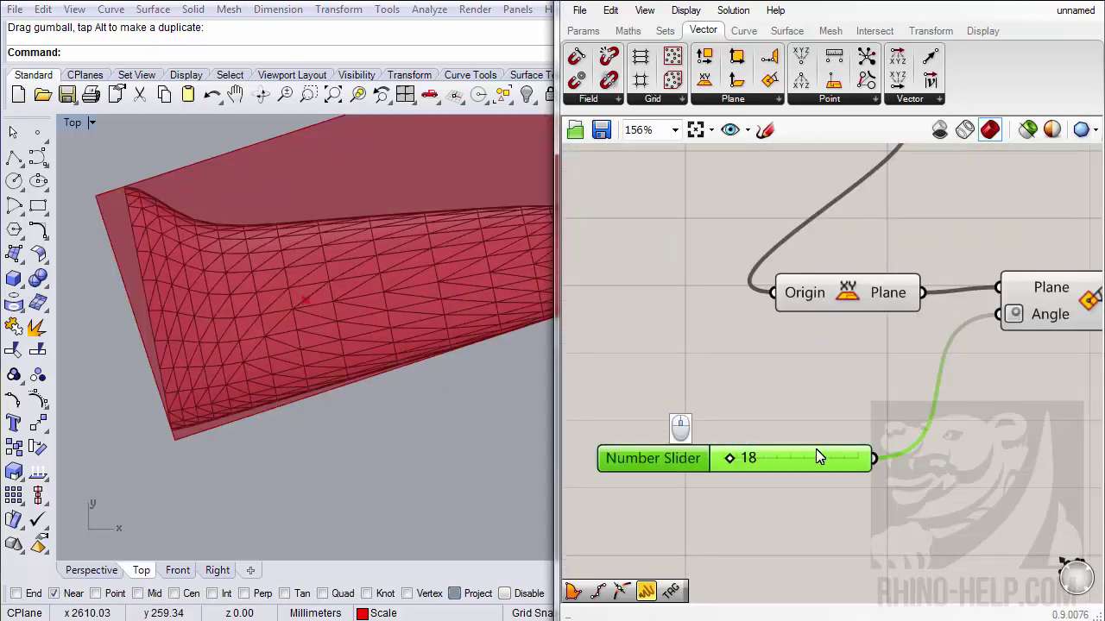
- Widen the number slider to well past the Rotate Plane component and set its value to 16
scroll(763, 454, down, 3)
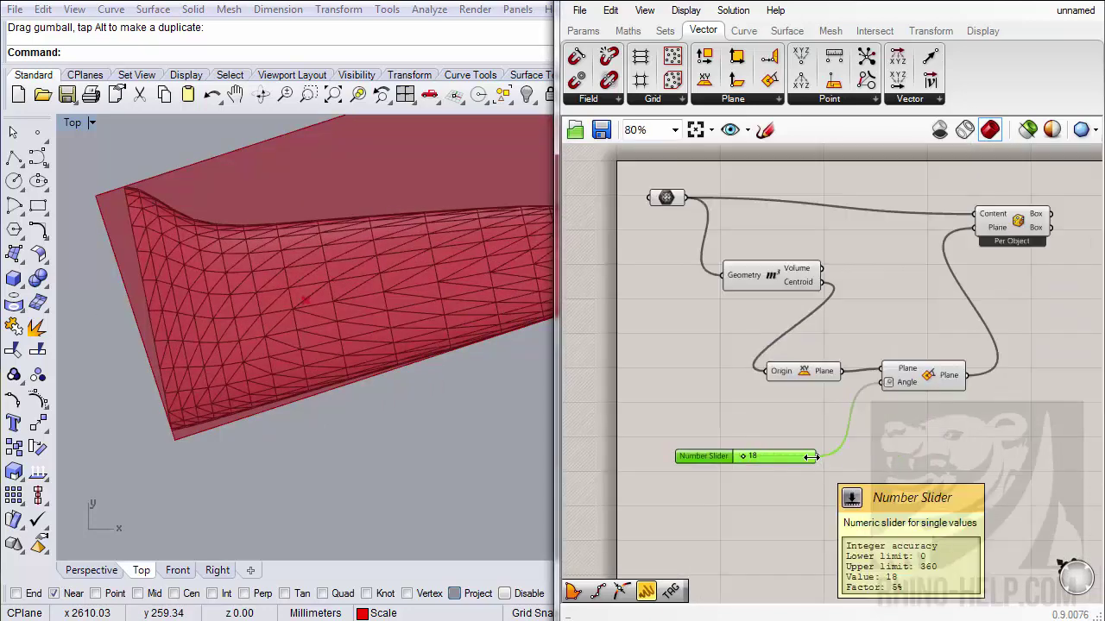
drag(816, 457, 1043, 454)
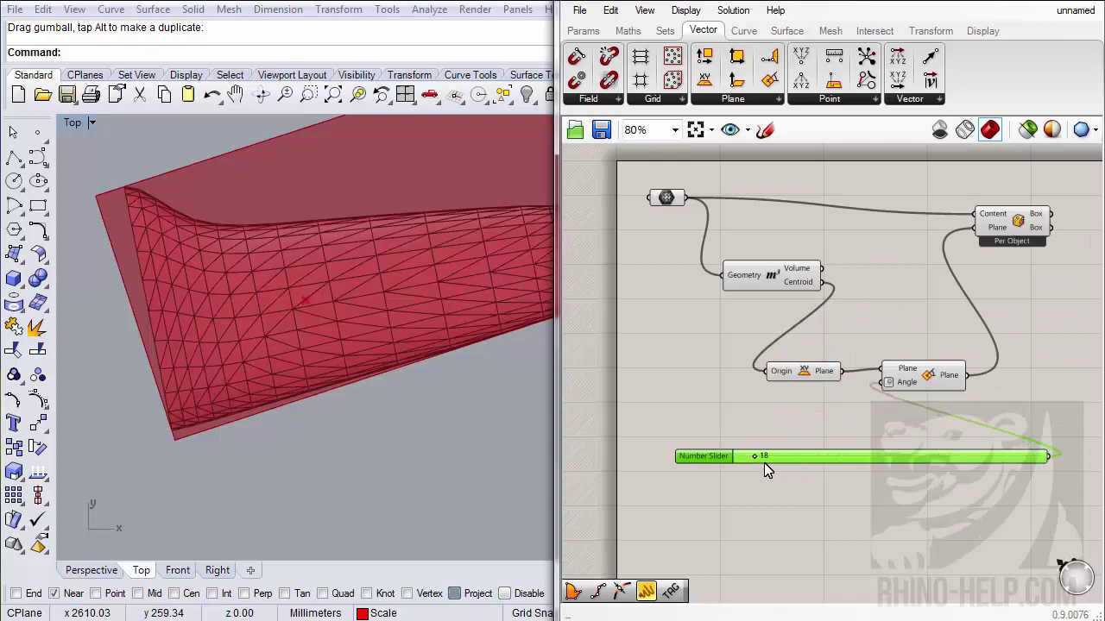
mouse_move(755, 455)
mouse_down()
mouse_move(789, 457)
mouse_move(756, 457)
mouse_up()
- Change the number slider's rounding to real numbers with two decimal digits, keeping the value at 16.00
right_click(814, 455)
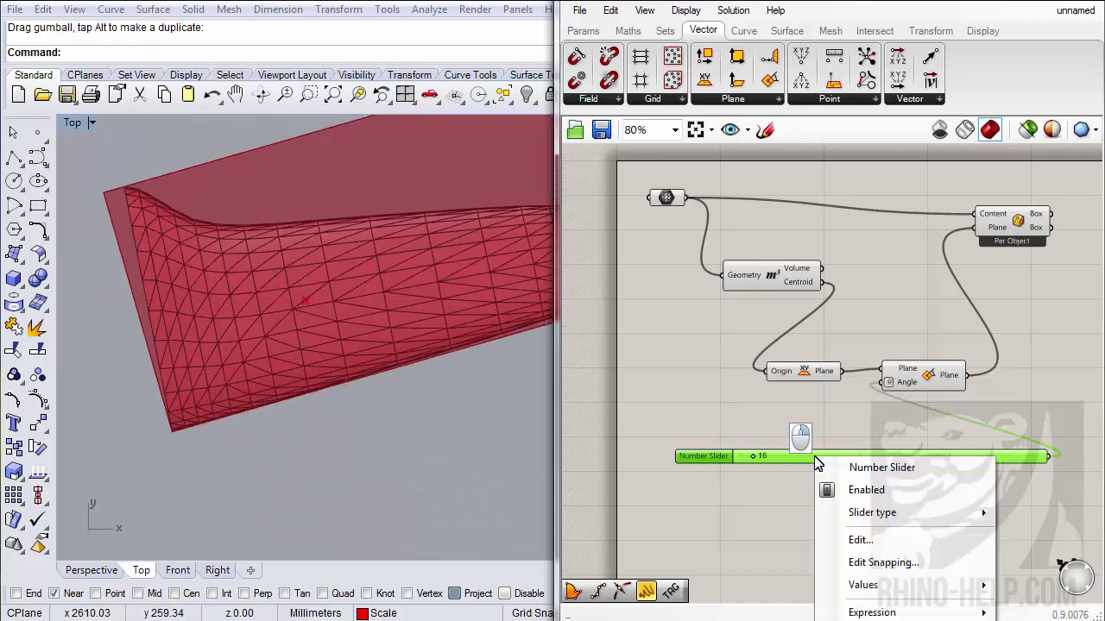
click(861, 541)
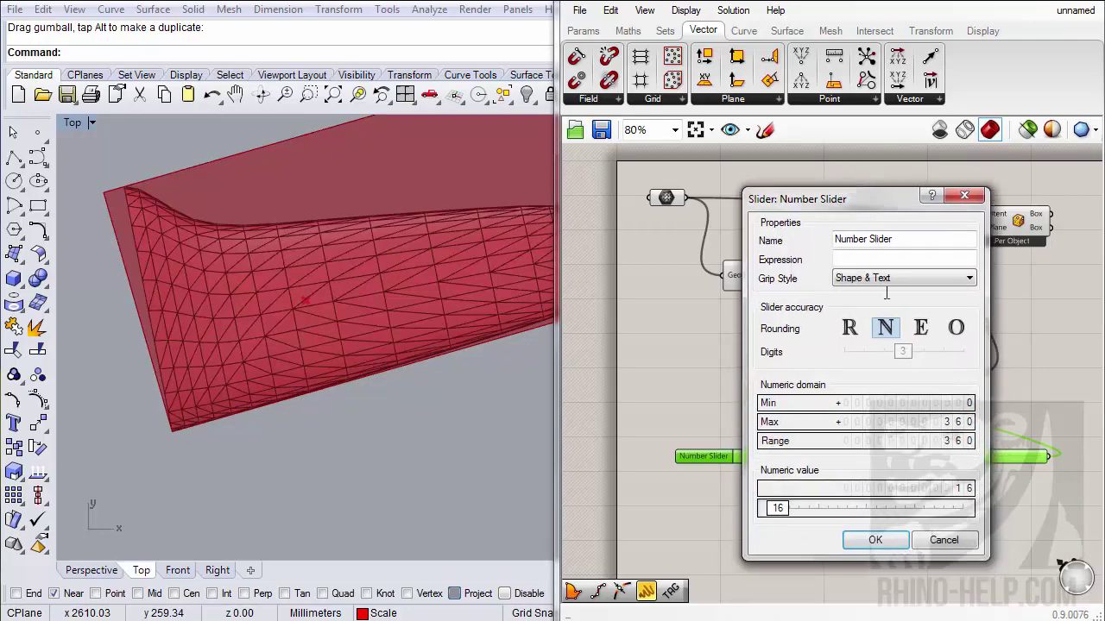
click(850, 330)
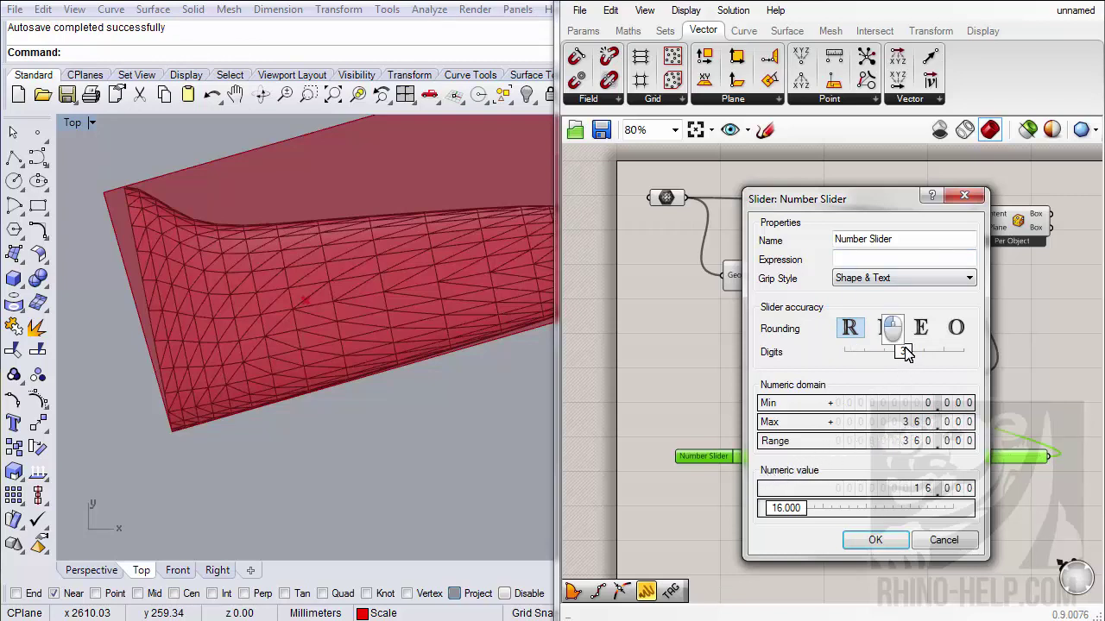
drag(901, 350, 885, 356)
click(874, 539)
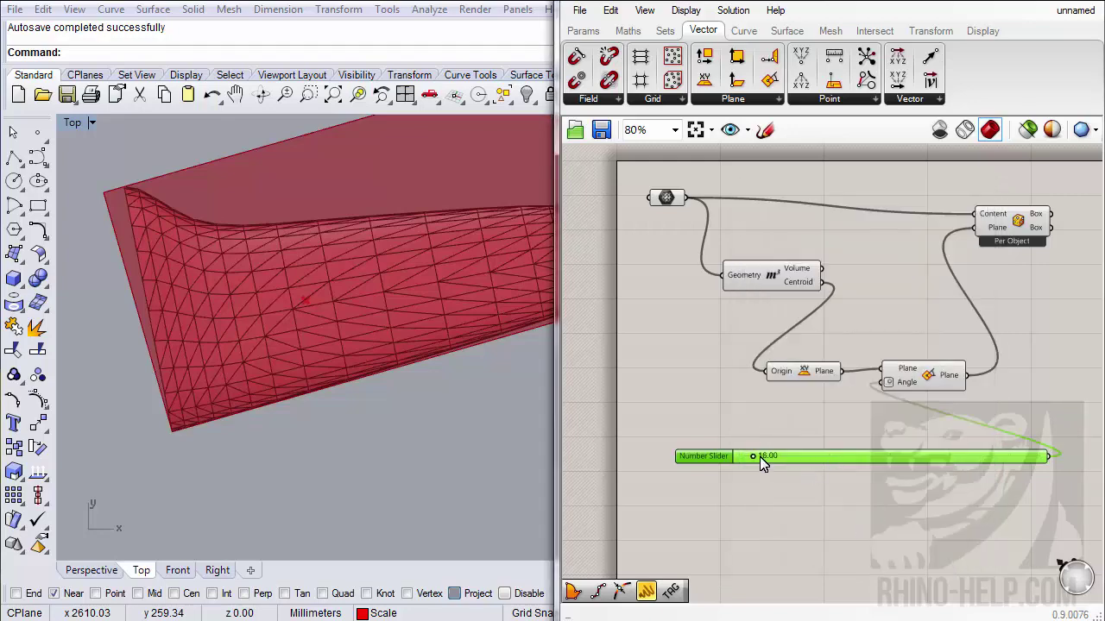
mouse_move(752, 454)
mouse_down()
mouse_move(764, 453)
mouse_move(751, 454)
mouse_up()
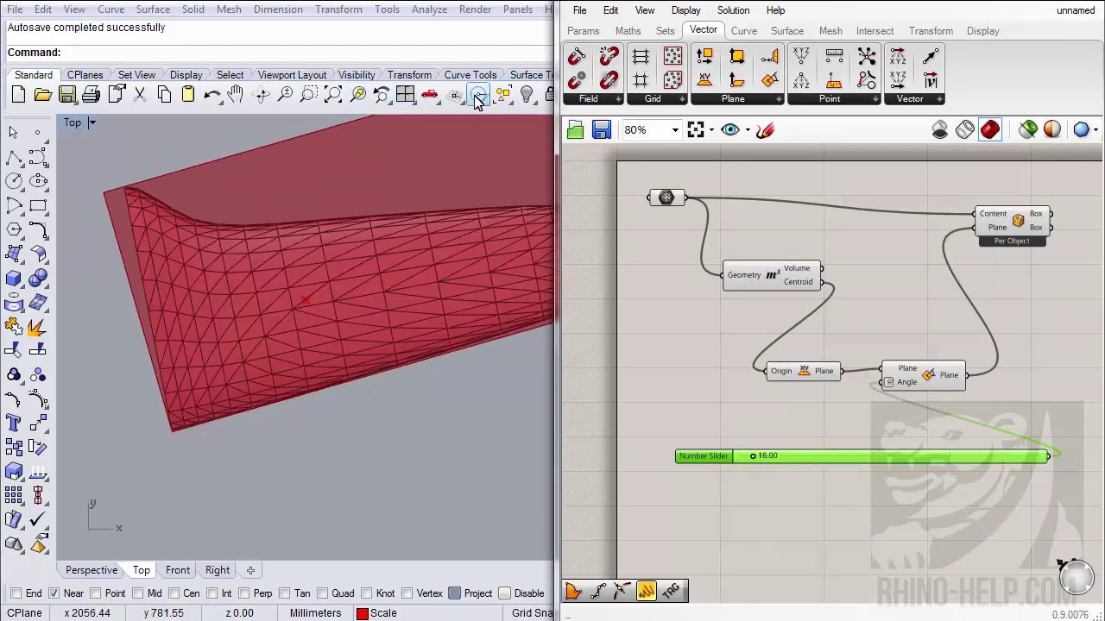
- Undo the last gumball rotation of the wing mesh in Rhino and set the angle slider to 0.00
click(211, 98)
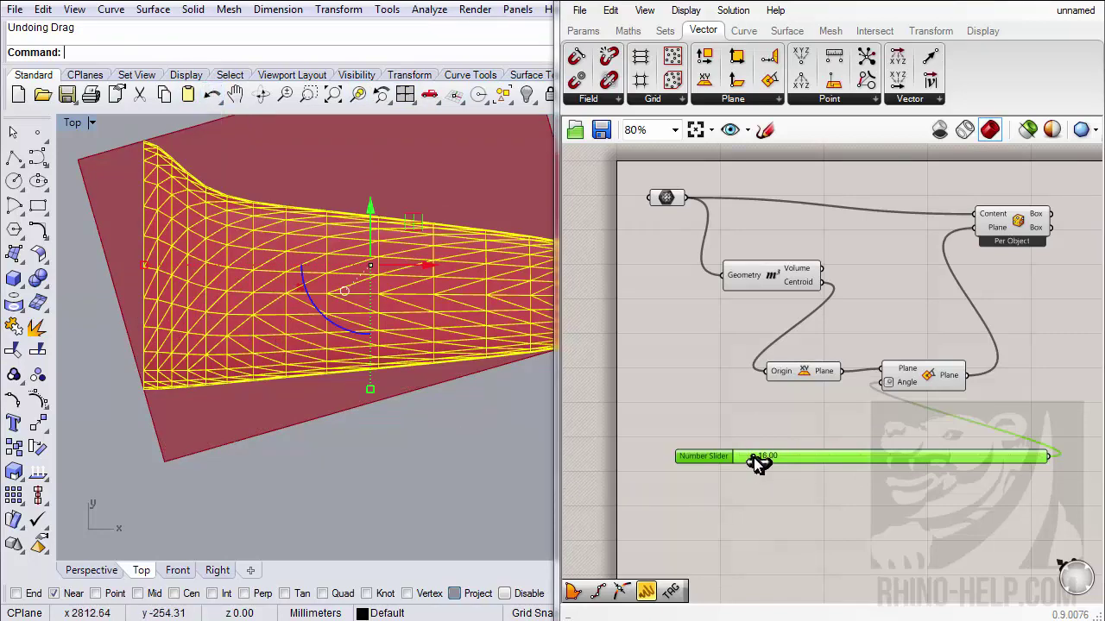
drag(758, 463, 716, 460)
right_drag(352, 434, 320, 459)
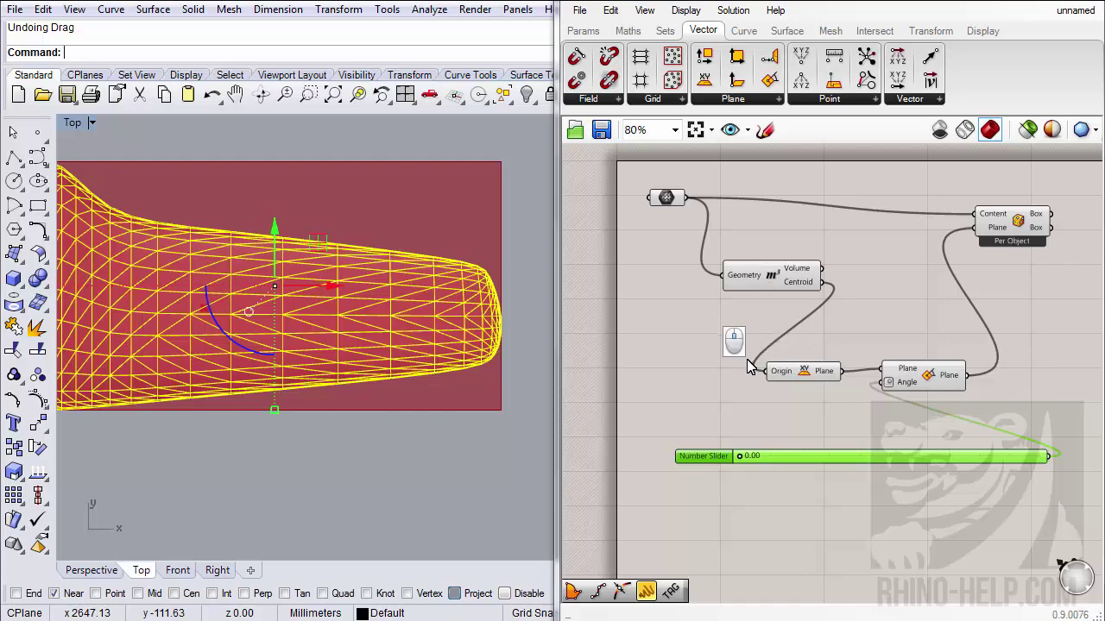
- Rename the number slider as "Поворот контейнера"
right_drag(748, 367, 731, 392)
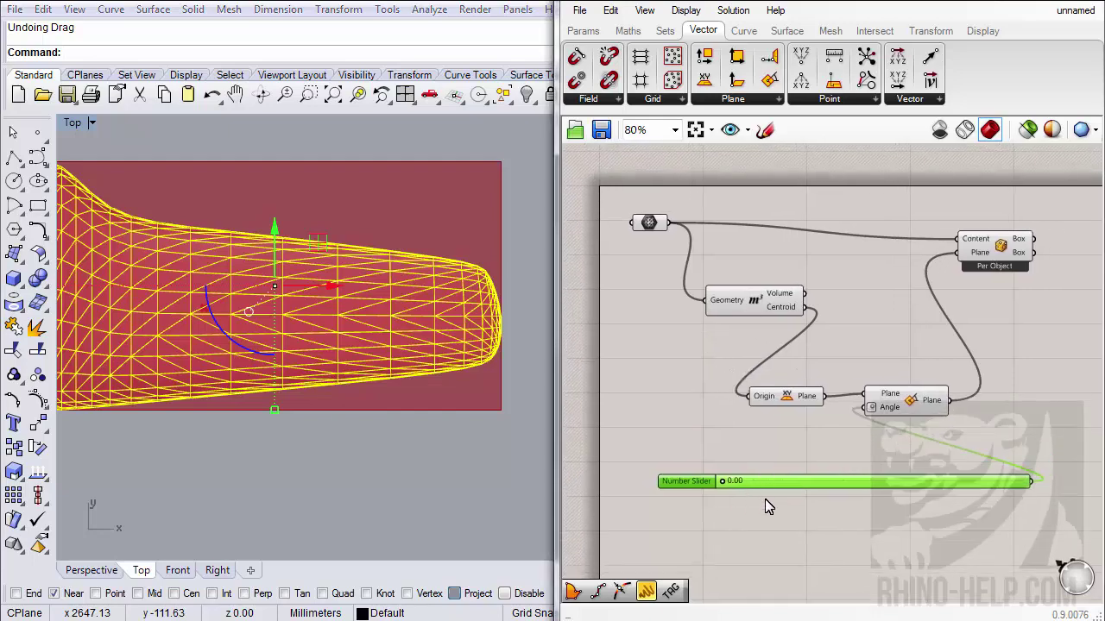
scroll(764, 501, up, 3)
scroll(742, 486, down, 1)
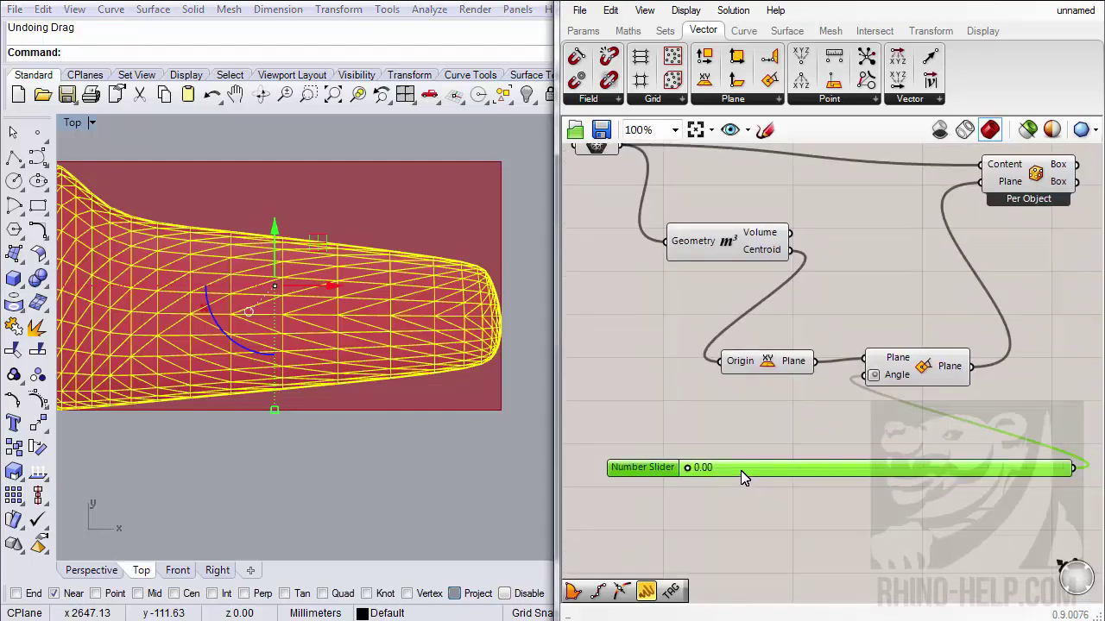
right_click(750, 473)
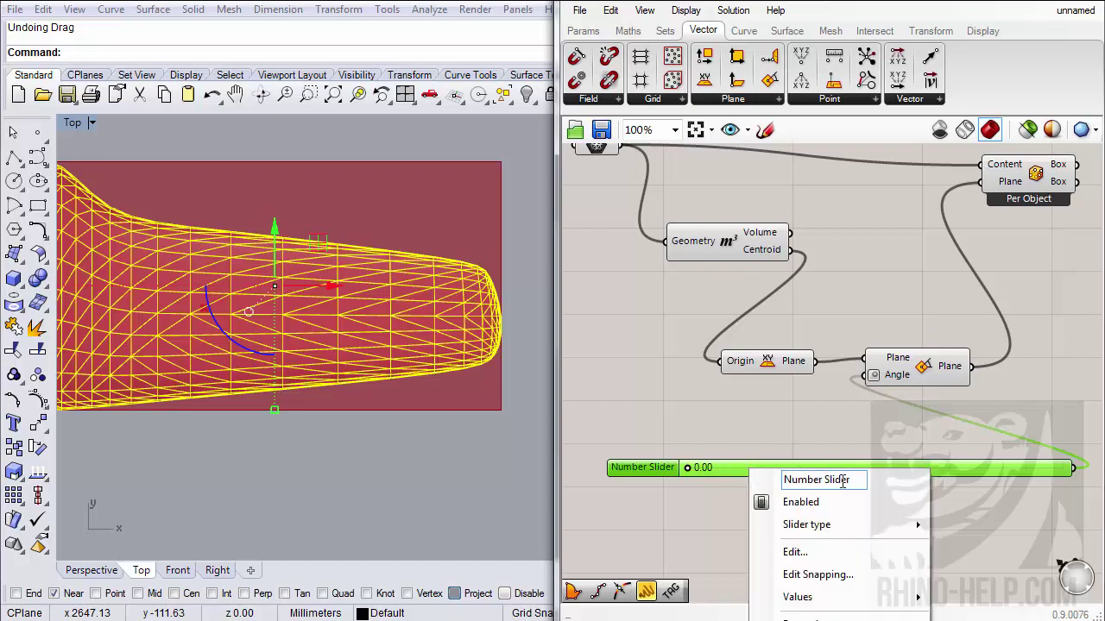
drag(857, 480, 783, 482)
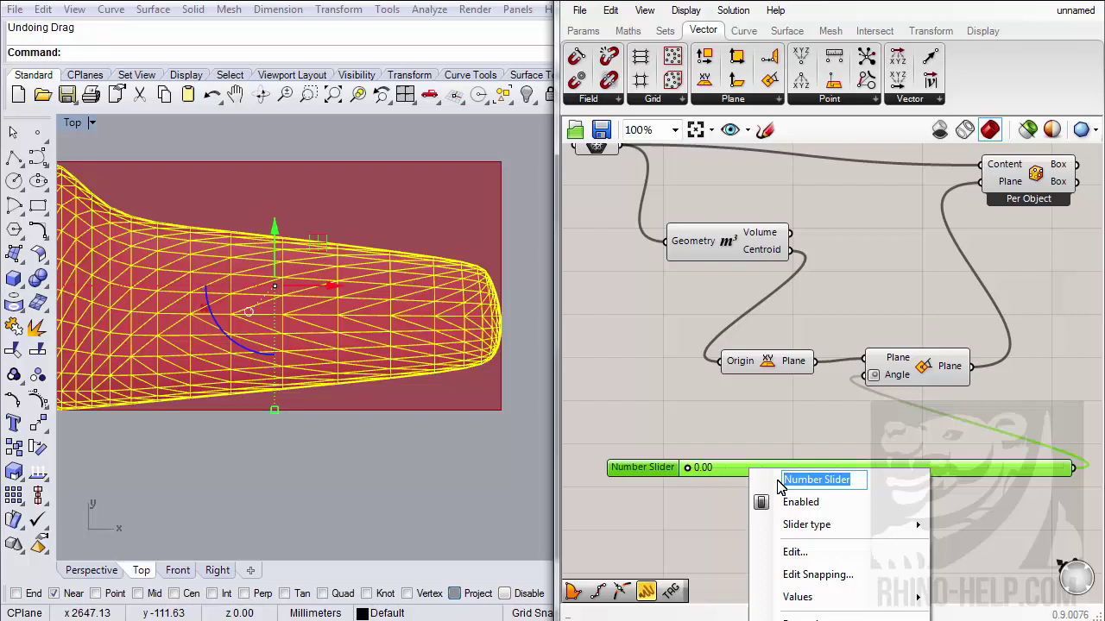
text(П)
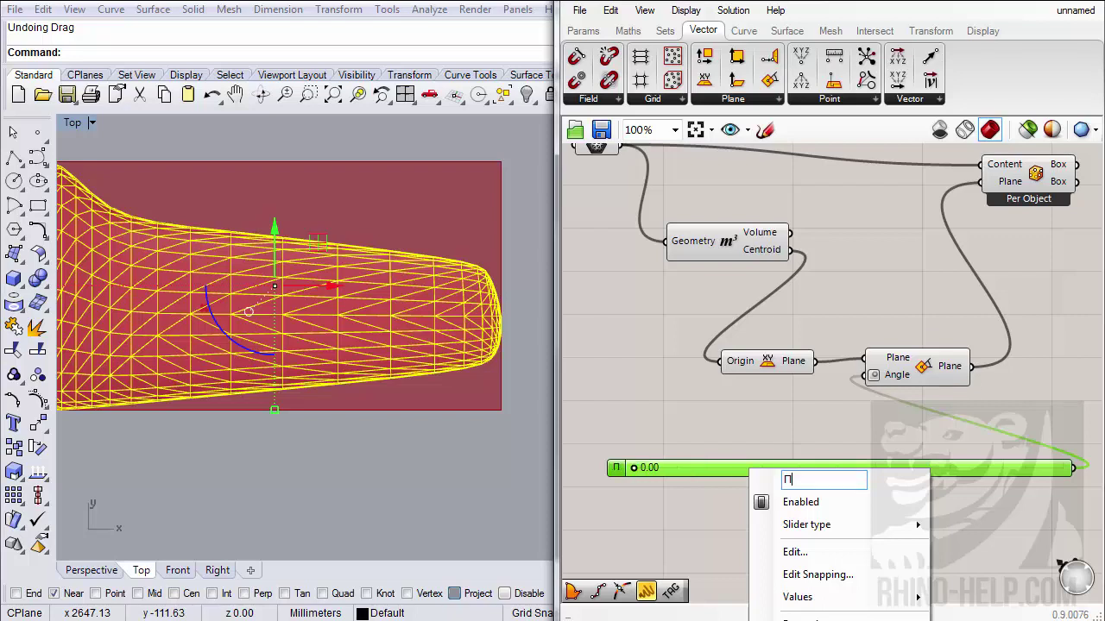
text(оворот )
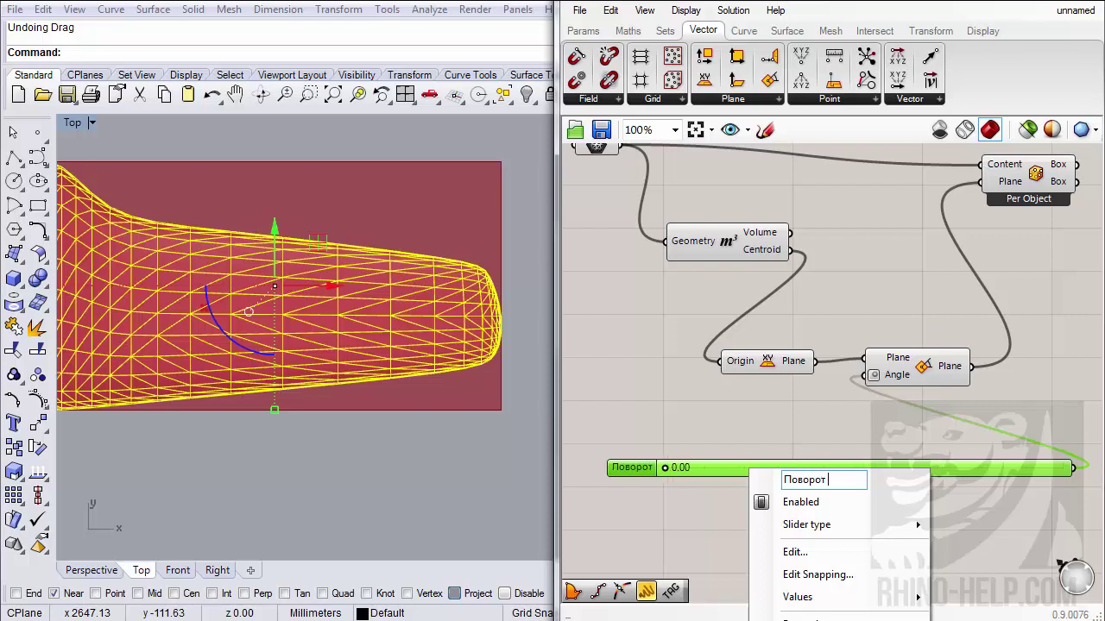
text(контейнера)
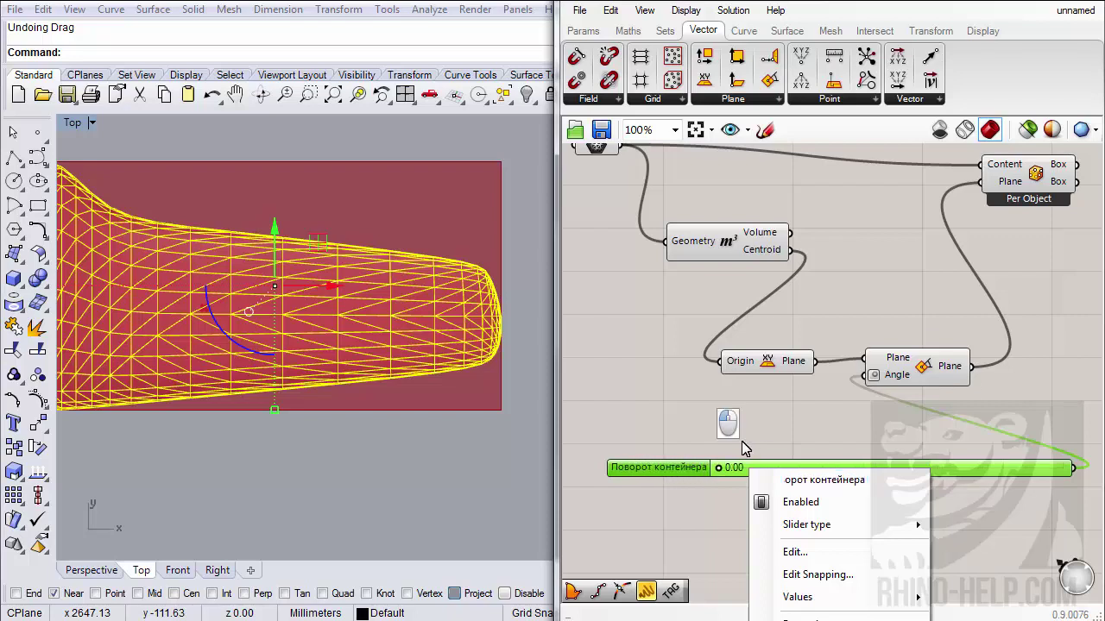
- Shorten the rotation slider and tidy the layout, placing it under XY Plane with Bounding Box and Rotate Plane moved further along the chain
click(712, 477)
scroll(705, 485, down, 3)
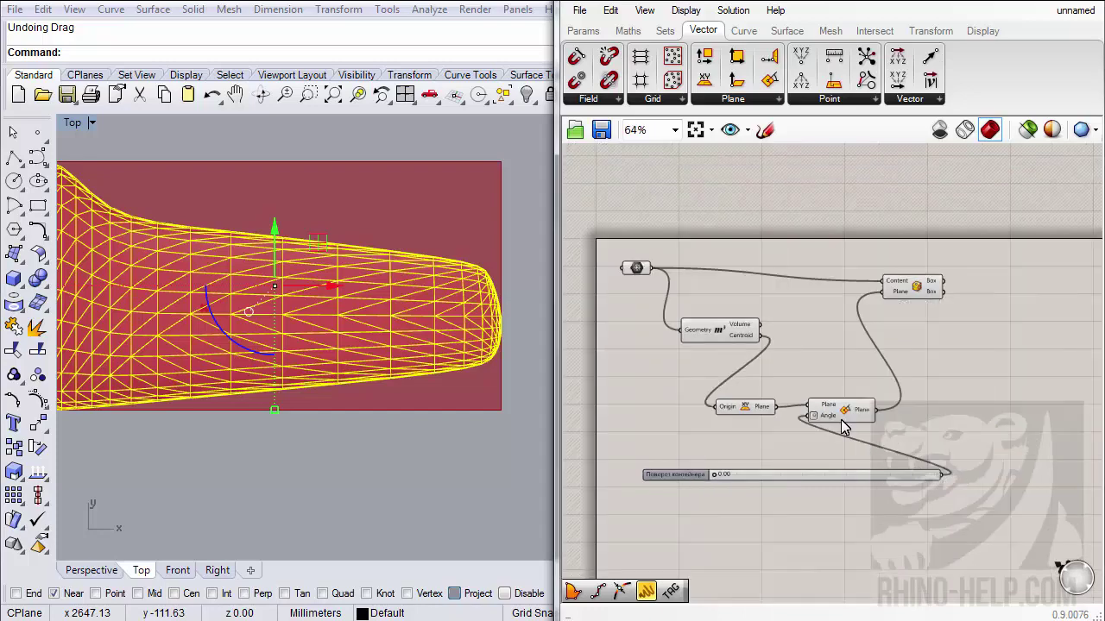
drag(906, 292, 1017, 289)
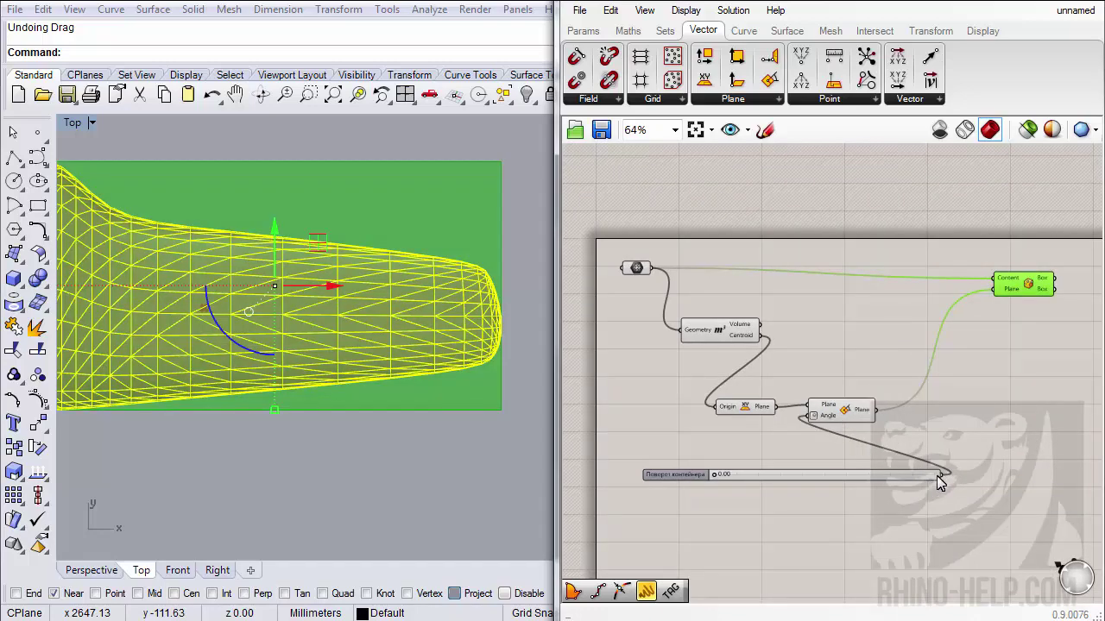
drag(939, 474, 767, 477)
drag(680, 470, 679, 424)
drag(875, 483, 725, 406)
drag(829, 416, 927, 370)
right_drag(952, 452, 904, 516)
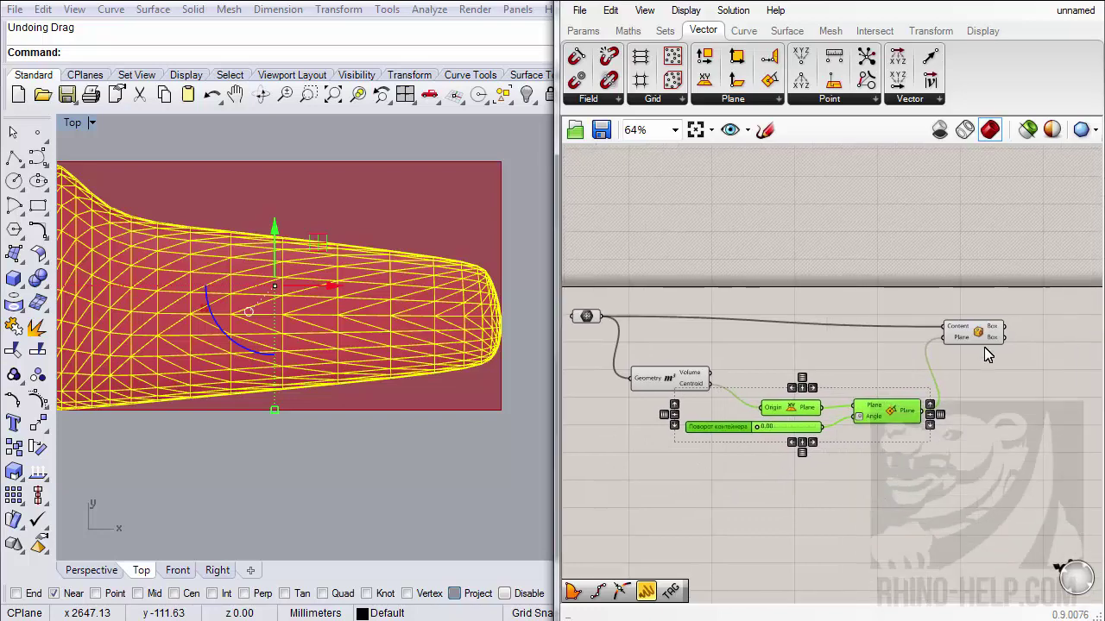
- Examine the selected Bounding Box around the deselected wing mesh in Rhino's Perspective viewport
click(973, 334)
click(972, 336)
right_drag(949, 466, 733, 510)
click(91, 570)
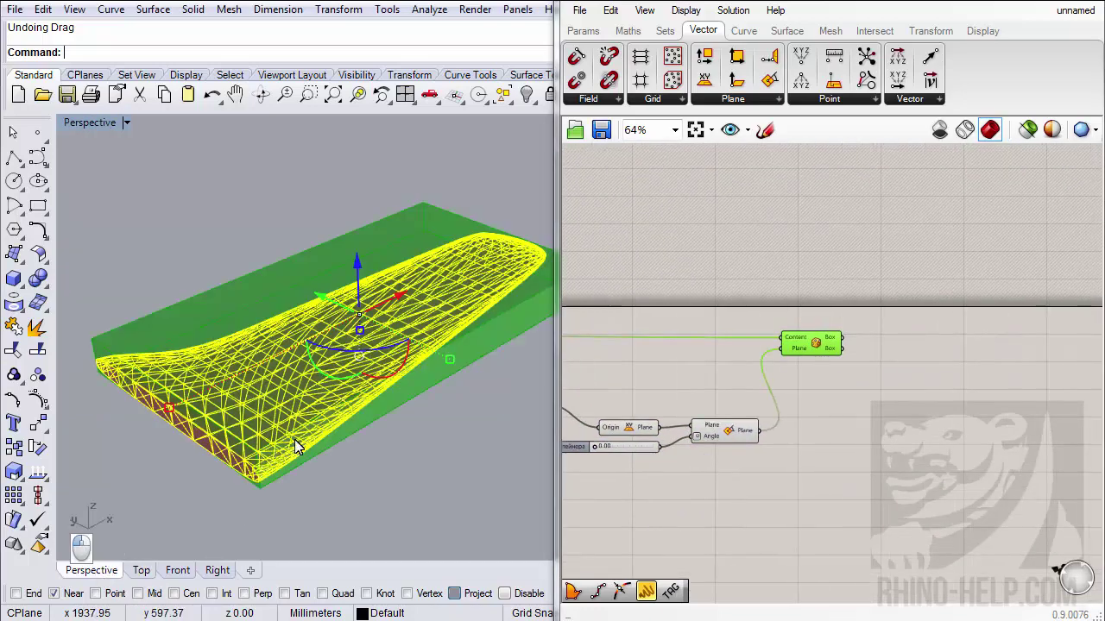
right_drag(295, 442, 337, 447)
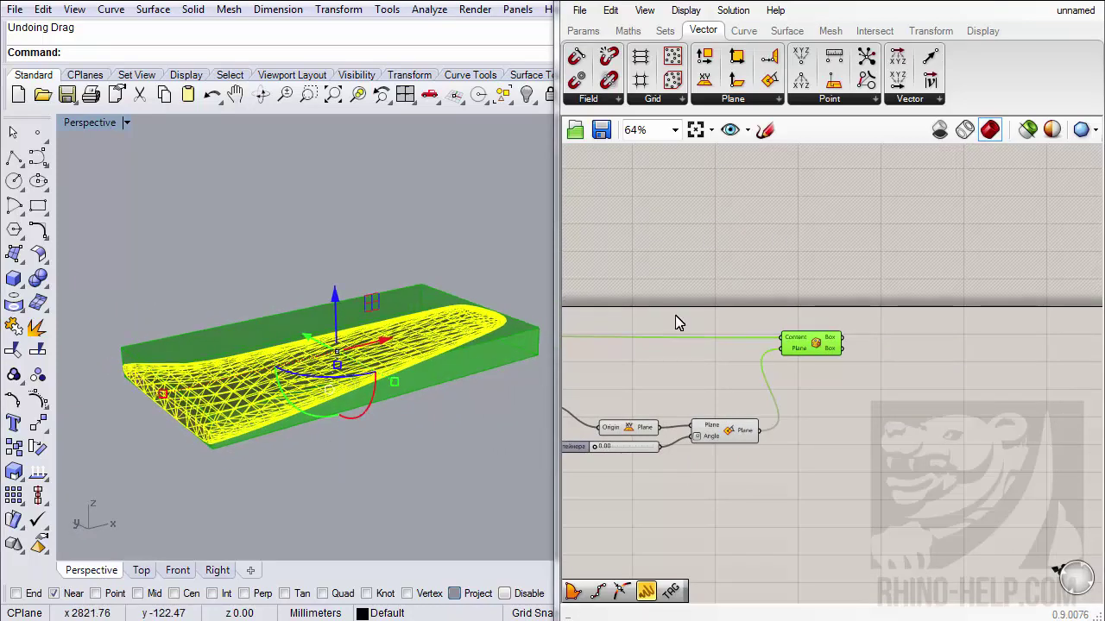
click(384, 483)
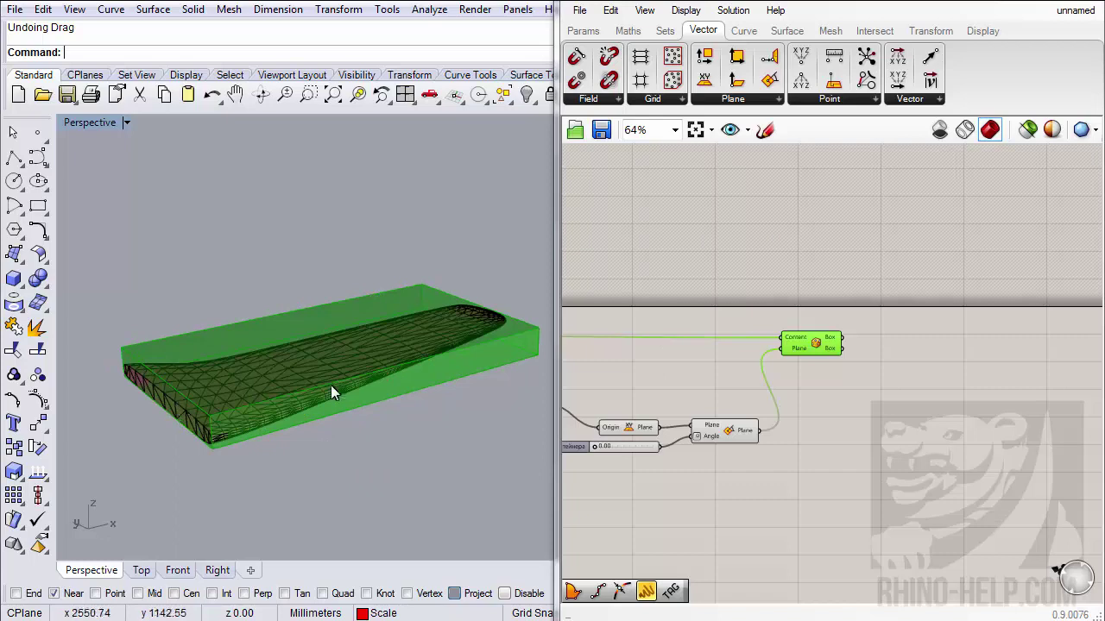
- Add a Deconstruct Brep component after Bounding Box and connect the upper Box output to its Brep input
click(786, 31)
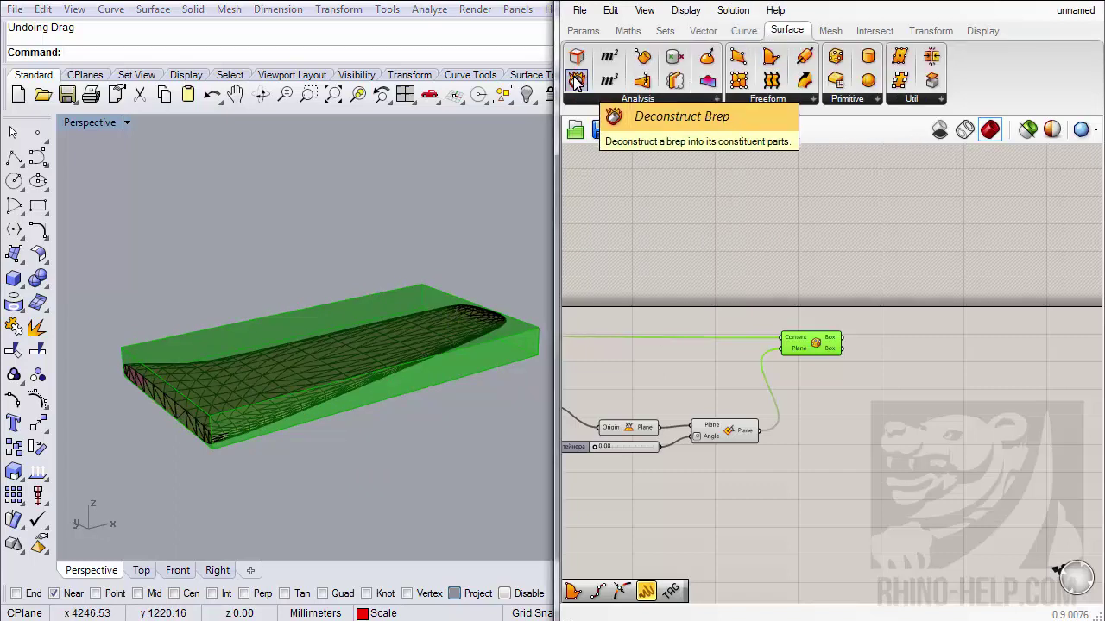
drag(576, 81, 907, 360)
scroll(891, 362, up, 3)
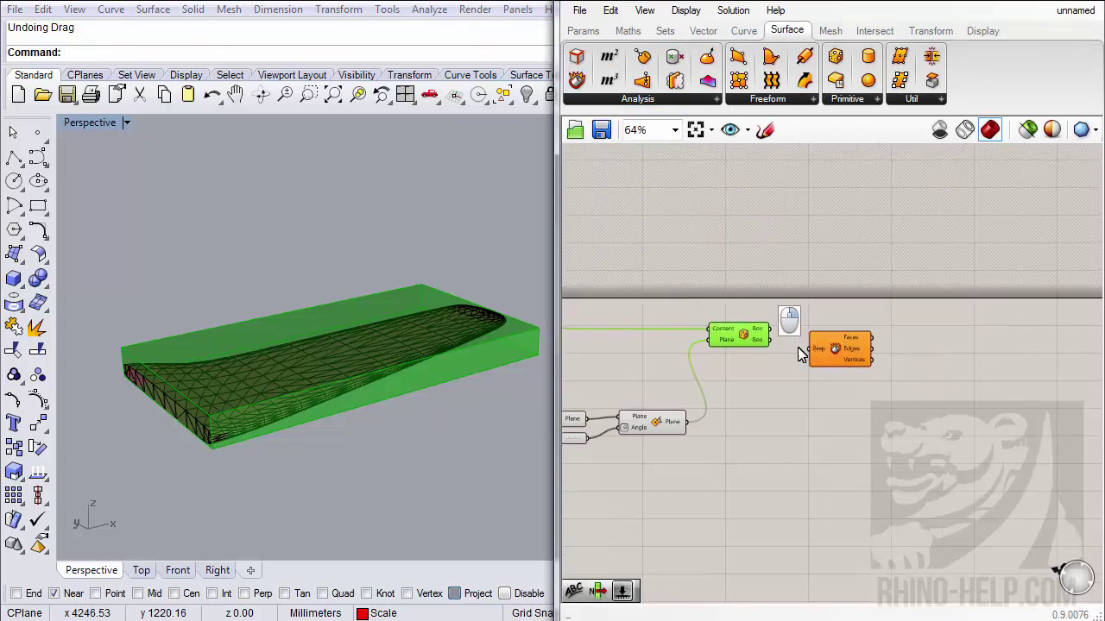
drag(743, 312, 862, 353)
- Turn off the Bounding Box preview and select Deconstruct Brep to highlight its geometry
click(690, 324)
right_click(690, 323)
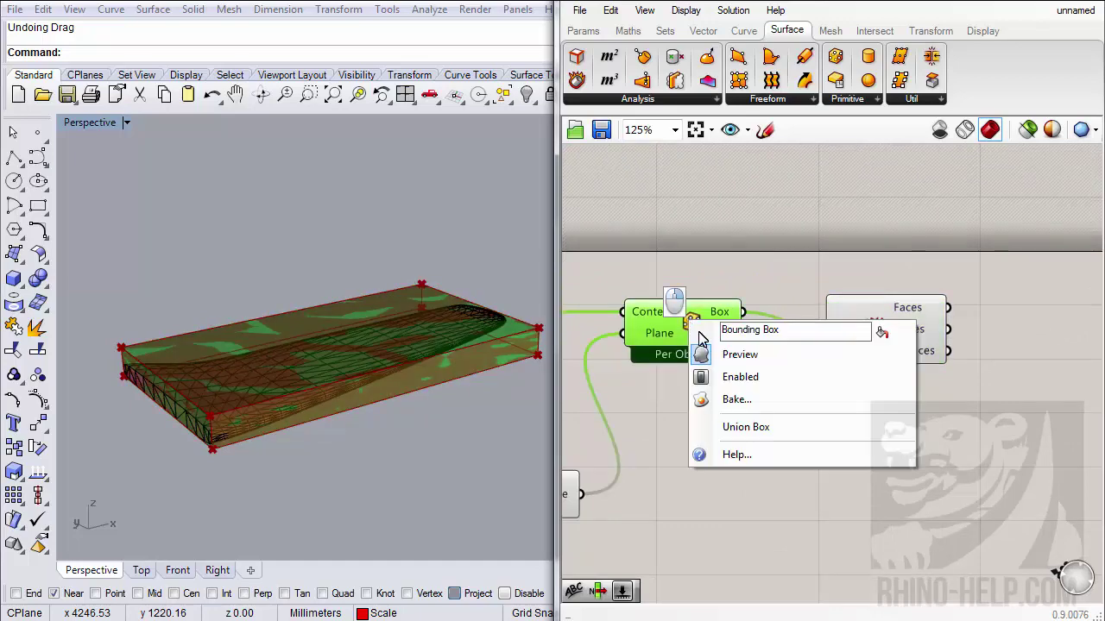
click(706, 354)
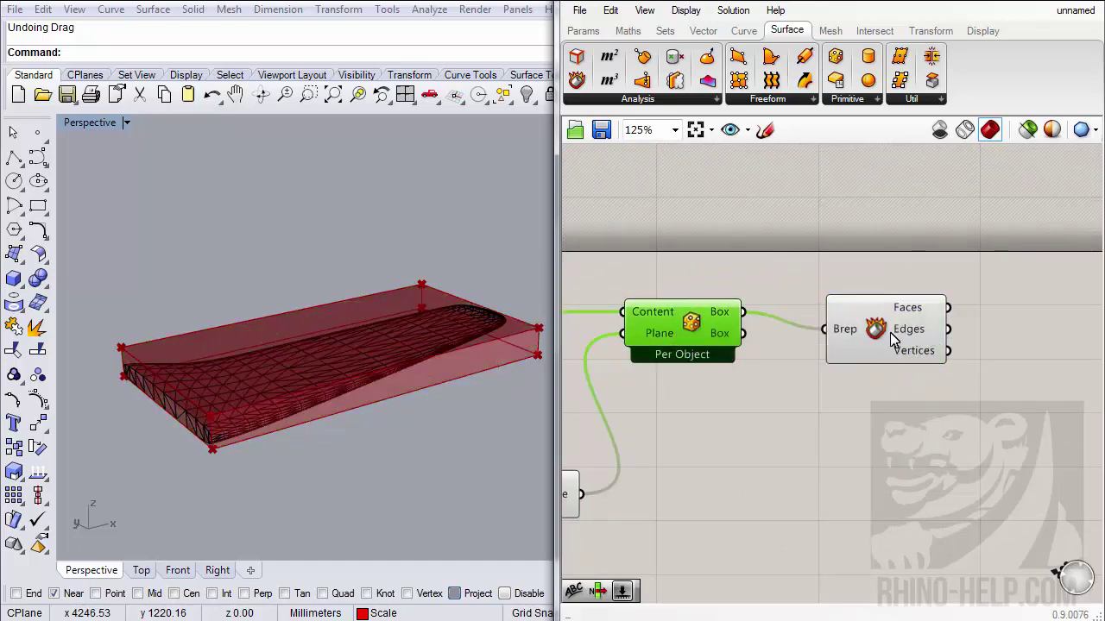
click(893, 341)
right_drag(844, 361, 748, 356)
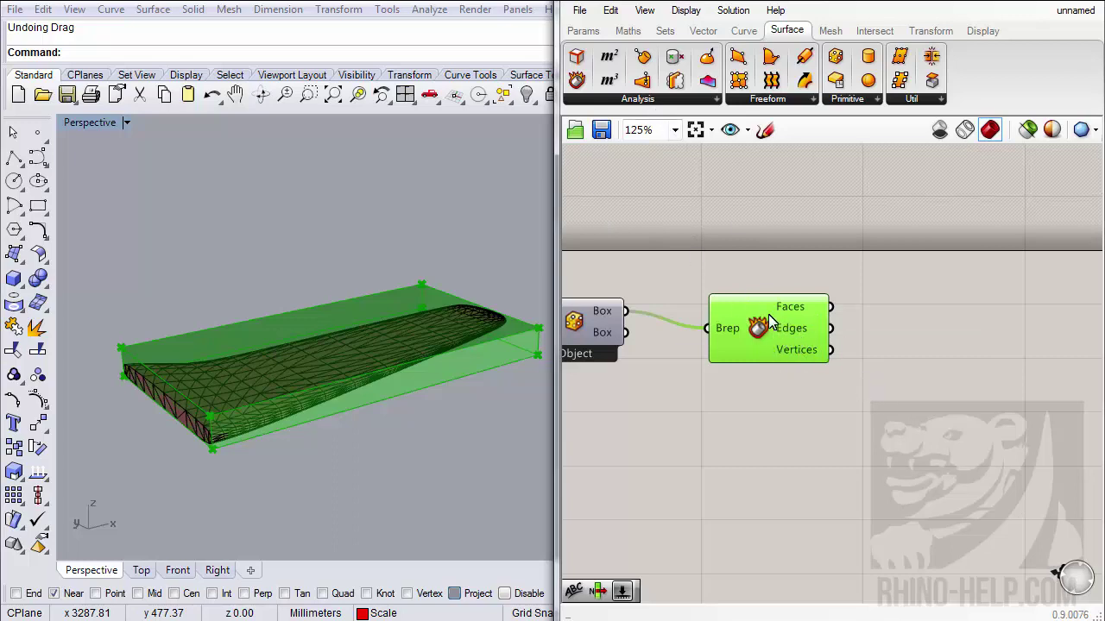
- Add a List Item component after Deconstruct Brep and connect the Faces output to its List input
click(667, 32)
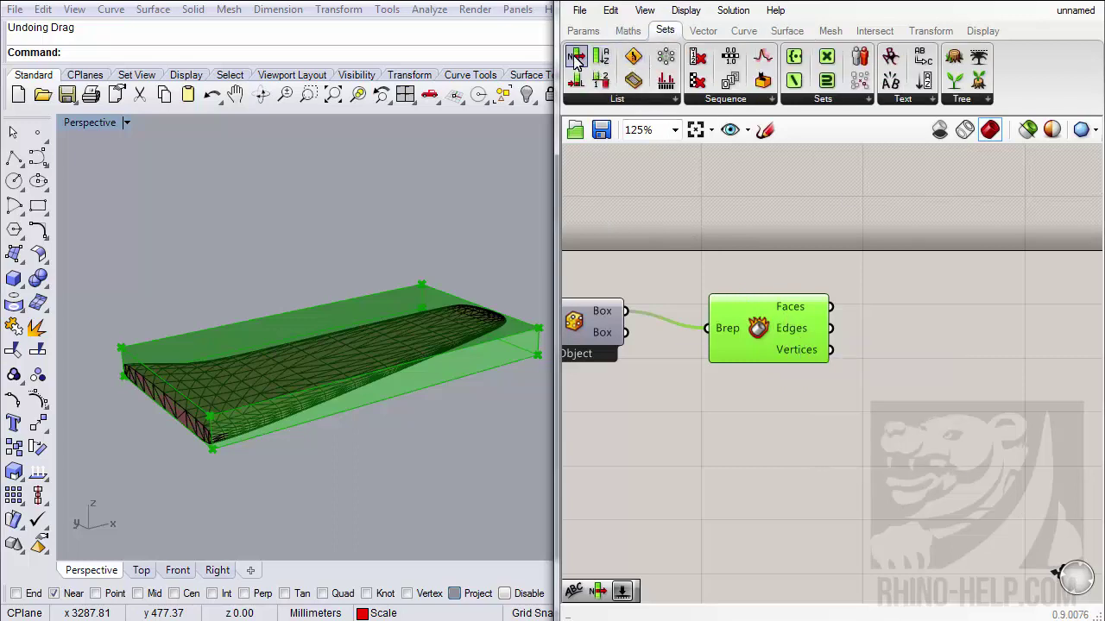
drag(576, 57, 919, 338)
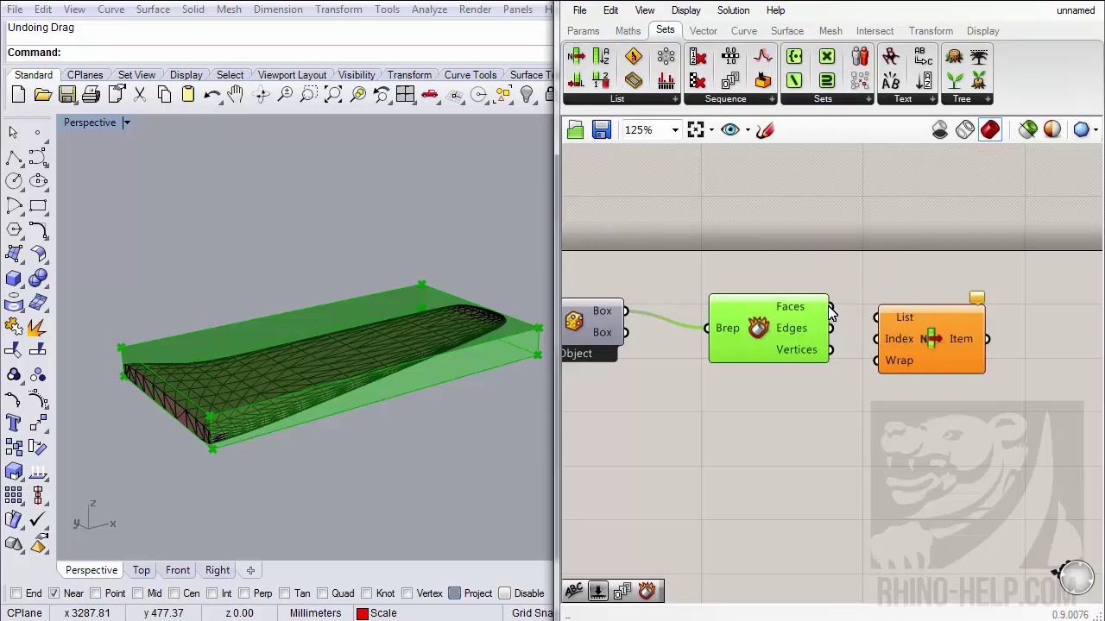
drag(830, 307, 877, 318)
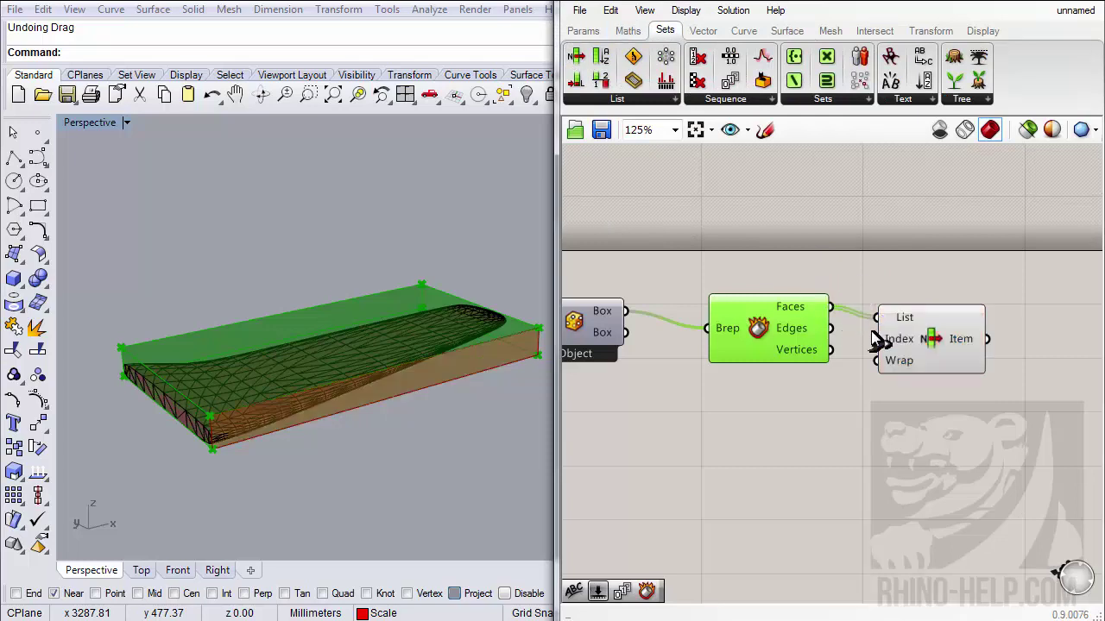
- Turn off the Deconstruct Brep preview and move List Item slightly lower on the canvas
right_click(759, 334)
click(765, 363)
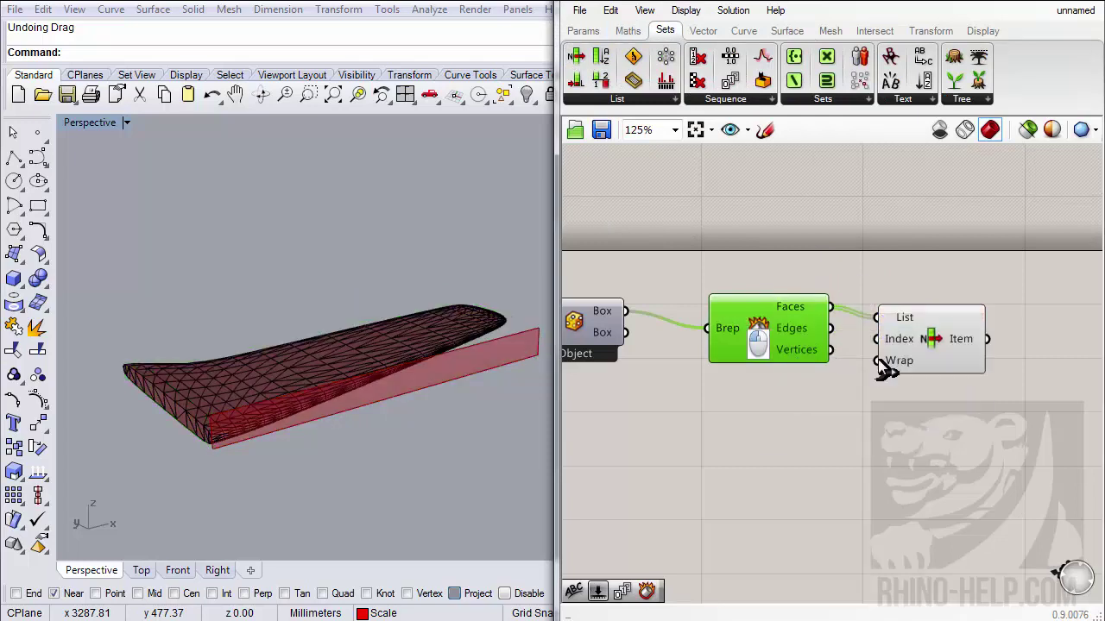
click(917, 342)
drag(905, 350, 908, 391)
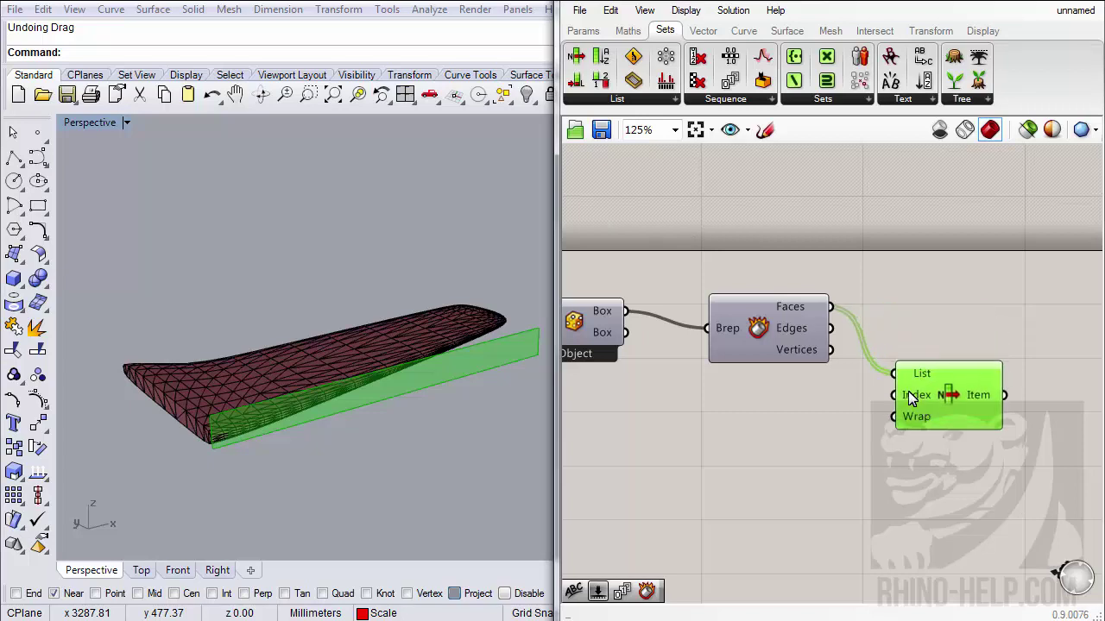
- Add a number slider beneath Deconstruct Brep and connect it to the Index input of List Item
double_click(735, 432)
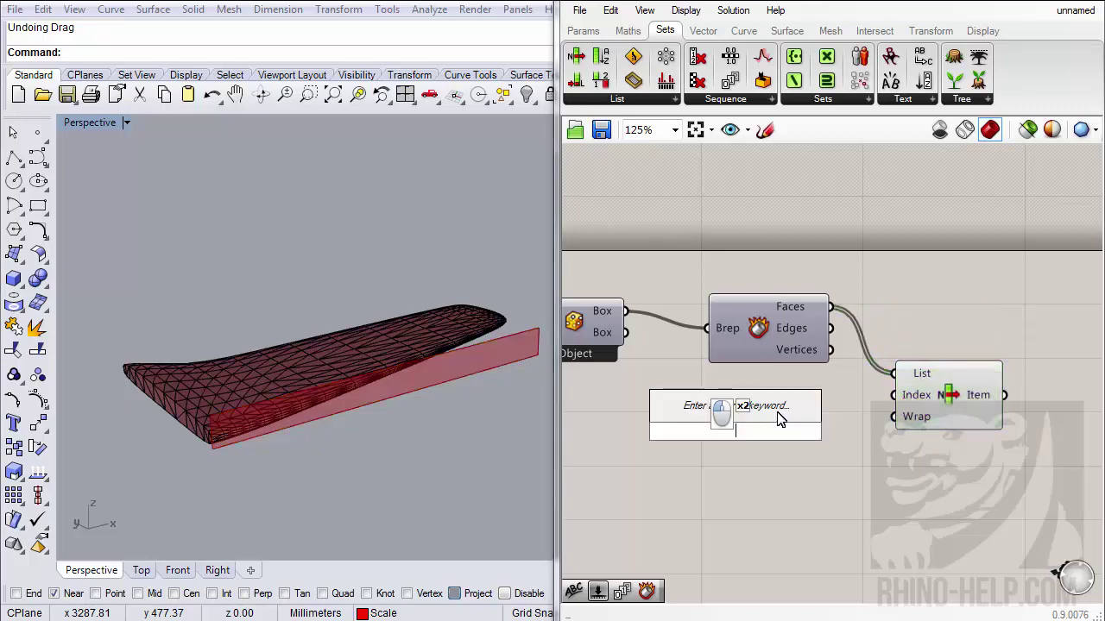
text(Number Slider)
key(Return)
drag(836, 431, 696, 436)
drag(845, 434, 894, 395)
click(921, 399)
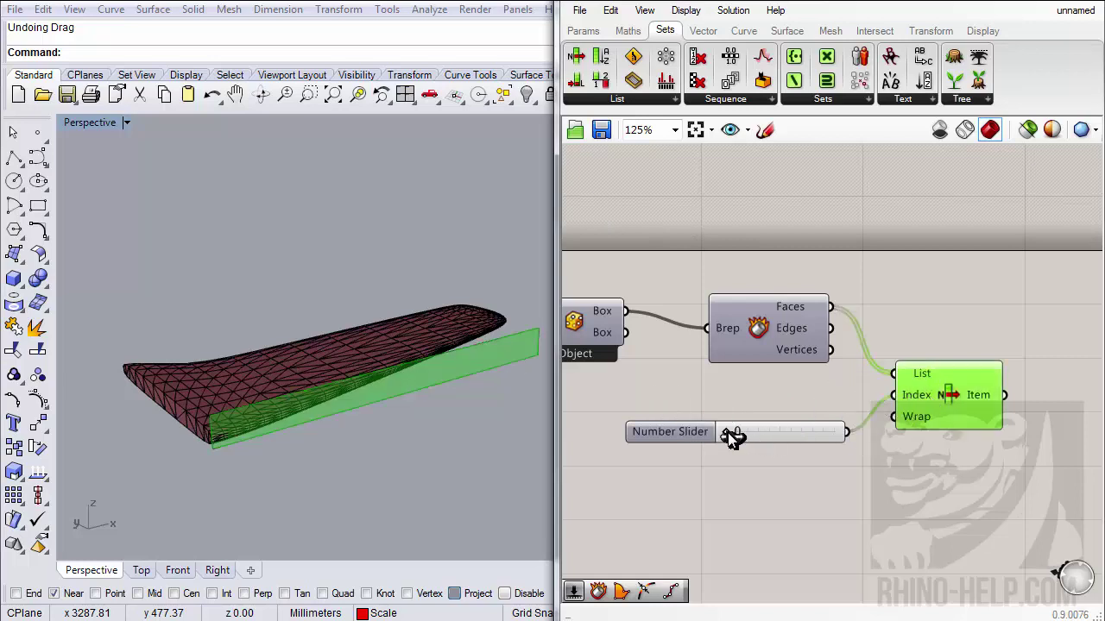
- Set the index slider to 3 and move it up level with the Index input of List Item
drag(728, 434, 761, 435)
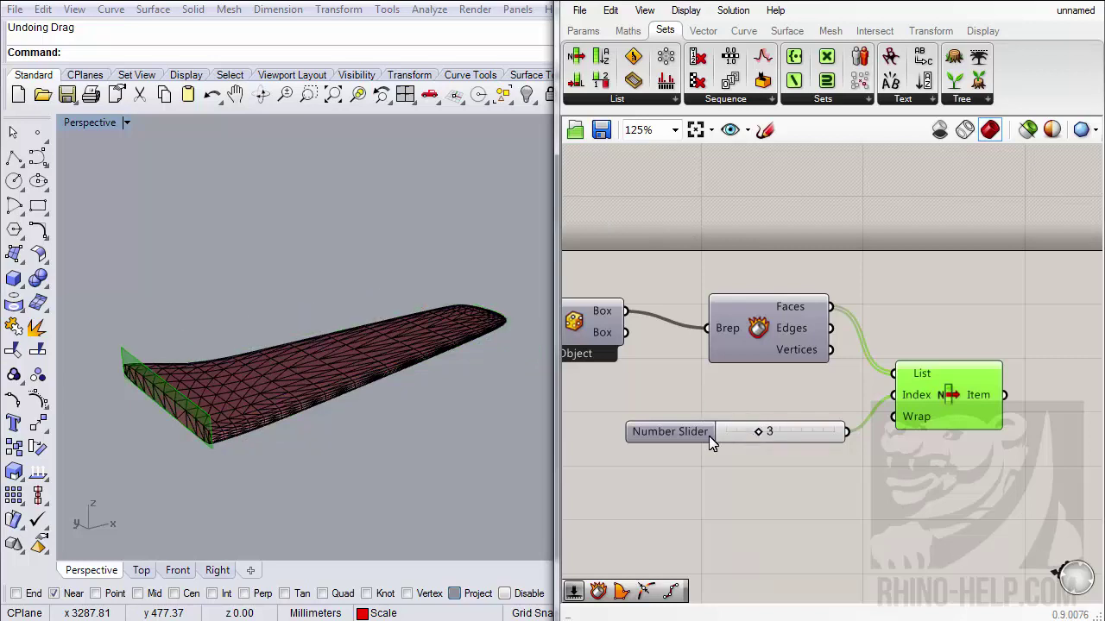
drag(683, 435, 685, 404)
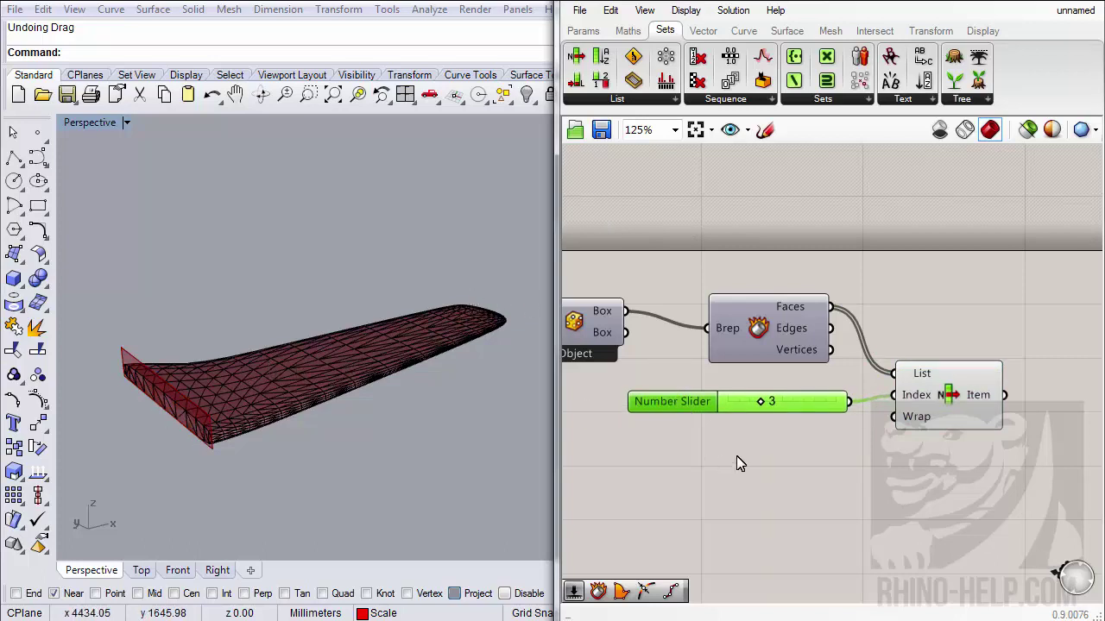
right_drag(811, 446, 790, 405)
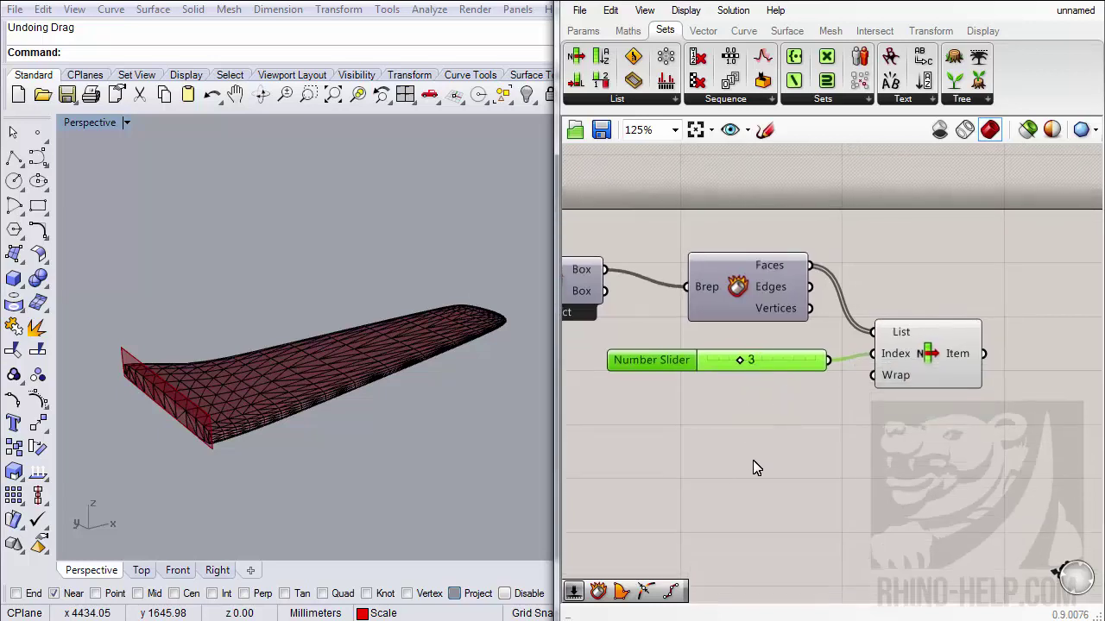
right_drag(824, 463, 787, 429)
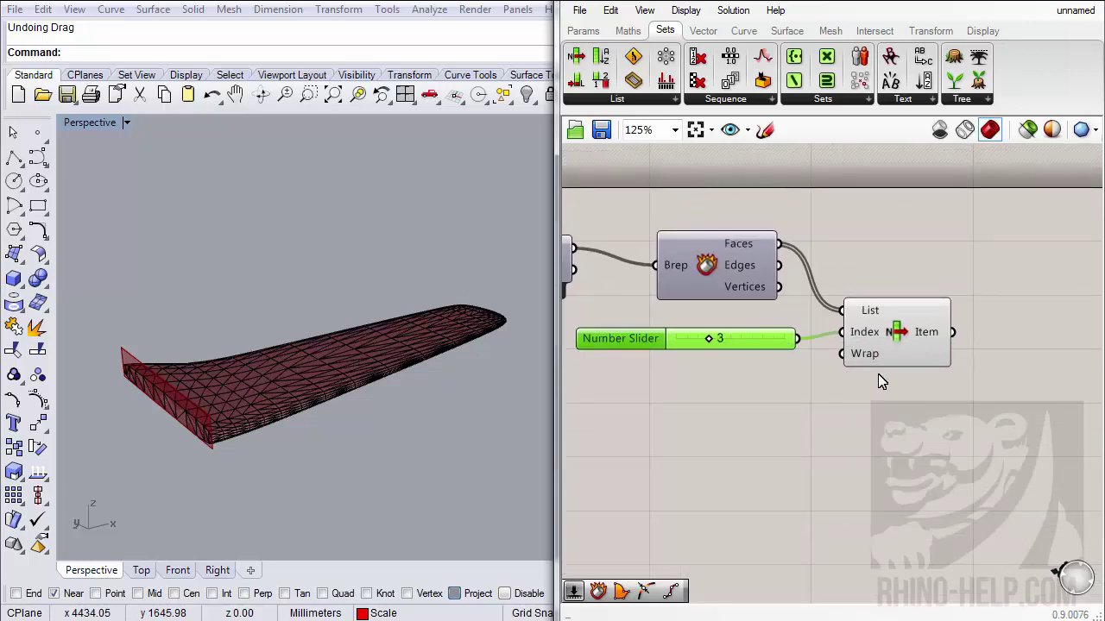
- Duplicate the index slider and List Item below the originals and feed the copy's List input from the Edges output
drag(918, 418, 753, 331)
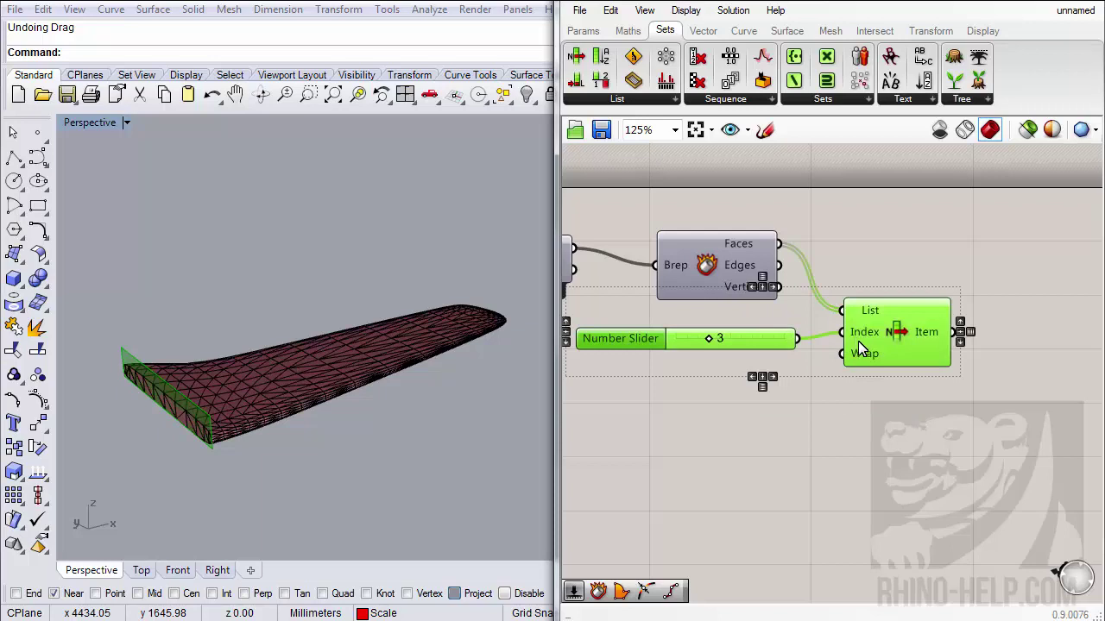
drag(858, 341, 863, 439)
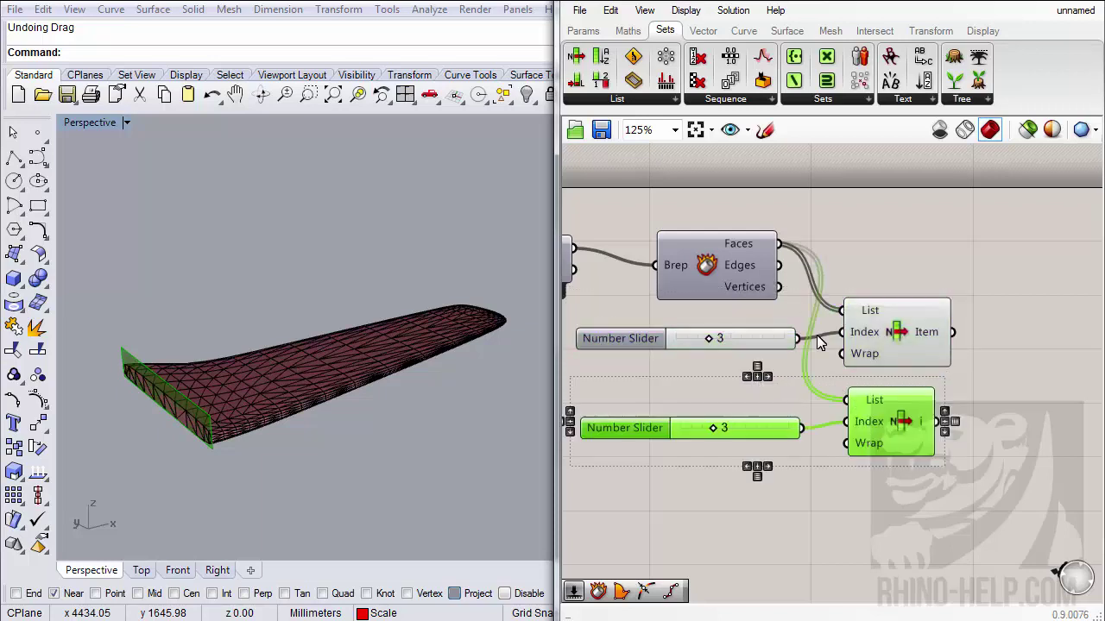
drag(777, 273, 846, 400)
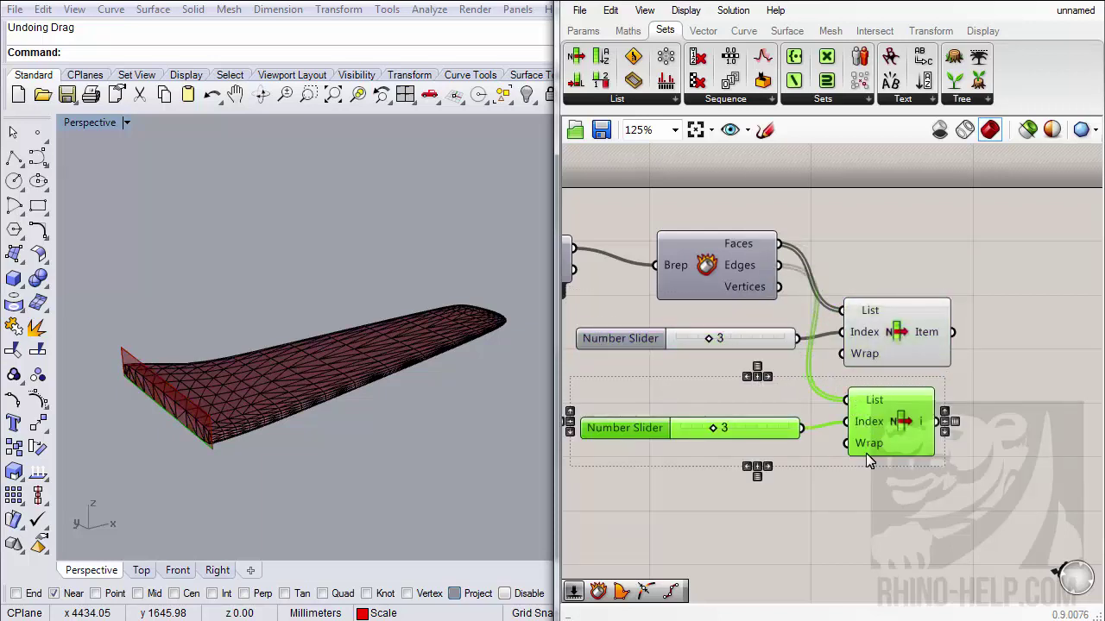
- Set the duplicated index slider of the edge List Item to 0
drag(715, 429, 669, 440)
right_drag(822, 509, 862, 498)
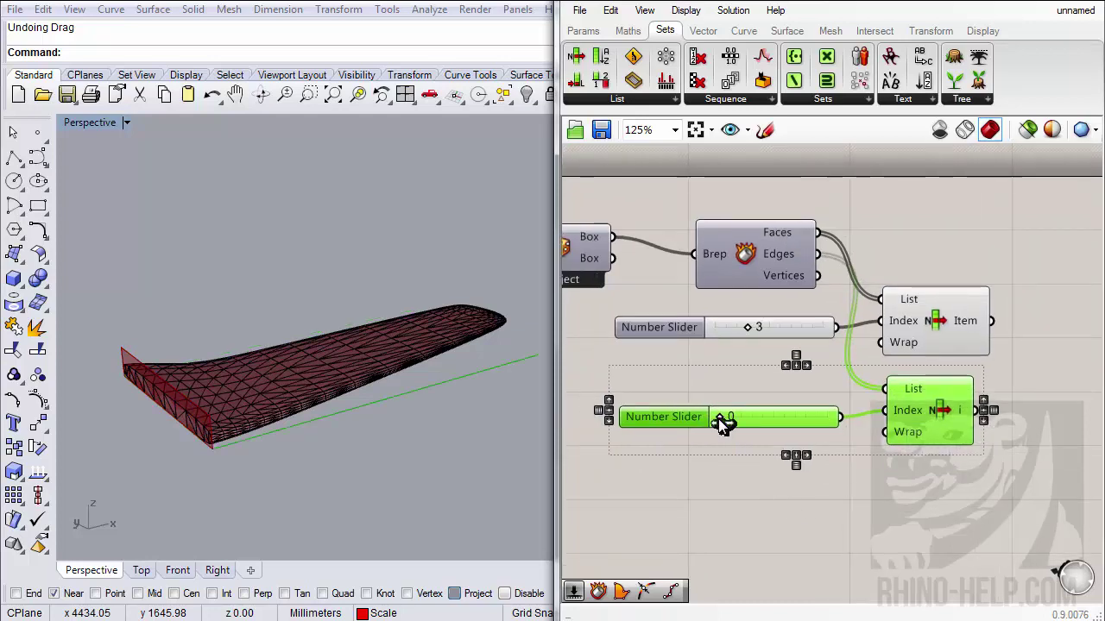
mouse_move(723, 427)
mouse_down()
mouse_move(745, 420)
mouse_move(706, 427)
mouse_up()
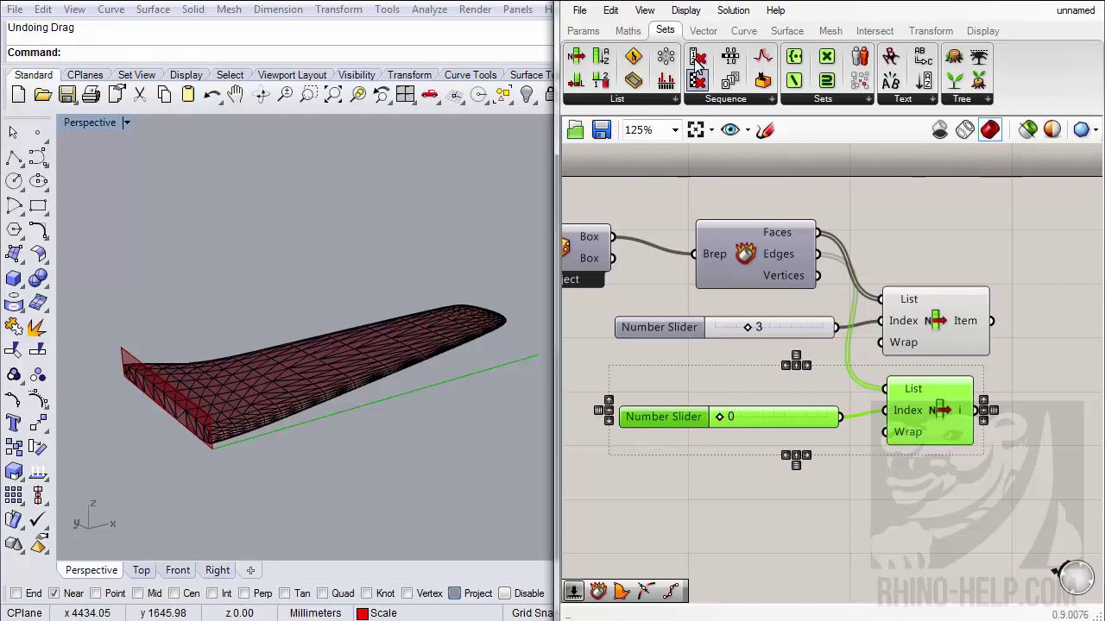
- Add a Subtraction of the face index slider minus a copied slider set to 3, and wire its Result to the edge List Item's Index
click(628, 31)
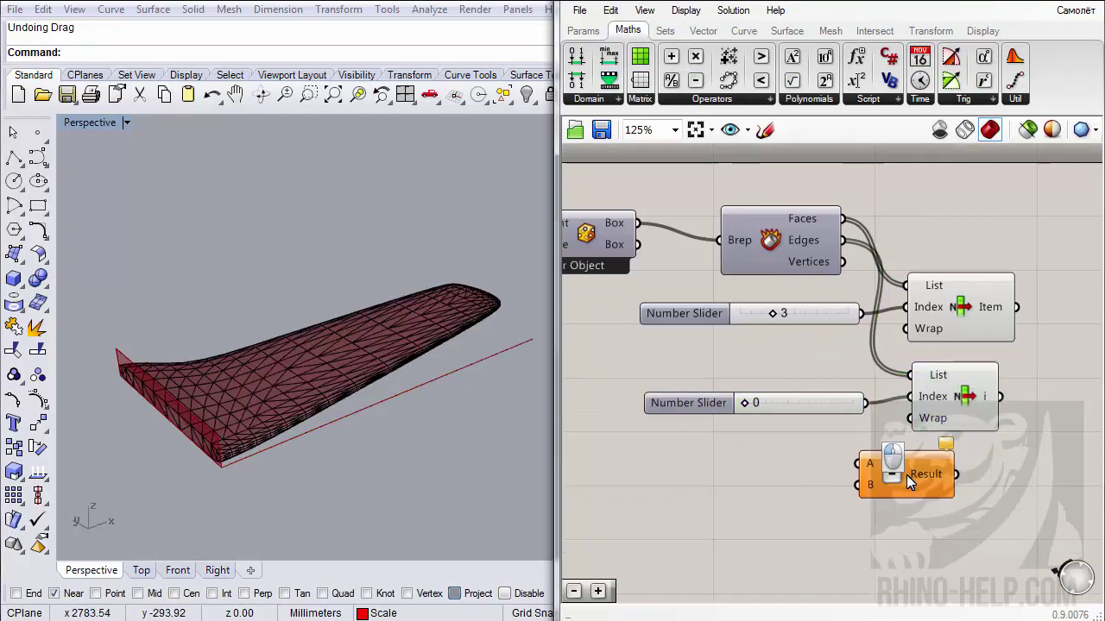
alt+drag(756, 320, 734, 490)
drag(835, 487, 860, 313)
drag(956, 474, 911, 396)
- Delete the disconnected slider set to 0 and move both List Item components further from their inputs
click(810, 411)
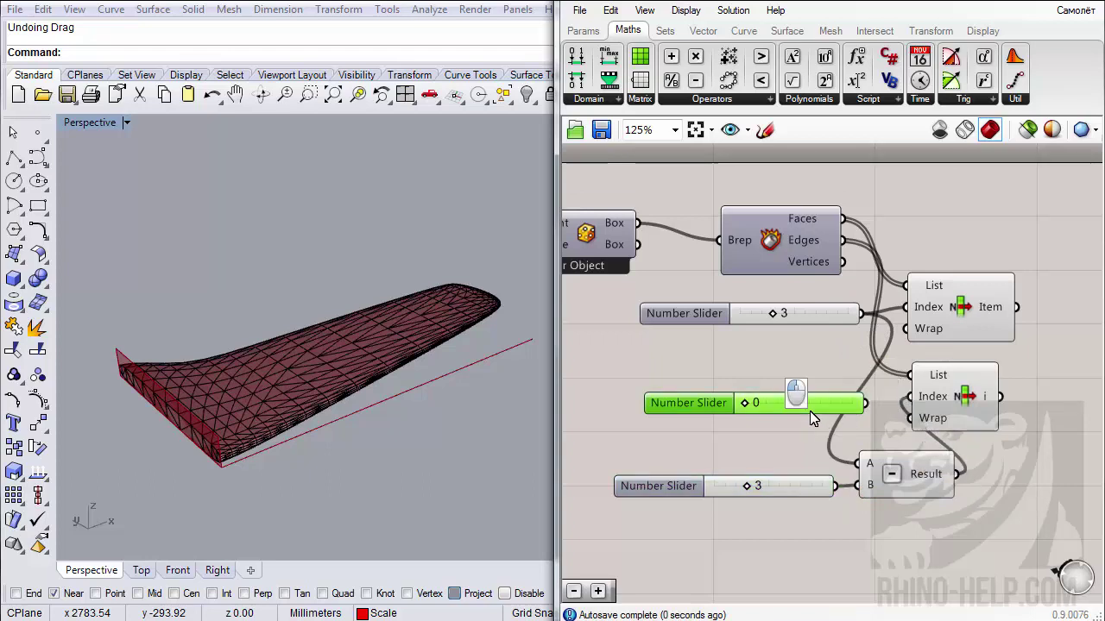
key(Delete)
drag(988, 396, 1057, 407)
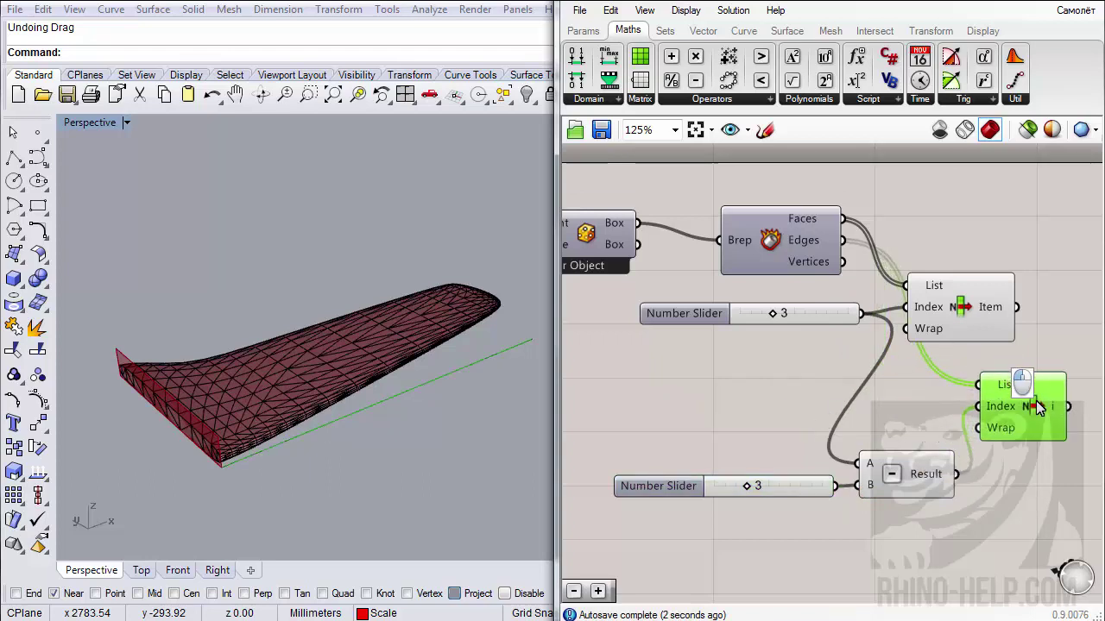
right_drag(966, 329, 877, 342)
drag(877, 342, 927, 348)
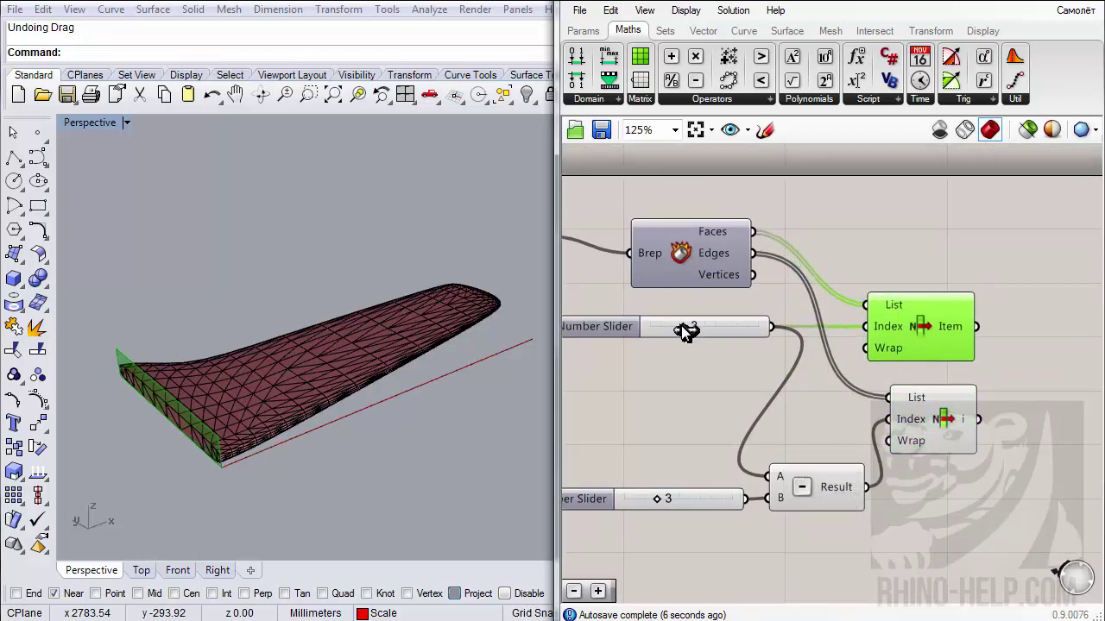
- Try the face index slider at 6 and then 10, checking which face and edge the two List Items pick
mouse_move(684, 332)
mouse_down()
mouse_move(775, 343)
mouse_move(634, 345)
mouse_move(688, 344)
mouse_up()
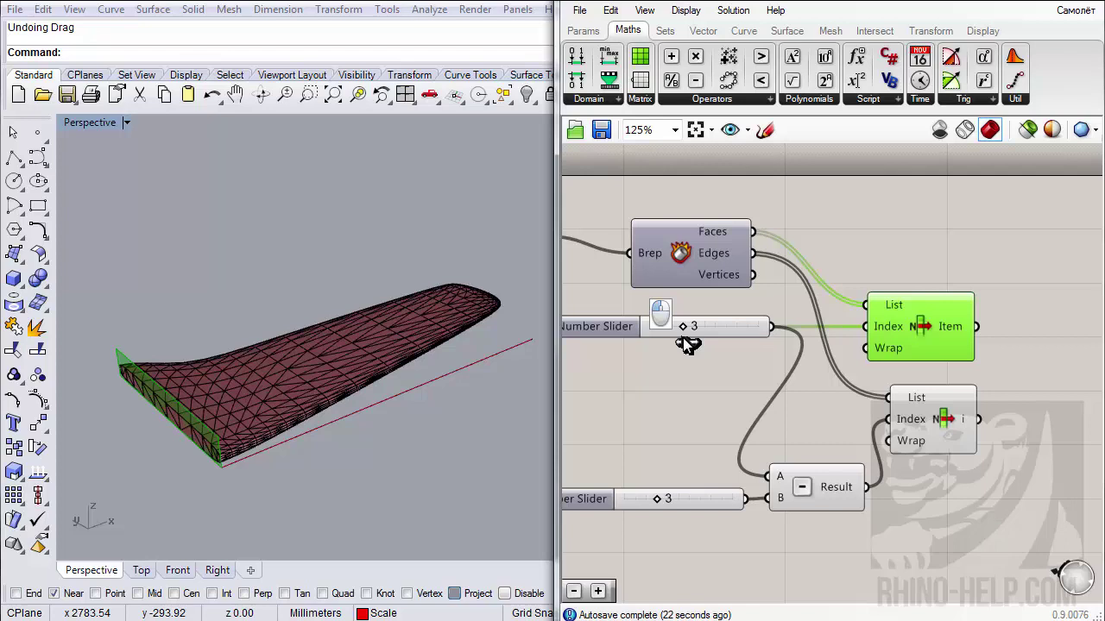
drag(688, 344, 714, 344)
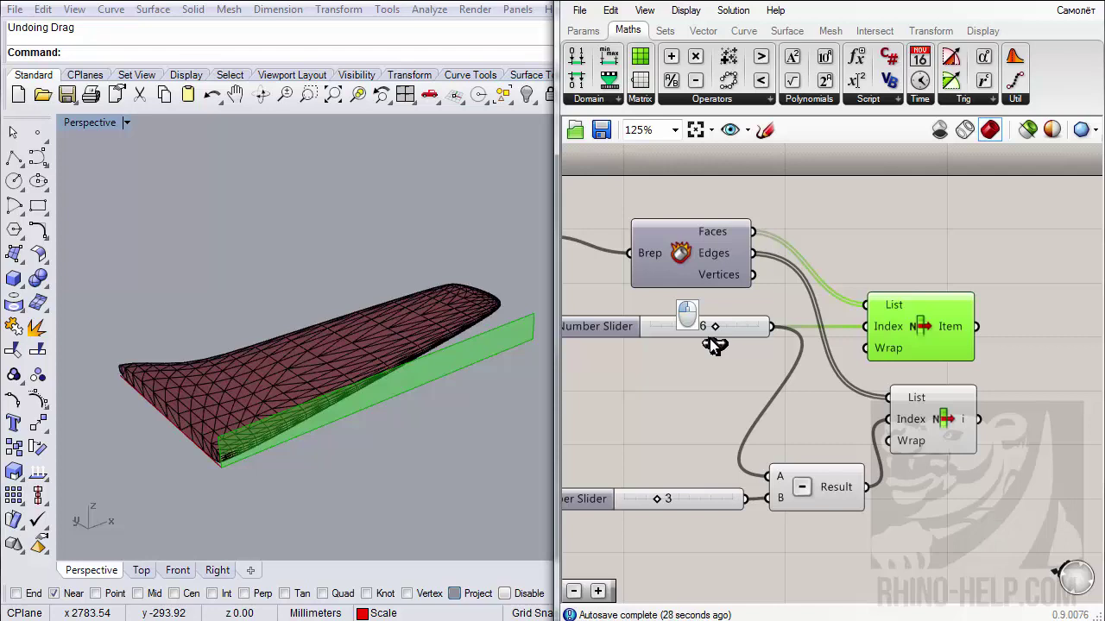
drag(714, 344, 717, 329)
click(970, 426)
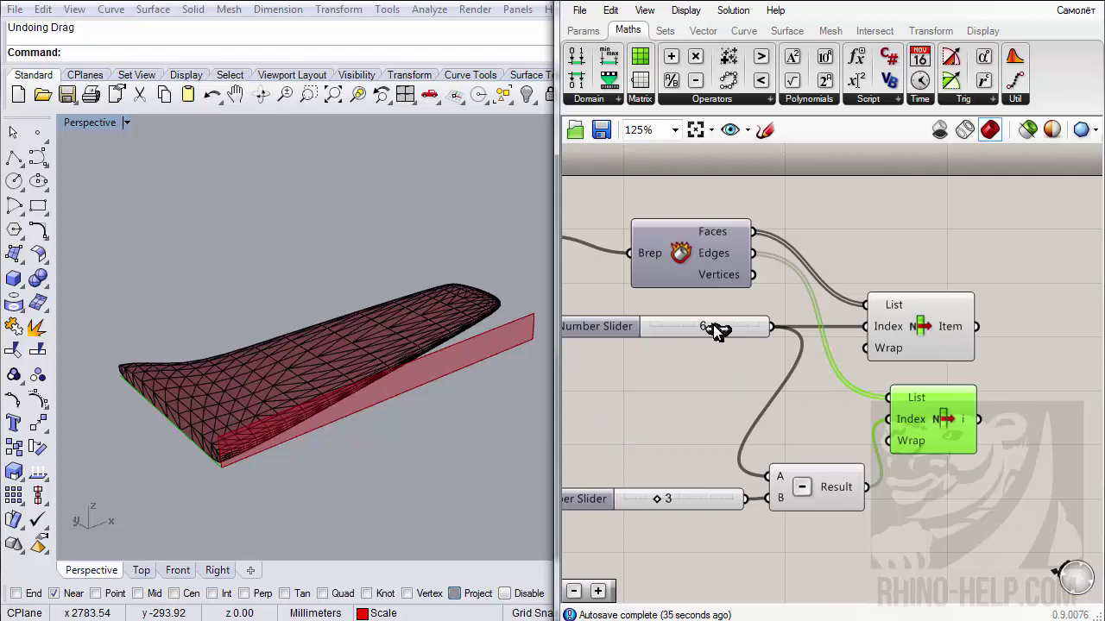
drag(716, 330, 775, 361)
- Raise the face index slider's maximum to 12 and set the slider to 11
right_click(718, 336)
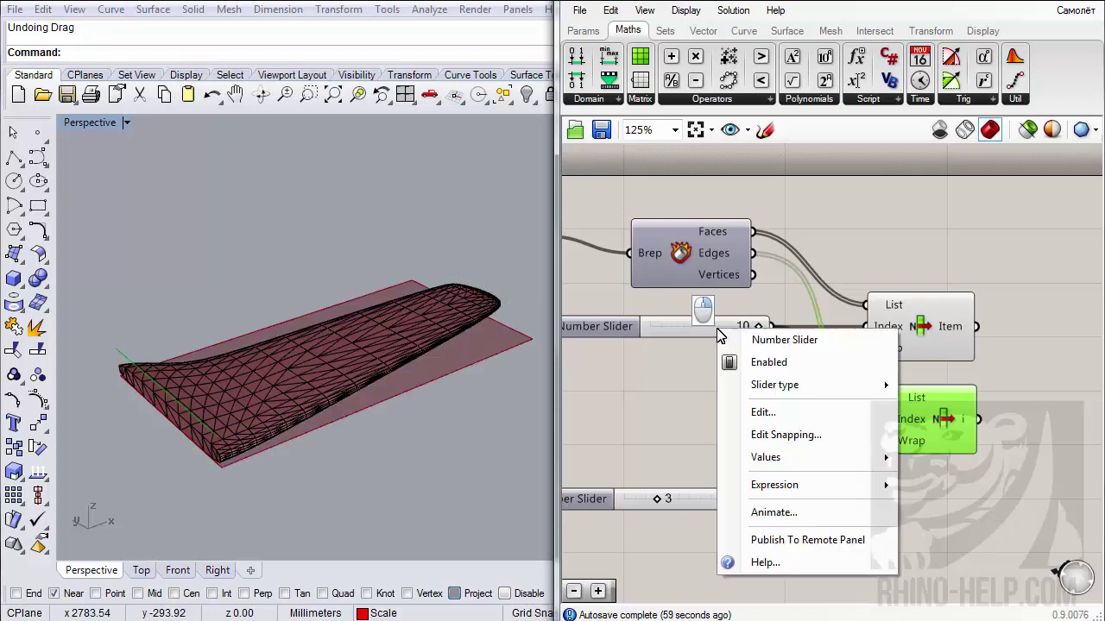
click(764, 411)
click(845, 473)
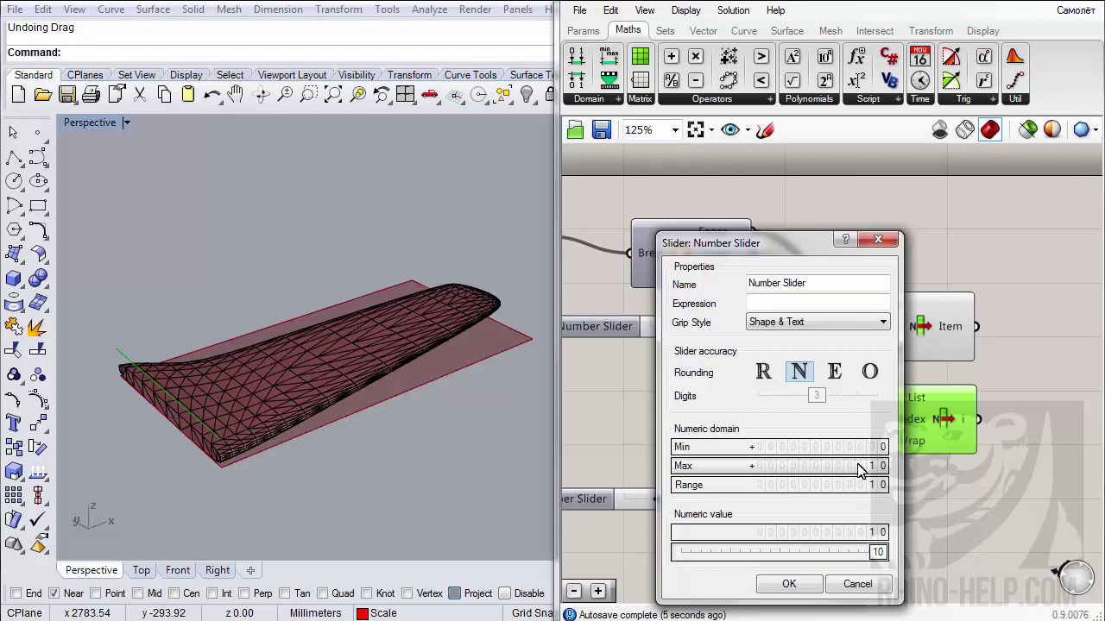
double_click(856, 470)
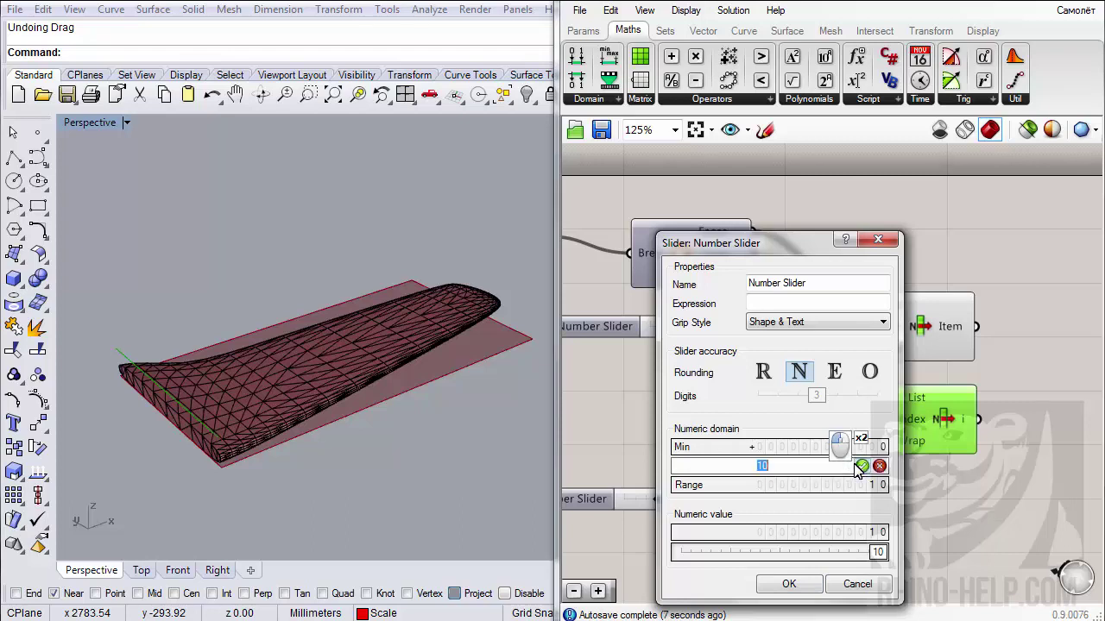
text(12)
click(861, 466)
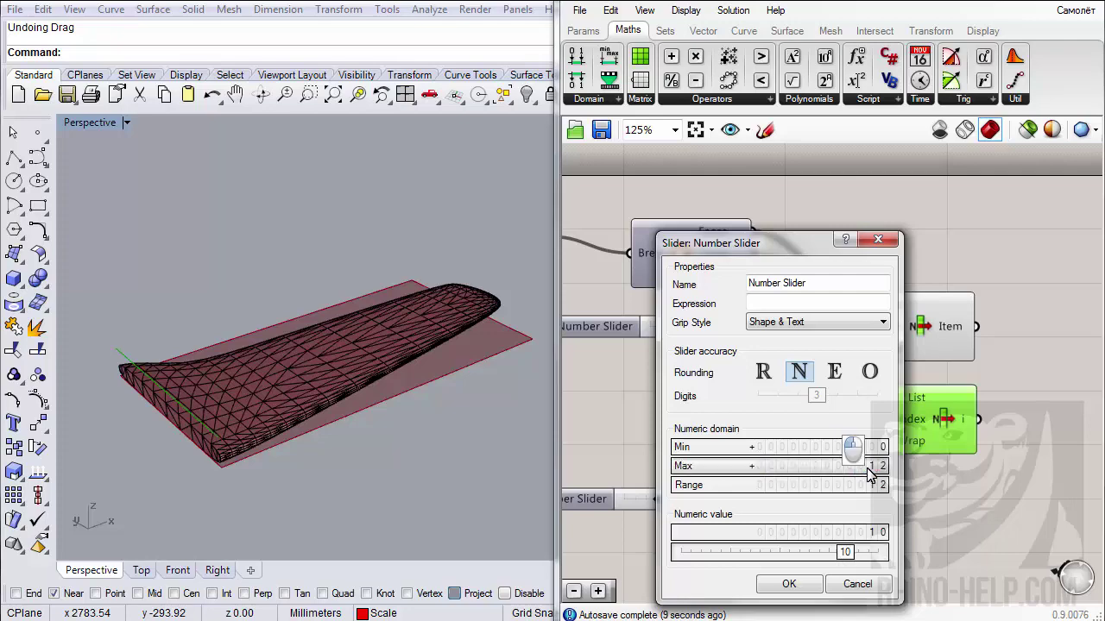
click(788, 584)
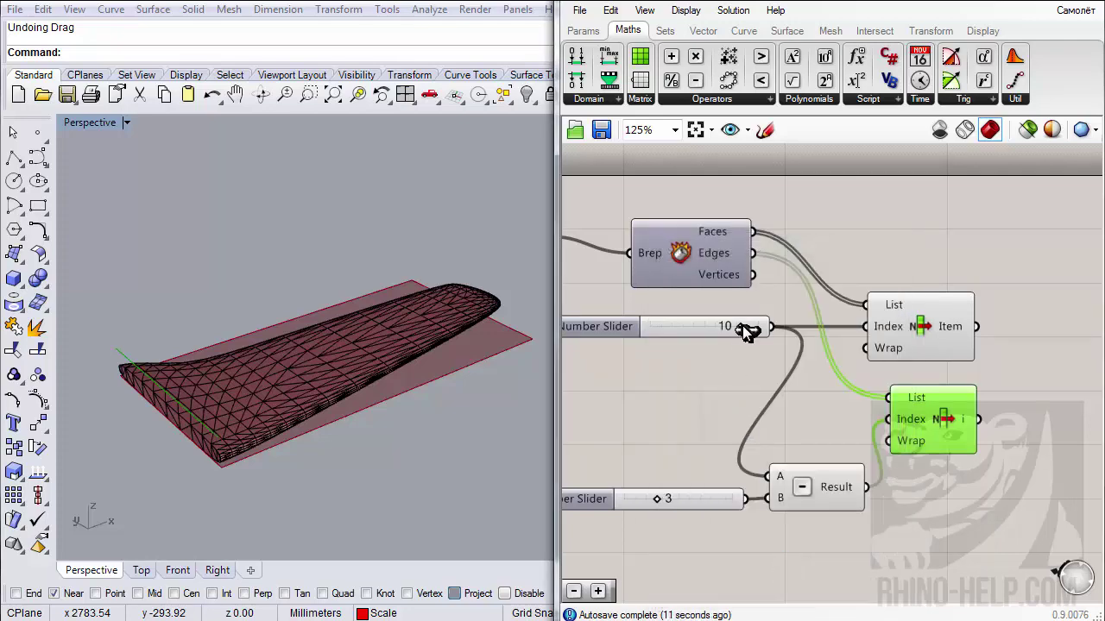
drag(744, 332, 753, 332)
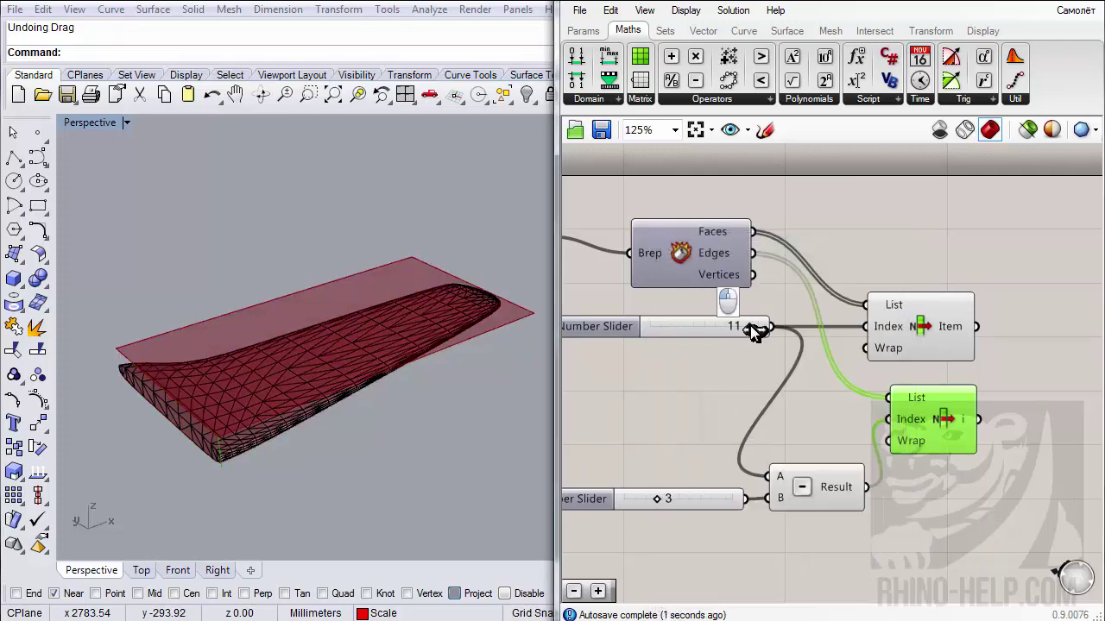
- Add a Value List below the face index slider with the constants One = 3, Two = 6 and Three = 11
right_drag(741, 384, 771, 379)
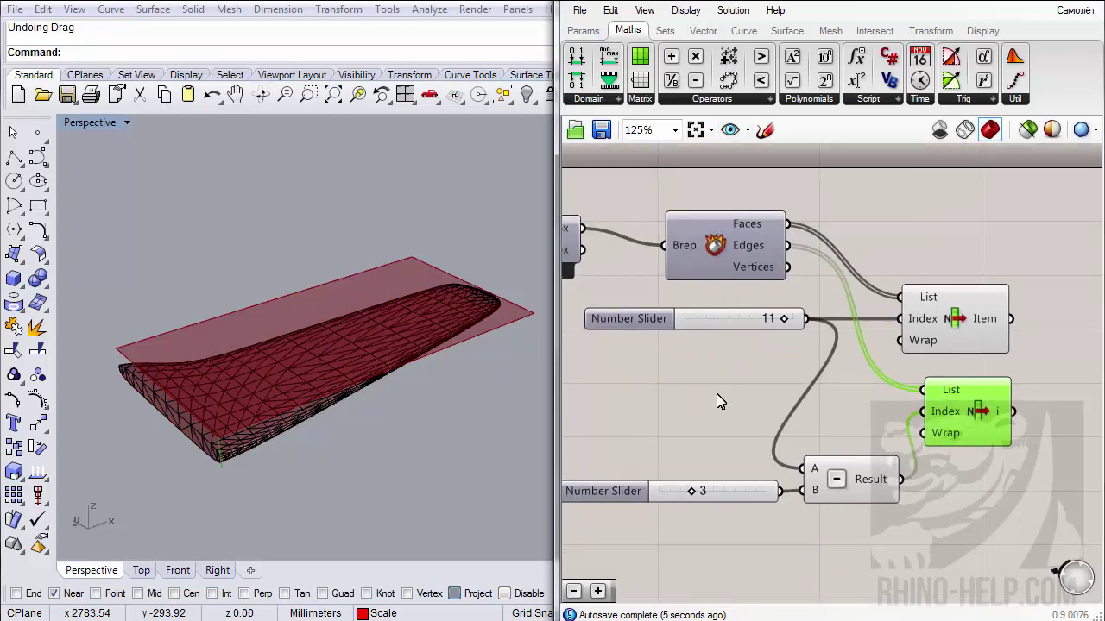
click(587, 30)
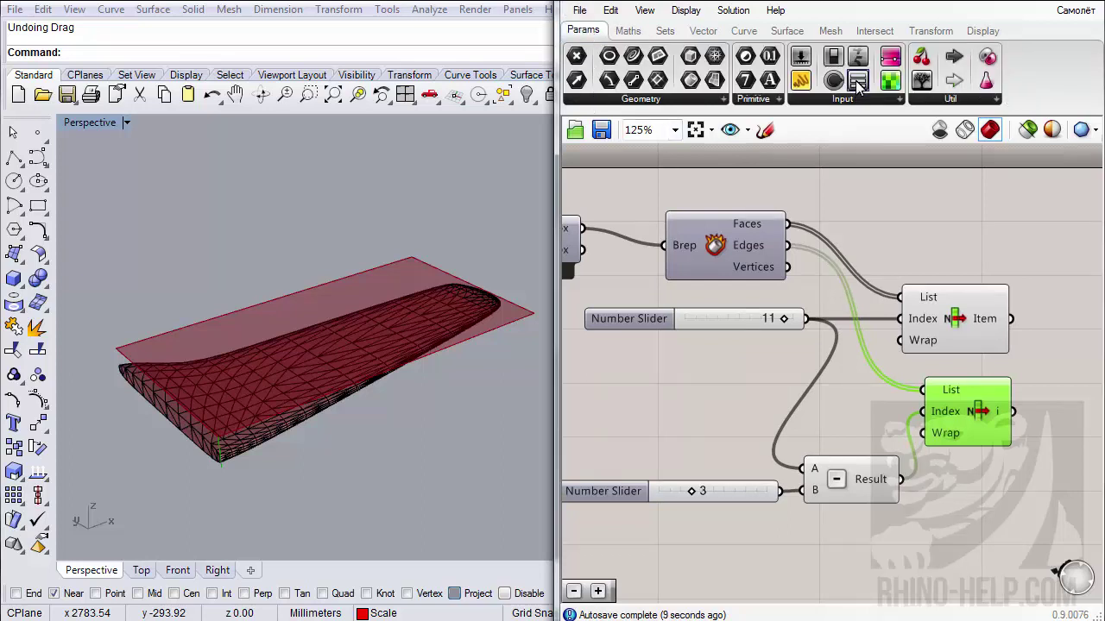
drag(859, 84, 717, 382)
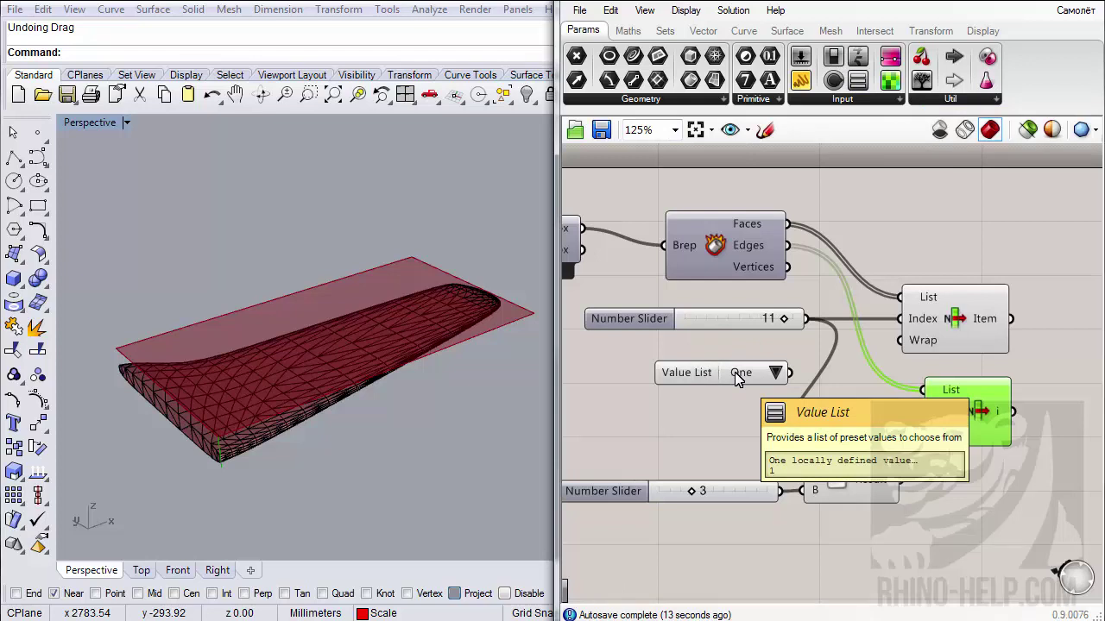
right_click(735, 374)
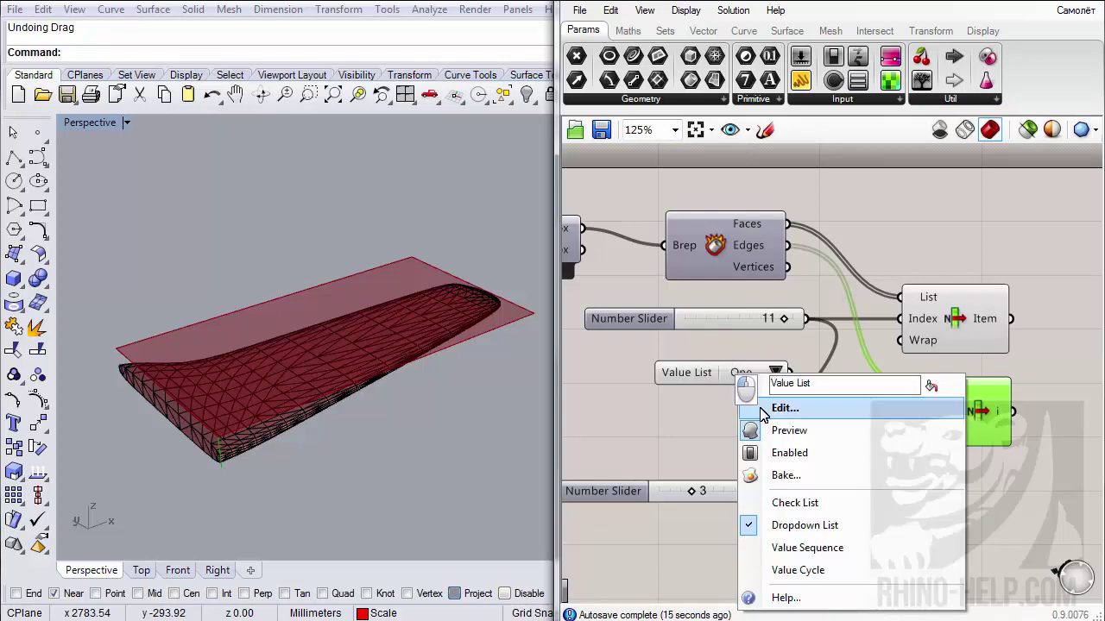
click(781, 408)
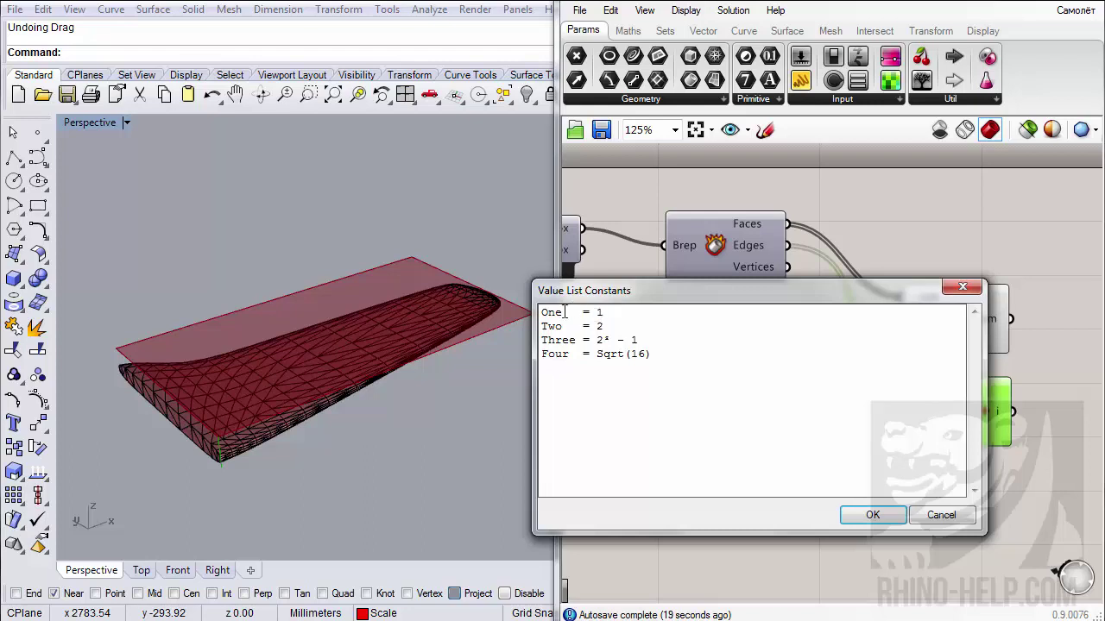
drag(595, 313, 659, 357)
text(11)
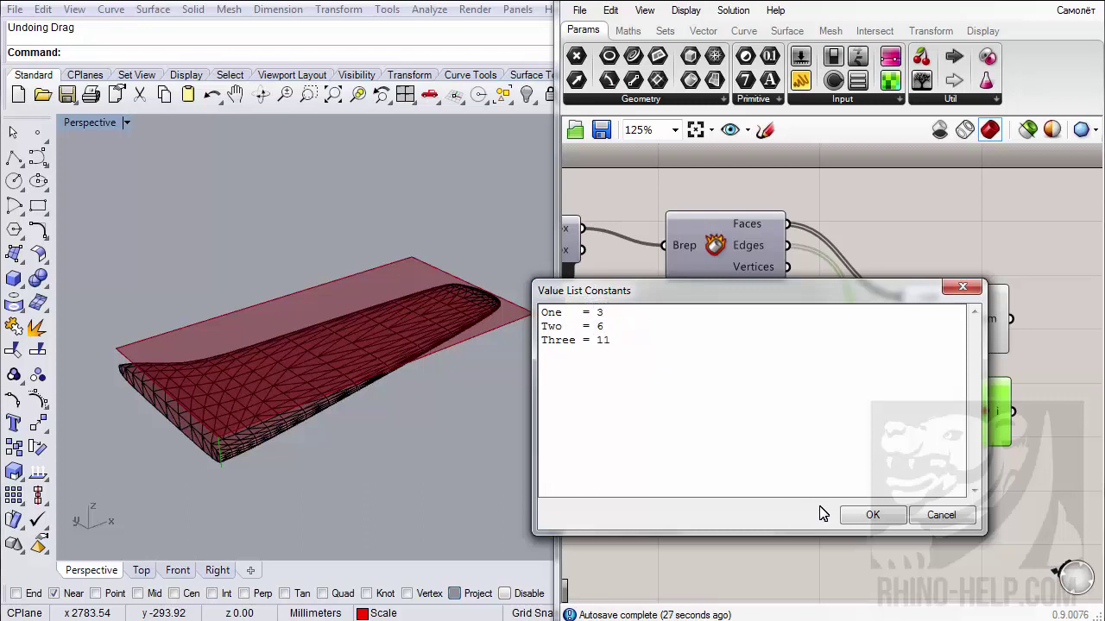
click(872, 515)
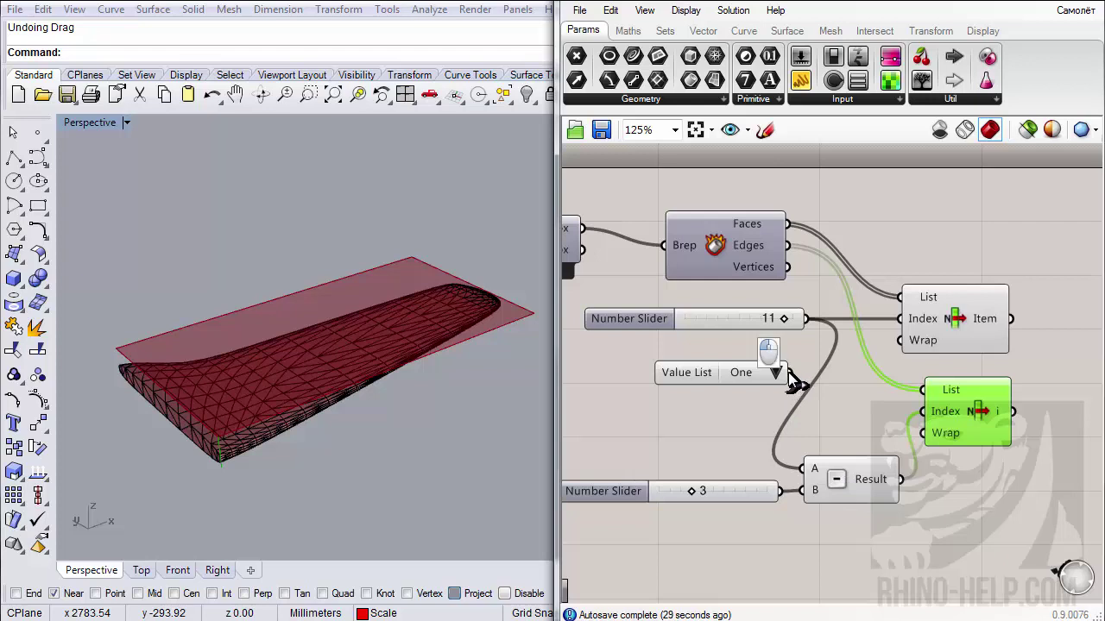
- Wire the Value List into the face List Item's Index and the Subtraction's A, replacing the slider, and try its Two, Three and One options
drag(792, 383, 900, 319)
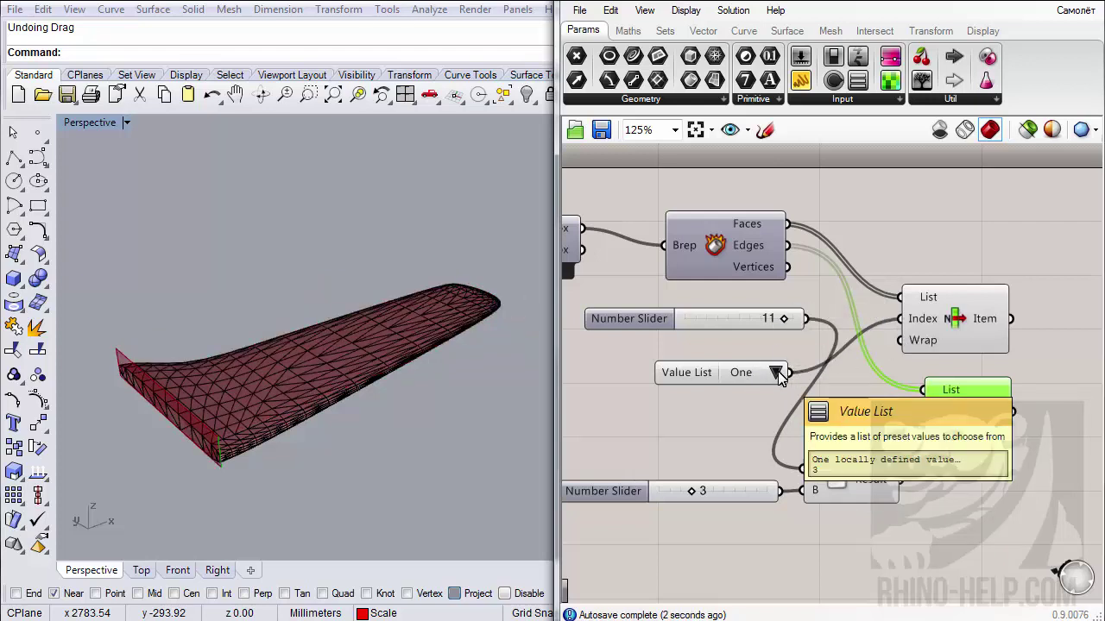
drag(789, 373, 805, 468)
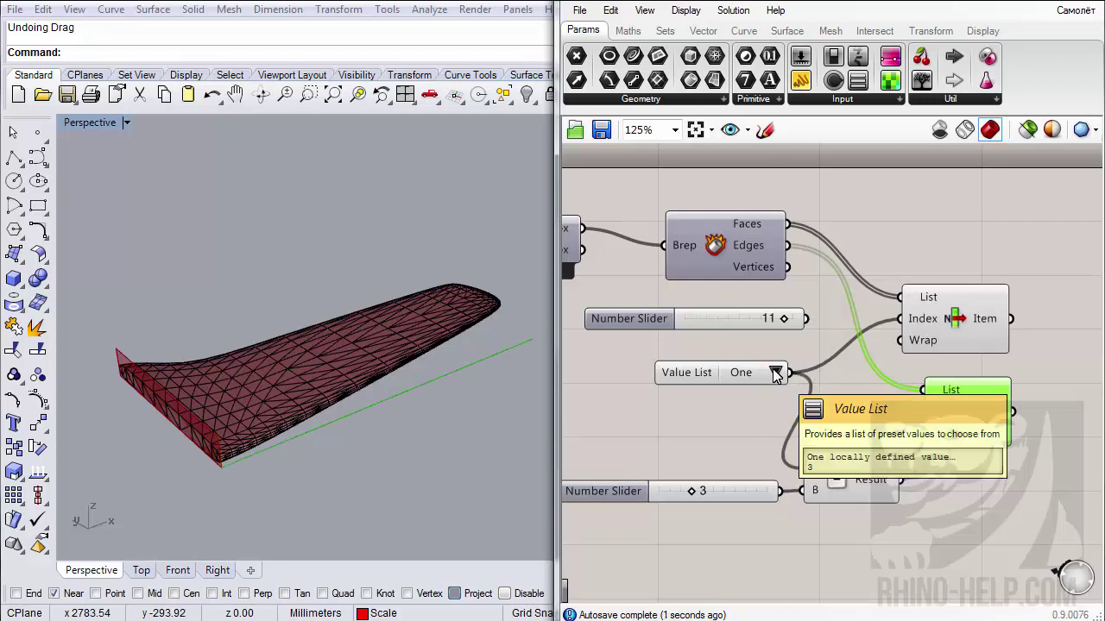
click(775, 374)
click(786, 397)
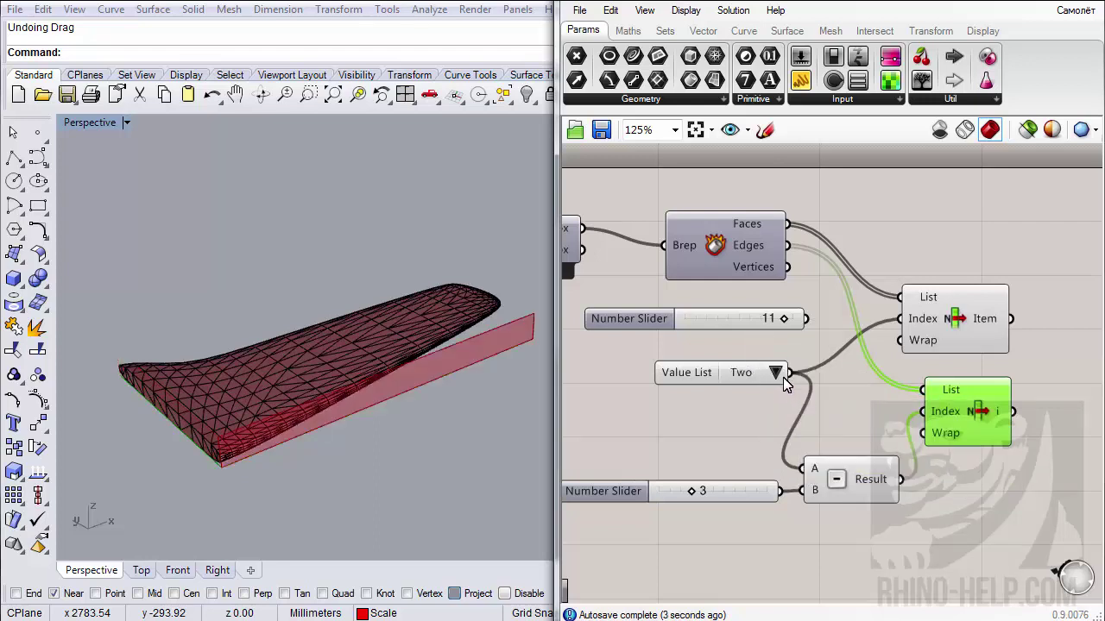
click(777, 372)
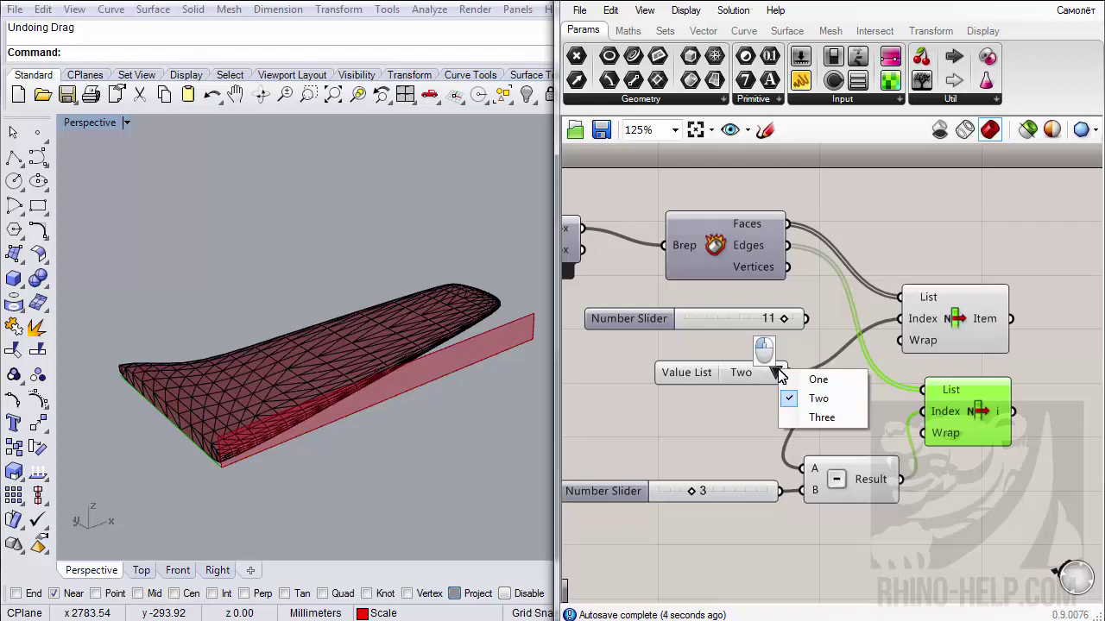
click(790, 419)
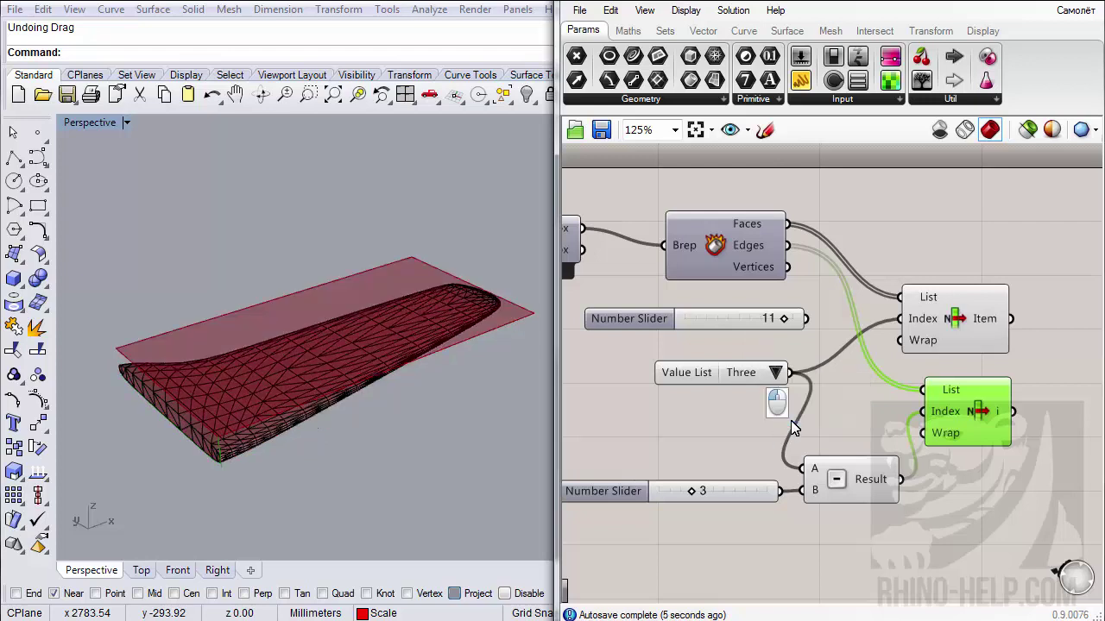
click(777, 373)
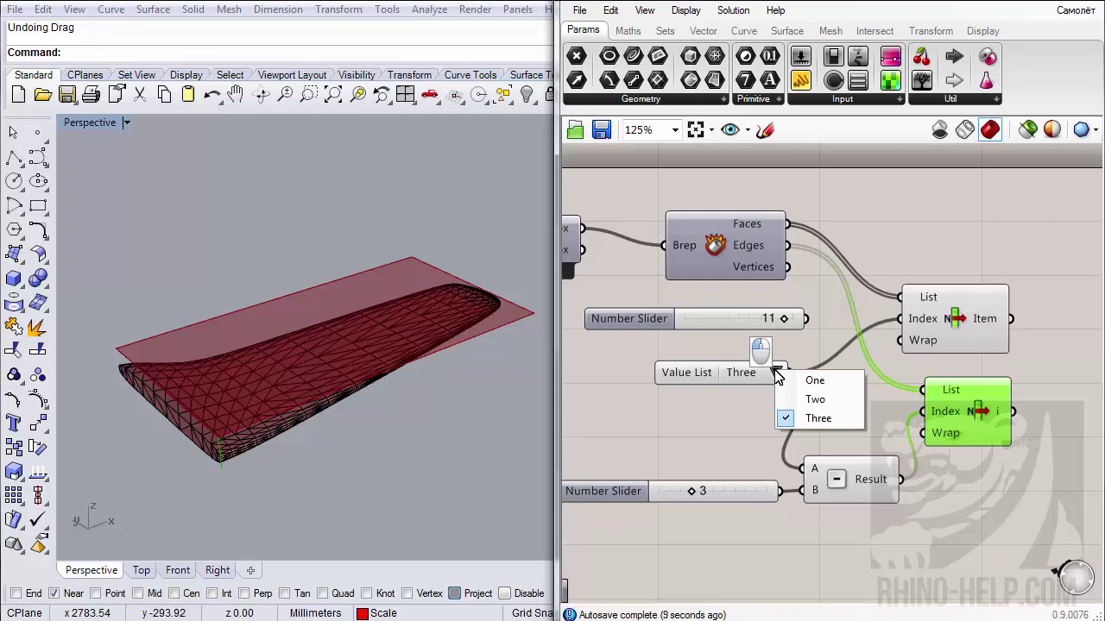
click(781, 381)
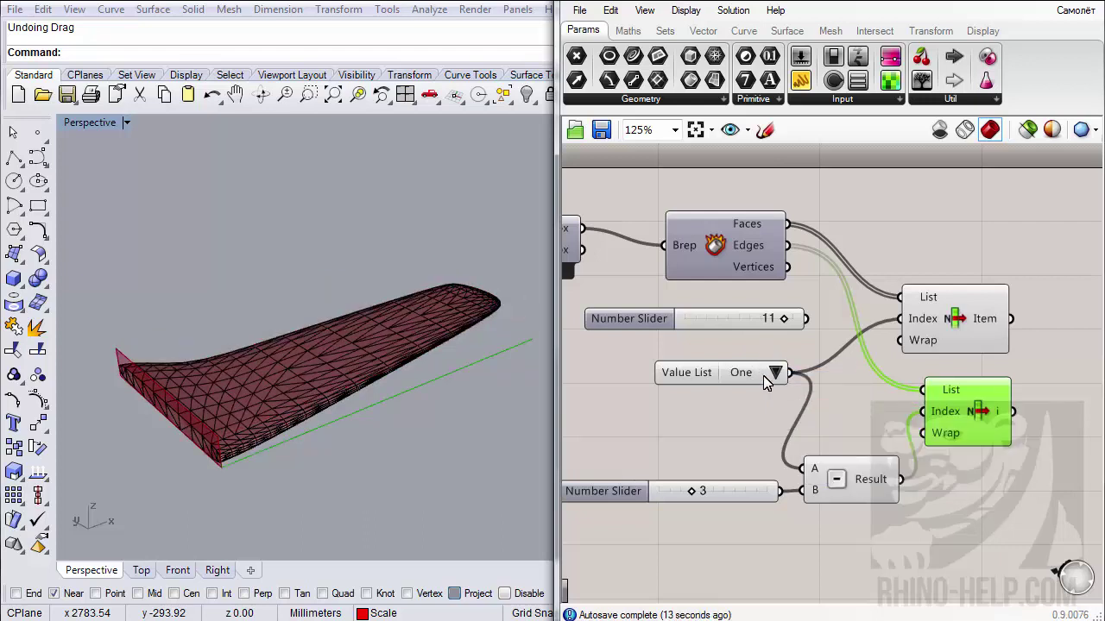
- Rename the Value List's entry One to X, keeping its value of 3
right_click(722, 374)
click(763, 405)
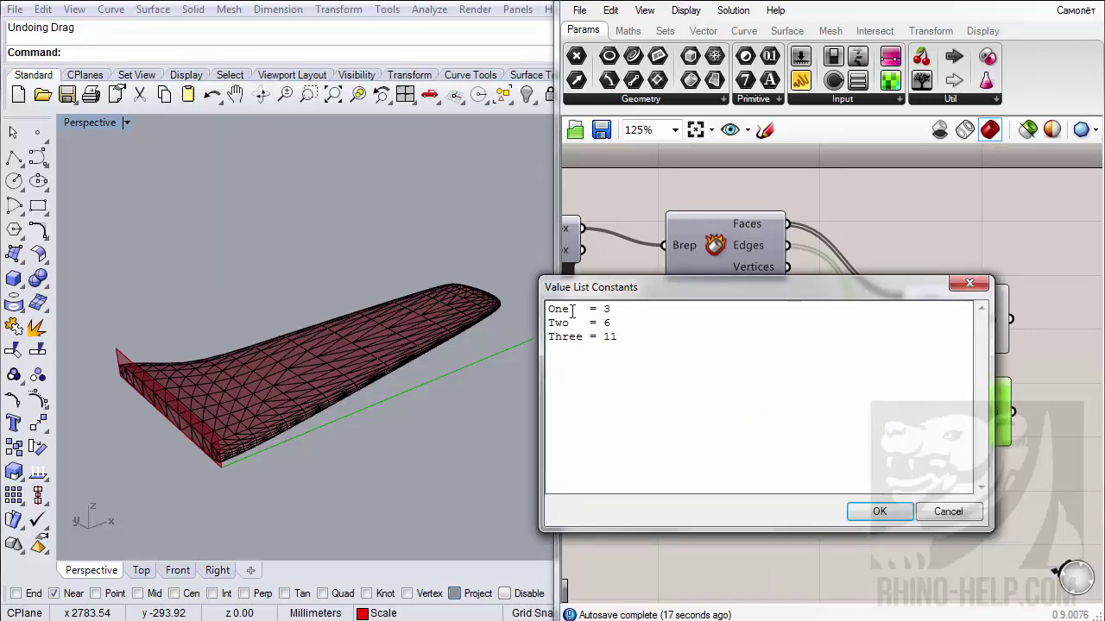
drag(570, 309, 548, 309)
text(X)
click(878, 512)
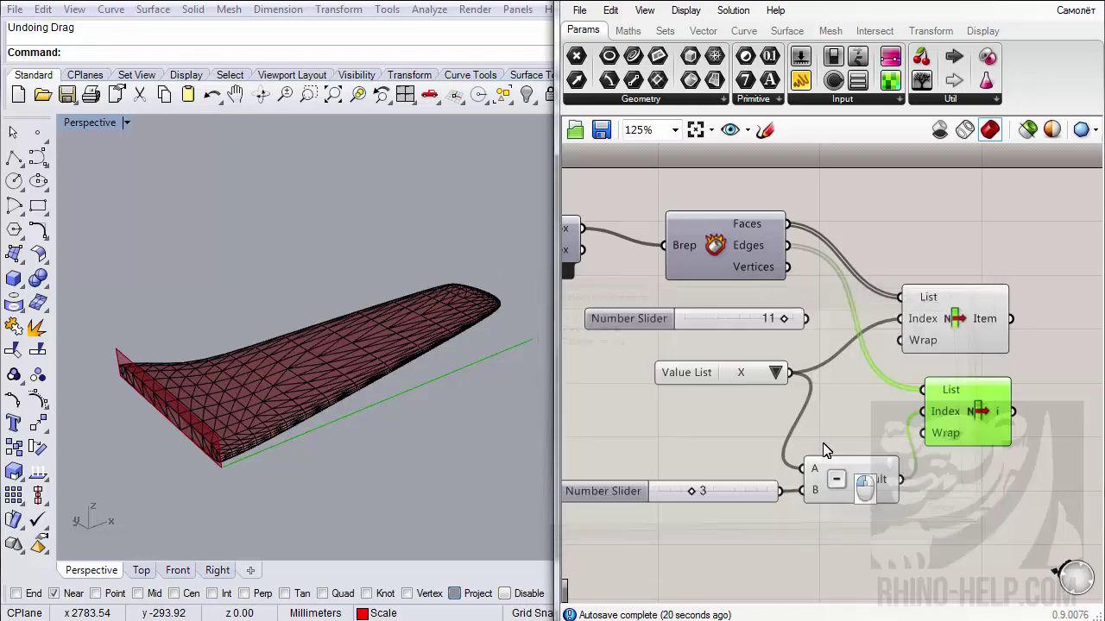
- Choose entry Two in the Value List and rename it to Y
click(774, 373)
click(788, 403)
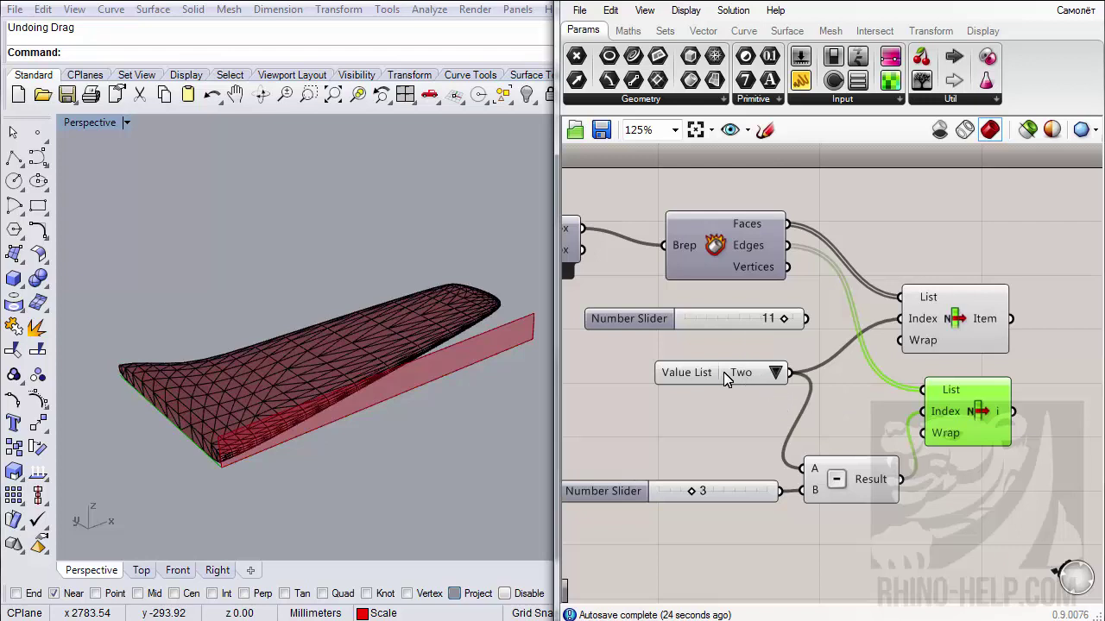
right_click(725, 379)
click(767, 406)
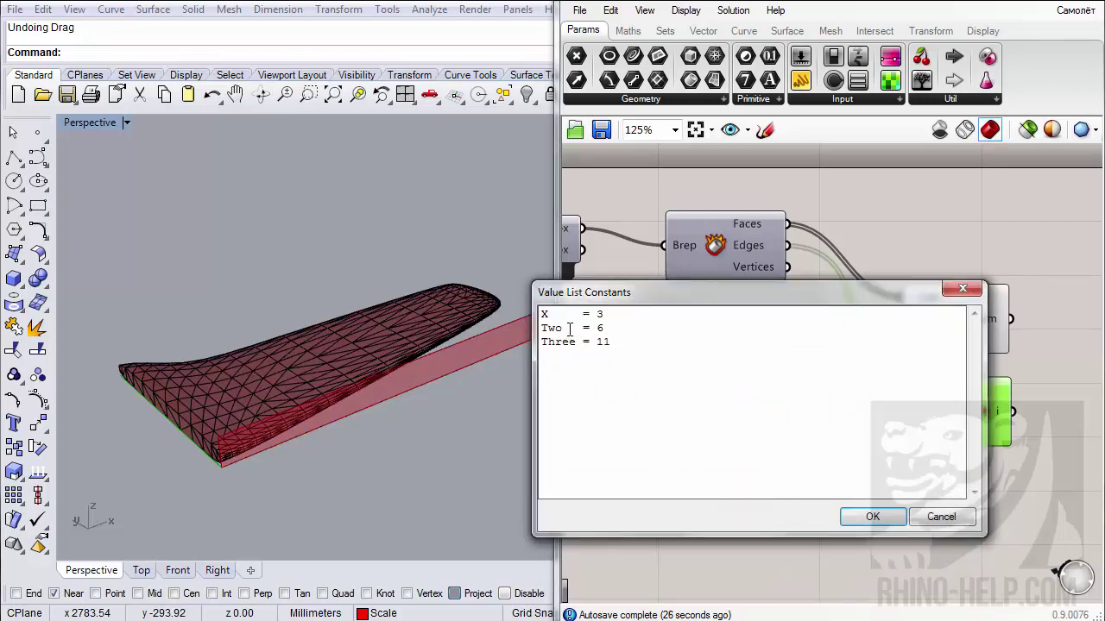
double_click(544, 314)
drag(561, 329, 531, 330)
text(Y)
click(872, 517)
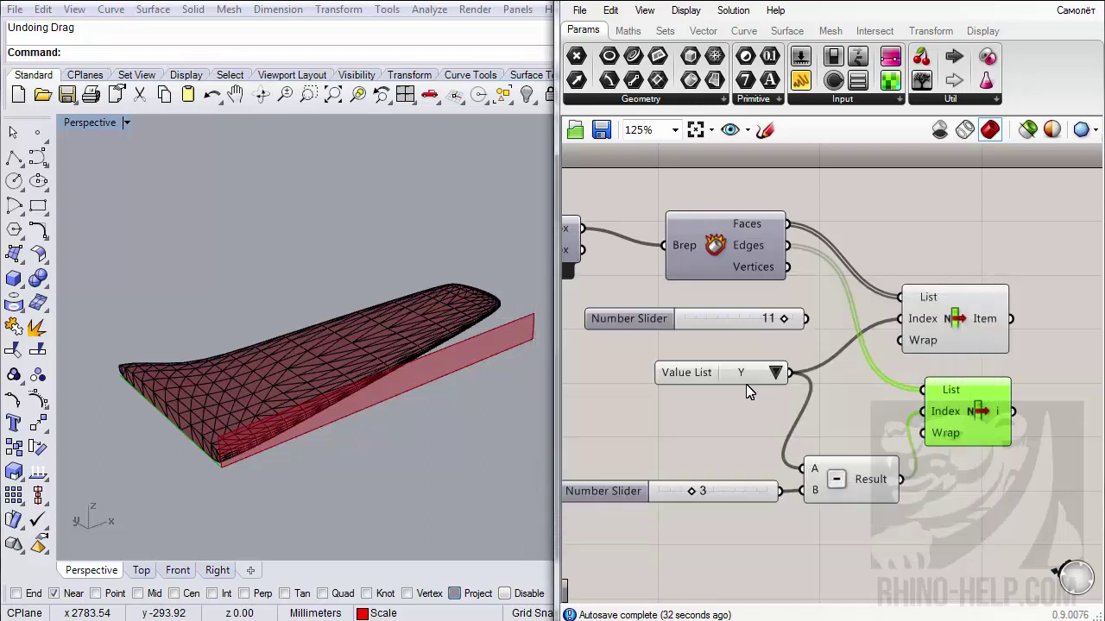
- Choose entry Three in the Value List and rename it to Z
click(777, 373)
click(788, 421)
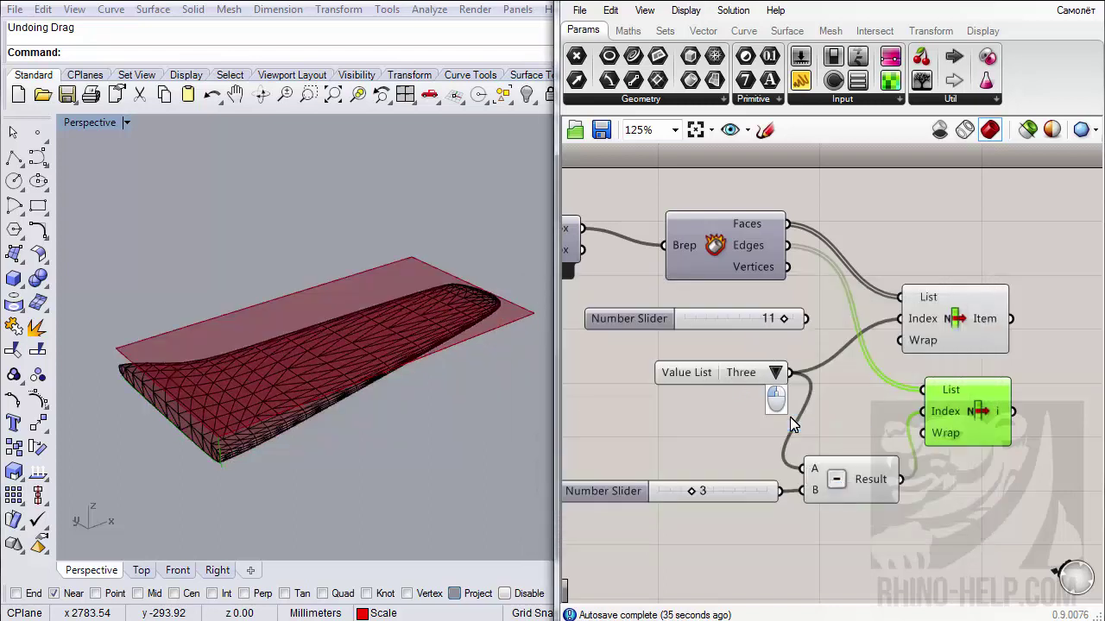
right_click(713, 378)
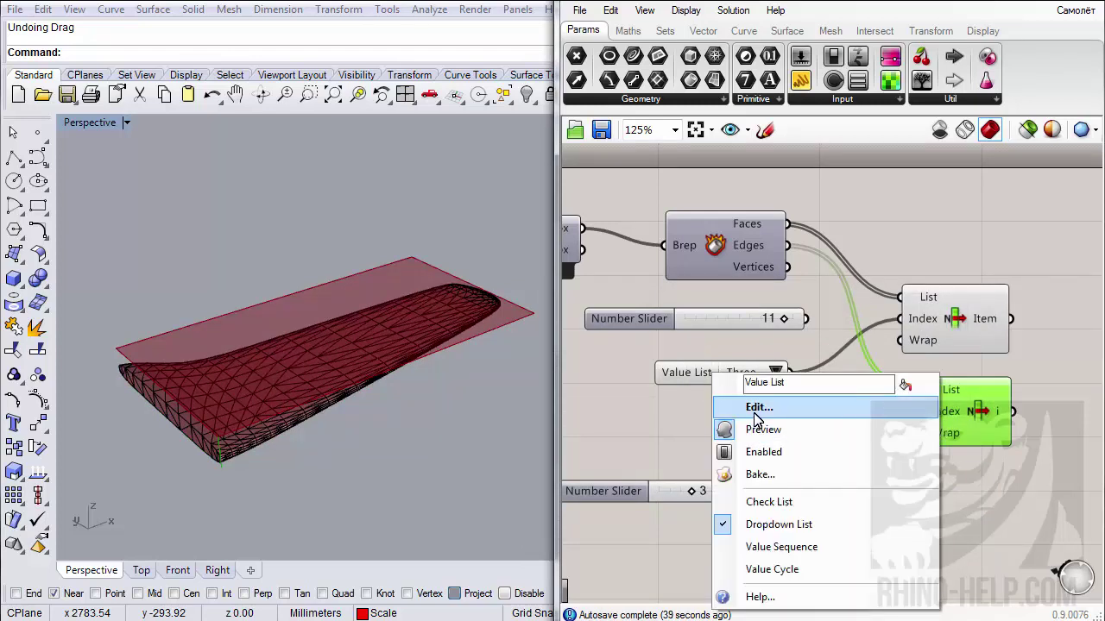
click(741, 405)
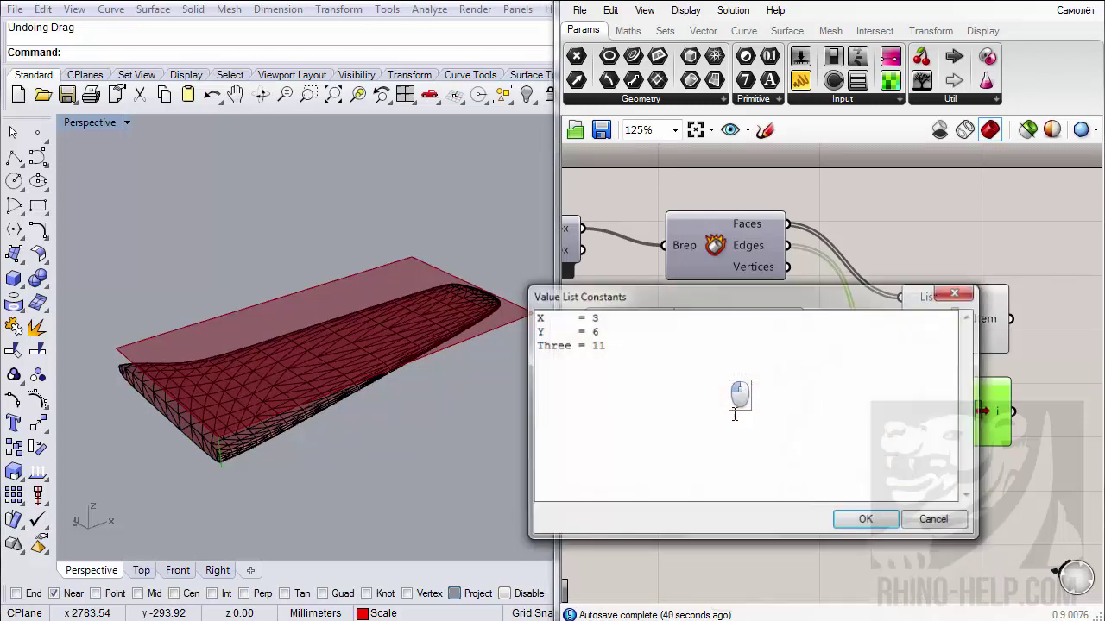
double_click(549, 345)
text(Z)
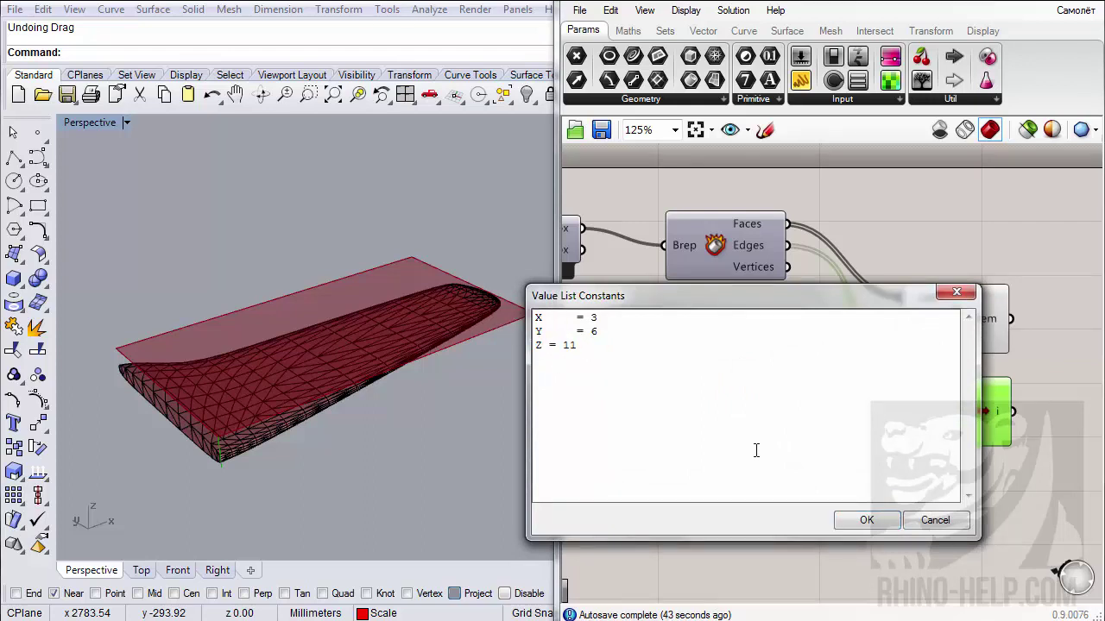
click(858, 524)
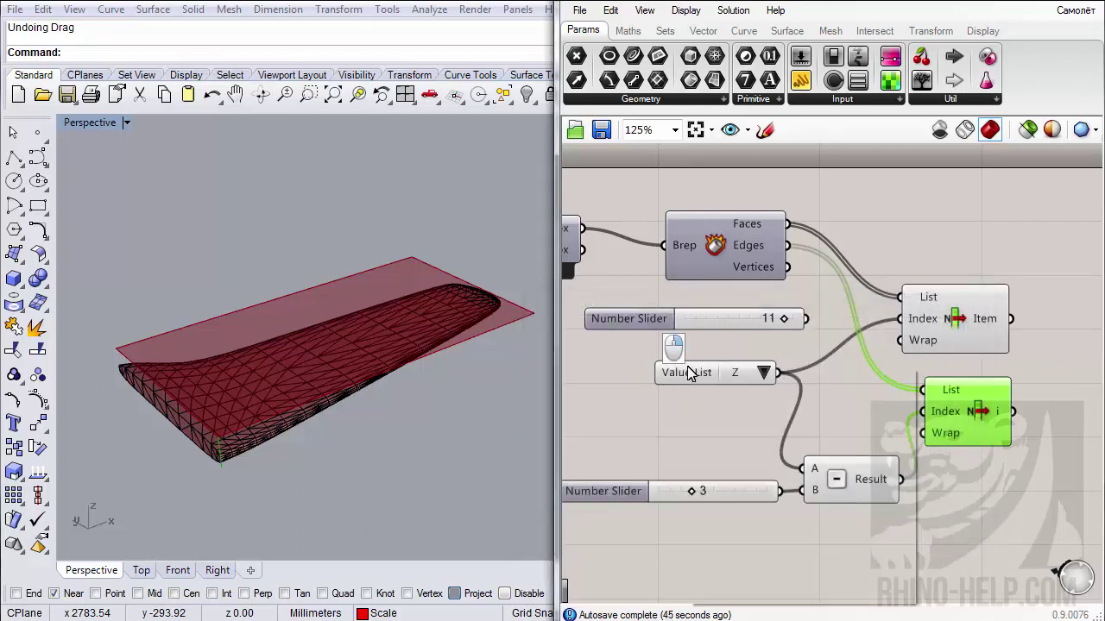
- Clear the Value List's name and rename the component "Направление реза"
right_click(713, 380)
drag(777, 378, 709, 382)
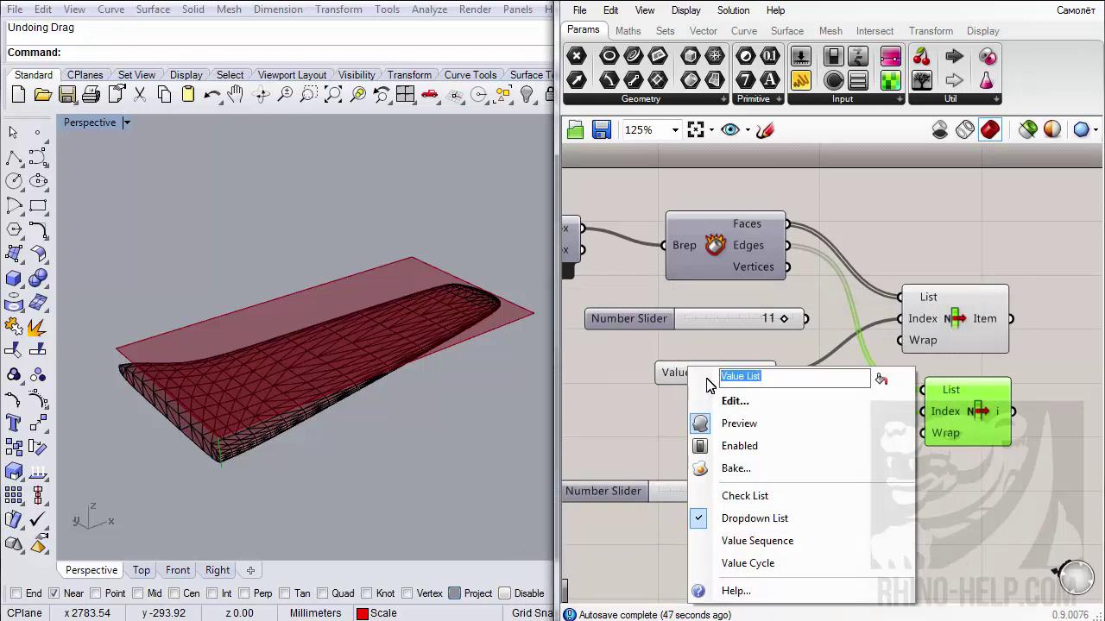
text(Y)
key(Return)
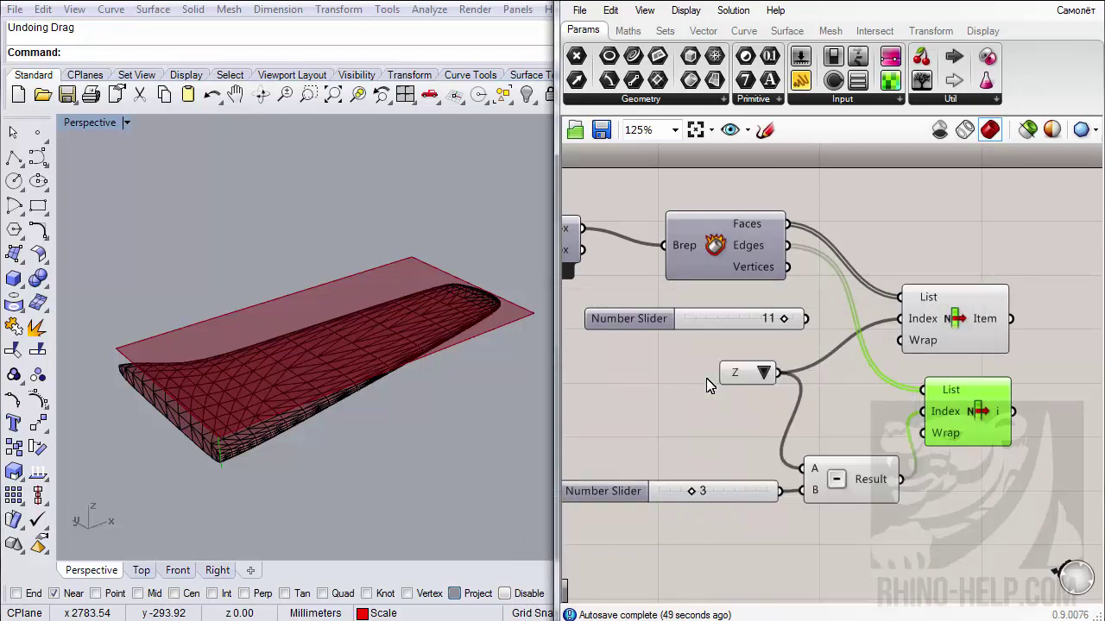
right_click(746, 377)
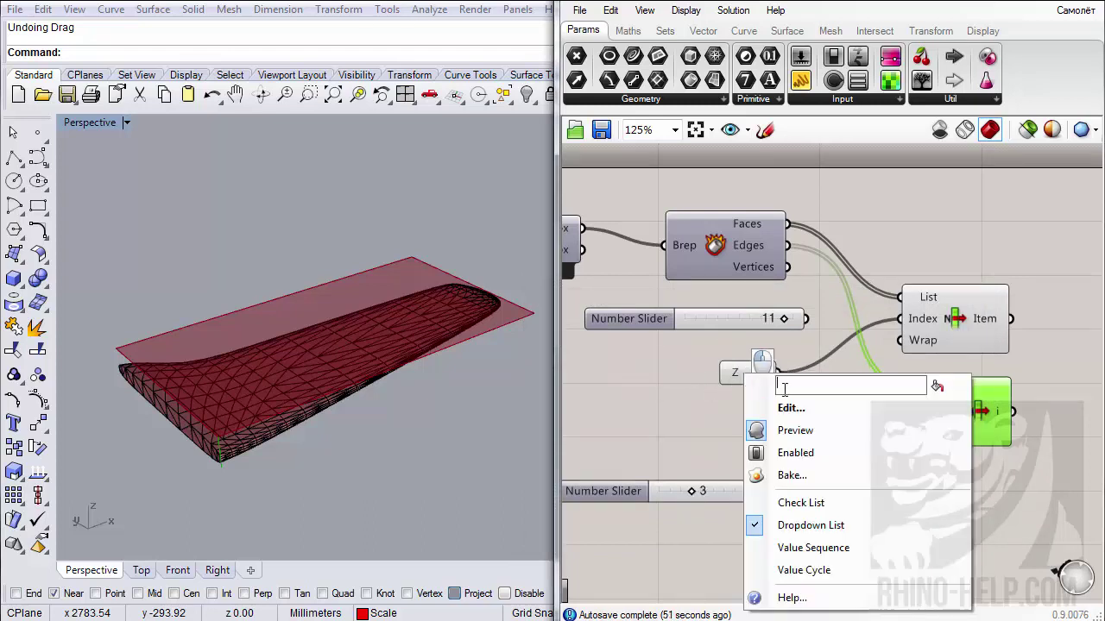
text(Has)
key(BackSpace)
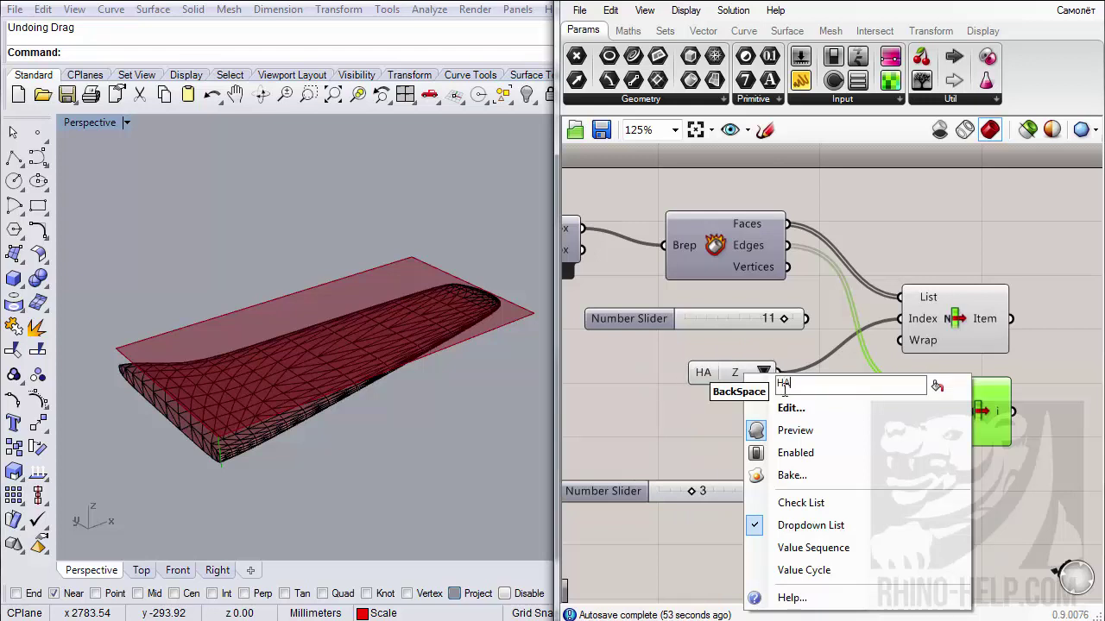
text(п)
key(BackSpace)
text(пр)
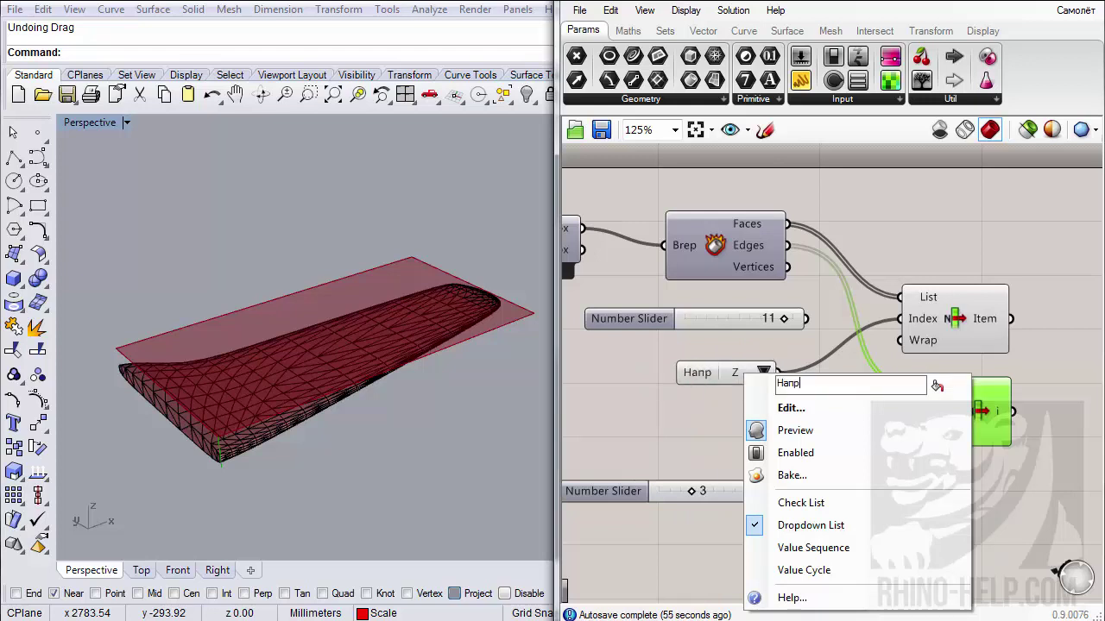
text(авление р)
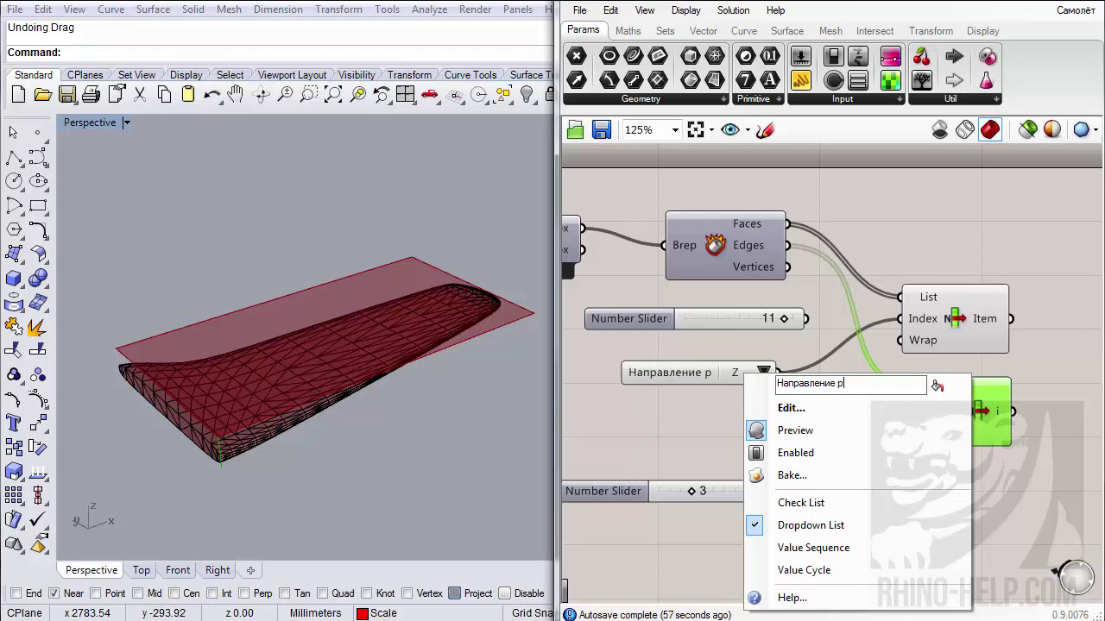
text(еза)
key(Return)
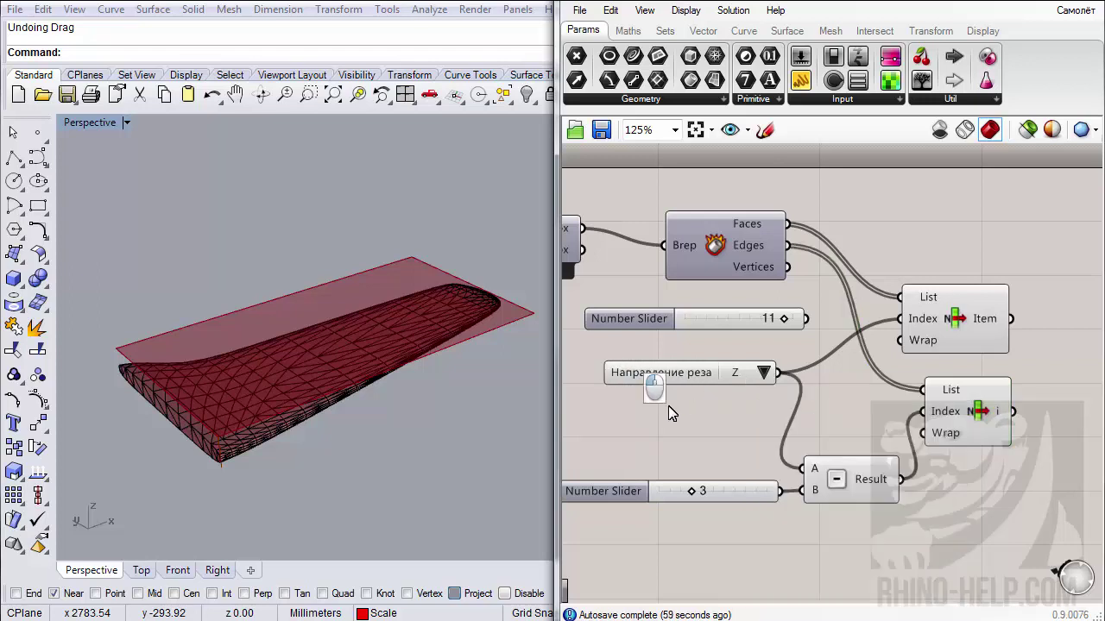
- Shift the renamed Value List slightly up beside the List Items and delete the unconnected Number Slider above it
mouse_move(675, 373)
mouse_down()
mouse_move(651, 367)
mouse_move(661, 359)
mouse_up()
click(655, 323)
key(Delete)
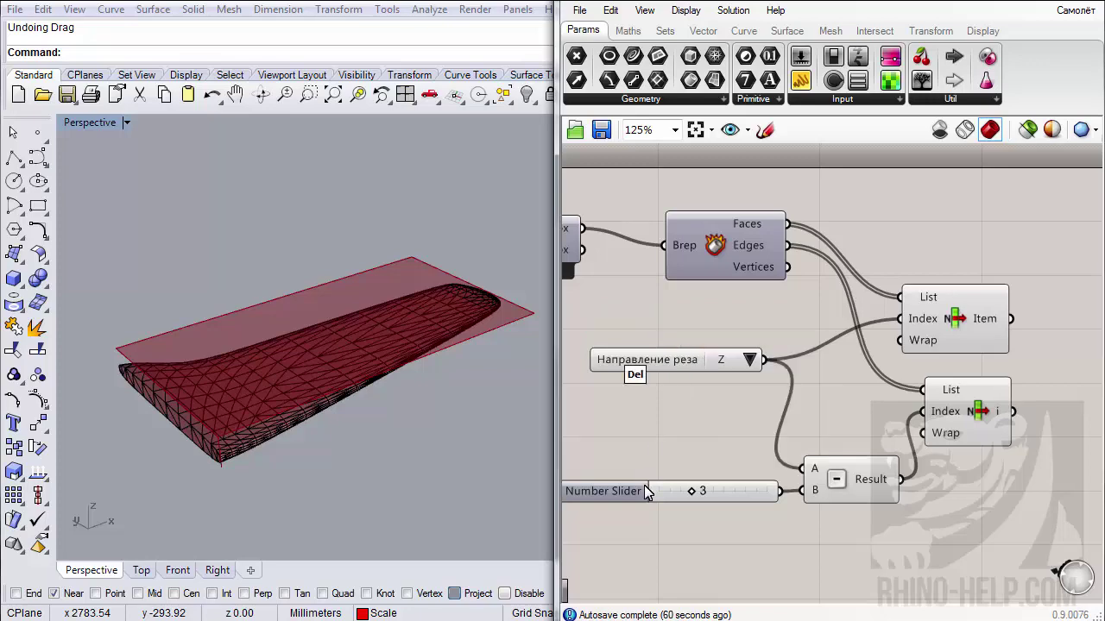
- Delete the Number Slider feeding the Subtraction's B input and store the value 3 directly in that input
scroll(954, 431, down, 2)
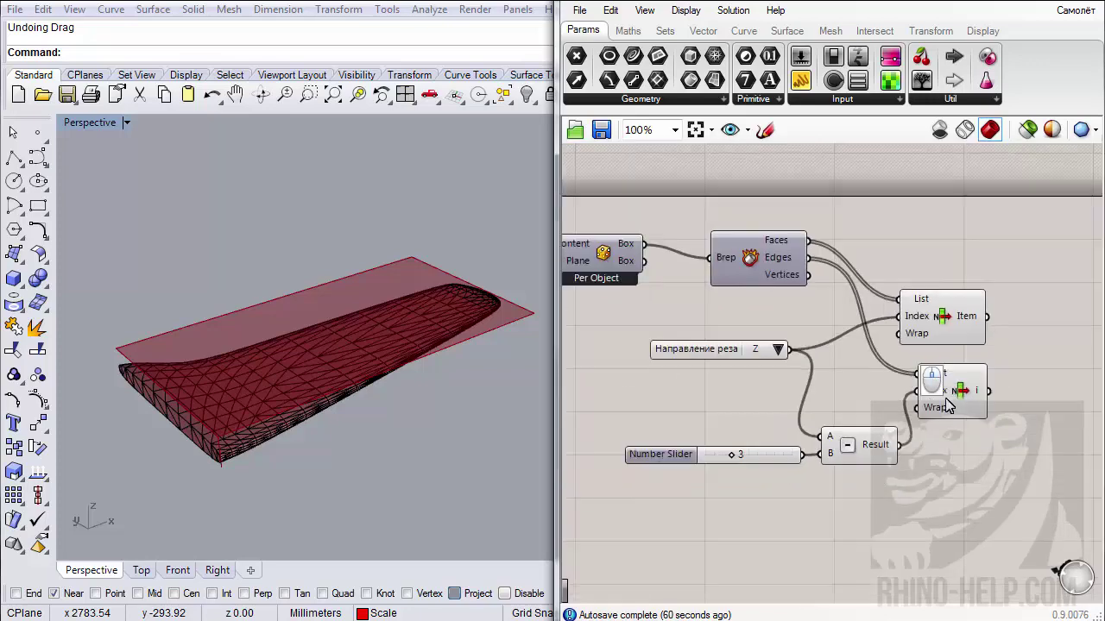
click(956, 352)
scroll(883, 469, up, 1)
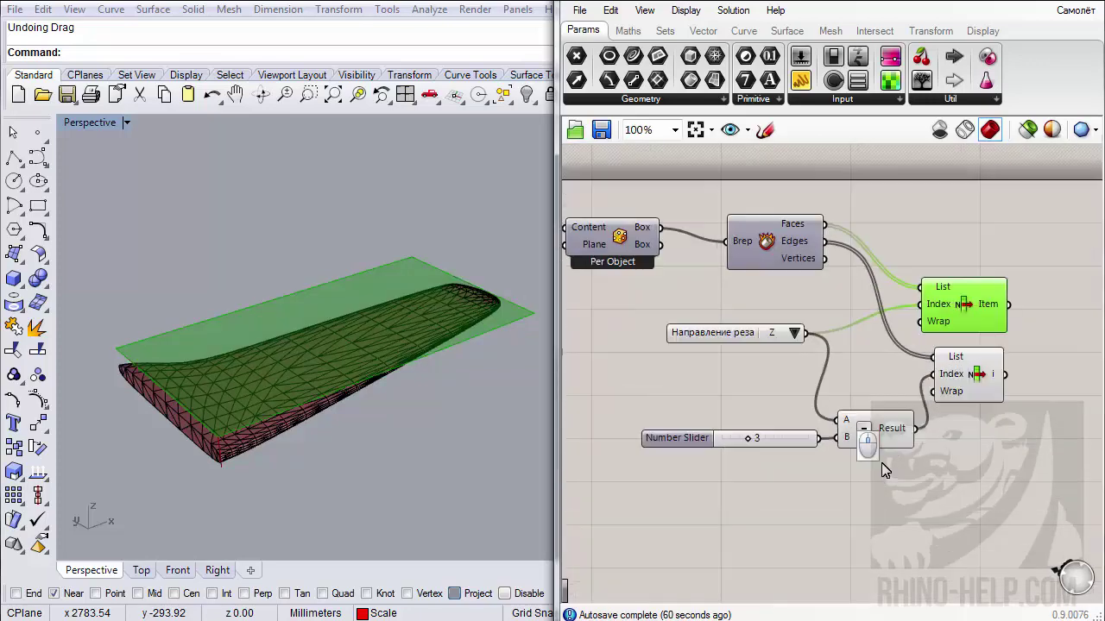
click(767, 444)
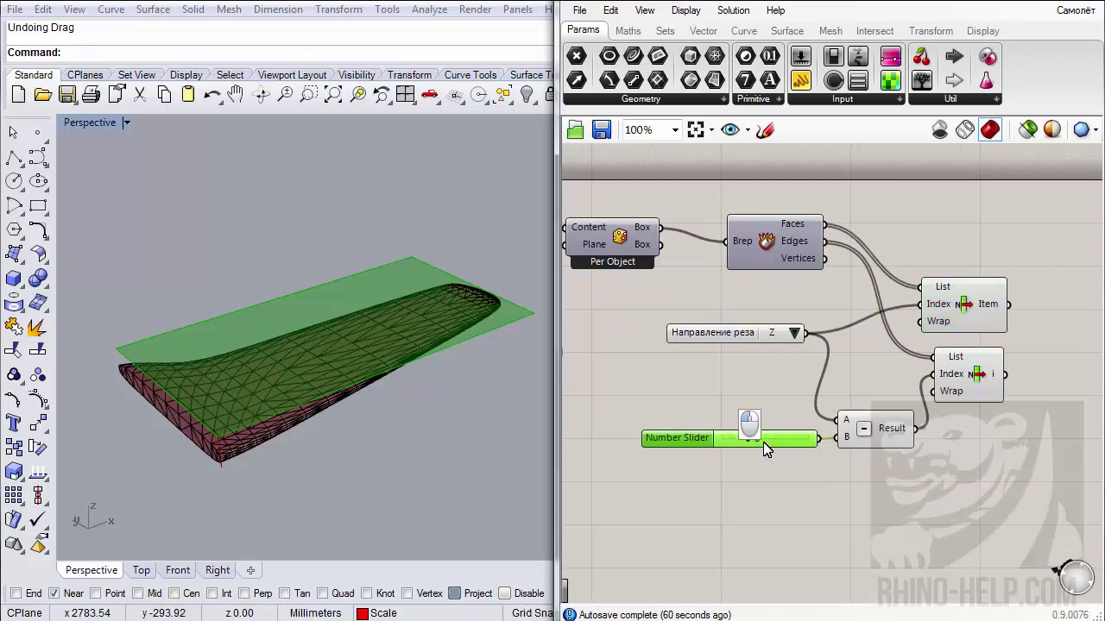
key(Delete)
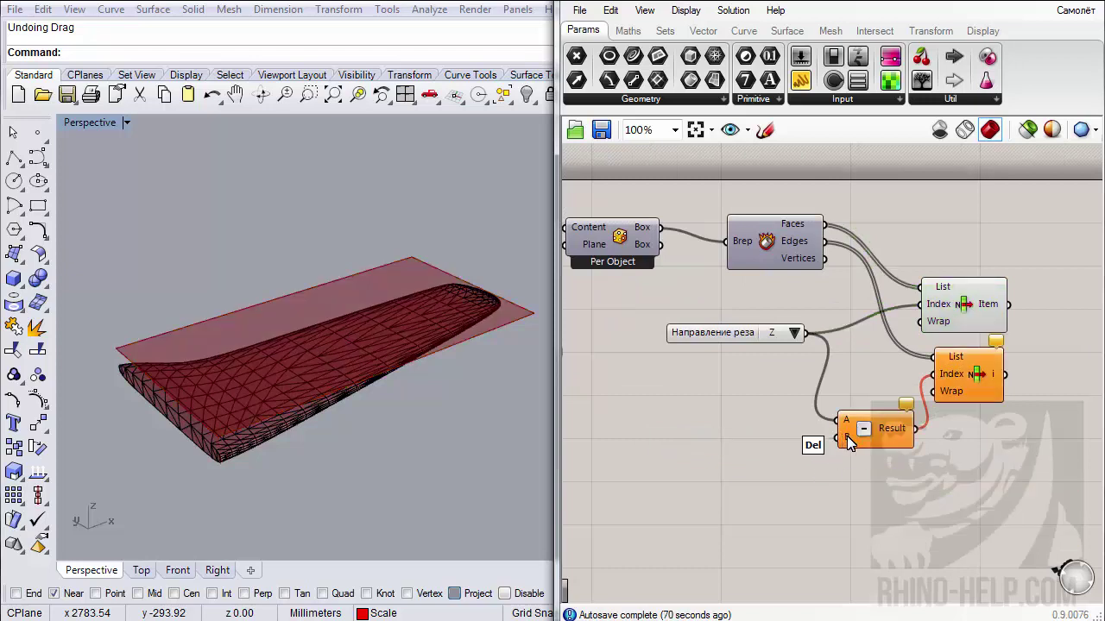
right_click(848, 437)
right_drag(828, 456, 745, 297)
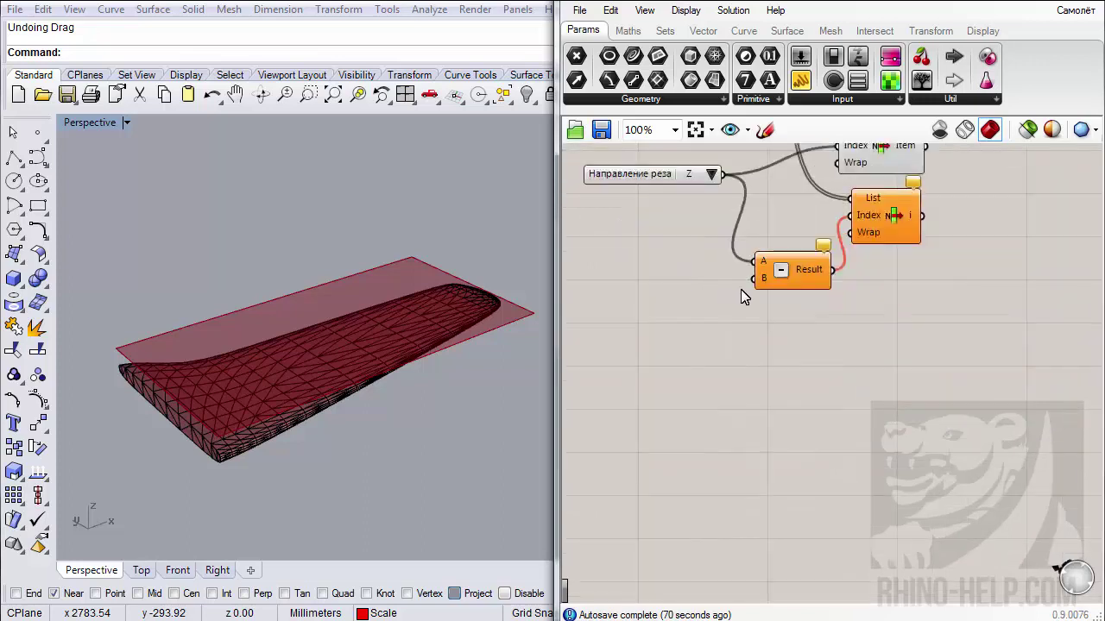
right_click(760, 278)
mouse_move(850, 509)
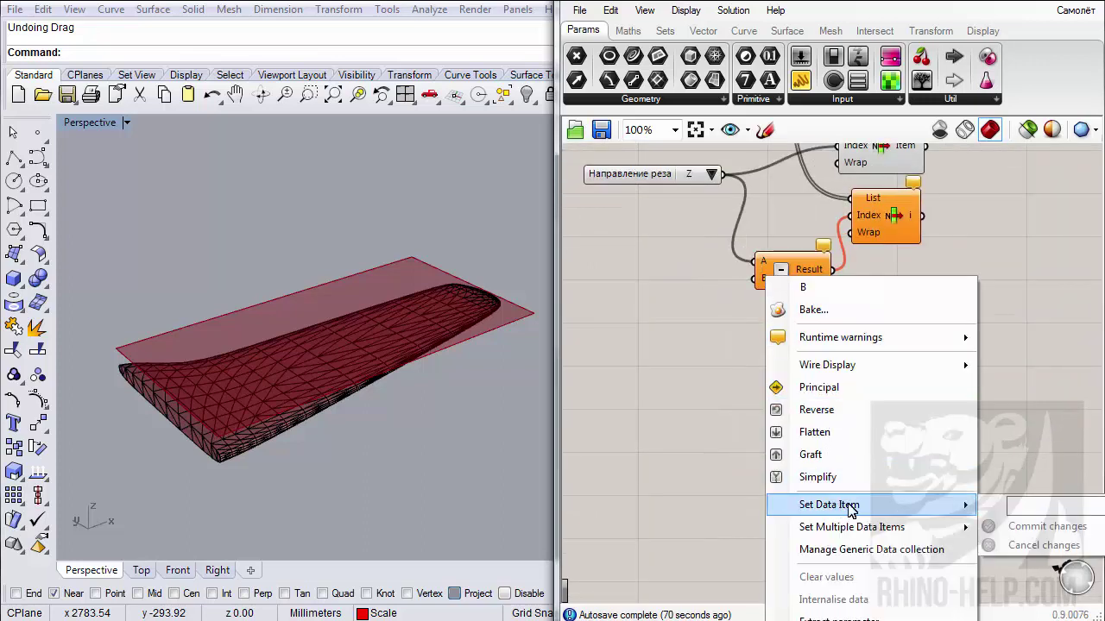
text(3)
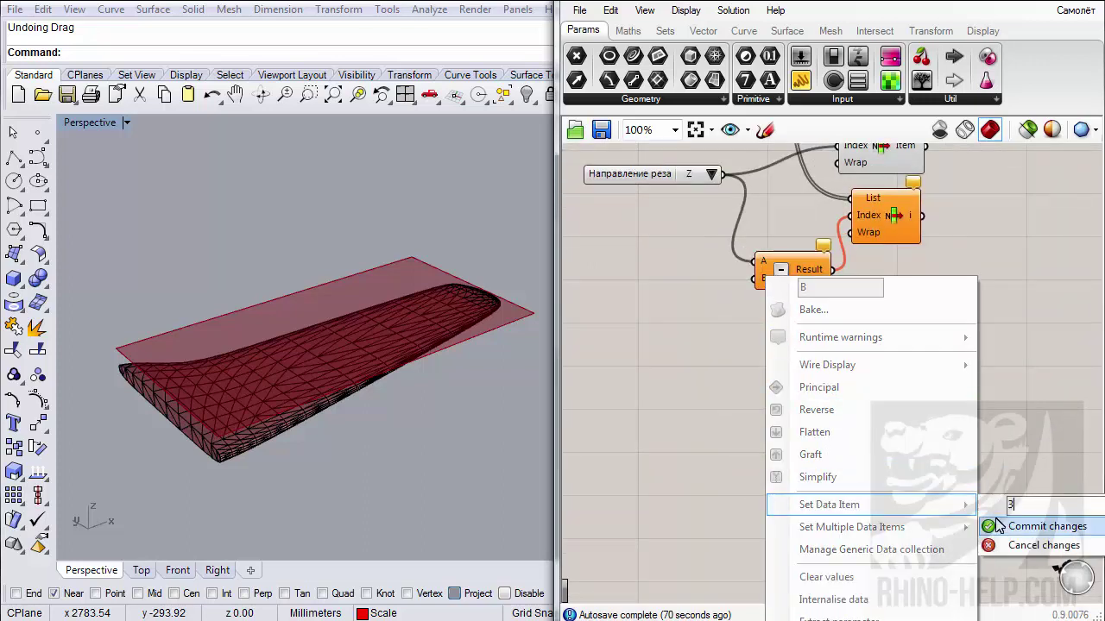
click(993, 530)
- Choose X in the Направление реза list
right_drag(793, 370, 833, 462)
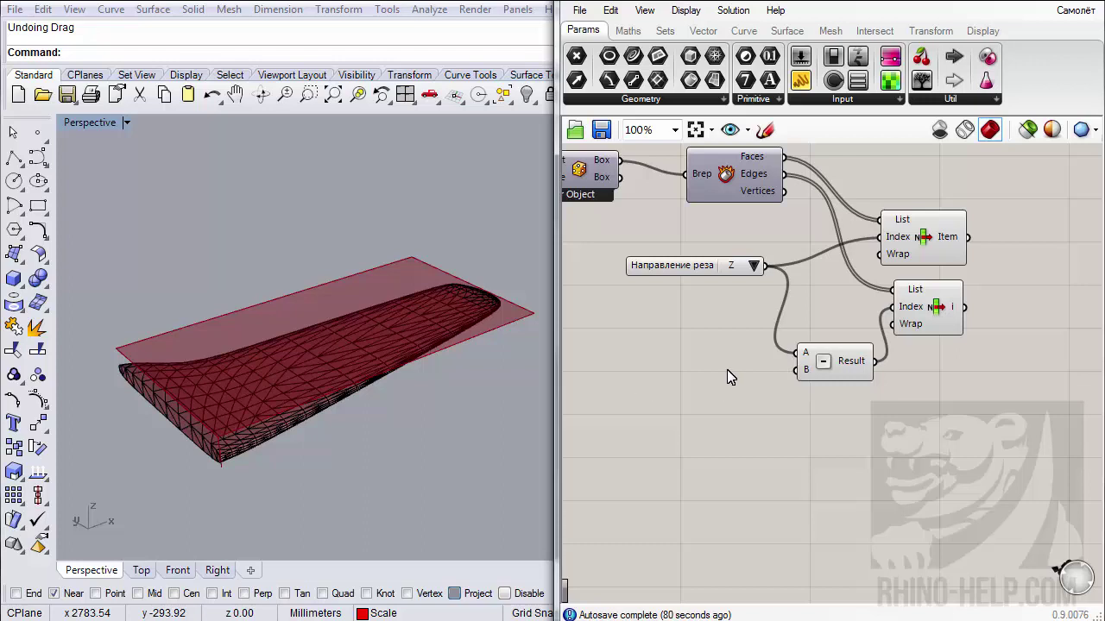
right_drag(853, 466, 832, 487)
scroll(812, 475, down, 1)
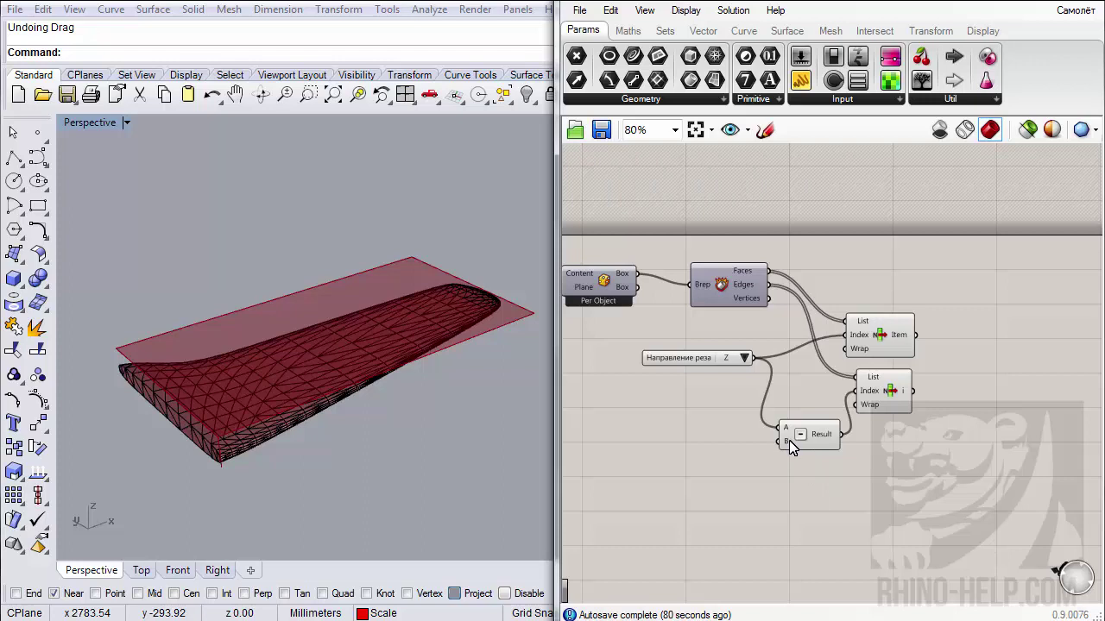
mouse_move(787, 440)
click(744, 357)
click(777, 364)
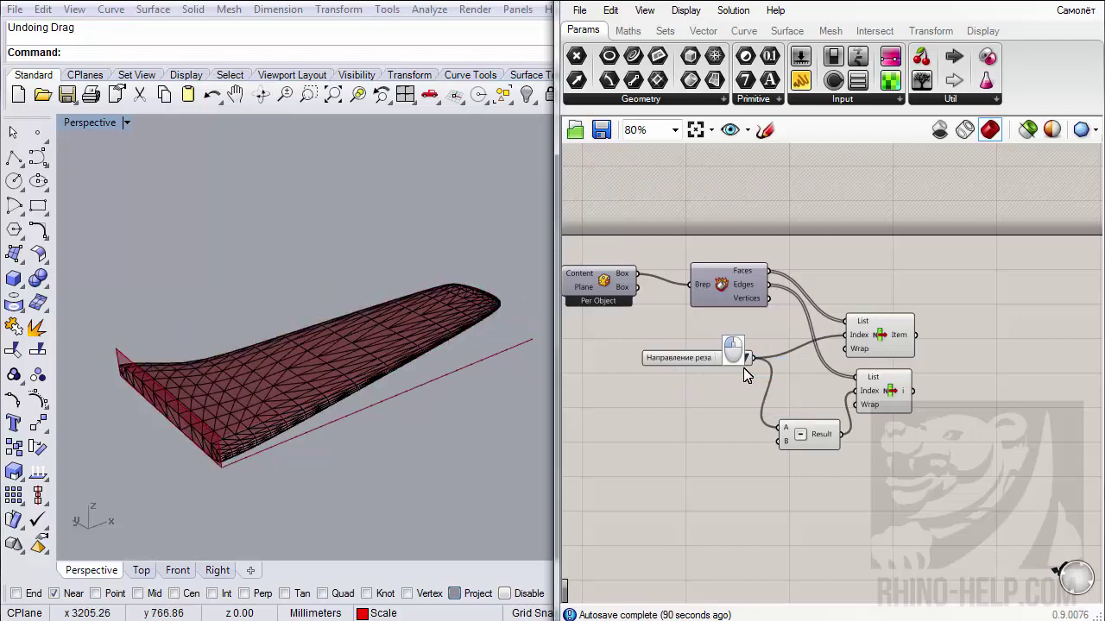
- Examine the face and edge selected for the X direction against the wing from several angles
right_click(382, 377)
right_drag(382, 377, 414, 333)
right_drag(768, 380, 793, 406)
right_drag(463, 432, 131, 395)
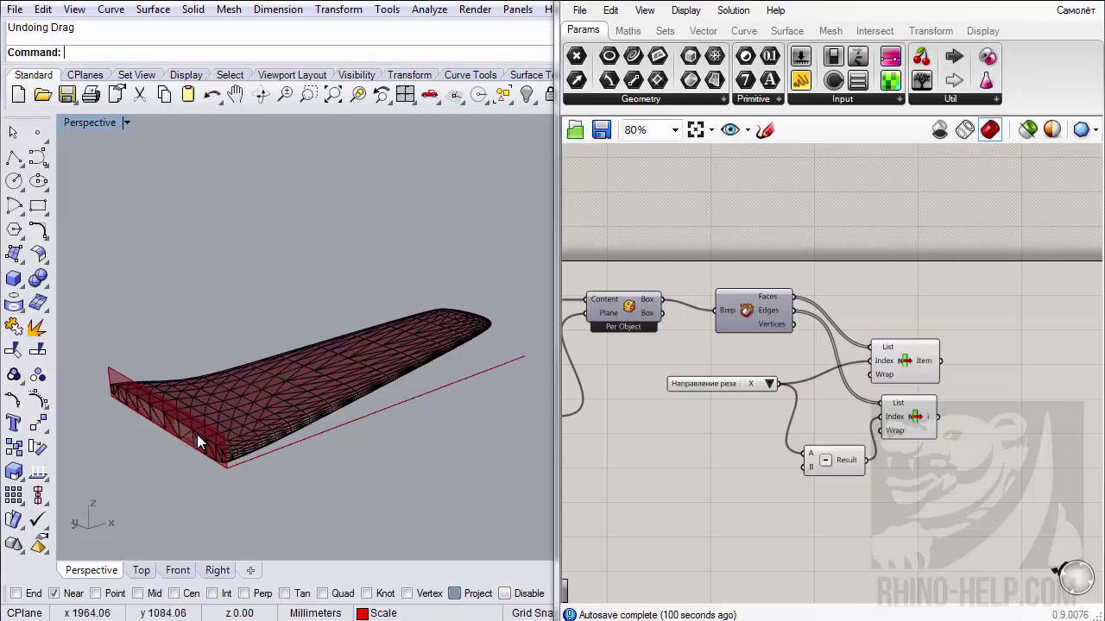
right_drag(400, 351, 380, 368)
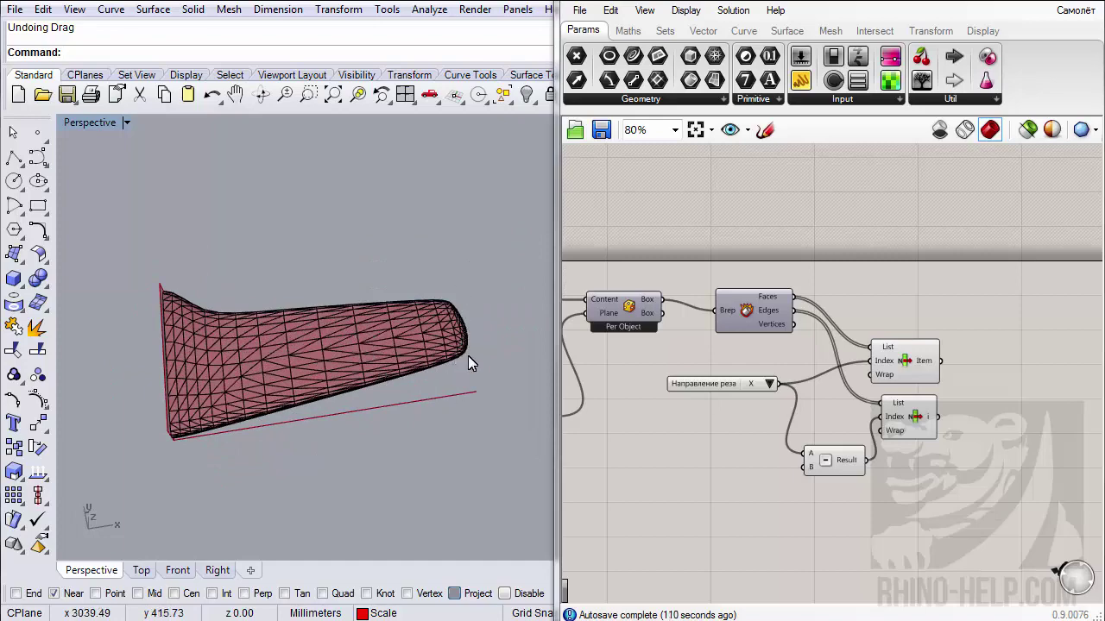
right_drag(377, 409, 285, 403)
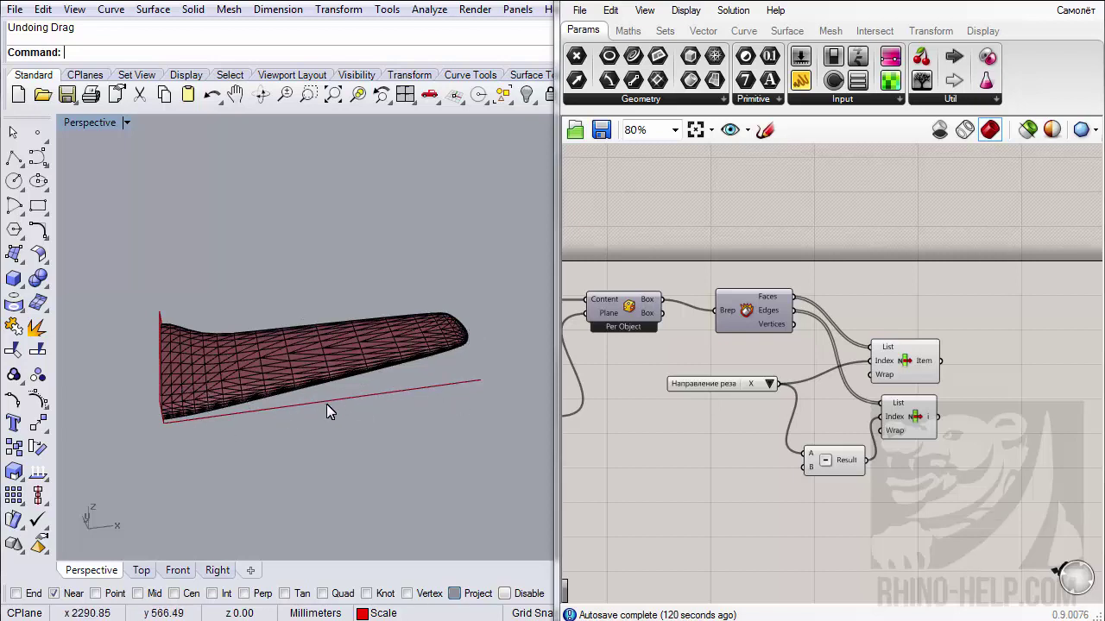
right_drag(326, 404, 293, 320)
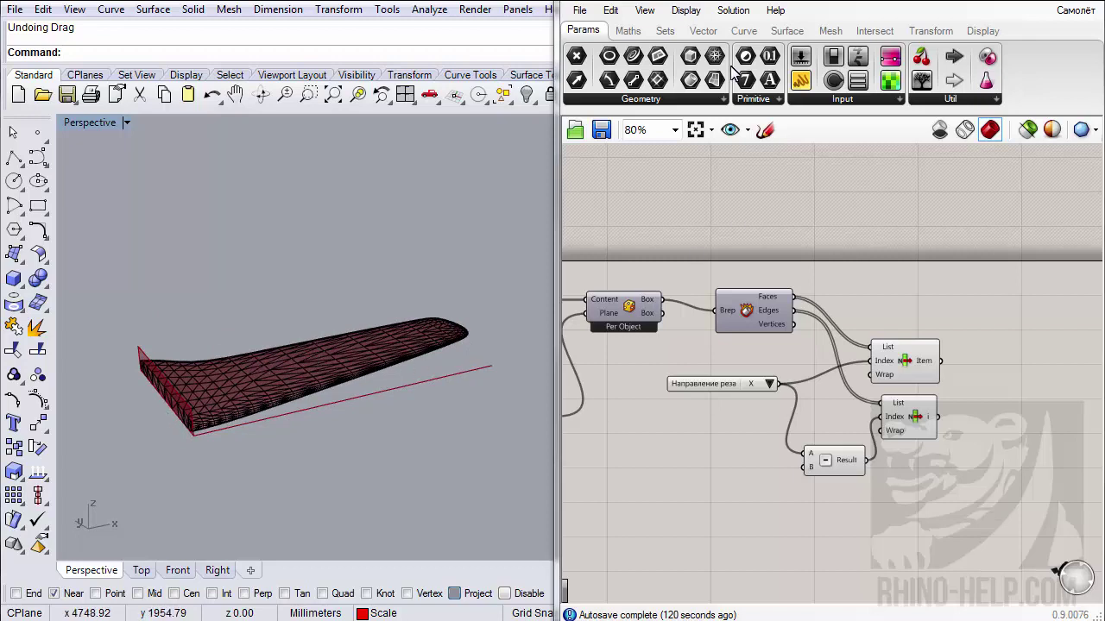
- Add a Divide Curve component and wire the edge List Item's output into its Curve input
click(742, 32)
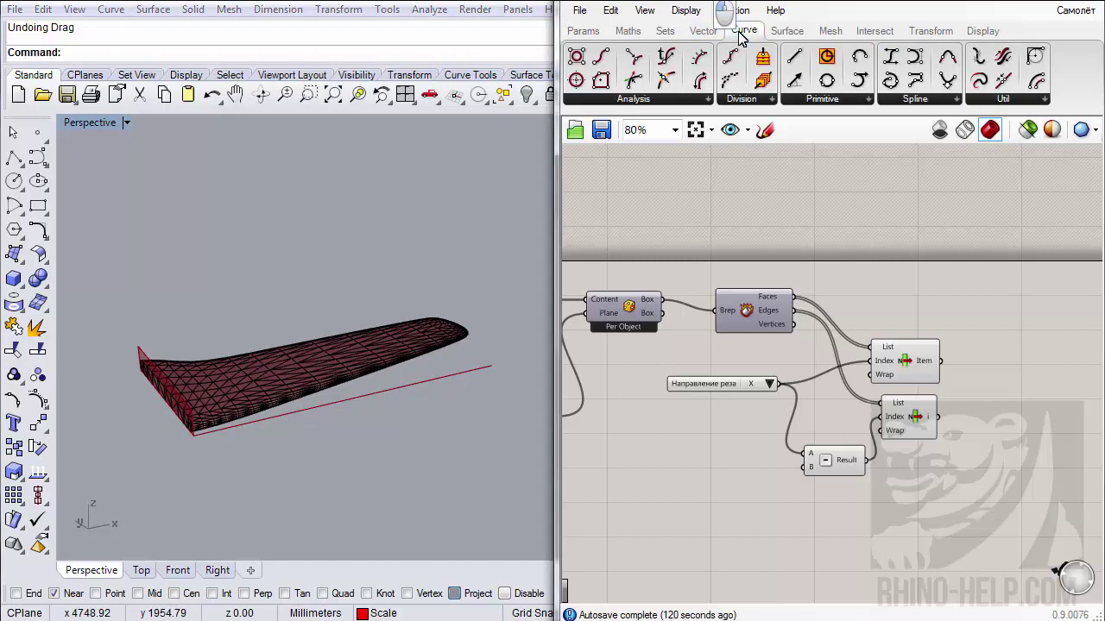
drag(730, 58, 980, 311)
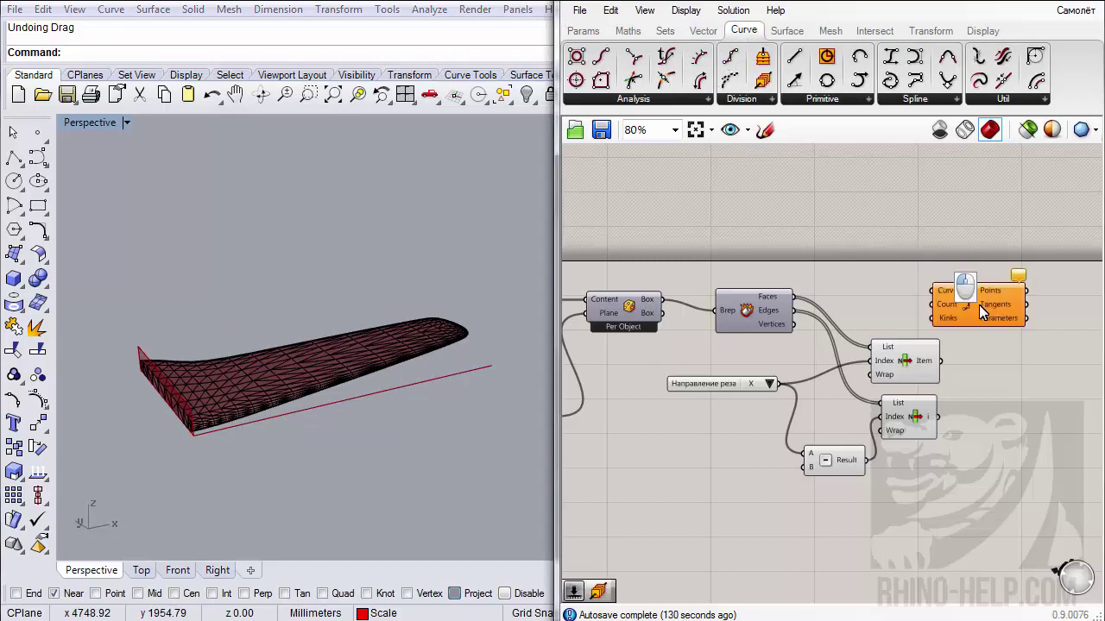
right_drag(979, 310, 850, 299)
drag(850, 298, 943, 365)
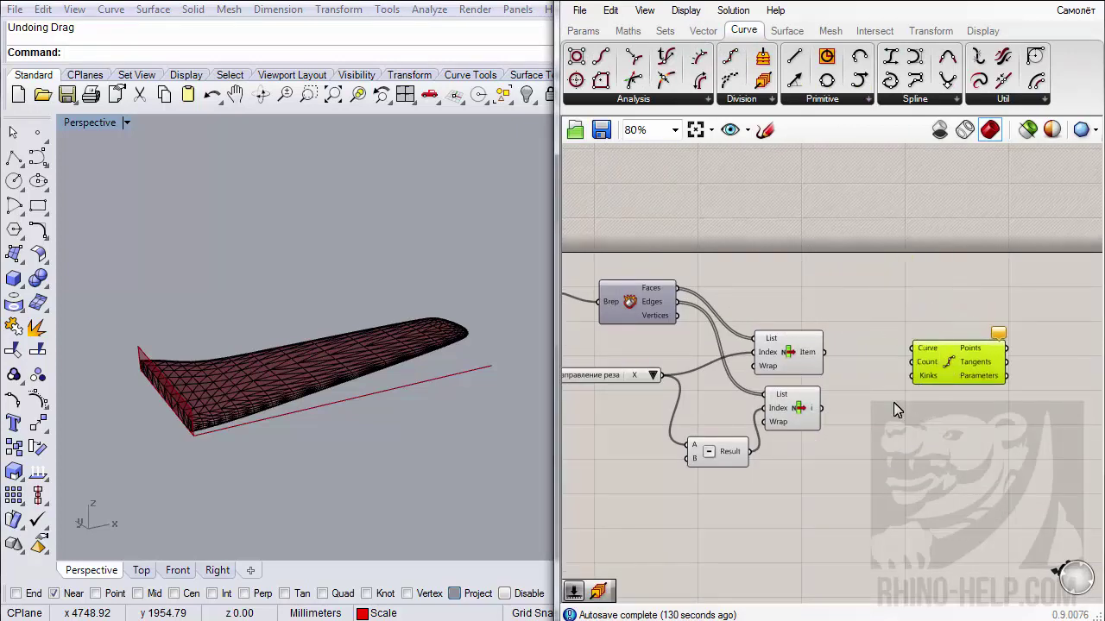
click(789, 420)
drag(820, 408, 946, 441)
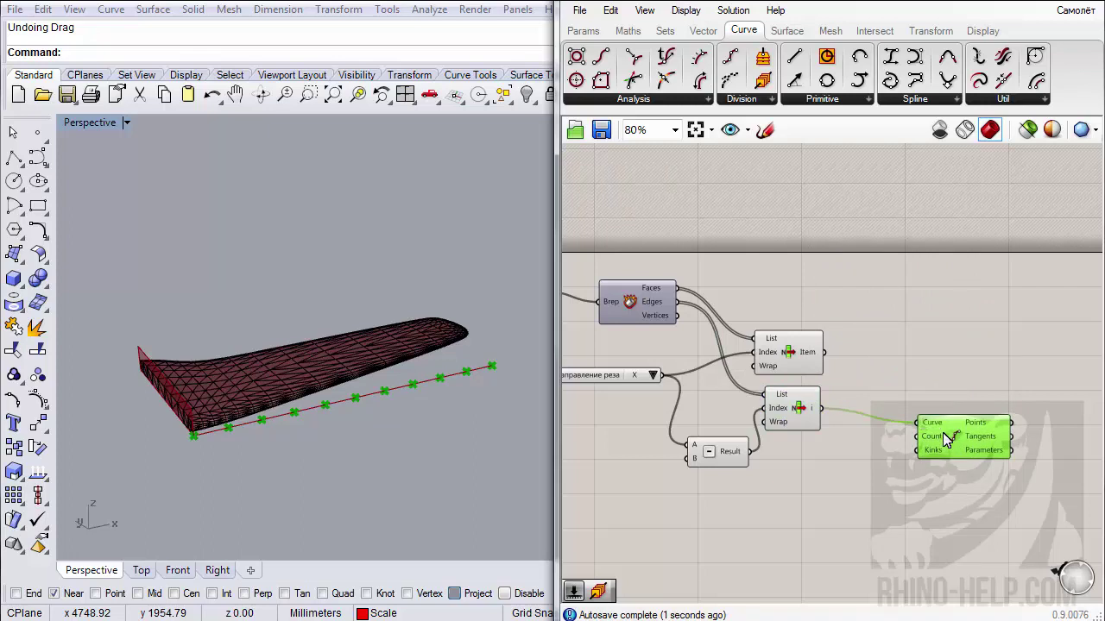
- Create a Number Slider from the value 10, wire it into Divide Curve's Count and set it to 6
mouse_move(934, 443)
double_click(777, 493)
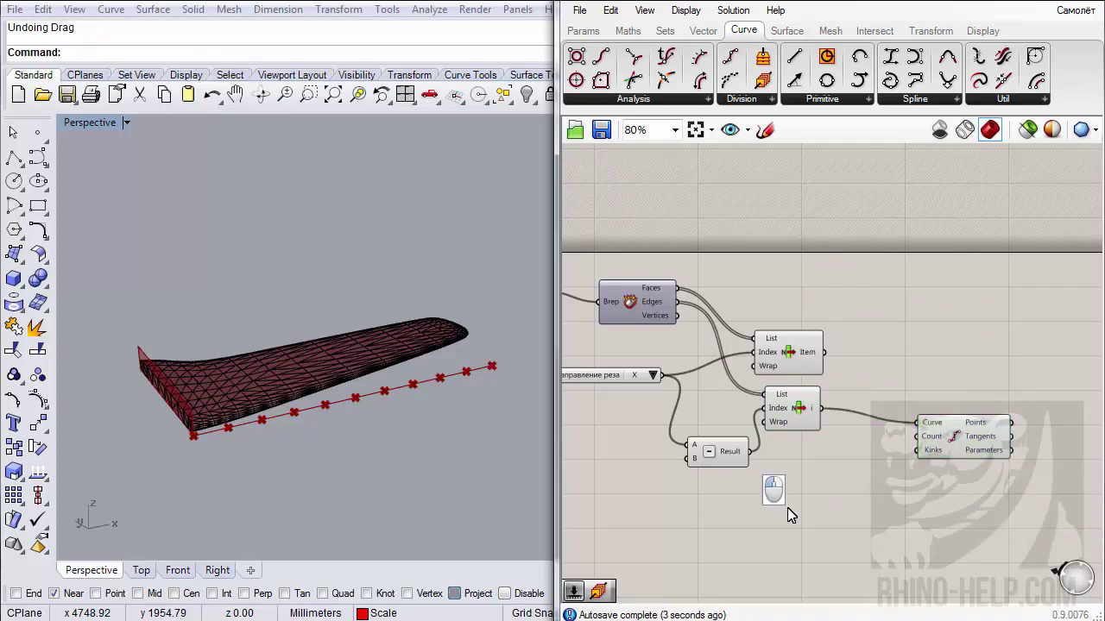
text(10)
key(Return)
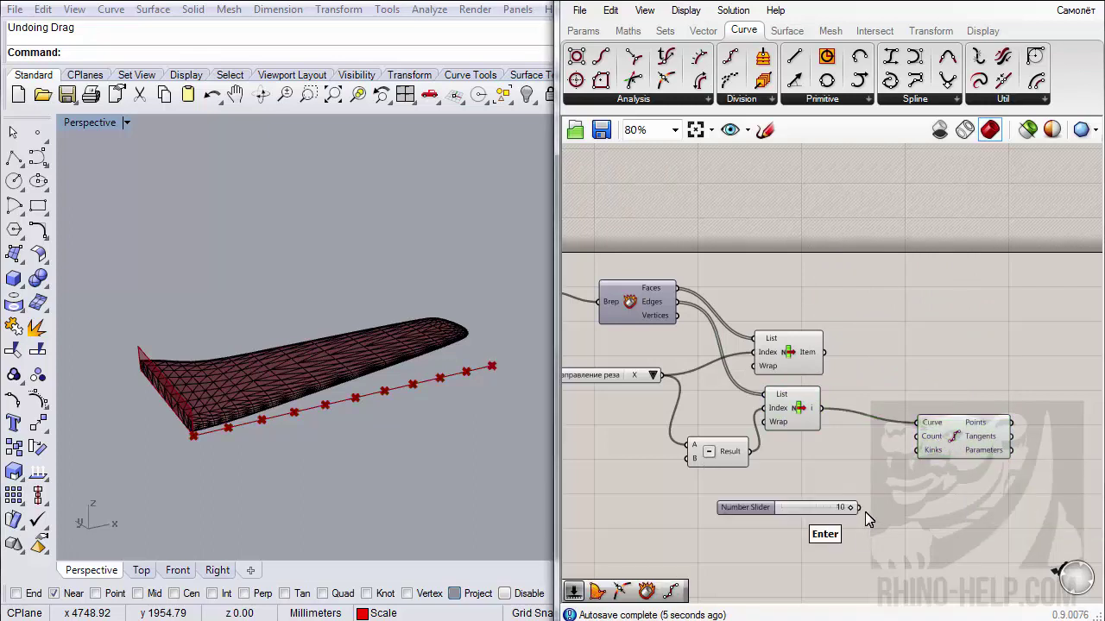
drag(858, 507, 918, 436)
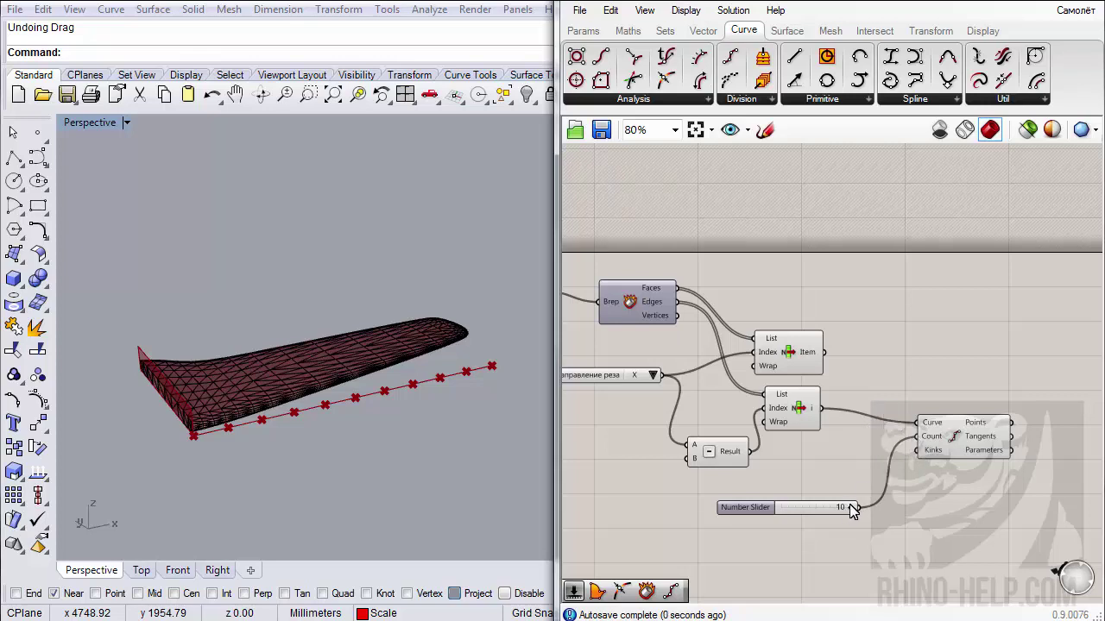
click(947, 452)
mouse_move(849, 508)
mouse_down()
mouse_move(819, 511)
mouse_move(829, 510)
mouse_up()
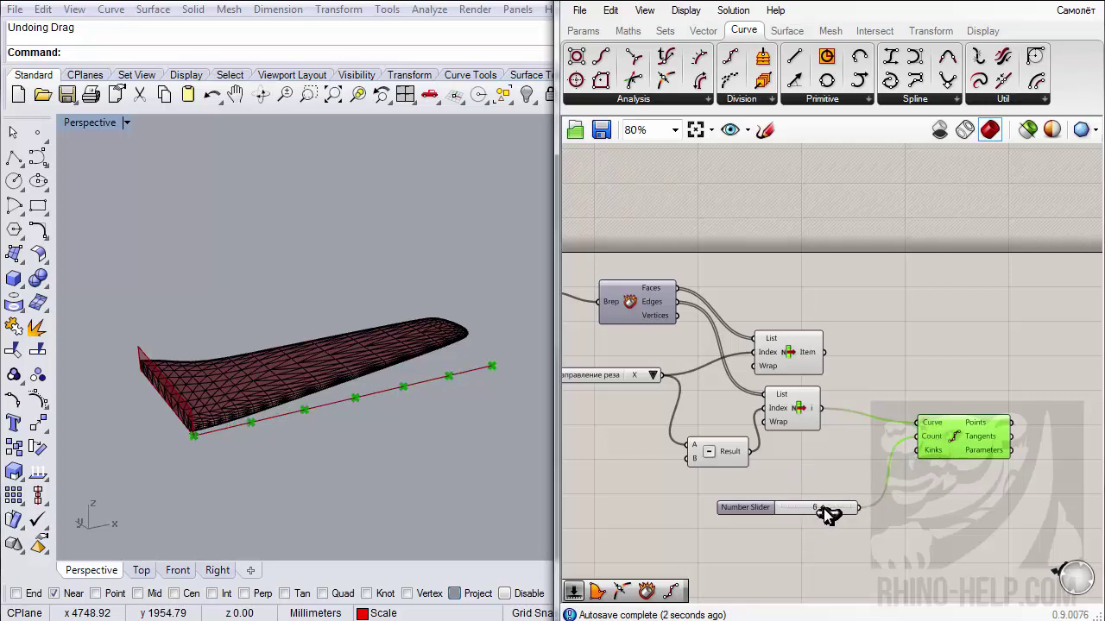
- Add an End Points component above Divide Curve and wire the edge List Item's output into its Curve input
right_drag(942, 401, 929, 347)
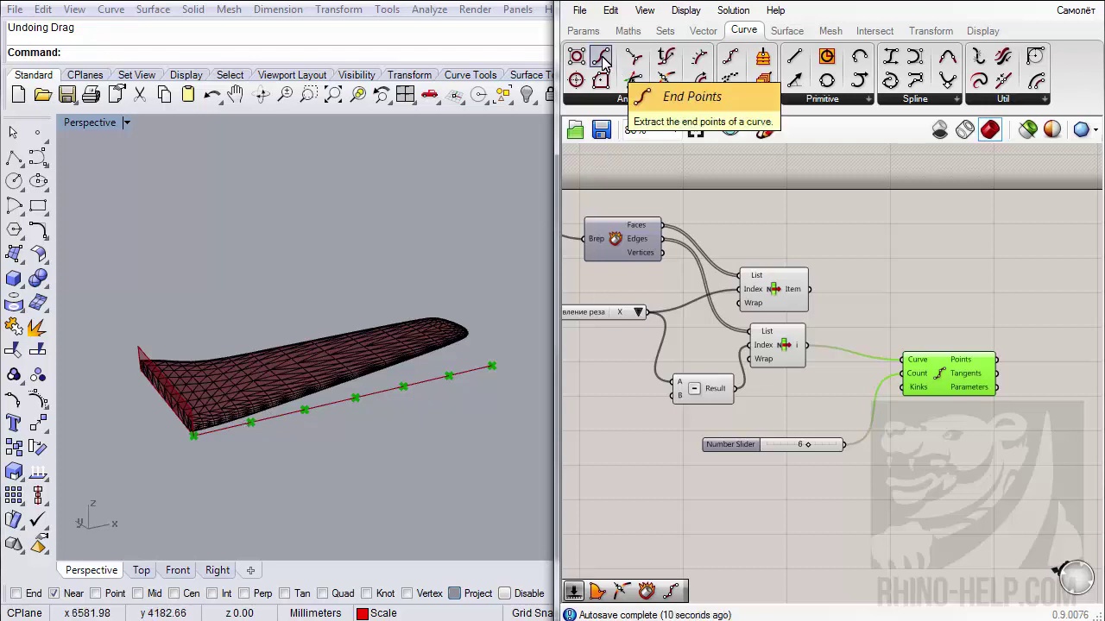
drag(601, 60, 937, 292)
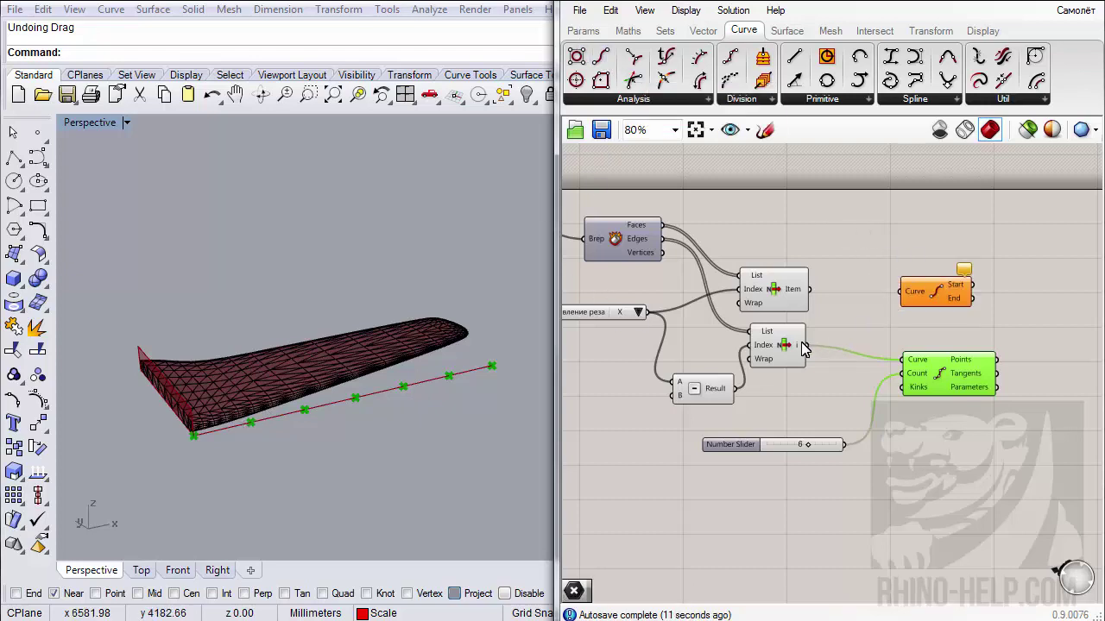
drag(803, 346, 900, 291)
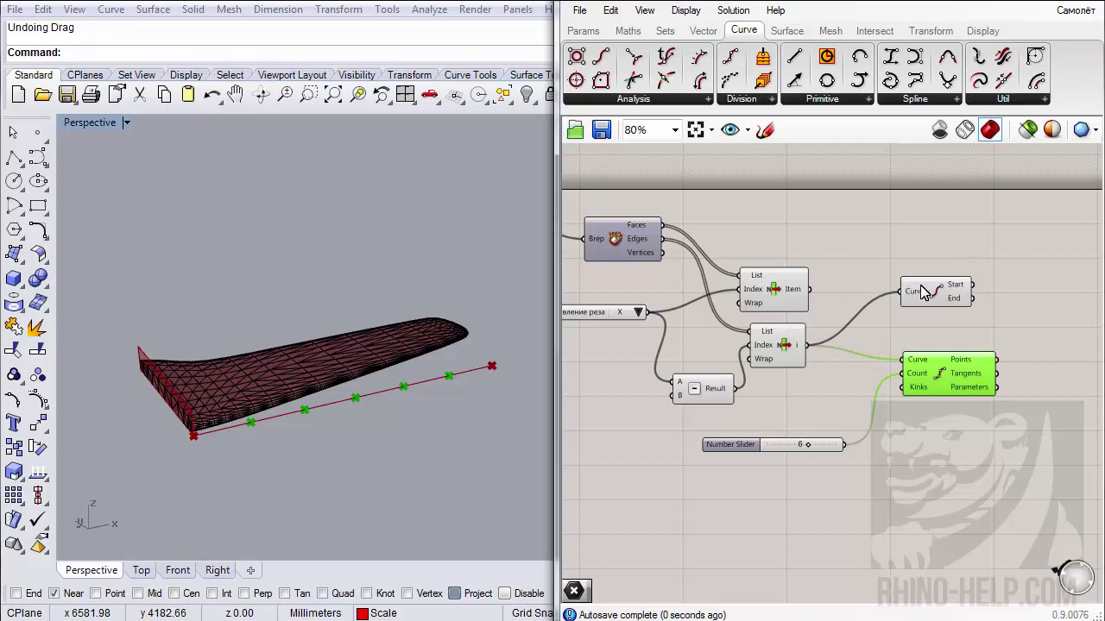
- Add a Point parameter beside End Points and wire the Start output into it
click(583, 31)
right_drag(1006, 326, 886, 337)
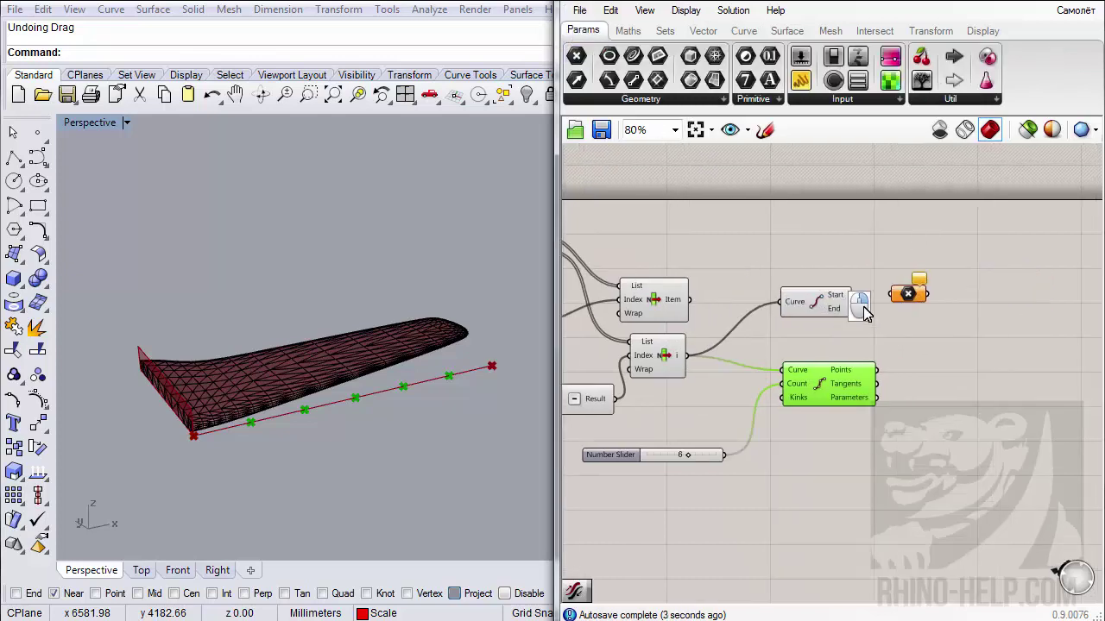
click(915, 296)
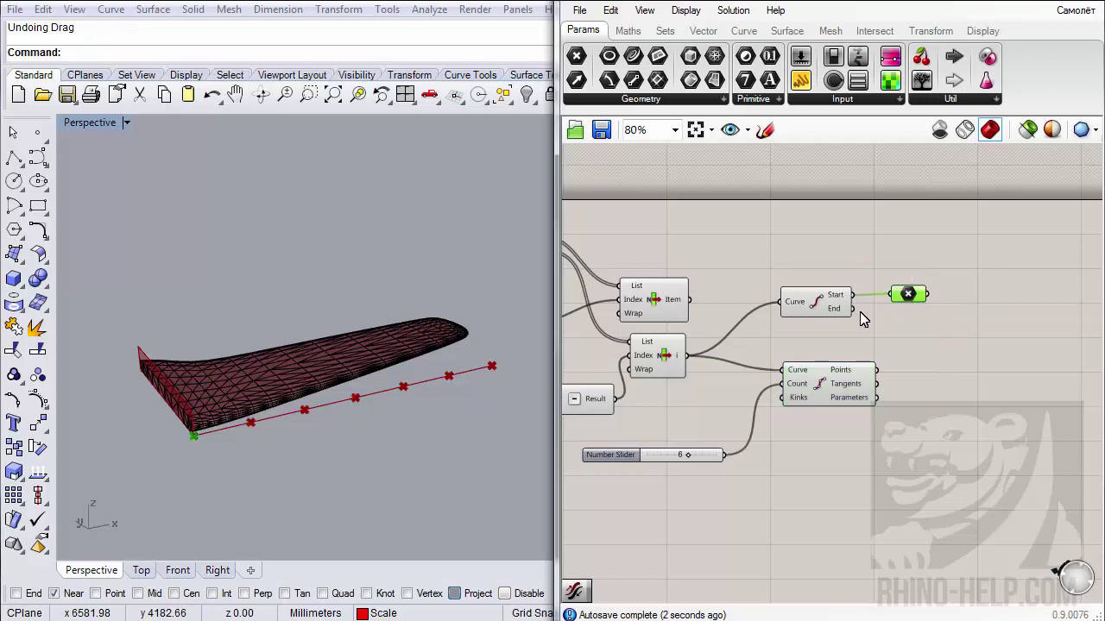
- Rewire the Point parameter so it takes the End output of End Points
drag(853, 308, 891, 294)
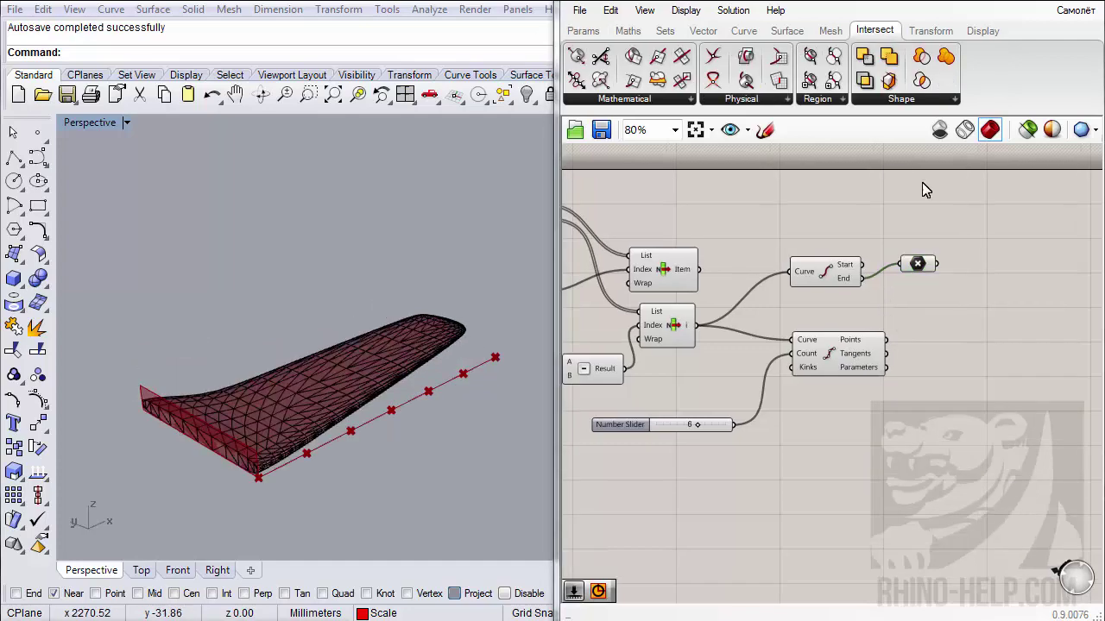
- Add a Move component and wire the face List Item's output into its Geometry input
click(742, 30)
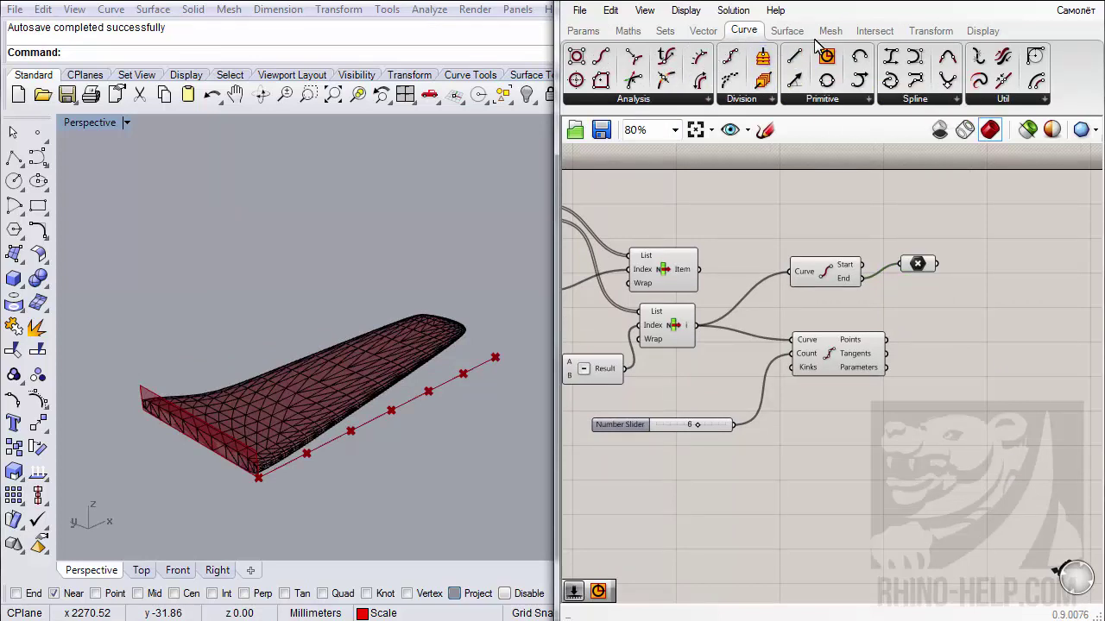
click(927, 30)
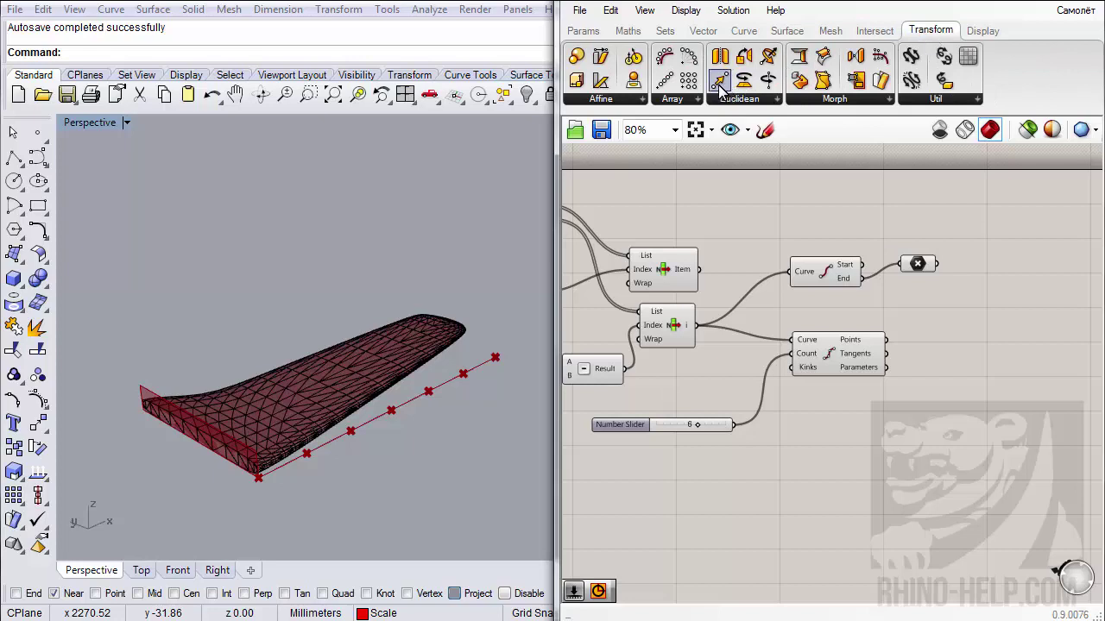
drag(721, 84, 950, 447)
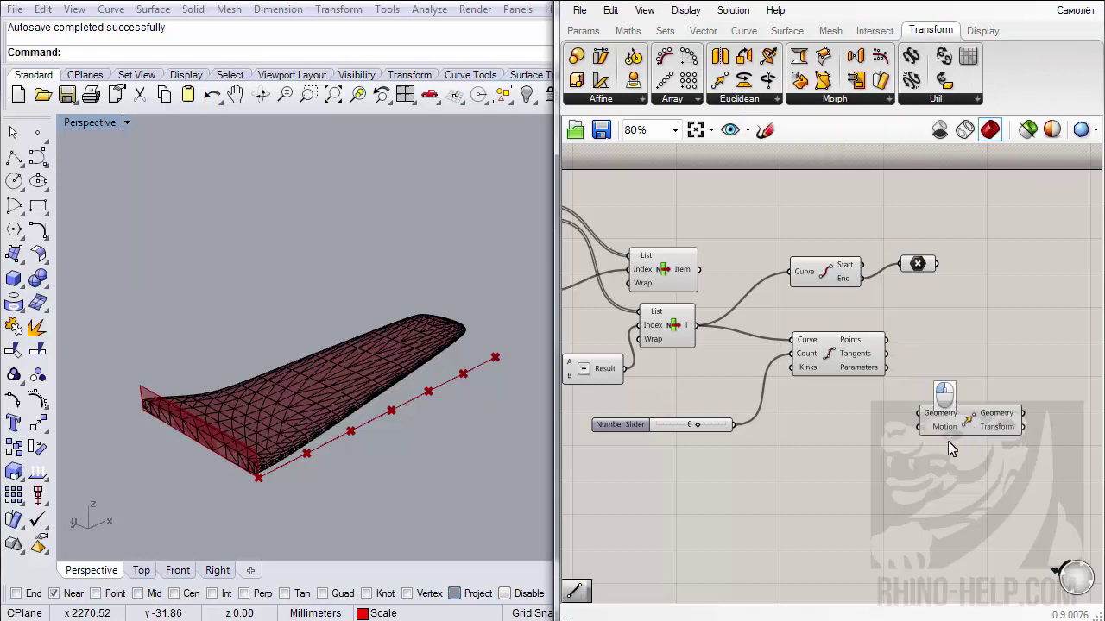
right_drag(950, 447, 908, 425)
click(630, 251)
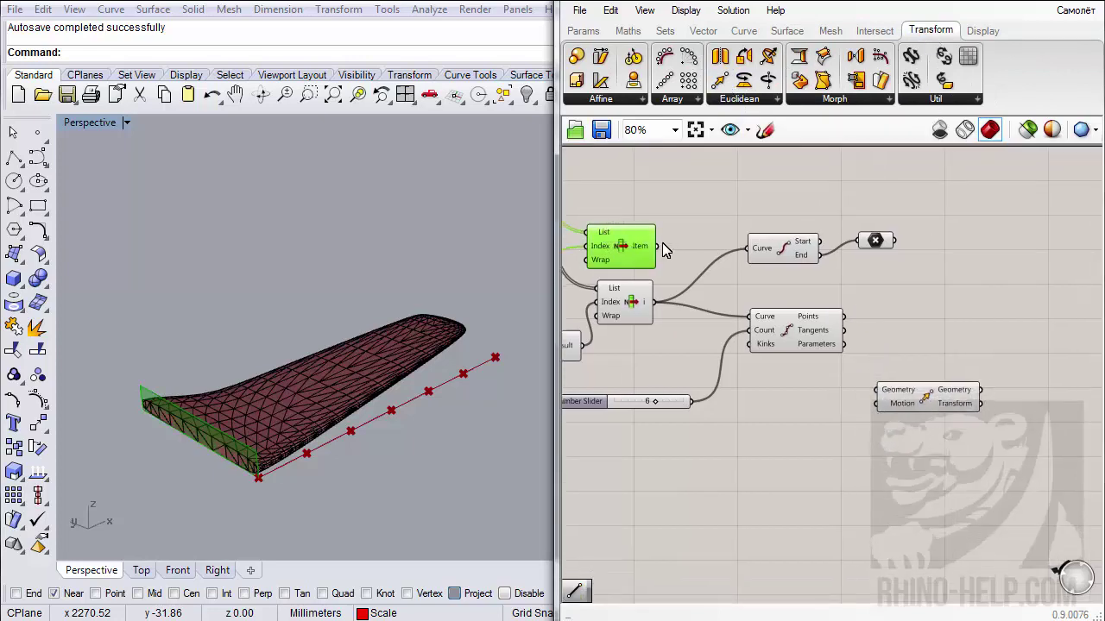
drag(658, 247, 1001, 325)
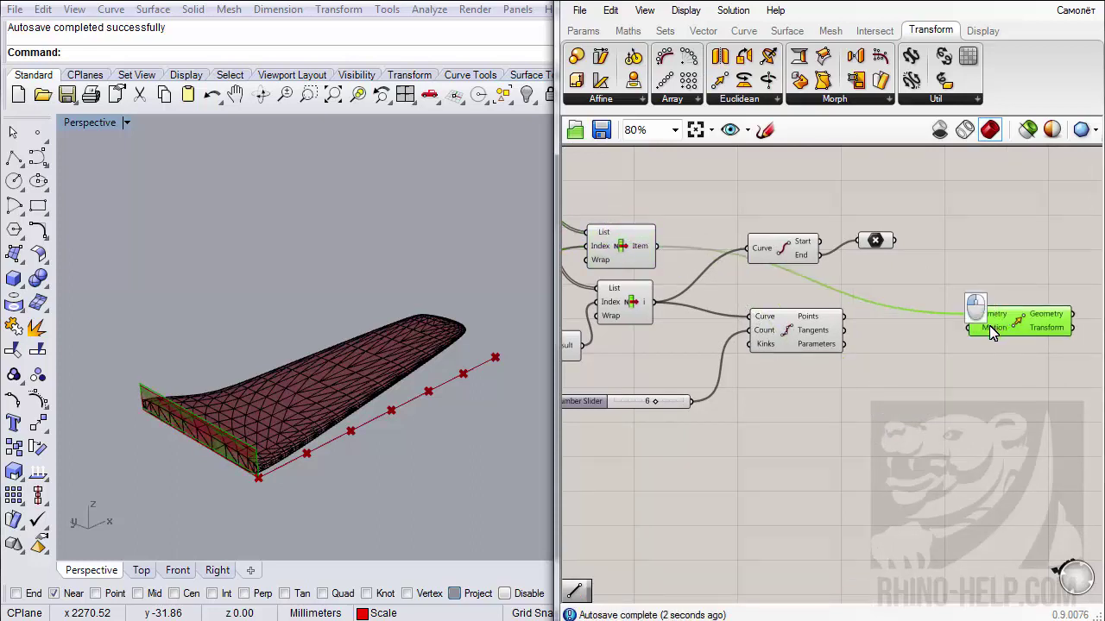
mouse_move(993, 333)
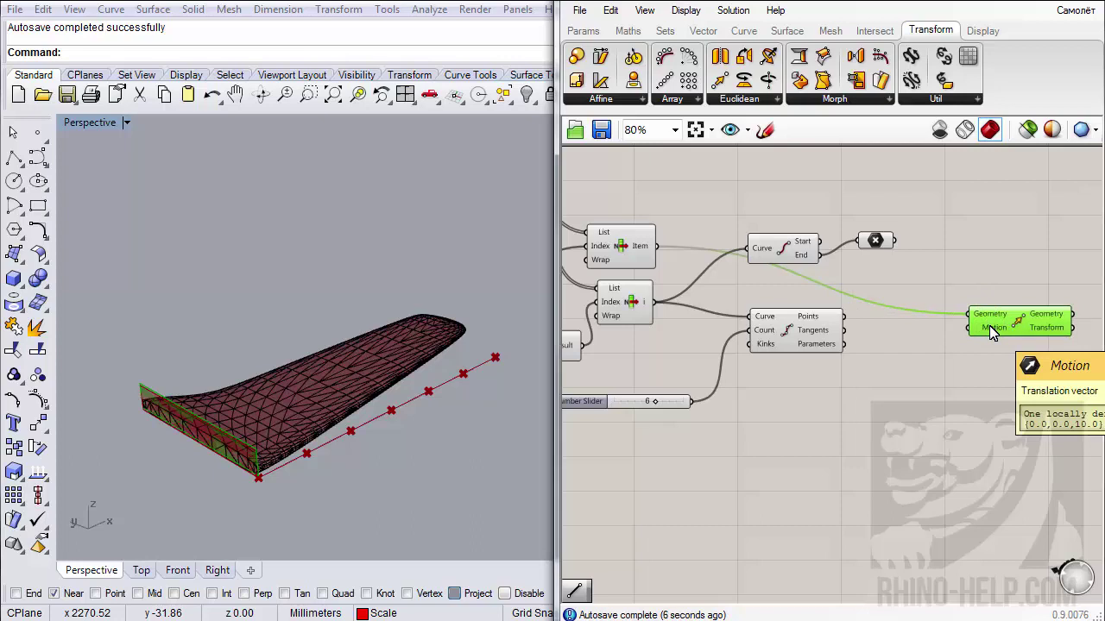
- Add a Line component, wiring End Points' Start output into Start Point and Divide Curve's Points into End Point
right_drag(917, 400, 901, 409)
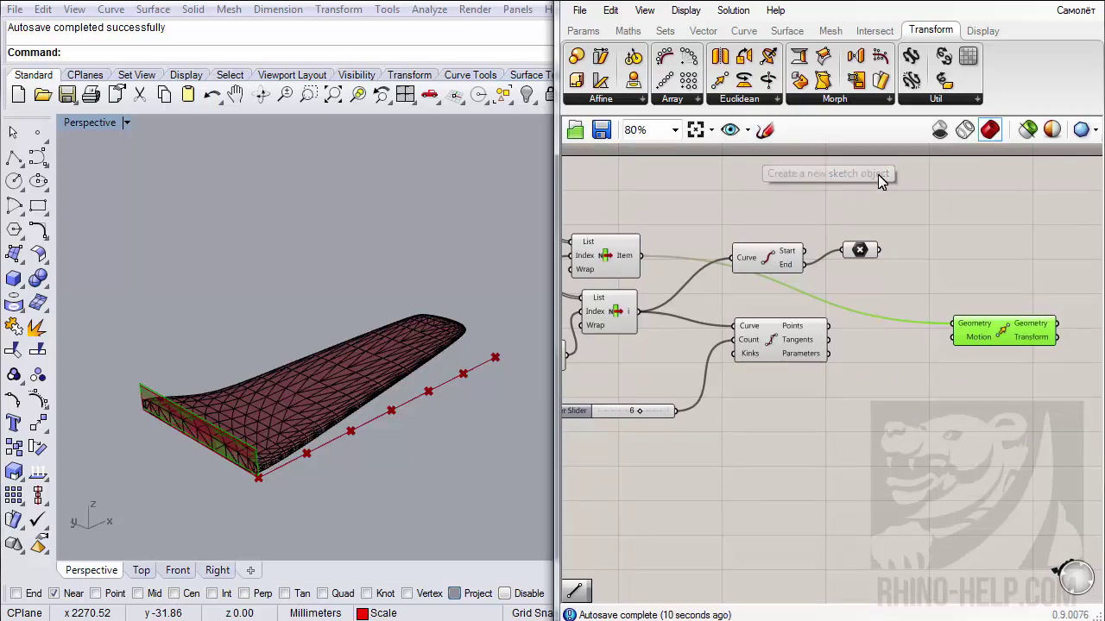
click(742, 31)
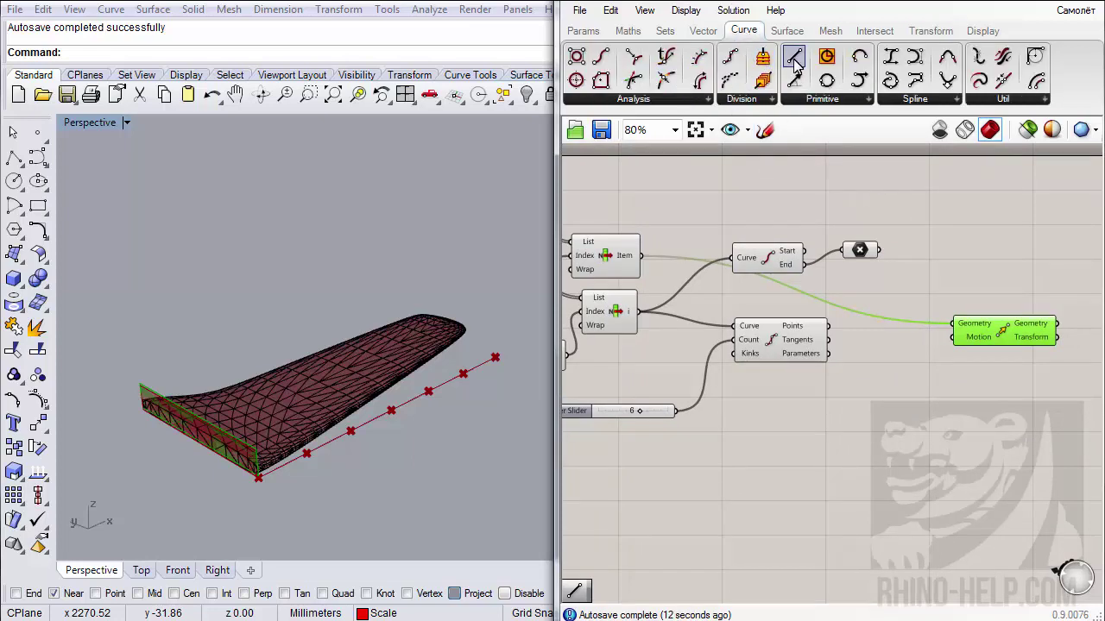
drag(794, 59, 922, 424)
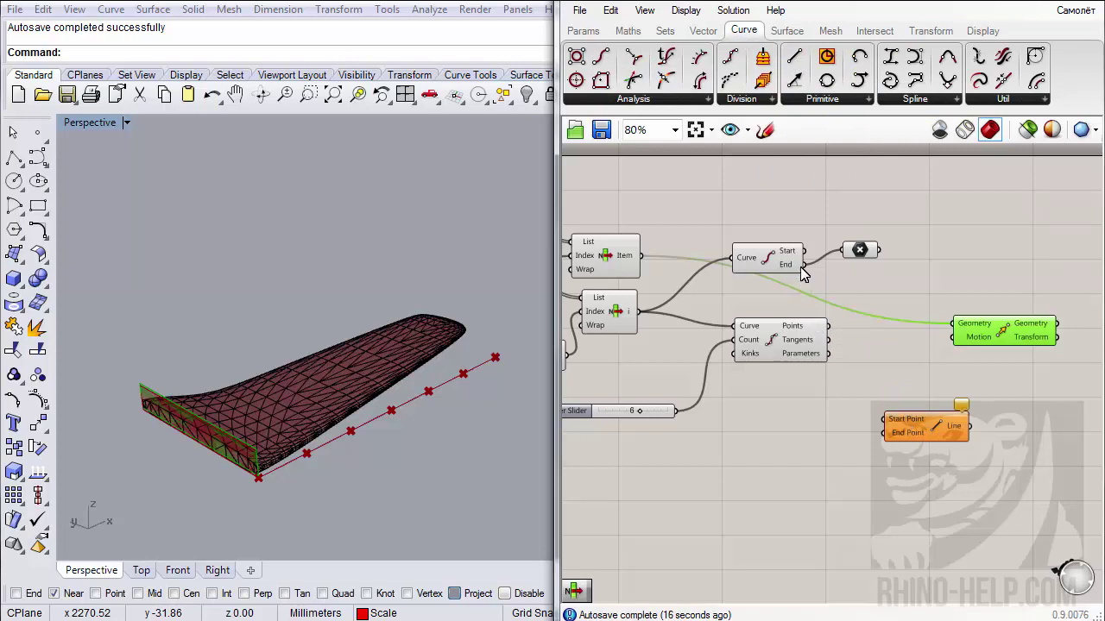
mouse_move(805, 266)
mouse_down()
mouse_move(836, 285)
mouse_move(886, 426)
mouse_move(870, 298)
mouse_up()
click(857, 250)
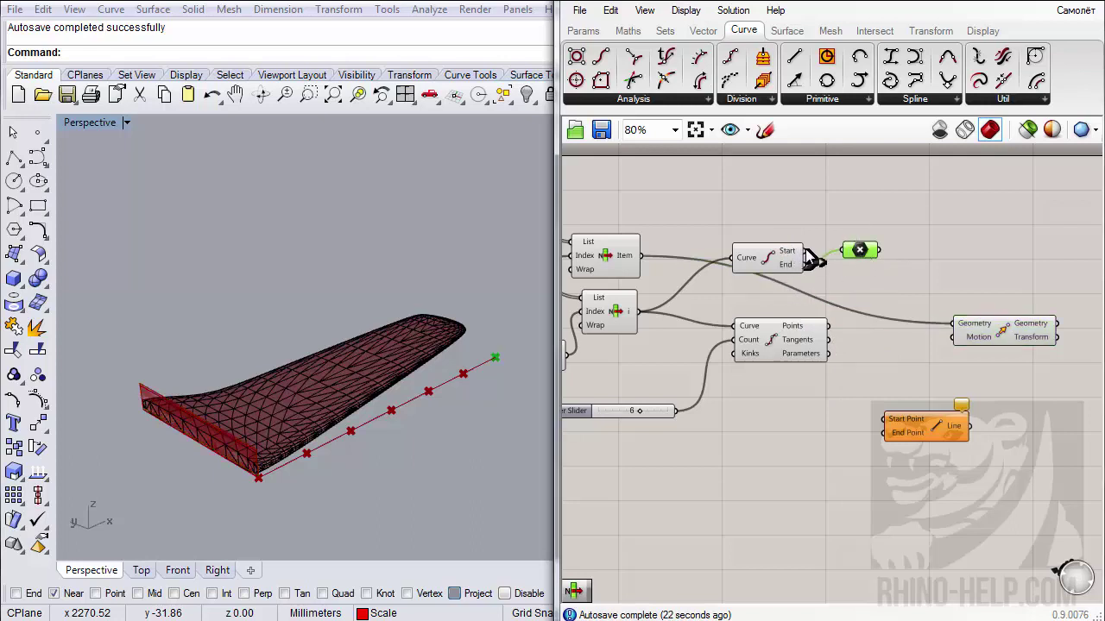
drag(806, 251, 895, 436)
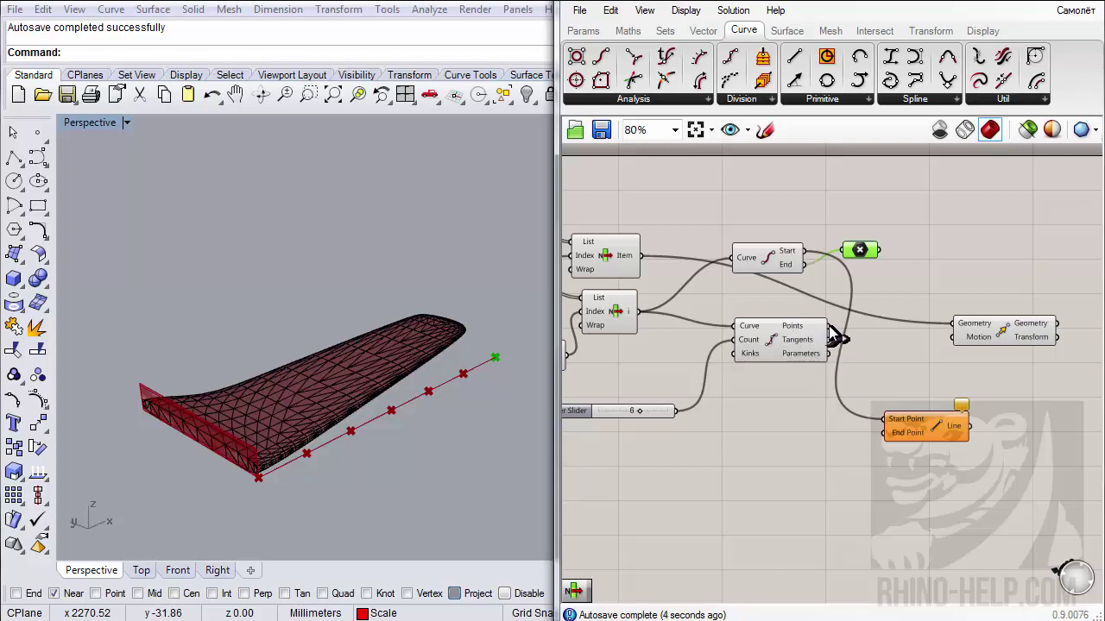
drag(830, 327, 926, 300)
click(939, 437)
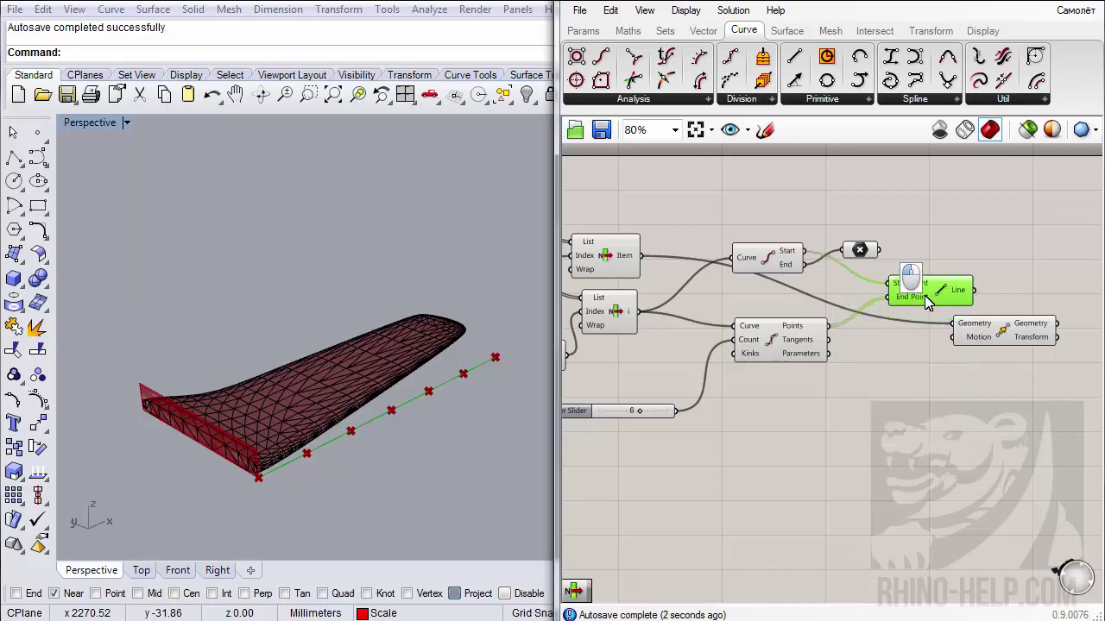
- Move the Move component farther from Line and add a List Item below it, fed by the Line output
right_drag(926, 300, 754, 345)
drag(798, 373, 889, 372)
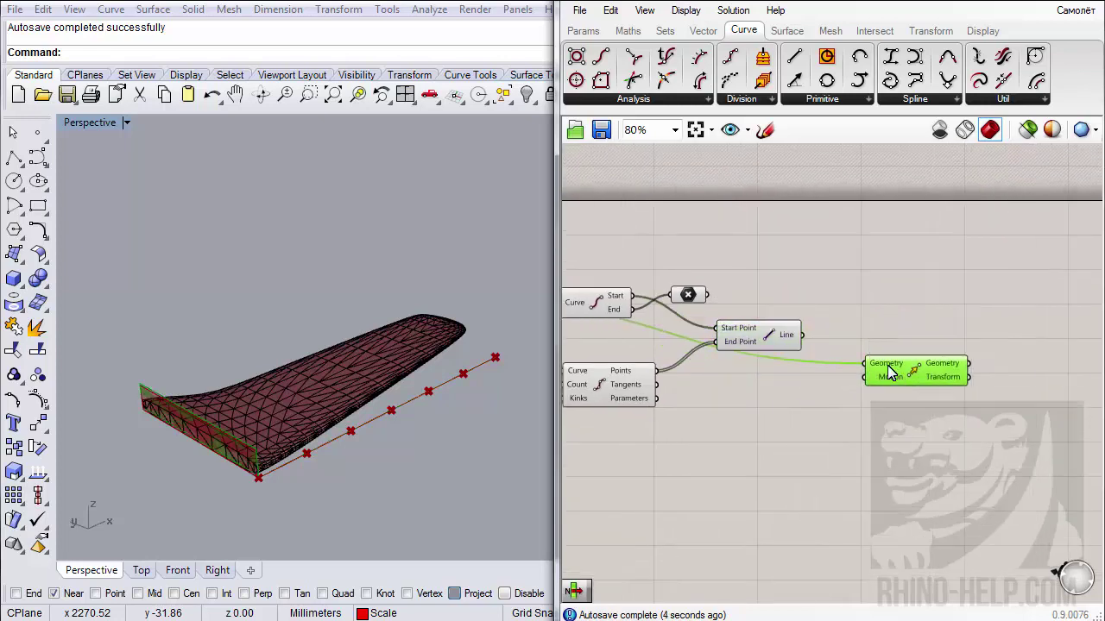
click(627, 31)
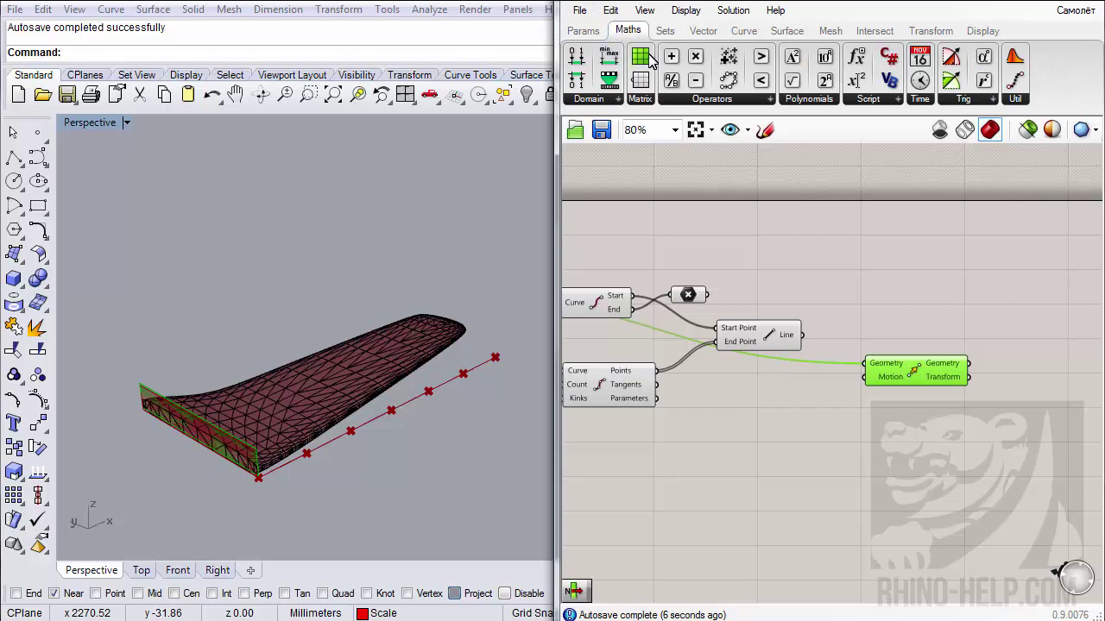
click(665, 33)
drag(576, 57, 801, 335)
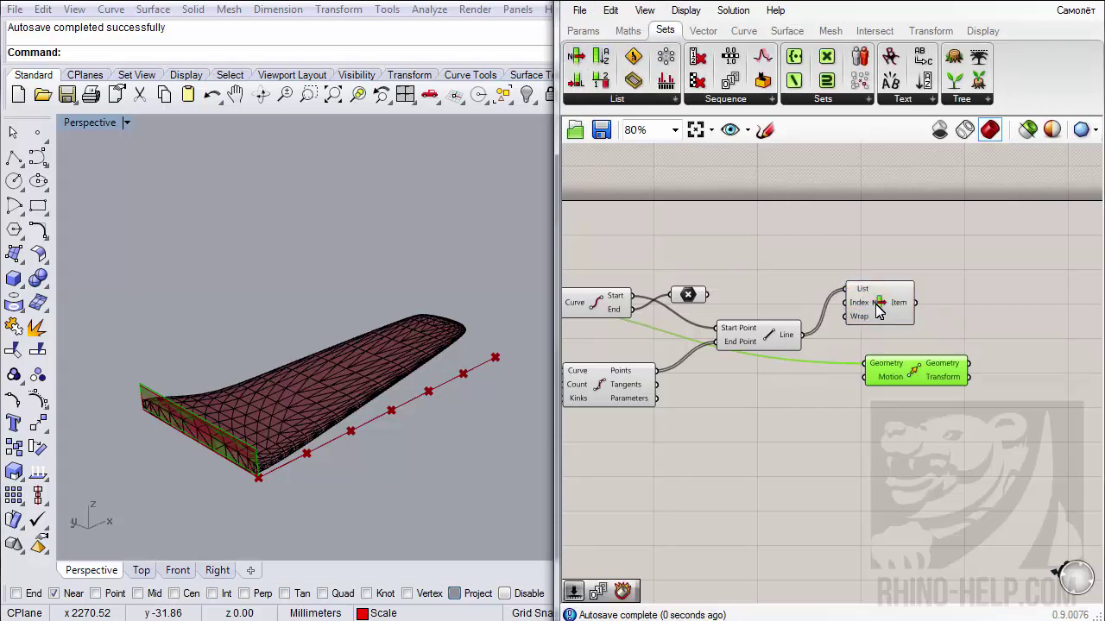
drag(880, 307, 898, 456)
- Create a Number Slider from the value 10, set it to 0 and wire it into the new List Item's Index
double_click(752, 506)
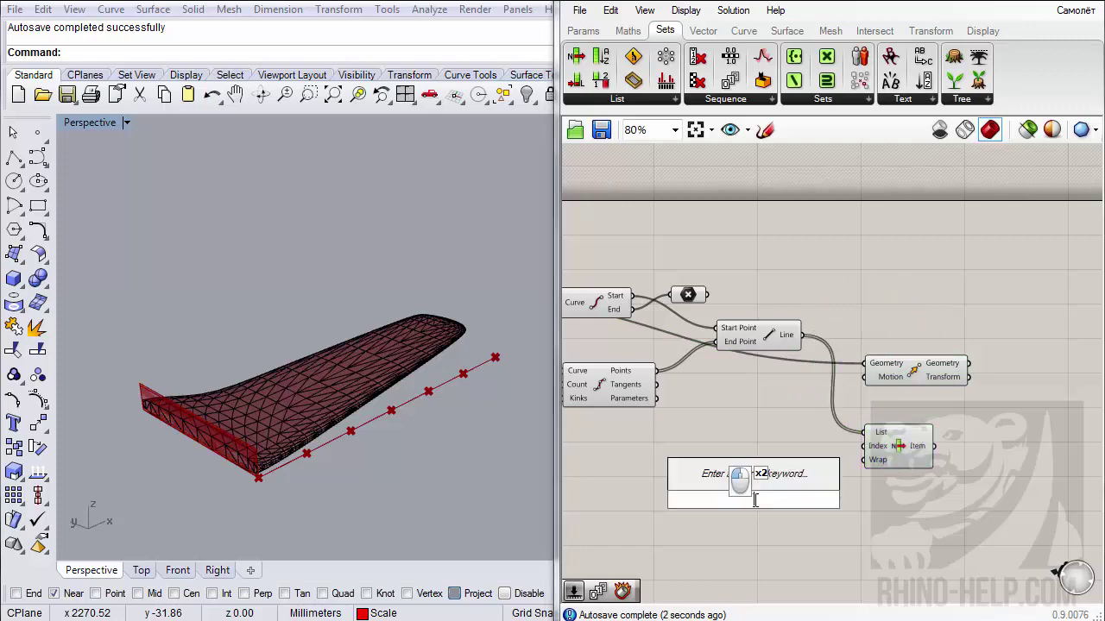
text(10)
key(Return)
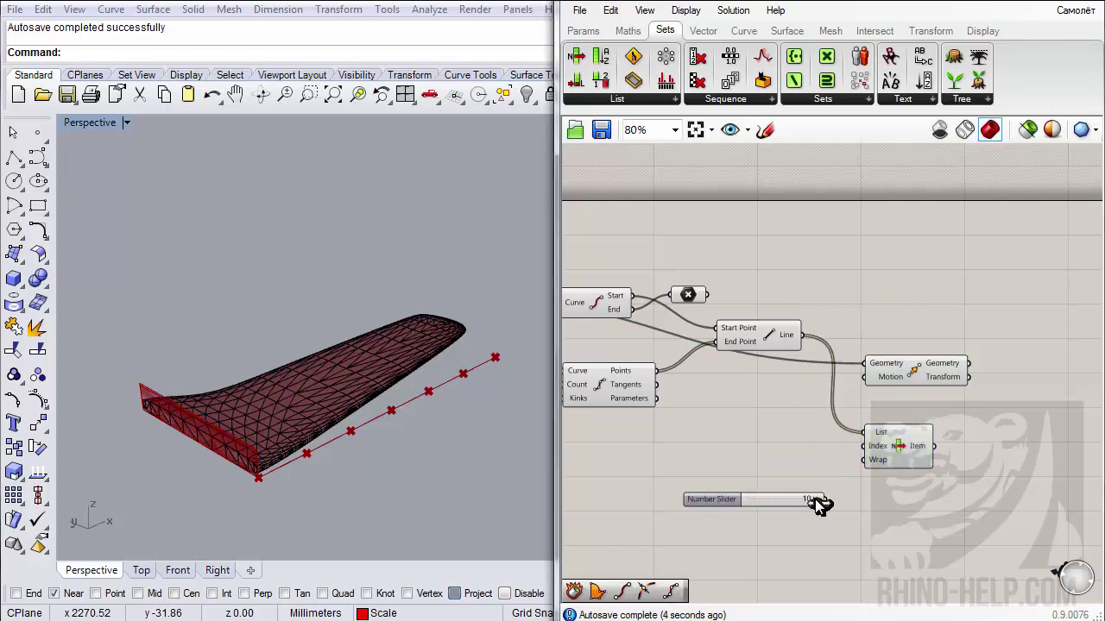
drag(810, 501, 722, 511)
drag(825, 500, 876, 466)
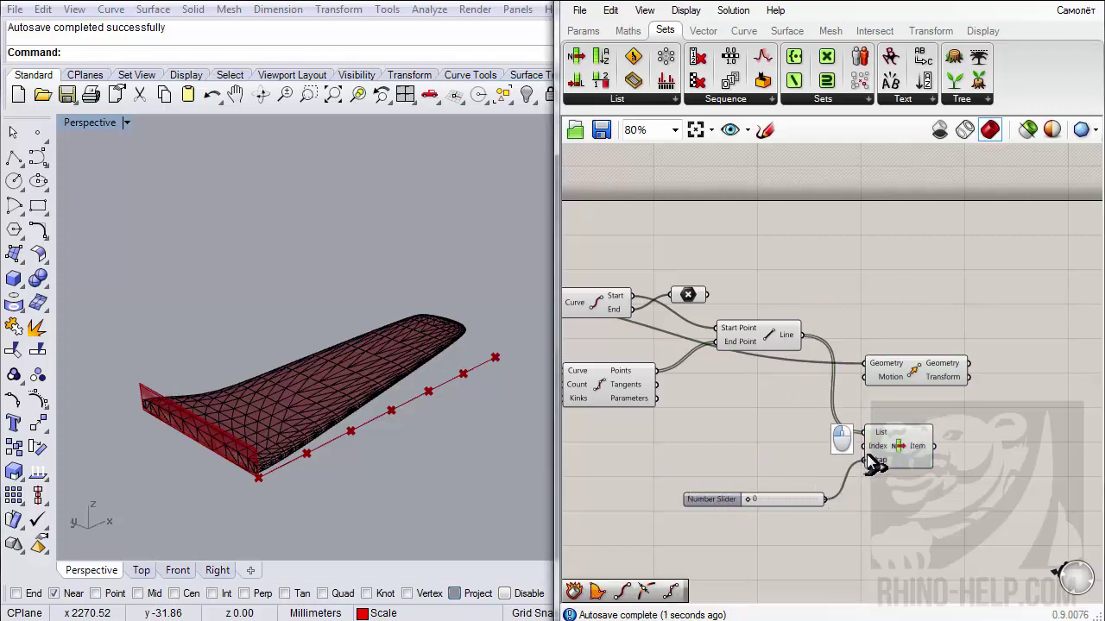
click(902, 453)
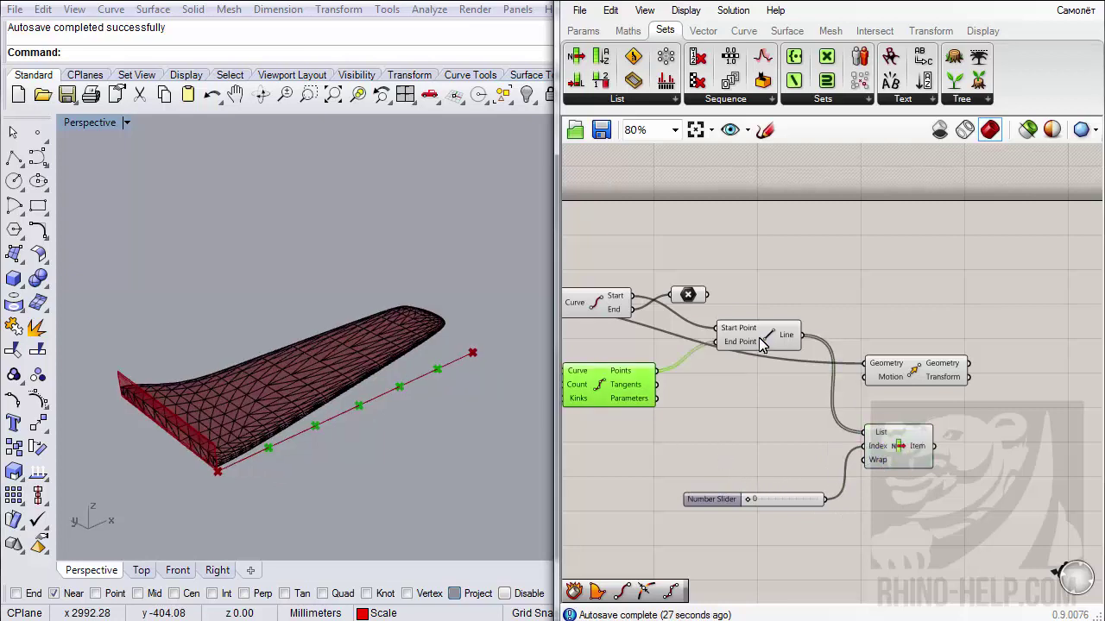
- Turn off the preview of the Line component and of the edge List Item
click(759, 340)
right_click(763, 344)
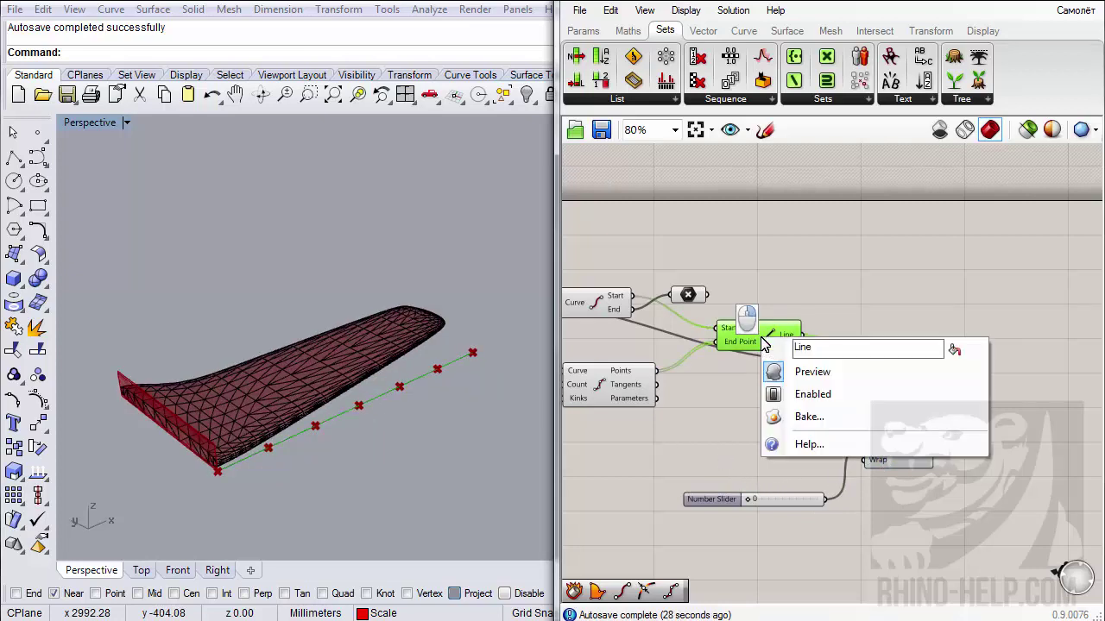
click(769, 371)
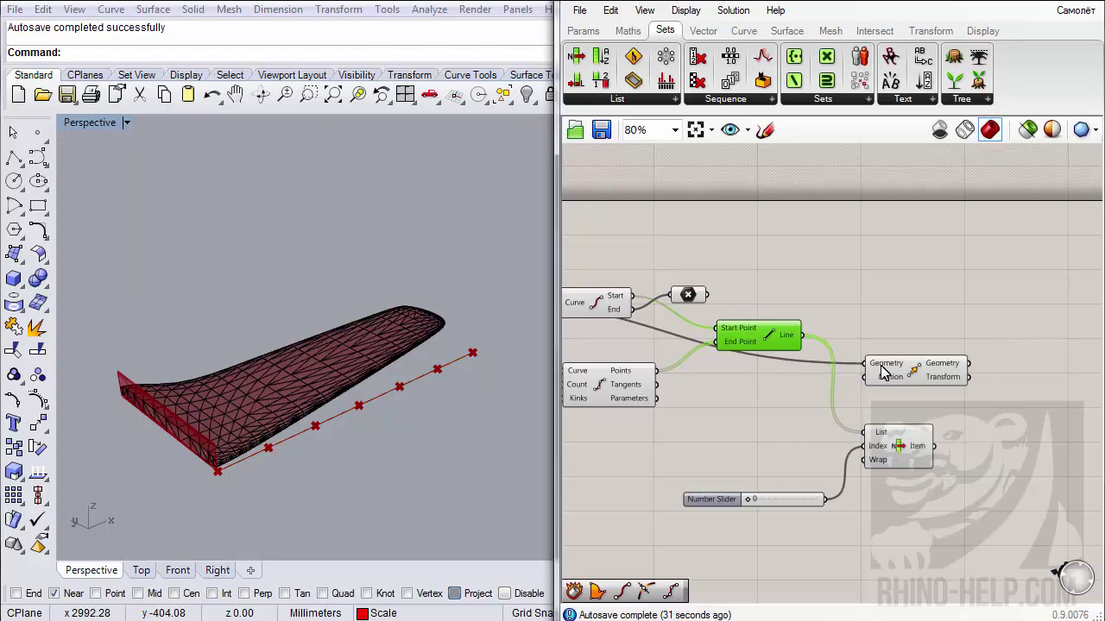
scroll(769, 380, down, 4)
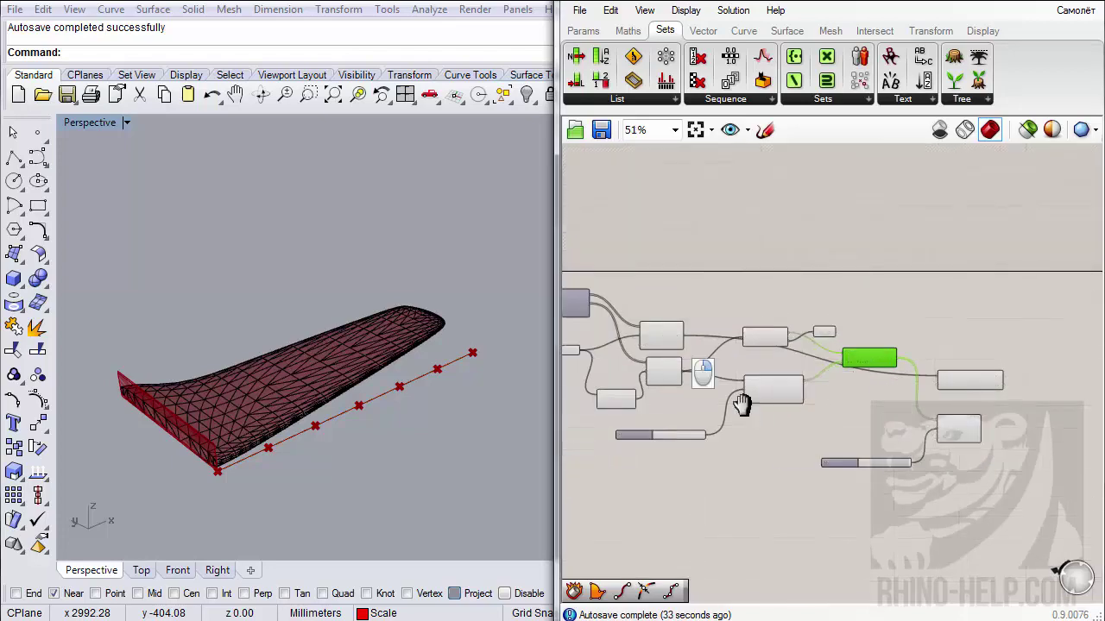
scroll(755, 357, up, 4)
click(801, 400)
right_click(804, 406)
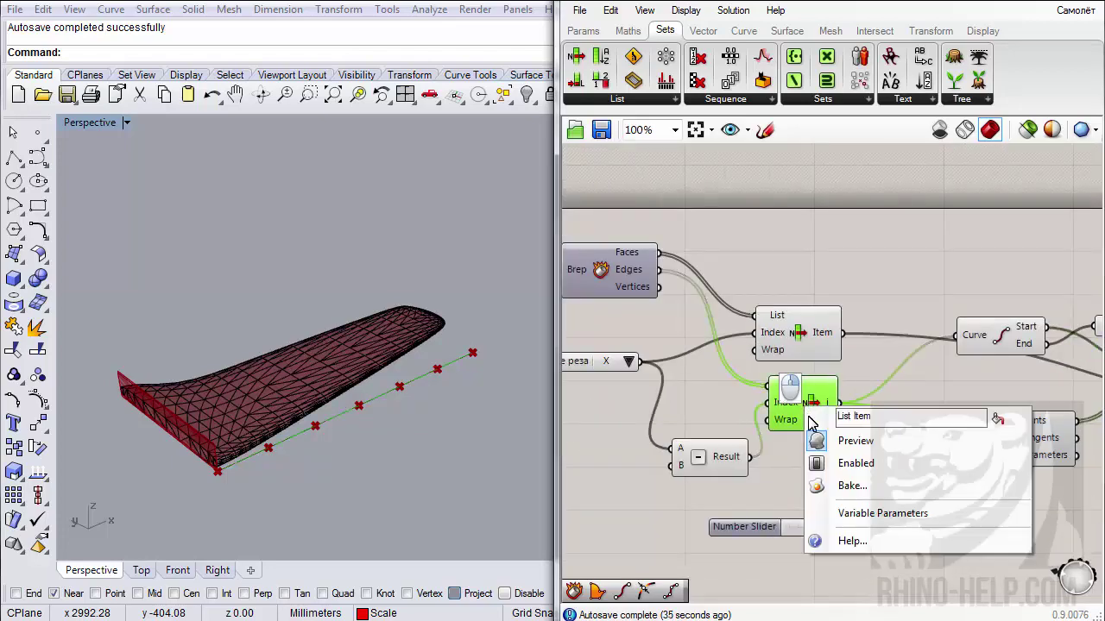
click(821, 441)
- Set the line List Item's index slider to 6 and select that List Item to highlight its line
right_drag(863, 378, 661, 365)
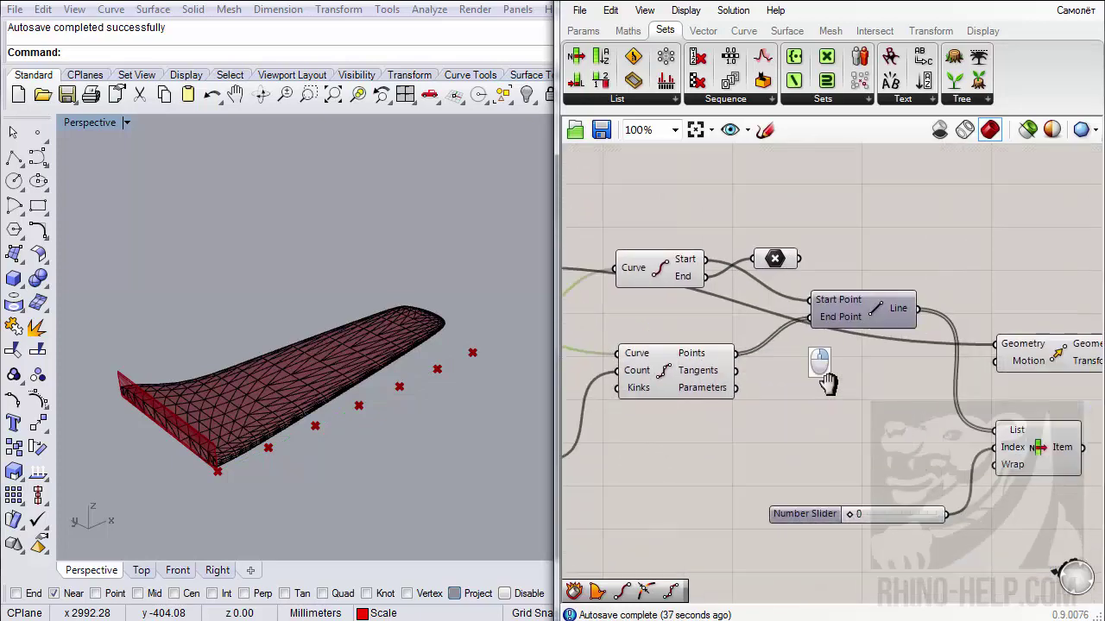
right_drag(814, 370, 690, 351)
drag(723, 489, 773, 488)
click(897, 423)
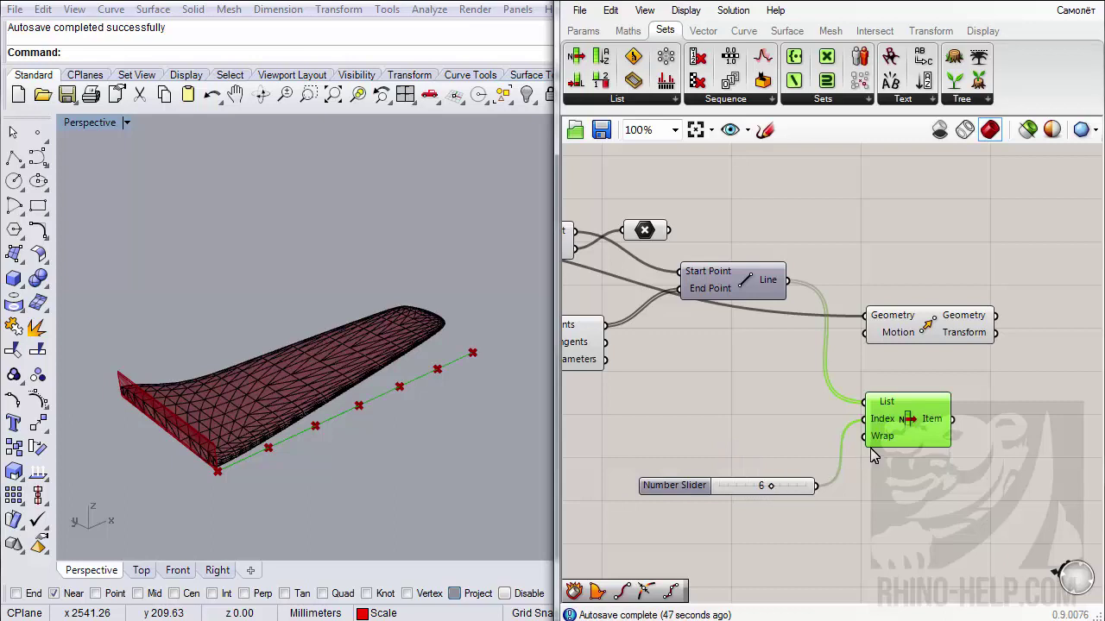
- Wire the line List Item's output into Move's Motion input and set the index slider to 1
scroll(876, 450, down, 2)
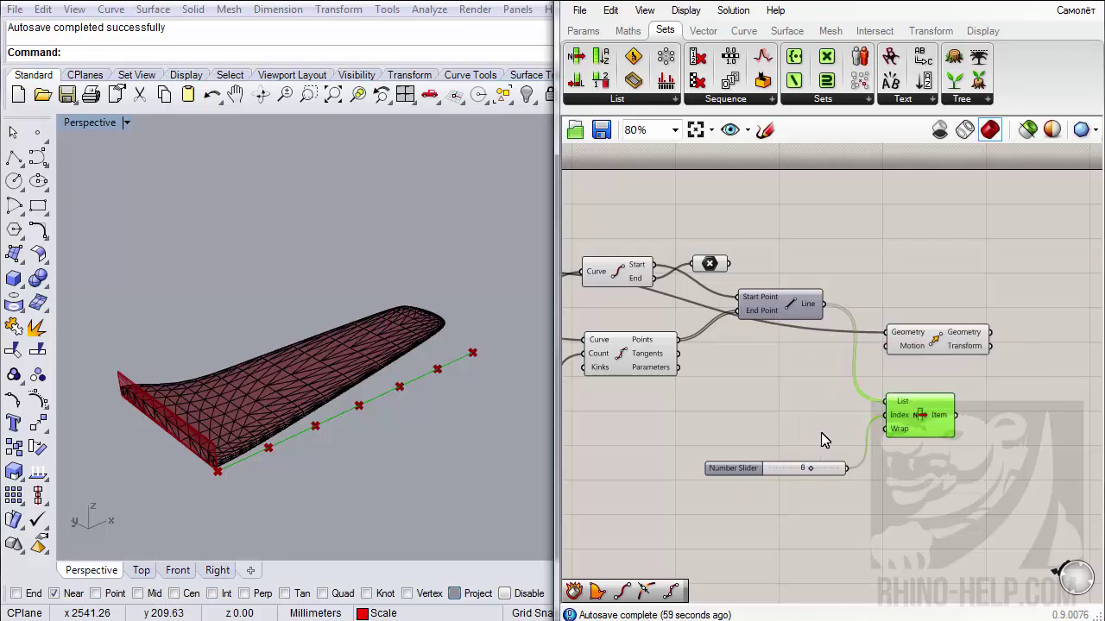
drag(889, 354, 955, 415)
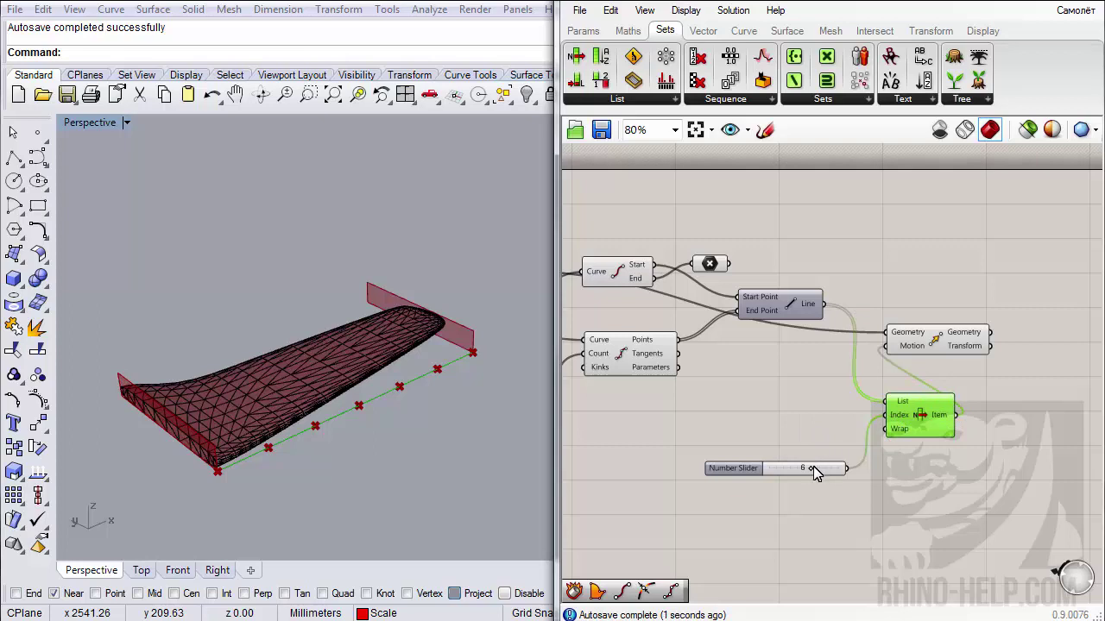
drag(809, 473, 779, 470)
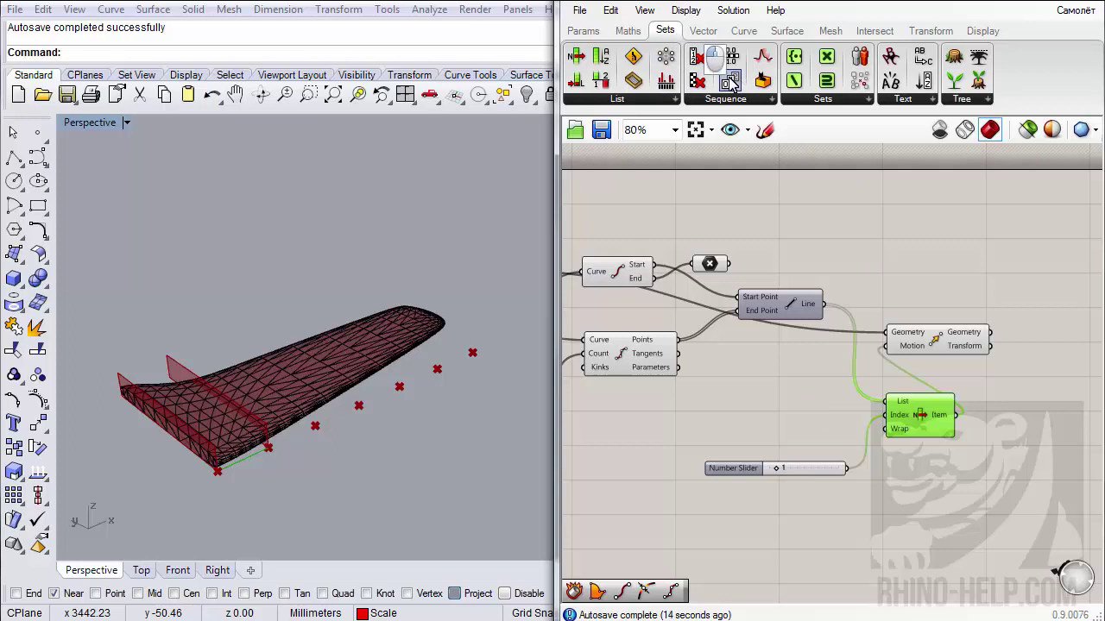
- Add a Series component above the index slider, beside the line List Item
drag(730, 80, 801, 423)
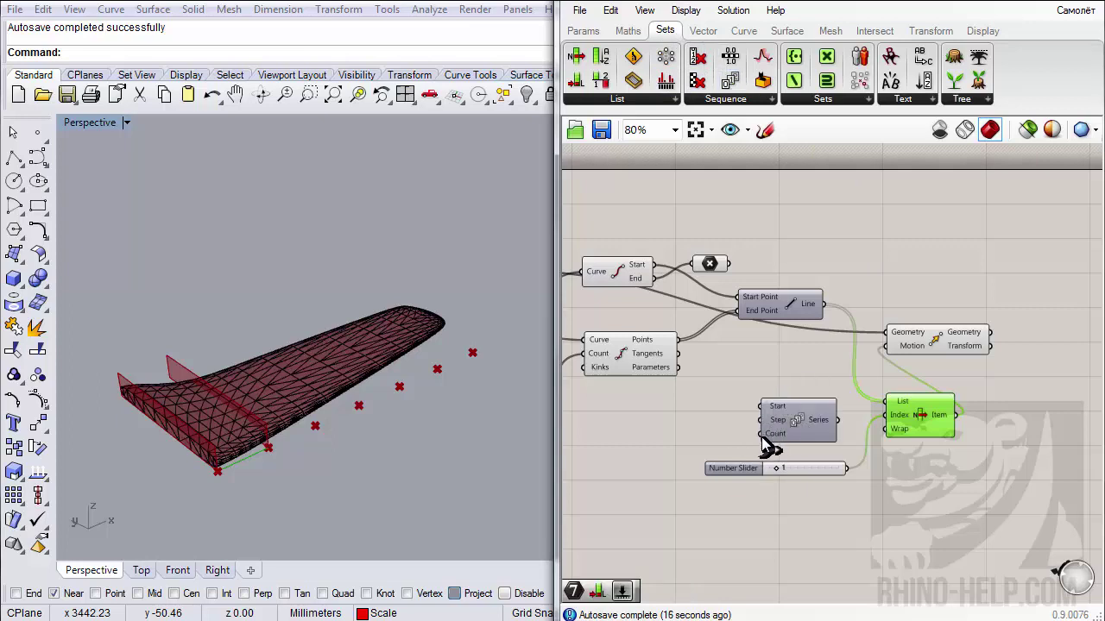
right_drag(794, 447, 824, 434)
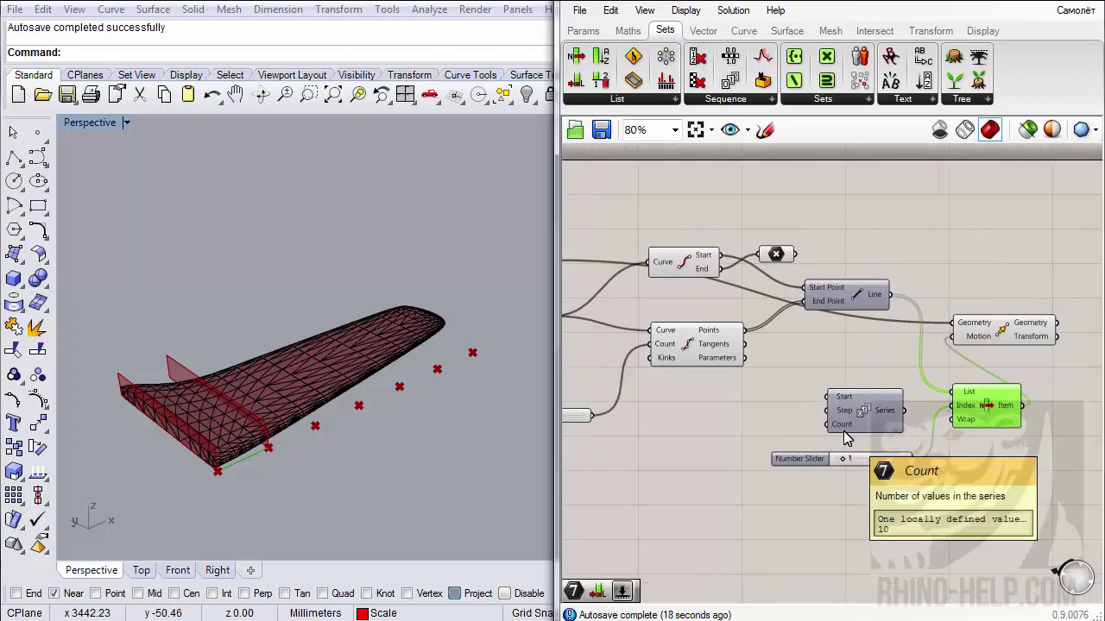
- Rename the number slider that feeds the curve division's Count input as "Количество резов"
scroll(820, 436, down, 1)
right_drag(729, 413, 782, 417)
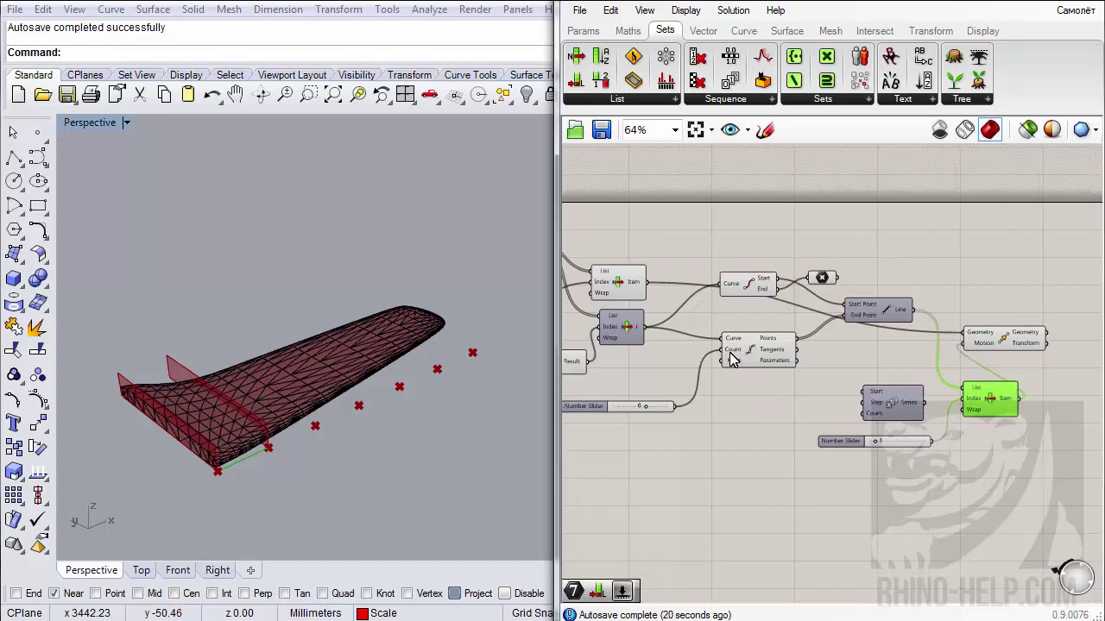
right_drag(701, 396, 725, 392)
scroll(702, 401, up, 1)
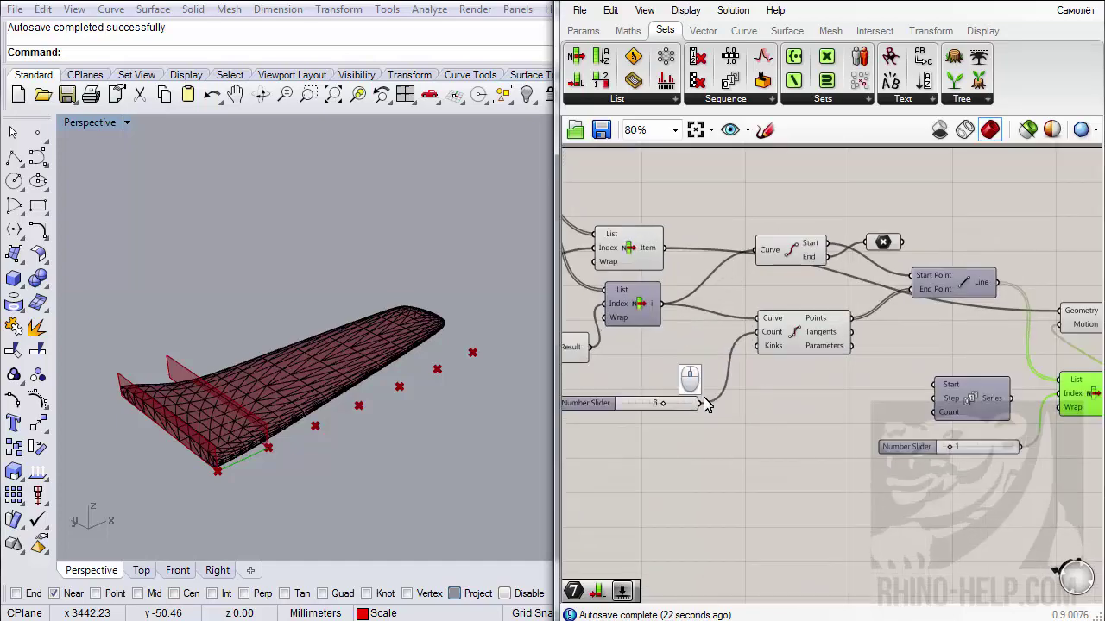
right_drag(647, 404, 740, 414)
scroll(690, 411, up, 2)
right_click(739, 410)
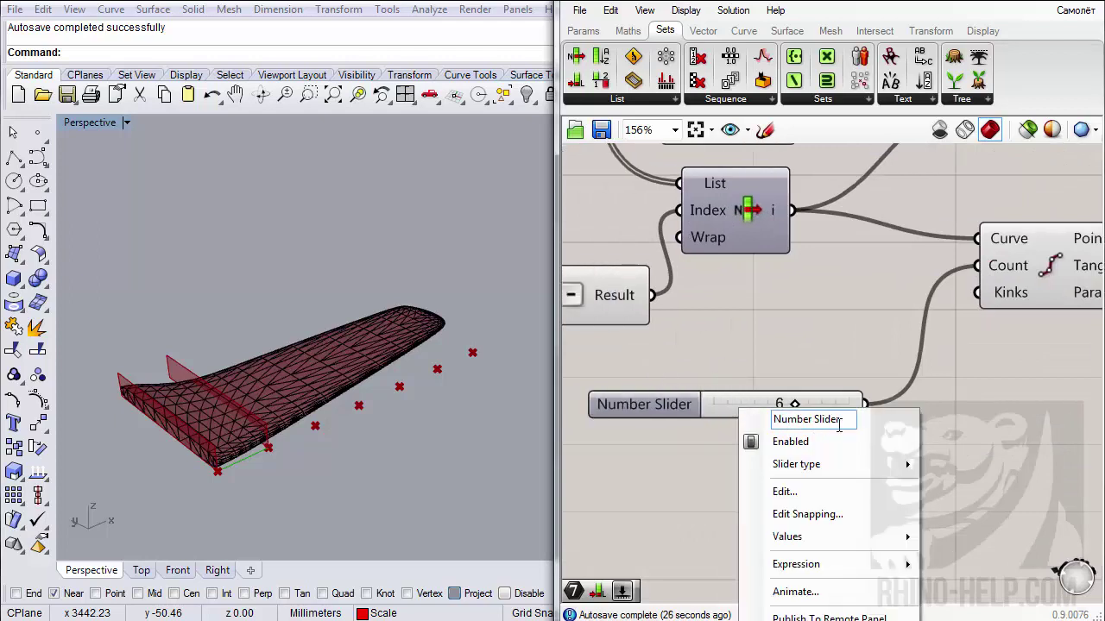
drag(839, 420, 765, 436)
text(Kp)
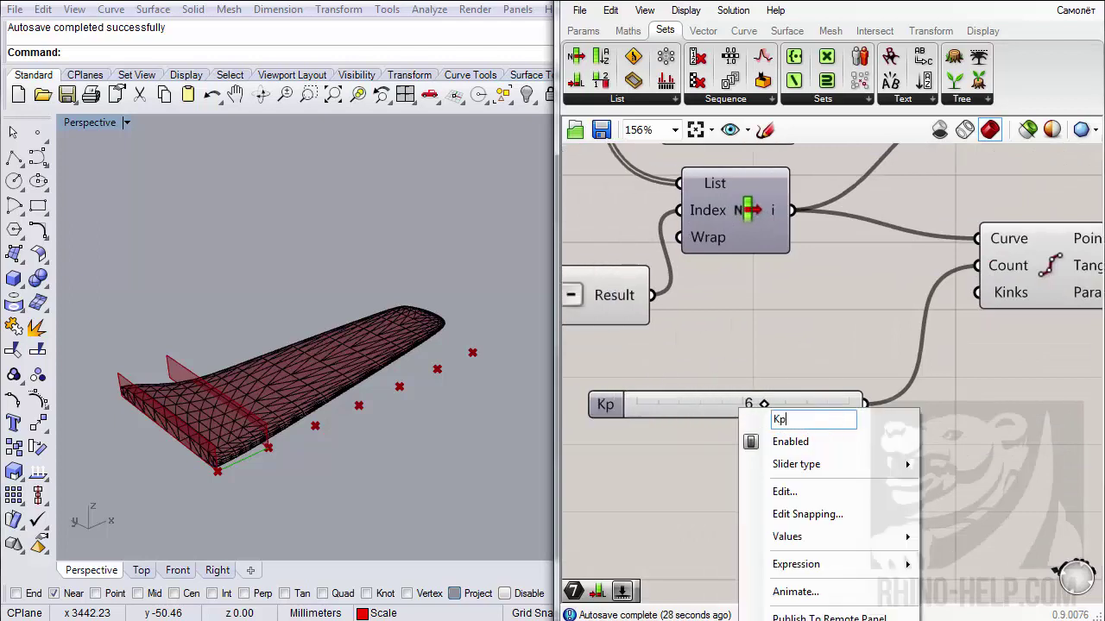
key(BackSpace)
text(oличество)
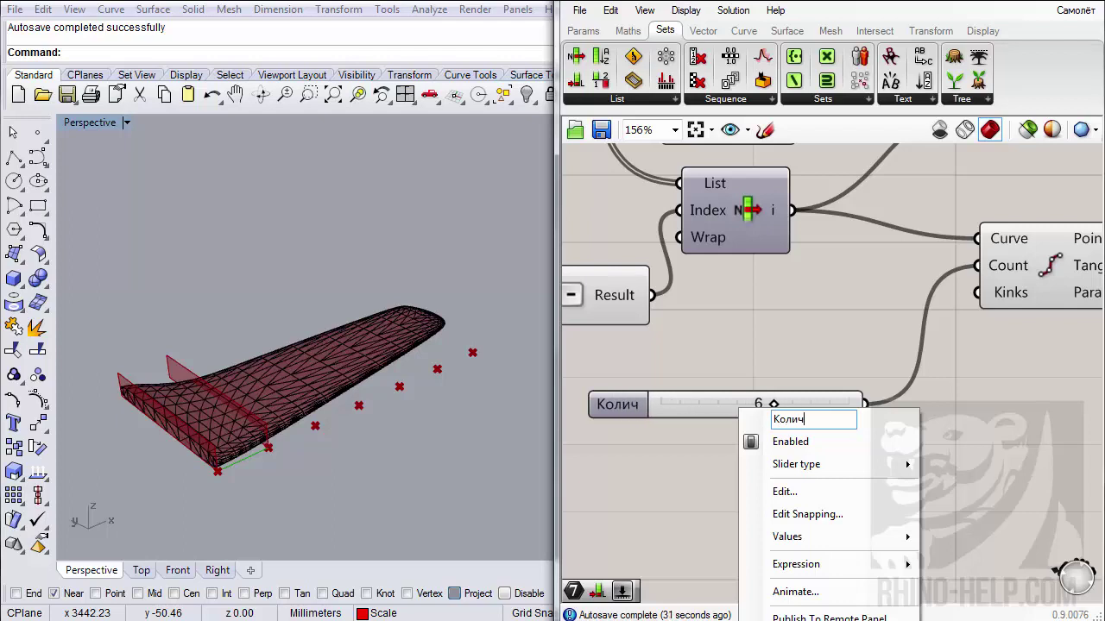
text( резов)
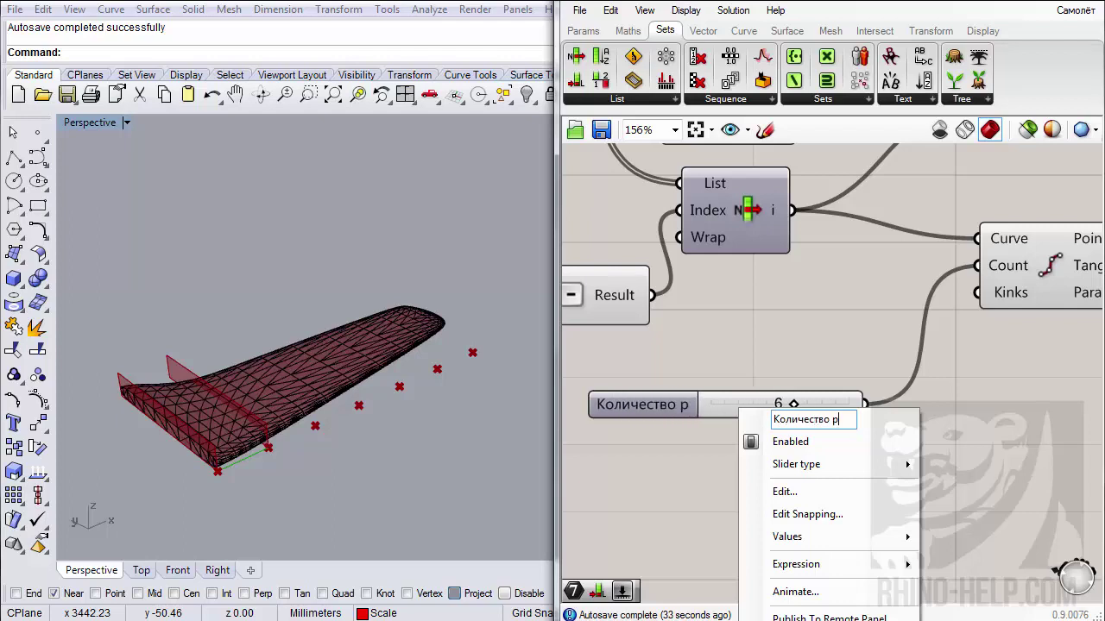
click(770, 357)
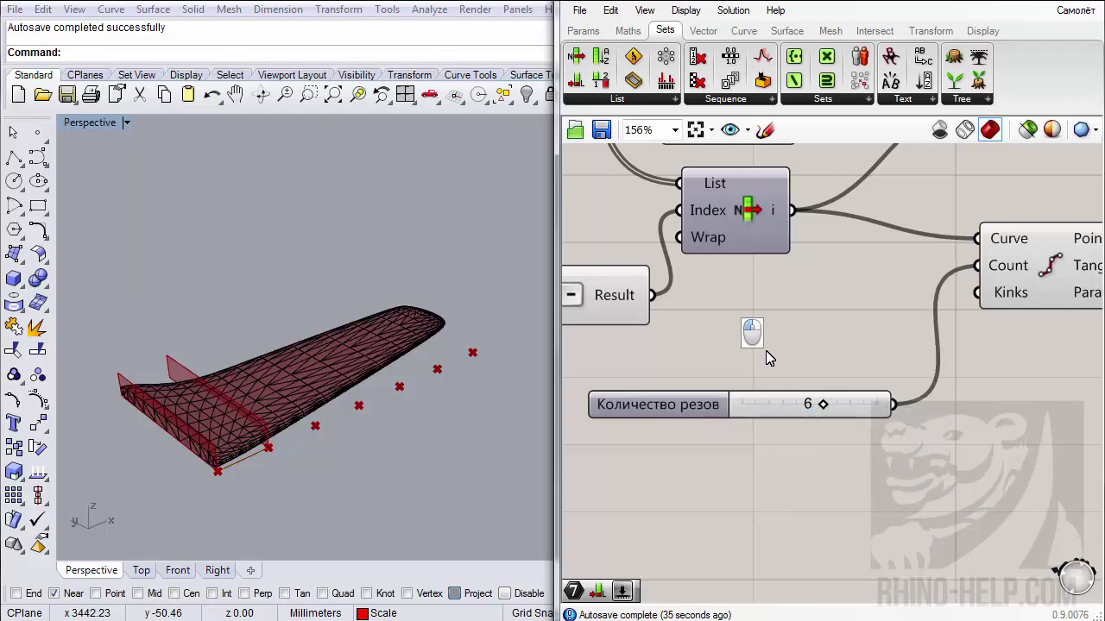
- Wire the Количество резов slider into the Series component's Count input and the Series output into the line List Item's Index
scroll(763, 385, down, 4)
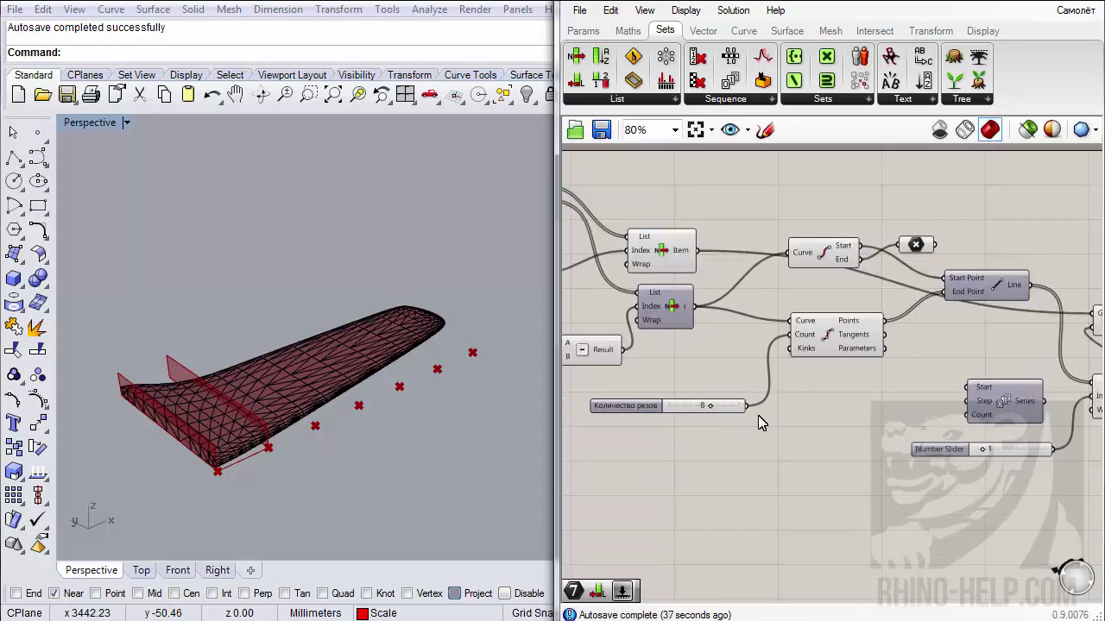
drag(747, 406, 965, 418)
scroll(958, 421, up, 2)
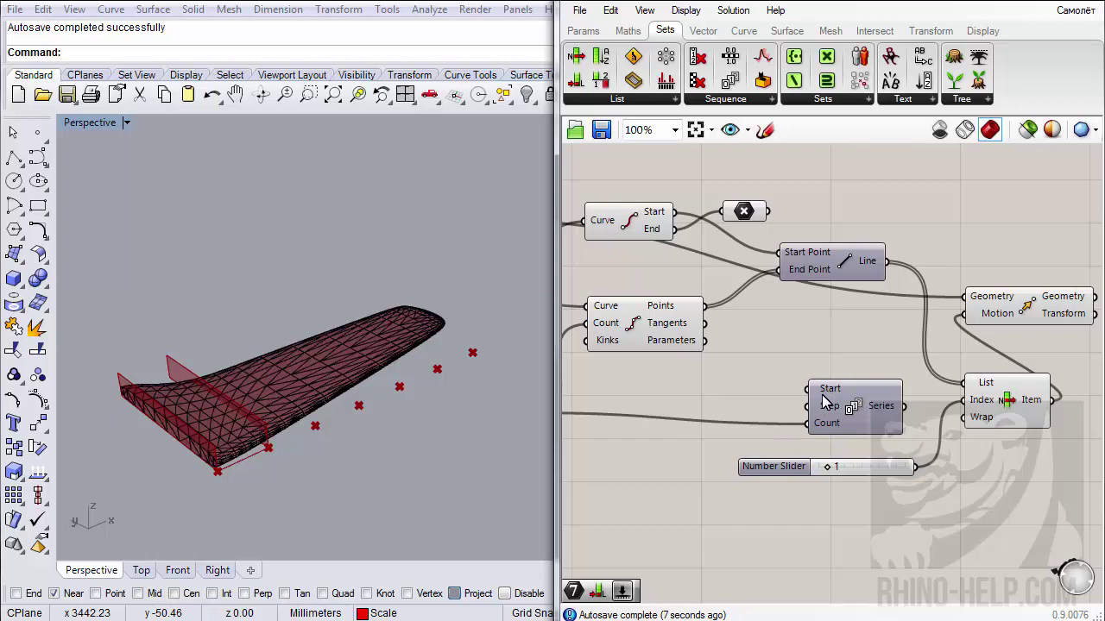
drag(821, 392, 823, 402)
right_drag(822, 410, 715, 395)
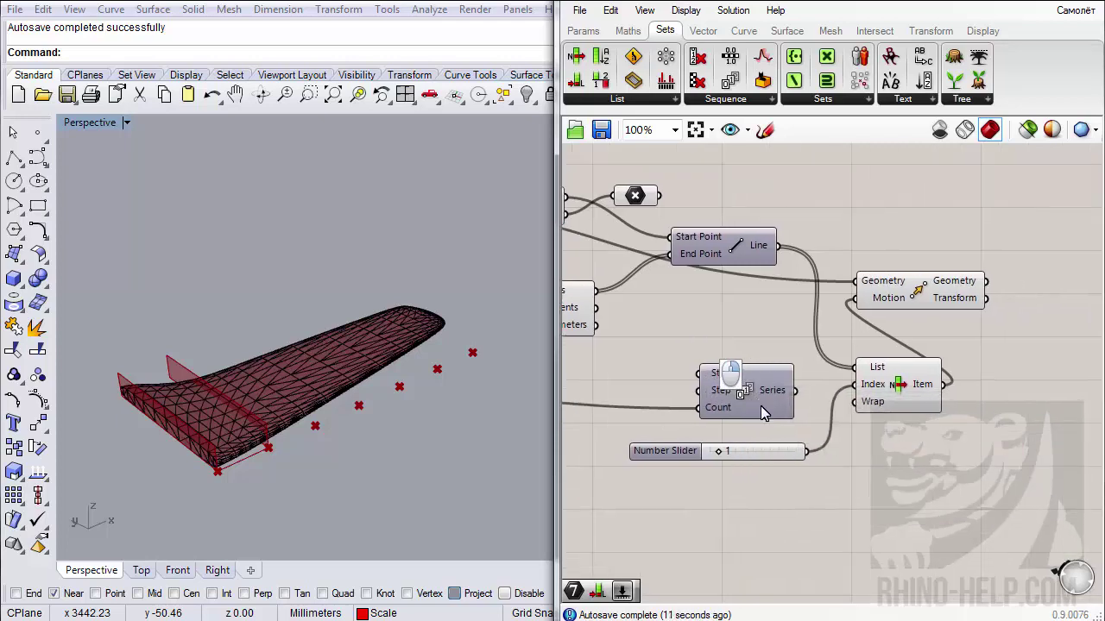
drag(795, 390, 858, 386)
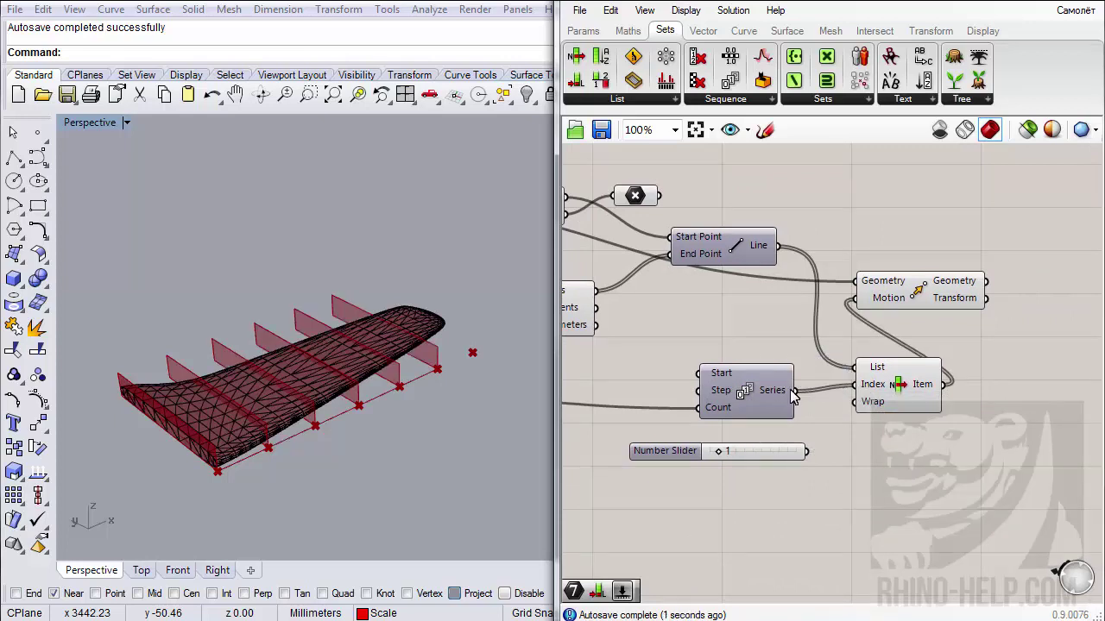
- Delete the disconnected index slider below Series and the Point parameter beside the curve's End Points component
click(677, 461)
key(Delete)
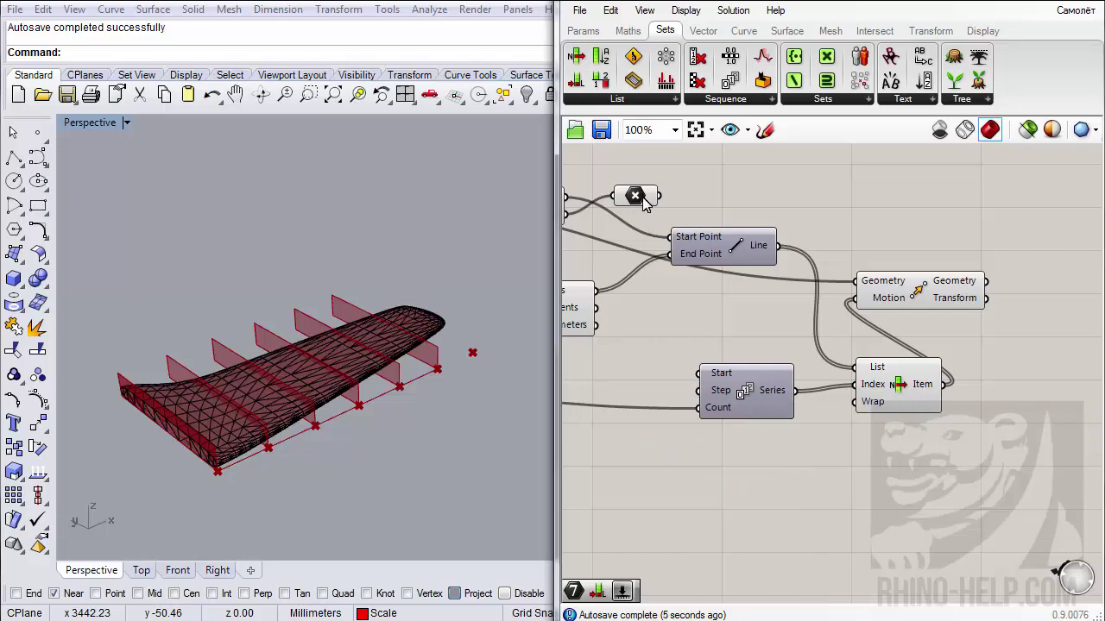
right_drag(380, 382, 246, 383)
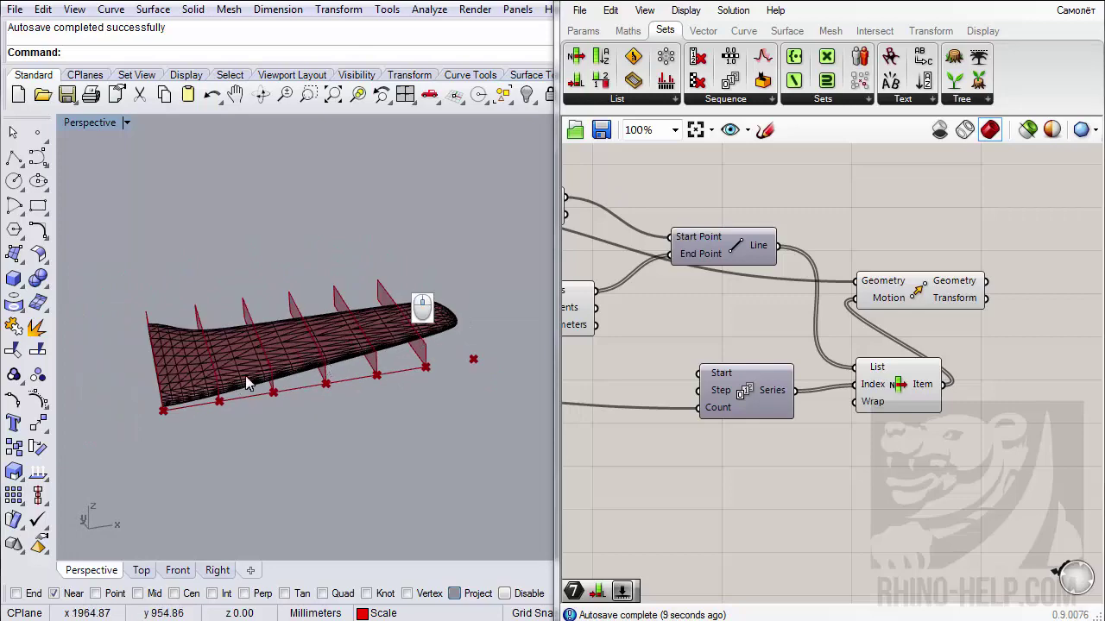
- Set the Количество резов slider to 9 and check the section planes near the wing tip
scroll(798, 392, down, 5)
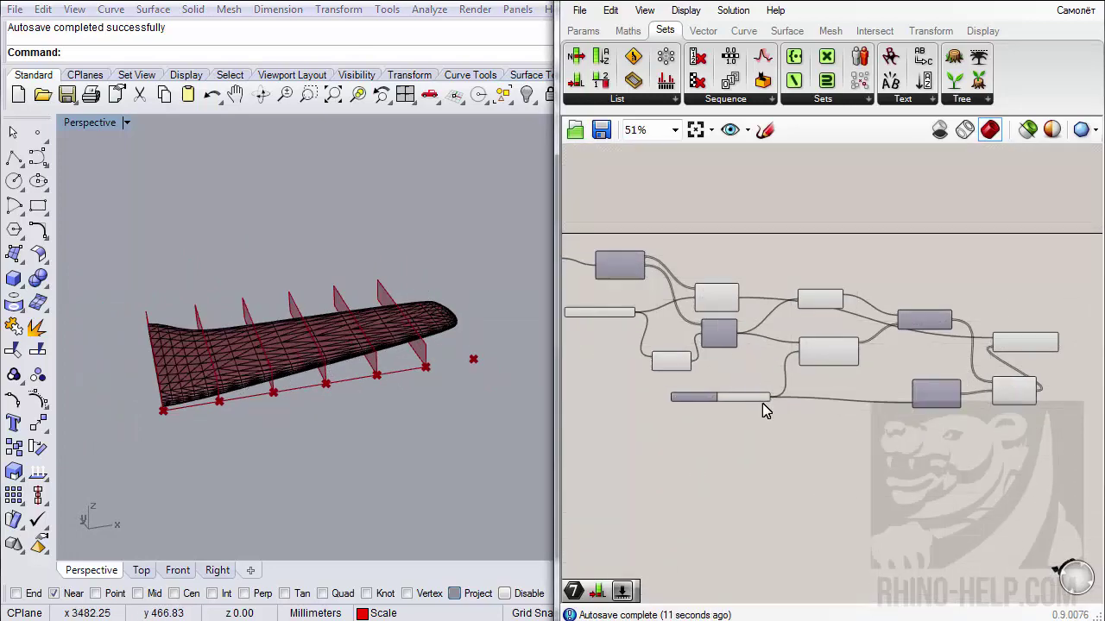
scroll(762, 403, up, 5)
drag(752, 390, 780, 390)
click(419, 404)
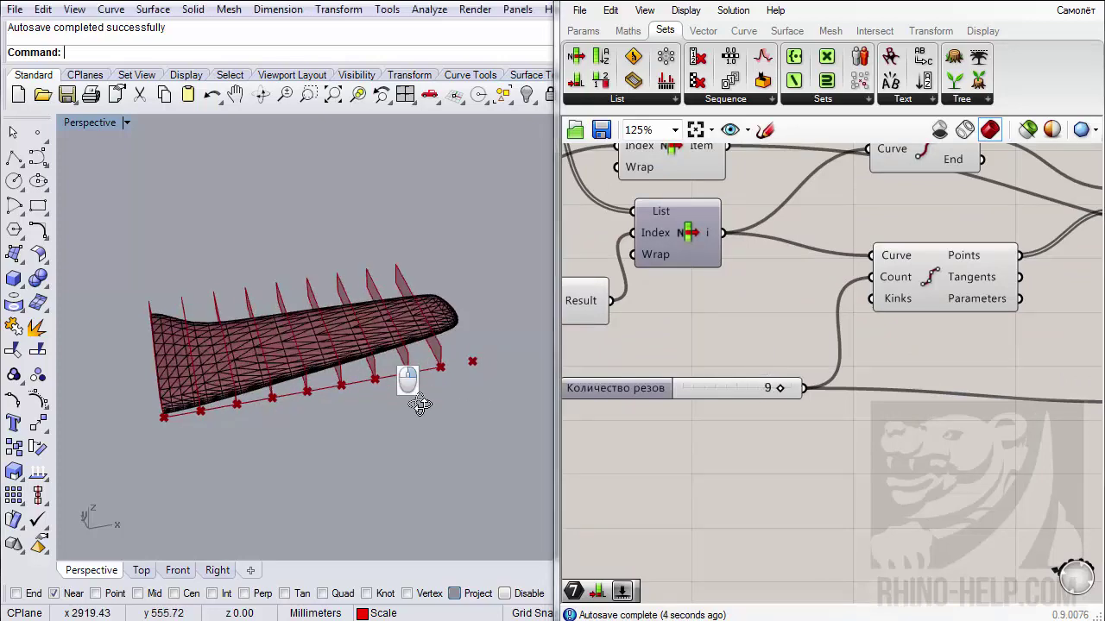
scroll(436, 329, up, 6)
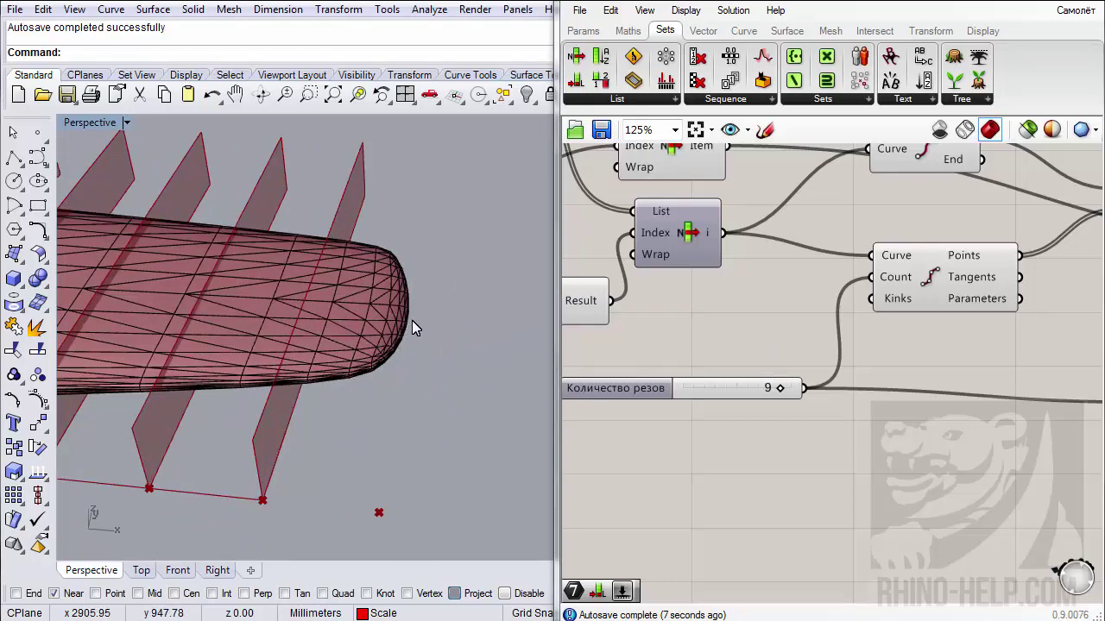
- Add an Addition component below the curve division and wire the Количество резов slider into its A input
right_drag(785, 410, 718, 428)
scroll(718, 428, down, 4)
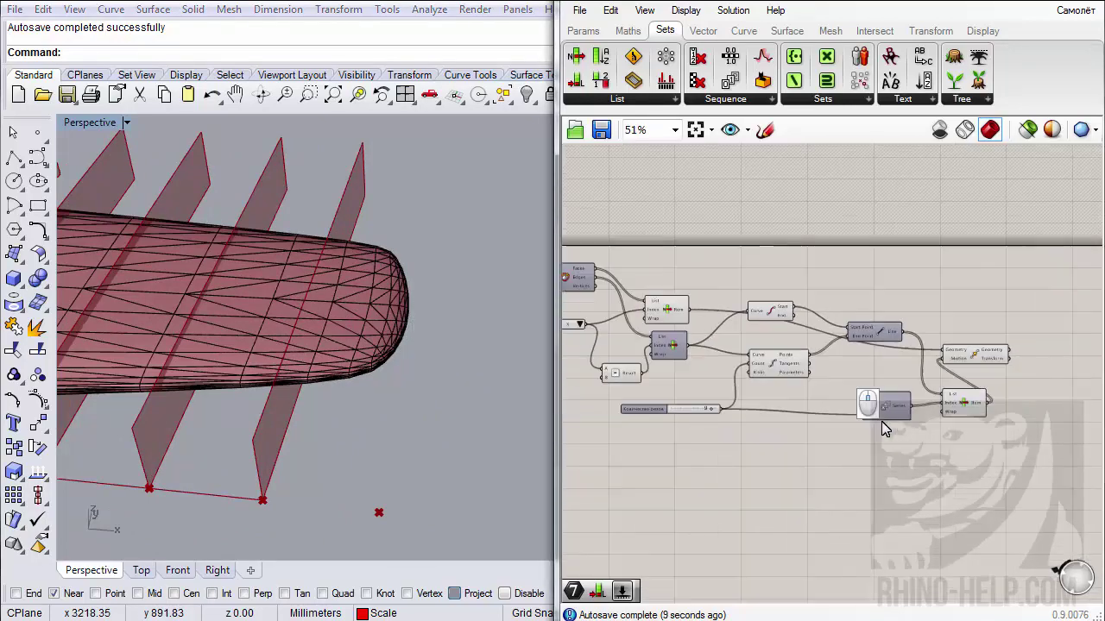
scroll(875, 371, up, 4)
scroll(858, 424, down, 2)
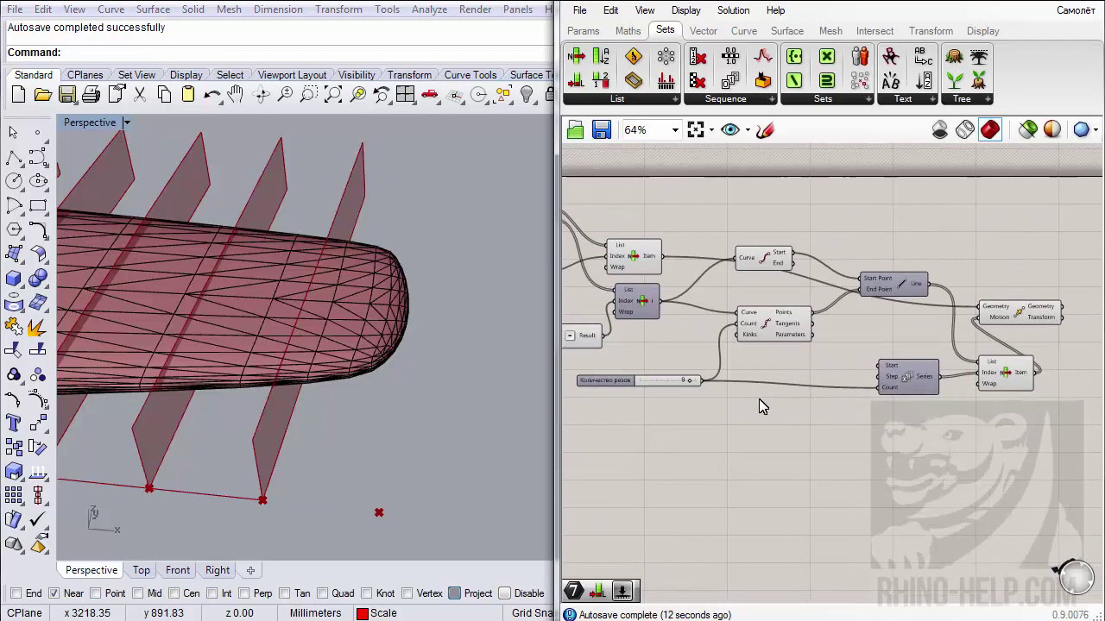
click(628, 31)
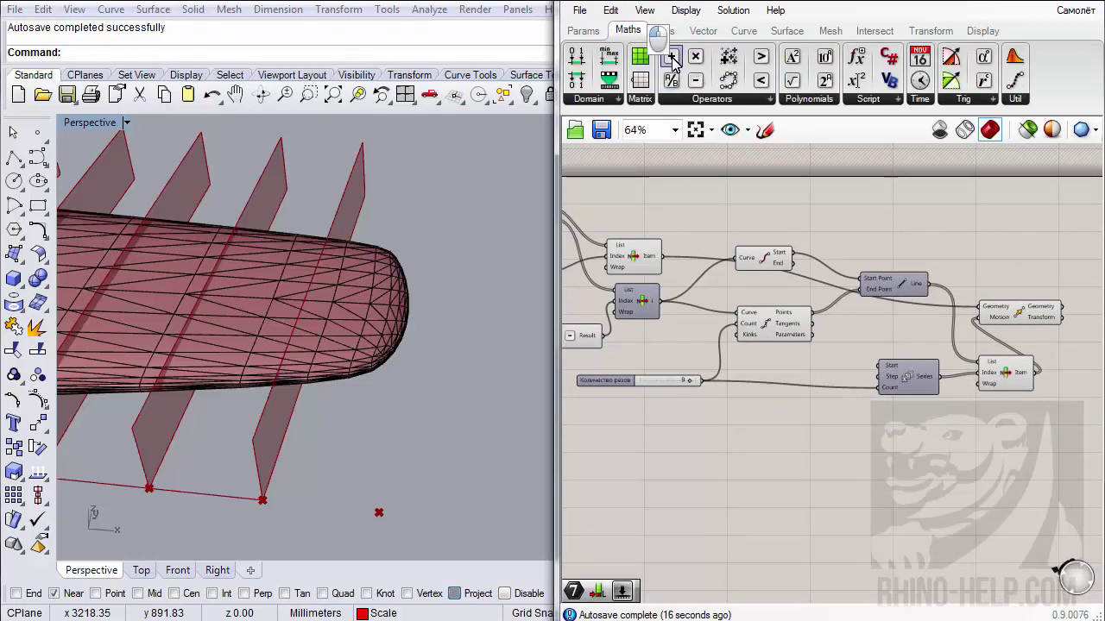
drag(640, 56, 773, 447)
scroll(717, 444, up, 4)
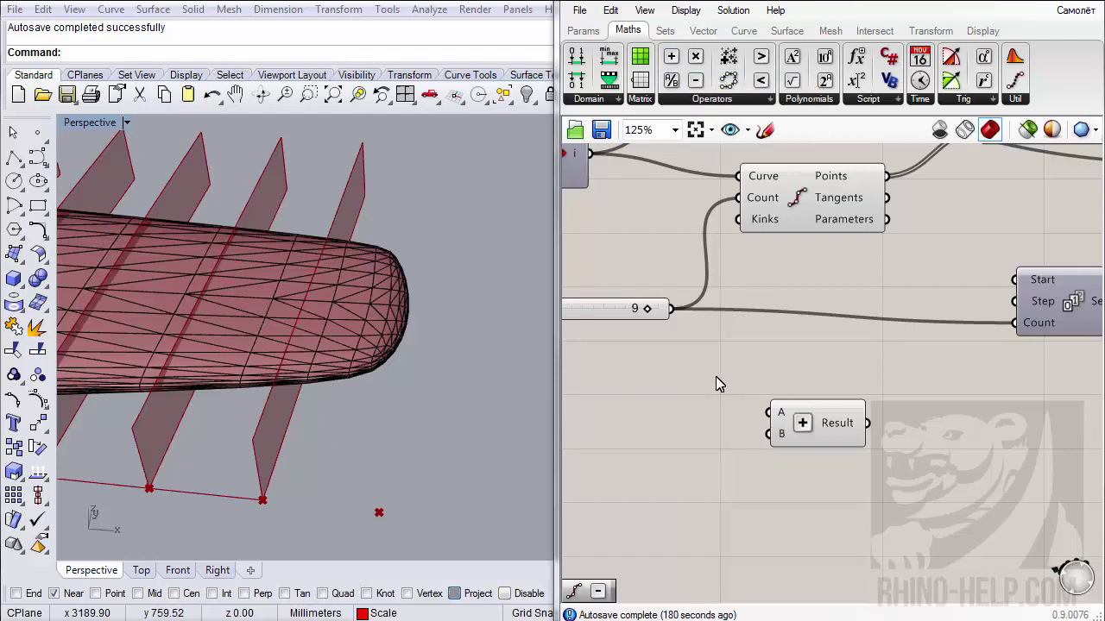
click(675, 313)
drag(771, 415, 771, 413)
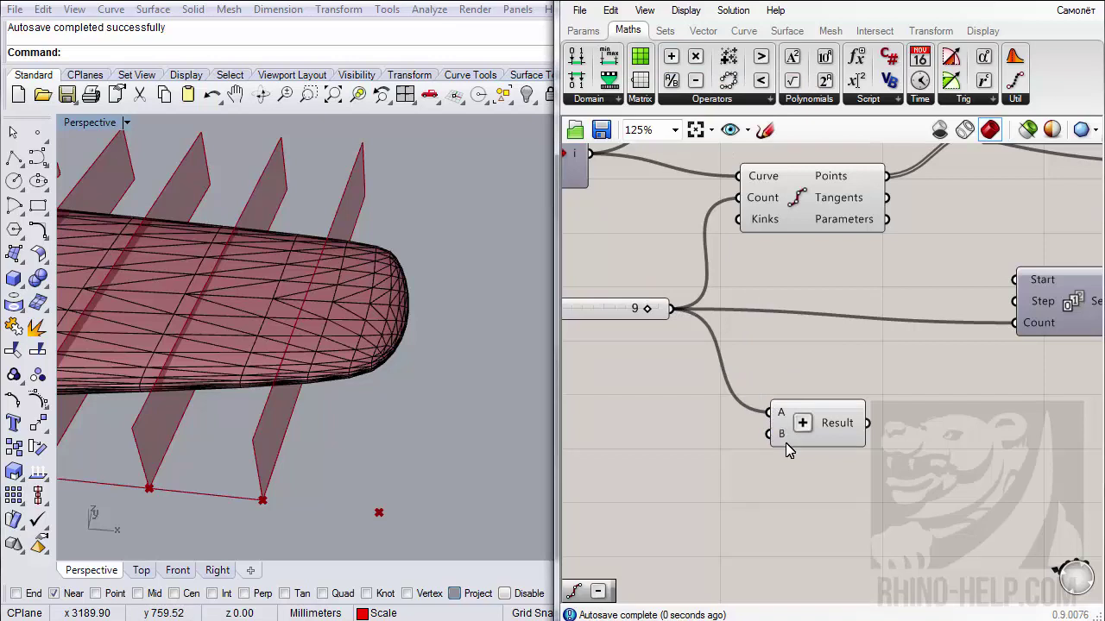
- Set the Addition component's B input to 1 and wire its Result into the Series component's Count input
right_drag(781, 438, 701, 290)
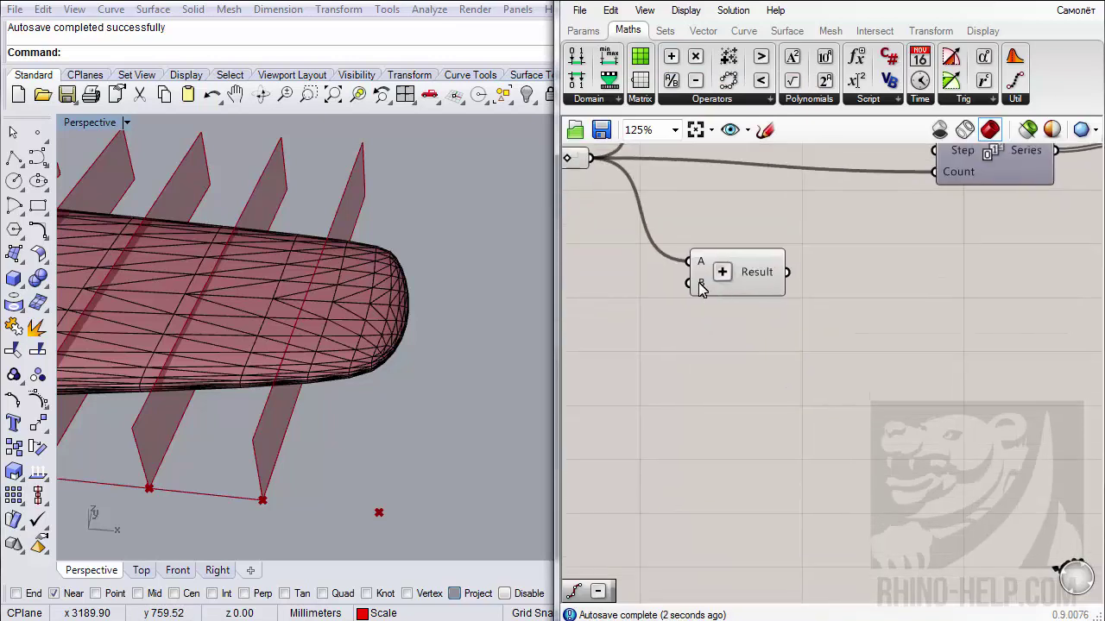
right_click(700, 288)
mouse_move(788, 485)
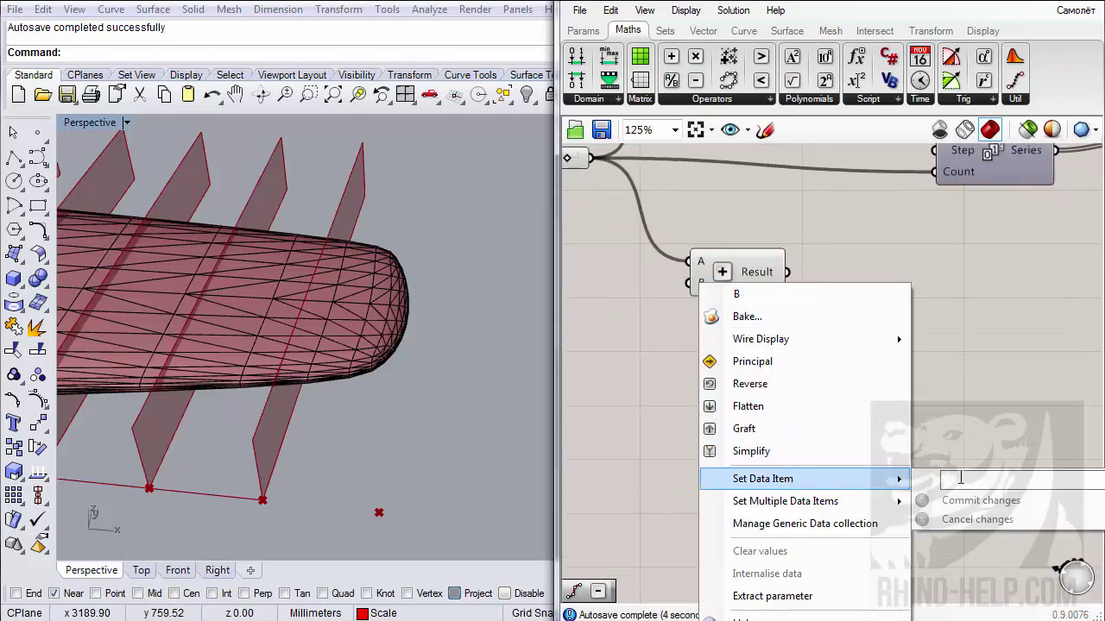
click(961, 479)
text(1)
click(933, 502)
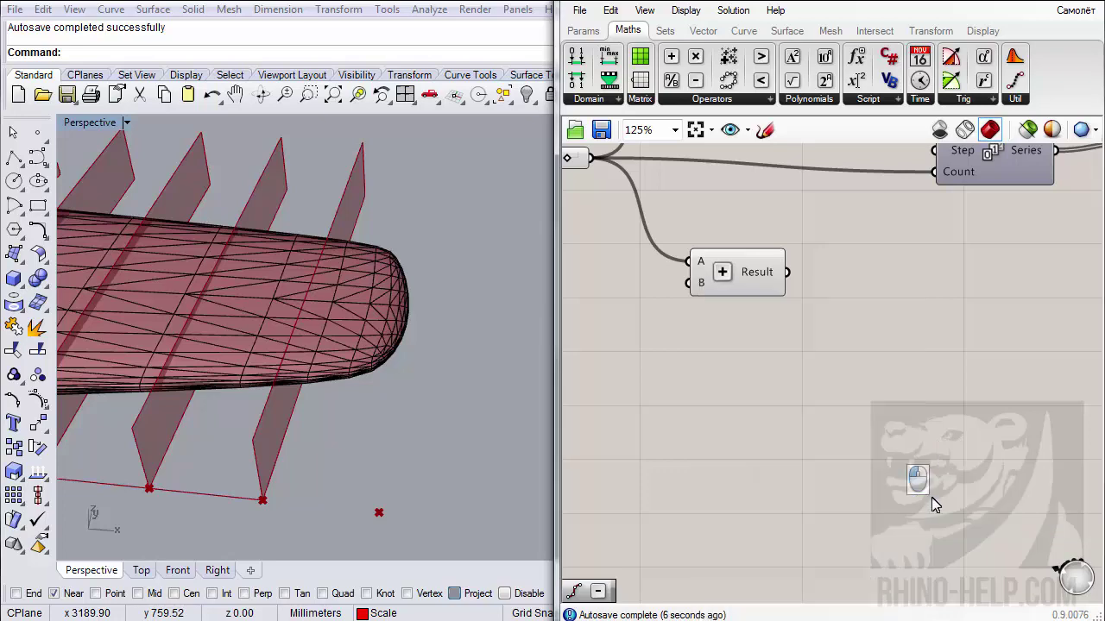
right_drag(819, 397, 857, 454)
drag(824, 381, 971, 286)
- Examine the section planes along the wing from root to tip in the Perspective viewport
scroll(448, 393, down, 3)
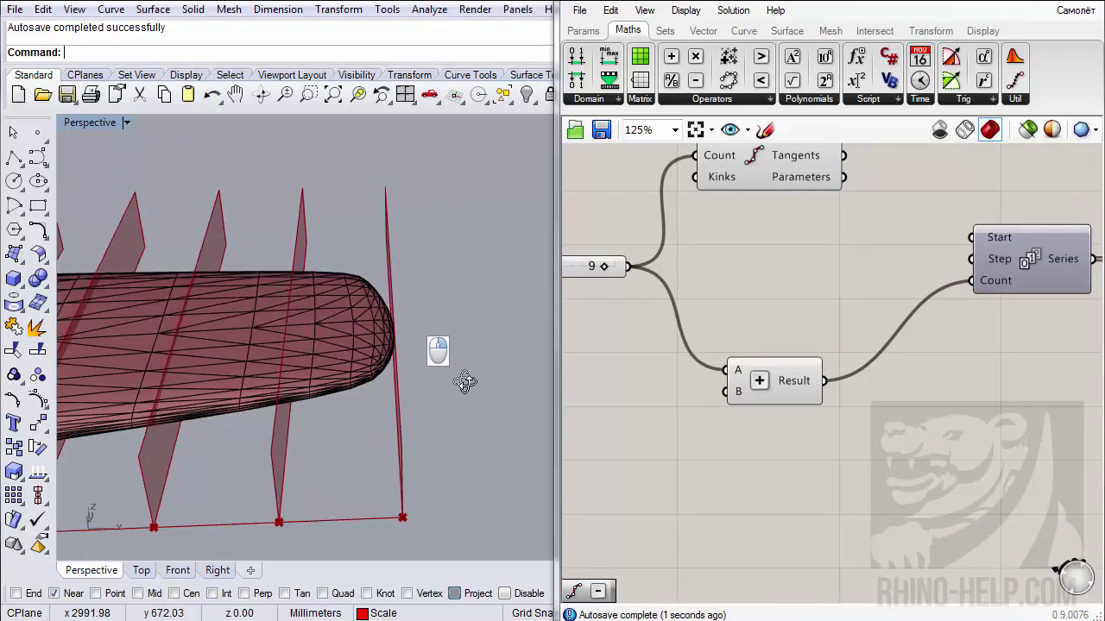
mouse_move(460, 377)
right_down()
mouse_move(454, 365)
mouse_move(461, 394)
right_up()
scroll(449, 385, up, 5)
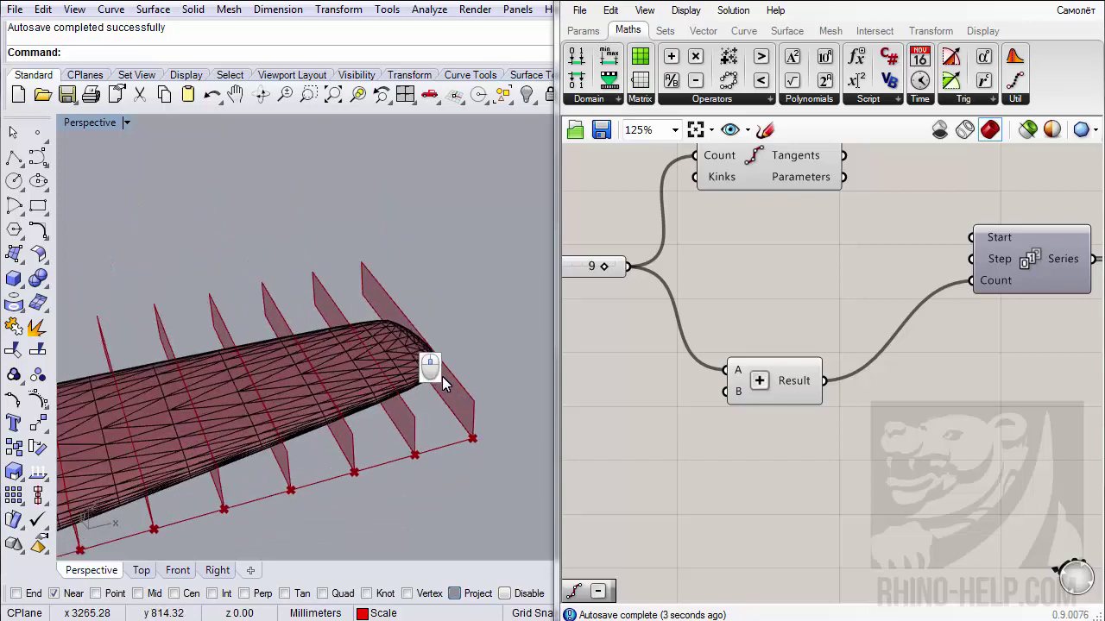
right_drag(432, 353, 328, 316)
scroll(473, 327, down, 5)
scroll(200, 420, up, 5)
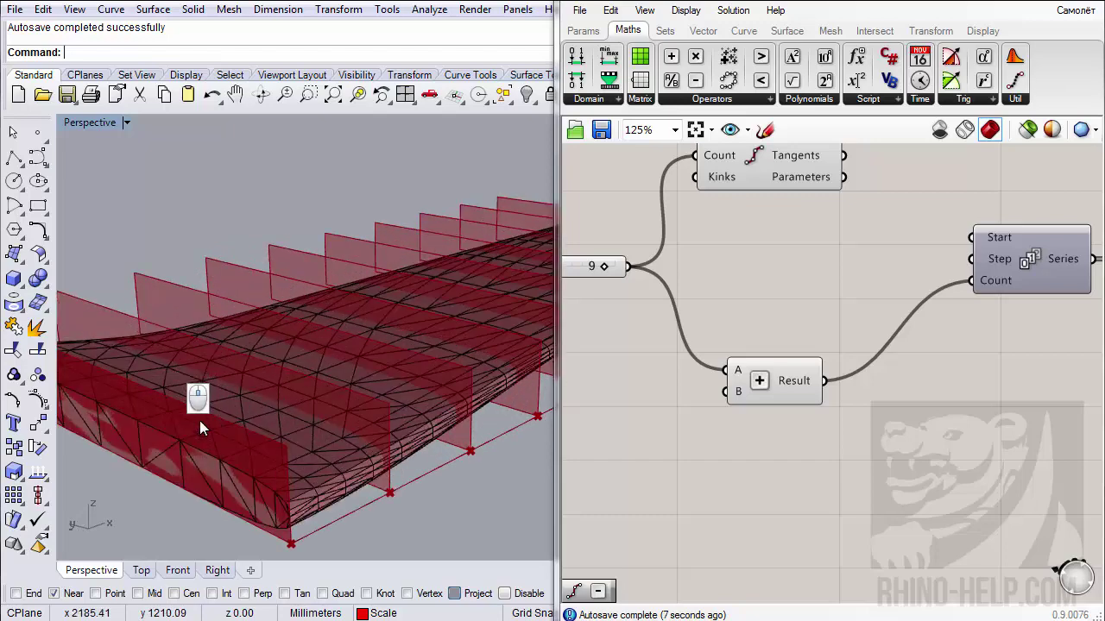
right_drag(200, 420, 182, 403)
scroll(200, 388, down, 10)
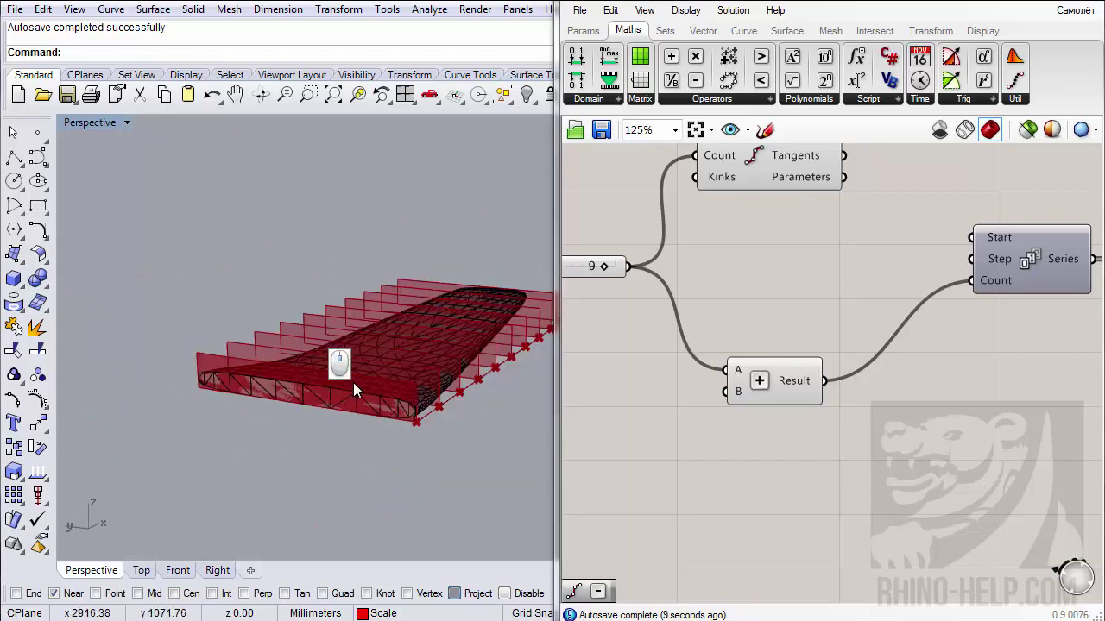
- Save the Grasshopper definition and review the row of section planes across the whole wing
right_drag(812, 403, 740, 420)
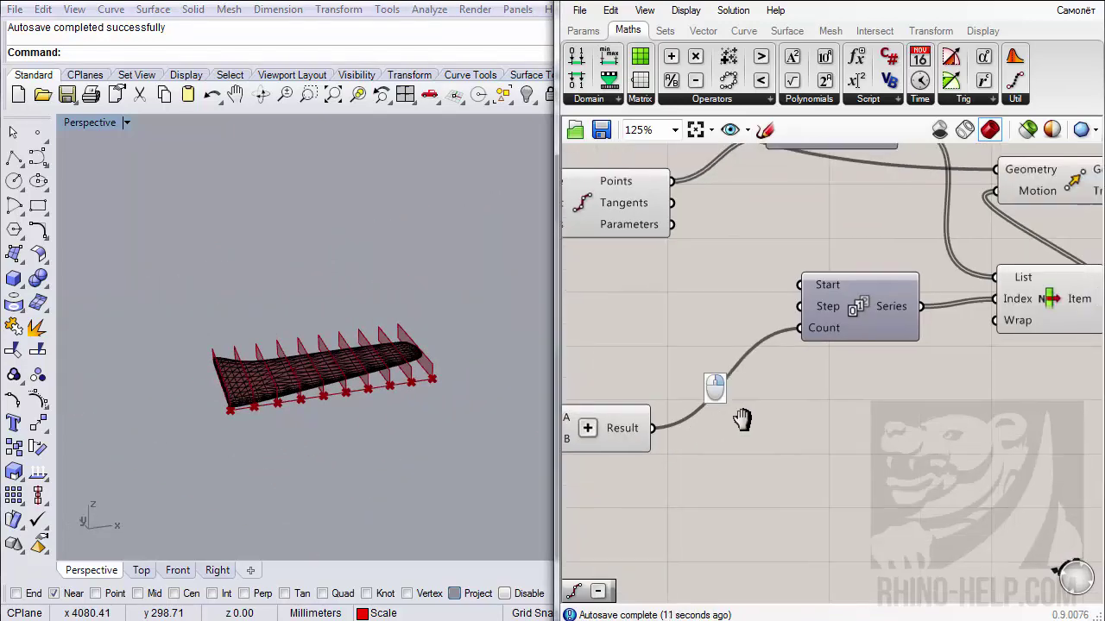
scroll(741, 418, down, 3)
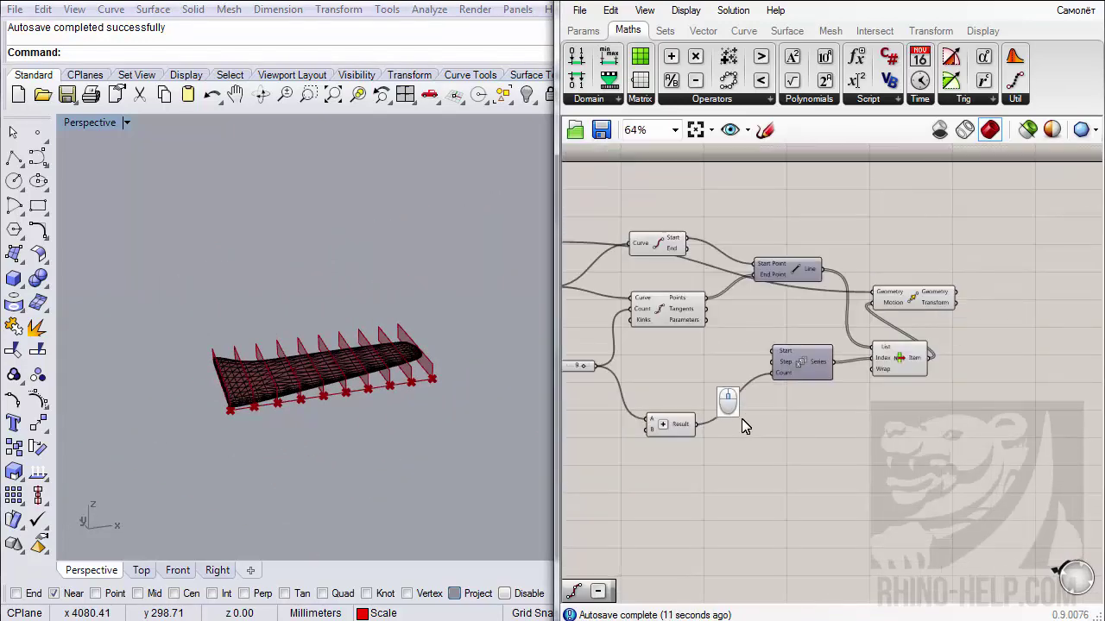
click(601, 130)
scroll(362, 392, up, 6)
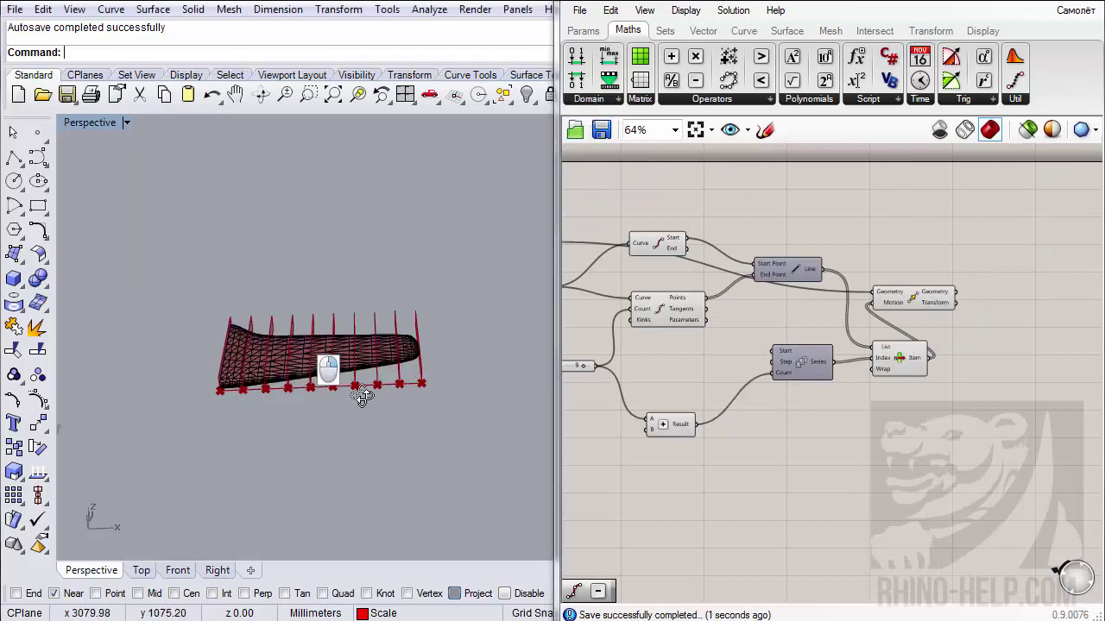
scroll(435, 329, down, 5)
scroll(440, 328, up, 4)
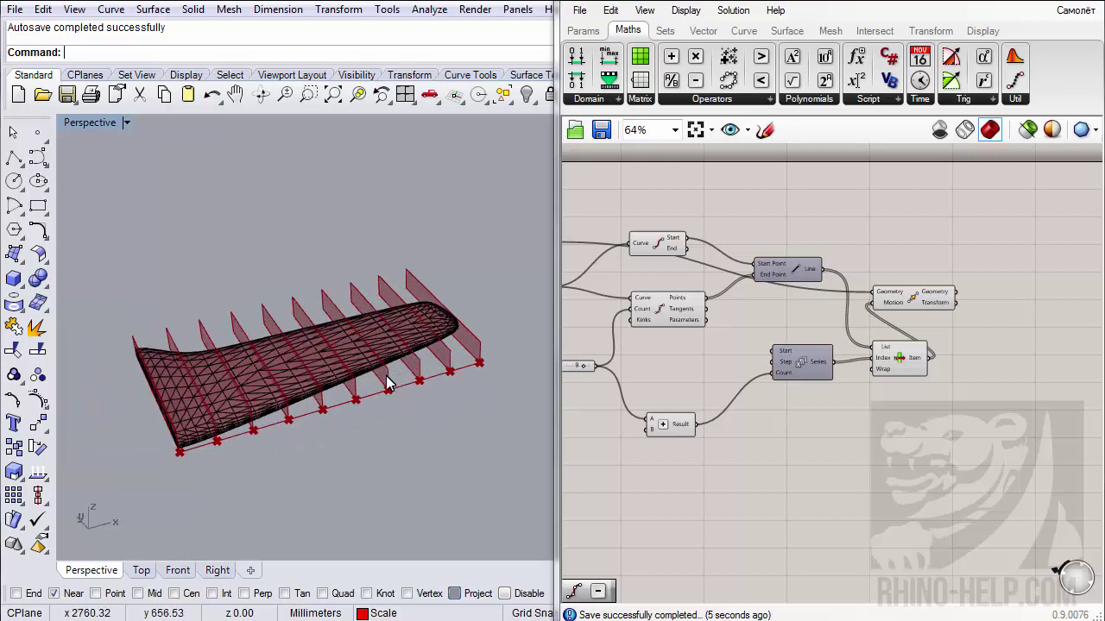
mouse_move(399, 370)
right_down()
mouse_move(397, 348)
mouse_move(382, 368)
right_up()
- Set the Направление реза list to Y and inspect the section planes against the wing
right_drag(857, 352, 794, 369)
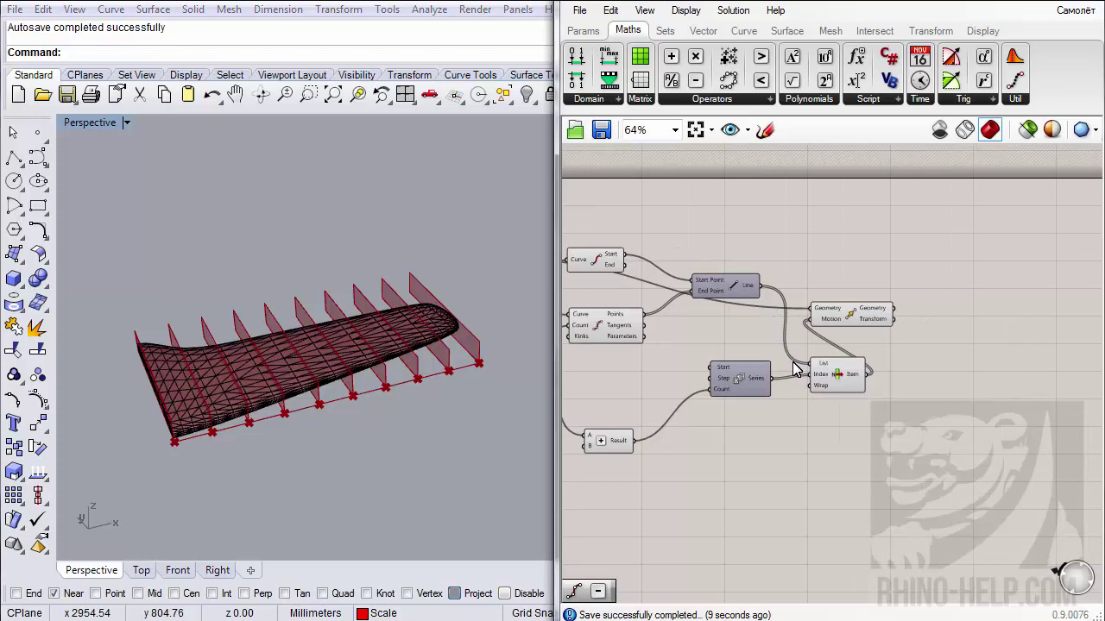
scroll(930, 320, down, 2)
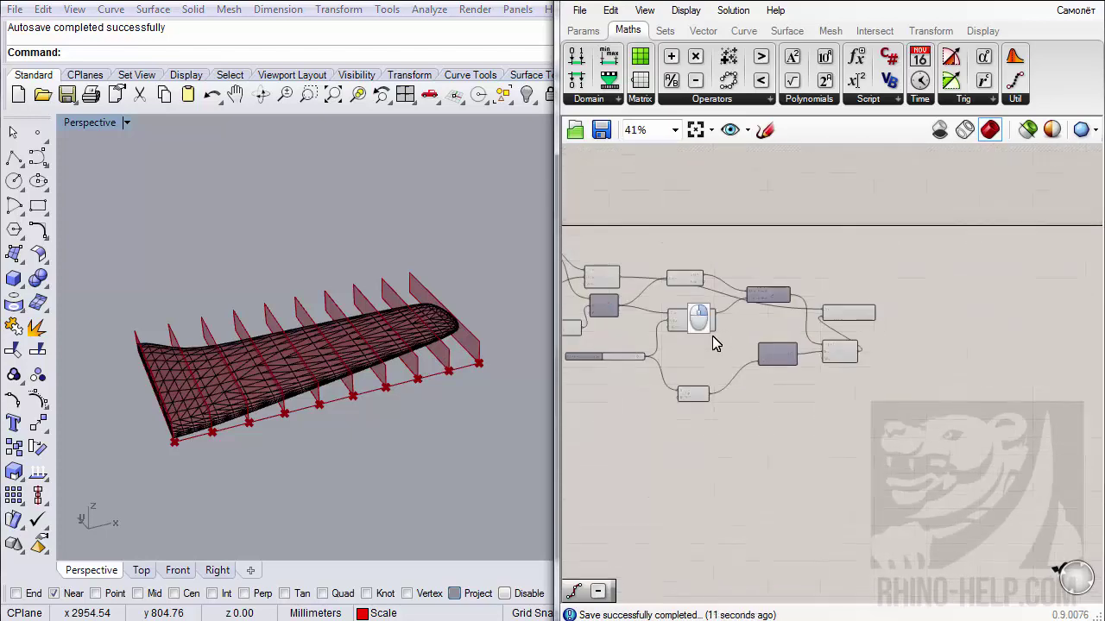
scroll(810, 350, up, 5)
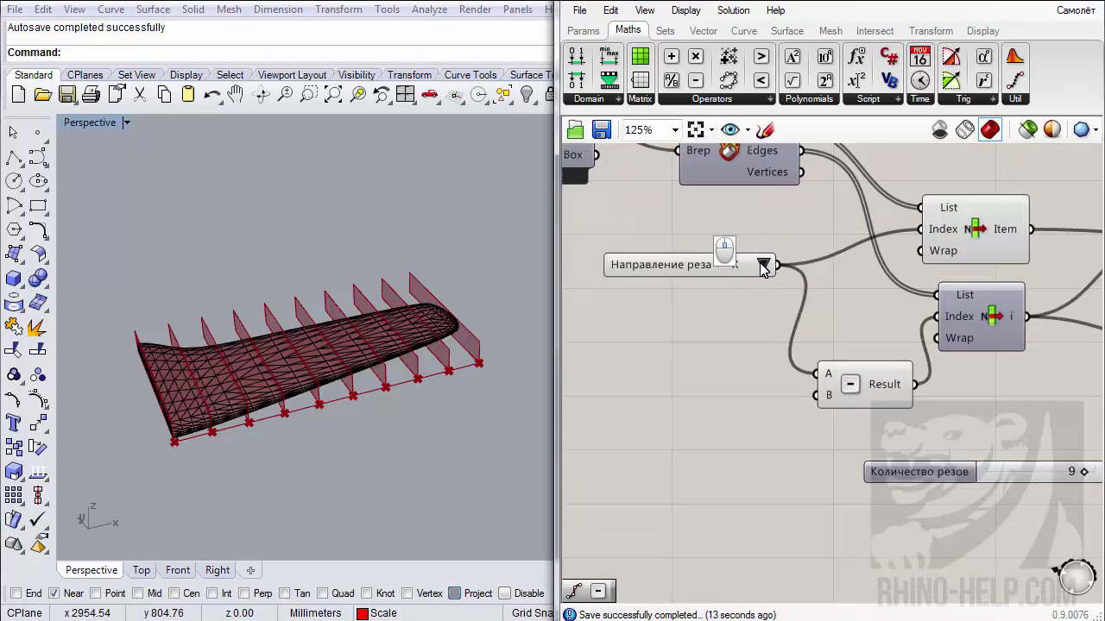
click(764, 265)
click(793, 292)
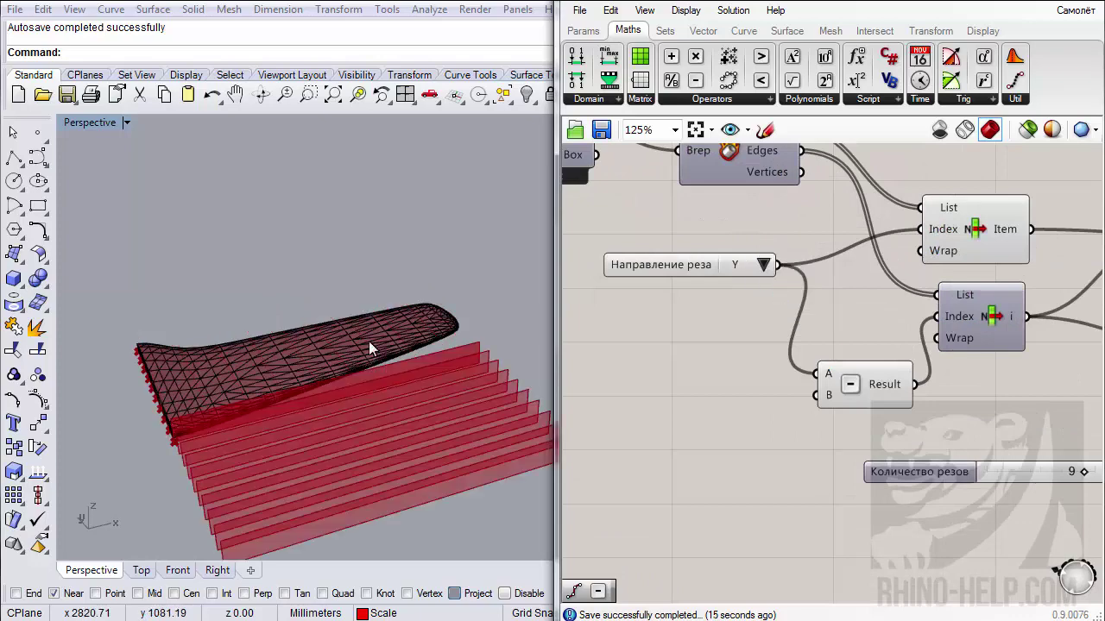
right_drag(369, 343, 555, 327)
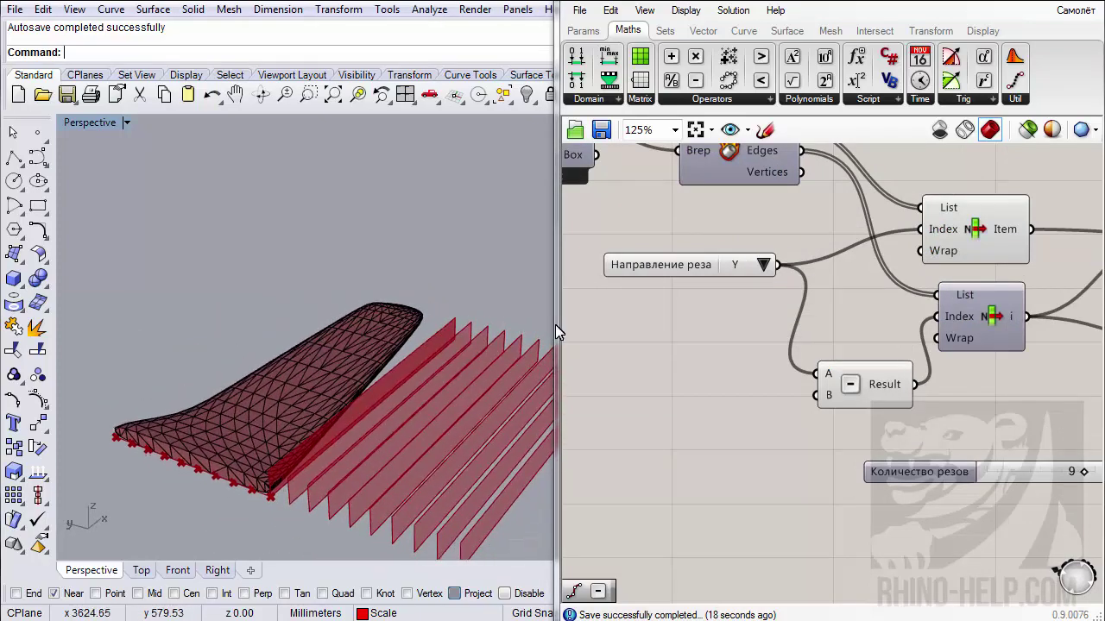
- Set the Направление реза list to Z and inspect the horizontal section planes around the wing
click(764, 265)
click(794, 313)
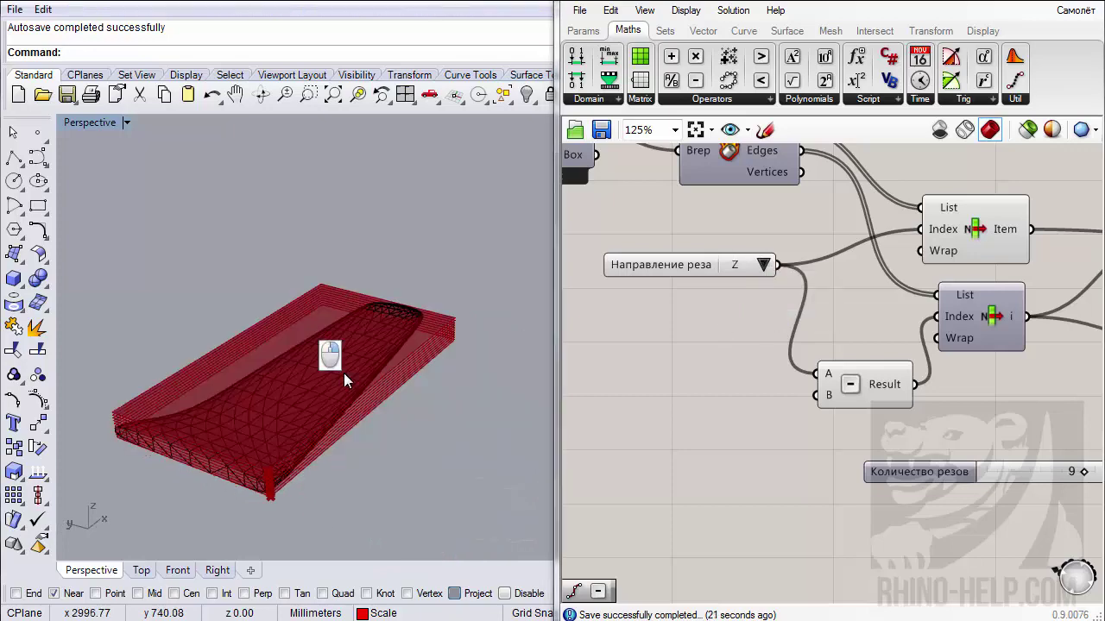
right_drag(344, 373, 254, 366)
scroll(217, 342, up, 3)
- Switch the Направление реза list back to Y and examine the section planes beside the wing
click(764, 265)
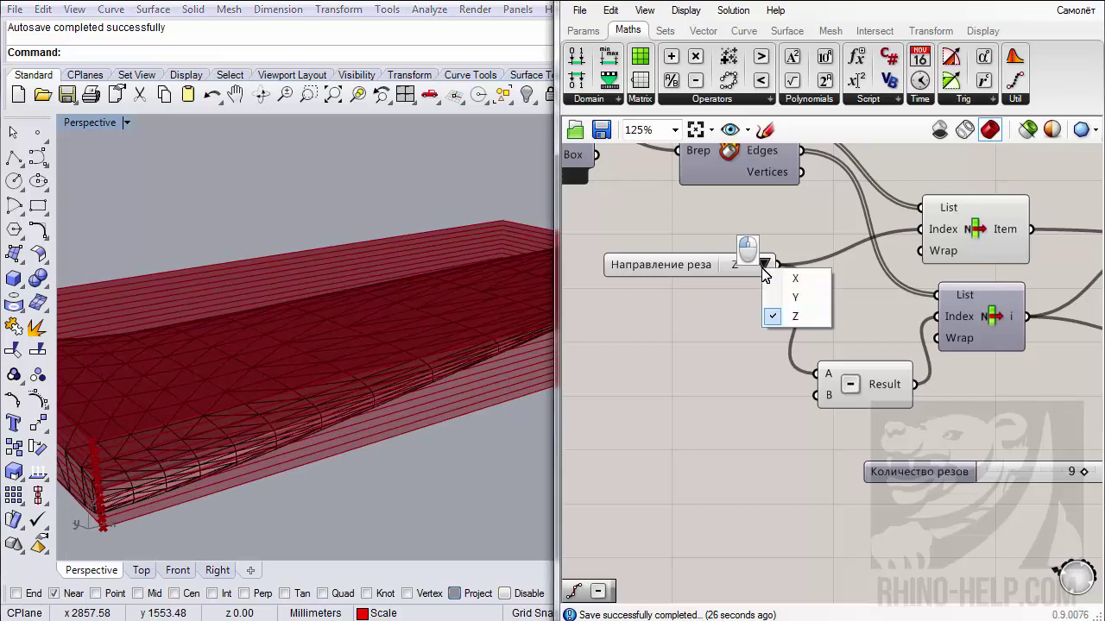
click(781, 295)
right_drag(346, 354, 367, 364)
scroll(270, 342, down, 5)
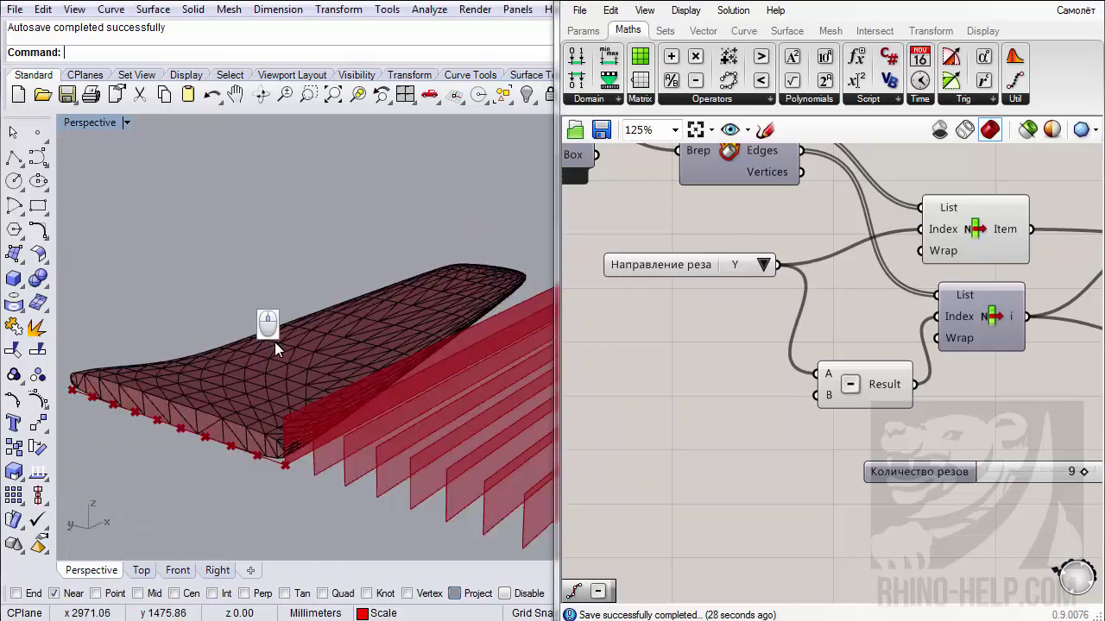
right_drag(270, 342, 300, 383)
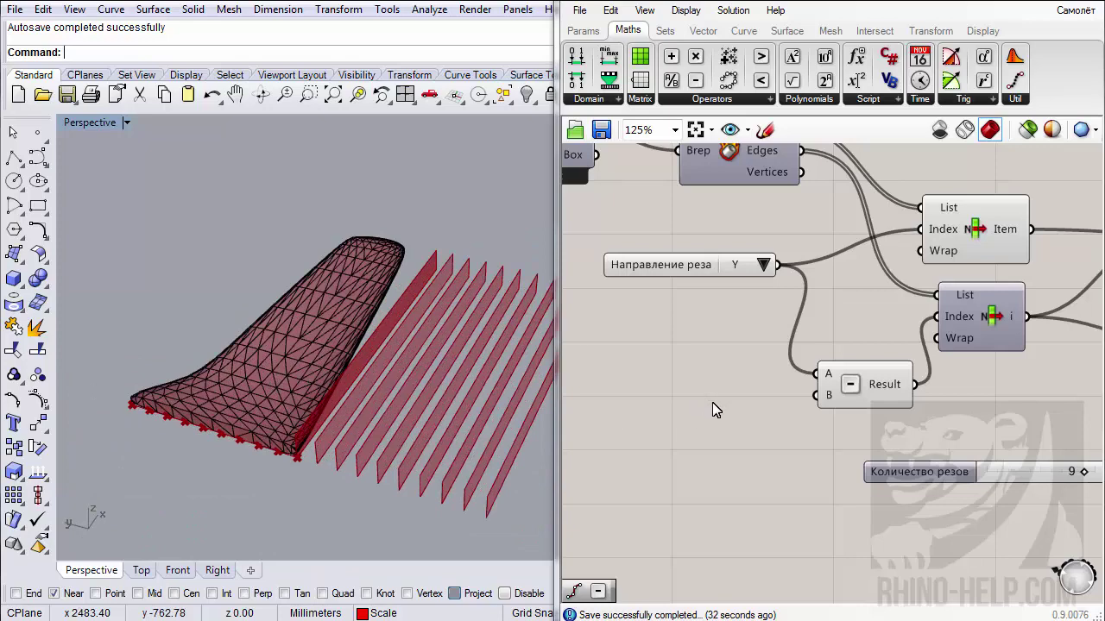
- Add a Flip Curve component below the Количество резов slider and wire the List Item's i output into its Curve input
scroll(710, 387, down, 2)
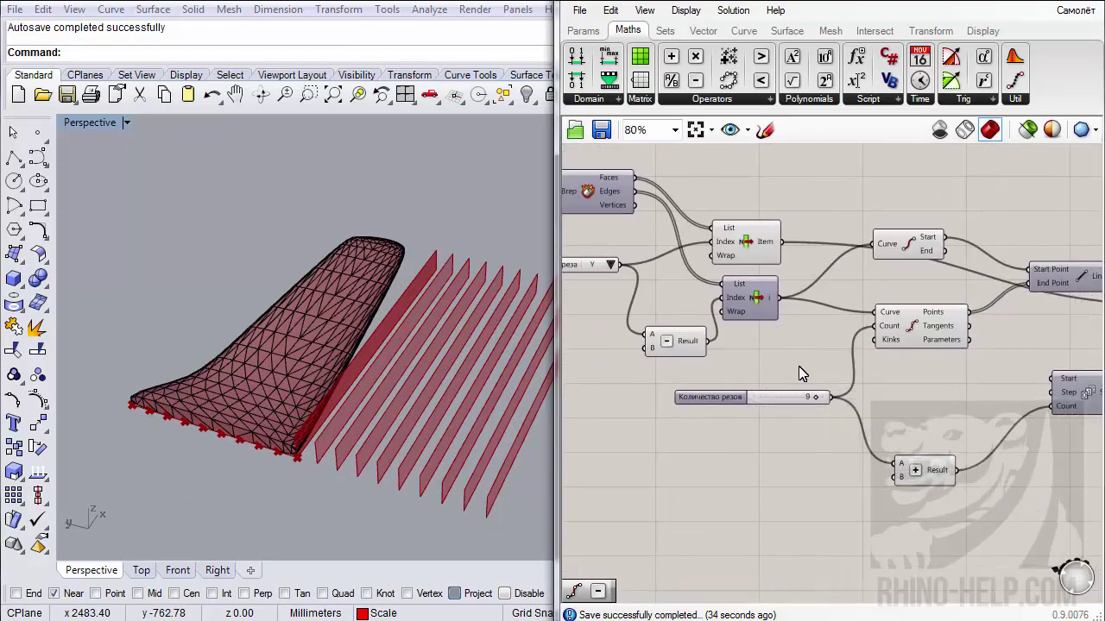
scroll(789, 363, down, 3)
scroll(1025, 354, up, 2)
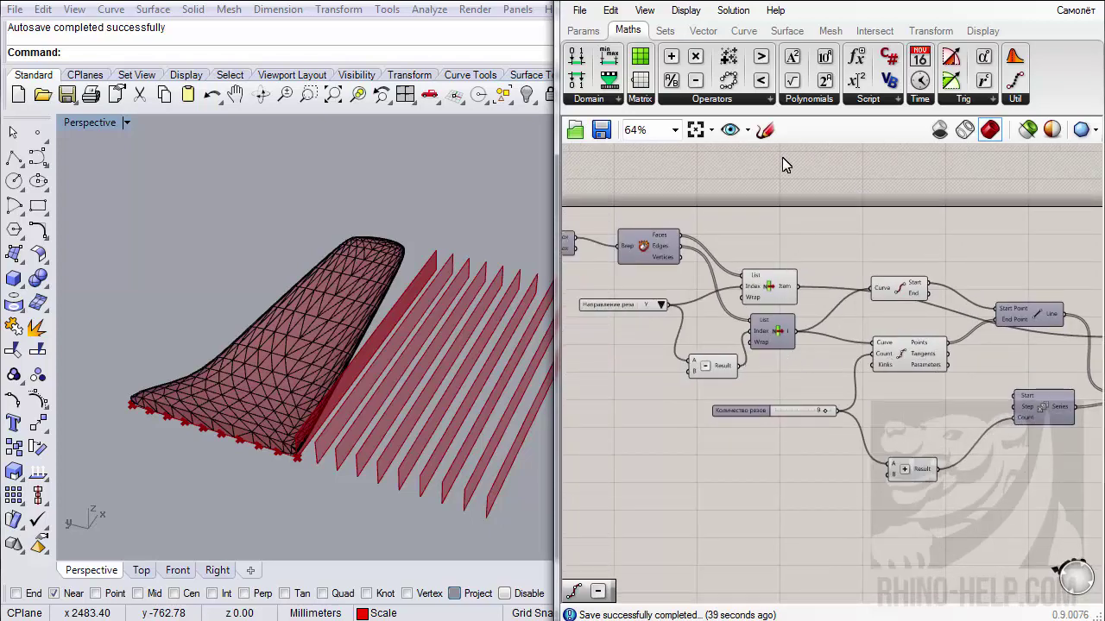
click(744, 30)
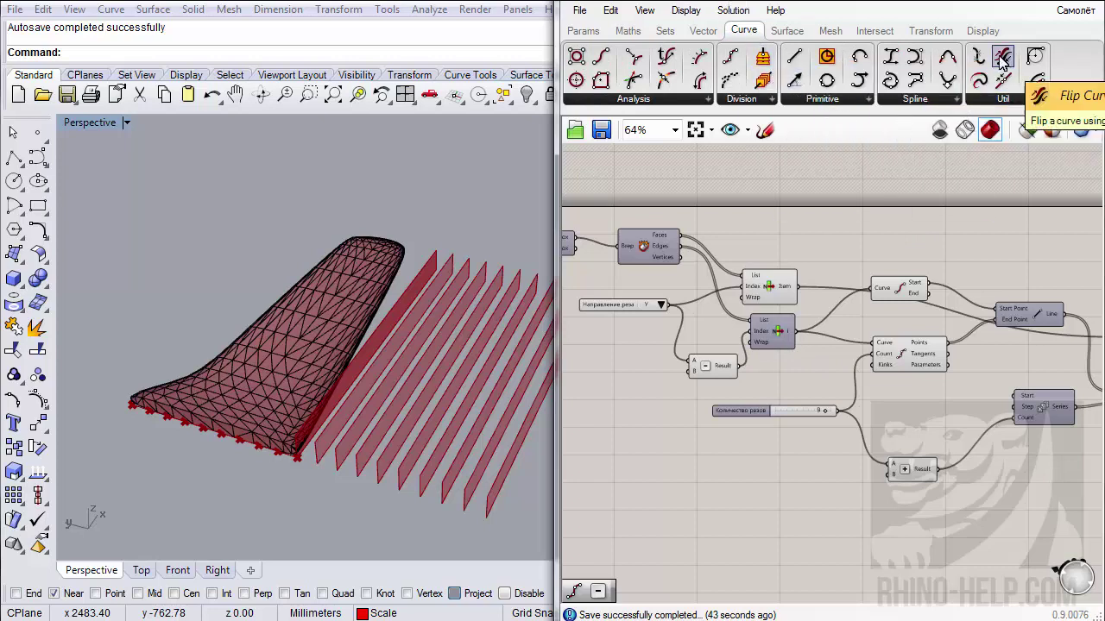
drag(1001, 59, 789, 492)
right_drag(789, 492, 736, 434)
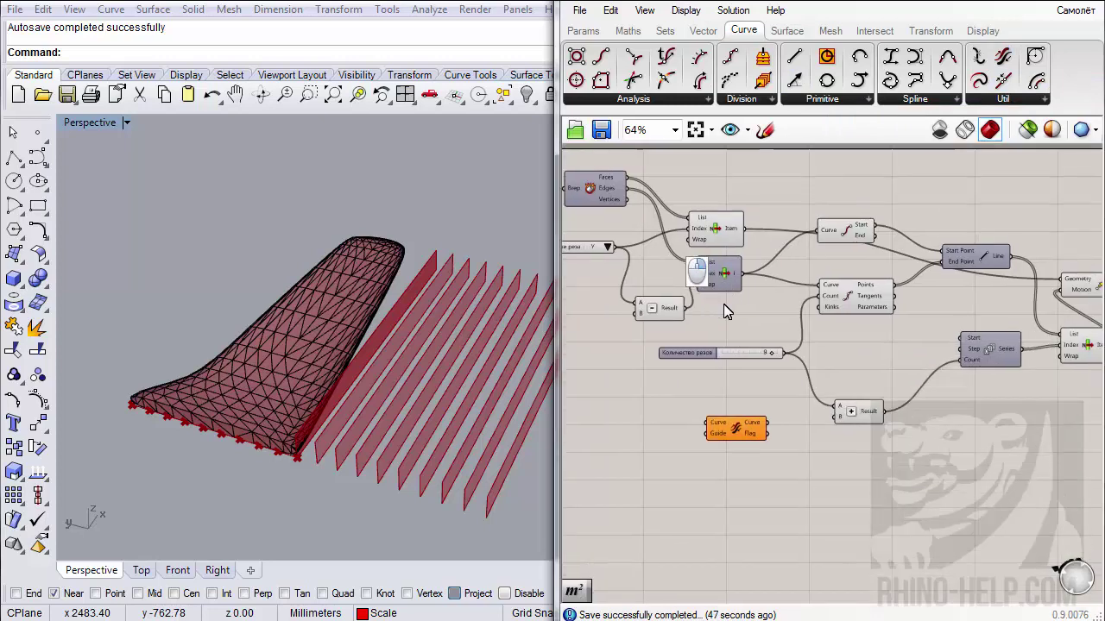
drag(743, 275, 734, 412)
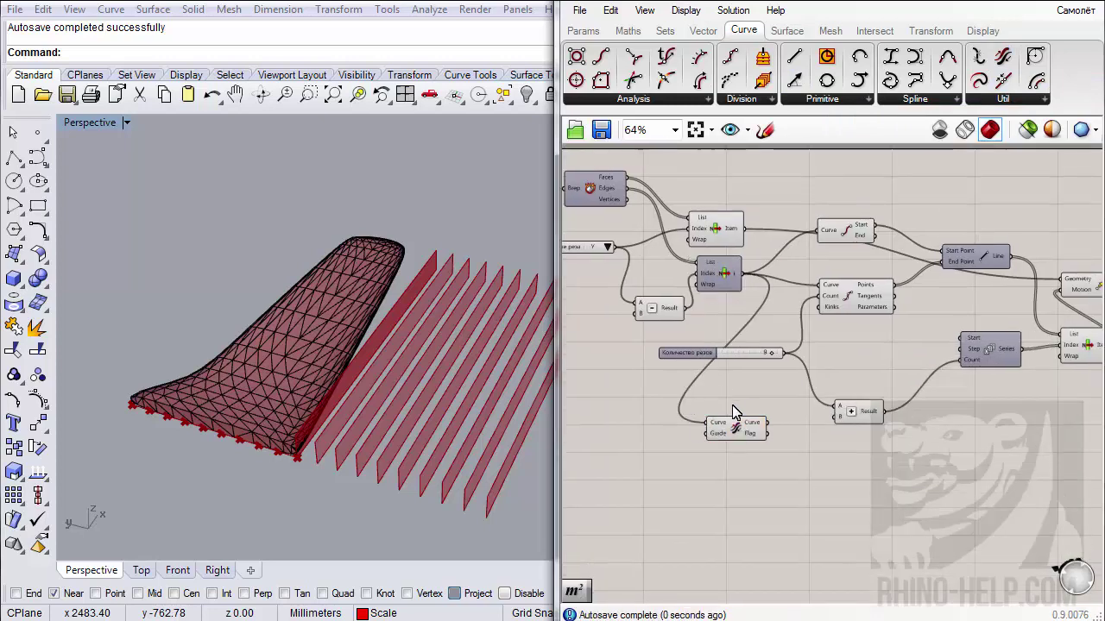
click(745, 430)
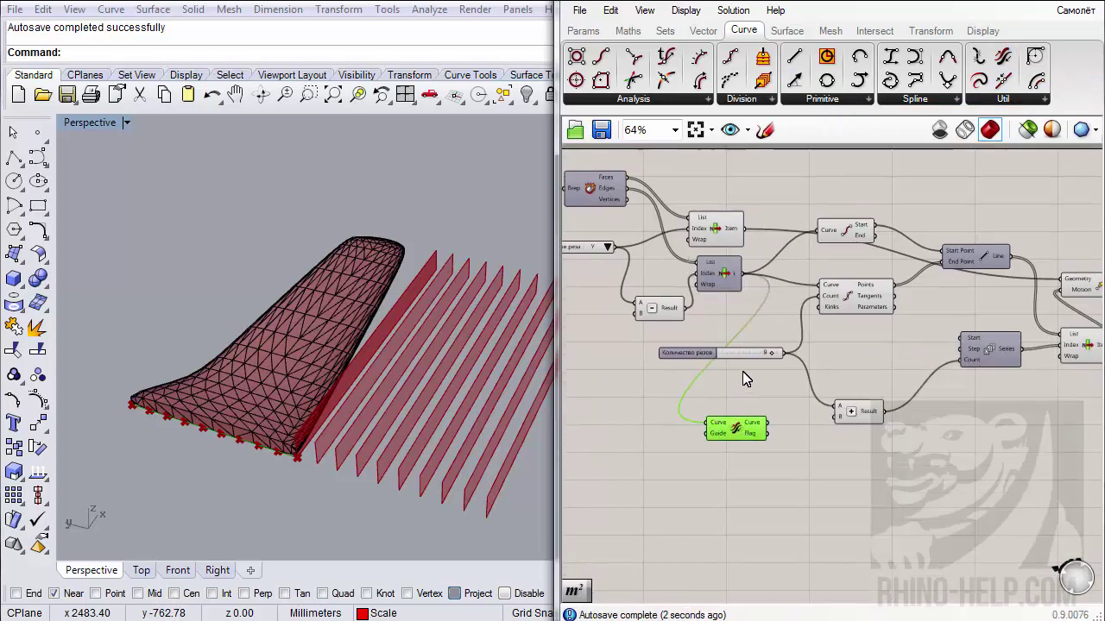
- Move the End Points component slightly closer to the curve division component
mouse_move(830, 240)
mouse_down()
mouse_move(850, 209)
mouse_move(844, 253)
mouse_up()
scroll(854, 255, up, 3)
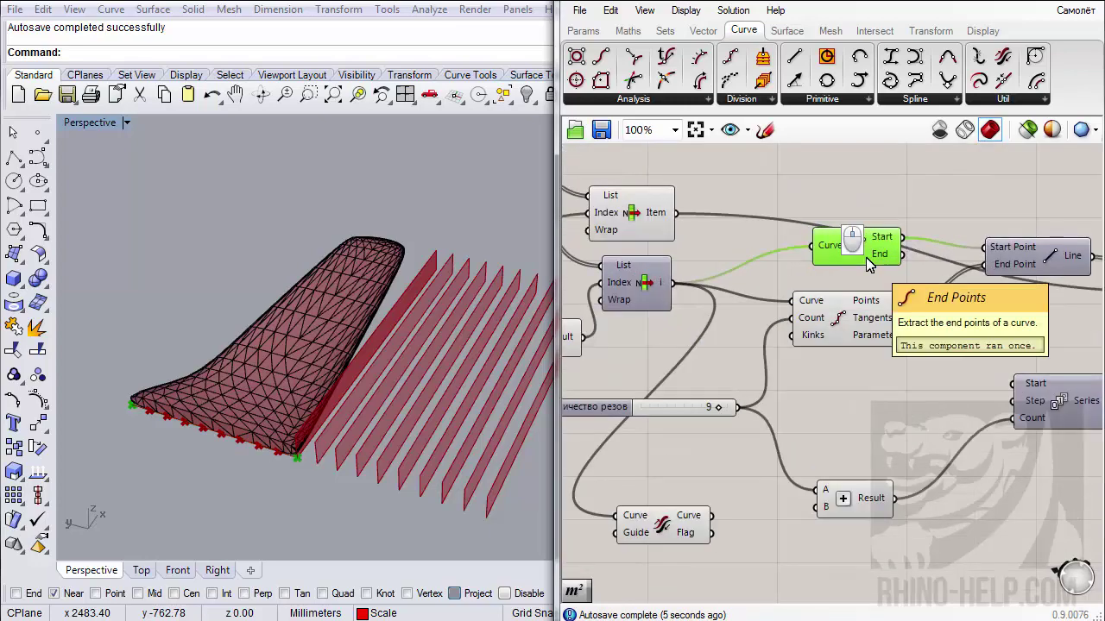
scroll(852, 228, down, 2)
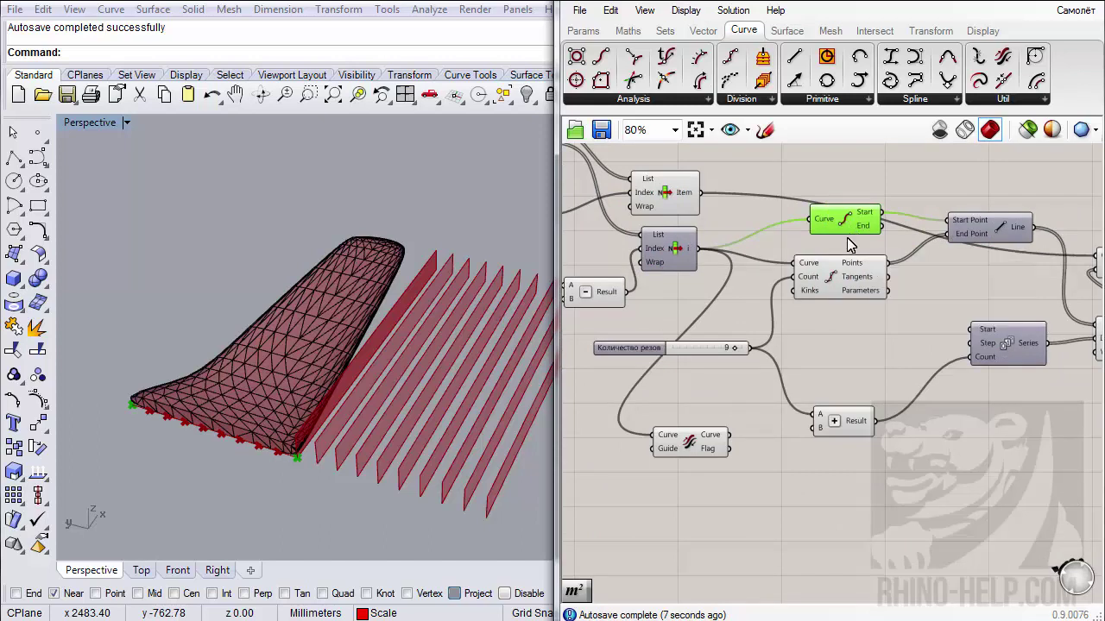
right_drag(850, 238, 937, 242)
- Add two Curve parameters beside Flip Curve and wire Flip Curve's Curve output into the lower one
click(596, 33)
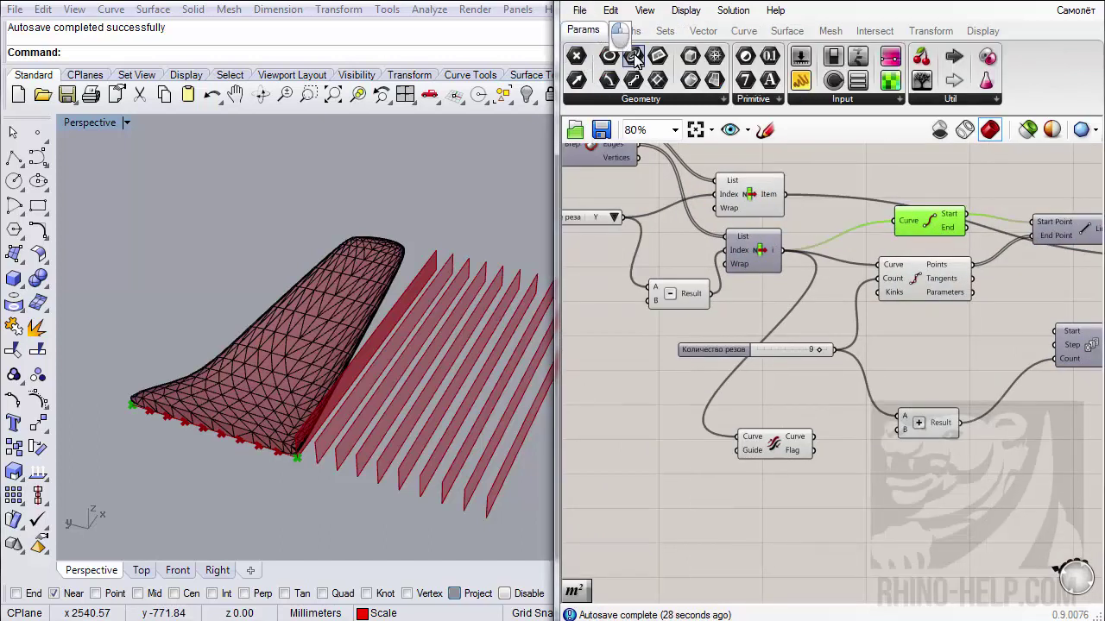
drag(633, 57, 815, 410)
drag(774, 443, 722, 473)
alt+drag(813, 411, 795, 447)
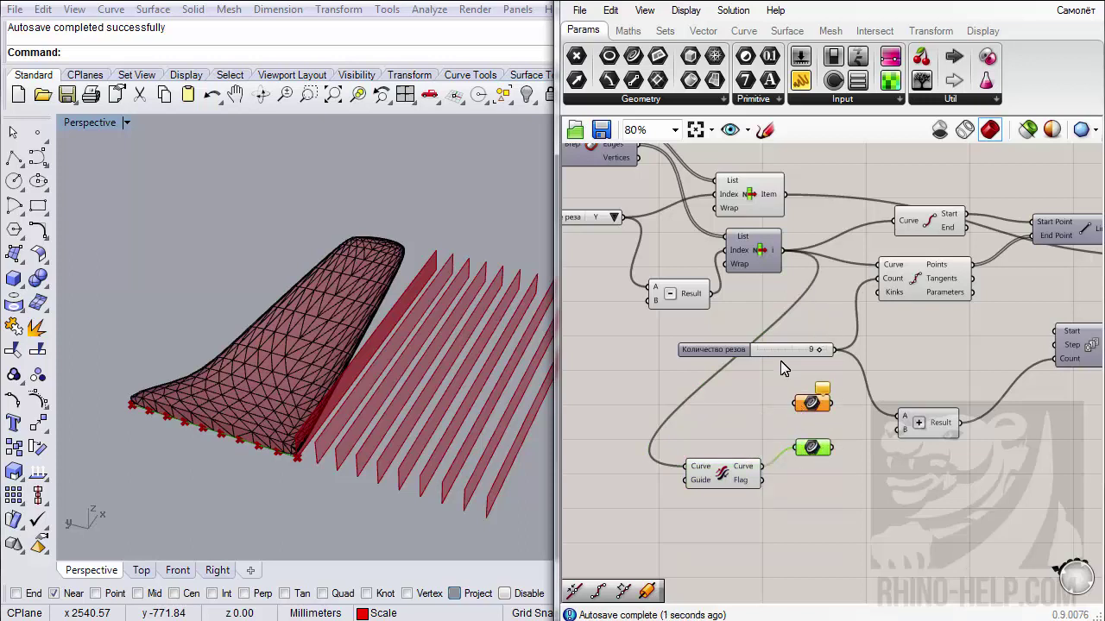
- Insert the upper Curve parameter after the List Item's i output, feeding End Points, the curve division and Flip Curve, and align the lower parameter with Flip Curve
right_drag(782, 368, 787, 419)
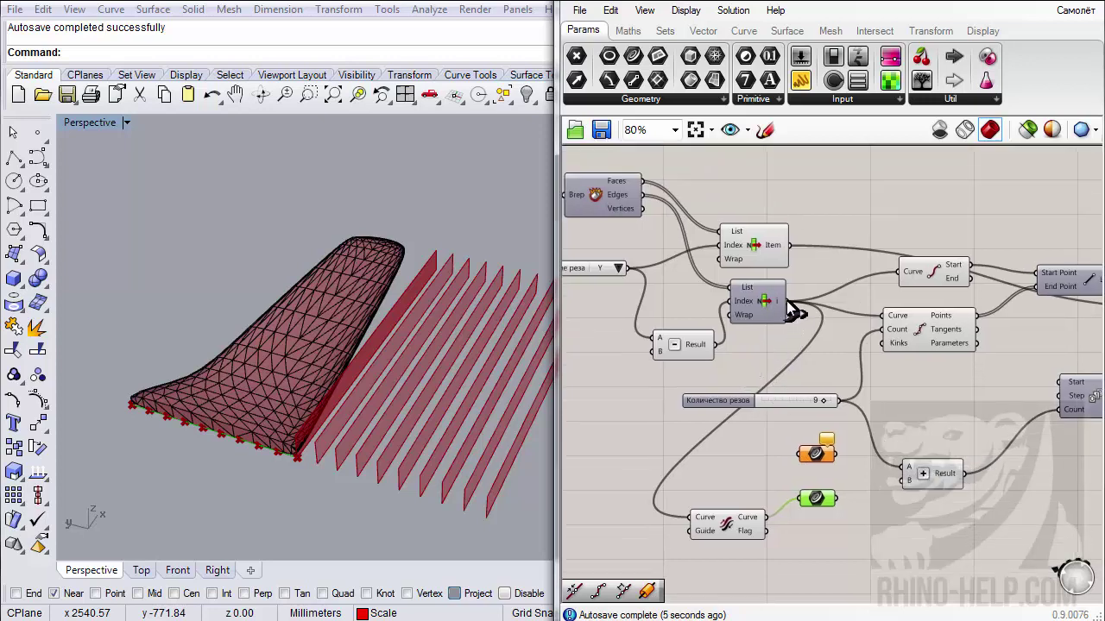
mouse_move(791, 309)
mouse_down()
mouse_move(807, 453)
mouse_move(787, 320)
mouse_move(814, 350)
mouse_move(826, 453)
mouse_move(813, 455)
mouse_move(777, 341)
mouse_move(799, 317)
mouse_up()
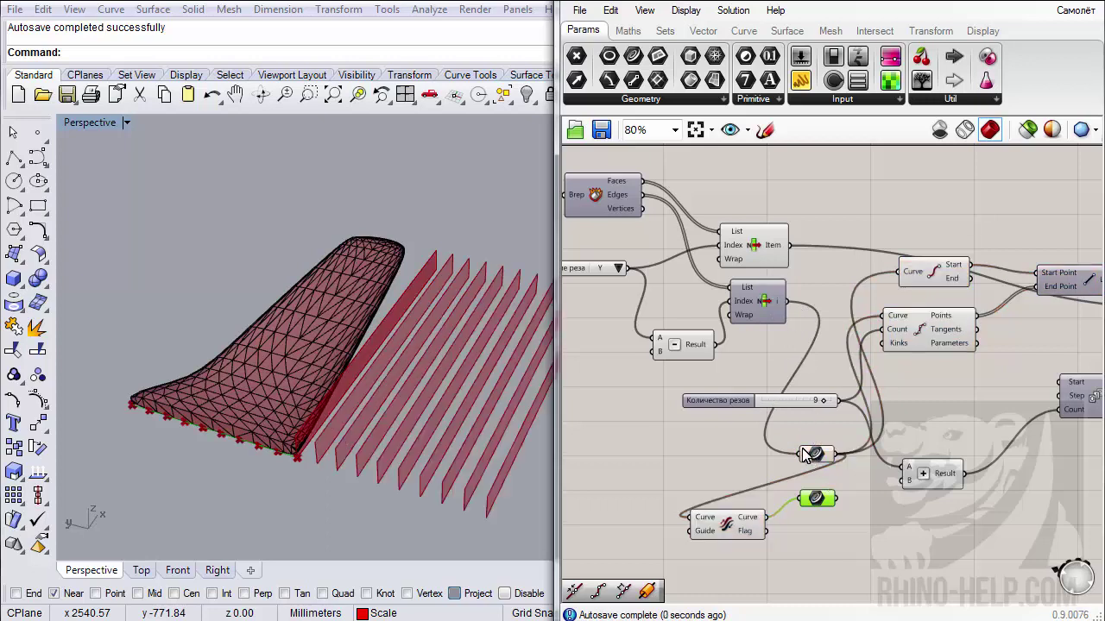
right_drag(805, 455, 776, 427)
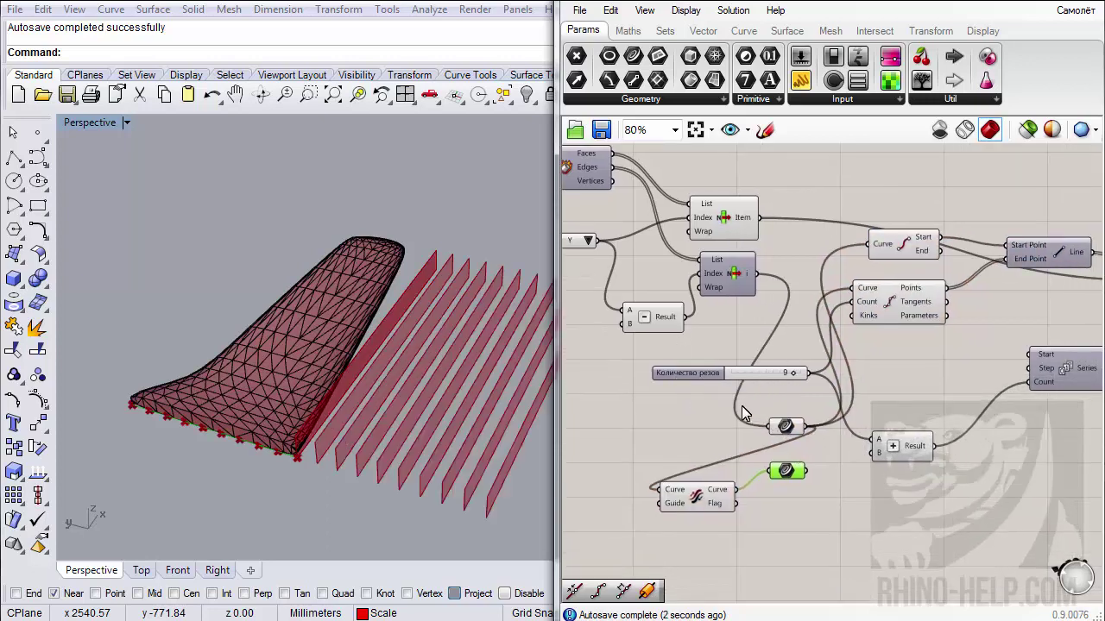
drag(788, 433, 795, 284)
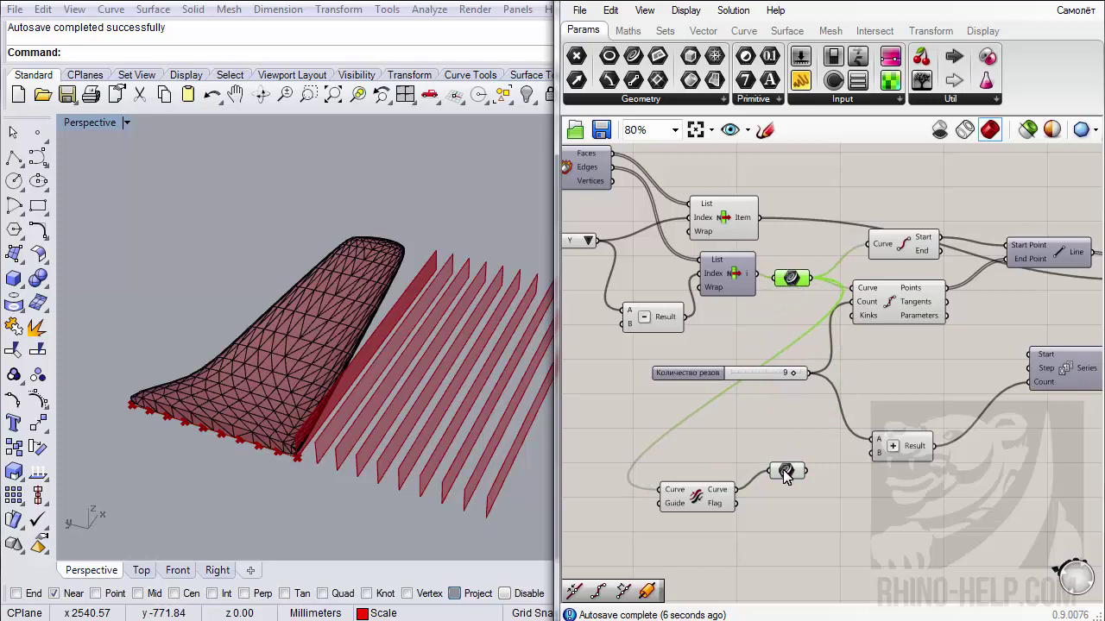
mouse_move(788, 477)
mouse_down()
mouse_move(787, 428)
mouse_move(784, 494)
mouse_up()
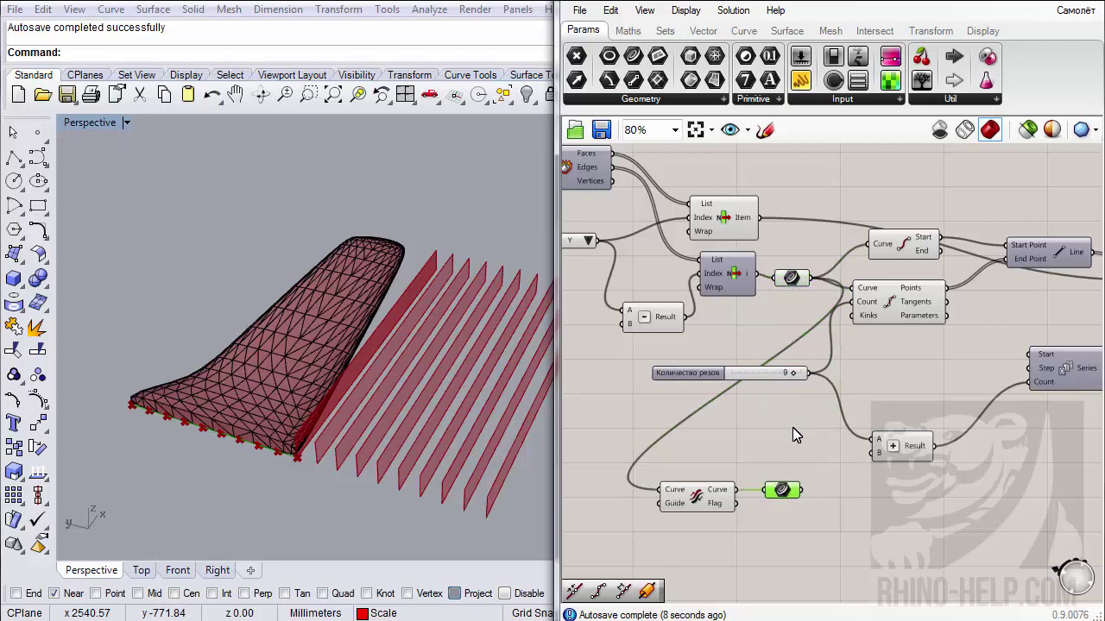
- Move the Количество резов slider and all downstream plane-distribution components away from the list items to make room
scroll(690, 371, down, 5)
drag(946, 324, 739, 385)
shift+click(718, 374)
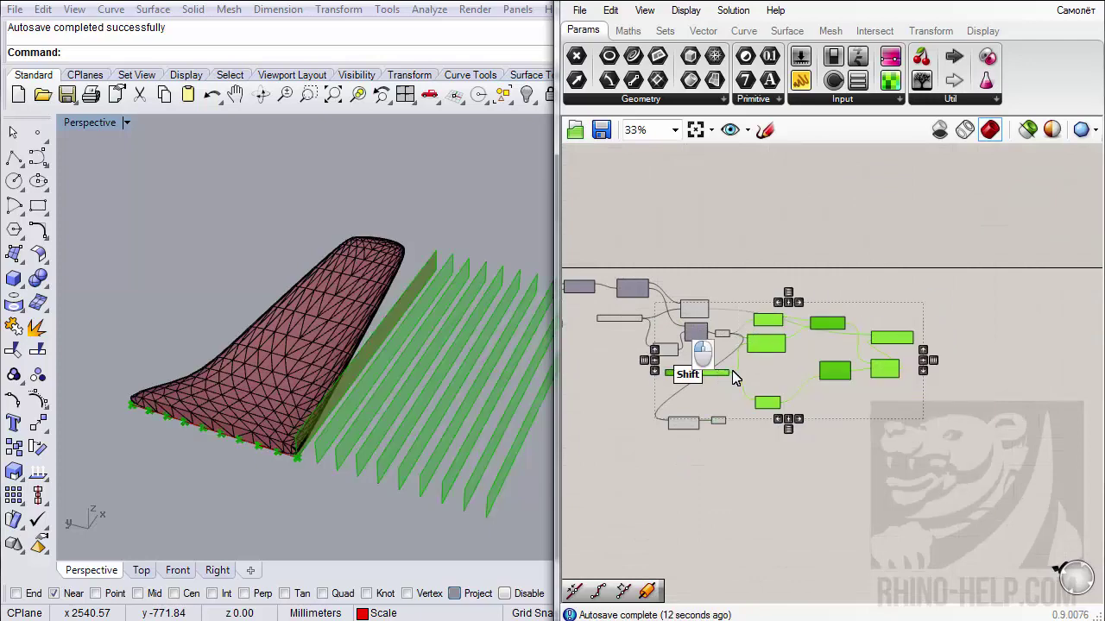
drag(768, 340, 907, 335)
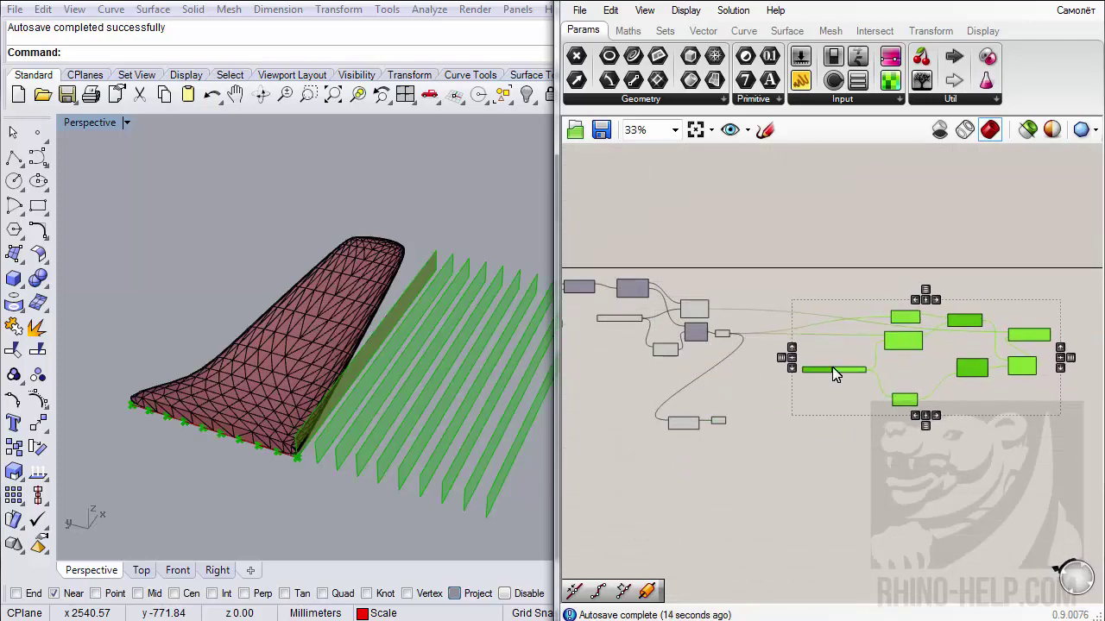
click(732, 393)
- Arrange Flip Curve and both Curve parameters in the freed space, with one parameter above the other
scroll(736, 432, up, 3)
drag(753, 461, 633, 404)
drag(639, 417, 703, 308)
drag(718, 248, 788, 251)
drag(787, 375, 756, 290)
drag(780, 250, 801, 249)
scroll(805, 244, up, 1)
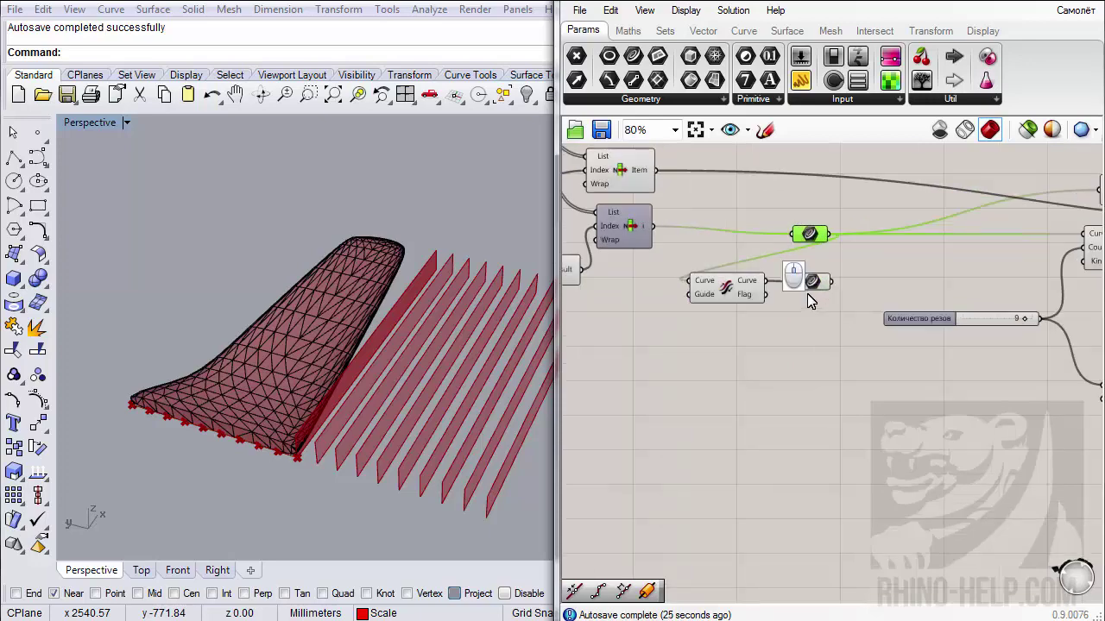
- Add a List Item component below the Curve parameters and wire both the original and flipped curves into its List input
right_drag(797, 316, 726, 347)
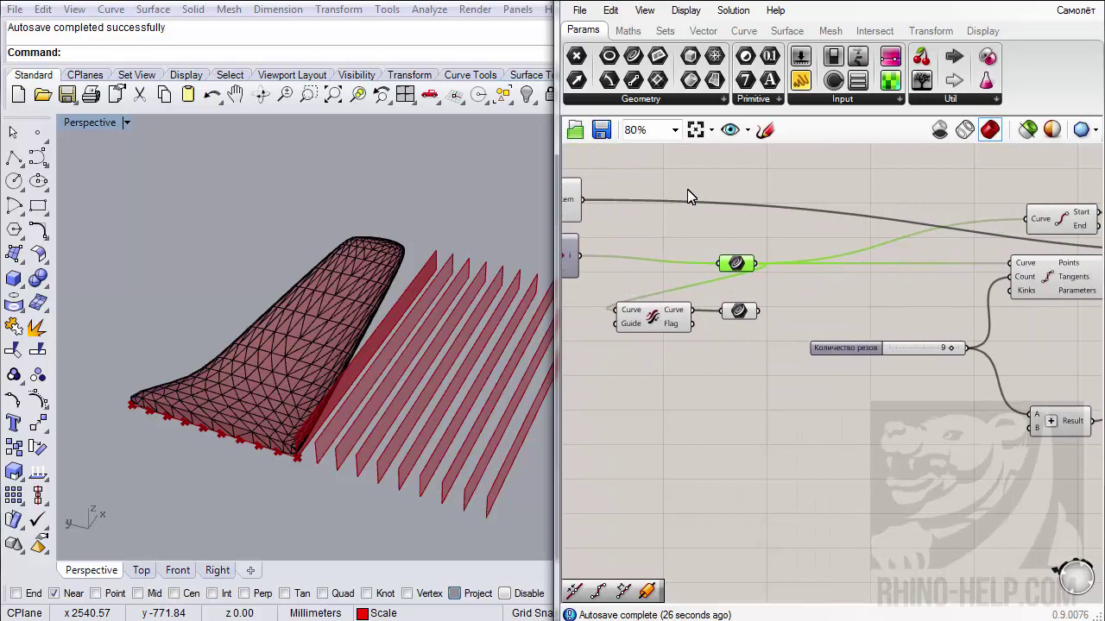
click(666, 31)
drag(611, 62, 812, 428)
drag(756, 264, 785, 416)
shift+drag(757, 311, 785, 416)
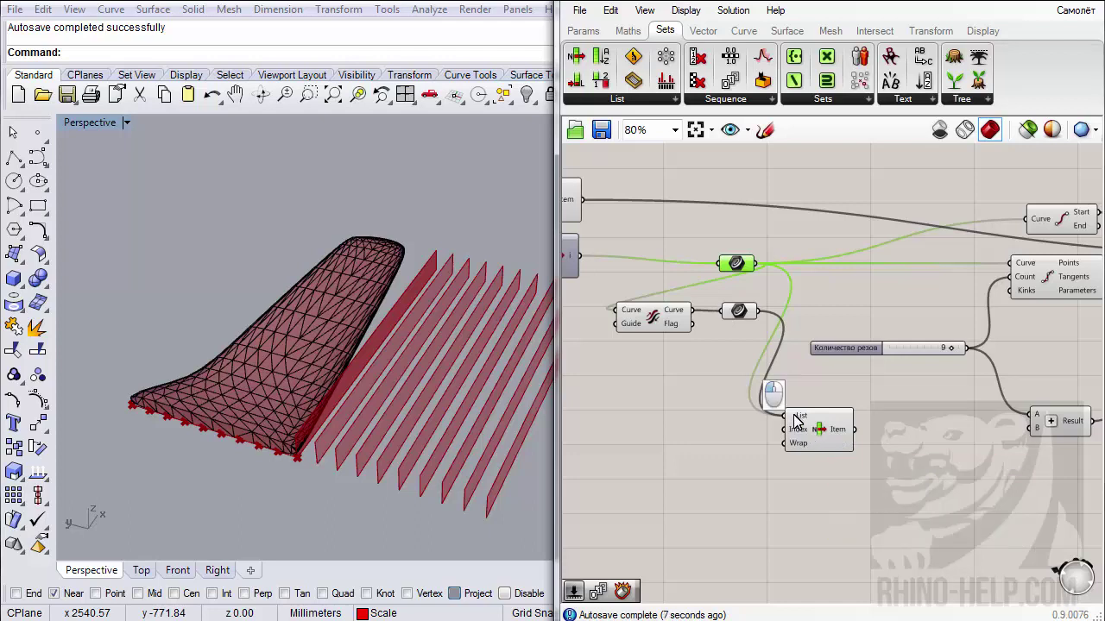
click(845, 436)
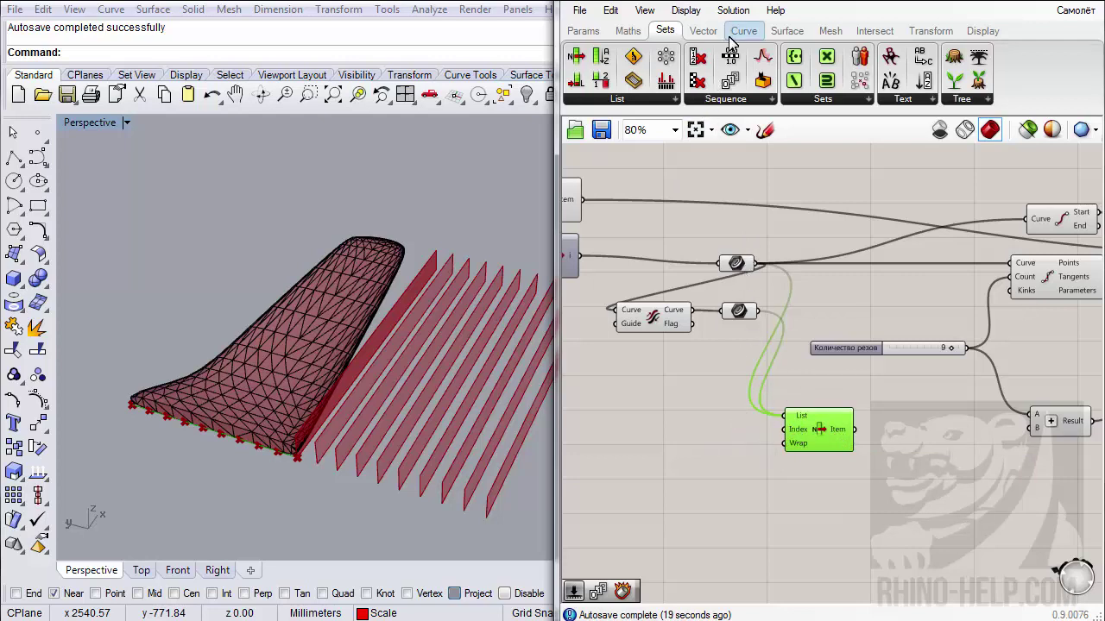
- Add a Value List near the new List Item and define its constants as One = 0 and Two = 1
click(572, 34)
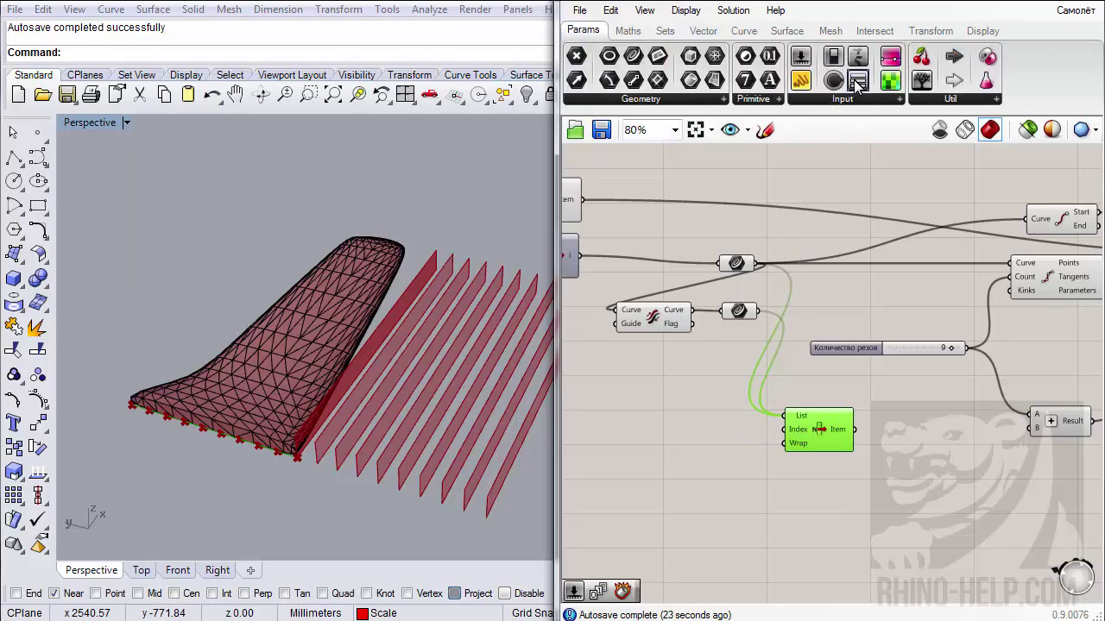
drag(857, 86, 656, 458)
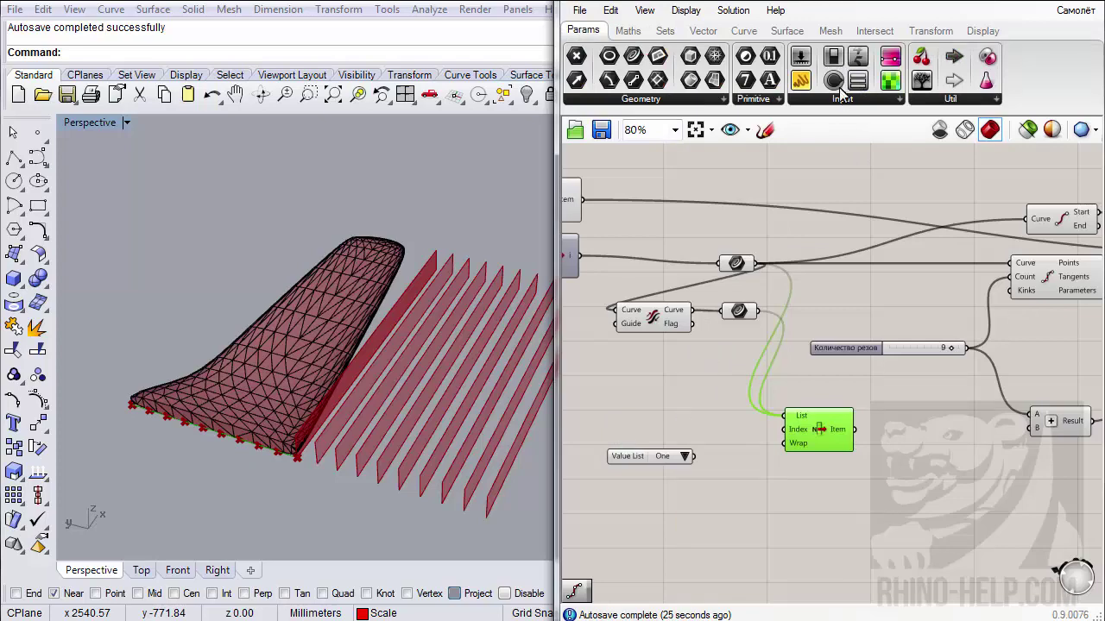
right_drag(695, 464, 773, 428)
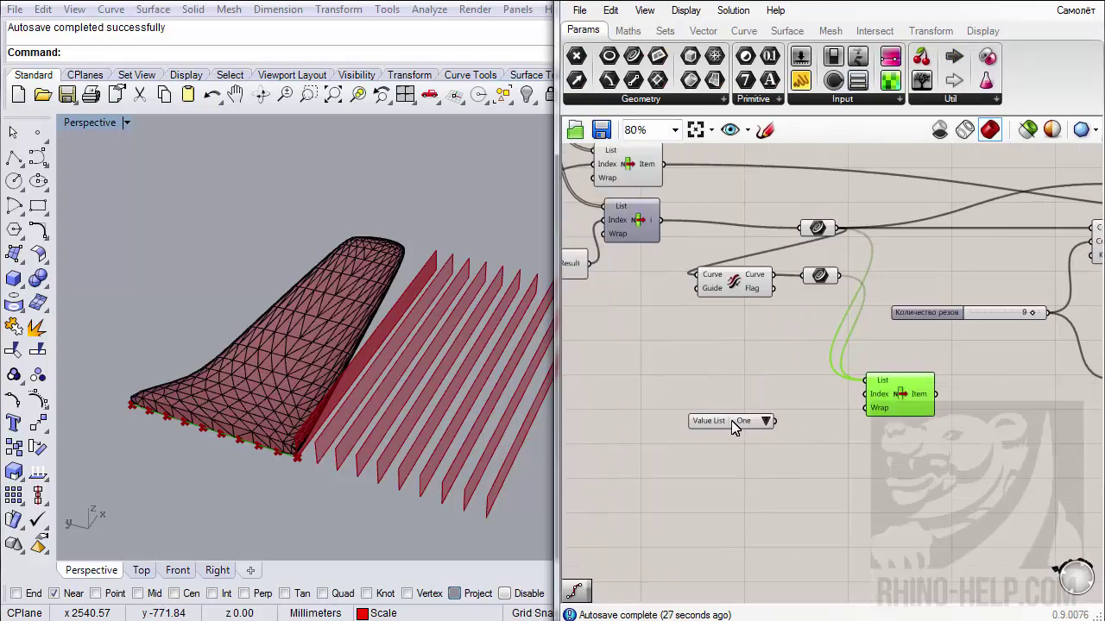
right_click(721, 423)
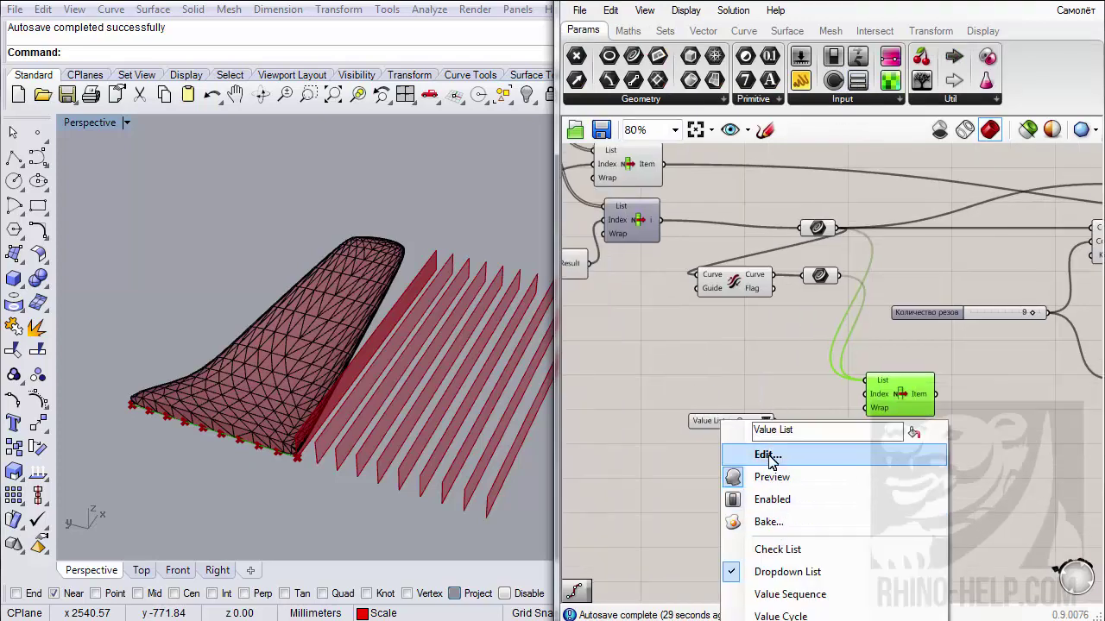
click(744, 455)
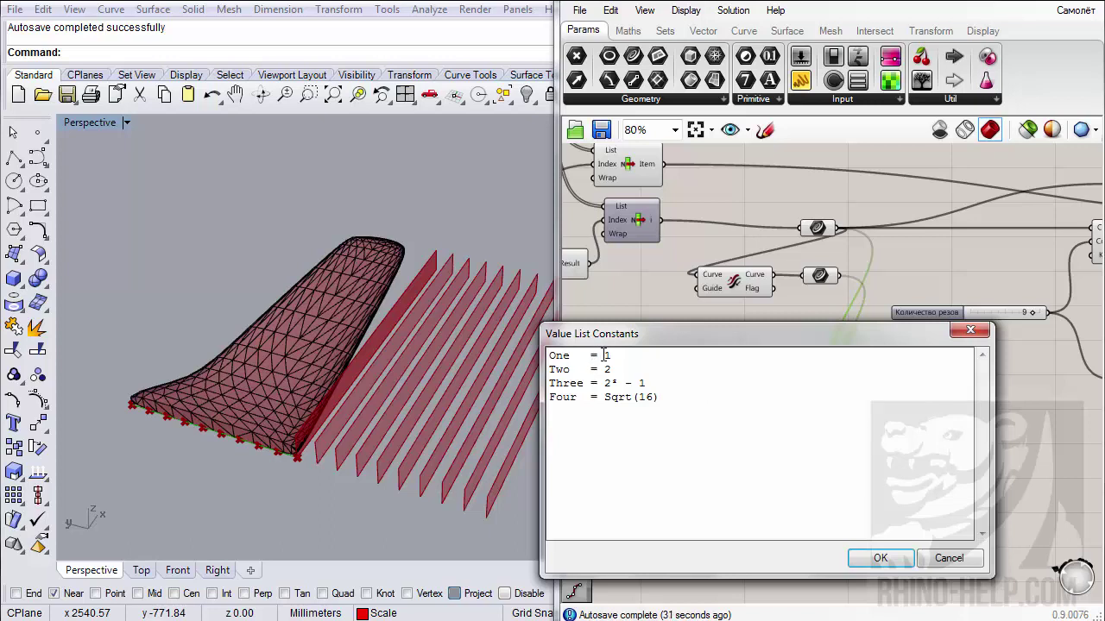
drag(604, 355, 667, 409)
text(0)
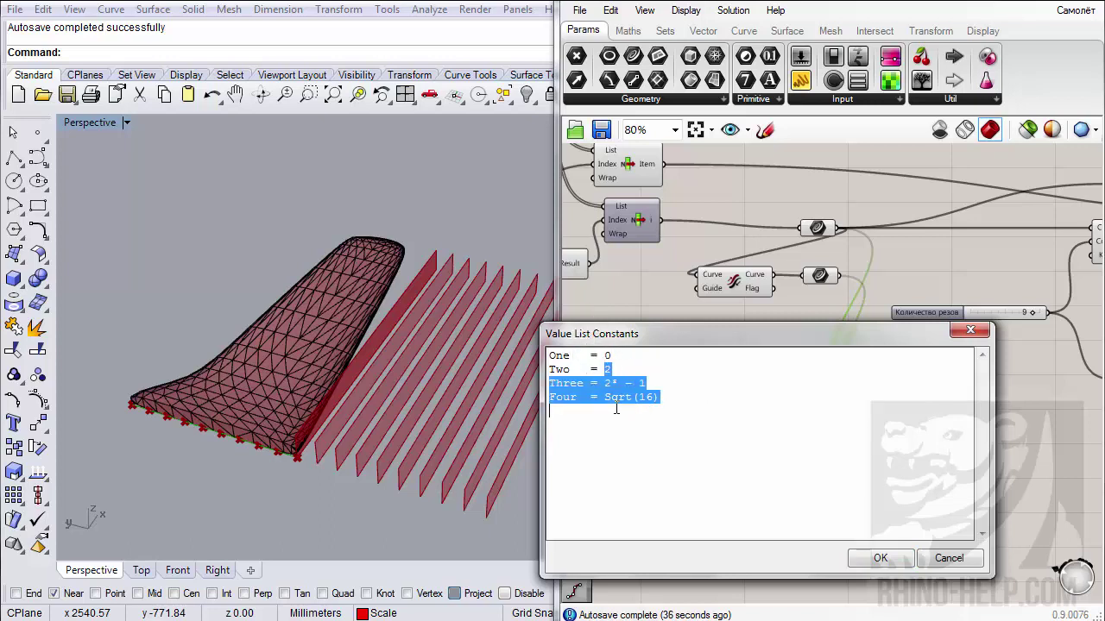
text(1)
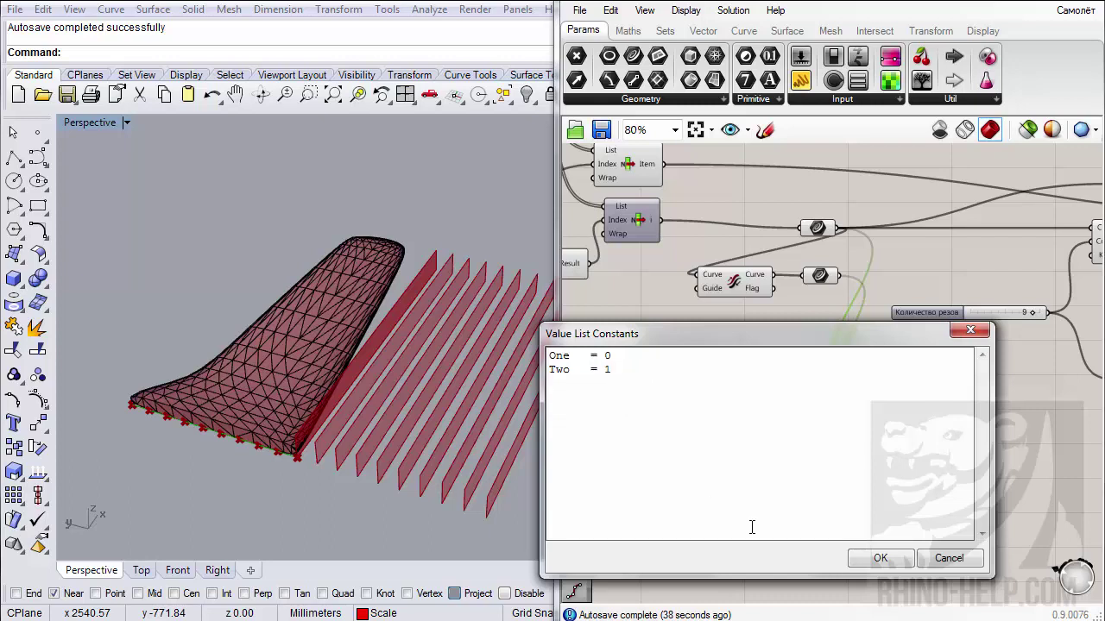
click(874, 558)
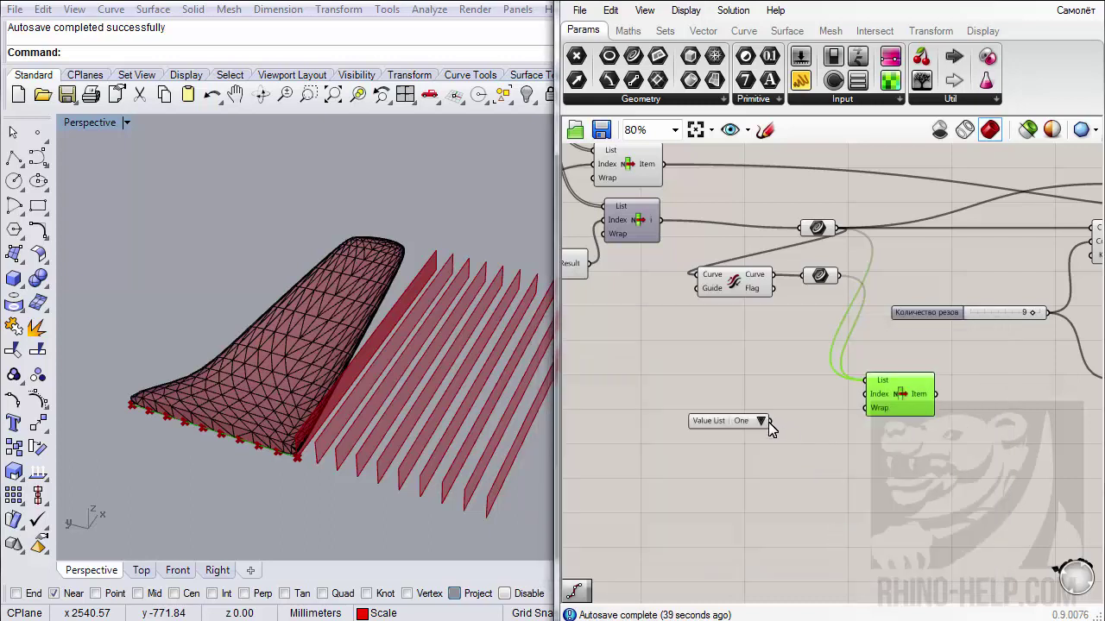
- Wire the Value List into the new List Item's Index input, switch it to Two and back to One
drag(769, 421, 866, 395)
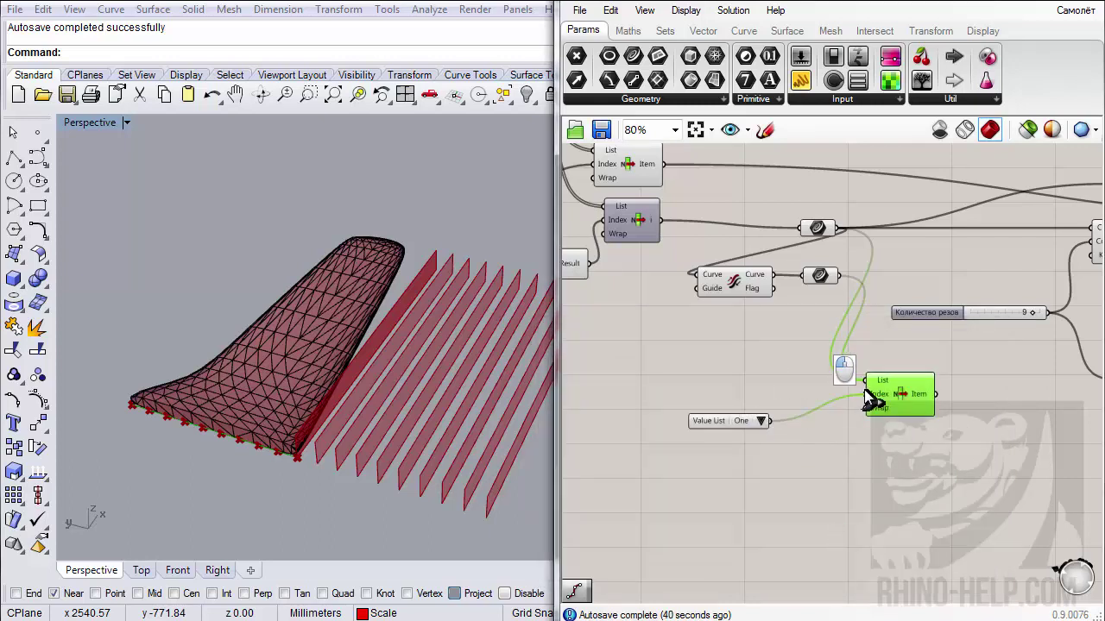
click(761, 421)
click(778, 447)
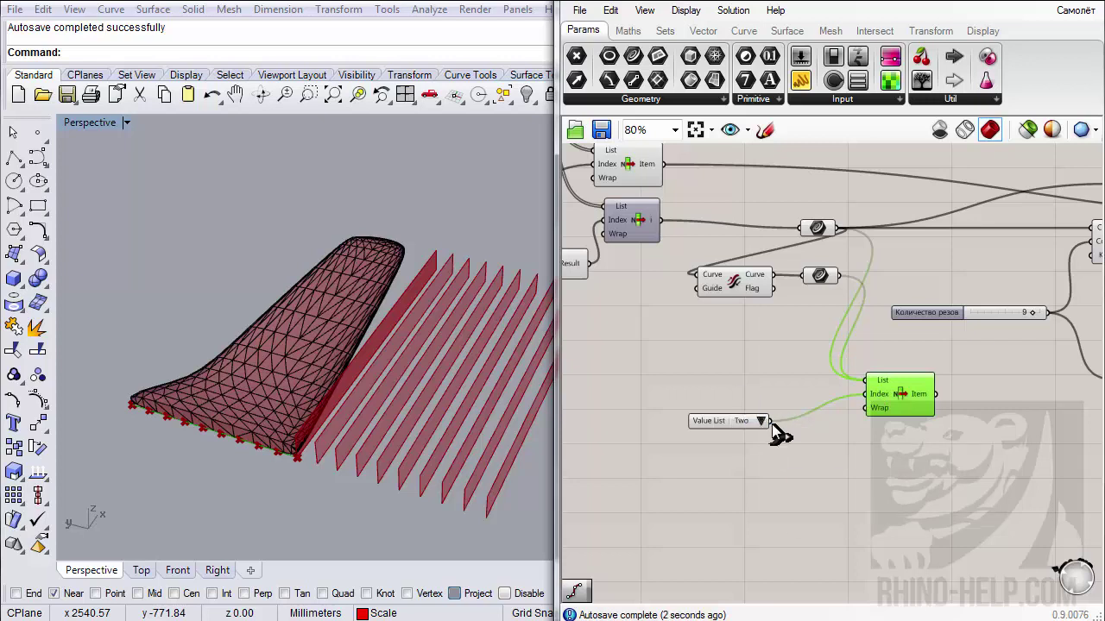
click(762, 421)
click(795, 432)
right_drag(852, 423, 755, 444)
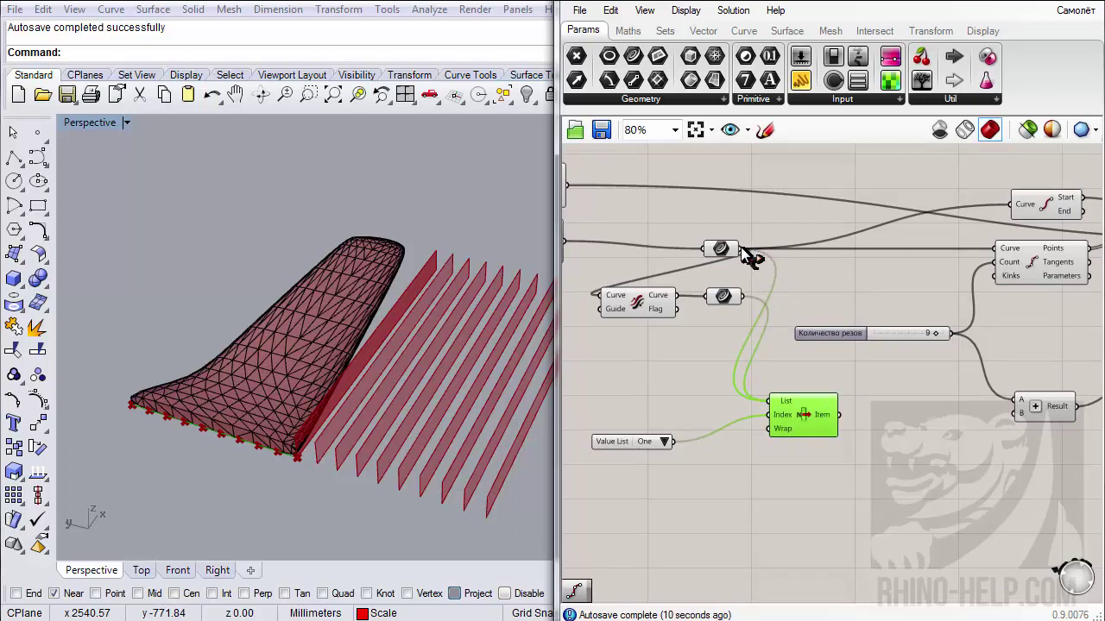
- Transfer the upper Curve parameter's outgoing wires to the List Item's Item output, and reconnect Flip Curve's Curve input to that parameter
ctrl+shift+drag(741, 249, 847, 423)
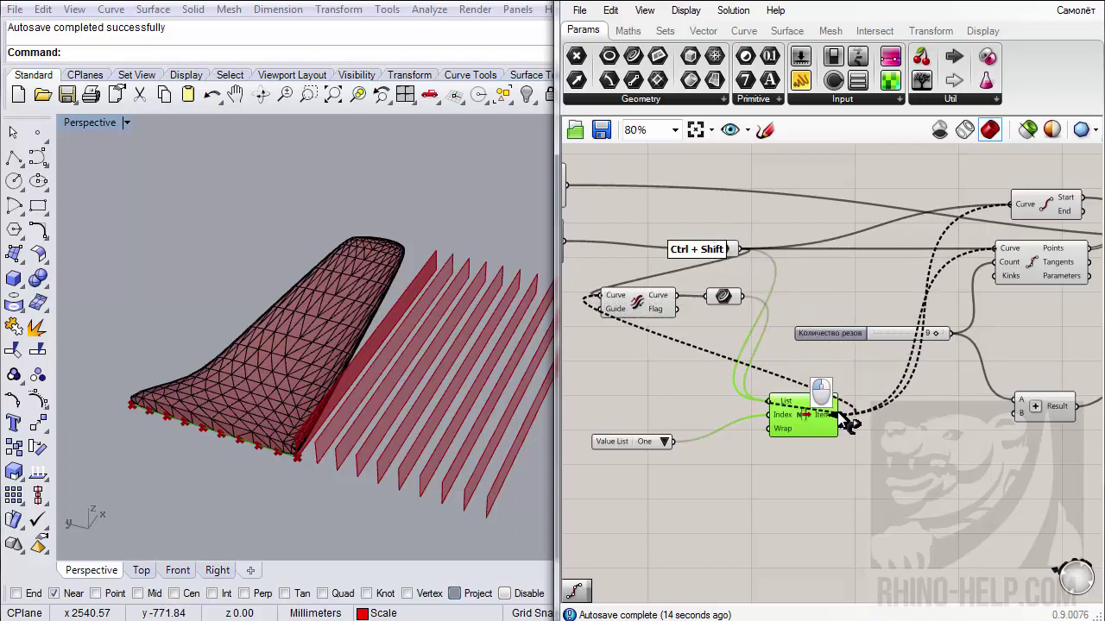
ctrl+shift+drag(848, 423, 839, 415)
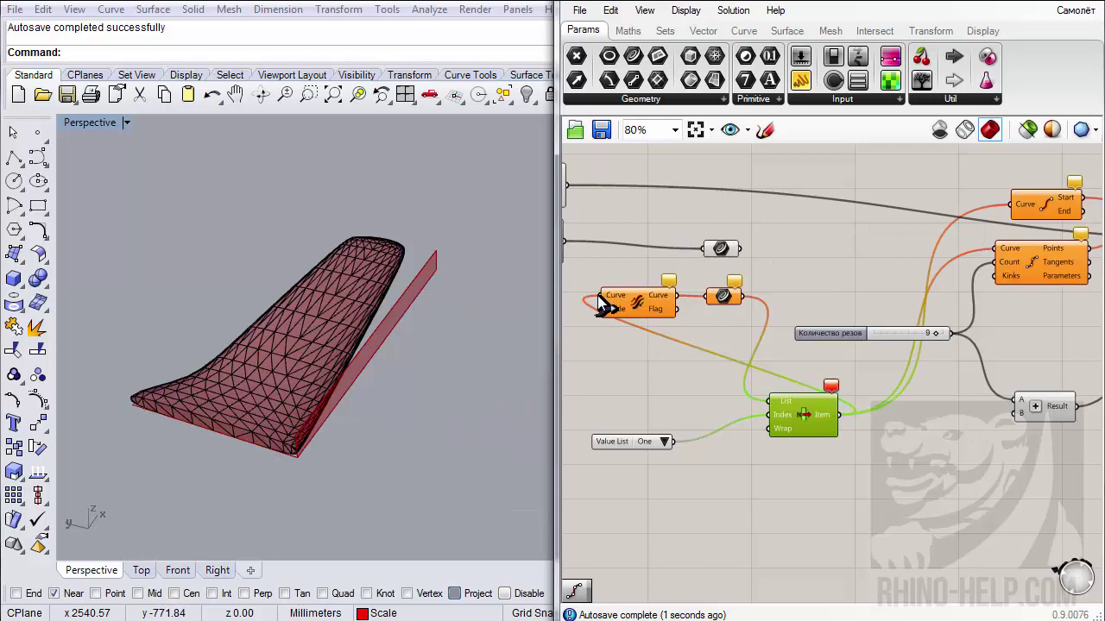
drag(604, 308, 744, 250)
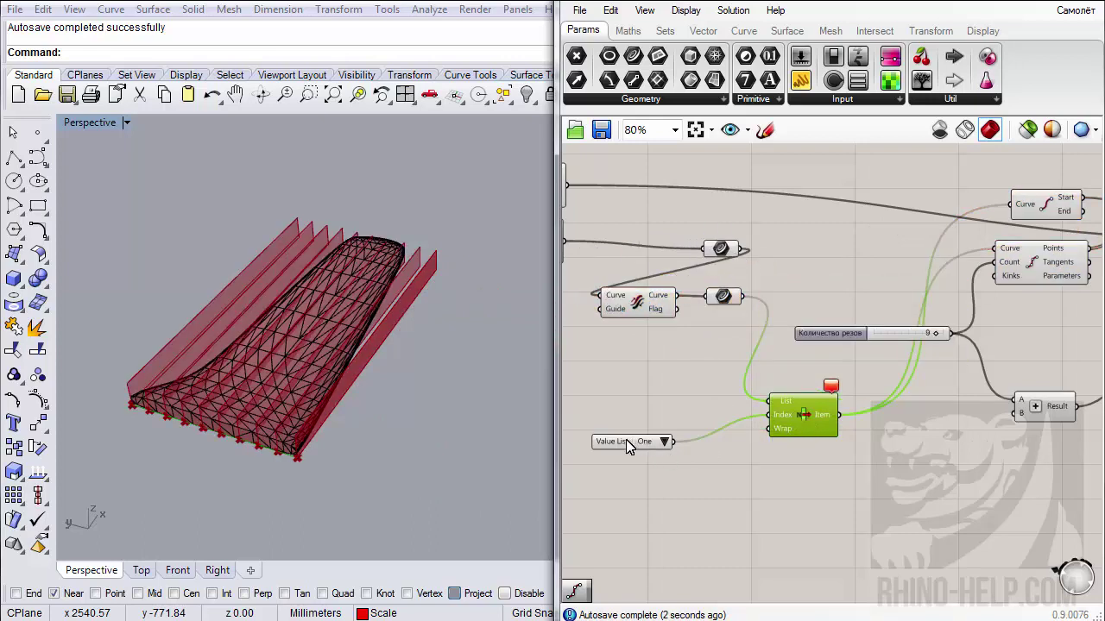
- Move the Value List away from the List Item and place it directly beneath the Направление реза list
drag(630, 445, 680, 417)
right_drag(862, 425, 859, 397)
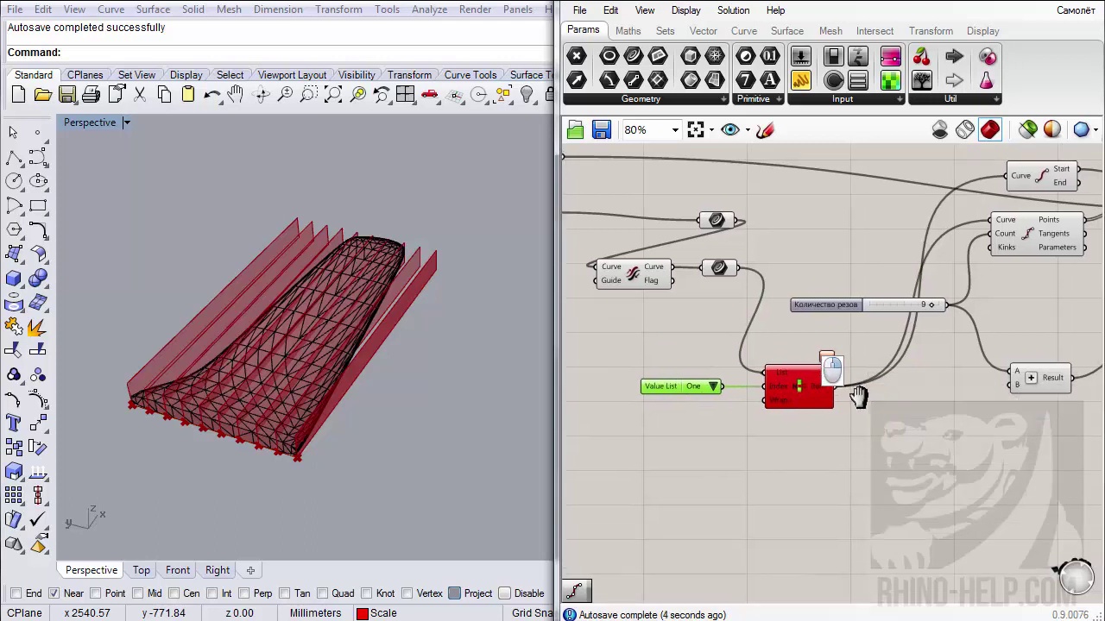
mouse_move(826, 366)
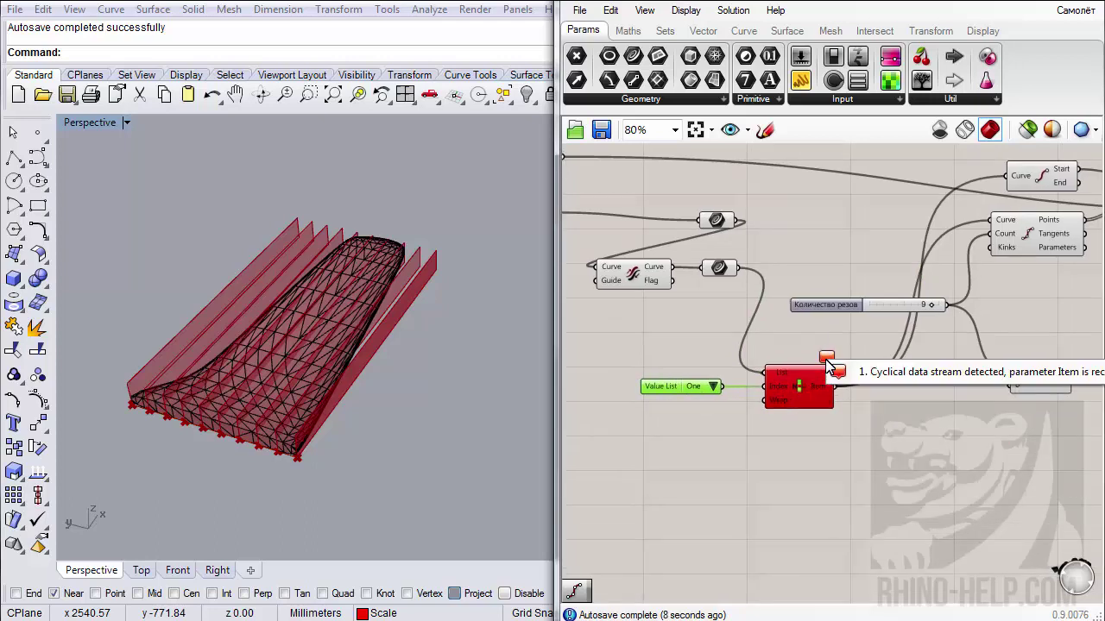
click(698, 367)
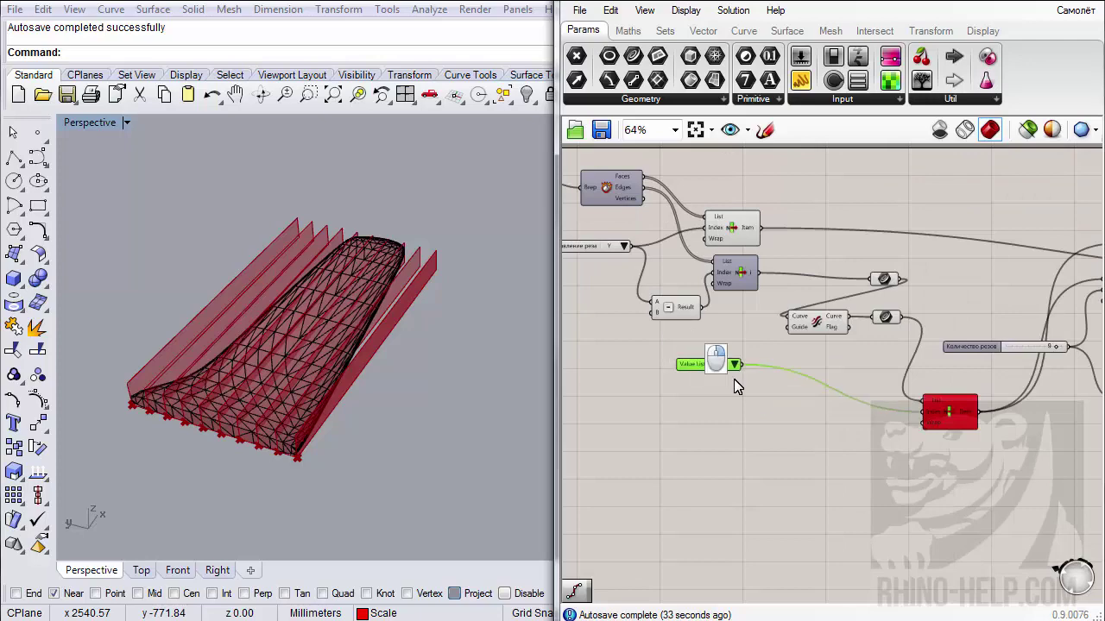
right_drag(733, 386, 925, 451)
drag(885, 434, 748, 337)
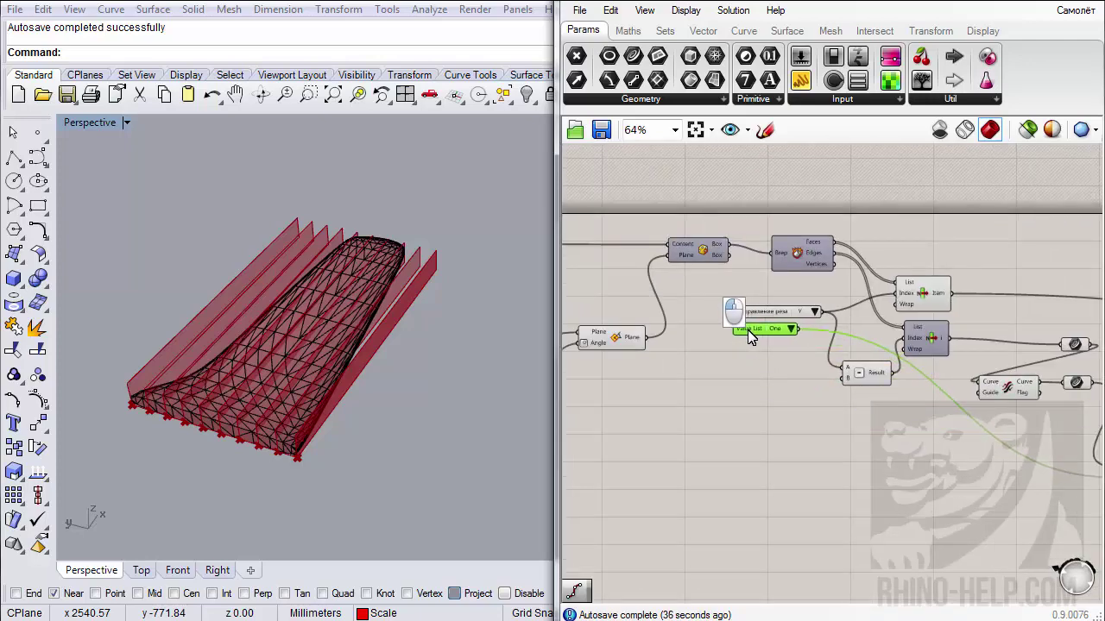
- Rename the Value List as Смена направления and align the Направление реза list directly above it
scroll(751, 332, up, 4)
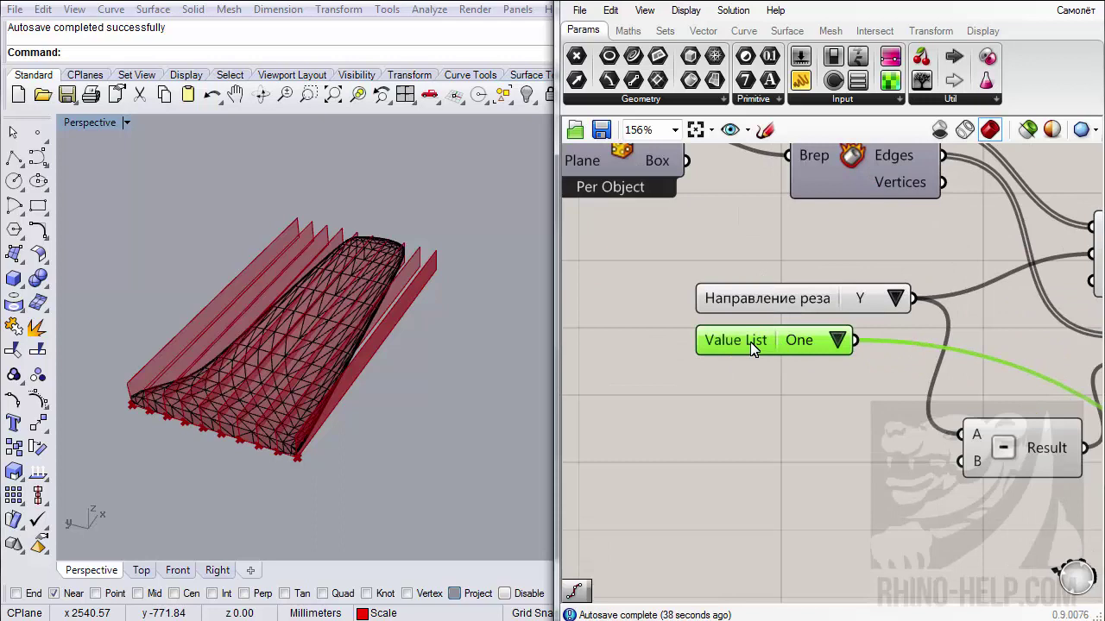
right_click(750, 342)
drag(839, 353, 775, 354)
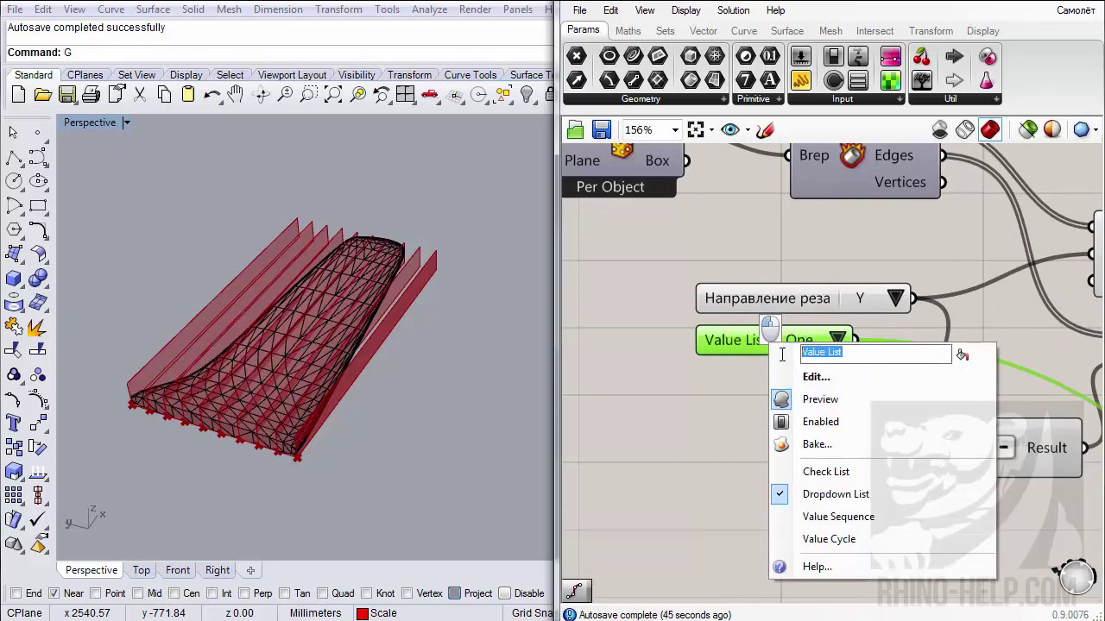
text(Направ)
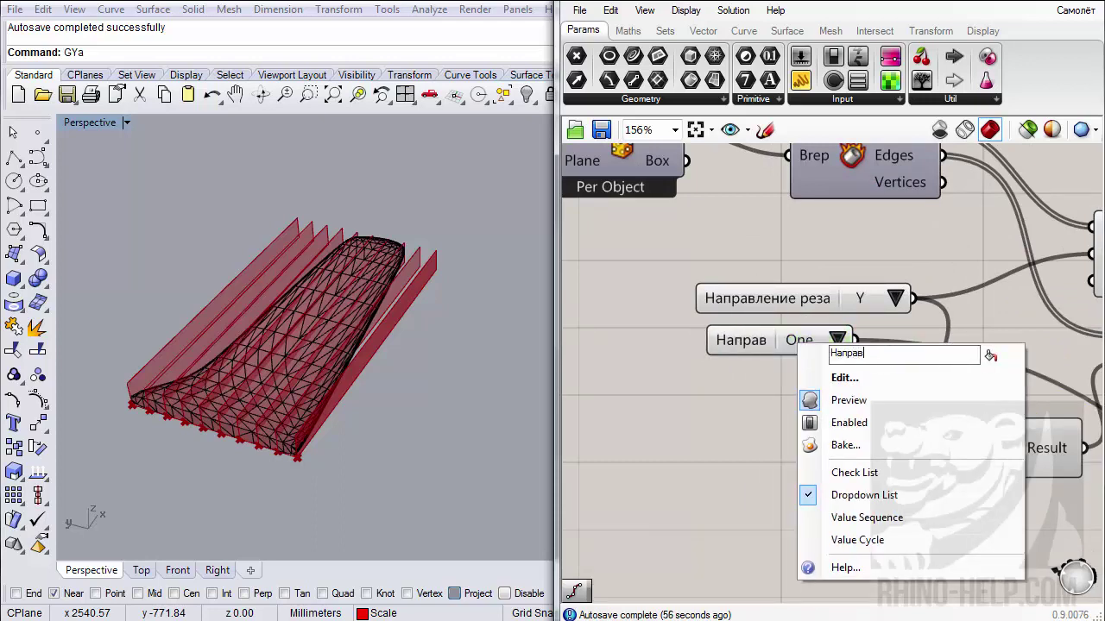
text(ление)
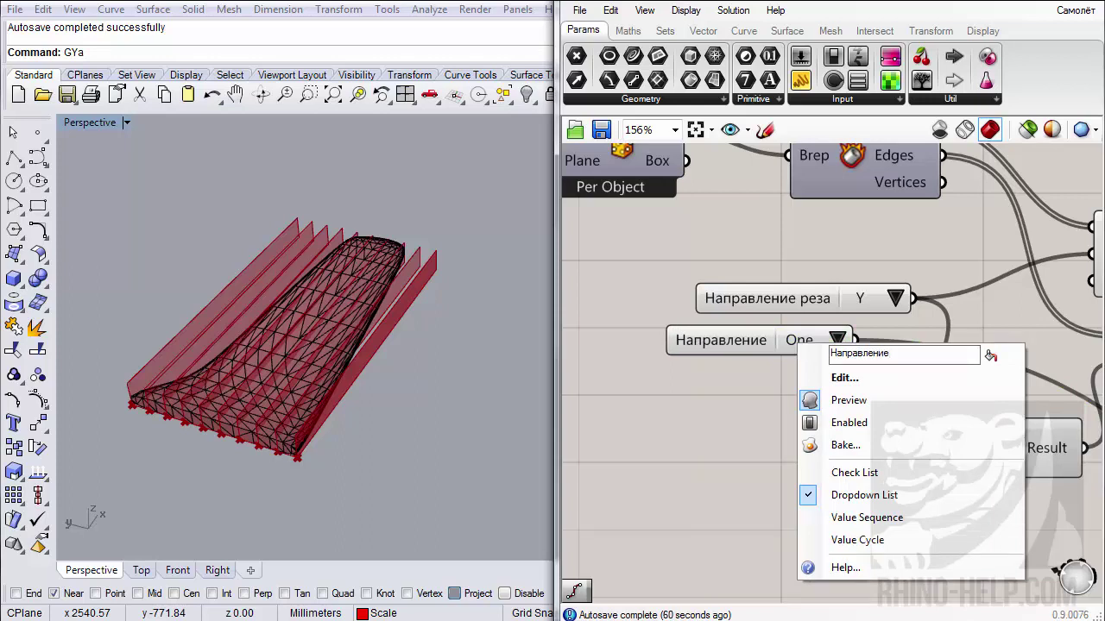
key(Home)
text(Смена )
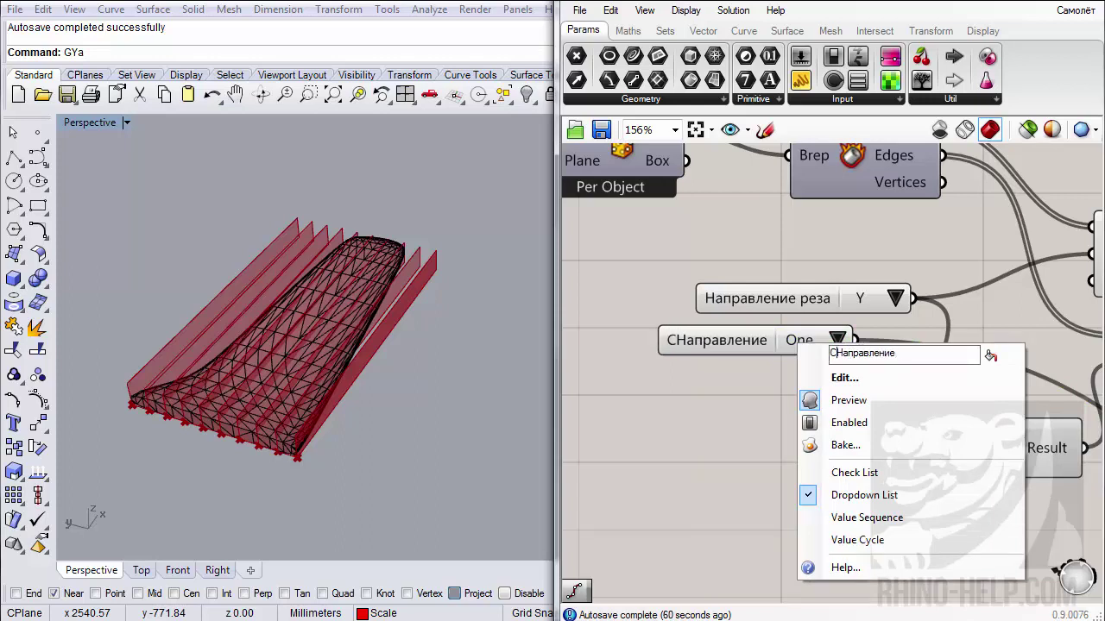
text(н)
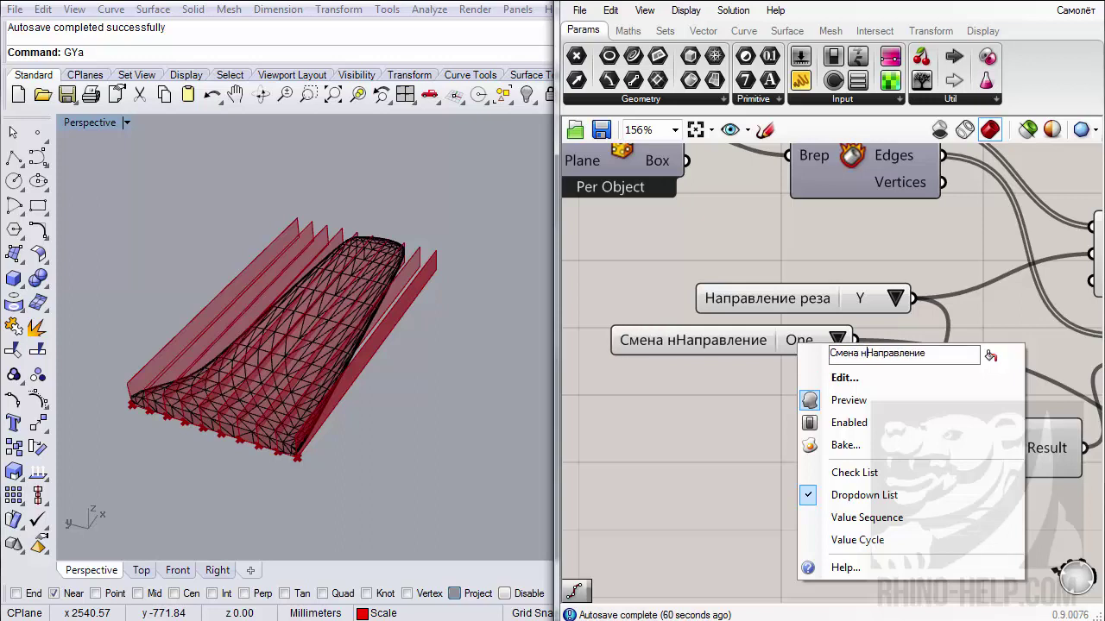
key(Delete)
key(End)
key(BackSpace)
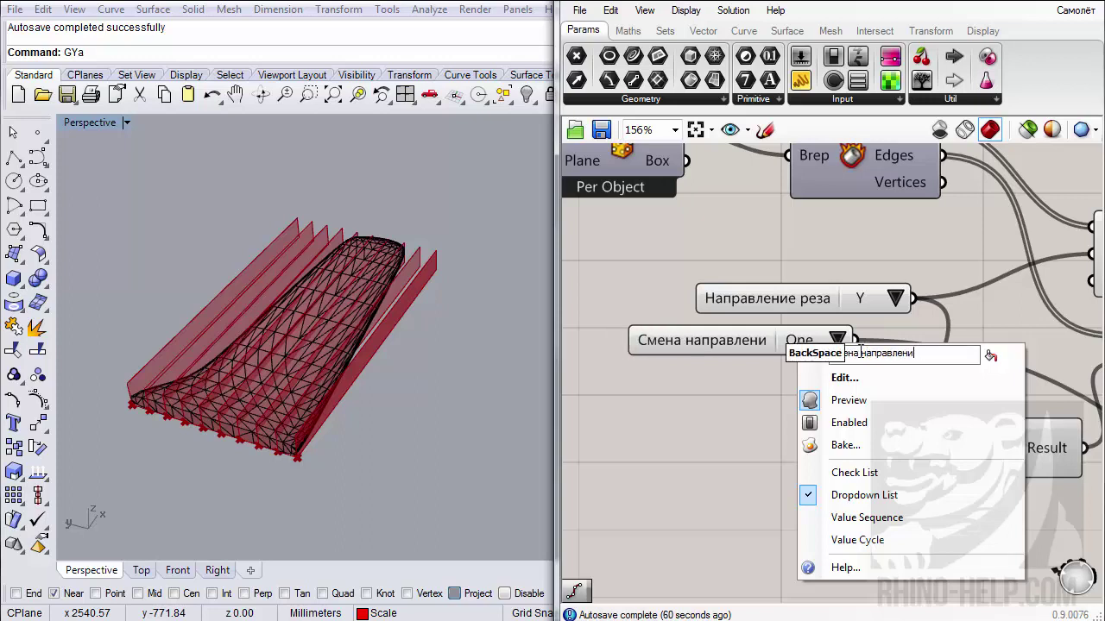
text(я)
click(692, 492)
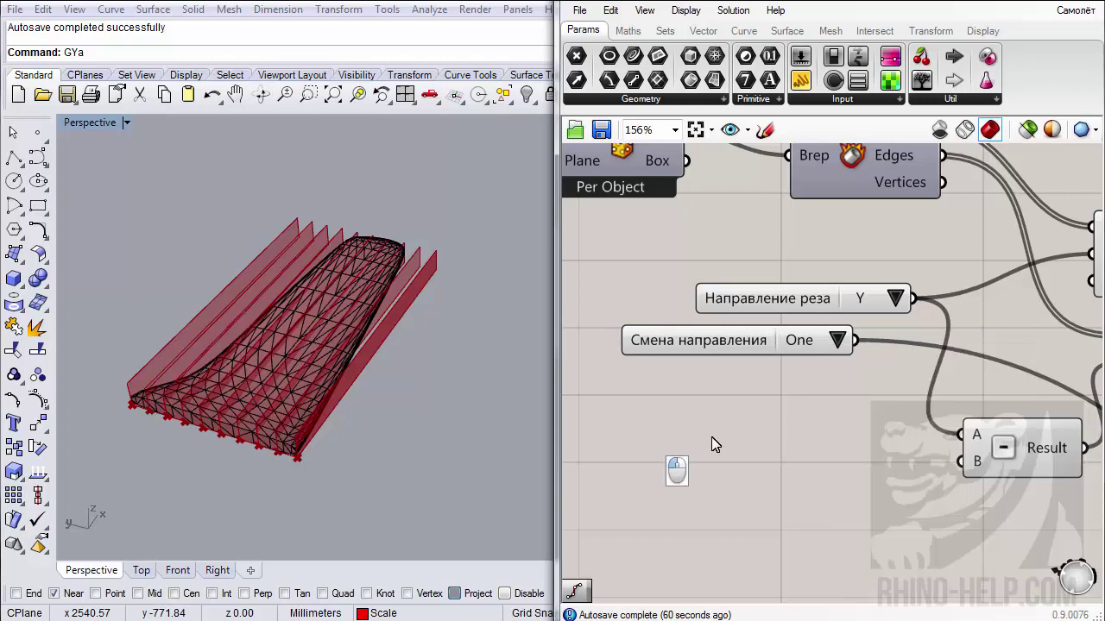
drag(749, 311, 677, 308)
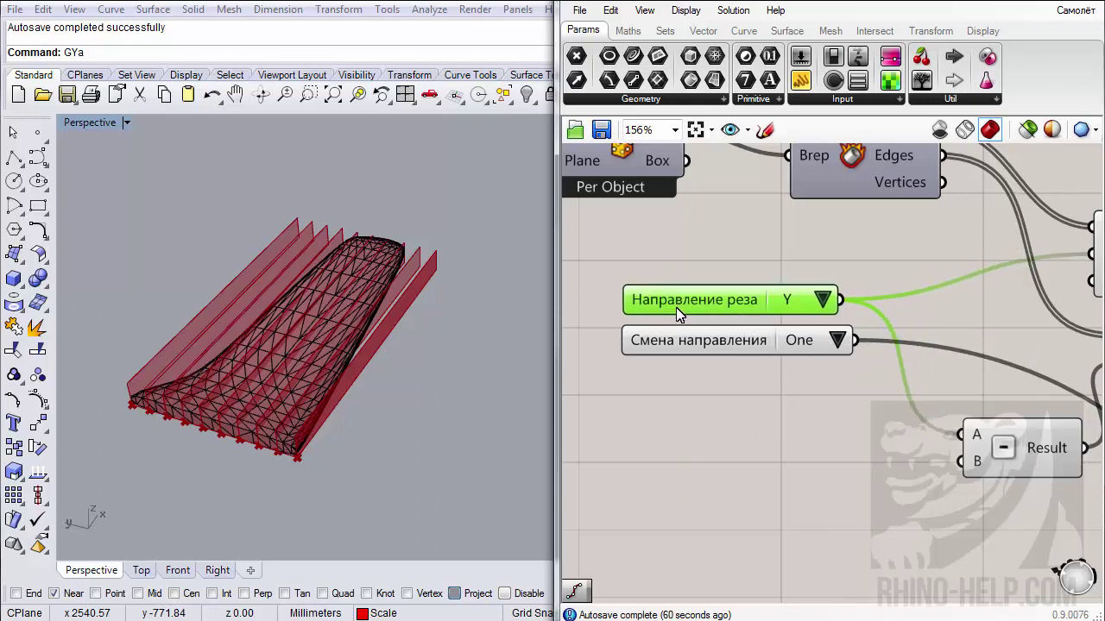
- Rename the Смена направления constants so they read Прямое = 0 and Обратное = 1
right_click(792, 340)
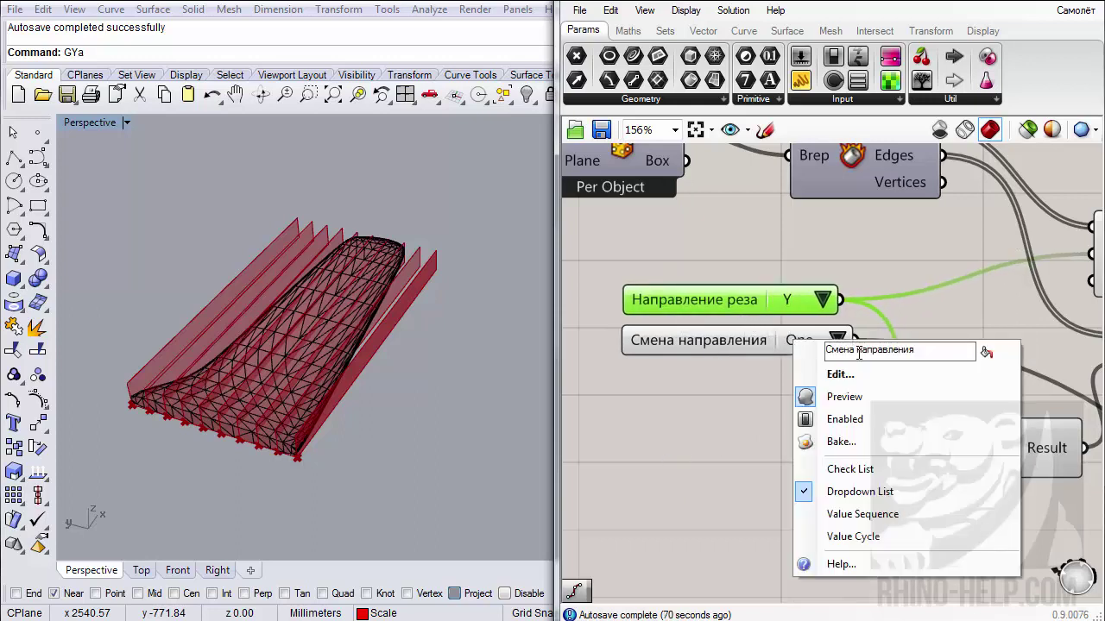
click(837, 372)
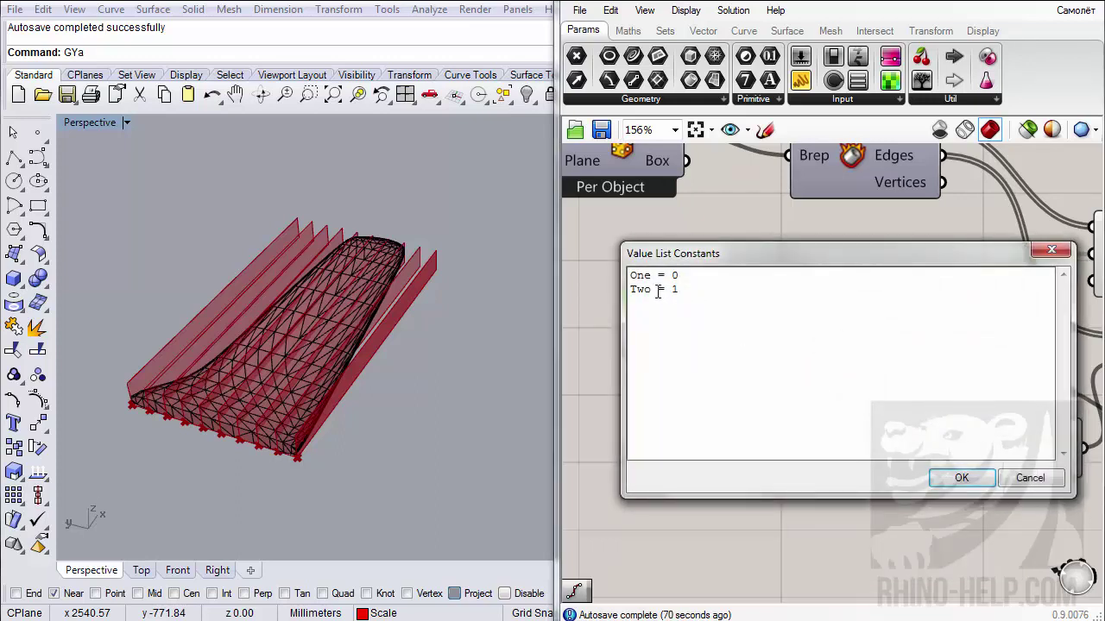
drag(648, 276, 611, 282)
text(Прямое)
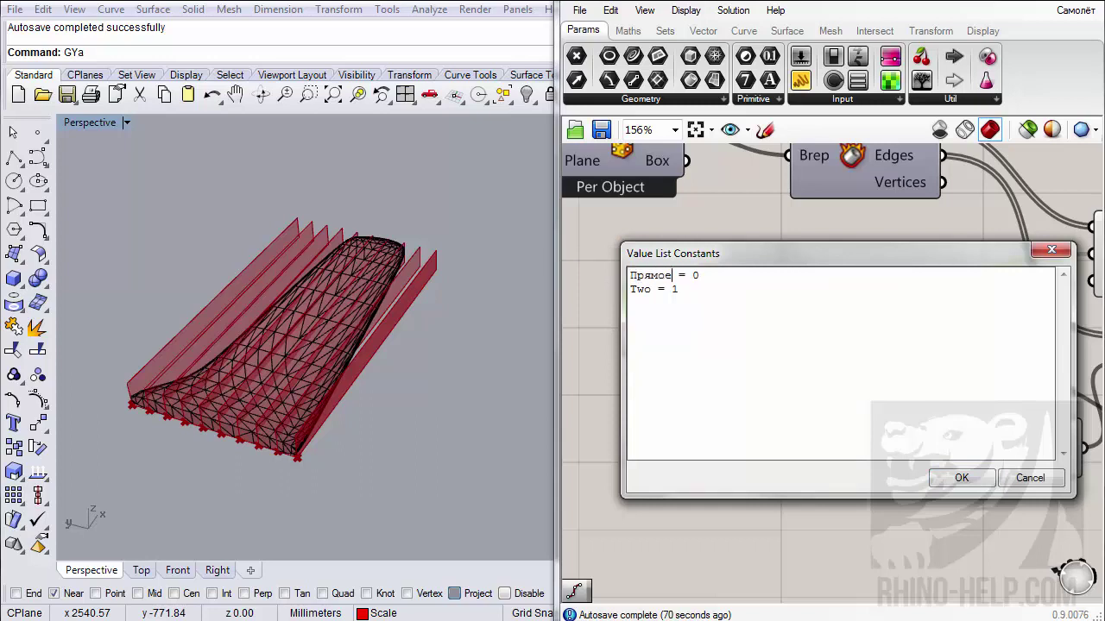
drag(652, 295, 611, 295)
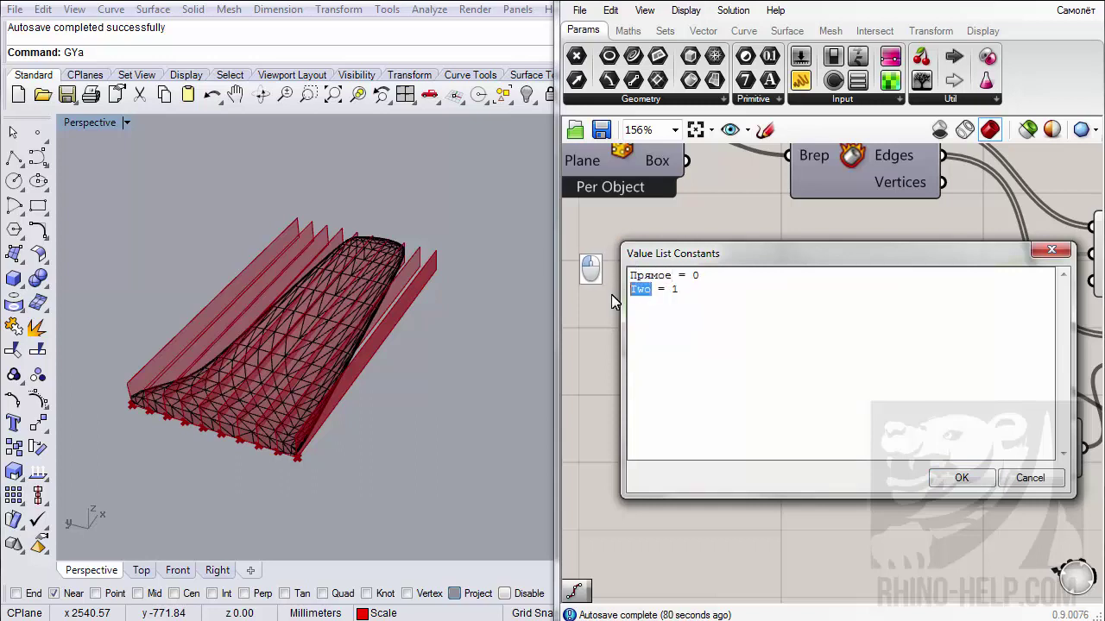
text(Обратное)
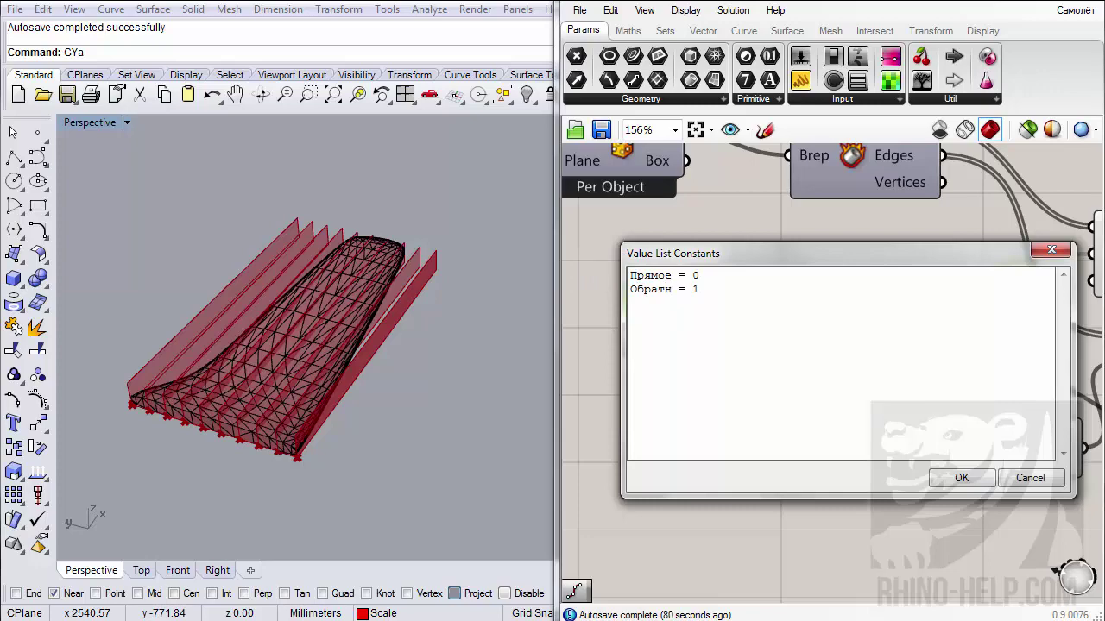
click(956, 479)
- Set the Направление реза list to X and the Смена направления list to Обратное, and inspect the section planes at the wing corner
scroll(777, 388, down, 2)
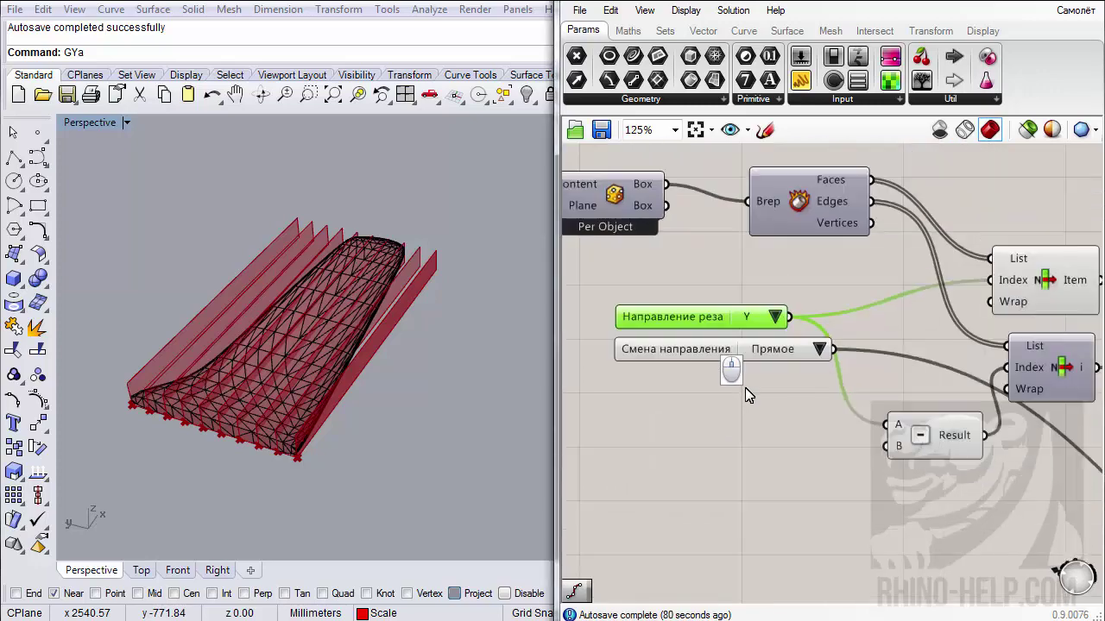
scroll(748, 394, down, 2)
scroll(747, 392, up, 1)
click(770, 334)
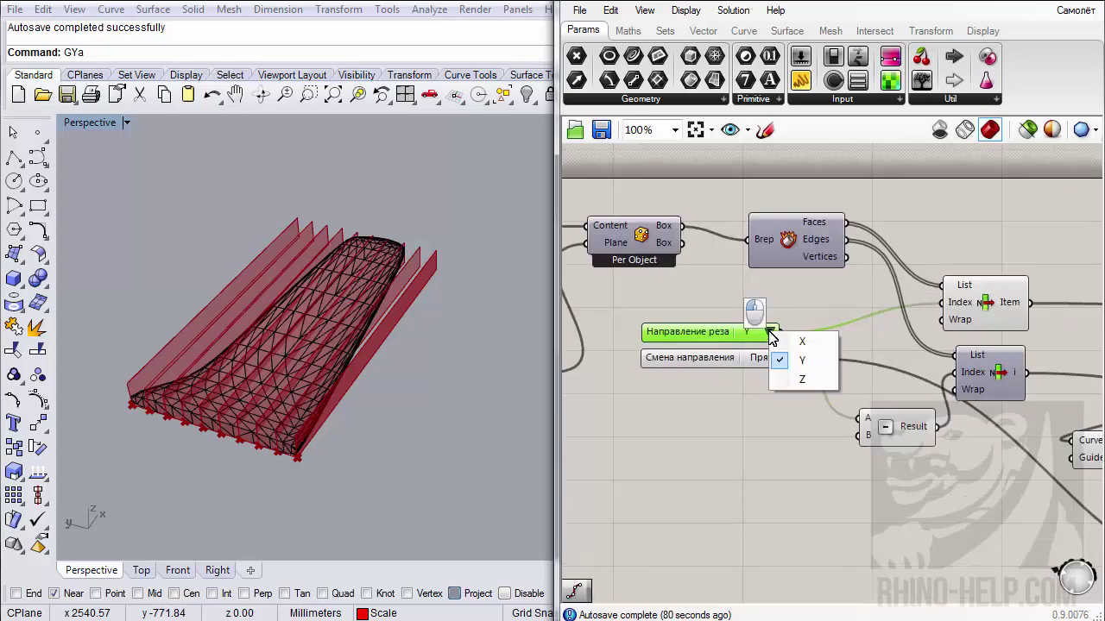
click(802, 342)
click(804, 356)
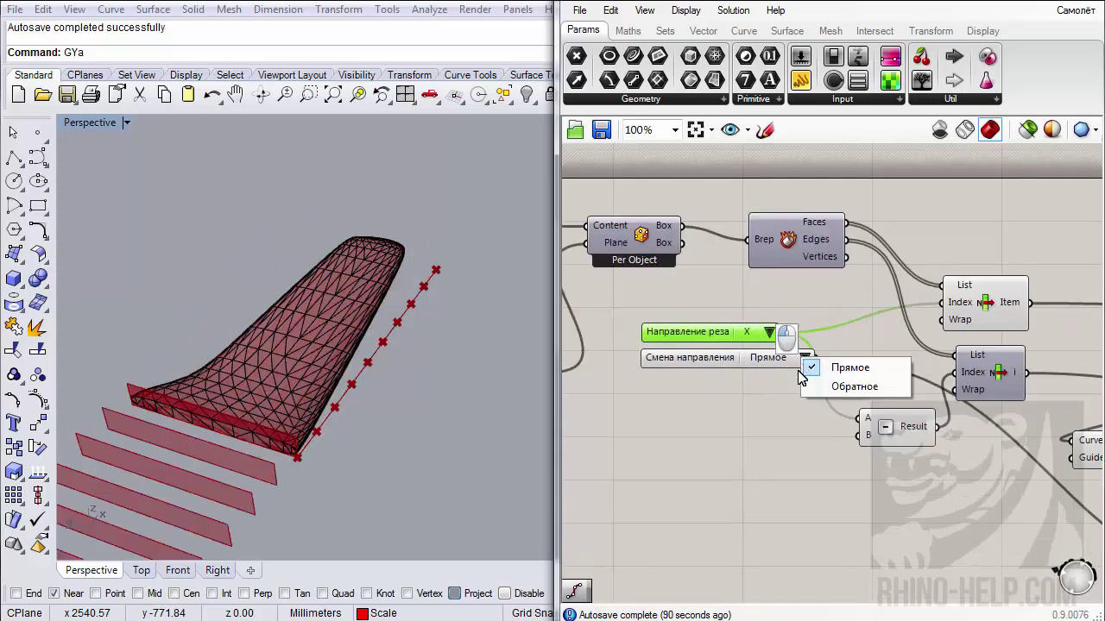
click(855, 386)
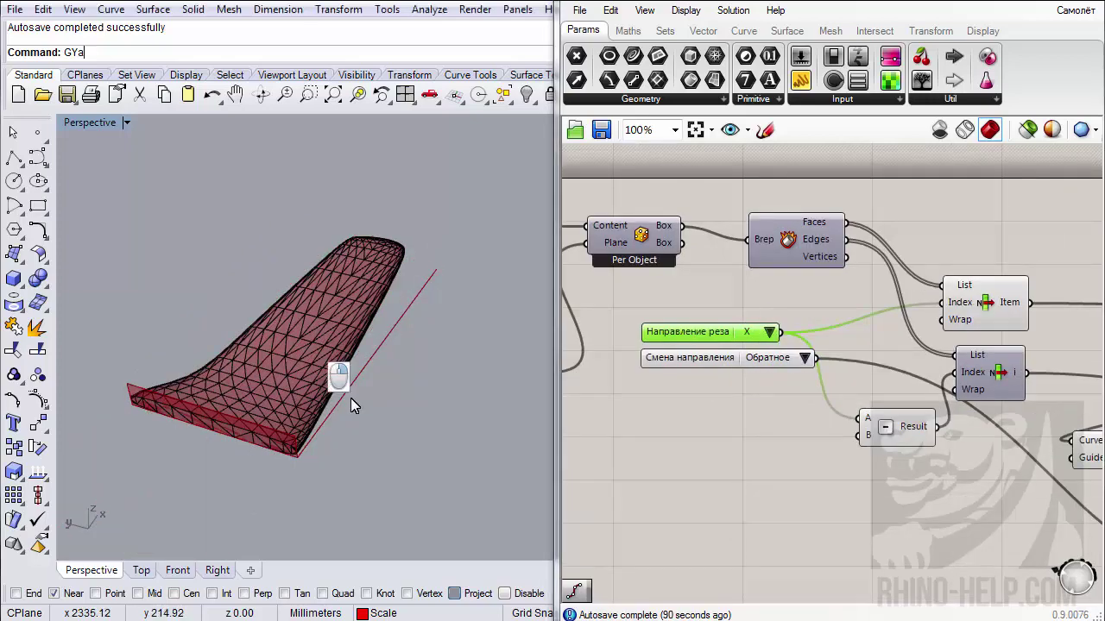
right_drag(350, 398, 236, 449)
scroll(232, 444, up, 5)
- Wire both the upper and the lower Curve parameters into the List input of the List Item that picks the dividing edge
scroll(776, 401, down, 3)
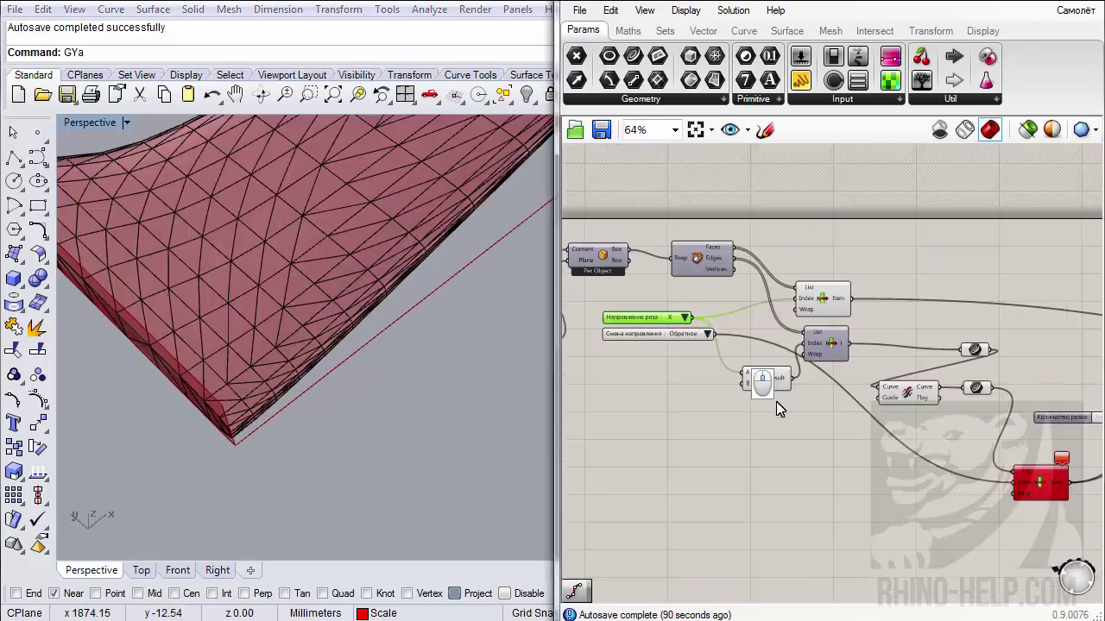
scroll(776, 401, down, 3)
scroll(865, 484, up, 6)
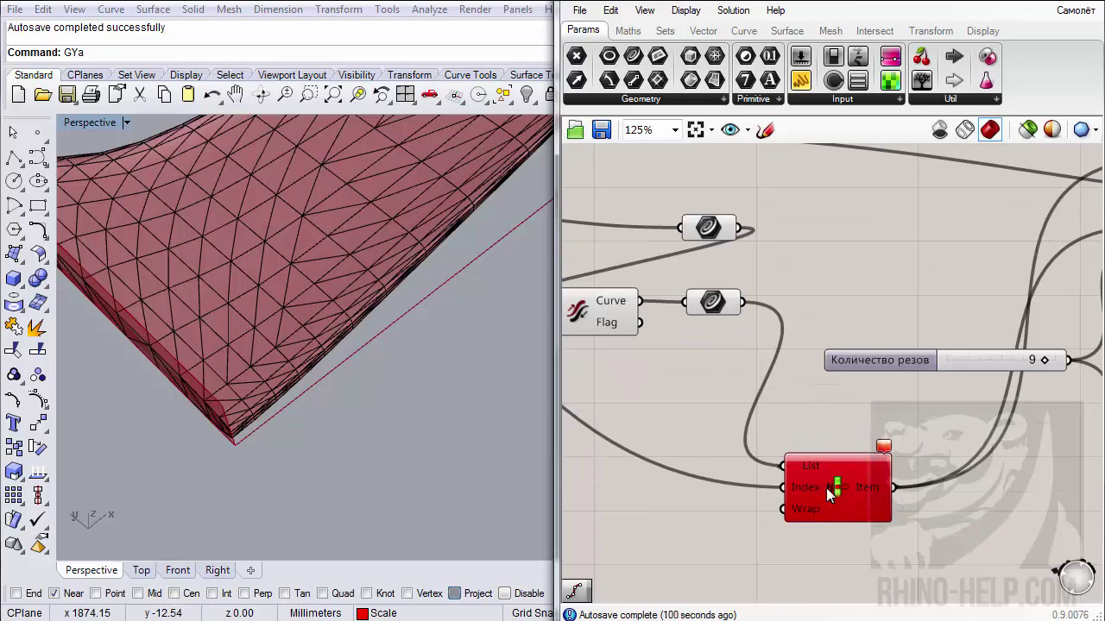
right_drag(757, 425, 863, 414)
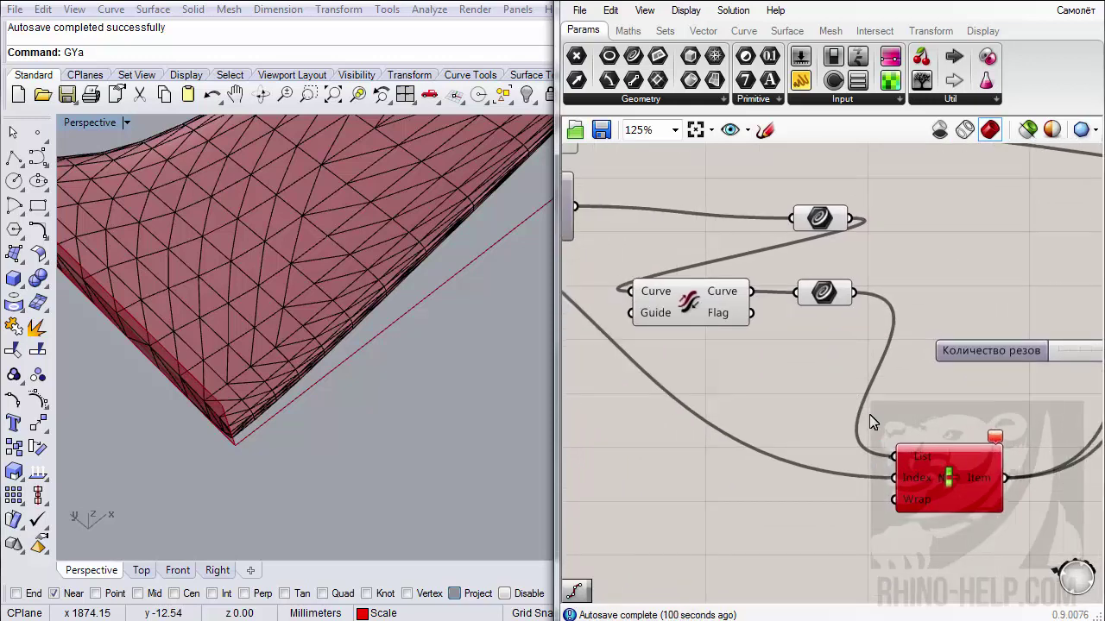
scroll(855, 233, down, 2)
scroll(850, 250, up, 1)
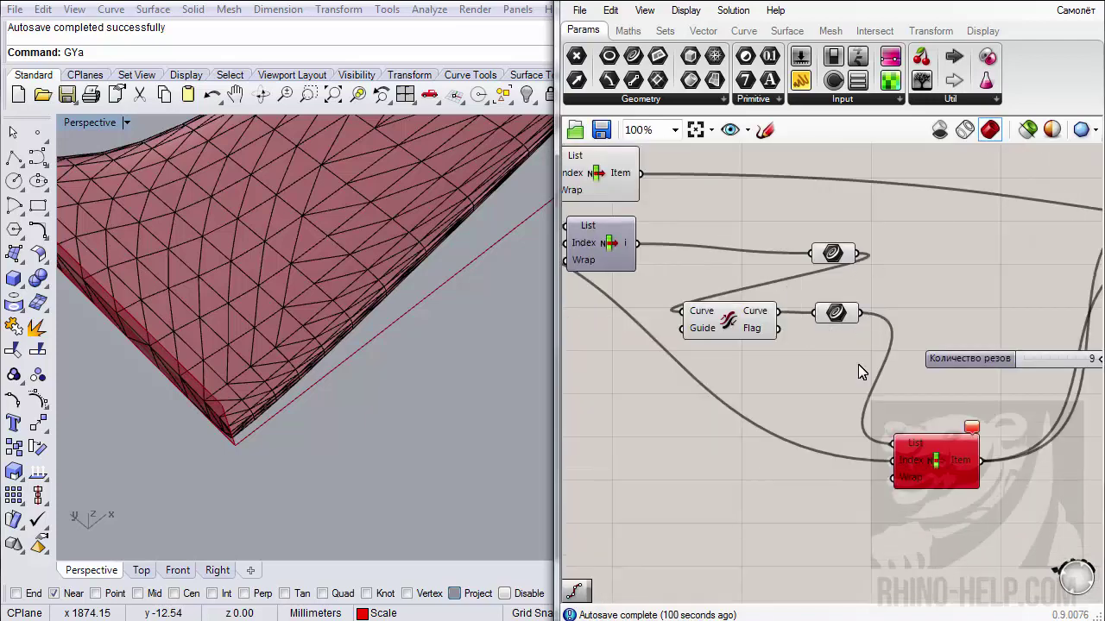
drag(861, 254, 892, 443)
shift+drag(860, 316, 890, 451)
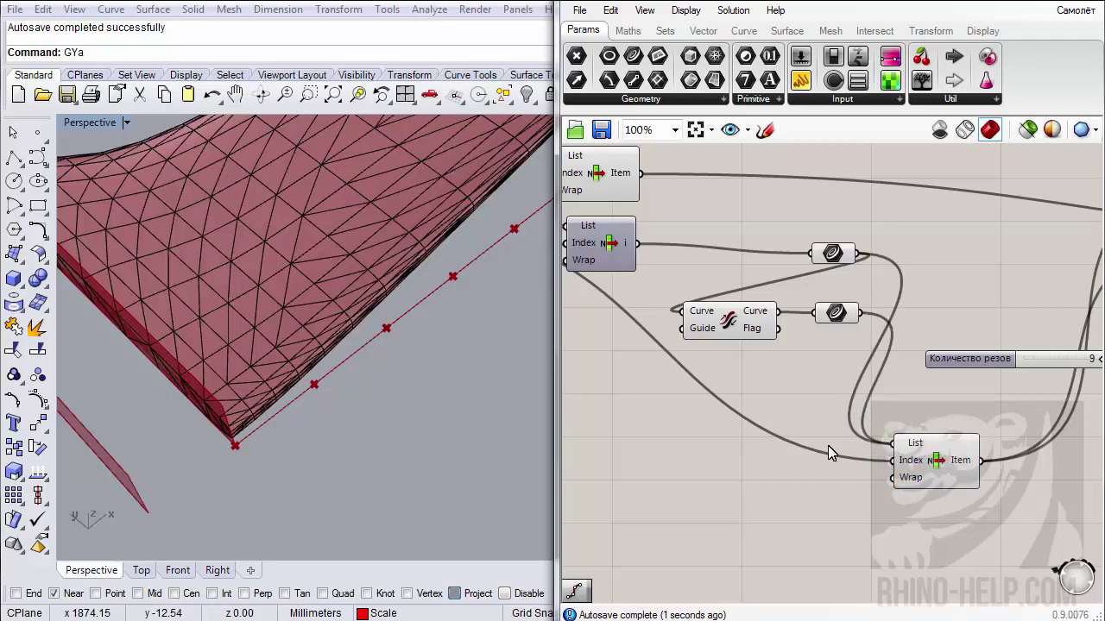
- Set the Направление реза list to Y to test the reversed section planes on the wing
right_drag(827, 453, 892, 453)
scroll(891, 453, down, 1)
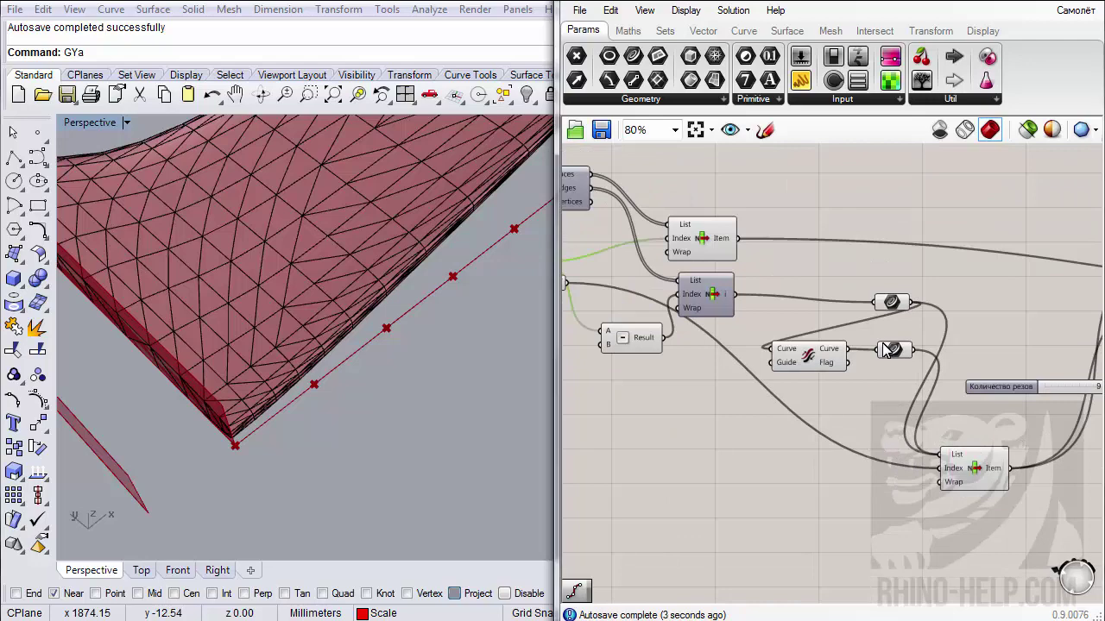
scroll(789, 412, down, 3)
right_drag(789, 412, 859, 394)
scroll(773, 346, up, 3)
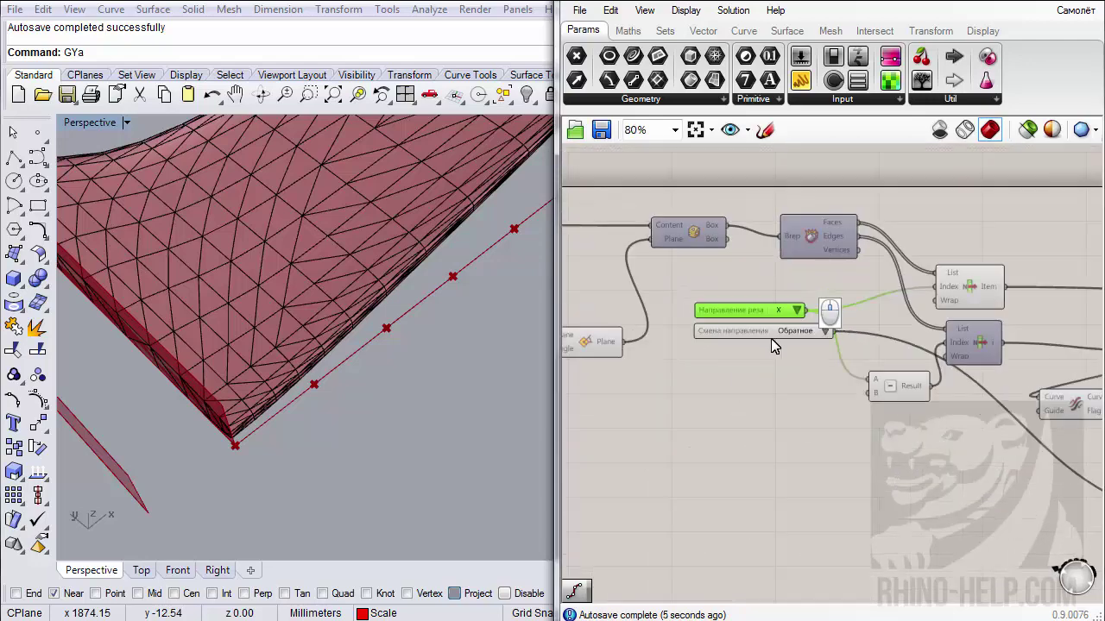
click(796, 310)
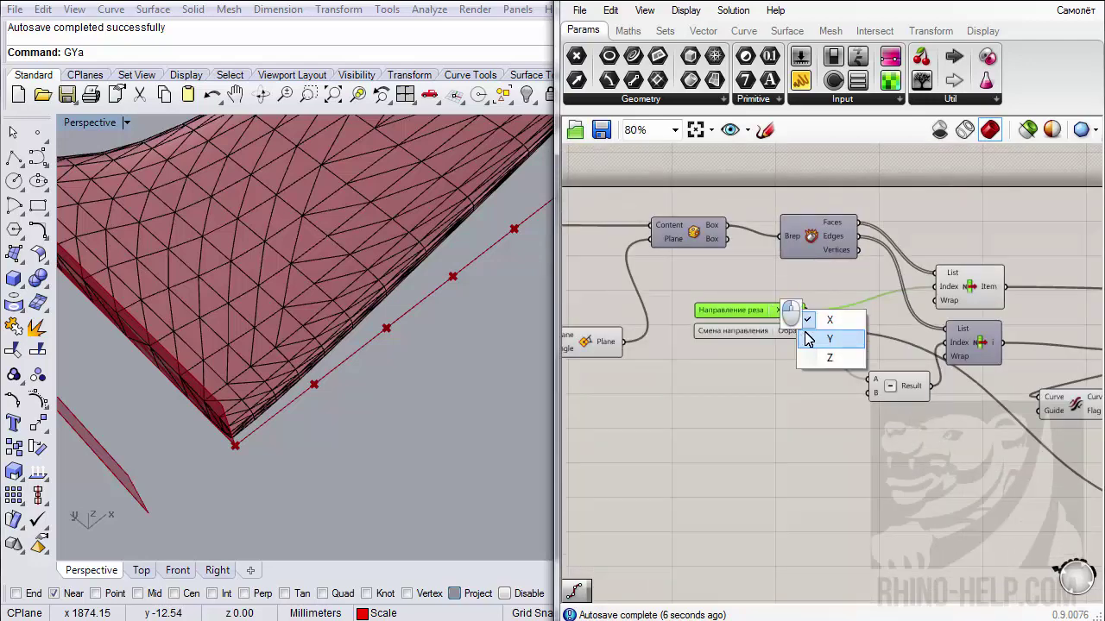
click(828, 338)
scroll(383, 418, down, 3)
scroll(385, 406, up, 3)
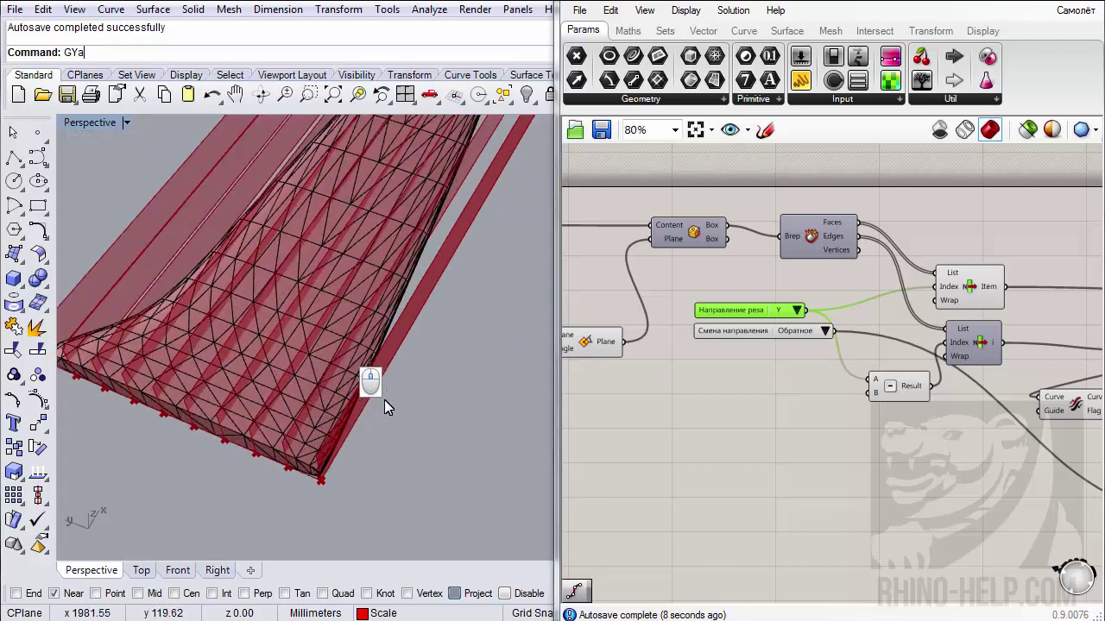
- Set the Направление реза list to Z and switch the Смена направления list to Прямое, checking the section planes around the wing
right_drag(384, 399, 306, 312)
click(796, 310)
click(829, 352)
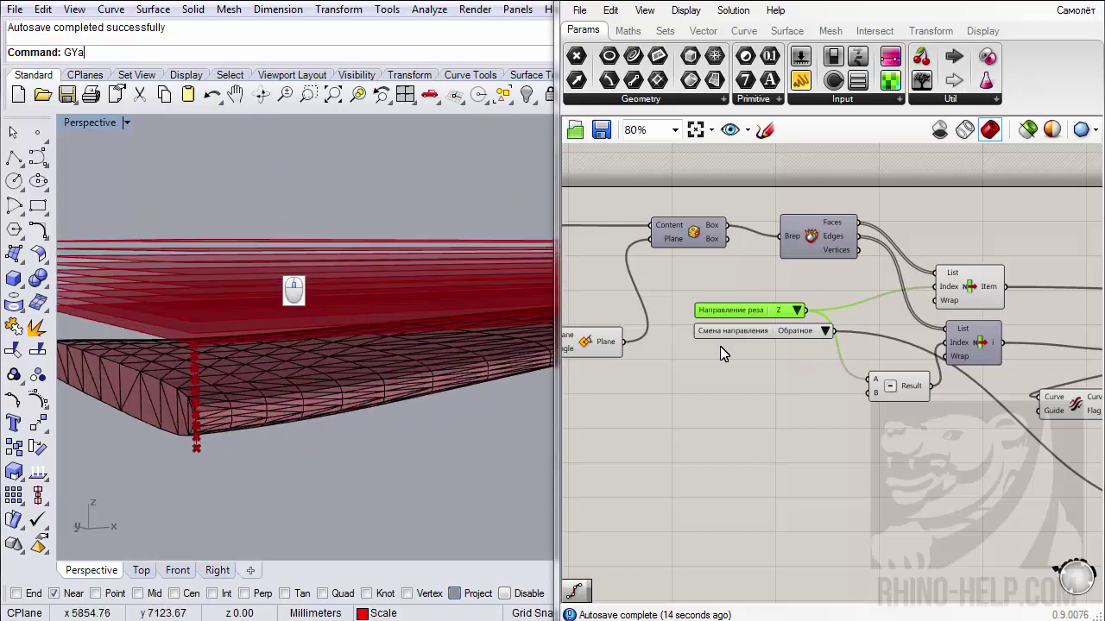
click(825, 330)
click(856, 342)
right_drag(380, 371, 320, 365)
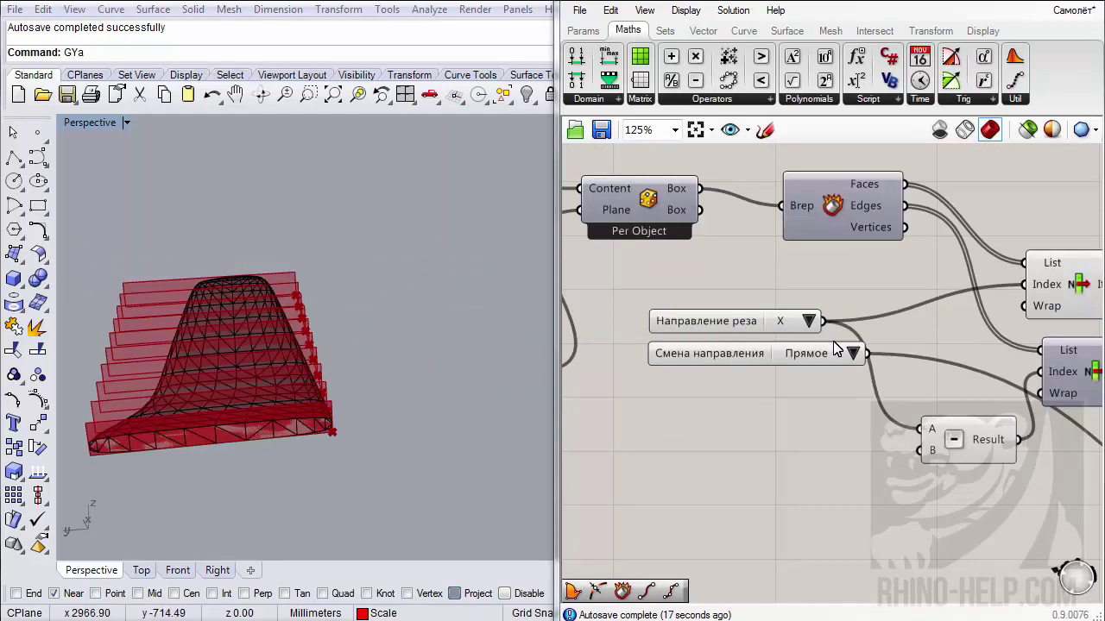
right_drag(379, 363, 339, 391)
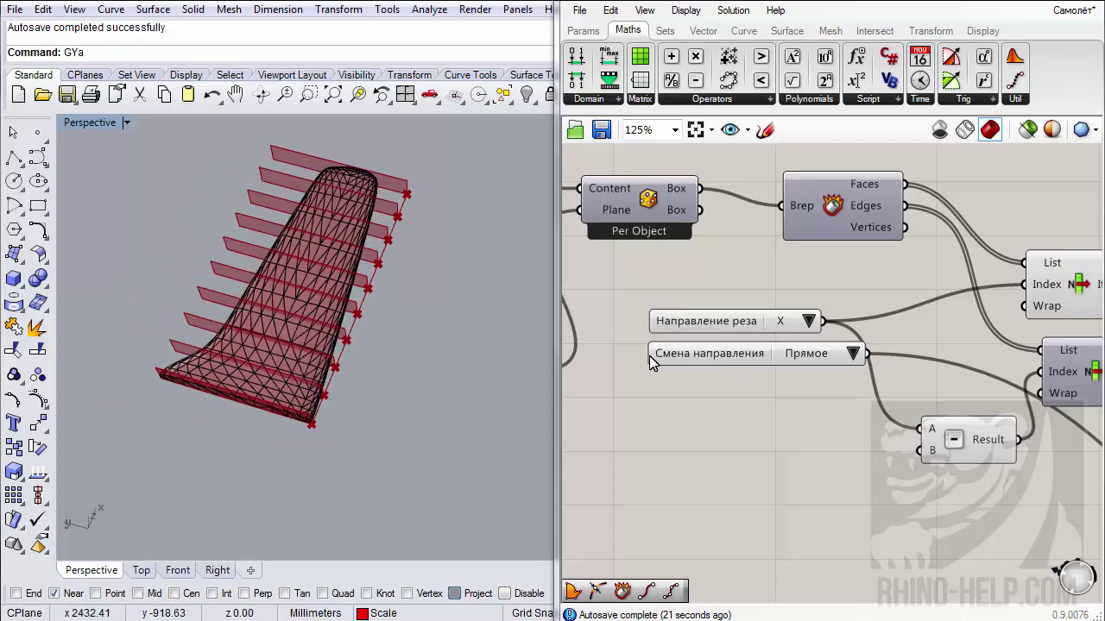
- Switch the "Направление реза" list to Y and then Z to check the cutting planes on the wing
click(807, 321)
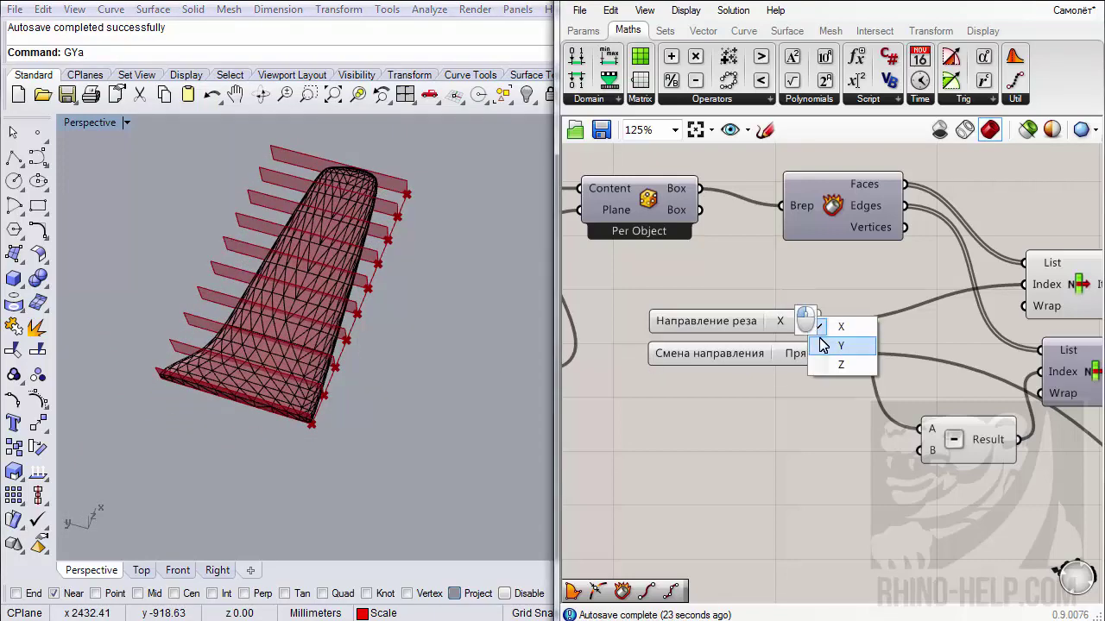
click(823, 345)
click(807, 321)
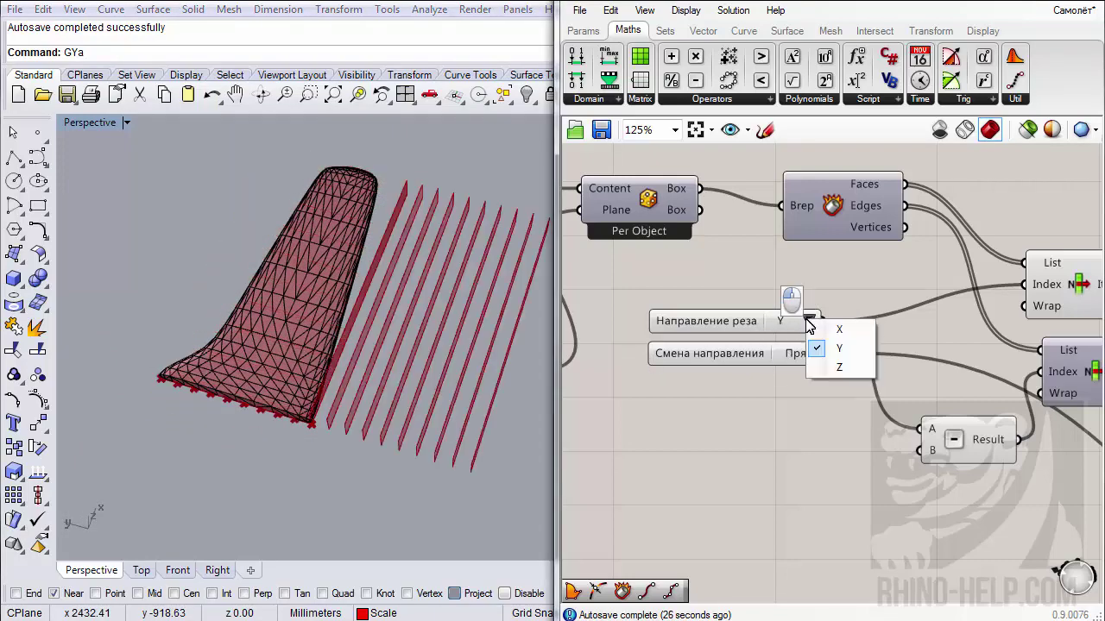
click(819, 365)
right_drag(428, 378, 325, 418)
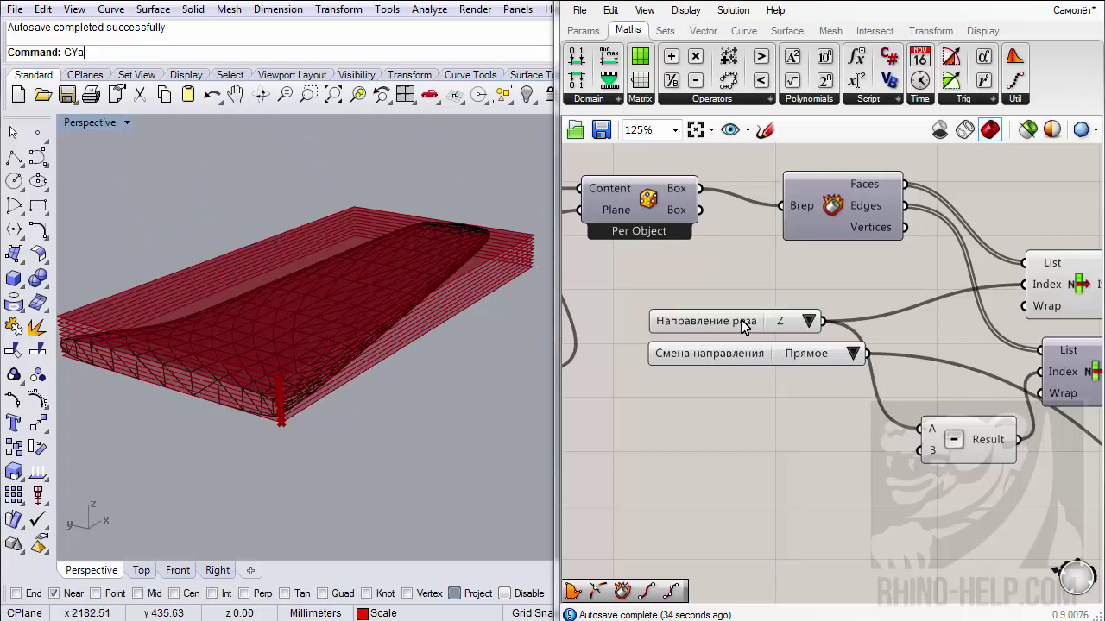
- Review the constants defined in the "Направление реза" value list and close them without changes
right_drag(753, 427, 746, 376)
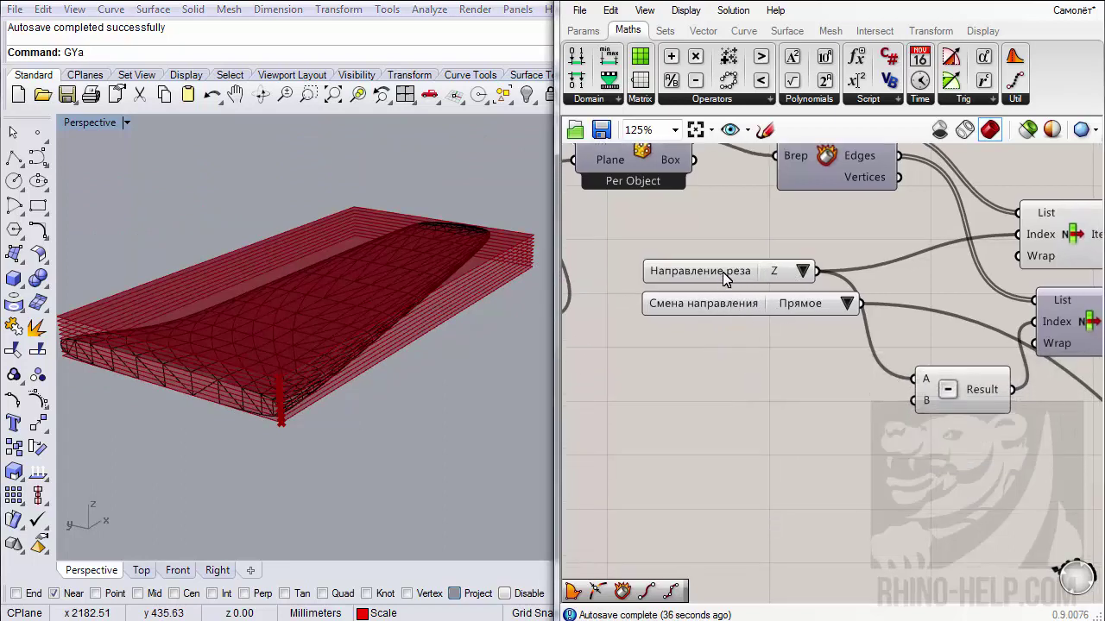
right_click(725, 274)
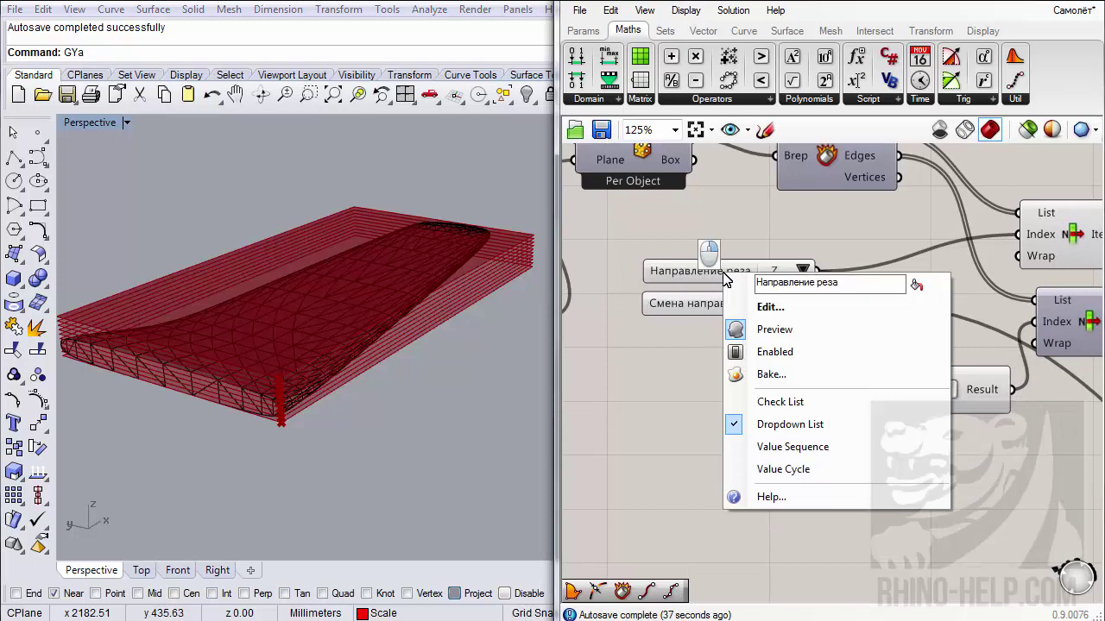
click(748, 308)
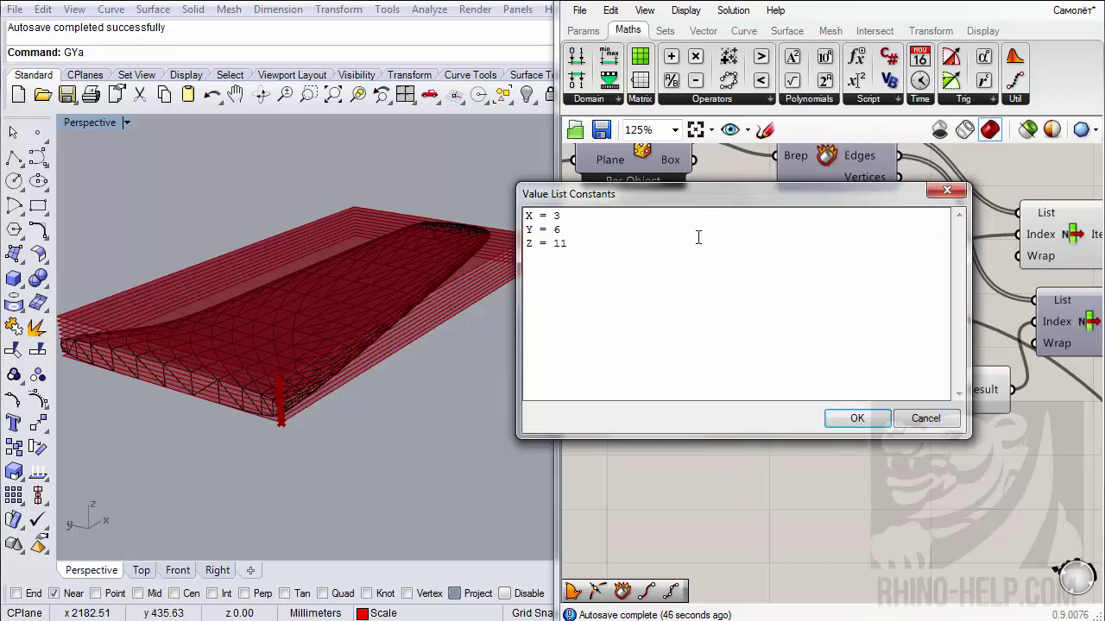
click(925, 419)
- Set "Направление реза" to Y and recheck which constant its value list assigns to that axis
click(803, 271)
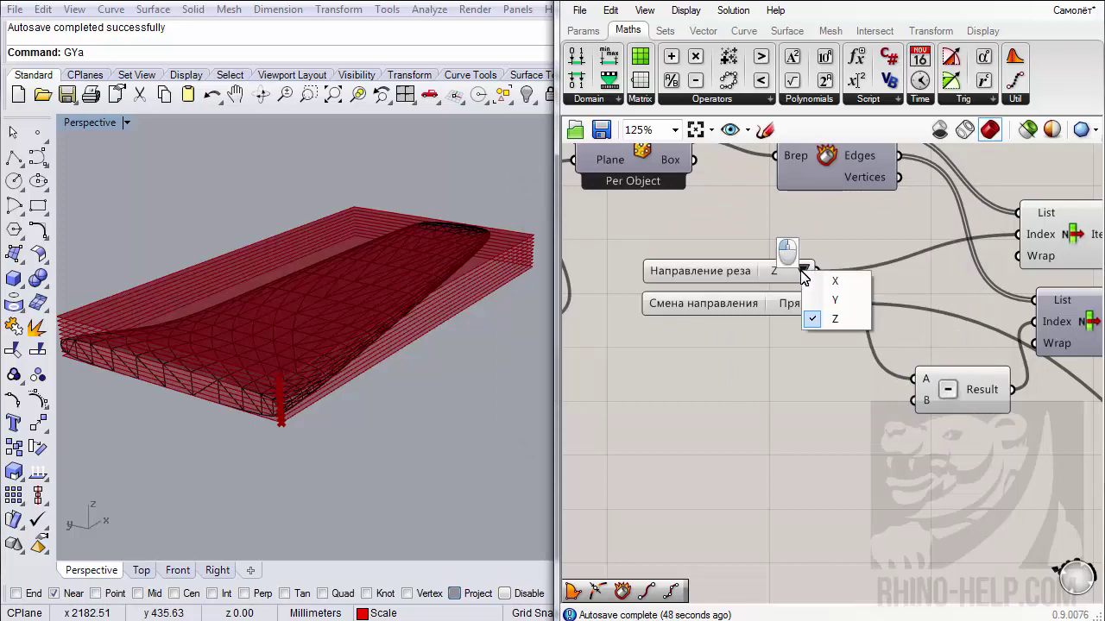
click(816, 301)
right_click(729, 281)
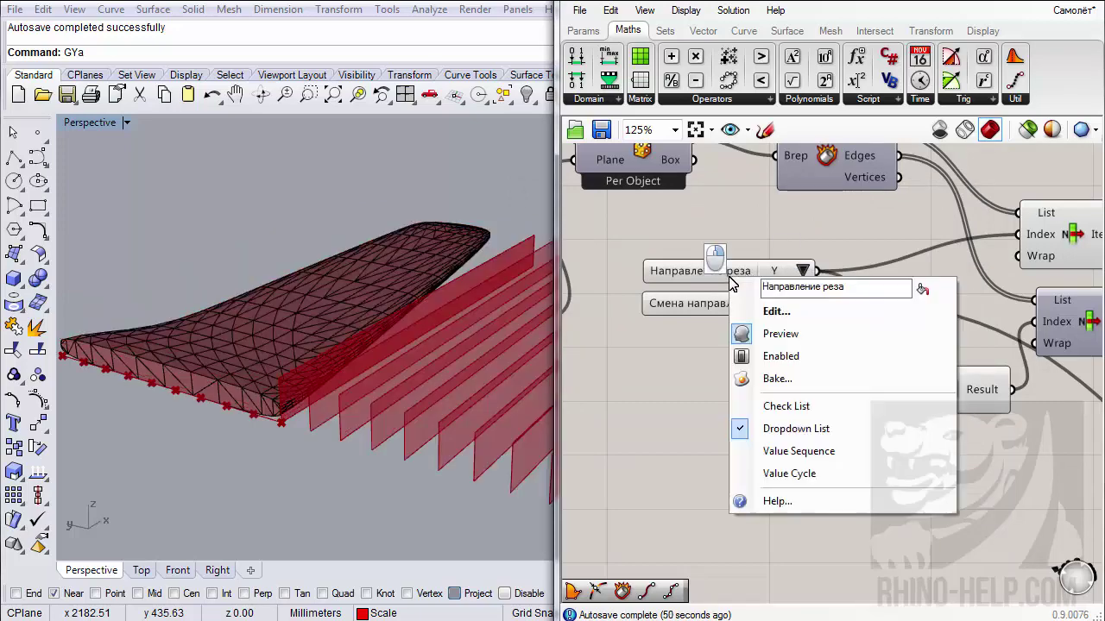
click(776, 310)
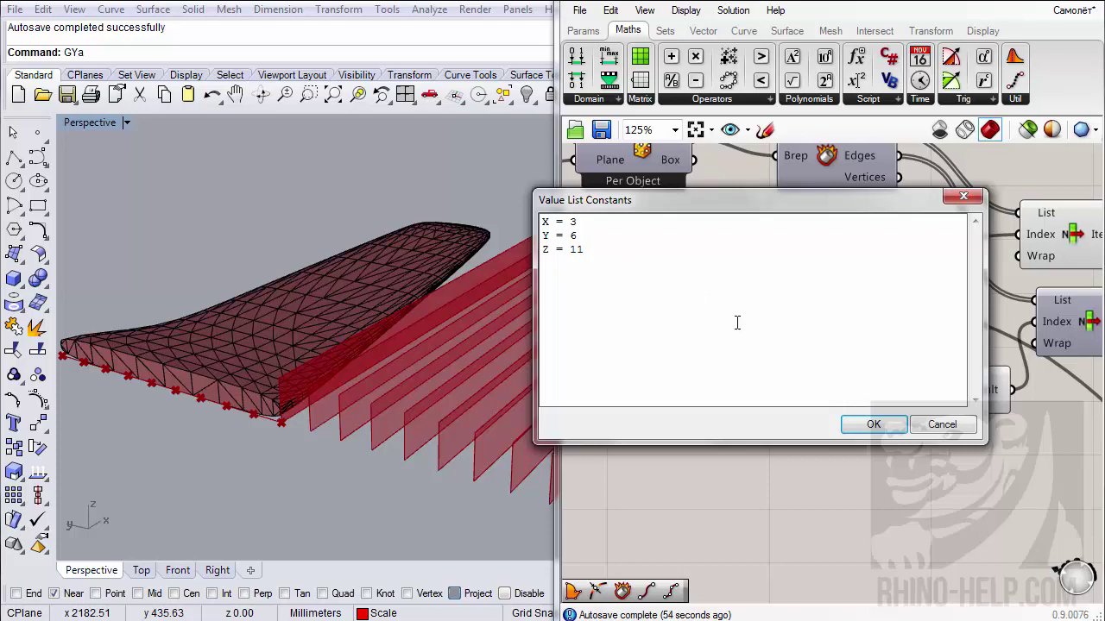
click(938, 424)
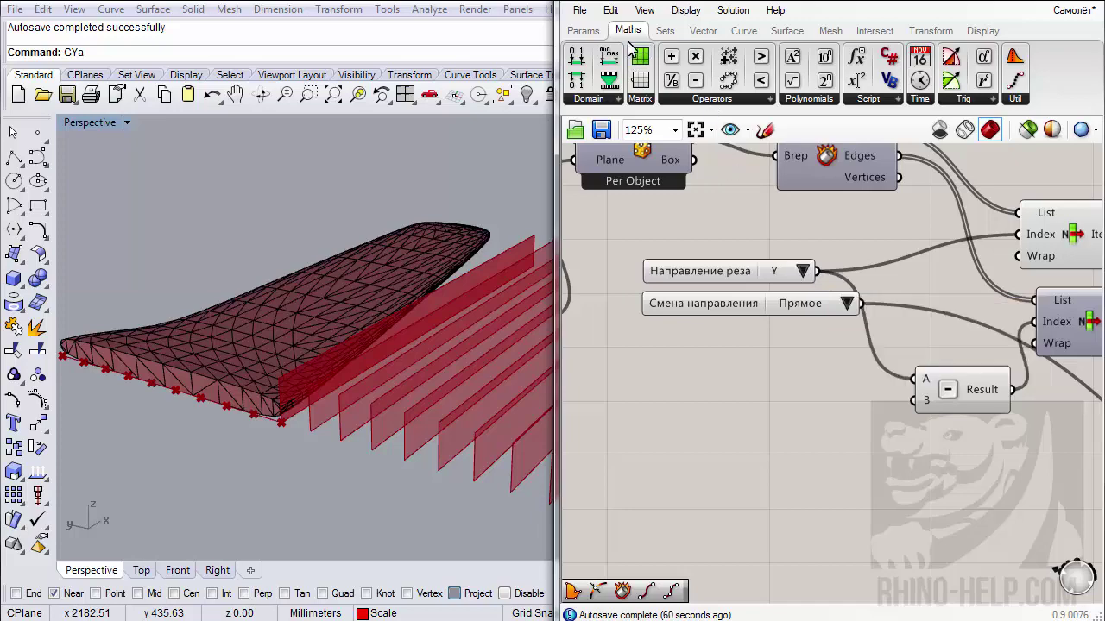
- Place an Equality component below the value lists and wire "Направление реза" into its First Number input
click(709, 99)
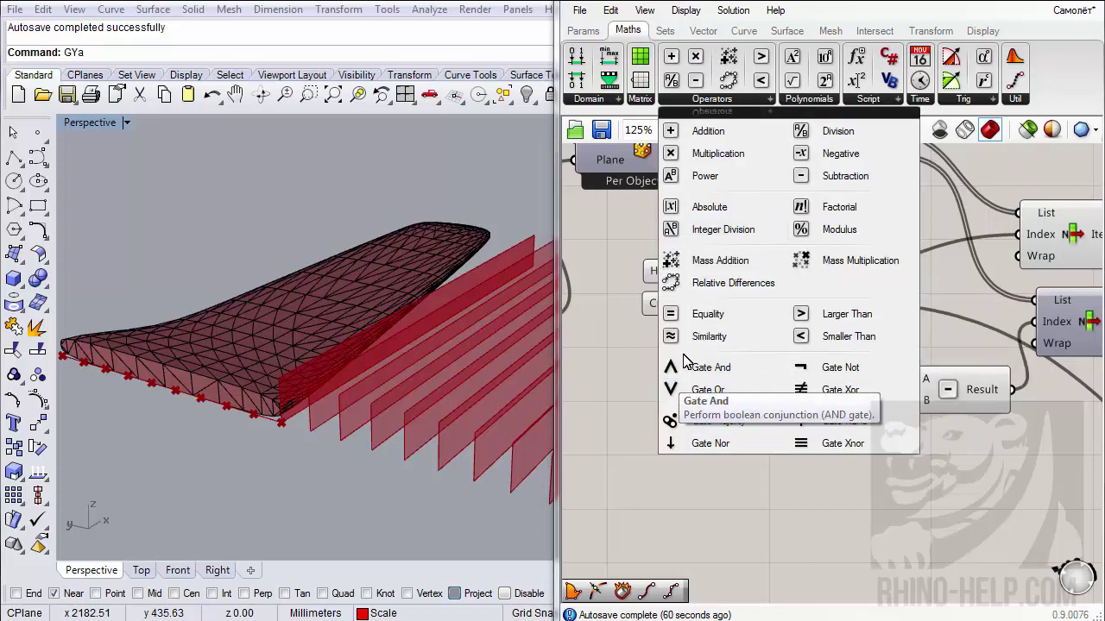
click(701, 317)
click(733, 435)
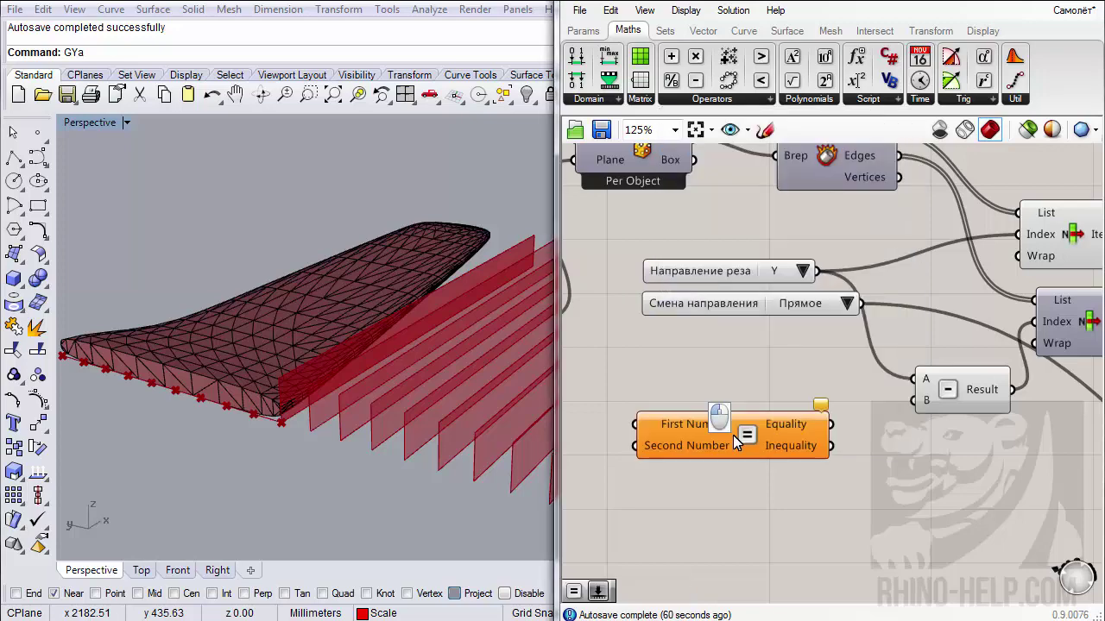
scroll(745, 450, down, 1)
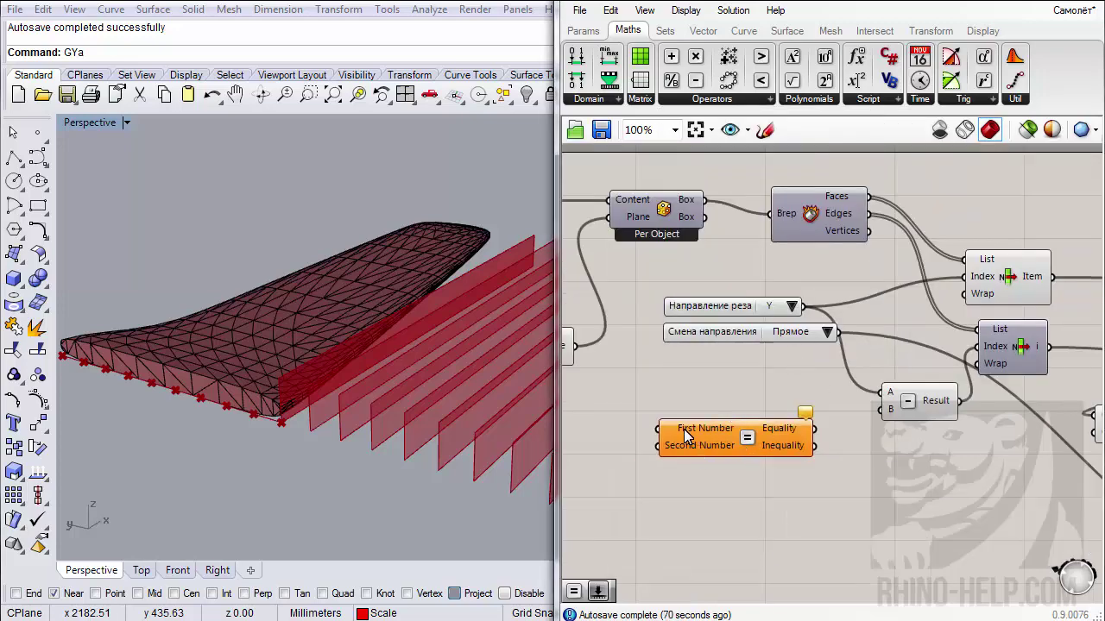
drag(657, 428, 802, 307)
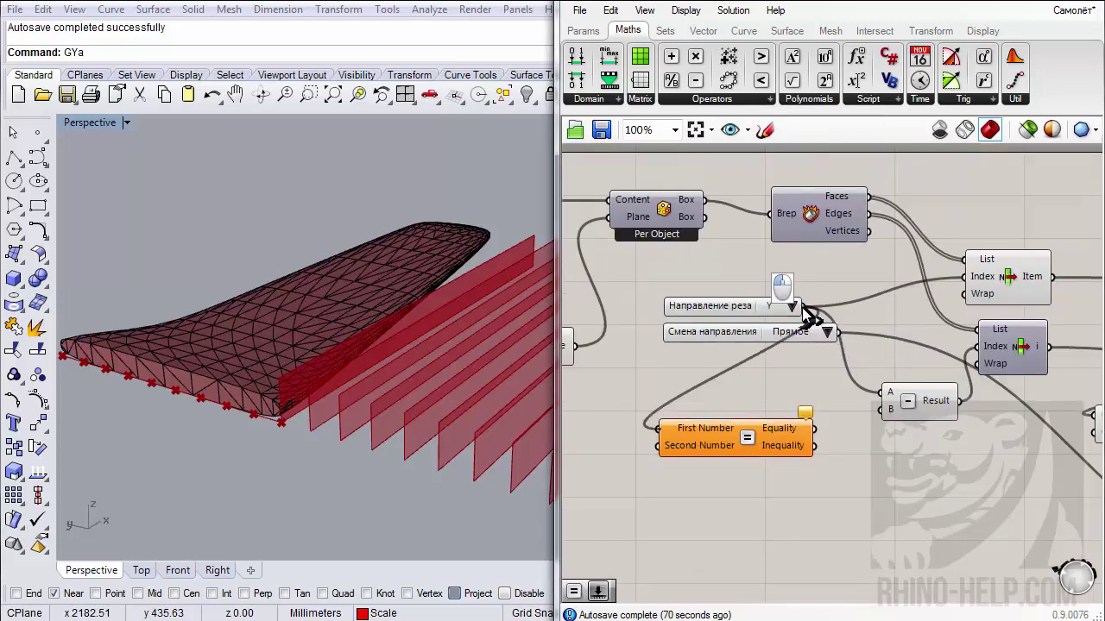
drag(708, 445, 816, 476)
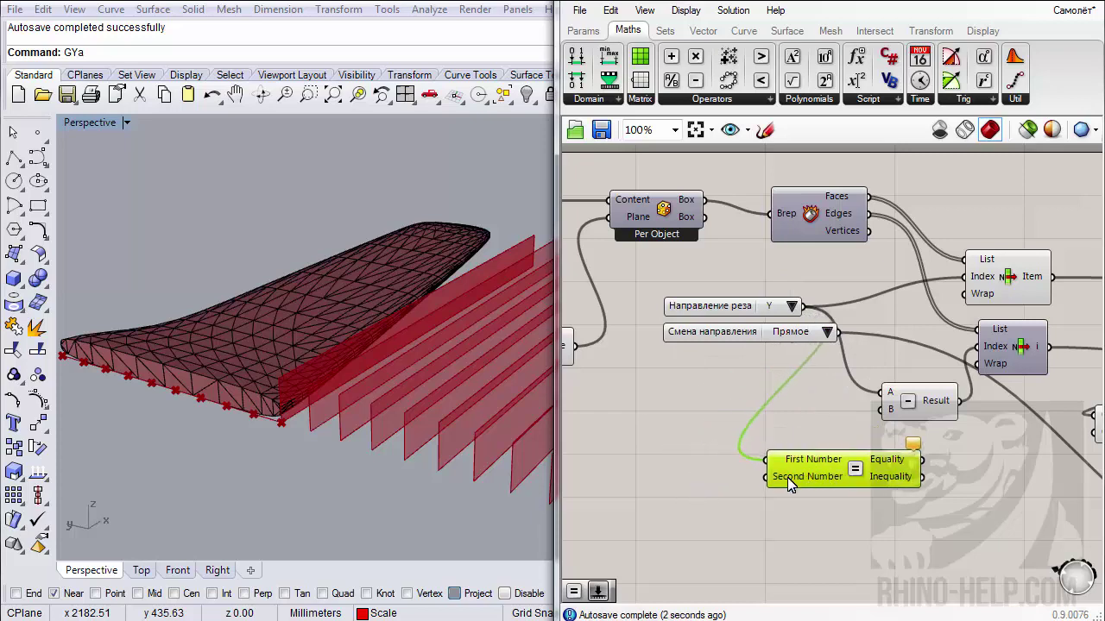
- Create a number slider with the value 6 below the Equality component
double_click(671, 535)
text(6)
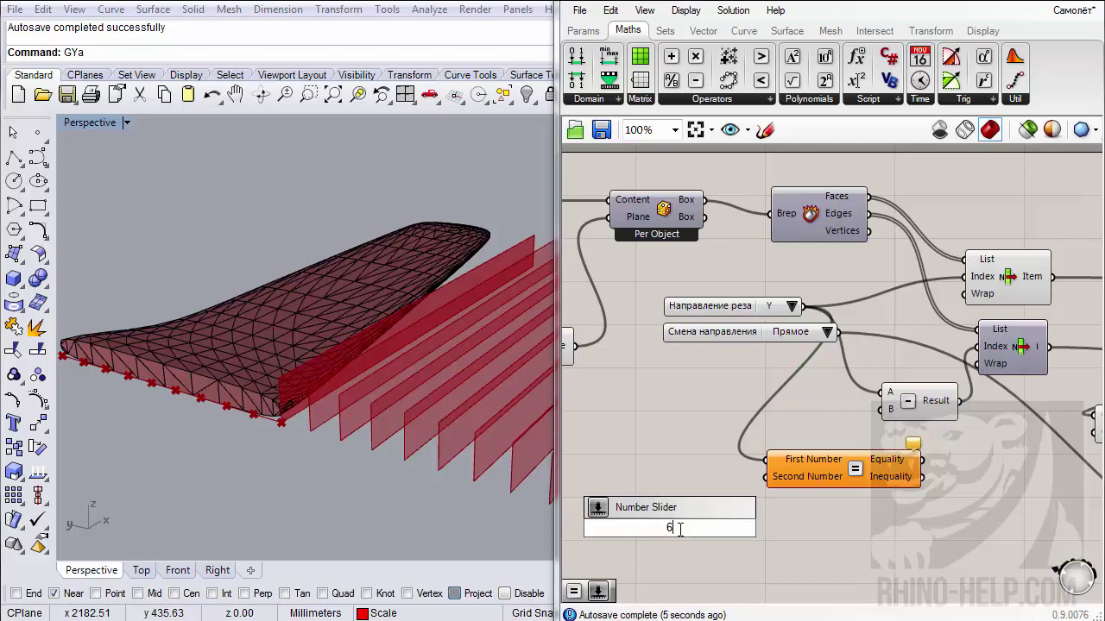
key(Return)
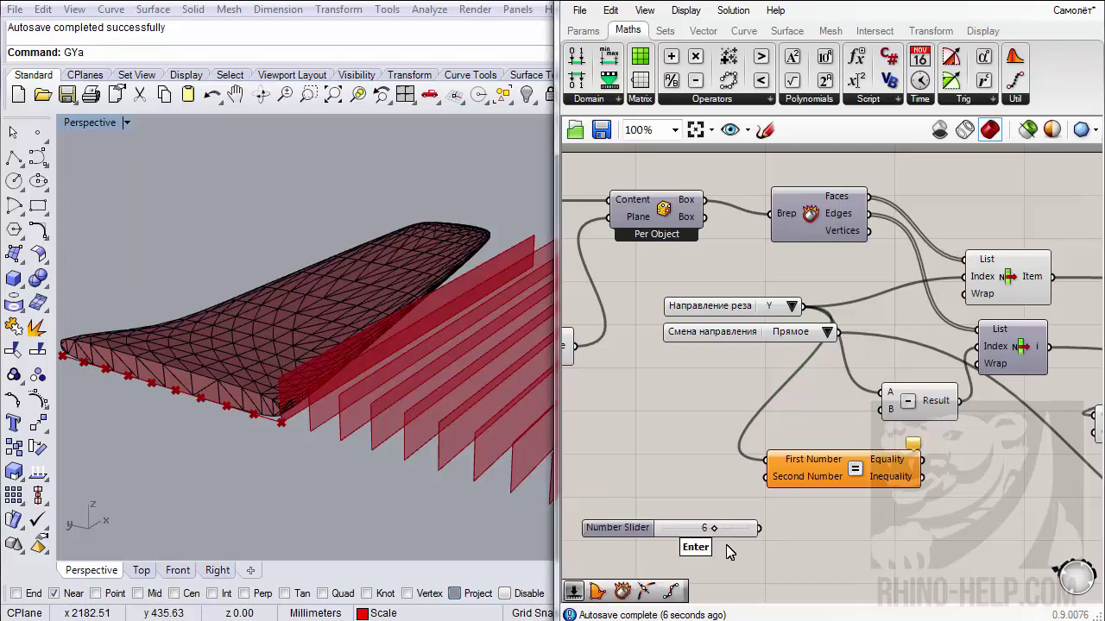
- Store 6 directly in the Equality component's Second Number input and delete the unconnected number slider
right_click(795, 479)
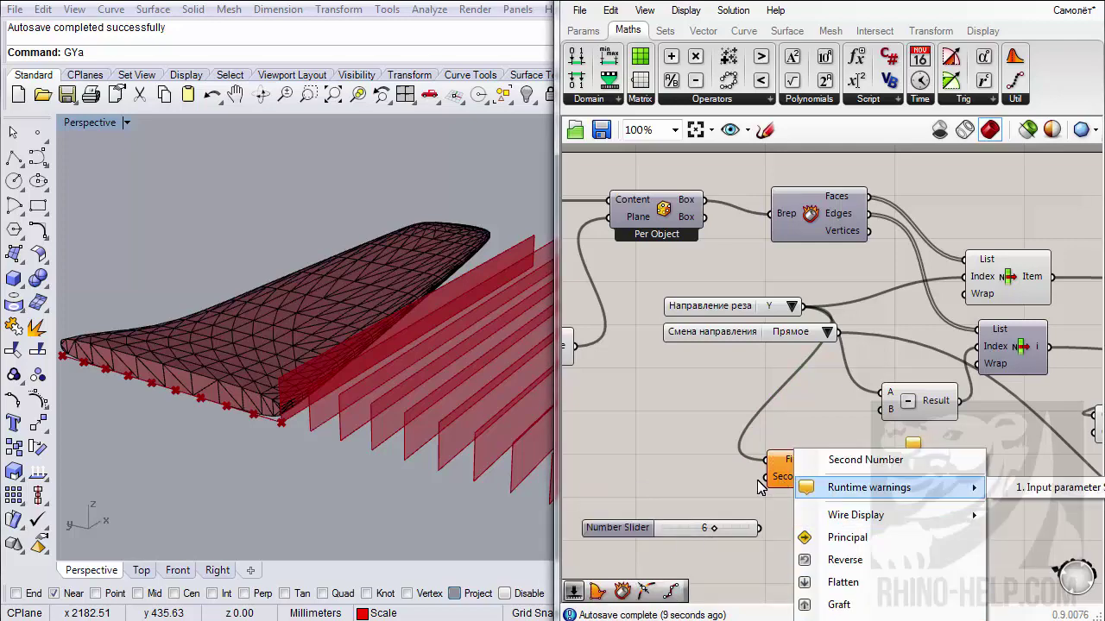
right_drag(781, 480, 714, 245)
right_click(714, 245)
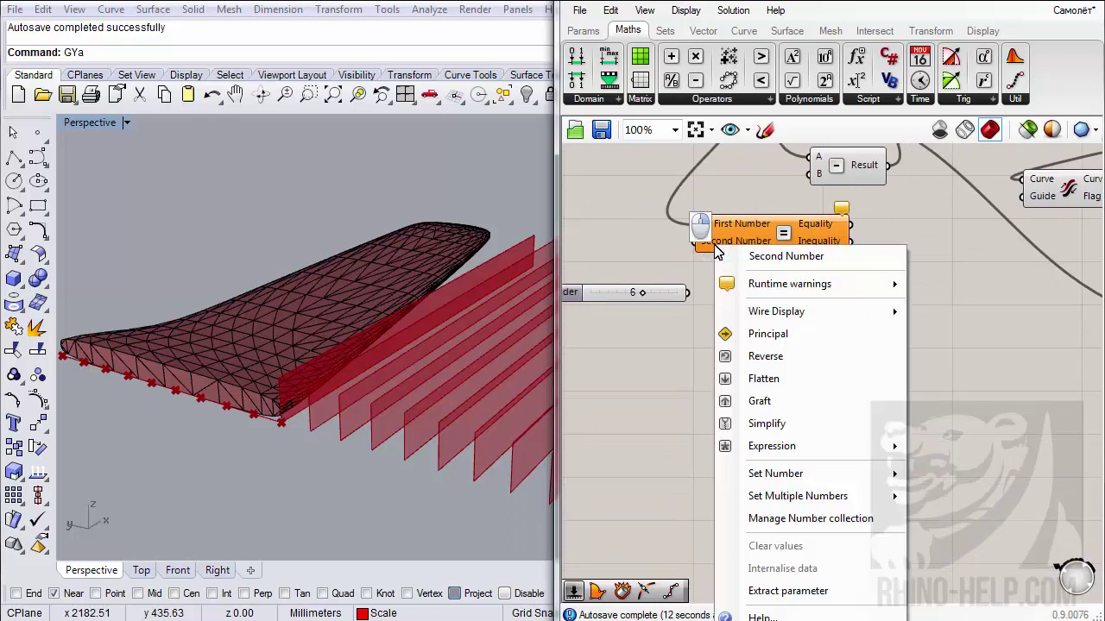
mouse_move(789, 476)
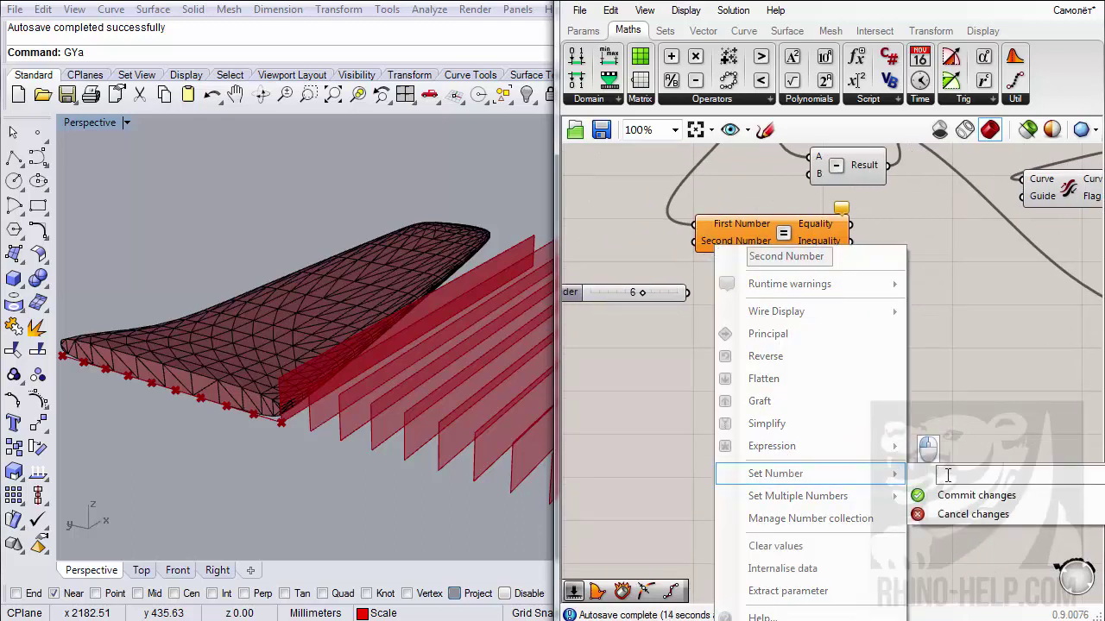
click(949, 499)
click(611, 296)
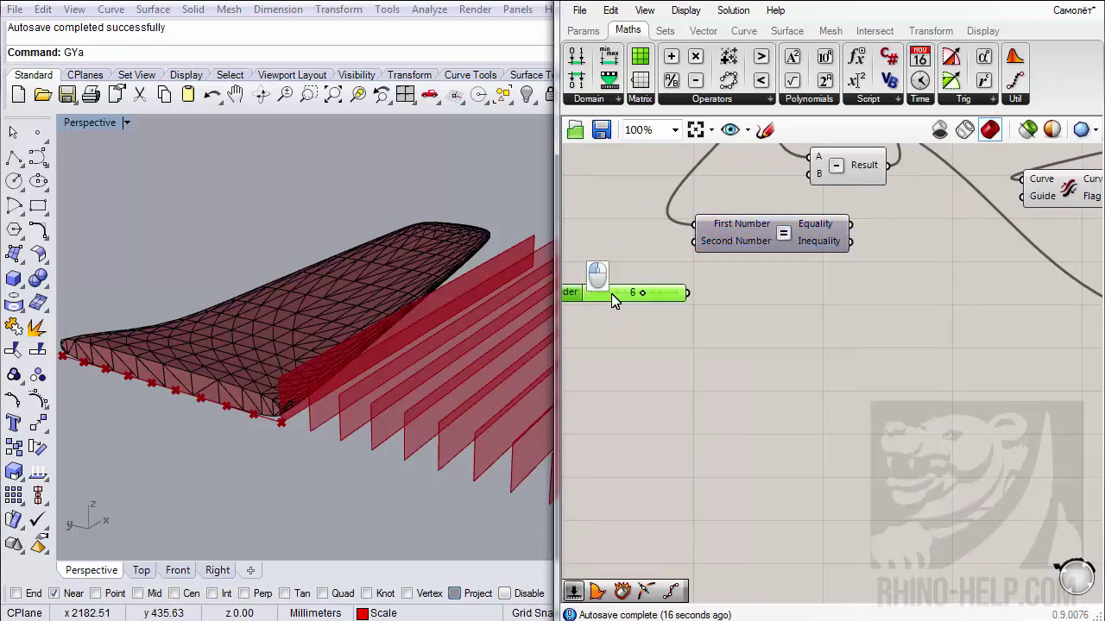
key(Delete)
- Connect the Equality output to the Index input of the List Item that chooses between the original and flipped curves, replacing its existing wire
right_drag(624, 320, 668, 398)
scroll(691, 402, down, 3)
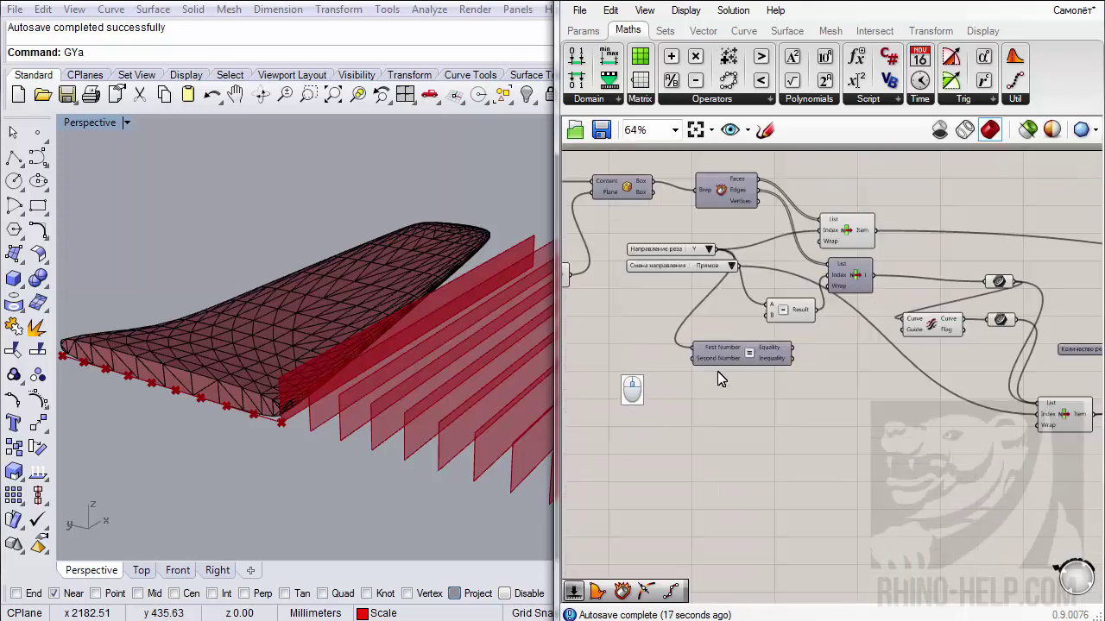
right_drag(718, 371, 631, 357)
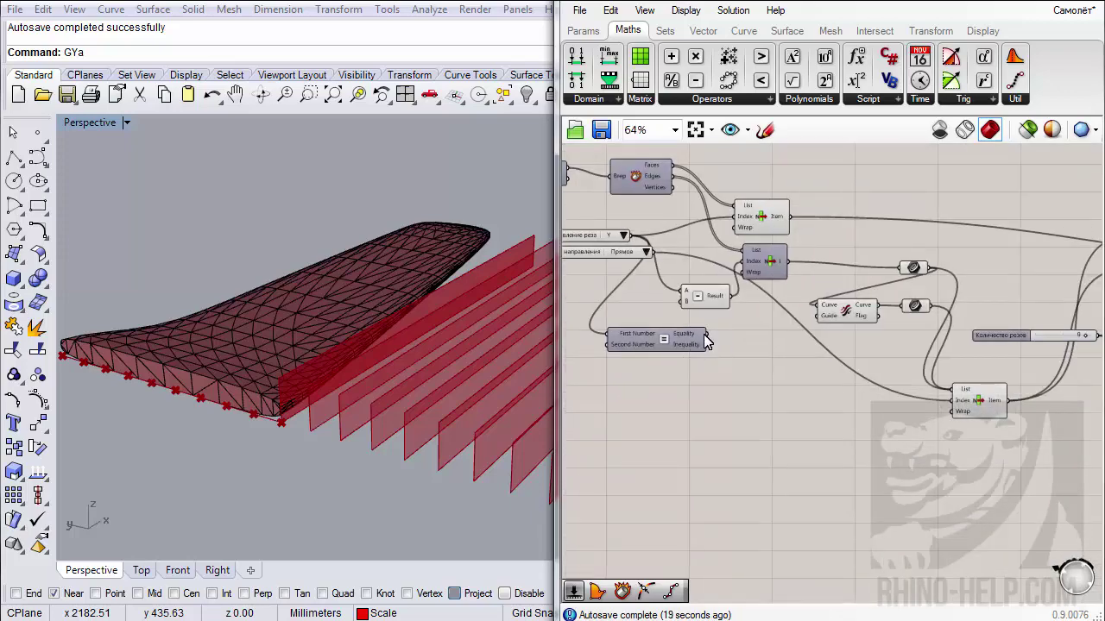
mouse_move(687, 334)
drag(706, 333, 958, 402)
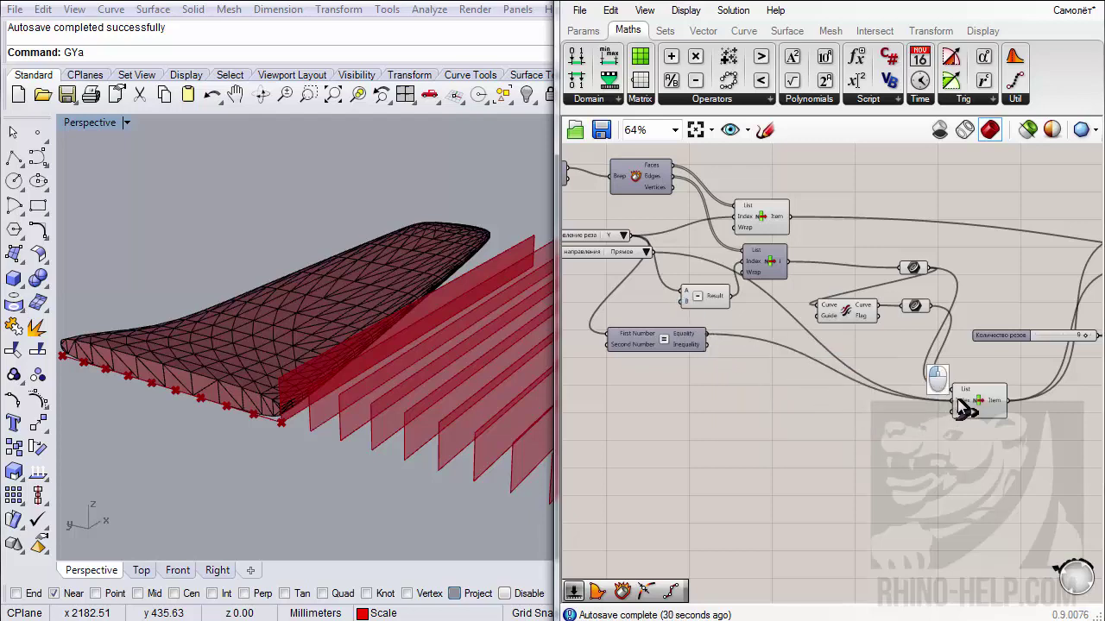
- Set "Направление реза" to X and inspect the Equality output and the Index value received by the curve-selecting List Item
right_drag(826, 432, 906, 454)
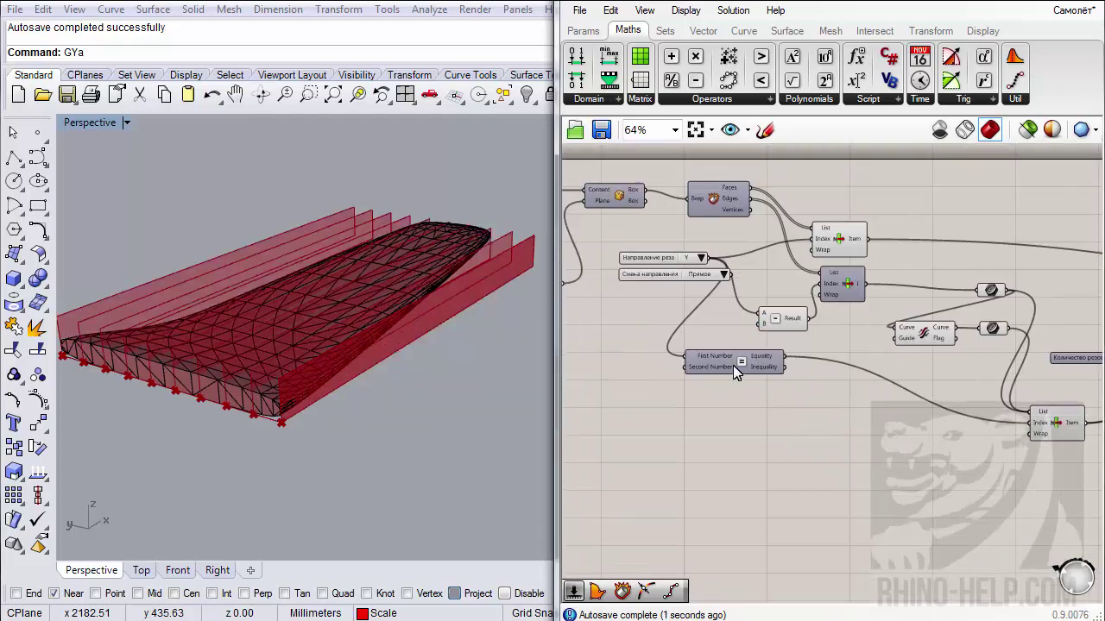
click(700, 258)
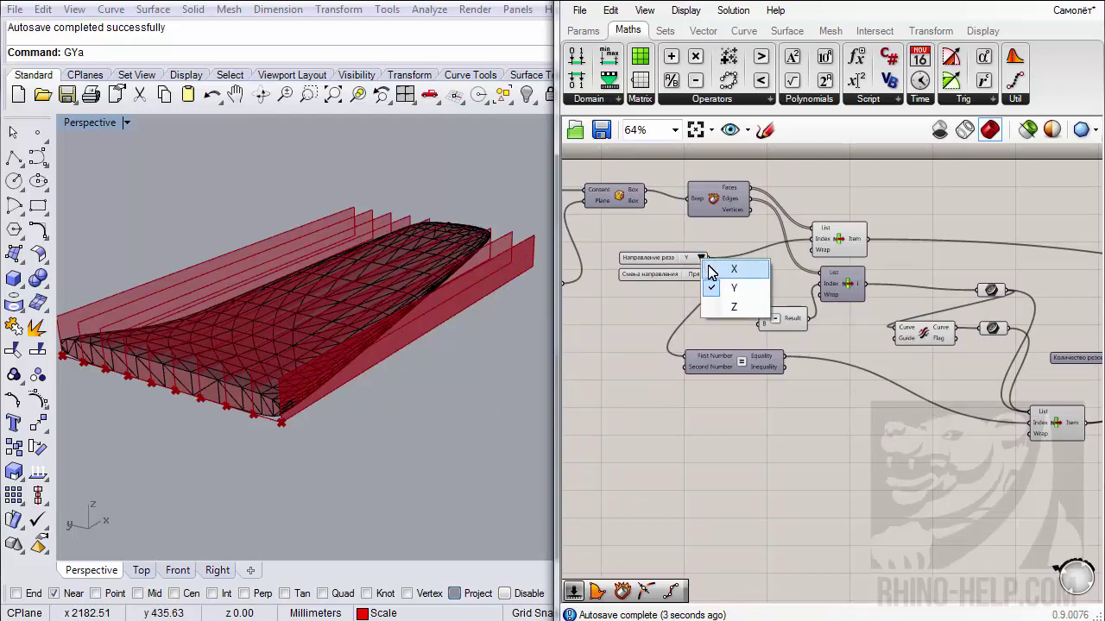
click(718, 269)
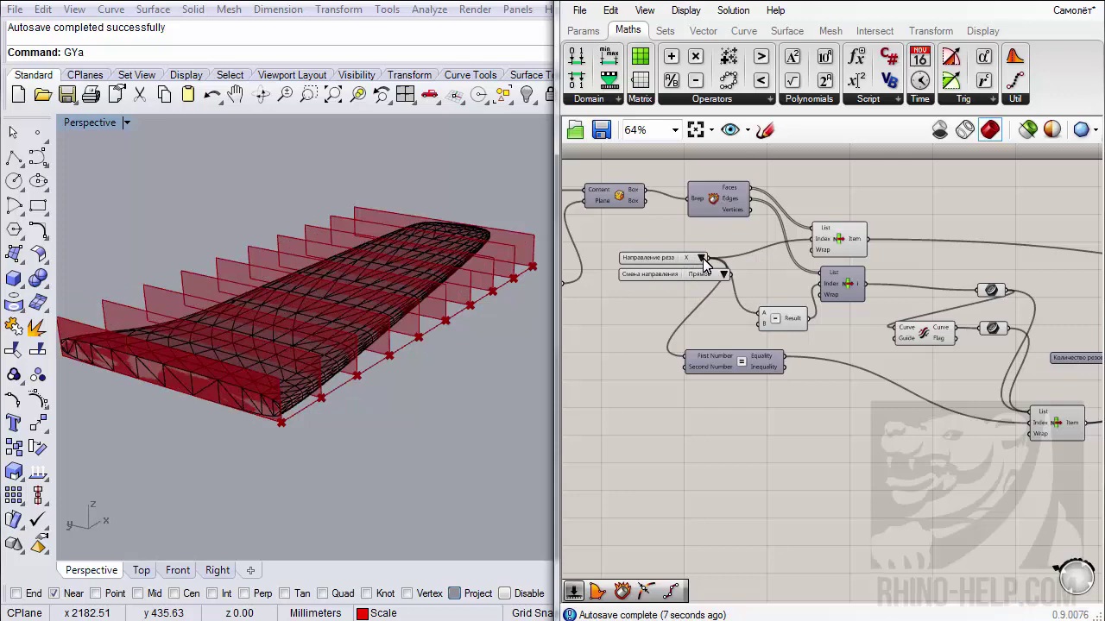
scroll(703, 263, up, 3)
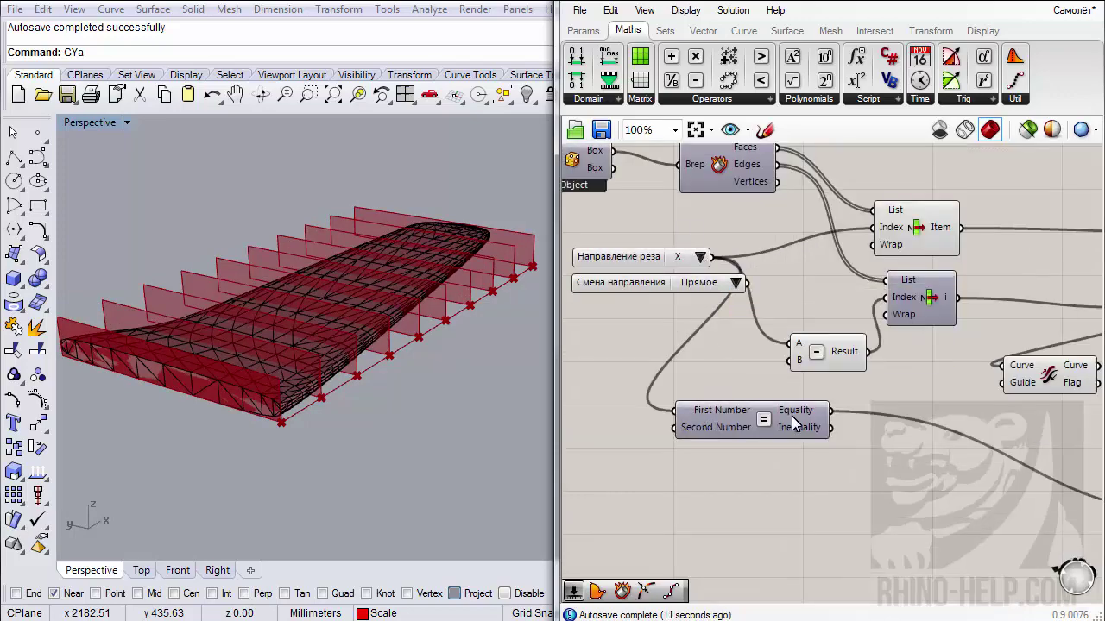
mouse_move(801, 416)
scroll(716, 369, down, 1)
scroll(716, 369, up, 1)
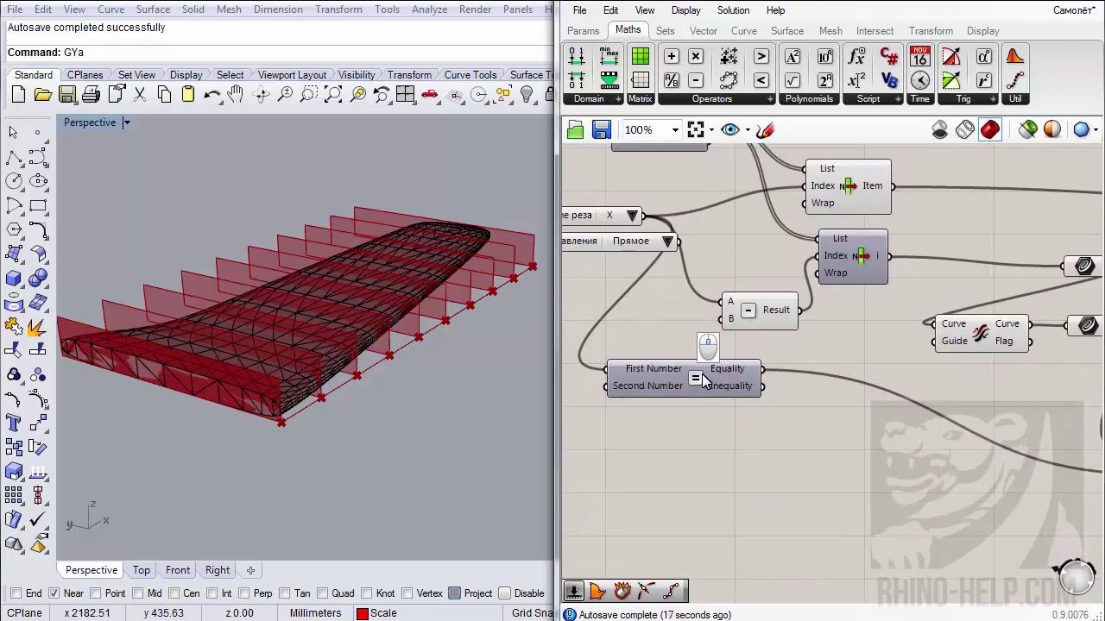
mouse_move(725, 372)
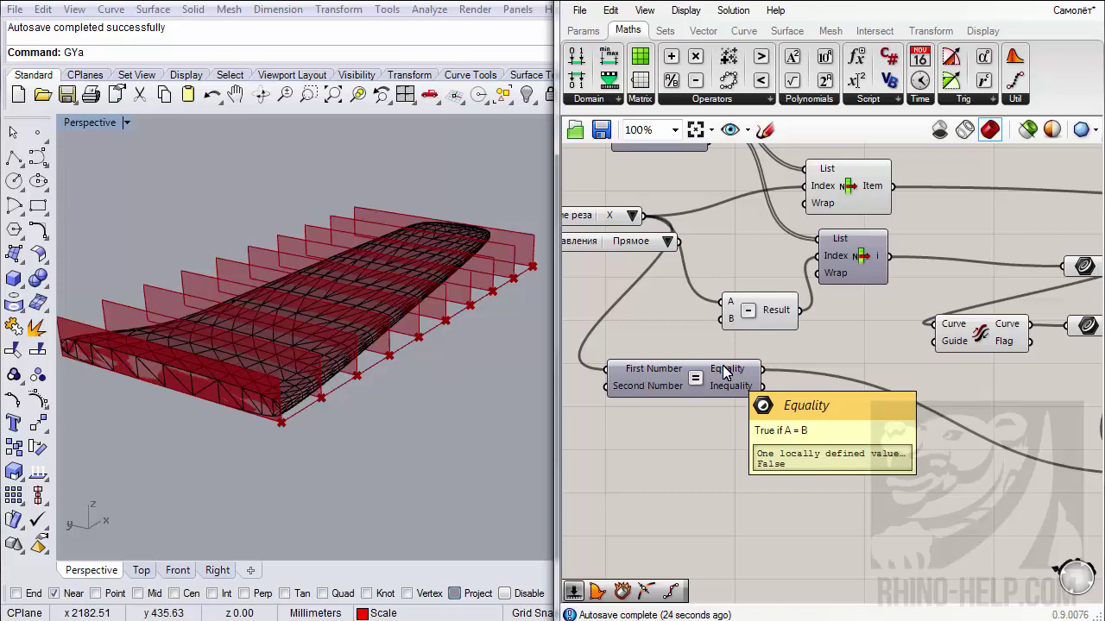
scroll(734, 395, down, 3)
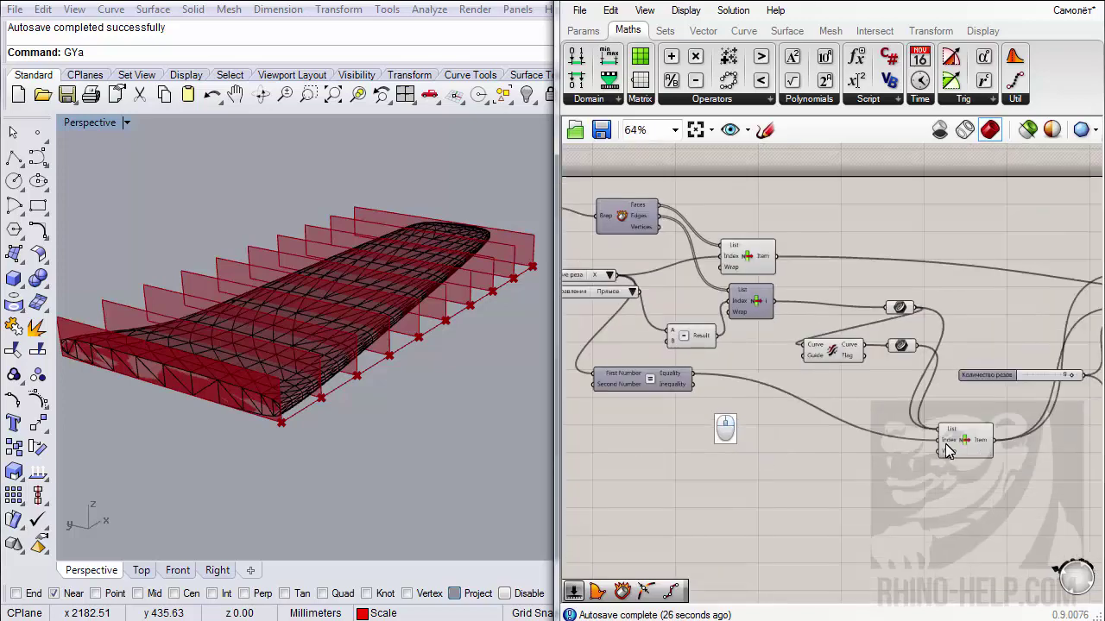
mouse_move(947, 444)
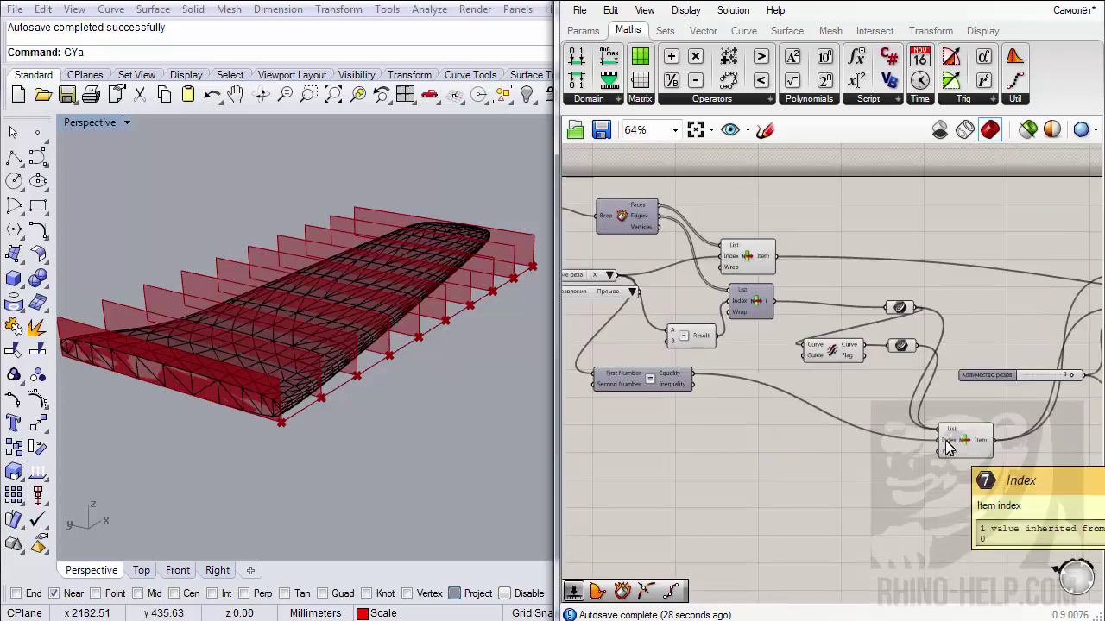
- Switch "Направление реза" to Y and then to Z to test the cutting planes with the Equality control
right_drag(658, 318, 745, 335)
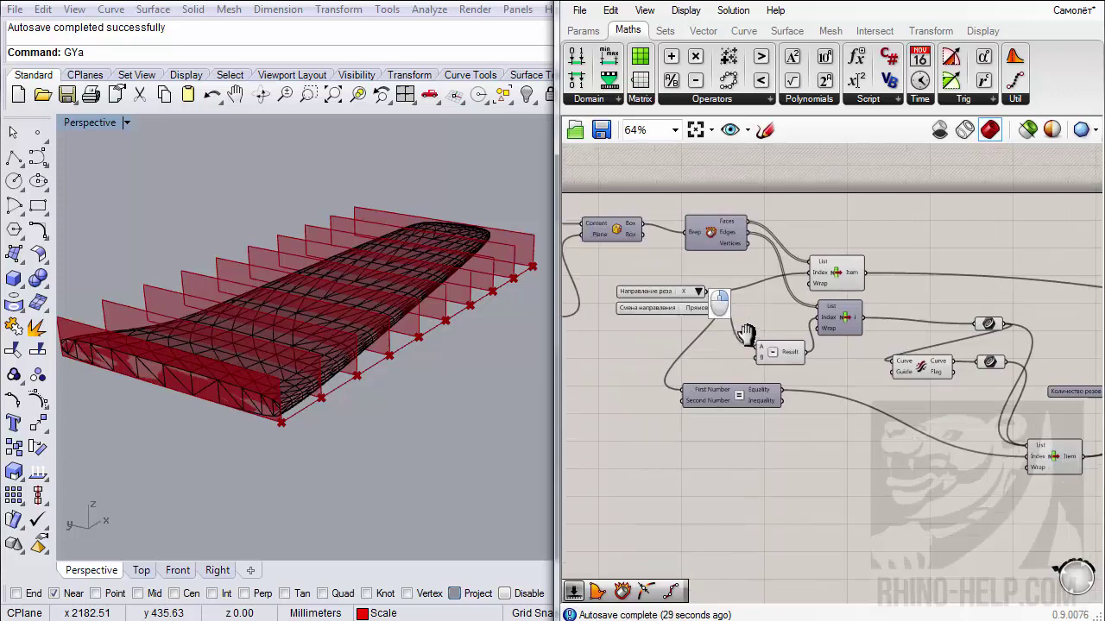
click(698, 291)
click(723, 316)
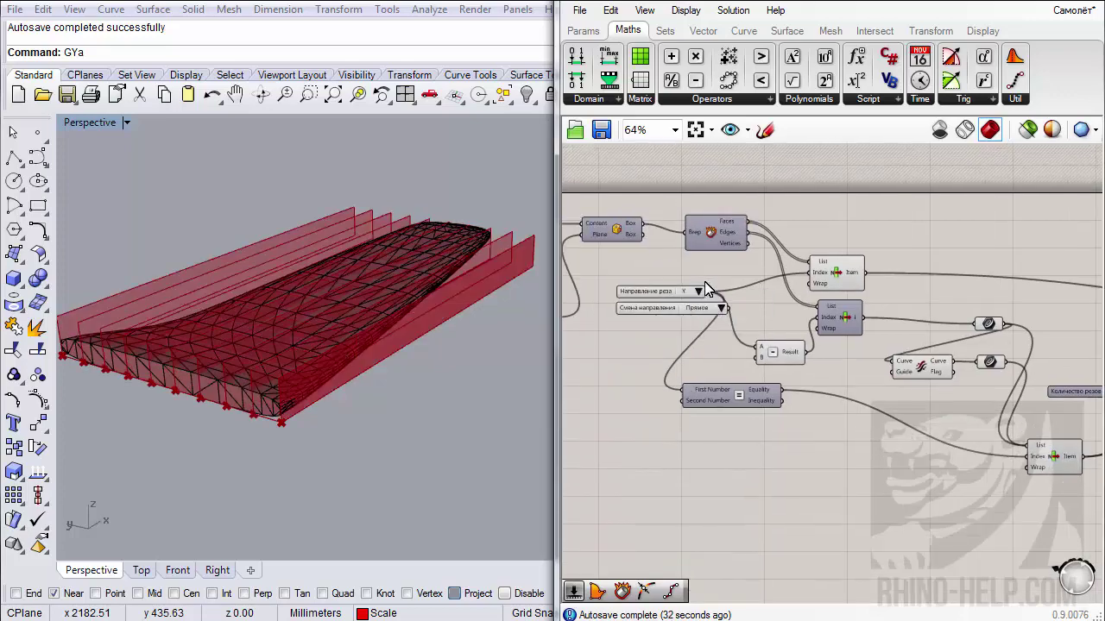
click(699, 292)
click(710, 338)
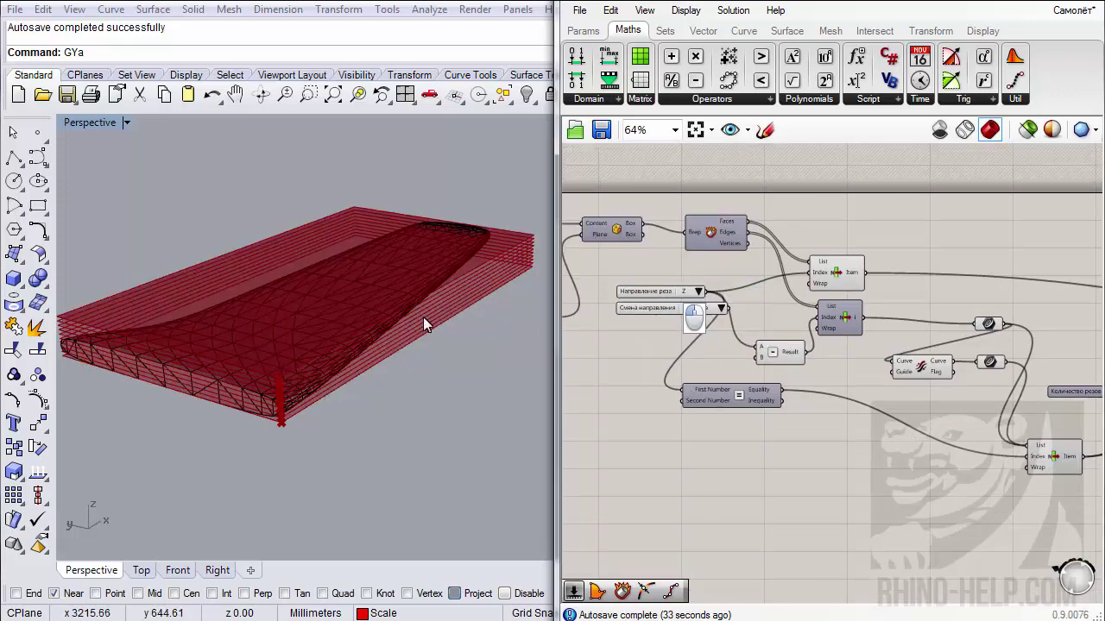
- Save the Grasshopper definition and delete the "Смена направления" value list
right_drag(422, 317, 302, 259)
click(602, 130)
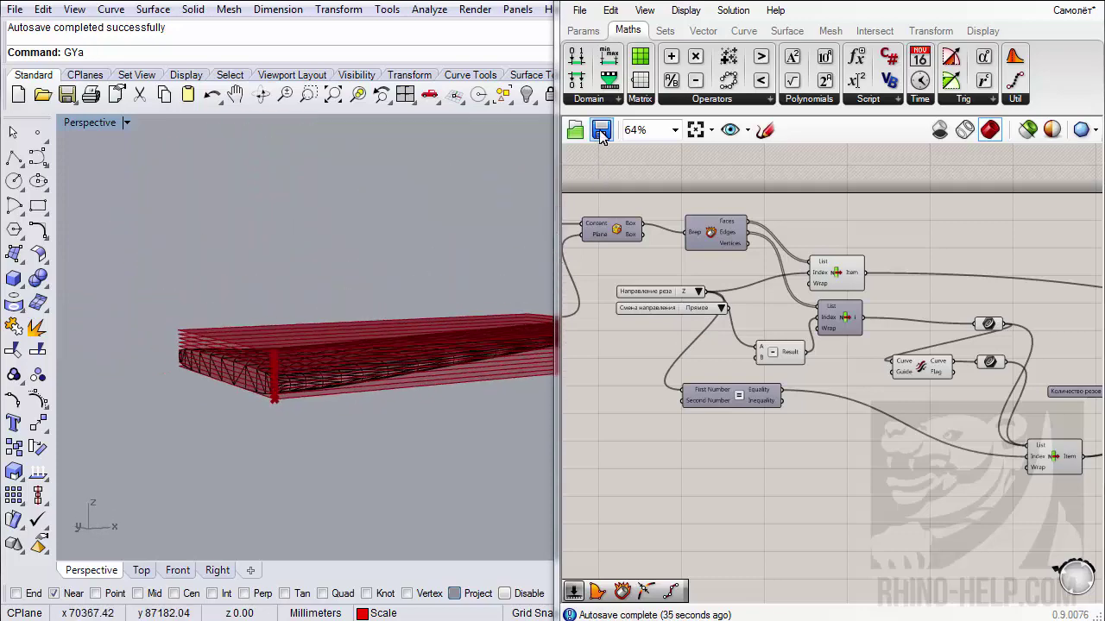
click(688, 310)
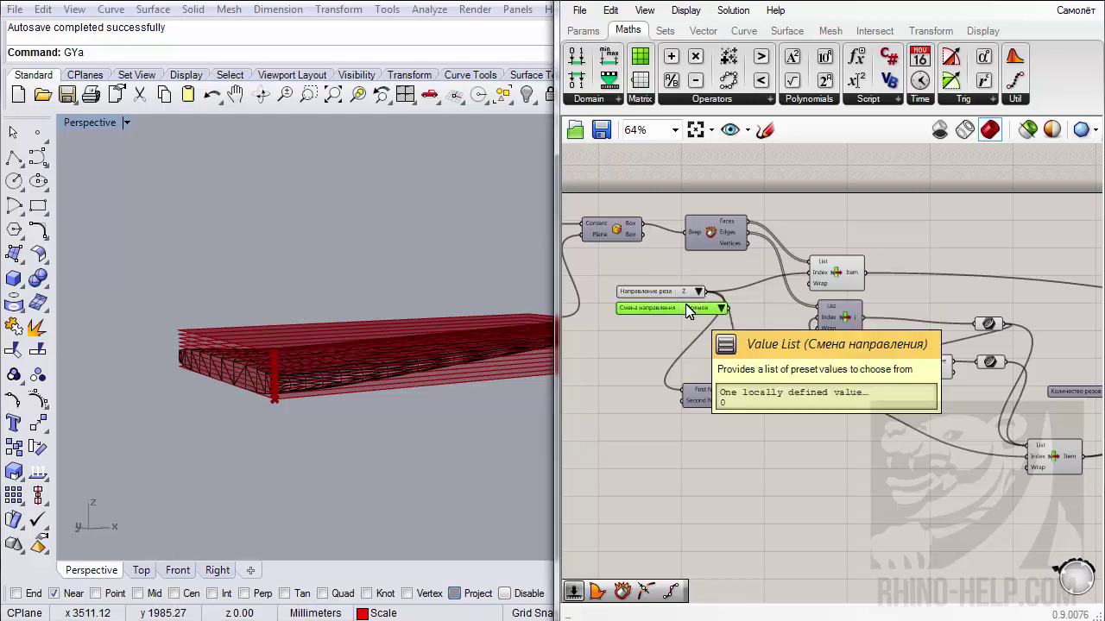
key(Delete)
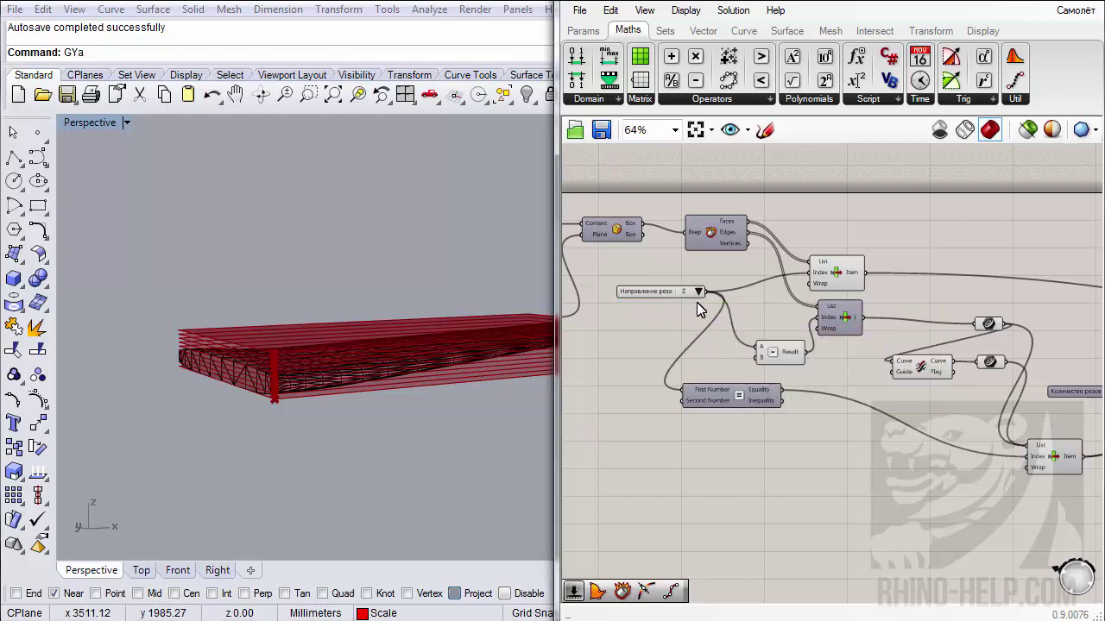
- Switch "Направление реза" so the cutting planes are spaced along the wing's length
click(697, 291)
click(715, 302)
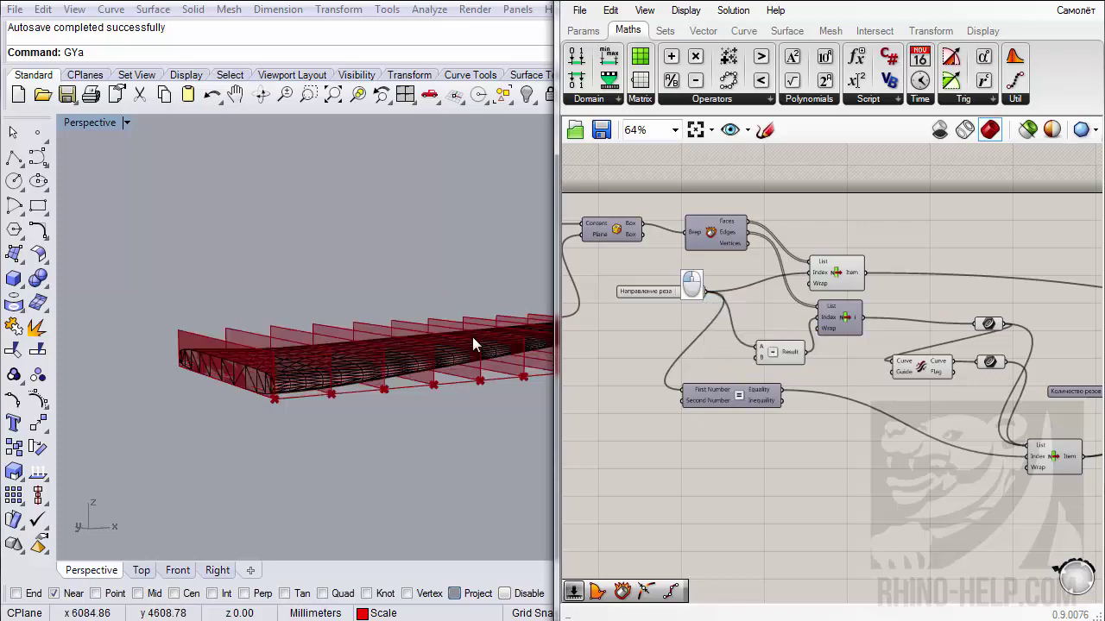
right_drag(472, 337, 523, 387)
scroll(759, 363, down, 3)
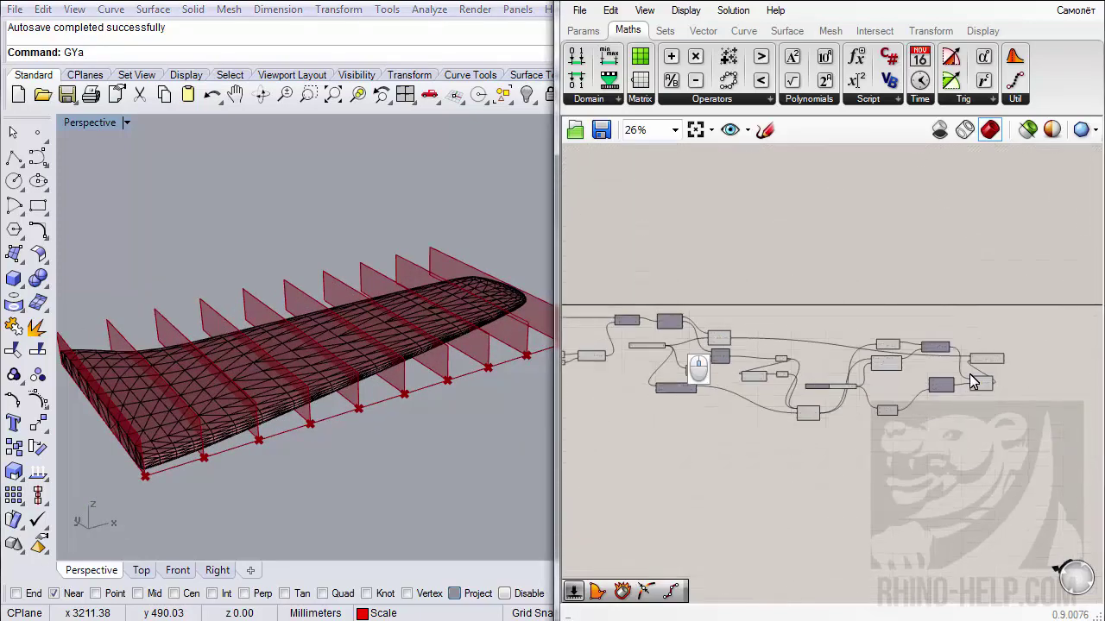
- Place the Move component beyond the last List Item at the end of the definition
scroll(973, 377, up, 4)
scroll(998, 374, up, 1)
right_drag(999, 374, 834, 359)
drag(853, 298, 961, 315)
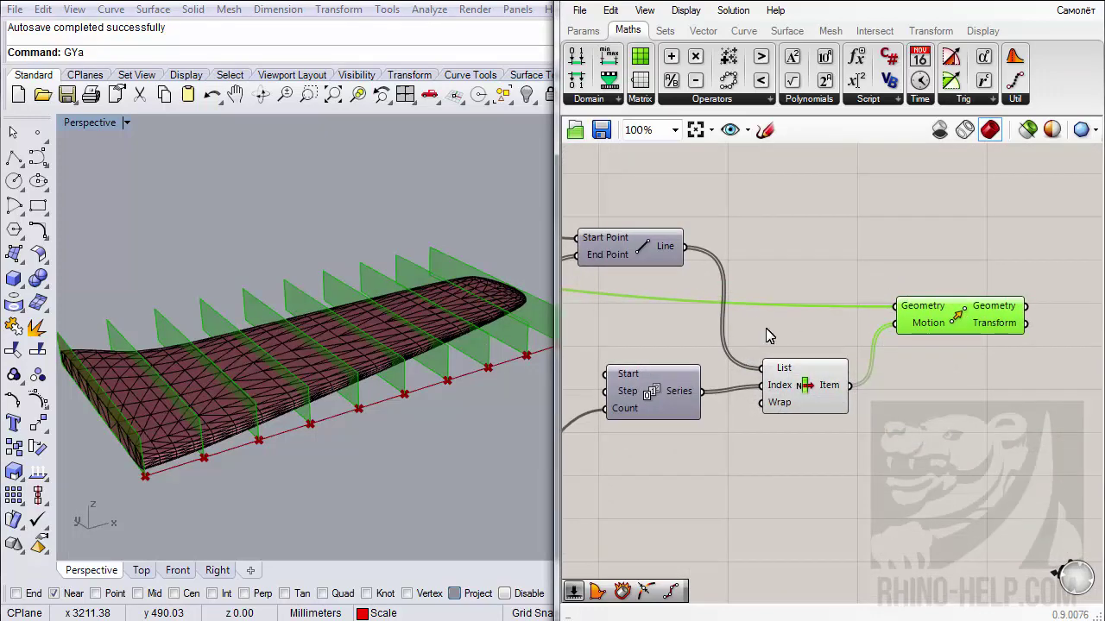
- Hide the original wing mesh in the Rhino viewport
click(363, 313)
click(527, 93)
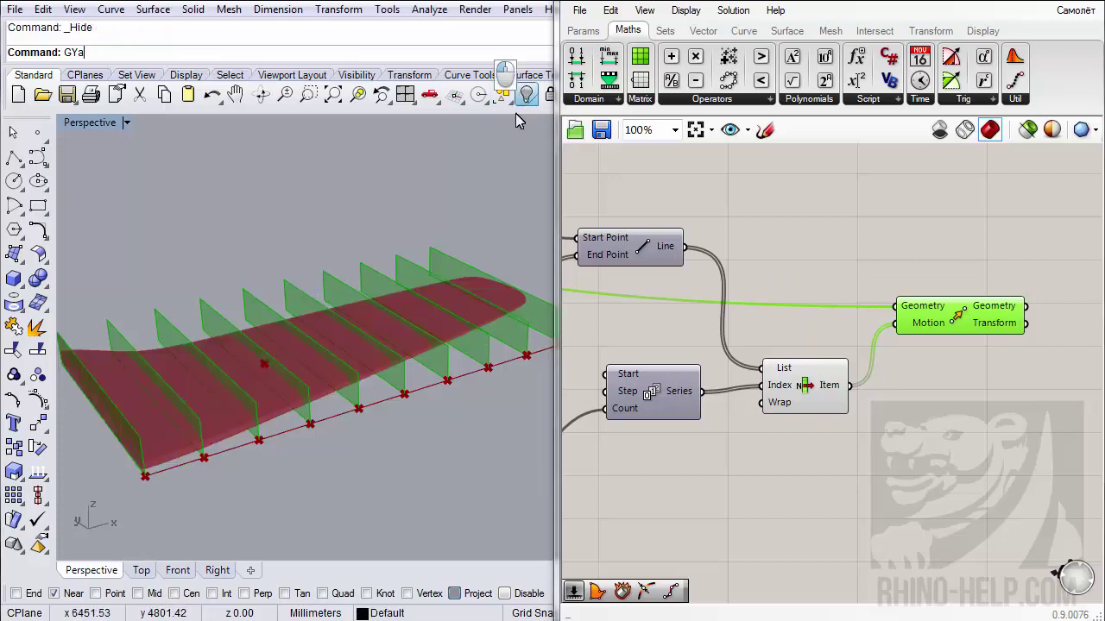
- Add a Mesh | Mesh intersection component just after the Move component
right_drag(945, 269, 743, 261)
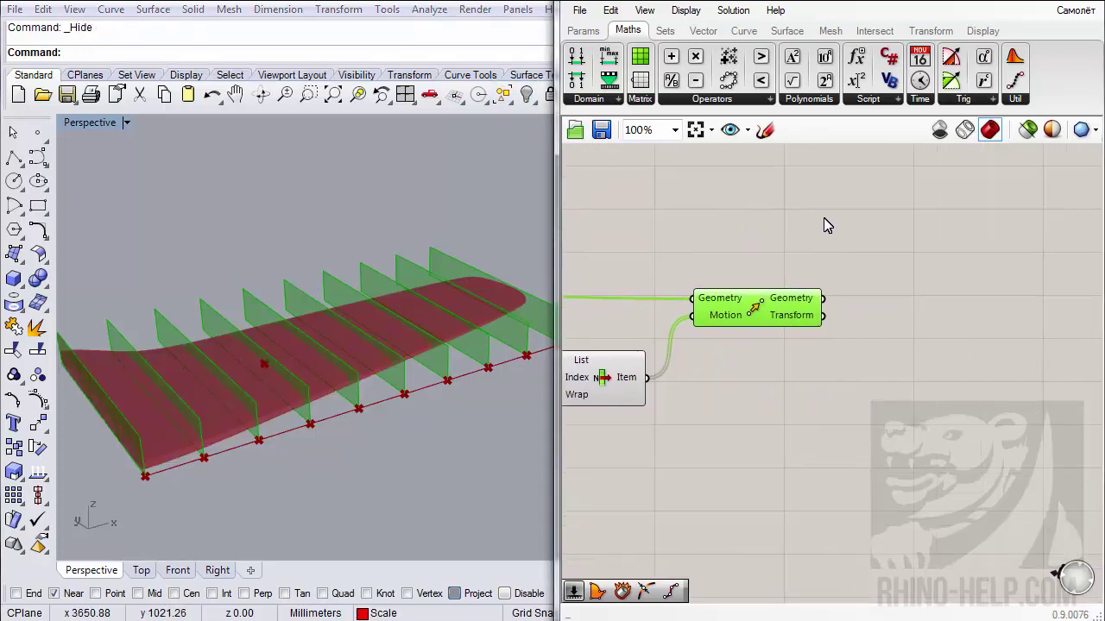
click(870, 33)
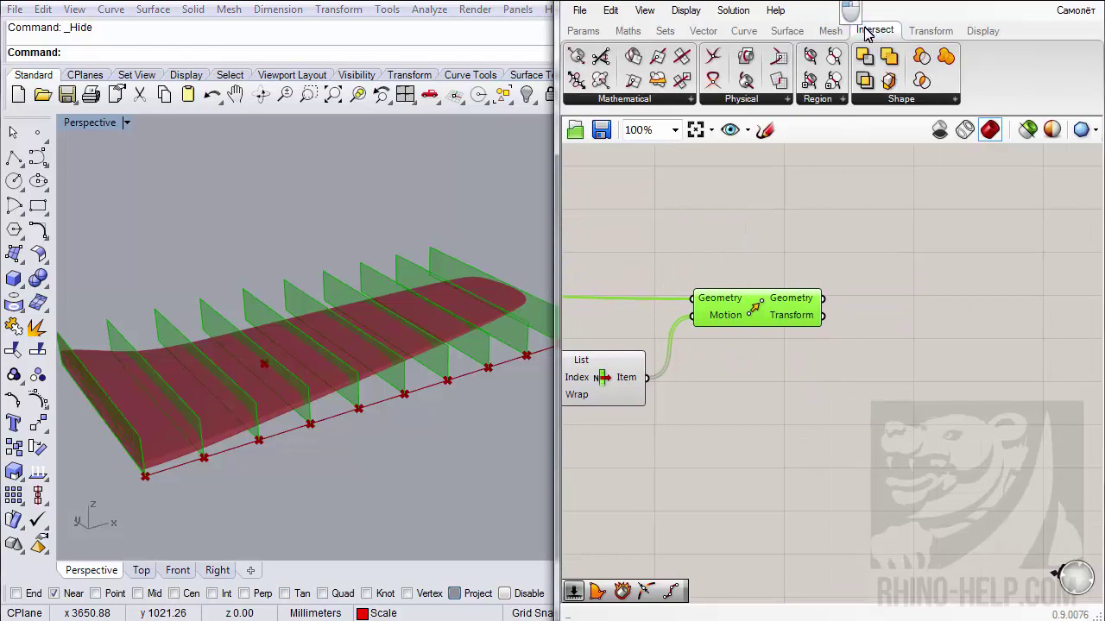
click(759, 100)
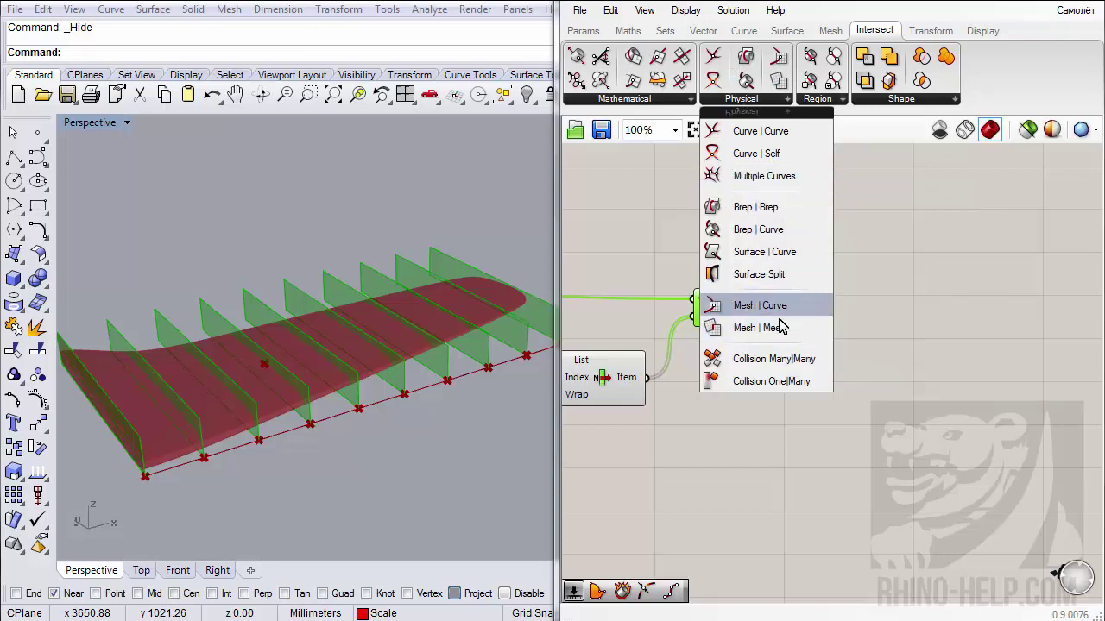
drag(764, 327, 932, 290)
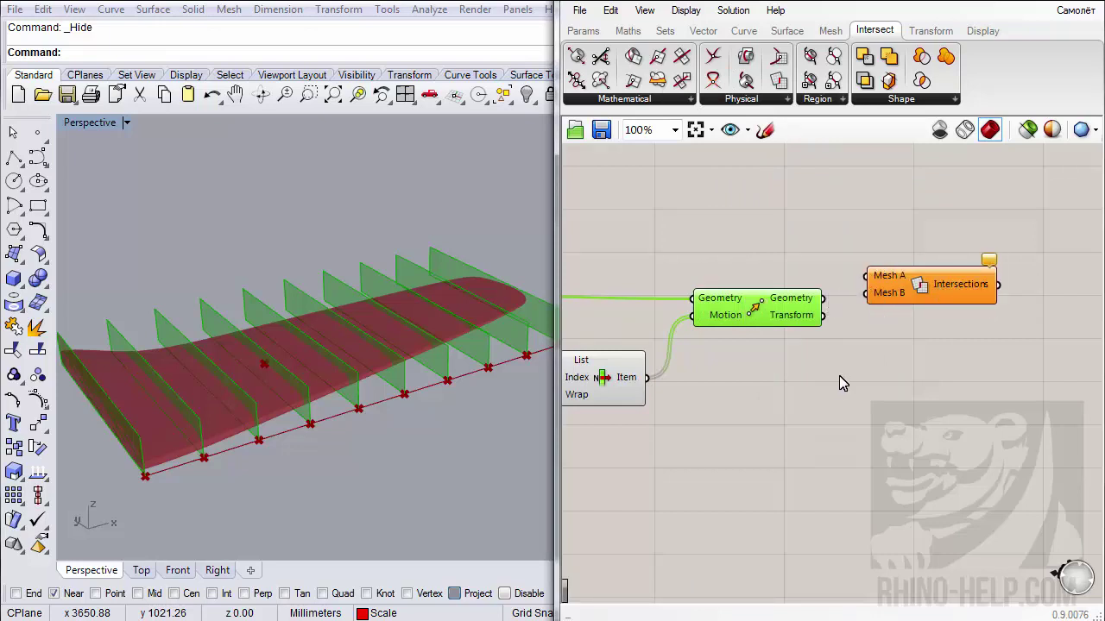
- Connect the wing's Mesh parameter at the start of the definition to the Mesh A input of Mesh | Mesh
scroll(721, 343, down, 5)
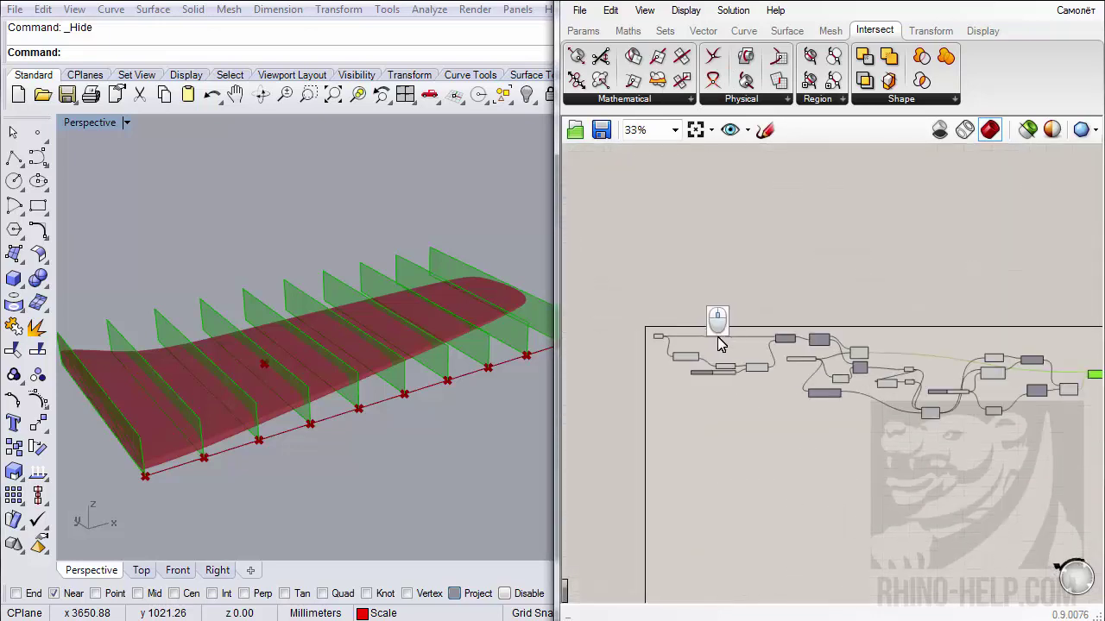
scroll(721, 344, up, 5)
scroll(660, 332, down, 4)
scroll(652, 330, up, 8)
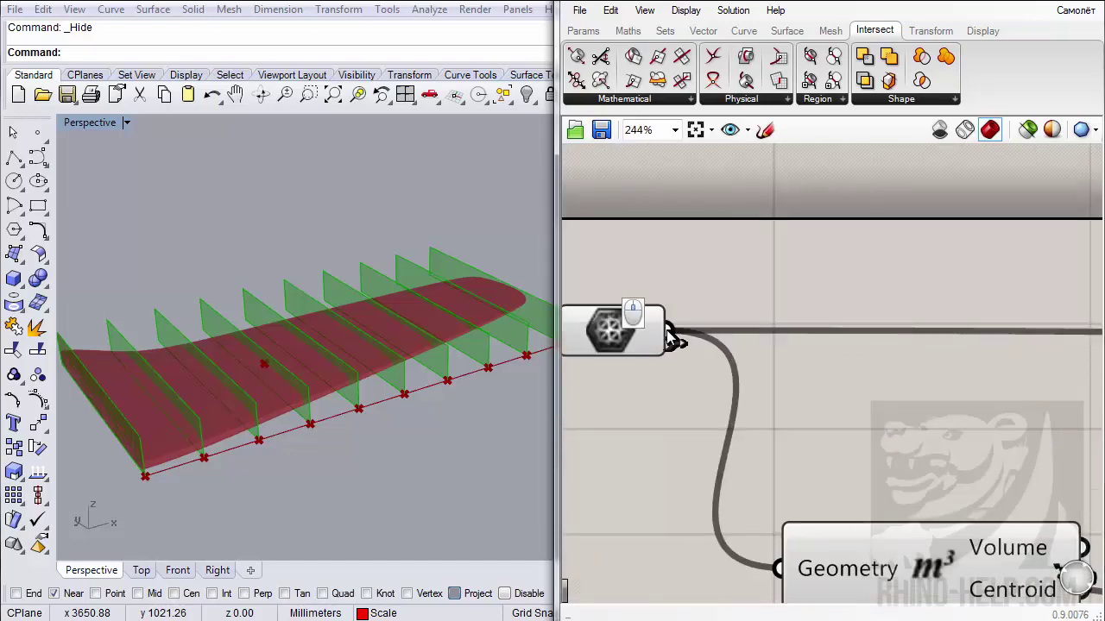
scroll(673, 338, down, 10)
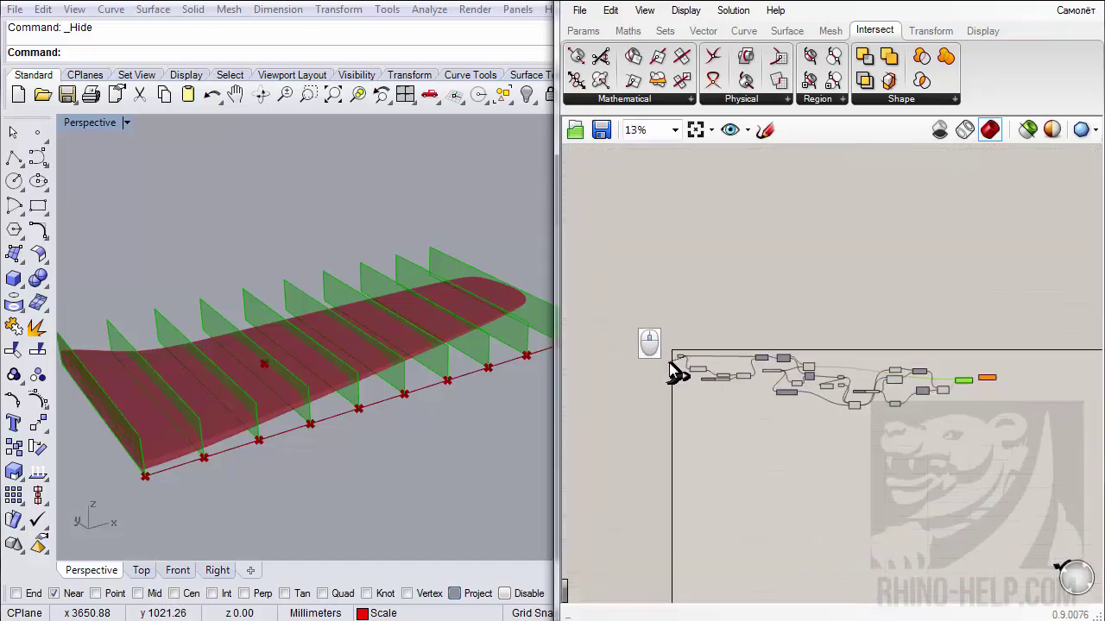
scroll(944, 333, up, 7)
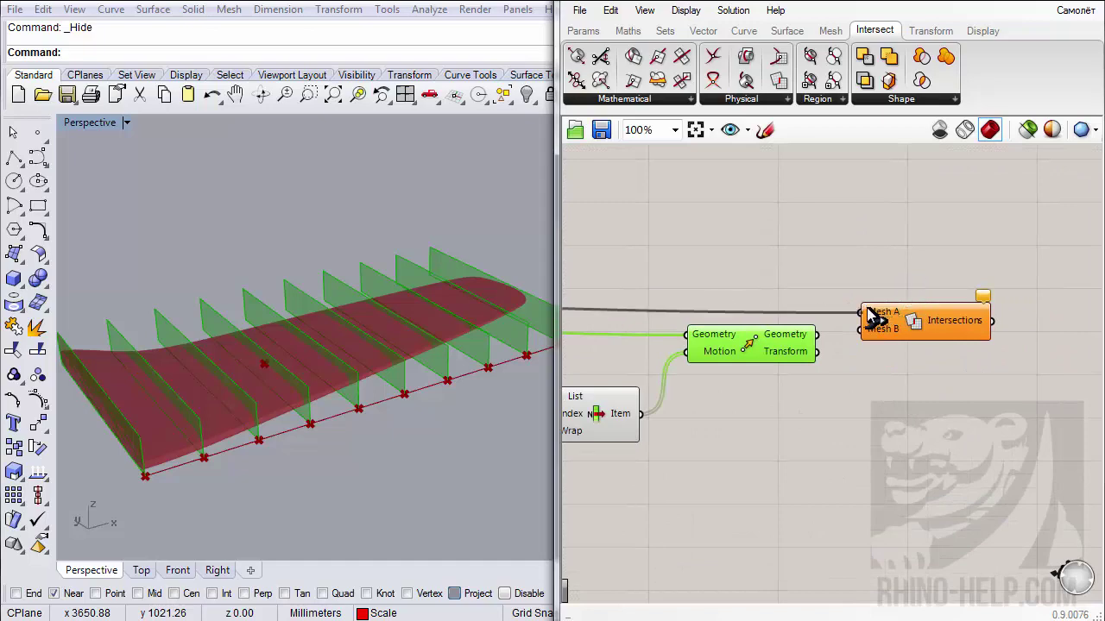
scroll(870, 316, up, 3)
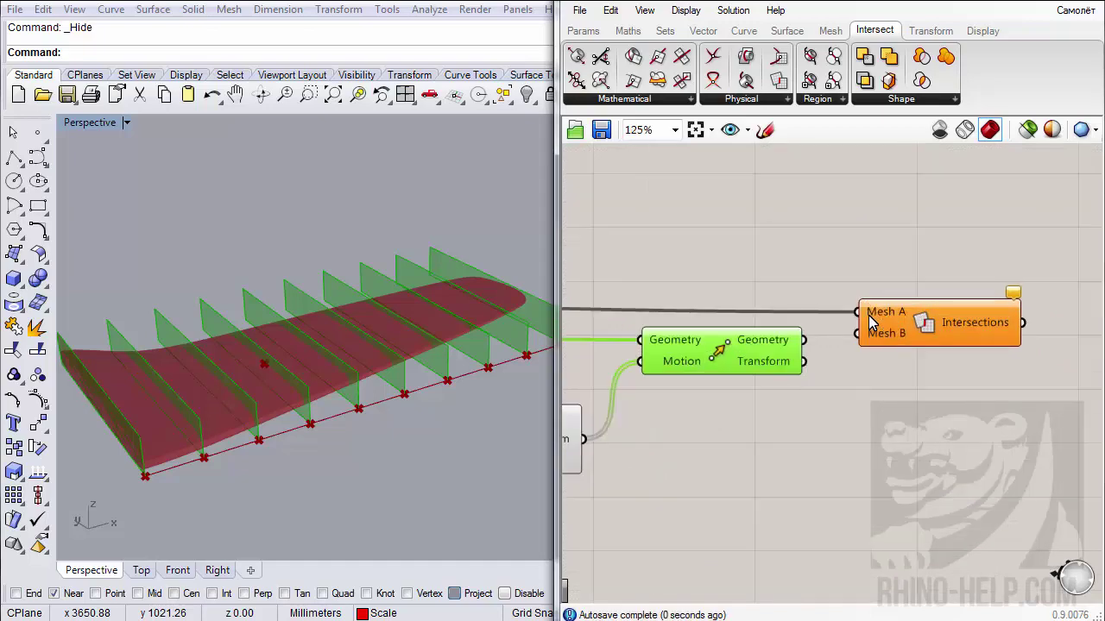
- Connect the Move component's Geometry output to the Mesh B input of Mesh | Mesh
click(912, 326)
scroll(902, 298, down, 2)
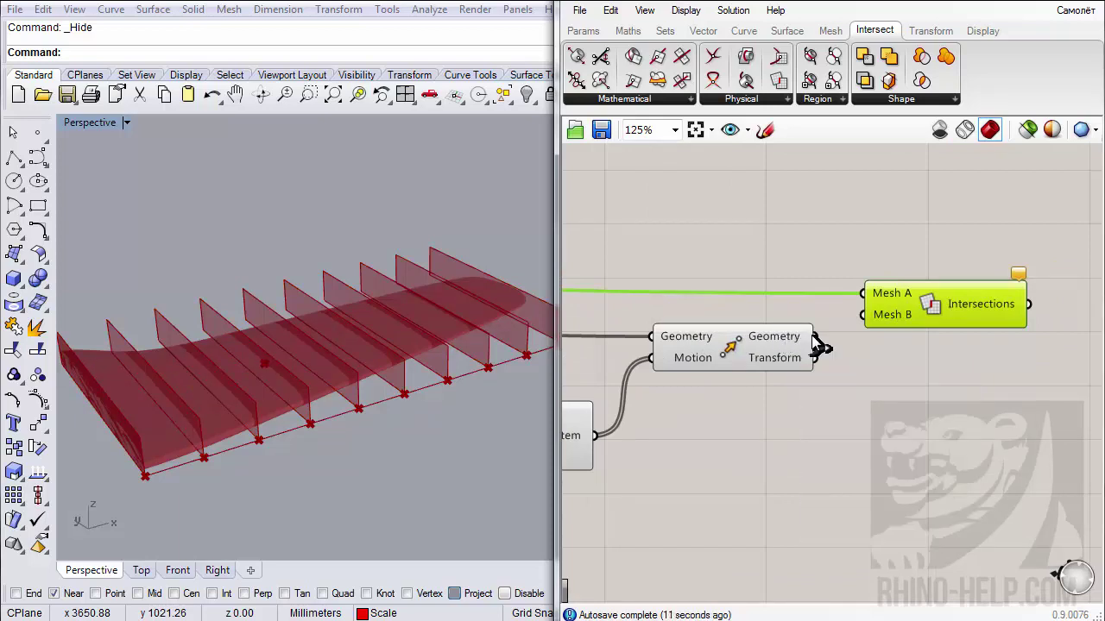
drag(813, 337, 862, 314)
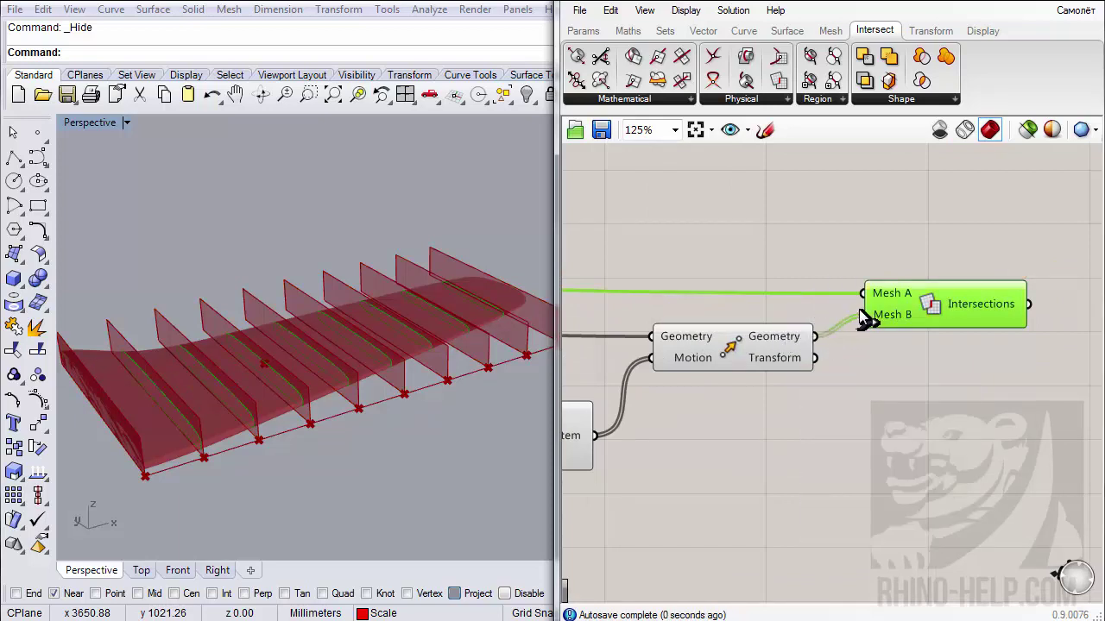
mouse_move(889, 315)
- Turn off the preview of the Move component so the cutting planes are hidden
click(718, 331)
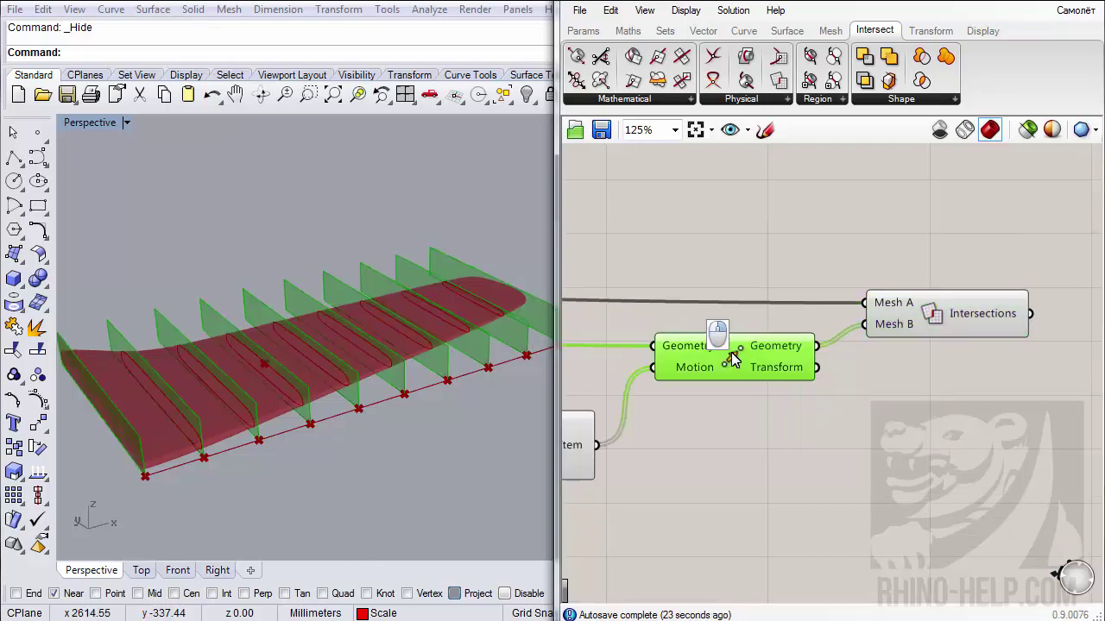
right_click(718, 332)
click(761, 395)
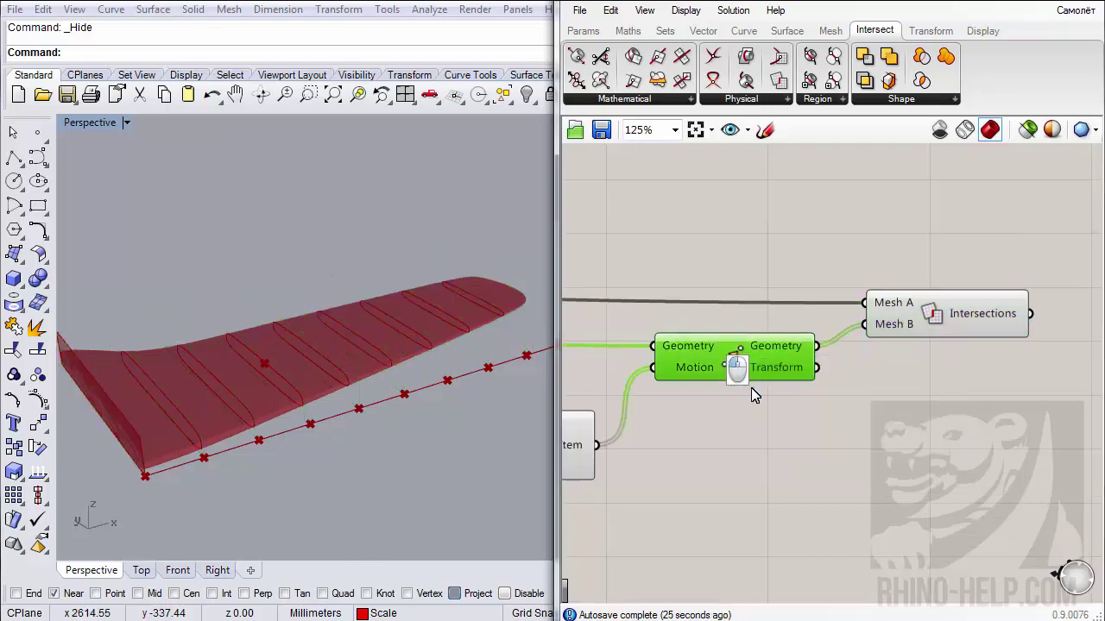
- Highlight the Mesh | Mesh intersections and examine the section curves on the wing up close
right_drag(316, 388, 346, 370)
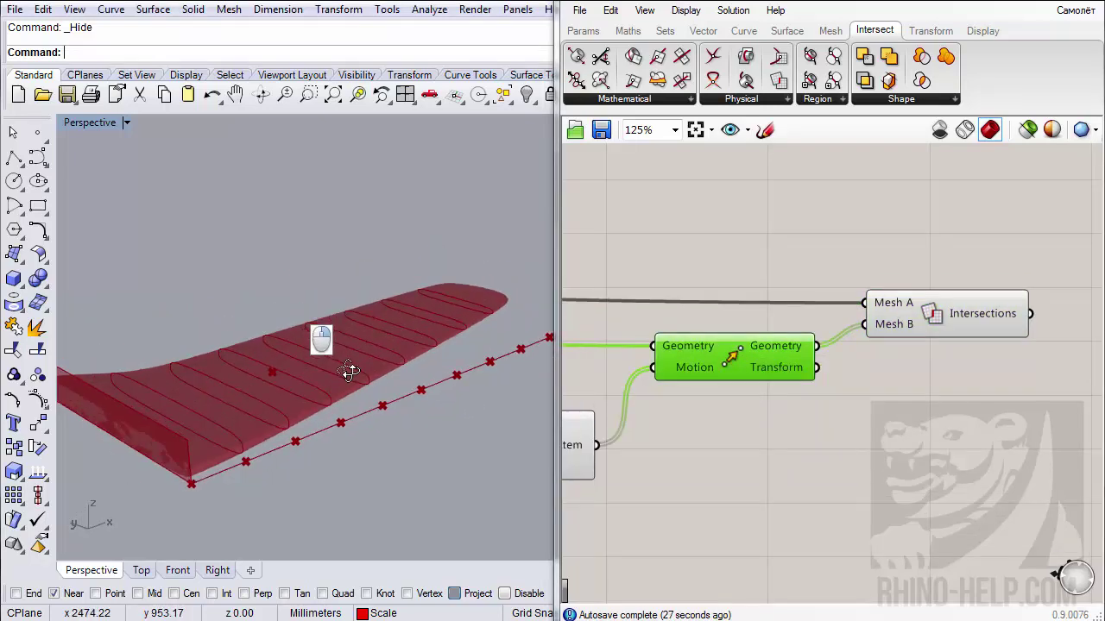
click(962, 324)
click(338, 427)
scroll(272, 427, up, 4)
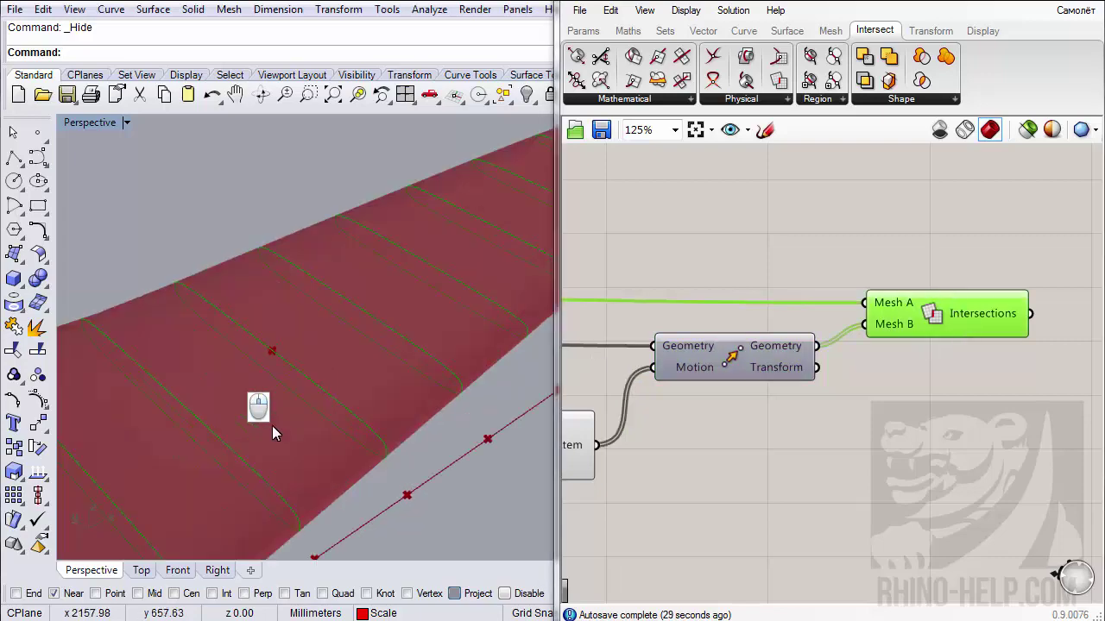
scroll(798, 413, down, 3)
- Set the "Количество резов" slider to 10 with the whole wing in view
scroll(798, 414, down, 3)
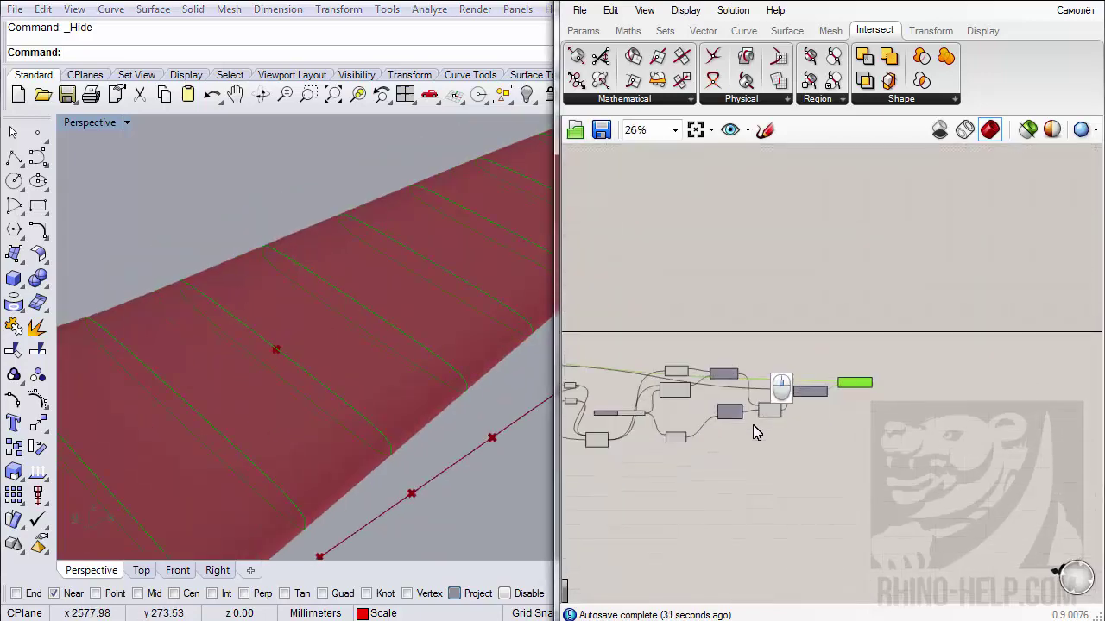
scroll(777, 388, up, 3)
right_drag(670, 439, 795, 396)
scroll(758, 385, up, 2)
click(406, 406)
scroll(357, 399, down, 5)
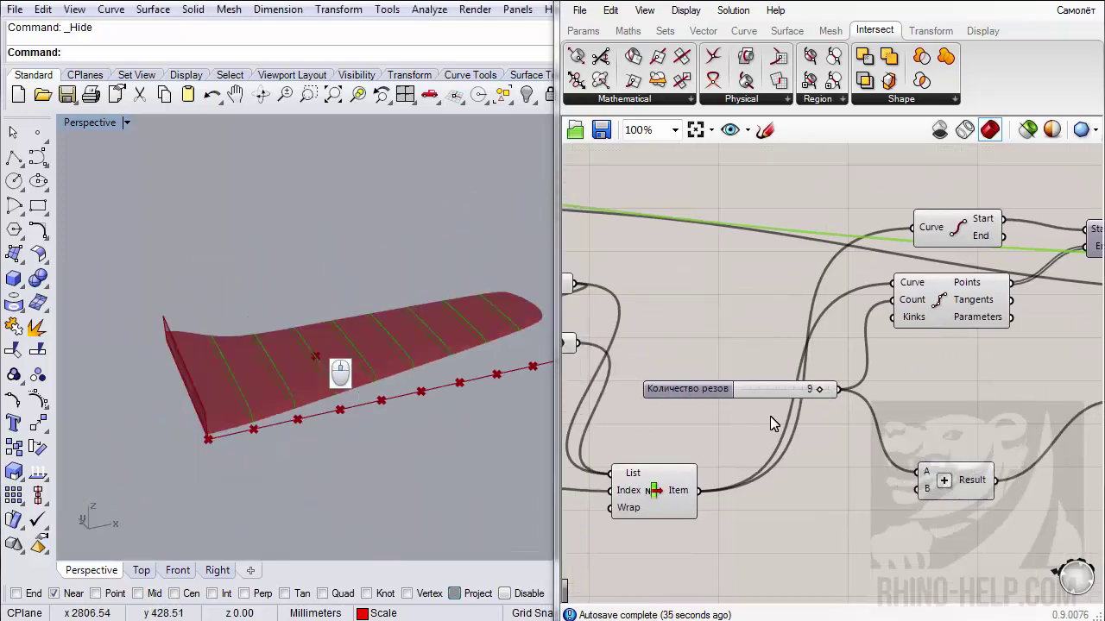
drag(817, 389, 850, 395)
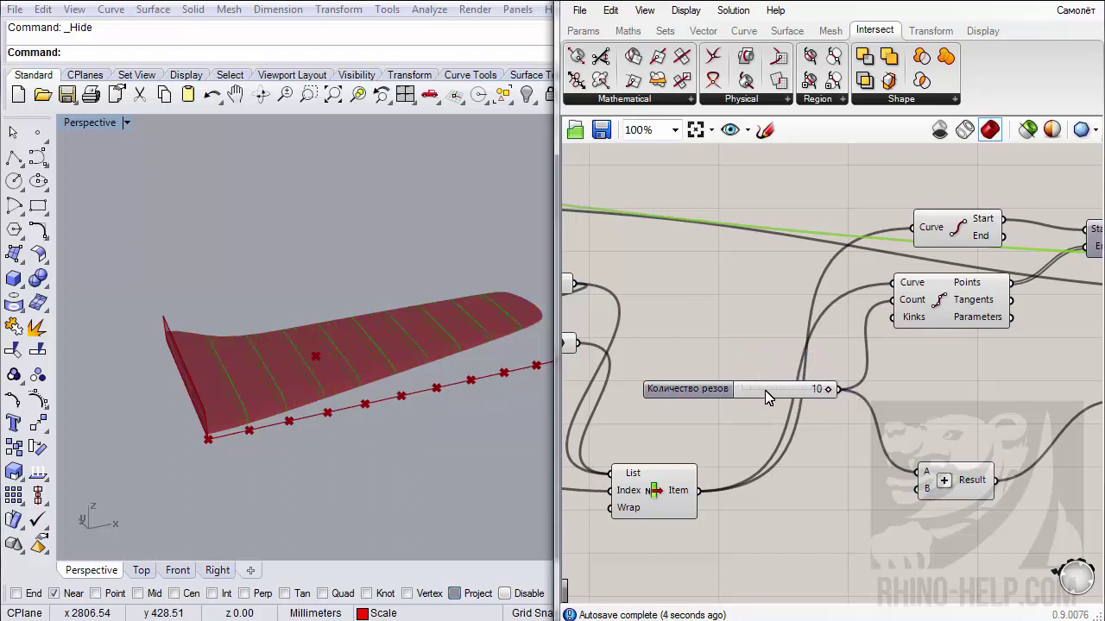
- Raise the maximum of the "Количество резов" slider to 100 and accept the slider settings
right_click(765, 391)
click(806, 474)
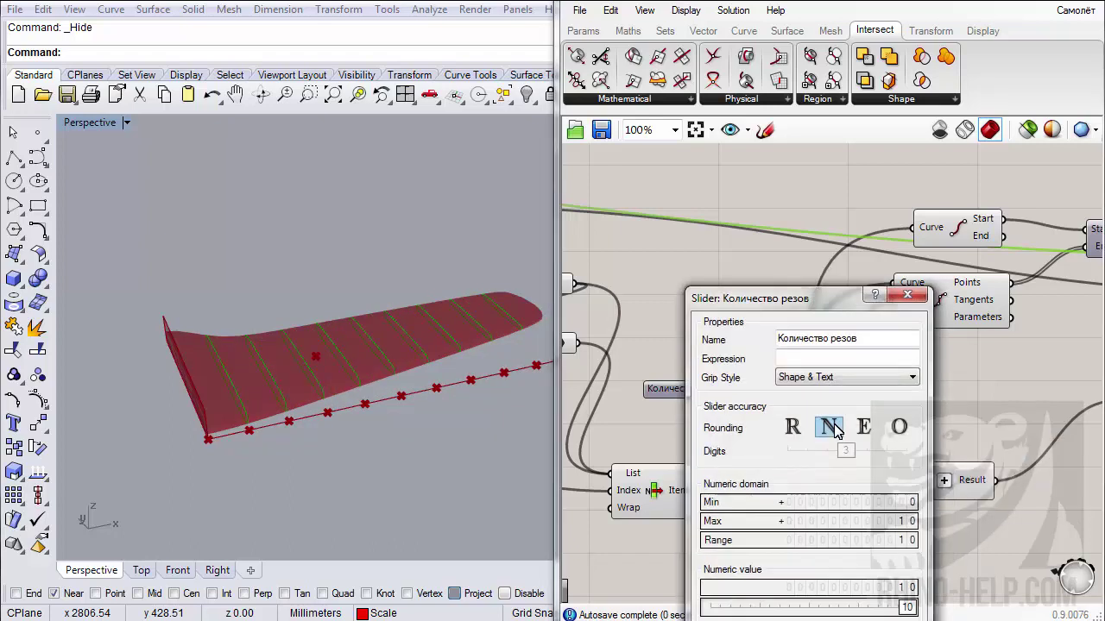
click(857, 524)
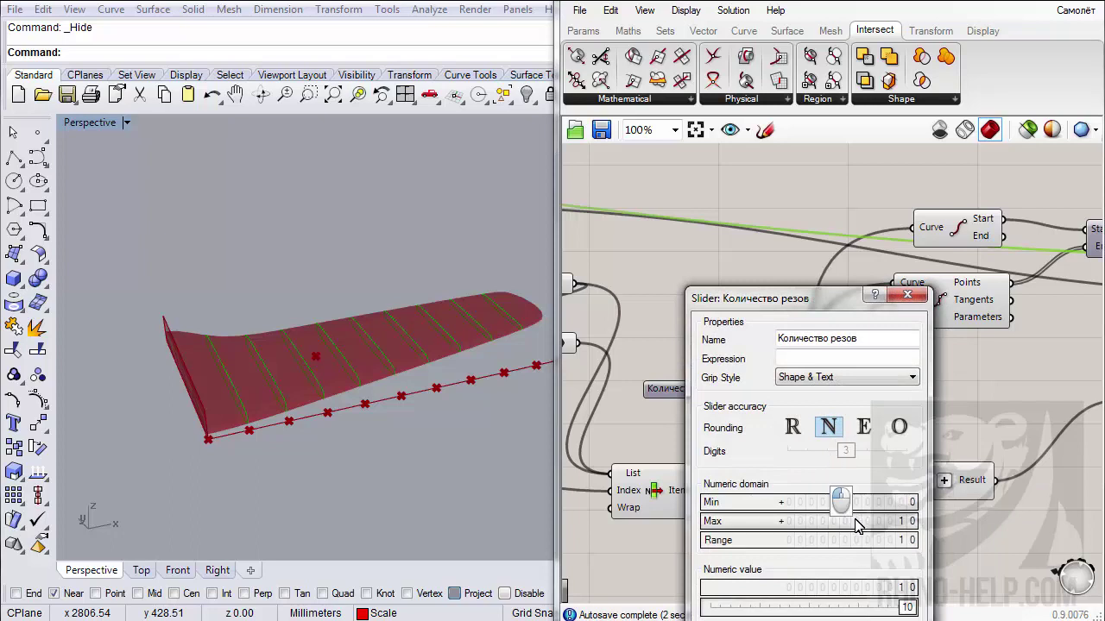
double_click(856, 521)
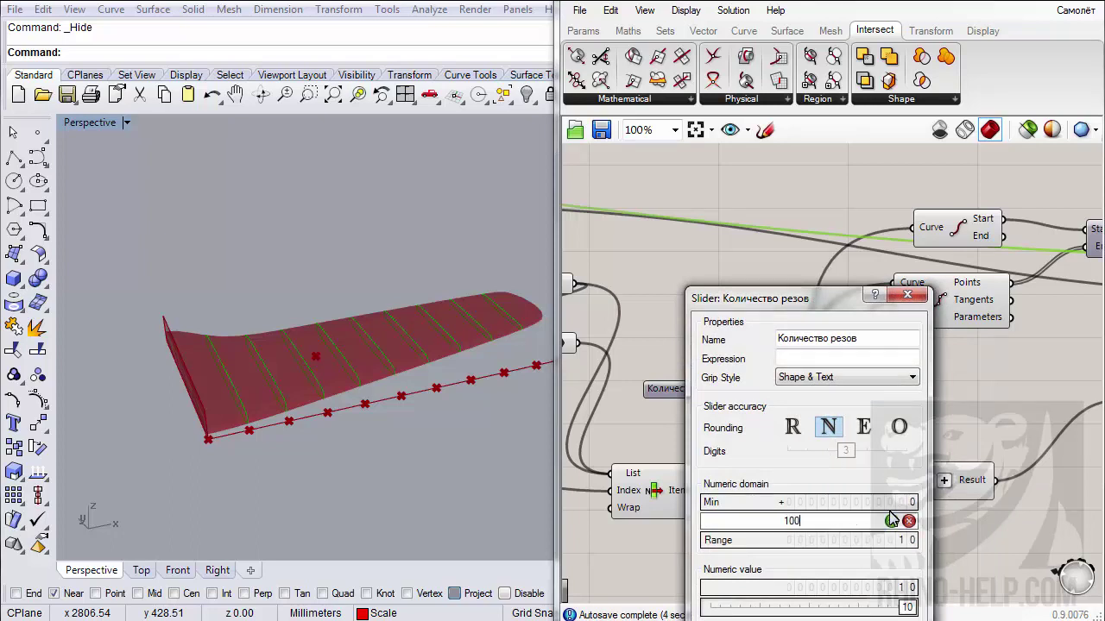
click(891, 519)
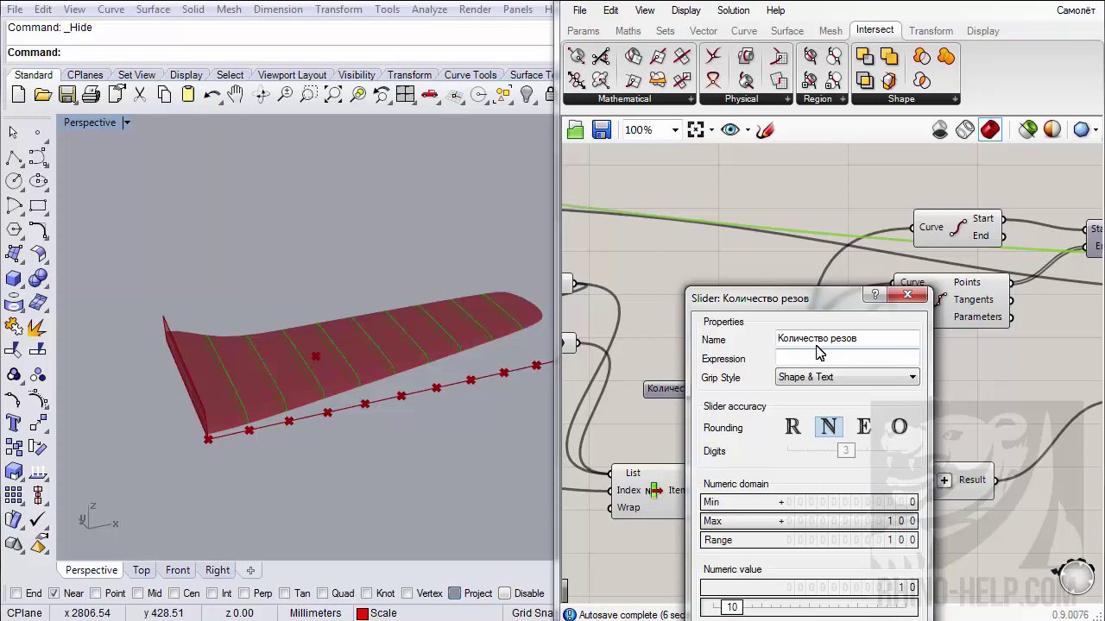
drag(803, 296, 797, 239)
click(812, 582)
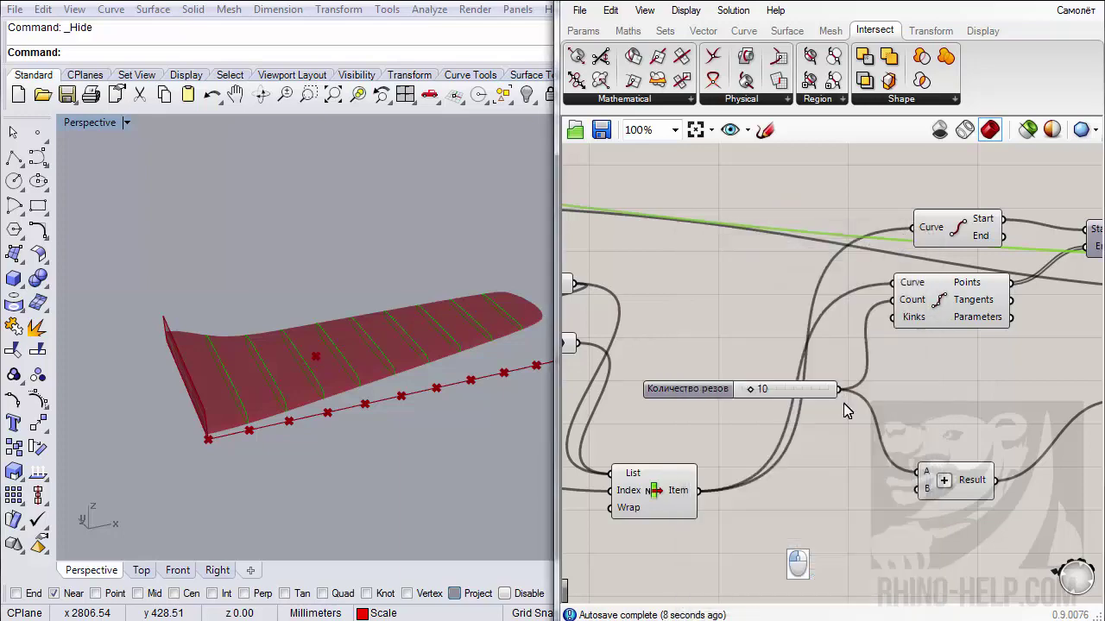
- Set the "Количество резов" slider to 8 and save the definition
mouse_move(750, 390)
mouse_down()
mouse_move(788, 393)
mouse_move(750, 396)
mouse_up()
right_drag(256, 424, 279, 414)
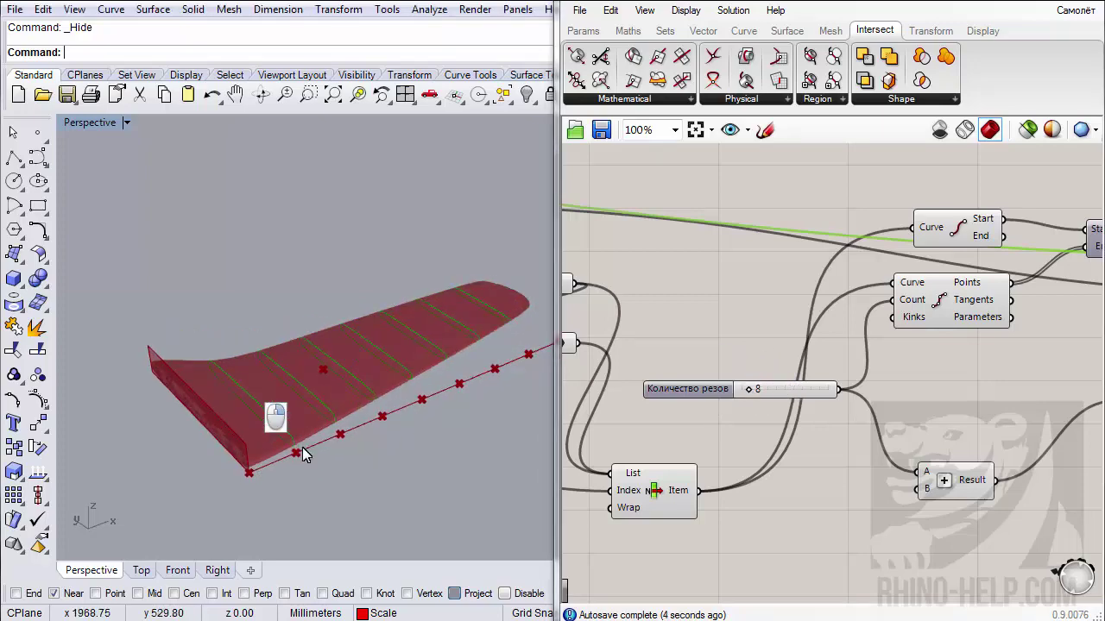
click(602, 132)
- Check the Mesh | Mesh component and examine its section curves near the wide end of the wing
scroll(772, 388, down, 5)
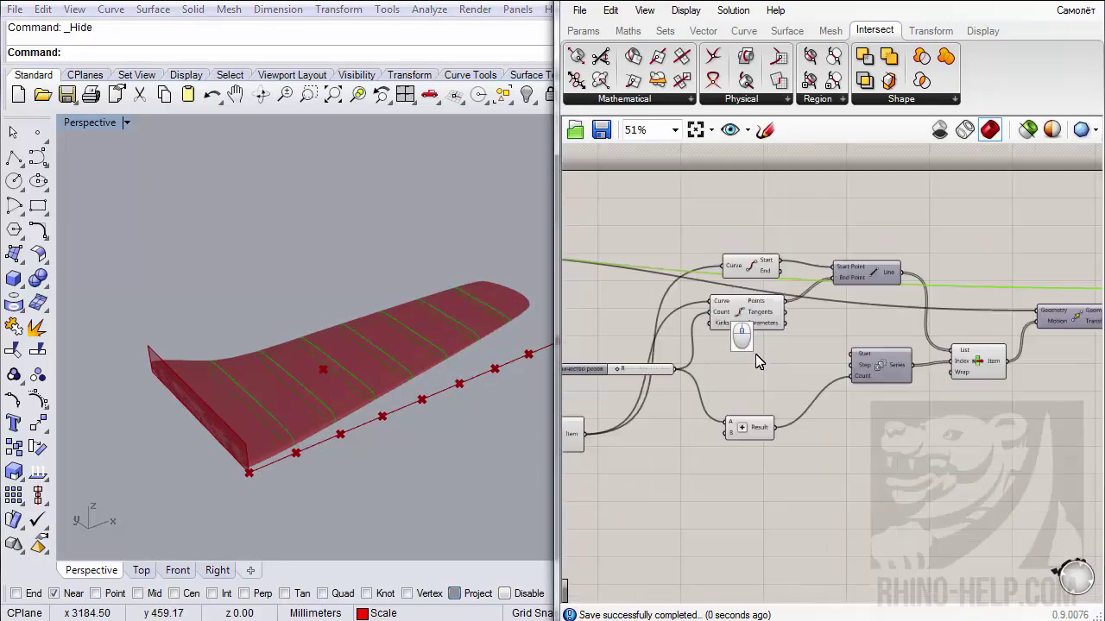
scroll(825, 345, up, 5)
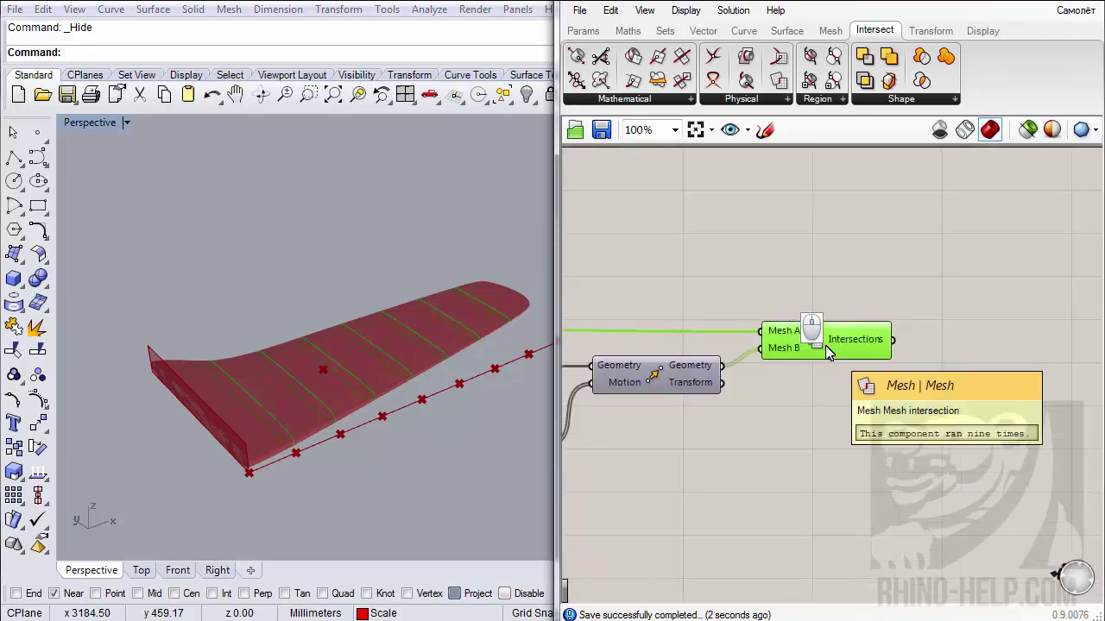
scroll(259, 383, up, 4)
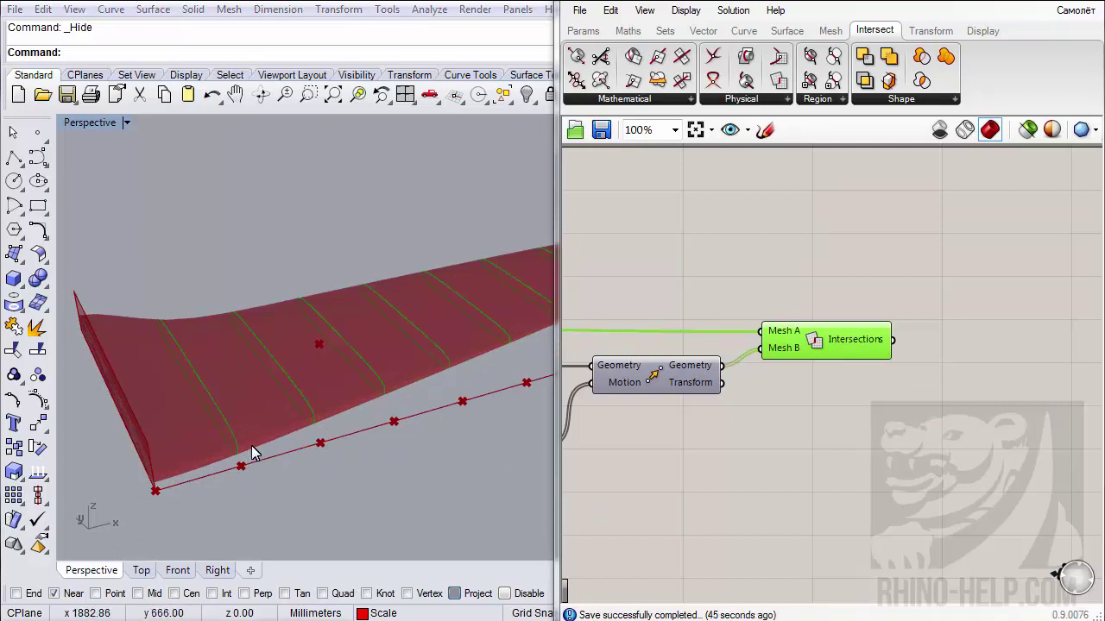
right_drag(251, 447, 271, 429)
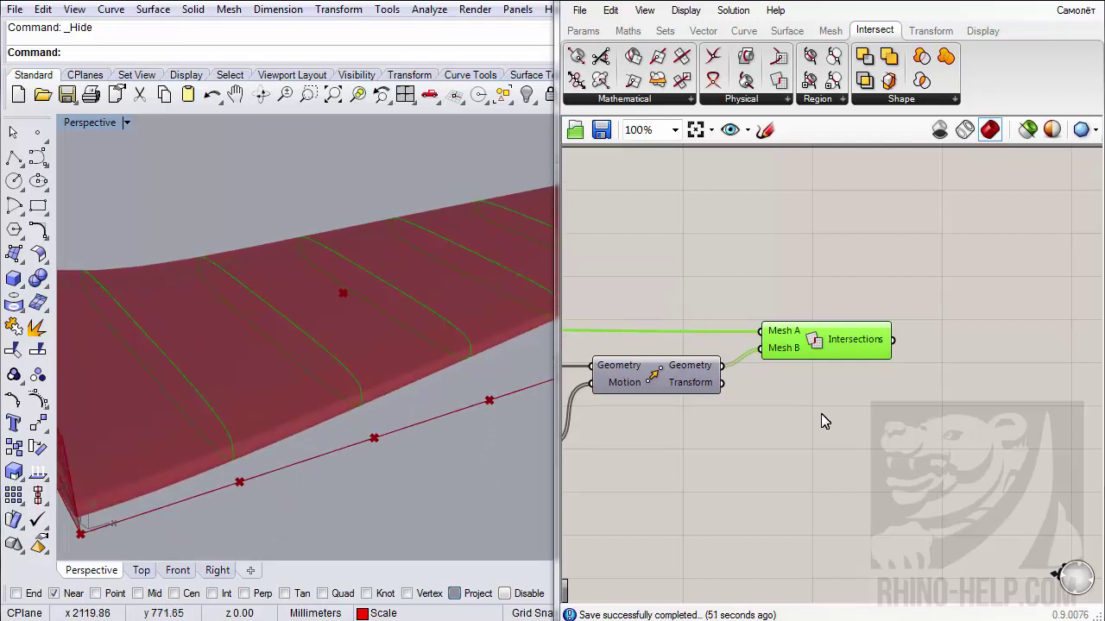
- Add an Extrude component beside Mesh | Mesh and connect the Intersections output to its Base input
click(787, 30)
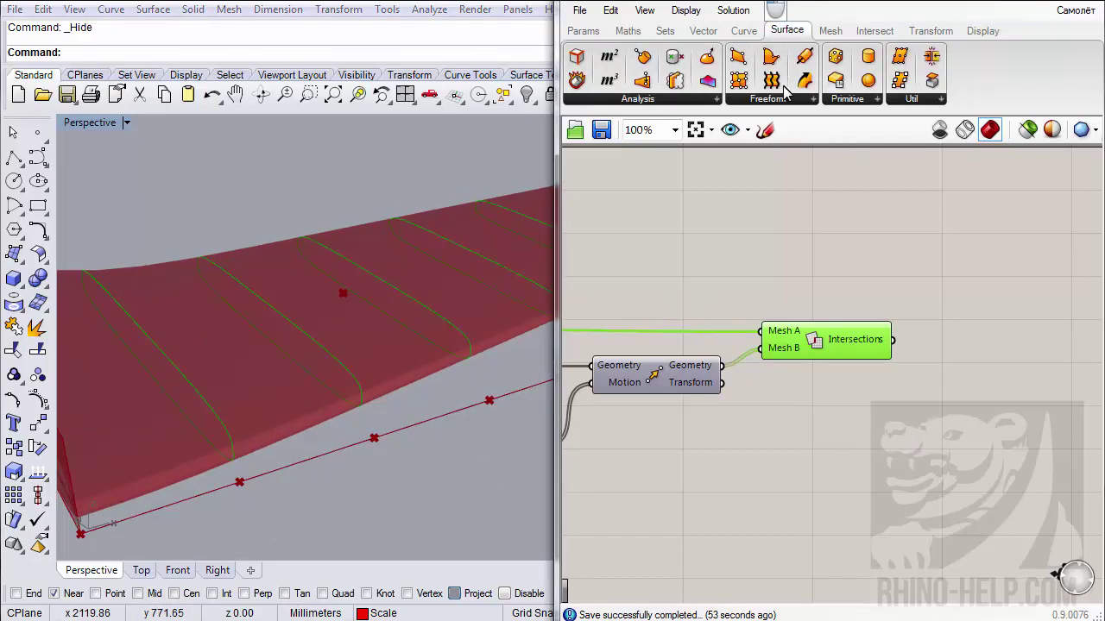
click(782, 100)
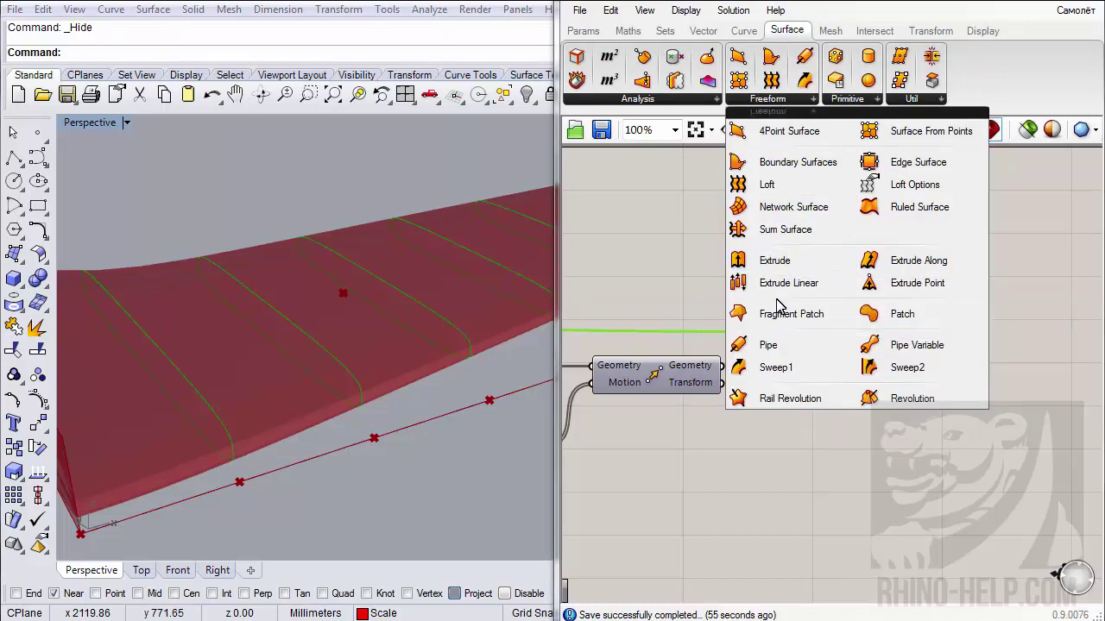
drag(767, 258, 954, 411)
right_drag(950, 412, 880, 365)
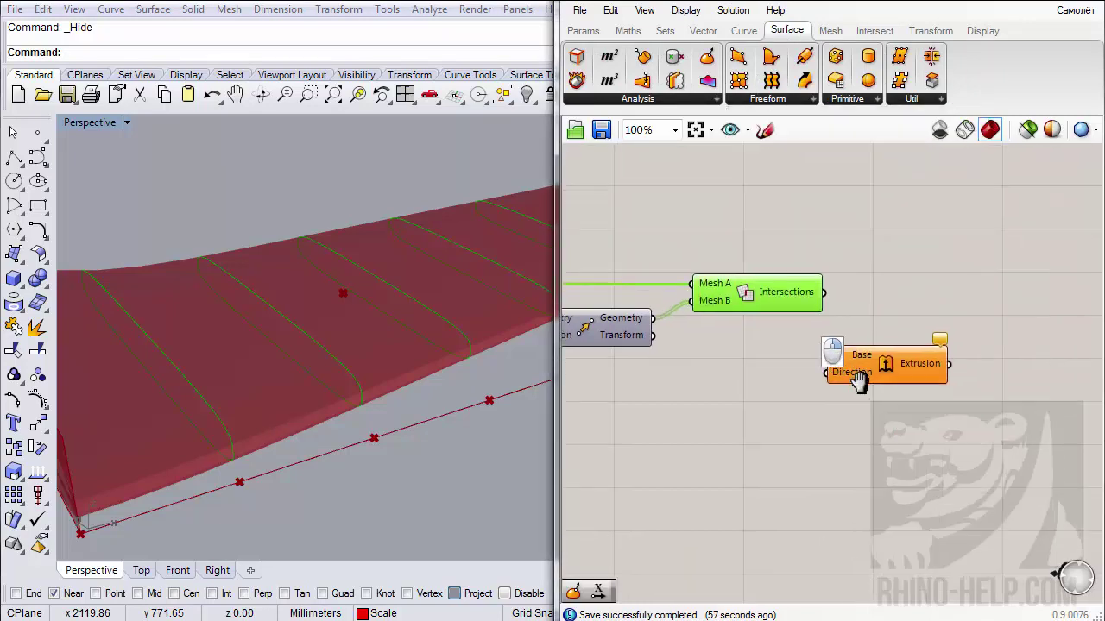
drag(823, 292, 897, 367)
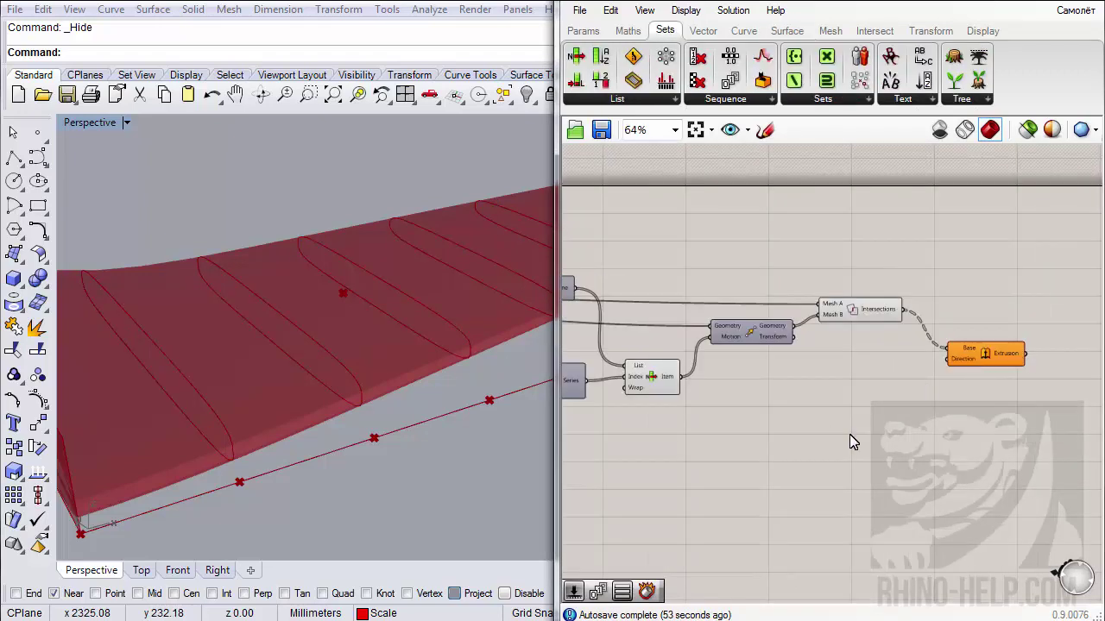
- Add a Line SDL component to the empty canvas area below the Series component
right_drag(769, 493, 855, 457)
scroll(811, 466, down, 2)
right_drag(760, 475, 861, 470)
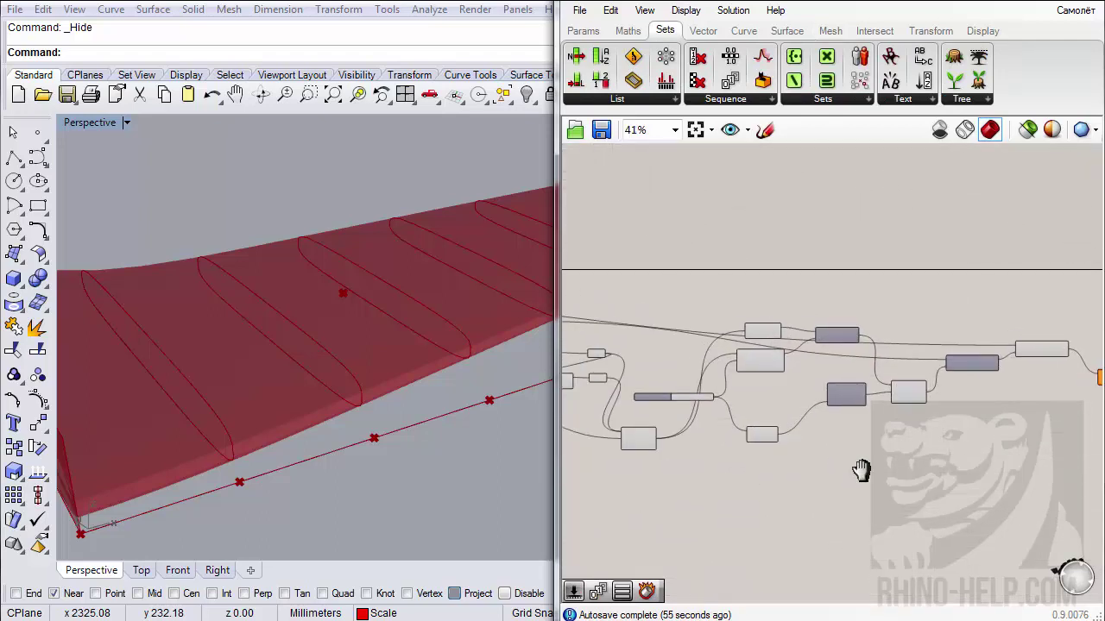
scroll(847, 403, up, 3)
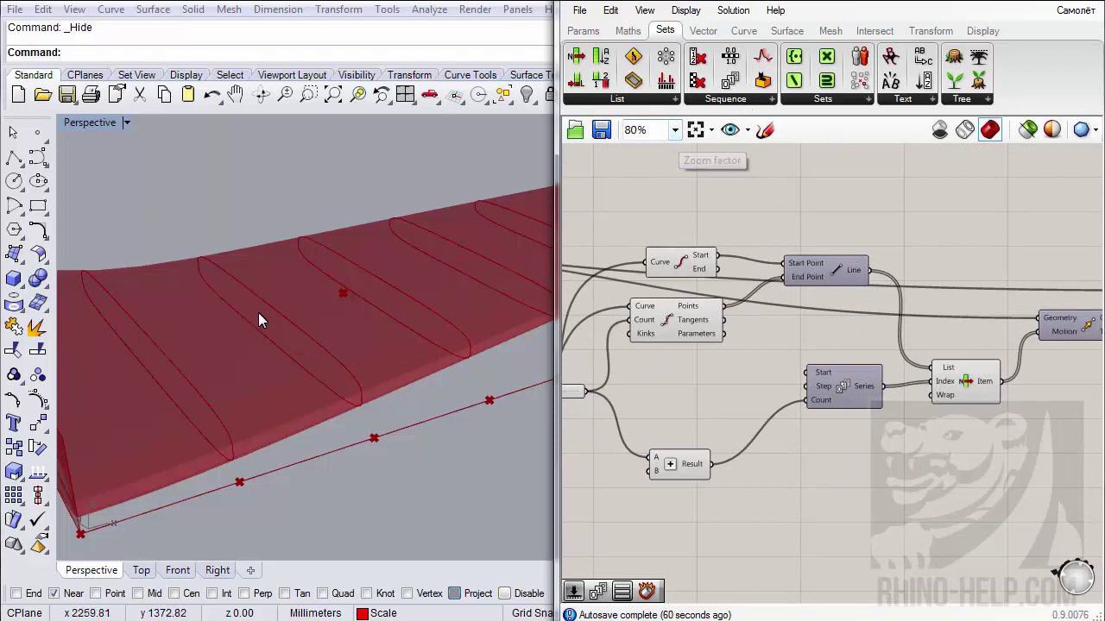
click(743, 30)
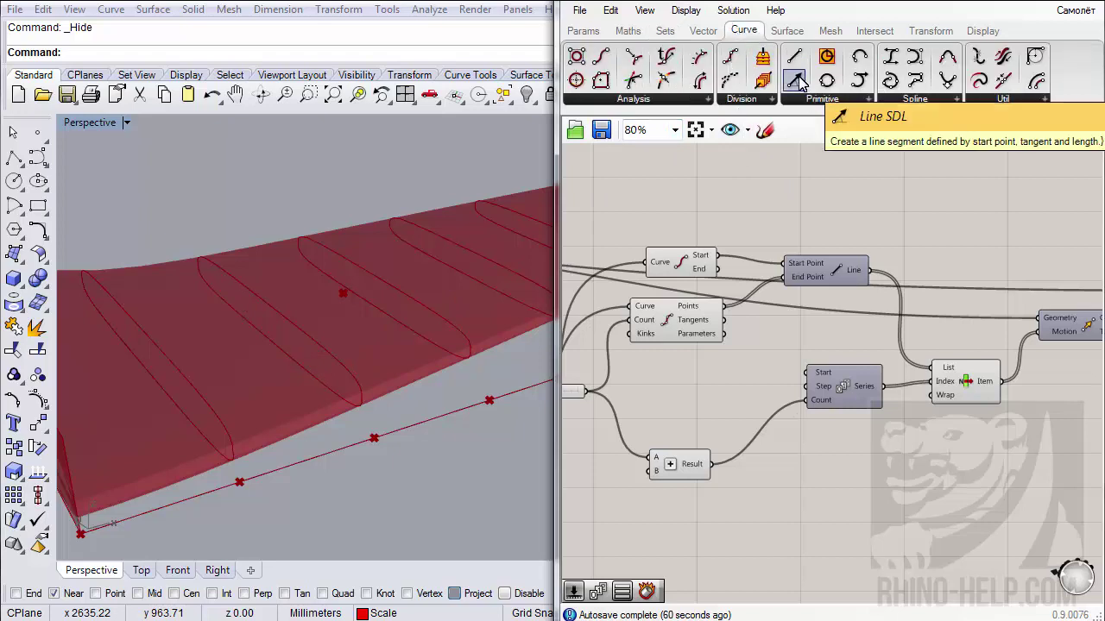
drag(796, 80, 874, 460)
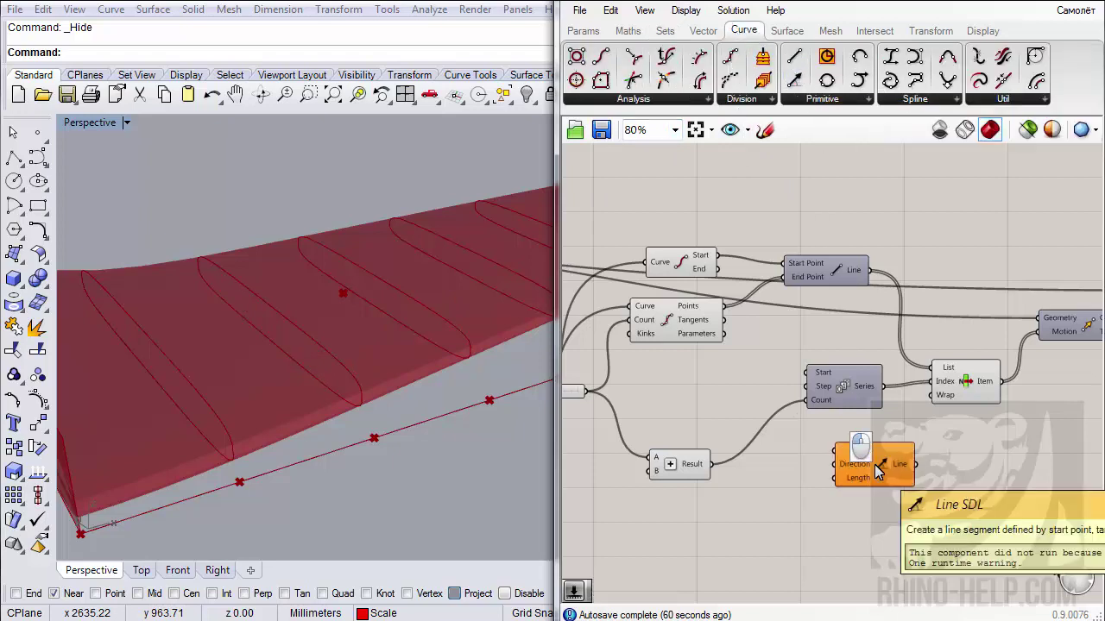
- Add an Area component and feed its Geometry from the List Item that picks the cutting face
right_drag(873, 458, 908, 460)
scroll(833, 442, down, 2)
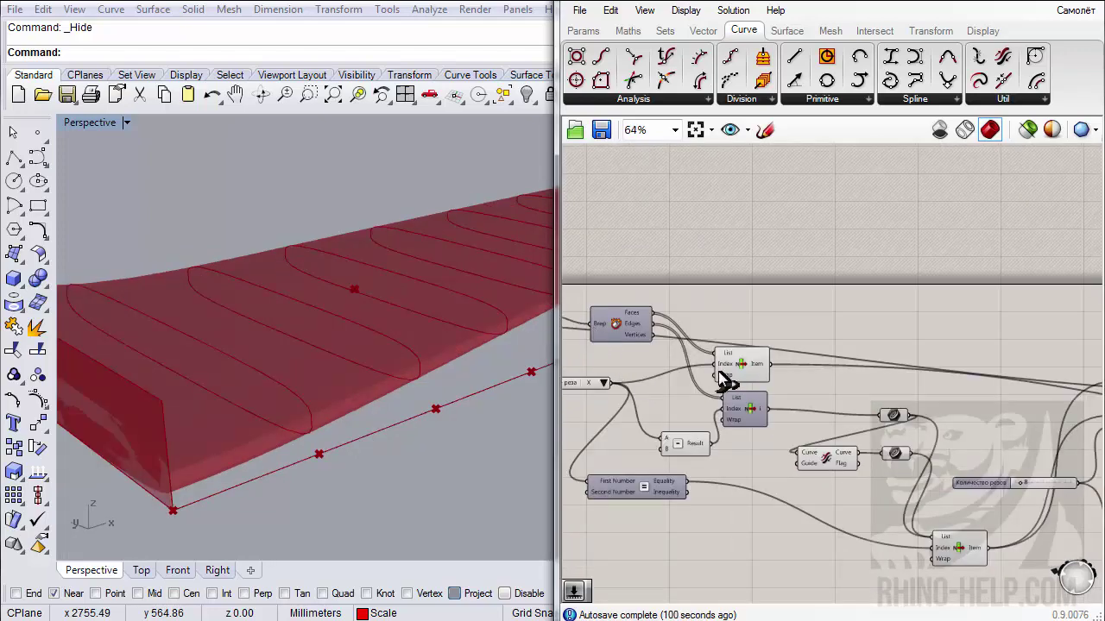
click(735, 366)
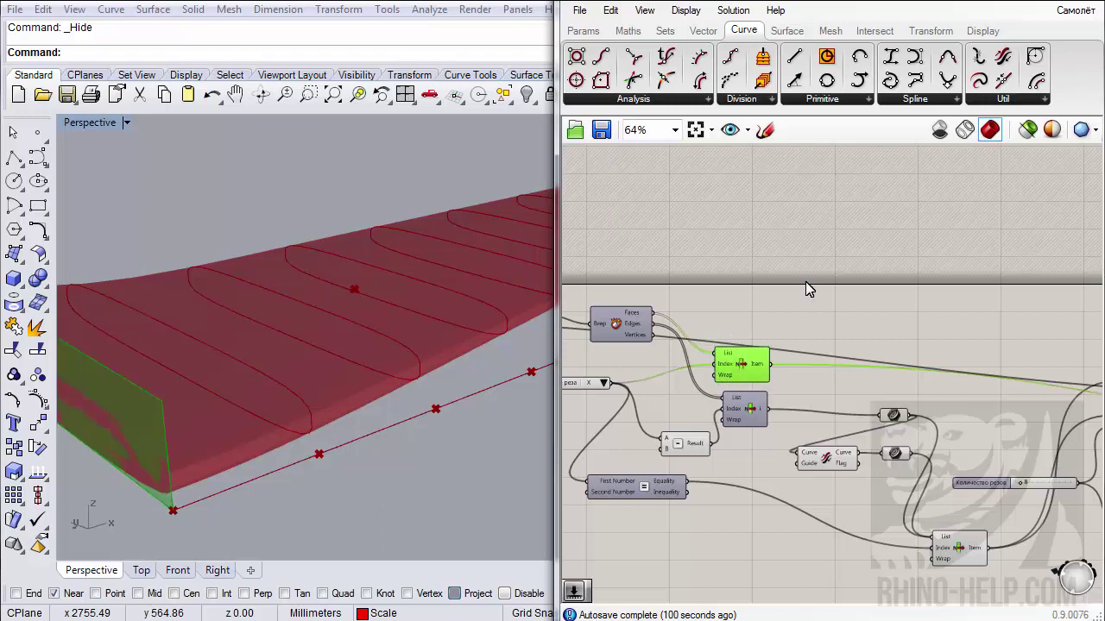
click(784, 31)
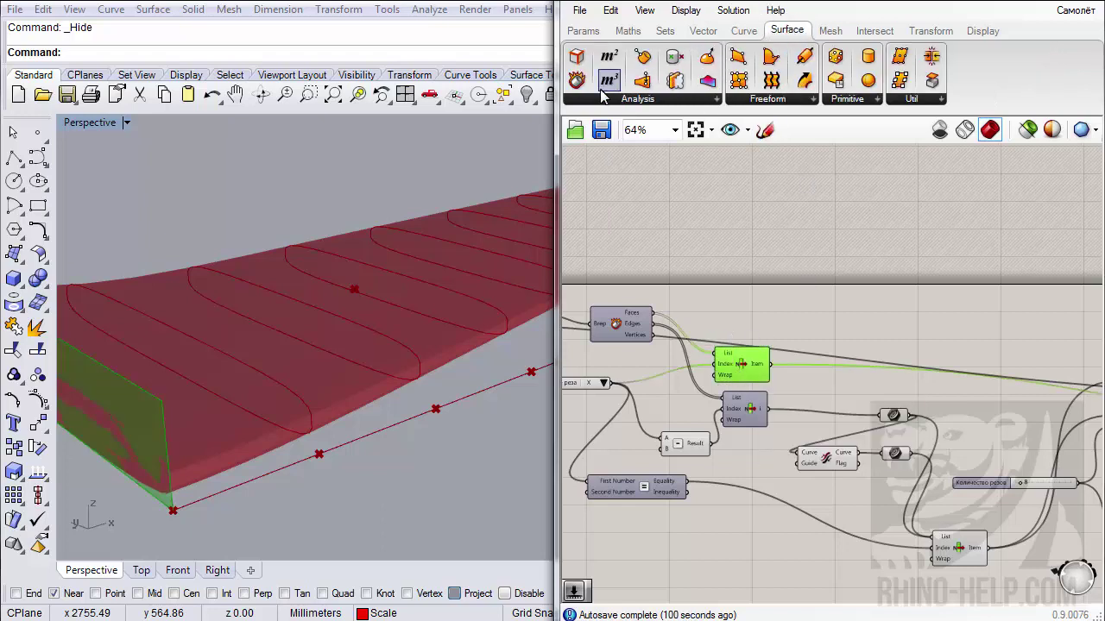
drag(609, 57, 769, 363)
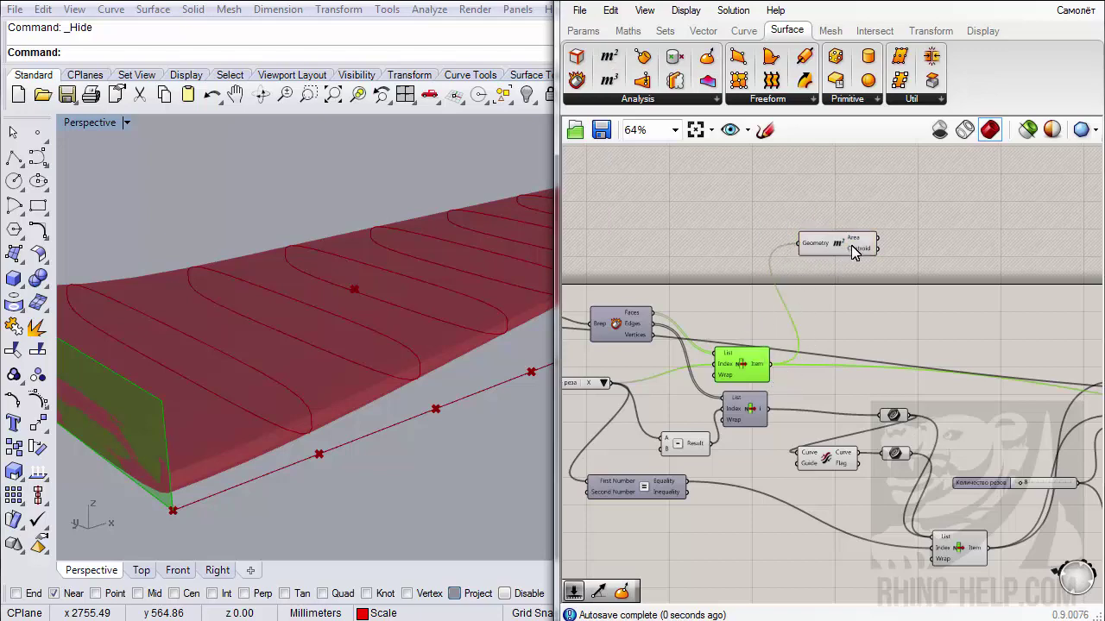
- Move the Area component along the definition to the free space below Mesh | Mesh and before Extrude
drag(854, 249, 860, 541)
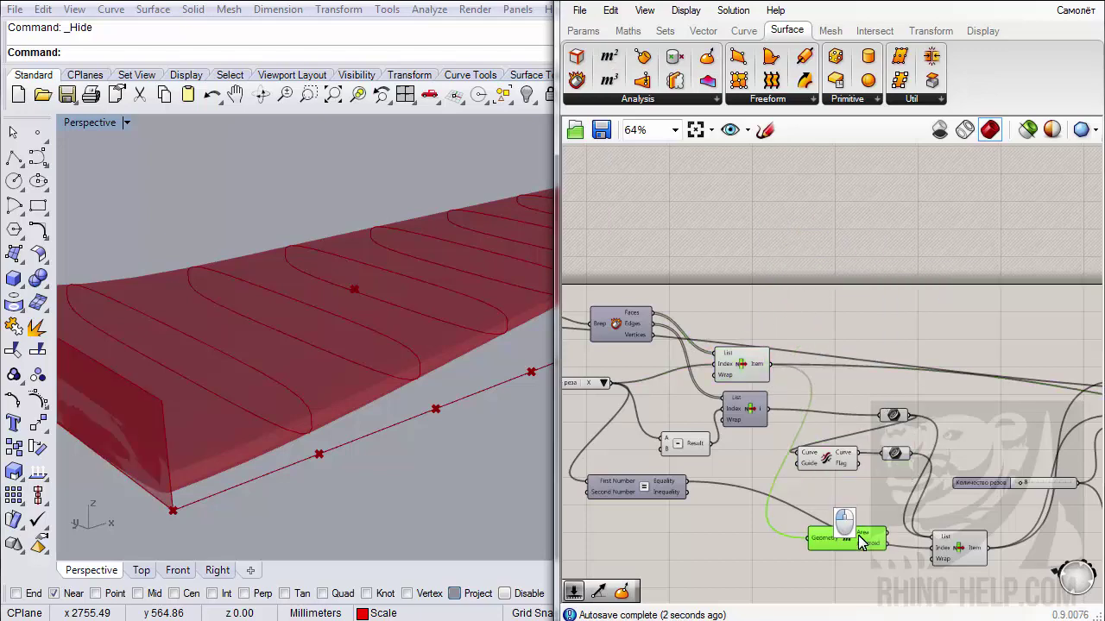
scroll(860, 541, down, 4)
scroll(973, 442, up, 2)
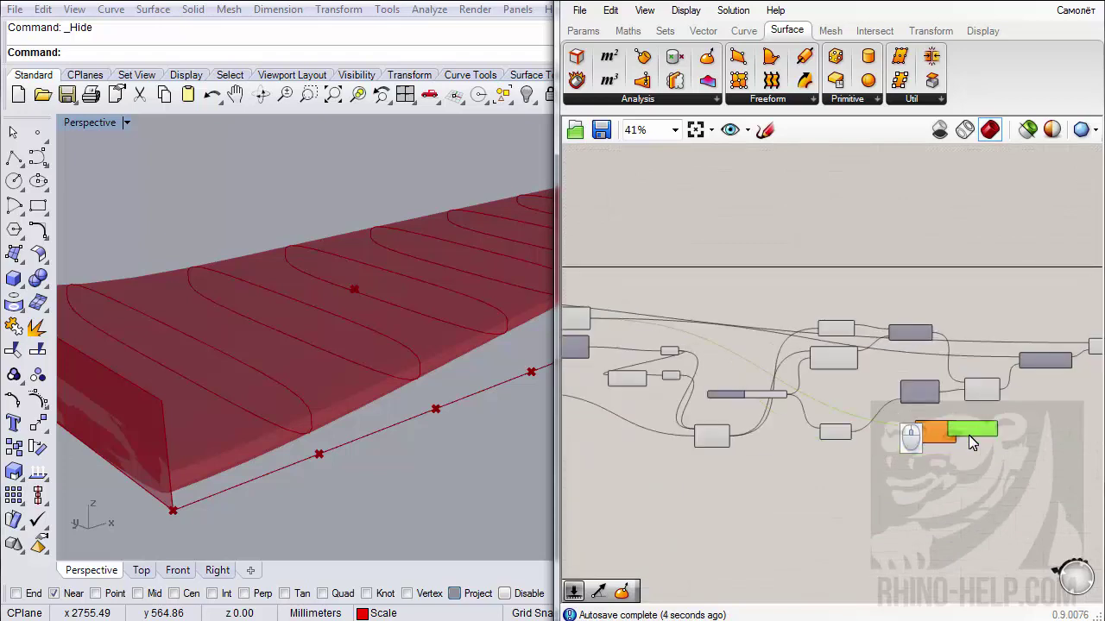
scroll(969, 435, down, 3)
mouse_move(969, 435)
mouse_down()
mouse_move(915, 452)
mouse_move(983, 427)
mouse_up()
scroll(983, 428, up, 3)
right_drag(994, 425, 956, 444)
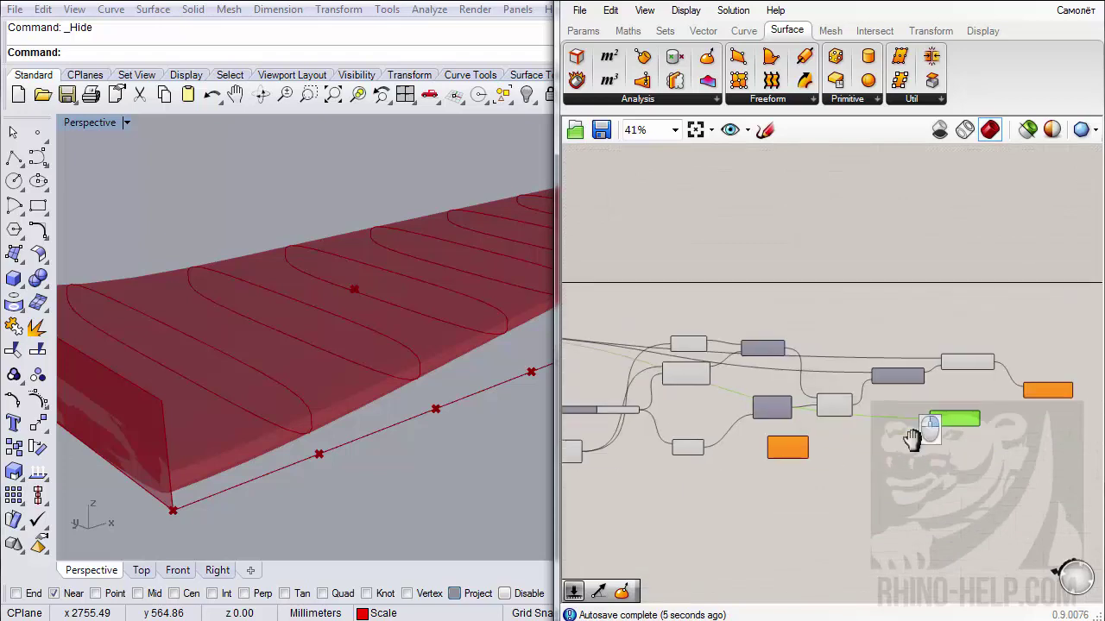
scroll(754, 405, up, 4)
- Move the Line SDL component beside Area and connect the Centroid output to its Start input
click(727, 453)
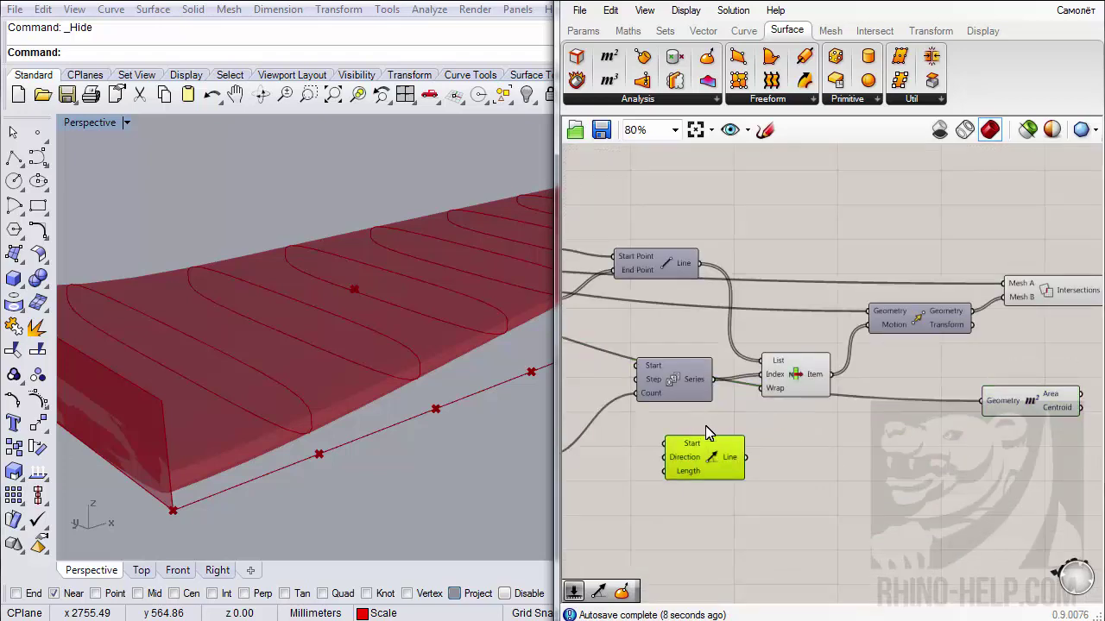
drag(708, 445, 974, 469)
right_drag(974, 469, 725, 467)
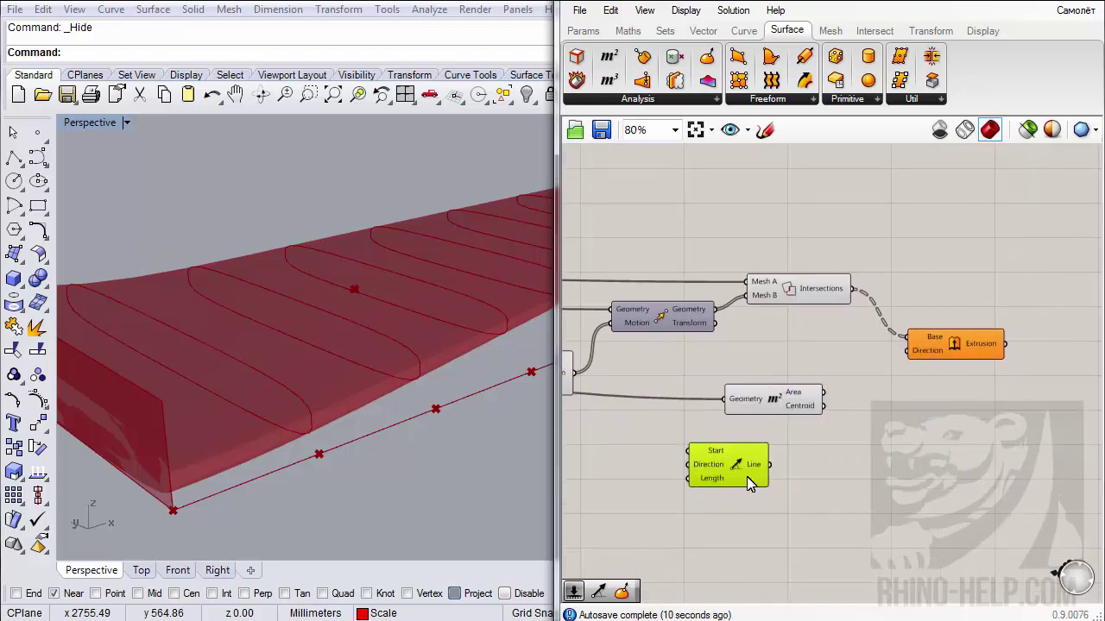
drag(750, 483, 926, 437)
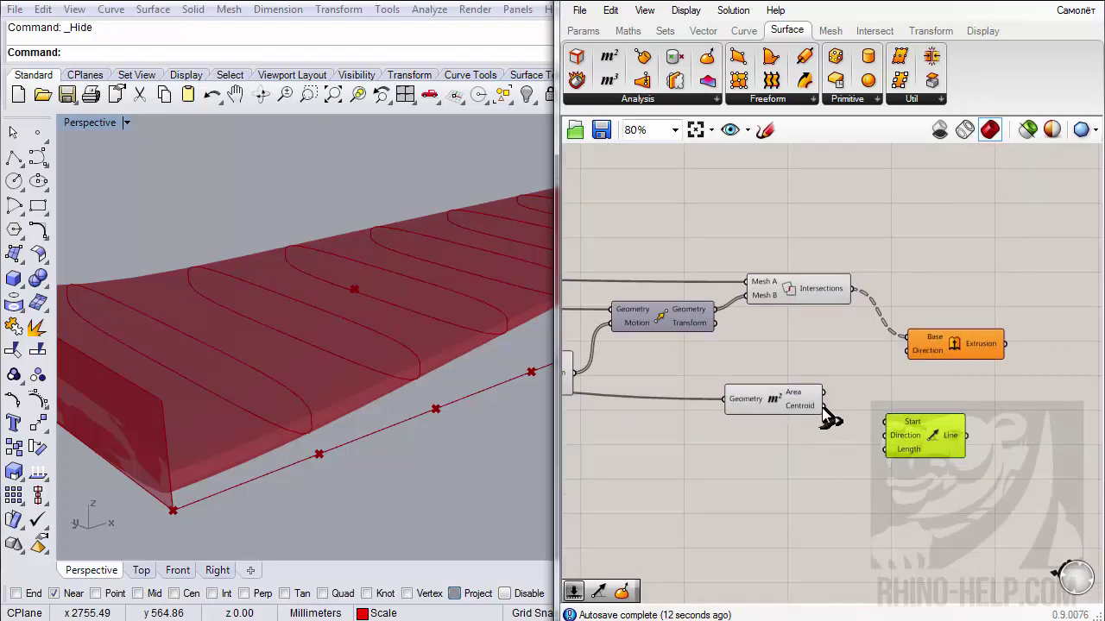
drag(823, 406, 887, 421)
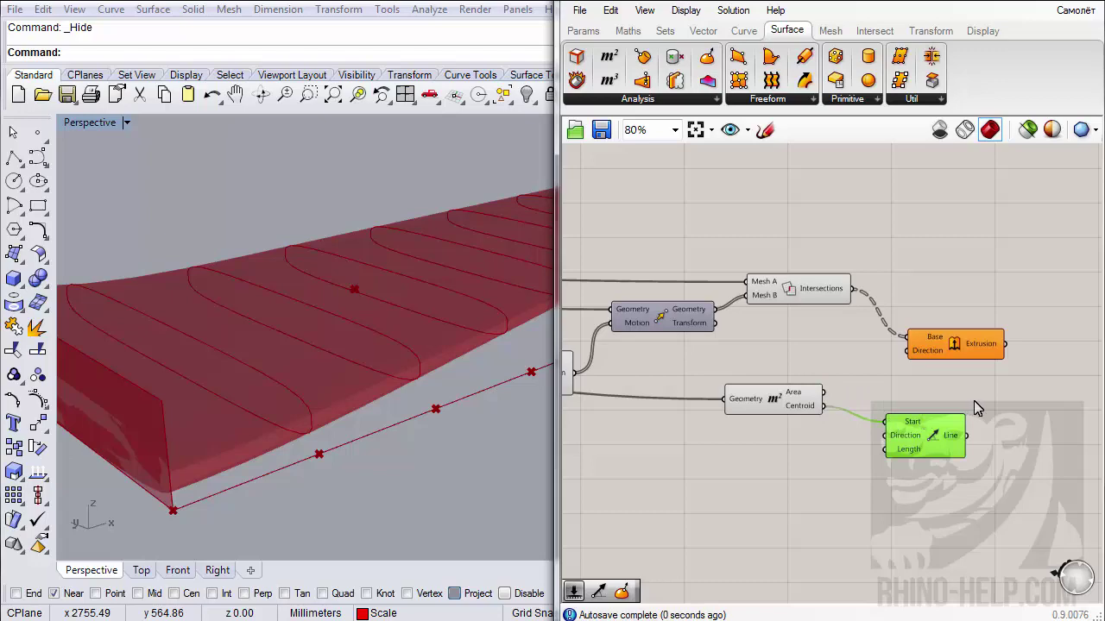
- Add a List Item component below the existing one and connect the Line component's output to its List input
right_drag(825, 467, 876, 442)
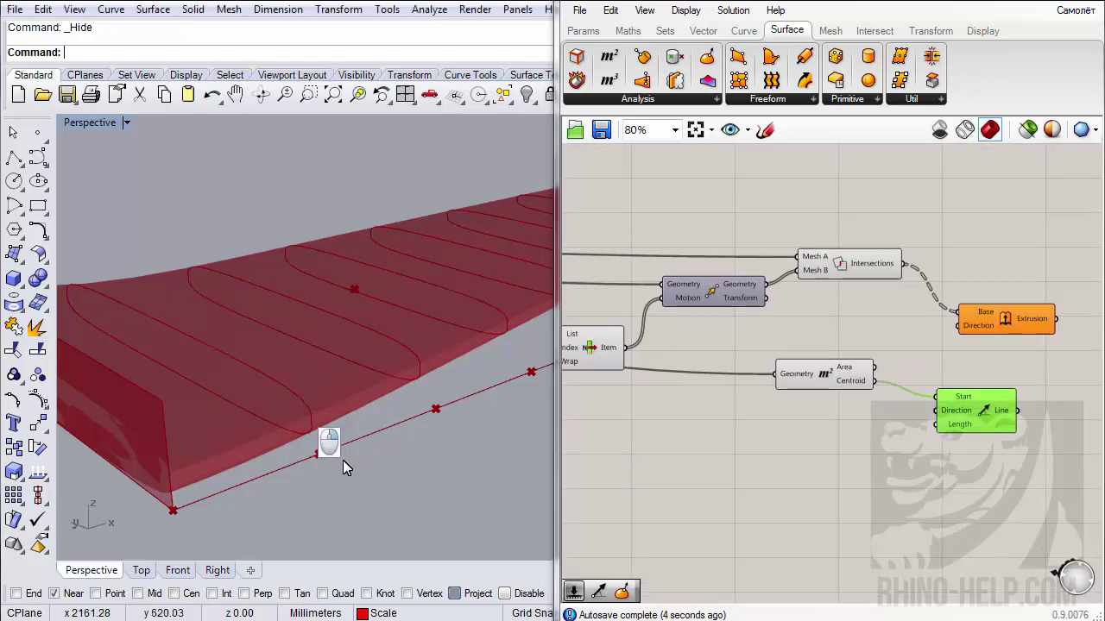
right_drag(343, 460, 310, 503)
scroll(768, 523, down, 1)
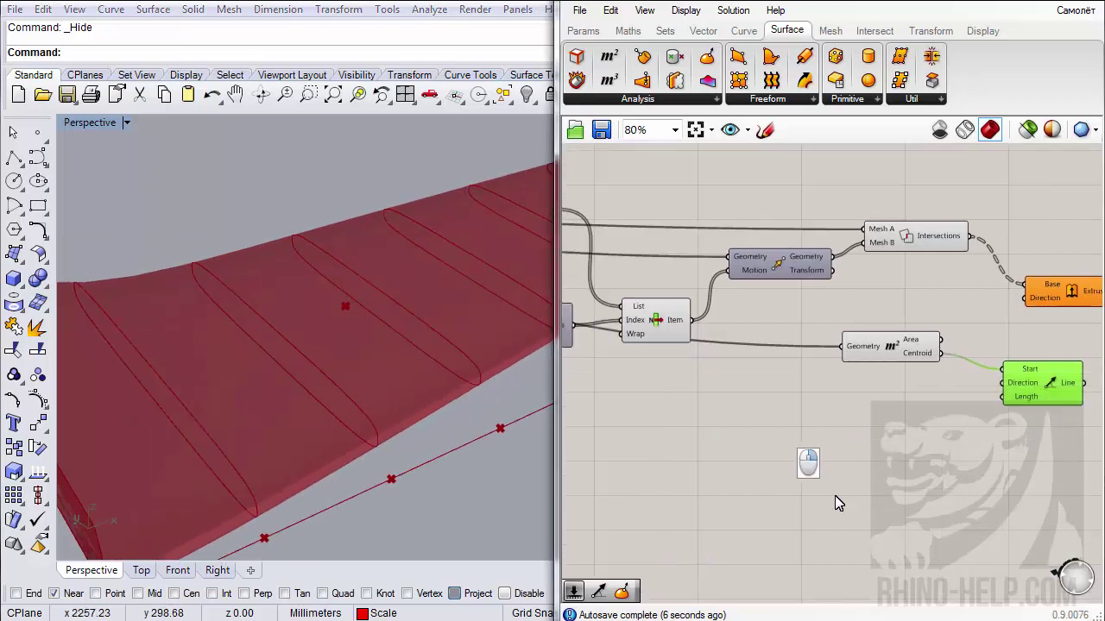
scroll(835, 499, down, 1)
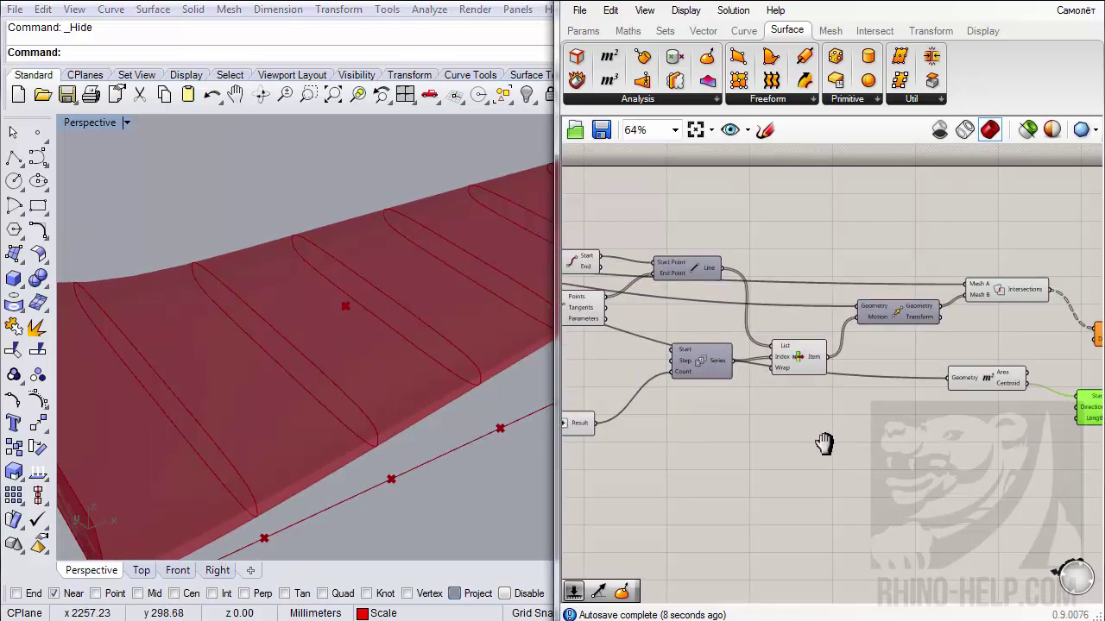
scroll(812, 432, up, 2)
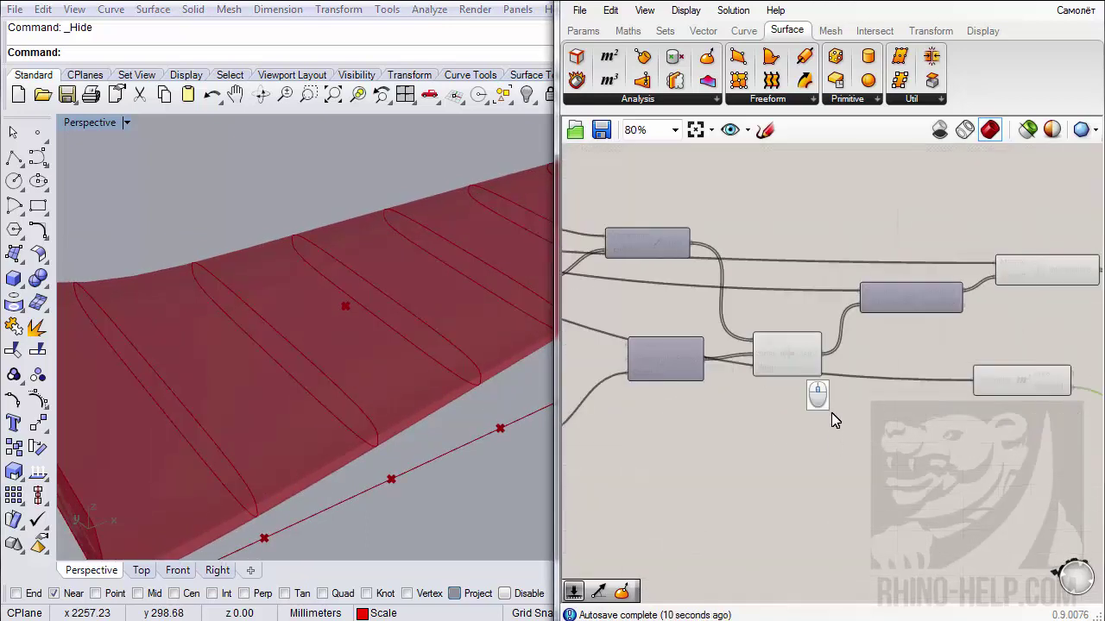
right_drag(827, 479, 809, 458)
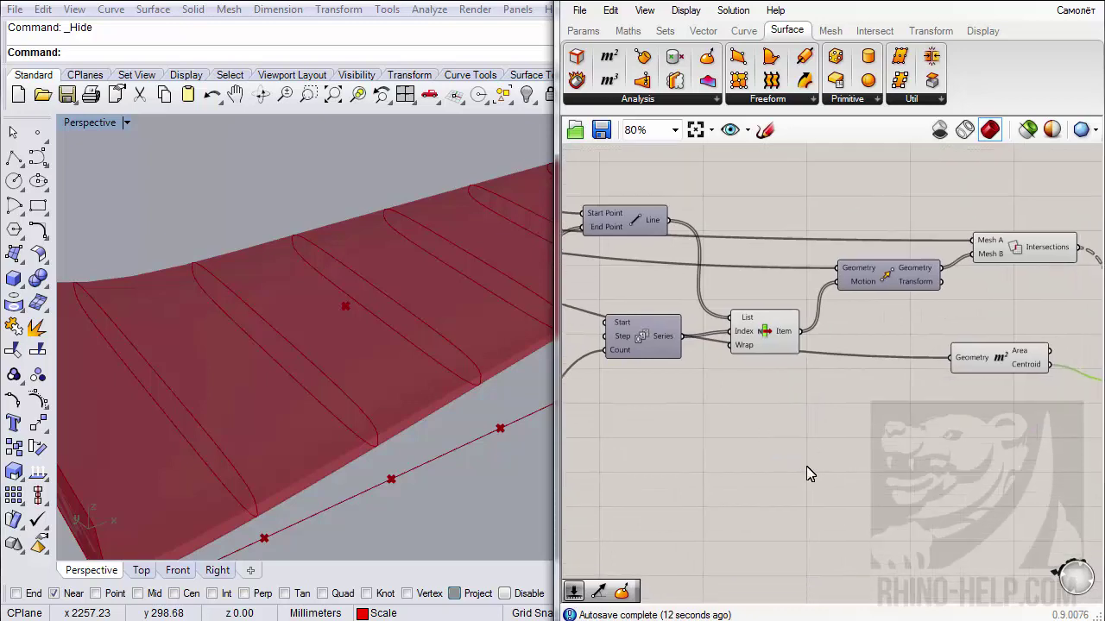
scroll(809, 473, down, 2)
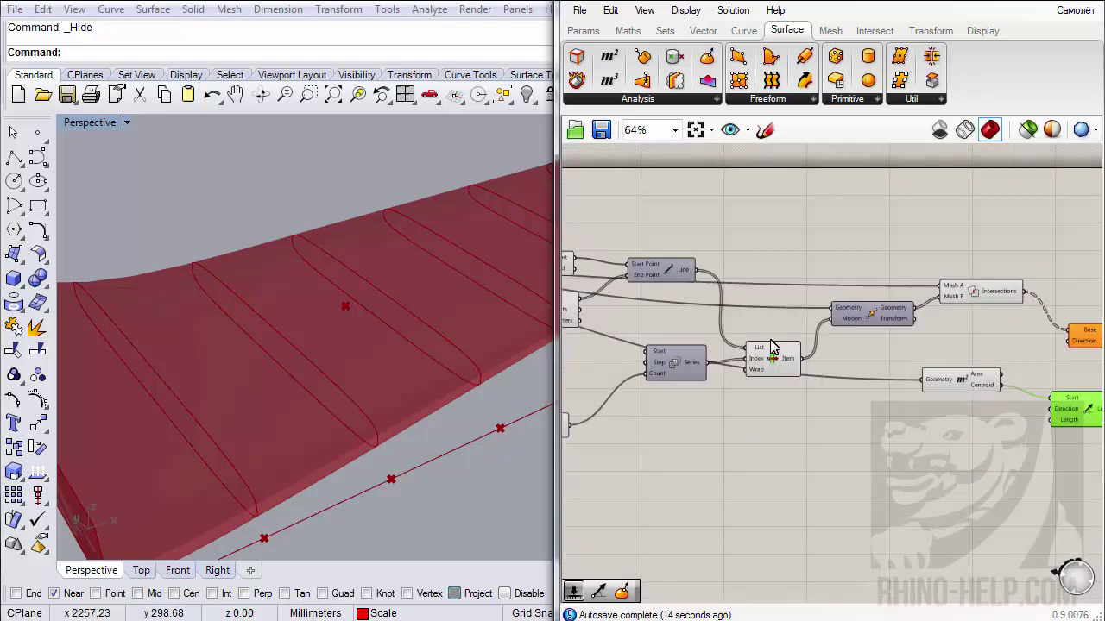
click(665, 30)
drag(576, 57, 835, 501)
drag(695, 270, 810, 489)
click(822, 509)
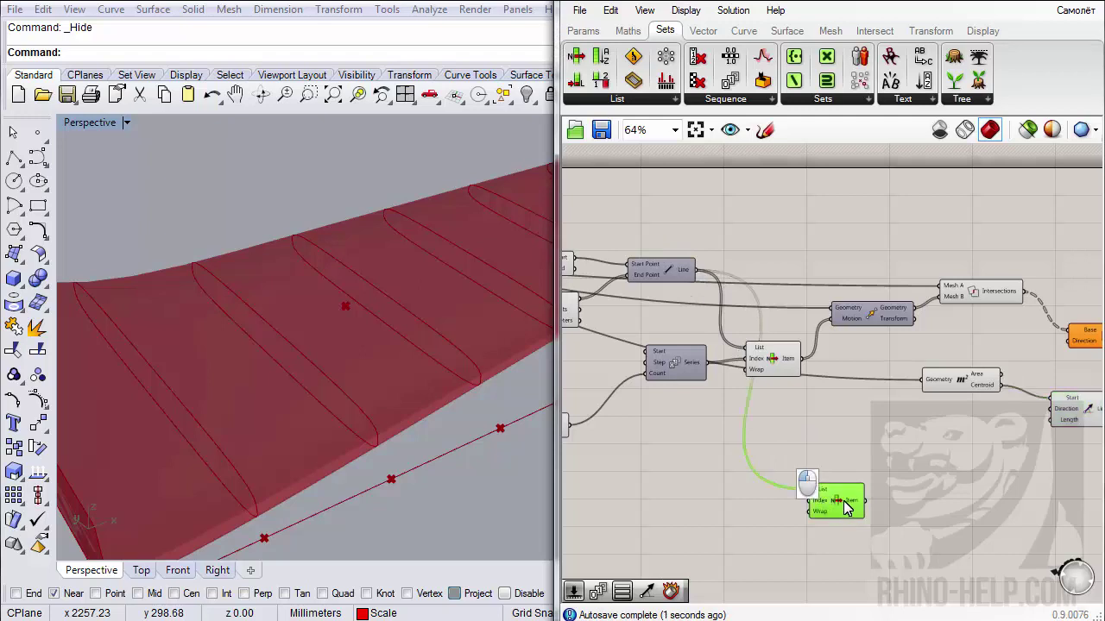
- Feed the new List Item's Index from a number slider set to 1 and connect its Item output to Line SDL's Direction
mouse_move(852, 508)
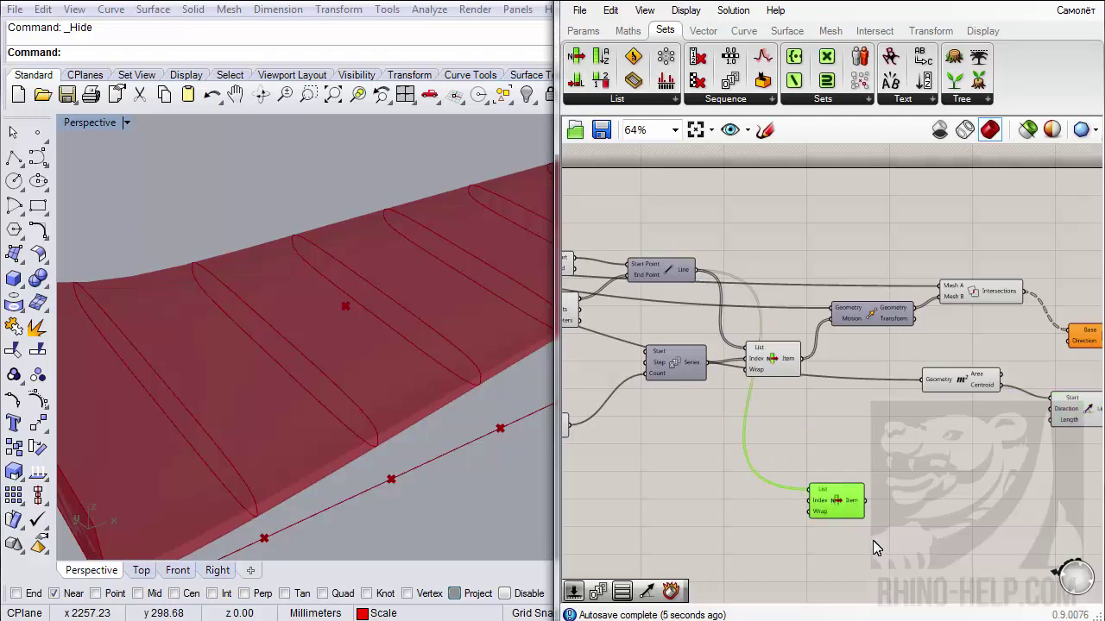
double_click(721, 522)
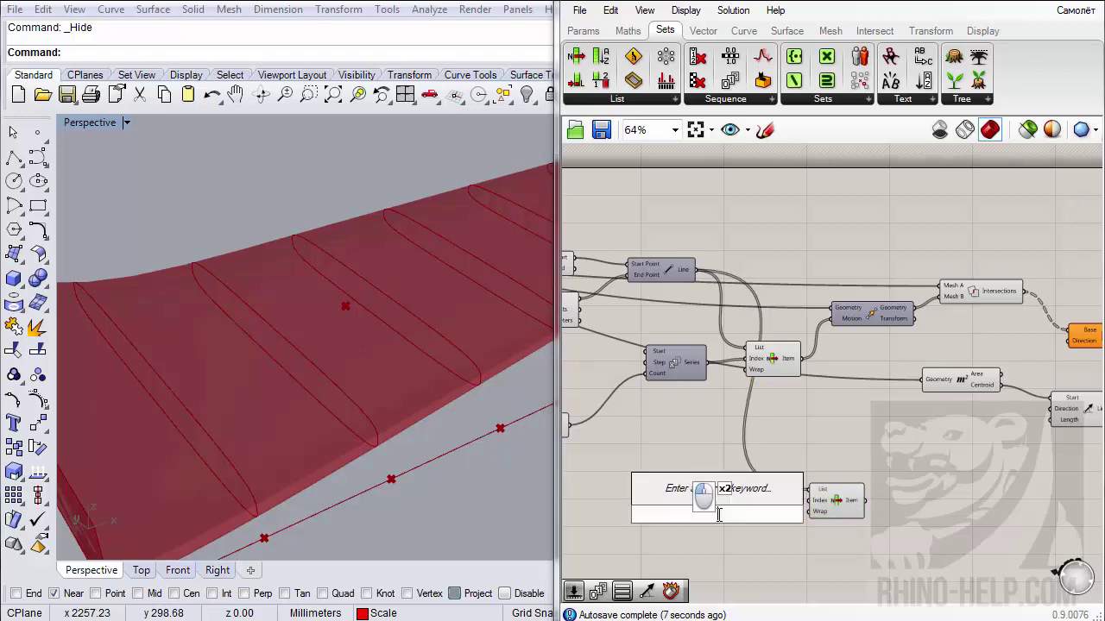
text(1)
key(Return)
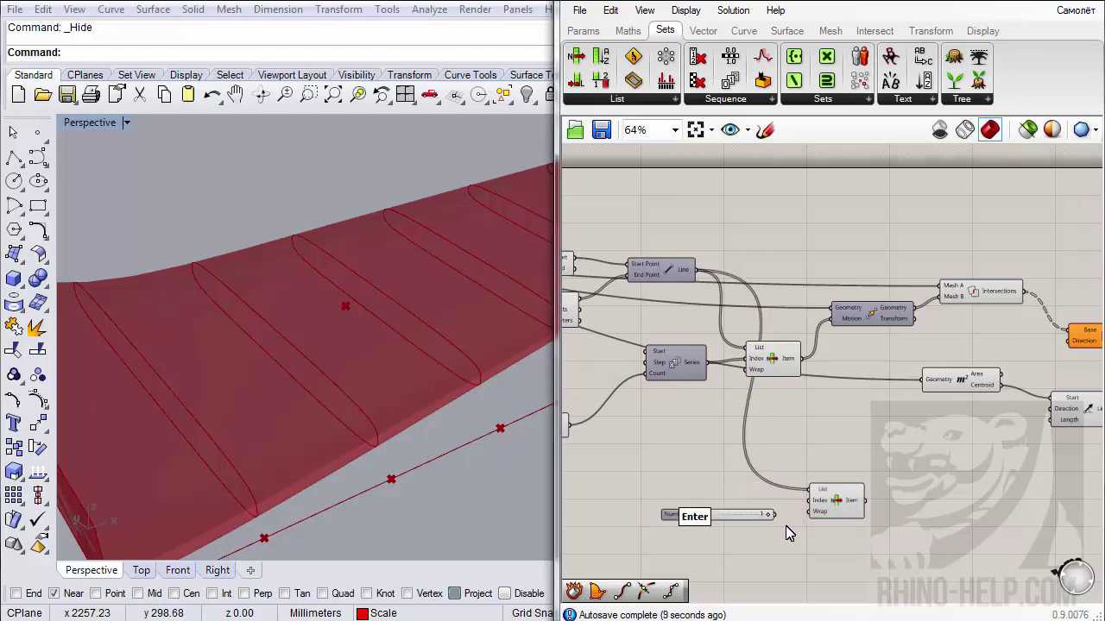
drag(772, 515, 810, 501)
click(850, 510)
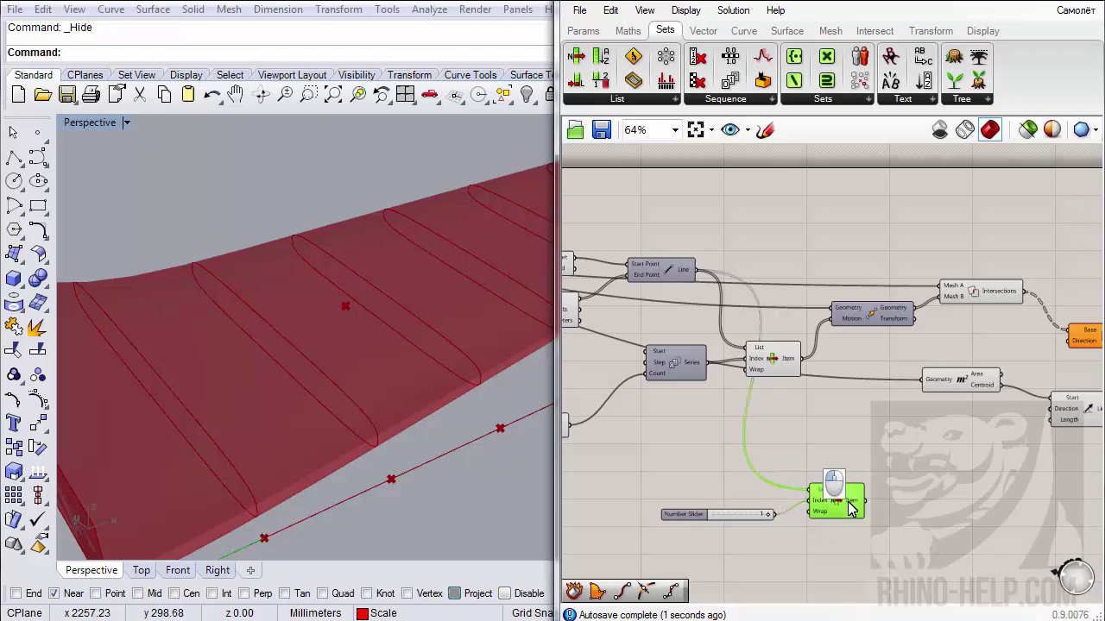
mouse_move(850, 507)
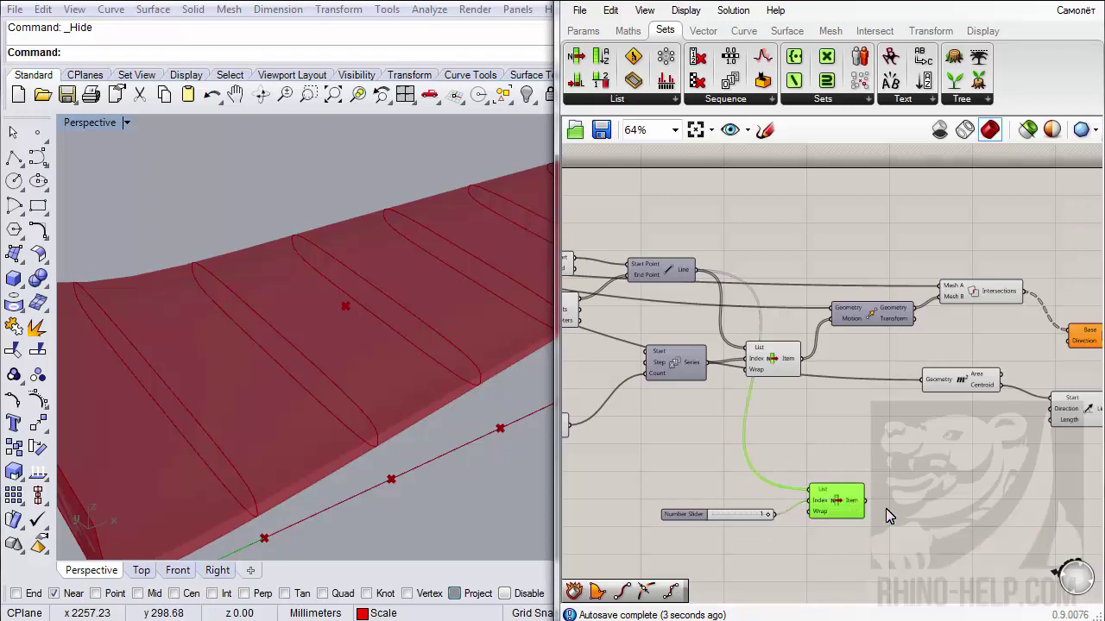
drag(864, 500, 1050, 408)
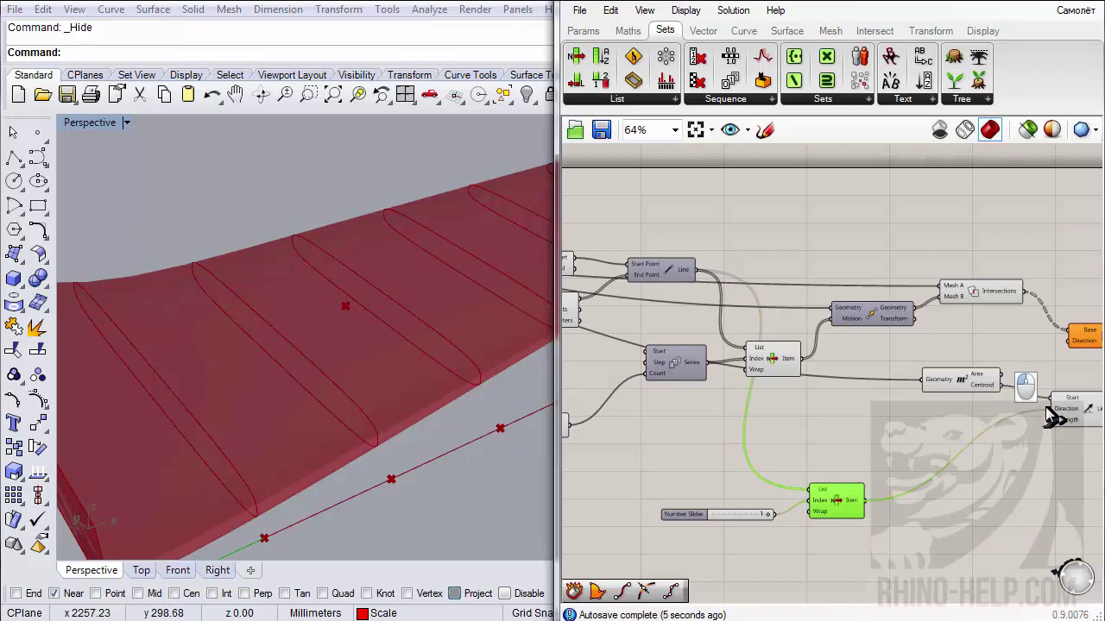
- Set the Line SDL Length with a number slider of 40 and connect its Line output to the Extrude Direction input
right_drag(1031, 456, 876, 454)
scroll(868, 419, up, 3)
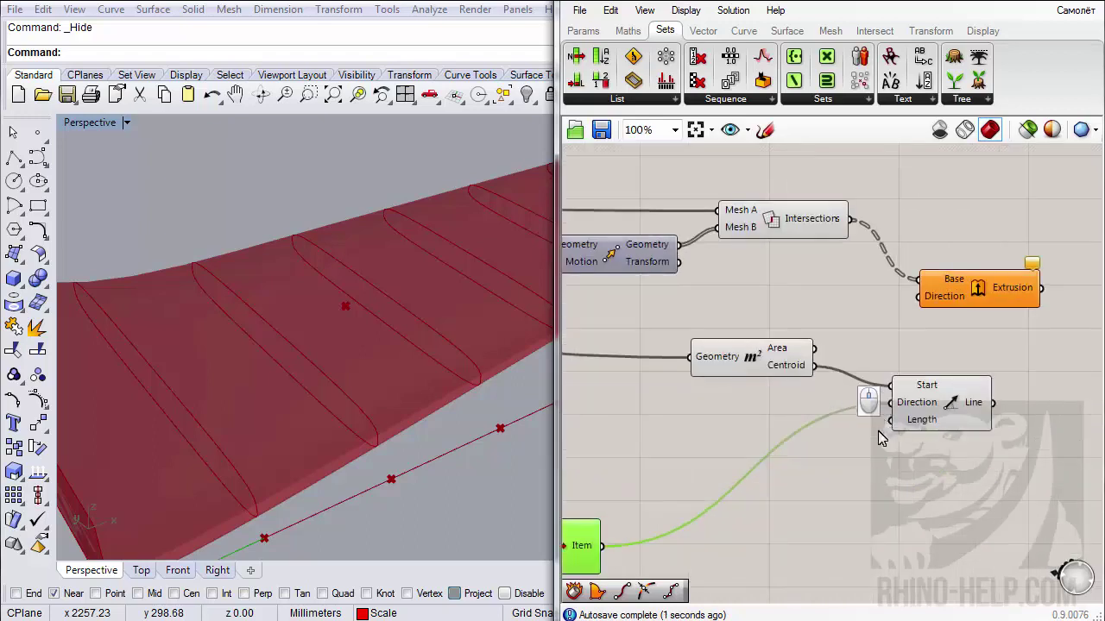
double_click(818, 507)
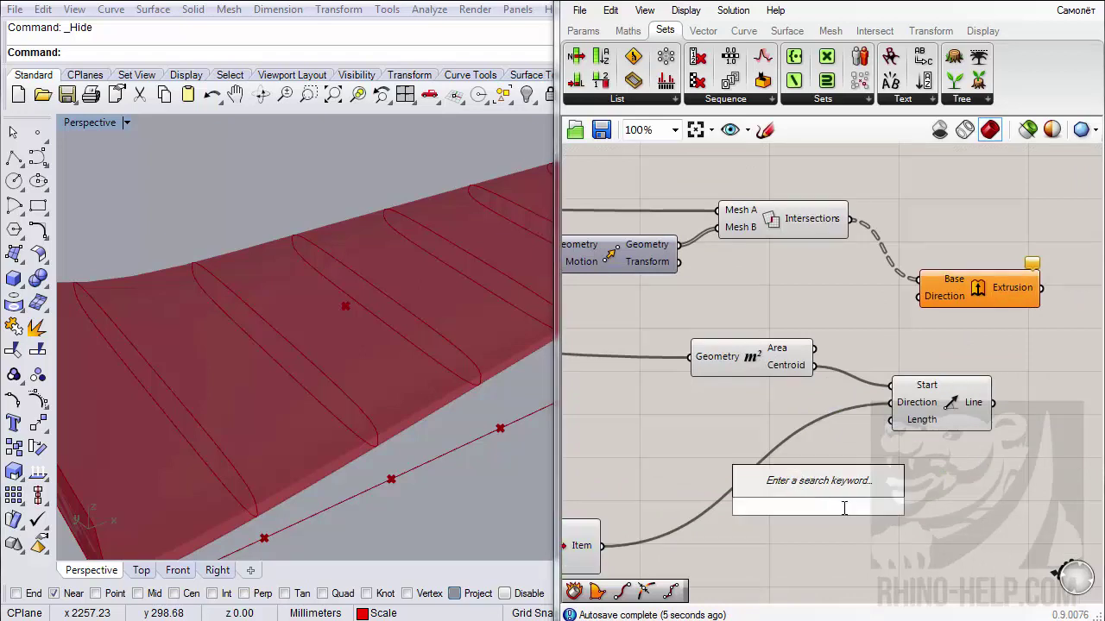
text(40)
key(Return)
drag(907, 506, 898, 427)
drag(993, 403, 927, 321)
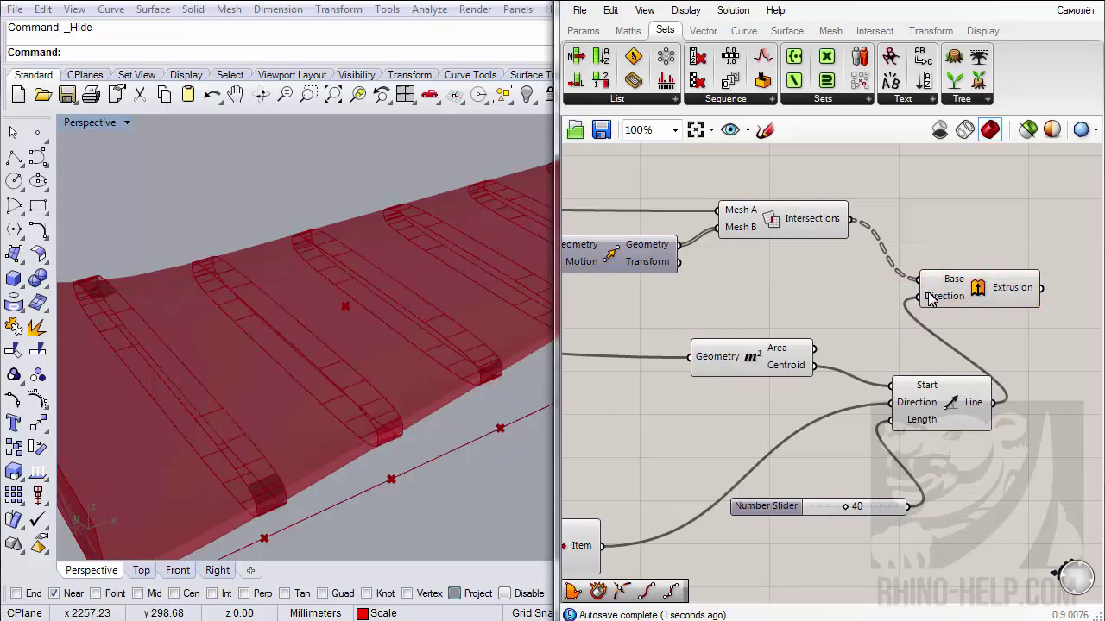
- Flatten the Intersections output that feeds the Extrude component's Base input
right_drag(929, 299, 878, 305)
right_drag(444, 480, 388, 458)
scroll(429, 397, up, 10)
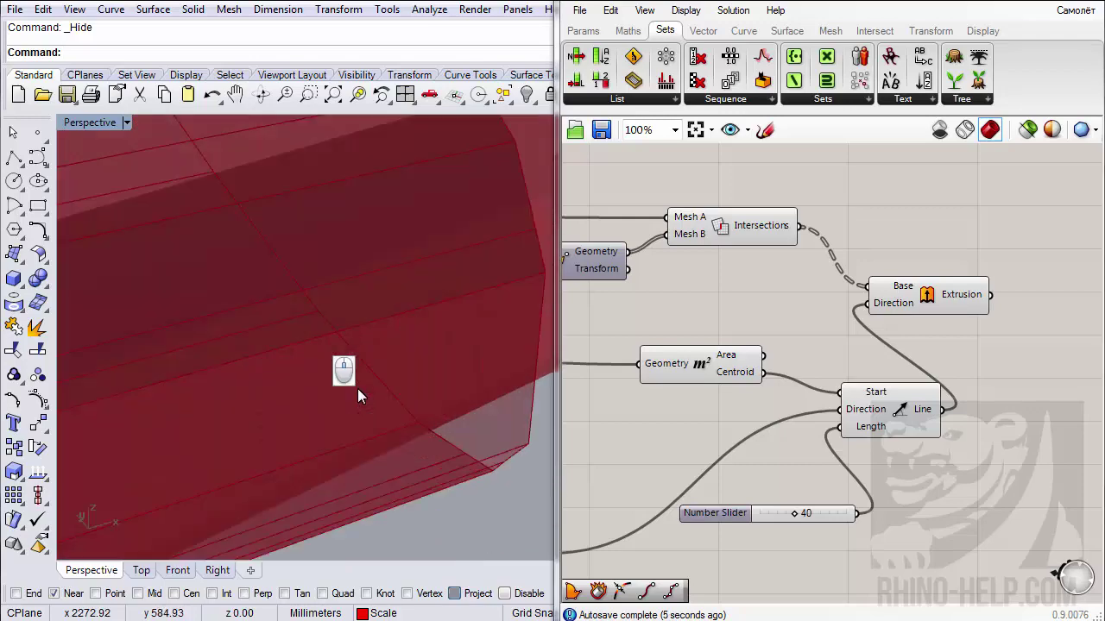
mouse_move(757, 234)
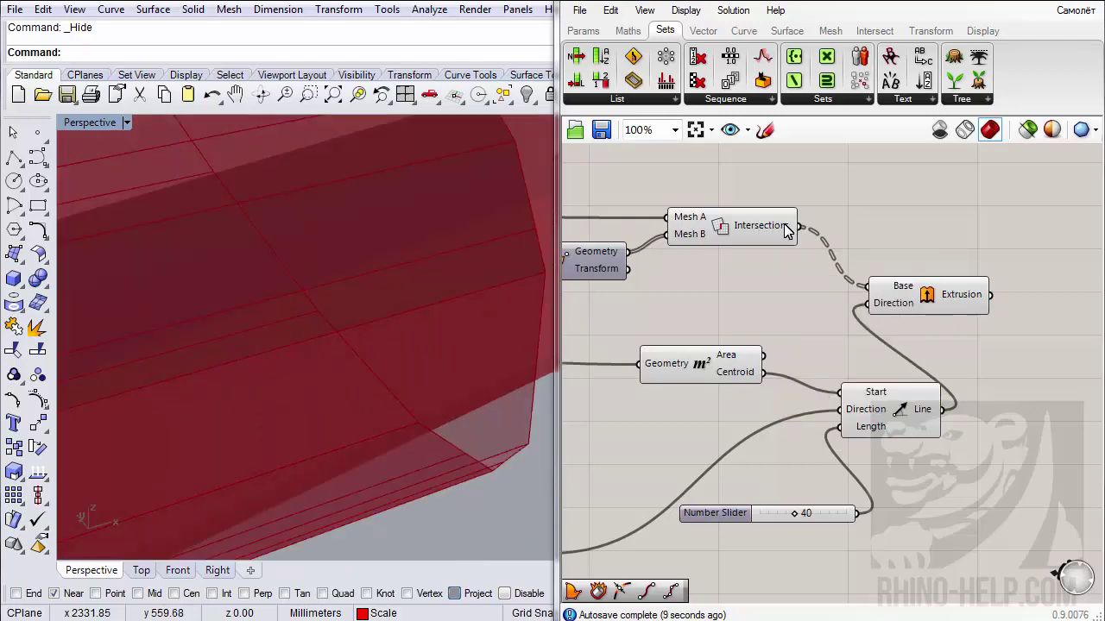
right_click(786, 230)
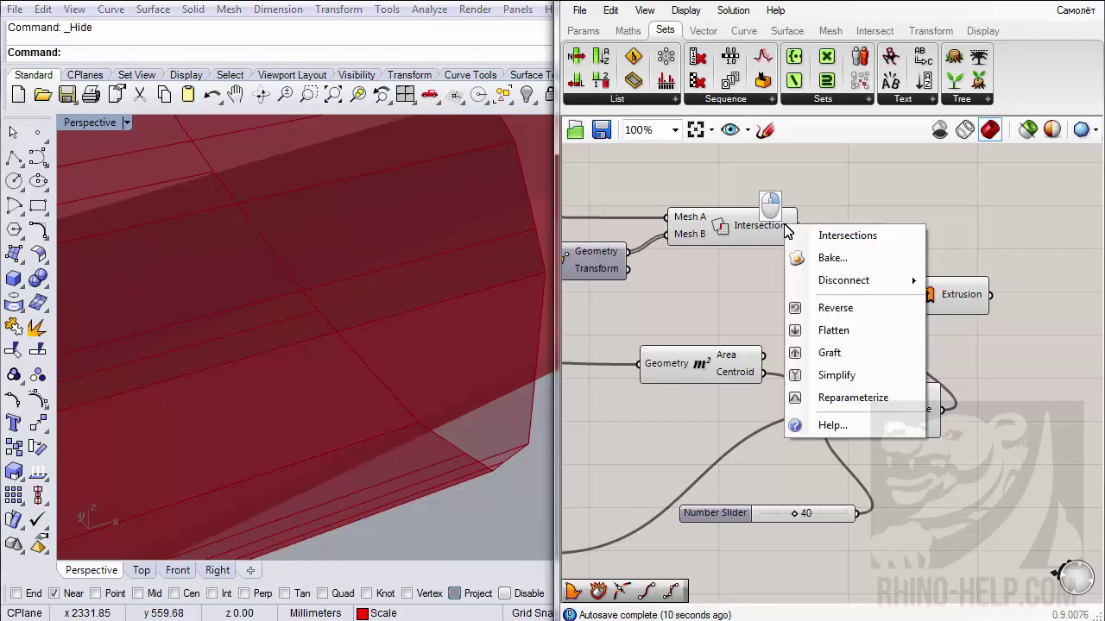
click(828, 331)
right_drag(904, 326, 949, 328)
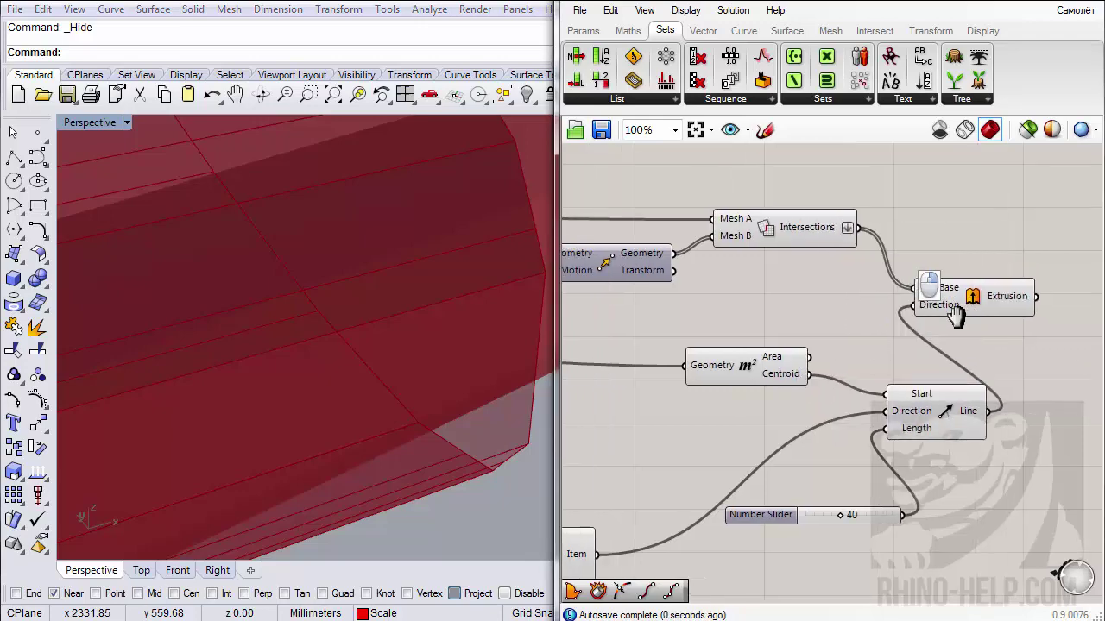
- Examine the extruded ribs along the wing from several angles, together with the Extrusion output and the slider controlling the number of cuts
scroll(957, 325, down, 3)
right_drag(428, 370, 436, 372)
mouse_move(997, 309)
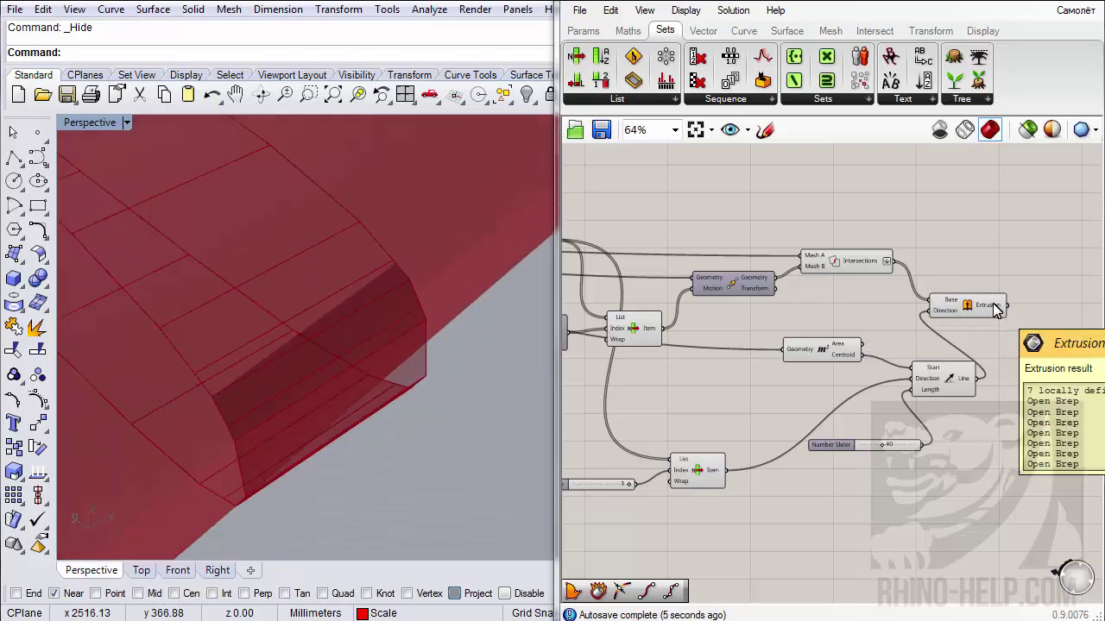
right_drag(656, 379, 878, 393)
scroll(620, 352, up, 3)
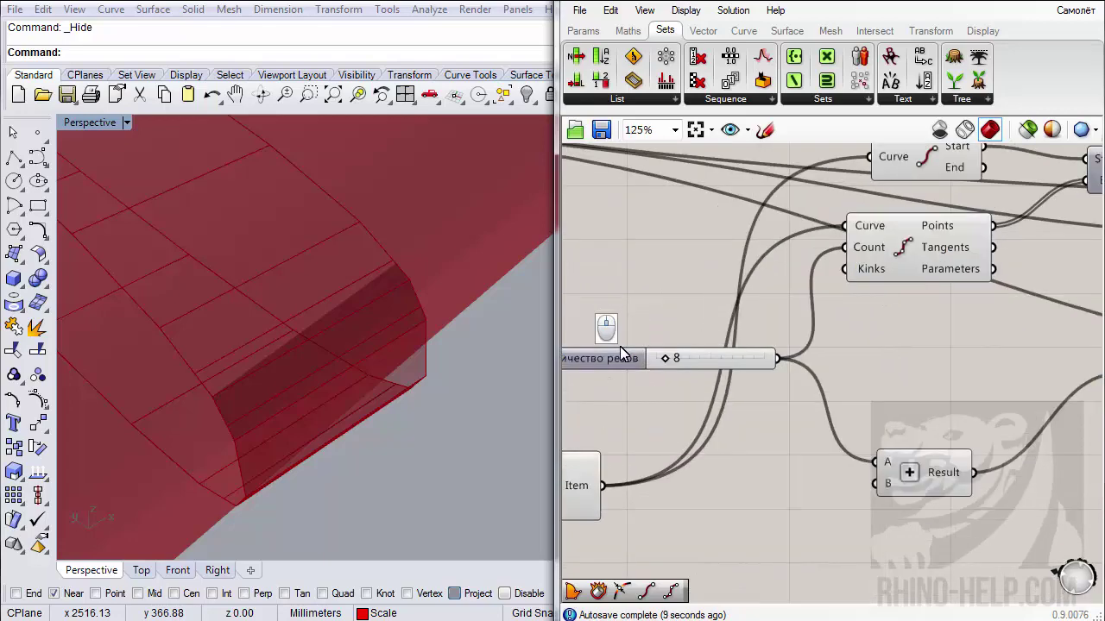
right_drag(655, 382, 704, 395)
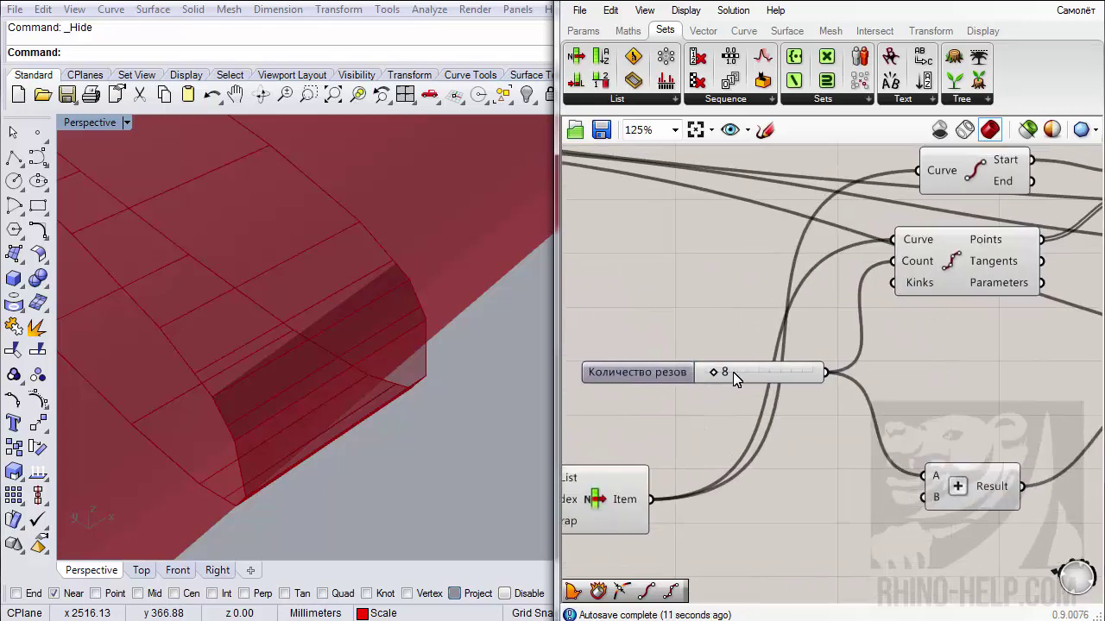
scroll(346, 372, down, 5)
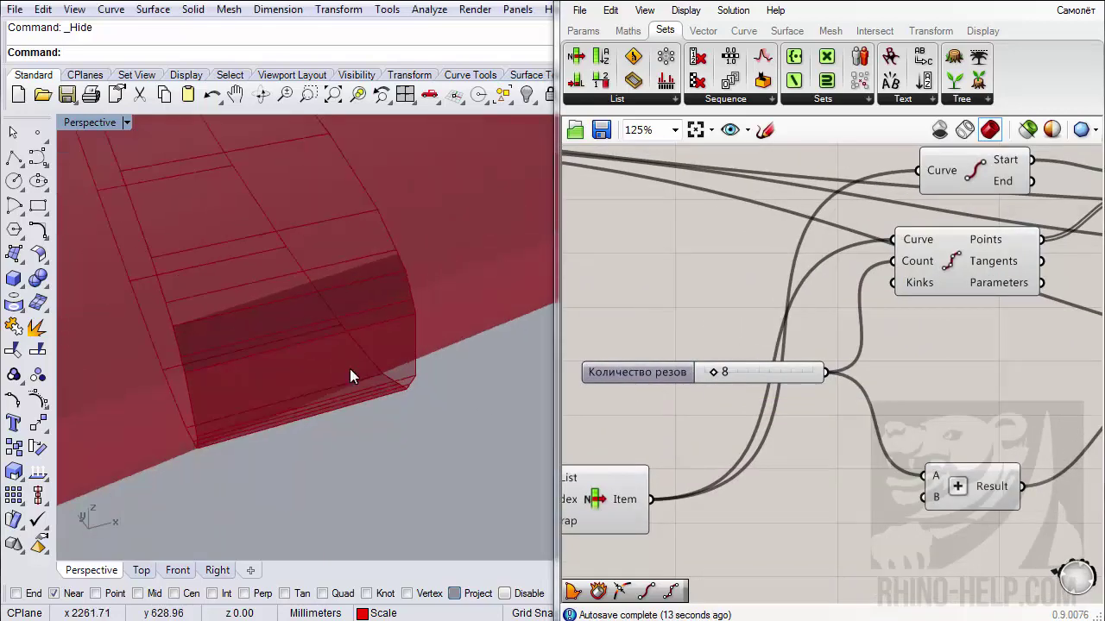
scroll(294, 380, down, 6)
right_drag(291, 383, 305, 422)
scroll(523, 259, up, 8)
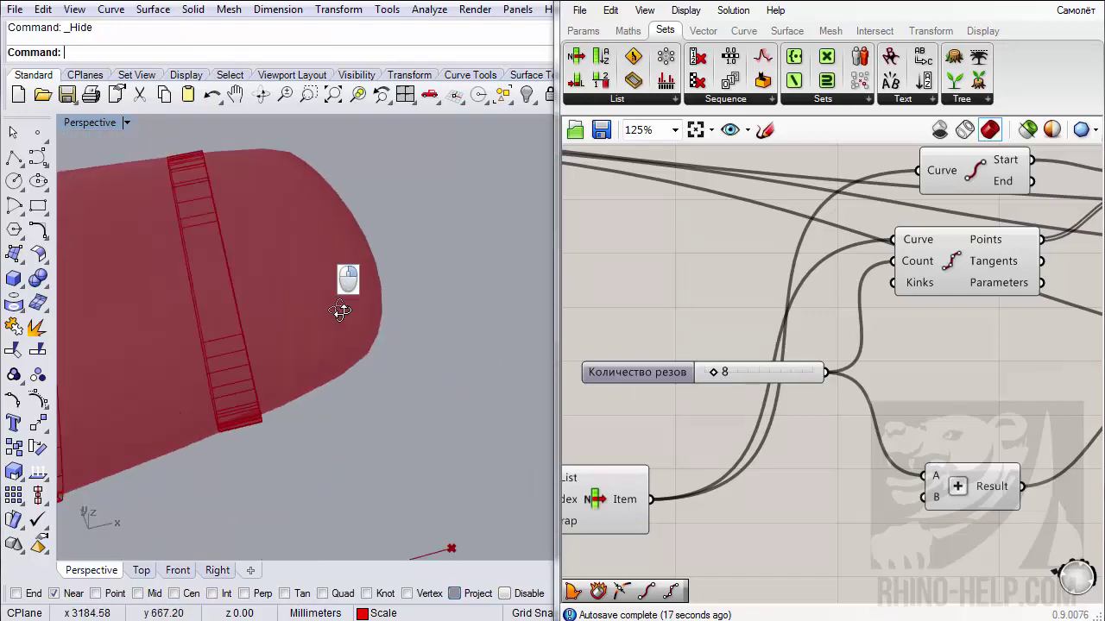
scroll(293, 270, down, 1)
scroll(463, 374, down, 2)
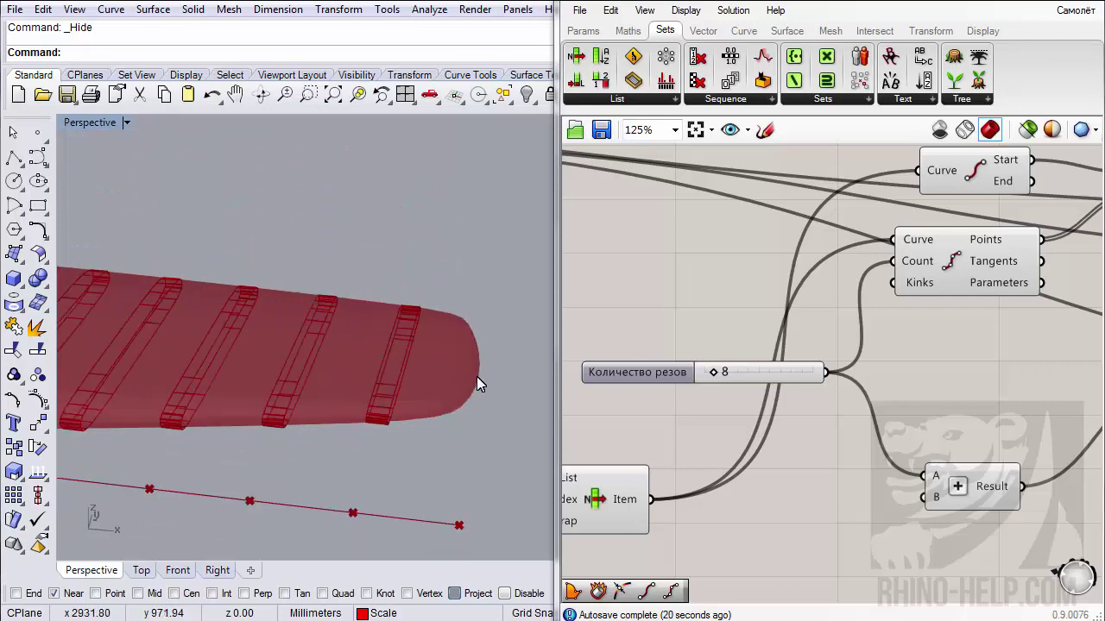
right_drag(476, 376, 446, 411)
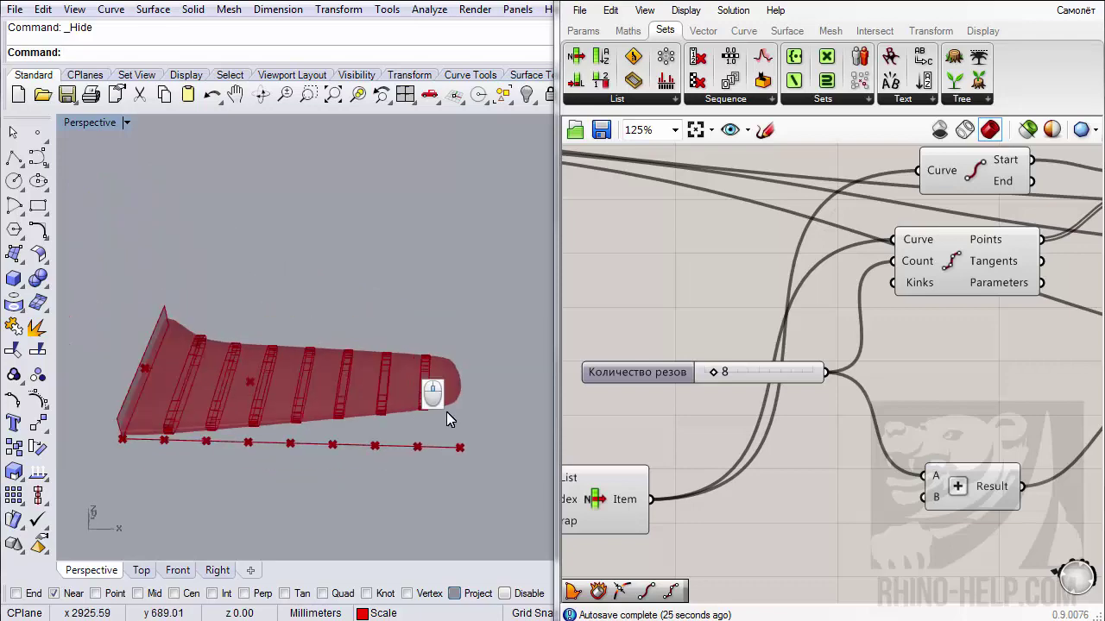
right_drag(891, 385, 716, 385)
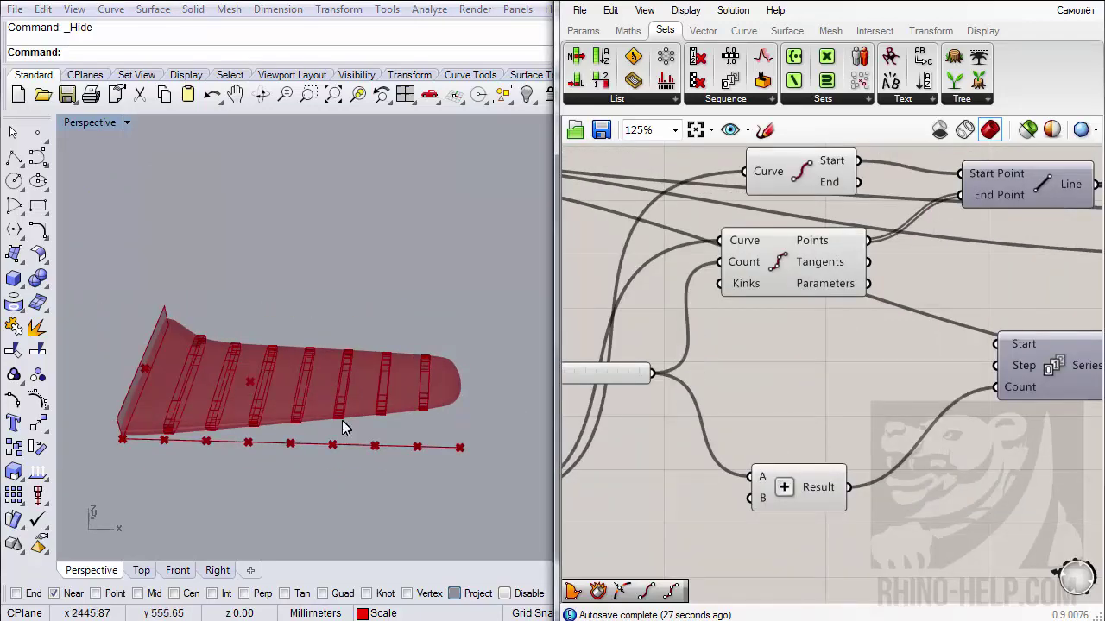
right_drag(346, 427, 287, 373)
scroll(400, 403, up, 3)
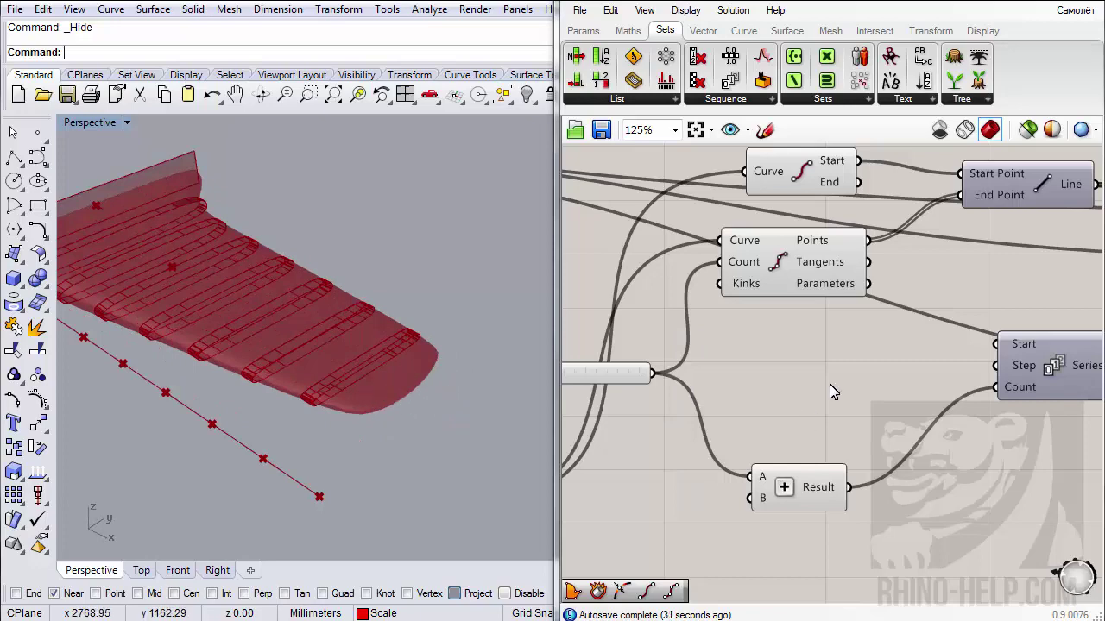
- Move the Extrude component farther away from the Line SDL component
scroll(771, 395, down, 5)
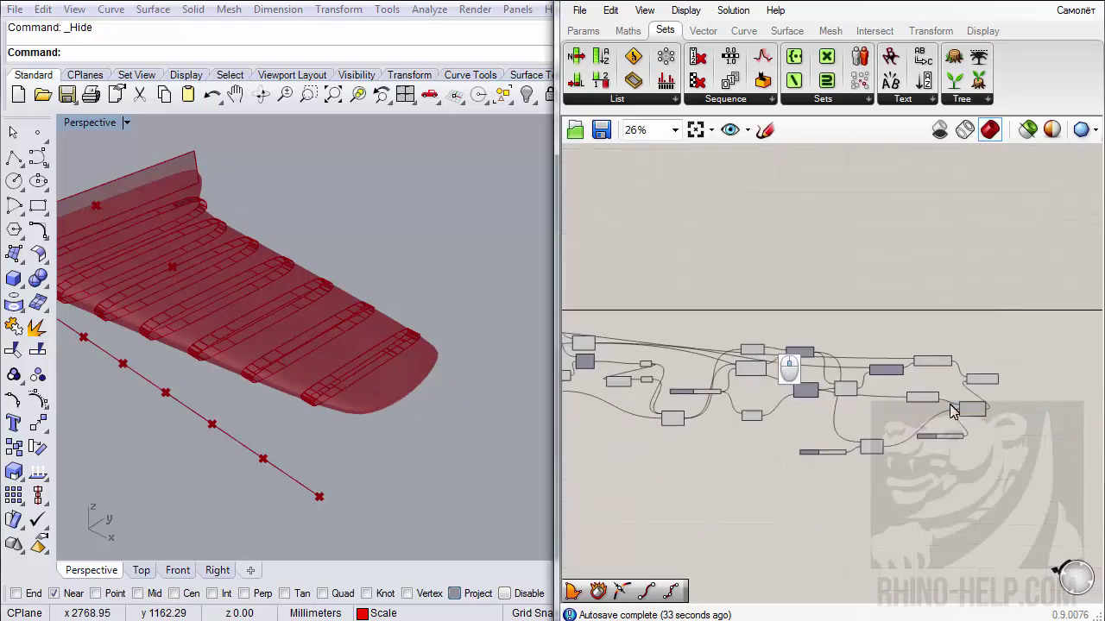
scroll(952, 408, up, 2)
right_drag(952, 408, 890, 386)
scroll(893, 345, up, 3)
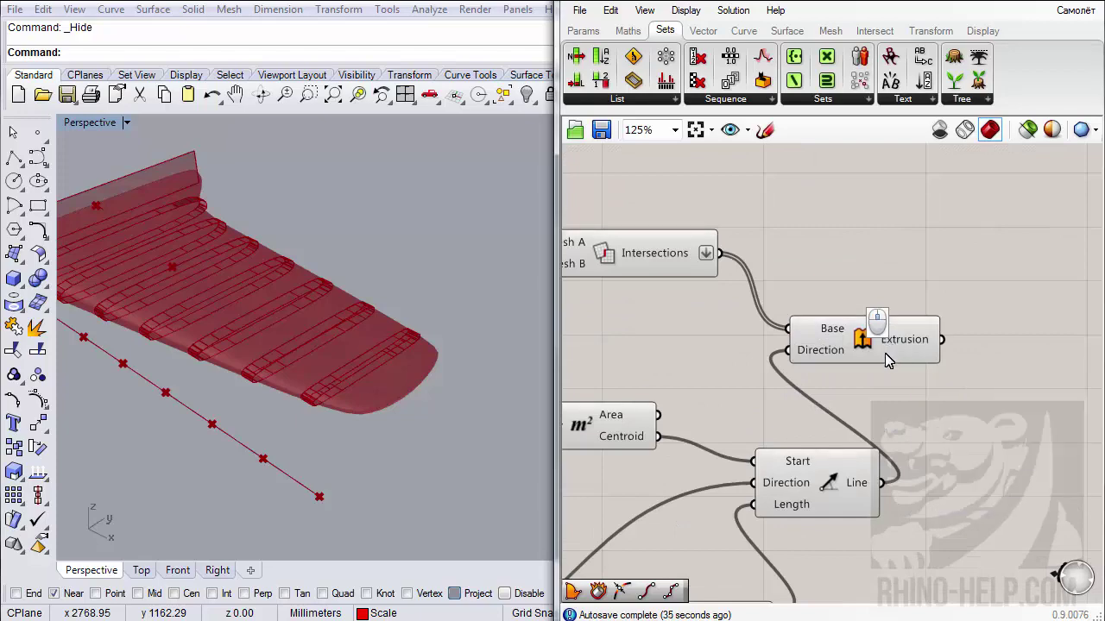
right_drag(833, 347, 773, 340)
drag(762, 329, 868, 331)
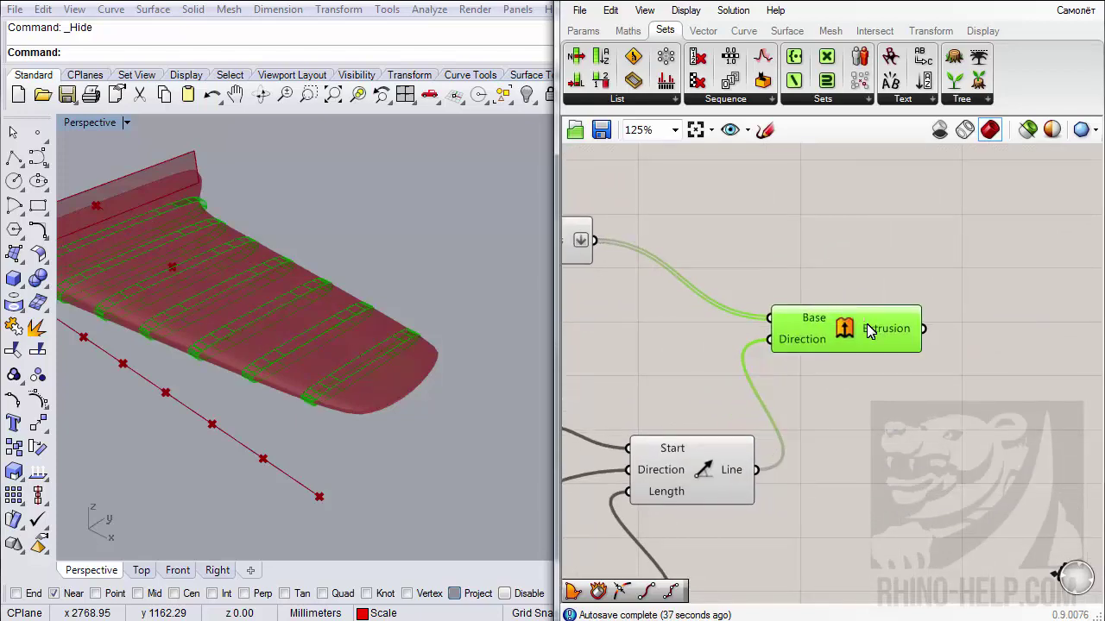
- Add a Cap Holes component beside Extrude and connect the Extrusion output to its Brep input
right_drag(426, 382, 311, 384)
scroll(307, 367, up, 5)
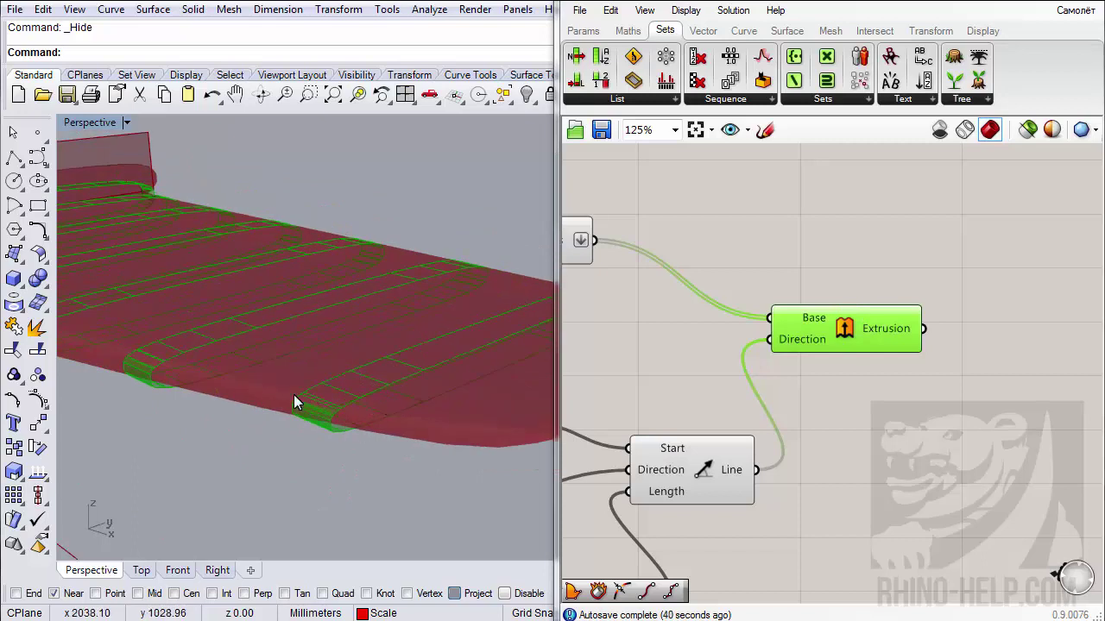
click(787, 30)
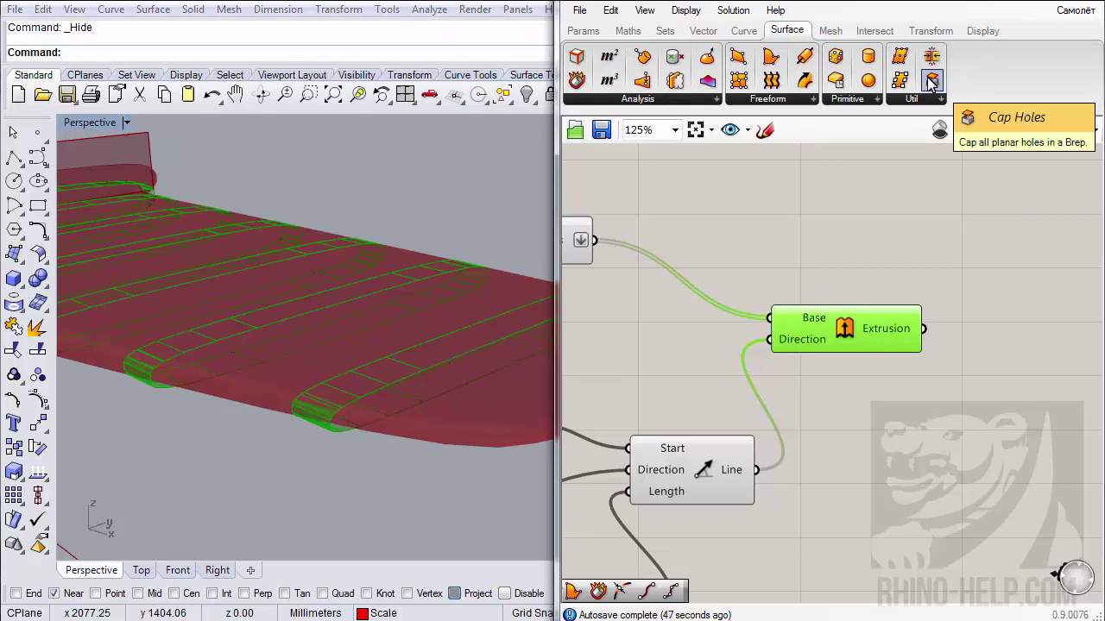
drag(931, 81, 1010, 328)
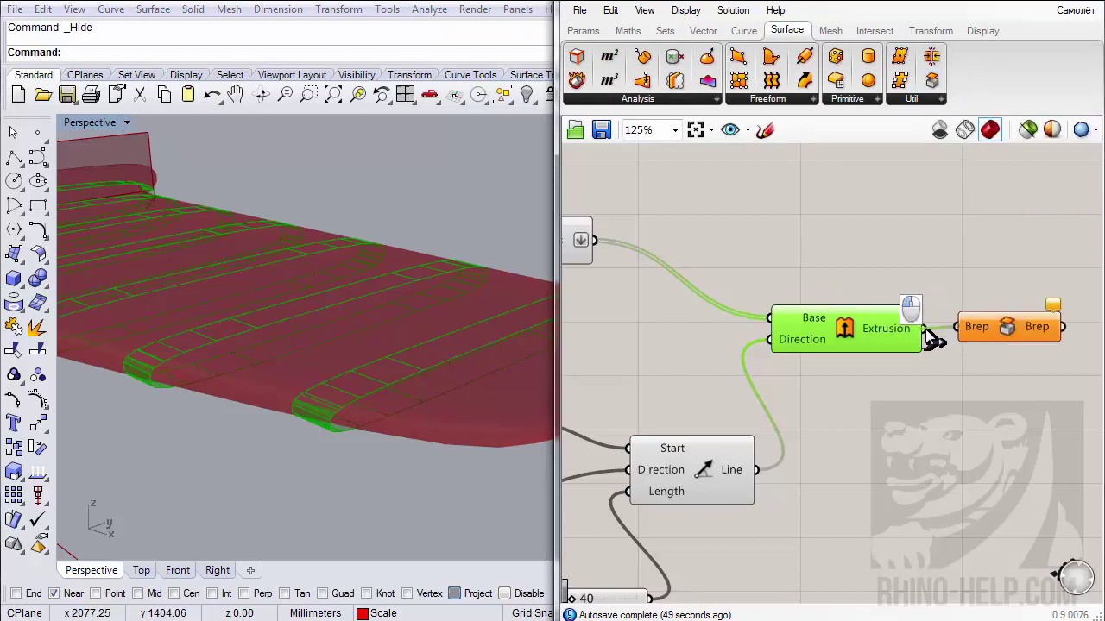
drag(923, 329, 956, 327)
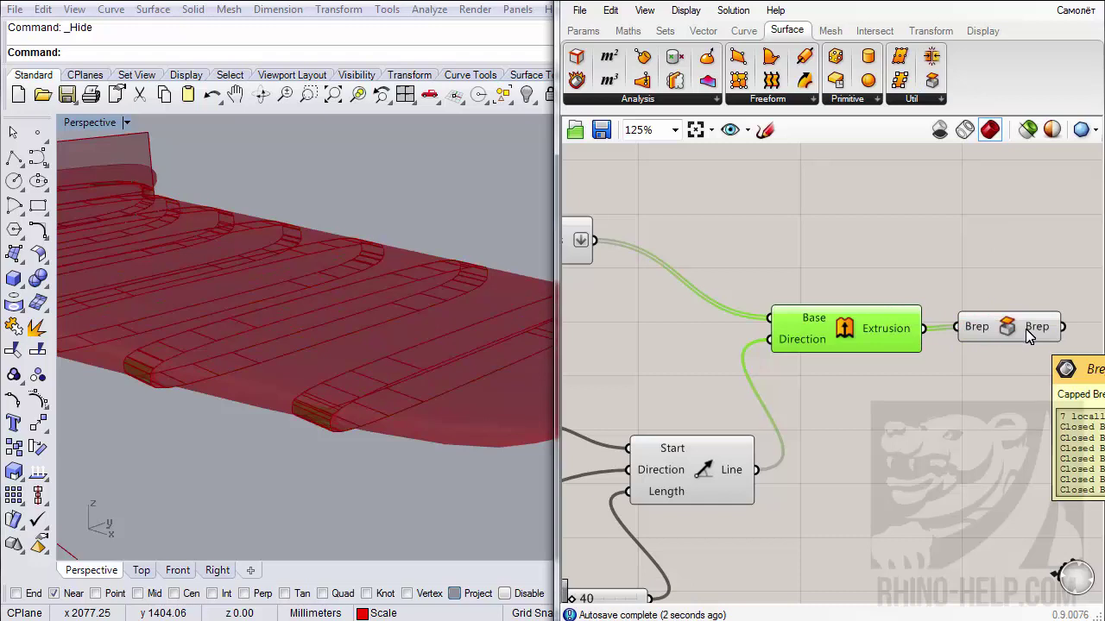
- Select the Cap Holes component and turn off the Extrude component's preview
click(1015, 328)
right_click(835, 339)
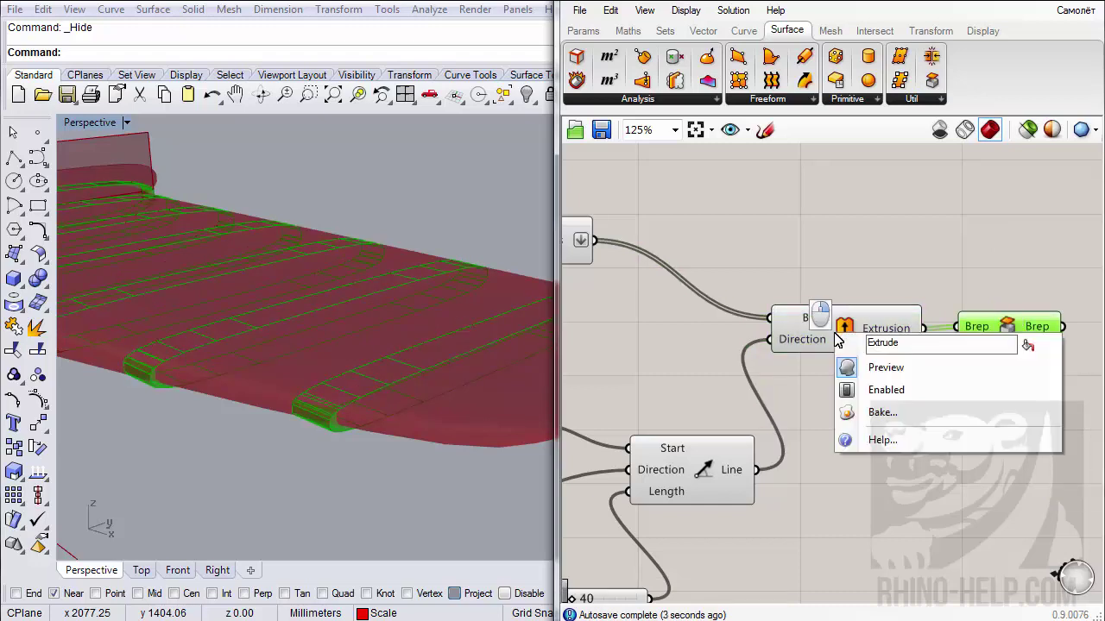
click(886, 367)
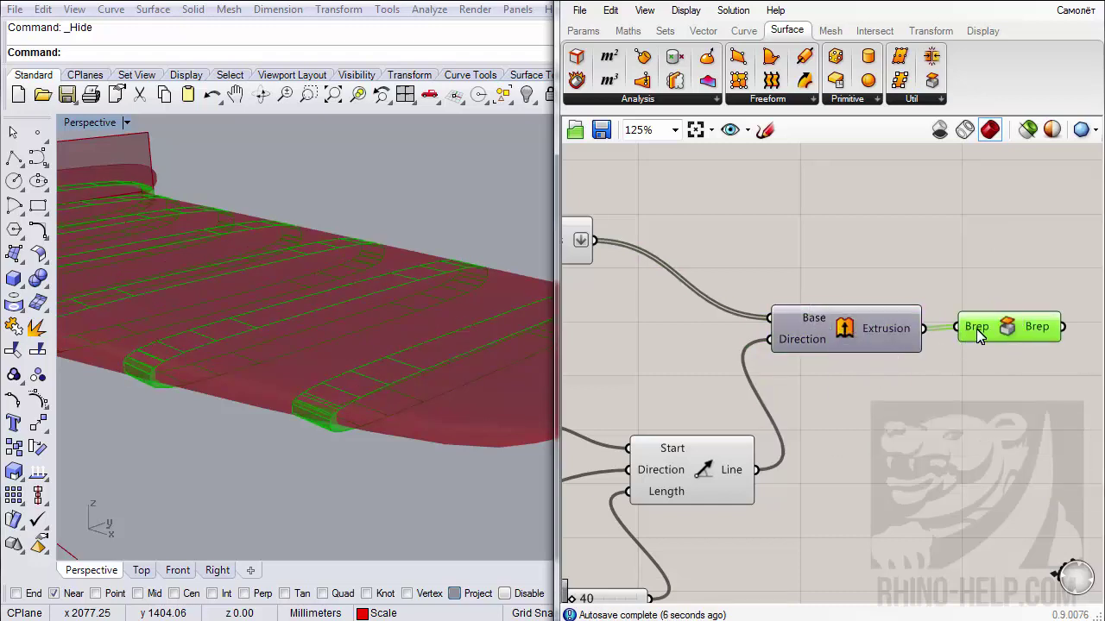
- Bake the capped Brep output with the default attributes to inspect the solid ribs, and undo the bake
right_click(1036, 333)
click(1048, 362)
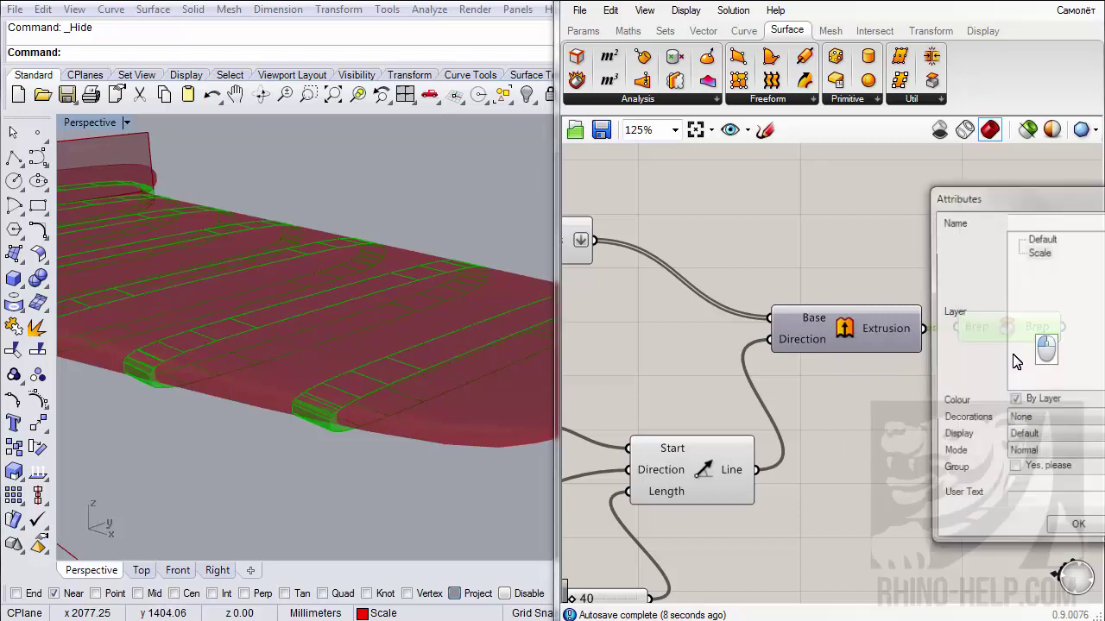
click(1072, 530)
right_drag(530, 286, 380, 400)
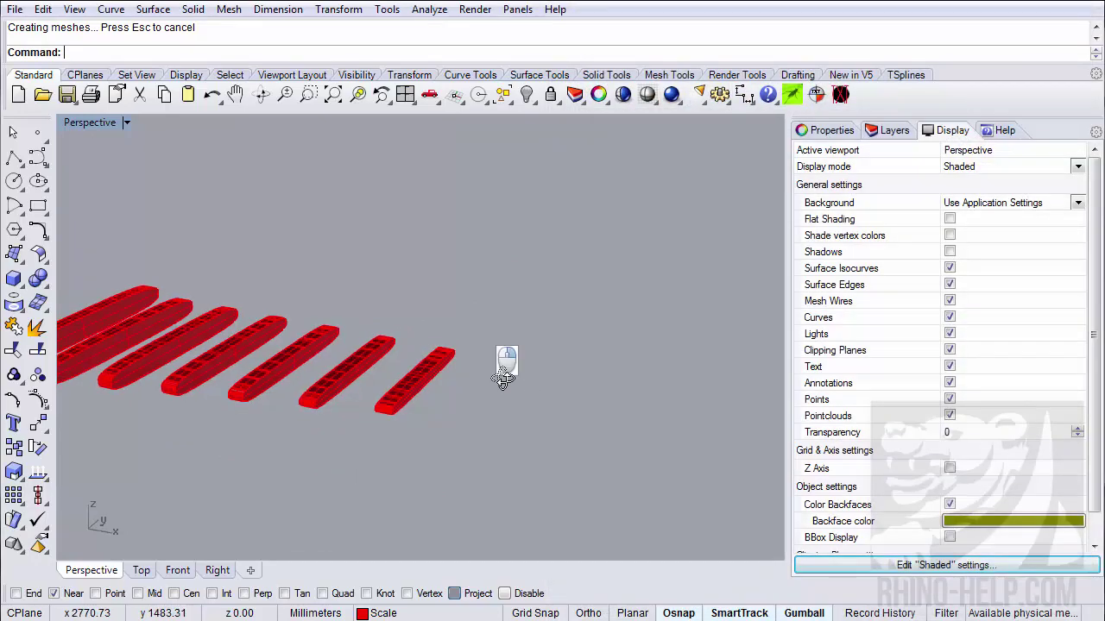
right_drag(531, 393, 449, 349)
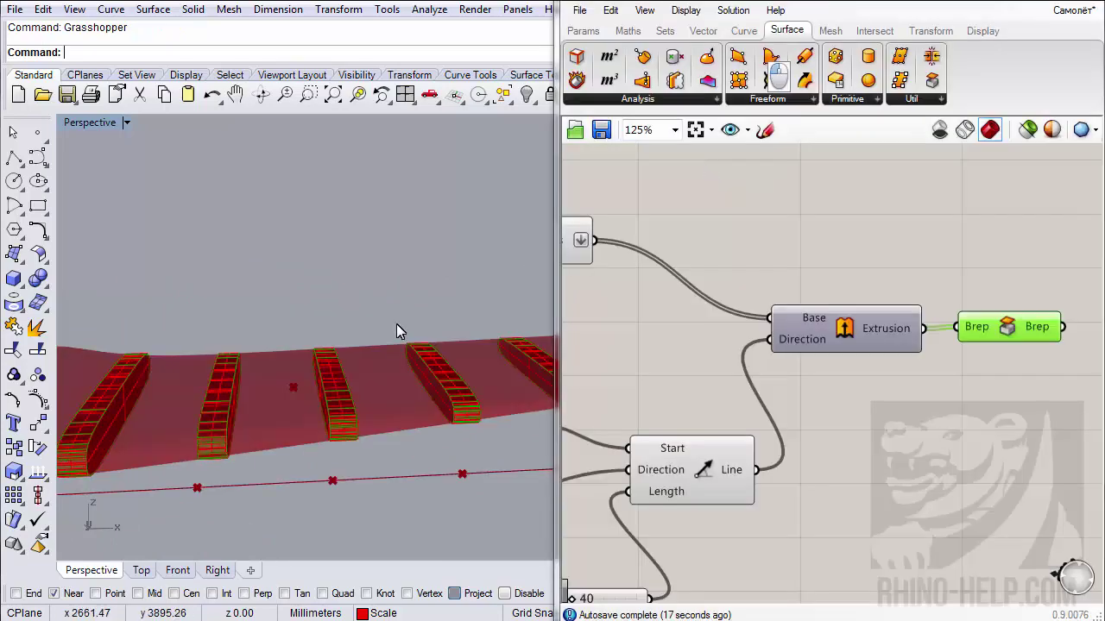
right_drag(396, 323, 385, 350)
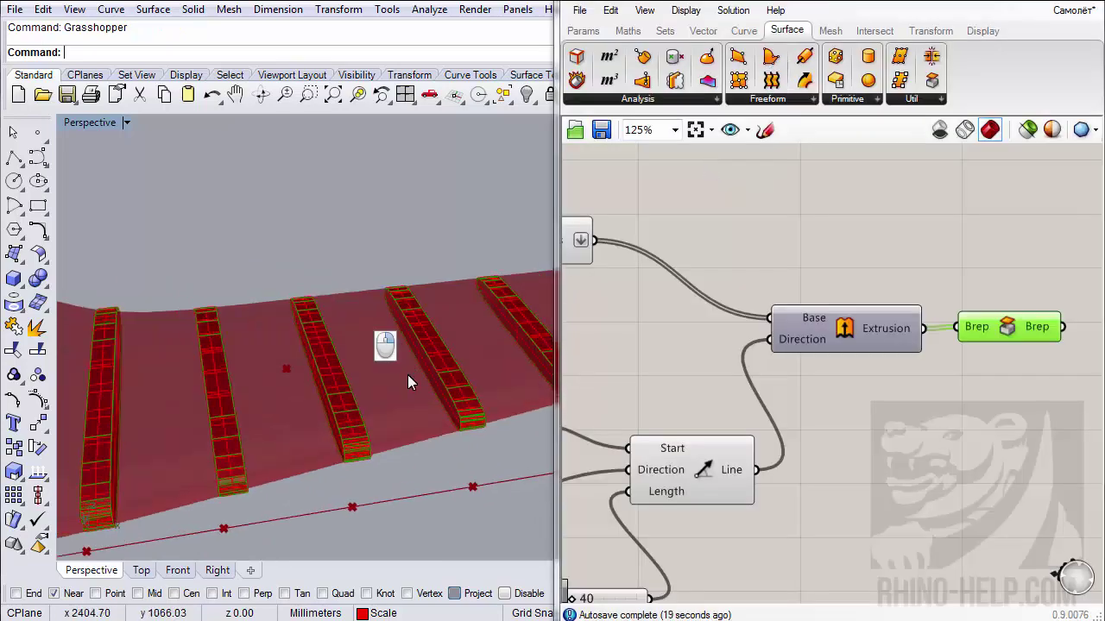
click(213, 99)
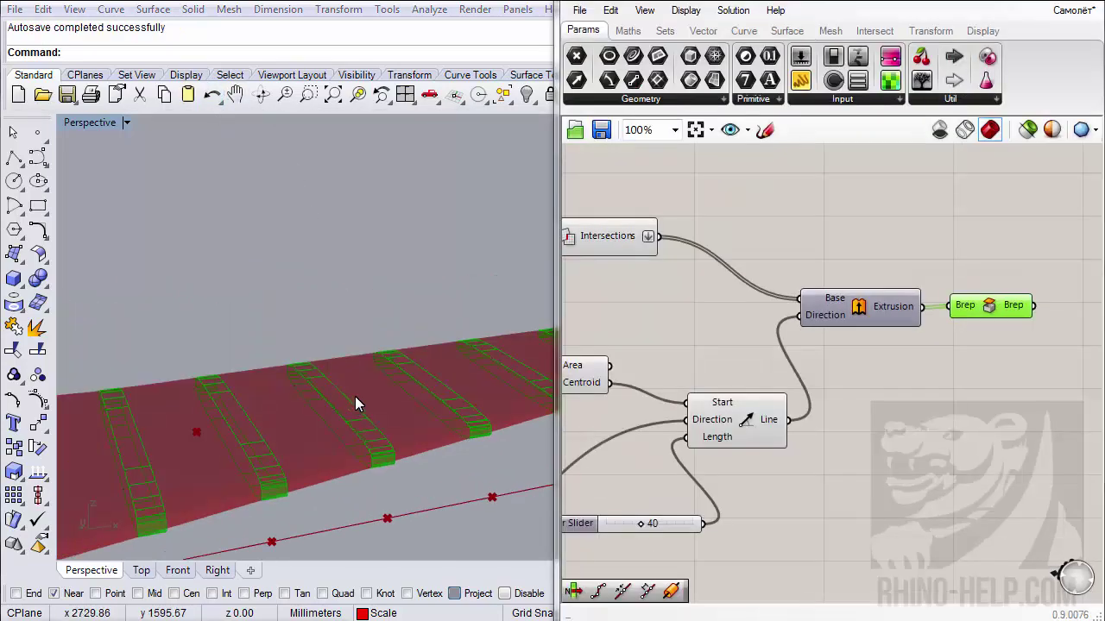
- Examine in the Top view how the rib ends line up with the wing's leading and trailing edges
right_drag(360, 391, 191, 559)
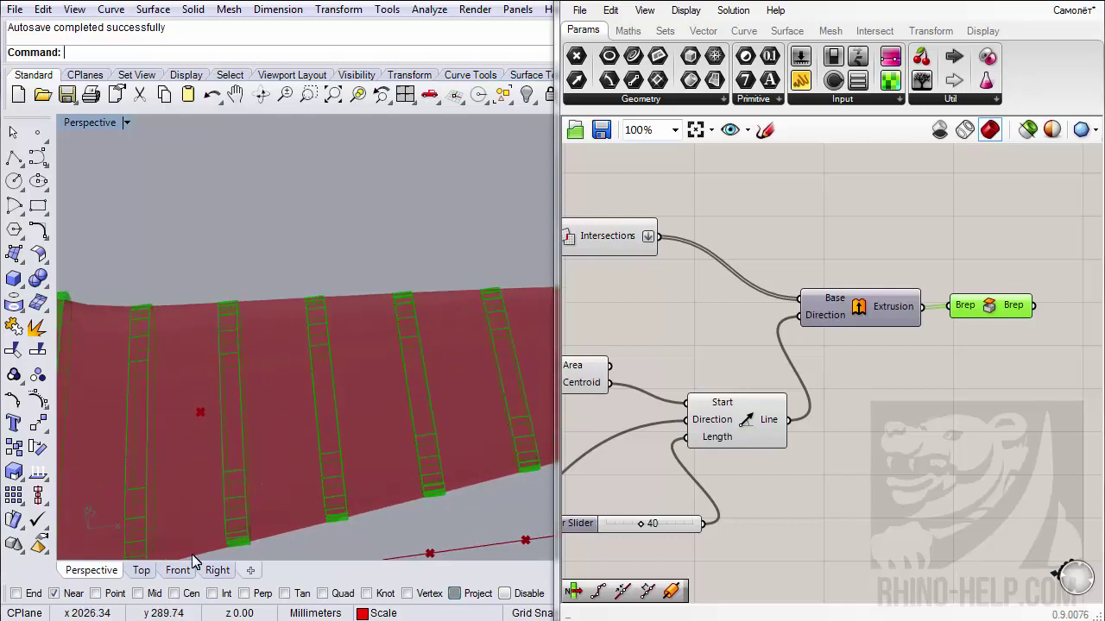
click(141, 571)
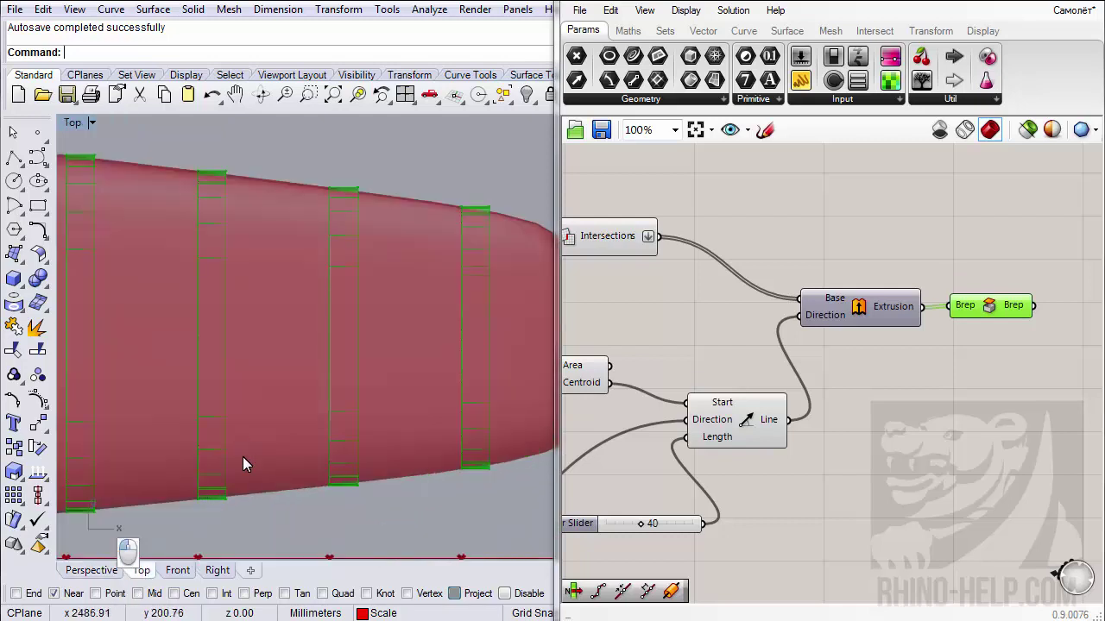
scroll(211, 505, up, 5)
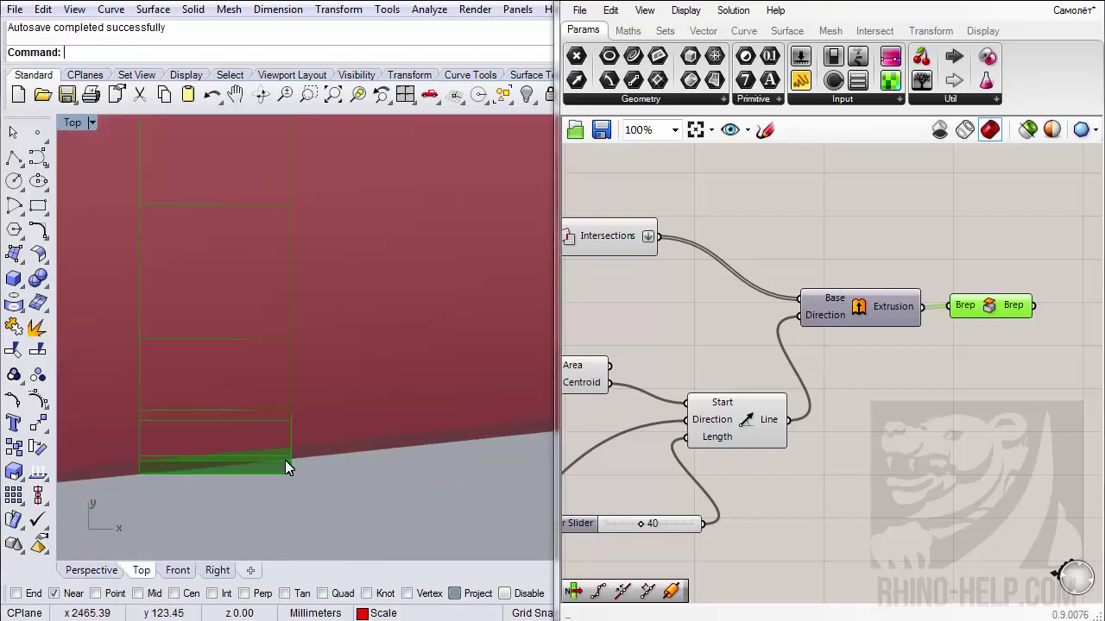
scroll(217, 487, down, 5)
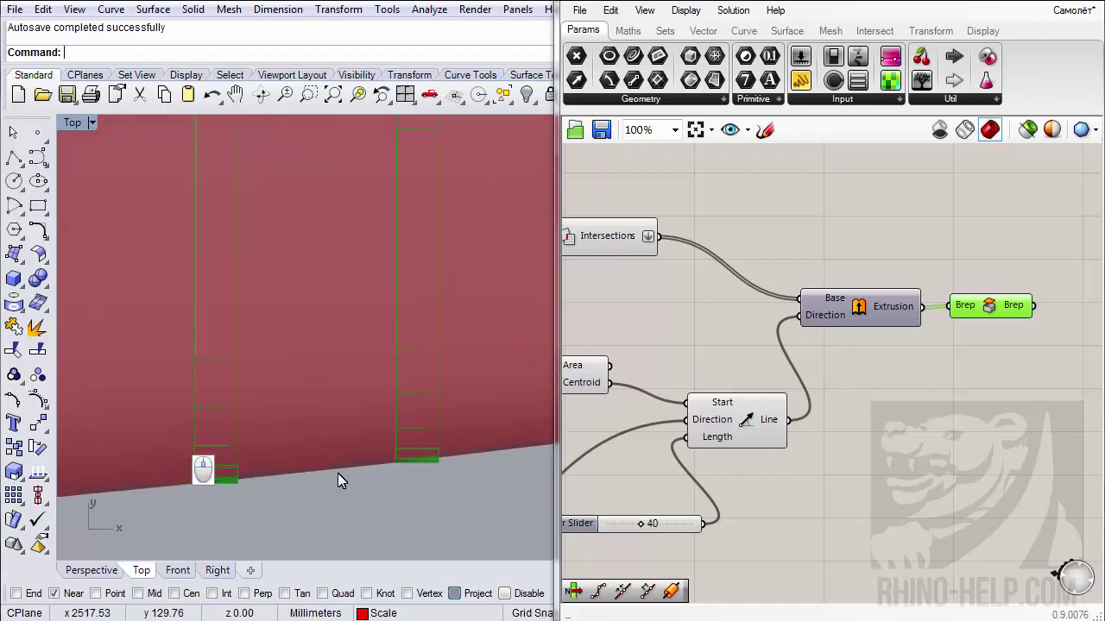
scroll(286, 508, down, 5)
scroll(405, 304, up, 5)
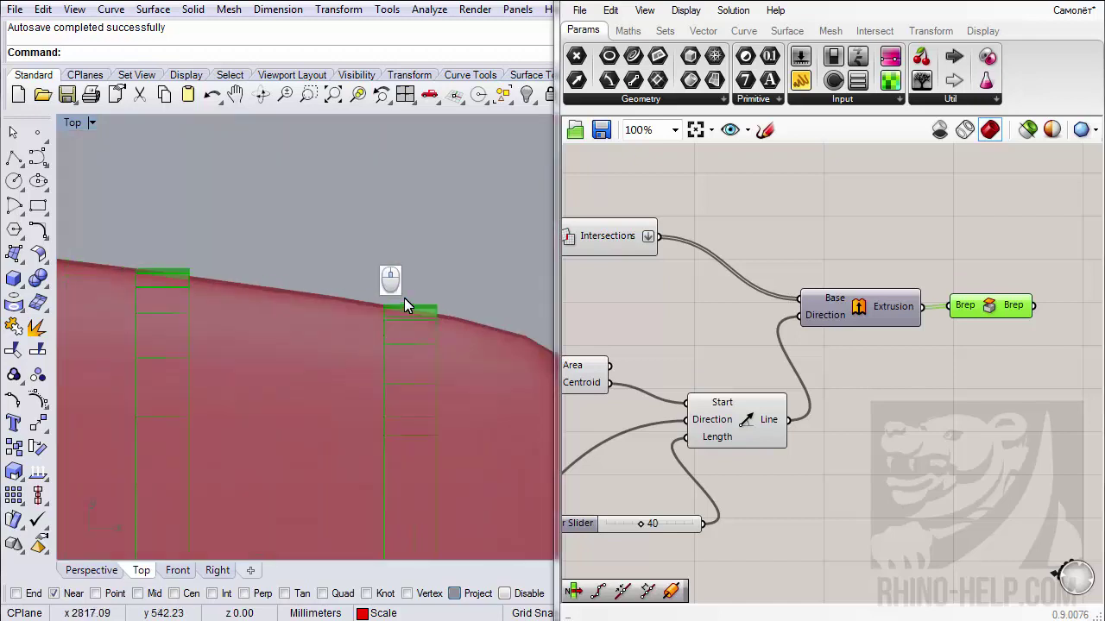
scroll(404, 304, up, 3)
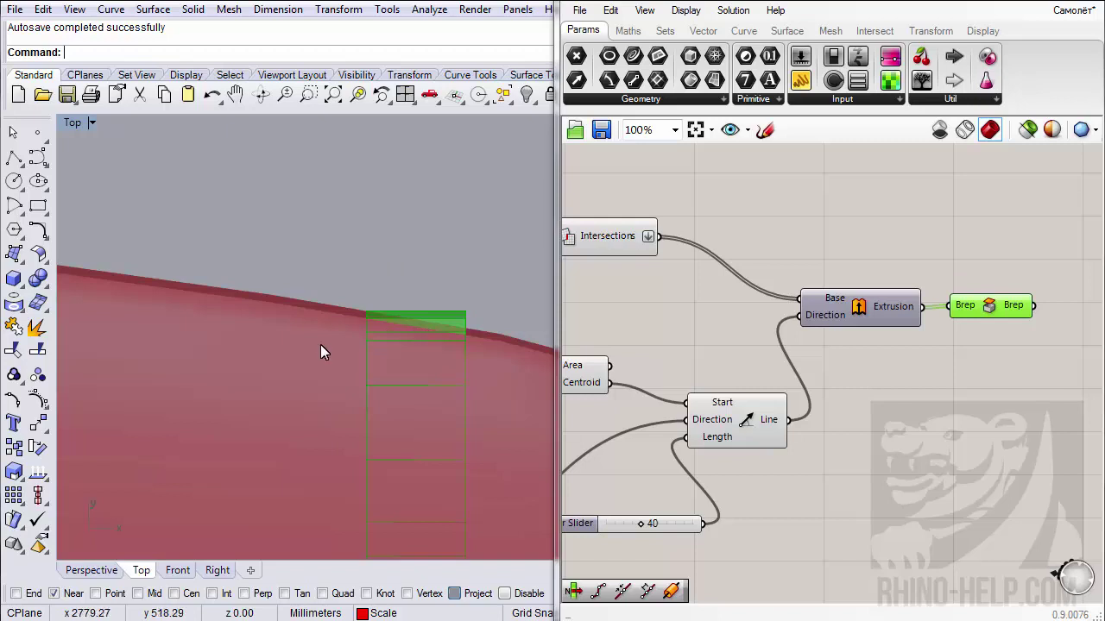
scroll(357, 302, down, 8)
right_drag(215, 309, 277, 259)
scroll(289, 219, up, 2)
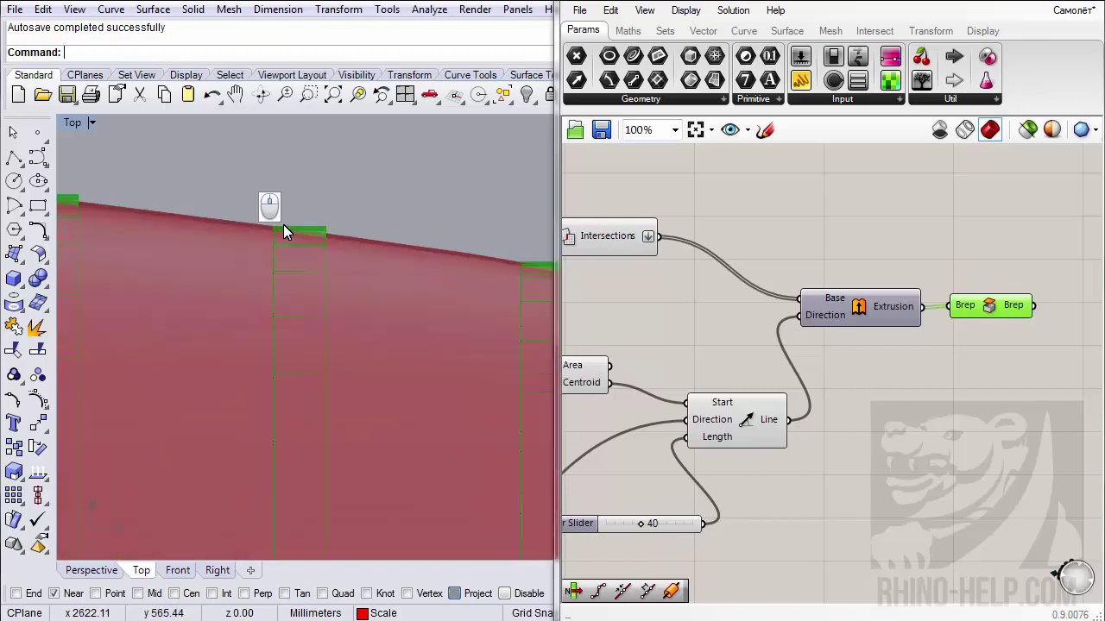
scroll(284, 226, up, 2)
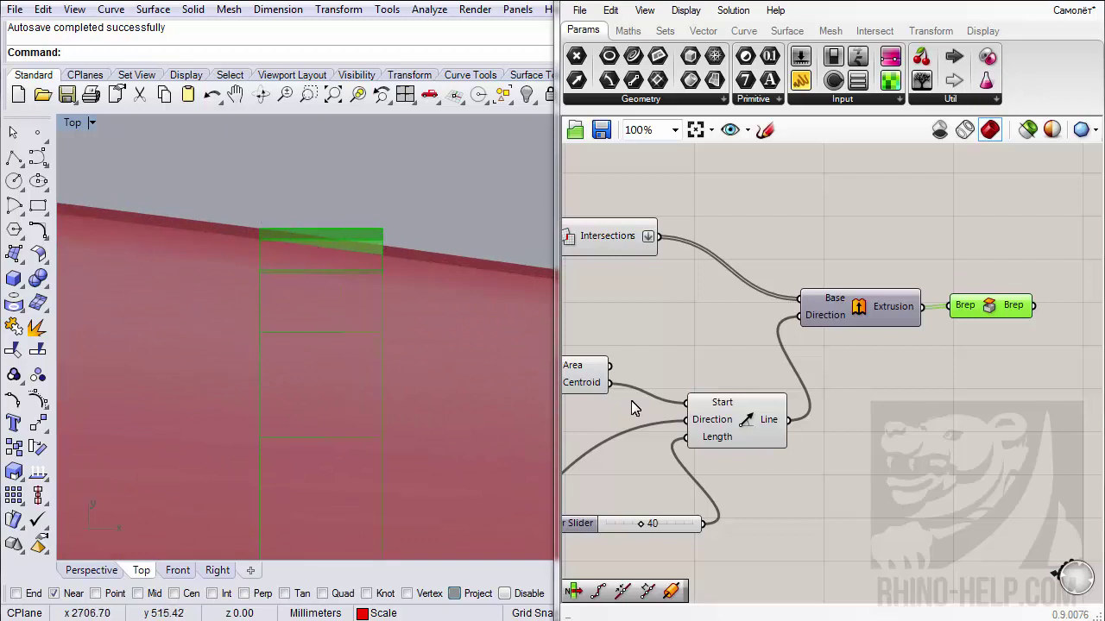
- Add a Flip Curve component and route the List Item output through it into the Direction input of the Line component
right_drag(783, 440, 850, 361)
scroll(850, 361, down, 2)
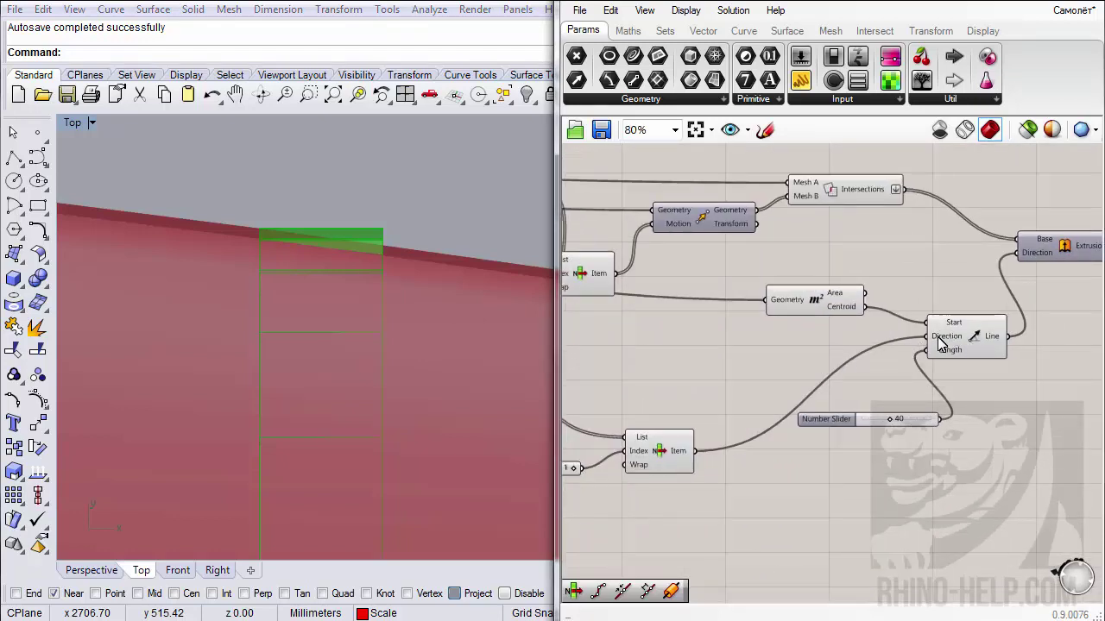
click(746, 32)
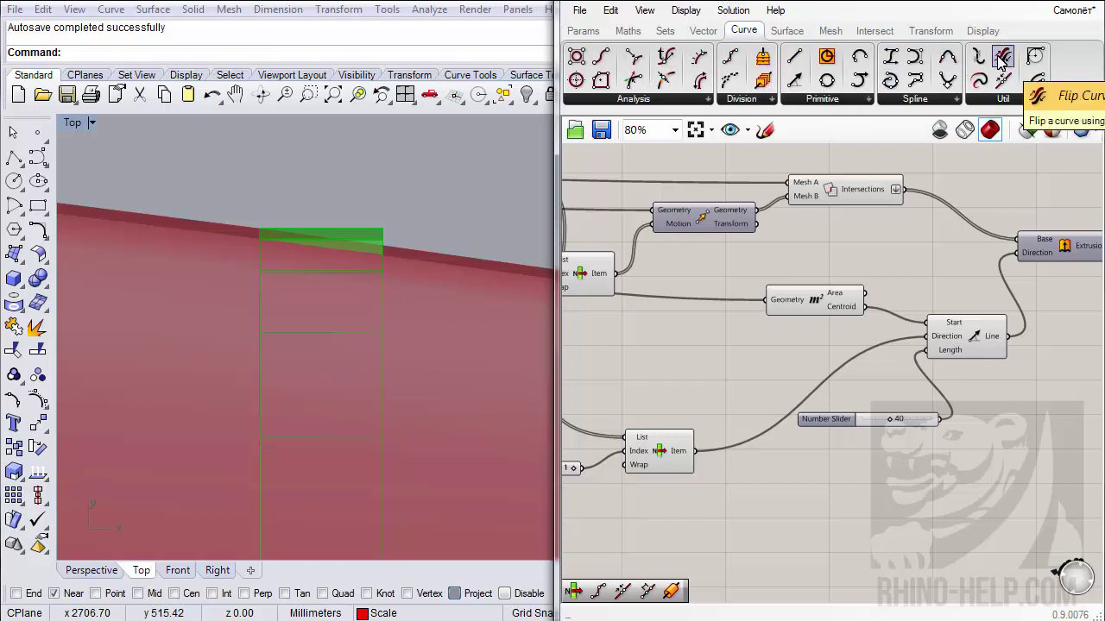
drag(1002, 59, 781, 376)
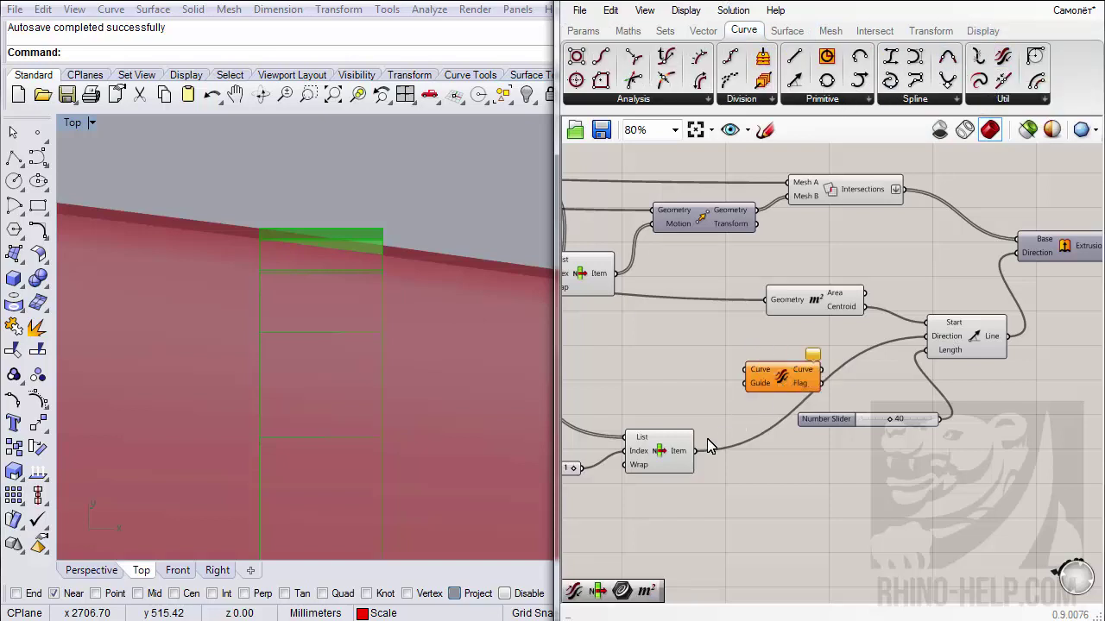
drag(694, 451, 746, 369)
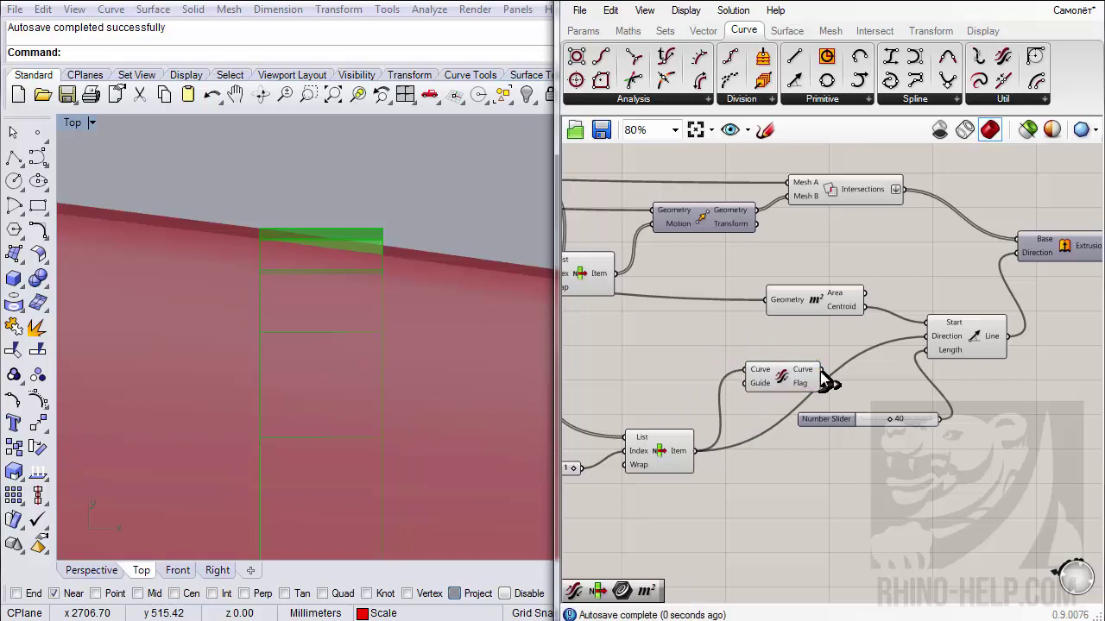
drag(824, 380, 932, 354)
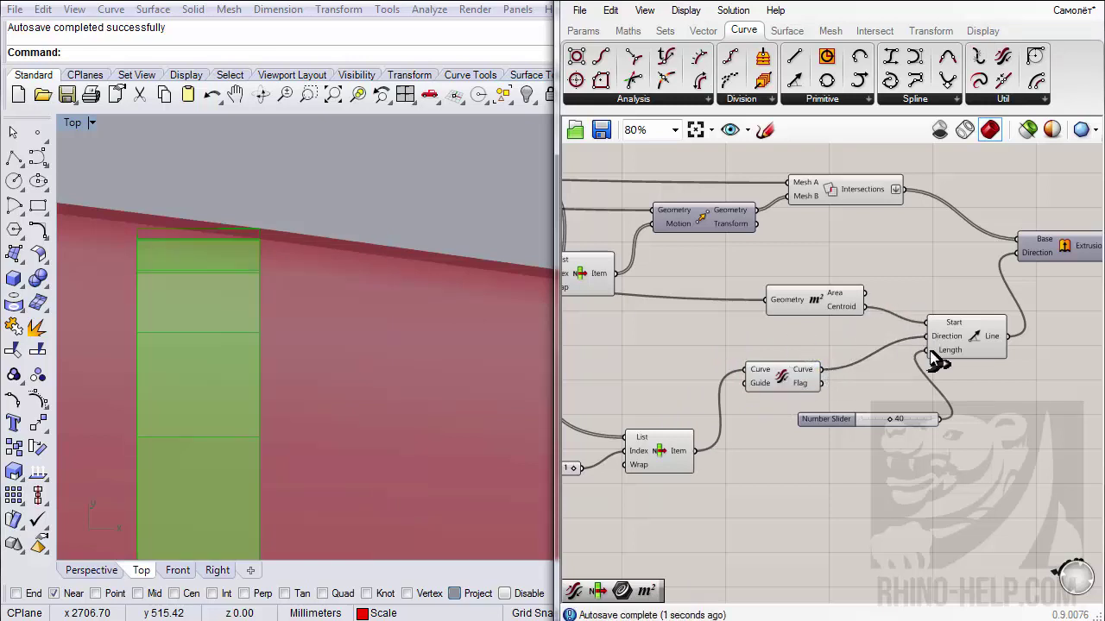
- Examine in the Top view how the extruded ribs fit inside the wing outline along the leading and trailing edges
right_drag(326, 406, 390, 297)
scroll(363, 353, down, 3)
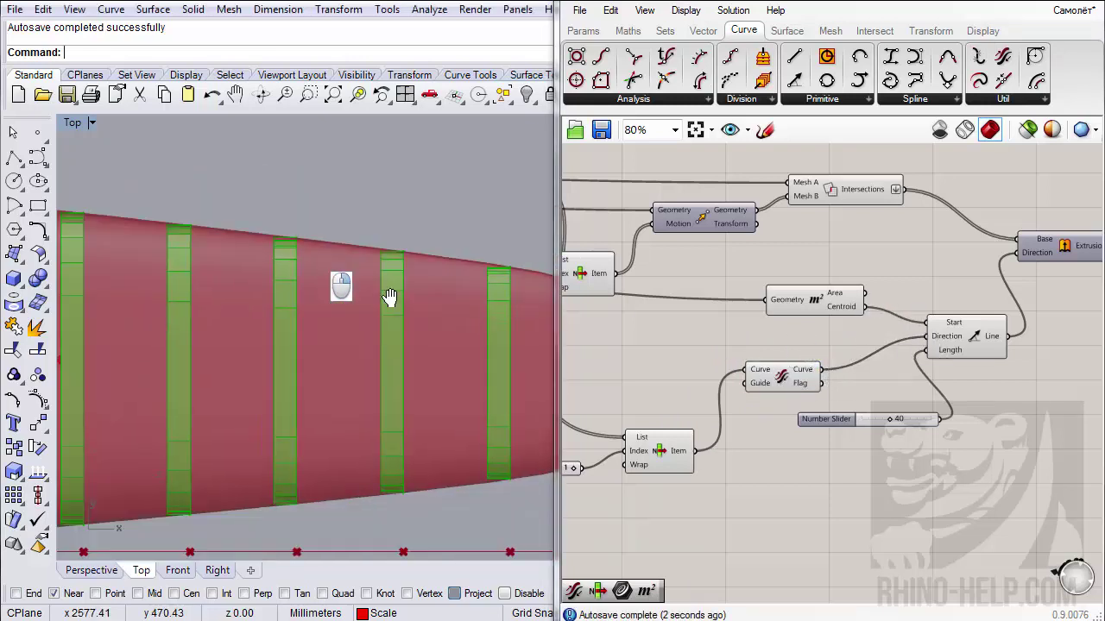
scroll(390, 328, down, 3)
scroll(255, 445, up, 5)
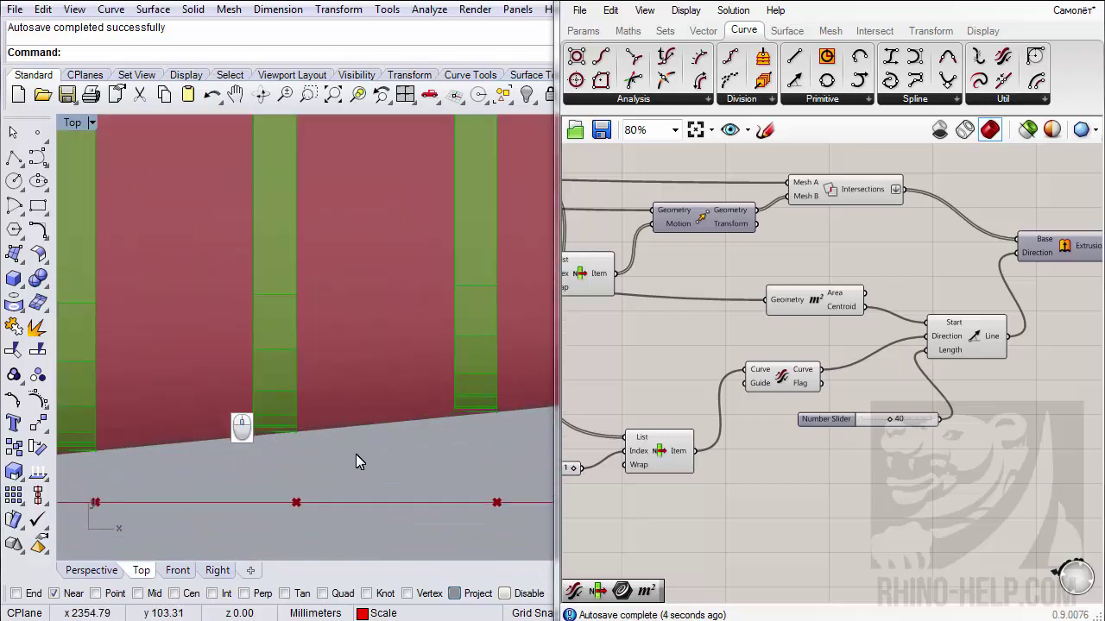
scroll(350, 432, down, 5)
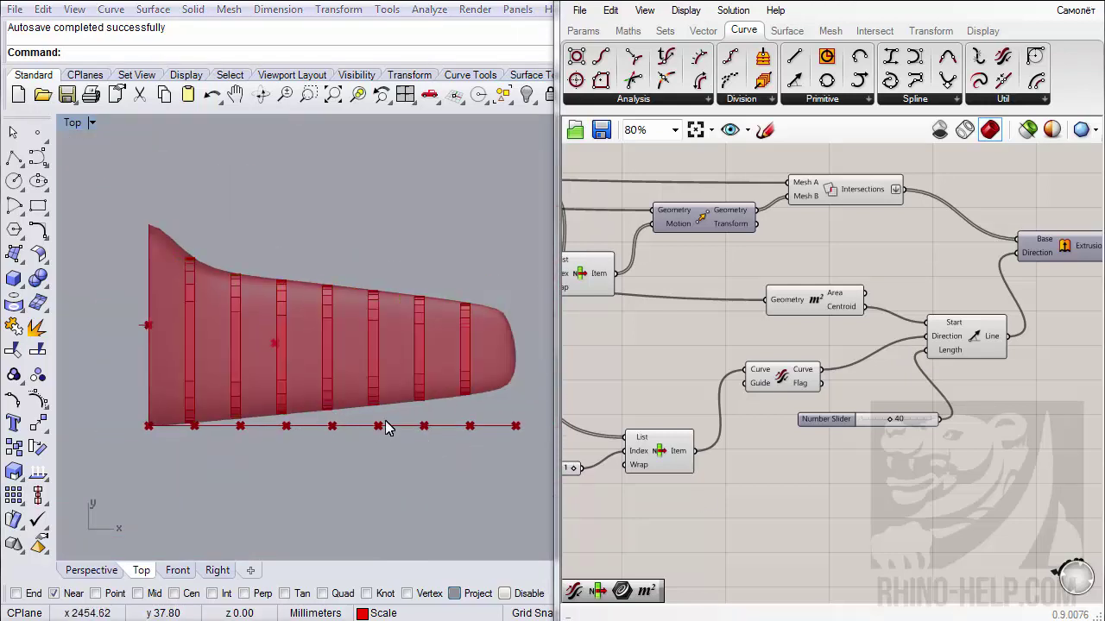
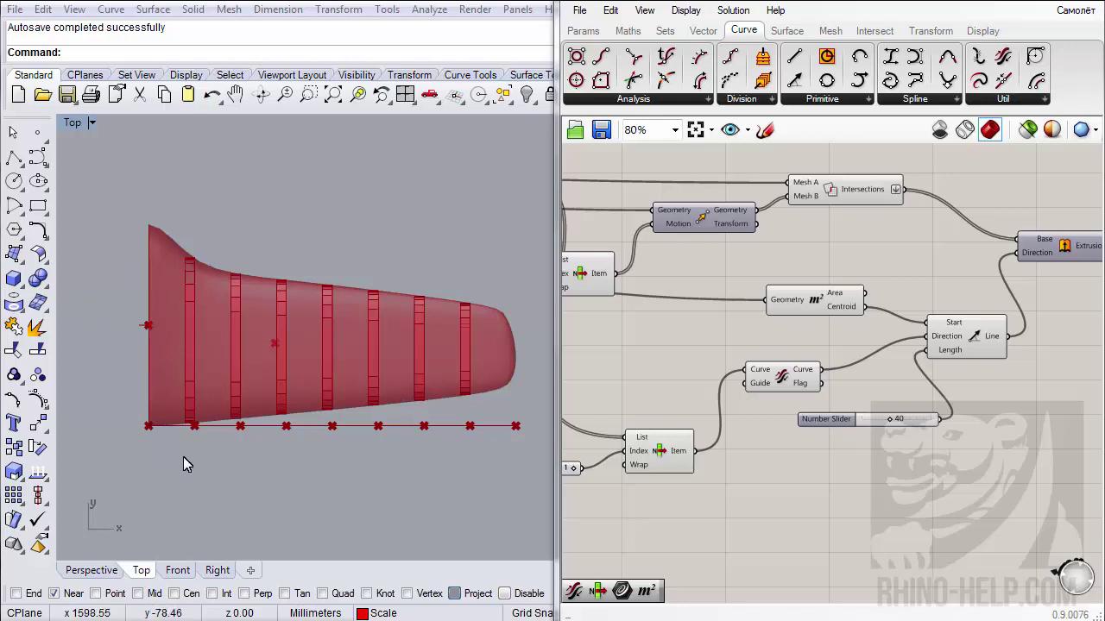
right_drag(457, 377, 416, 379)
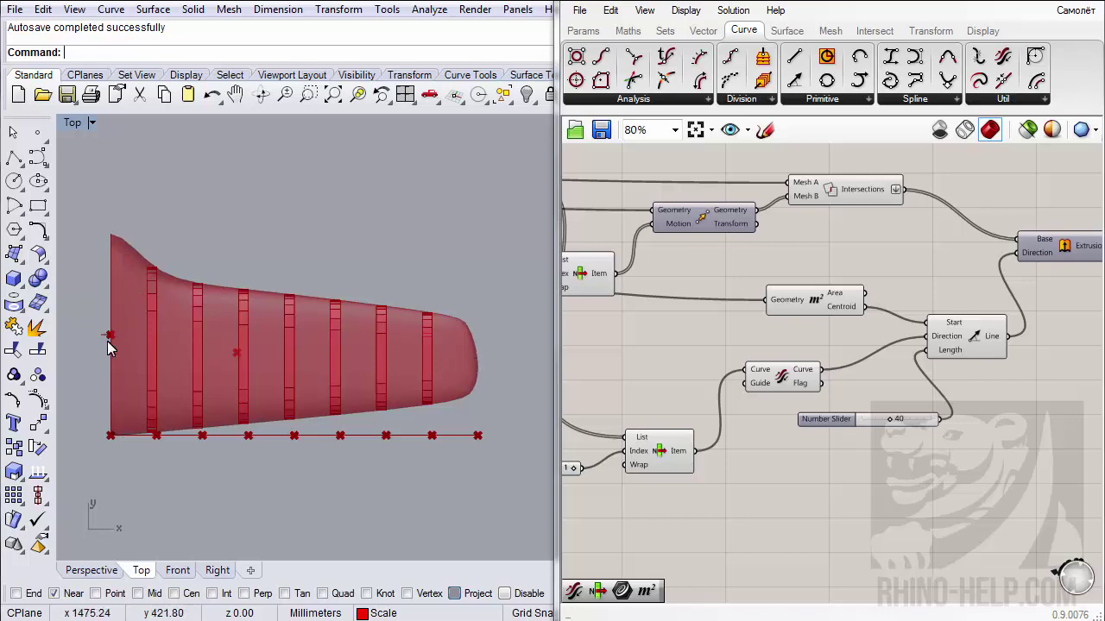
- Examine the cutting plane at the wing root in the Perspective view, selecting the List Item component that extracts this box face
click(91, 570)
scroll(291, 358, down, 5)
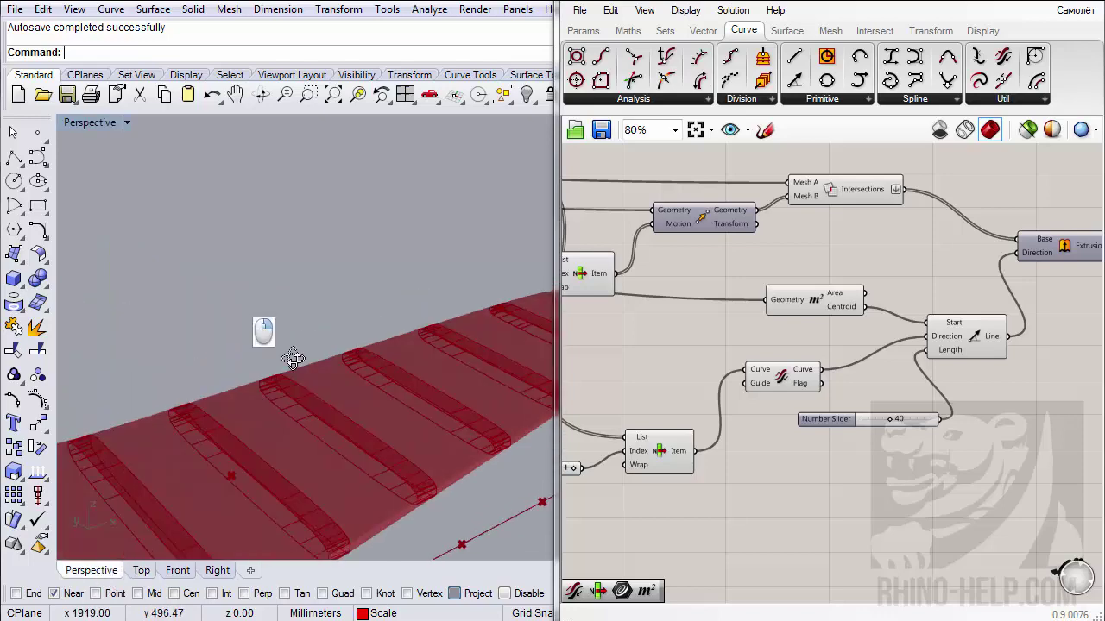
right_drag(272, 381, 166, 438)
scroll(187, 350, up, 2)
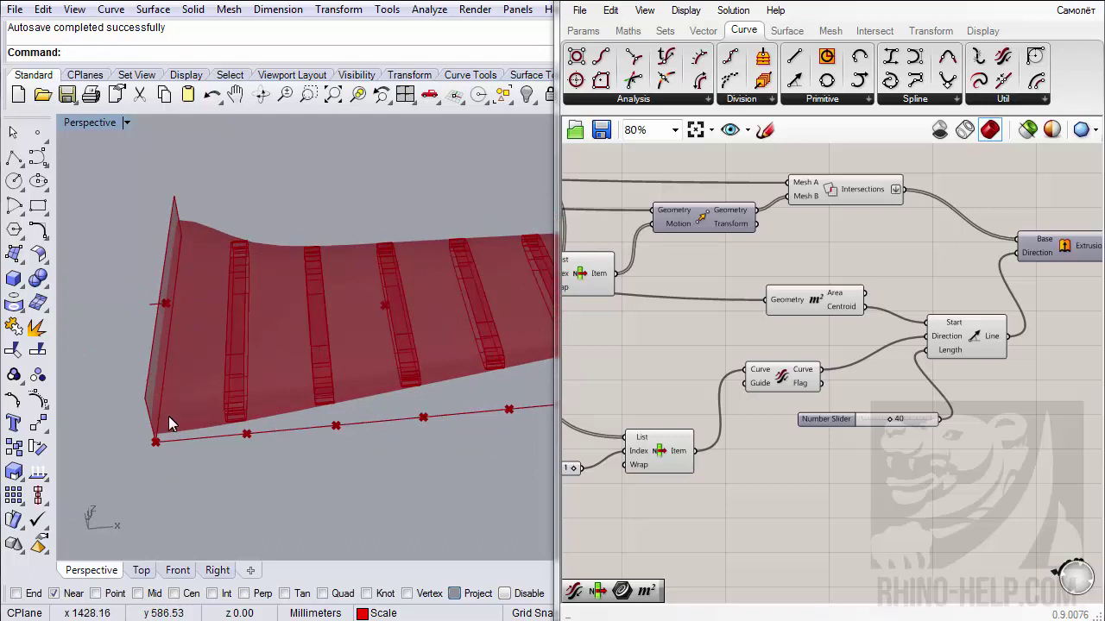
scroll(174, 417, up, 2)
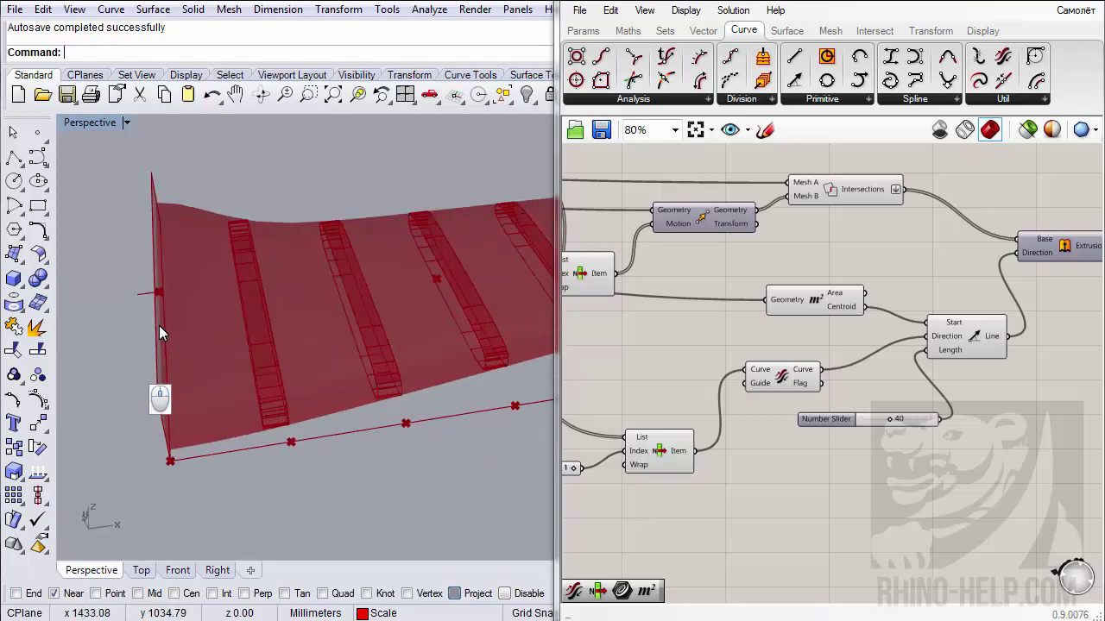
right_drag(159, 326, 132, 281)
scroll(787, 377, down, 5)
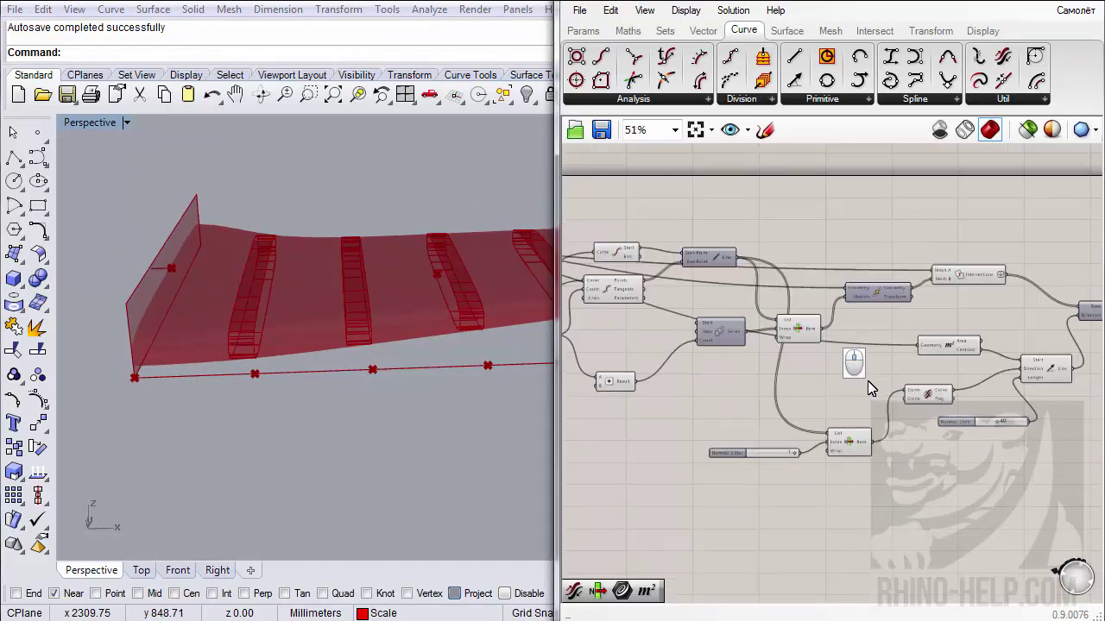
scroll(787, 379, up, 5)
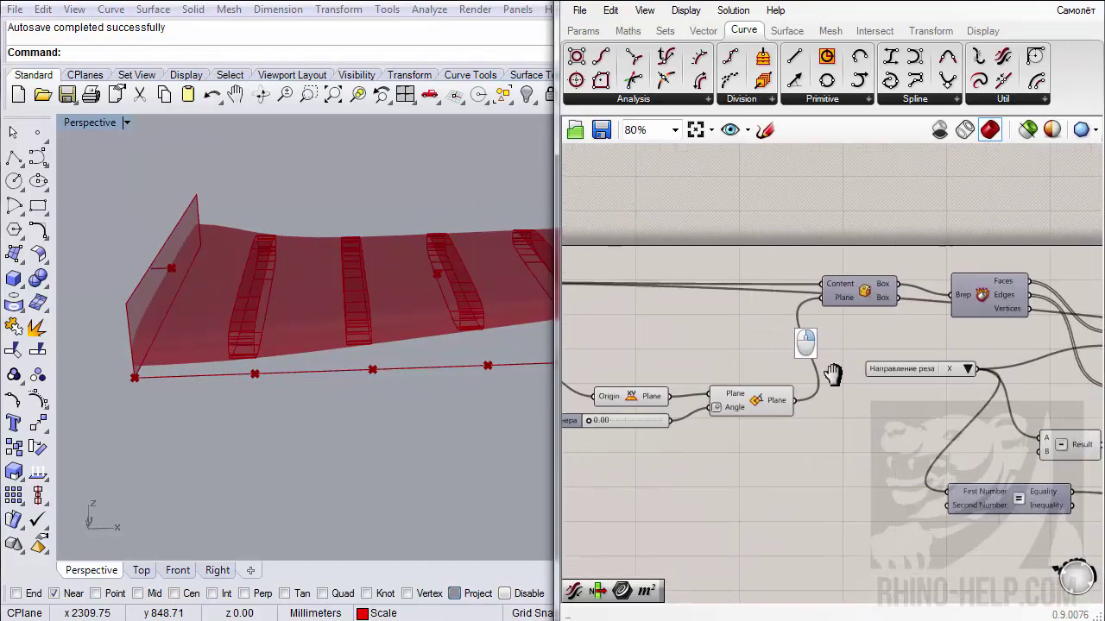
scroll(834, 382, down, 3)
scroll(811, 358, up, 3)
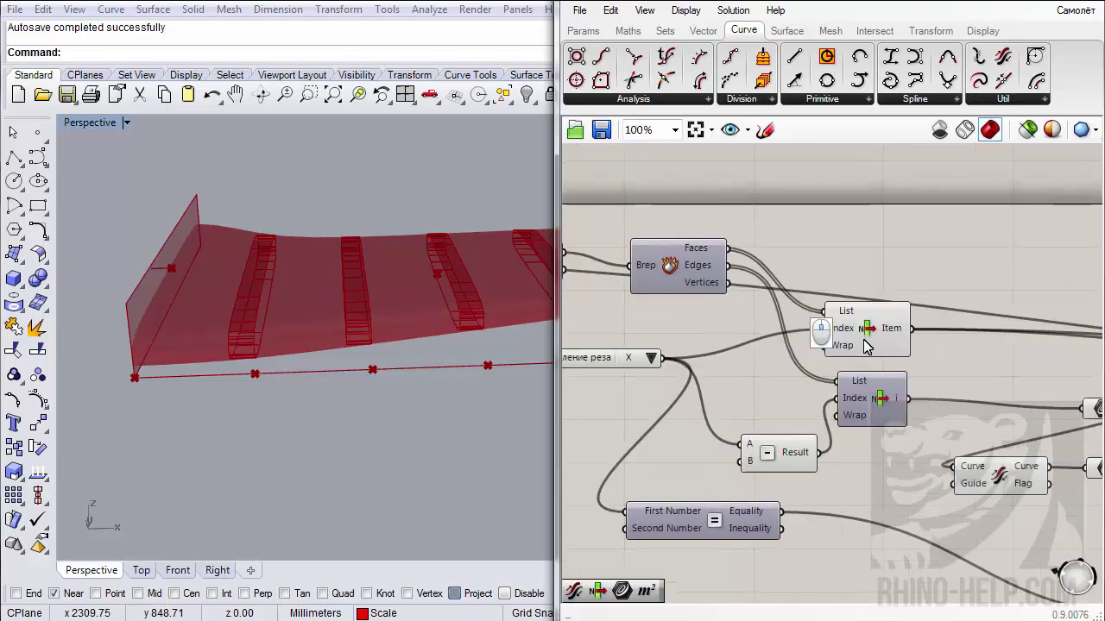
click(859, 315)
right_drag(285, 358, 217, 344)
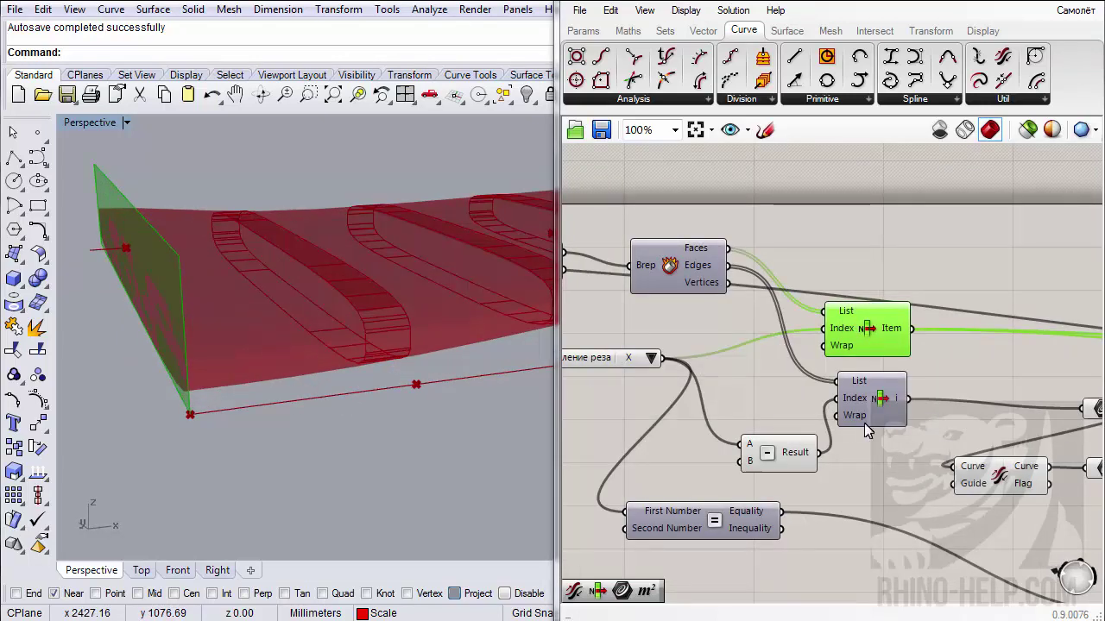
- Follow the definition from the face's List Item to the Line component and select that Line to check the extrusion direction
right_drag(942, 443, 824, 423)
scroll(825, 423, down, 2)
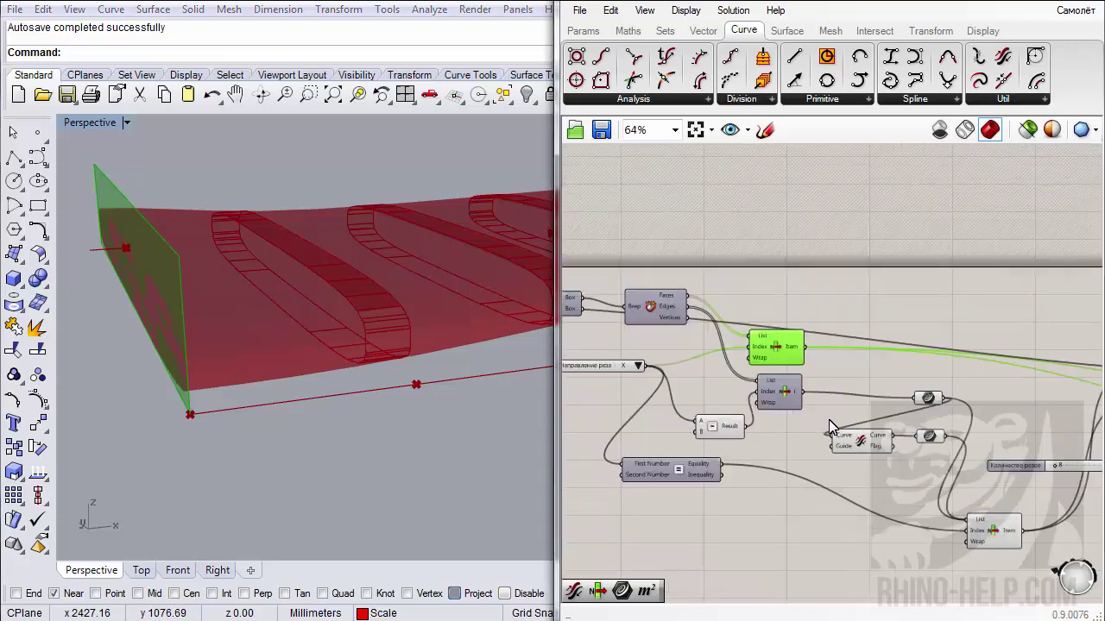
right_drag(869, 436, 816, 366)
scroll(915, 418, down, 2)
scroll(915, 419, up, 4)
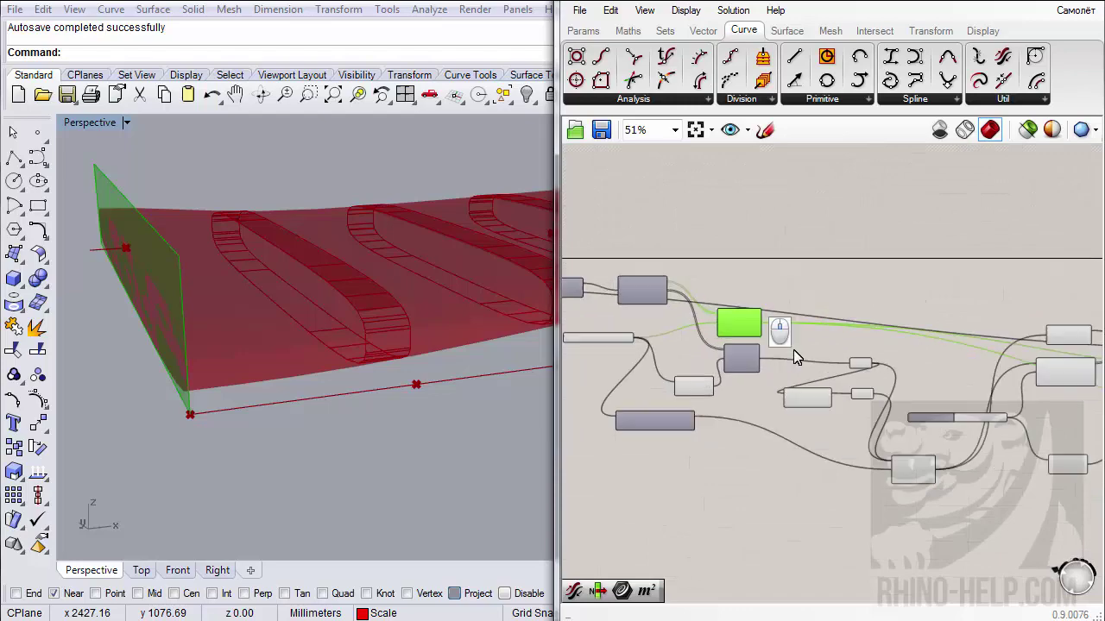
right_drag(922, 428, 882, 416)
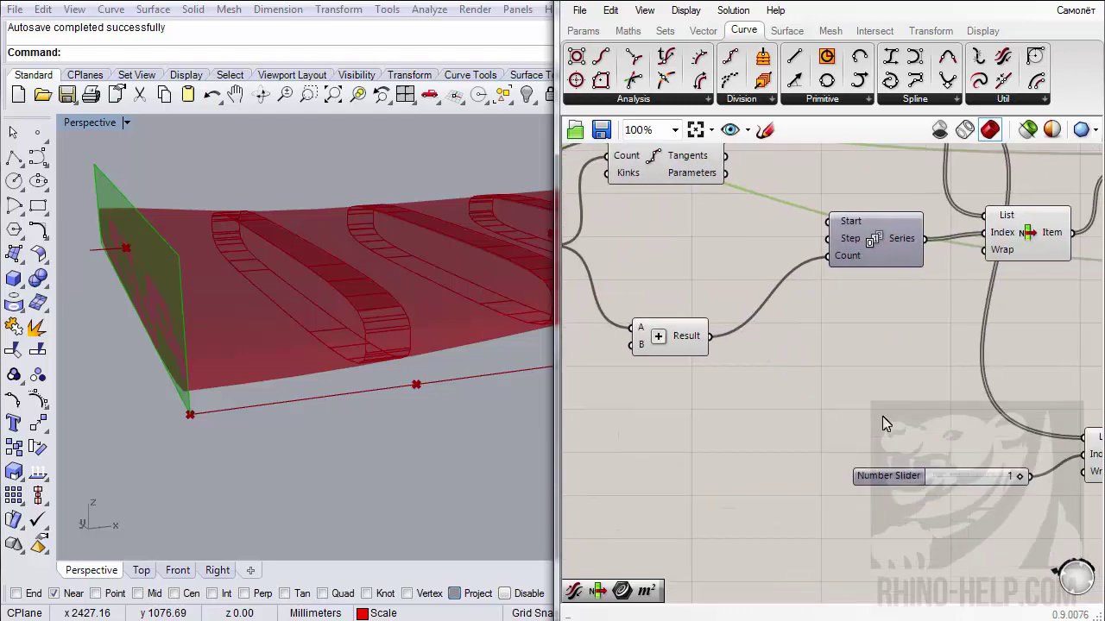
scroll(941, 439, down, 2)
right_drag(824, 386, 889, 404)
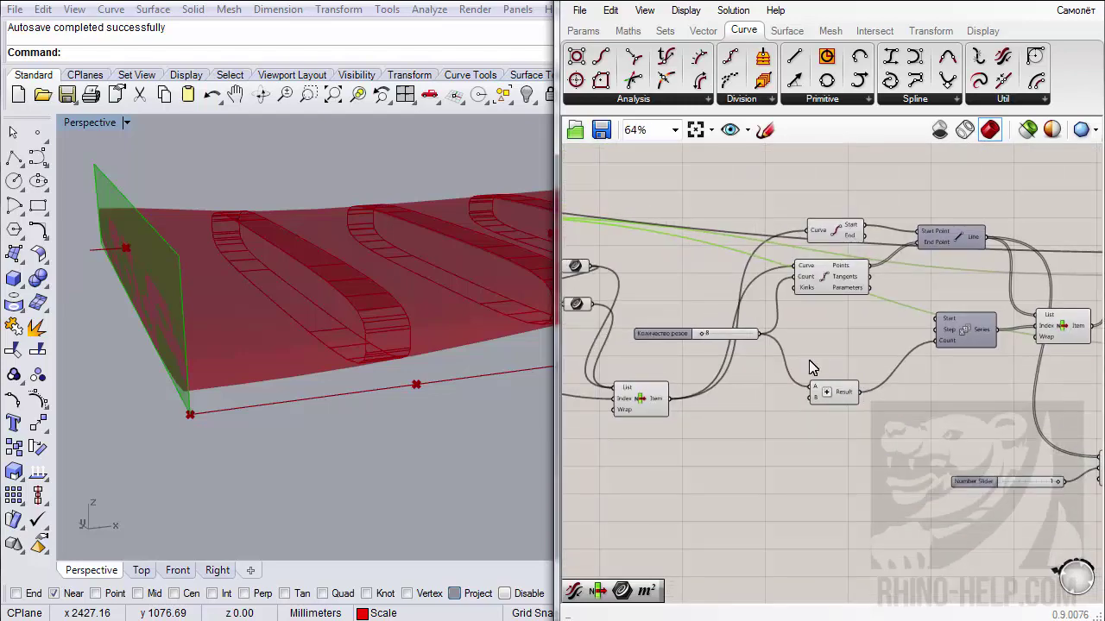
scroll(859, 350, down, 3)
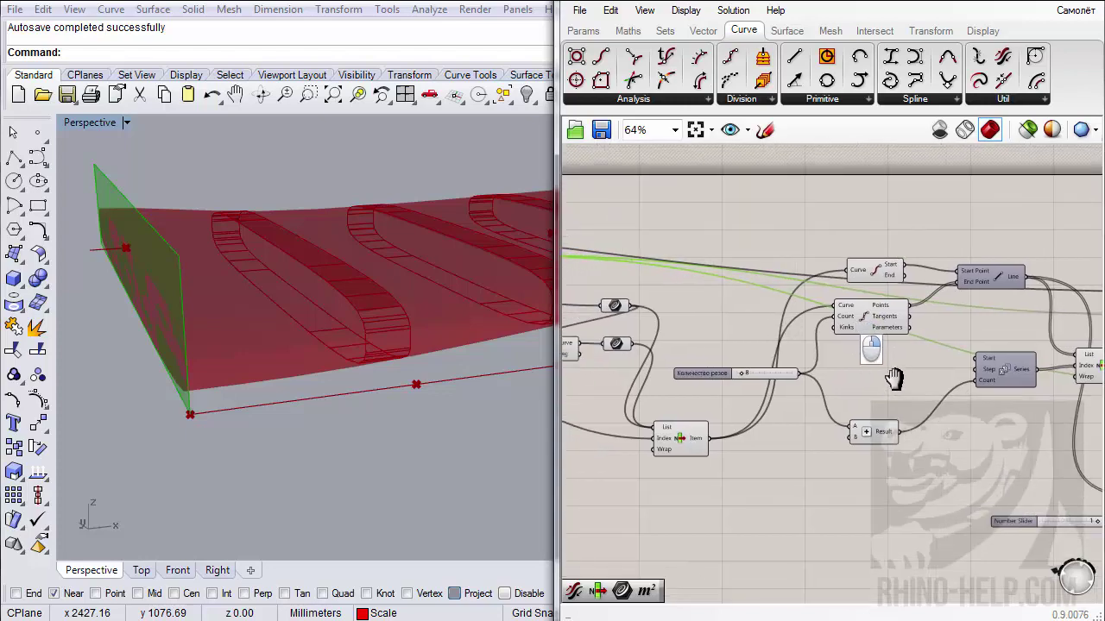
scroll(842, 368, up, 4)
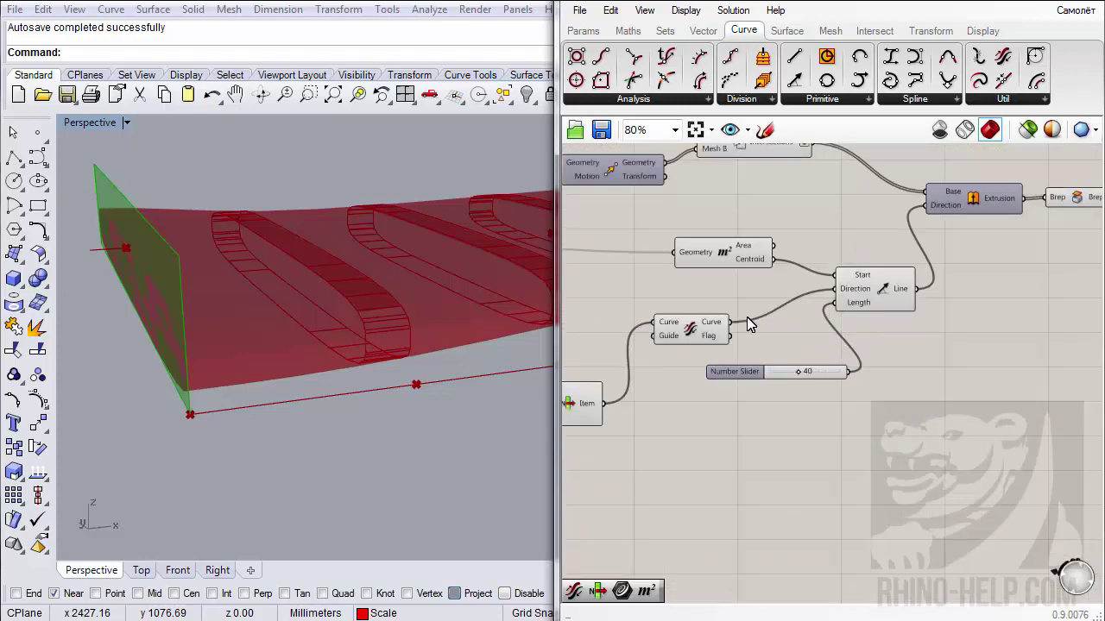
right_drag(372, 357, 327, 323)
click(875, 291)
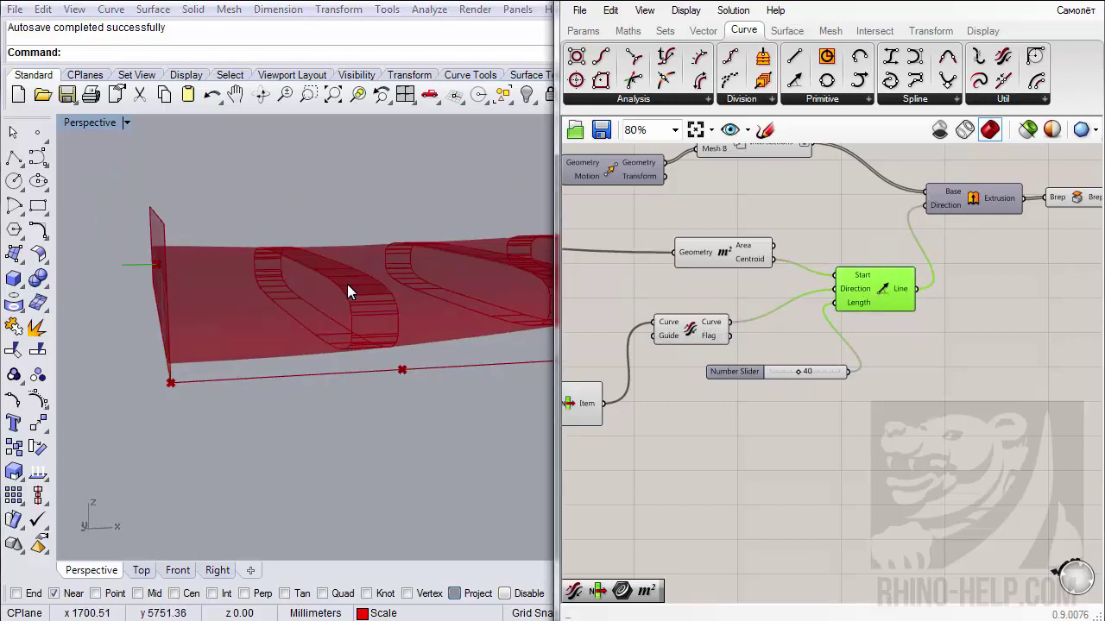
- Add a Move component from the Euclidean transforms in the free area below the Flip Curve and length slider
right_drag(766, 342, 885, 363)
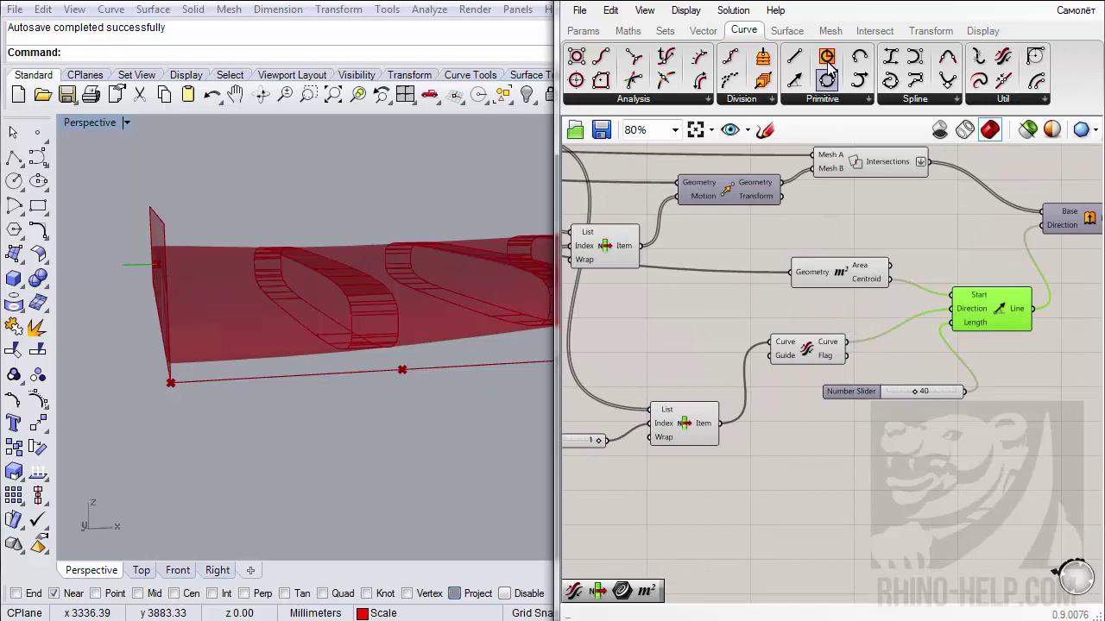
click(931, 31)
click(743, 80)
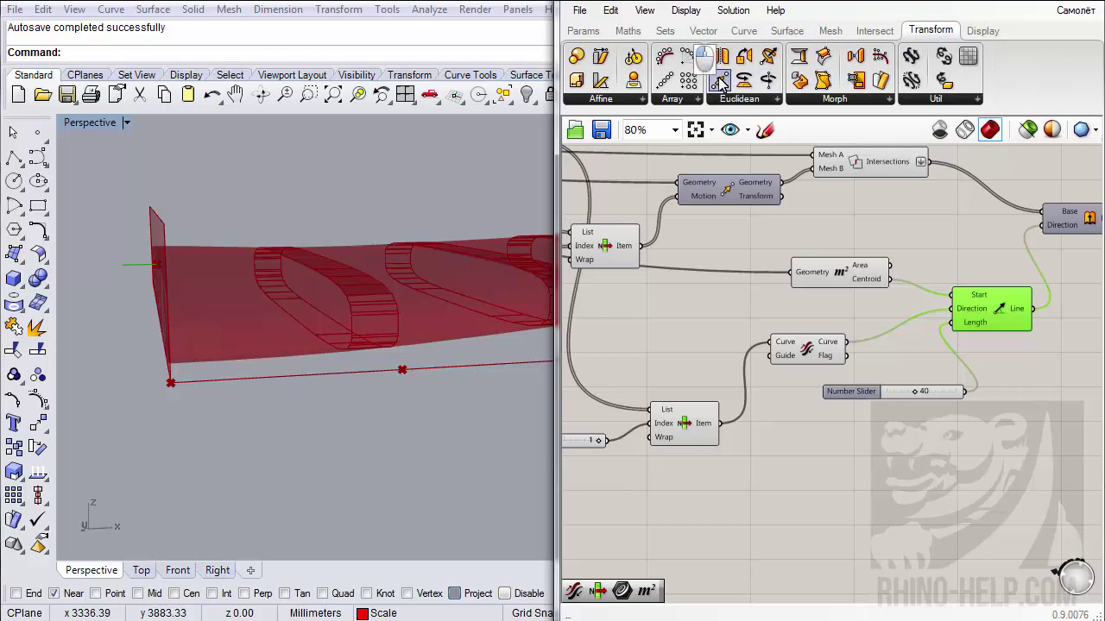
click(855, 479)
right_drag(842, 464, 801, 429)
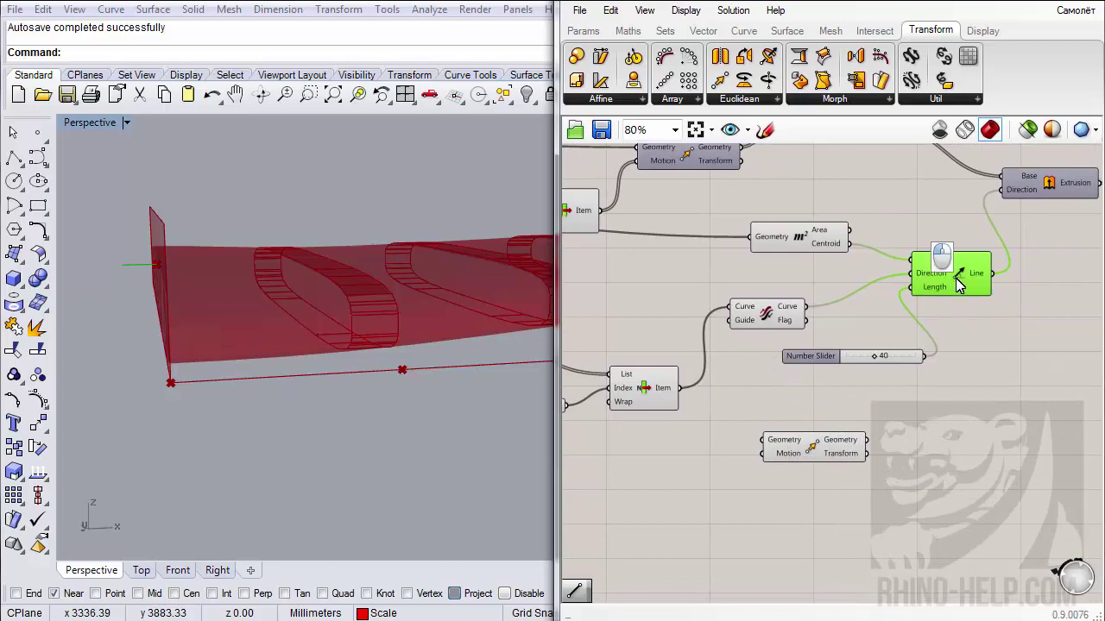
- Duplicate the Line component below the original, wiring Centroid to its Start and the unflipped List Item output to its Direction
alt+drag(959, 281, 678, 388)
click(940, 420)
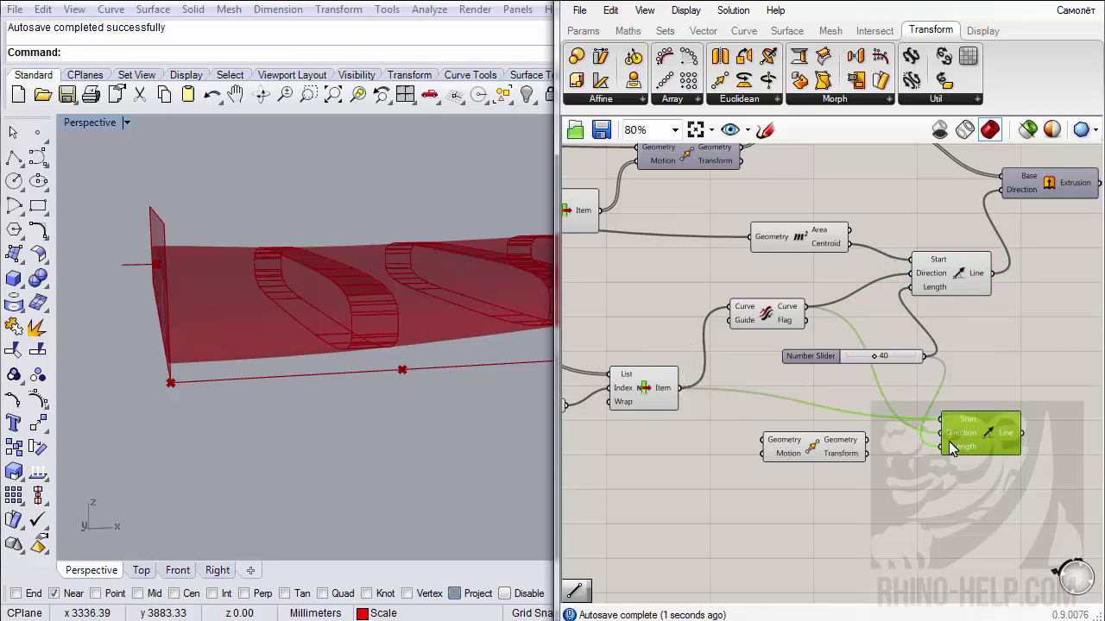
drag(941, 433, 680, 388)
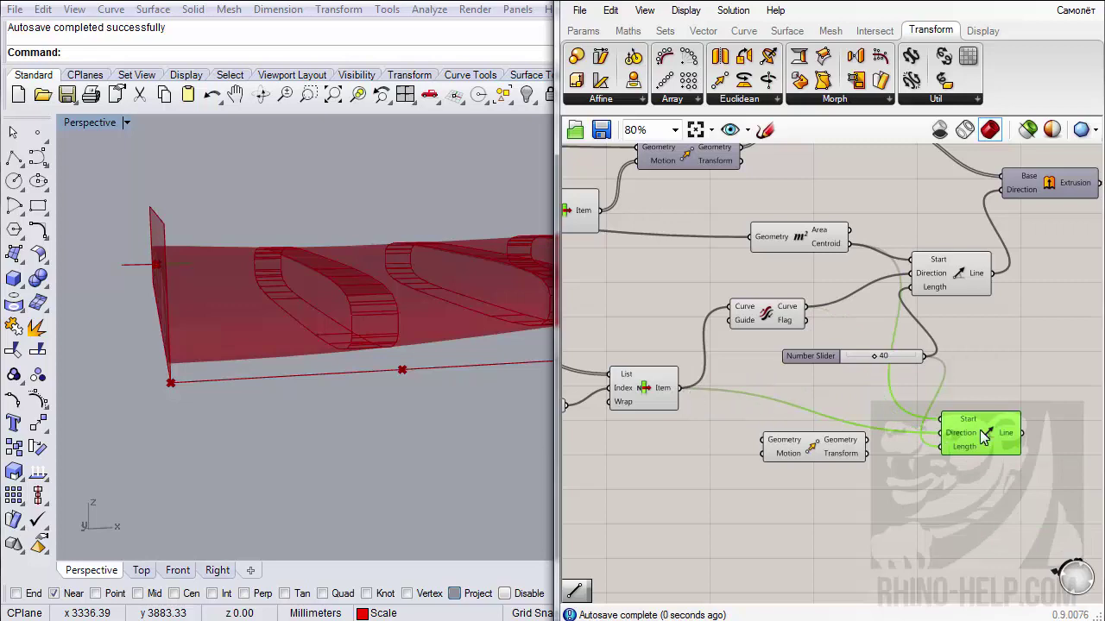
- Reposition the Move component below the duplicated Line and connect the Line output to its Motion input
right_drag(984, 438, 920, 402)
drag(747, 410, 1011, 469)
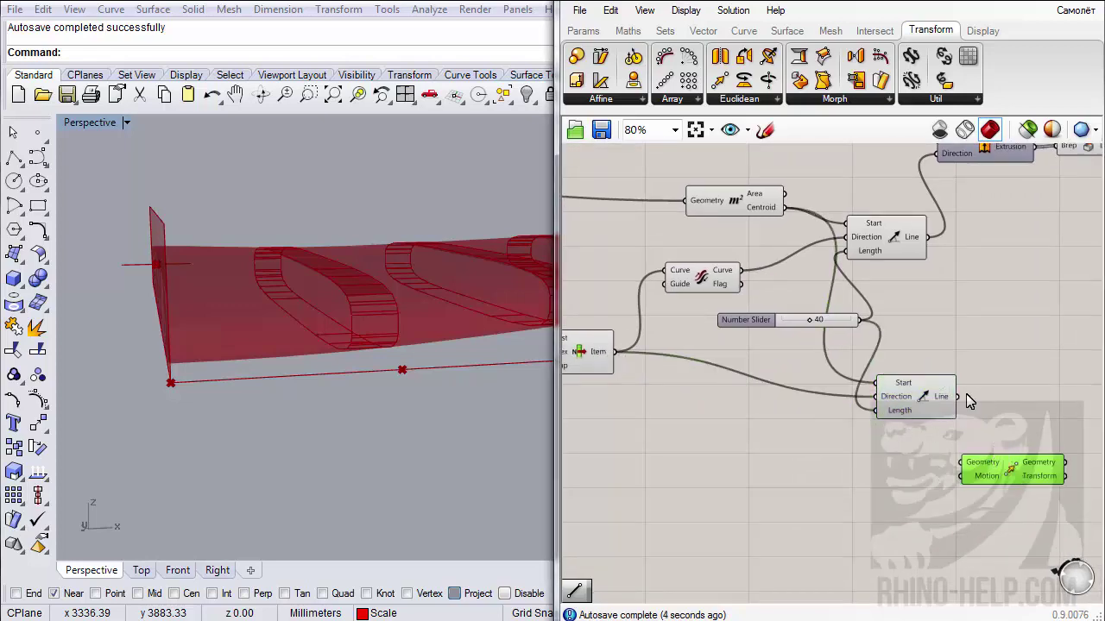
drag(956, 397, 961, 475)
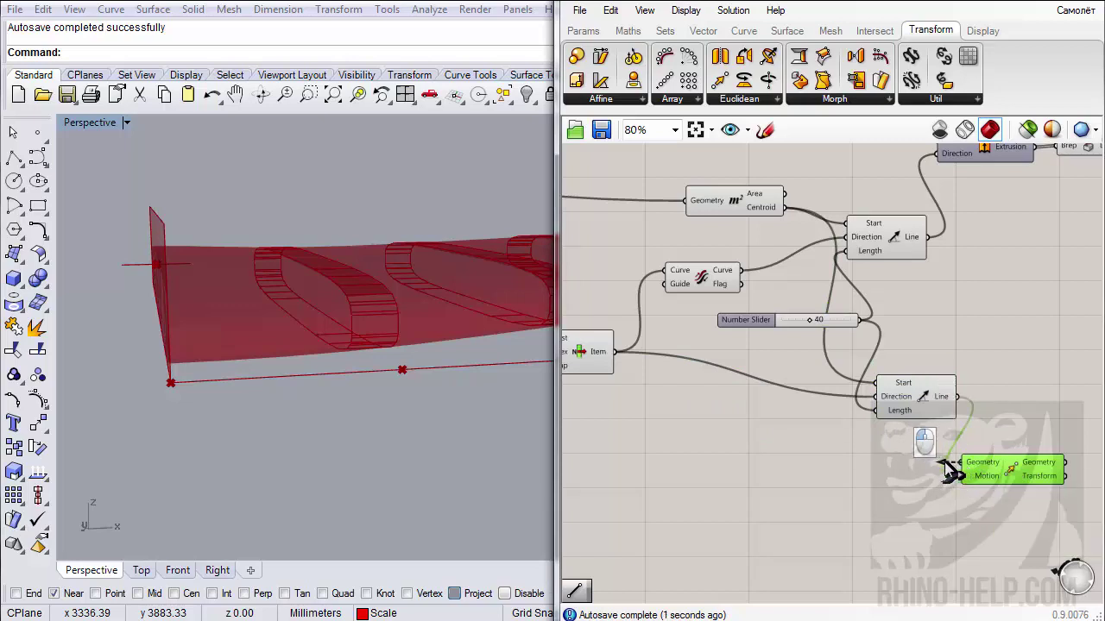
- Connect the box-face List Item's output to the Geometry input of the new Move component
scroll(975, 475, down, 4)
drag(972, 471, 649, 367)
scroll(656, 371, up, 1)
scroll(640, 354, up, 3)
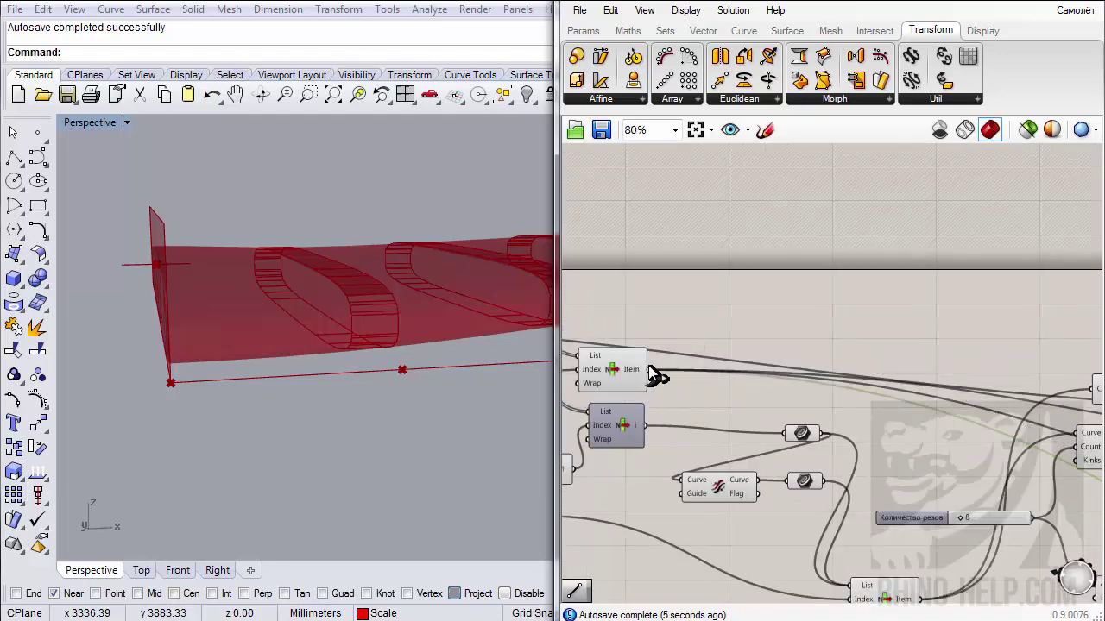
scroll(814, 371, down, 4)
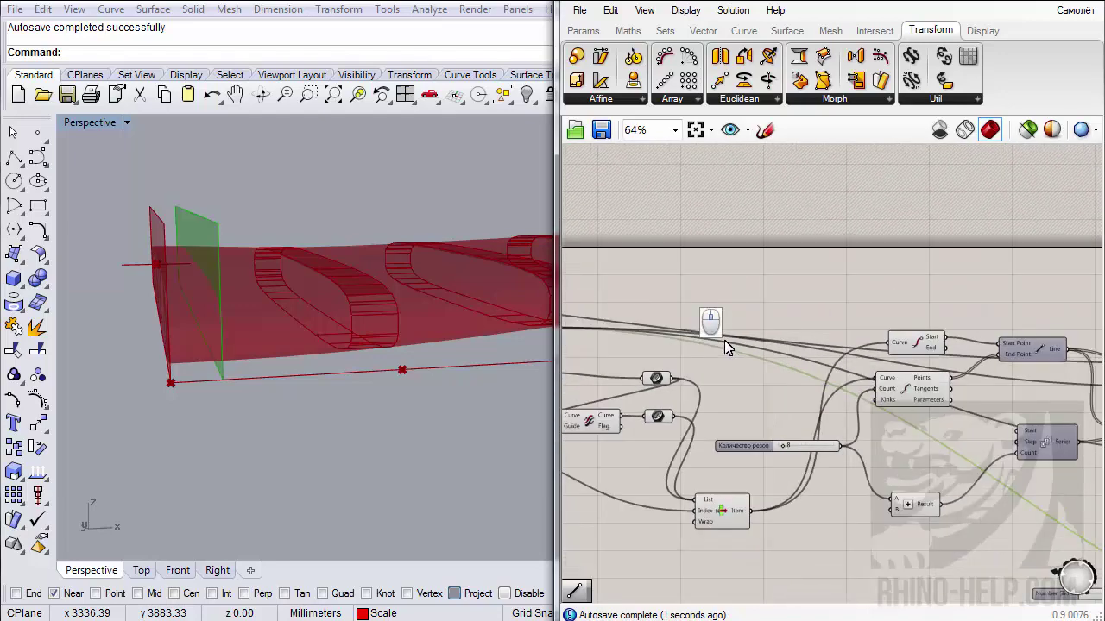
scroll(732, 340, up, 2)
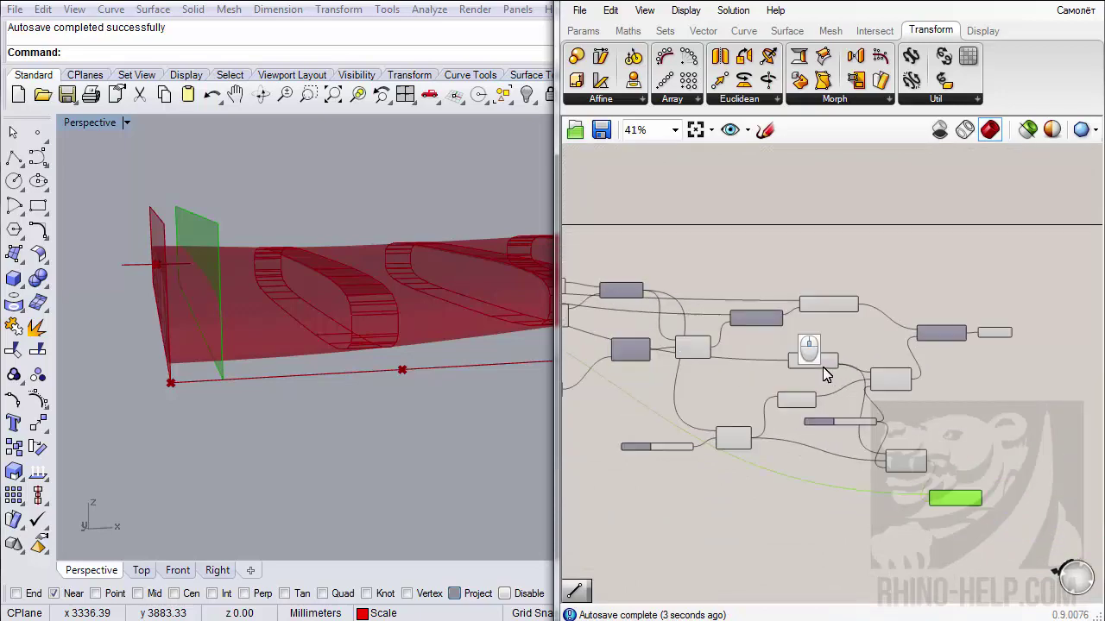
right_drag(847, 372, 742, 319)
scroll(778, 336, up, 1)
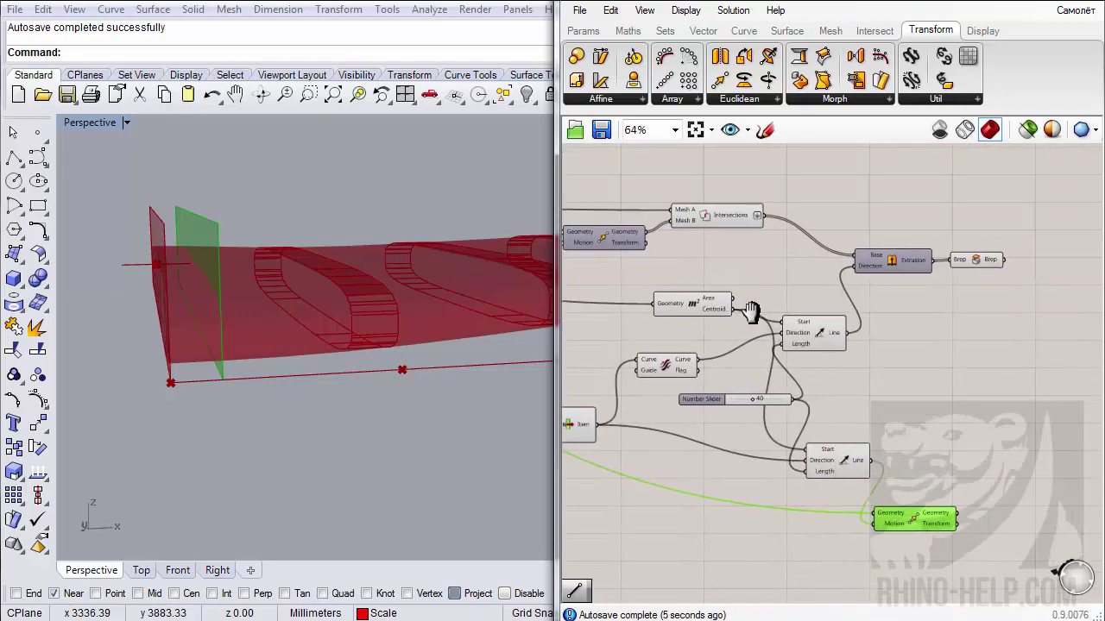
- Duplicate the mesh Intersections component above the lower Move, feeding that Move's Geometry output into the copy's Mesh B input
click(719, 217)
alt+drag(718, 215, 956, 518)
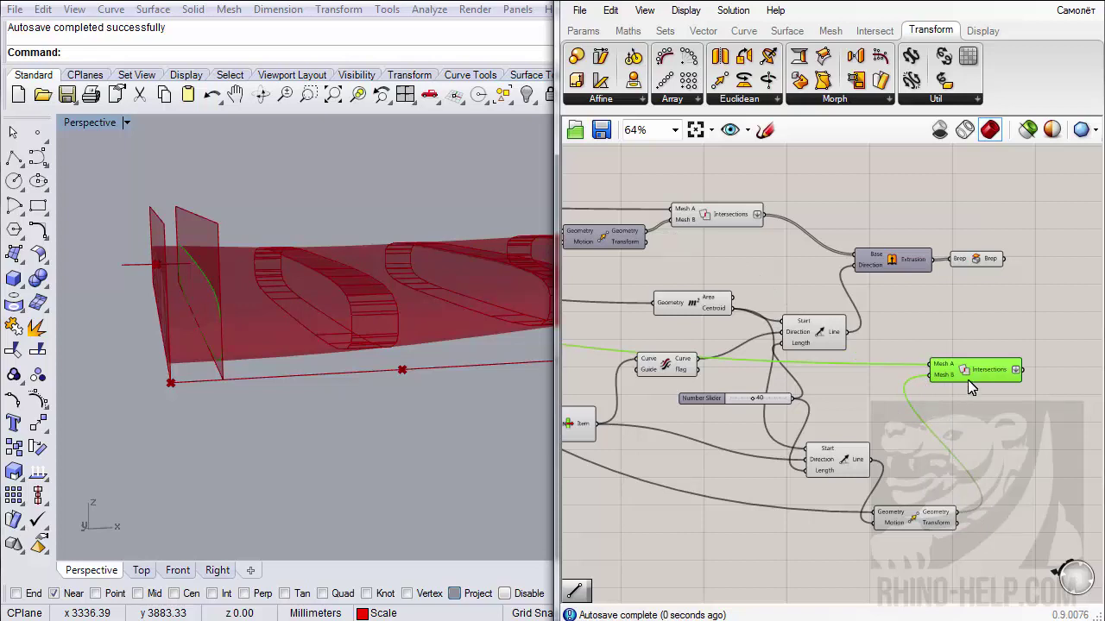
drag(969, 381, 993, 382)
- Turn off the preview of the lower Move component
click(913, 518)
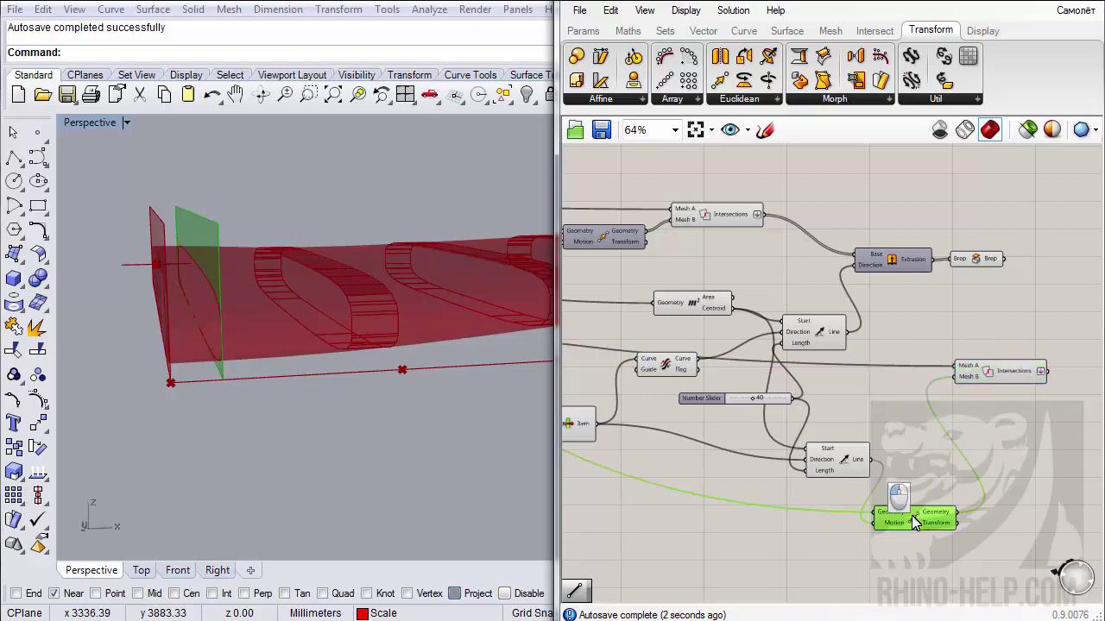
right_click(913, 518)
click(941, 548)
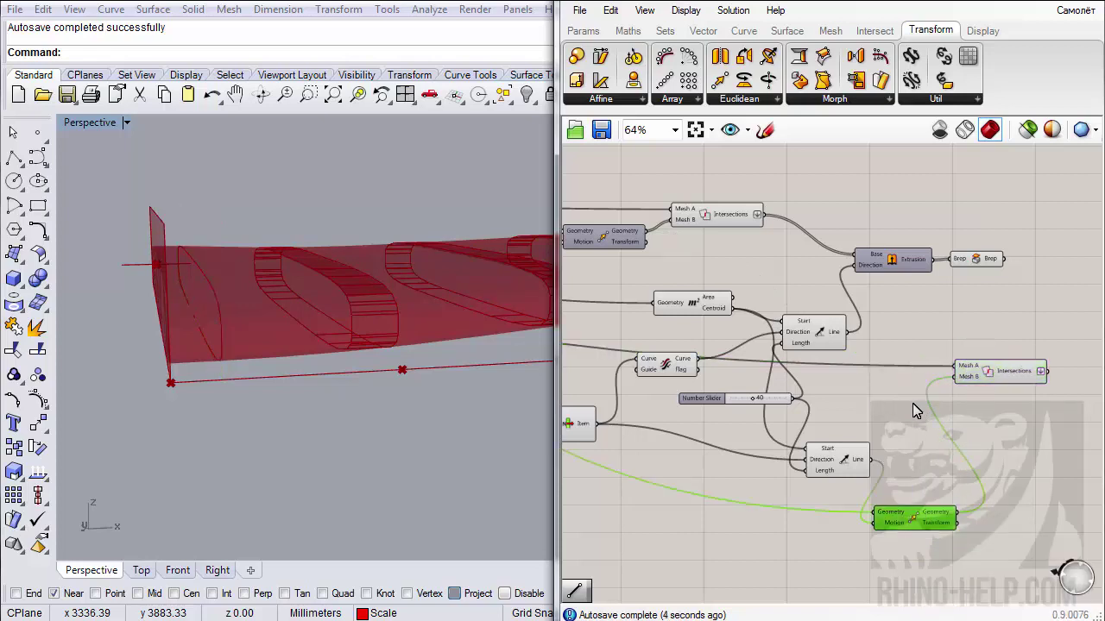
- Examine the section curve from the duplicated Intersections component near the wing's end and the original Intersections output's options
click(989, 373)
mouse_move(311, 316)
right_down()
mouse_move(276, 321)
mouse_move(316, 315)
mouse_move(319, 340)
mouse_move(299, 323)
right_up()
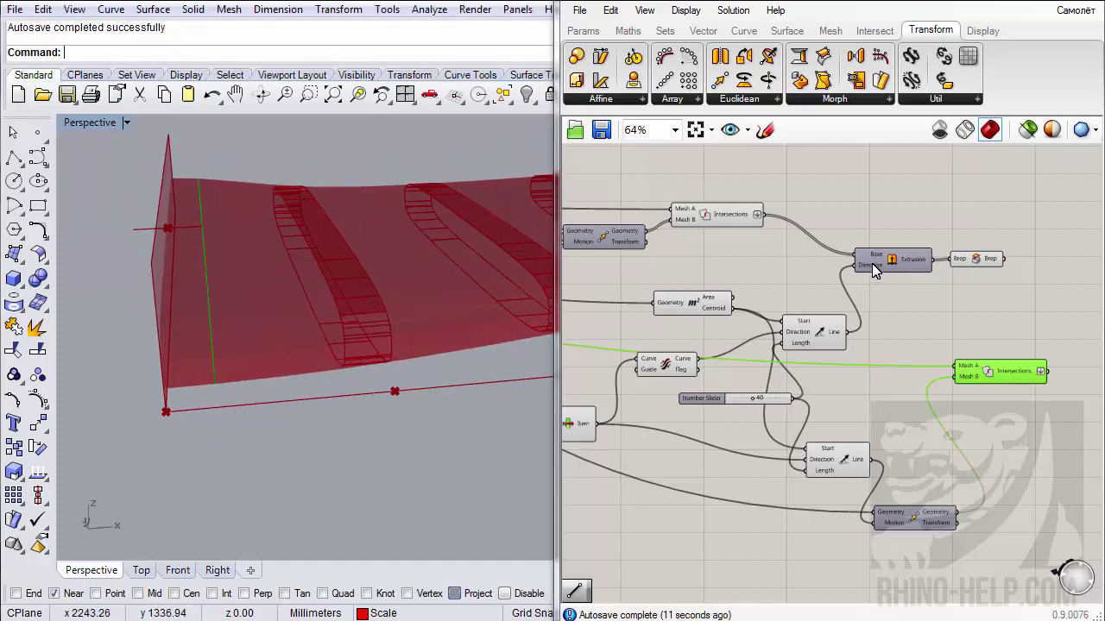
right_drag(897, 319, 860, 319)
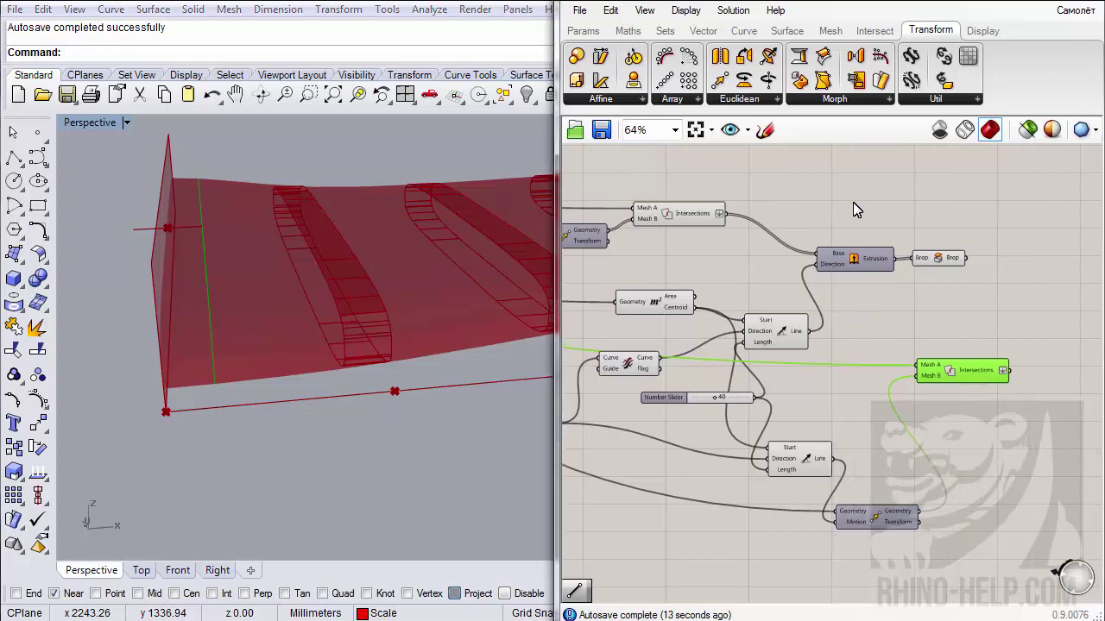
click(686, 212)
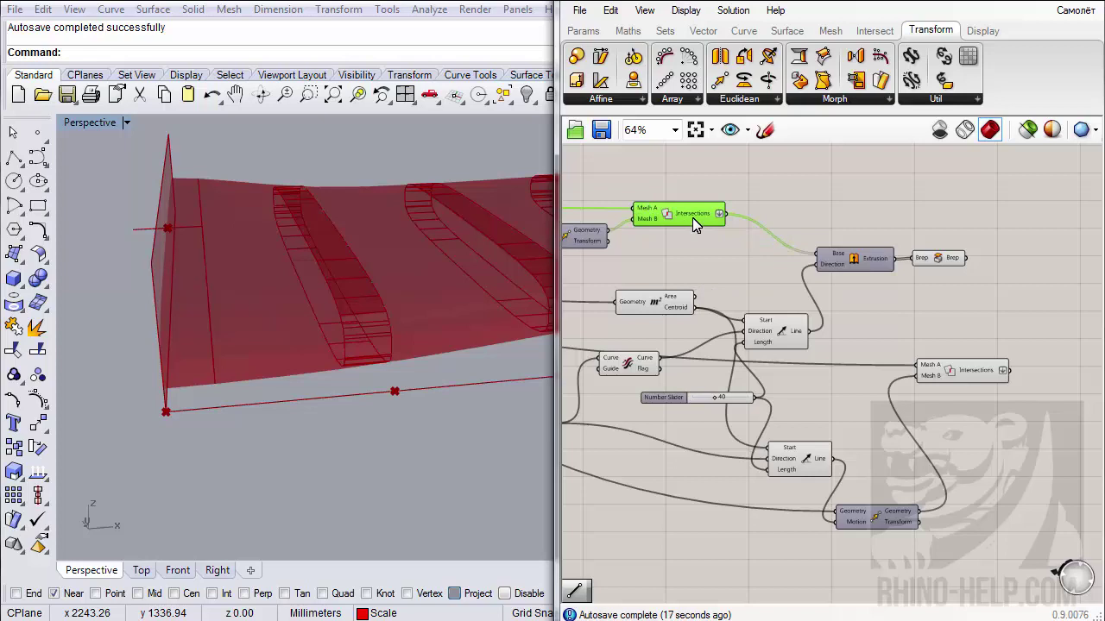
right_click(689, 214)
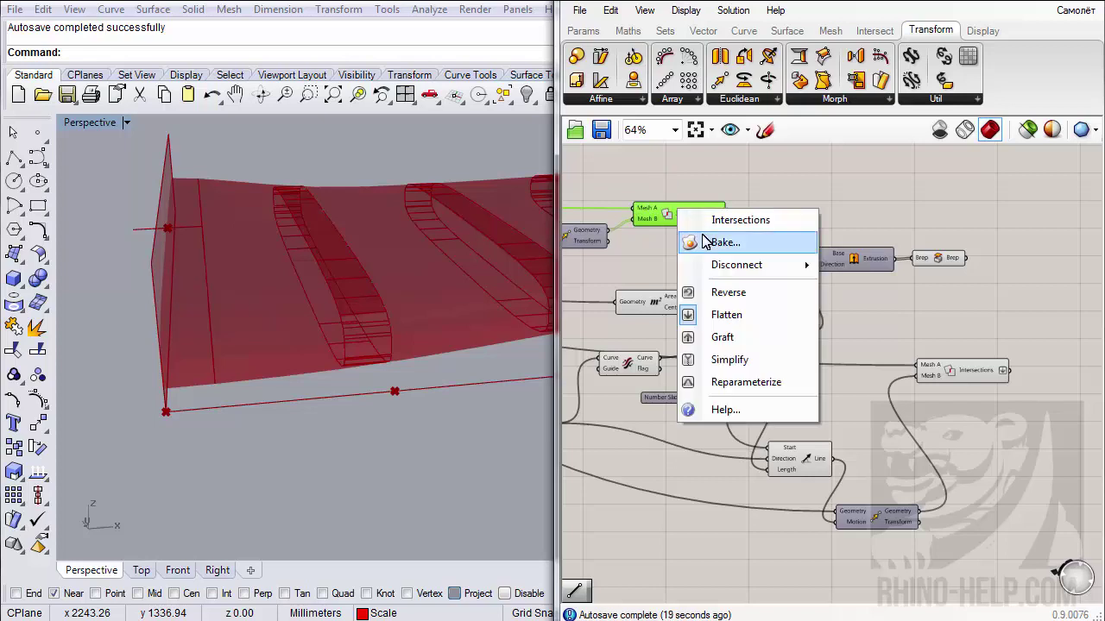
click(685, 167)
right_drag(710, 221, 738, 236)
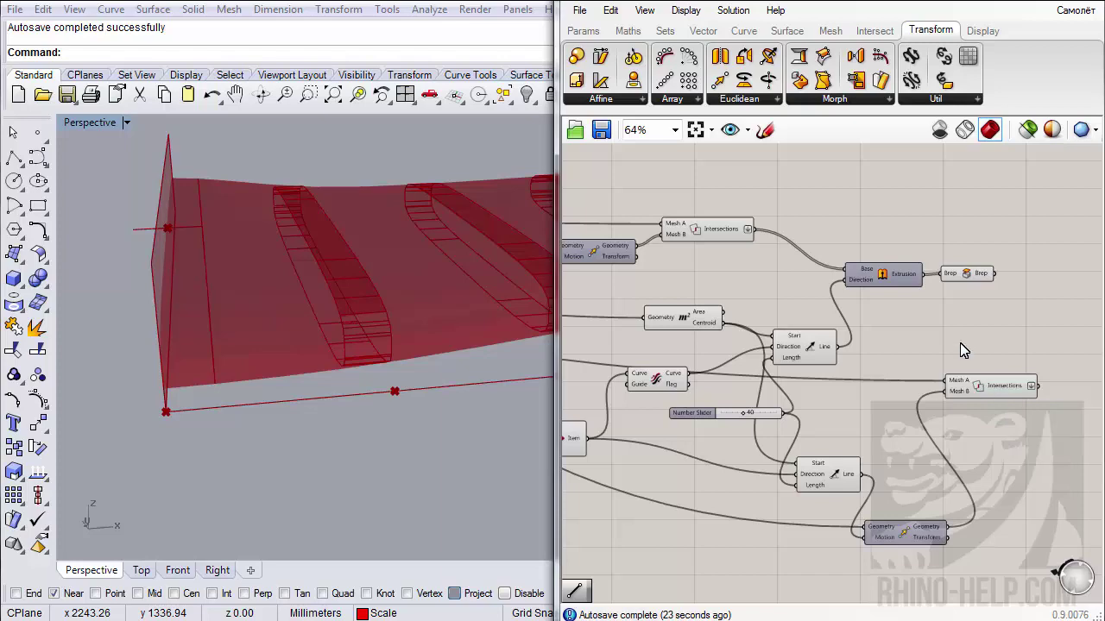
right_drag(486, 332, 228, 400)
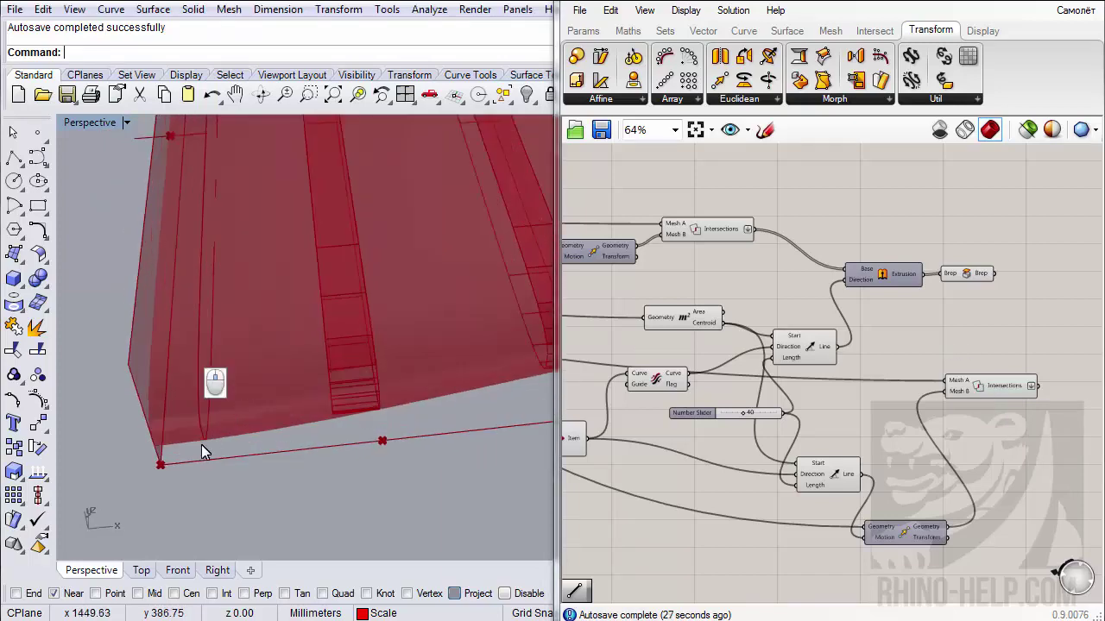
right_drag(205, 440, 186, 406)
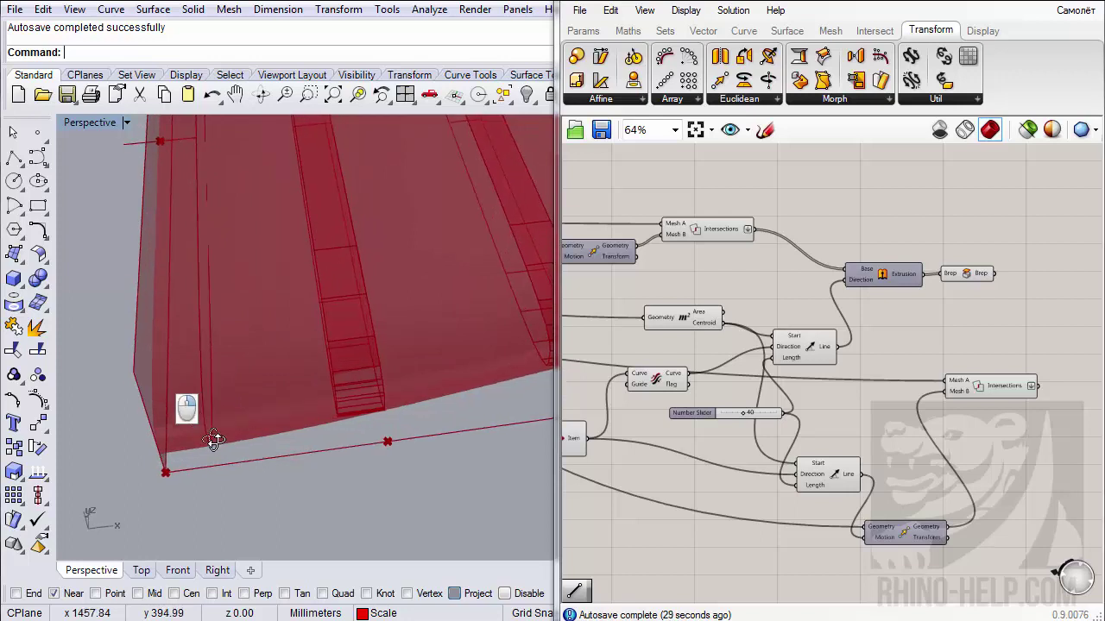
- Add an Insert Items component from the list components in the free area beyond the Cap Holes component
click(664, 30)
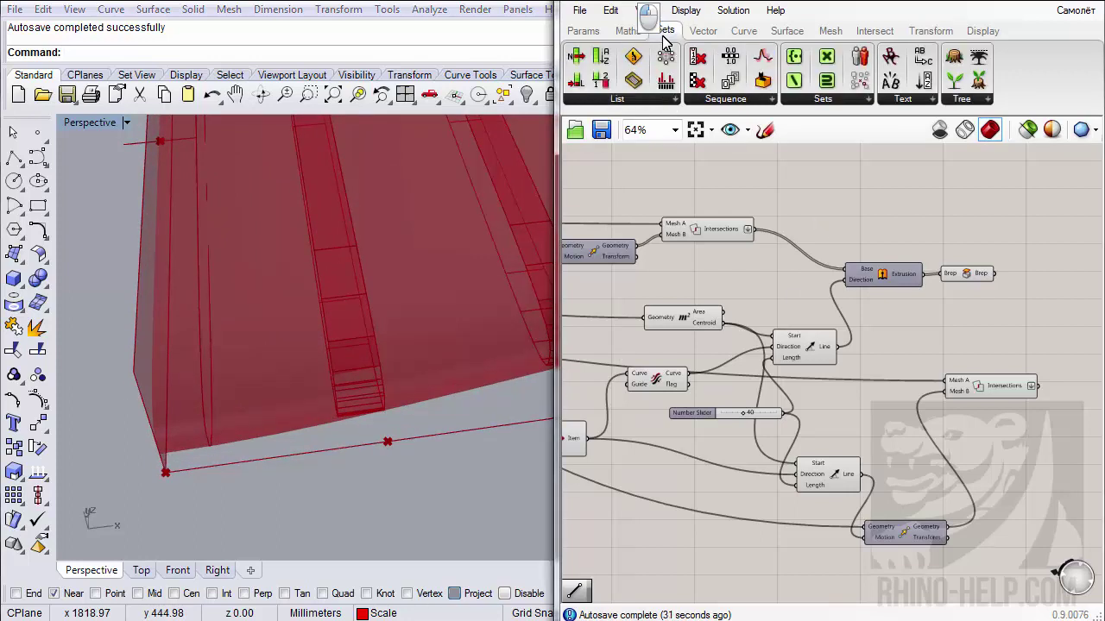
click(633, 99)
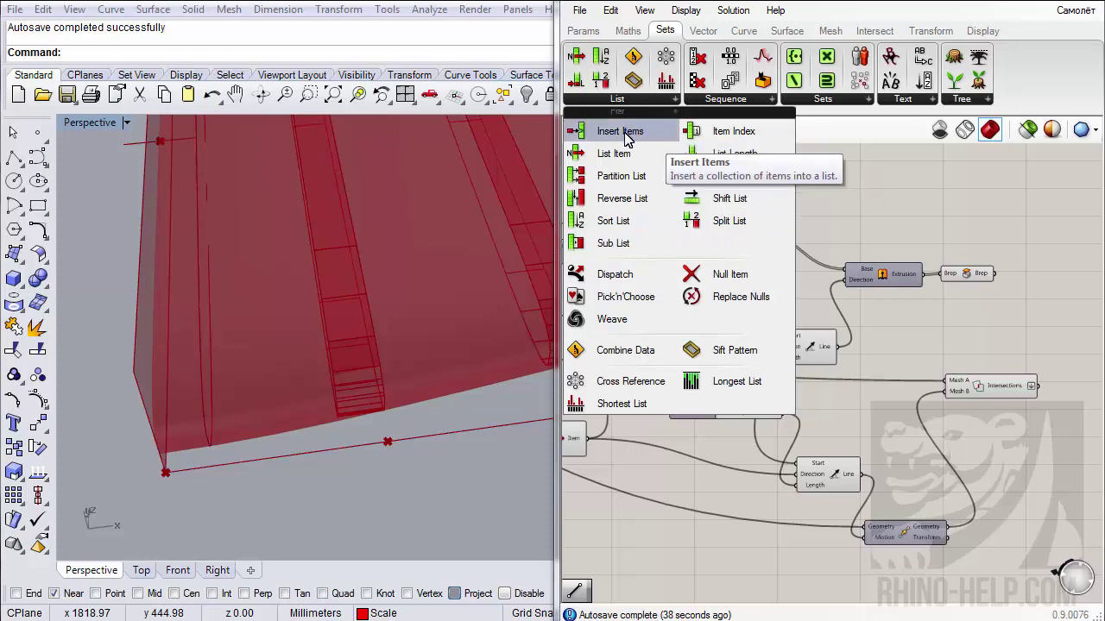
drag(625, 141, 928, 207)
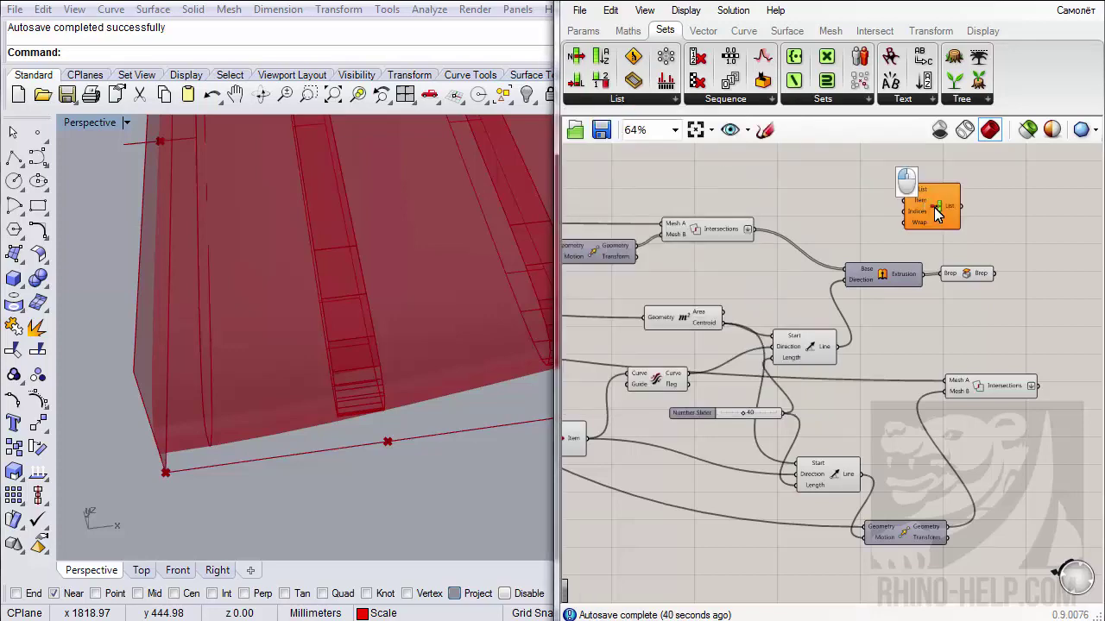
right_drag(928, 208, 818, 233)
drag(818, 233, 936, 246)
scroll(950, 238, up, 2)
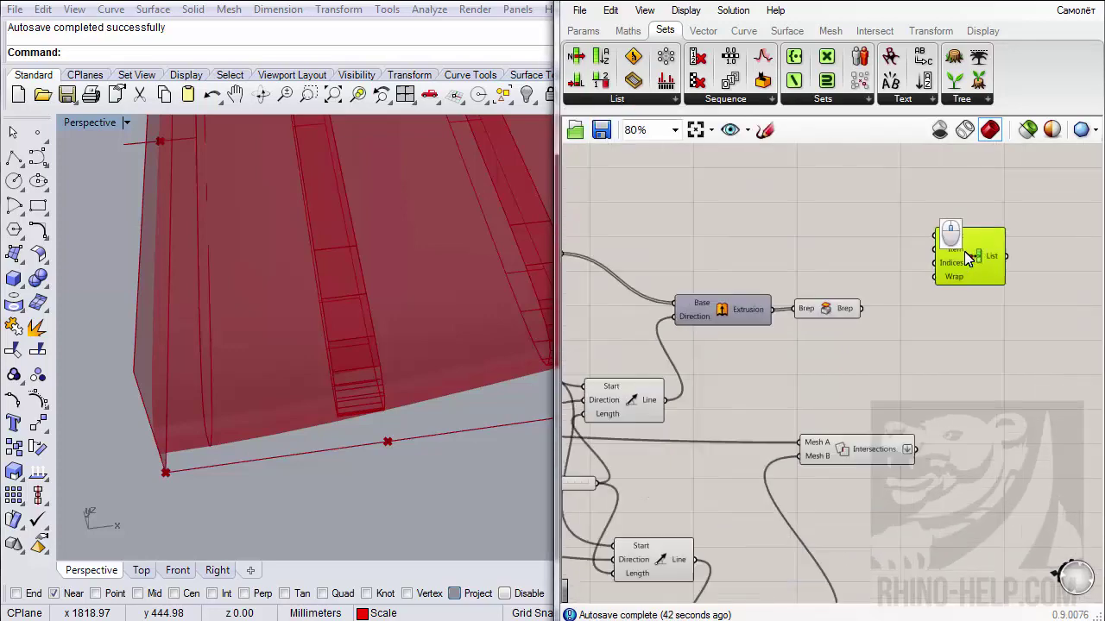
scroll(949, 234, down, 2)
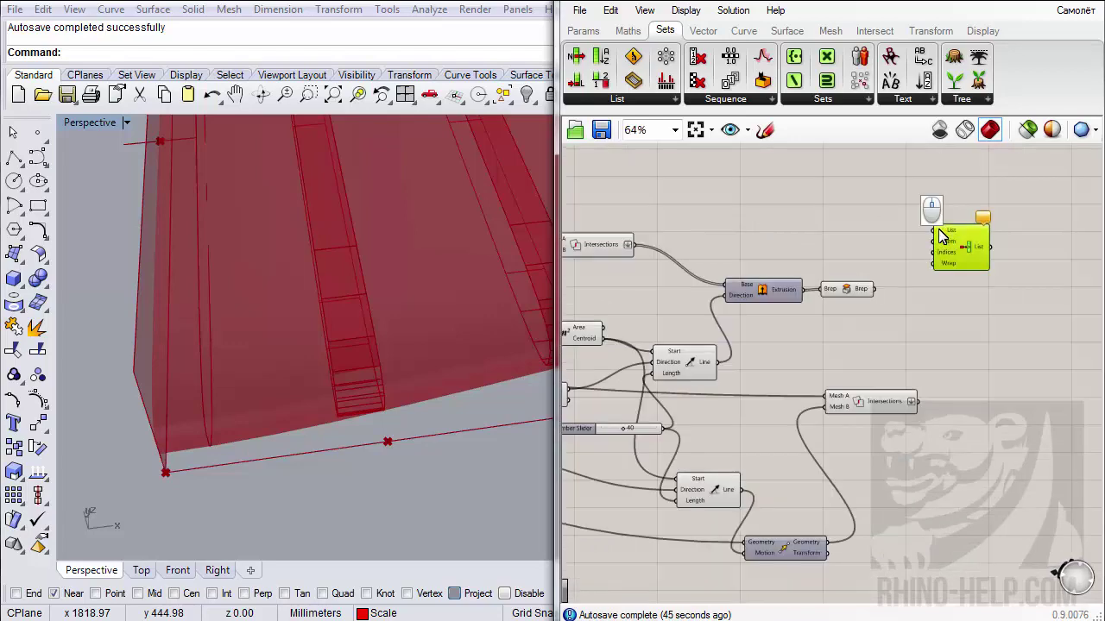
- Connect the original Intersections output to the List input of Insert Items and the duplicated Intersections output to its Item input
drag(637, 246, 936, 231)
scroll(949, 246, up, 3)
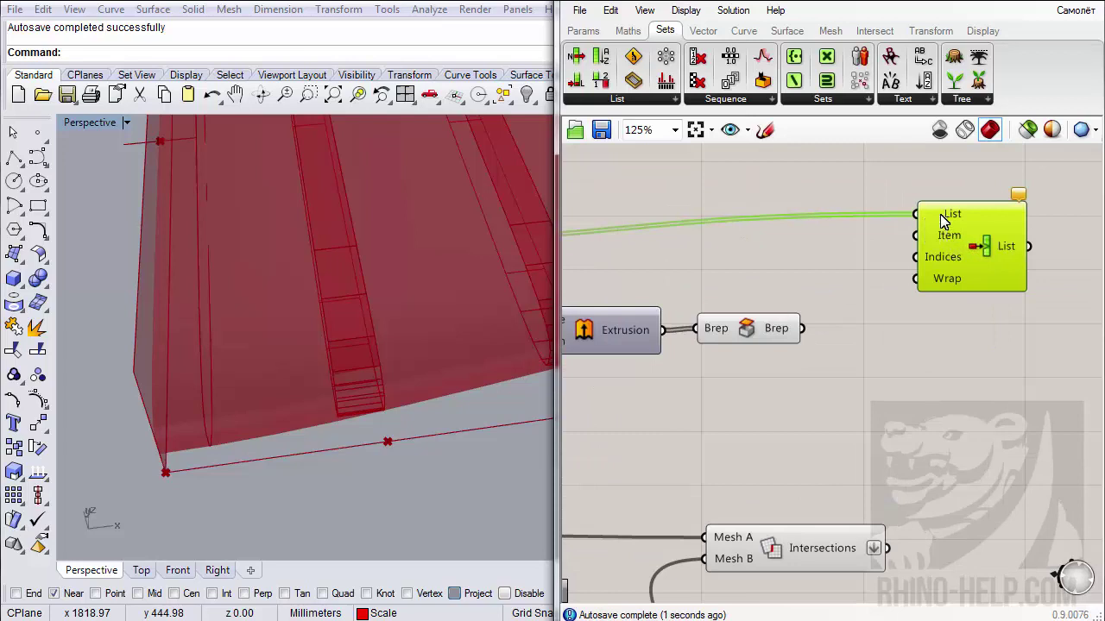
mouse_move(945, 218)
right_drag(944, 219, 898, 254)
drag(902, 254, 954, 304)
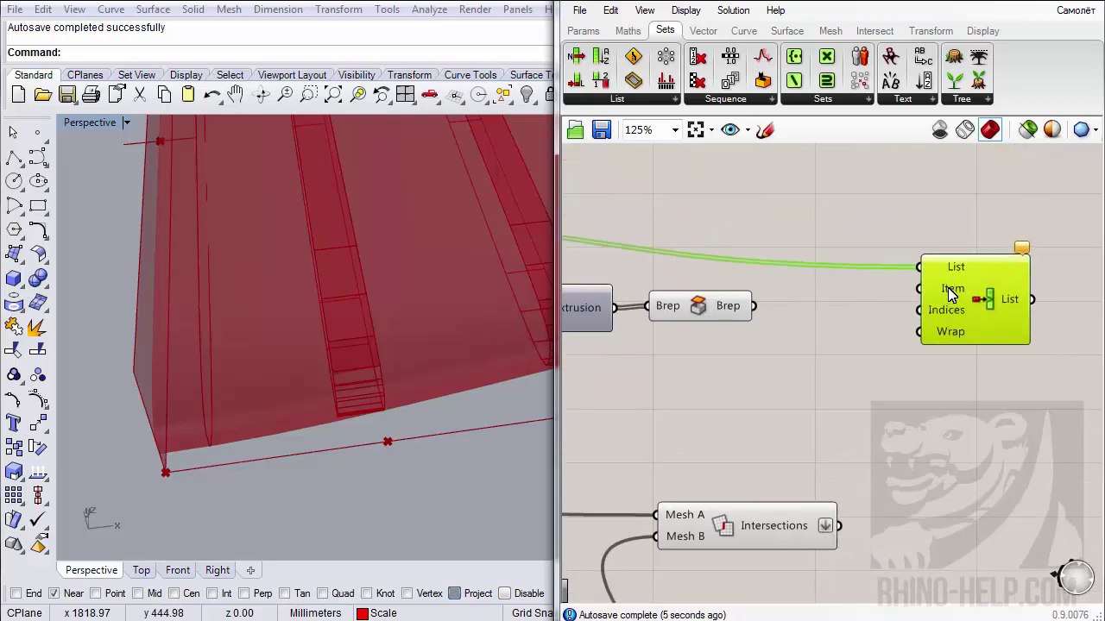
mouse_move(948, 288)
drag(840, 526, 919, 288)
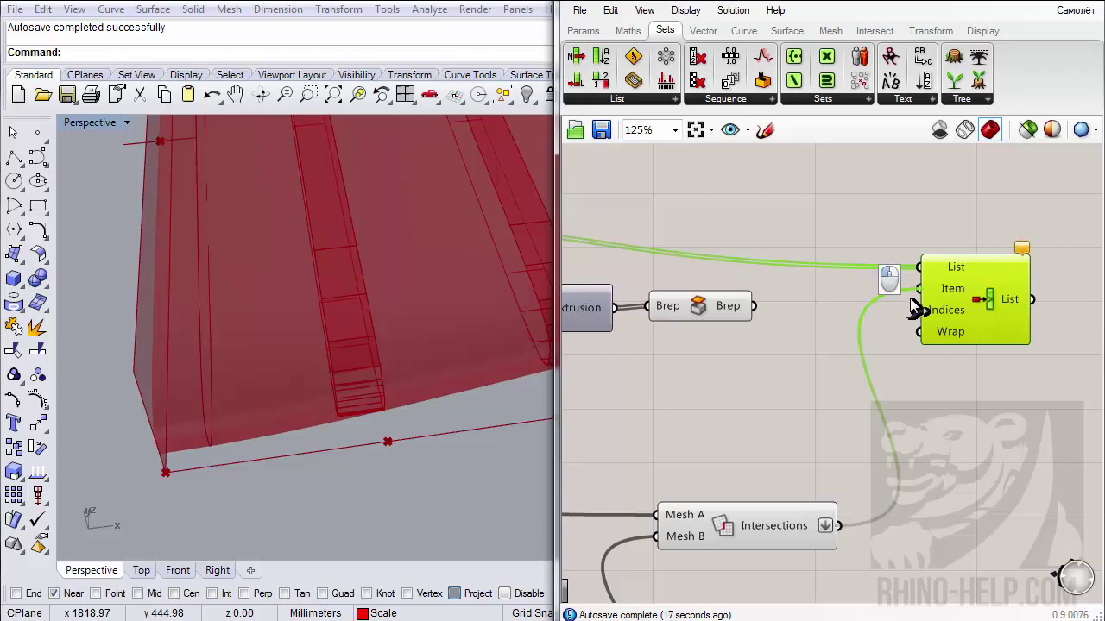
- Set the Indices input of Insert Items to the integer 0
right_drag(941, 314, 915, 291)
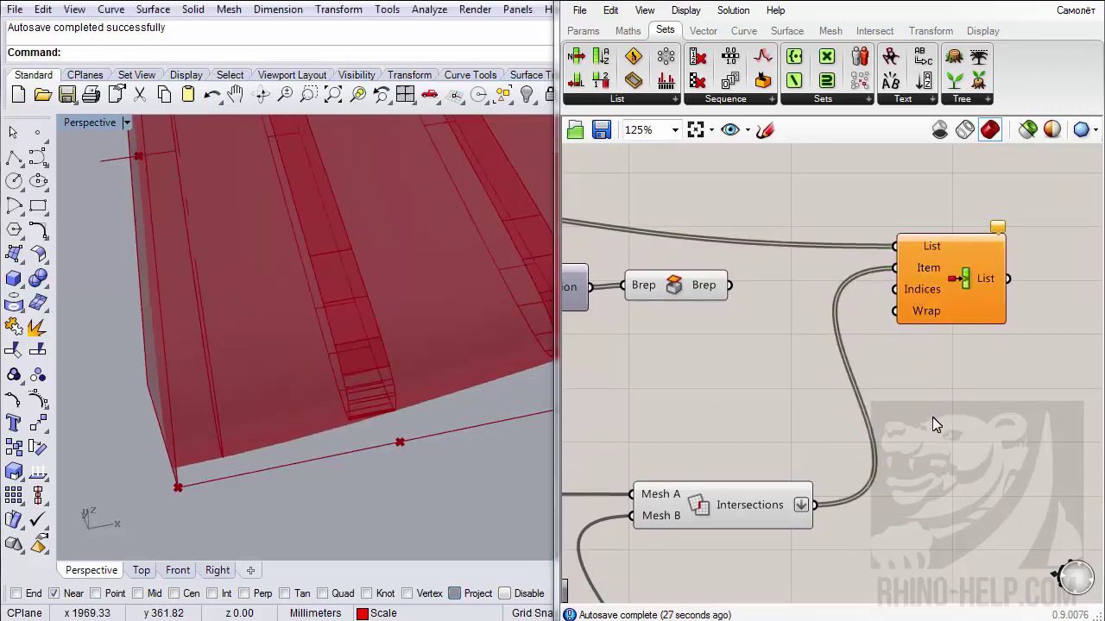
right_click(917, 288)
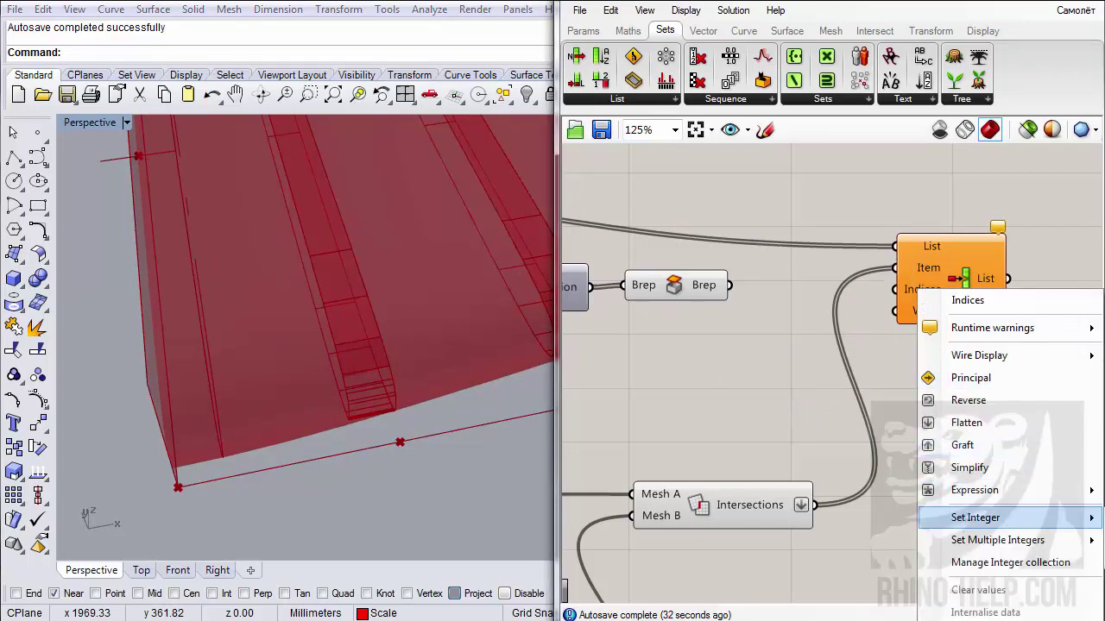
key(Escape)
right_drag(837, 354, 541, 288)
right_click(653, 243)
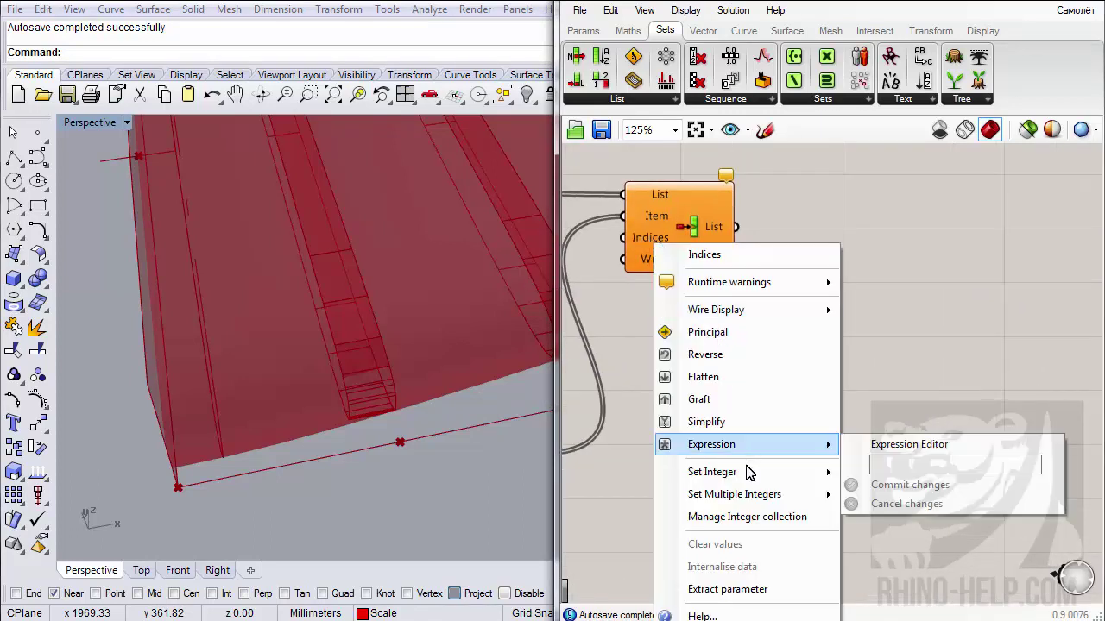
mouse_move(747, 472)
click(876, 471)
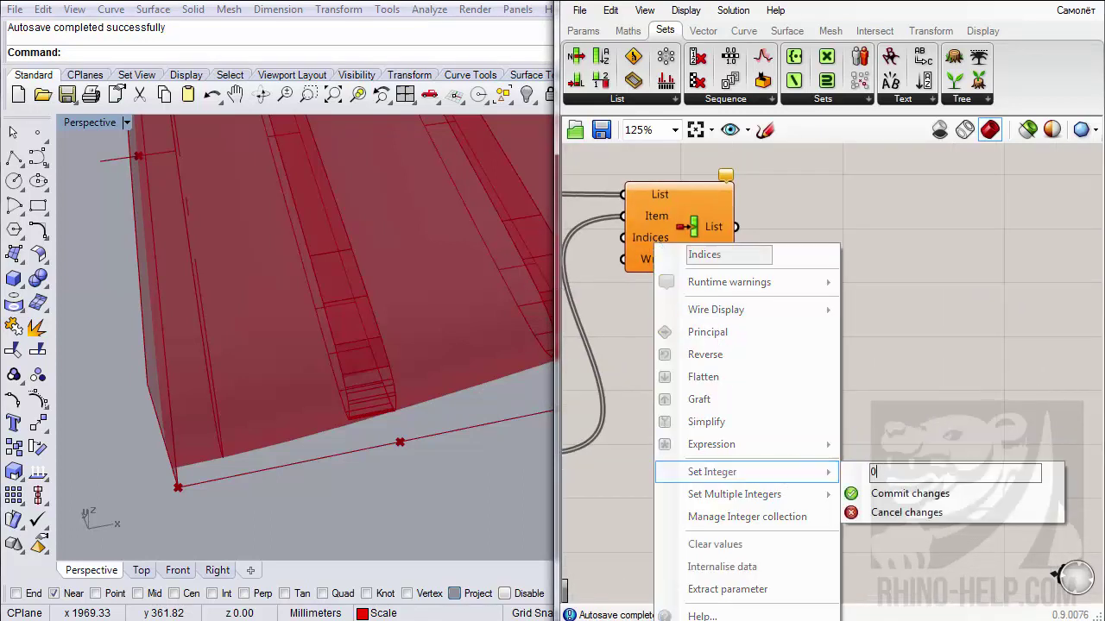
click(889, 492)
- Move the Extrusion and Cap Holes components beyond Insert Items and connect the List output to the Extrusion's Base input
scroll(722, 362, down, 1)
right_drag(723, 363, 855, 345)
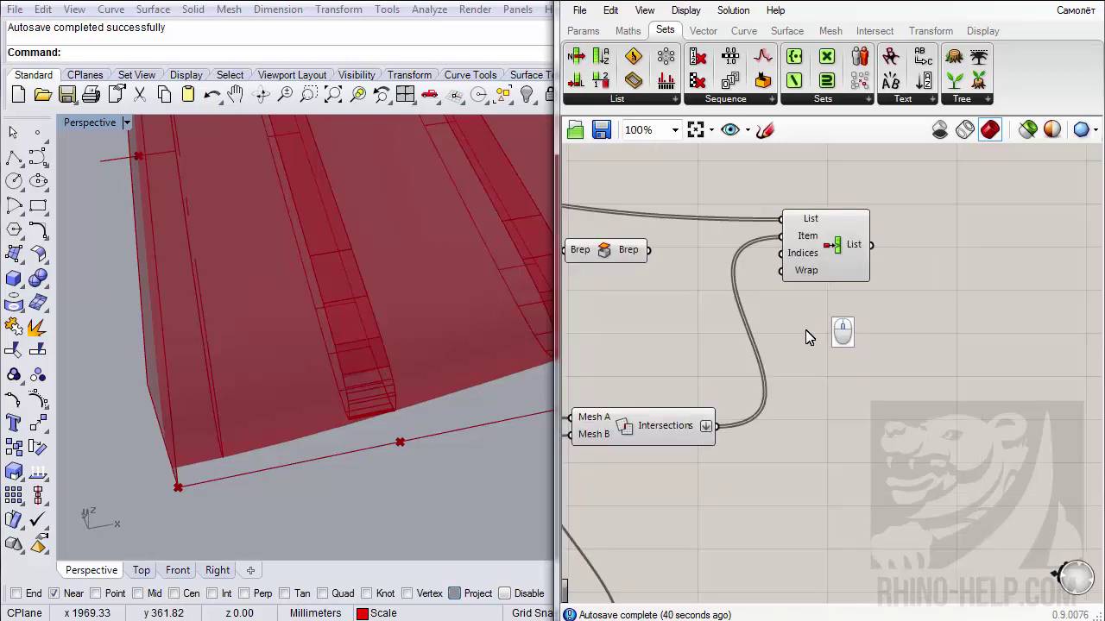
right_drag(847, 267, 854, 380)
scroll(854, 379, down, 2)
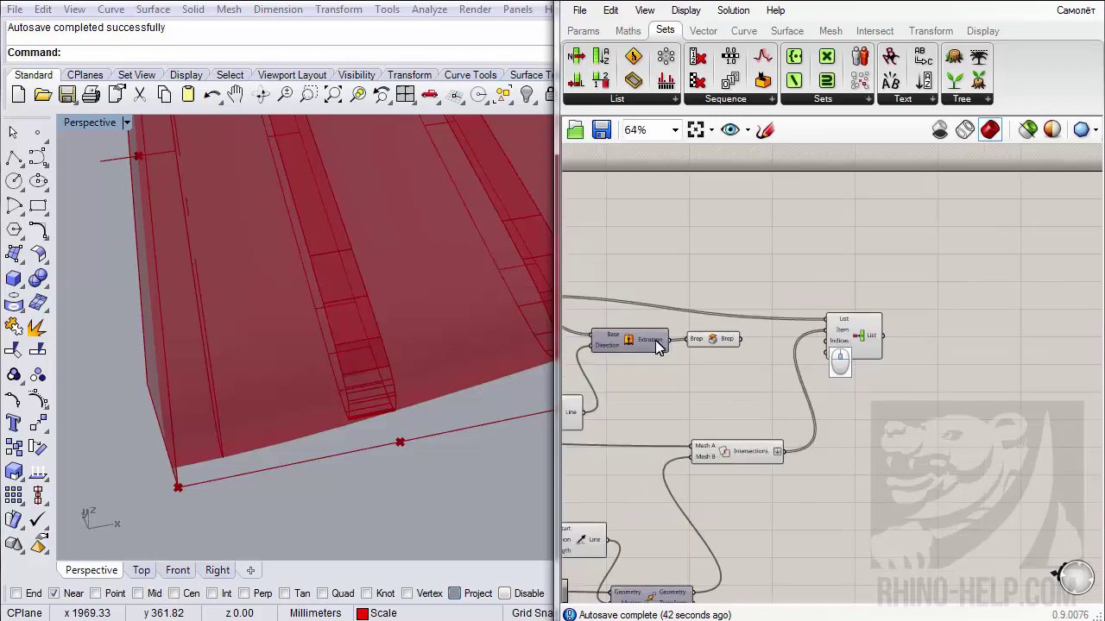
drag(788, 256, 602, 378)
drag(637, 340, 978, 305)
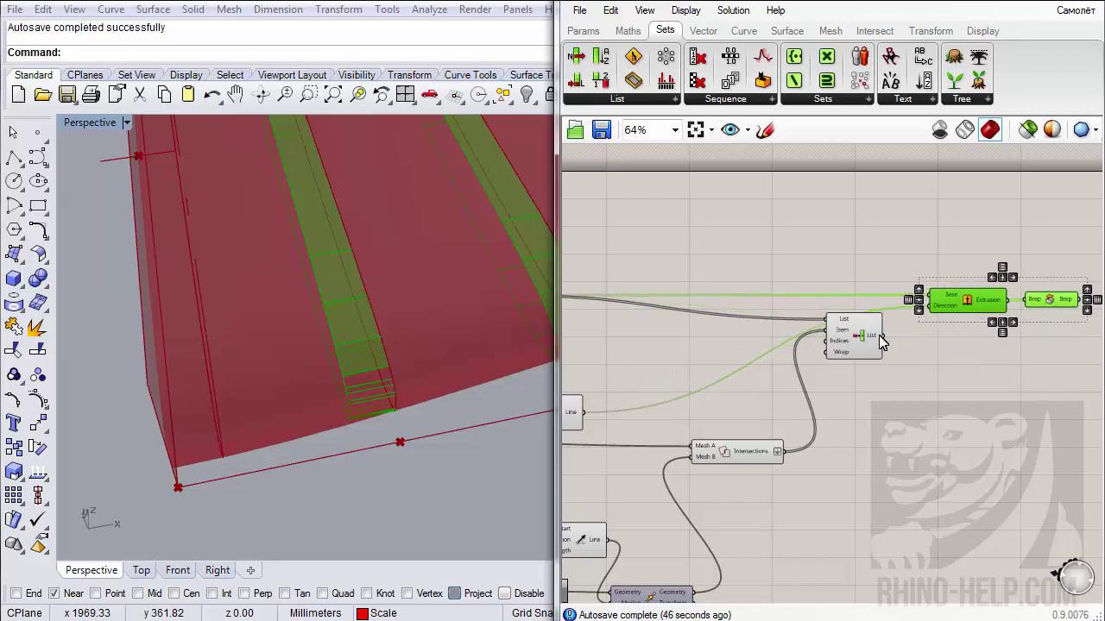
drag(880, 336, 922, 297)
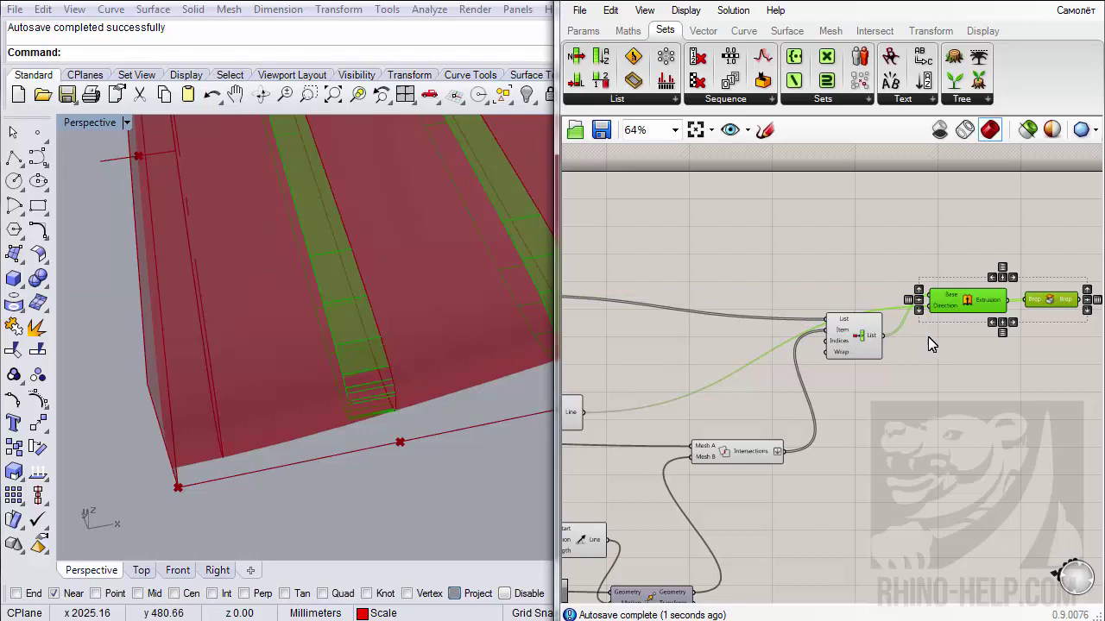
- Examine the extruded ribs on the wing, the Extrusion output data and the runtime message on Cap Holes
right_drag(944, 361, 796, 399)
right_drag(298, 349, 333, 402)
scroll(333, 402, down, 5)
scroll(214, 448, up, 5)
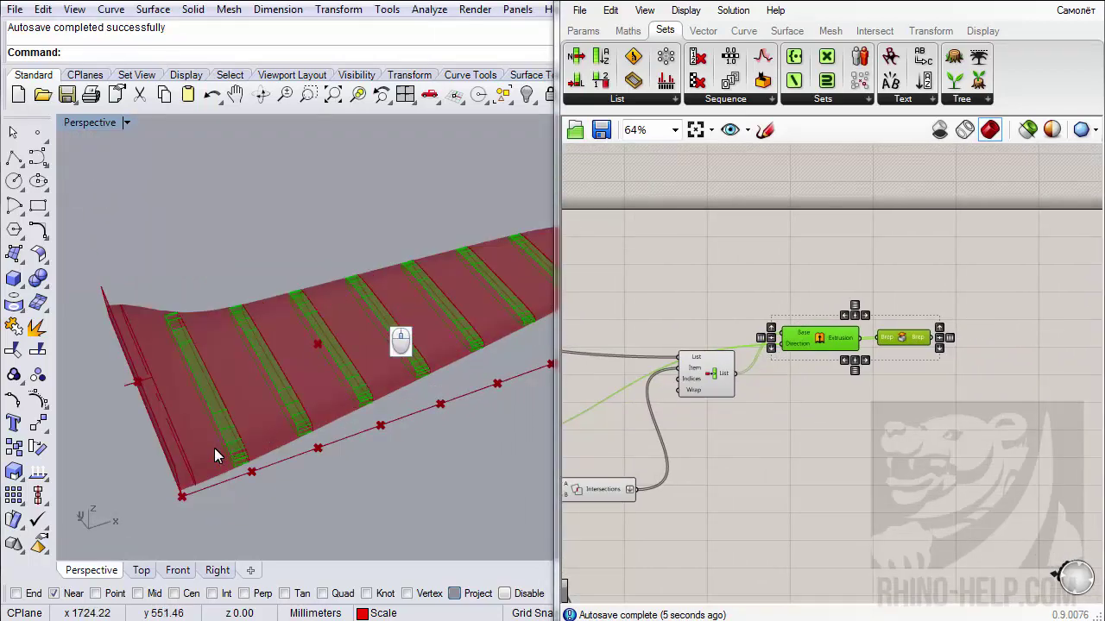
scroll(794, 407, up, 2)
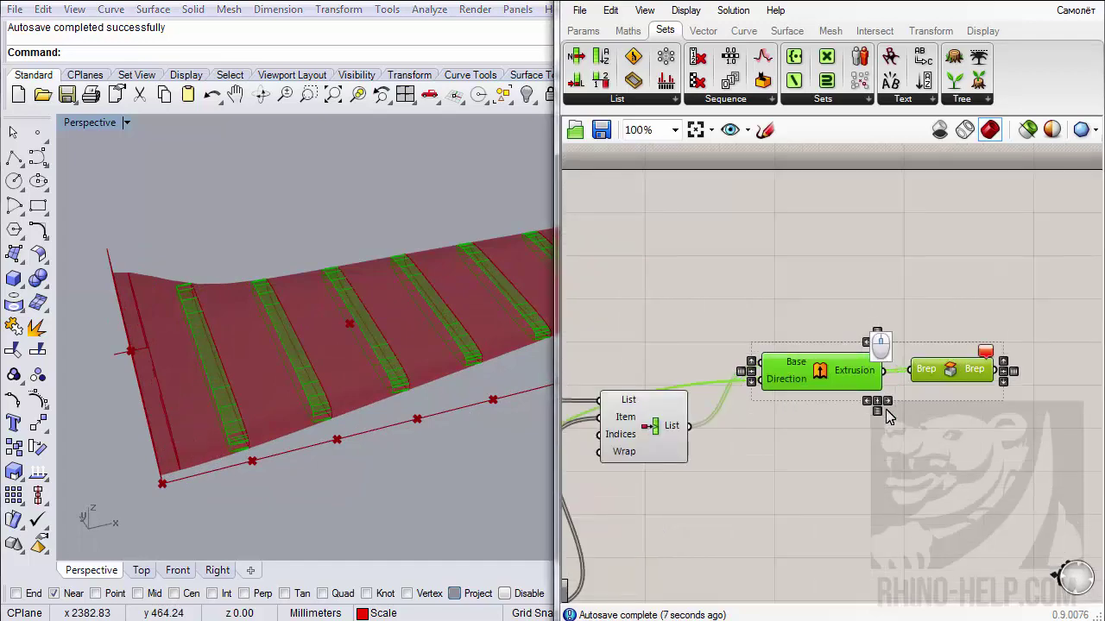
click(893, 459)
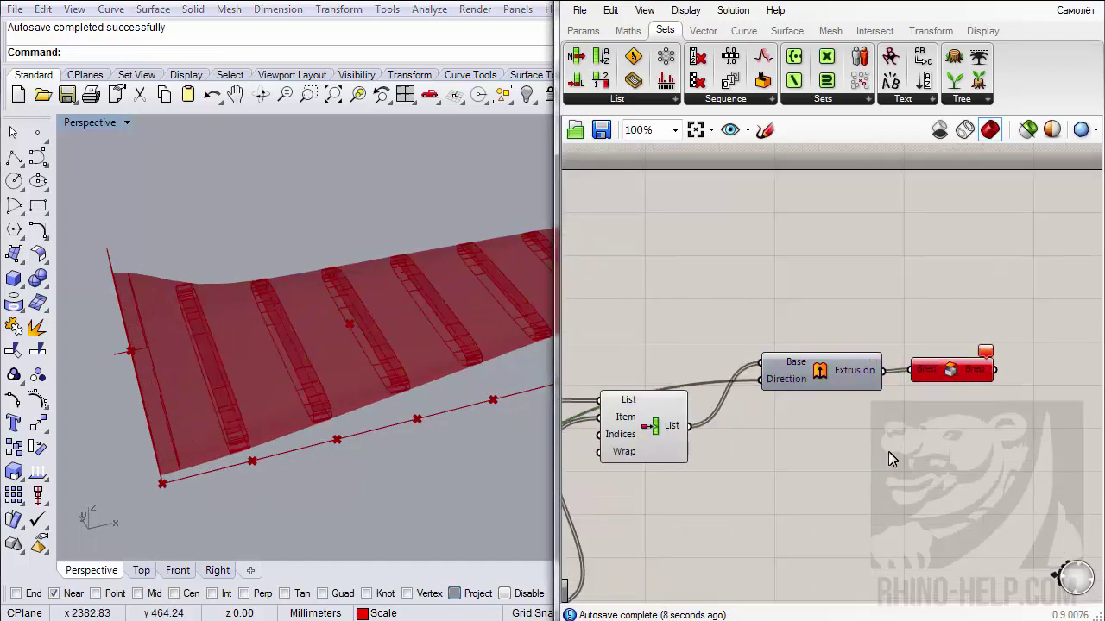
click(855, 374)
mouse_move(855, 376)
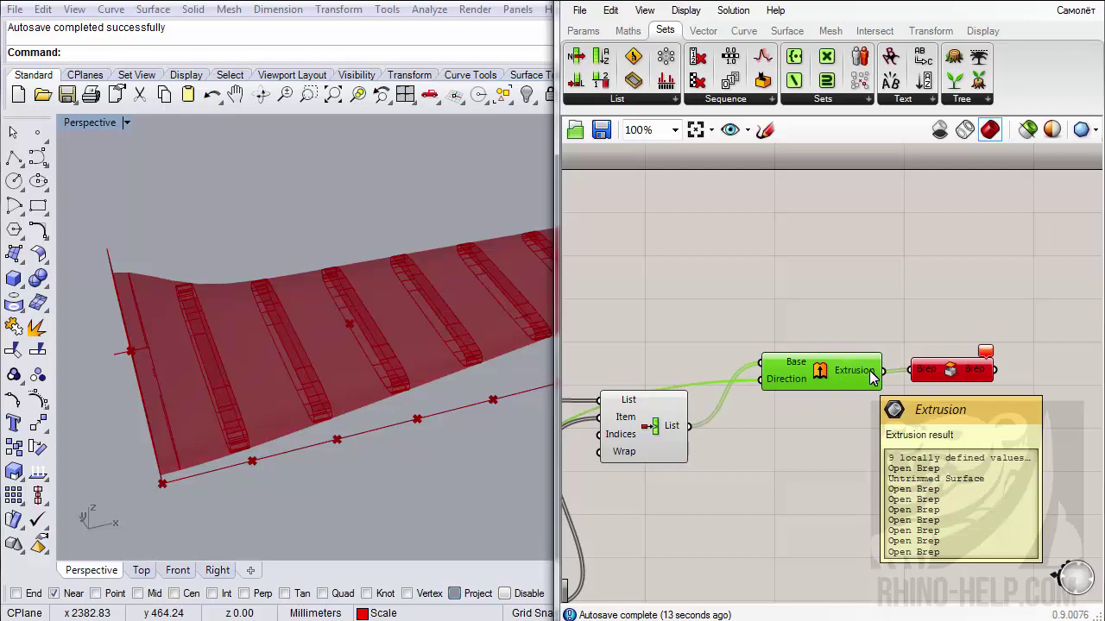
mouse_move(949, 372)
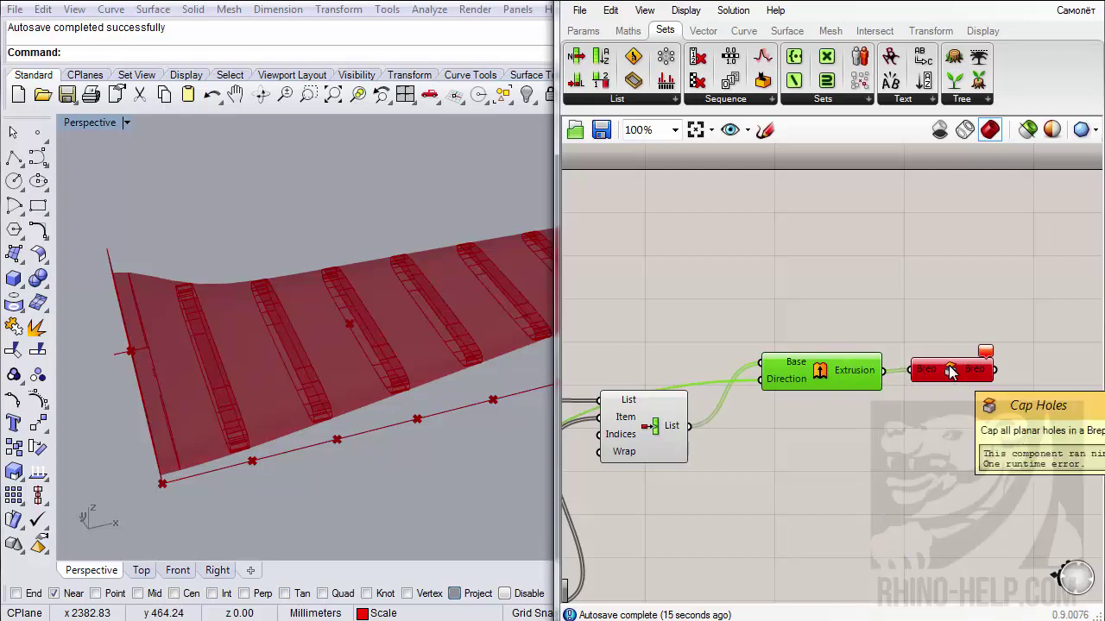
mouse_move(986, 362)
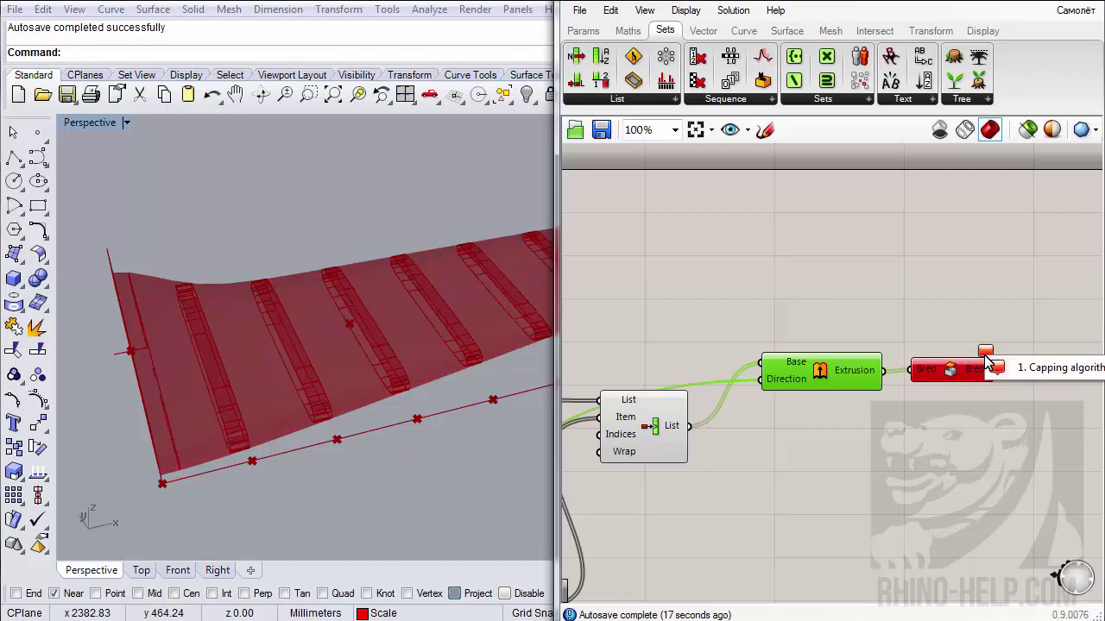
- Check the data types in the Insert Items output list feeding the Extrusion
scroll(897, 437, down, 5)
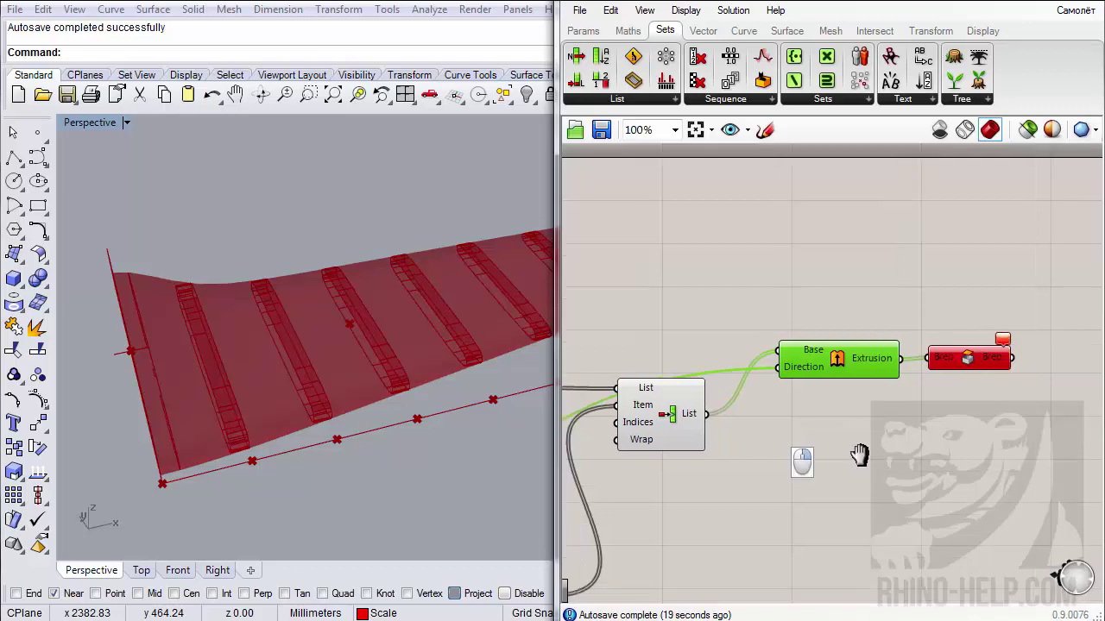
scroll(917, 388, up, 5)
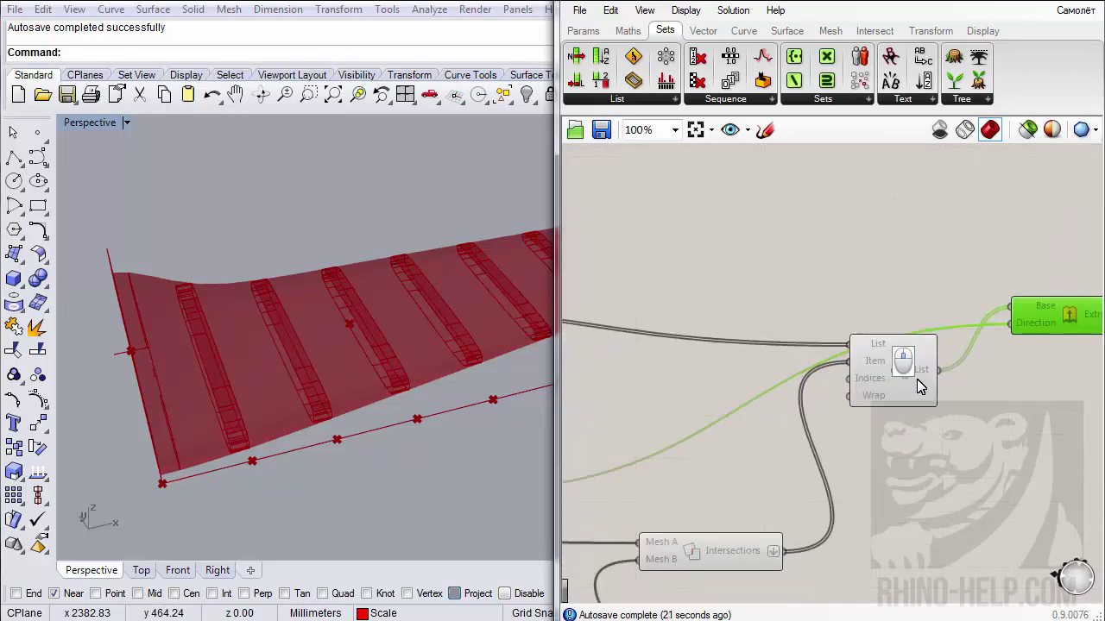
click(872, 345)
mouse_move(872, 347)
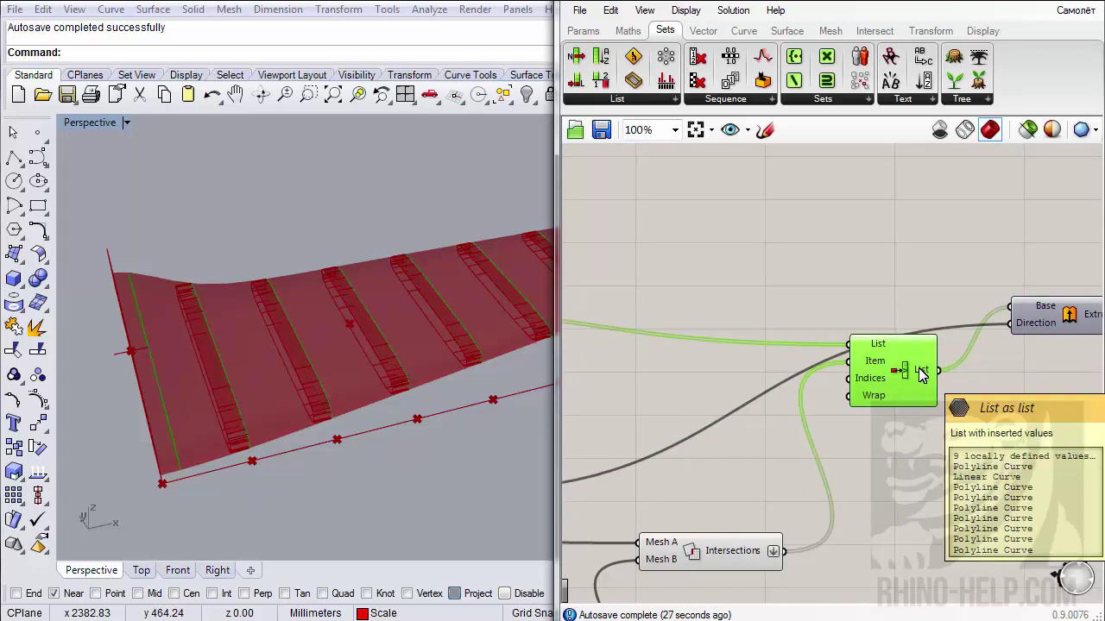
- Add a List Item component after Insert Items and connect the Insert Items output to its List input
scroll(833, 393, down, 3)
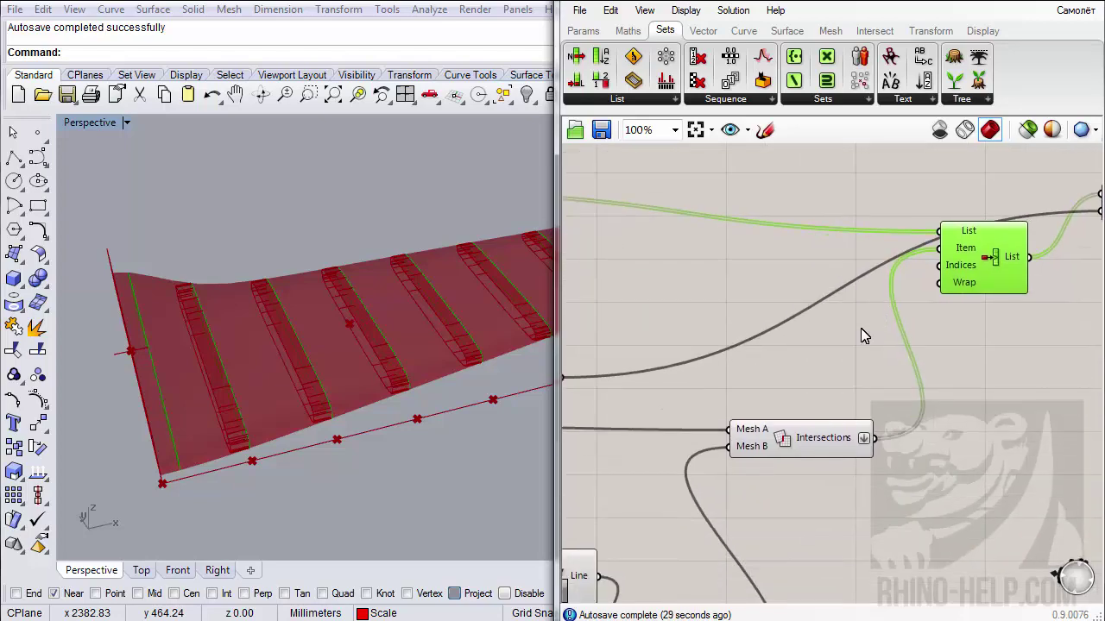
right_drag(883, 322, 793, 314)
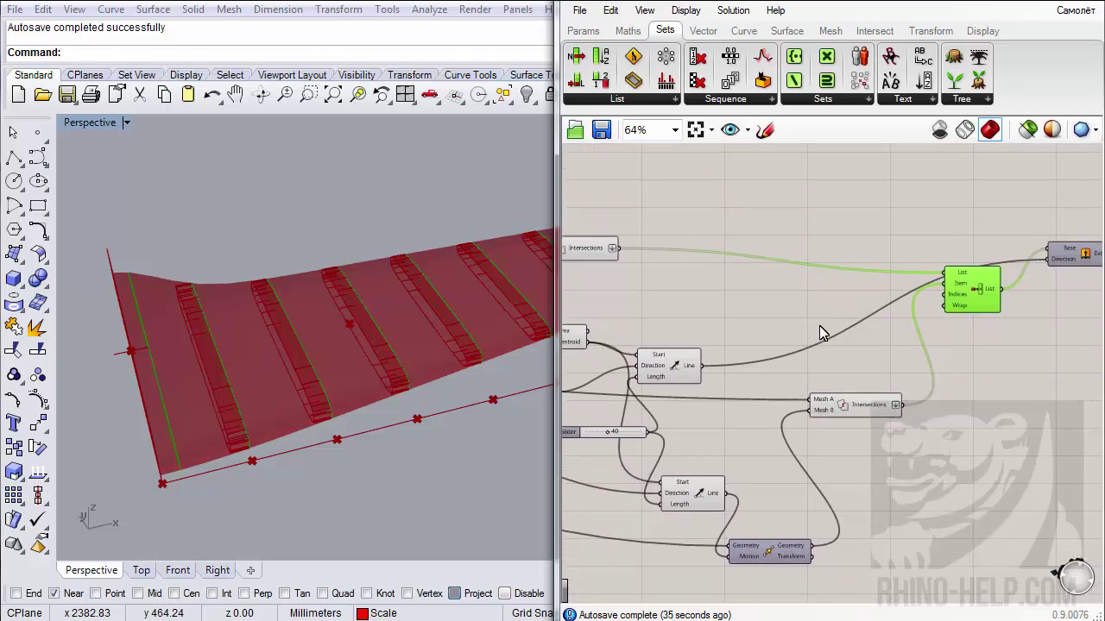
scroll(947, 306, up, 2)
right_drag(970, 297, 775, 316)
scroll(929, 307, down, 1)
mouse_move(929, 307)
right_down()
mouse_move(903, 299)
mouse_move(935, 292)
right_up()
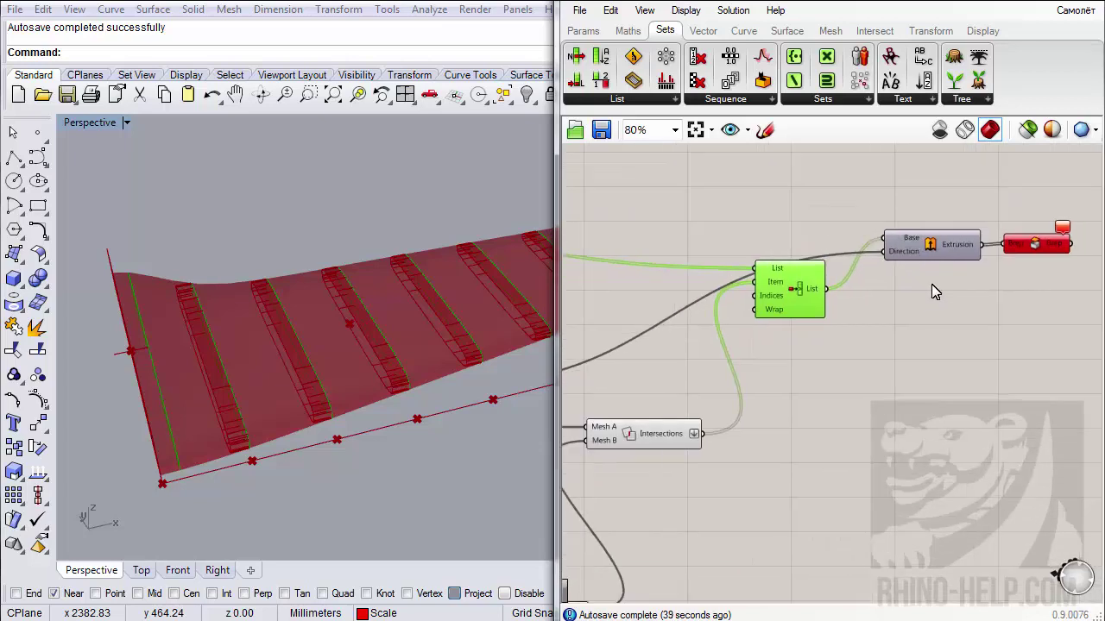
mouse_move(811, 292)
right_drag(353, 328, 321, 357)
drag(575, 65, 826, 289)
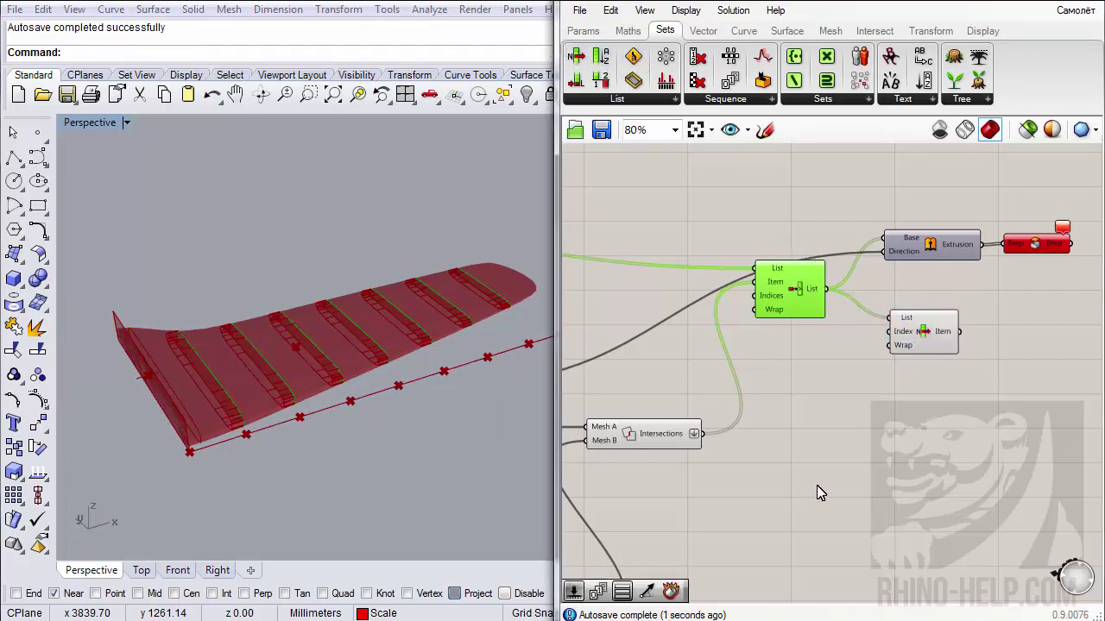
- Create a number slider from the value 10 and connect it to the List Item's Index input
double_click(803, 463)
text(10)
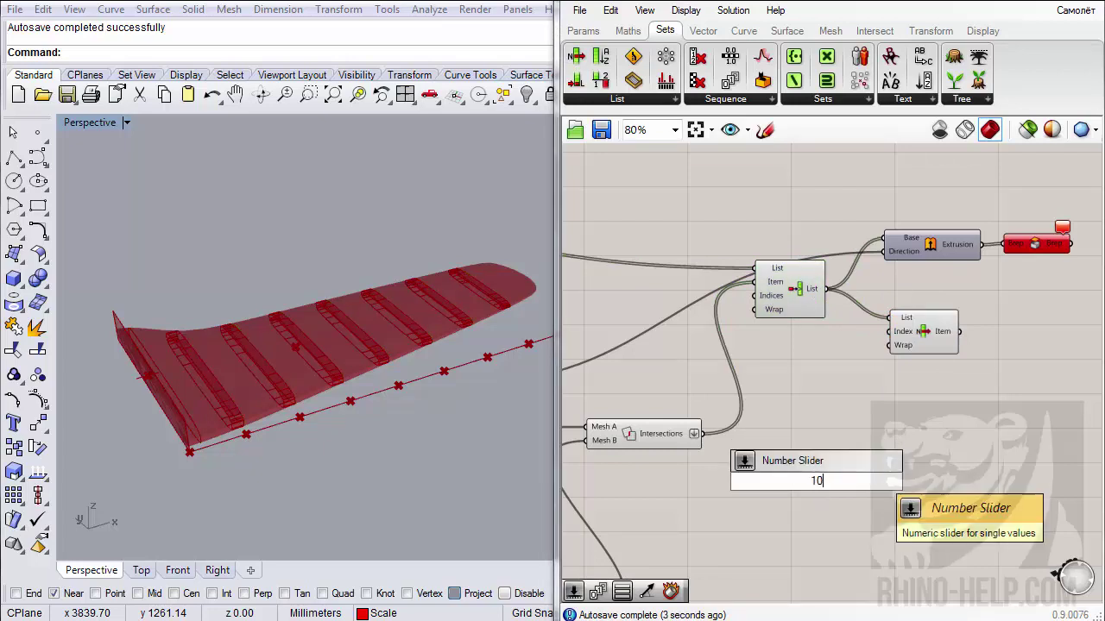
key(Return)
drag(881, 481, 889, 333)
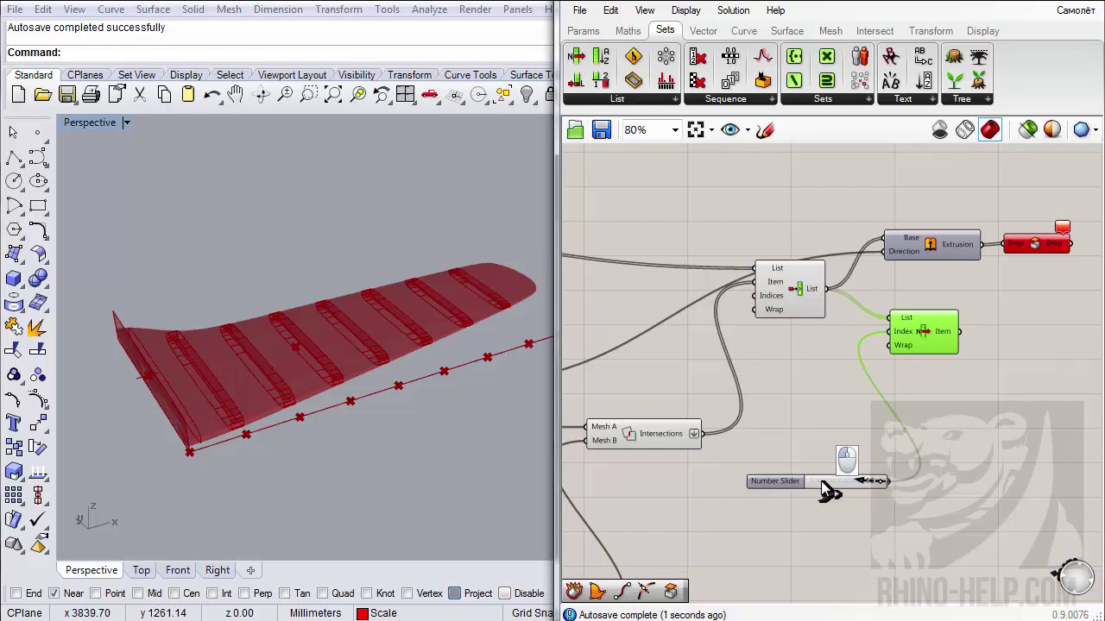
- Step the index slider through 10, 0, 1 and 2, examining which wing section curve each index selects
drag(824, 490, 778, 486)
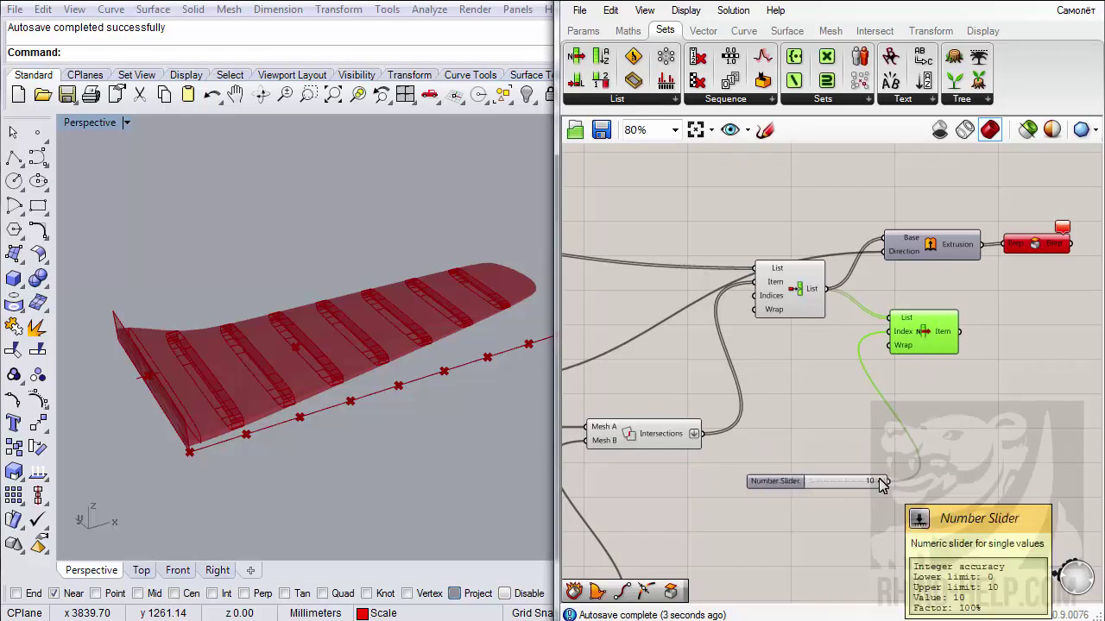
drag(875, 483, 807, 483)
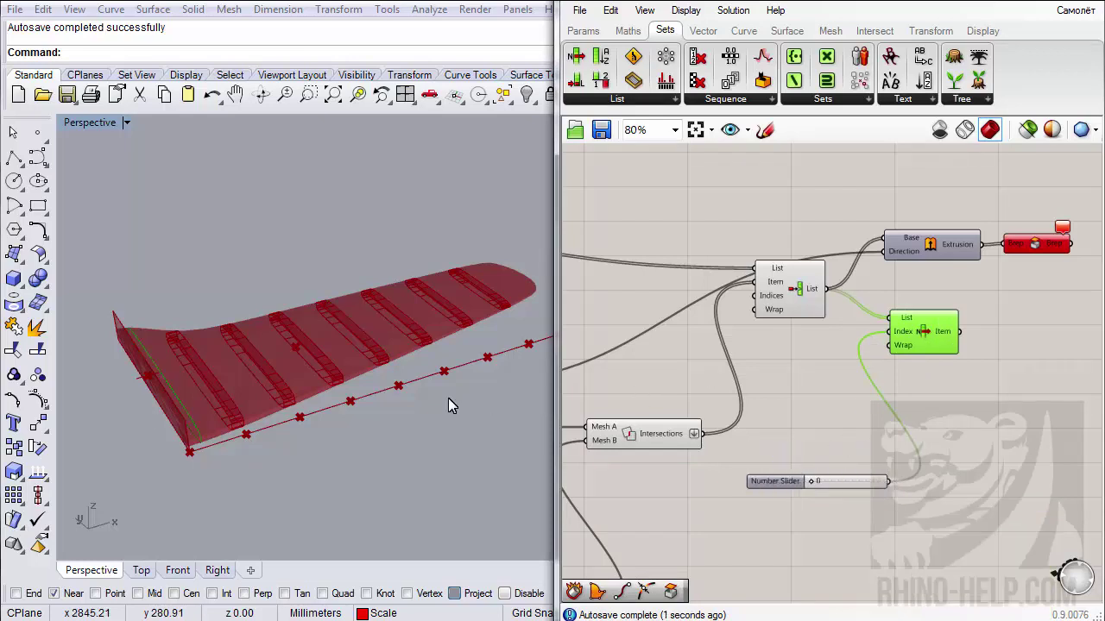
right_drag(448, 398, 352, 365)
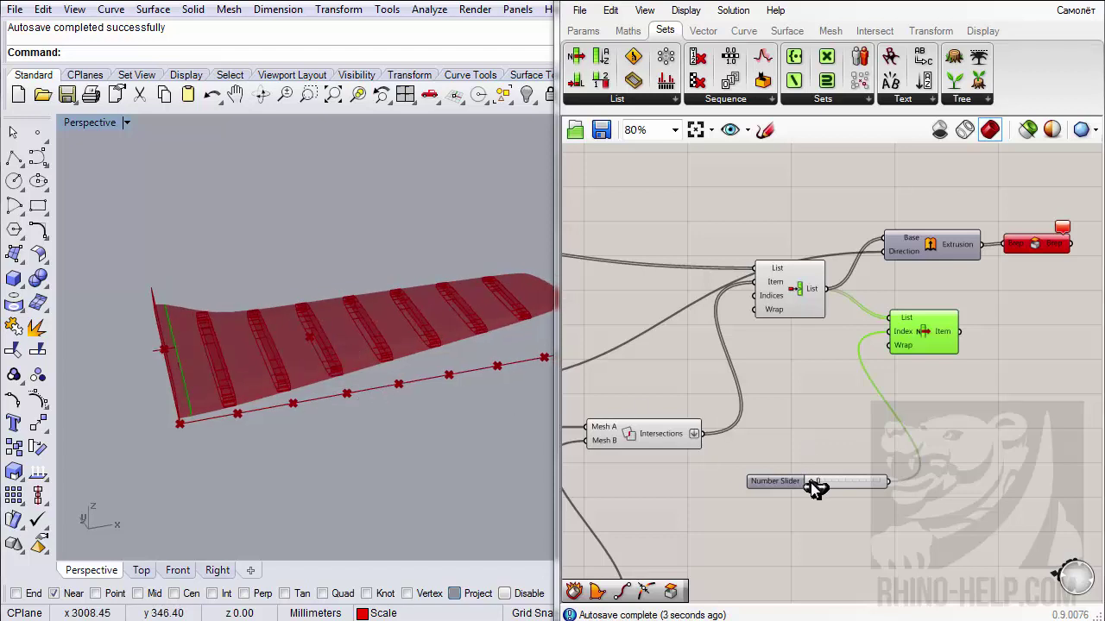
drag(814, 486, 820, 488)
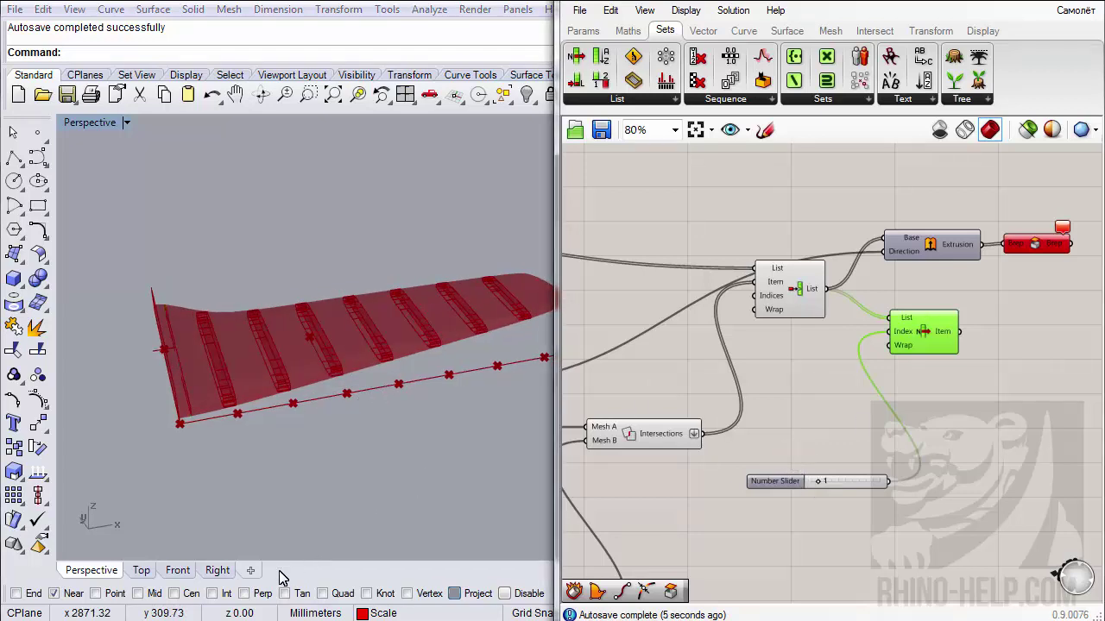
right_drag(345, 380, 177, 315)
right_drag(233, 344, 204, 246)
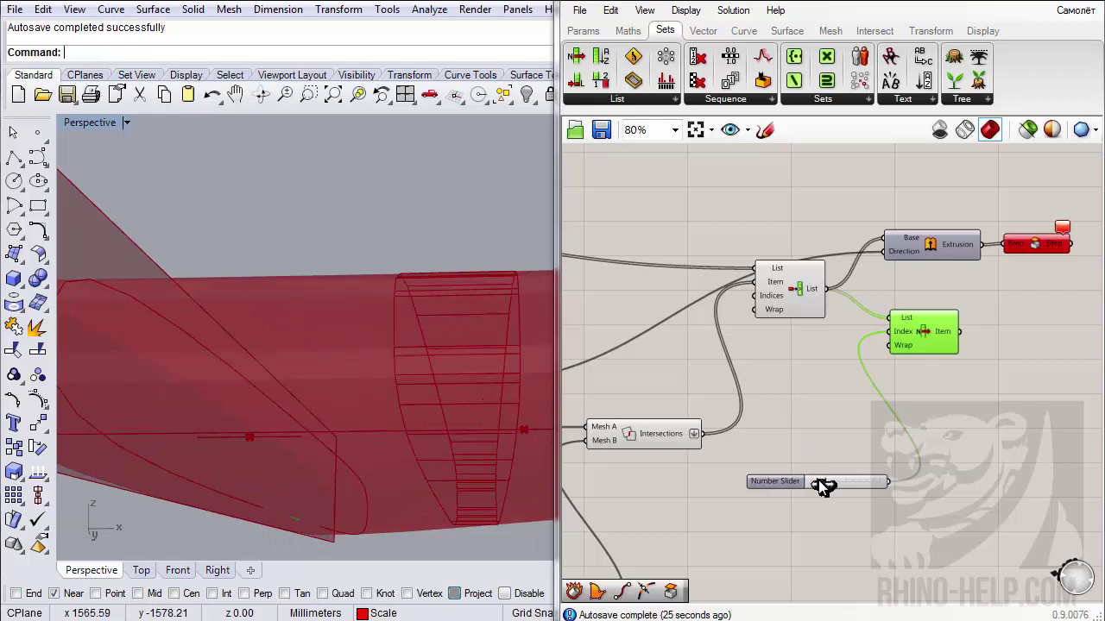
drag(822, 486, 829, 486)
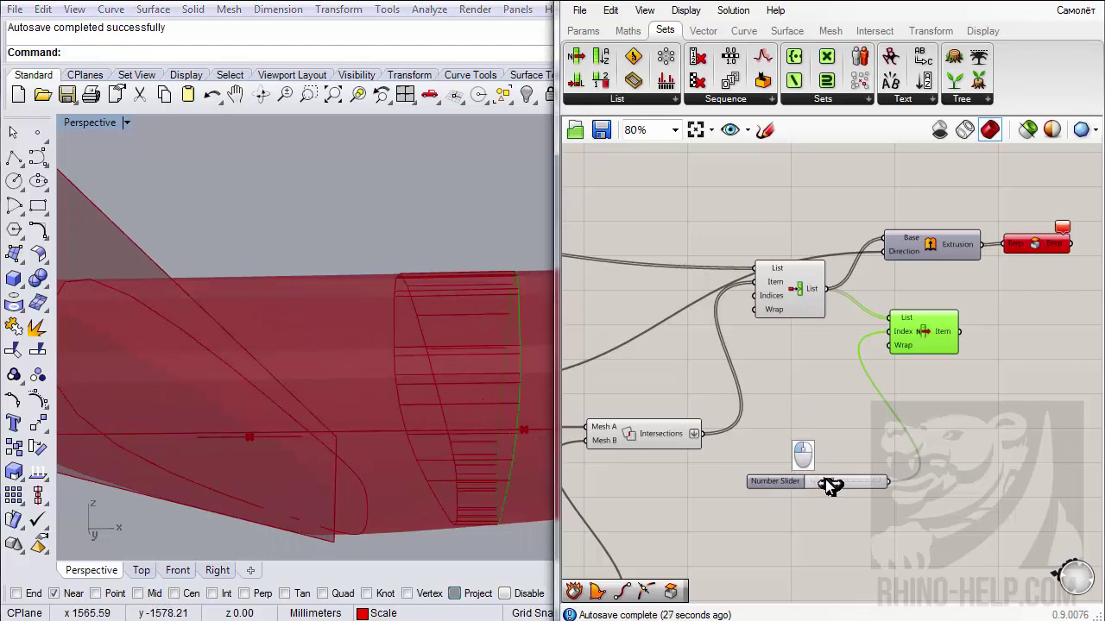
scroll(227, 362, down, 8)
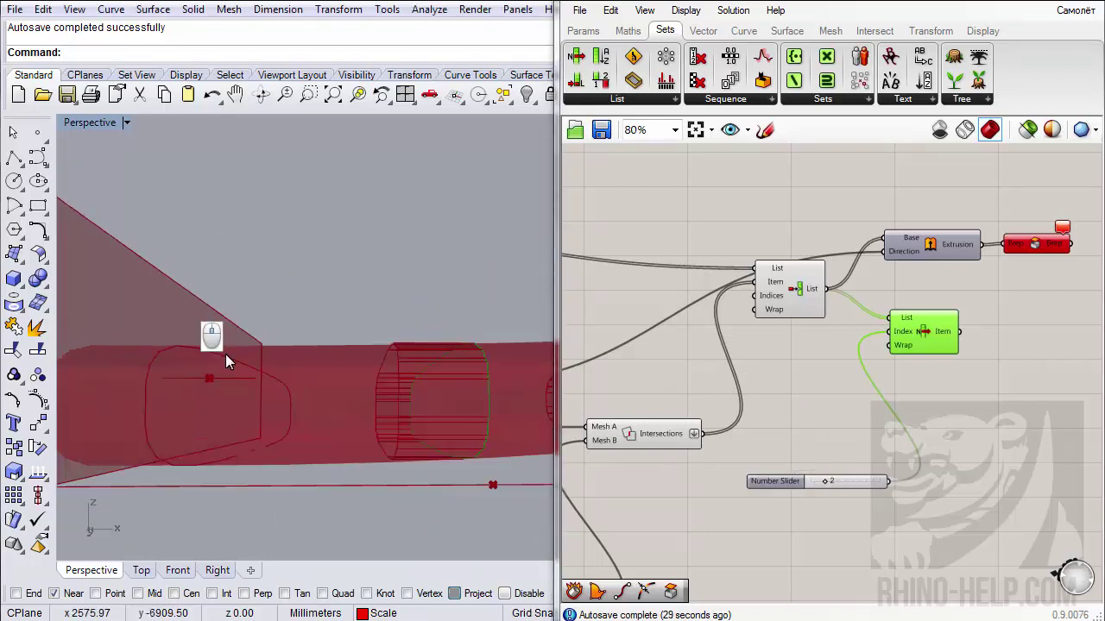
right_drag(243, 361, 288, 343)
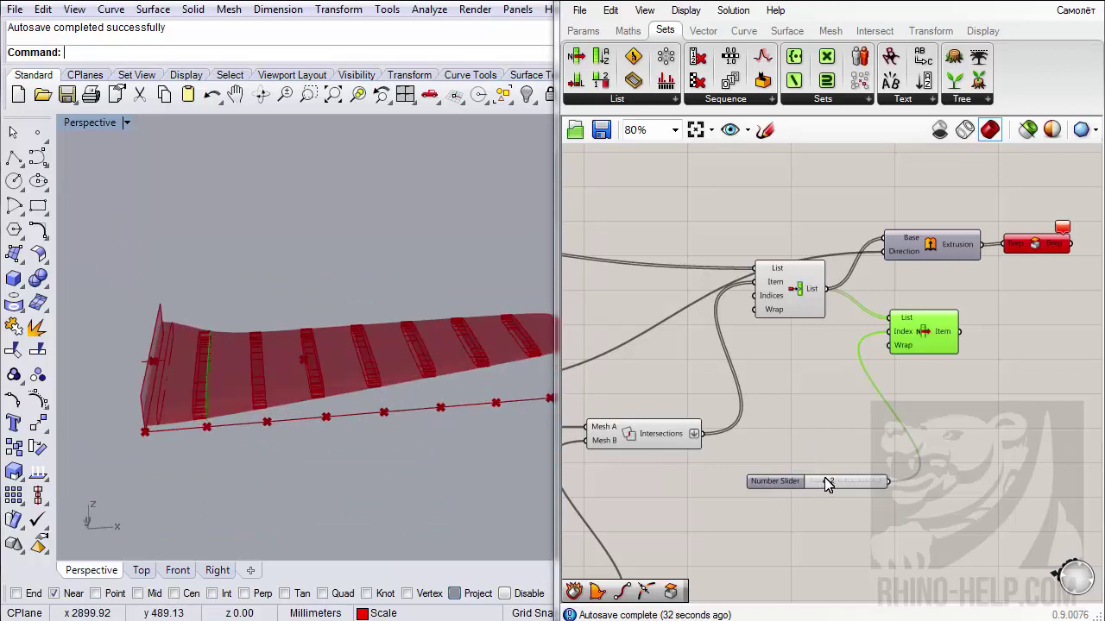
- Set the index slider to 1, inspect the curves near the wing root, and delete the test List Item with its slider
mouse_move(827, 486)
mouse_down()
mouse_move(863, 485)
mouse_move(819, 485)
mouse_up()
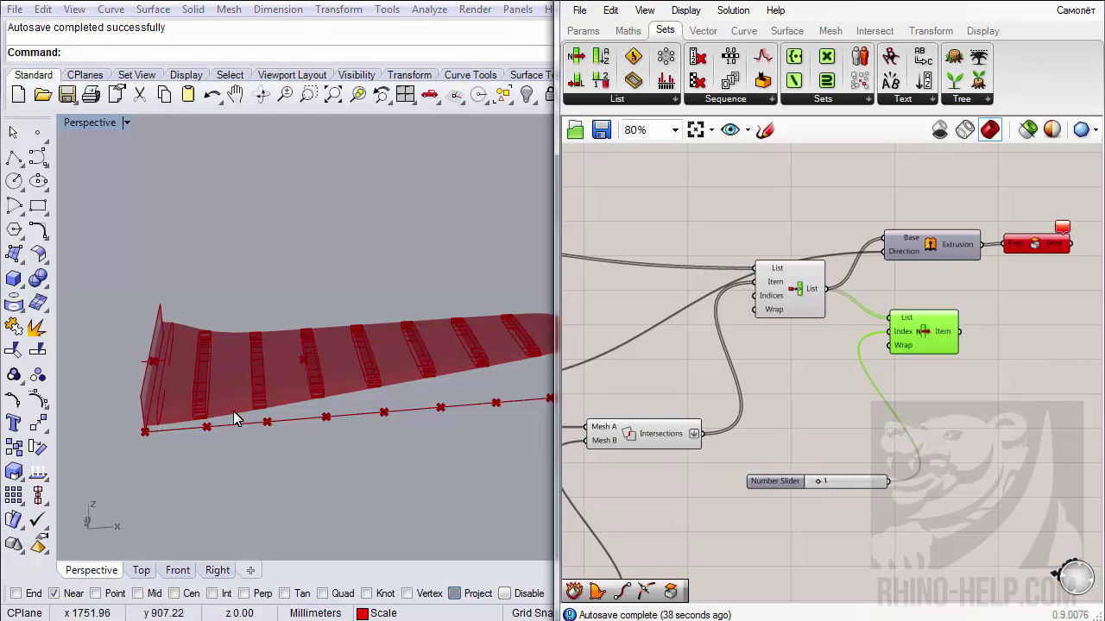
right_drag(233, 411, 220, 397)
scroll(184, 385, up, 5)
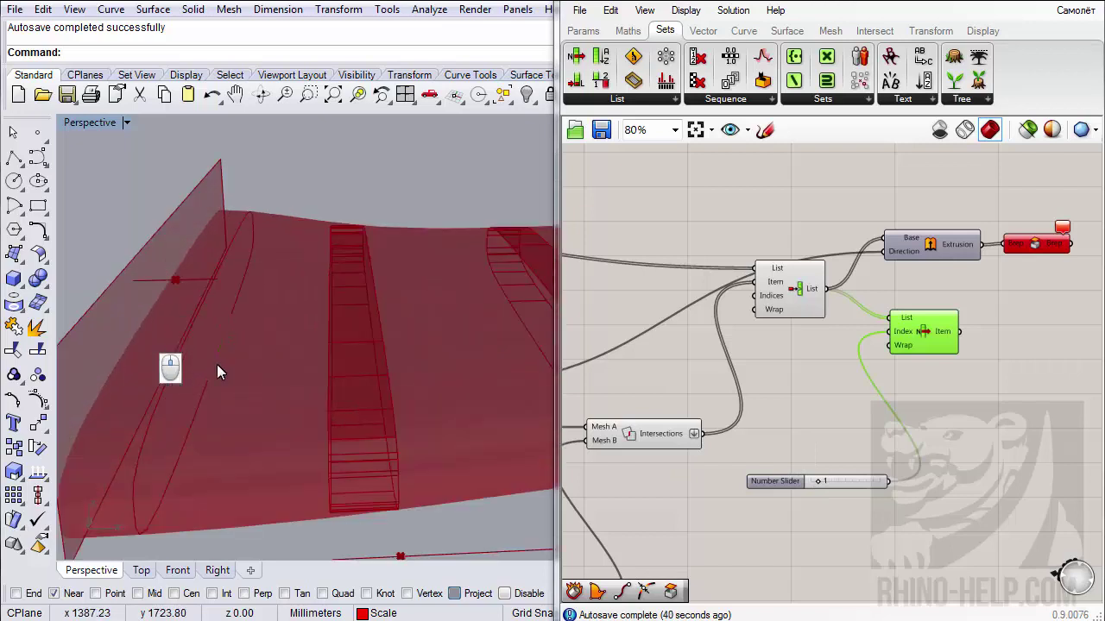
scroll(246, 320, down, 2)
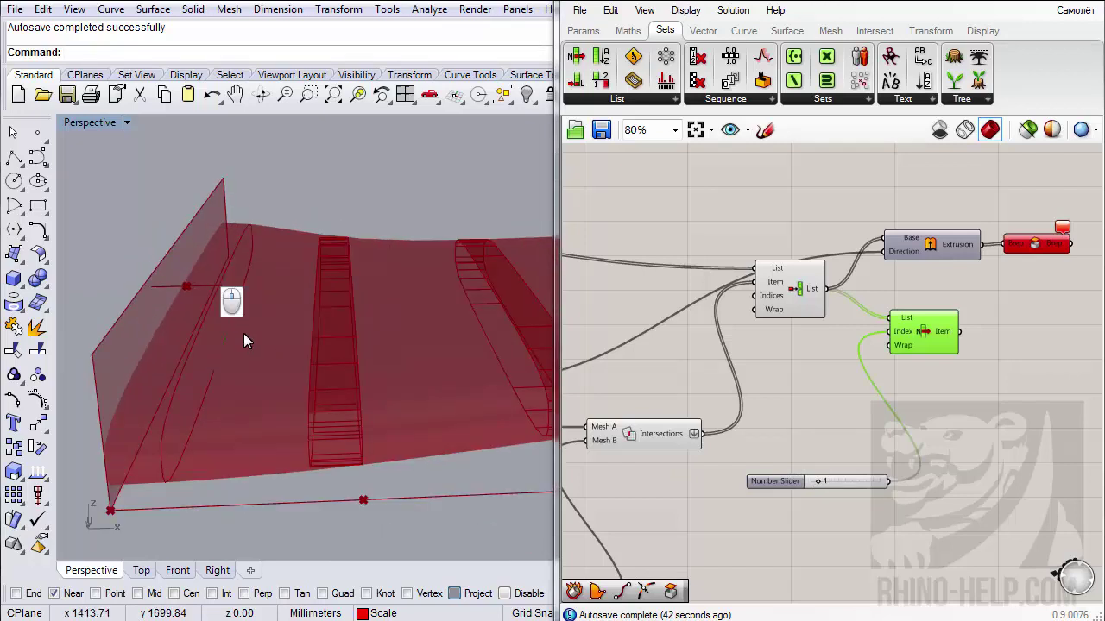
scroll(244, 333, down, 3)
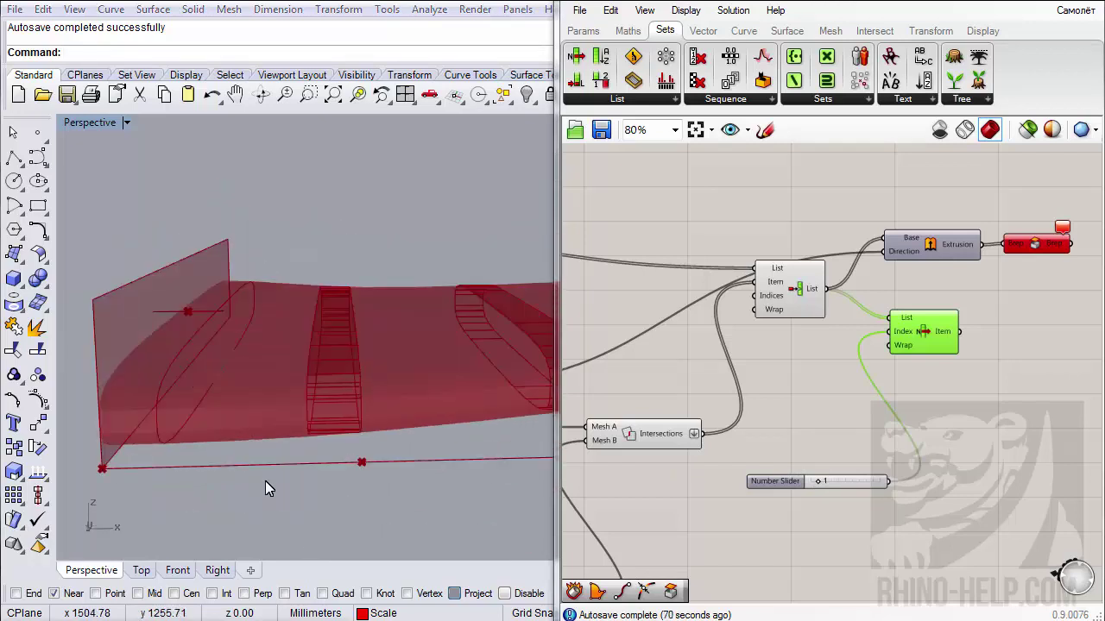
right_drag(175, 425, 164, 370)
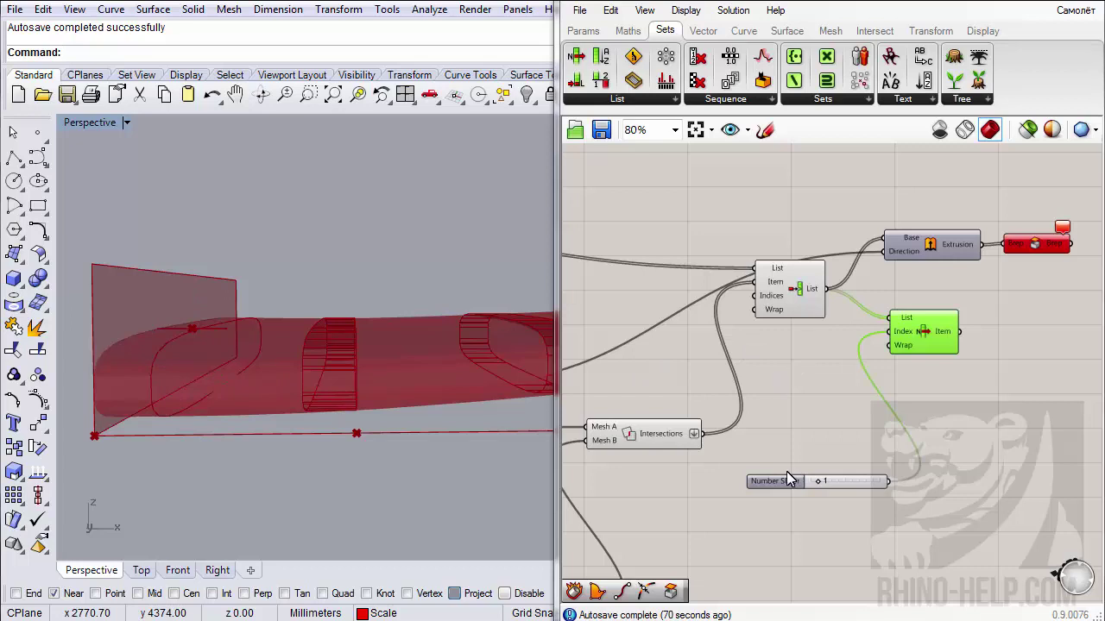
drag(989, 547, 857, 344)
key(Delete)
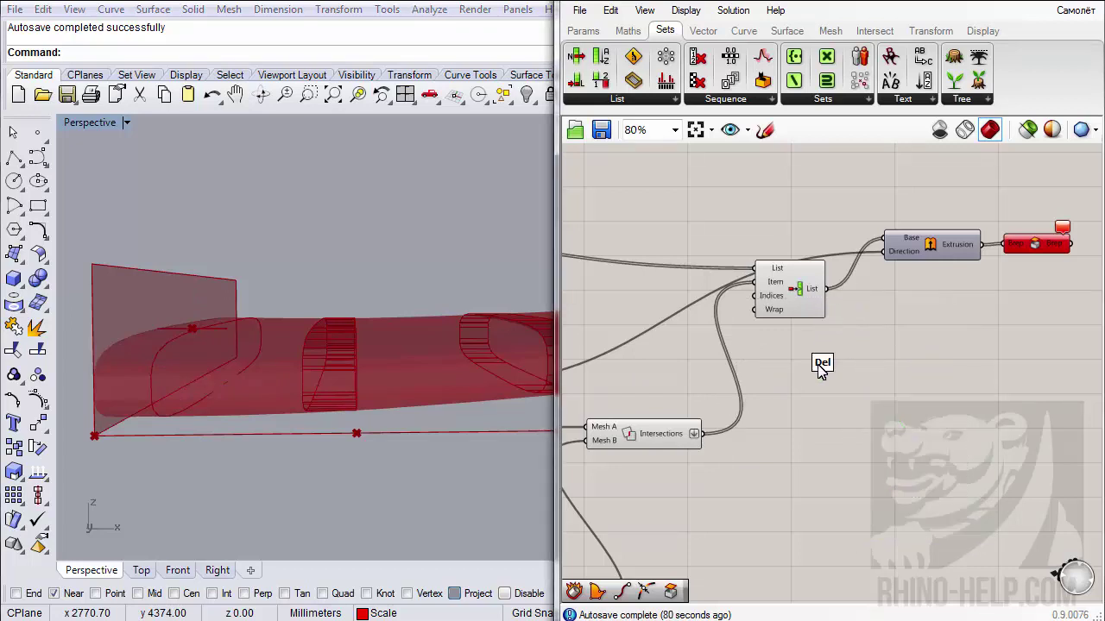
- Add a Scale component in the empty canvas area above the section Intersections and Line components
right_drag(770, 337, 852, 350)
click(931, 31)
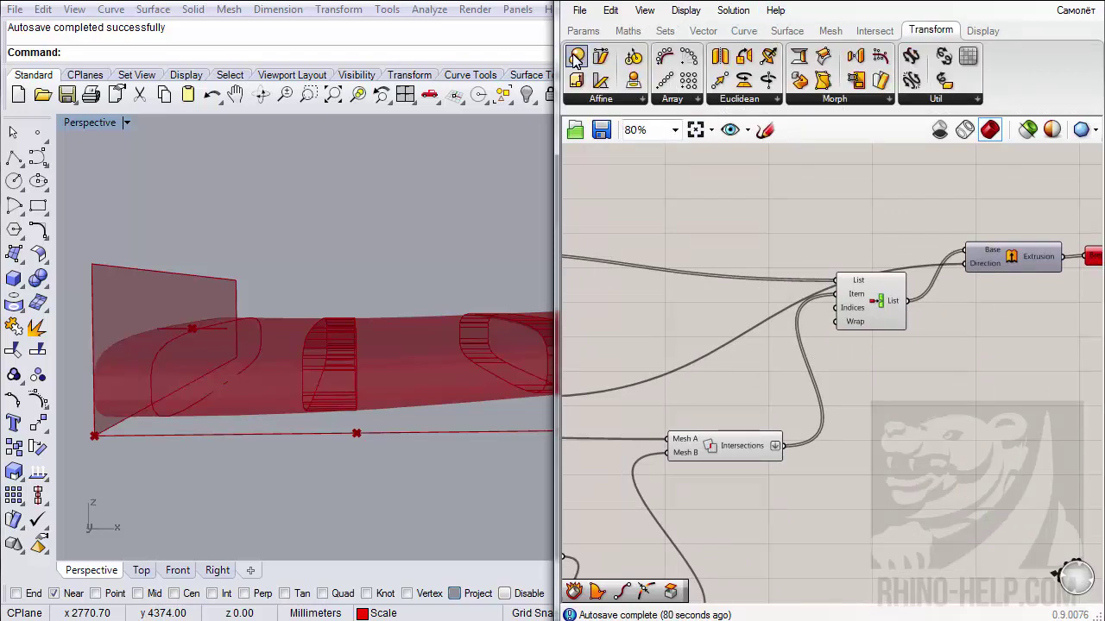
drag(575, 58, 661, 189)
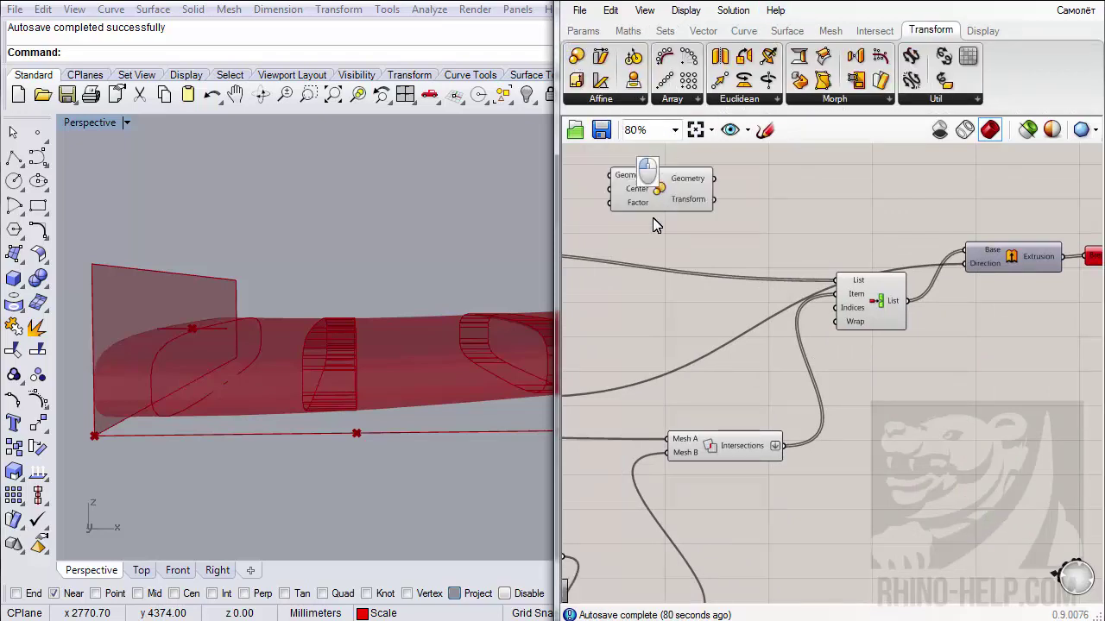
right_drag(653, 226, 787, 259)
scroll(790, 250, down, 1)
click(765, 255)
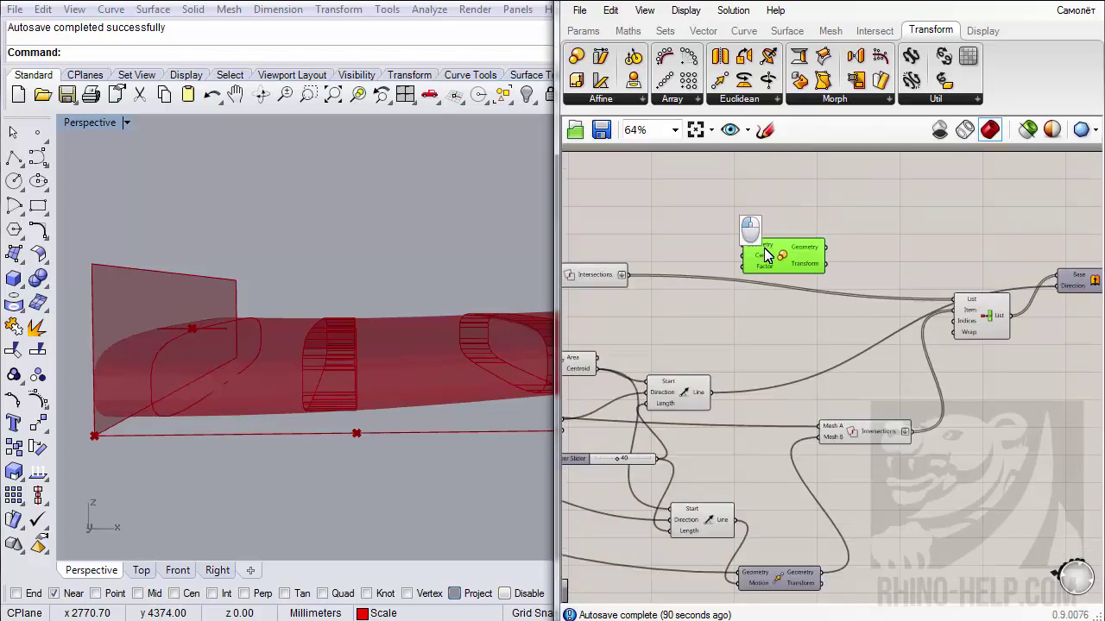
- Connect the Item output of the upstream wing List Item to Scale's Geometry input and move Scale closer to it
scroll(771, 243, down, 5)
mouse_move(732, 216)
right_down()
mouse_move(850, 237)
mouse_move(931, 231)
mouse_move(751, 215)
right_up()
scroll(798, 255, up, 5)
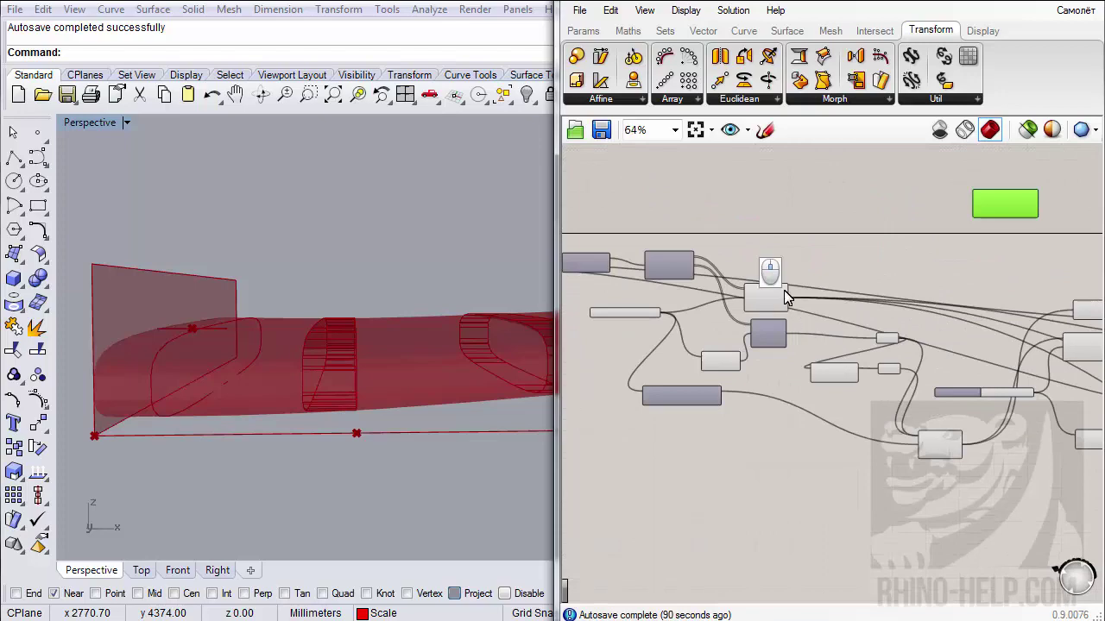
right_drag(785, 298, 696, 317)
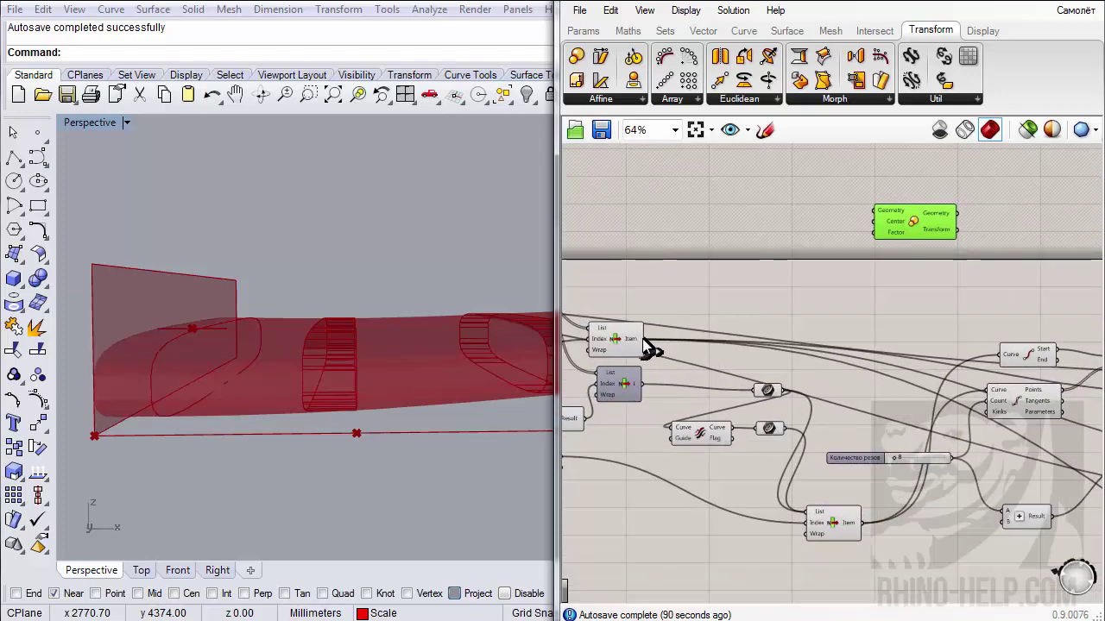
drag(643, 339, 814, 278)
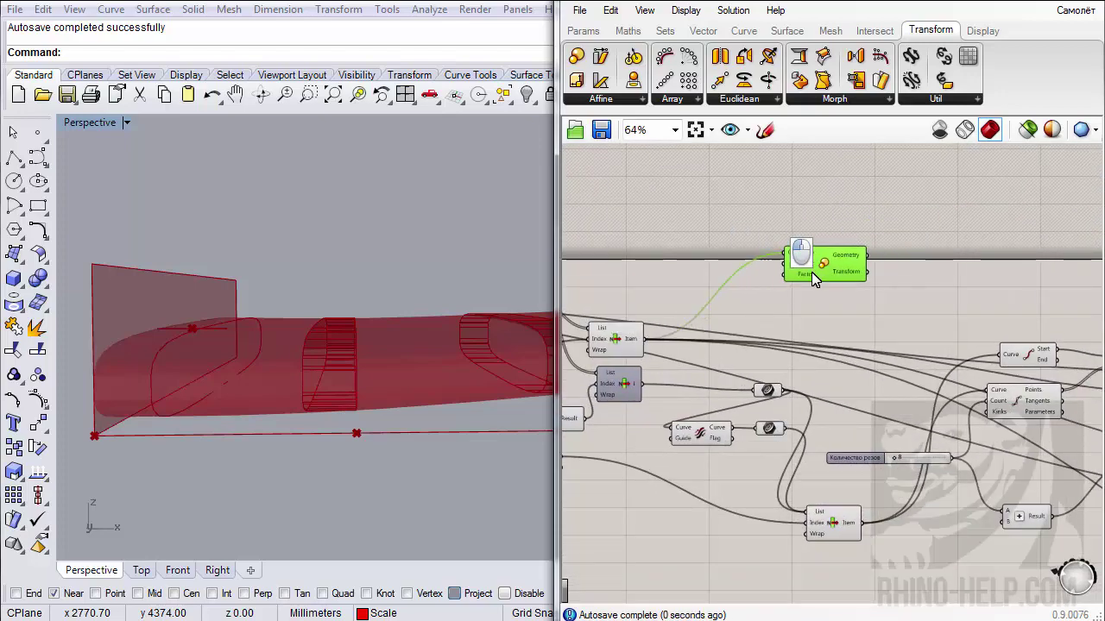
- Look through the definition for the component that supplies a centroid for the scaling center
right_drag(778, 326, 692, 268)
scroll(729, 294, down, 2)
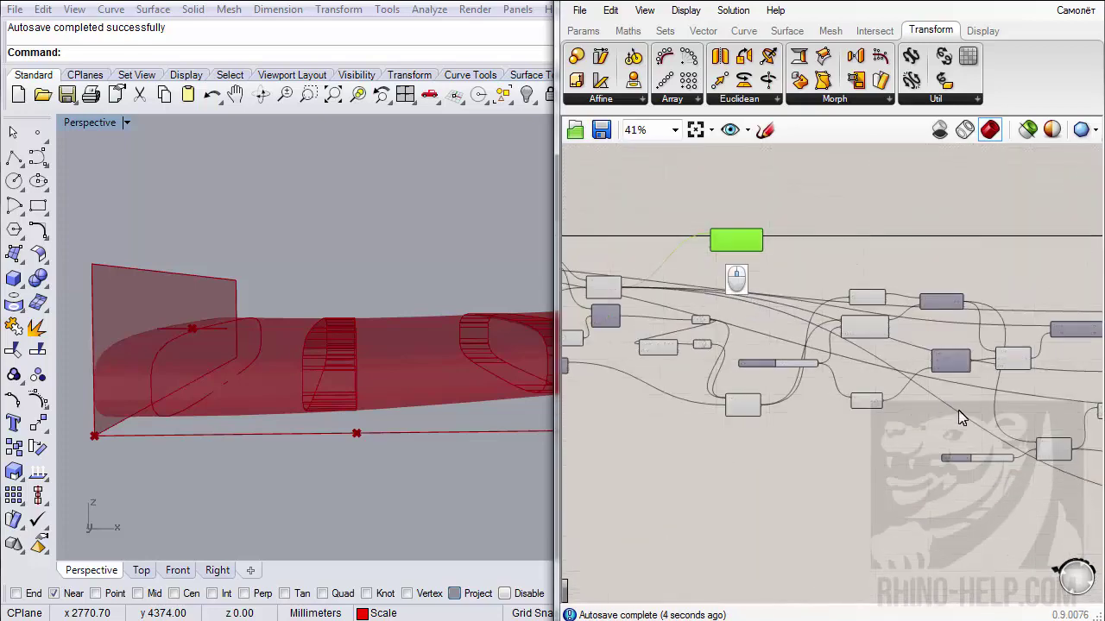
right_drag(963, 418, 851, 397)
scroll(900, 410, down, 1)
scroll(904, 432, up, 2)
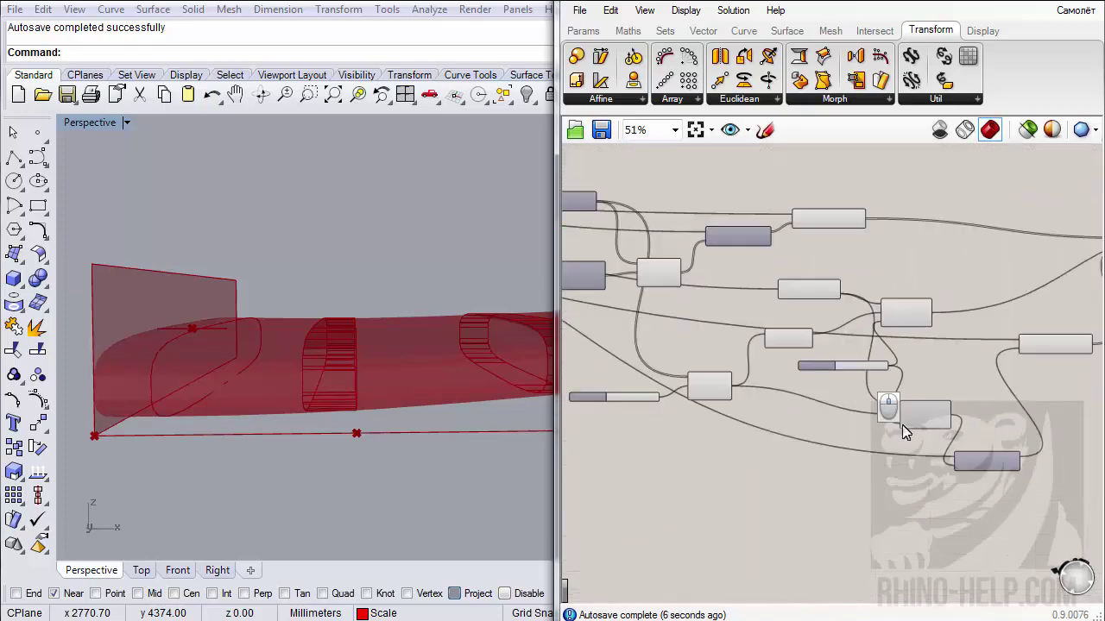
scroll(904, 432, up, 2)
right_drag(630, 321, 846, 381)
scroll(846, 384, down, 1)
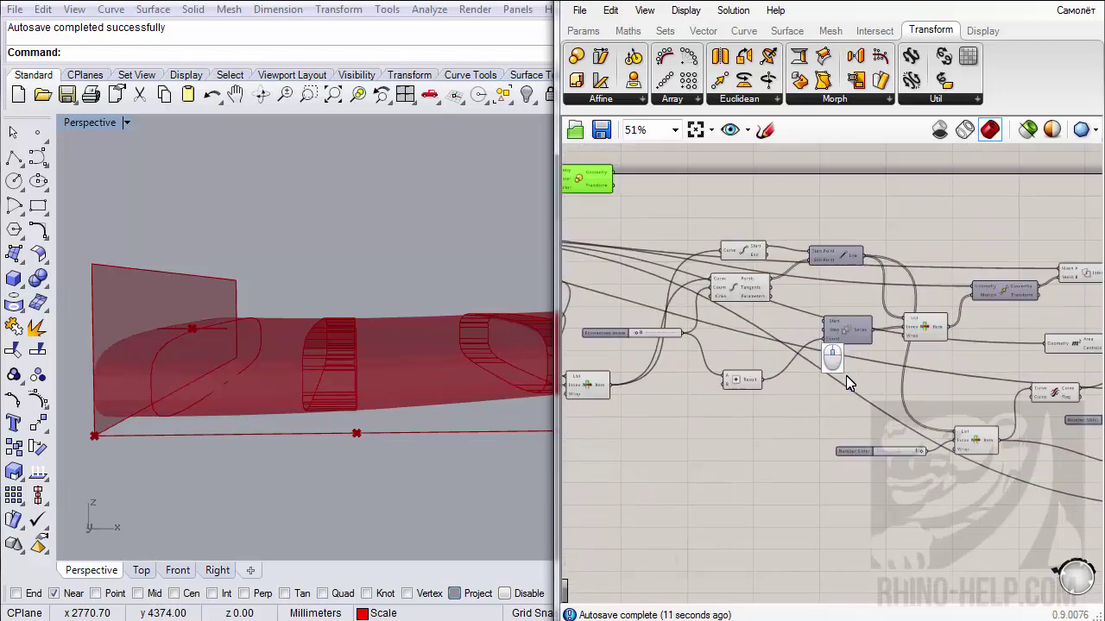
scroll(845, 384, down, 1)
scroll(724, 373, up, 3)
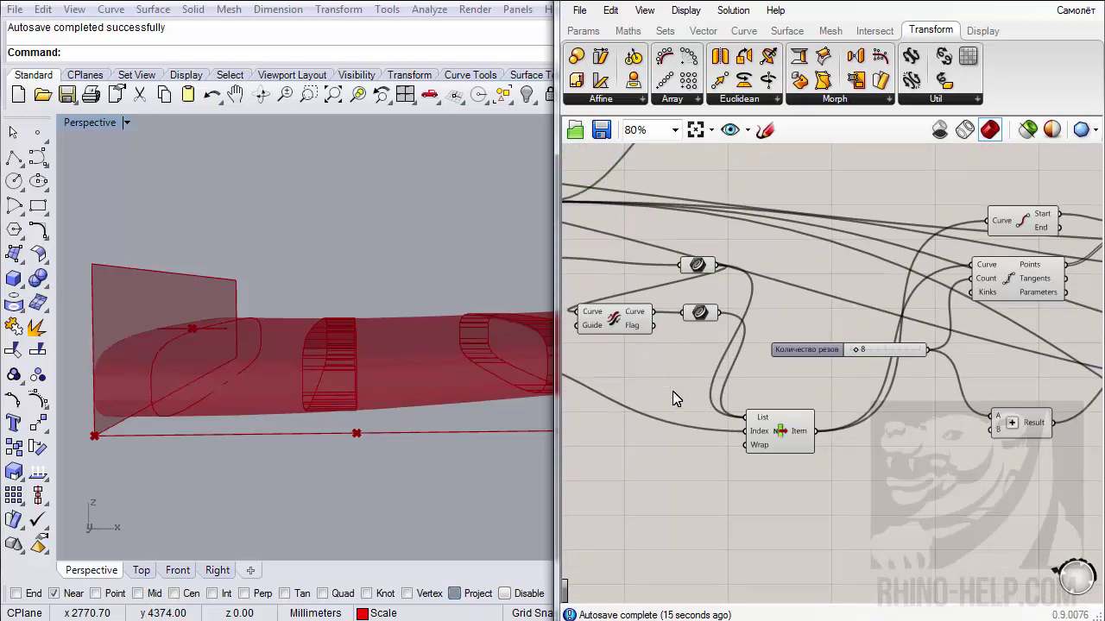
- Search the definition for "ar", locate the Area component and bring its Centroid output into view
key(F3)
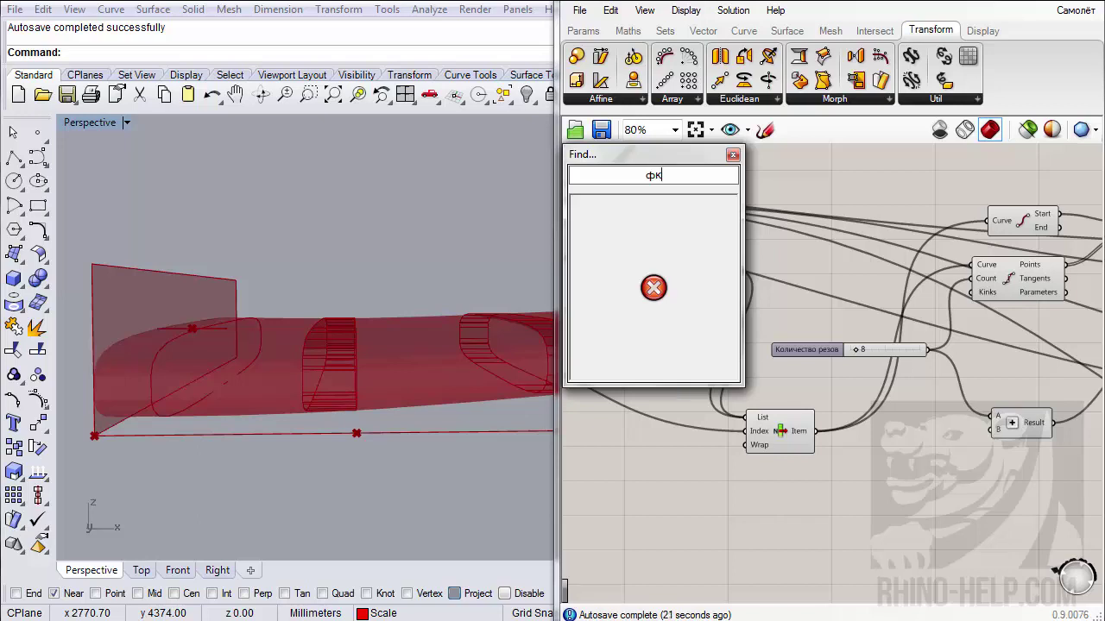
text(фк)
key(BackSpace)
key(BackSpace)
text(ar)
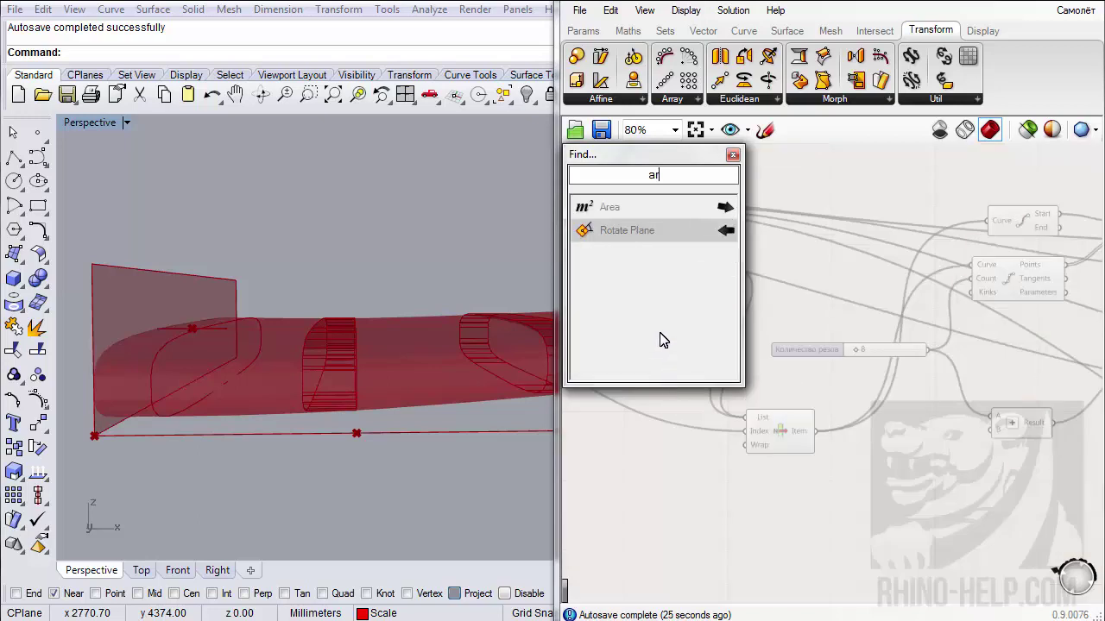
click(648, 226)
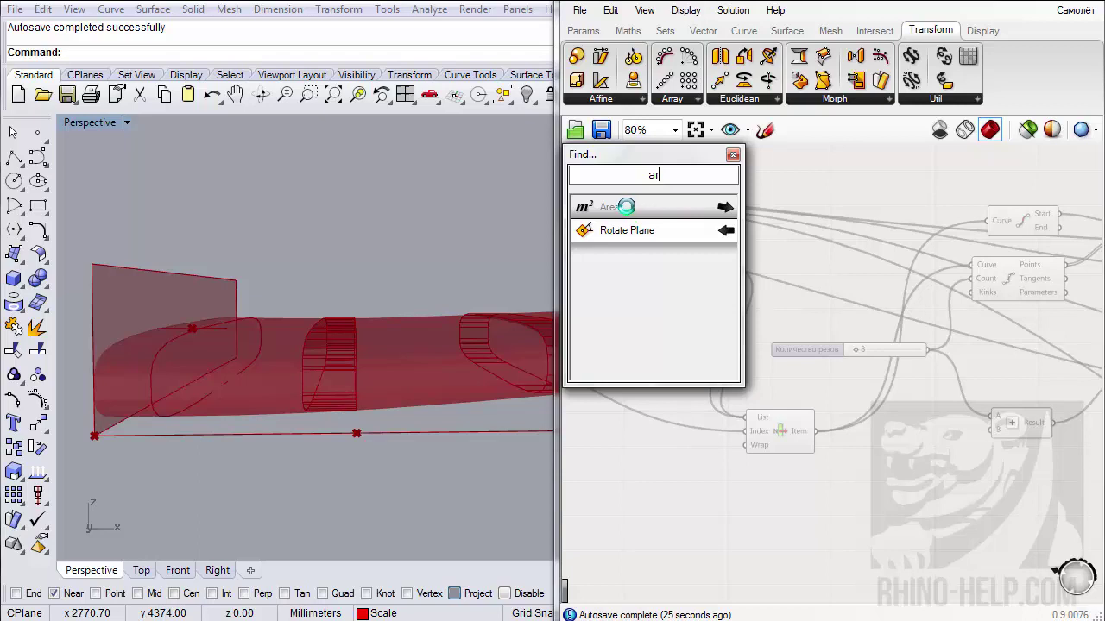
click(622, 205)
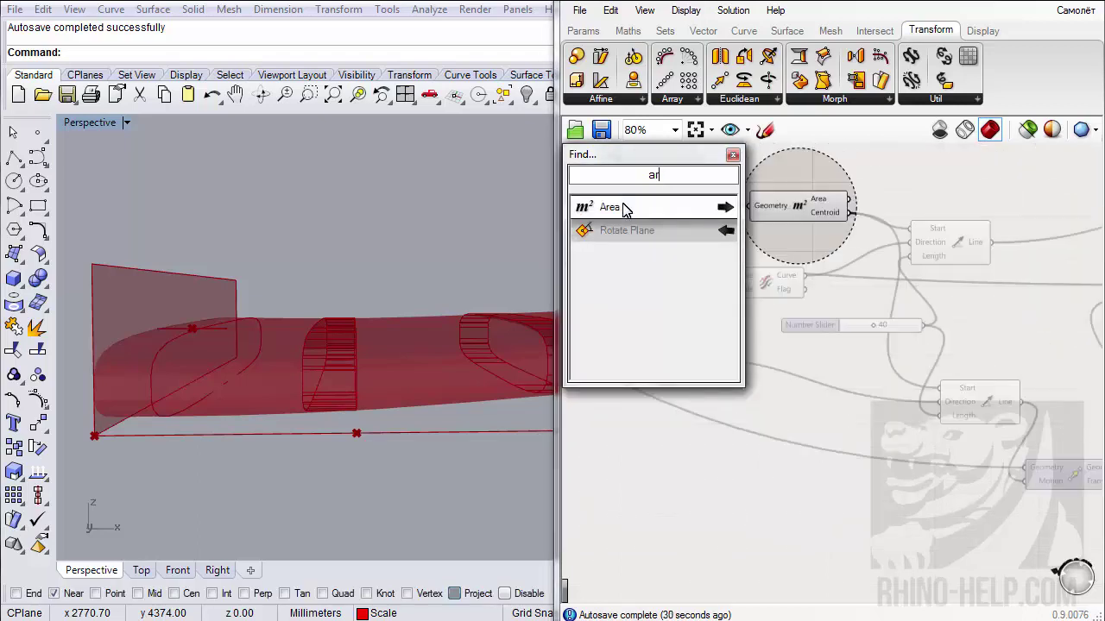
click(734, 157)
right_drag(837, 235, 851, 318)
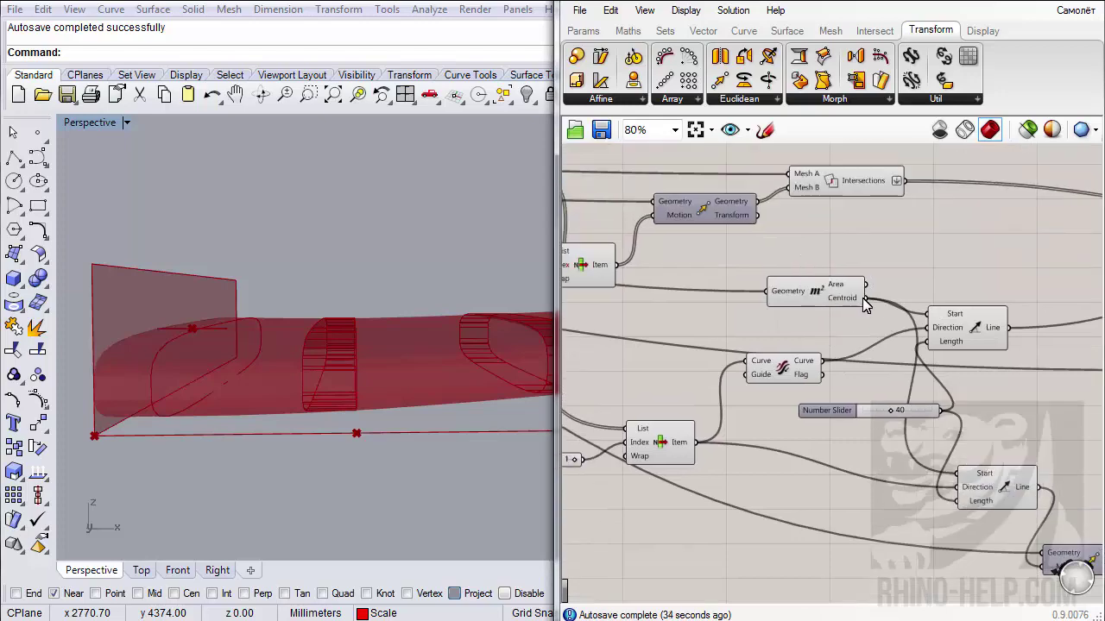
- Connect the Area component's Centroid output to Scale's Center input
scroll(911, 323, down, 7)
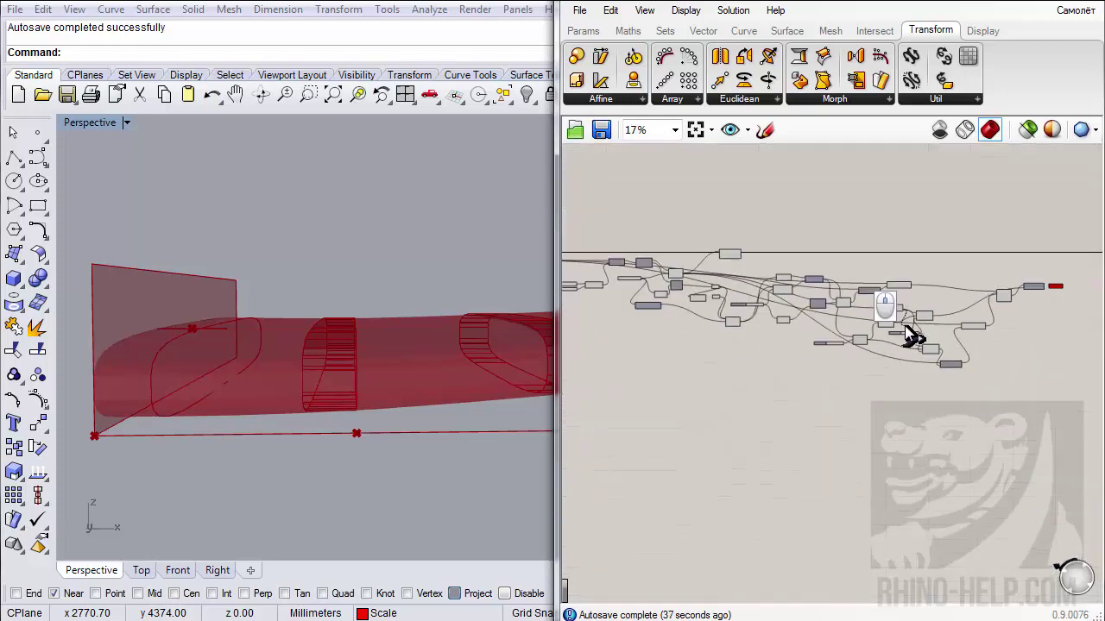
scroll(700, 315, up, 8)
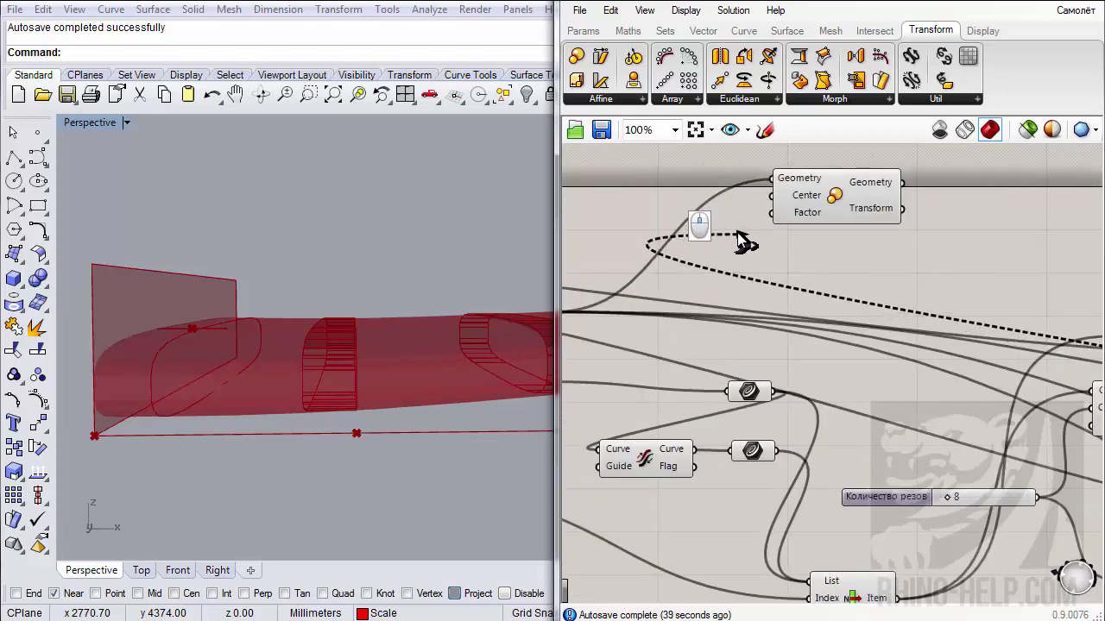
scroll(741, 241, up, 2)
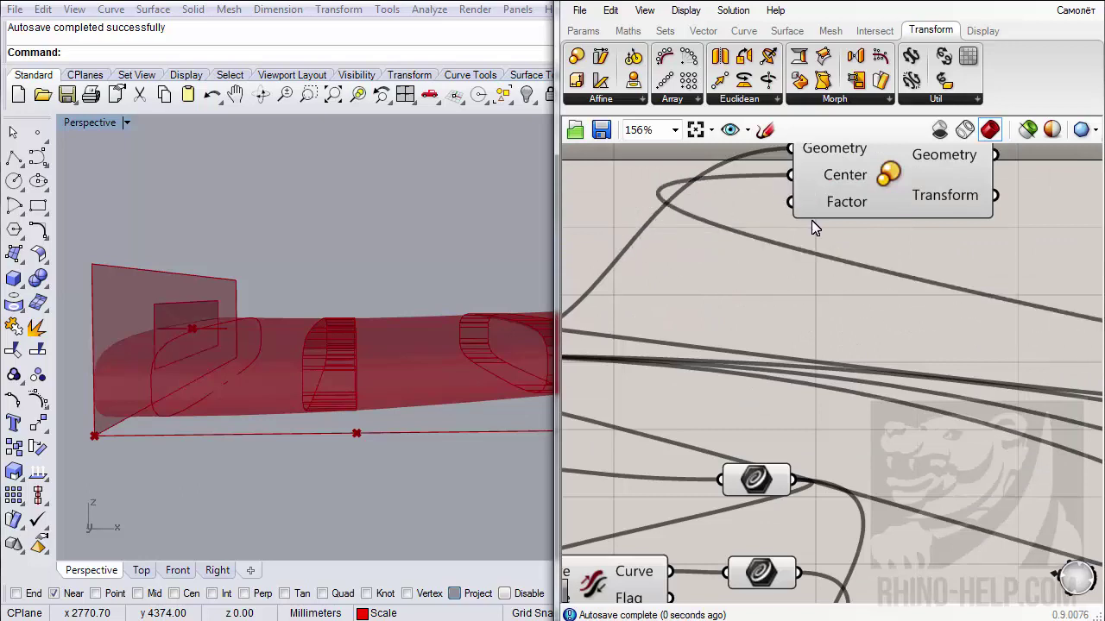
- Add a Number Slider with value 0.9 below Scale and connect it to Scale's Factor input
right_drag(815, 226, 852, 270)
mouse_move(848, 272)
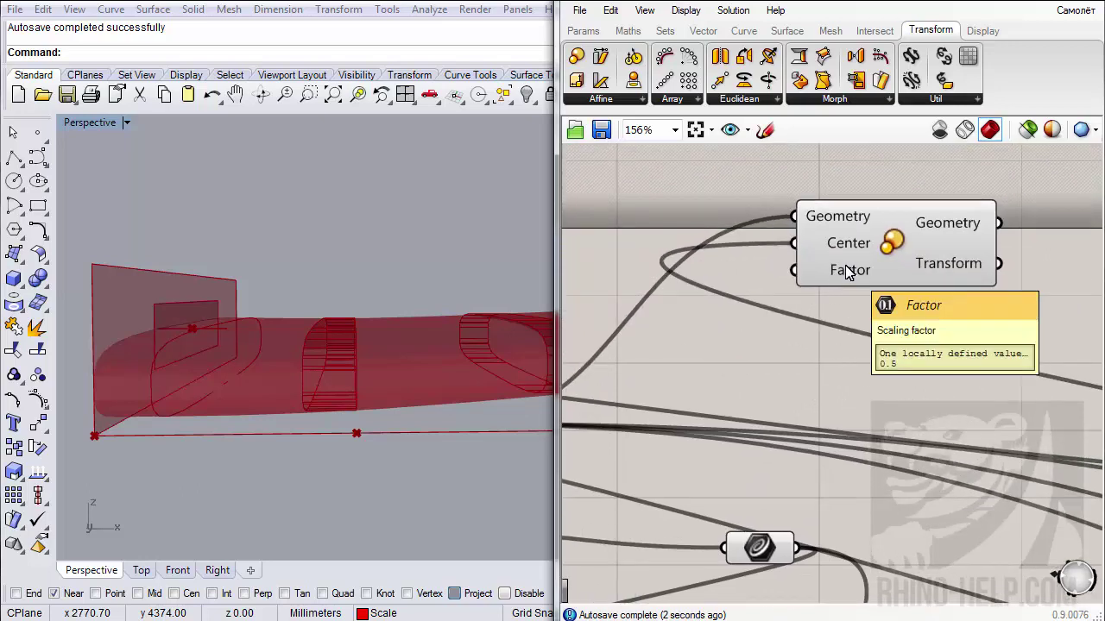
double_click(735, 341)
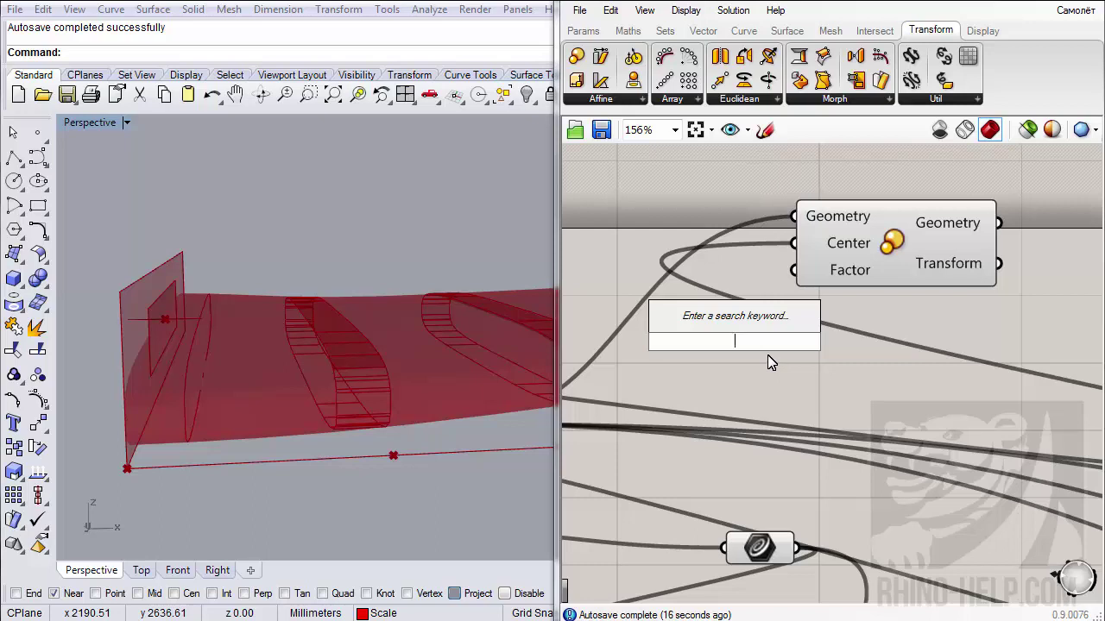
text(0.9)
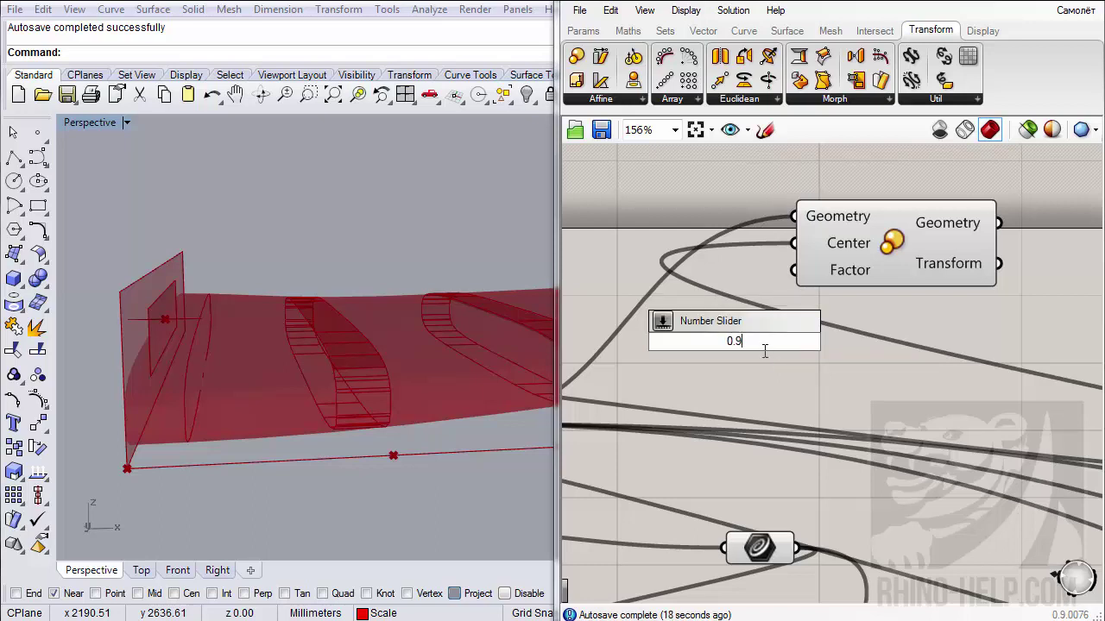
key(Return)
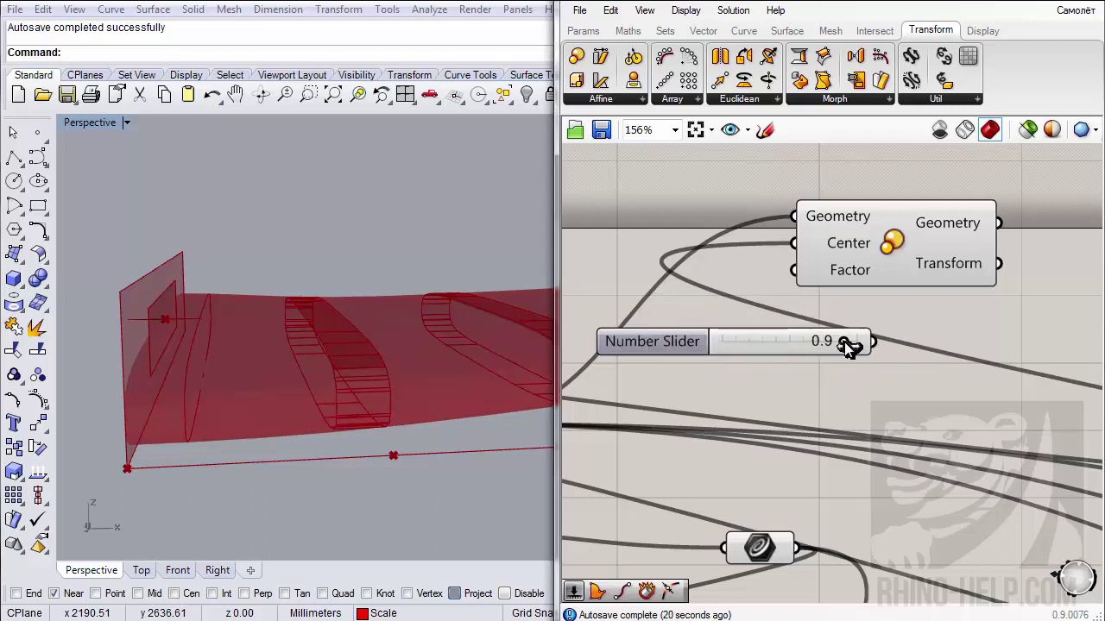
drag(846, 343, 808, 278)
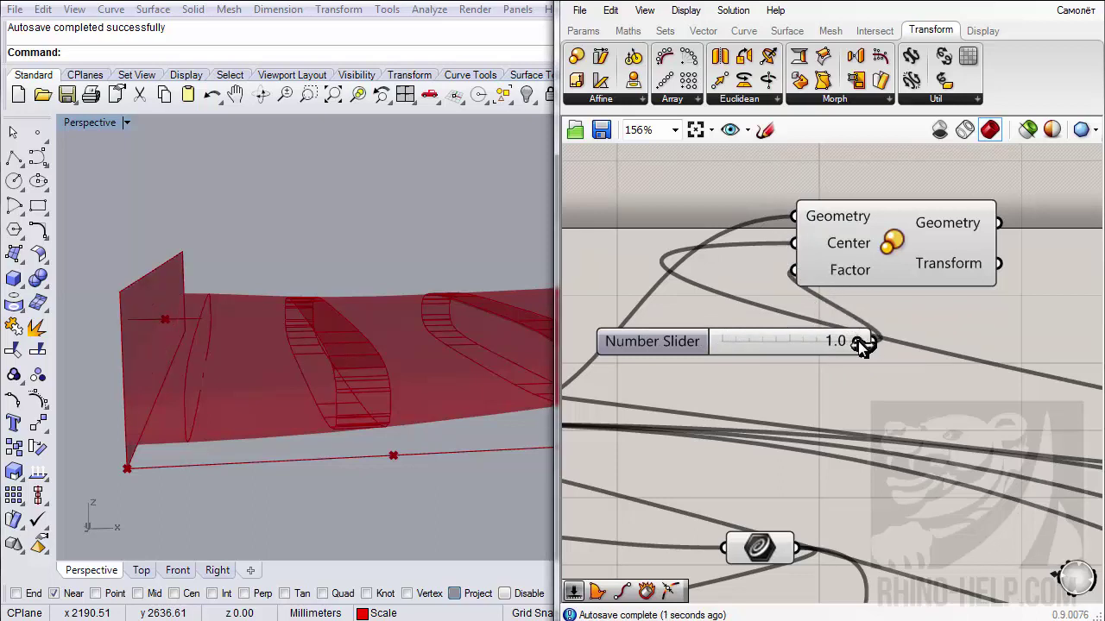
- Try scale factors 0.8, 0.5 and 1.0 on the slider while inspecting the scaled end plane from different angles
drag(858, 342, 836, 342)
click(920, 238)
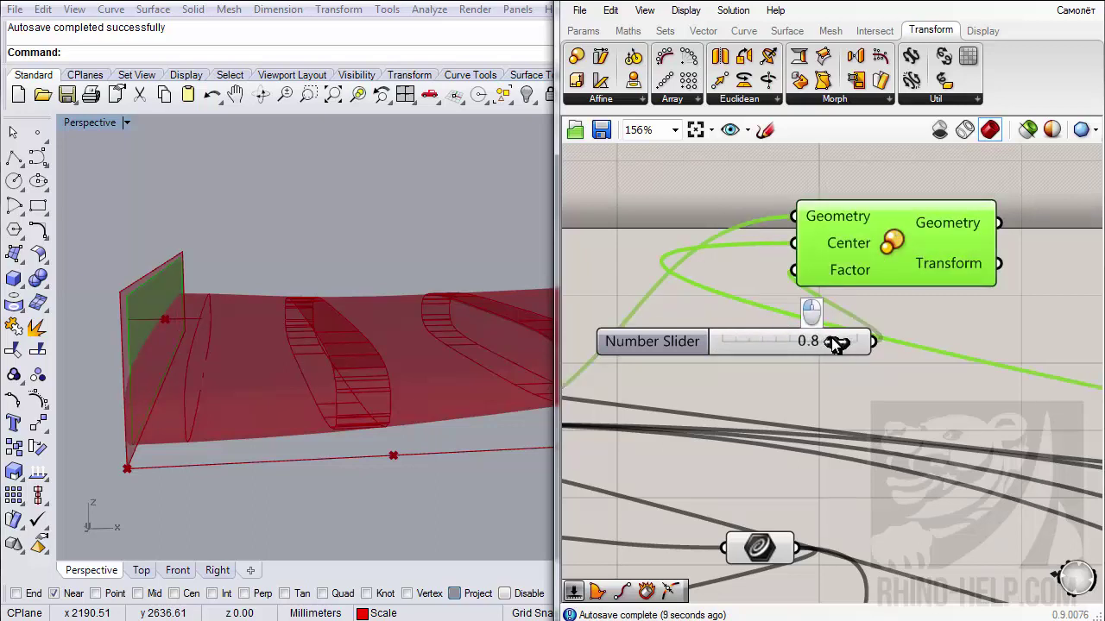
double_click(801, 341)
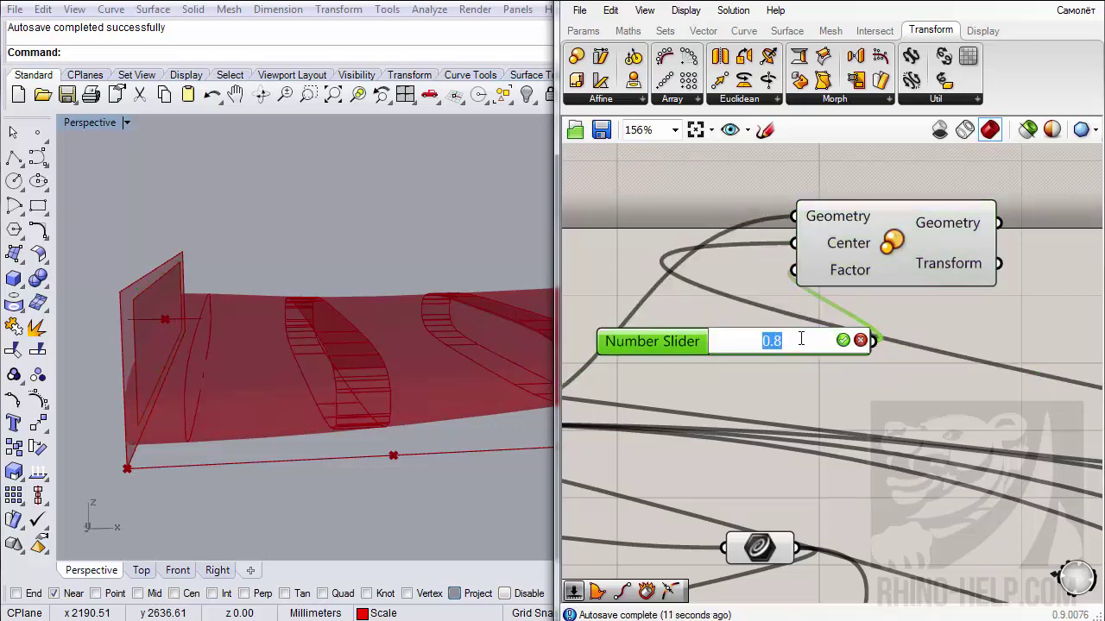
text(0.5)
key(Return)
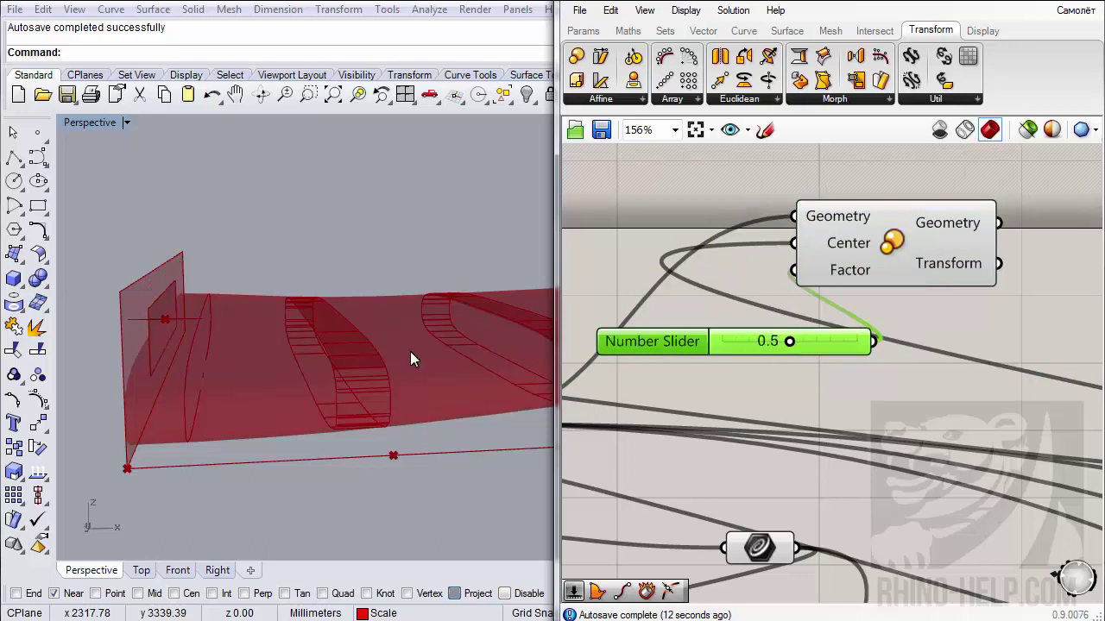
click(908, 252)
right_drag(360, 285, 332, 281)
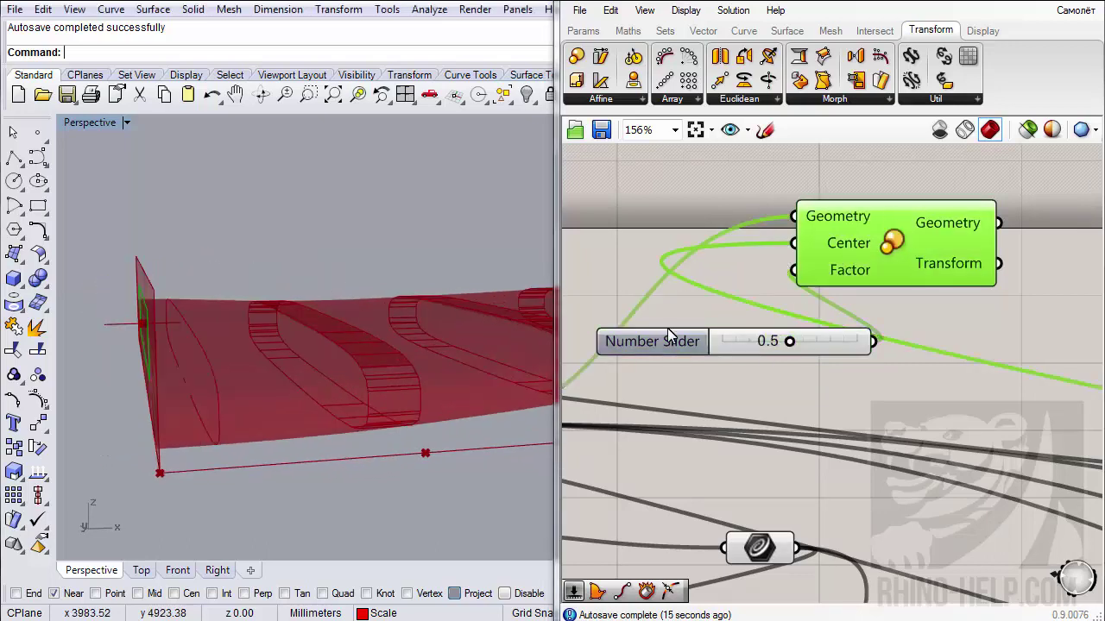
drag(790, 345, 880, 345)
right_drag(323, 313, 285, 323)
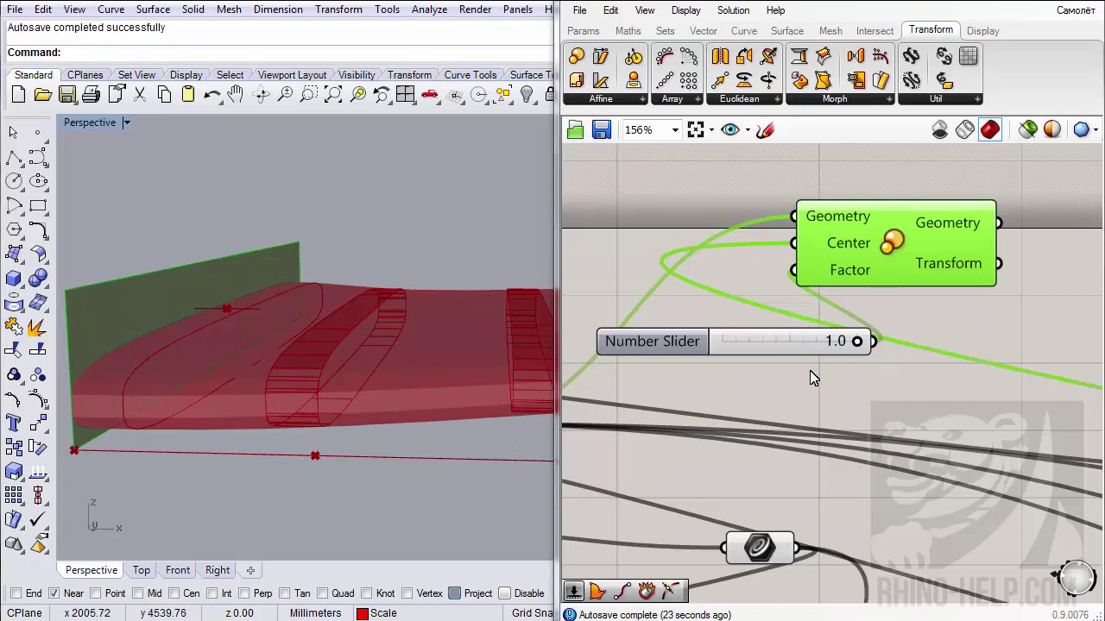
- With Scale moved clear of the Number Slider, raise the slider's maximum to 2 and set the scale factor to 2.0
drag(870, 262, 994, 252)
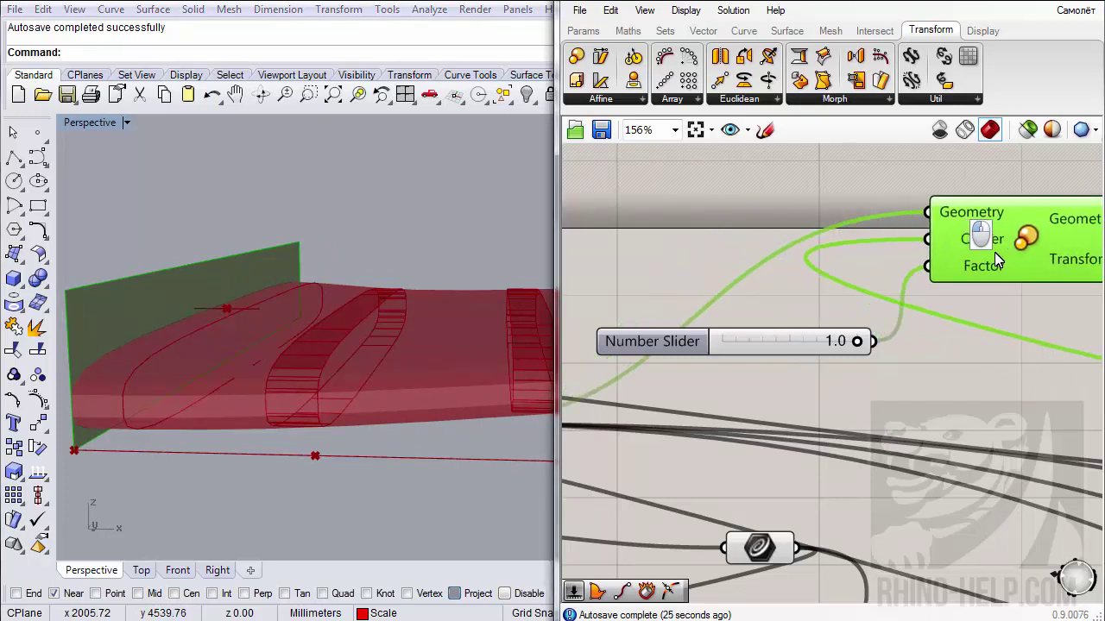
right_click(774, 344)
click(821, 428)
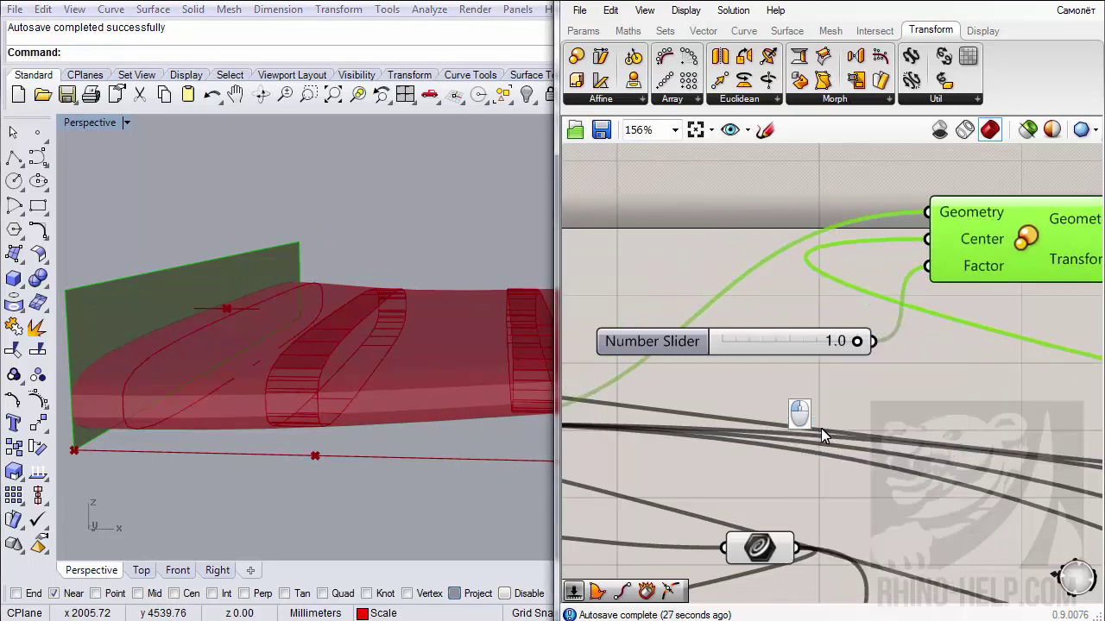
click(878, 482)
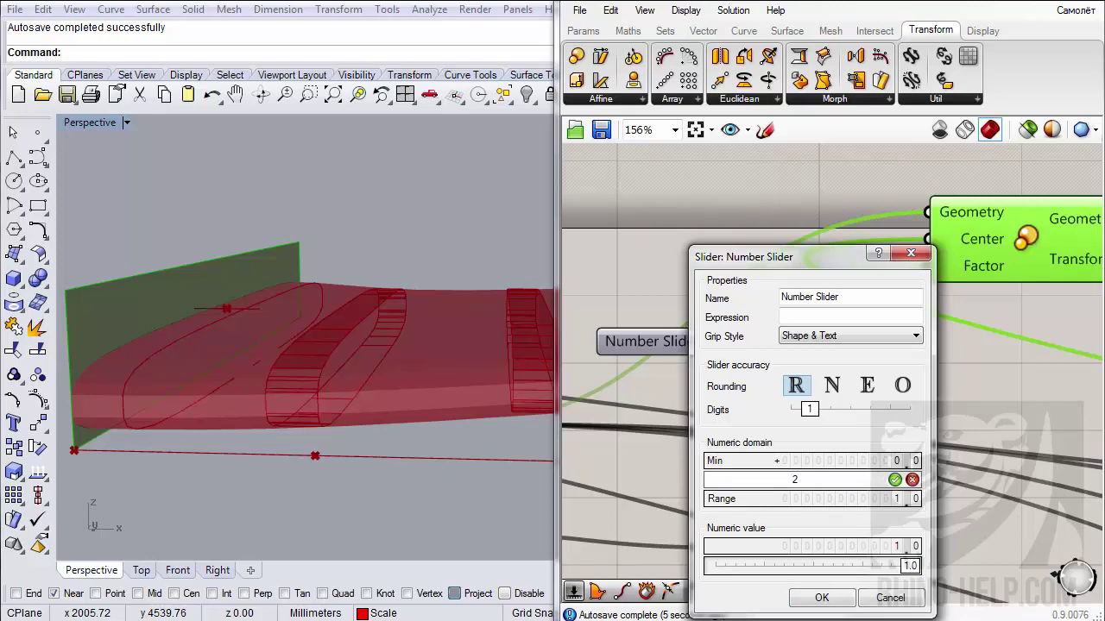
key(Return)
click(822, 598)
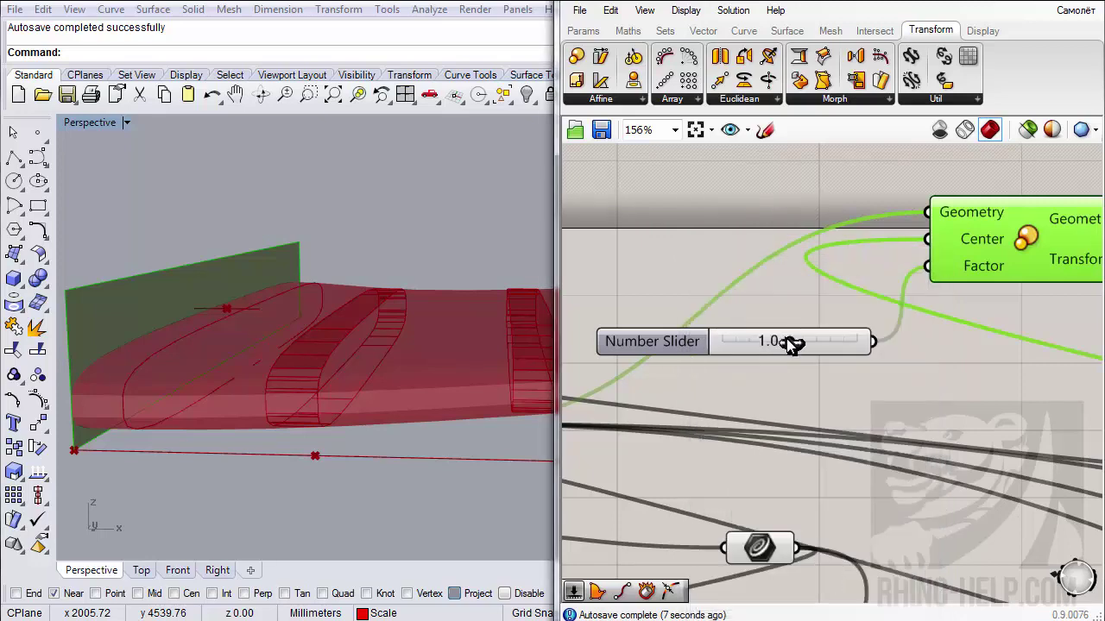
drag(792, 344, 879, 343)
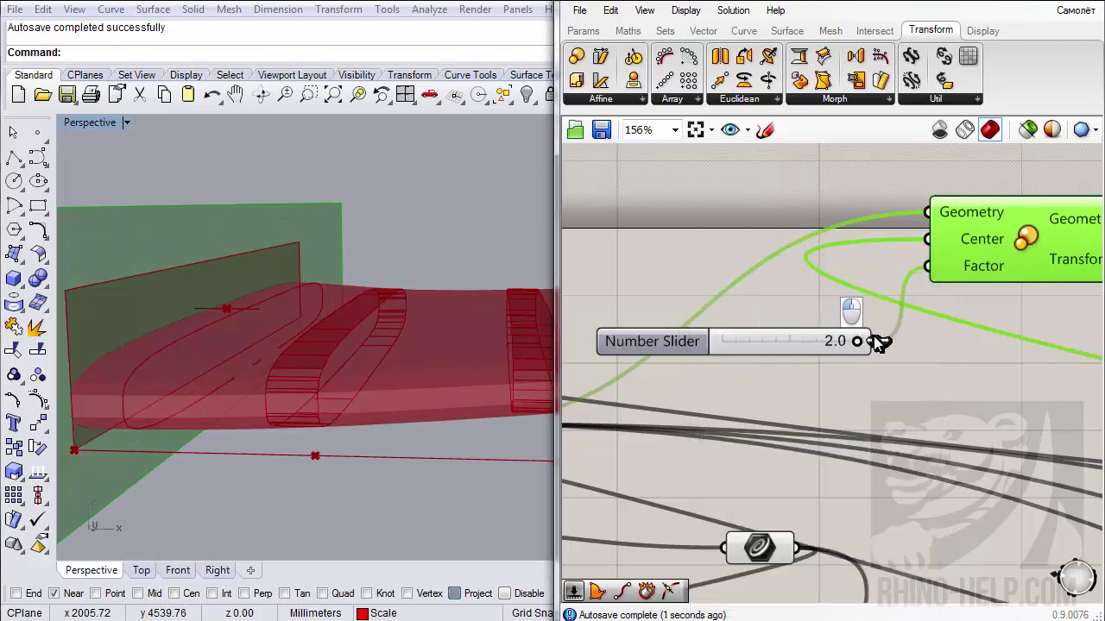
right_drag(364, 347, 333, 344)
- Transfer all outgoing wires from the wing List Item's Item output to Scale's Geometry output
right_drag(888, 297, 801, 279)
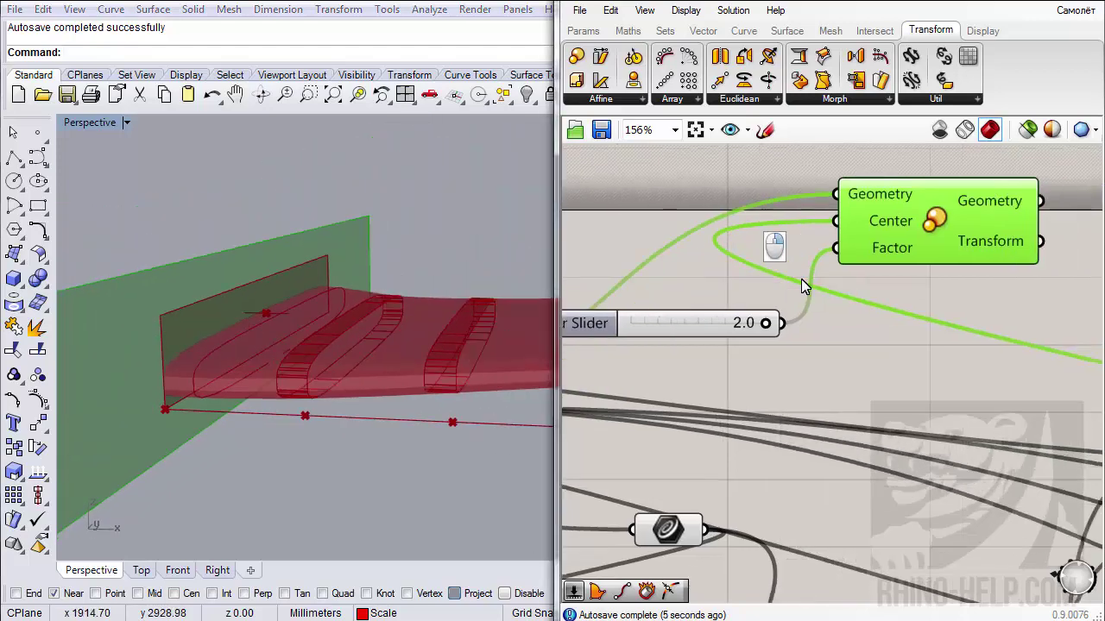
scroll(801, 279, down, 4)
right_drag(782, 349, 863, 339)
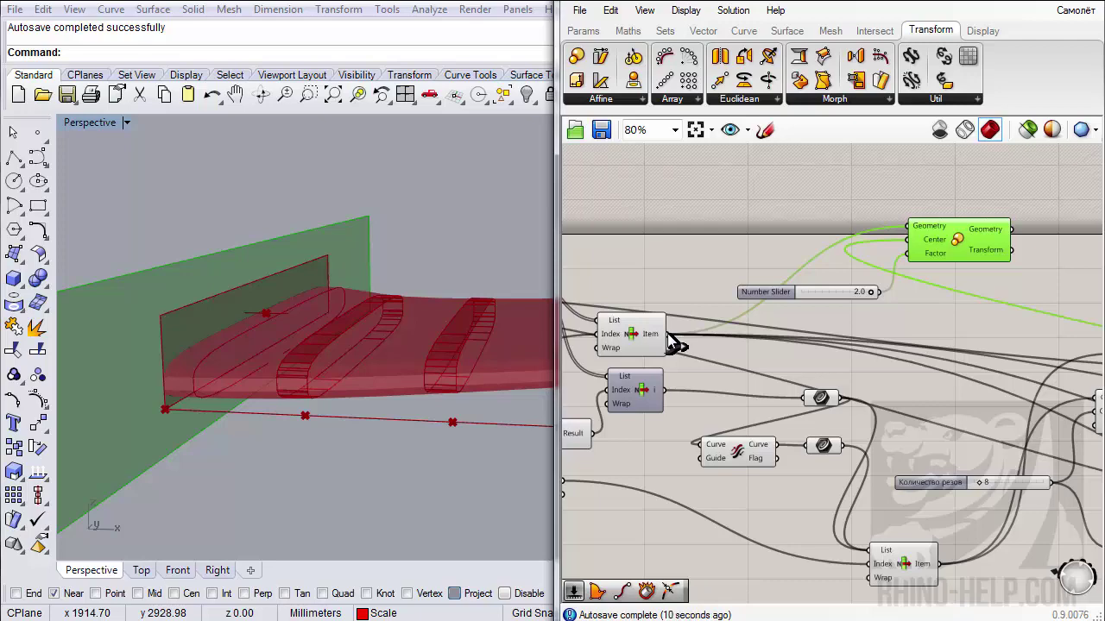
scroll(672, 342, down, 2)
click(627, 332)
scroll(643, 337, down, 1)
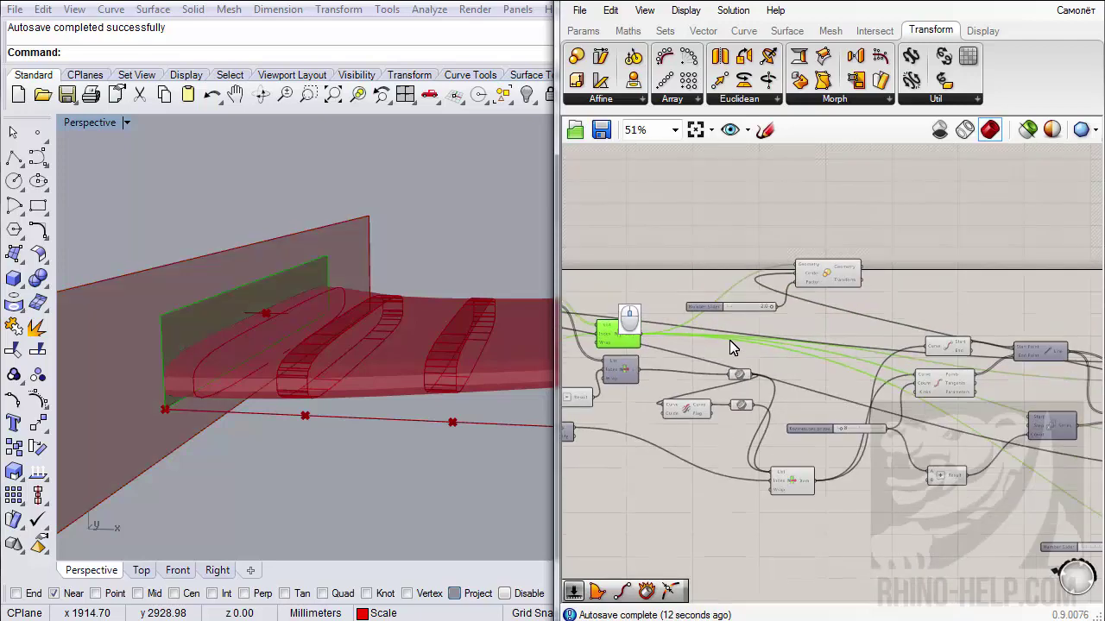
right_drag(803, 352, 817, 354)
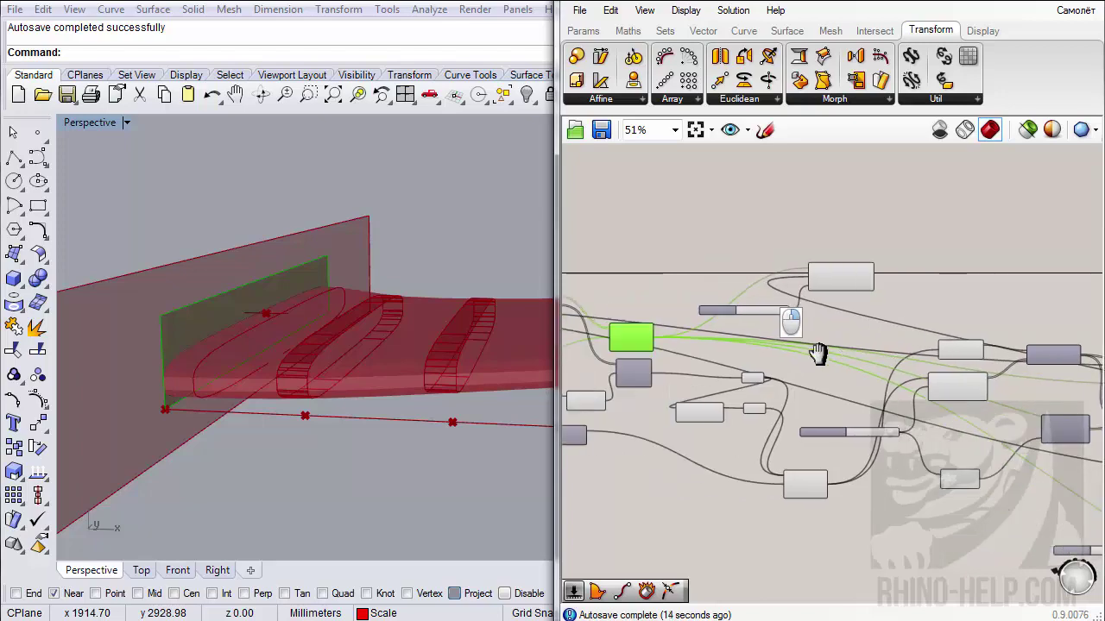
scroll(656, 345, up, 5)
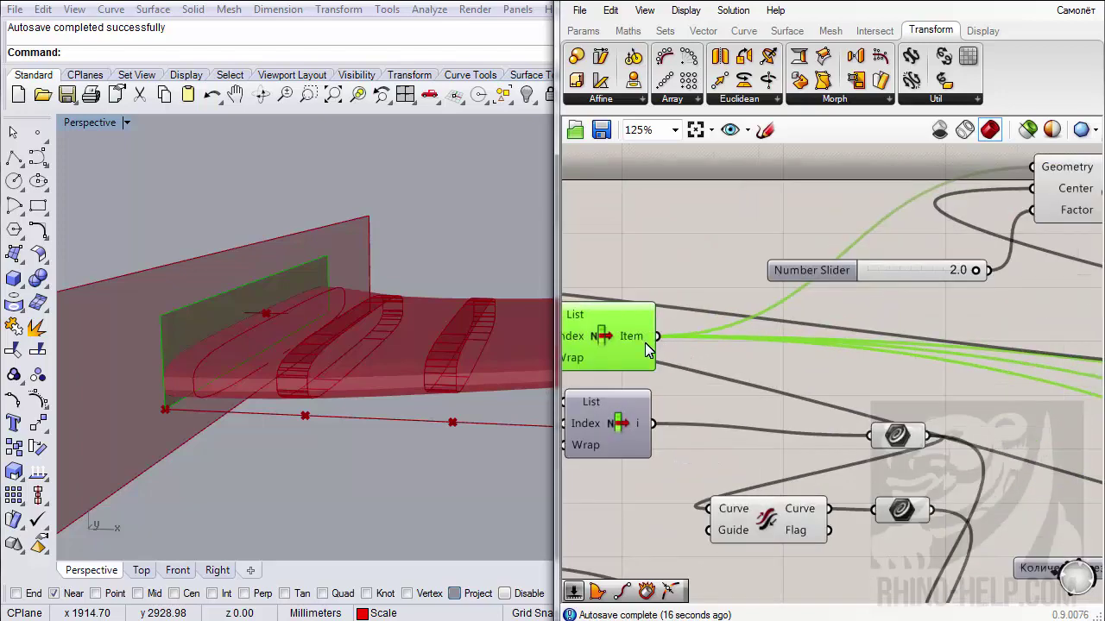
right_drag(649, 349, 671, 390)
scroll(623, 364, down, 1)
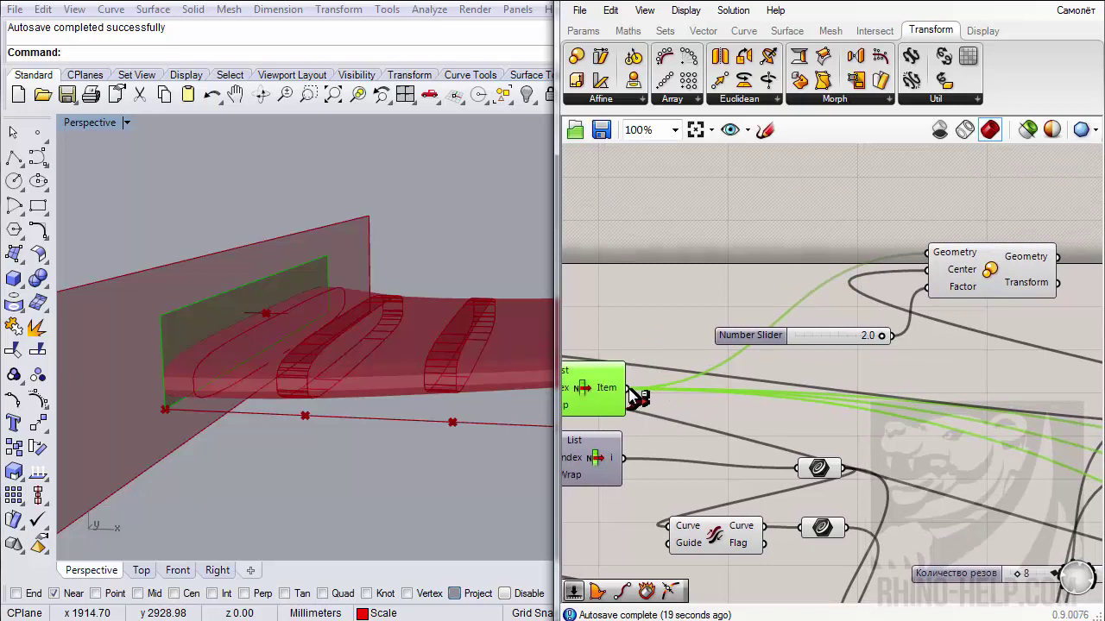
ctrl+shift+drag(627, 389, 1055, 259)
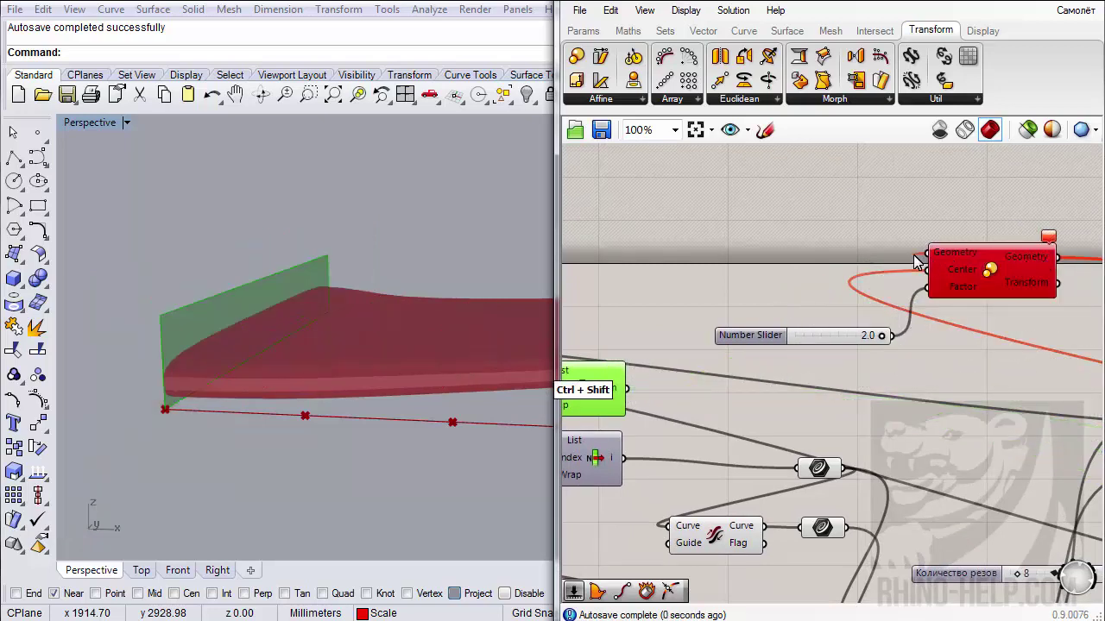
- Reconnect the List Item's Item output to Scale's Geometry input and Area's Geometry input, and inspect the end rib
drag(926, 254, 637, 391)
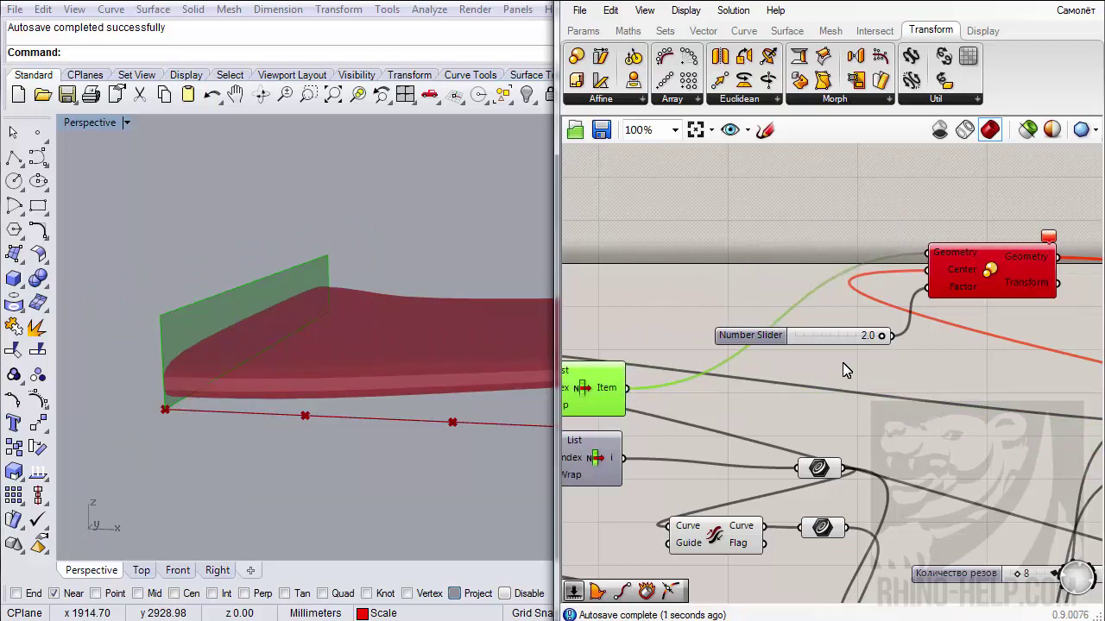
right_drag(875, 380, 853, 375)
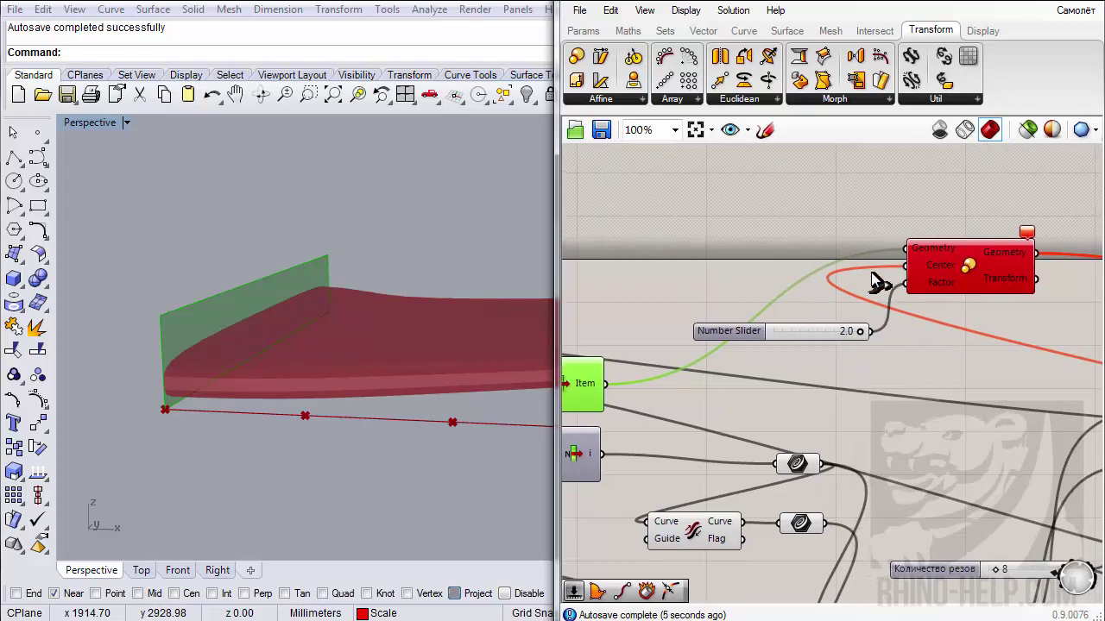
drag(614, 392, 798, 451)
scroll(733, 382, down, 6)
scroll(944, 419, up, 7)
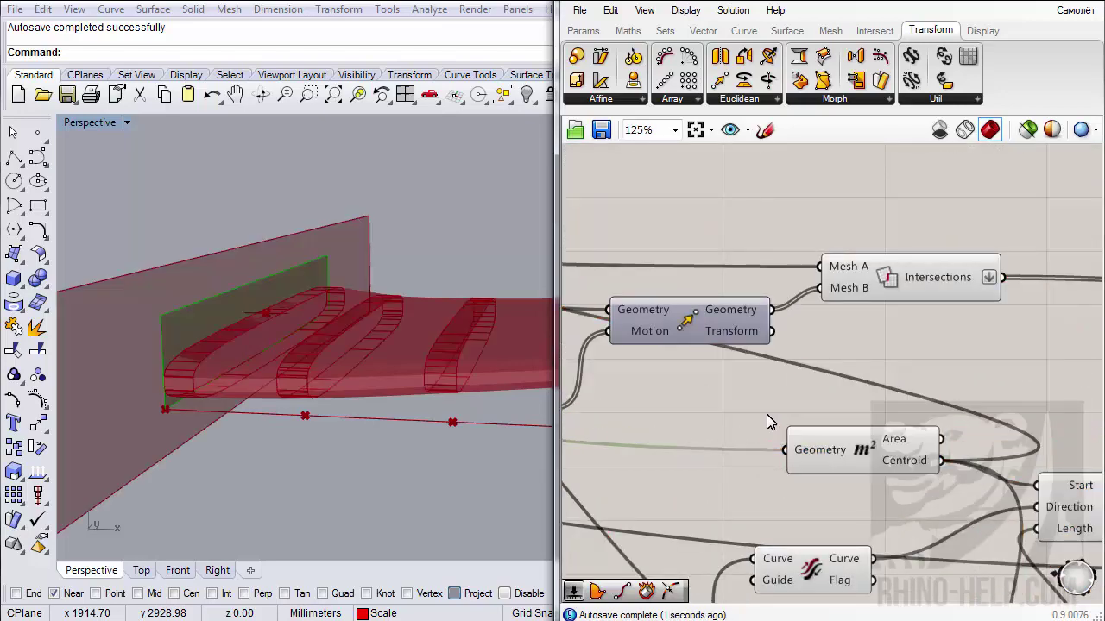
right_drag(473, 394, 271, 380)
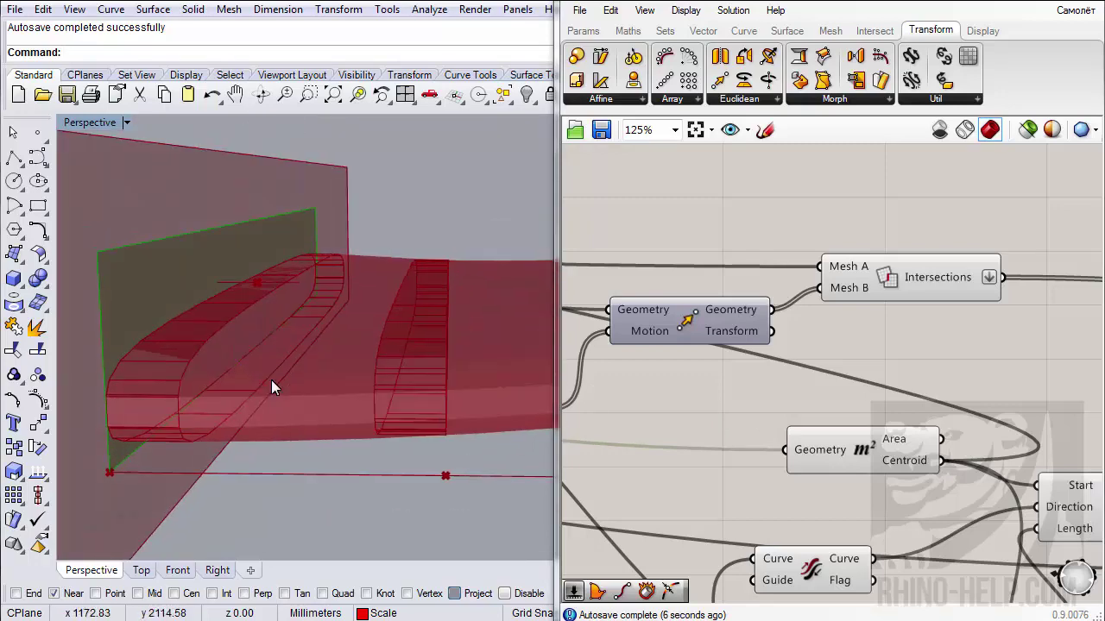
- Turn off the preview of Scale and of the List Item that feeds its Geometry input
scroll(871, 328, down, 4)
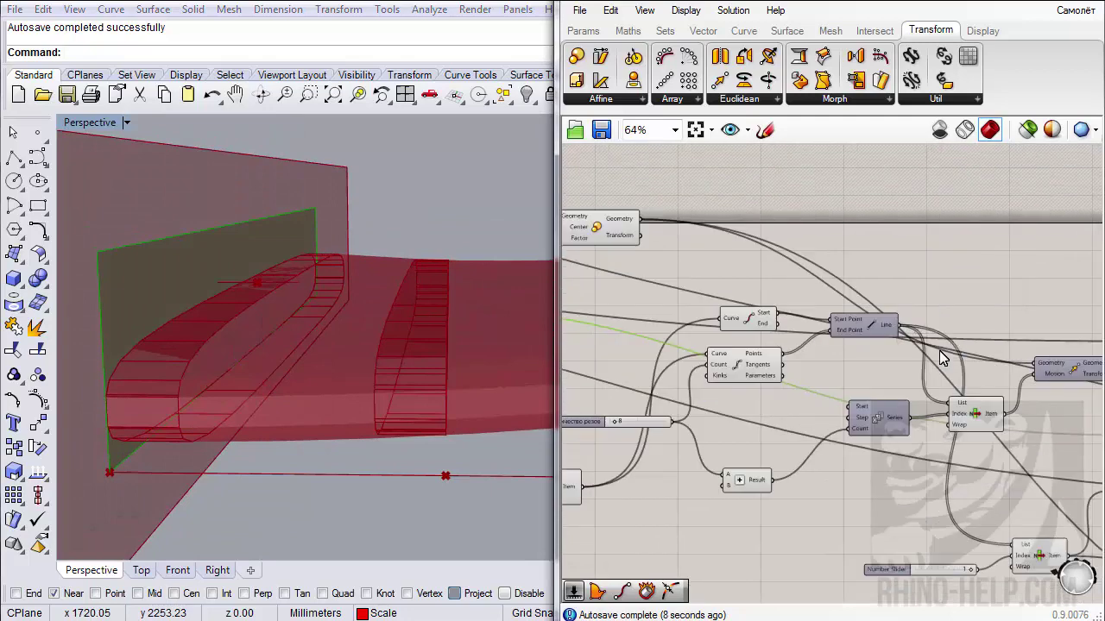
right_drag(706, 303, 855, 366)
right_click(747, 296)
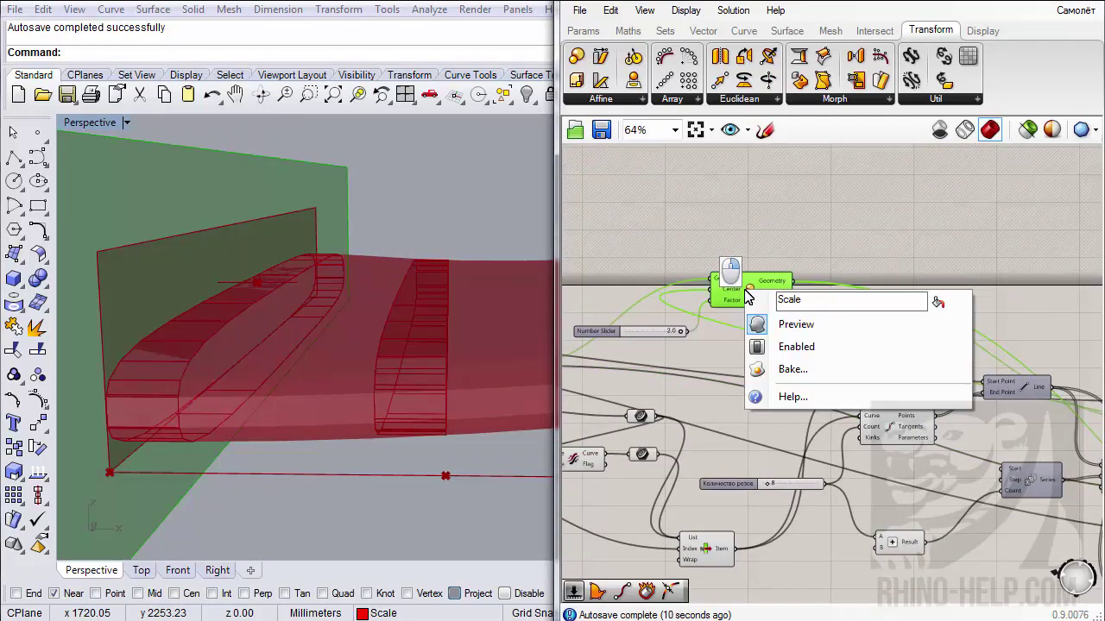
click(760, 324)
right_drag(738, 327, 739, 372)
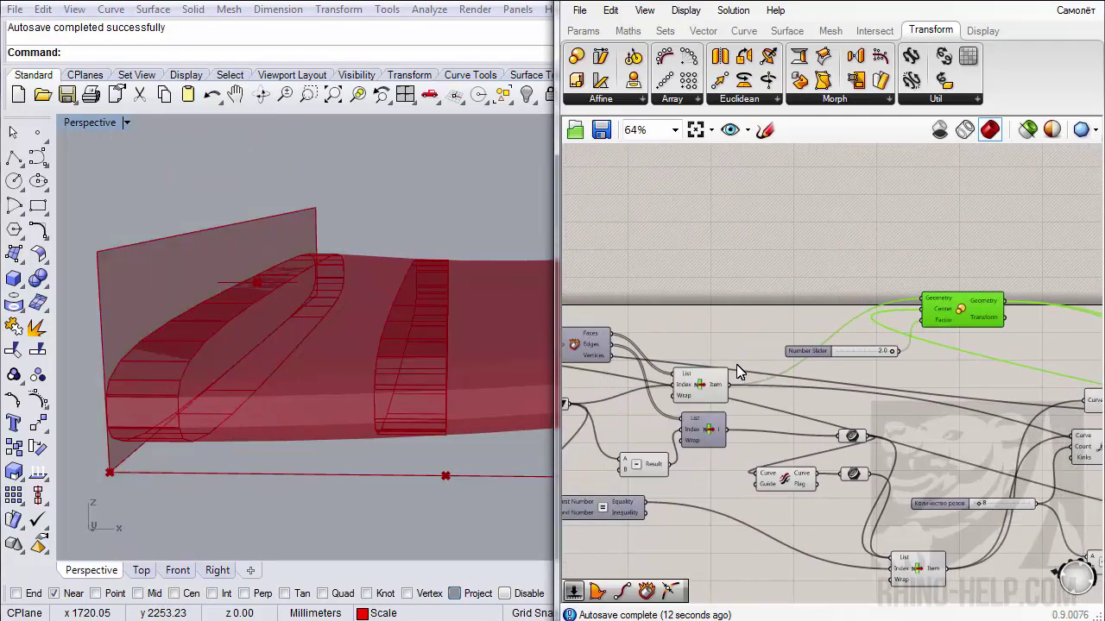
click(701, 383)
right_click(703, 384)
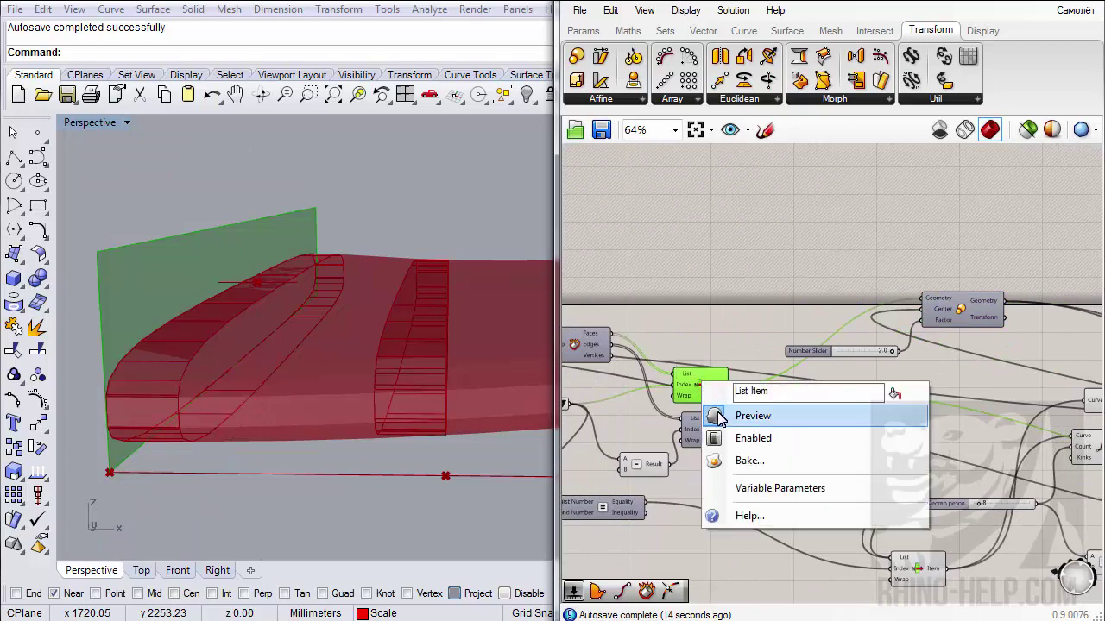
click(719, 416)
- Select the Brep capping component fed by Extrusion and examine the capped ribs along the wing
scroll(756, 354, down, 5)
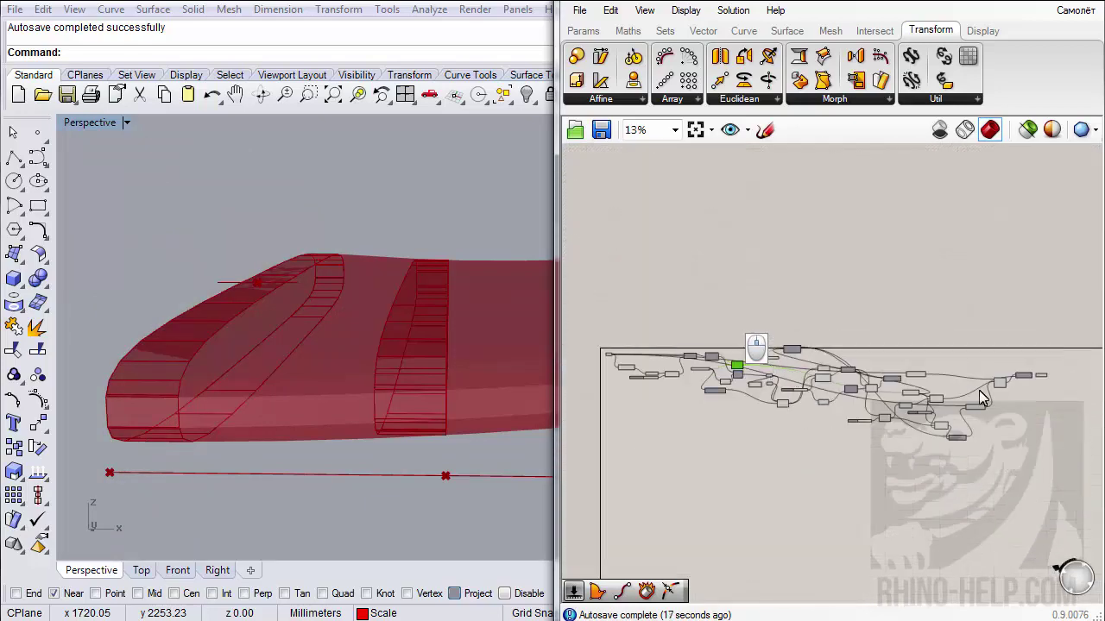
scroll(933, 382, up, 5)
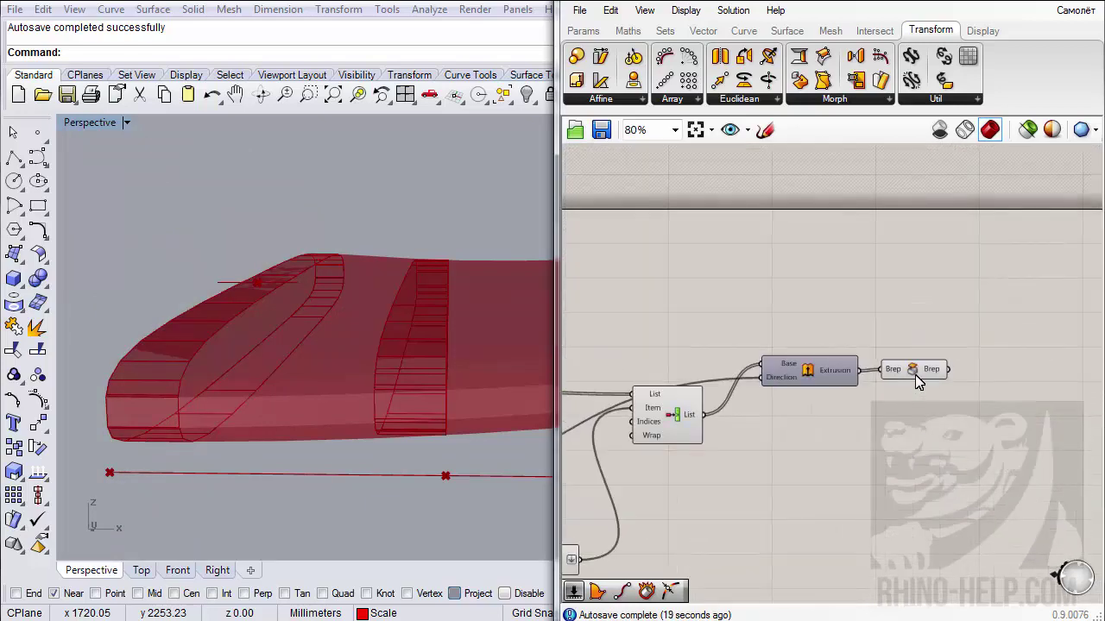
click(914, 372)
right_drag(371, 368, 196, 353)
scroll(195, 352, down, 2)
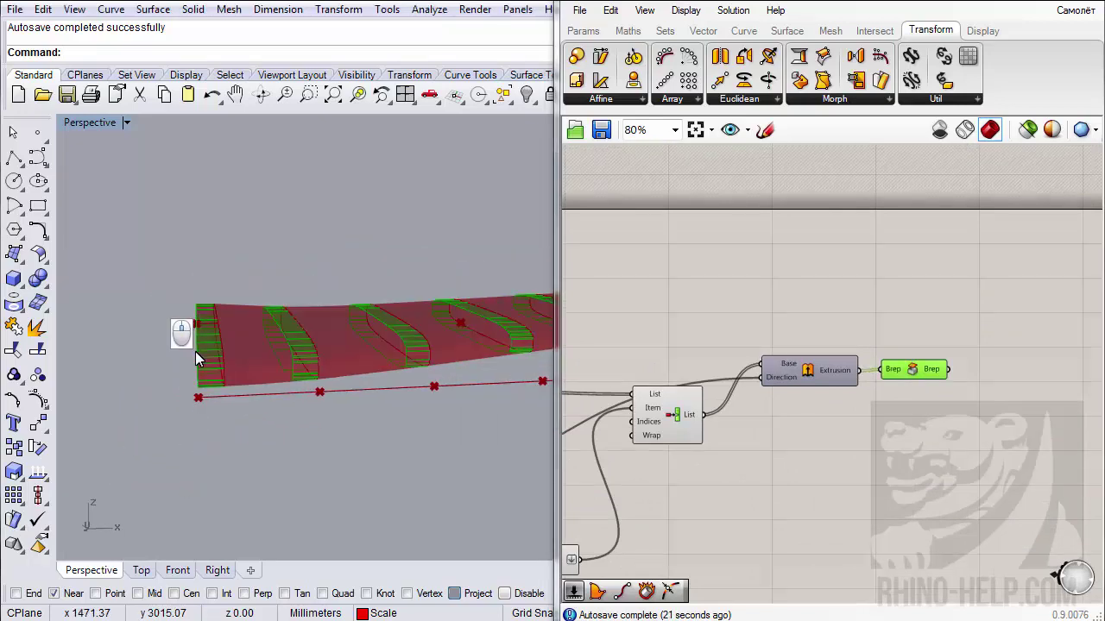
scroll(195, 352, down, 2)
right_drag(887, 376, 821, 316)
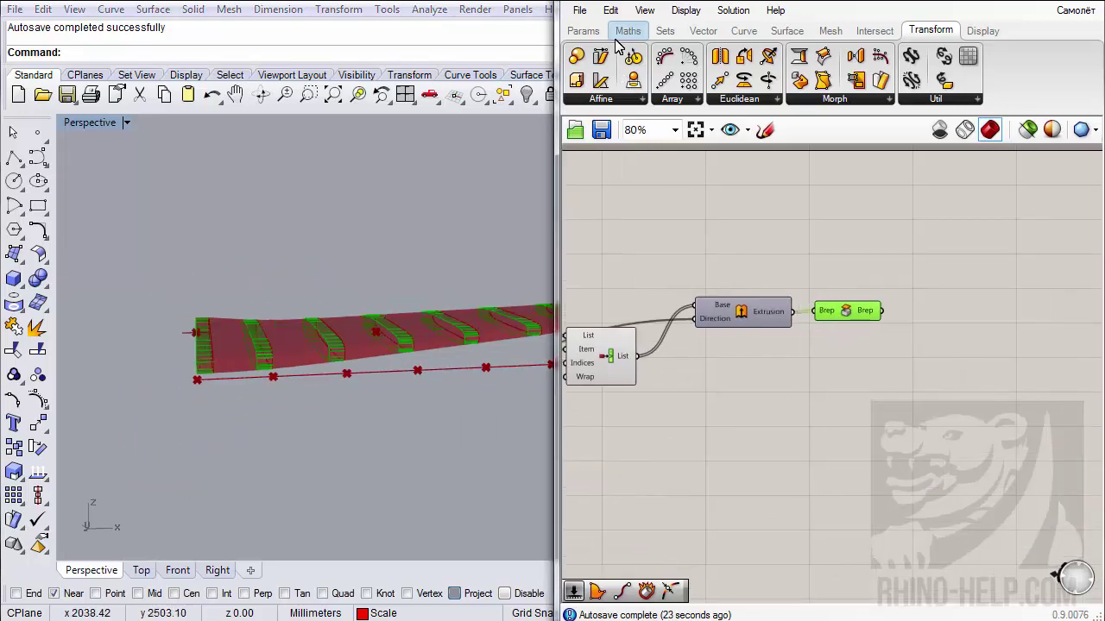
- Add a List Item after the capping component and connect the capped Brep output to its List input
click(664, 32)
drag(576, 57, 944, 345)
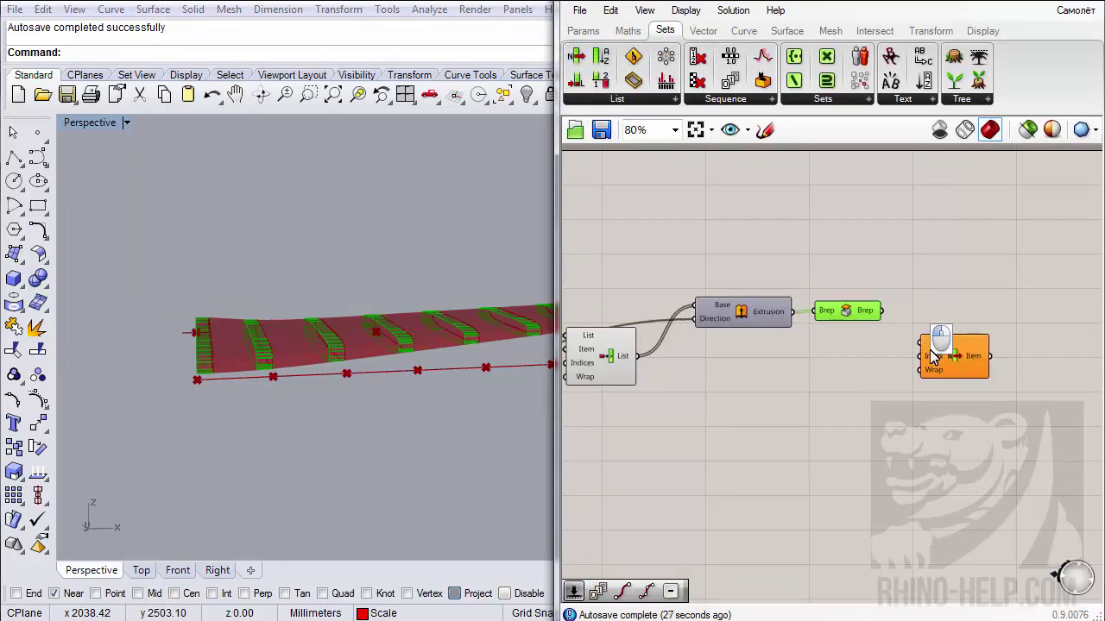
drag(880, 311, 920, 343)
right_drag(843, 397, 806, 407)
- Create a Number Slider from the value 10, connect it to the new List Item's Index input, and step through the ribs to index 6
double_click(779, 426)
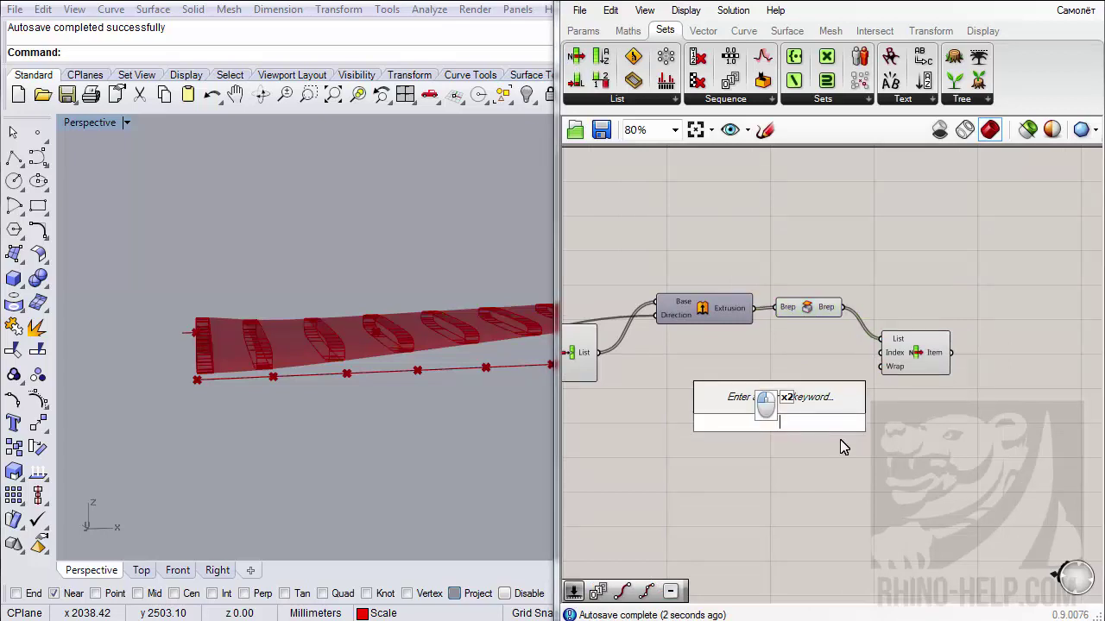
text(10)
key(Return)
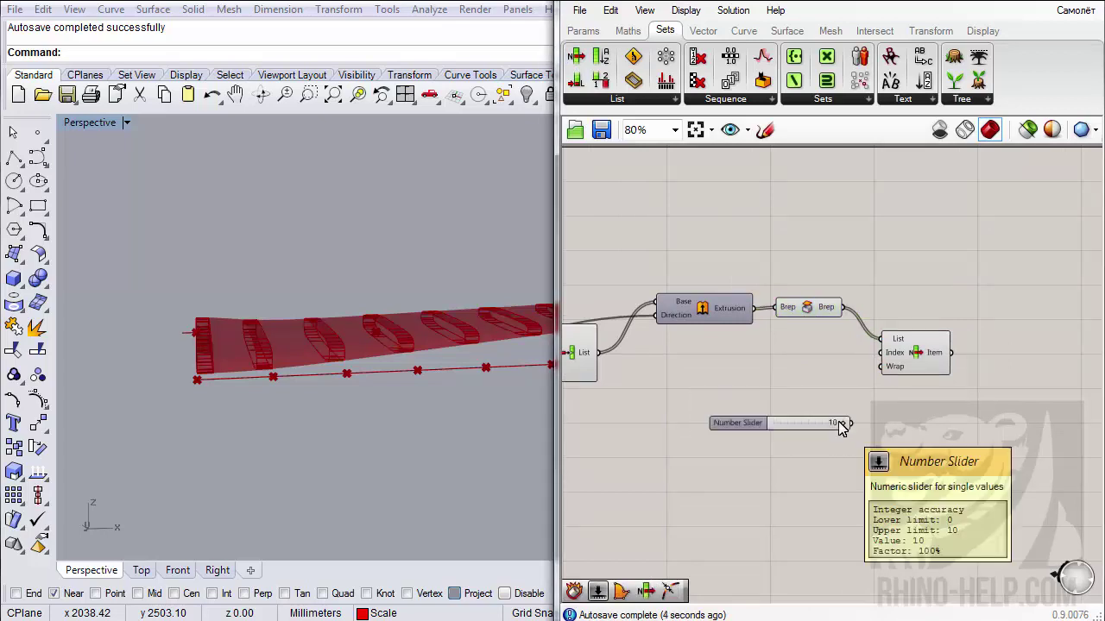
drag(841, 423, 903, 360)
click(930, 353)
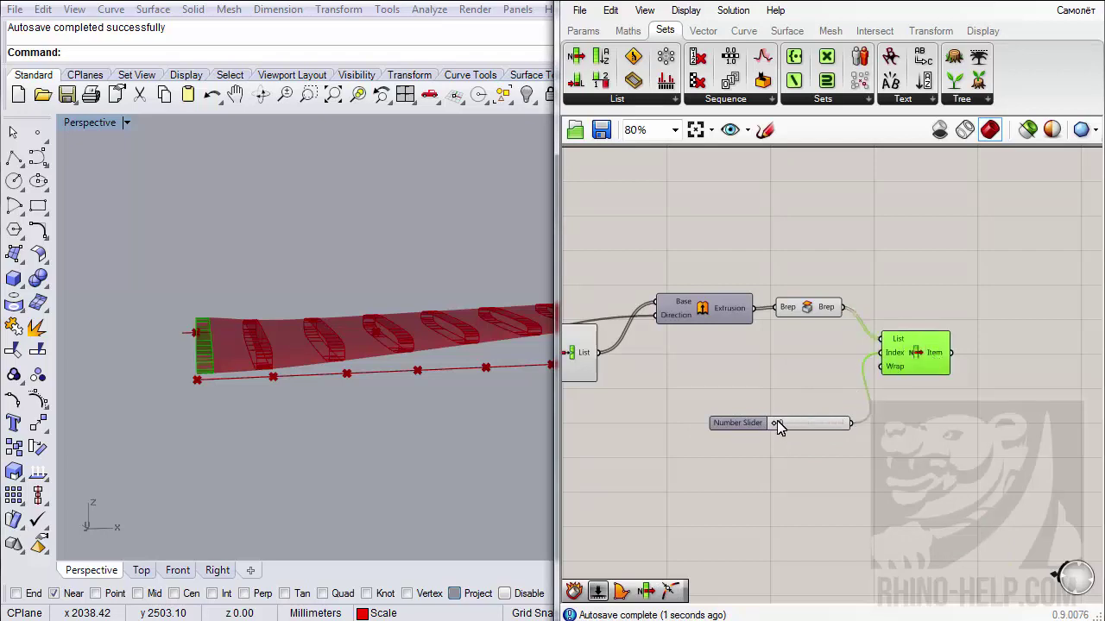
drag(779, 429, 824, 427)
- Delete the test List Item and its Number Slider, and save the definition
drag(985, 494, 797, 361)
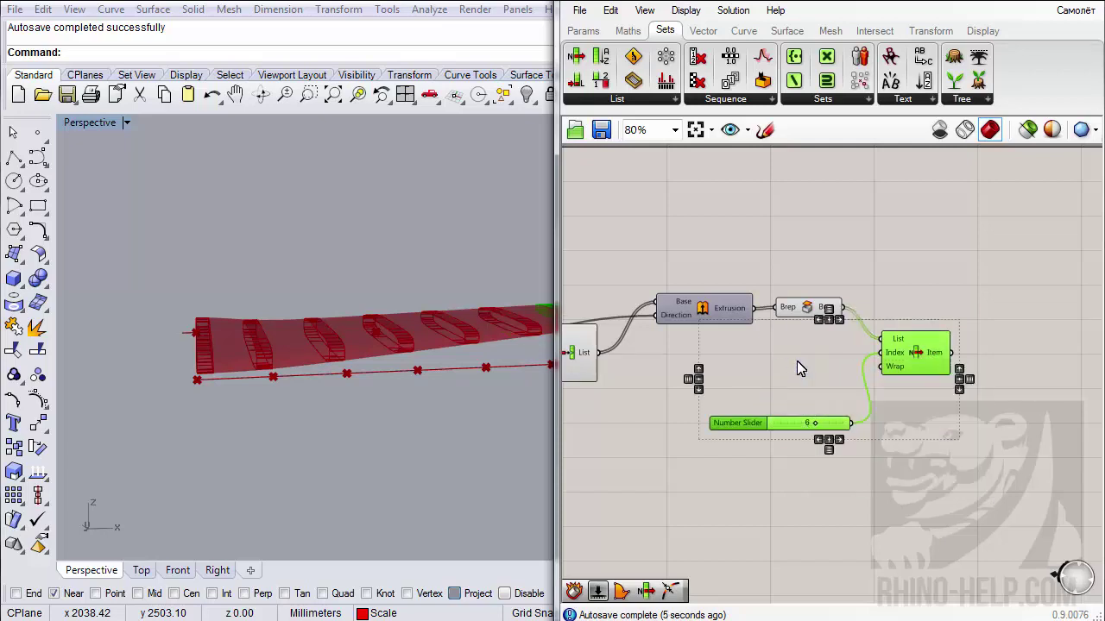
key(Delete)
click(602, 130)
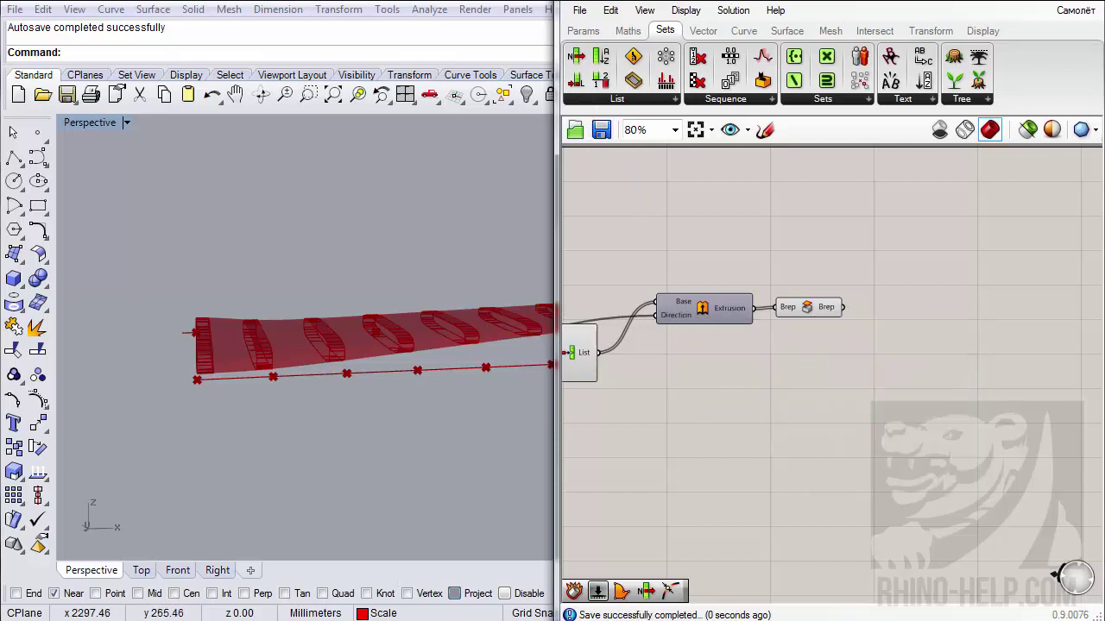
- Examine the ribs near the wing tip and the division points on the line beneath the wing
right_drag(368, 441, 190, 470)
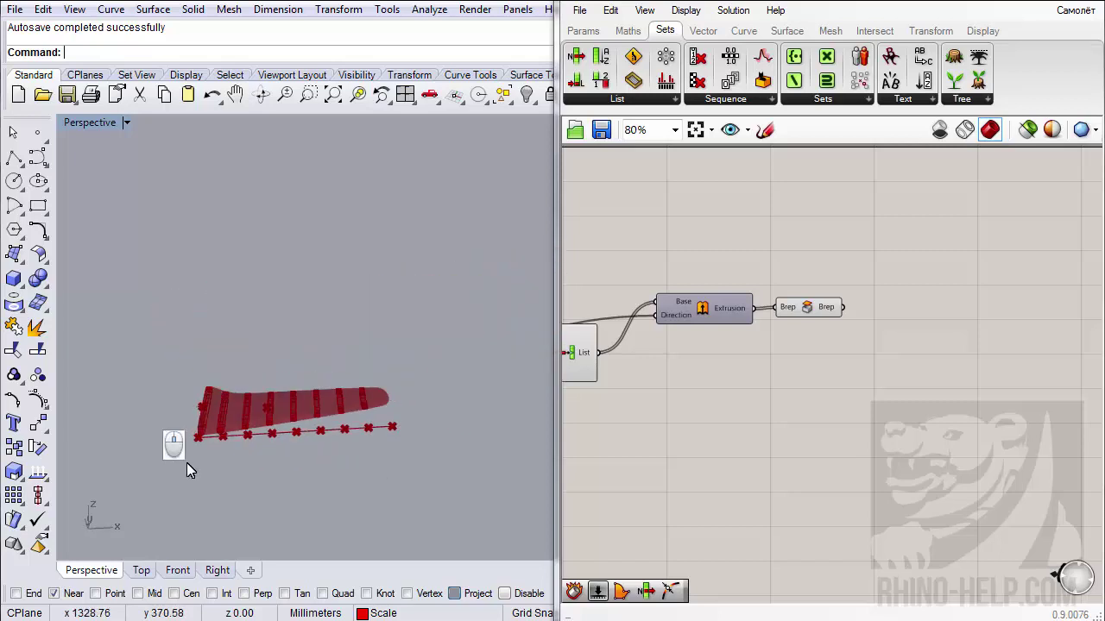
scroll(343, 414, up, 5)
scroll(398, 367, up, 3)
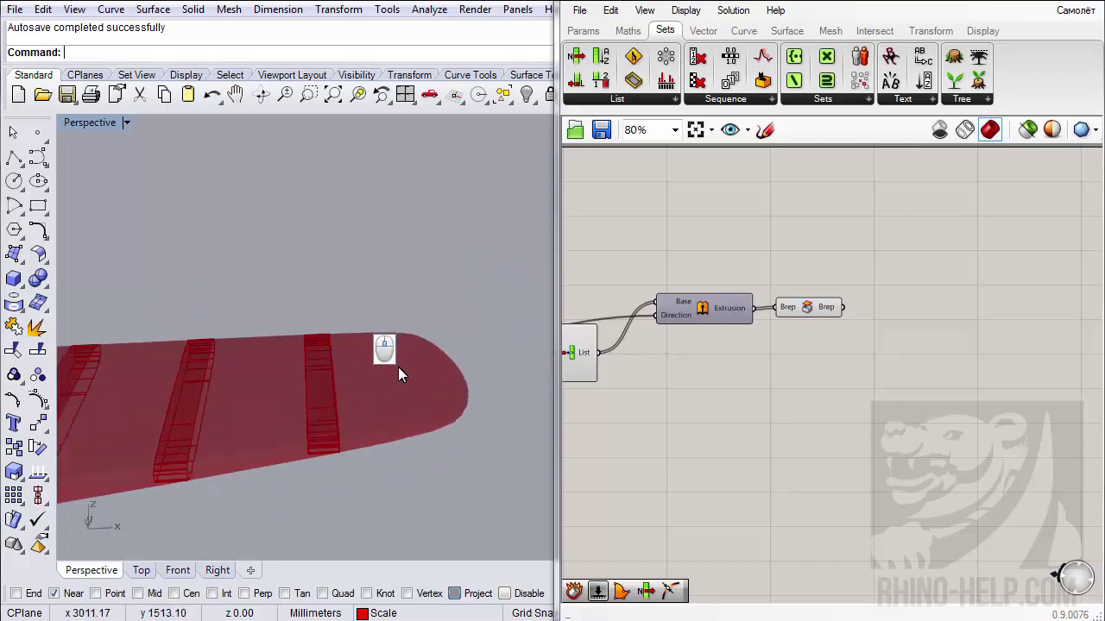
mouse_move(397, 367)
right_down()
mouse_move(337, 399)
mouse_move(403, 377)
right_up()
scroll(475, 394, up, 2)
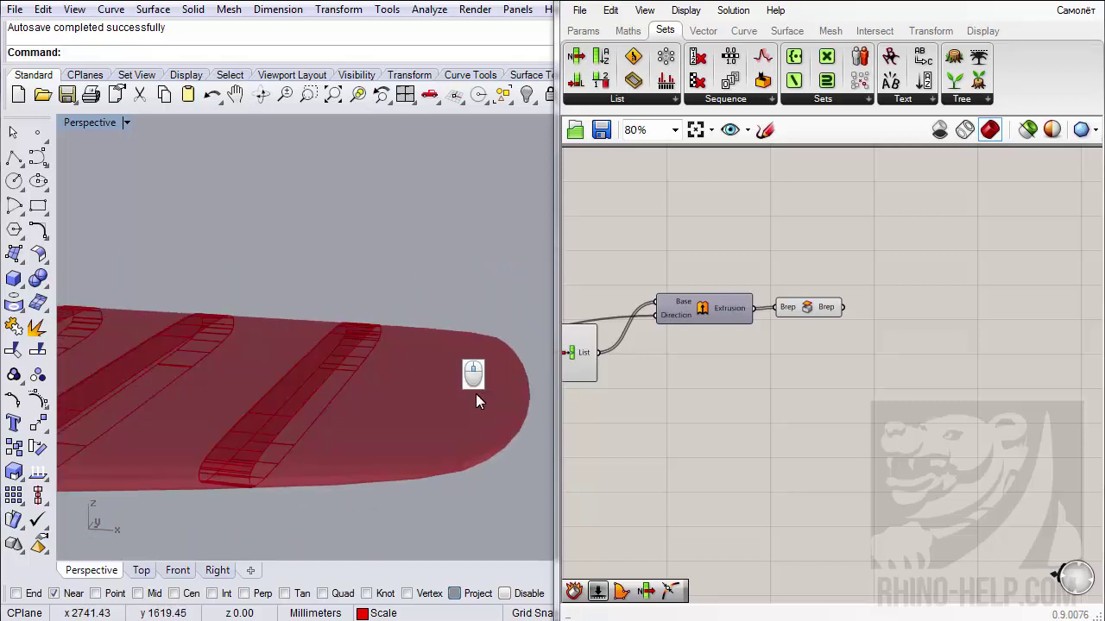
right_drag(476, 394, 484, 429)
right_drag(430, 354, 362, 443)
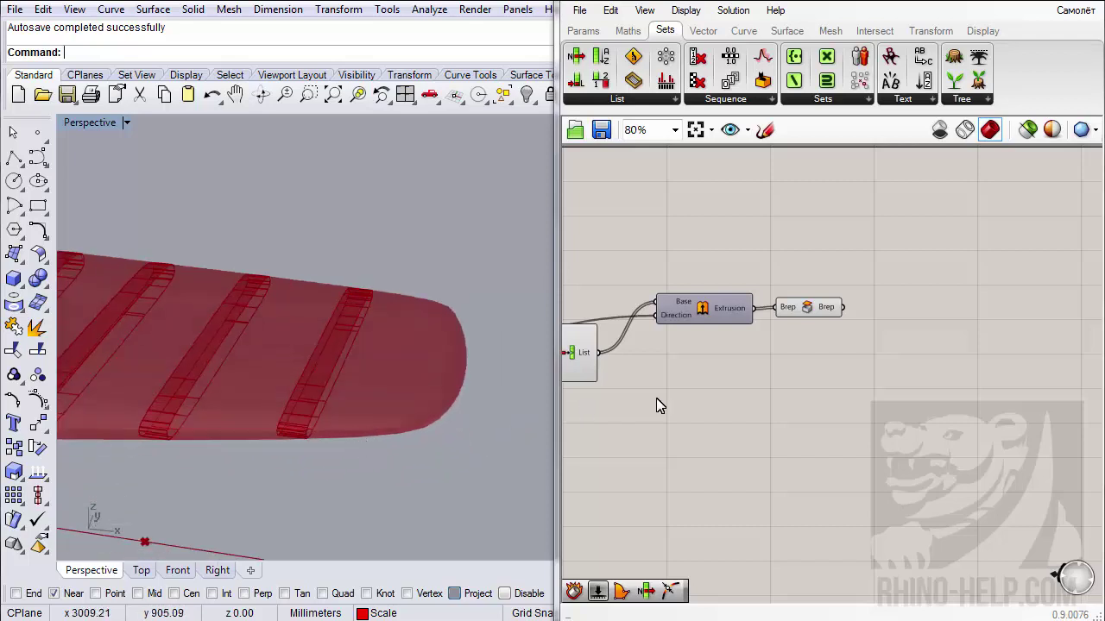
right_drag(634, 405, 760, 410)
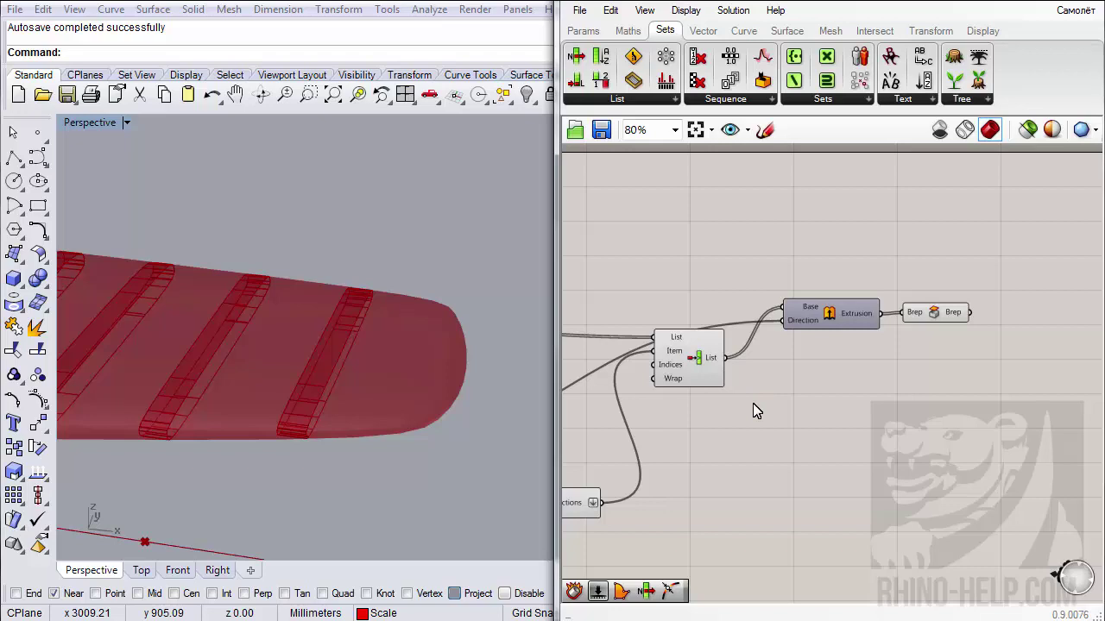
mouse_move(390, 394)
right_down()
mouse_move(392, 374)
mouse_move(393, 393)
right_up()
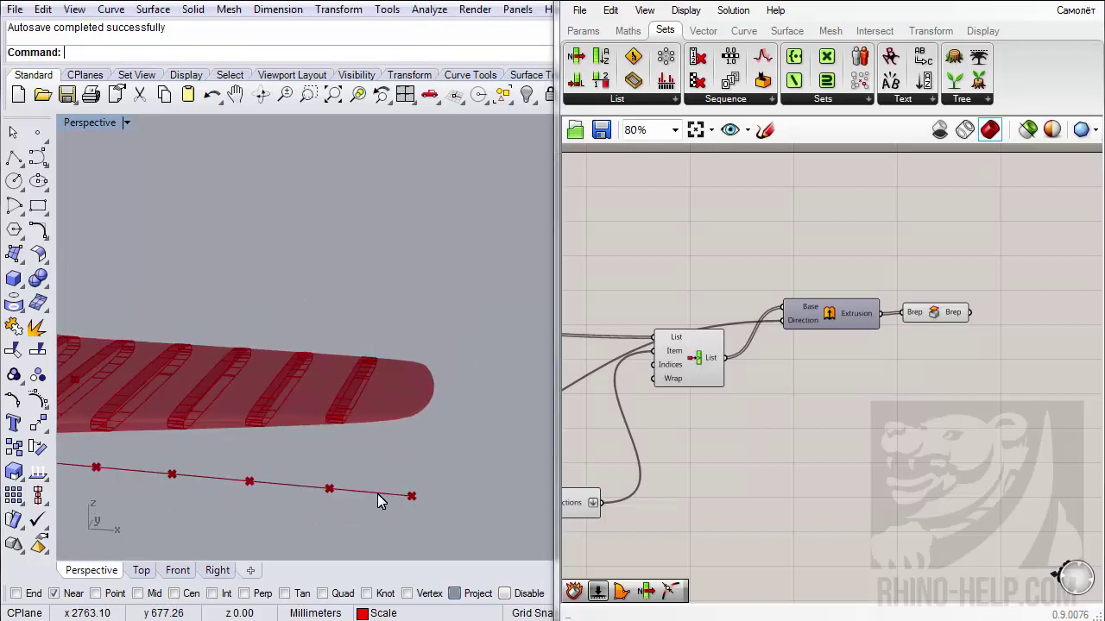
right_drag(391, 502, 416, 479)
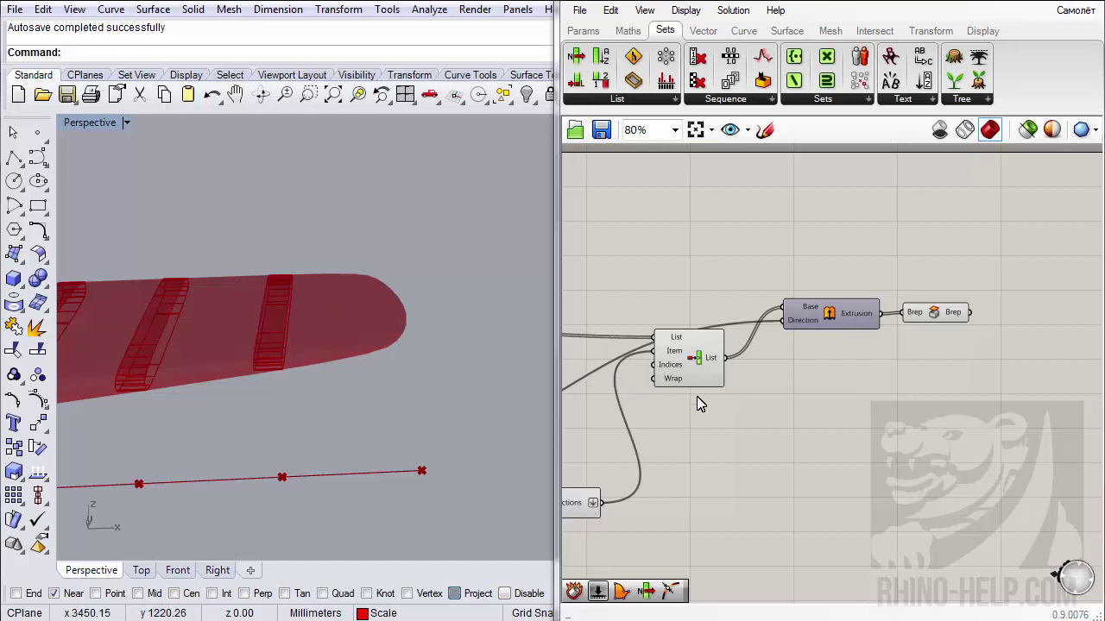
- Turn on the preview of Scale and examine the enlarged end section plane against the wing ribs
scroll(699, 406, down, 6)
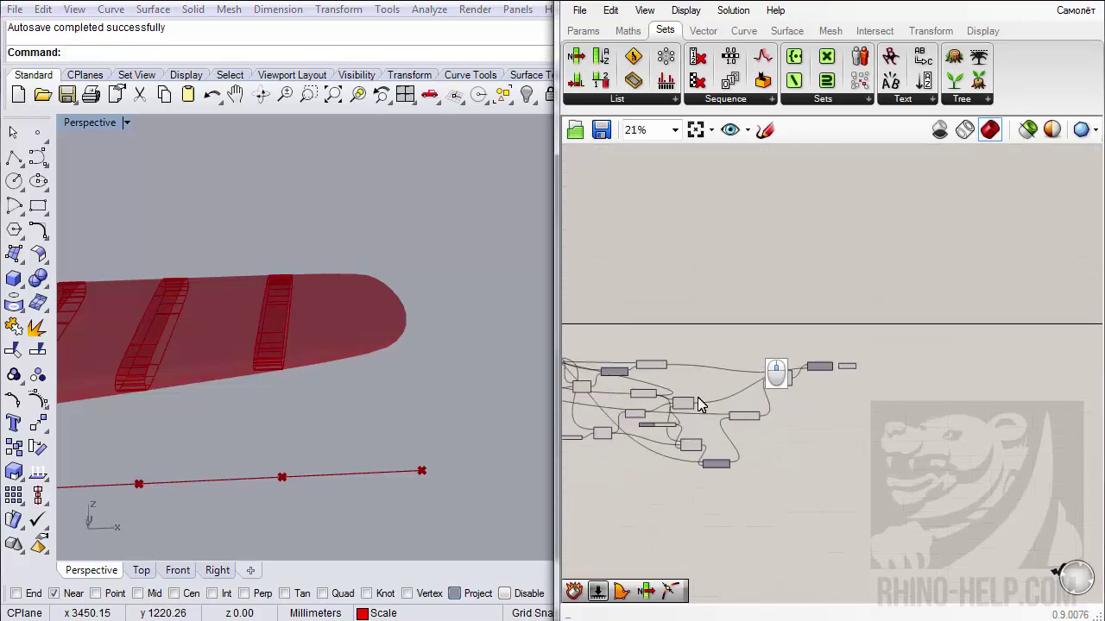
scroll(699, 403, up, 2)
scroll(716, 393, down, 1)
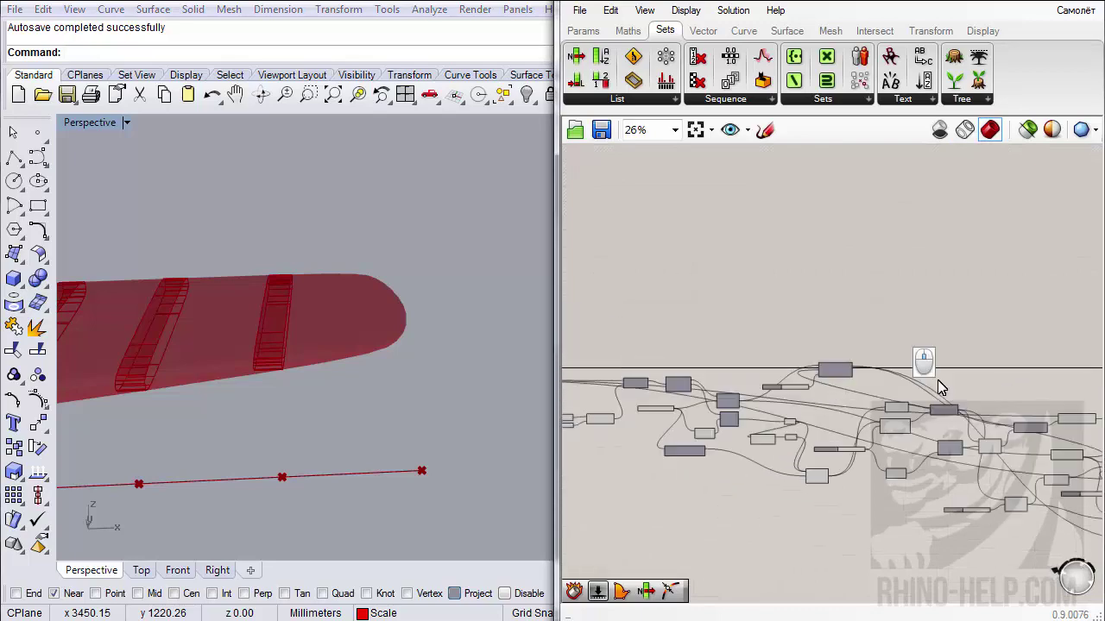
scroll(940, 389, up, 6)
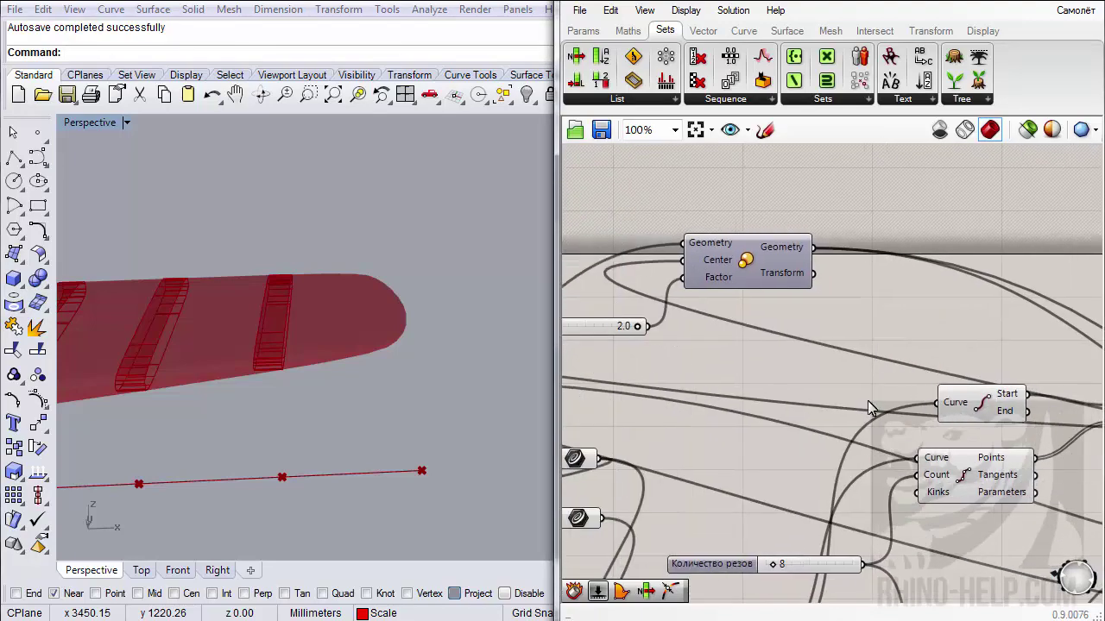
right_click(743, 257)
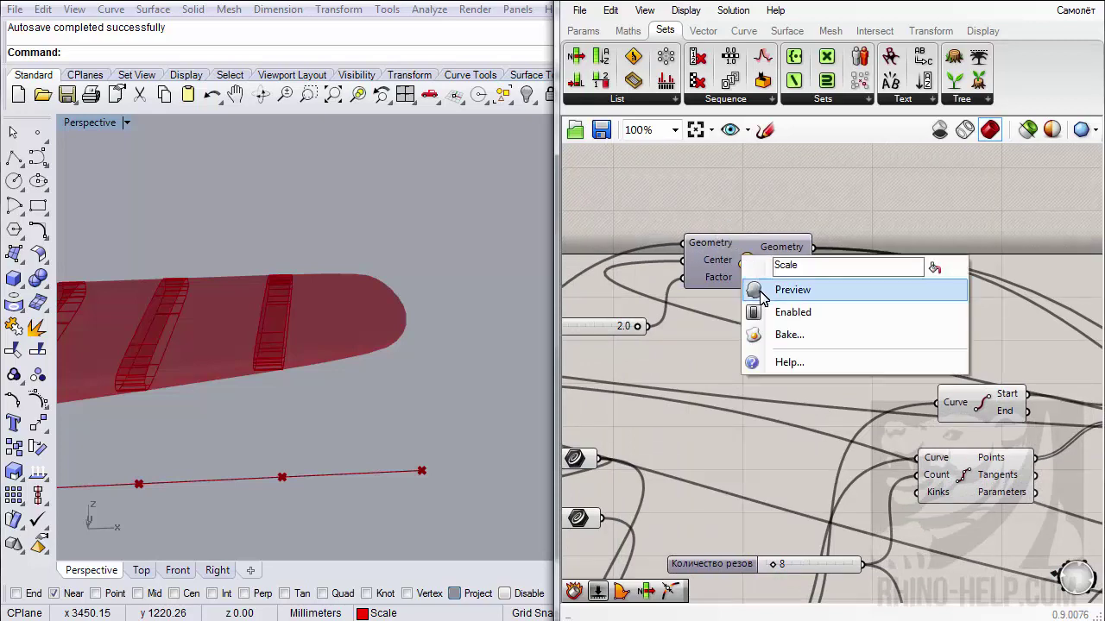
click(759, 293)
click(742, 264)
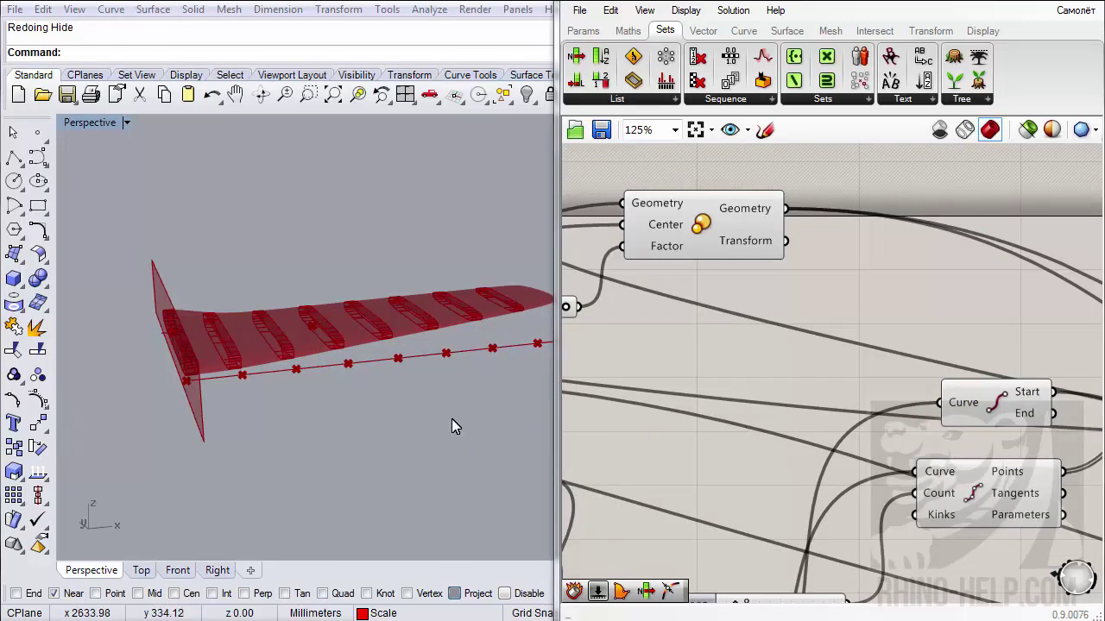
scroll(451, 418, down, 3)
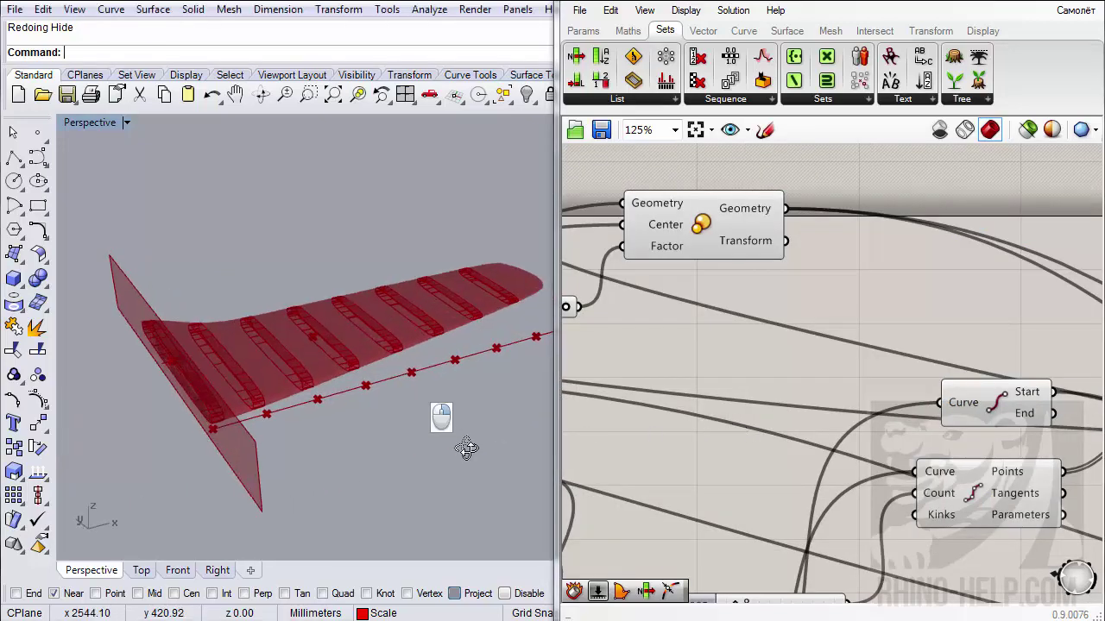
scroll(428, 336, up, 5)
scroll(426, 341, down, 2)
scroll(427, 345, down, 2)
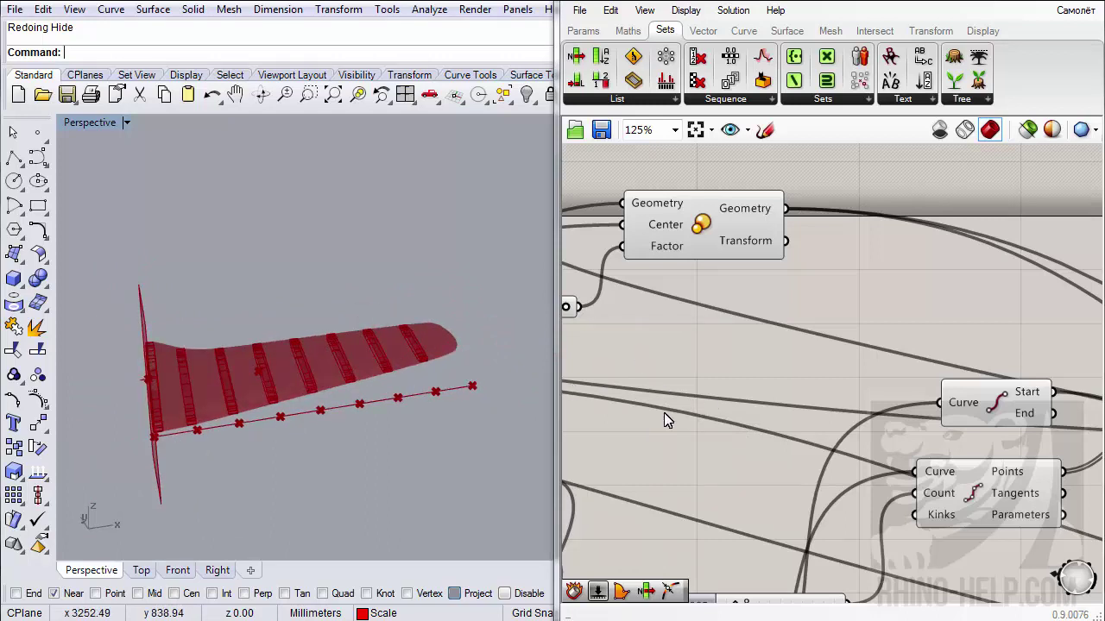
scroll(316, 402, down, 3)
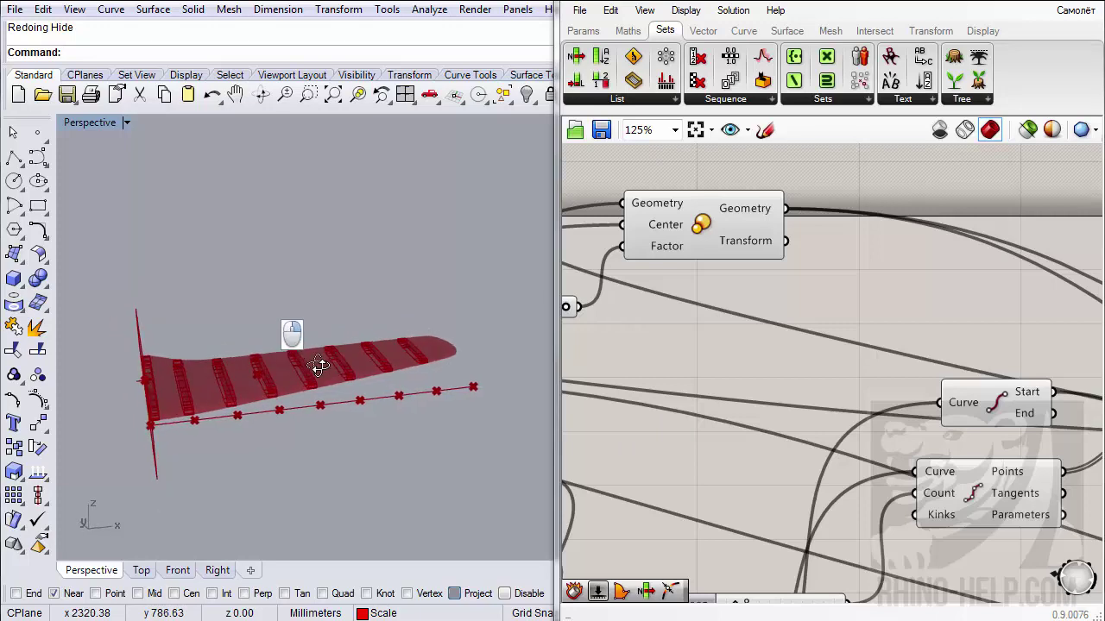
- Select the Line component that feeds Move's Motion input and examine its extrusion direction at the root rib and end plane
right_drag(841, 426, 833, 423)
scroll(789, 363, down, 5)
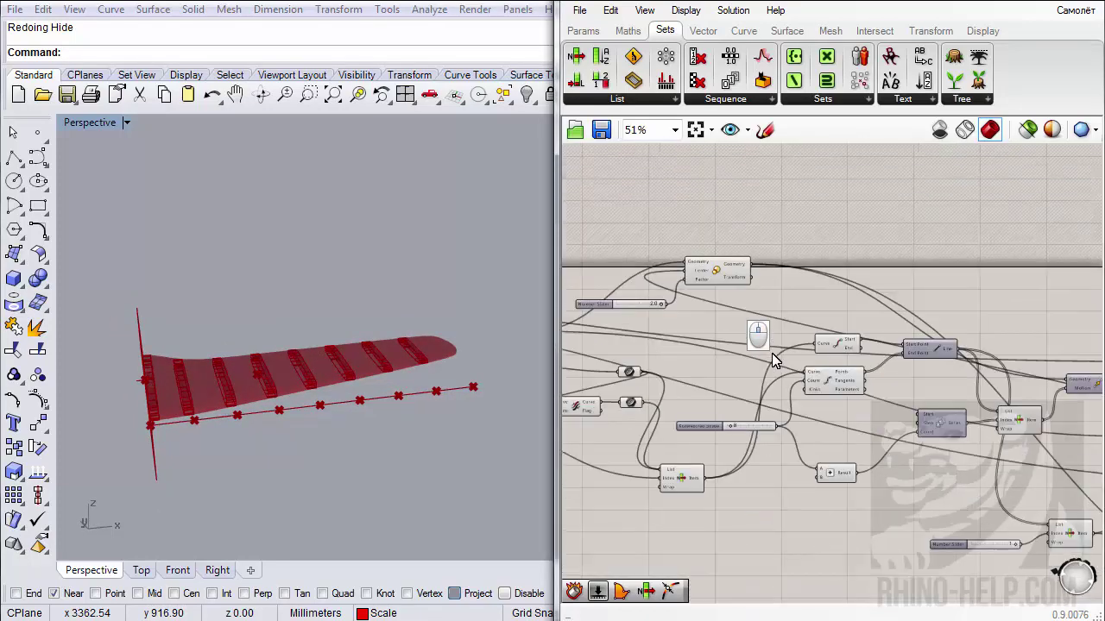
scroll(984, 371, up, 5)
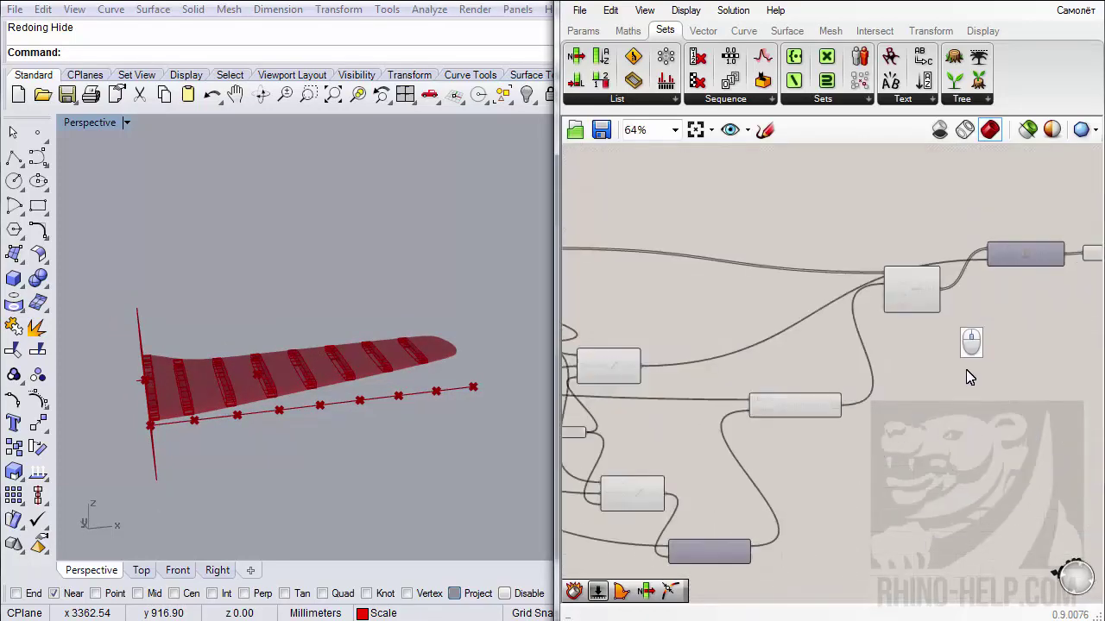
scroll(880, 440, down, 2)
right_drag(851, 358, 937, 312)
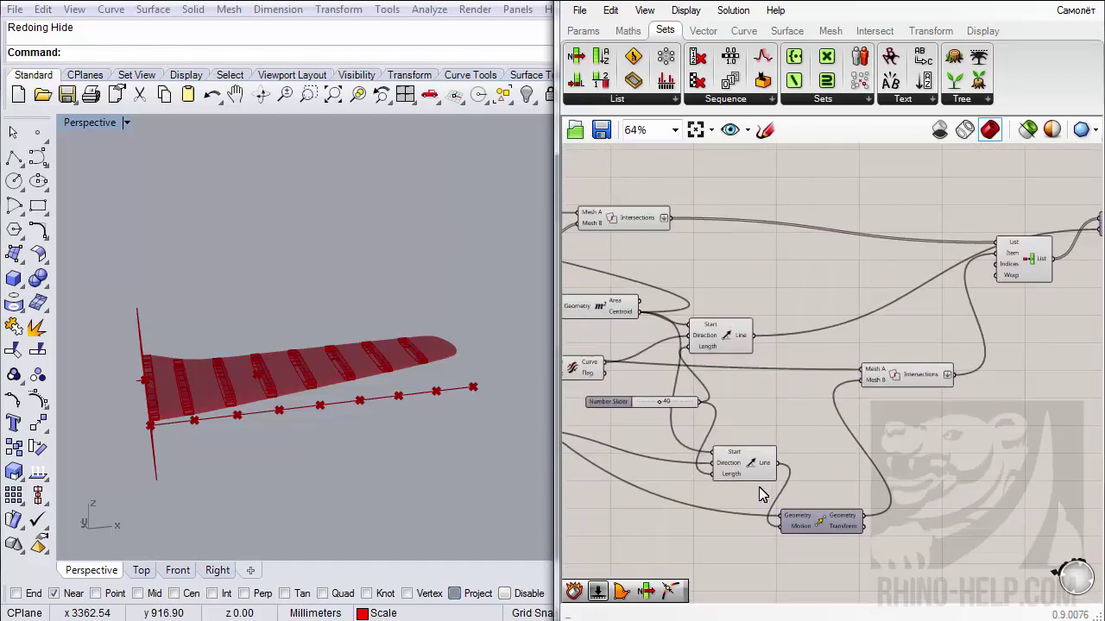
click(744, 469)
scroll(181, 427, up, 6)
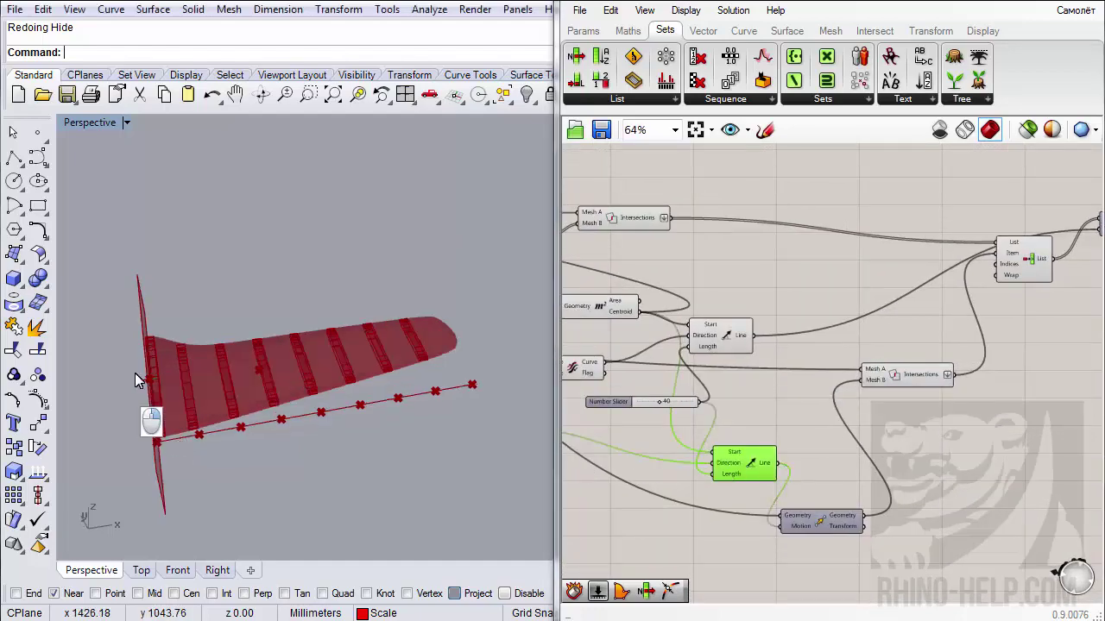
scroll(185, 426, down, 3)
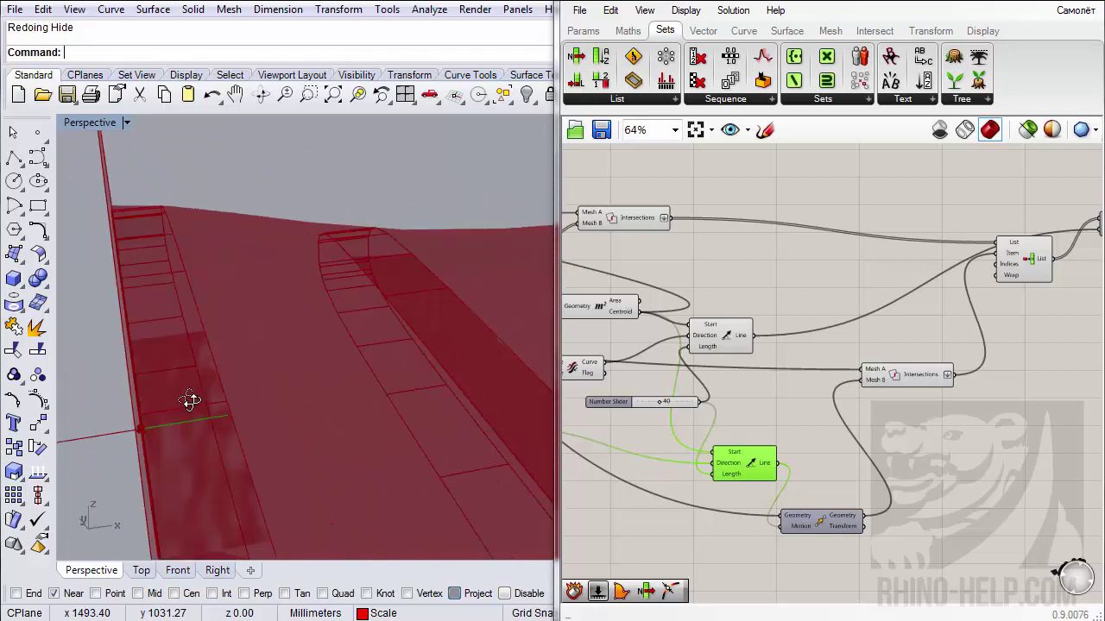
scroll(188, 399, up, 1)
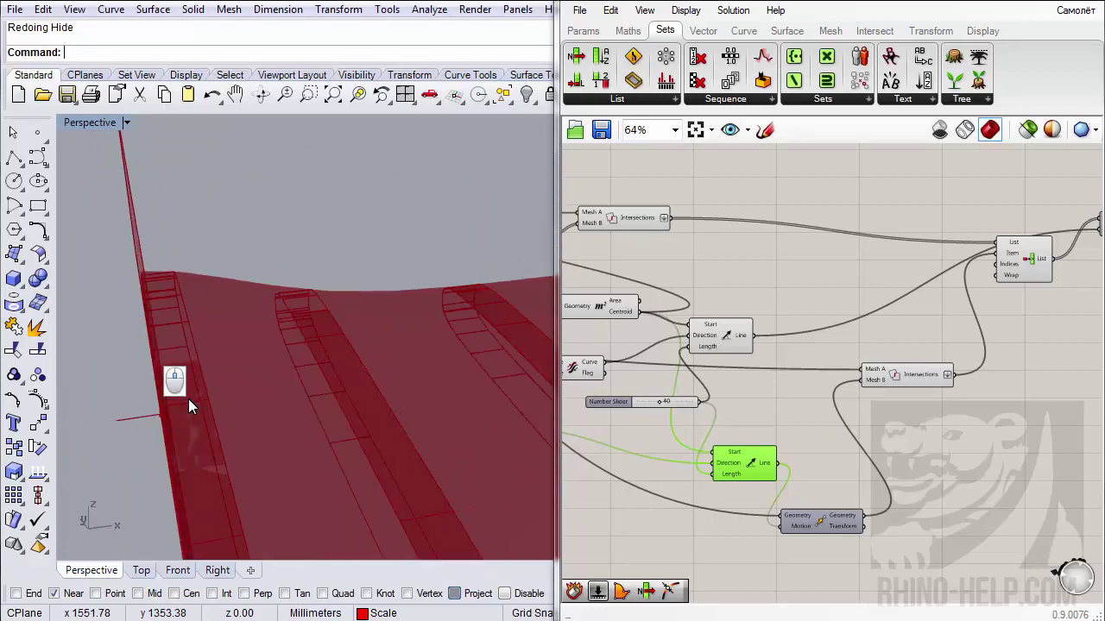
right_drag(187, 424, 196, 466)
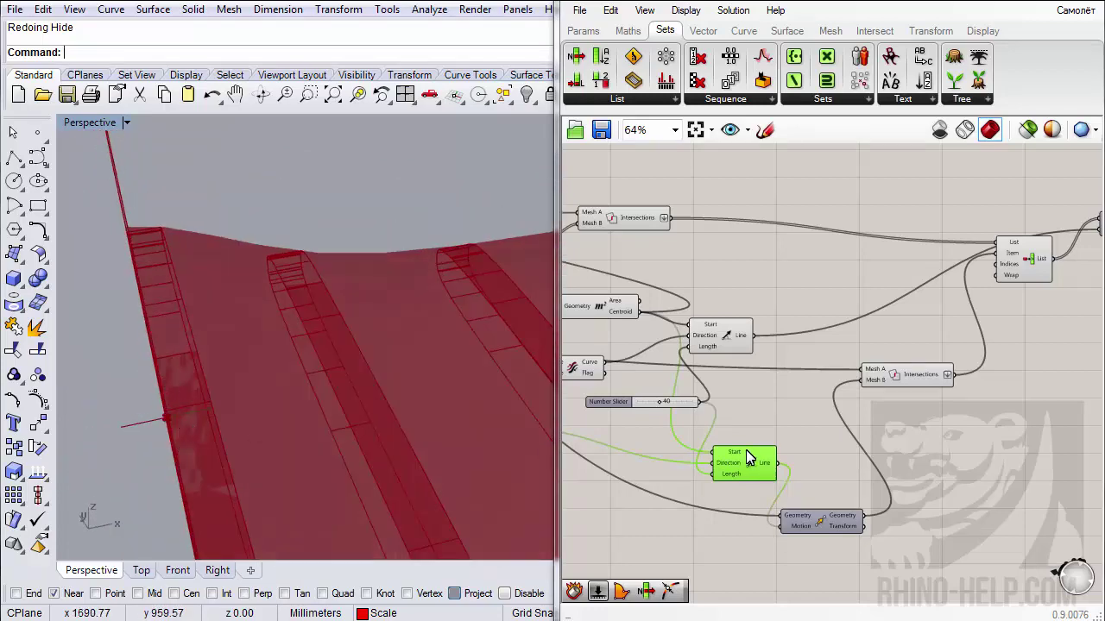
right_drag(748, 459, 819, 433)
right_drag(242, 403, 156, 377)
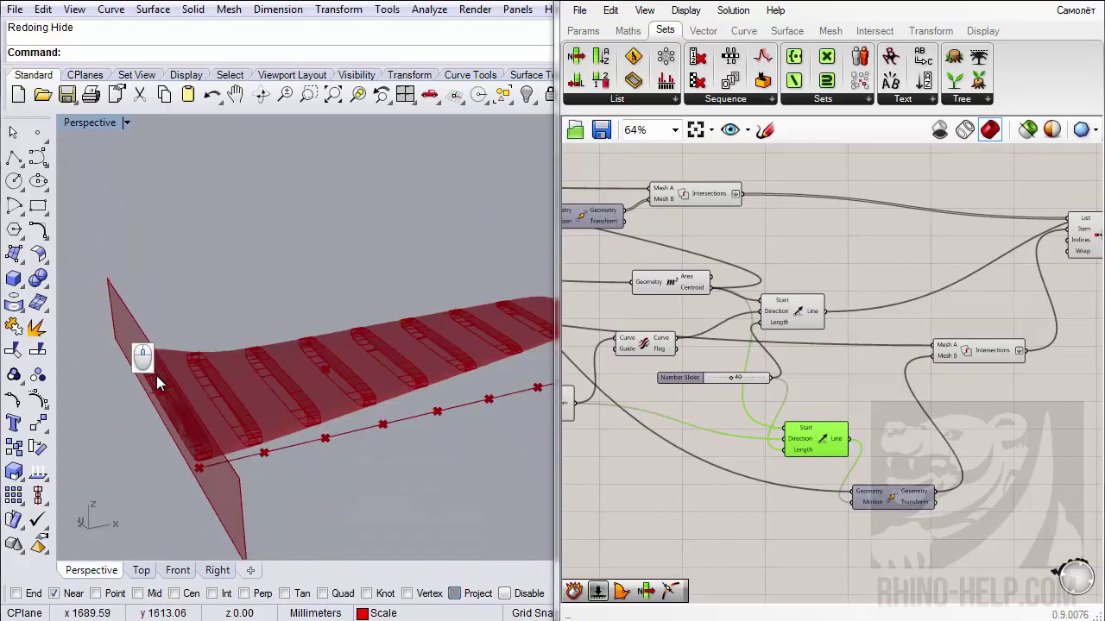
scroll(157, 376, down, 2)
scroll(320, 387, up, 2)
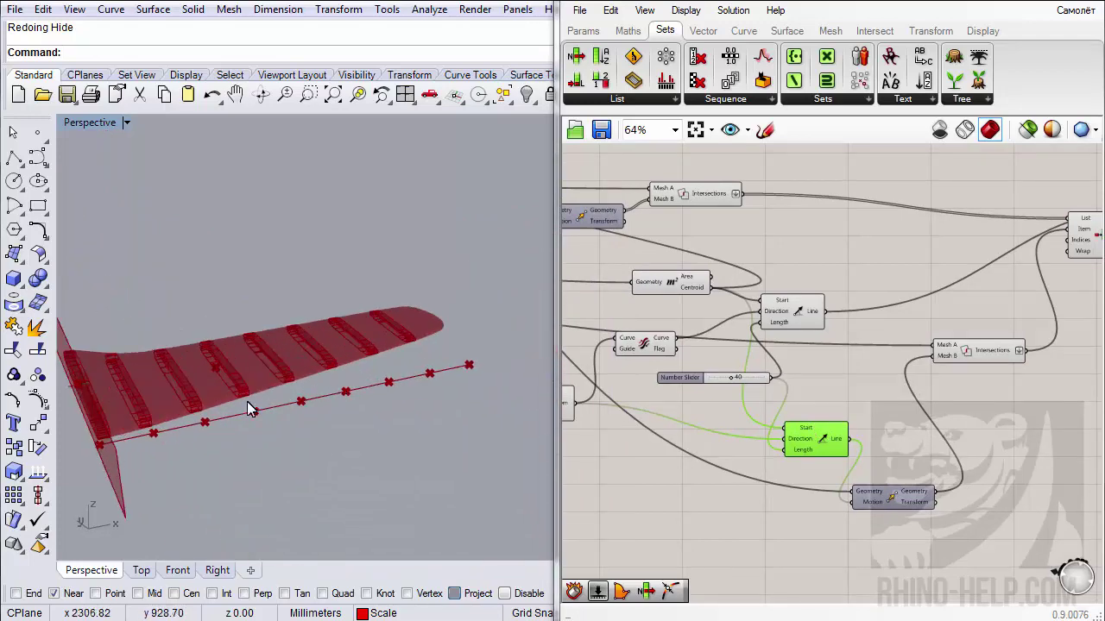
right_drag(248, 408, 177, 445)
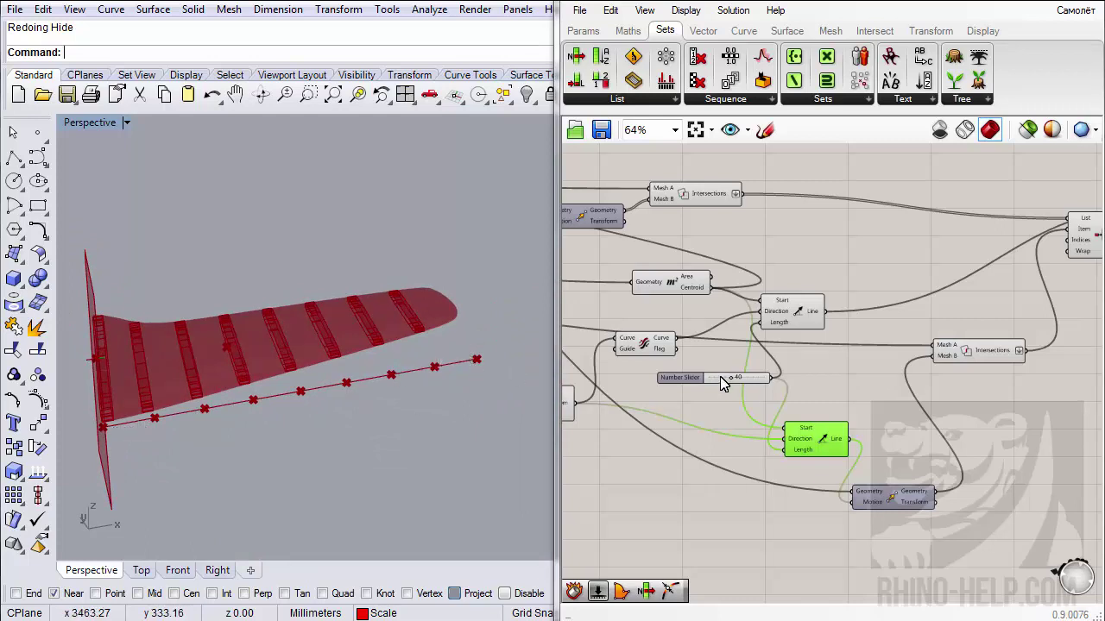
- Trace the definition back to the List Item that picks from Deconstruct Brep's Edges and examine the options of its inputs
right_drag(722, 367, 753, 367)
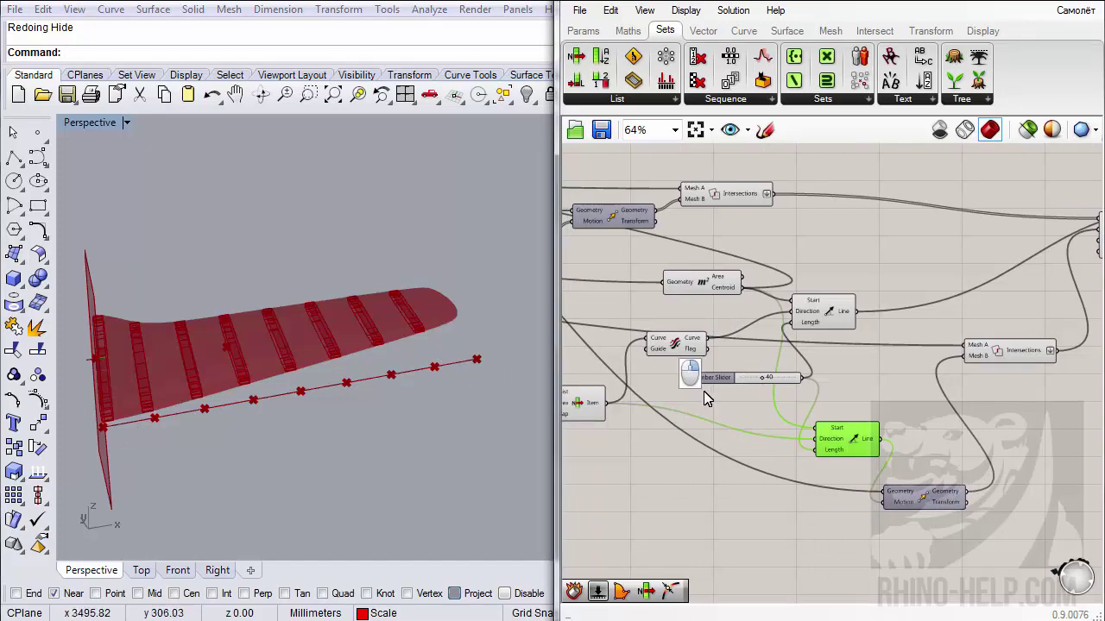
right_drag(705, 397, 822, 399)
scroll(700, 375, down, 4)
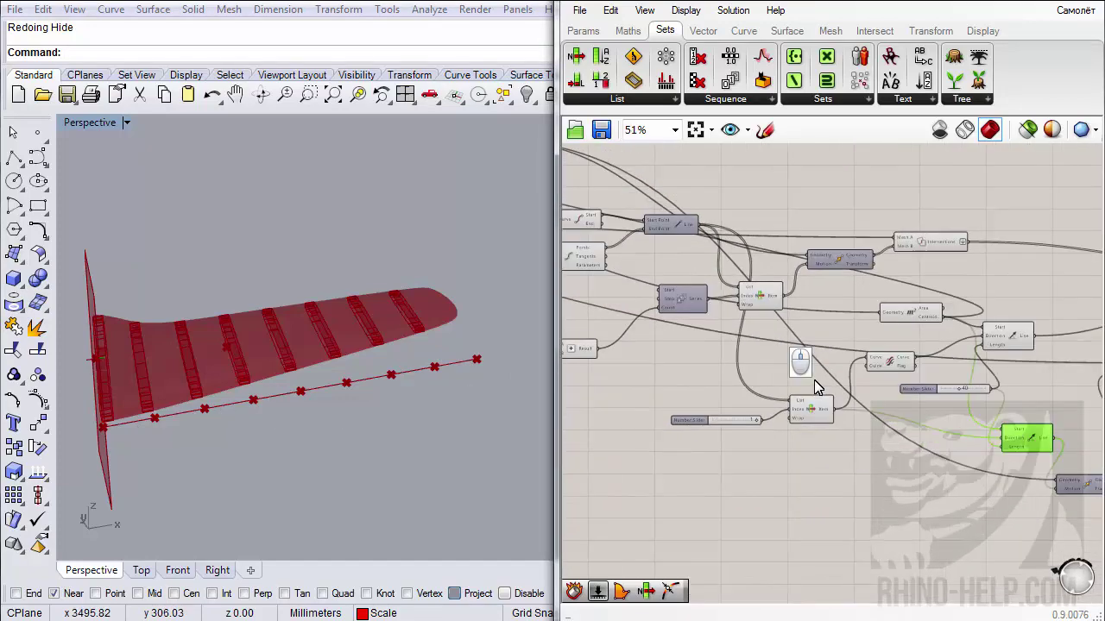
scroll(803, 417, up, 2)
scroll(739, 415, up, 1)
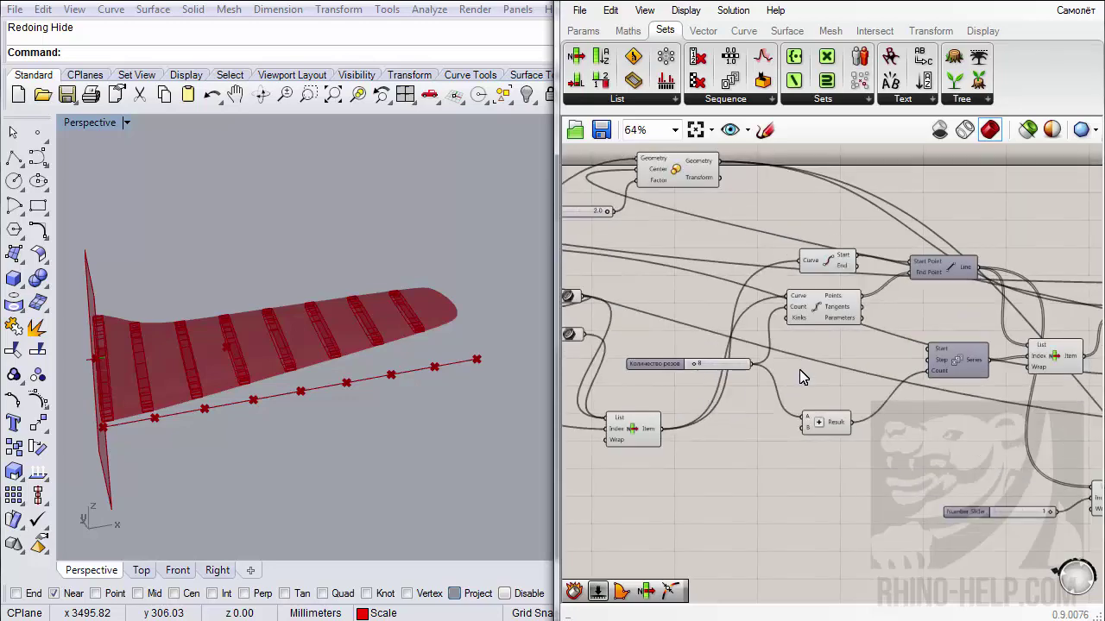
right_drag(759, 409, 1006, 416)
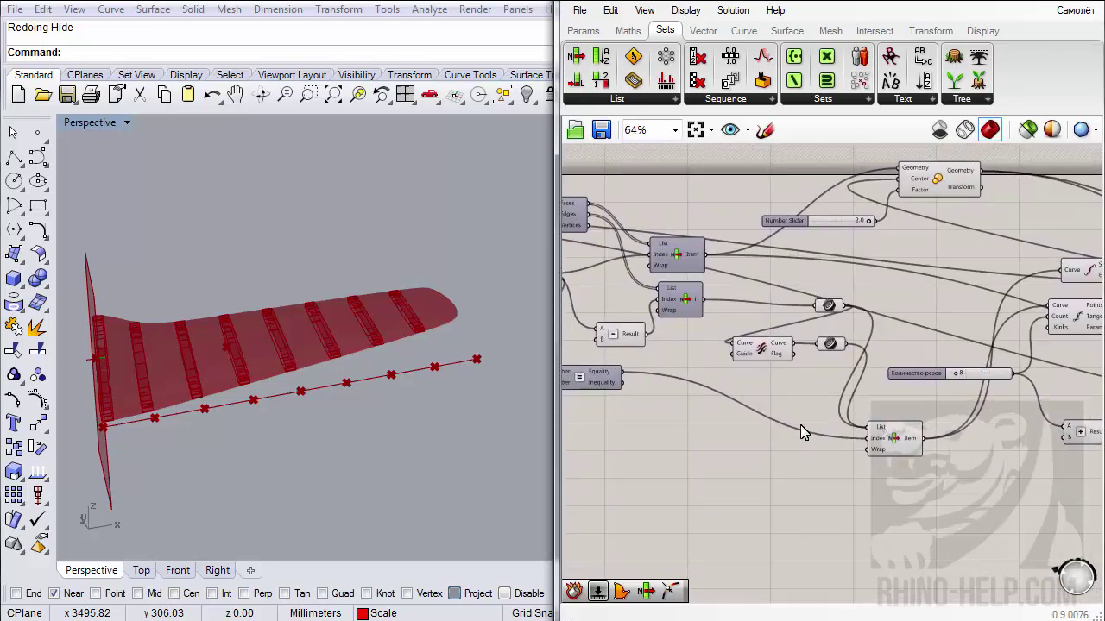
right_drag(807, 432, 1002, 431)
mouse_move(866, 422)
right_down()
mouse_move(954, 444)
mouse_move(1041, 448)
mouse_move(748, 424)
mouse_move(826, 359)
mouse_move(777, 354)
mouse_move(838, 397)
right_up()
scroll(768, 380, up, 3)
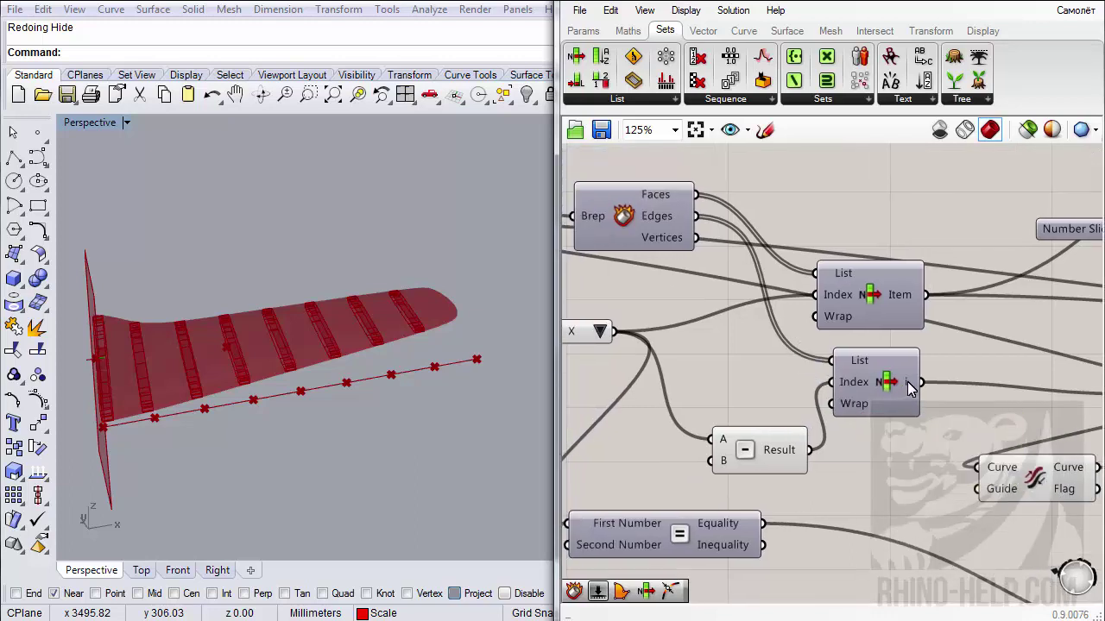
right_click(878, 390)
click(867, 390)
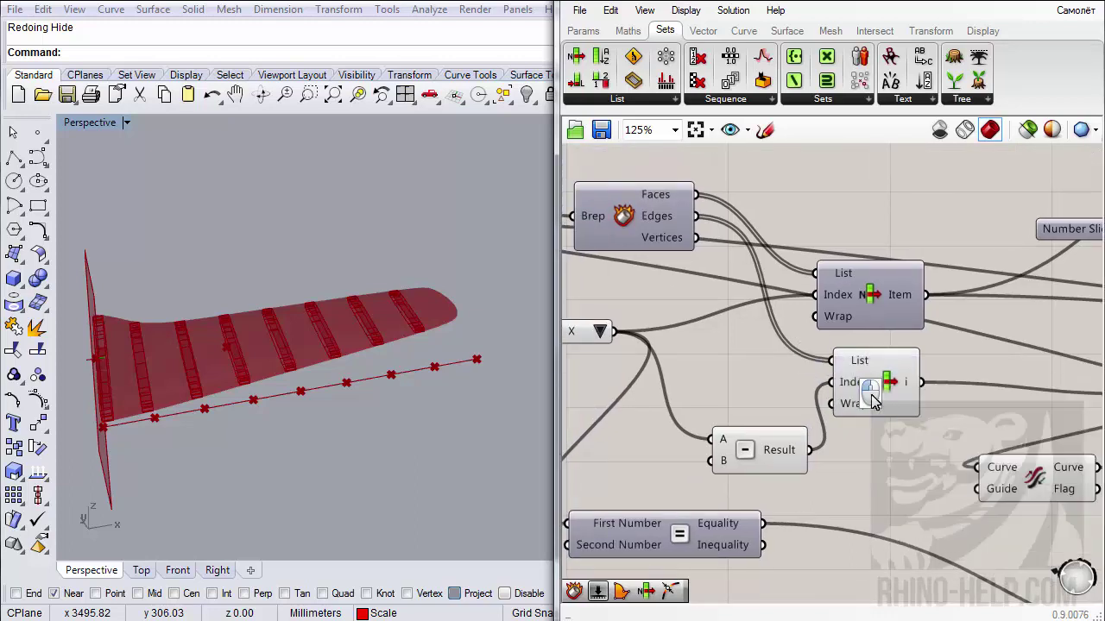
right_click(863, 383)
mouse_move(897, 418)
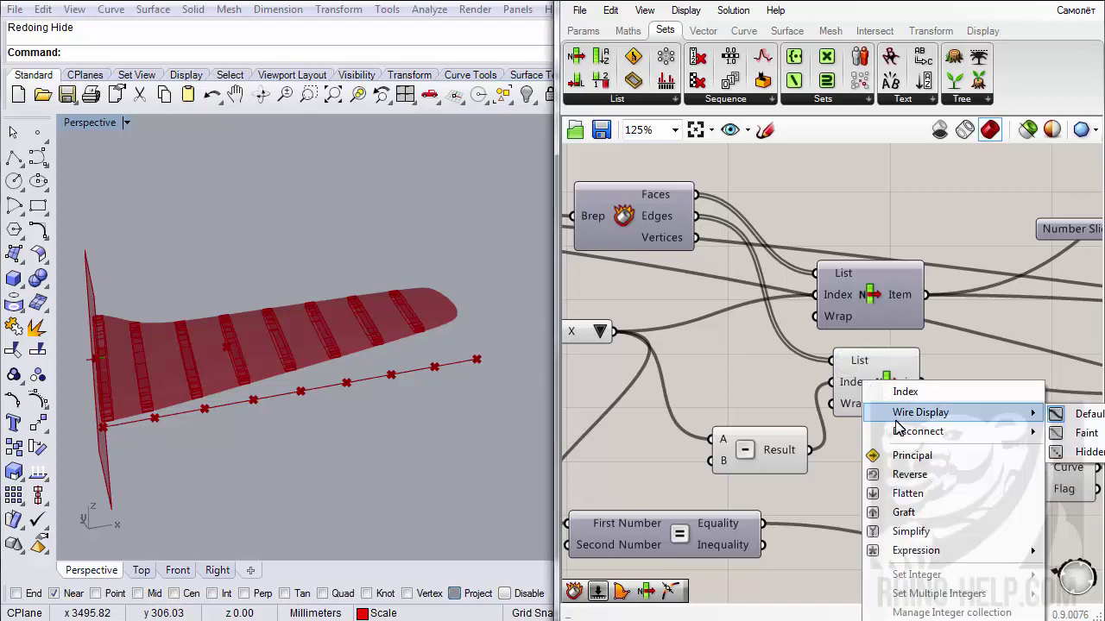
right_click(885, 379)
click(882, 385)
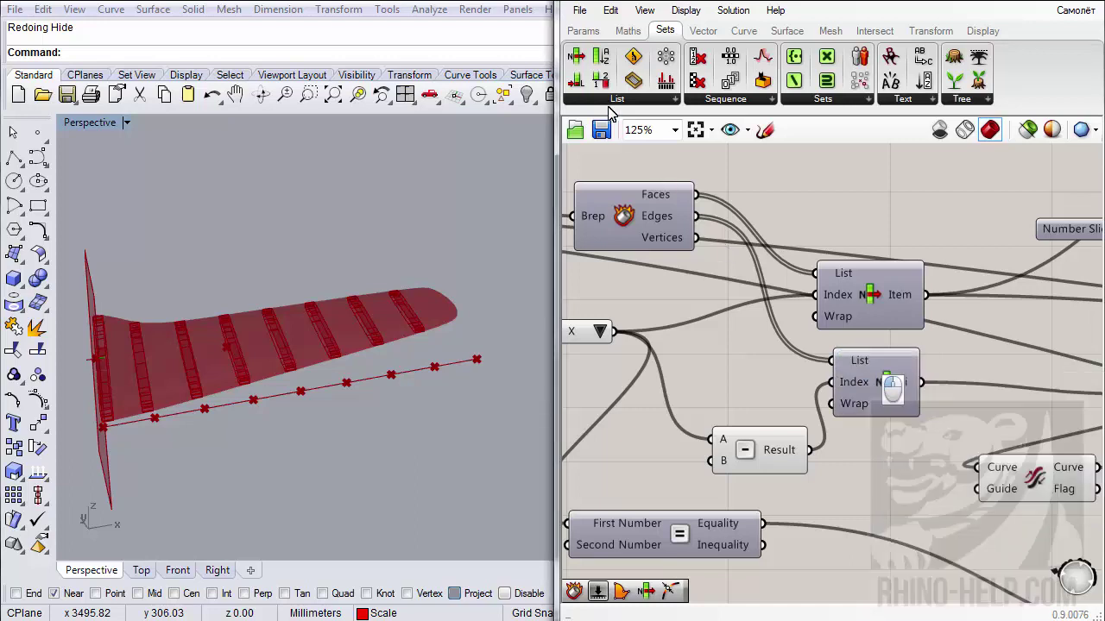
- Add a Curve parameter fed by the List Item that picks the brep edge, and place it below Move near the definition's end
click(583, 30)
drag(632, 56, 920, 382)
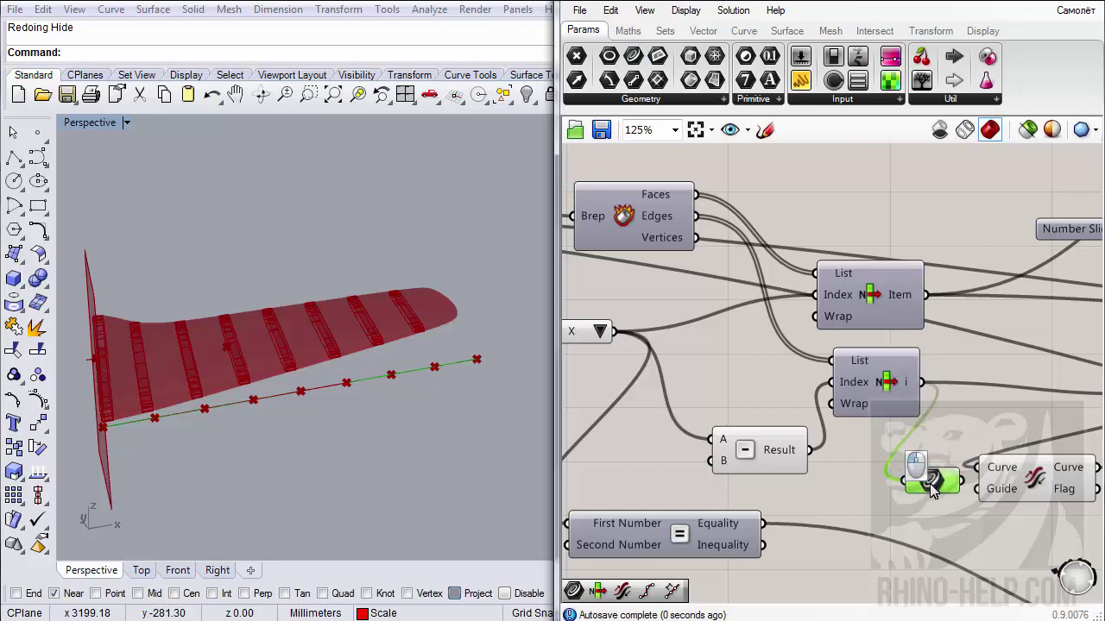
right_drag(891, 490, 791, 491)
scroll(792, 490, down, 1)
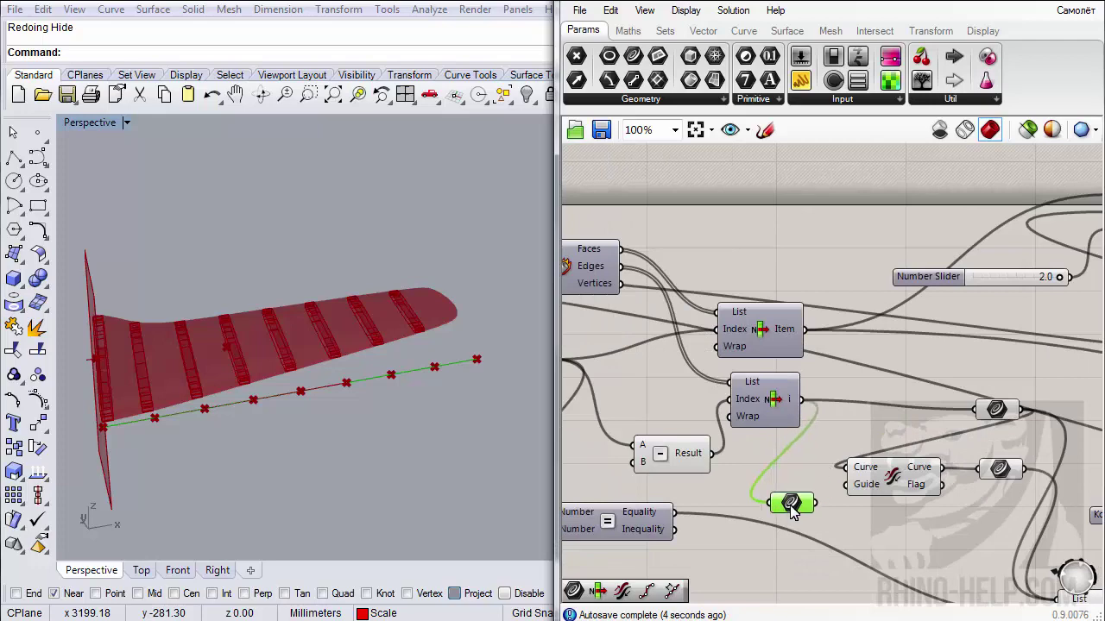
scroll(781, 508, down, 6)
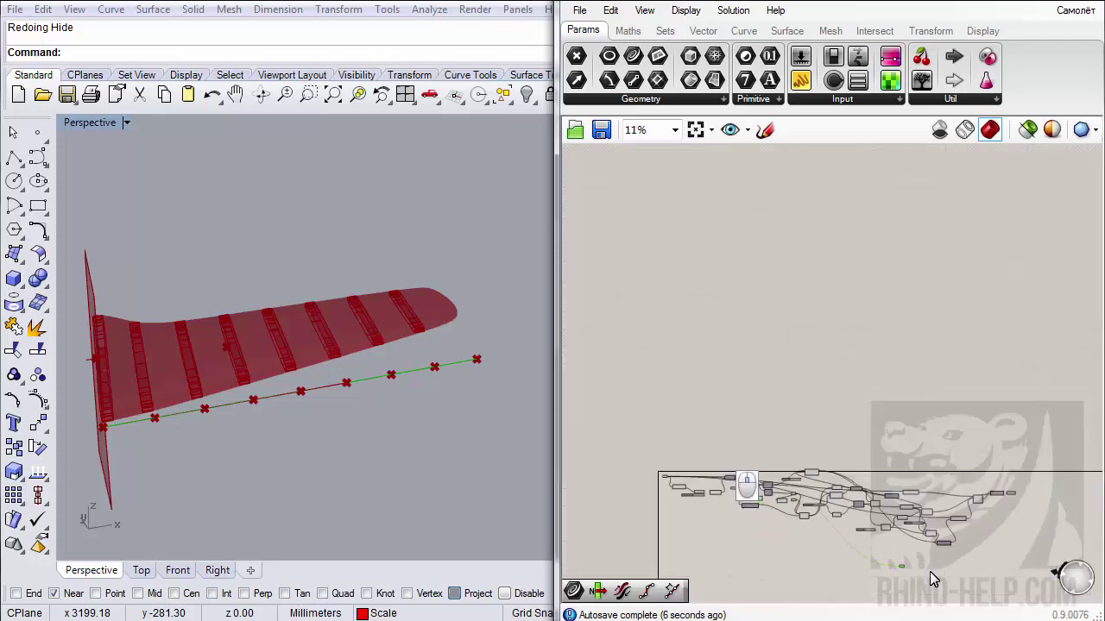
scroll(930, 578, up, 5)
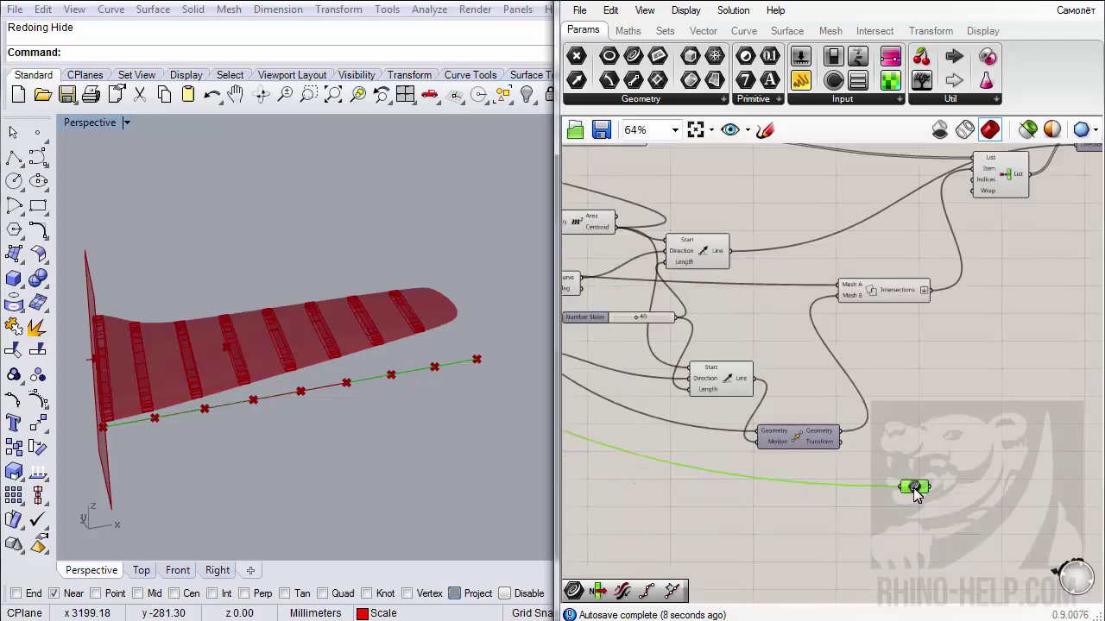
right_drag(946, 527, 816, 489)
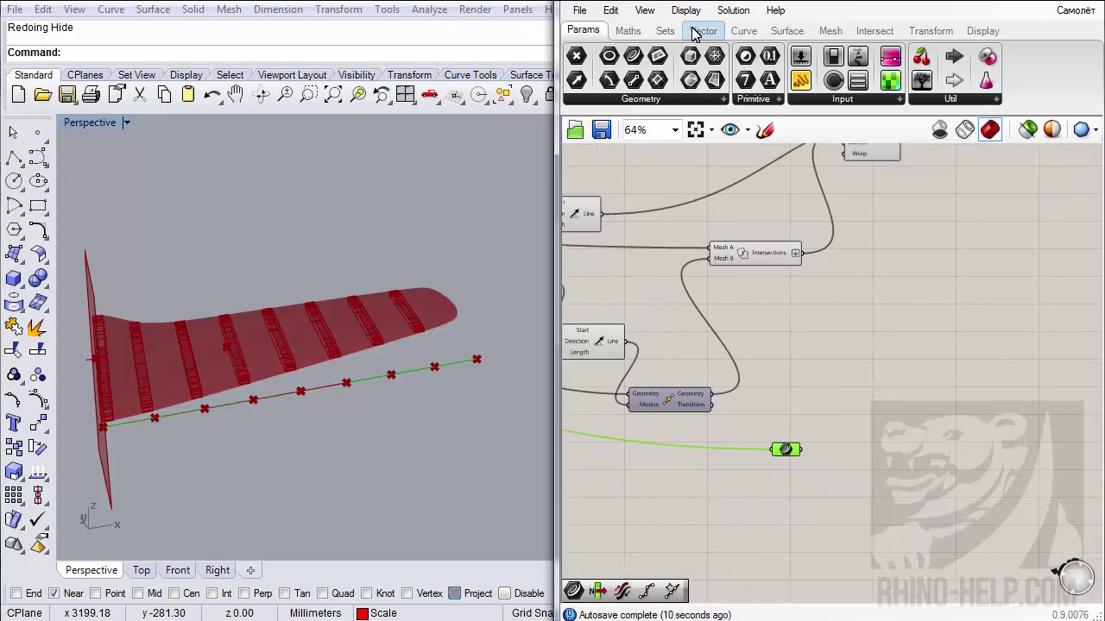
- Add a curve Length component and feed it from the new Curve parameter
click(742, 31)
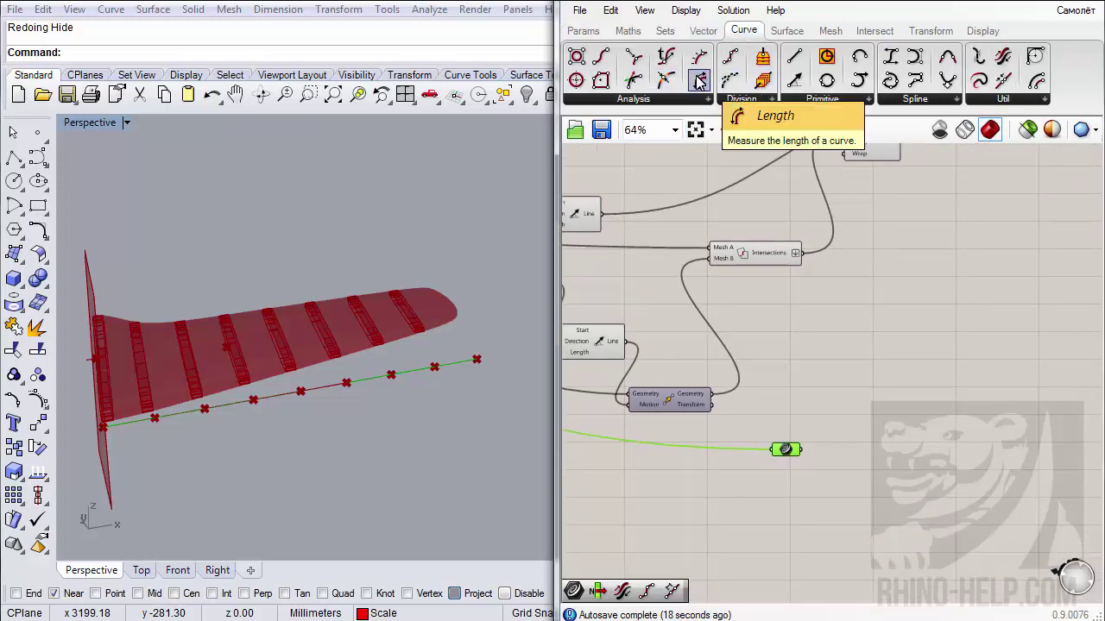
drag(699, 80, 801, 449)
right_drag(754, 357, 795, 362)
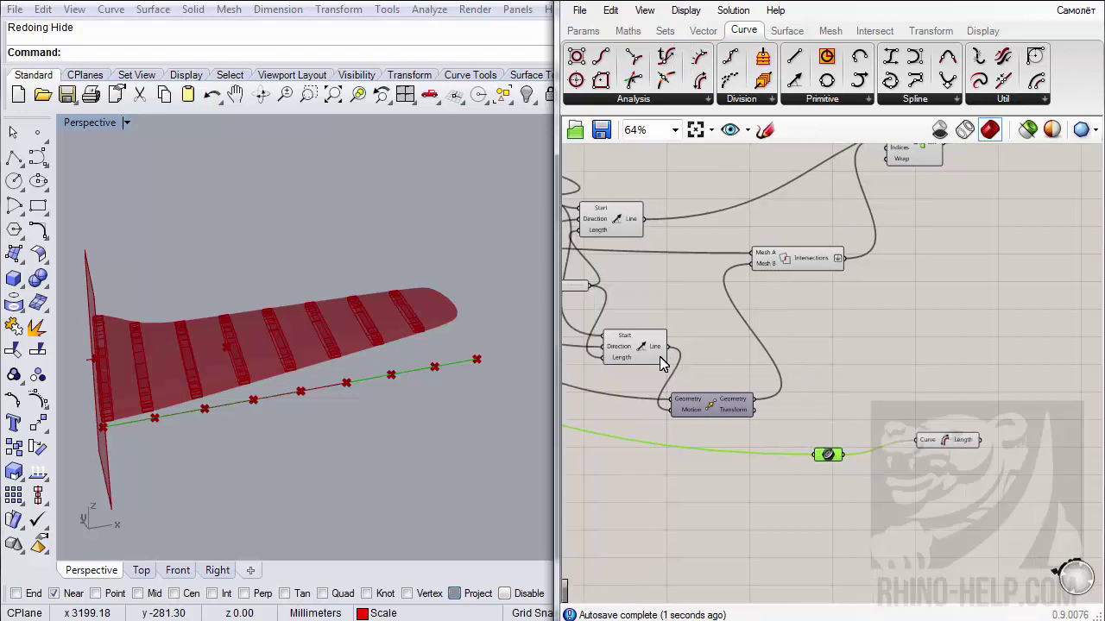
- Duplicate the Line component that feeds Move, connecting its Start to the upper Line's output and its Length to the curve Length result
alt+drag(629, 350, 981, 441)
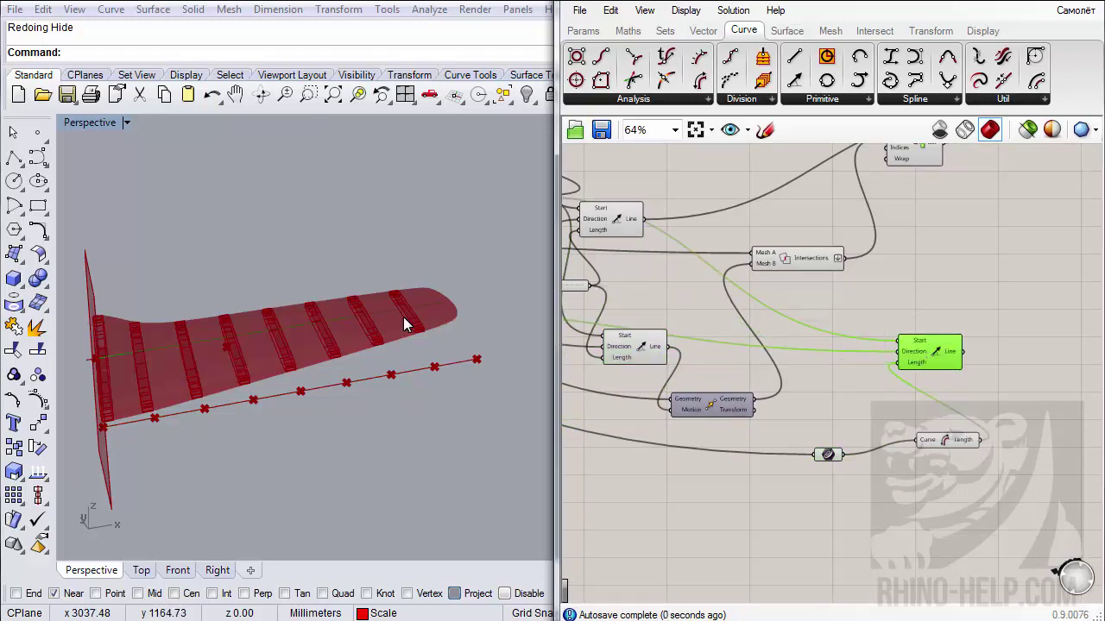
right_drag(407, 325, 530, 339)
right_drag(933, 371, 764, 356)
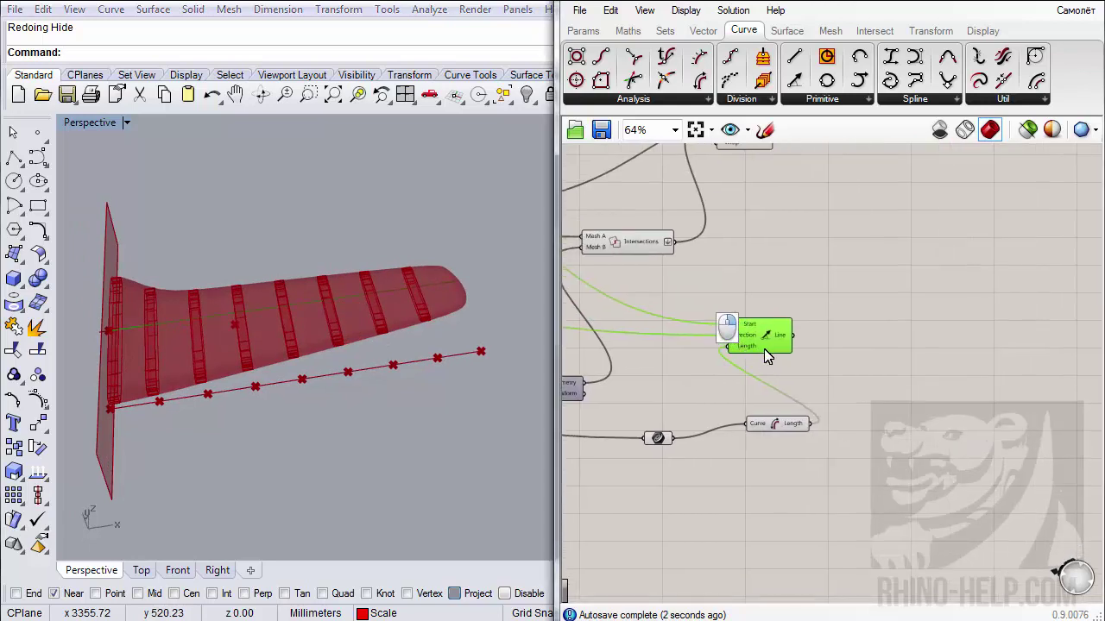
drag(764, 356, 874, 373)
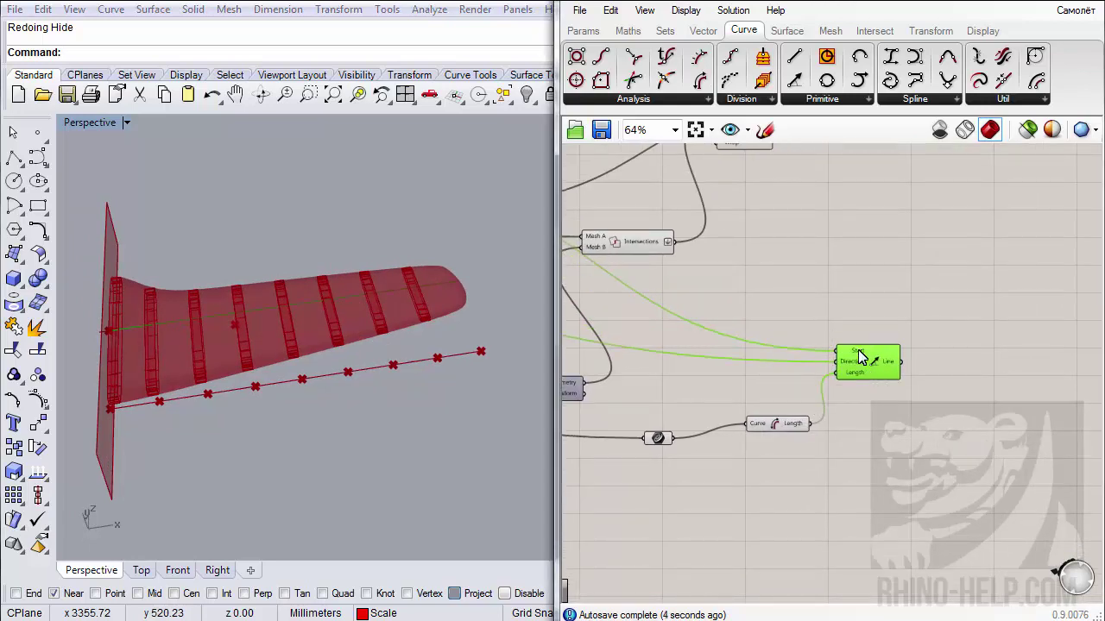
mouse_move(305, 397)
right_down()
mouse_move(314, 383)
mouse_move(318, 401)
right_up()
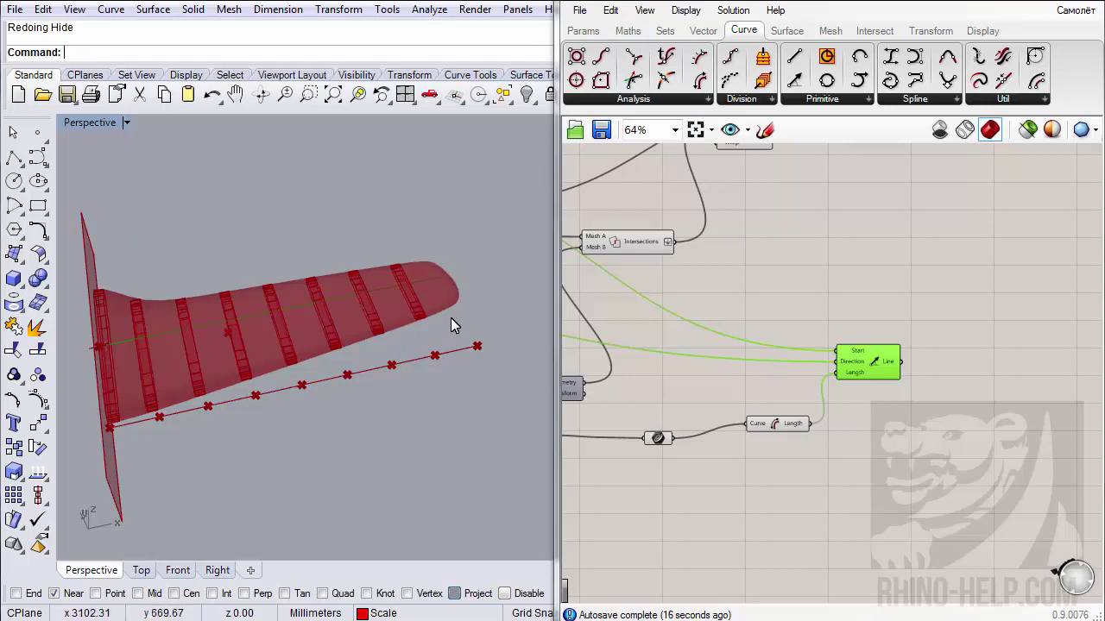
- Add a Subtraction component beside the new Line and connect the curve Length result to its A input
click(628, 33)
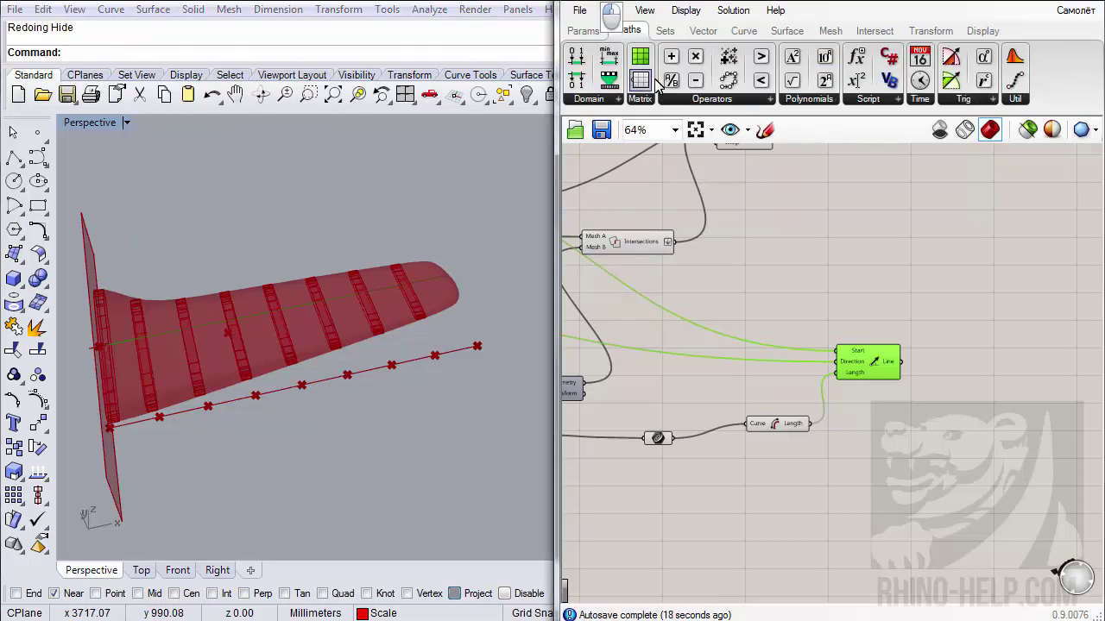
drag(695, 80, 889, 462)
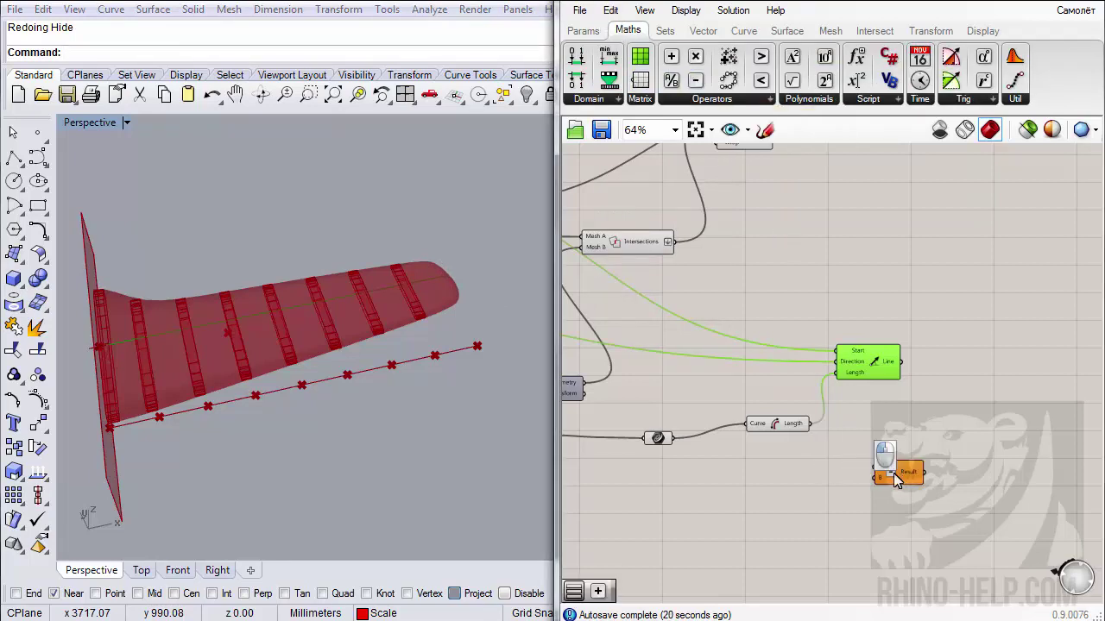
drag(810, 423, 875, 468)
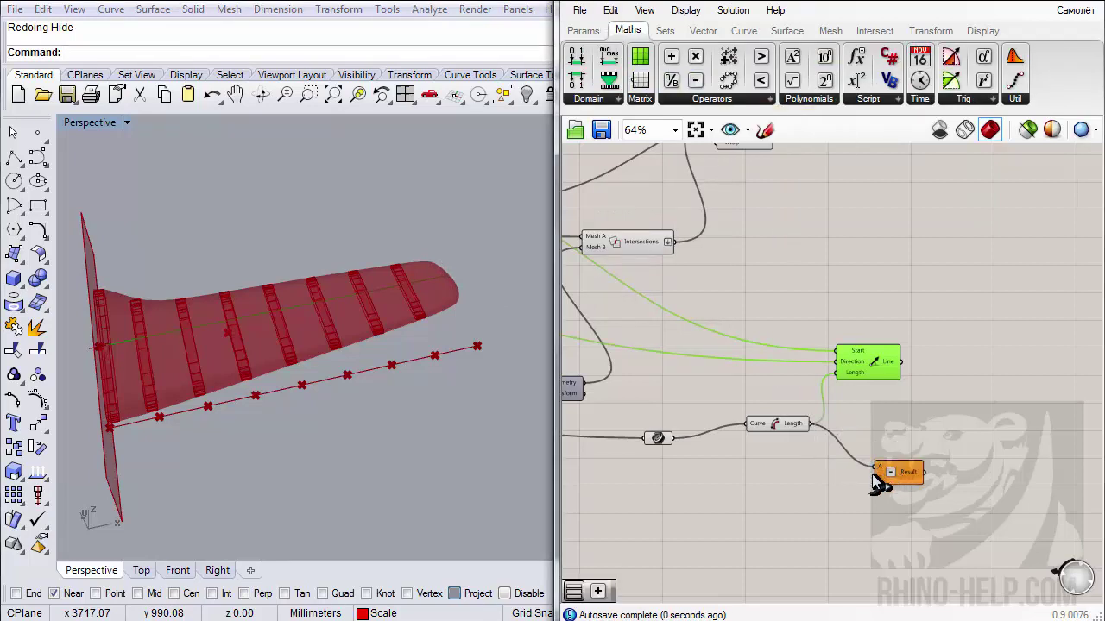
scroll(821, 489, down, 8)
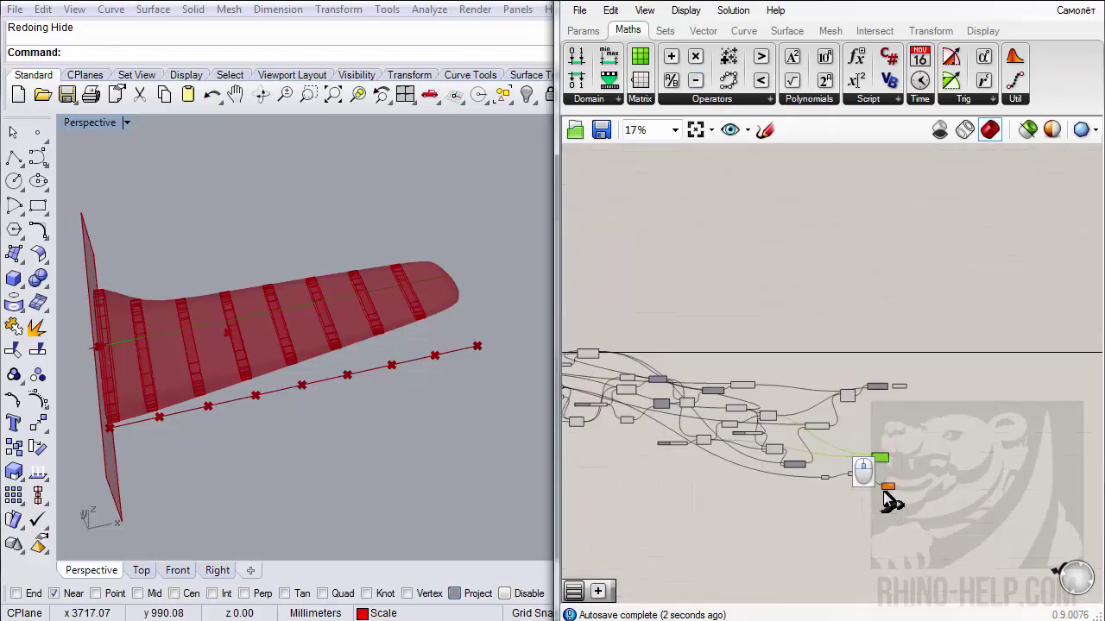
scroll(723, 379, up, 9)
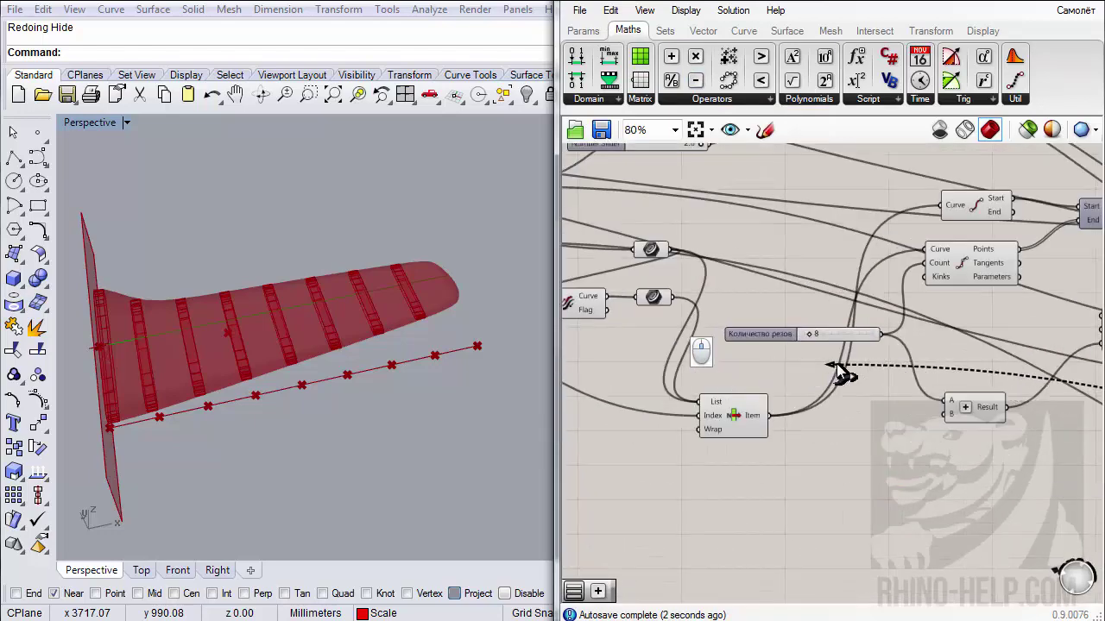
scroll(759, 396, down, 4)
scroll(725, 395, up, 4)
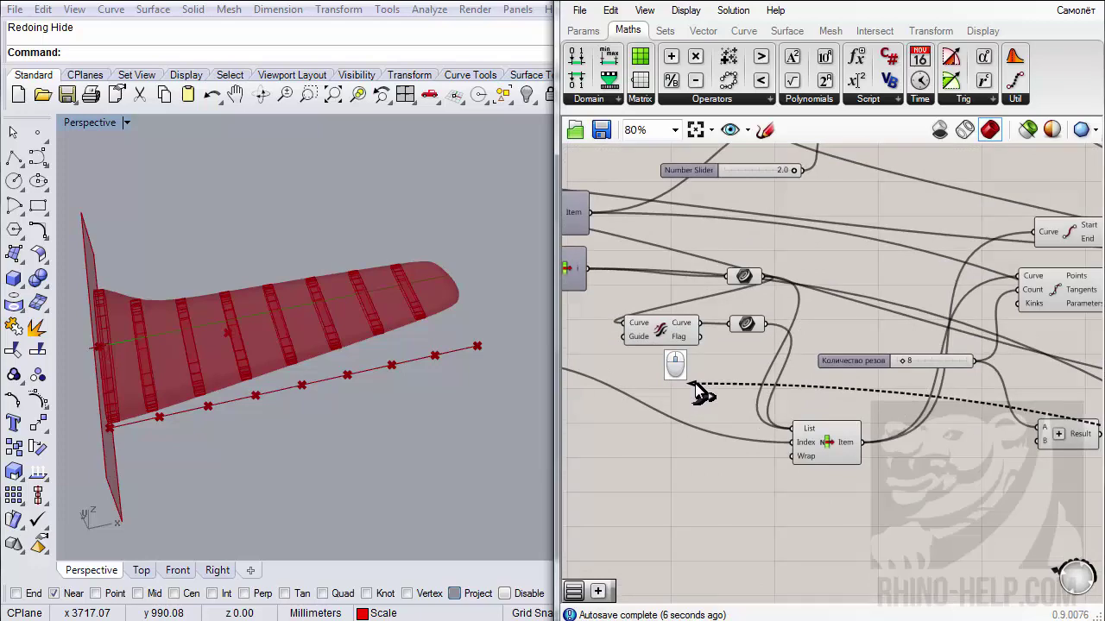
scroll(694, 401, down, 4)
drag(694, 410, 702, 460)
scroll(915, 424, up, 3)
scroll(820, 462, down, 2)
scroll(828, 458, up, 4)
scroll(967, 449, down, 2)
scroll(967, 466, down, 2)
scroll(718, 416, up, 4)
right_drag(703, 460, 875, 447)
scroll(792, 549, down, 2)
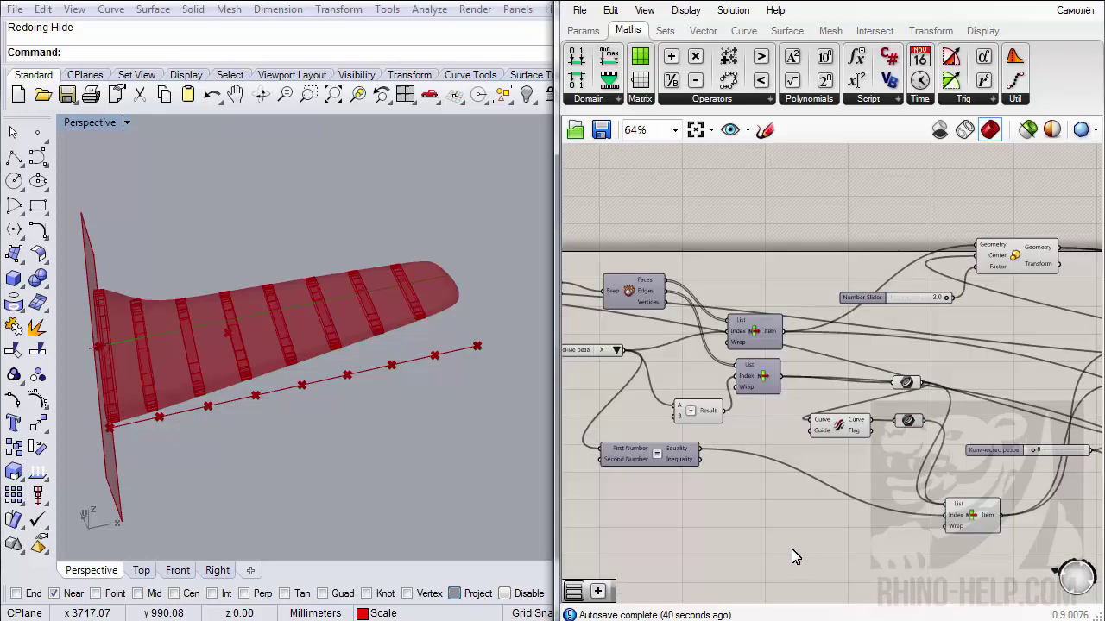
- Search the definition for "sl" and go to the Number Slider set to 40
key(F3)
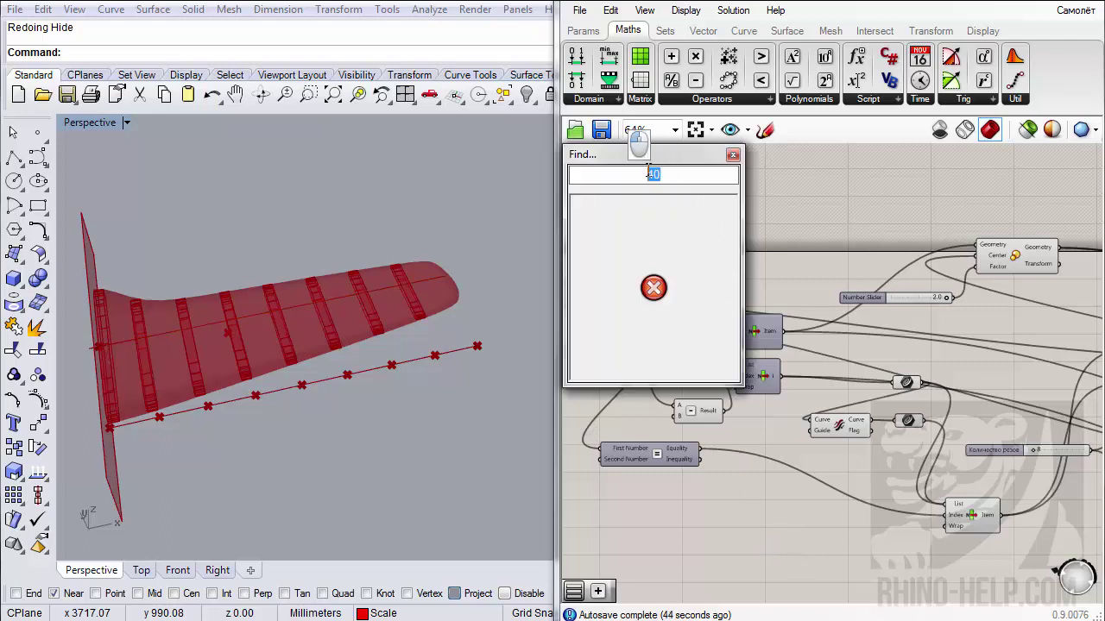
double_click(635, 173)
text(s)
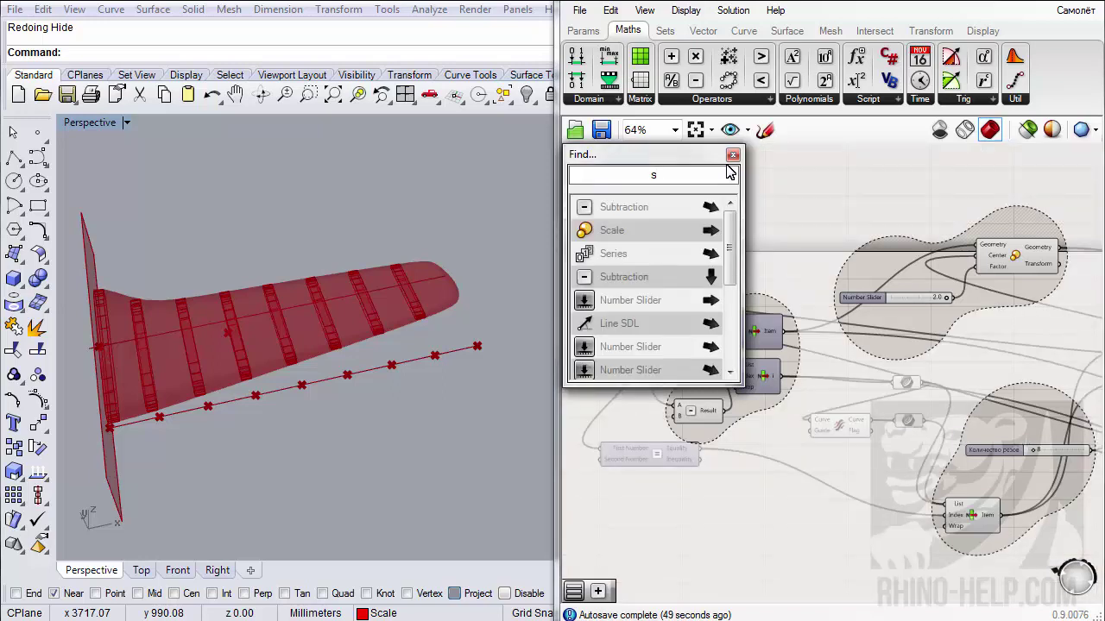
text(l)
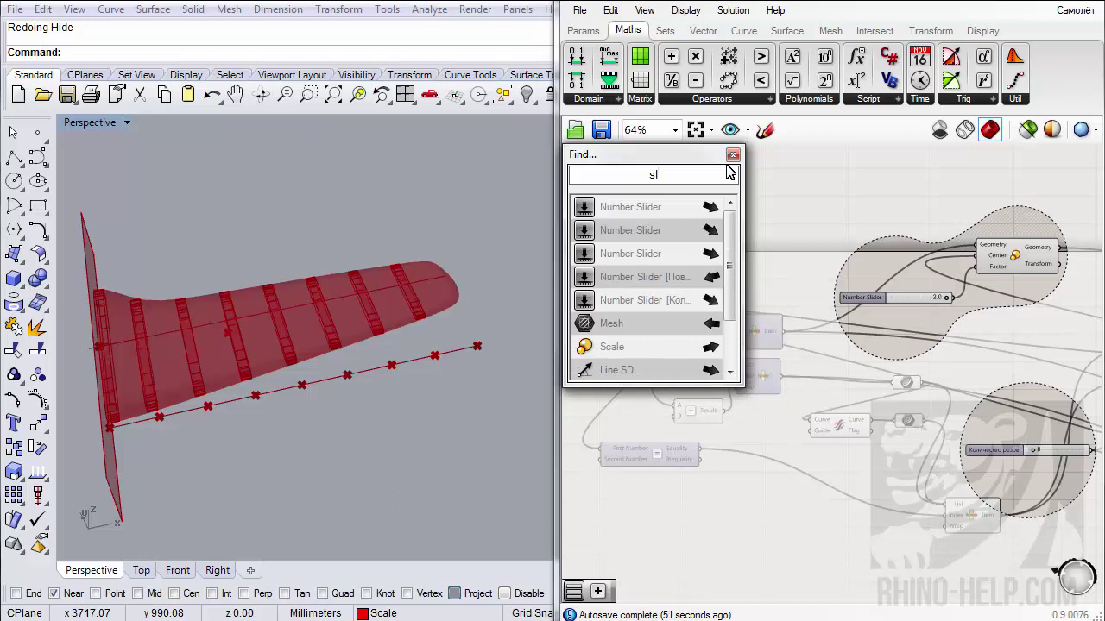
click(711, 207)
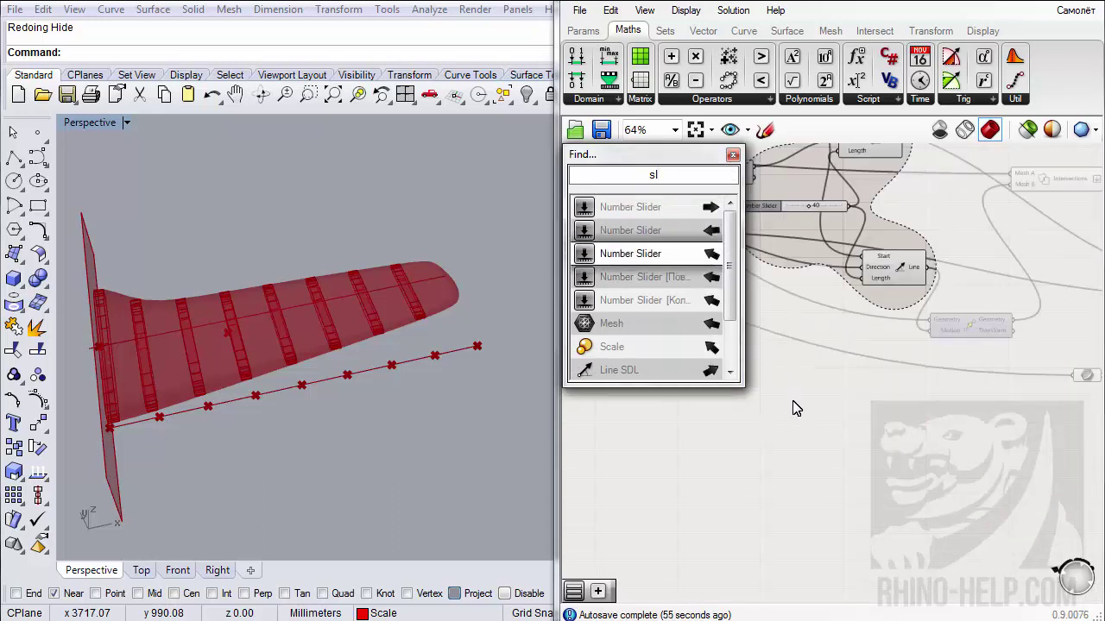
click(732, 155)
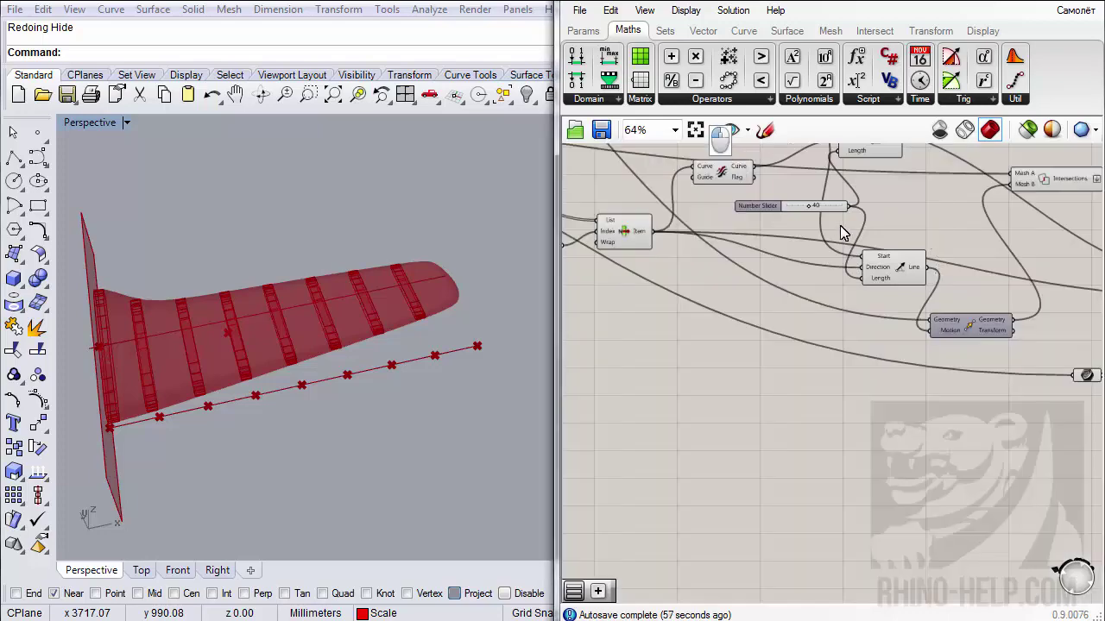
- Connect the Number Slider set to 40 to Subtraction's B input and Subtraction's Result to the new Line's Length, and select that Line
drag(855, 212, 706, 369)
scroll(710, 402, down, 4)
scroll(855, 396, up, 4)
scroll(734, 379, up, 4)
right_drag(706, 369, 859, 429)
scroll(859, 429, down, 1)
drag(929, 413, 758, 233)
click(817, 205)
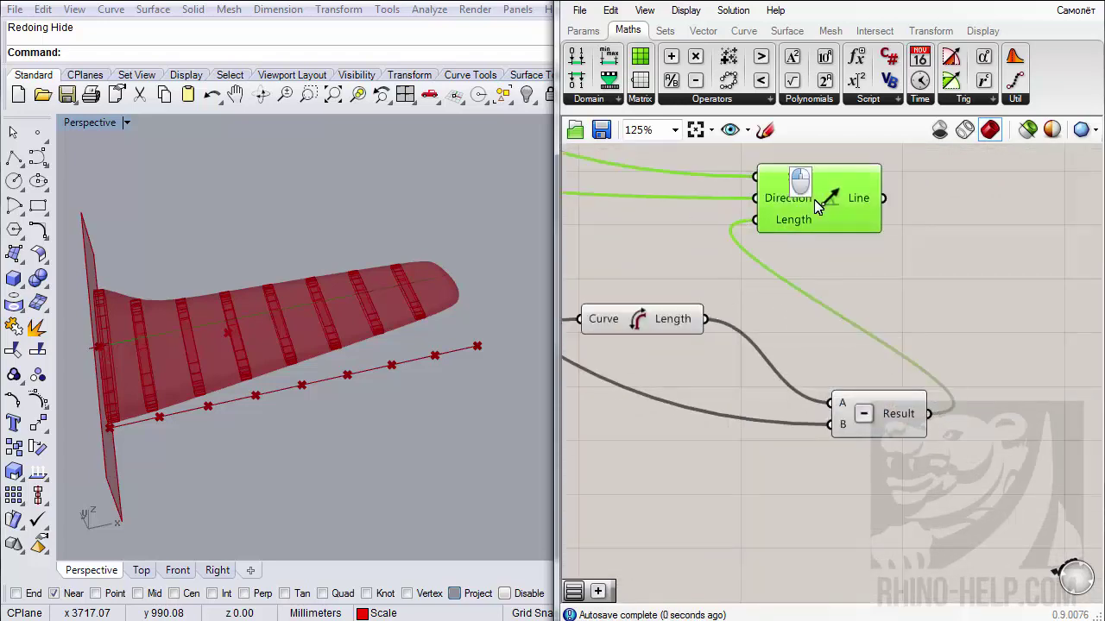
- Add a Move component after the Line SDL component and feed the wing-root cutting plane into its Geometry input
right_drag(476, 294, 276, 307)
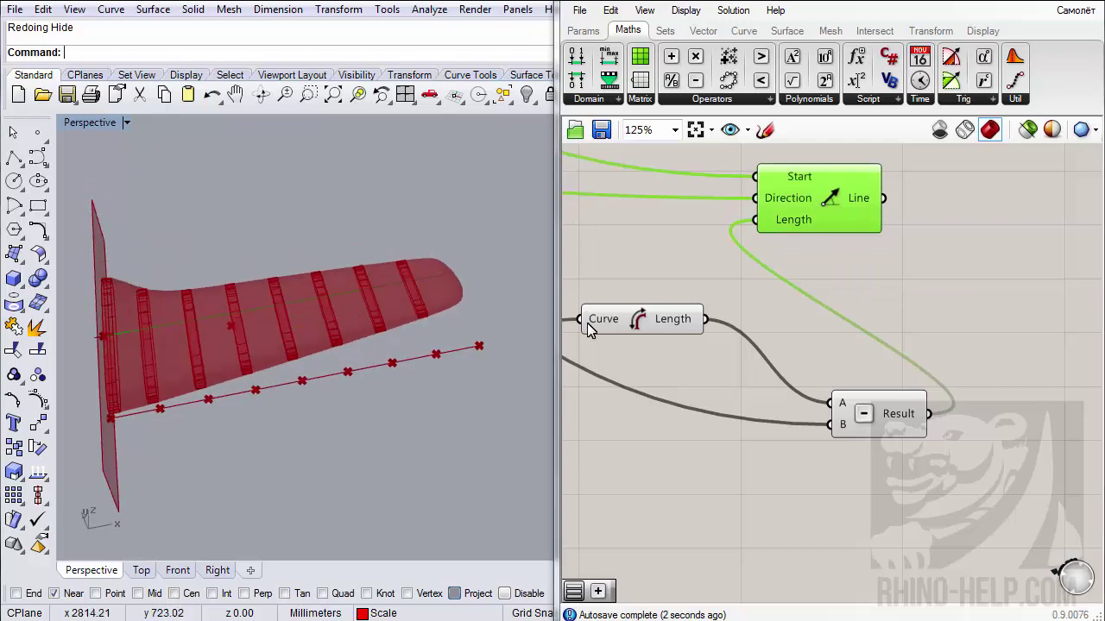
right_drag(789, 334, 891, 397)
scroll(891, 397, down, 6)
right_drag(774, 356, 739, 337)
scroll(703, 319, up, 3)
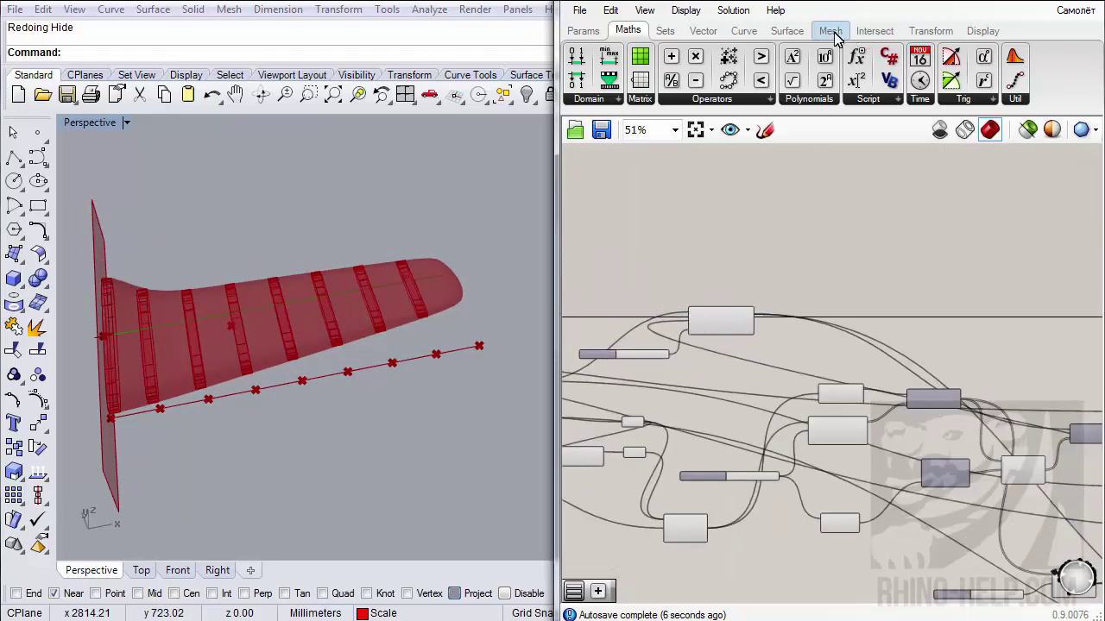
click(930, 30)
drag(719, 83, 738, 329)
scroll(781, 272, up, 3)
drag(773, 268, 1038, 421)
scroll(805, 308, down, 5)
scroll(1038, 422, up, 4)
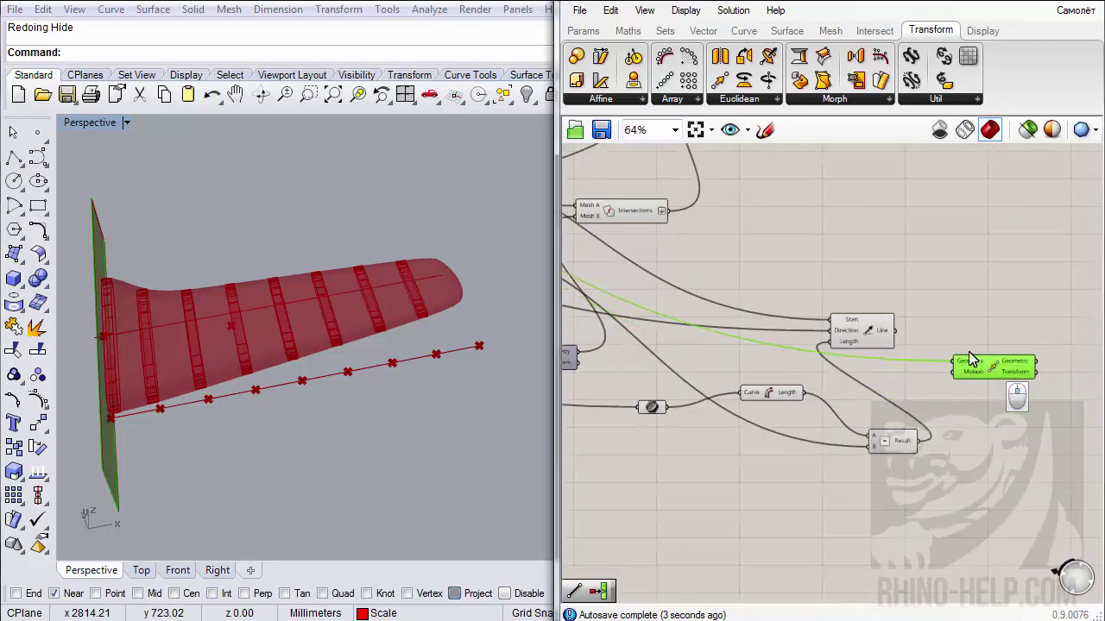
- Position the Move component beside the Line SDL component and connect the Line output to its Motion input
drag(1046, 362, 942, 313)
scroll(941, 317, up, 2)
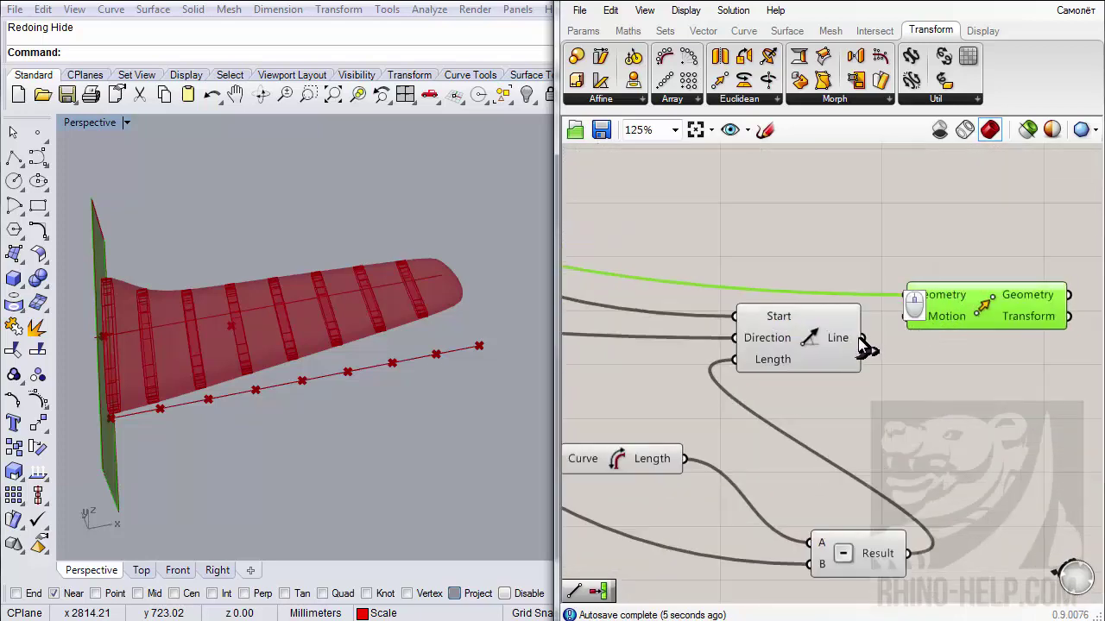
drag(862, 338, 902, 324)
right_drag(259, 311, 320, 246)
- Duplicate the mesh Intersections component with its inputs and place the copy beyond the Move component
scroll(863, 419, down, 2)
scroll(785, 468, down, 3)
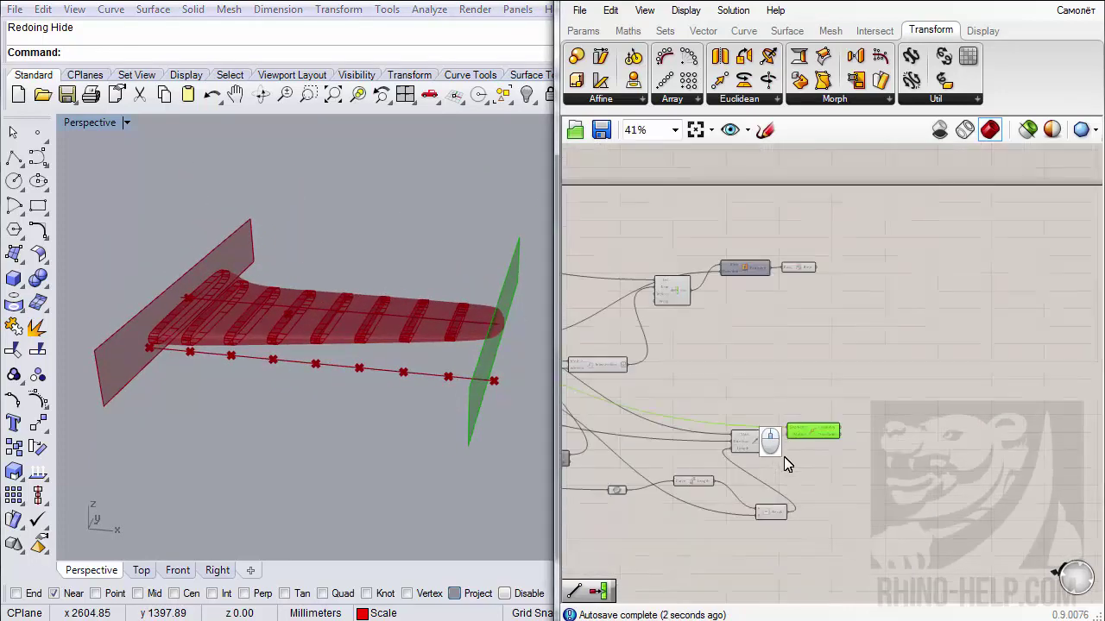
scroll(695, 353, up, 2)
right_drag(696, 353, 792, 321)
scroll(793, 321, down, 2)
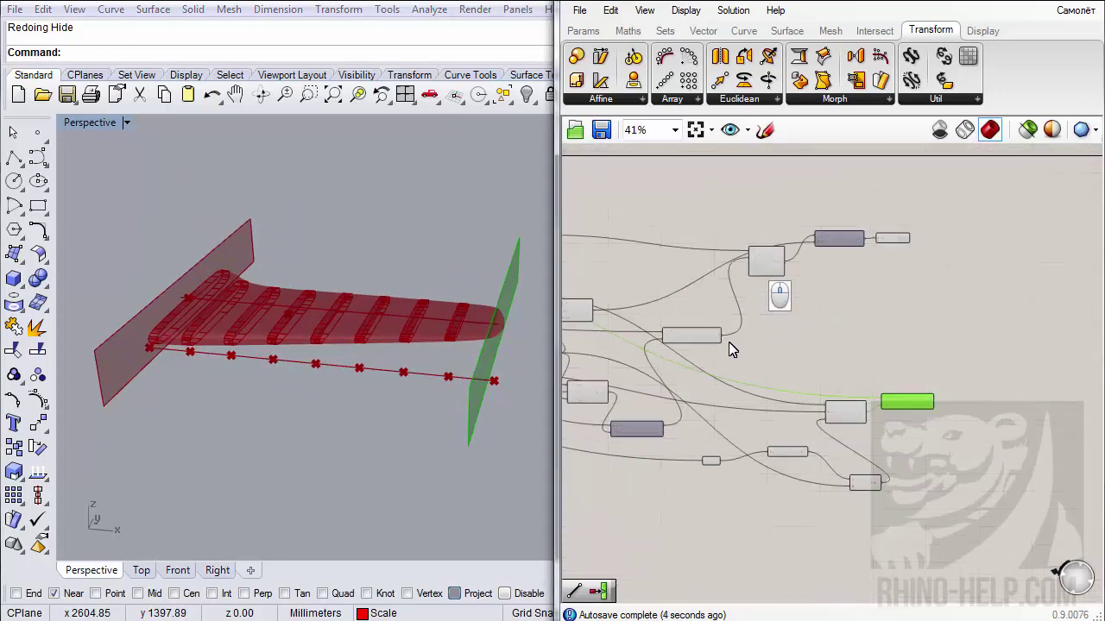
scroll(728, 342, up, 3)
click(674, 323)
alt+drag(698, 337, 960, 348)
right_drag(960, 348, 928, 291)
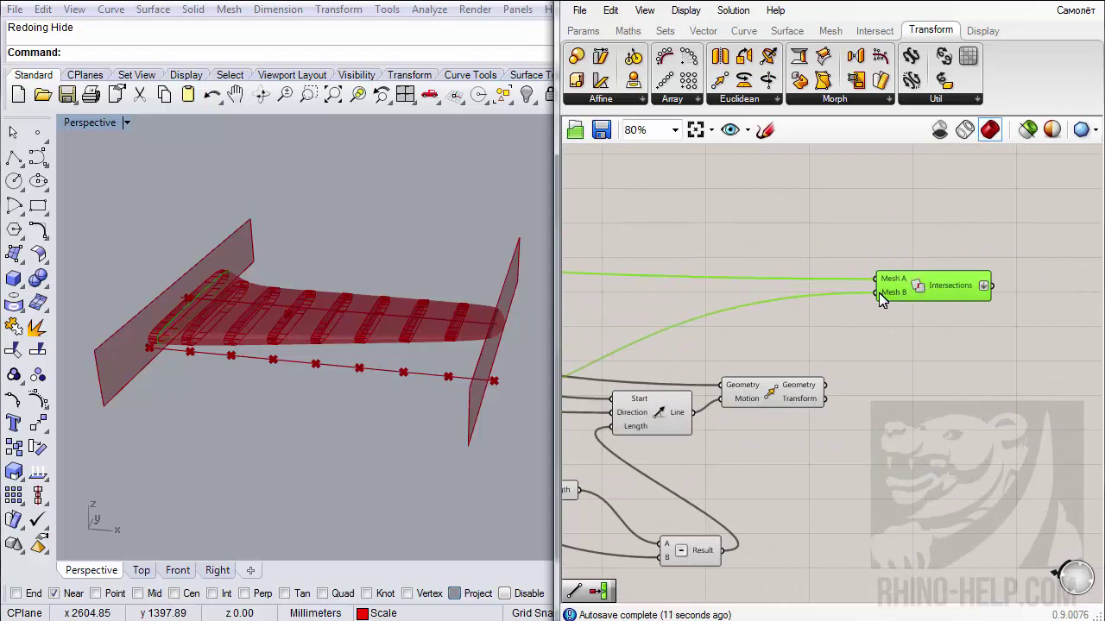
- Connect the Move component's Geometry output to Mesh B of the copied Intersections component and turn off the Move preview
drag(879, 297, 824, 385)
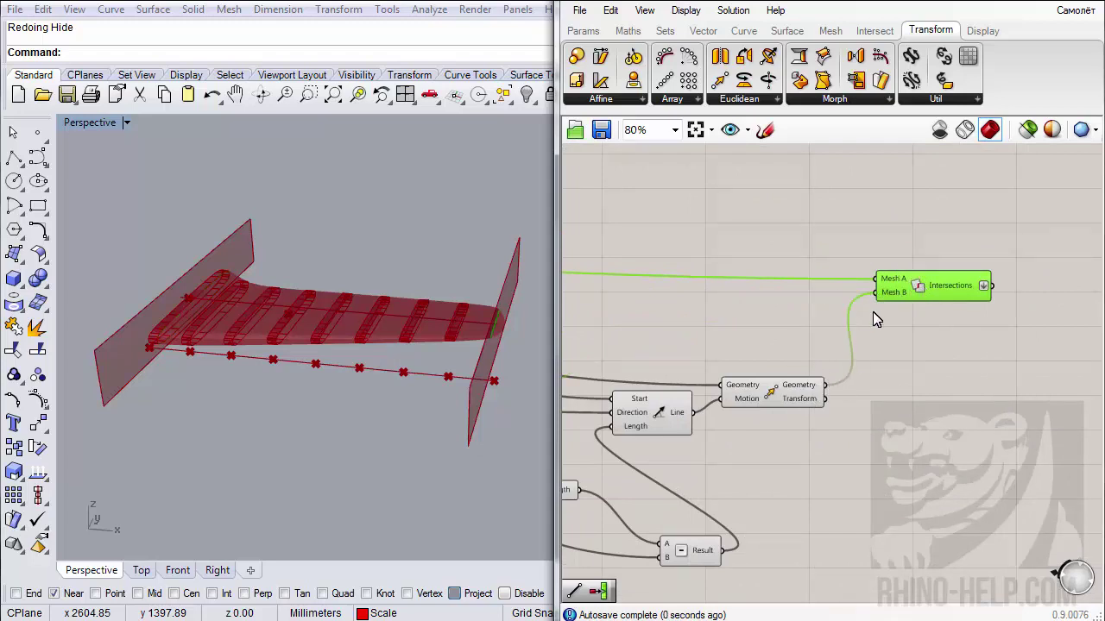
right_click(773, 394)
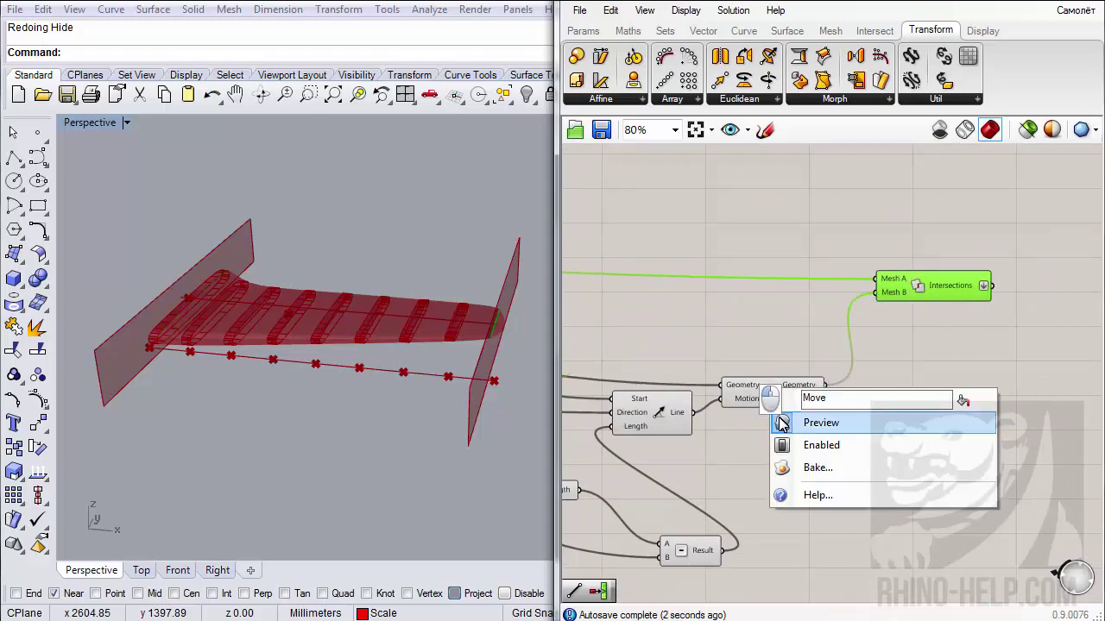
click(781, 419)
- Examine the section curve at the wing tip and the Length, subtraction and Line components that position its cutting plane
right_drag(423, 324, 373, 326)
scroll(465, 319, up, 8)
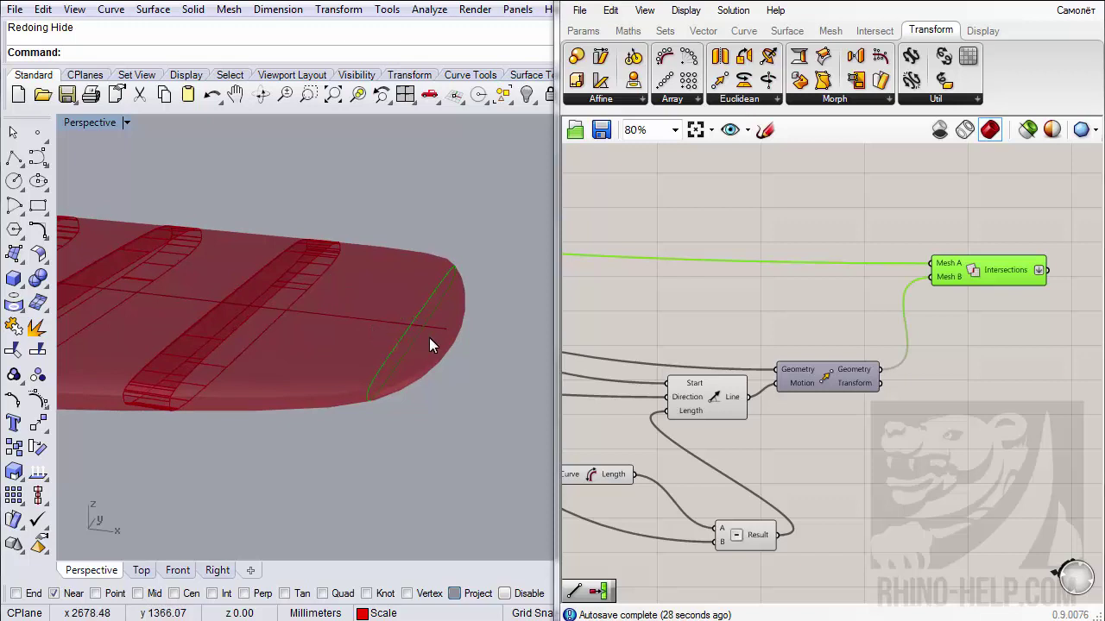
right_drag(990, 374, 883, 375)
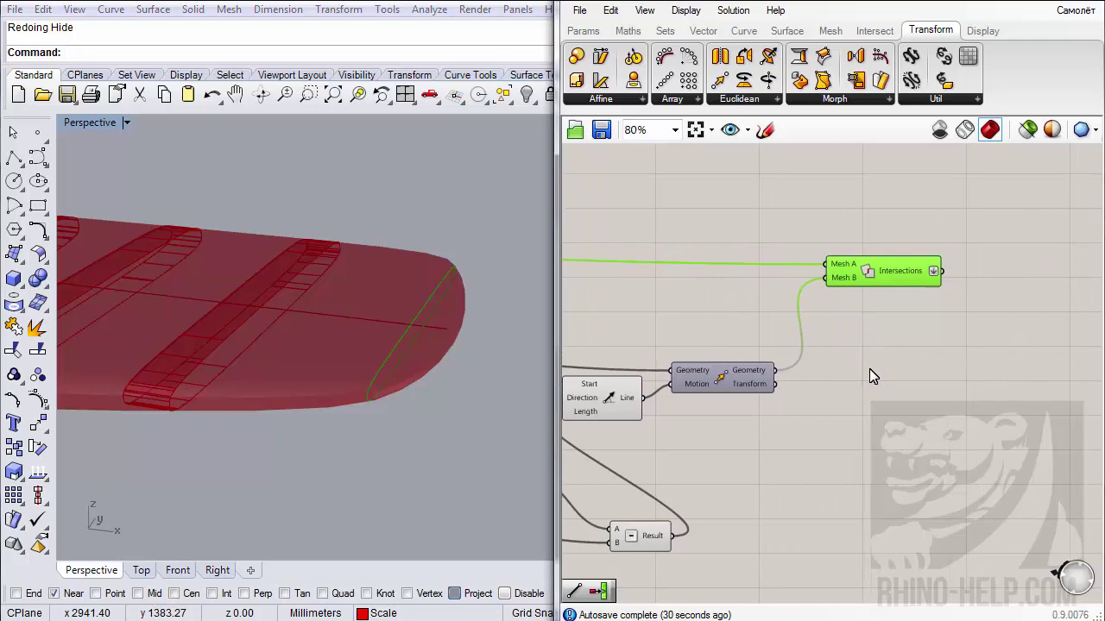
right_drag(398, 391, 405, 418)
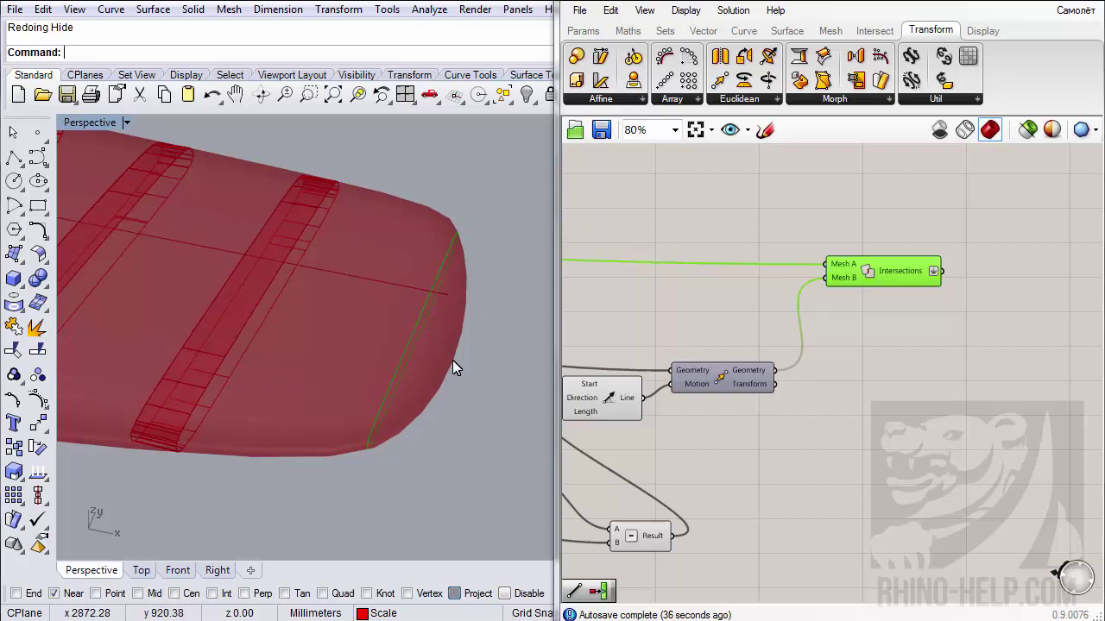
right_drag(453, 360, 367, 379)
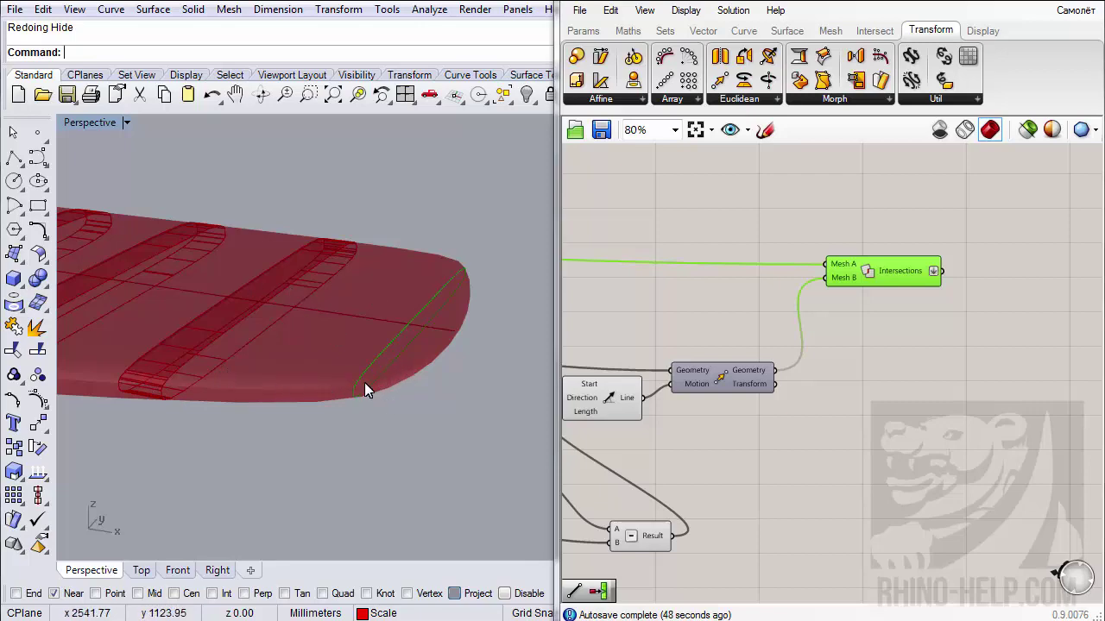
right_drag(364, 383, 419, 383)
scroll(794, 399, down, 2)
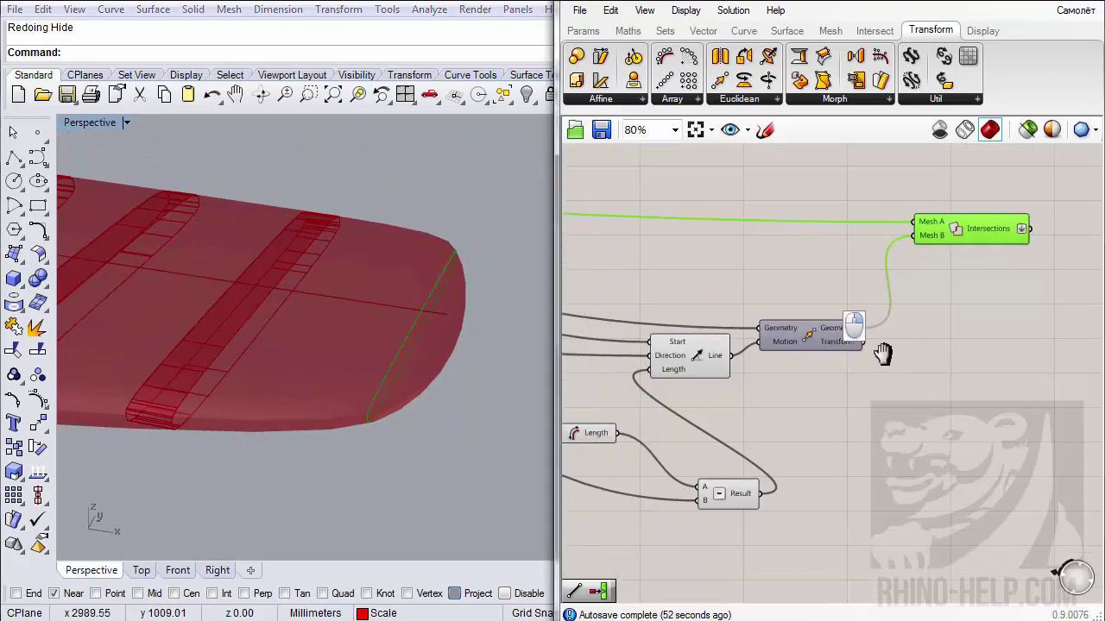
right_drag(843, 375, 751, 448)
scroll(749, 447, up, 2)
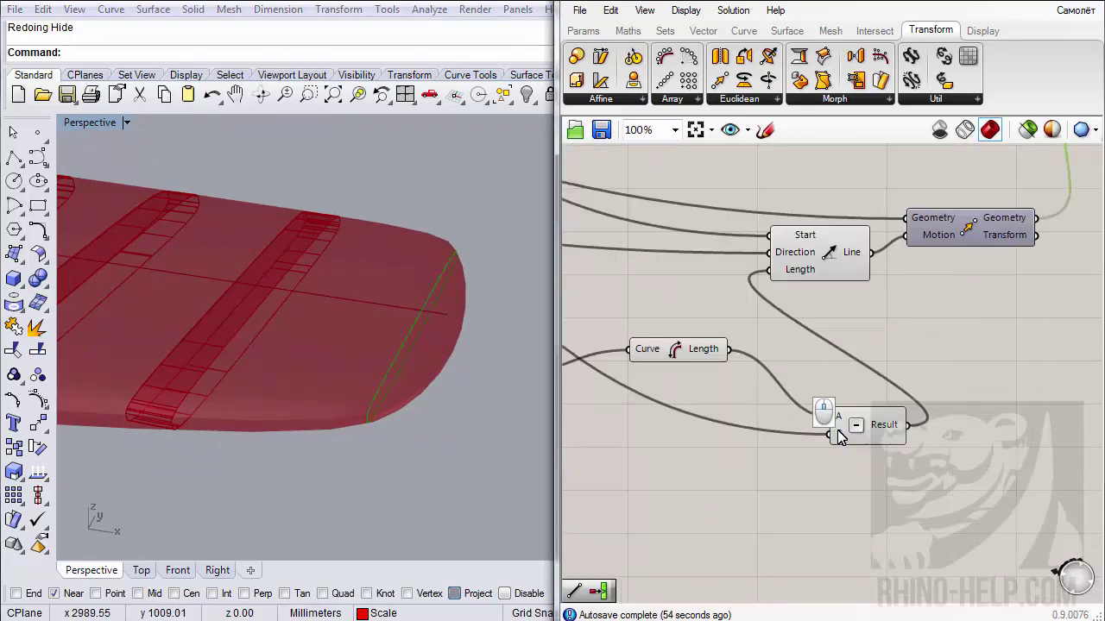
right_drag(834, 416, 873, 391)
scroll(729, 459, down, 2)
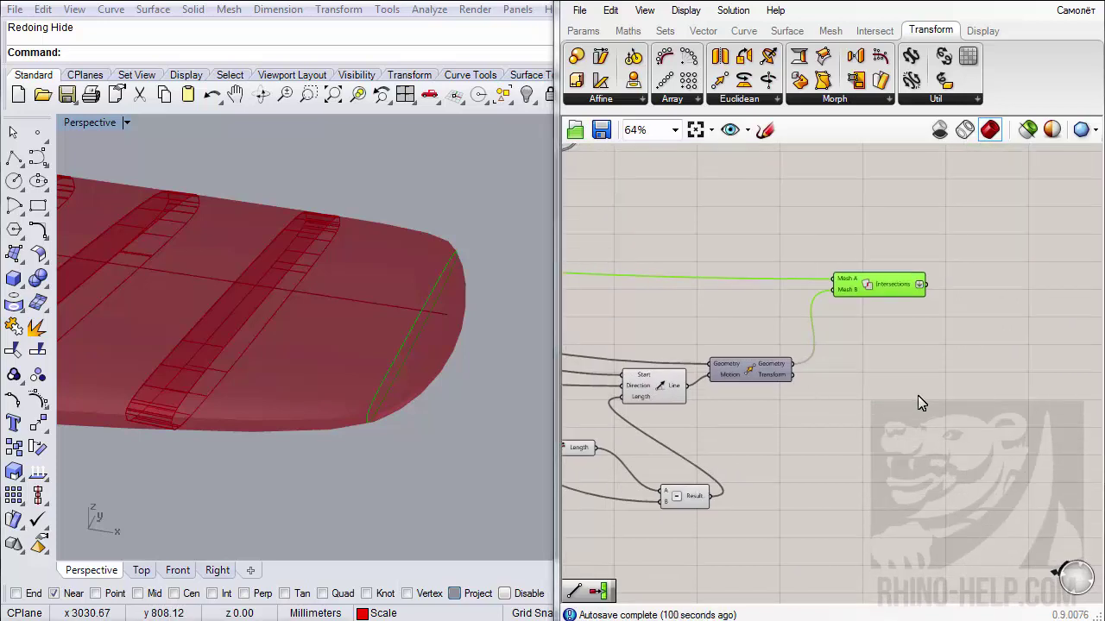
- Duplicate the Extrude component and its connected Brep component below the originals
right_drag(798, 381, 928, 458)
right_drag(734, 250, 835, 264)
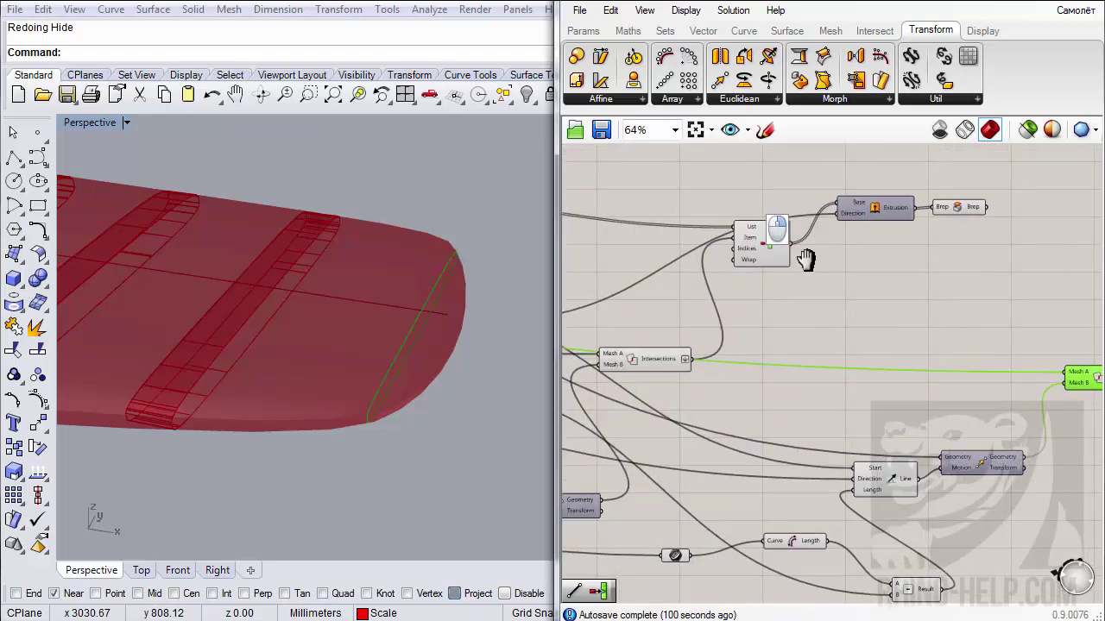
drag(988, 242, 912, 306)
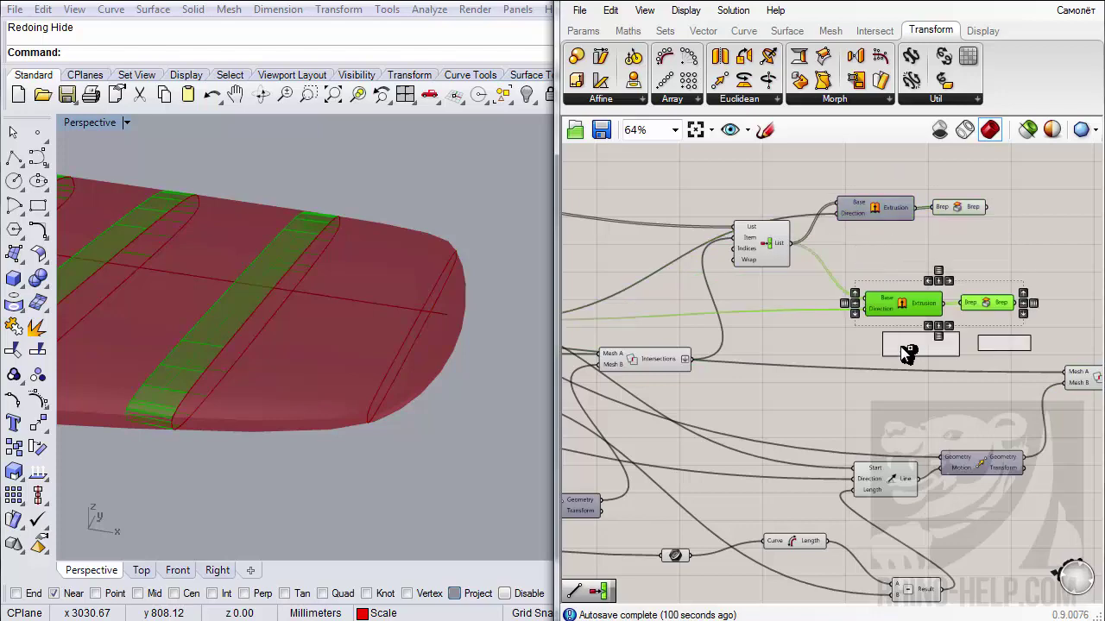
- Replace the duplicated Extrude's Direction source with the Line output of the lower Line SDL component driven by the 40 slider
right_drag(868, 342, 1068, 314)
right_drag(797, 302, 970, 326)
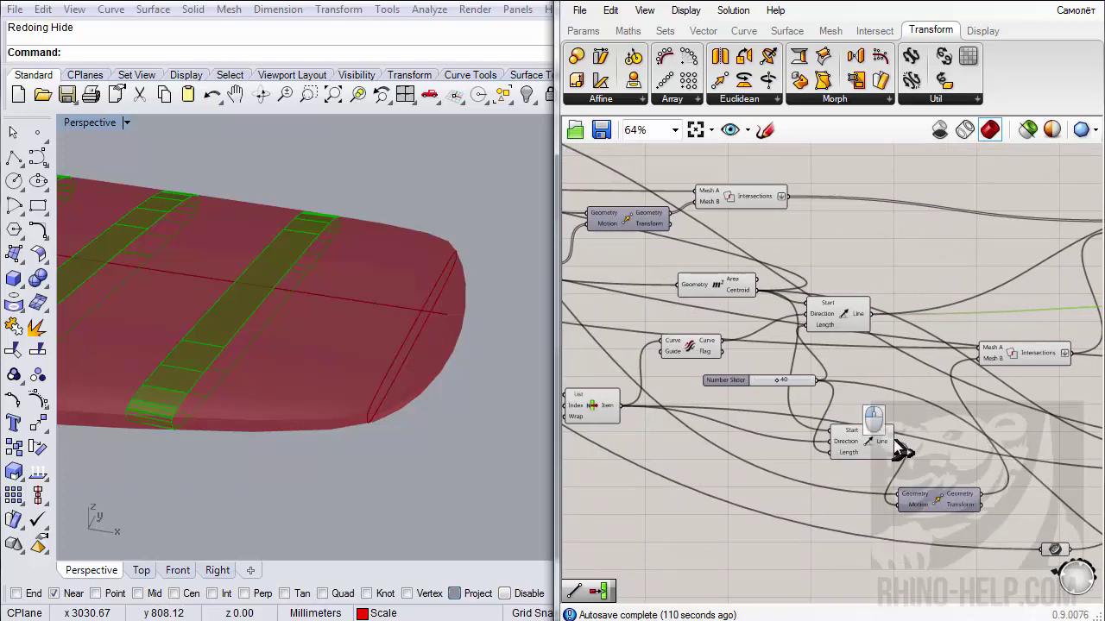
drag(895, 442, 1094, 349)
scroll(846, 453, down, 3)
scroll(997, 414, up, 4)
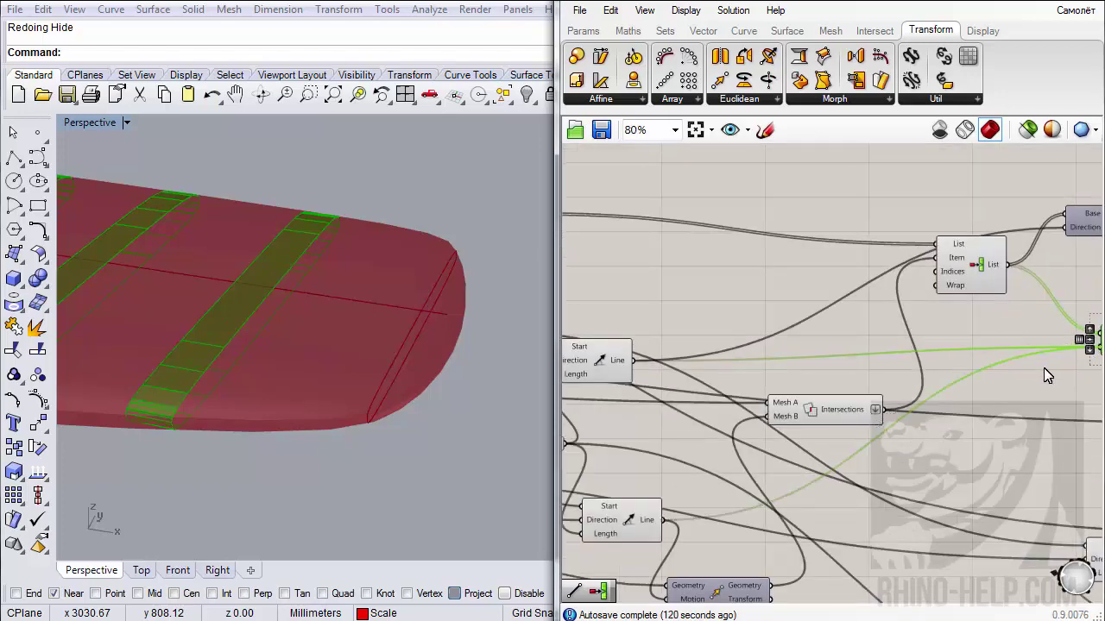
right_drag(1047, 375, 668, 371)
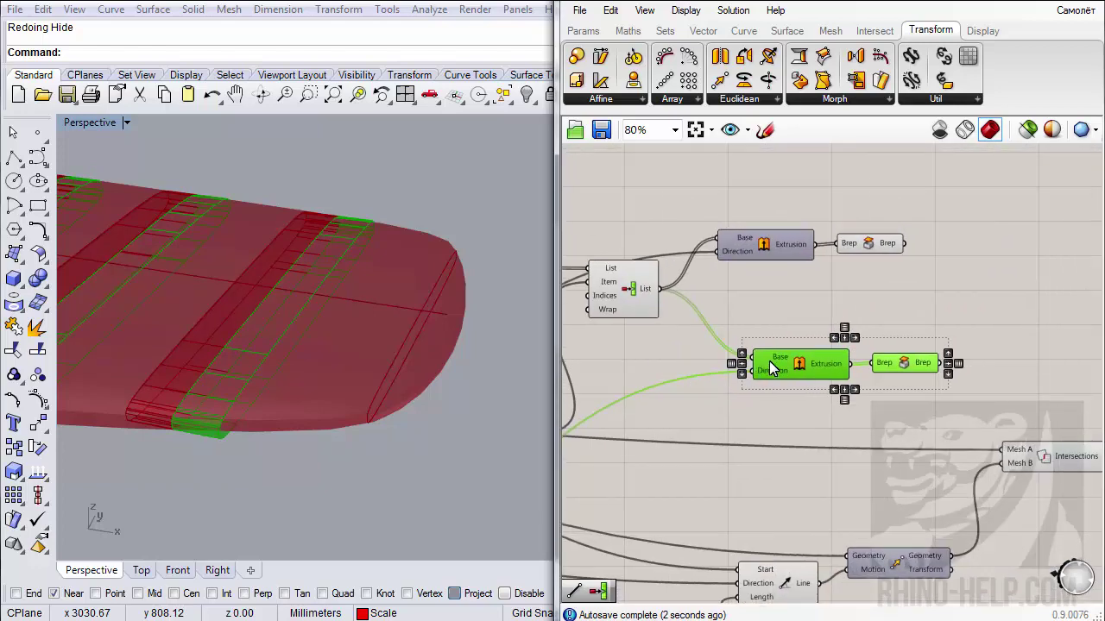
- Move the duplicated Extrude and Brep components beside the wing-tip Intersections component and make its Intersections output the Extrude's Base
drag(949, 346, 1018, 385)
scroll(809, 372, down, 3)
scroll(1018, 384, up, 2)
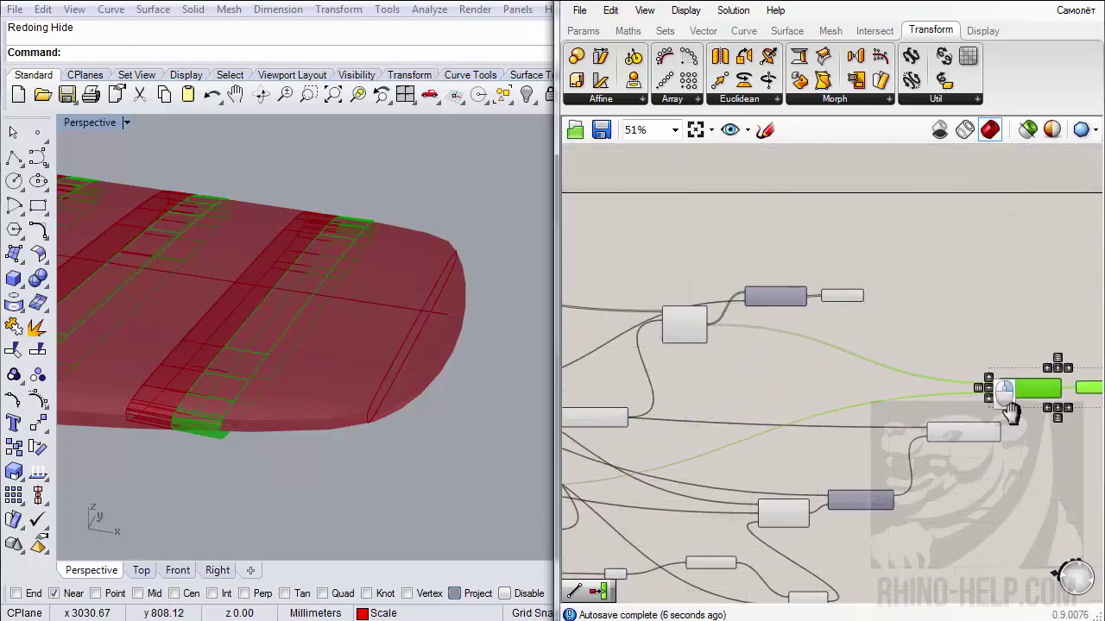
right_drag(1019, 385, 759, 390)
scroll(742, 423, up, 2)
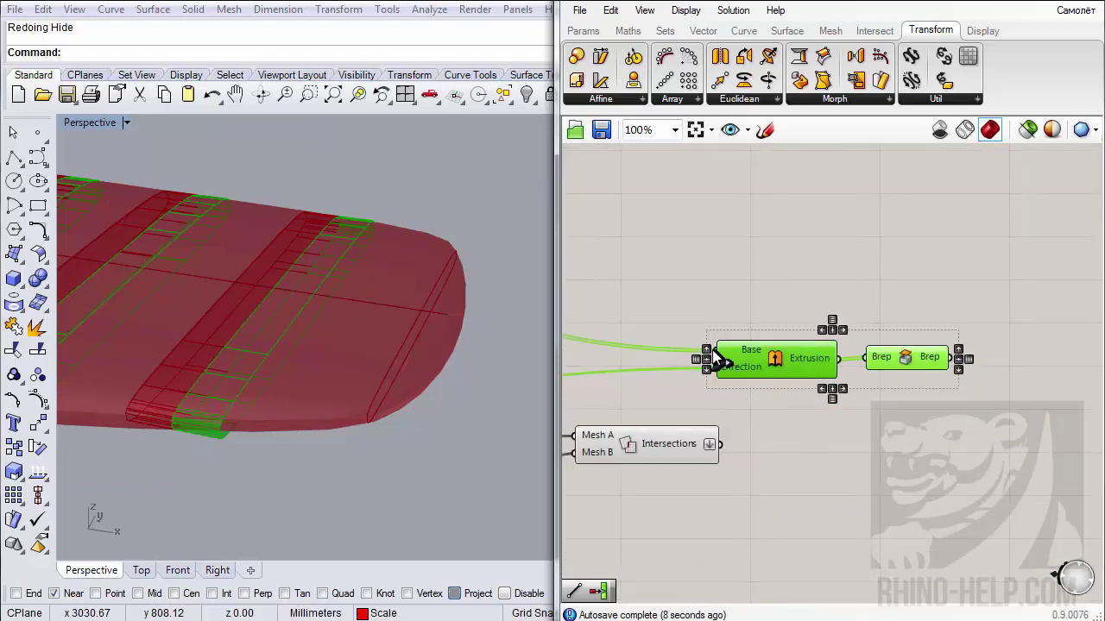
drag(706, 350, 720, 444)
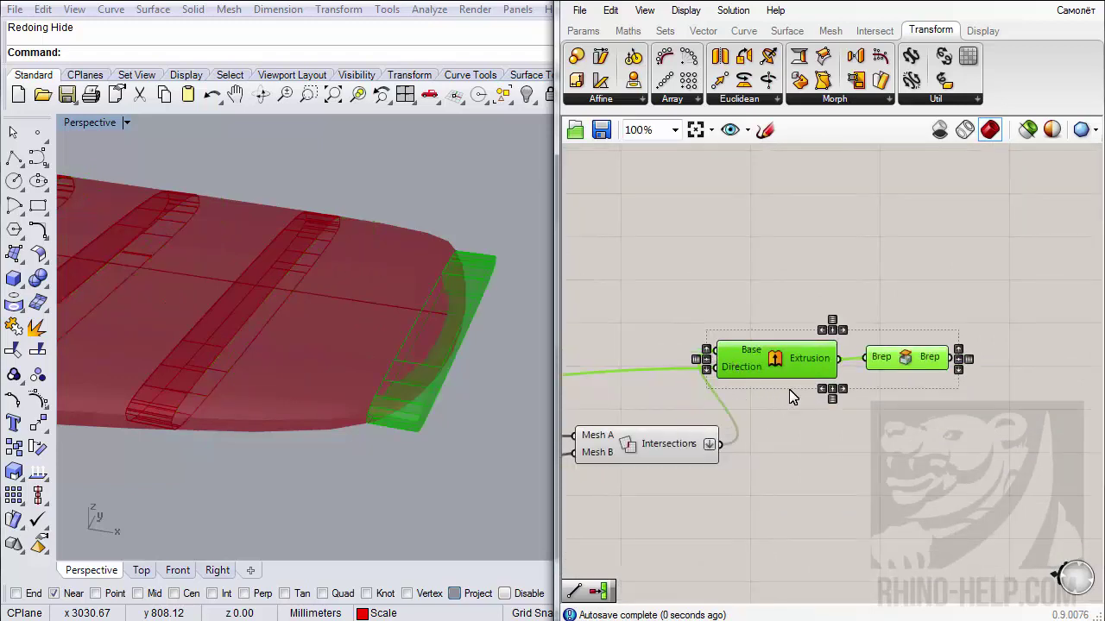
drag(805, 357, 922, 353)
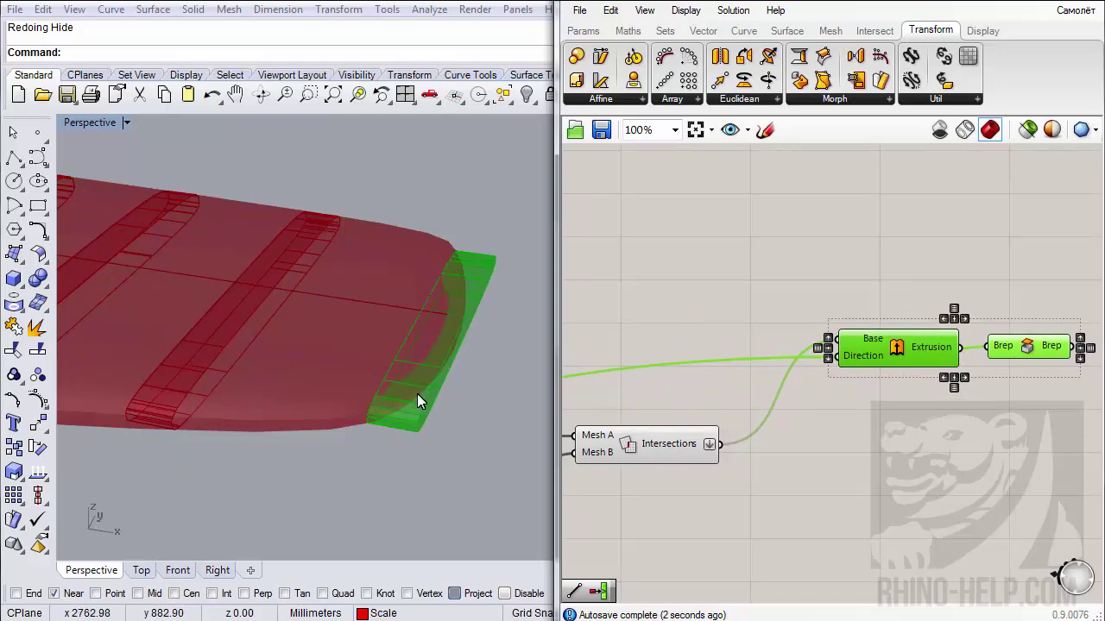
- Inspect the wing-tip extrusion and the row of ribs along the wing from several angles
right_drag(417, 394, 455, 331)
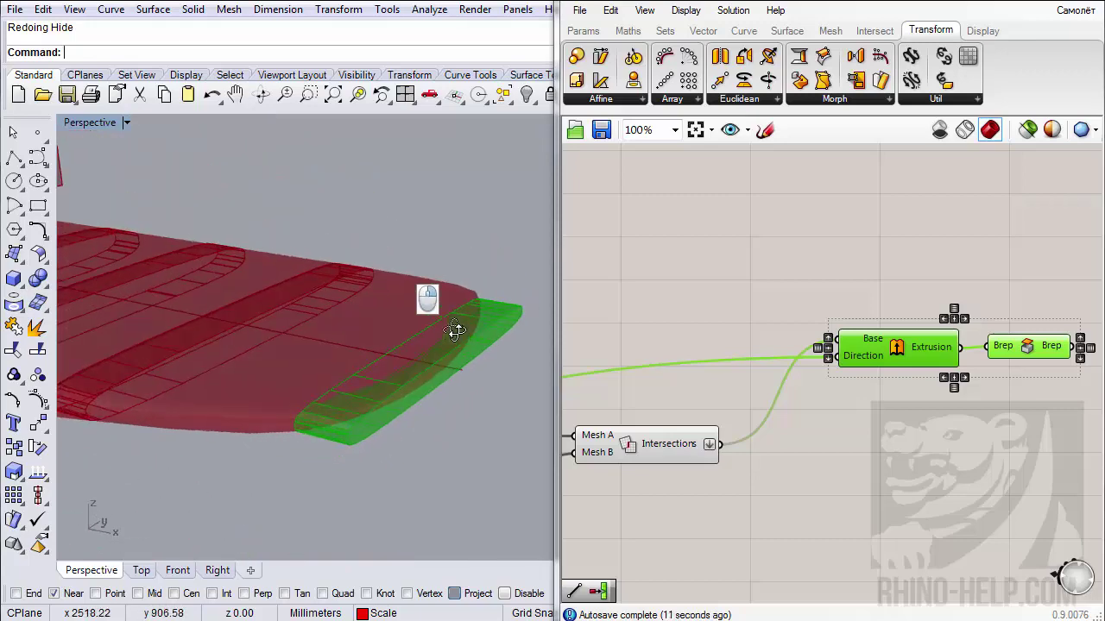
right_drag(403, 383, 406, 371)
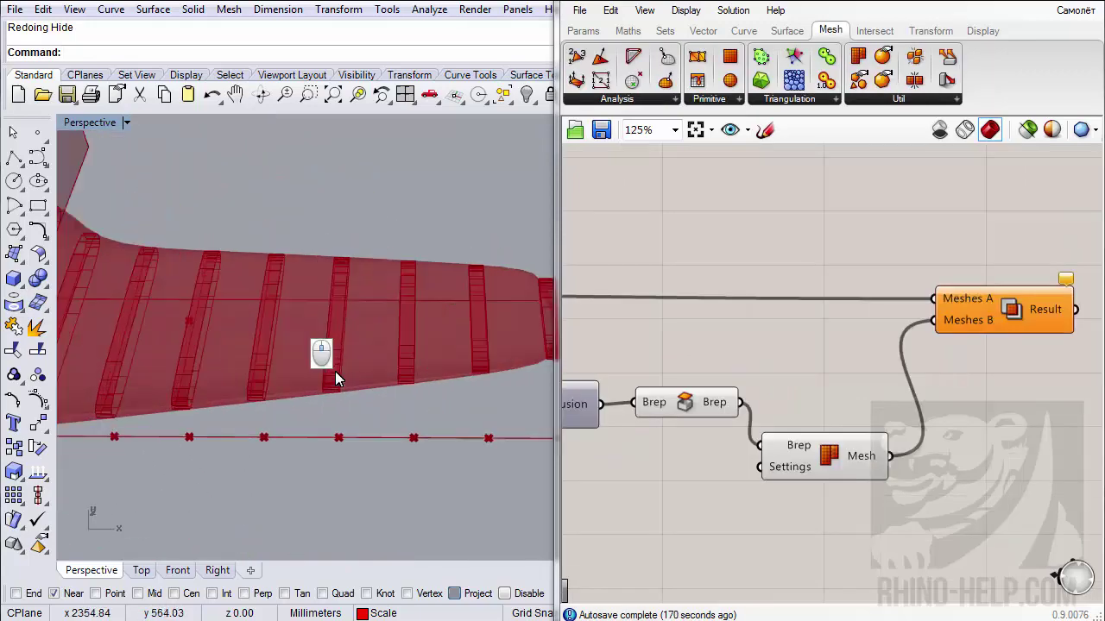
right_drag(335, 371, 329, 371)
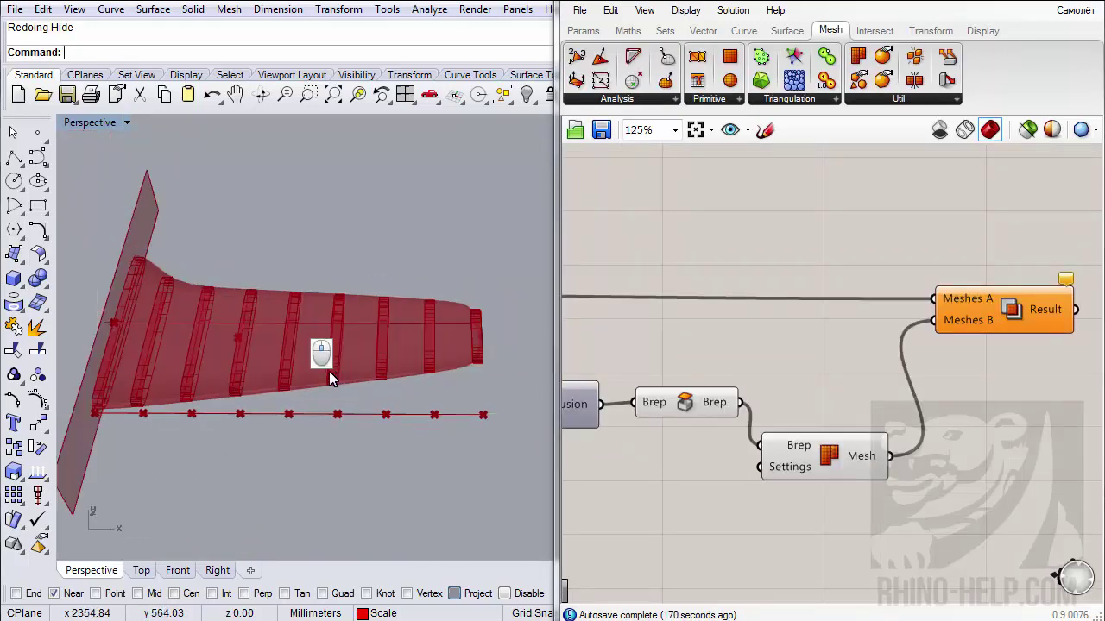
right_drag(205, 409, 205, 378)
scroll(270, 365, up, 3)
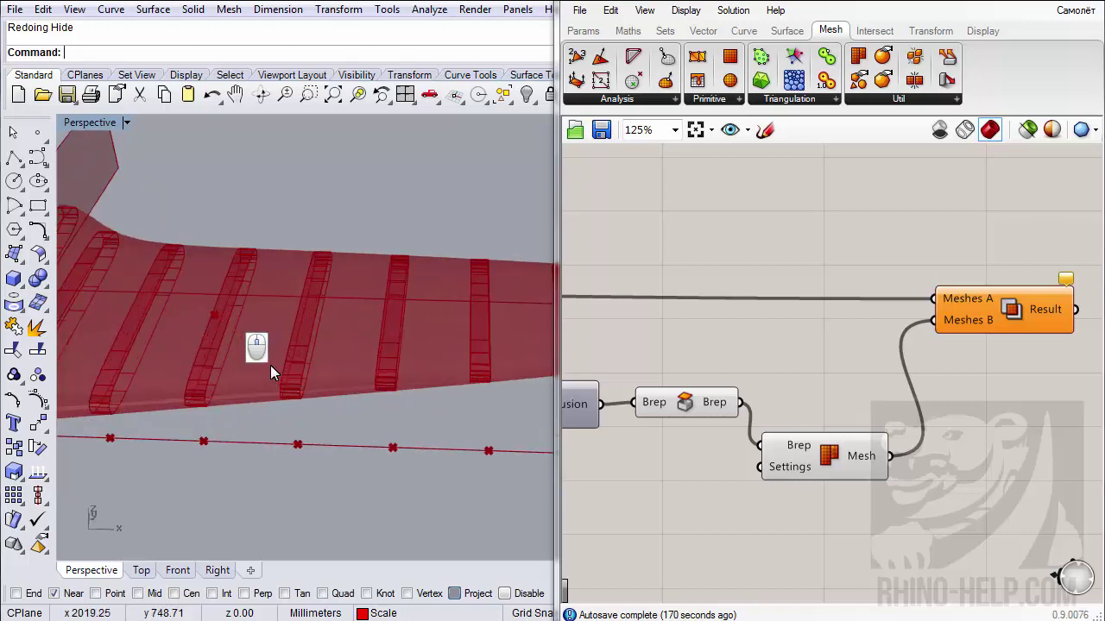
right_drag(258, 347, 296, 354)
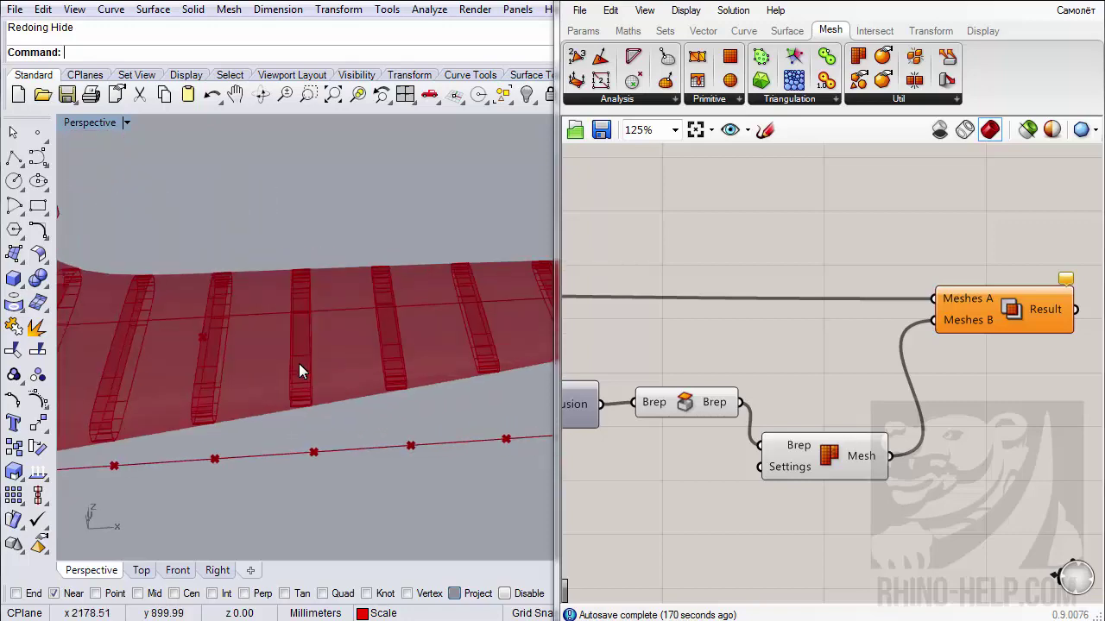
scroll(299, 369, down, 5)
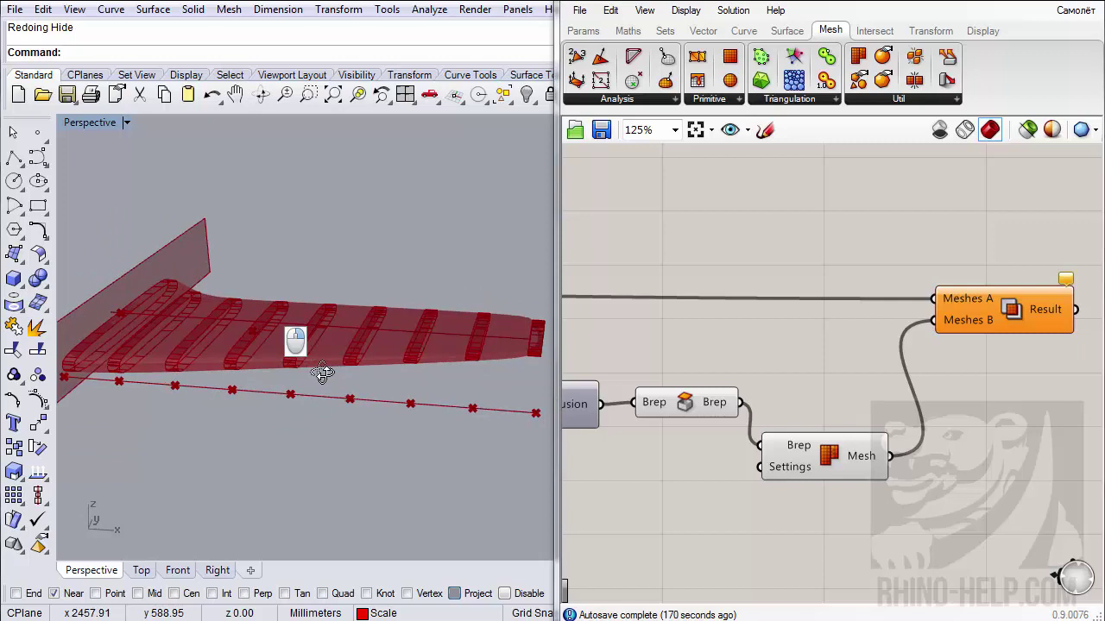
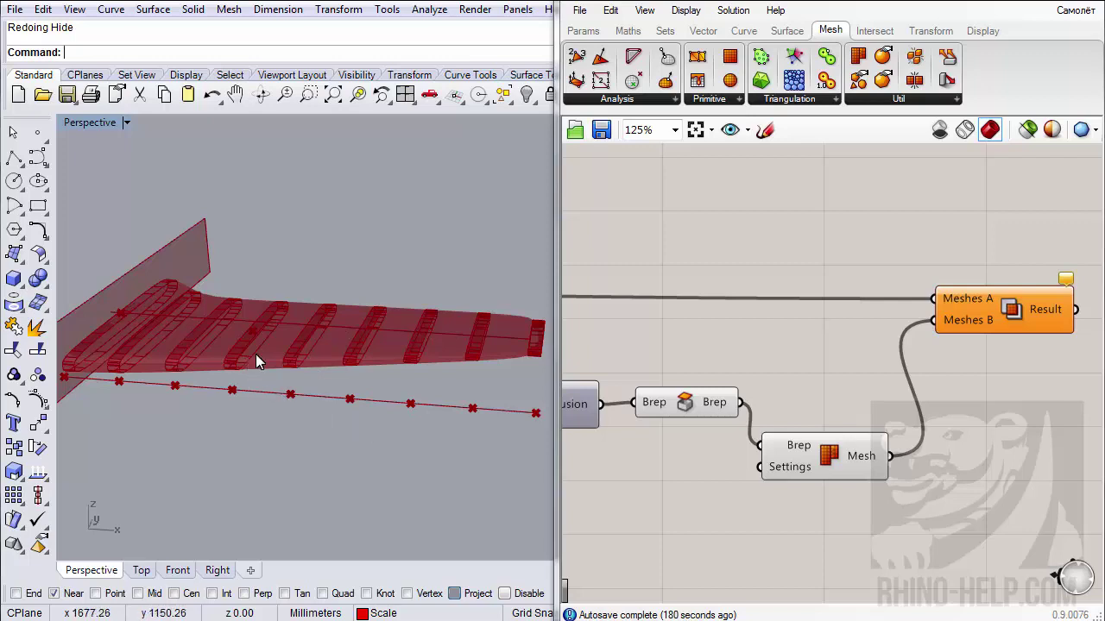
scroll(259, 349, up, 5)
scroll(328, 391, down, 4)
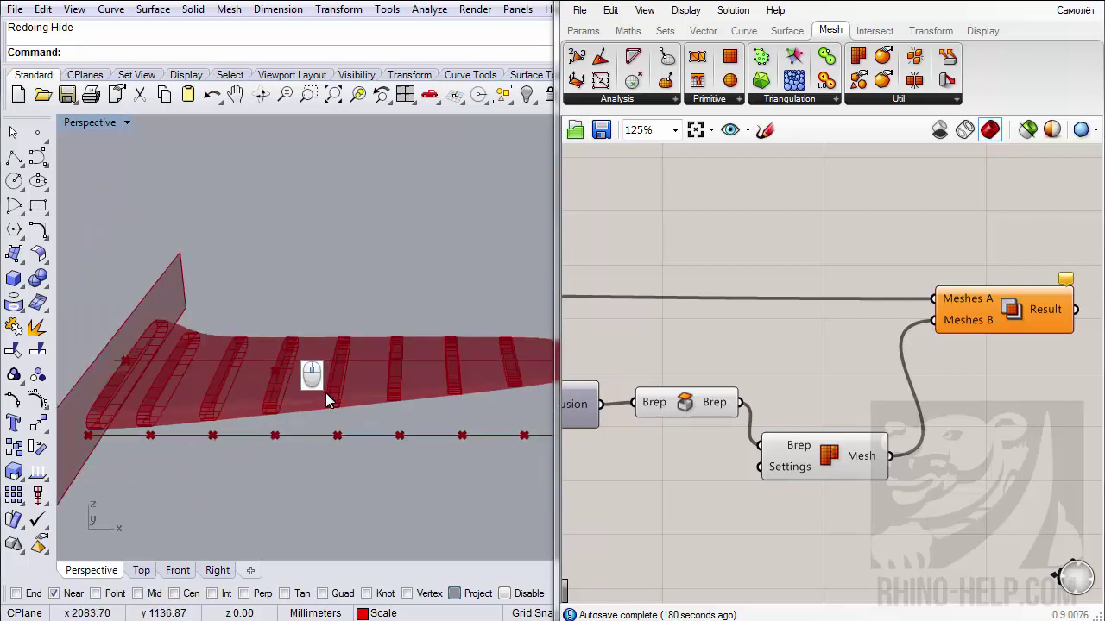
scroll(492, 380, up, 3)
right_drag(426, 377, 394, 383)
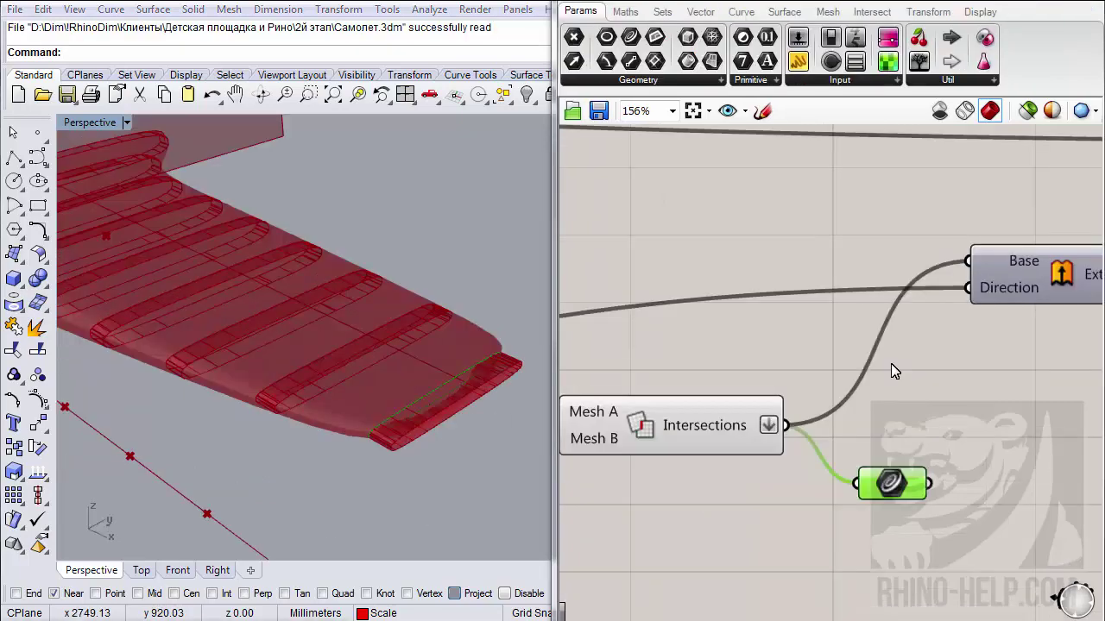
right_drag(384, 318, 176, 368)
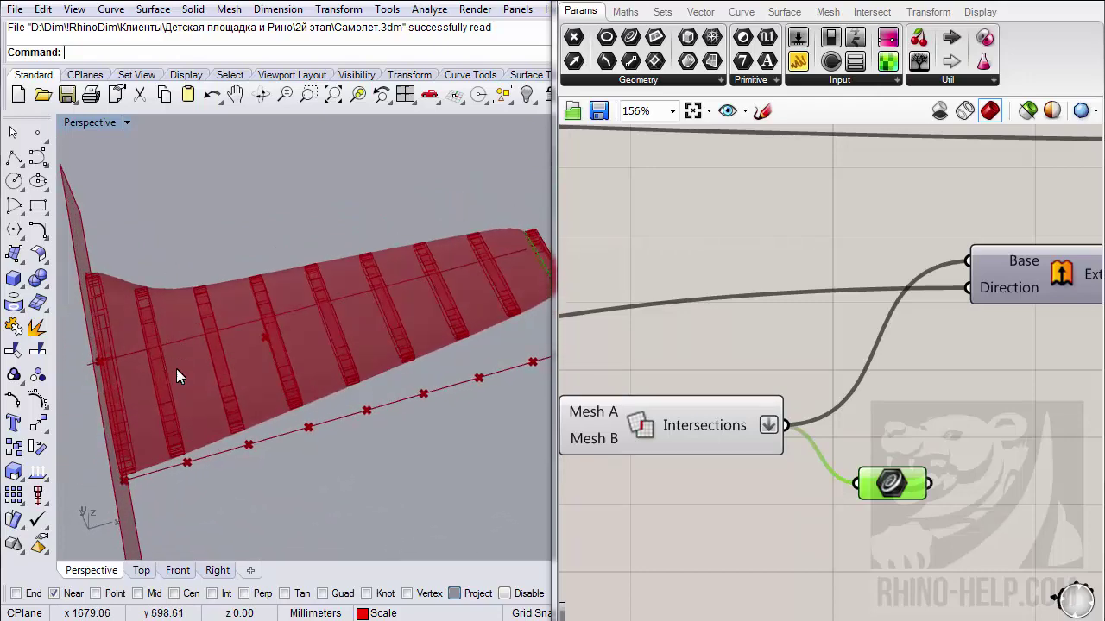
- Set the Направление реза value list to Y and inspect the ribs running along the wing
scroll(172, 370, down, 2)
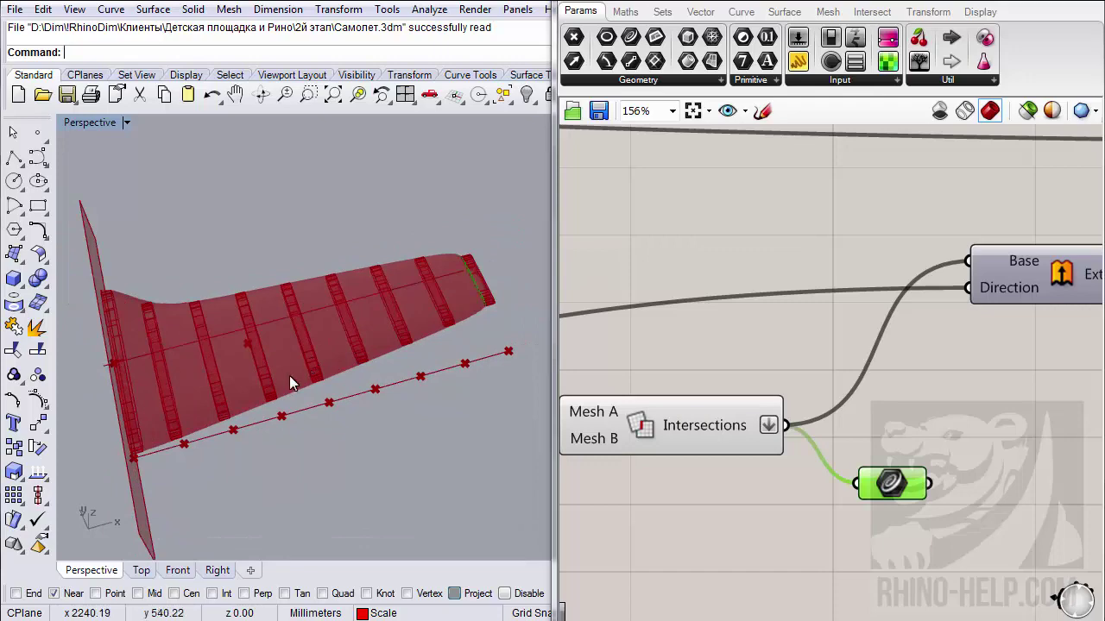
scroll(765, 311, down, 5)
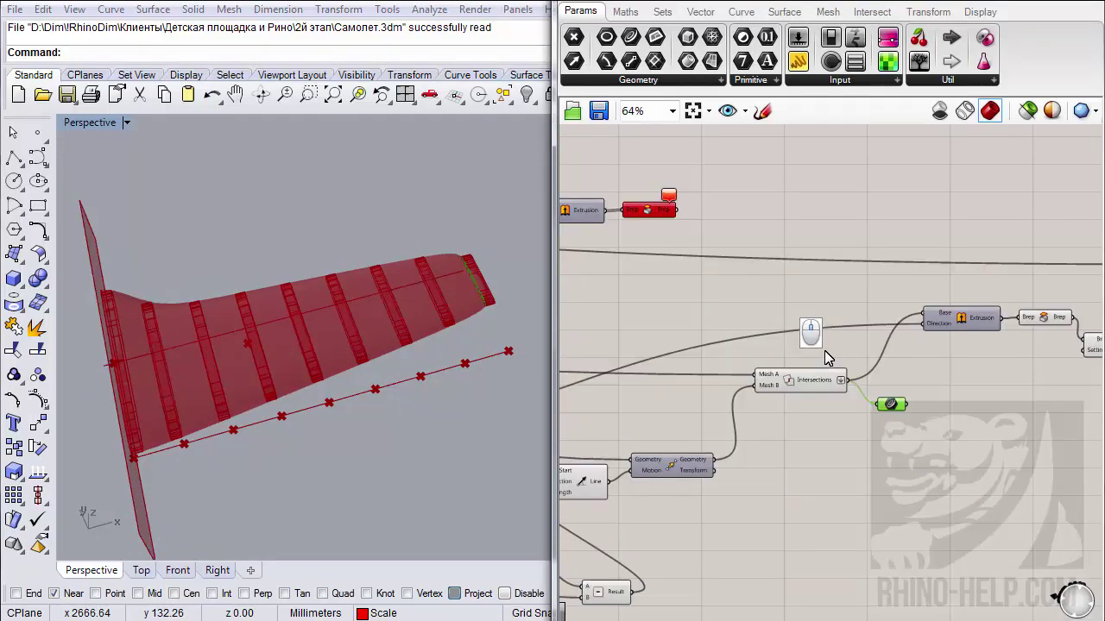
scroll(793, 402, up, 3)
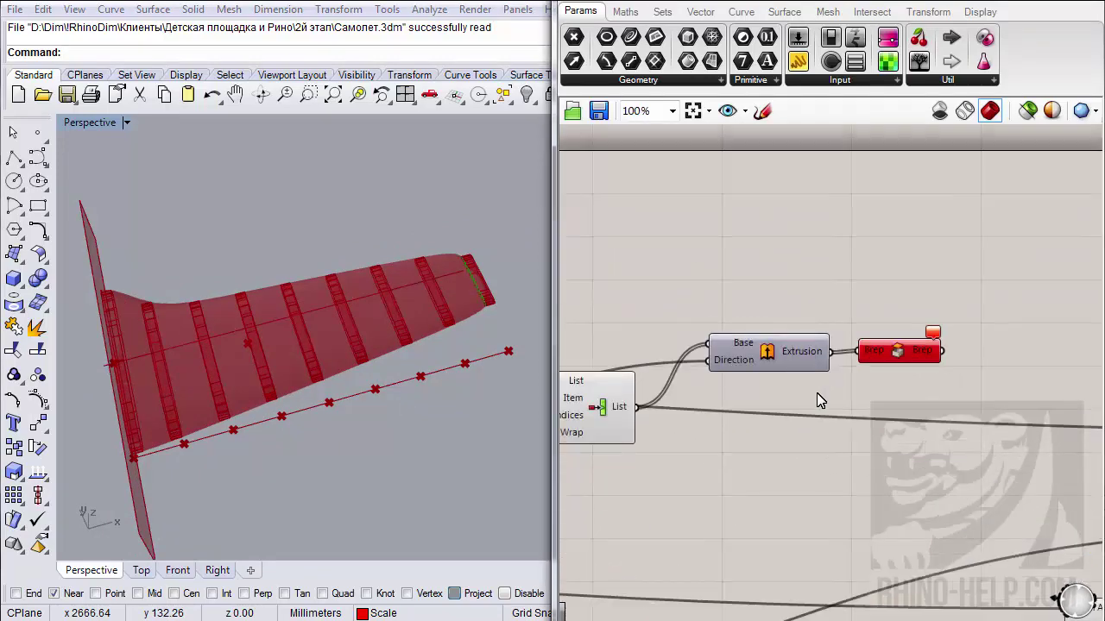
scroll(809, 407, down, 5)
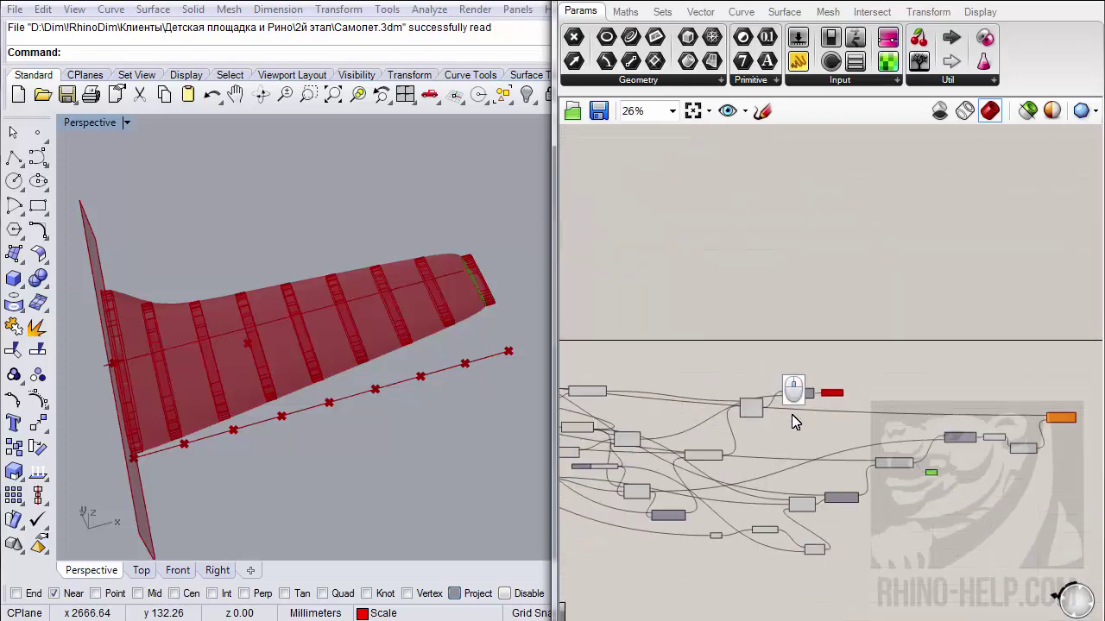
right_drag(796, 420, 861, 375)
scroll(671, 371, up, 5)
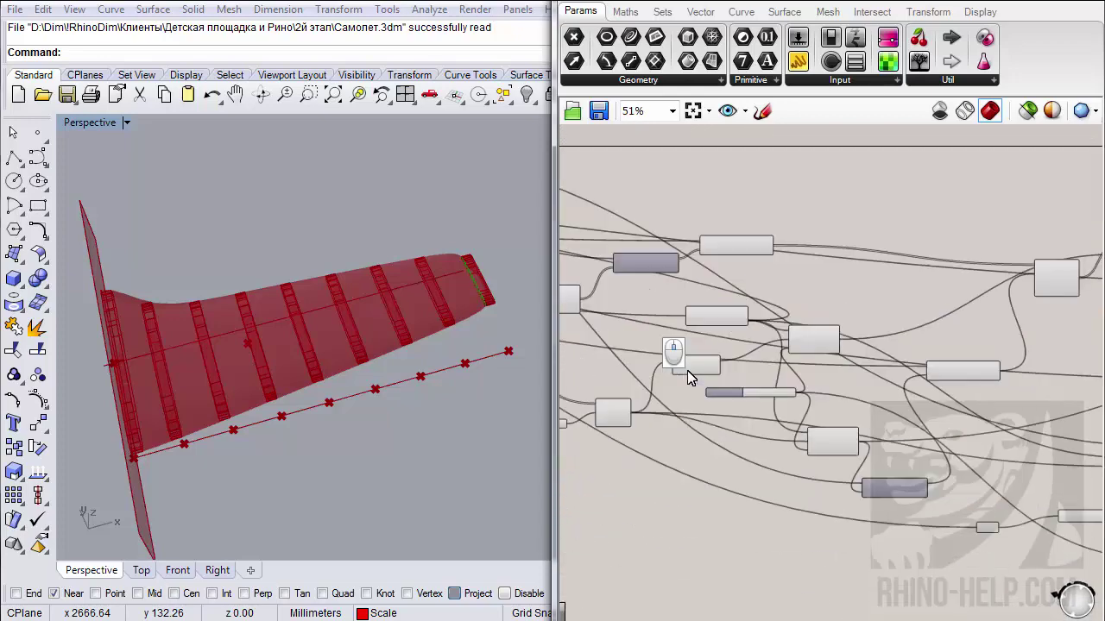
right_drag(665, 373, 869, 393)
scroll(880, 385, down, 1)
scroll(869, 386, down, 3)
scroll(648, 353, up, 3)
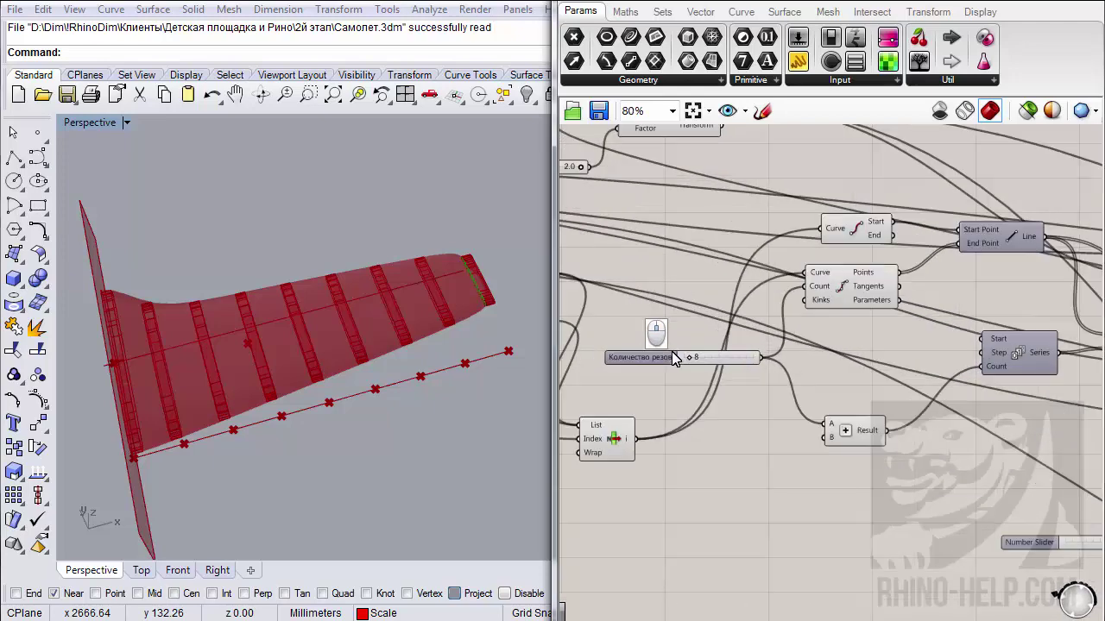
right_drag(681, 359, 972, 394)
right_drag(748, 399, 984, 388)
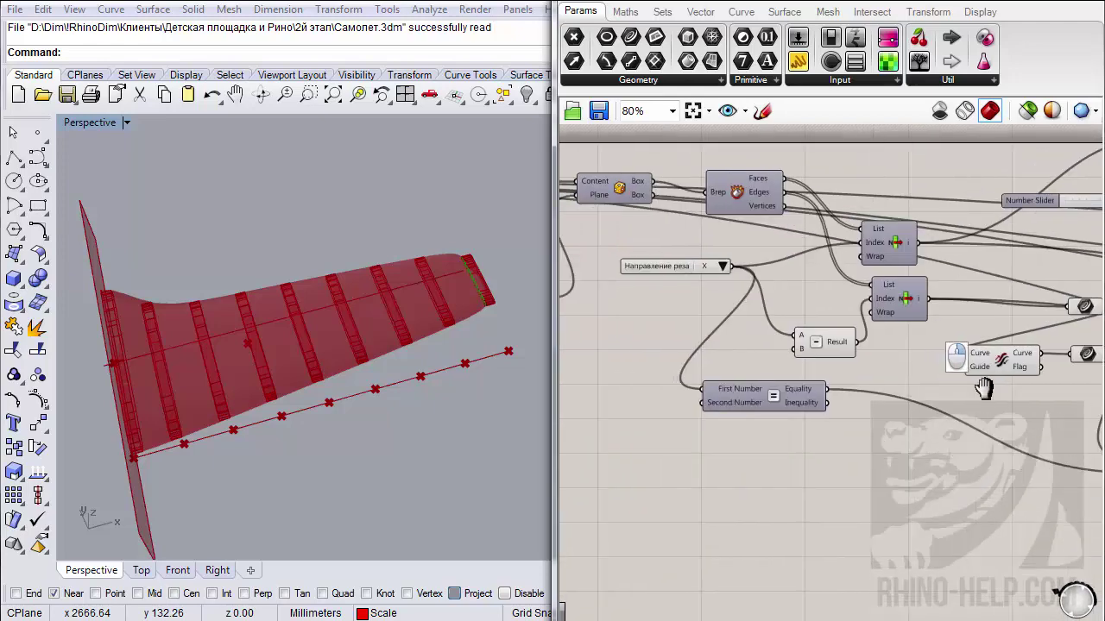
click(723, 267)
click(739, 296)
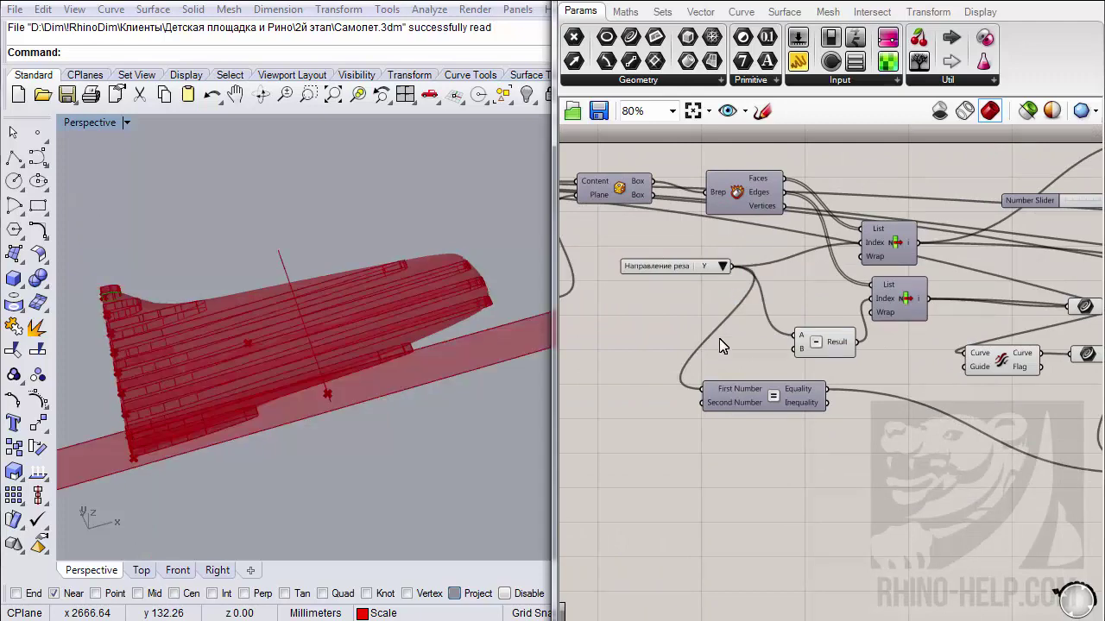
right_drag(352, 365, 365, 445)
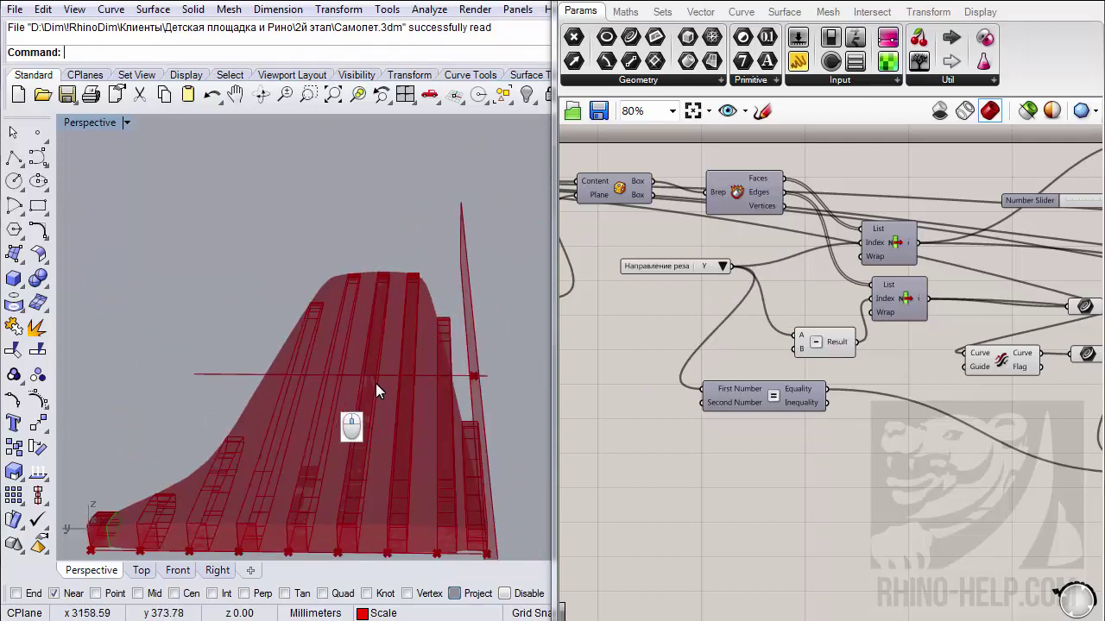
right_drag(377, 385, 363, 444)
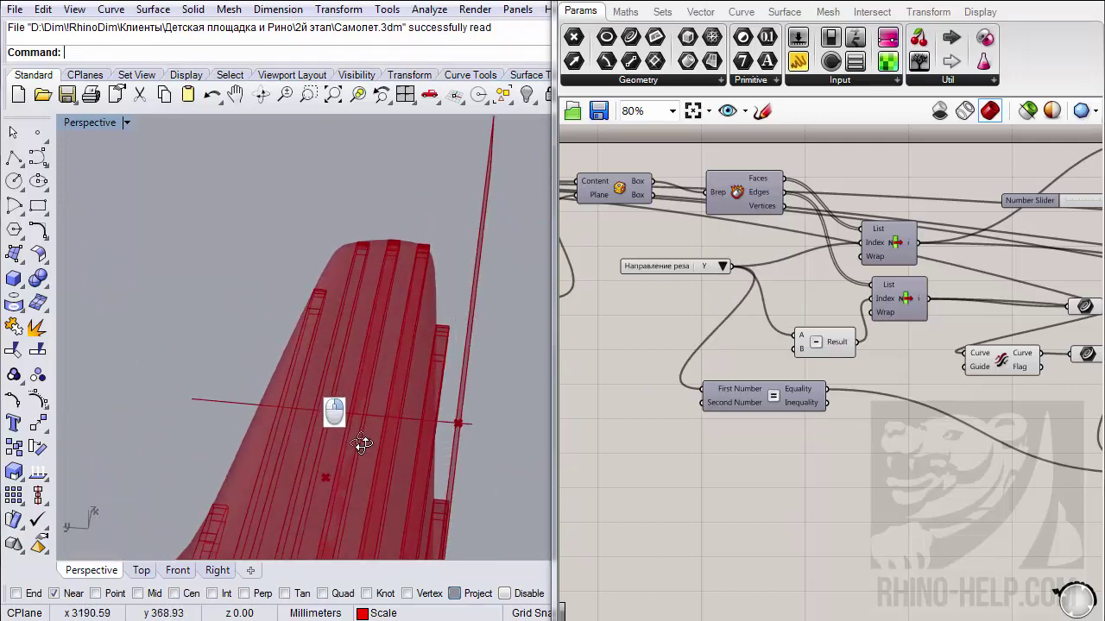
- Return the Направление реза value list to X
click(752, 401)
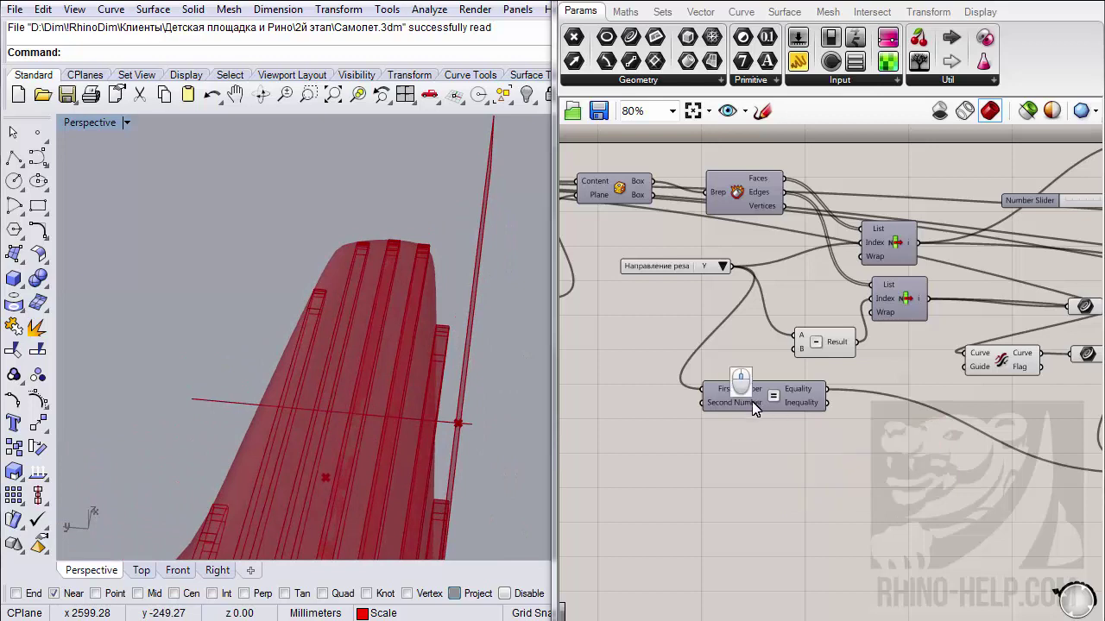
click(723, 265)
click(738, 281)
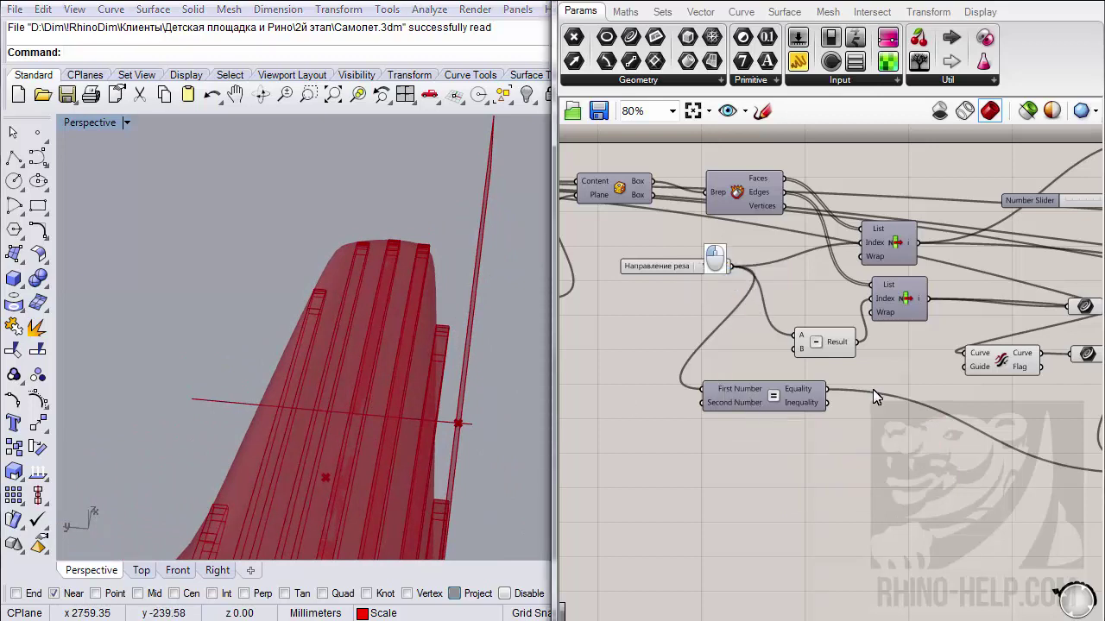
- Examine the part of the definition between Deconstruct Brep, the cut-direction list and the components they feed
right_drag(885, 387, 697, 328)
scroll(796, 361, down, 5)
scroll(602, 299, up, 3)
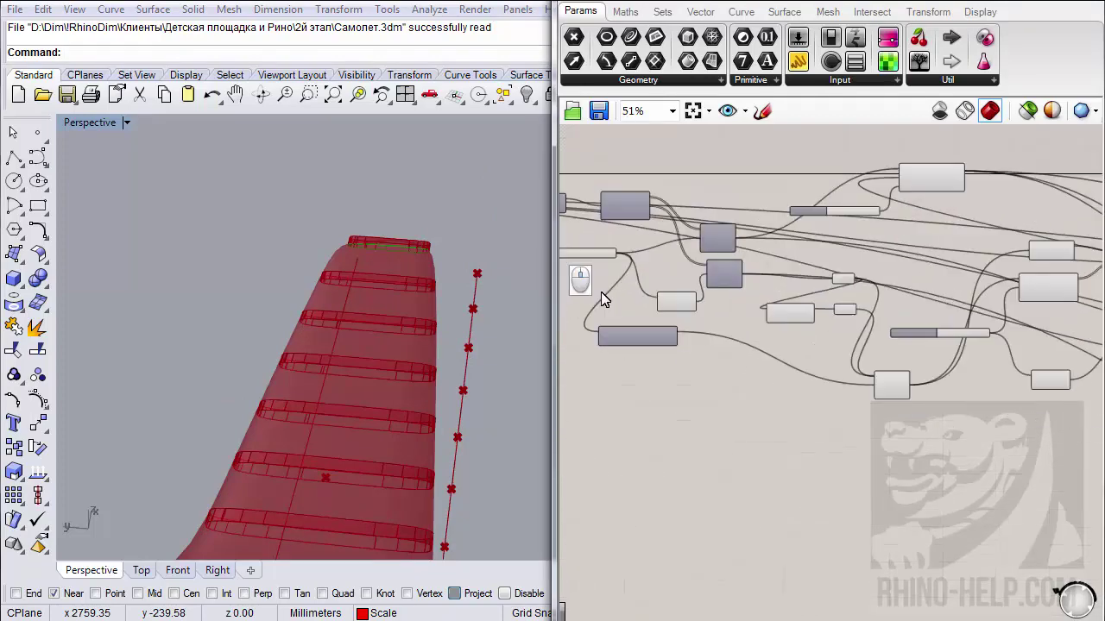
scroll(703, 329, up, 2)
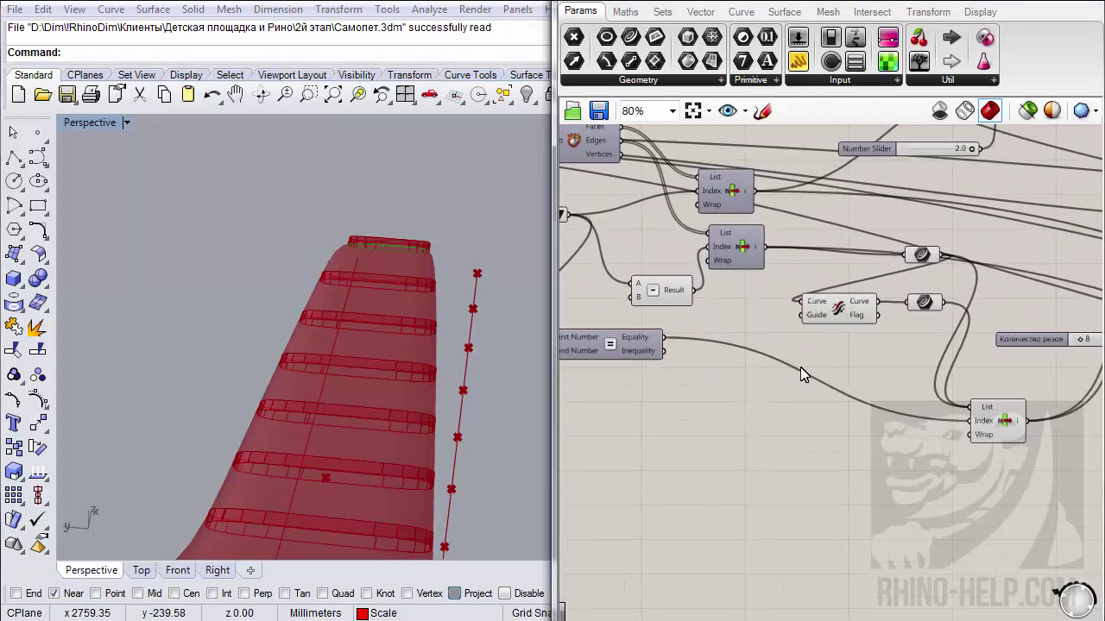
scroll(801, 367, down, 1)
scroll(794, 371, down, 1)
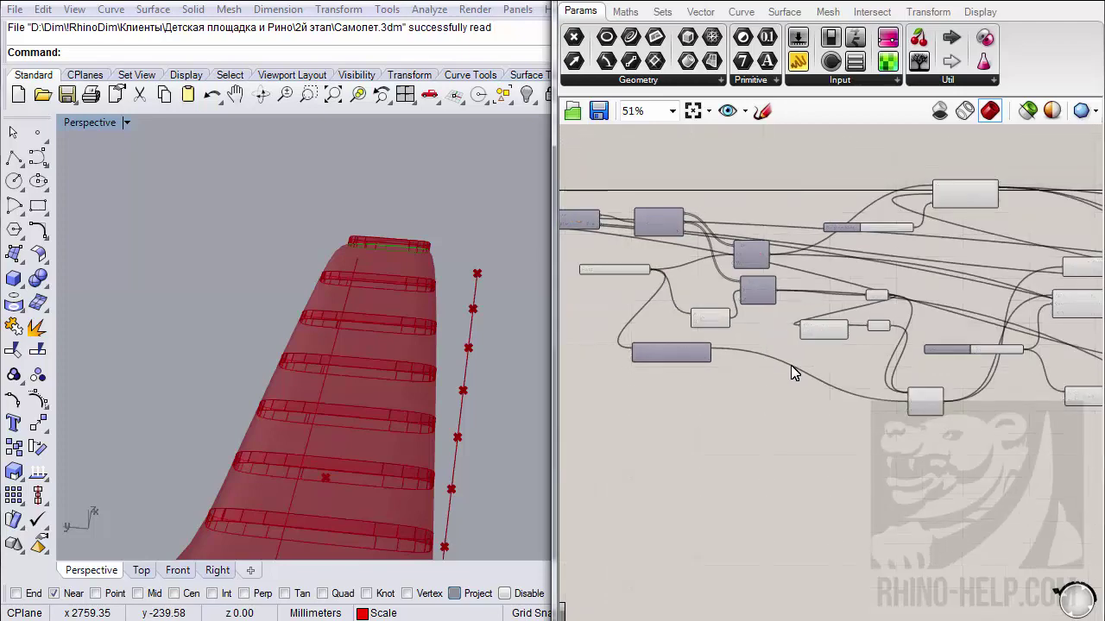
scroll(794, 373, down, 1)
scroll(699, 312, up, 2)
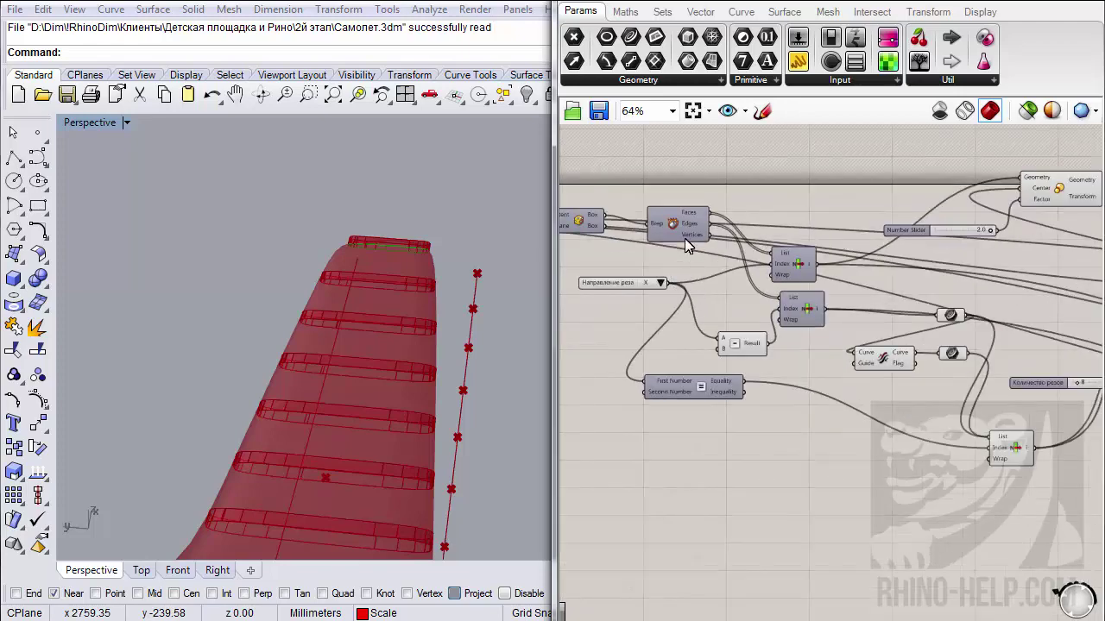
right_drag(678, 229, 745, 259)
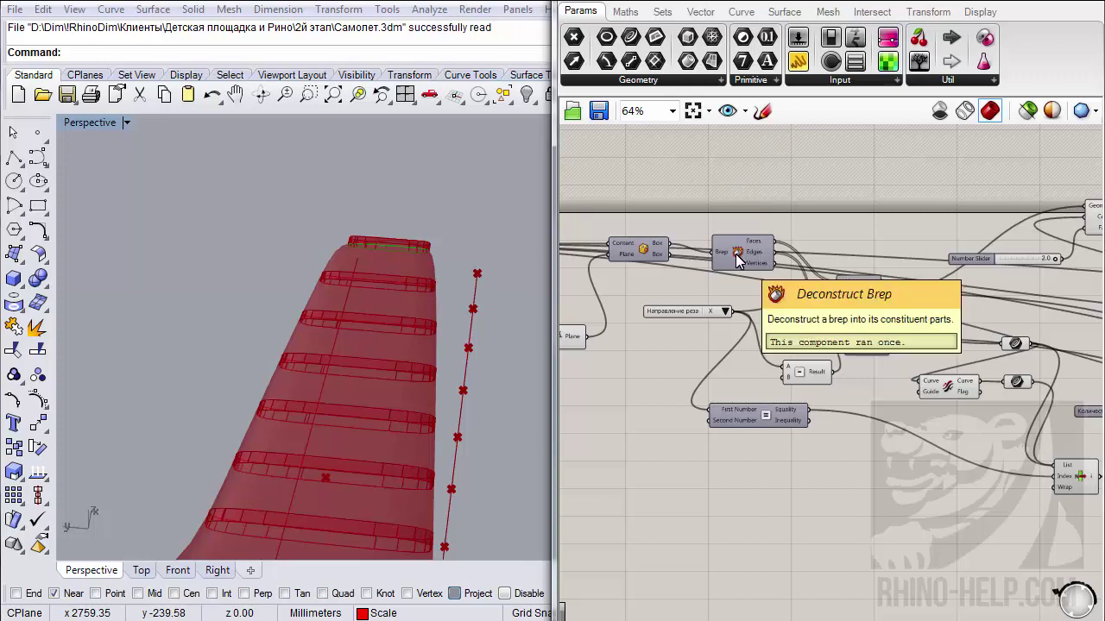
scroll(734, 268, down, 2)
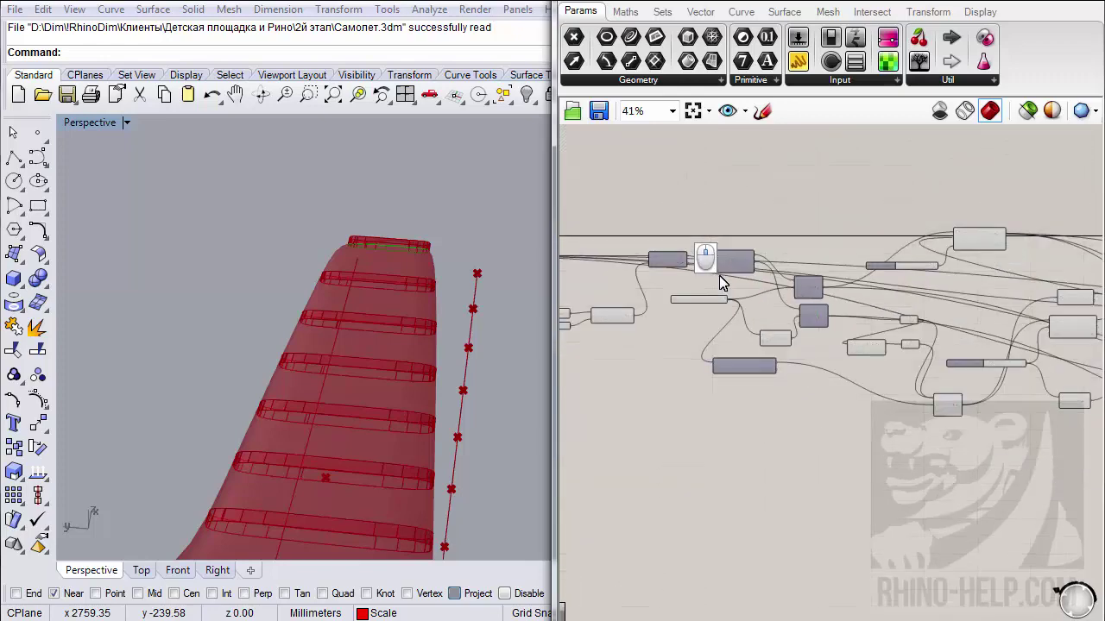
- Select all components downstream of Deconstruct Brep, including the cut-direction list, and duplicate the whole group below the originals
drag(982, 518, 696, 276)
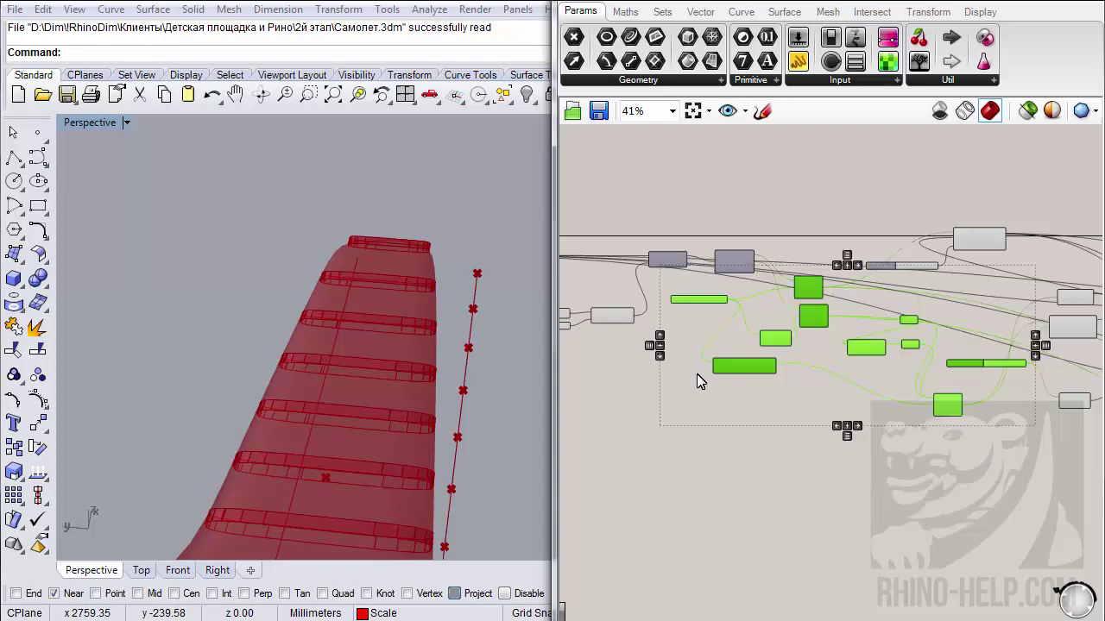
scroll(699, 383, down, 3)
scroll(699, 383, down, 2)
shift+drag(946, 470, 720, 294)
scroll(713, 398, up, 3)
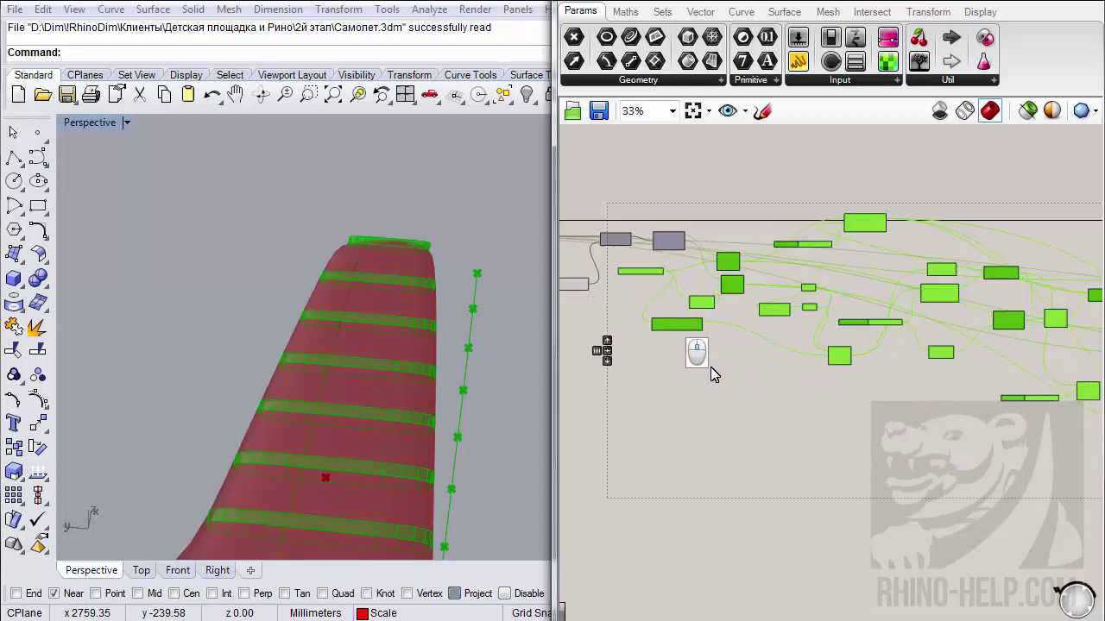
scroll(713, 369, down, 2)
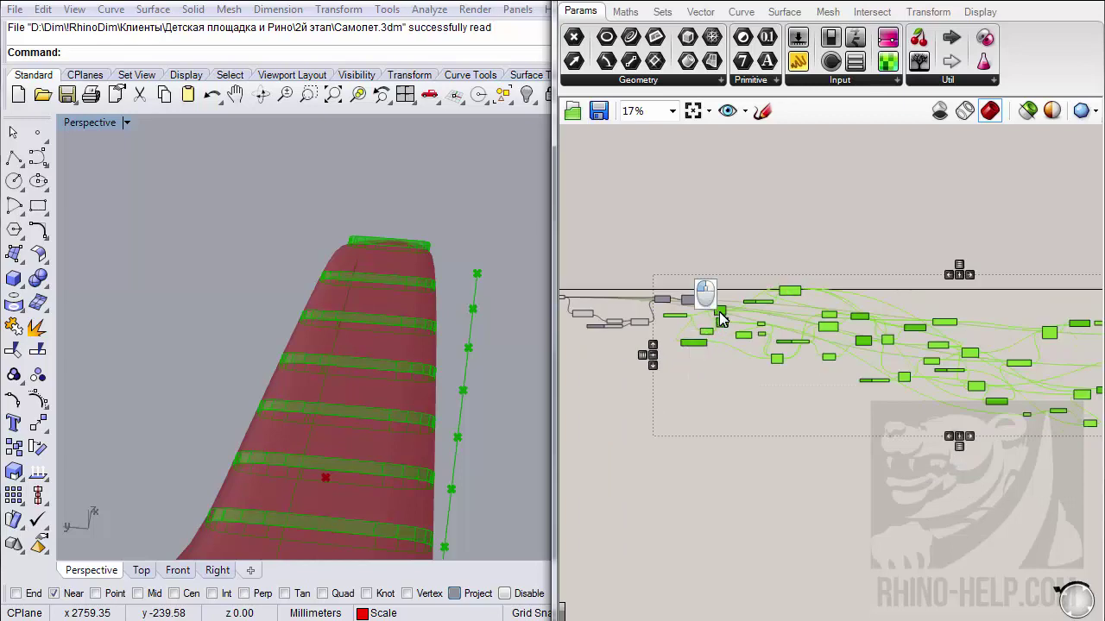
drag(720, 318, 861, 467)
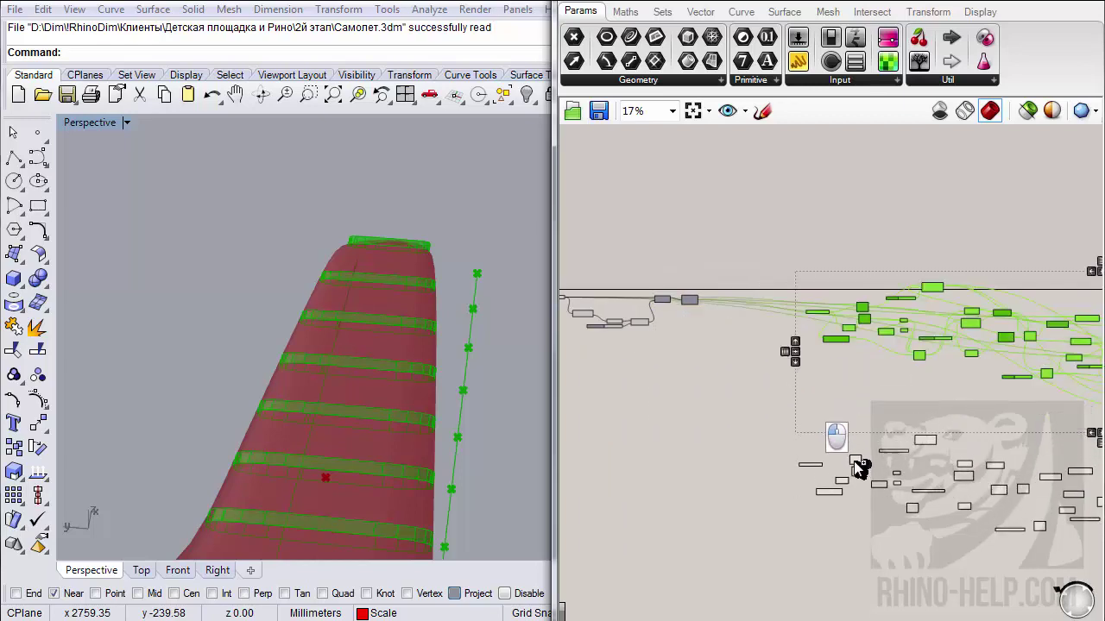
alt+drag(884, 392, 878, 384)
right_drag(878, 384, 732, 229)
scroll(723, 328, up, 2)
scroll(724, 327, up, 5)
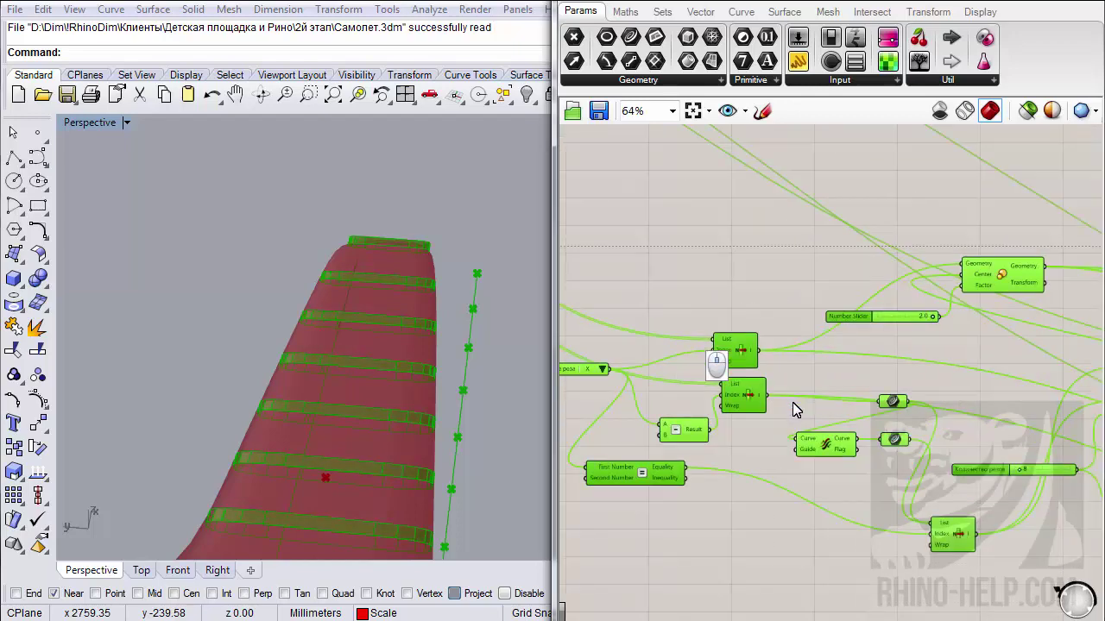
click(801, 377)
- Examine the duplicated definition from its List Item components through the intersections to its Extrude and Brep components
right_drag(929, 434, 706, 395)
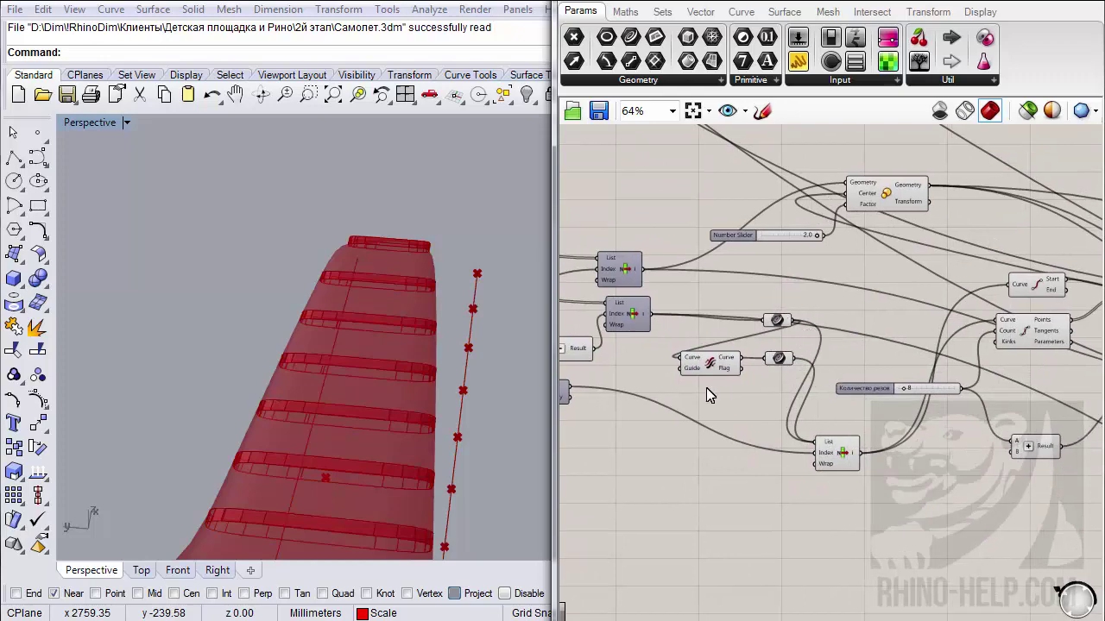
right_drag(818, 395, 776, 368)
scroll(796, 353, down, 3)
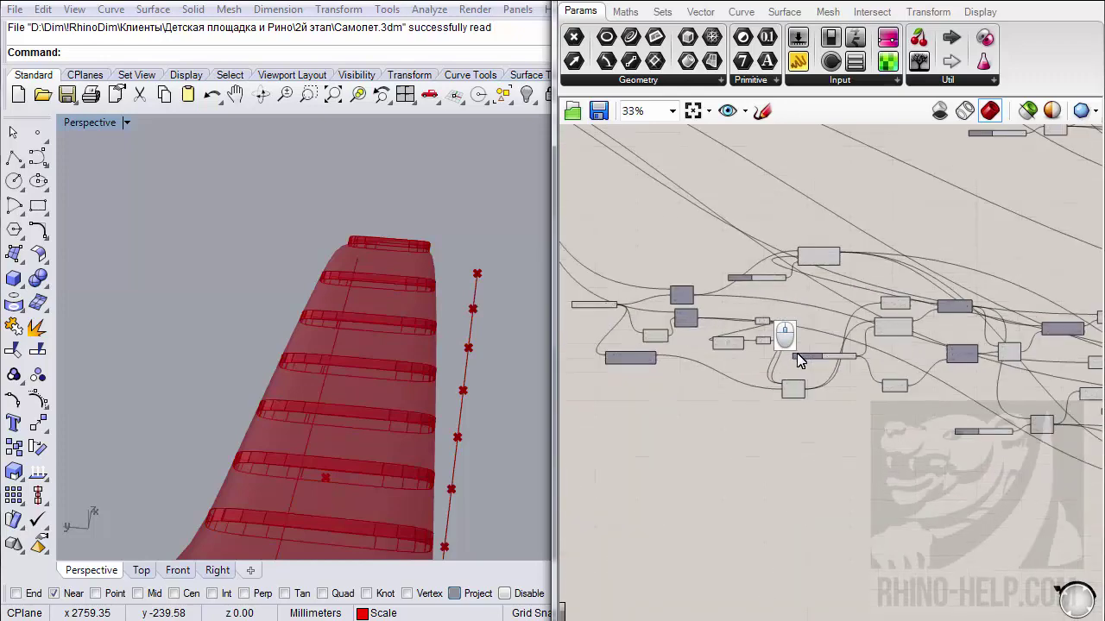
scroll(667, 359, up, 4)
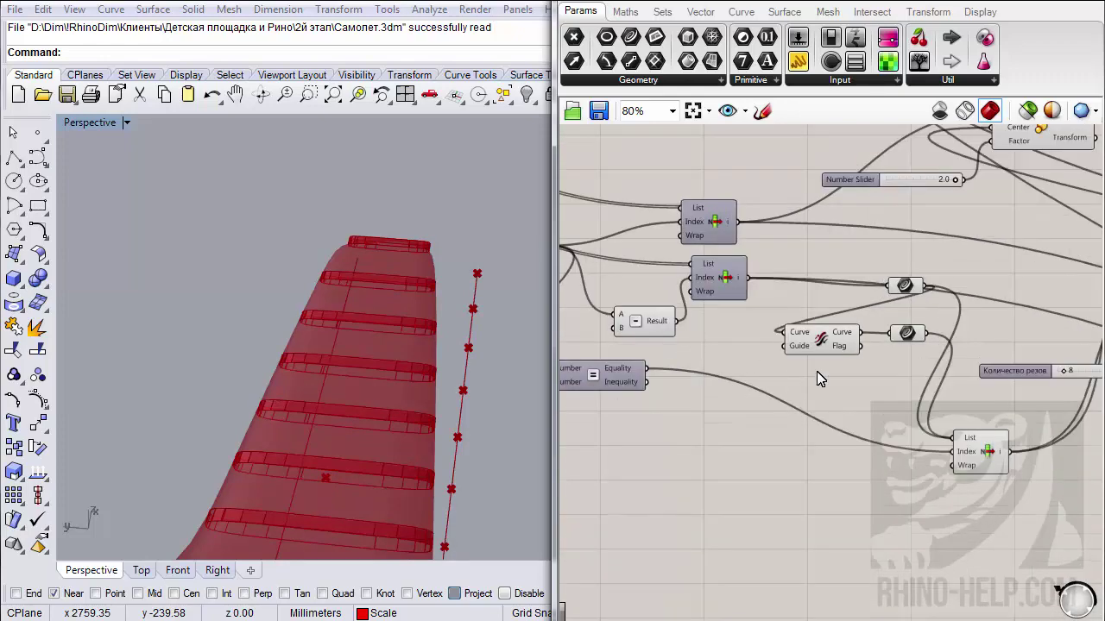
scroll(816, 372, down, 1)
right_drag(816, 371, 609, 394)
scroll(609, 393, down, 2)
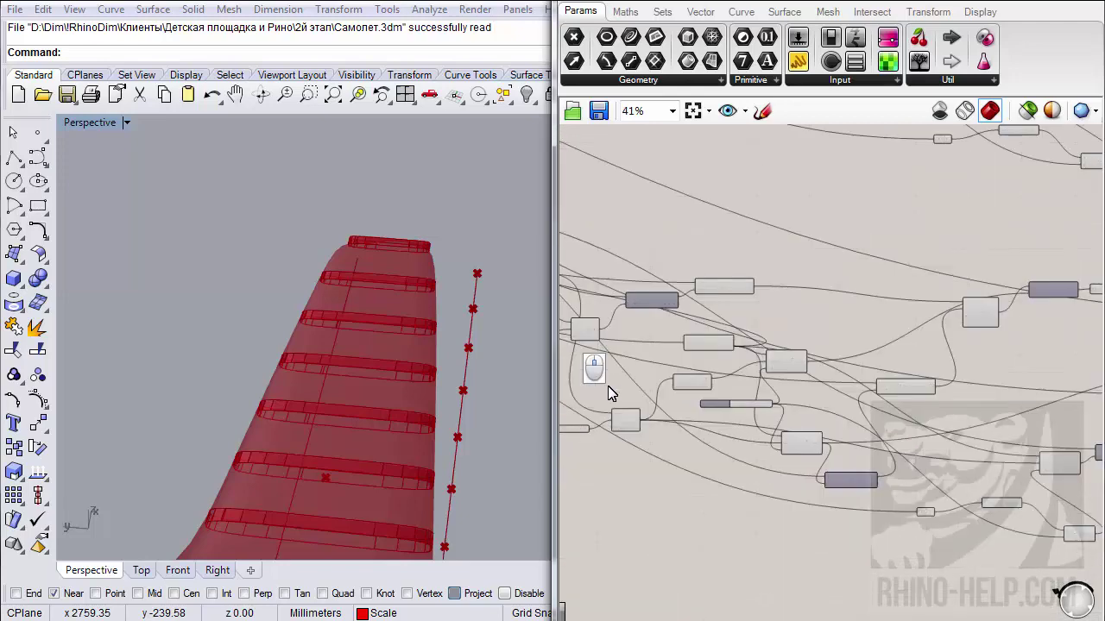
scroll(945, 434, up, 2)
right_drag(945, 434, 904, 394)
scroll(862, 387, down, 2)
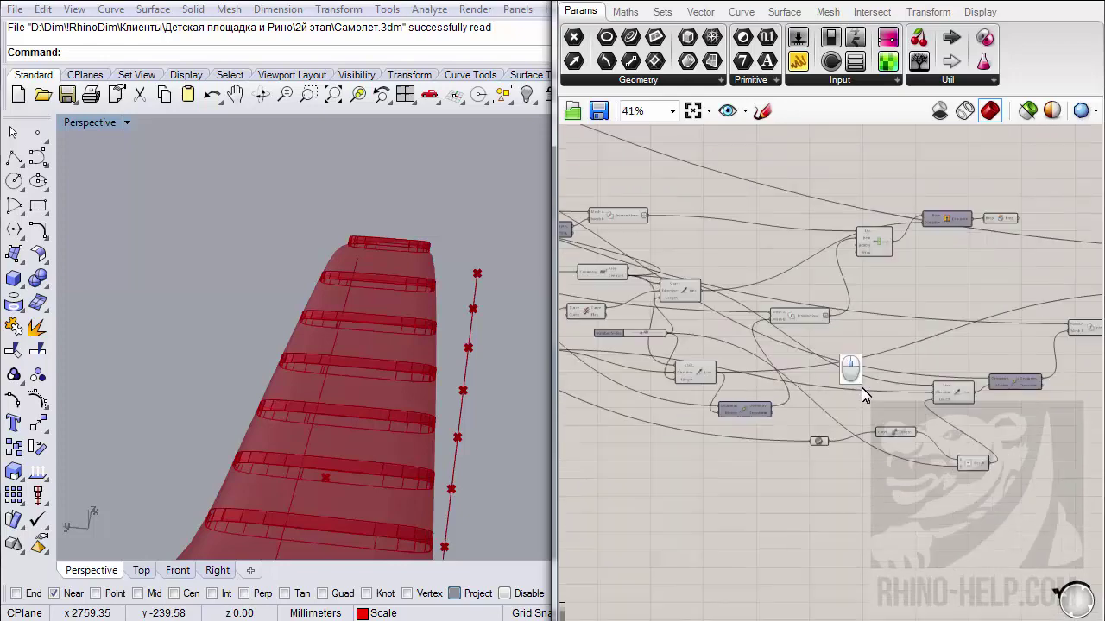
scroll(861, 388, down, 1)
scroll(855, 386, up, 4)
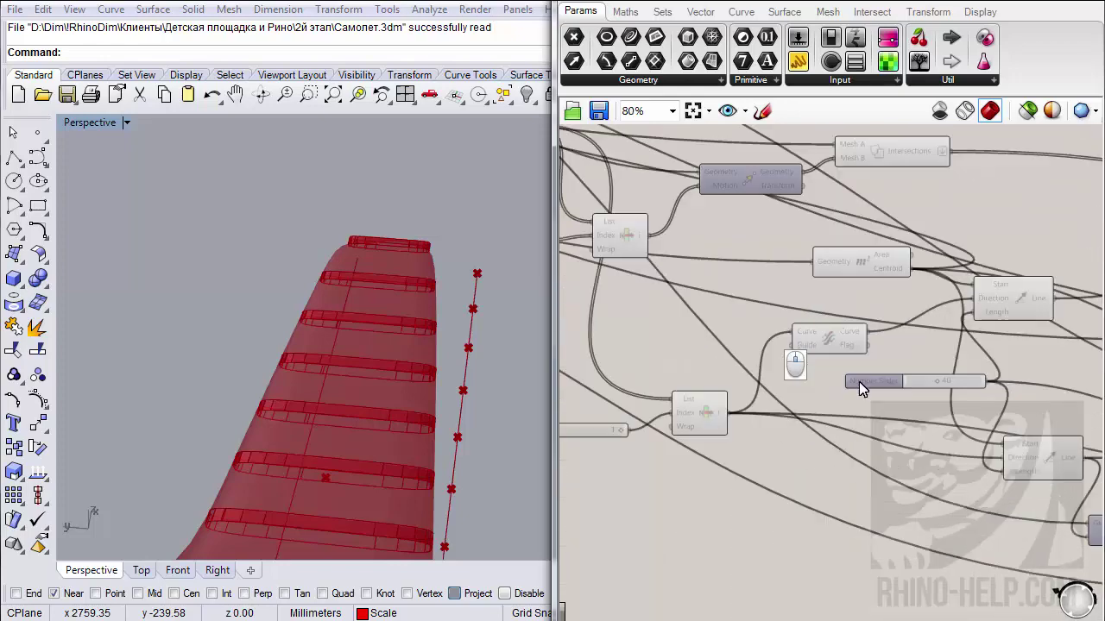
scroll(888, 385, up, 2)
right_drag(888, 385, 979, 432)
scroll(979, 432, down, 1)
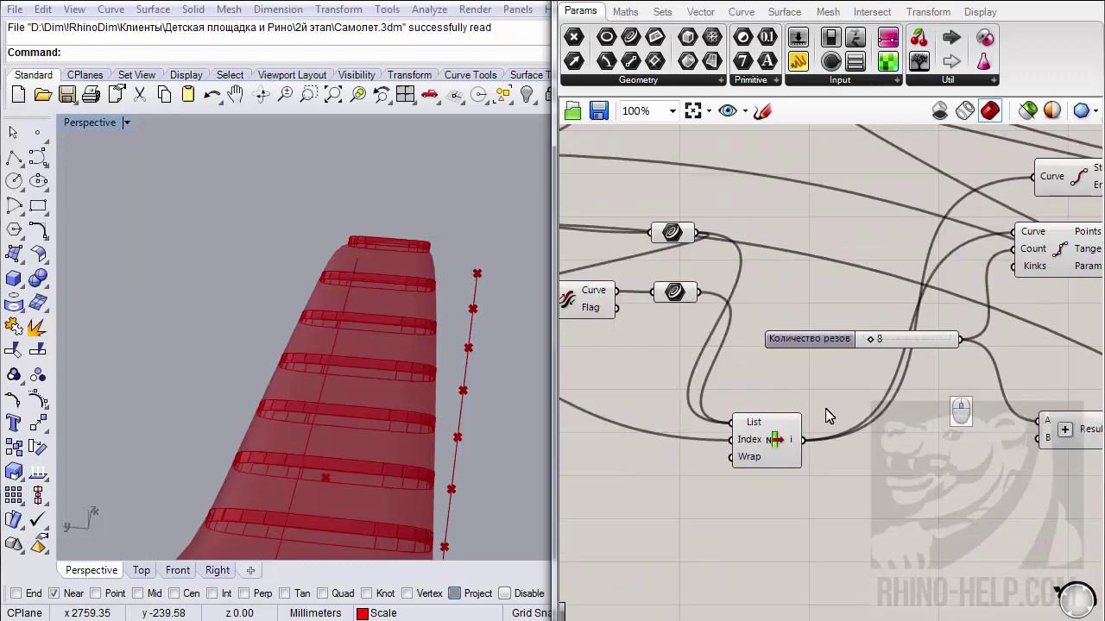
- Set the duplicated group's Направление реза value list to Y
right_drag(703, 376, 981, 434)
scroll(980, 434, down, 2)
right_drag(691, 380, 784, 379)
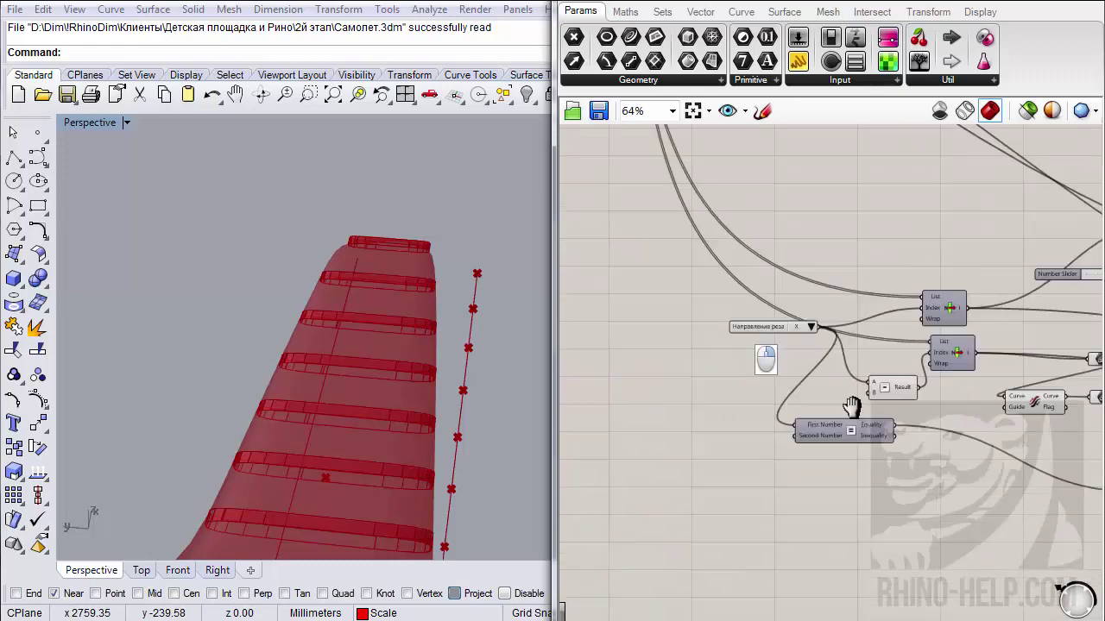
scroll(791, 332, up, 4)
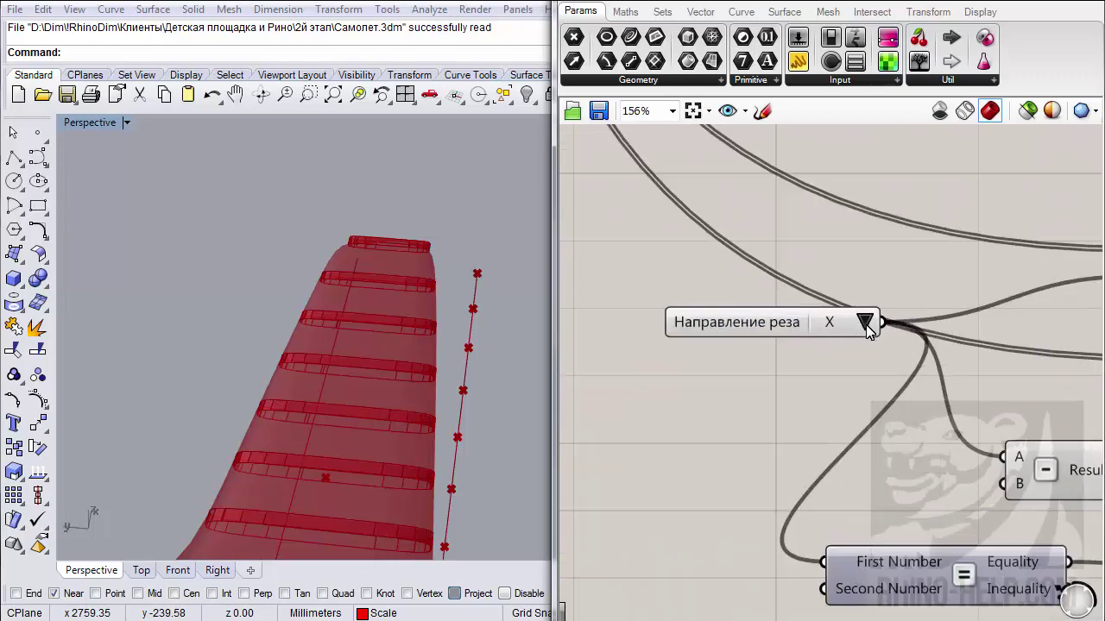
click(865, 323)
click(897, 352)
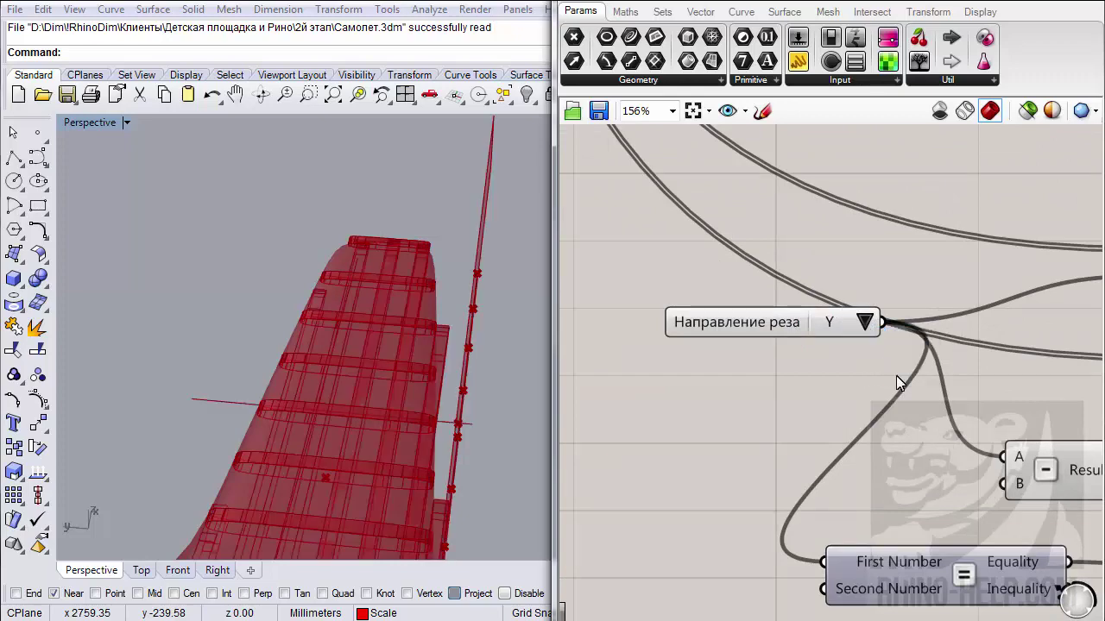
- Set the Количество резов slider in the duplicated Y-direction group to 2
scroll(787, 285, down, 4)
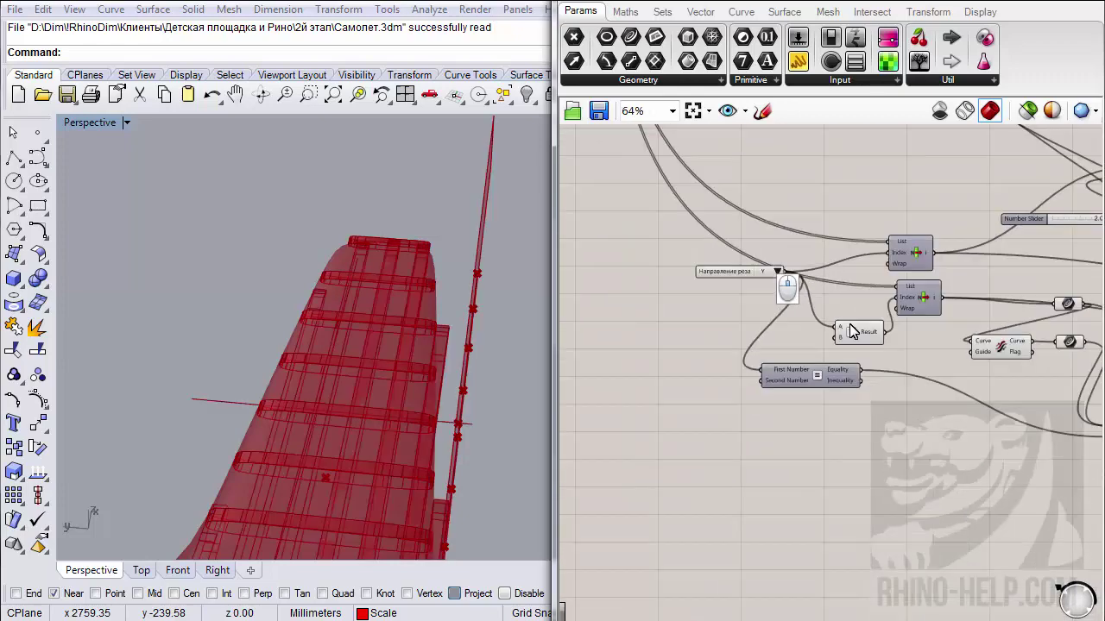
scroll(852, 331, down, 3)
scroll(834, 360, up, 4)
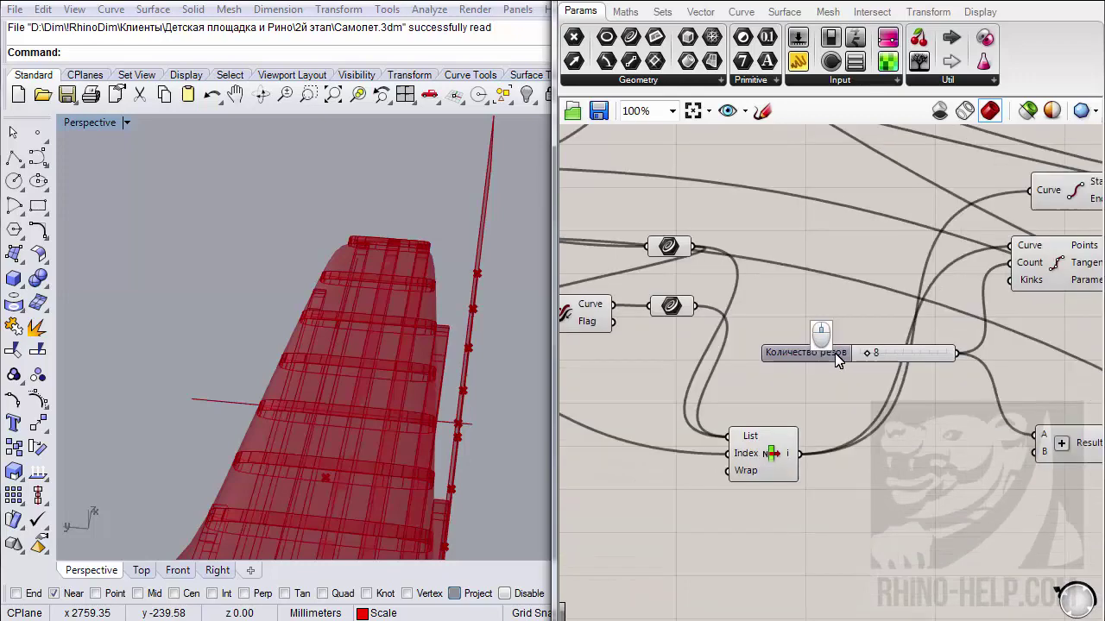
scroll(882, 366, up, 1)
mouse_move(870, 357)
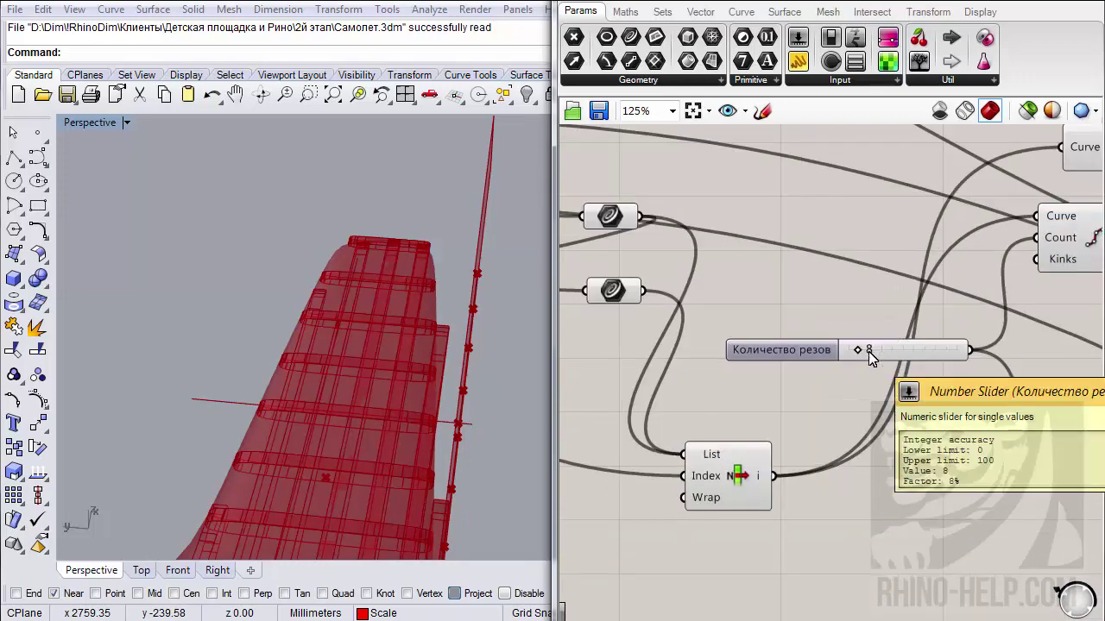
double_click(874, 351)
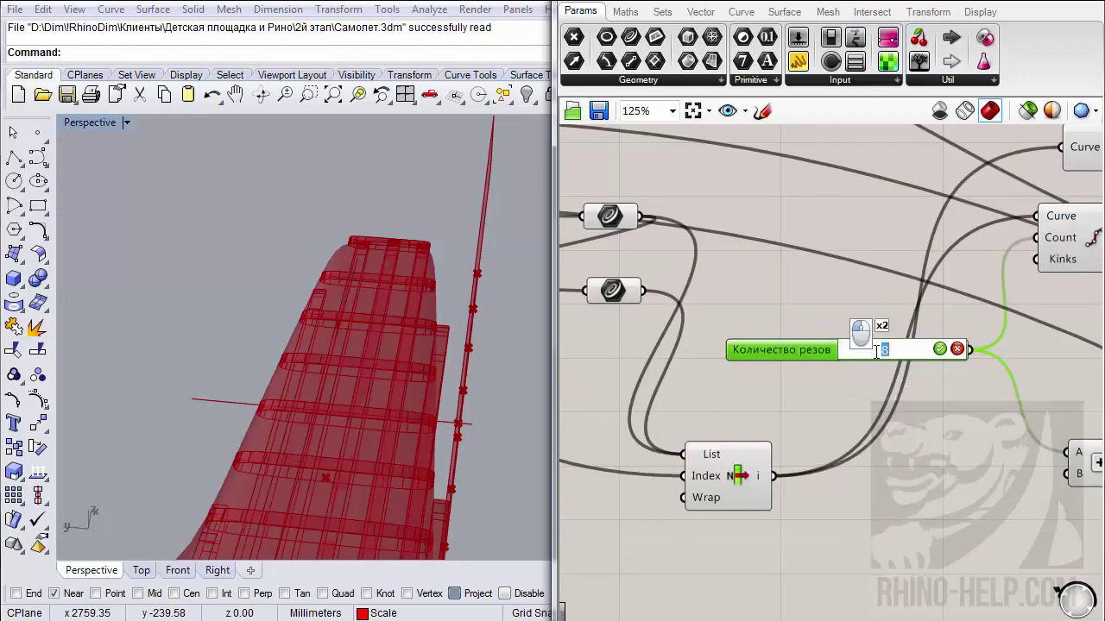
text(2)
key(Return)
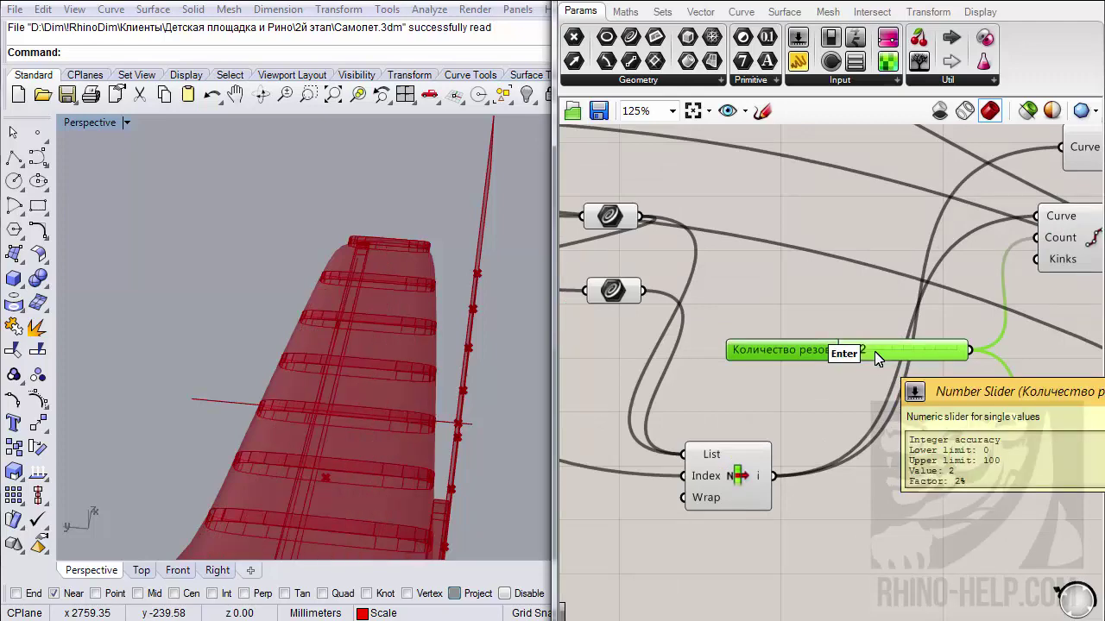
- Raise the duplicated group's Количество резов slider to 3 and finally to 5
double_click(863, 359)
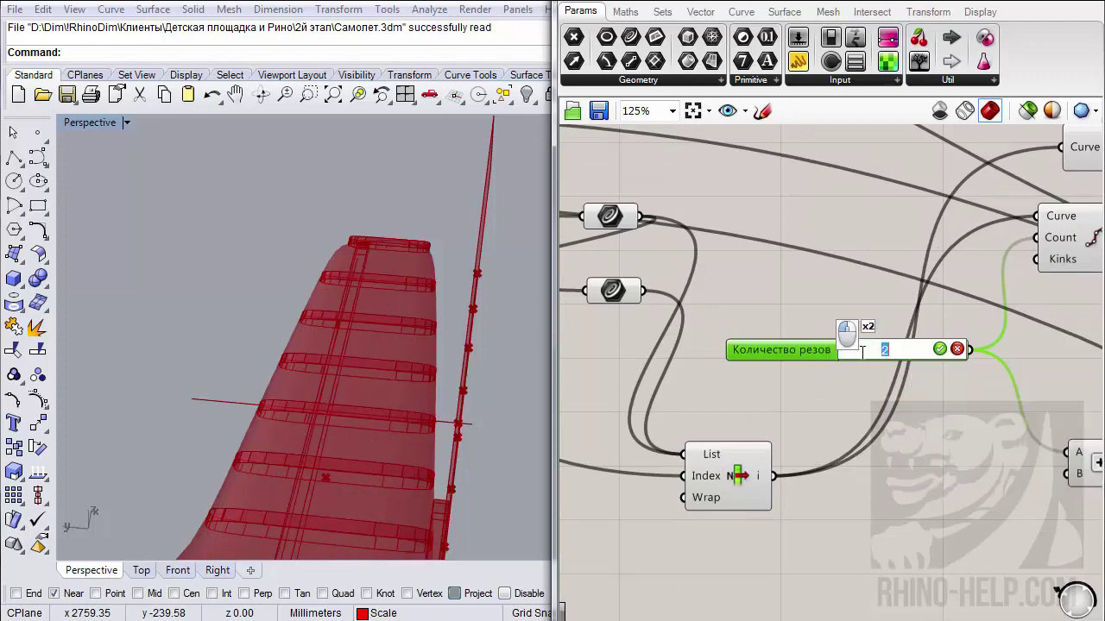
text(3)
key(Return)
right_drag(330, 379, 315, 350)
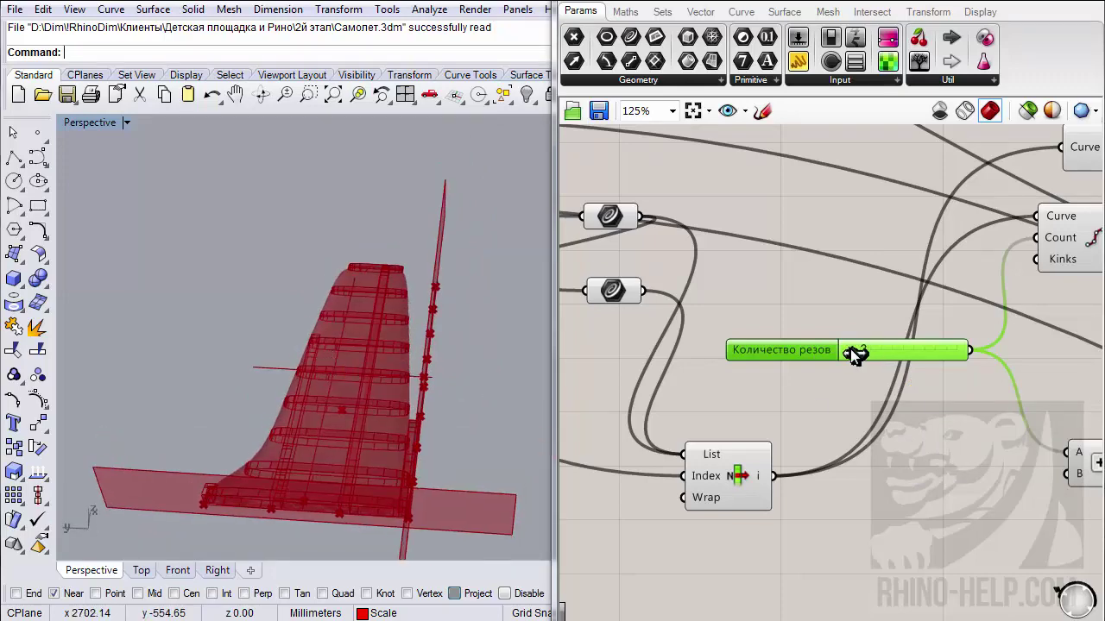
mouse_move(853, 356)
mouse_down()
mouse_move(865, 355)
mouse_move(854, 355)
mouse_up()
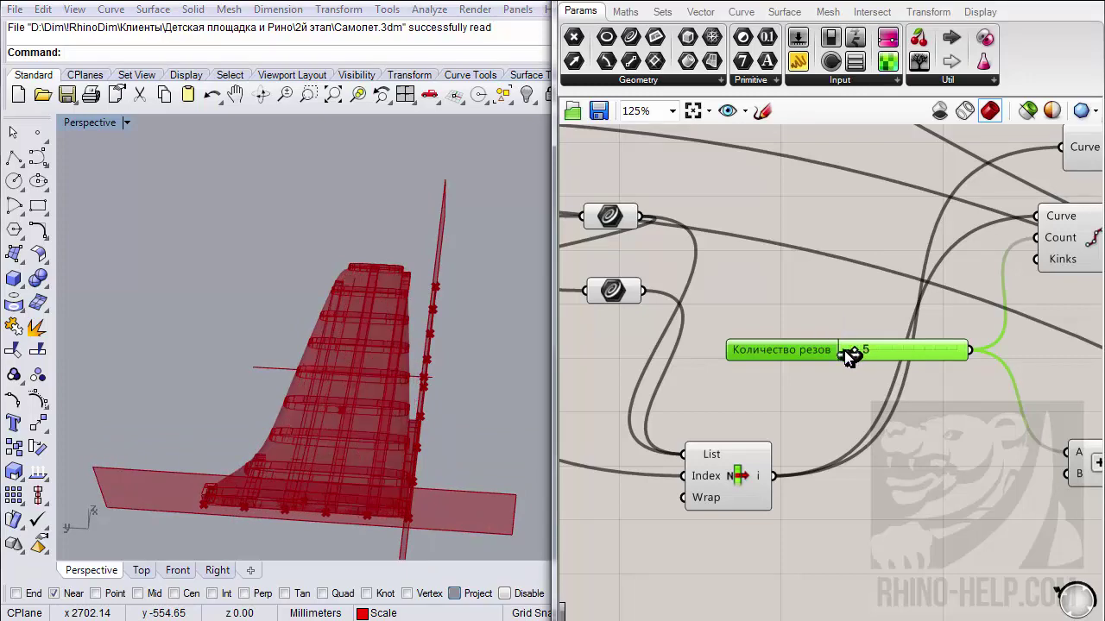
- Examine the crossing ribs across the wing, from its root up to the rib intersections, together with the duplicated group's components
right_drag(498, 380, 337, 482)
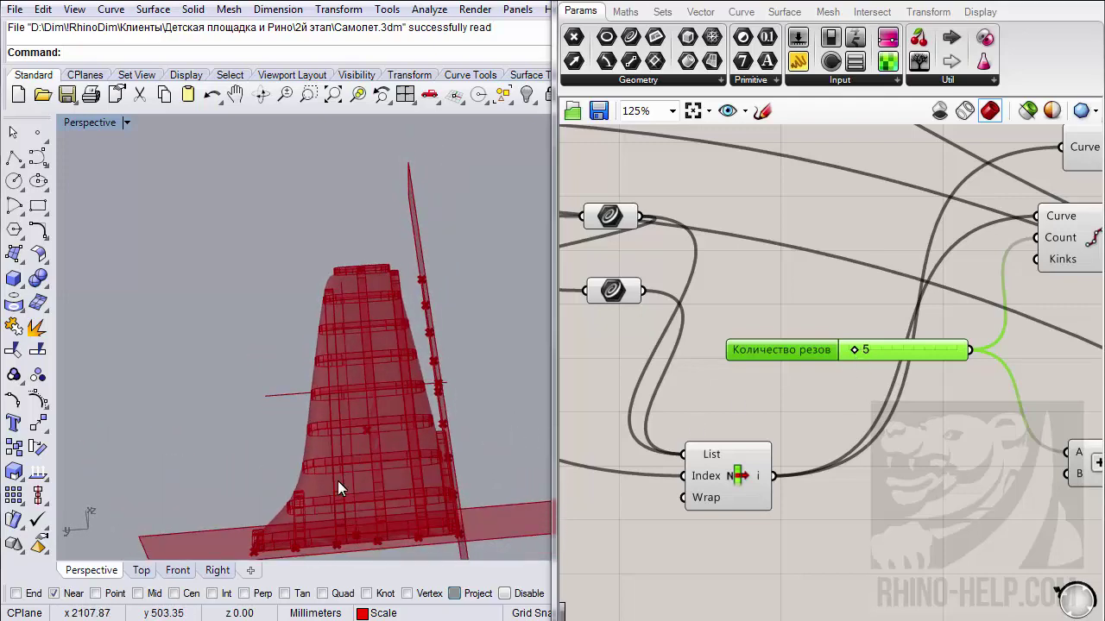
right_drag(291, 513, 276, 523)
scroll(224, 533, up, 3)
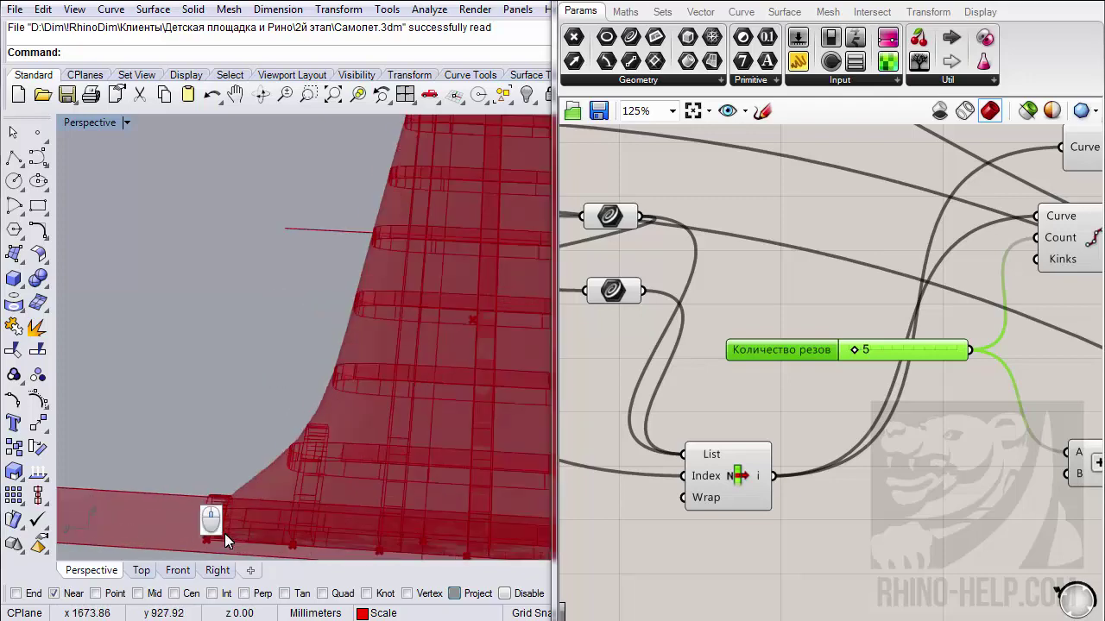
scroll(252, 438, down, 3)
right_drag(426, 425, 397, 398)
right_drag(843, 412, 757, 393)
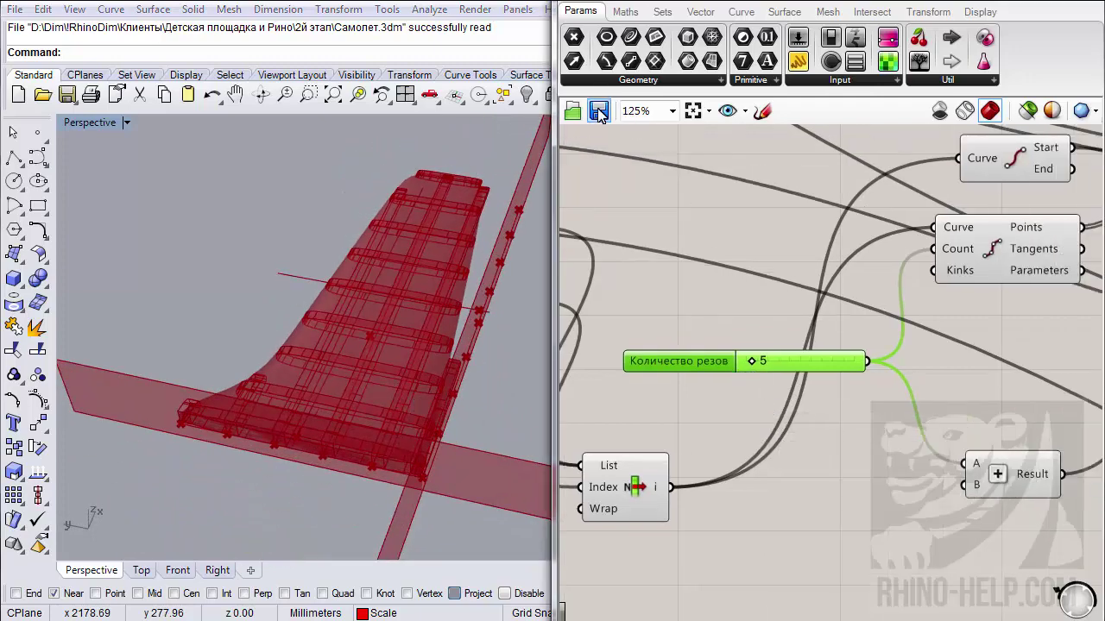
right_drag(879, 459, 798, 432)
scroll(798, 431, down, 4)
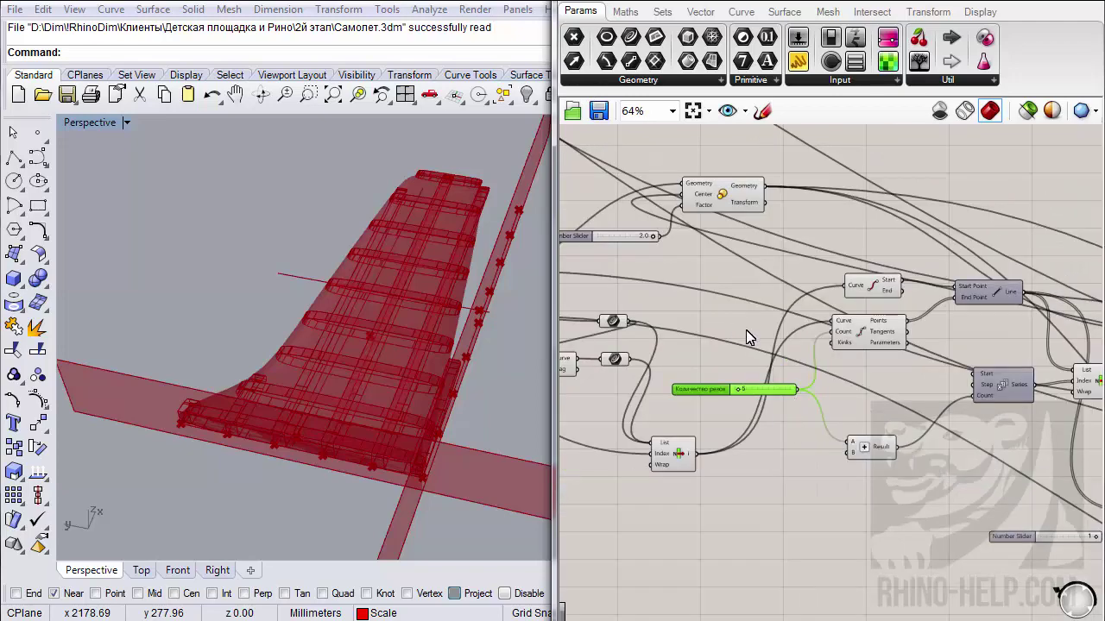
scroll(749, 339, down, 4)
right_drag(866, 425, 736, 389)
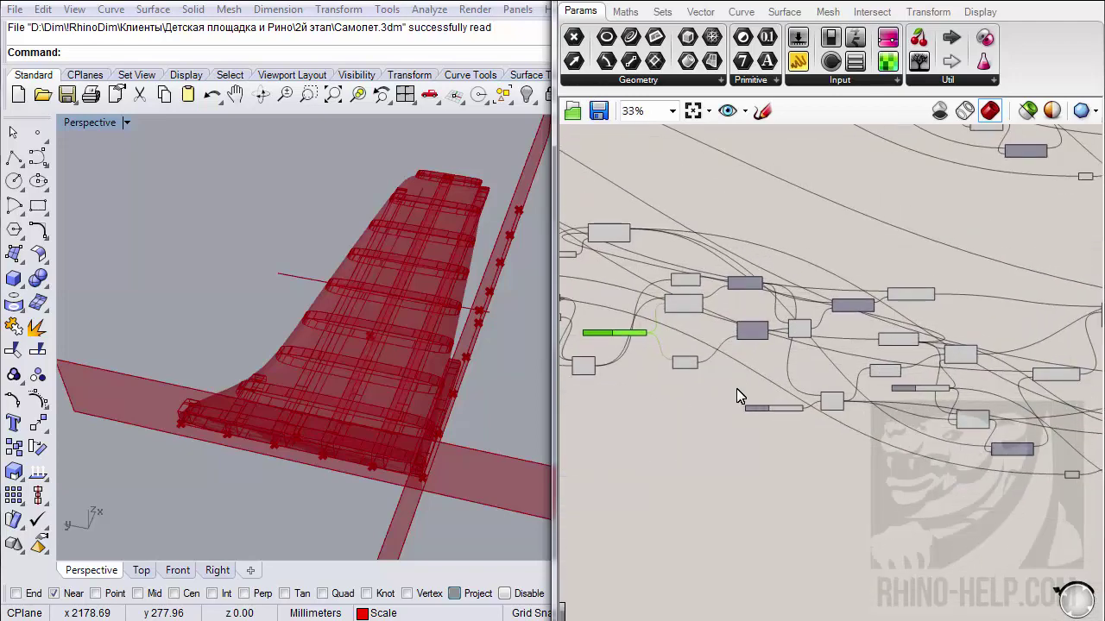
right_drag(372, 371, 376, 335)
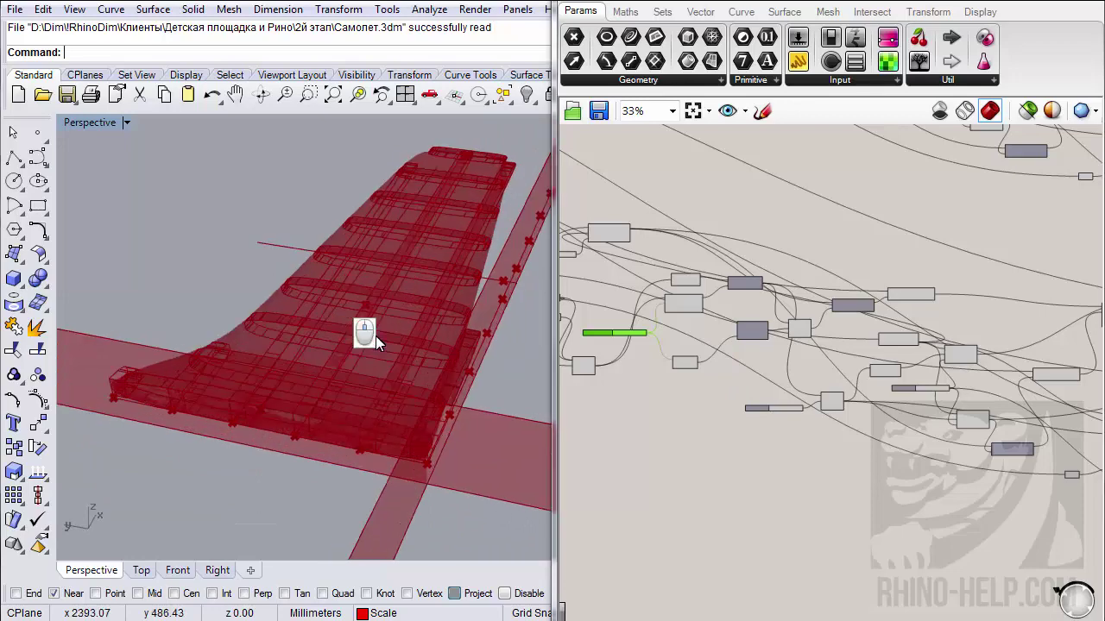
scroll(372, 291, up, 6)
scroll(373, 290, down, 3)
right_drag(310, 286, 303, 334)
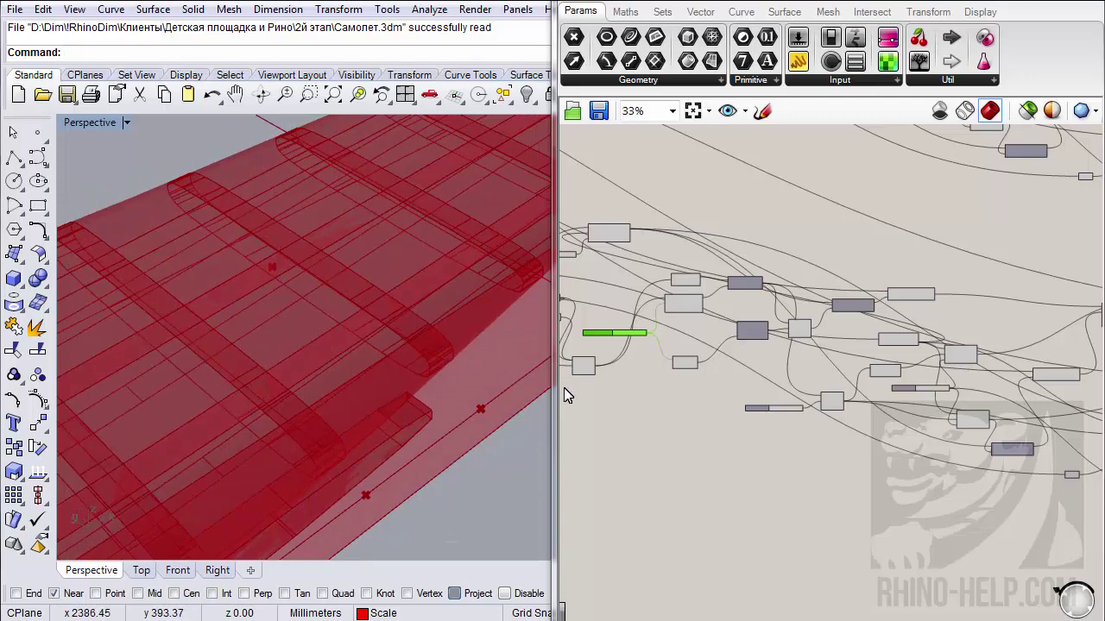
- Hide the preview of the wing's source geometry parameter at the start of the definition
scroll(864, 483, down, 1)
scroll(691, 375, up, 8)
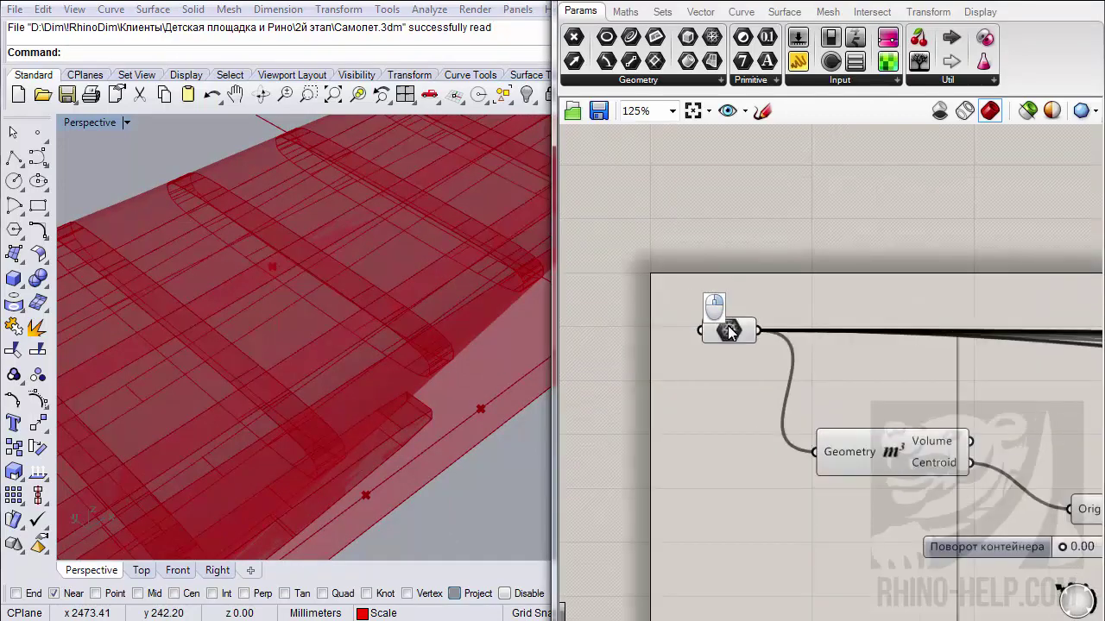
right_click(729, 331)
click(737, 361)
scroll(300, 361, down, 6)
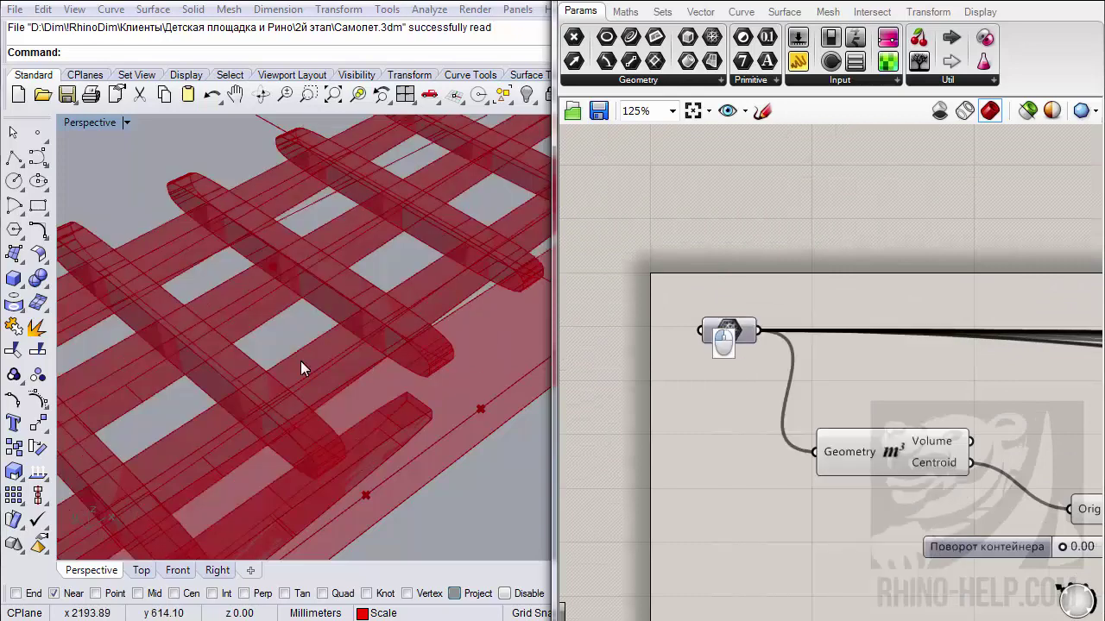
- Examine the original X-direction group from its source inputs through the mesh intersections to the component that inserts items into a list
right_drag(843, 416, 747, 411)
scroll(747, 410, down, 5)
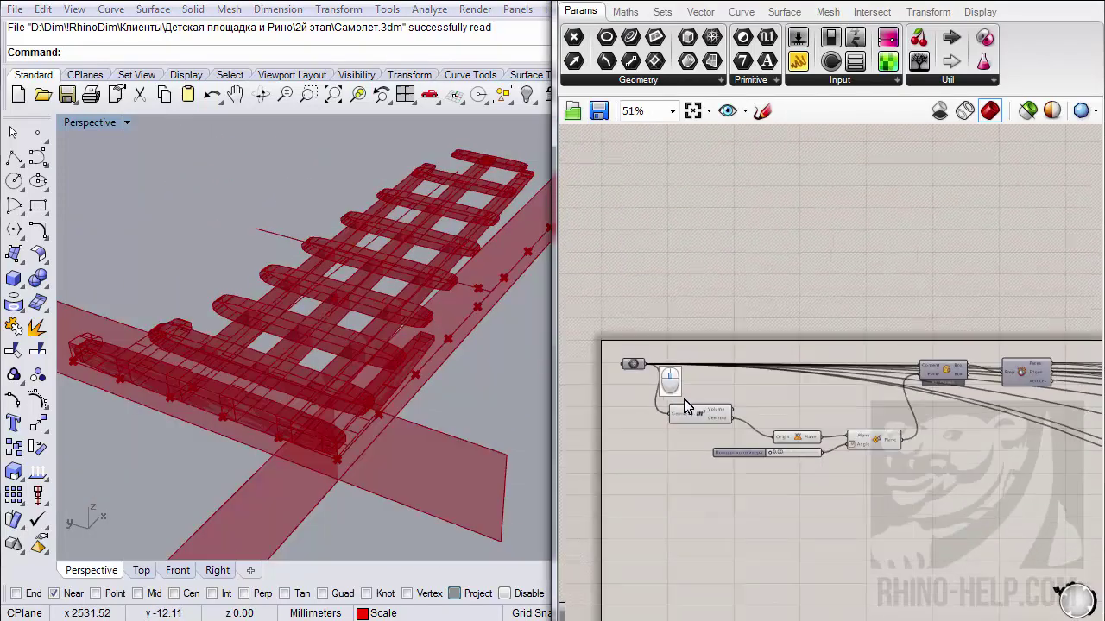
right_drag(921, 446, 677, 406)
scroll(677, 406, down, 4)
scroll(677, 412, down, 2)
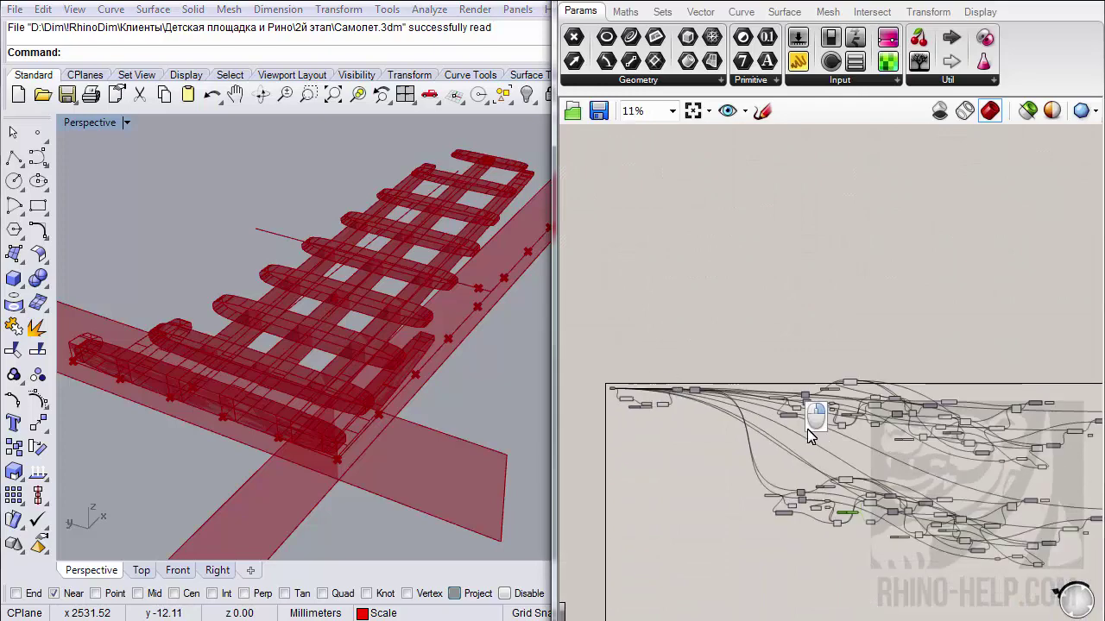
scroll(814, 407, up, 3)
right_drag(814, 407, 658, 337)
scroll(780, 372, up, 3)
scroll(766, 313, up, 4)
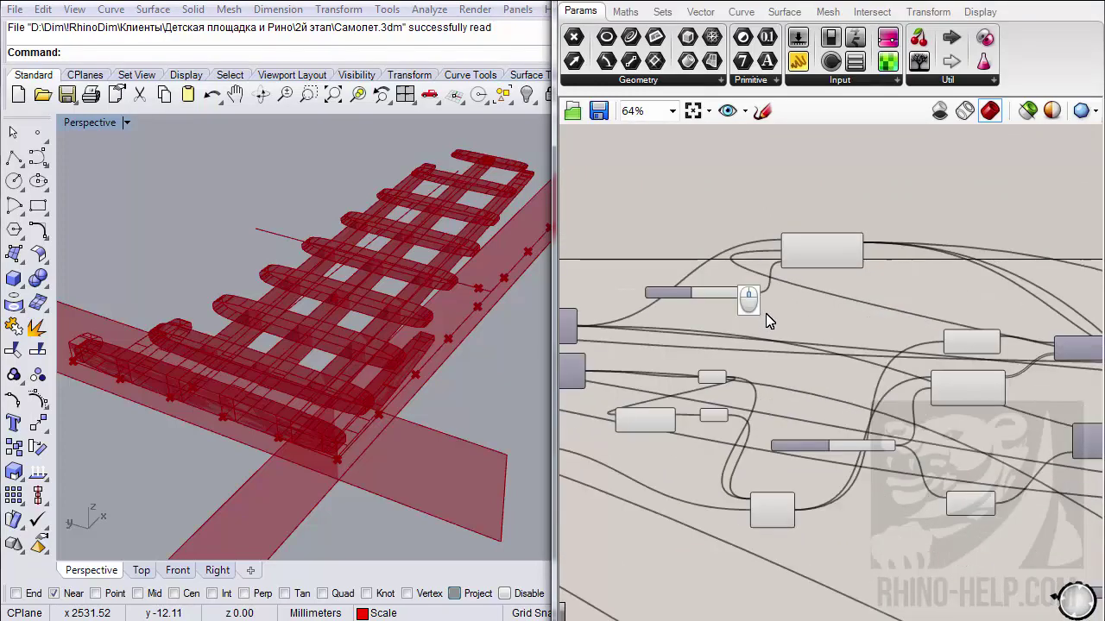
right_drag(735, 390, 877, 363)
scroll(941, 371, down, 2)
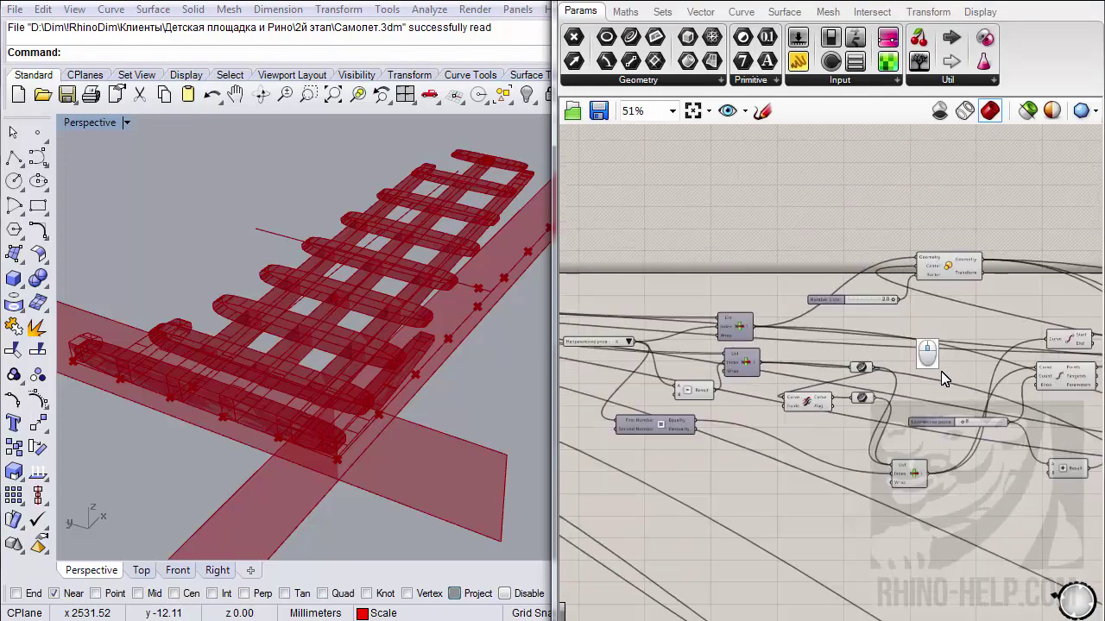
scroll(814, 371, down, 2)
scroll(969, 390, up, 2)
scroll(968, 389, up, 2)
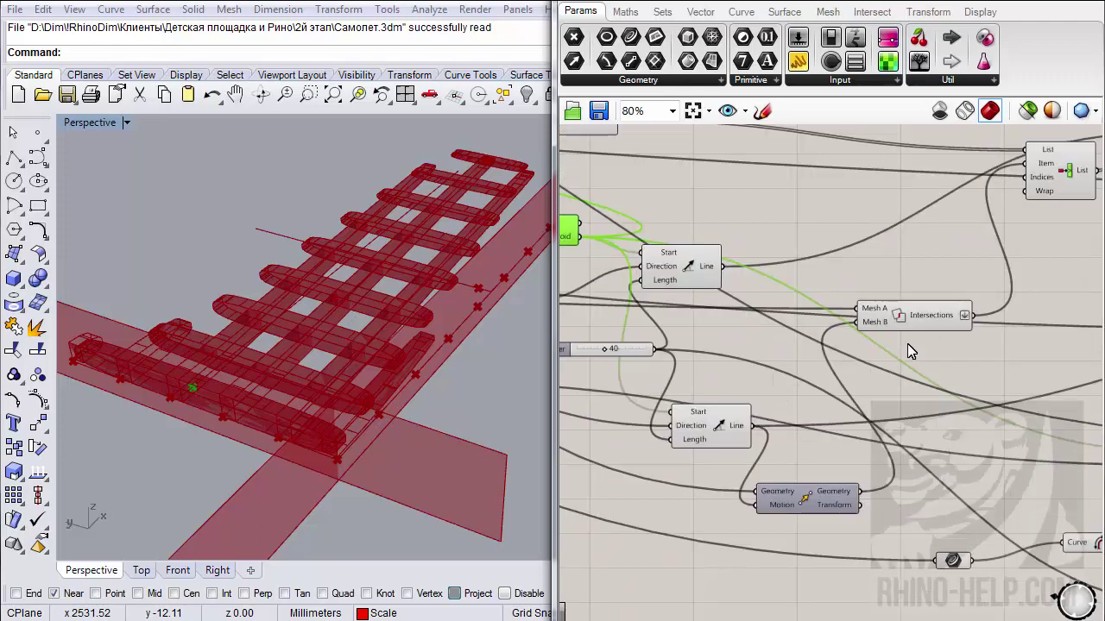
click(1060, 169)
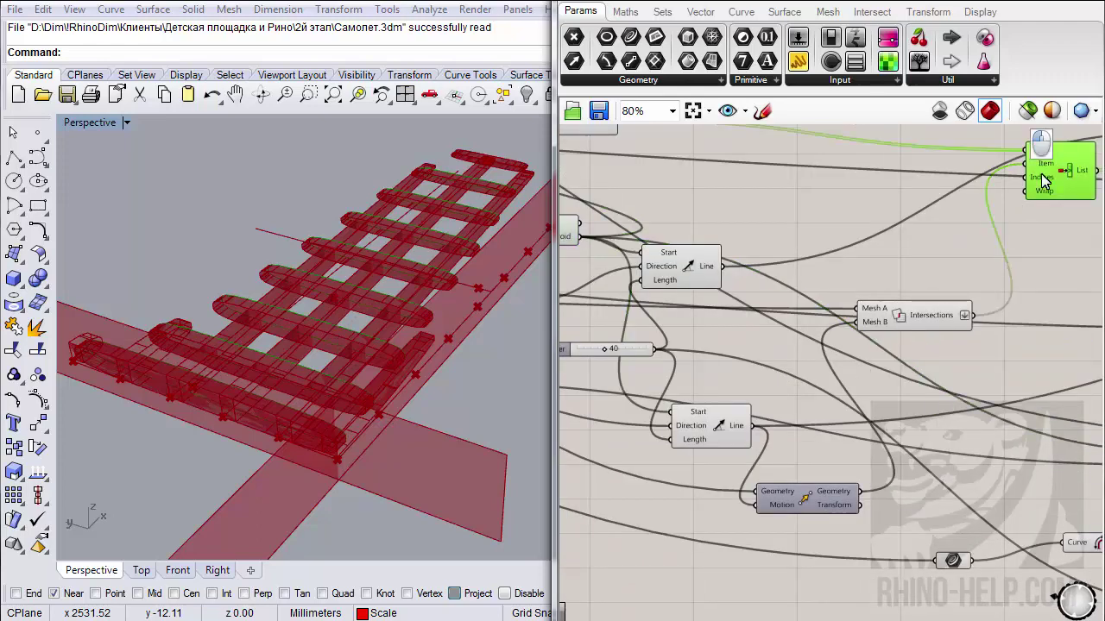
right_drag(956, 239, 826, 316)
scroll(706, 390, down, 1)
right_drag(705, 390, 974, 371)
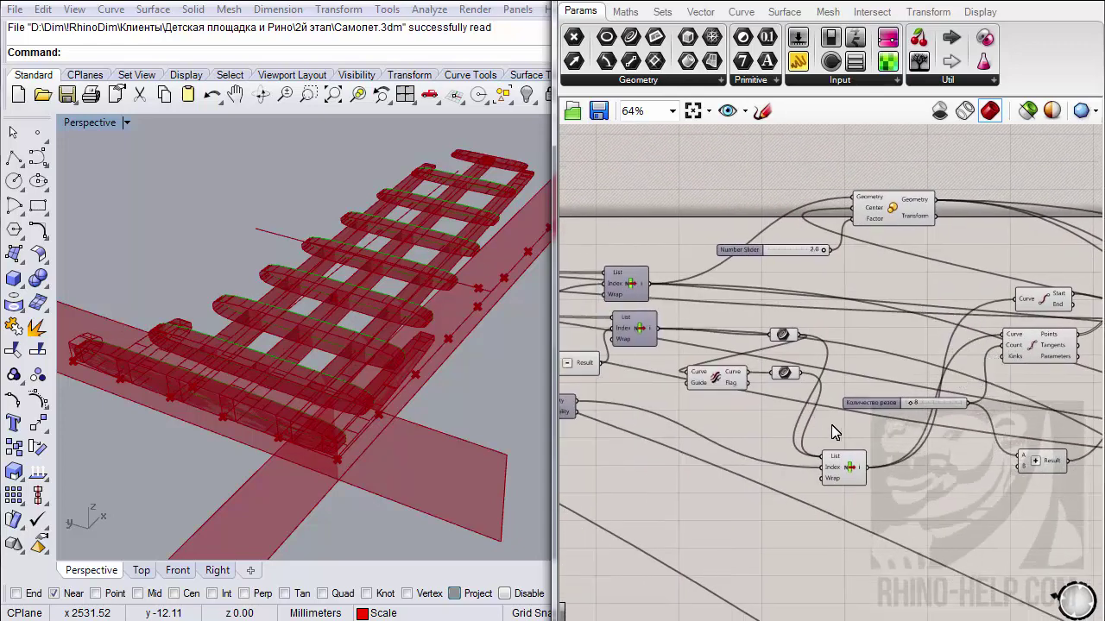
- Check which geometry the original group's List Item components output, following their wires to the direction list and Line components
click(850, 470)
right_drag(781, 452, 941, 455)
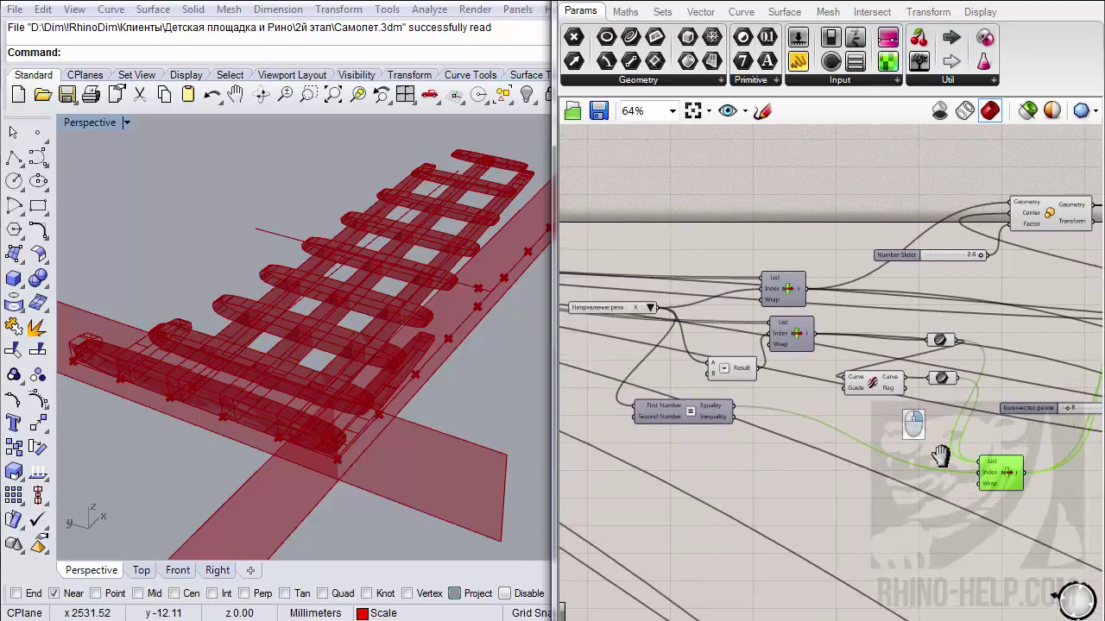
right_drag(660, 354, 876, 363)
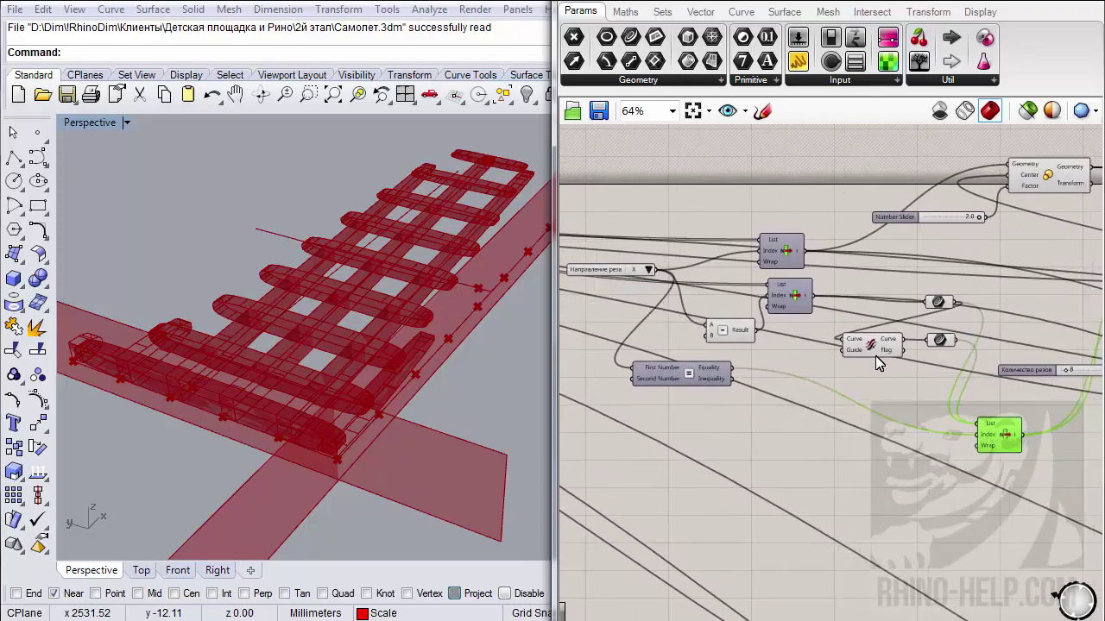
scroll(882, 486, down, 2)
right_drag(842, 464, 966, 442)
scroll(715, 460, up, 3)
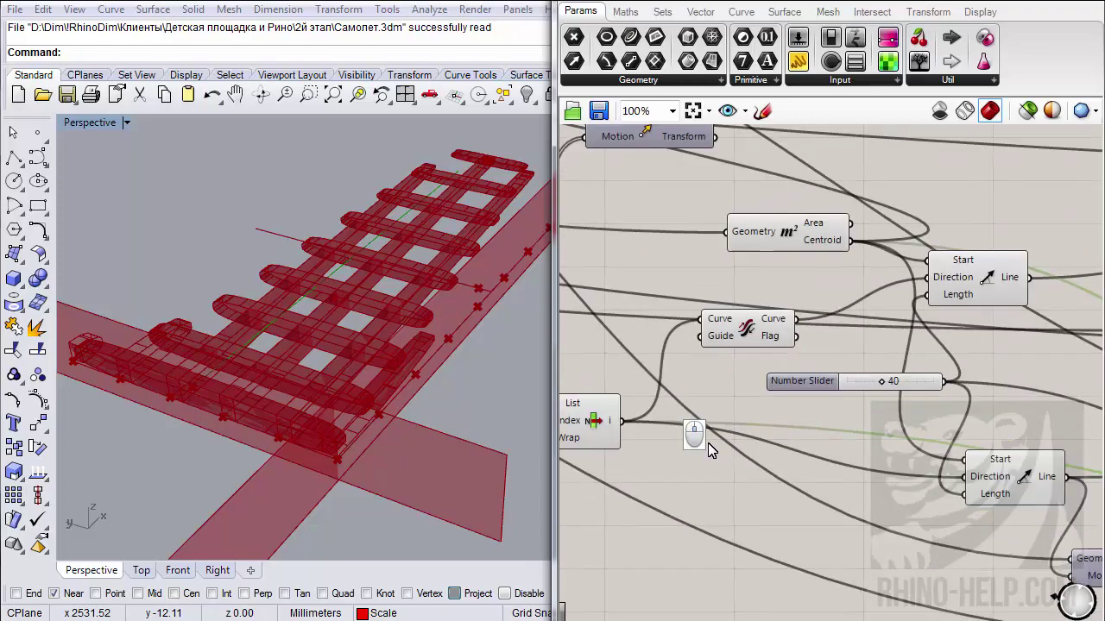
click(594, 429)
right_drag(594, 429, 796, 378)
scroll(939, 431, down, 2)
click(836, 367)
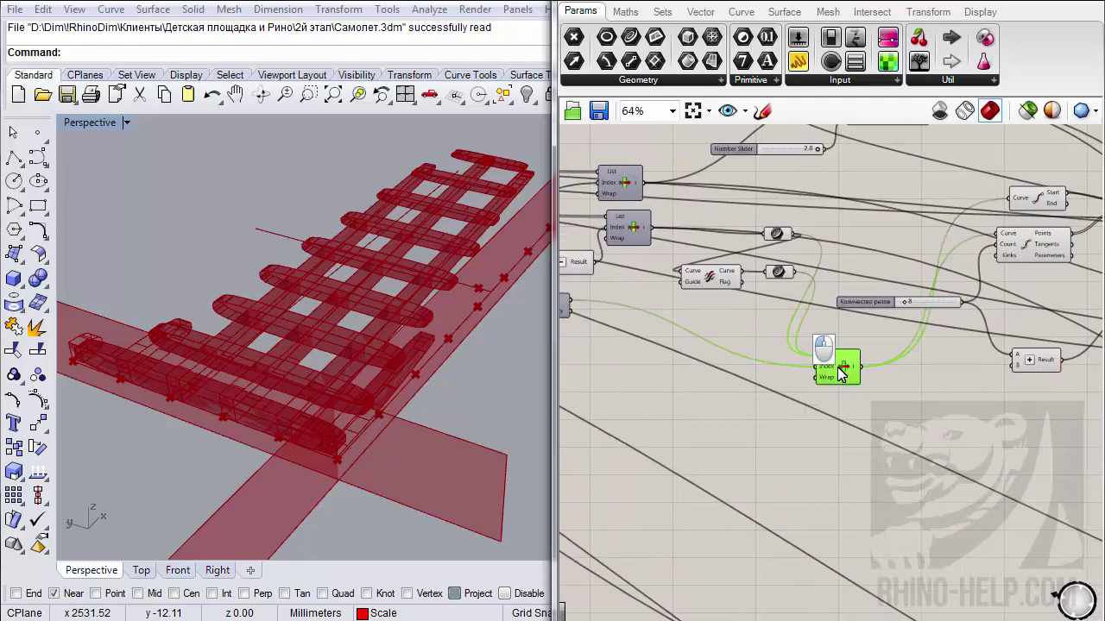
right_drag(701, 361, 942, 403)
- Hide the preview of the Scale component in the duplicated Y-direction group
scroll(839, 397, down, 1)
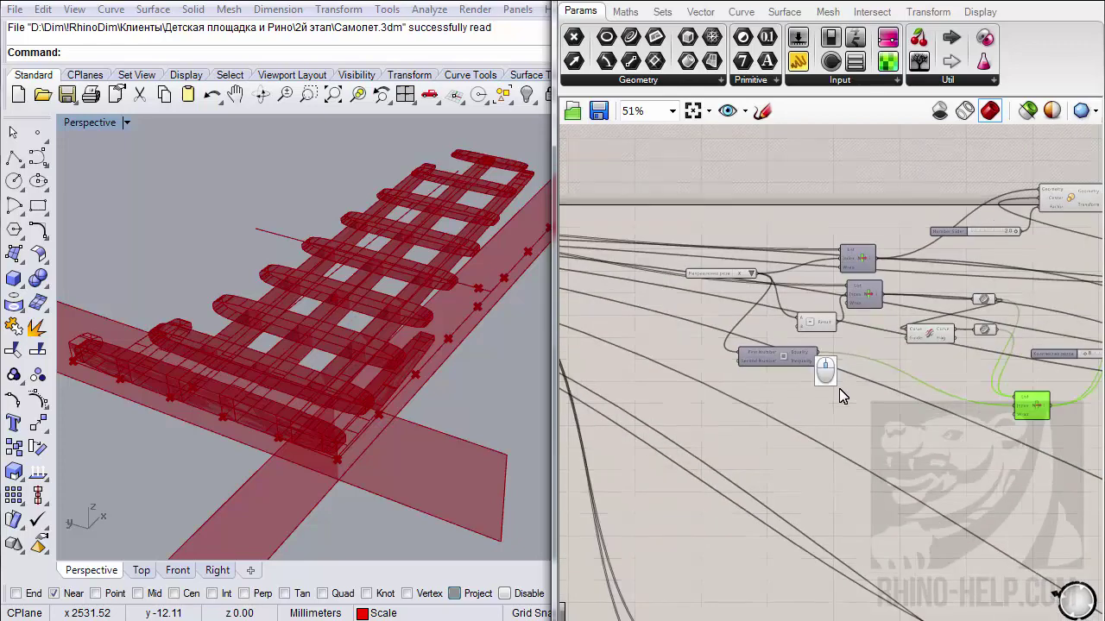
right_drag(839, 388, 923, 338)
scroll(923, 338, up, 2)
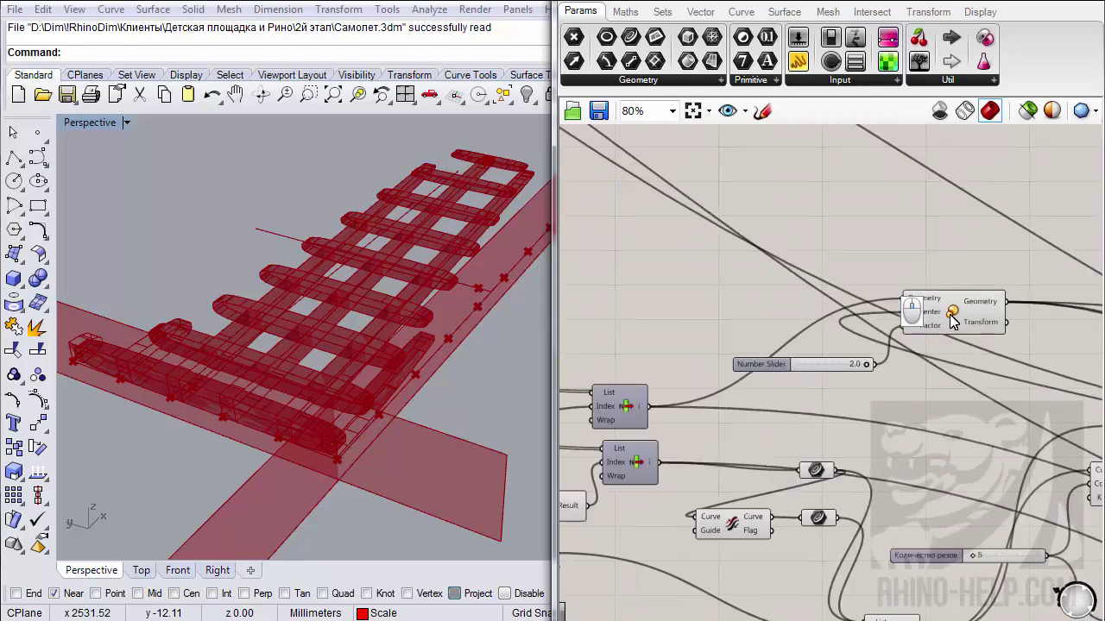
click(953, 316)
right_click(953, 316)
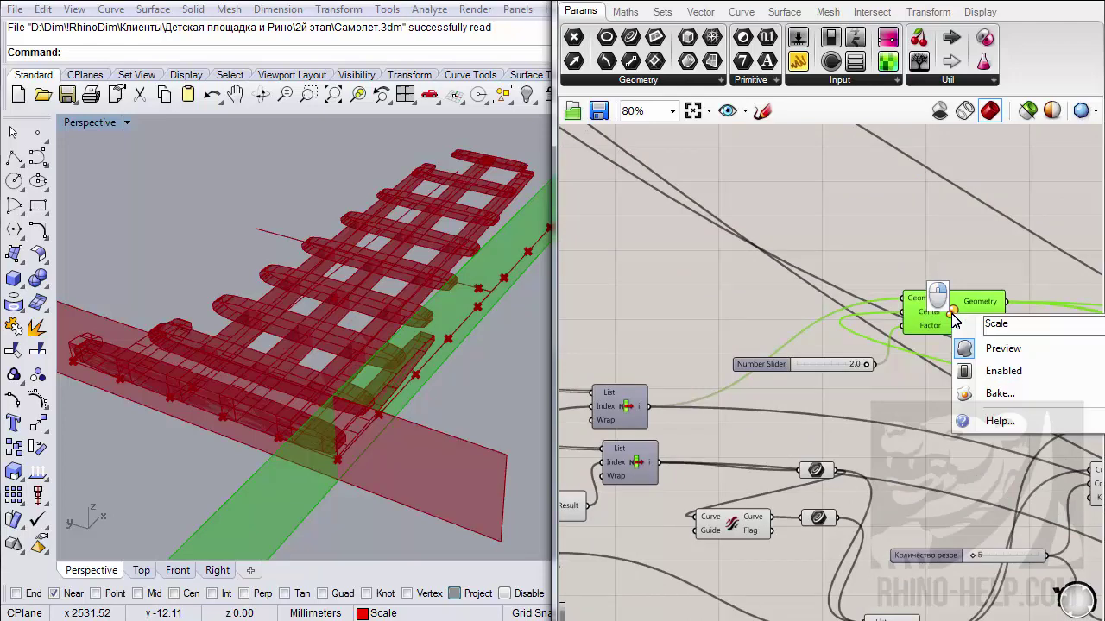
click(975, 347)
- Hide the preview of the Scale component in the original X-direction group and inspect the rib framework
right_drag(863, 268, 828, 415)
scroll(824, 431, down, 2)
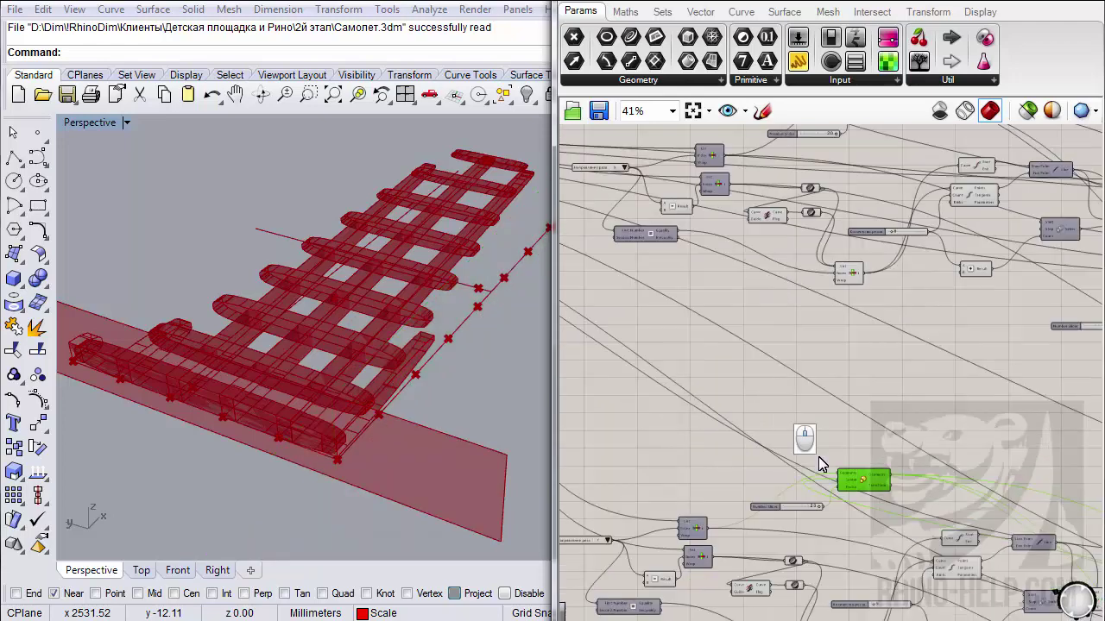
click(840, 317)
right_drag(839, 317, 843, 351)
scroll(885, 282, up, 3)
scroll(884, 282, up, 1)
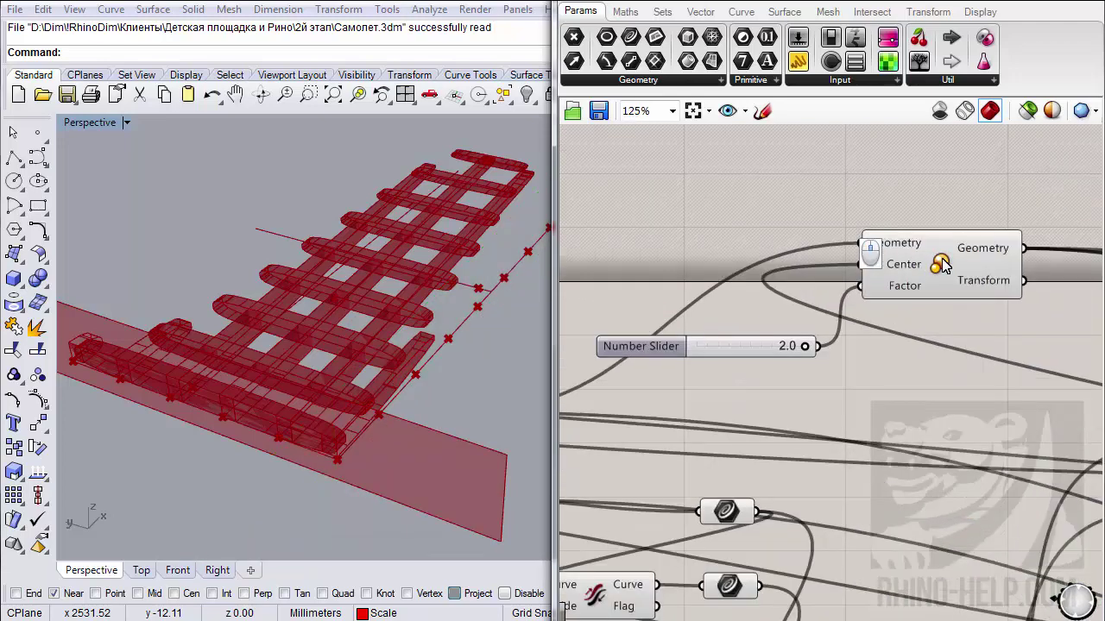
click(943, 266)
right_click(939, 266)
click(949, 293)
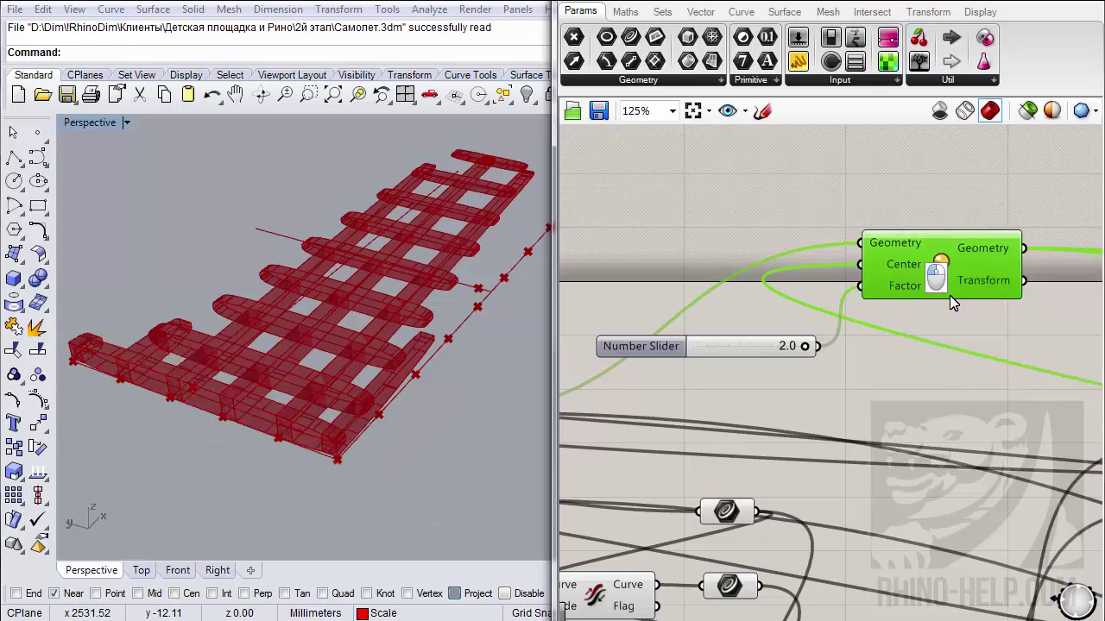
right_drag(366, 373, 356, 400)
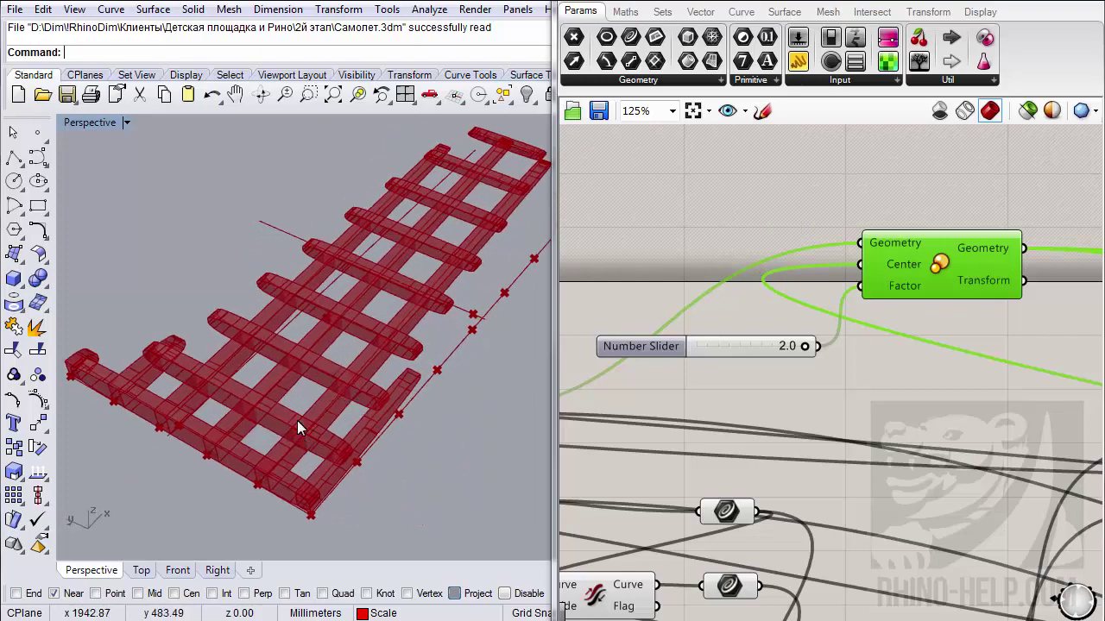
- Examine the curve from the upper group's last mesh Intersections component against the end rib at the wing's narrow end
scroll(804, 362, down, 6)
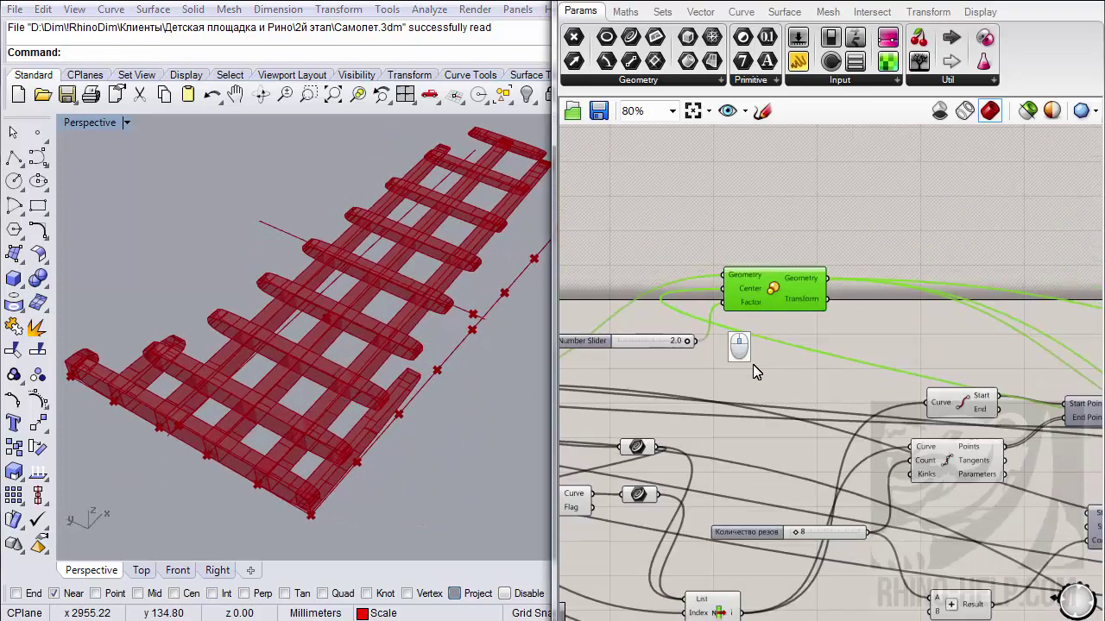
right_drag(896, 405, 703, 206)
scroll(898, 390, up, 4)
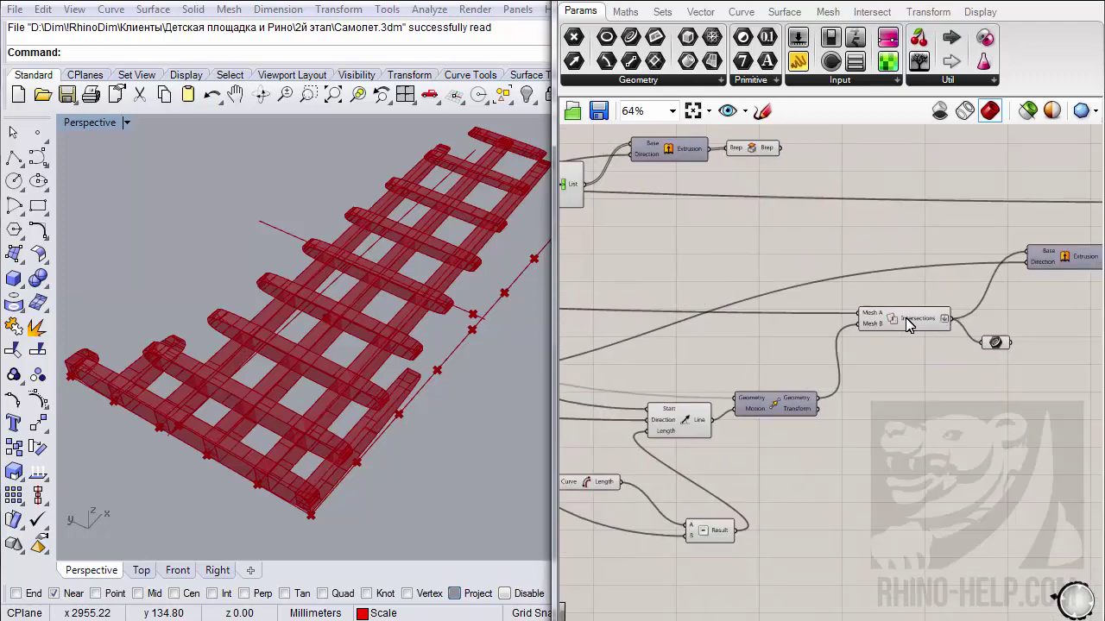
click(905, 318)
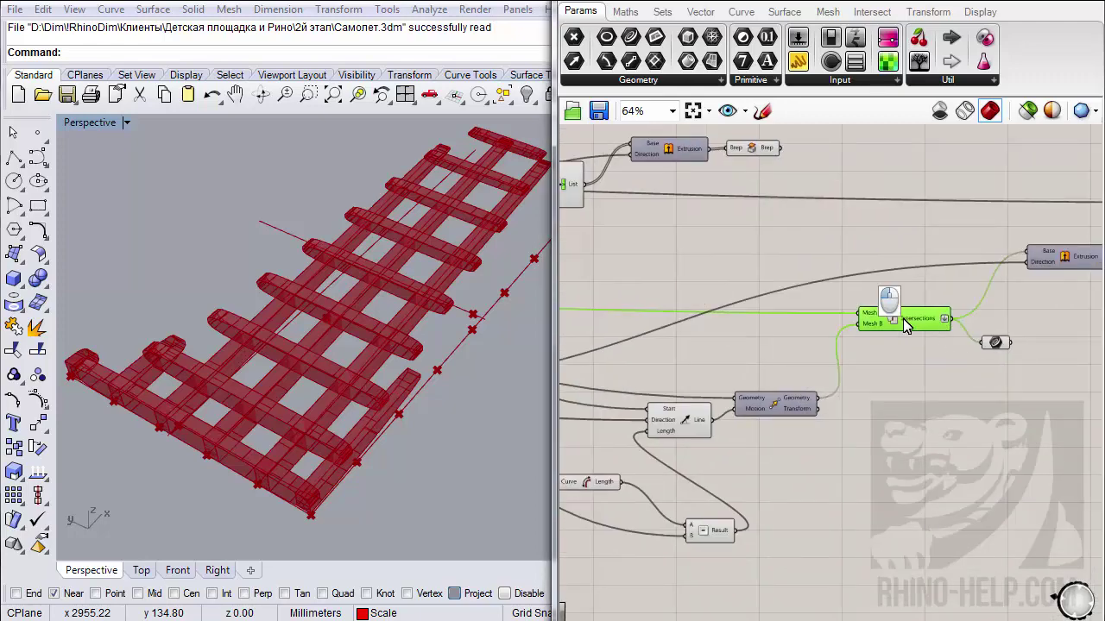
click(996, 343)
right_drag(530, 338, 390, 307)
scroll(358, 328, down, 3)
scroll(510, 241, up, 6)
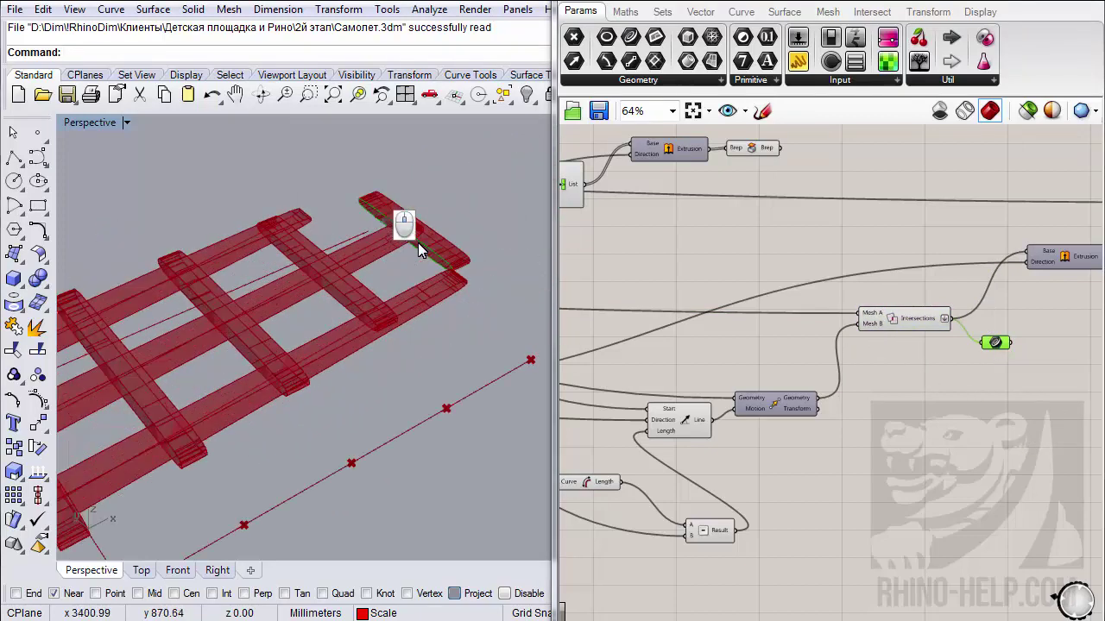
scroll(418, 243, up, 3)
shift+right_drag(402, 250, 344, 226)
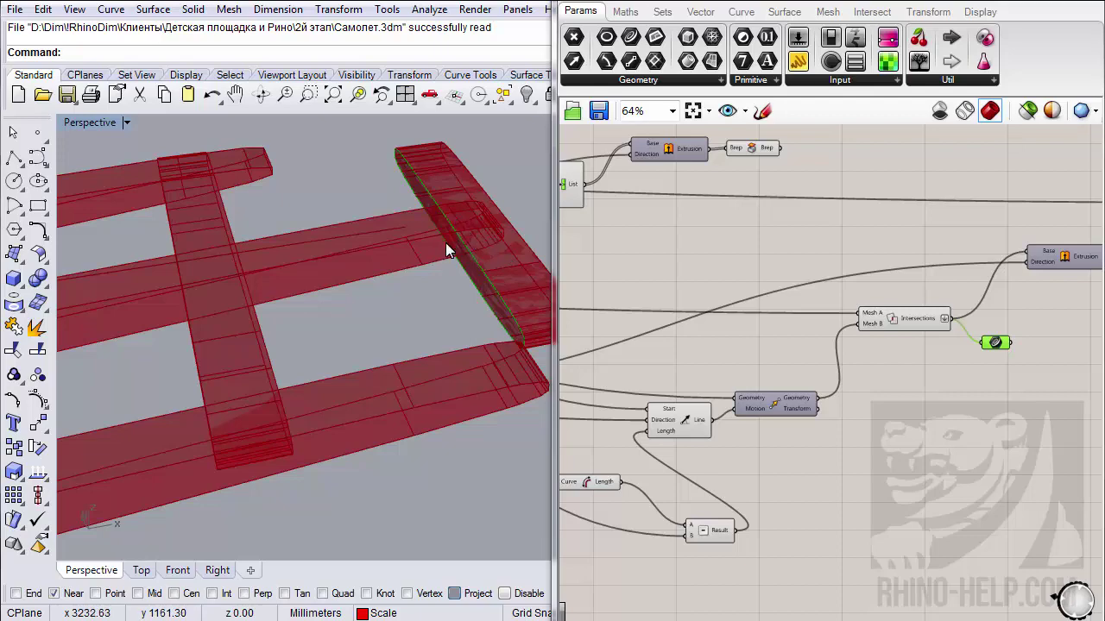
scroll(445, 243, up, 8)
shift+right_drag(426, 234, 488, 242)
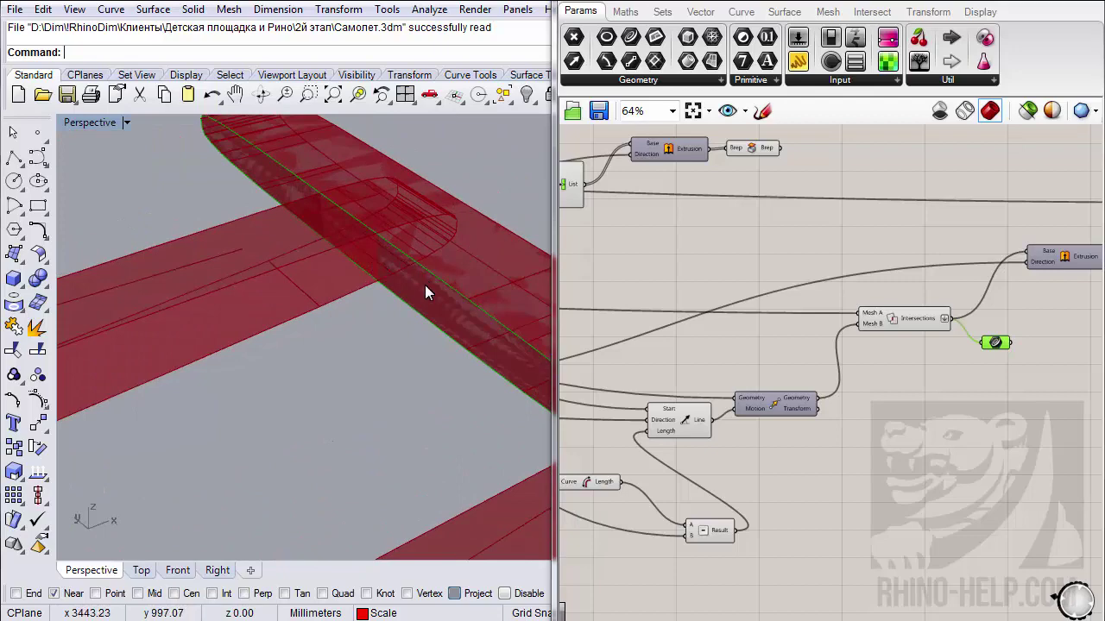
scroll(424, 284, down, 5)
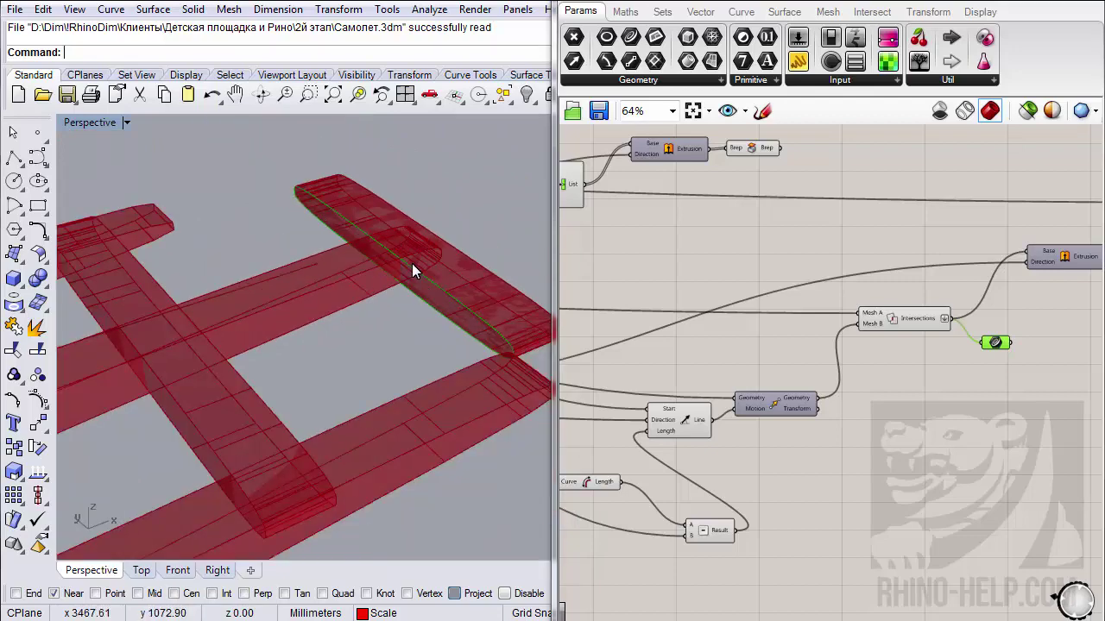
mouse_move(411, 263)
right_down()
mouse_move(411, 276)
mouse_move(424, 239)
mouse_move(405, 275)
right_up()
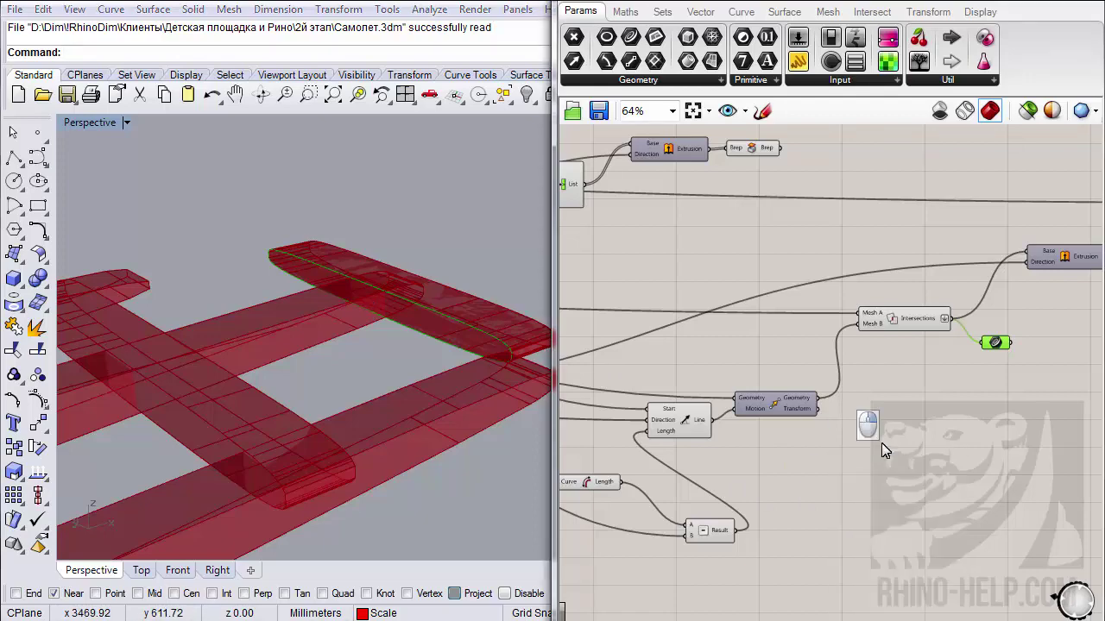
- Move the Curve parameter of the upper group's last mesh Intersections into the empty canvas beyond the mesh boolean component
scroll(871, 449, down, 5)
scroll(816, 427, up, 2)
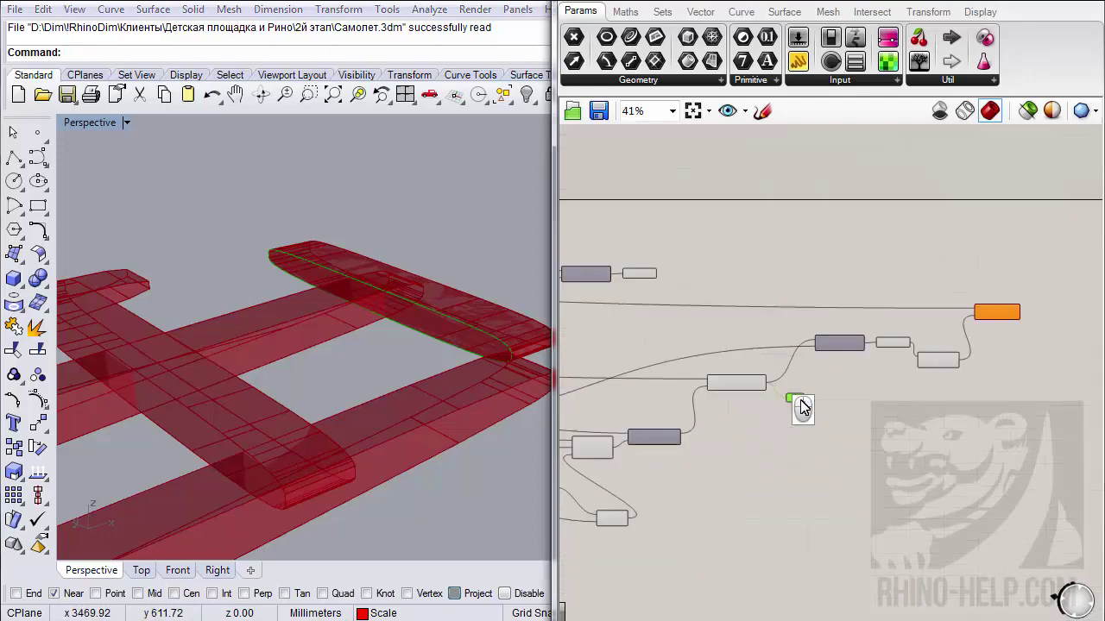
right_drag(1023, 443, 733, 353)
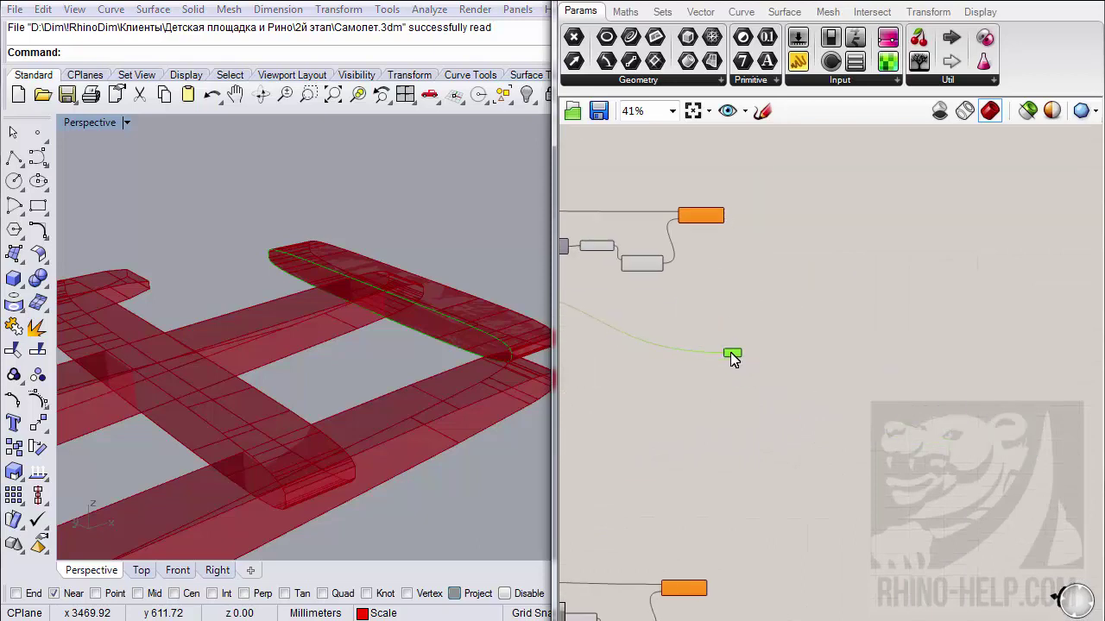
- Check which rib the Curve parameter on the lower group's last mesh Intersections produces
right_drag(812, 474, 909, 337)
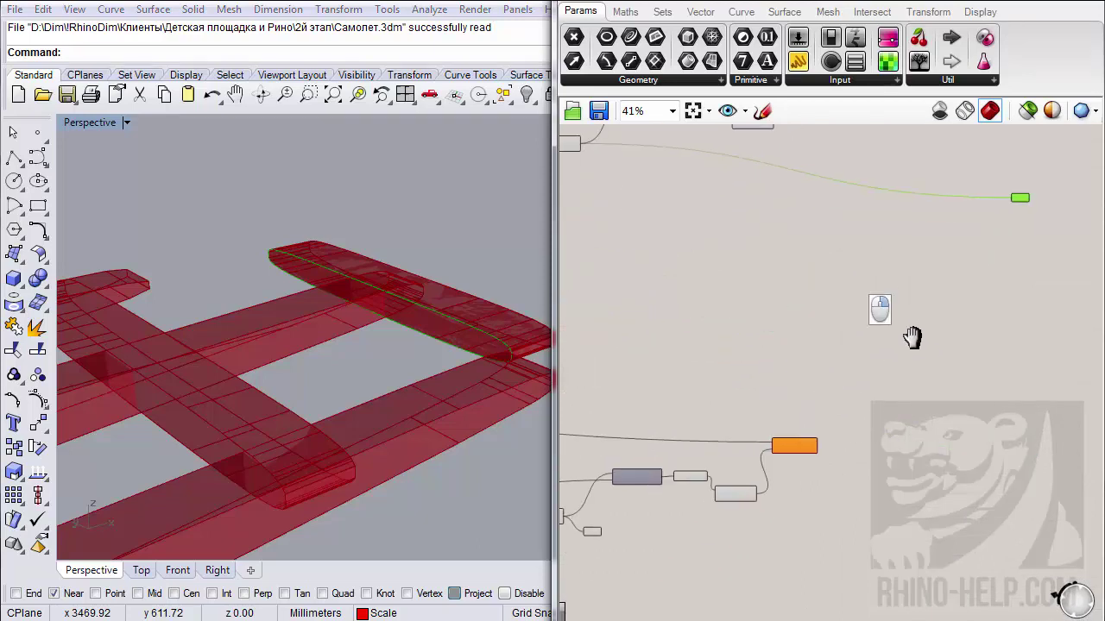
scroll(685, 474, up, 4)
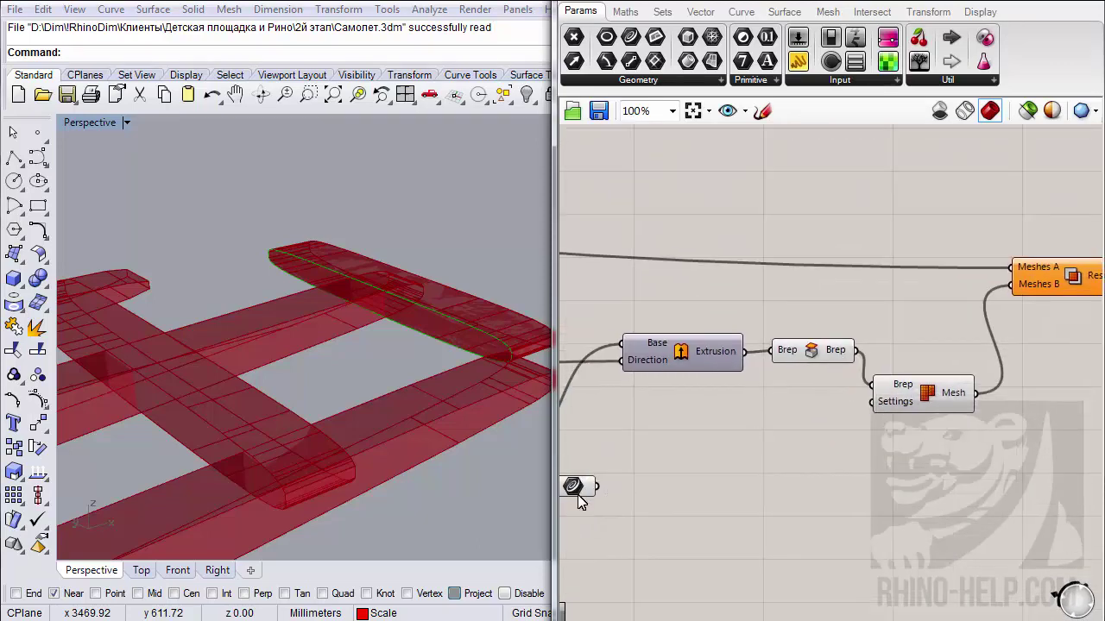
click(587, 492)
scroll(409, 474, down, 8)
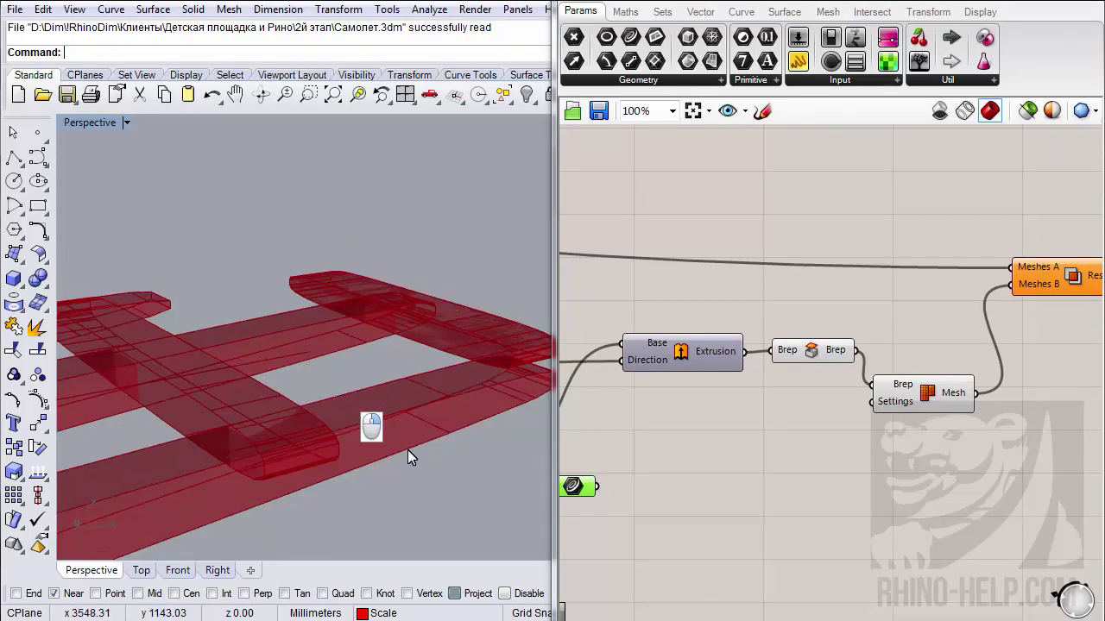
mouse_move(423, 397)
right_down()
mouse_move(348, 465)
mouse_move(399, 414)
mouse_move(492, 361)
mouse_move(464, 389)
right_up()
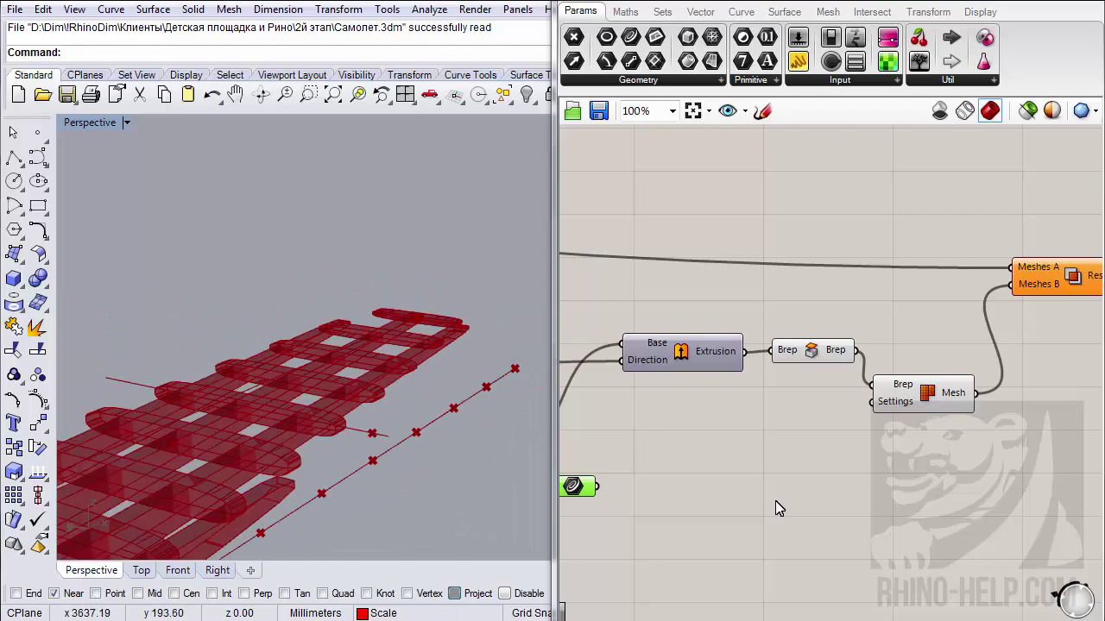
- Move the Curve parameter of the lower group's last mesh Intersections out beneath the upper group's relocated Curve parameter
scroll(800, 447, down, 3)
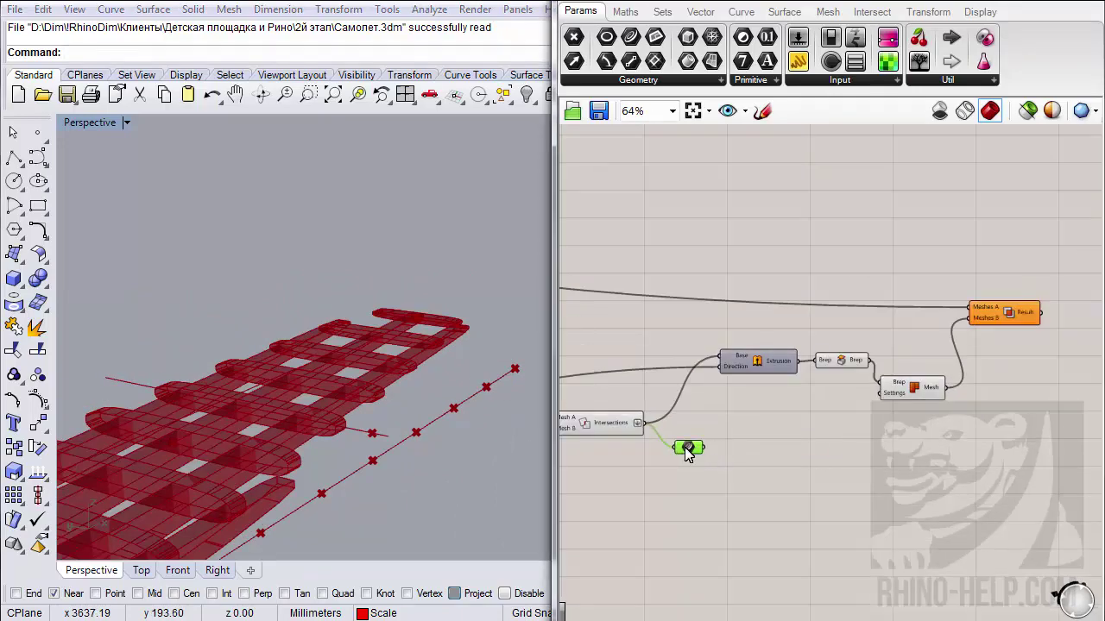
drag(688, 449, 803, 348)
scroll(931, 494, down, 5)
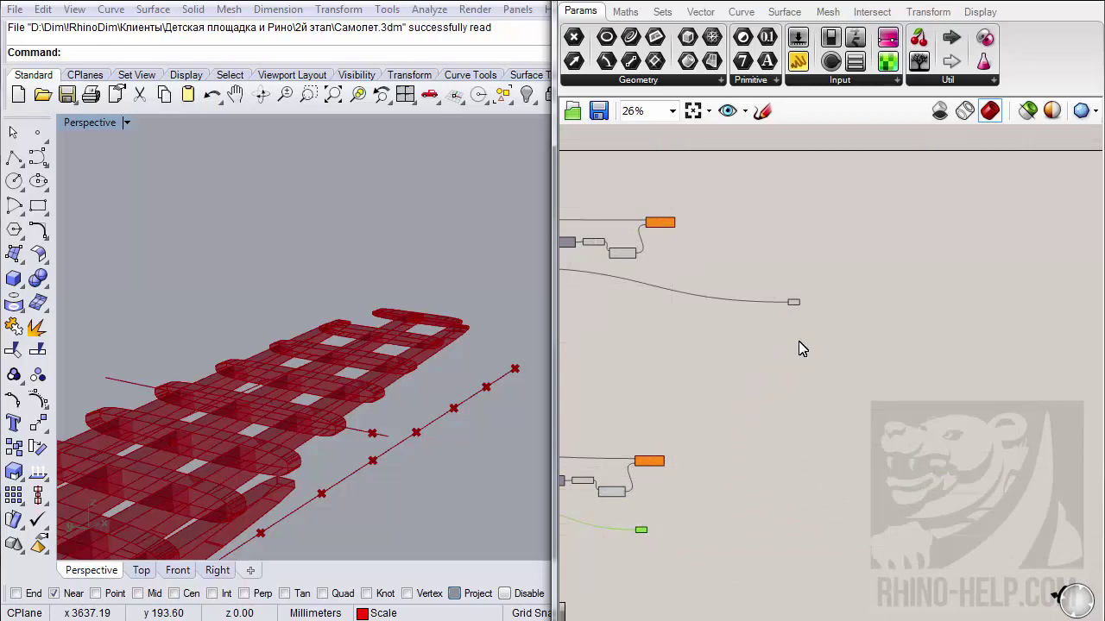
right_drag(802, 349, 794, 388)
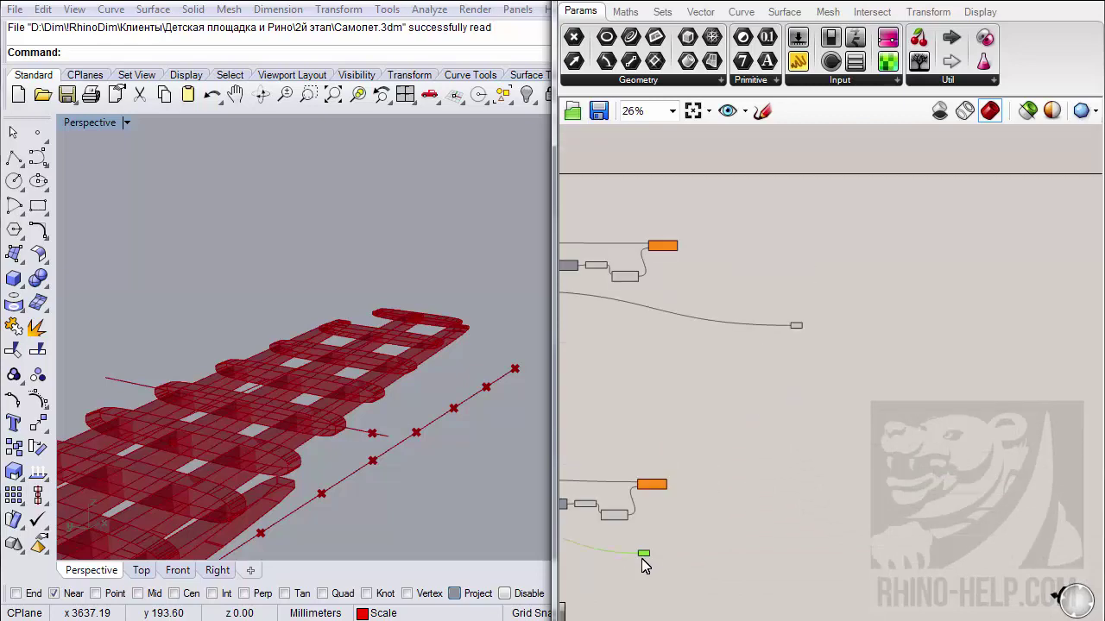
drag(643, 552, 802, 373)
- Add a Curve parameter fed by the upper group's mesh Intersections ahead of the list insertion and inspect its curve on the wing
scroll(795, 371, up, 5)
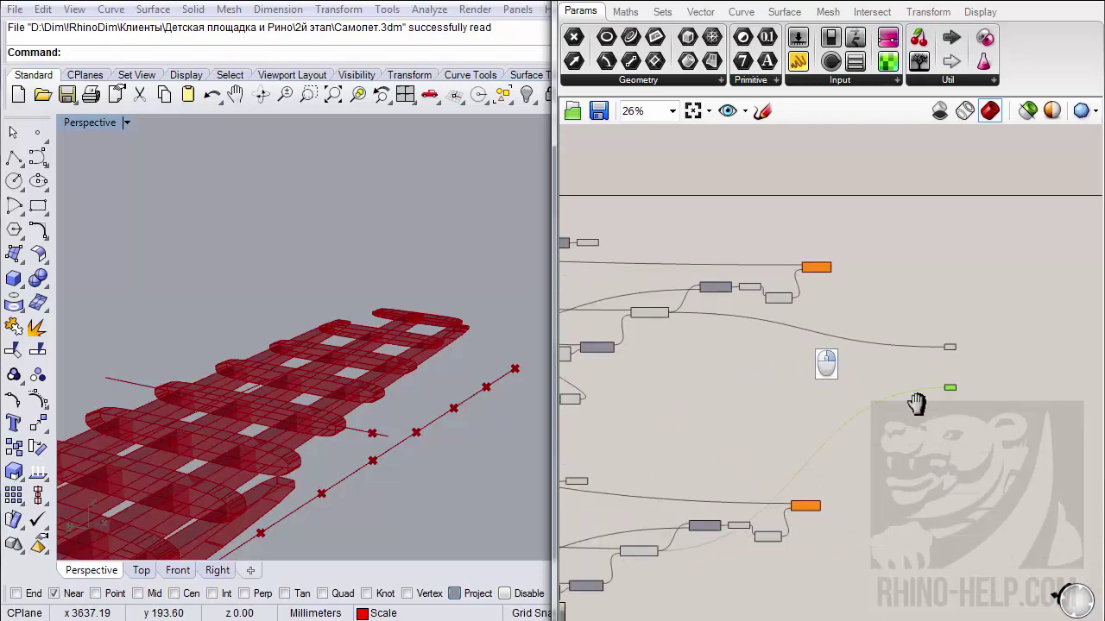
scroll(717, 334, up, 3)
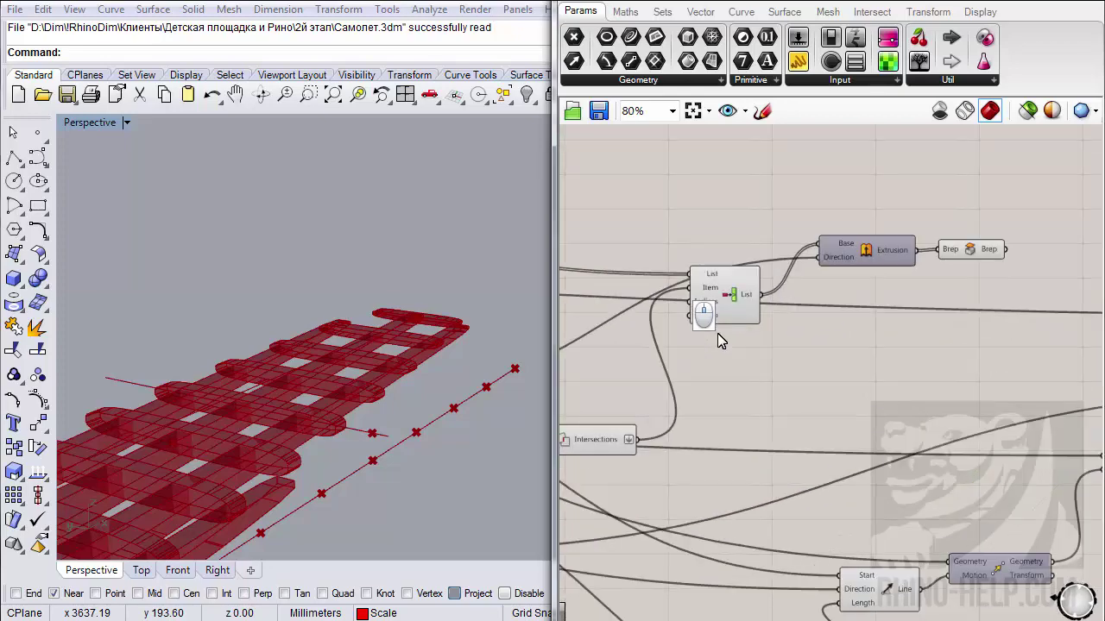
right_drag(722, 338, 926, 357)
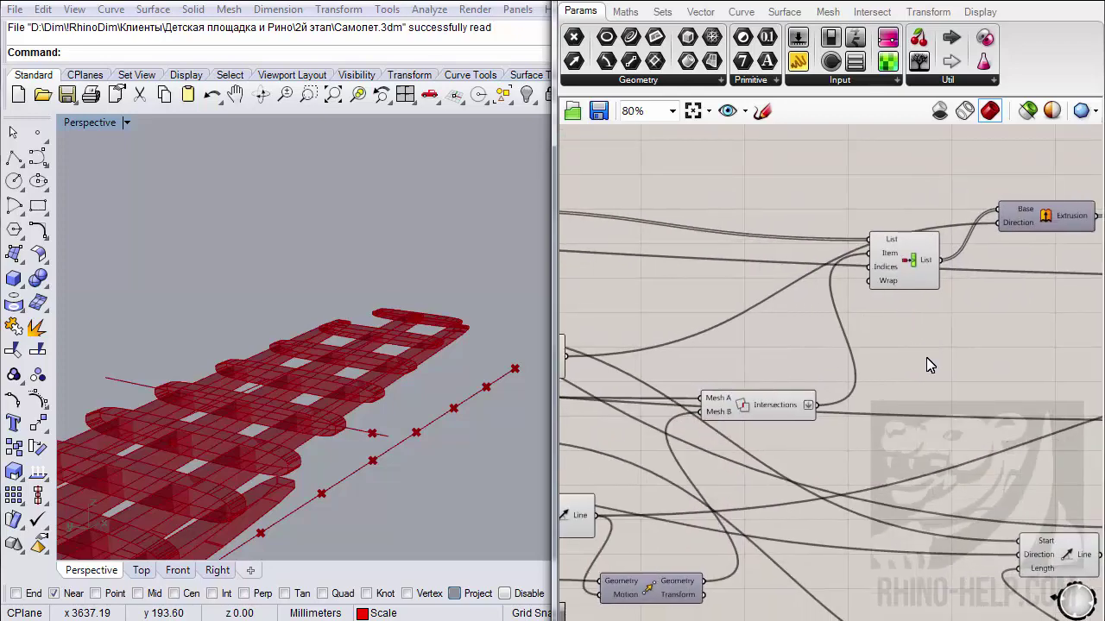
click(784, 414)
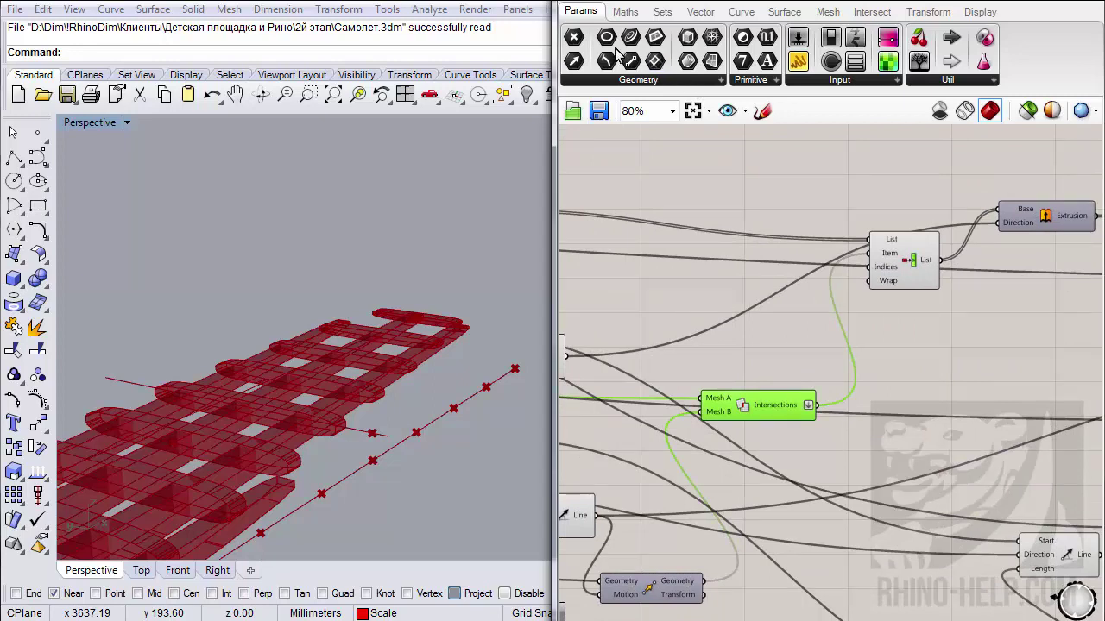
drag(997, 476, 943, 413)
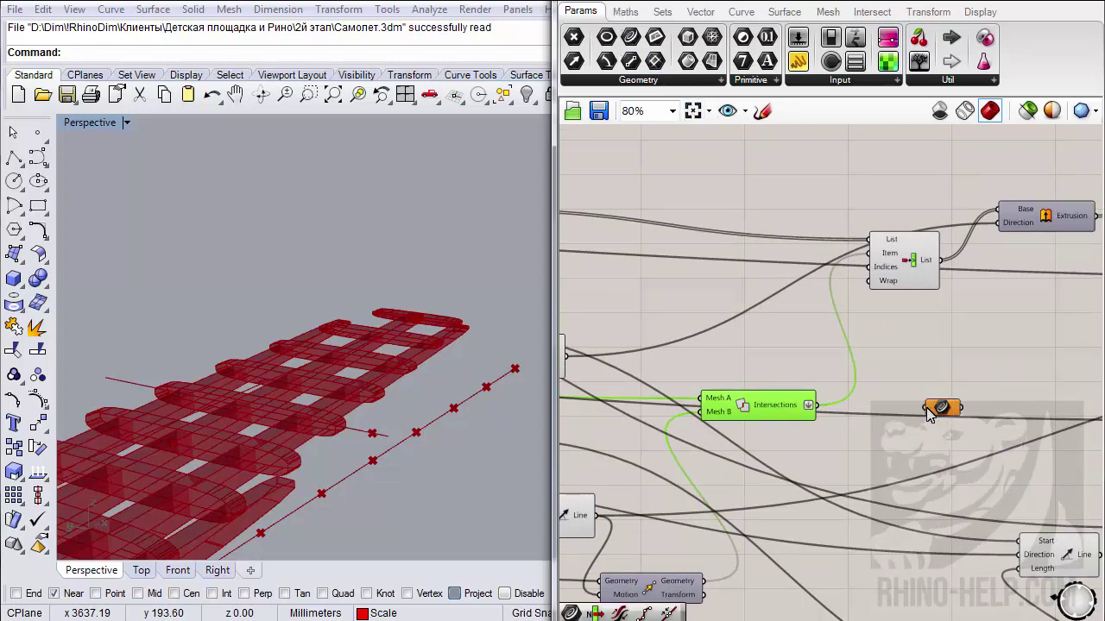
drag(817, 405, 977, 363)
click(941, 409)
right_drag(407, 450, 129, 470)
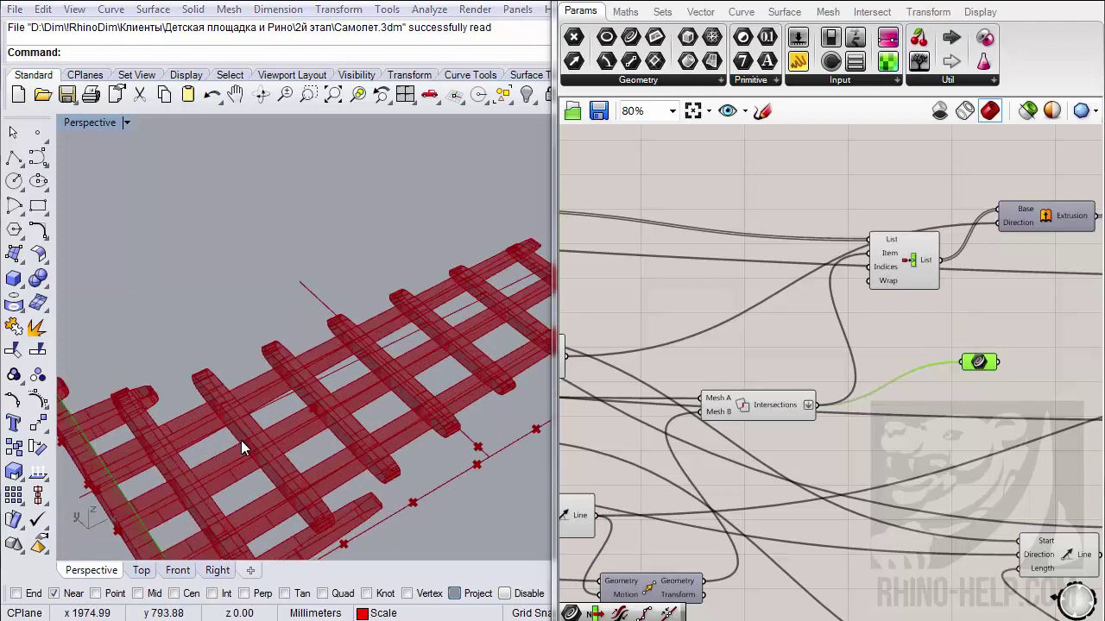
right_drag(240, 440, 185, 377)
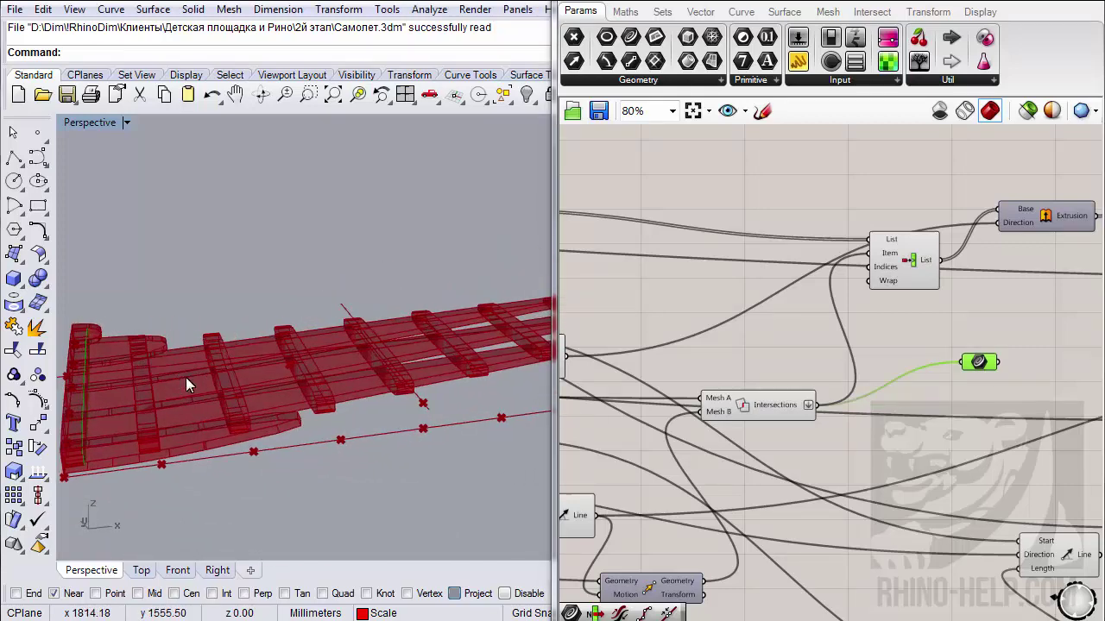
- Feed the new Curve parameter from the upper group's item-insertion List output instead and place it beside the relocated Curve parameter
right_drag(892, 458, 824, 463)
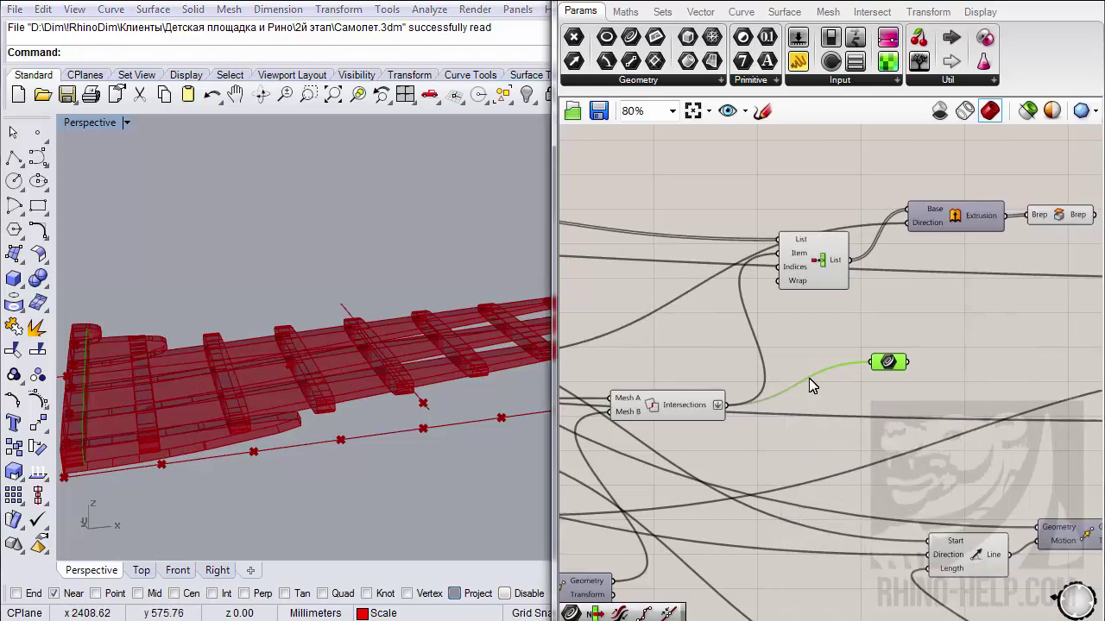
drag(849, 260, 925, 347)
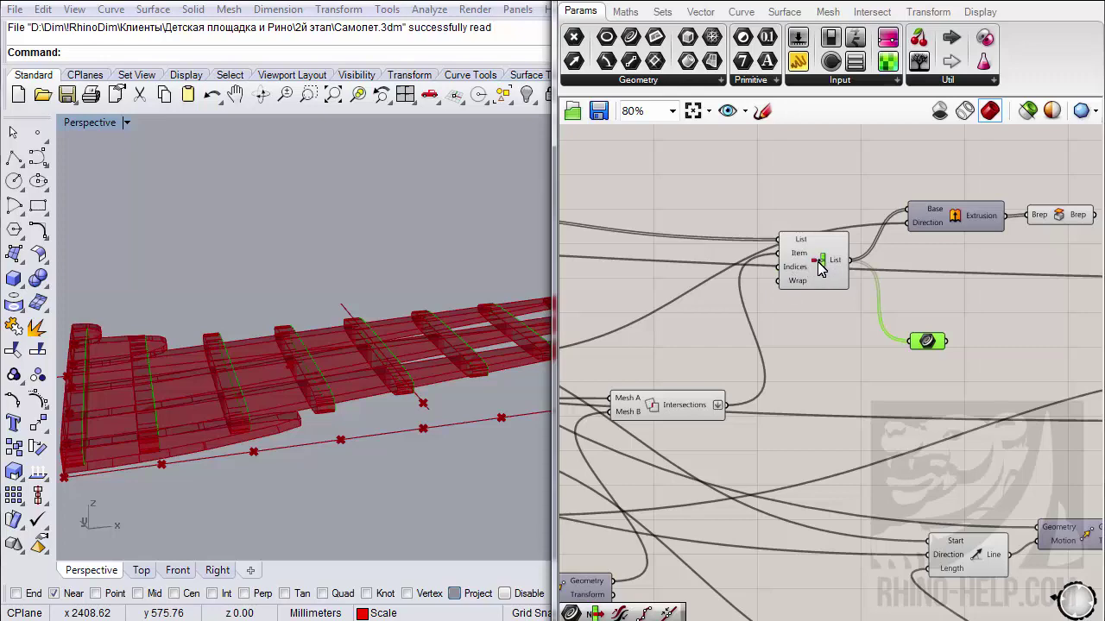
right_drag(877, 388, 711, 378)
scroll(711, 378, down, 4)
scroll(721, 361, down, 2)
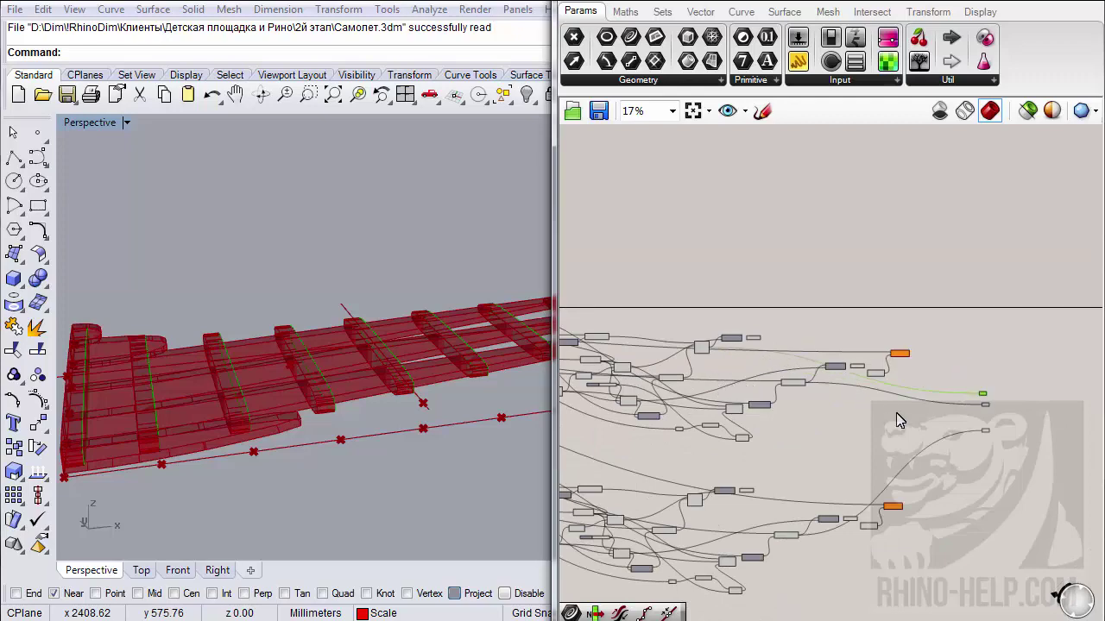
- Add a Curve parameter to the lower group's item-insertion List output and inspect its lengthwise rib curves
right_drag(792, 442, 816, 376)
scroll(754, 441, up, 6)
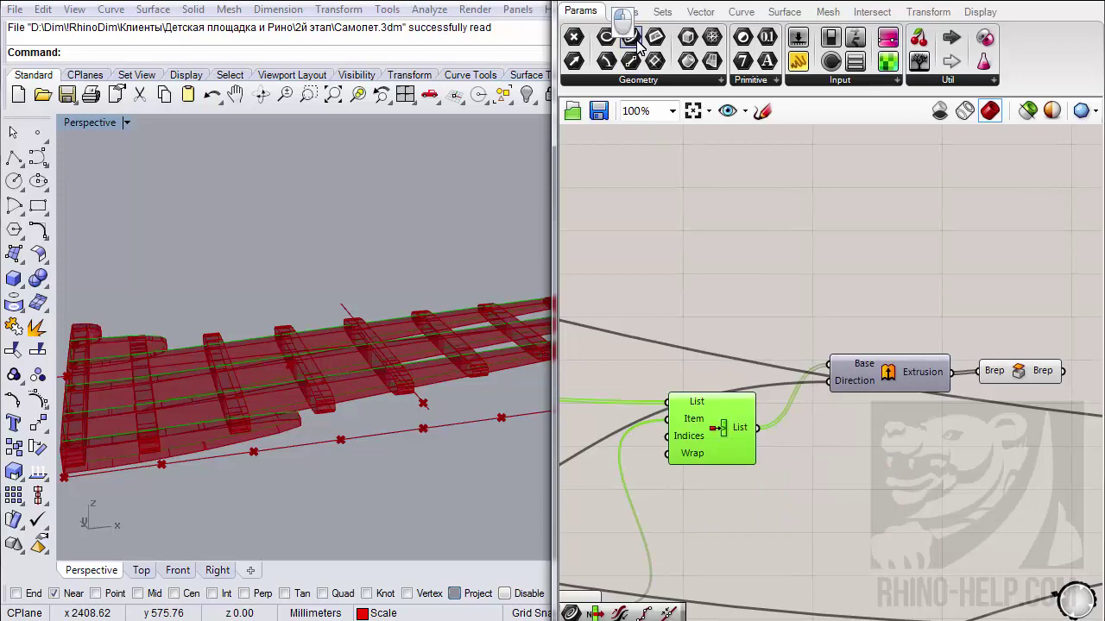
drag(833, 473, 757, 428)
click(835, 459)
right_drag(307, 425, 500, 472)
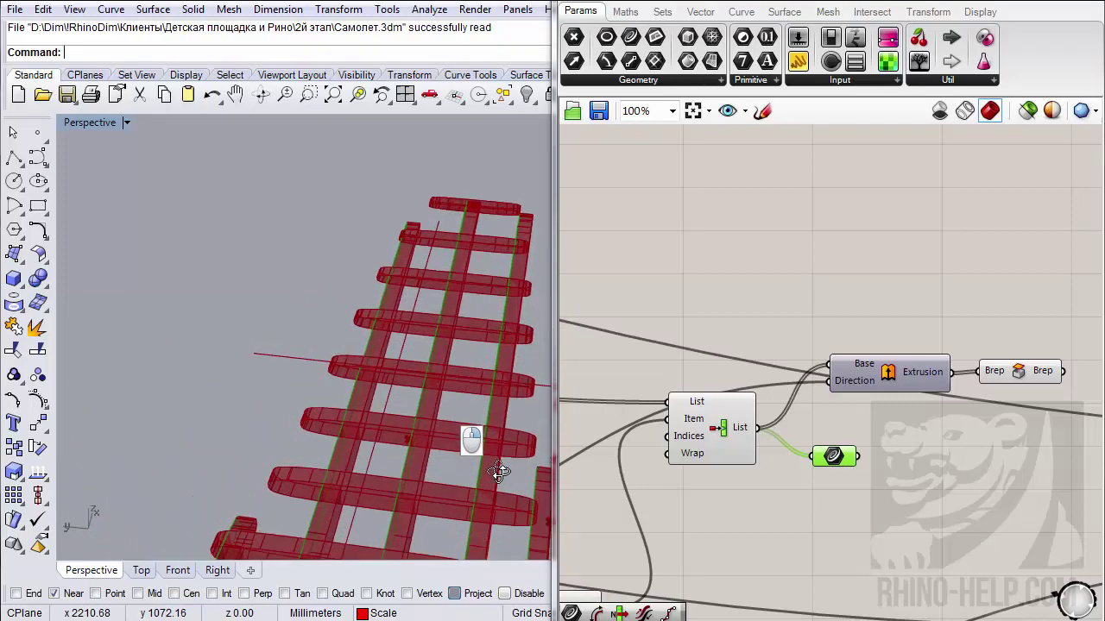
- Move the lower group's list Curve parameter out beside the other collected Curve parameters
right_drag(851, 493, 713, 432)
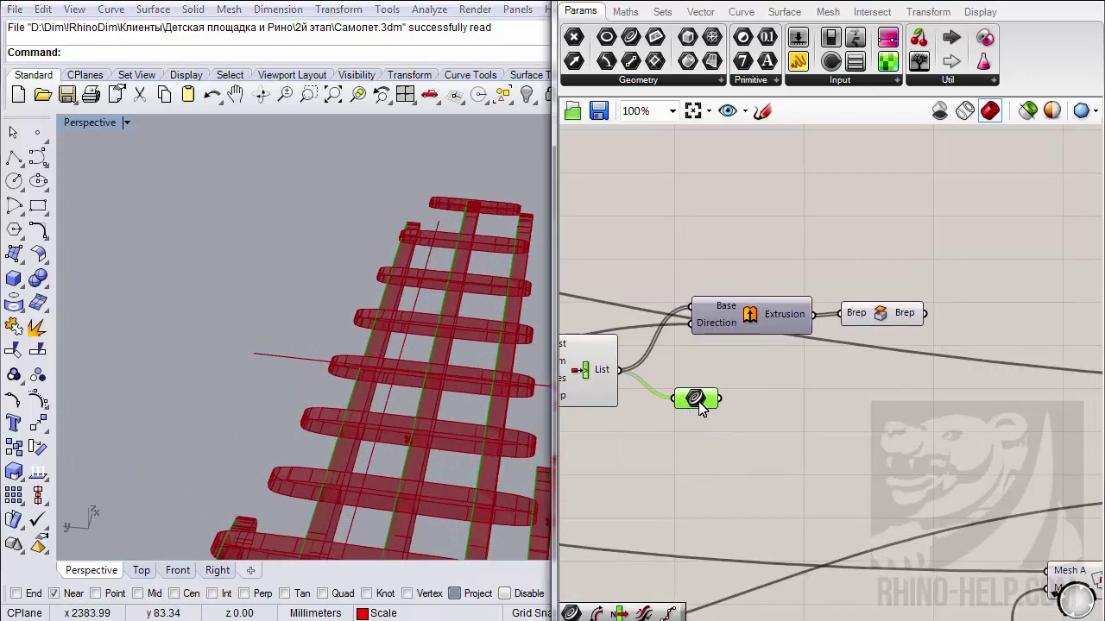
drag(696, 398, 963, 364)
scroll(788, 449, down, 6)
scroll(960, 402, up, 4)
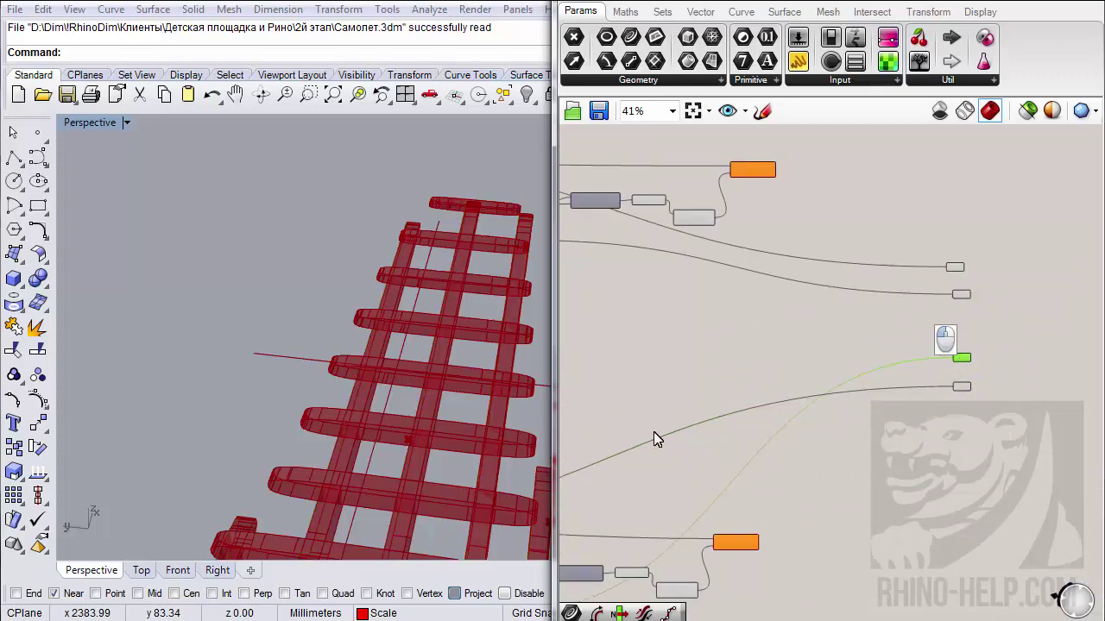
- Delete the Curve parameter connected to the lower group's last mesh Intersections
right_drag(518, 371, 384, 365)
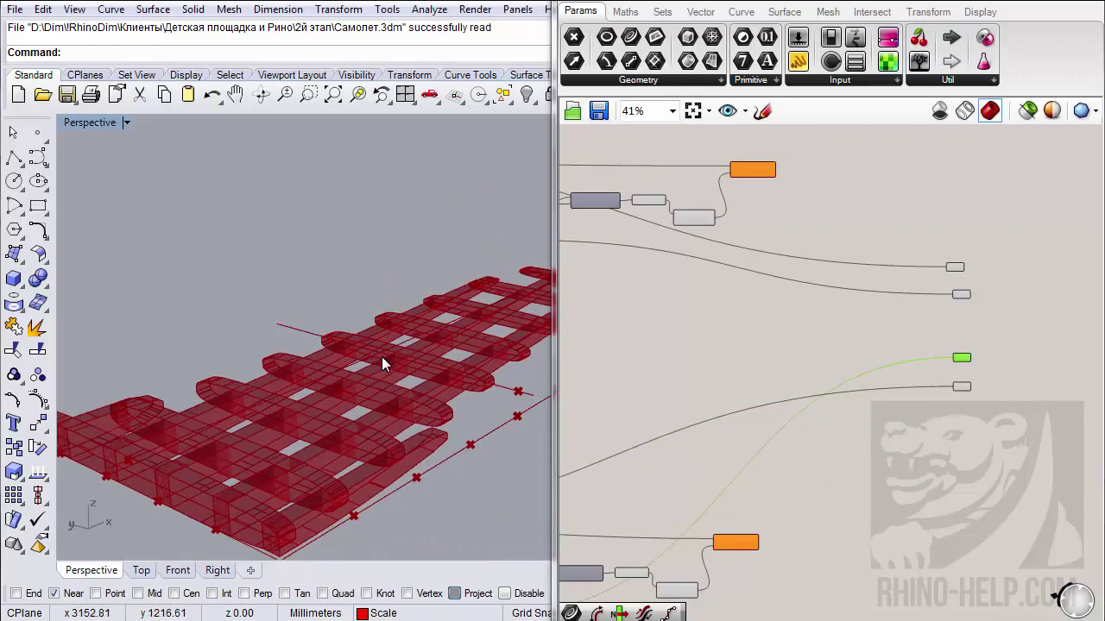
key(Delete)
click(958, 360)
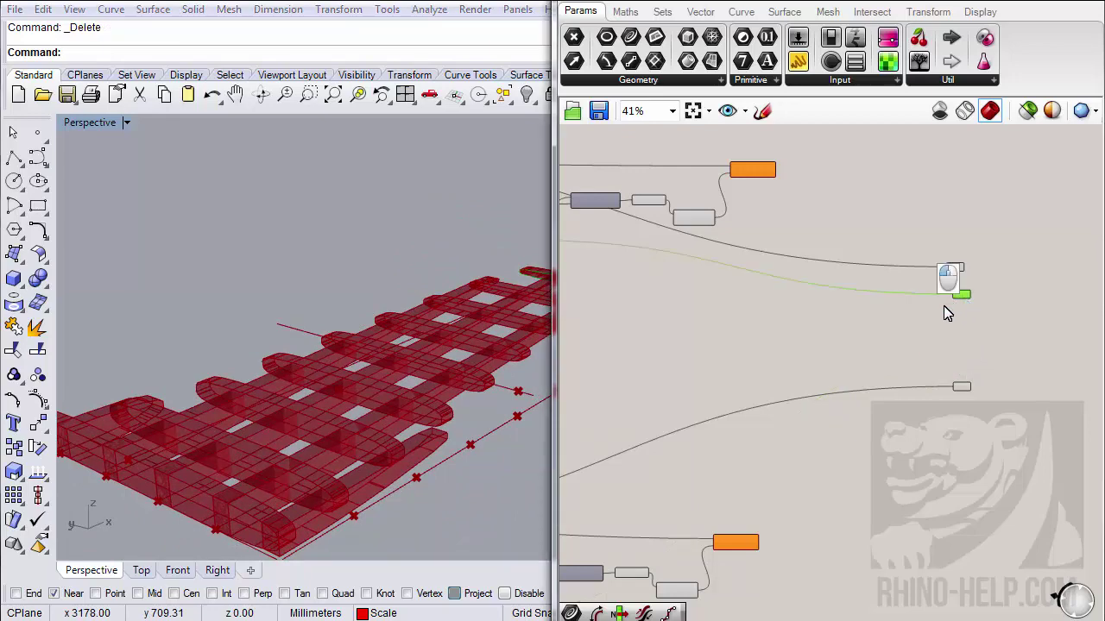
- Compare the rib curves held by the upper group's two collected Curve parameters, selecting each and checking it on the wing
right_drag(481, 377, 428, 297)
scroll(492, 279, up, 3)
scroll(894, 328, up, 4)
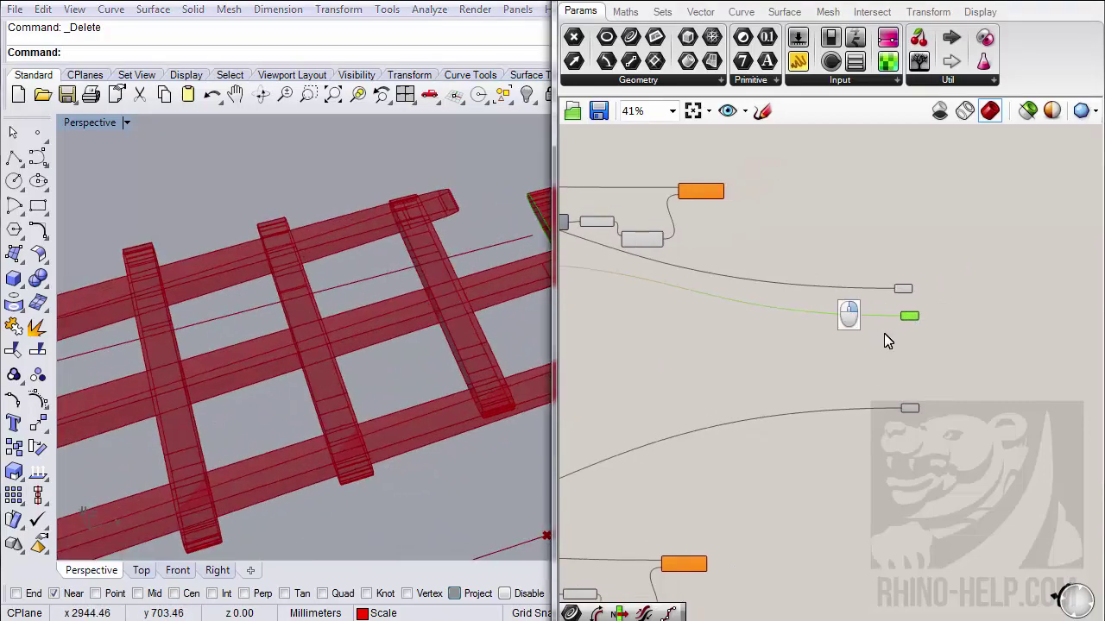
scroll(897, 319, up, 2)
drag(849, 323, 821, 332)
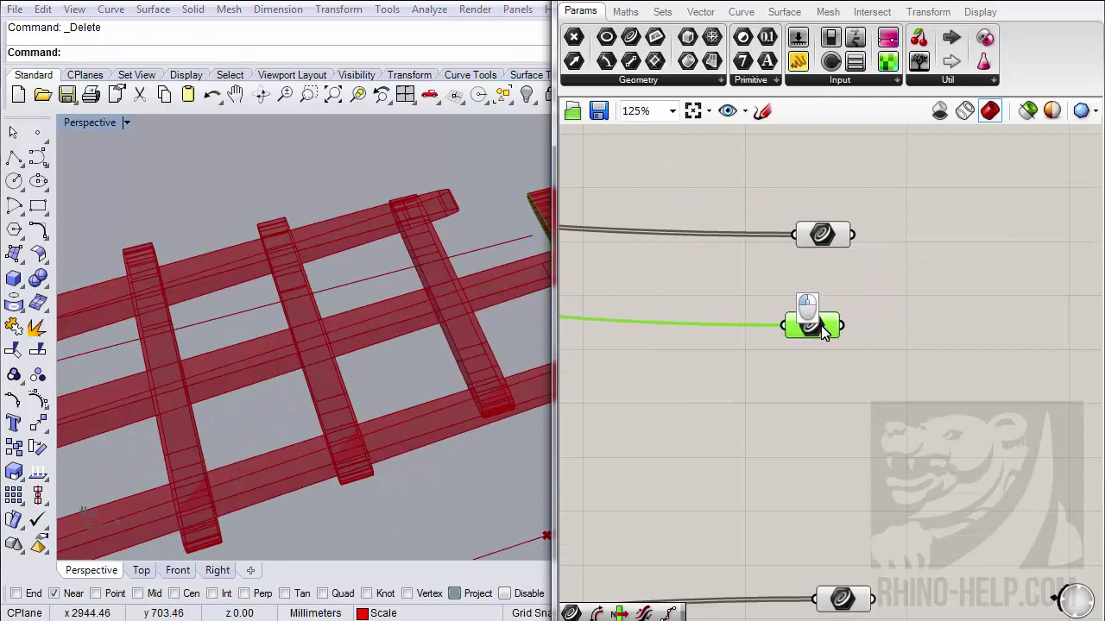
click(827, 242)
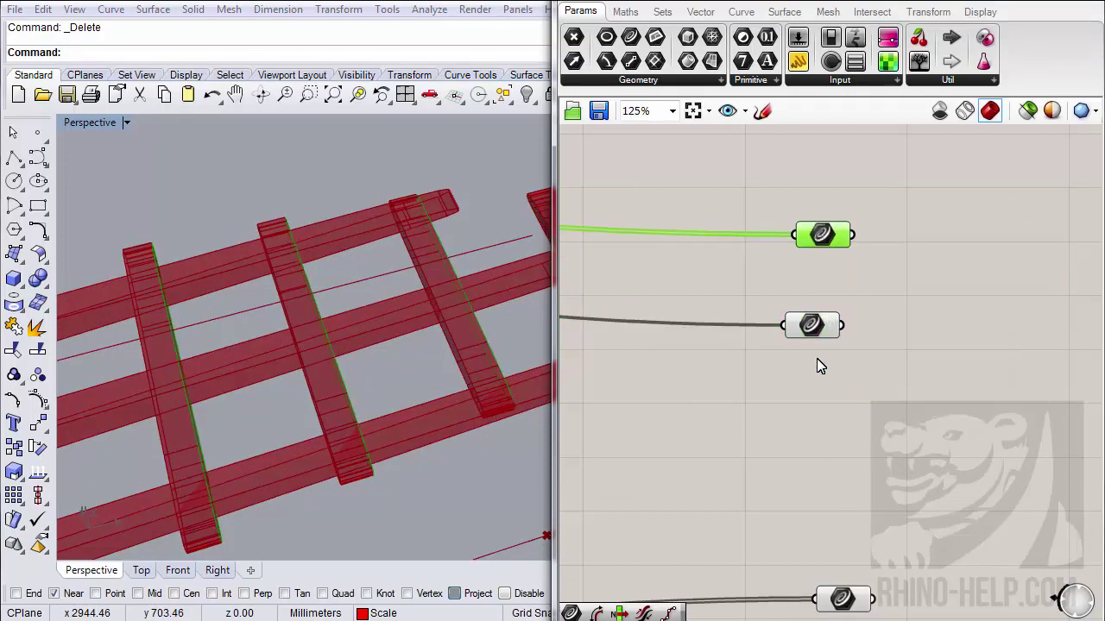
right_drag(415, 363, 466, 298)
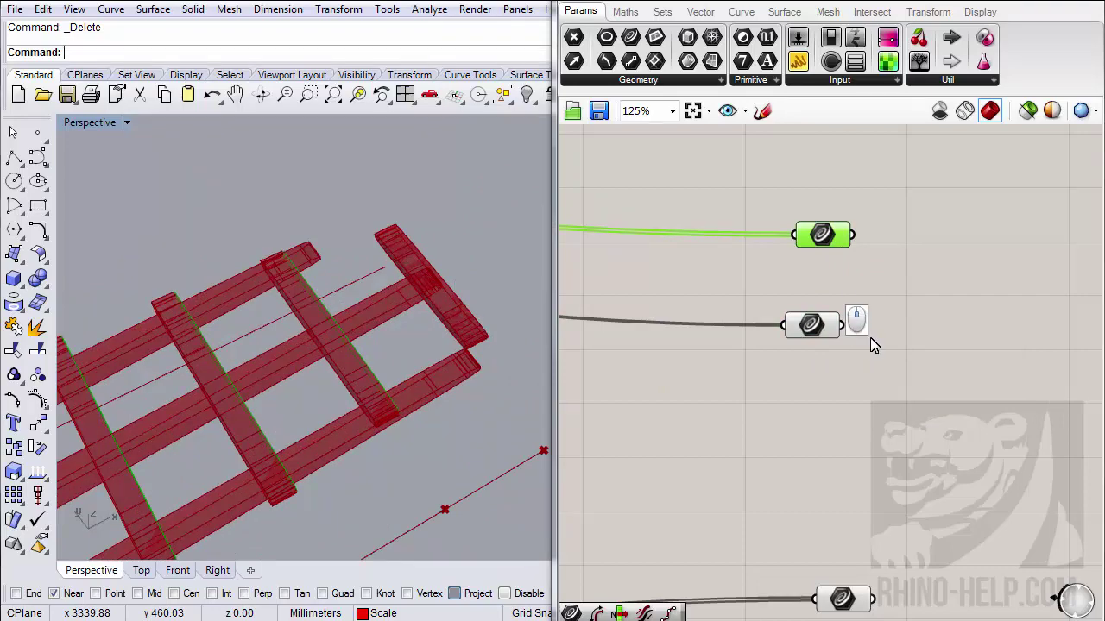
- Duplicate the upper group's item-insertion component and place the copy beside the original
right_drag(854, 328, 925, 321)
scroll(916, 371, down, 5)
scroll(695, 307, up, 3)
right_drag(696, 307, 783, 325)
scroll(755, 311, up, 1)
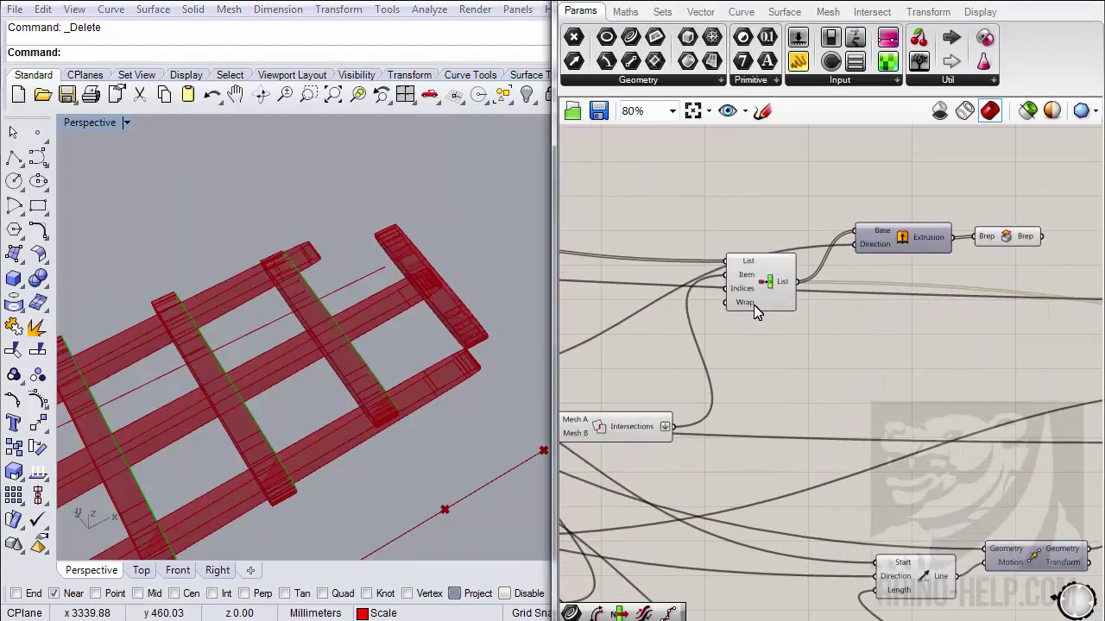
mouse_move(753, 296)
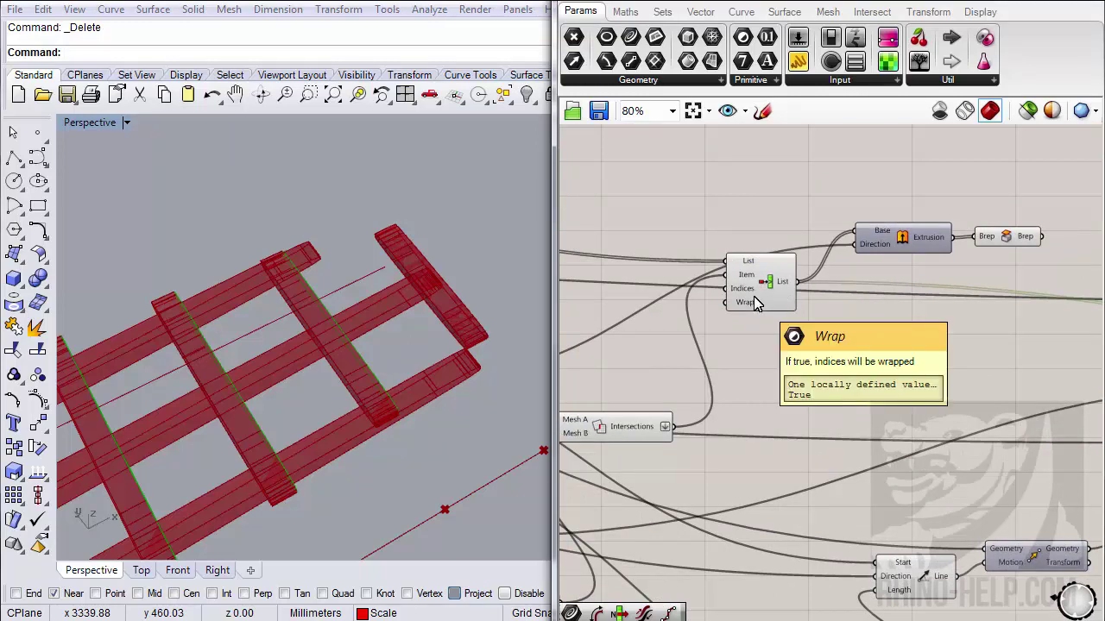
click(755, 302)
alt+drag(755, 304, 854, 399)
right_drag(854, 399, 704, 359)
scroll(704, 359, down, 4)
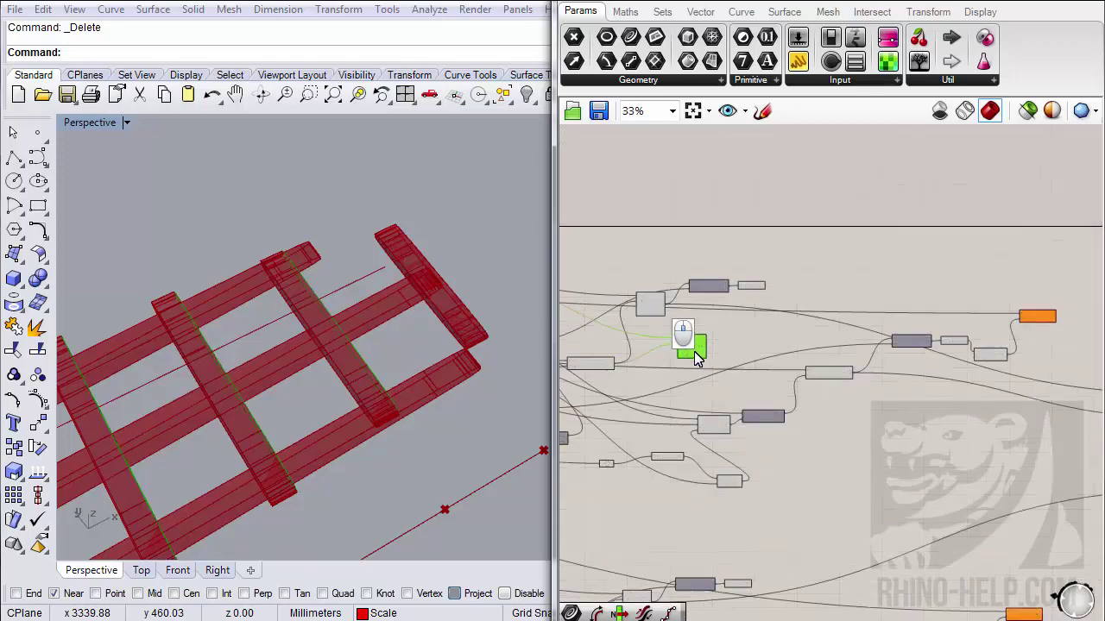
drag(686, 332, 734, 323)
- Feed the copy's List input from the original item-insertion List output and its Item input from the last mesh Intersections
scroll(734, 323, up, 4)
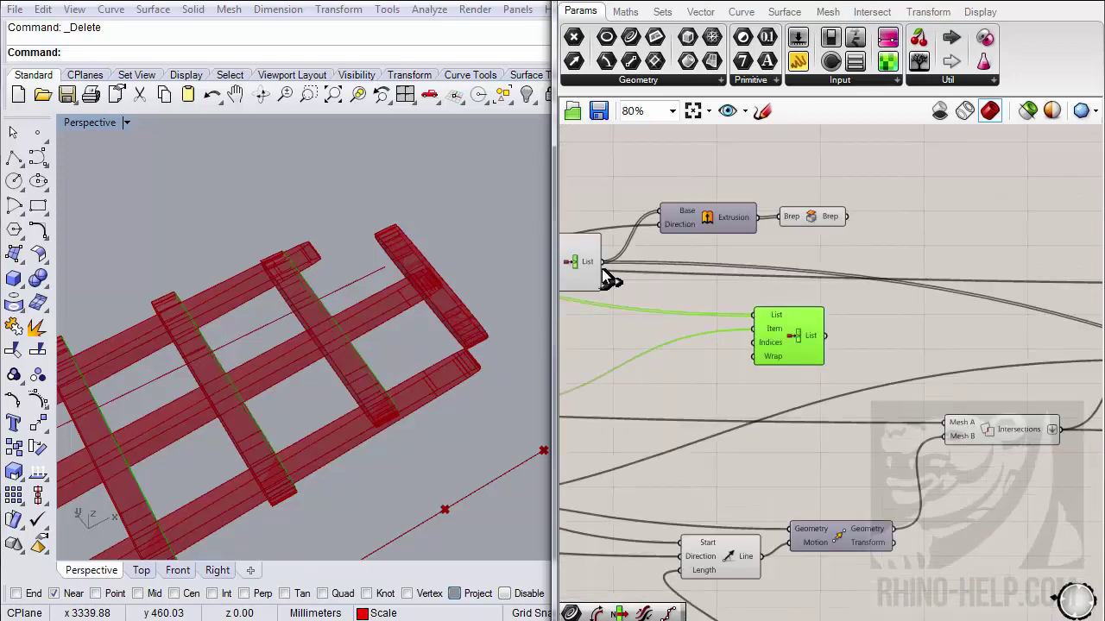
drag(605, 272, 934, 261)
scroll(915, 331, down, 5)
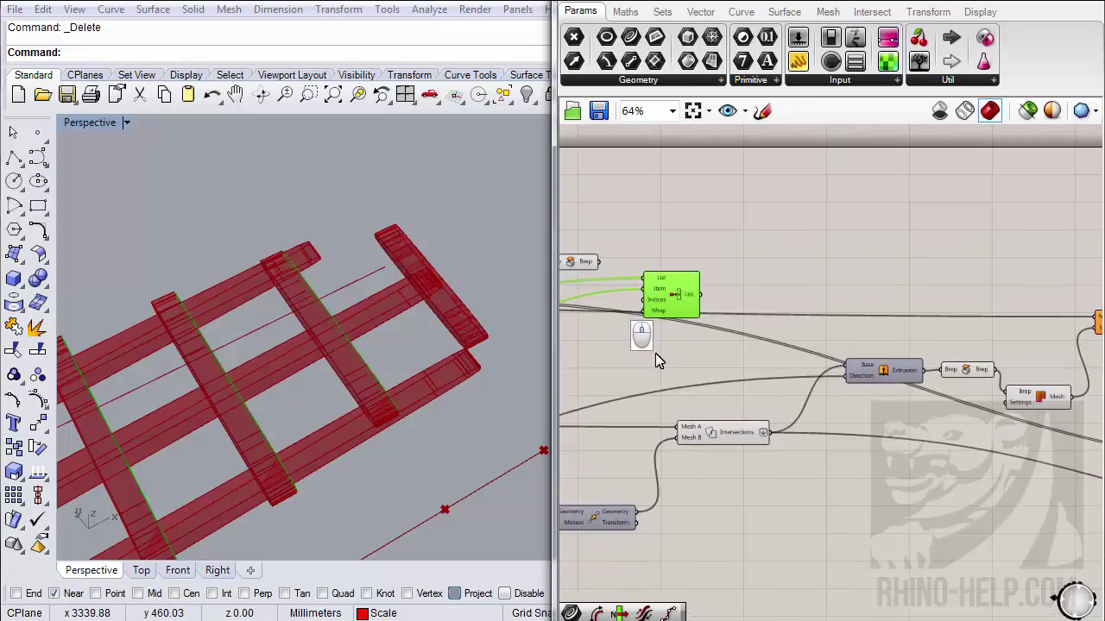
- Move the copied item-insertion component out beside the collected Curve parameters
drag(669, 313, 781, 307)
scroll(1040, 262, down, 2)
scroll(781, 307, down, 4)
scroll(781, 307, down, 2)
scroll(863, 333, up, 12)
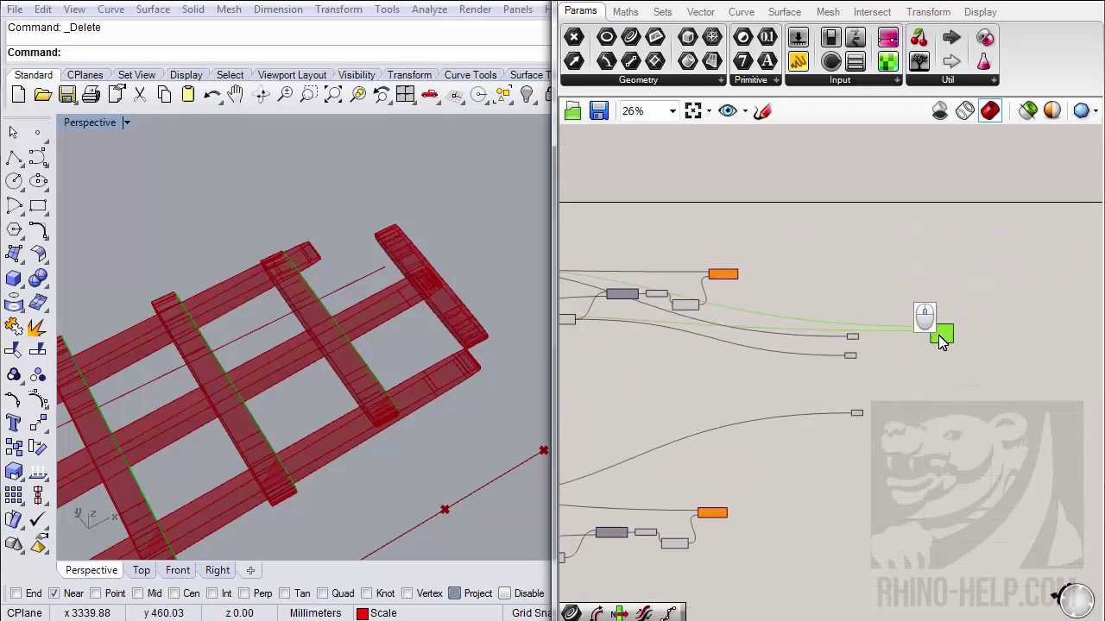
drag(871, 331, 1000, 281)
scroll(1001, 281, down, 3)
right_drag(988, 330, 966, 278)
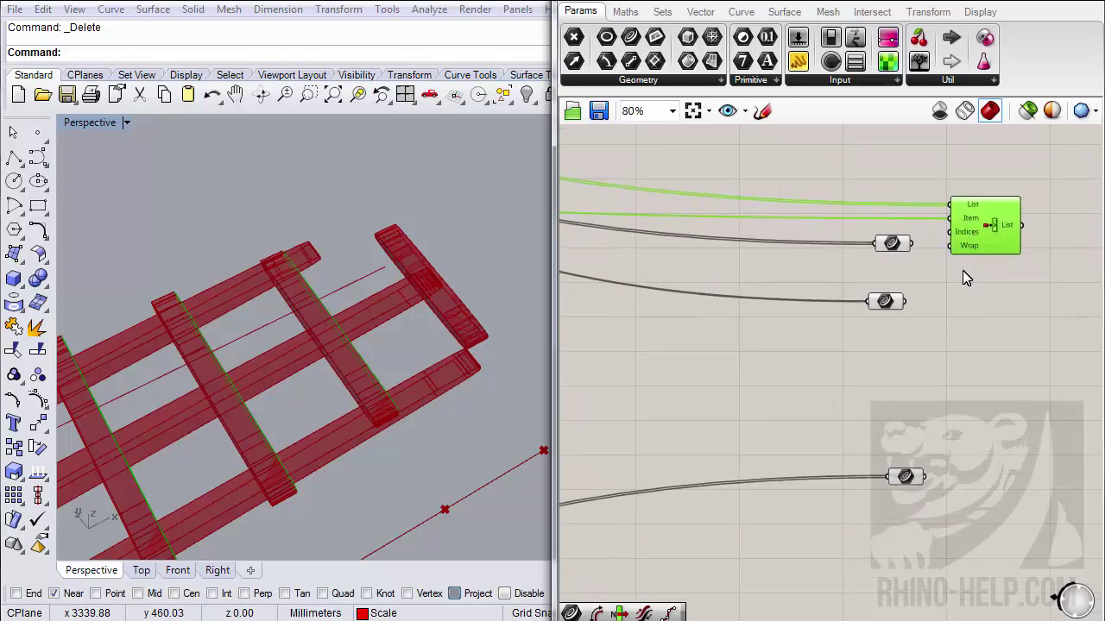
- Feed the copy's Item input from the end-rib Curve parameter instead and move the other upper Curve parameter above the component
click(886, 302)
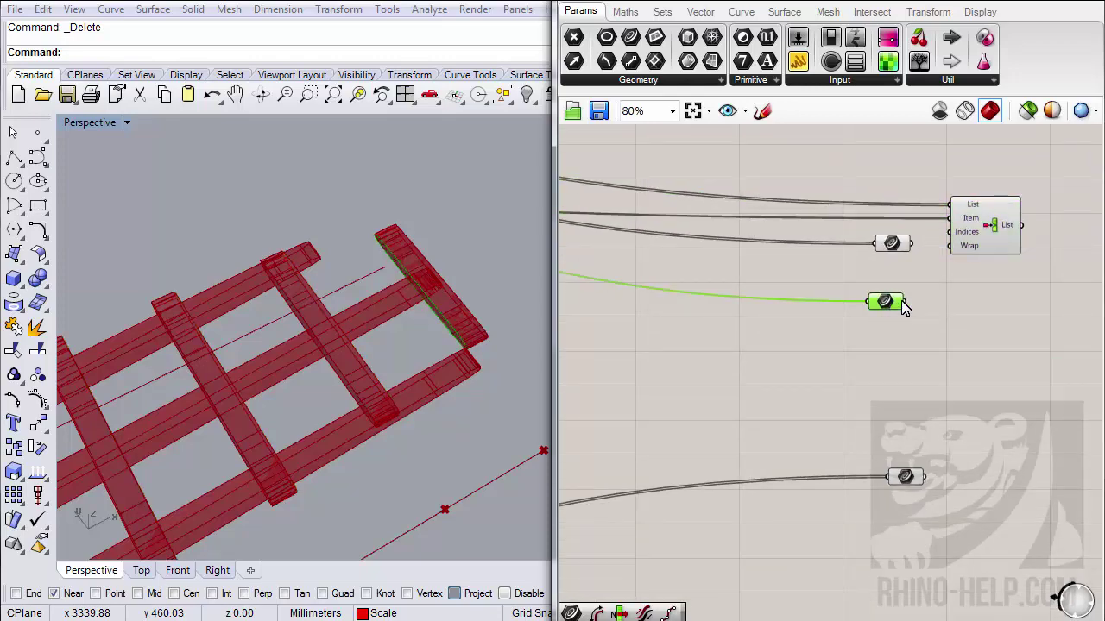
drag(904, 302, 960, 244)
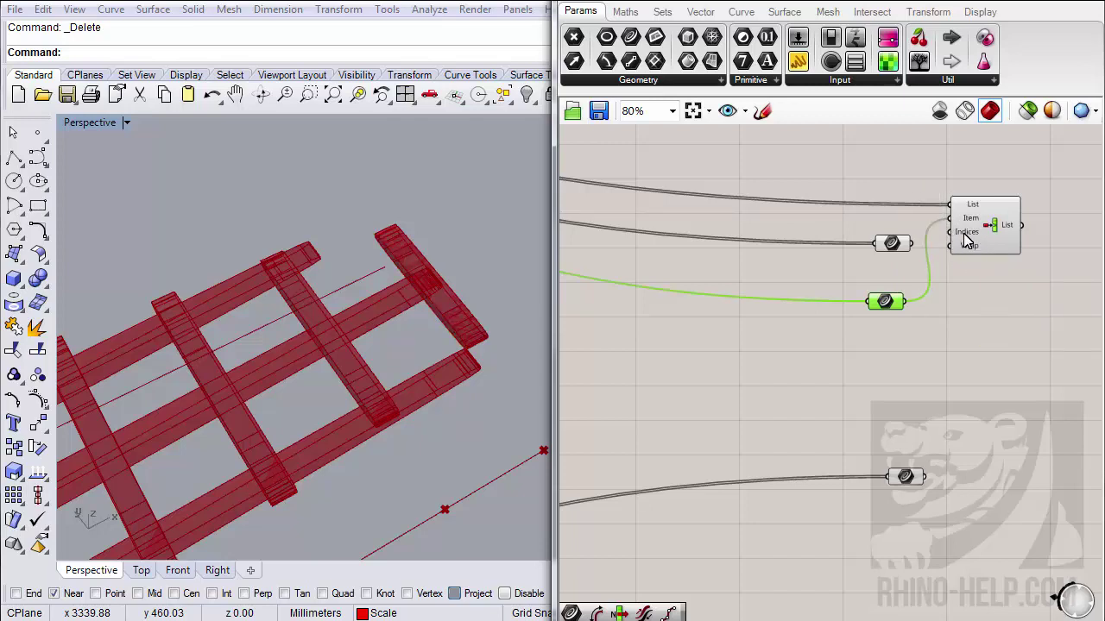
drag(898, 246, 961, 160)
right_drag(972, 255, 942, 323)
scroll(920, 302, up, 3)
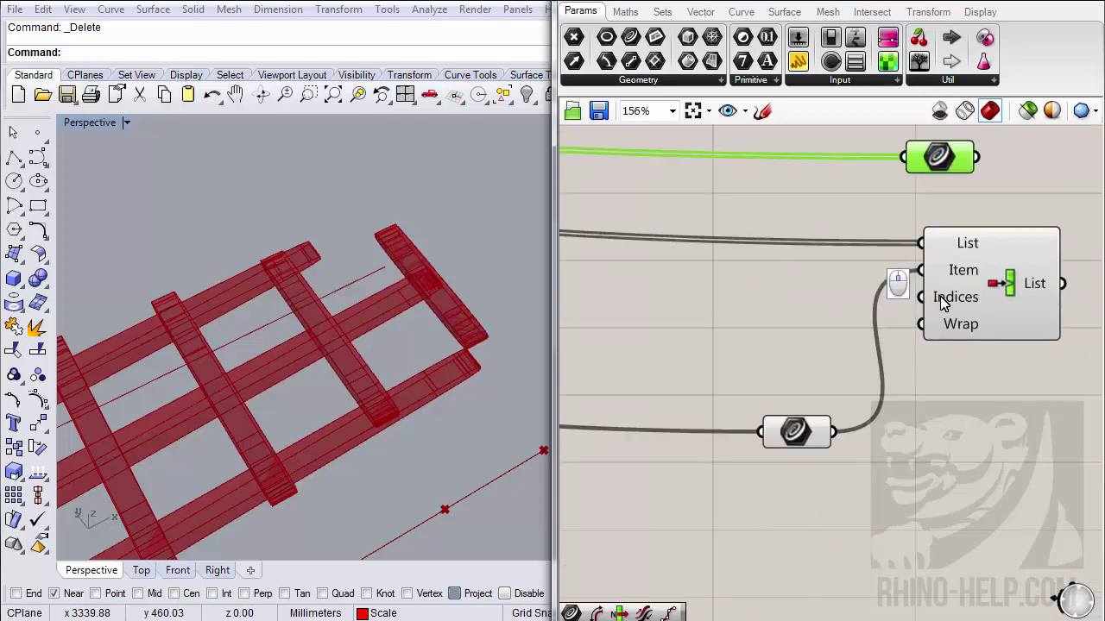
- Add a List Length component beside the copied item-insertion component
mouse_move(946, 304)
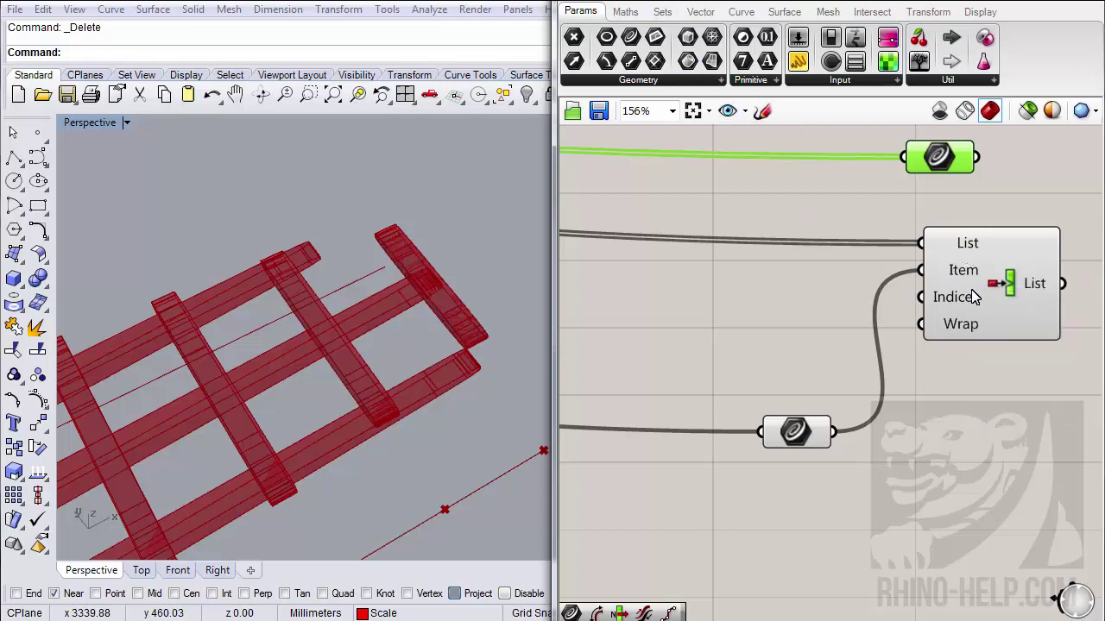
click(661, 12)
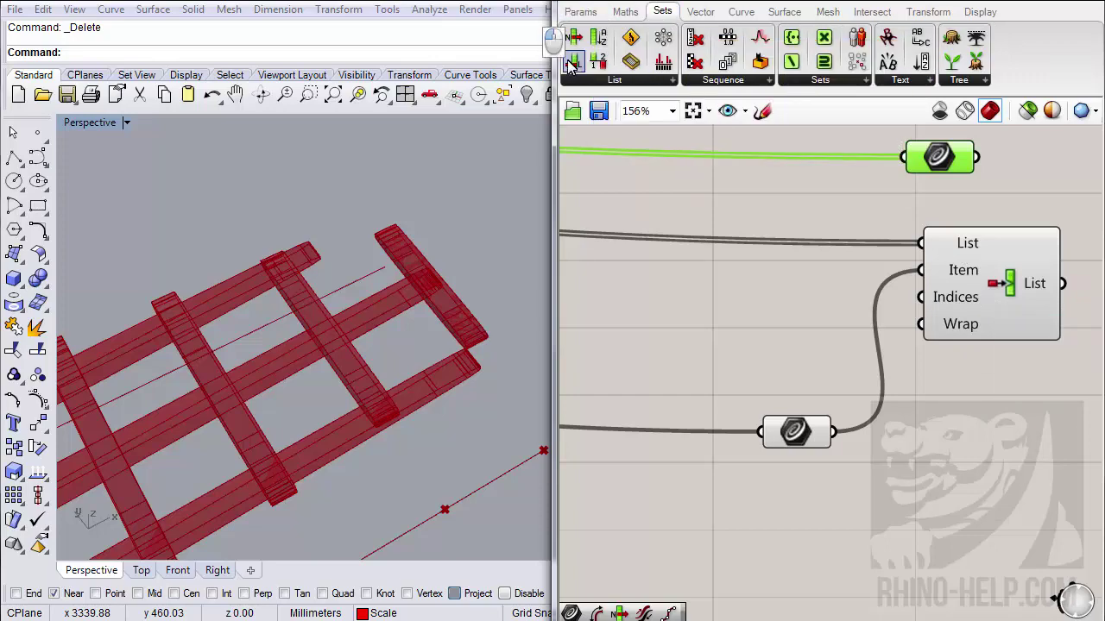
drag(570, 64, 747, 339)
scroll(745, 333, down, 3)
right_drag(746, 333, 918, 350)
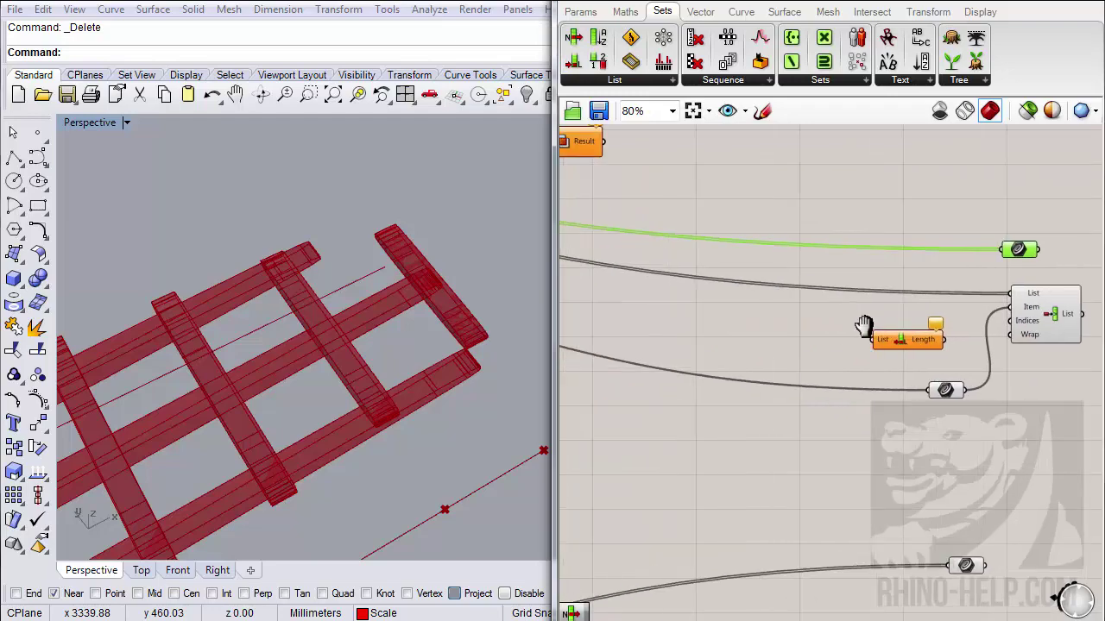
- Connect the original item-insertion List output to the List Length component's List input
click(1038, 325)
scroll(1038, 324, down, 4)
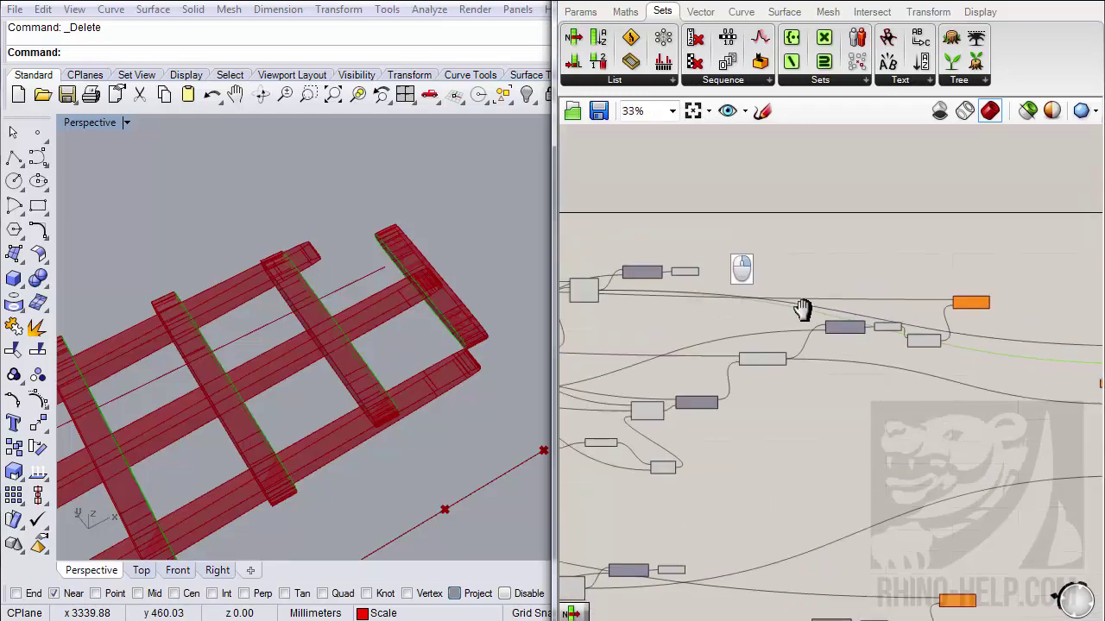
scroll(801, 308, up, 3)
scroll(813, 311, up, 2)
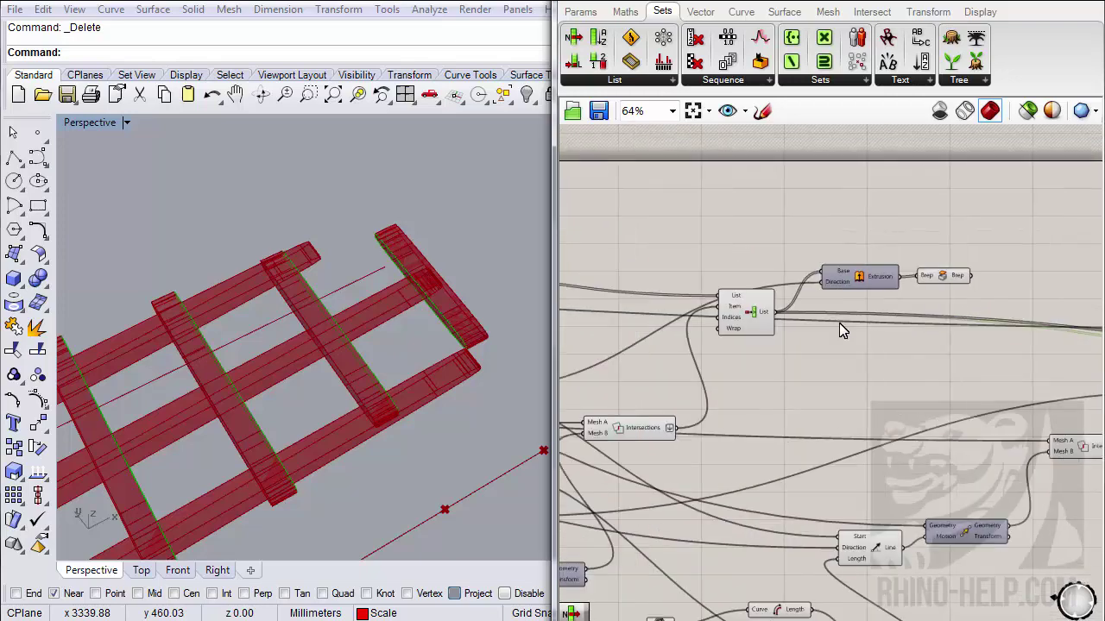
scroll(794, 320, up, 2)
scroll(794, 374, down, 5)
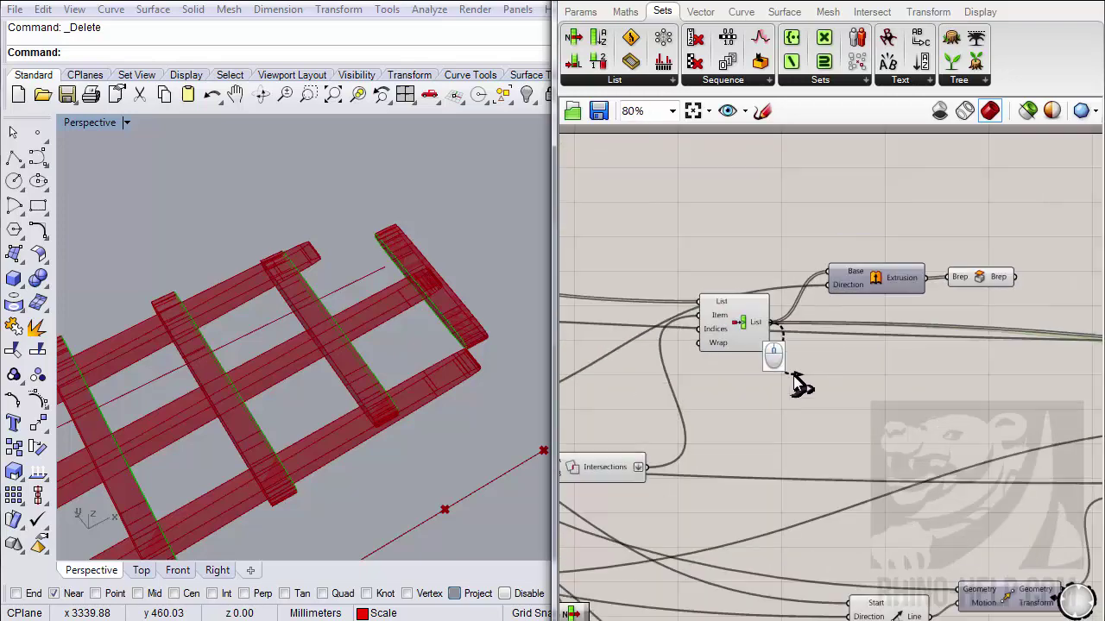
scroll(1036, 431, up, 8)
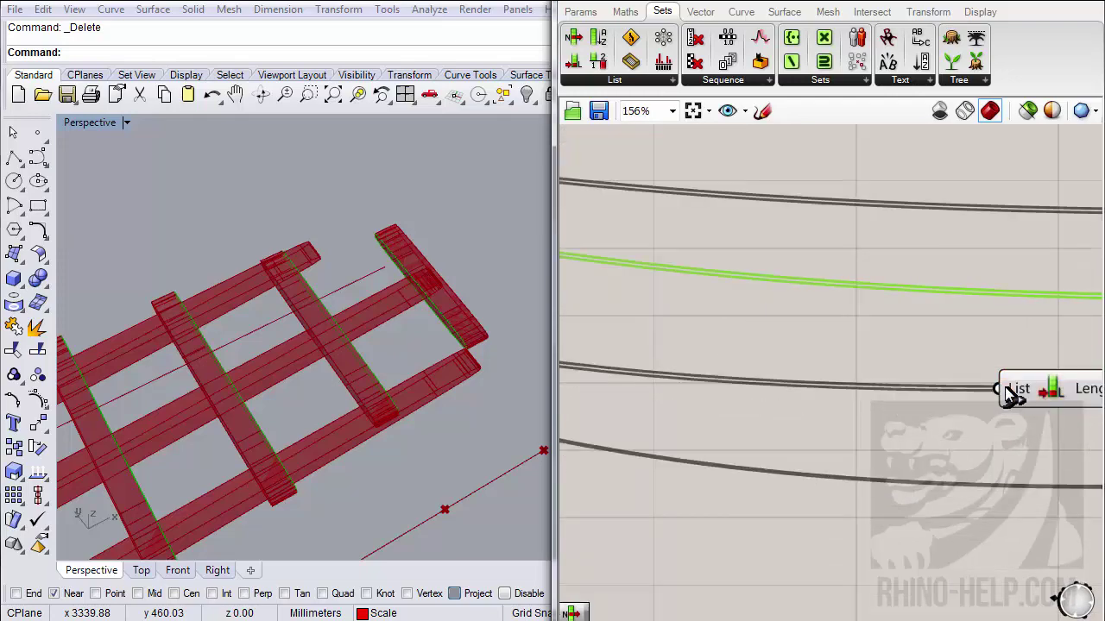
right_drag(1010, 388, 786, 272)
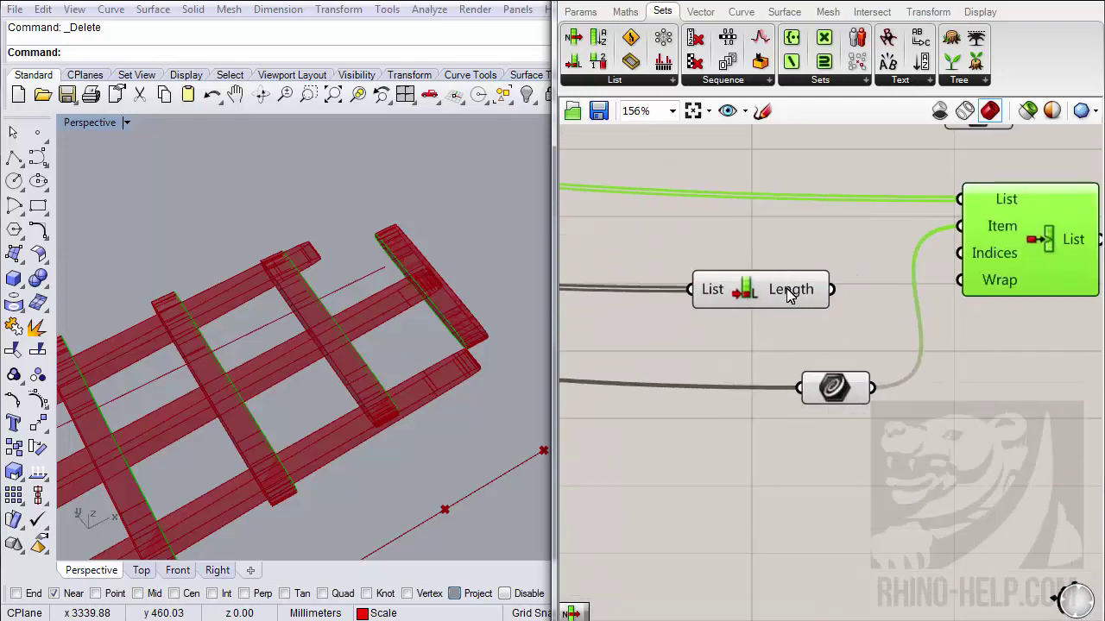
- Shift the List Length component away from the copied item-insertion component and connect its Length output to the copy's Indices input
click(787, 293)
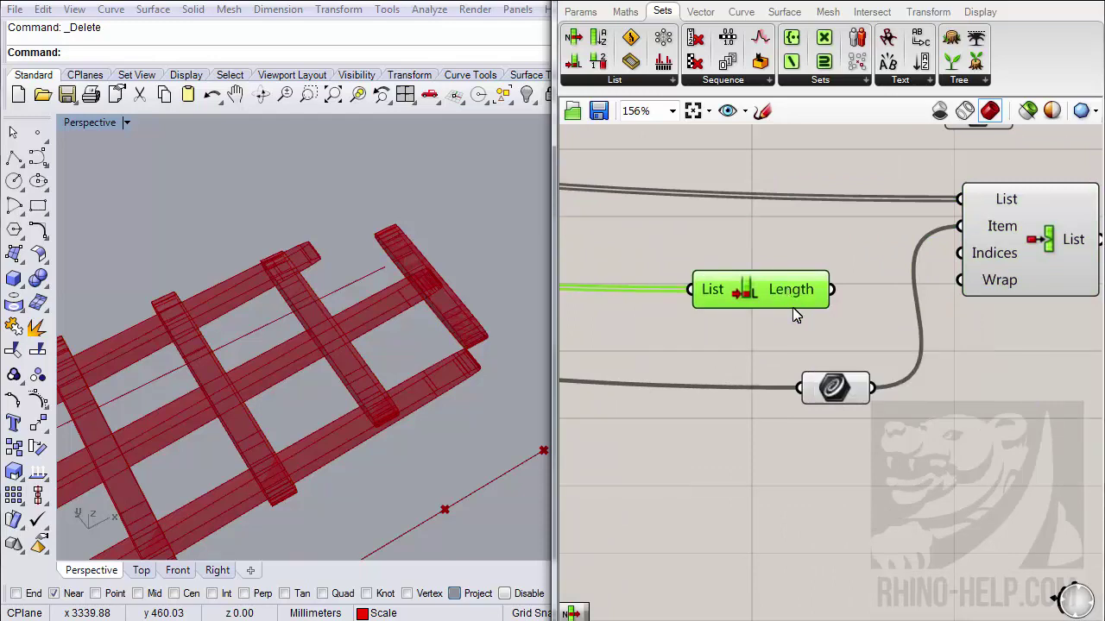
drag(802, 290, 958, 259)
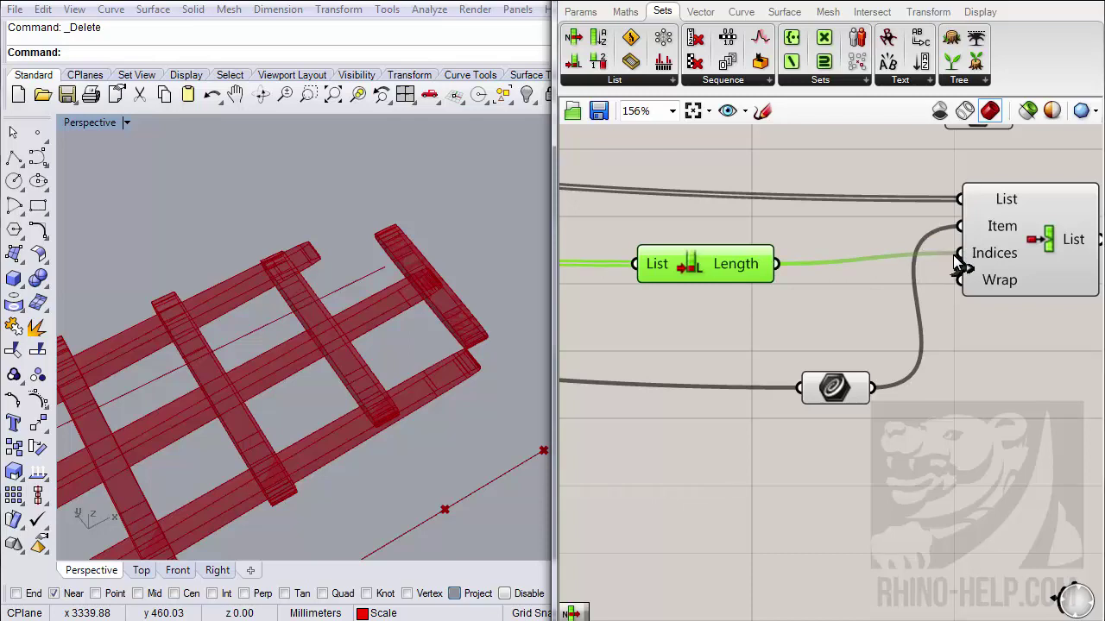
click(835, 388)
- Examine the combined crosswise rib curves output by the copied item-insertion component along the whole wing
click(970, 276)
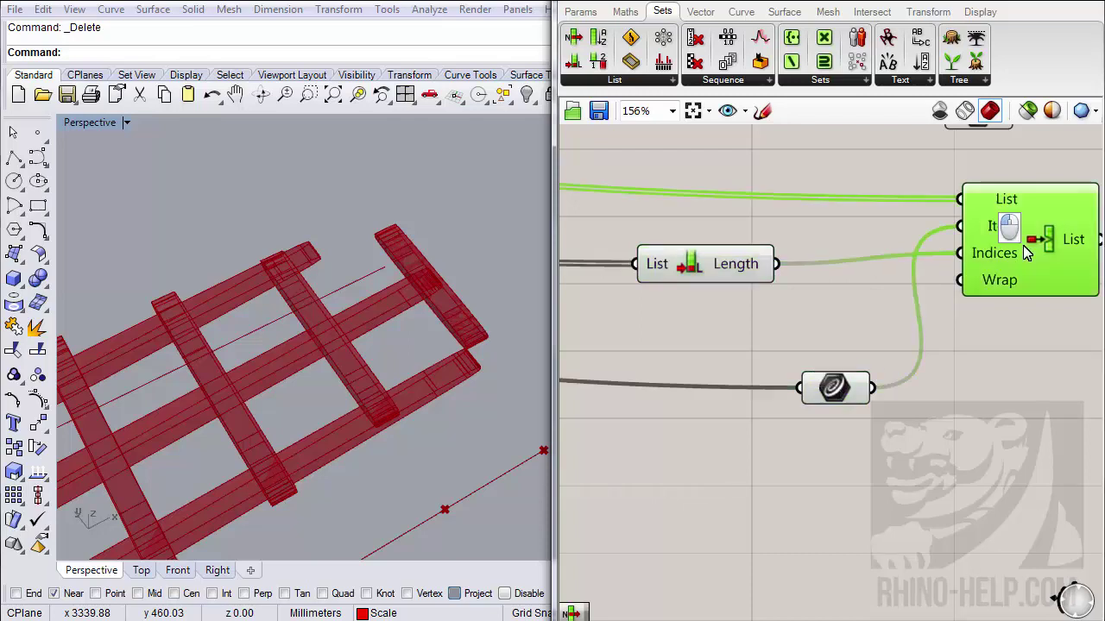
right_drag(1027, 293, 922, 309)
scroll(414, 337, down, 6)
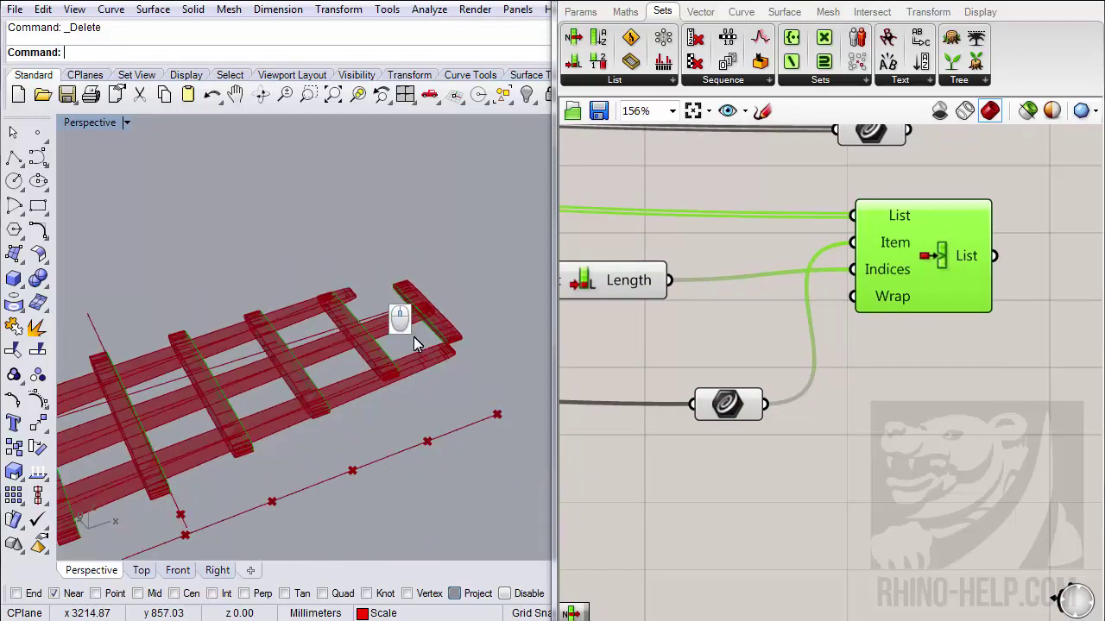
scroll(231, 400, up, 2)
scroll(231, 400, up, 3)
right_drag(481, 284, 404, 335)
right_drag(900, 320, 896, 412)
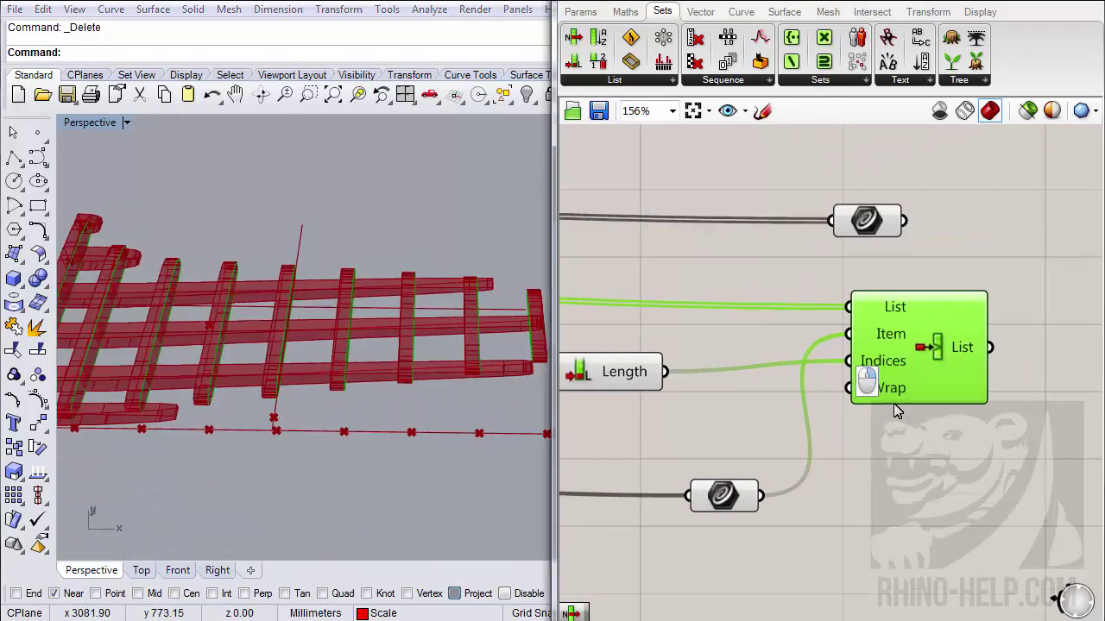
- Check the lower group's Curve parameter for lengthwise rib curves, especially at the short ribs near the wing's wide end
click(876, 222)
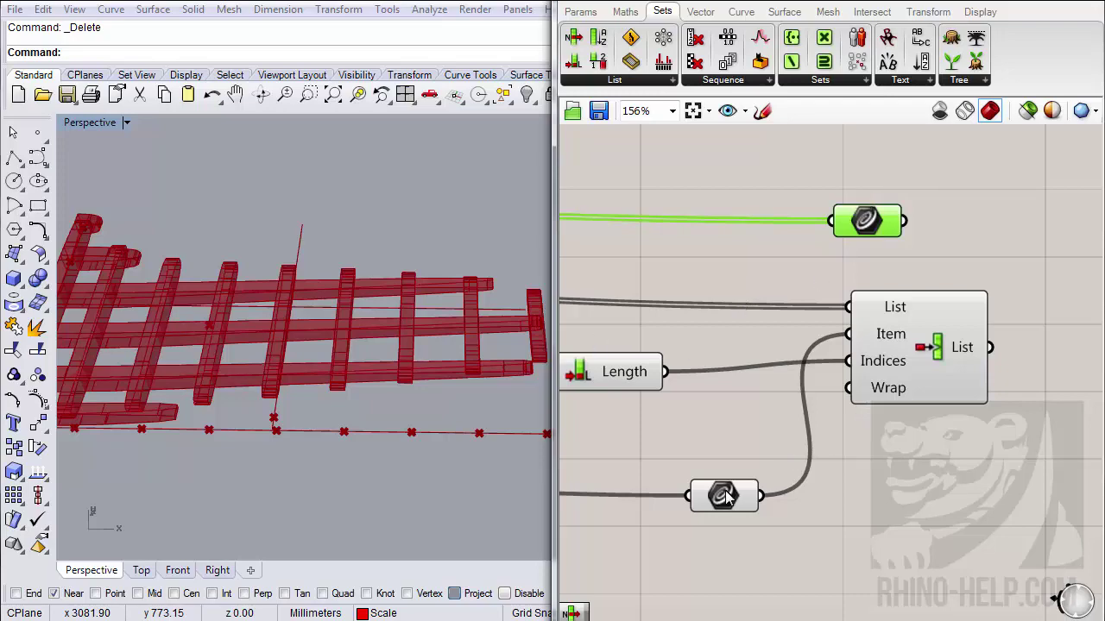
scroll(892, 342, down, 5)
click(850, 509)
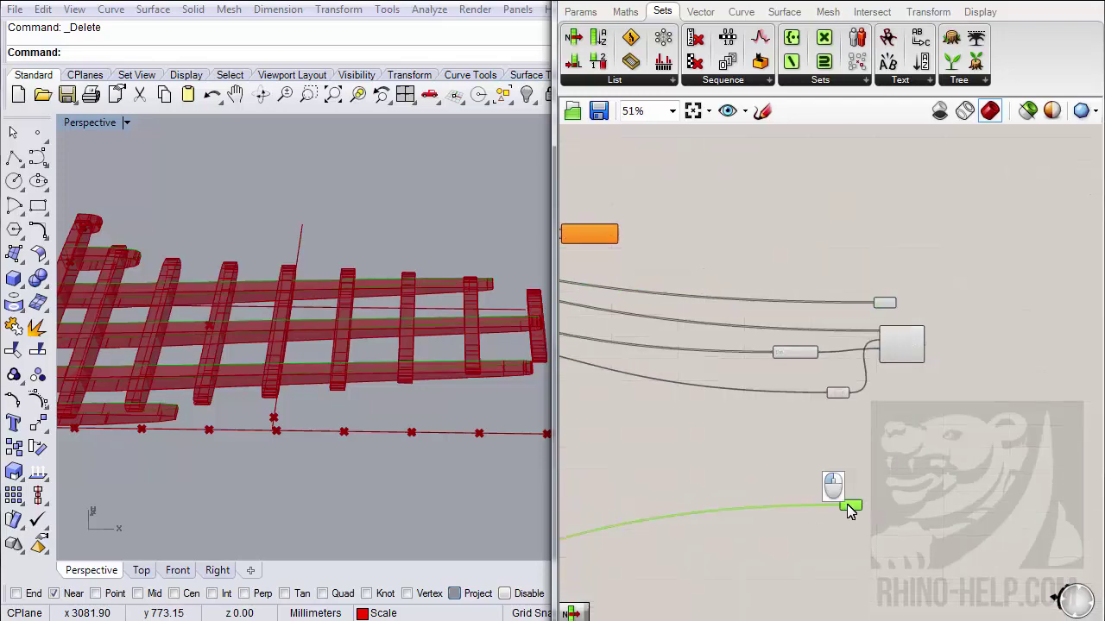
right_drag(367, 379, 279, 285)
scroll(320, 292, down, 3)
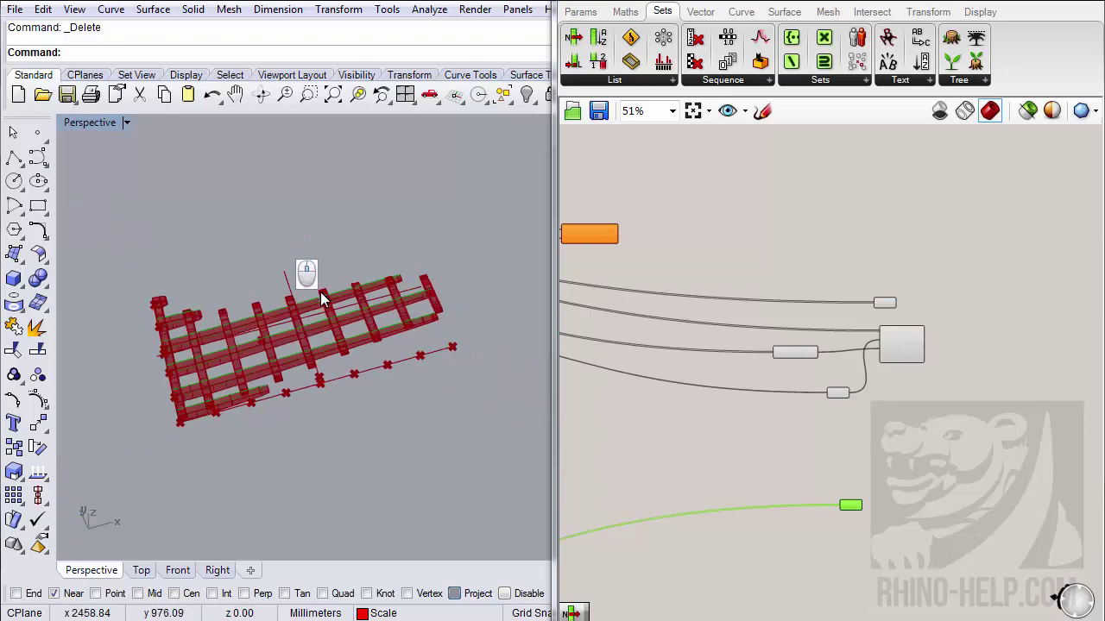
scroll(168, 311, up, 6)
scroll(139, 306, up, 2)
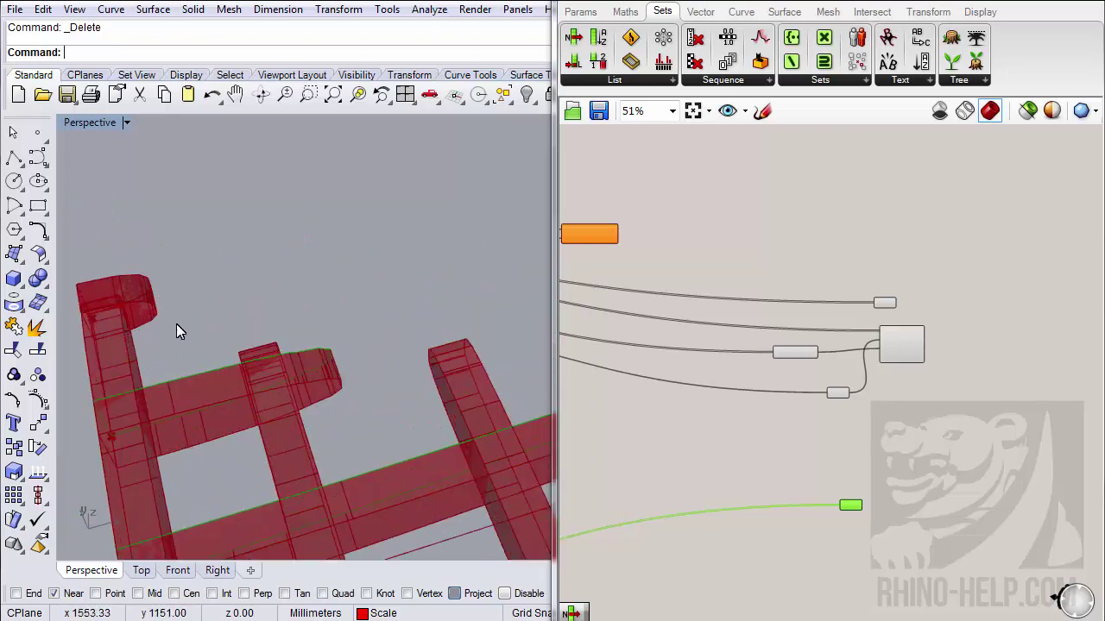
scroll(121, 315, up, 2)
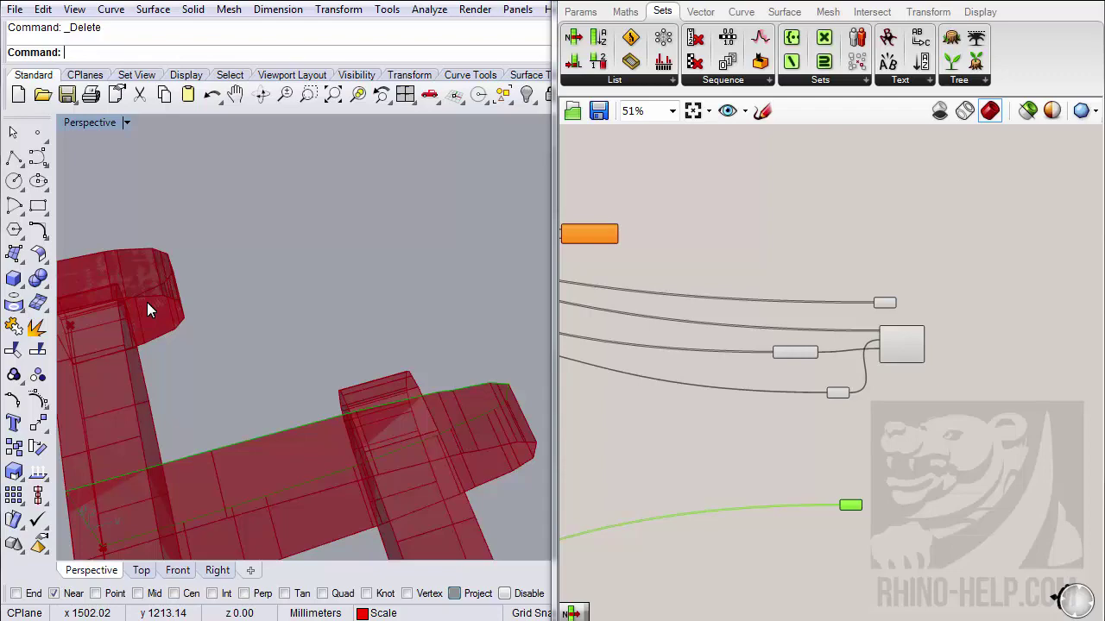
scroll(143, 297, down, 5)
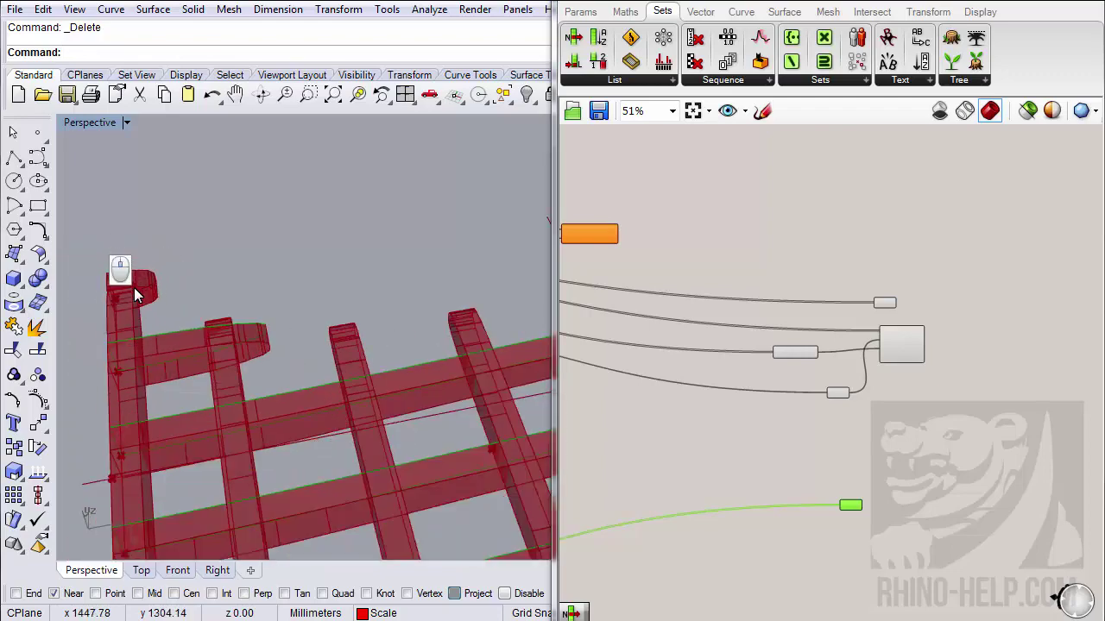
scroll(908, 359, up, 3)
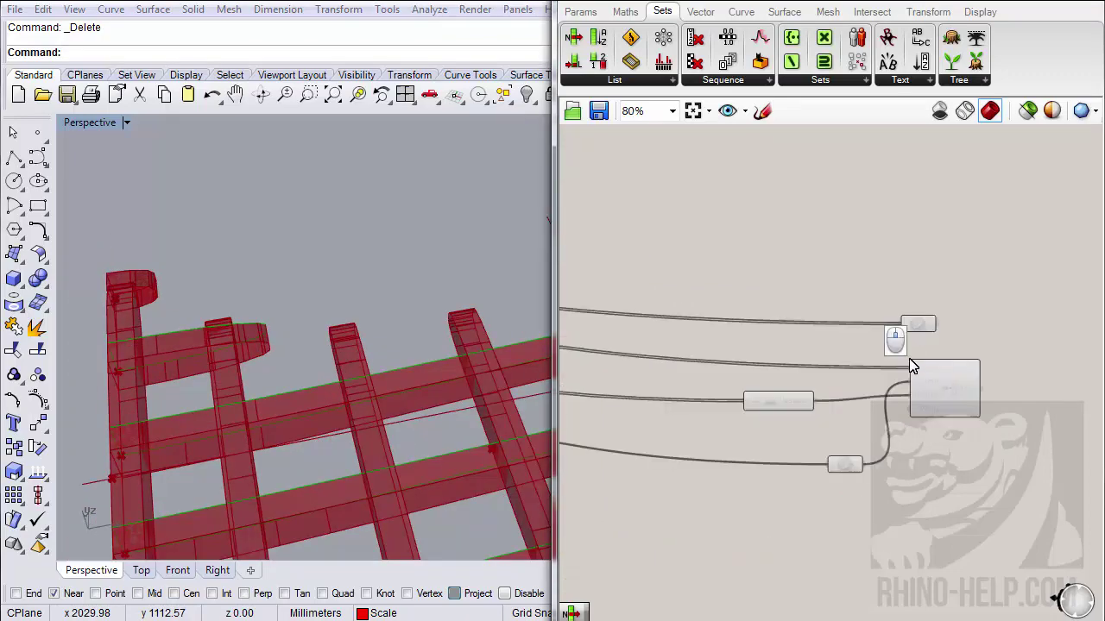
scroll(913, 365, up, 3)
scroll(949, 328, down, 4)
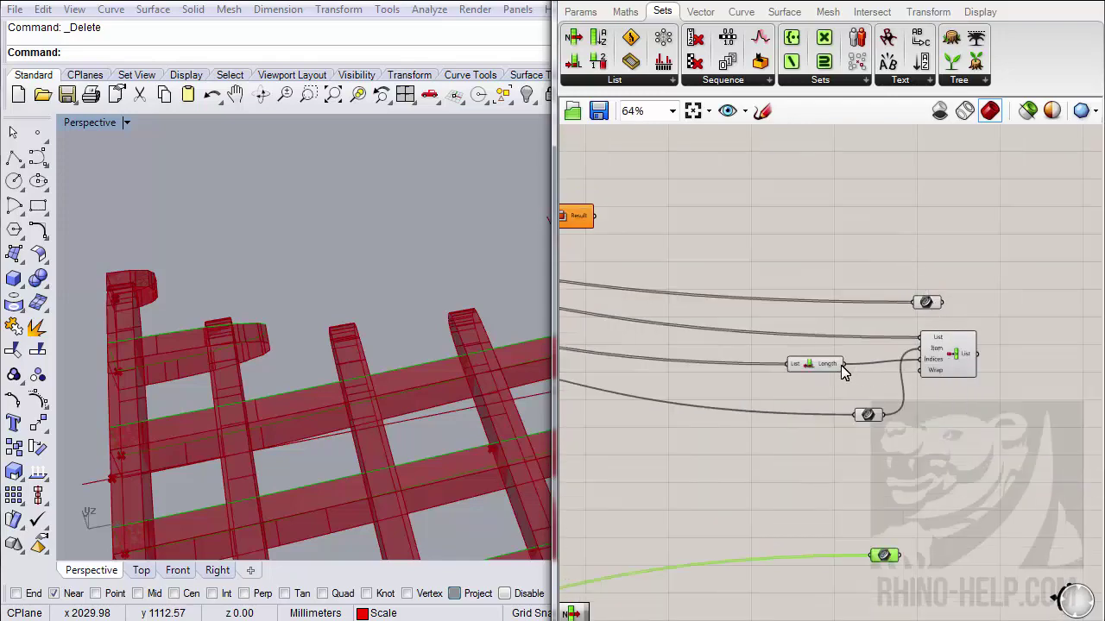
- Examine the wiring of the upper group's List Length and item-insertion components, and the separate Curve parameters beside them
scroll(946, 362, down, 3)
scroll(943, 359, up, 3)
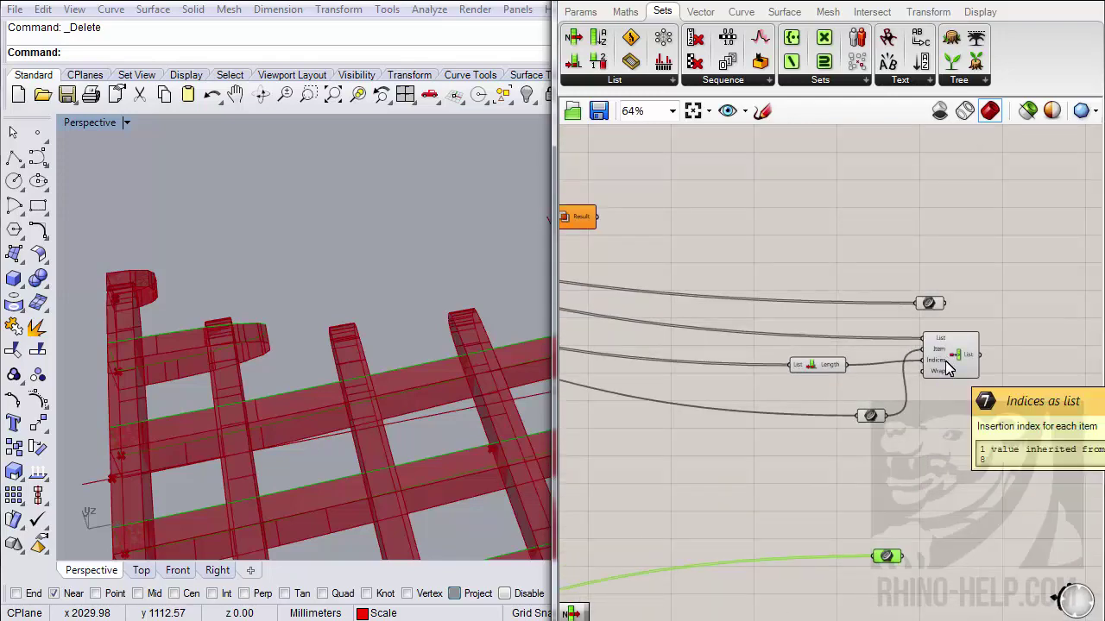
right_drag(945, 367, 972, 339)
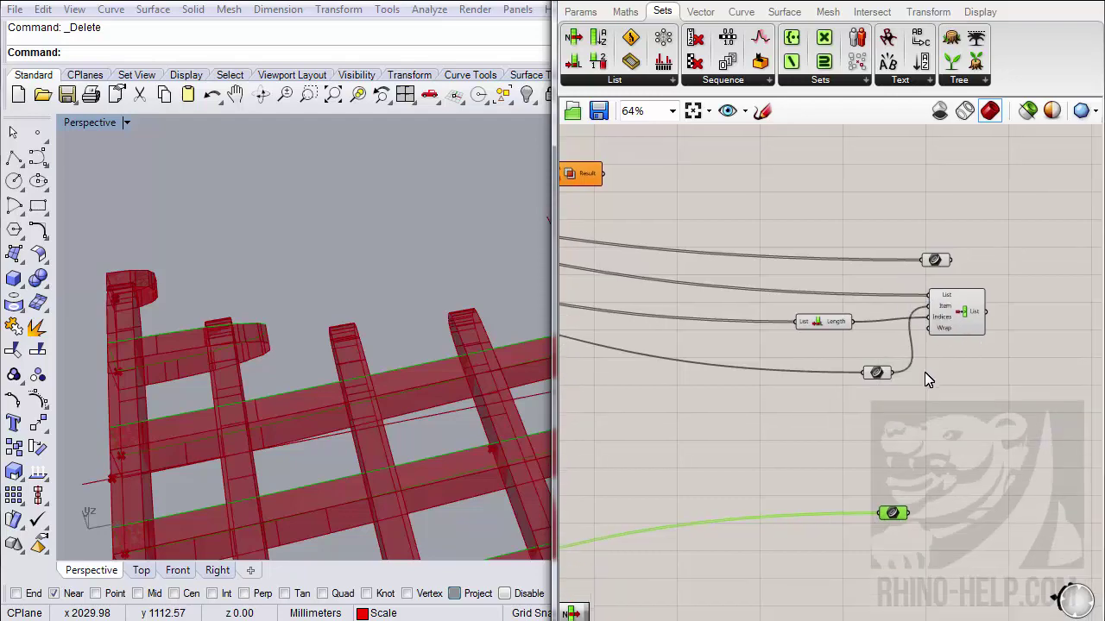
right_drag(928, 380, 950, 320)
scroll(957, 301, down, 3)
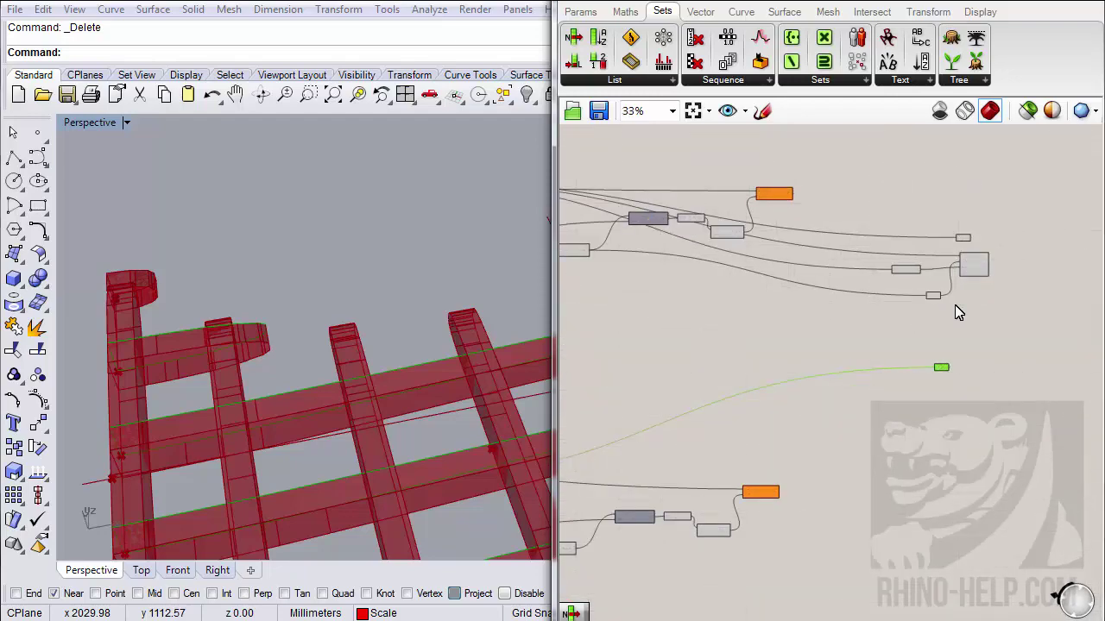
scroll(954, 305, up, 3)
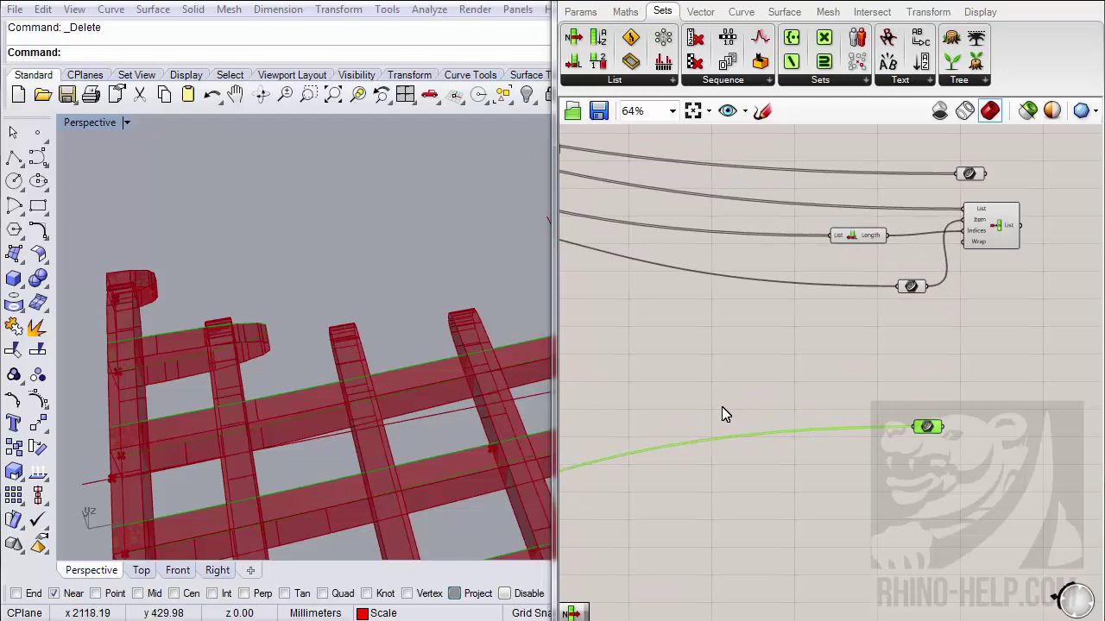
right_drag(723, 407, 808, 306)
scroll(800, 406, down, 3)
scroll(783, 399, up, 1)
scroll(938, 207, up, 1)
scroll(939, 211, up, 2)
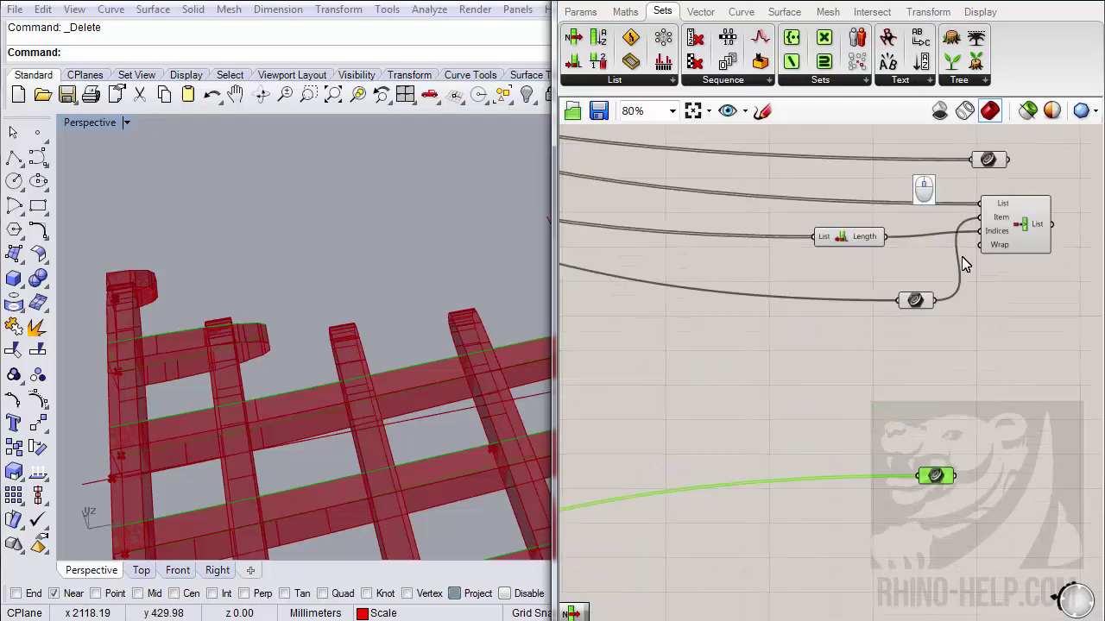
scroll(888, 315, down, 1)
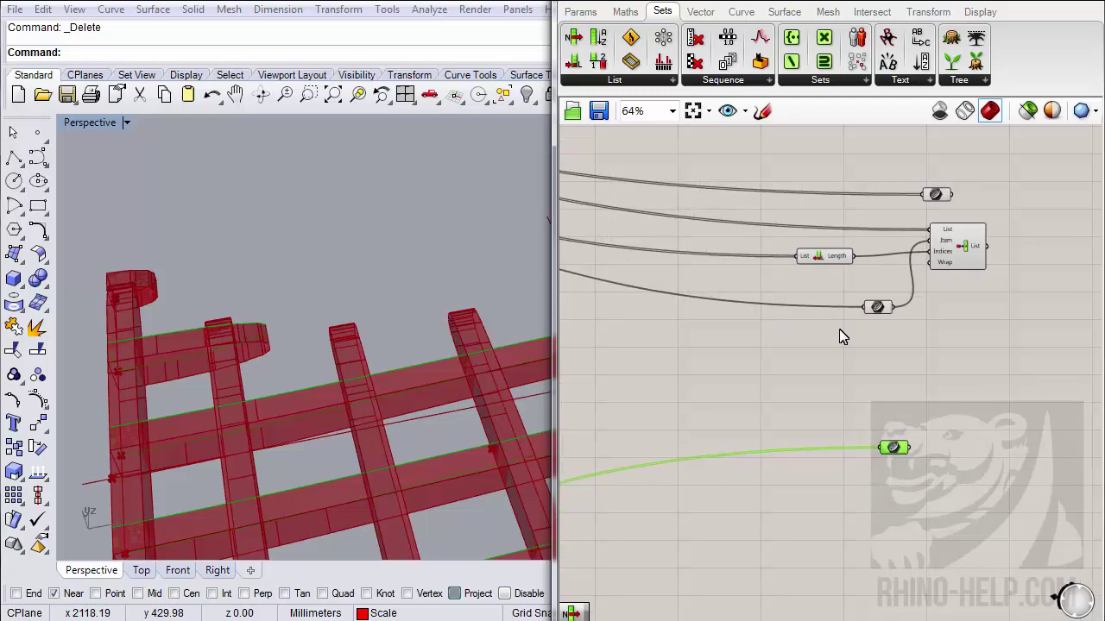
scroll(876, 332, down, 6)
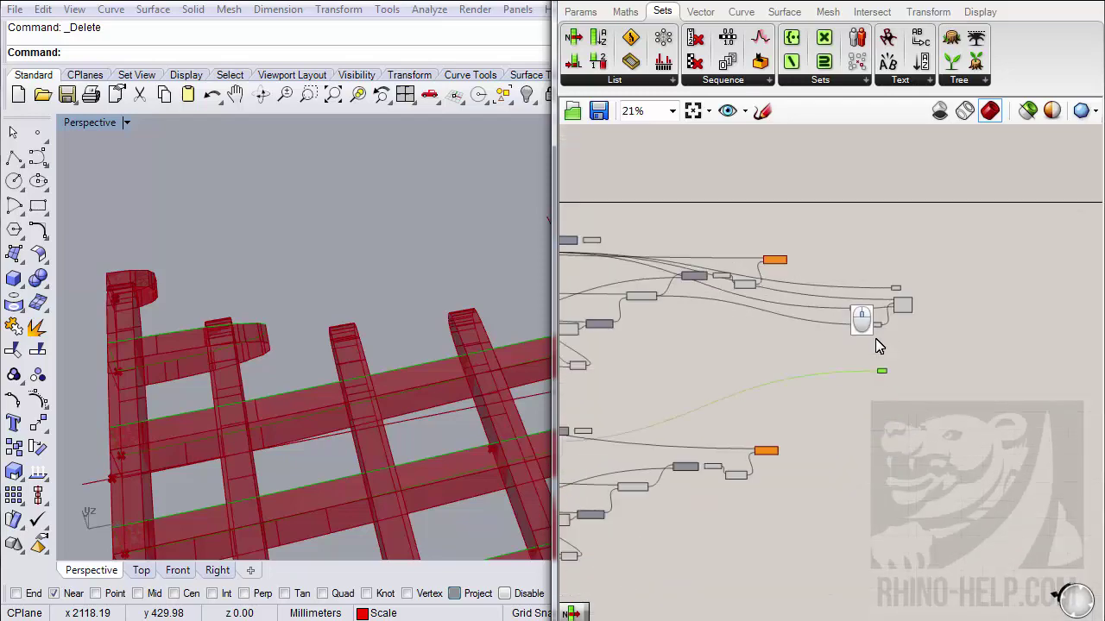
right_drag(760, 369, 843, 354)
scroll(1004, 340, up, 3)
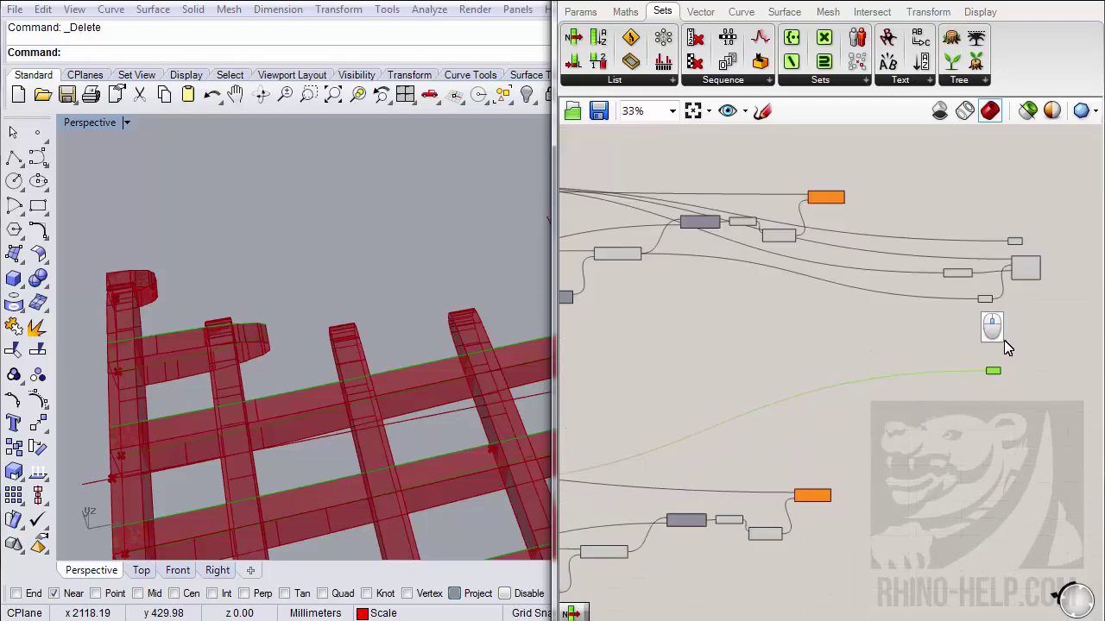
scroll(991, 278, up, 2)
- Delete the standalone Curve parameters at the output ends of the upper and lower component groups
click(1028, 226)
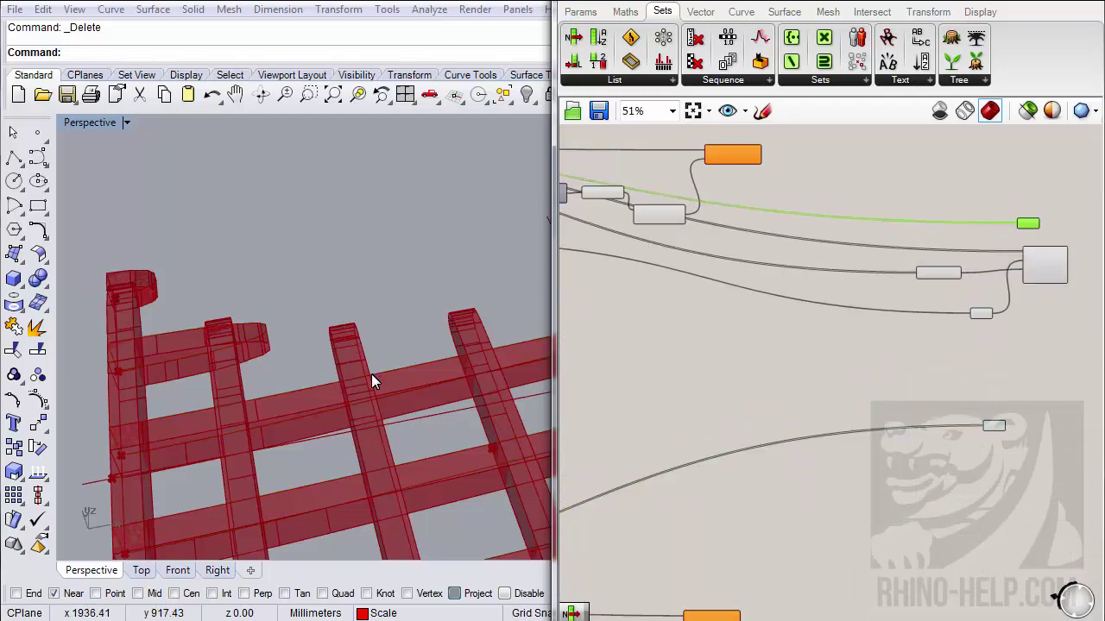
scroll(296, 348, down, 8)
scroll(510, 315, up, 4)
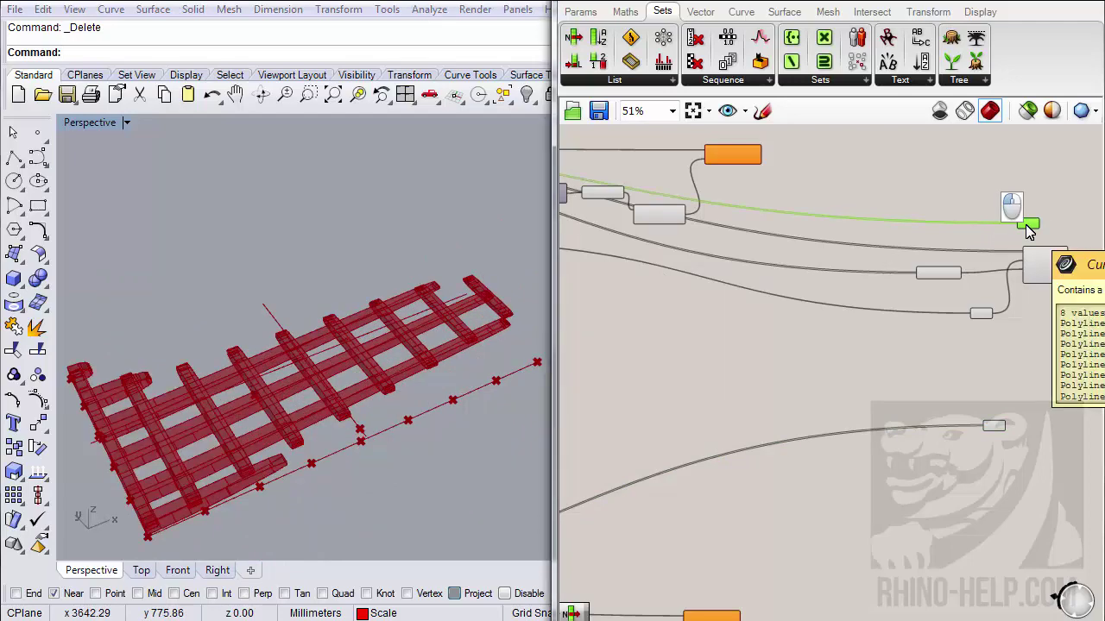
right_drag(387, 388, 405, 354)
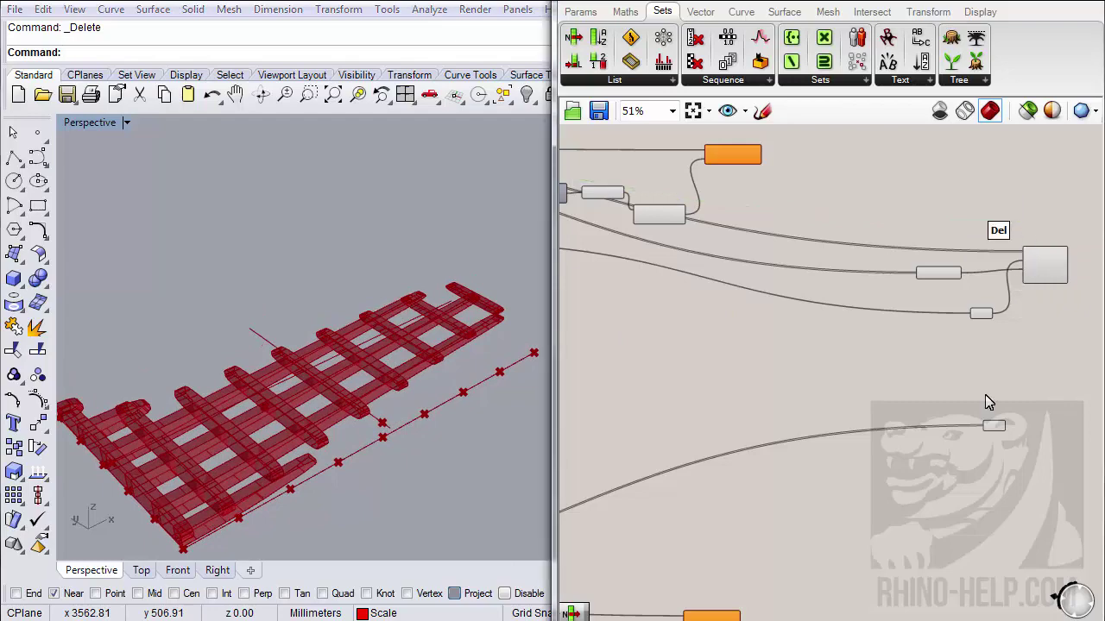
scroll(950, 397, up, 5)
click(933, 397)
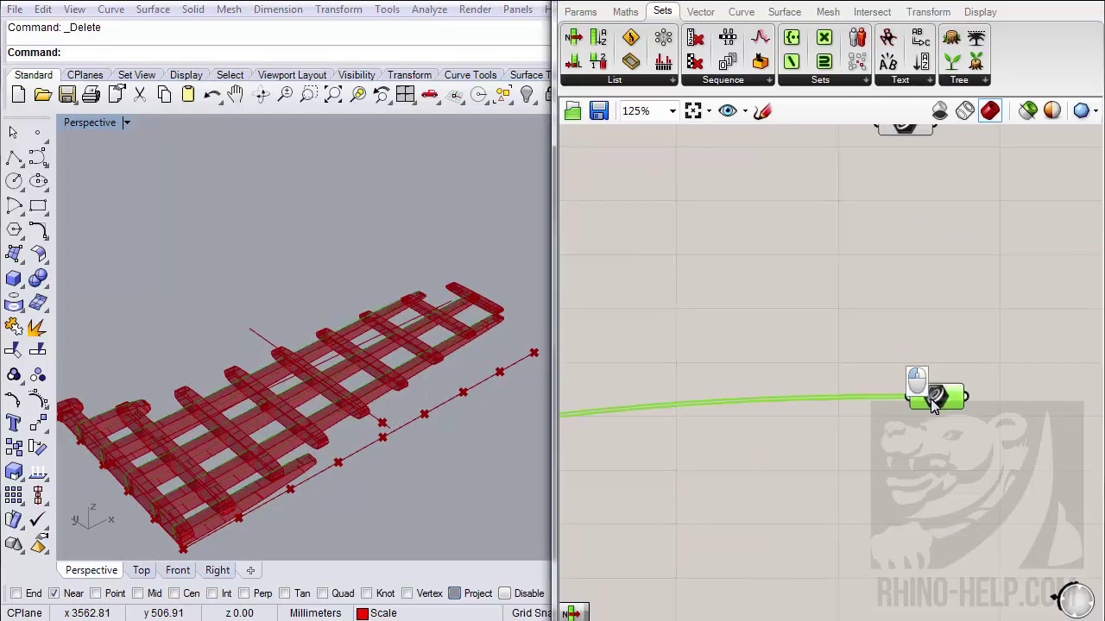
scroll(933, 406, down, 6)
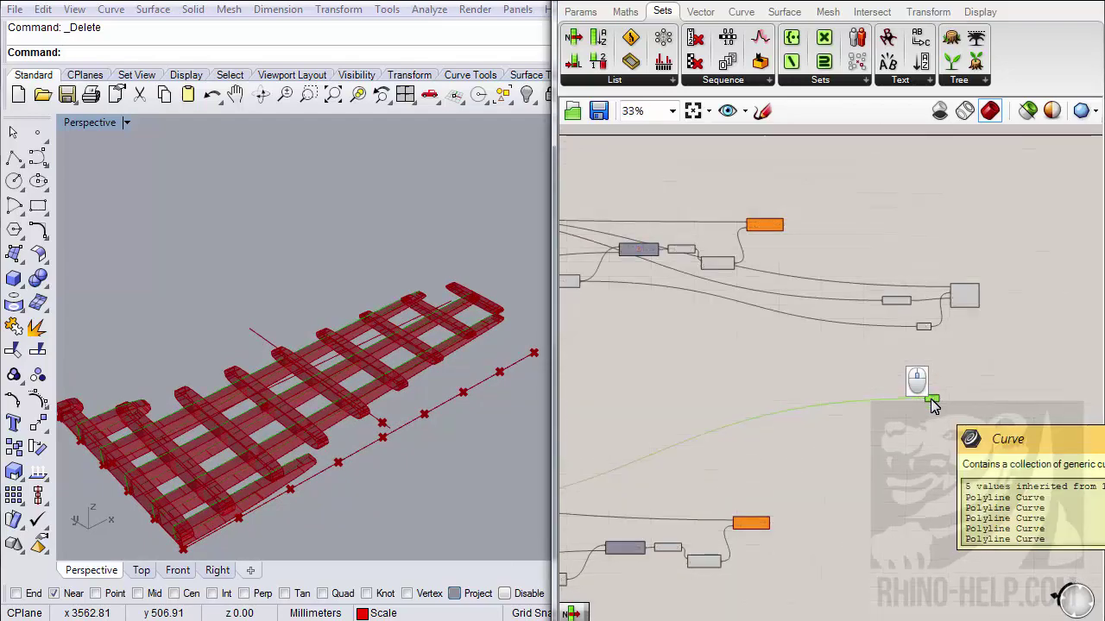
scroll(933, 405, down, 5)
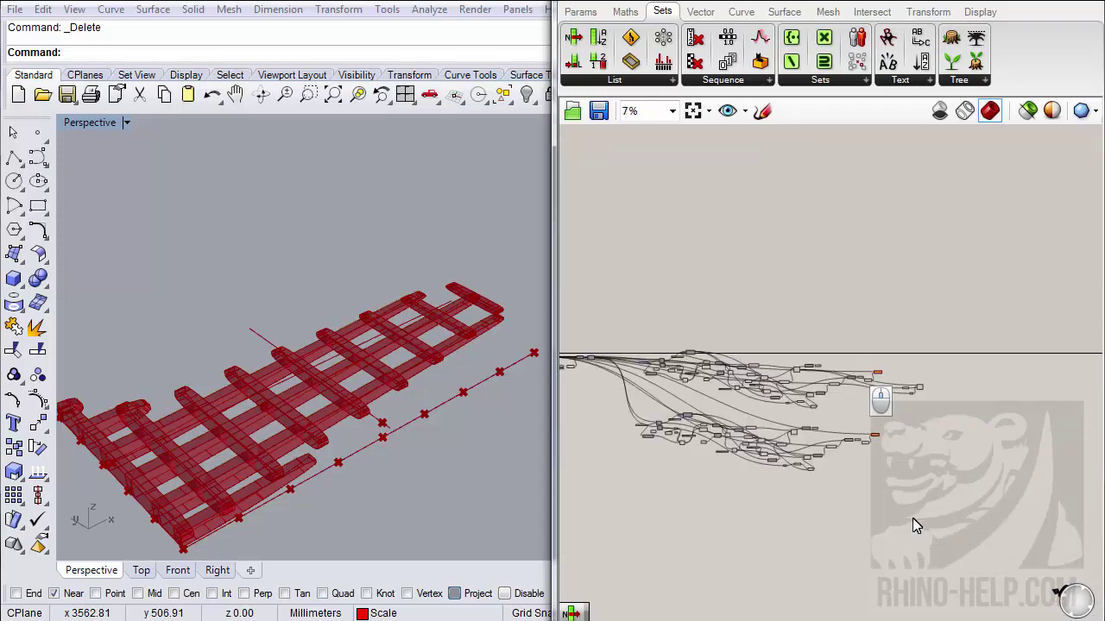
- Delete the entire lower rib component group and replace it with a copy of the upper group placed below the original
drag(921, 533, 617, 410)
key(Delete)
drag(960, 436, 629, 329)
scroll(923, 394, up, 2)
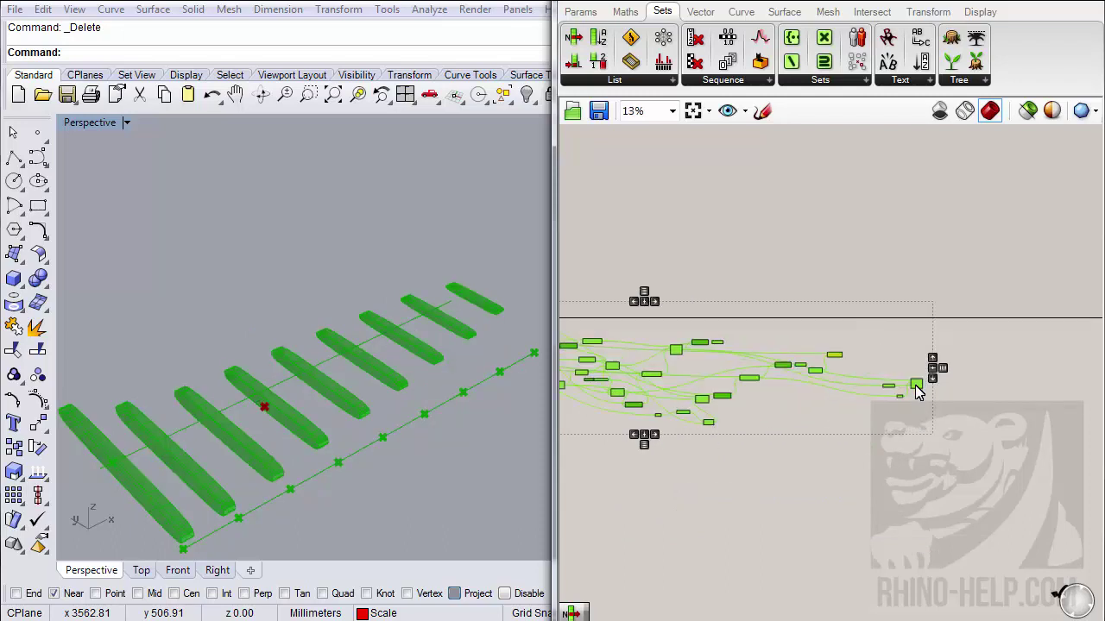
alt+drag(917, 394, 918, 533)
alt+drag(877, 464, 868, 455)
right_drag(868, 456, 927, 389)
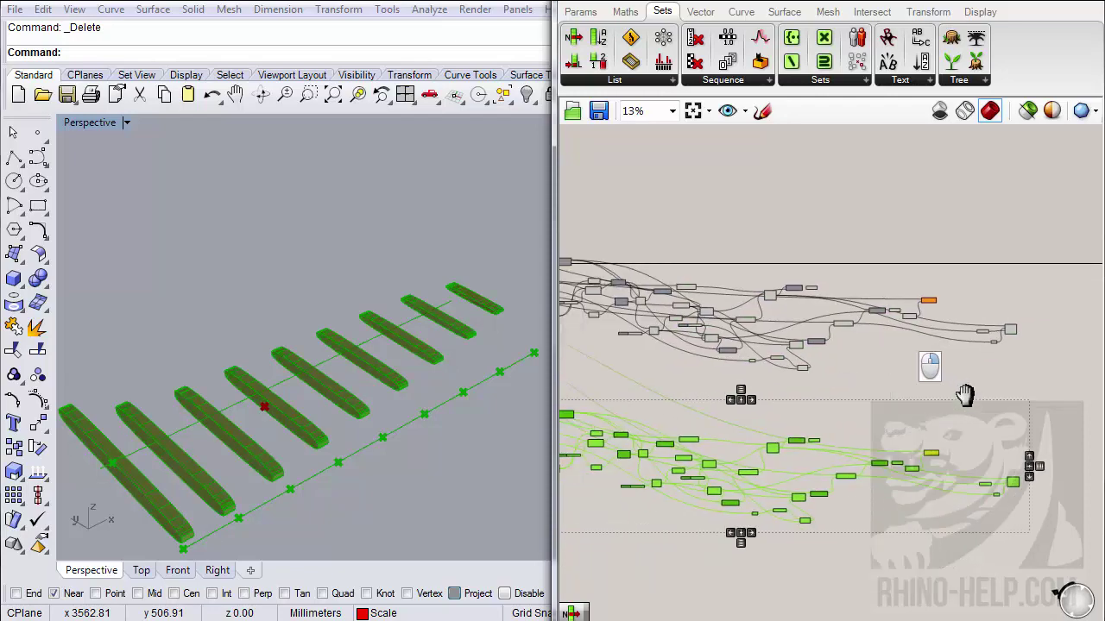
- Set the copied group's cut direction list (Направление реза) to Y
right_drag(661, 455, 746, 475)
scroll(745, 476, up, 8)
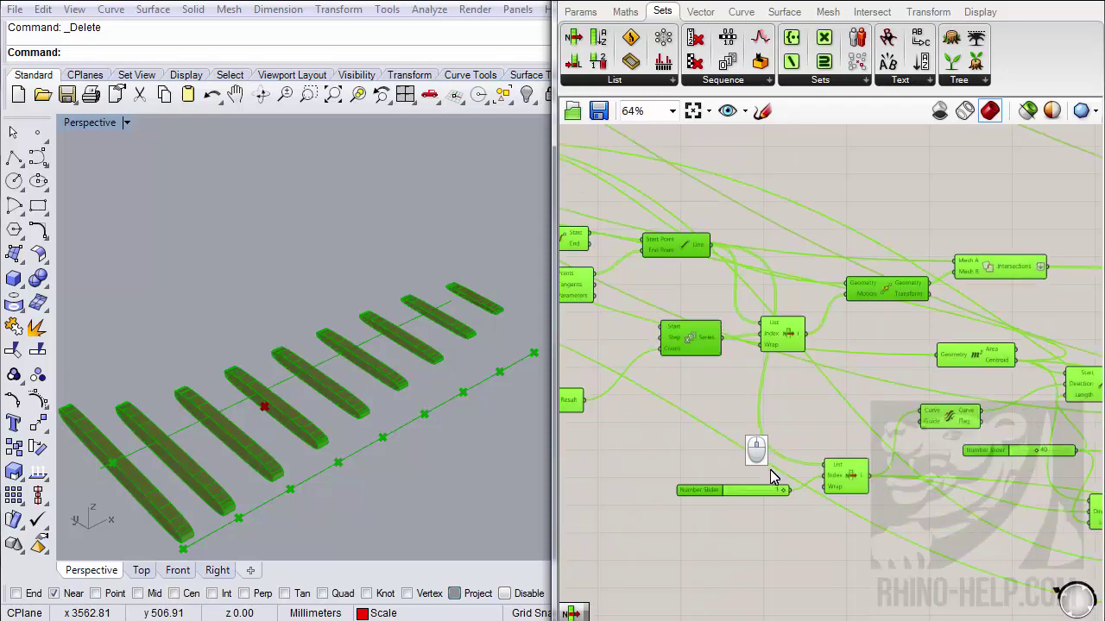
scroll(690, 407, down, 2)
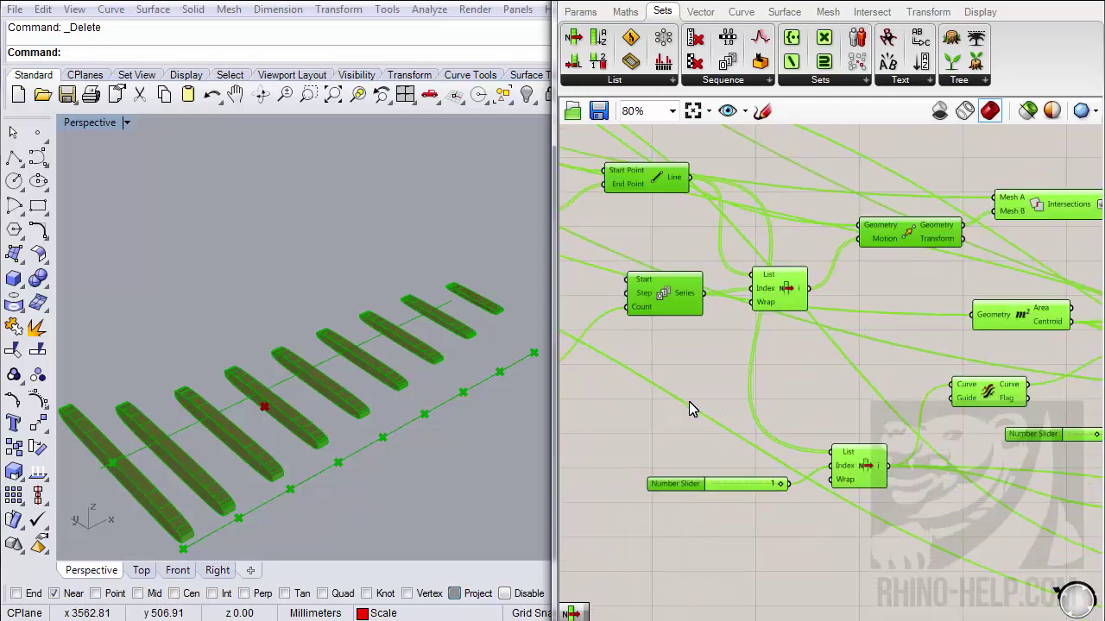
scroll(691, 406, down, 2)
right_drag(690, 406, 937, 426)
scroll(663, 359, up, 3)
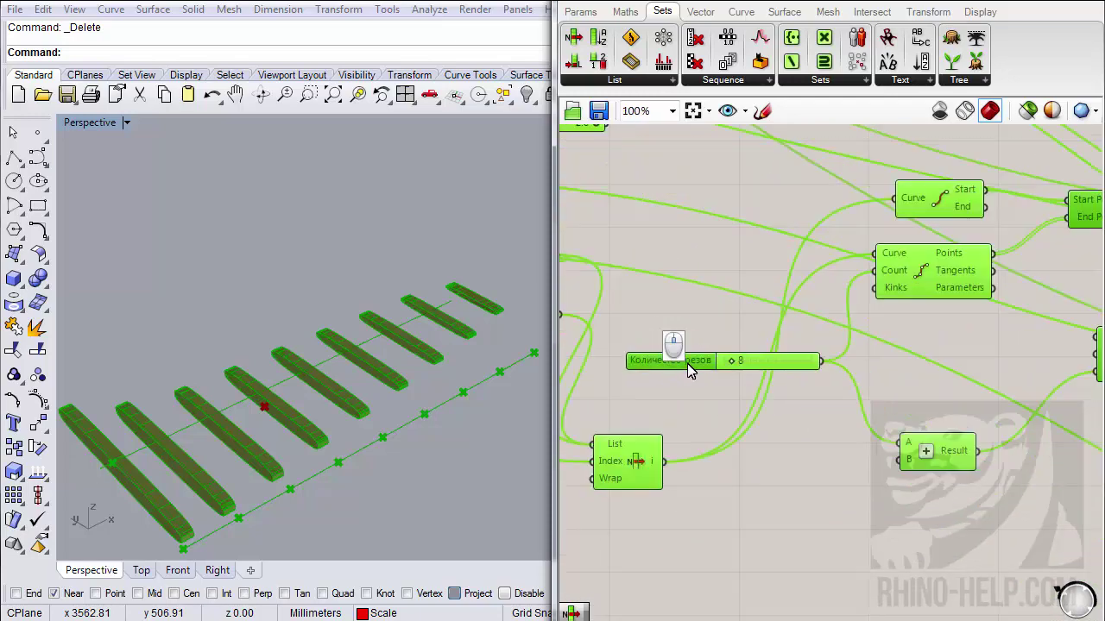
right_drag(663, 355, 937, 401)
right_drag(664, 391, 902, 405)
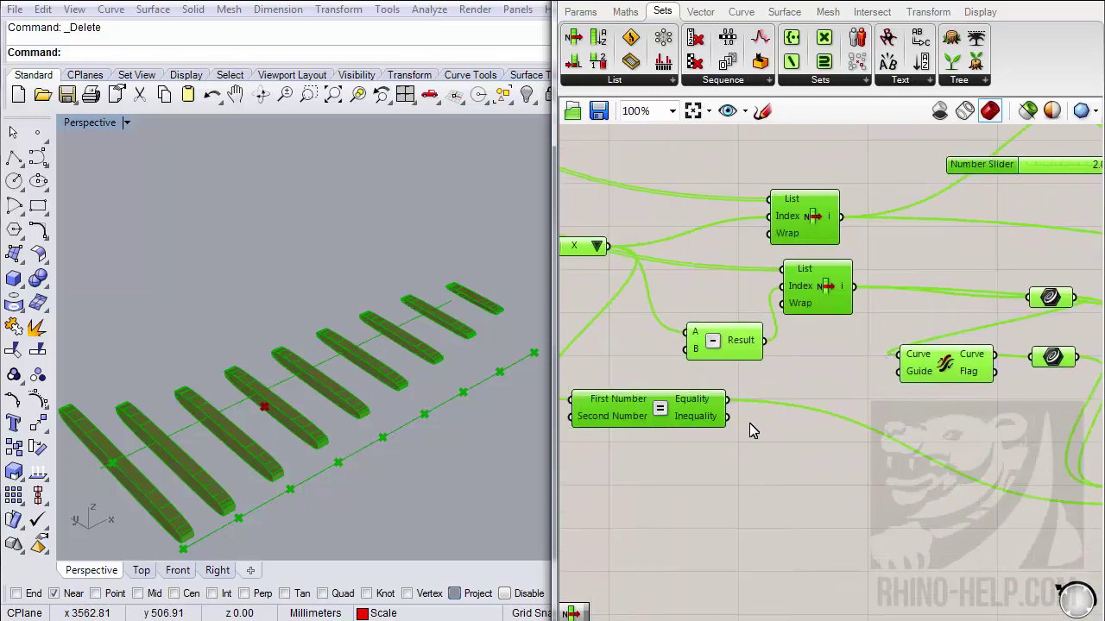
right_drag(750, 429, 916, 376)
click(730, 289)
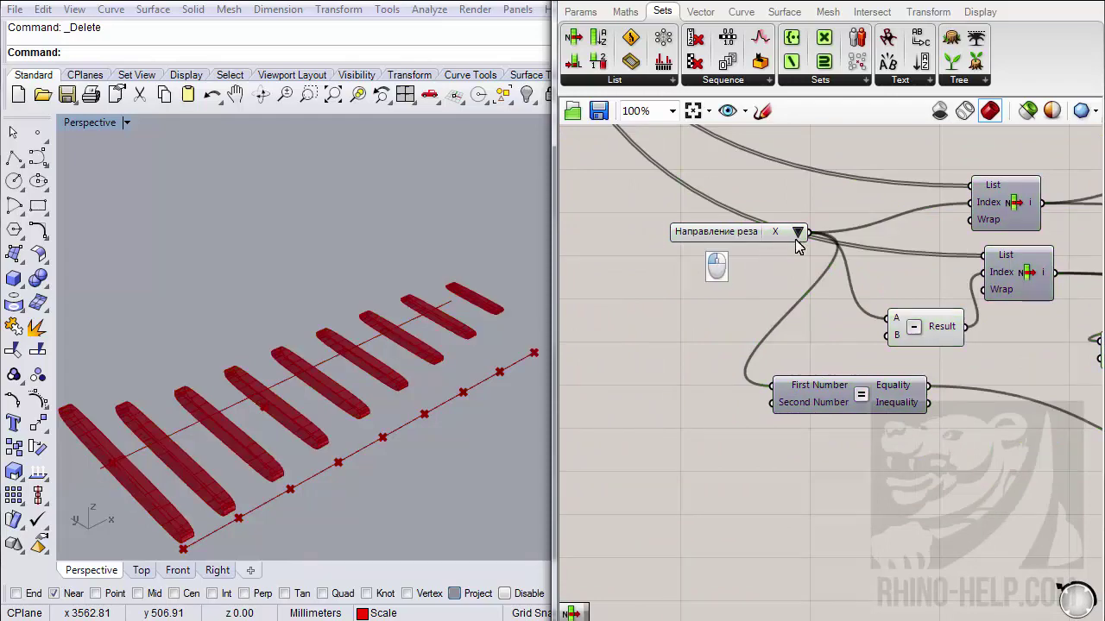
click(798, 232)
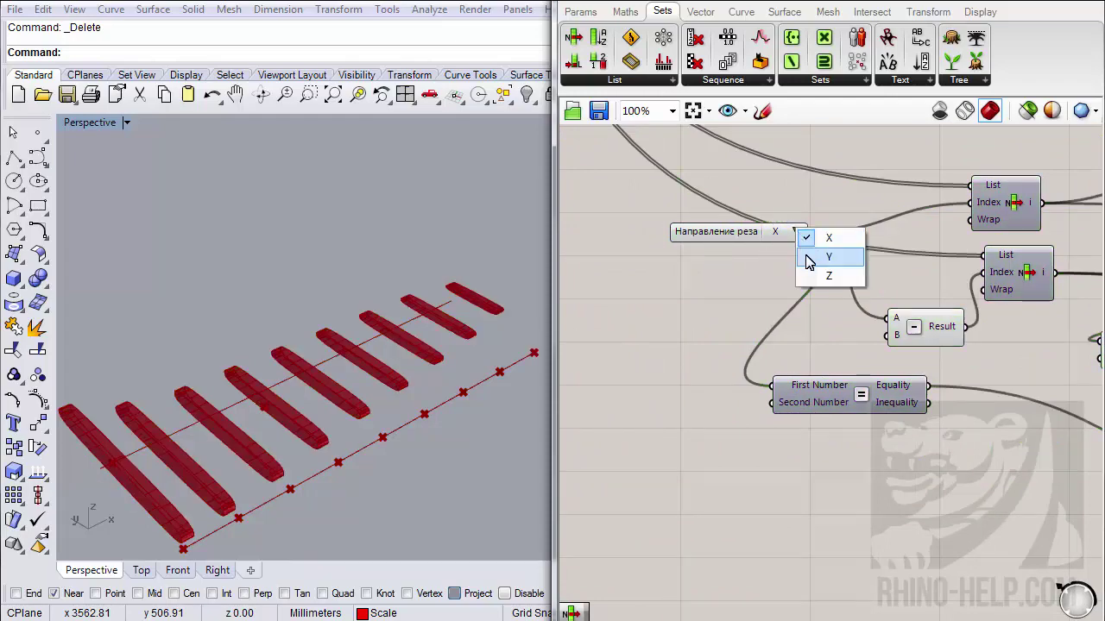
click(809, 257)
- Set the copied group's cut count slider (Количество резов) to 5
right_drag(917, 354, 691, 325)
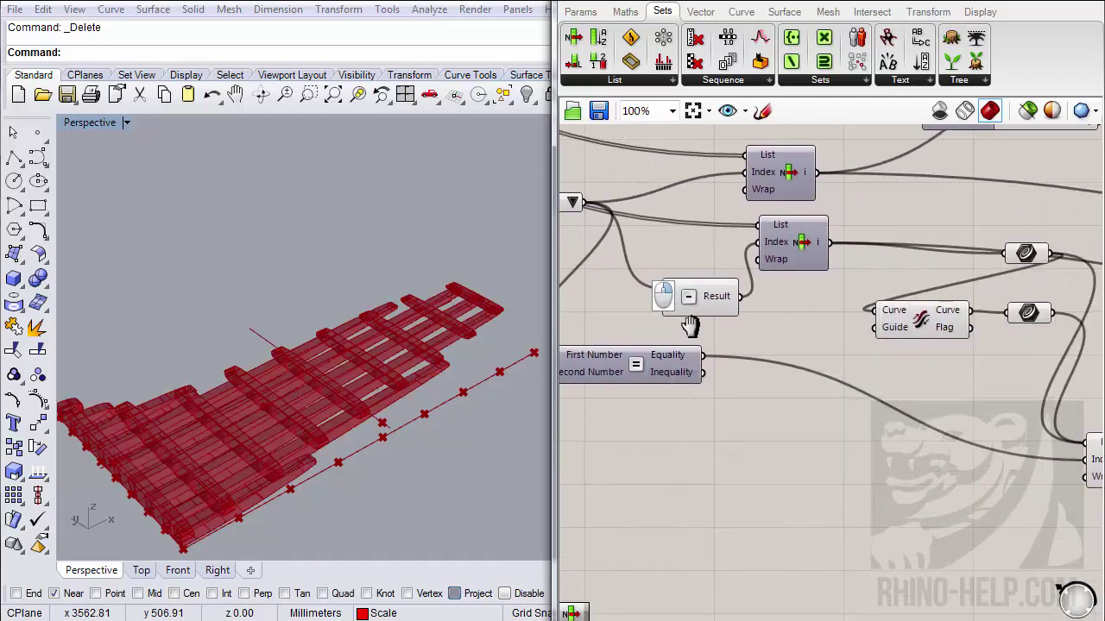
right_drag(867, 363, 699, 377)
right_drag(931, 361, 715, 351)
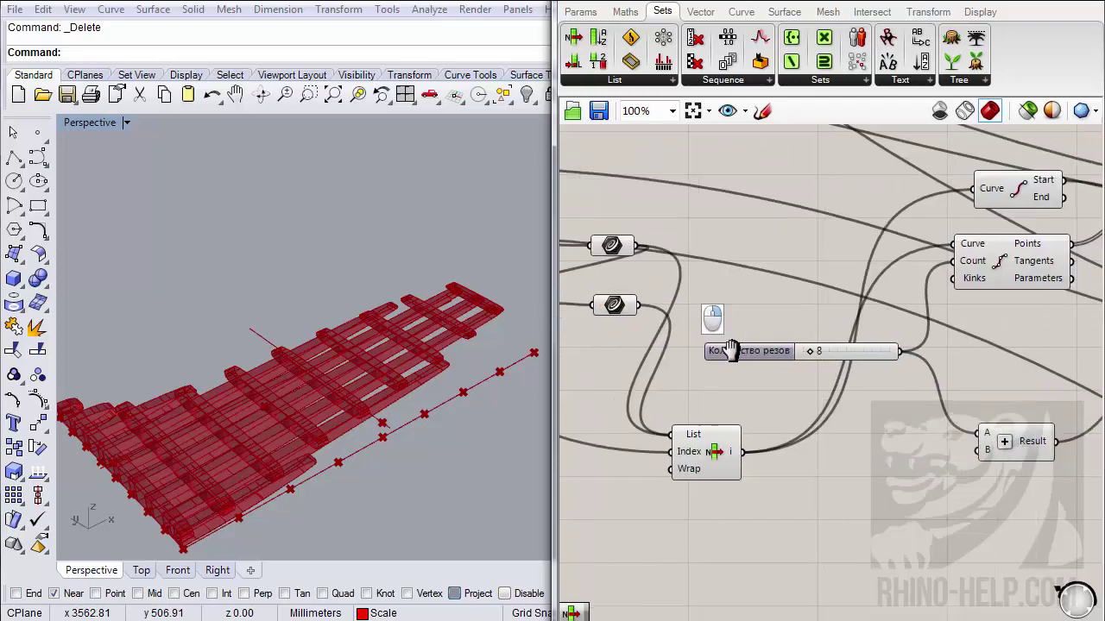
double_click(820, 354)
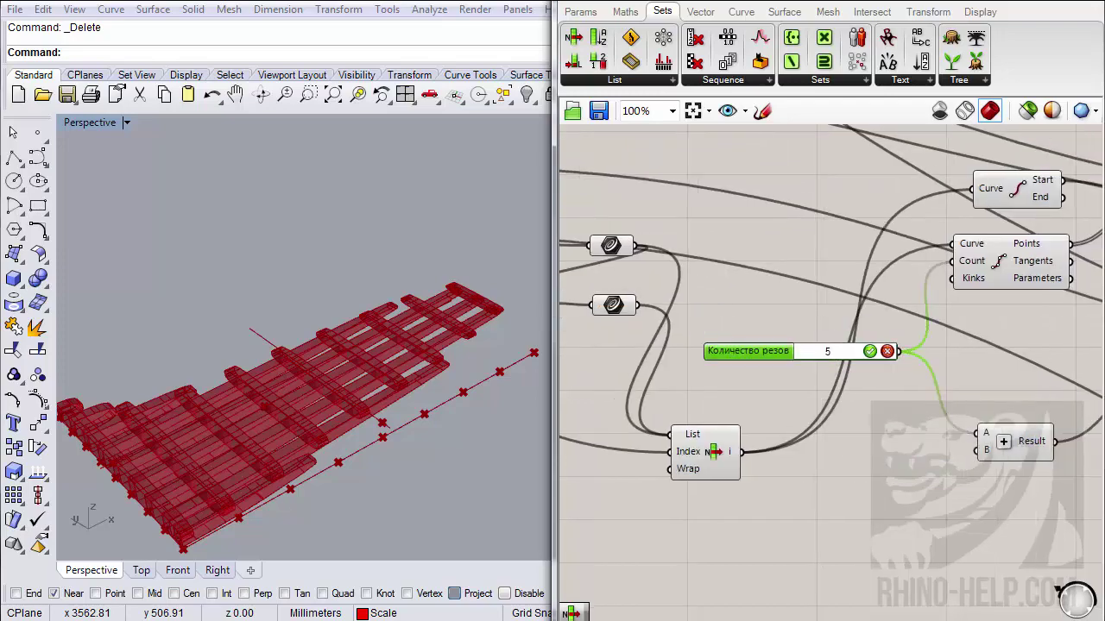
text(5)
key(Return)
- Examine the lengthwise rib curves output by the copied group's final item-insertion component along the whole wing
scroll(713, 406, down, 8)
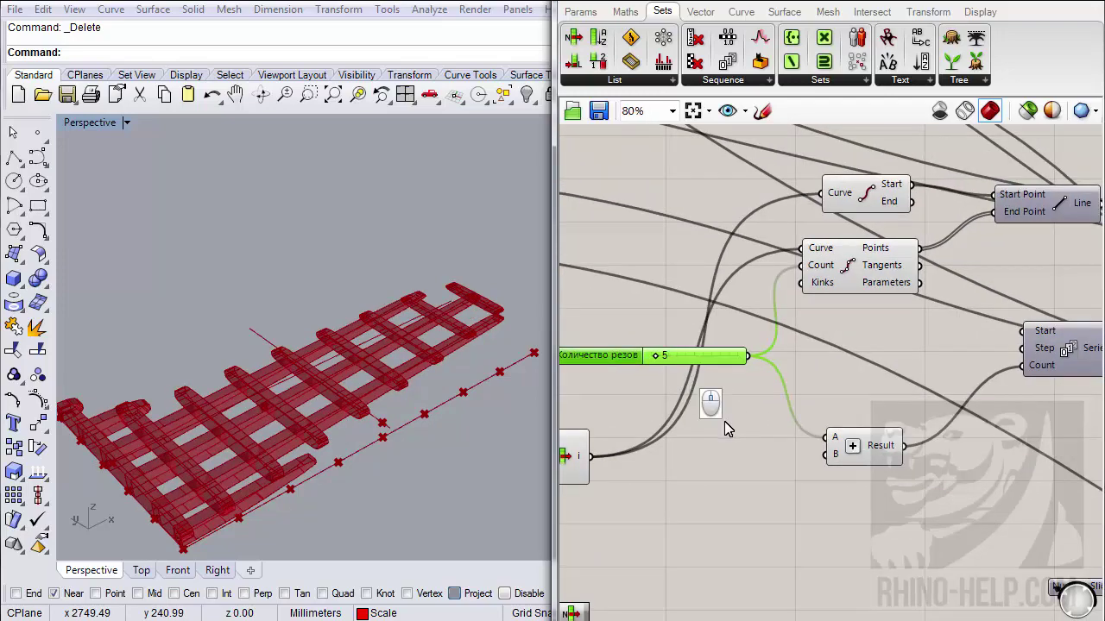
scroll(814, 424, up, 6)
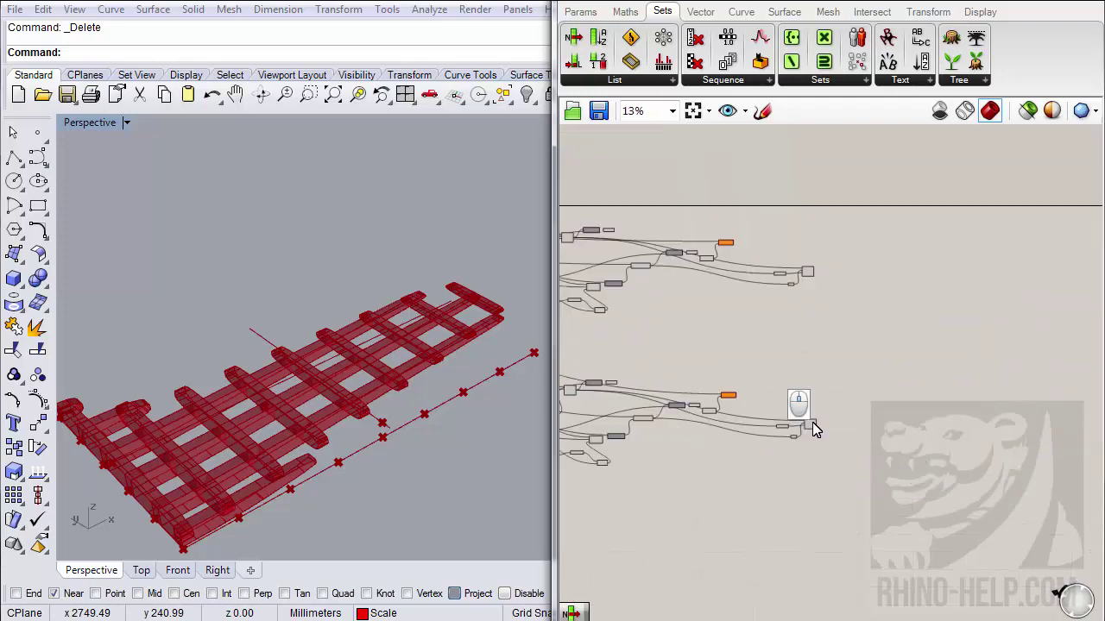
click(836, 427)
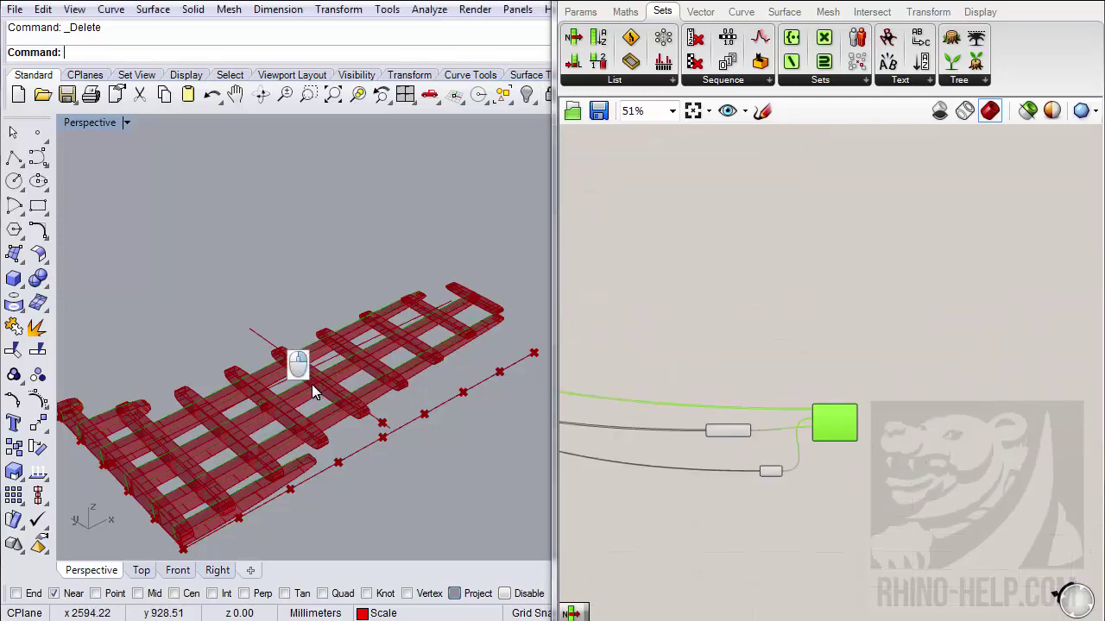
right_drag(311, 384, 202, 397)
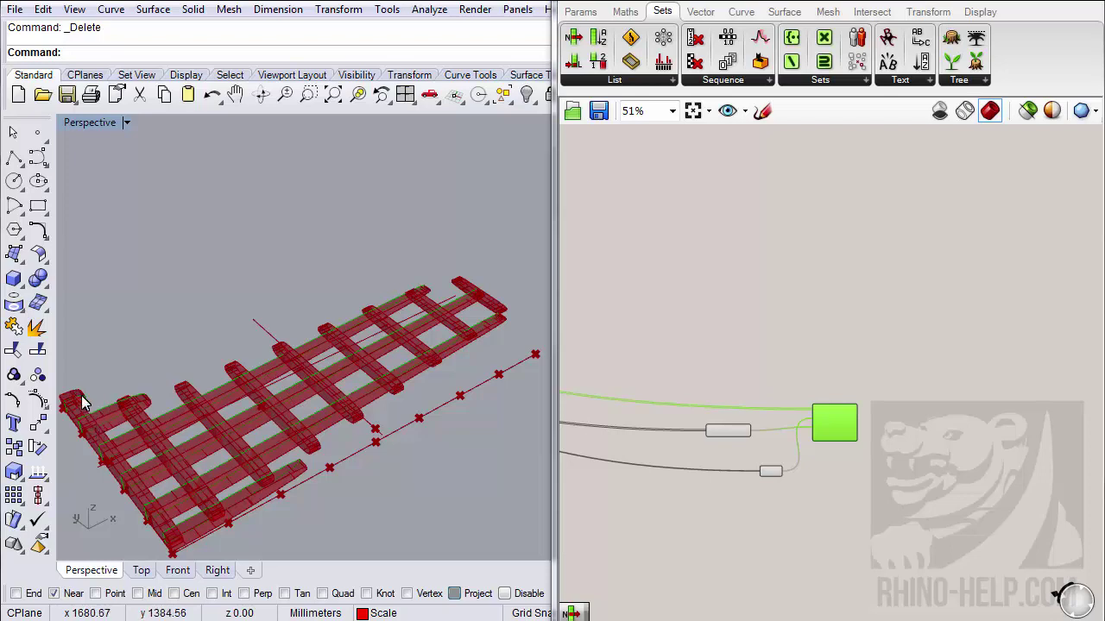
right_drag(526, 354, 483, 309)
right_drag(872, 366, 832, 420)
scroll(832, 420, down, 5)
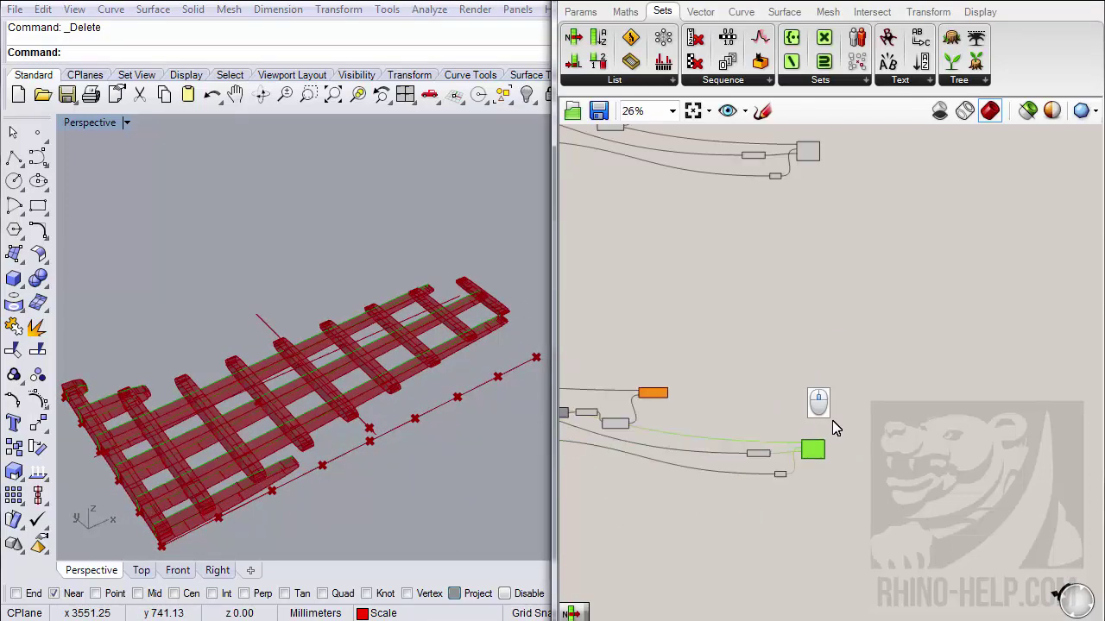
scroll(749, 427, up, 4)
right_drag(750, 428, 798, 394)
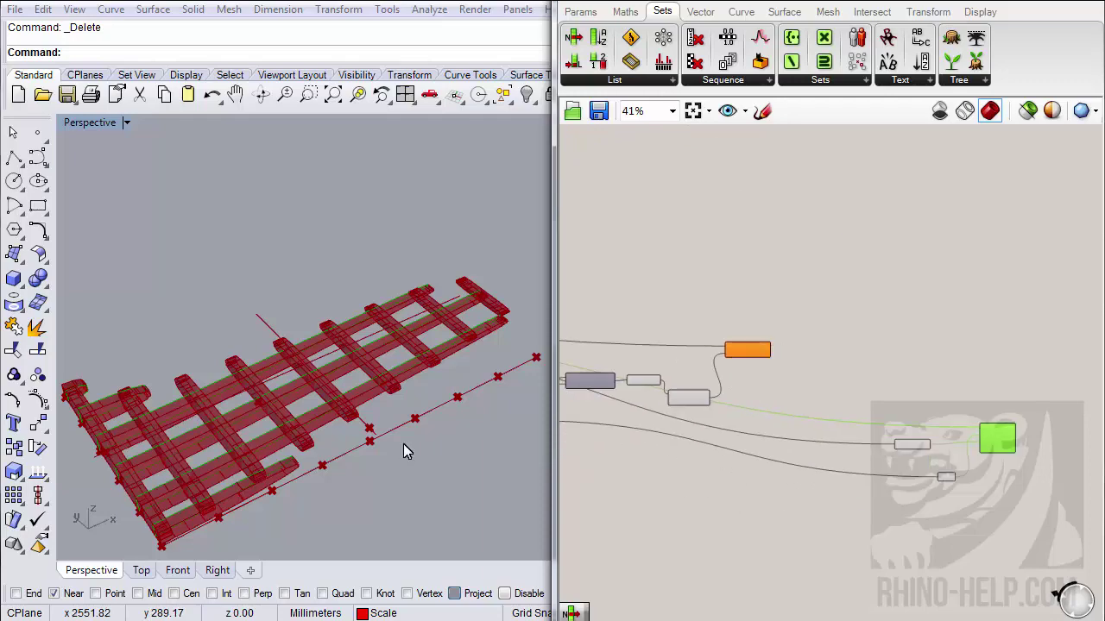
scroll(285, 379, up, 4)
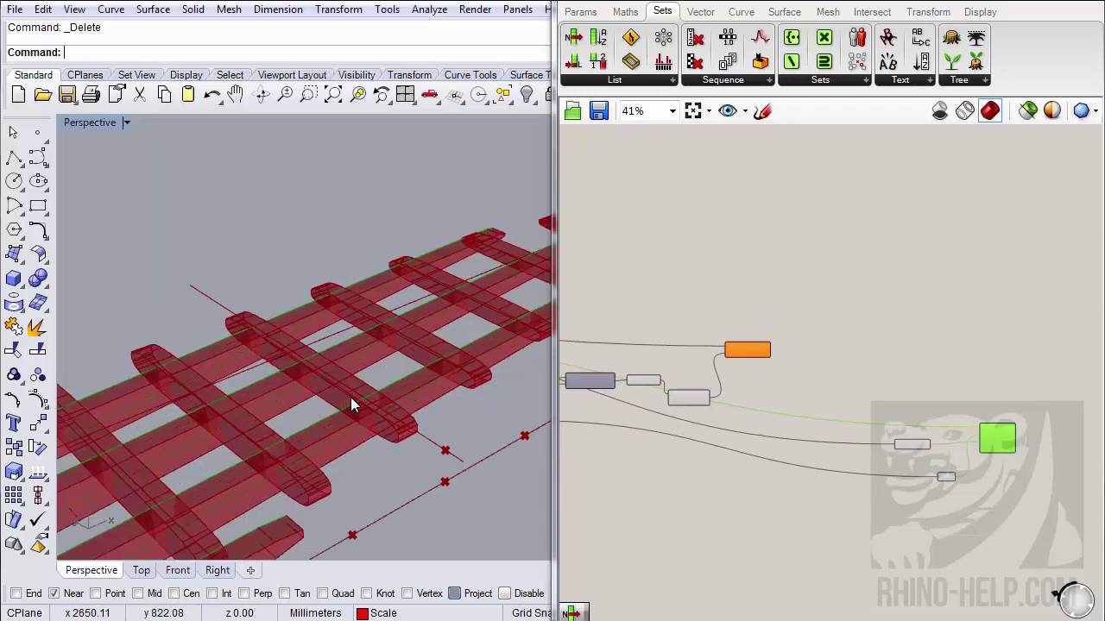
- Inspect the Brep-to-mesh and Cap Holes components feeding the copied group's mesh difference
scroll(839, 411, up, 3)
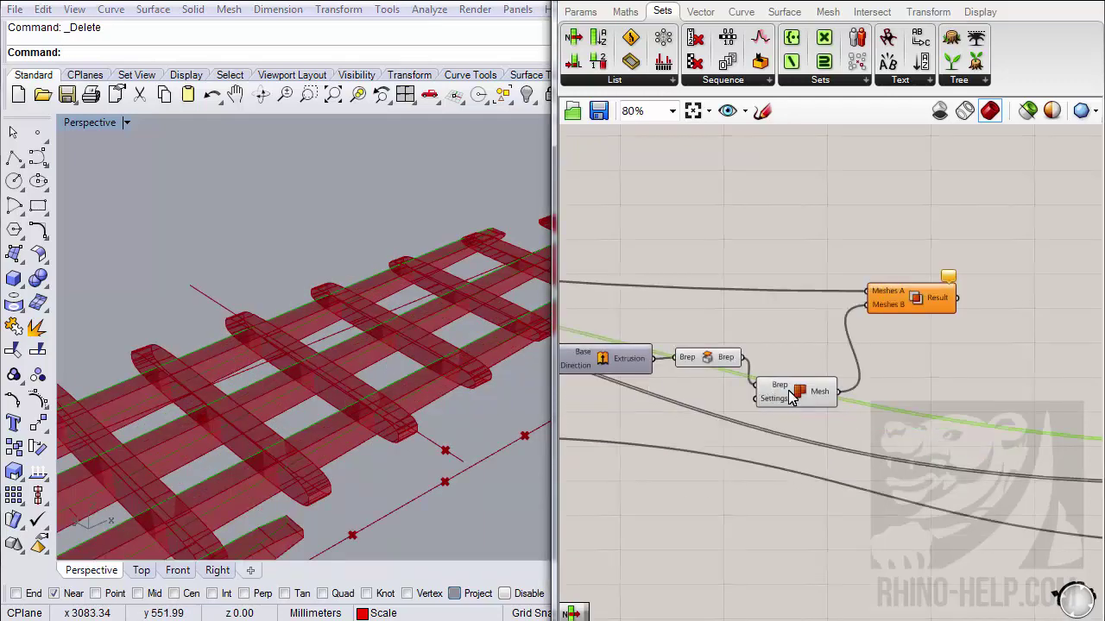
click(796, 393)
click(708, 359)
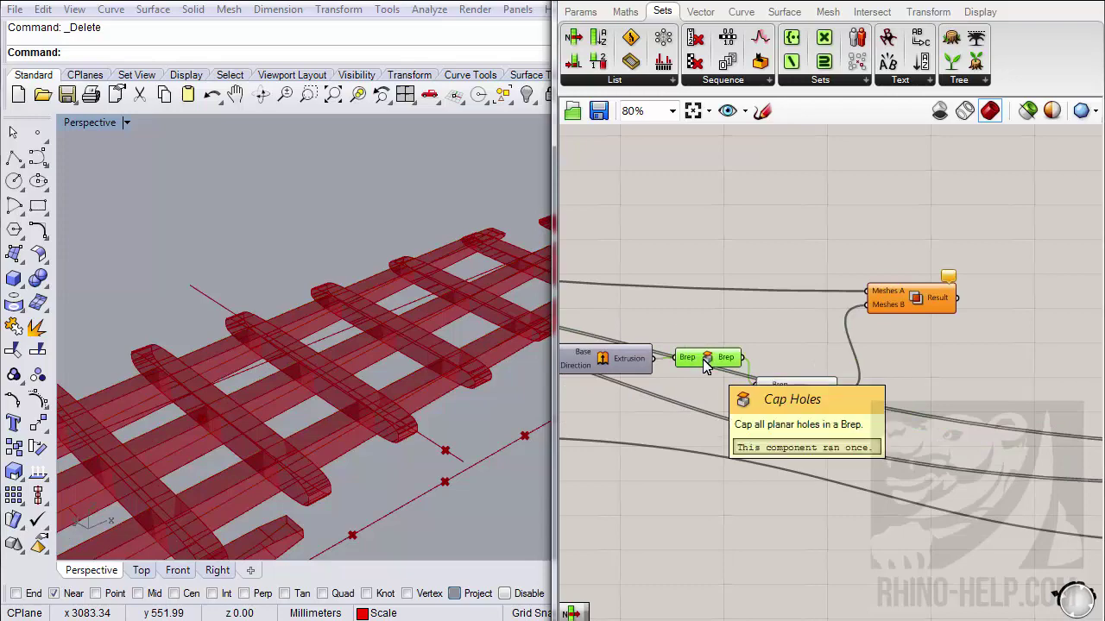
scroll(715, 380, down, 4)
scroll(701, 402, down, 3)
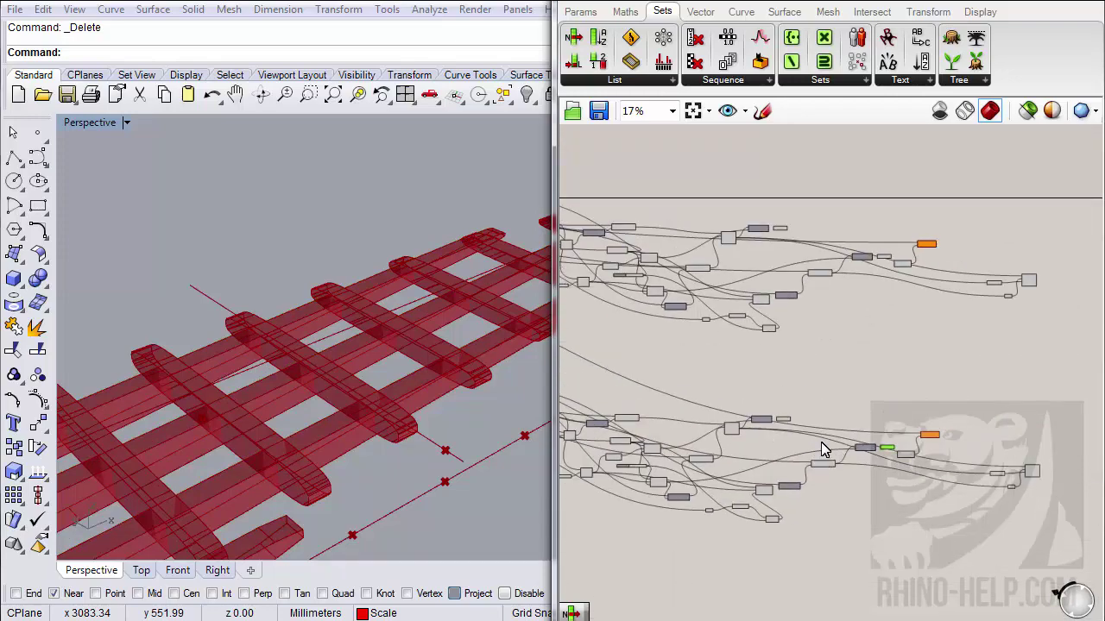
- Hide the preview of both component groups except their final item-insertion components, leaving only the output rib curves displayed
scroll(902, 276, up, 1)
scroll(903, 276, up, 1)
scroll(847, 345, down, 2)
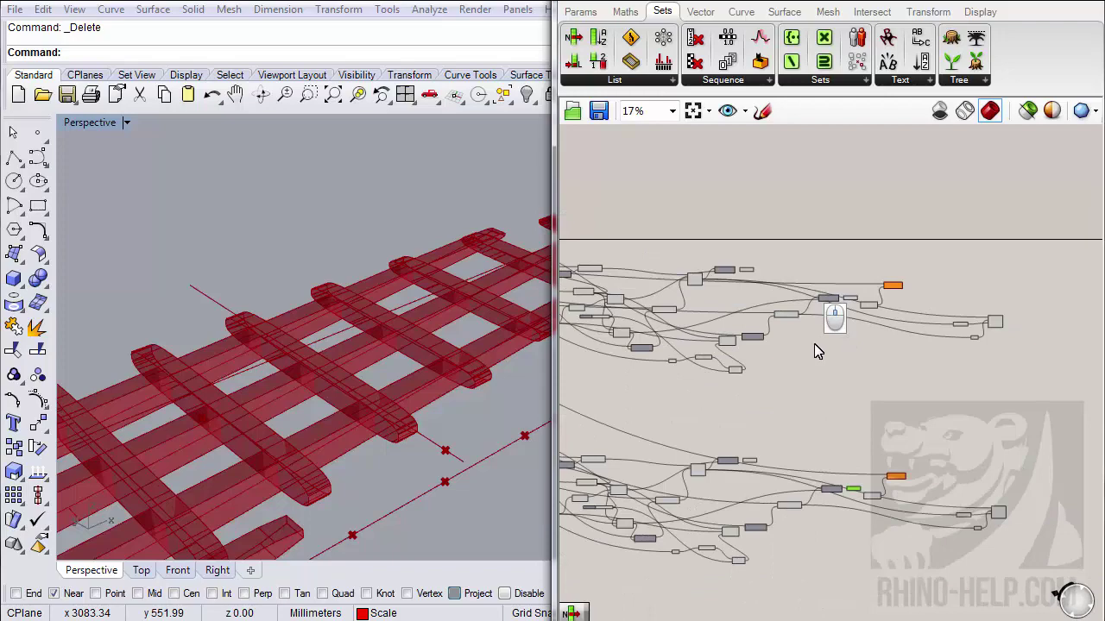
scroll(814, 345, down, 3)
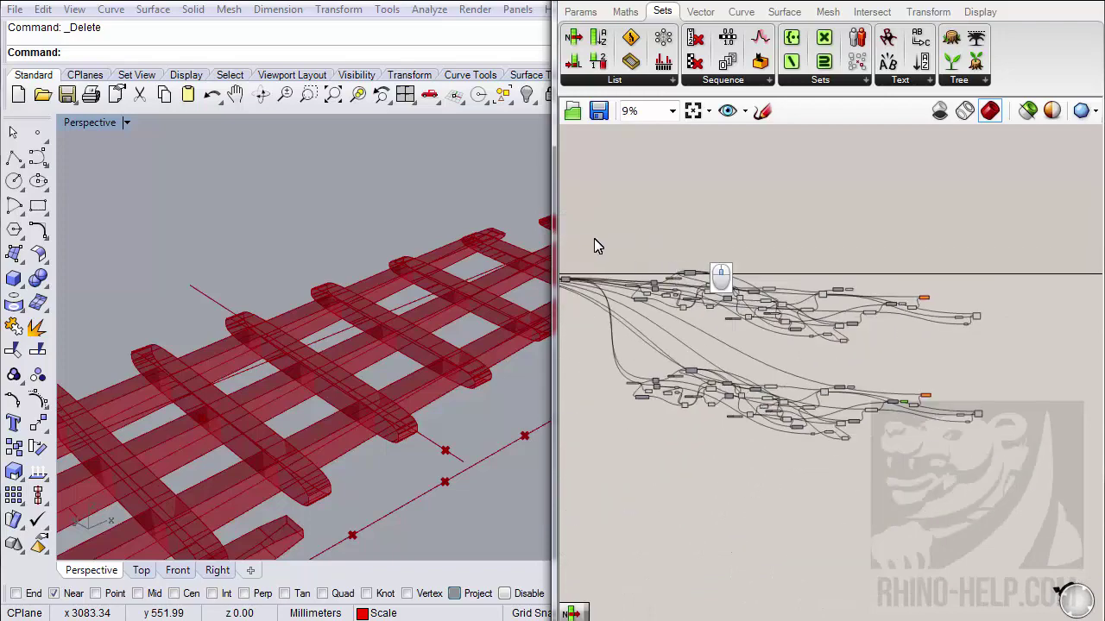
drag(592, 238, 967, 472)
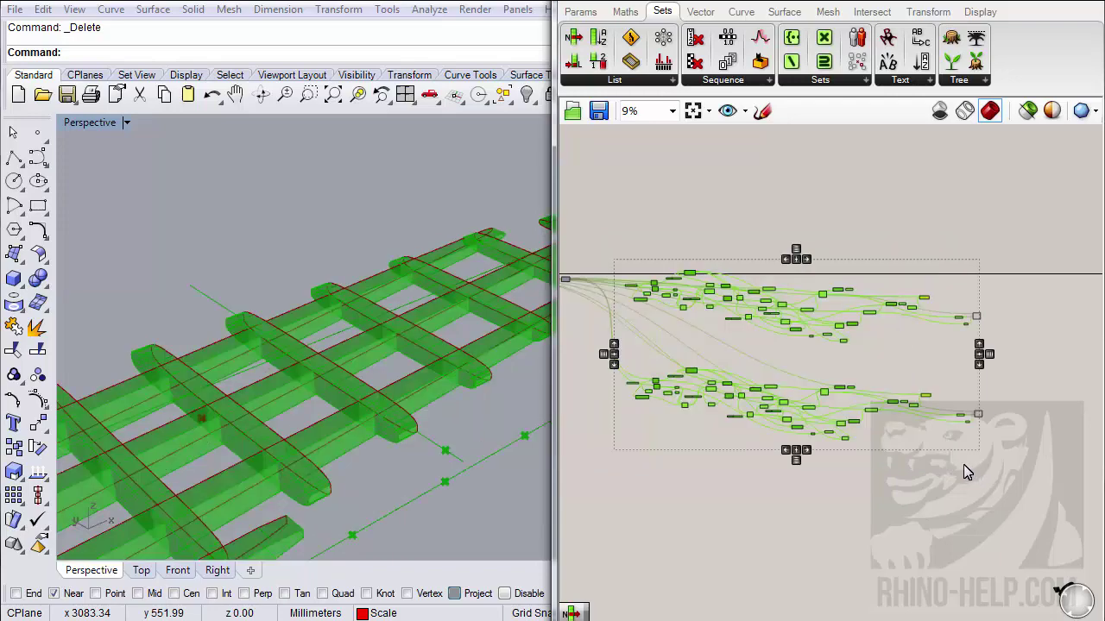
middle_click(871, 367)
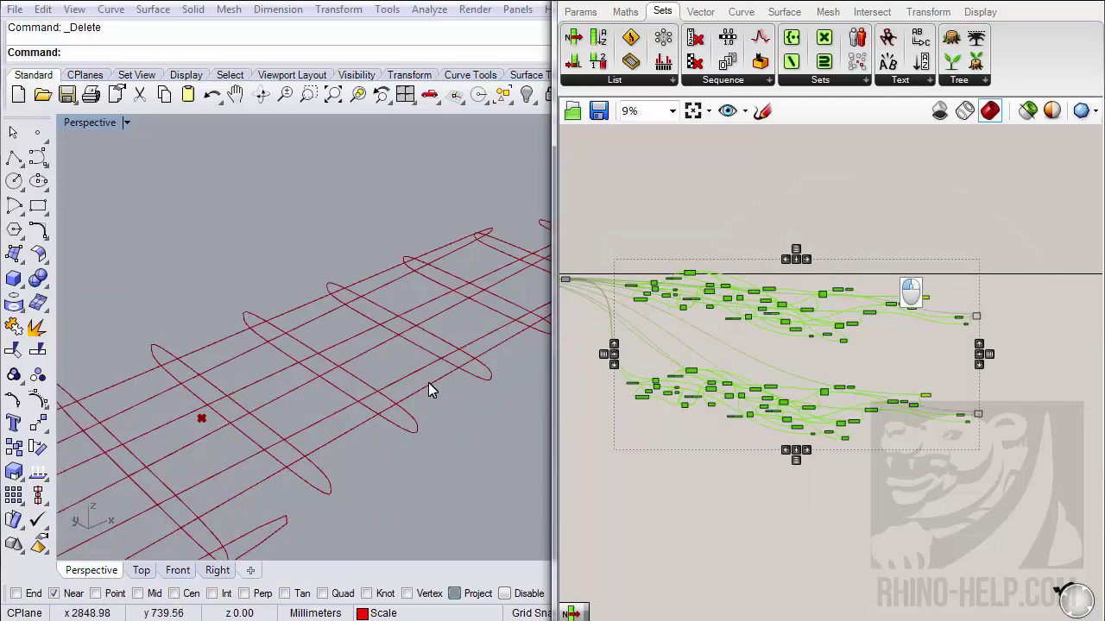
right_drag(429, 388, 360, 434)
right_drag(903, 380, 728, 340)
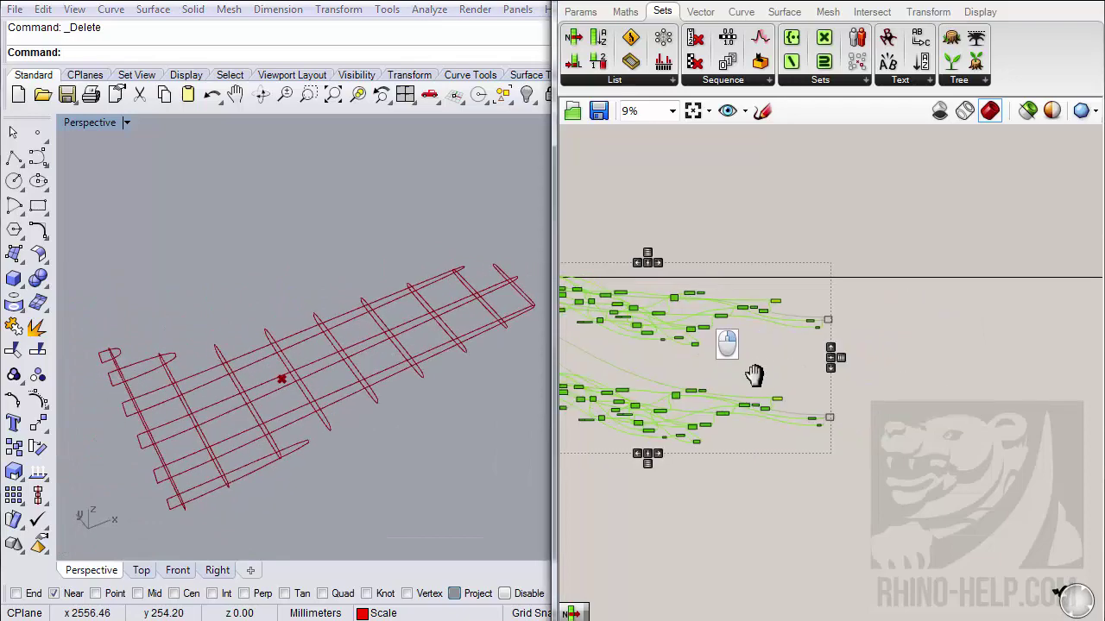
scroll(820, 337, up, 4)
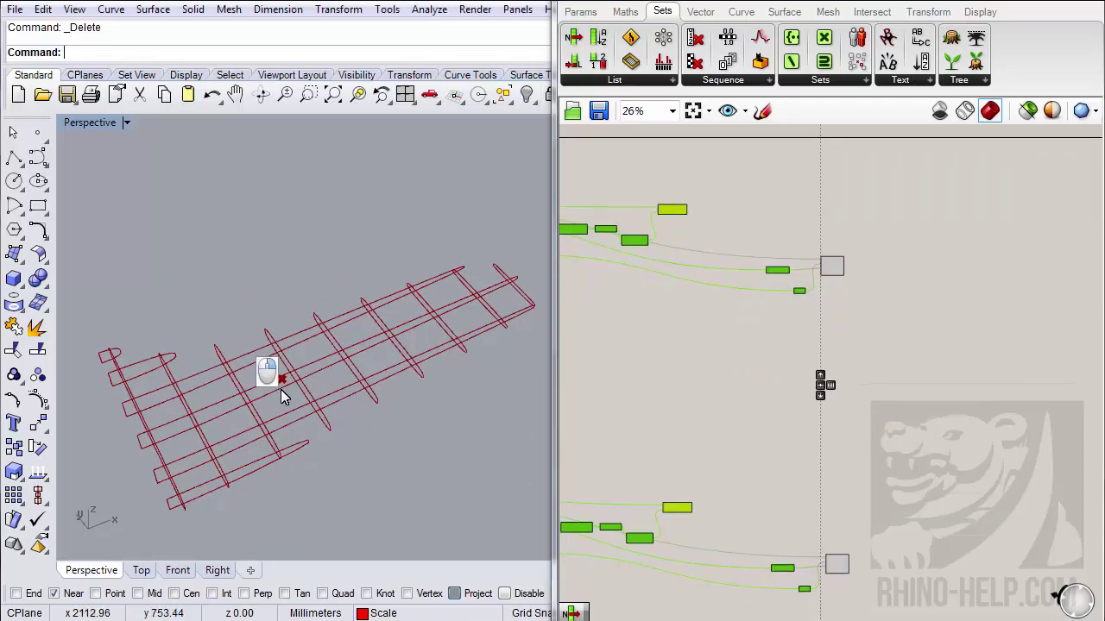
right_drag(281, 389, 246, 359)
scroll(283, 345, up, 3)
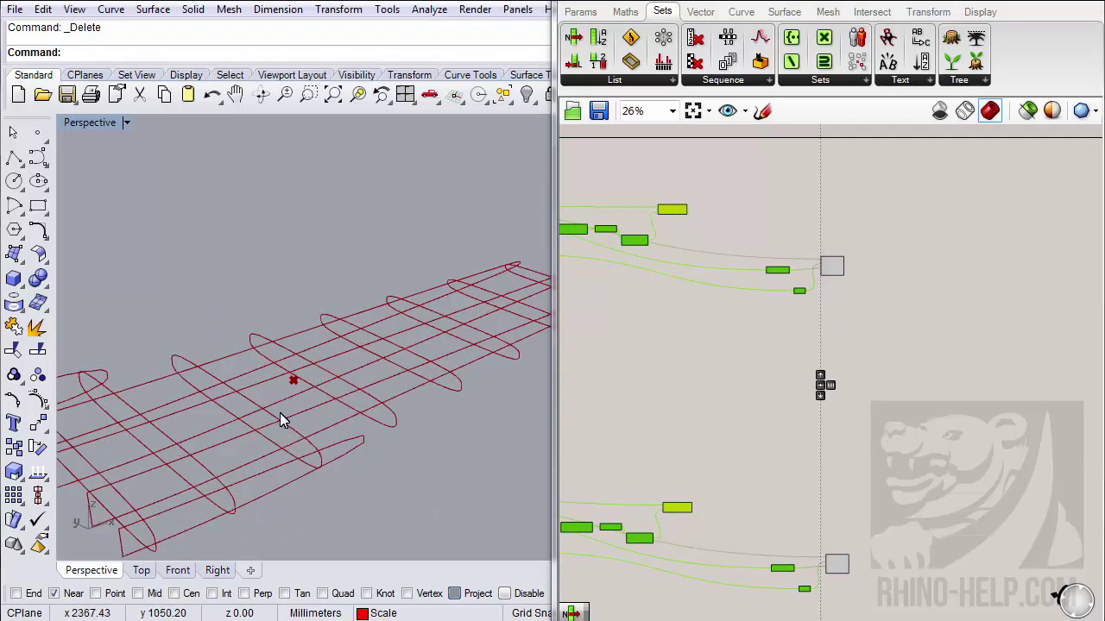
- Add a Boundary Surfaces component and feed its Edges with the first group's final crosswise rib curve list
click(784, 12)
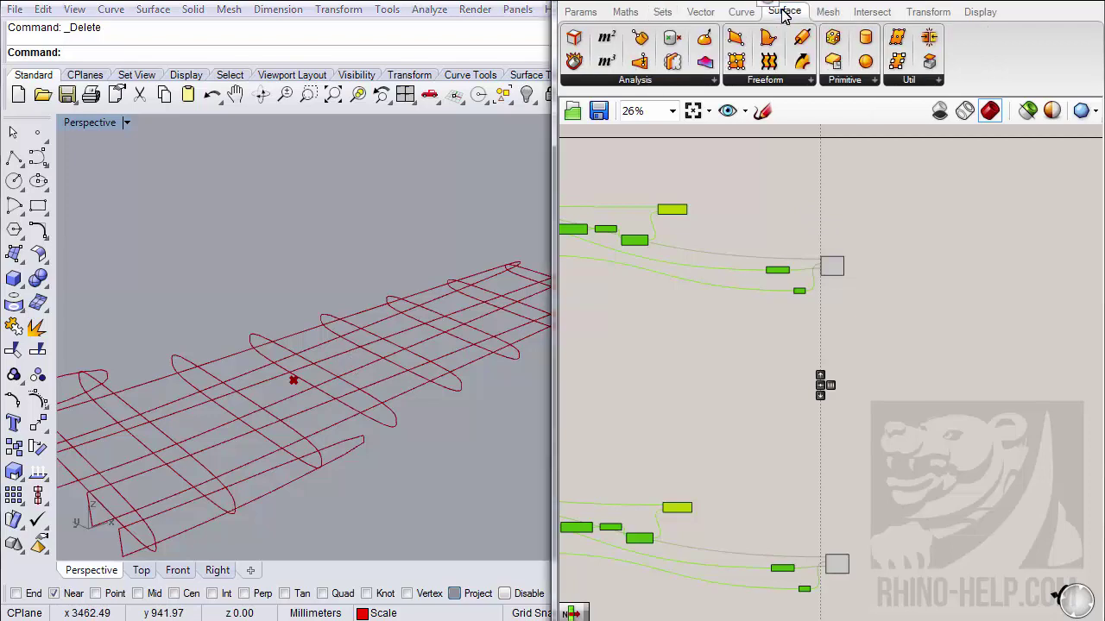
drag(768, 39, 917, 275)
scroll(917, 275, up, 5)
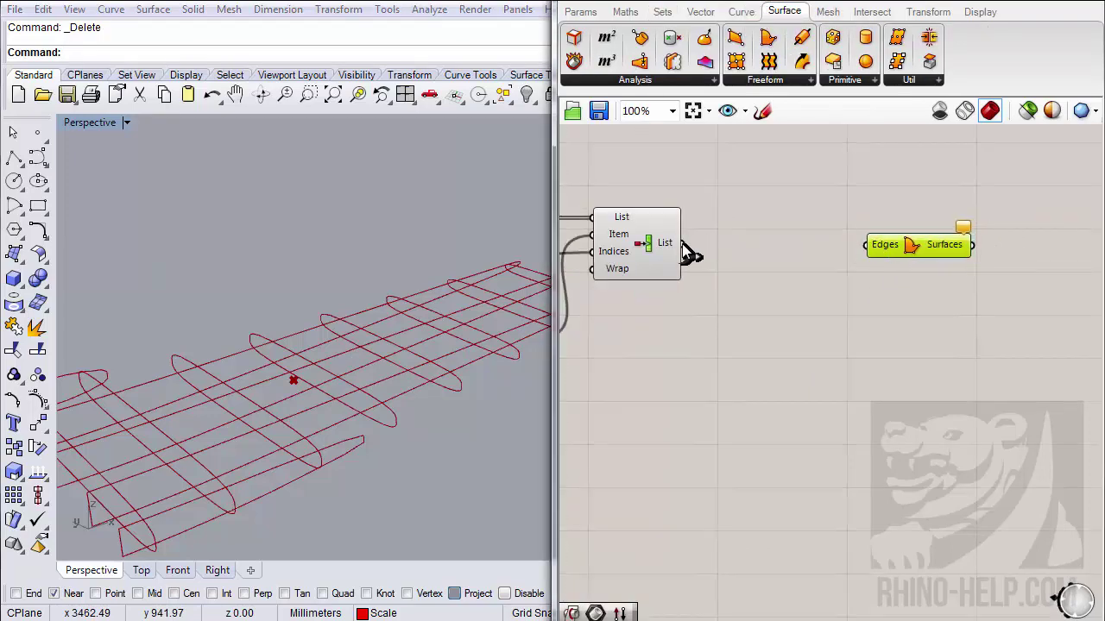
drag(682, 244, 870, 247)
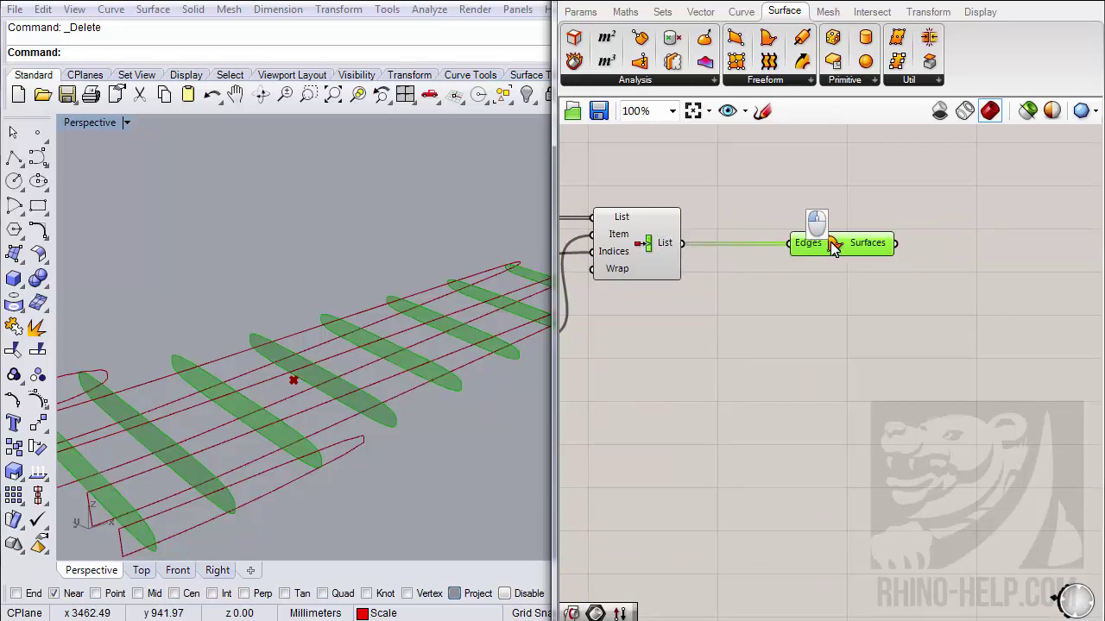
- Place the two groups' final item-insertion components one above the other, keeping Boundary Surfaces beside the first
scroll(831, 250, down, 2)
right_drag(831, 259, 821, 239)
scroll(821, 219, down, 1)
scroll(821, 219, down, 2)
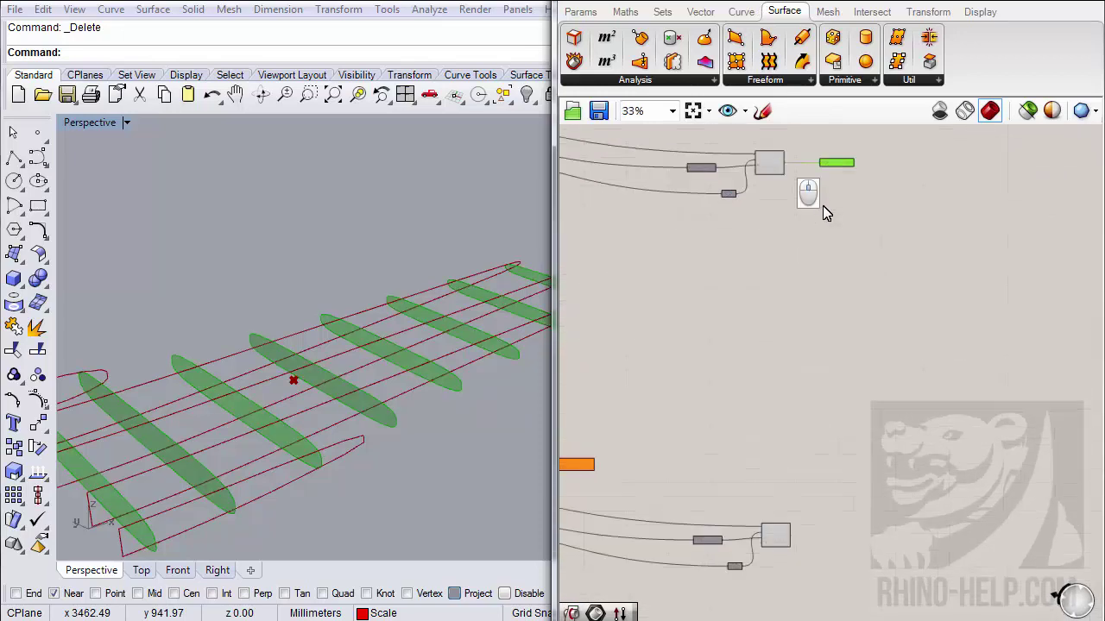
drag(781, 536, 804, 368)
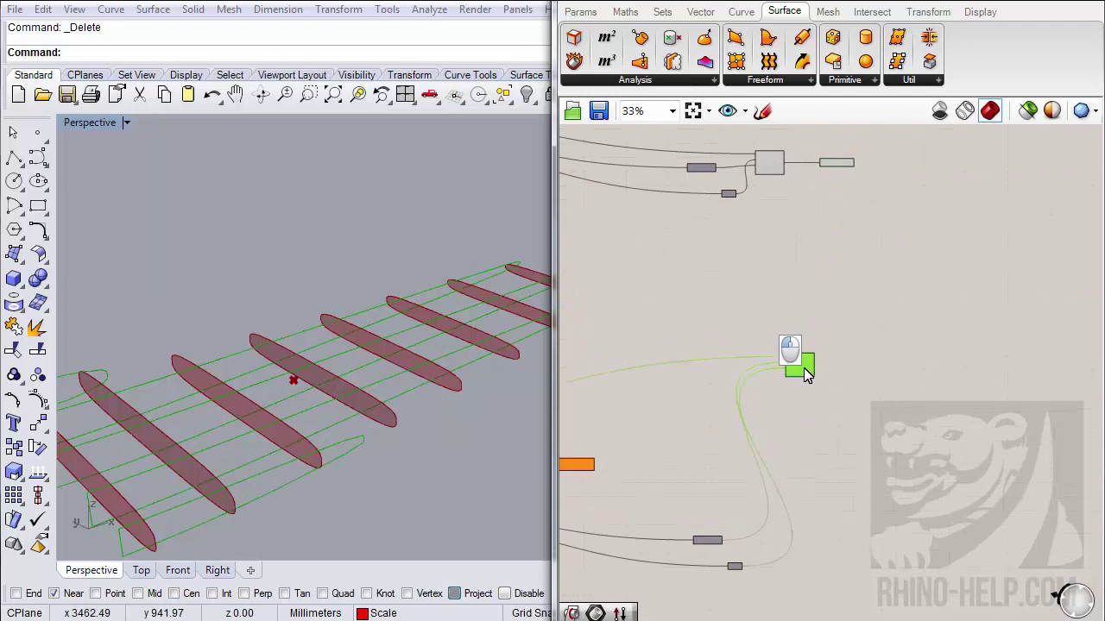
drag(883, 149, 809, 315)
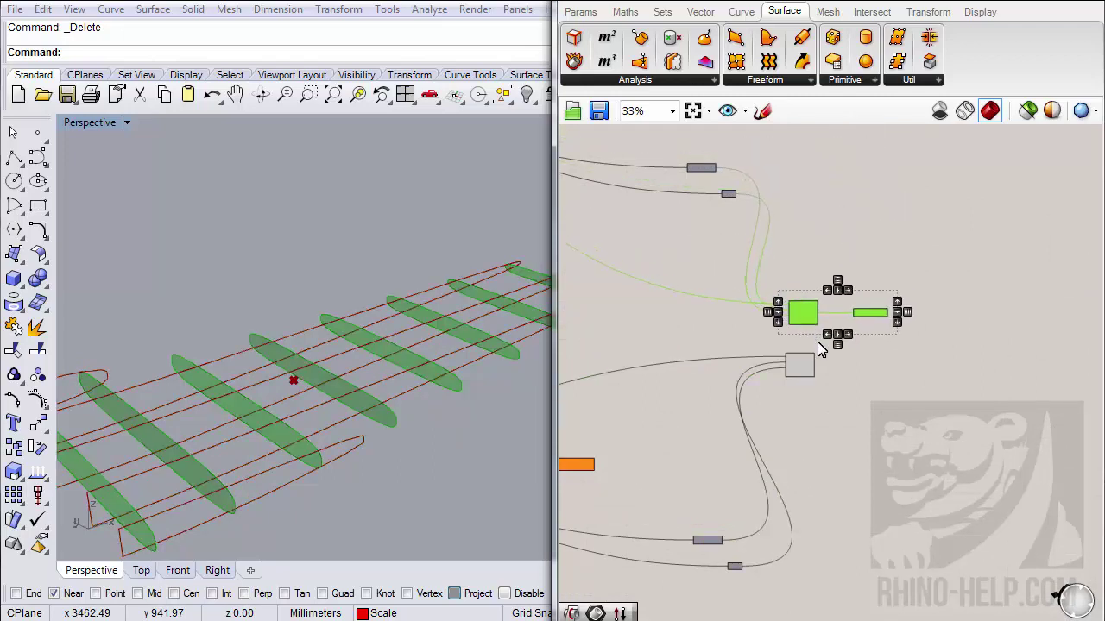
- Duplicate the Boundary Surfaces component below and feed its Edges with the copied group's lengthwise rib curve list
scroll(826, 345, up, 3)
click(876, 403)
click(925, 289)
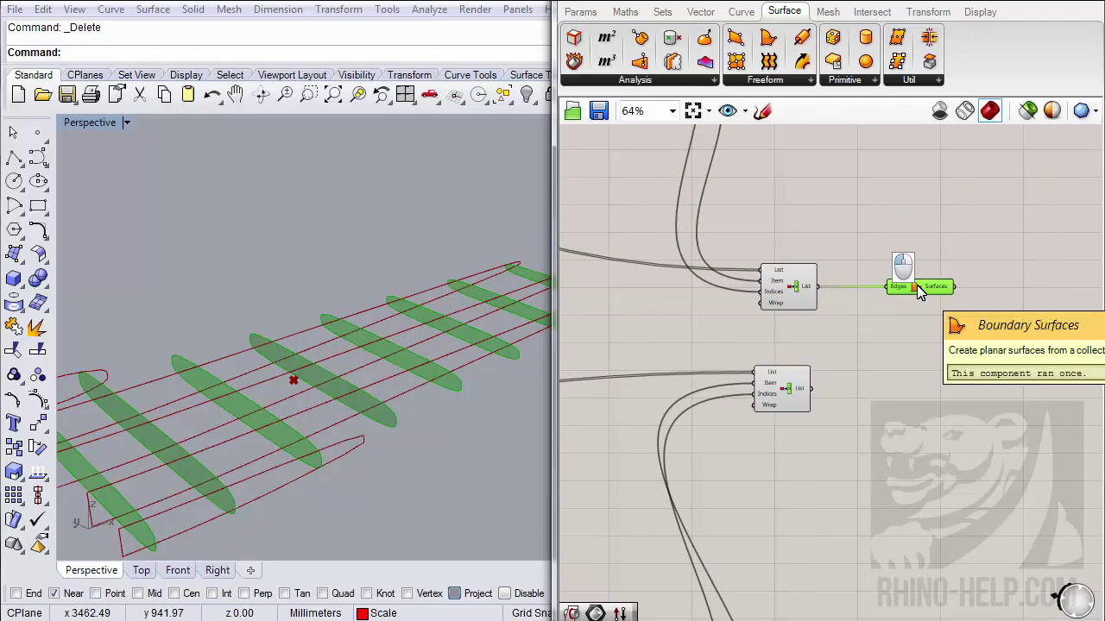
drag(925, 288, 924, 382)
drag(810, 389, 893, 379)
- Add a Brep | Brep intersection component with the crosswise surfaces as Brep A and the lengthwise surfaces as Brep B
right_drag(941, 315, 749, 297)
click(870, 12)
drag(743, 36, 867, 323)
drag(767, 268, 764, 360)
click(875, 308)
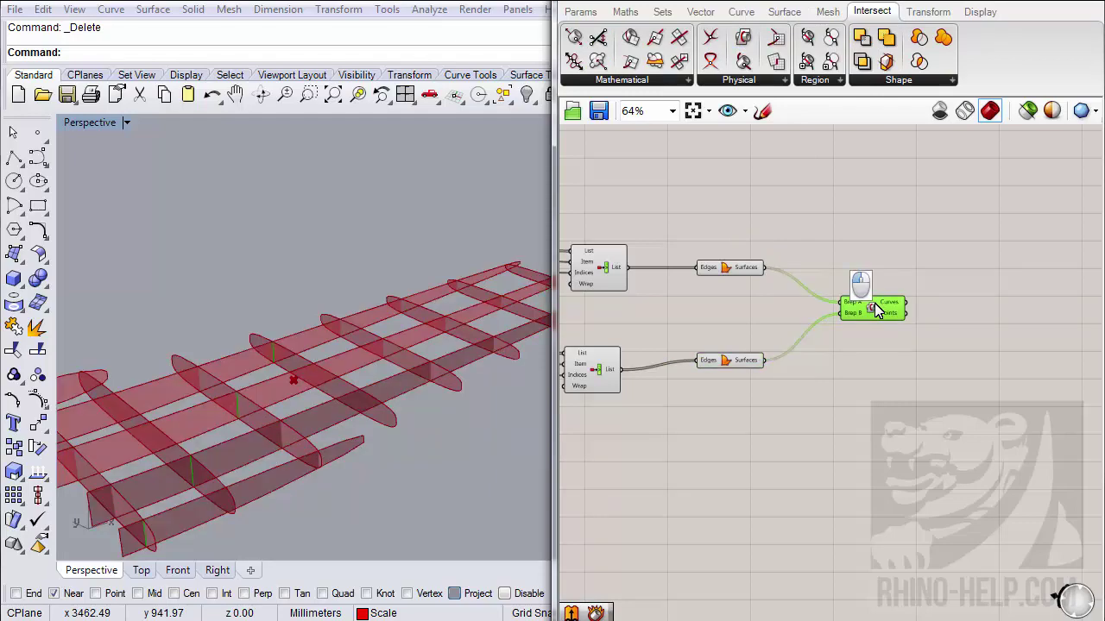
- Examine which rib crossings receive intersection curves and how the two surface lists are matched
right_drag(224, 363, 251, 431)
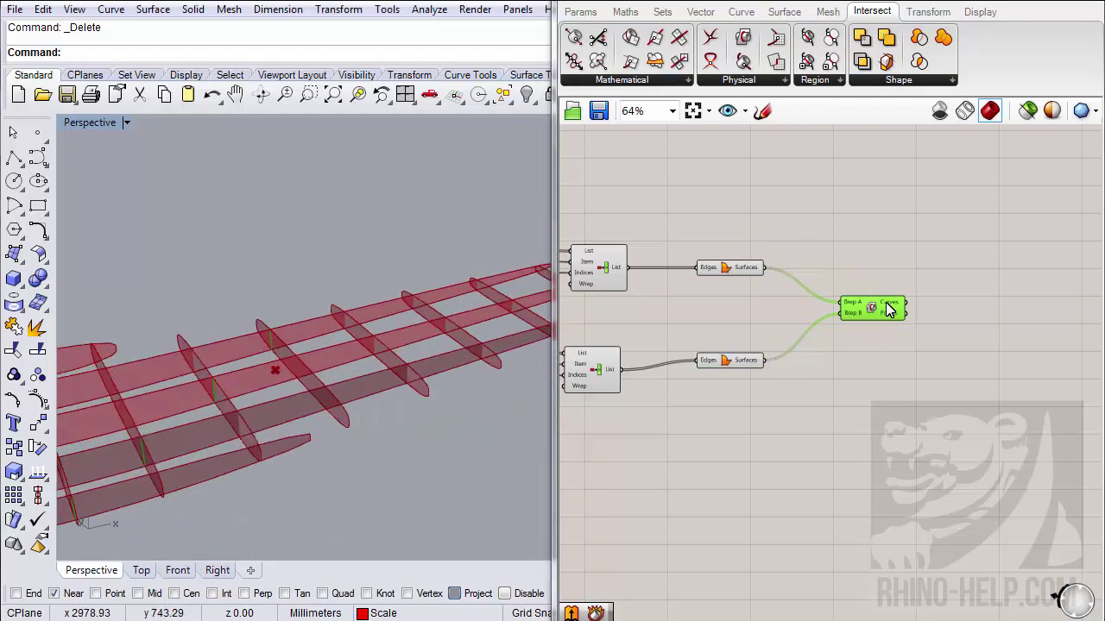
mouse_move(892, 309)
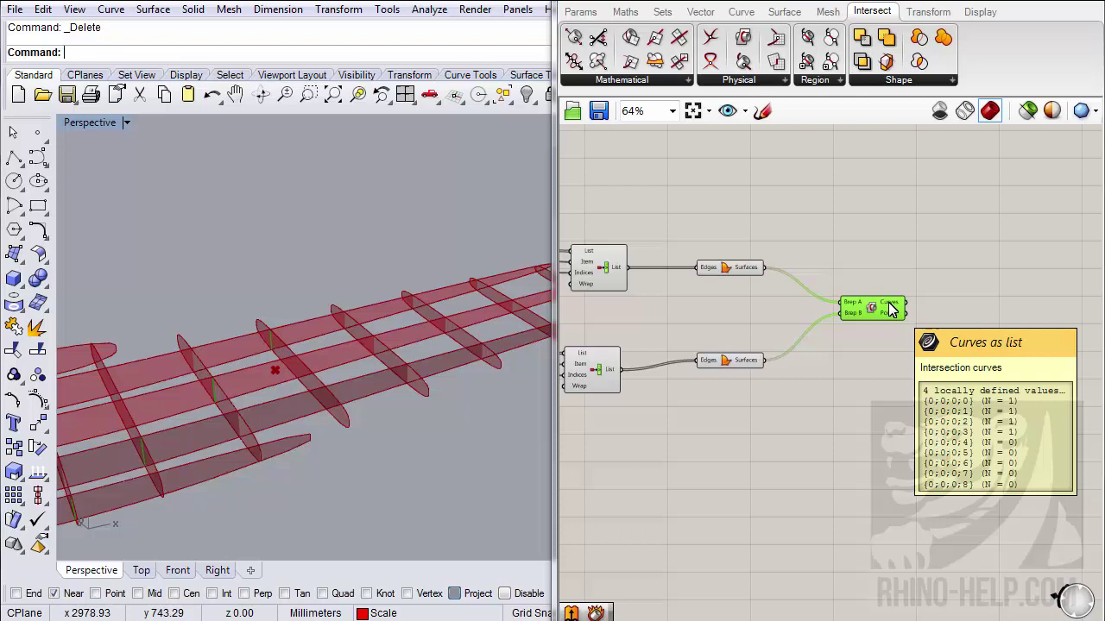
right_drag(384, 373, 355, 406)
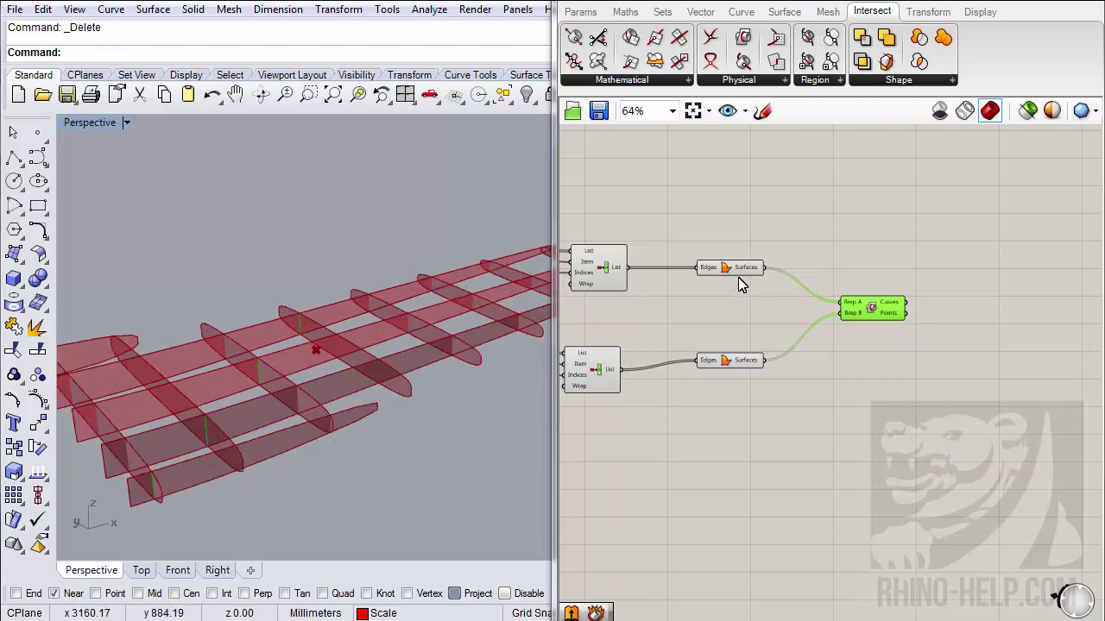
drag(740, 276, 727, 277)
right_drag(259, 363, 293, 385)
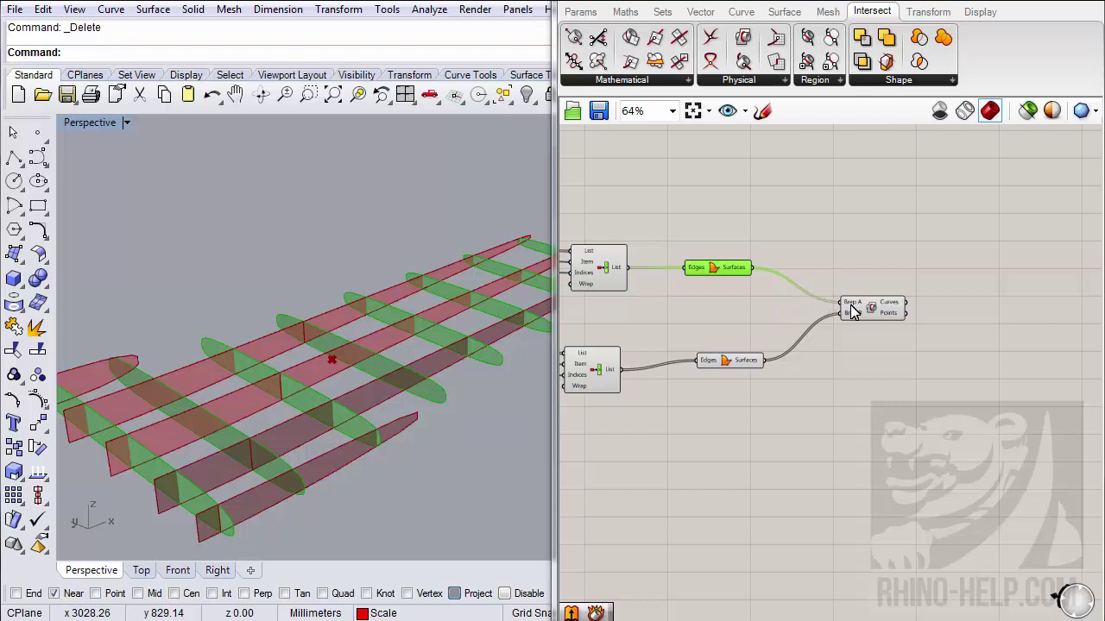
mouse_move(850, 310)
- Add a Cross Reference component with the crosswise surfaces as List (A) and the lengthwise surfaces as List (B)
click(662, 11)
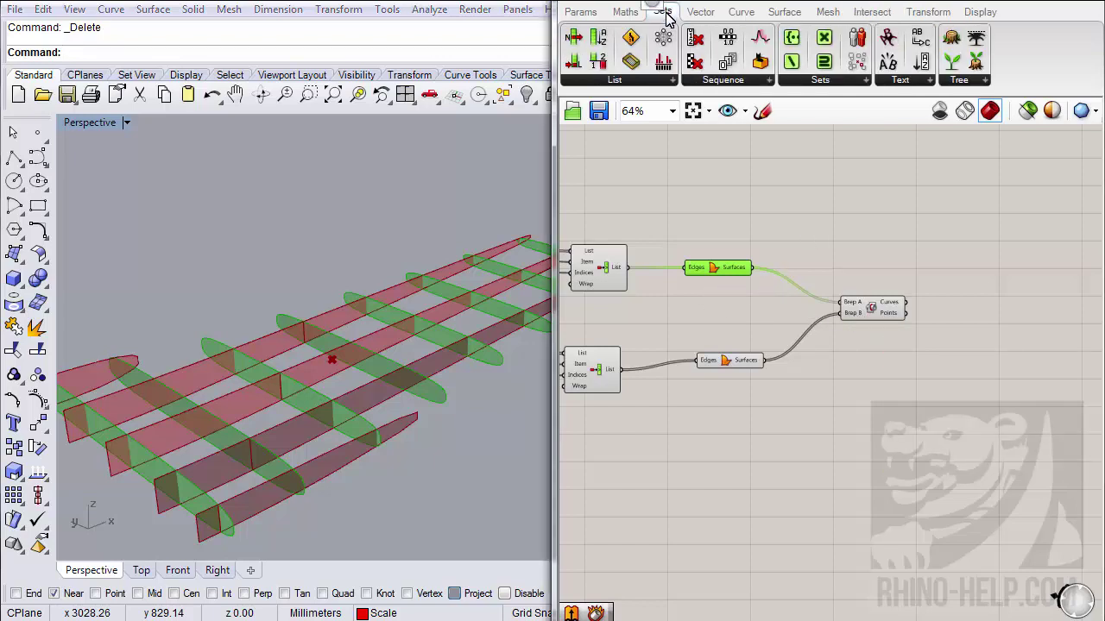
click(647, 81)
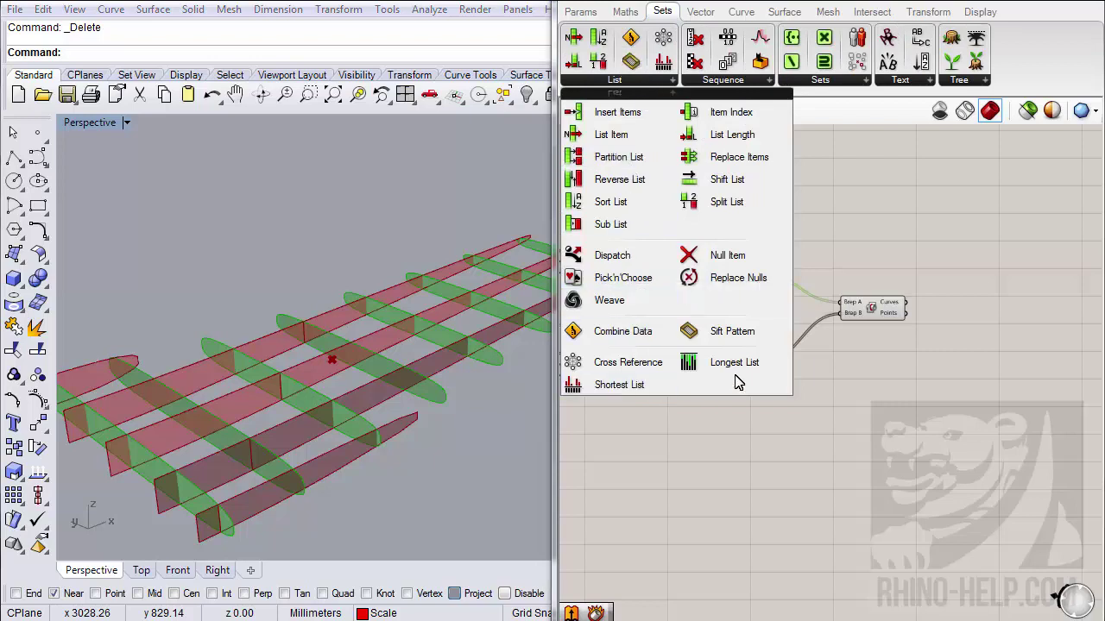
click(627, 363)
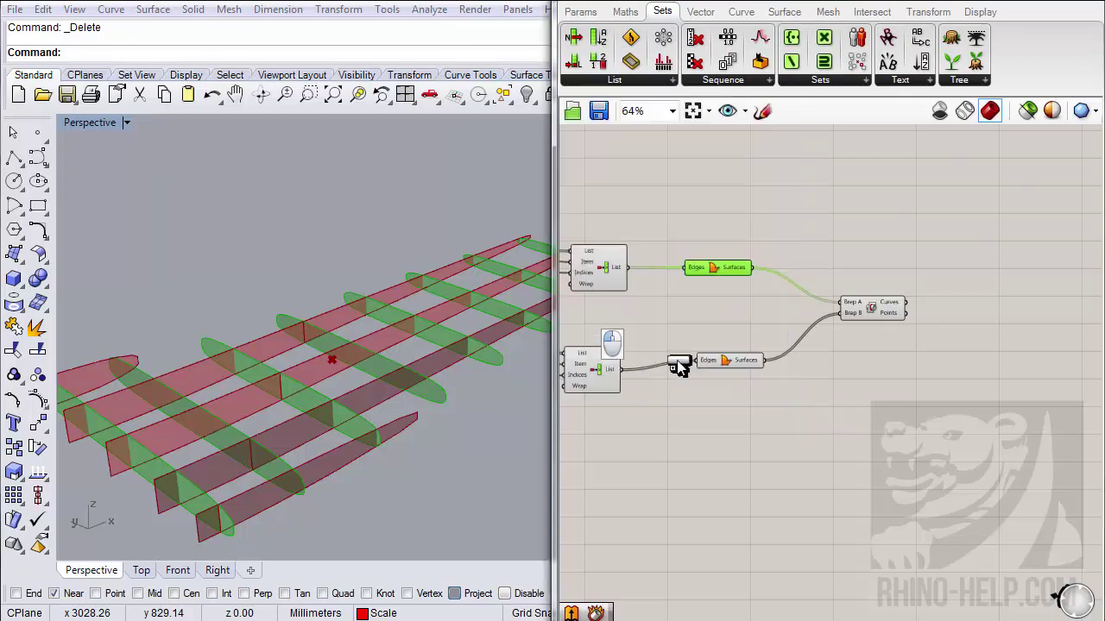
click(995, 306)
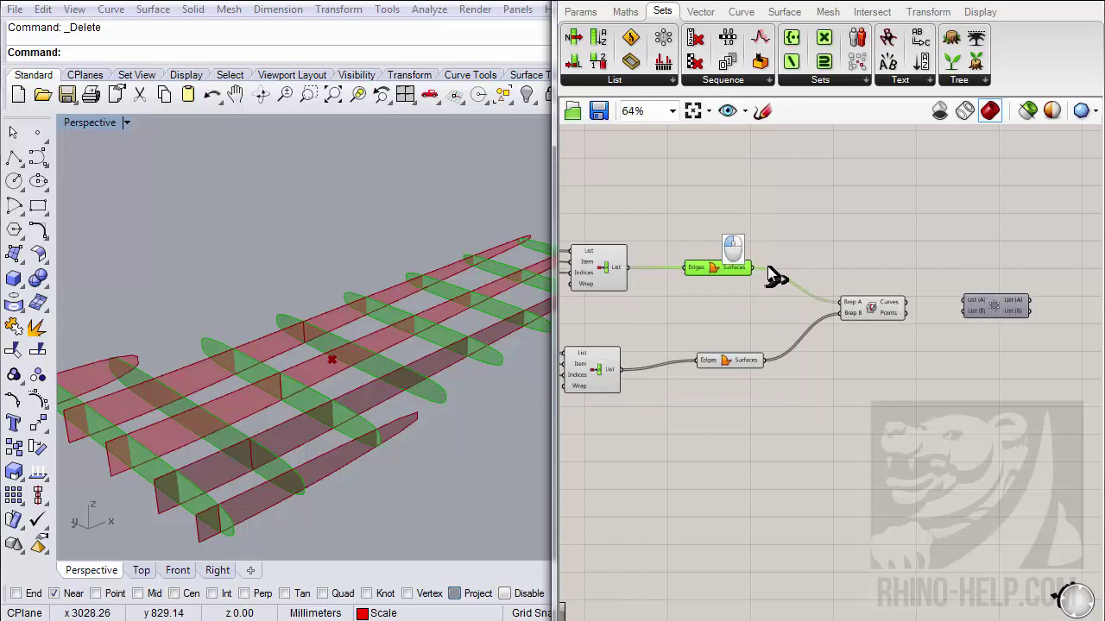
drag(752, 267, 764, 361)
drag(976, 309, 760, 316)
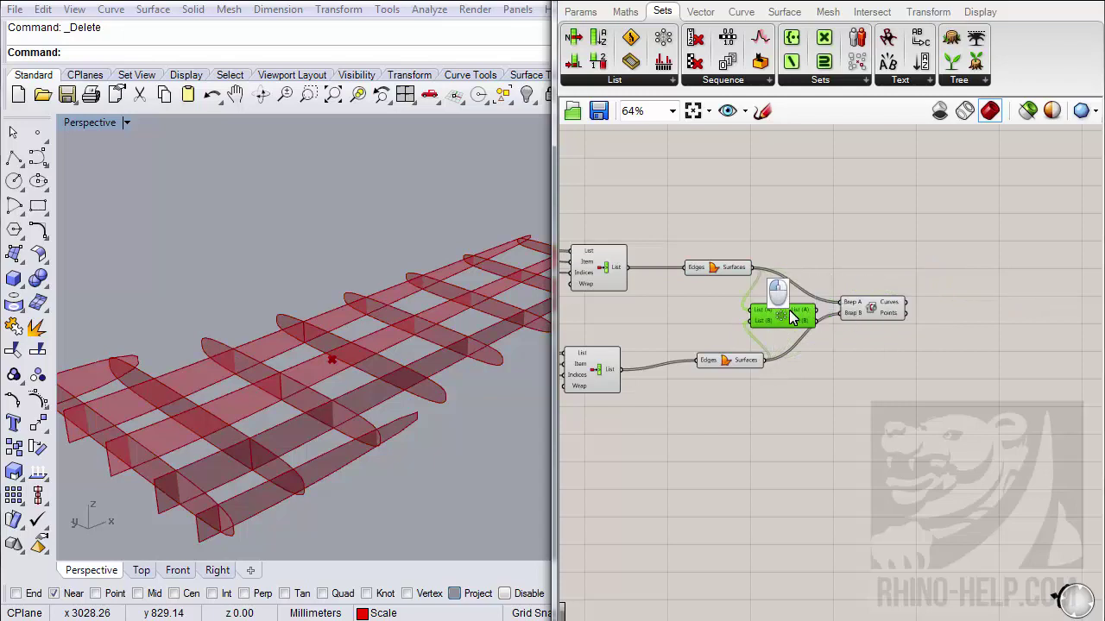
- Feed the Cross Reference List (A) and List (B) outputs into Brep A and Brep B, with the intersection component placed beside it
drag(877, 312, 1017, 307)
drag(790, 322, 954, 294)
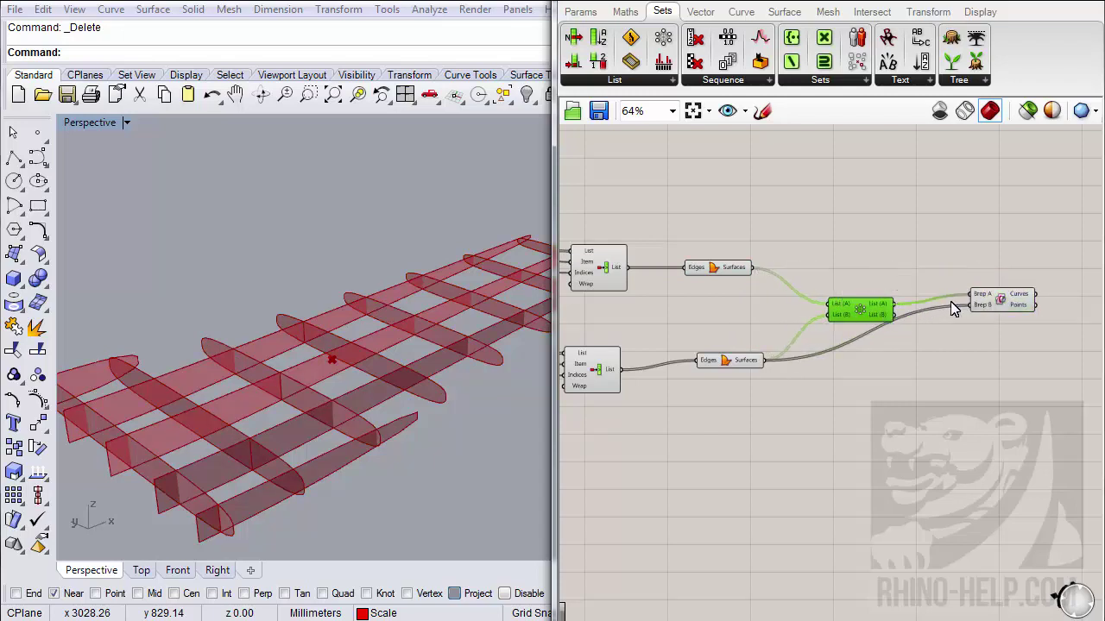
drag(894, 316, 973, 306)
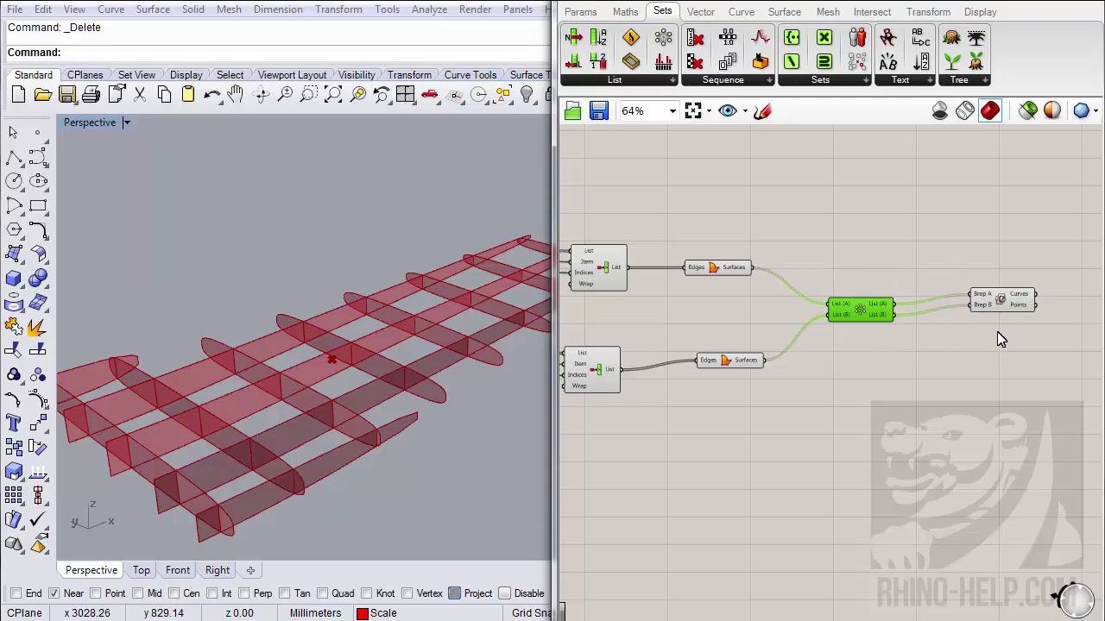
click(983, 298)
right_drag(328, 328, 335, 321)
right_drag(270, 393, 414, 285)
scroll(377, 267, up, 2)
scroll(339, 324, down, 3)
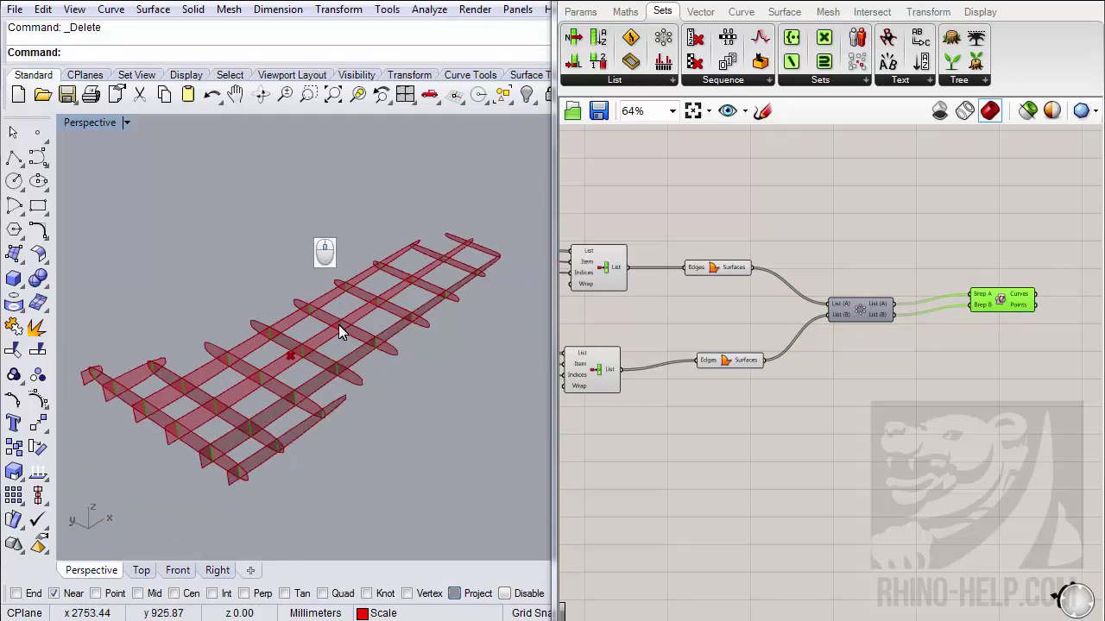
drag(982, 300, 954, 315)
right_drag(950, 315, 771, 321)
- Add a Point On Curve component at 0.50 and feed it with the rib intersection curves
scroll(781, 315, up, 3)
scroll(808, 346, down, 1)
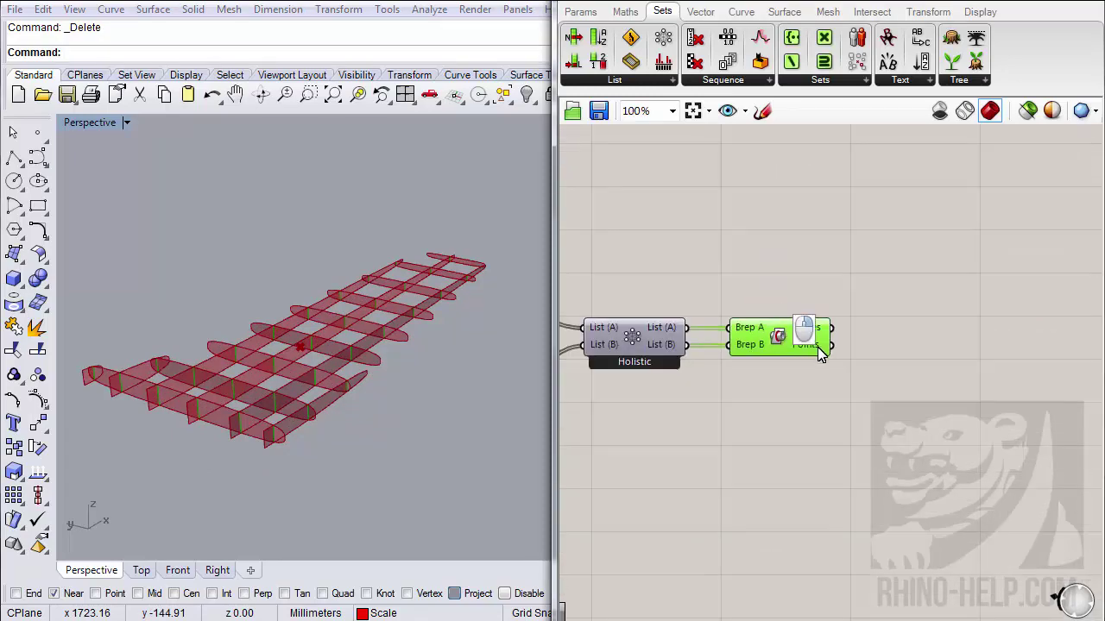
right_drag(392, 385, 301, 363)
scroll(269, 361, up, 3)
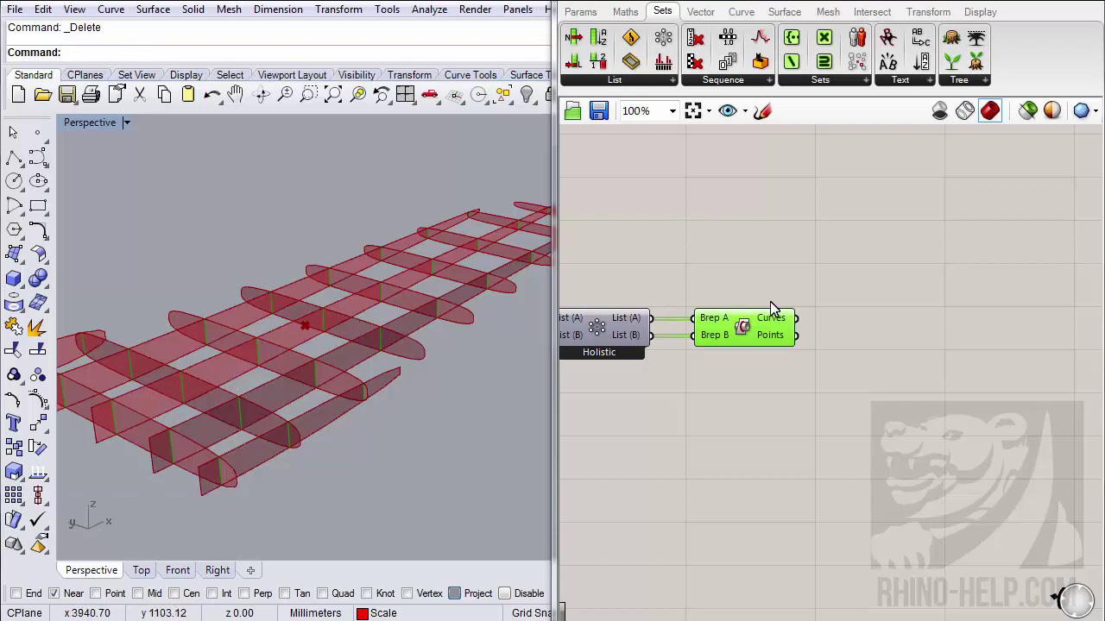
right_drag(770, 302, 711, 295)
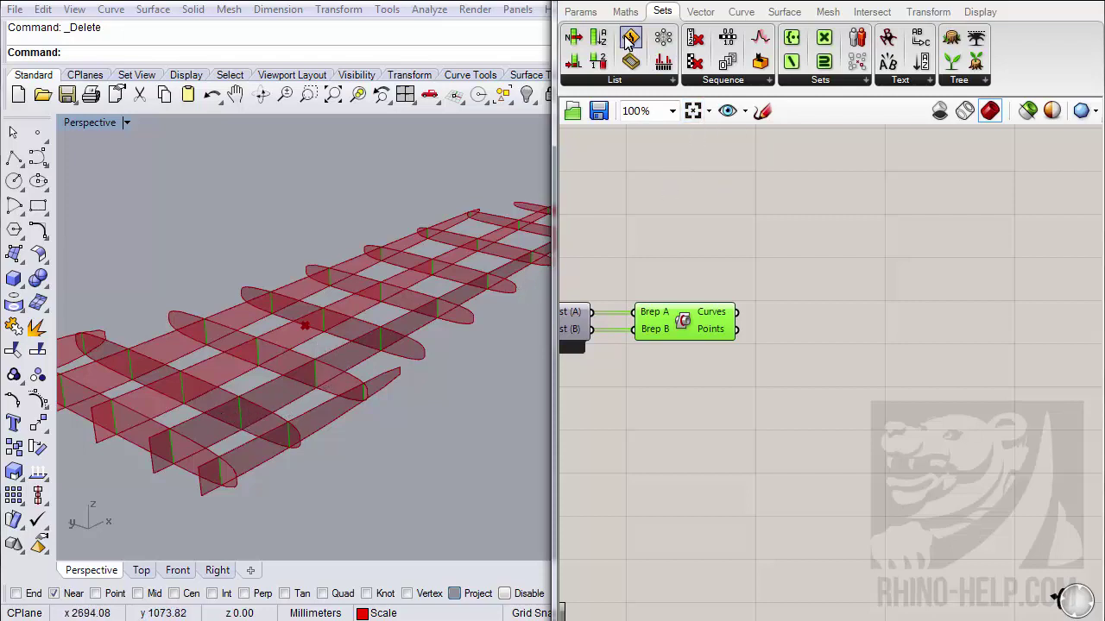
click(741, 12)
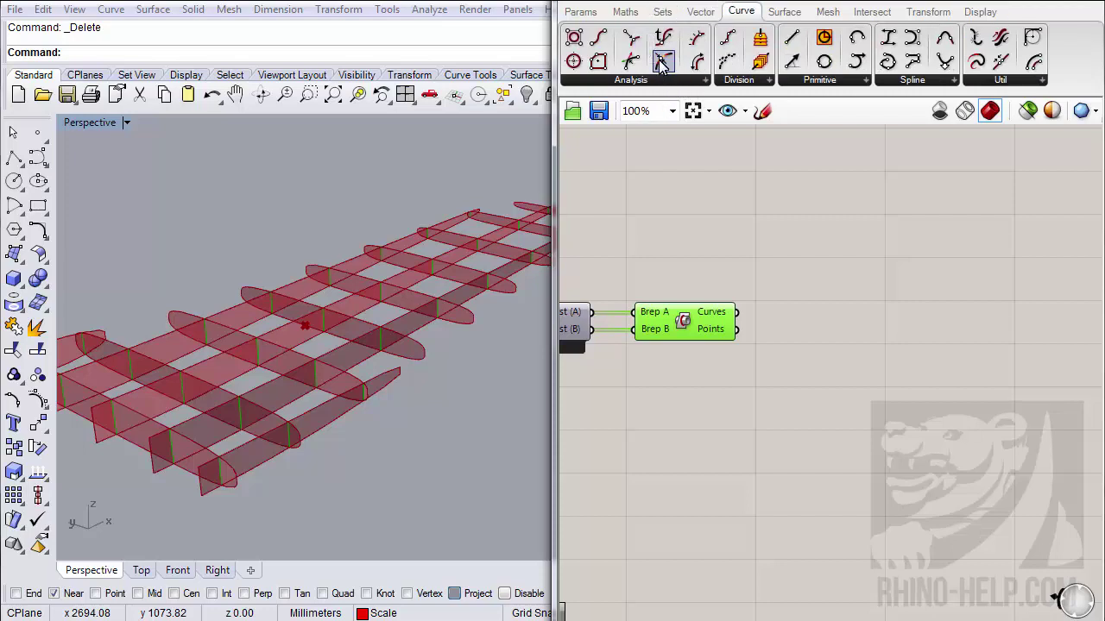
drag(663, 61, 738, 313)
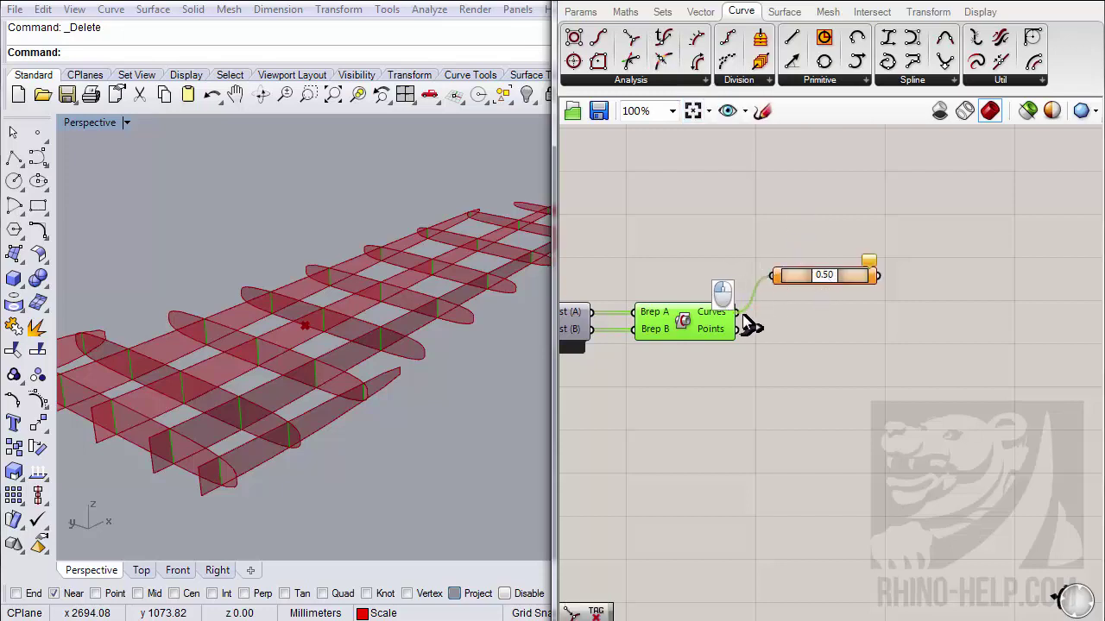
drag(842, 278, 846, 320)
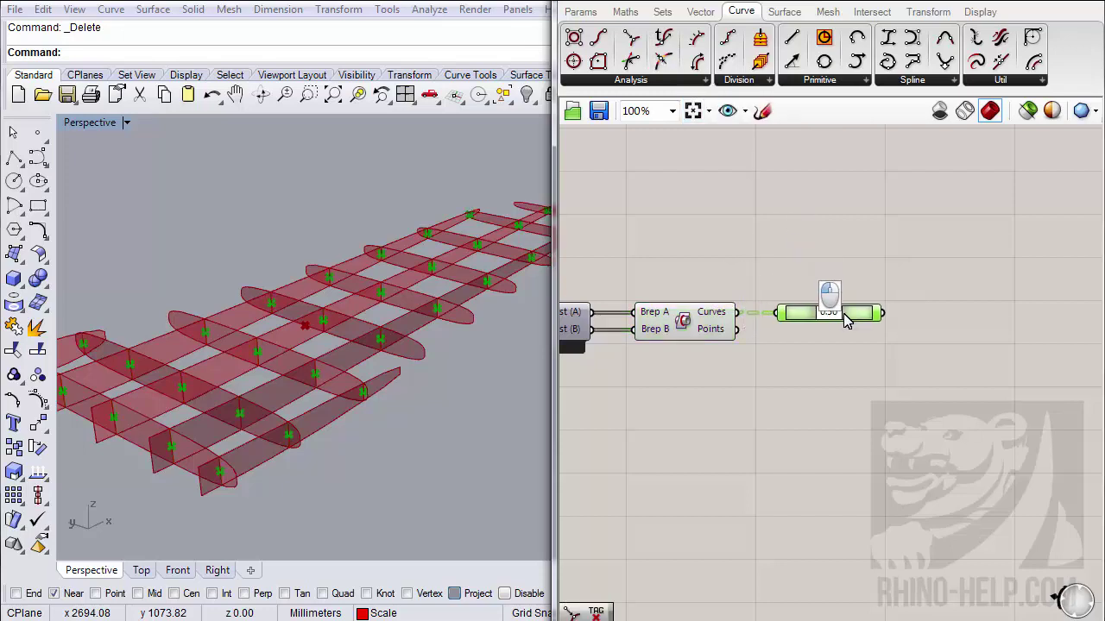
scroll(737, 322, up, 3)
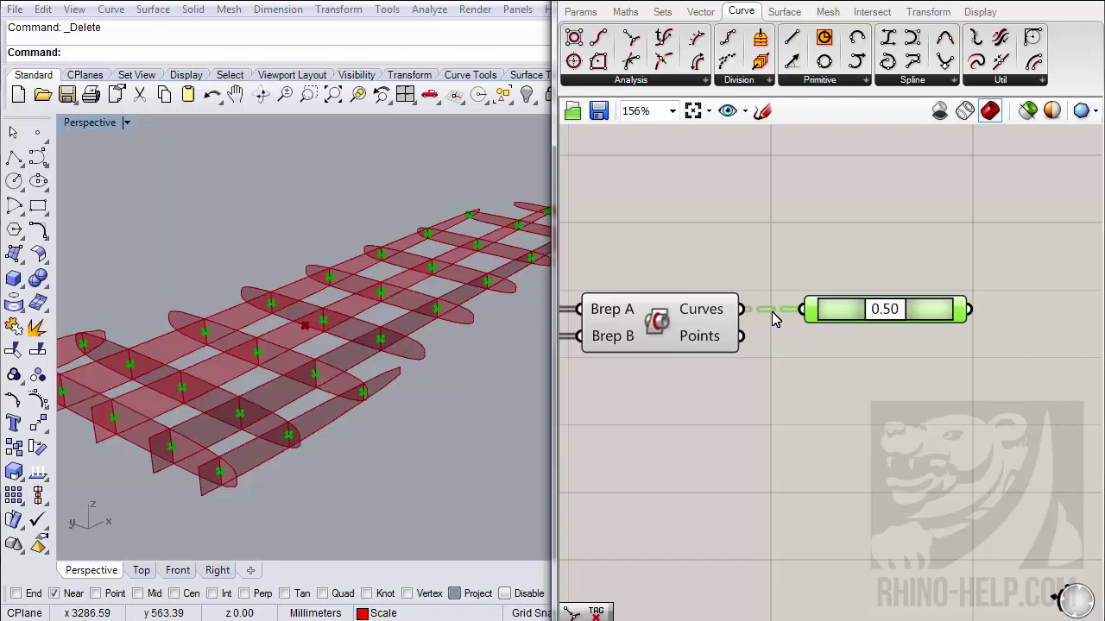
right_drag(837, 214, 767, 237)
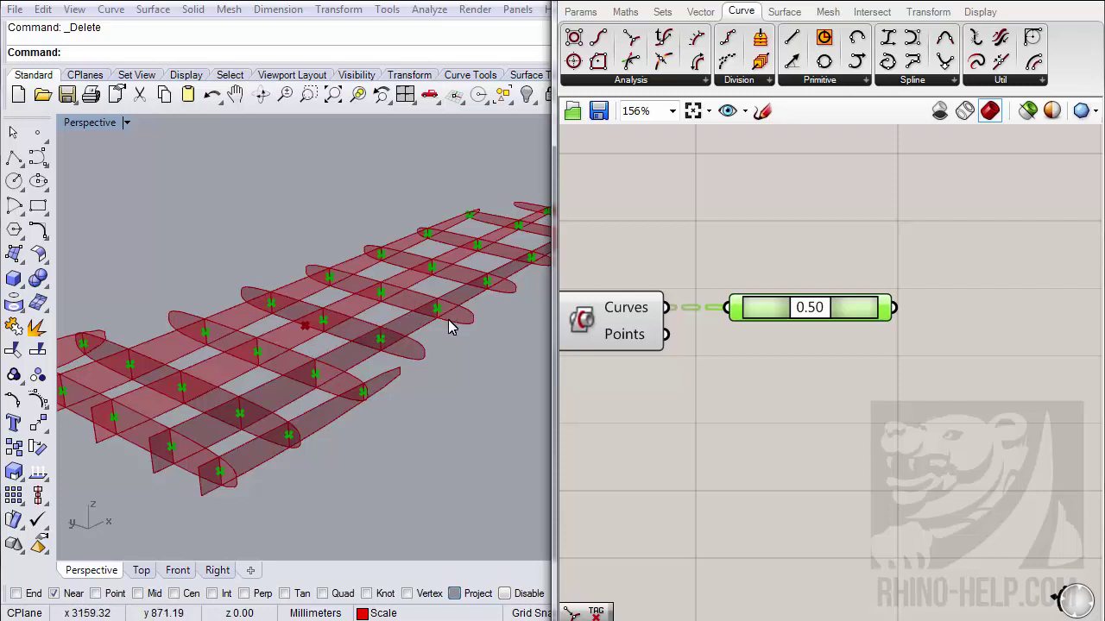
- Flatten the Curves output of the rib intersection component
right_click(640, 314)
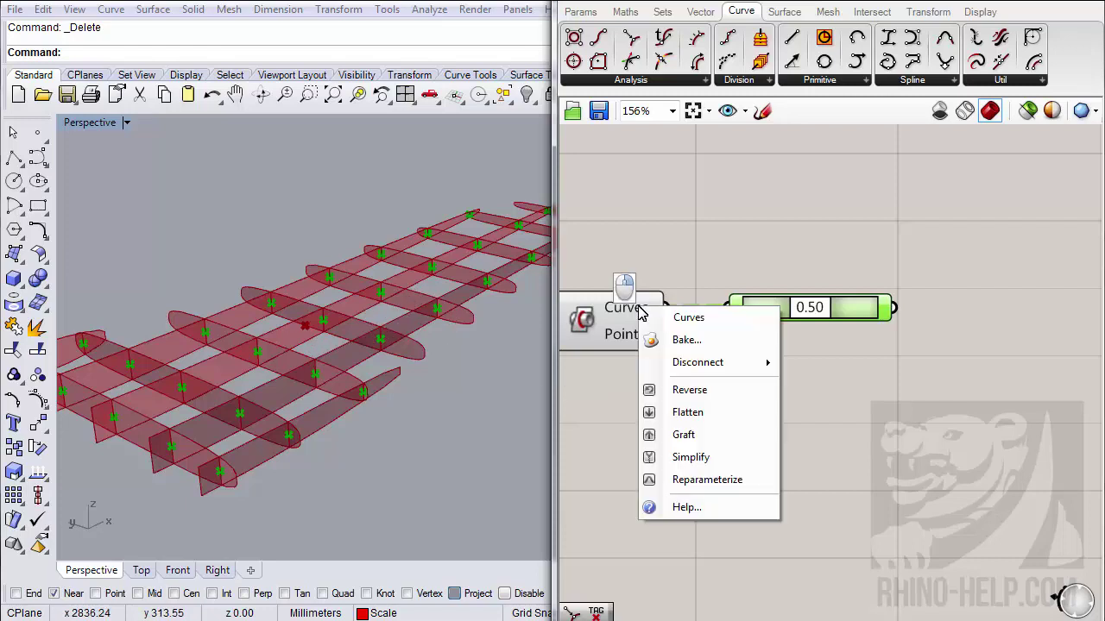
click(678, 410)
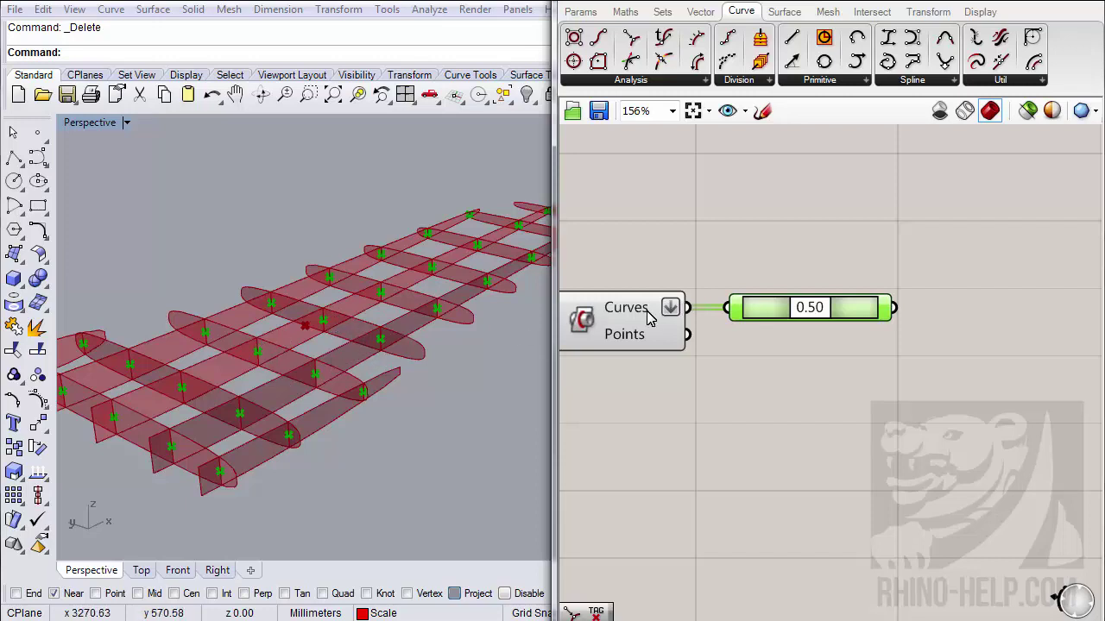
mouse_move(649, 317)
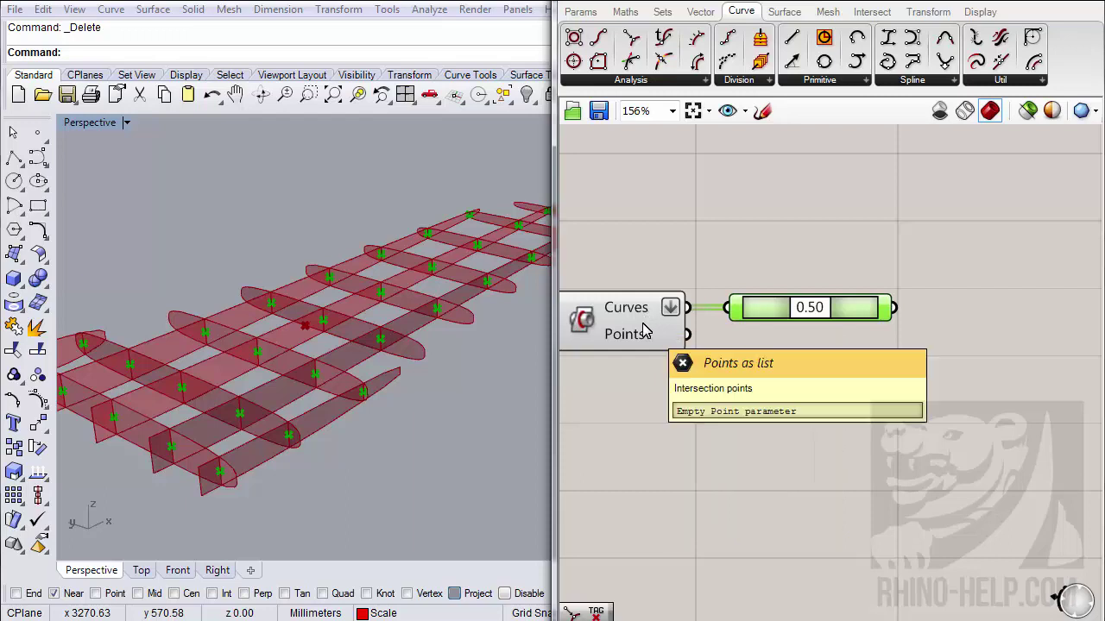
scroll(774, 412, down, 2)
scroll(774, 412, down, 1)
scroll(781, 415, up, 1)
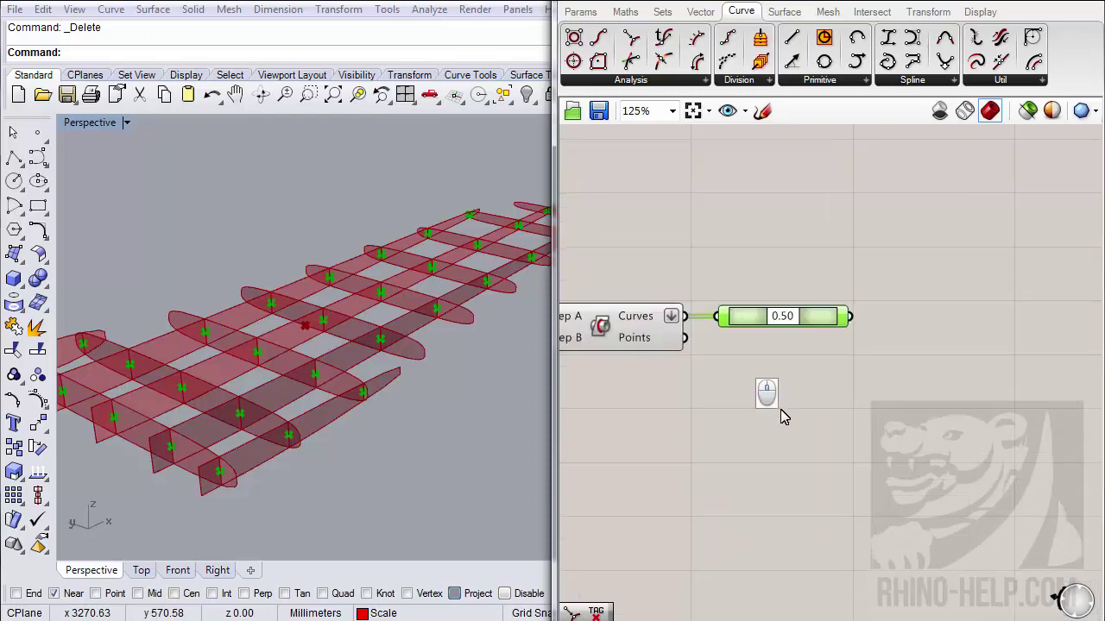
click(876, 414)
right_drag(781, 395, 751, 366)
mouse_move(307, 380)
right_down()
mouse_move(254, 353)
mouse_move(290, 373)
right_up()
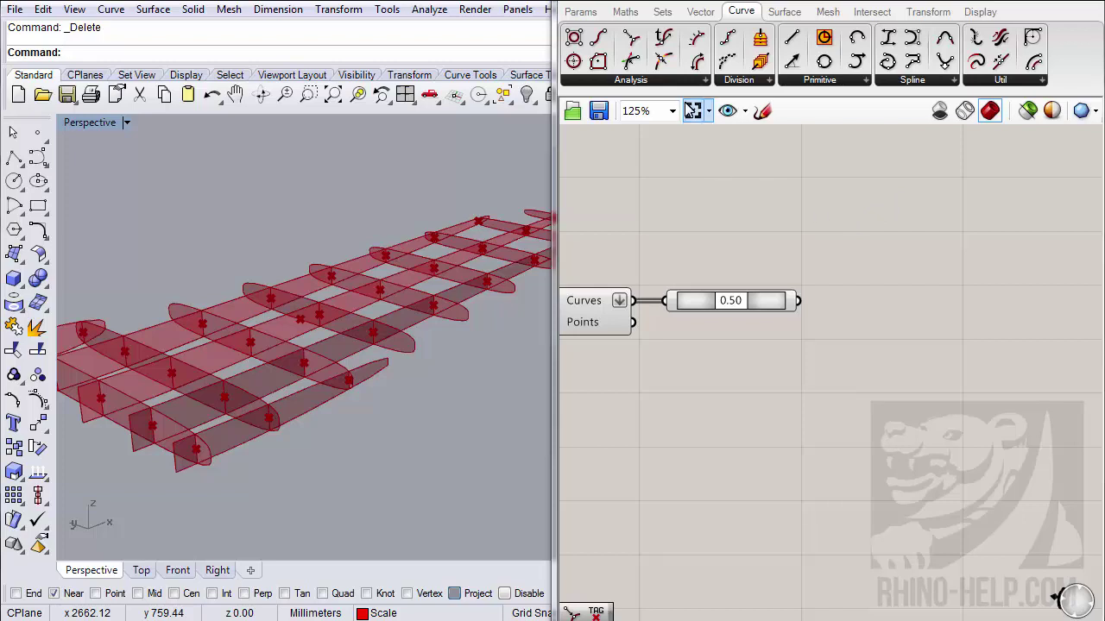
- Try to feed the Point On Curve output into an End Points component
drag(597, 38, 893, 317)
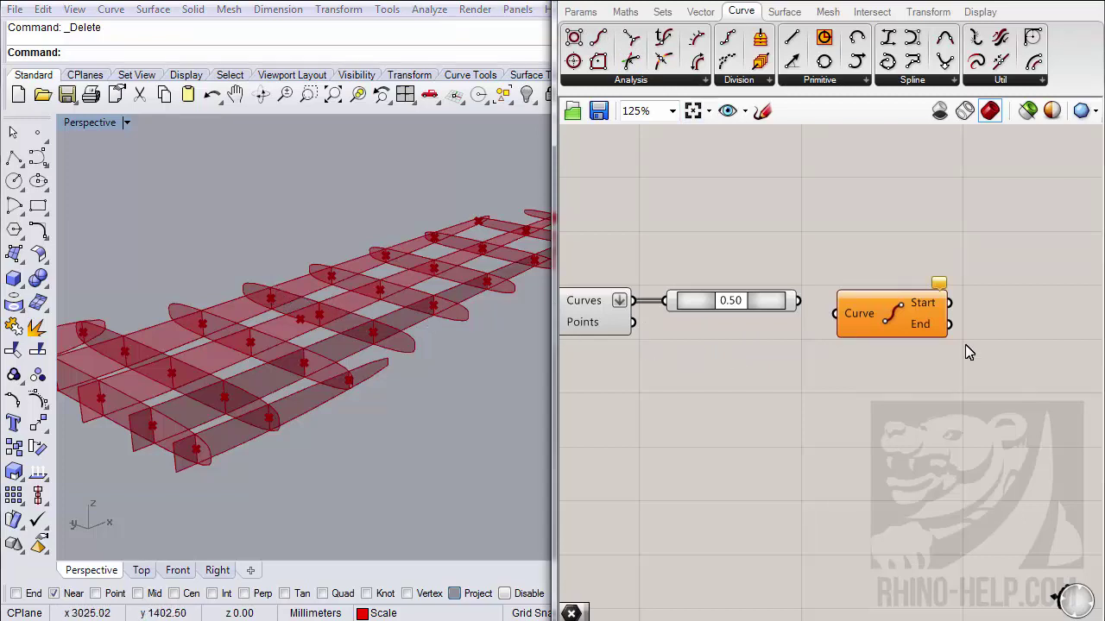
drag(872, 319, 900, 304)
drag(799, 303, 892, 305)
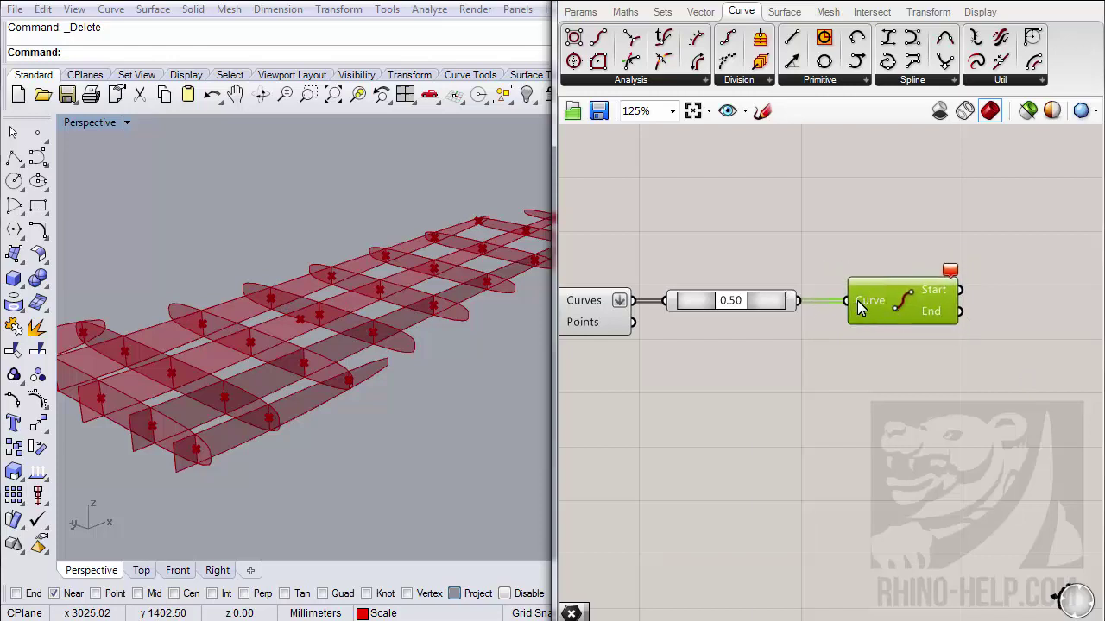
key(ctrl+z)
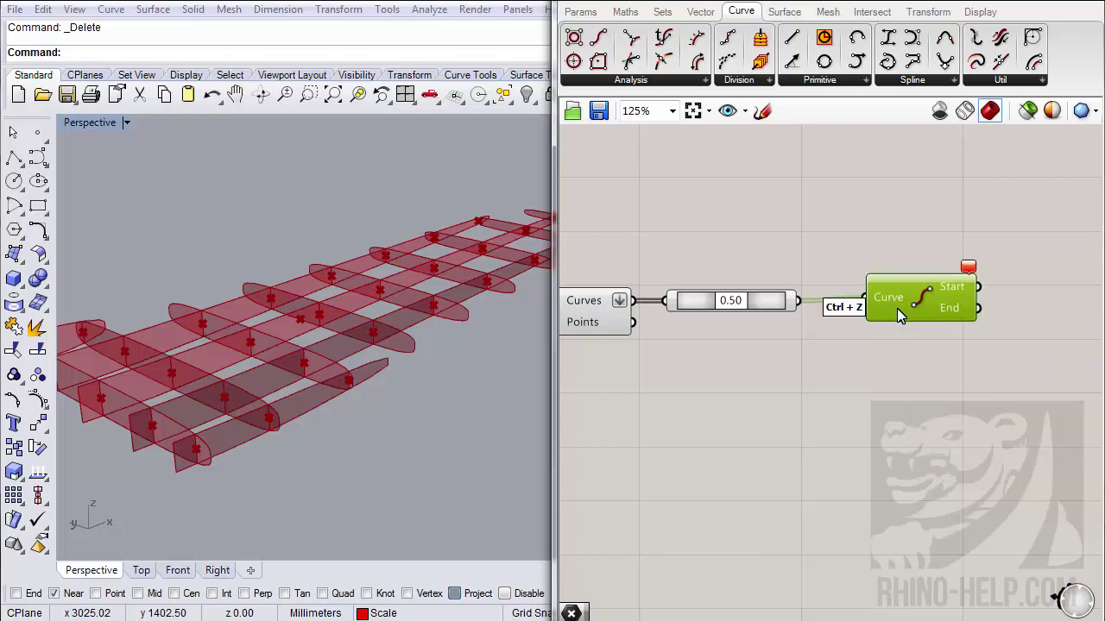
key(ctrl+z)
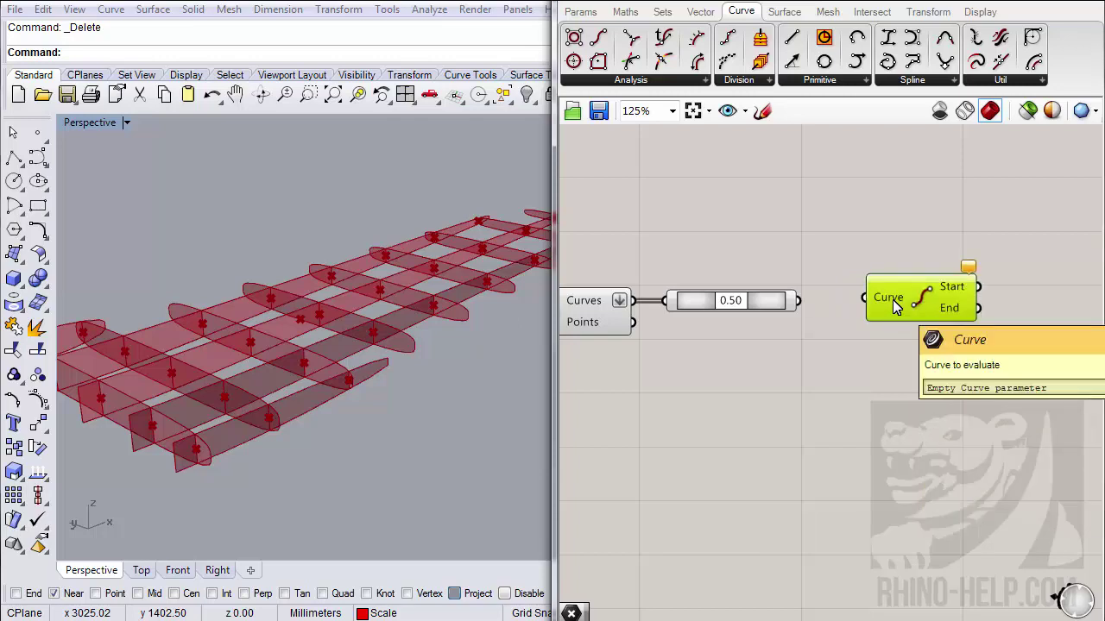
key(ctrl+z)
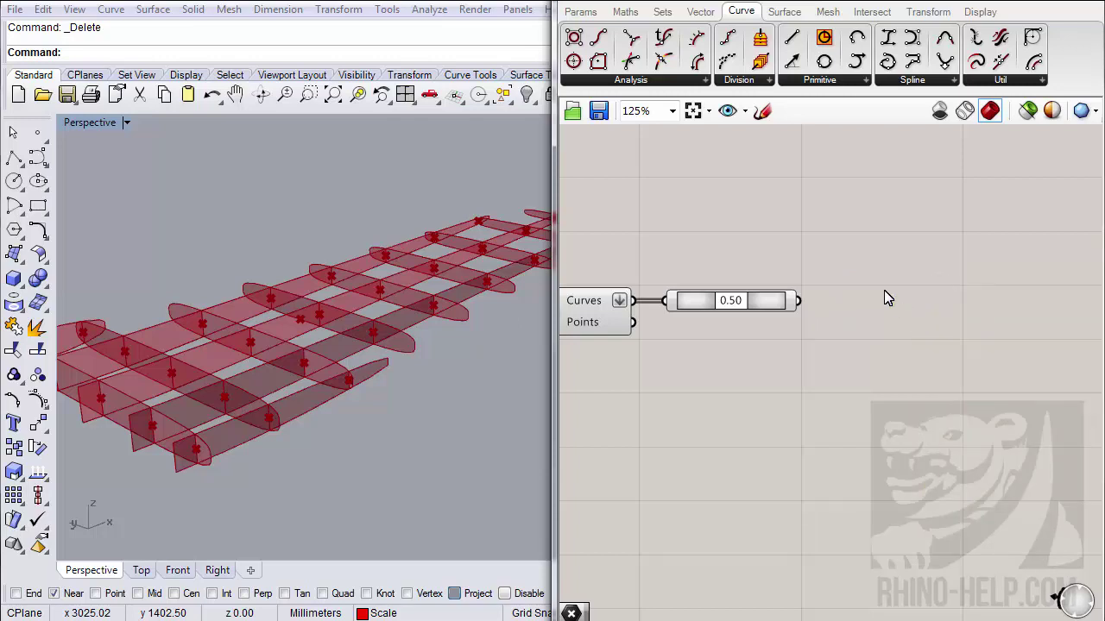
- Place Line and End Points components, feed the intersection curves into End Points, and collect its Start output in a Point parameter
drag(792, 36, 932, 365)
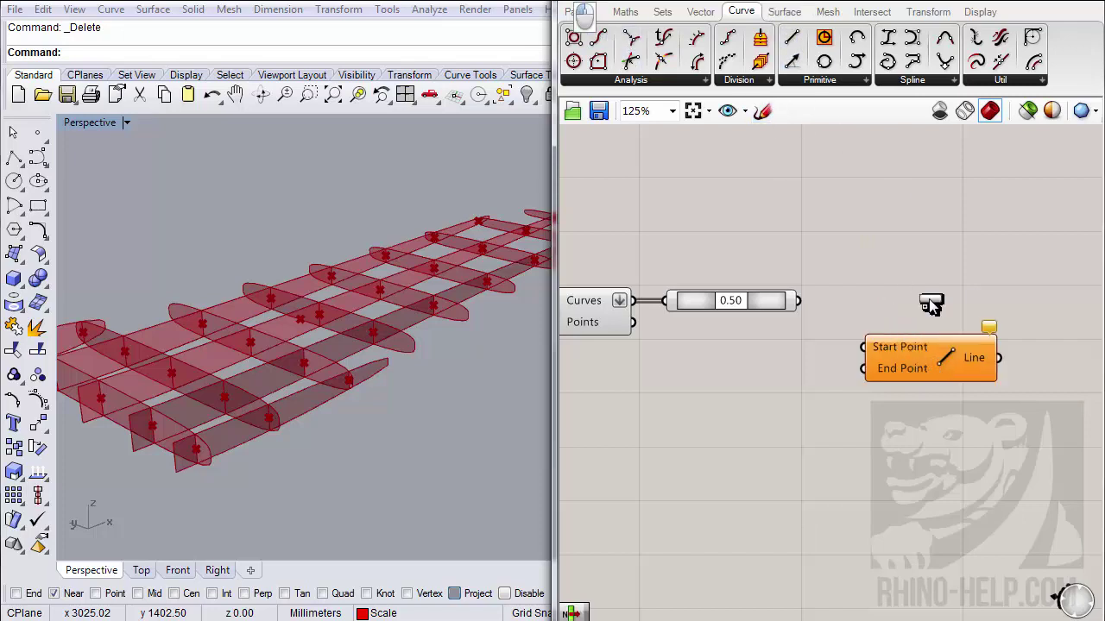
drag(916, 278, 914, 274)
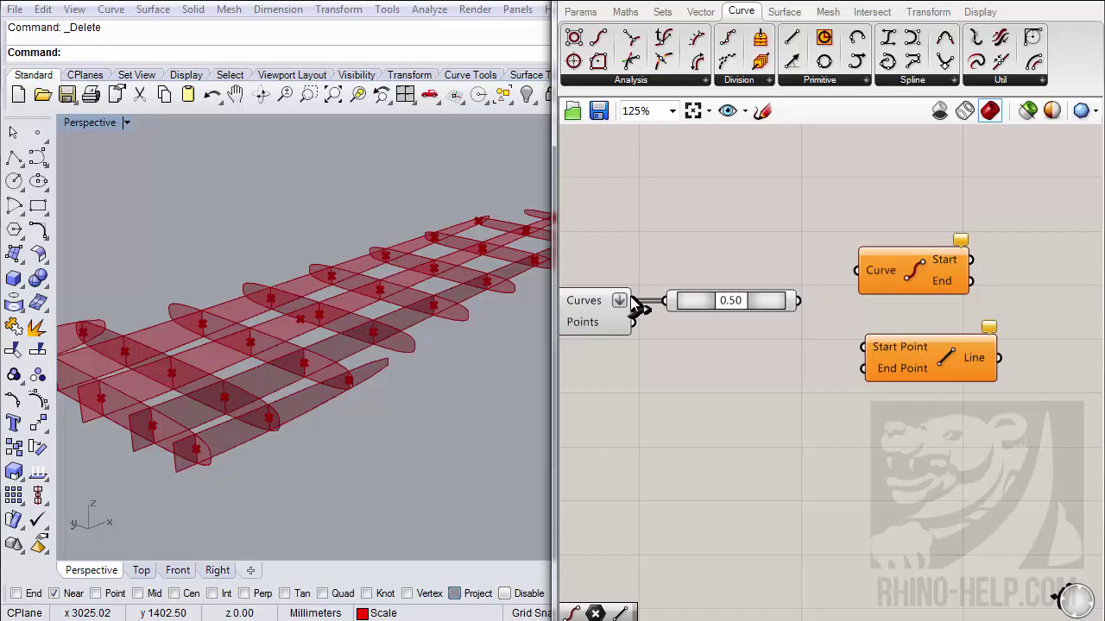
drag(634, 300, 902, 224)
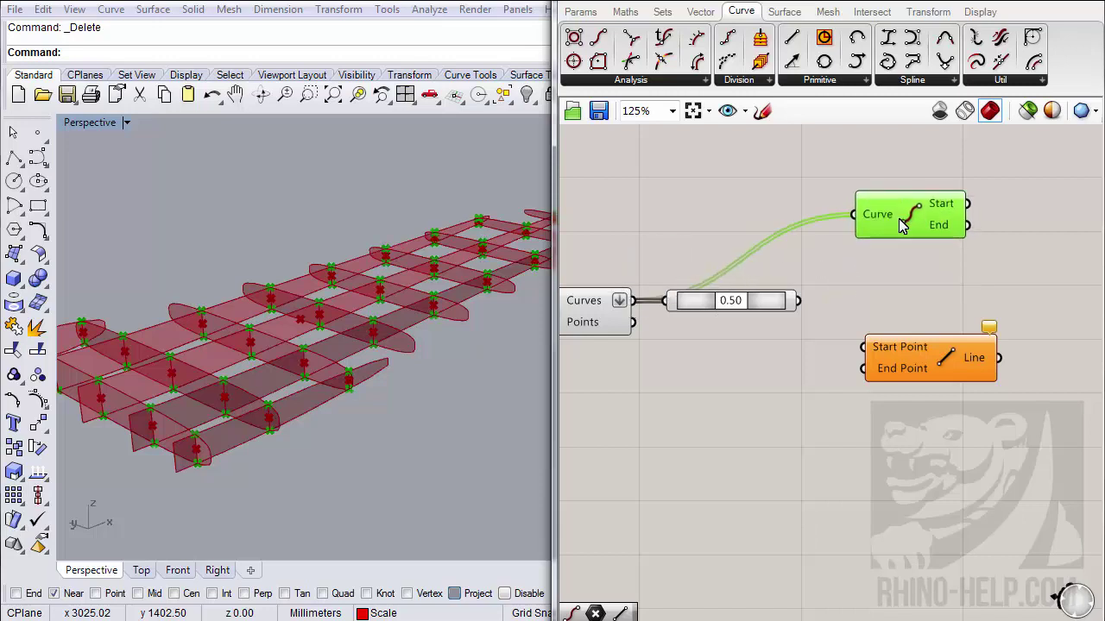
click(579, 11)
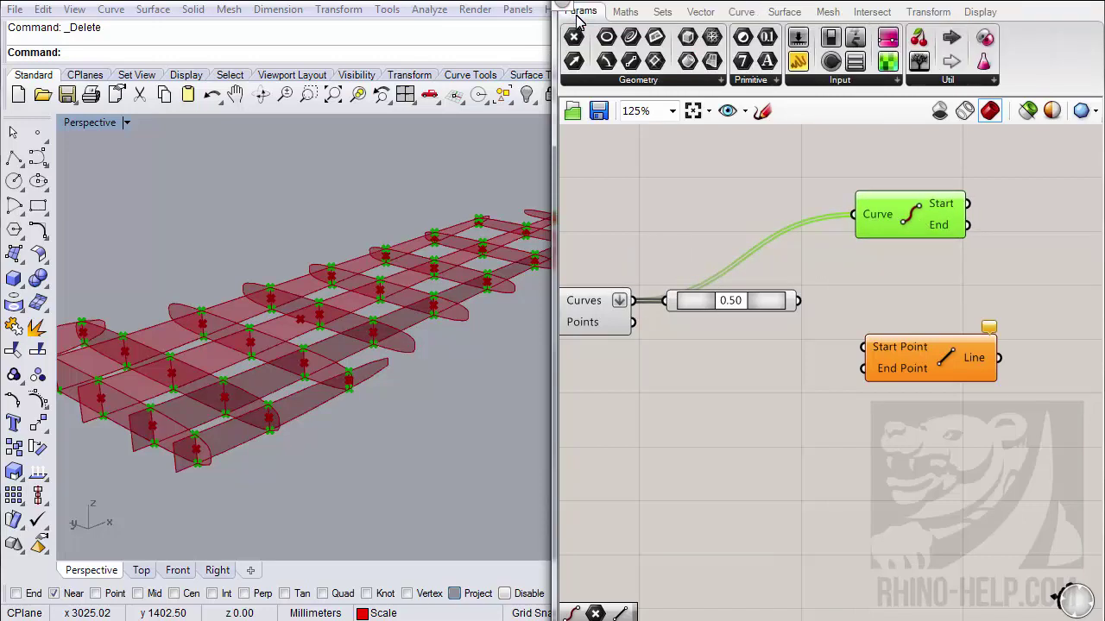
drag(573, 37, 1029, 225)
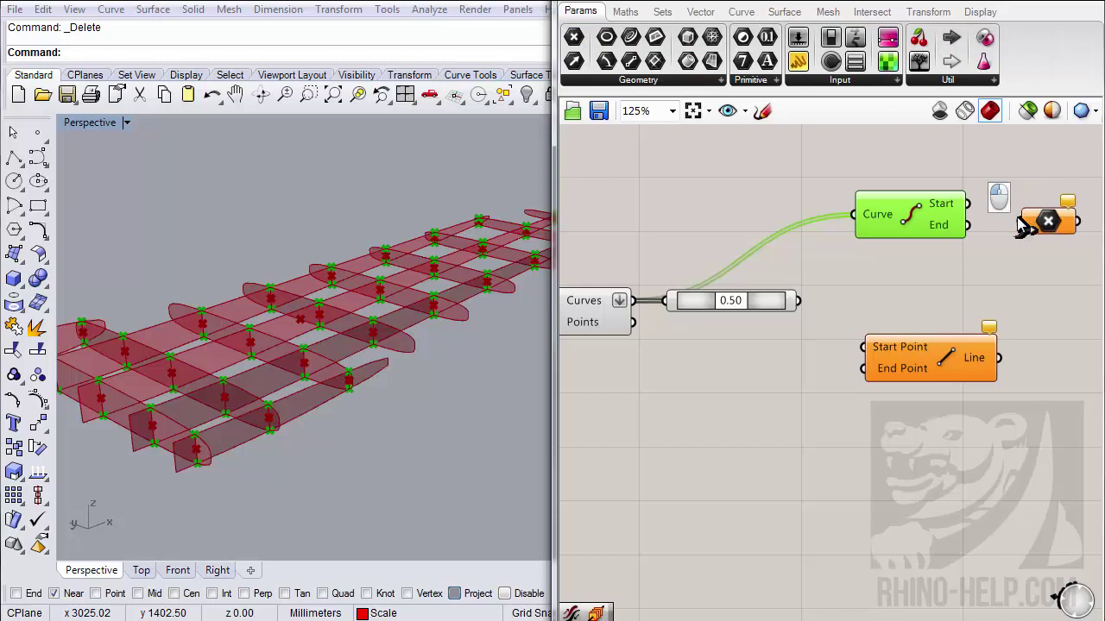
drag(967, 204, 1027, 201)
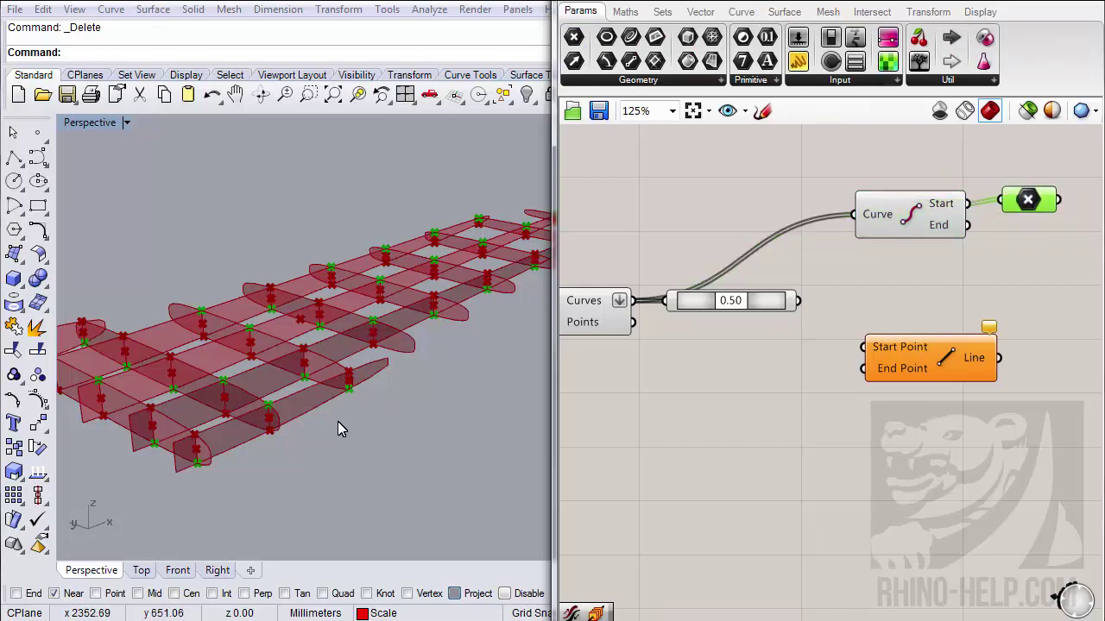
- Examine which end of each rib crossing line the start points mark along the wing
right_drag(373, 411, 393, 417)
scroll(311, 380, up, 5)
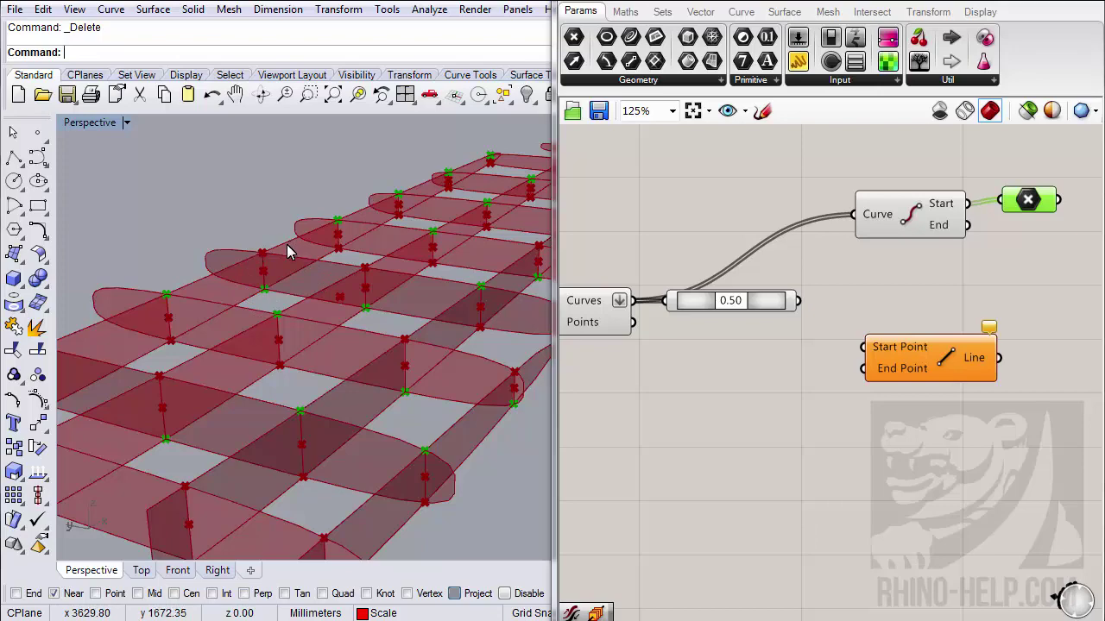
scroll(319, 415, down, 3)
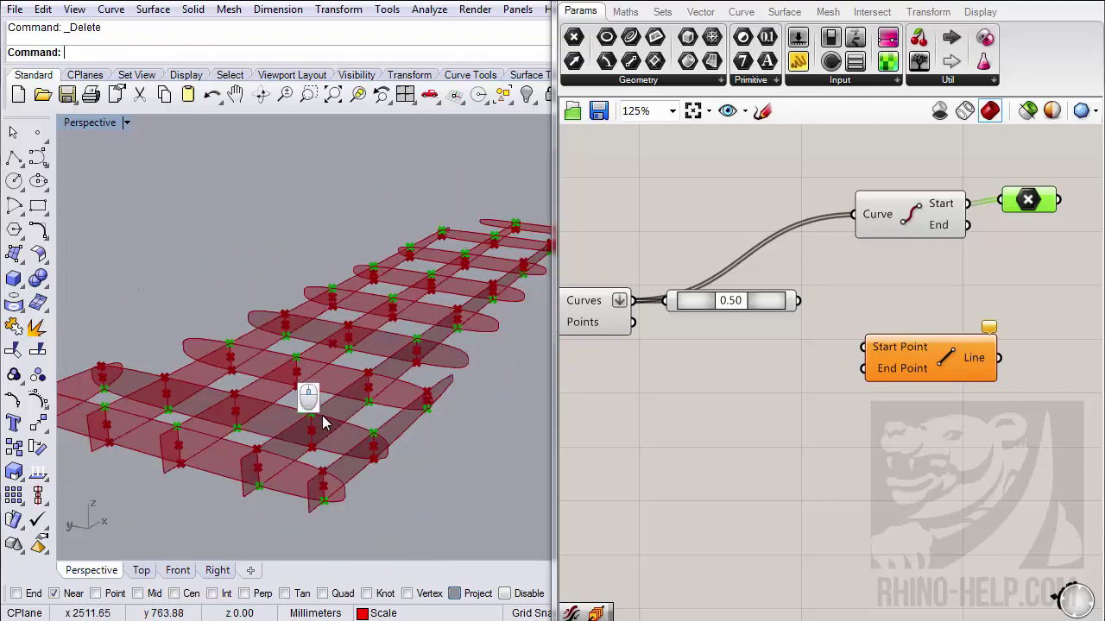
scroll(318, 418, down, 3)
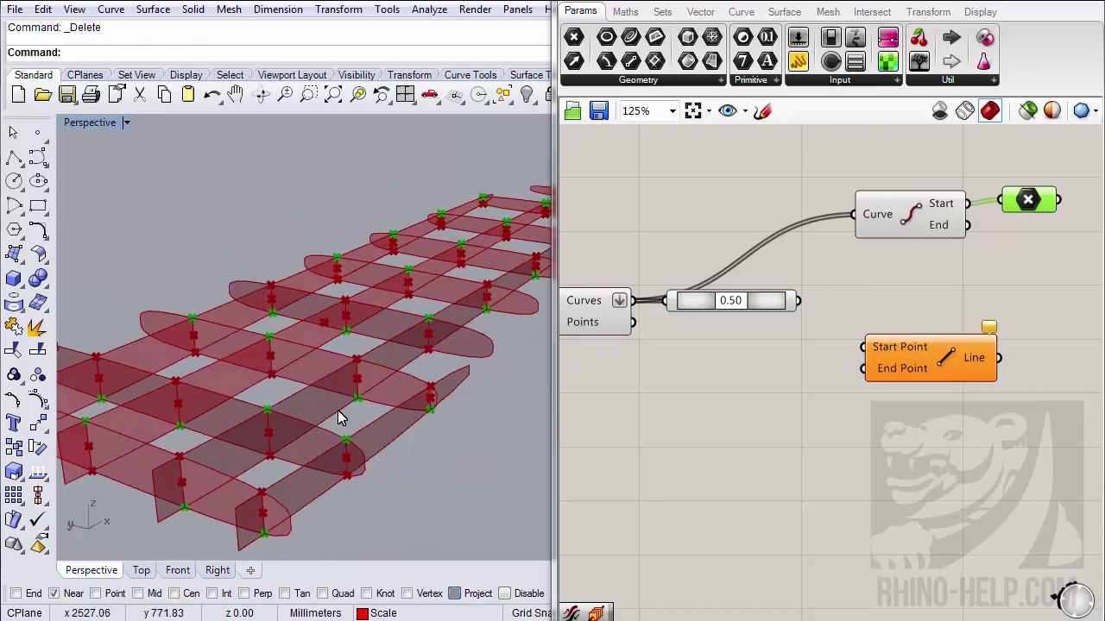
scroll(380, 373, down, 2)
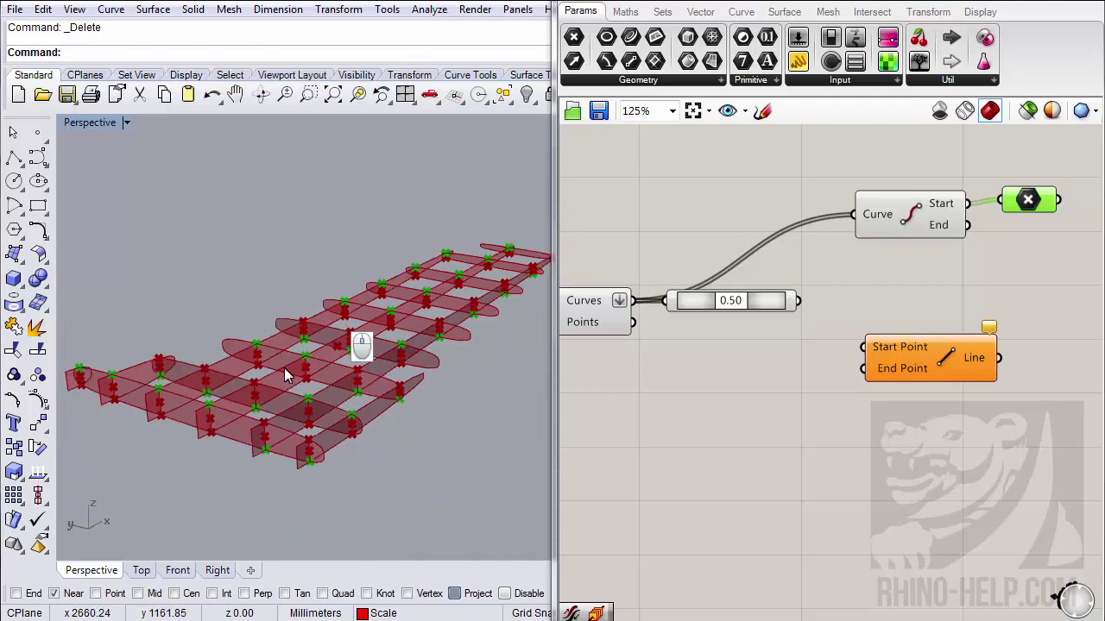
scroll(340, 379, up, 3)
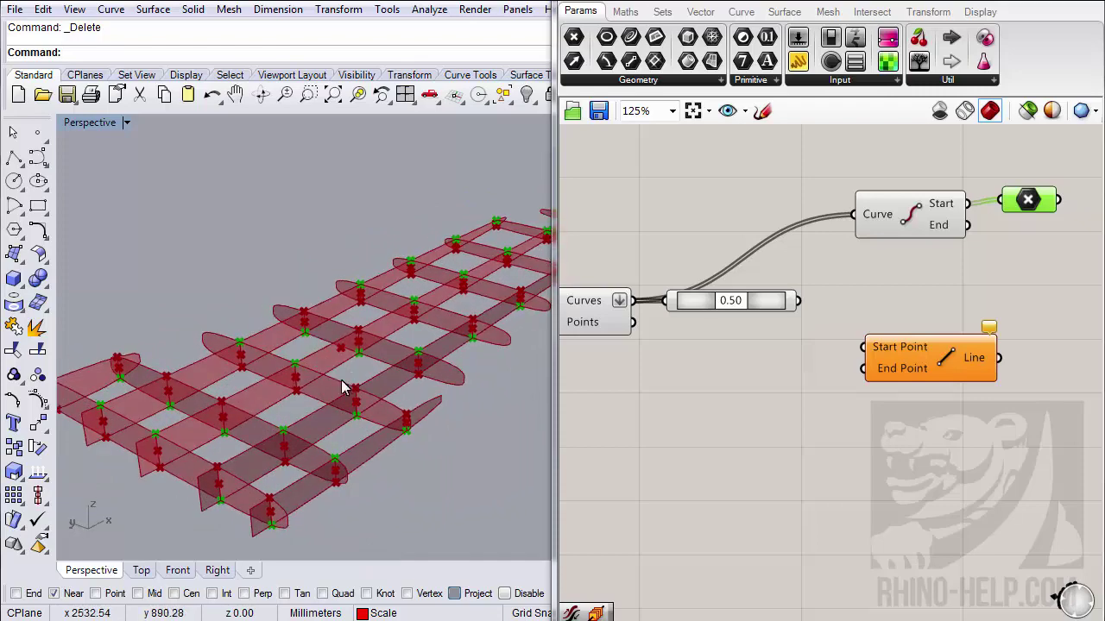
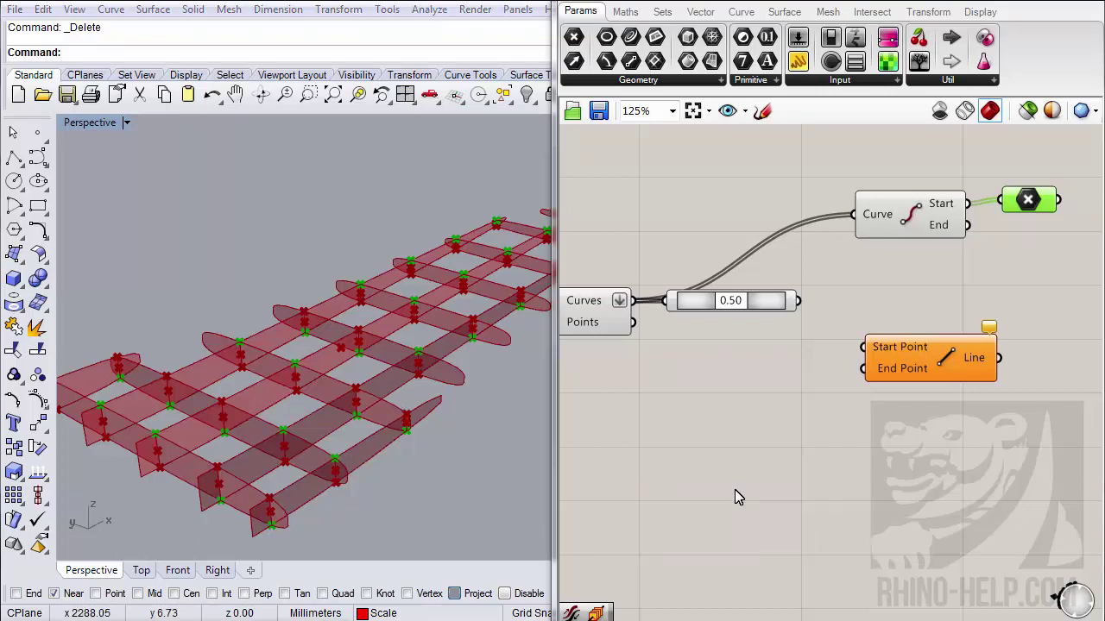
- Delete the End Points, Point and Line components
right_click(825, 444)
right_drag(826, 431, 783, 447)
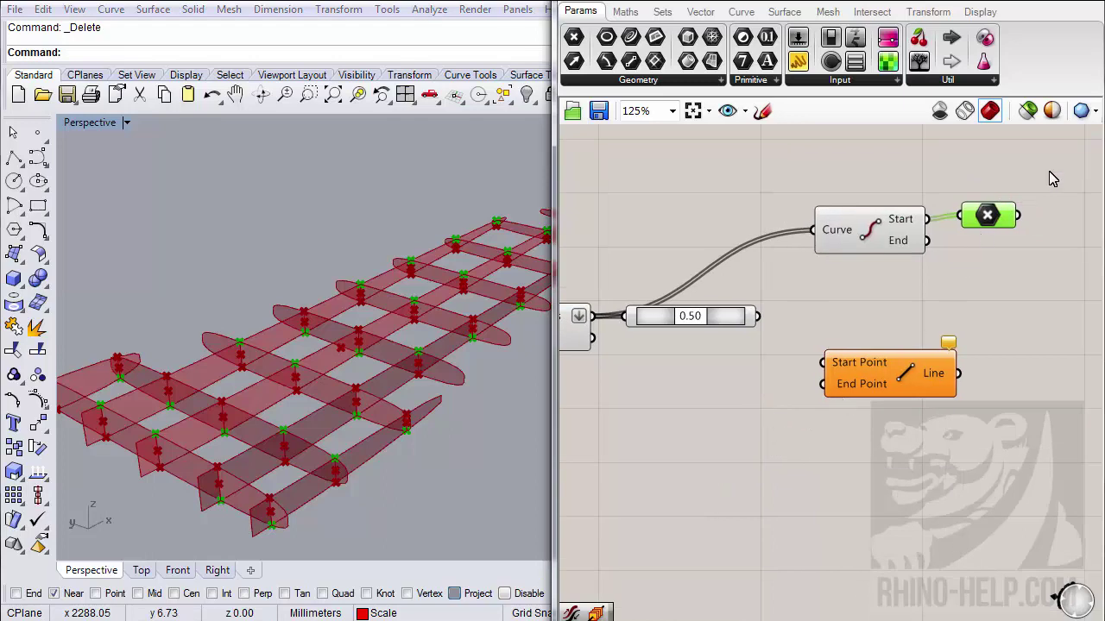
drag(1051, 178, 835, 449)
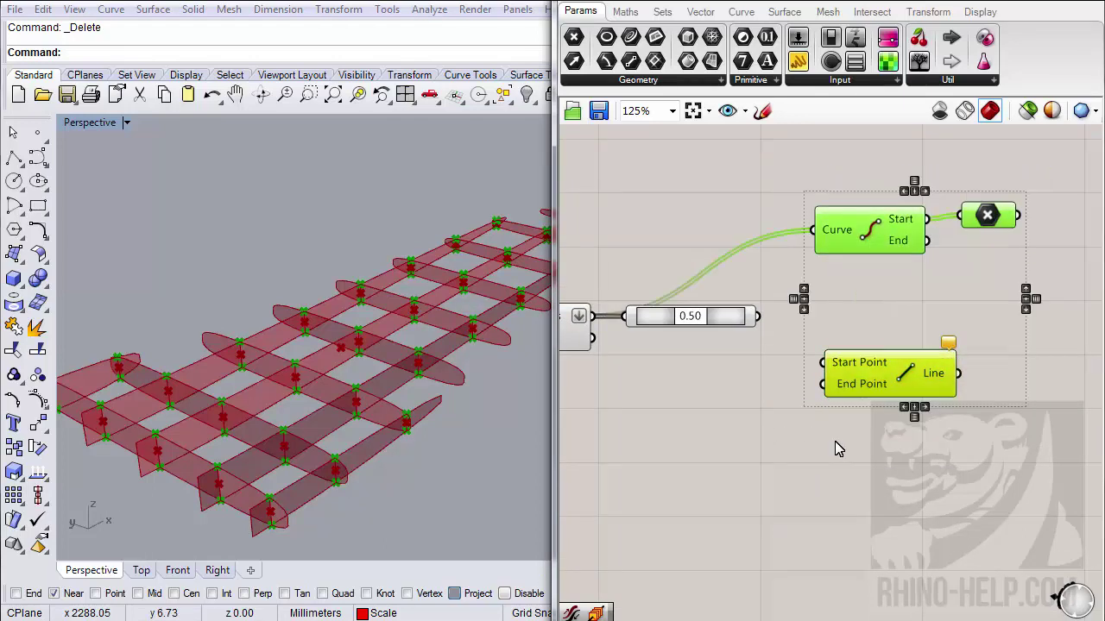
key(Delete)
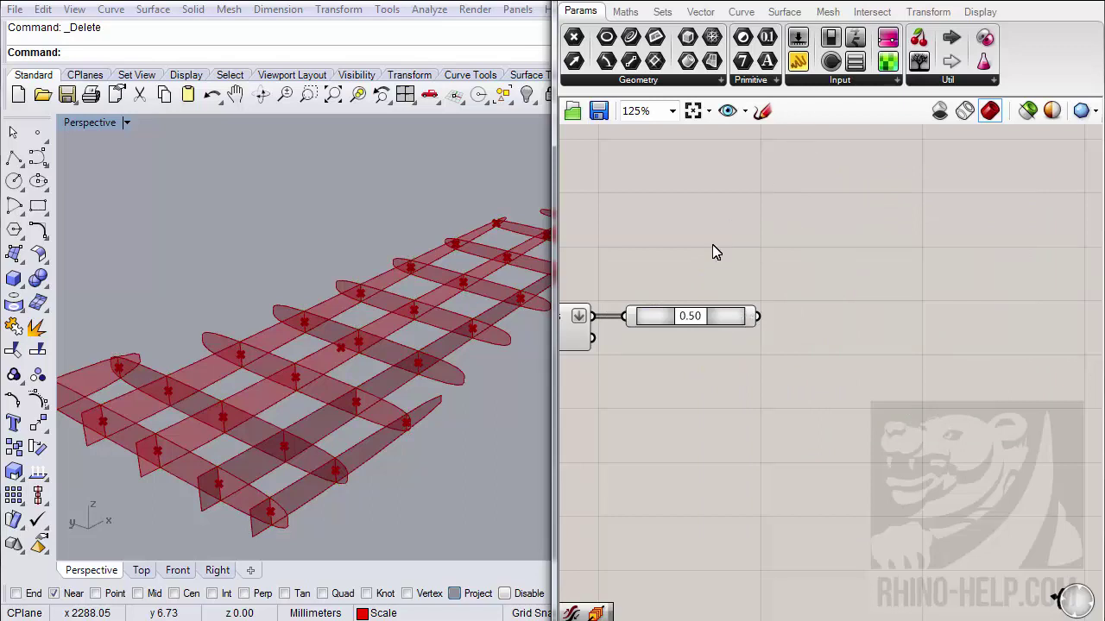
- Add a Line SDL component and feed its Start input with the 0.50 Point On Curve output
click(736, 15)
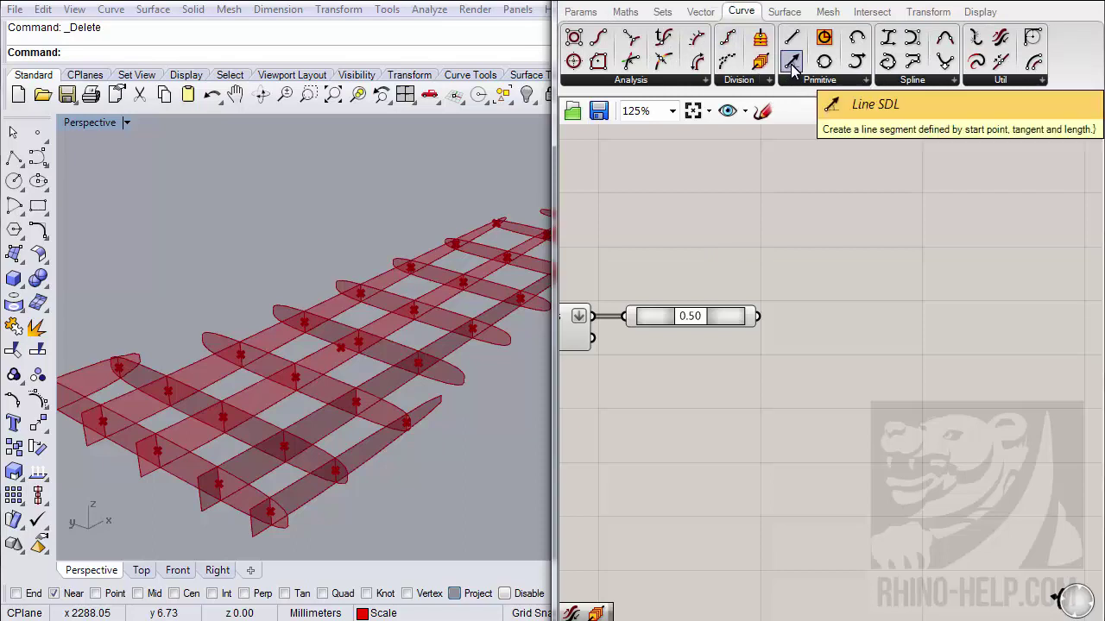
drag(792, 67, 868, 333)
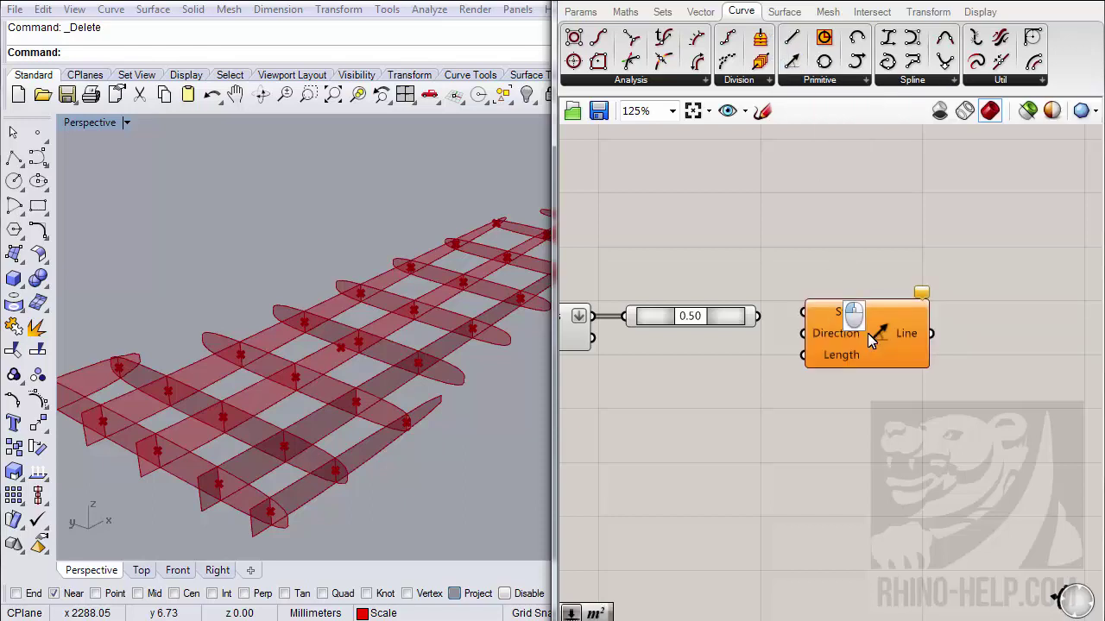
drag(804, 312, 758, 316)
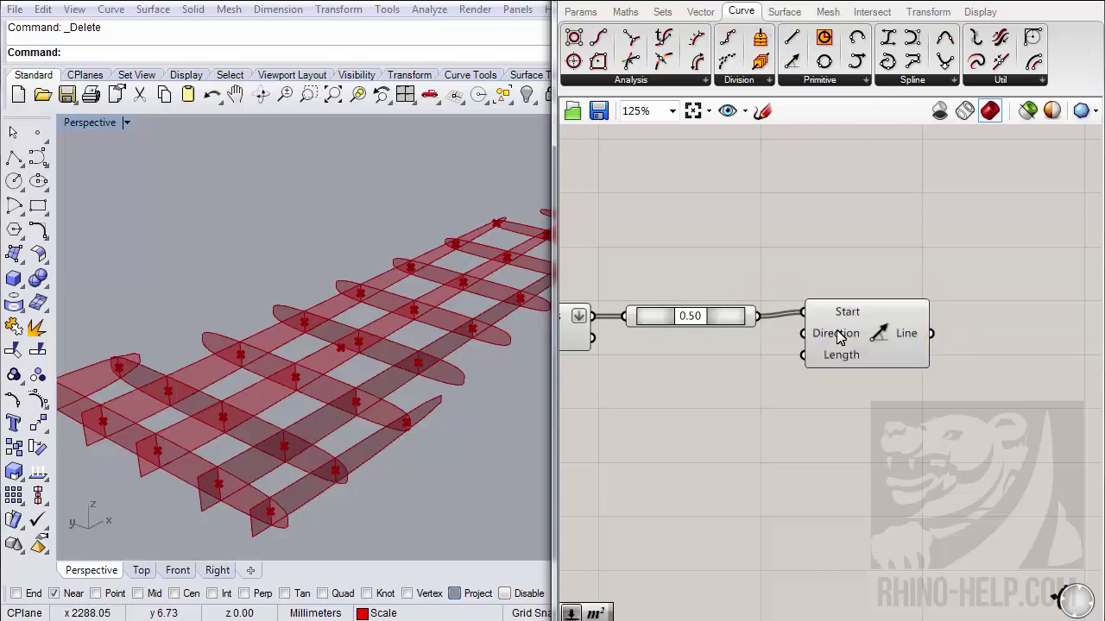
drag(856, 337, 870, 356)
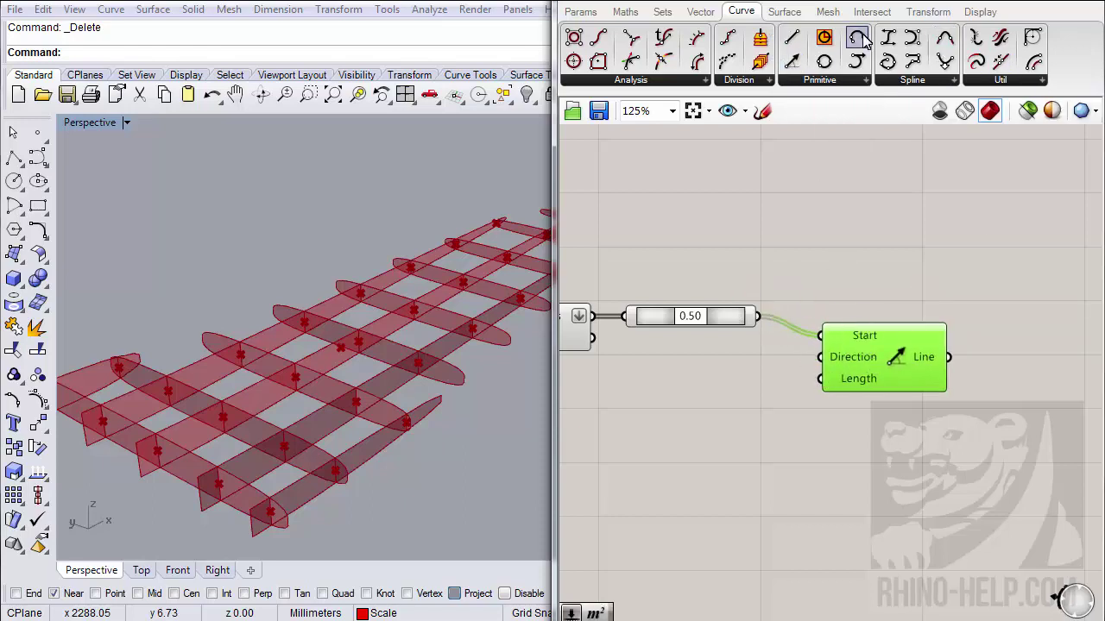
- Add a Unit Z vector component and feed it into the Direction input of Line SDL
click(701, 11)
click(936, 80)
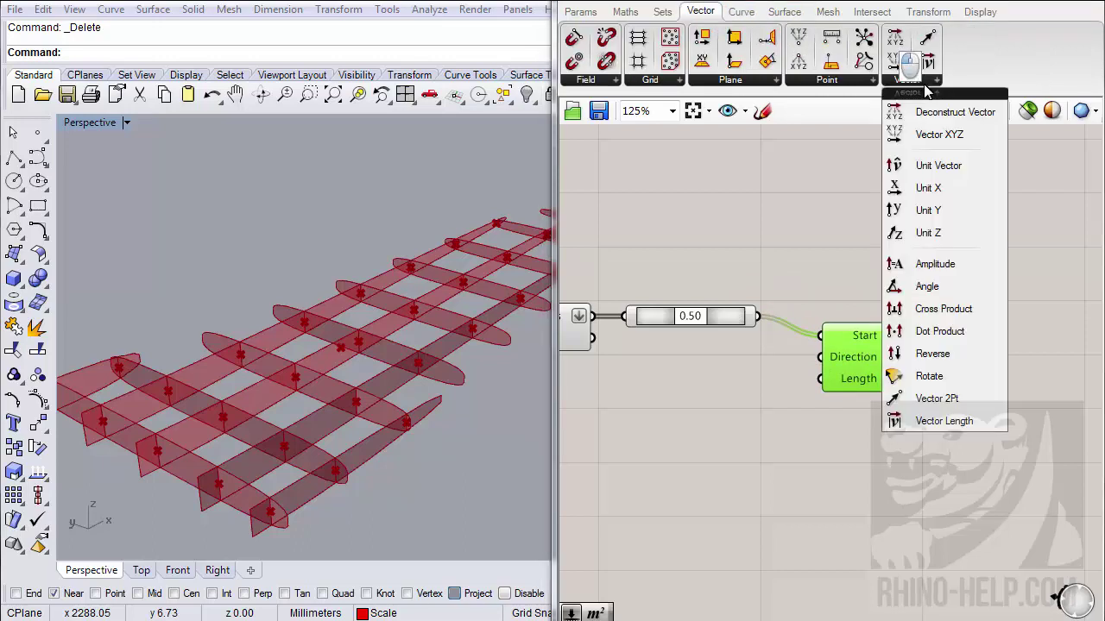
click(939, 233)
click(746, 477)
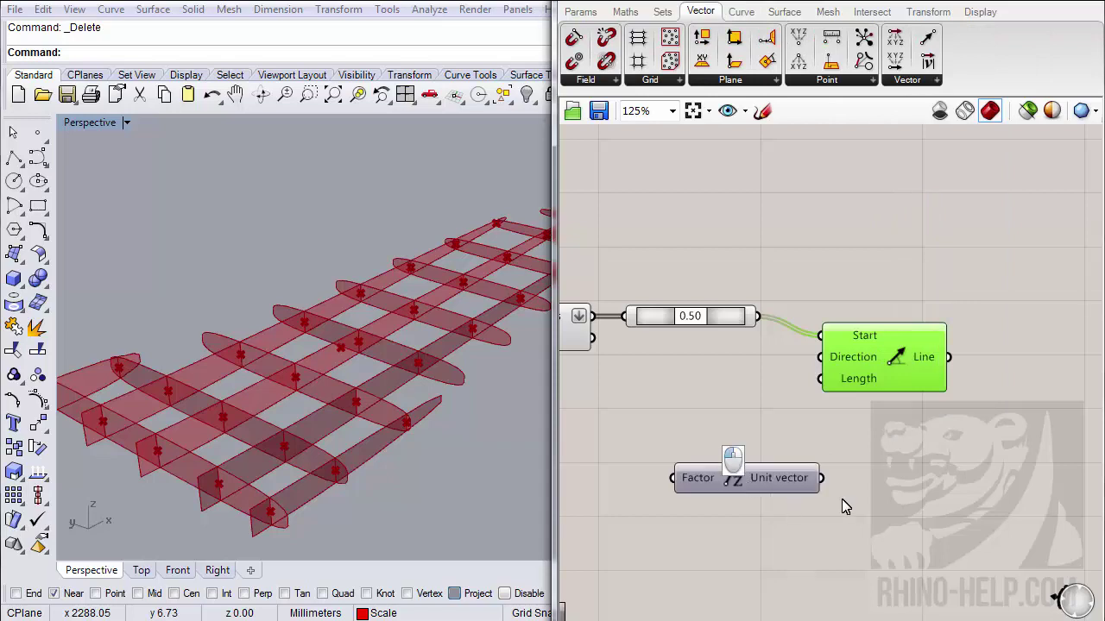
drag(821, 477, 951, 354)
right_drag(796, 430, 779, 384)
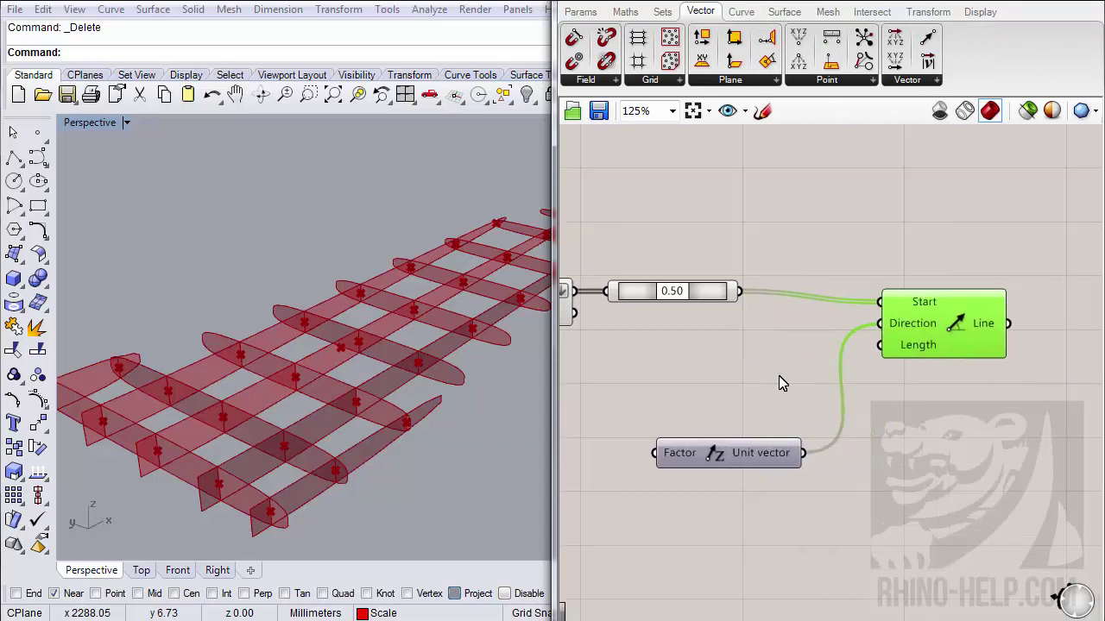
- Trace the definition back from the Line SDL component to the Bounding Box that encloses the wing
mouse_move(906, 344)
mouse_move(409, 431)
right_down()
mouse_move(395, 395)
mouse_move(412, 420)
mouse_move(403, 433)
right_up()
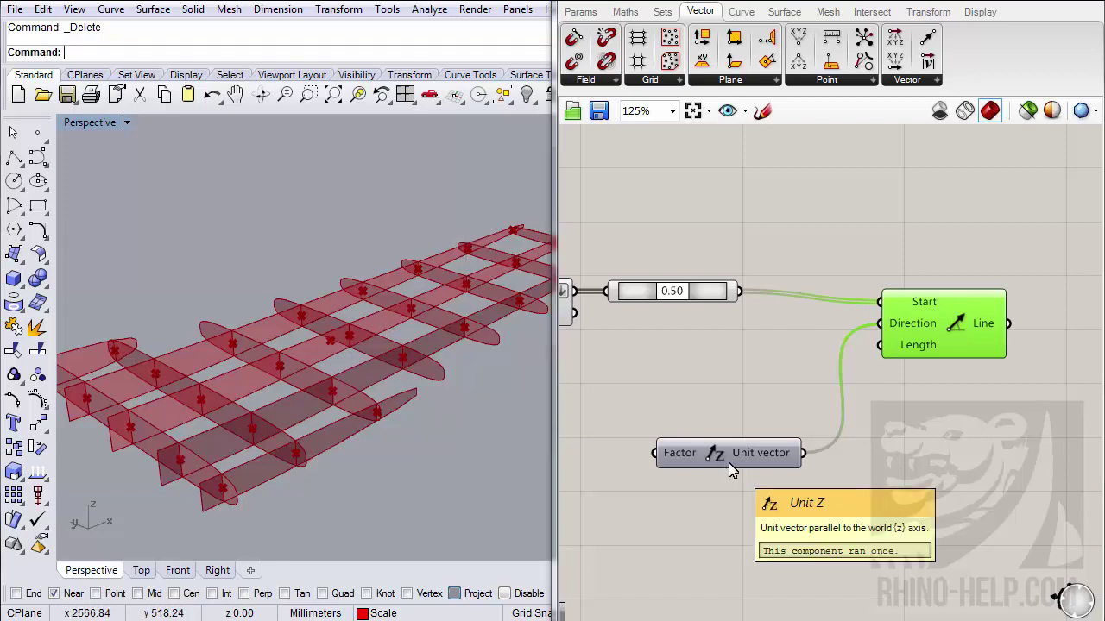
right_drag(740, 431, 761, 442)
scroll(760, 441, down, 1)
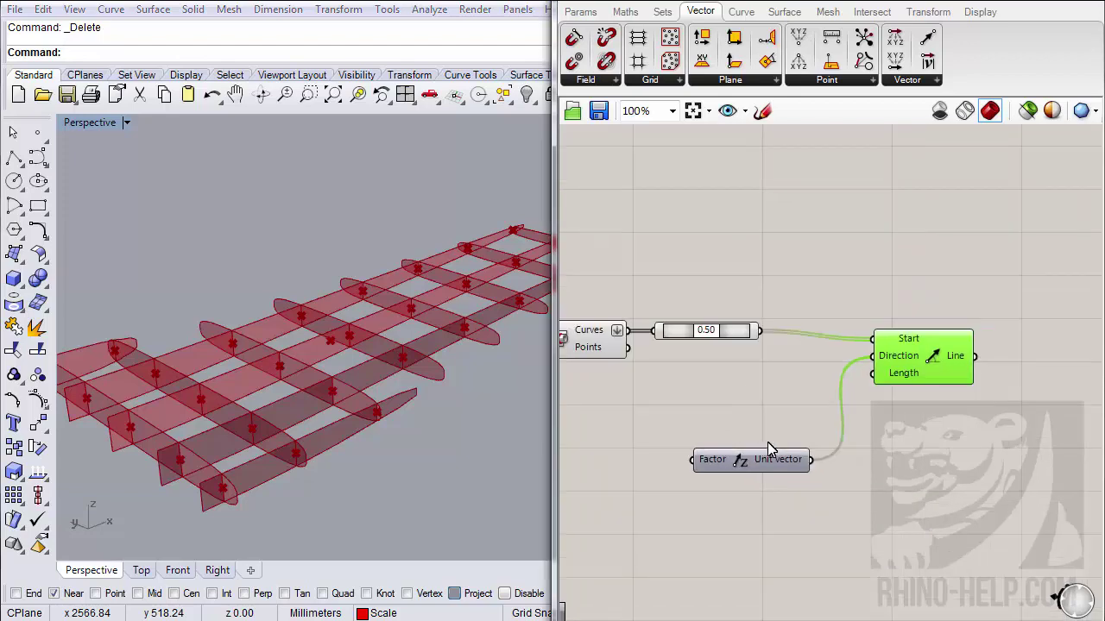
right_drag(760, 442, 807, 460)
scroll(807, 460, down, 5)
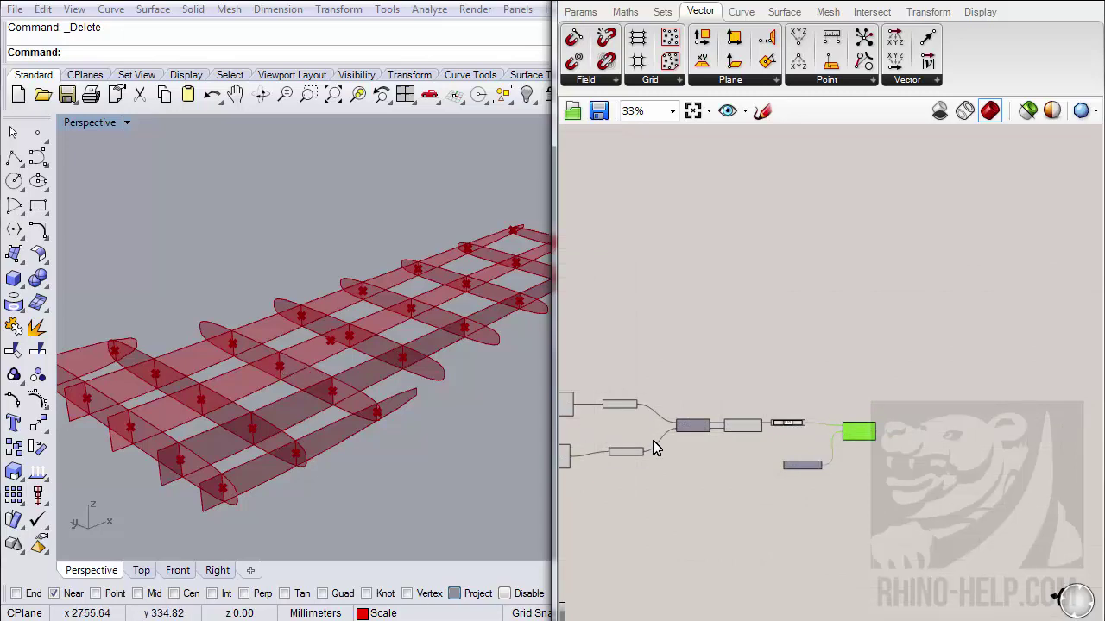
scroll(881, 439, down, 3)
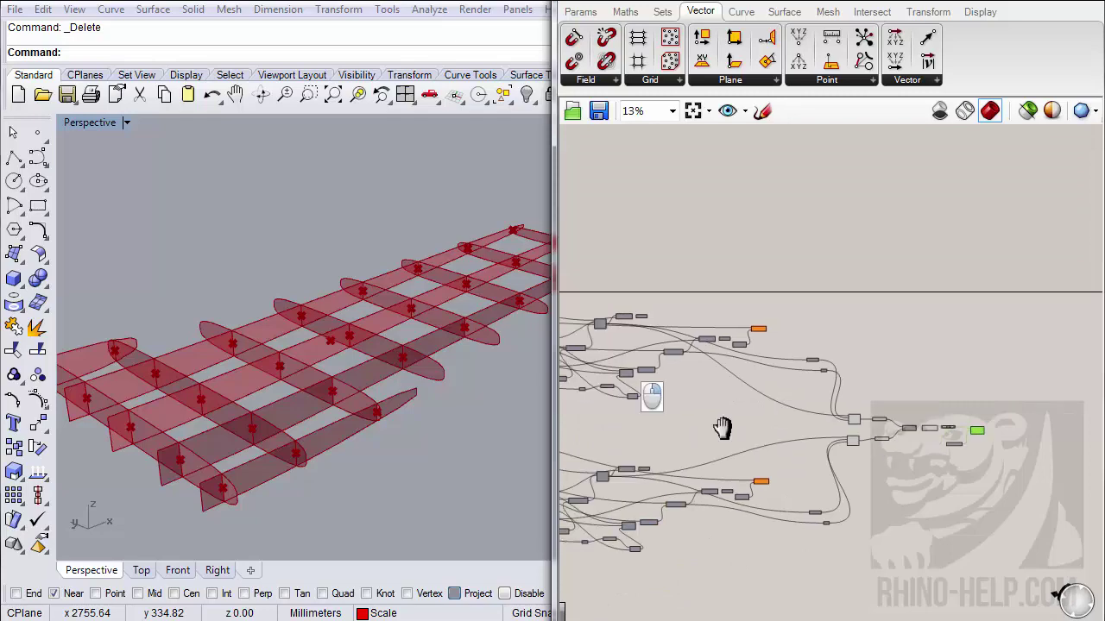
scroll(885, 427, down, 2)
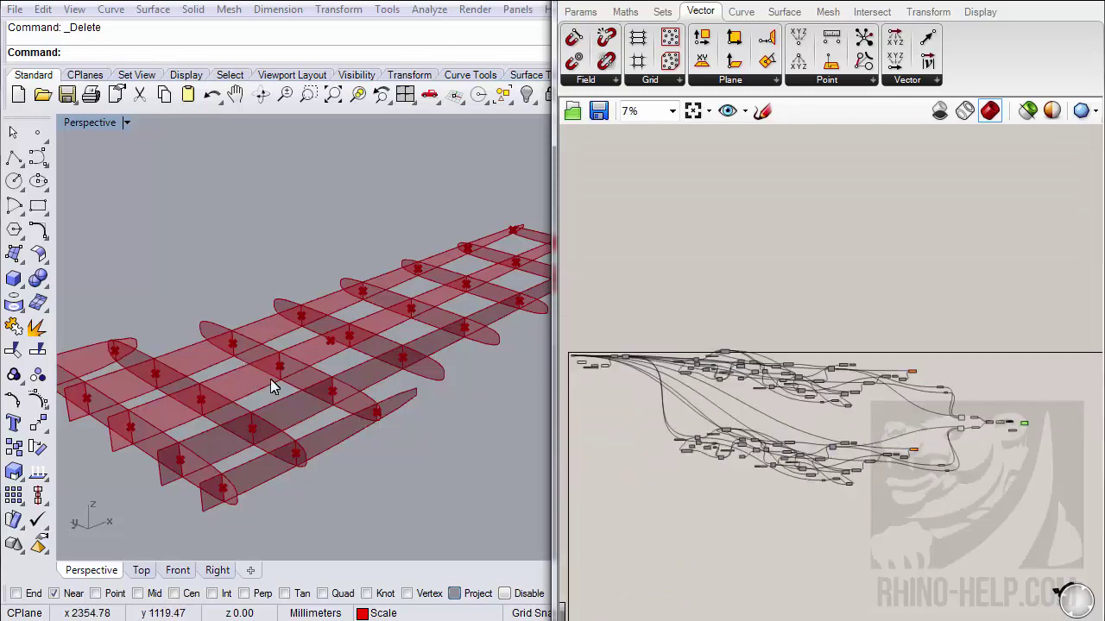
scroll(796, 444, up, 8)
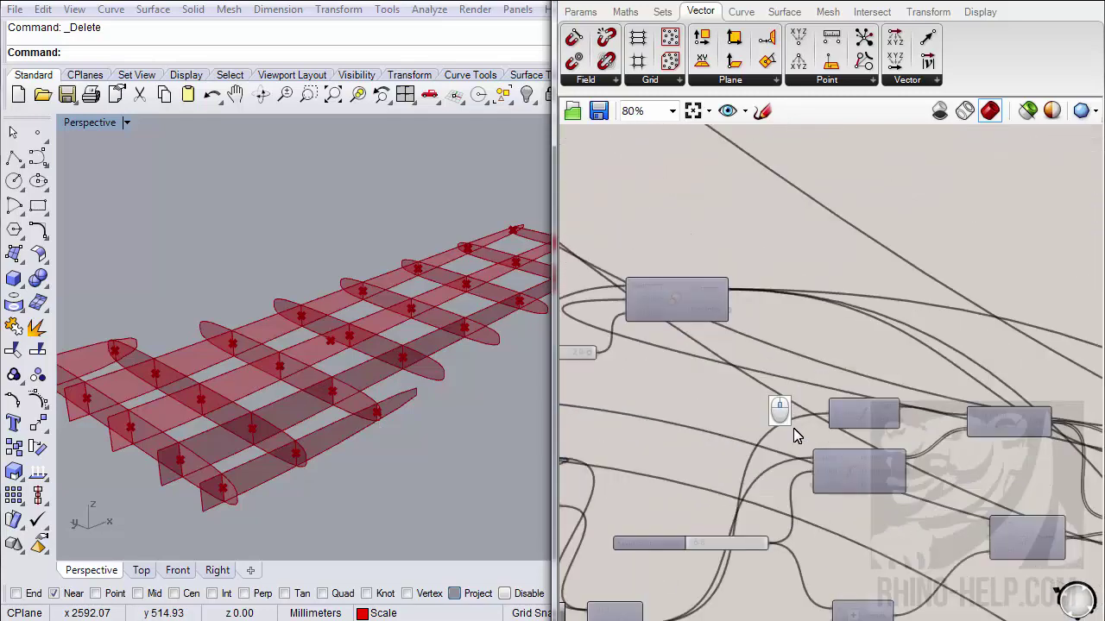
scroll(796, 436, up, 1)
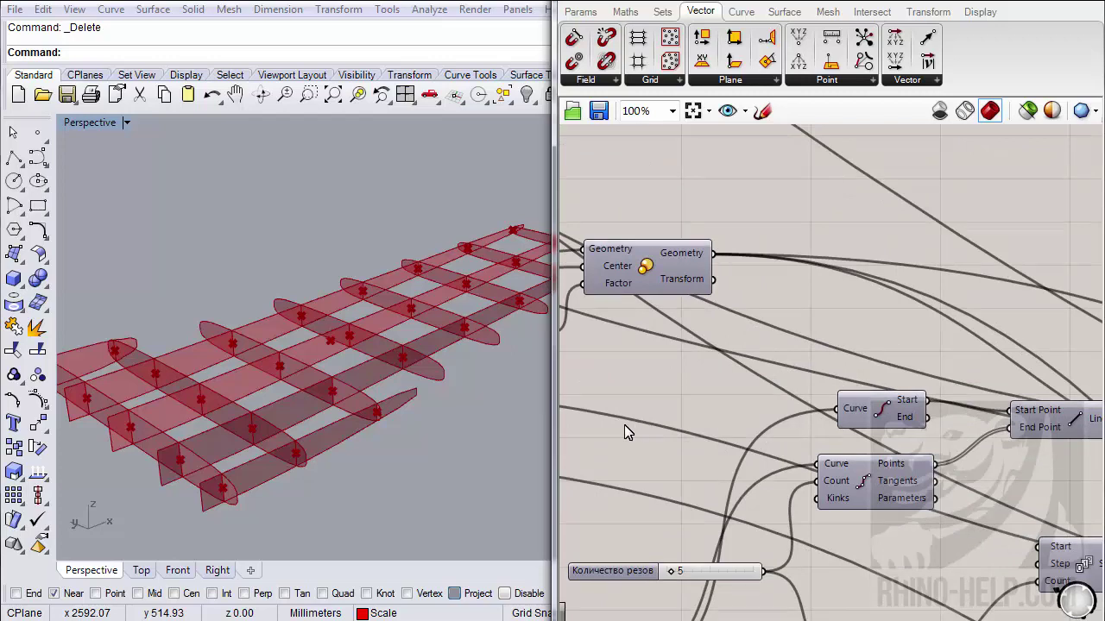
right_drag(660, 431, 821, 494)
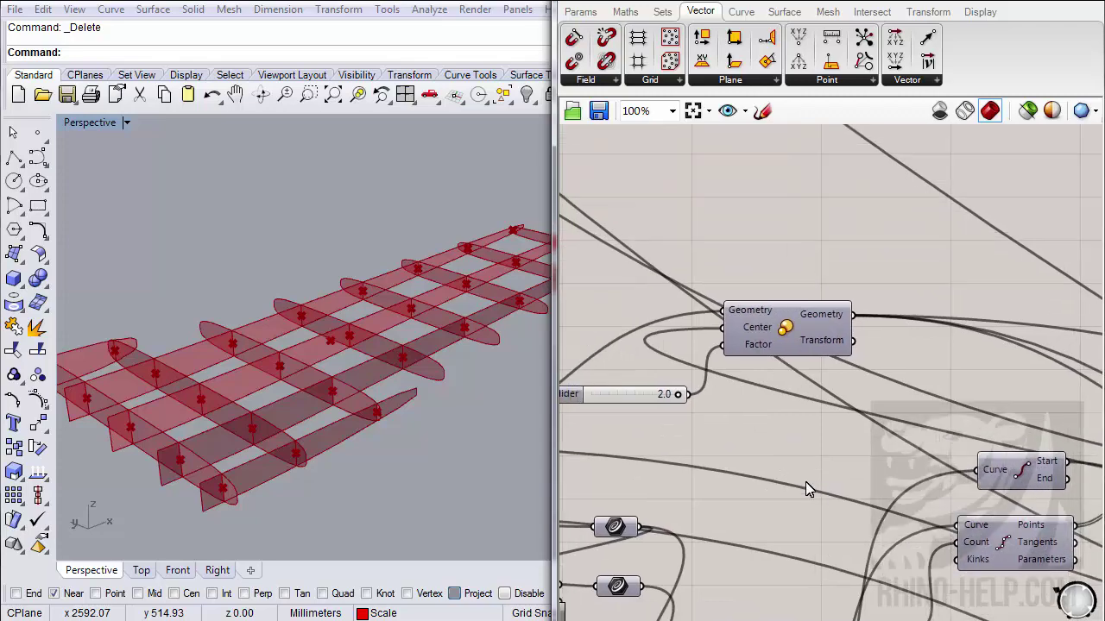
scroll(815, 480, down, 4)
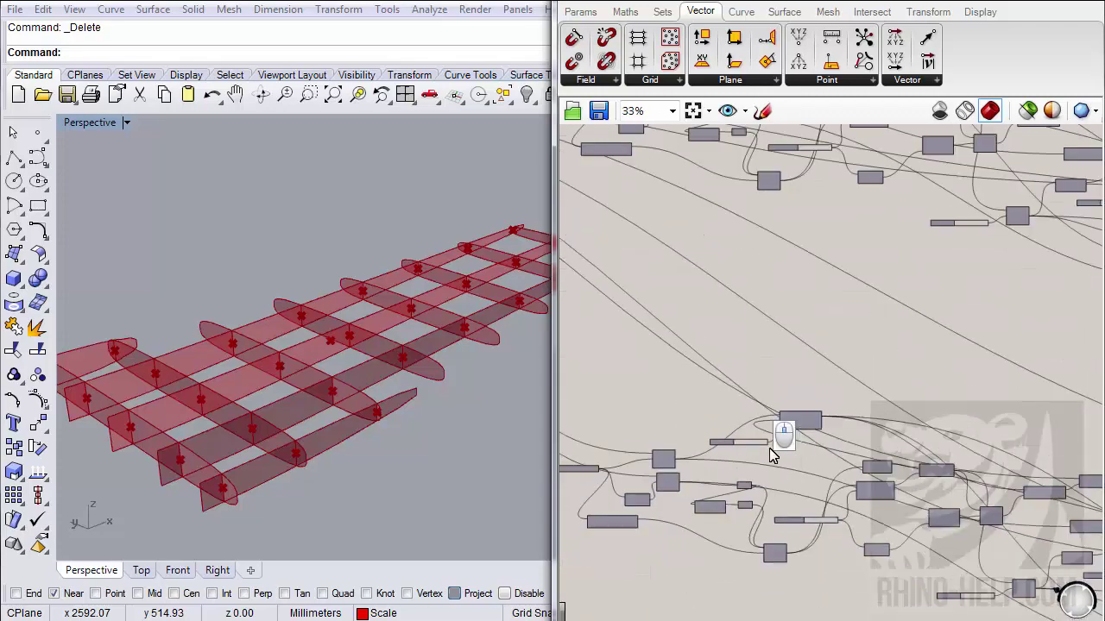
right_drag(756, 276, 794, 328)
scroll(797, 350, up, 2)
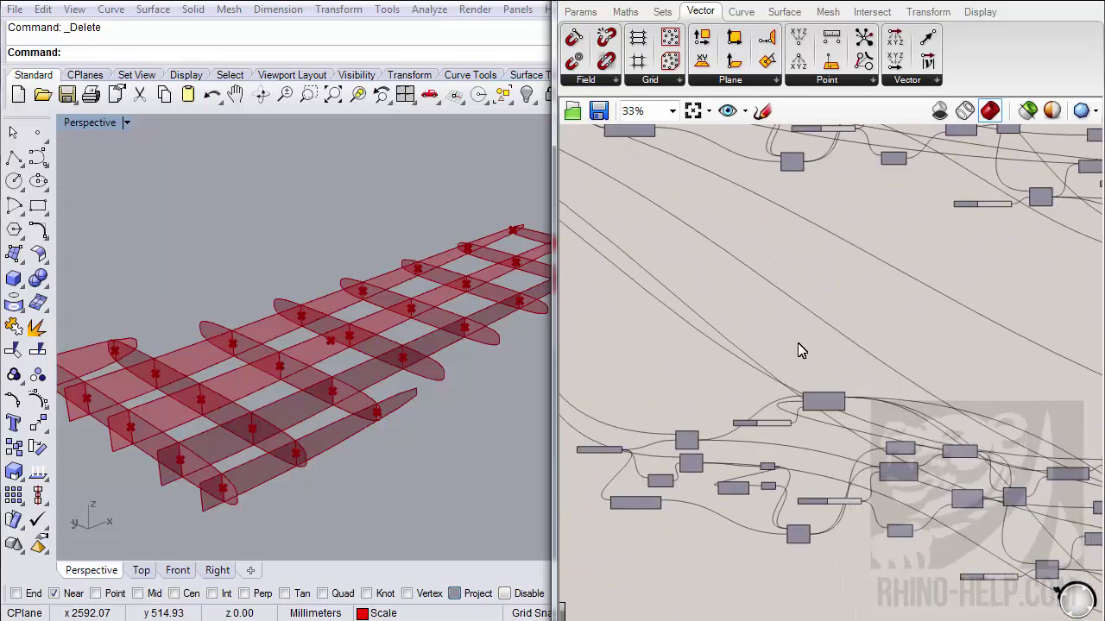
scroll(754, 368, up, 1)
right_drag(863, 482, 814, 353)
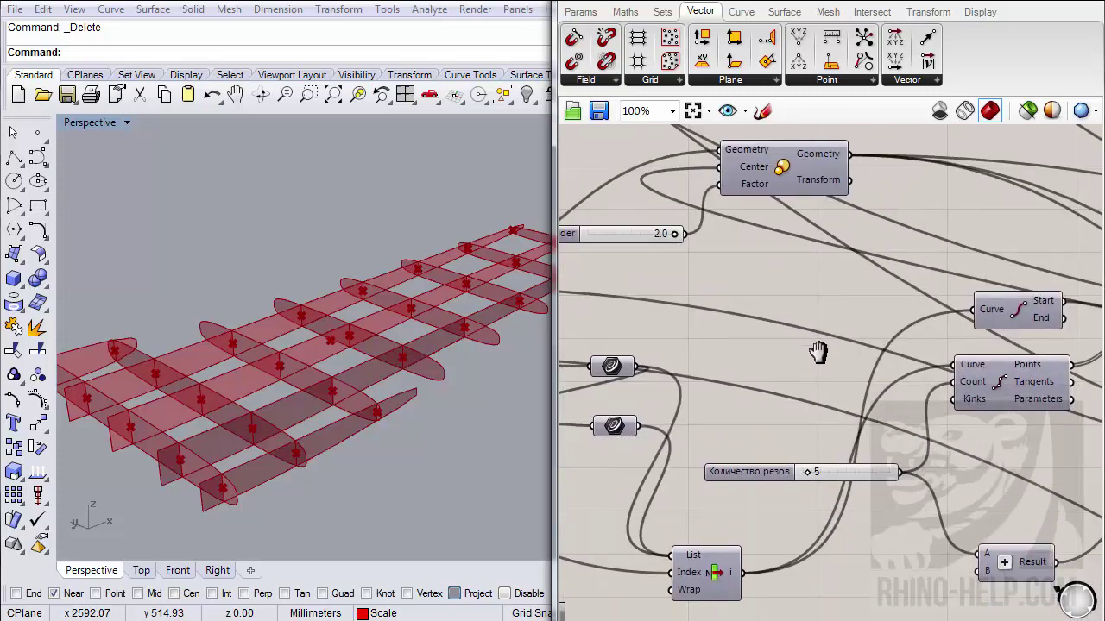
scroll(818, 373, down, 1)
right_drag(896, 423, 792, 432)
scroll(784, 413, down, 1)
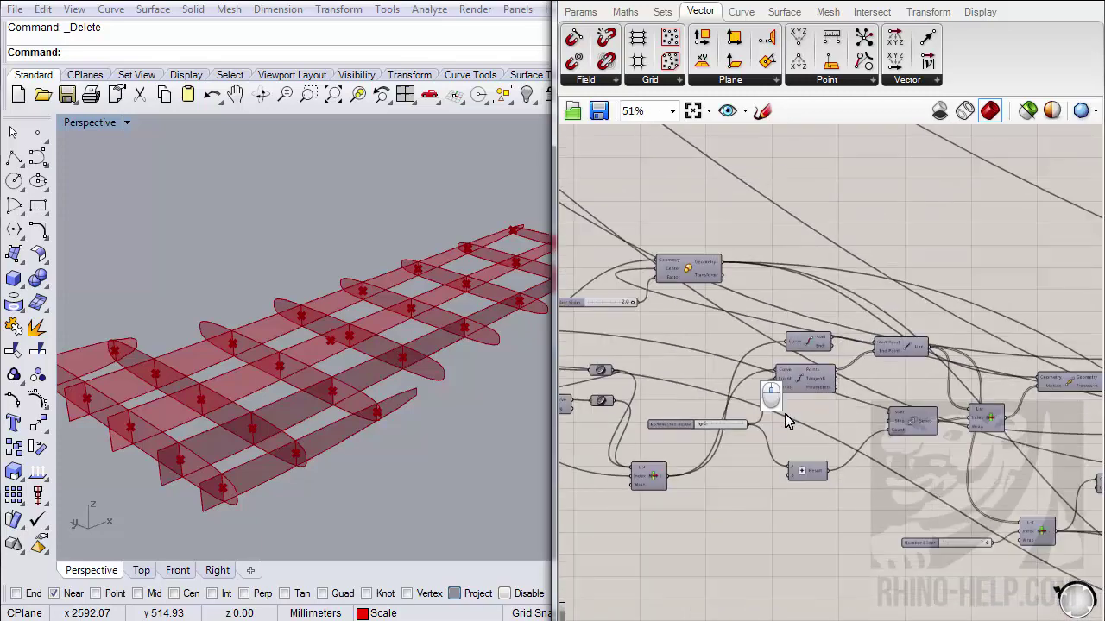
right_drag(771, 395, 748, 436)
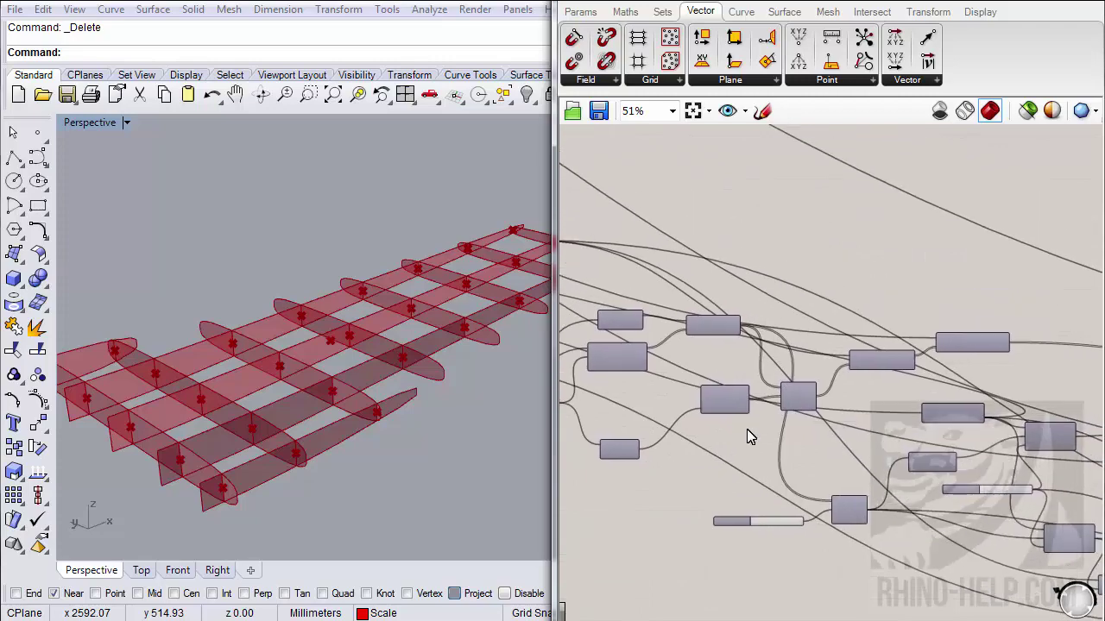
scroll(722, 410, up, 1)
right_drag(686, 451, 989, 497)
right_drag(735, 369, 982, 432)
scroll(734, 414, down, 3)
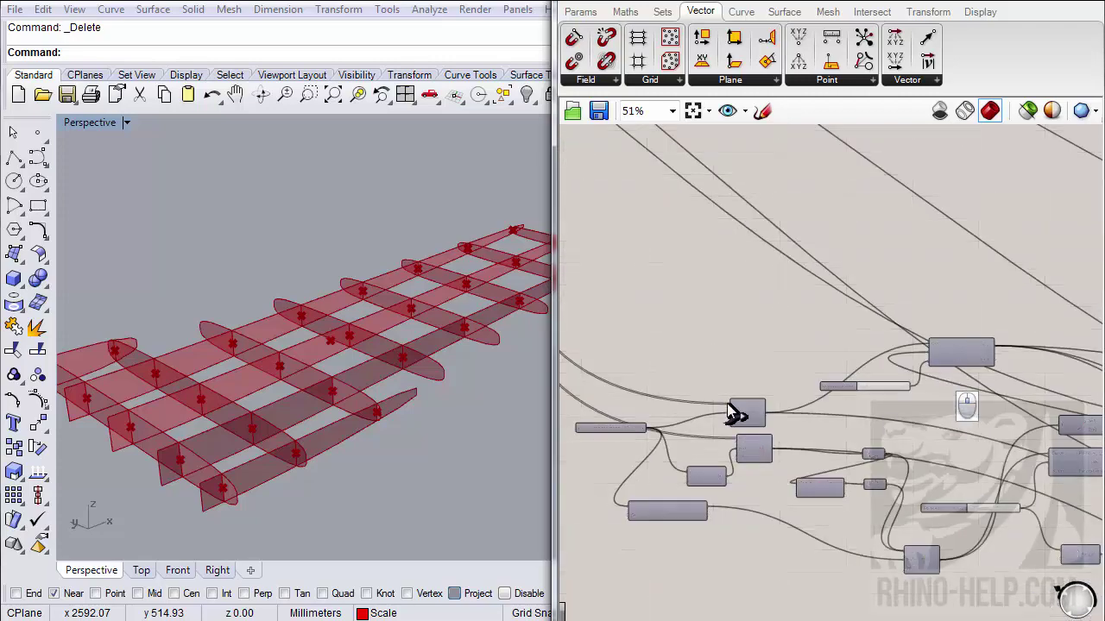
right_drag(742, 391, 833, 412)
scroll(837, 380, down, 4)
scroll(716, 226, up, 7)
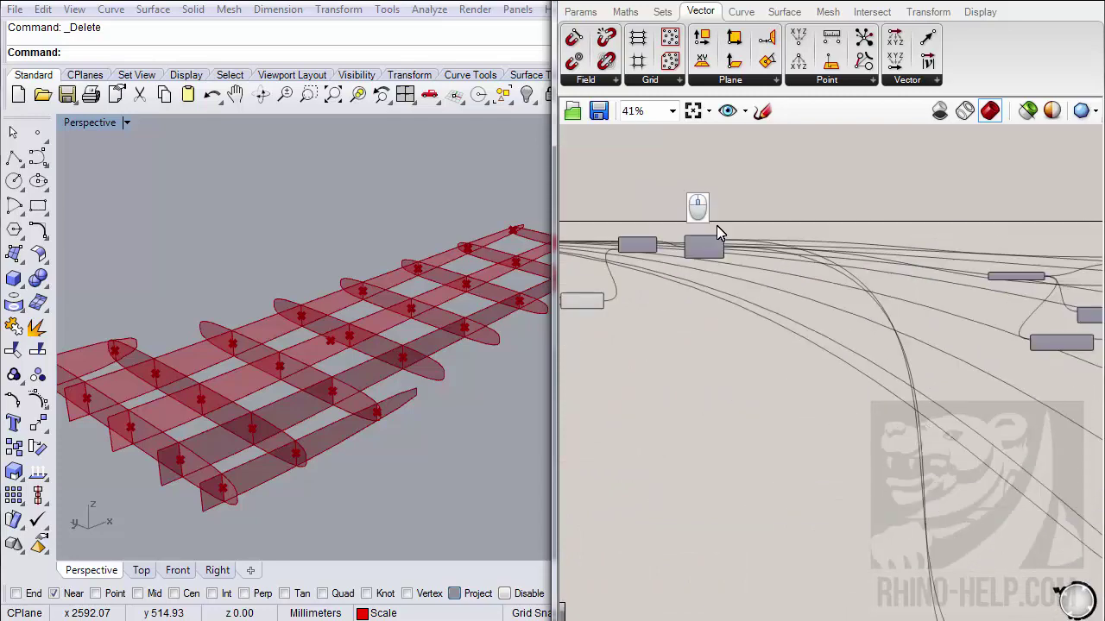
- Turn on the preview of the Bounding Box component and inspect the box around the ribs from the side
right_drag(652, 249, 838, 321)
right_click(748, 335)
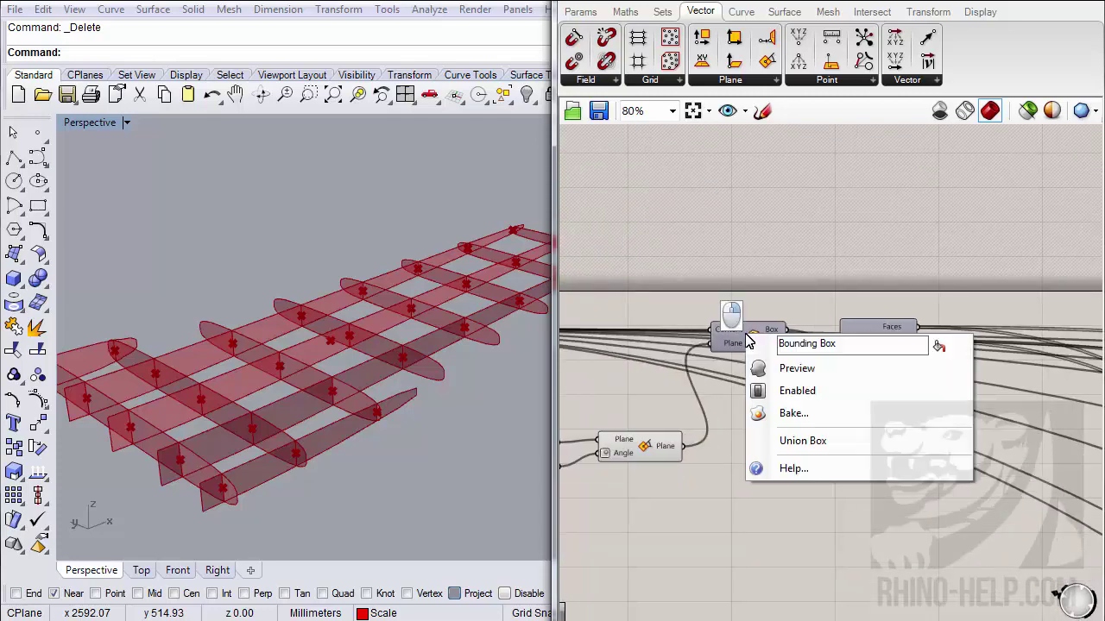
click(758, 368)
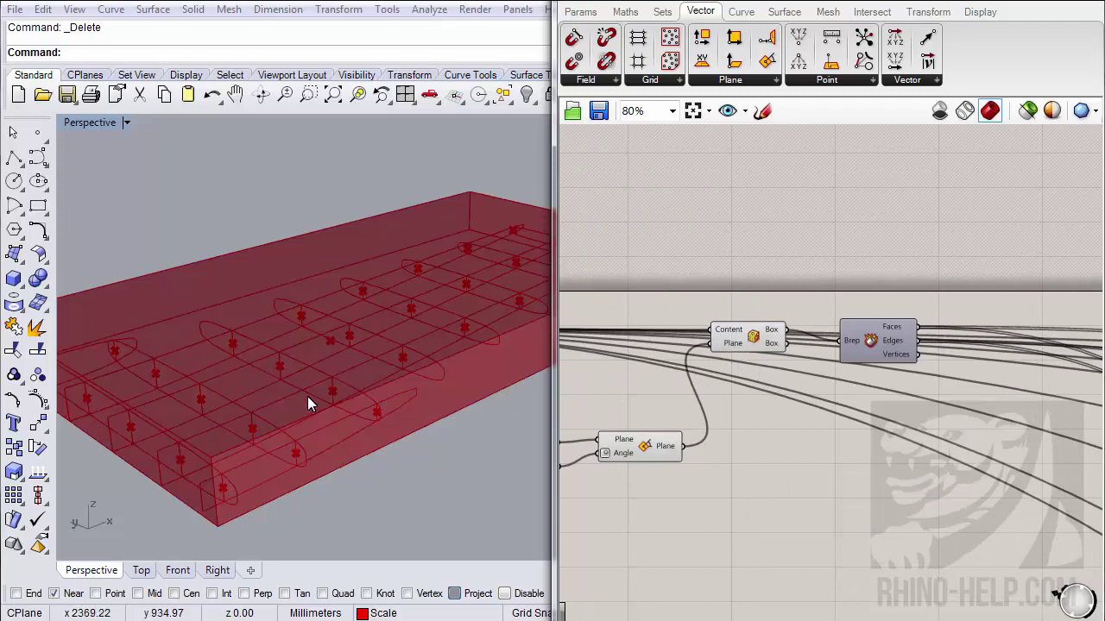
right_drag(308, 396, 279, 335)
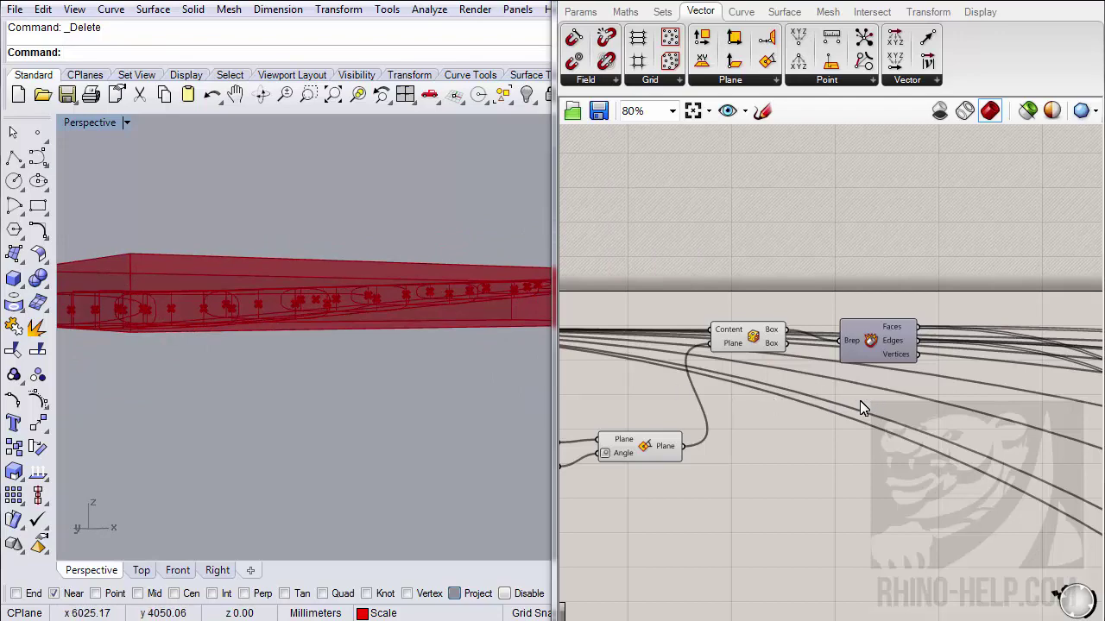
- Check which edge index the "Направление реза" value list assigns to each of the X, Y and Z directions
right_drag(862, 391, 793, 427)
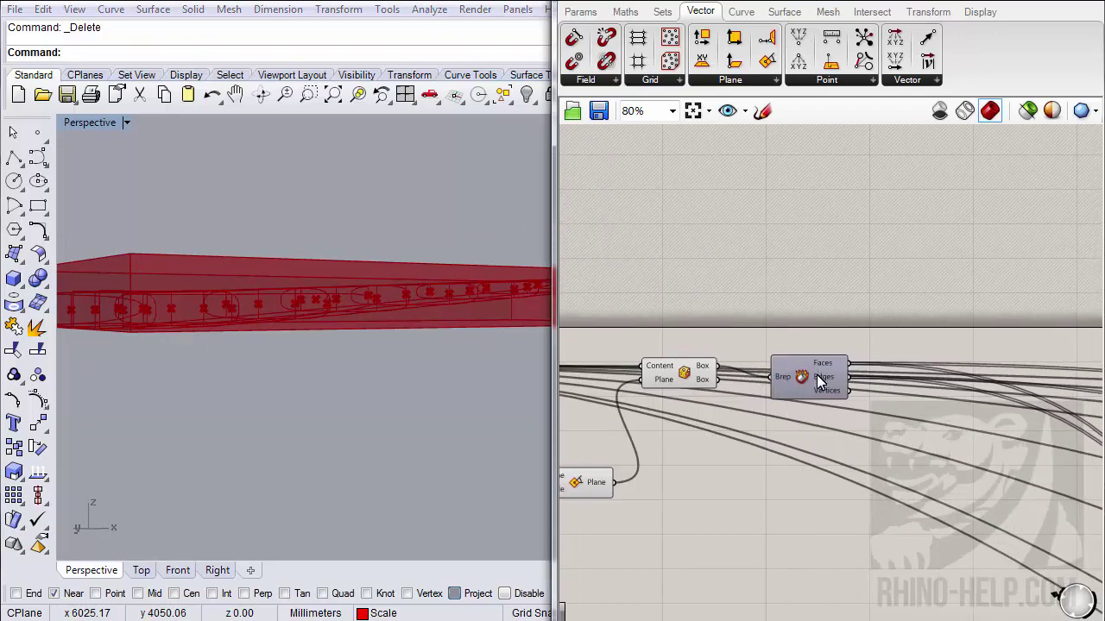
mouse_move(820, 381)
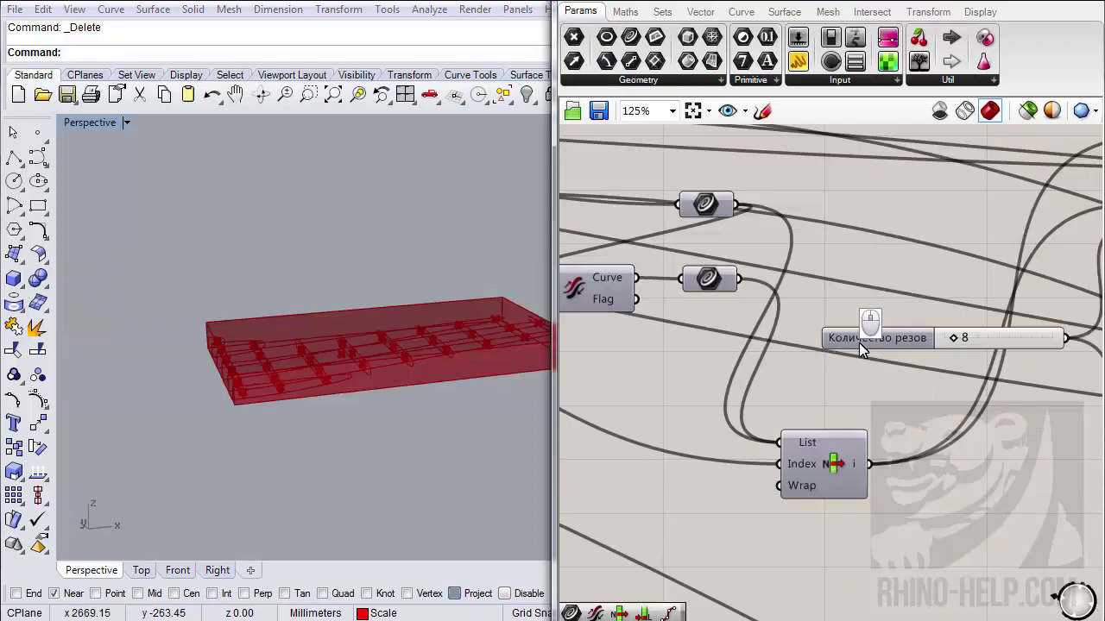
right_drag(858, 343, 914, 416)
scroll(915, 420, down, 1)
right_drag(717, 396, 990, 416)
scroll(643, 284, up, 1)
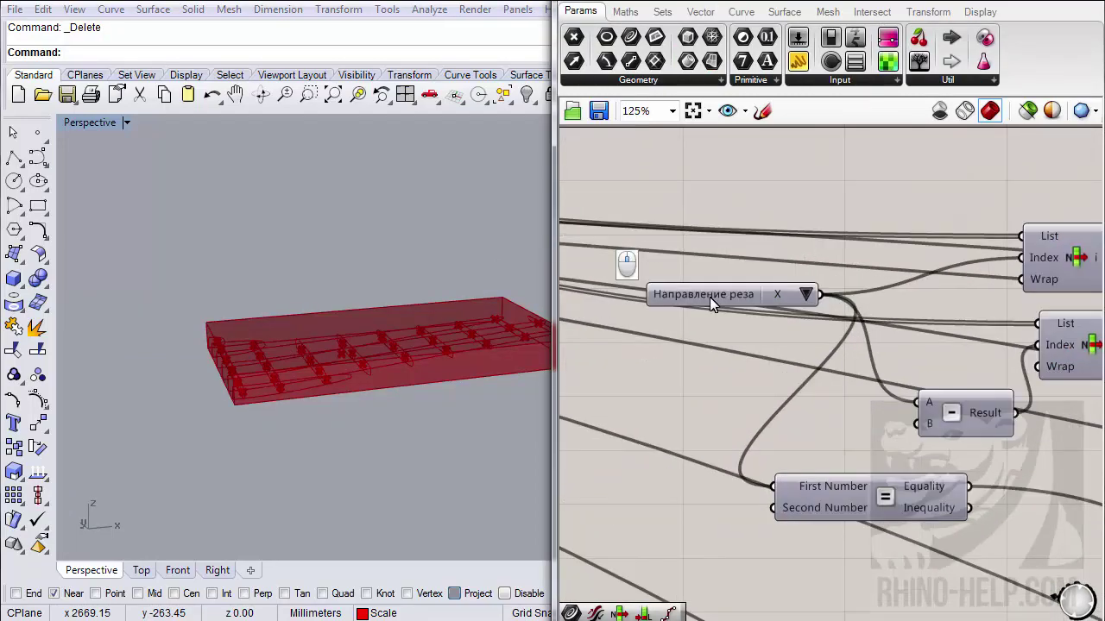
right_click(722, 295)
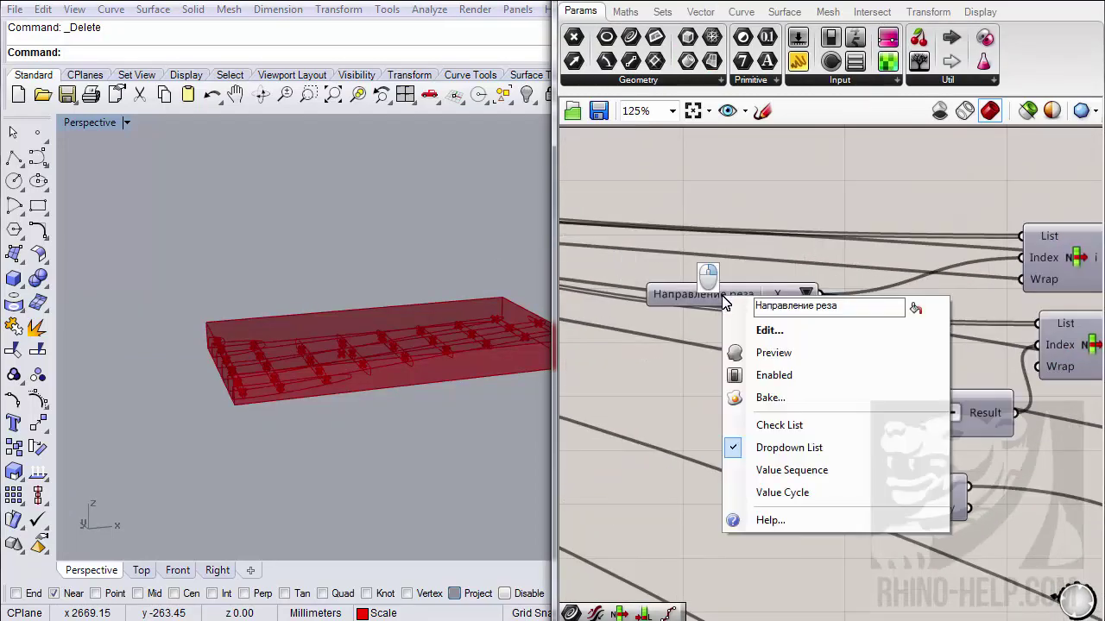
click(766, 331)
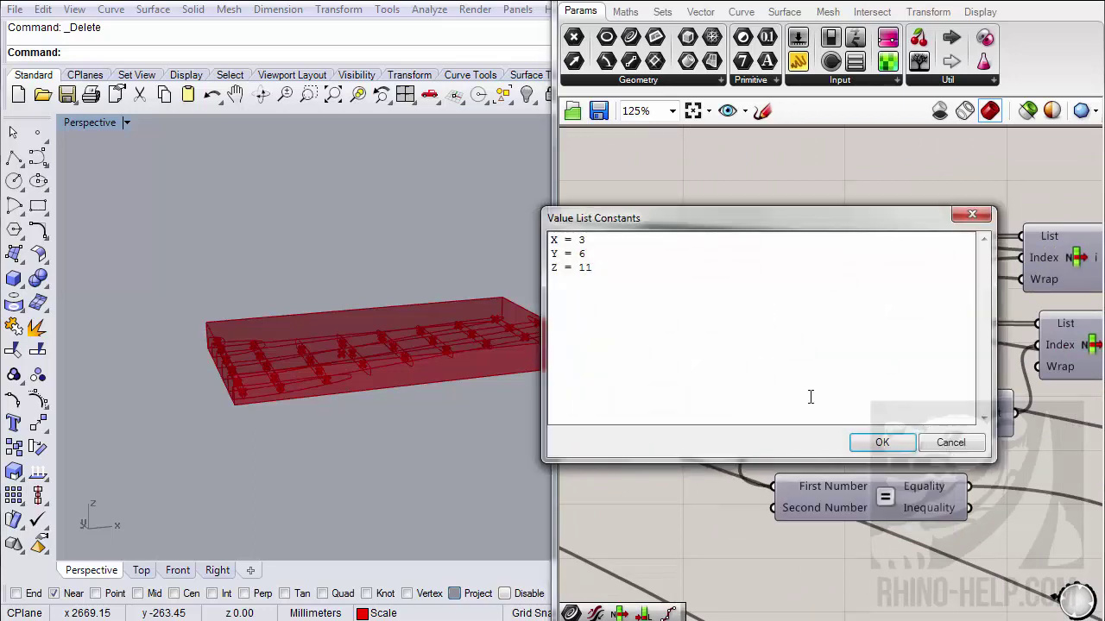
click(950, 443)
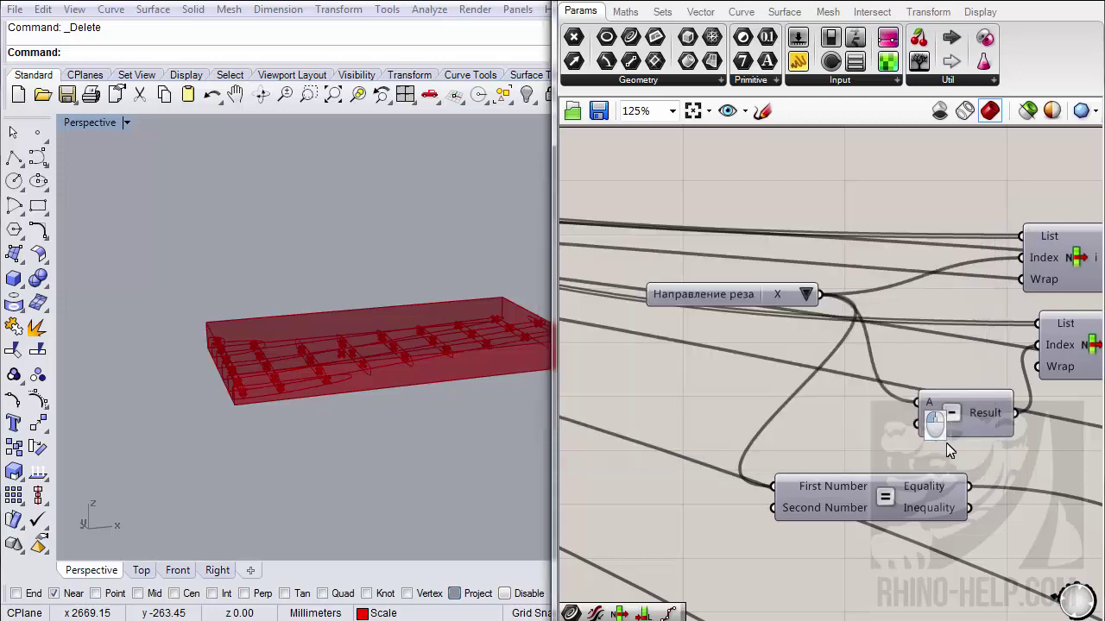
- Add a Curve parameter and a List Item component, feeding the box's Edges output into the List input
scroll(906, 462, down, 3)
scroll(872, 434, down, 2)
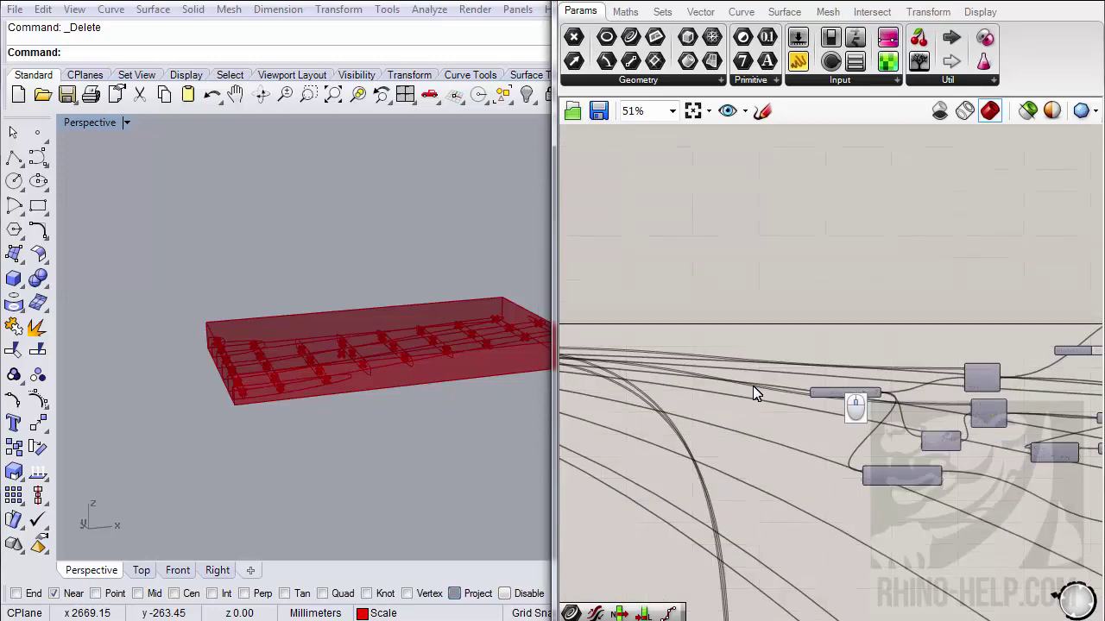
scroll(669, 383, up, 5)
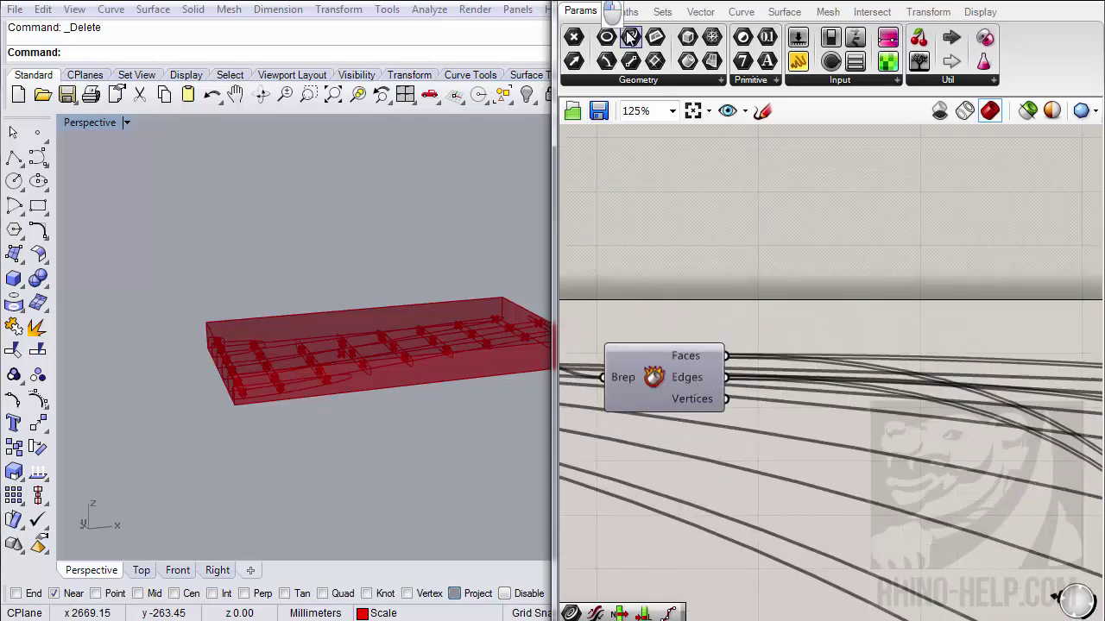
drag(625, 35, 987, 201)
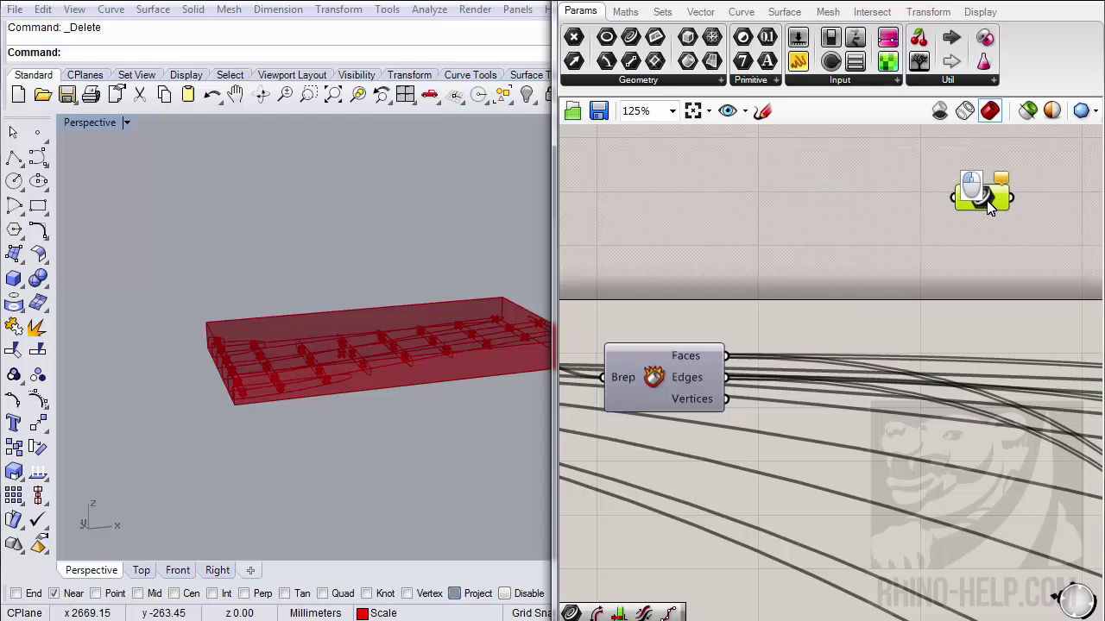
click(662, 11)
drag(573, 38, 726, 377)
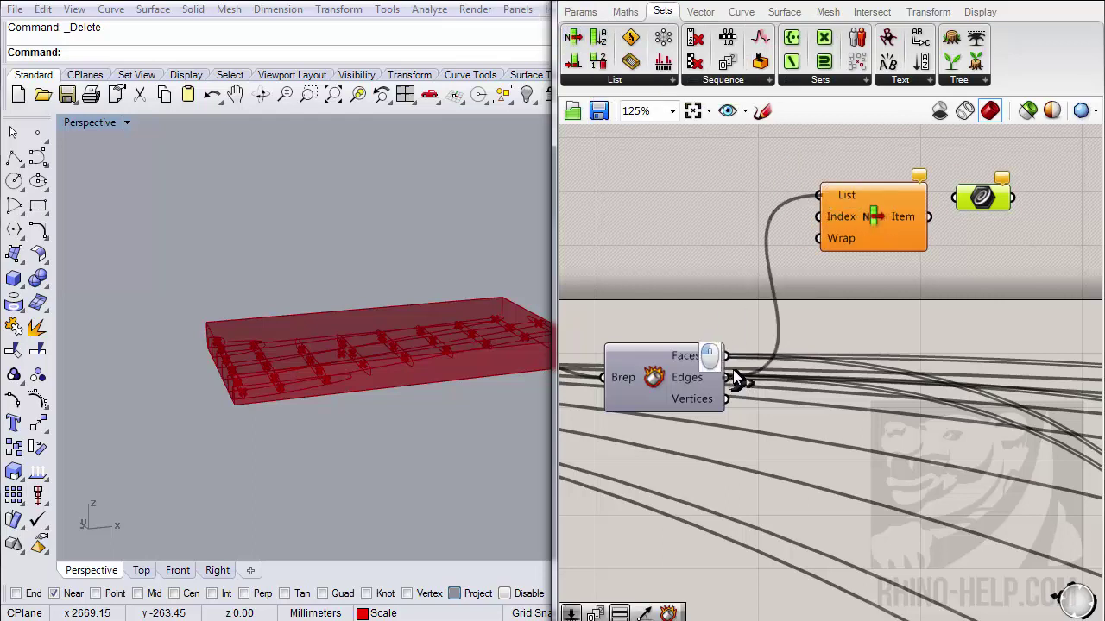
- Add a number slider set to 11 beside the new List Item component
mouse_move(838, 225)
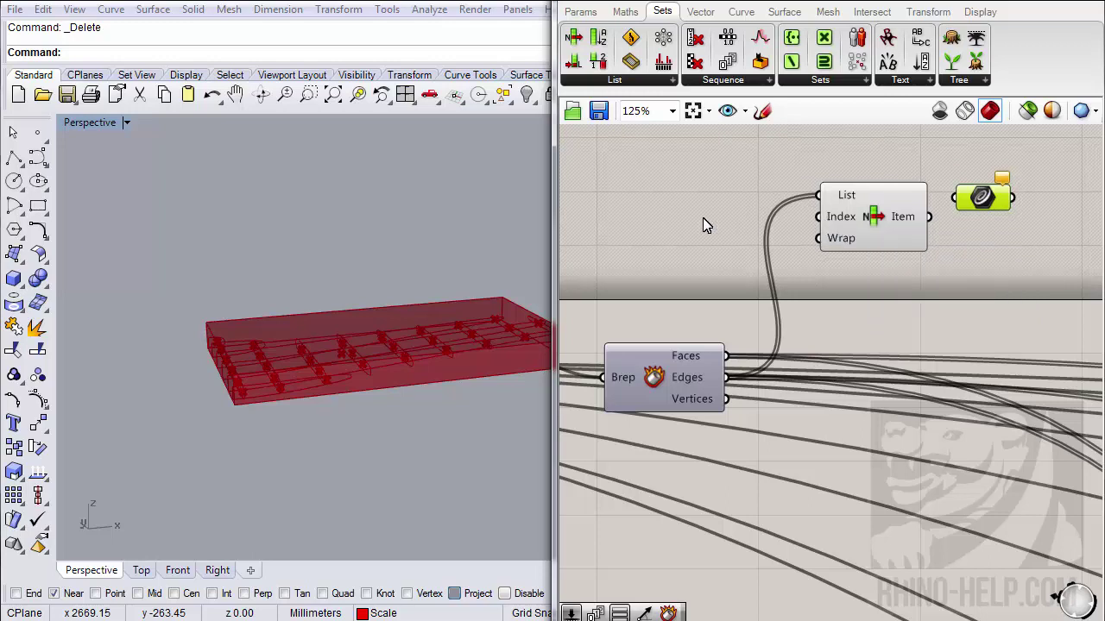
right_drag(833, 333, 779, 315)
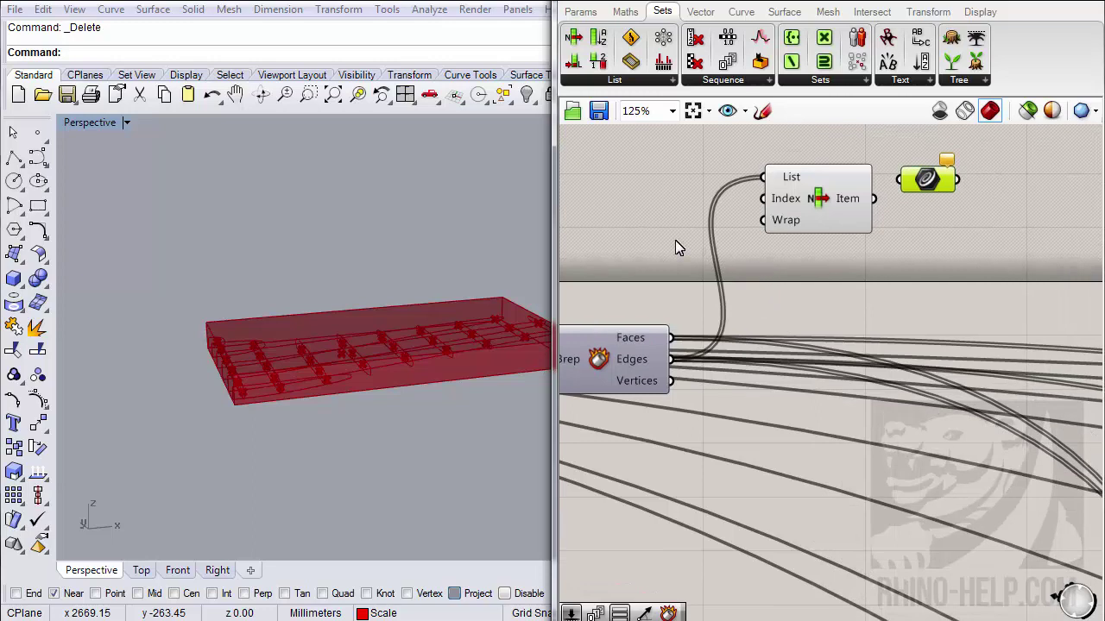
double_click(639, 223)
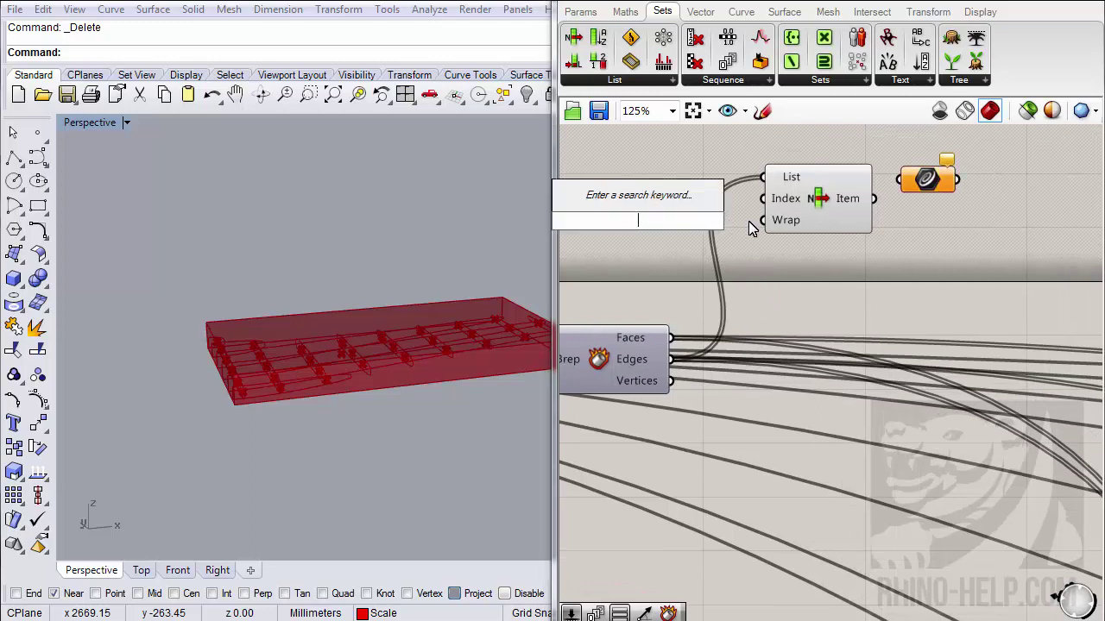
text(11)
key(Return)
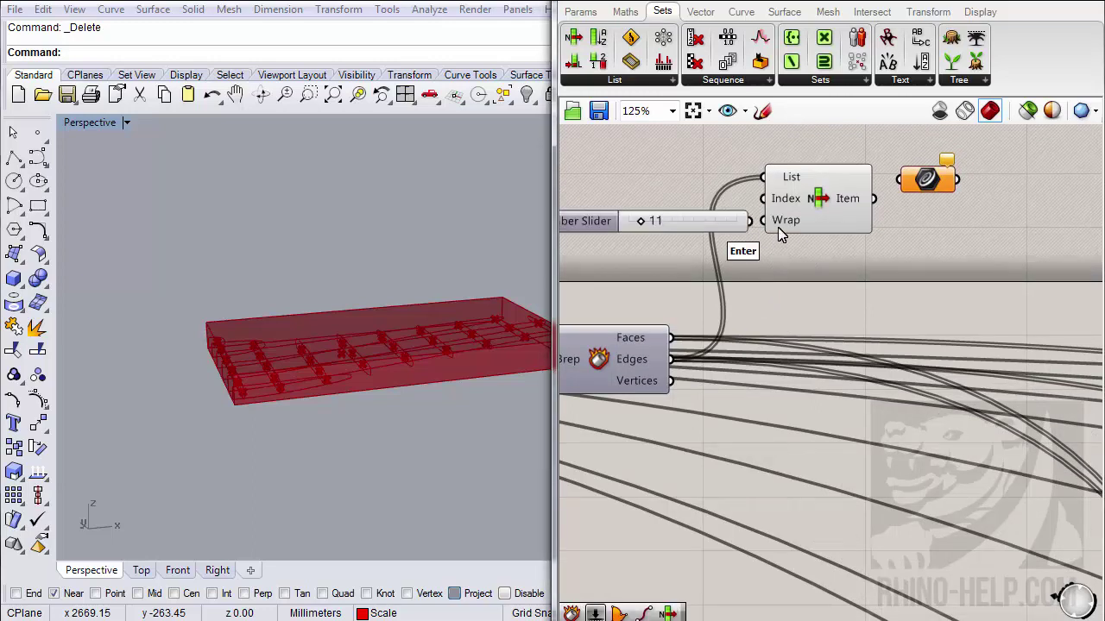
- Set the Index input of the new List Item to the integer 11
right_click(782, 200)
mouse_move(829, 366)
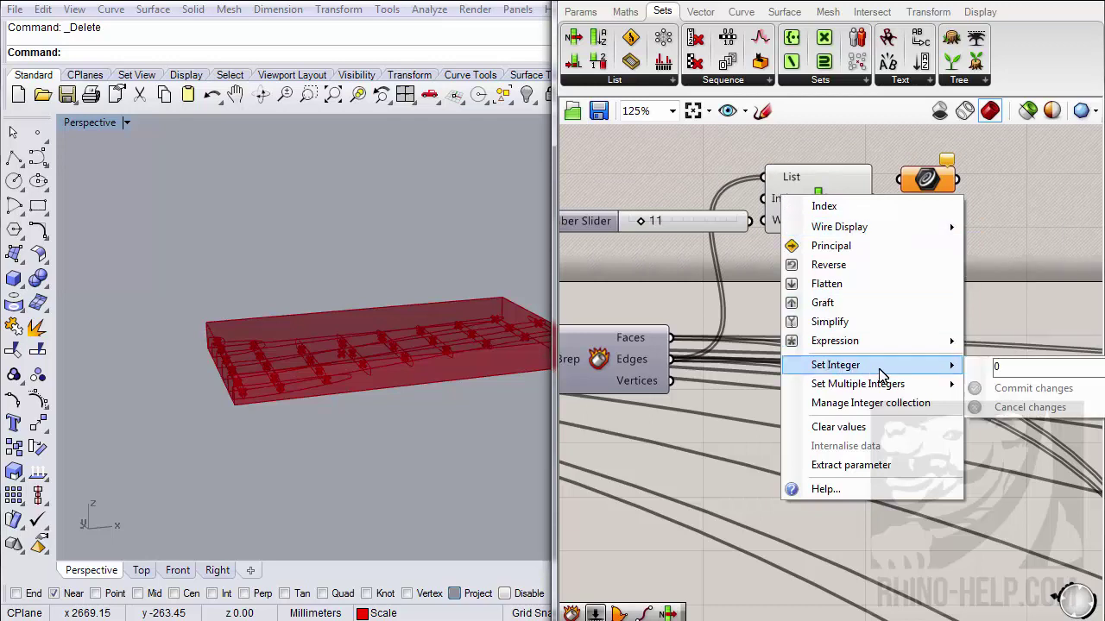
click(997, 365)
drag(999, 366, 985, 370)
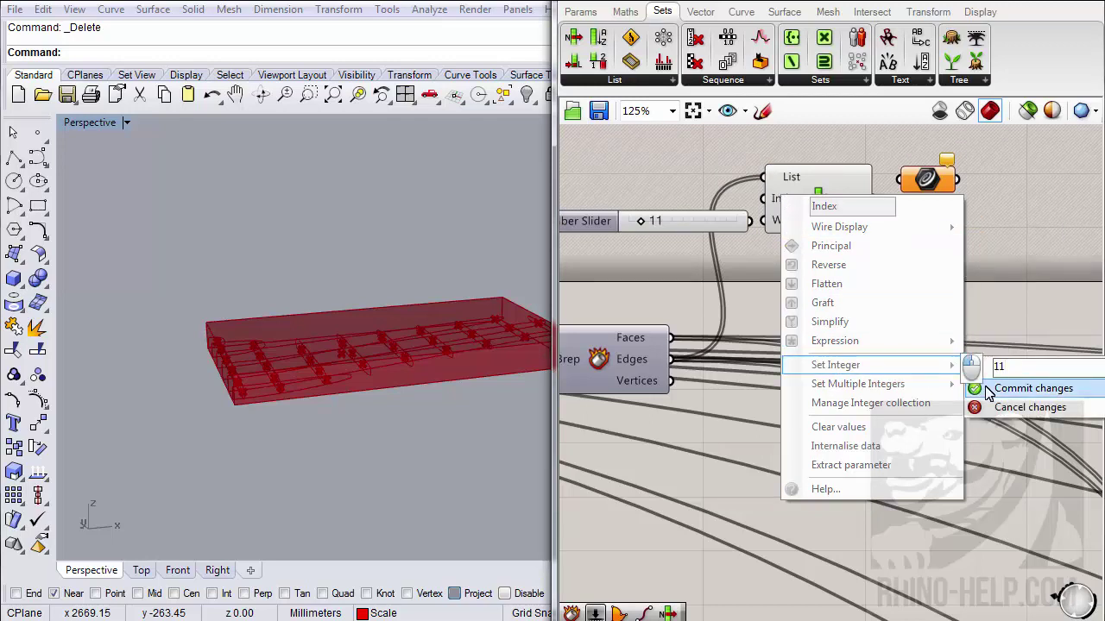
click(1027, 388)
- Delete the number slider and feed the List Item's Item output into the Curve parameter
click(668, 226)
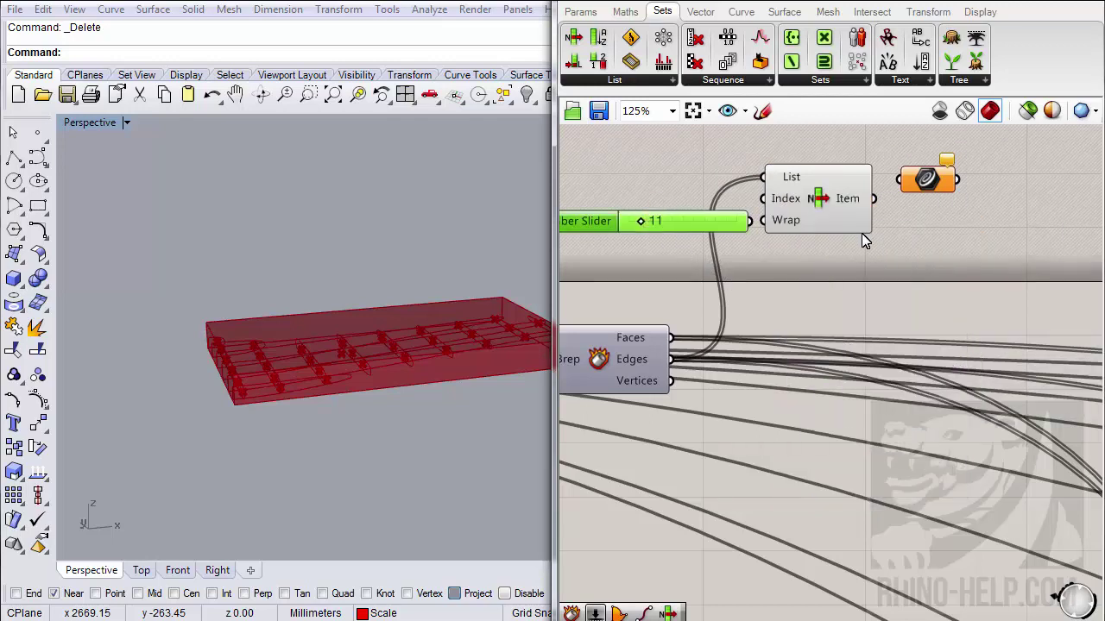
key(Delete)
drag(874, 198, 922, 184)
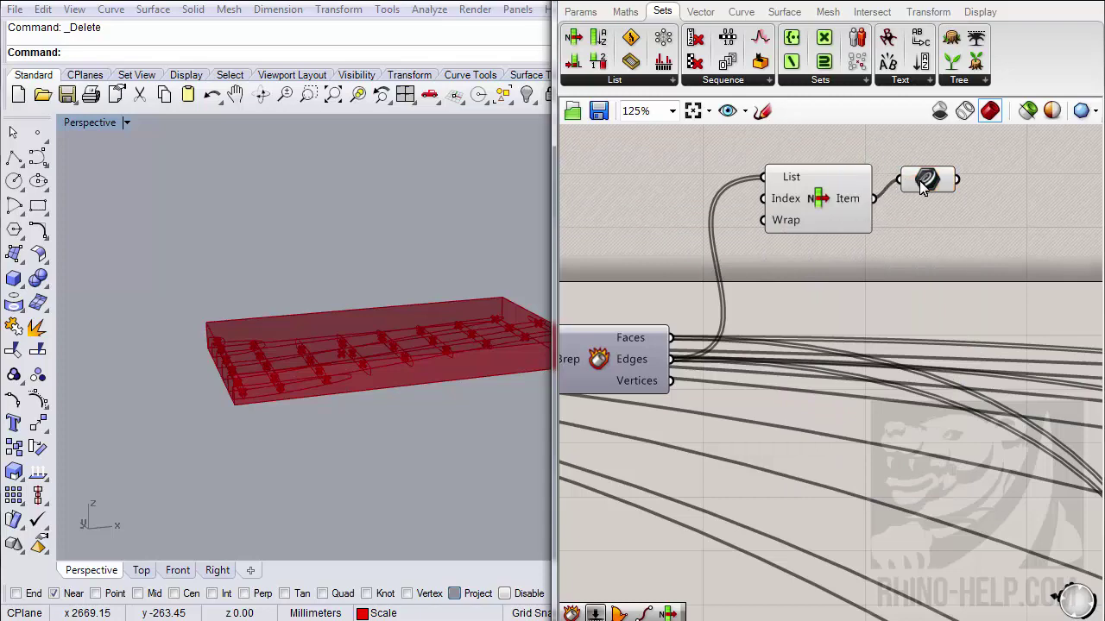
- Bake the extracted edge from the Curve parameter with its layer and display attributes left at their defaults
click(922, 185)
right_drag(449, 345, 230, 370)
click(923, 187)
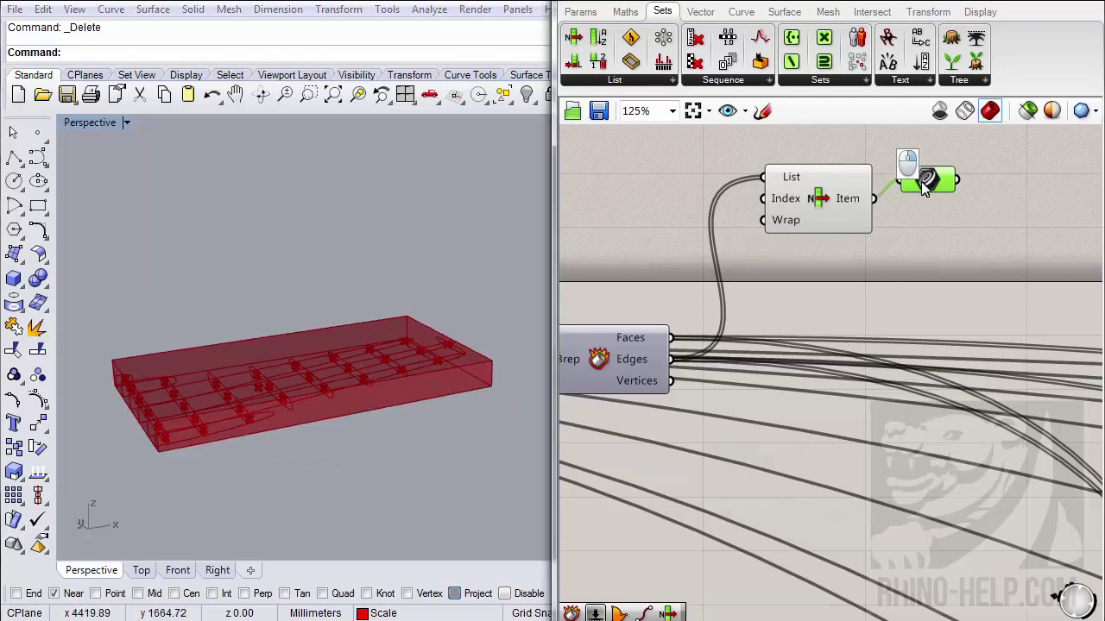
right_click(923, 187)
click(952, 257)
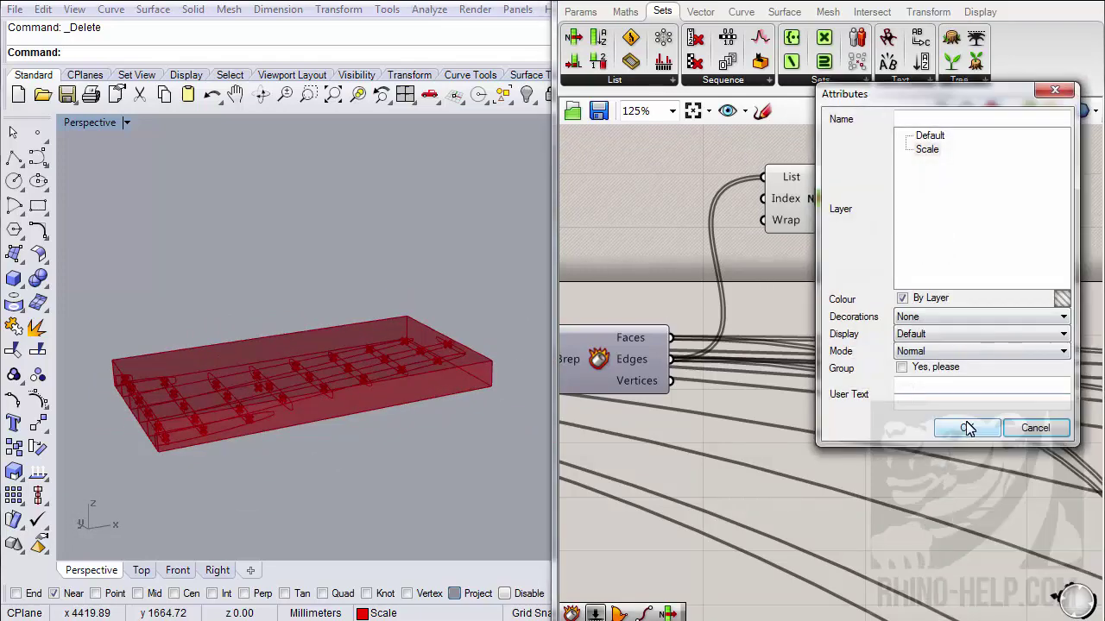
click(966, 429)
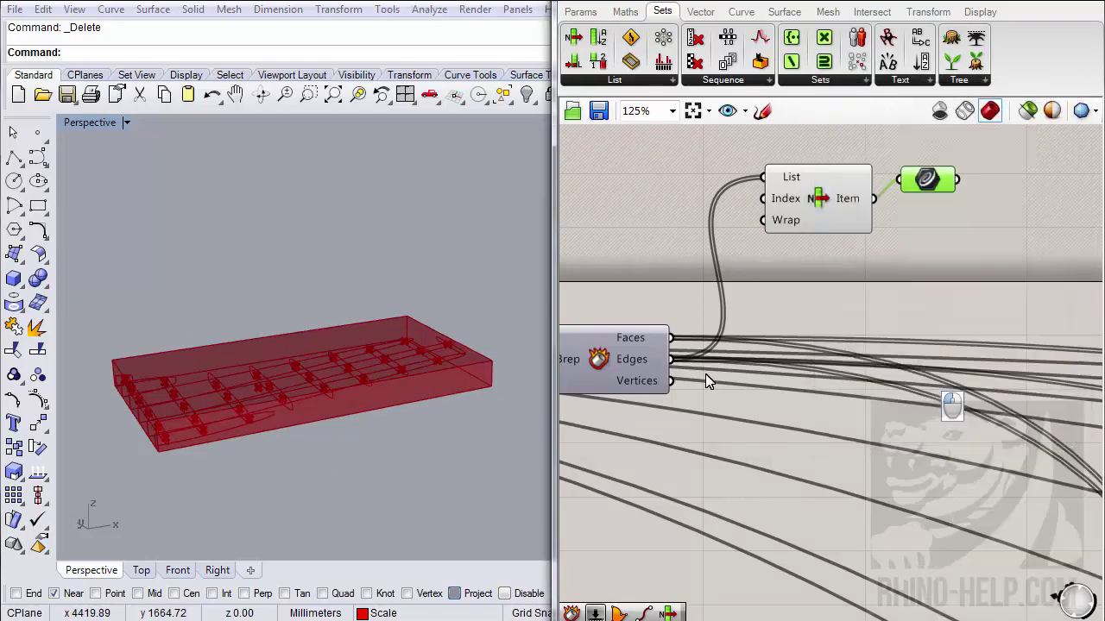
- Inspect the baked edge at the corner of the bounding box and undo the bake
click(500, 97)
click(575, 129)
right_drag(414, 284, 113, 456)
scroll(110, 397, up, 5)
scroll(110, 397, up, 4)
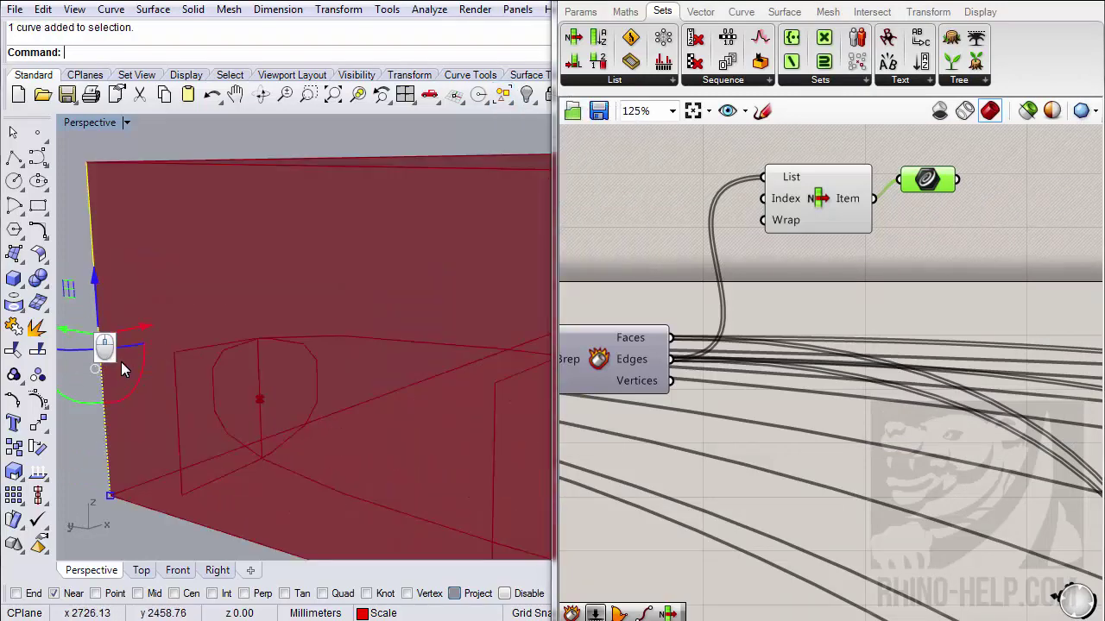
scroll(121, 362, down, 4)
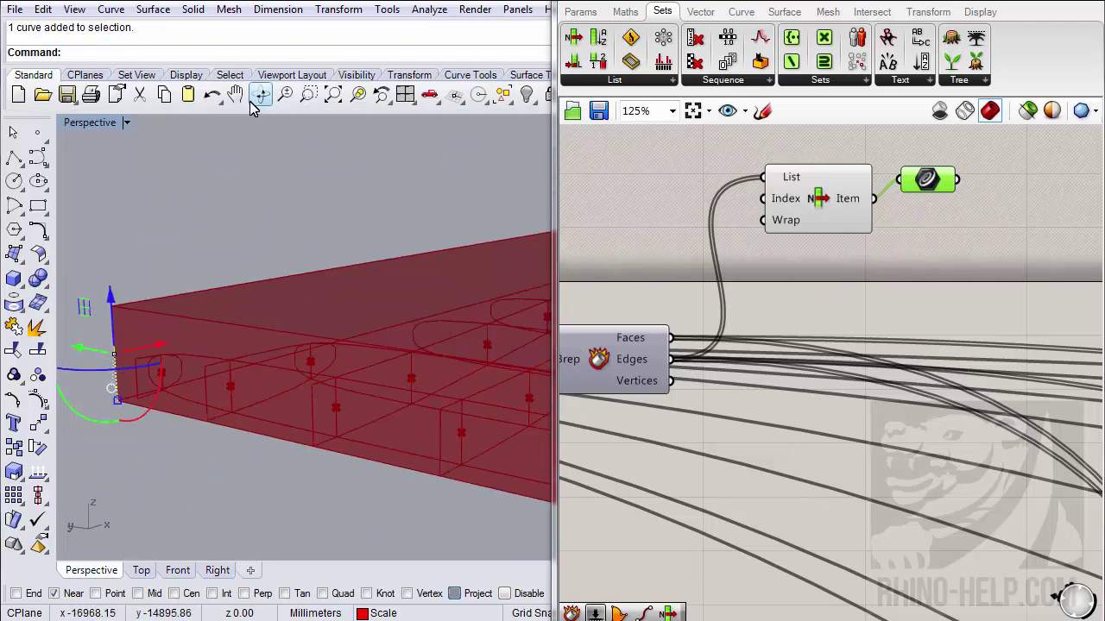
click(211, 93)
- Delete the Curve parameter and move the List Item component next to the Unit Z vector component
click(927, 179)
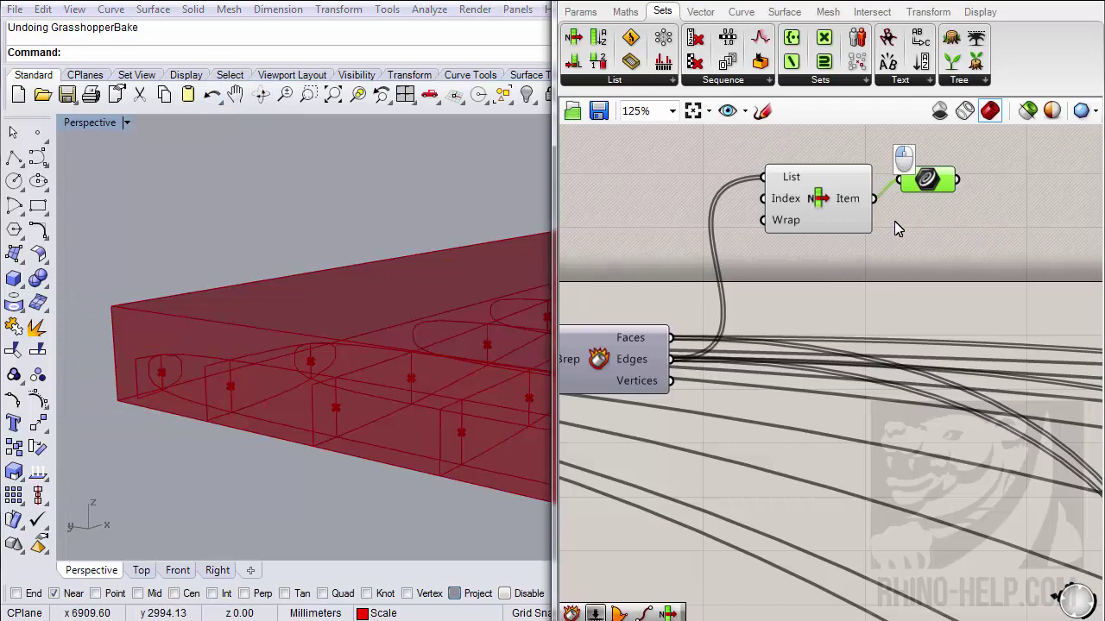
key(Delete)
drag(816, 209, 827, 210)
scroll(795, 264, down, 8)
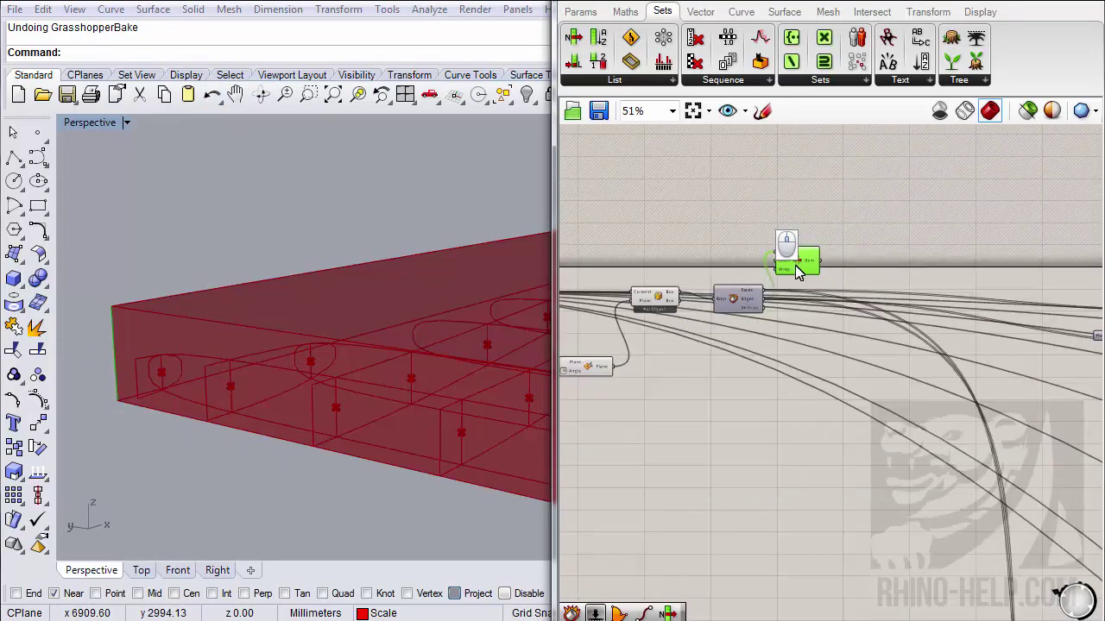
scroll(724, 302, down, 2)
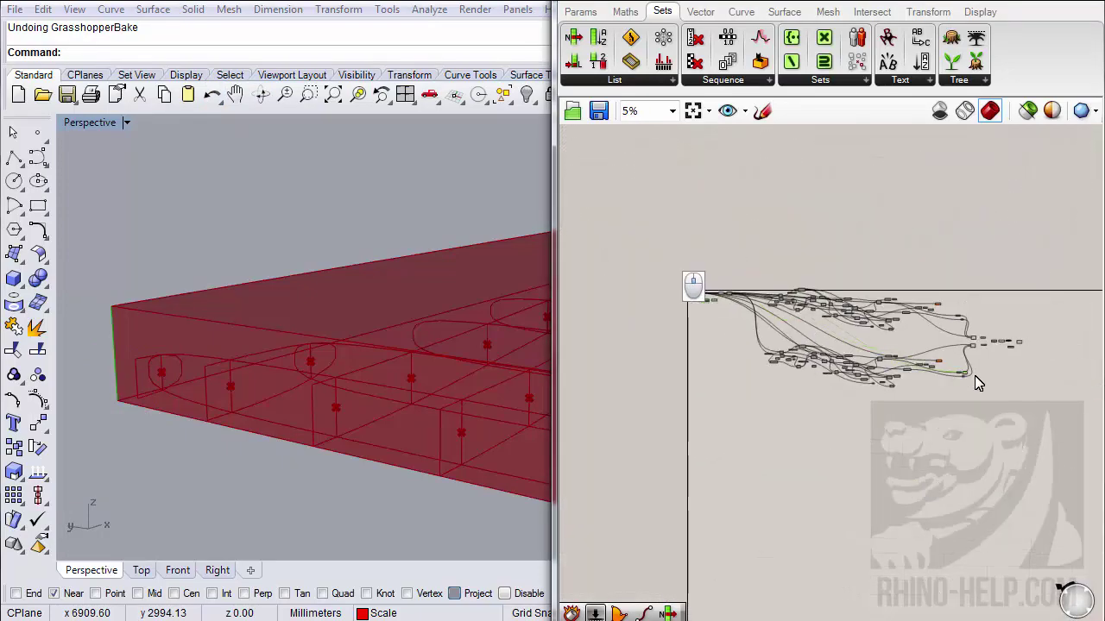
scroll(978, 384, up, 8)
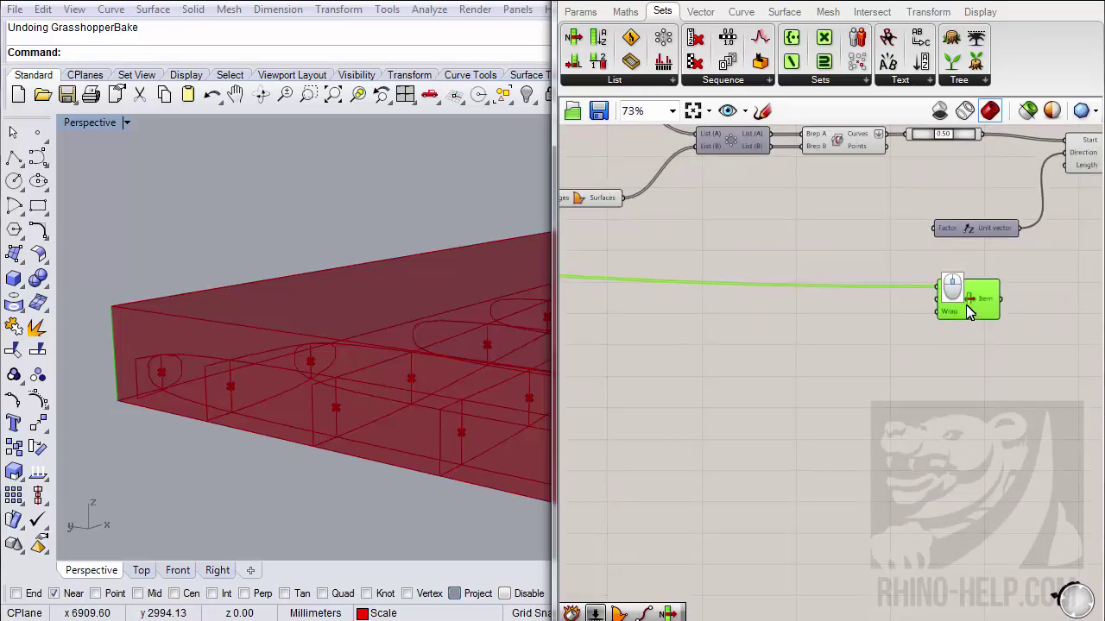
drag(967, 305, 682, 347)
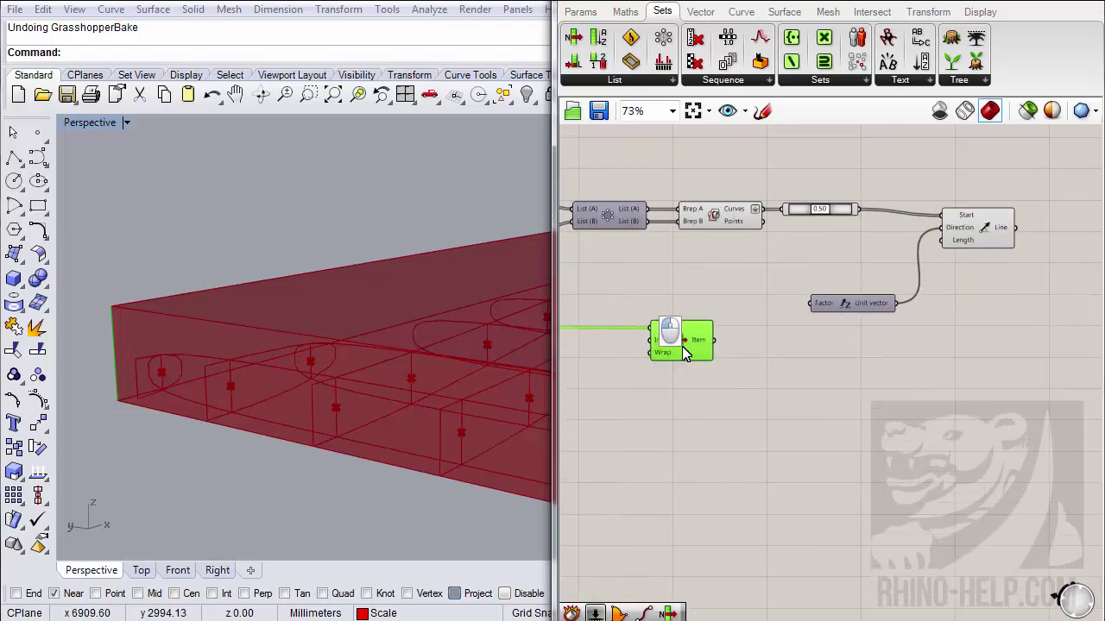
- Add a curve Length component, feed it the List Item's Item output, and connect its Length output to the Unit Z Factor
scroll(682, 346, up, 2)
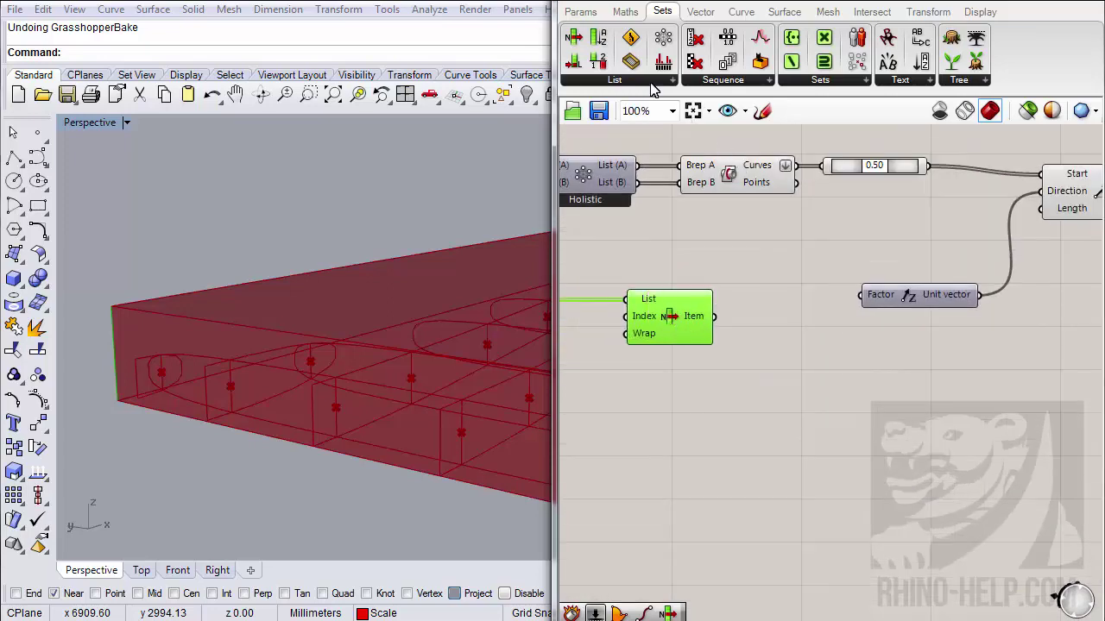
click(734, 13)
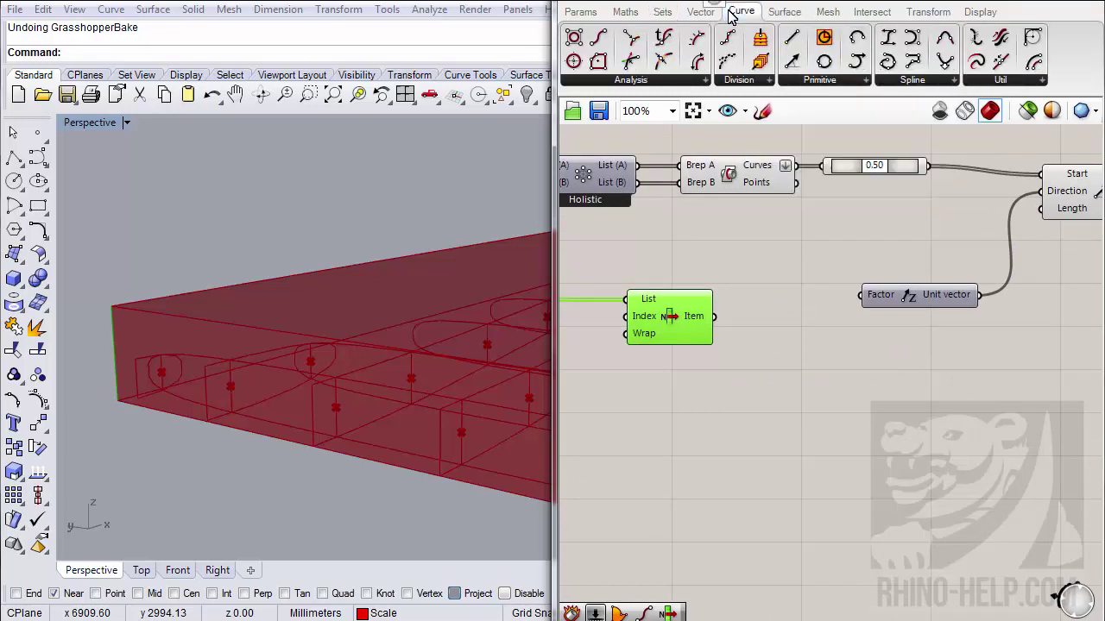
drag(699, 62, 656, 339)
drag(756, 349, 723, 330)
drag(806, 328, 868, 302)
- Examine the lines produced by the Line component inside the bounding box from several angles
right_drag(988, 275, 878, 349)
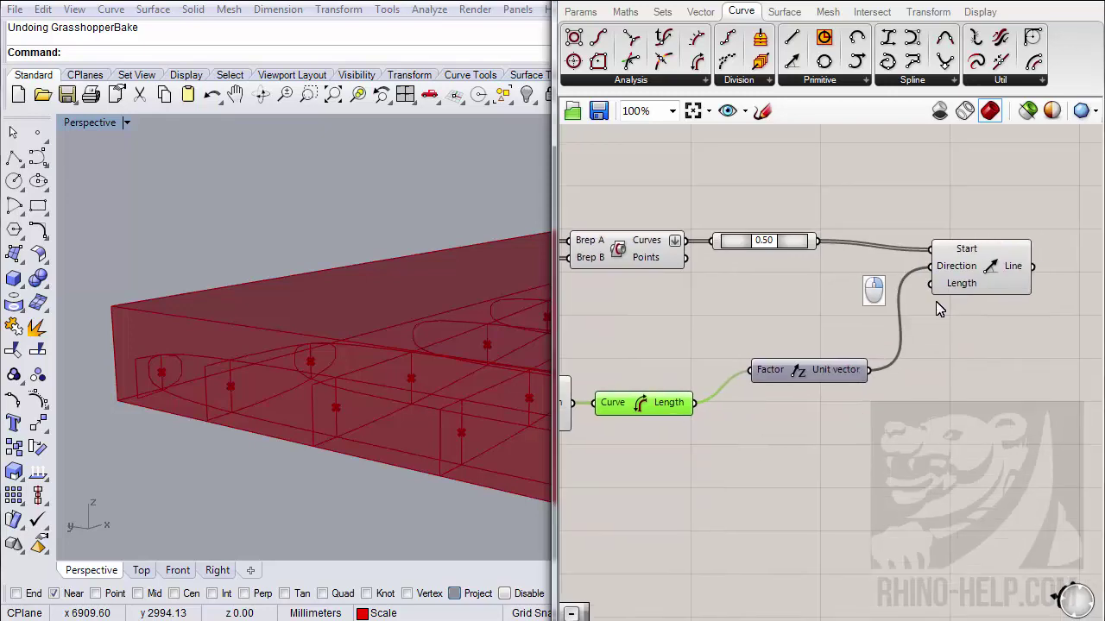
click(956, 284)
scroll(136, 391, down, 4)
scroll(135, 392, up, 3)
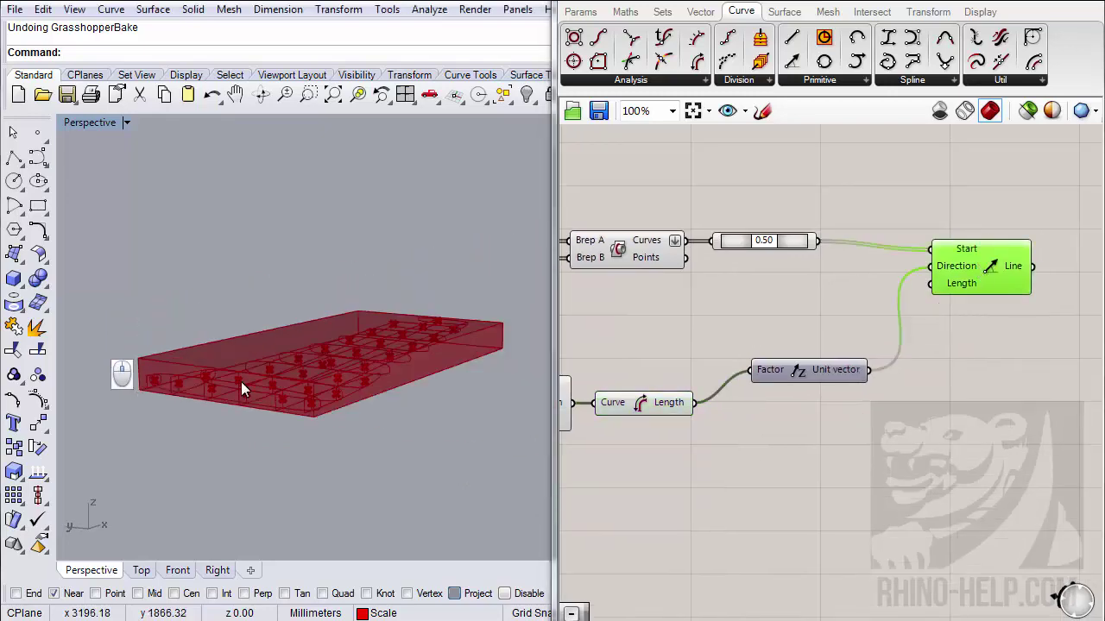
scroll(316, 377, down, 2)
right_drag(322, 376, 410, 397)
scroll(350, 394, down, 2)
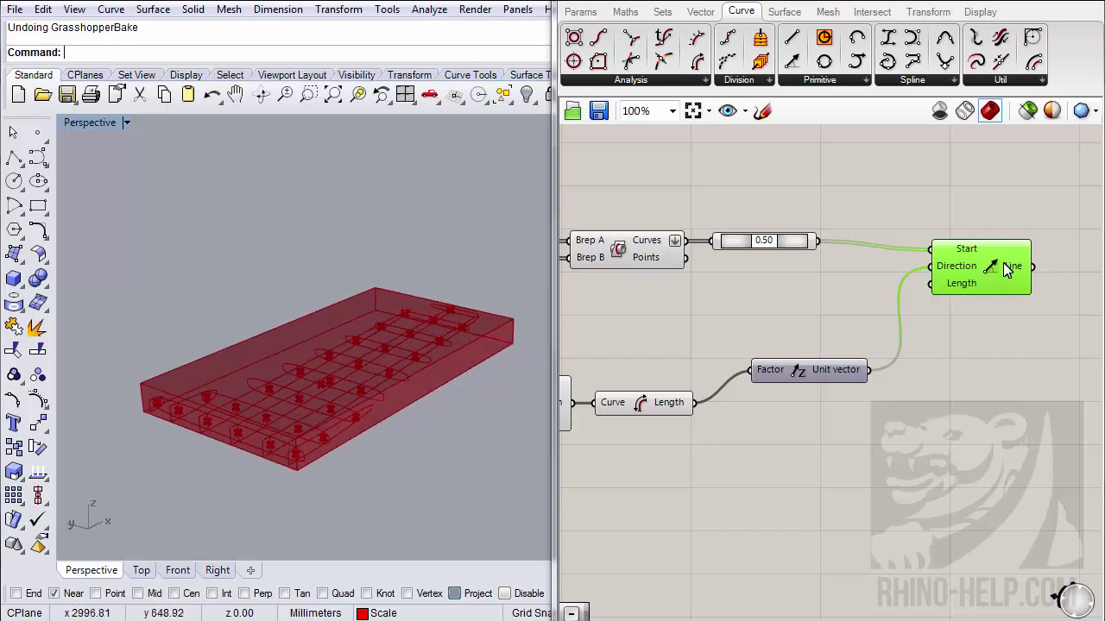
right_drag(371, 362, 323, 351)
- Turn off the preview of the Bounding Box component
scroll(794, 394, down, 6)
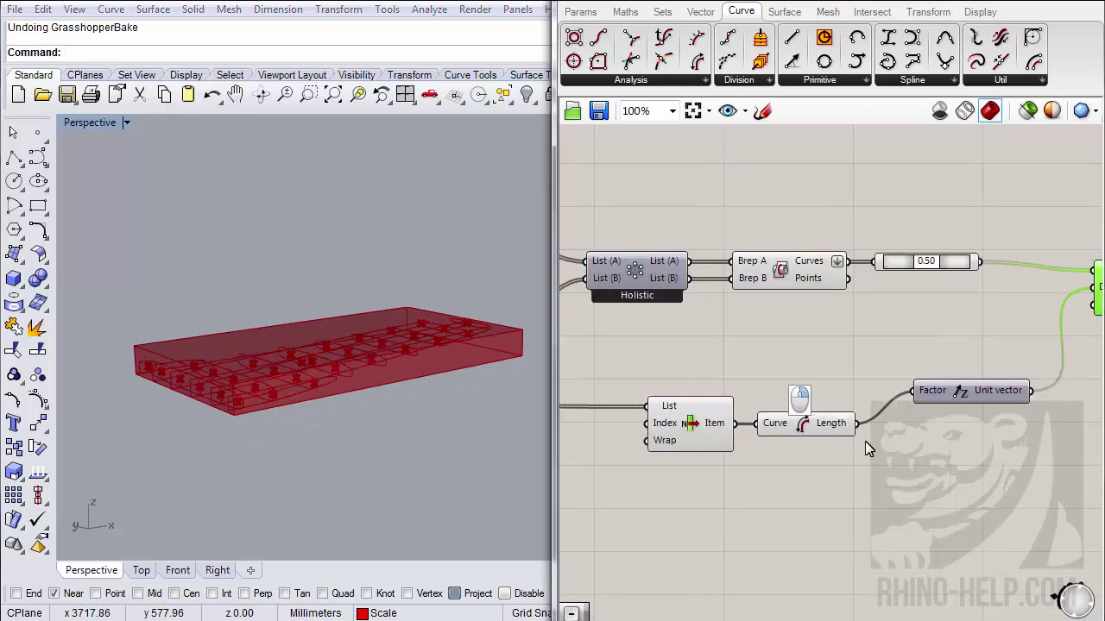
scroll(872, 449, down, 3)
scroll(741, 349, up, 3)
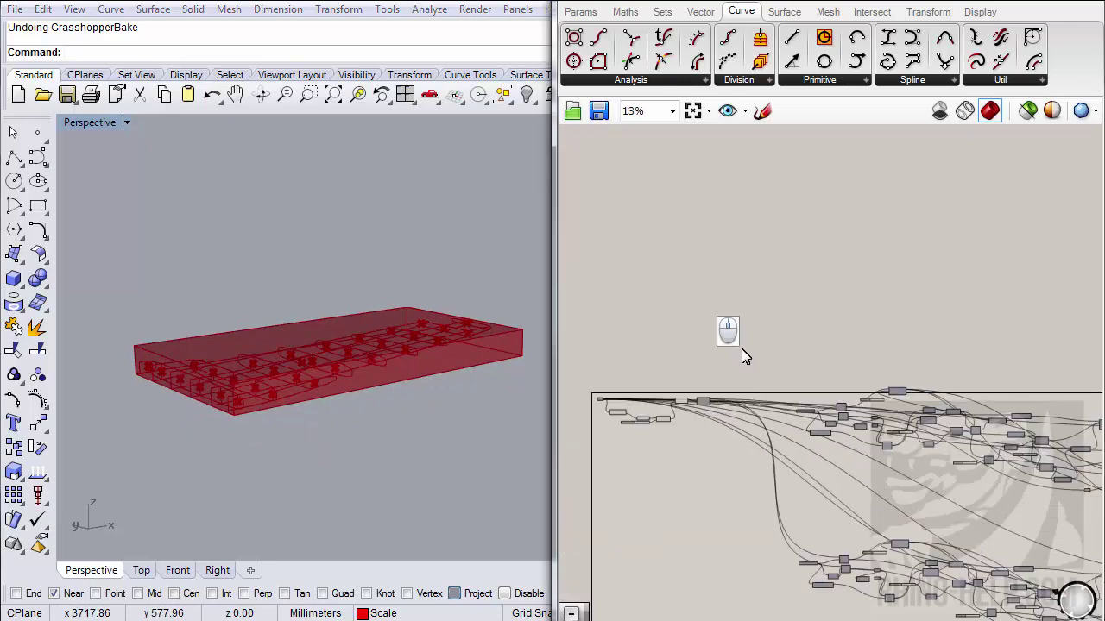
scroll(641, 400, up, 2)
scroll(641, 400, up, 5)
click(683, 398)
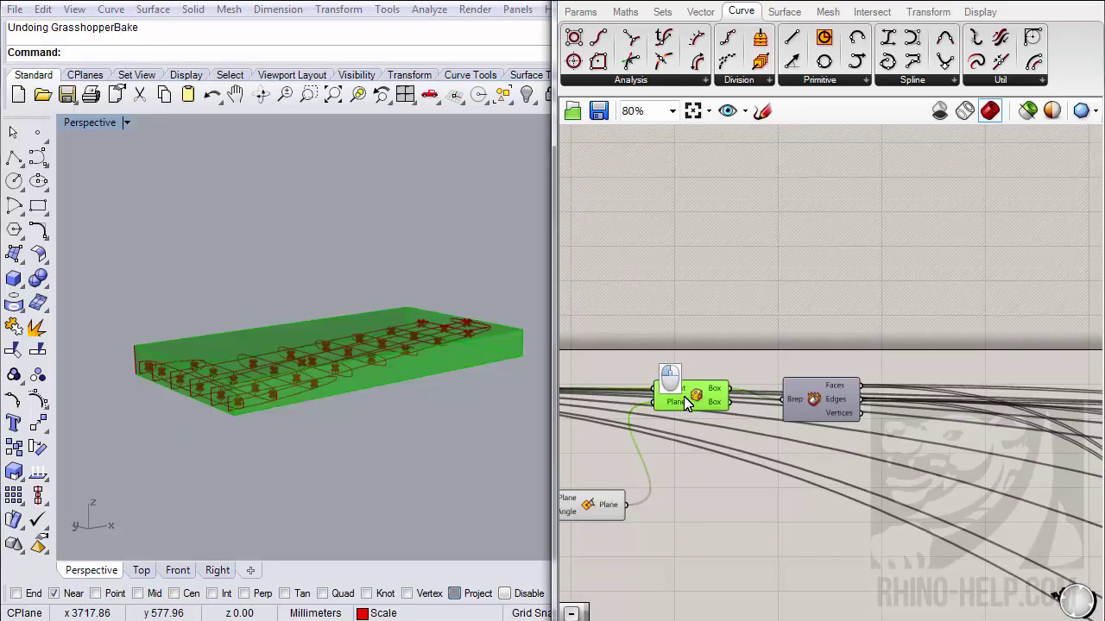
right_click(691, 400)
click(730, 426)
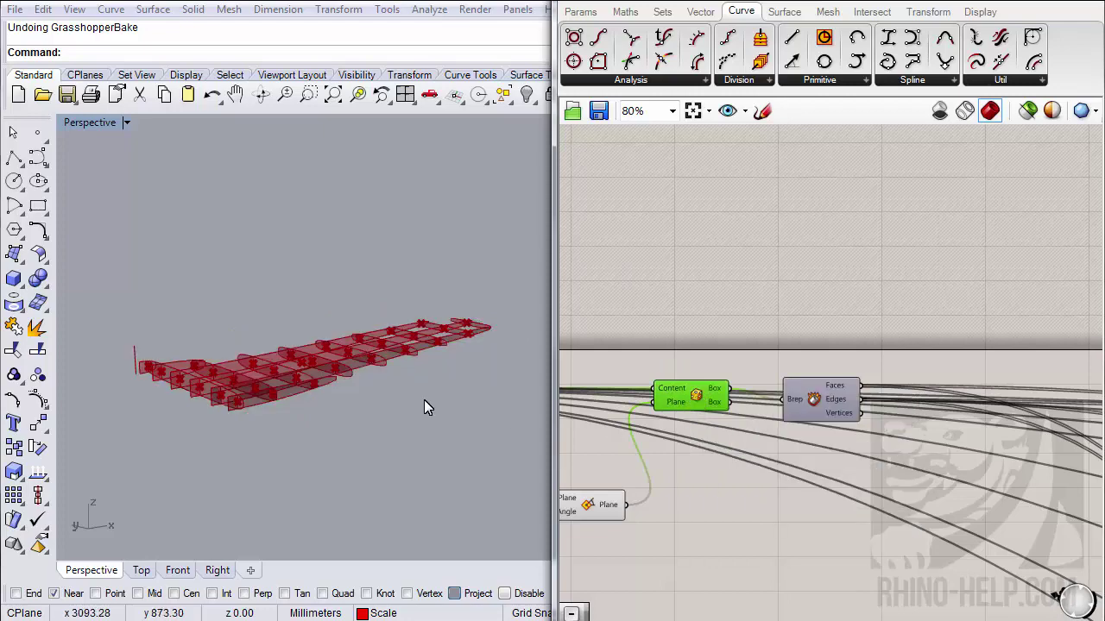
- Turn off the preview of the List Item component that extracts the vertical edge
right_drag(792, 437, 698, 406)
scroll(697, 407, down, 3)
scroll(836, 440, down, 4)
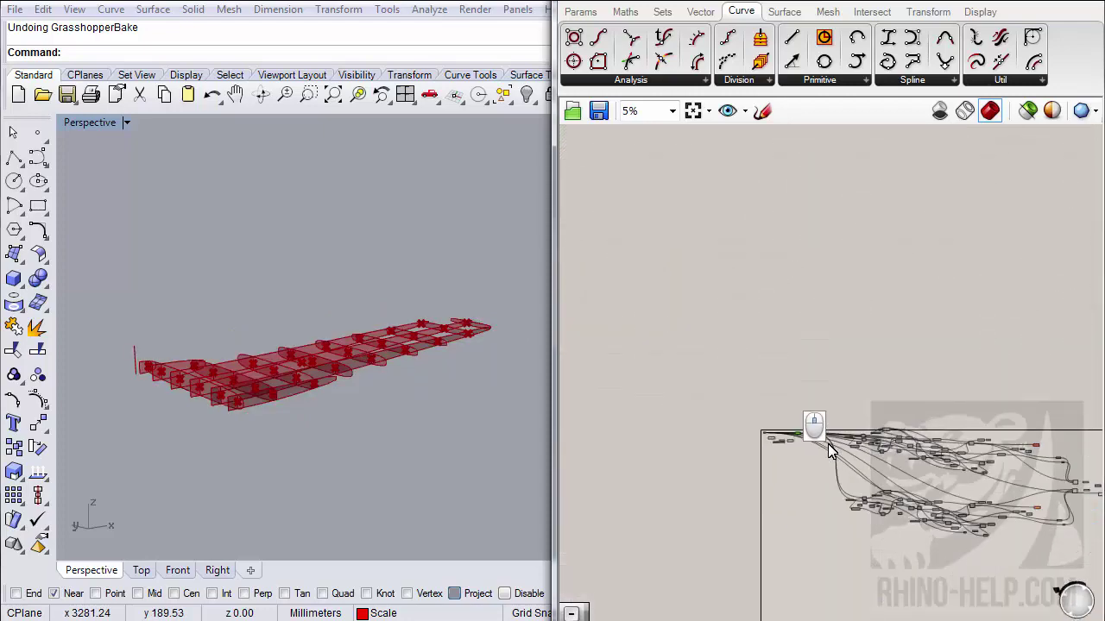
right_drag(828, 444, 729, 378)
scroll(934, 439, up, 10)
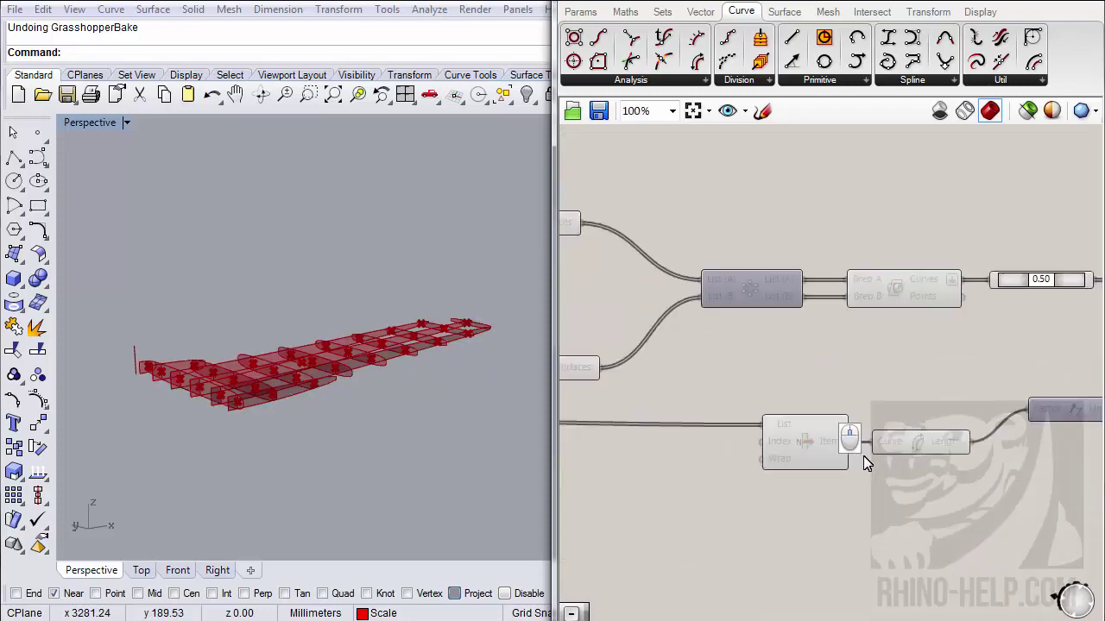
click(815, 448)
right_click(815, 448)
click(834, 480)
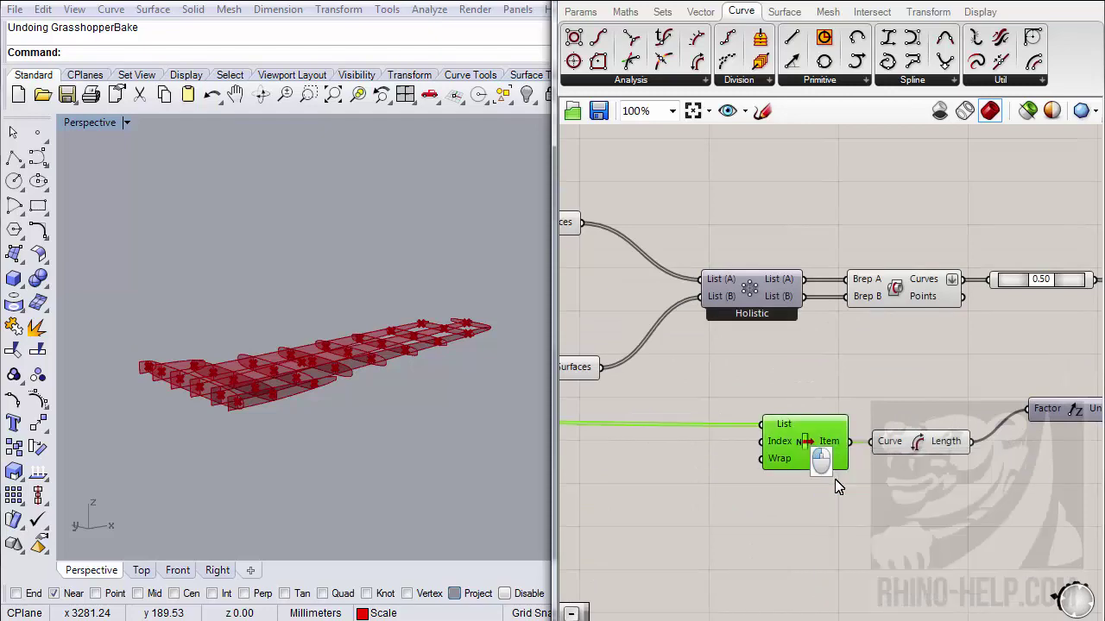
- Connect the curve Length output to the Length input of the Line component
right_drag(321, 399, 405, 413)
right_drag(970, 441, 727, 434)
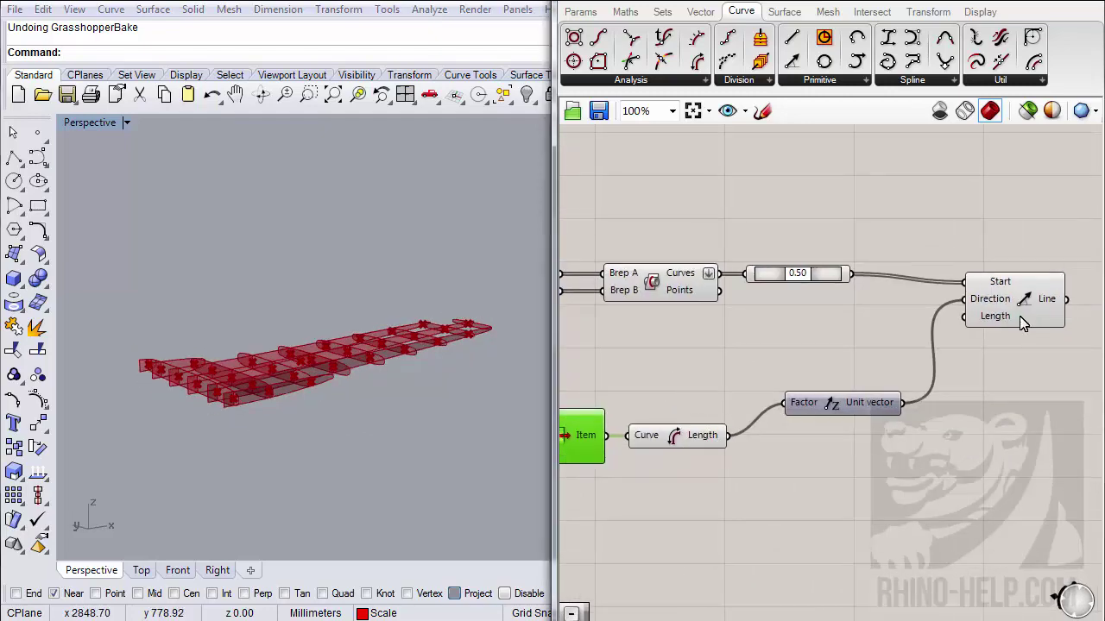
click(1024, 310)
right_drag(274, 398, 288, 414)
drag(685, 444, 927, 338)
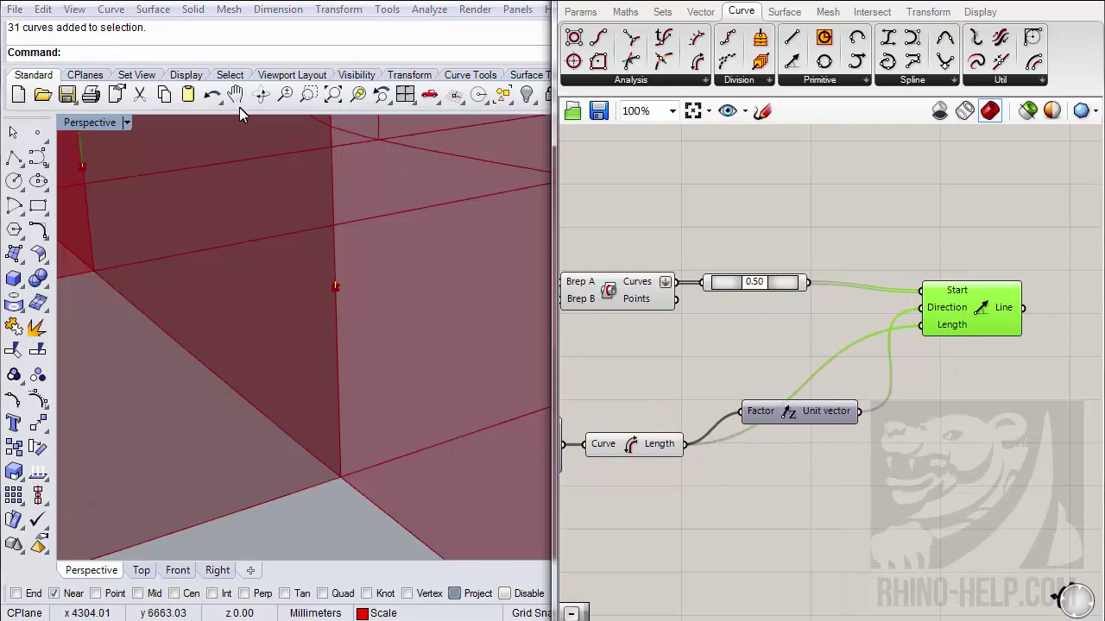
- Undo the bake of the vertical lines and inspect their preview at the rib crossings
click(211, 95)
scroll(415, 368, down, 10)
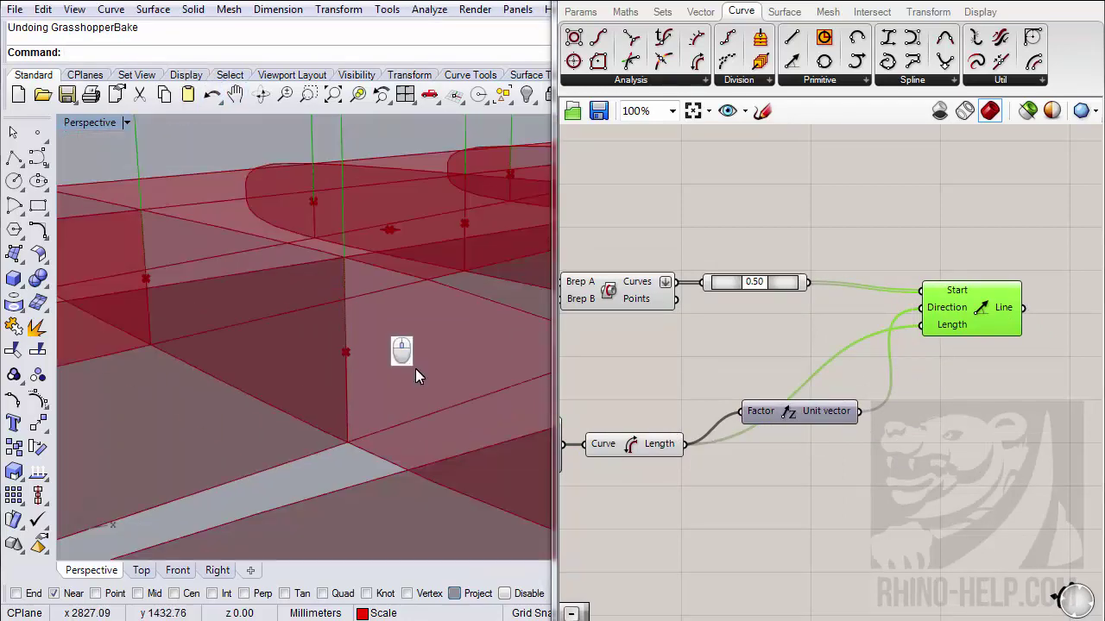
right_drag(396, 341, 229, 384)
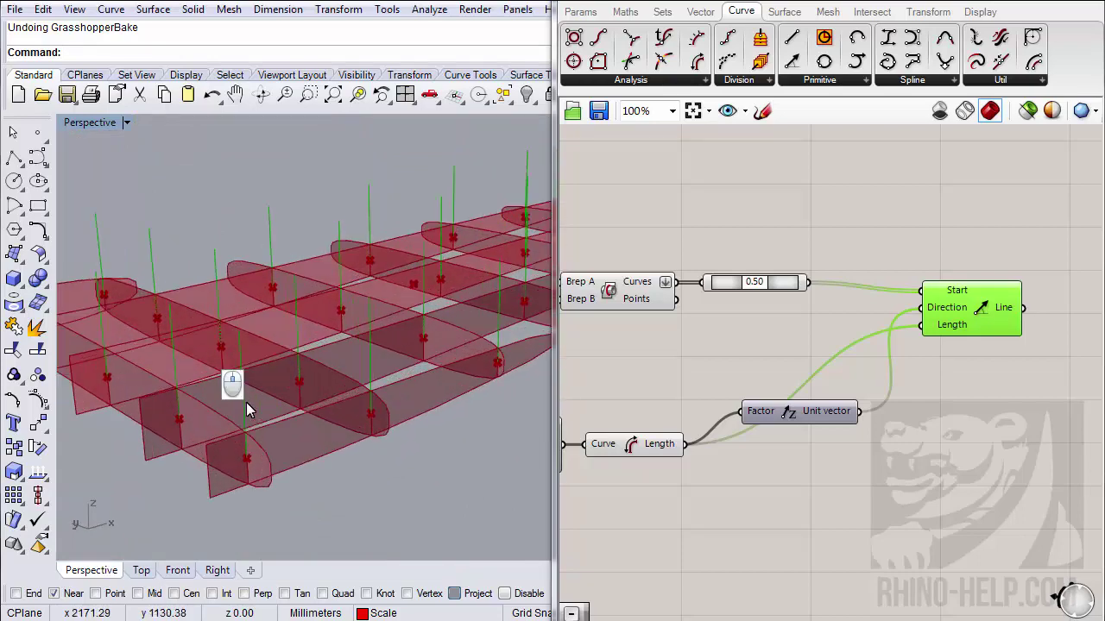
- Add a Cylinder surface primitive component beside the Line component
right_drag(895, 370, 771, 339)
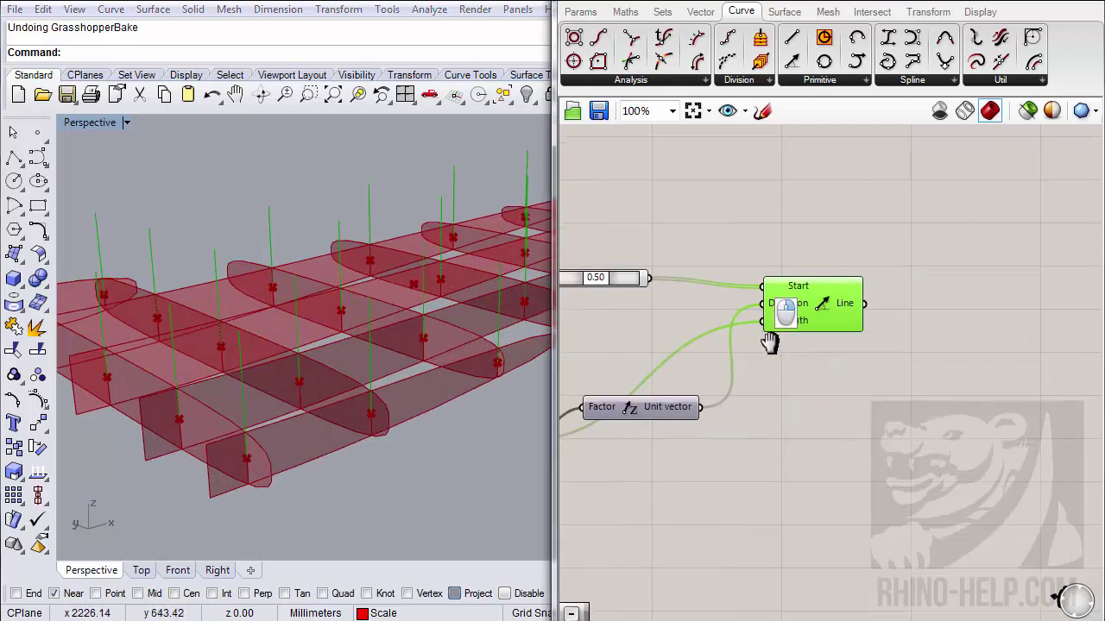
click(781, 12)
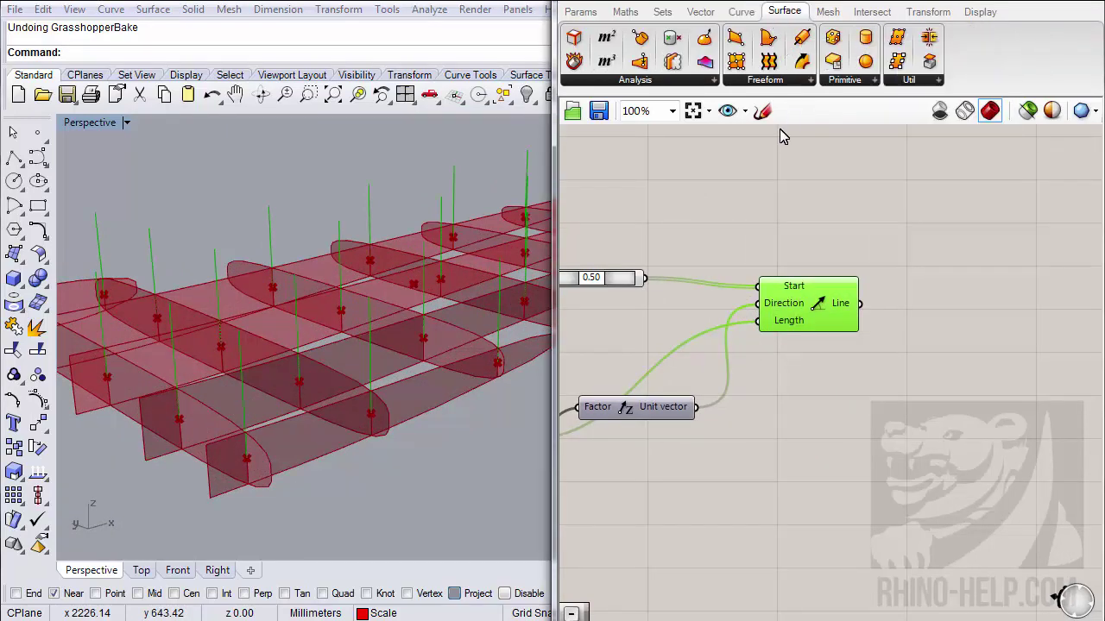
click(858, 81)
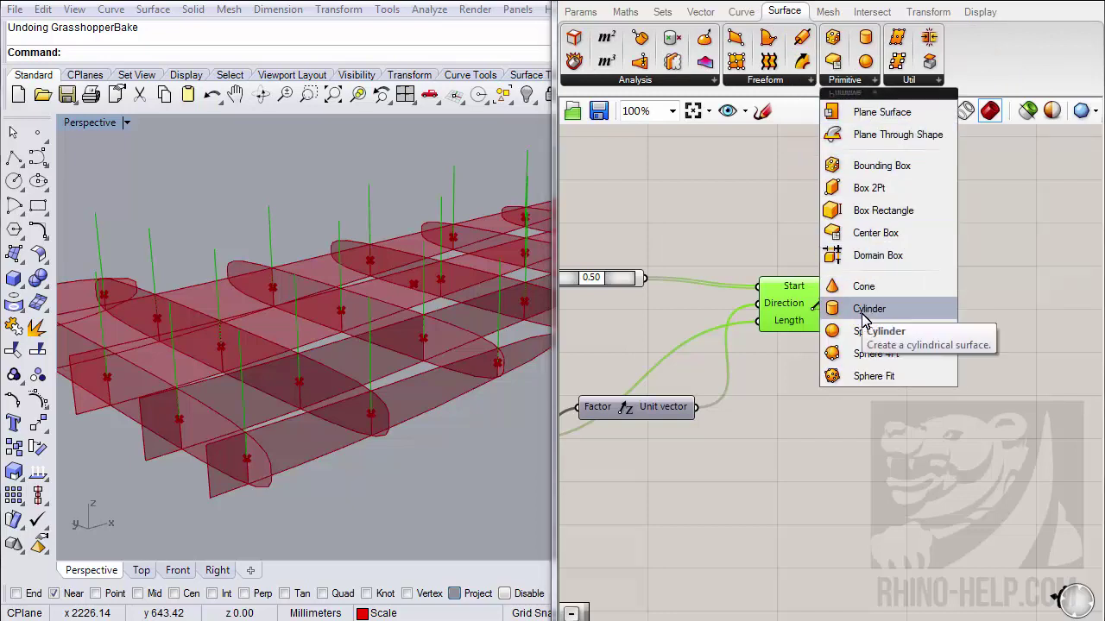
drag(866, 309, 962, 423)
scroll(963, 423, up, 3)
scroll(932, 392, down, 2)
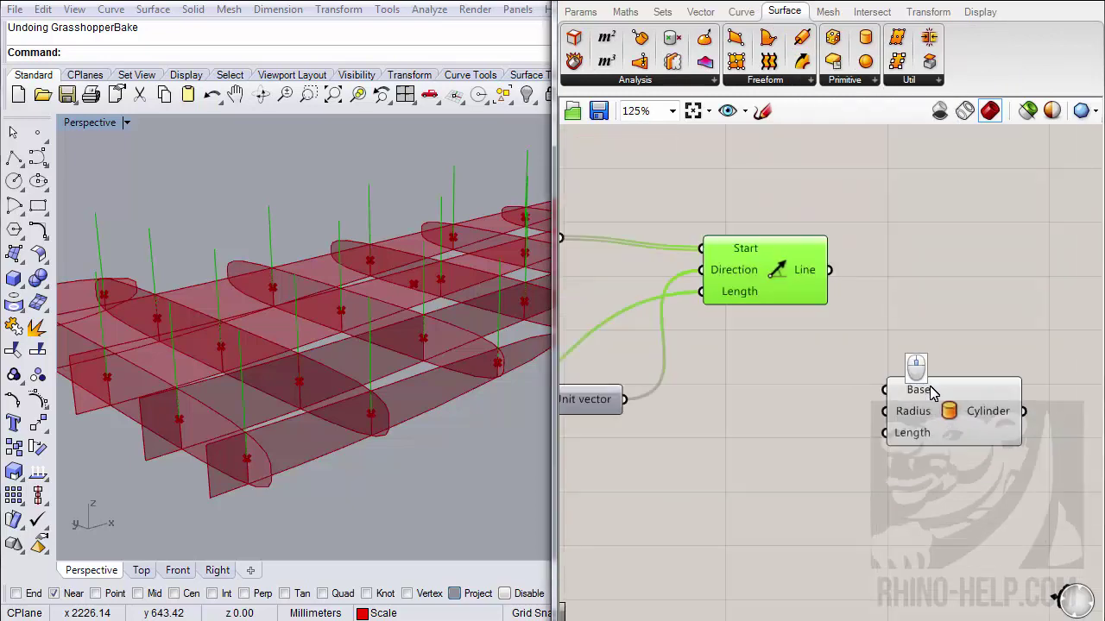
- Connect the 0.50 curve-midpoint output to the Cylinder's Base input and move the Cylinder above the Line component
mouse_move(895, 396)
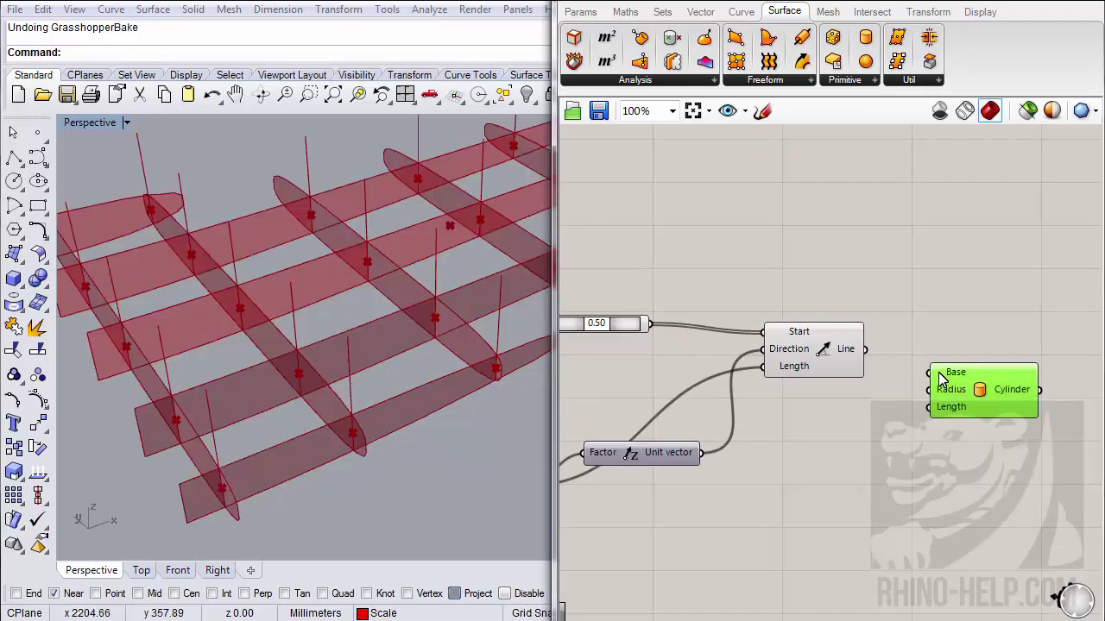
mouse_move(941, 380)
drag(661, 334, 865, 349)
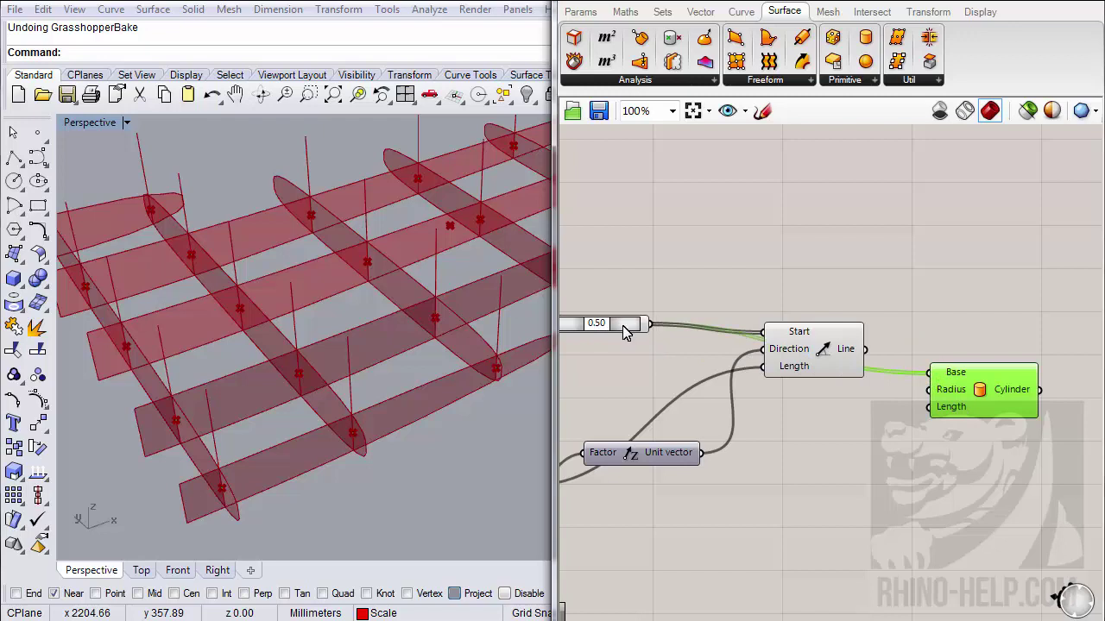
drag(978, 406, 987, 302)
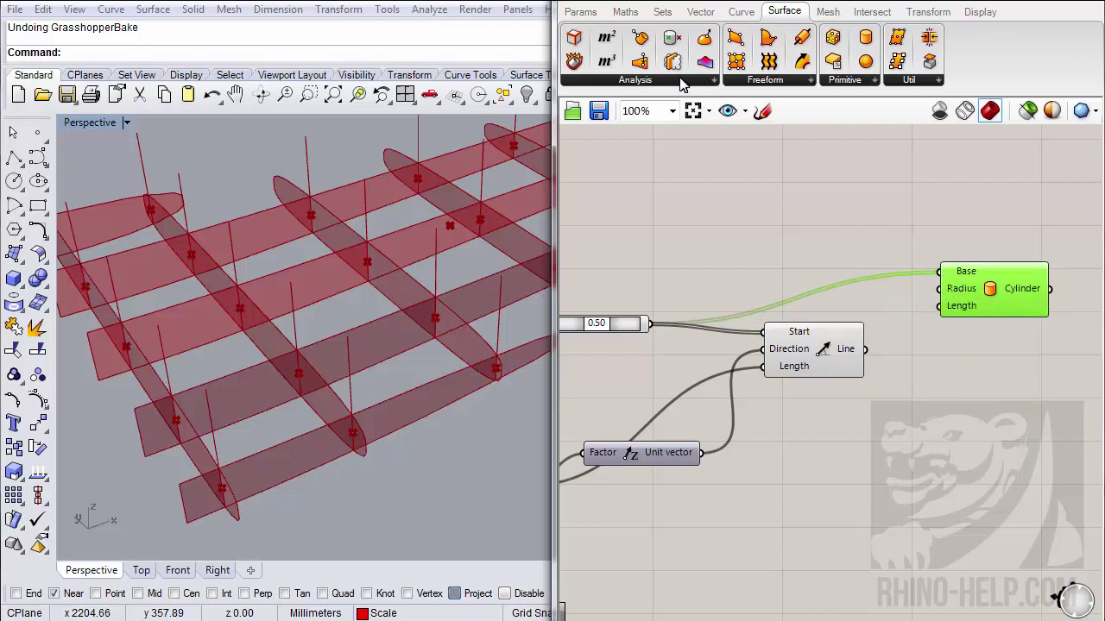
- Add a number slider set to 10 above the Line component
click(768, 193)
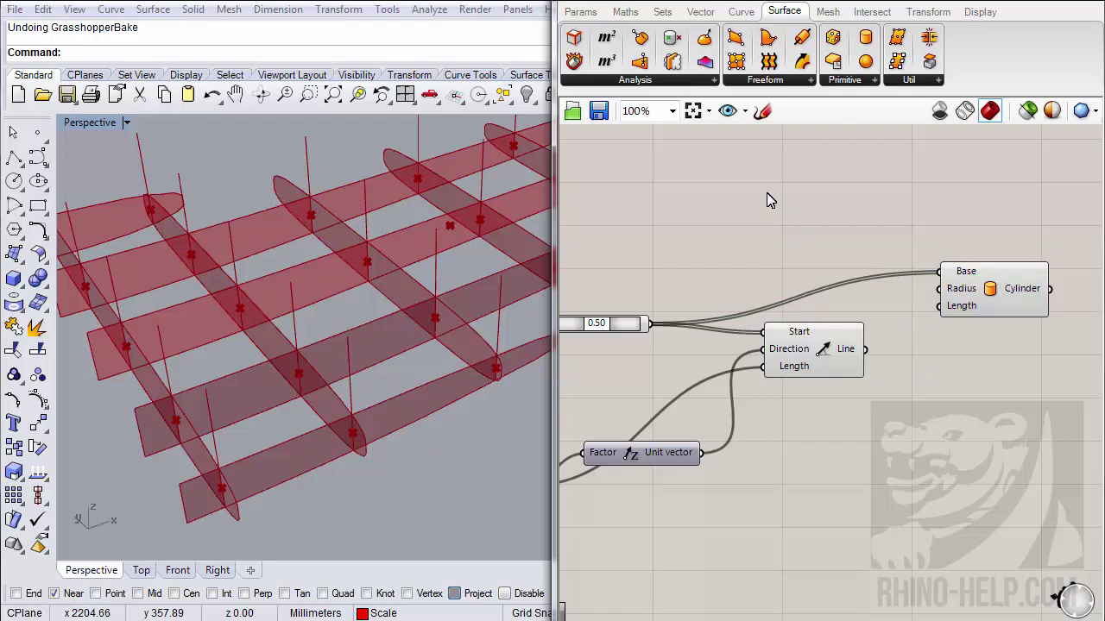
click(767, 193)
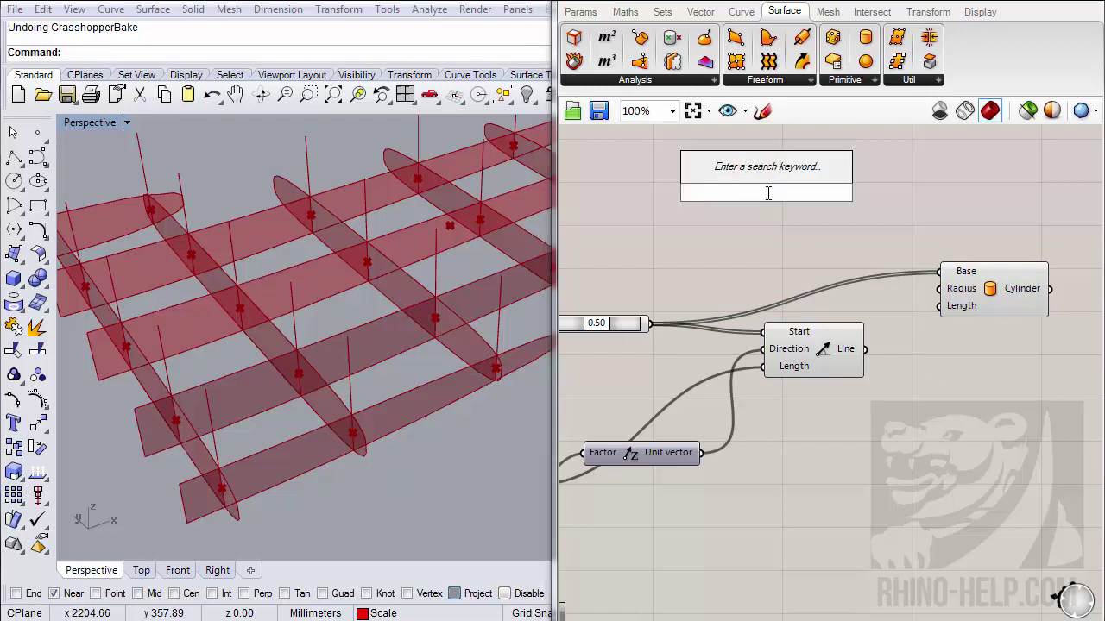
text(10)
key(Return)
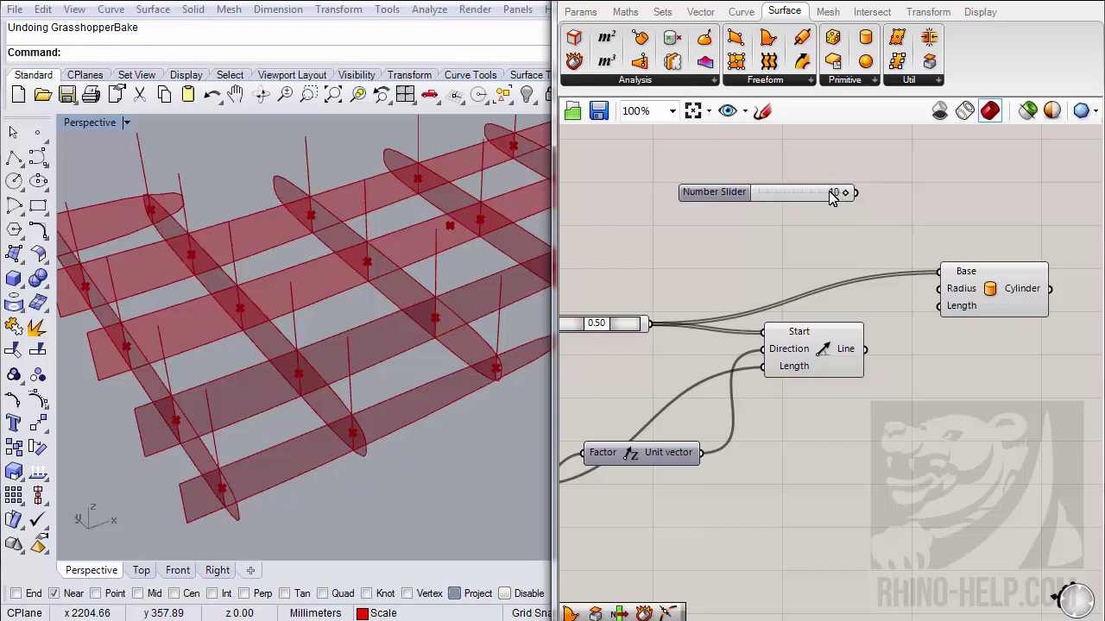
- Delete the number slider above the Cylinder component
click(822, 195)
key(Delete)
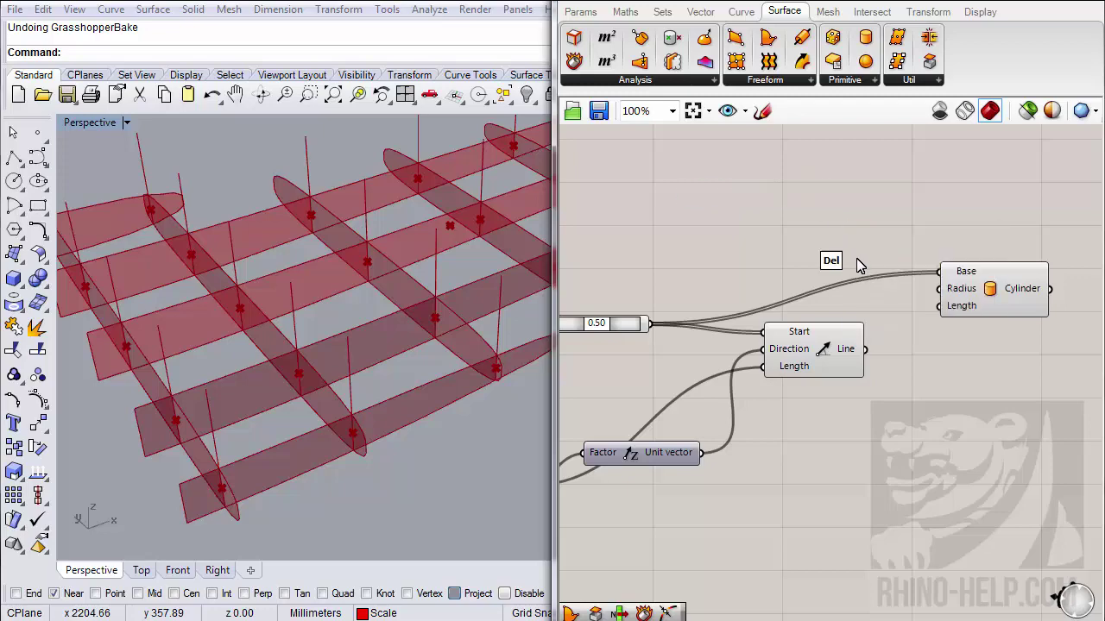
- Wire the existing slider set to 40 into the Cylinder's Radius and the Curve Length output into its Length
scroll(858, 263, down, 5)
scroll(856, 256, down, 5)
scroll(630, 234, up, 6)
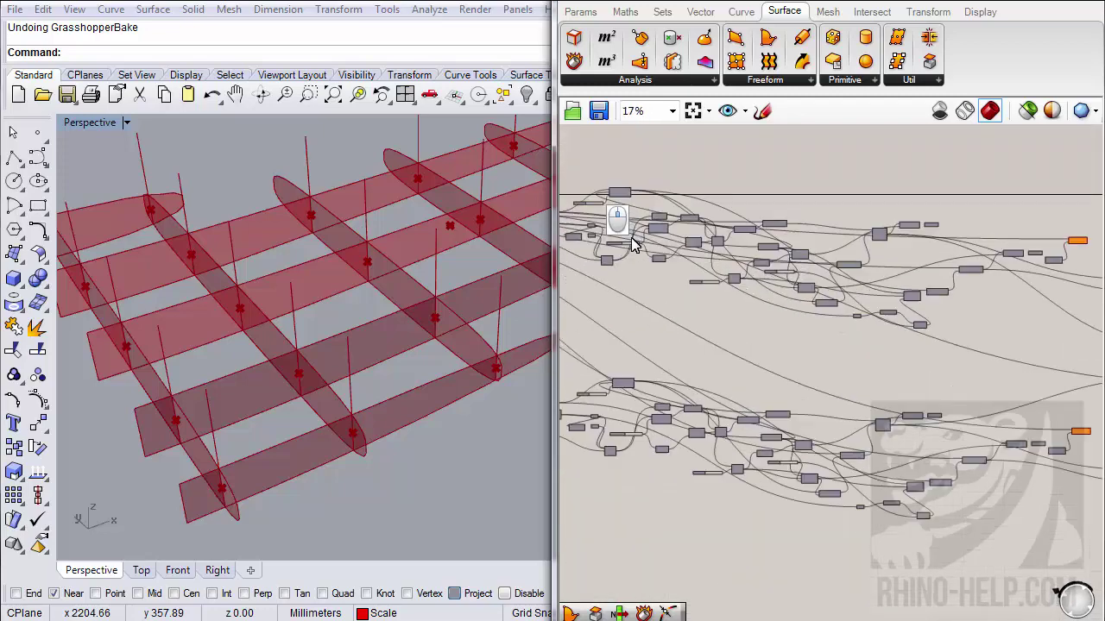
scroll(725, 300, up, 5)
scroll(820, 380, down, 3)
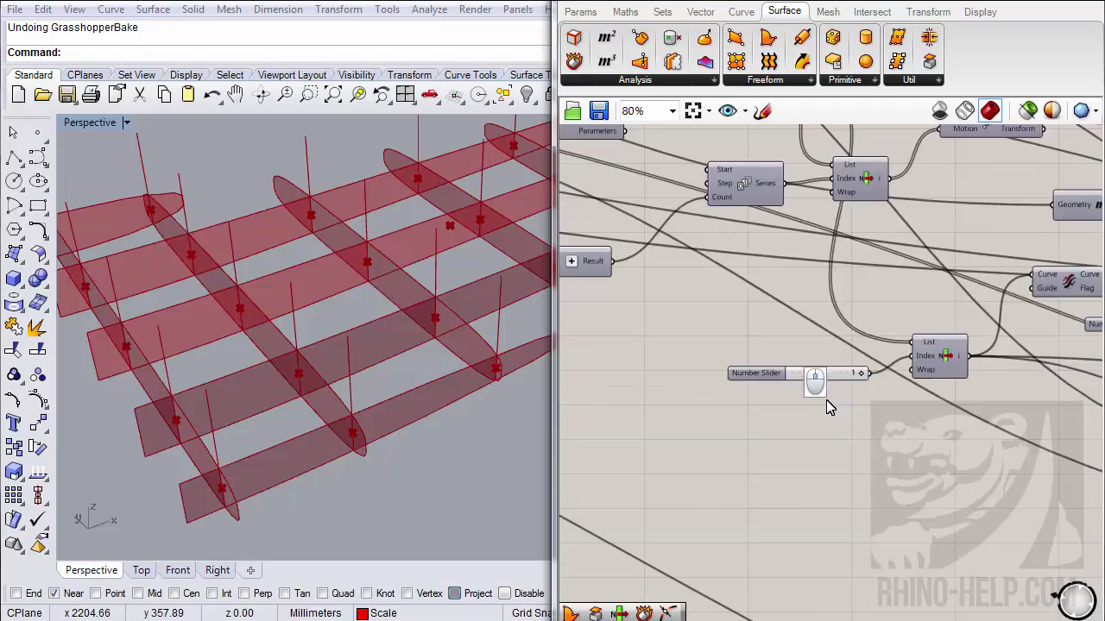
right_drag(814, 400, 749, 410)
scroll(668, 388, down, 3)
scroll(907, 414, up, 4)
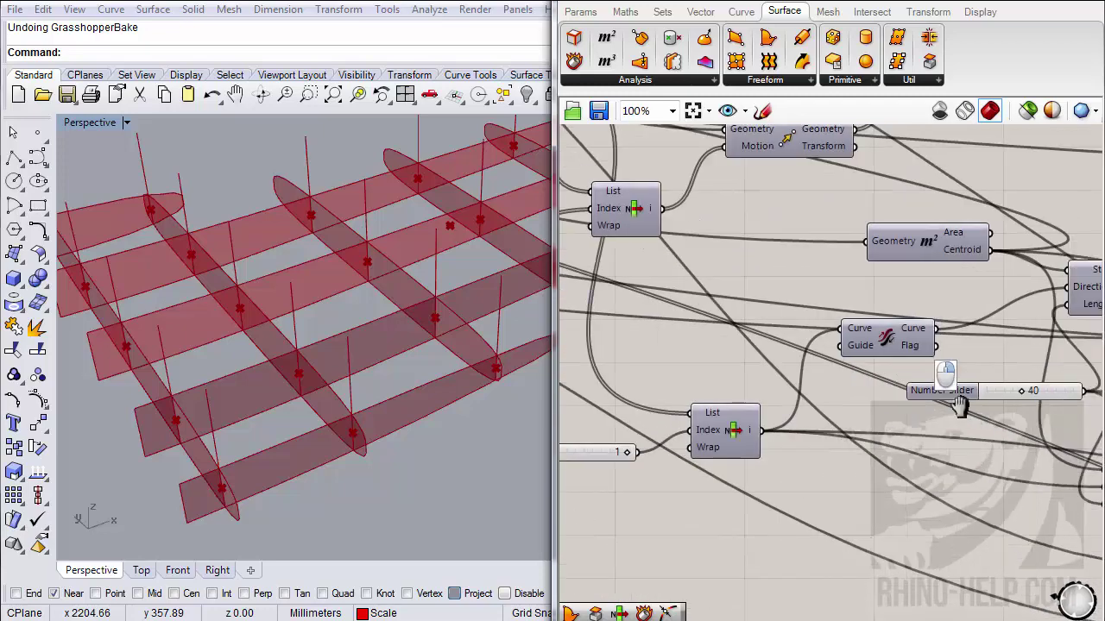
right_drag(983, 402, 692, 398)
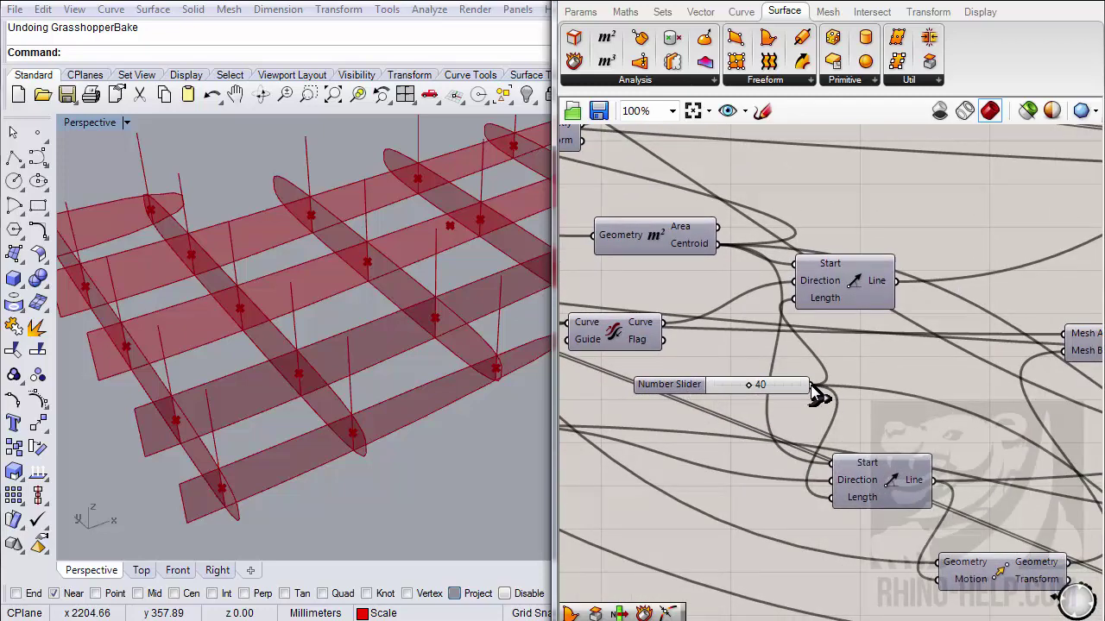
scroll(752, 469, down, 7)
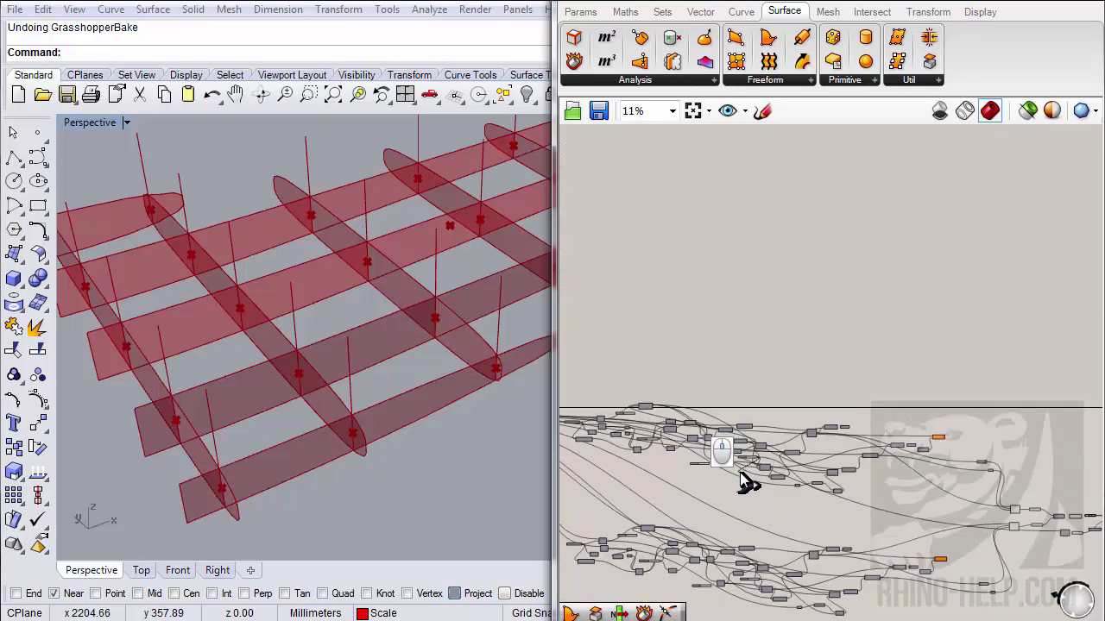
scroll(1015, 501, up, 6)
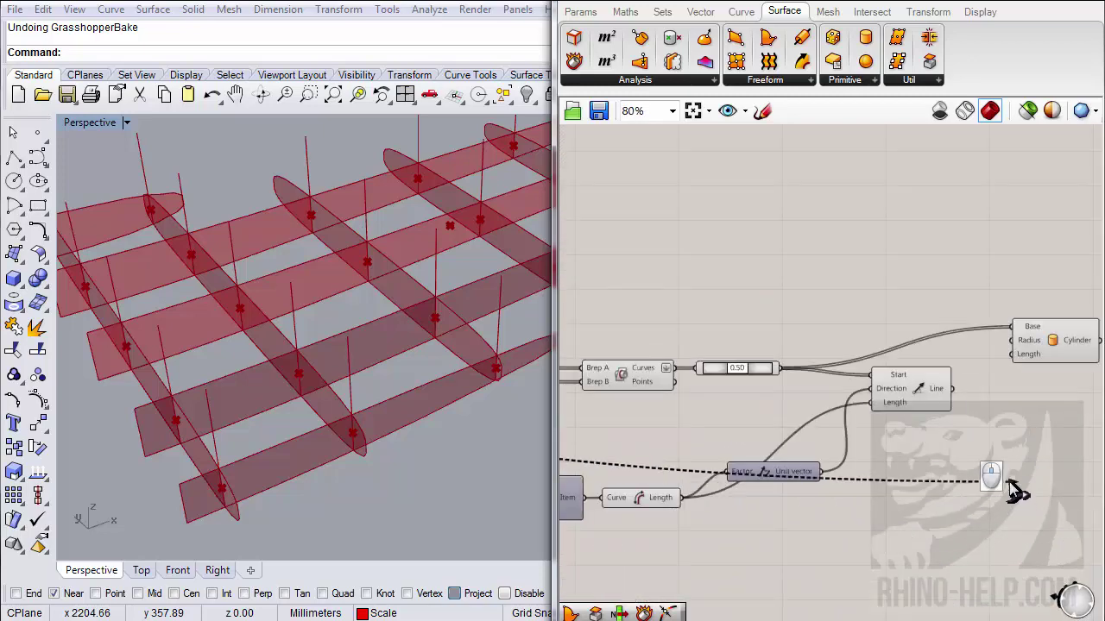
drag(1017, 492, 1015, 344)
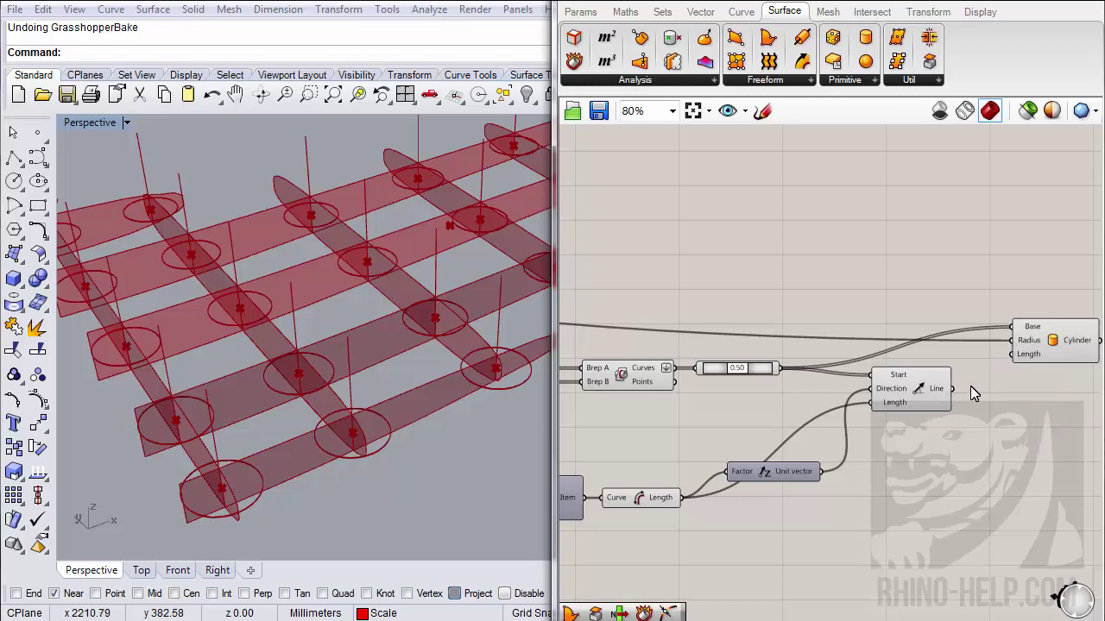
drag(686, 503, 1015, 355)
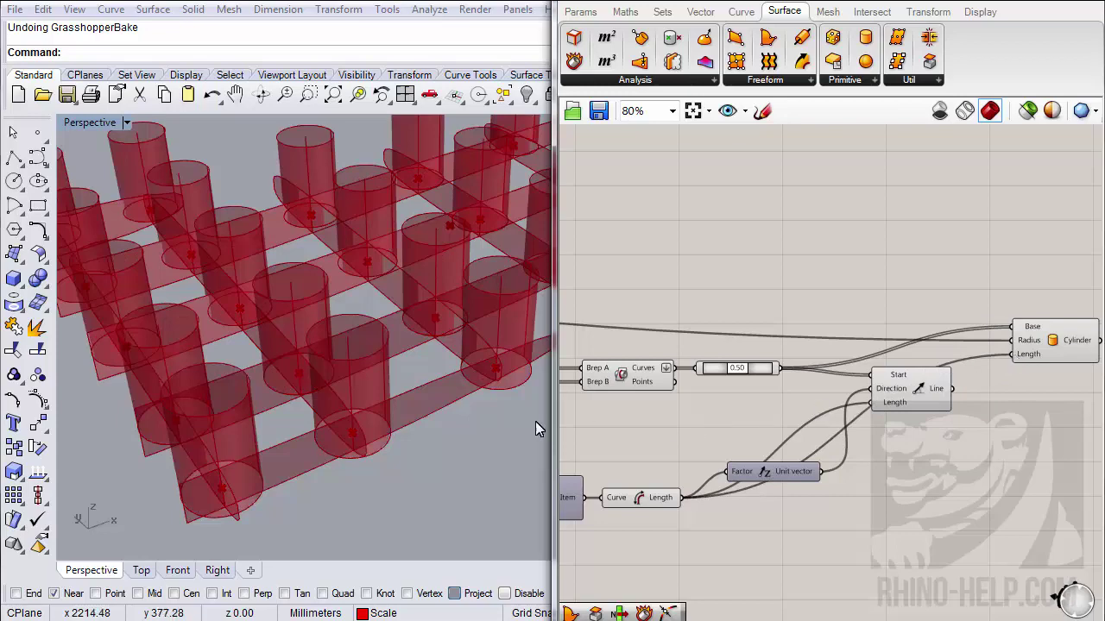
- Examine how the generated cylinders sit relative to the ribs in the Perspective and Front views
right_drag(535, 421, 236, 443)
scroll(347, 378, up, 3)
scroll(348, 386, down, 3)
click(1088, 355)
scroll(301, 424, up, 5)
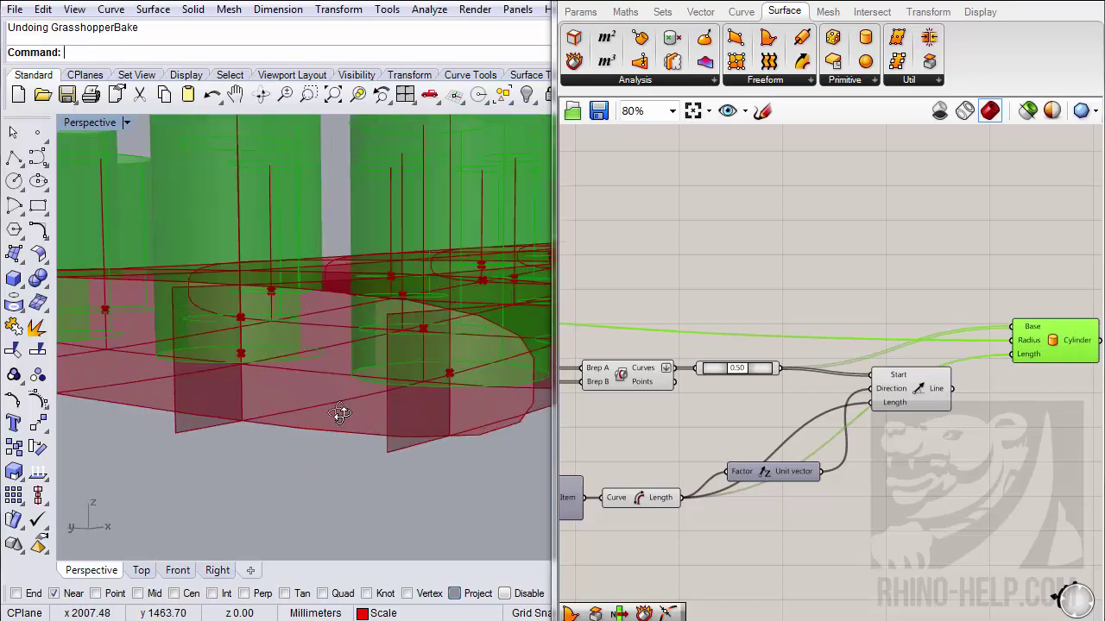
scroll(341, 414, down, 8)
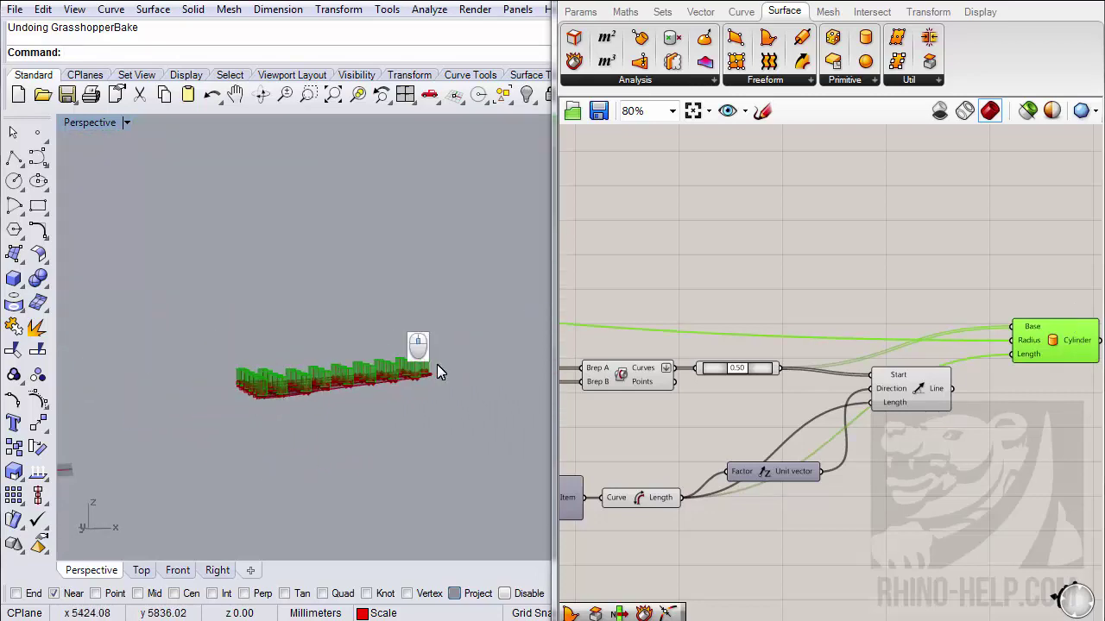
scroll(354, 328, up, 10)
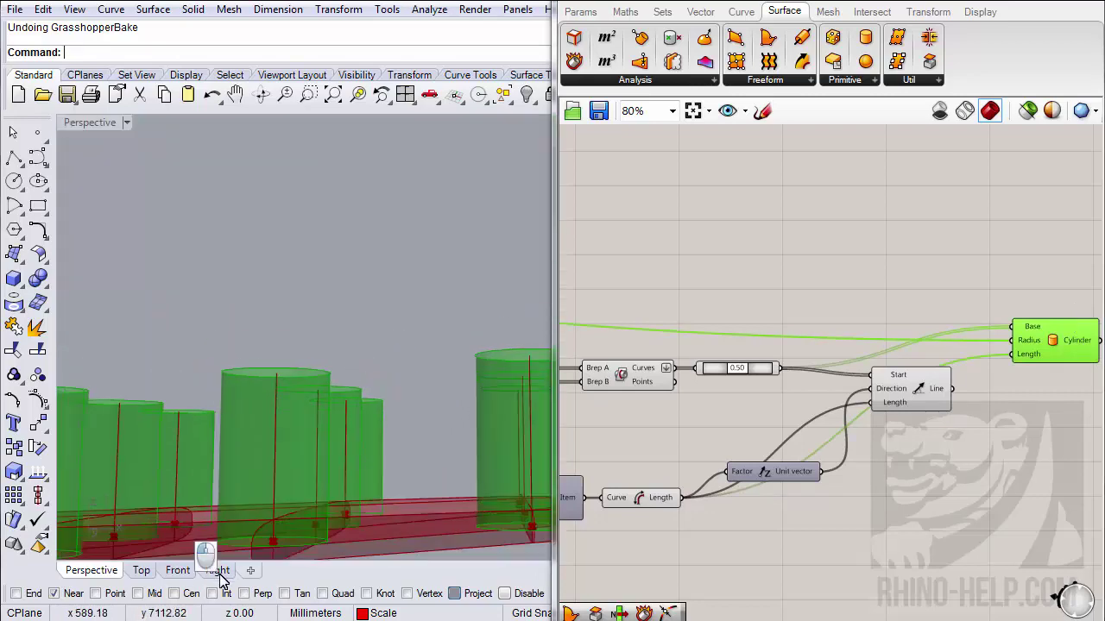
click(218, 572)
click(177, 571)
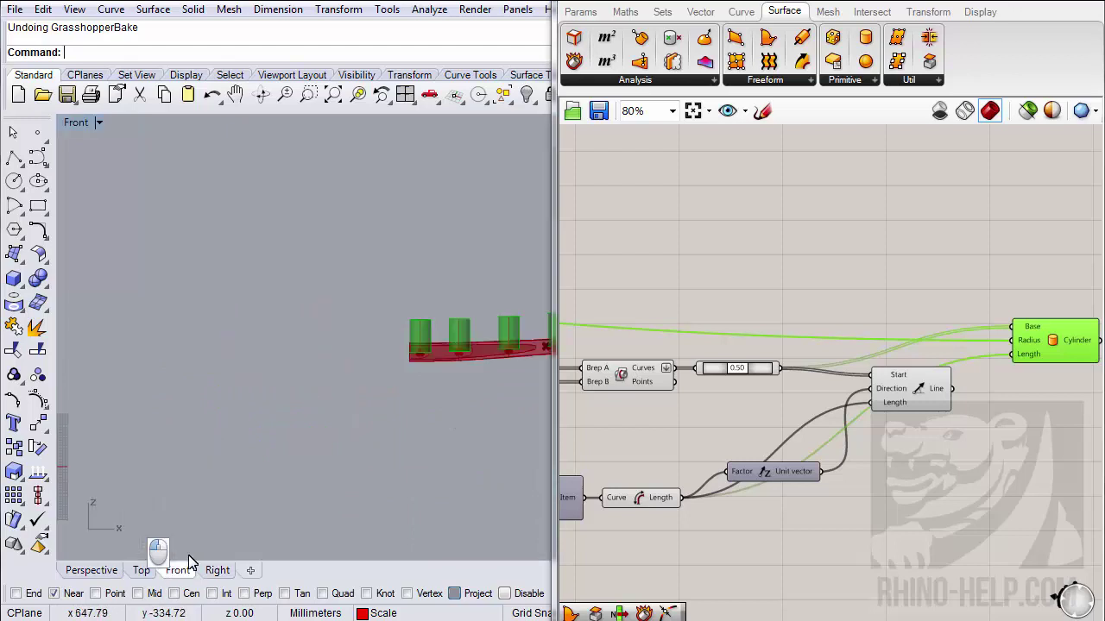
scroll(197, 436, up, 5)
scroll(193, 445, up, 1)
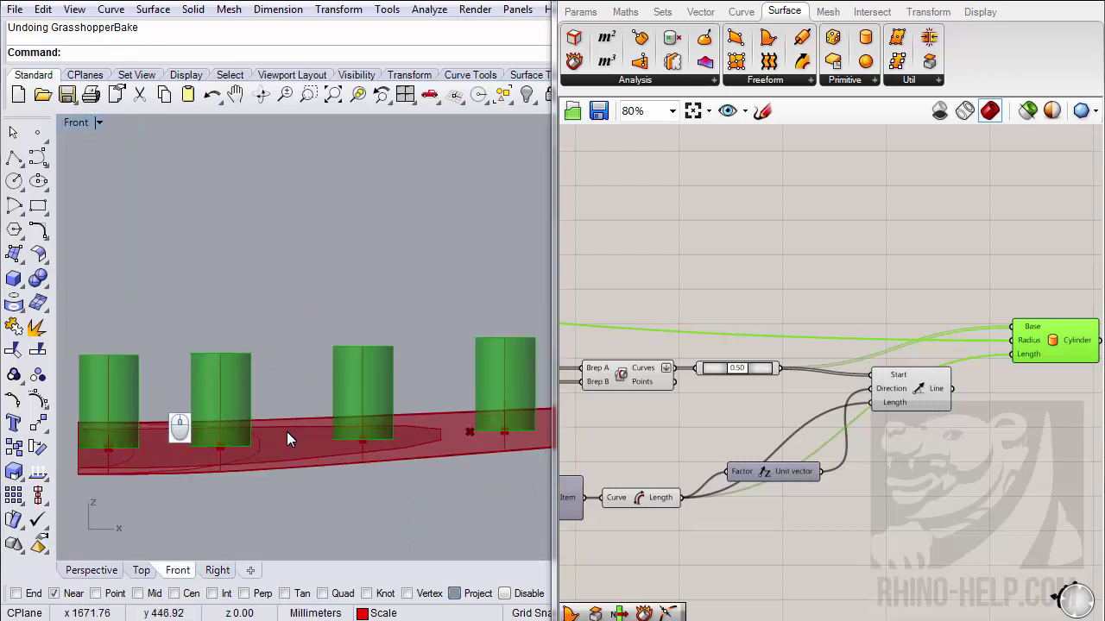
scroll(330, 425, down, 2)
click(90, 570)
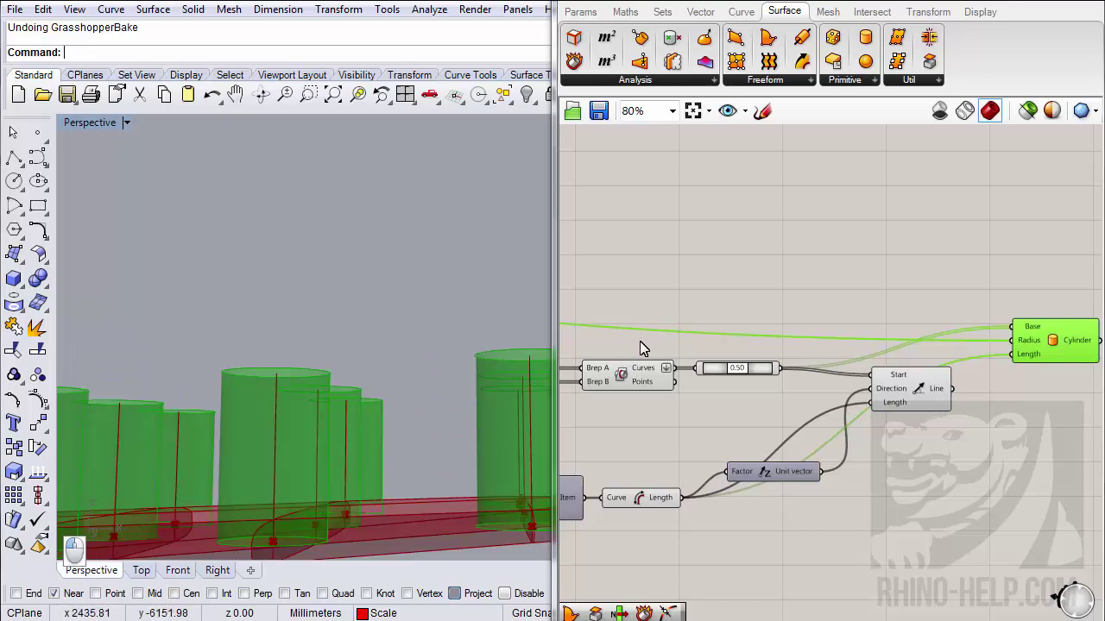
- Save the definition and add a Brep-Brep intersection component beside the Pipe component
click(602, 112)
right_drag(894, 291, 739, 276)
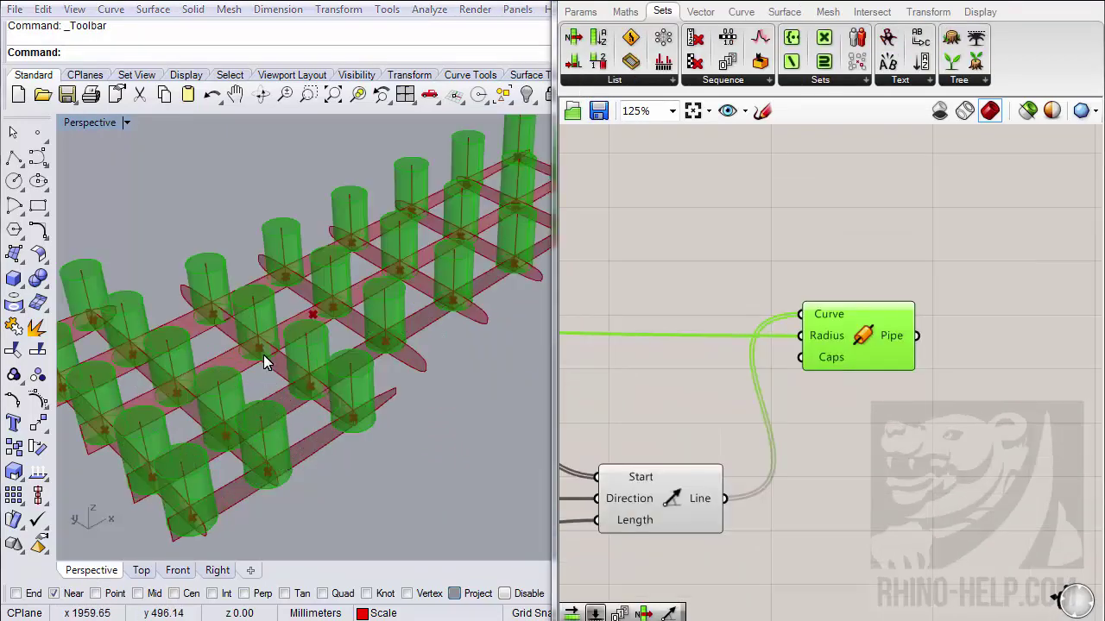
right_drag(264, 363, 240, 403)
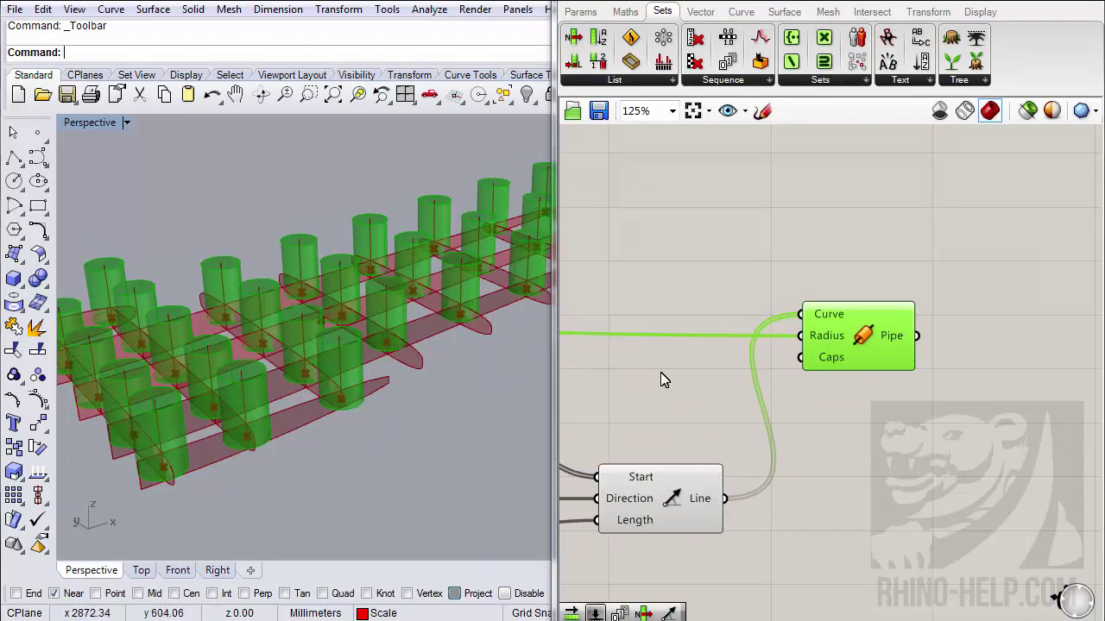
right_drag(928, 369, 847, 332)
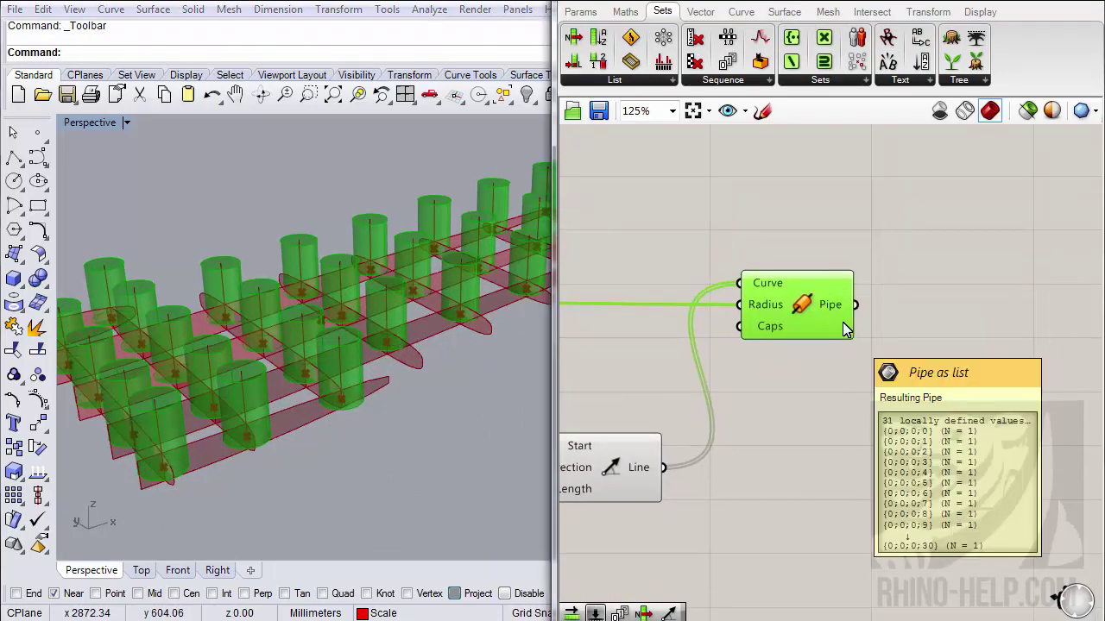
click(873, 10)
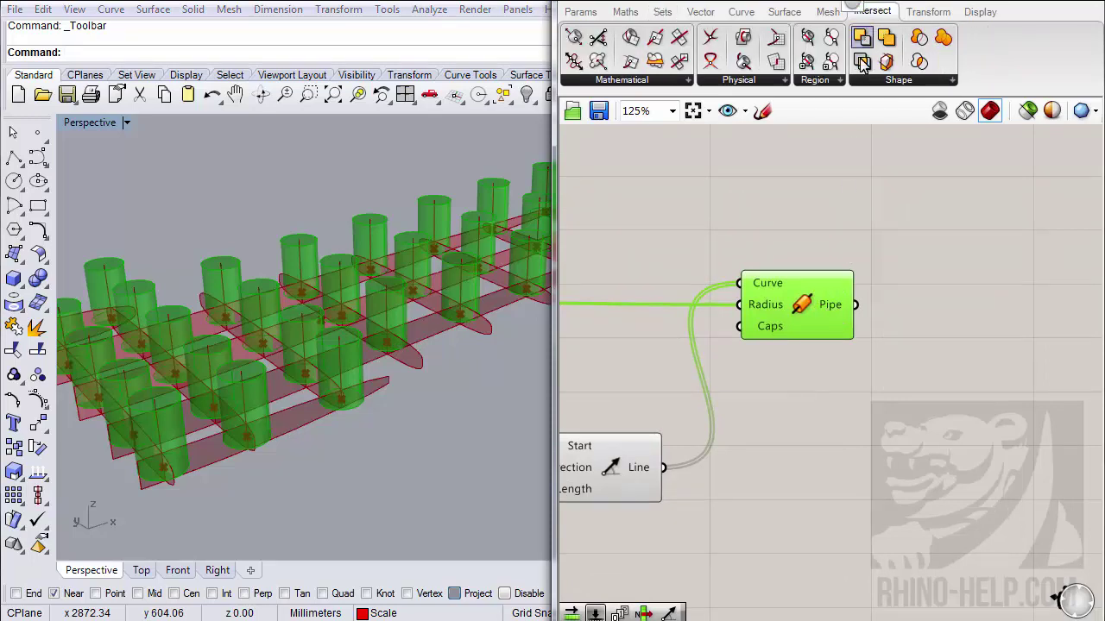
right_drag(903, 243, 838, 223)
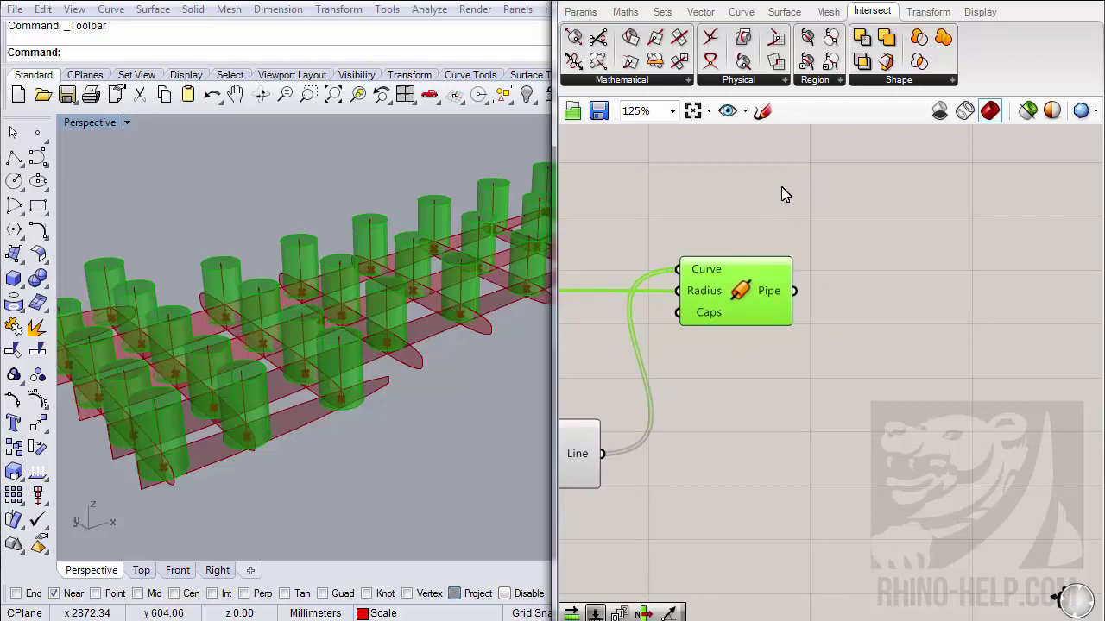
drag(743, 38, 950, 354)
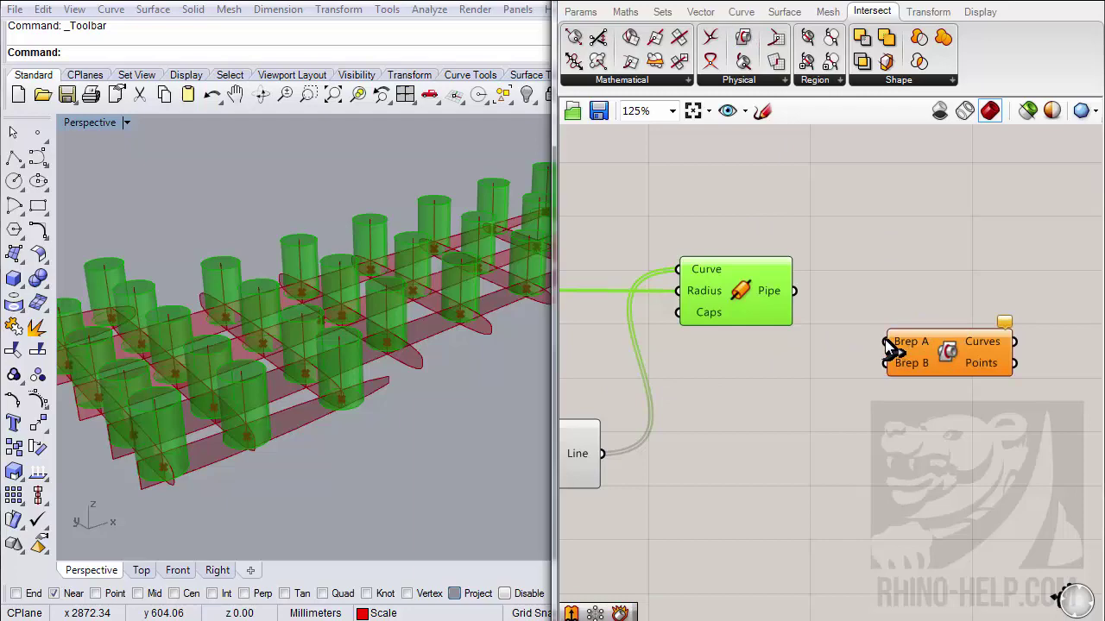
- Connect the upper edge-based Surfaces output to Brep A and select that component to check which ribs it supplies
scroll(900, 439, down, 6)
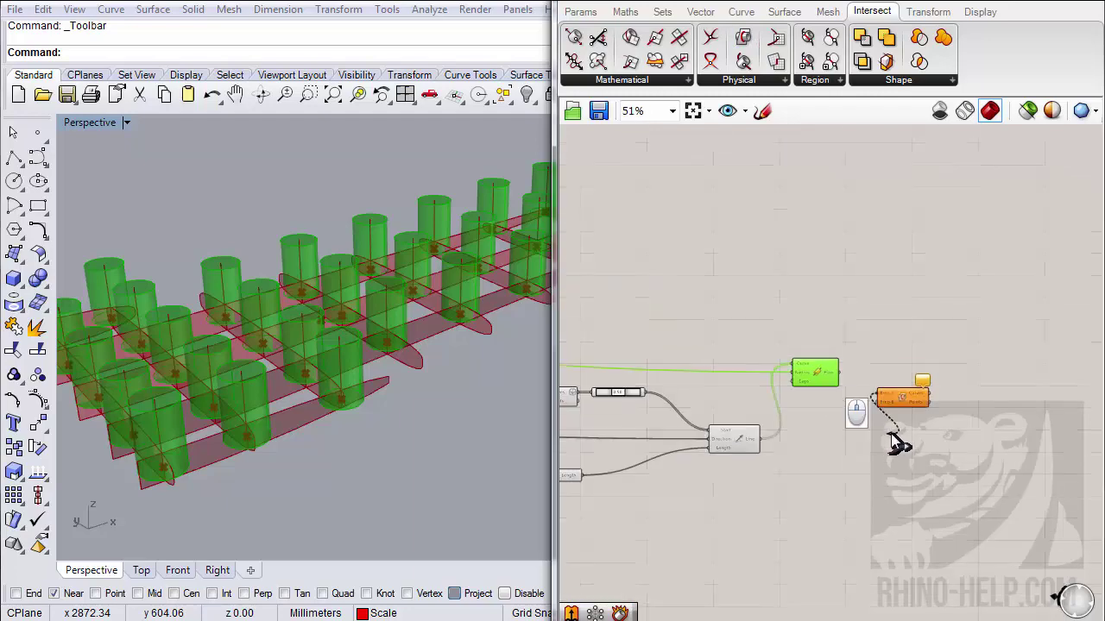
scroll(895, 456, up, 7)
drag(901, 453, 773, 278)
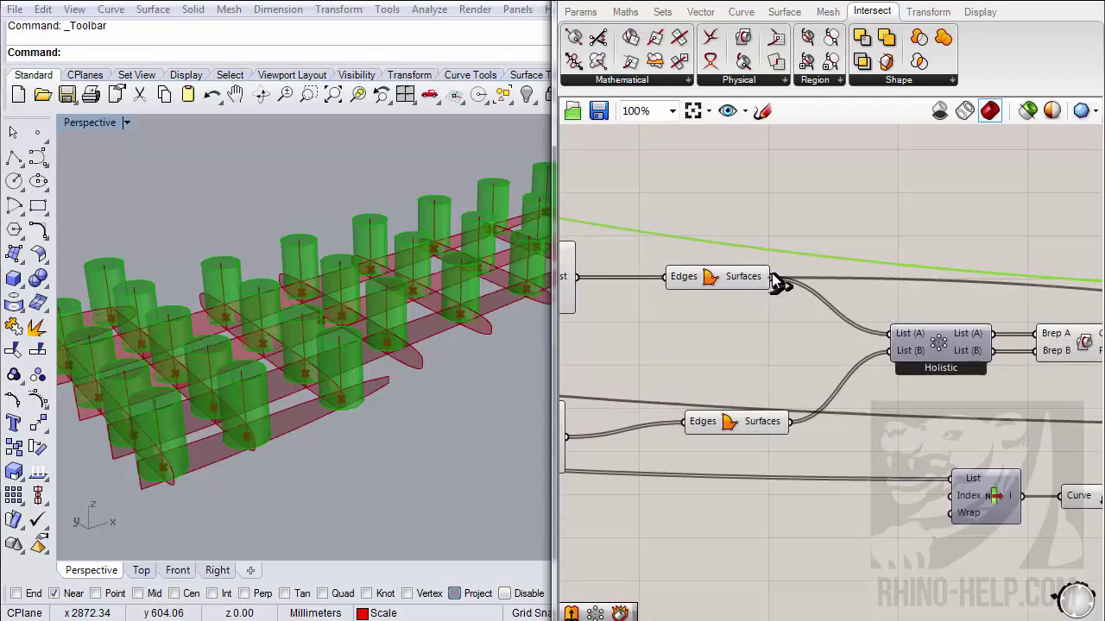
click(728, 281)
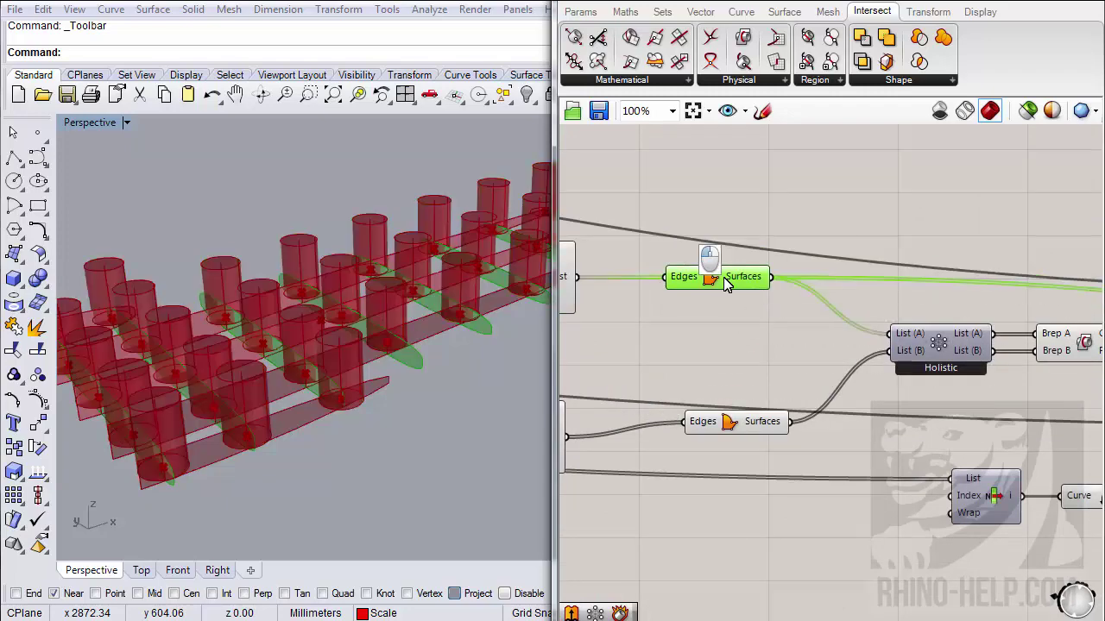
right_drag(403, 315, 385, 368)
- Connect the Pipe output to the Brep B input of the intersection component
right_drag(841, 308, 690, 329)
scroll(690, 329, down, 4)
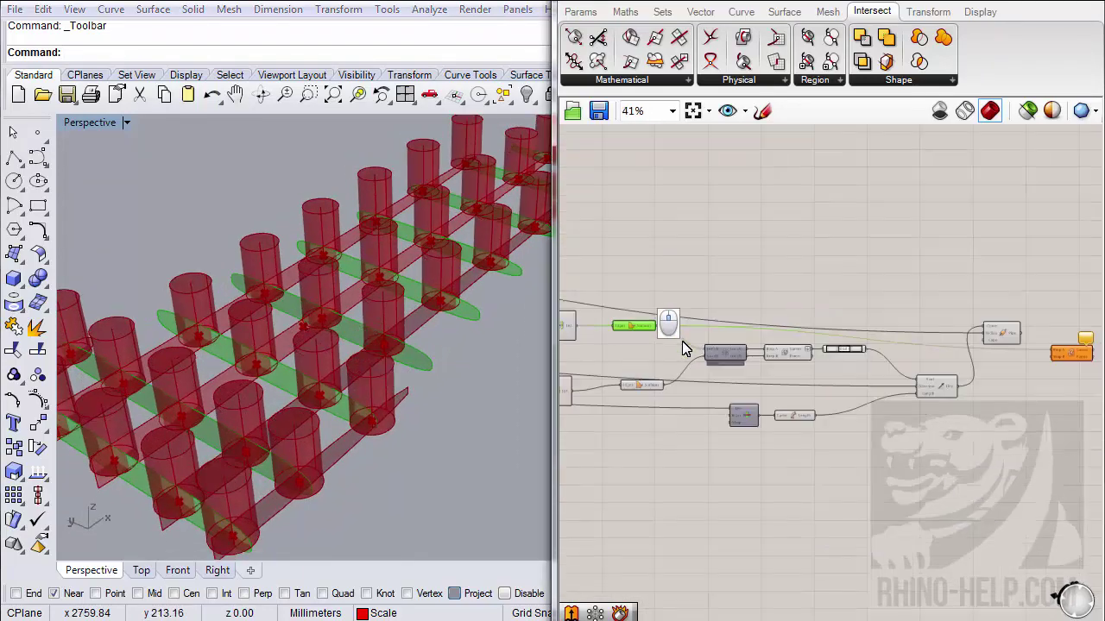
right_drag(1013, 358, 806, 365)
scroll(806, 362, up, 5)
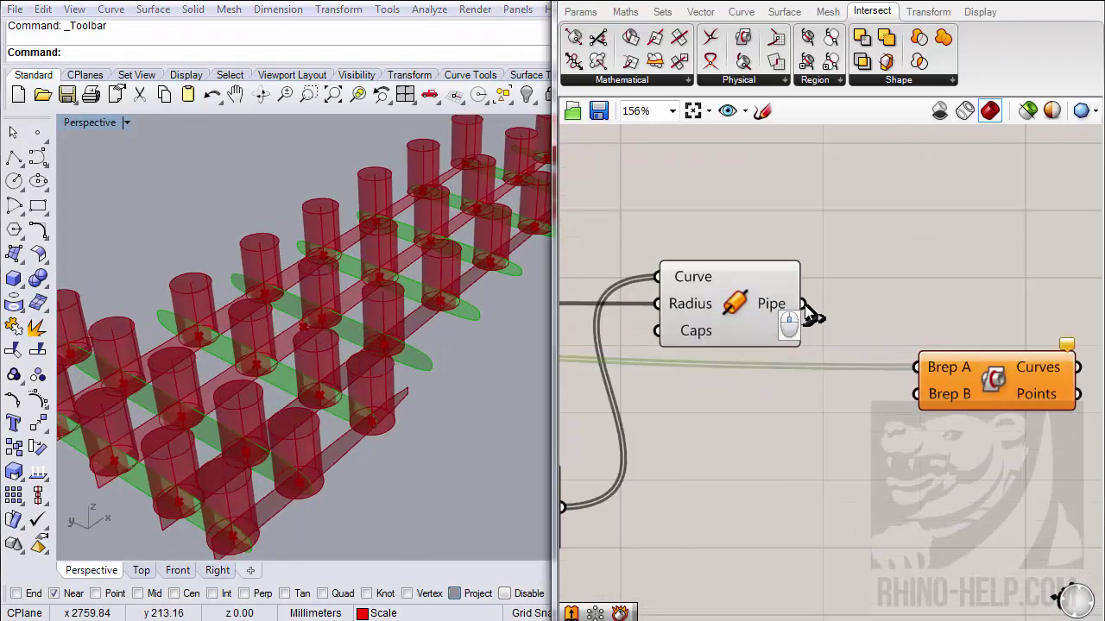
drag(805, 309, 916, 393)
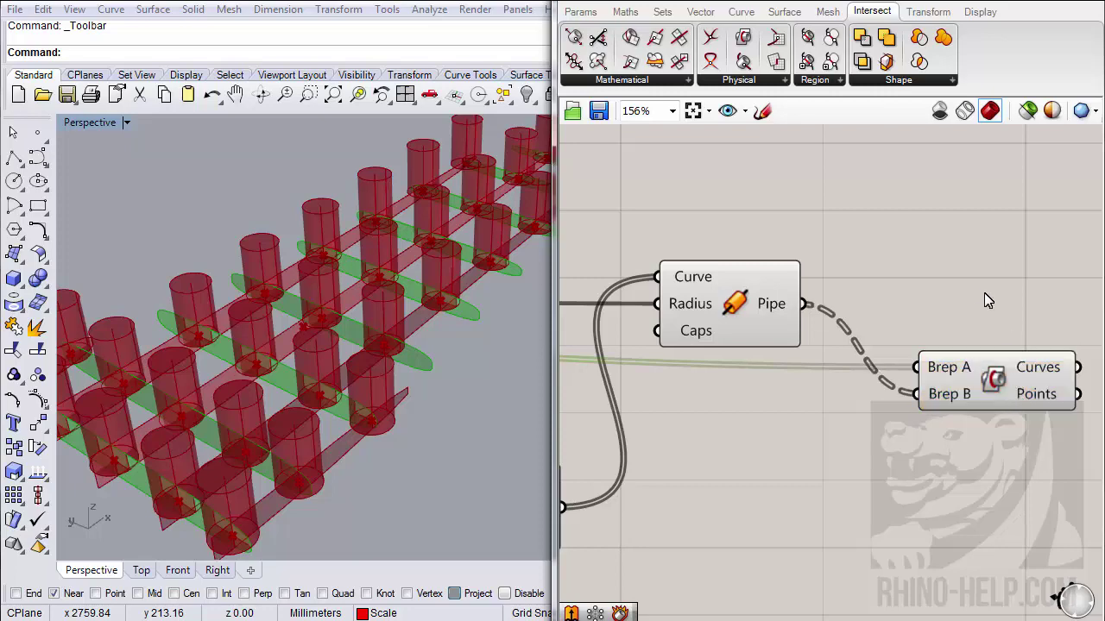
- Bake the Curves output of the Brep-Brep intersection component into the Rhino model
right_drag(989, 301, 904, 298)
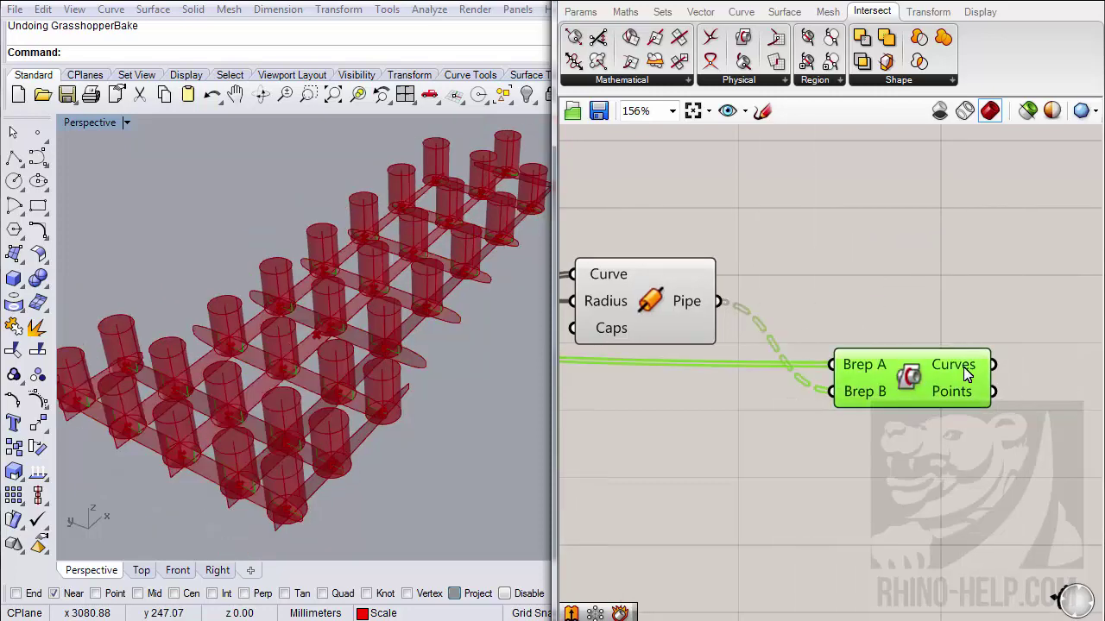
right_click(960, 362)
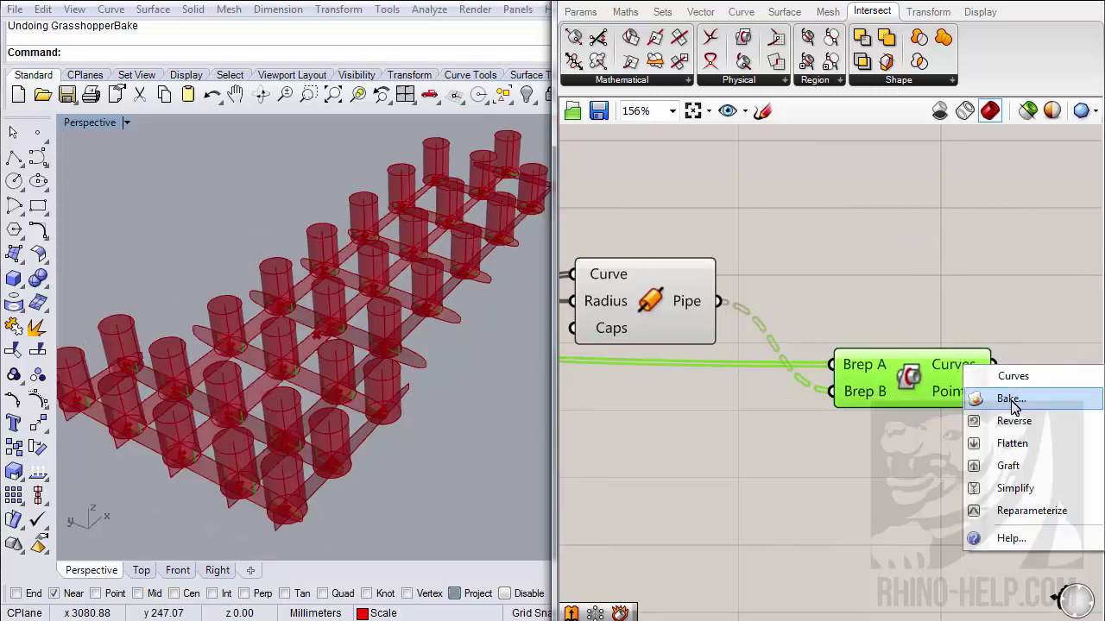
click(1010, 399)
click(1027, 563)
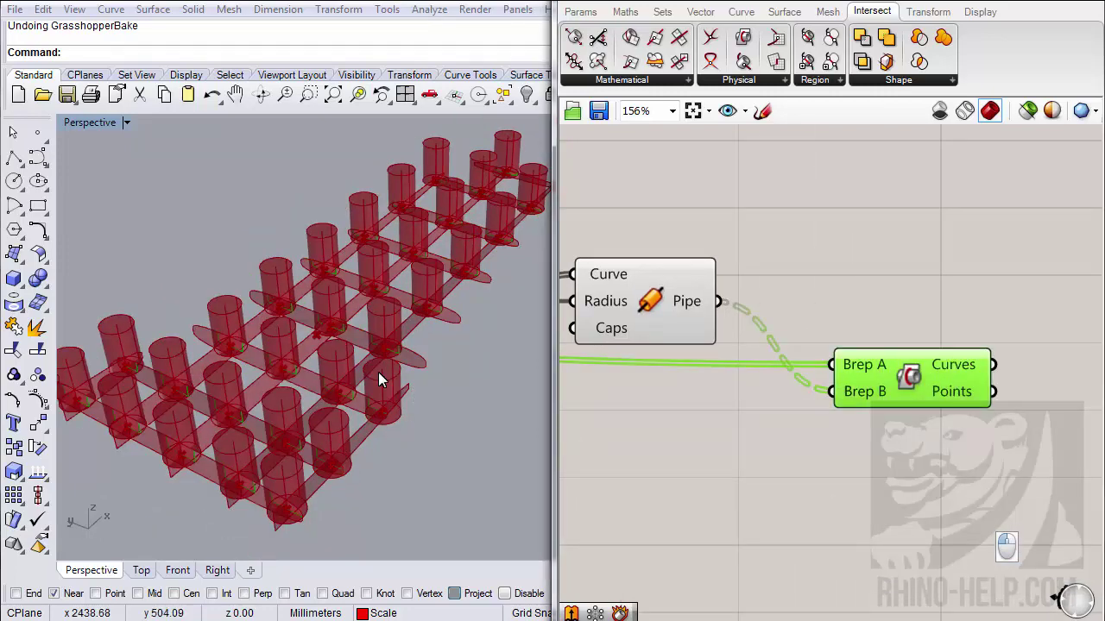
- Select all curves in the Rhino model and examine the baked intersection curves on the ribs
click(503, 93)
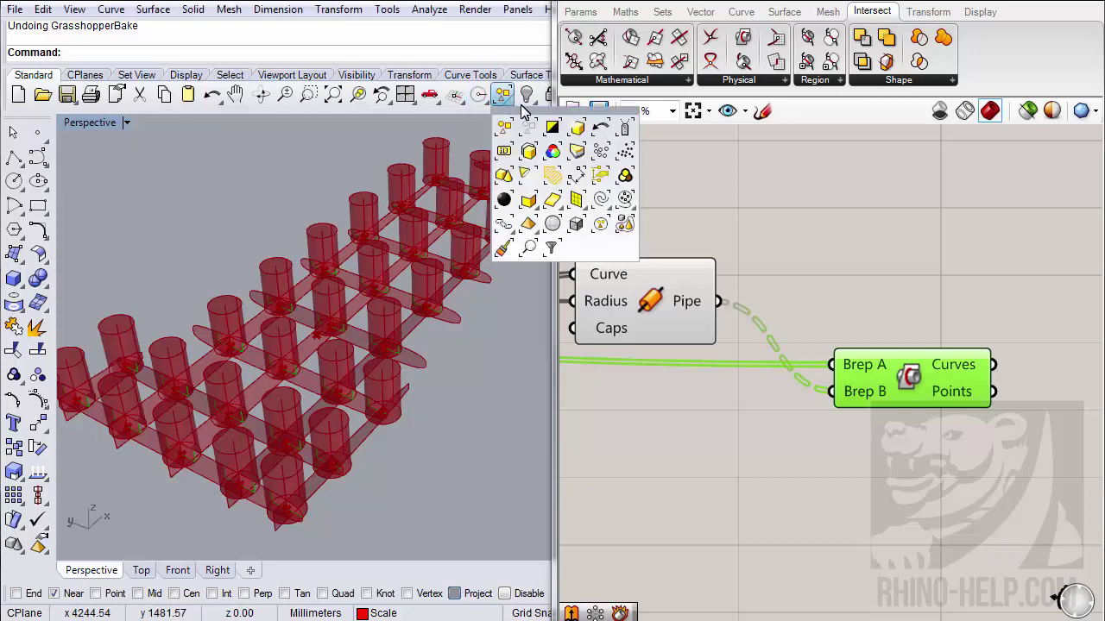
click(504, 223)
right_drag(392, 317, 411, 343)
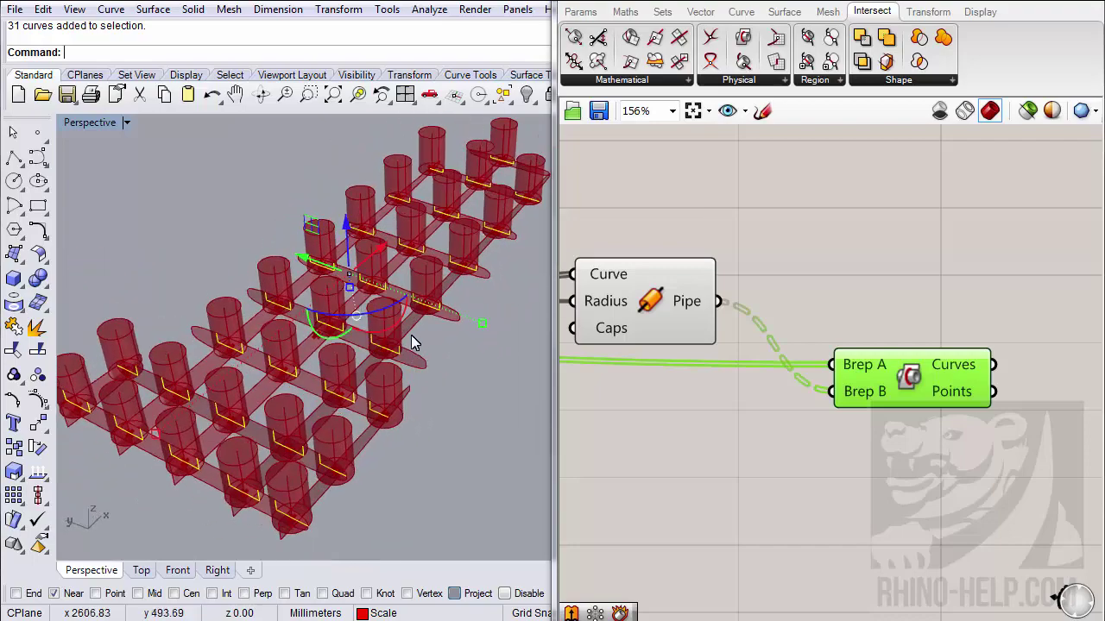
scroll(268, 490, up, 3)
right_drag(340, 420, 409, 374)
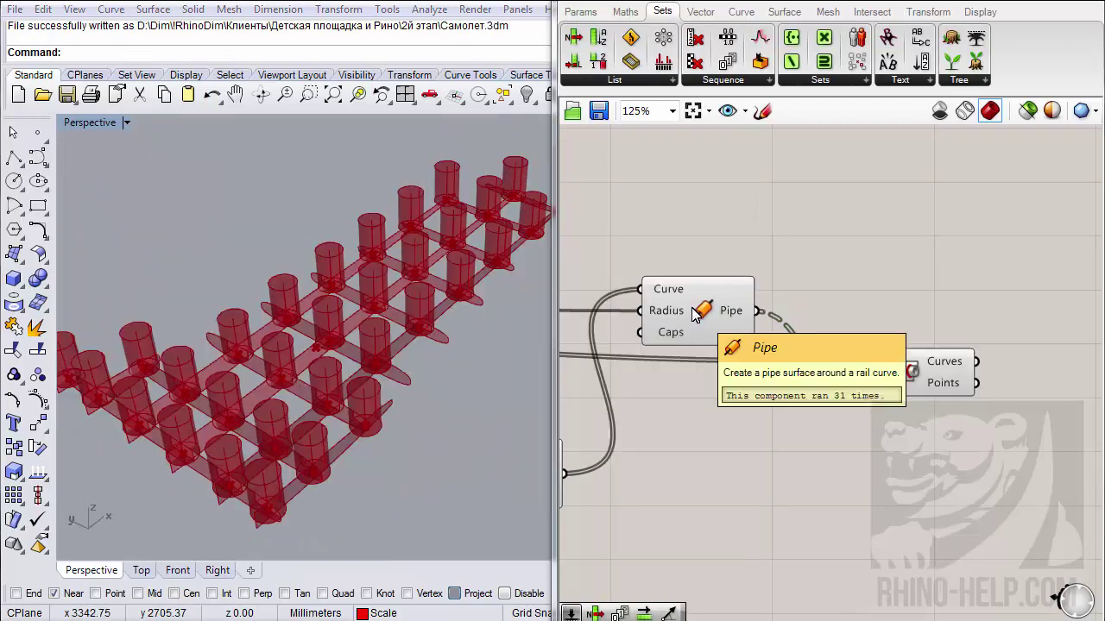
- Turn off the preview of the Pipe component
right_click(696, 314)
click(724, 342)
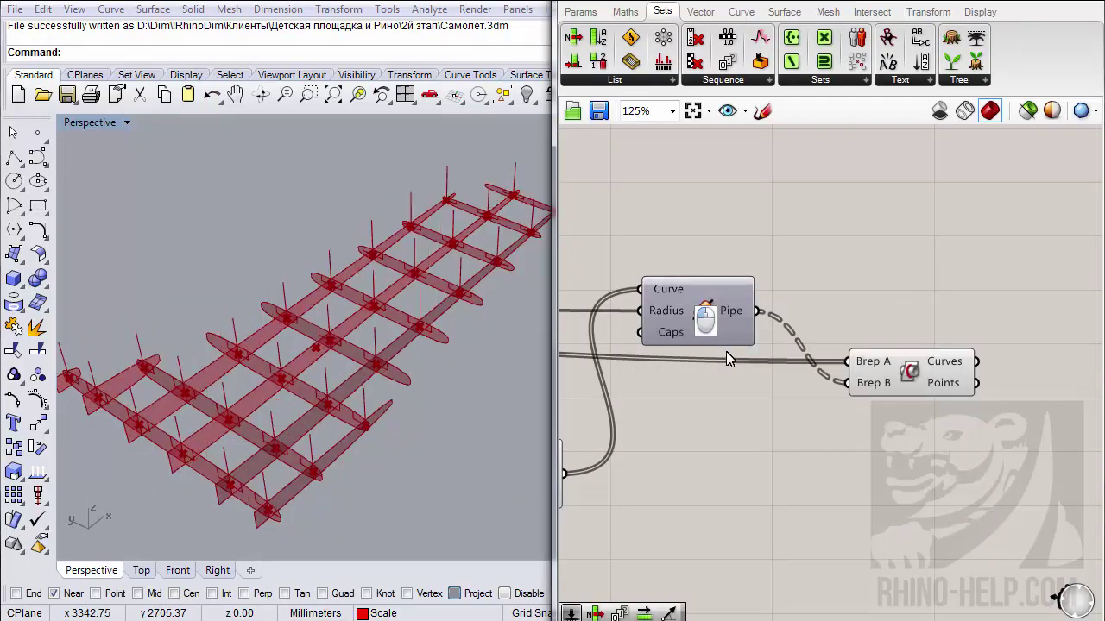
scroll(698, 358, down, 3)
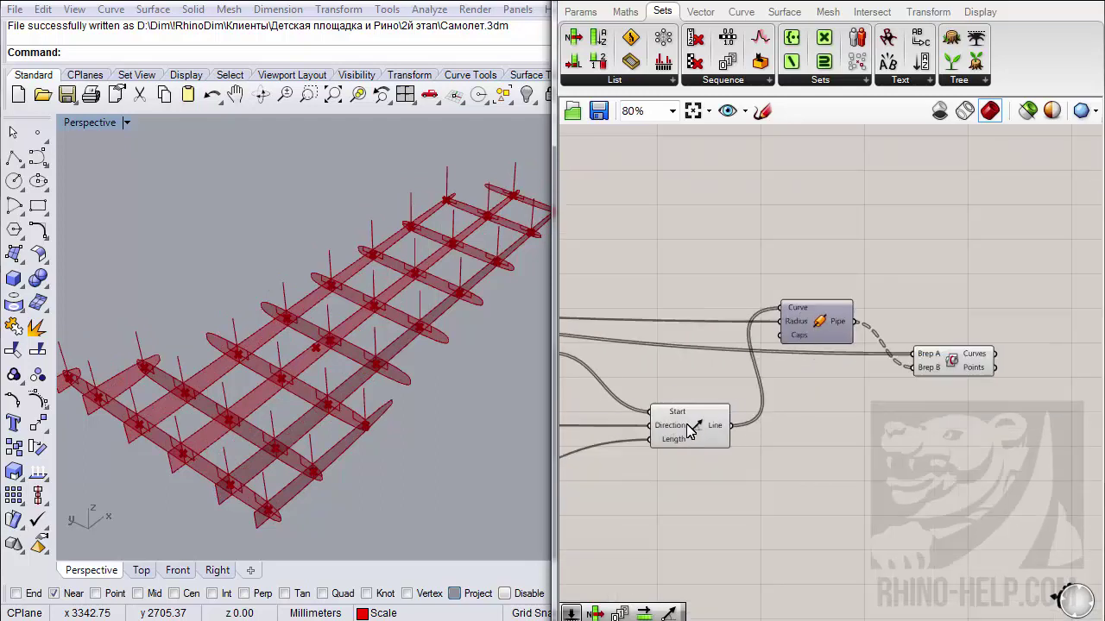
- Turn off the preview of the Line SDL component that feeds the pipes
click(689, 430)
right_click(688, 425)
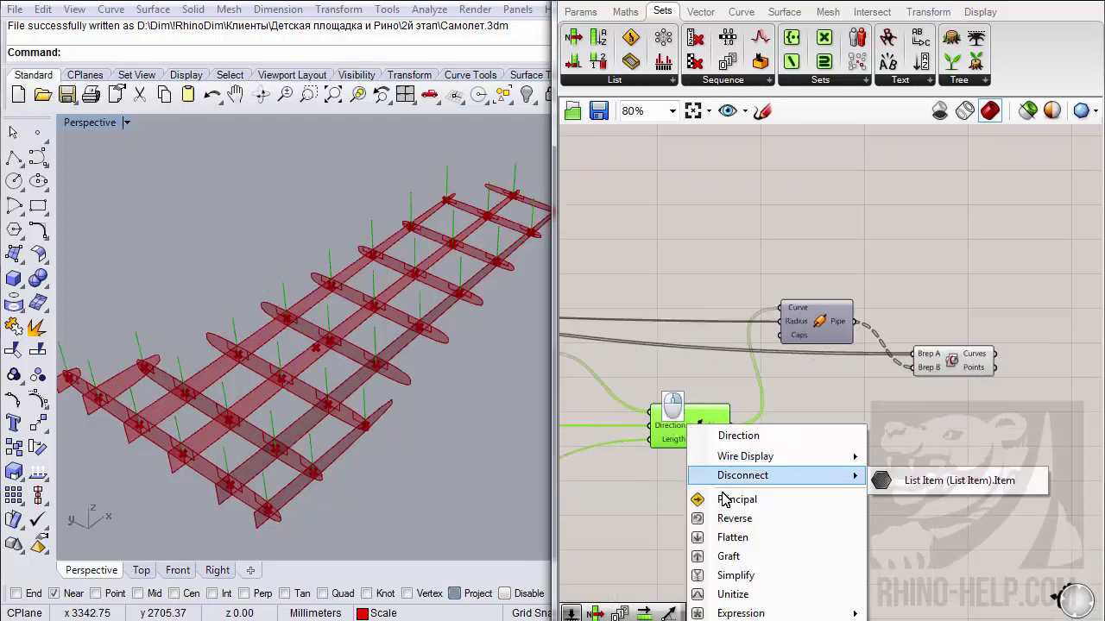
right_click(701, 423)
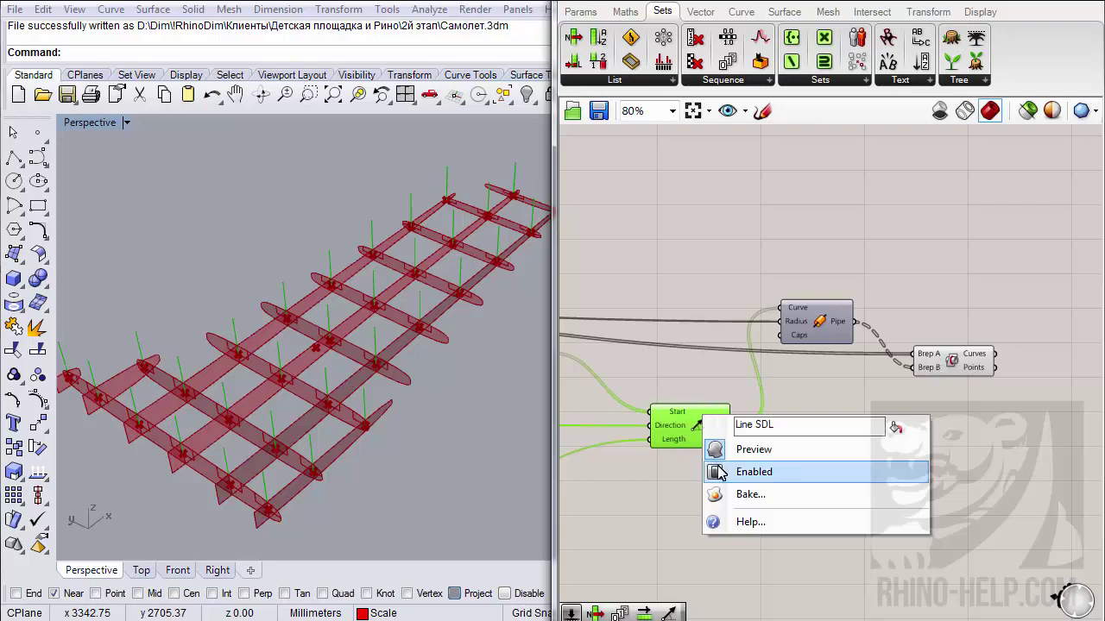
click(734, 447)
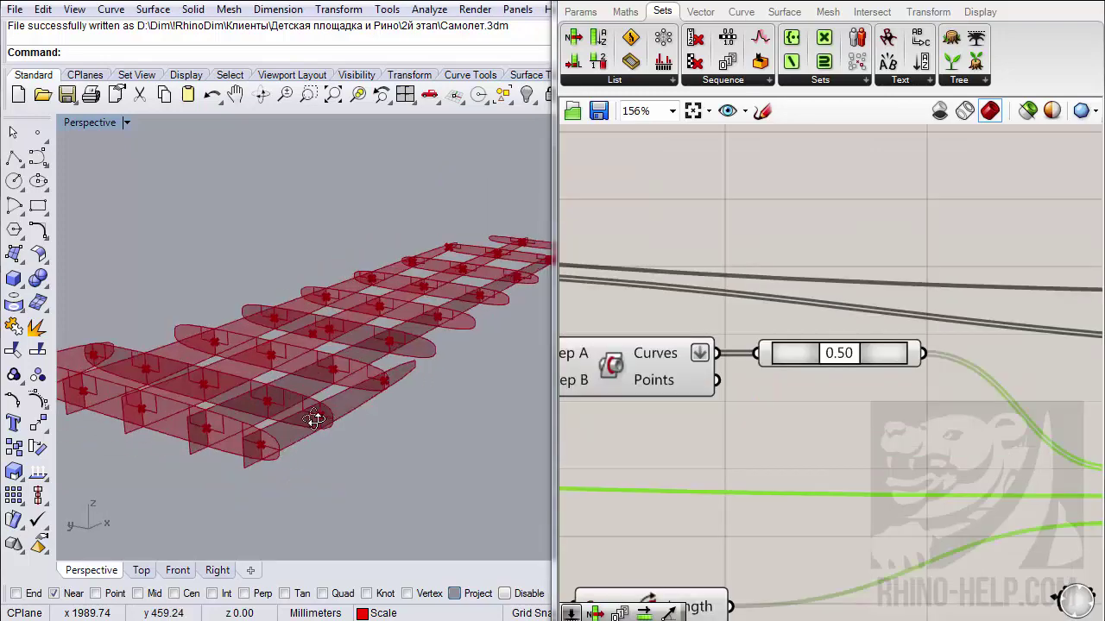
- Duplicate the Brep | Brep intersection component with its input connections and place the copy below the original
right_drag(316, 415, 192, 406)
scroll(200, 405, up, 3)
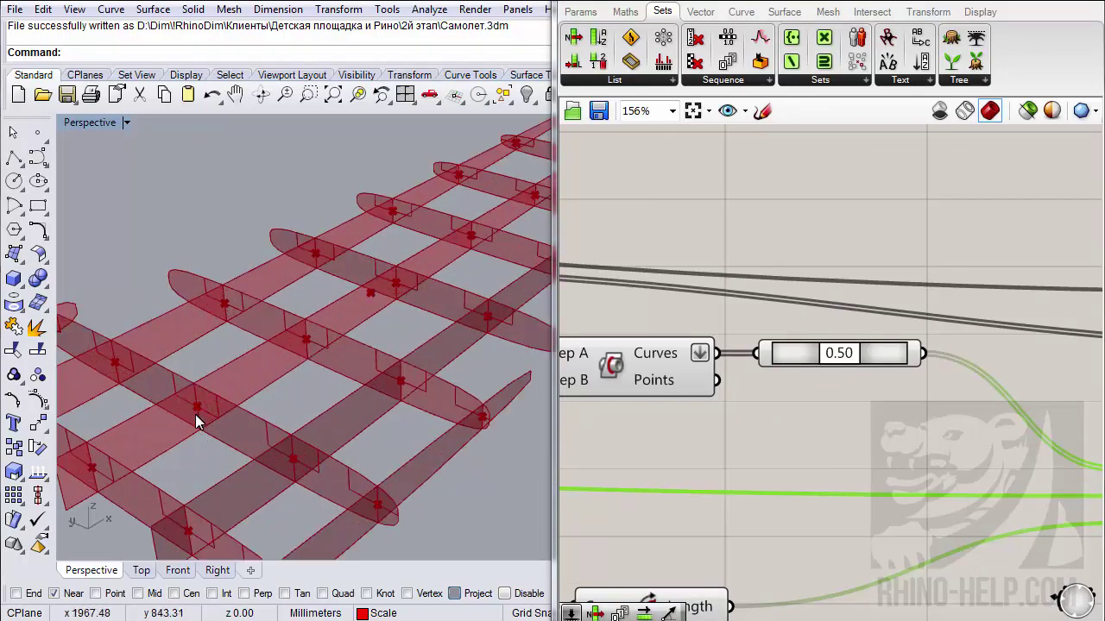
scroll(700, 406, down, 4)
scroll(705, 408, down, 3)
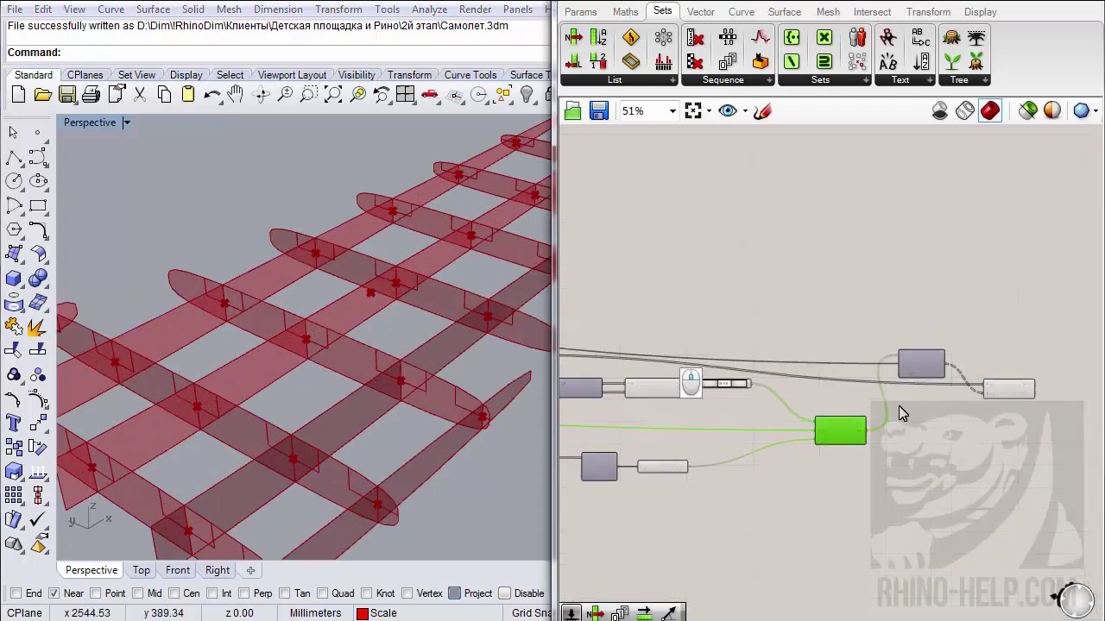
scroll(928, 375, up, 4)
scroll(876, 405, down, 3)
scroll(876, 397, up, 3)
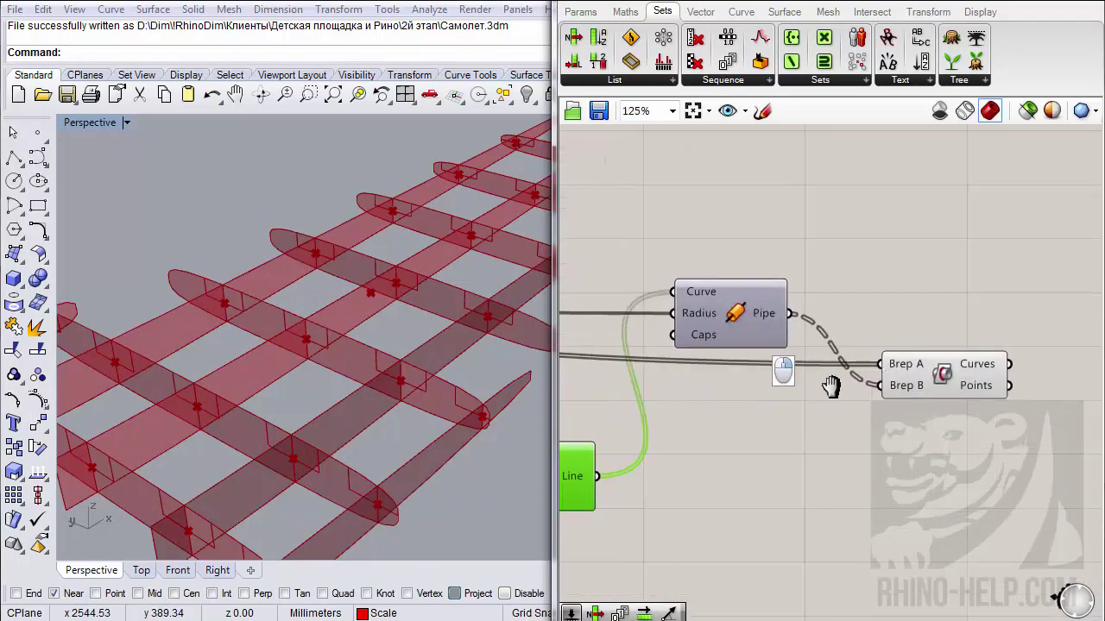
scroll(863, 378, down, 2)
click(941, 368)
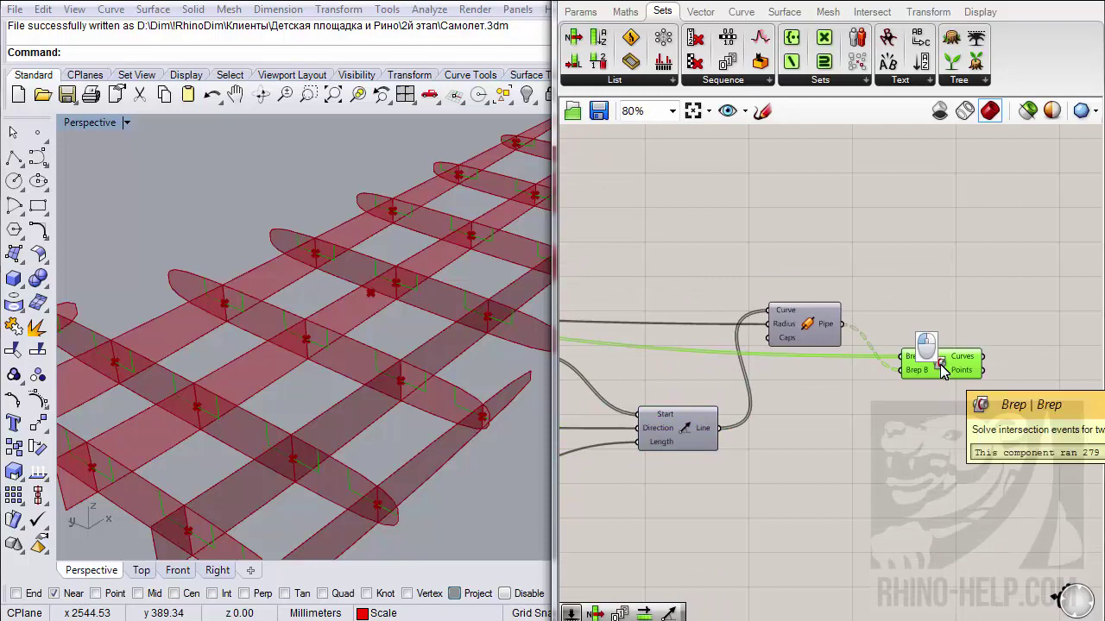
double_click(947, 439)
key(ctrl+v)
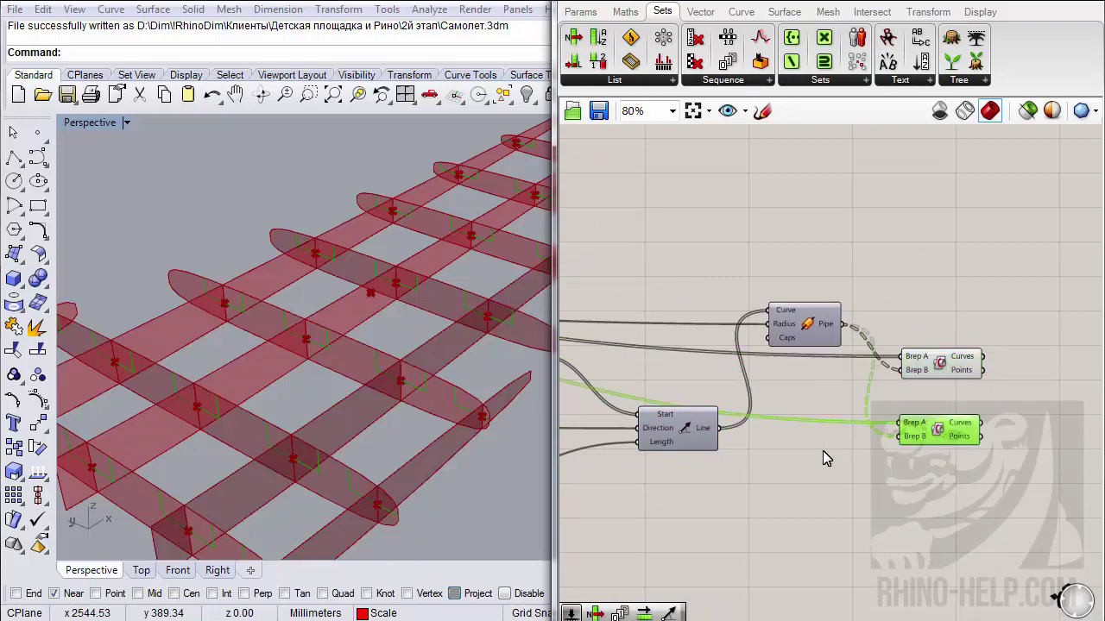
- Connect the Surfaces output of the lengthwise ribs' Edge Surface component to the copied intersection component's Brep A input, replacing its existing source
scroll(823, 451, down, 2)
scroll(914, 428, up, 3)
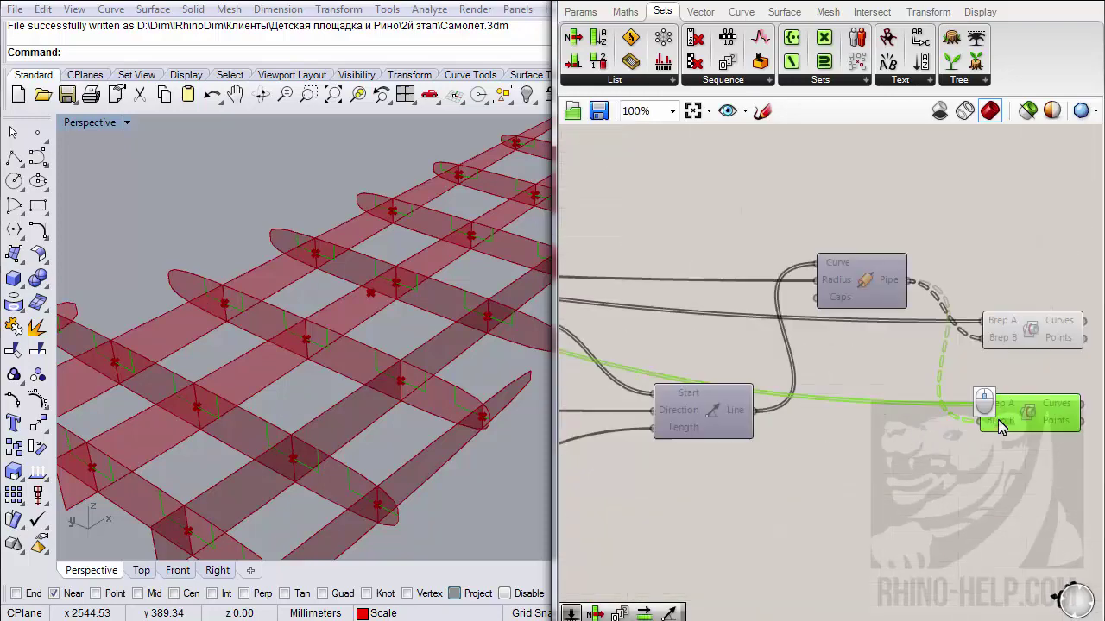
scroll(903, 451, down, 2)
right_drag(836, 459, 961, 450)
right_drag(707, 407, 907, 409)
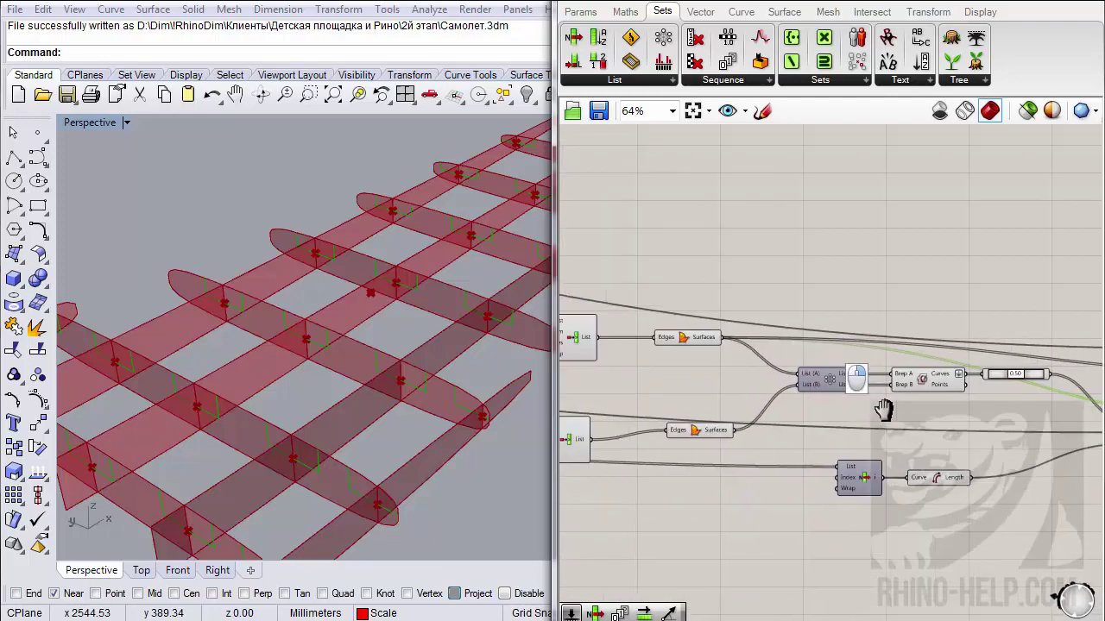
click(701, 432)
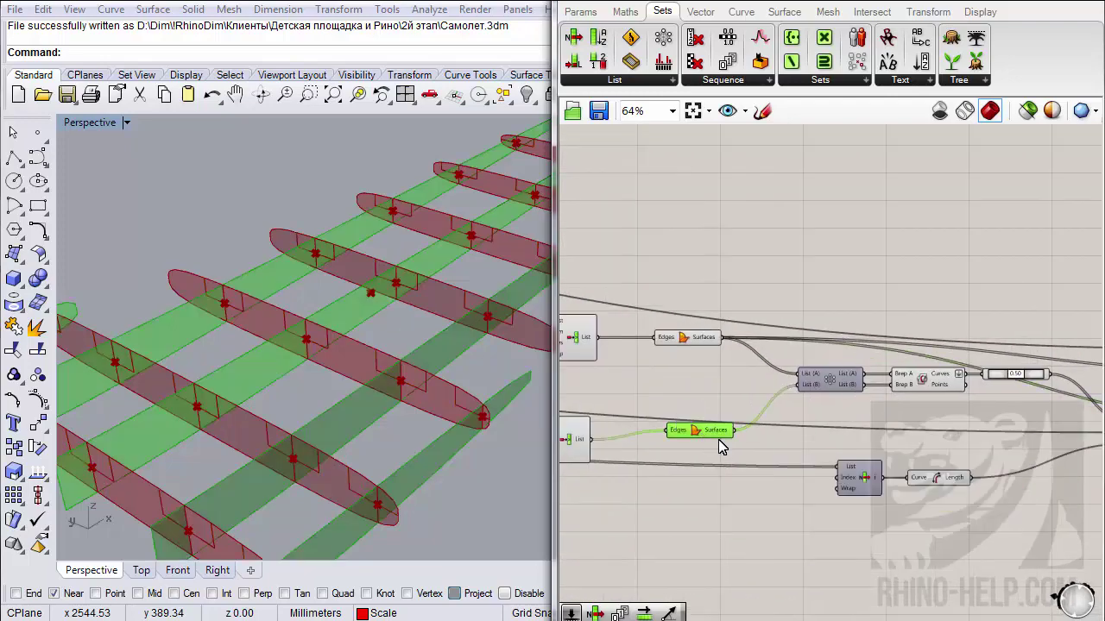
right_drag(809, 429, 669, 405)
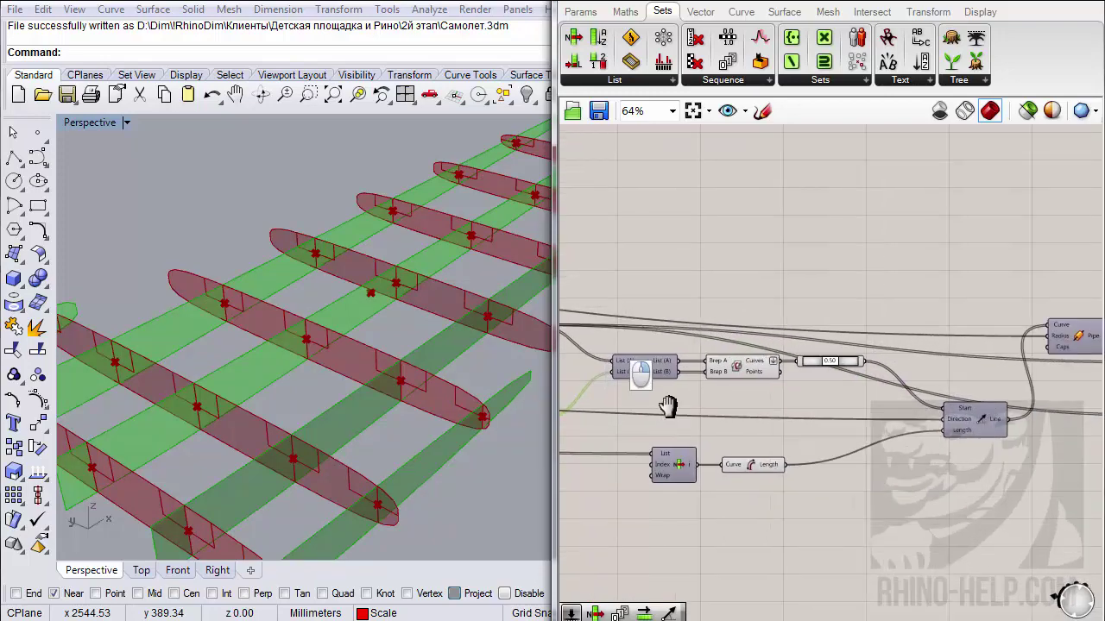
scroll(670, 415, down, 2)
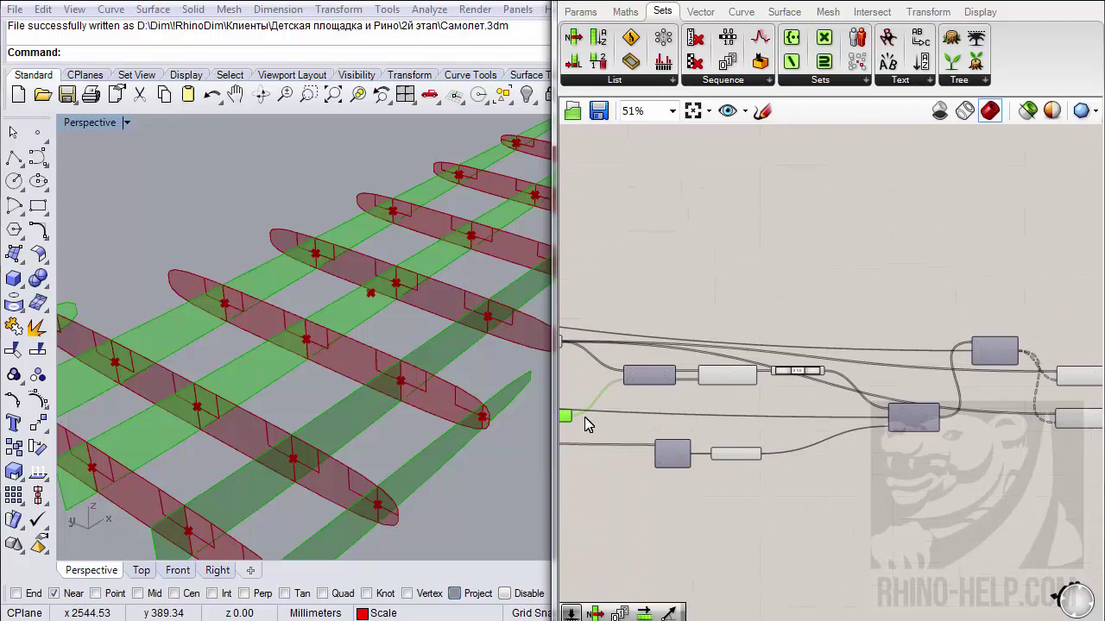
scroll(585, 424, up, 2)
drag(569, 415, 1017, 424)
scroll(712, 423, down, 4)
scroll(804, 481, up, 4)
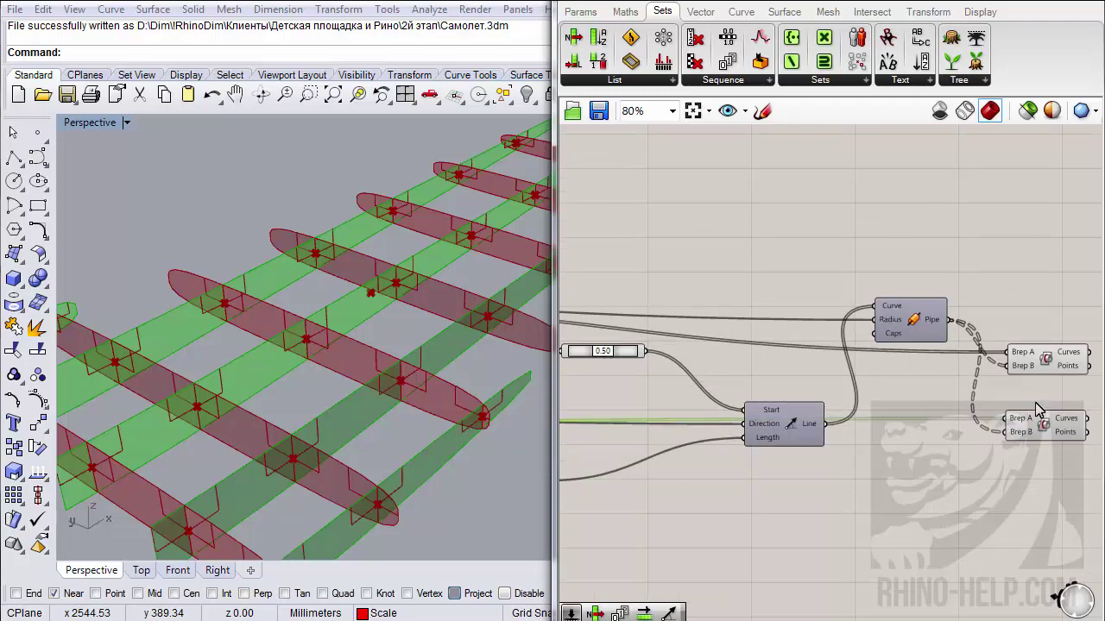
- Duplicate the Line SDL and Pipe components below the originals and feed the copied Pipe into Brep B of the second intersection component
right_drag(1015, 421, 914, 425)
right_drag(304, 431, 279, 382)
scroll(199, 418, up, 4)
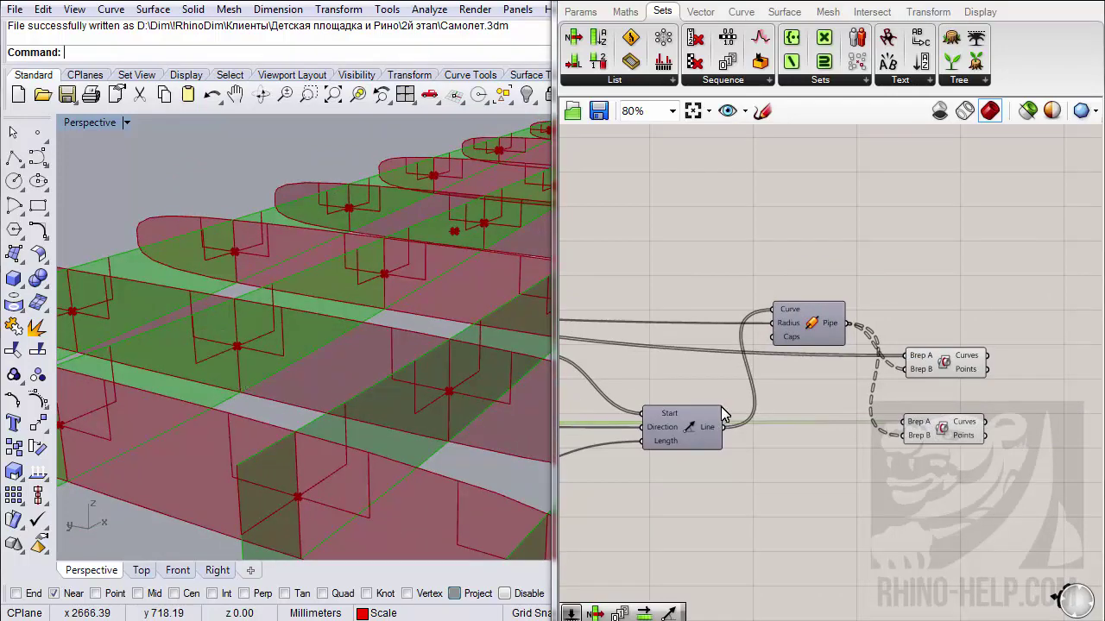
right_drag(863, 353, 900, 340)
right_drag(791, 400, 841, 388)
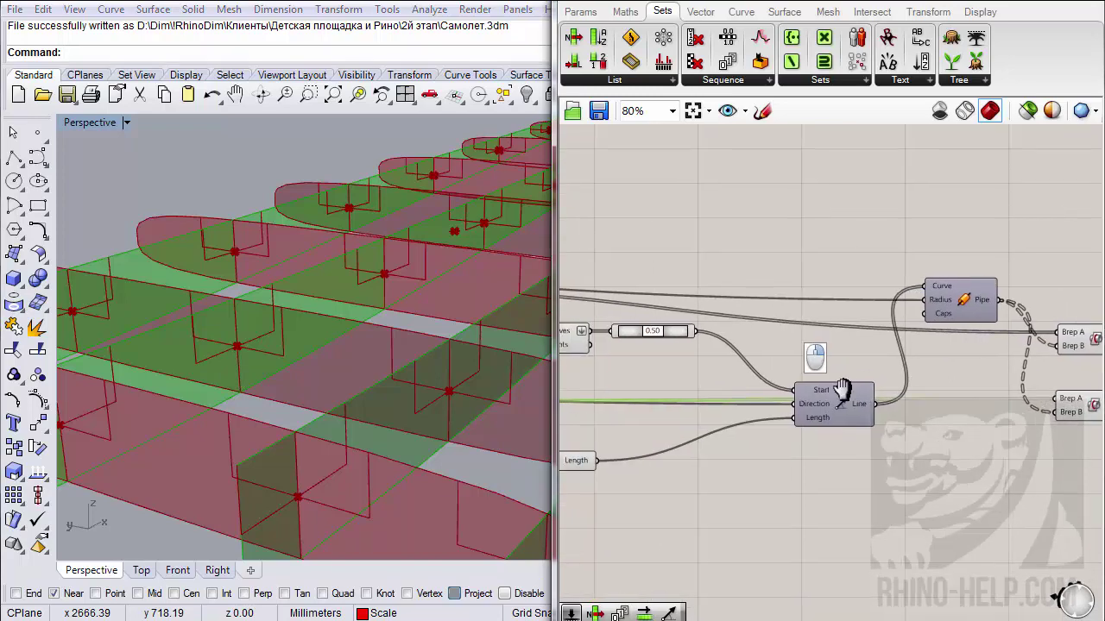
mouse_move(824, 412)
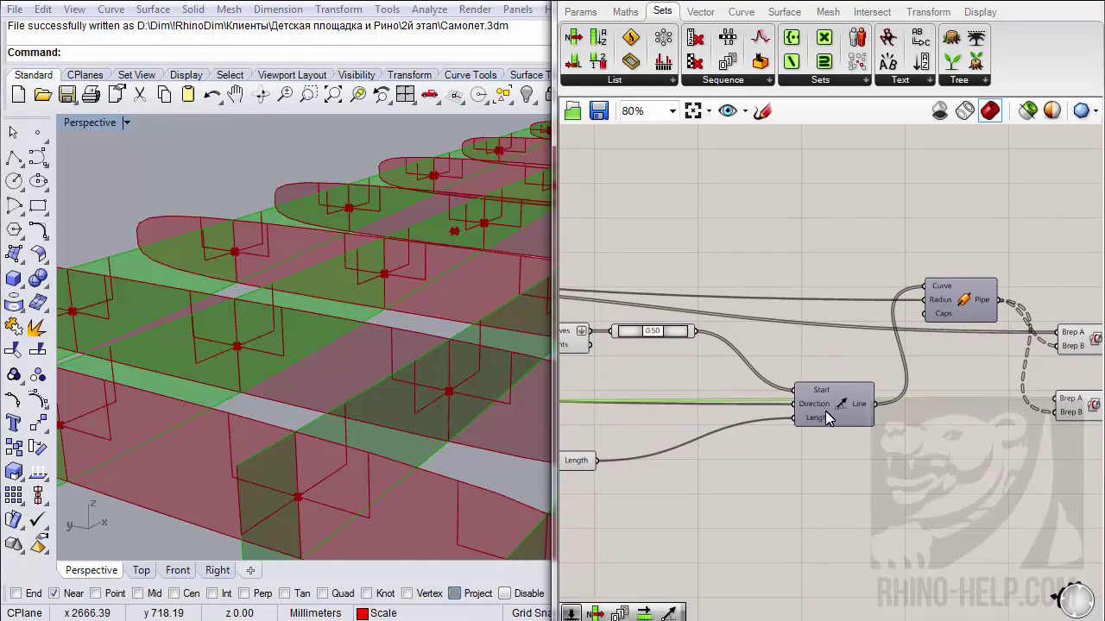
click(825, 406)
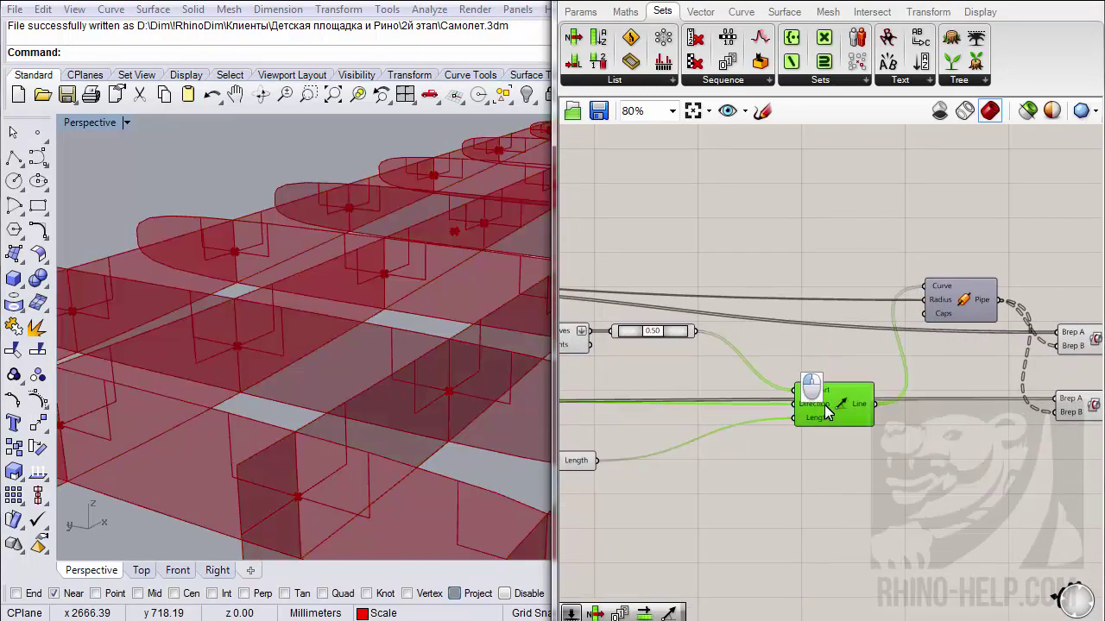
drag(962, 224, 816, 511)
right_drag(858, 483, 796, 469)
drag(795, 470, 814, 537)
drag(905, 461, 991, 398)
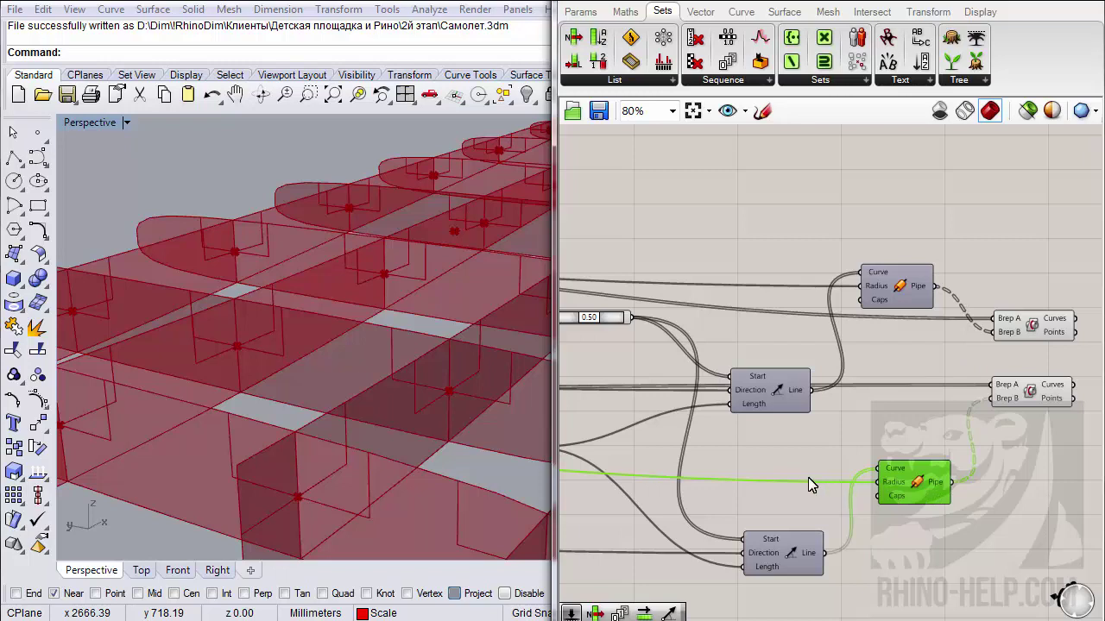
- Insert a Flip Curve component between the direction source and the Direction input of the copied Line SDL component
right_drag(815, 459, 883, 368)
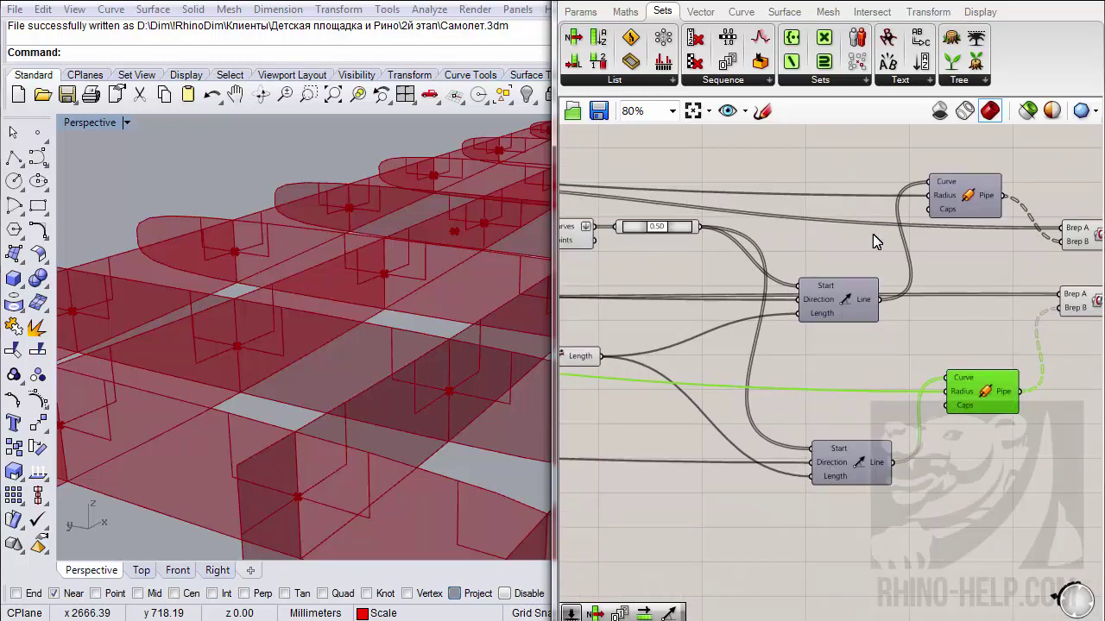
click(740, 12)
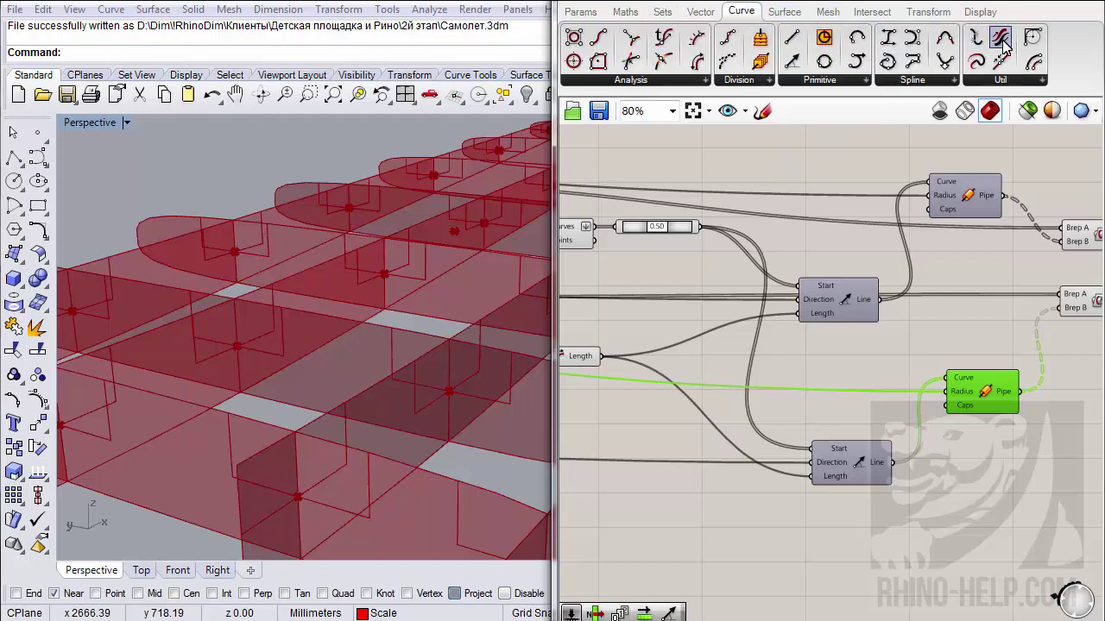
drag(1001, 43, 772, 533)
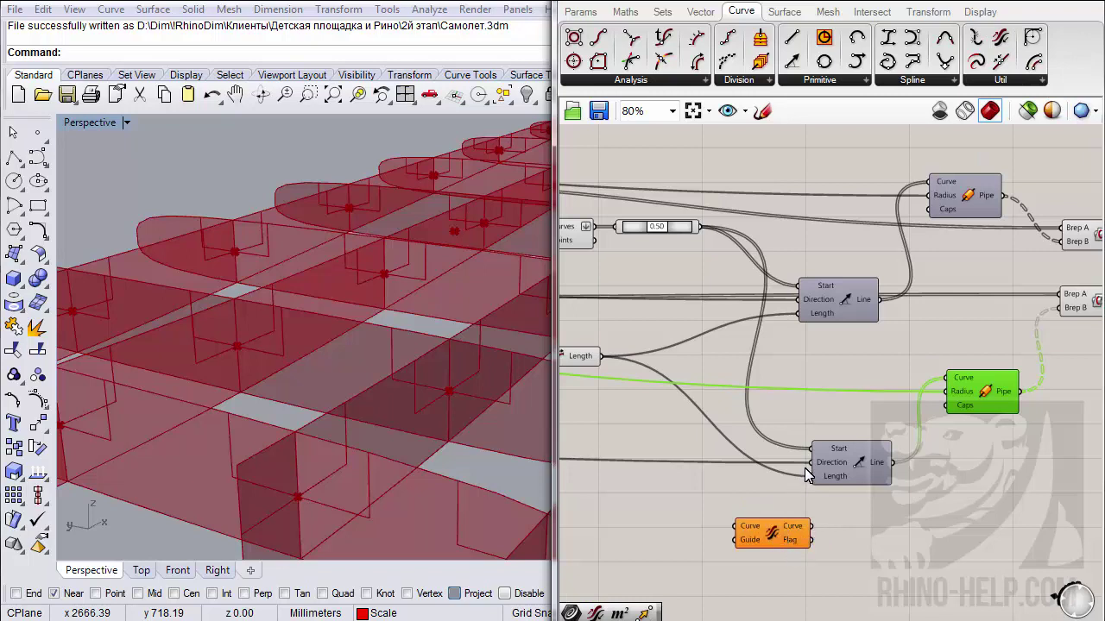
ctrl+shift+drag(813, 468, 736, 526)
drag(812, 528, 810, 463)
- Examine the intersection curves along the rib grid and highlight the crossing points from the 0.50 point-on-curve component
right_drag(417, 413, 325, 434)
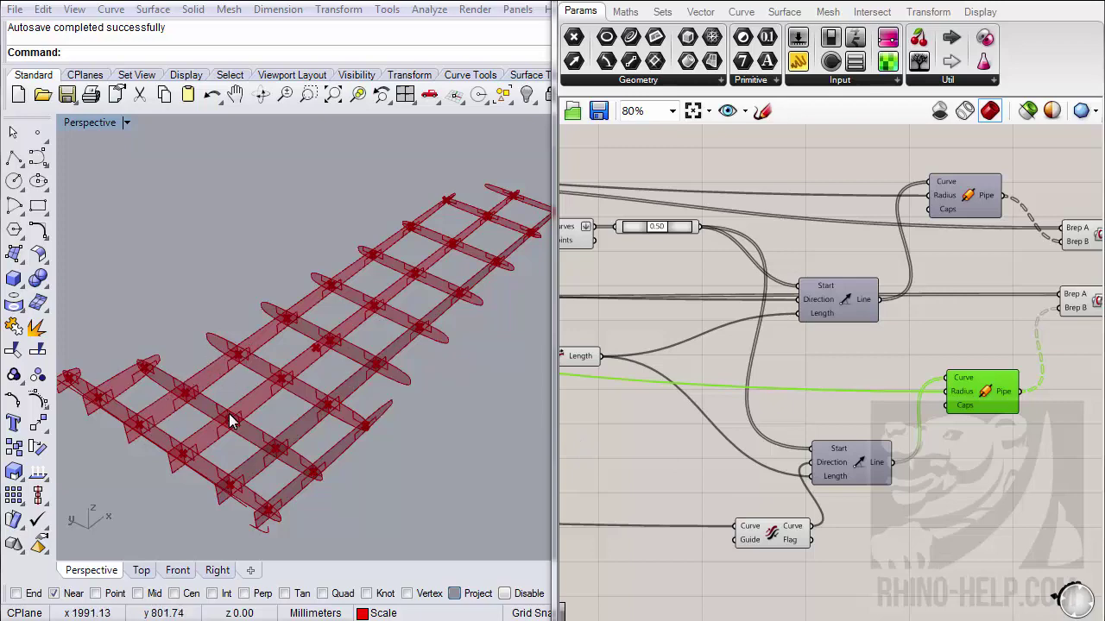
right_click(732, 384)
right_drag(843, 380, 923, 378)
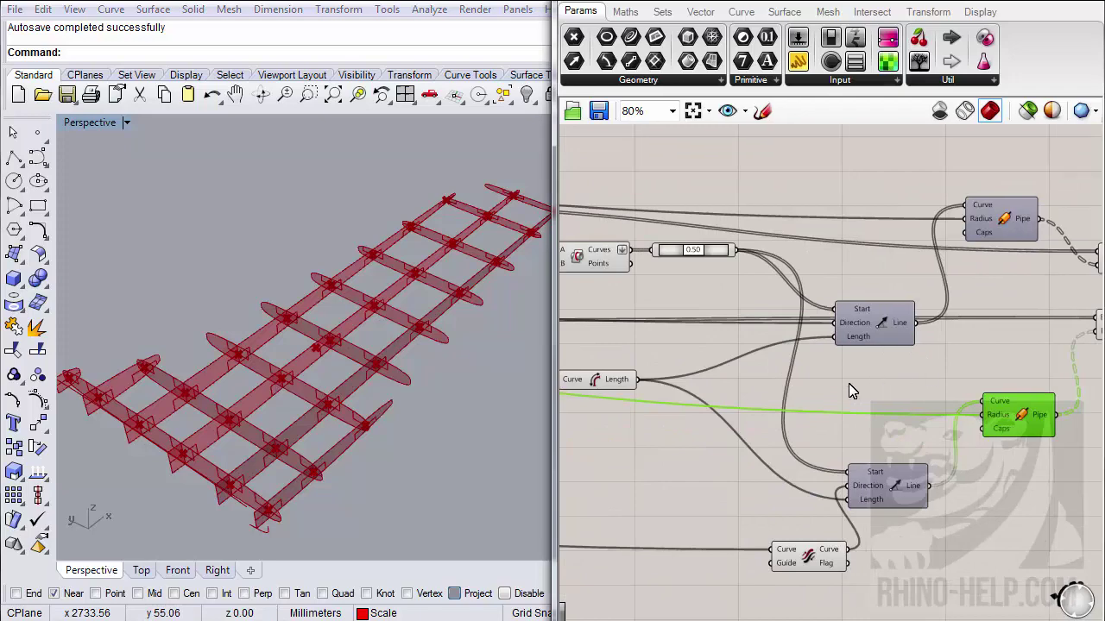
right_drag(431, 423, 404, 401)
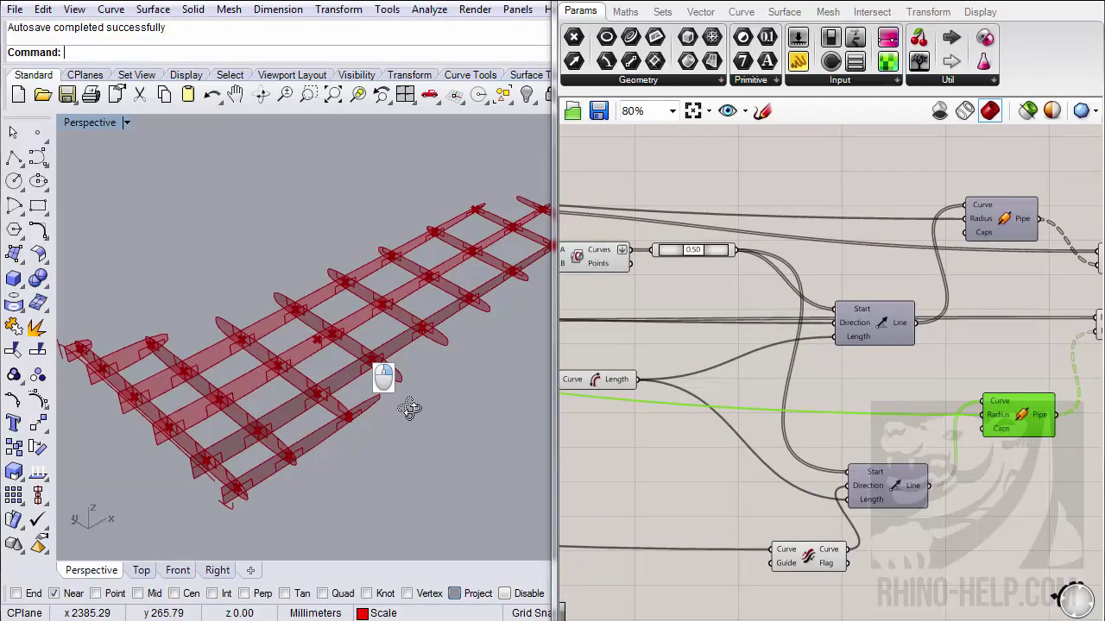
right_drag(631, 419, 829, 424)
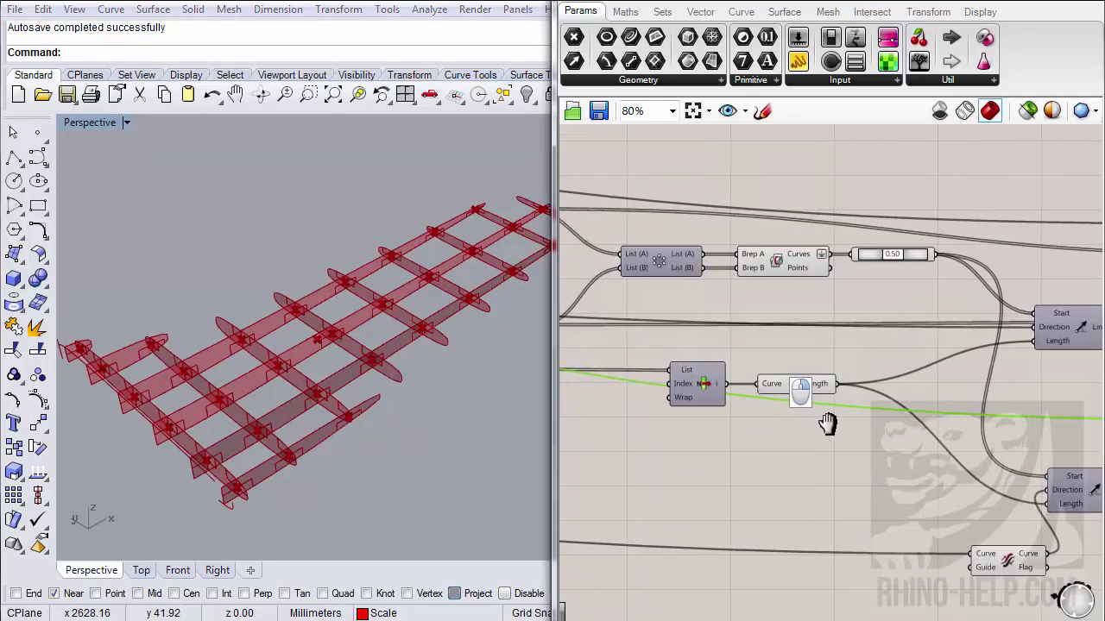
click(872, 255)
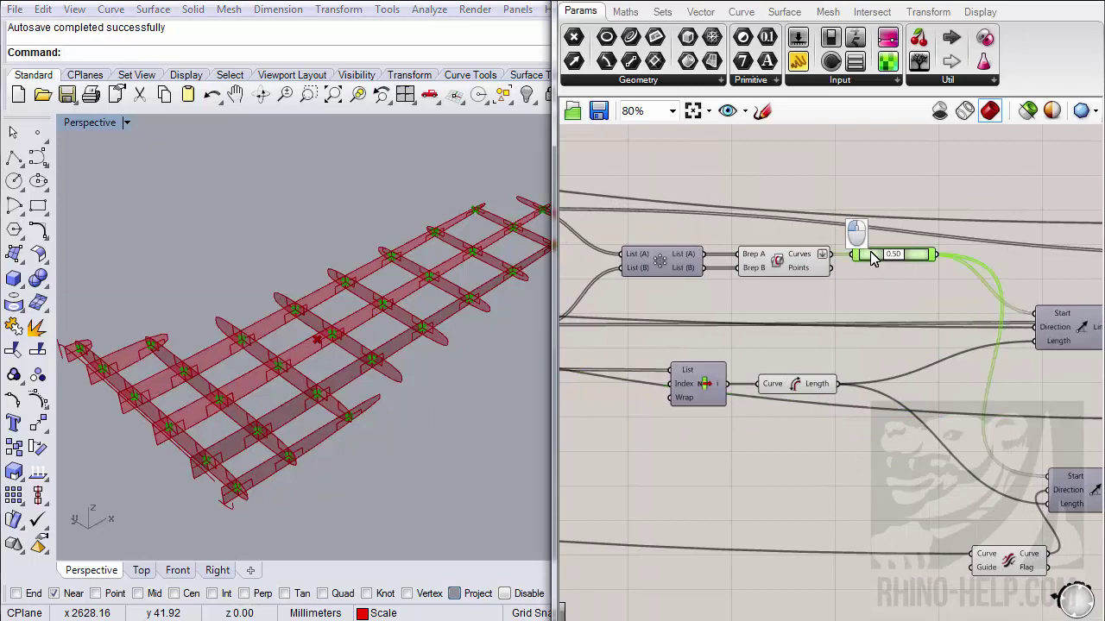
right_drag(915, 354, 685, 458)
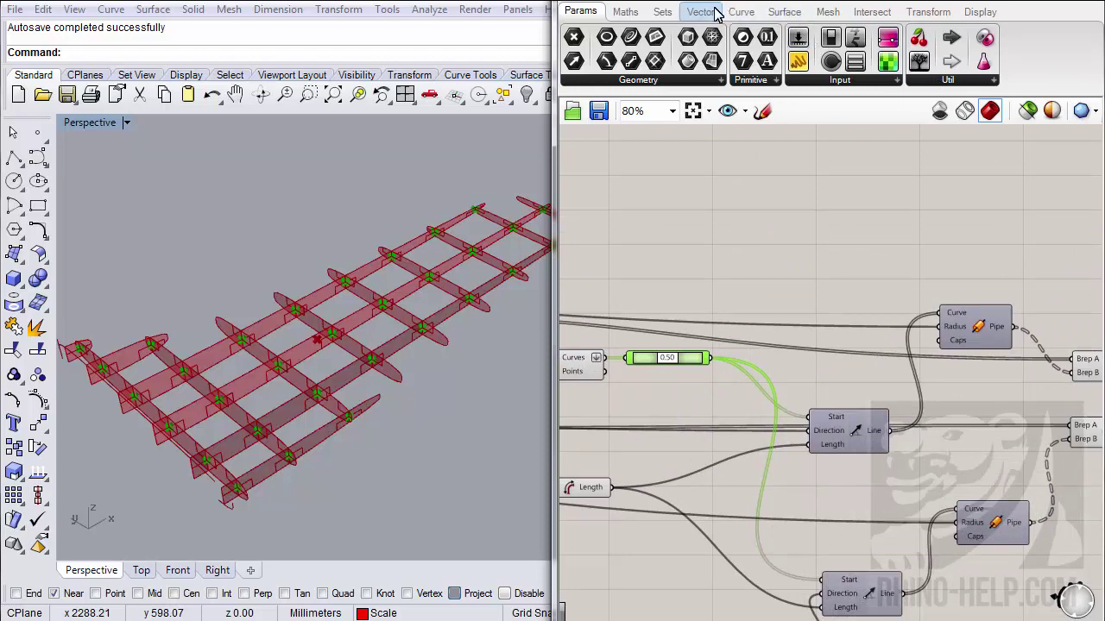
- Add a Text Tag and a Text Tag 3D component above the existing definition
click(980, 12)
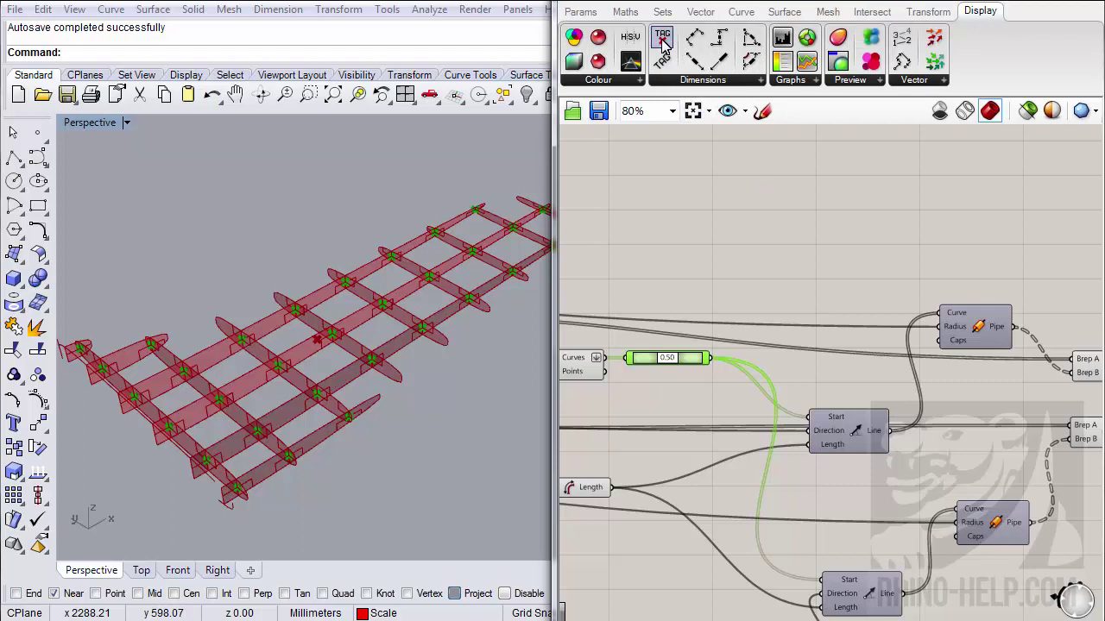
drag(827, 170, 825, 170)
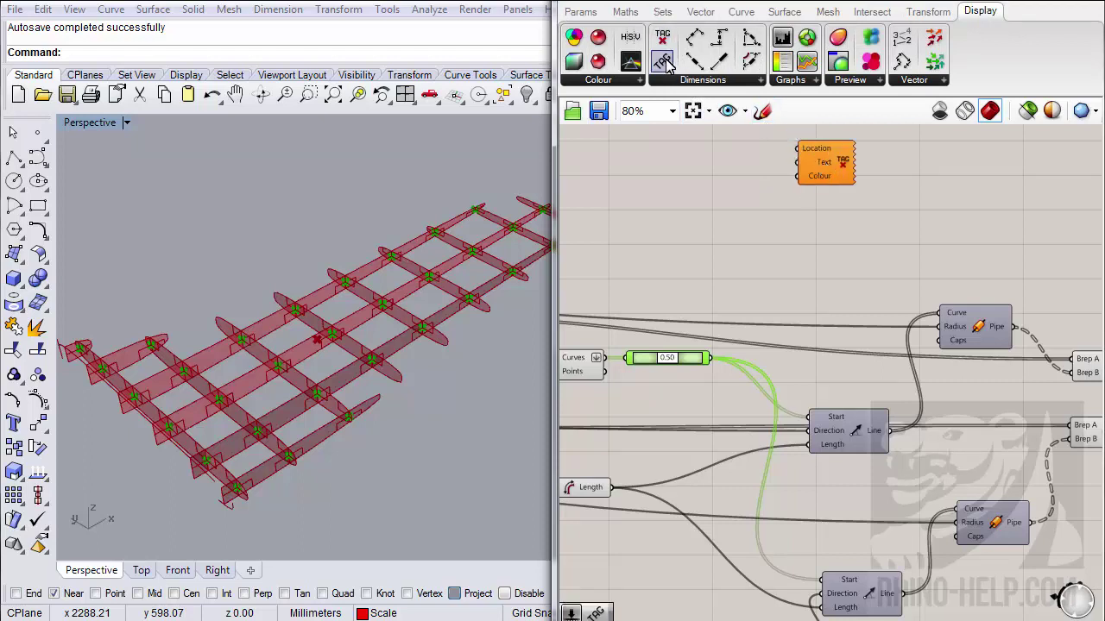
drag(661, 60, 834, 237)
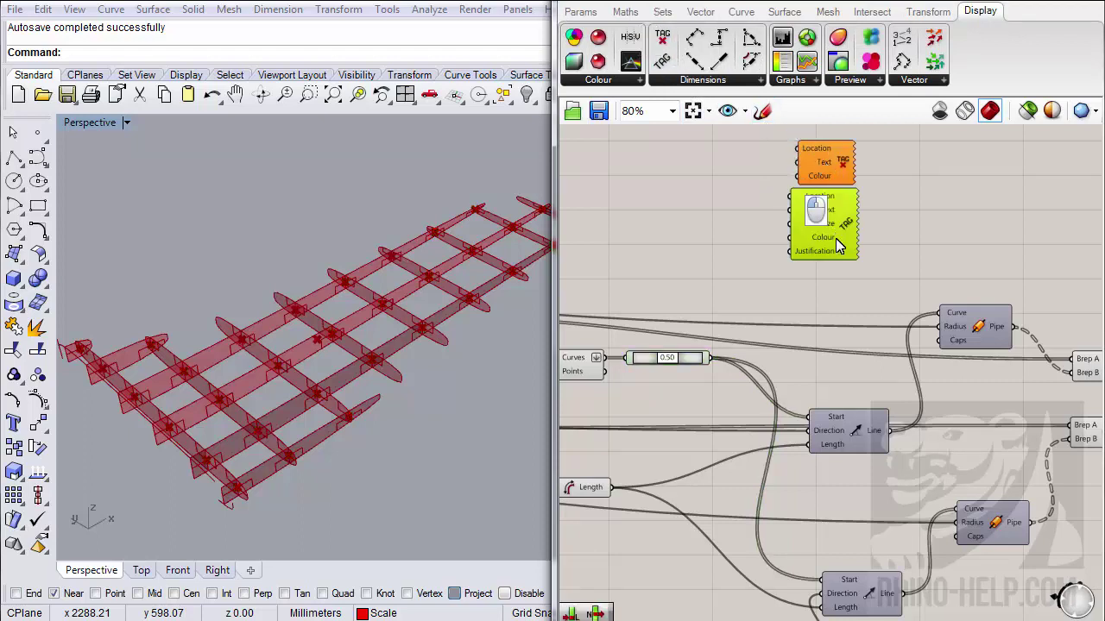
- Connect the 0.50 point-on-curve output to the Location input of the Text Tag 3D component
scroll(835, 239, up, 3)
mouse_move(881, 190)
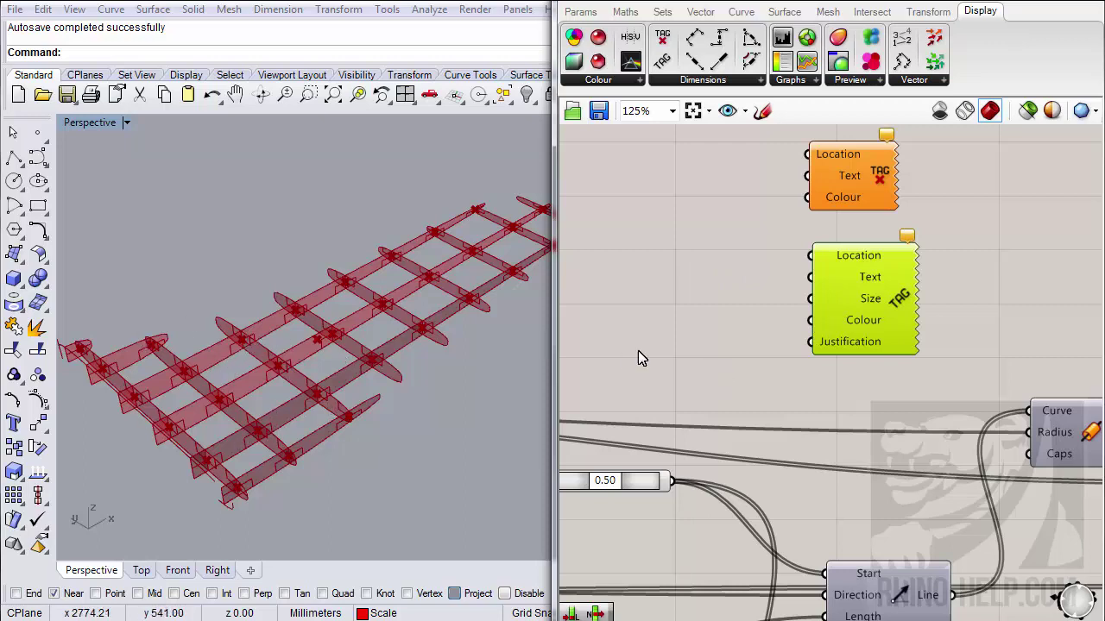
right_drag(801, 328, 840, 284)
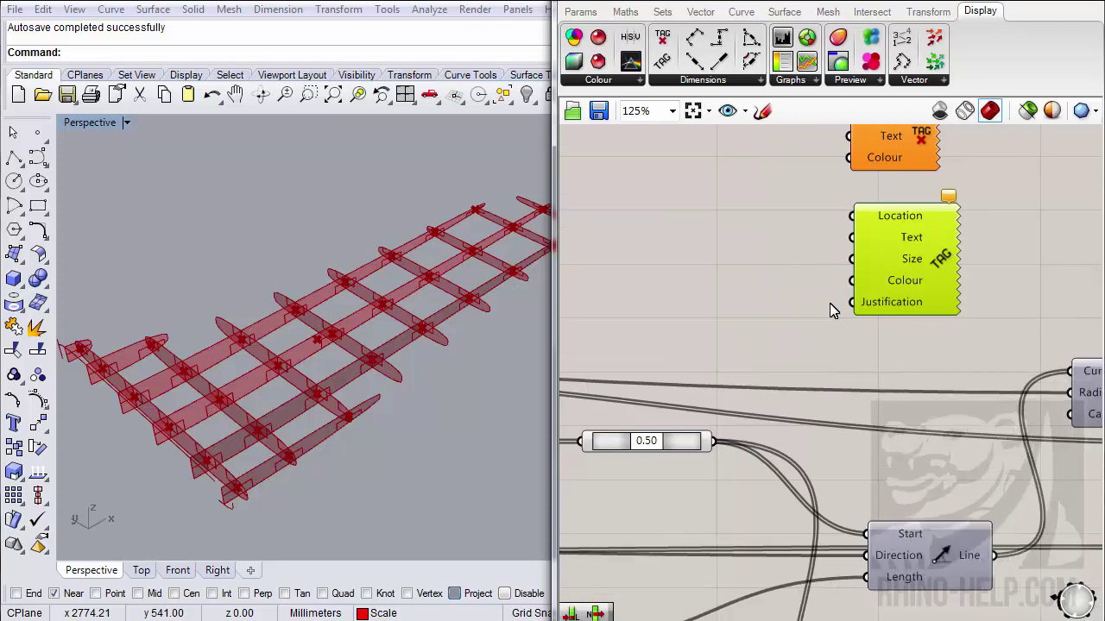
scroll(840, 285, down, 1)
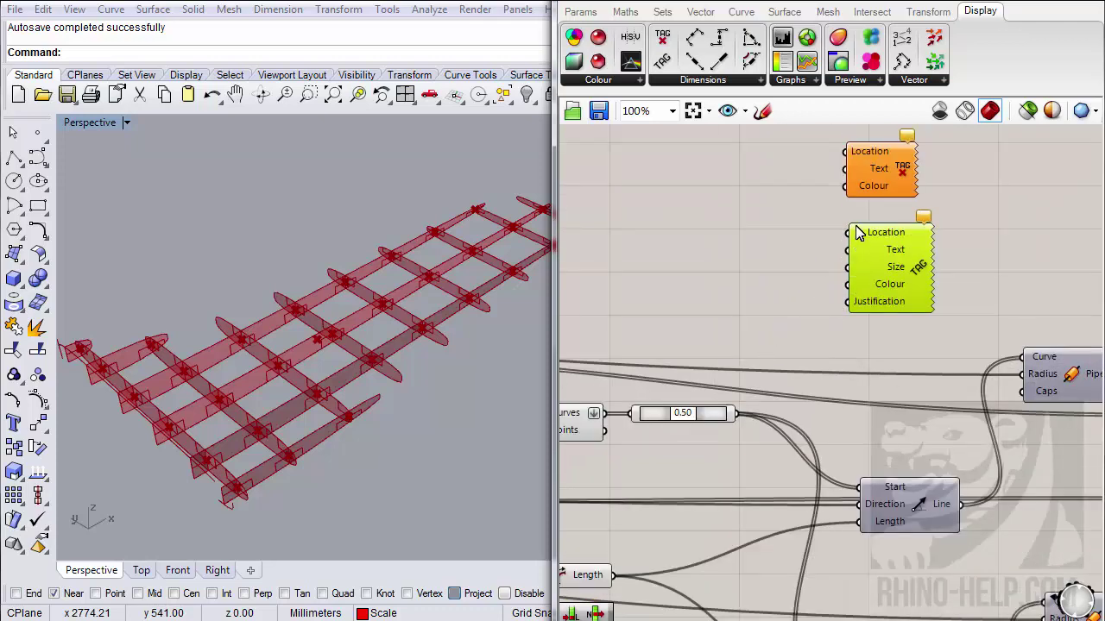
drag(850, 245, 735, 412)
right_drag(807, 265, 829, 282)
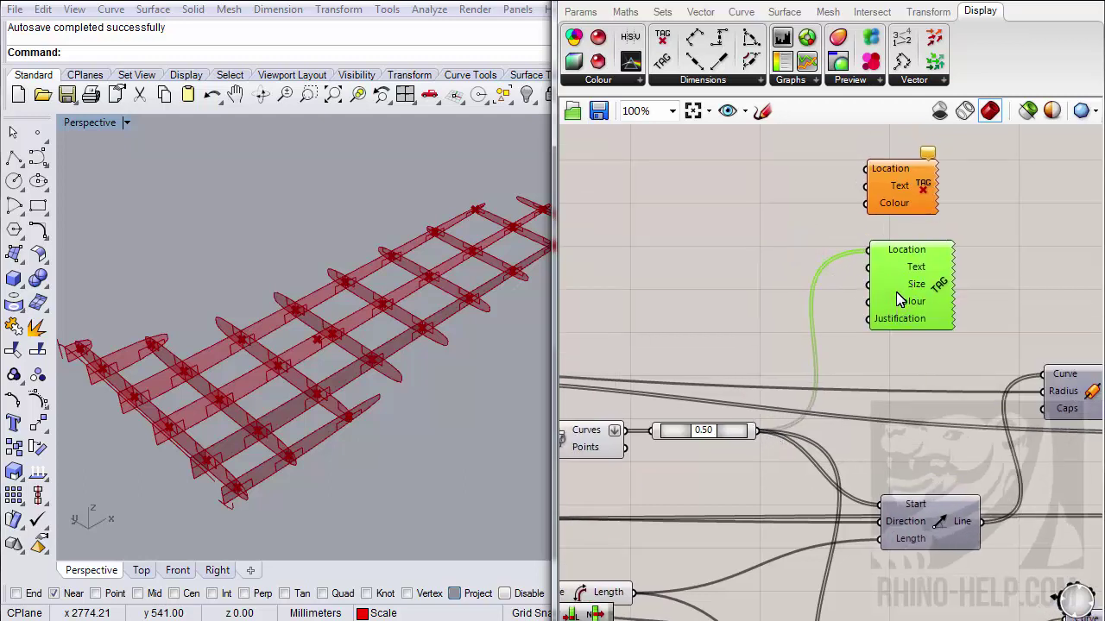
- Add a List Length component above the definition and feed it the points from the 0.50 point-on-curve component
right_drag(764, 321, 816, 318)
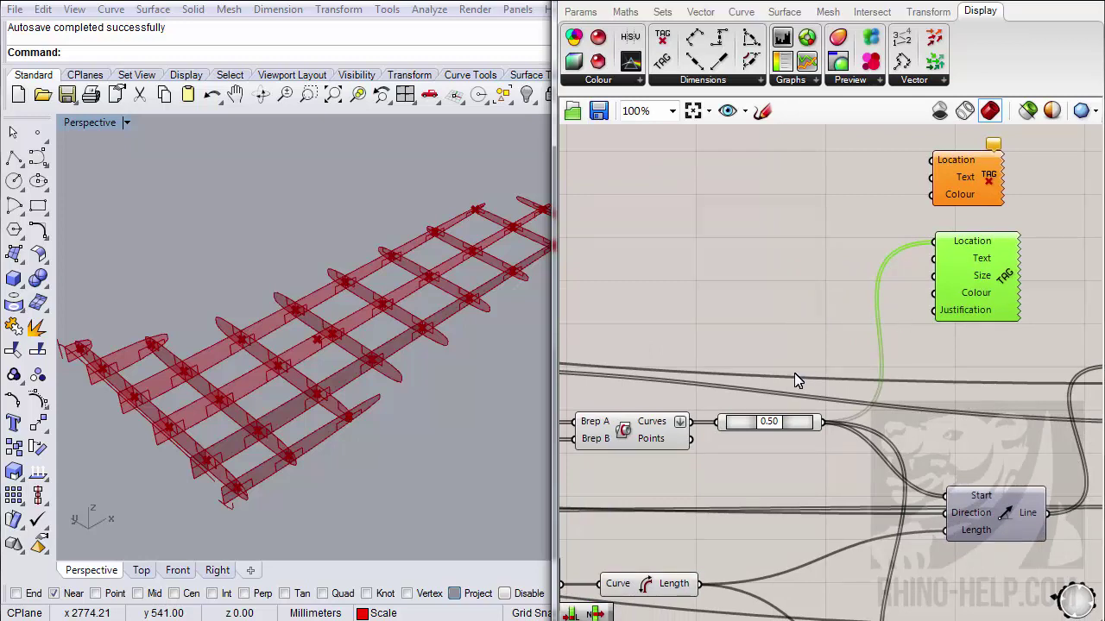
right_drag(797, 381, 807, 354)
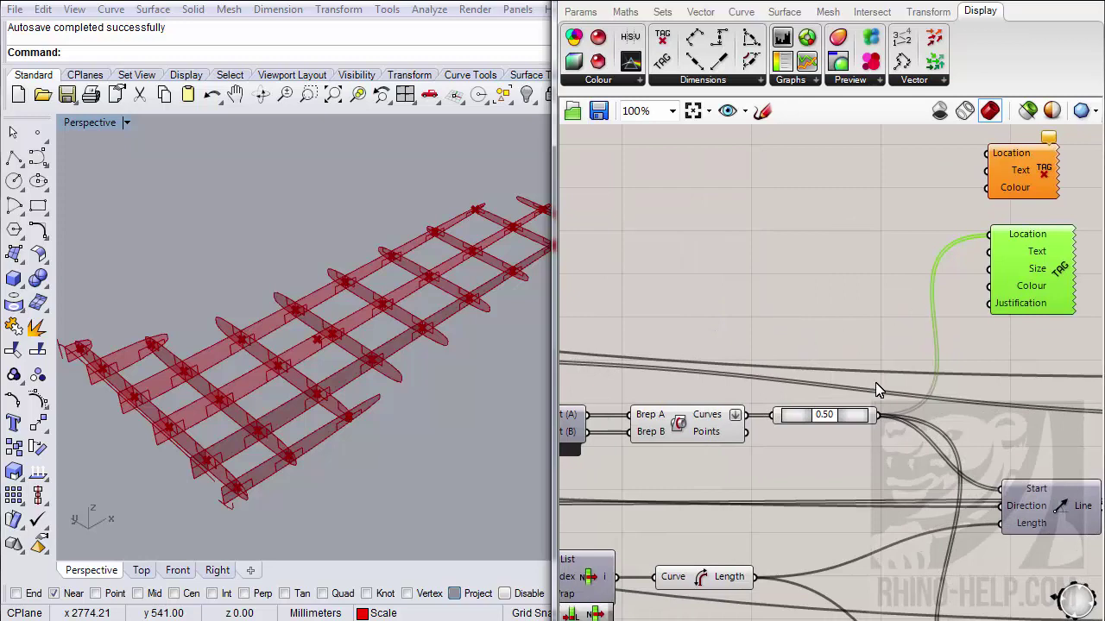
right_drag(876, 390, 820, 350)
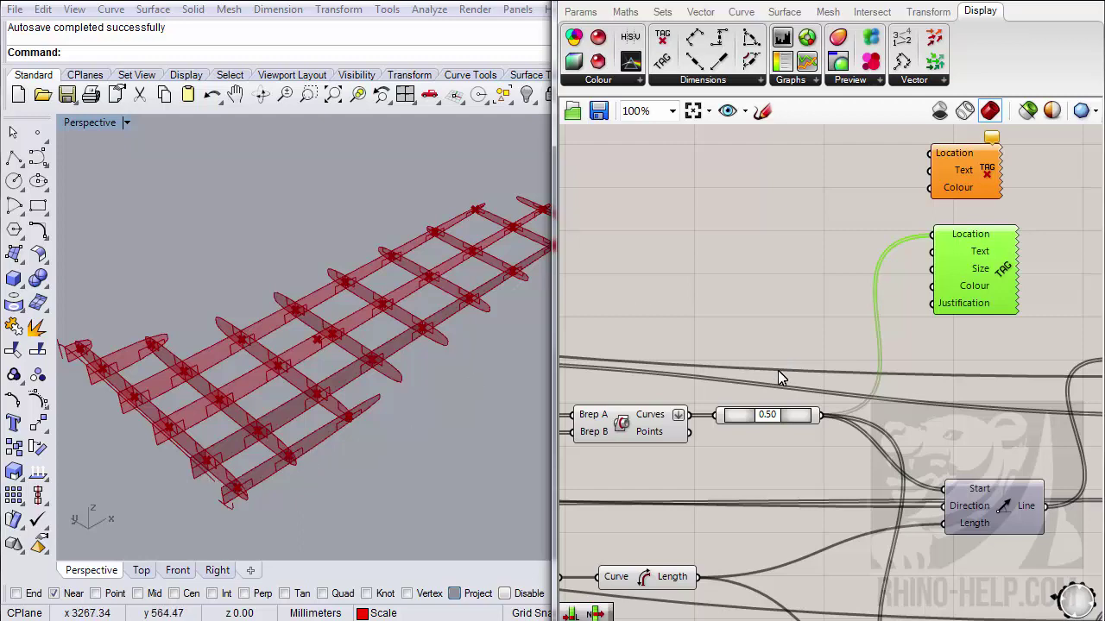
click(662, 12)
drag(573, 60, 820, 415)
drag(861, 265, 709, 266)
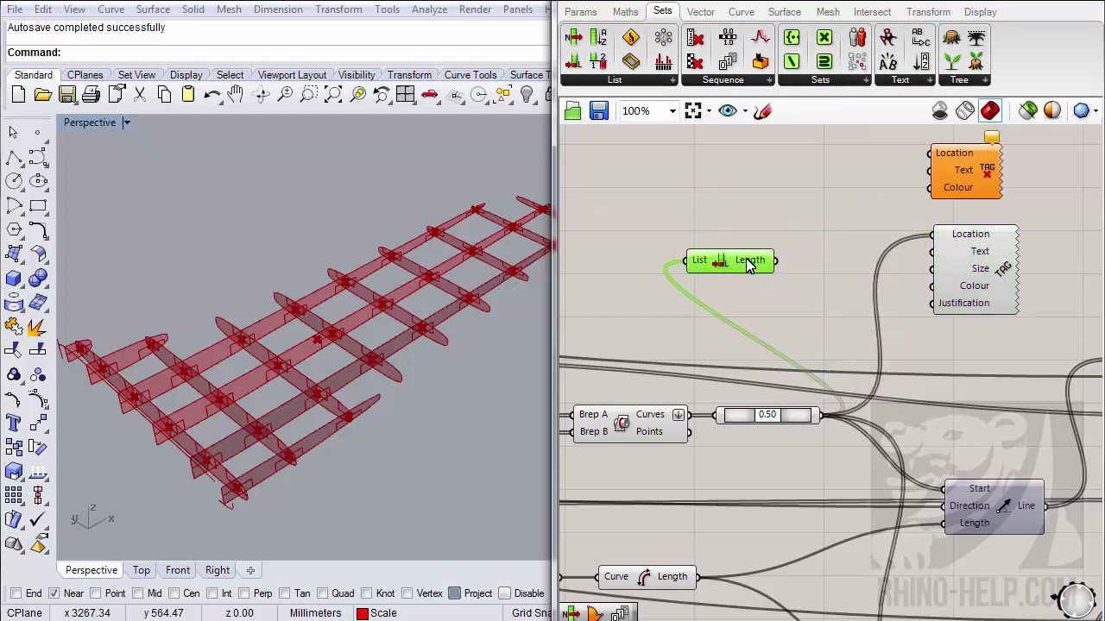
click(750, 267)
mouse_move(747, 262)
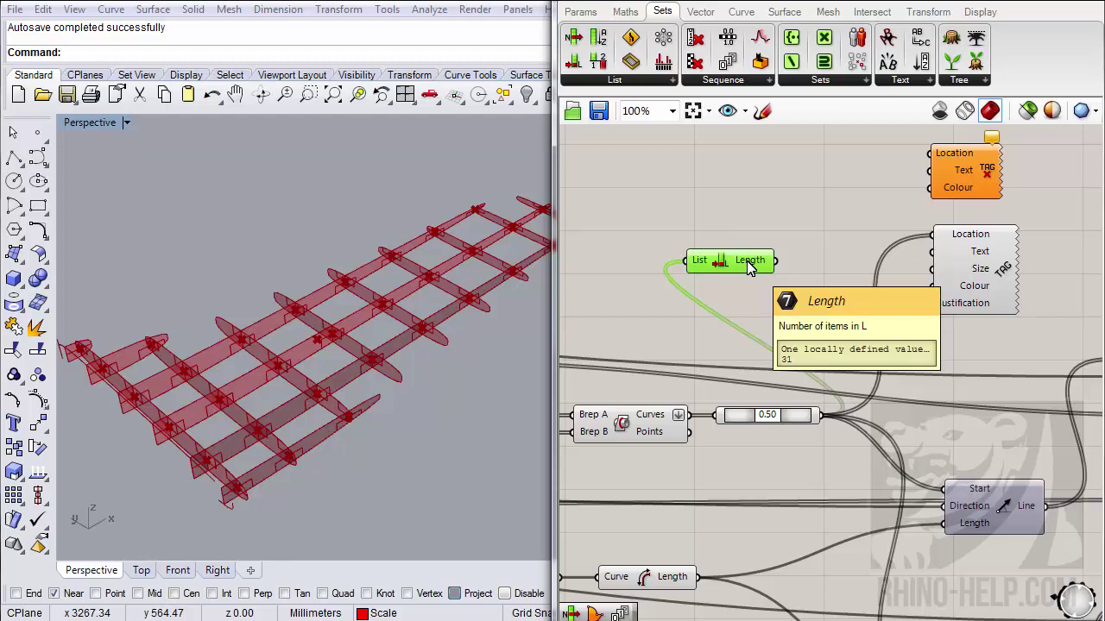
drag(748, 263, 691, 291)
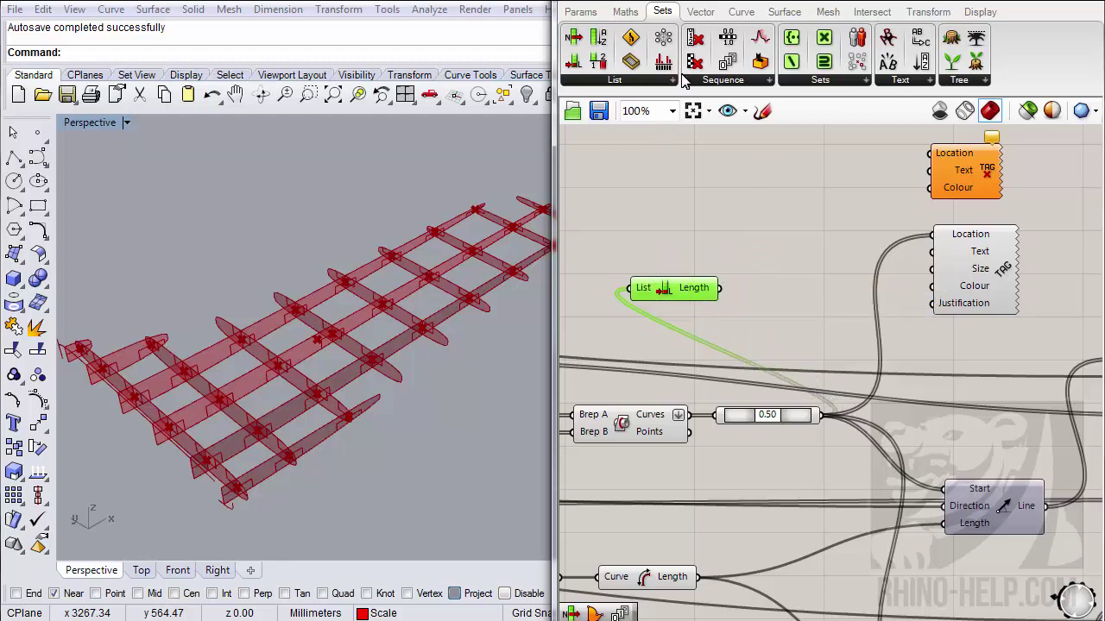
- Add a Series component with its Count driven by the list length, and connect its output to the Text Tag 3D component's Text input
drag(728, 37, 796, 238)
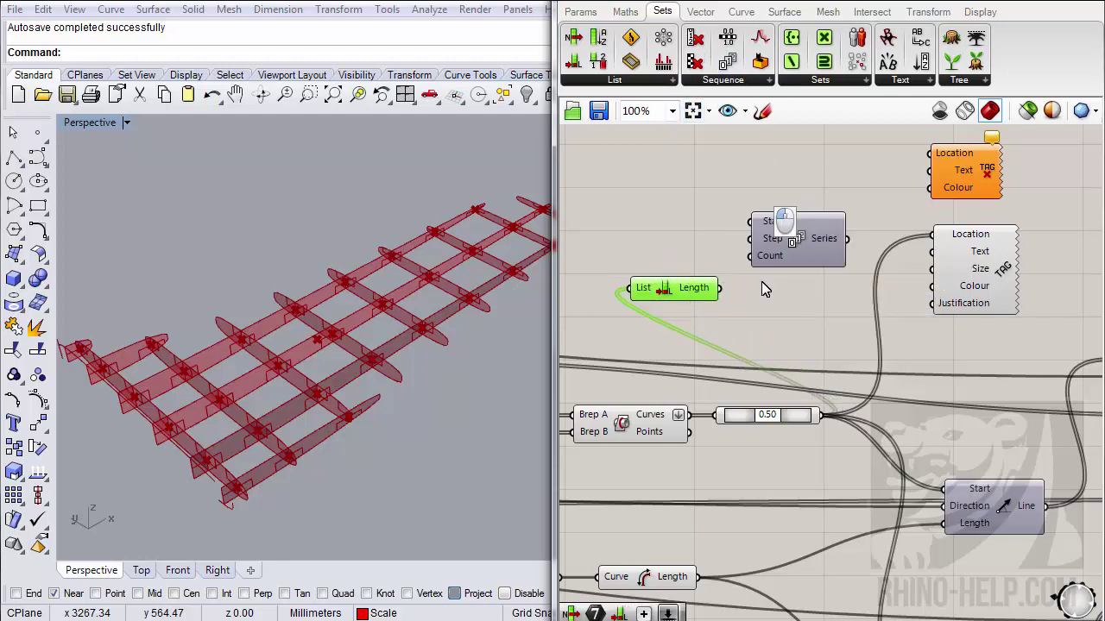
drag(720, 288, 780, 274)
mouse_move(826, 274)
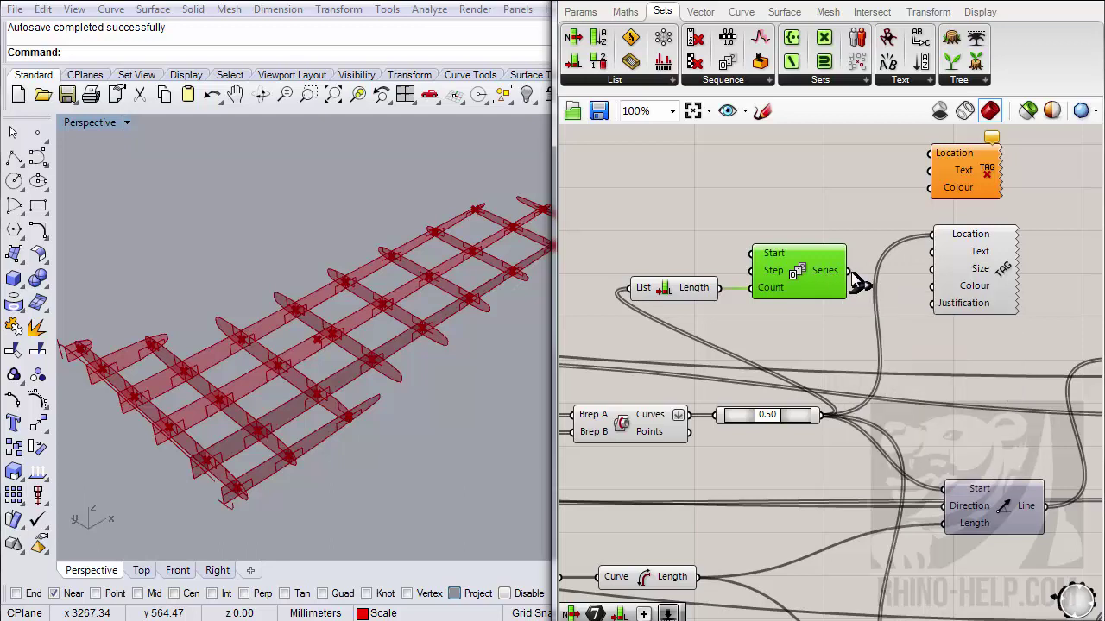
drag(851, 272, 932, 252)
click(986, 273)
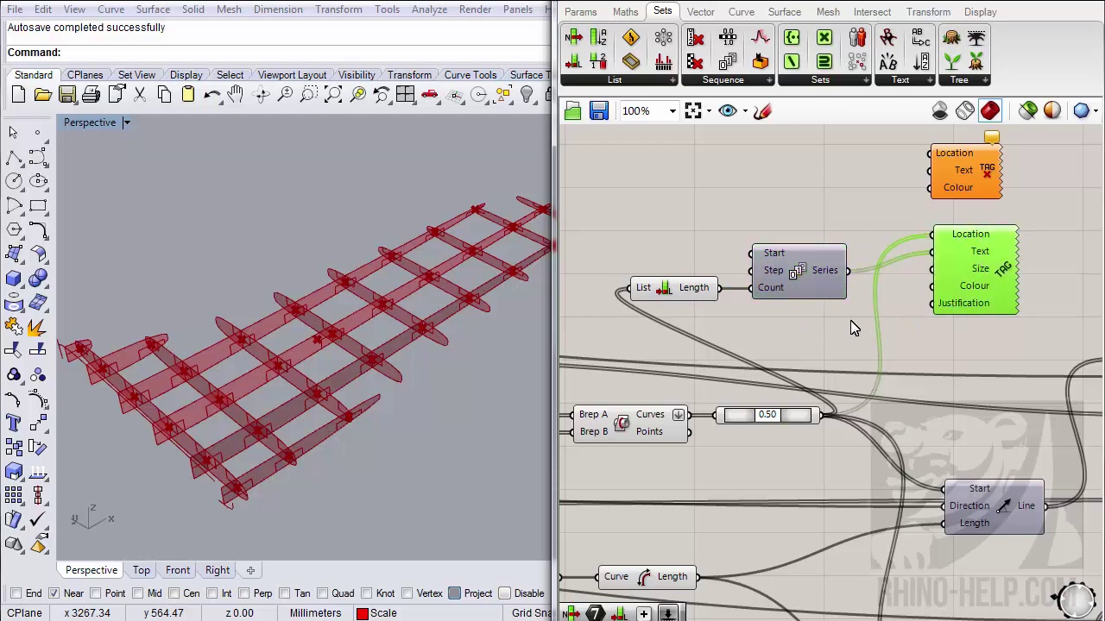
- Create a number slider set to 50 and connect it to the Size input of the Text Tag 3D component
double_click(804, 334)
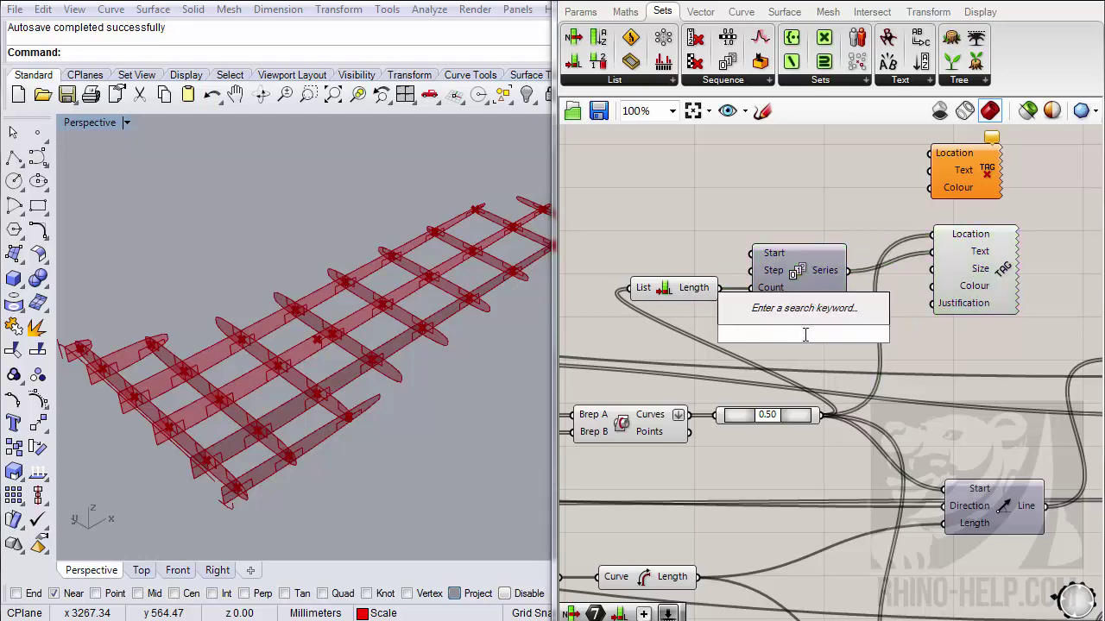
text(50)
key(Return)
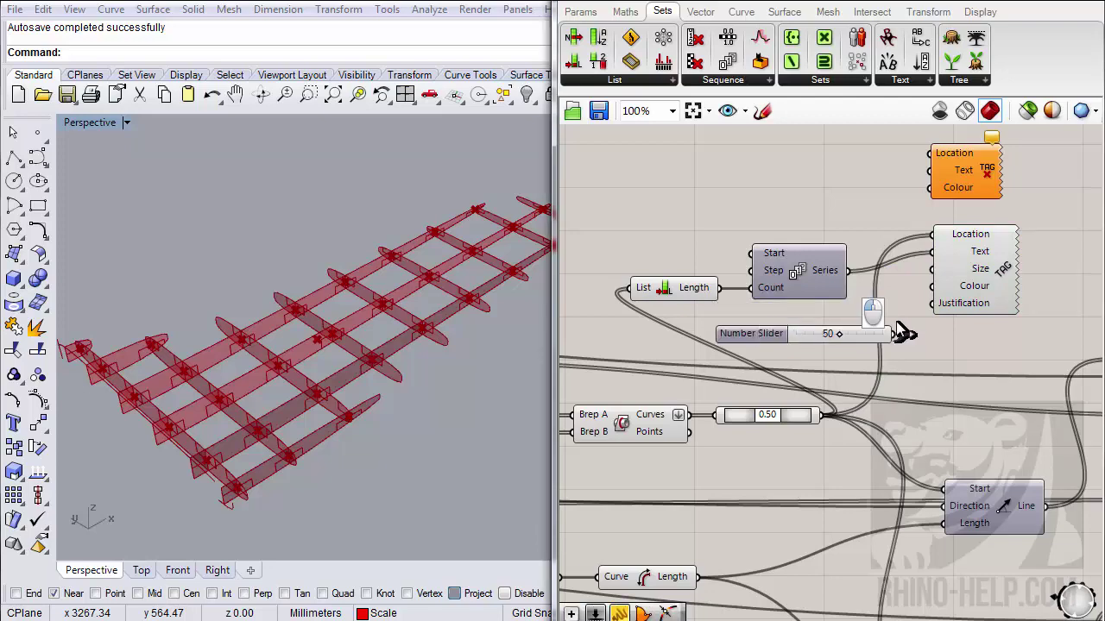
drag(899, 332, 933, 268)
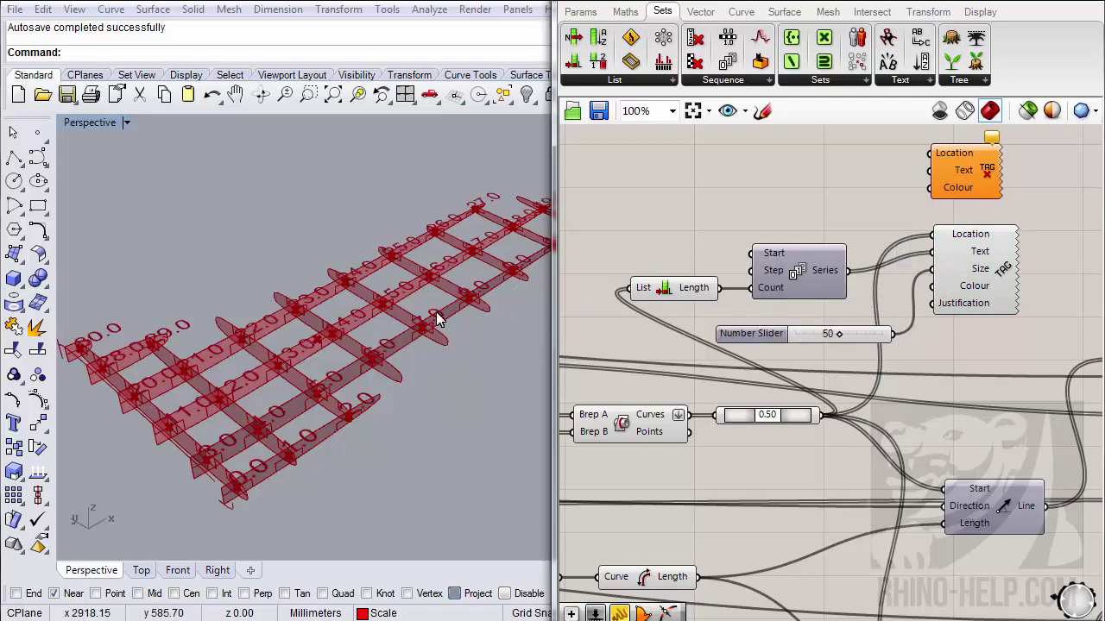
right_drag(437, 320, 361, 361)
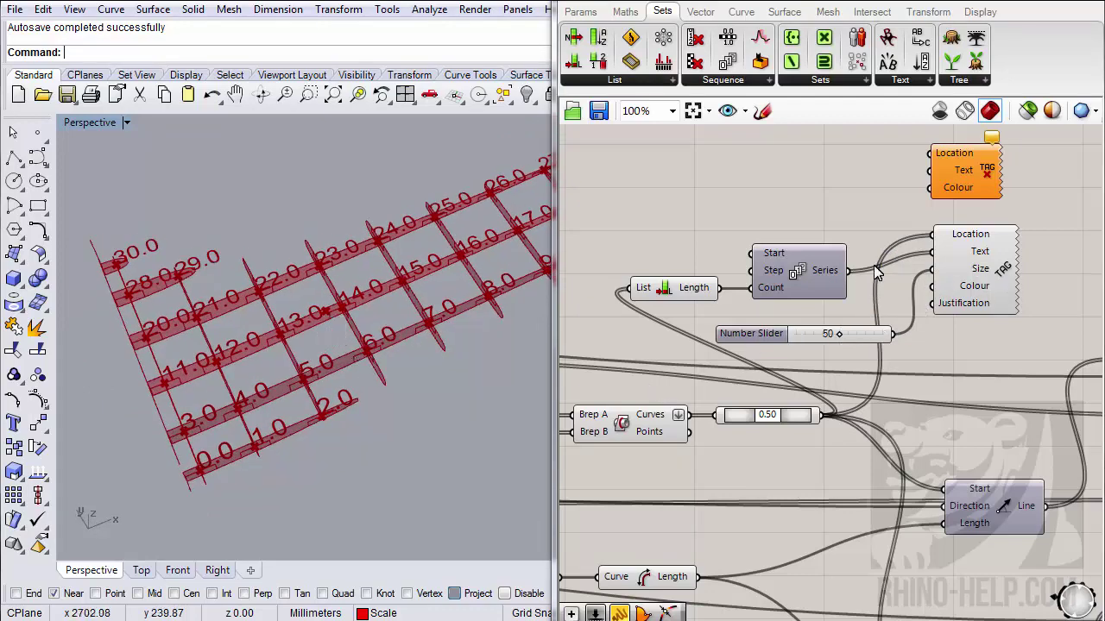
- Connect the 0.50 point-on-curve output to the Text Tag component's Location input and the Series output to its Text input
drag(853, 277, 882, 315)
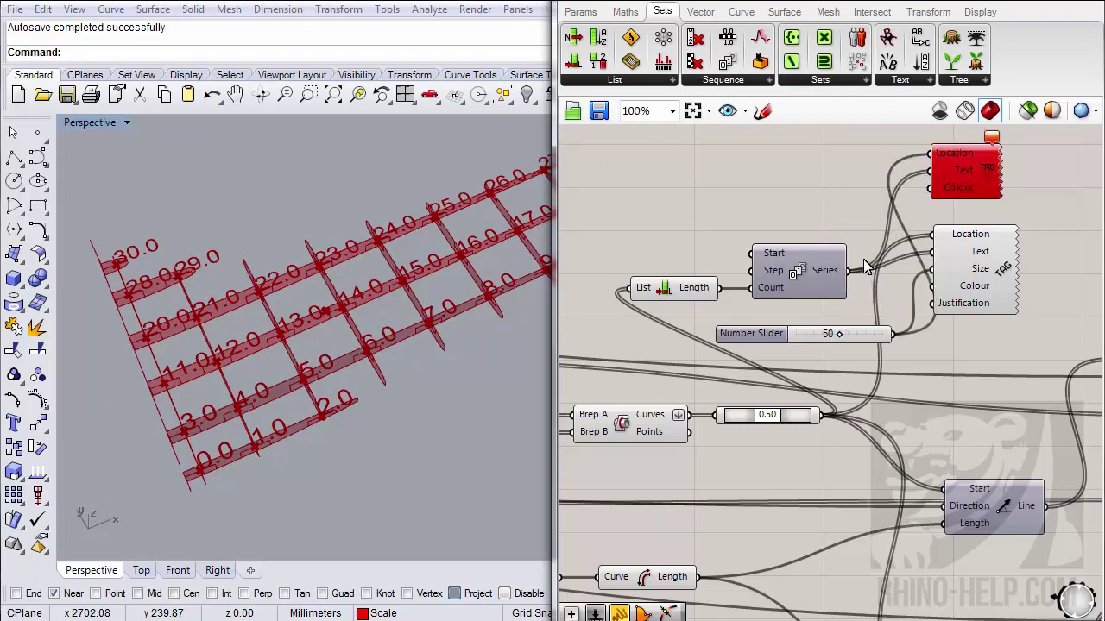
drag(850, 276, 929, 184)
drag(820, 415, 931, 170)
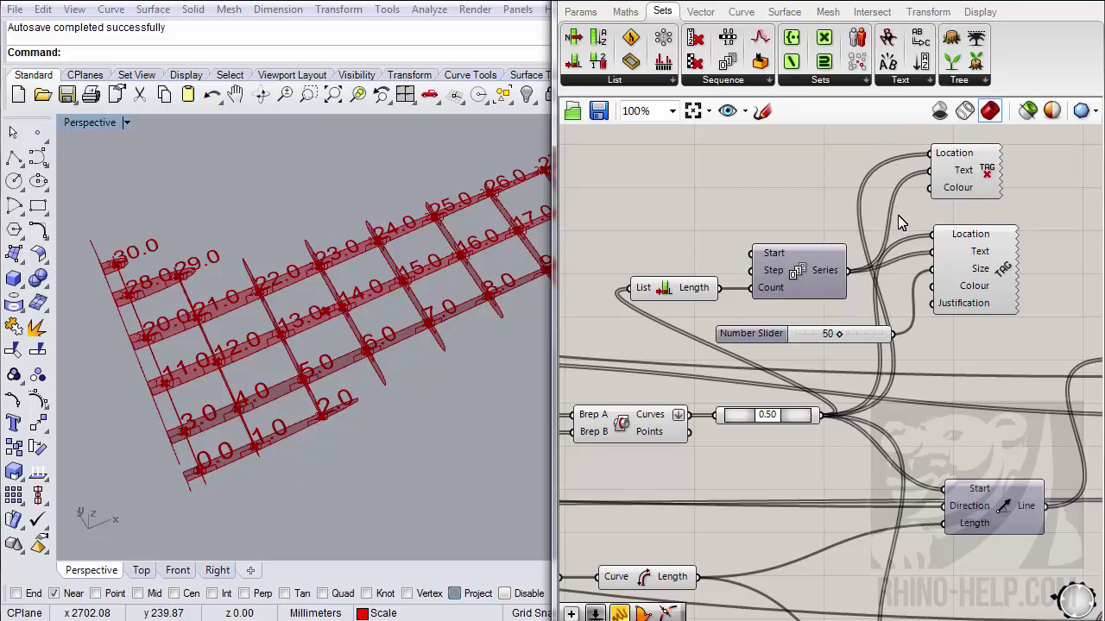
- Bake the Text Tag labels into the Rhino model with the offered attributes, and undo the bake
click(962, 177)
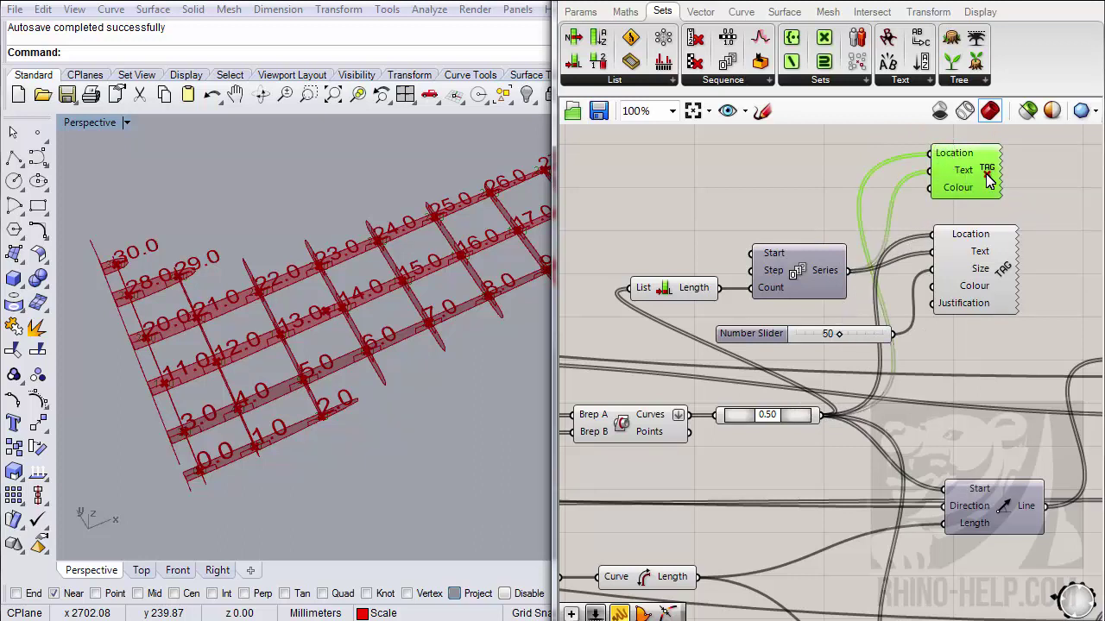
right_click(987, 177)
click(1006, 249)
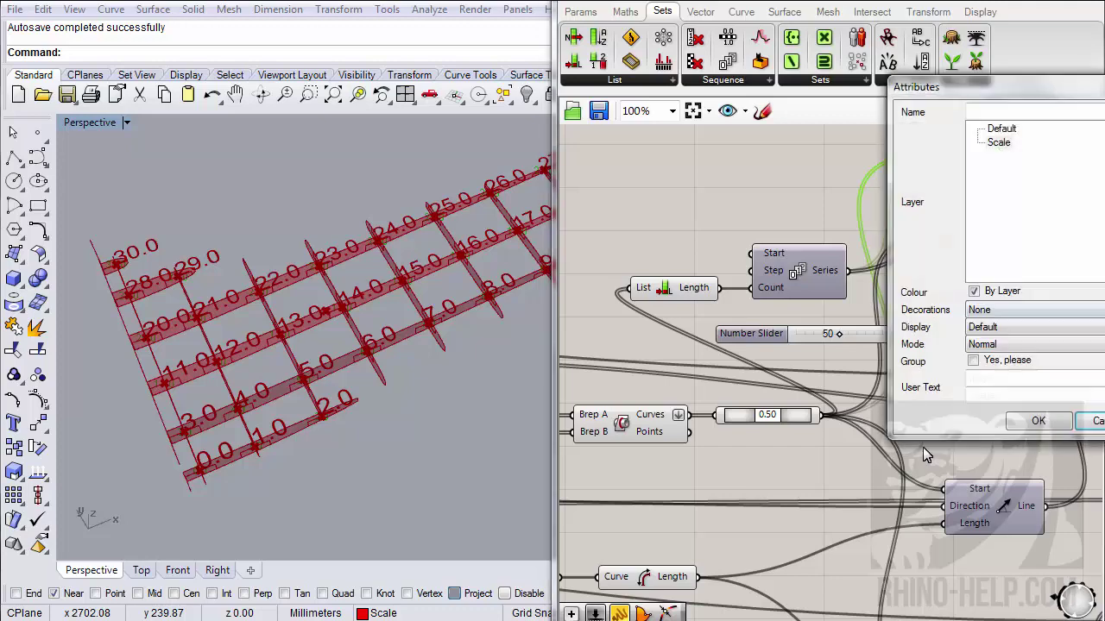
click(1036, 420)
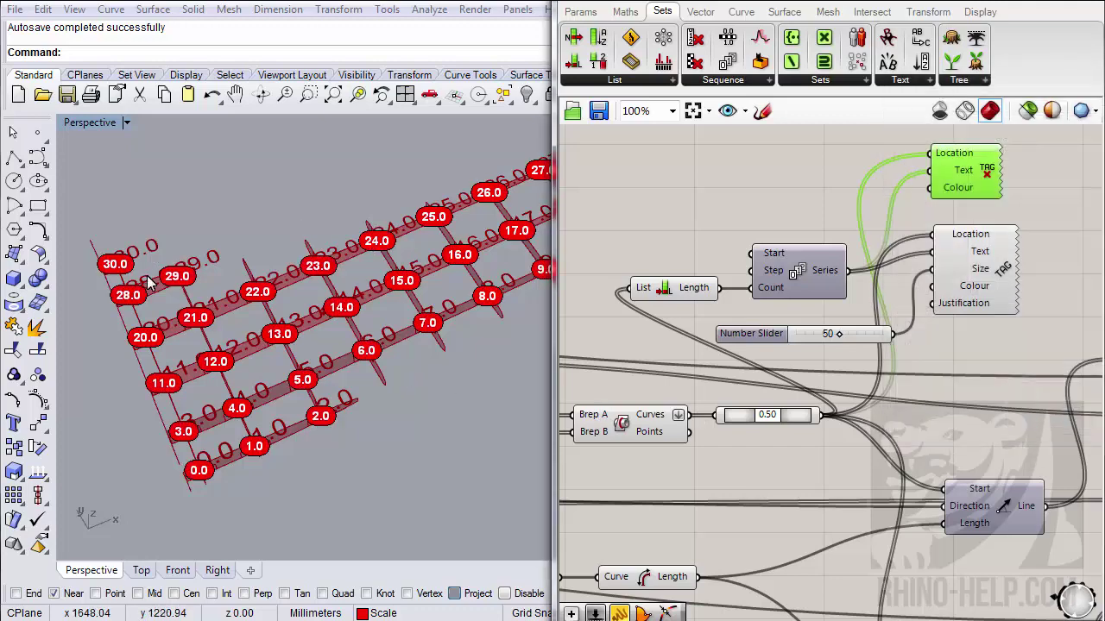
click(213, 97)
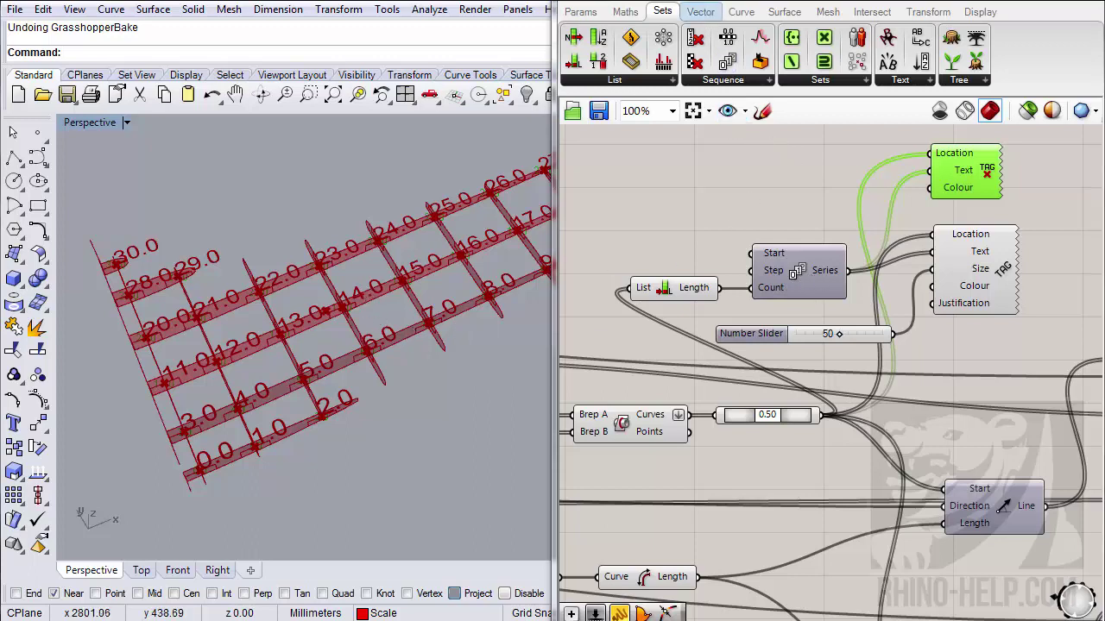
- Insert an Integer parameter between the Series output and the Text input of the Text Tag 3D component, making room for it
click(580, 10)
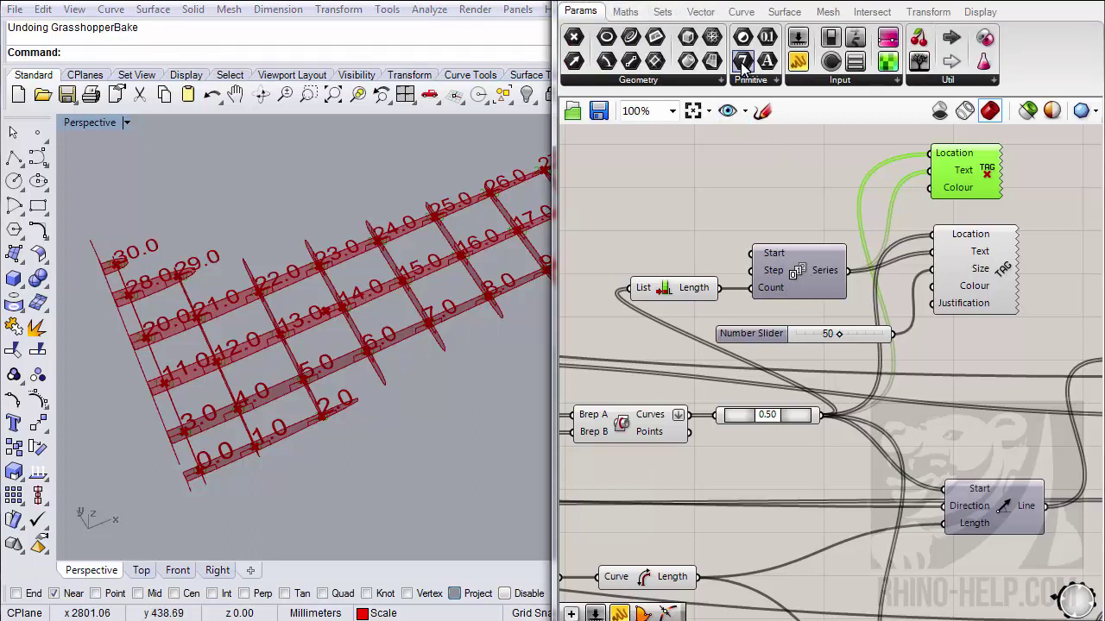
drag(743, 65, 766, 193)
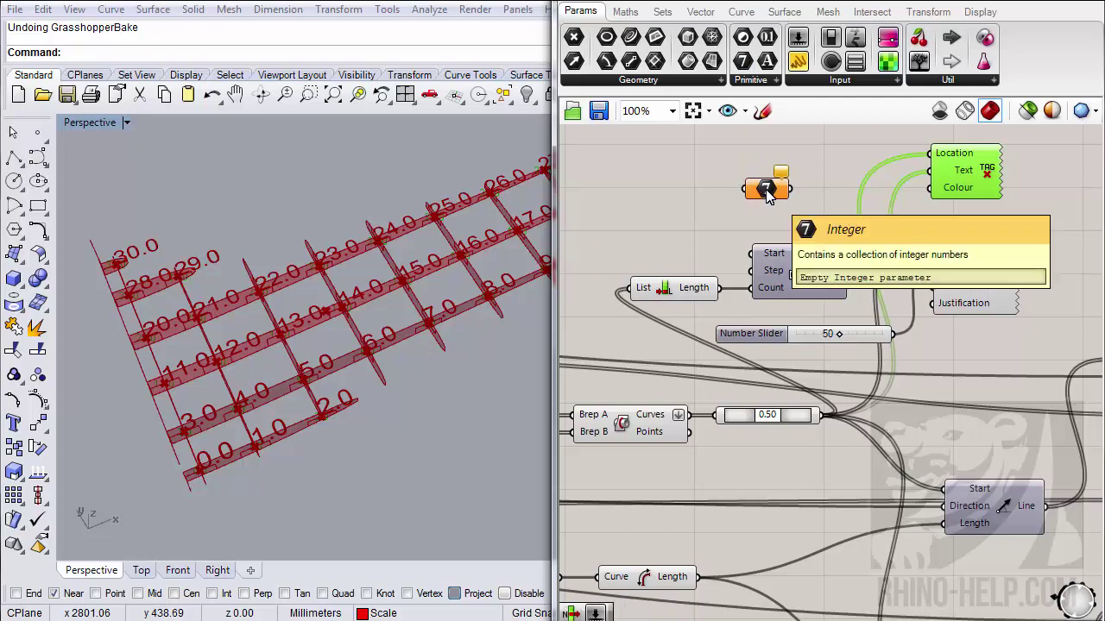
drag(973, 287, 1033, 302)
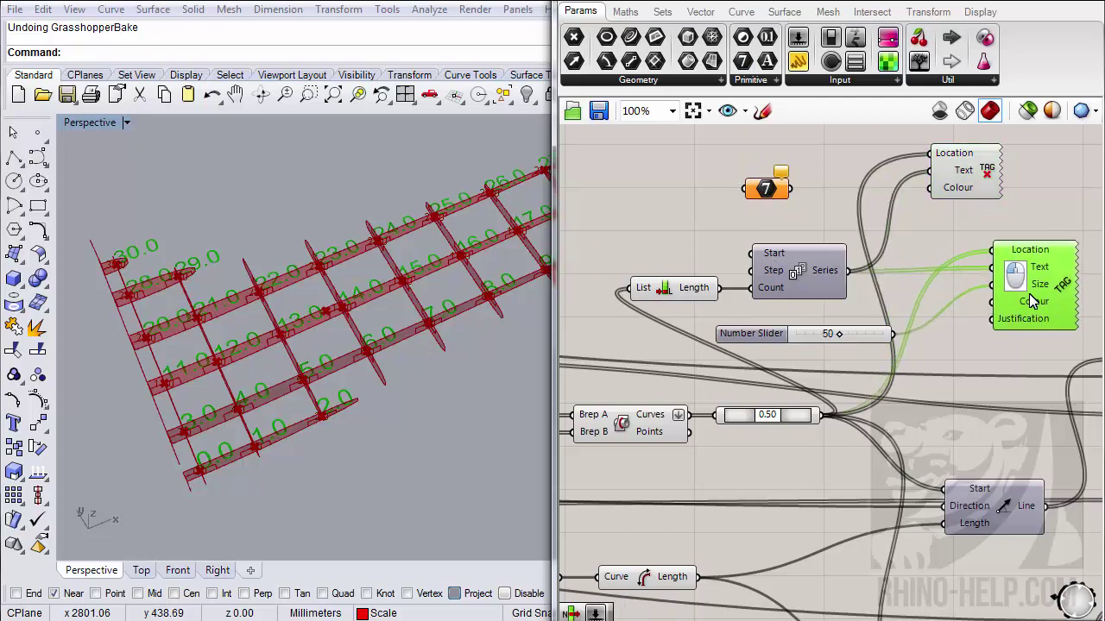
drag(768, 192, 990, 267)
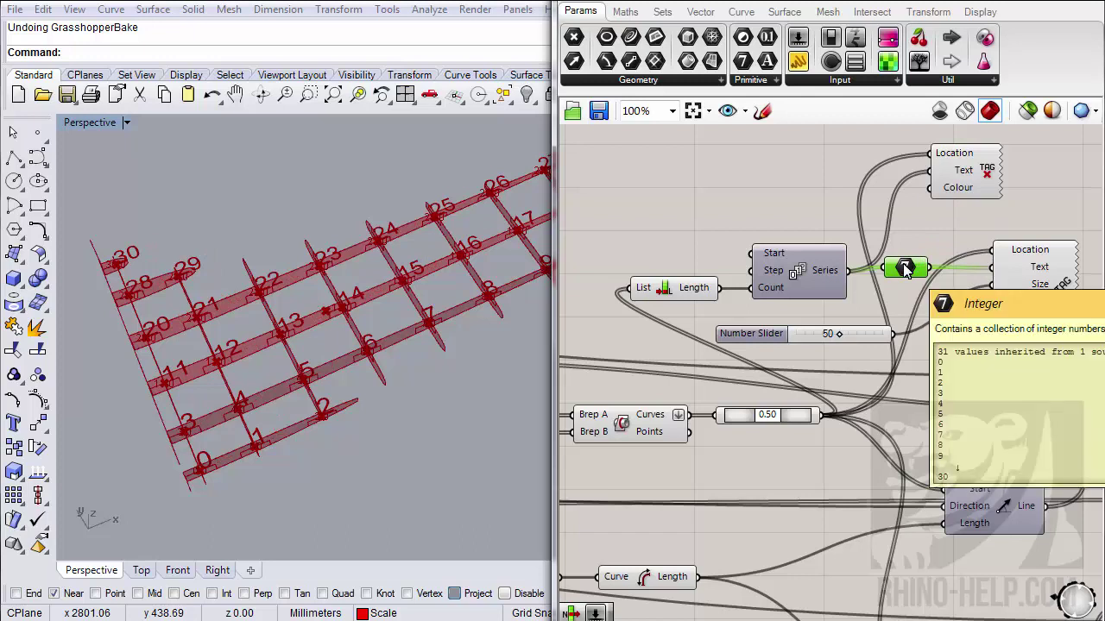
drag(906, 270, 908, 276)
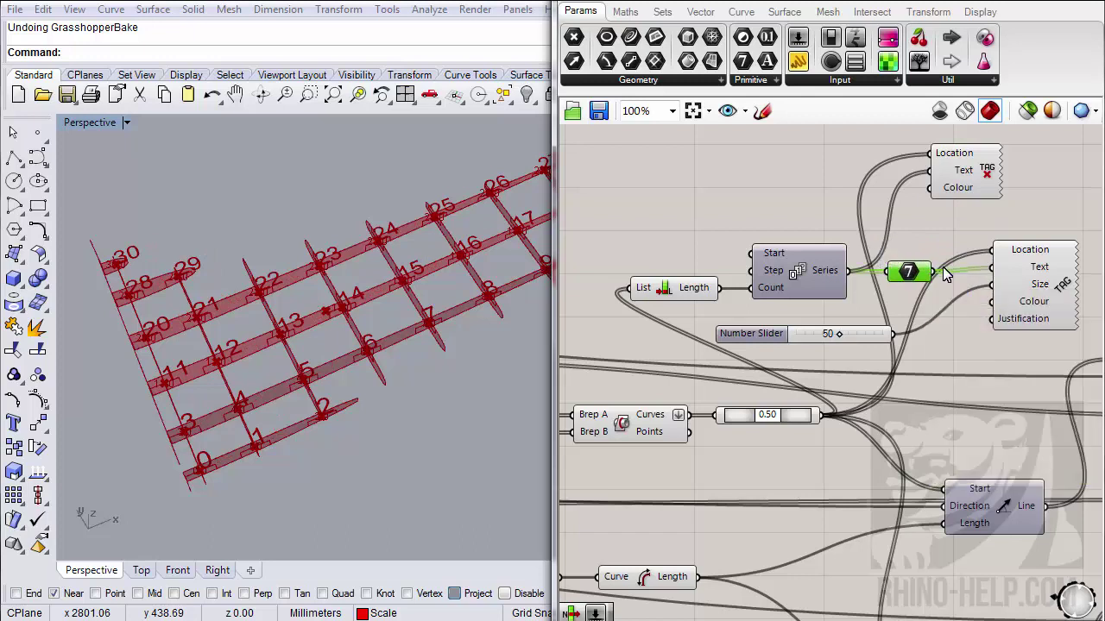
- Connect the Integer parameter's output to the Text input of the Text Tag component in place of the Series output
right_drag(947, 275, 859, 280)
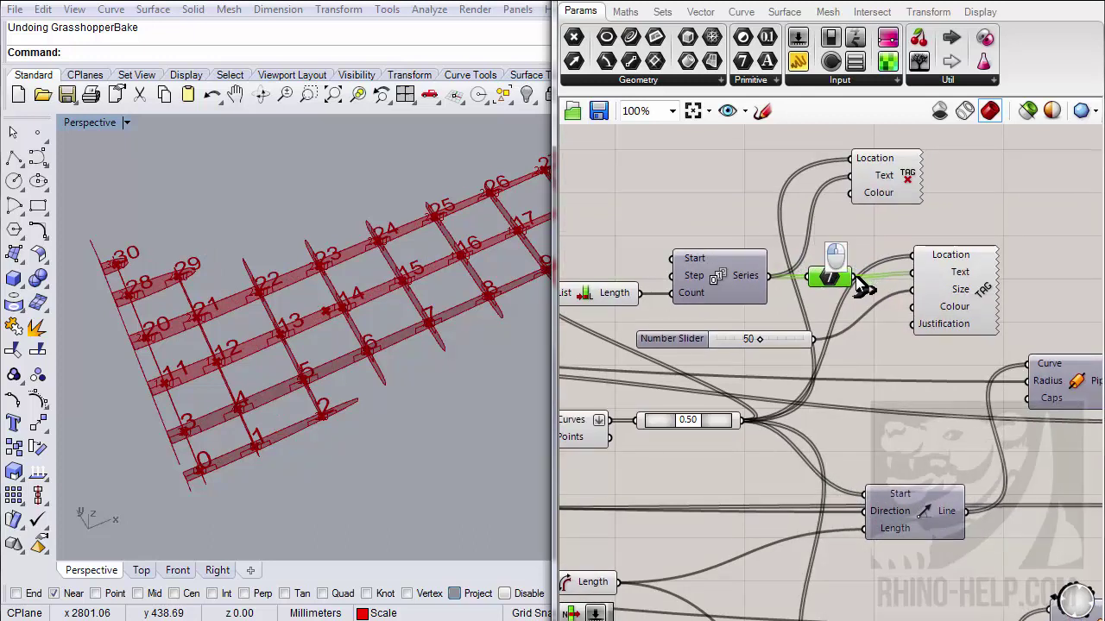
drag(859, 285, 851, 177)
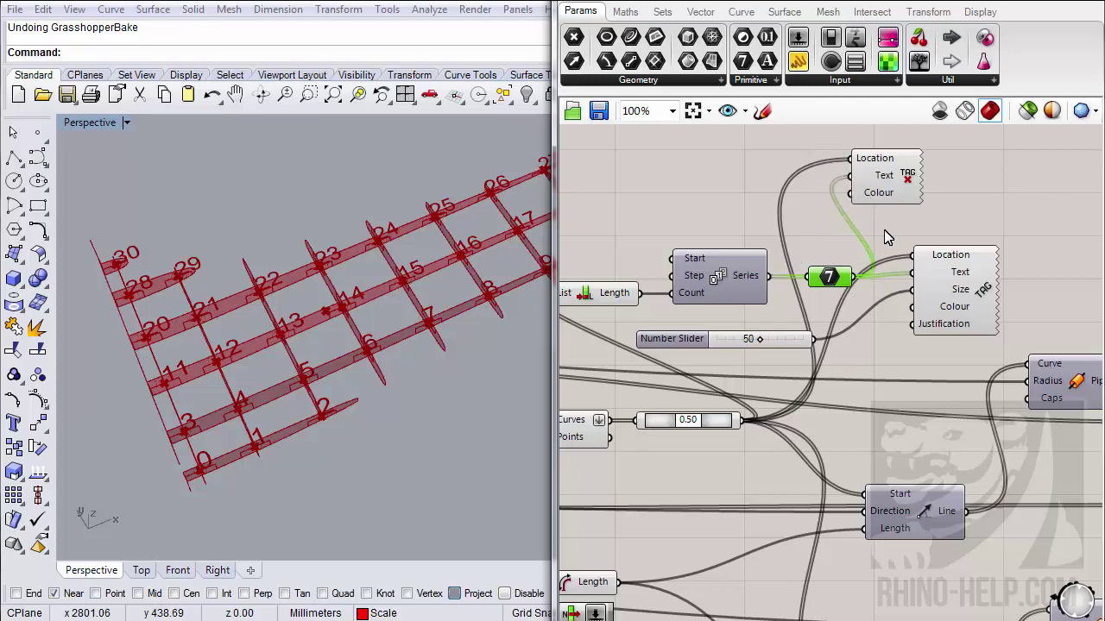
right_drag(412, 370, 359, 362)
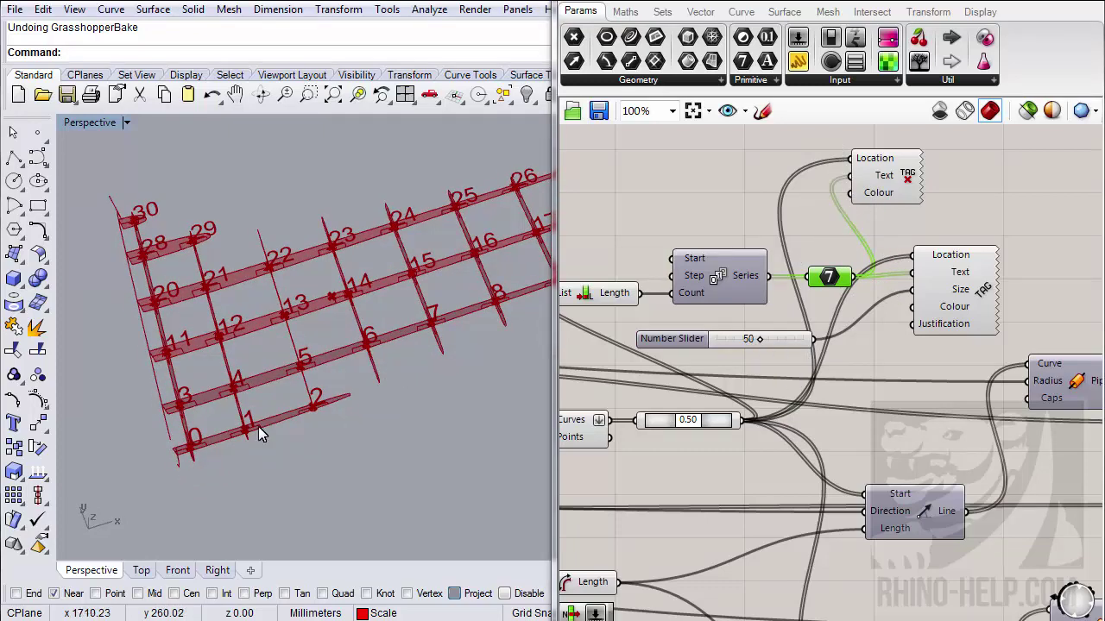
scroll(185, 440, up, 3)
scroll(181, 418, down, 2)
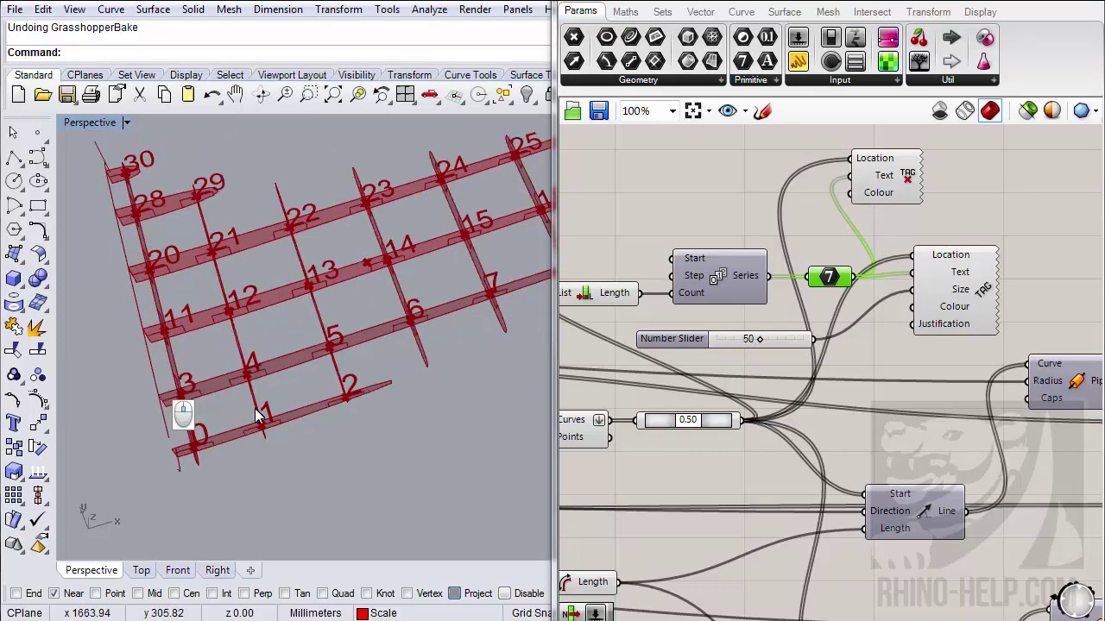
- Create a number slider set to 1, connect it to the Series component's Start input, and align it beside that input
right_drag(759, 406, 935, 434)
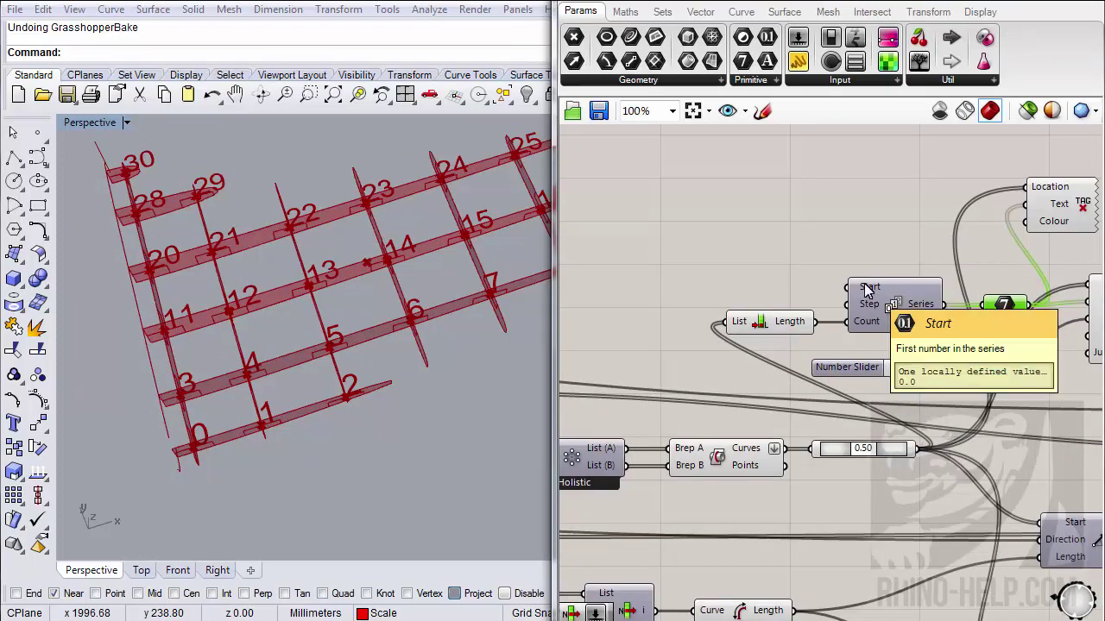
double_click(701, 257)
text(1)
key(Return)
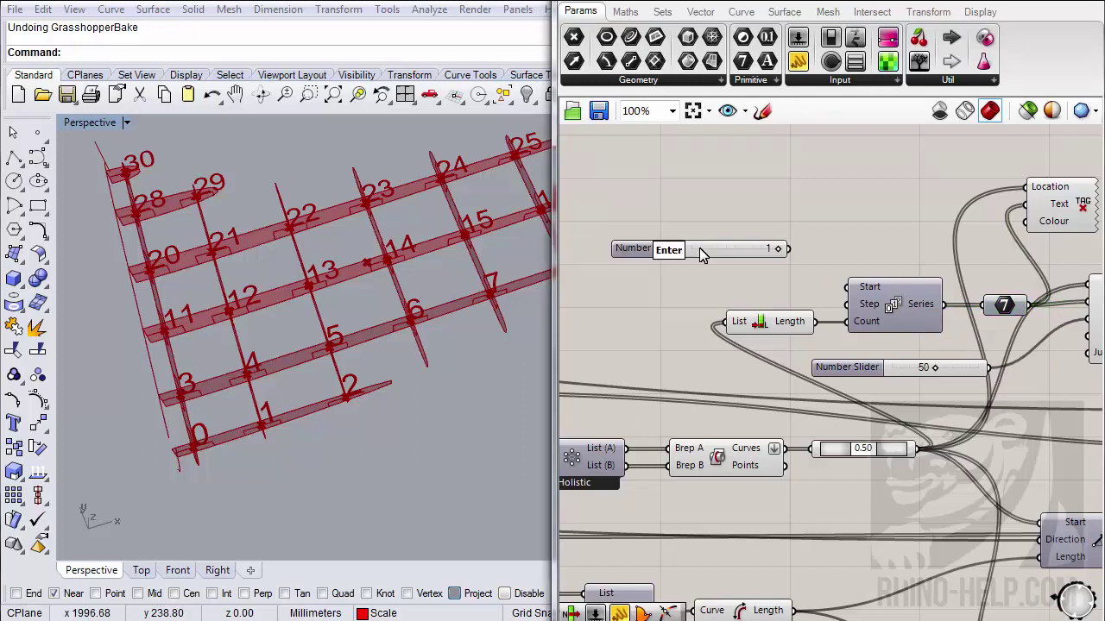
drag(787, 248, 847, 287)
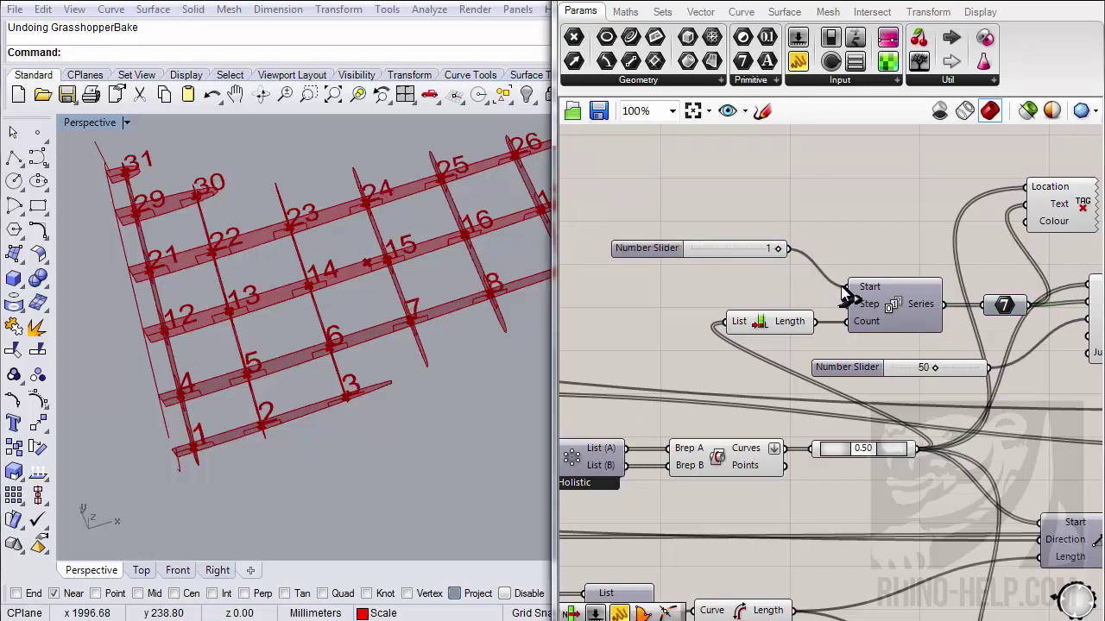
drag(657, 248, 680, 286)
right_drag(501, 330, 181, 448)
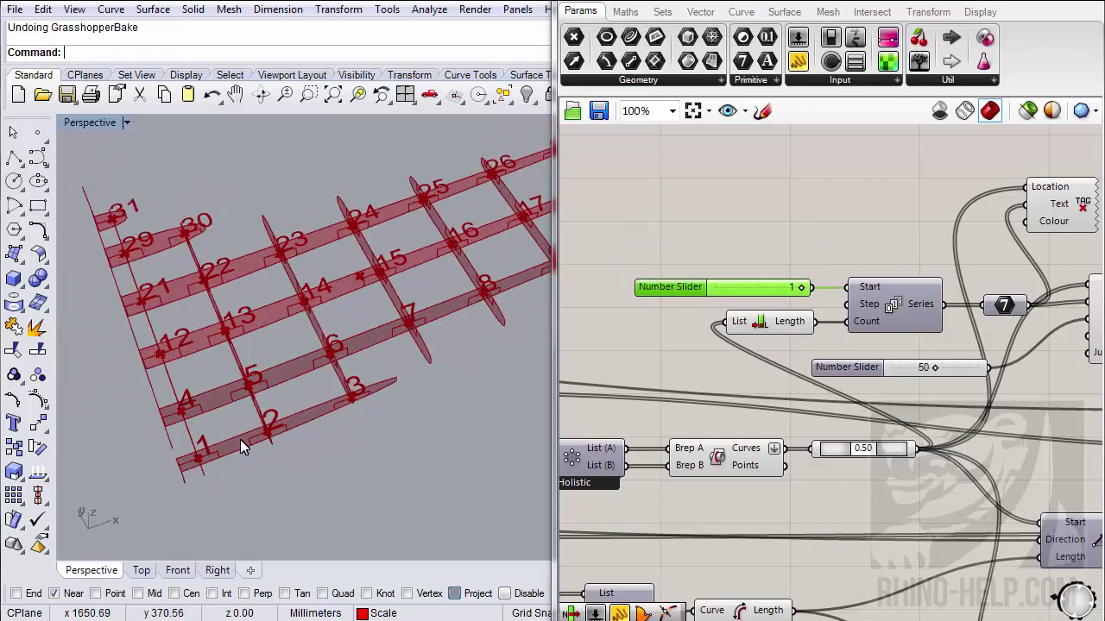
scroll(175, 455, up, 2)
scroll(233, 419, down, 2)
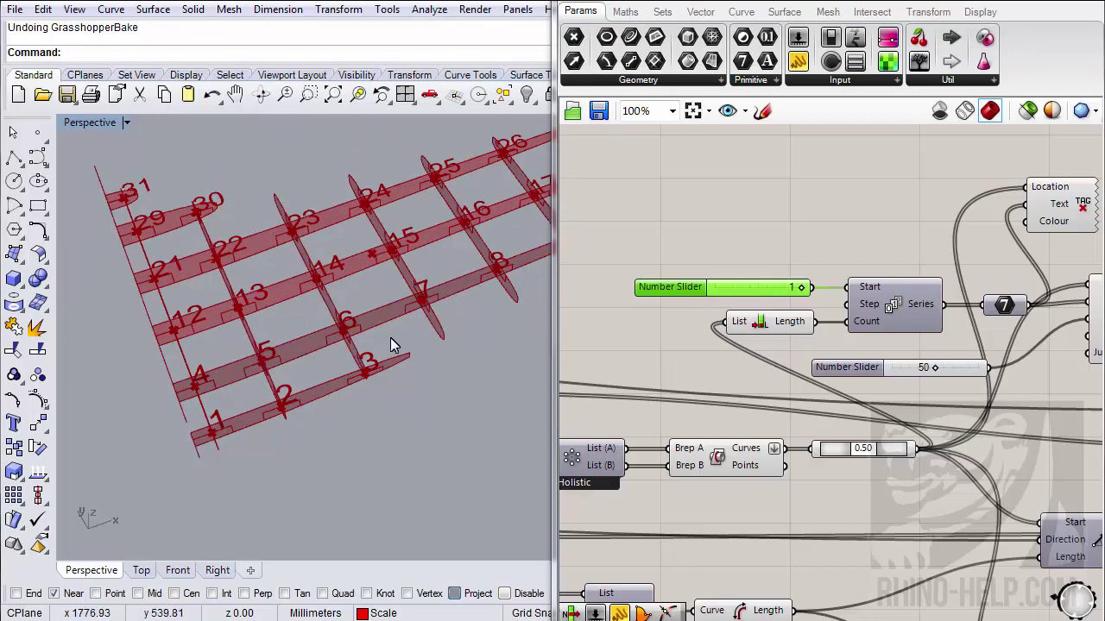
- Set the maximum of the Series Start number slider to 100 and its value to 0
right_click(764, 296)
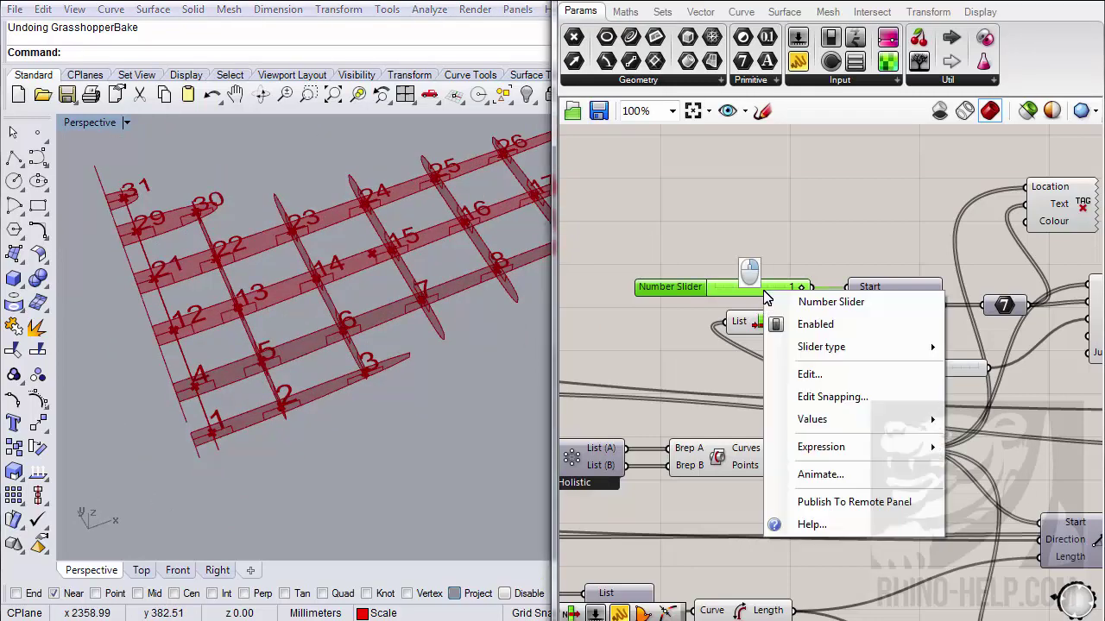
click(811, 374)
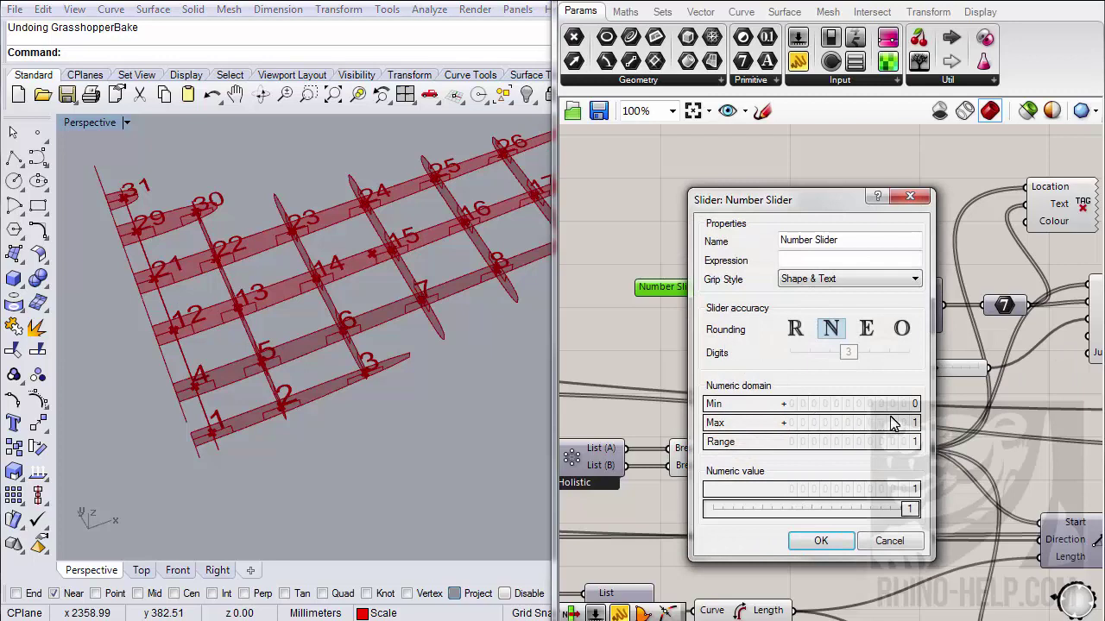
double_click(855, 422)
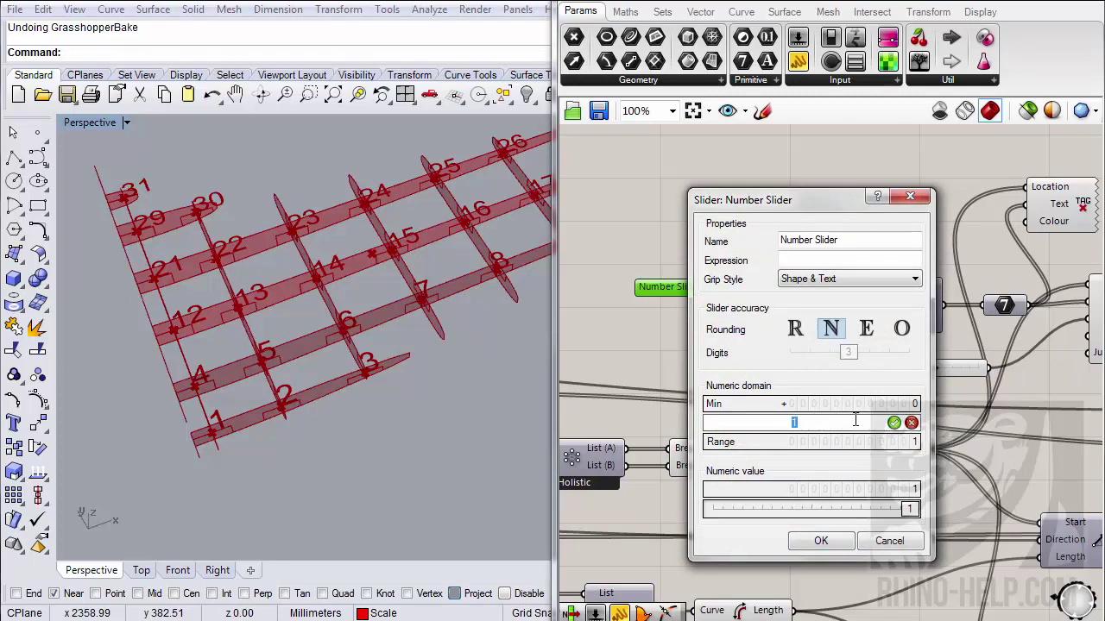
text(100)
click(894, 422)
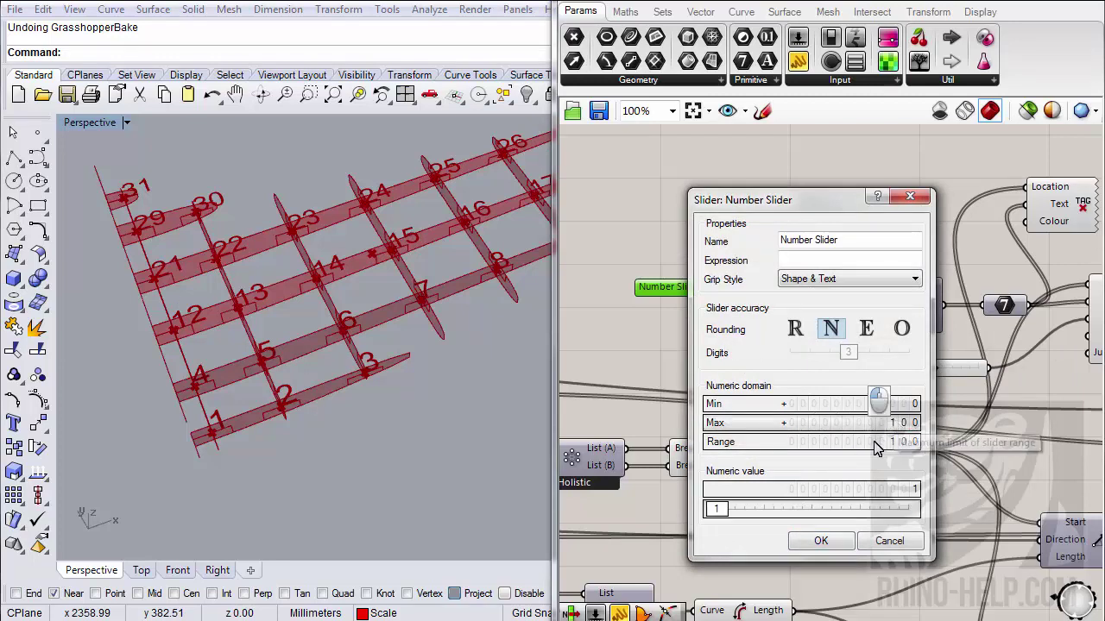
click(820, 540)
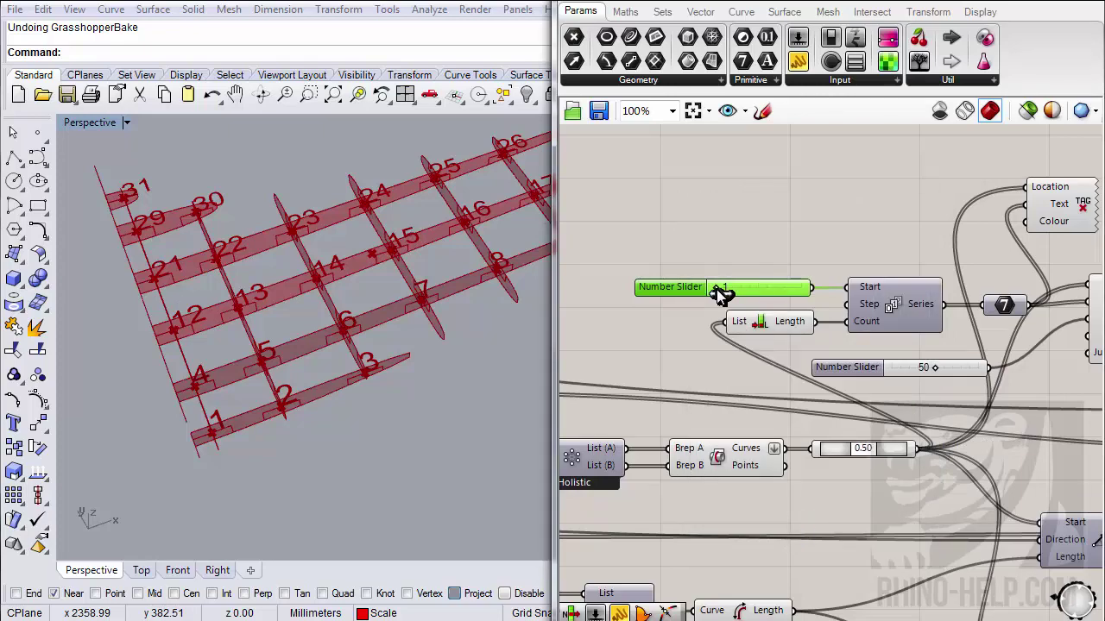
mouse_move(719, 288)
mouse_down()
mouse_move(844, 295)
mouse_move(699, 297)
mouse_up()
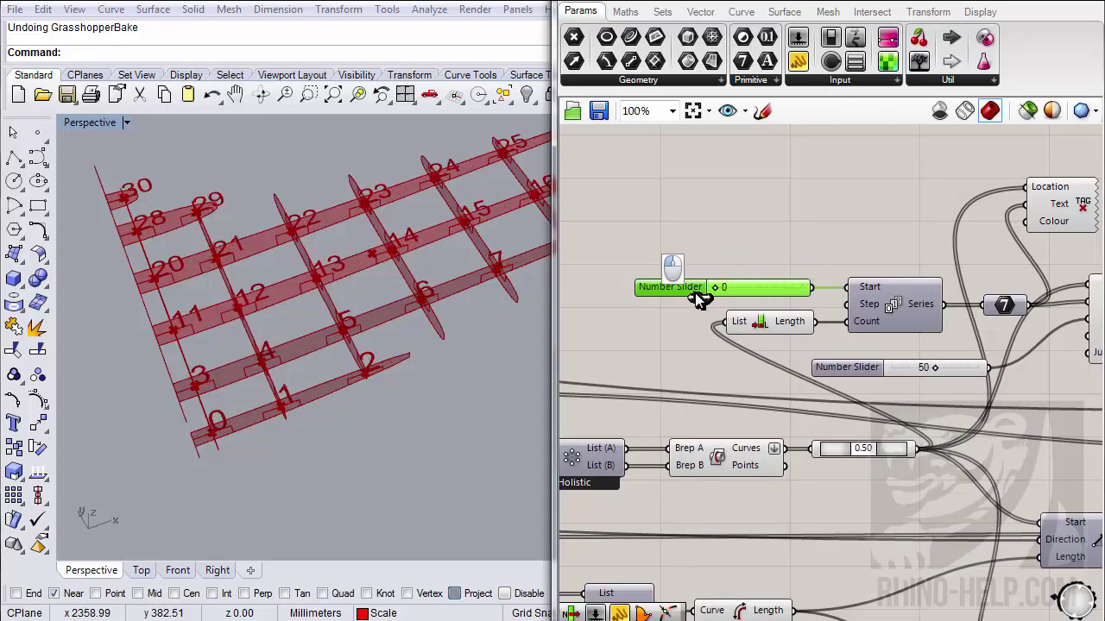
- Examine the numbered labels at the rib crossings from several angles and check the text tag components that produce them
right_drag(816, 207, 725, 207)
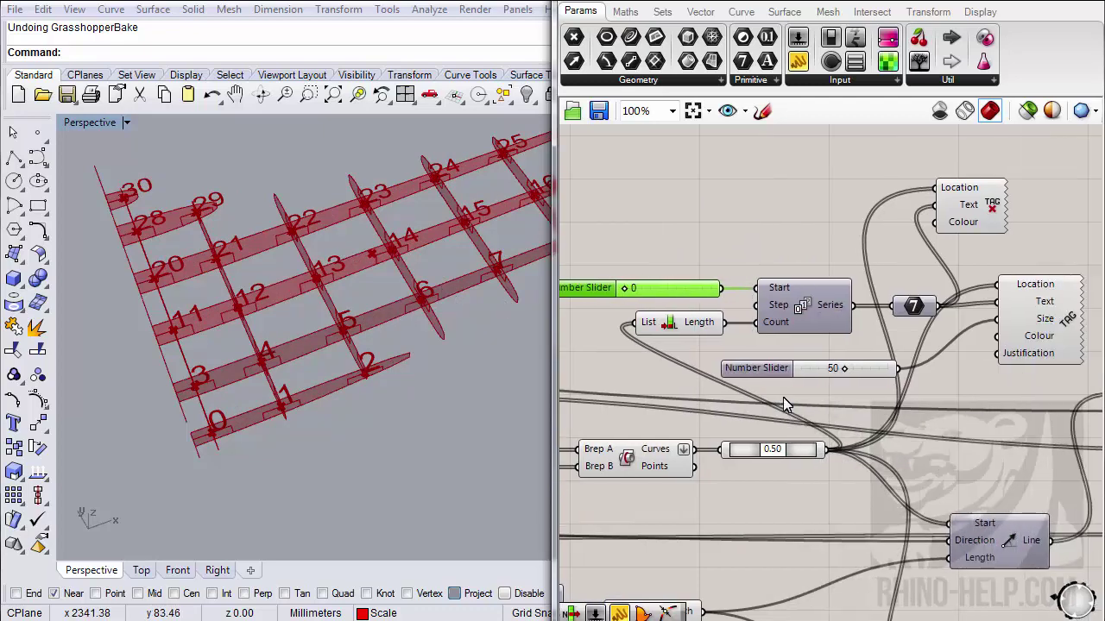
mouse_move(333, 394)
right_down()
mouse_move(320, 320)
mouse_move(339, 402)
right_up()
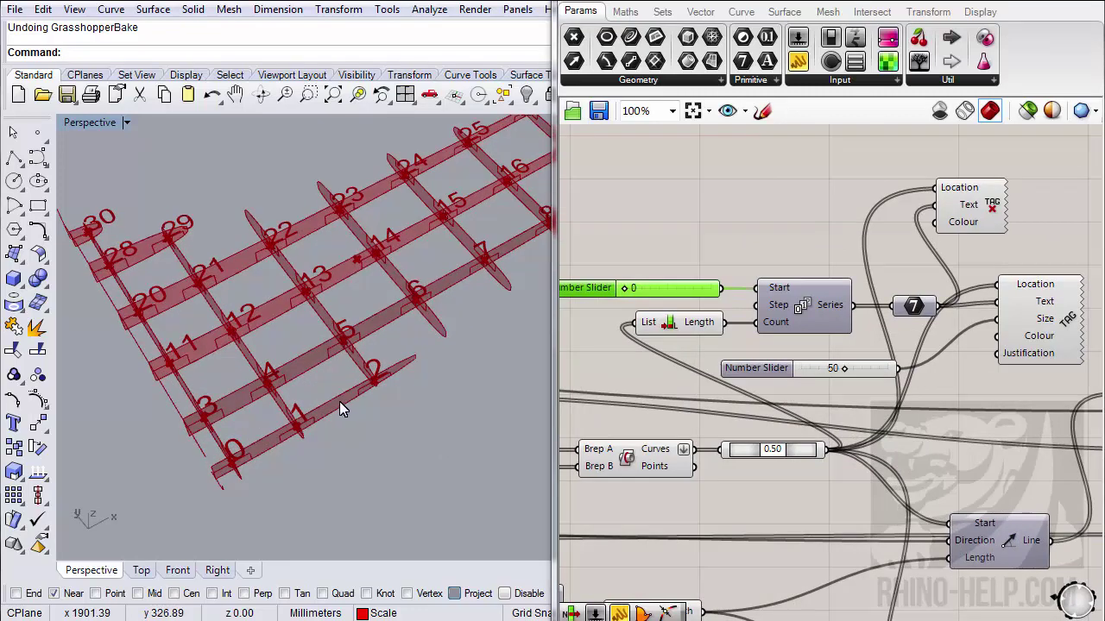
scroll(339, 401, down, 3)
scroll(342, 389, up, 3)
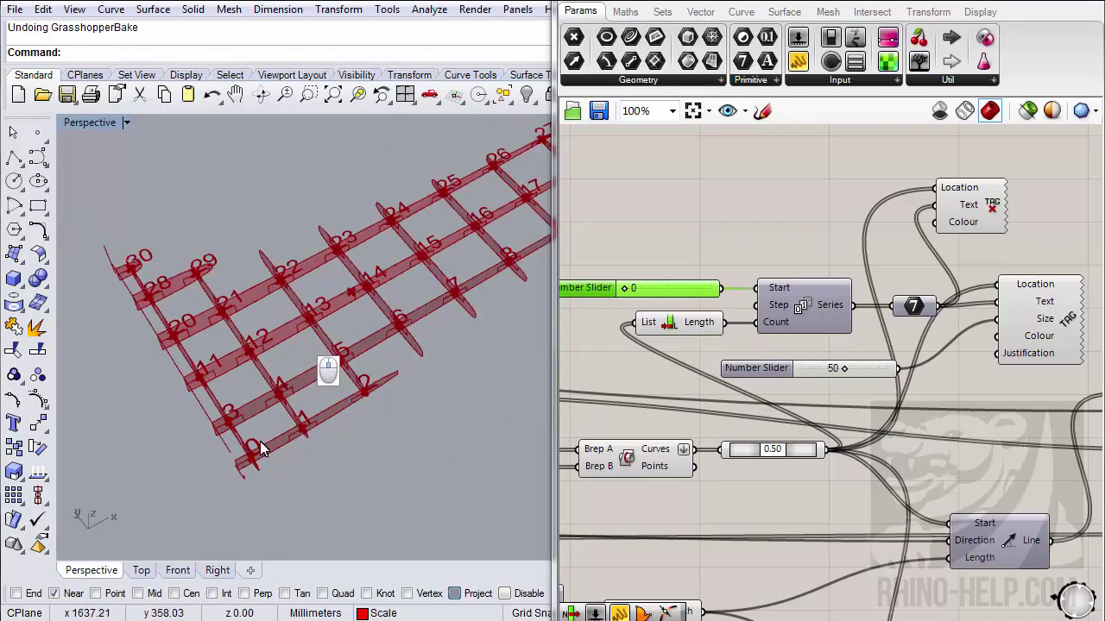
scroll(259, 366, down, 3)
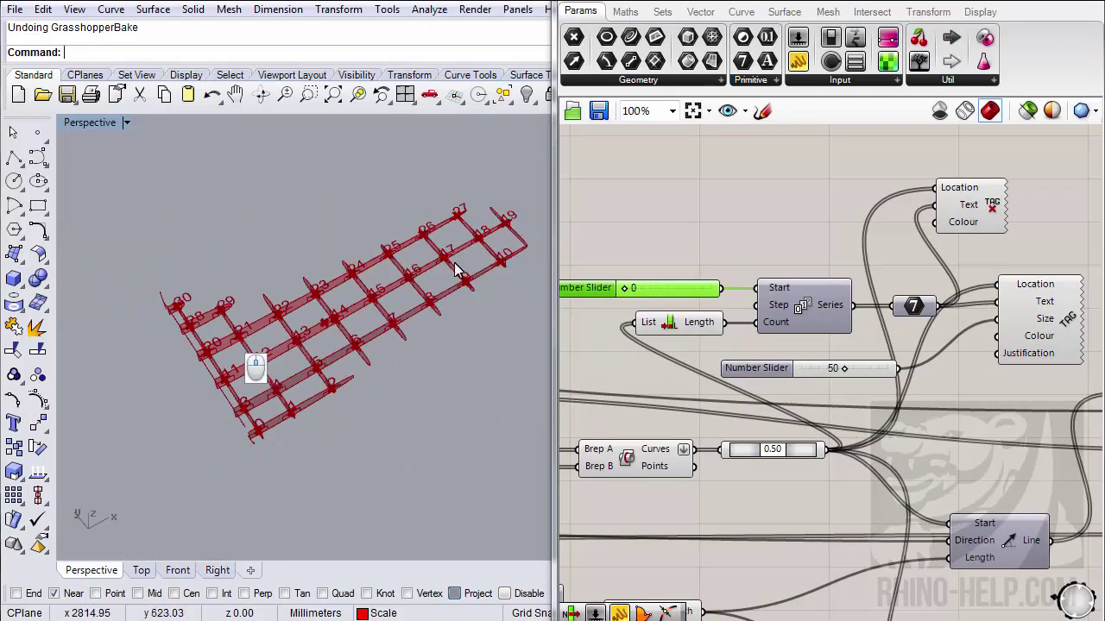
scroll(116, 297, up, 5)
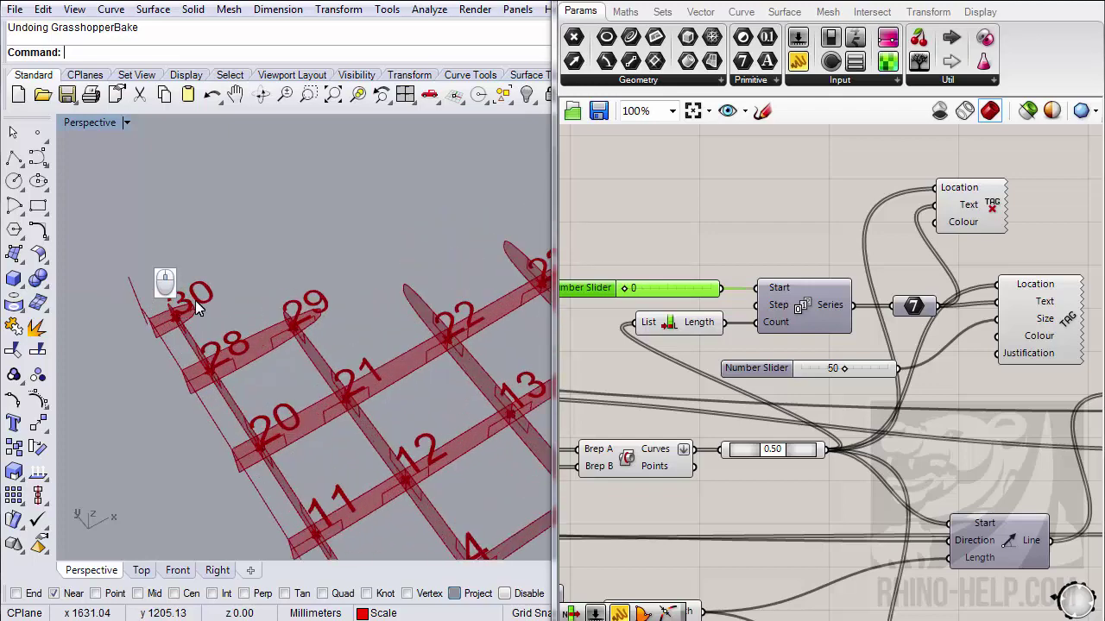
scroll(276, 363, down, 5)
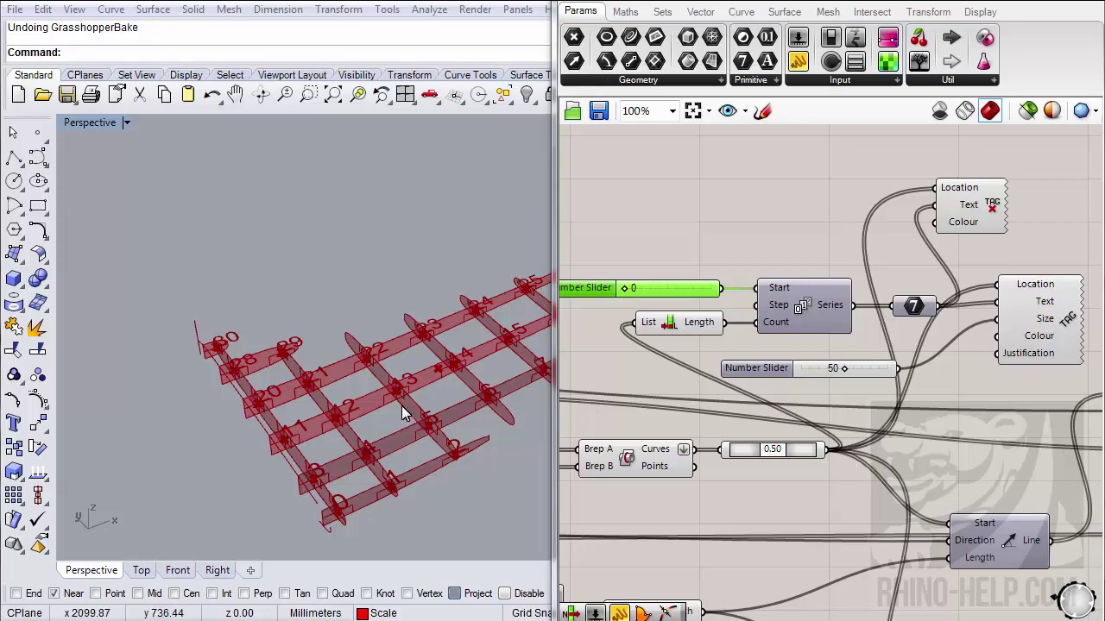
right_drag(399, 400, 316, 398)
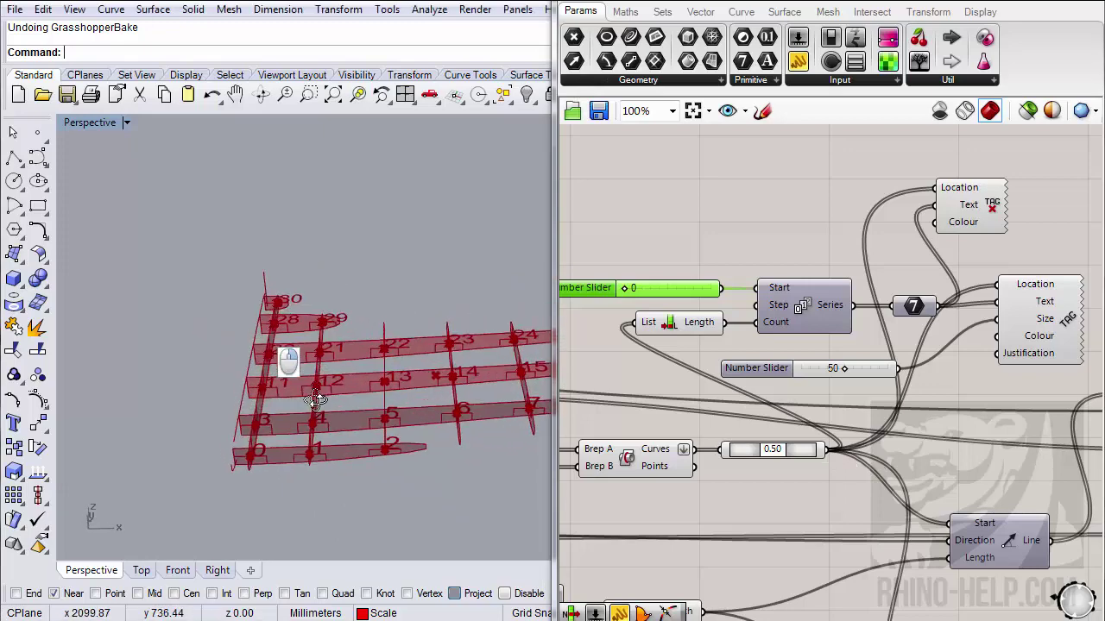
scroll(306, 451, up, 5)
right_drag(306, 448, 324, 433)
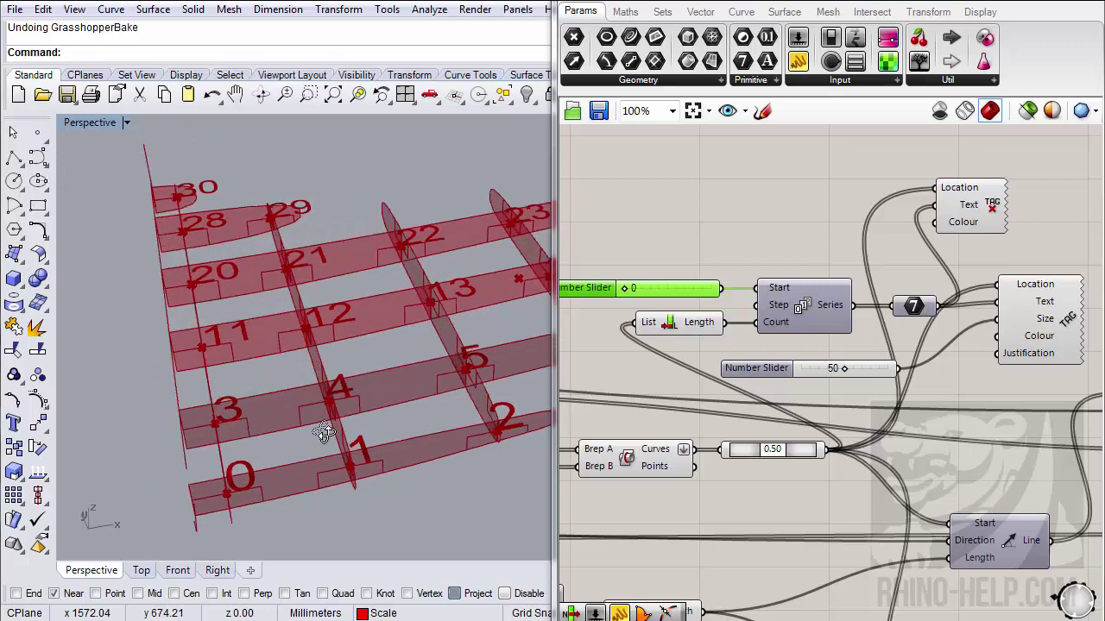
right_drag(257, 391, 284, 345)
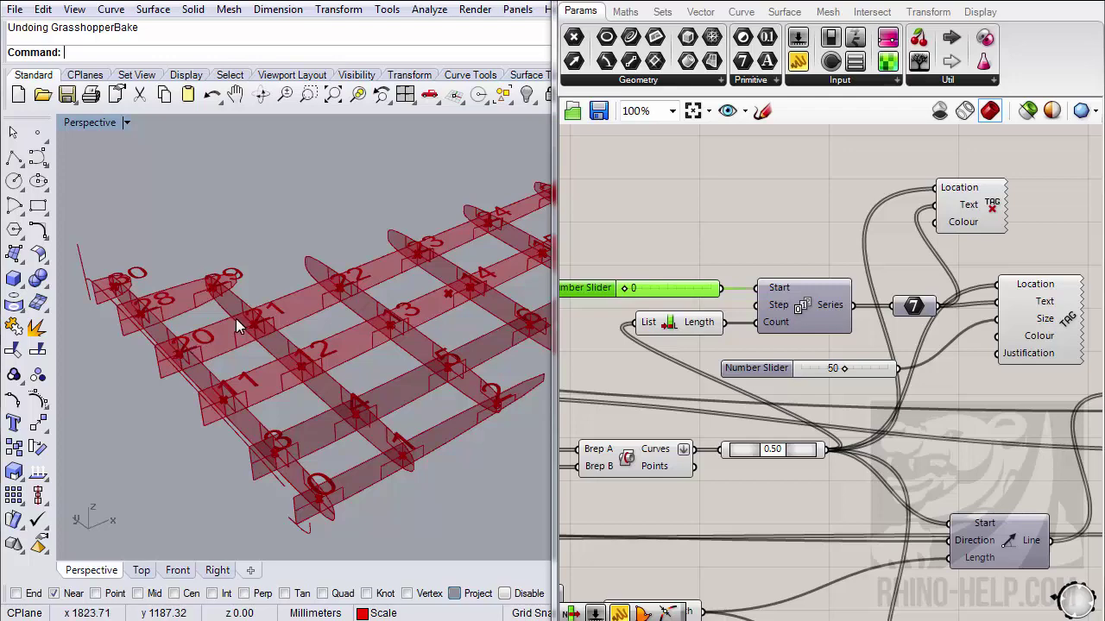
scroll(282, 337, down, 3)
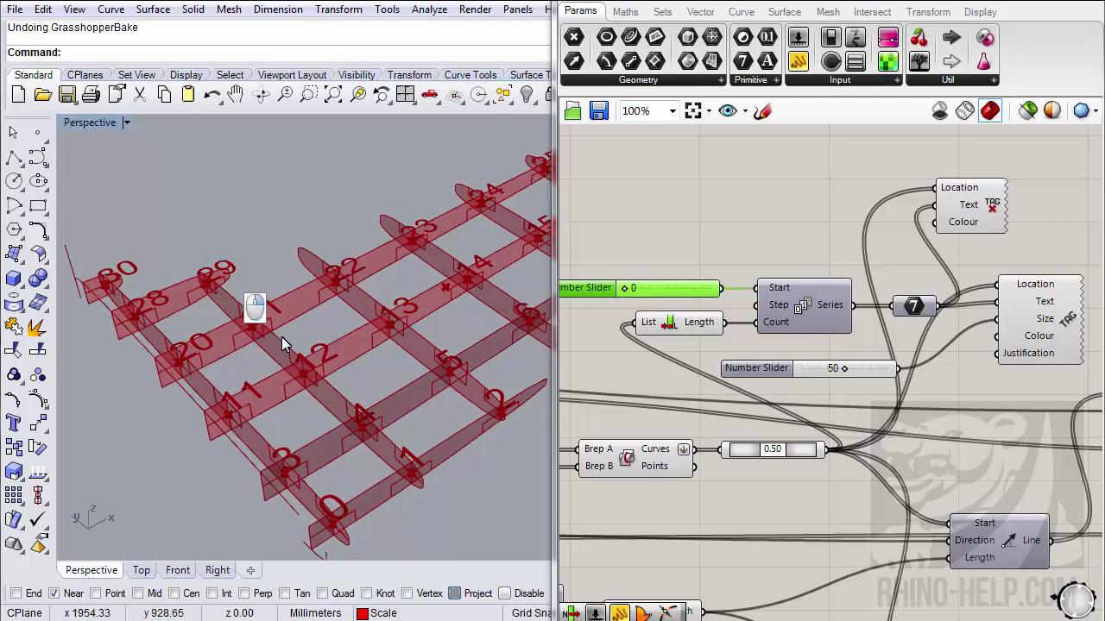
right_drag(462, 268, 287, 405)
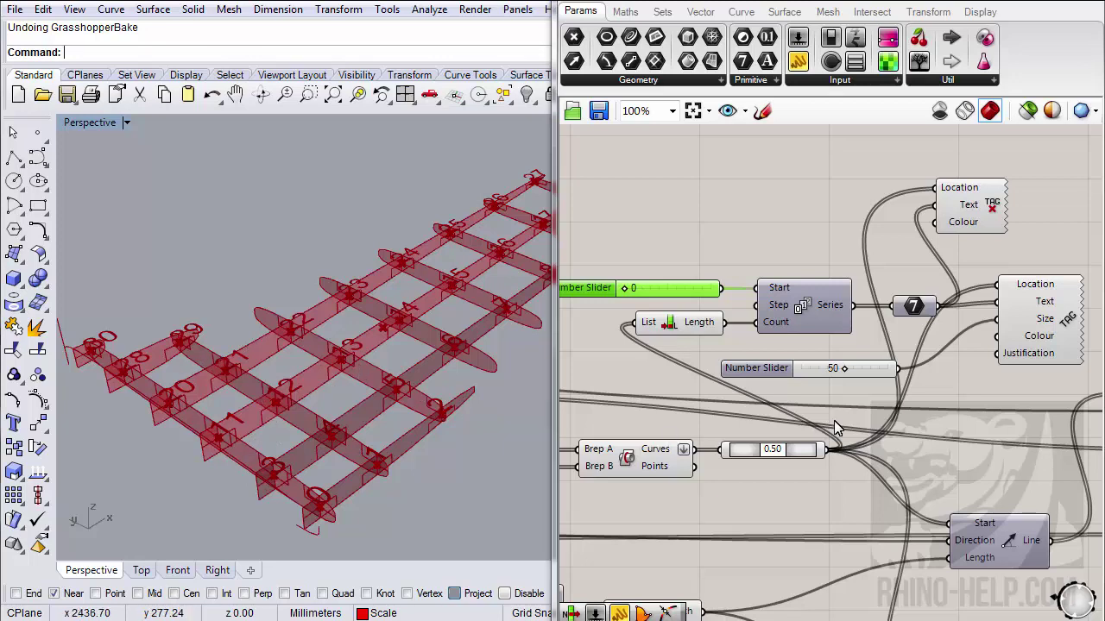
right_drag(875, 356, 736, 365)
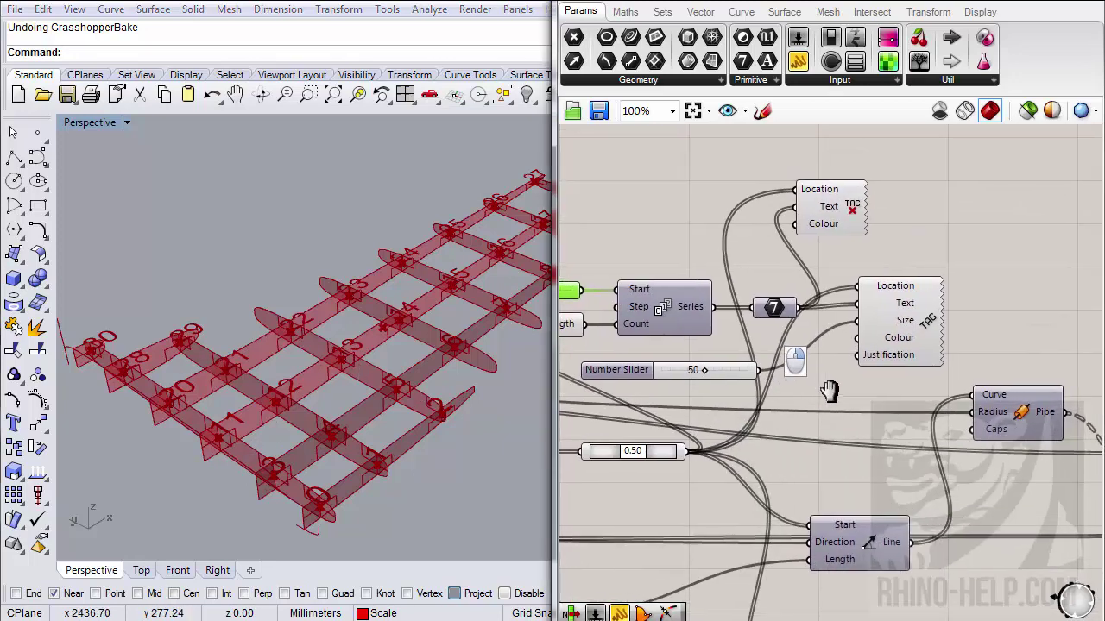
right_drag(836, 268, 988, 333)
click(991, 274)
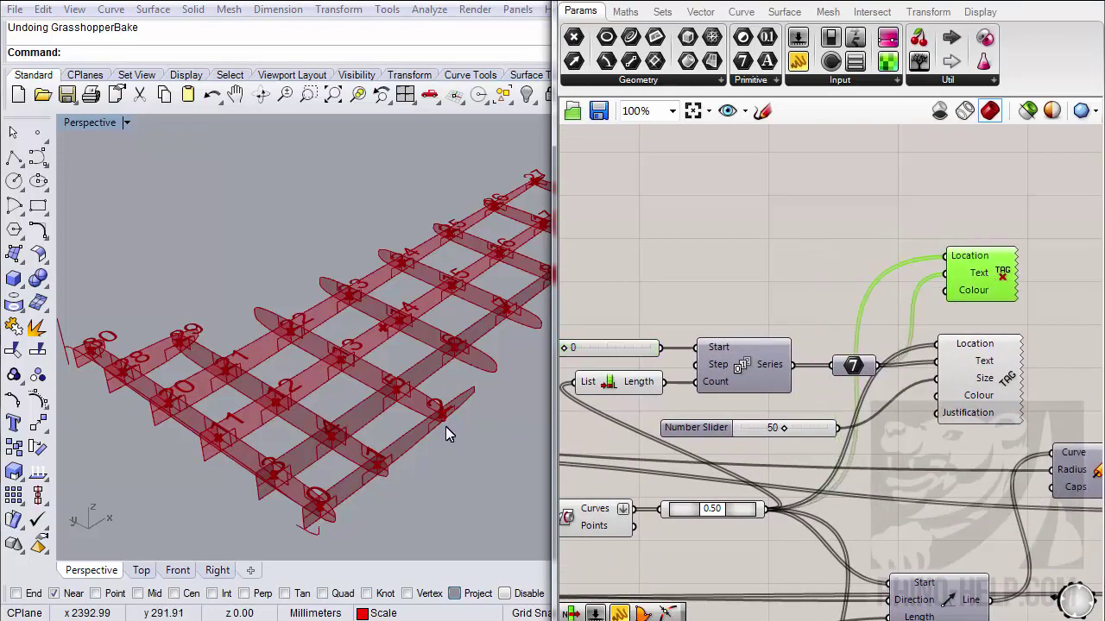
right_drag(446, 426, 266, 429)
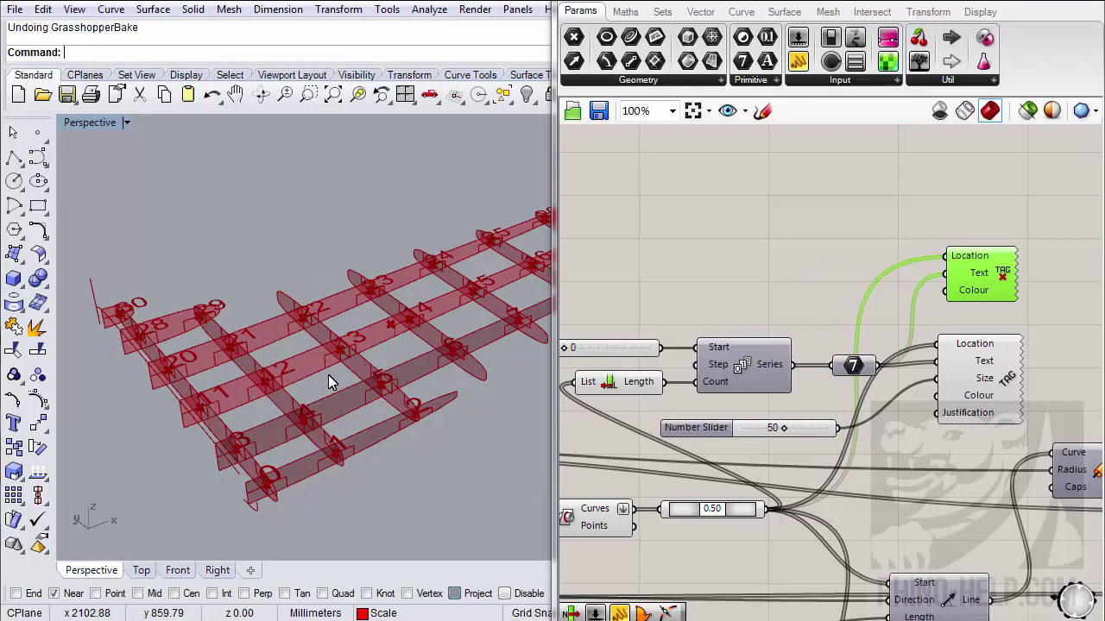
right_drag(274, 390, 226, 378)
scroll(259, 380, up, 5)
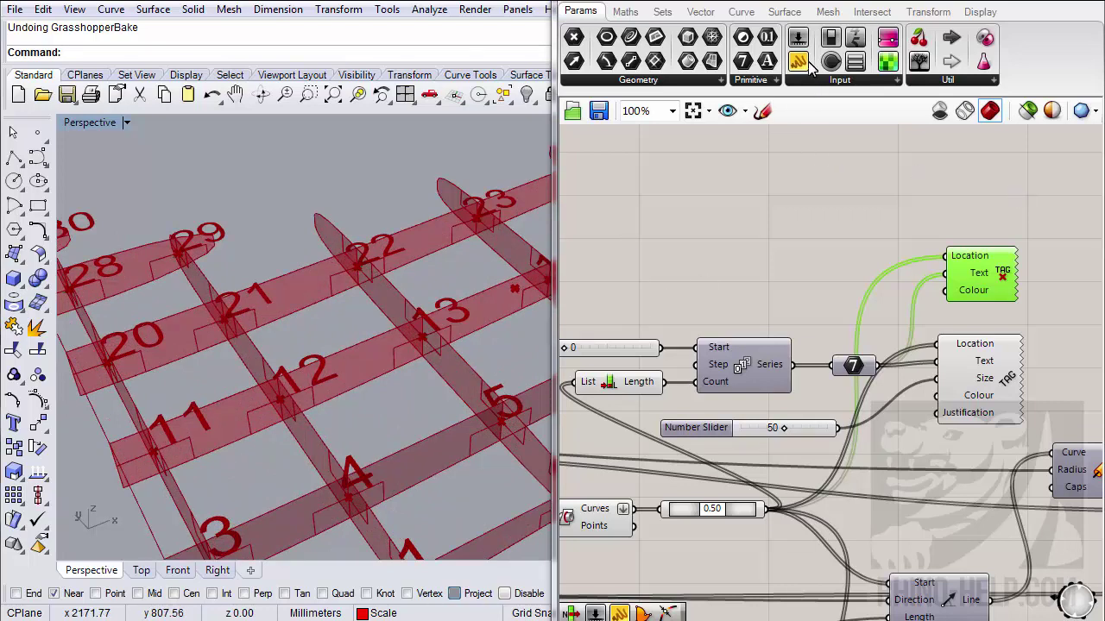
- Add a Panel above the Series component and enter the text "Паз" as its content
drag(801, 64, 717, 190)
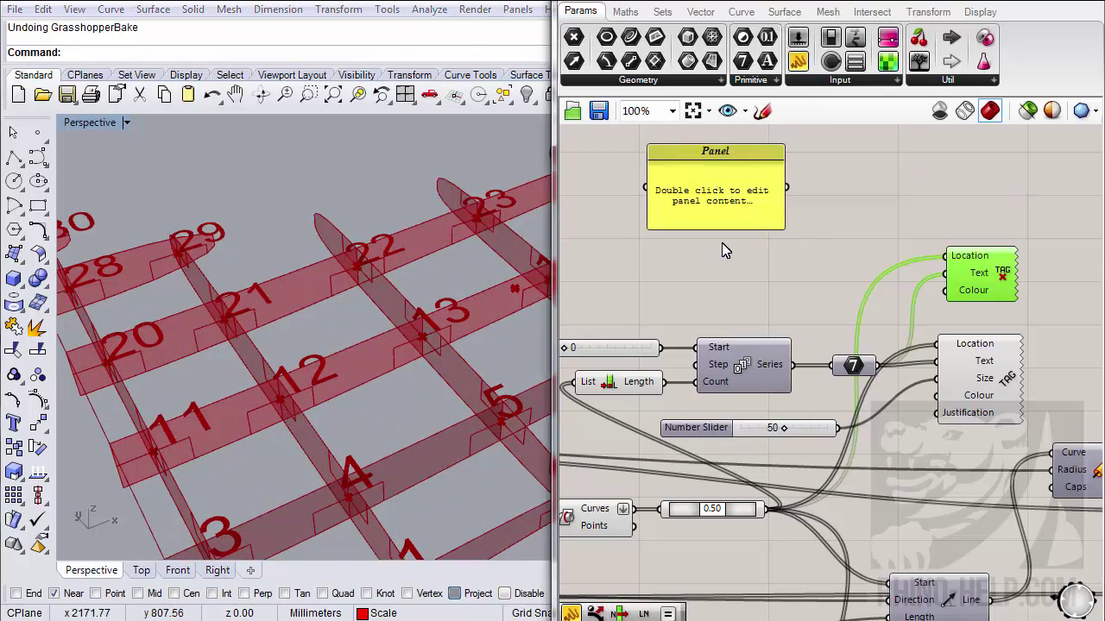
double_click(710, 204)
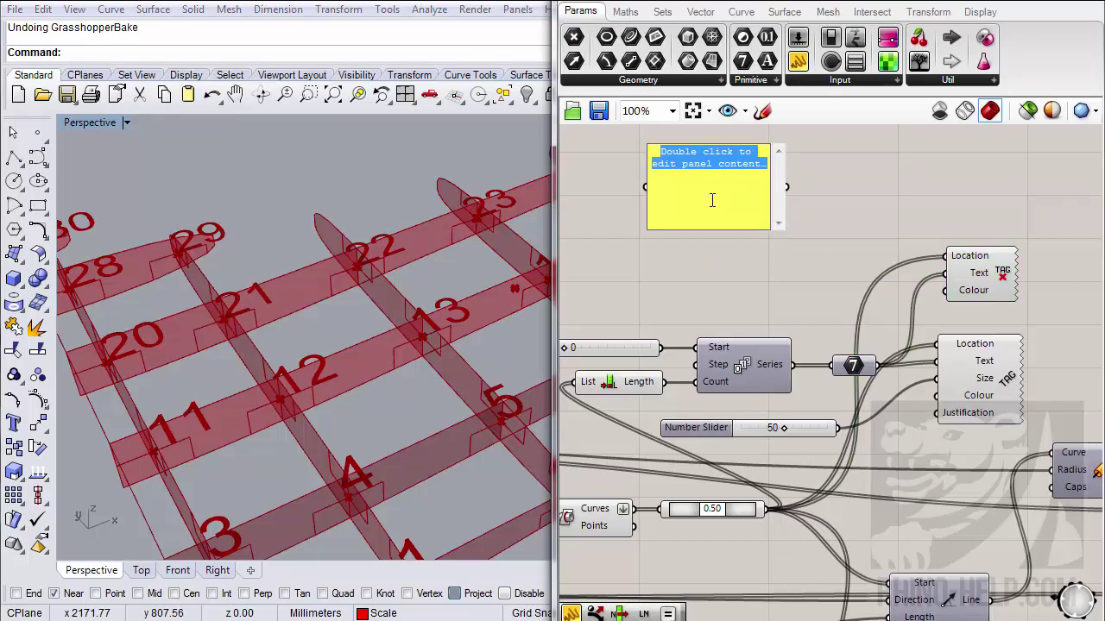
key(BackSpace)
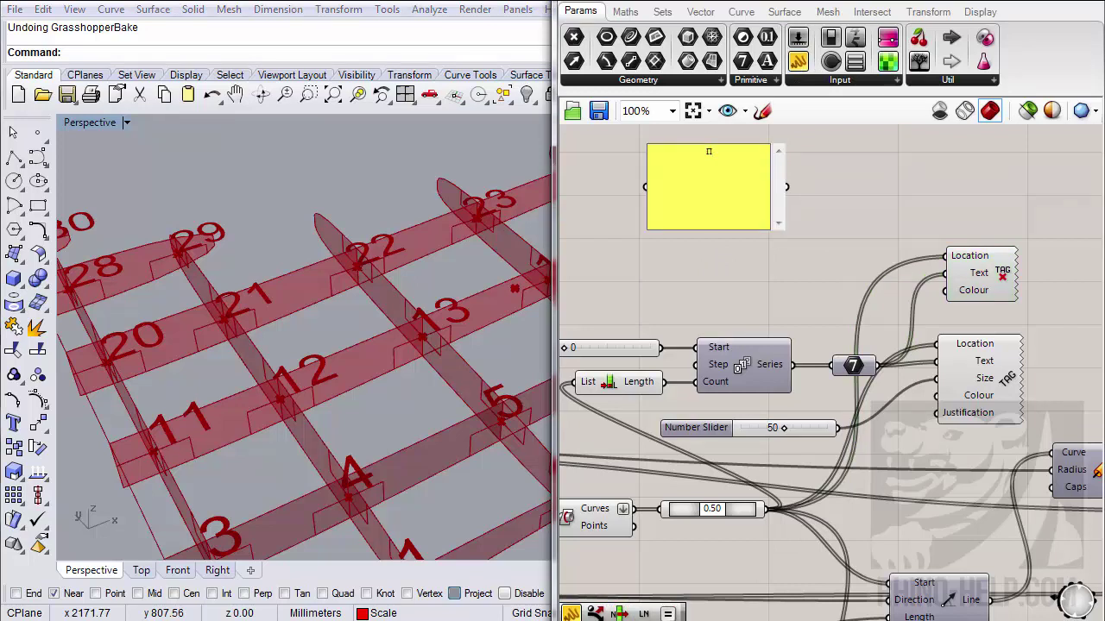
click(753, 290)
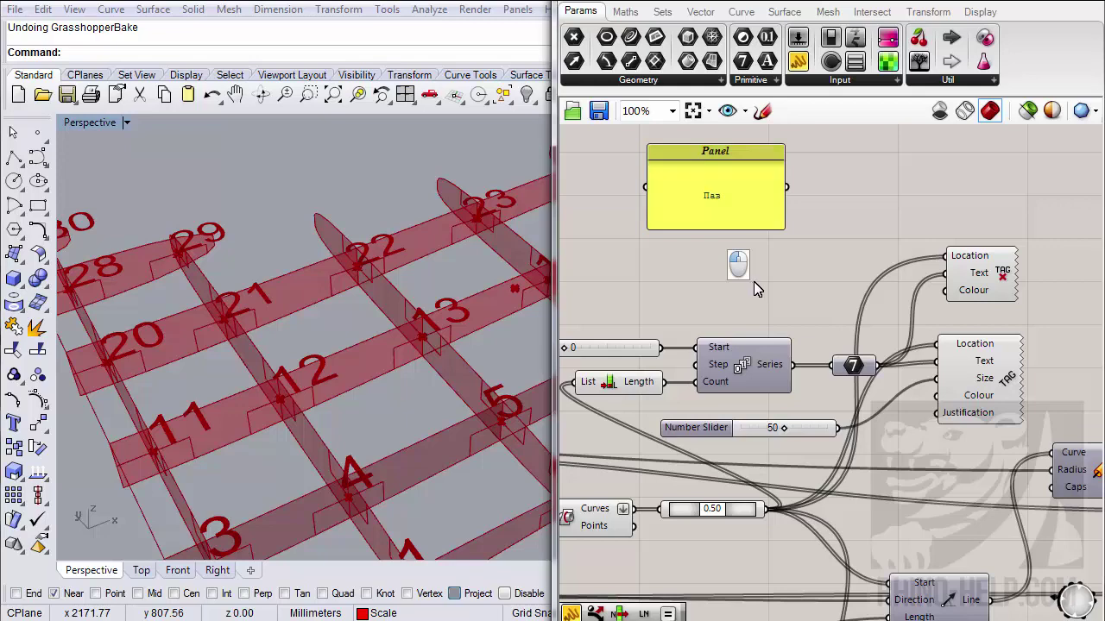
right_click(711, 207)
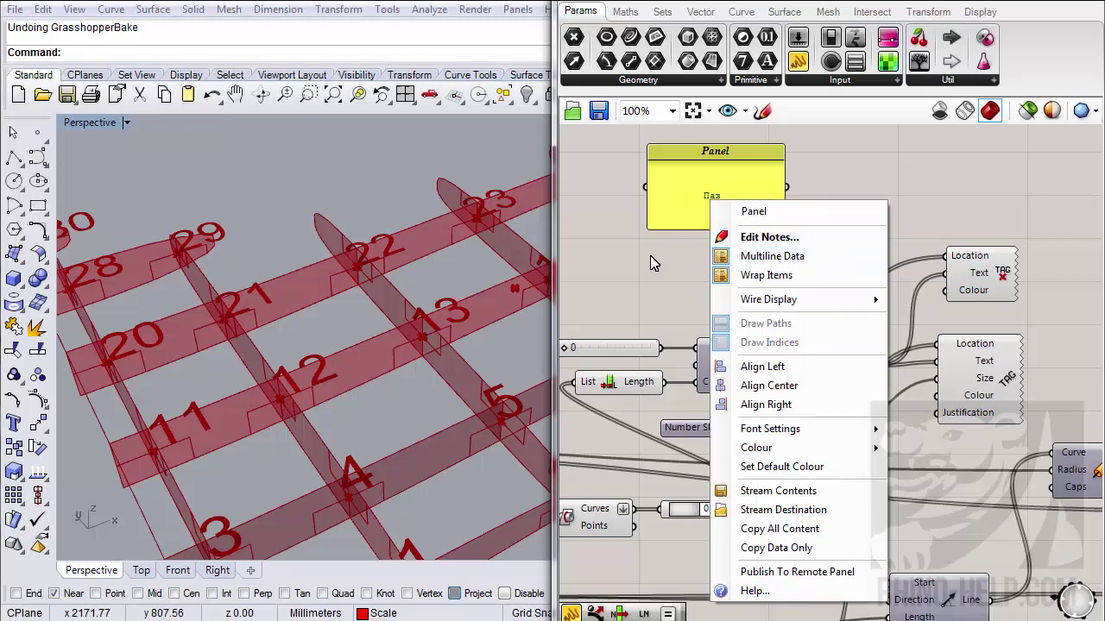
click(742, 256)
- Add a Concatenate text component beside the "Паз" panel
scroll(895, 86, down, 2)
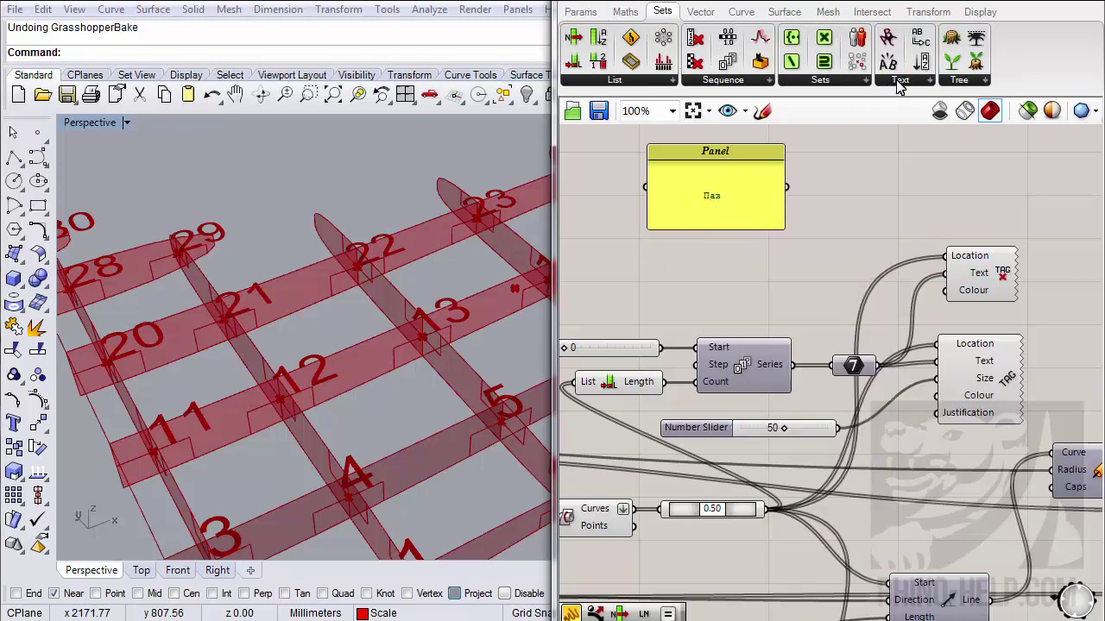
click(900, 84)
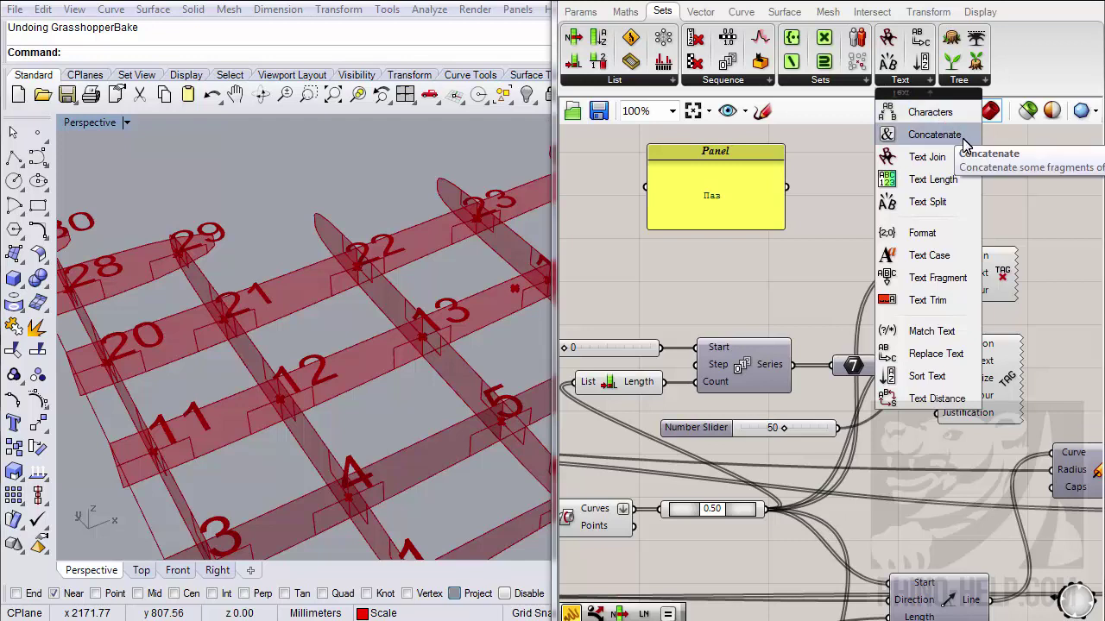
drag(963, 141, 925, 195)
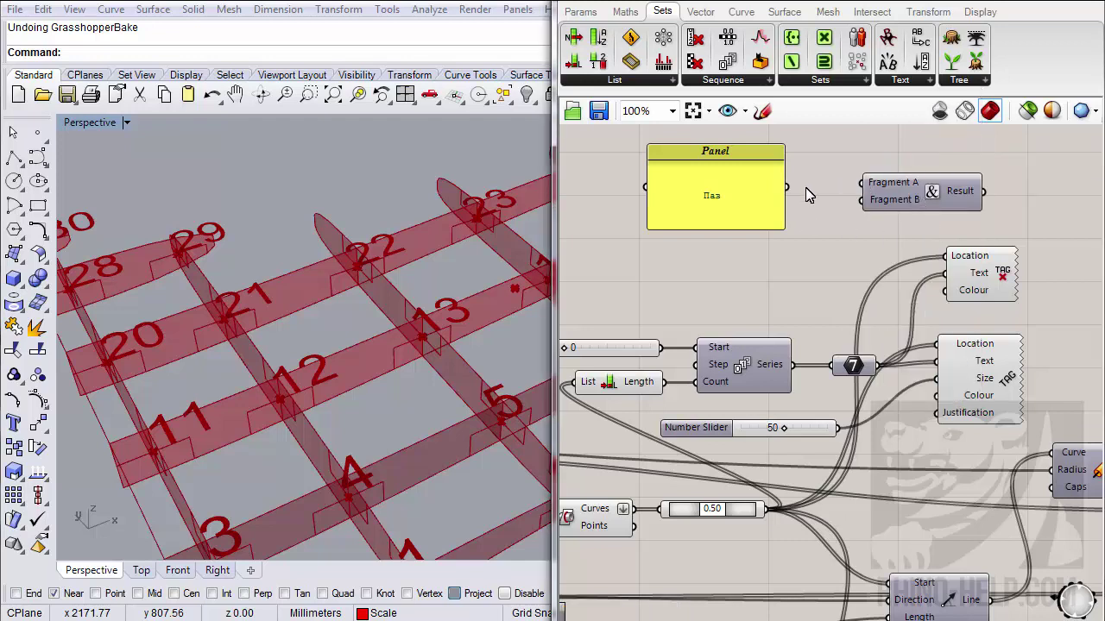
- Concatenate the panel text as Fragment A with the Integer output as Fragment B, and feed the Result into Text Tag 3D's Text input
drag(784, 187, 864, 183)
drag(866, 285, 874, 366)
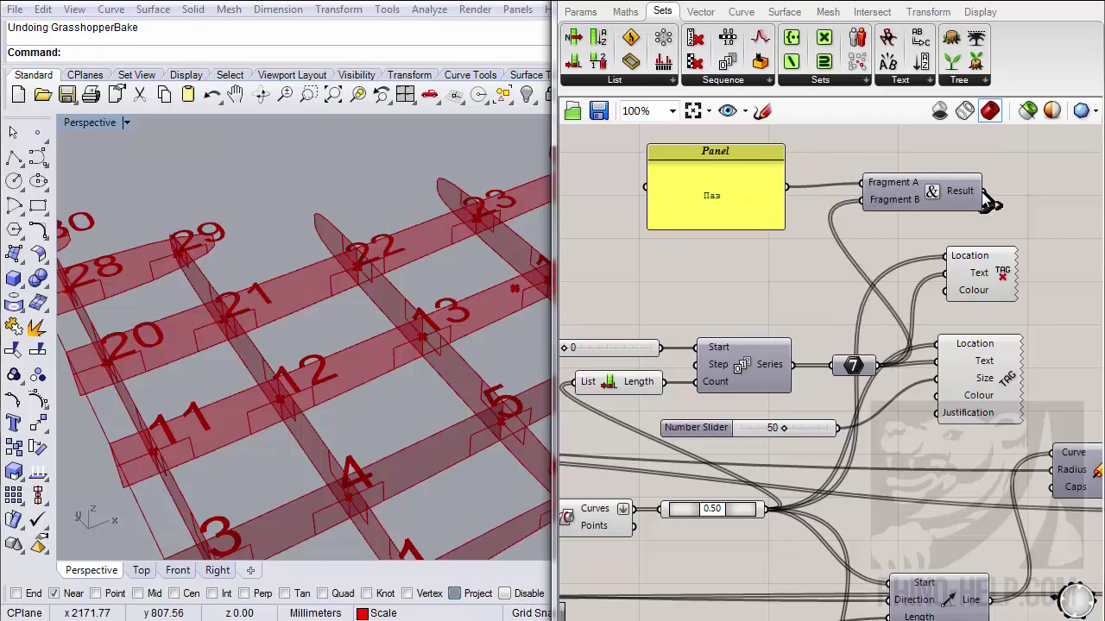
drag(983, 191, 937, 361)
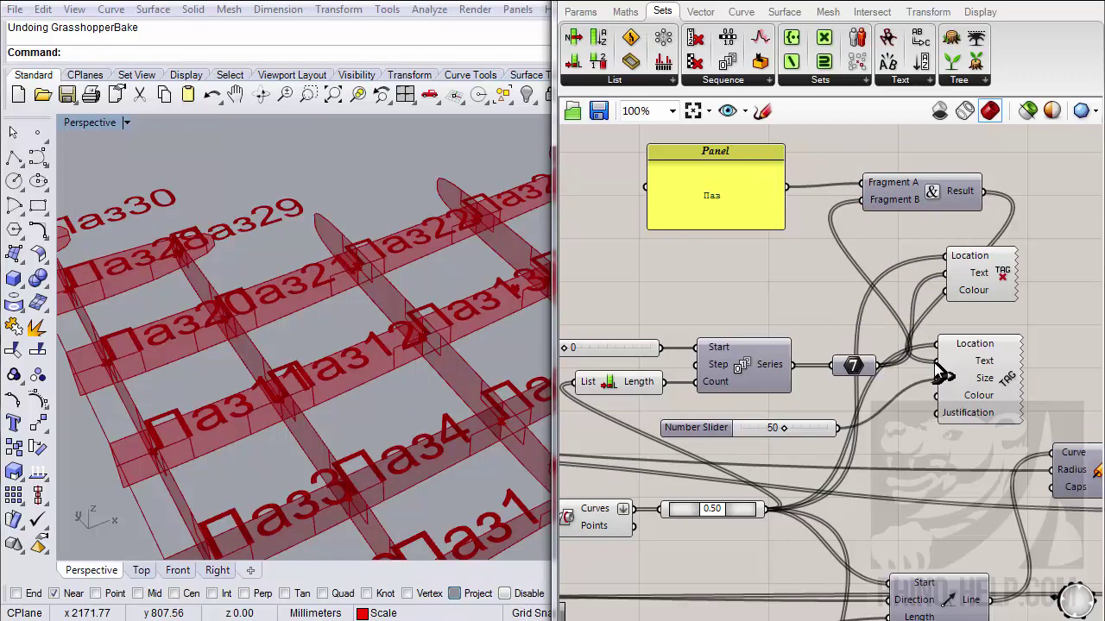
- Set the Text Tag 3D size slider to 24 and select the "Паз" panel
right_drag(408, 276, 328, 254)
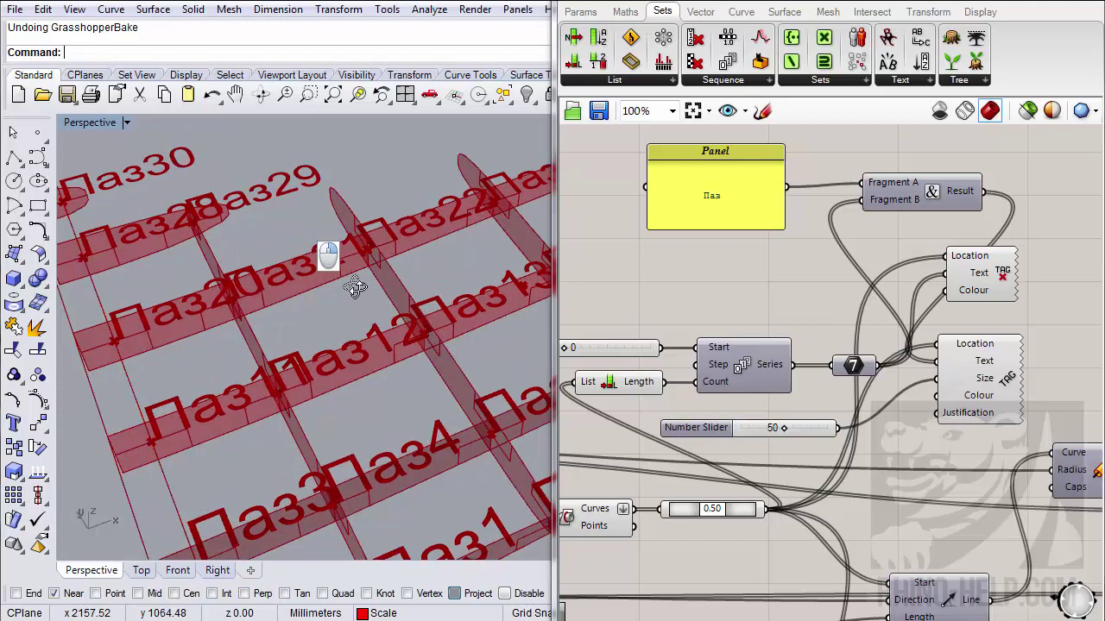
click(788, 435)
drag(787, 434, 758, 434)
right_drag(250, 285, 273, 349)
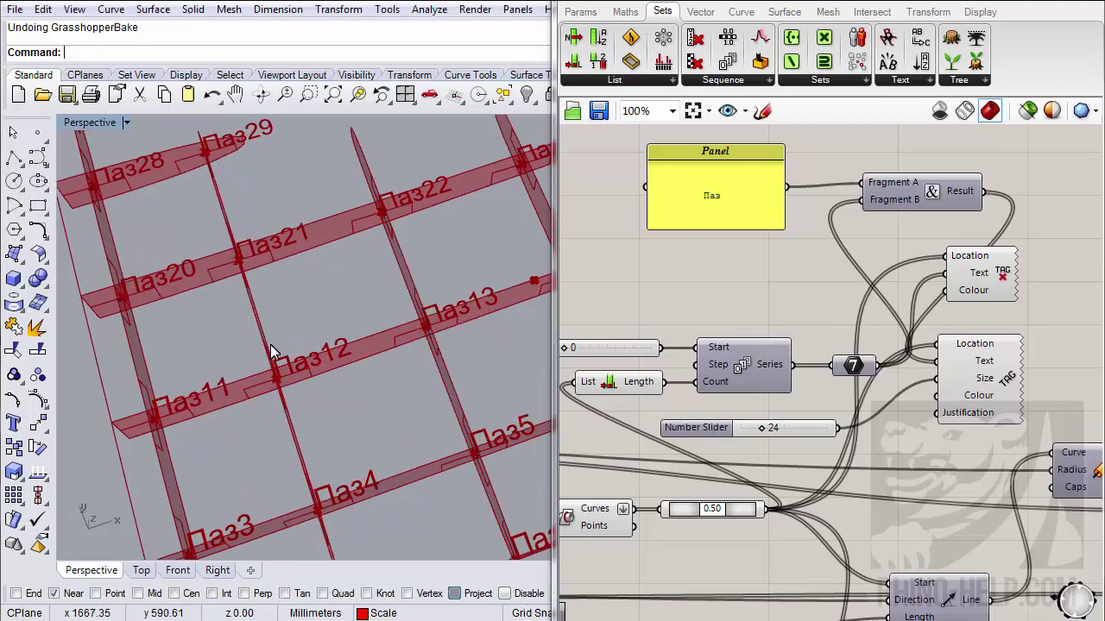
scroll(282, 262, up, 4)
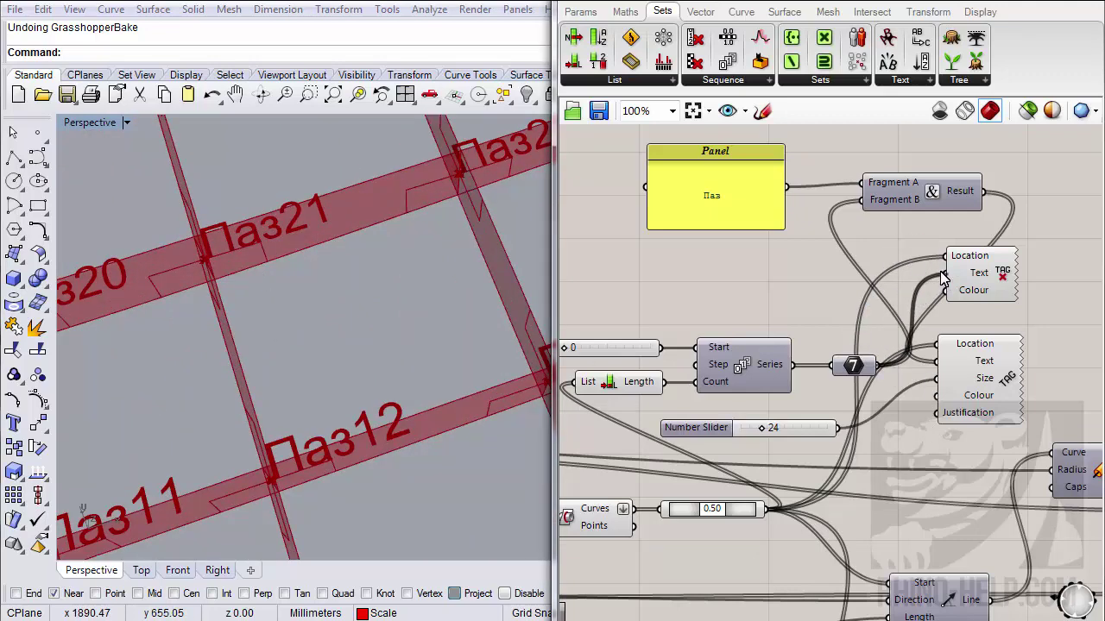
click(744, 205)
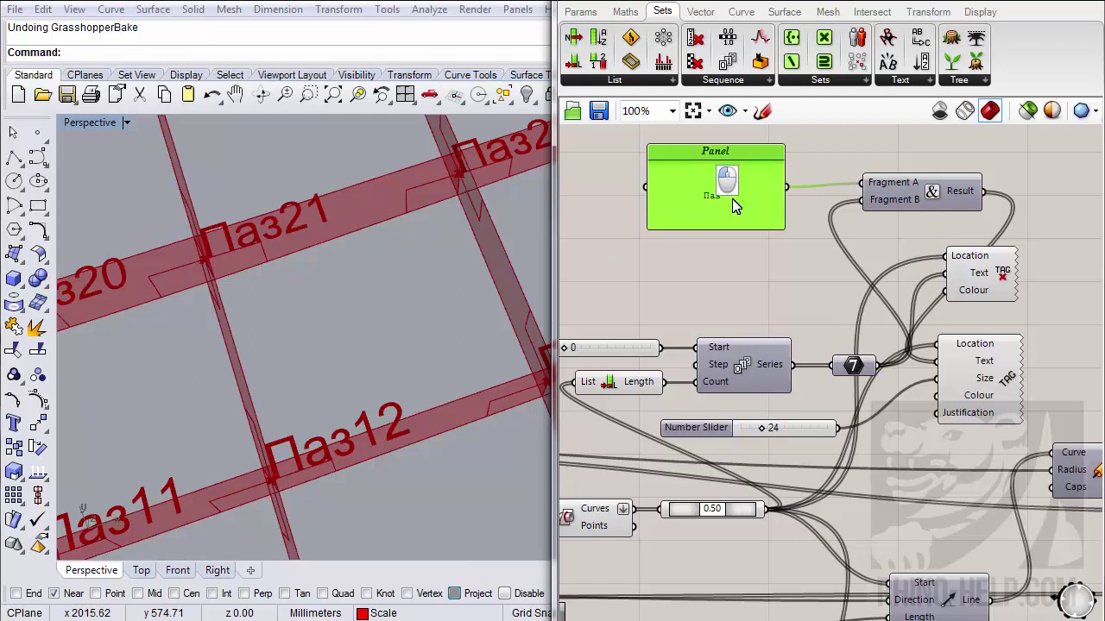
- Change the prefix panel's text to "Паз_" and check the updated slot labels on the ribs
double_click(734, 200)
click(732, 152)
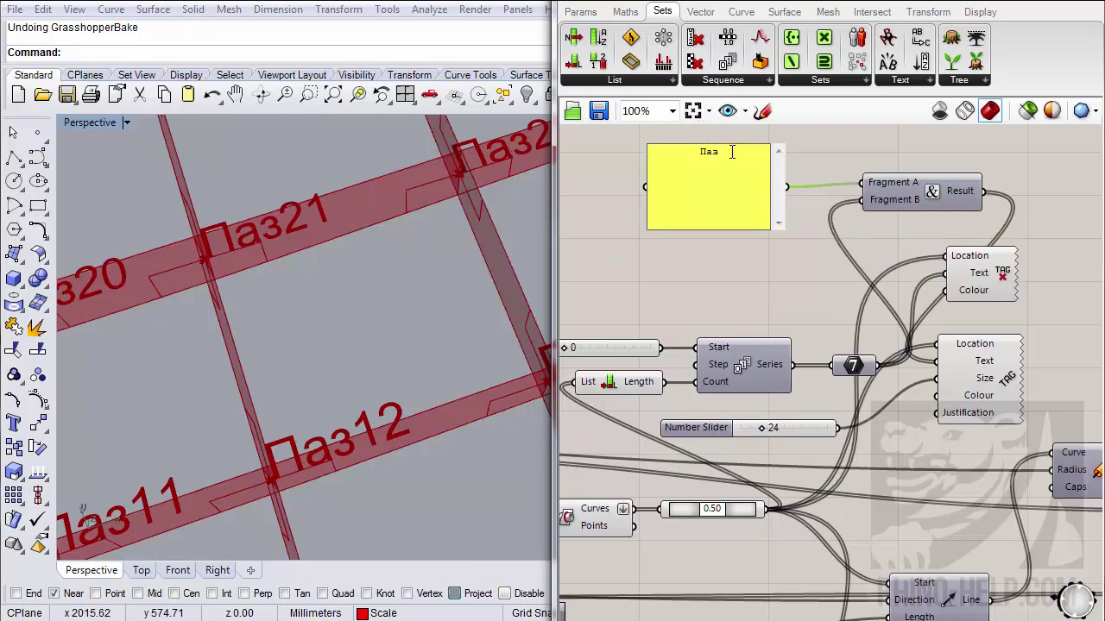
text(_)
click(702, 284)
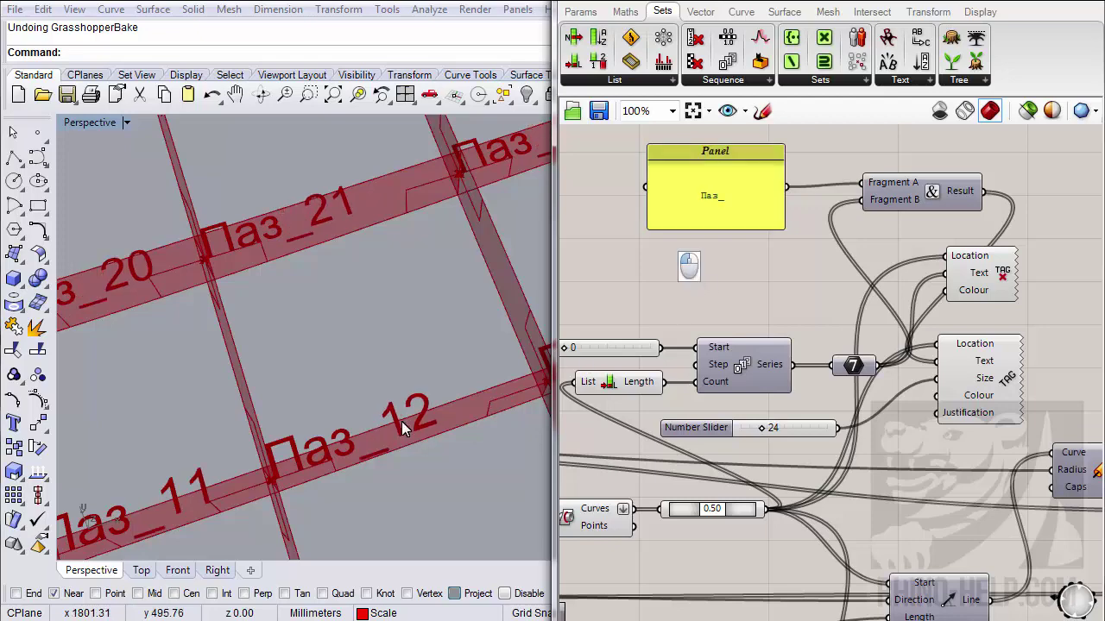
mouse_move(346, 328)
right_down()
mouse_move(367, 361)
mouse_move(358, 333)
right_up()
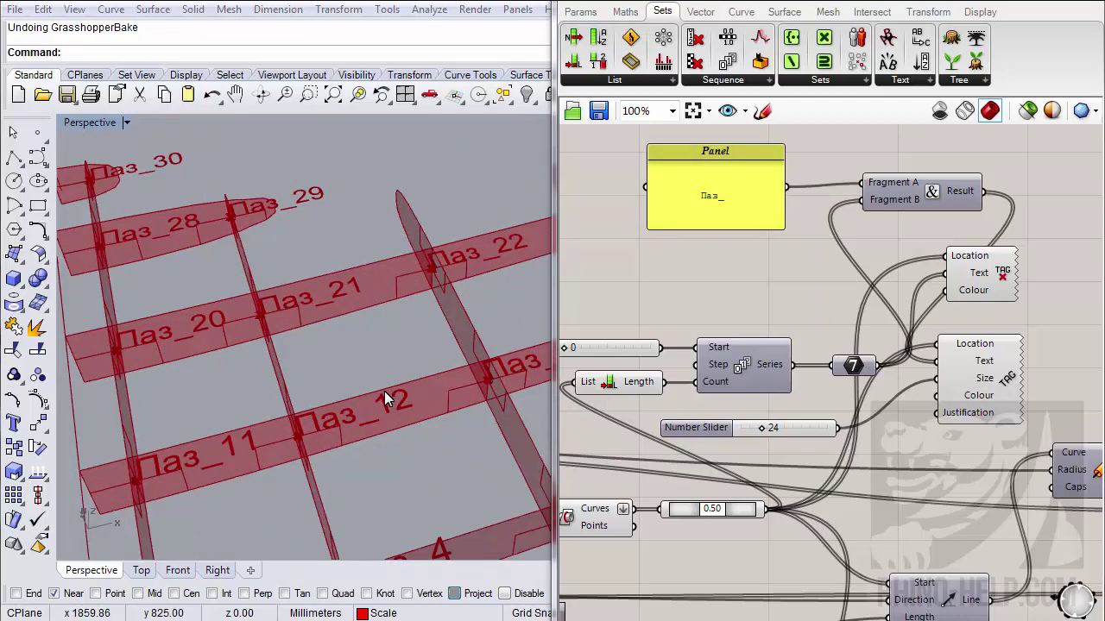
right_drag(388, 399, 364, 394)
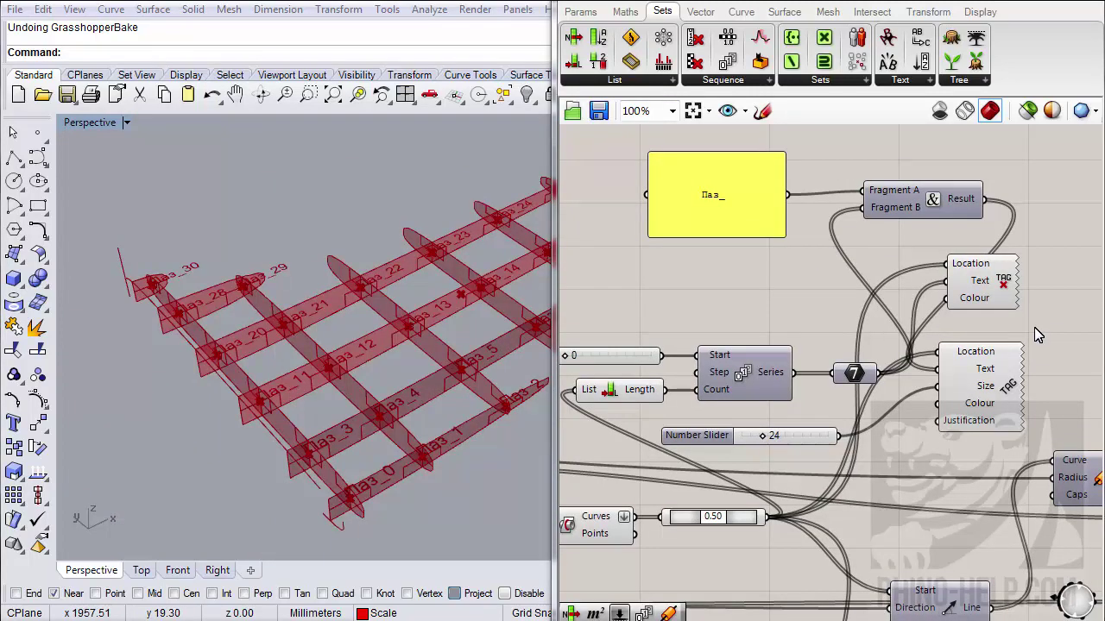
- Move the flat Text Tag component away from Text Tag 3D to the free canvas area above the Concatenate component
right_drag(833, 285, 775, 292)
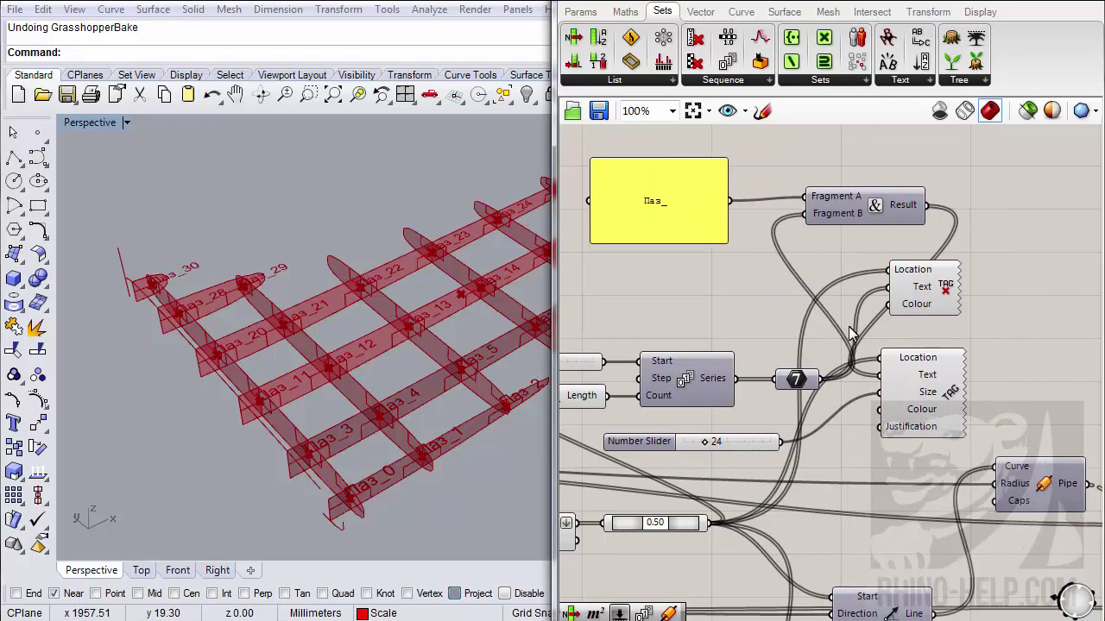
drag(930, 302, 1016, 173)
scroll(1016, 173, down, 3)
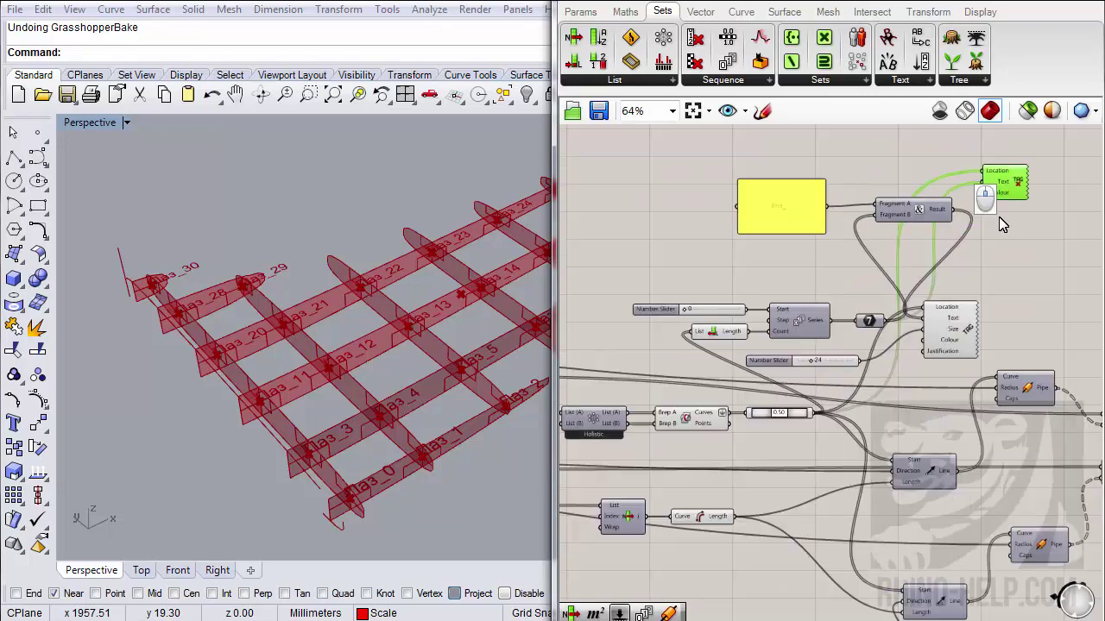
right_drag(999, 222, 962, 349)
drag(968, 319, 975, 221)
scroll(968, 226, up, 1)
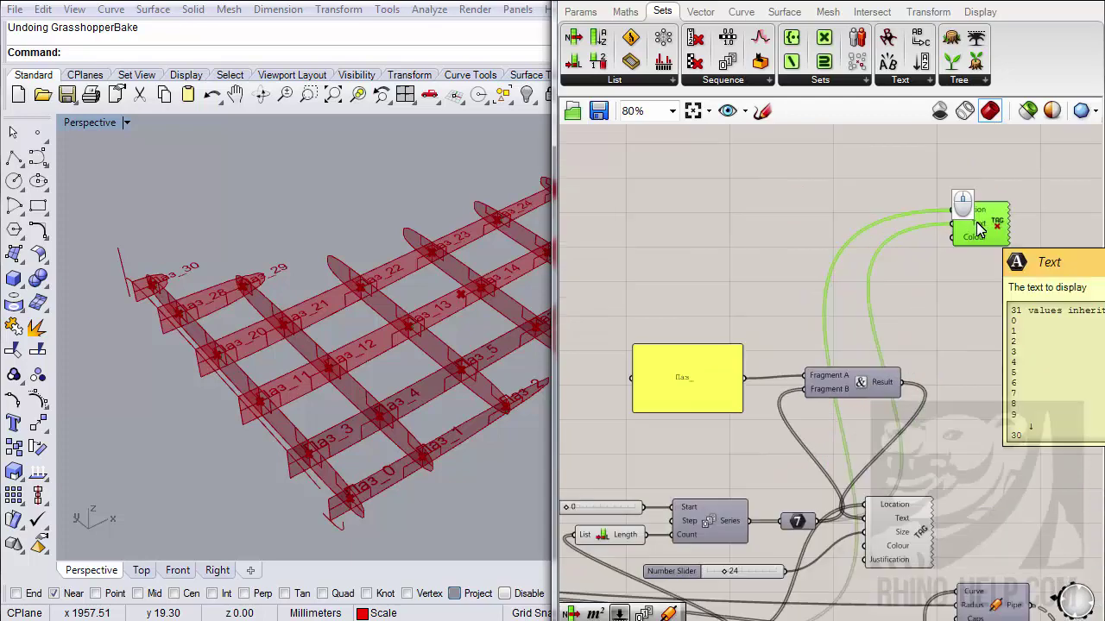
right_drag(925, 354, 951, 290)
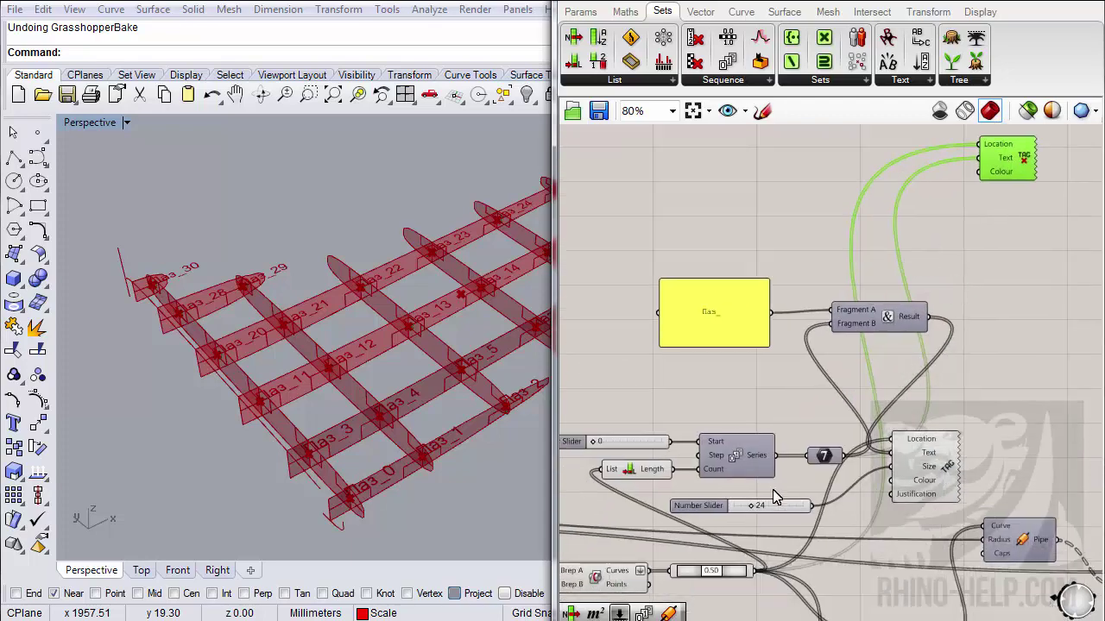
- Move the text size slider above the "Паз_" panel and rename it "Размер надписи"
drag(711, 509, 767, 206)
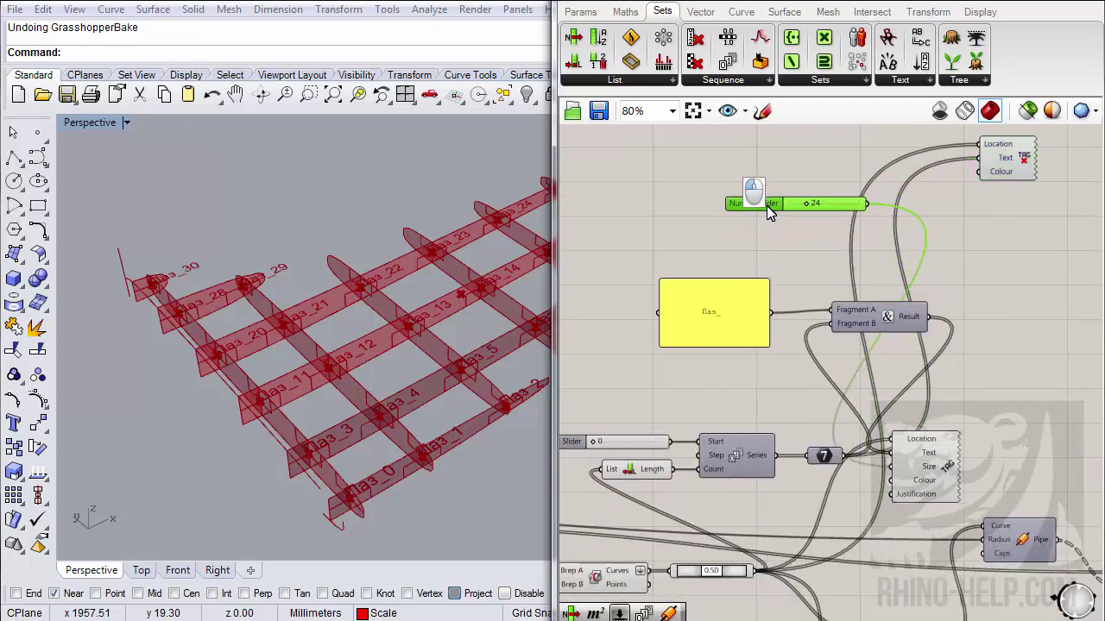
scroll(766, 205, up, 5)
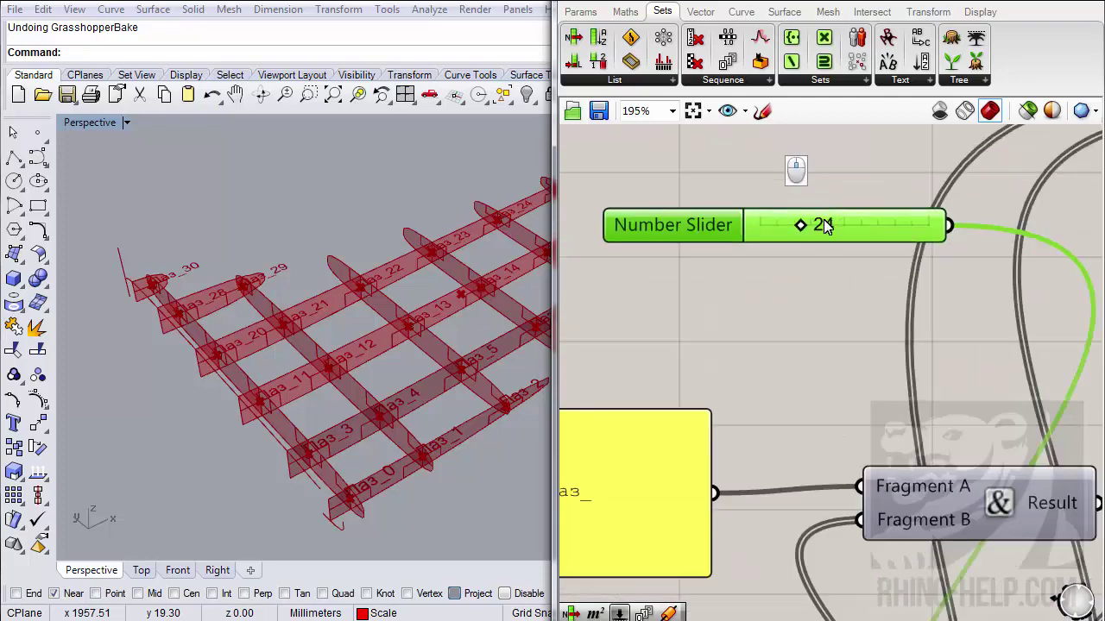
right_click(713, 222)
click(812, 233)
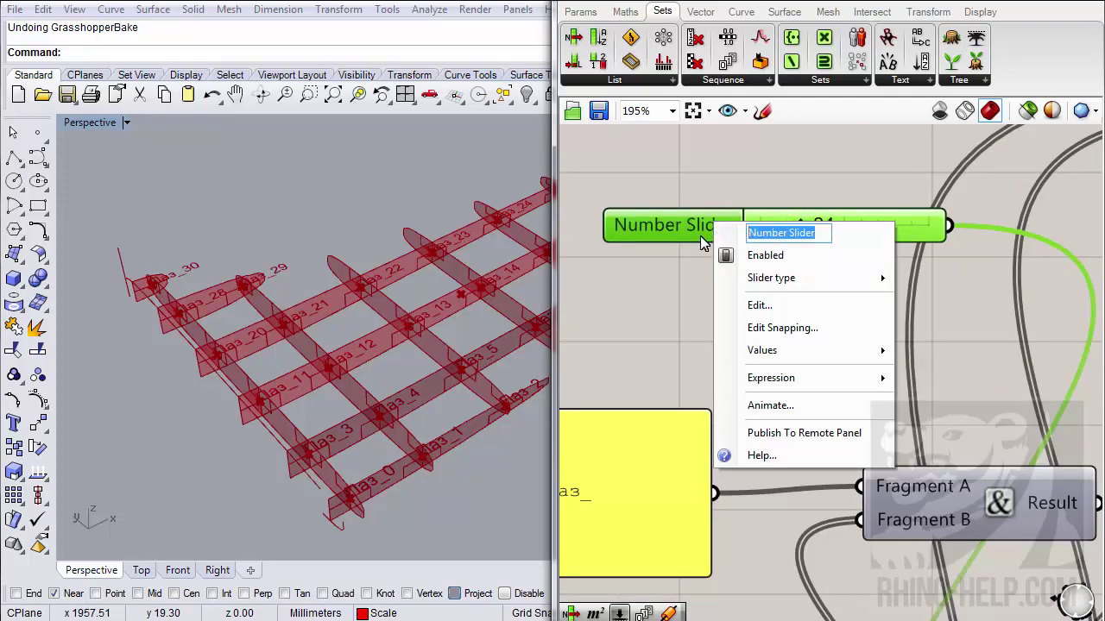
text(Разме)
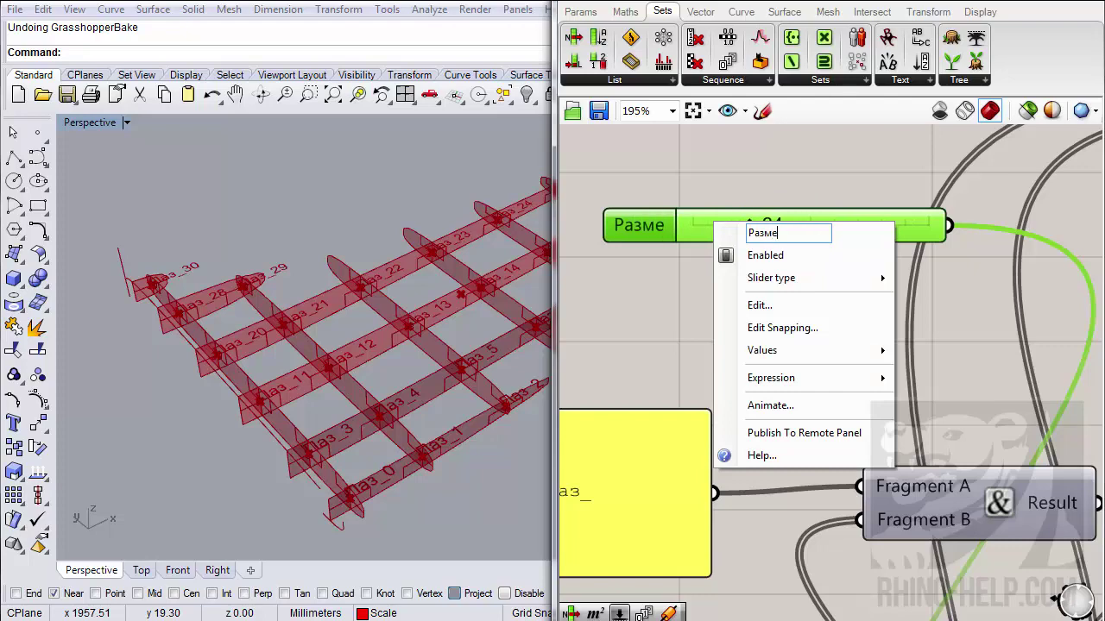
text(р надписи)
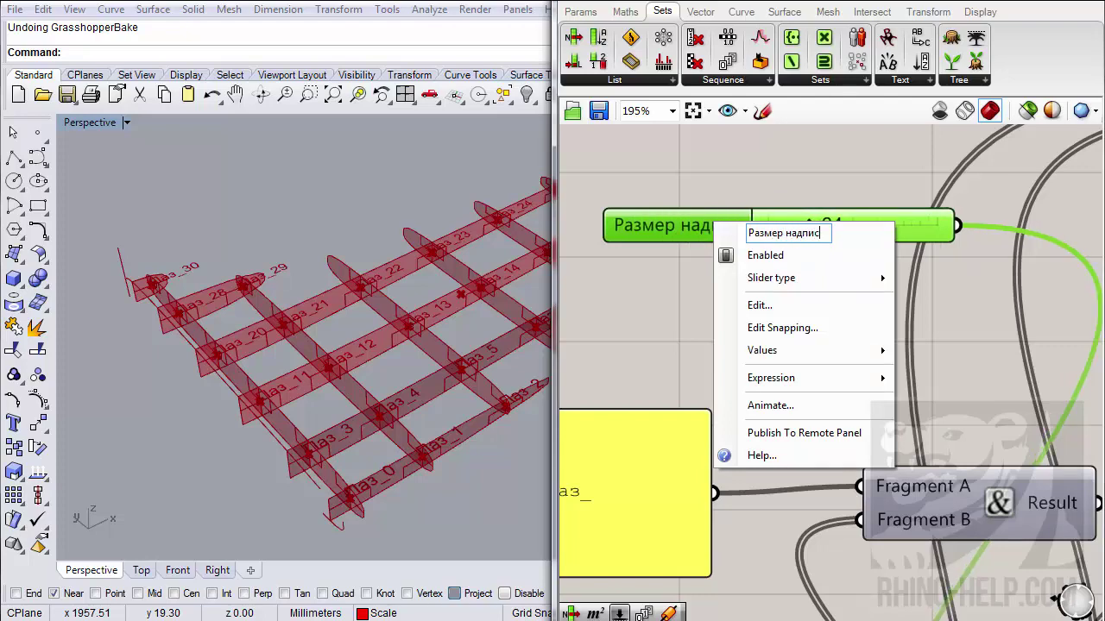
click(780, 177)
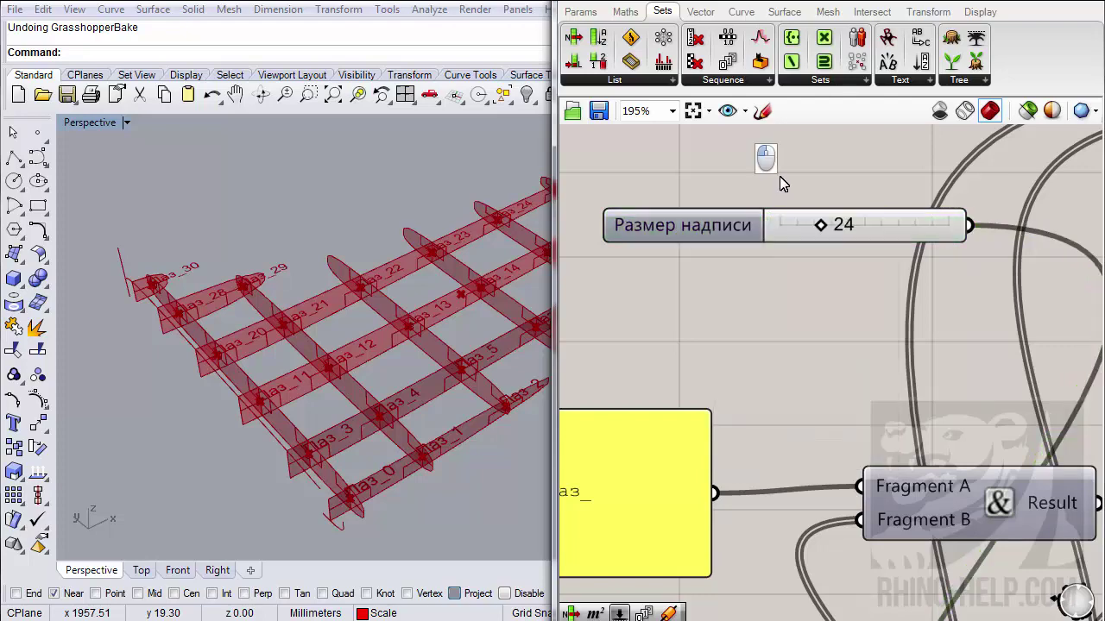
- Stack the "Паз_" panel directly above the "Размер надписи" slider and place the flat Text Tag component above the panel
scroll(764, 160, down, 3)
right_drag(765, 161, 863, 210)
click(719, 313)
drag(719, 309, 802, 153)
scroll(801, 153, down, 1)
right_drag(802, 152, 746, 359)
scroll(731, 352, down, 4)
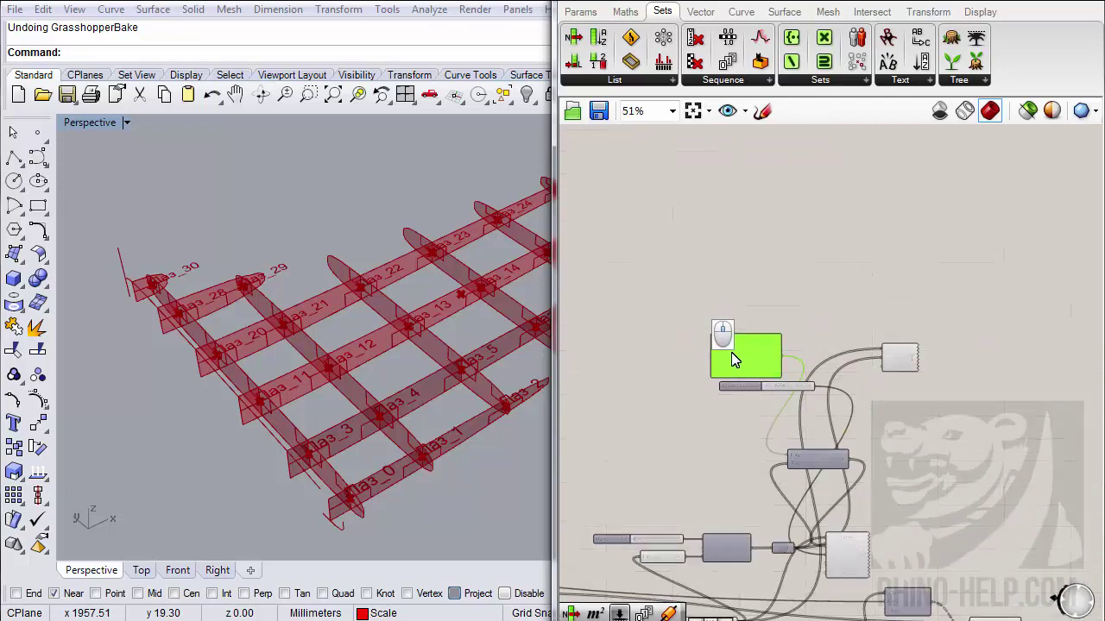
scroll(742, 344, up, 4)
drag(954, 394, 705, 302)
- Move the Text Tag, "Паз_" panel and "Размер надписи" slider together outside the main definition's frame and group them
drag(759, 225, 671, 451)
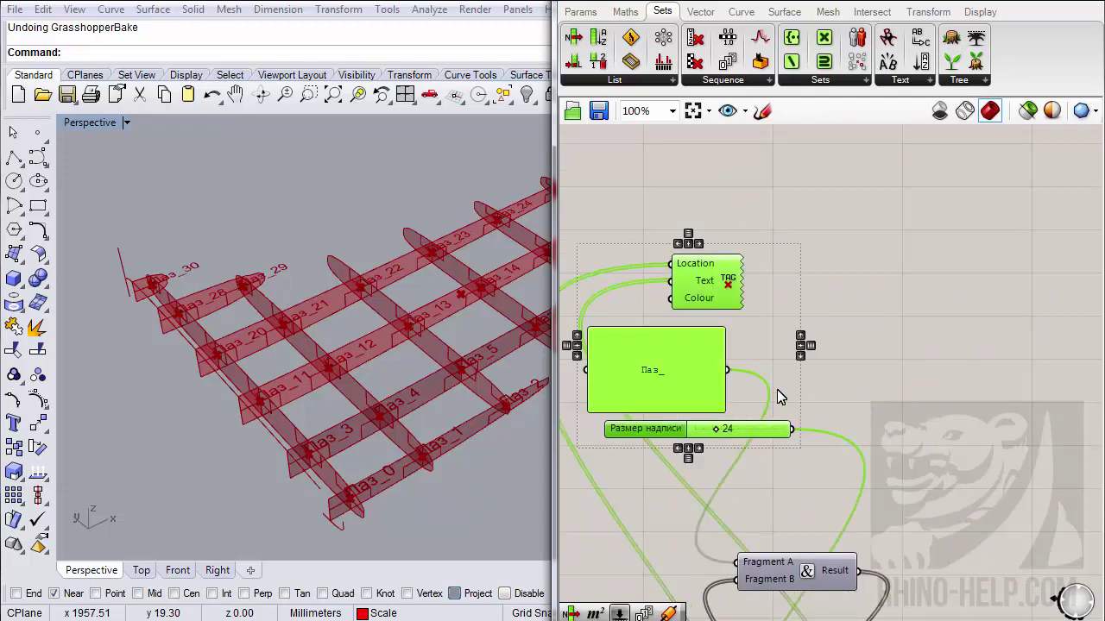
drag(713, 409, 831, 374)
scroll(833, 379, down, 10)
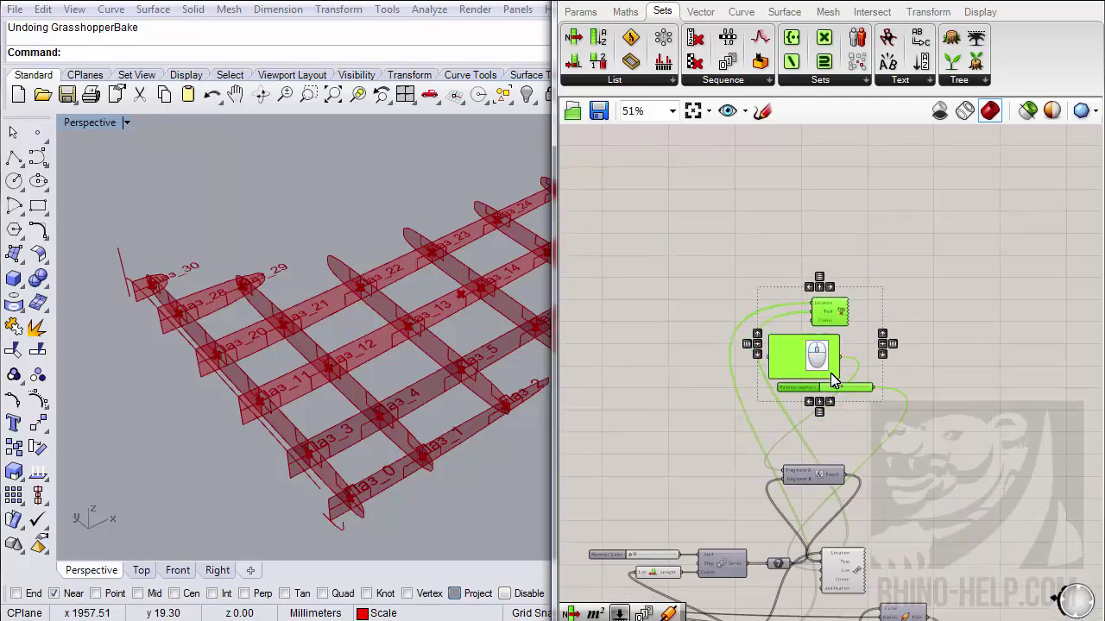
drag(833, 380, 775, 452)
scroll(647, 359, up, 4)
scroll(653, 357, up, 5)
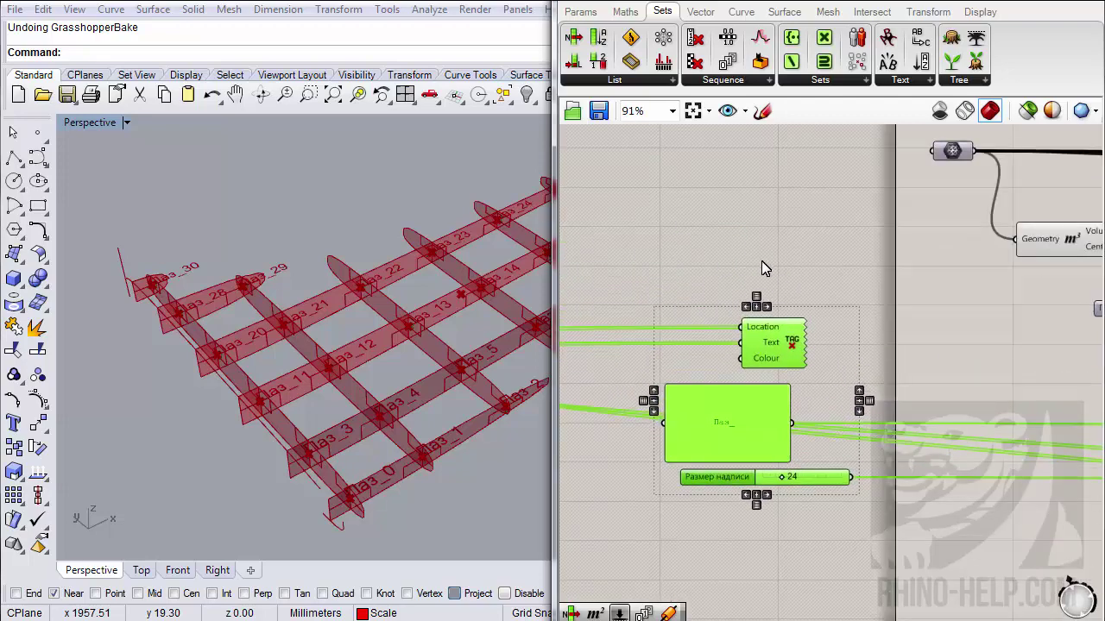
key(ctrl+g)
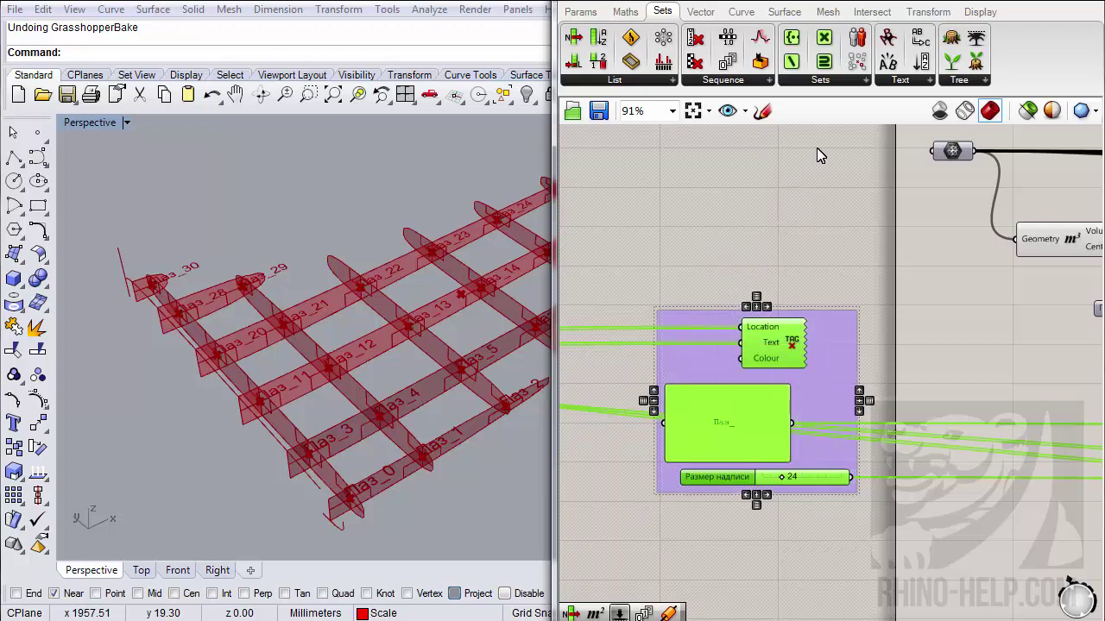
- Add a Scribble with the text "Надписи" and place it just above the new group
click(579, 11)
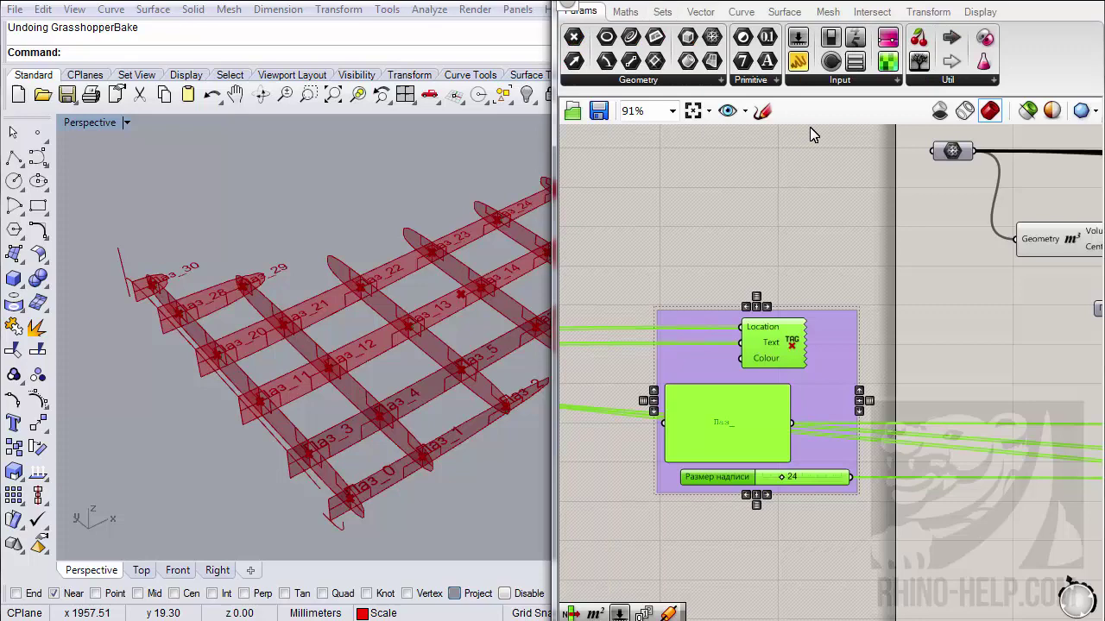
click(947, 80)
click(942, 81)
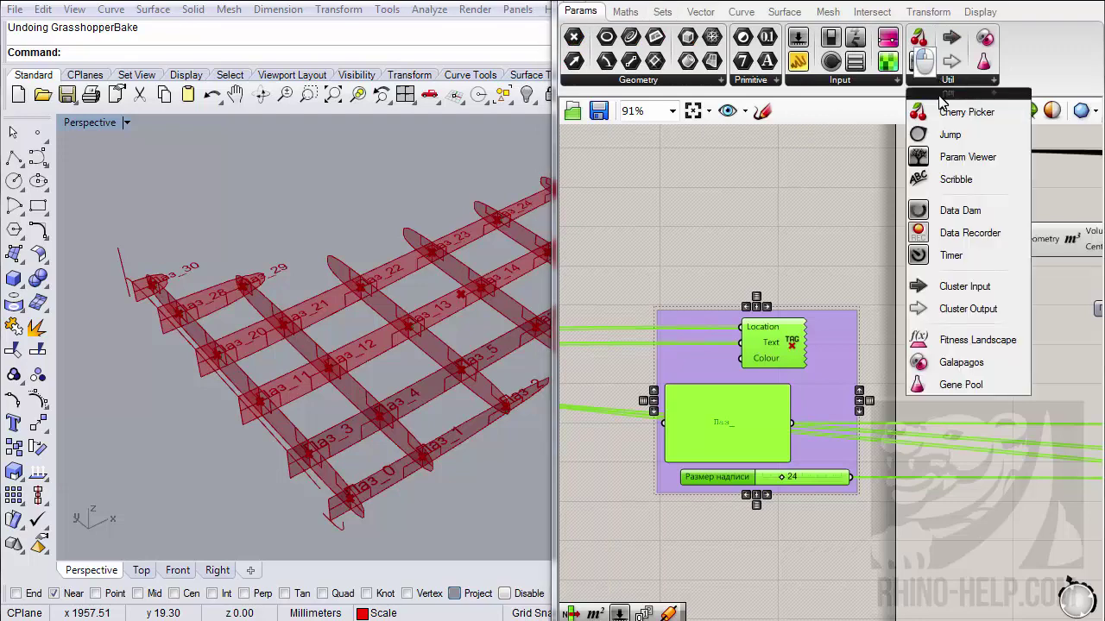
mouse_move(950, 177)
mouse_down()
mouse_move(870, 216)
mouse_move(738, 242)
mouse_up()
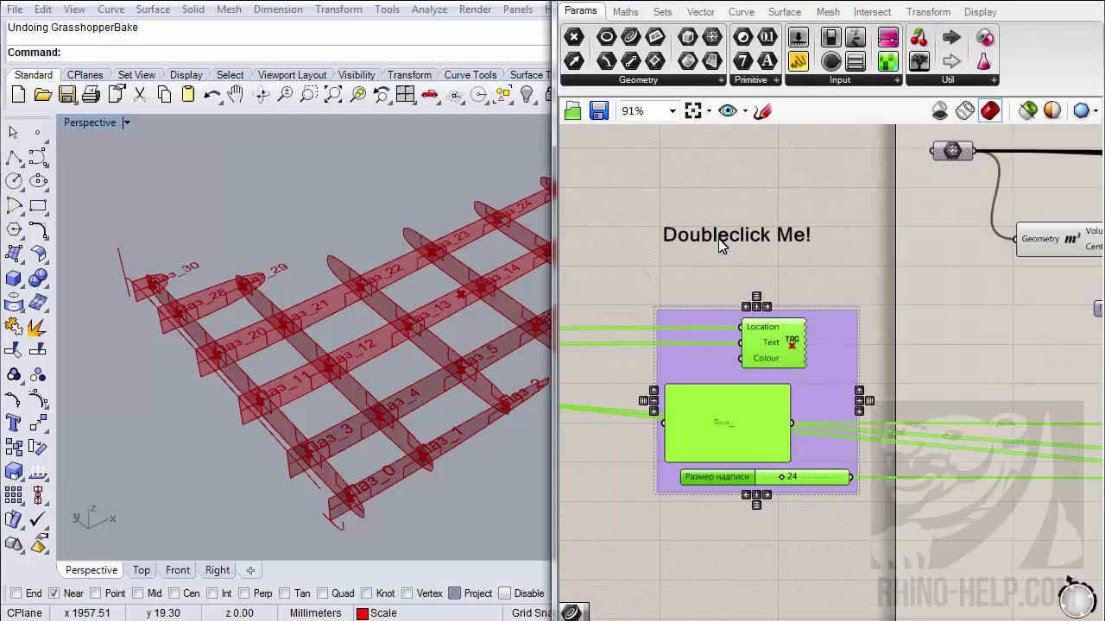
double_click(723, 216)
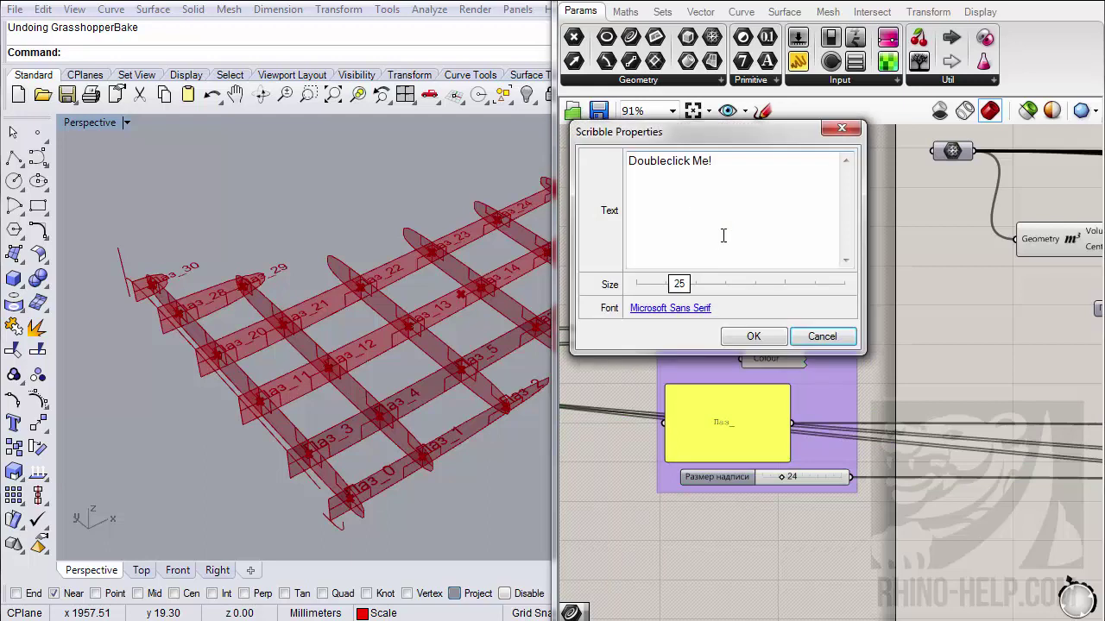
drag(720, 167, 609, 161)
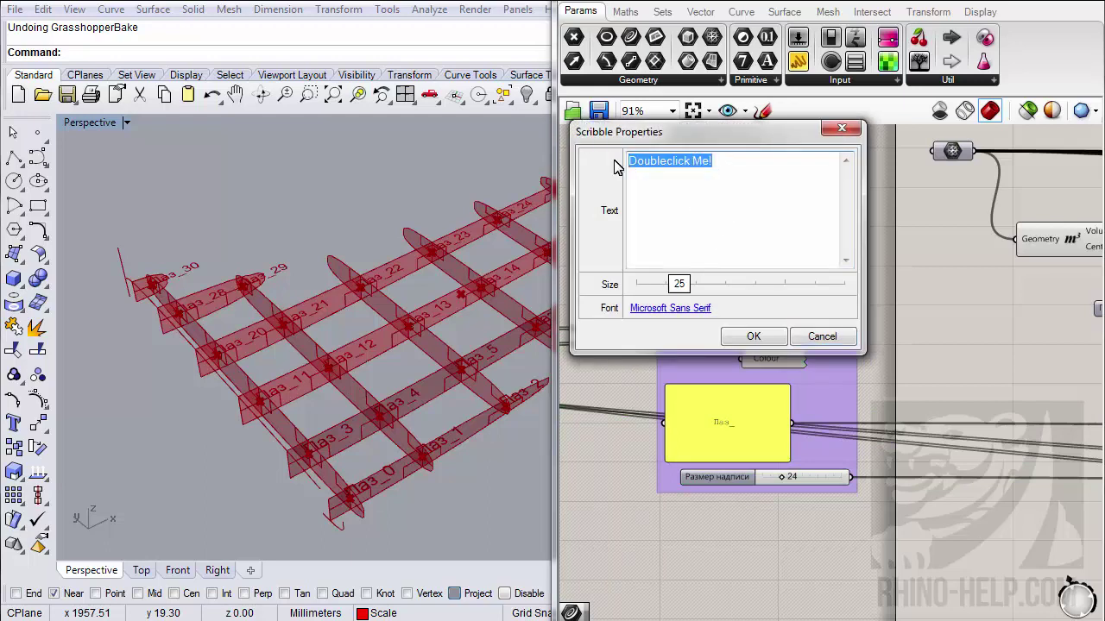
text(Надписи)
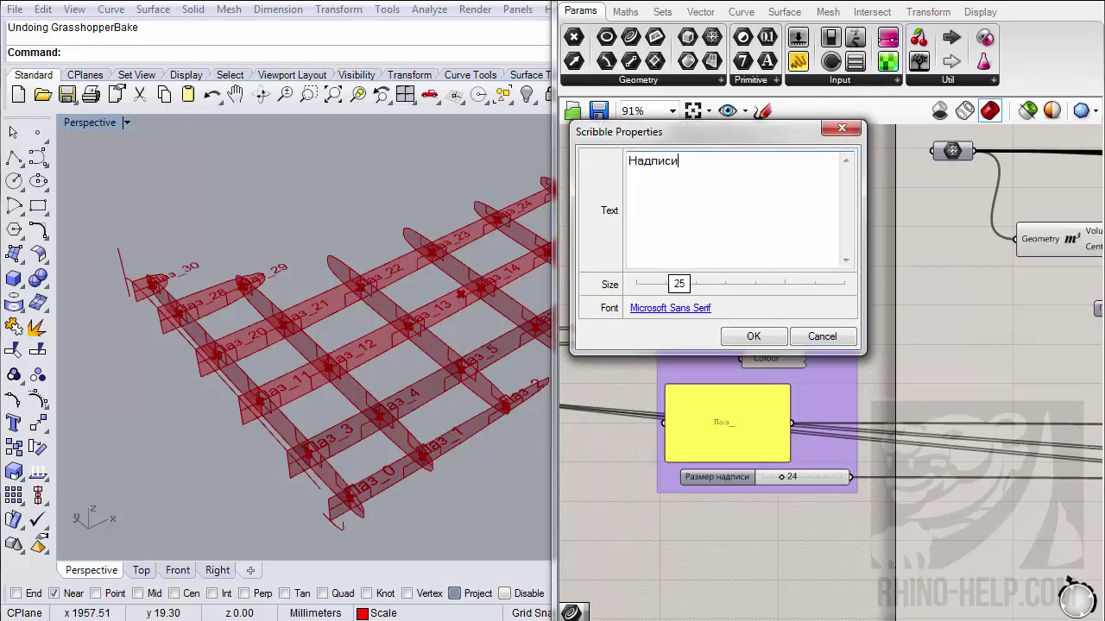
click(753, 338)
drag(705, 207, 747, 254)
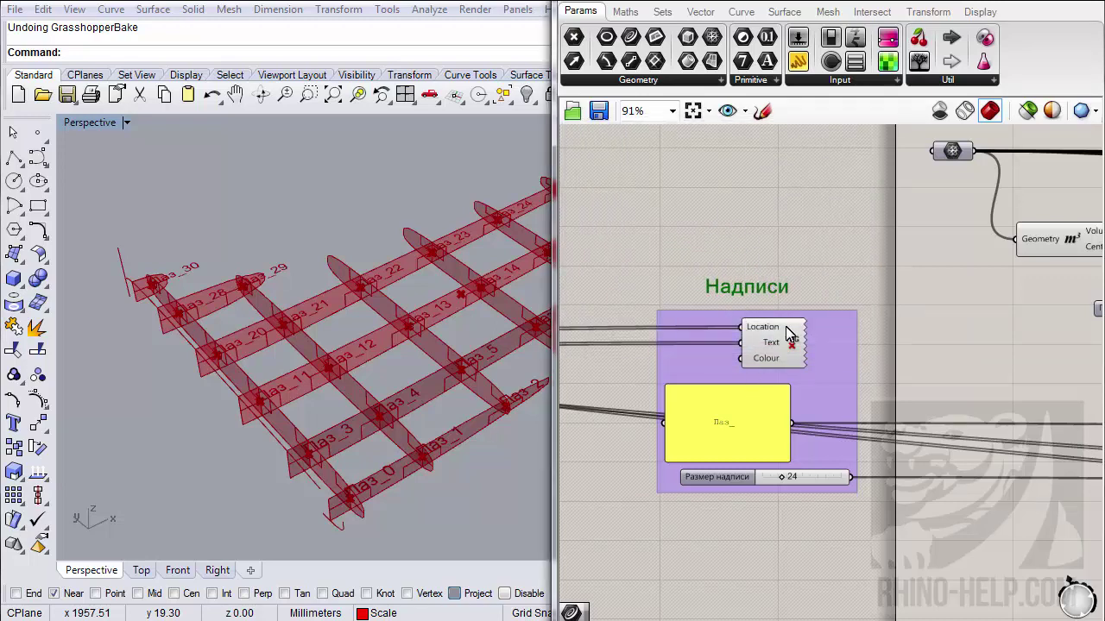
- Align the "Надписи" heading, Text Tag, panel and slider vertically on a common centre line
drag(887, 555, 618, 229)
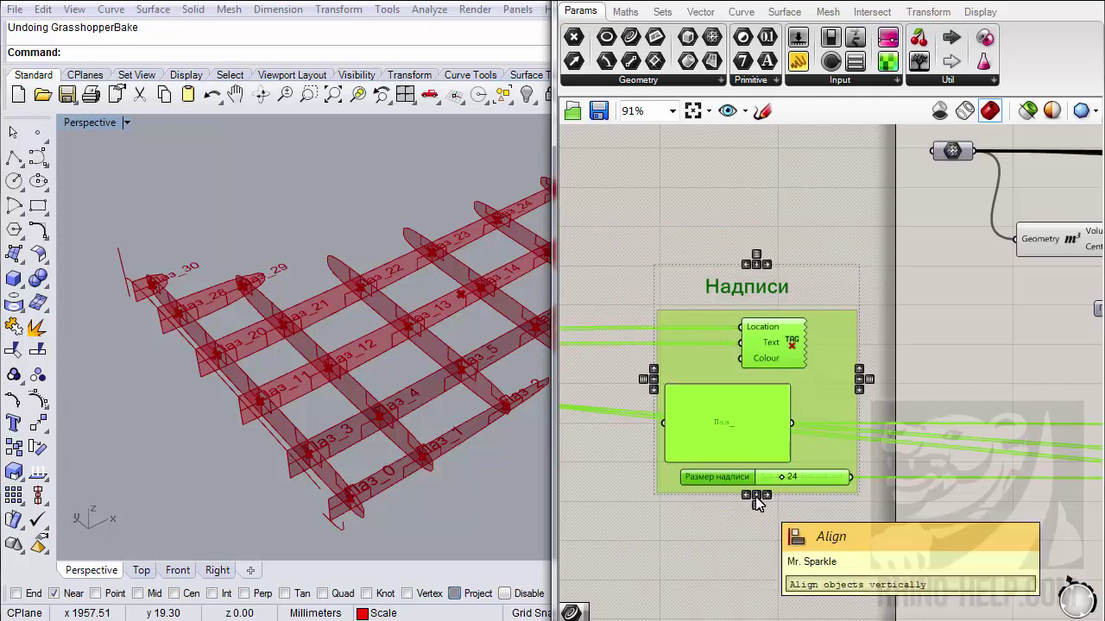
click(756, 496)
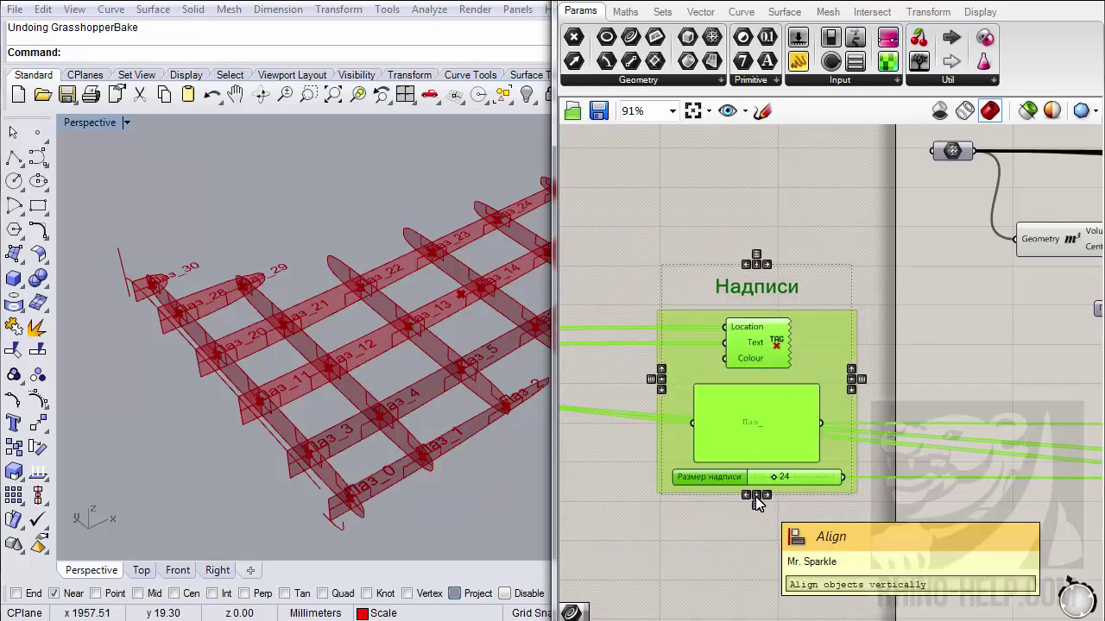
click(758, 511)
- Add the "Надписи" heading to the purple group and move the whole group lower on the canvas
click(760, 292)
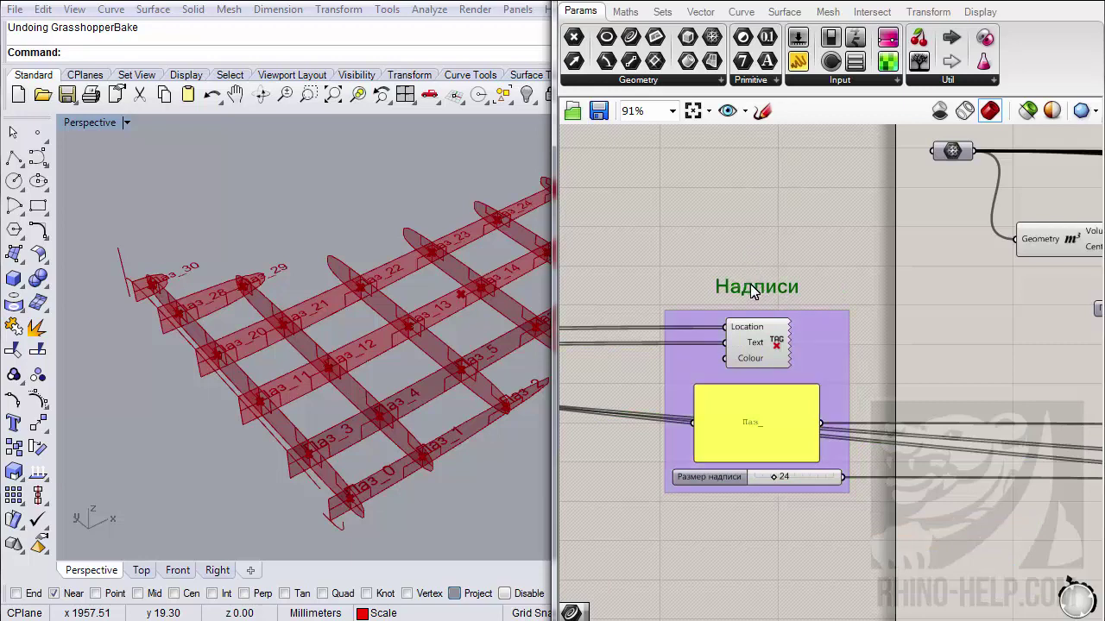
right_click(825, 326)
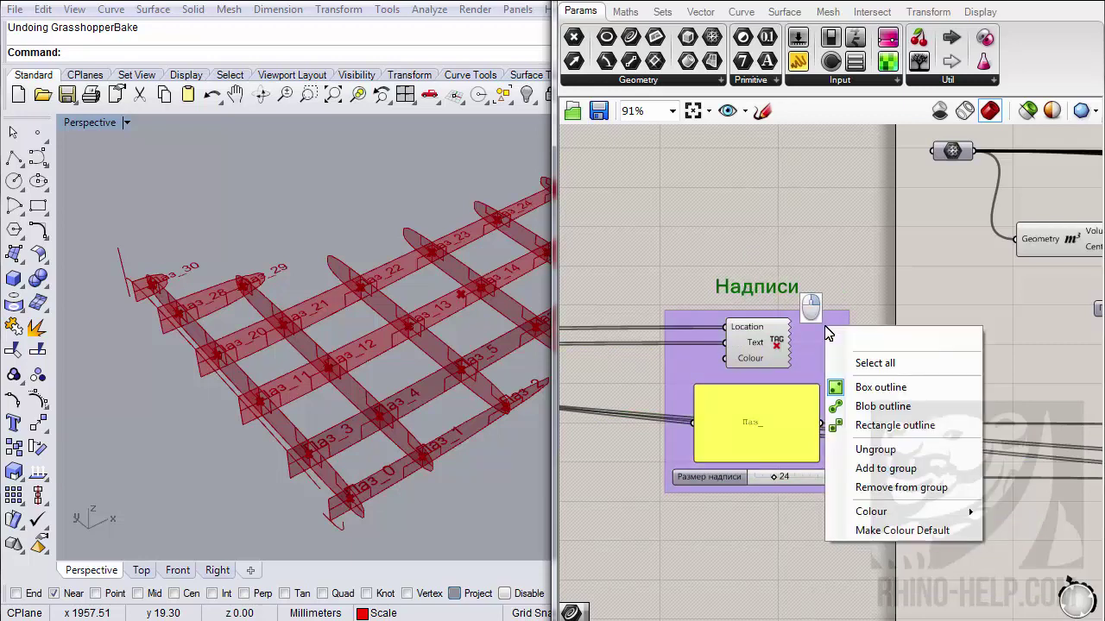
click(864, 471)
drag(811, 355, 840, 451)
- Move the input geometry parameter that feeds the Volume component out of the main frame, above the "Надписи" group
scroll(839, 453, down, 5)
scroll(811, 316, up, 5)
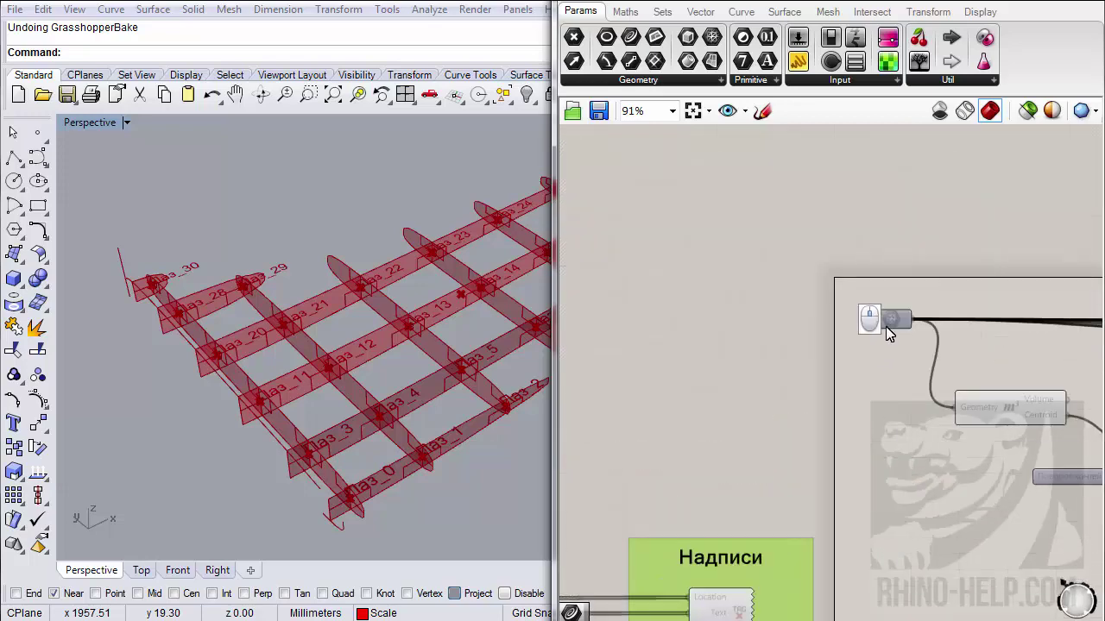
drag(892, 320, 702, 317)
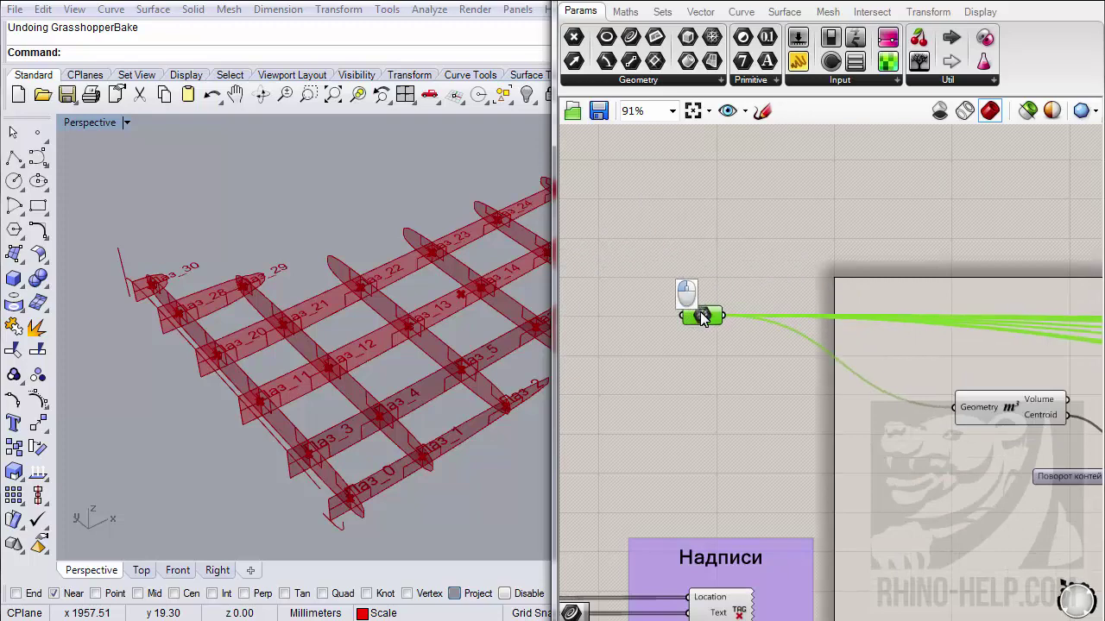
- Add a Scribble with the text "Исходный mesh" and place it just above the input mesh parameter
click(932, 80)
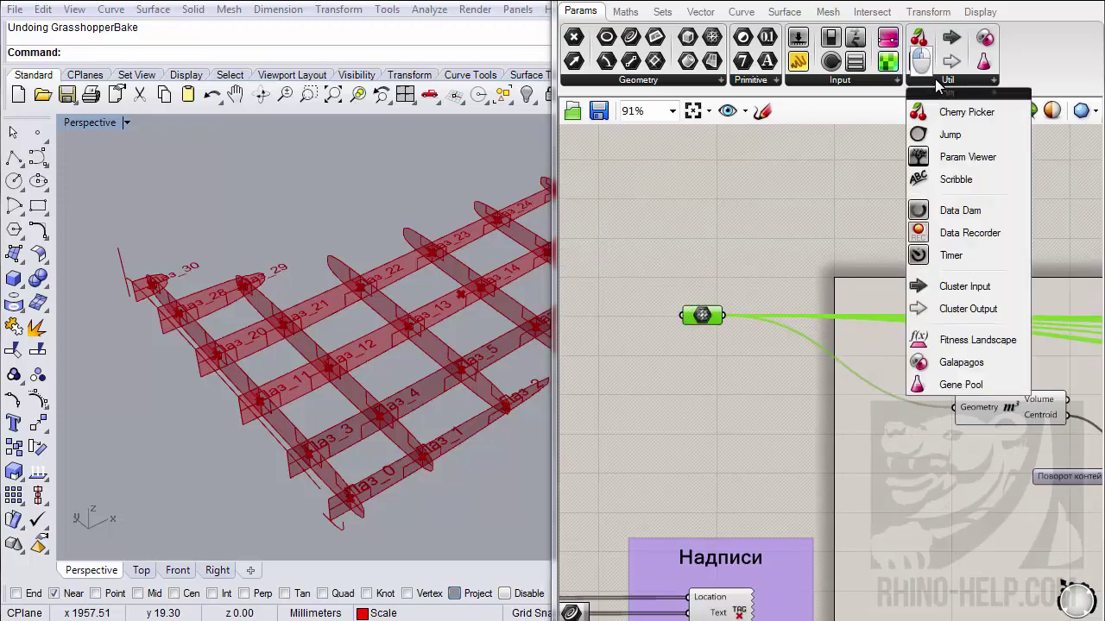
drag(954, 179, 708, 271)
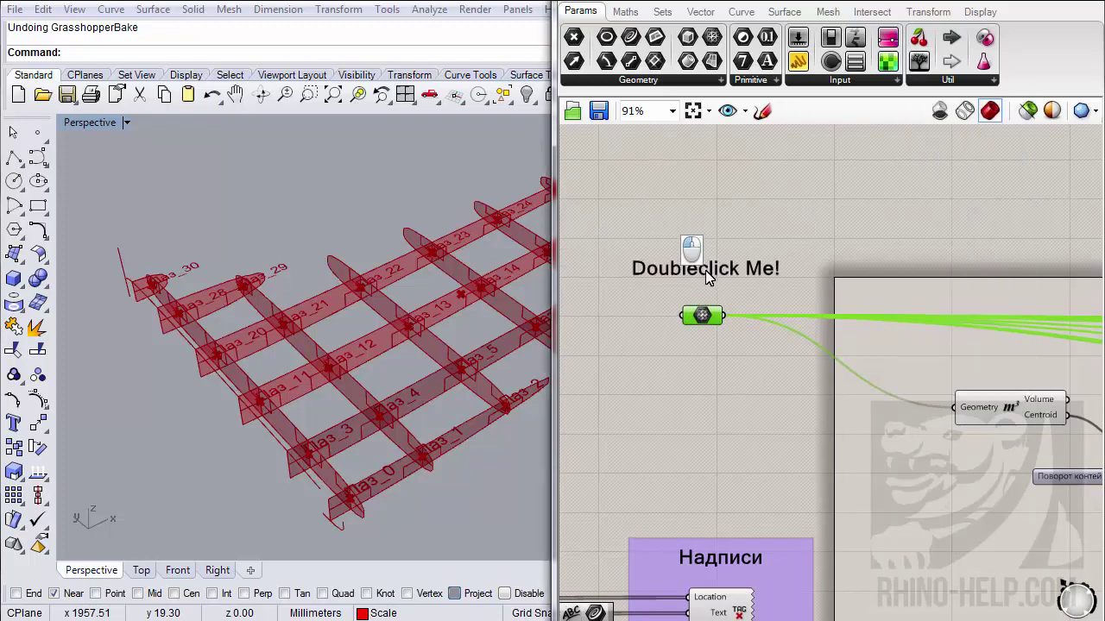
double_click(708, 271)
drag(692, 189, 609, 188)
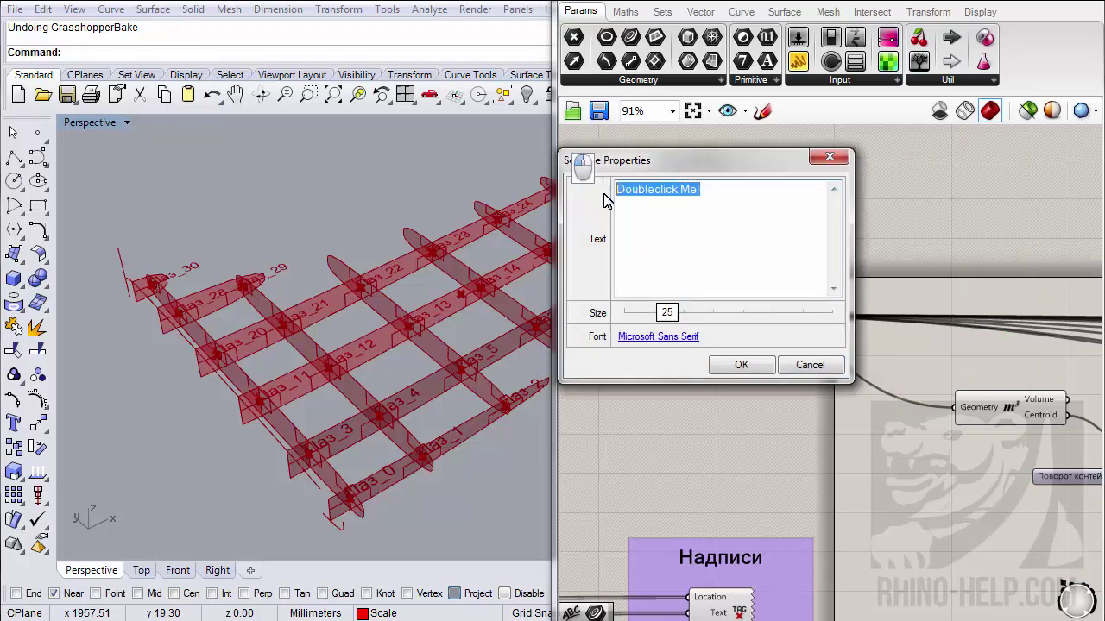
text(B)
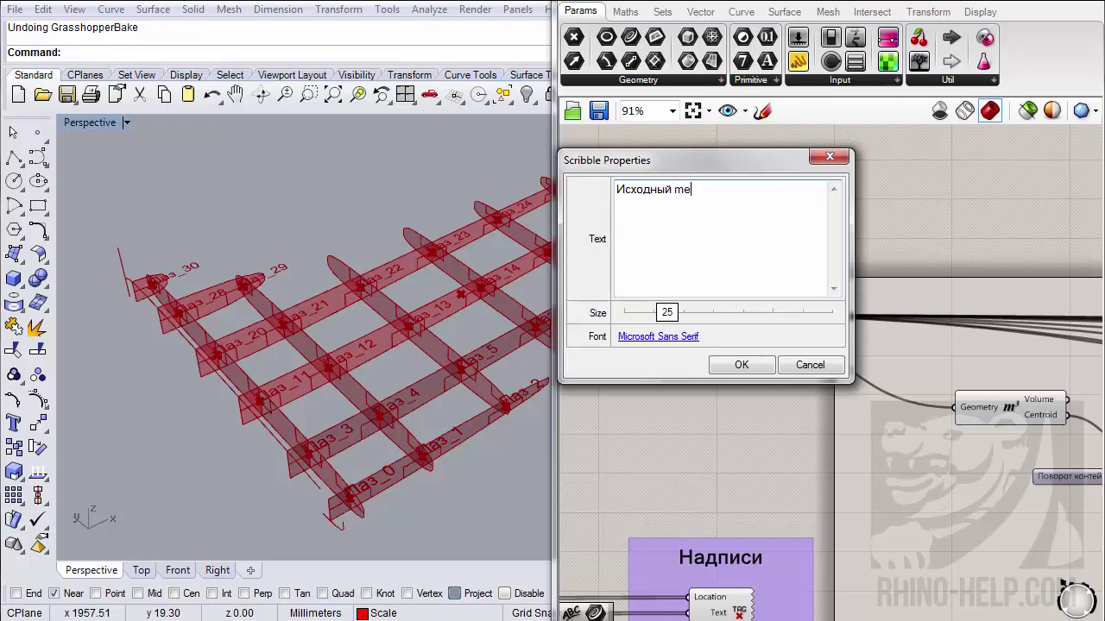
click(741, 364)
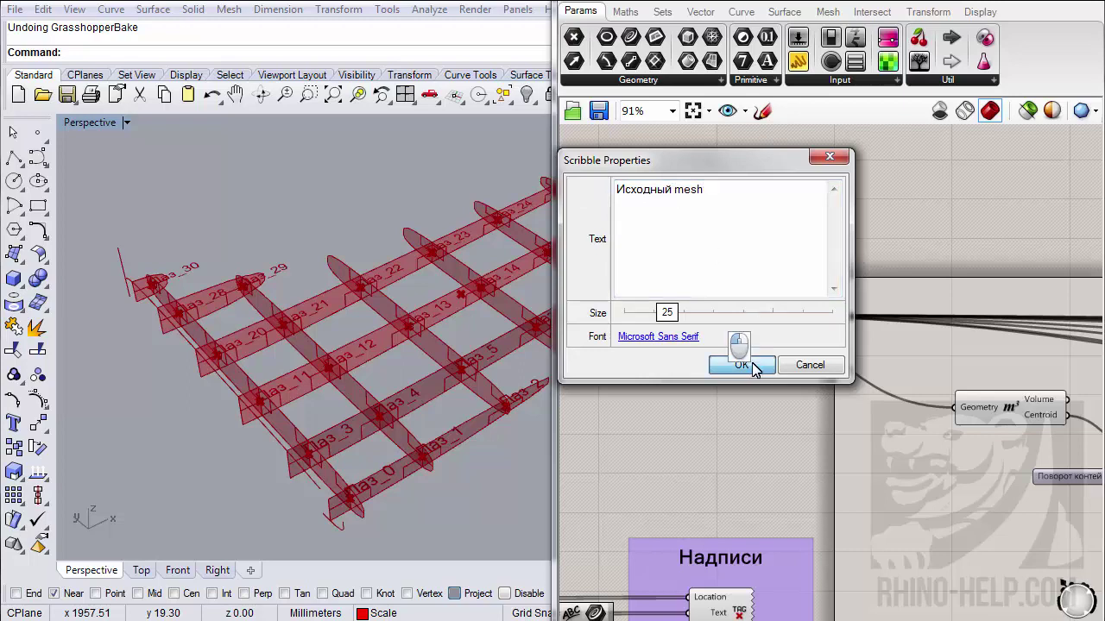
drag(713, 285, 711, 293)
- Add a Brep parameter and a Mesh Brep component above the "Исходный mesh" heading and wire the parameter into the Brep input
right_drag(735, 361, 781, 418)
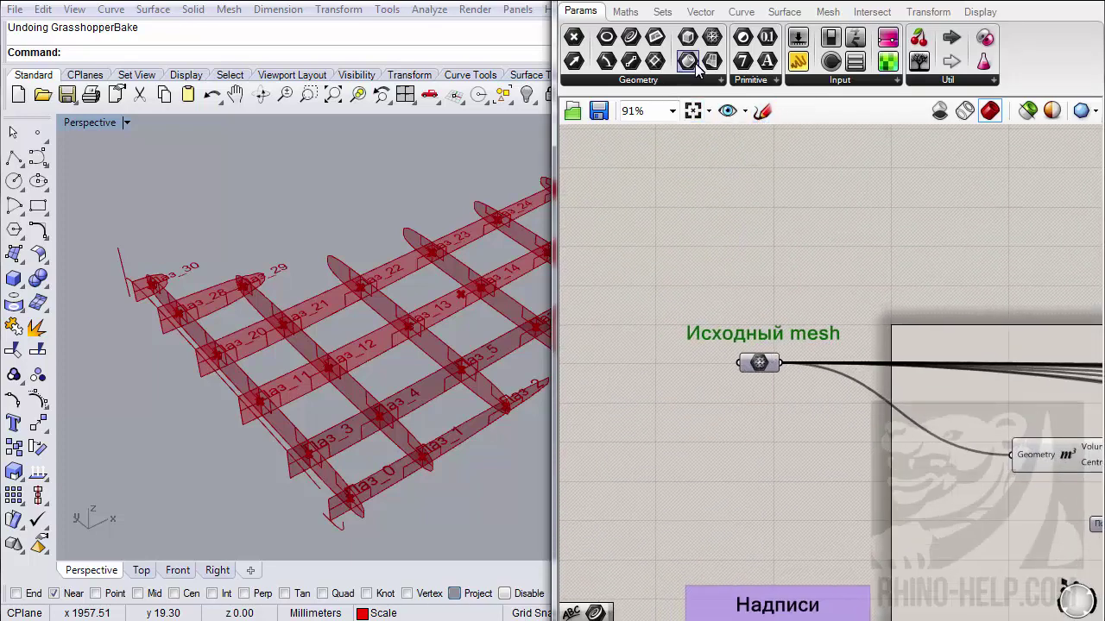
drag(687, 60, 651, 262)
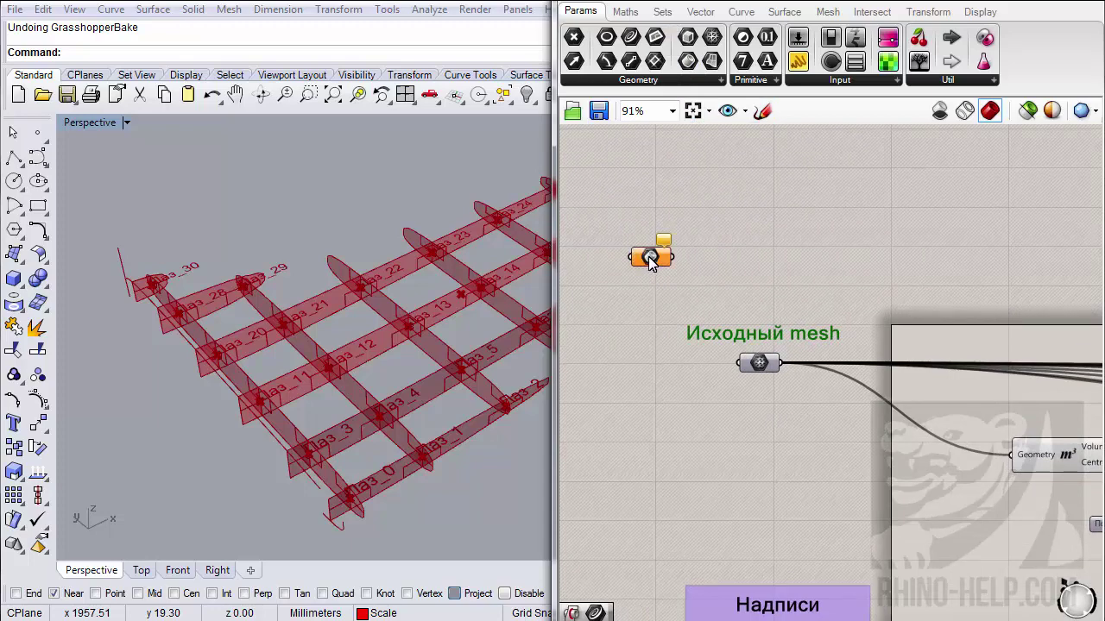
click(738, 337)
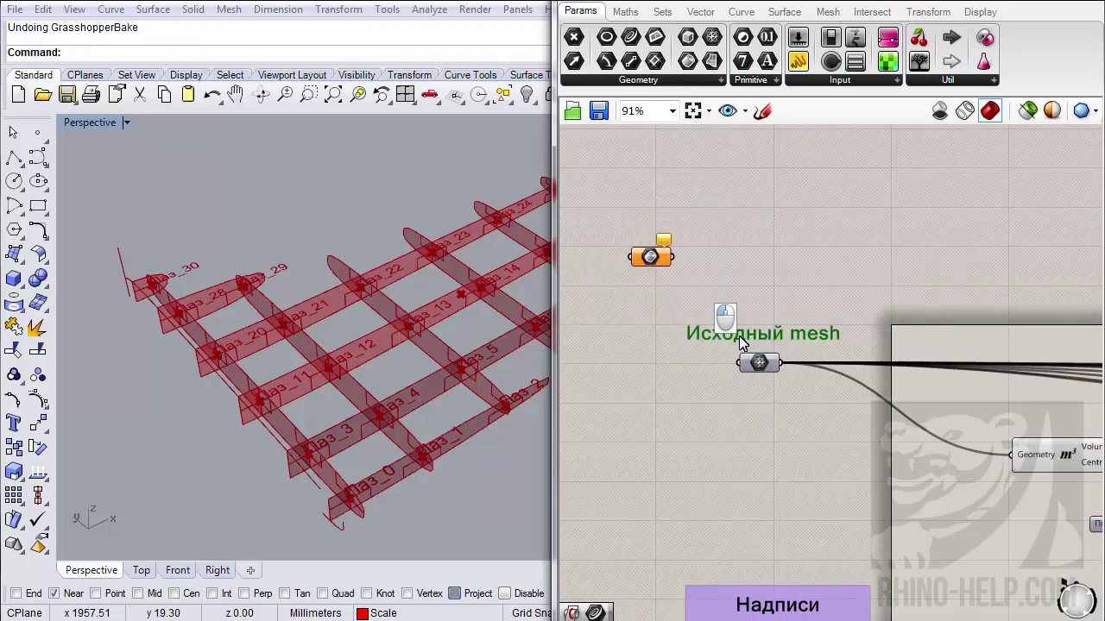
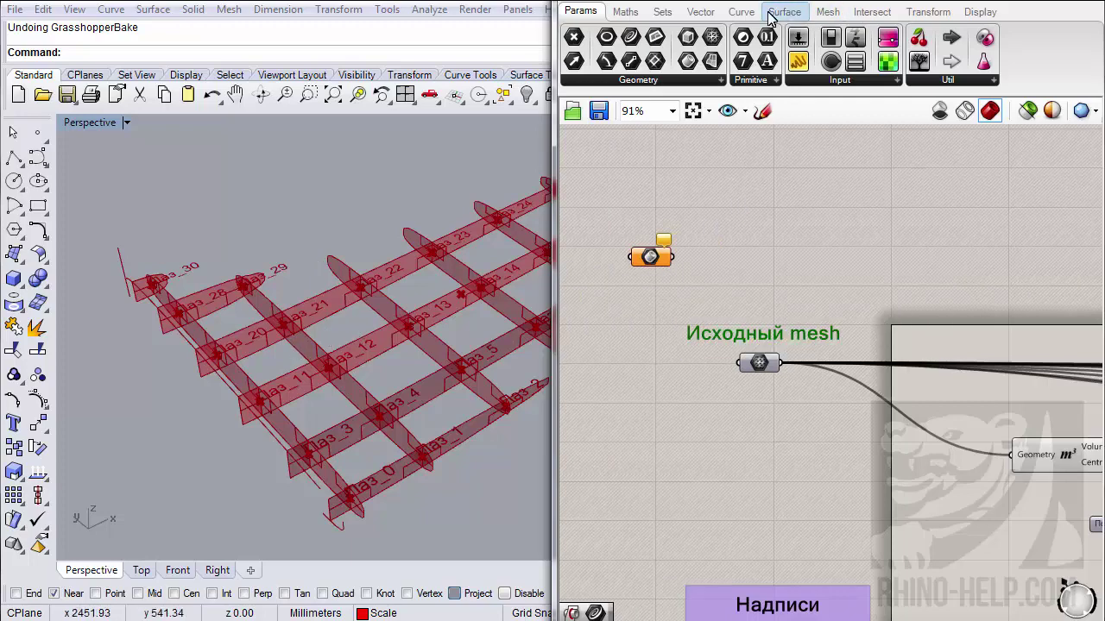
click(828, 11)
drag(854, 62, 803, 244)
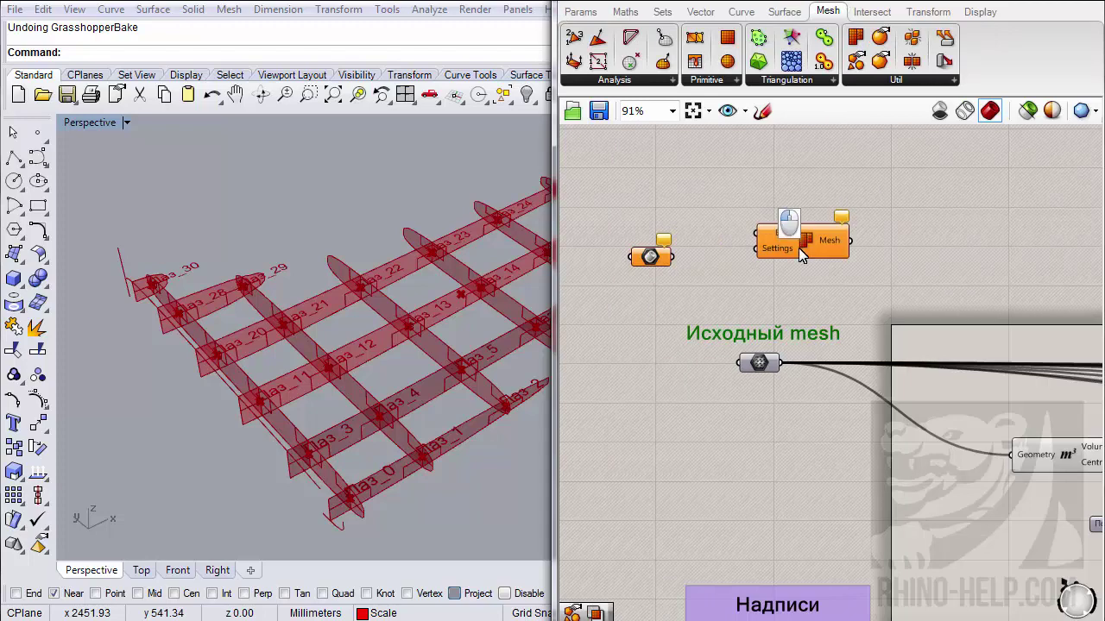
drag(732, 253, 674, 257)
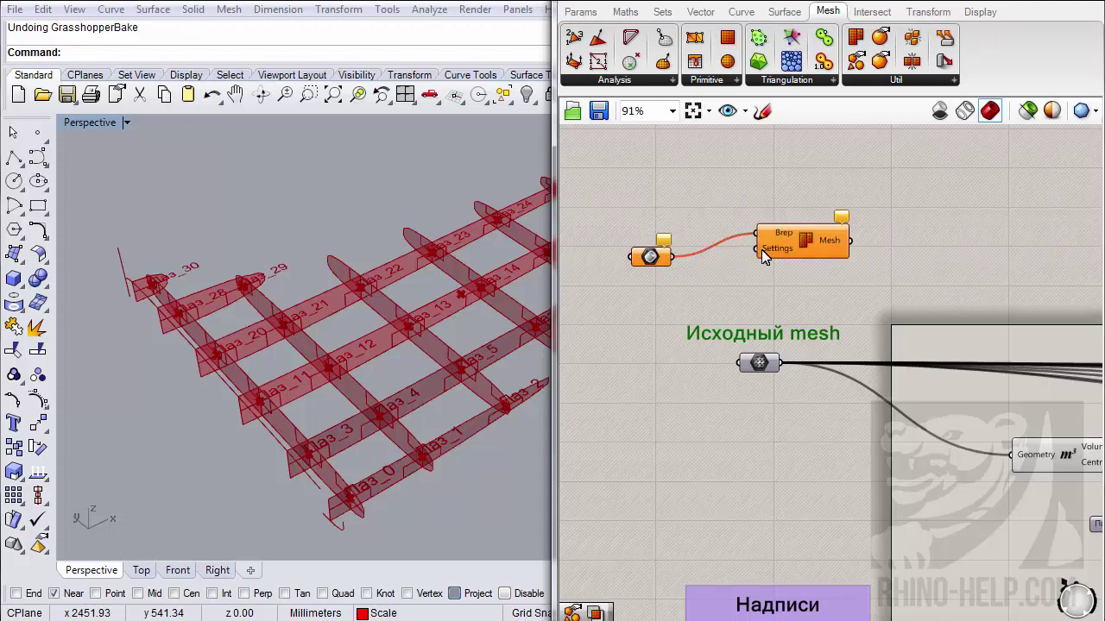
drag(833, 250, 771, 268)
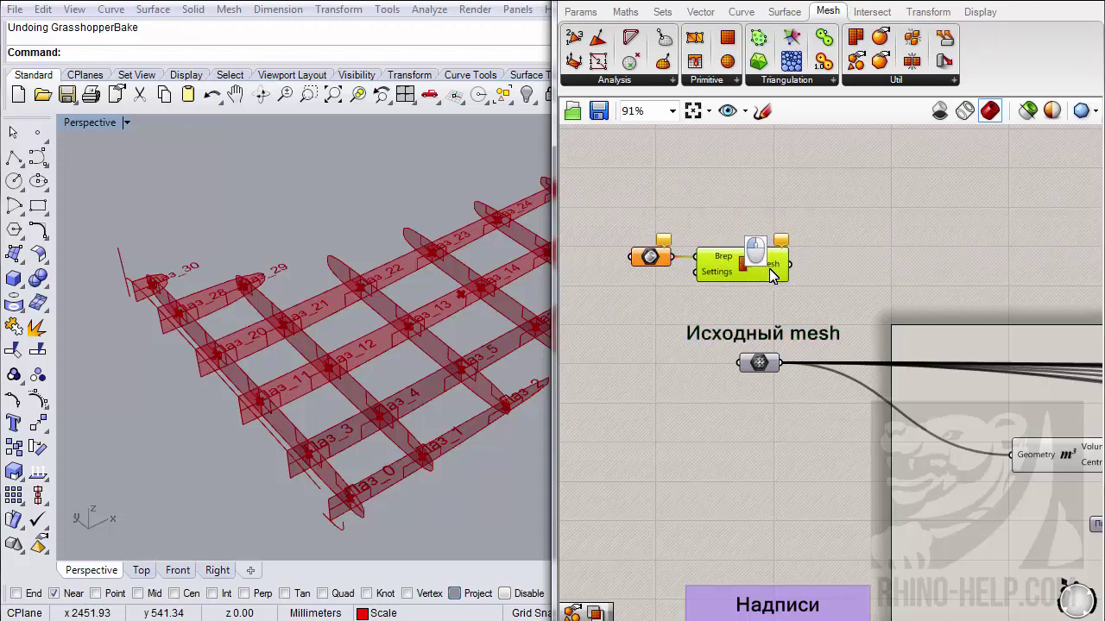
- Move the Brep parameter and Mesh Brep component together to the left of the source mesh parameter, roughly level with it
drag(791, 204, 623, 294)
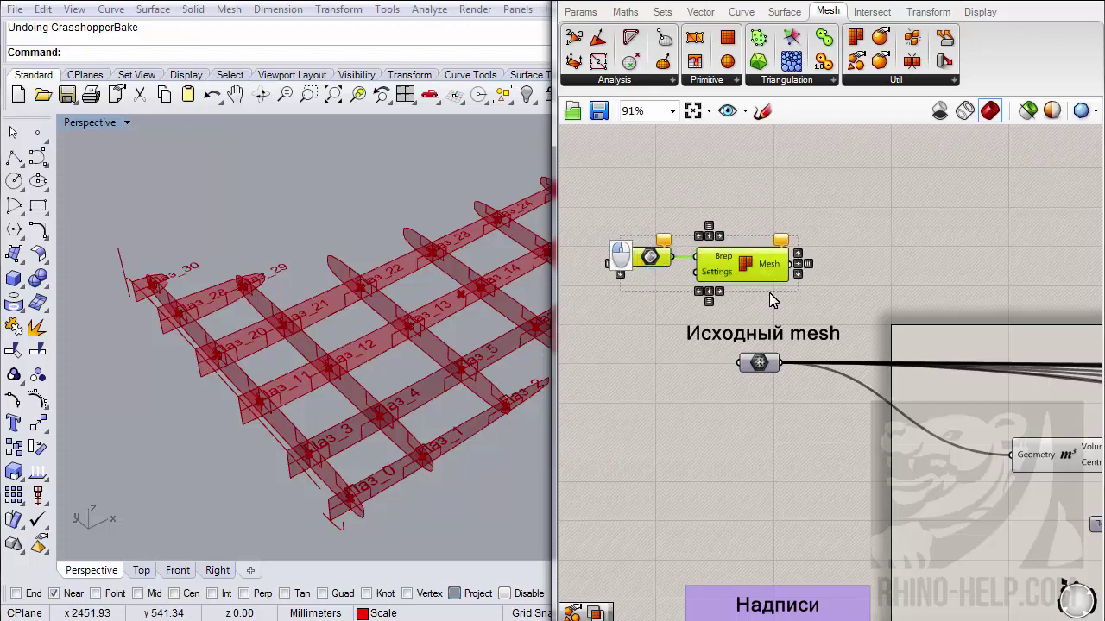
right_drag(780, 288, 966, 266)
drag(962, 243, 760, 346)
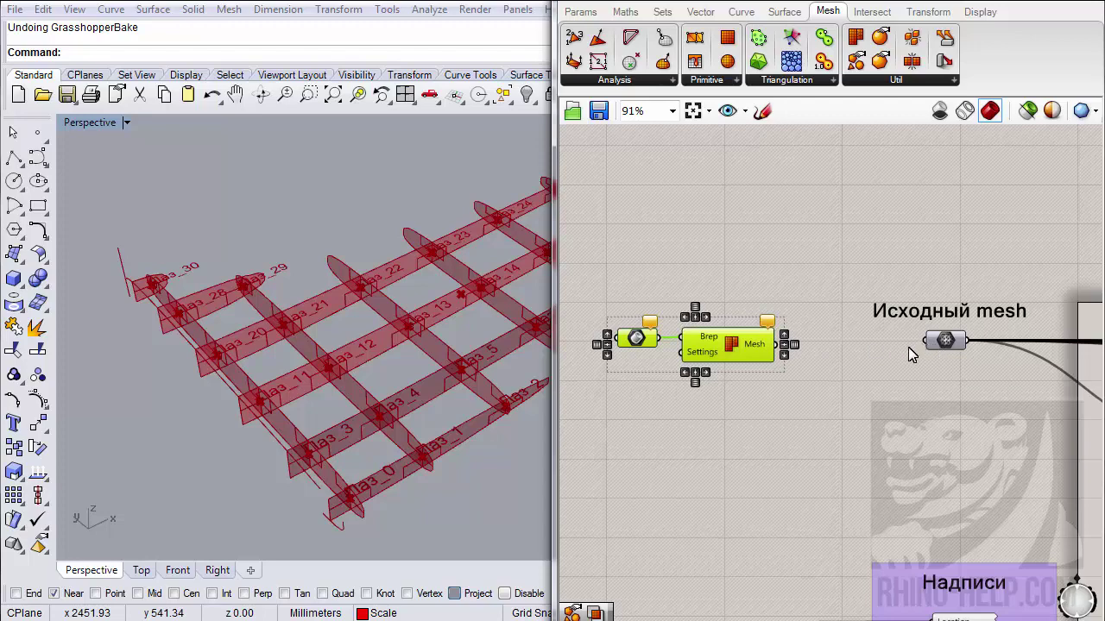
click(676, 412)
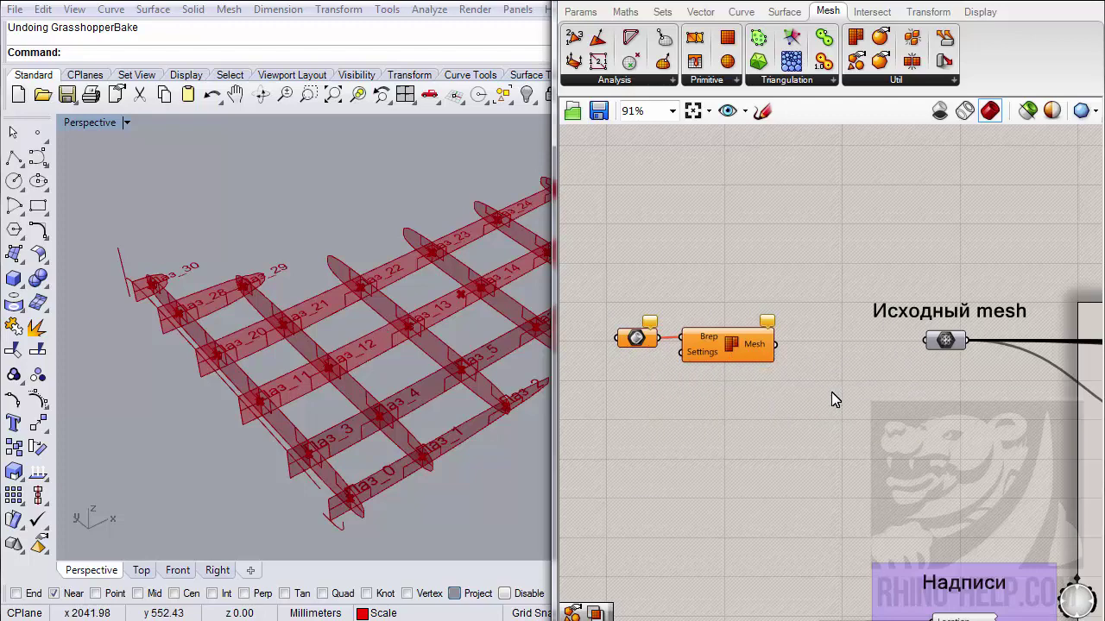
- Turn on the source mesh parameter's preview and select the parameter to examine its mesh in the Rhino viewport
right_click(947, 349)
click(961, 377)
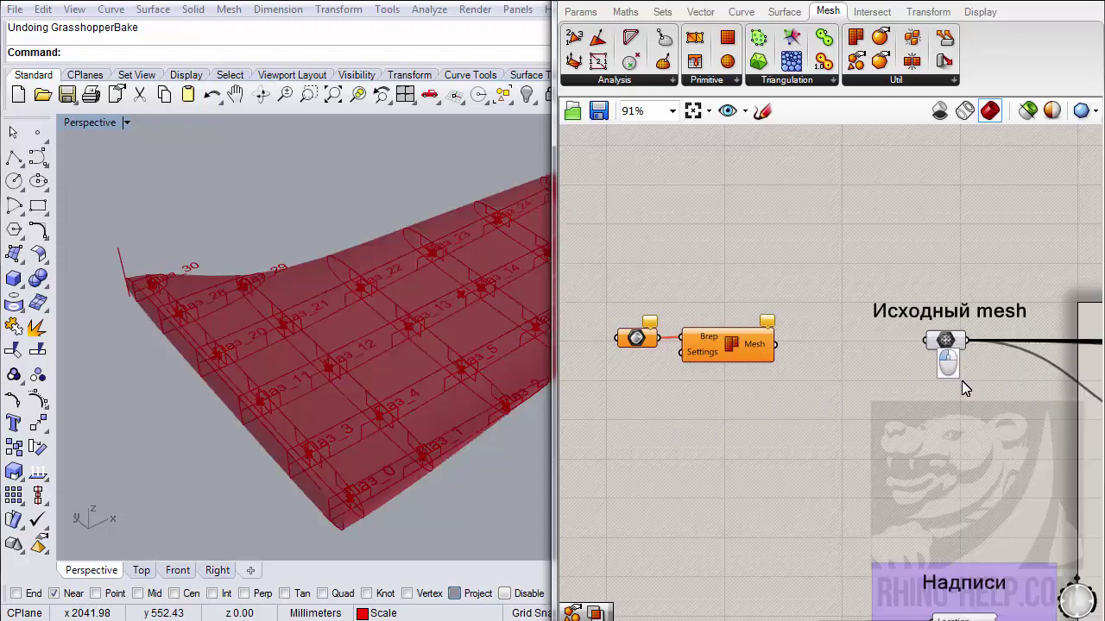
click(947, 342)
mouse_move(380, 389)
right_down()
mouse_move(348, 381)
mouse_move(367, 377)
right_up()
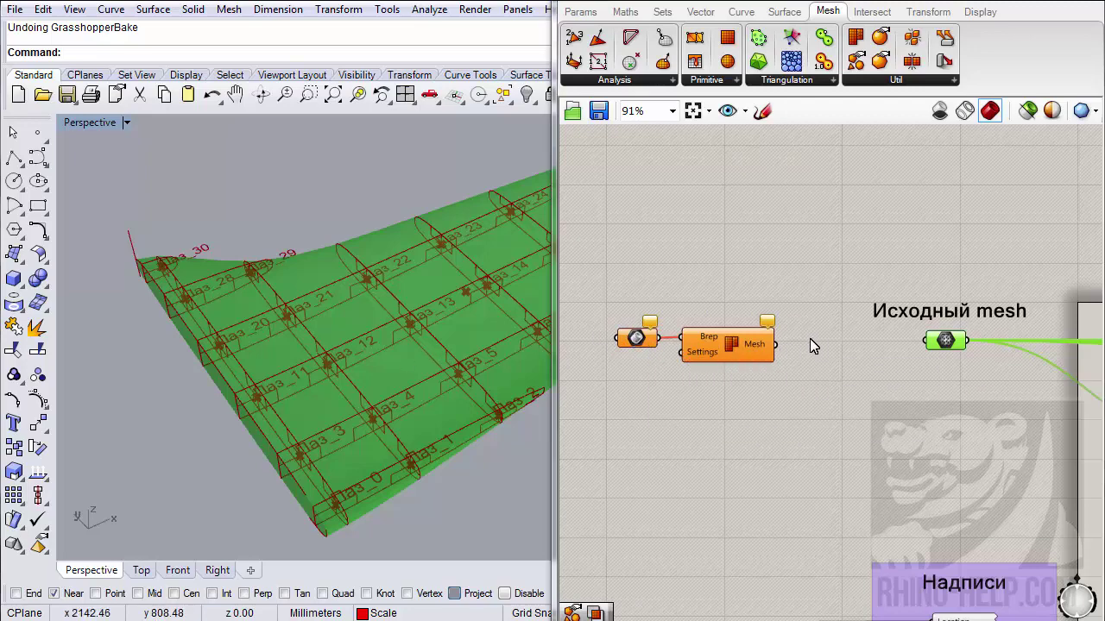
- Try setting one Brep in the Brep parameter and wiring the Mesh output into the source mesh parameter
right_click(635, 339)
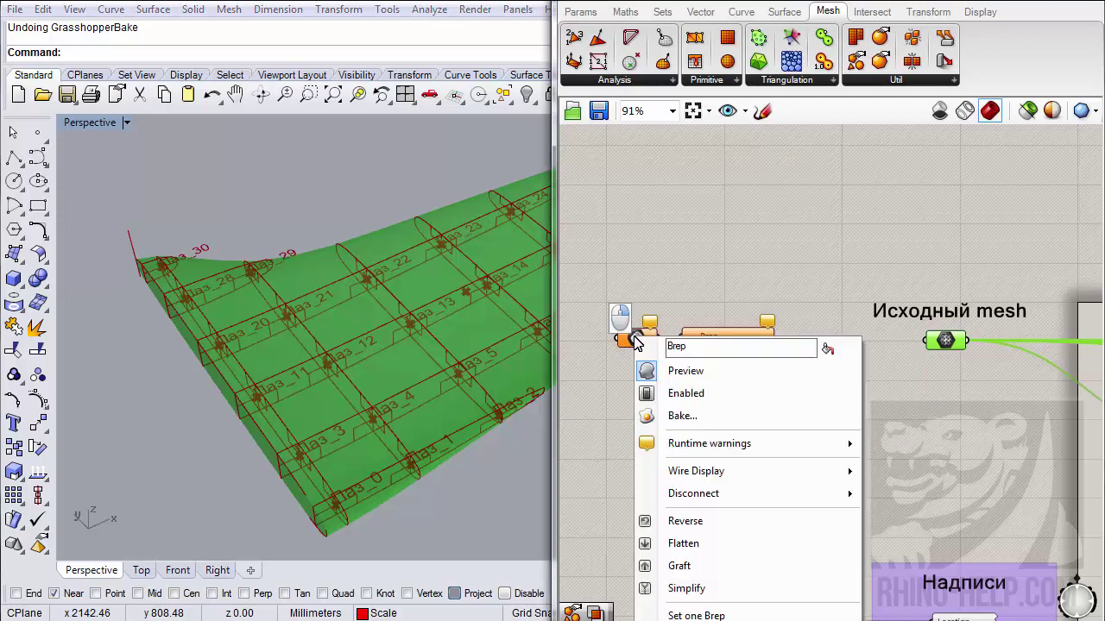
click(696, 616)
click(344, 353)
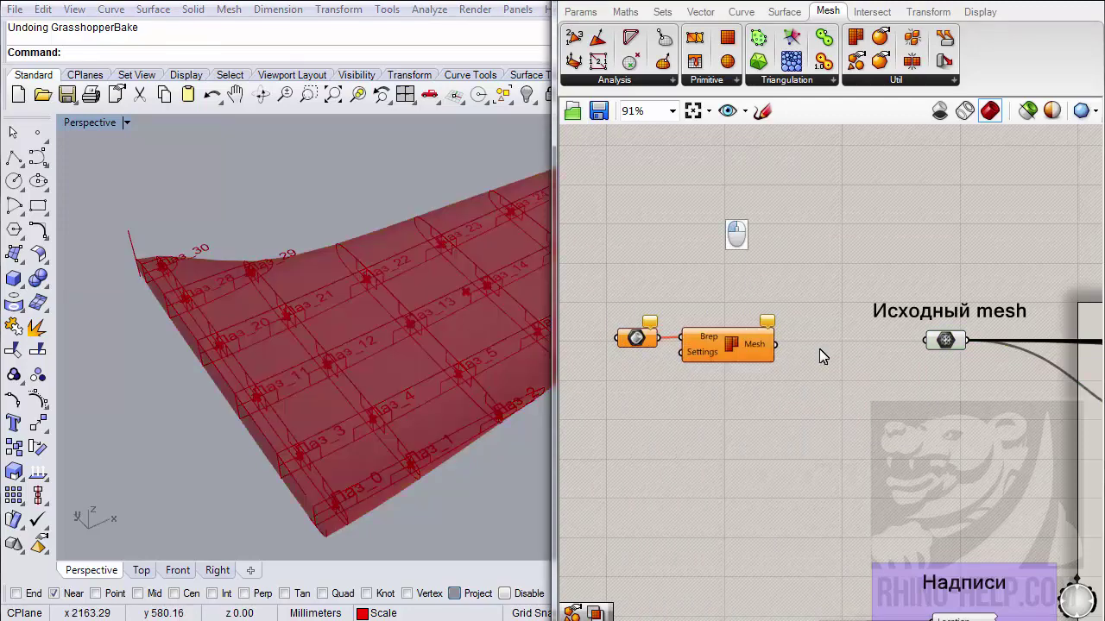
drag(775, 344, 923, 340)
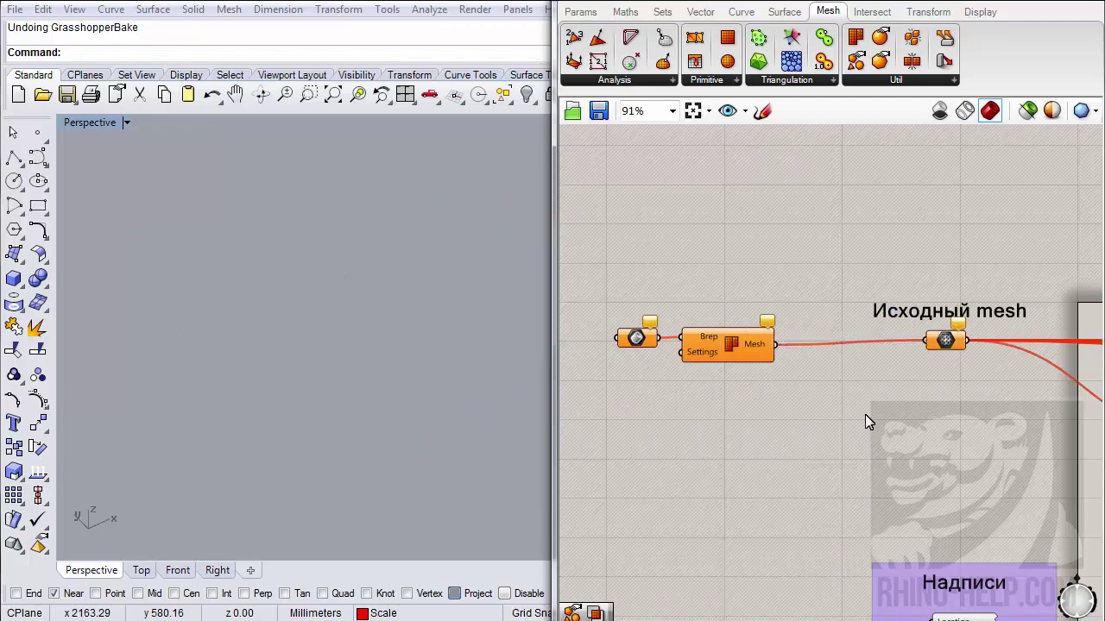
ctrl+drag(846, 348, 782, 348)
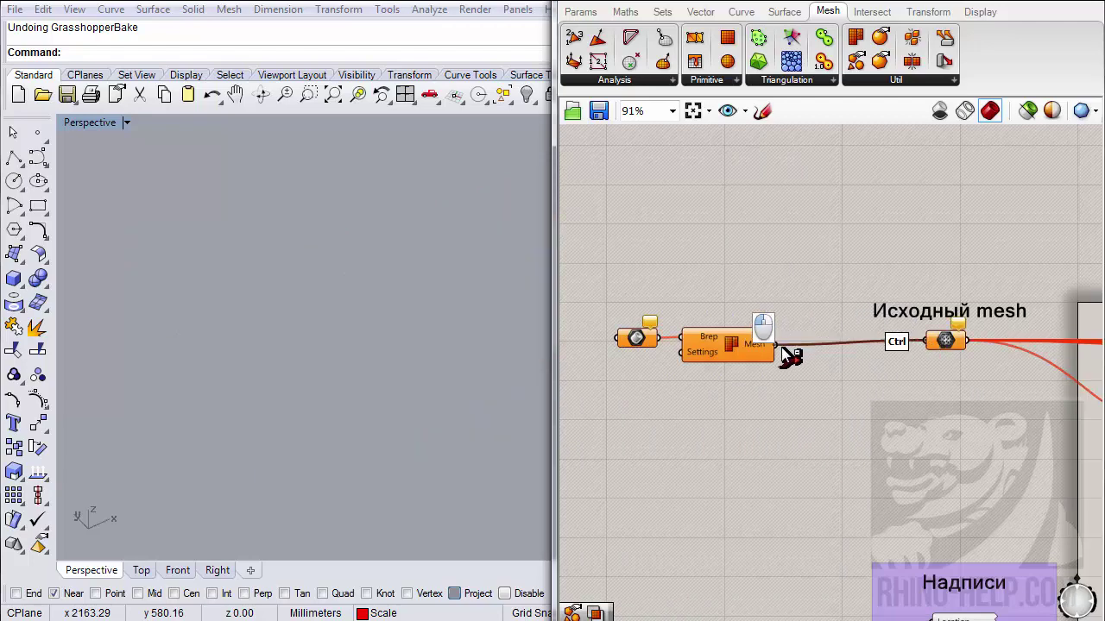
- Place a copy of the "Исходный mesh" heading above the Brep and Mesh Brep components and change its text to "Исходный NURBS"
mouse_move(899, 353)
ctrl+mouse_down()
mouse_move(842, 321)
mouse_move(666, 302)
ctrl+mouse_up()
key(ctrl+c)
key(ctrl+v)
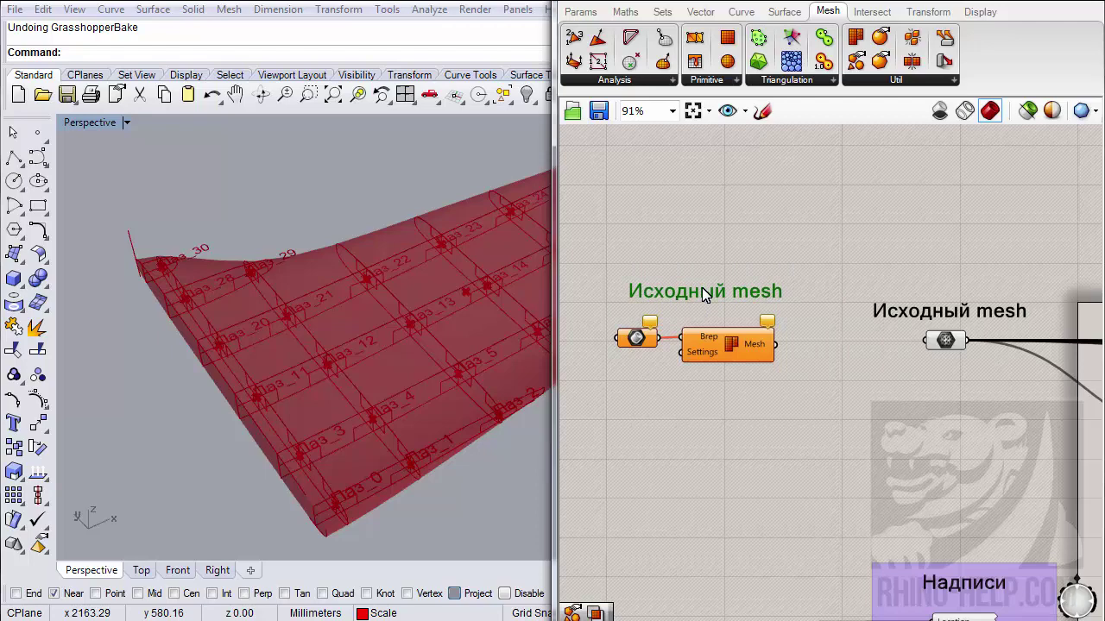
double_click(706, 292)
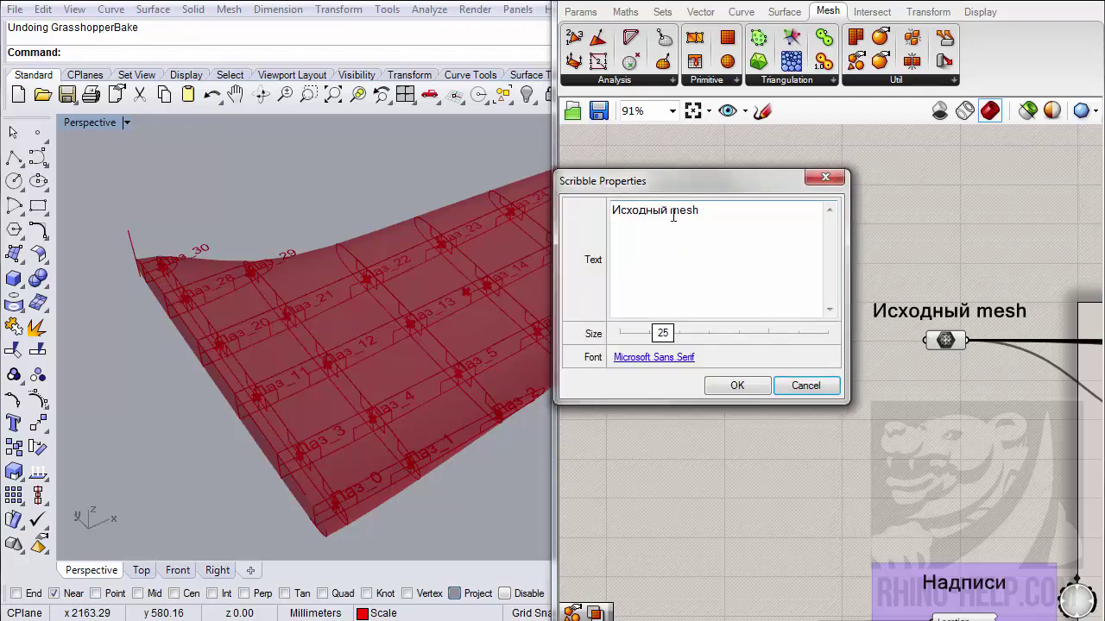
drag(673, 216, 732, 217)
click(737, 385)
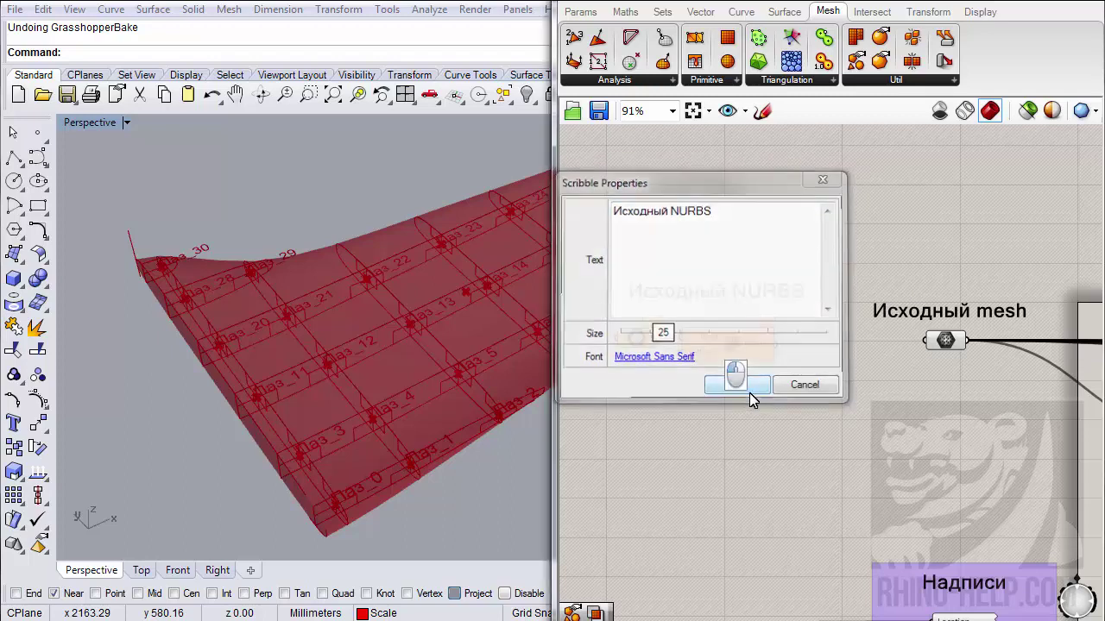
- Group the "Исходный NURBS" heading with the Brep and Mesh Brep components and shift the group slightly down
mouse_move(820, 421)
mouse_down()
mouse_move(620, 218)
mouse_move(584, 236)
mouse_up()
key(ctrl+g)
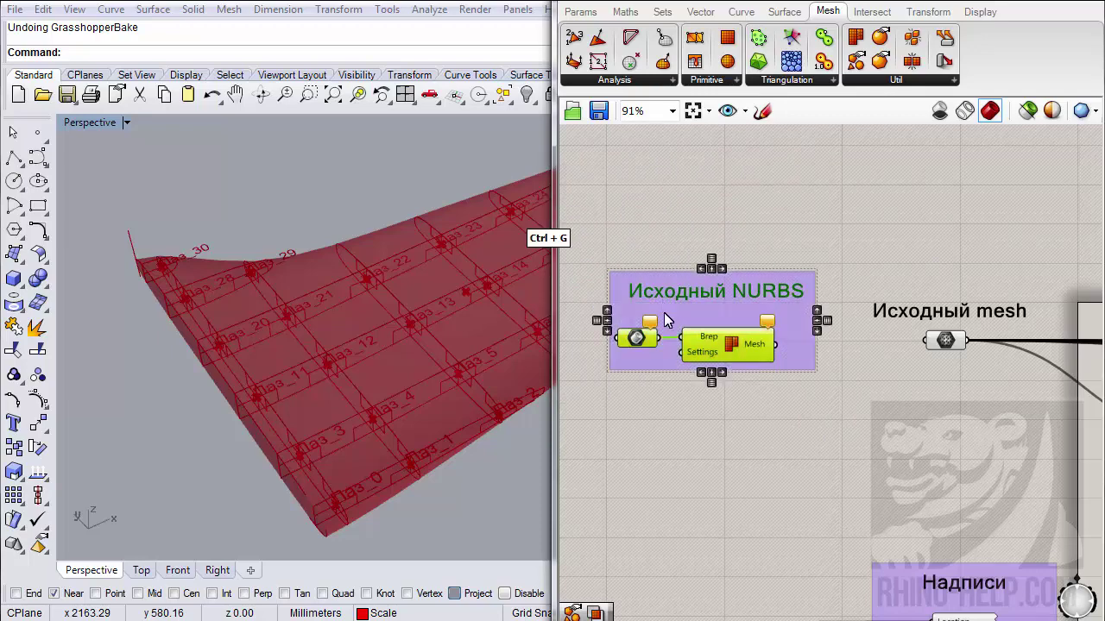
drag(637, 361, 636, 371)
- Group the "Исходный mesh" heading with its mesh parameter and nudge the "Исходный NURBS" group closer to it
mouse_move(817, 236)
mouse_down()
mouse_move(843, 269)
mouse_move(1061, 421)
mouse_move(1051, 416)
mouse_up()
key(ctrl+g)
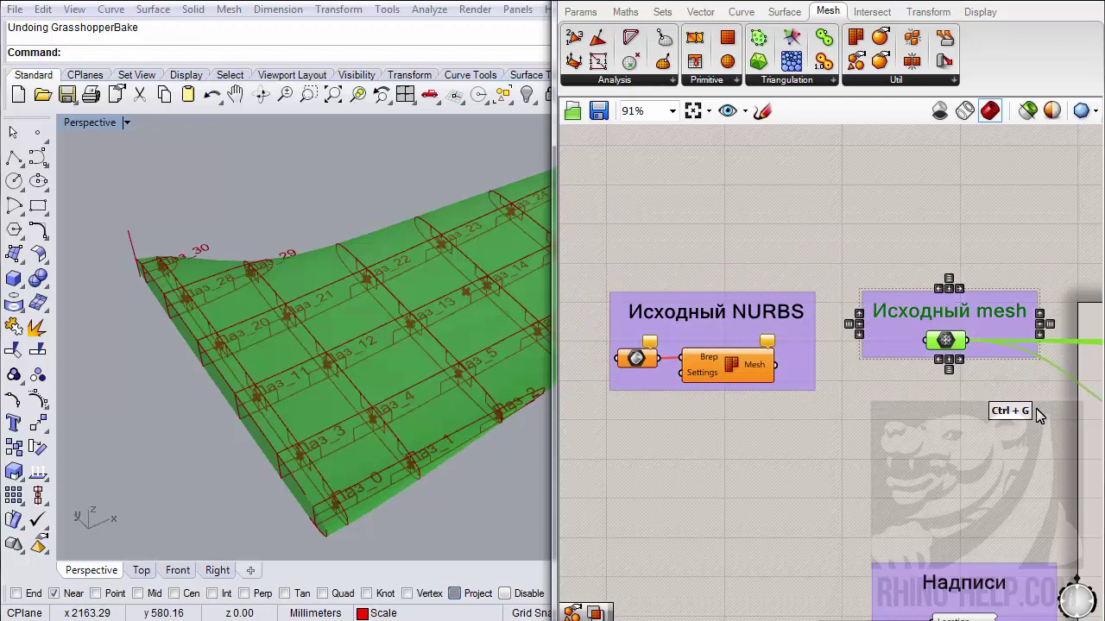
drag(807, 382, 831, 377)
click(889, 431)
- Turn off the preview of the mesh parameter in the "Исходный mesh" group
scroll(854, 414, down, 3)
right_drag(855, 414, 805, 490)
scroll(806, 489, up, 3)
scroll(774, 485, down, 1)
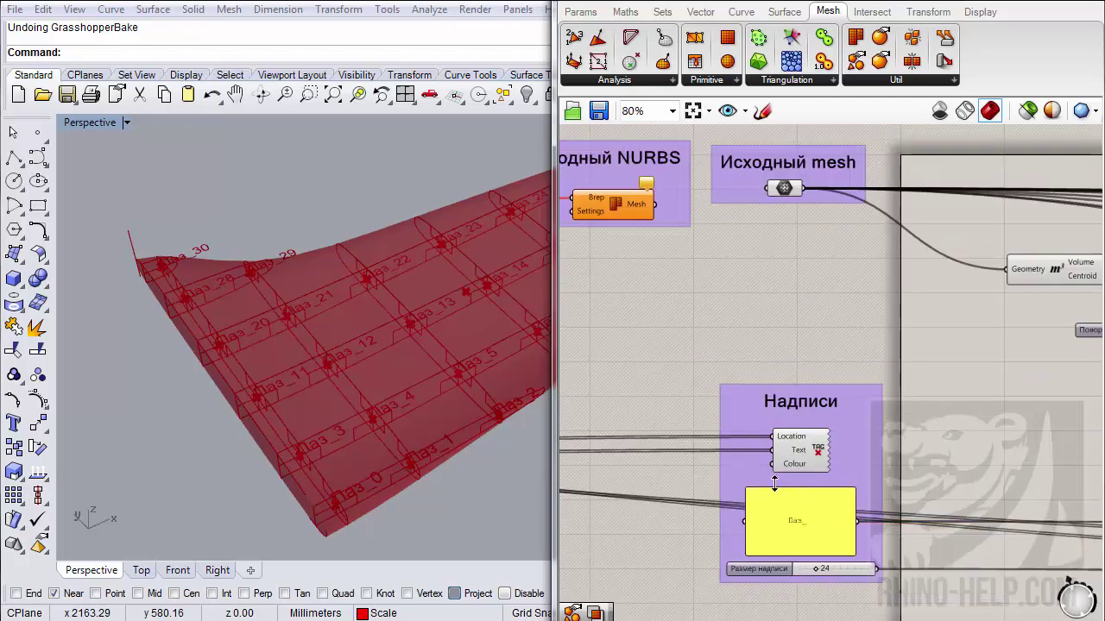
right_drag(798, 432, 673, 435)
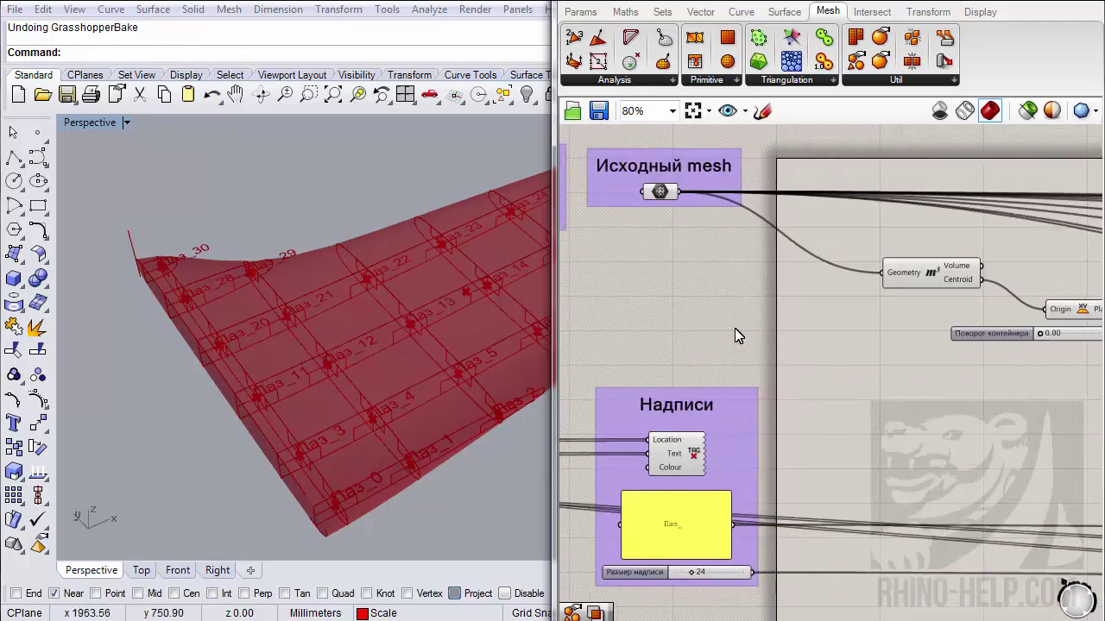
right_click(658, 191)
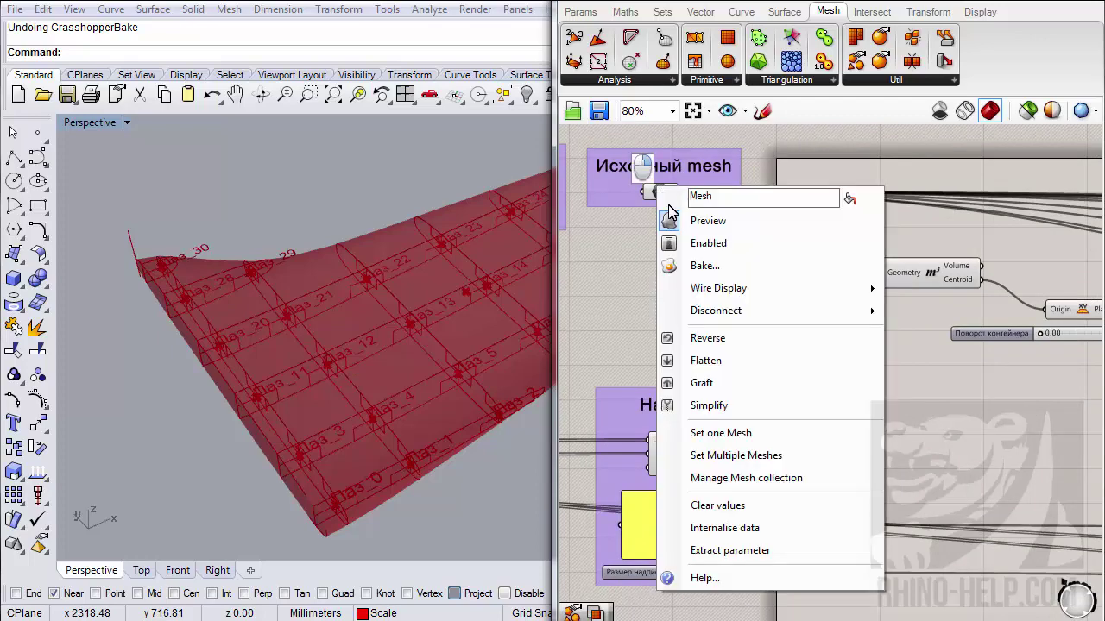
click(675, 241)
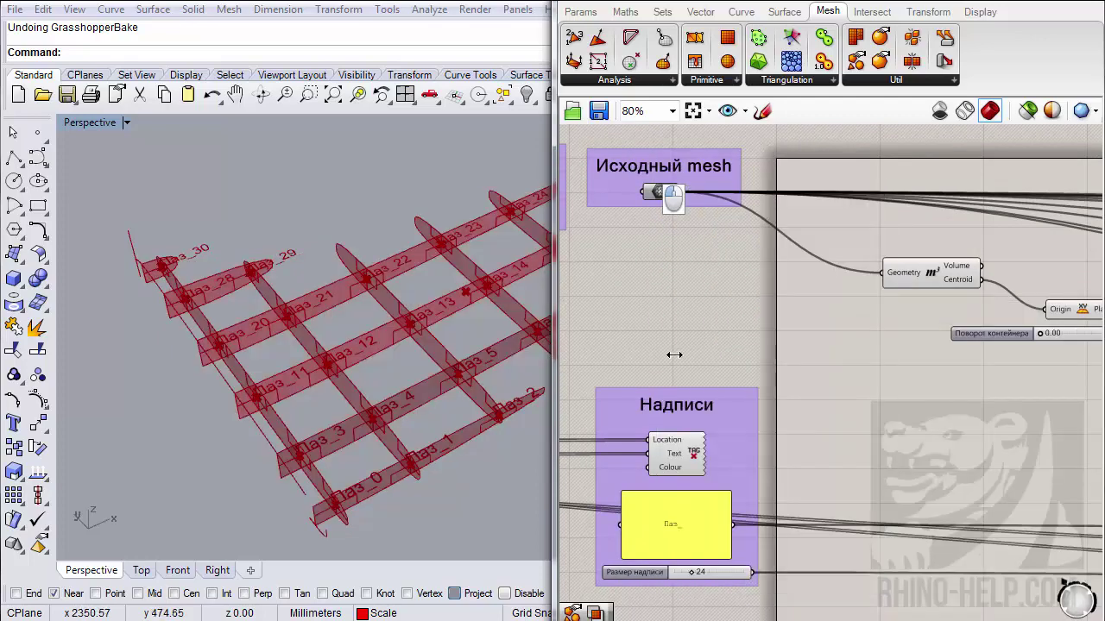
- Locate the two Boundary Surfaces components inside the main frame and select each to check which ribs it produces
right_drag(884, 347, 765, 358)
scroll(765, 363, down, 6)
right_drag(868, 354, 720, 357)
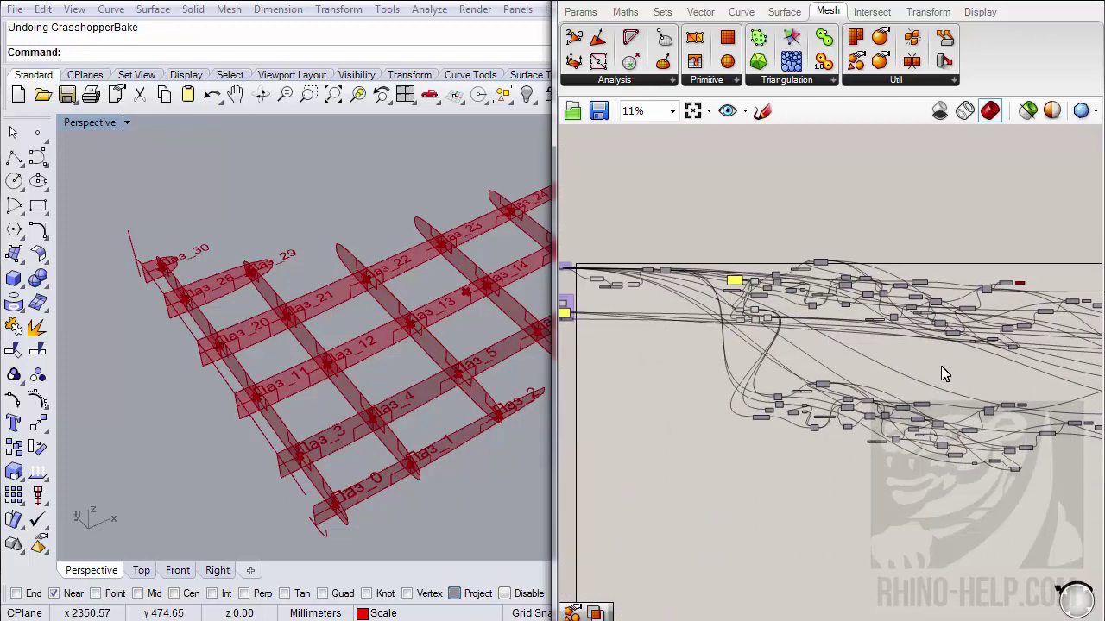
scroll(748, 346, down, 2)
scroll(772, 360, up, 4)
scroll(760, 354, up, 2)
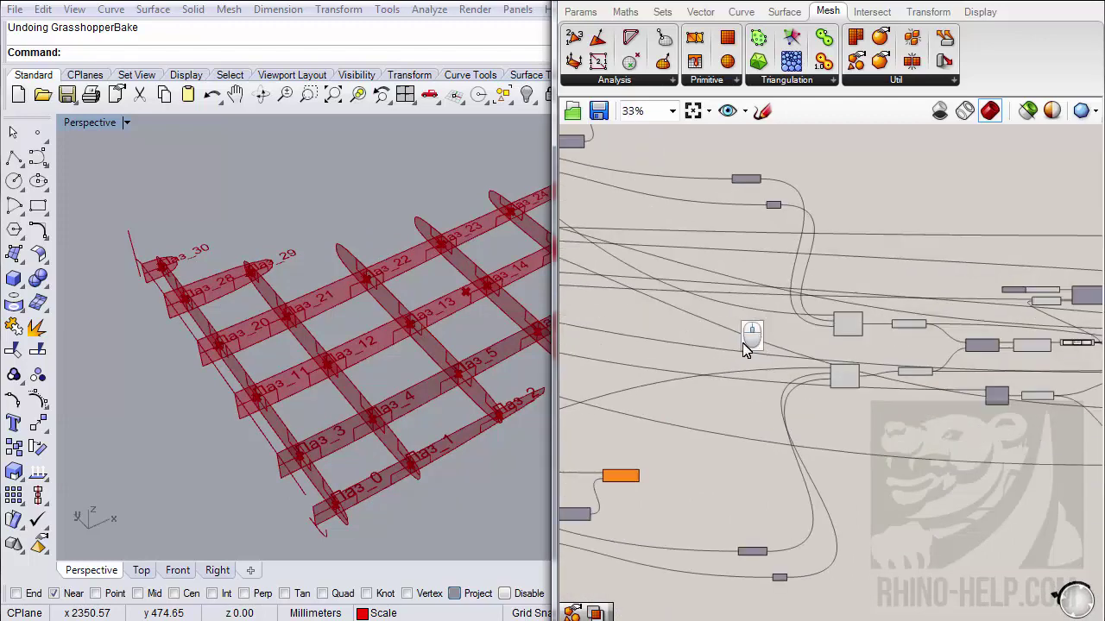
scroll(897, 335, up, 3)
right_drag(898, 335, 826, 332)
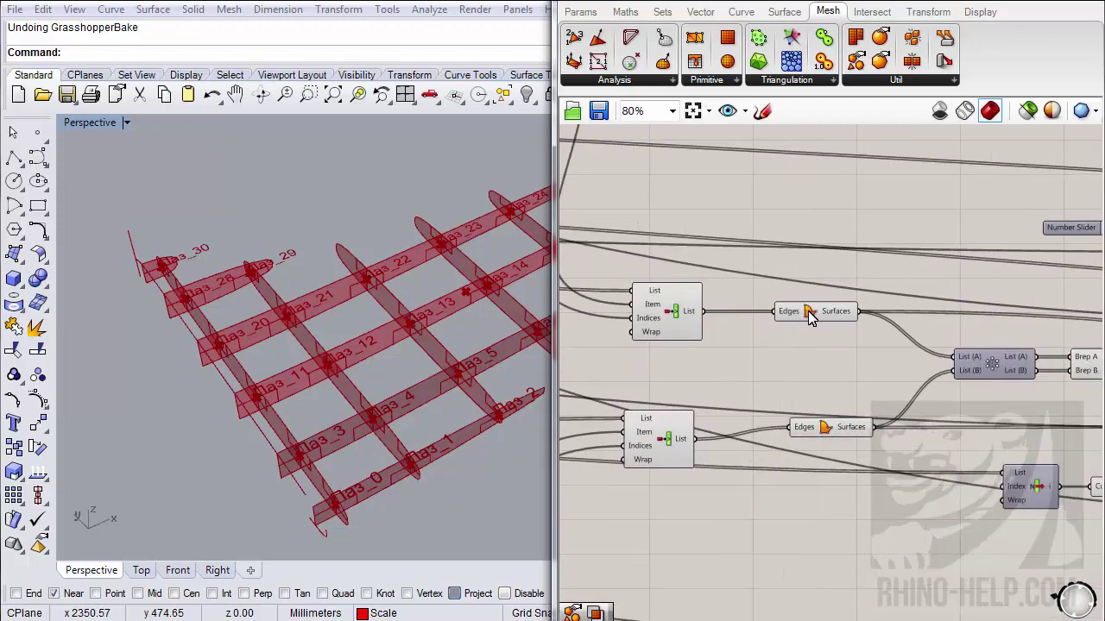
click(810, 316)
click(829, 429)
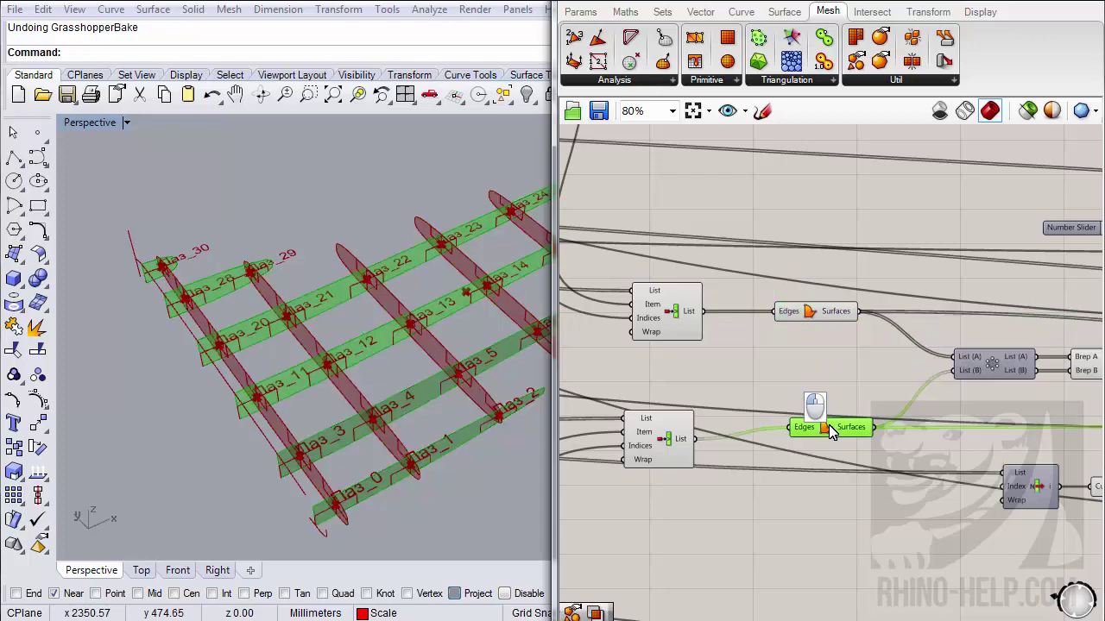
scroll(826, 400, down, 2)
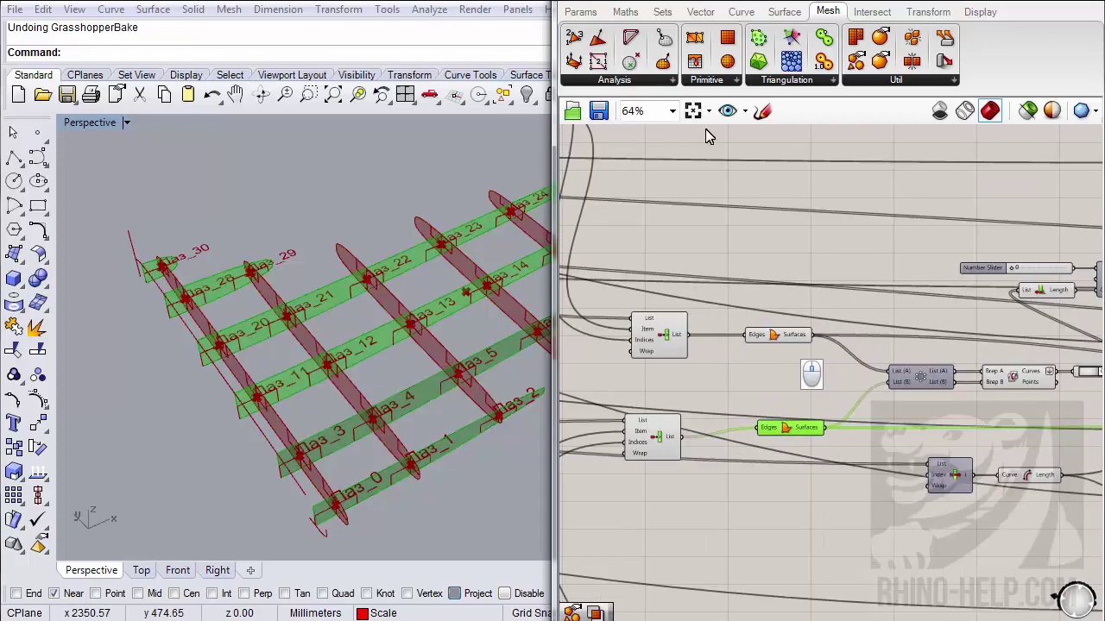
- Add a Geometry parameter above the two Boundary Surfaces components and connect both of their Surfaces outputs to it
click(579, 11)
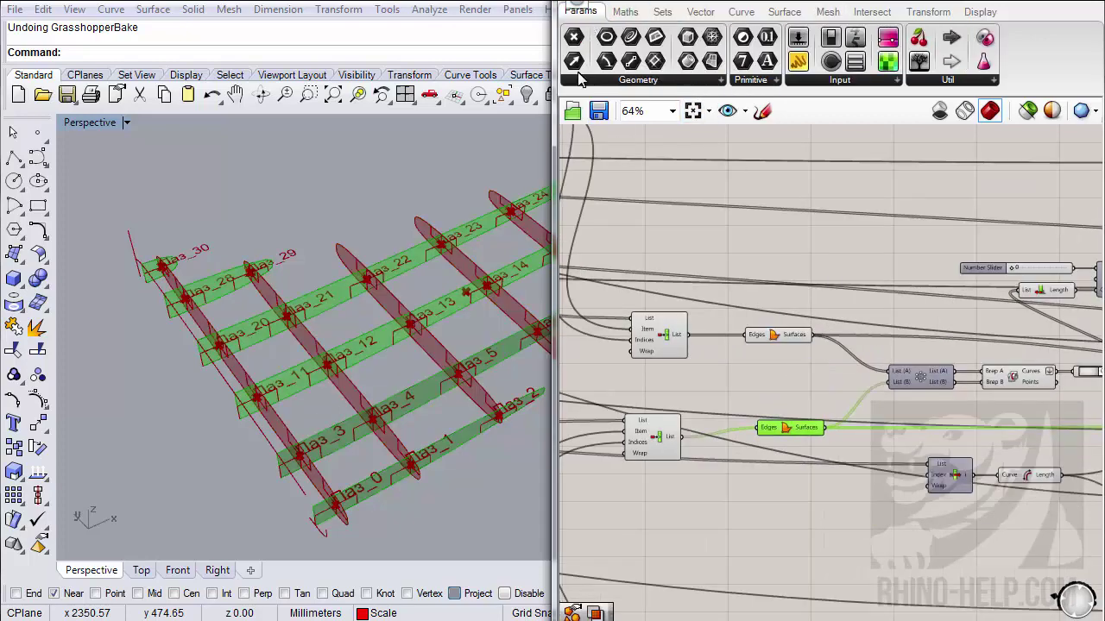
click(675, 82)
drag(833, 429, 844, 242)
drag(814, 336, 829, 248)
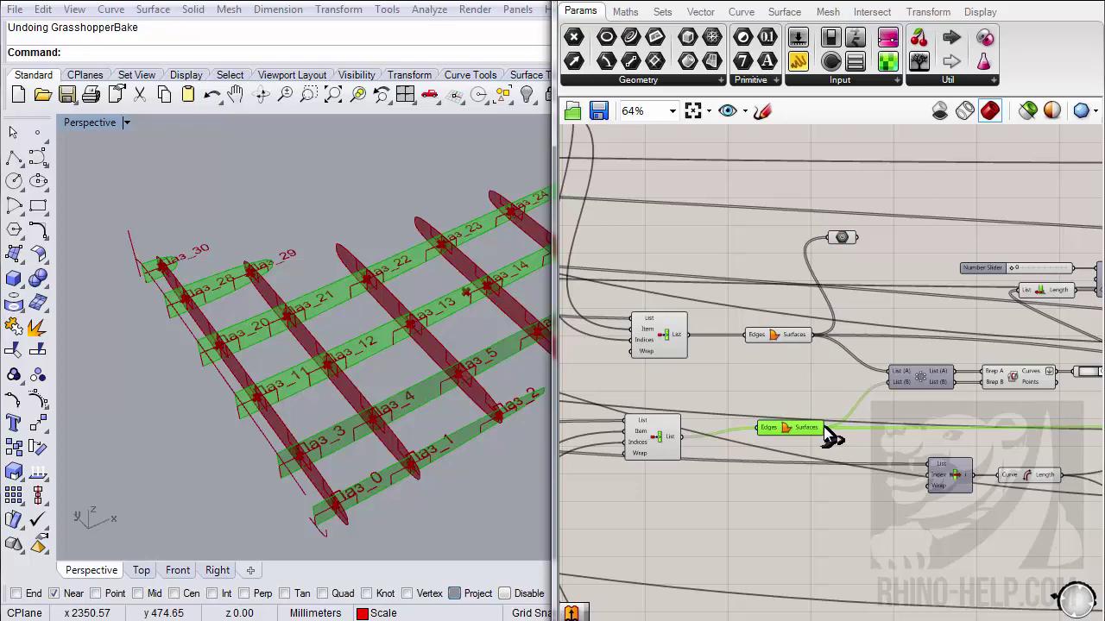
shift+drag(826, 429, 830, 239)
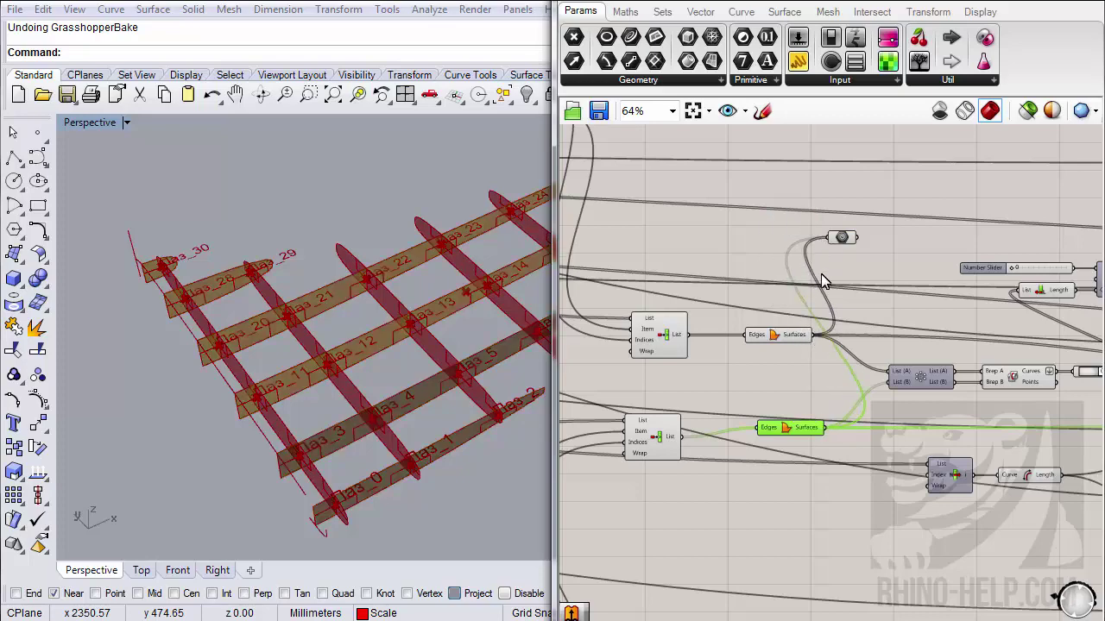
- Turn off the preview of both Boundary Surfaces components together
drag(815, 511, 750, 318)
middle_click(774, 343)
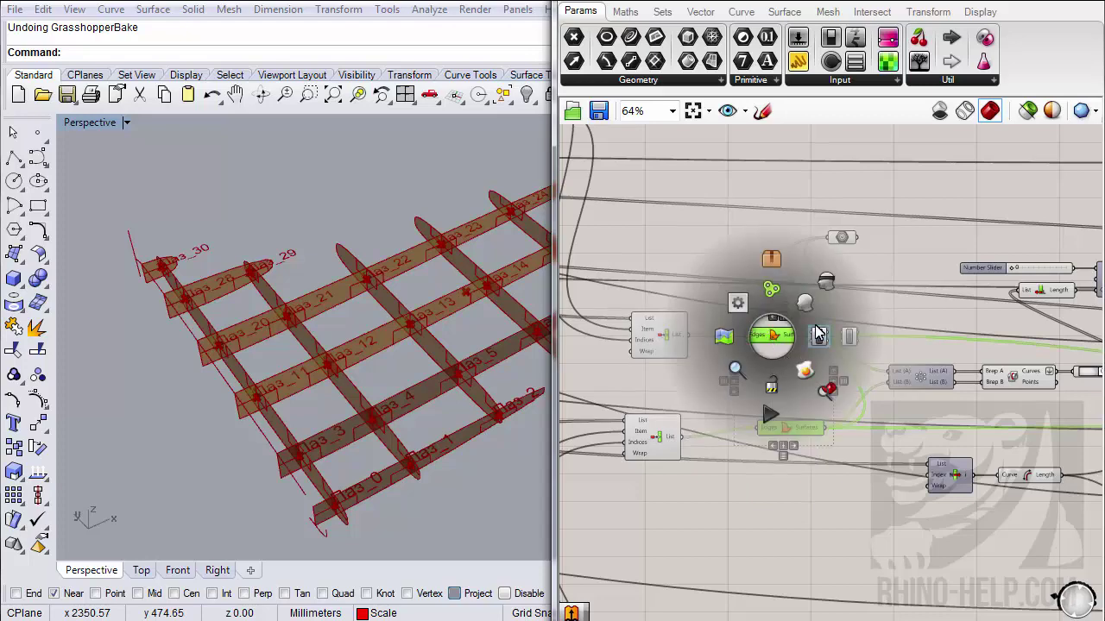
click(825, 294)
right_drag(828, 291, 747, 327)
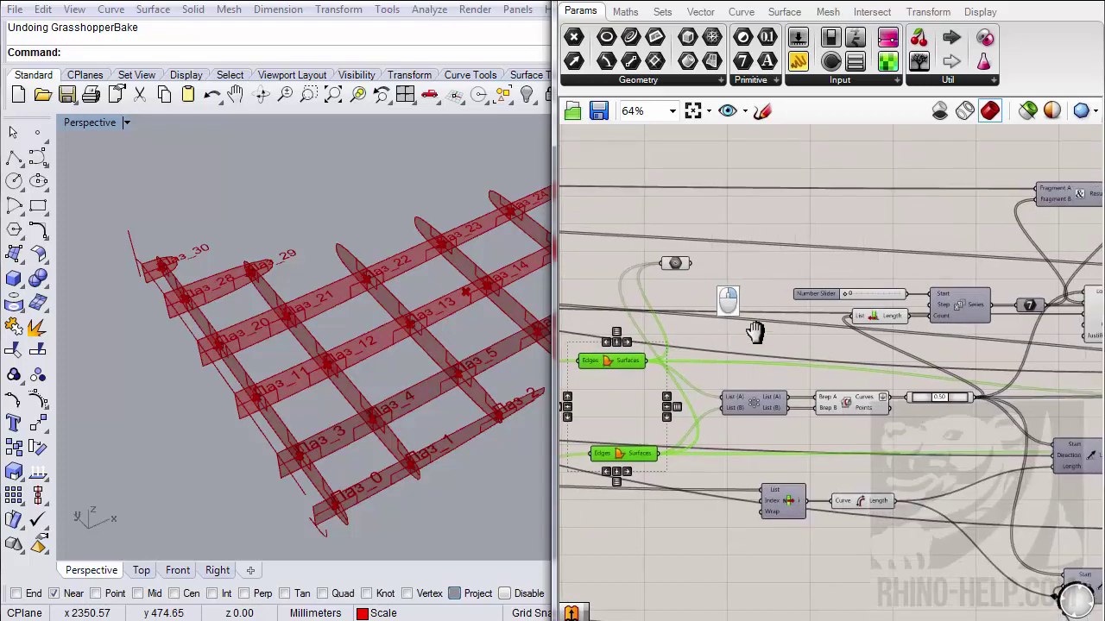
- Select each of the three Brep | Brep intersection components in turn to check which curves it produces on the ribs
click(849, 407)
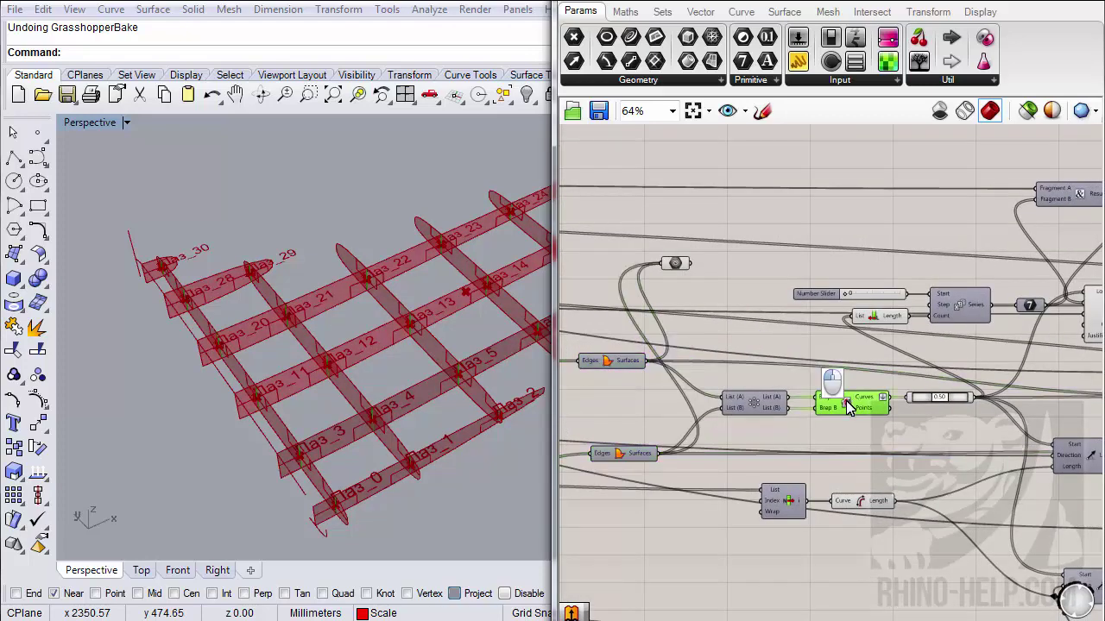
right_drag(848, 404, 788, 419)
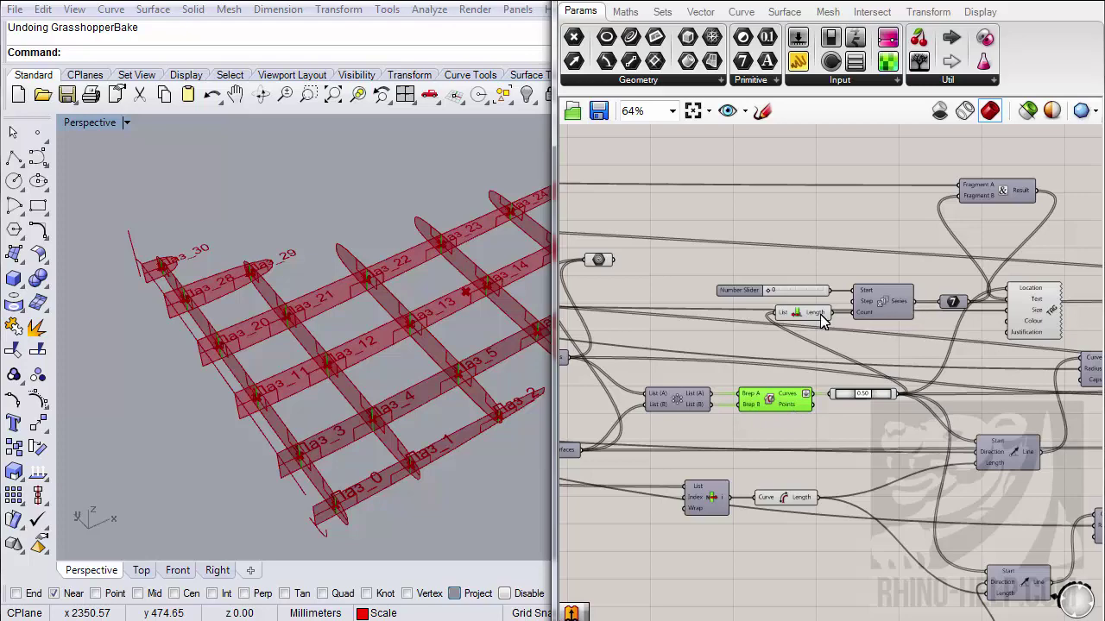
scroll(825, 317, down, 3)
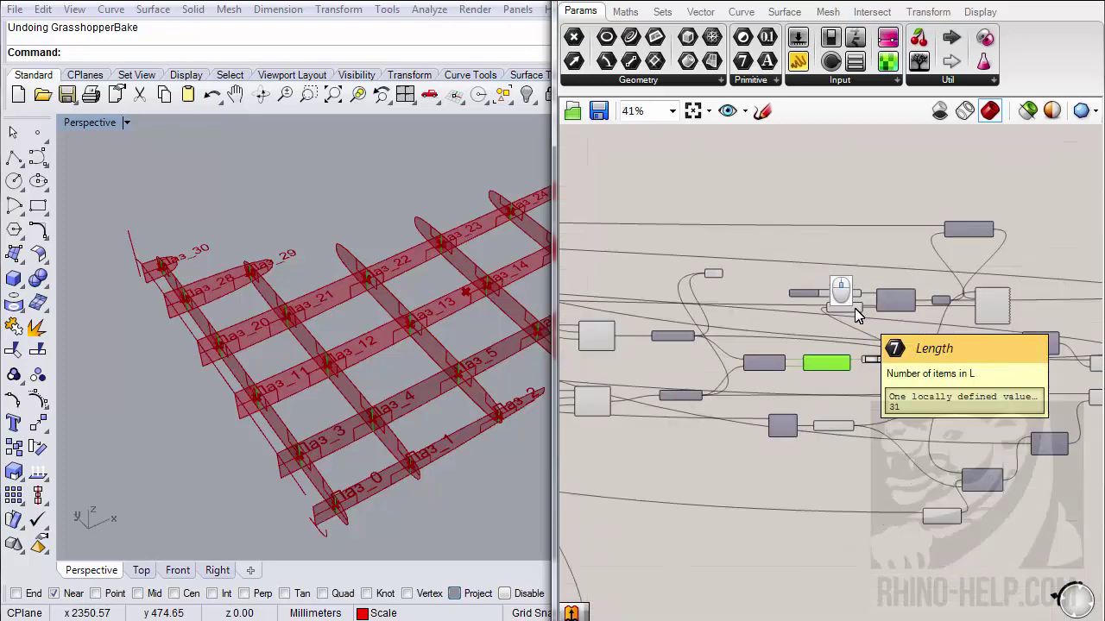
scroll(977, 387, up, 3)
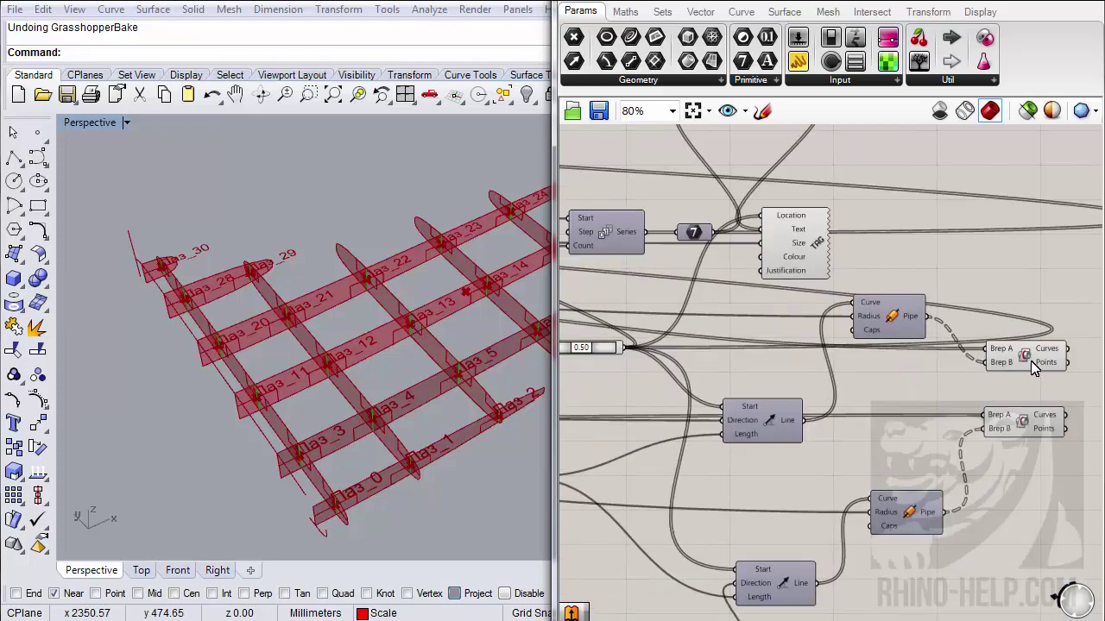
click(1030, 361)
click(1024, 430)
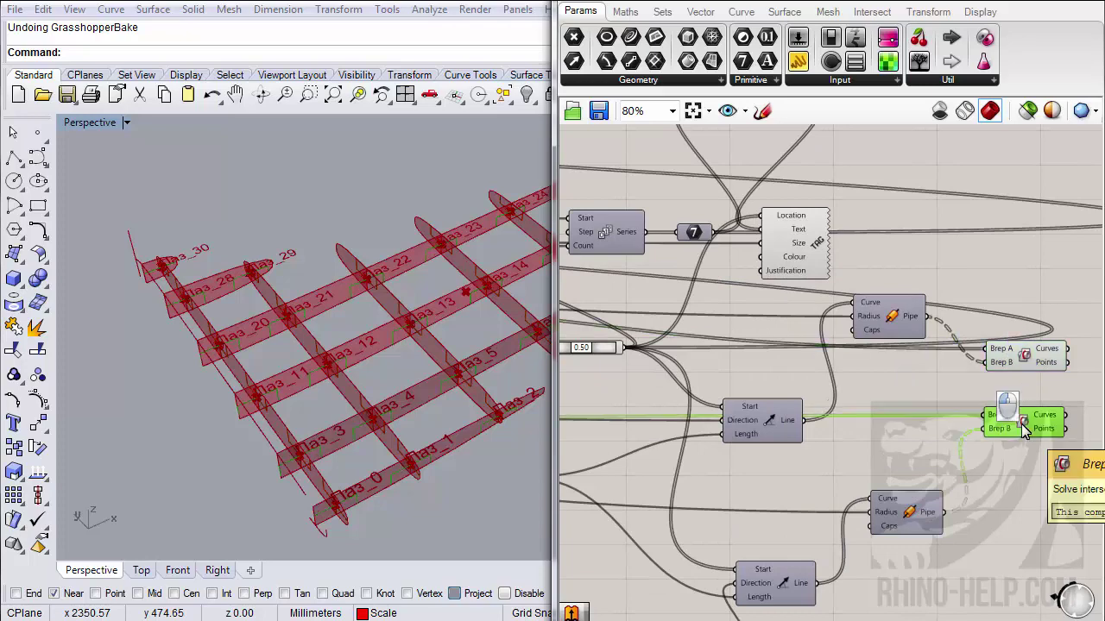
scroll(1001, 406, down, 1)
scroll(993, 385, down, 2)
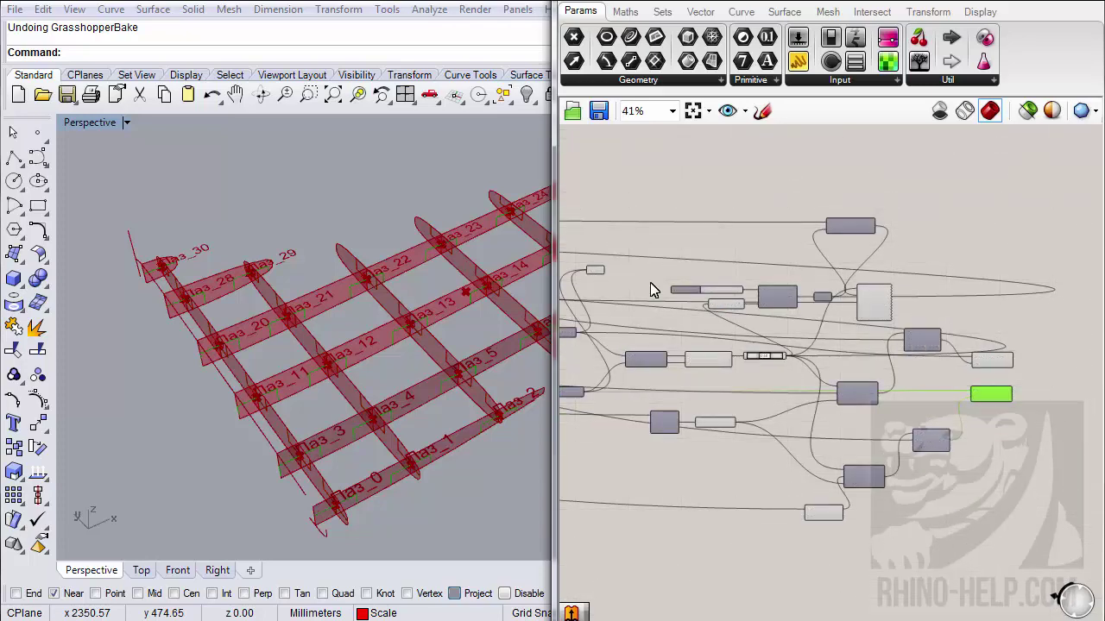
- Place the Geometry parameter beside the last two Brep | Brep components and add both of their Curves outputs to its input
scroll(1054, 359, up, 5)
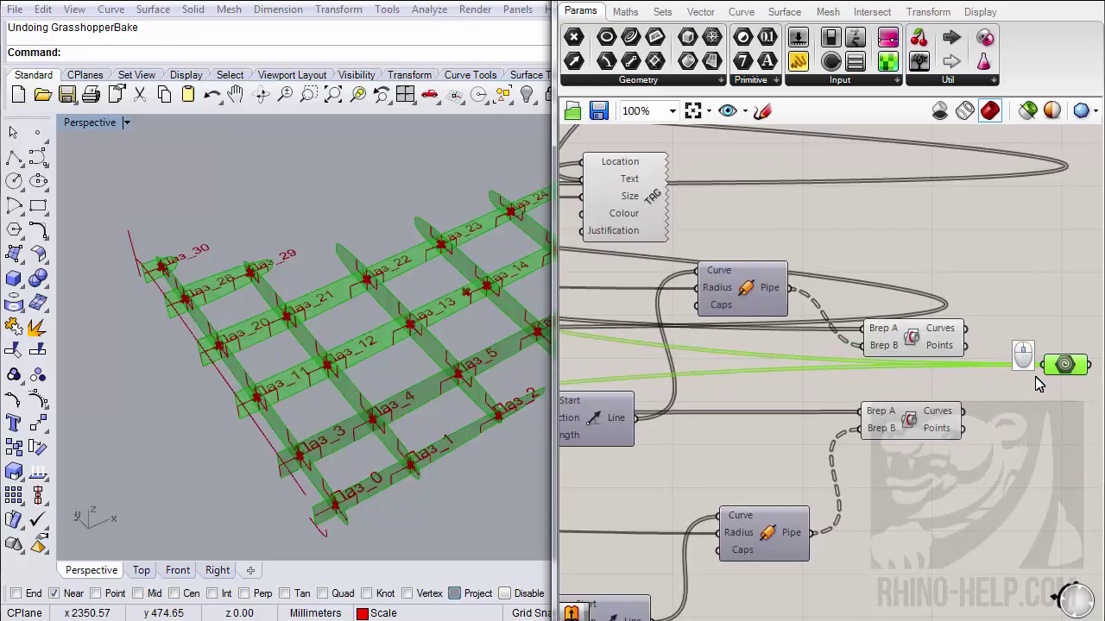
right_drag(1010, 355, 913, 352)
drag(871, 317, 950, 352)
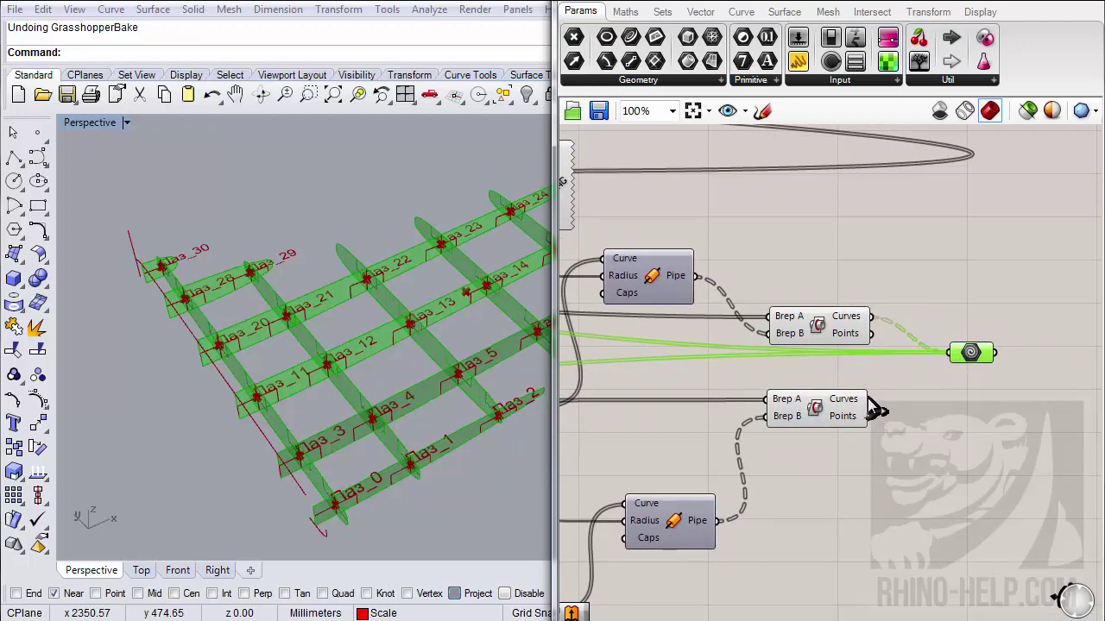
shift+drag(876, 410, 987, 439)
click(838, 476)
- Move the Geometry parameter outside the frame, between the "Исходный mesh" and "Надписи" groups
scroll(987, 439, down, 10)
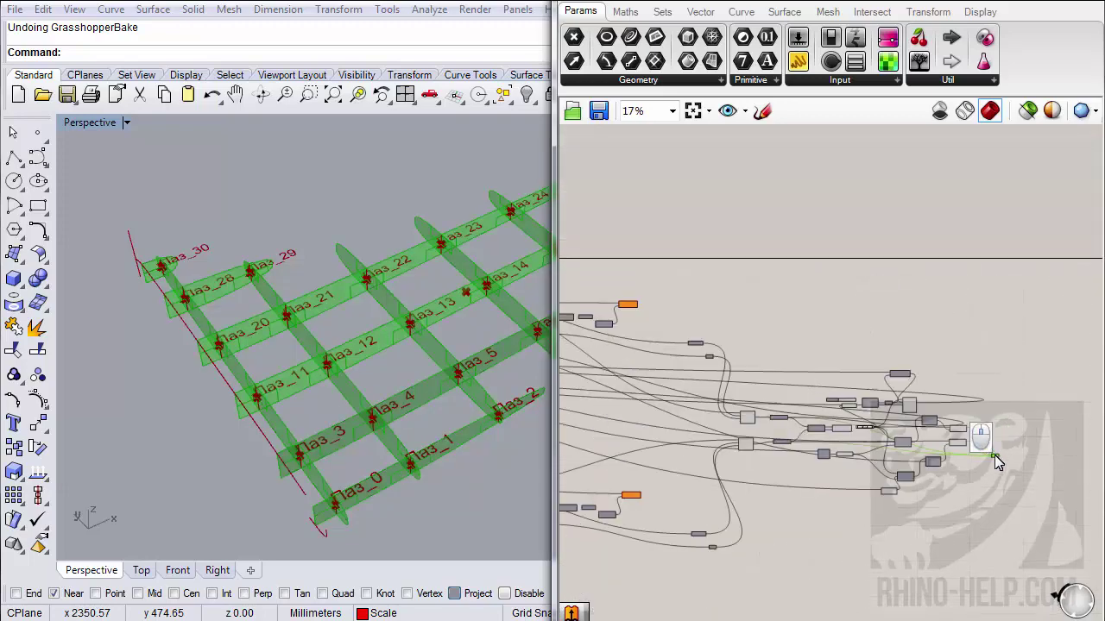
scroll(617, 438, up, 5)
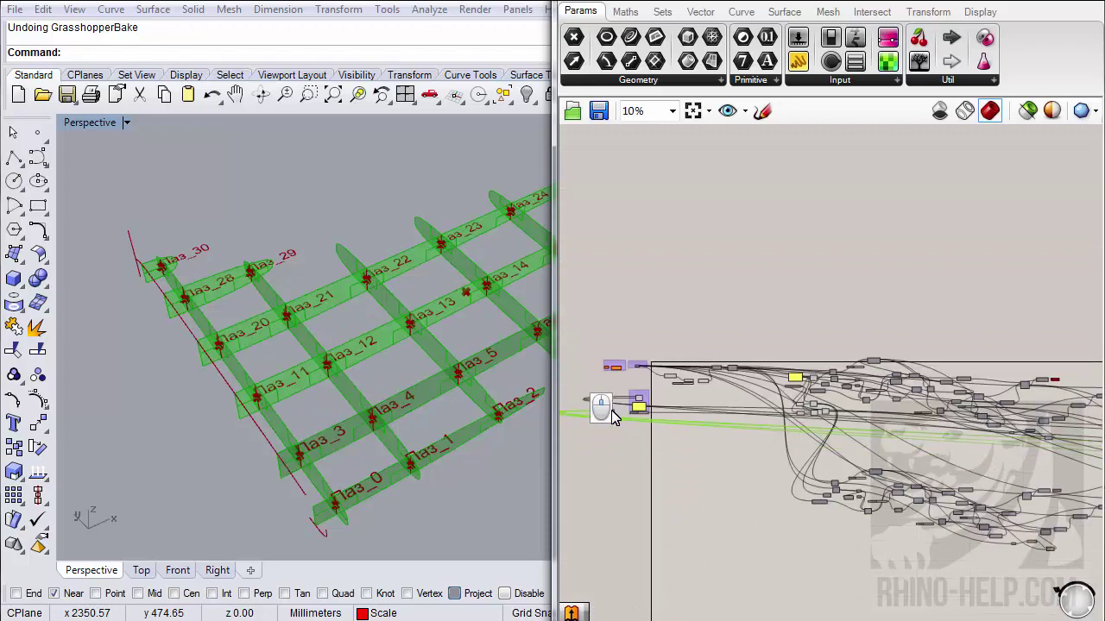
scroll(624, 393, up, 4)
drag(715, 311, 807, 279)
right_drag(809, 281, 779, 423)
drag(780, 418, 785, 398)
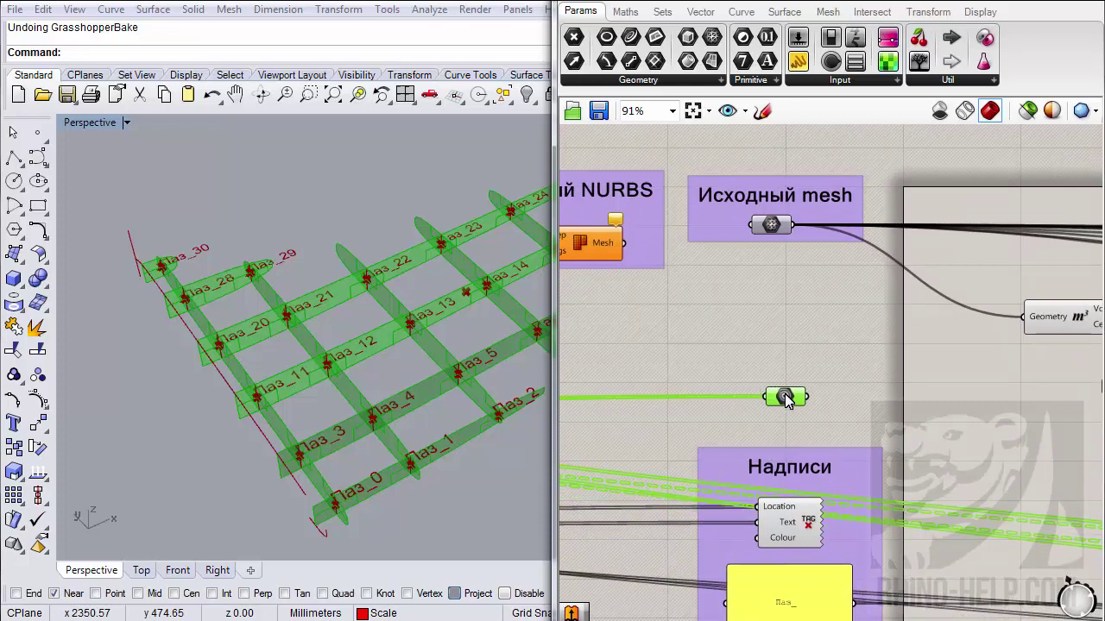
- Add a Scribble heading above the Geometry parameter with the text "Кривые пазов"
mouse_move(785, 399)
click(897, 79)
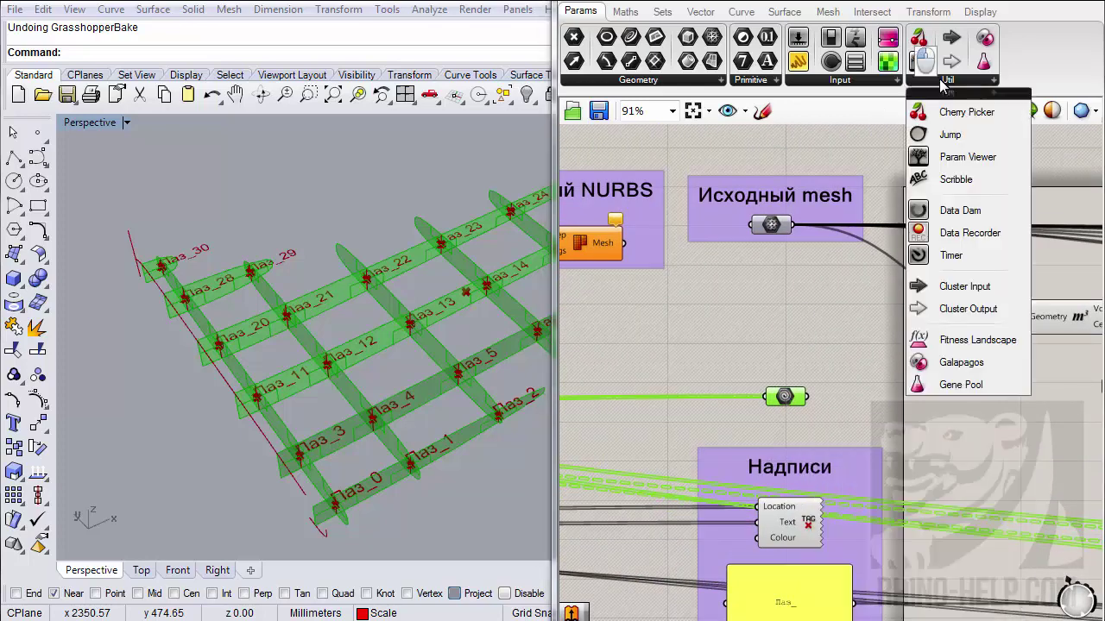
drag(920, 181, 781, 355)
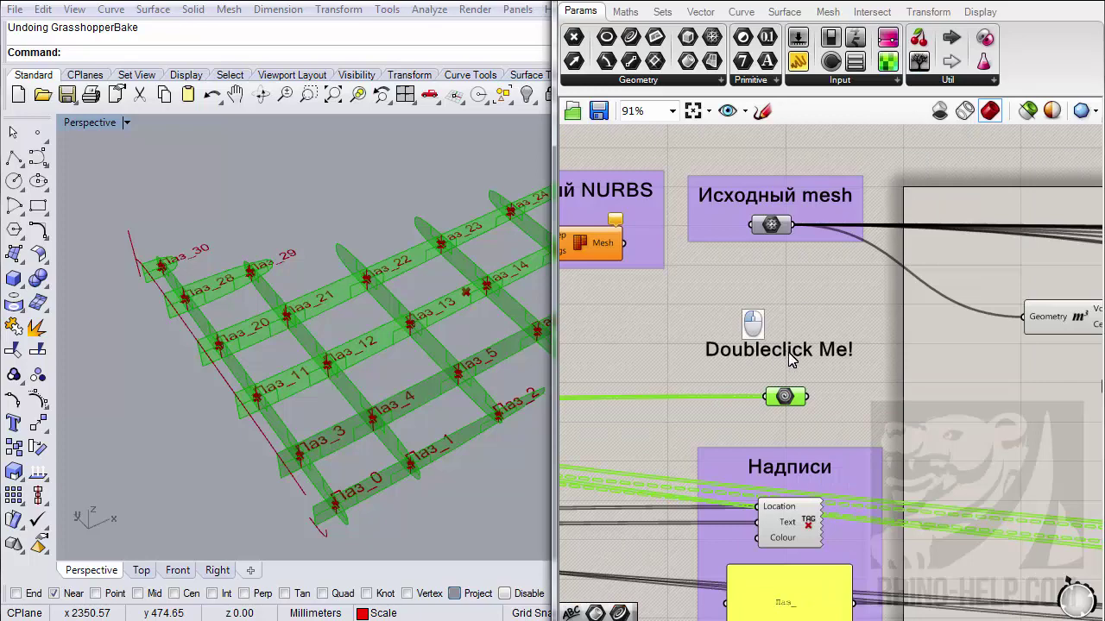
double_click(782, 350)
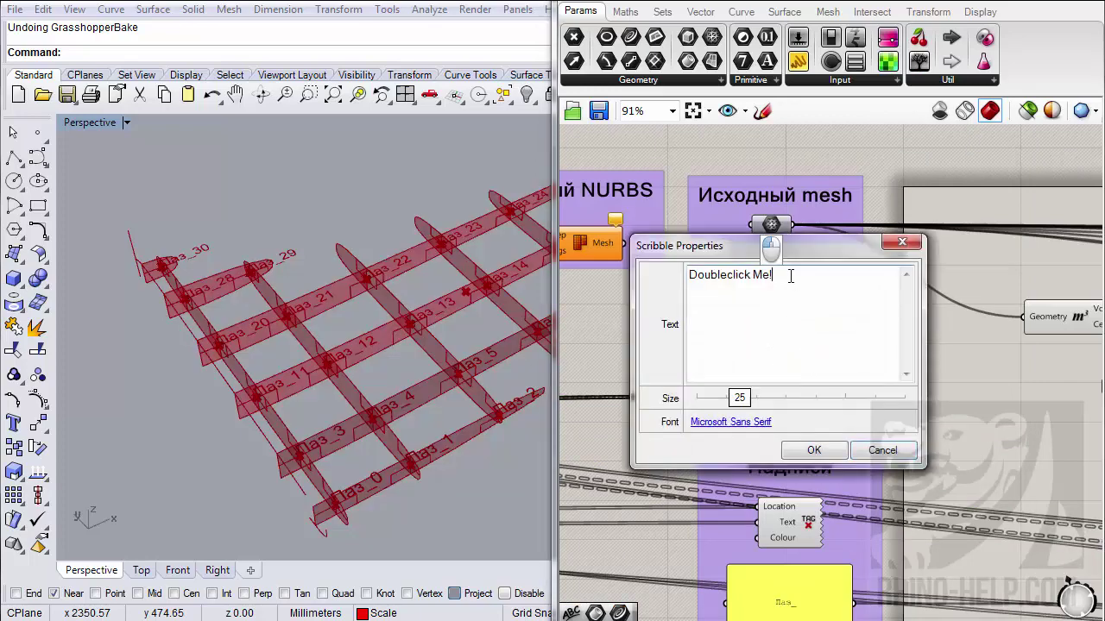
drag(788, 276, 661, 247)
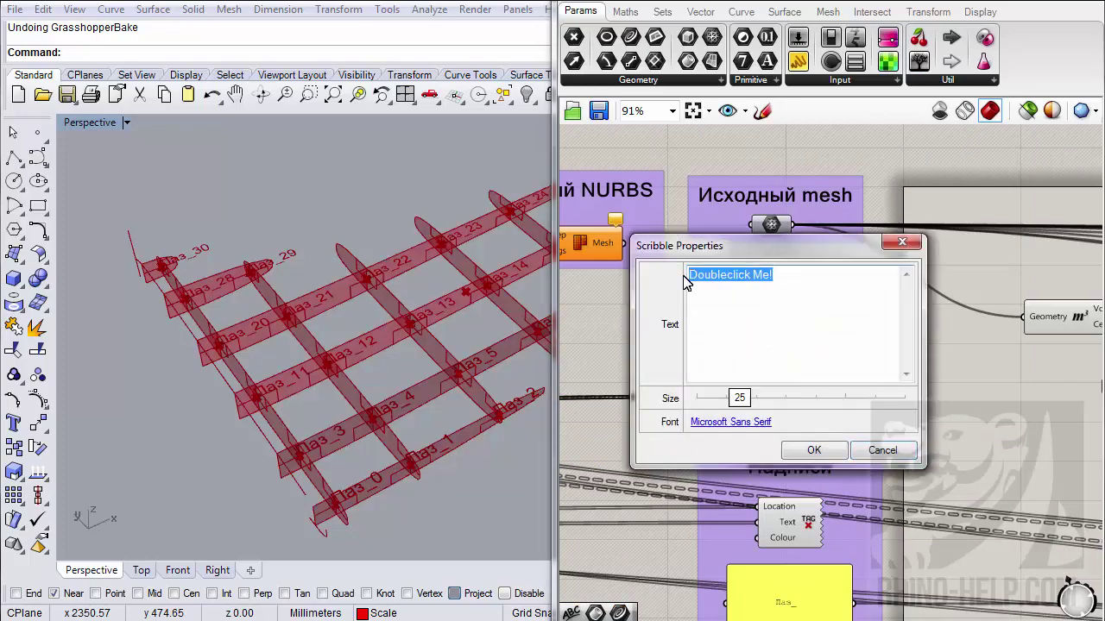
key(BackSpace)
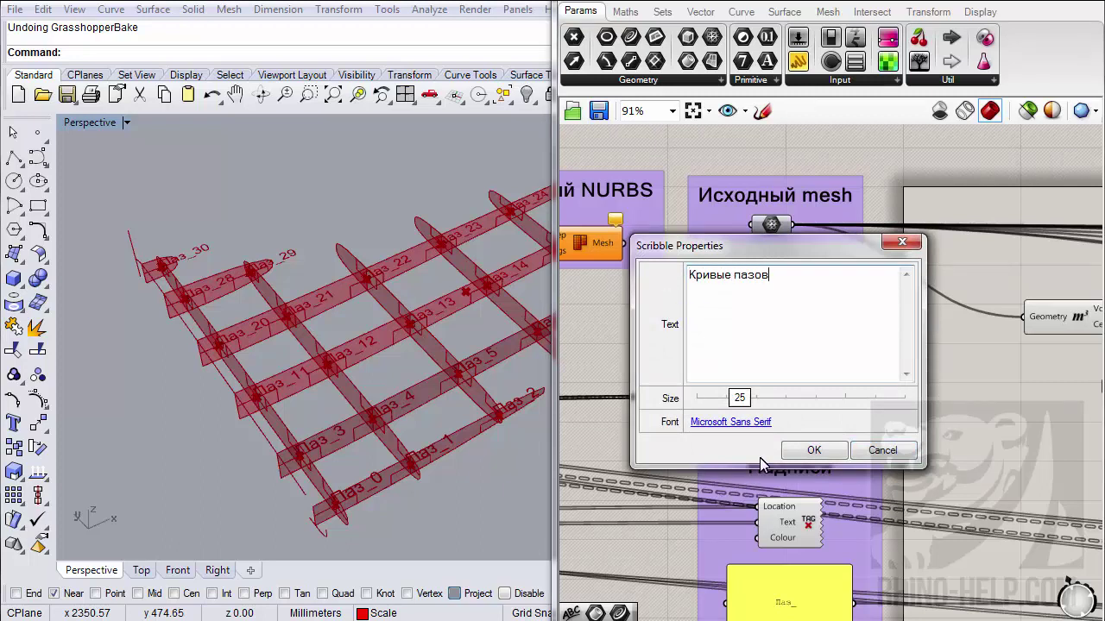
click(814, 450)
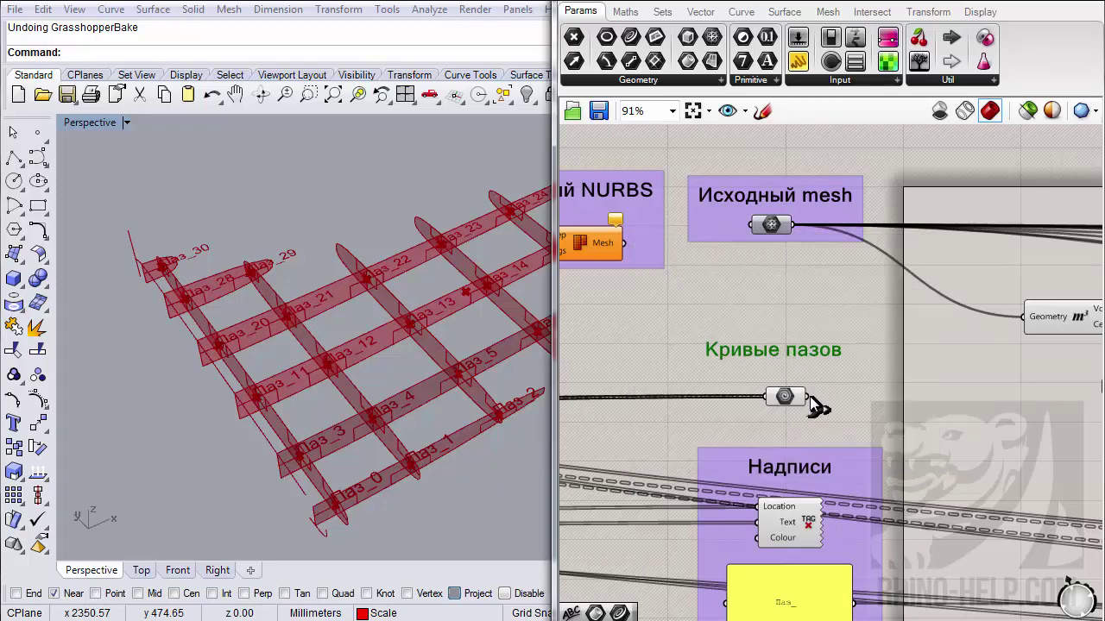
- Group the "Кривые пазов" heading with the Geometry parameter and align the two within the group
mouse_move(841, 428)
mouse_down()
mouse_move(738, 320)
mouse_move(727, 335)
mouse_up()
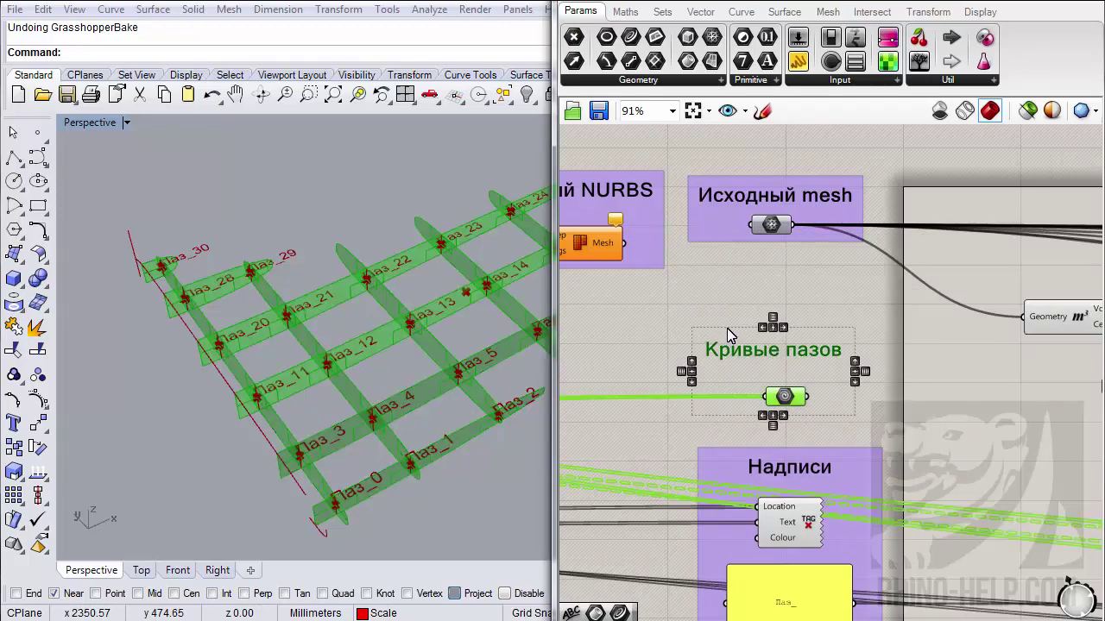
key(ctrl+g)
drag(784, 397, 773, 396)
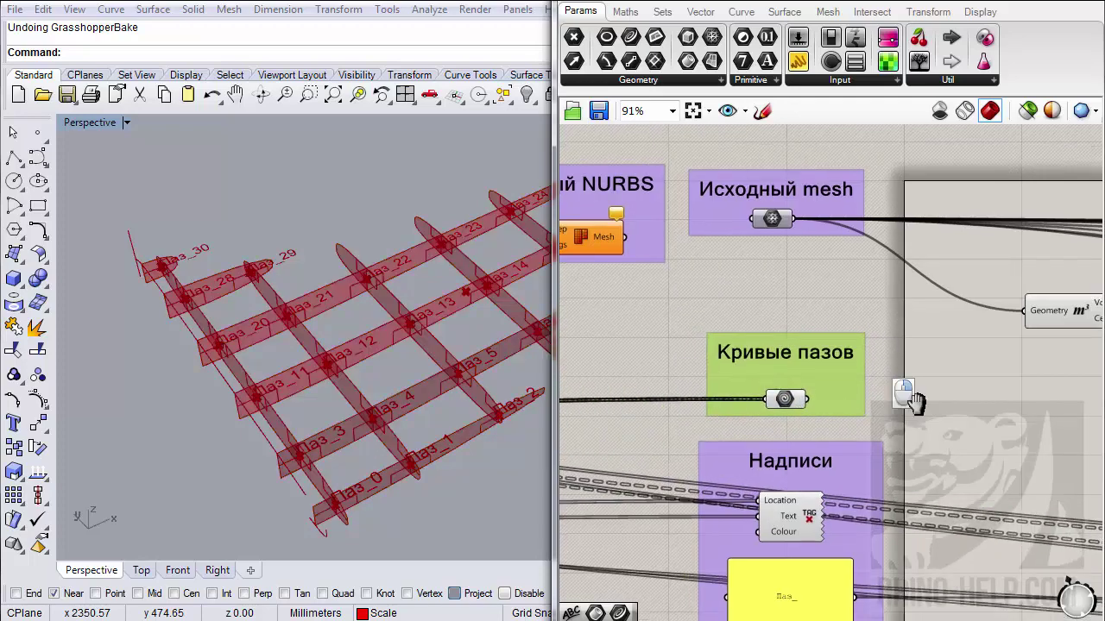
- Select all components inside the main frame and turn off their preview
right_drag(900, 395, 656, 305)
scroll(742, 379, down, 10)
drag(627, 273, 1088, 517)
middle_click(841, 377)
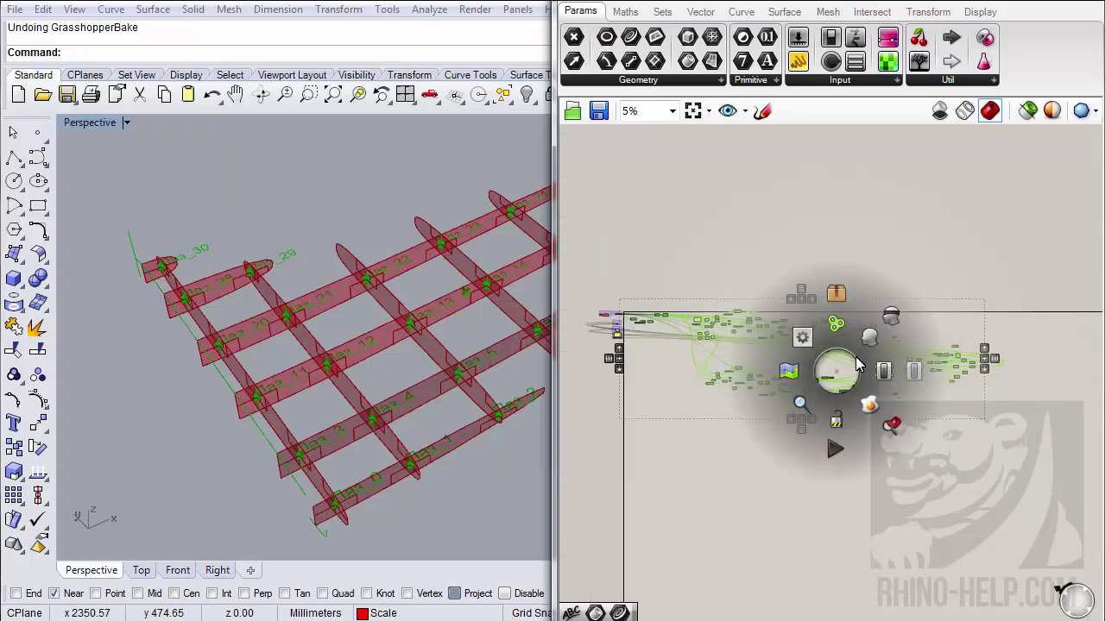
click(894, 329)
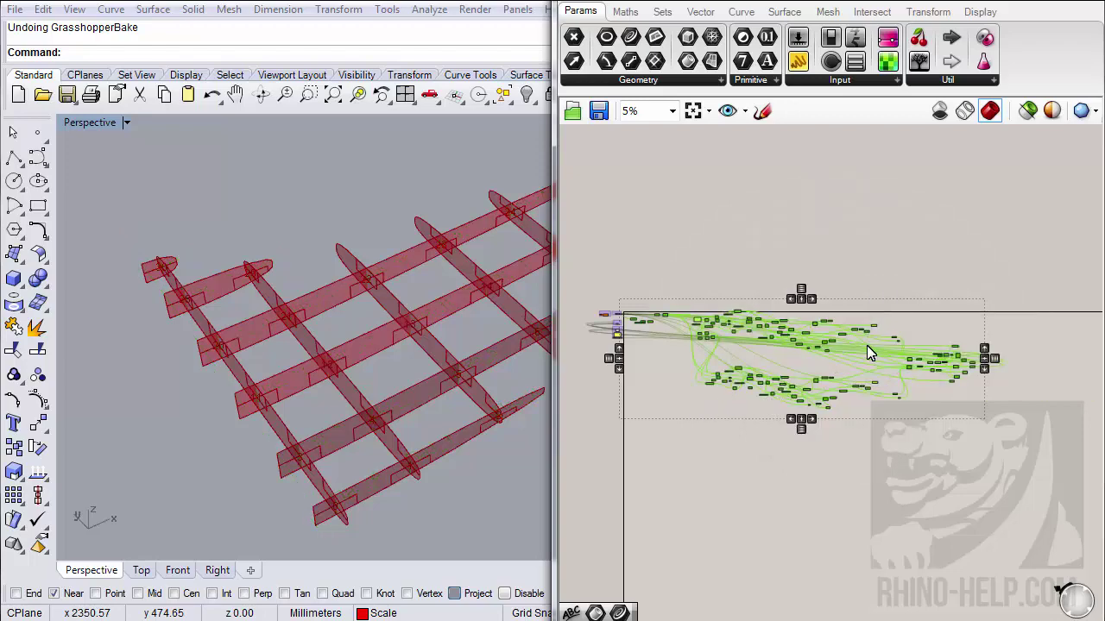
- Find the Text Tag 3D component inside the frame and turn its preview back on
scroll(950, 389, up, 8)
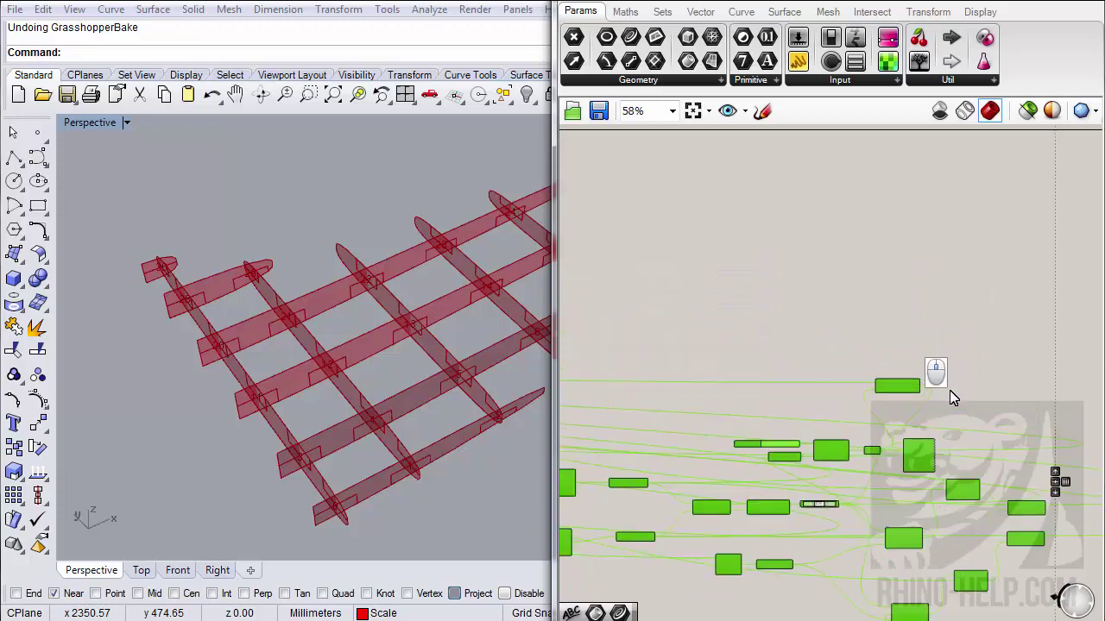
scroll(949, 393, up, 4)
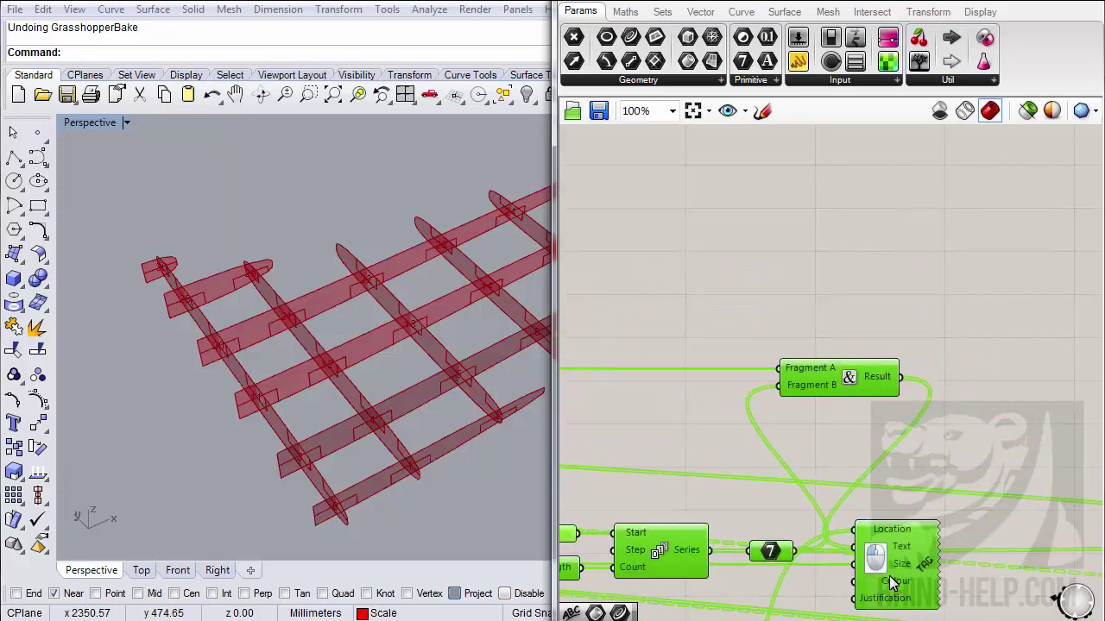
click(954, 482)
click(899, 561)
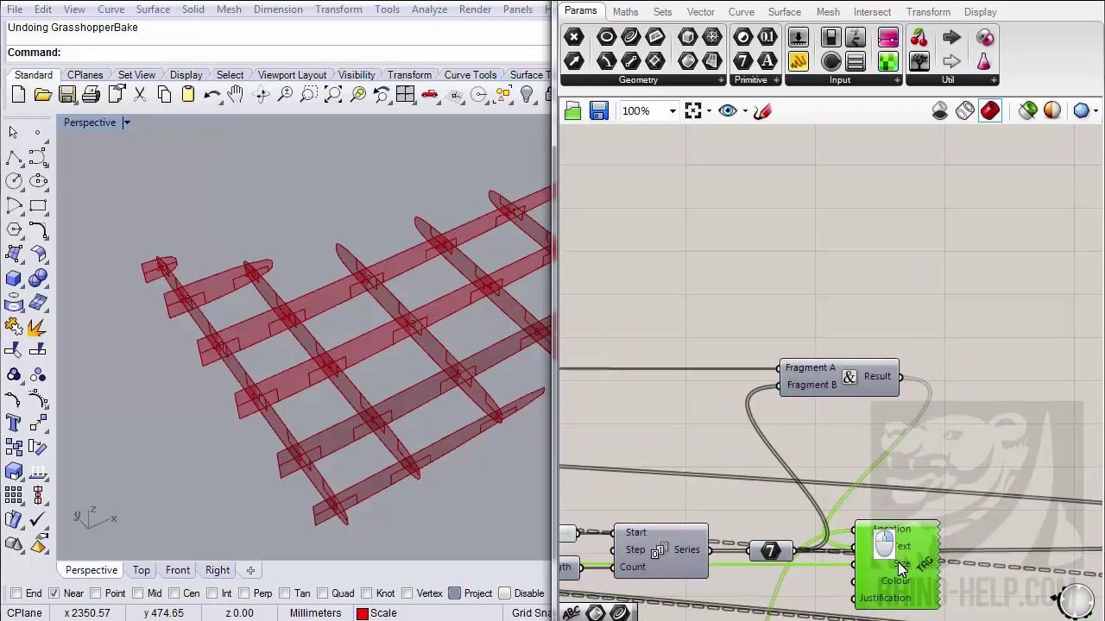
right_click(898, 562)
click(918, 424)
click(918, 423)
right_click(925, 568)
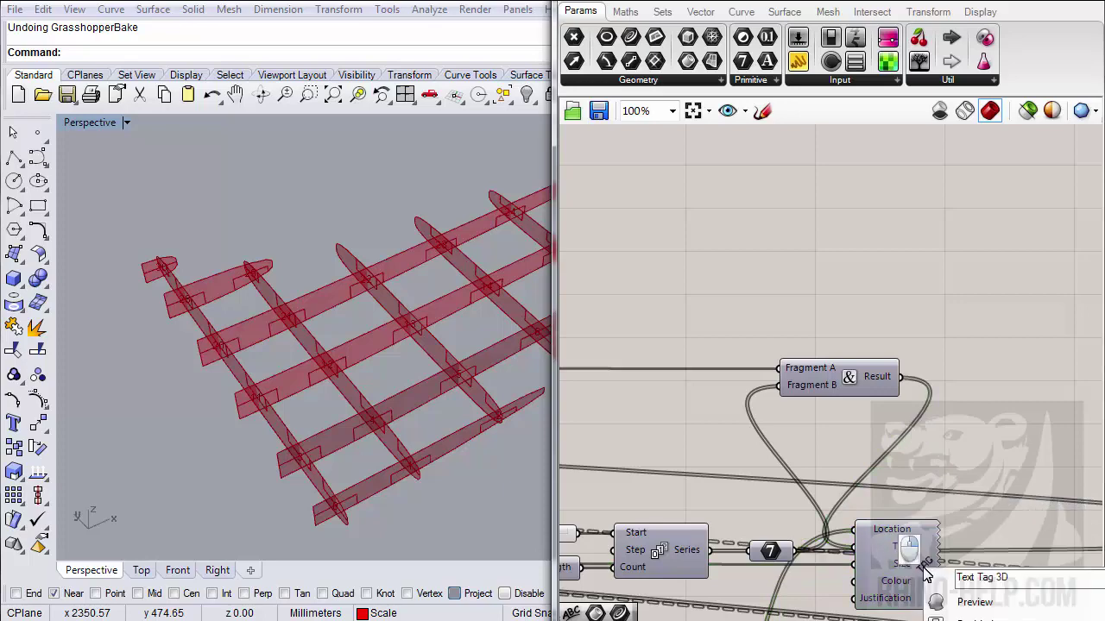
click(940, 604)
- Inspect the labelled ribs in the Rhino viewport, then review the "Кривые пазов" and "Надписи" groups and the Geometry parameter's bake option
right_drag(849, 371, 916, 298)
scroll(918, 297, down, 6)
right_drag(423, 350, 367, 358)
scroll(948, 406, down, 3)
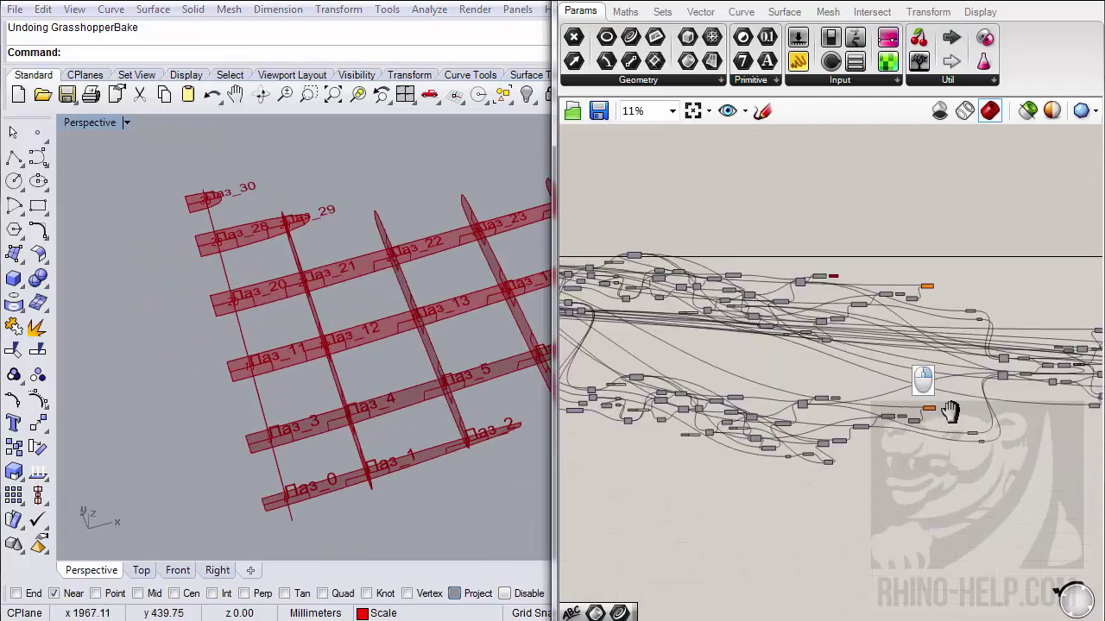
scroll(788, 377, up, 8)
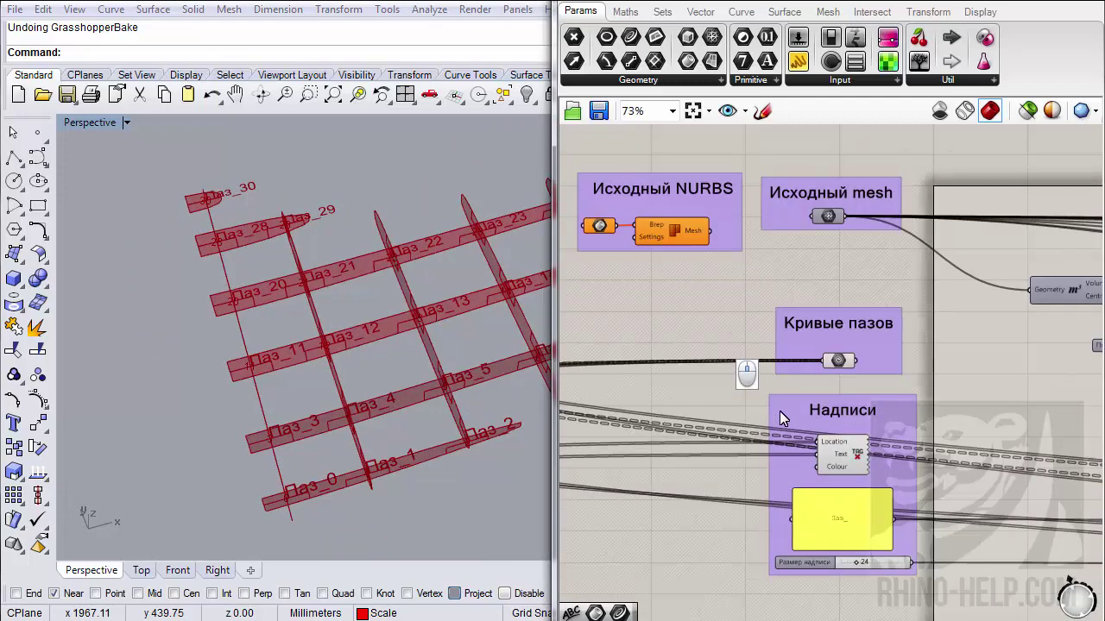
right_drag(779, 411, 826, 403)
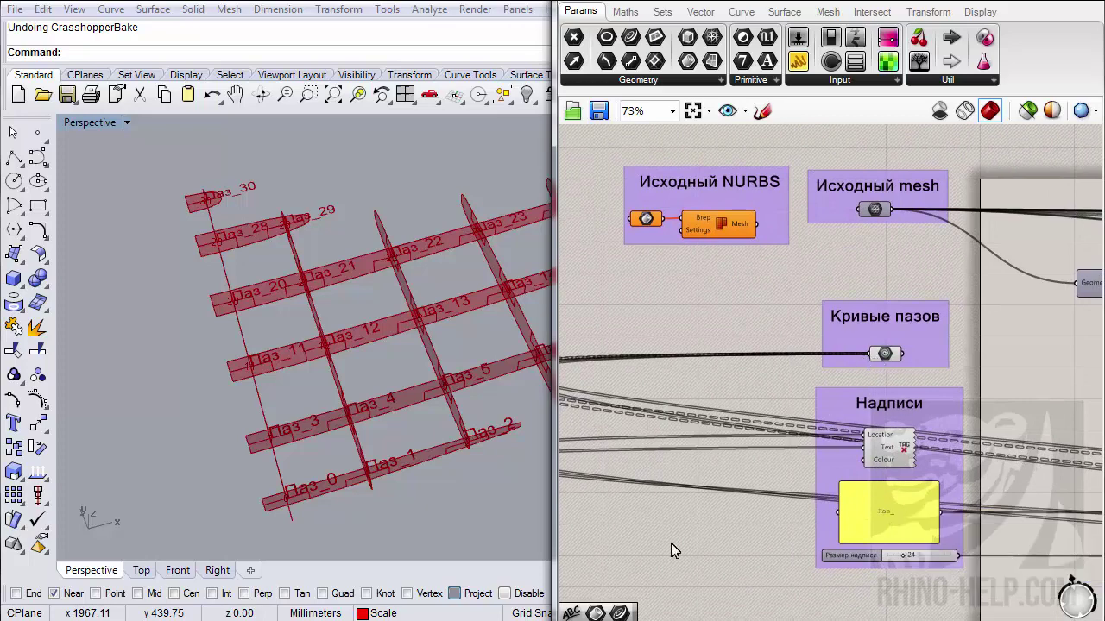
right_click(874, 359)
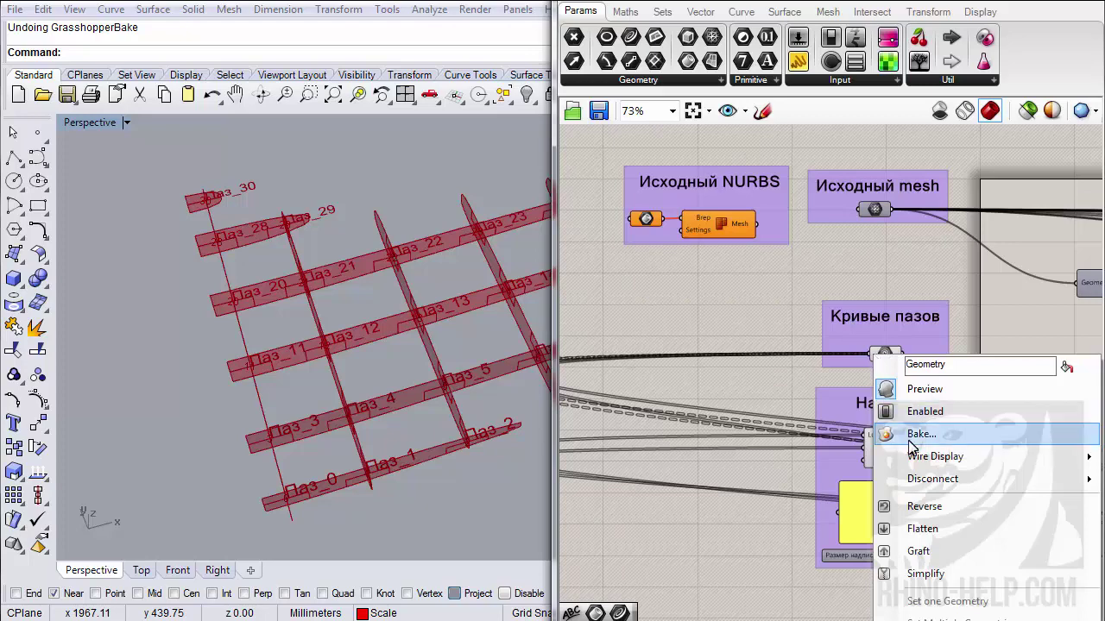
right_drag(862, 220, 649, 149)
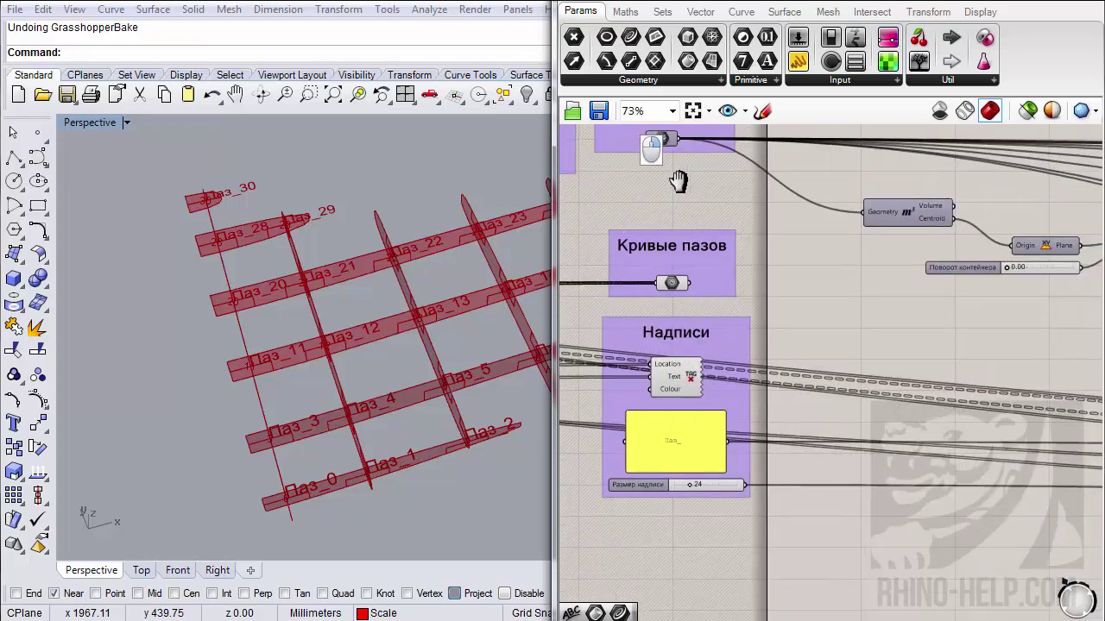
- Set the wire display of the Geometry parameter in the "Кривые пазов" group to Hidden
right_click(660, 282)
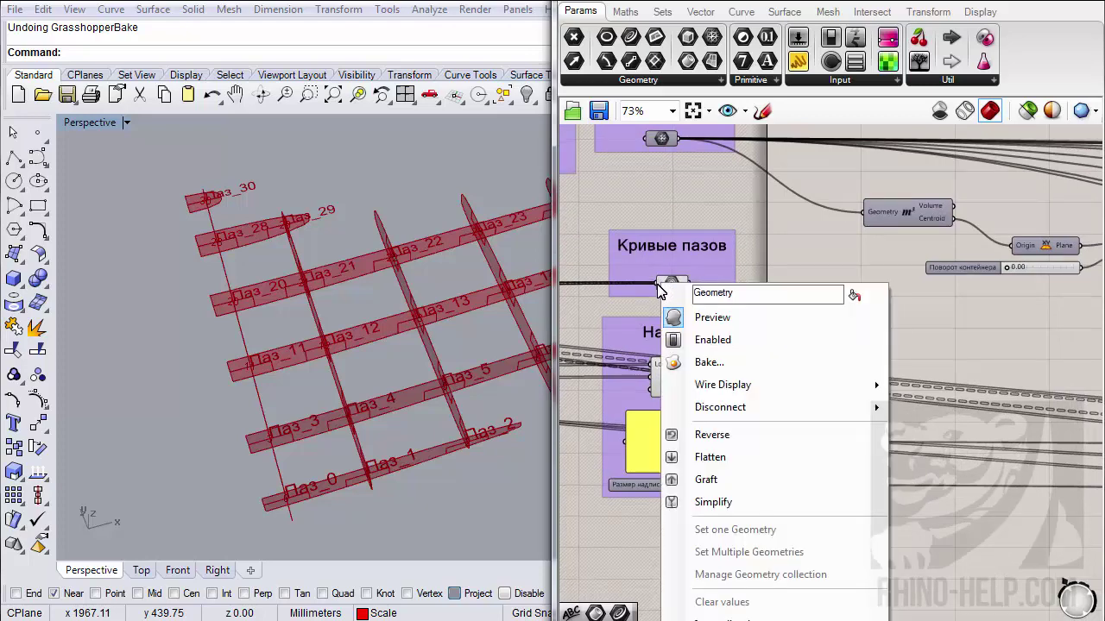
mouse_move(713, 392)
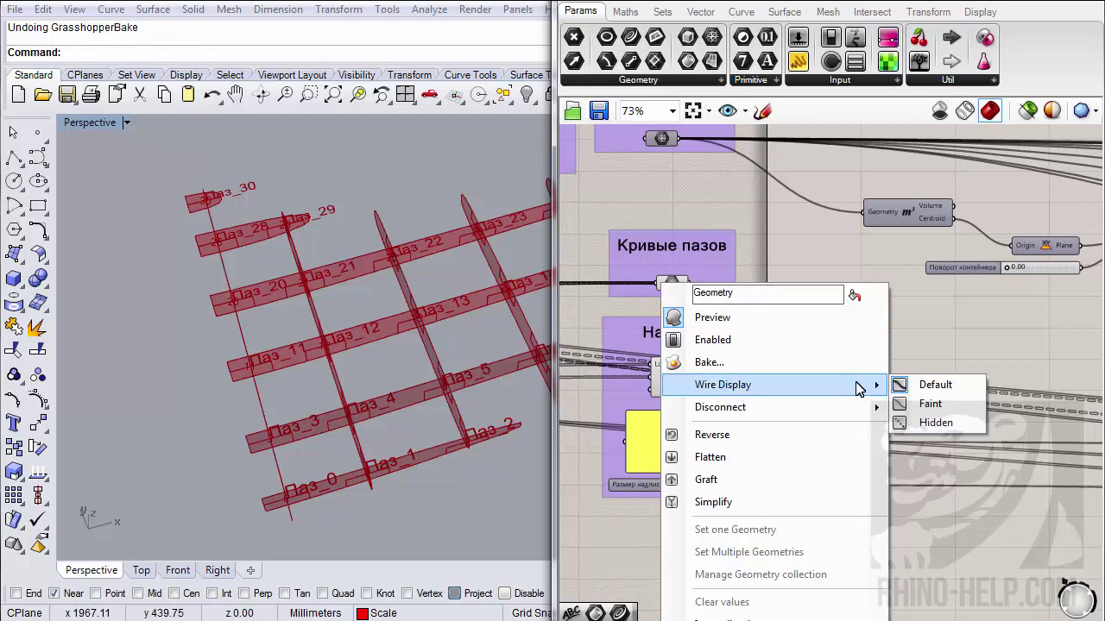
click(932, 421)
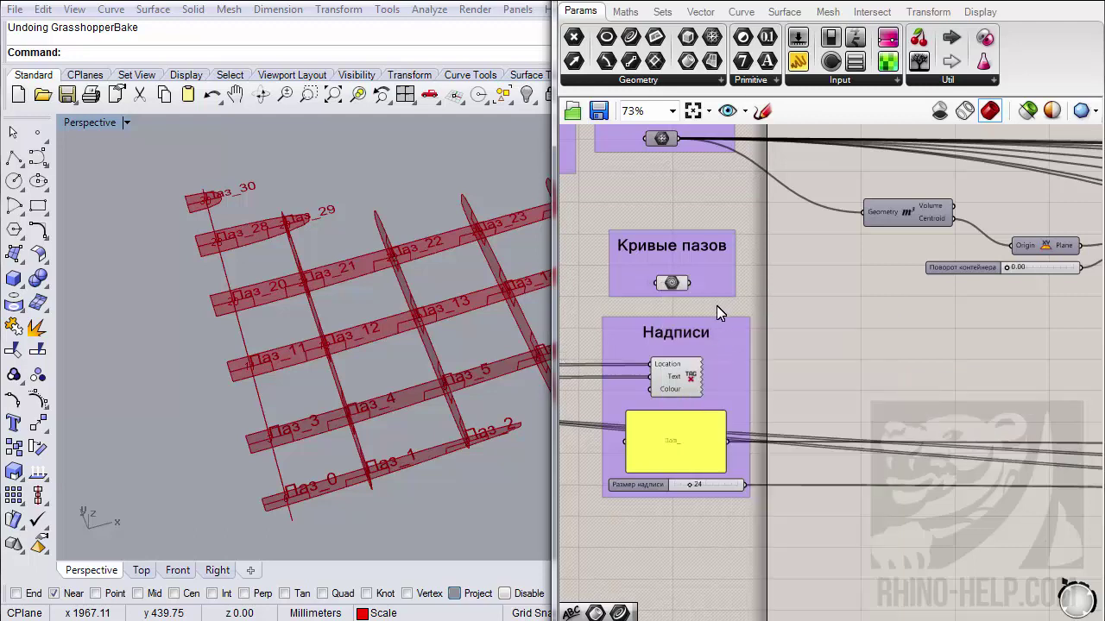
- Hide the wires entering the Location and Text inputs of the Text Tag 3D component in the "Надписи" group
right_click(662, 373)
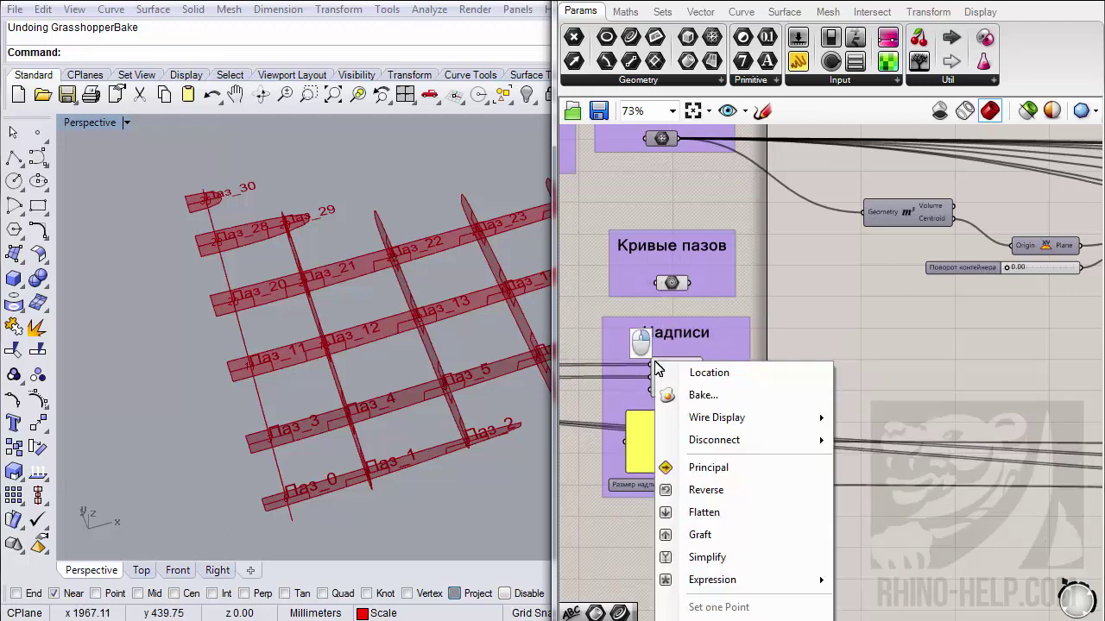
mouse_move(717, 423)
click(881, 455)
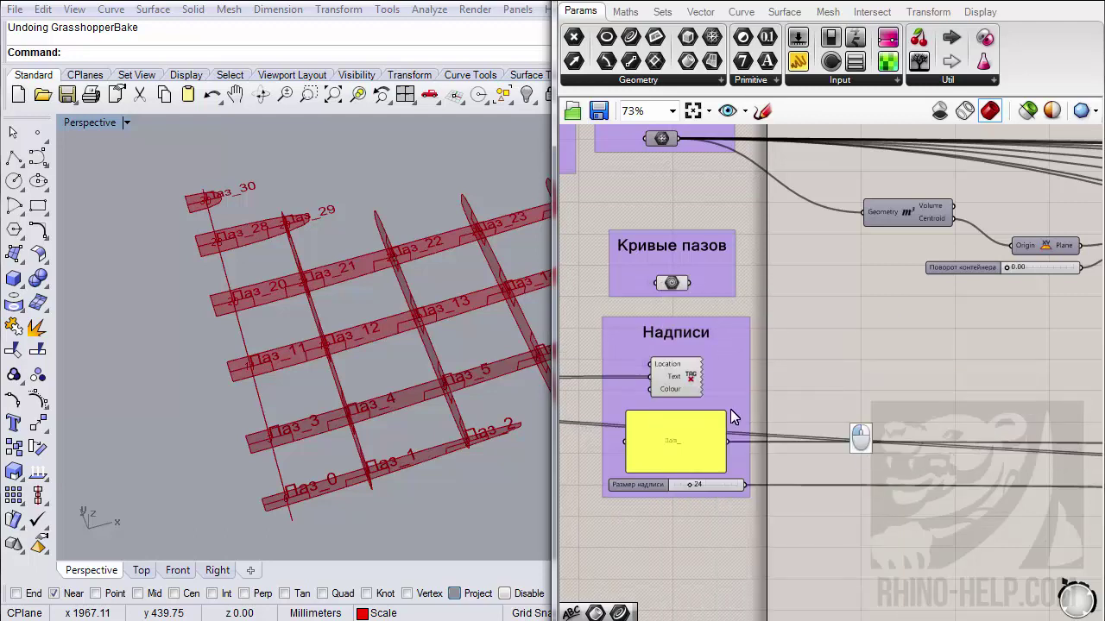
right_click(656, 383)
mouse_move(716, 410)
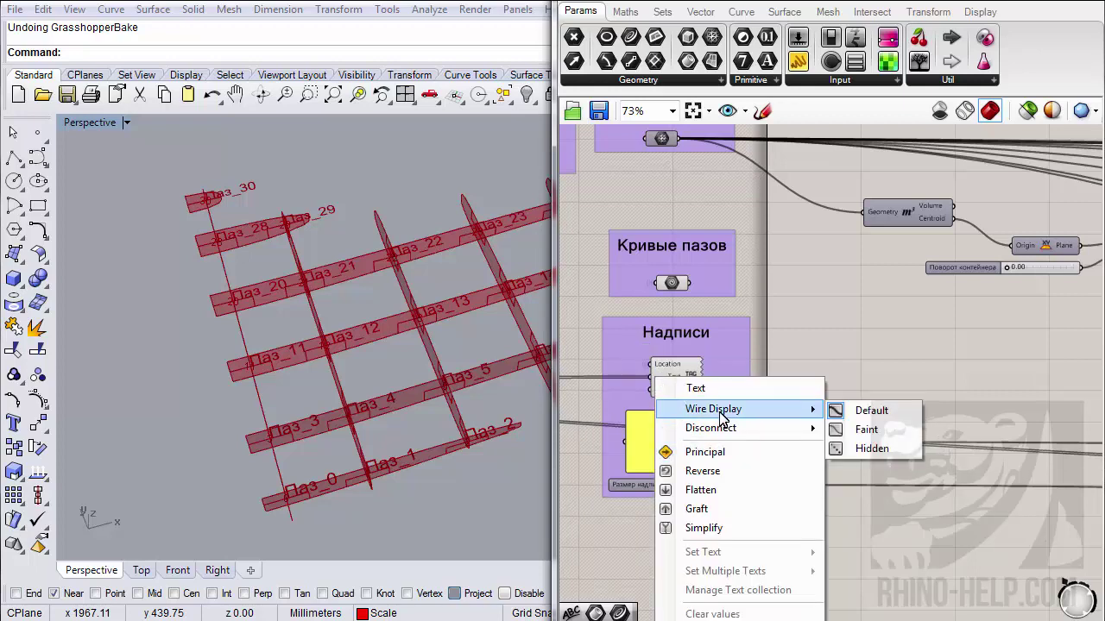
click(863, 447)
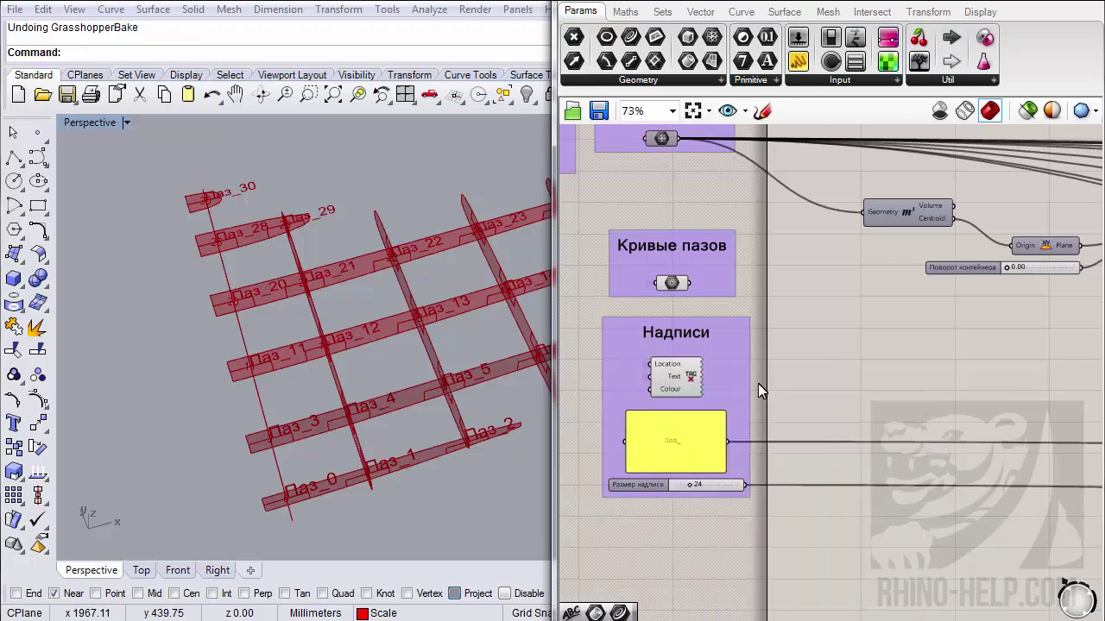
- Set the wire display of the Mesh parameter in the "Исходный mesh" group to Hidden
right_drag(771, 412, 839, 423)
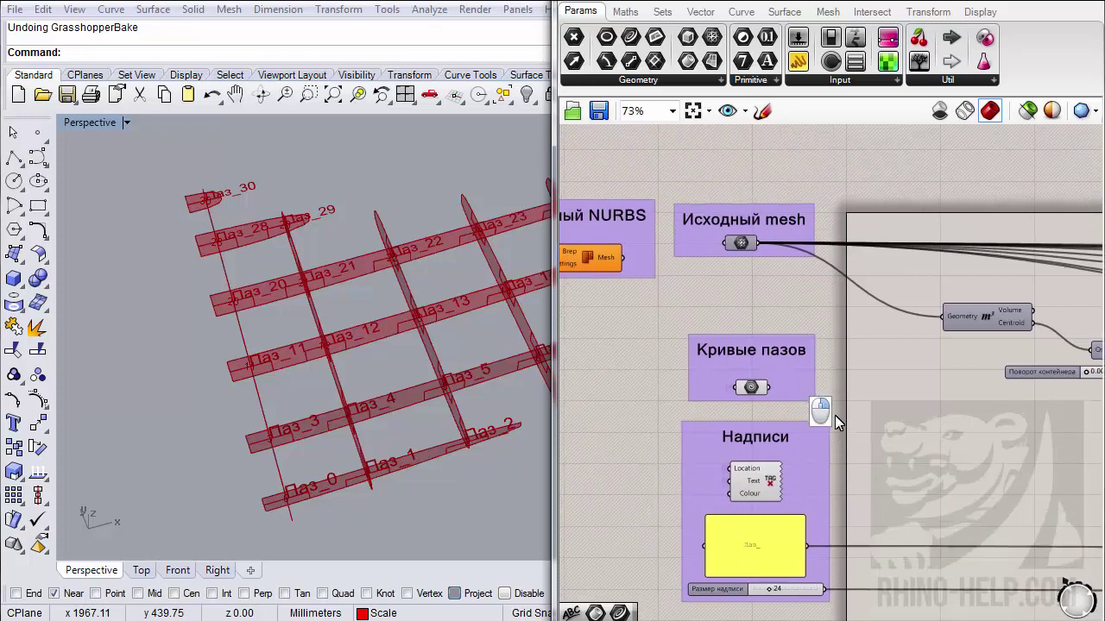
scroll(768, 256, up, 3)
right_click(740, 234)
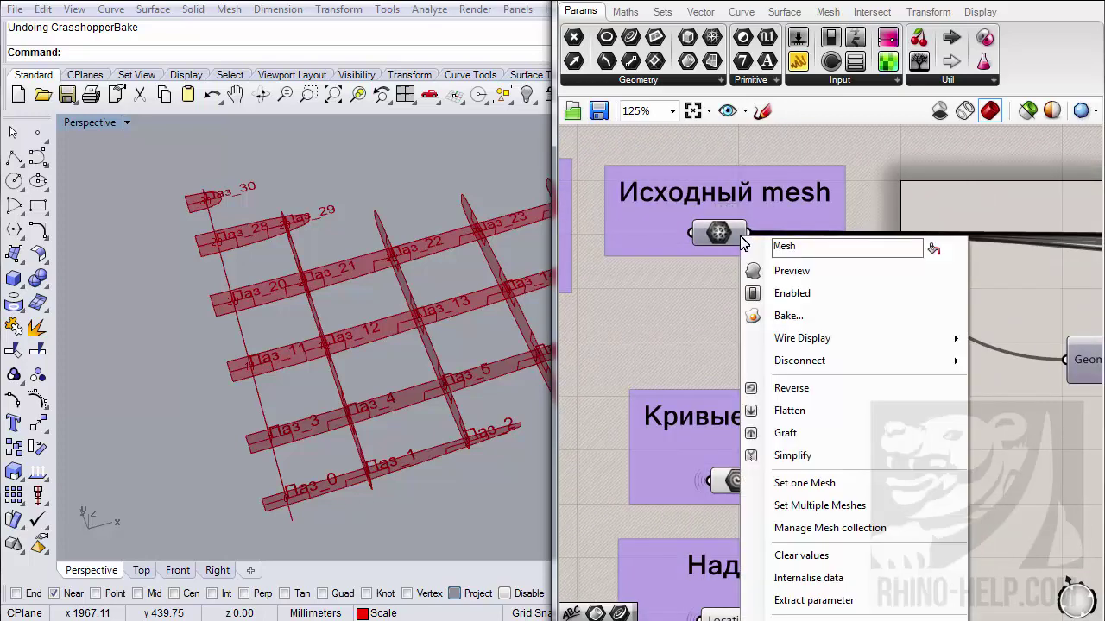
mouse_move(842, 339)
click(1010, 376)
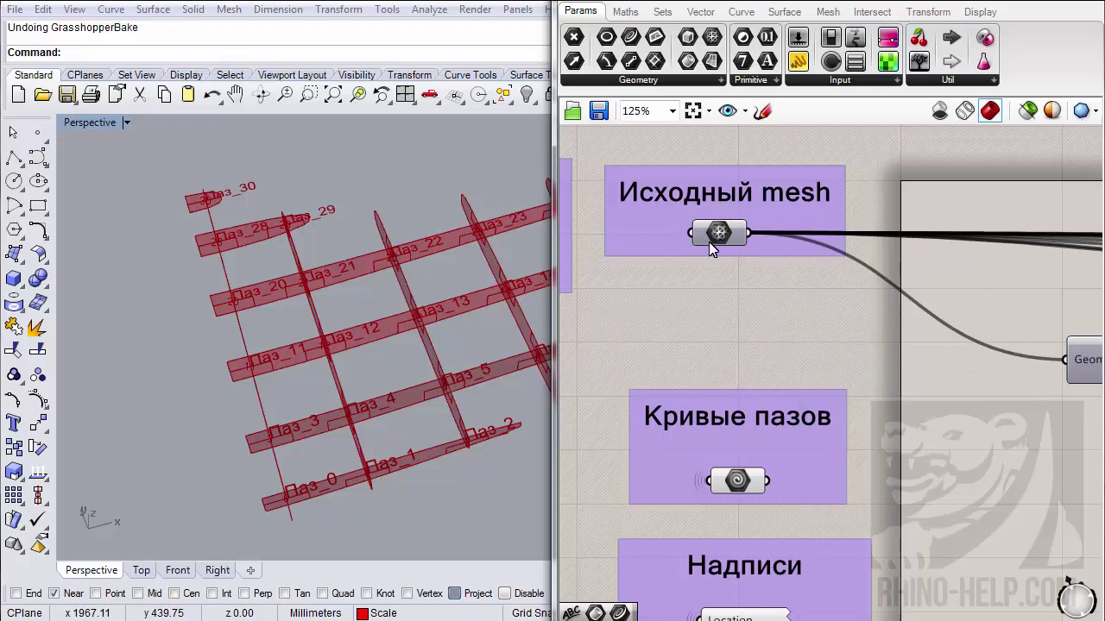
- Hide the wire running from the source mesh into the Geometry input of the Volume component
mouse_move(708, 243)
scroll(709, 242, down, 2)
scroll(708, 241, up, 2)
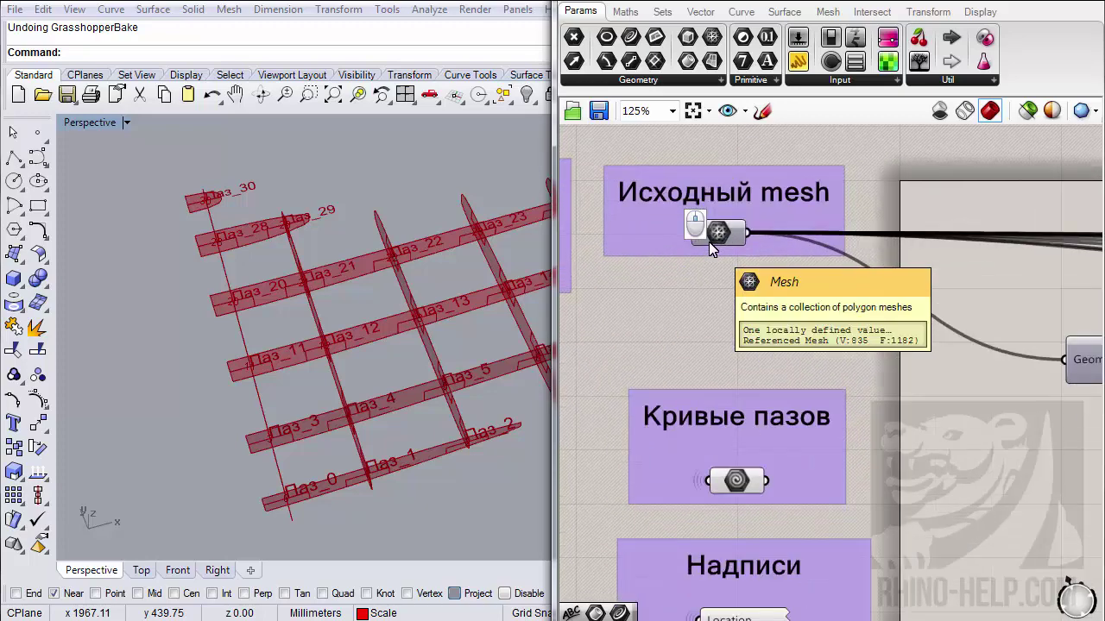
scroll(708, 242, down, 2)
right_click(946, 317)
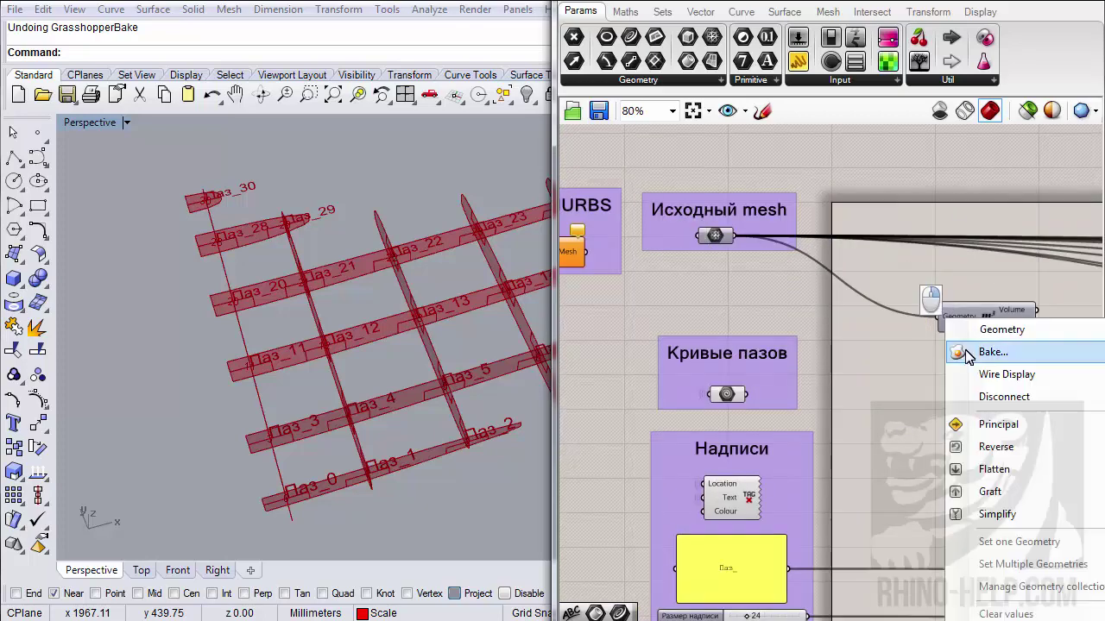
key(Escape)
- Change the wire display of the Bounding Box component's Content input to make its incoming wire less prominent
scroll(784, 310, down, 4)
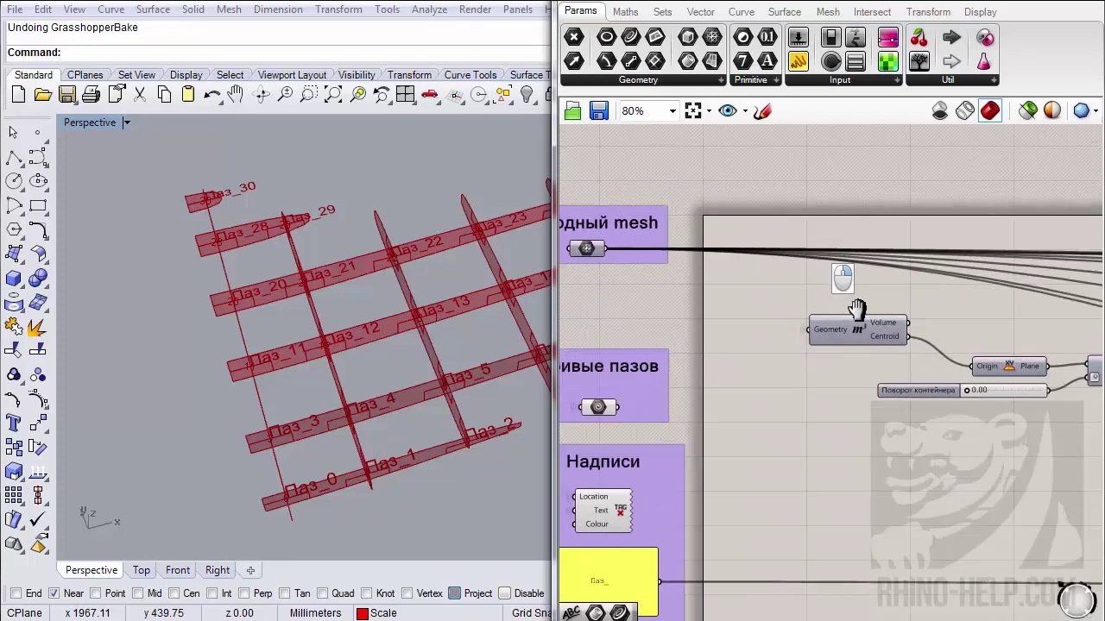
scroll(949, 280, up, 2)
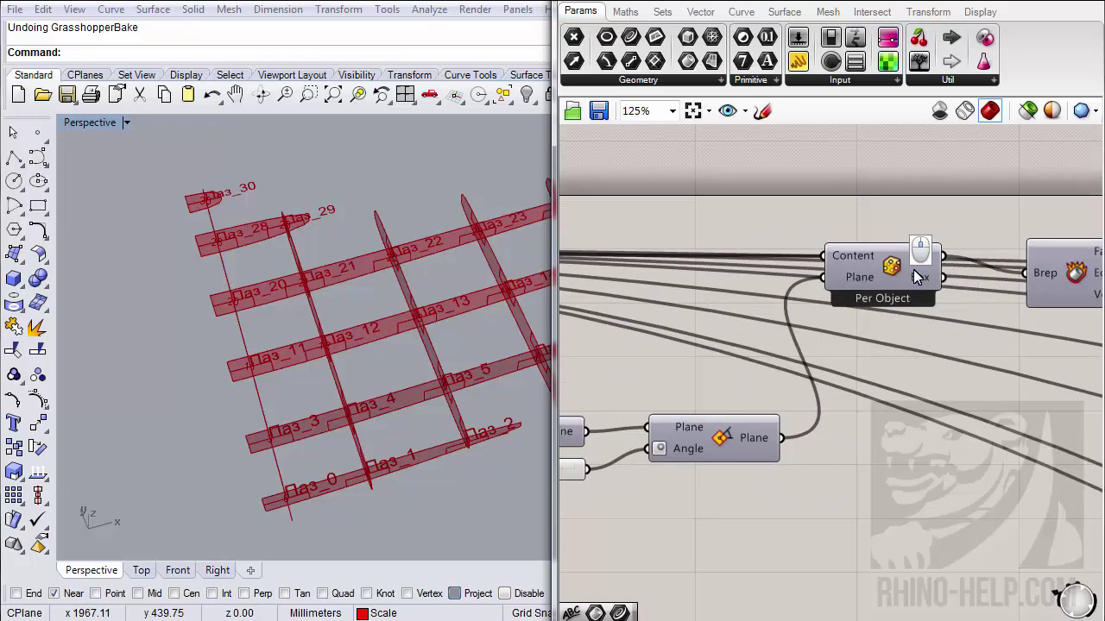
right_click(841, 259)
mouse_move(875, 311)
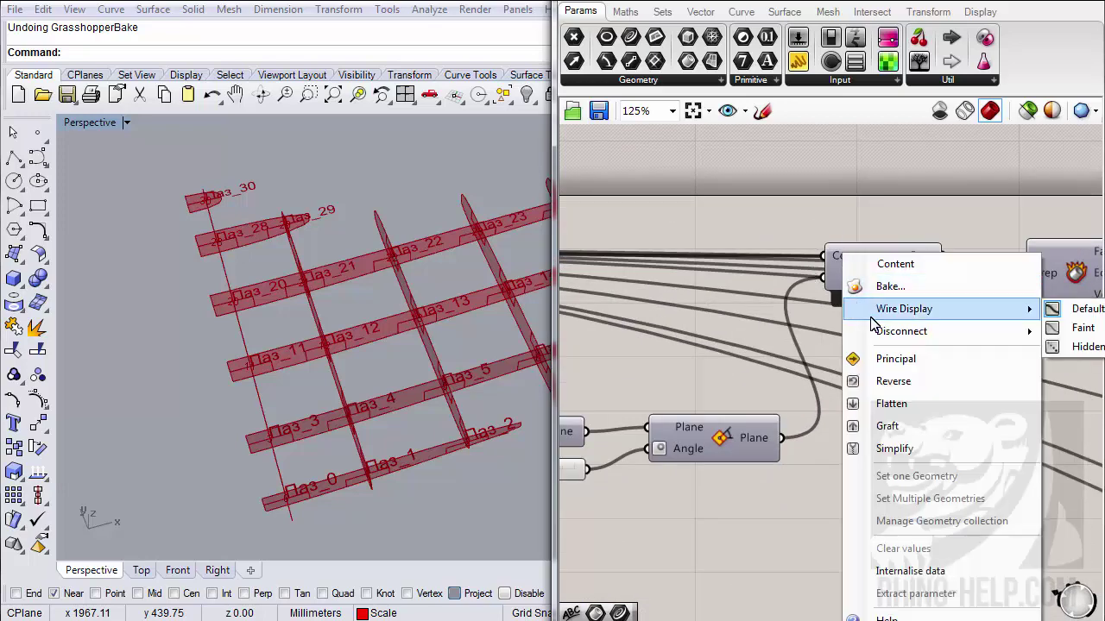
click(1080, 323)
- Bake the Geometry parameter in the "Кривые пазов" group with the default attributes and view the baked ribs at an angle
scroll(850, 307, down, 6)
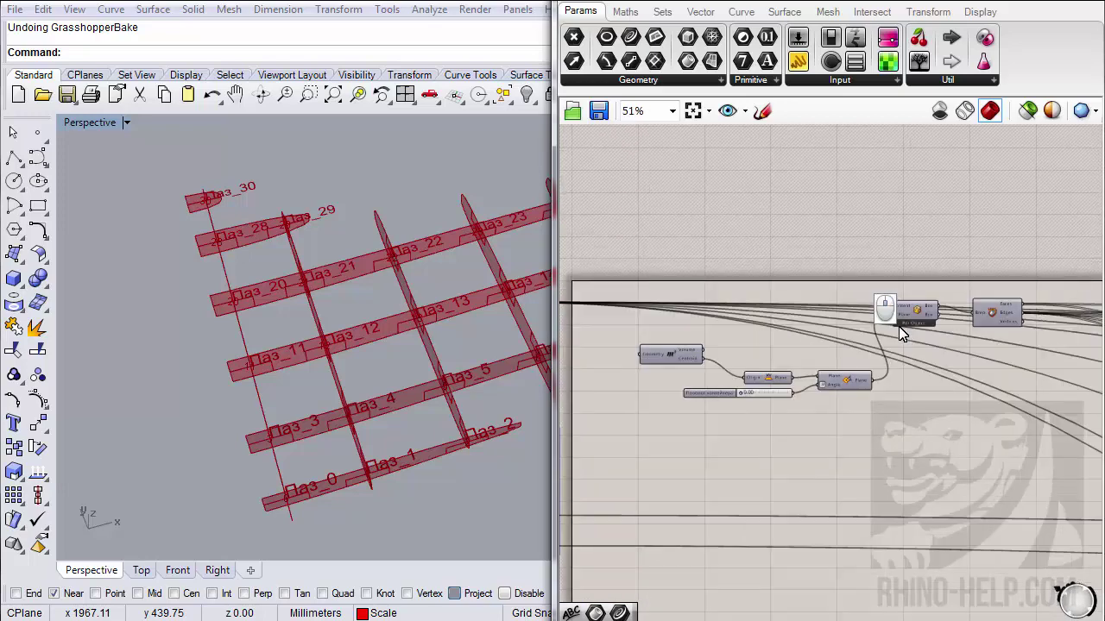
scroll(718, 309, up, 5)
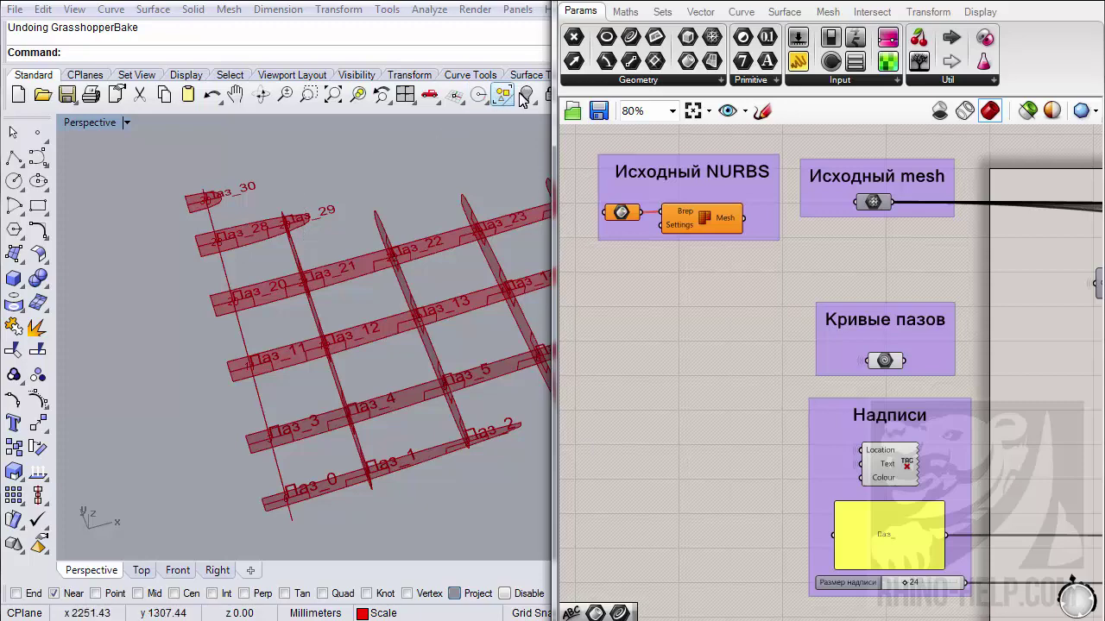
right_click(885, 361)
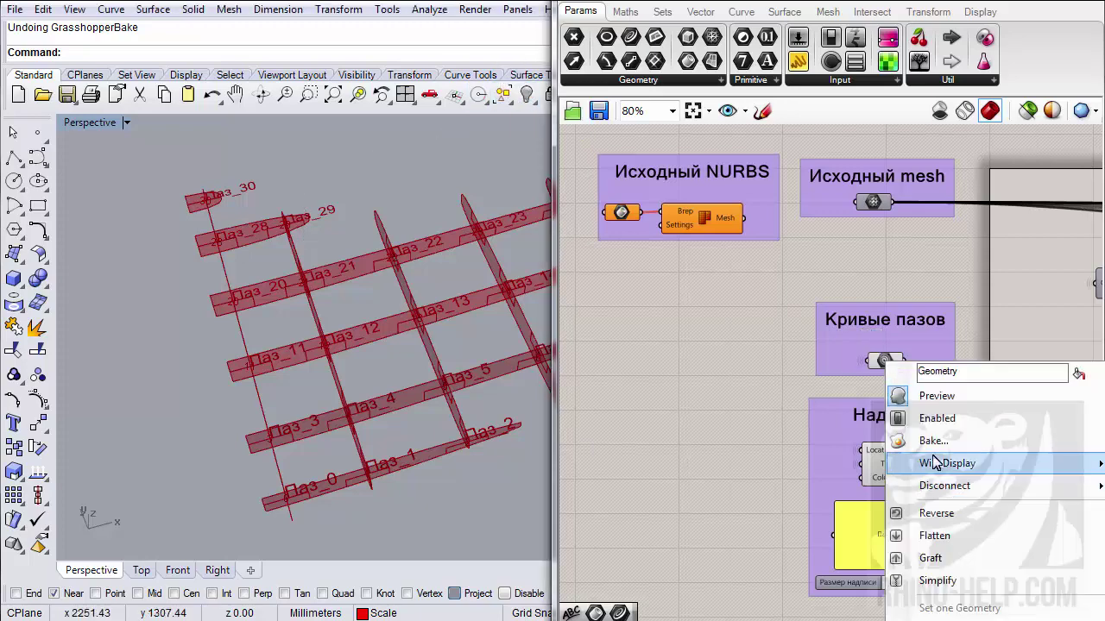
click(928, 441)
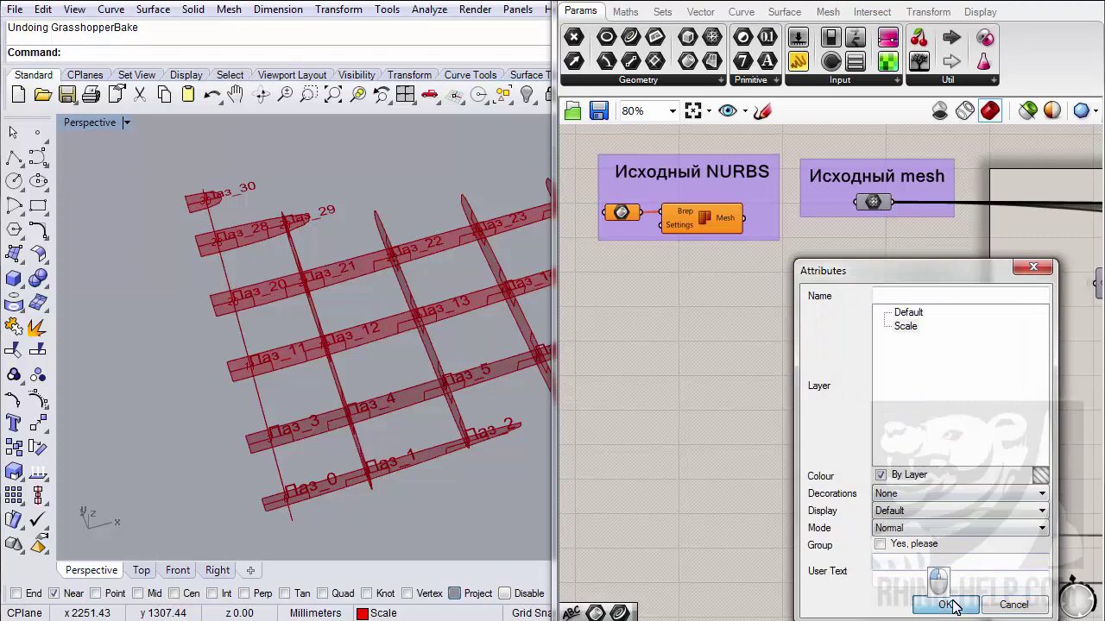
click(949, 605)
right_drag(341, 405, 385, 348)
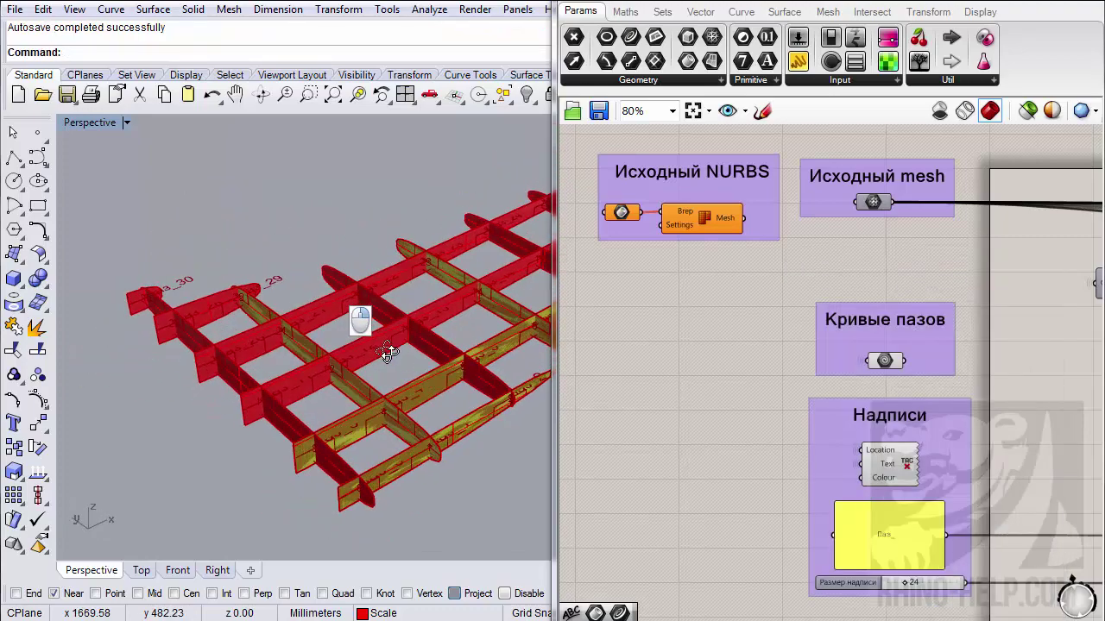
- Rename the "Кривые пазов" heading to "Готовое для запекания"
click(870, 326)
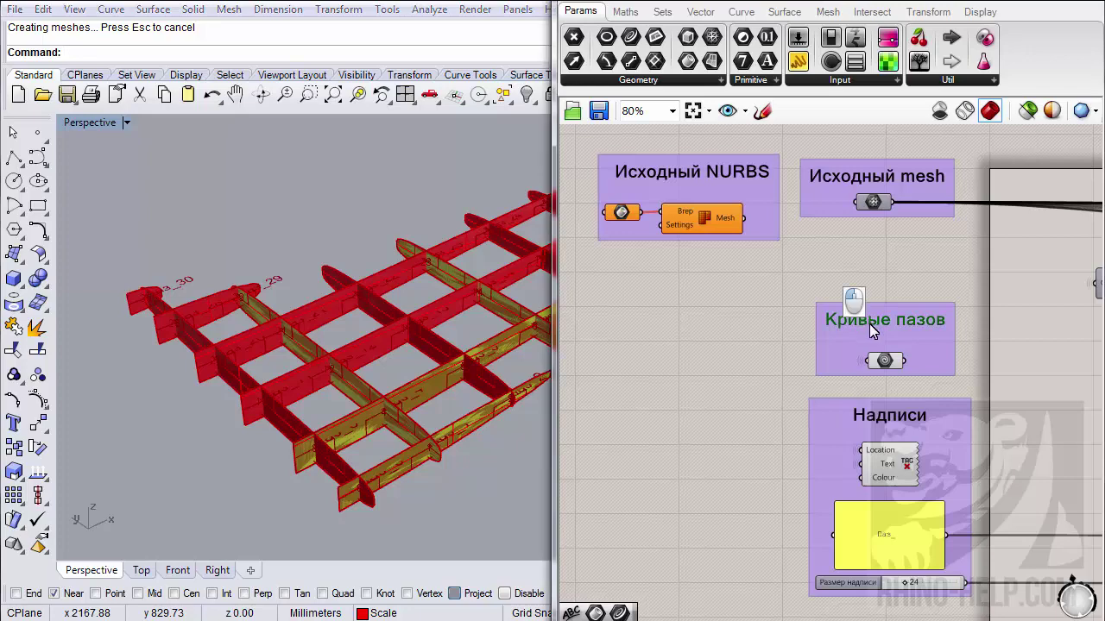
double_click(869, 324)
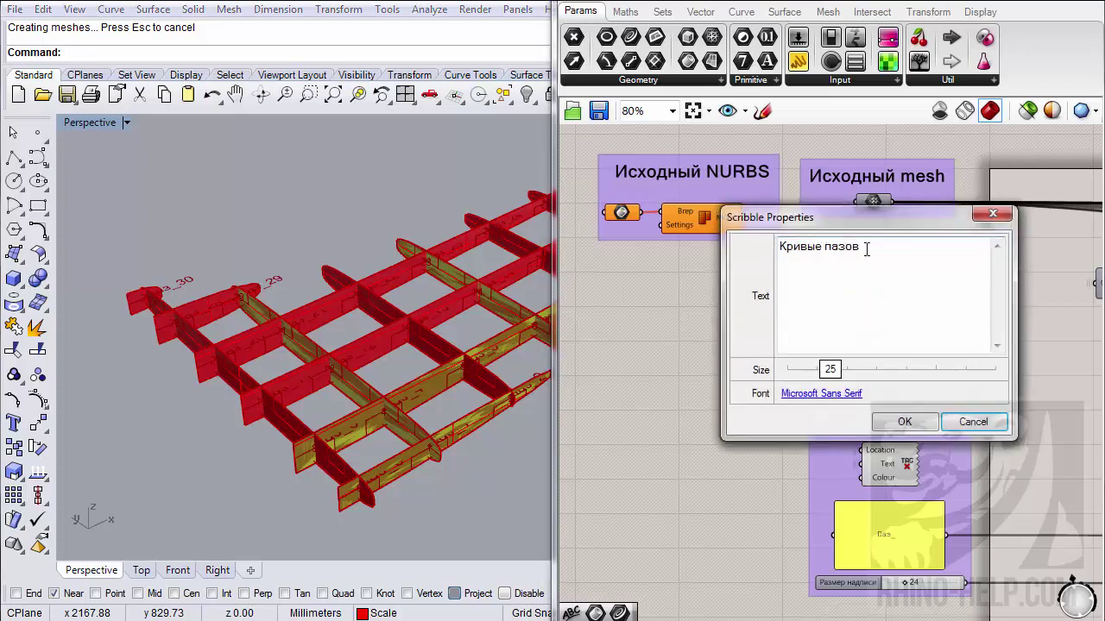
drag(861, 248, 775, 250)
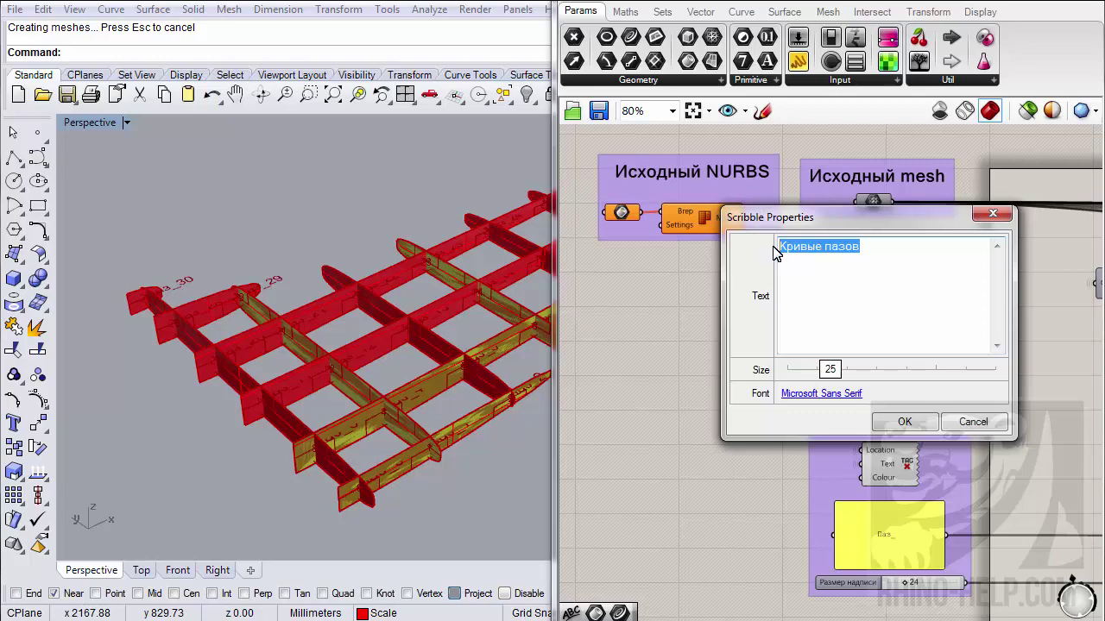
text(Готовое для запекания)
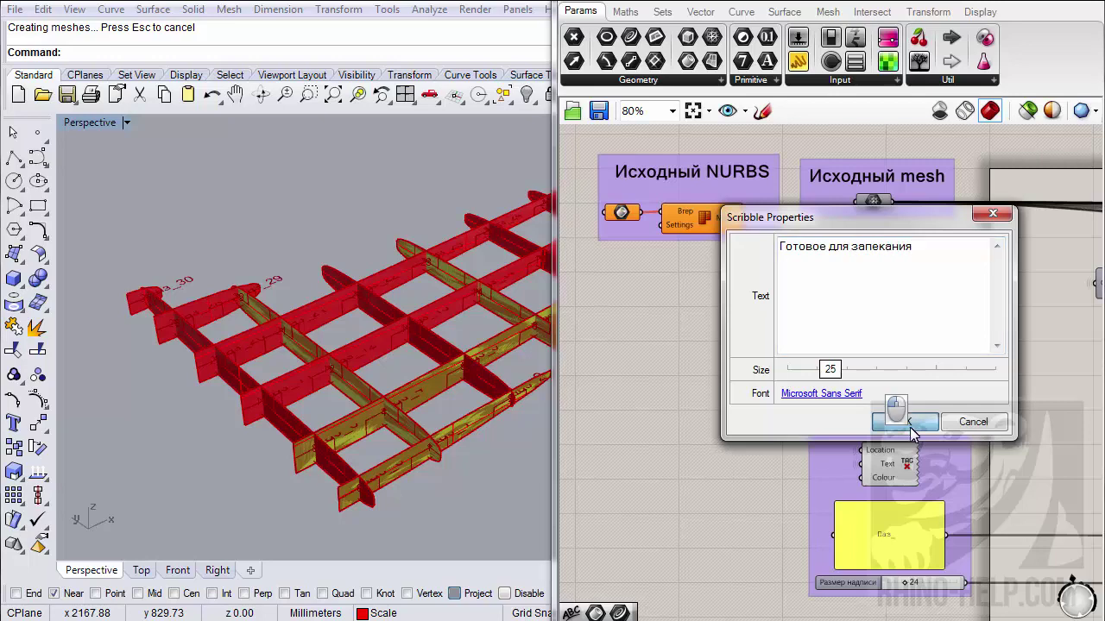
click(905, 422)
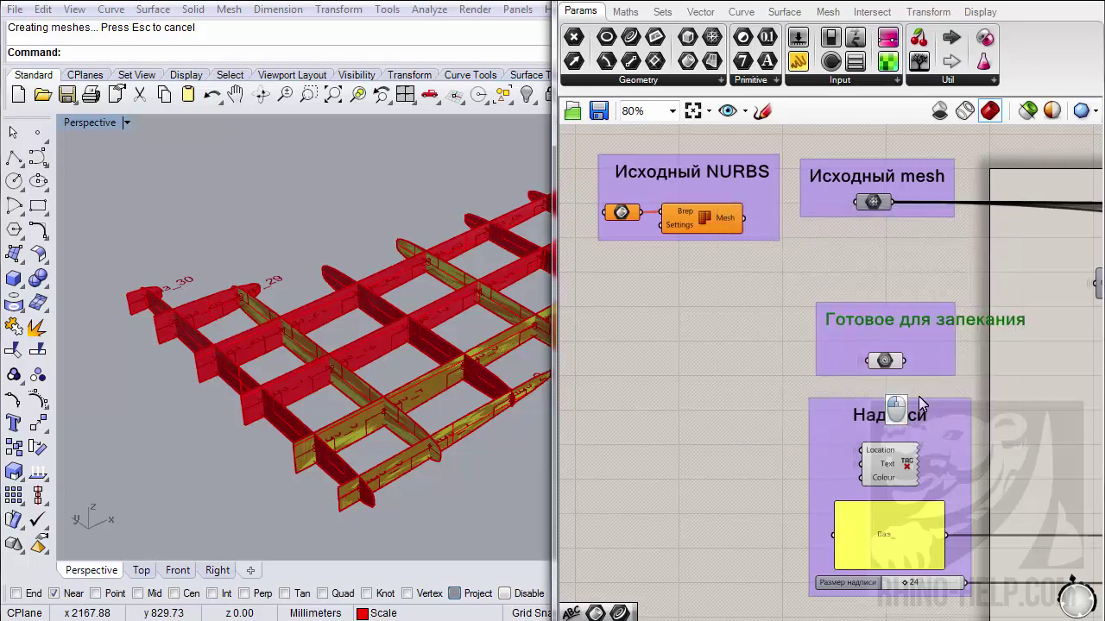
- Center the "Готовое для запекания" heading above the Geometry parameter in its group
right_click(935, 347)
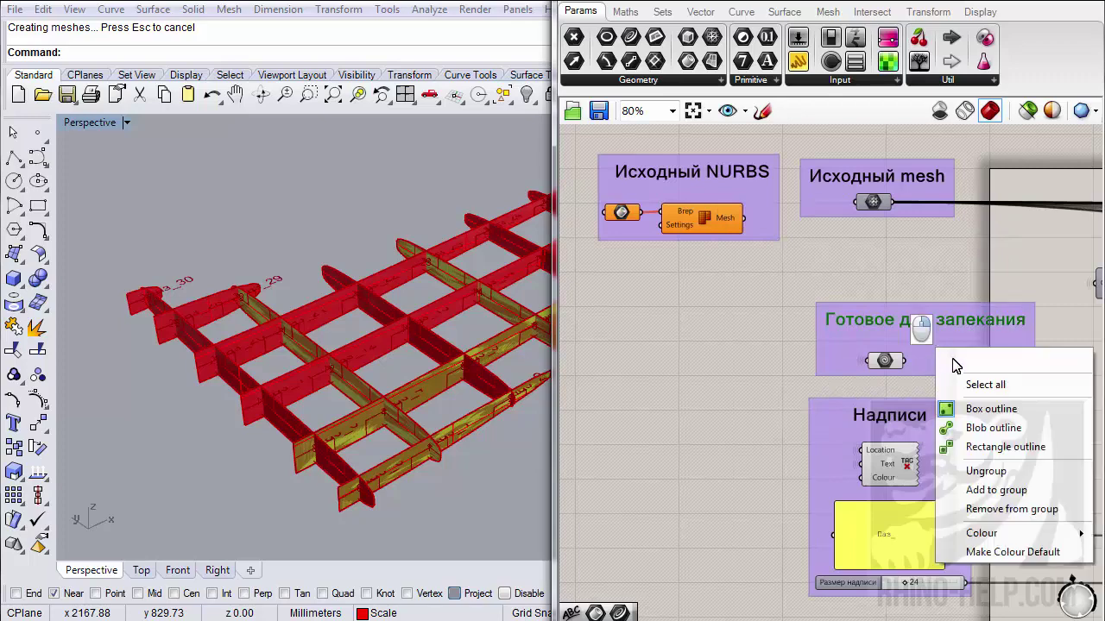
click(775, 266)
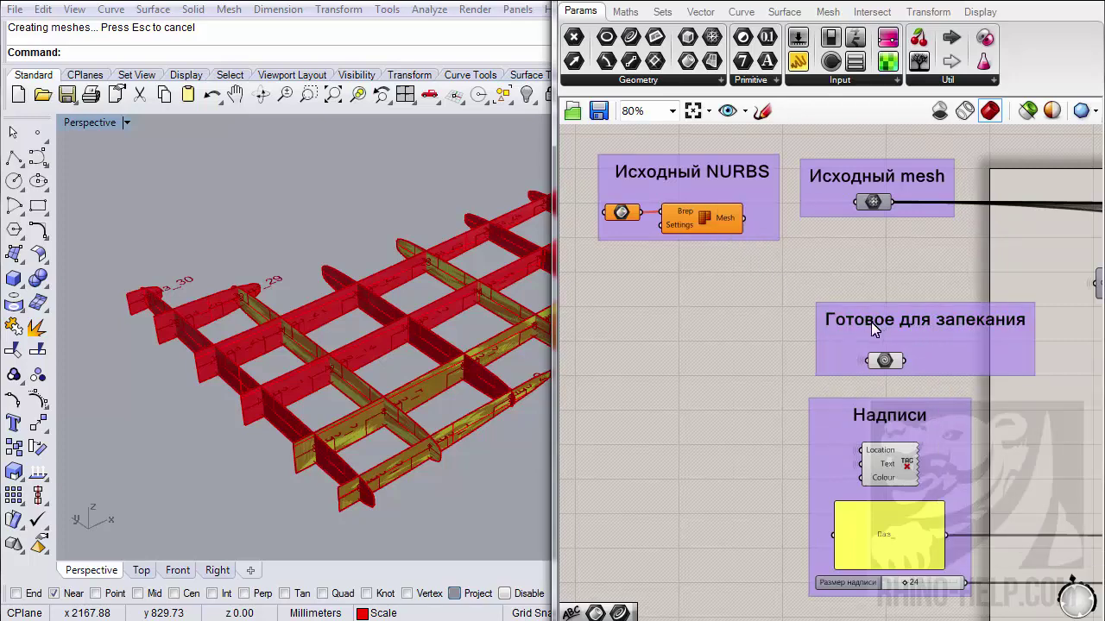
drag(871, 322, 833, 326)
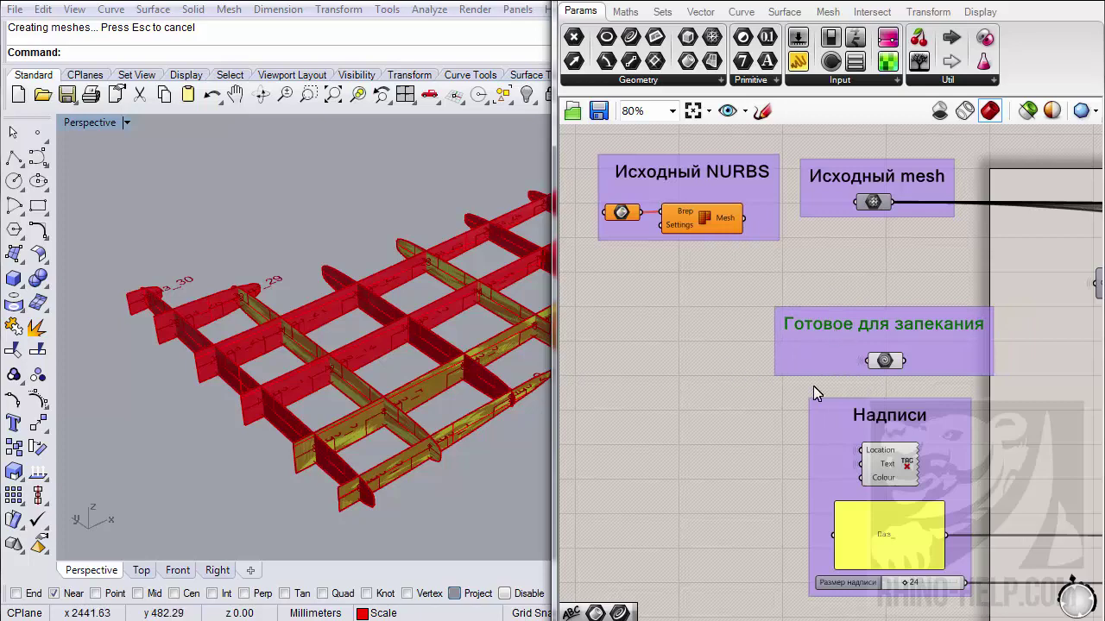
- Try baking the Text Tag 3D component with the default attributes, and undo the bake
right_click(907, 464)
click(932, 541)
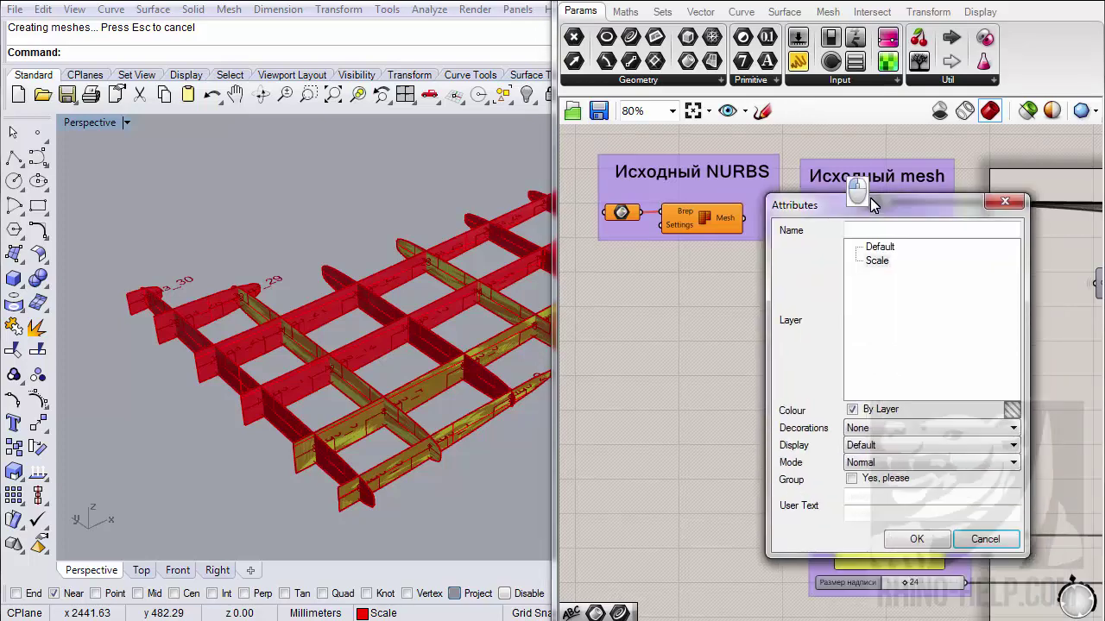
click(908, 530)
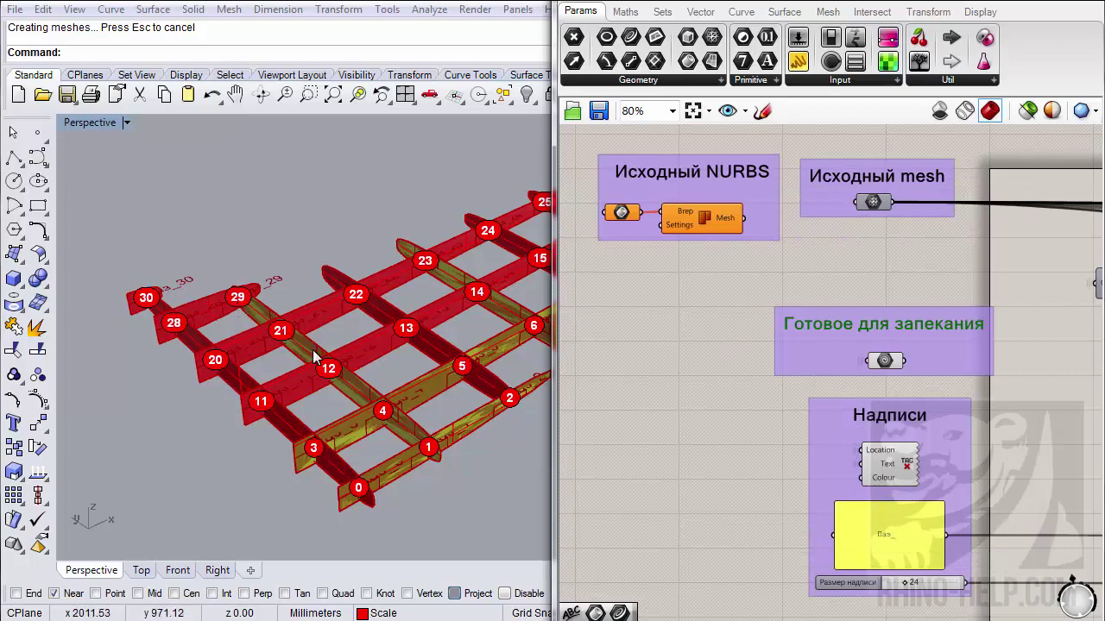
click(210, 96)
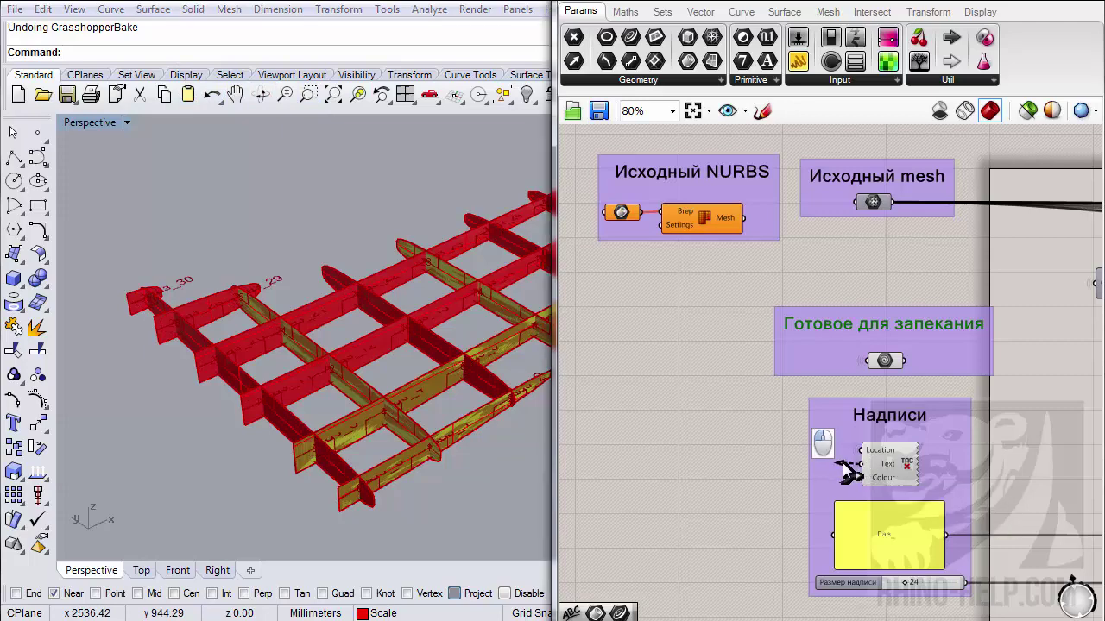
- Connect the Concatenate component's Result to the Text input of the Text Tag in the "Надписи" group
scroll(815, 471, down, 5)
scroll(799, 490, down, 4)
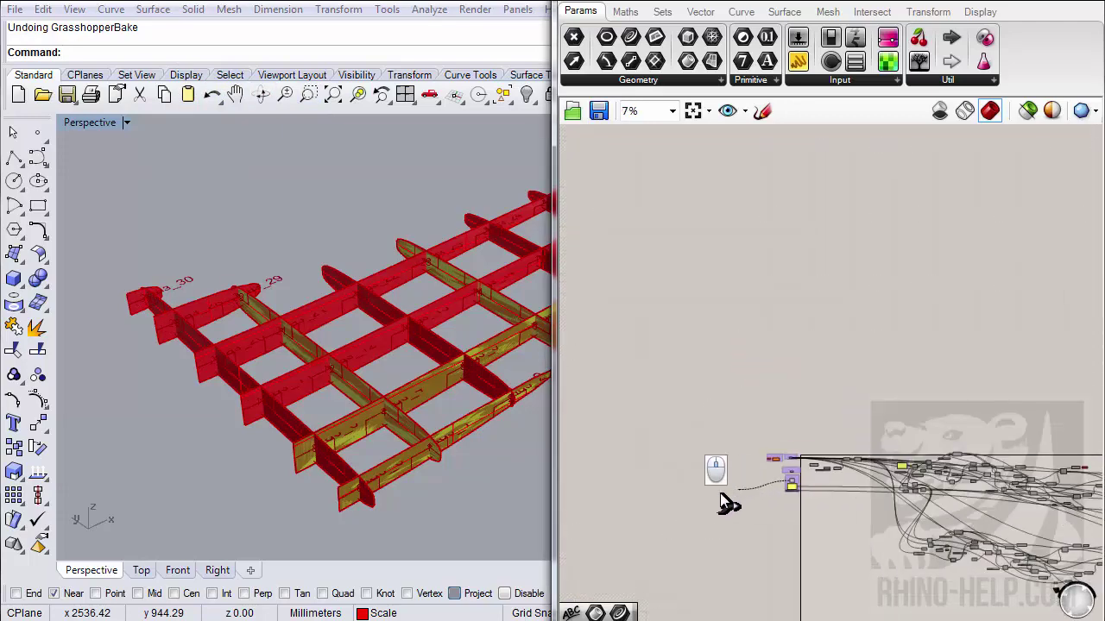
scroll(1079, 522, up, 6)
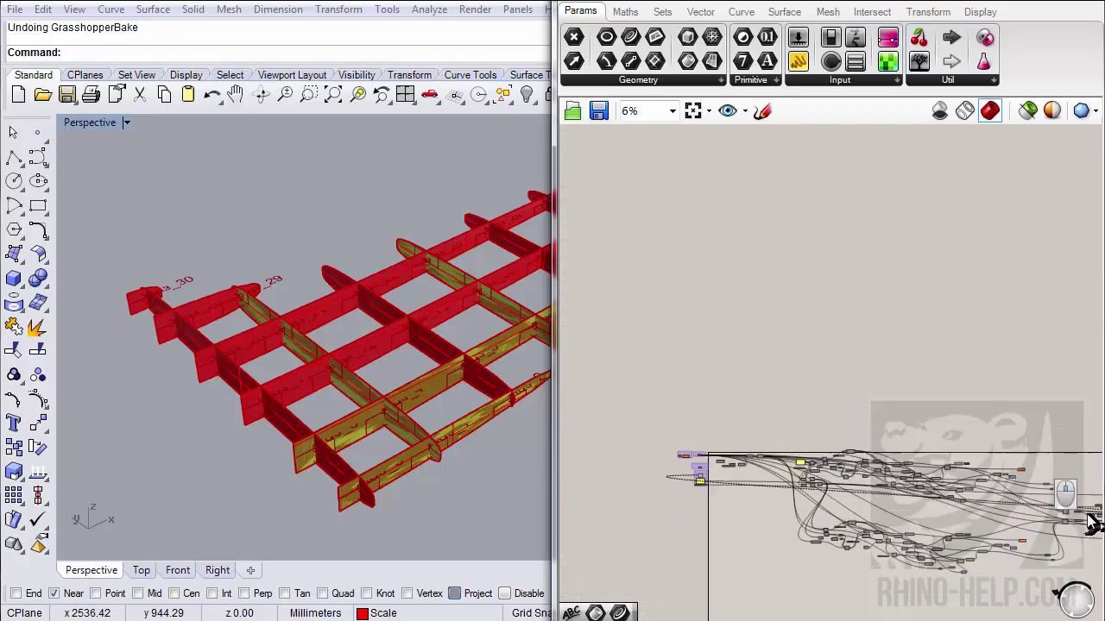
scroll(803, 544, down, 5)
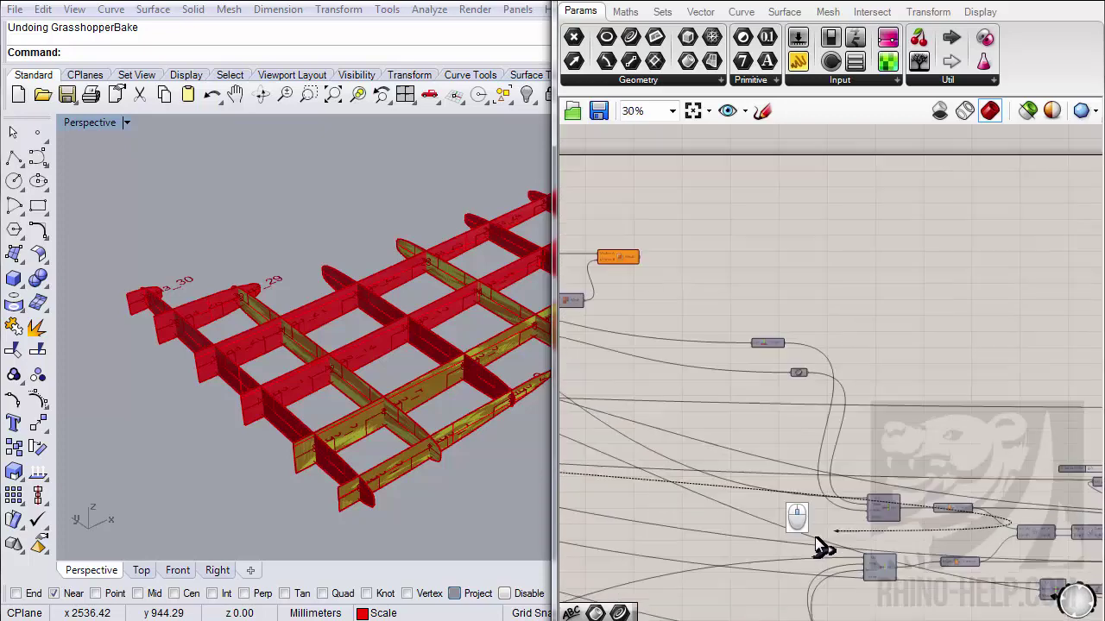
scroll(765, 535, up, 8)
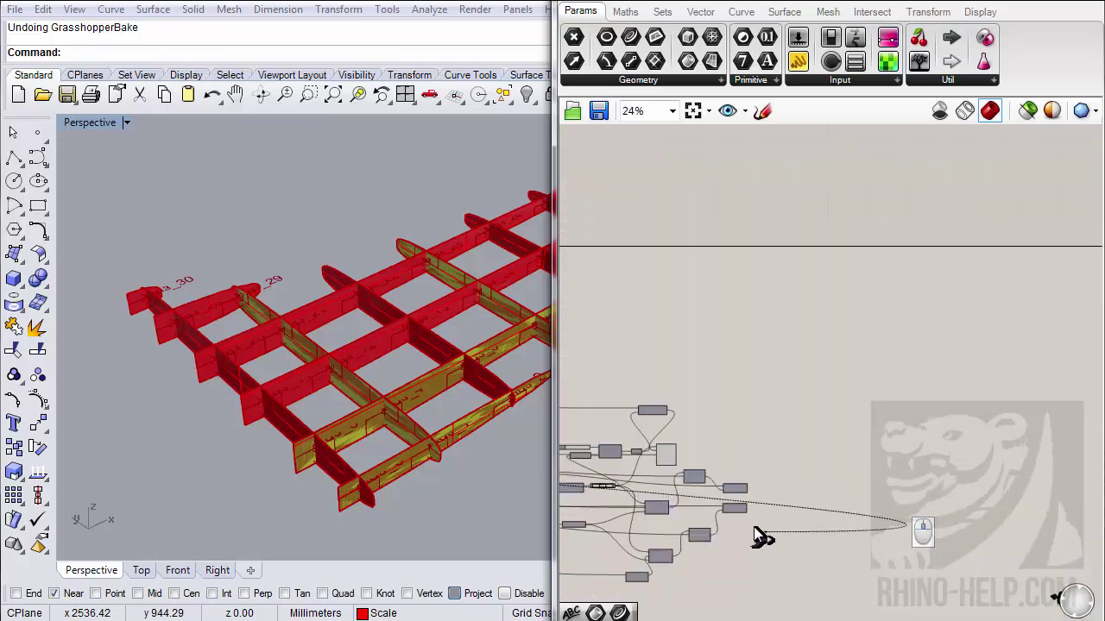
drag(643, 476, 688, 311)
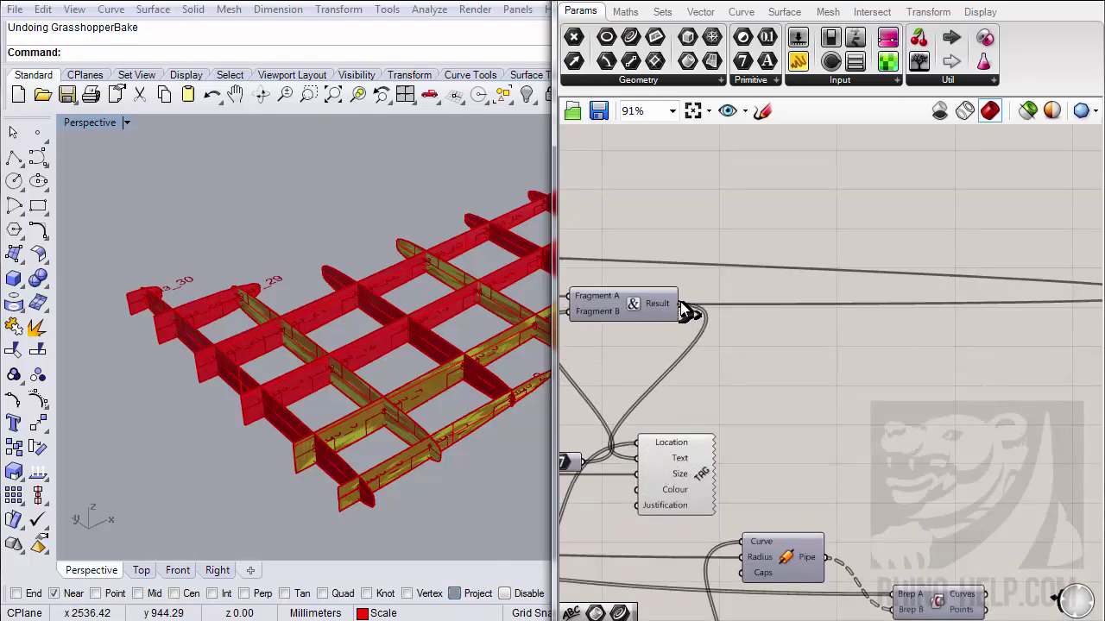
- Bake the Text Tag component in the "Надписи" group with the default attributes
right_drag(716, 335, 984, 361)
scroll(1032, 405, down, 8)
scroll(1042, 425, down, 3)
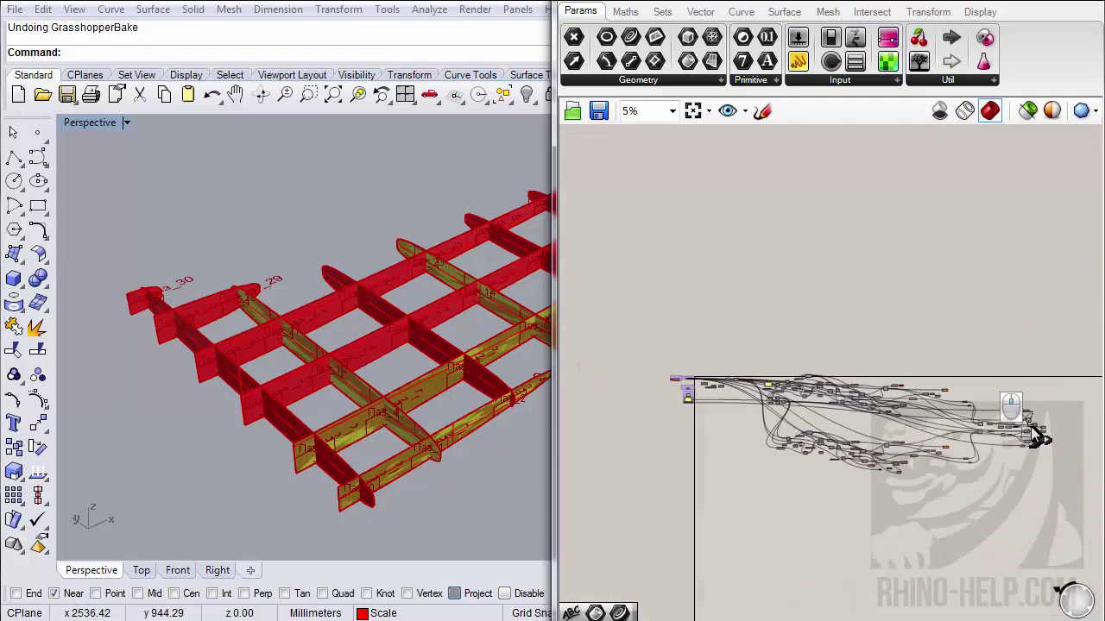
scroll(705, 419, up, 5)
scroll(706, 423, up, 6)
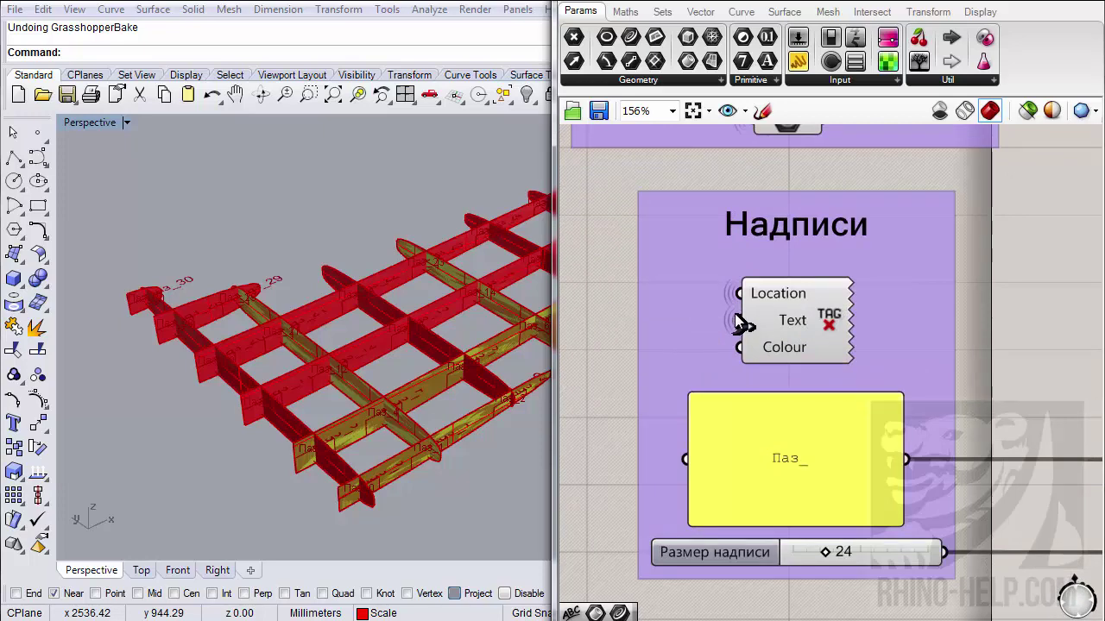
right_click(828, 319)
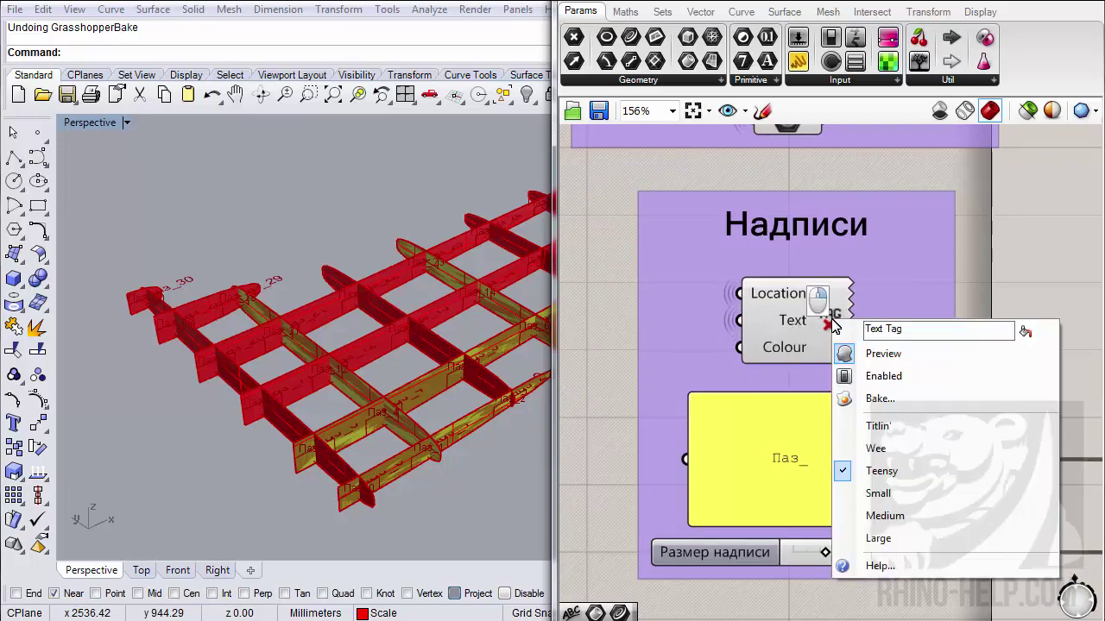
click(873, 399)
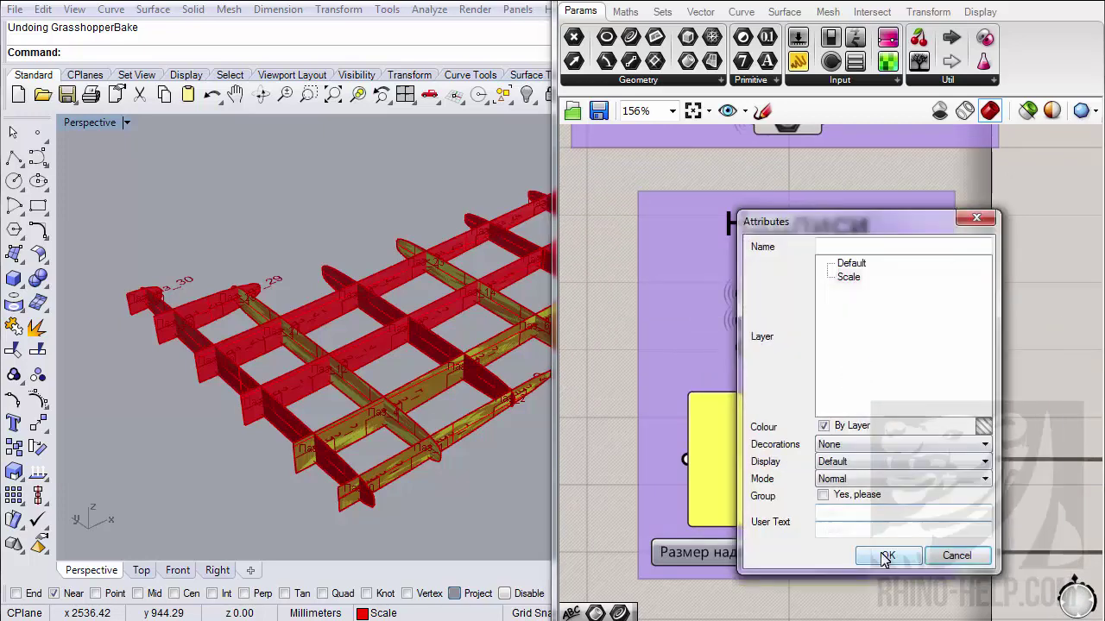
click(883, 558)
- Examine the baked slot labels on the ribs from several angles in the Perspective view
right_drag(335, 369, 269, 417)
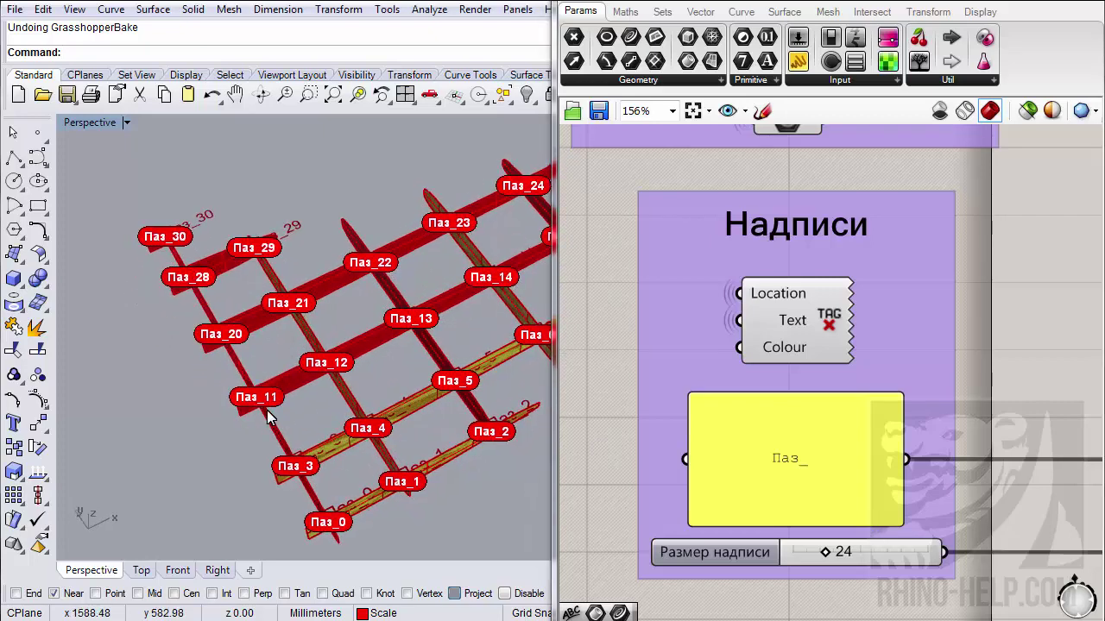
right_drag(276, 285, 245, 347)
scroll(245, 346, up, 5)
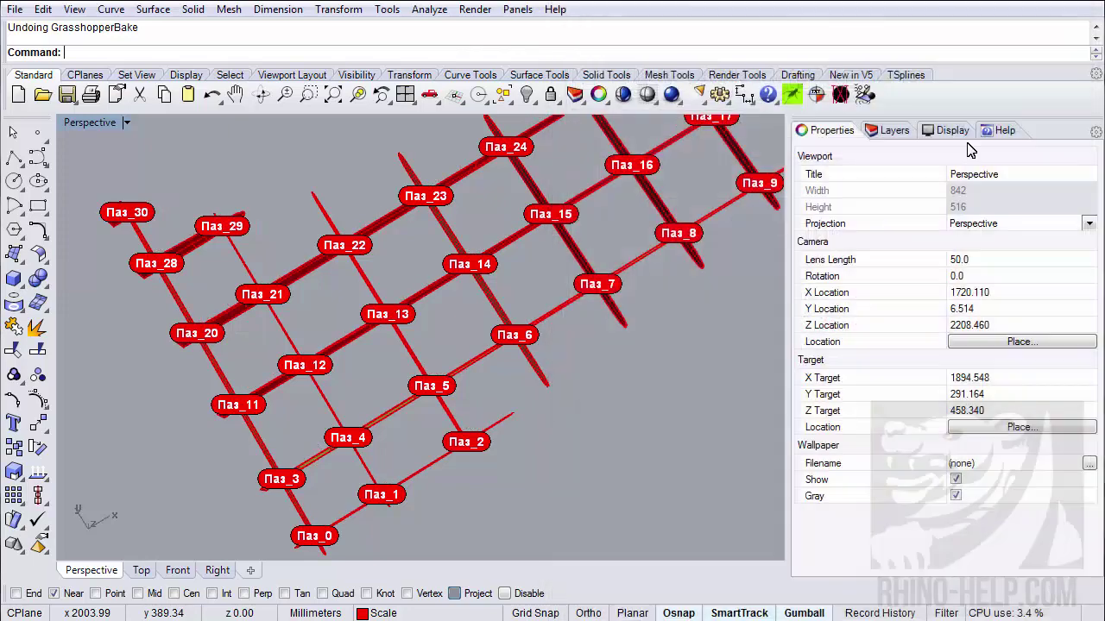
right_drag(556, 396, 448, 387)
scroll(423, 389, up, 5)
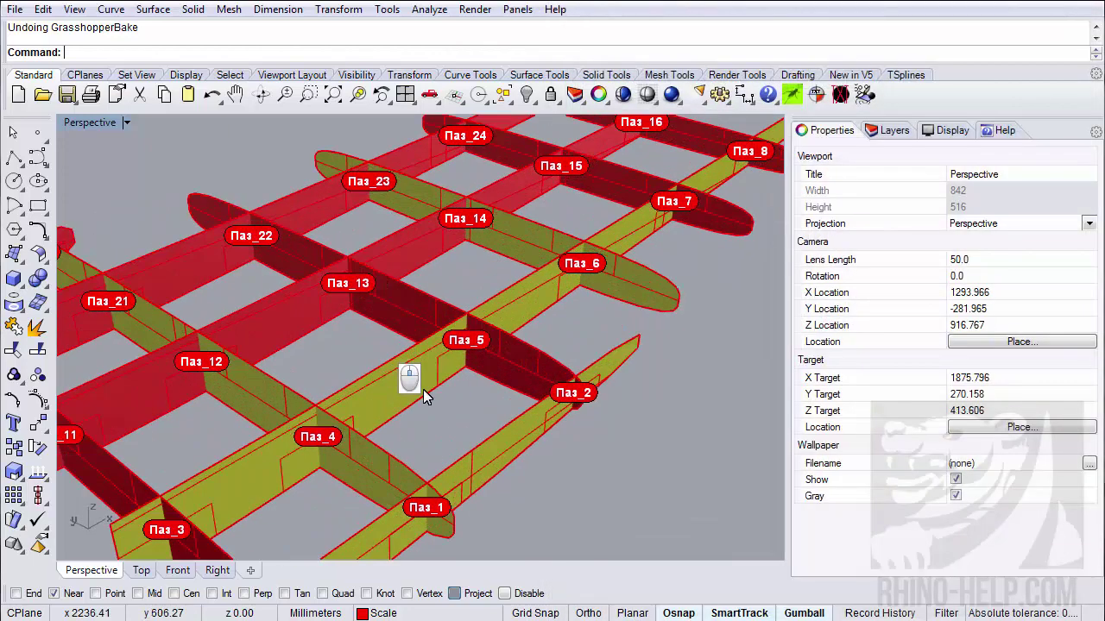
scroll(424, 388, down, 2)
right_drag(522, 388, 276, 378)
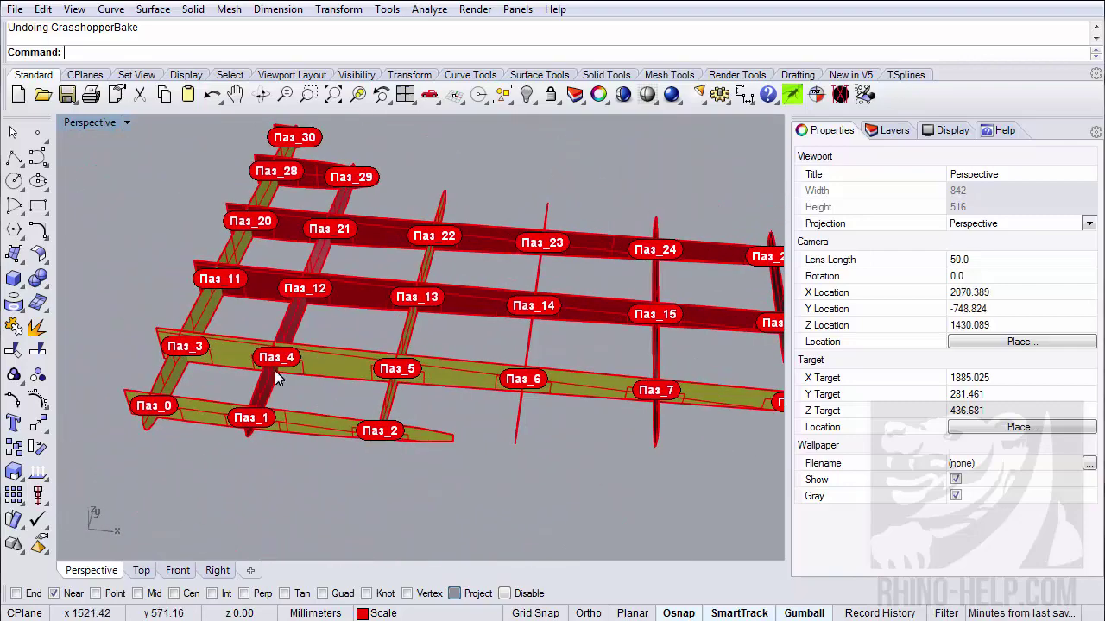
right_drag(246, 332, 451, 289)
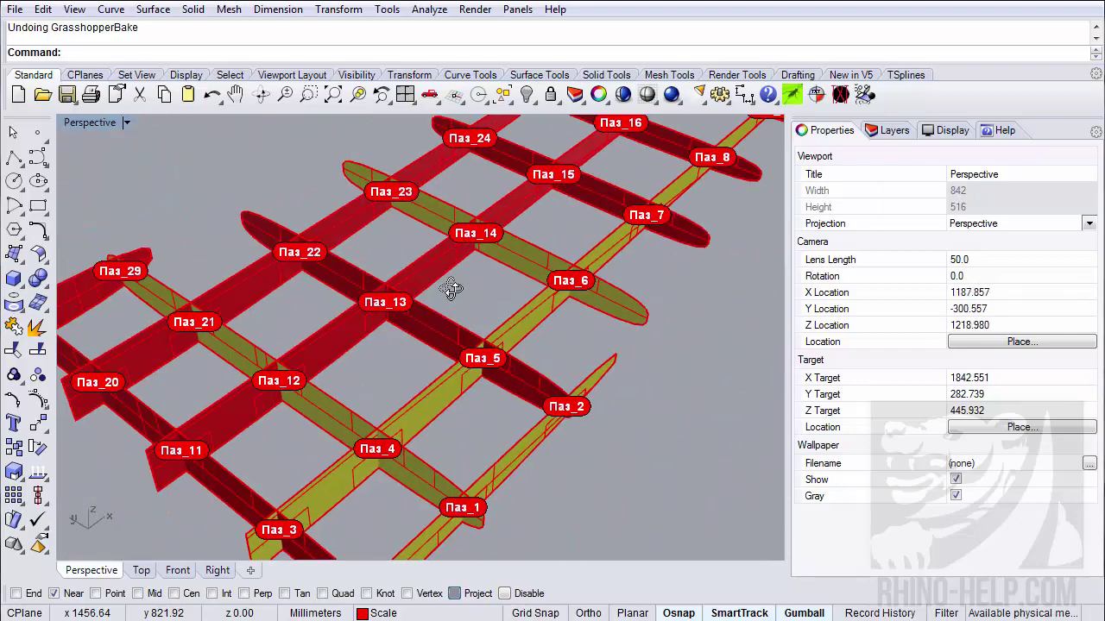
click(896, 134)
click(945, 138)
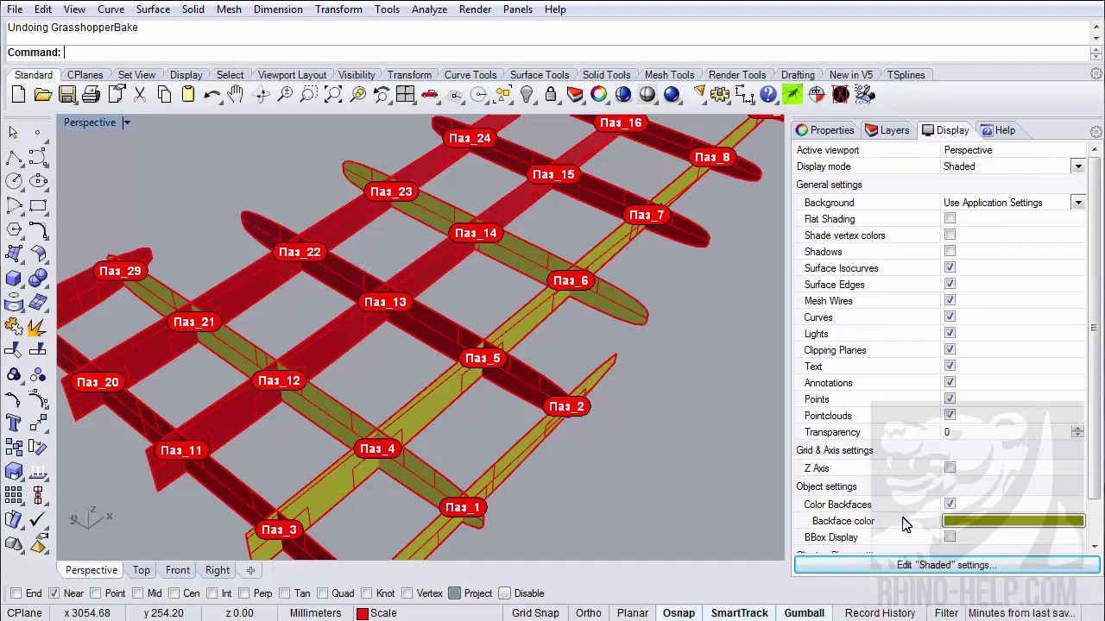
right_drag(536, 435, 268, 451)
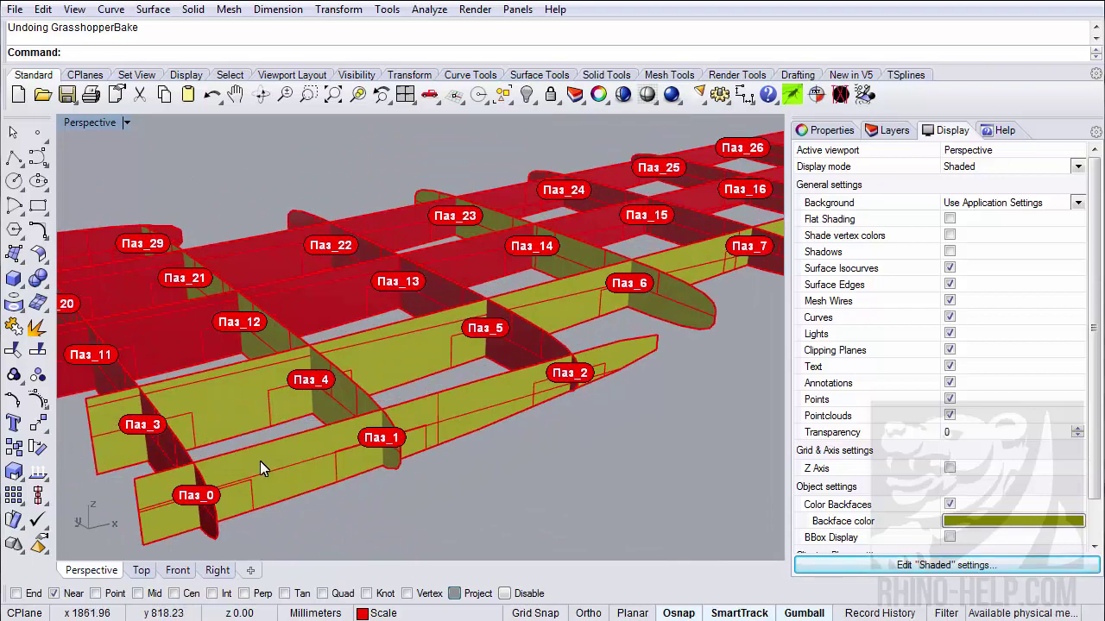
- Select the rib surface labelled Паз_20 to Паз_27 and add all text dots and curves to the selection
right_drag(267, 458, 306, 424)
scroll(207, 416, up, 5)
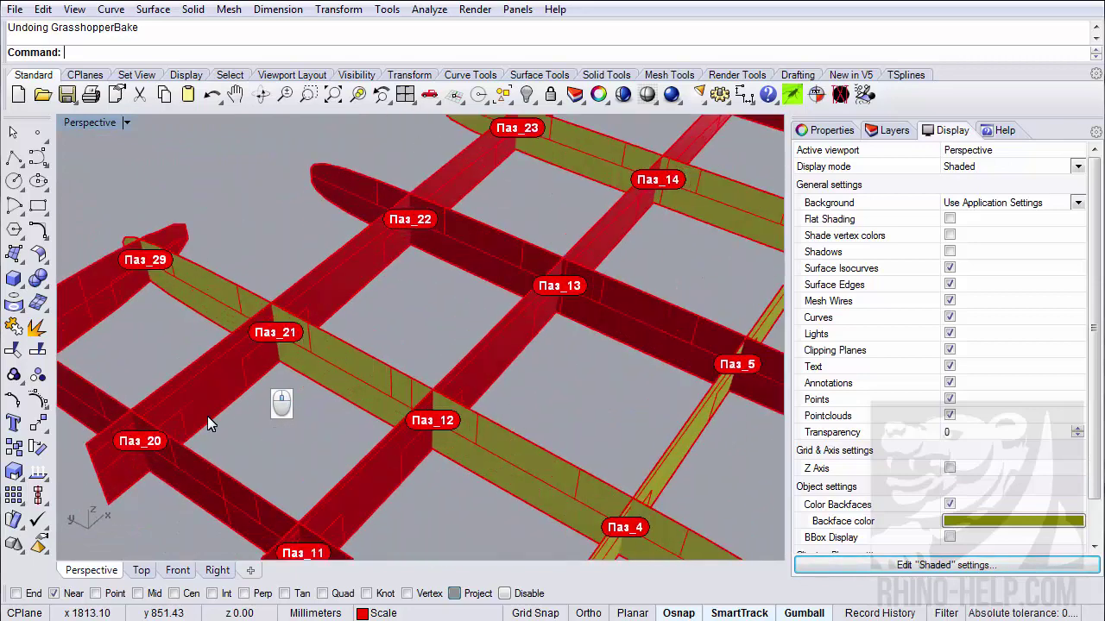
click(209, 397)
scroll(220, 392, down, 3)
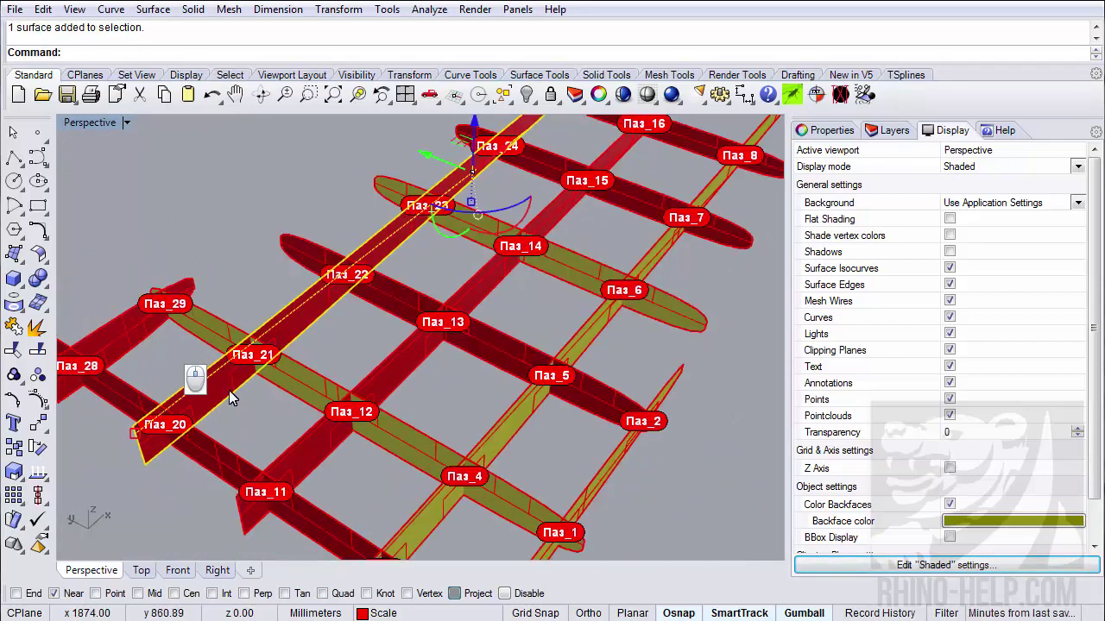
click(504, 98)
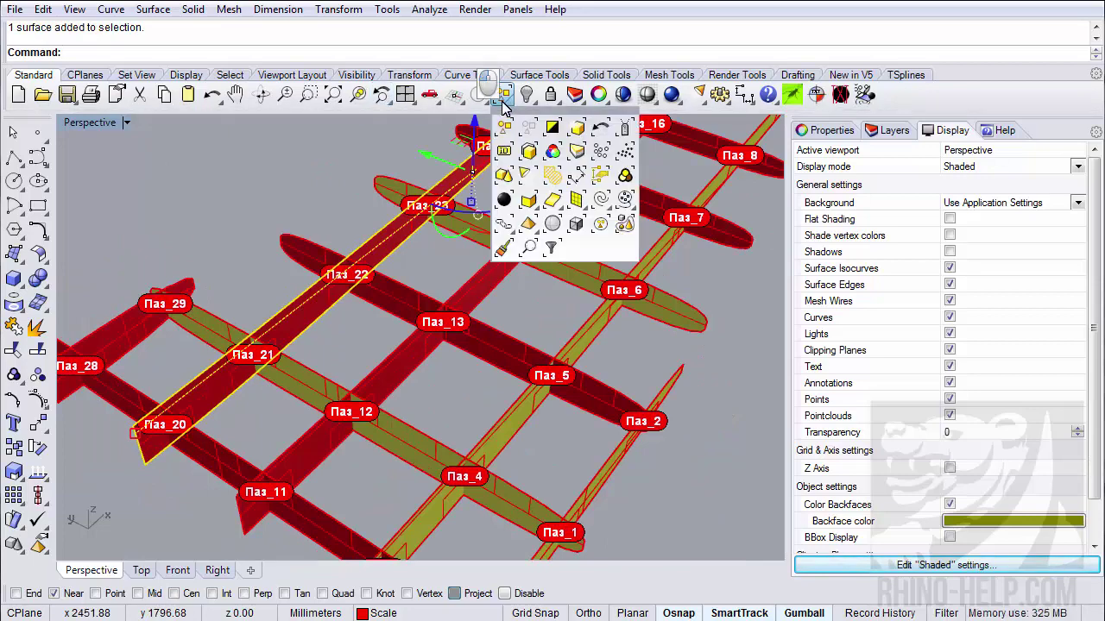
click(600, 153)
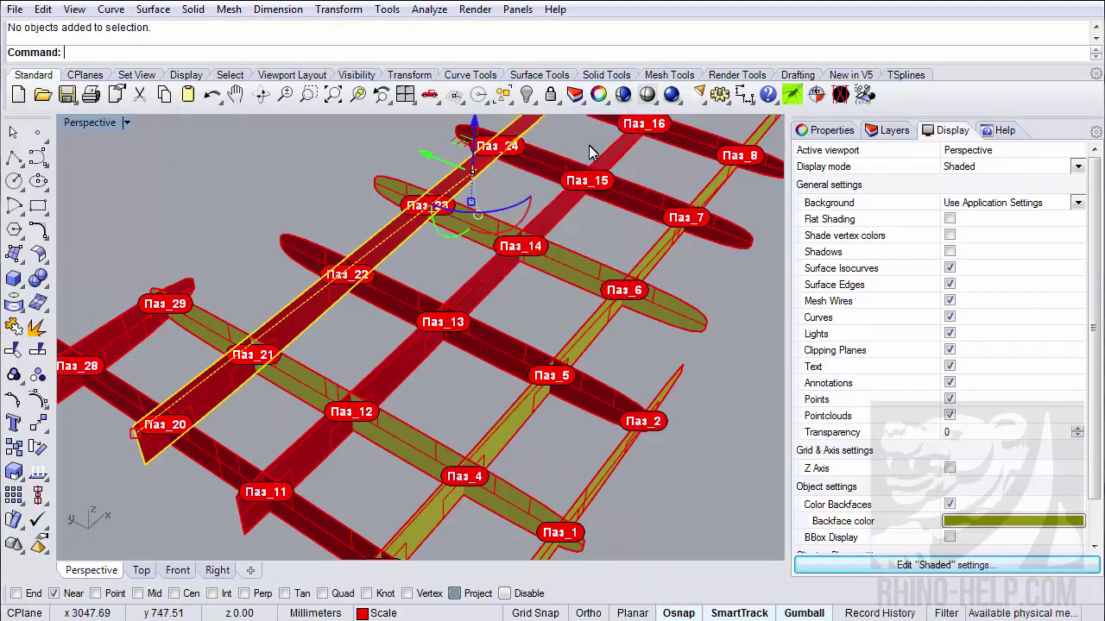
click(503, 95)
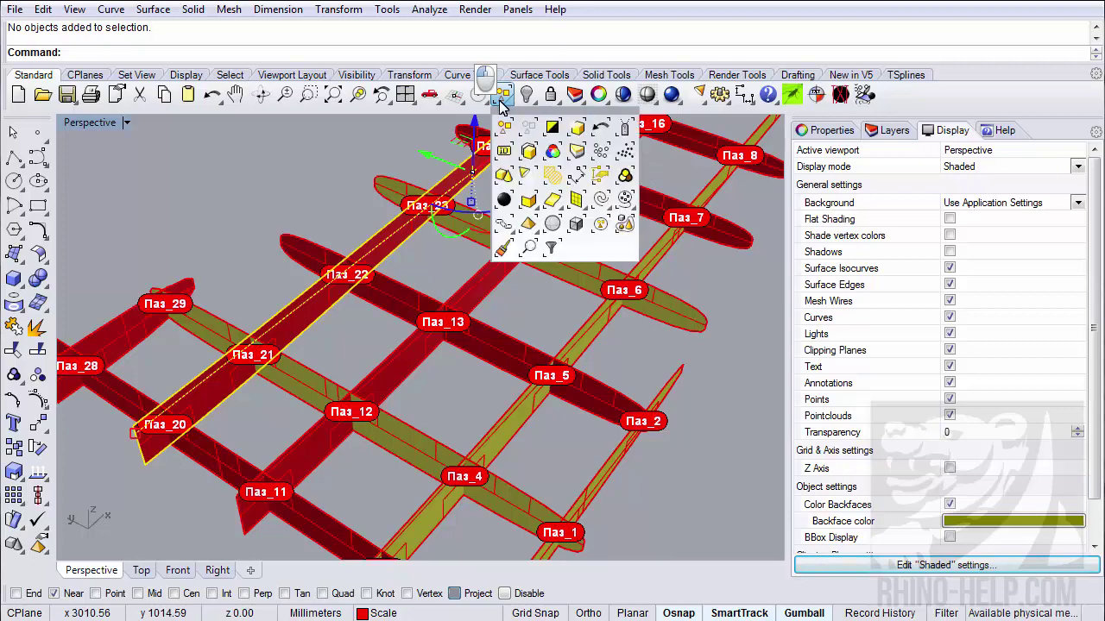
click(506, 202)
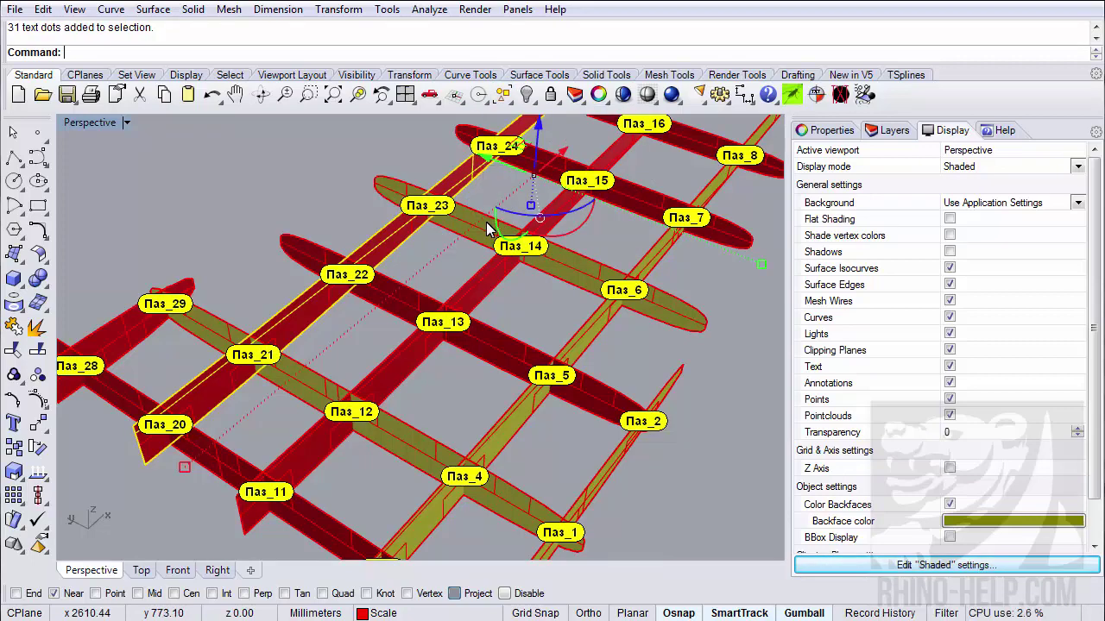
click(503, 95)
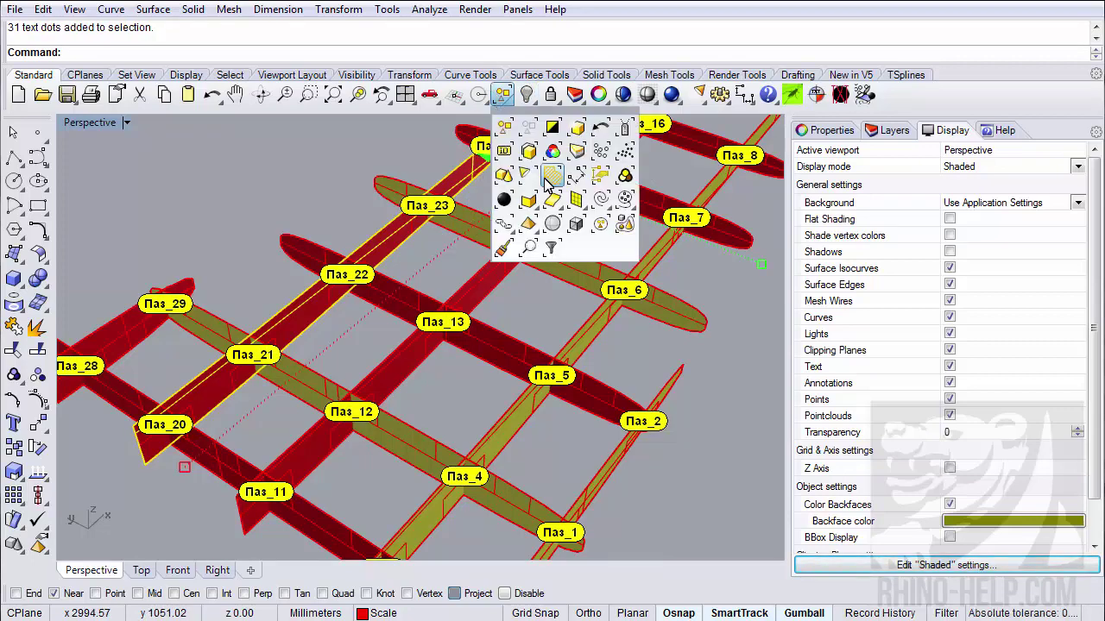
click(575, 176)
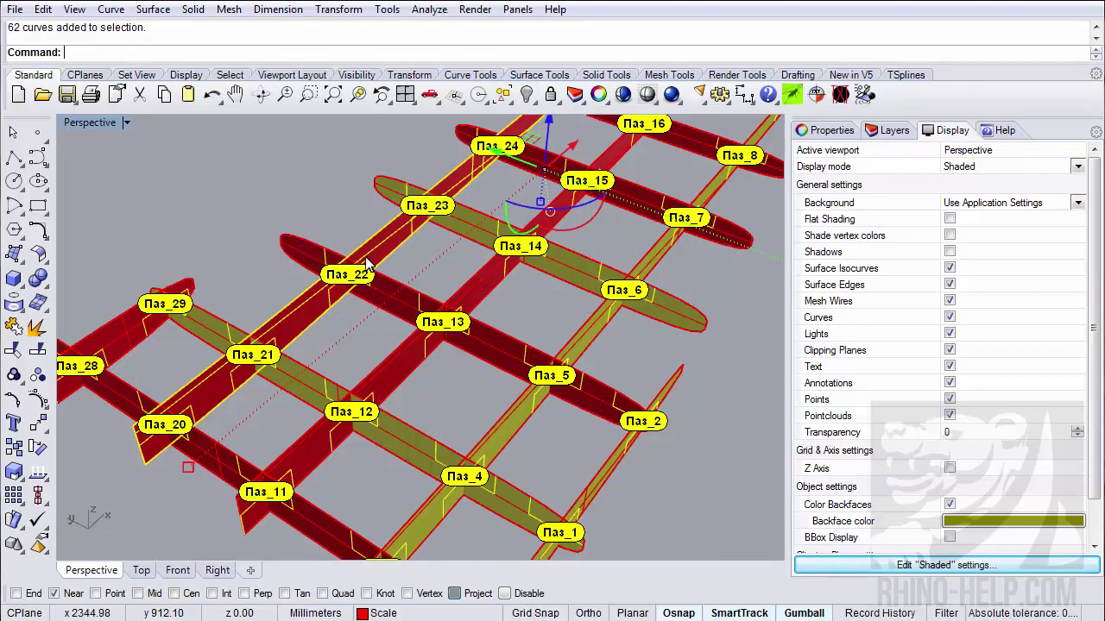
- Unroll the selected rib surface together with its slot curves and labels, and inspect the flat layout in the Top view
click(43, 256)
click(138, 360)
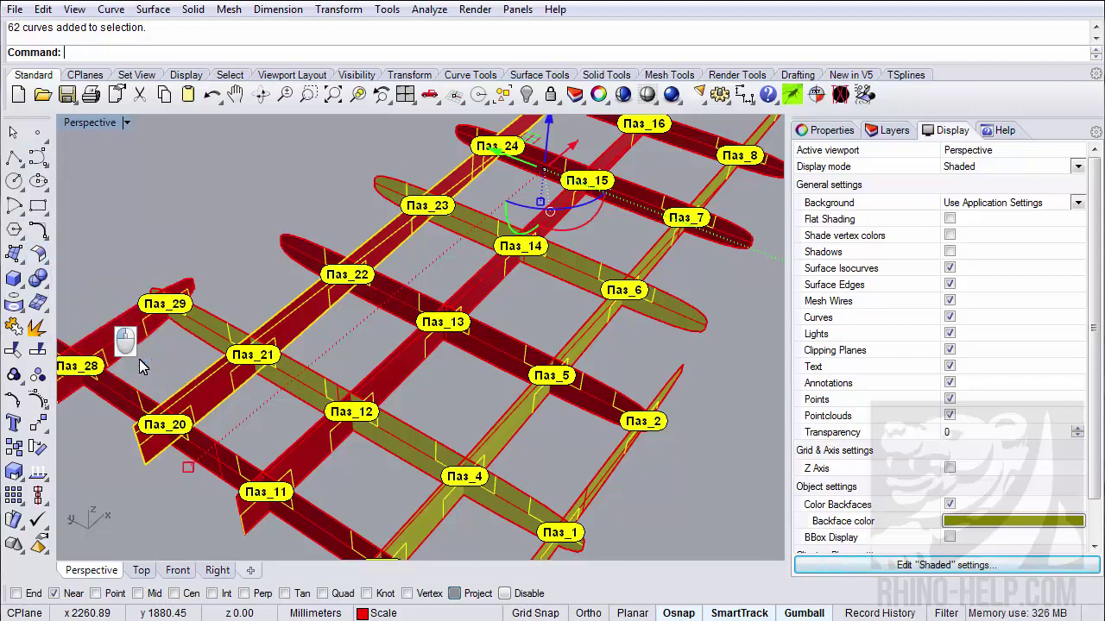
right_click(260, 277)
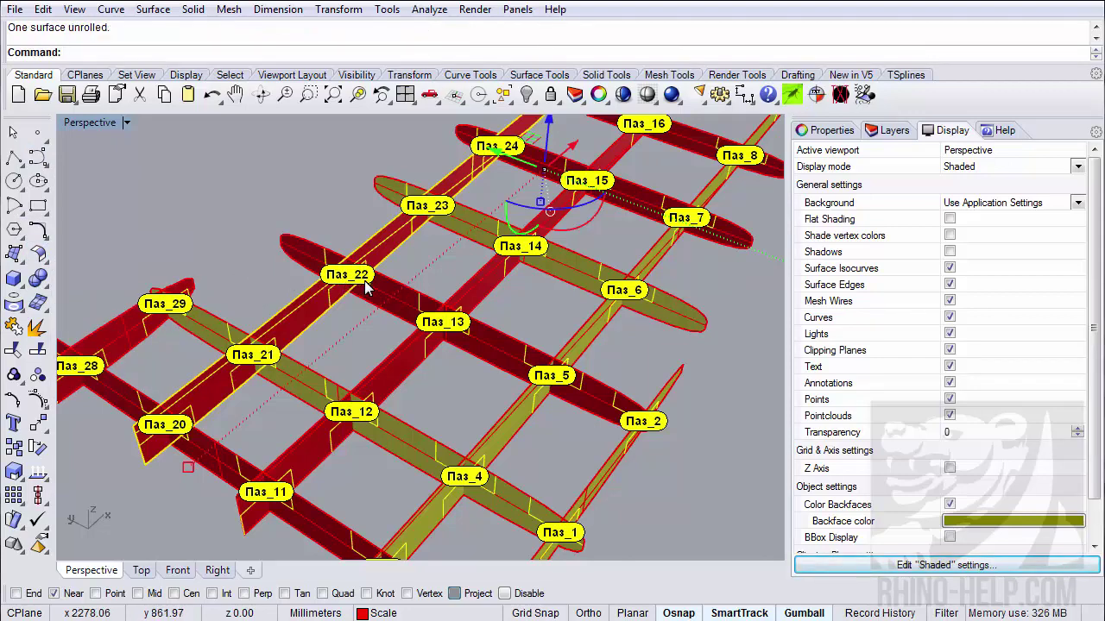
click(144, 570)
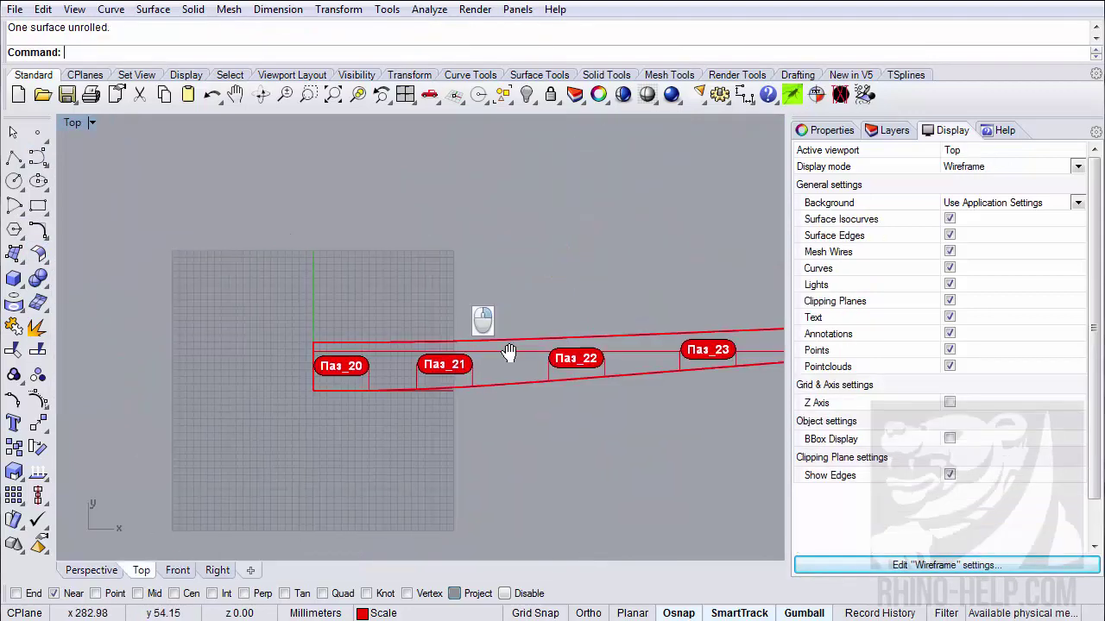
right_drag(511, 353, 276, 344)
scroll(278, 345, down, 3)
scroll(526, 356, up, 2)
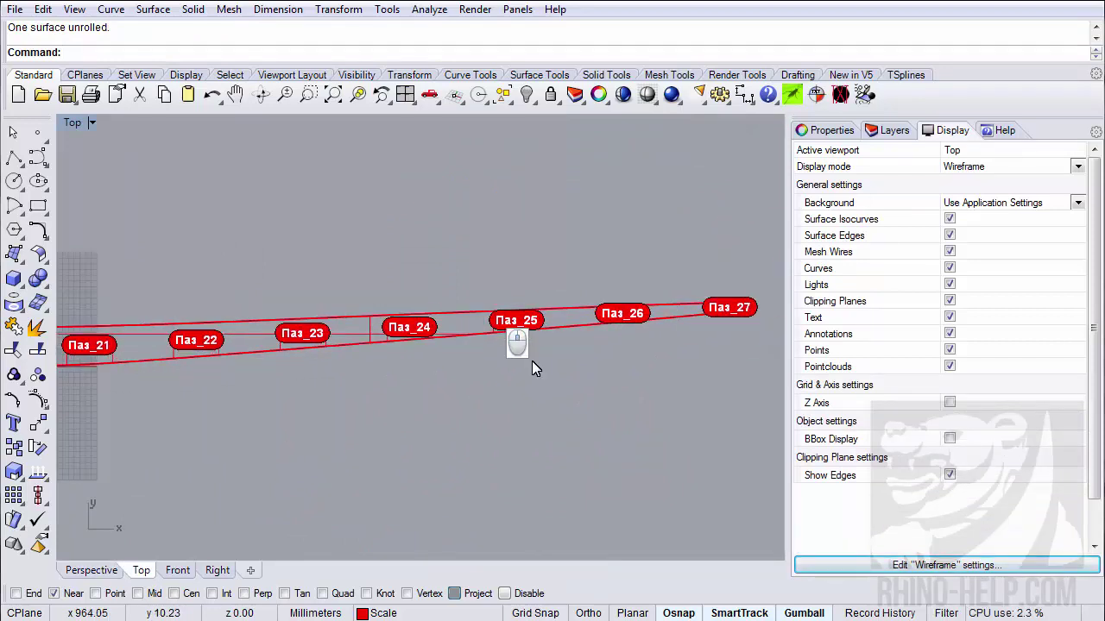
scroll(394, 336, up, 3)
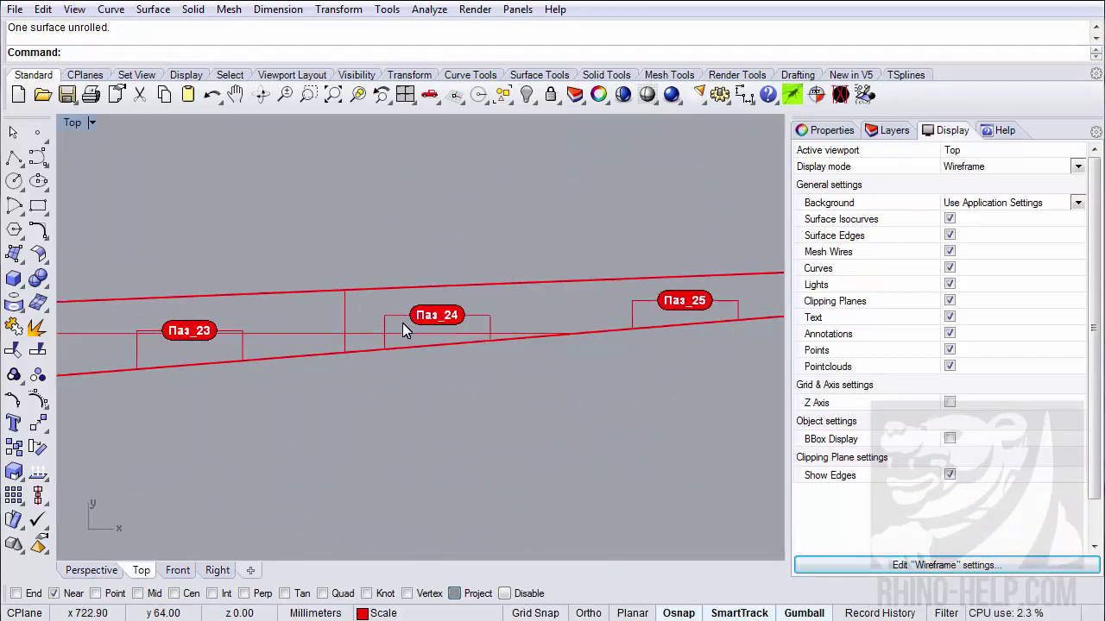
- Duplicate the border of the unrolled rib surface as a curve
click(509, 287)
scroll(509, 287, down, 3)
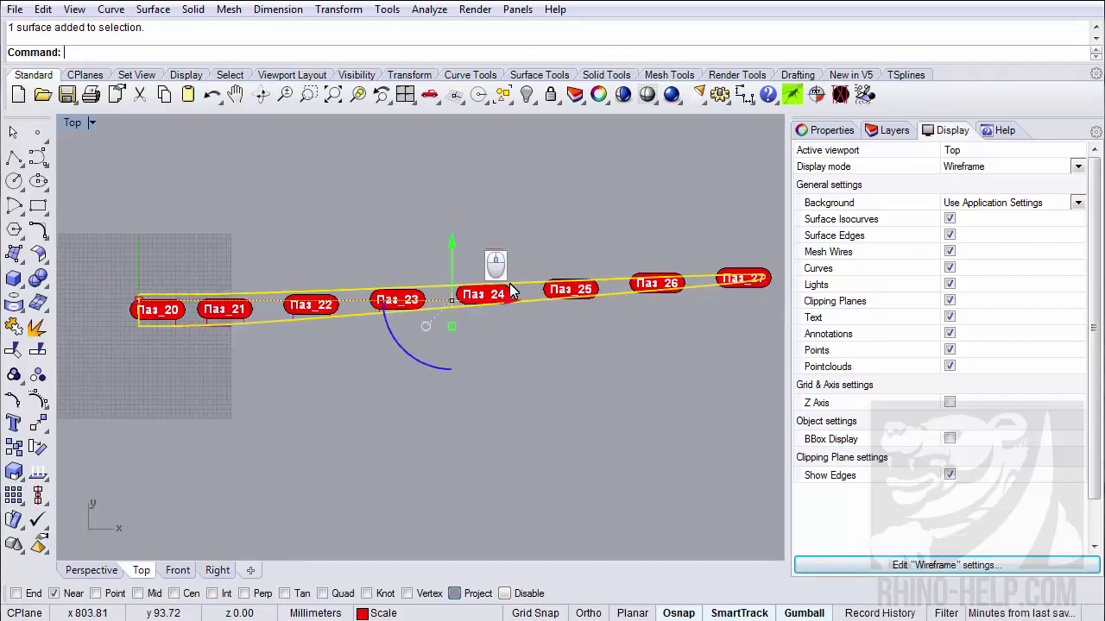
click(110, 10)
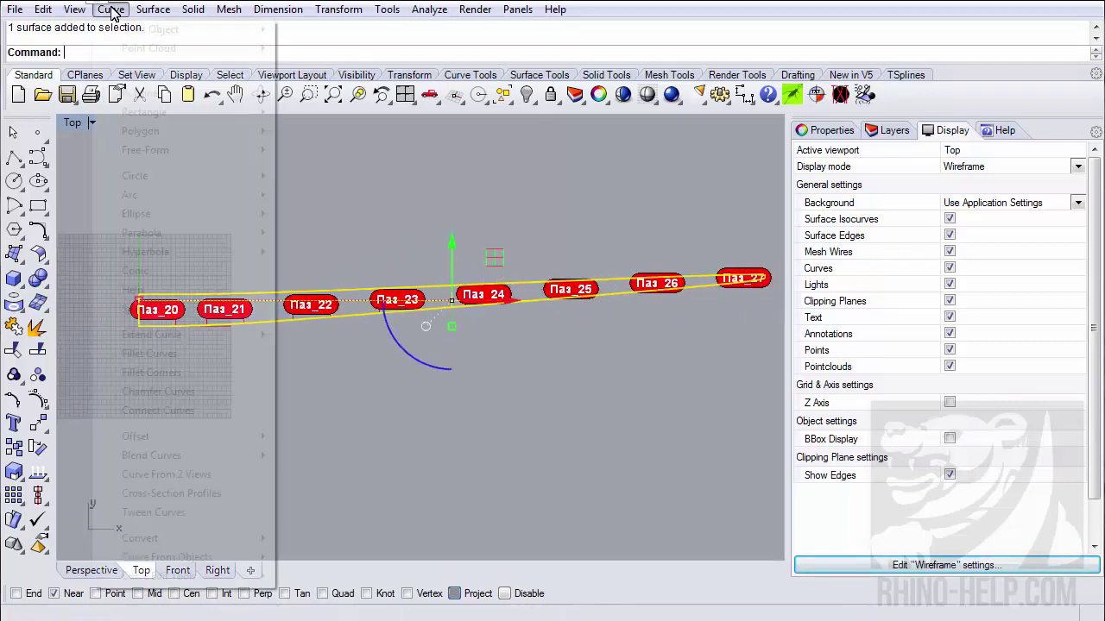
mouse_move(166, 557)
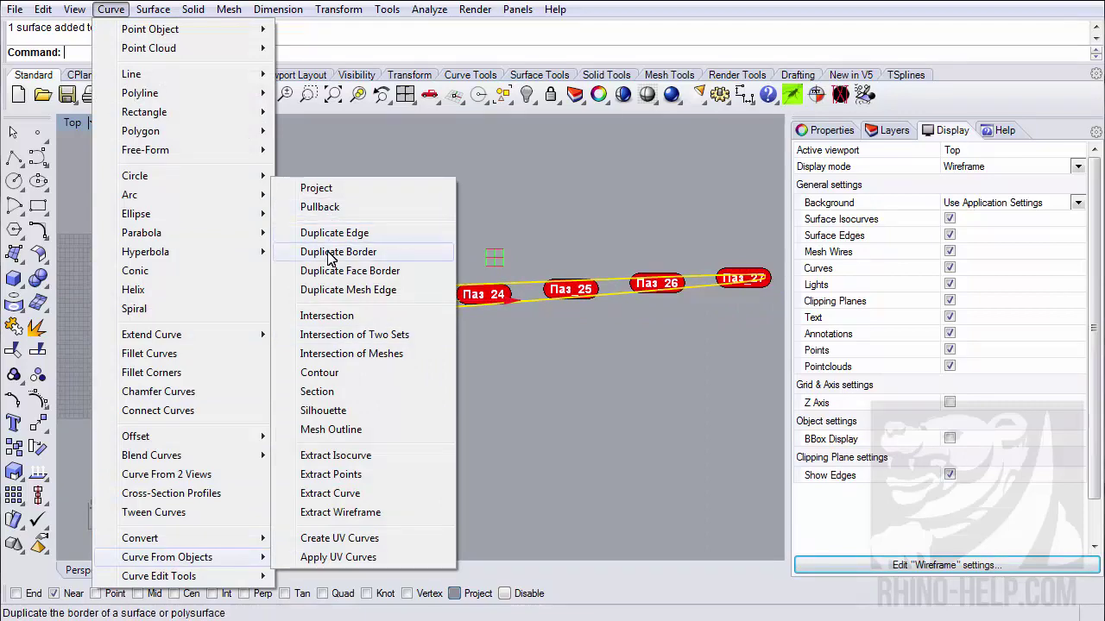
click(392, 252)
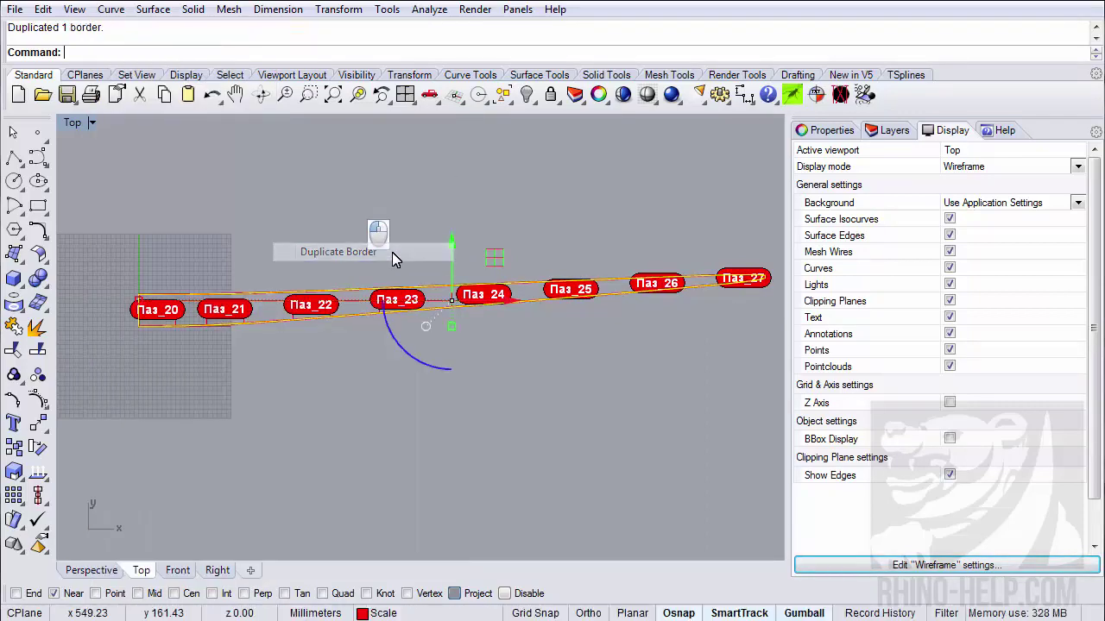
- Delete the unrolled rib surface, keeping its border curve, slot curves and labels
scroll(302, 311, up, 5)
click(405, 272)
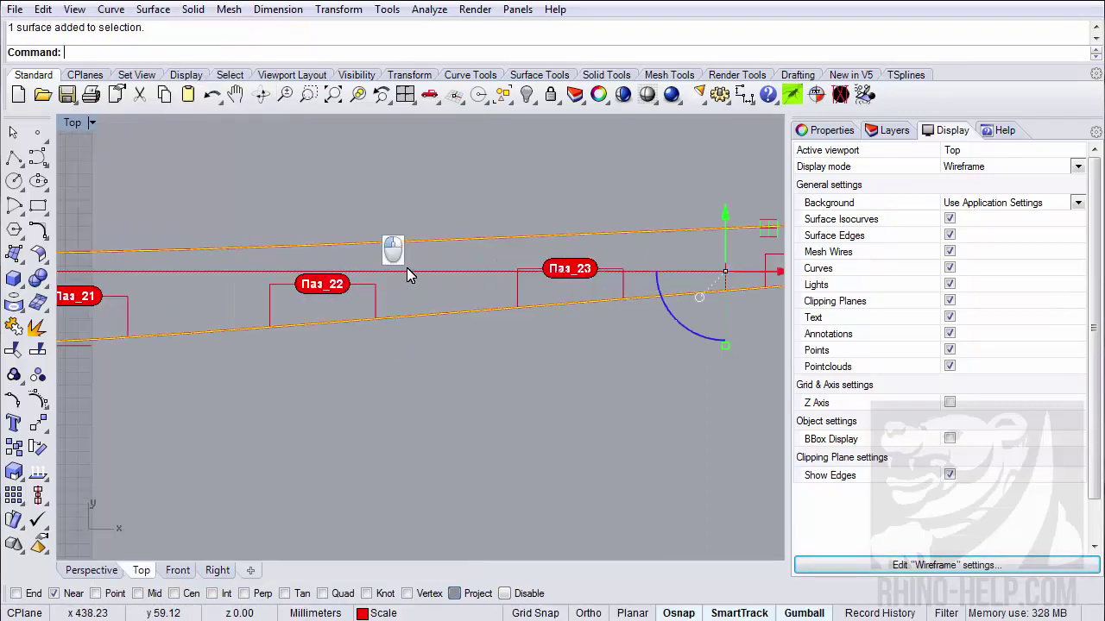
key(Delete)
scroll(335, 300, down, 6)
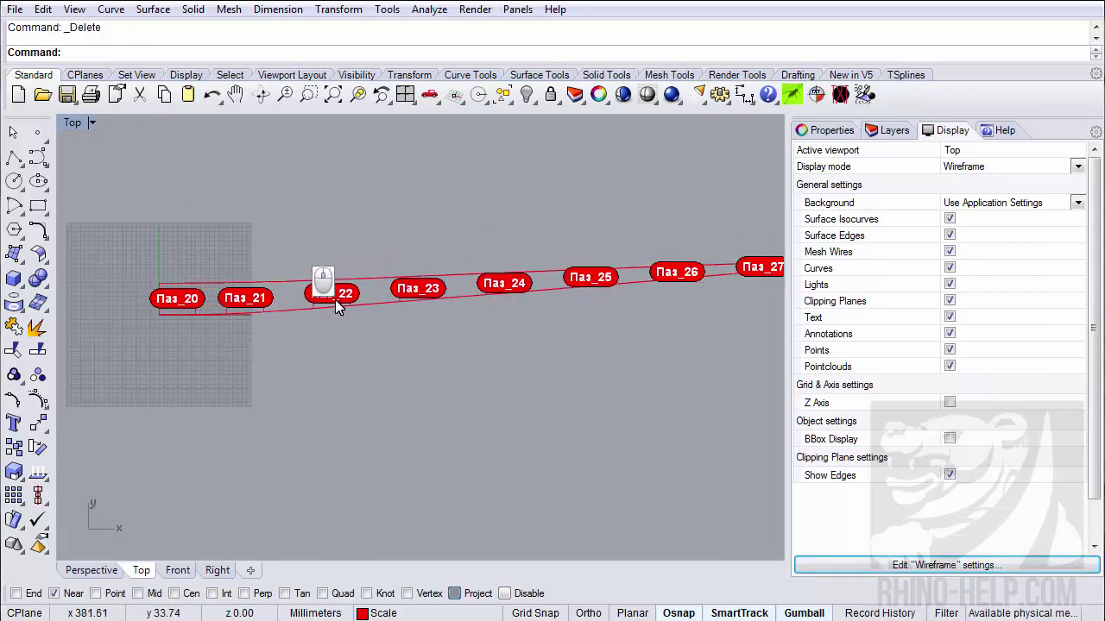
- Convert the flat rib's text dots Паз_20 to Паз_27 into regular text objects
scroll(499, 305, up, 6)
scroll(531, 315, up, 2)
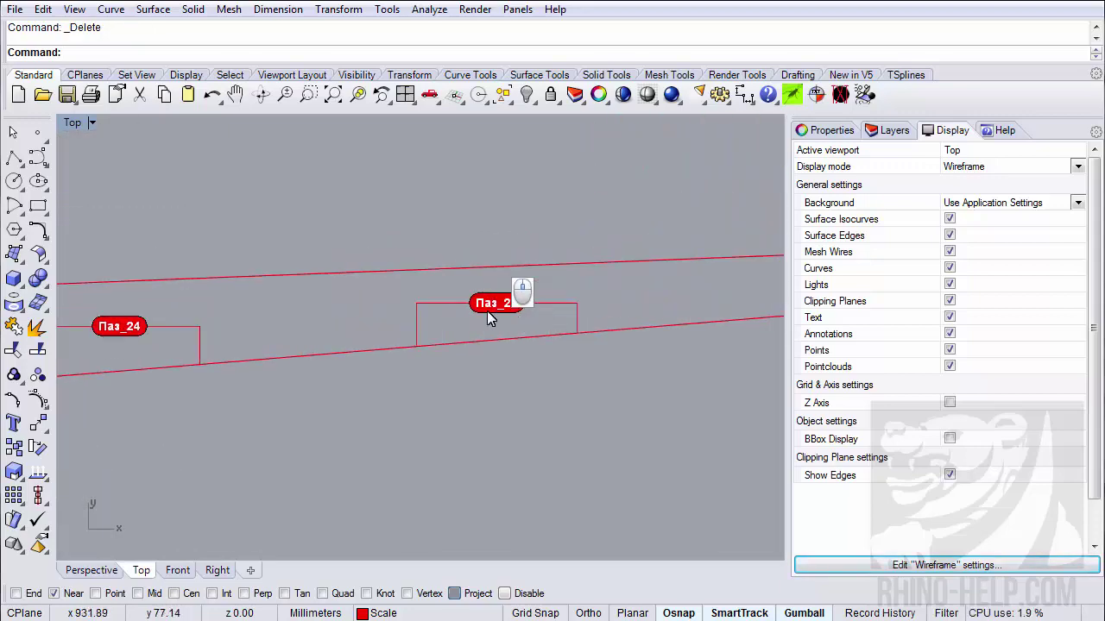
scroll(463, 328, down, 3)
scroll(482, 320, down, 4)
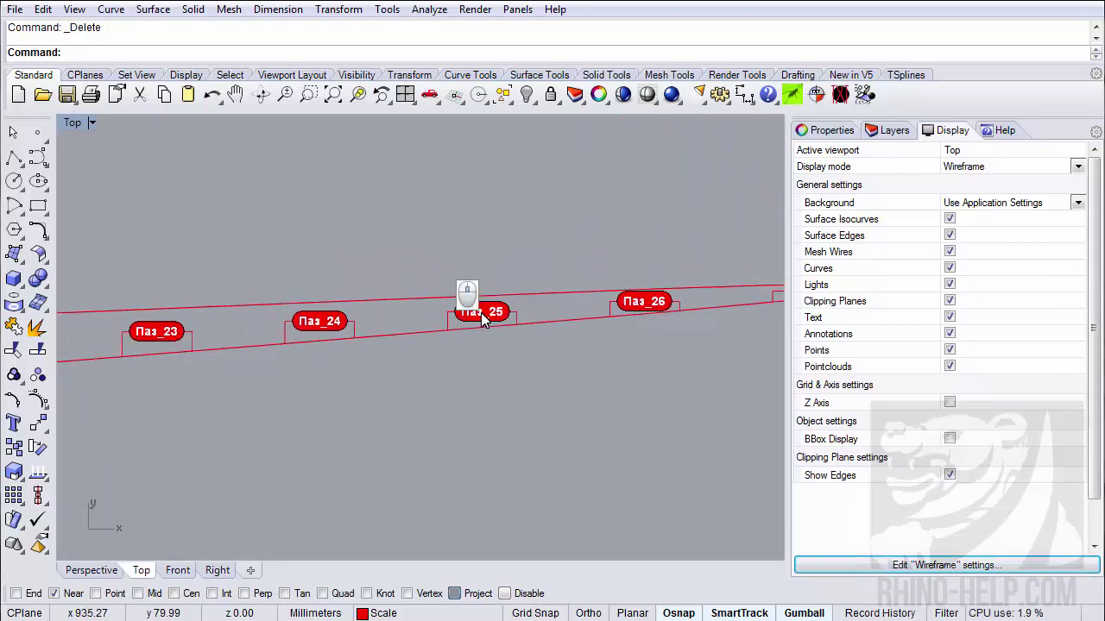
scroll(286, 308, down, 4)
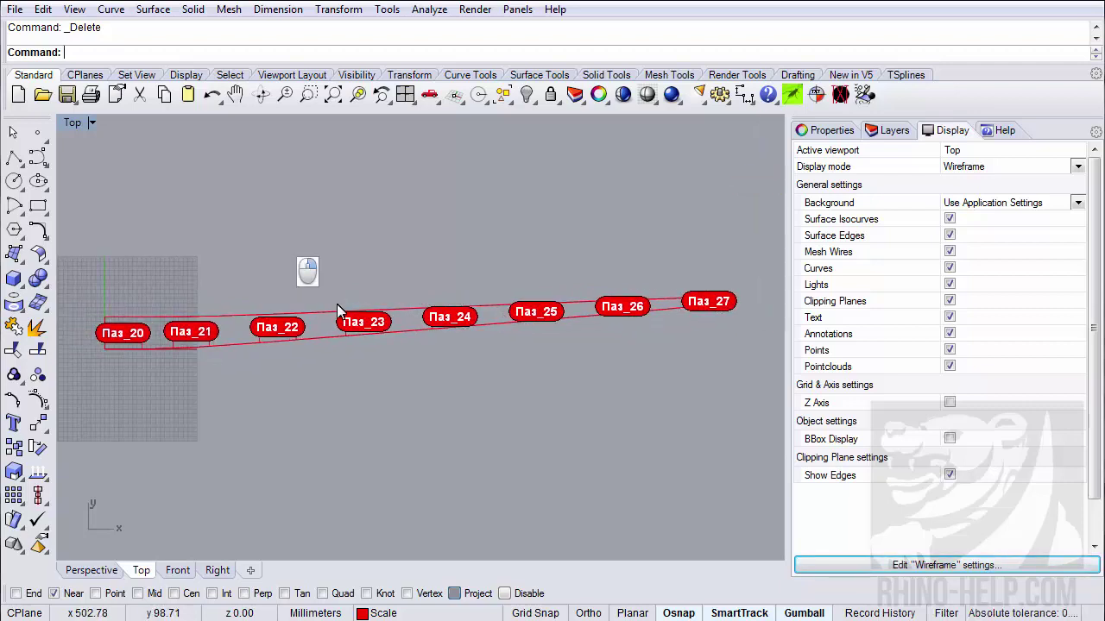
click(840, 96)
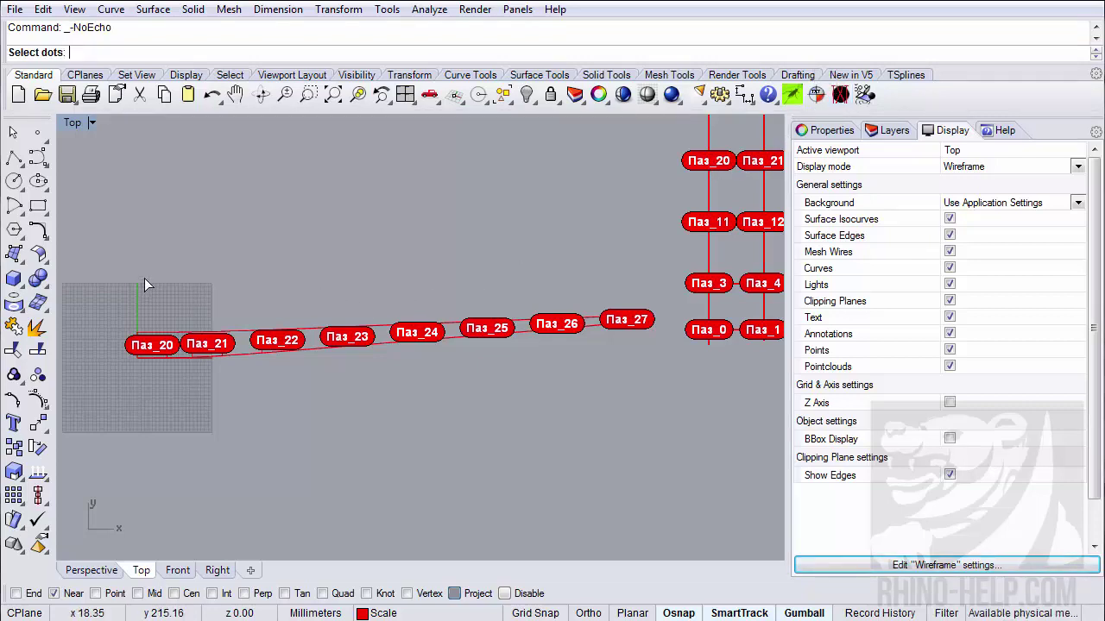
drag(86, 298, 661, 373)
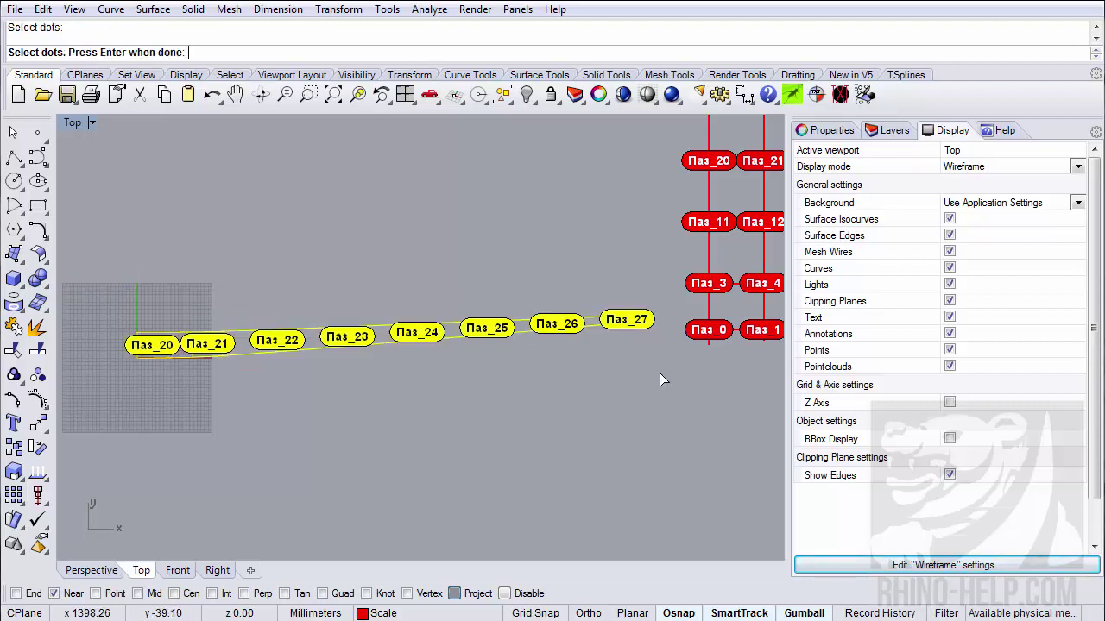
right_click(647, 377)
scroll(336, 338, up, 10)
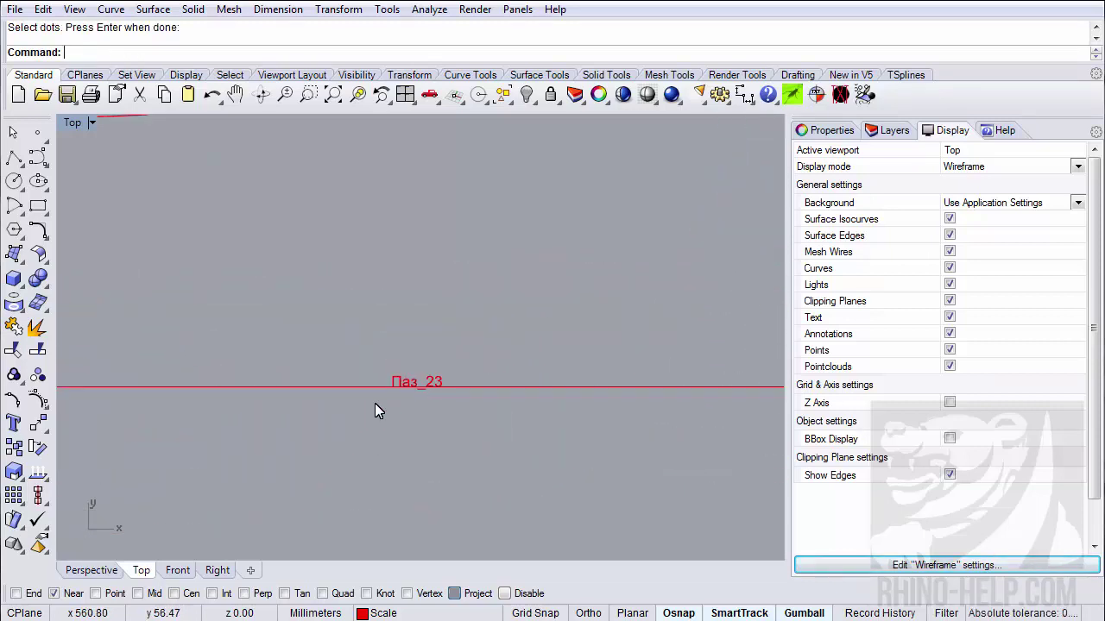
scroll(426, 385, down, 10)
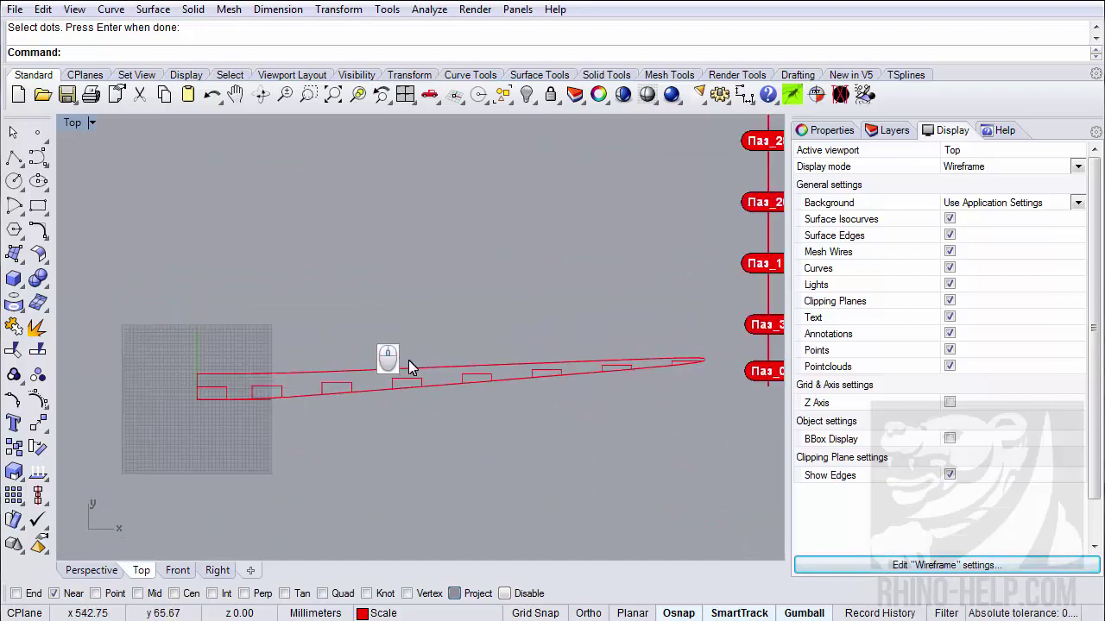
- Select all text objects in the model and set their text height to 10 mm
click(45, 12)
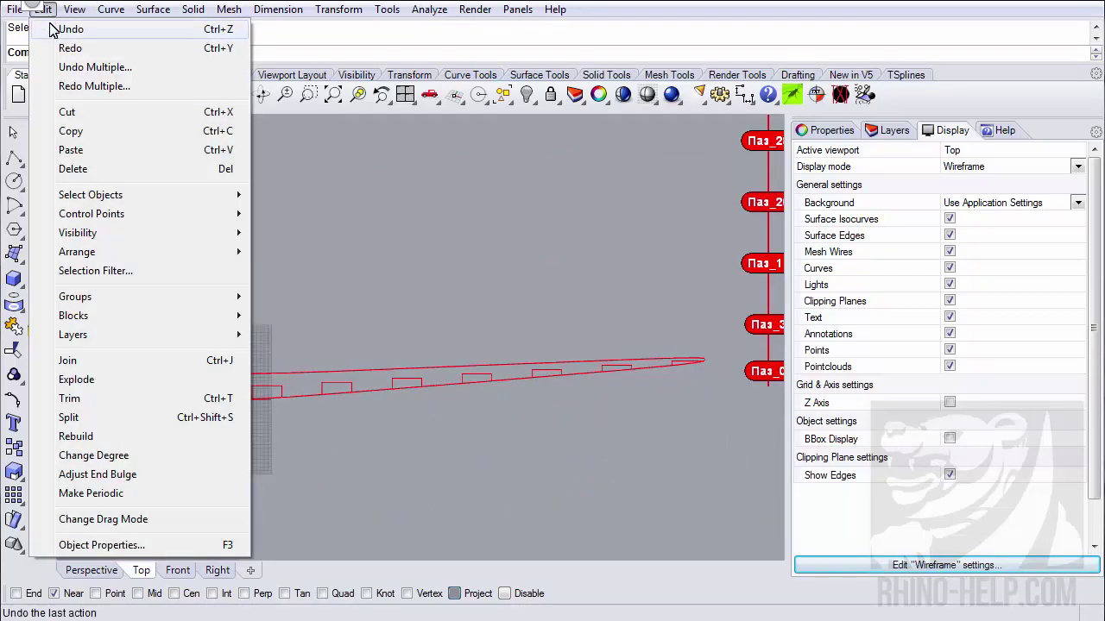
mouse_move(181, 196)
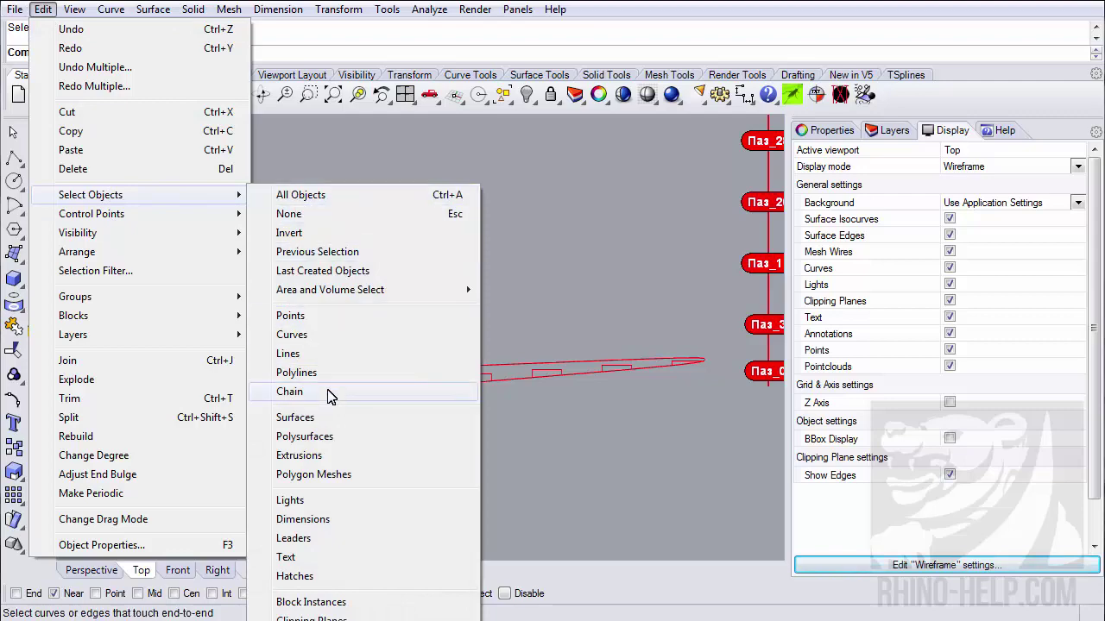
click(316, 557)
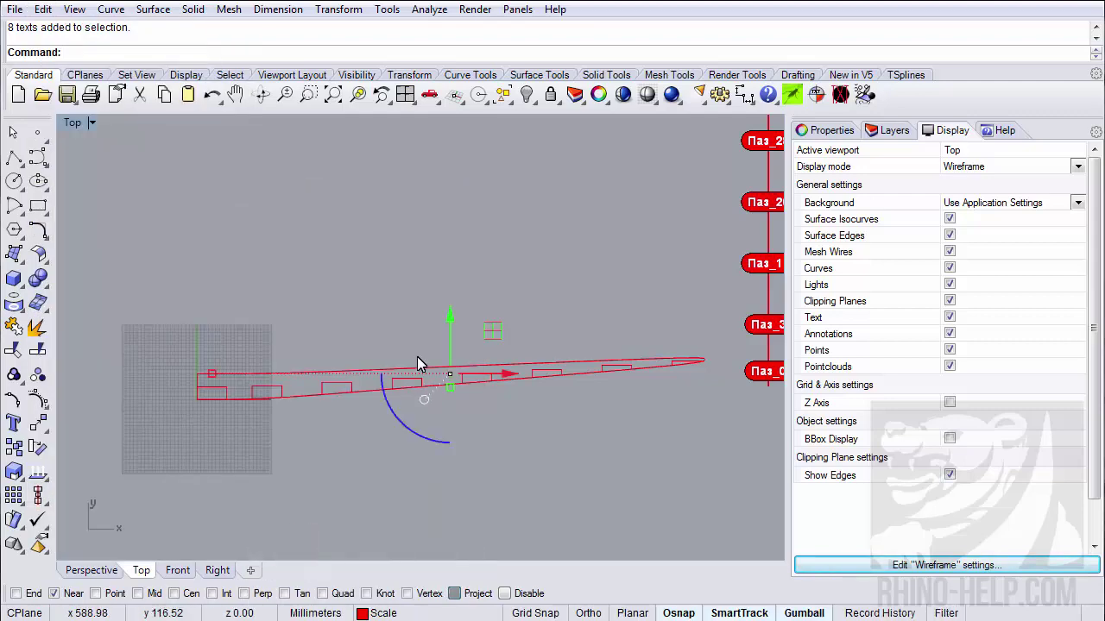
click(827, 131)
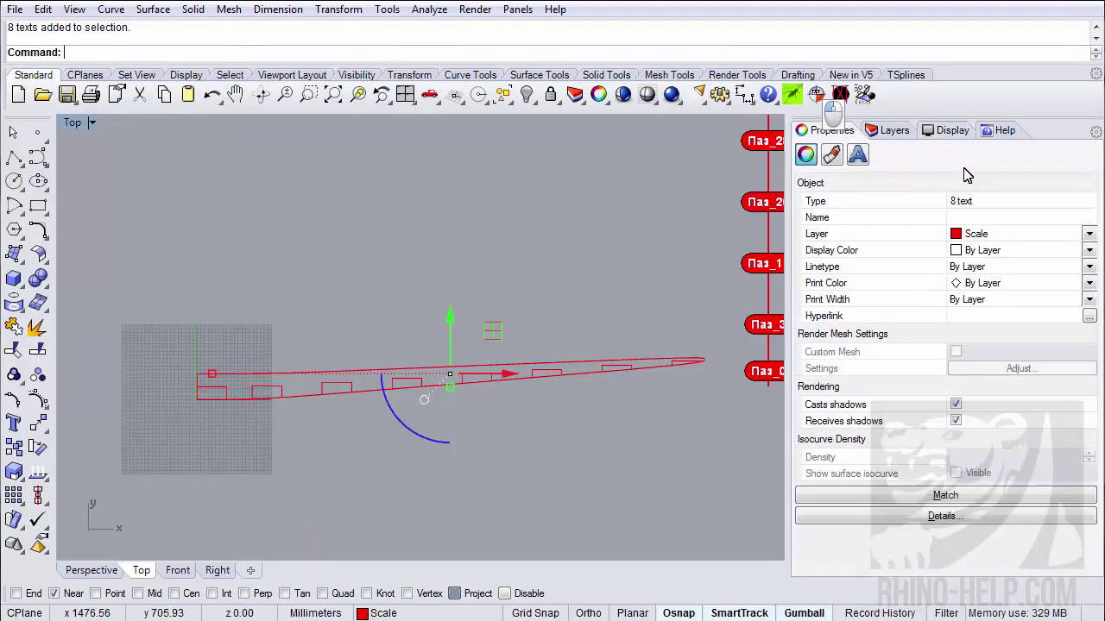
click(857, 155)
click(844, 203)
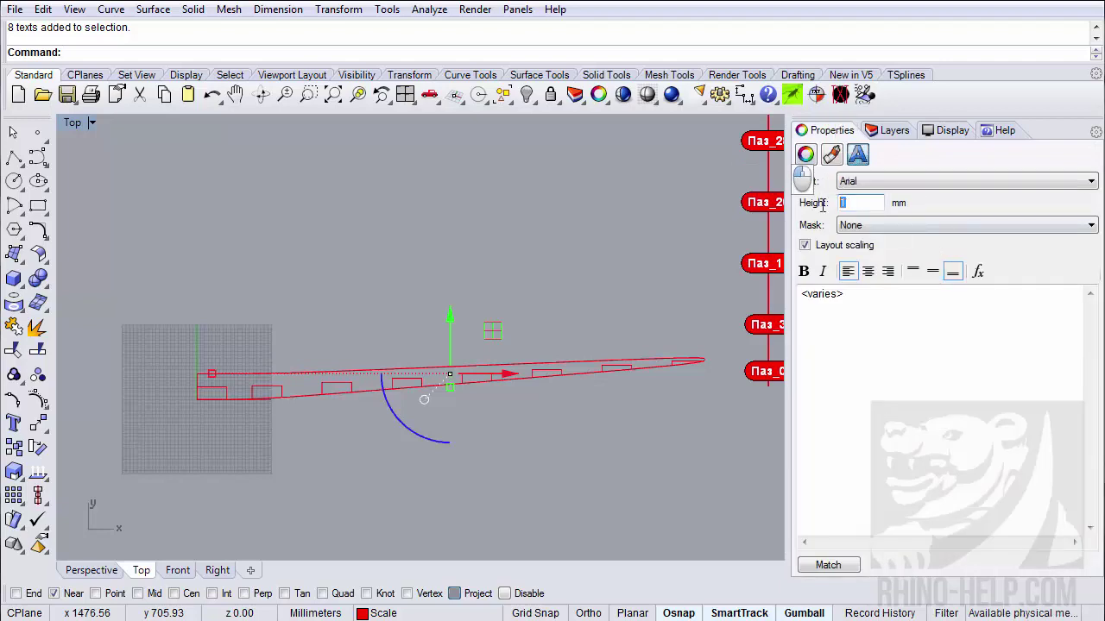
text(10)
key(Return)
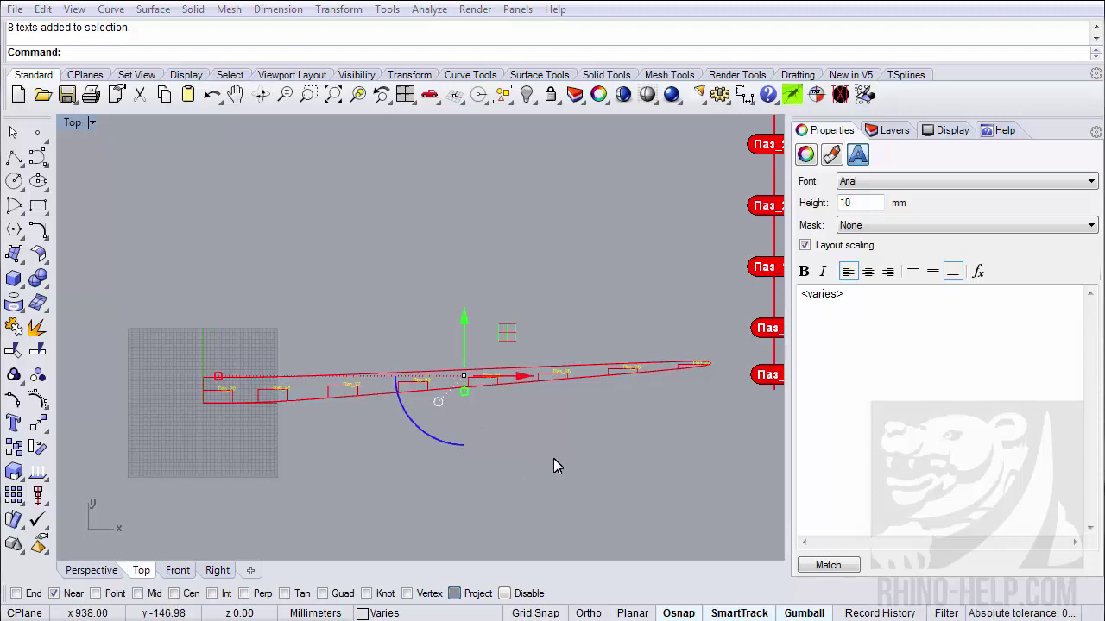
- Delete the flat rib outline with its slot curves and text labels, and return to the Perspective view of the ribs
drag(162, 293, 488, 430)
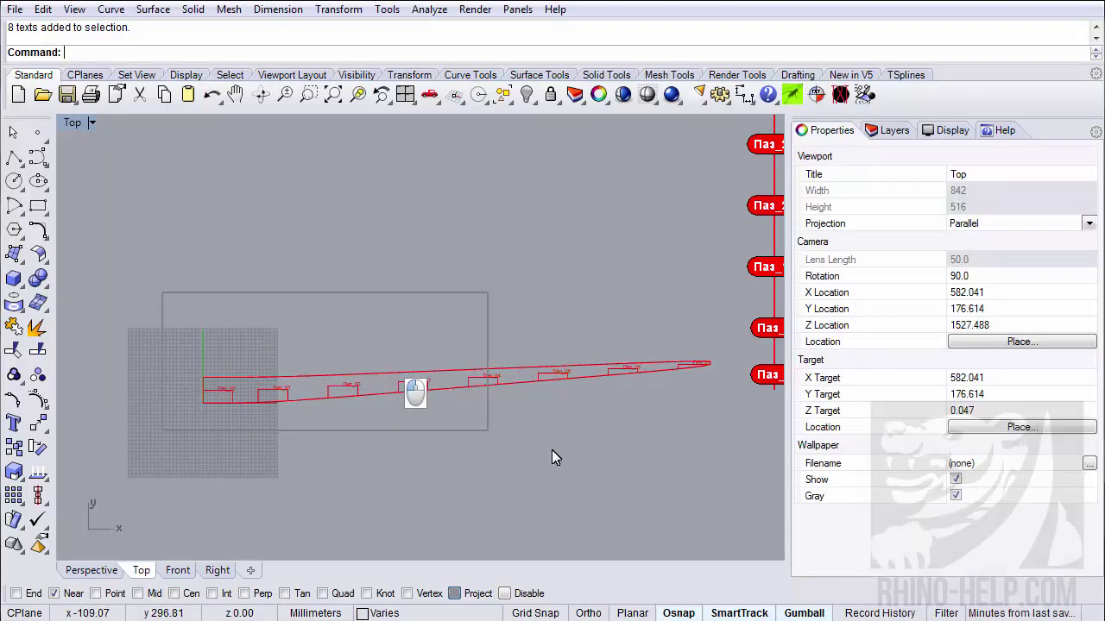
drag(551, 449, 717, 480)
key(Delete)
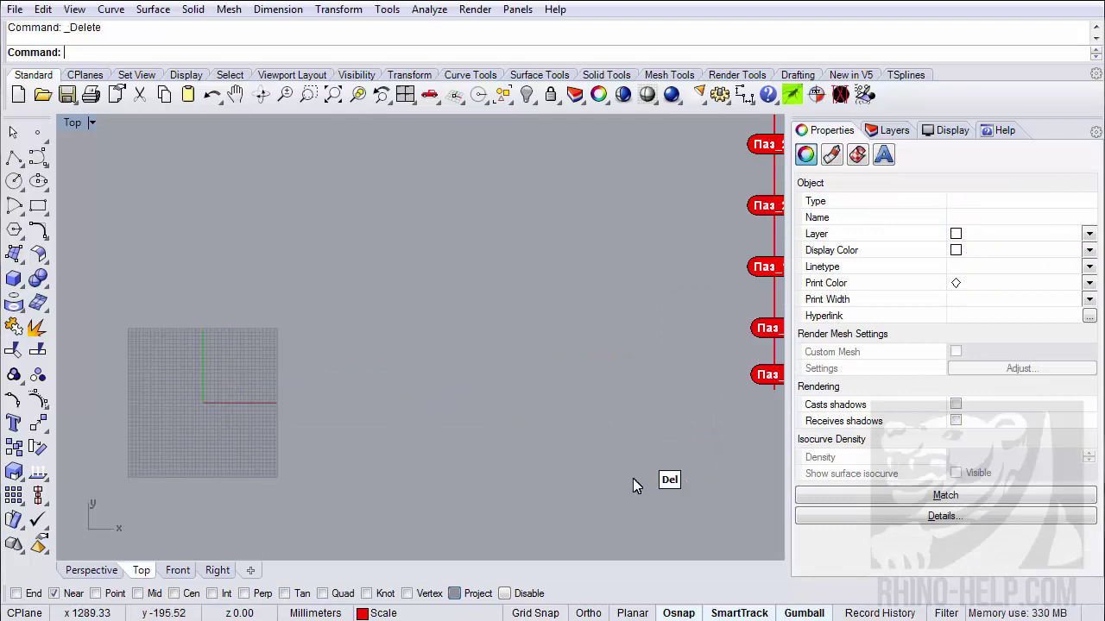
click(86, 570)
right_drag(320, 424, 318, 362)
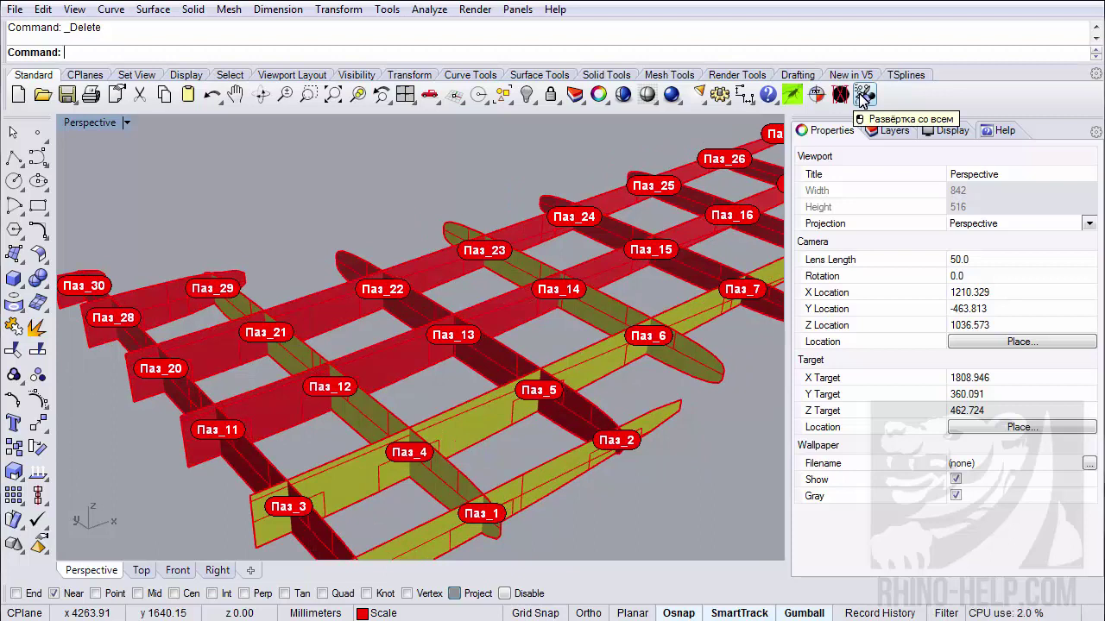
right_click(926, 103)
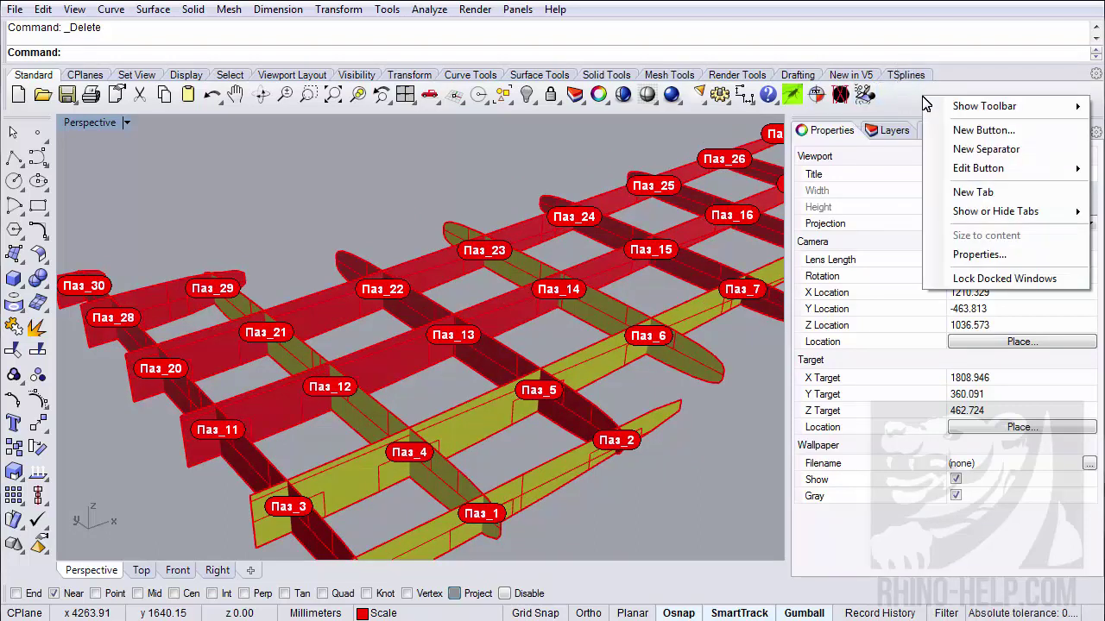
click(1012, 139)
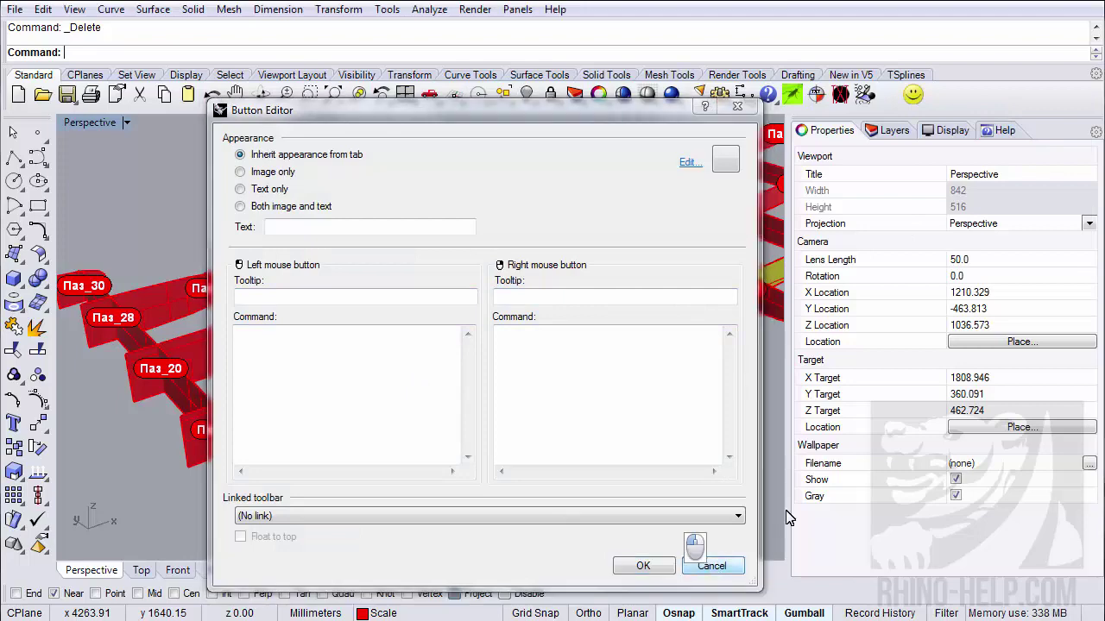
click(709, 565)
- Examine the command macro and icon bitmap of the "Развёртка со всем" button, and close its editors without changes
shift+right_click(864, 94)
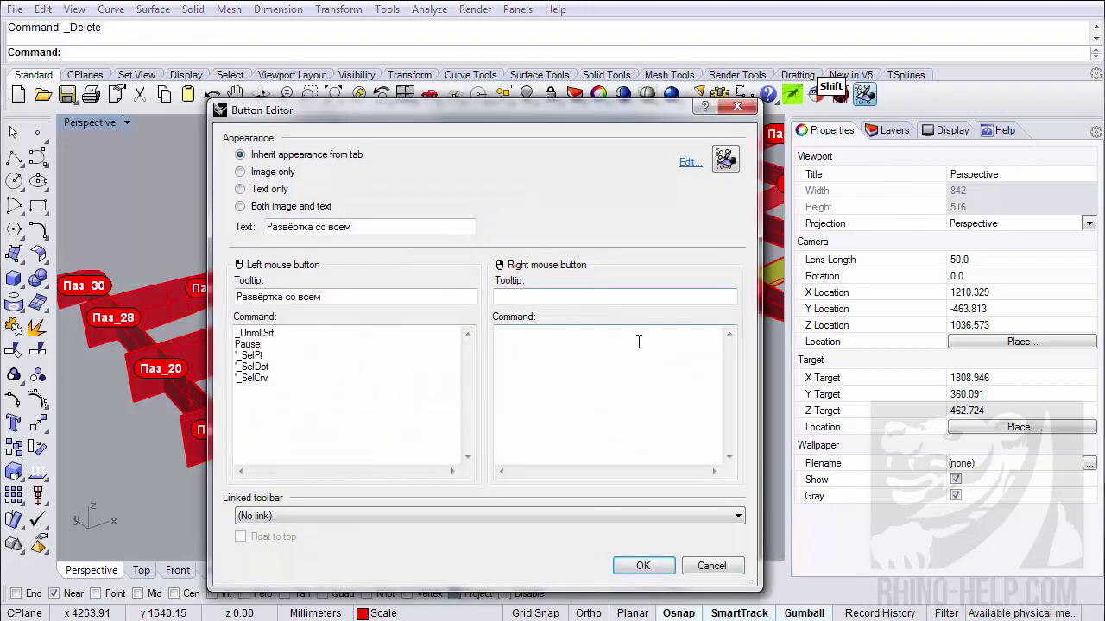
click(306, 406)
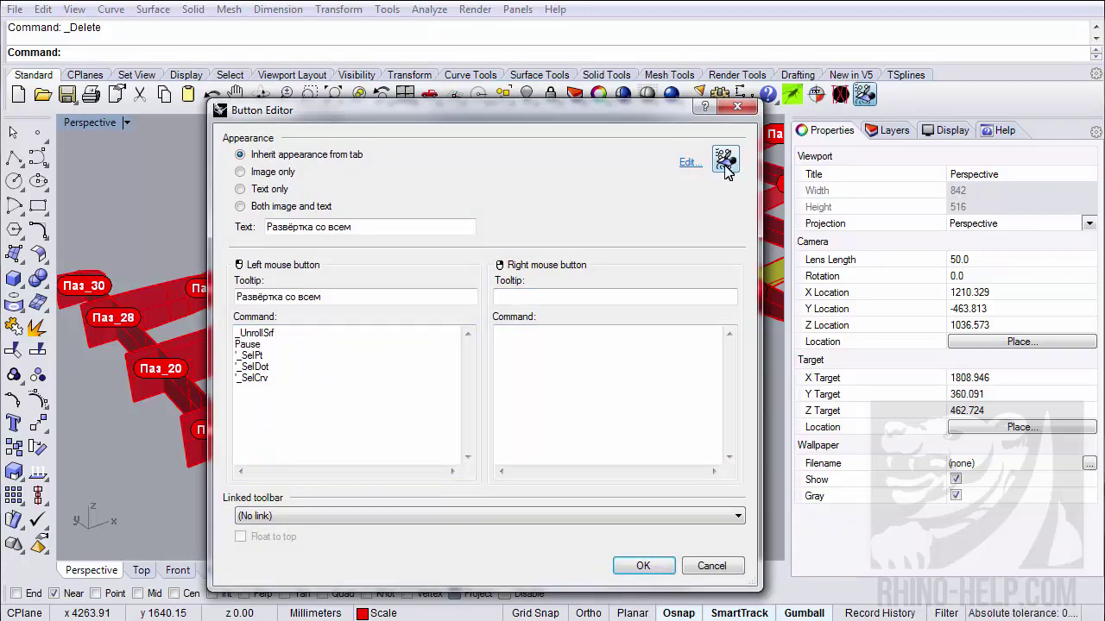
click(686, 163)
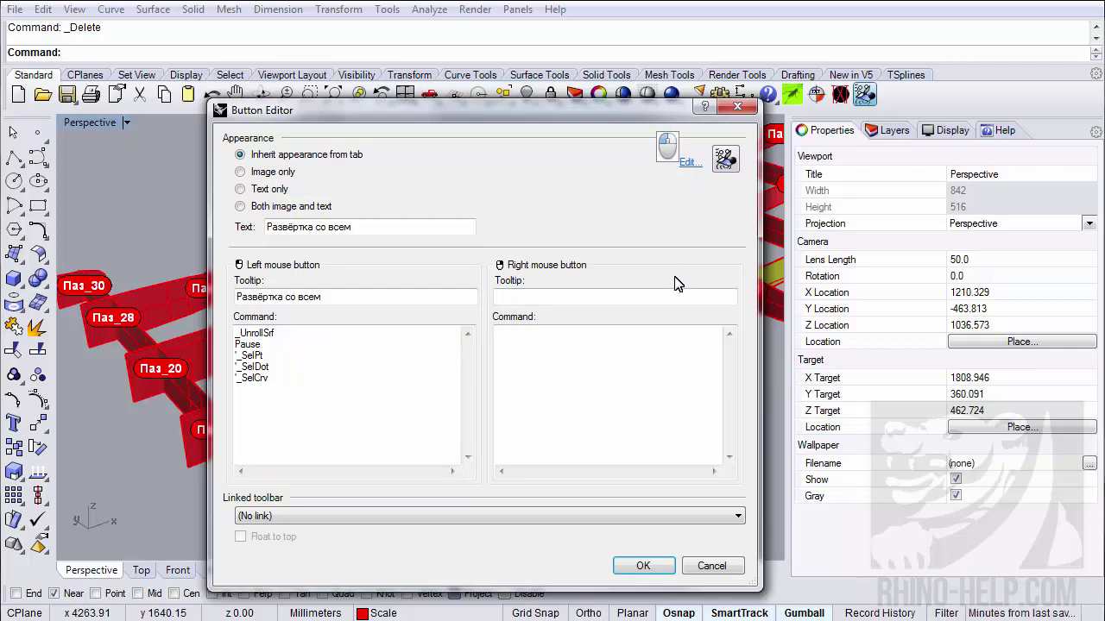
click(687, 164)
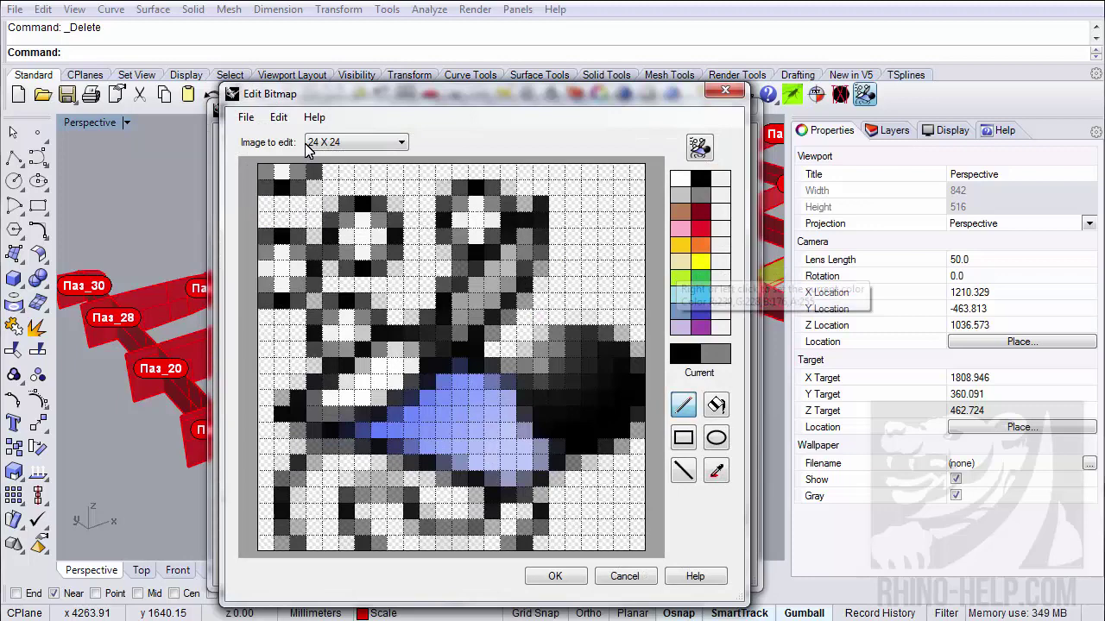
click(246, 117)
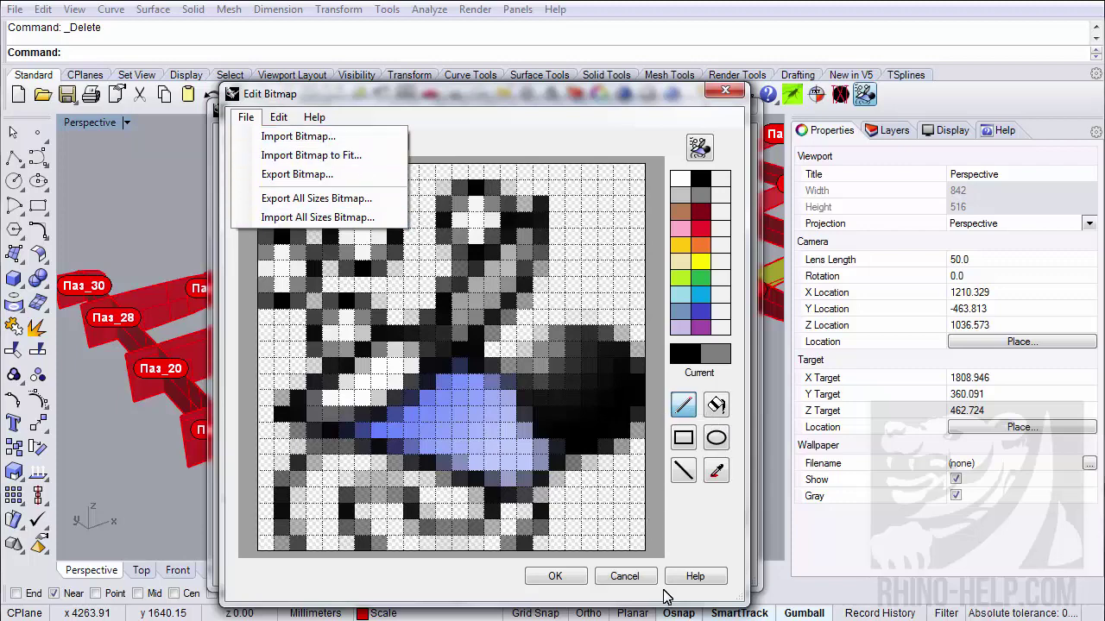
click(636, 582)
click(626, 576)
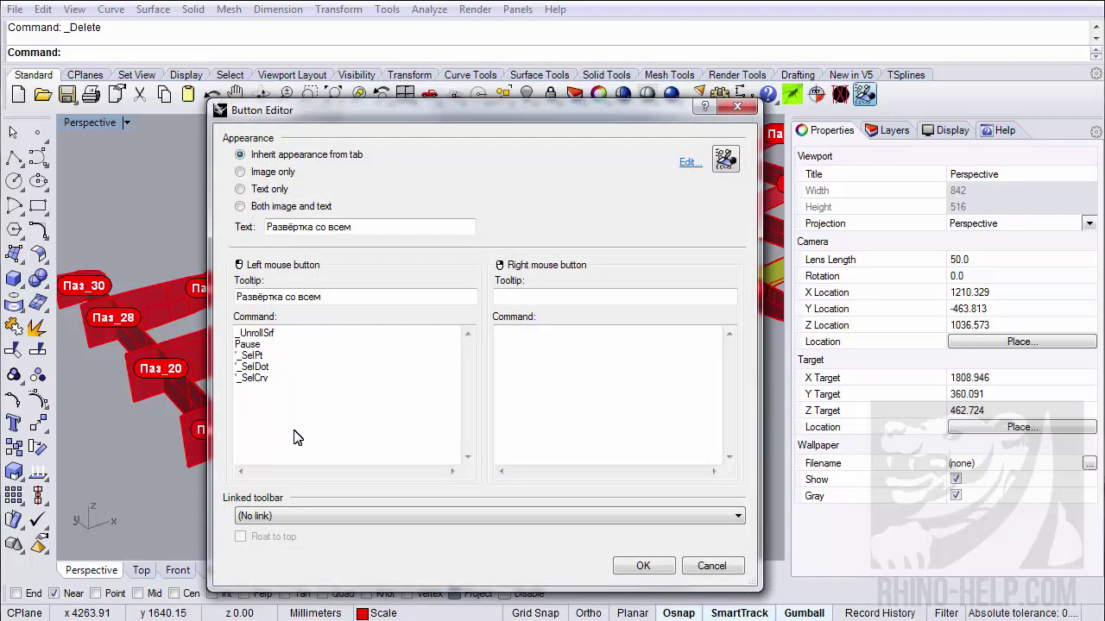
click(712, 566)
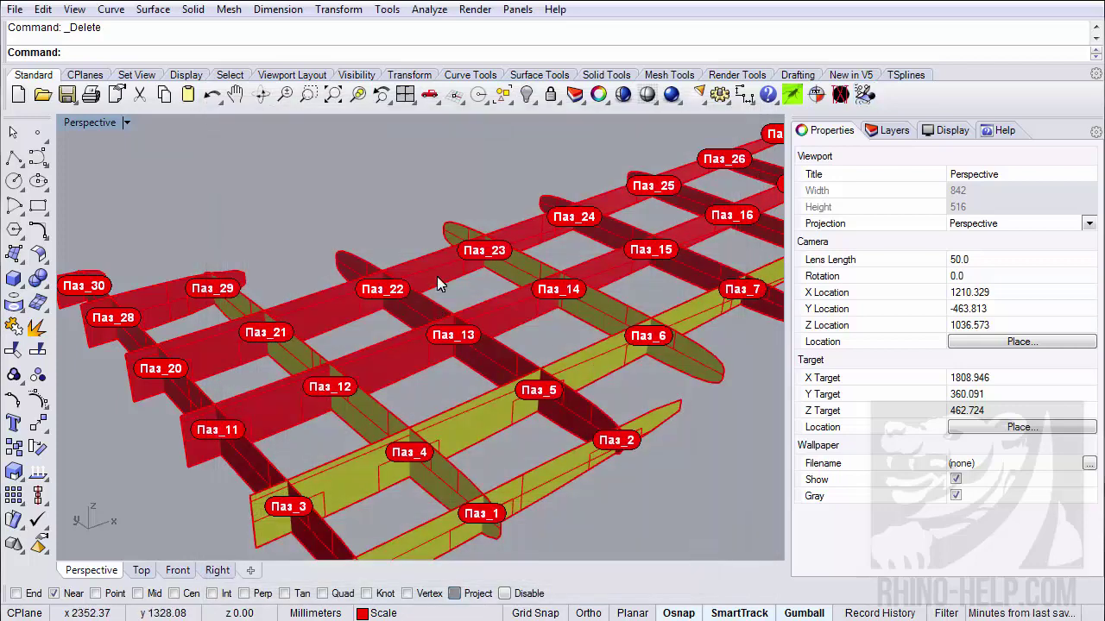
- Unroll the rib surface labelled Паз_11 to Паз_19 with all points, dots and curves, using the "Развёртка со всем" macro
click(864, 95)
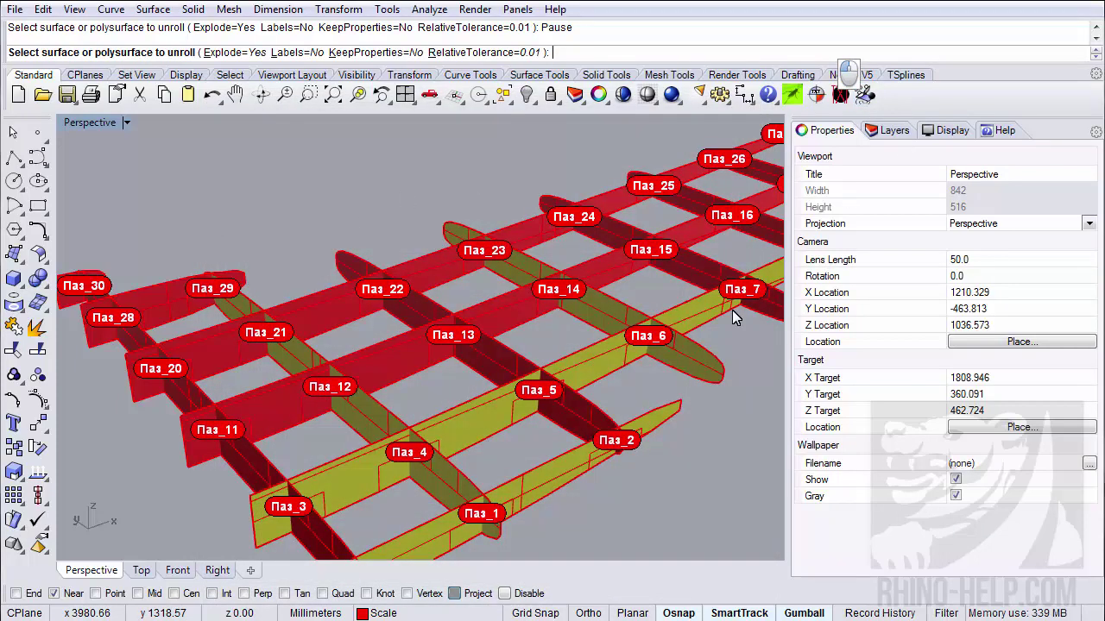
click(386, 368)
key(ctrl+a)
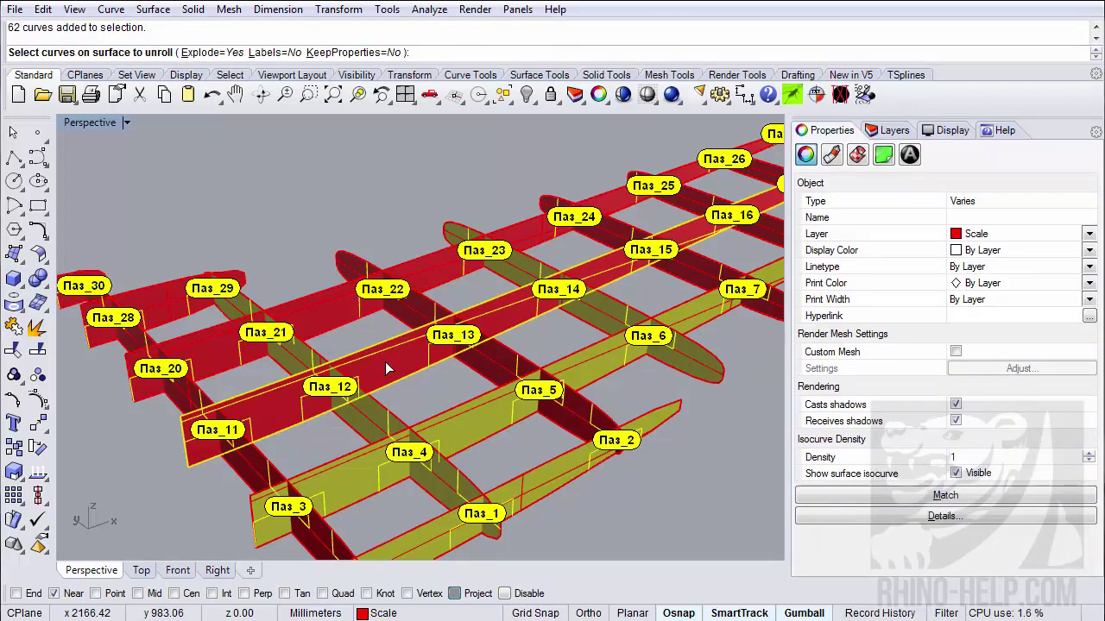
key(Return)
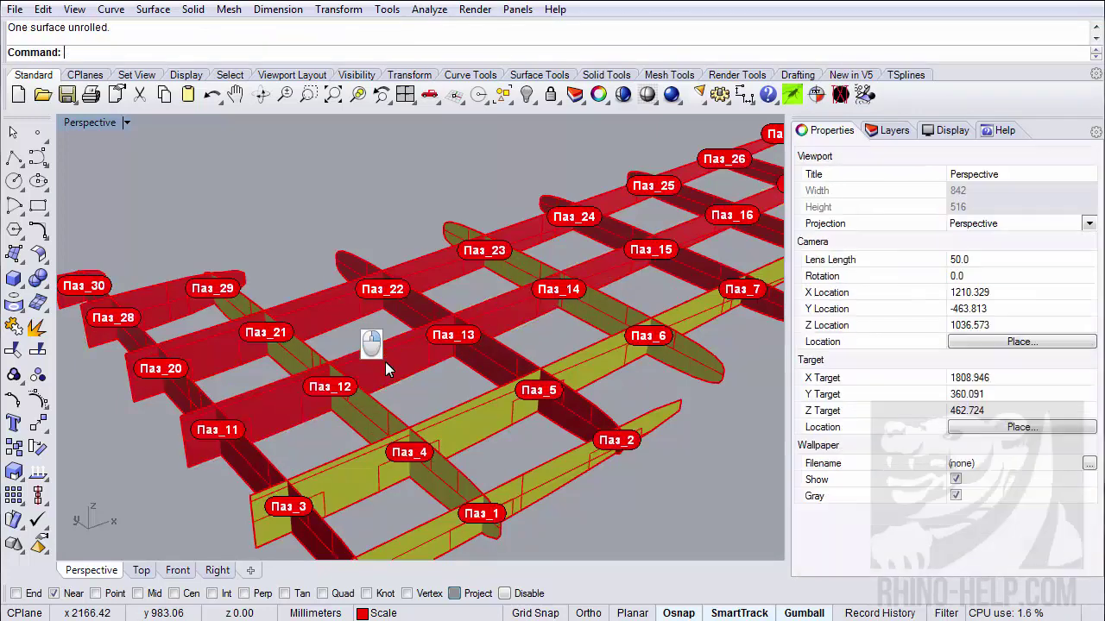
- Inspect the unrolled rib's slot curves and labels Паз_11 to Паз_19 in the Top view
click(143, 571)
scroll(431, 362, up, 5)
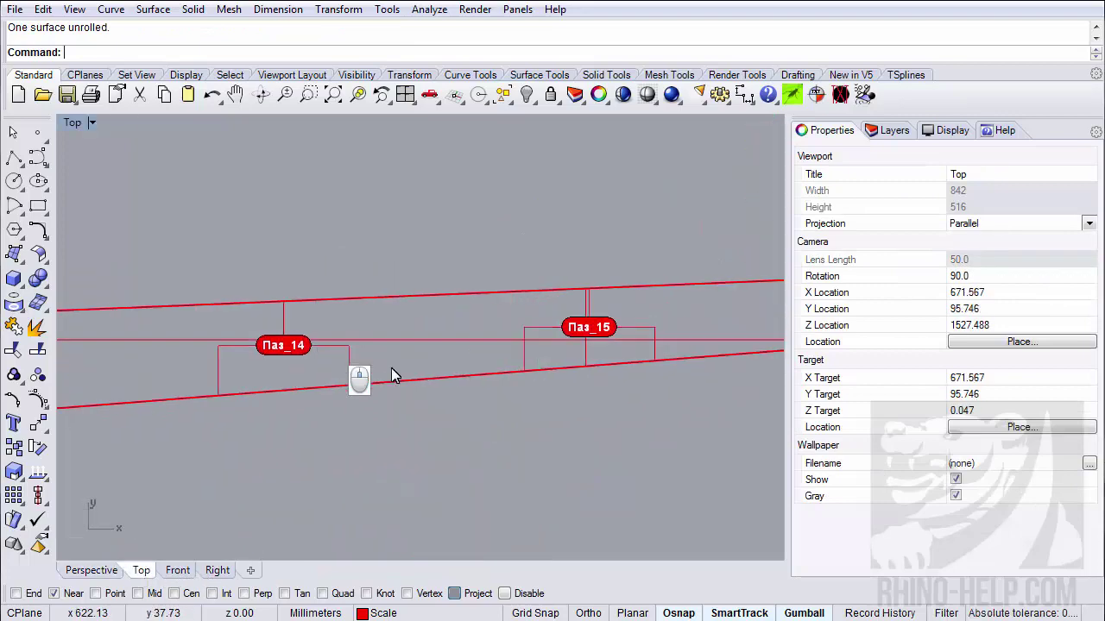
scroll(594, 352, up, 3)
scroll(583, 359, down, 5)
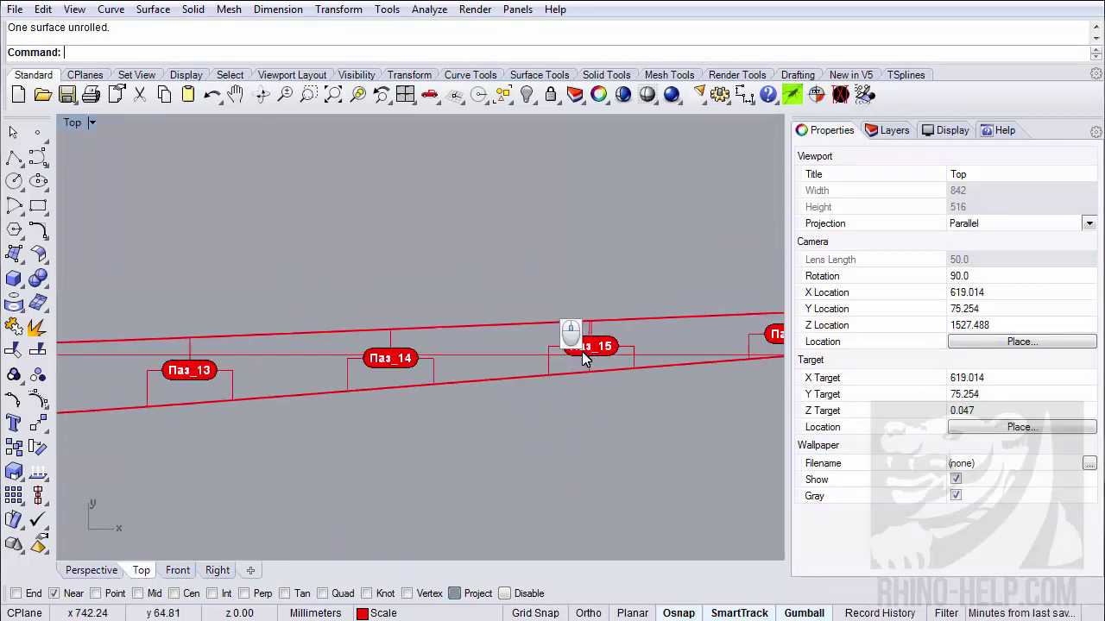
scroll(584, 359, down, 6)
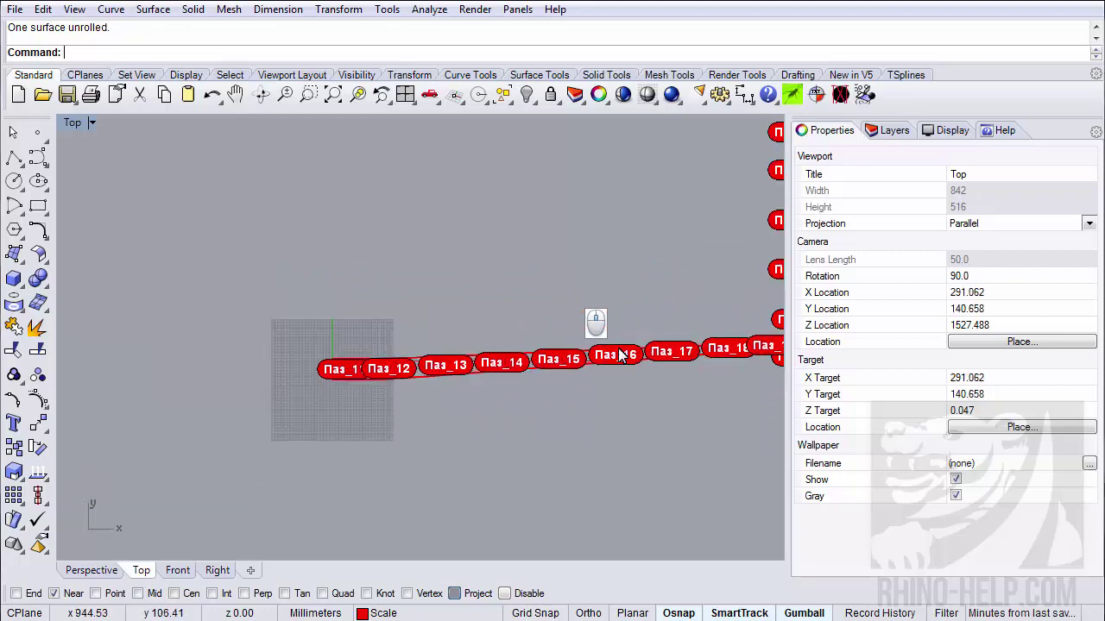
scroll(604, 366, up, 5)
right_drag(551, 385, 438, 400)
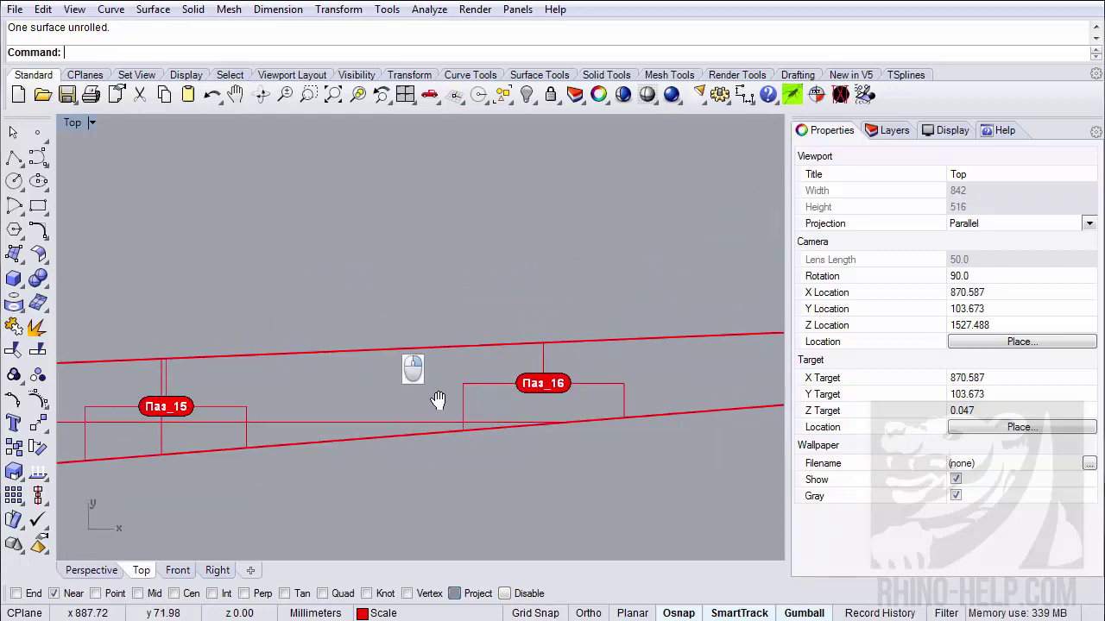
scroll(438, 399, down, 8)
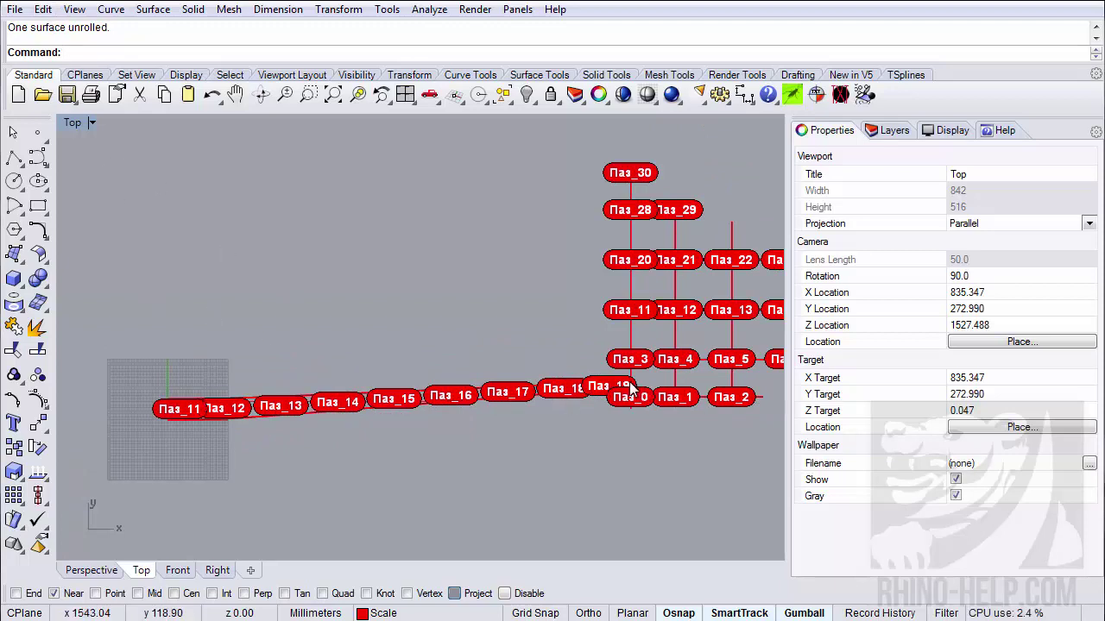
- Review the macro commands of the "Развёртка со всем" button again and close the editor without changes
shift+right_click(864, 102)
click(850, 111)
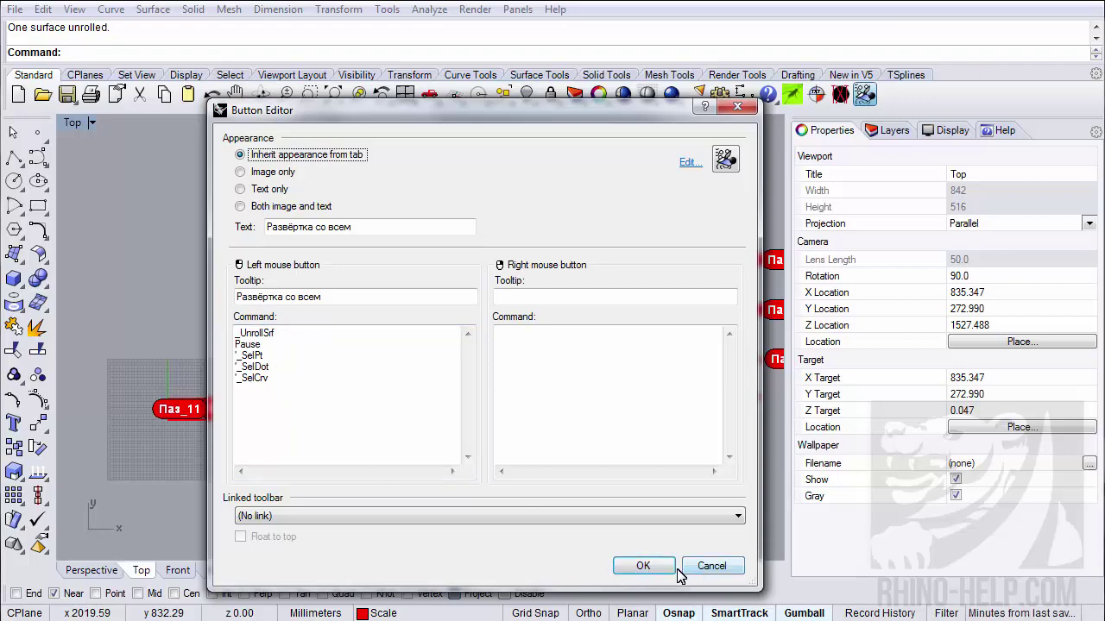
click(712, 566)
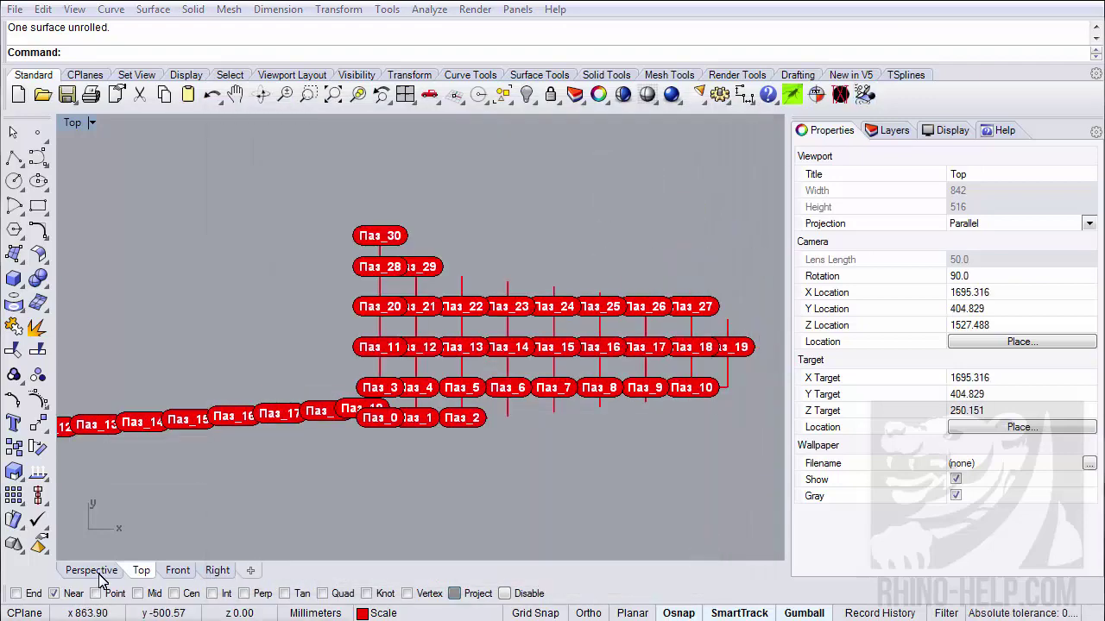
- Show the whole labelled rib assembly in the Perspective view and open the object visibility commands
click(92, 570)
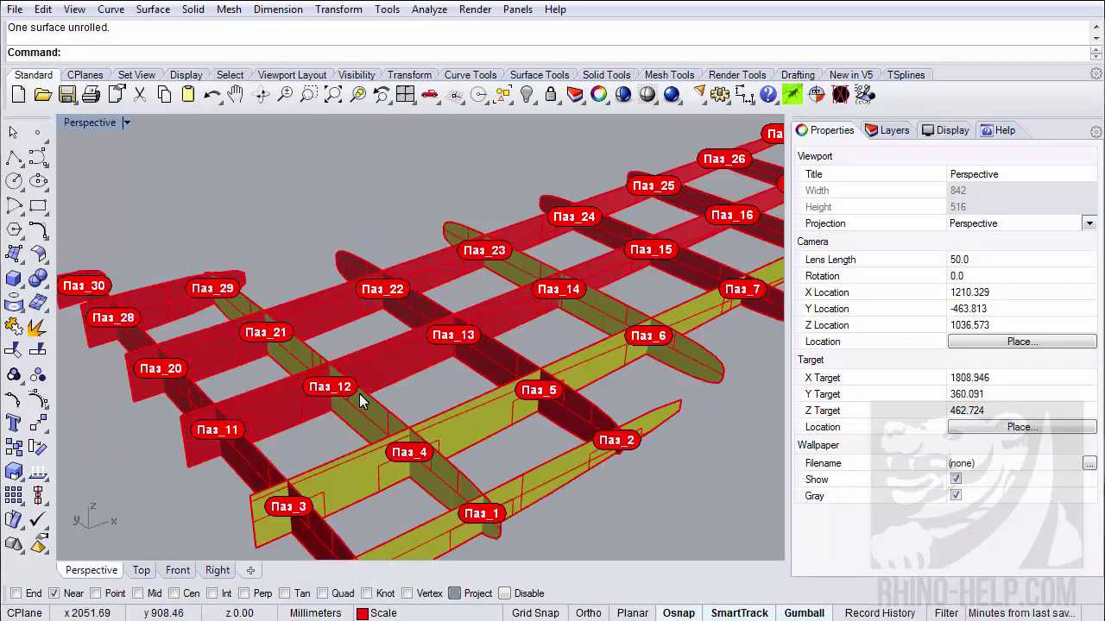
right_drag(336, 387, 370, 338)
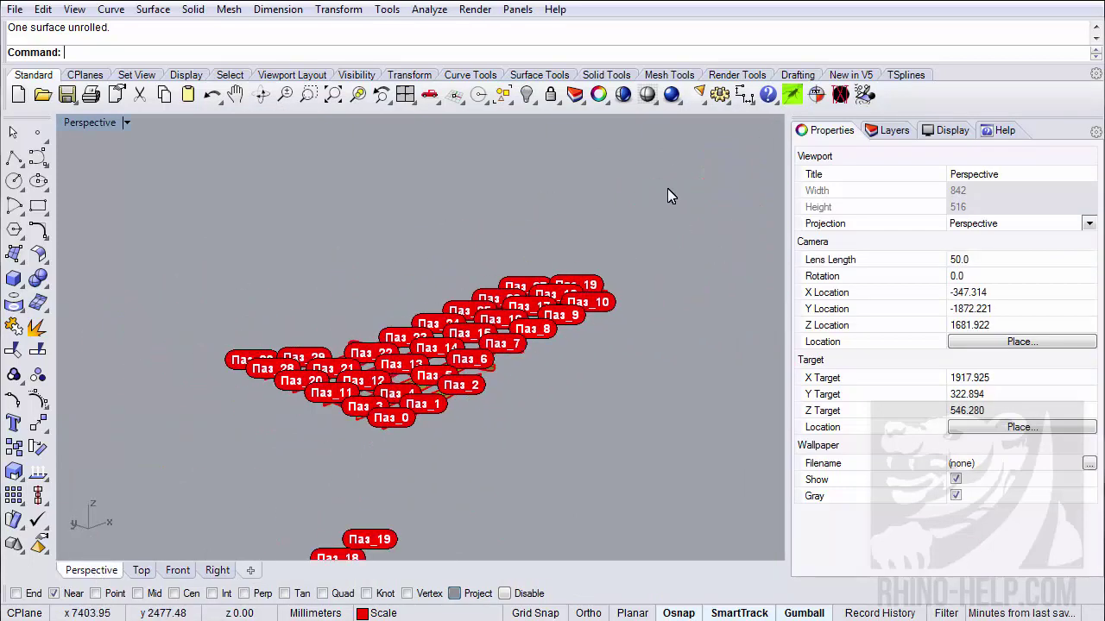
click(528, 98)
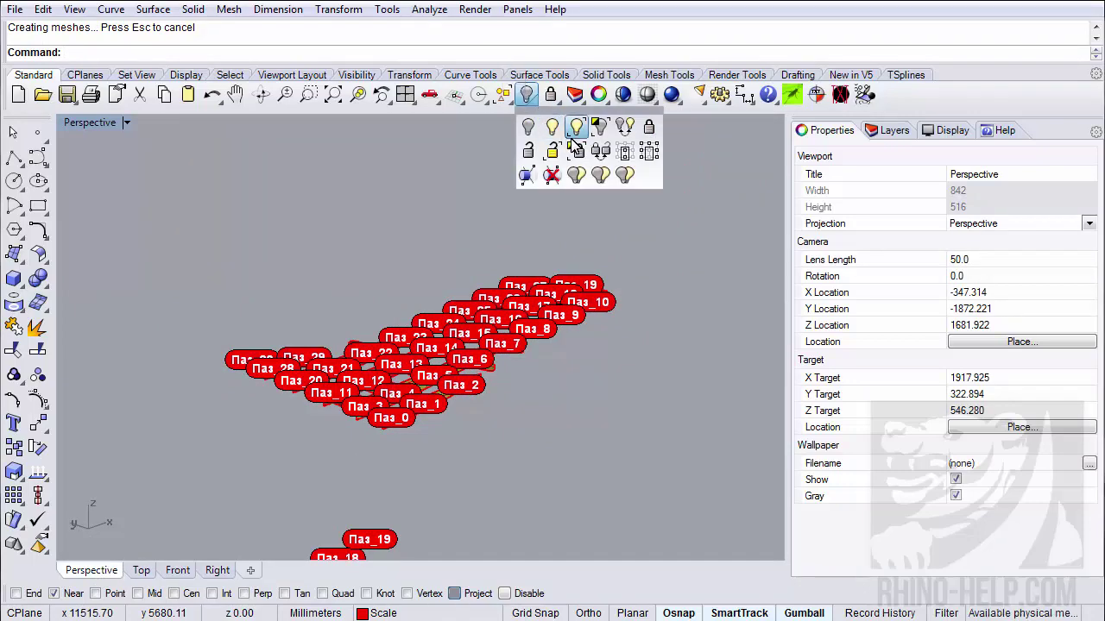
- Show the hidden Fw190-A wing mesh in the scene
click(576, 128)
click(228, 427)
right_click(227, 427)
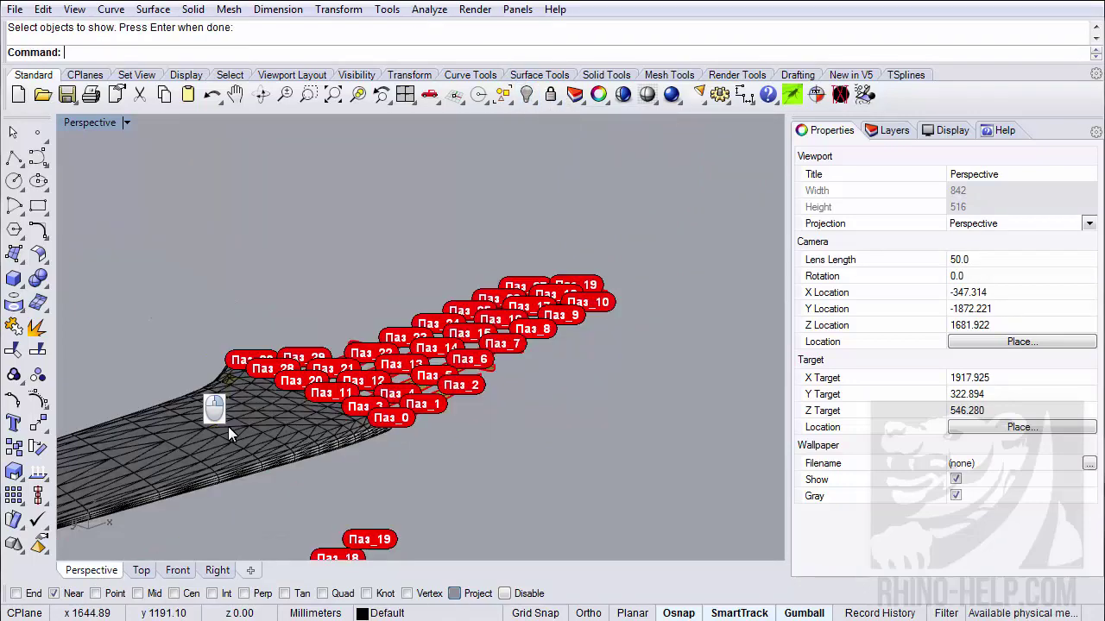
- Fill all holes in the Fw190-A wing mesh
right_drag(438, 356, 281, 188)
scroll(297, 401, up, 5)
click(295, 395)
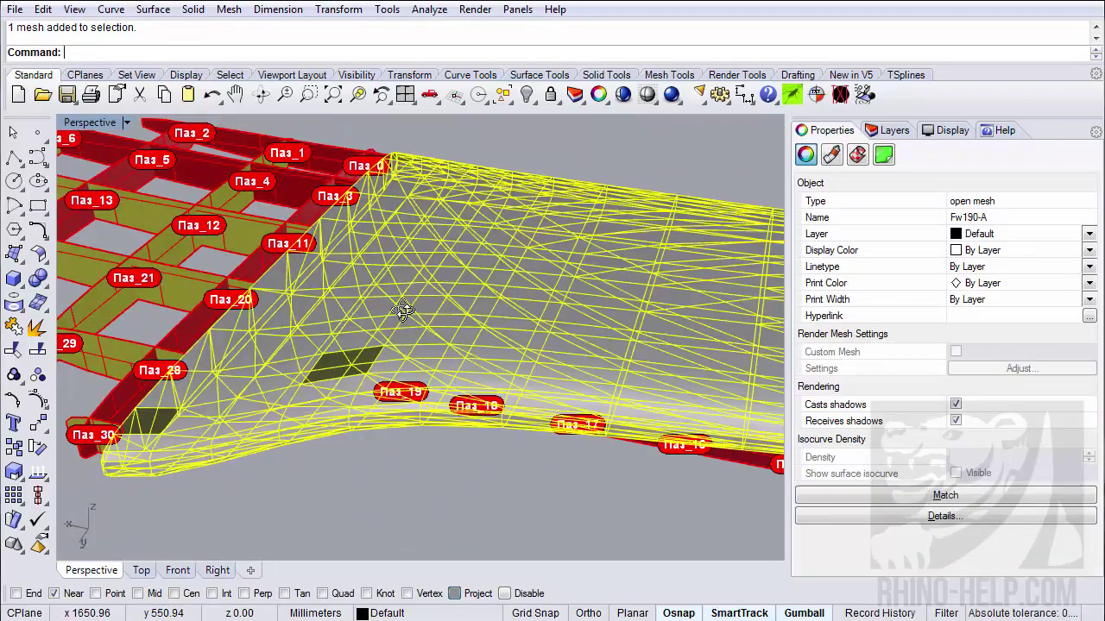
click(229, 9)
mouse_move(406, 184)
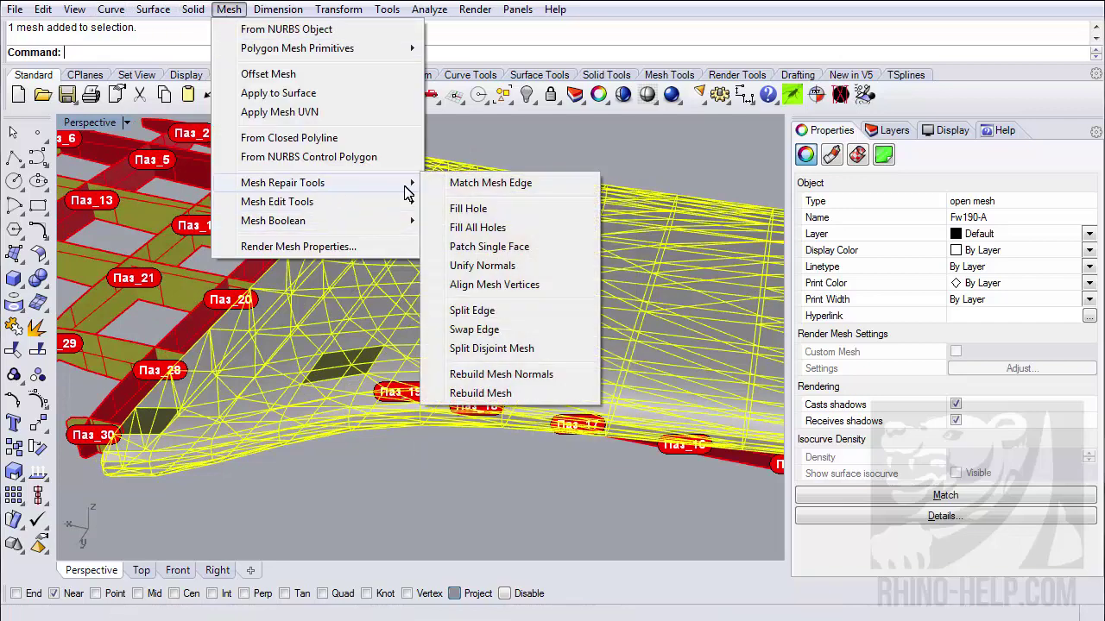
click(486, 233)
right_drag(423, 404, 480, 432)
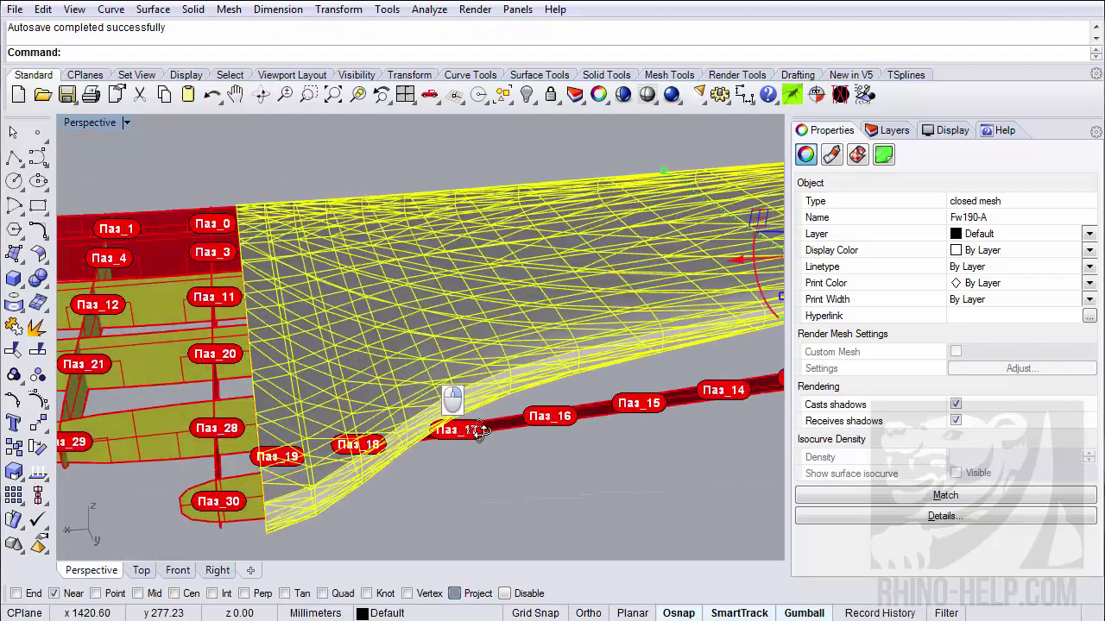
- Unify the normals of the wing mesh
click(230, 10)
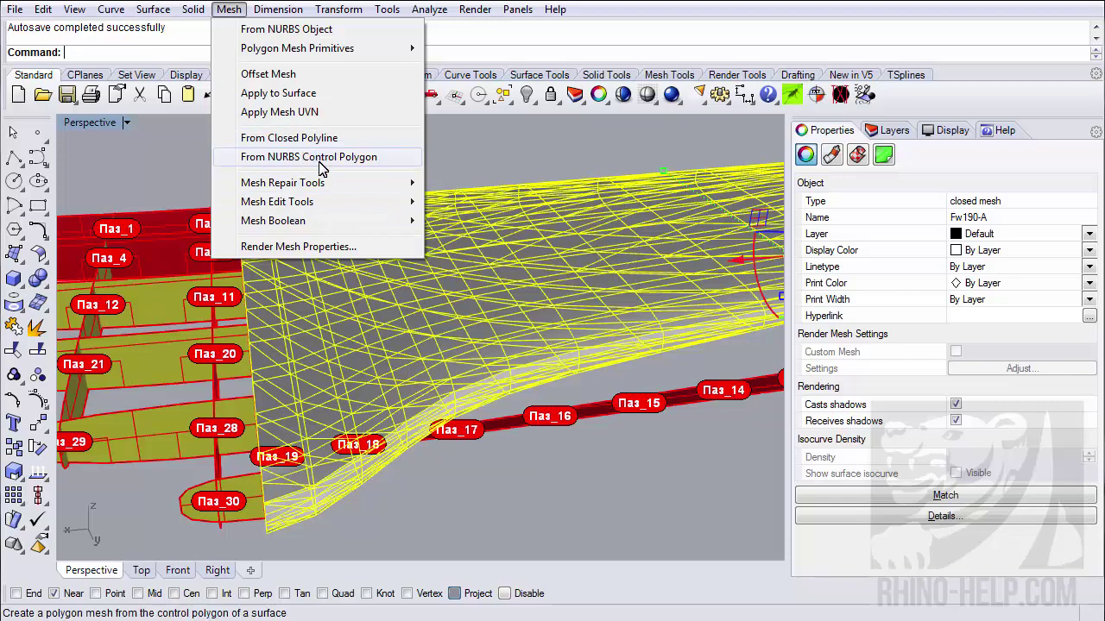
mouse_move(319, 204)
mouse_move(364, 185)
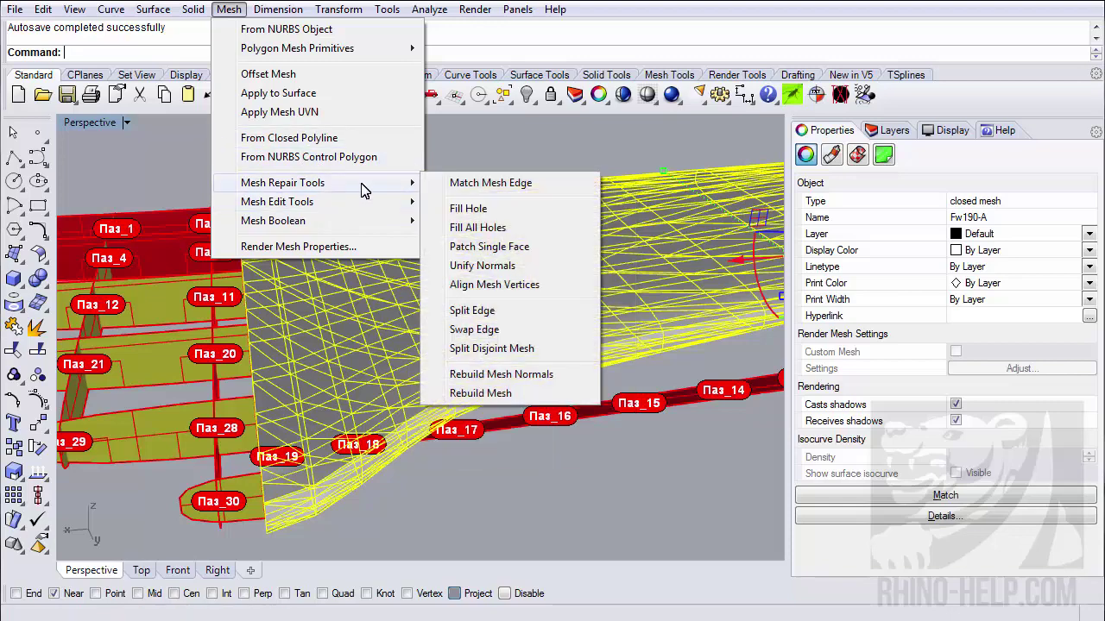
click(515, 268)
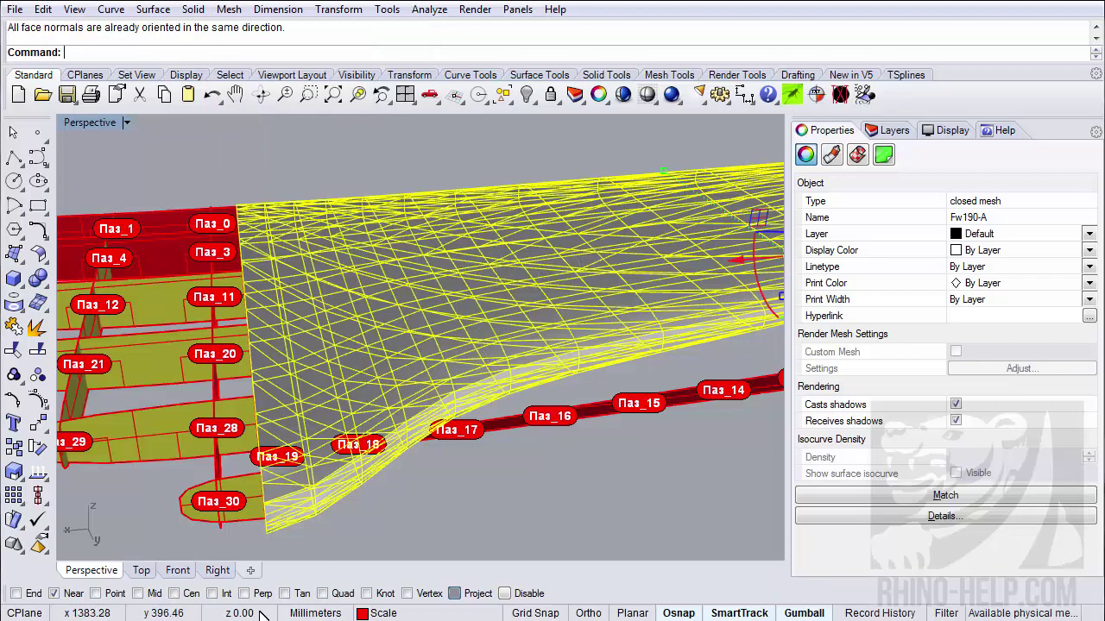
- Switch to Grasshopper and assign the selected wing mesh to the Mesh parameter in the "Исходный mesh" group
click(791, 94)
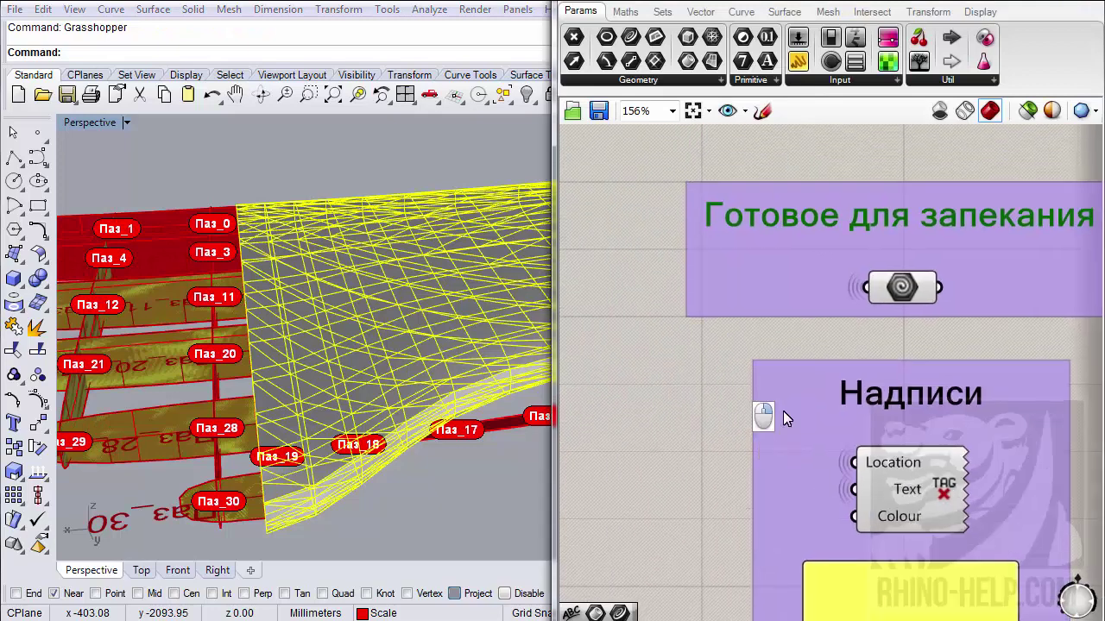
right_click(905, 287)
scroll(798, 312, down, 5)
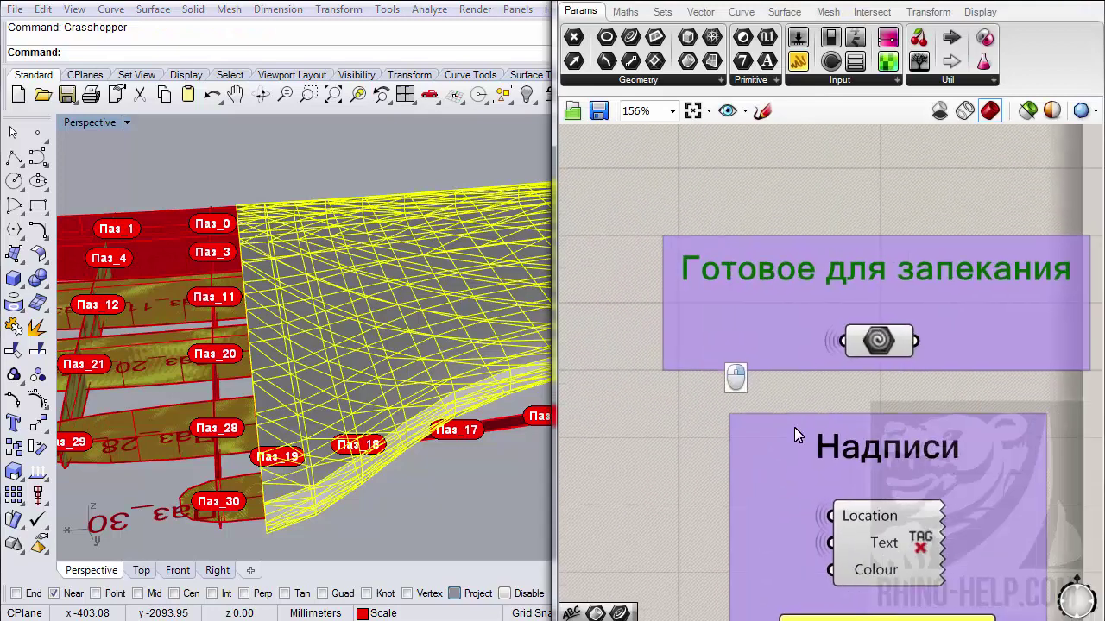
scroll(807, 315, up, 2)
right_click(832, 250)
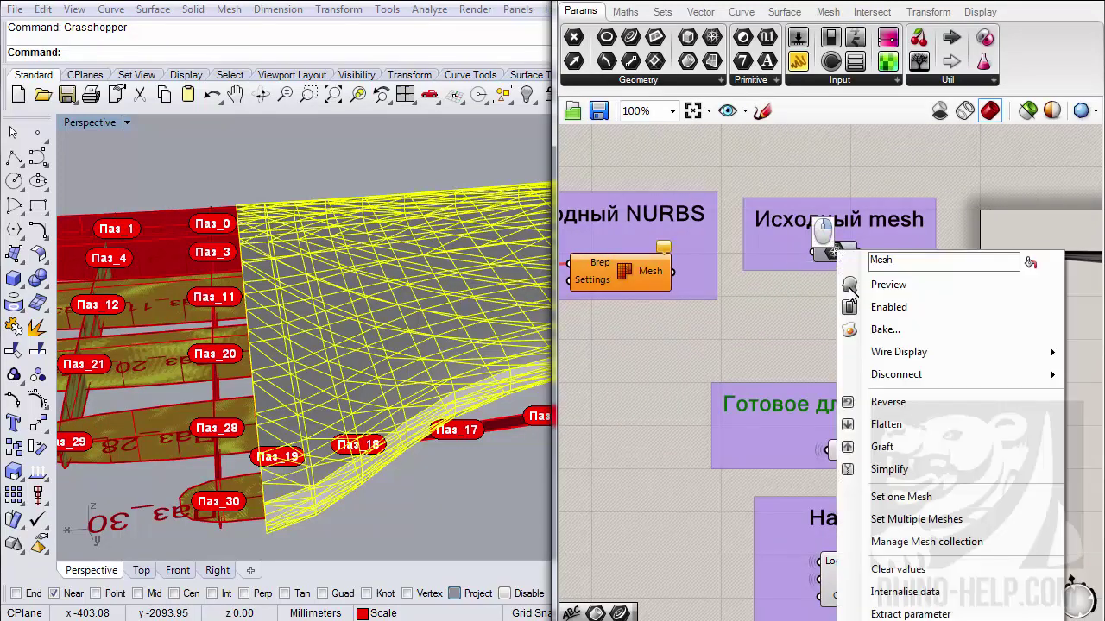
click(898, 497)
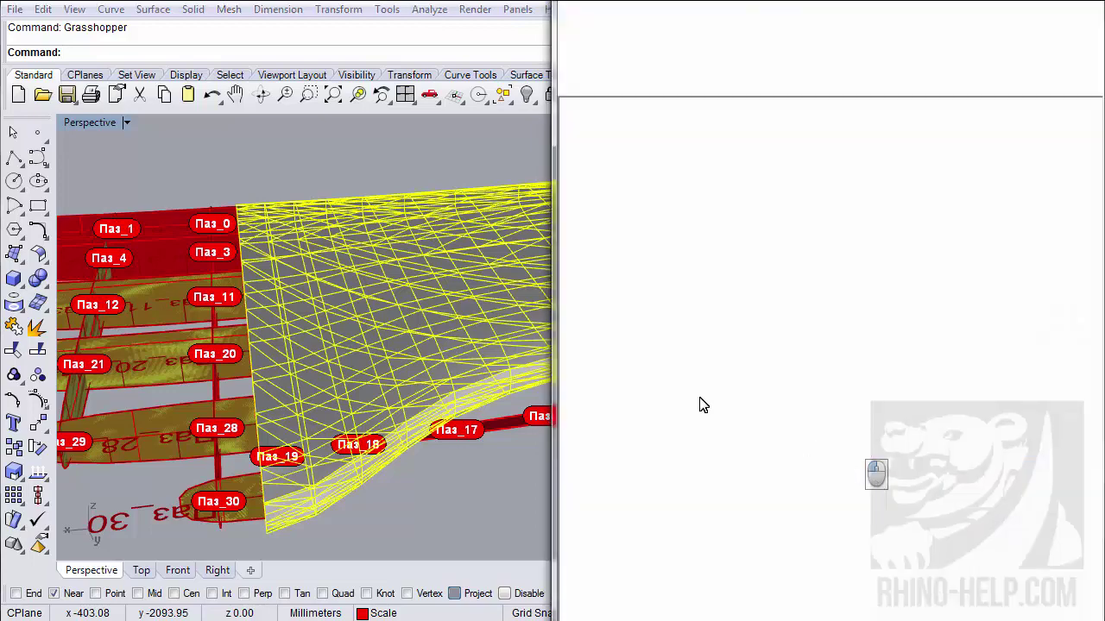
click(501, 355)
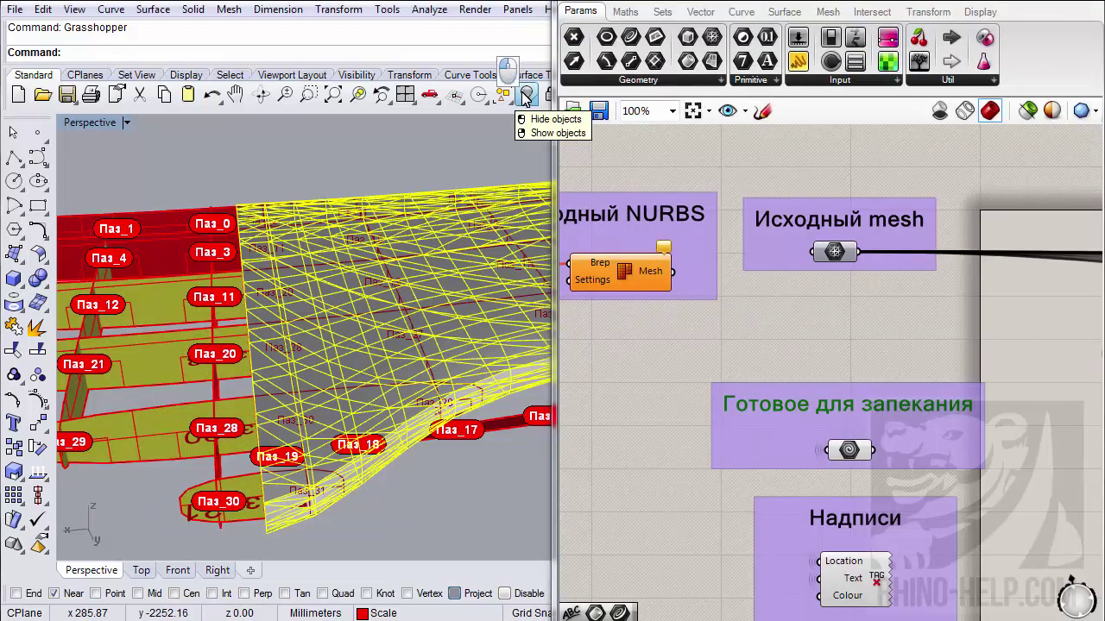
- Hide the wing mesh in Rhino so that only the ribs remain displayed
click(527, 94)
right_drag(309, 337, 328, 405)
scroll(248, 405, down, 5)
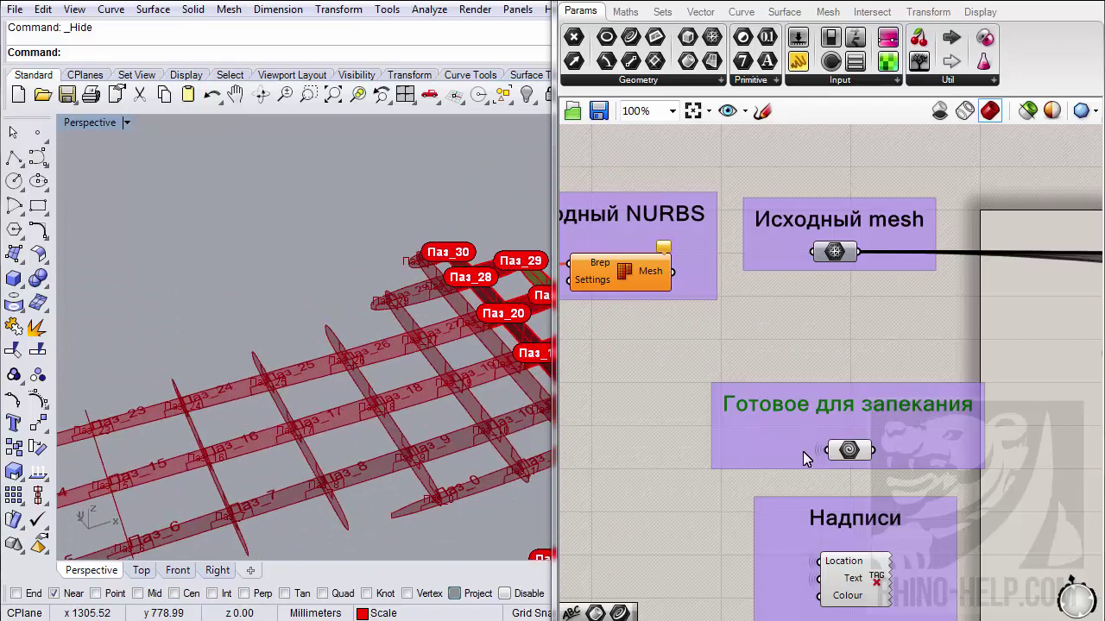
right_click(849, 452)
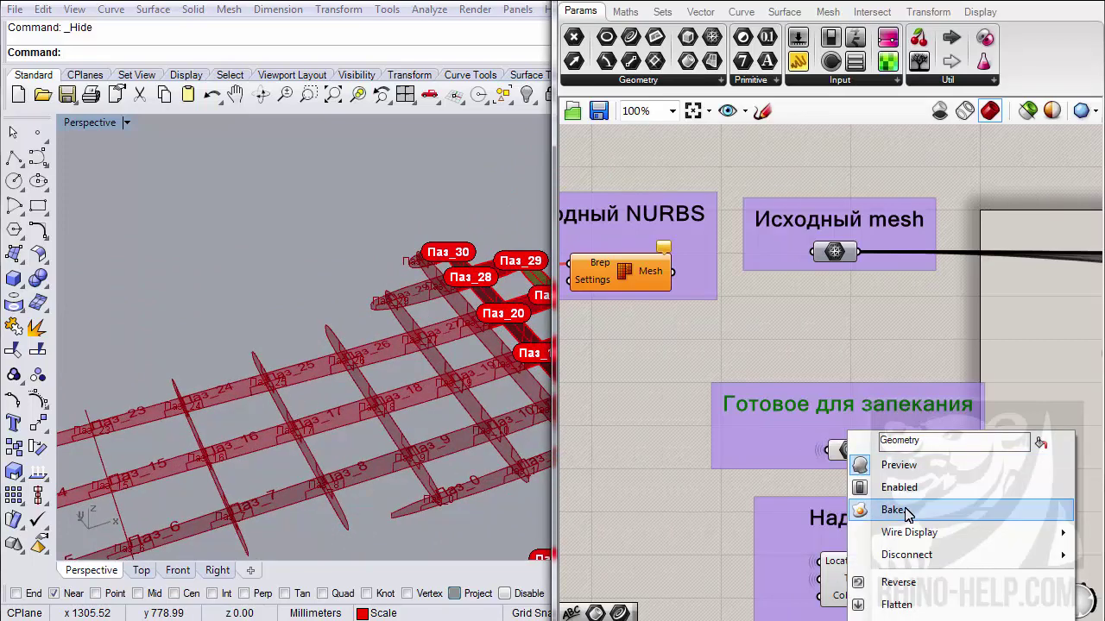
- Select all the previously baked surfaces, curves and text dots, and create a new layer named "готовое"
right_drag(311, 362, 255, 450)
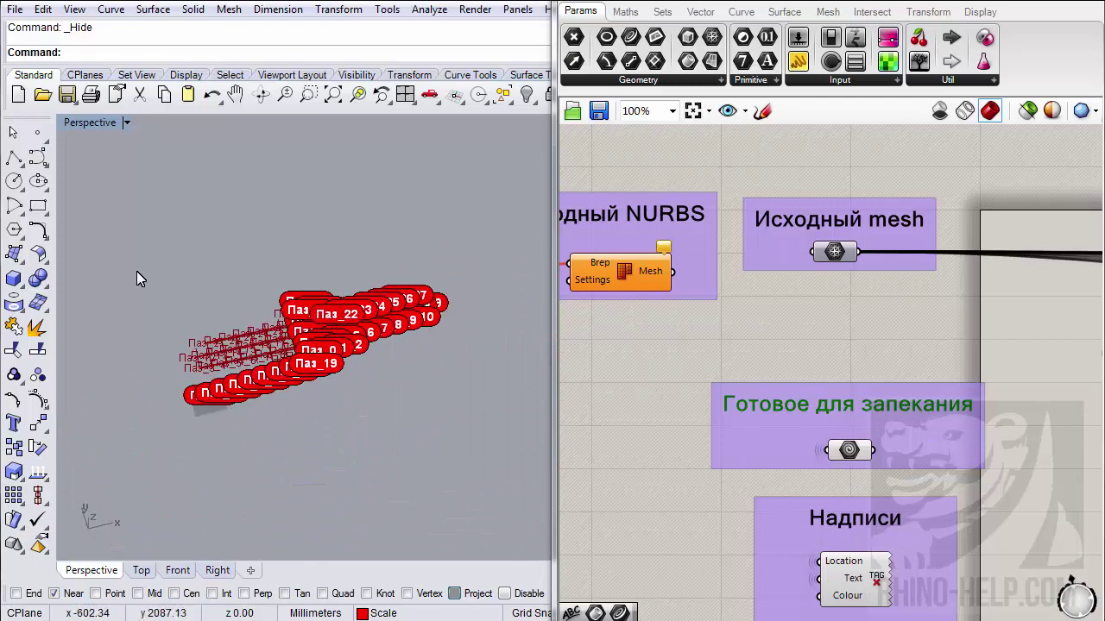
drag(125, 229, 480, 481)
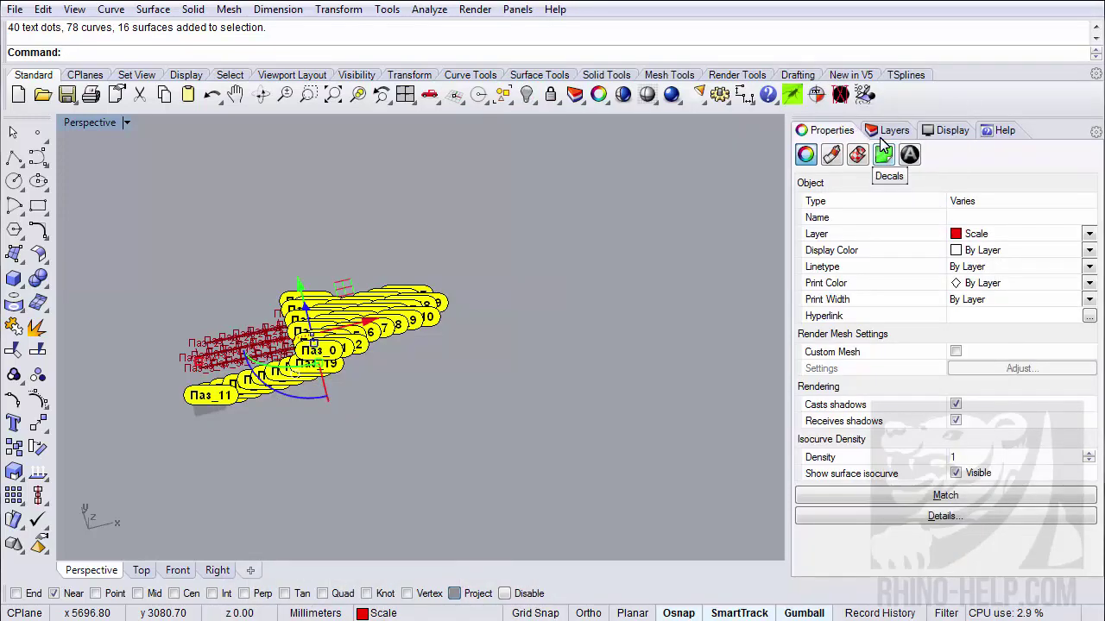
click(891, 129)
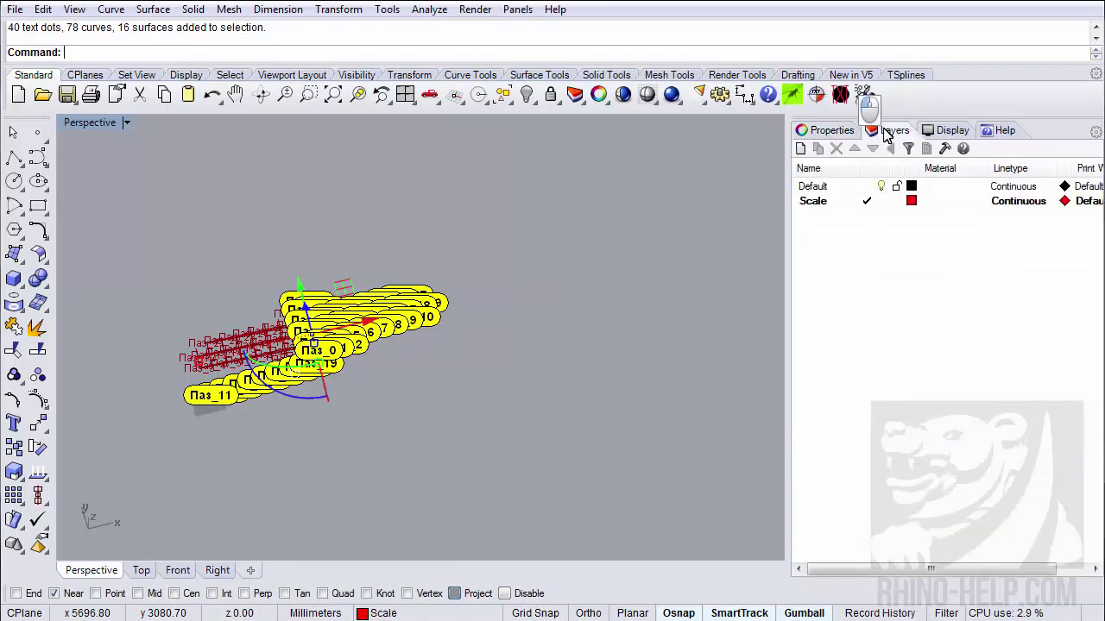
click(800, 150)
text(ro)
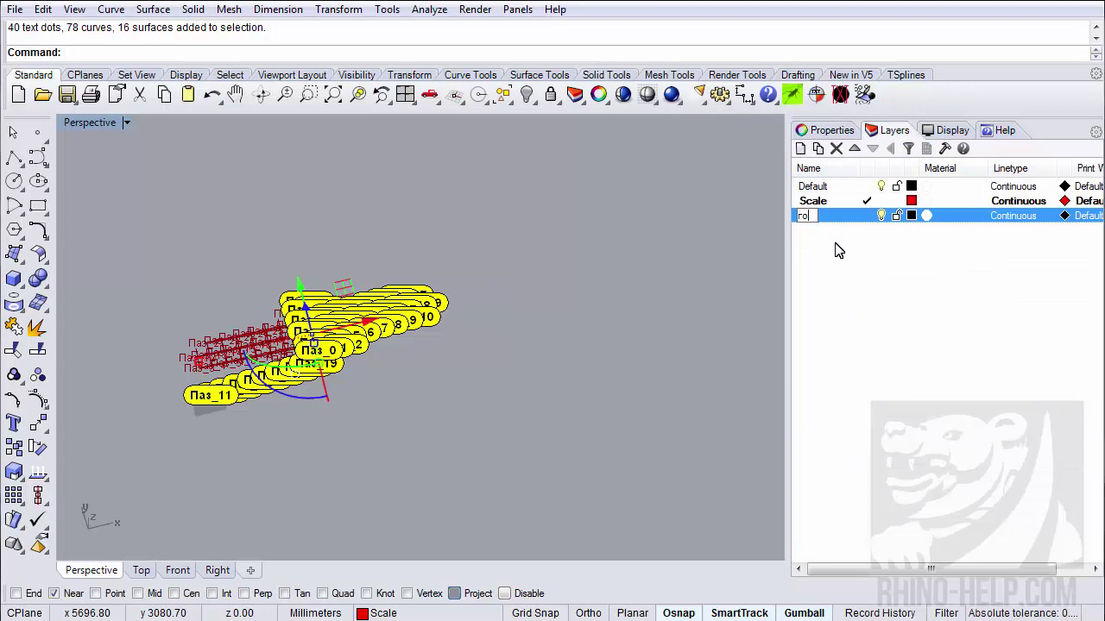
text(товое)
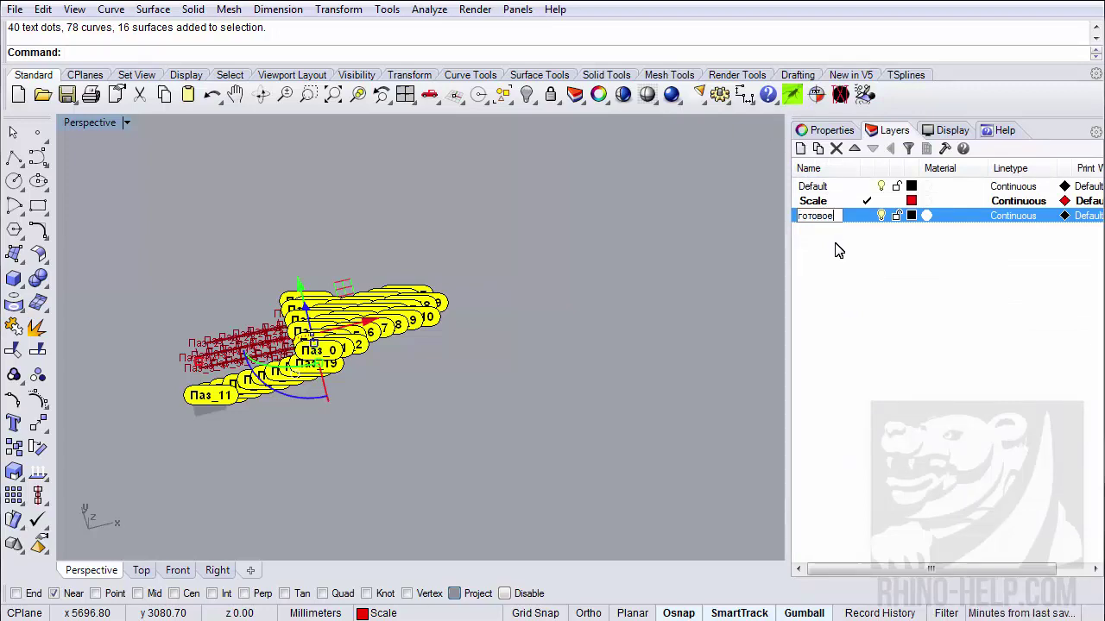
key(Return)
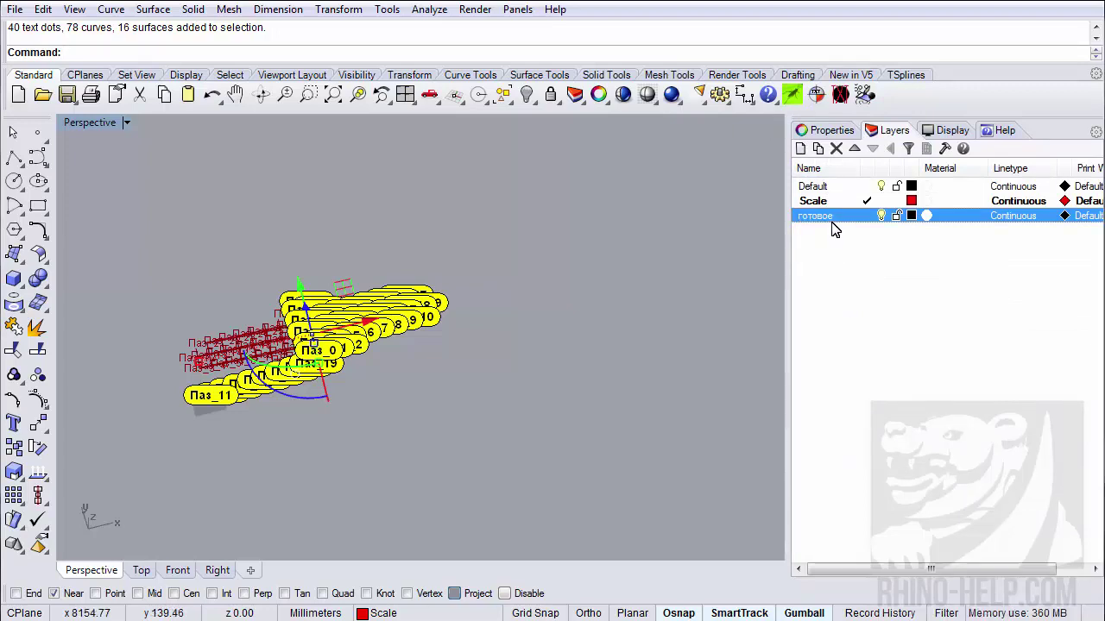
- Move the selected objects to the "готовое" layer and turn that layer off
right_click(834, 217)
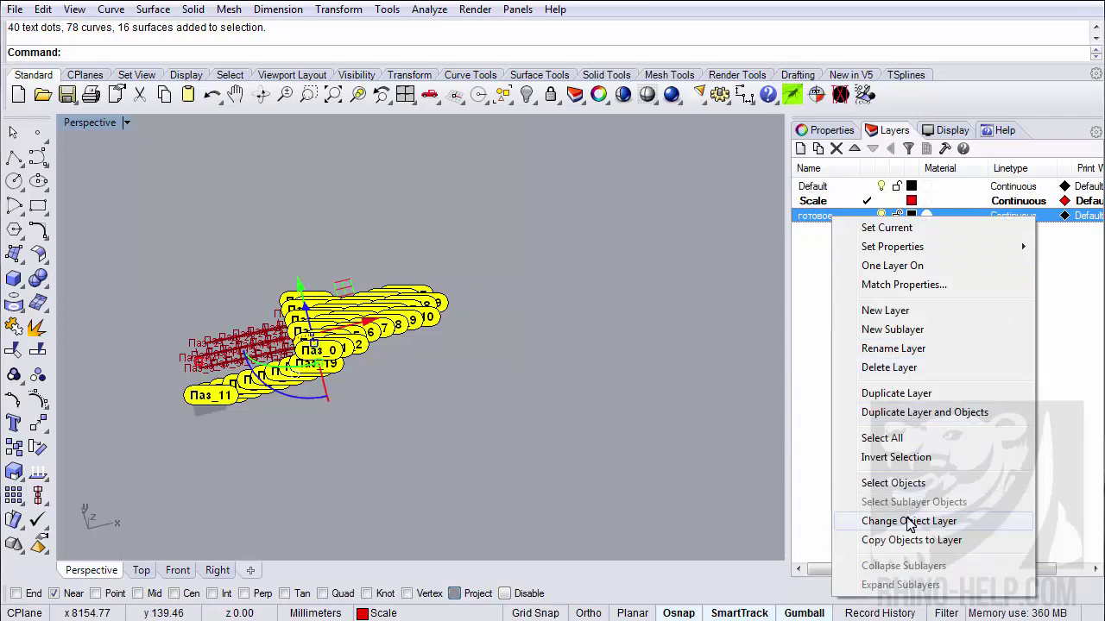
click(908, 521)
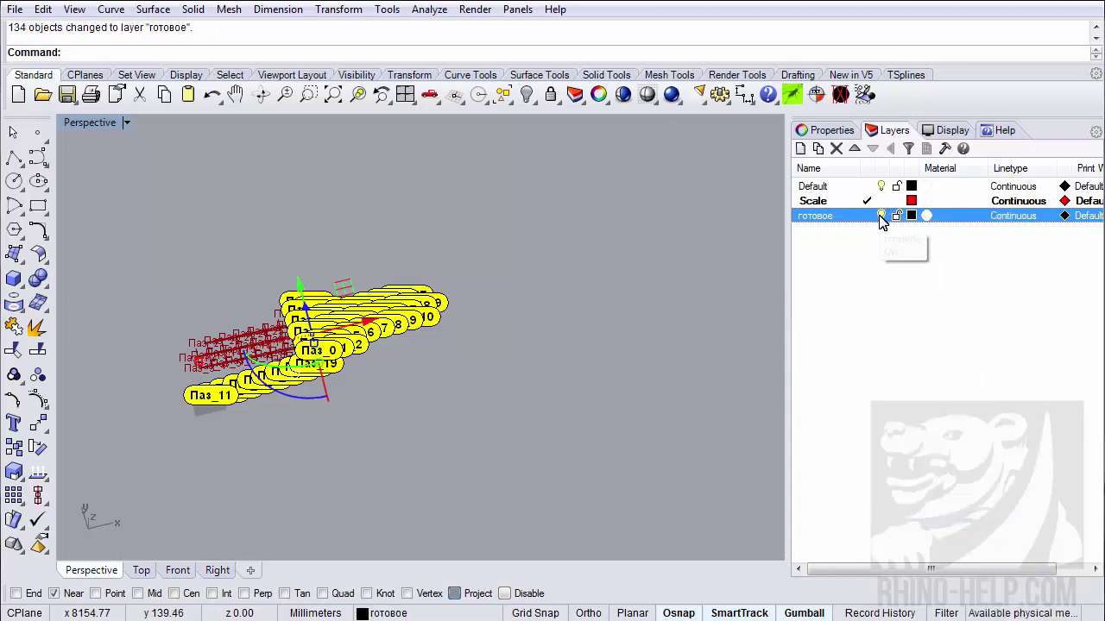
click(880, 216)
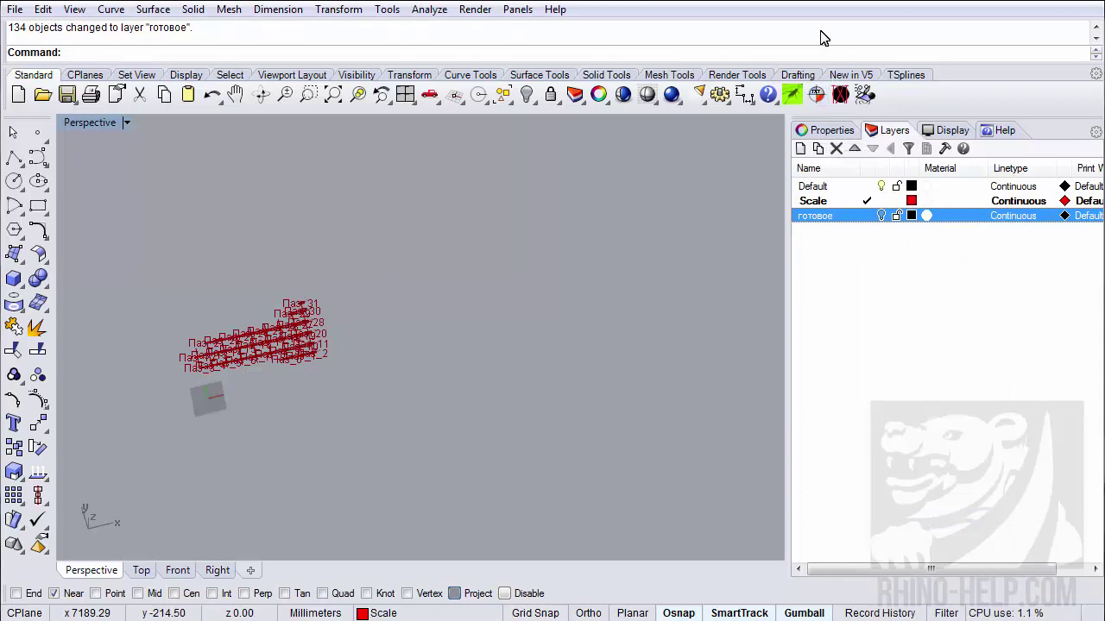
- Bake the Geometry parameter in the "Готовое для запекания" group with the default attributes
click(791, 95)
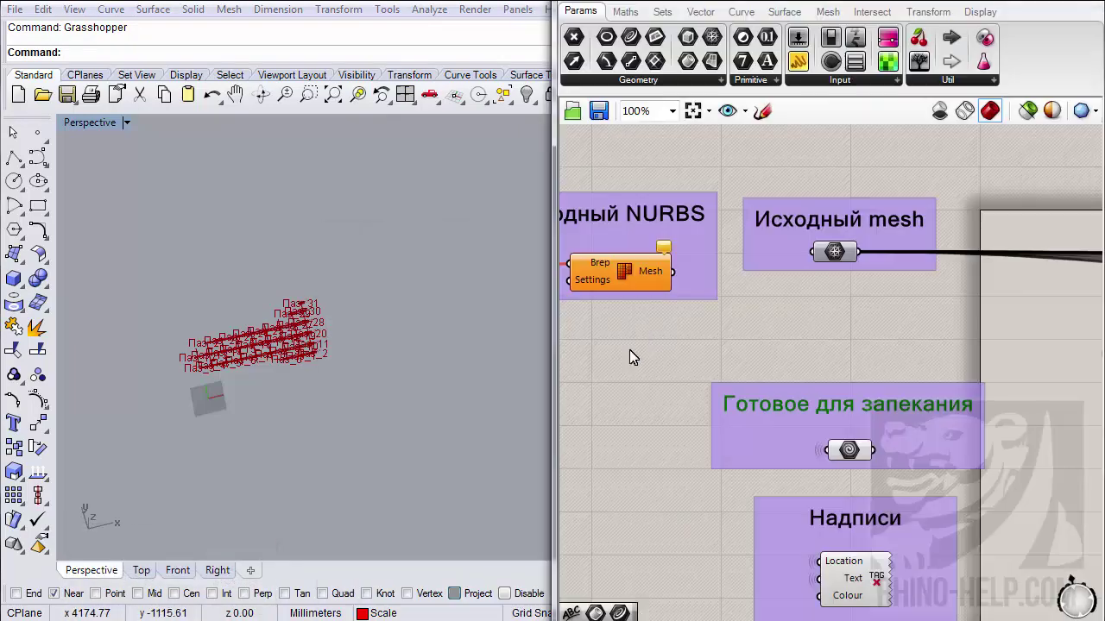
right_click(850, 464)
click(871, 510)
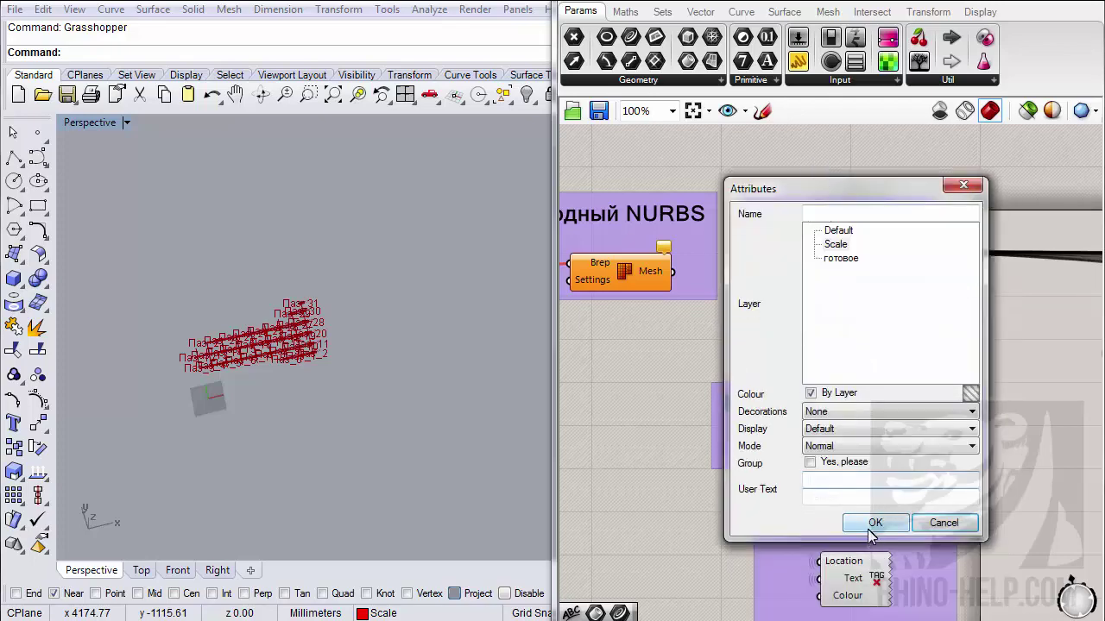
click(875, 523)
- Bake the Text Tag component in the "Надписи" group with the default attributes
right_click(878, 578)
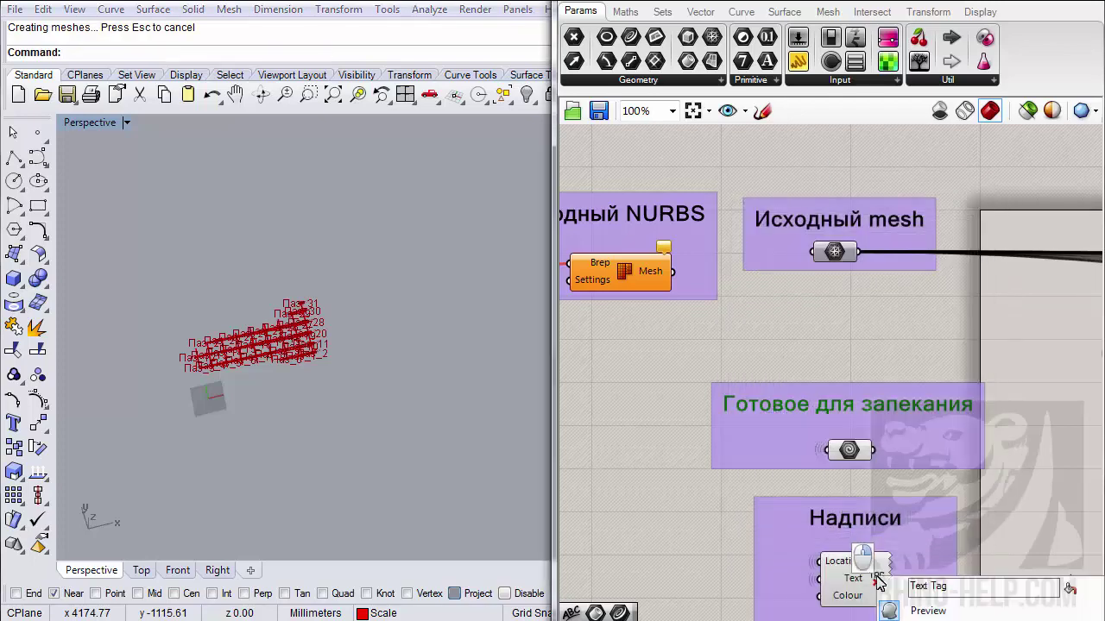
click(915, 618)
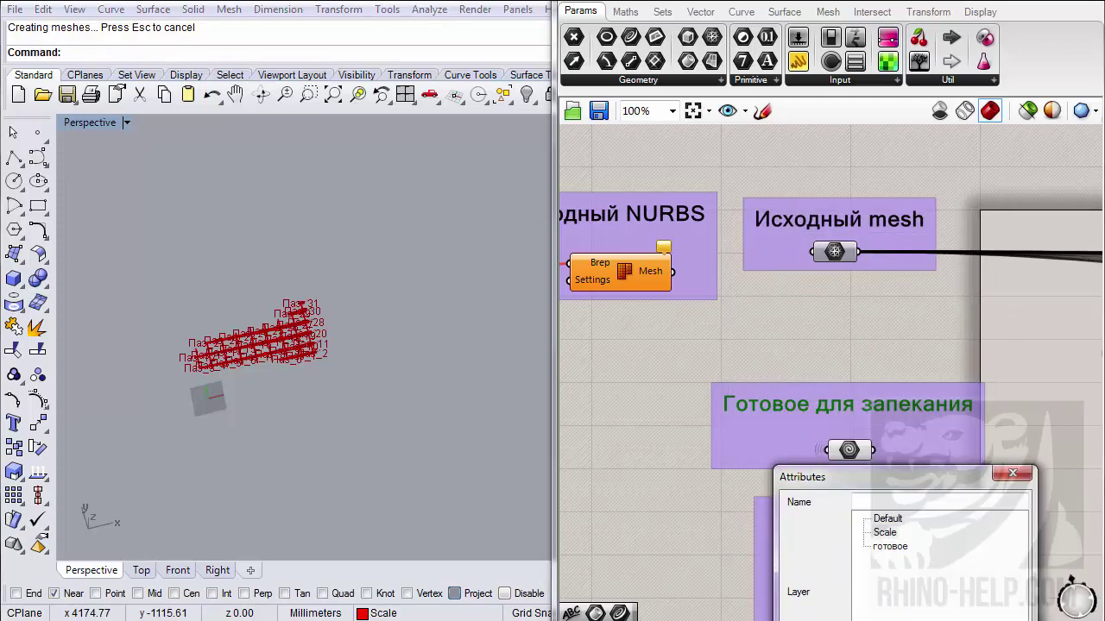
drag(898, 466, 855, 224)
click(878, 583)
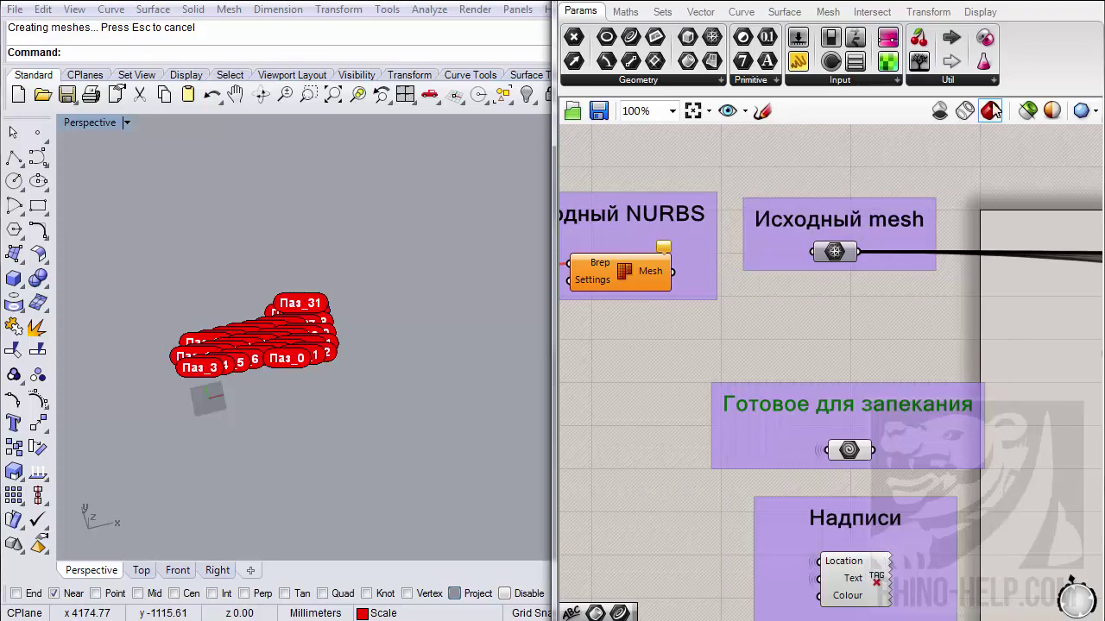
- Unroll the rib passing through Паз_7, Паз_16 and Паз_24 together with the slot curves and label dots
click(444, 370)
scroll(289, 389, up, 6)
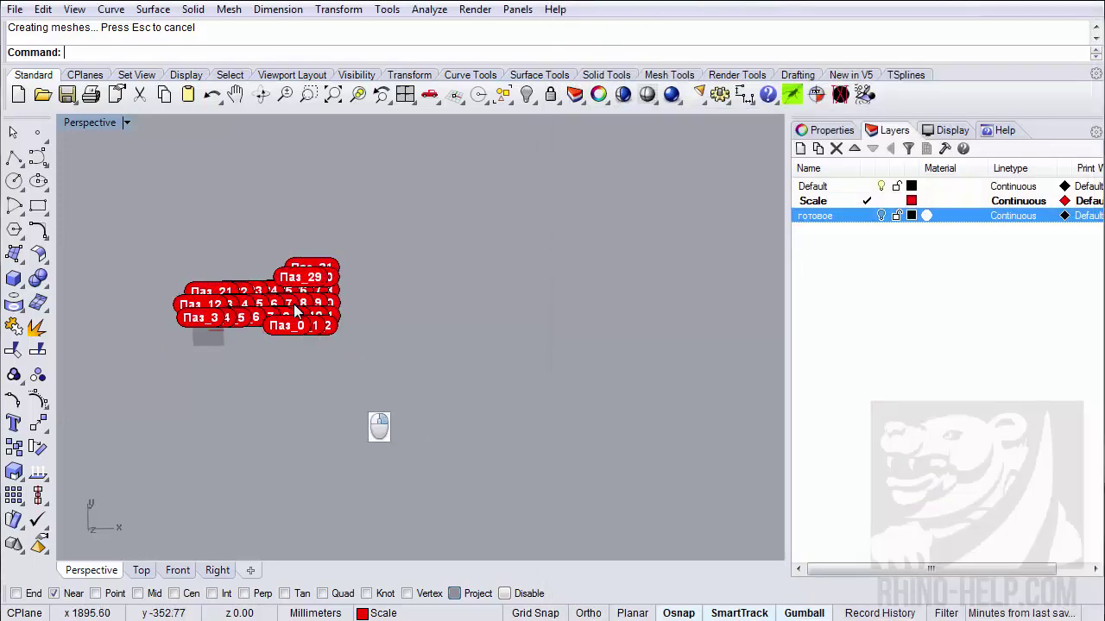
right_drag(290, 388, 637, 461)
scroll(621, 374, up, 4)
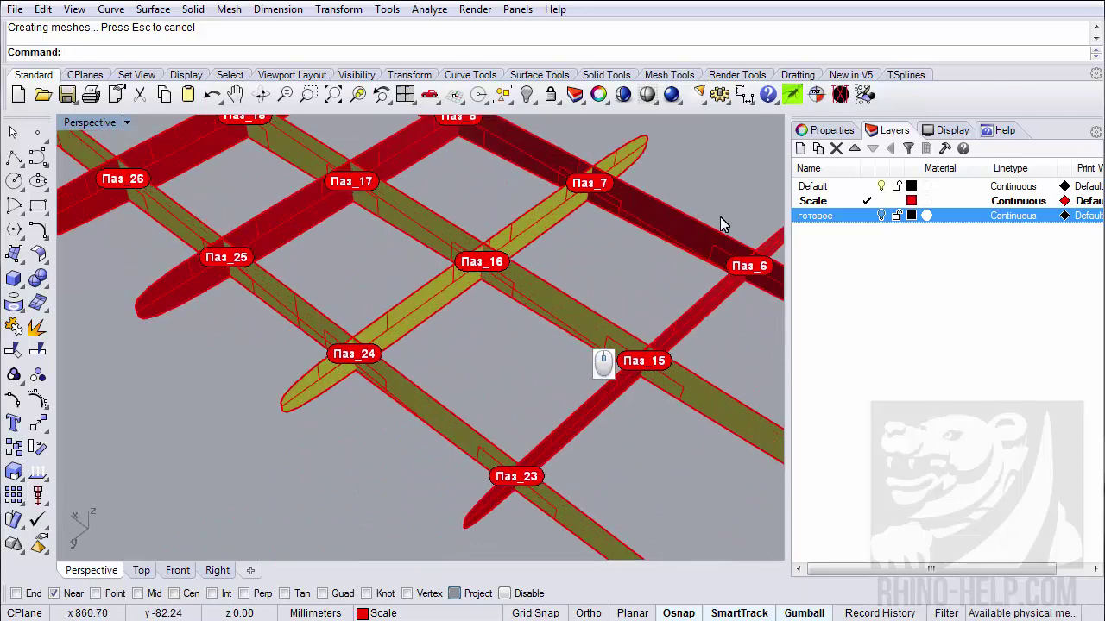
click(864, 94)
click(431, 308)
key(Return)
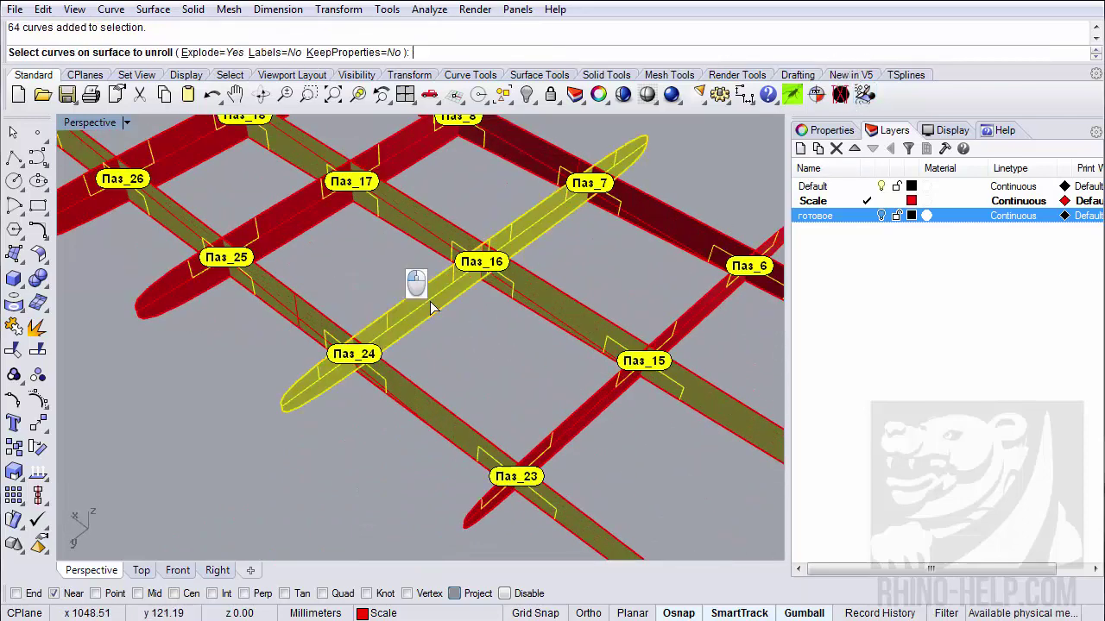
key(Return)
scroll(434, 327, down, 8)
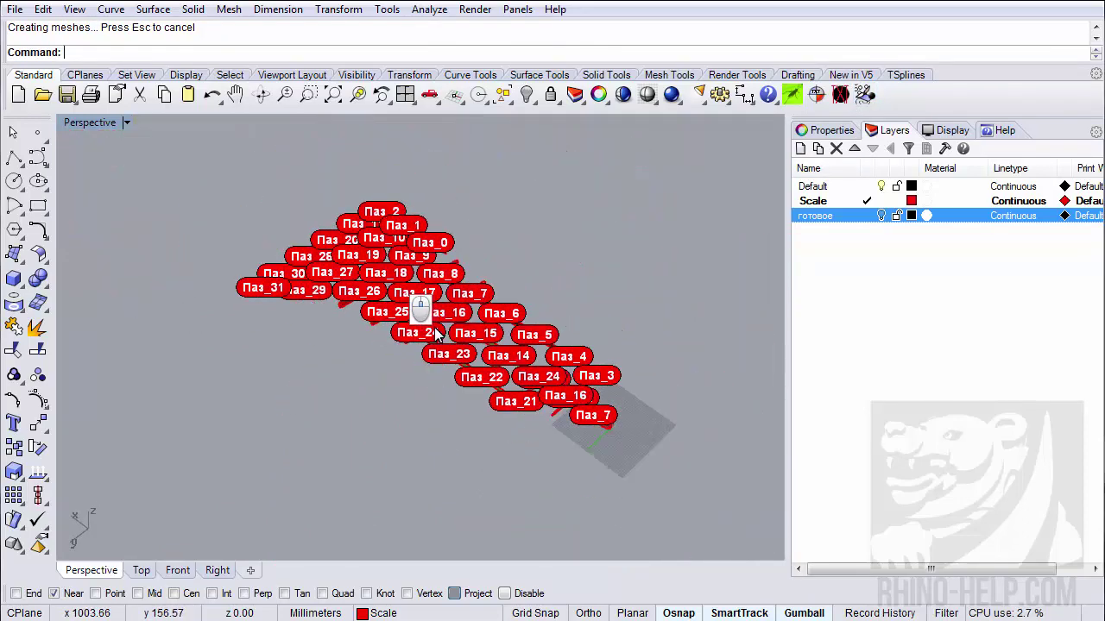
- Examine the unrolled rib with its slot lines and labels in the Top view
right_drag(435, 327, 566, 380)
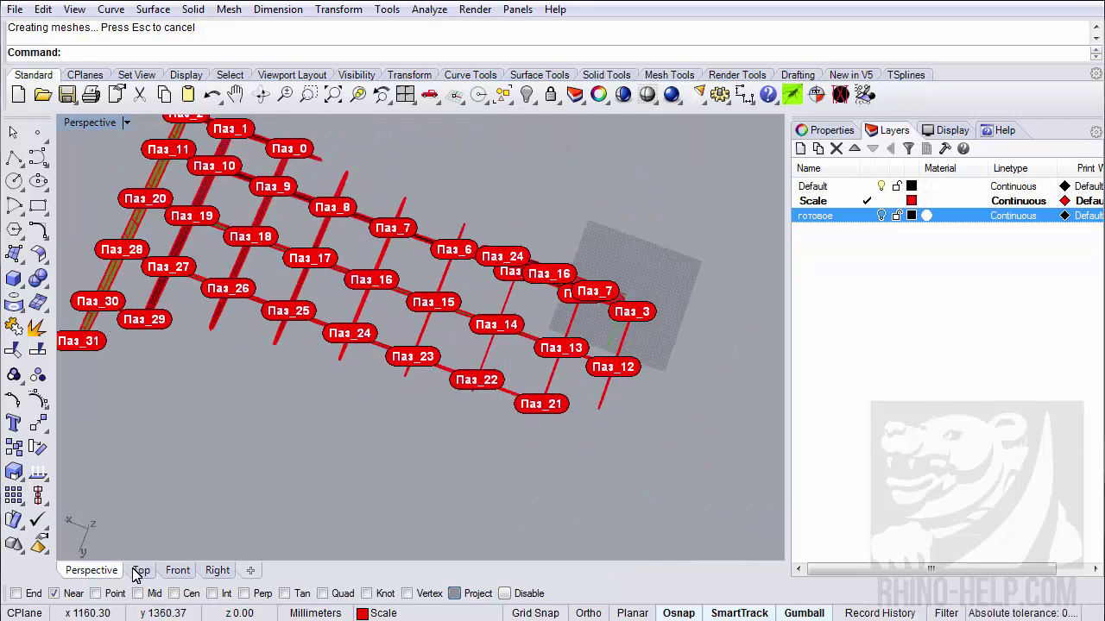
click(140, 570)
scroll(436, 380, down, 1)
scroll(436, 381, down, 2)
right_drag(328, 388, 457, 333)
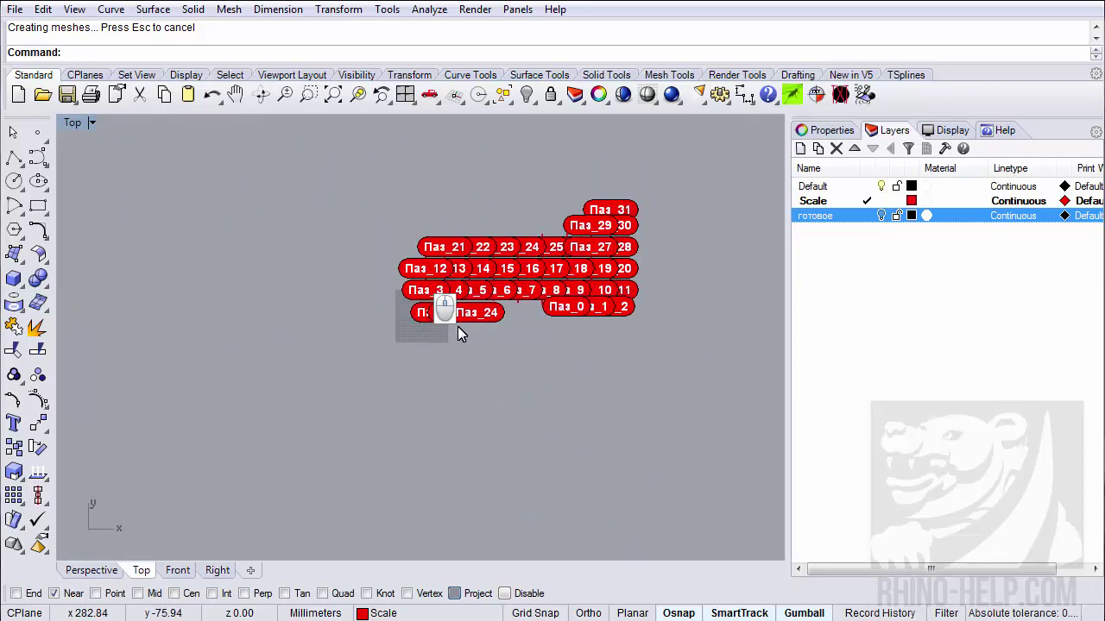
scroll(388, 323, up, 5)
scroll(513, 316, up, 6)
right_drag(527, 314, 389, 340)
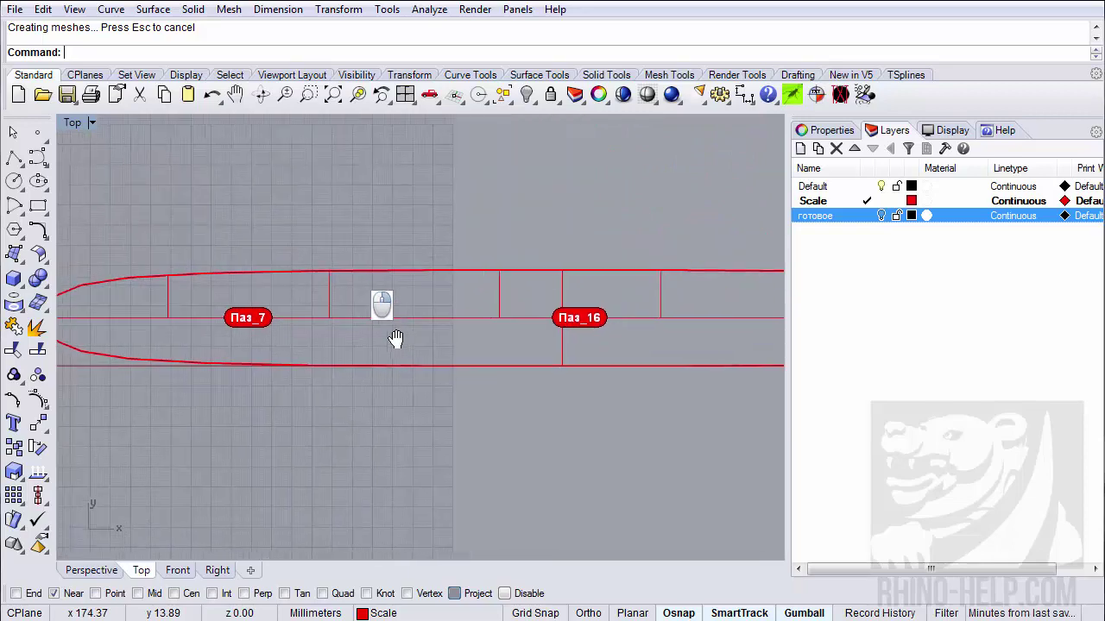
- Duplicate the border of the unrolled rib surface that carries Паз_7, Паз_16 and Паз_24
click(409, 282)
scroll(409, 282, down, 2)
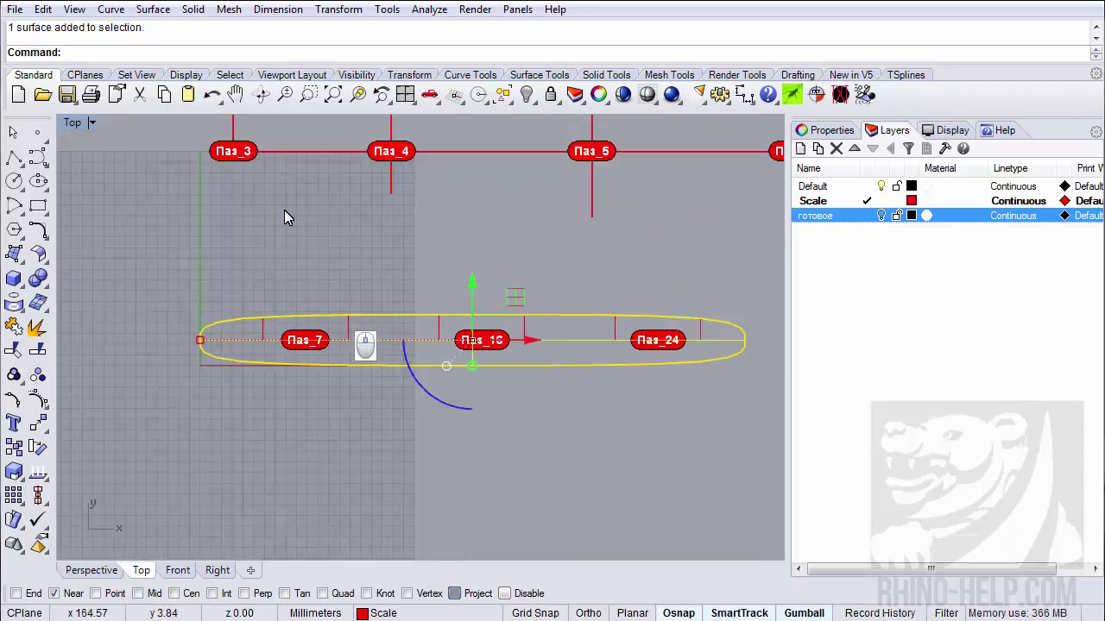
click(108, 10)
mouse_move(151, 458)
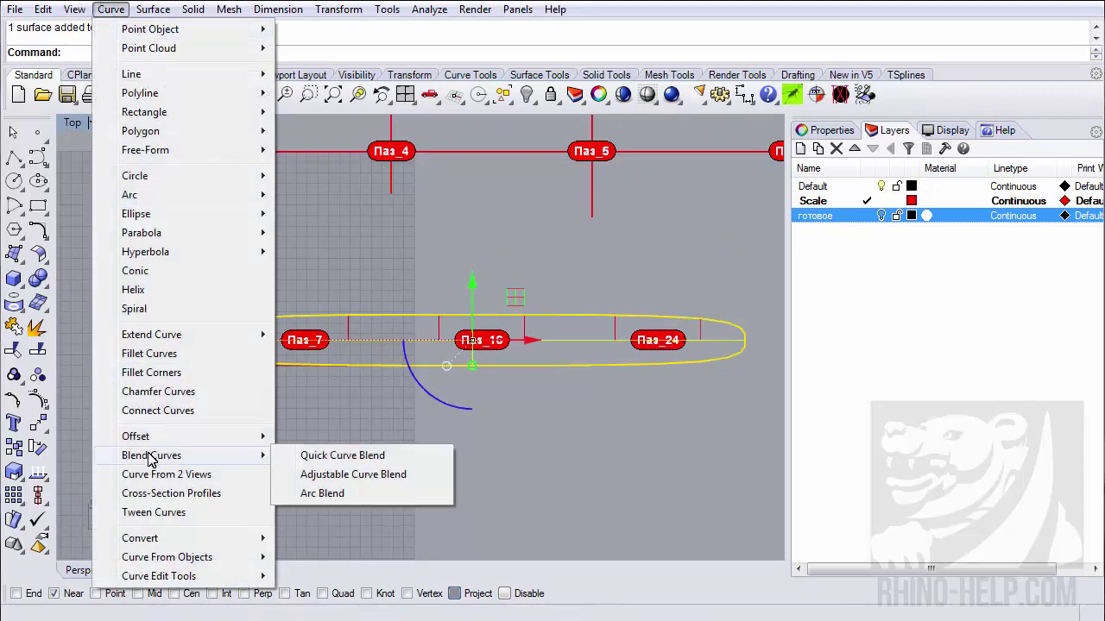
mouse_move(173, 557)
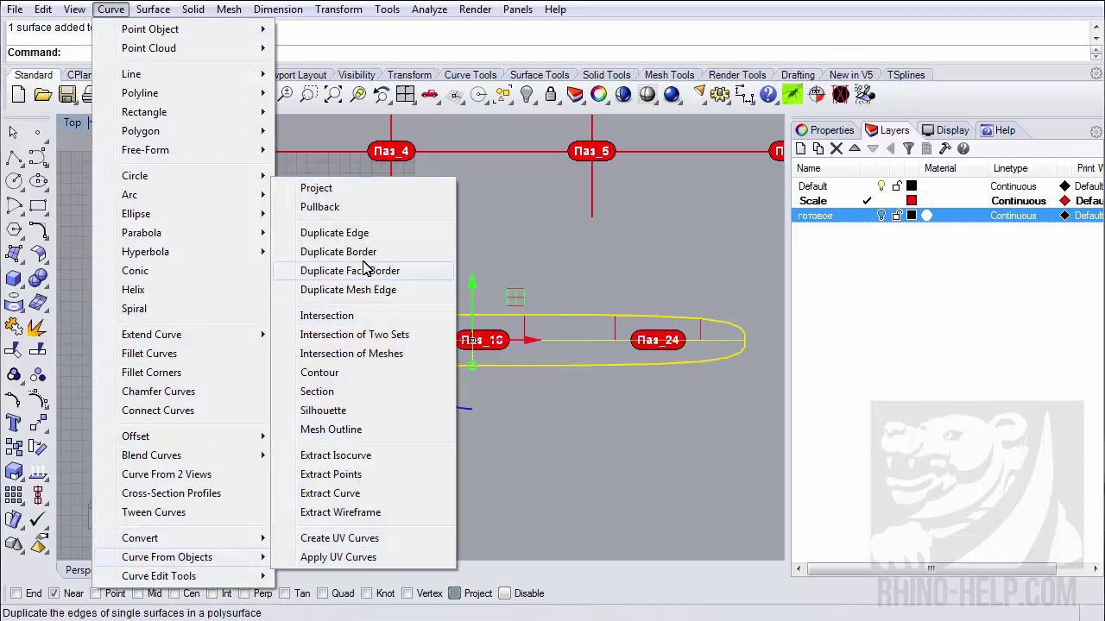
click(338, 250)
click(542, 398)
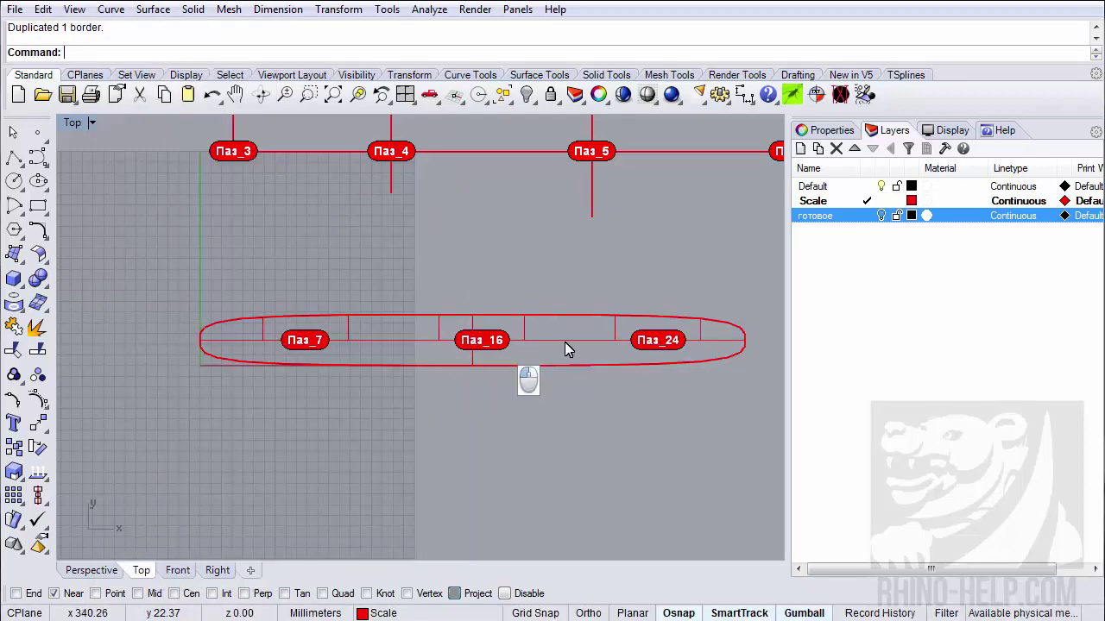
- Float the Popup toolbar in the Top view and try to copy a Standard toolbar command into it
middle_click(350, 250)
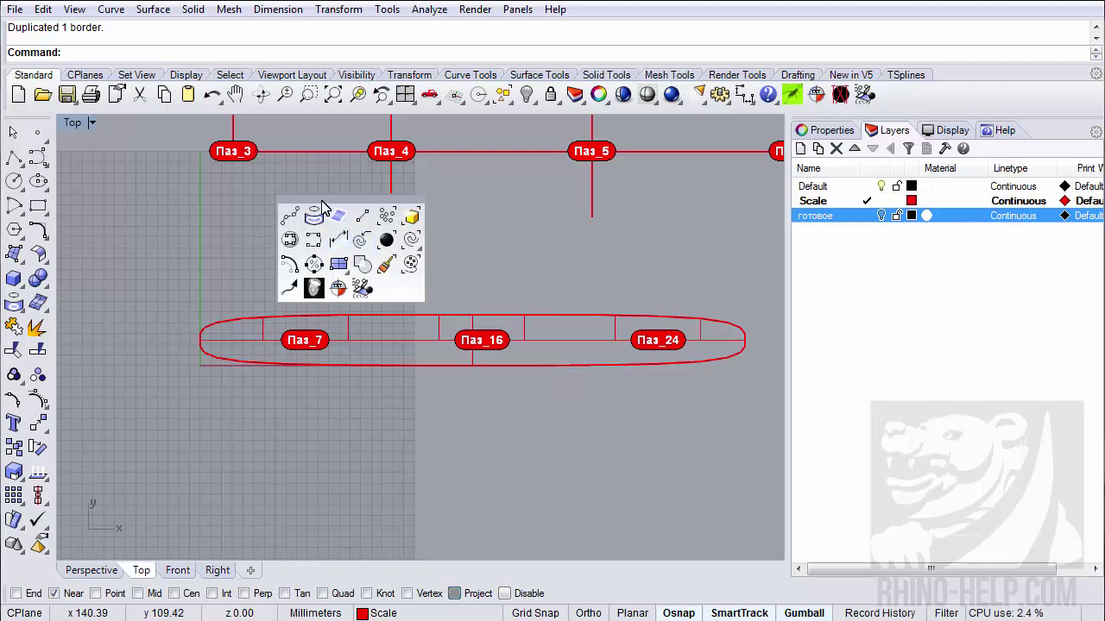
drag(306, 205, 304, 202)
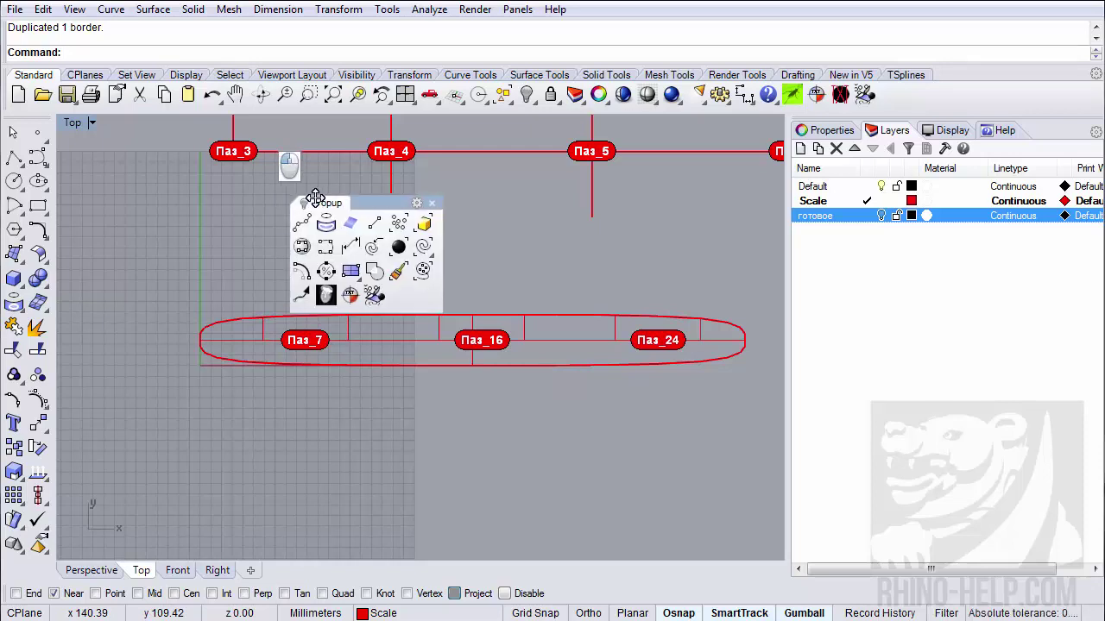
click(433, 204)
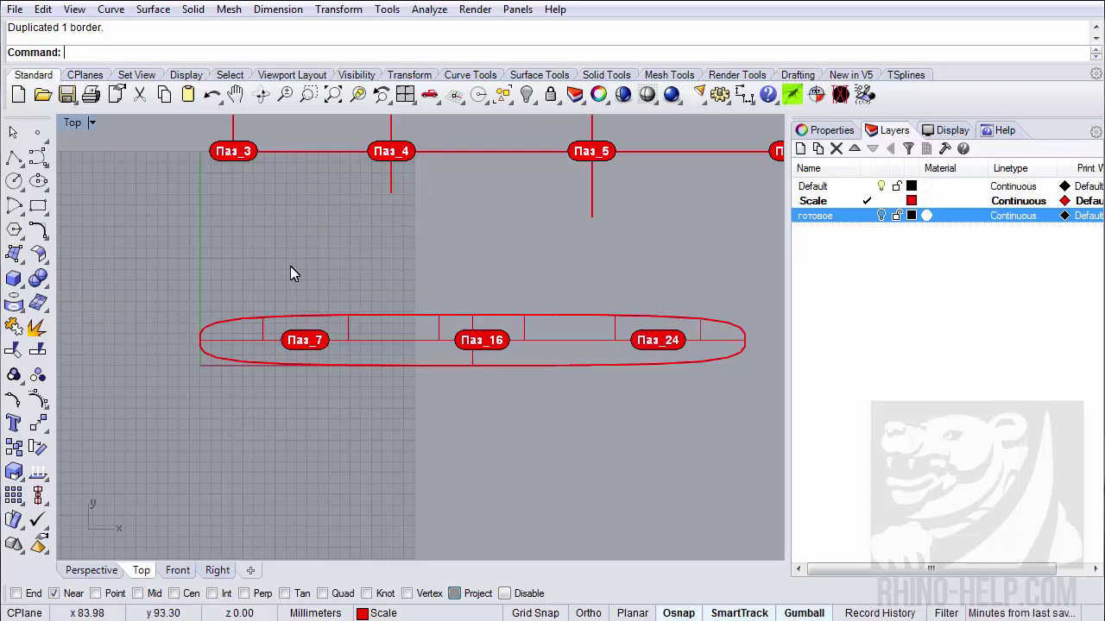
middle_click(291, 268)
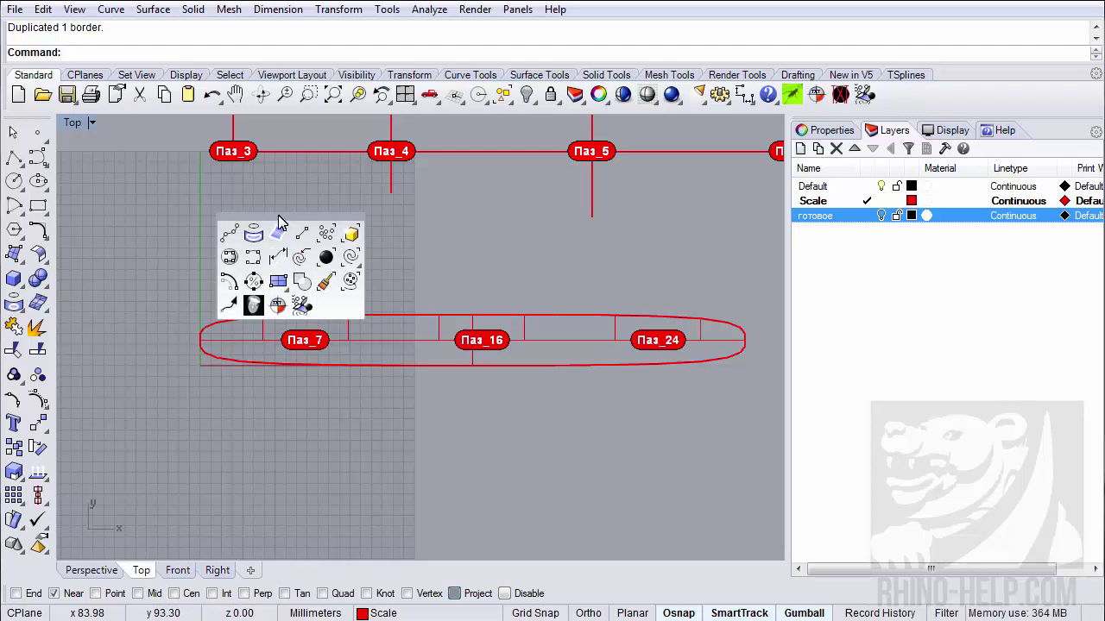
drag(281, 222, 328, 217)
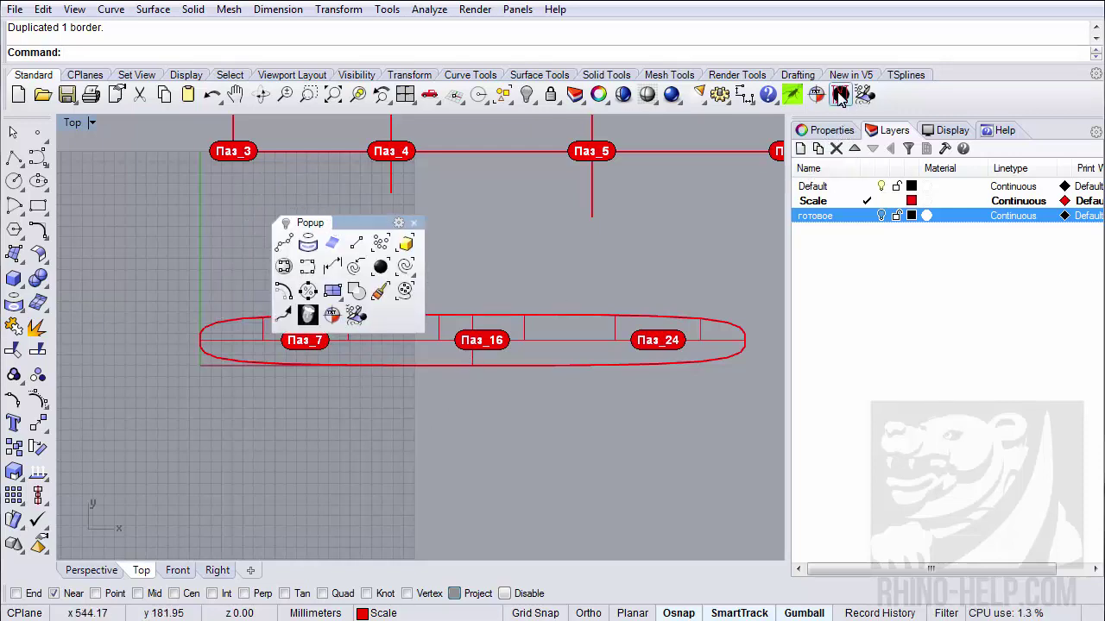
ctrl+drag(840, 95, 530, 290)
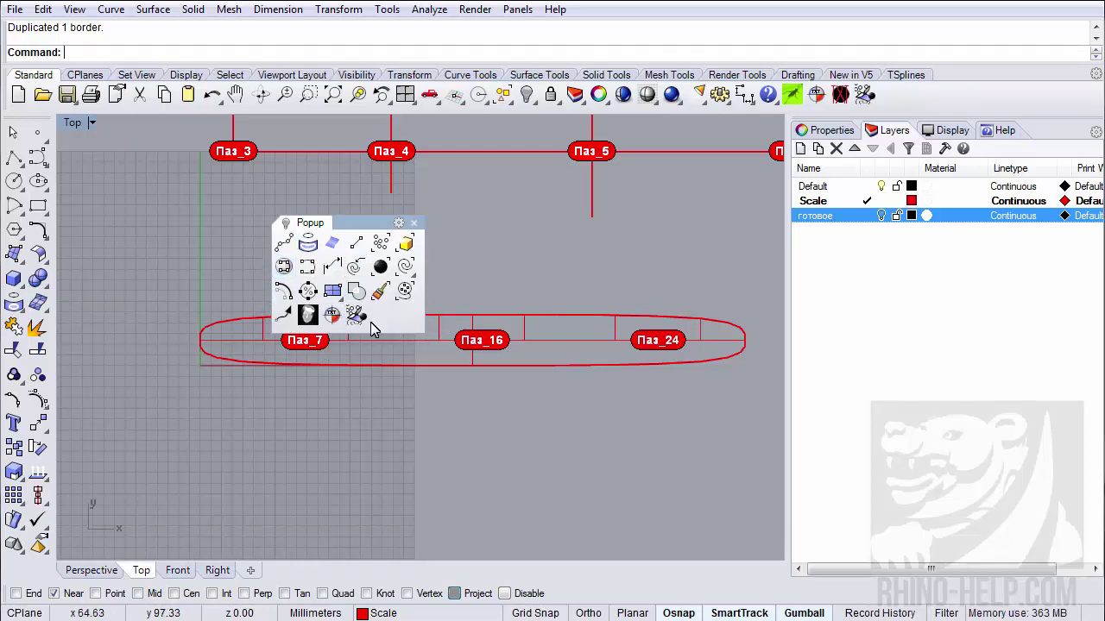
- Run Duplicate Border on the unrolled rib surface a second time and close the floating Popup toolbar
click(337, 248)
click(539, 347)
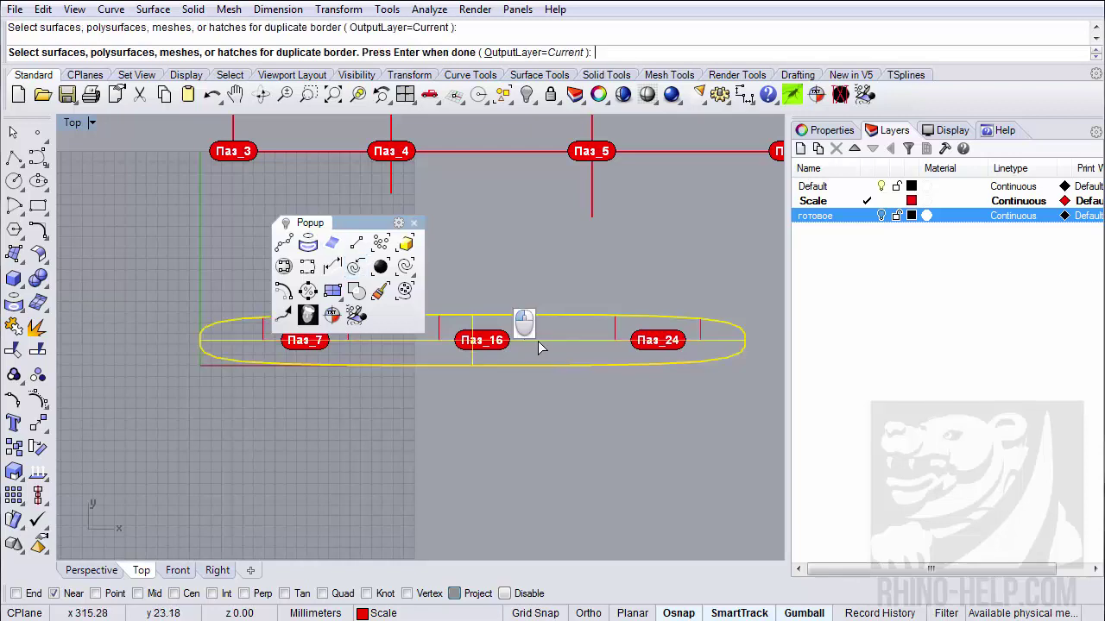
right_click(538, 341)
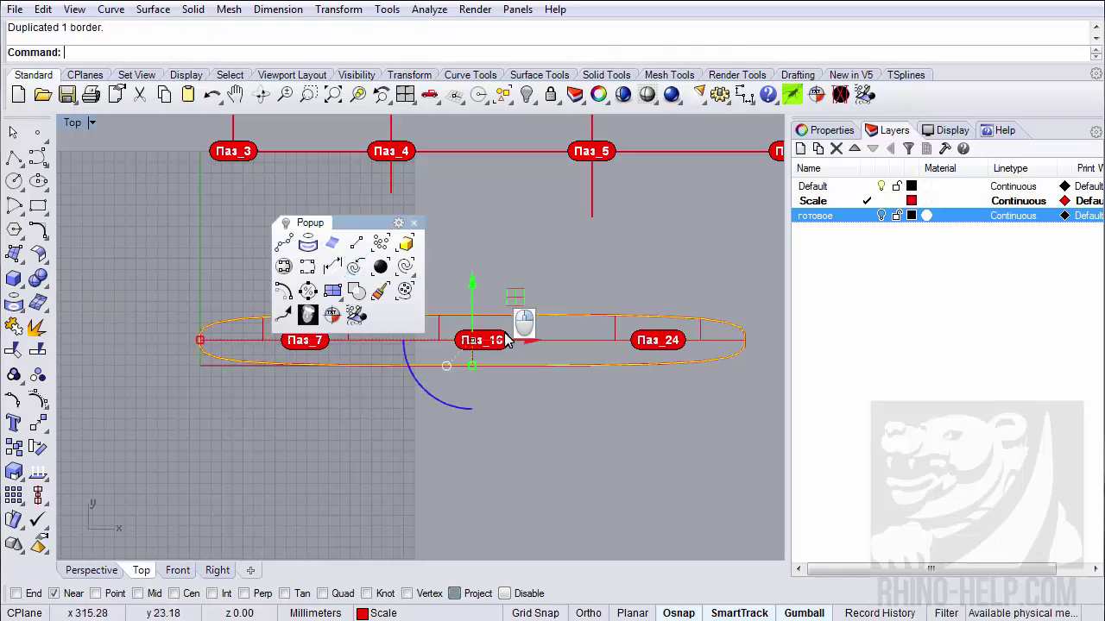
click(413, 223)
middle_click(306, 281)
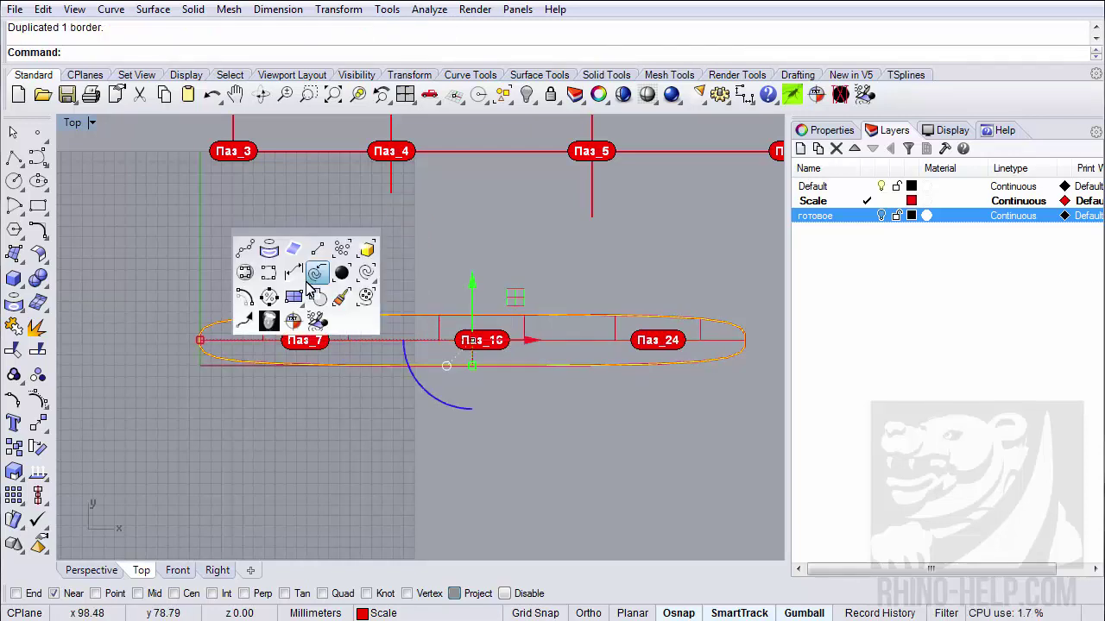
click(481, 227)
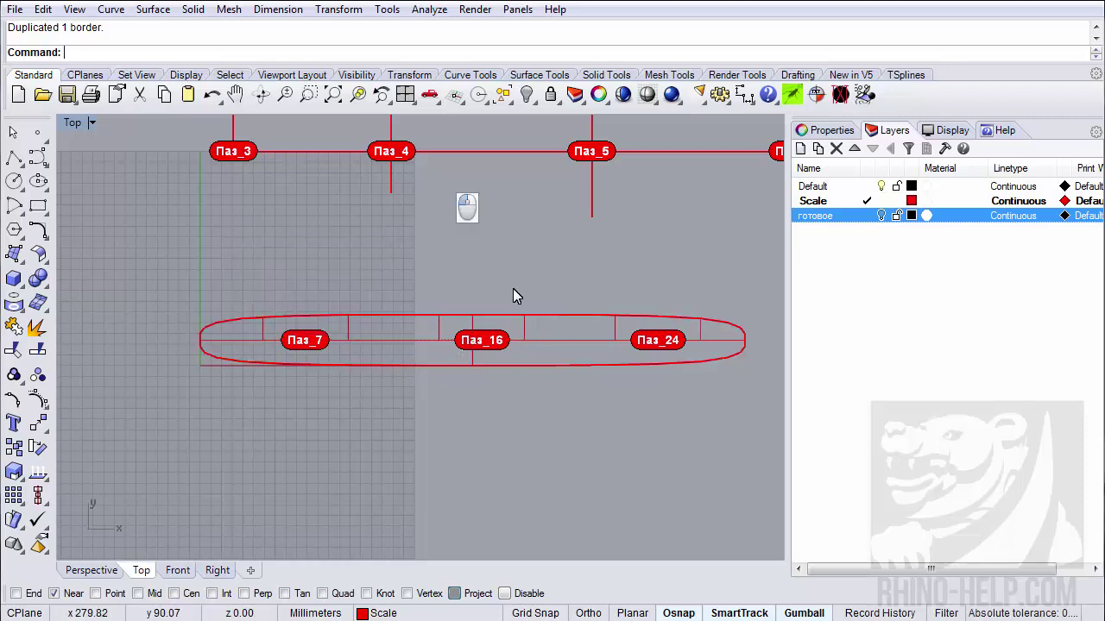
- Delete the unrolled rib surface between its border curve and the slot lines and labels
click(531, 347)
key(Delete)
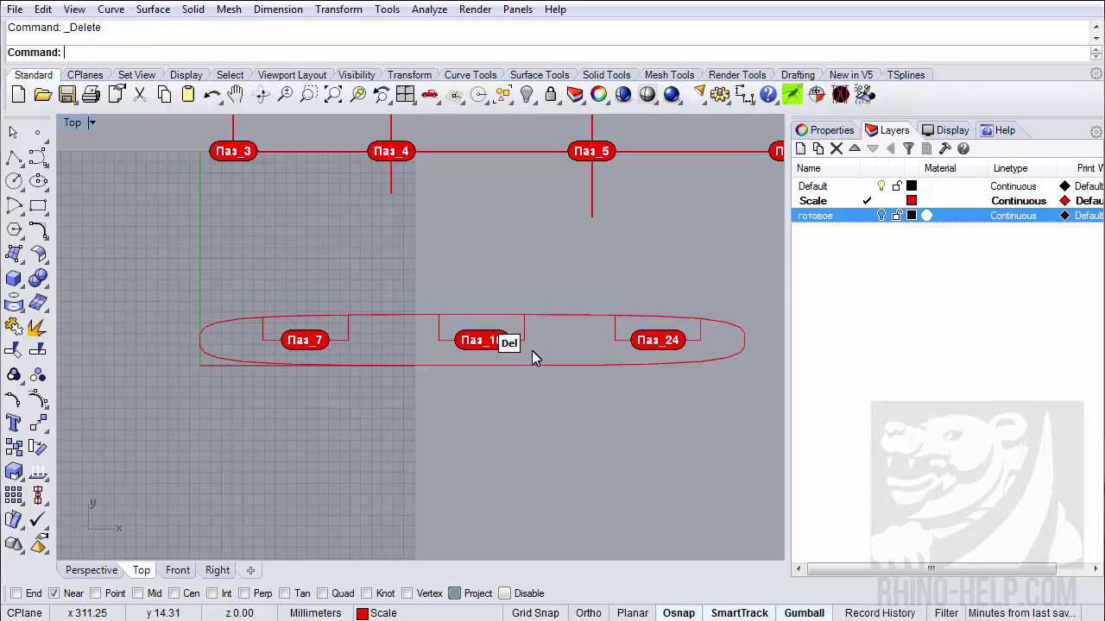
right_drag(535, 358, 423, 328)
scroll(420, 338, up, 4)
scroll(423, 341, down, 5)
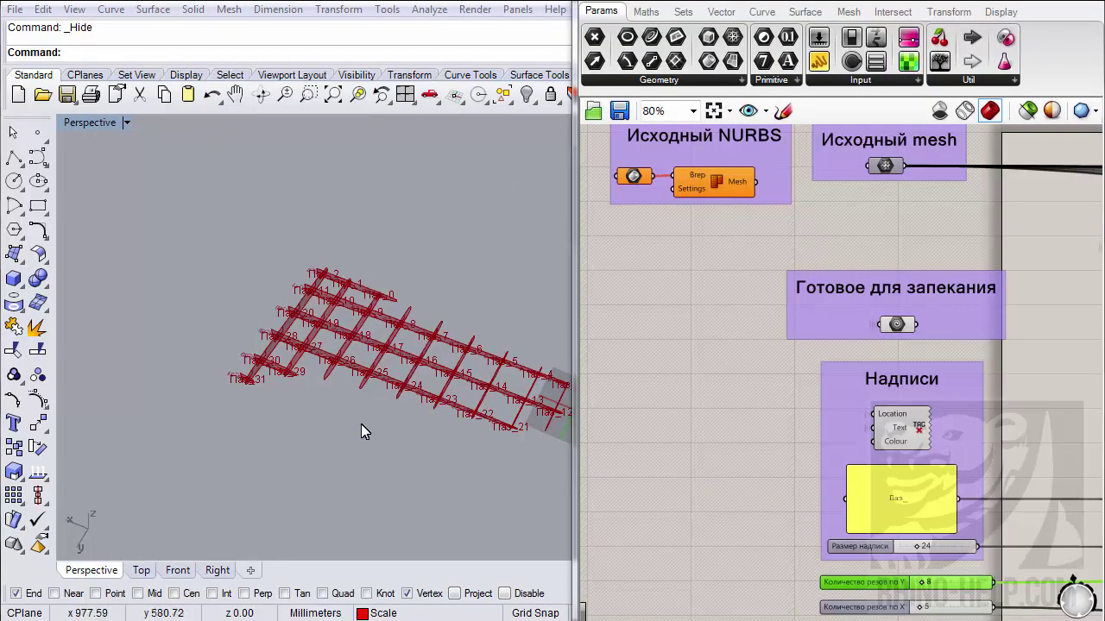
- Examine the lattice of crossing ribs and its slot labels from several sides in the Perspective view
right_drag(384, 418, 287, 300)
scroll(418, 372, up, 3)
scroll(287, 299, down, 2)
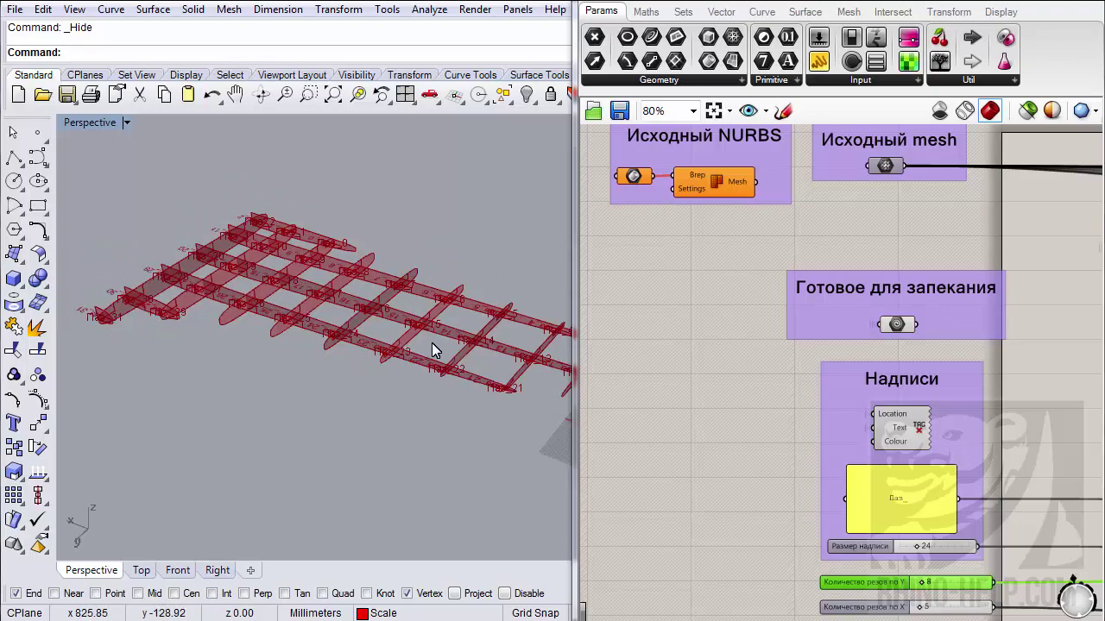
right_drag(431, 343, 250, 362)
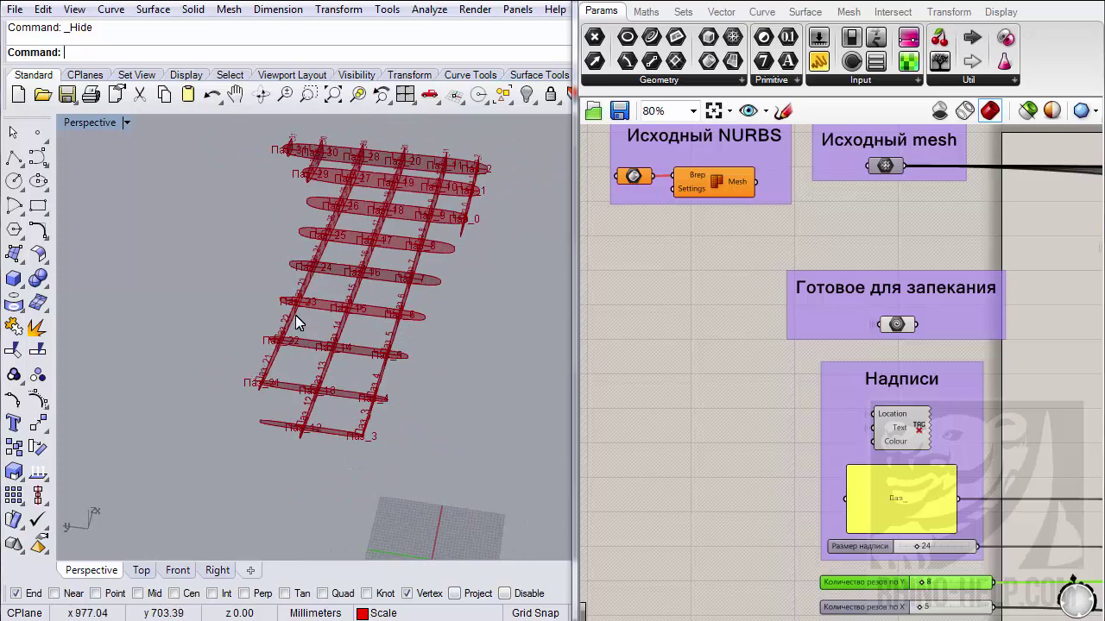
right_drag(296, 320, 321, 317)
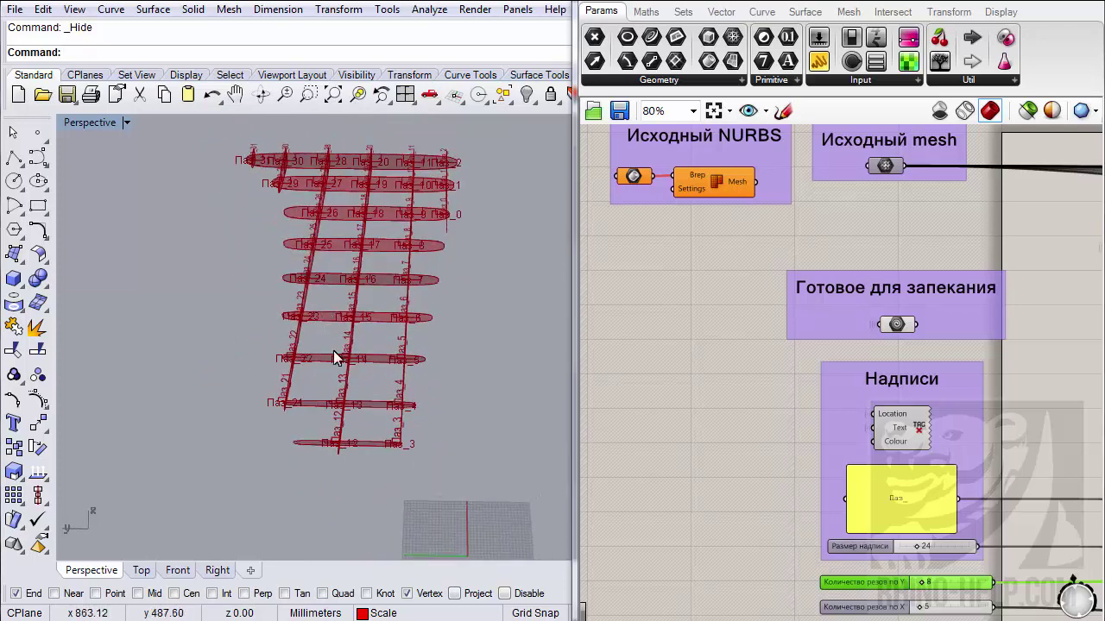
right_drag(392, 365, 554, 307)
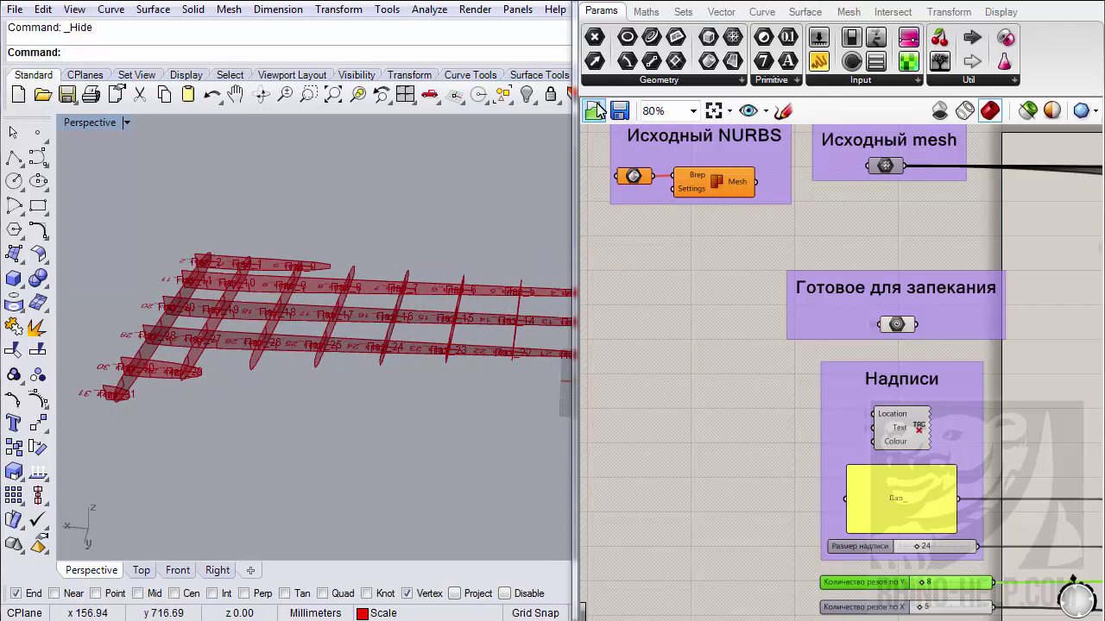
- Create a new Grasshopper document and place a Mesh parameter on its canvas
click(596, 5)
click(606, 12)
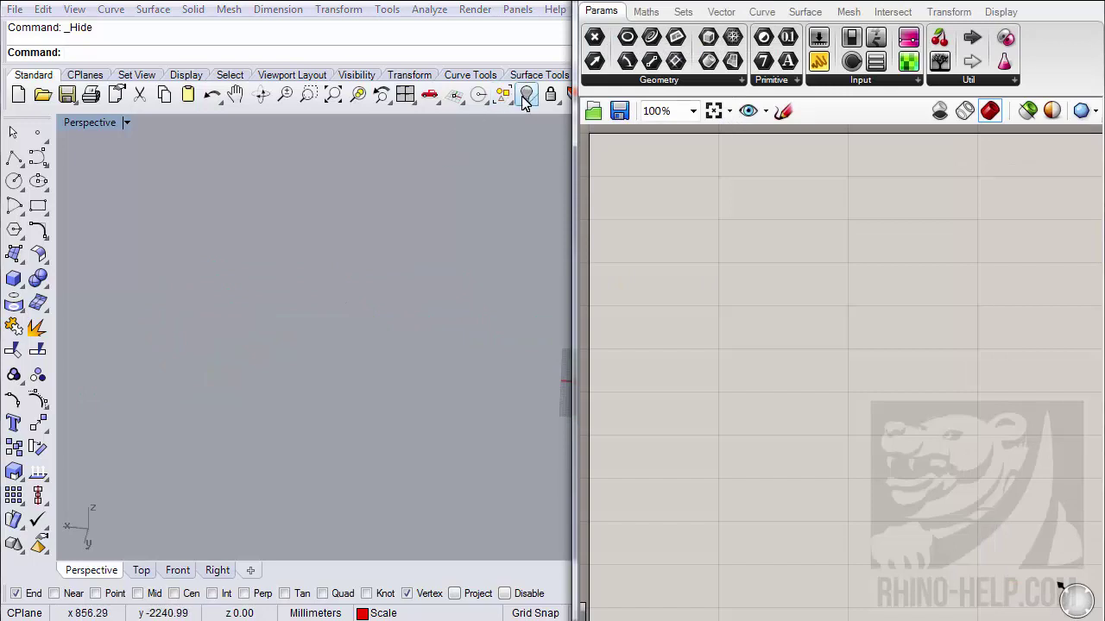
mouse_move(1061, 586)
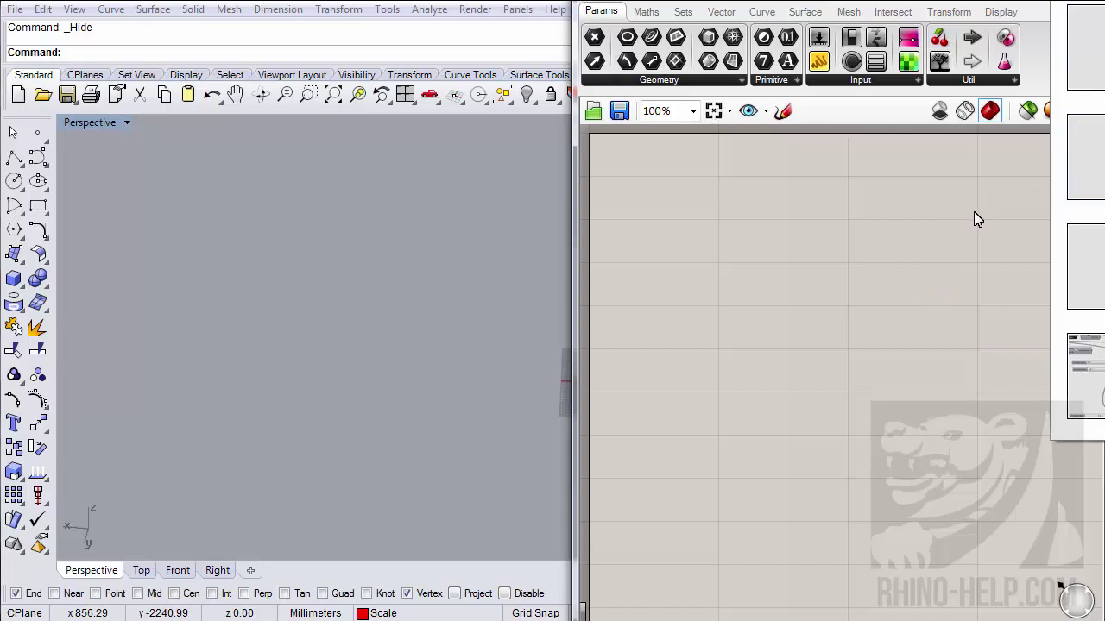
click(739, 1)
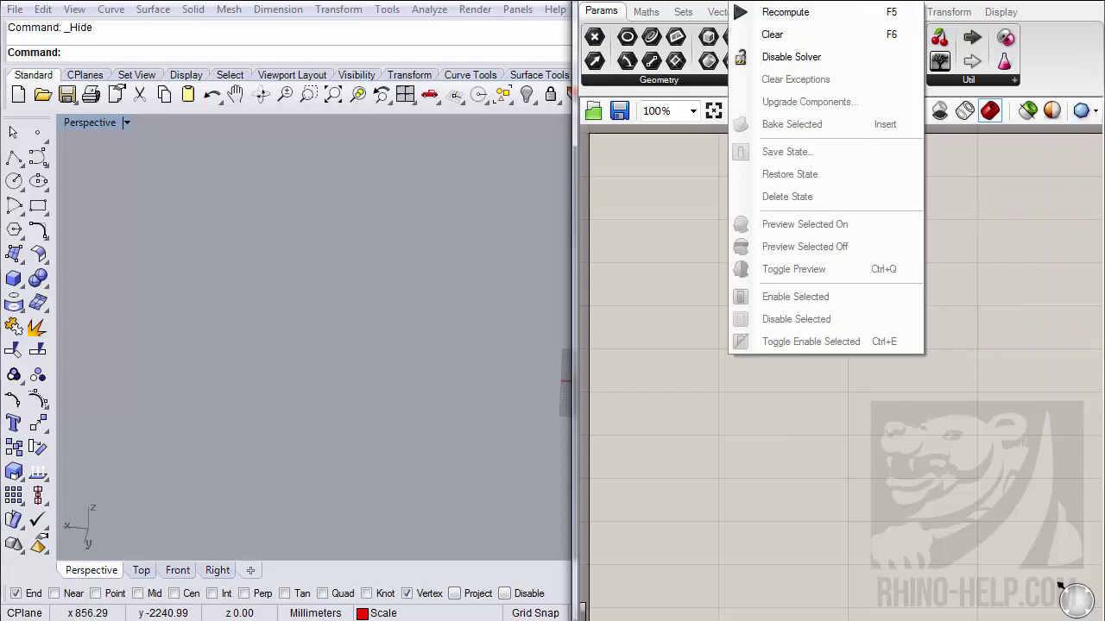
key(Escape)
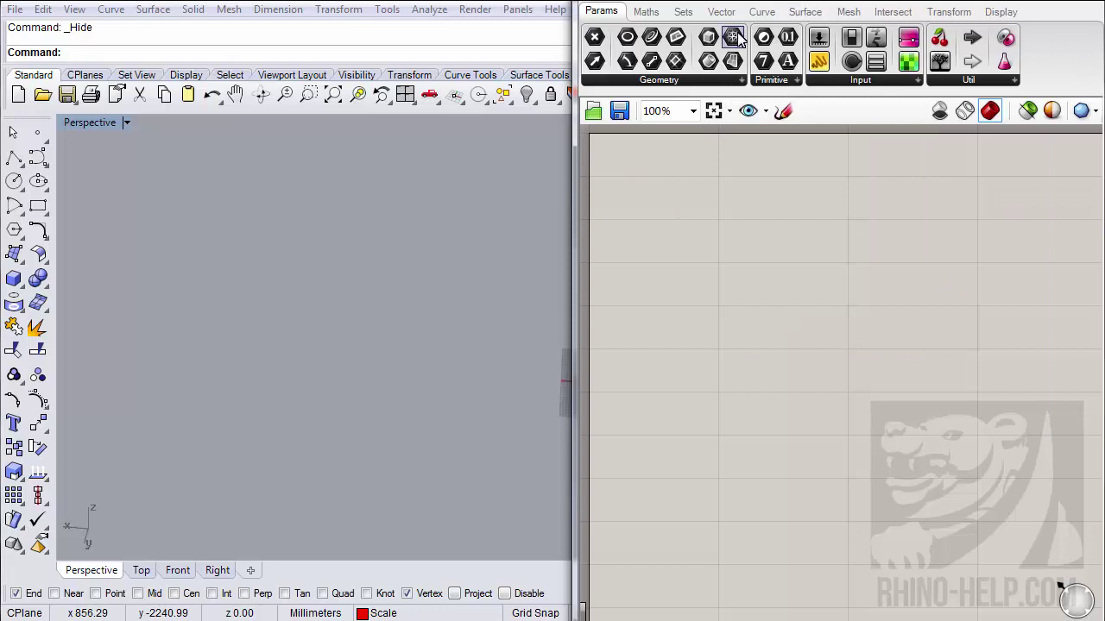
drag(732, 37, 659, 215)
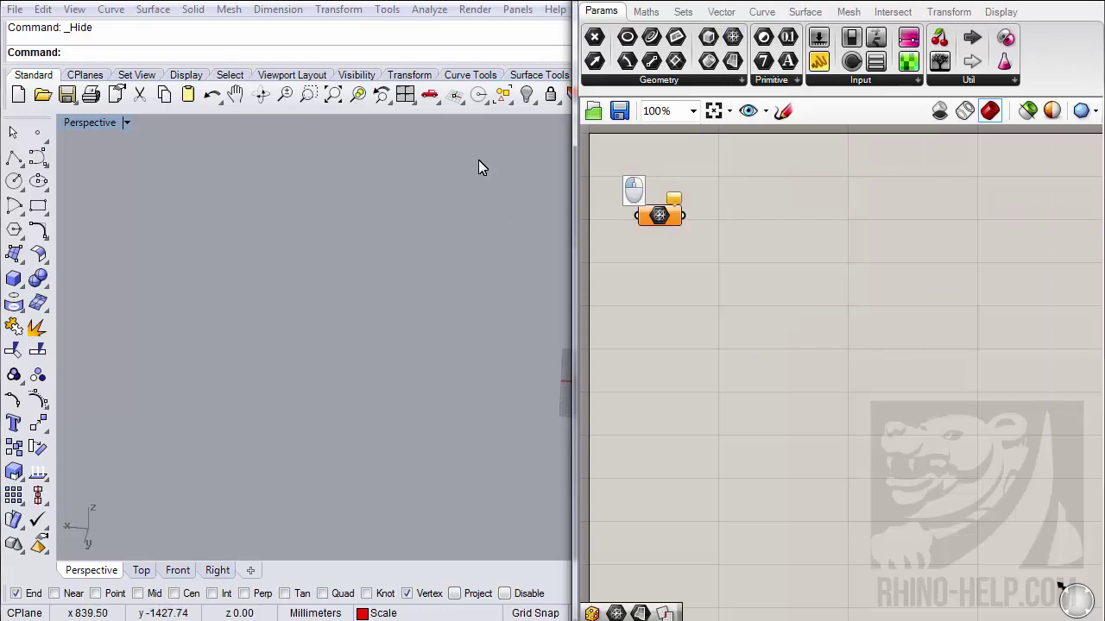
- Use Show Selected to bring back only the aircraft's wing mesh from the hidden objects
click(528, 101)
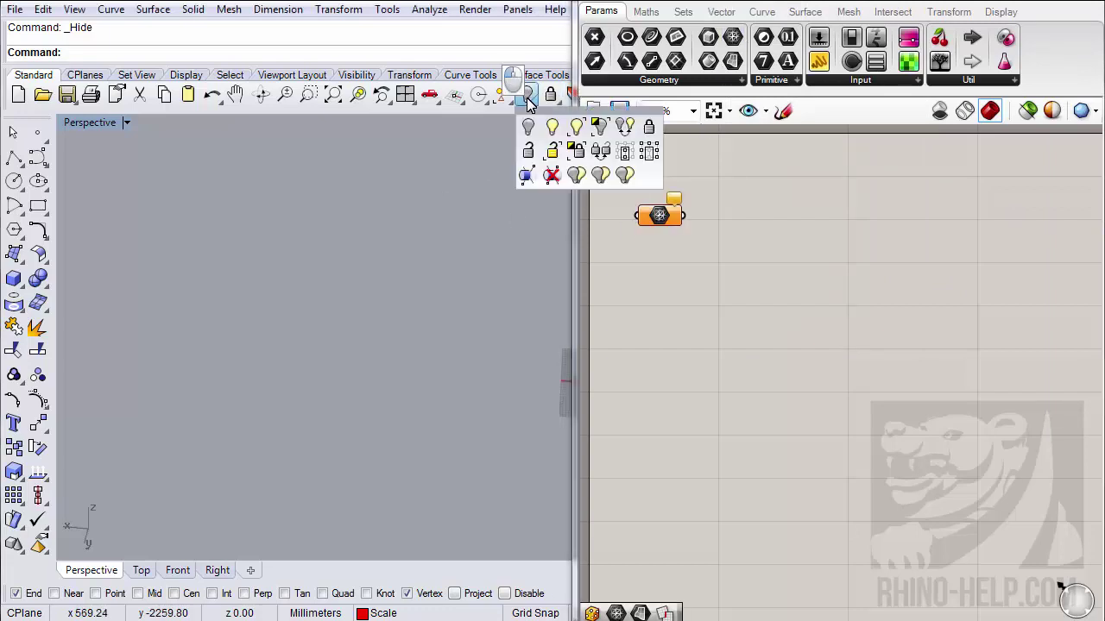
click(577, 126)
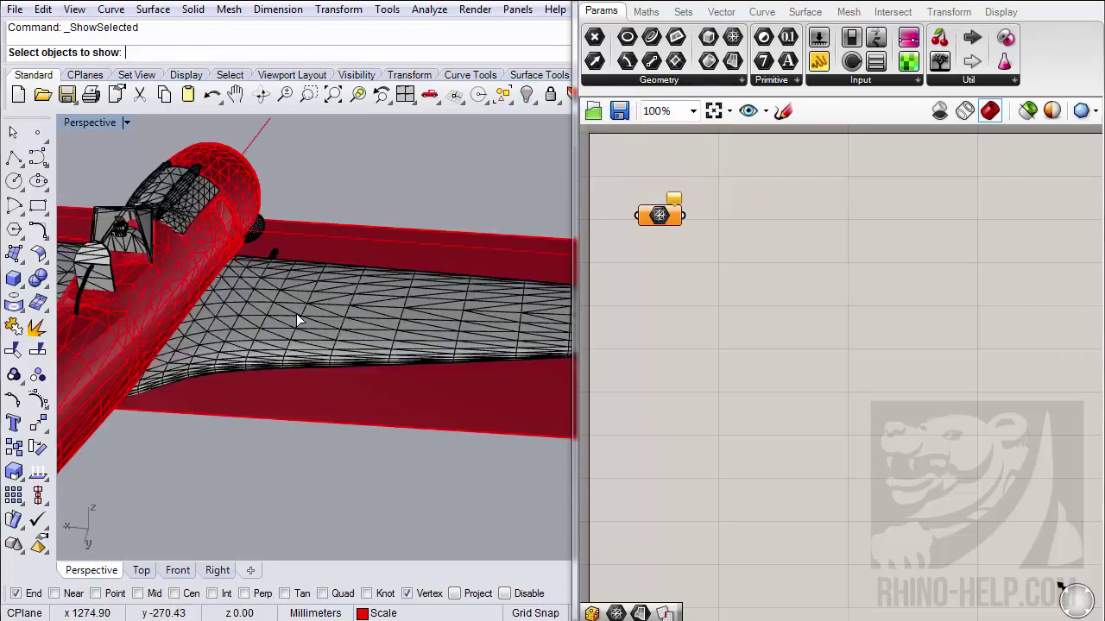
right_drag(296, 320, 328, 397)
click(318, 401)
key(Return)
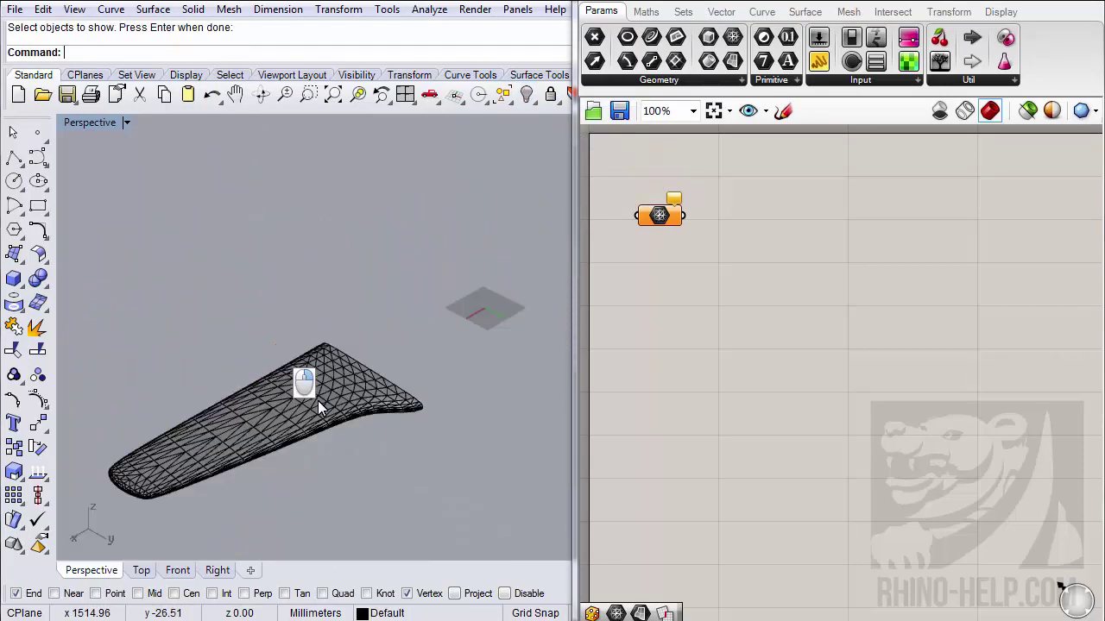
- Assign the wing mesh to the Mesh parameter as its single mesh and view its cut root end
scroll(354, 347, up, 5)
scroll(354, 347, down, 6)
right_drag(354, 347, 377, 346)
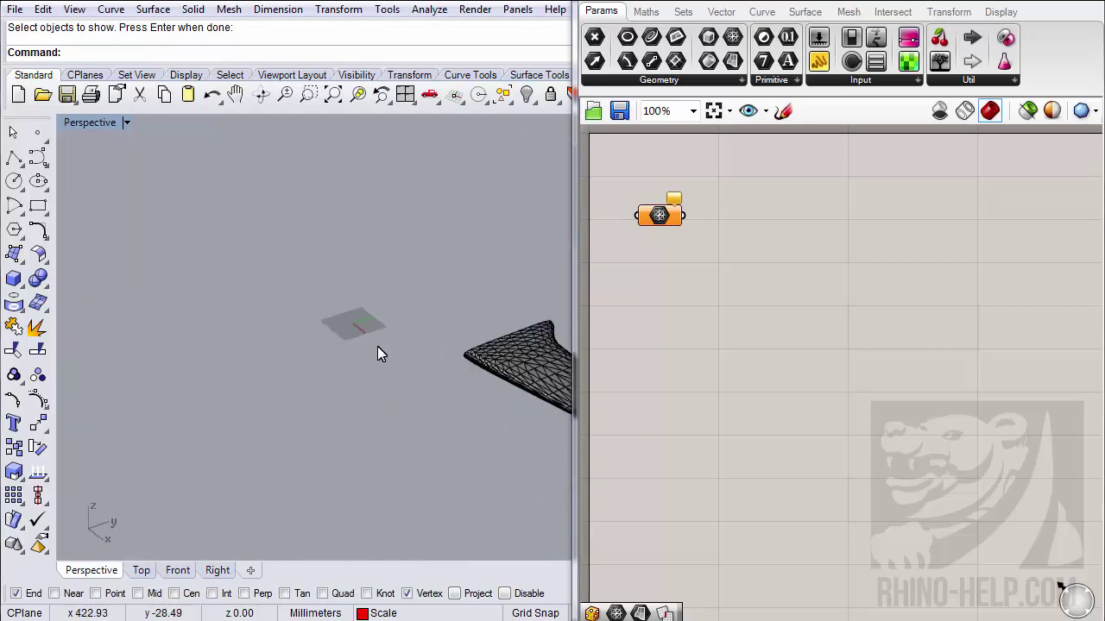
click(508, 351)
click(333, 94)
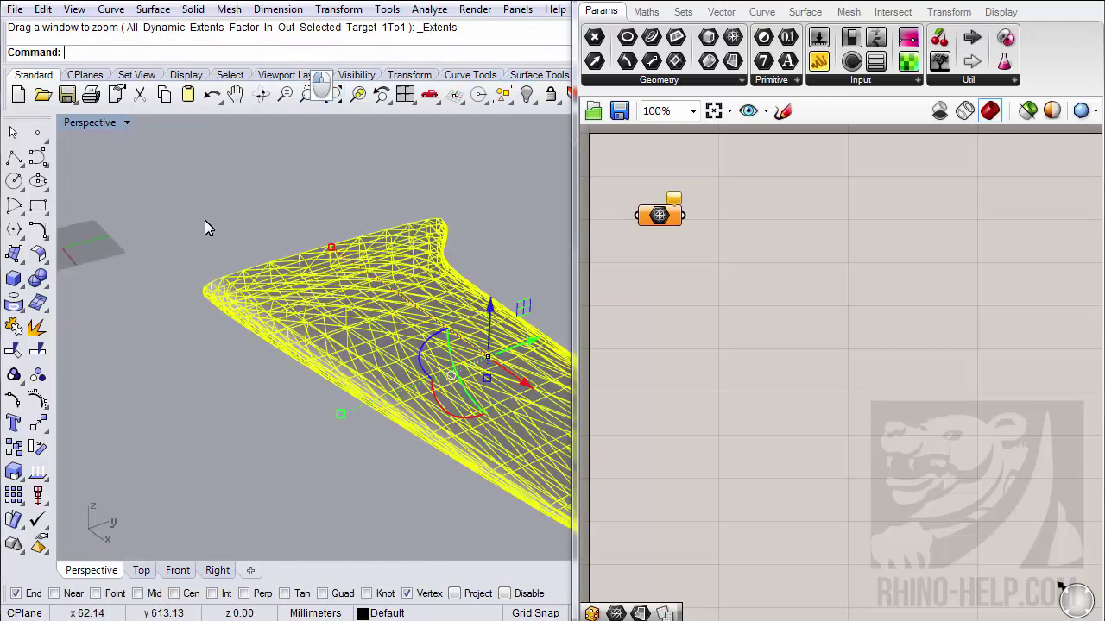
right_drag(205, 222, 345, 246)
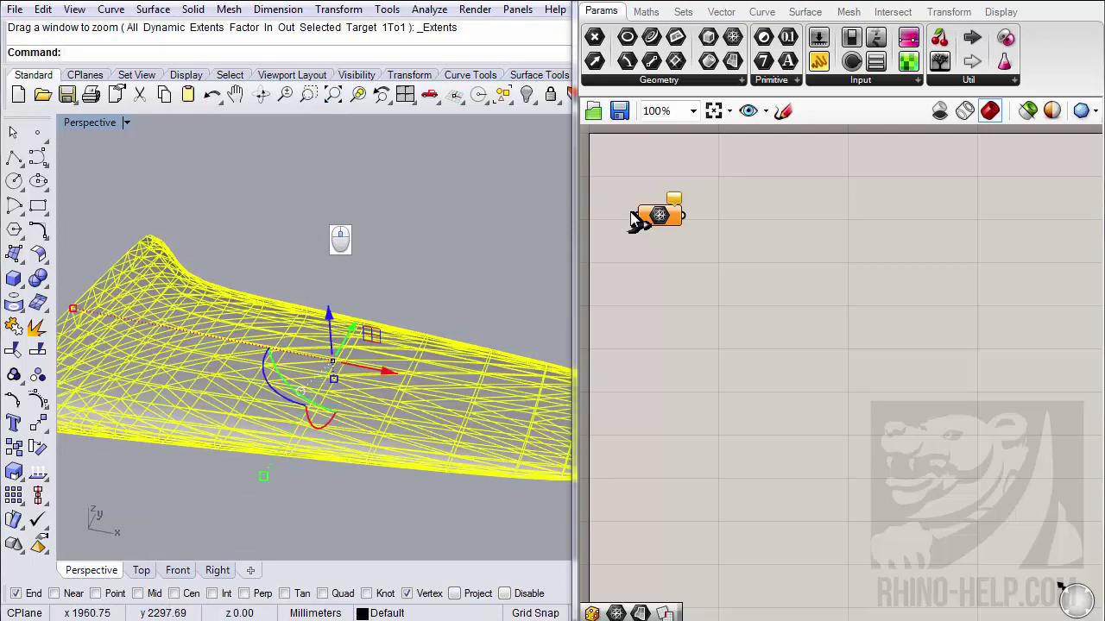
right_click(647, 216)
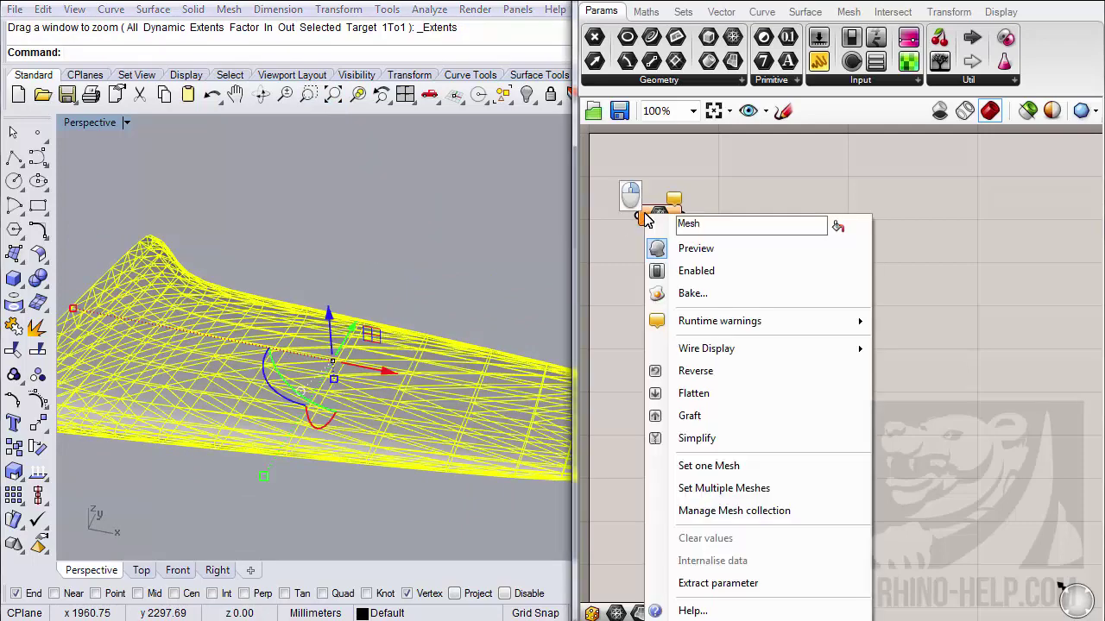
click(693, 466)
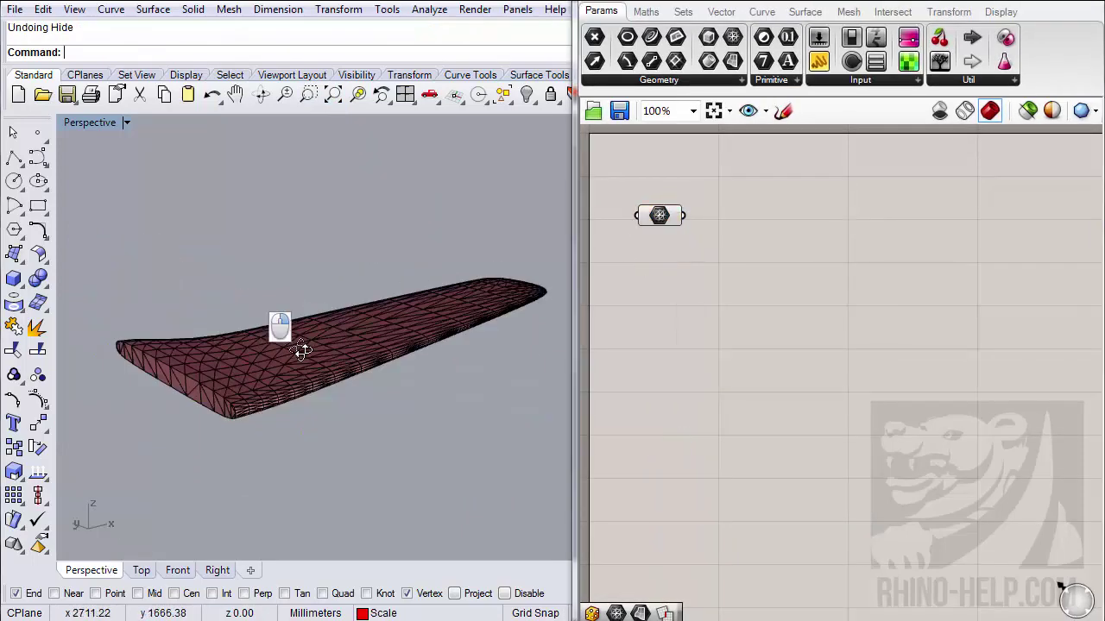
right_drag(301, 350, 301, 390)
right_drag(229, 399, 201, 382)
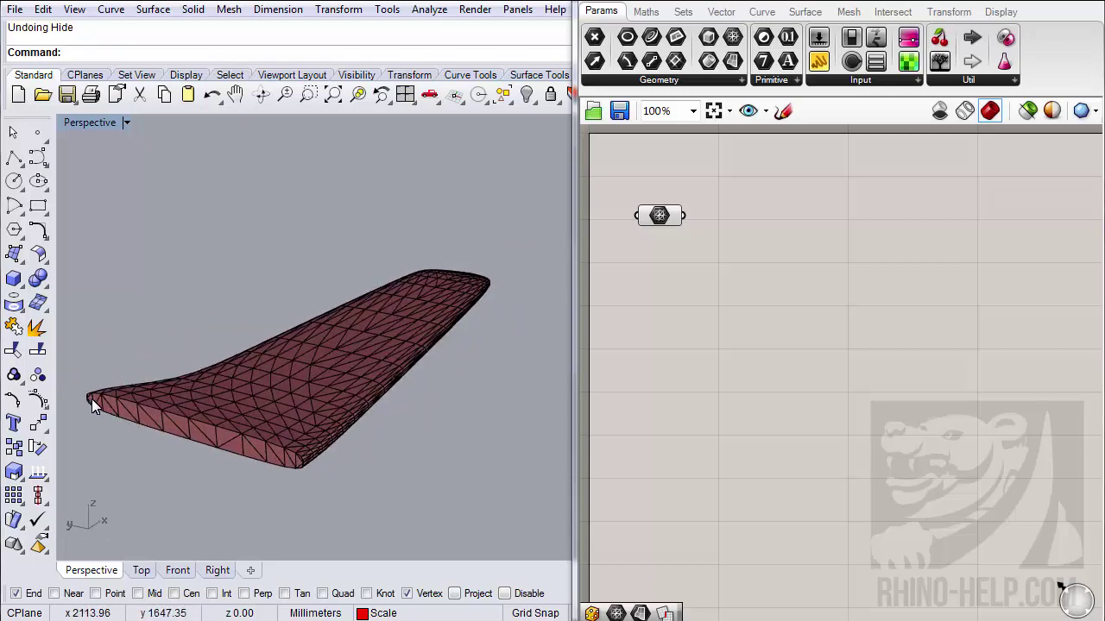
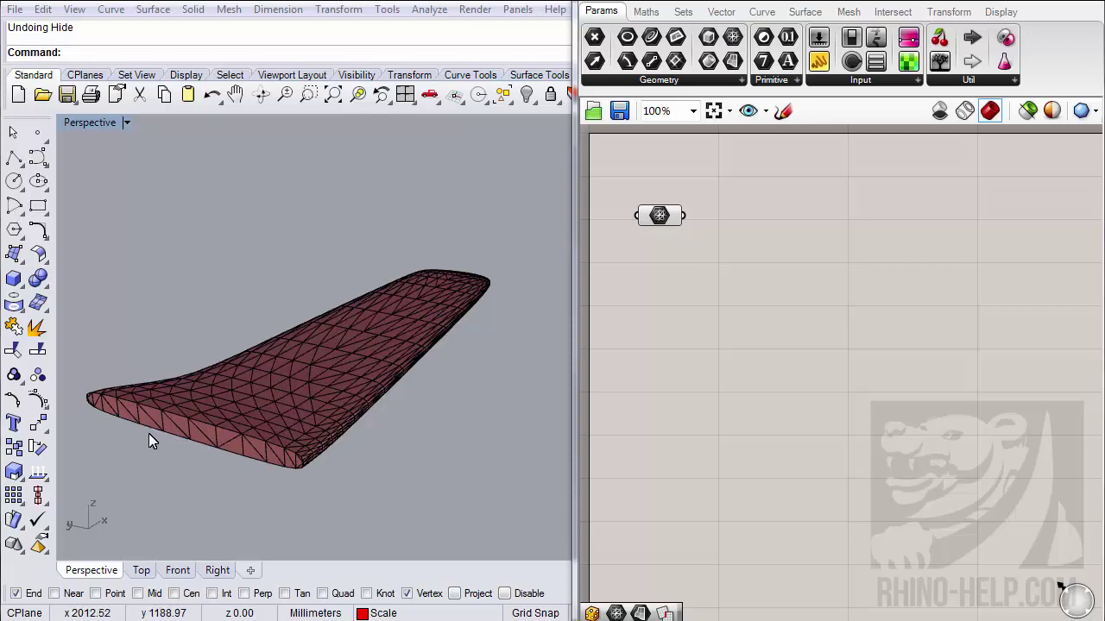
- Start a three-point plane whose first edge spans the wing root between its two end vertices
mouse_move(149, 433)
right_down()
mouse_move(151, 397)
mouse_move(137, 430)
right_up()
scroll(120, 410, up, 5)
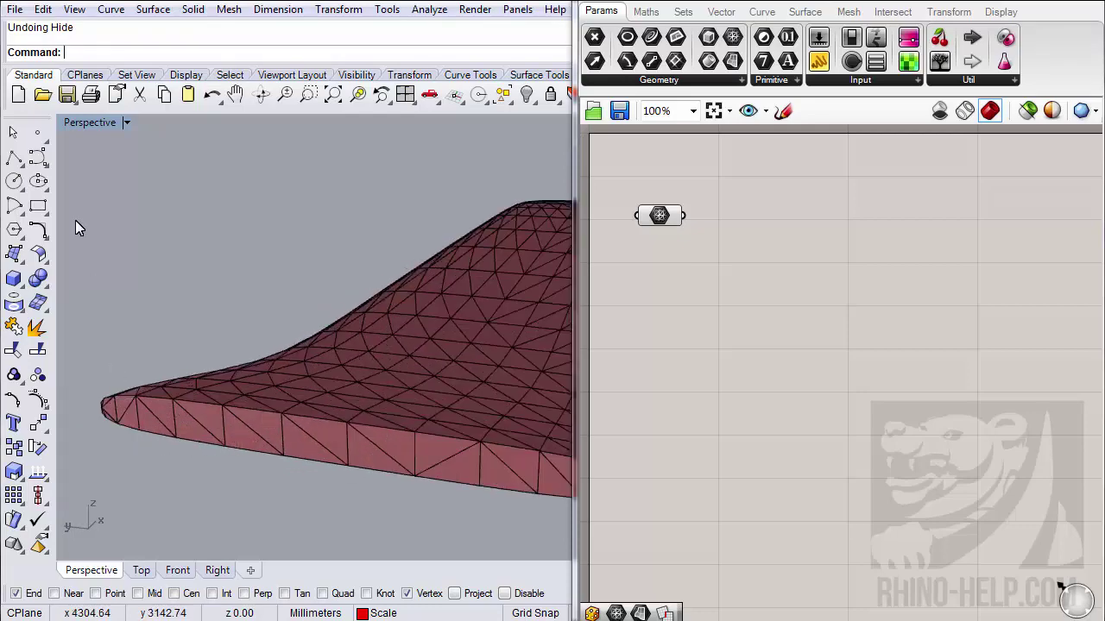
click(14, 258)
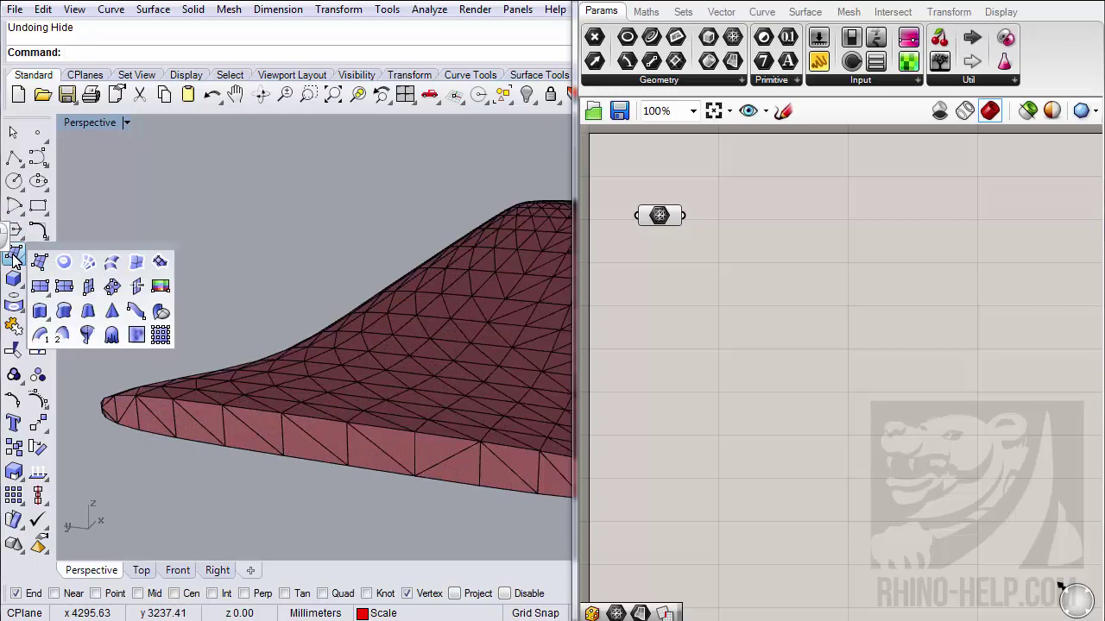
click(62, 288)
scroll(99, 401, up, 4)
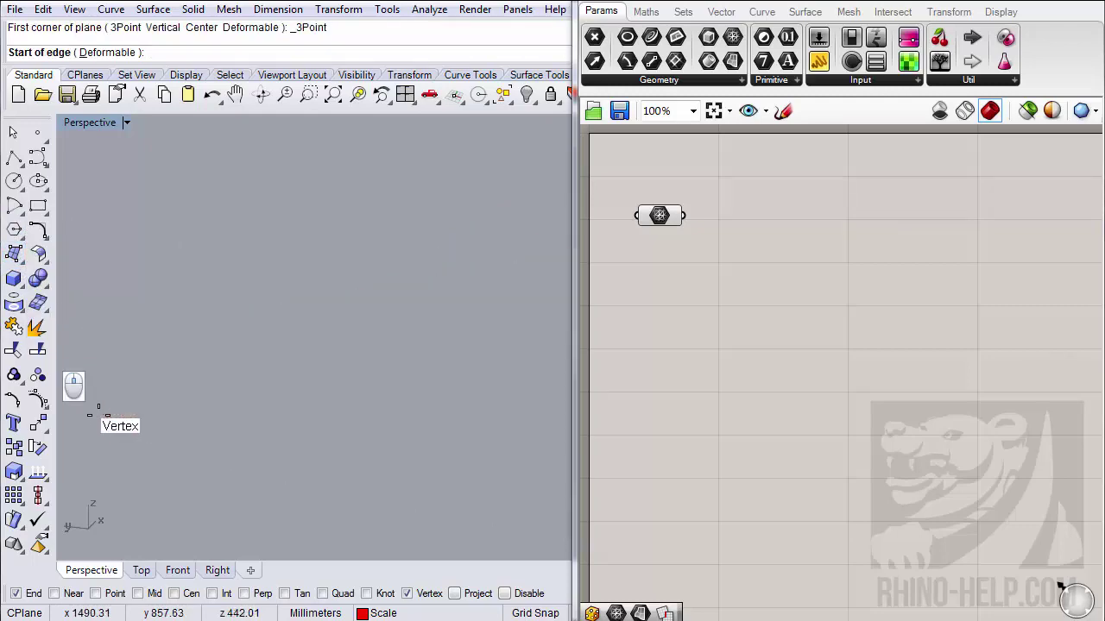
scroll(90, 414, down, 2)
click(110, 369)
scroll(88, 371, down, 5)
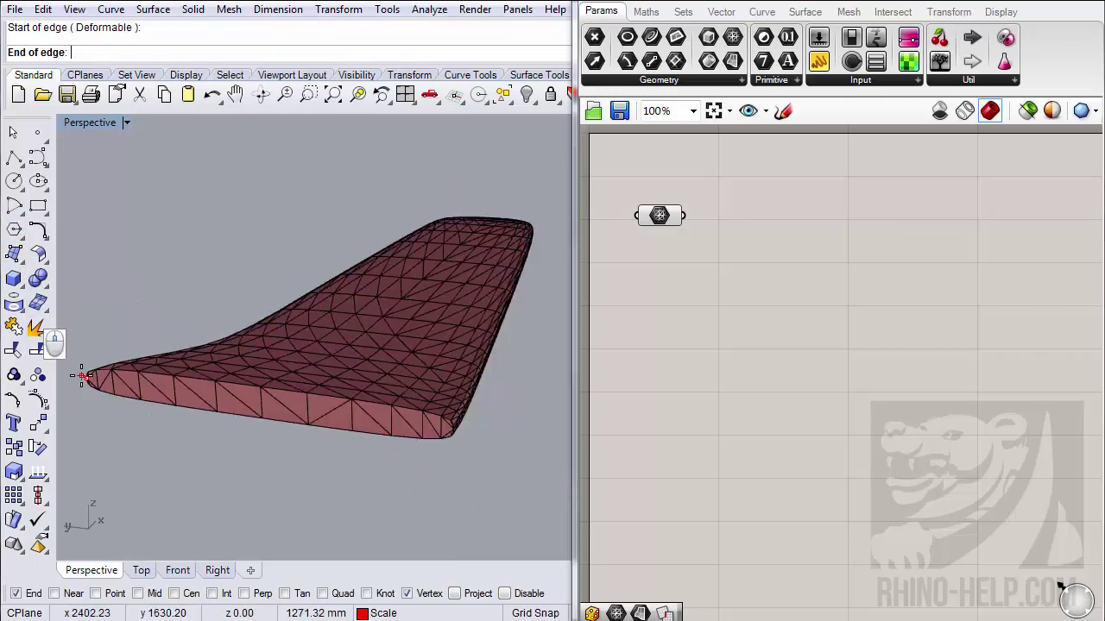
scroll(390, 463, up, 3)
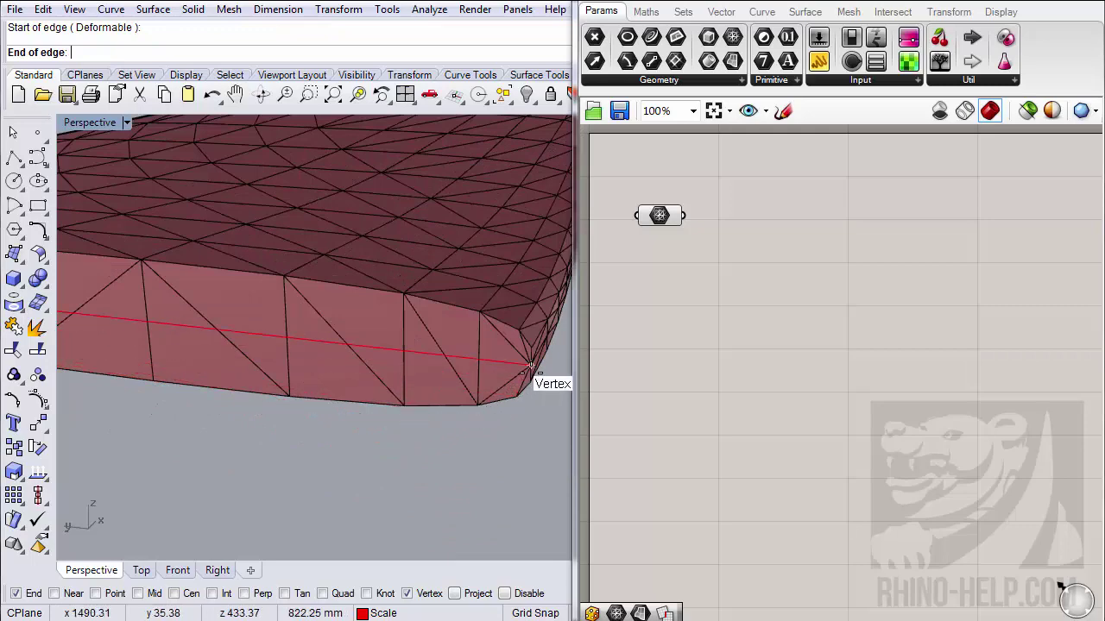
click(530, 366)
- Extend the three-point plane lengthwise to a mesh vertex on the wing's tip edge
scroll(328, 384, down, 6)
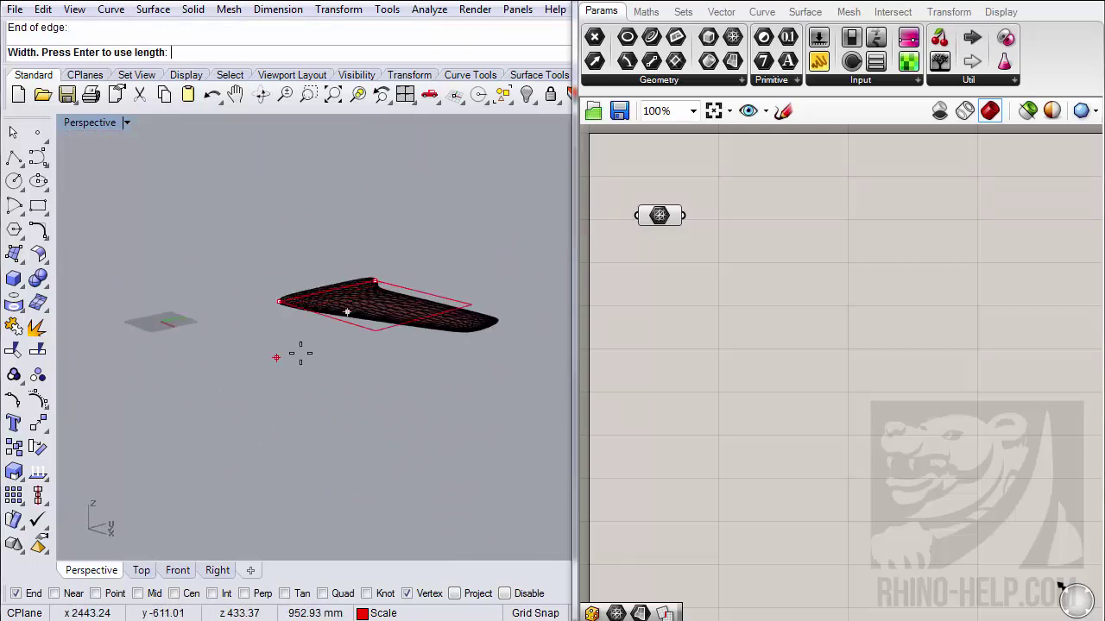
scroll(217, 357, up, 8)
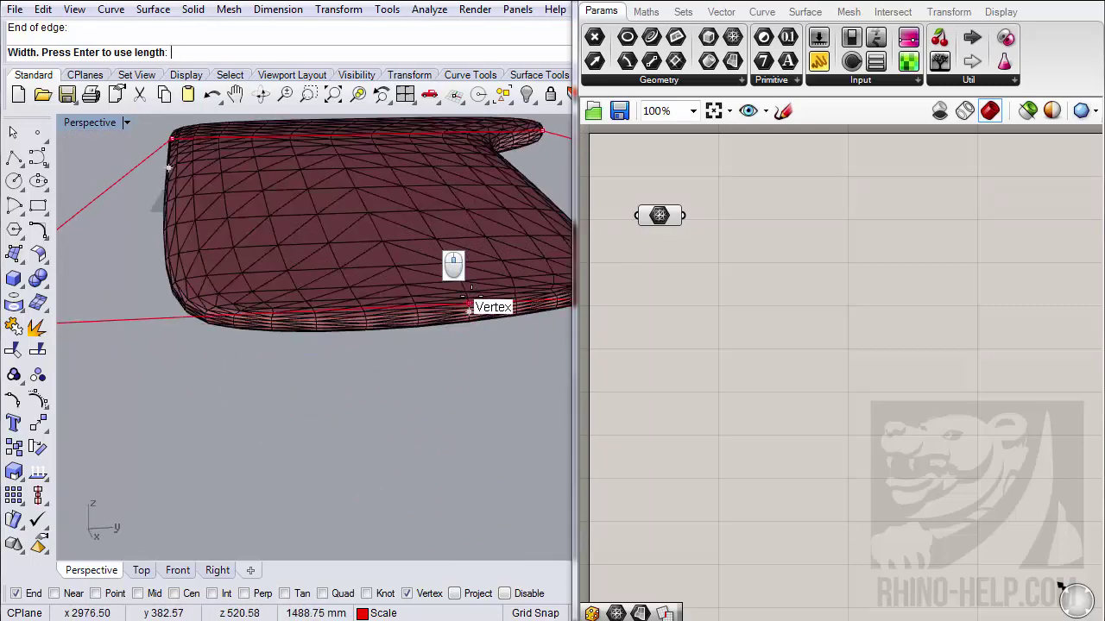
scroll(469, 305, up, 3)
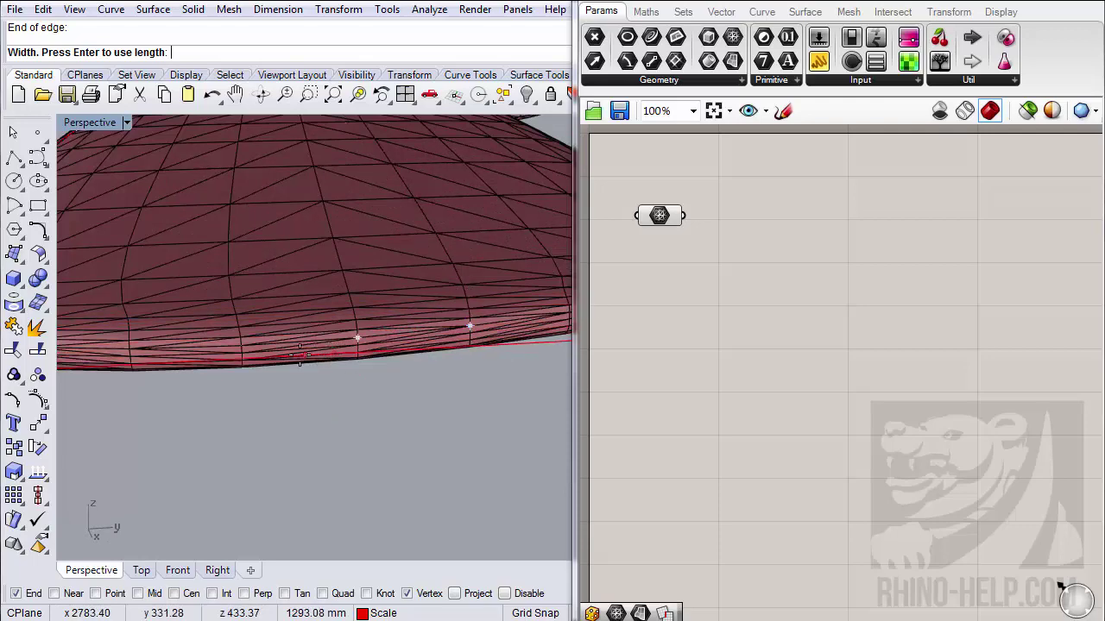
click(243, 359)
scroll(266, 374, down, 5)
right_drag(244, 377, 333, 400)
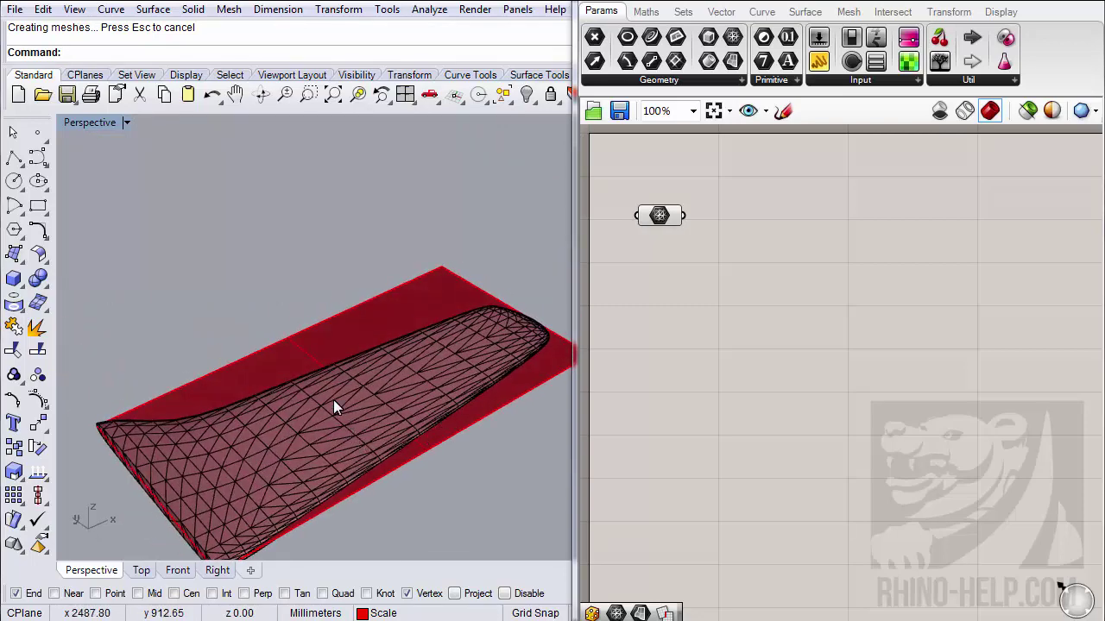
- Select the new plane, add a Bounding Box component and feed the Mesh parameter into its Content input
click(283, 363)
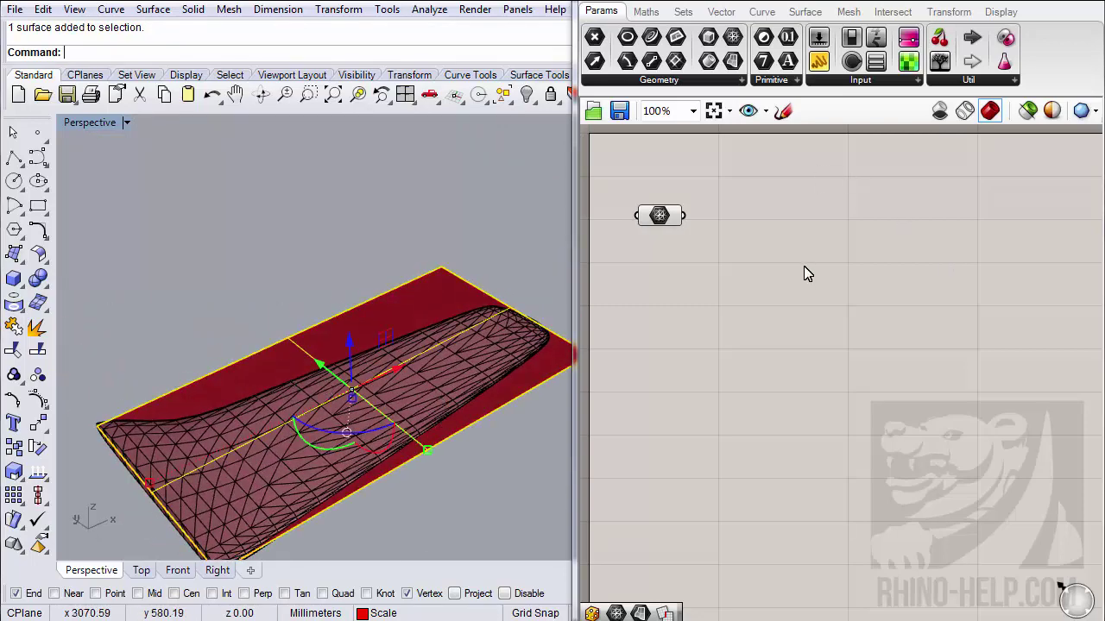
click(805, 12)
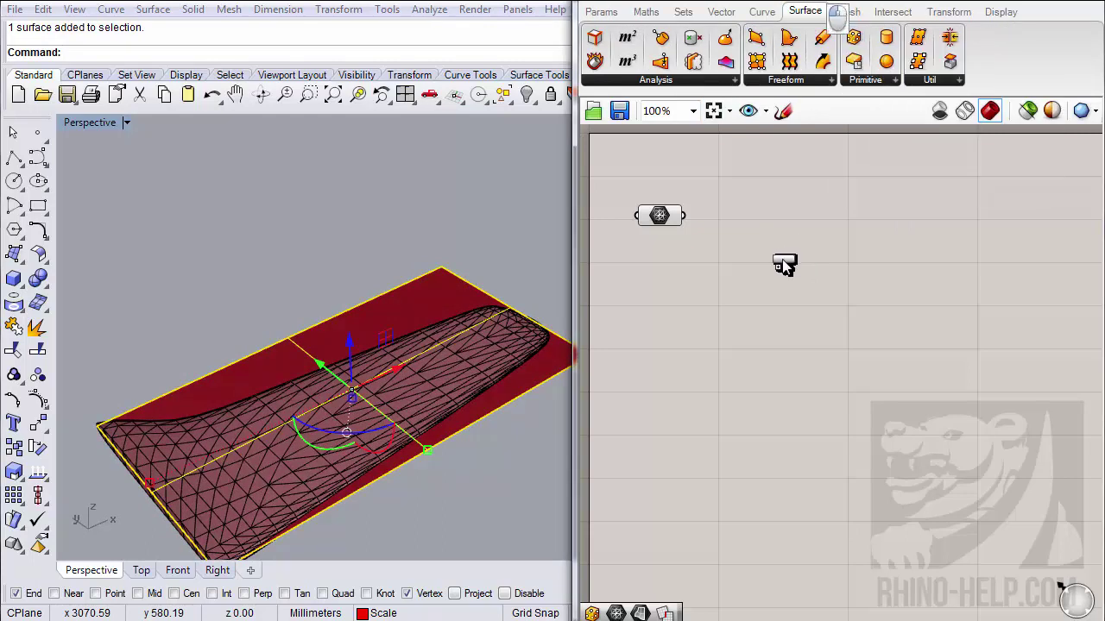
drag(784, 265, 759, 249)
drag(691, 223, 738, 226)
- Add a Surface parameter below the Mesh parameter, assign the drawn plane to it as one surface, and hide the plane
click(600, 12)
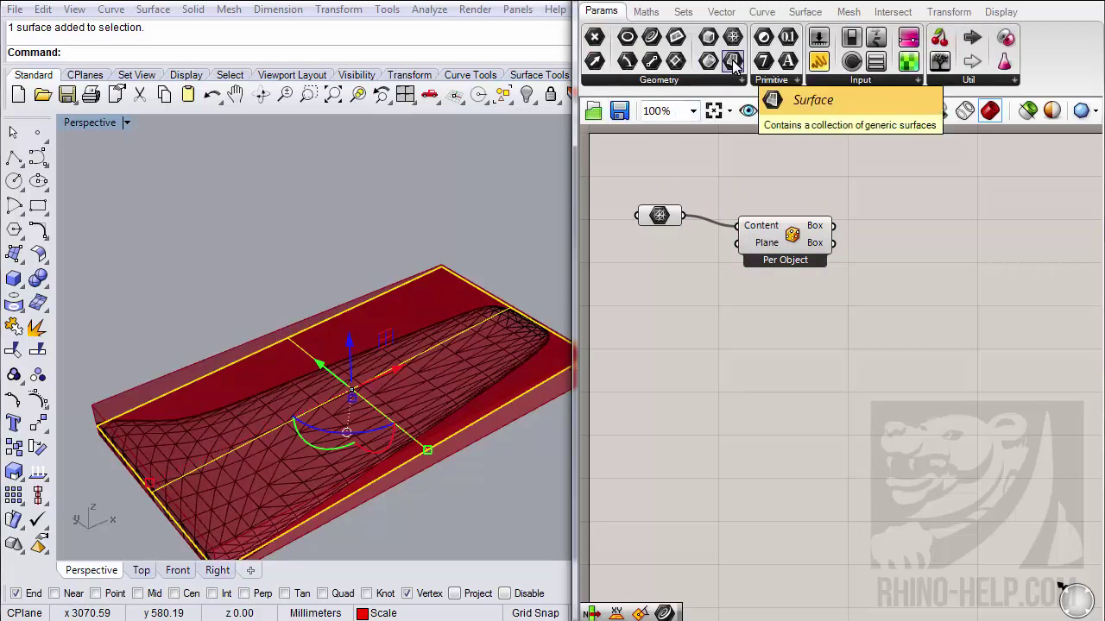
drag(731, 65, 639, 304)
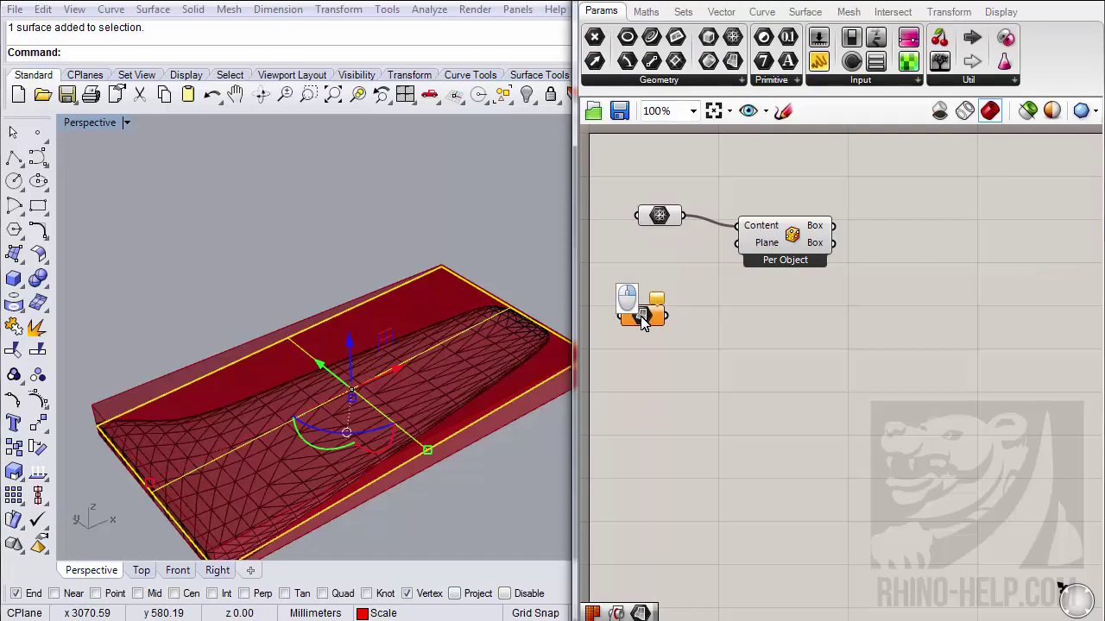
right_click(643, 312)
click(700, 593)
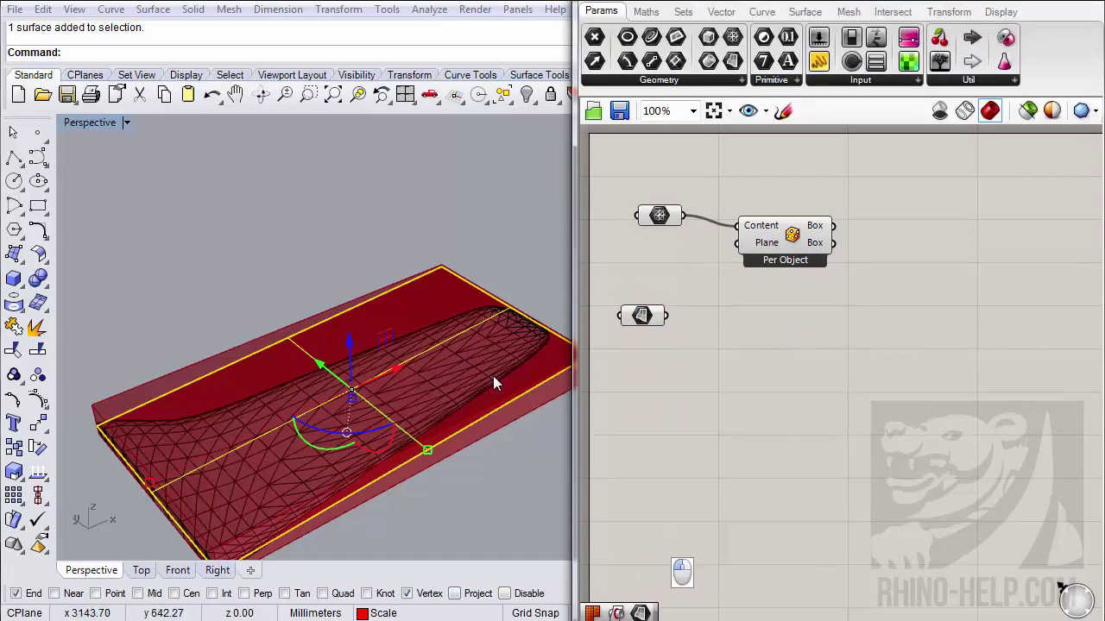
click(528, 99)
- Connect the Surface parameter to the Bounding Box's Plane input and check how the box fits around the wing
right_drag(557, 234, 394, 276)
drag(665, 317, 736, 243)
right_drag(481, 335, 484, 291)
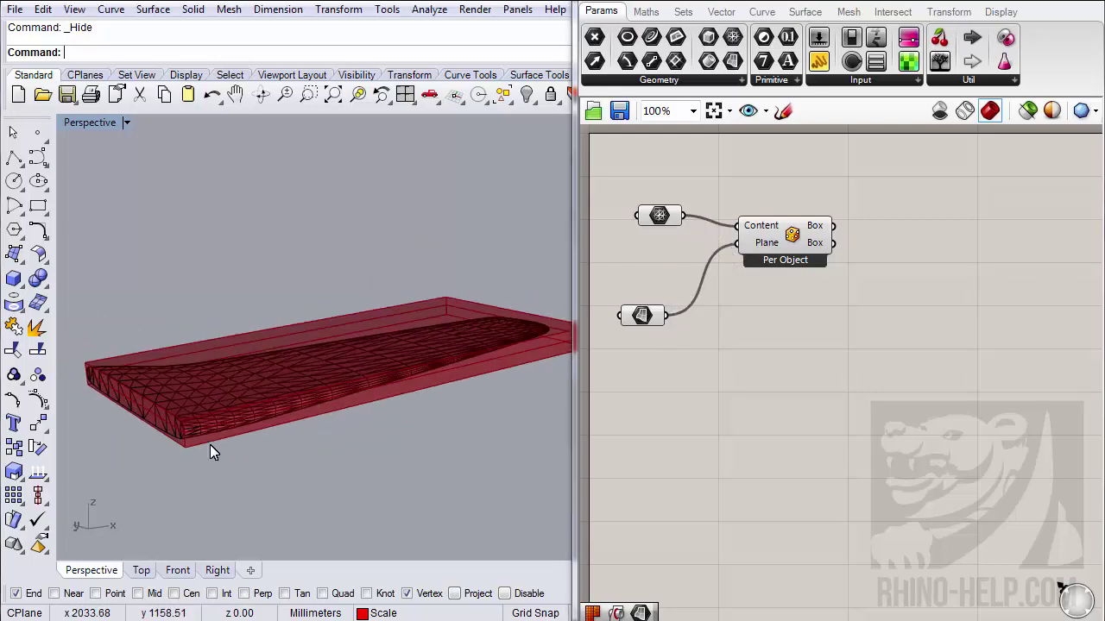
scroll(249, 414, up, 5)
right_drag(355, 436, 224, 380)
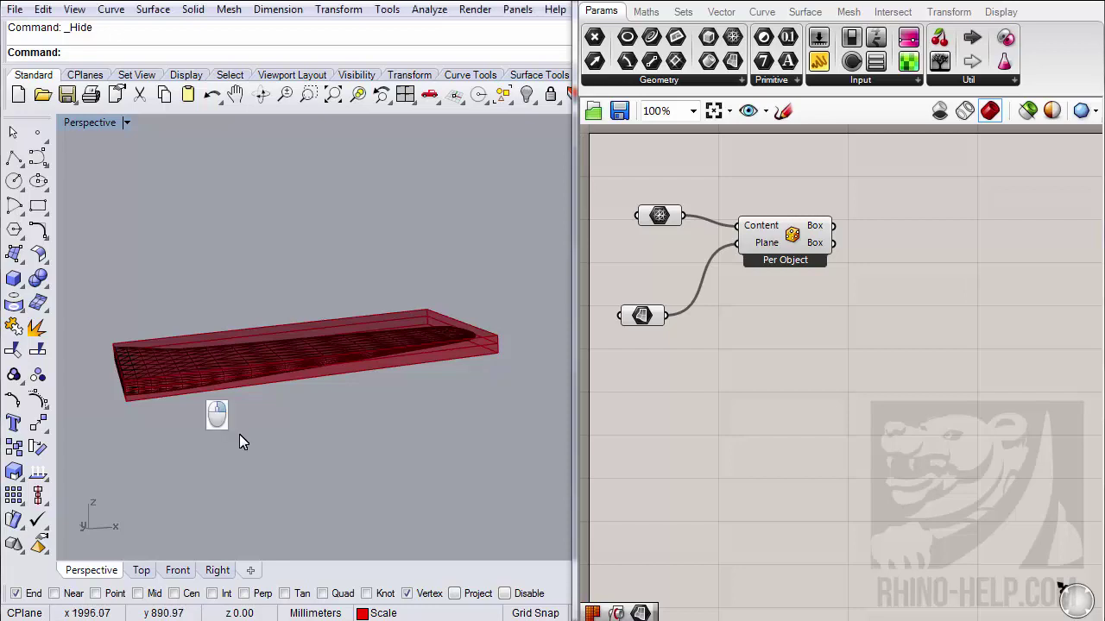
scroll(239, 434, up, 5)
scroll(160, 410, down, 2)
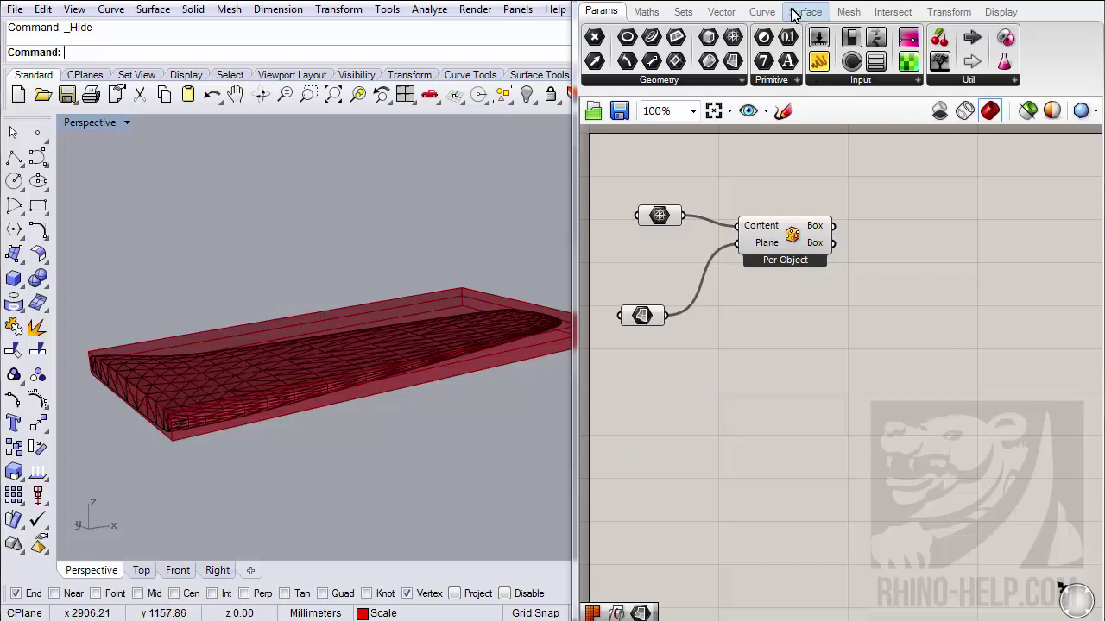
- Add a Mesh Brep component and feed the Surface parameter into its Brep input
click(853, 11)
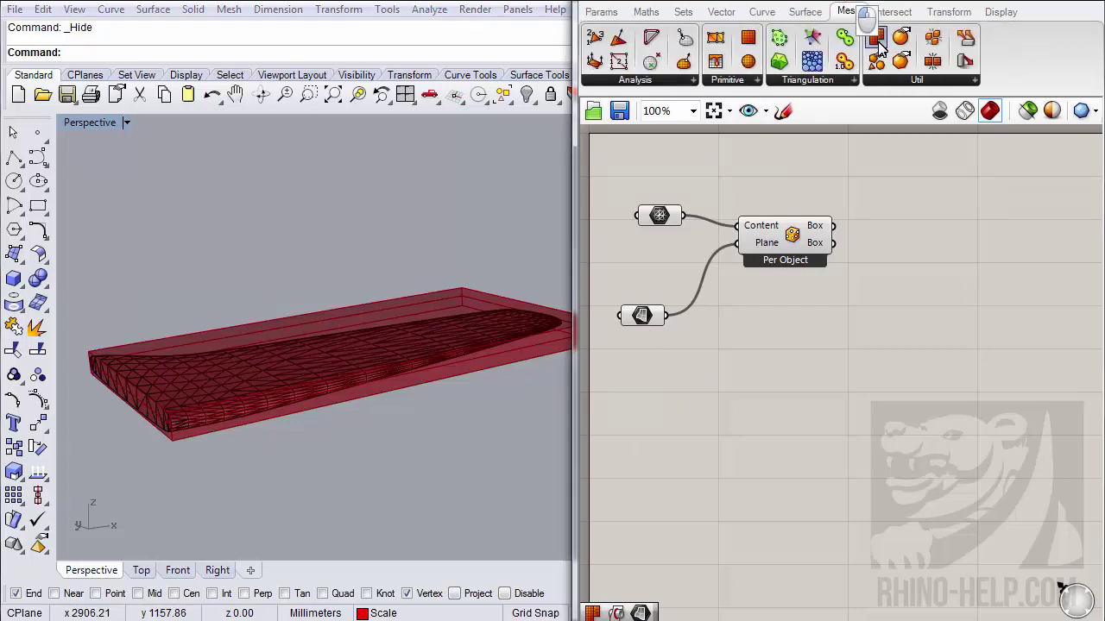
drag(779, 371, 777, 368)
drag(667, 316, 765, 346)
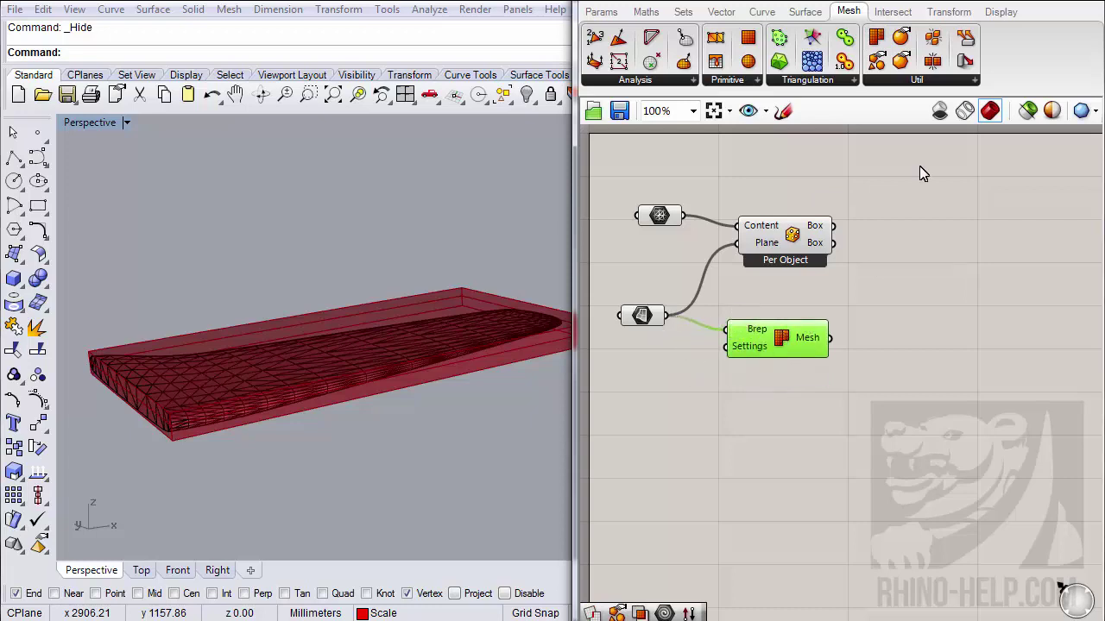
- Add a mesh-mesh intersection component with the wing mesh as Mesh A and the meshed plane as Mesh B
click(894, 11)
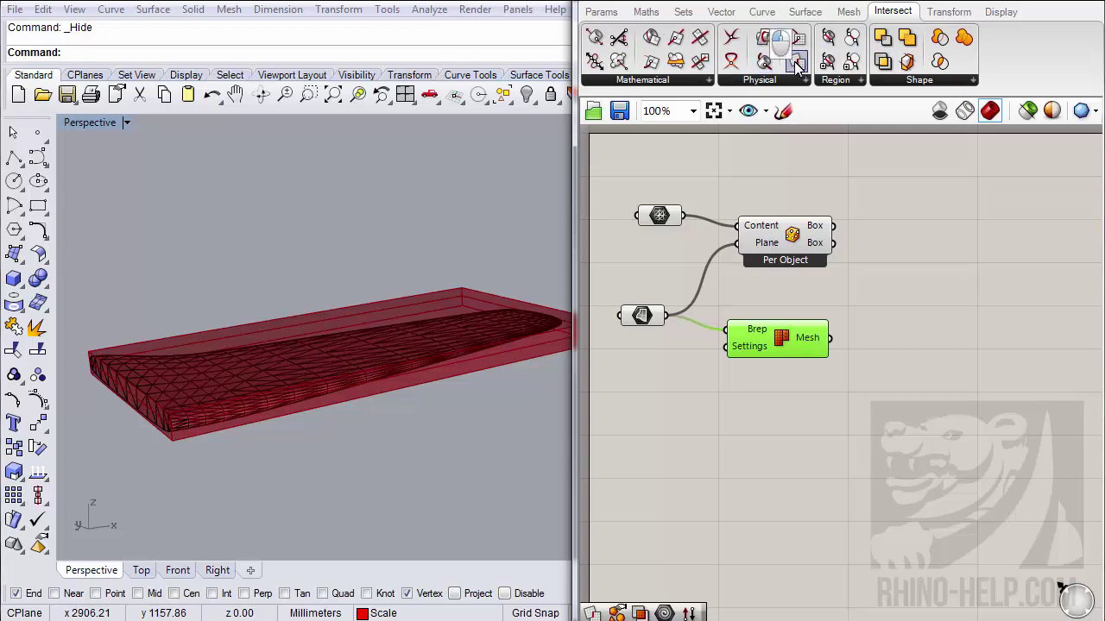
drag(963, 326, 960, 311)
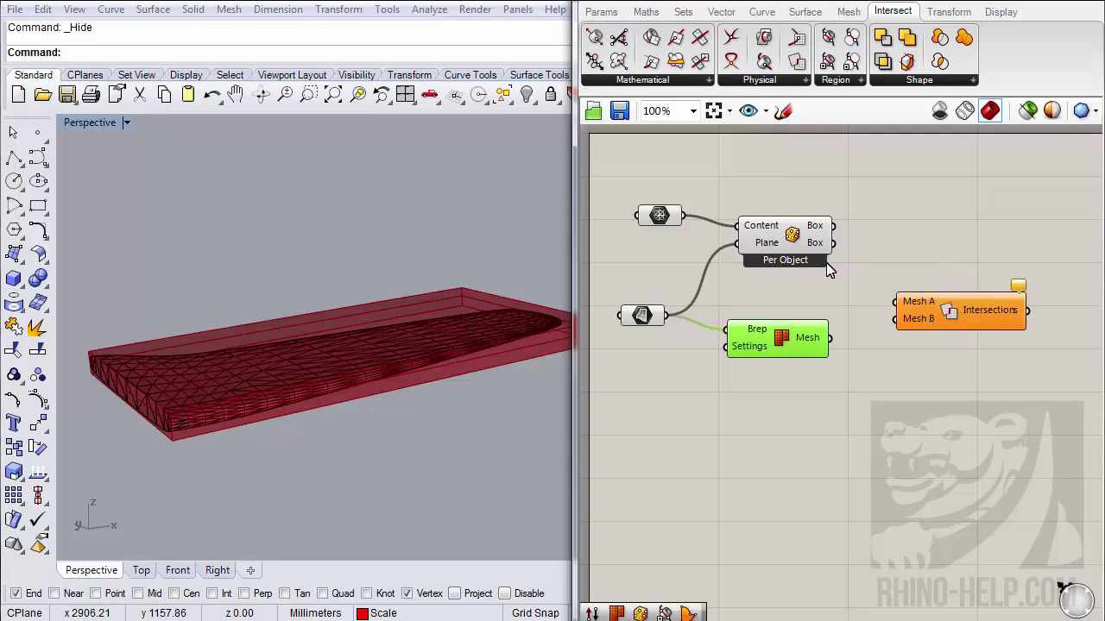
drag(735, 244, 736, 226)
drag(833, 242, 820, 332)
click(970, 314)
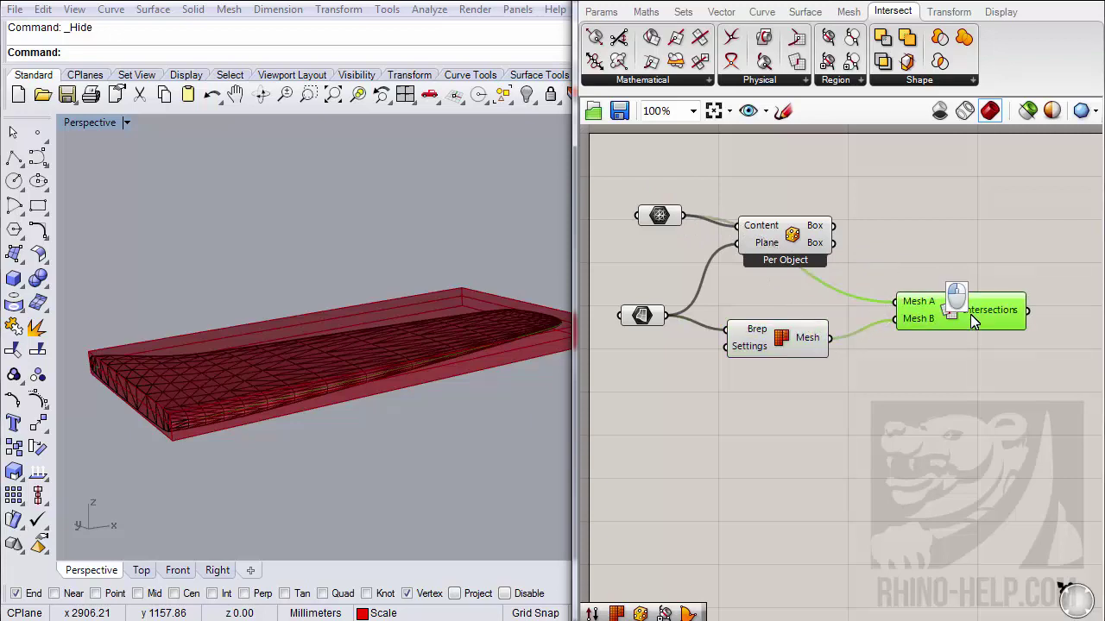
- Turn off the preview of the Bounding Box component and of the Surface parameter
click(792, 244)
right_click(786, 237)
click(815, 274)
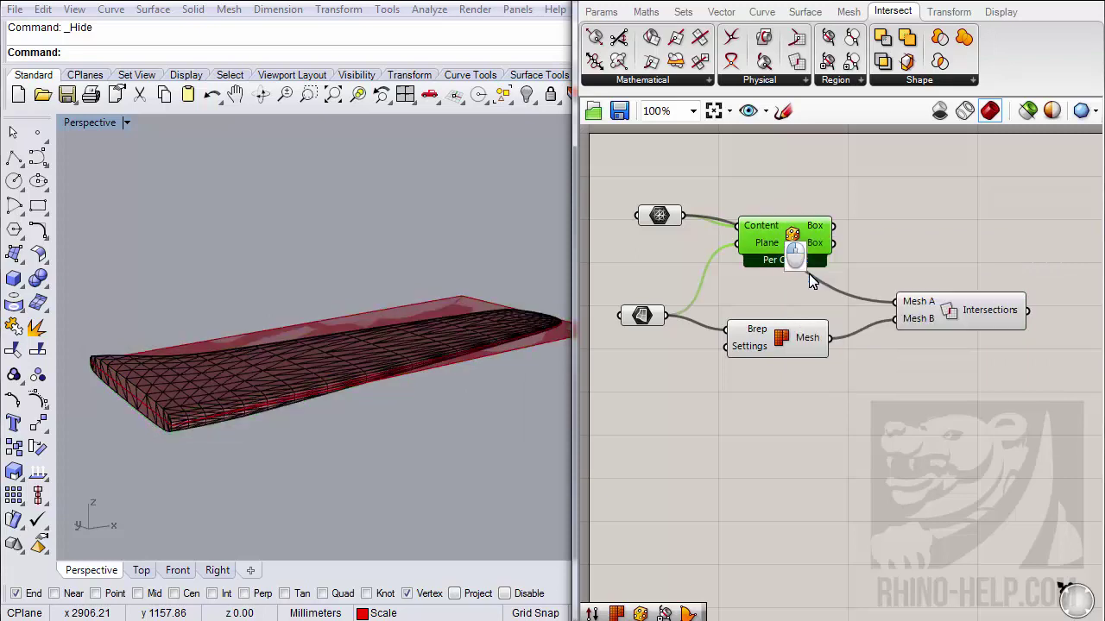
click(646, 315)
right_click(644, 314)
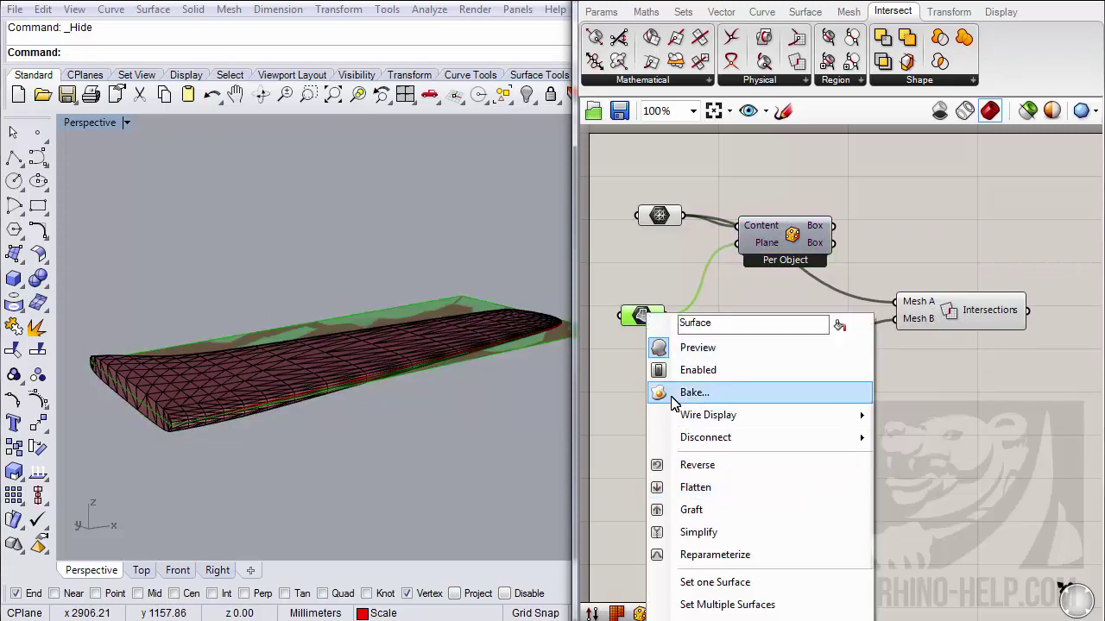
click(691, 348)
click(967, 317)
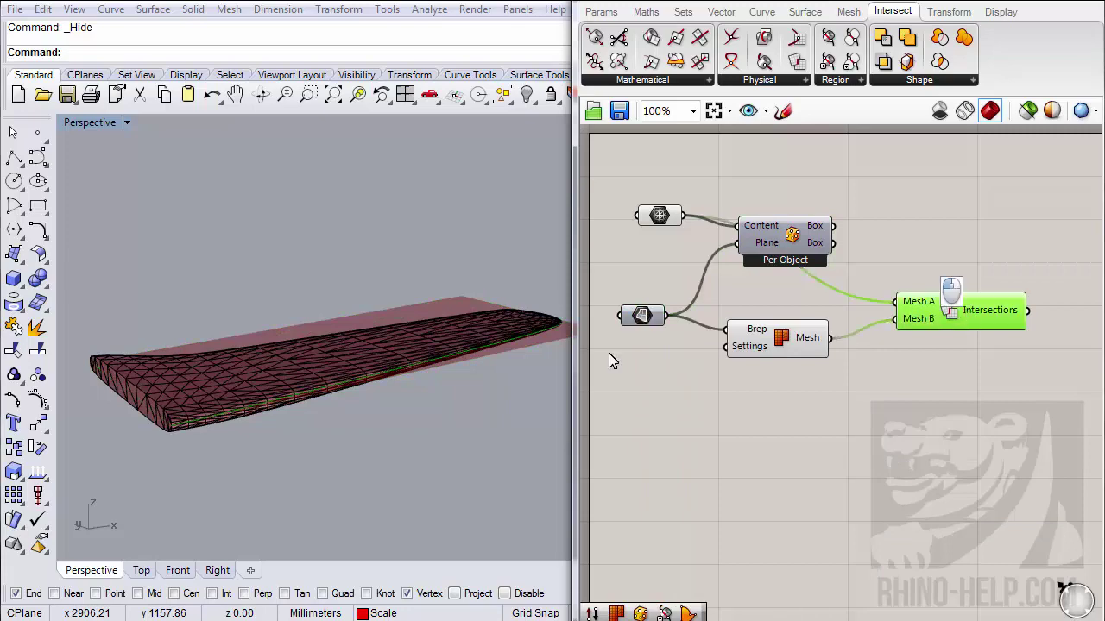
- Turn off the Mesh Brep component's preview and hide the original wing mesh in the viewport
right_drag(250, 338, 451, 378)
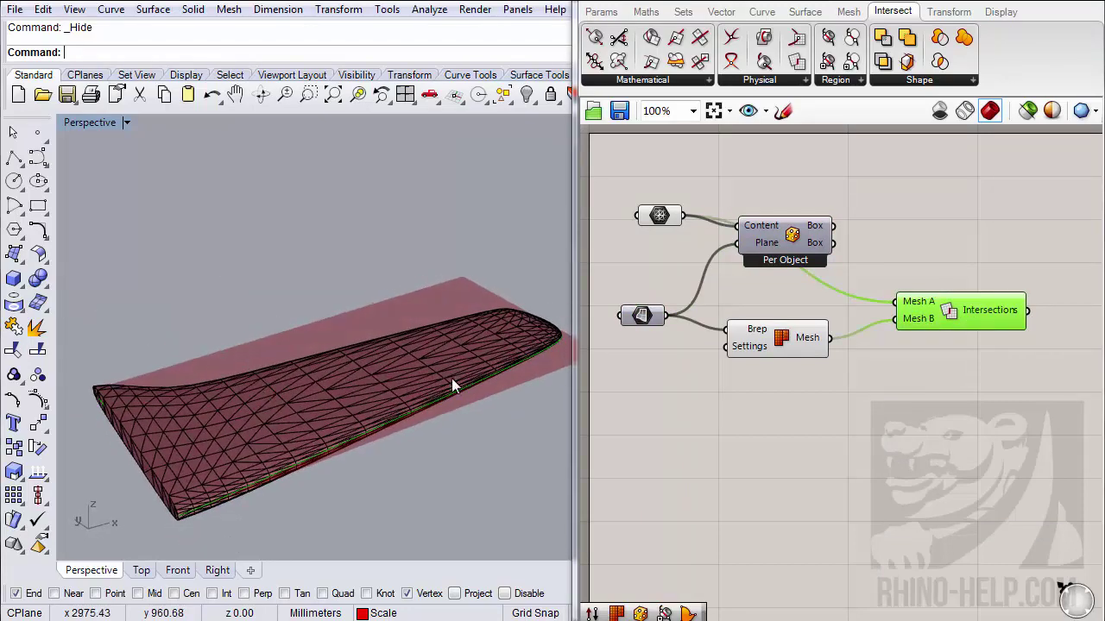
click(787, 346)
right_click(791, 342)
click(824, 373)
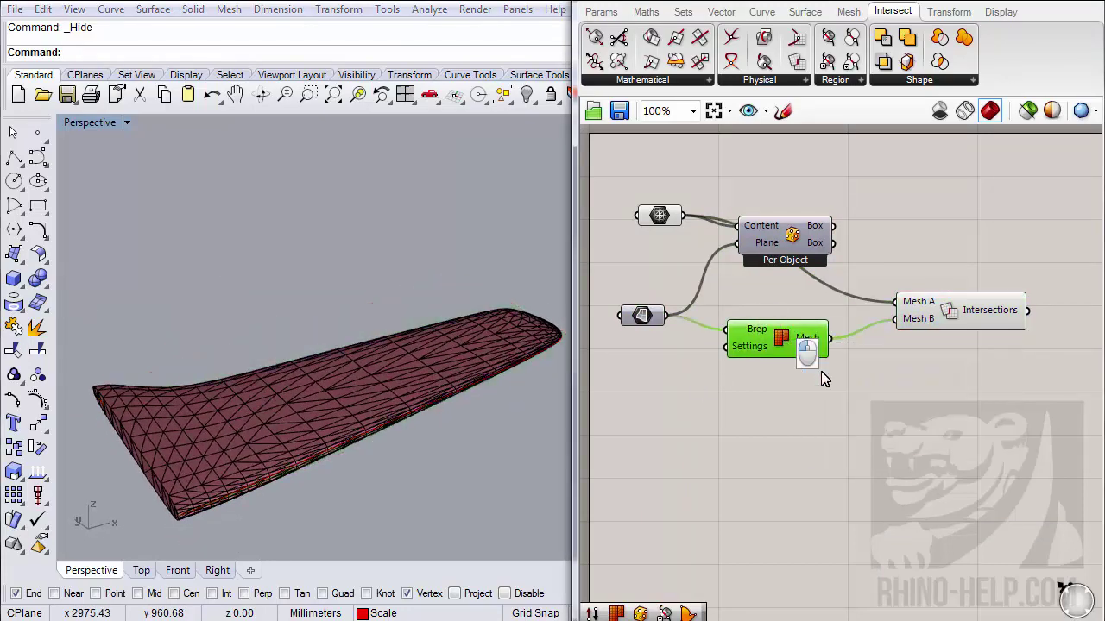
click(967, 317)
click(345, 373)
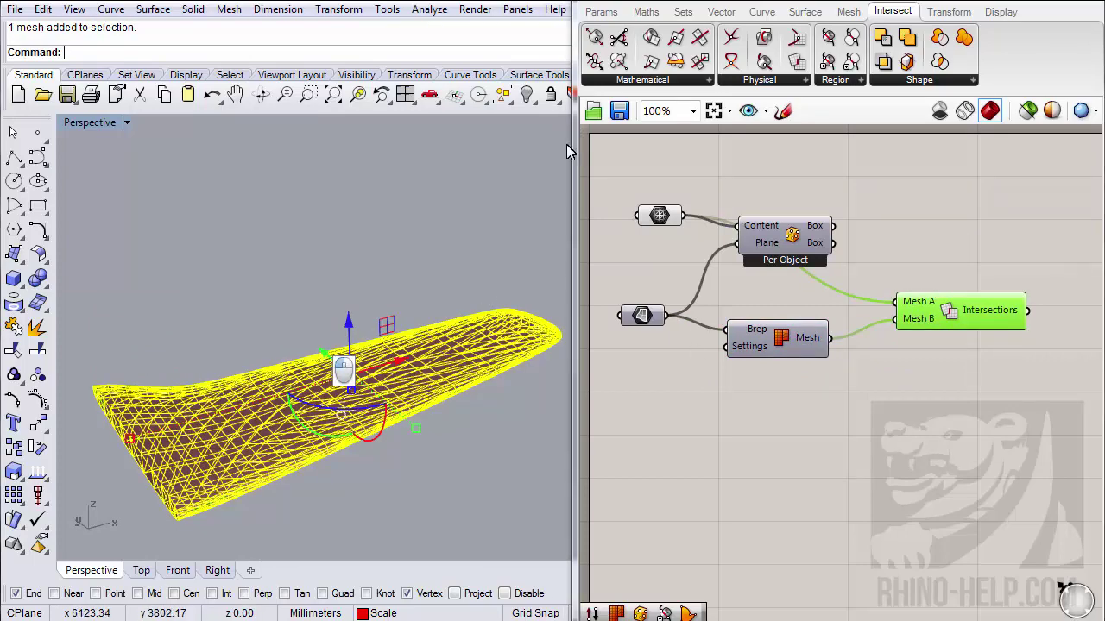
click(527, 95)
- Examine the intersection curve around the wing from the root, tip and long edges
right_drag(432, 336, 251, 289)
scroll(255, 298, up, 10)
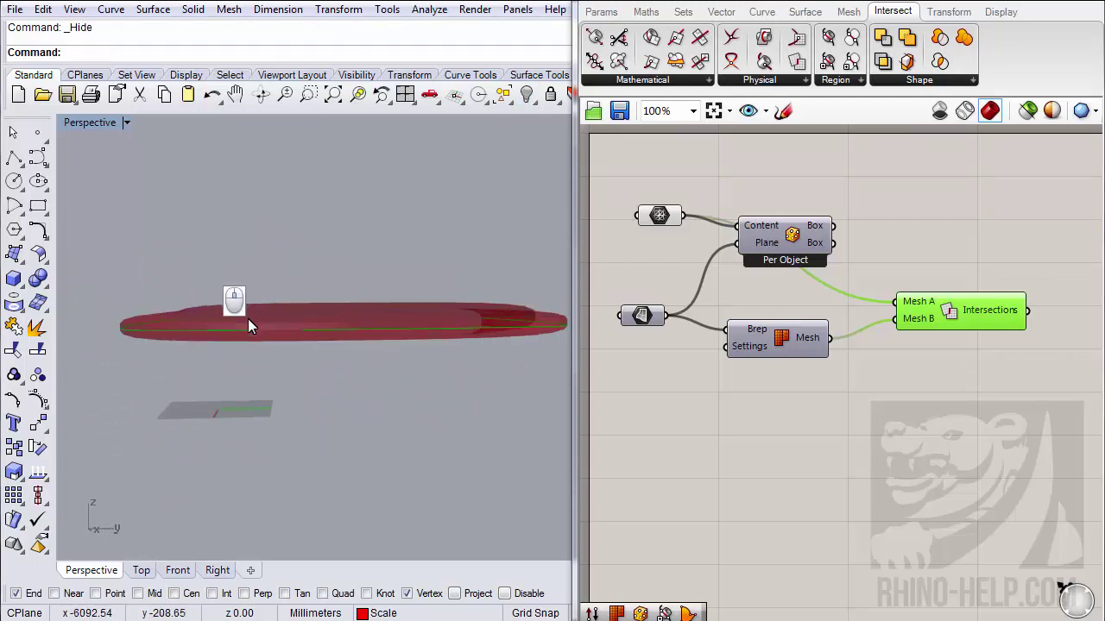
right_drag(351, 357, 468, 330)
right_drag(392, 451, 715, 457)
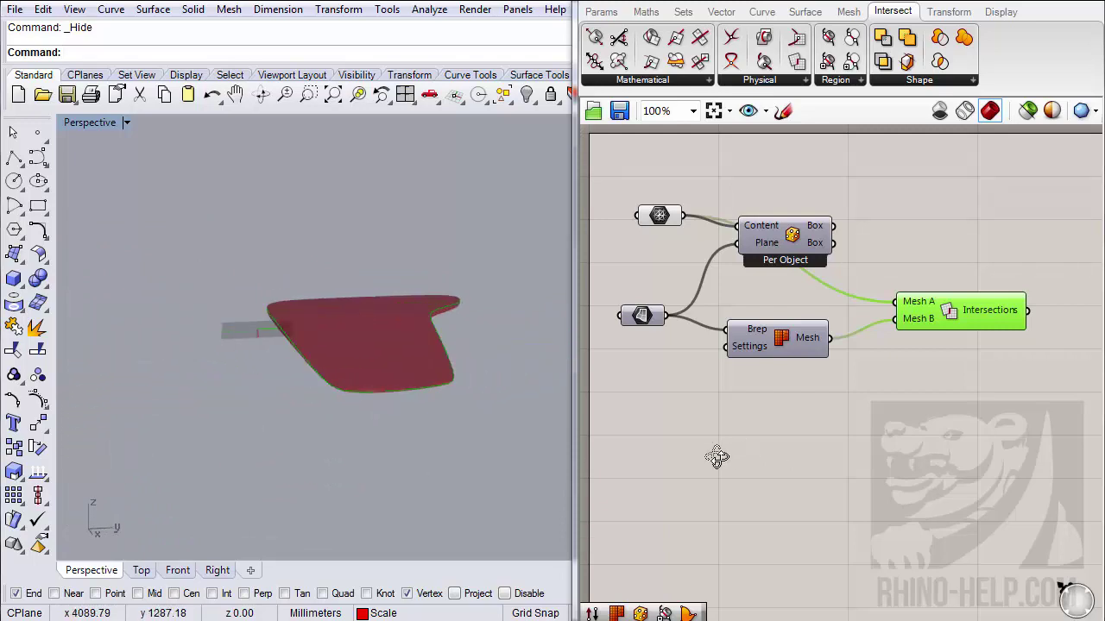
scroll(356, 368, up, 3)
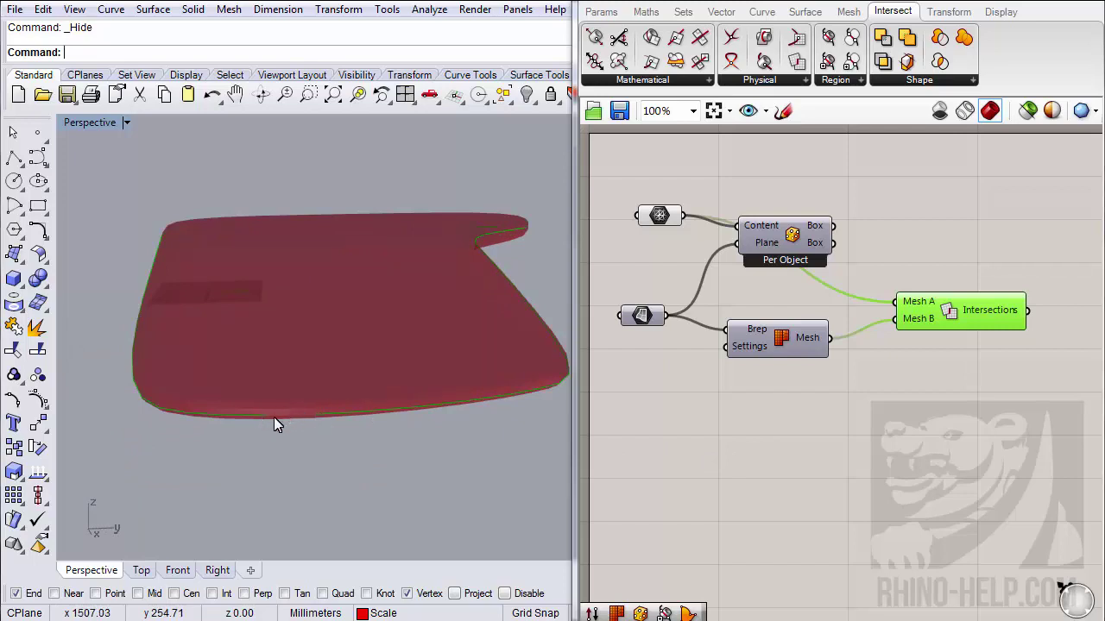
right_drag(288, 423, 332, 450)
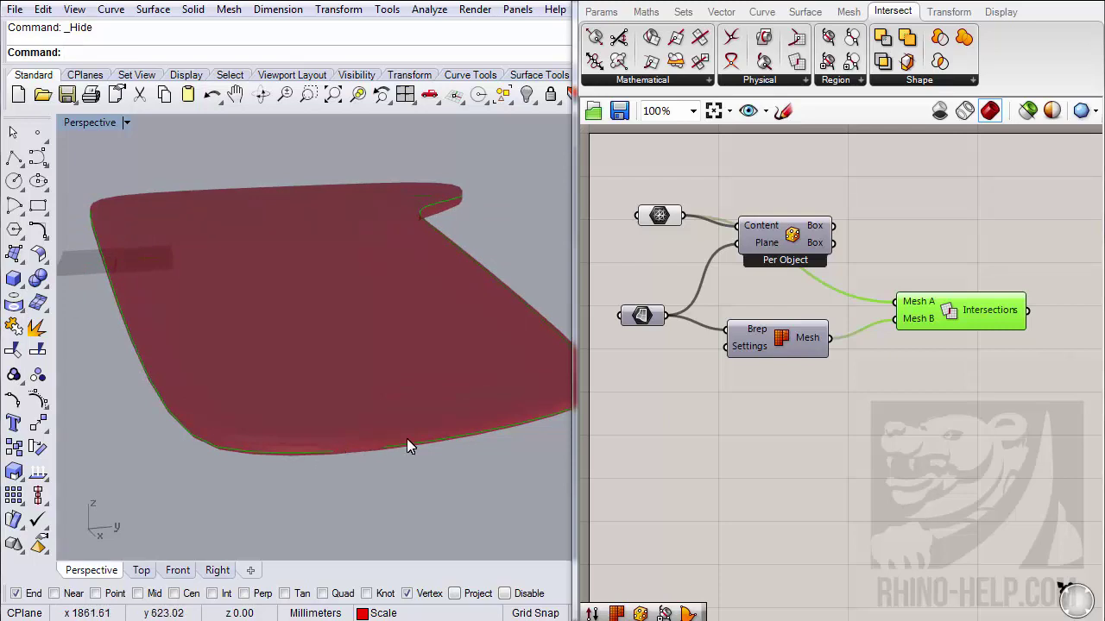
right_drag(333, 390, 446, 355)
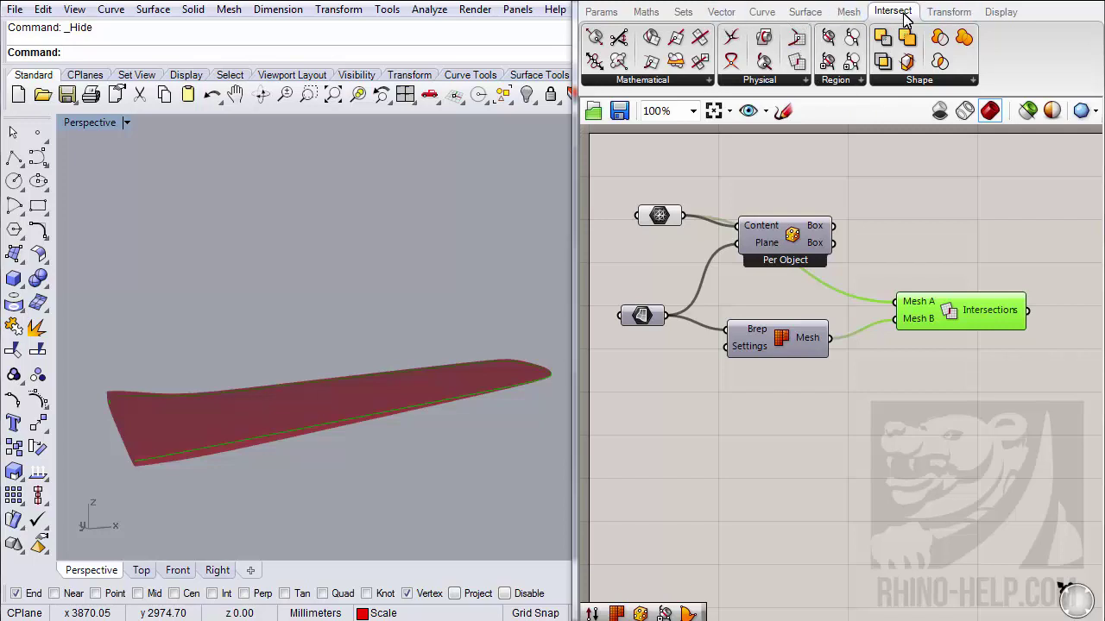
right_drag(390, 407, 384, 392)
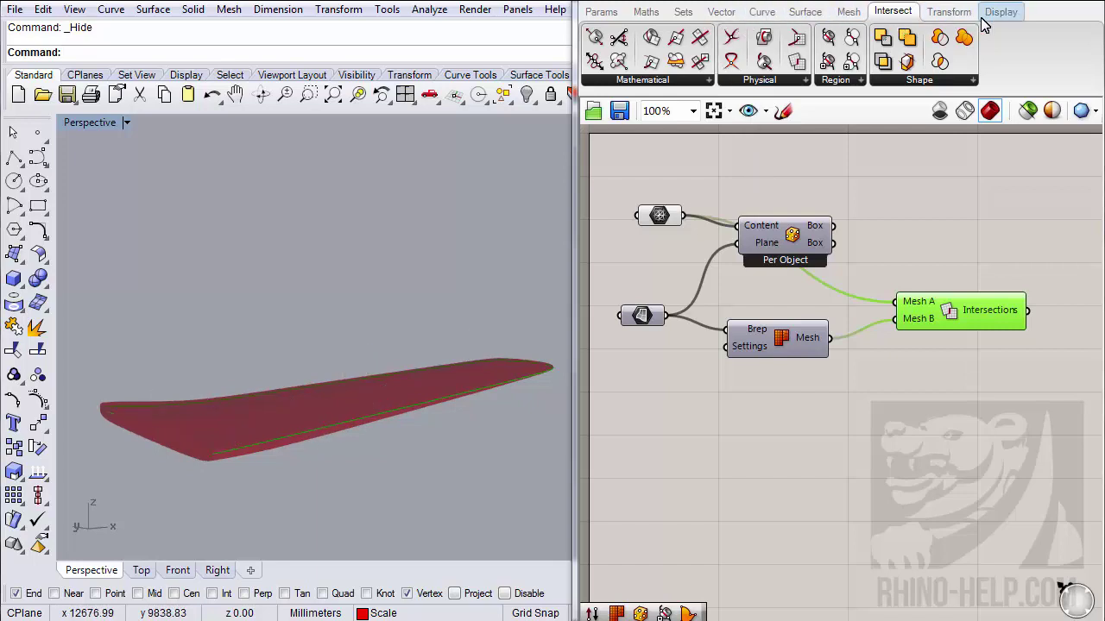
click(953, 13)
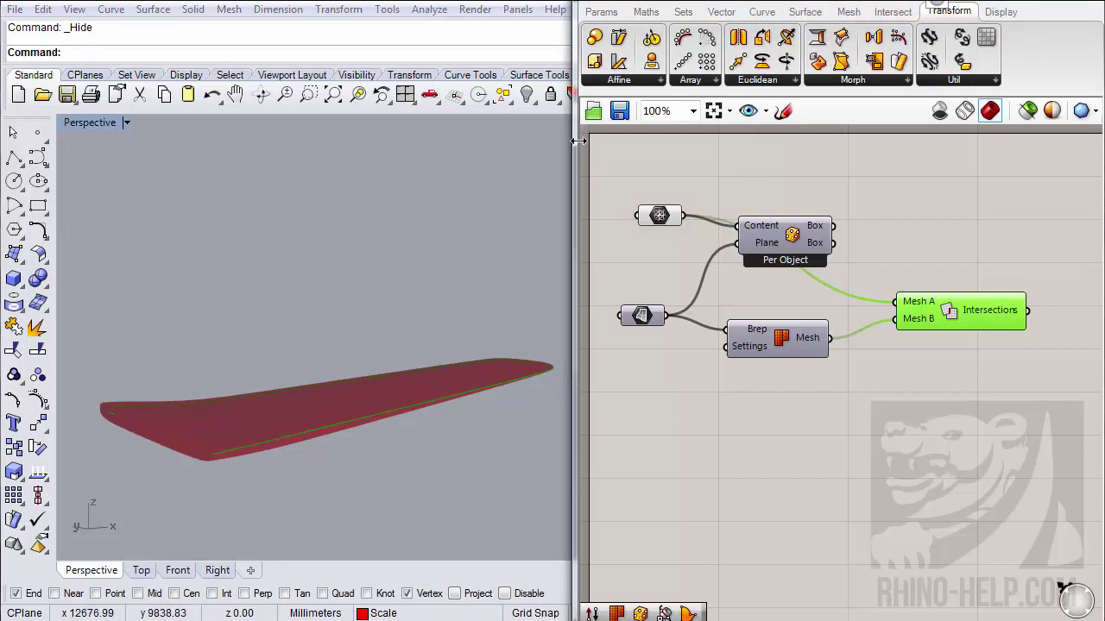
- Add a Scale component to the canvas below the mesh-mesh intersection component
click(595, 42)
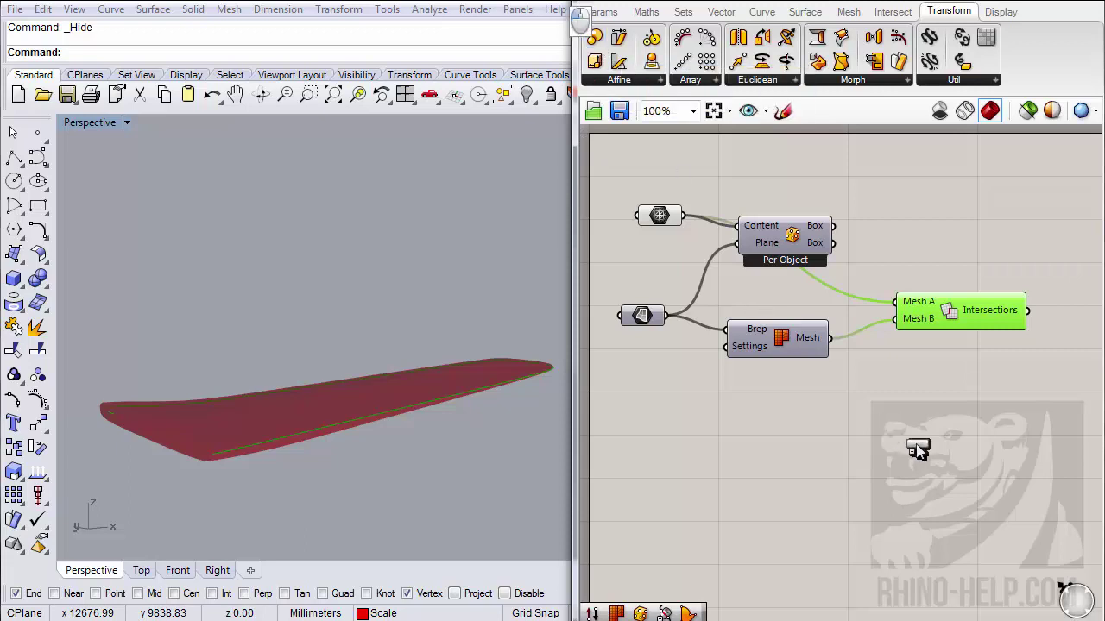
drag(918, 449, 914, 444)
scroll(880, 462, up, 1)
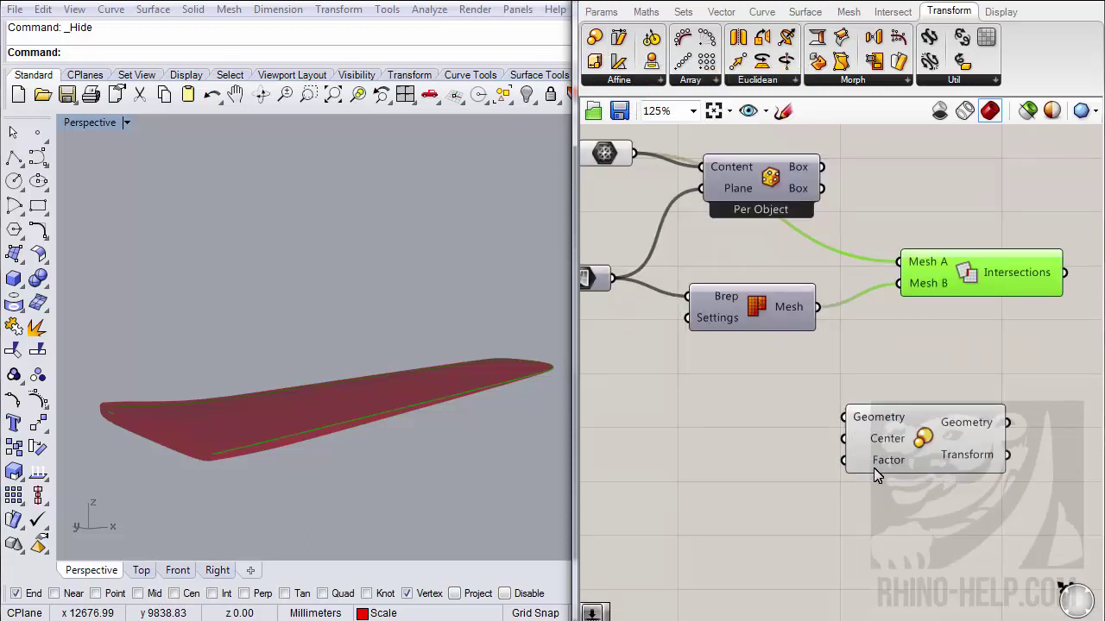
scroll(871, 462, down, 1)
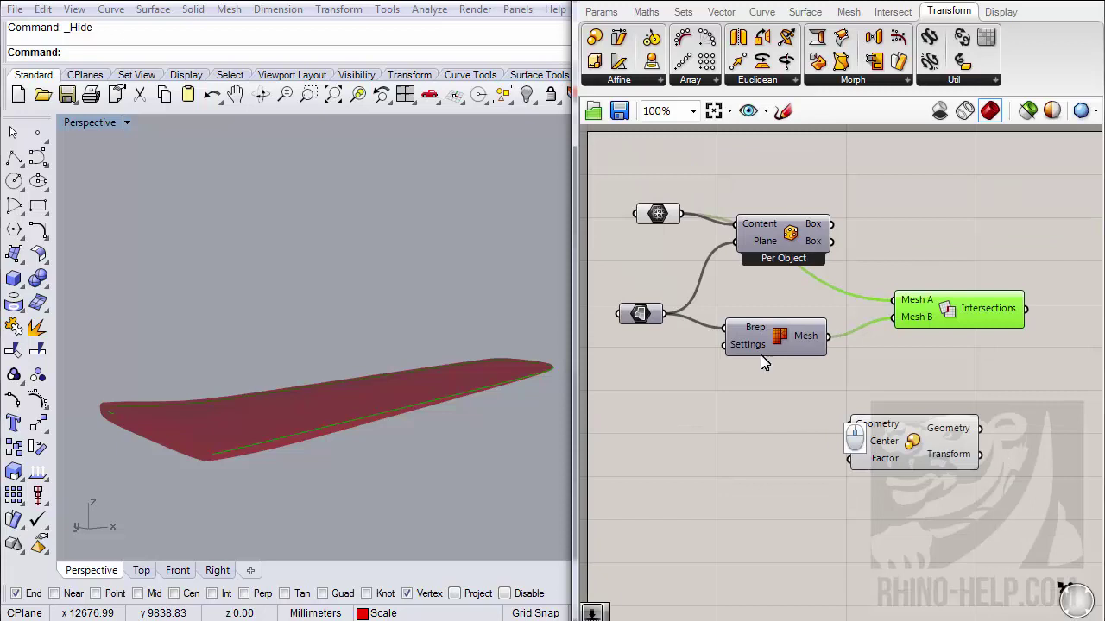
- Add an Area component fed by the Surface parameter and connect its Centroid to the Scale component's Center input
click(801, 12)
click(628, 38)
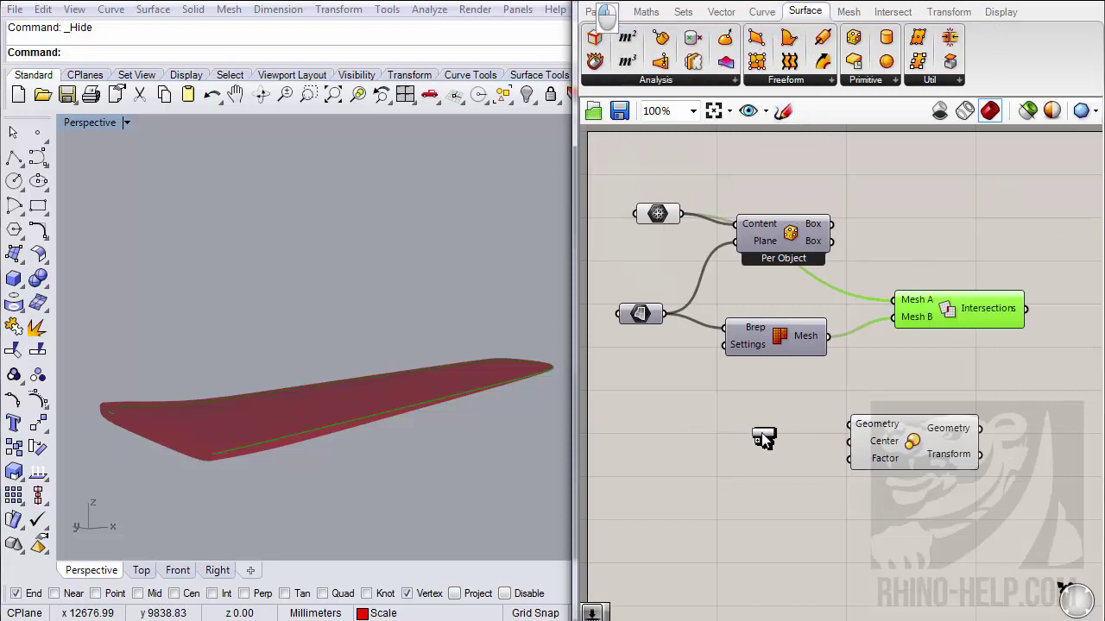
click(764, 438)
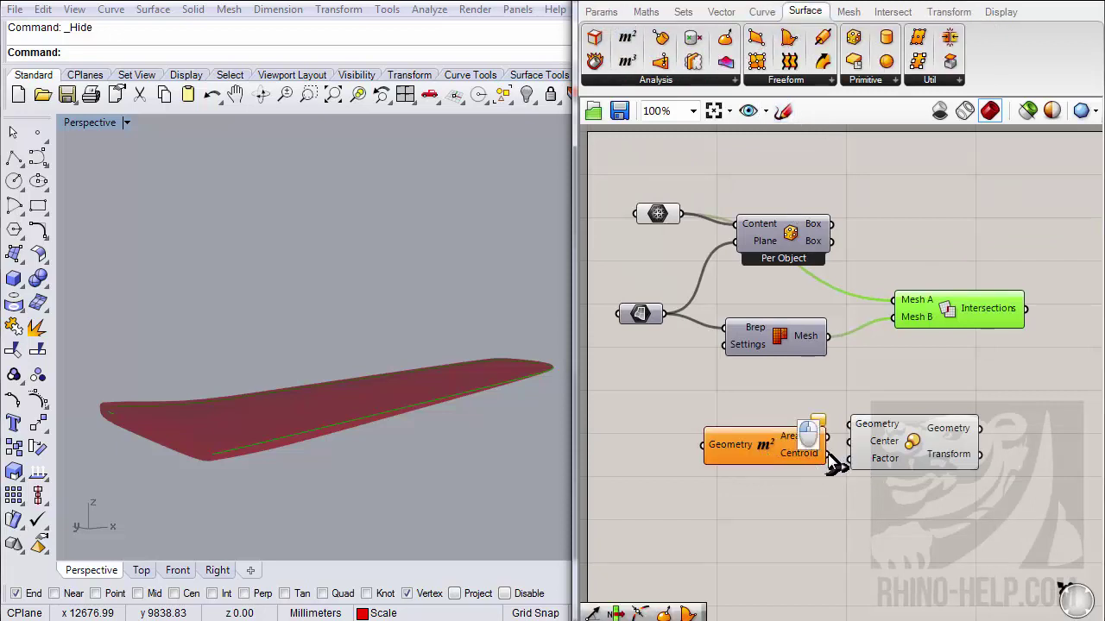
drag(830, 463, 850, 441)
drag(705, 445, 673, 323)
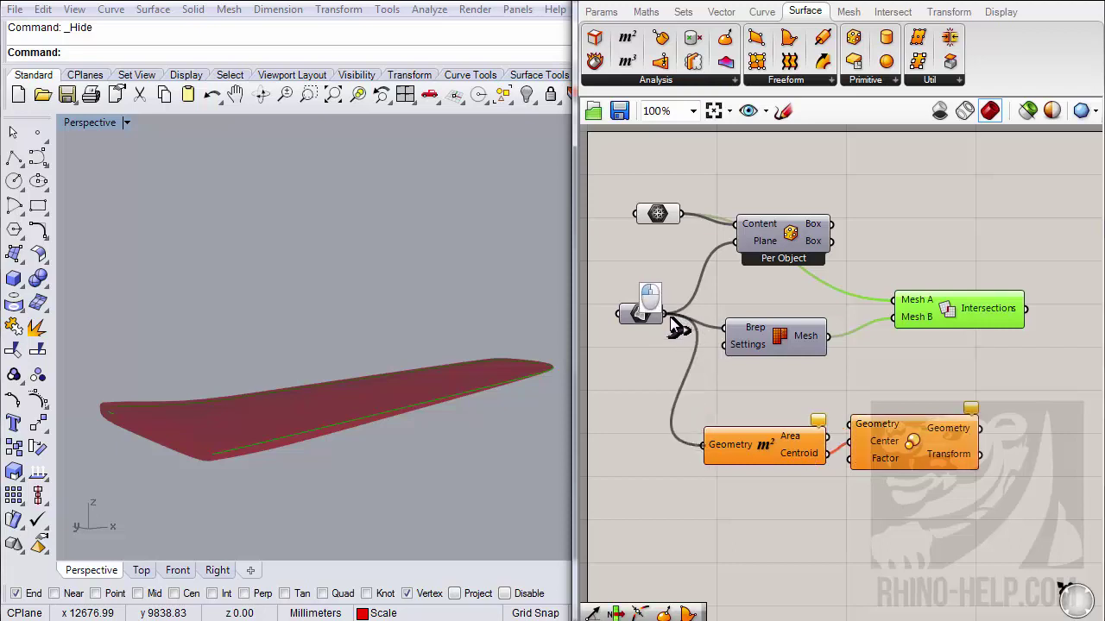
drag(784, 442, 775, 407)
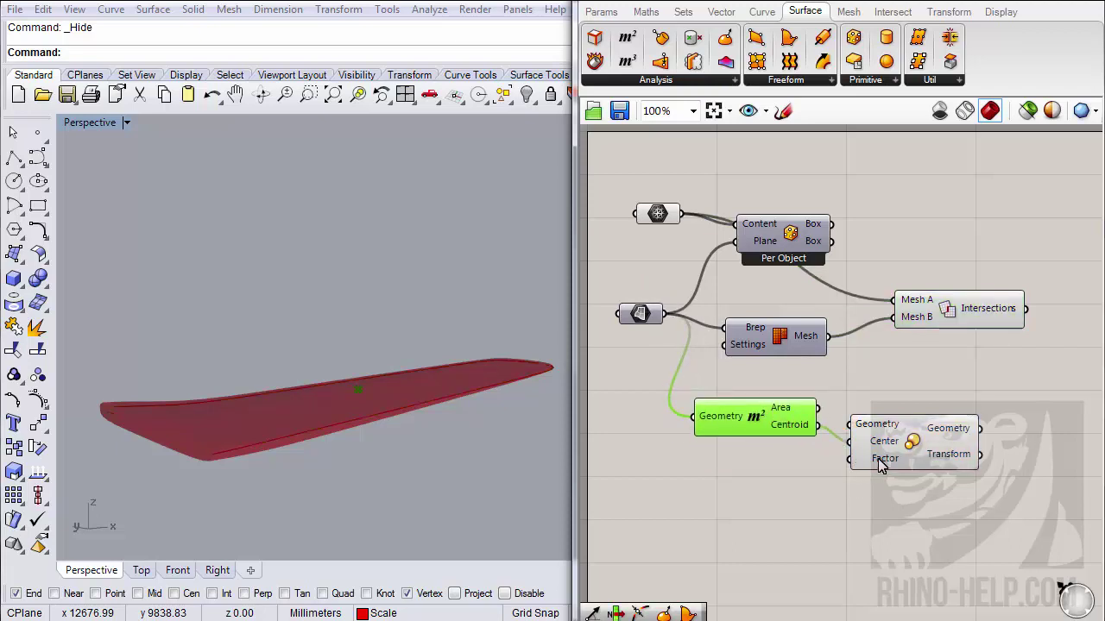
- Create a number slider set to 2 and connect it to the Scale component's Factor input
mouse_move(881, 465)
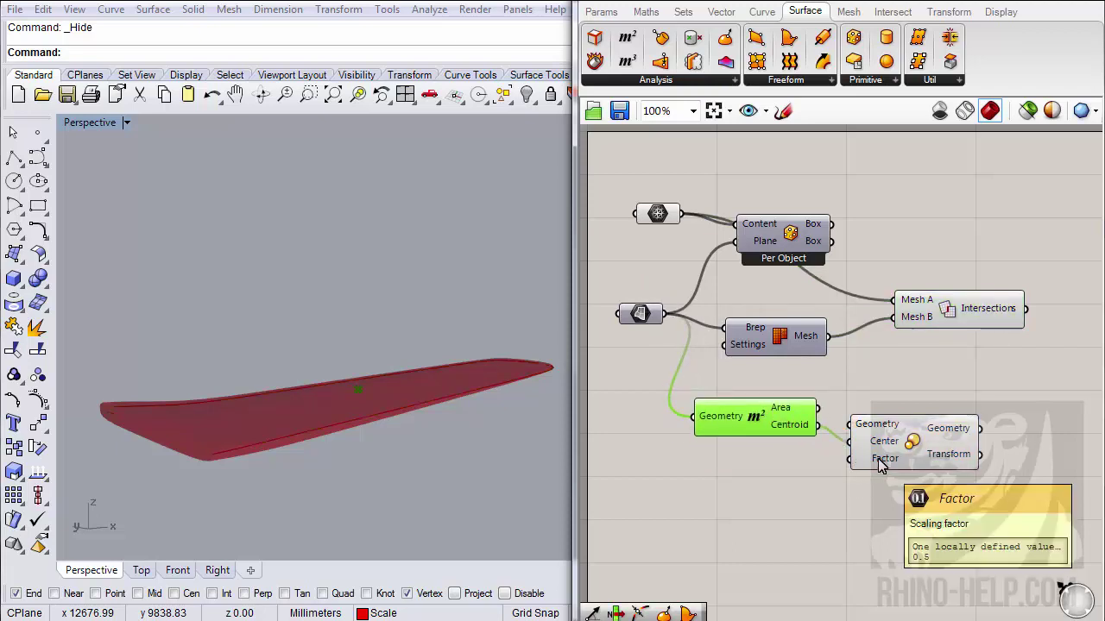
double_click(758, 517)
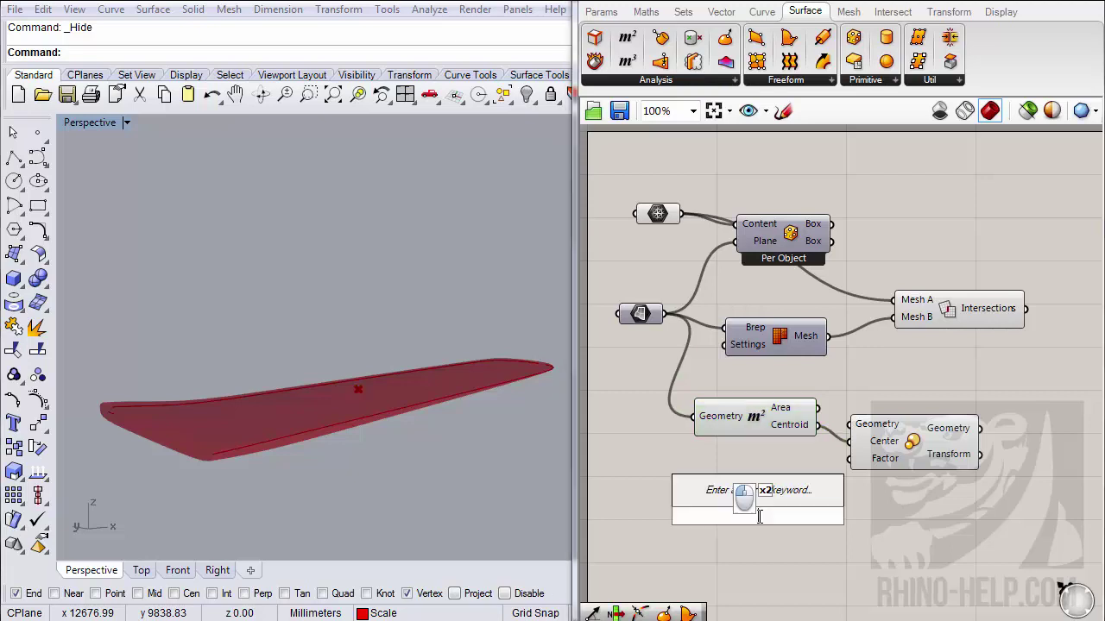
text(2)
key(Return)
drag(849, 518, 849, 477)
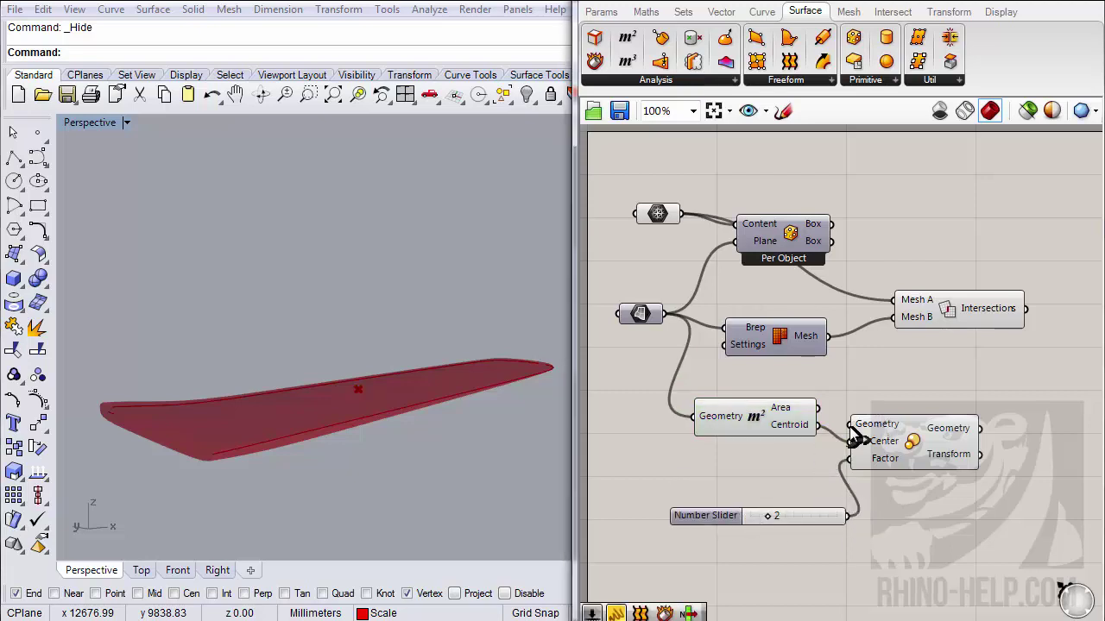
- Connect the Surface parameter to Scale's Geometry input and feed the scaled geometry into the Mesh Brep component's Brep input
drag(851, 427, 663, 314)
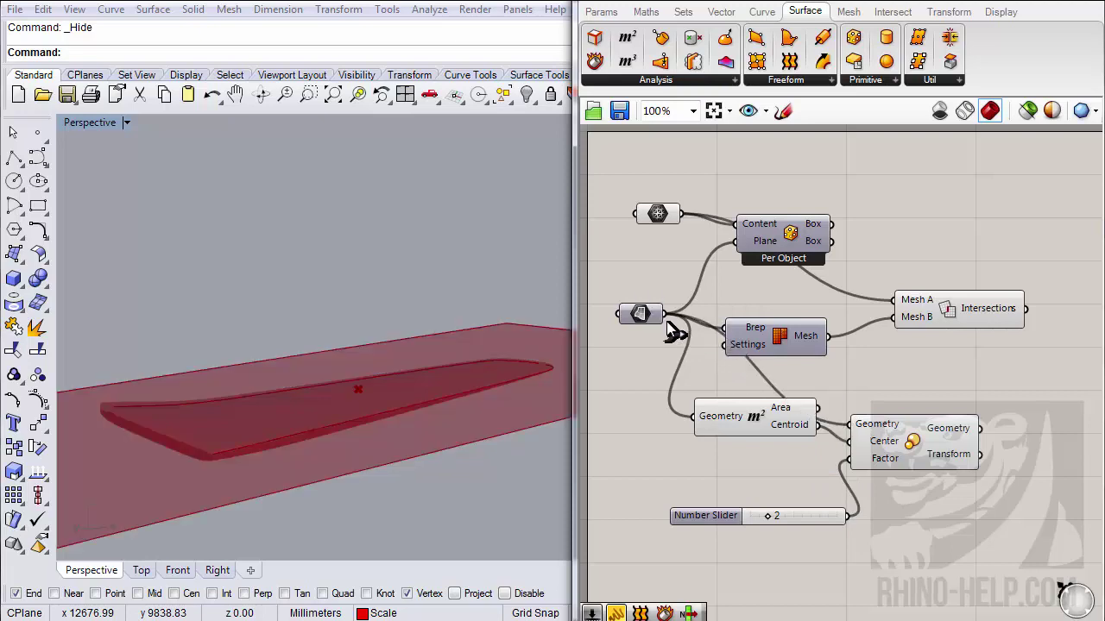
right_drag(328, 424, 119, 460)
drag(984, 436, 727, 344)
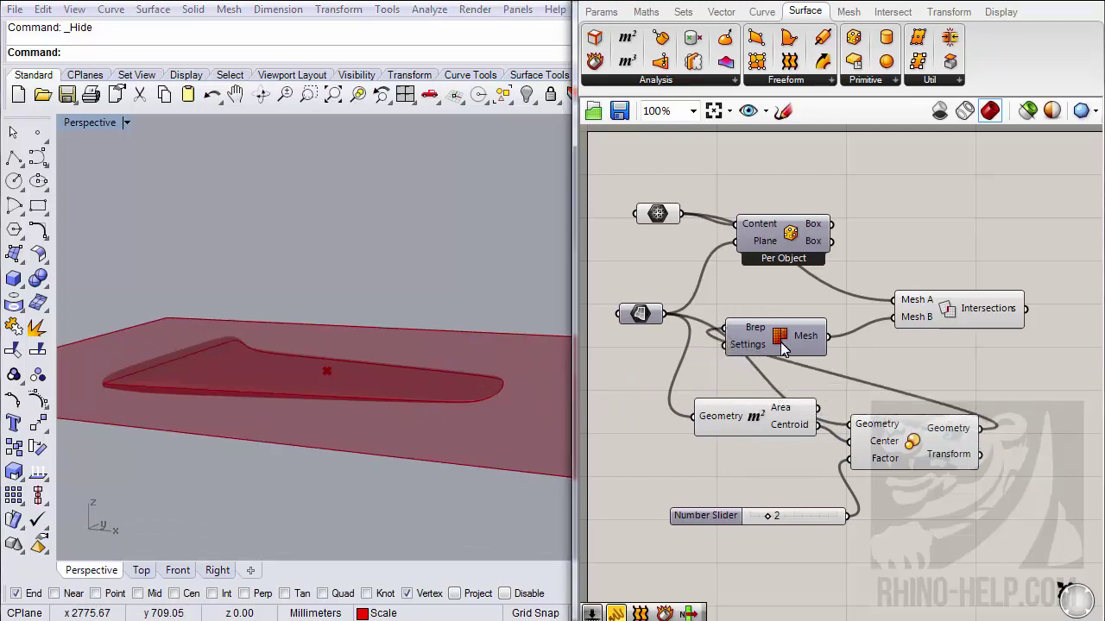
- Rearrange the intersection, Mesh Brep, Scale, Area and slider components so the definition flows in order without crossing wires
scroll(978, 290, down, 4)
right_drag(850, 375, 740, 370)
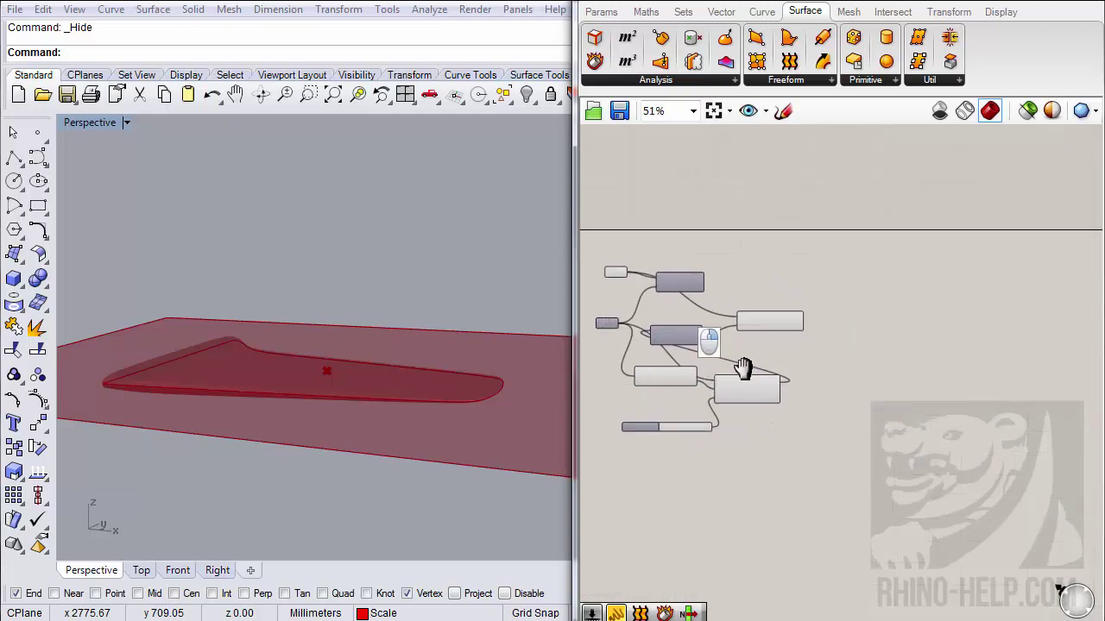
drag(858, 295, 938, 350)
drag(738, 398, 821, 354)
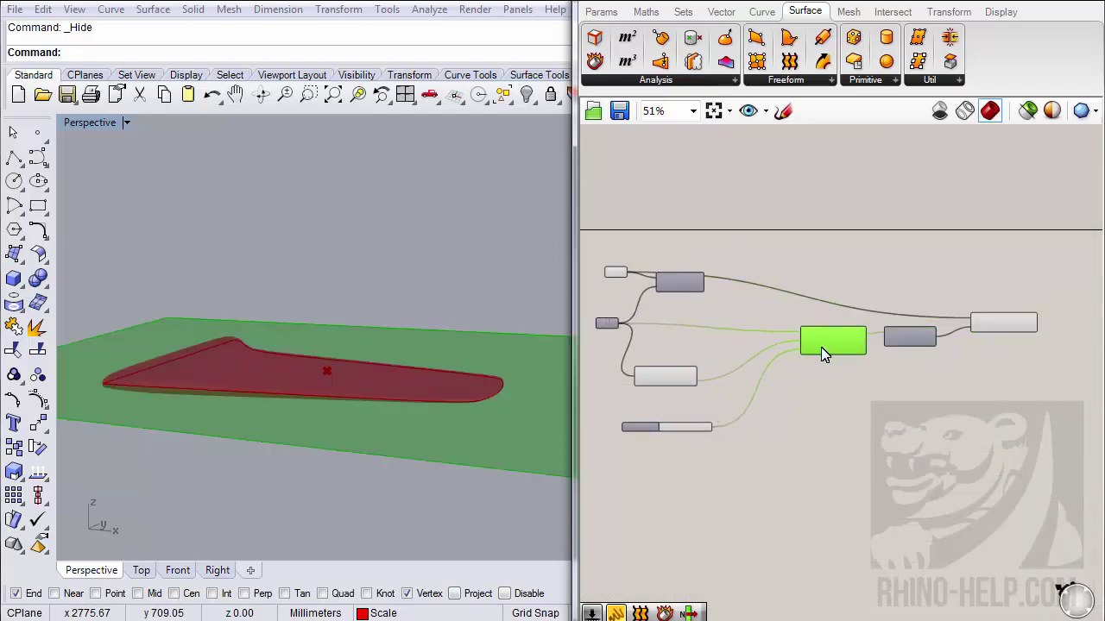
drag(676, 385, 721, 361)
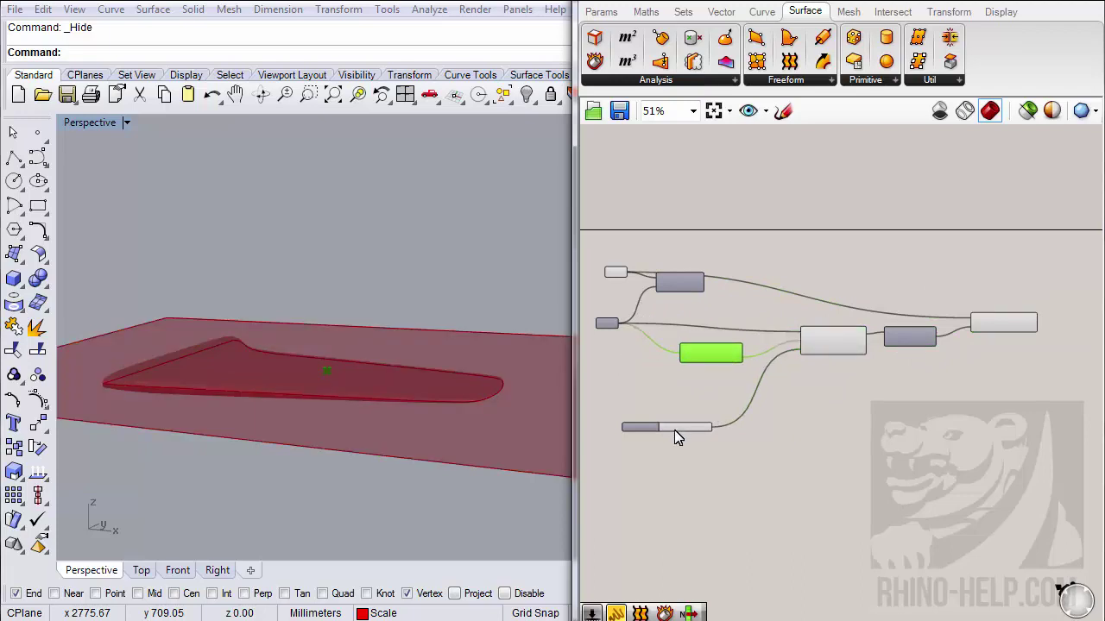
drag(655, 425, 661, 416)
scroll(684, 377, up, 3)
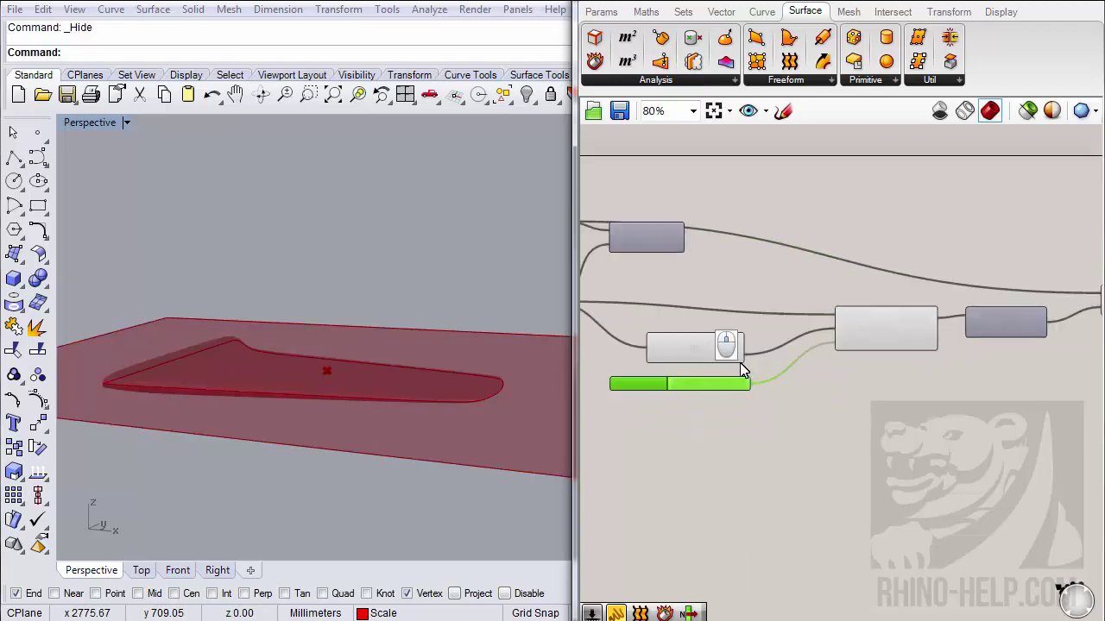
scroll(740, 362, down, 1)
right_drag(859, 415, 744, 453)
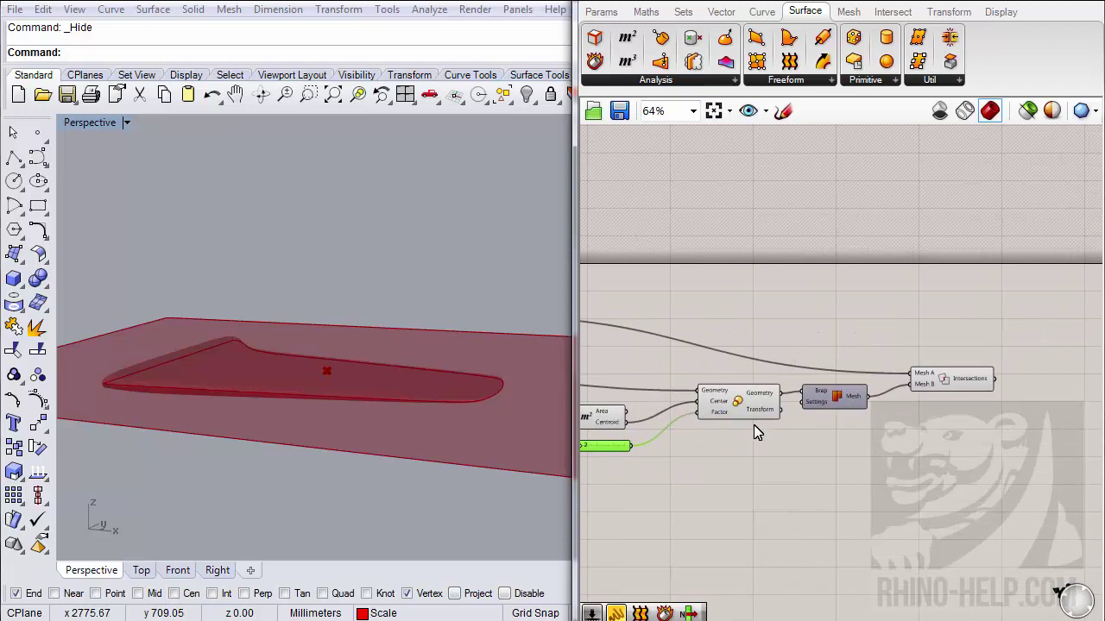
- Turn off the Scale component's preview and inspect the intersection curve around the wing
right_click(735, 409)
click(764, 437)
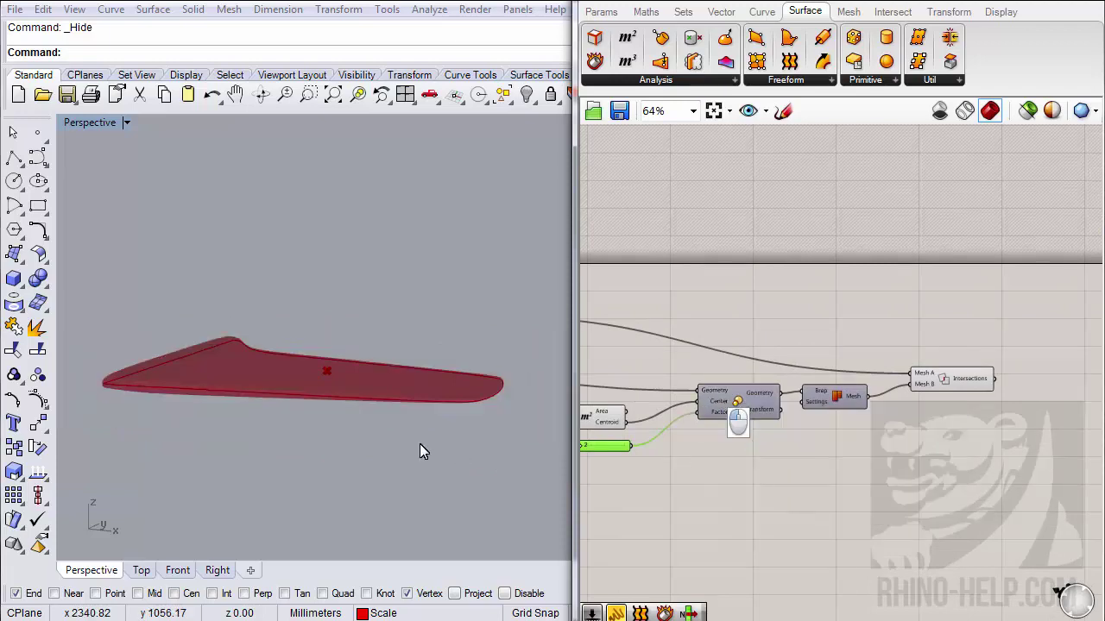
right_drag(419, 444, 510, 430)
click(973, 387)
right_drag(414, 401, 86, 439)
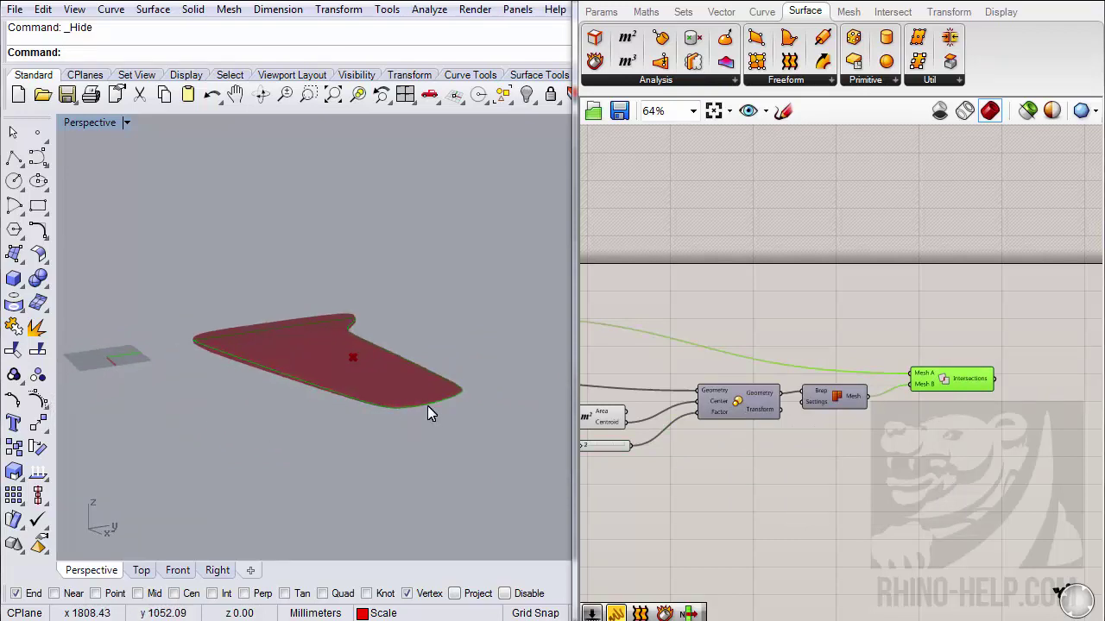
scroll(432, 411, up, 5)
right_drag(433, 398, 464, 411)
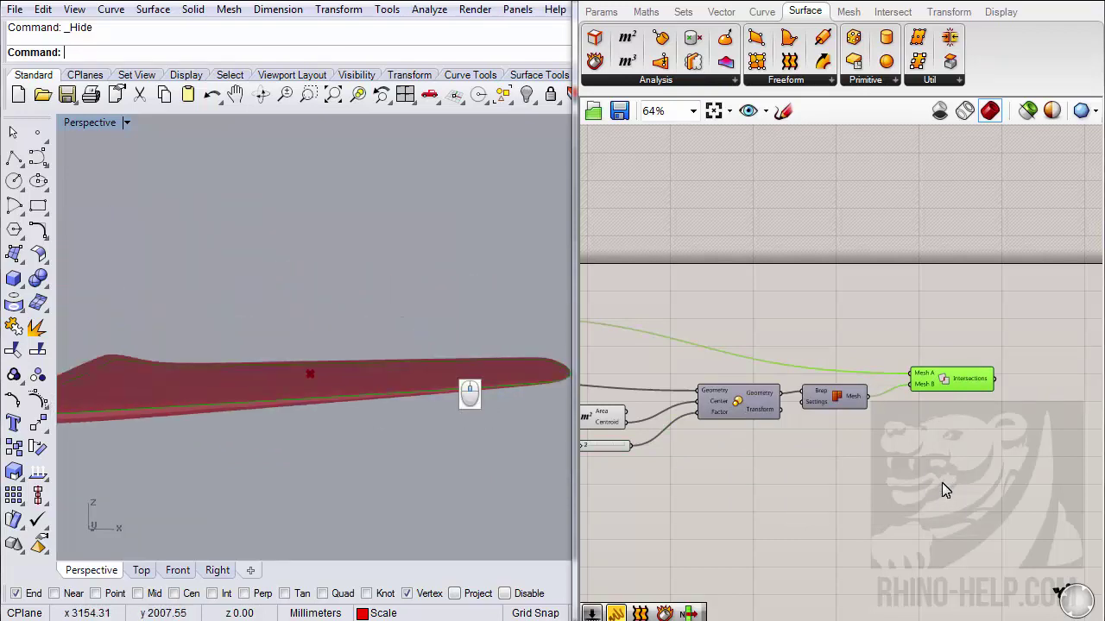
- Add a Boundary Surfaces component with the mesh intersection curve as its Edges input
right_drag(915, 414, 820, 399)
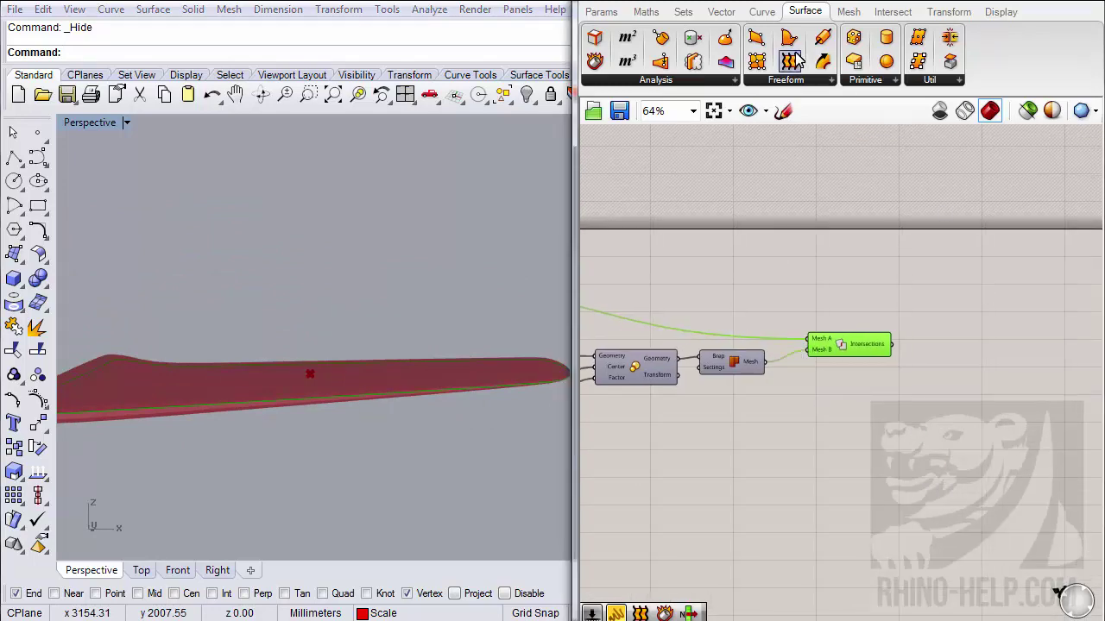
drag(791, 43, 945, 354)
drag(978, 366, 949, 355)
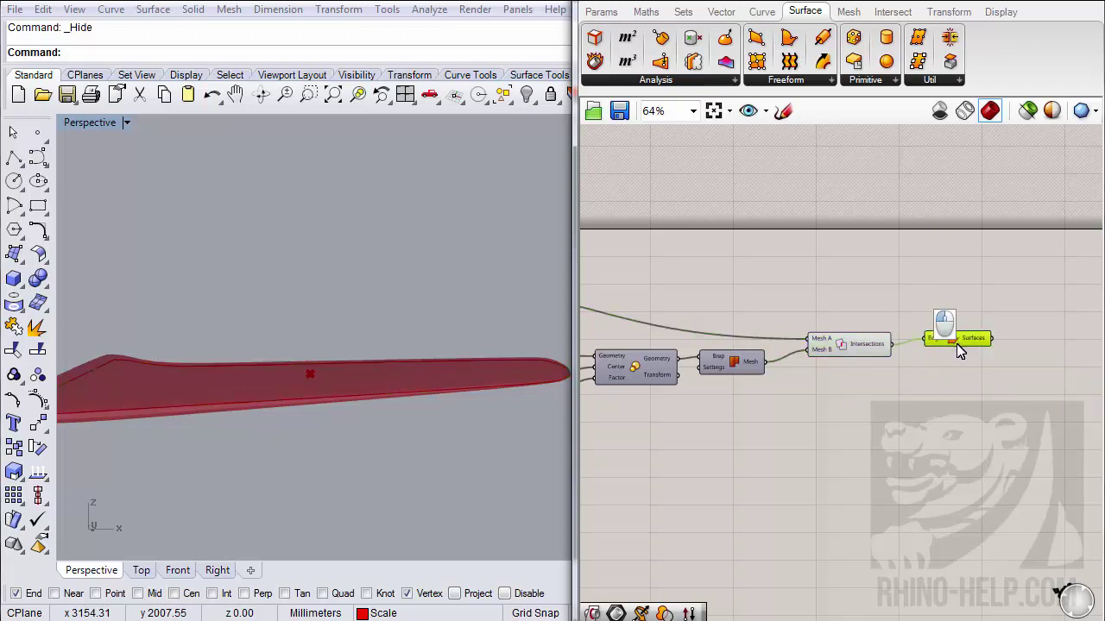
scroll(949, 356, up, 2)
scroll(990, 344, up, 2)
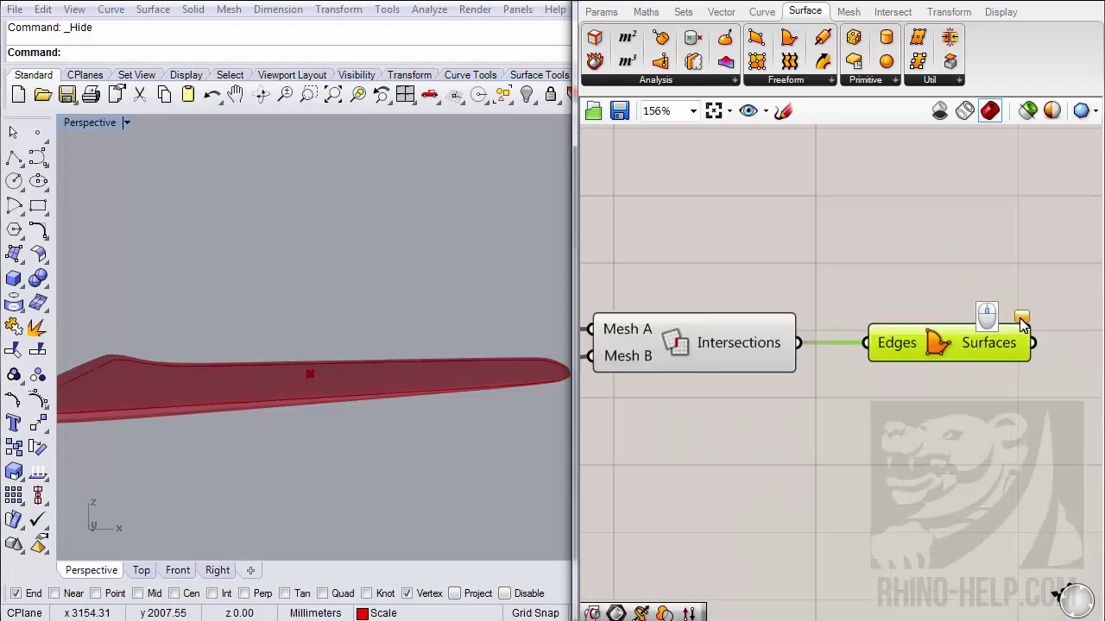
mouse_move(1027, 321)
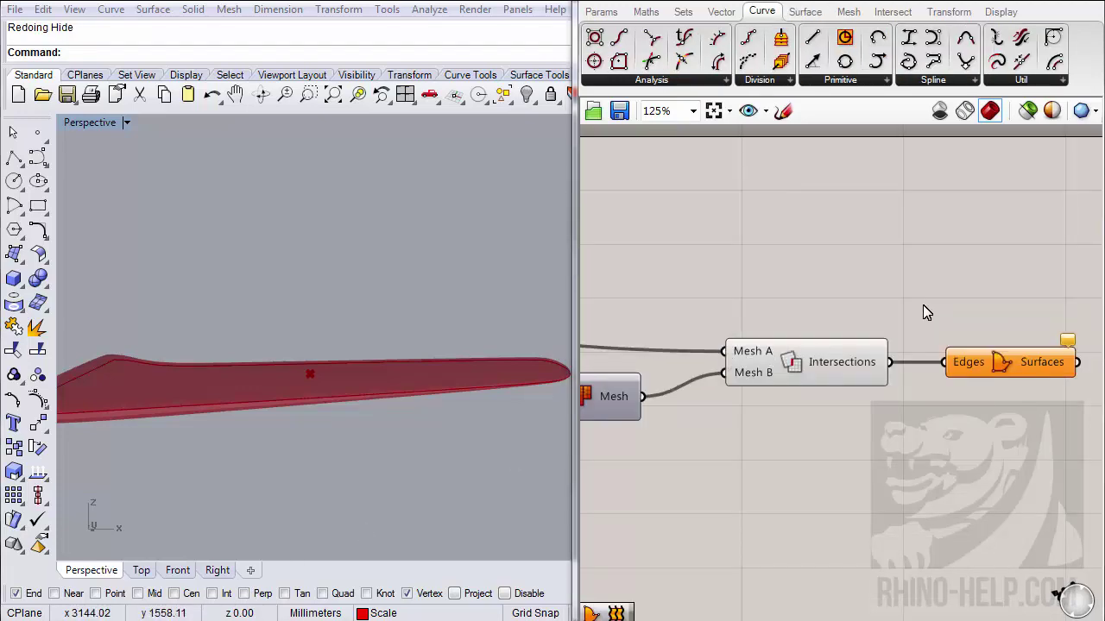
- Check the Intersections output and connect it to the Curve input of a new Control Points component
scroll(958, 364, down, 2)
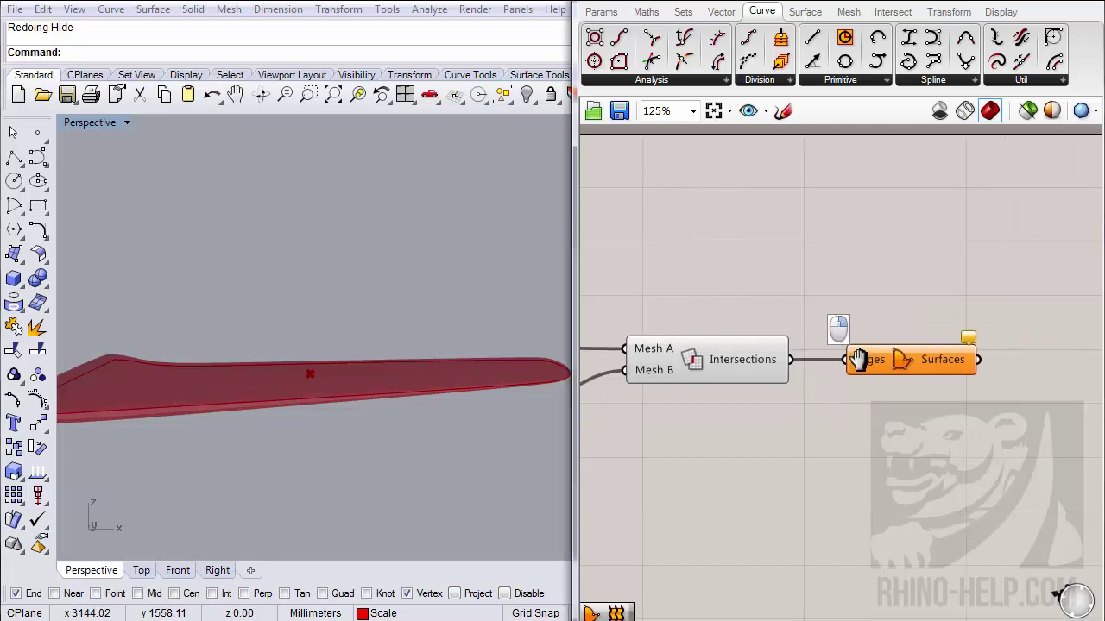
right_drag(854, 362, 771, 402)
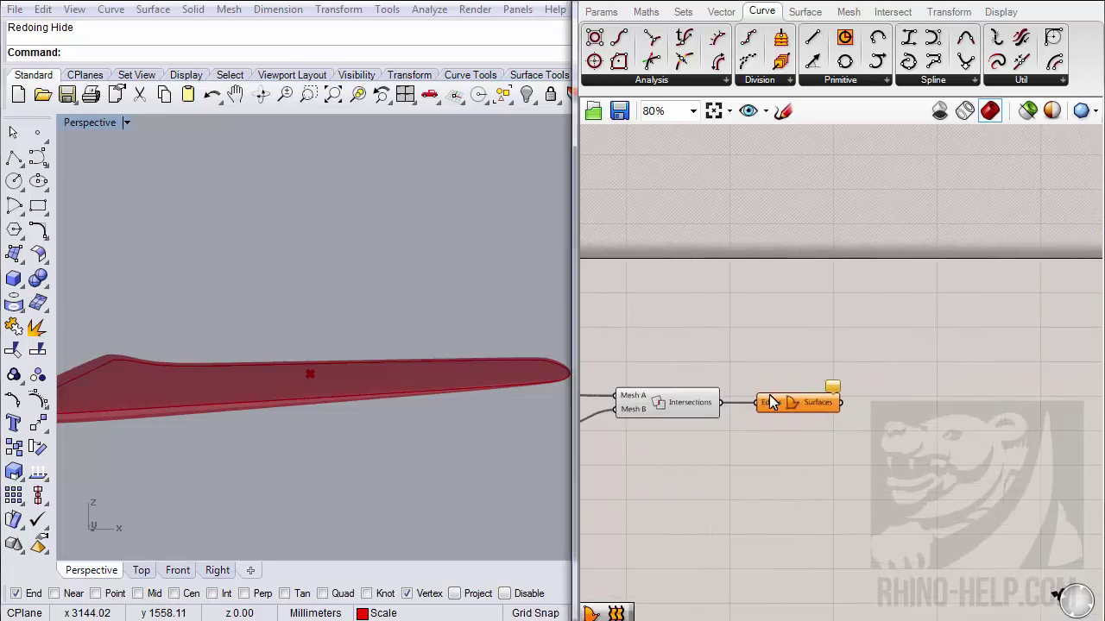
click(699, 409)
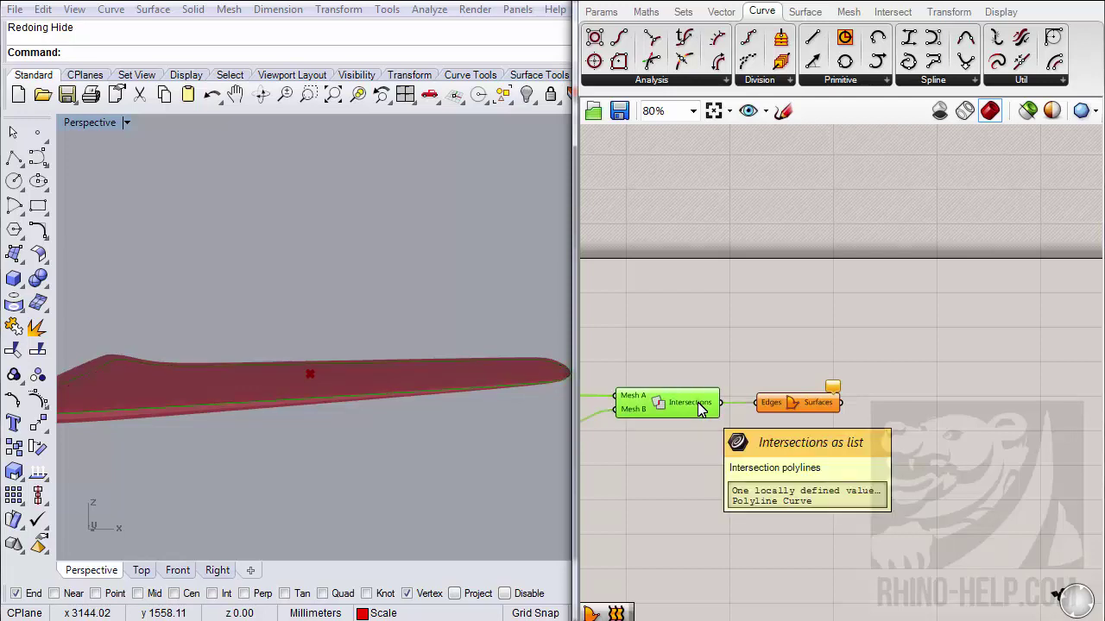
click(651, 78)
drag(634, 111, 796, 329)
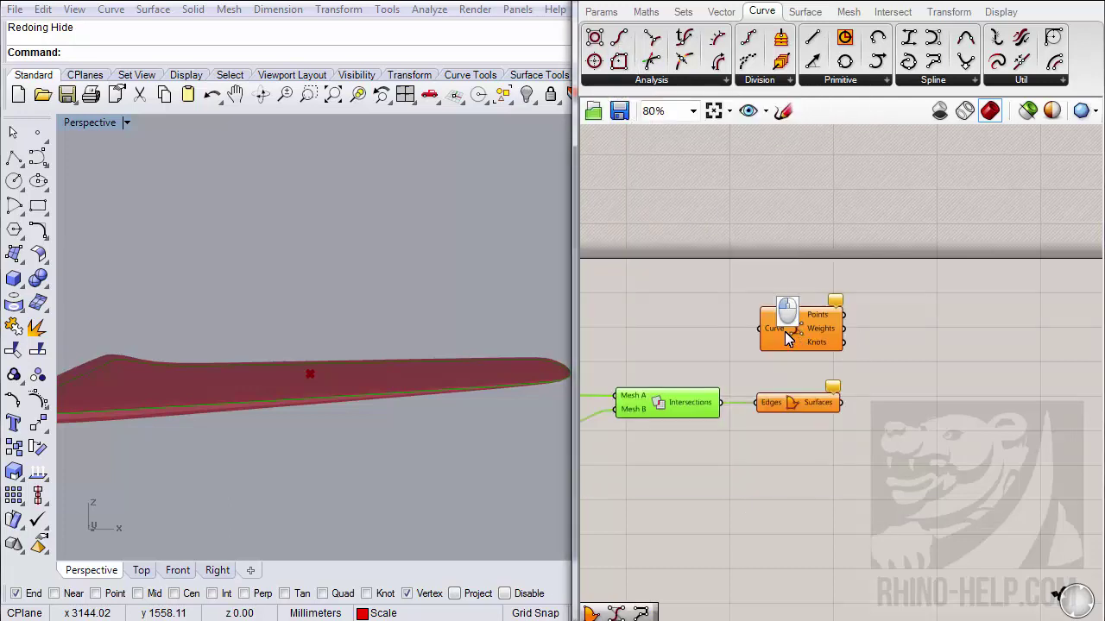
click(646, 81)
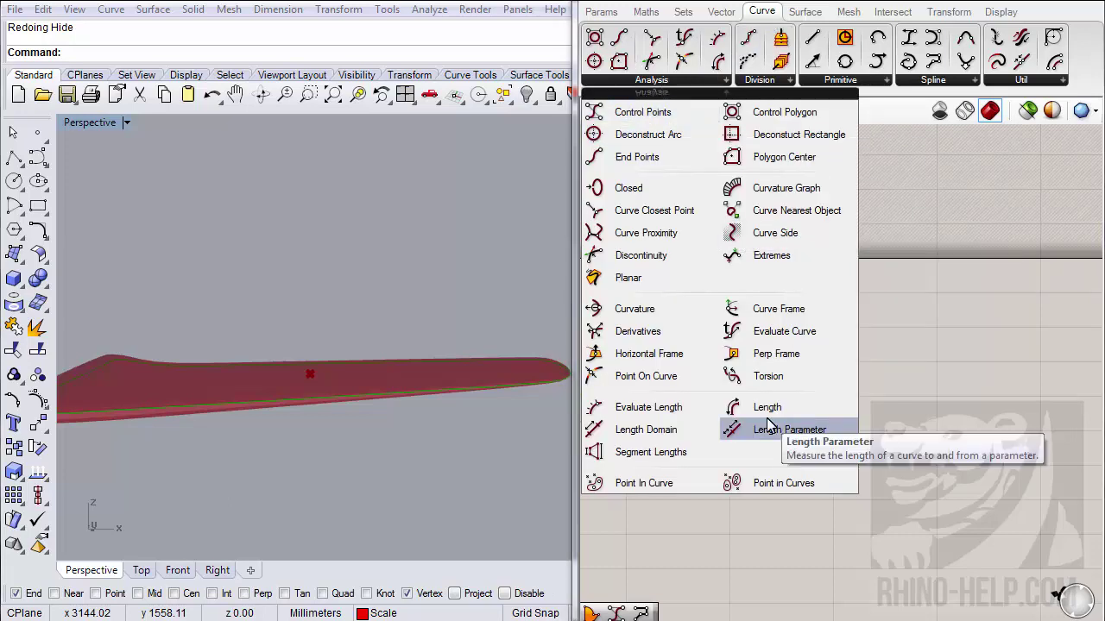
drag(760, 329, 723, 406)
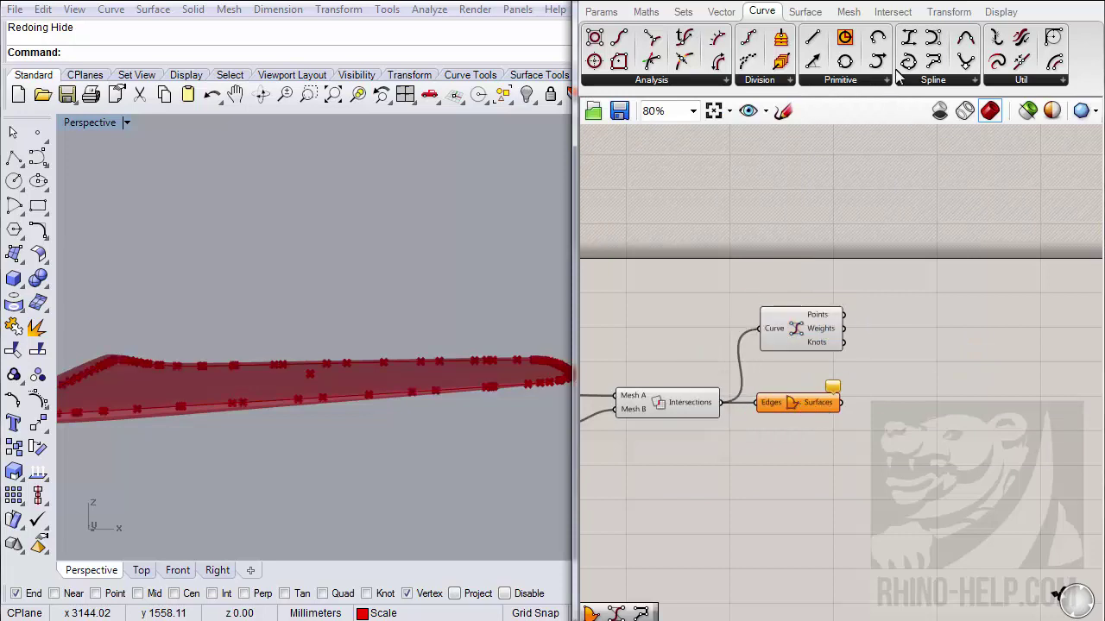
- Add a PolyLine component with the control points as Vertices and set its Closed input to make the polyline closed
drag(933, 62, 945, 315)
drag(841, 315, 936, 332)
right_click(917, 335)
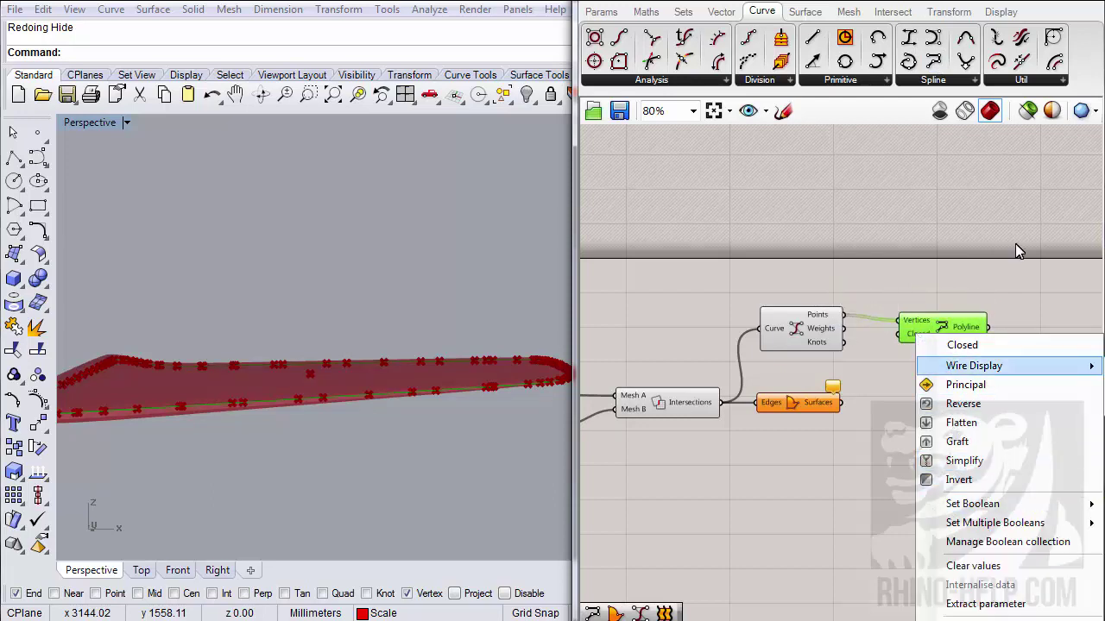
right_drag(1011, 369, 713, 260)
right_click(705, 249)
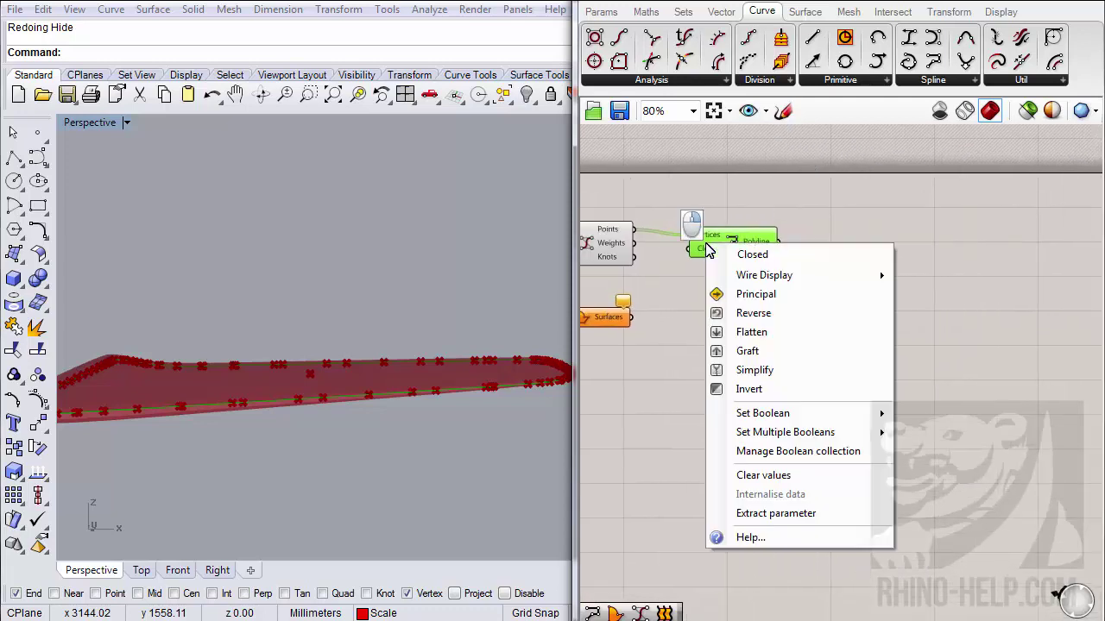
mouse_move(854, 413)
click(932, 434)
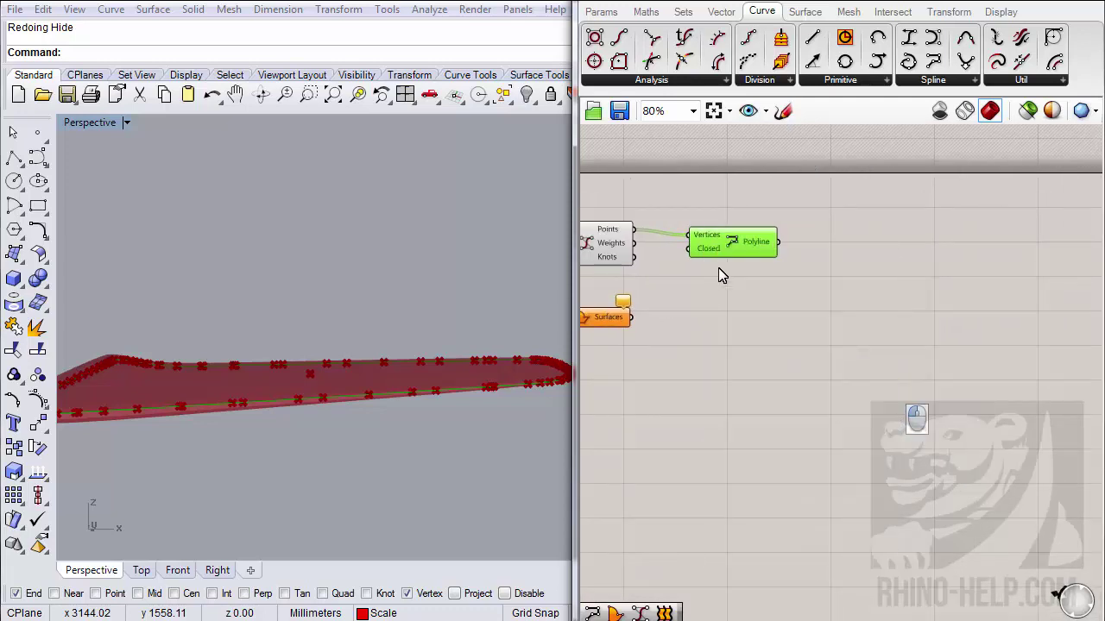
- Feed the polyline into Boundary Surfaces' Edges input and line up the Control Points, PolyLine and Boundary Surfaces components after the intersection
right_drag(772, 249, 894, 258)
drag(901, 253, 956, 322)
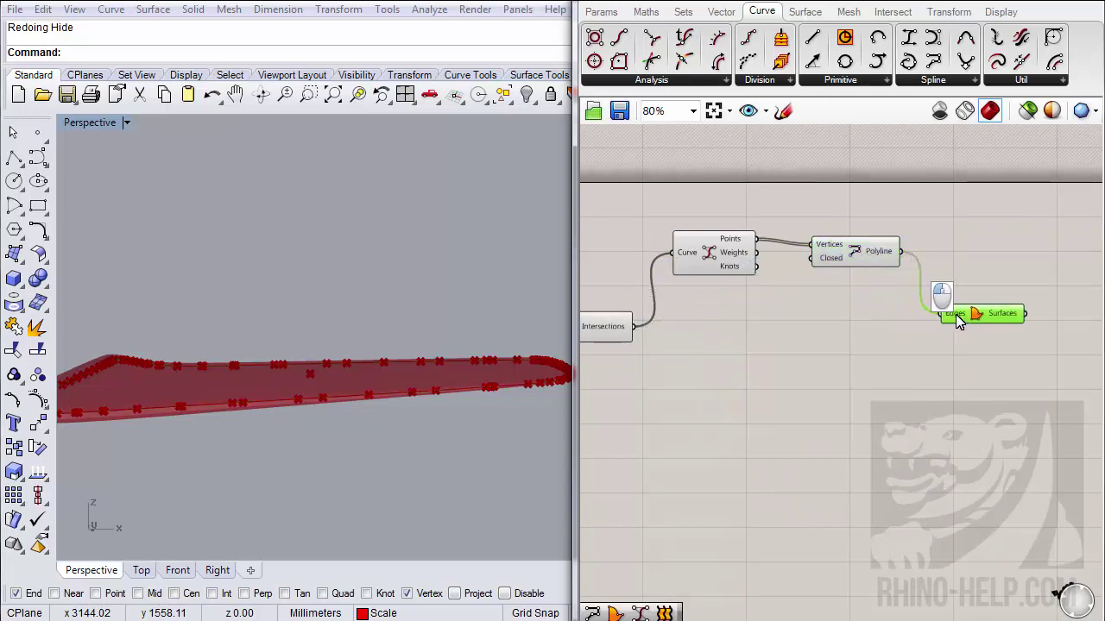
drag(718, 254, 707, 329)
drag(846, 261, 811, 328)
drag(994, 320, 954, 335)
scroll(883, 440, down, 3)
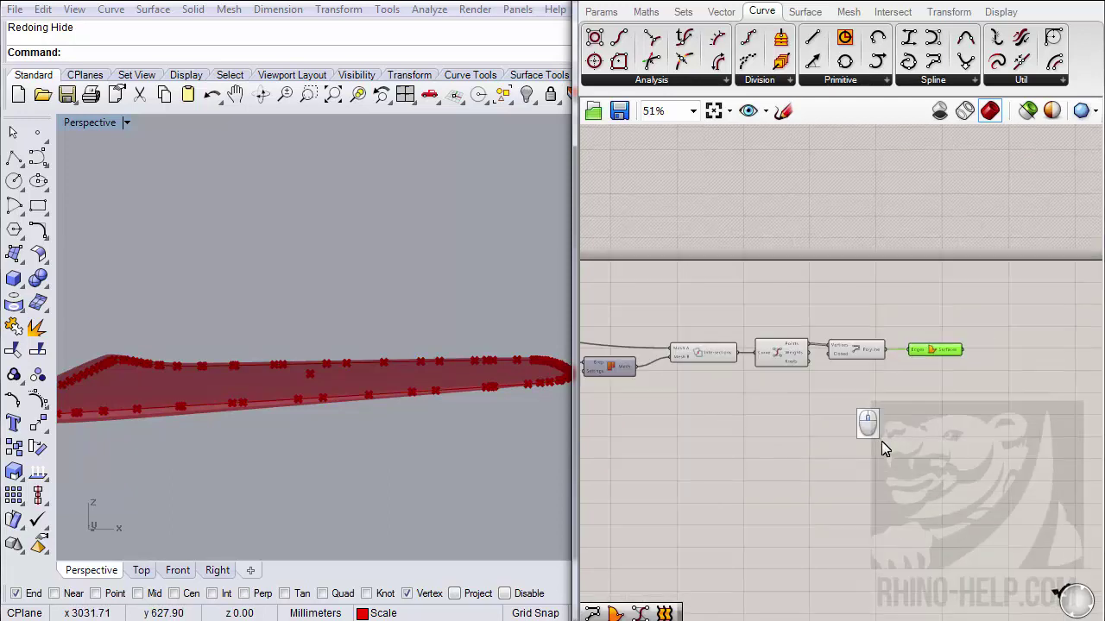
- Turn off the preview of the mesh intersection, Control Points and PolyLine components, and select Boundary Surfaces to inspect its surface
drag(857, 295, 749, 373)
middle_click(734, 416)
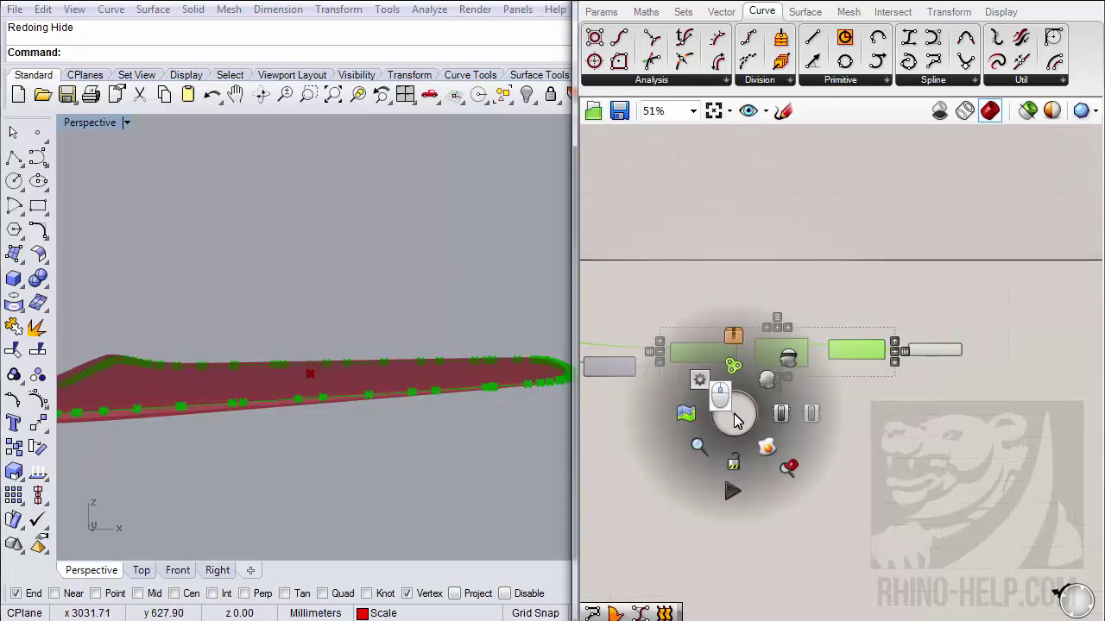
click(785, 359)
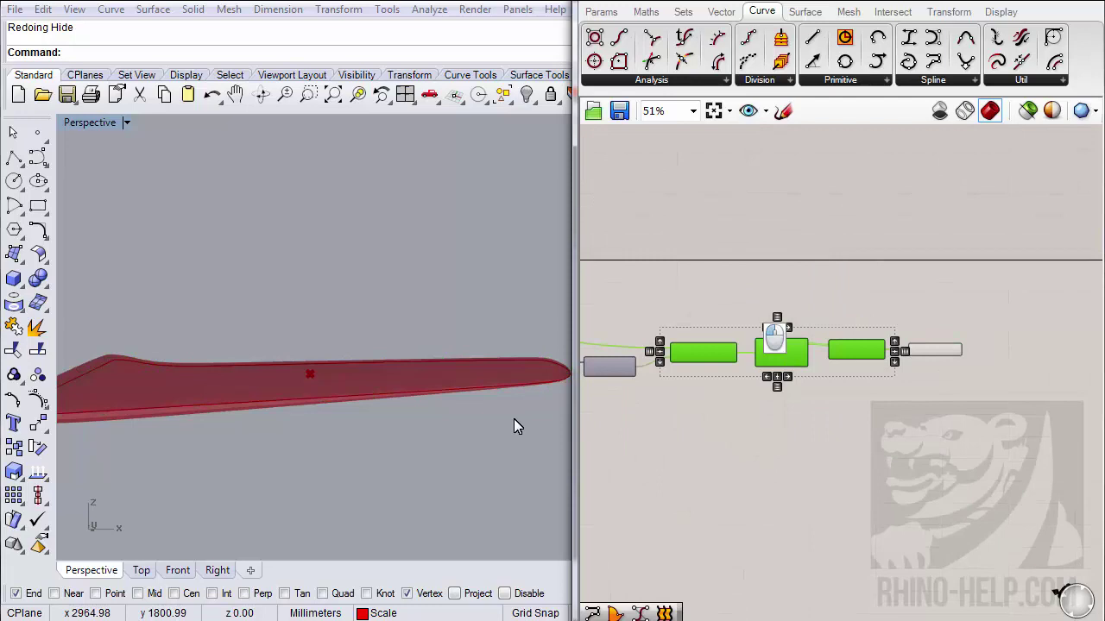
click(923, 350)
right_drag(276, 367, 367, 372)
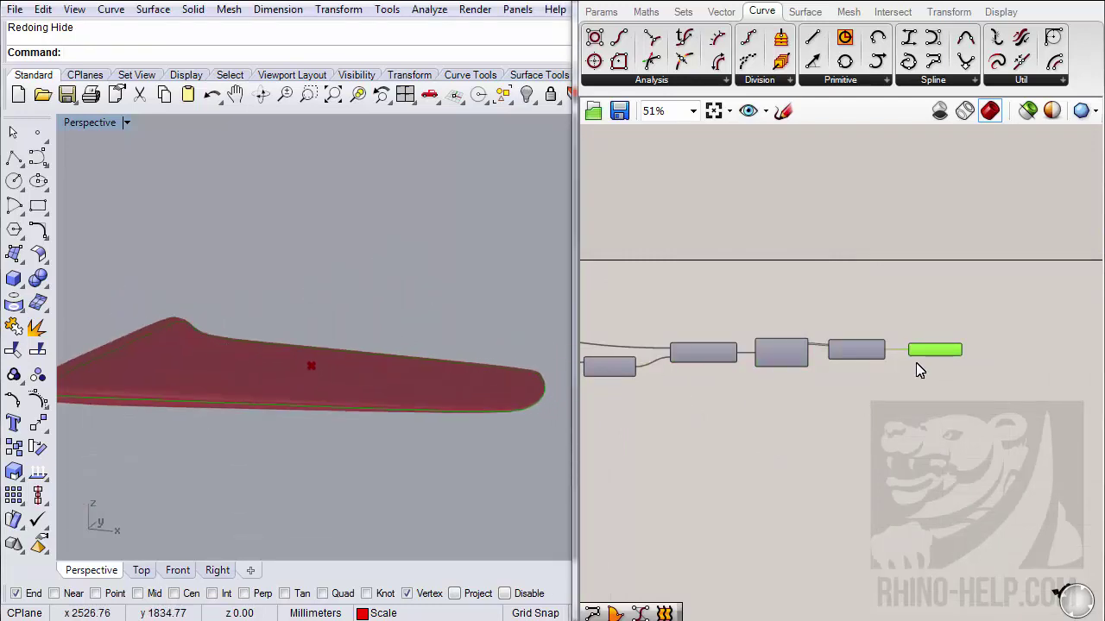
- Bake the boundary surface with the default attributes to check it in the model, and undo the bake
scroll(932, 383, up, 3)
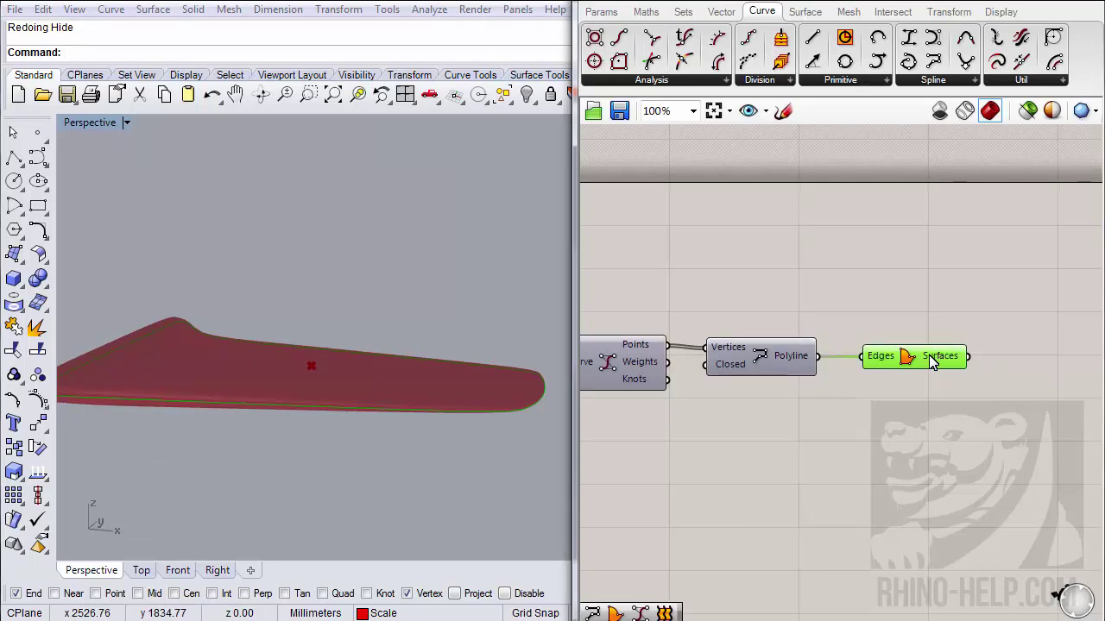
right_click(915, 362)
click(965, 393)
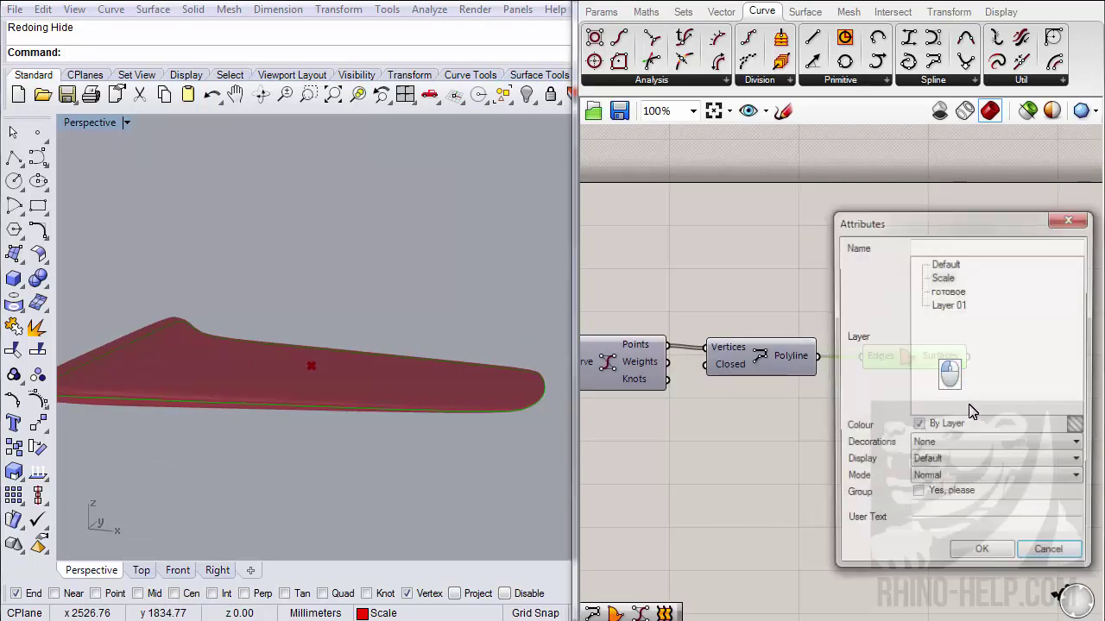
click(984, 557)
right_drag(389, 414, 339, 342)
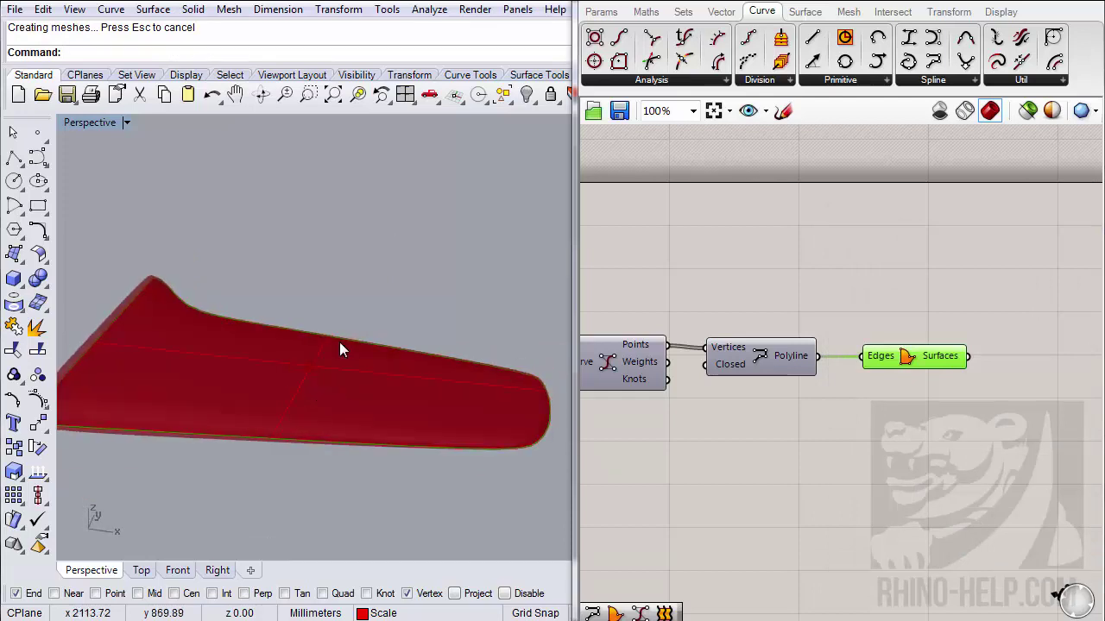
click(217, 99)
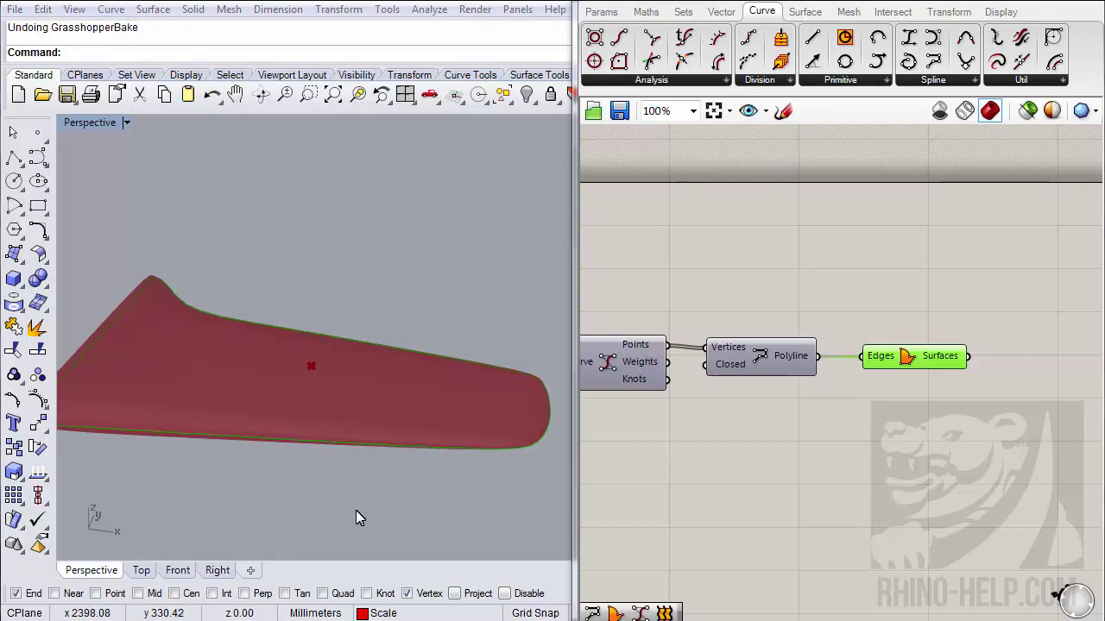
- Add a Deconstruct Brep component with the bounding box as its Brep input and turn off its preview
right_drag(409, 492, 281, 395)
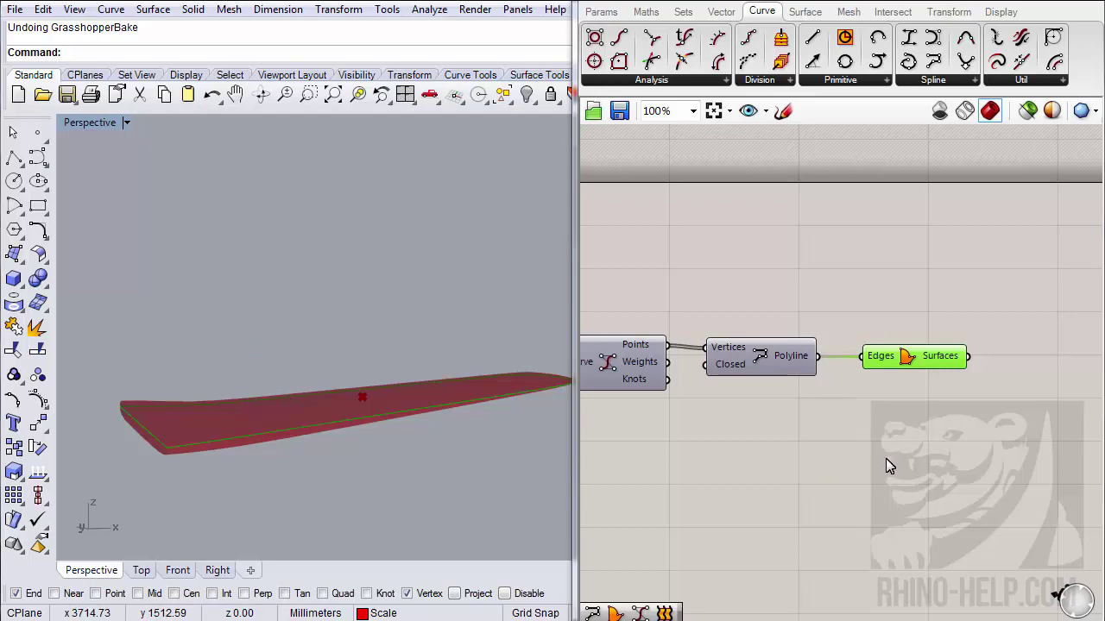
right_drag(744, 423, 831, 375)
scroll(661, 378, down, 4)
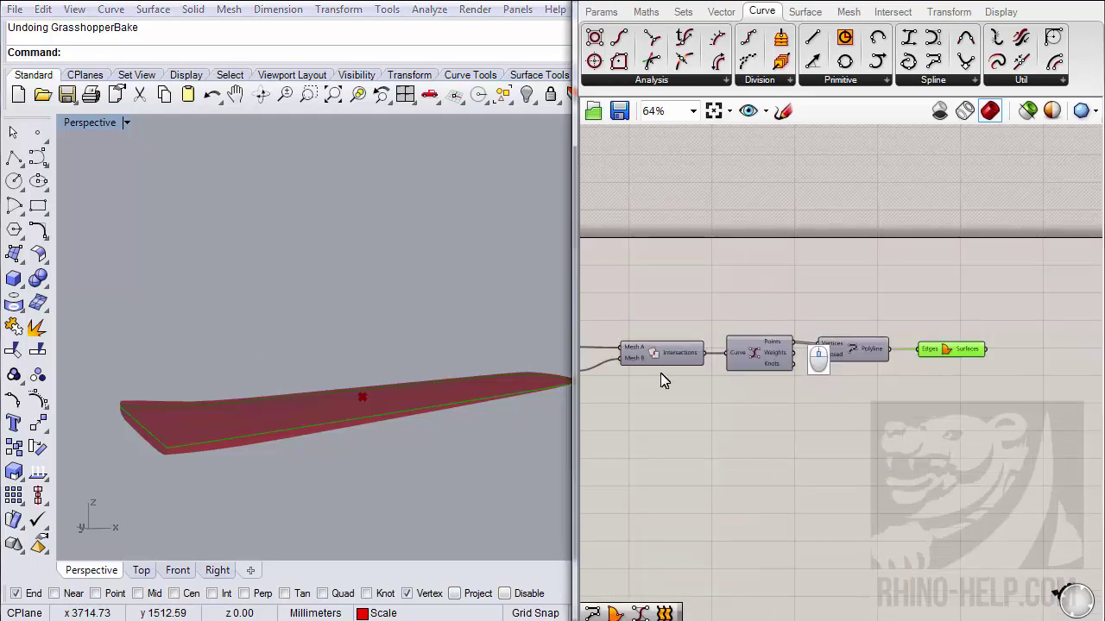
right_drag(664, 389, 712, 417)
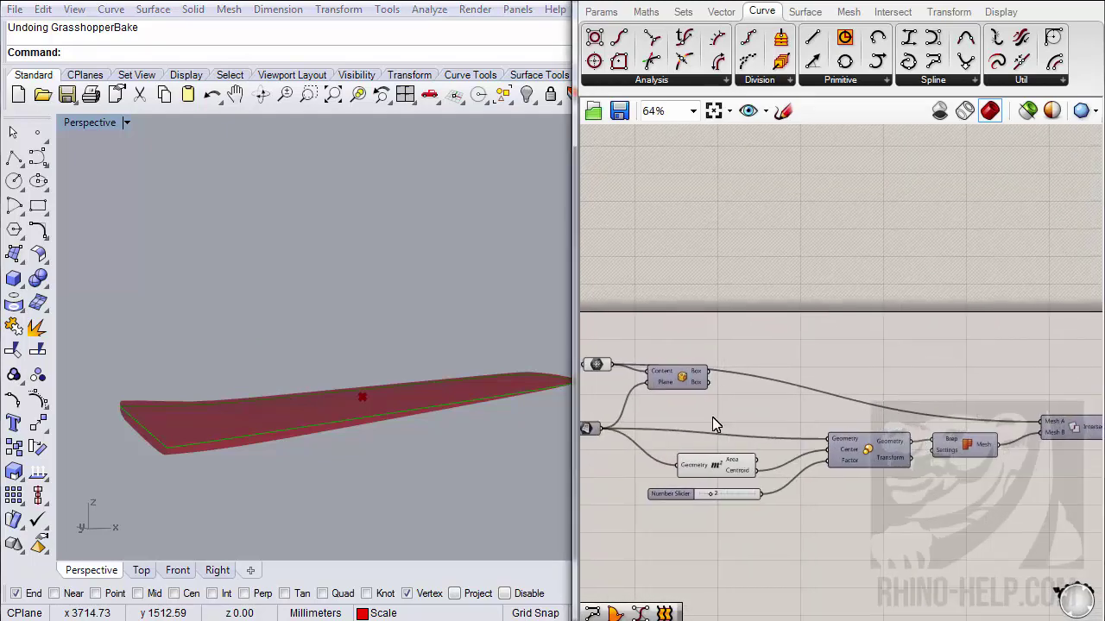
scroll(672, 389, up, 4)
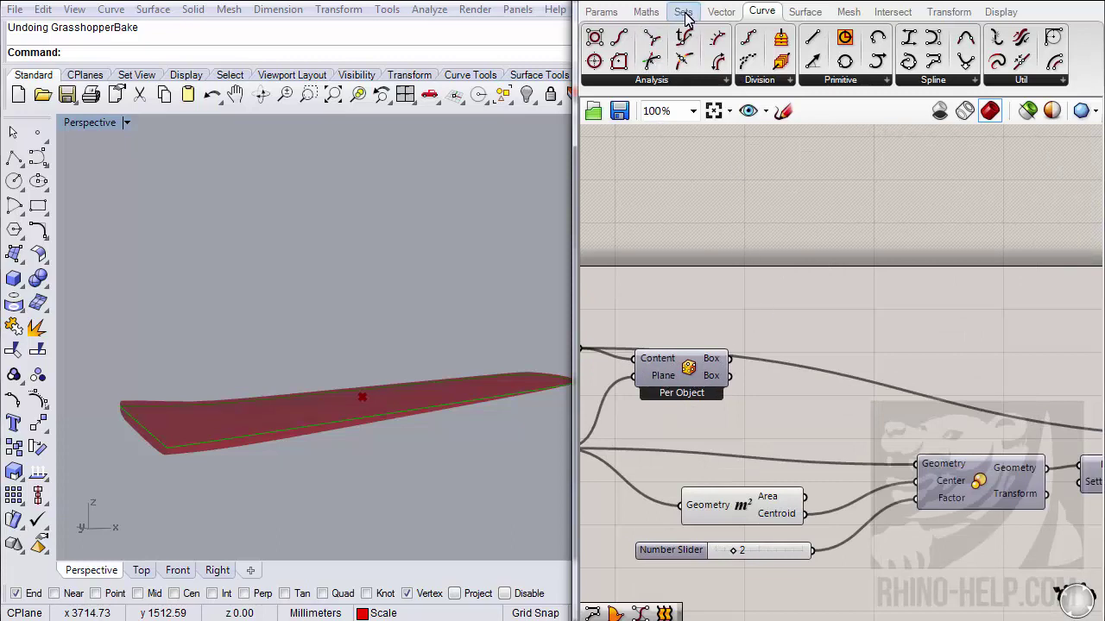
click(795, 12)
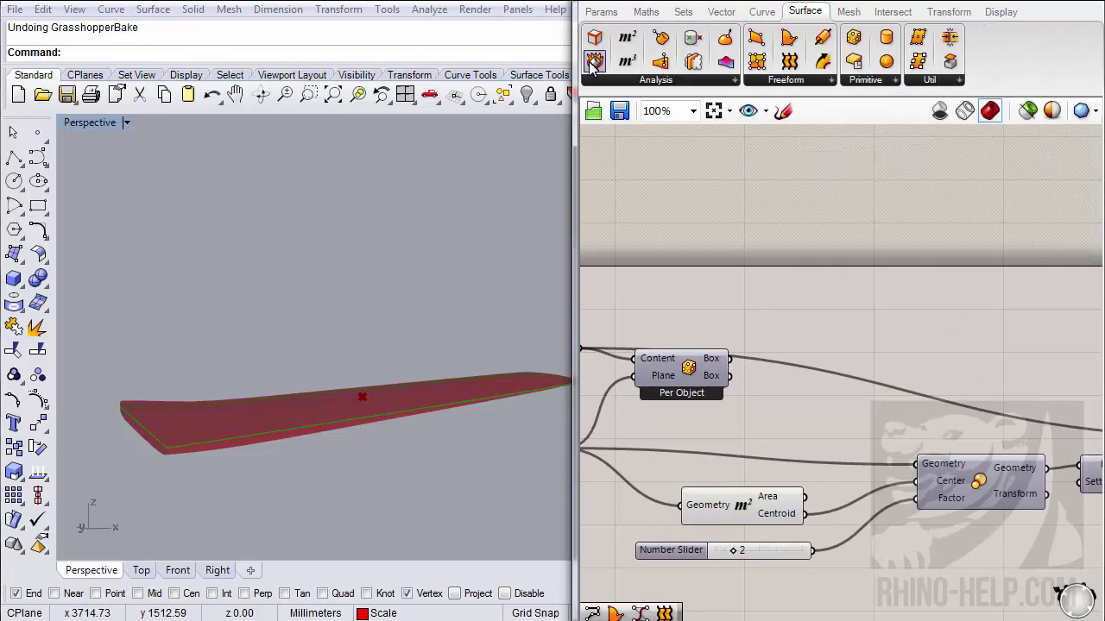
drag(593, 67, 727, 358)
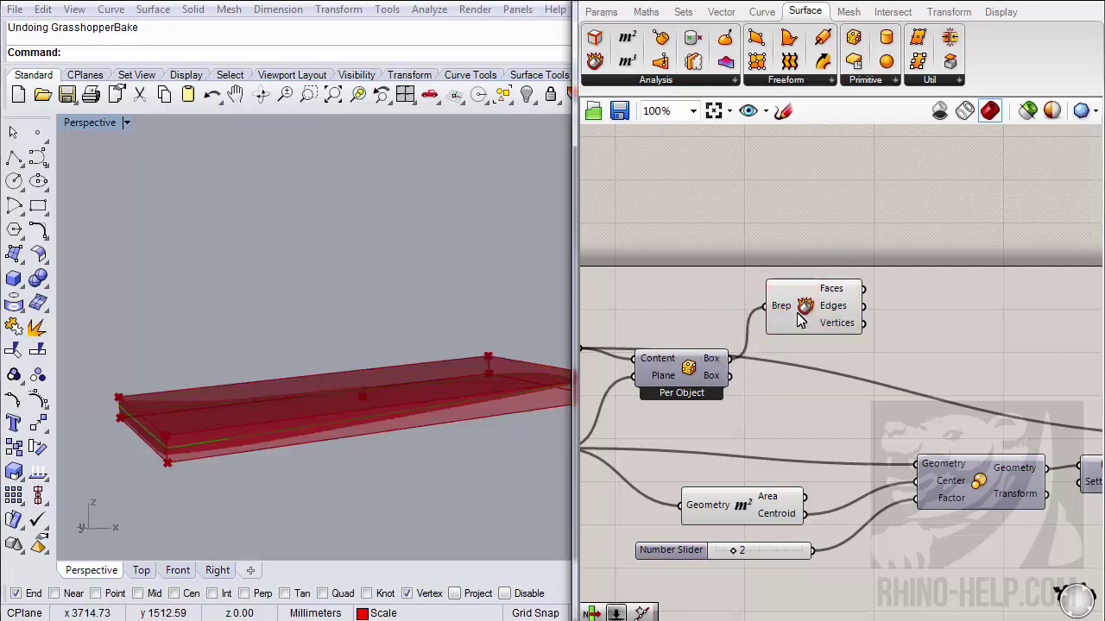
right_click(809, 312)
click(842, 337)
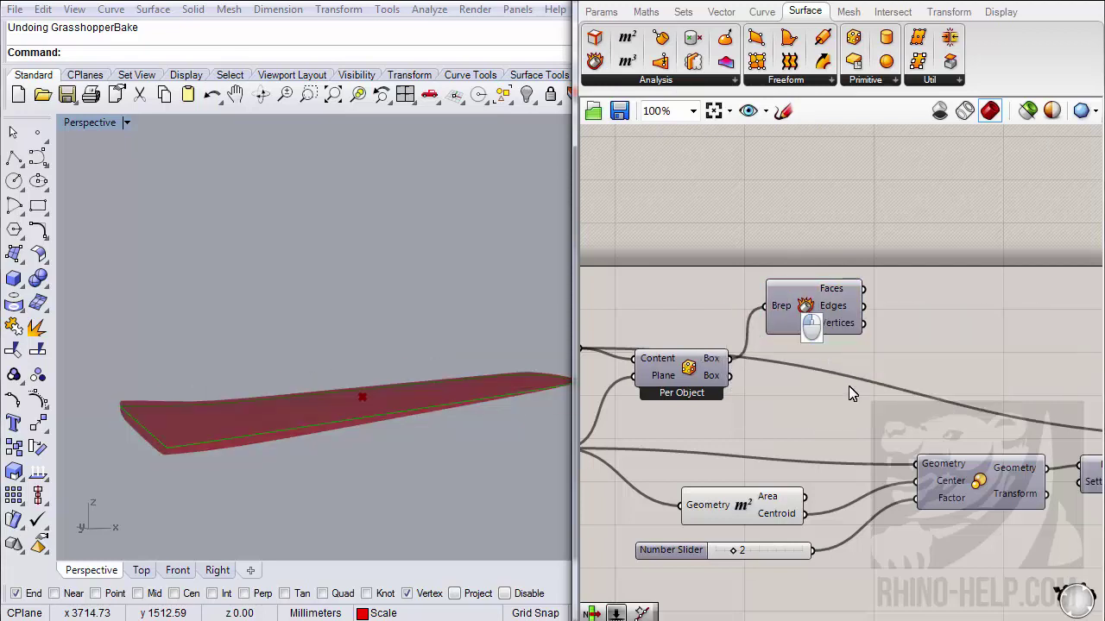
right_drag(877, 393, 771, 400)
drag(730, 323, 774, 333)
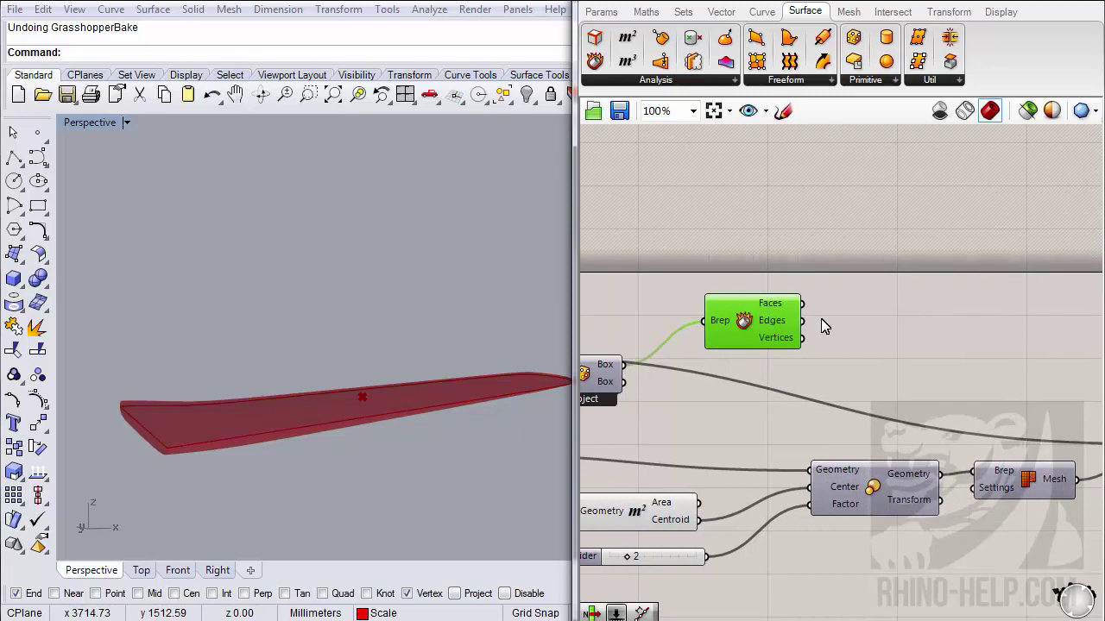
- Add a List Item component with the deconstructed box's Faces as its List and examine the selected face
click(684, 12)
drag(594, 36, 917, 335)
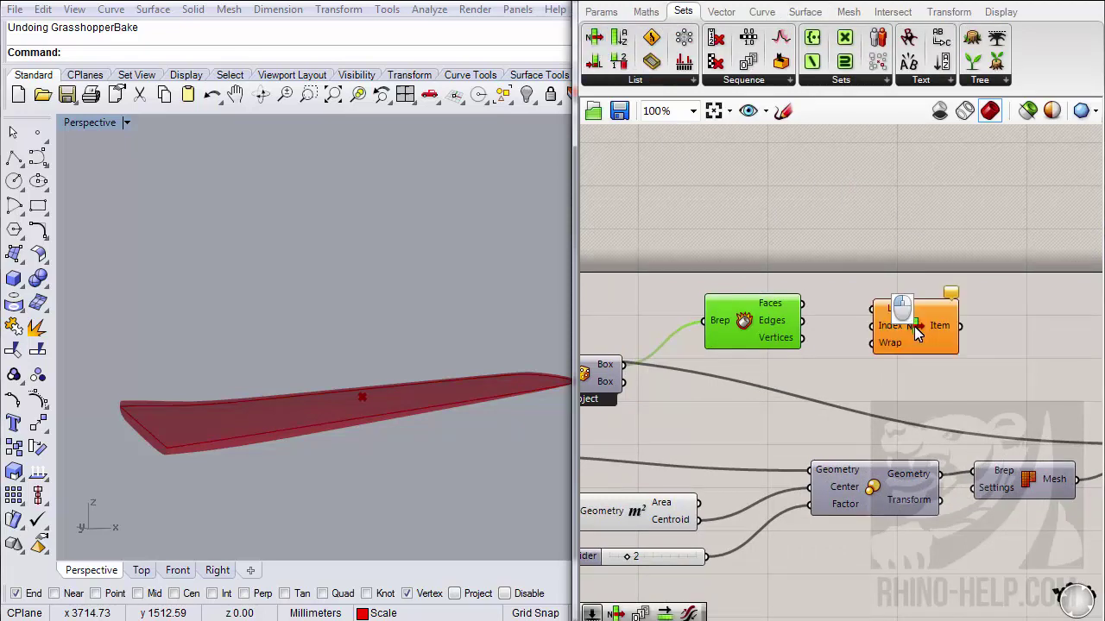
drag(802, 304, 873, 309)
click(921, 338)
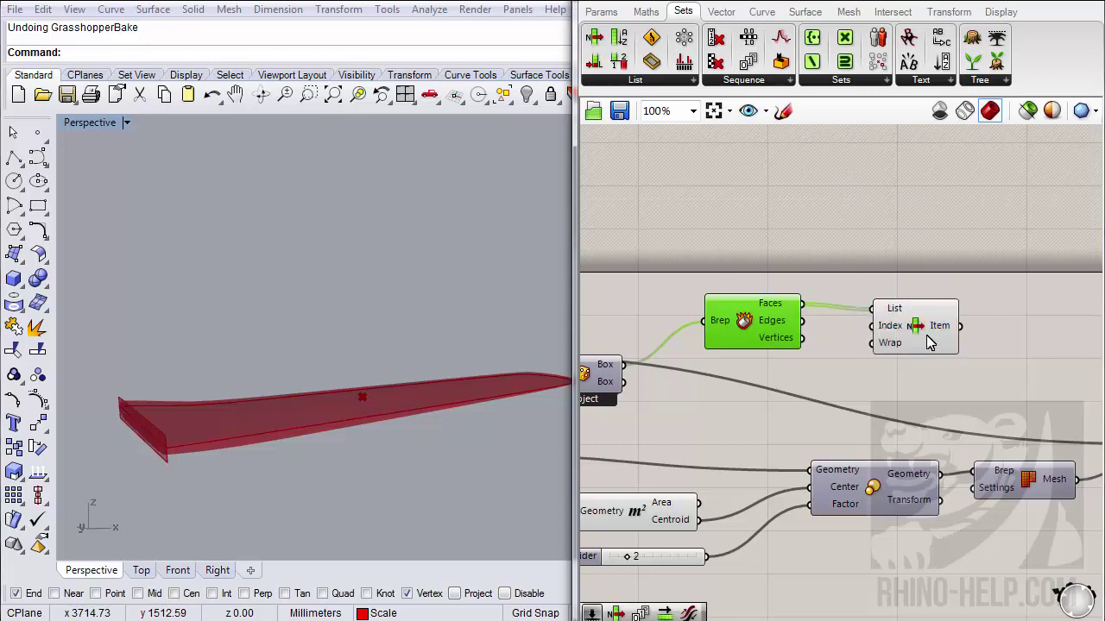
right_drag(558, 368, 315, 407)
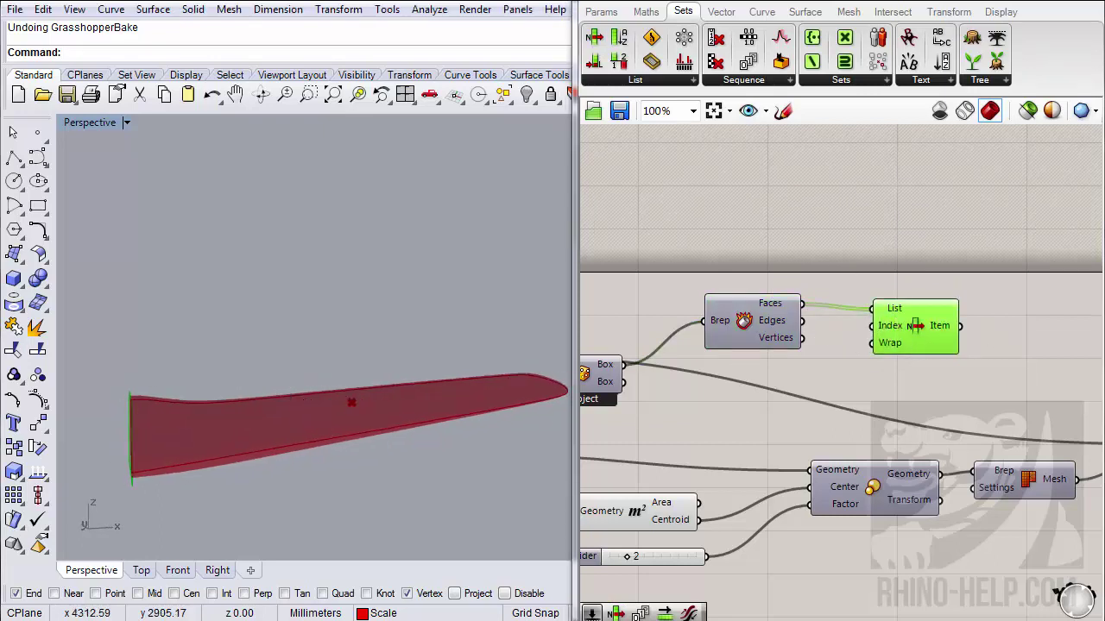
right_drag(278, 350, 250, 349)
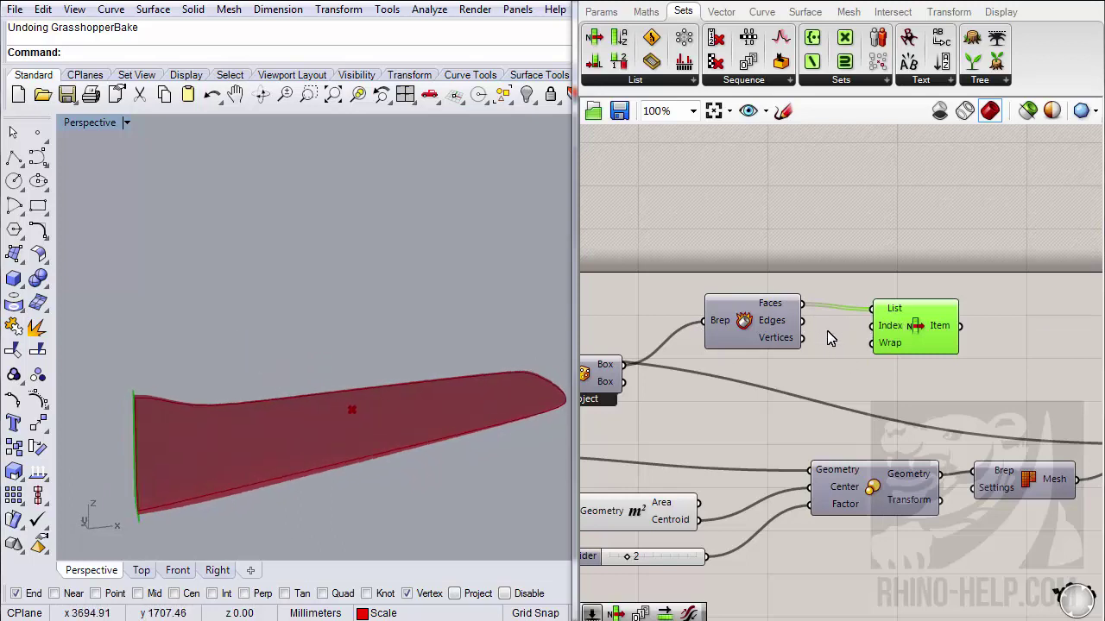
- Move the Deconstruct Brep and List Item components above the main component chain to free space
drag(900, 331, 893, 239)
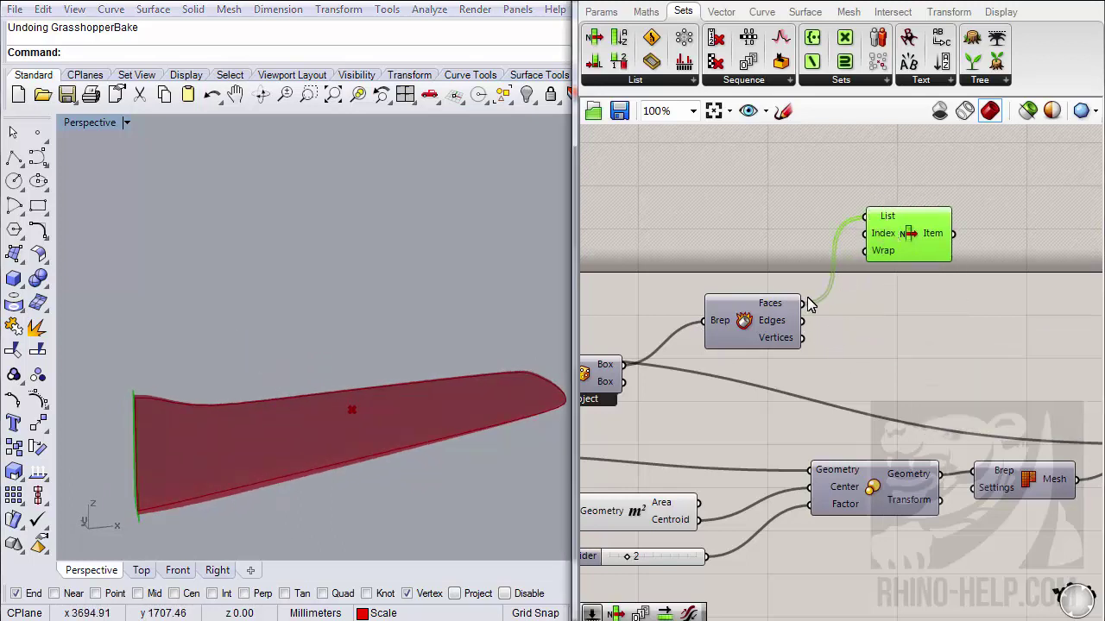
scroll(757, 325, down, 3)
drag(757, 325, 757, 259)
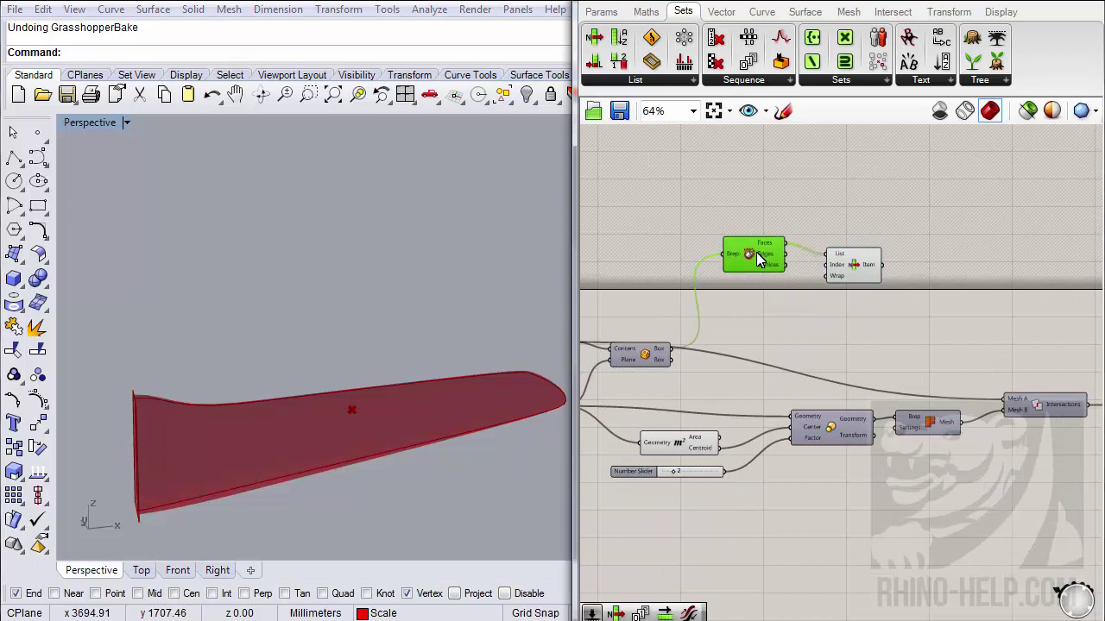
drag(860, 276, 860, 204)
drag(759, 265, 775, 214)
scroll(808, 216, up, 3)
- Duplicate the List Item for the box's Edges and feed its Index from a new number slider created with the value 10
drag(903, 200, 873, 248)
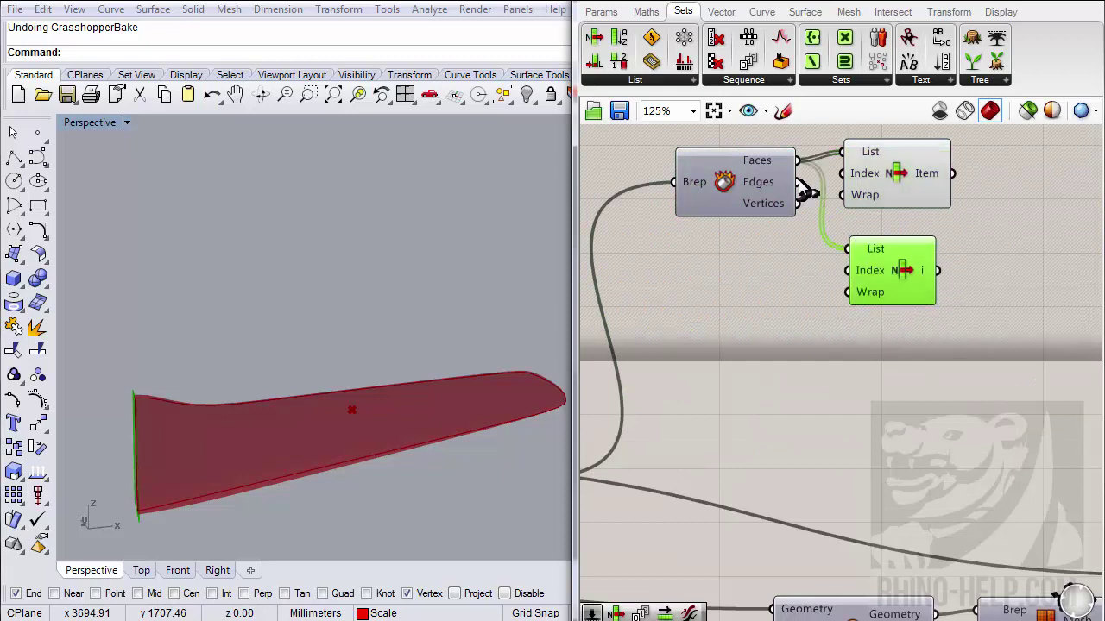
drag(801, 186, 796, 182)
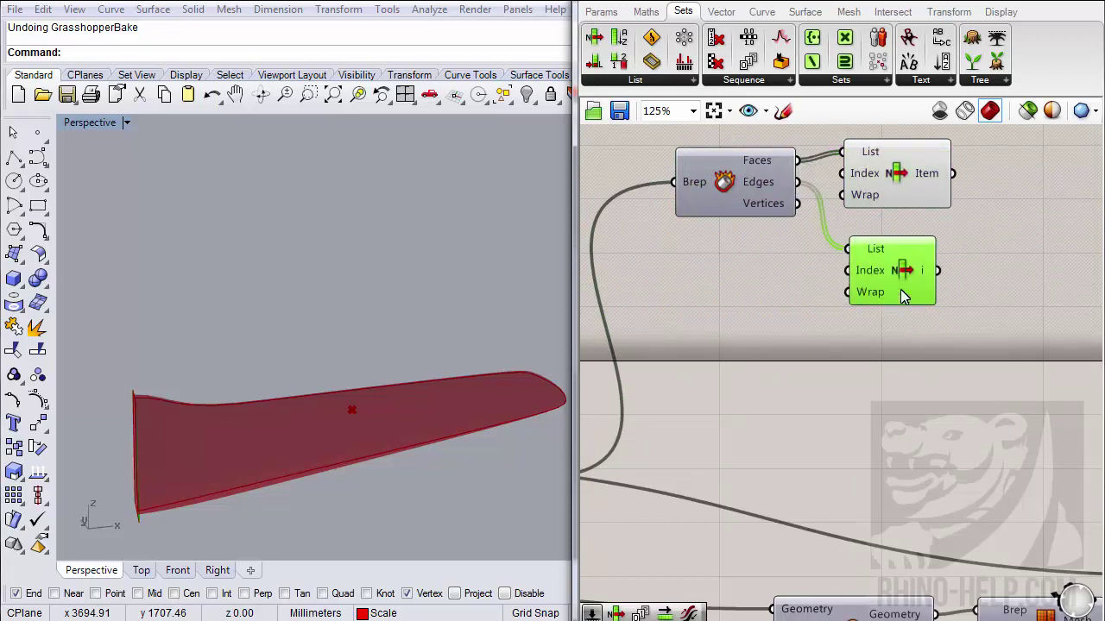
double_click(721, 296)
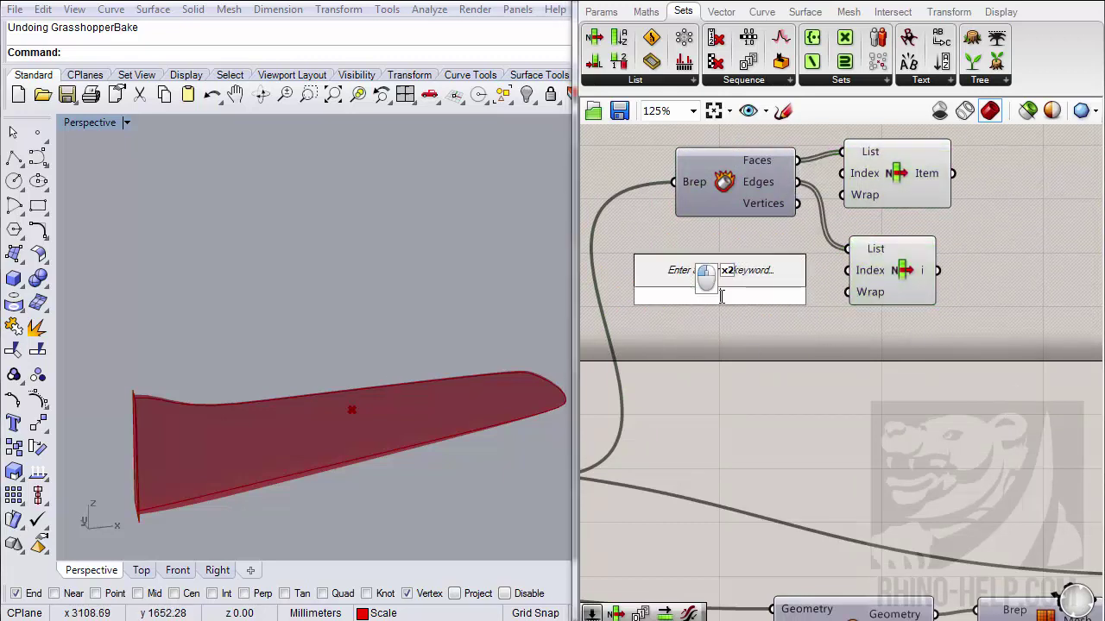
text(10)
key(Return)
drag(861, 290, 674, 309)
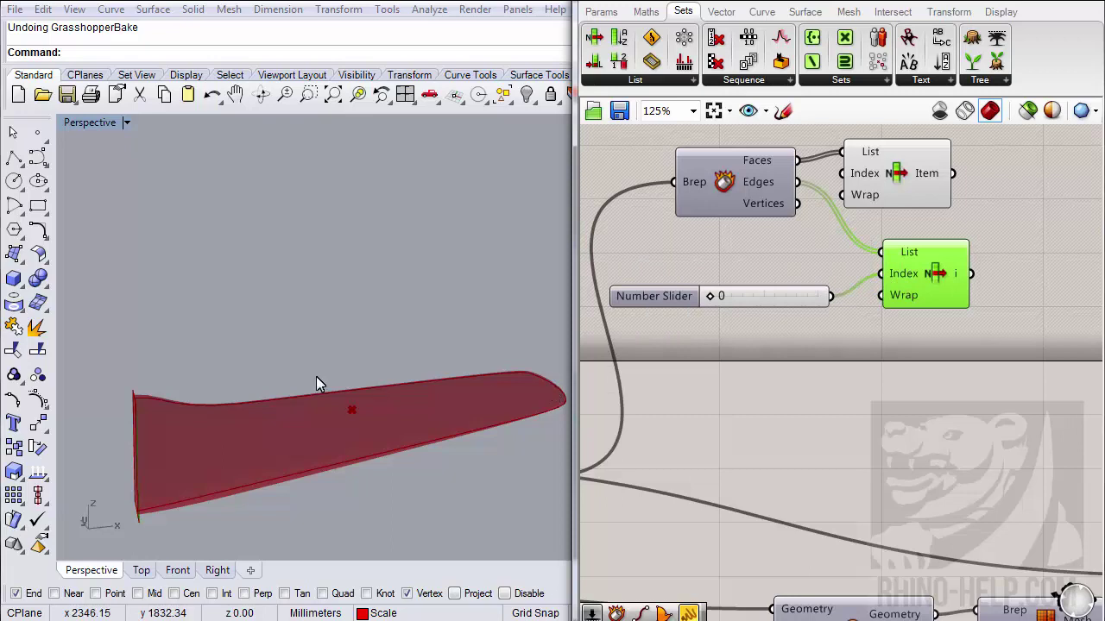
- Set the edge index slider to 1 to pick the long lower edge of the bounding box
right_drag(316, 377, 352, 316)
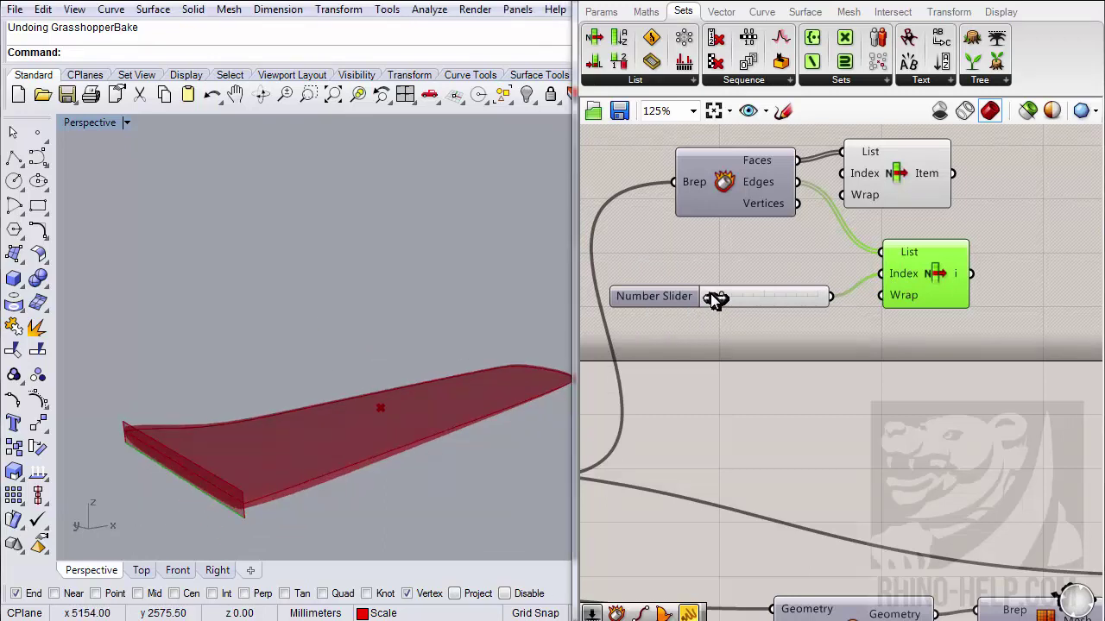
drag(715, 299, 724, 297)
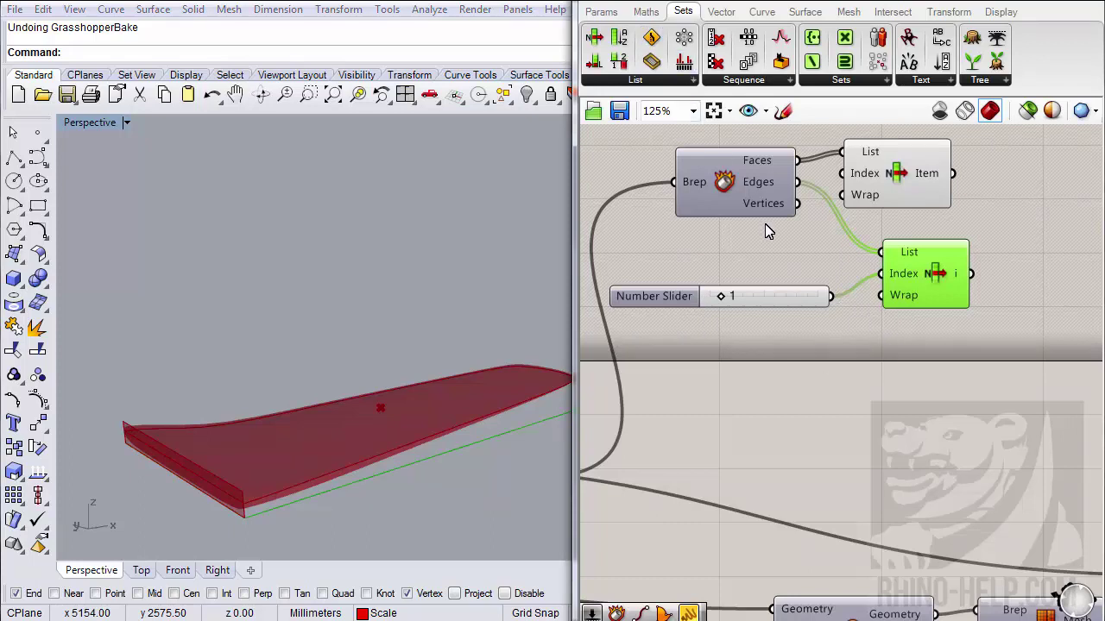
right_drag(426, 351, 322, 357)
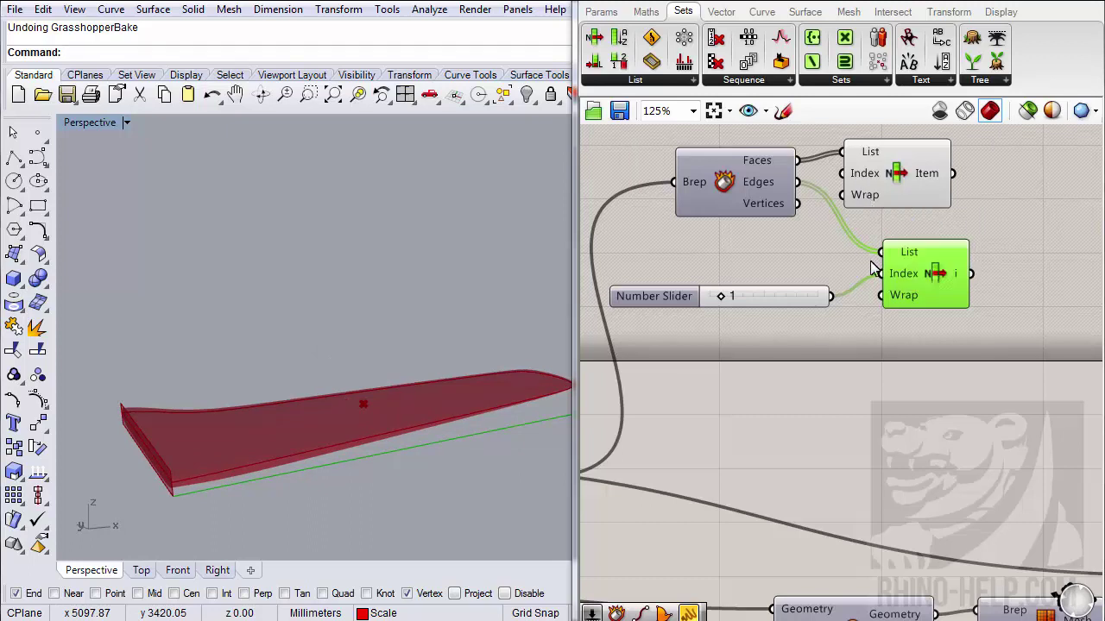
- Add an Addition component below the edge List Item and commit a data item for its B input
right_drag(854, 266, 880, 239)
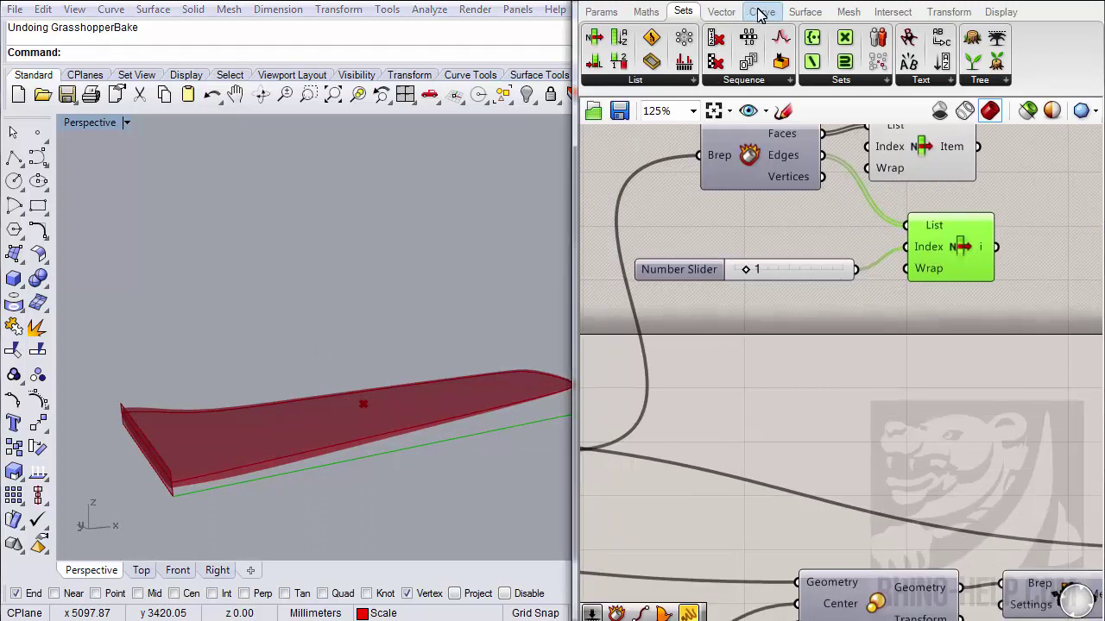
click(646, 12)
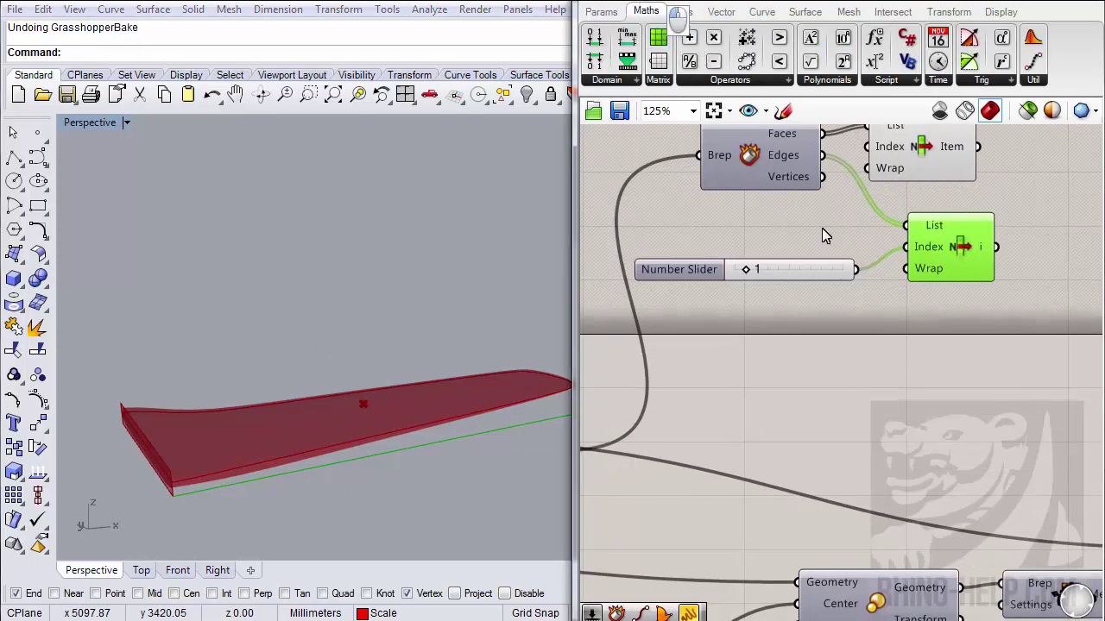
drag(690, 38, 892, 400)
right_click(865, 394)
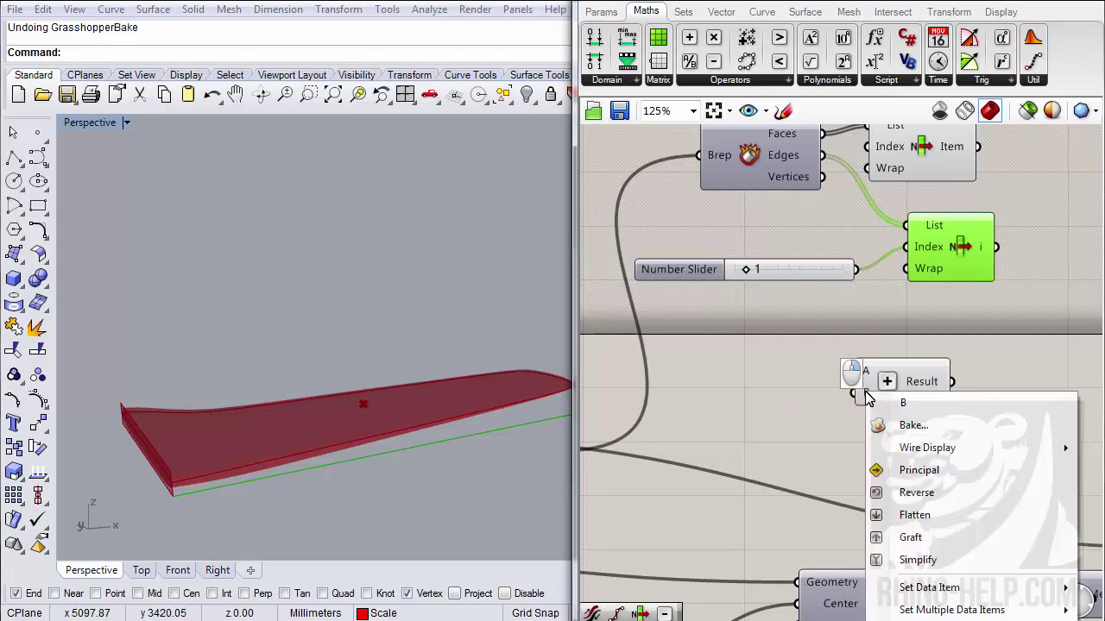
right_drag(863, 483, 690, 363)
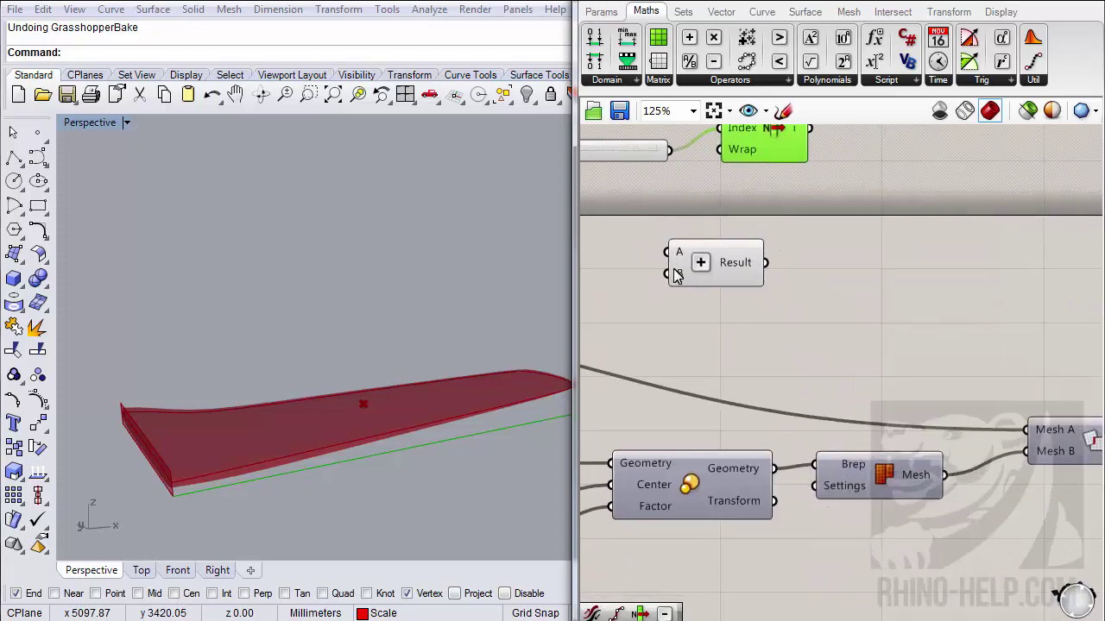
right_click(675, 274)
mouse_move(872, 473)
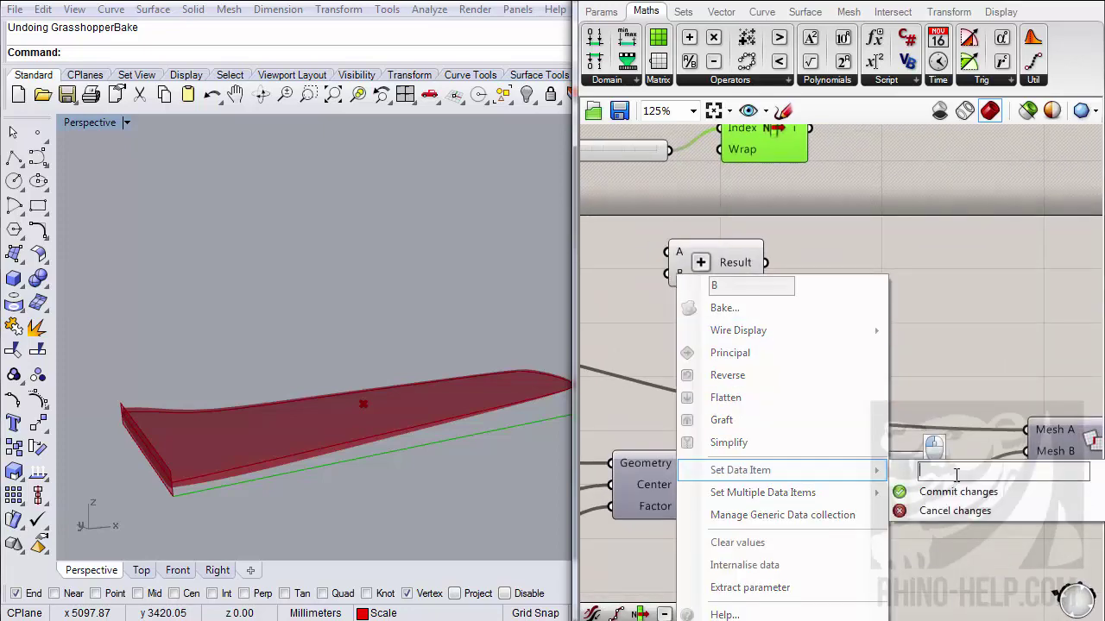
click(934, 493)
right_drag(739, 289, 867, 400)
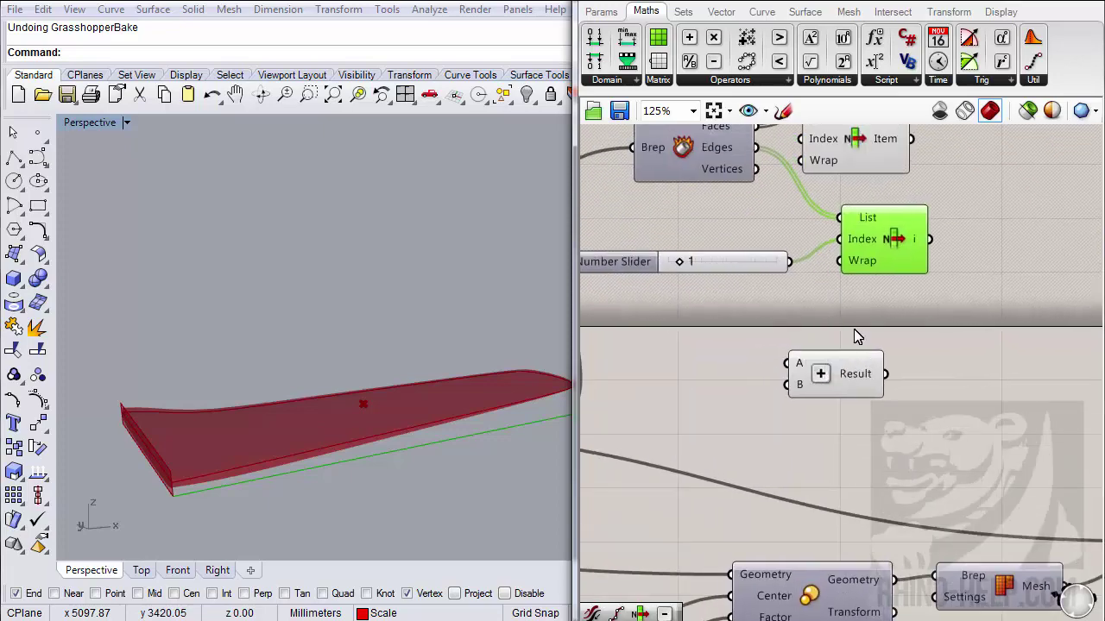
right_drag(774, 212, 773, 263)
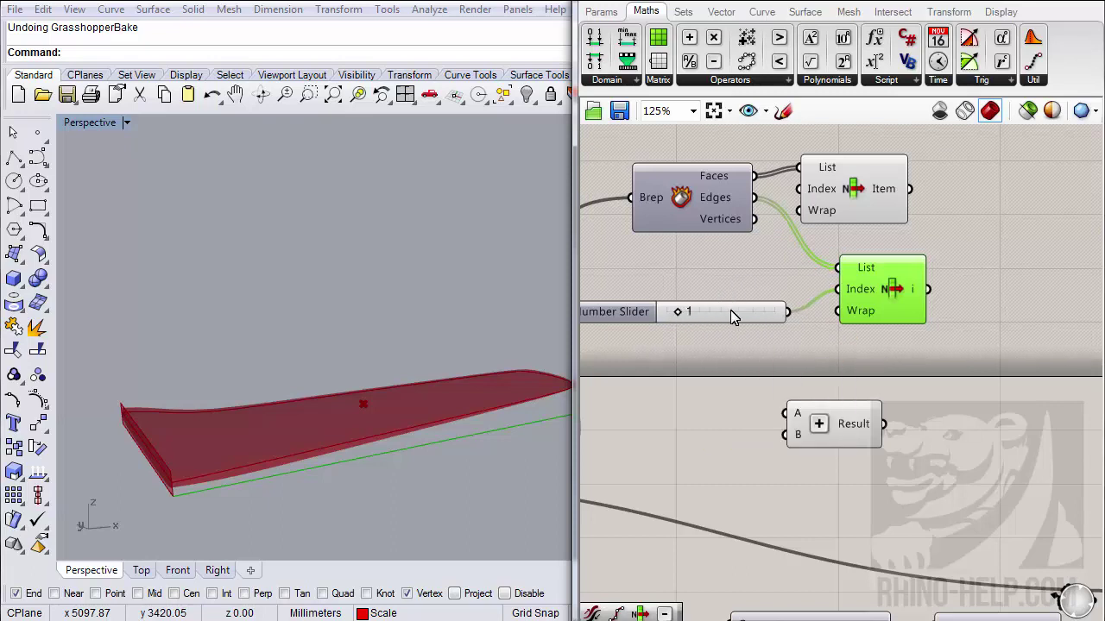
- Create a new number slider with value 0 and connect it to the Index of the Faces List Item
double_click(643, 246)
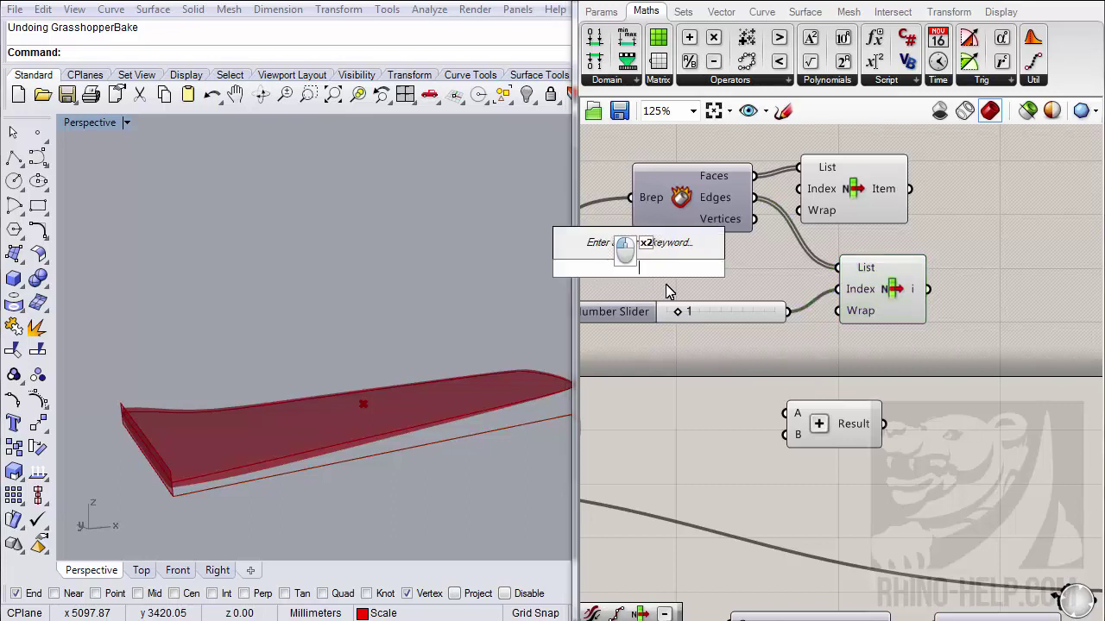
text(number slider)
key(Return)
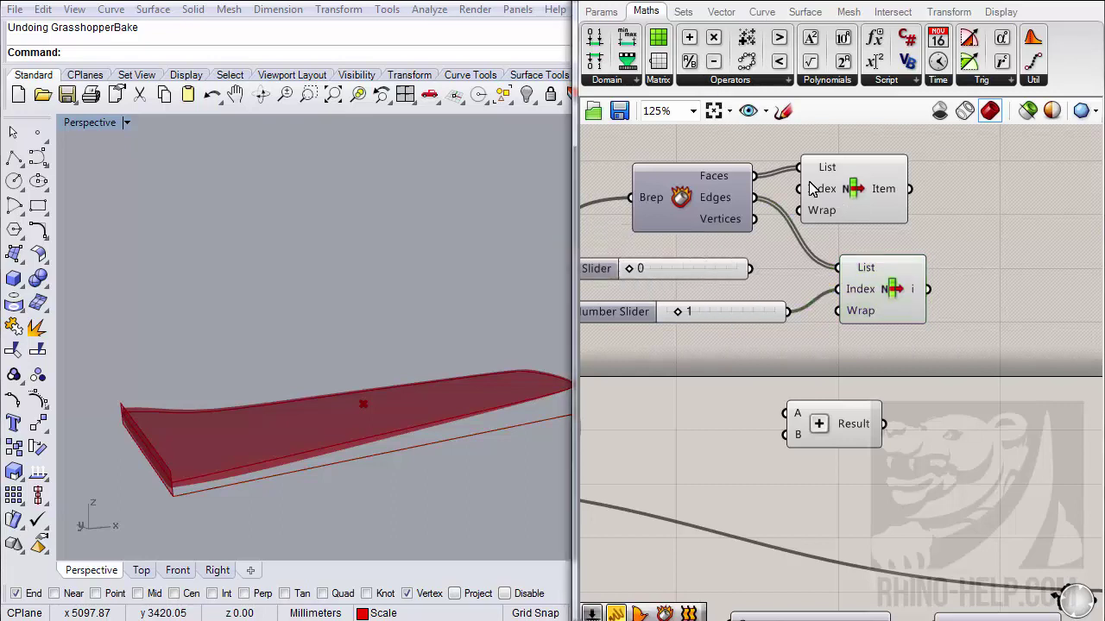
drag(602, 273, 632, 278)
drag(782, 274, 798, 188)
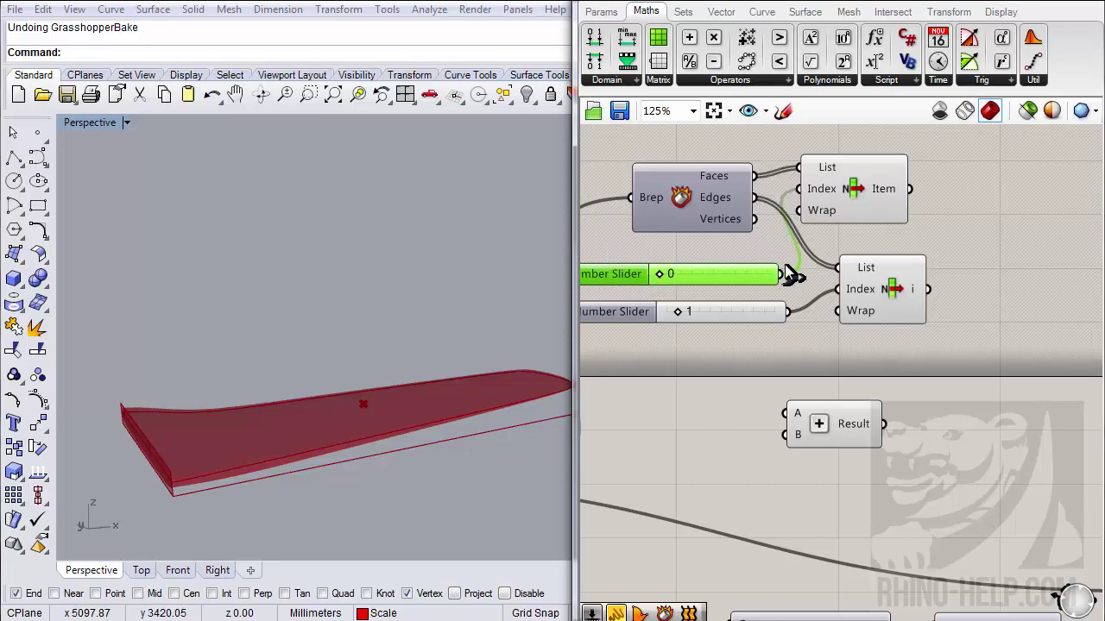
- Replace the old edge index slider by routing the new slider through the Addition's A input and its Result into the edge List Item's Index
drag(780, 275, 784, 414)
drag(885, 423, 838, 290)
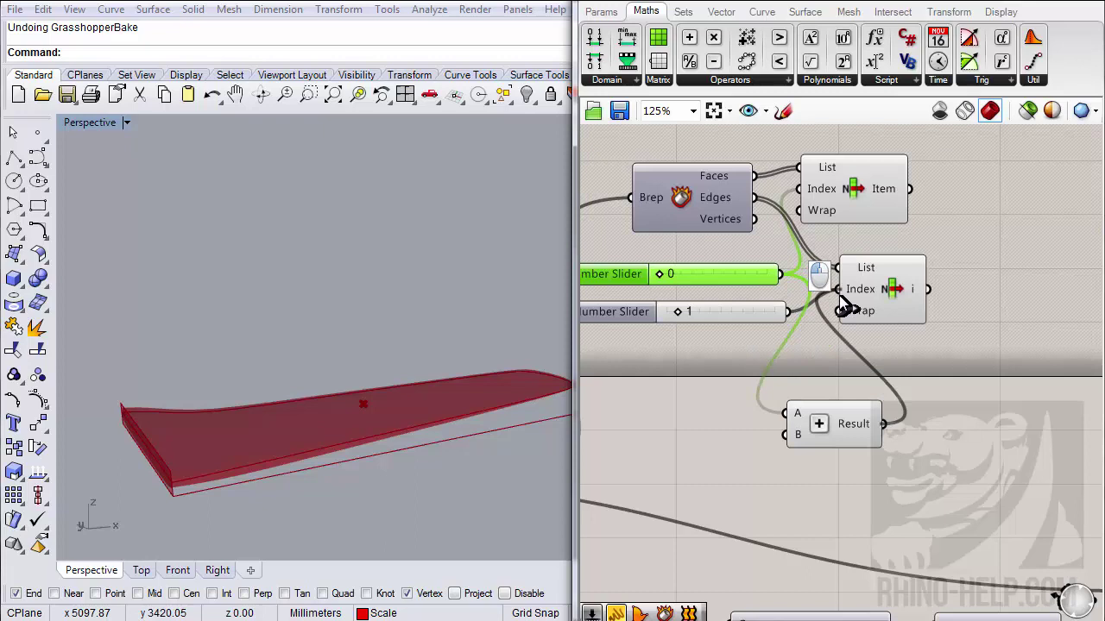
click(745, 314)
key(Delete)
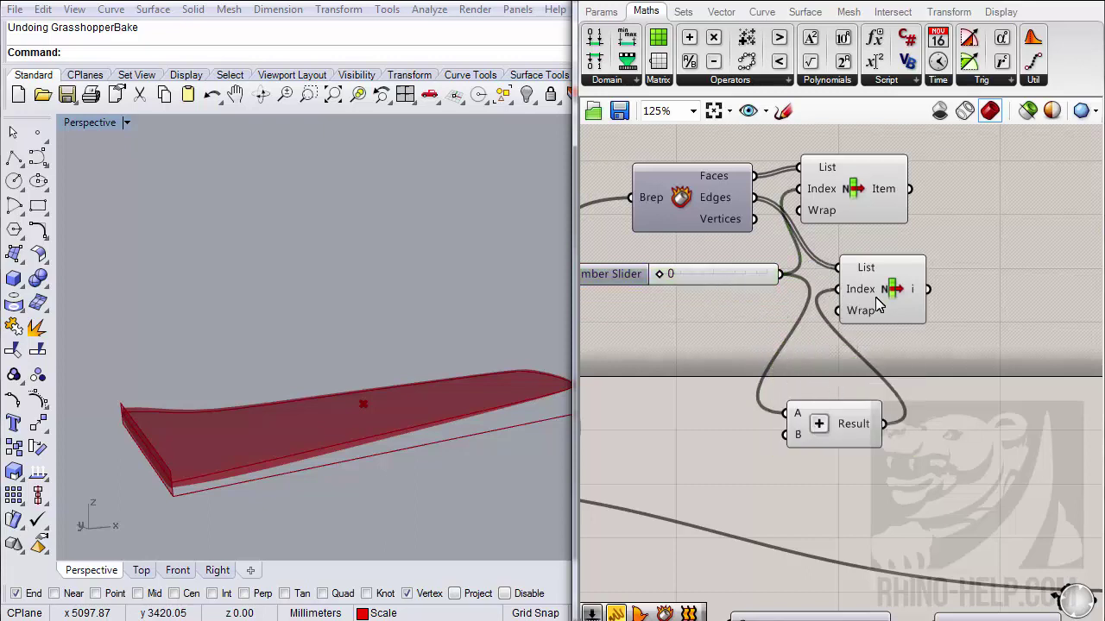
- Spread out both List Item components and place the Addition between the slider and the edge List Item
drag(863, 307, 941, 312)
click(868, 192)
drag(867, 192, 961, 200)
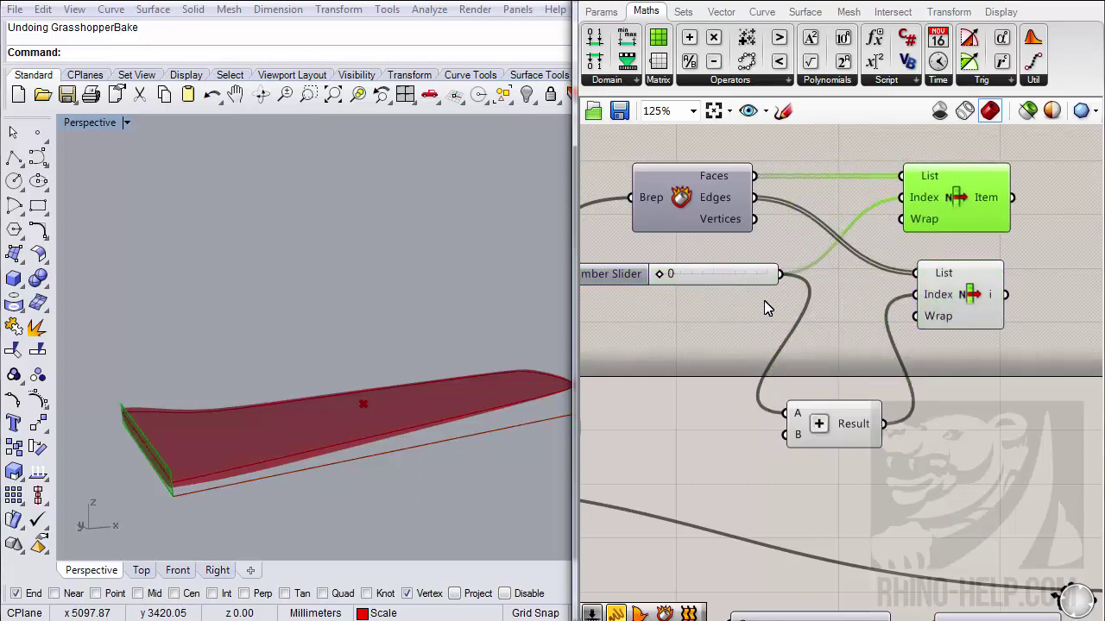
drag(829, 420, 839, 303)
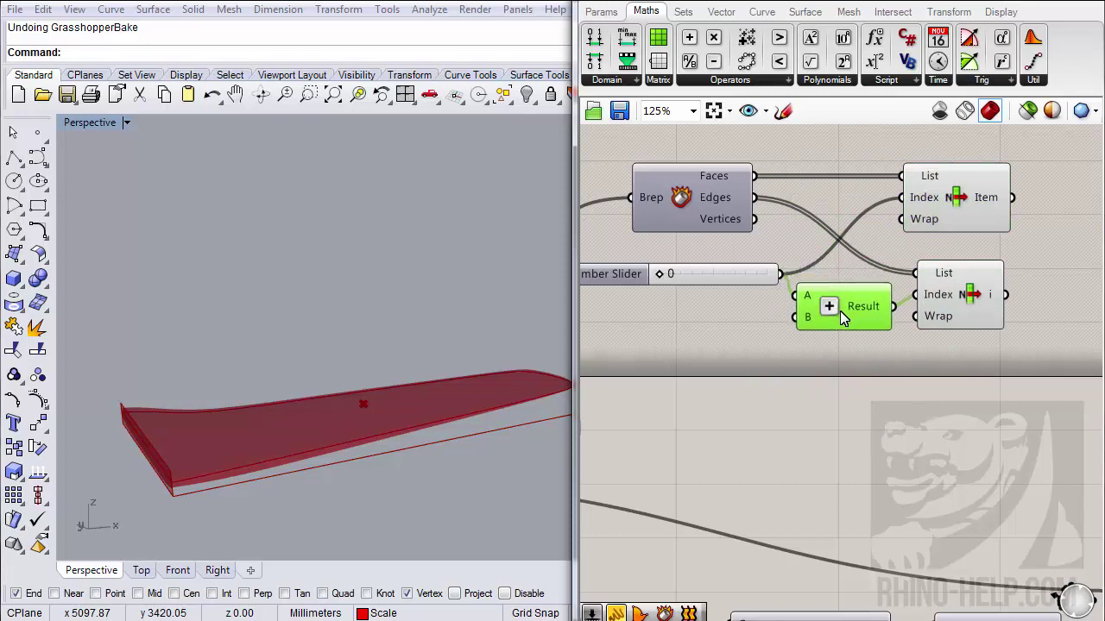
- Switch the shared index slider between 0 and 1 and compare the selected box face and edge in the Rhino perspective view
drag(663, 275, 664, 276)
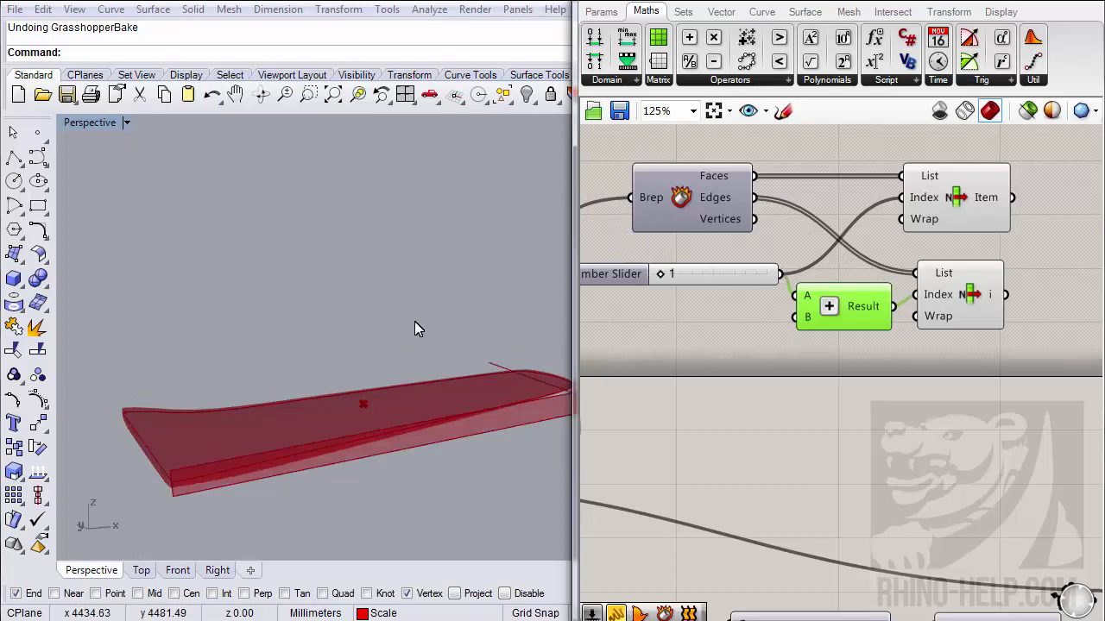
right_drag(419, 320, 378, 353)
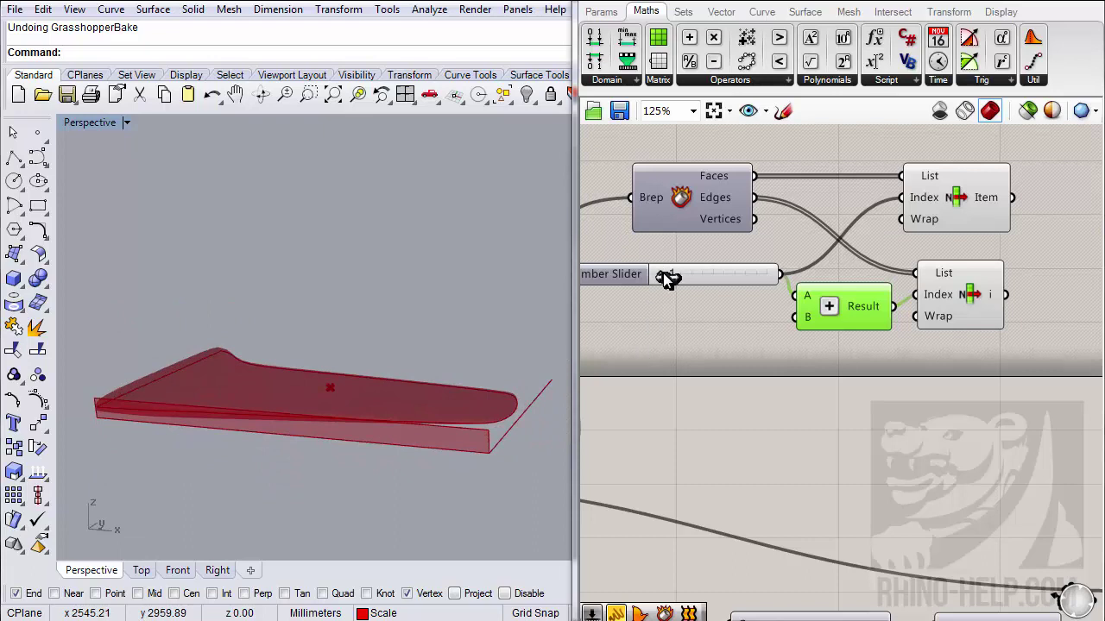
drag(665, 277, 663, 274)
right_drag(276, 373, 299, 417)
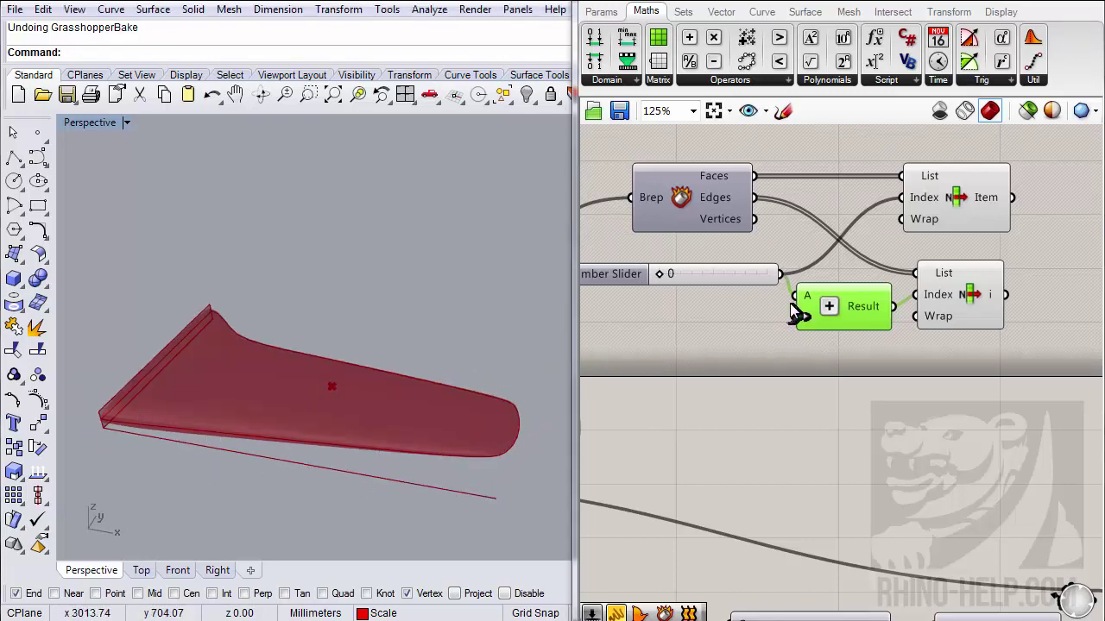
drag(657, 274, 661, 283)
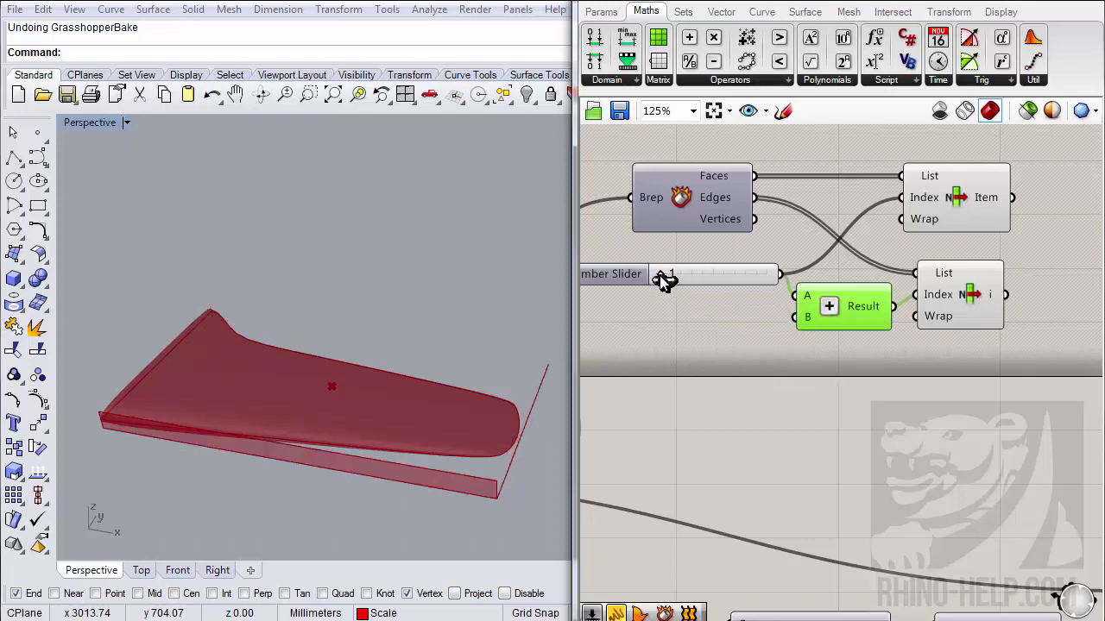
drag(661, 283, 656, 283)
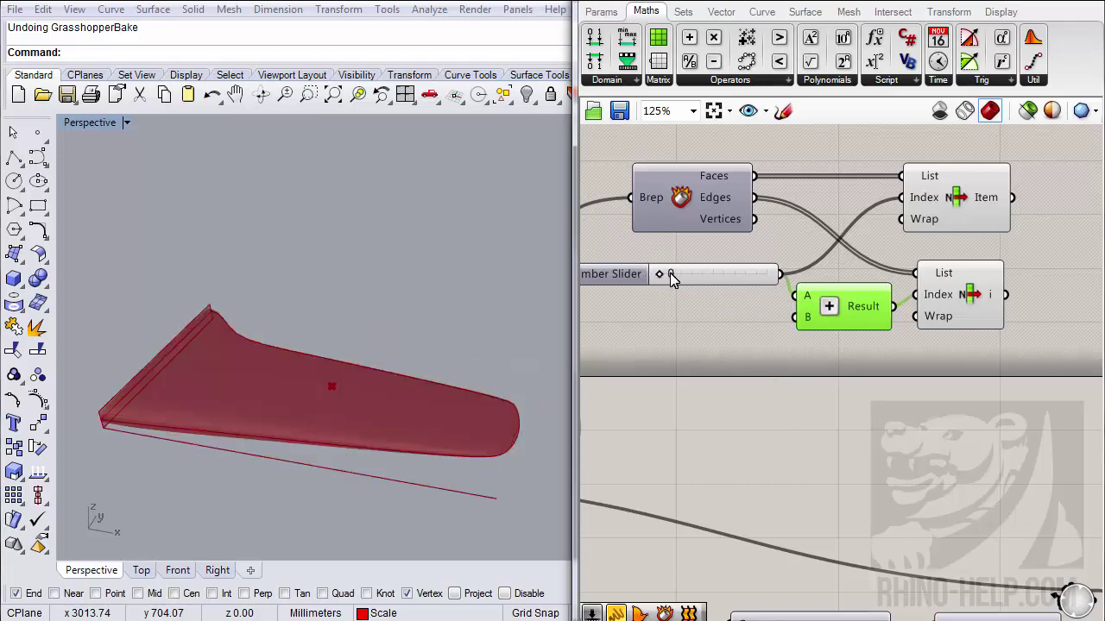
- Move the index slider away from Deconstruct Brep and stretch it up to the List Items for finer value control
scroll(779, 337, down, 2)
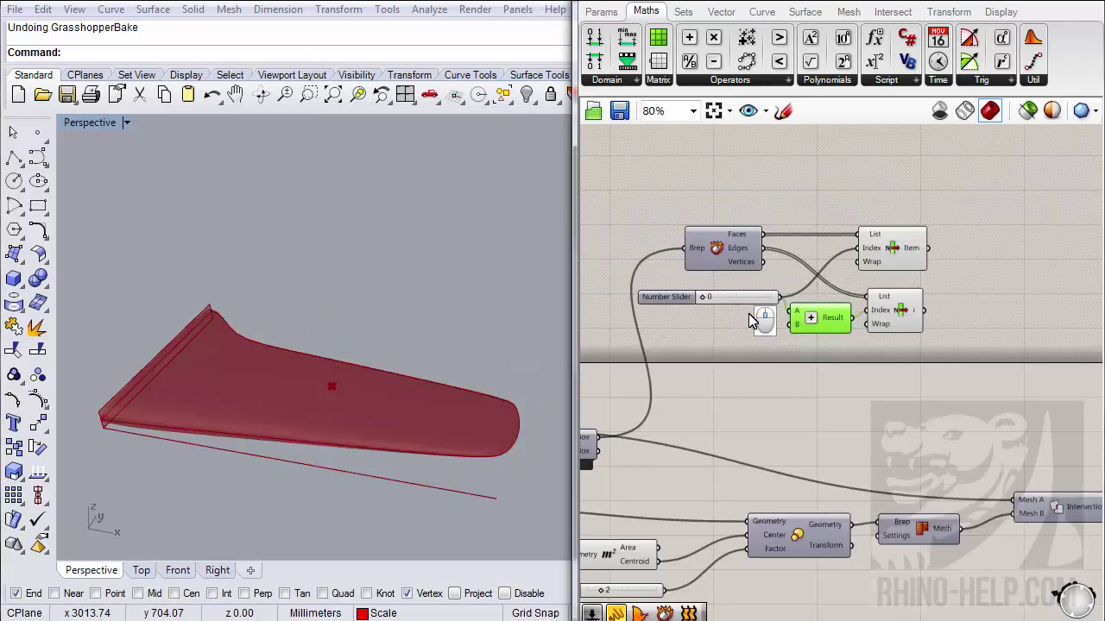
right_drag(751, 321, 878, 319)
drag(804, 295, 594, 292)
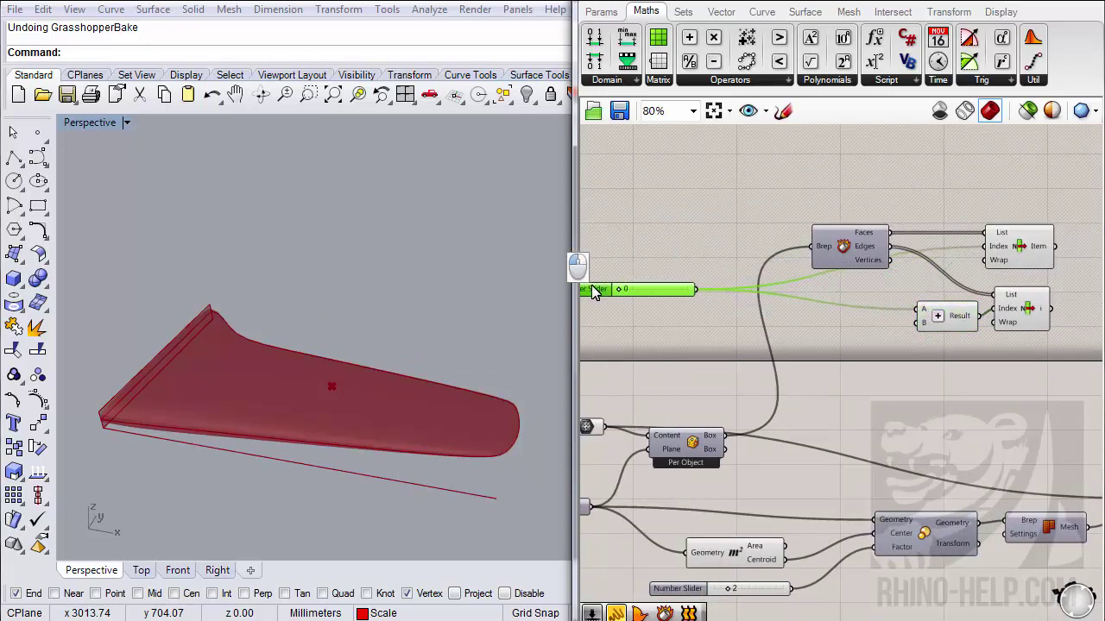
drag(695, 290, 965, 290)
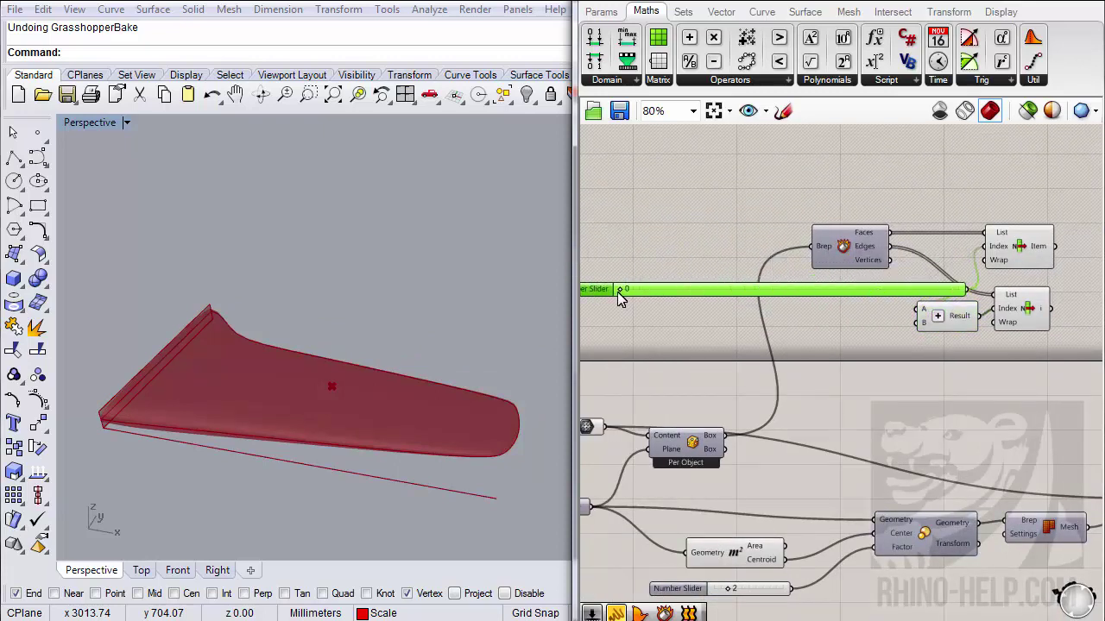
- Test index values 10 and 5, check the chosen face and edge from several angles, and return the slider to 0
drag(619, 292, 655, 299)
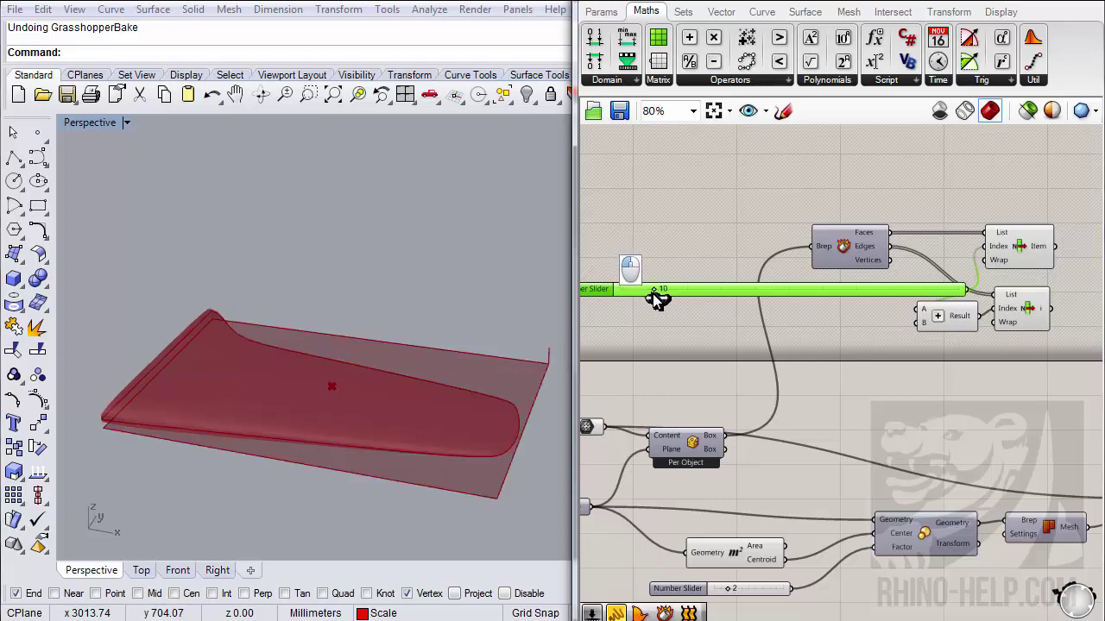
right_drag(367, 384, 371, 326)
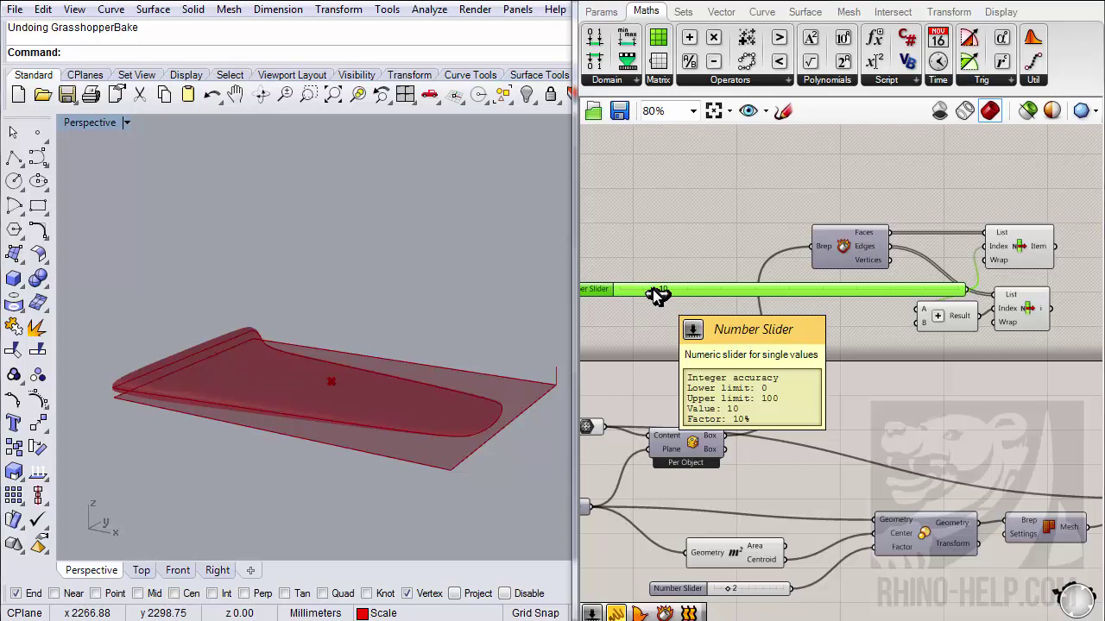
drag(654, 291, 636, 296)
right_drag(395, 374, 592, 330)
click(1027, 313)
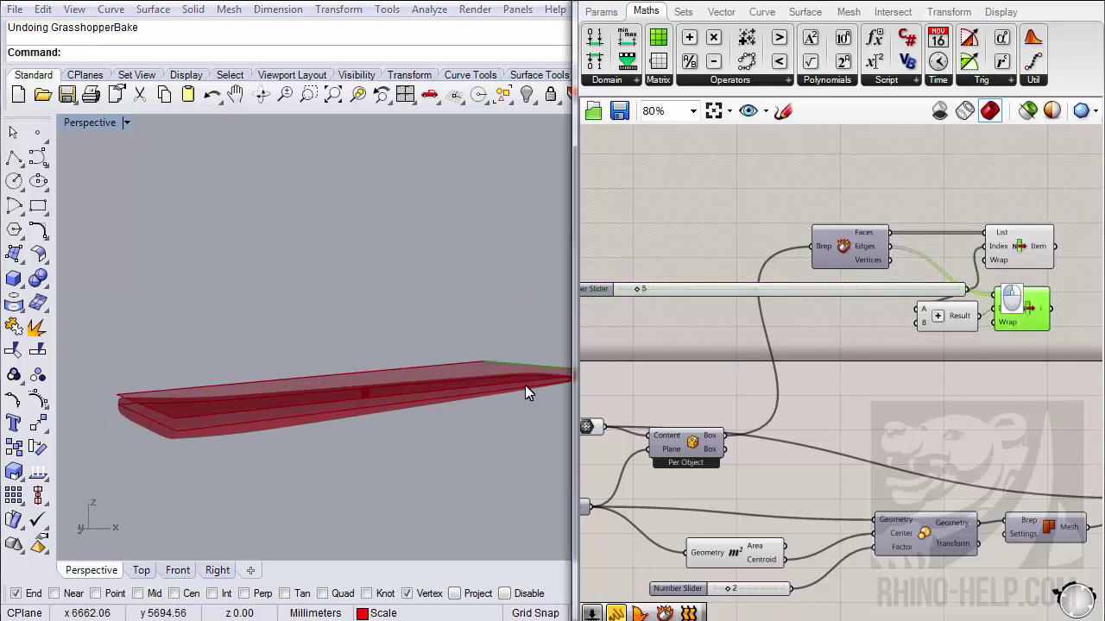
right_drag(525, 384, 212, 428)
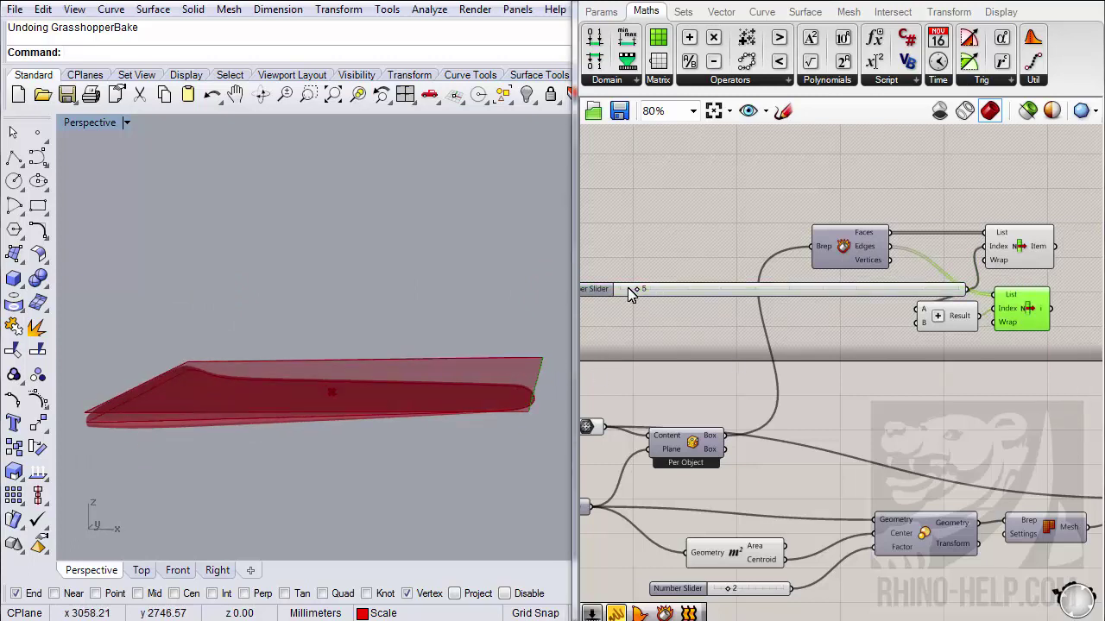
drag(636, 287, 621, 288)
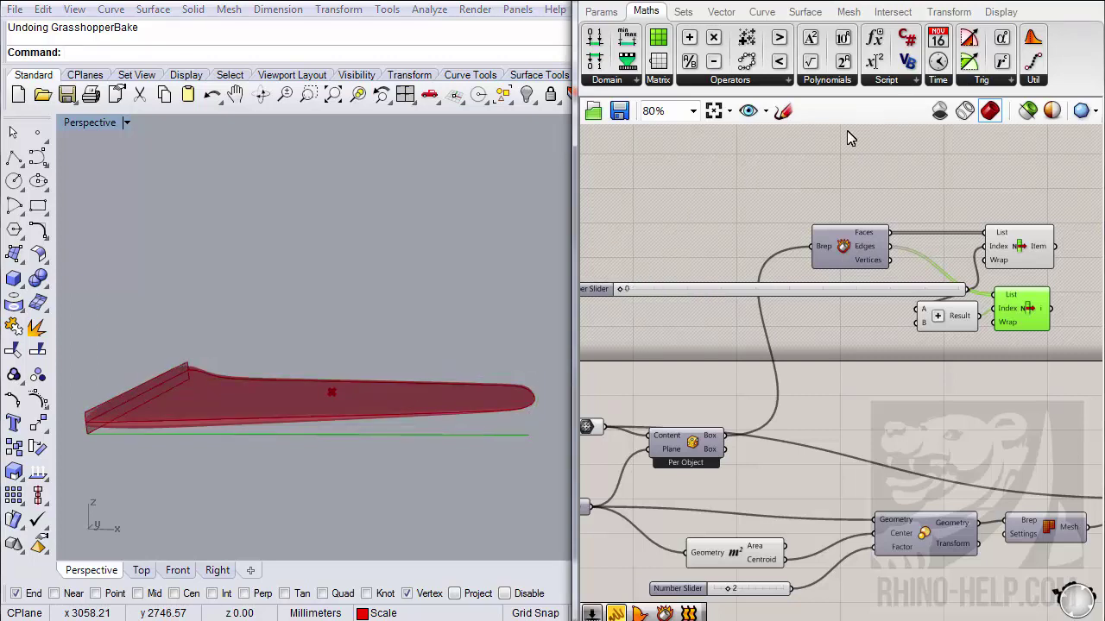
- Add a Panel above the index slider containing the lines X = 0, Y = 1 and Z = 10
click(601, 13)
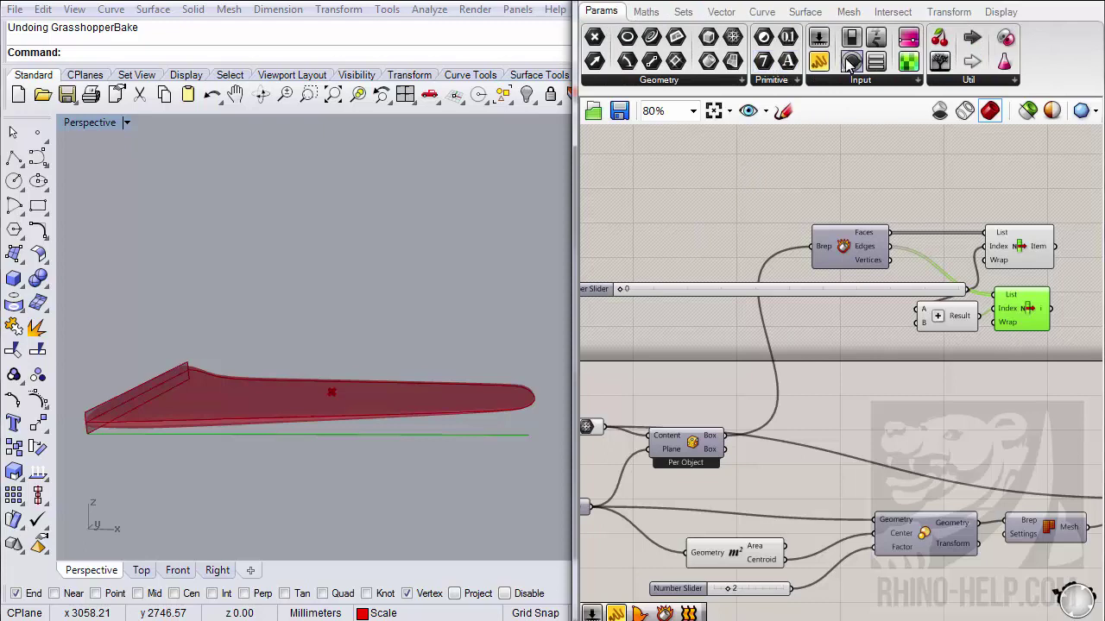
click(818, 60)
click(683, 223)
double_click(682, 224)
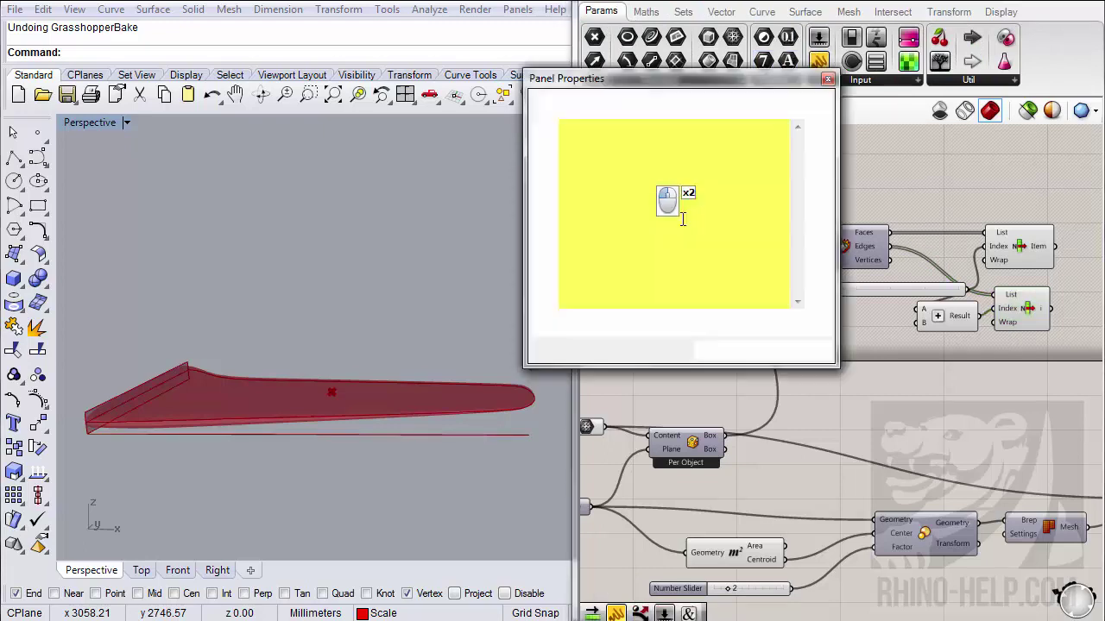
text(0)
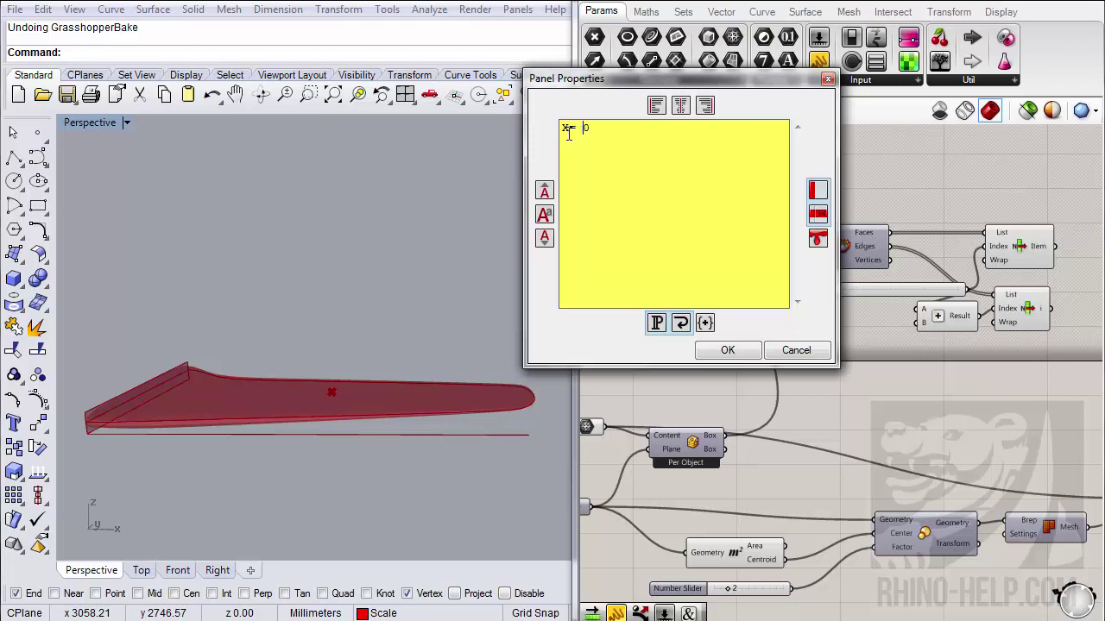
click(569, 131)
click(629, 134)
key(Return)
key(Return)
click(725, 351)
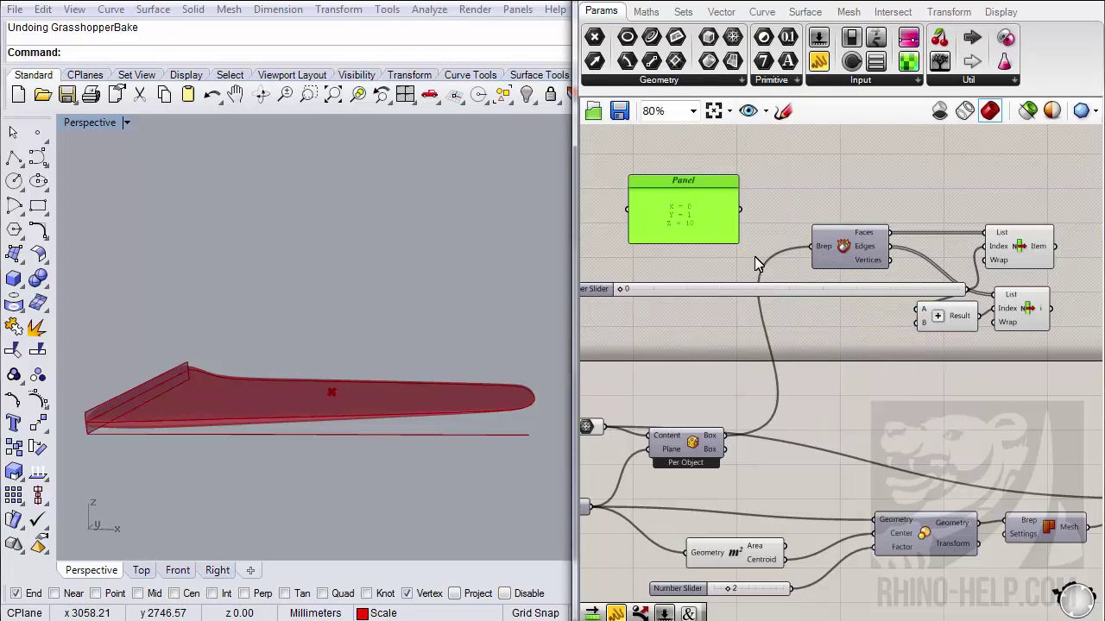
right_click(674, 214)
click(777, 185)
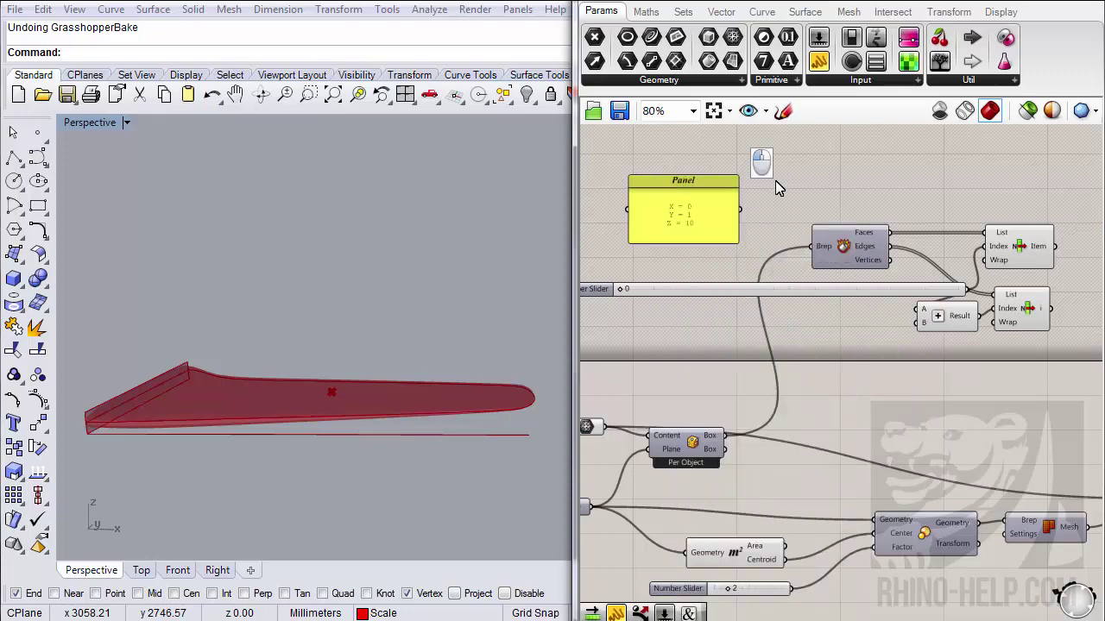
- Move the X/Y/Z panel to the free space above the Deconstruct Brep component
scroll(723, 213, up, 1)
scroll(721, 203, down, 2)
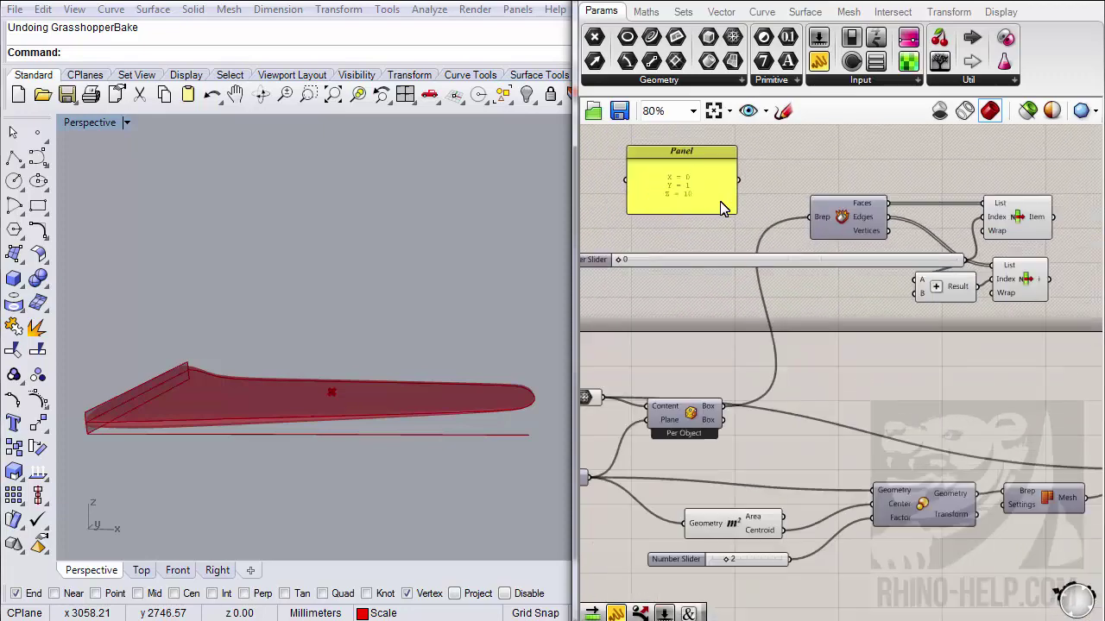
drag(680, 154, 827, 326)
scroll(906, 345, up, 1)
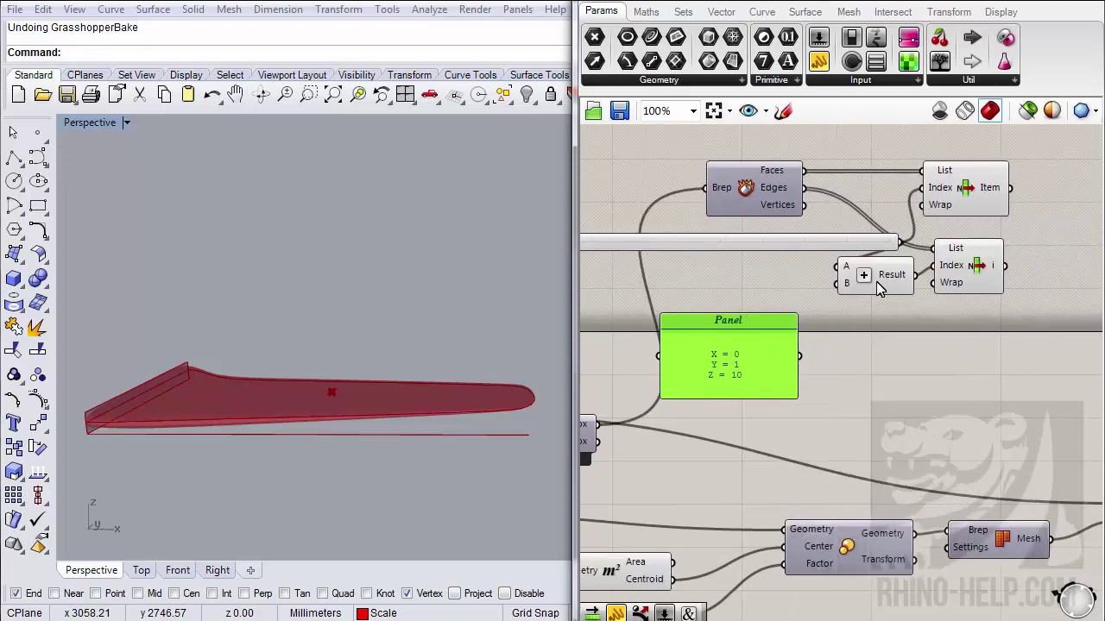
scroll(815, 278, down, 1)
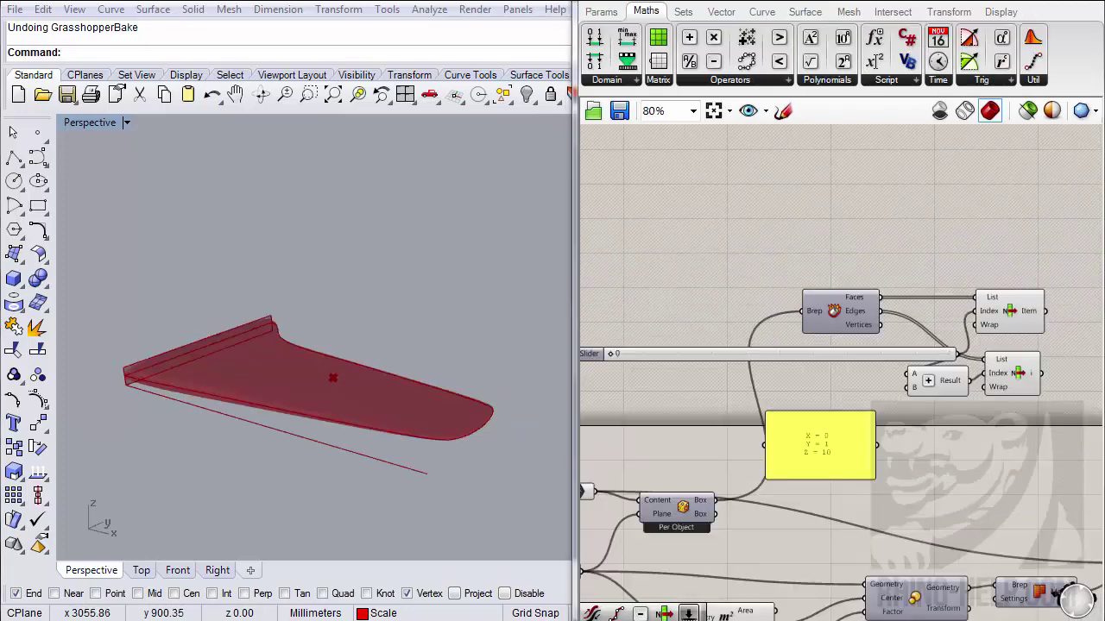
drag(831, 449, 762, 235)
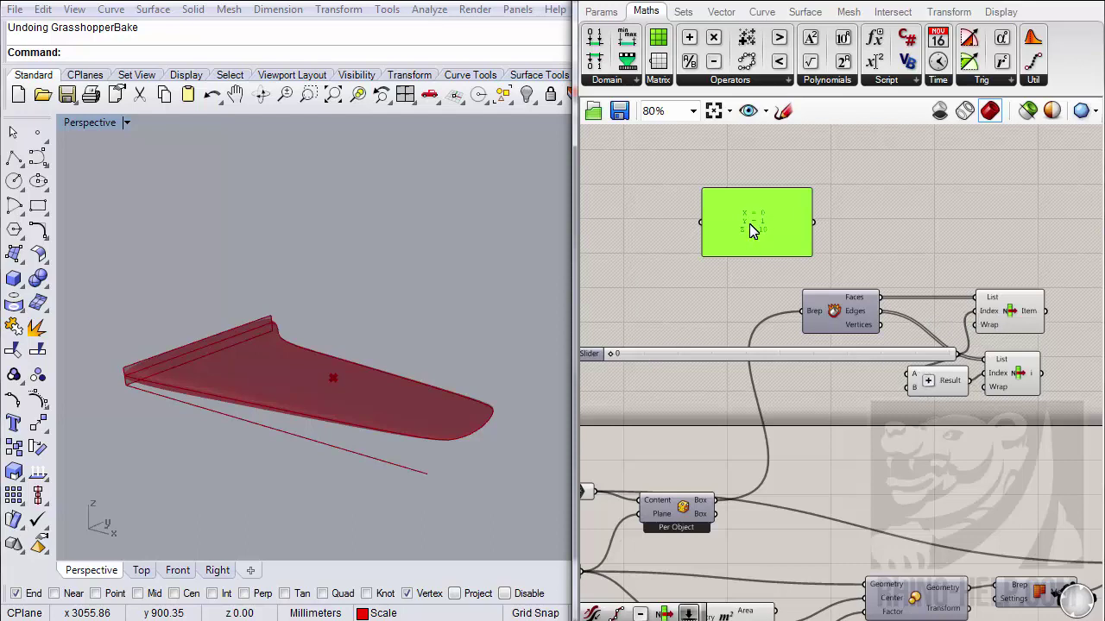
drag(749, 222, 785, 179)
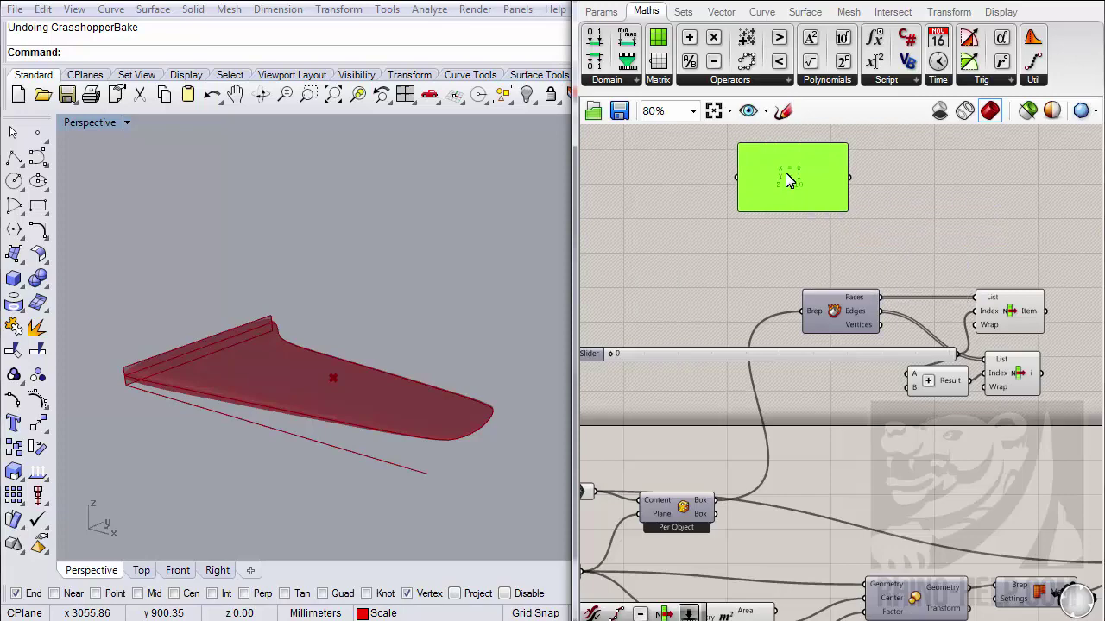
- Copy the complete X/Y/Z text from the panel's notes and close its editor without changes
right_click(785, 179)
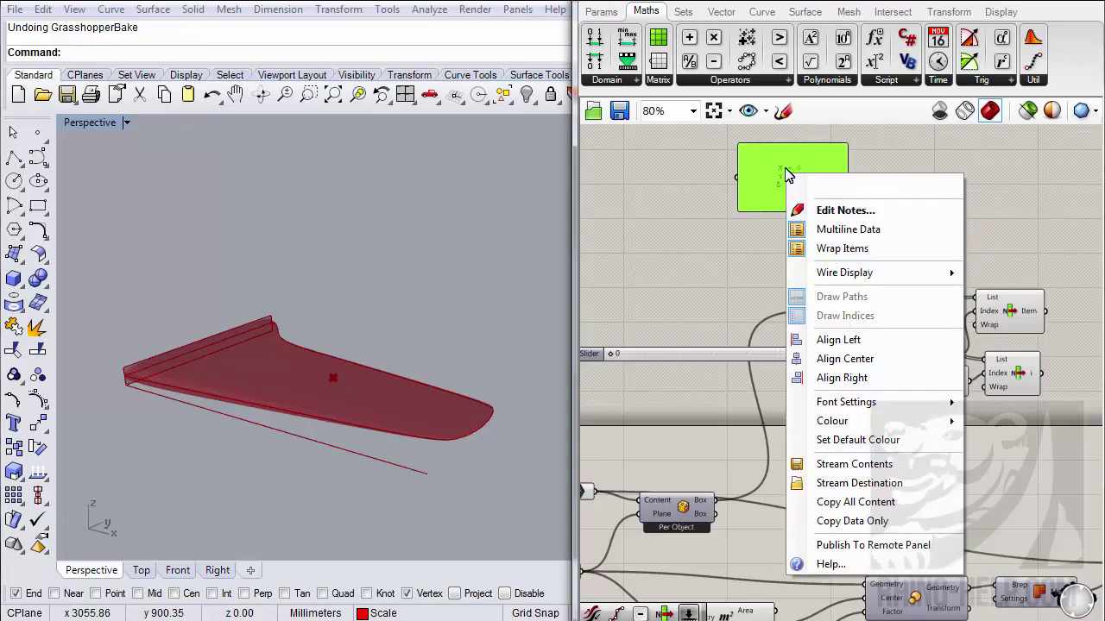
click(765, 146)
double_click(772, 149)
key(ctrl+a)
right_click(694, 111)
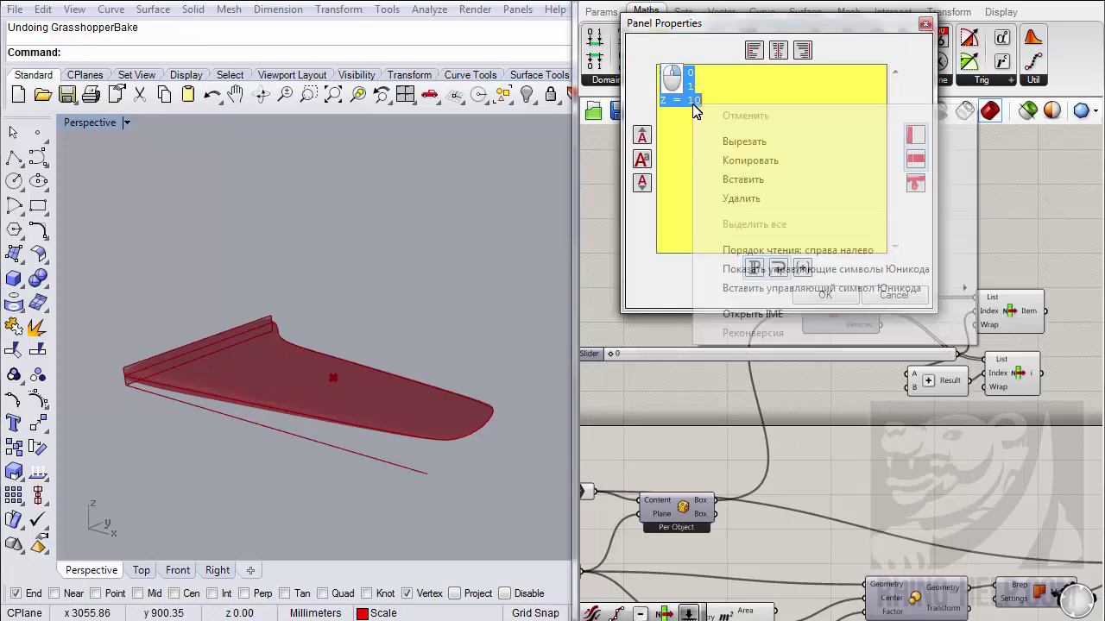
click(750, 160)
click(894, 295)
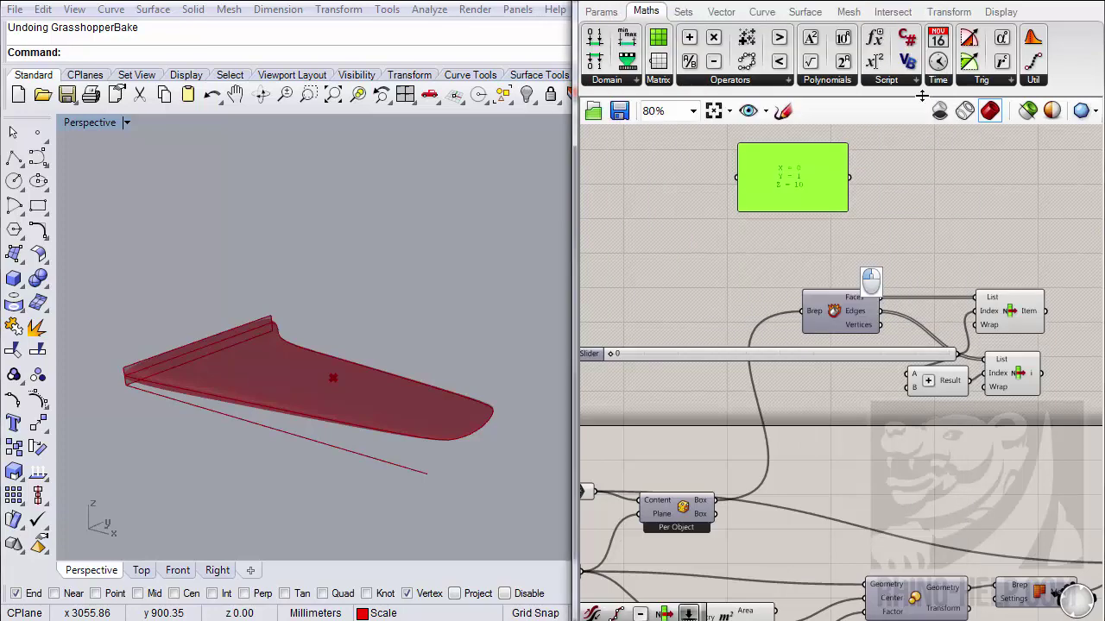
- Place a Value List component on the canvas between the X/Y/Z panel and the index slider
click(604, 12)
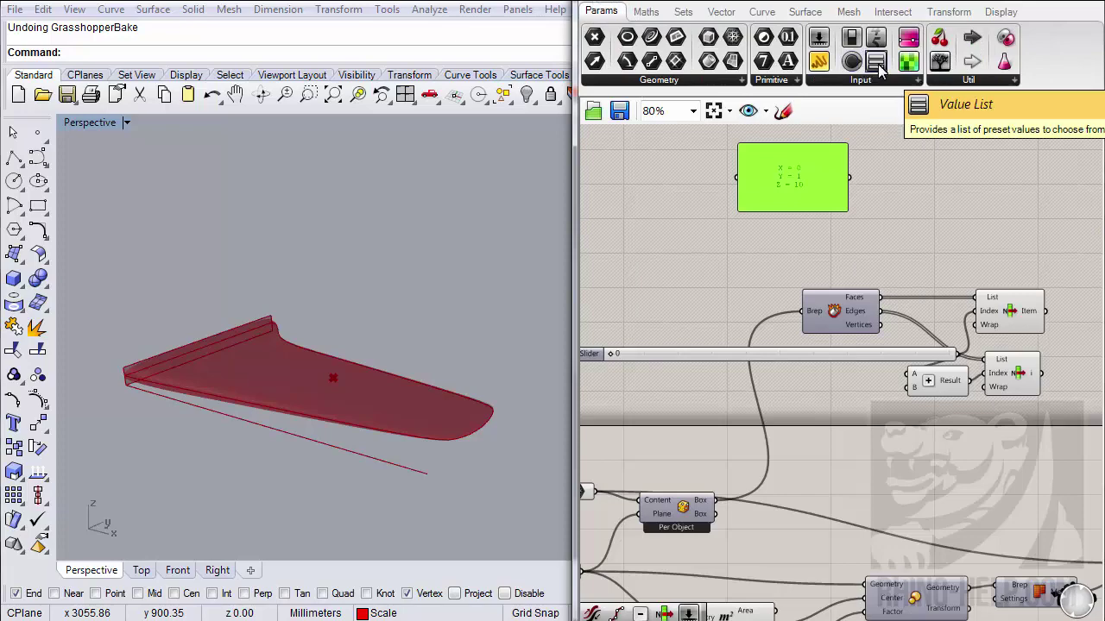
drag(877, 69, 658, 248)
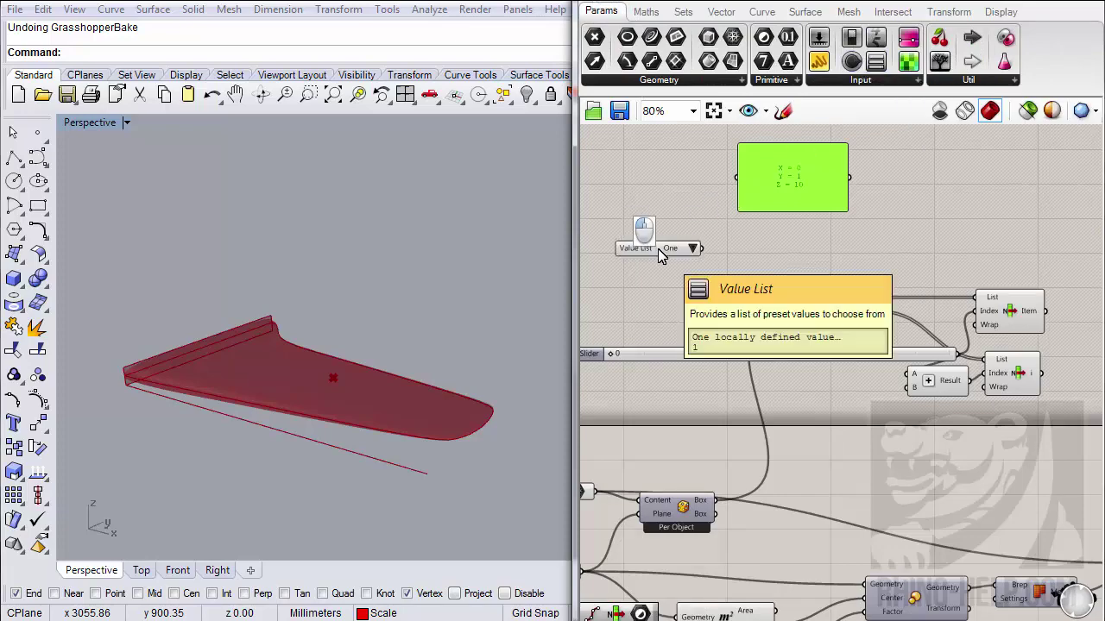
- Replace the Value List's default constants with the copied lines X = 0, Y = 1 and Z = 10
right_click(650, 250)
click(676, 285)
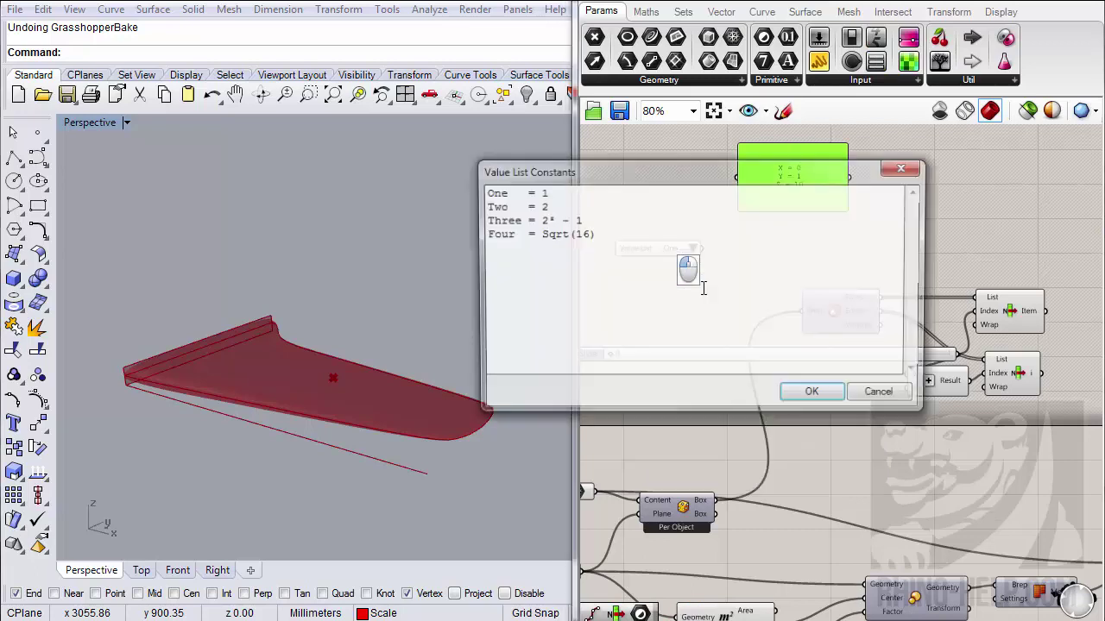
drag(600, 248, 454, 162)
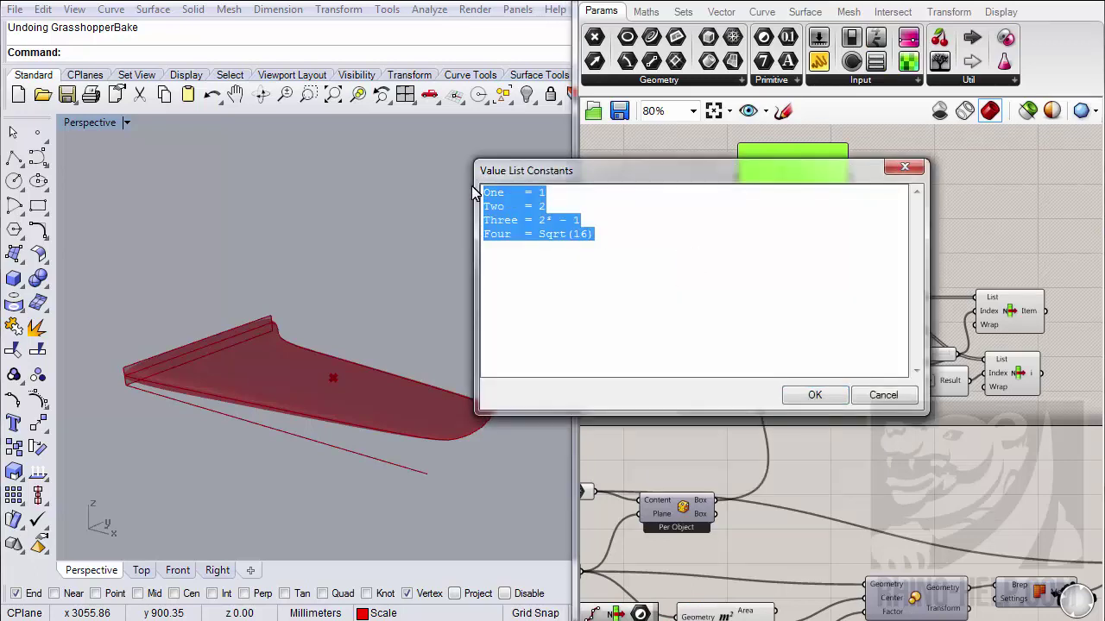
key(ctrl+v)
click(802, 396)
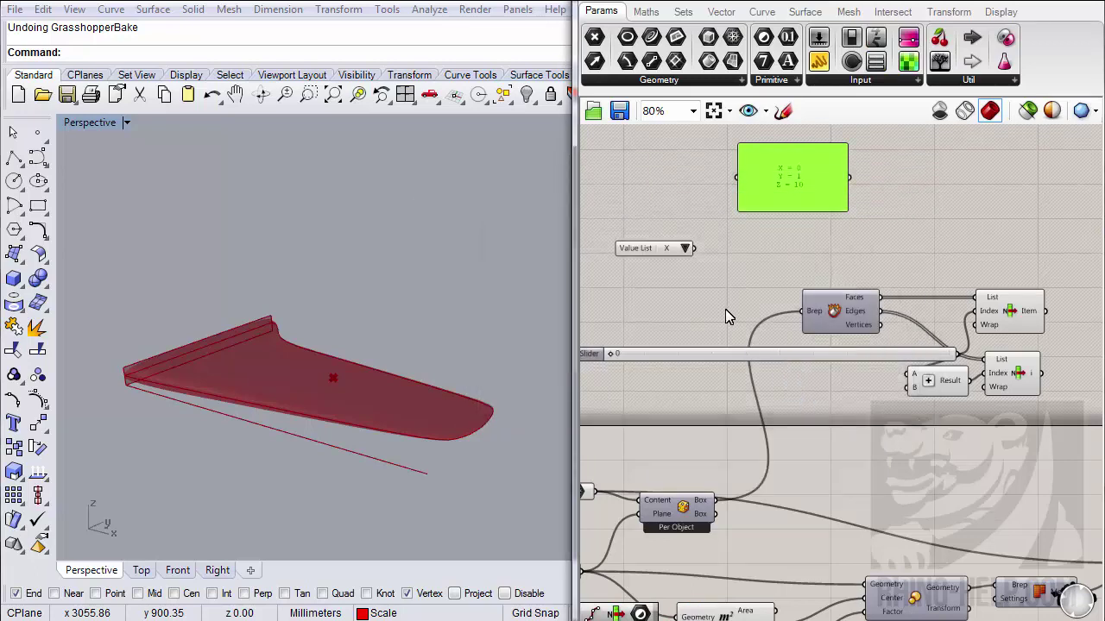
- Wire the Value List into the face List Item's Index and the addition's A input, and try its Y and Z options
drag(694, 248, 976, 313)
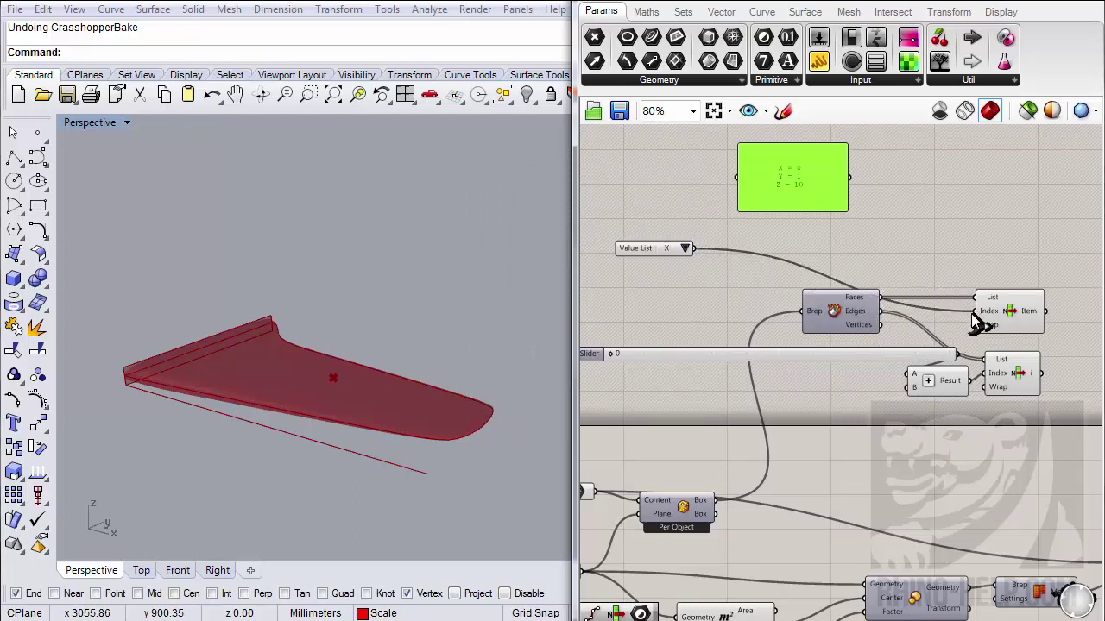
drag(694, 249, 912, 374)
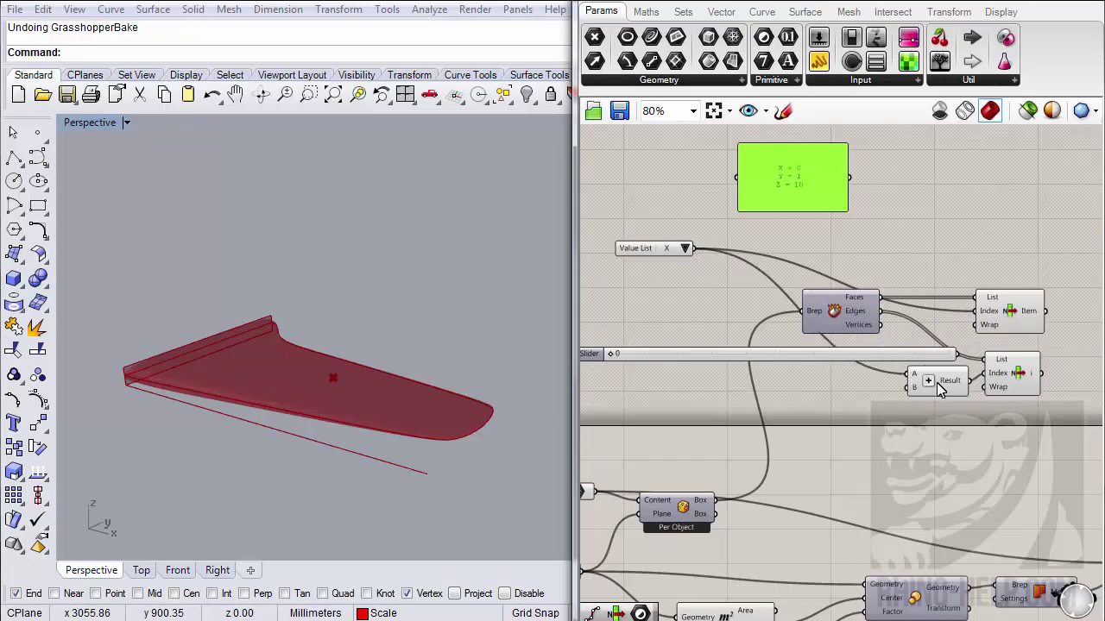
click(685, 249)
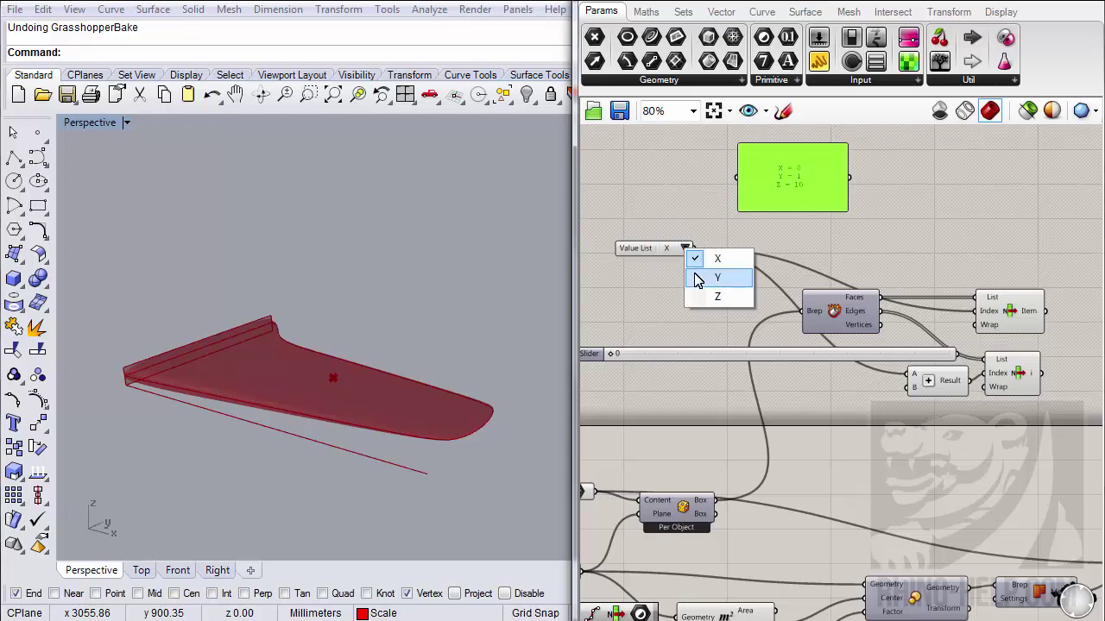
click(716, 277)
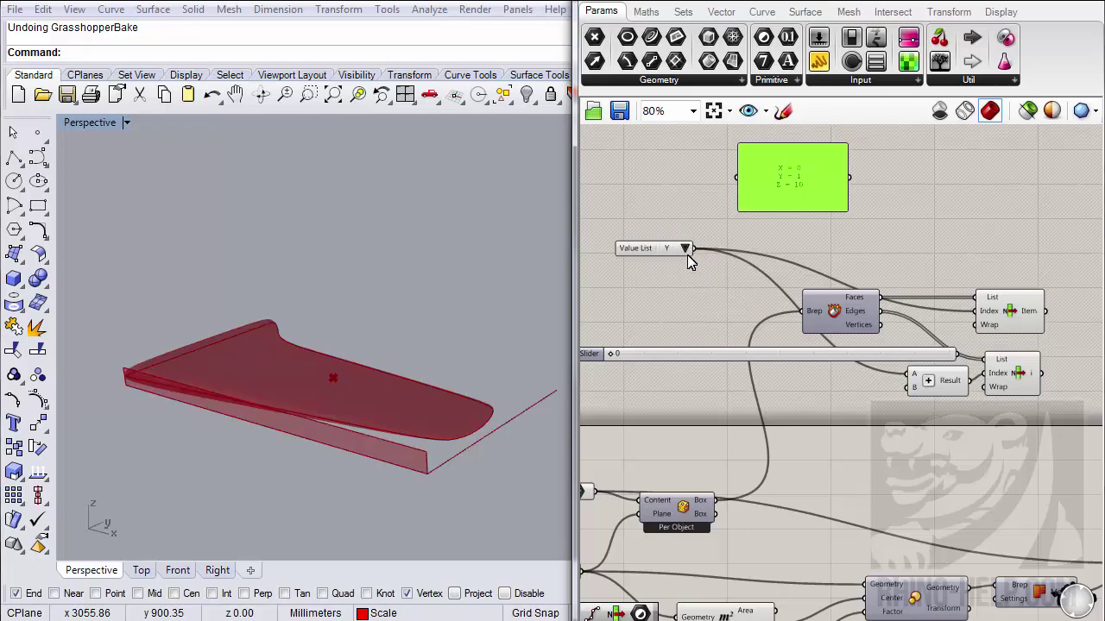
click(685, 248)
click(702, 296)
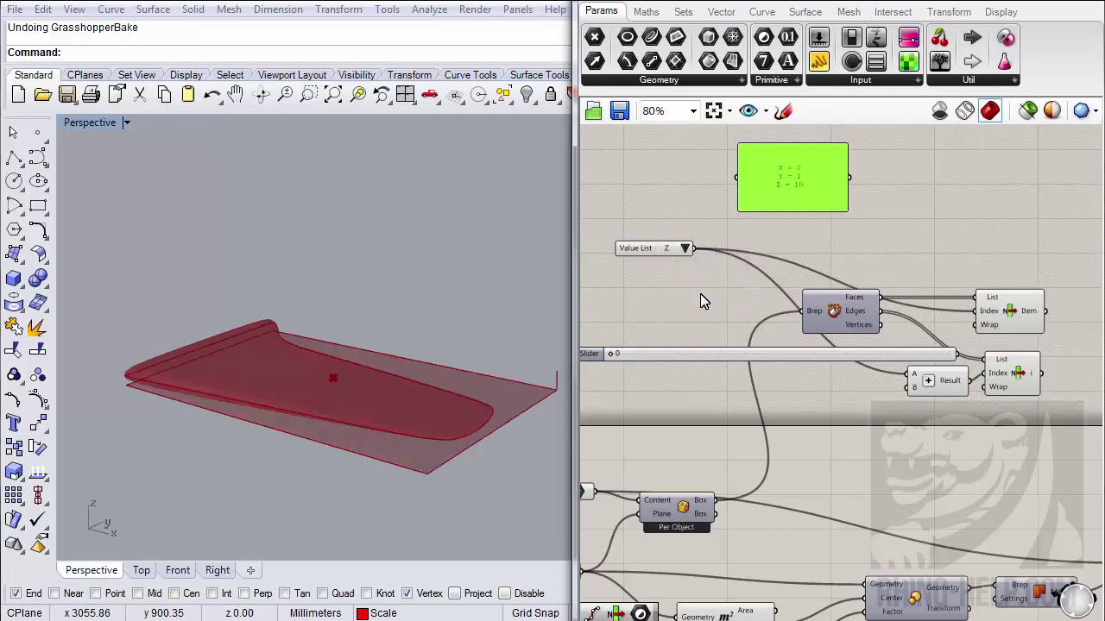
- Rename the Value List component to Направление
right_click(648, 249)
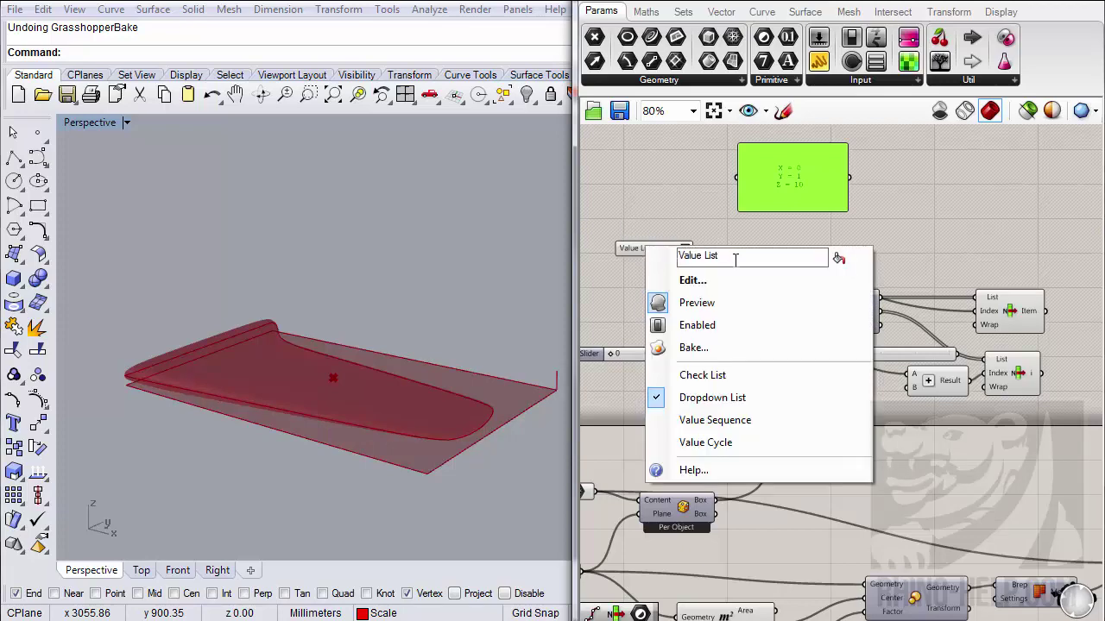
drag(732, 257, 675, 257)
text(H)
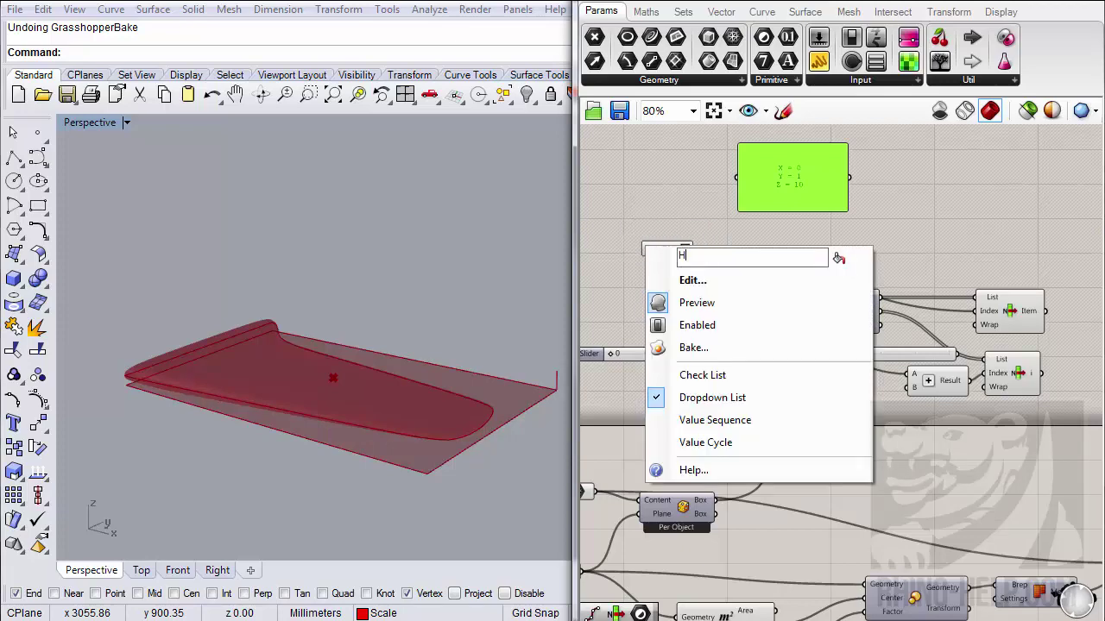
text(anp)
text(авление)
key(Return)
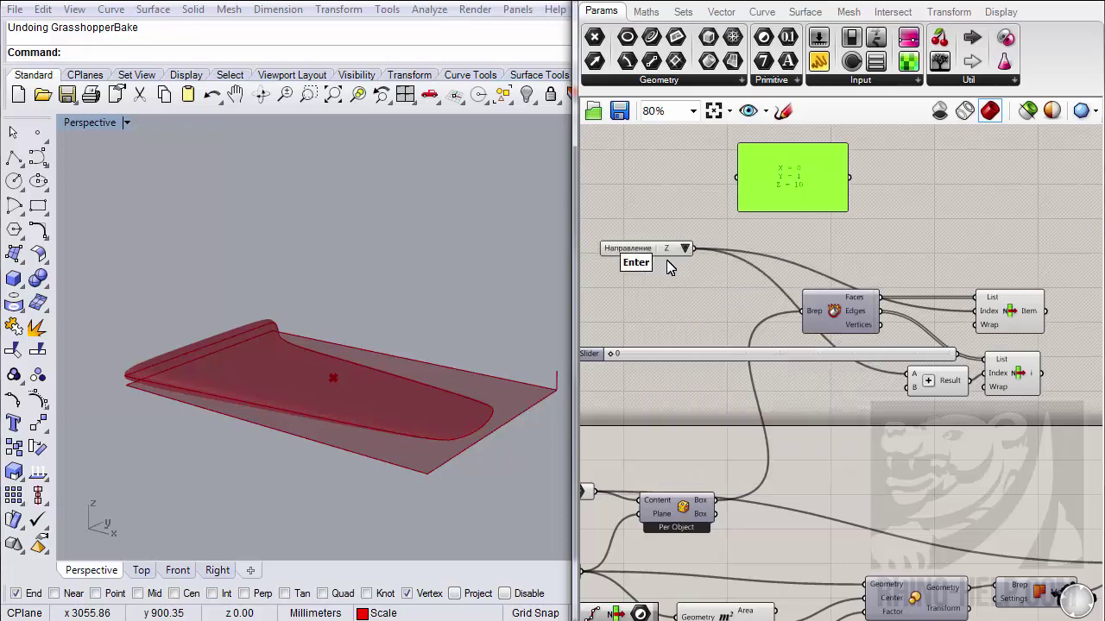
- Delete the old index slider and the X/Y/Z panel, and place the Направление list in the space below the slider's former location
drag(636, 247, 689, 396)
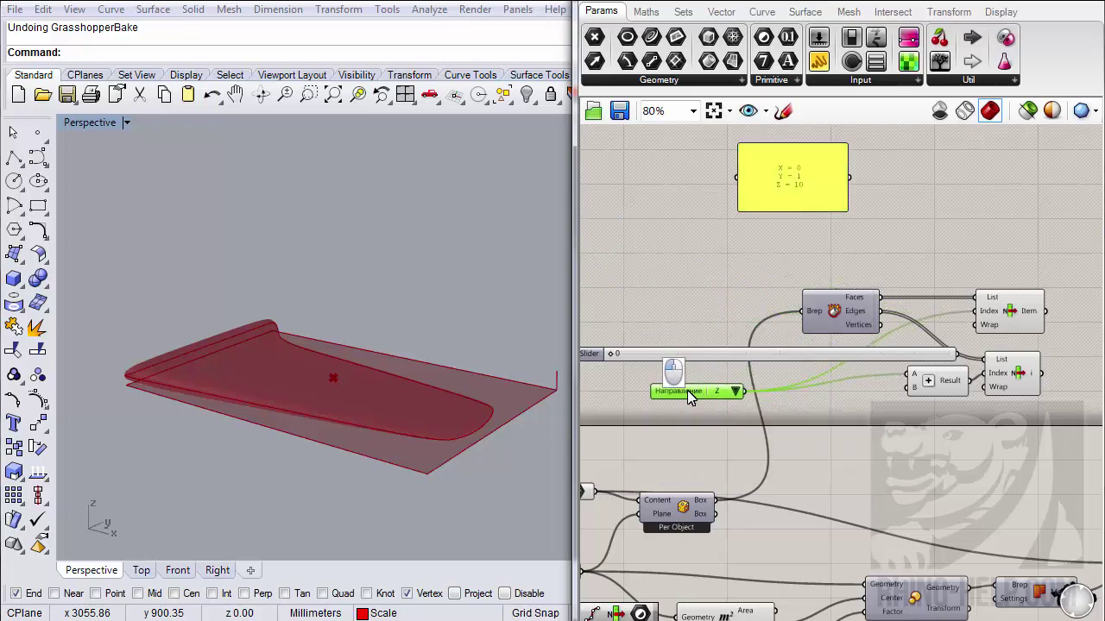
click(732, 354)
key(Delete)
click(765, 175)
key(Delete)
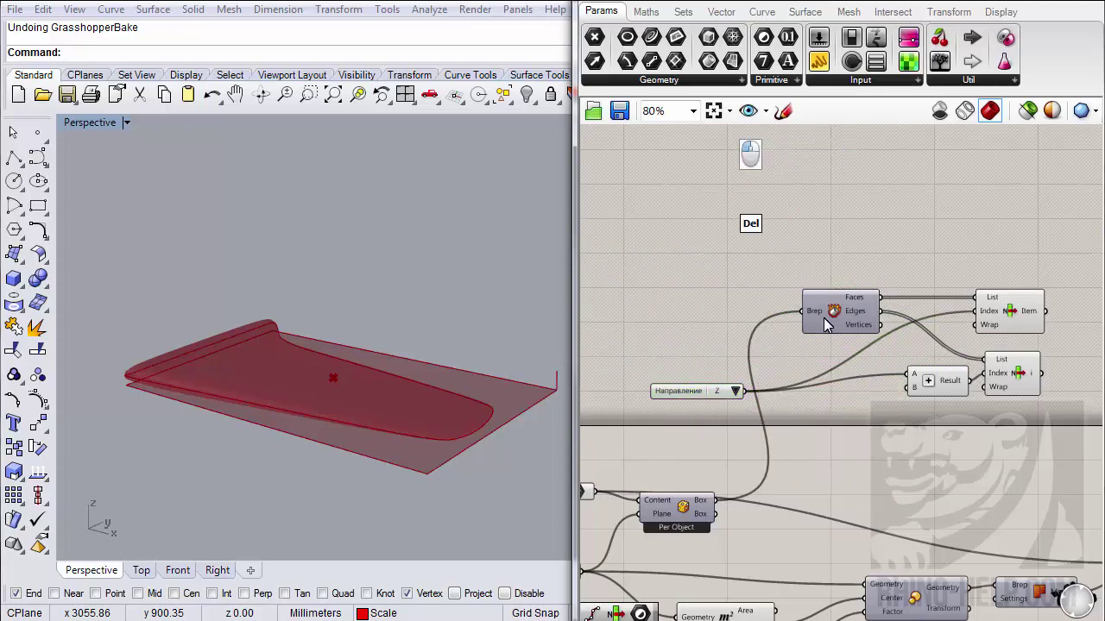
click(655, 390)
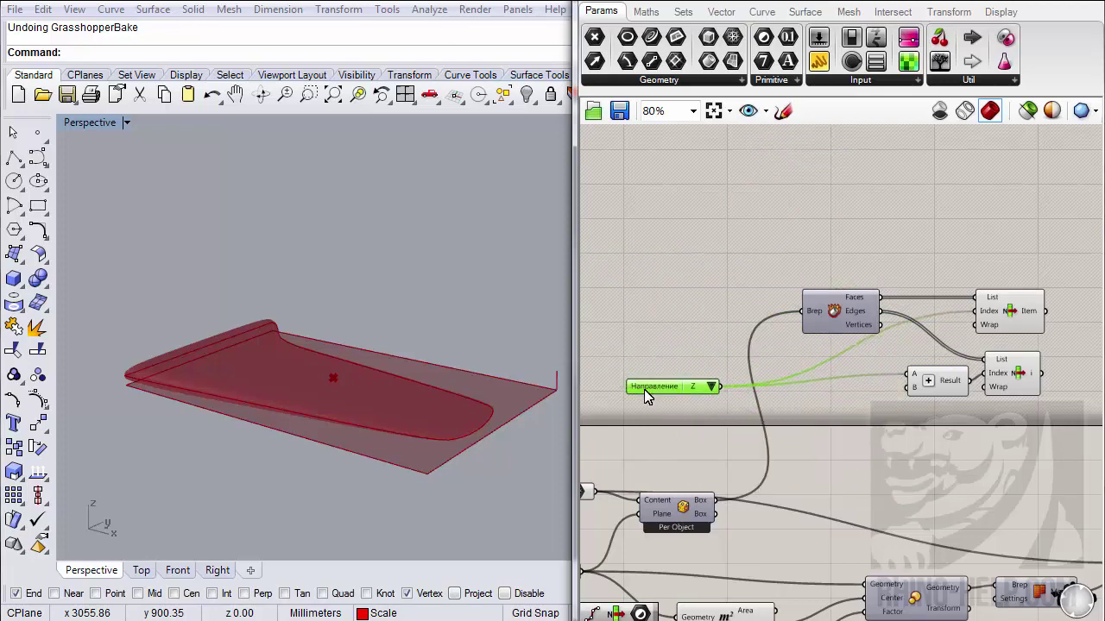
mouse_move(644, 390)
mouse_down()
mouse_move(751, 400)
mouse_move(643, 423)
mouse_move(627, 407)
mouse_move(732, 428)
mouse_move(644, 391)
mouse_move(627, 402)
mouse_up()
- Place a Move component on the canvas after the two List Item components
scroll(751, 400, down, 1)
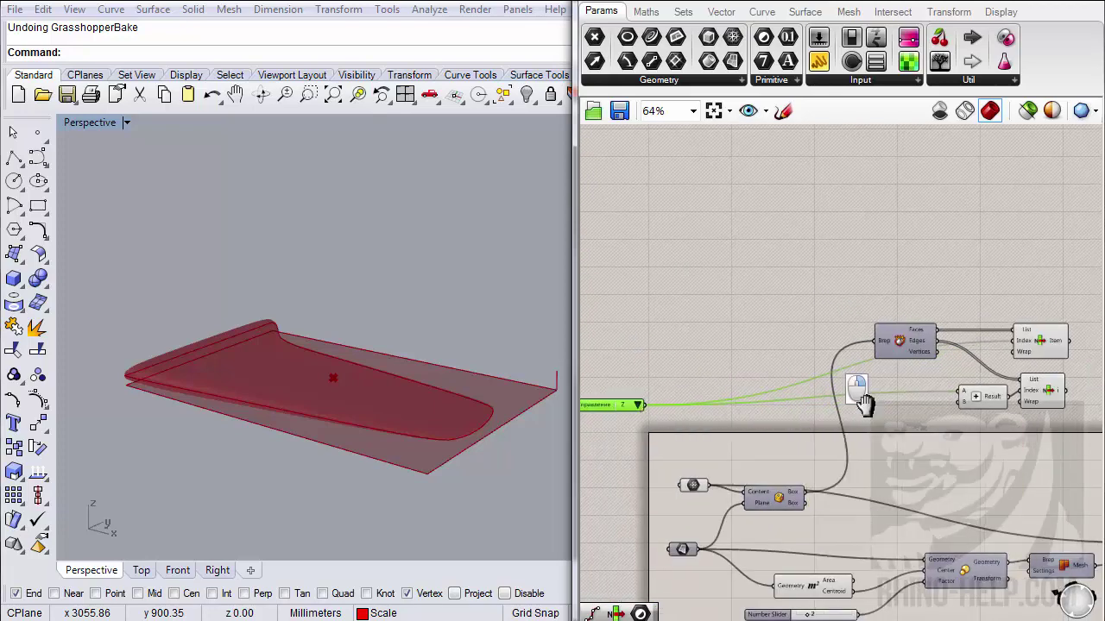
right_drag(621, 402, 674, 421)
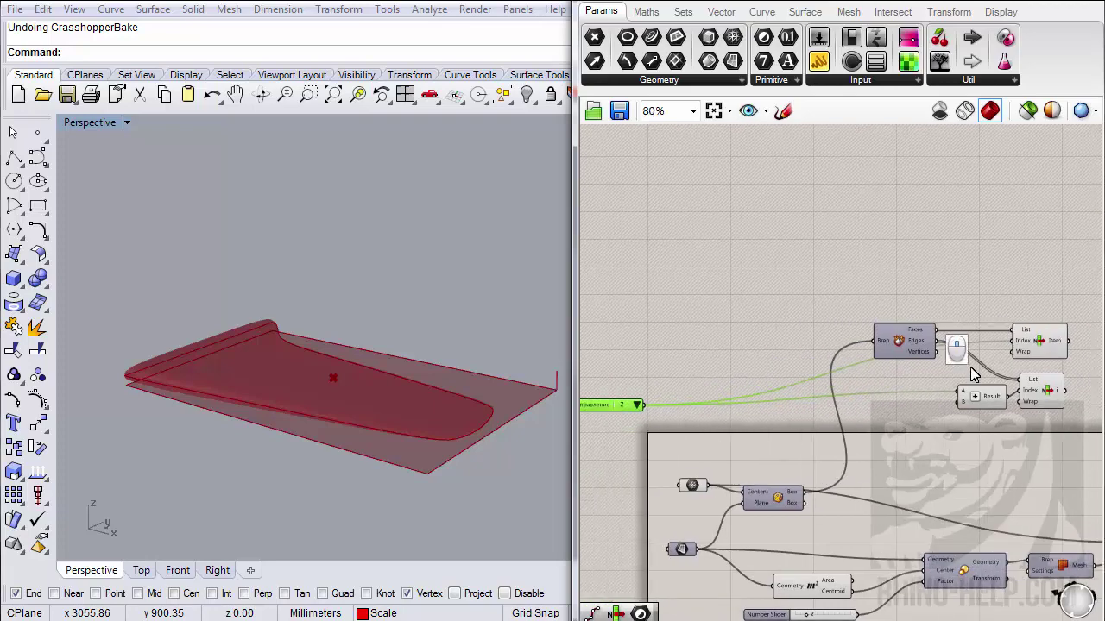
right_drag(971, 372, 831, 340)
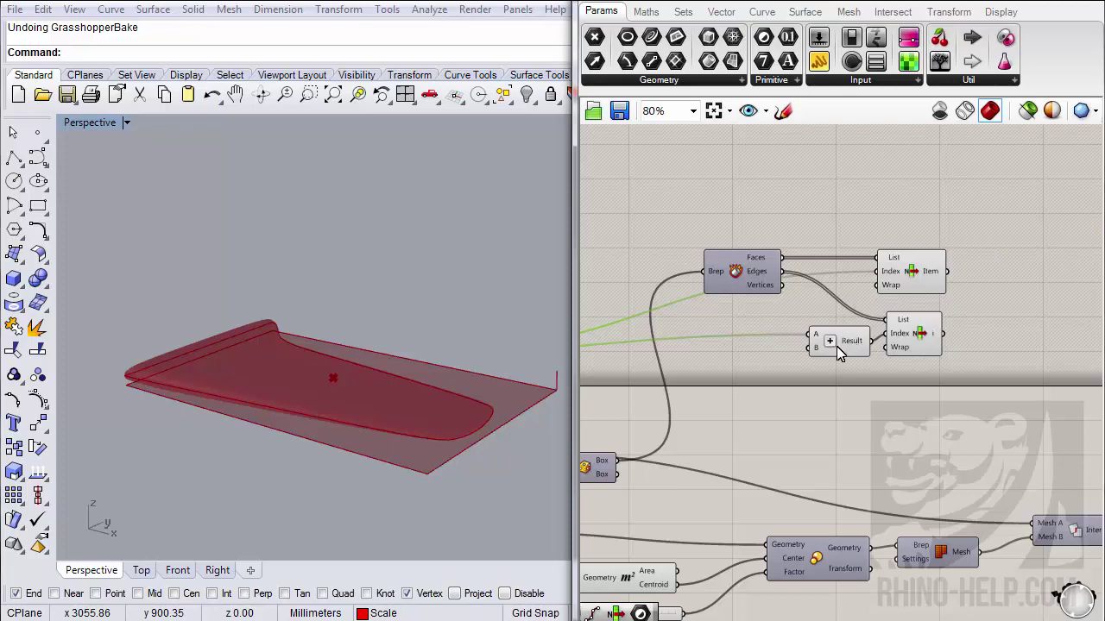
right_drag(876, 325, 758, 289)
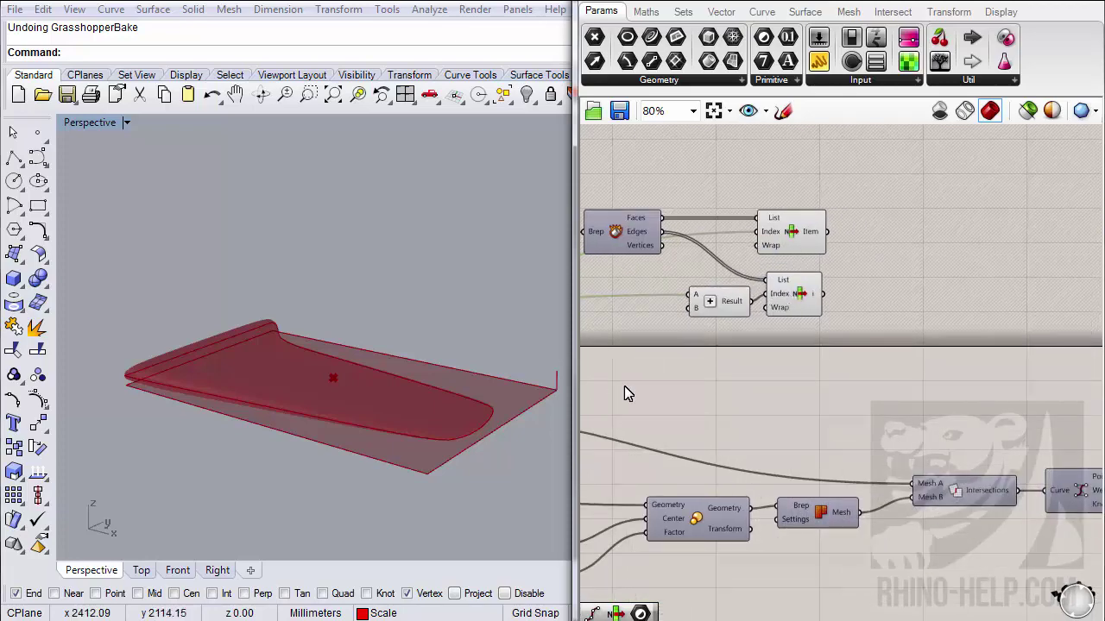
right_drag(827, 395, 768, 357)
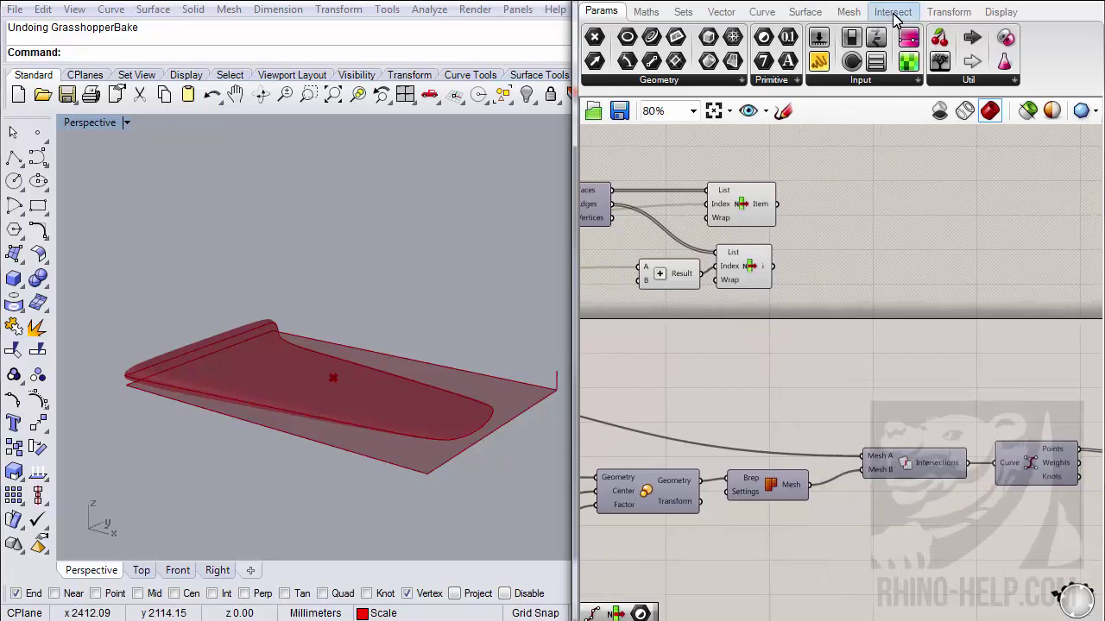
click(963, 12)
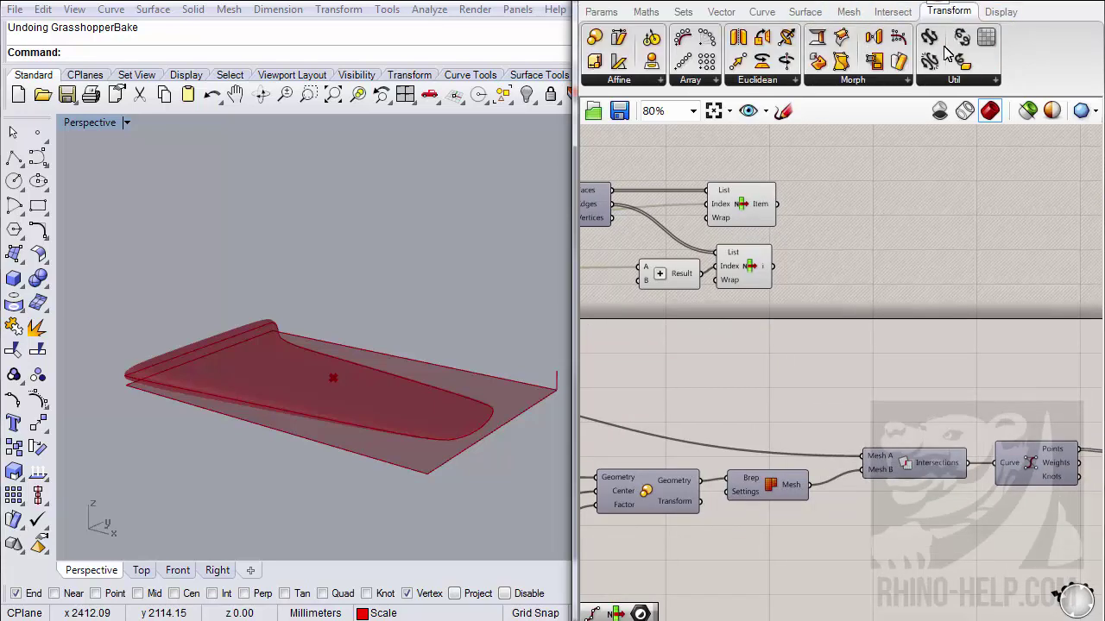
drag(738, 61, 913, 250)
right_drag(757, 325, 818, 364)
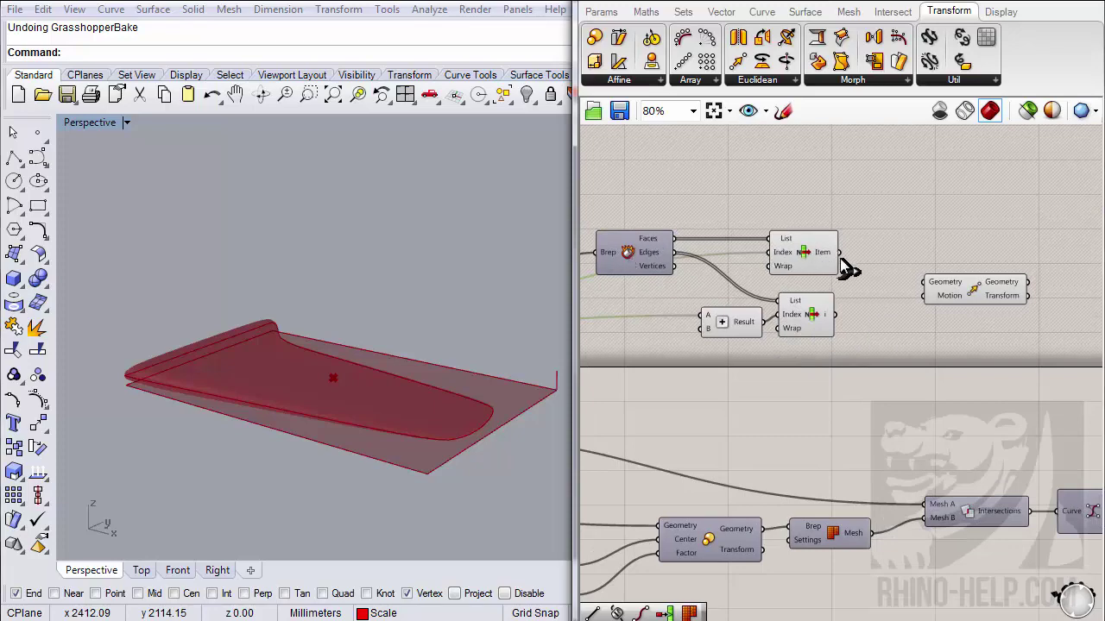
- Move the Направление list close to the addition component's inputs
scroll(842, 285, down, 5)
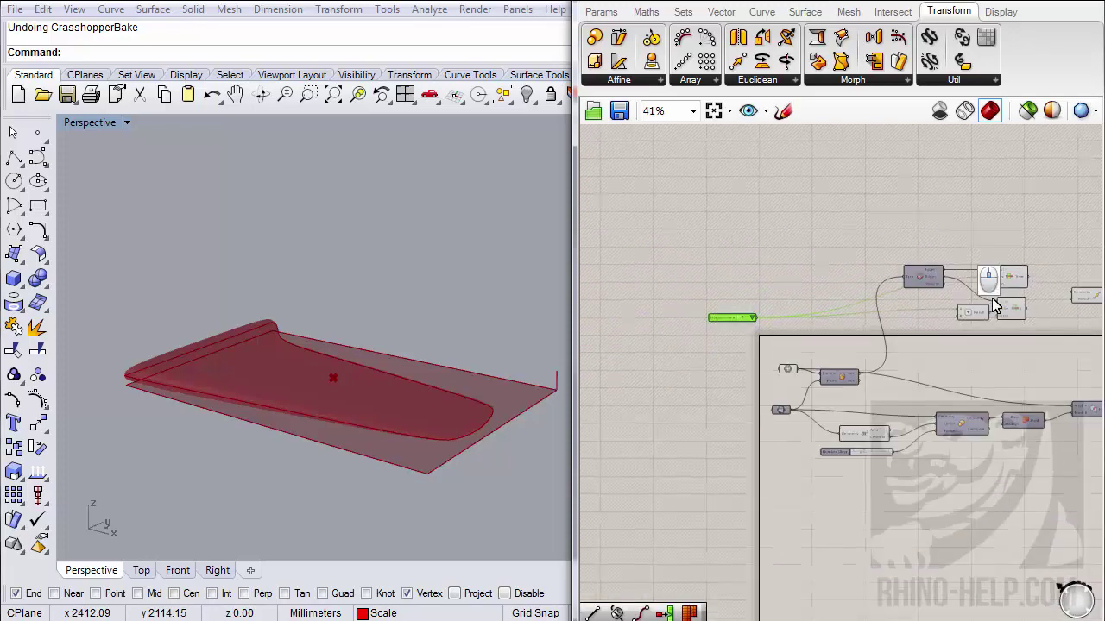
drag(754, 318, 866, 323)
scroll(898, 312, up, 5)
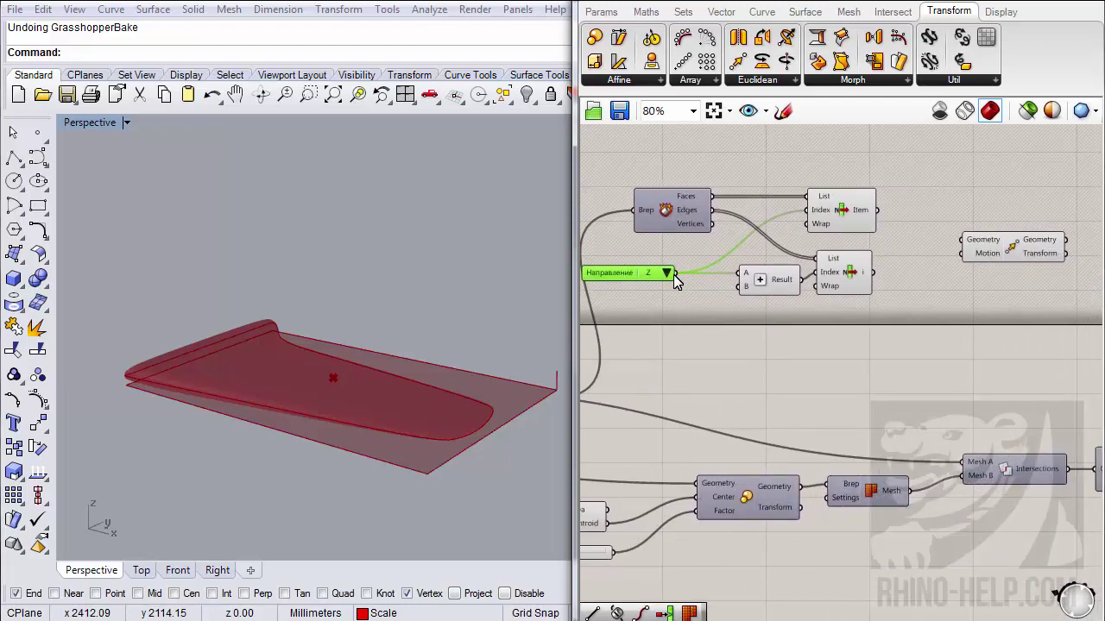
- Set the Направление list to X and connect the face List Item's output to the Move component's Geometry input
click(673, 275)
click(695, 283)
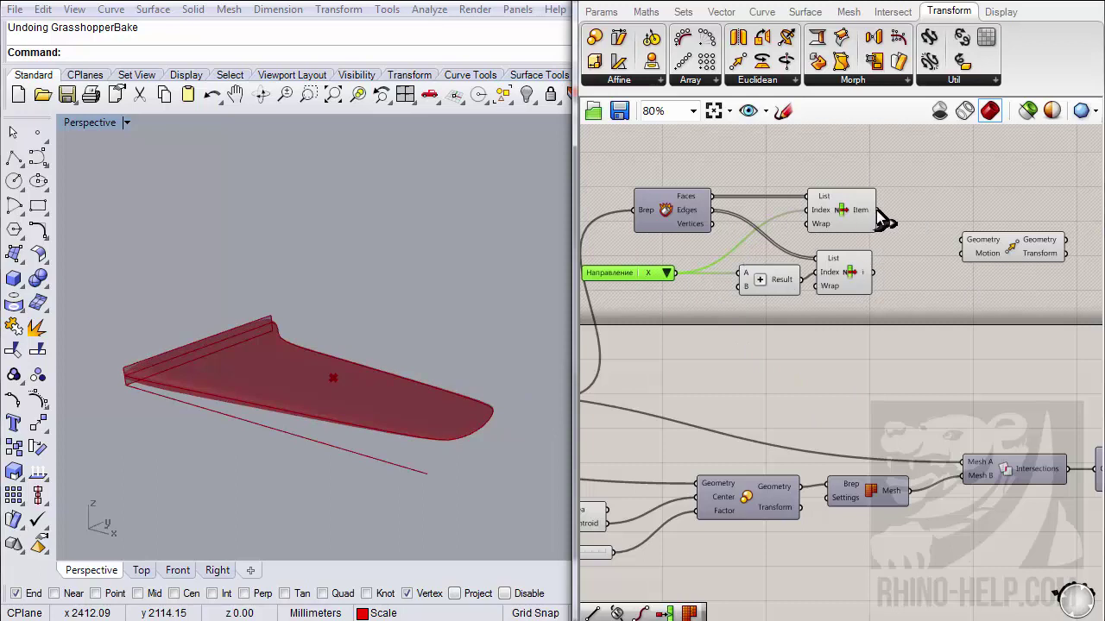
drag(877, 210, 961, 240)
right_drag(947, 282, 906, 272)
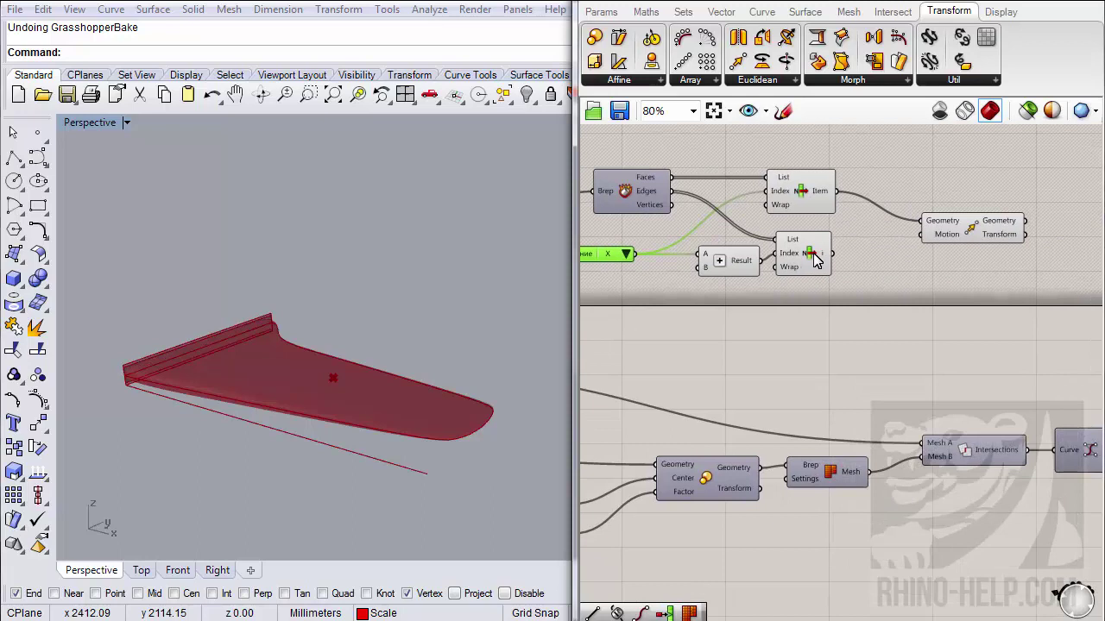
- Place a Divide Length component directly below the Move component
click(763, 12)
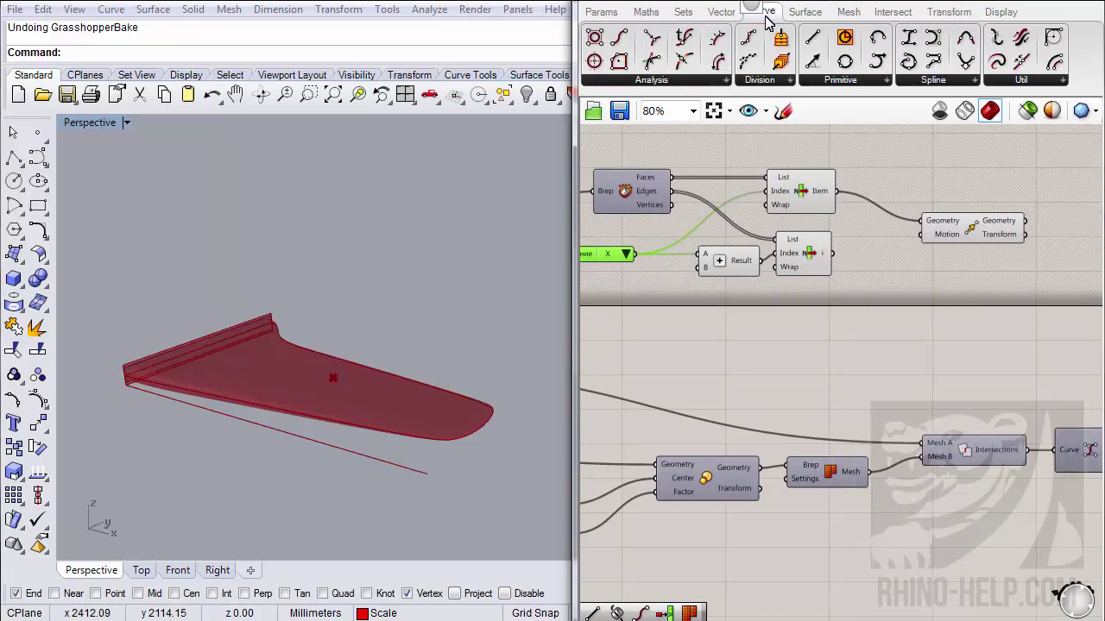
click(764, 81)
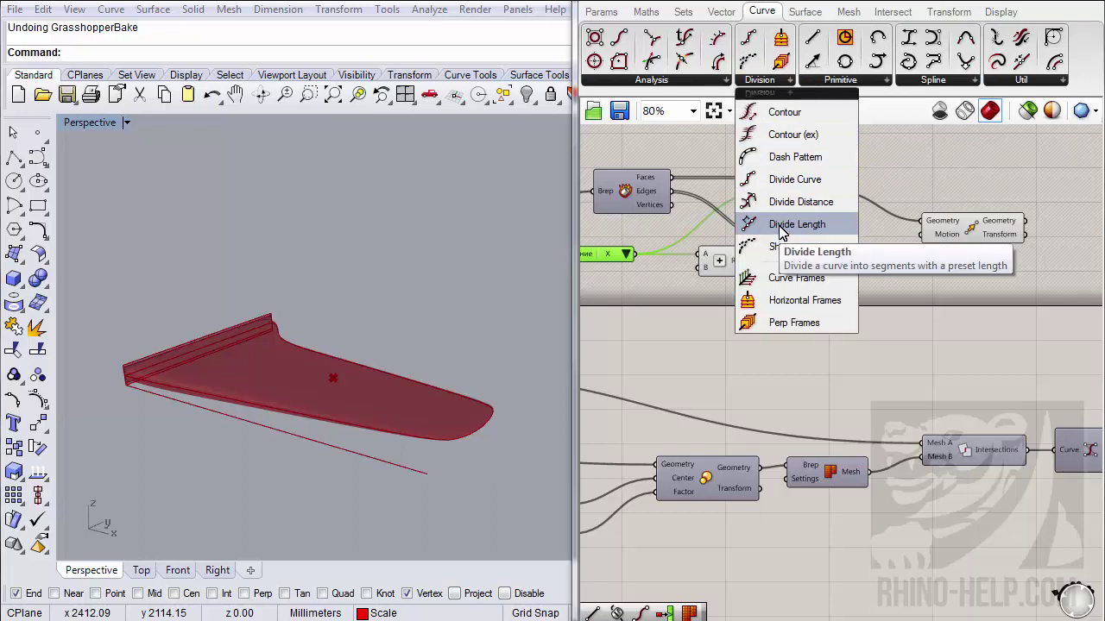
drag(780, 229, 922, 289)
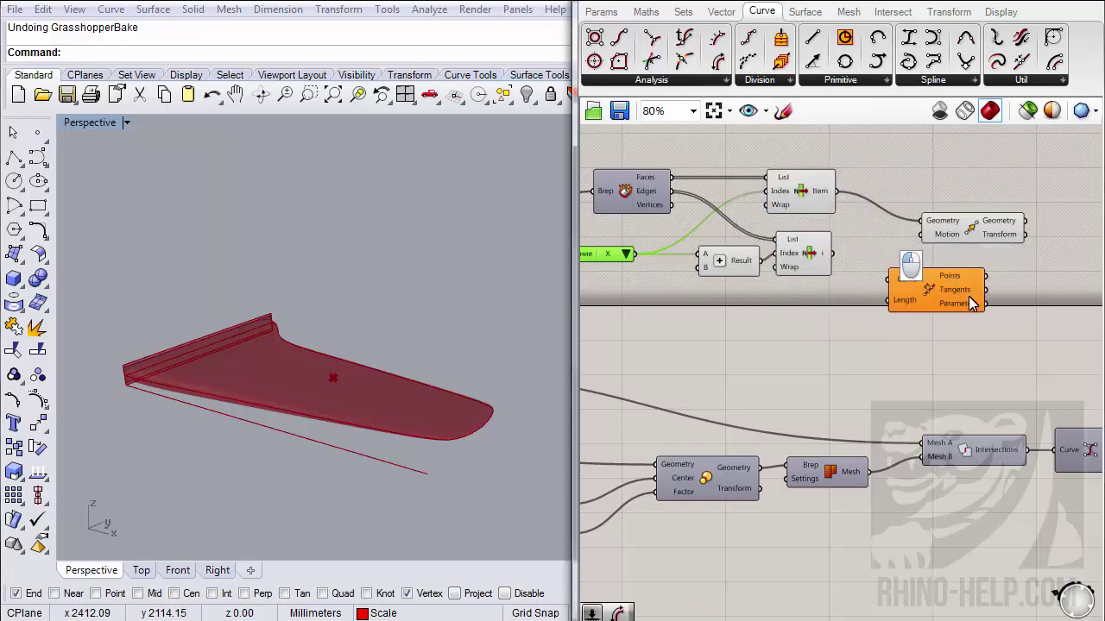
right_drag(940, 292, 842, 292)
drag(842, 292, 876, 291)
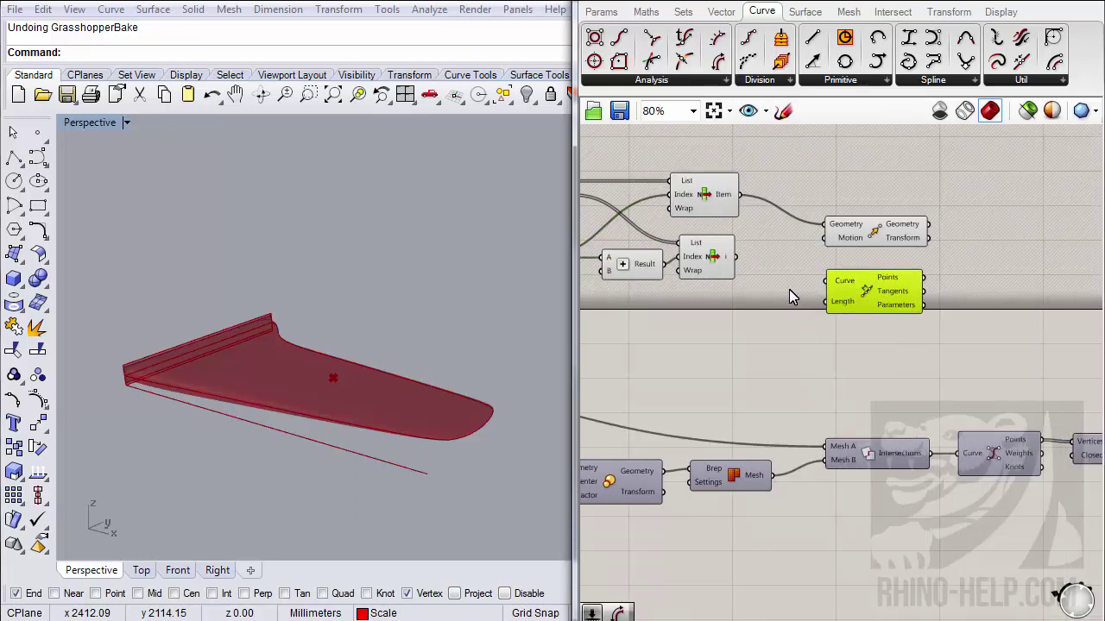
right_drag(843, 298, 895, 293)
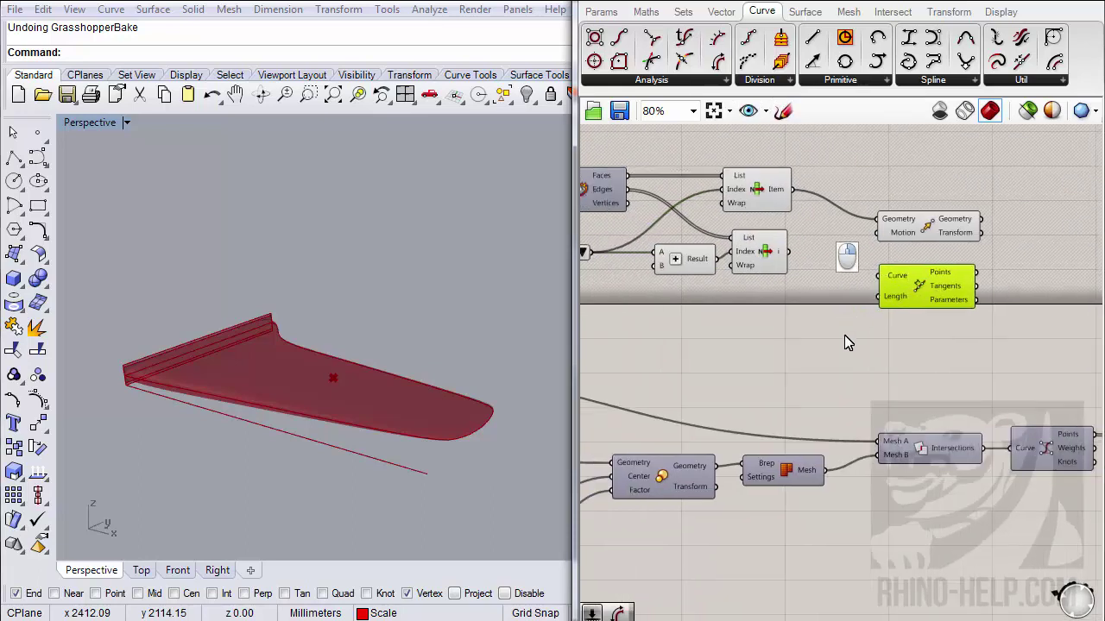
- Create a number slider of 100 for Divide Length's Length input and connect the edge List Item's output to its Curve input
double_click(721, 347)
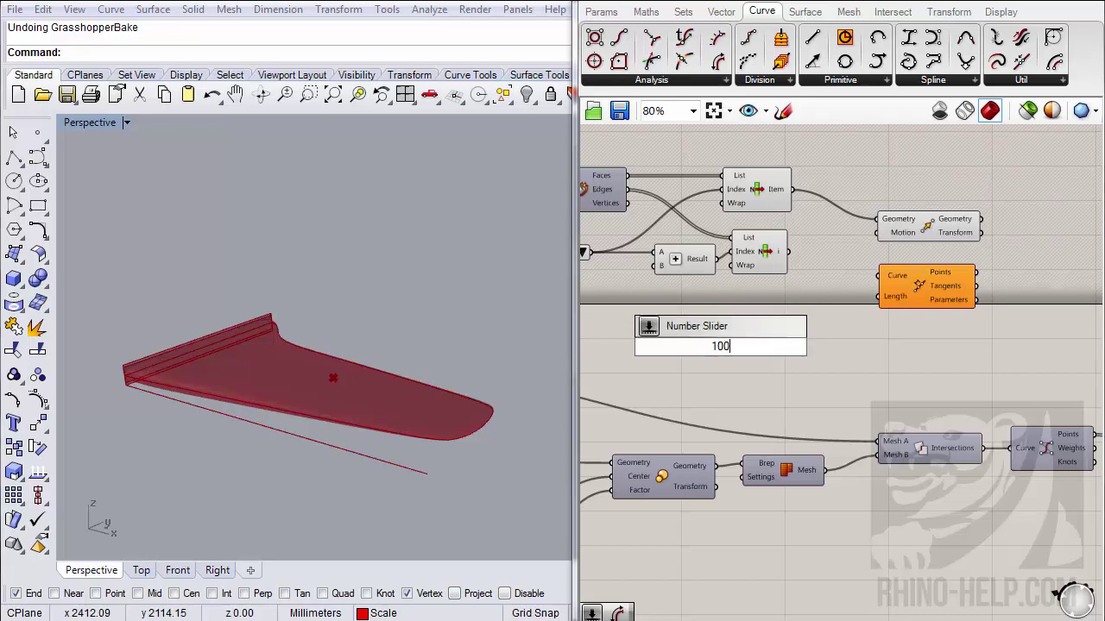
key(Return)
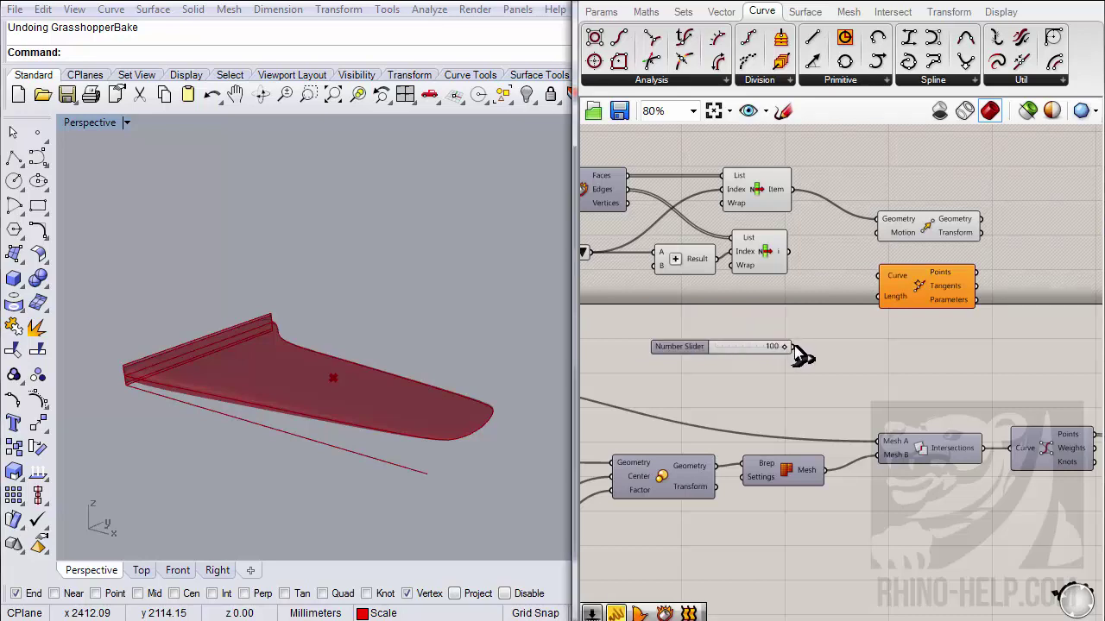
drag(795, 347, 779, 251)
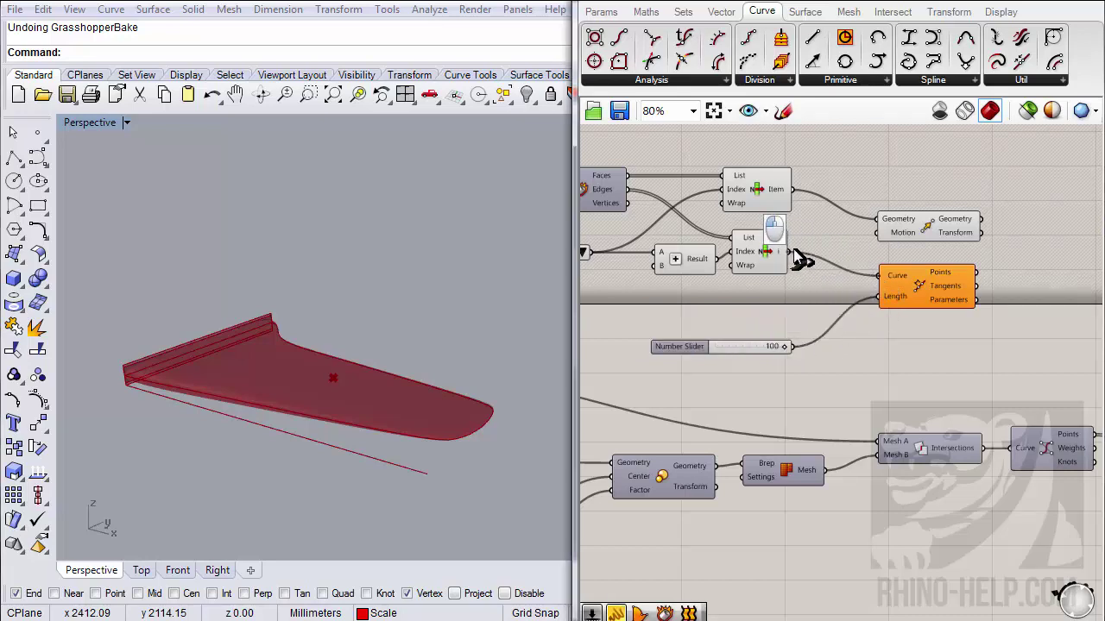
right_drag(420, 377, 493, 388)
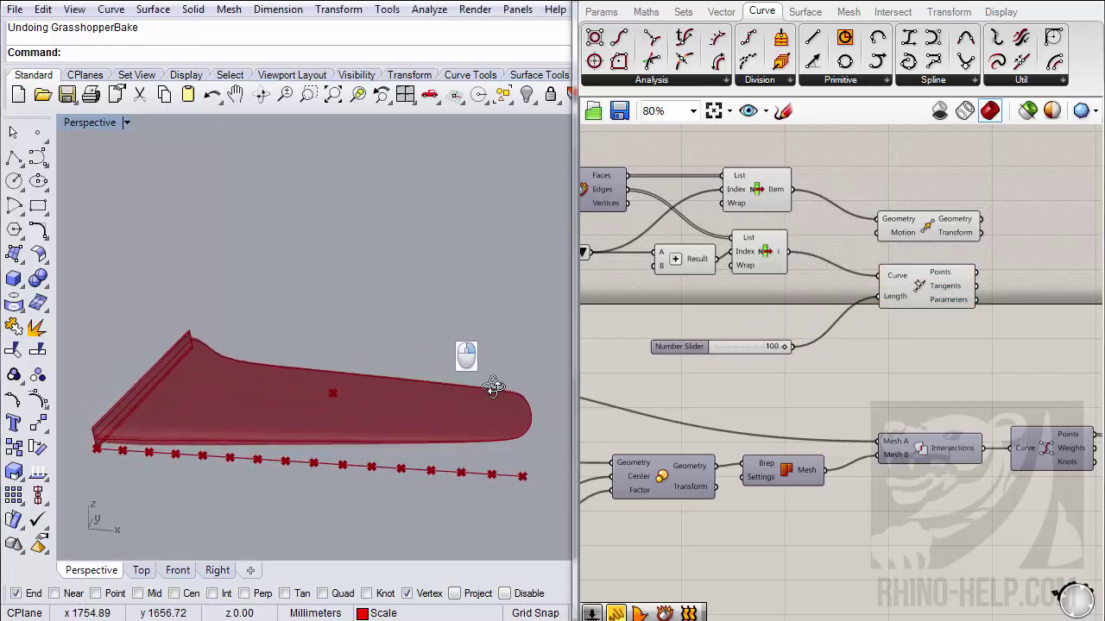
- Set the Divide Length number slider to 50 and move it directly below the addition and edge List Item components
double_click(775, 347)
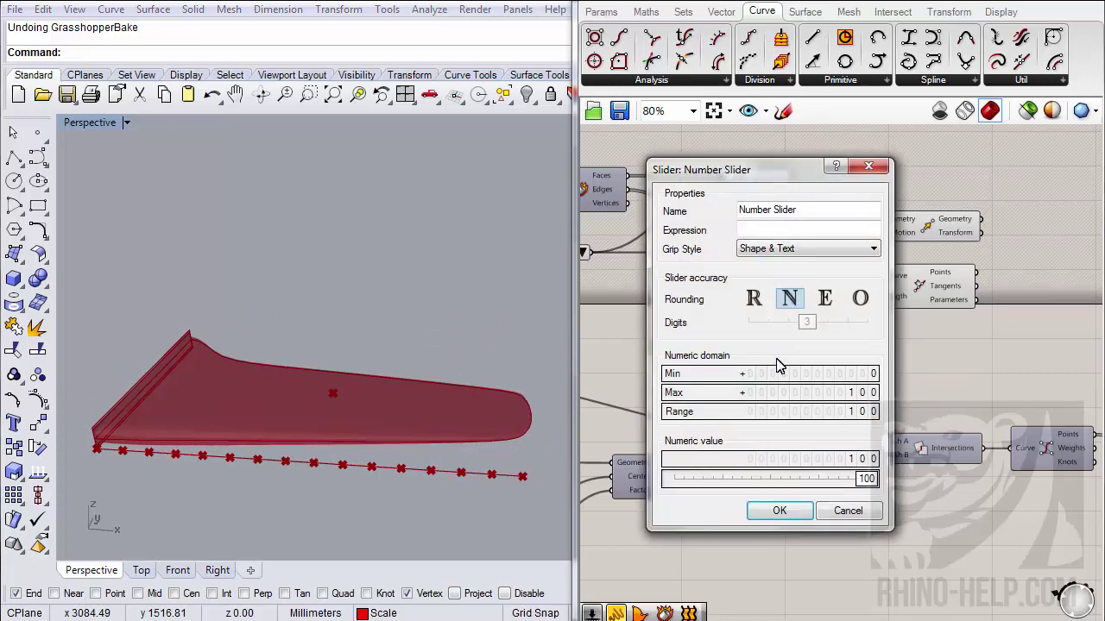
double_click(864, 480)
text(50)
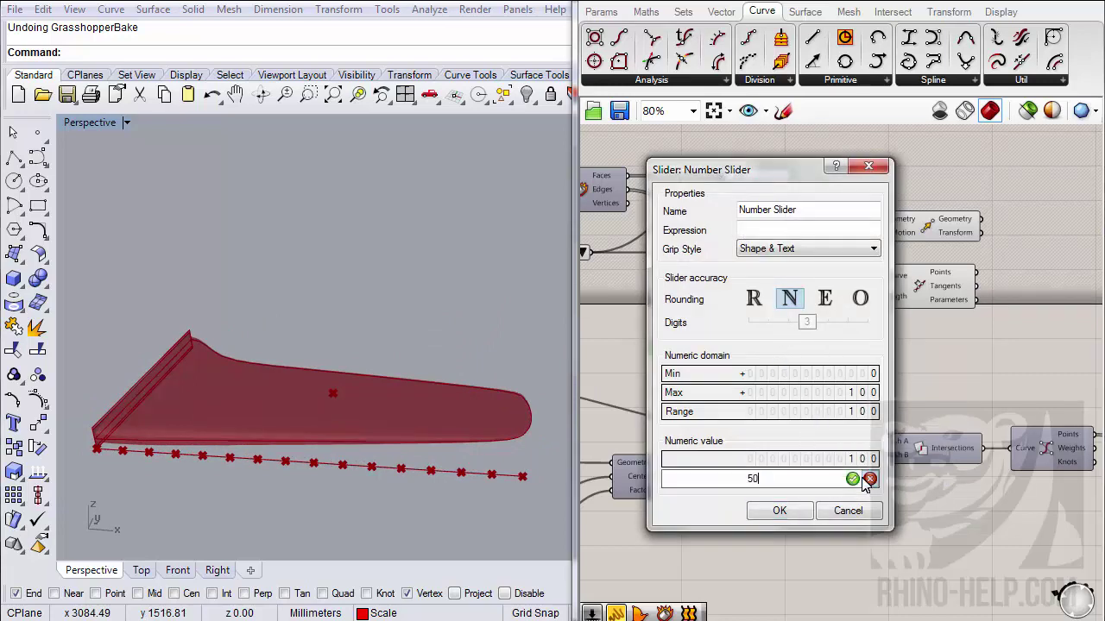
click(853, 480)
click(779, 510)
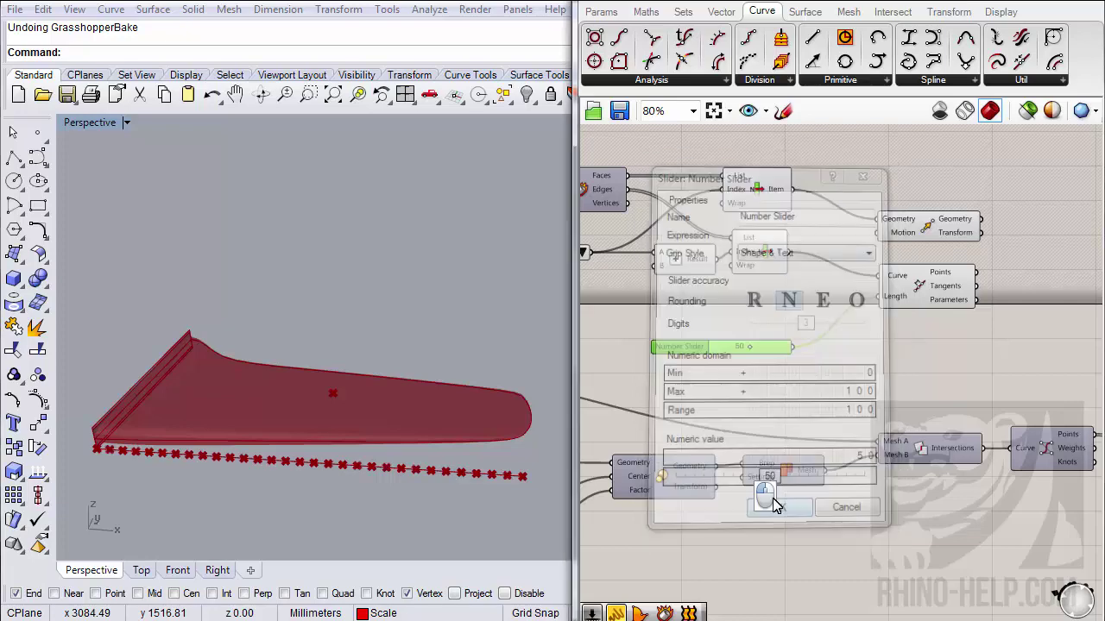
right_drag(367, 436, 313, 394)
right_drag(922, 273, 873, 283)
drag(641, 352, 640, 299)
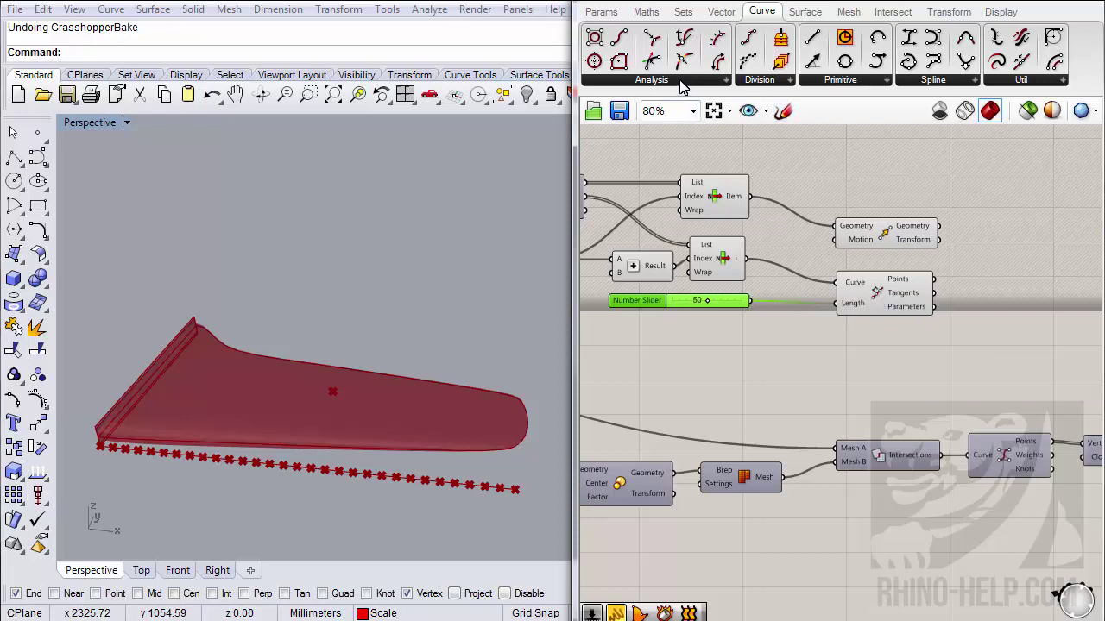
- Add an End Points component below Divide Length and connect the edge List Item's output to its Curve input
drag(620, 38, 846, 353)
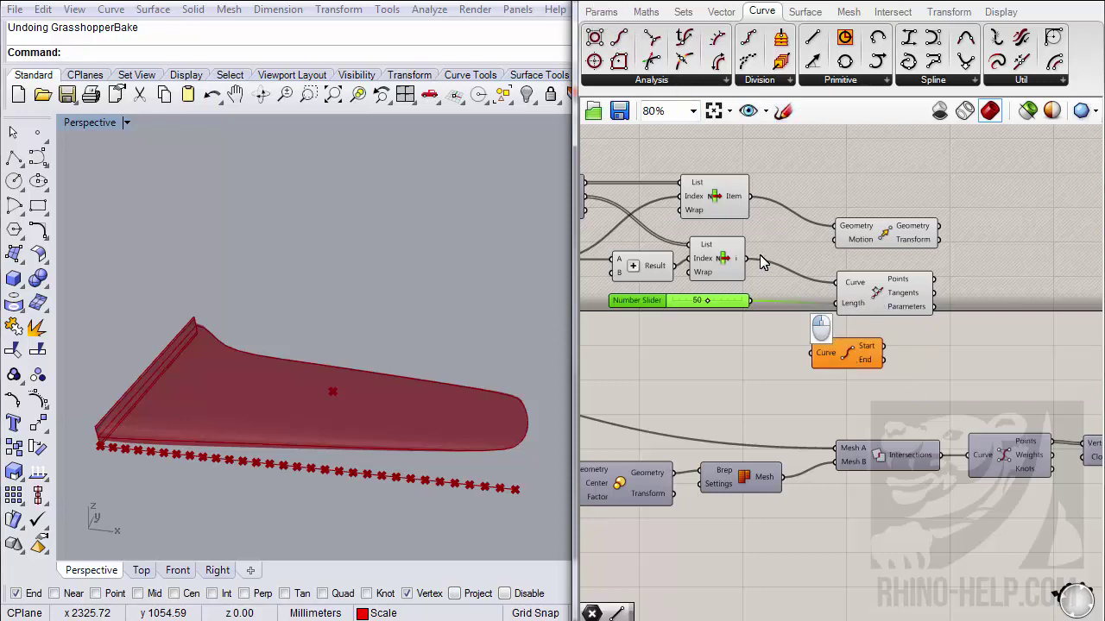
drag(746, 257, 836, 359)
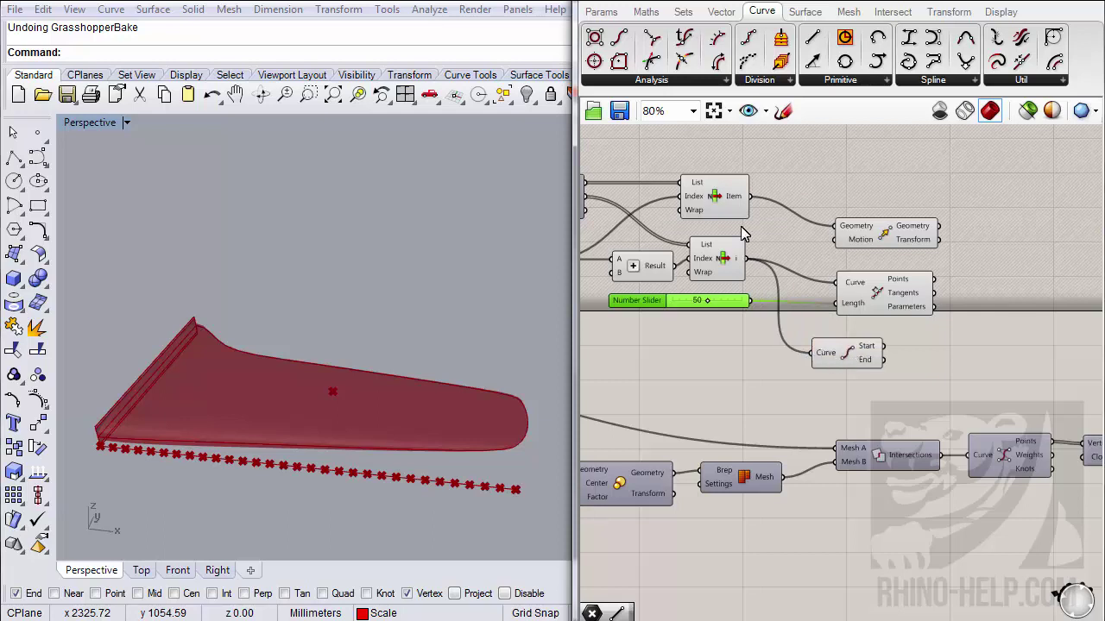
click(600, 11)
mouse_move(594, 38)
mouse_down()
mouse_move(950, 361)
mouse_move(920, 360)
mouse_move(934, 355)
mouse_up()
click(946, 356)
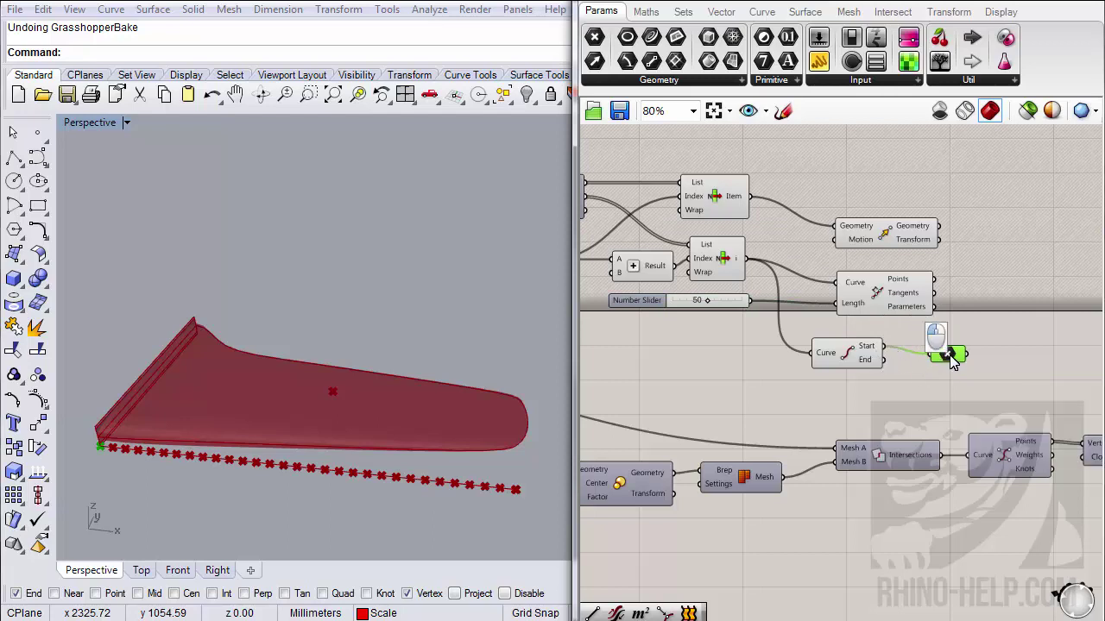
key(Delete)
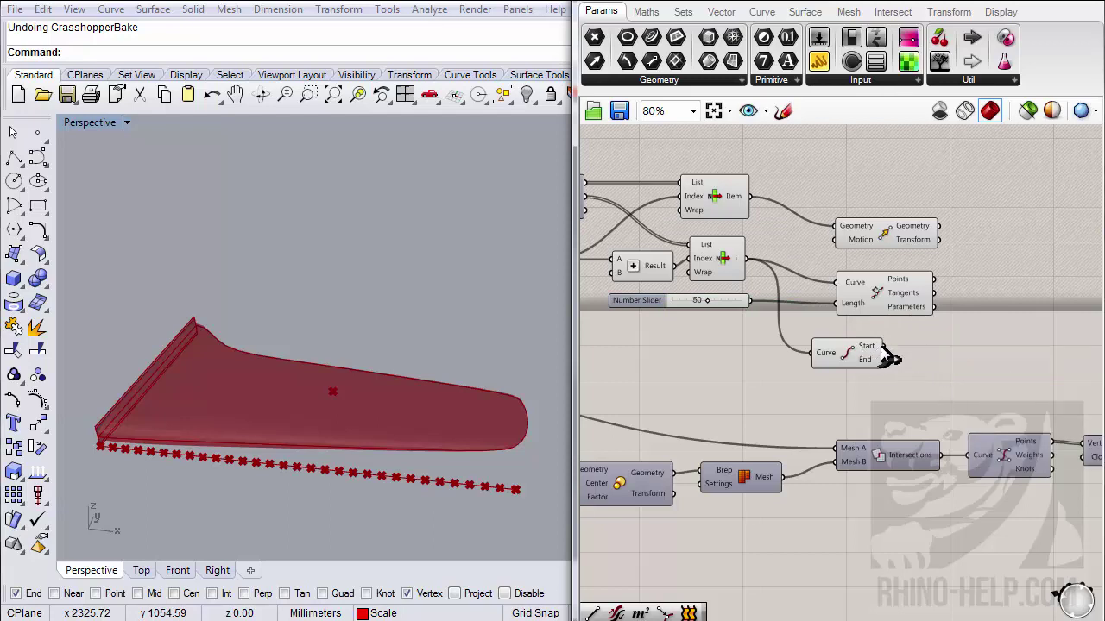
- Add a Line component beside Divide Length, with End Points' Start as its Start Point and Divide Length's Points as its End Point
click(761, 11)
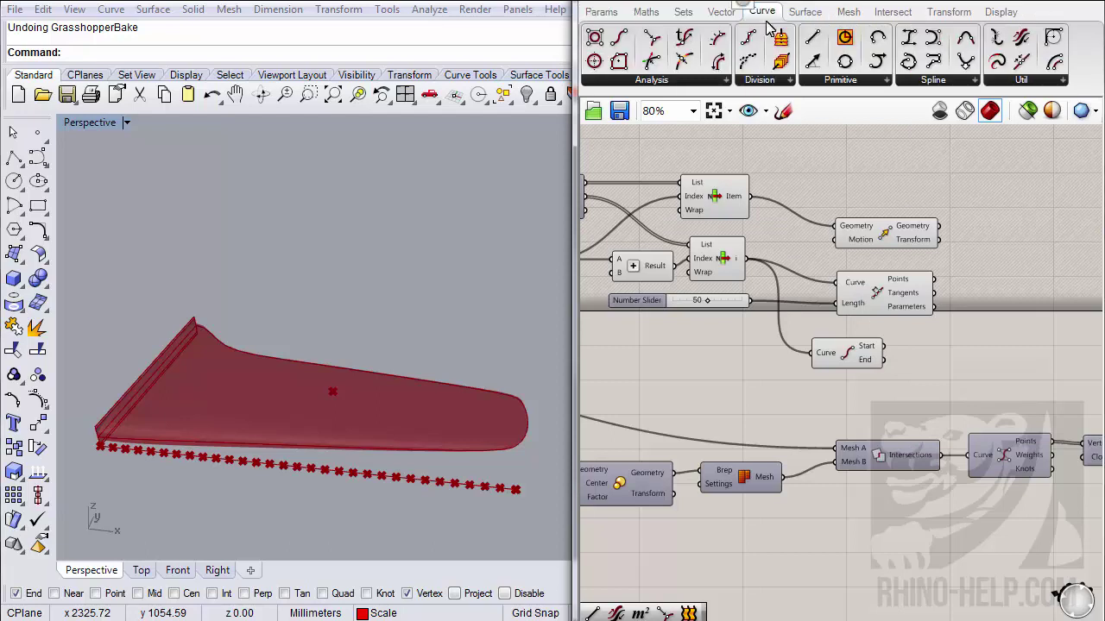
drag(991, 363, 994, 359)
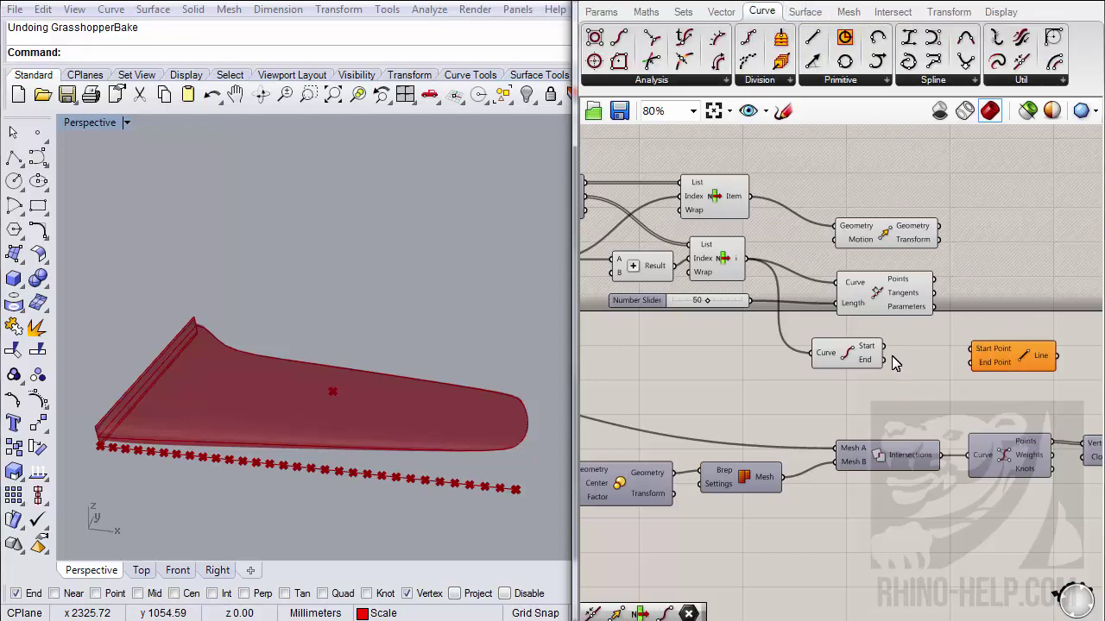
drag(881, 348, 996, 296)
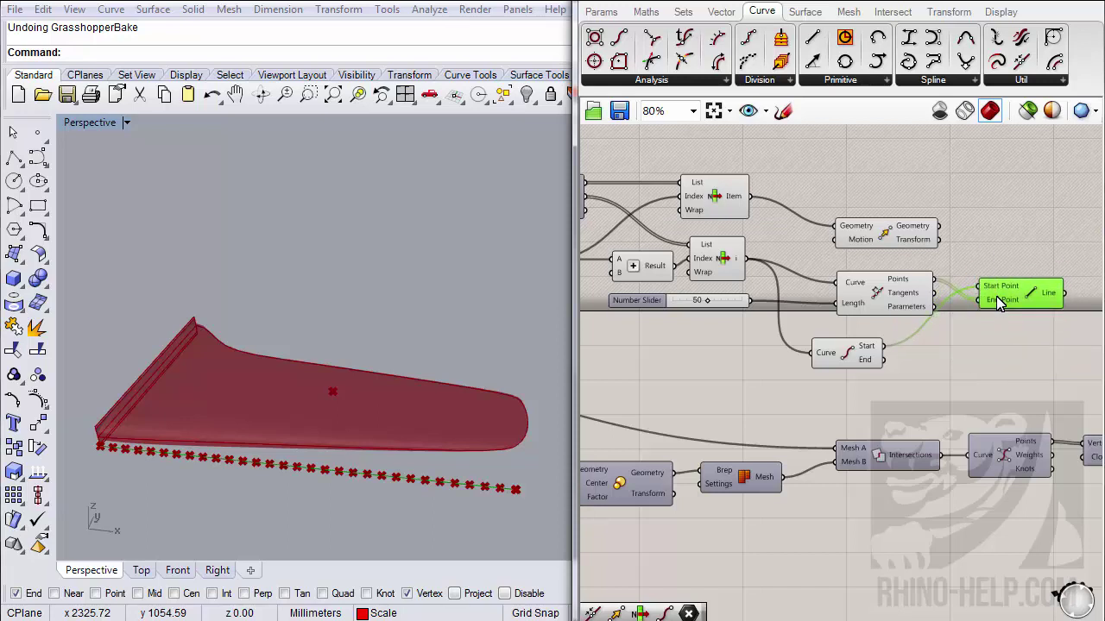
- Connect the Line output to the Move component's Motion input and reposition Move above and beyond the Line component
right_drag(996, 296, 875, 323)
mouse_move(952, 316)
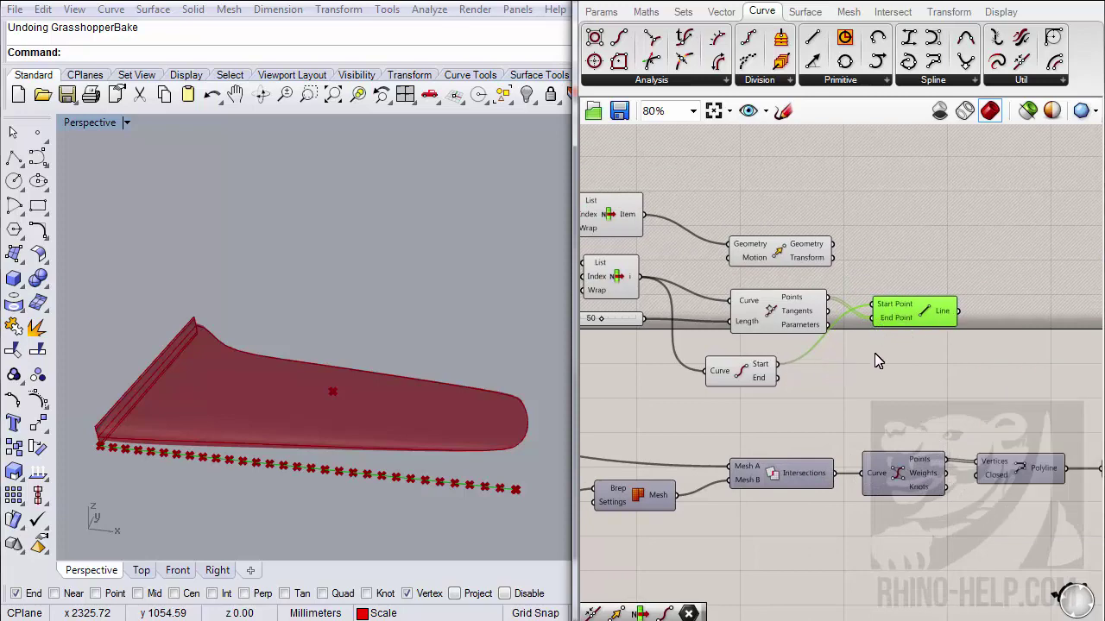
right_drag(876, 353, 867, 353)
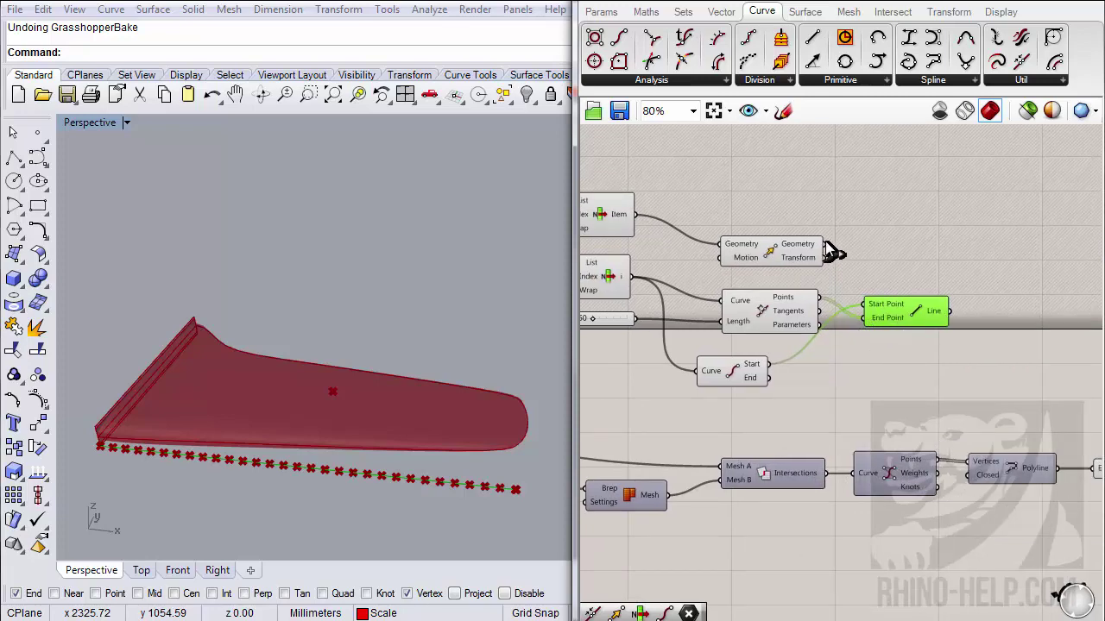
drag(746, 257, 952, 312)
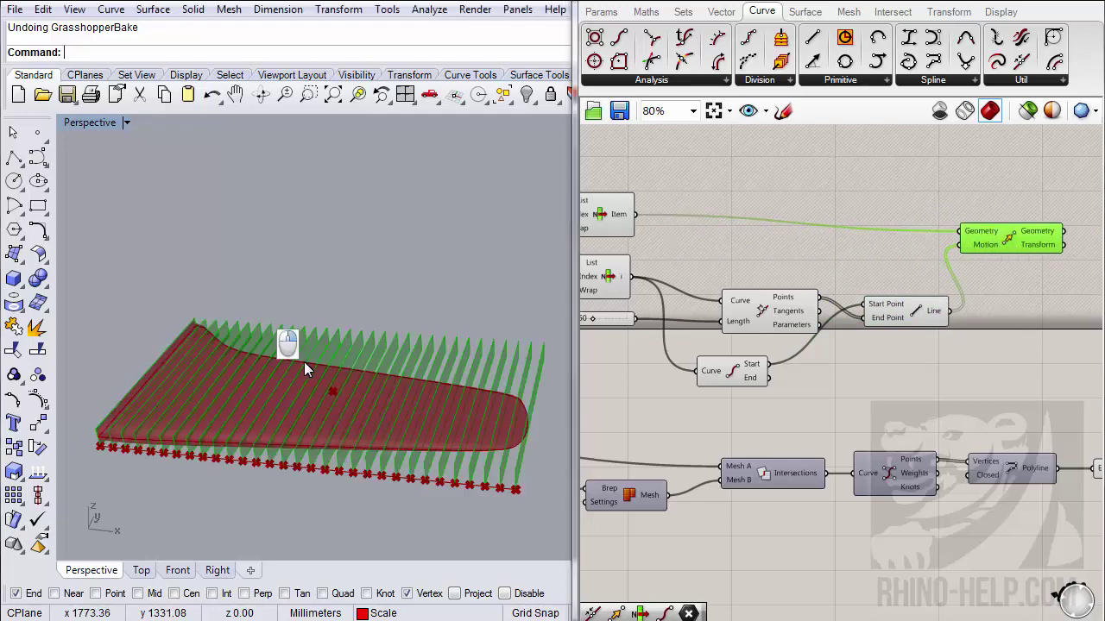
- Examine the copied bounding box faces along the wing and review the component chain that produces them
right_drag(304, 362, 368, 408)
right_drag(908, 338, 767, 383)
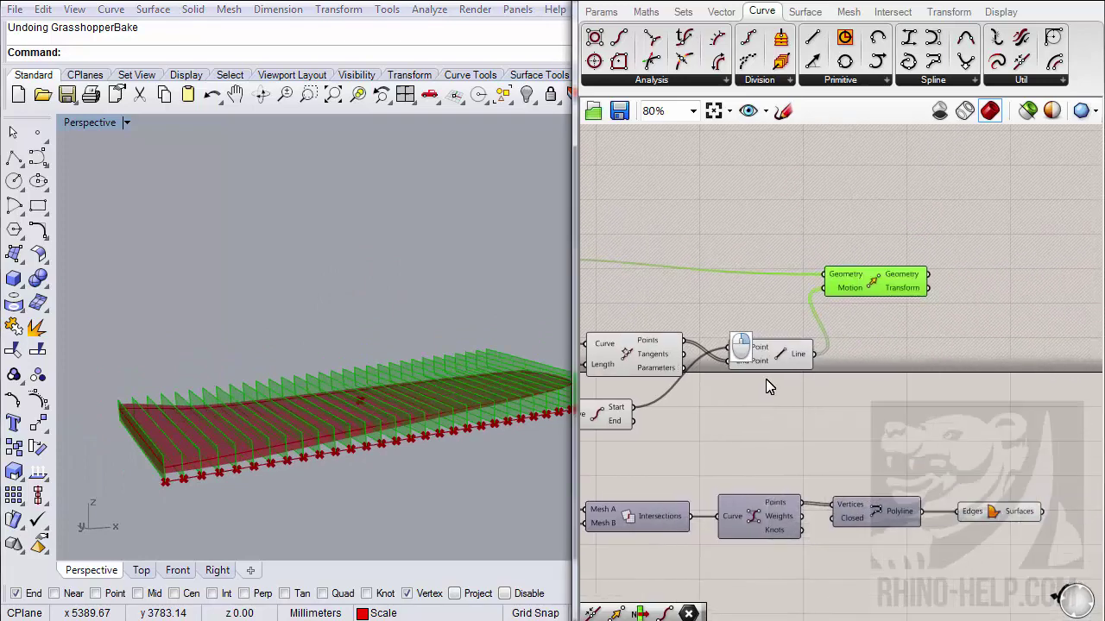
right_drag(341, 339, 380, 358)
scroll(340, 427, up, 3)
scroll(350, 368, up, 3)
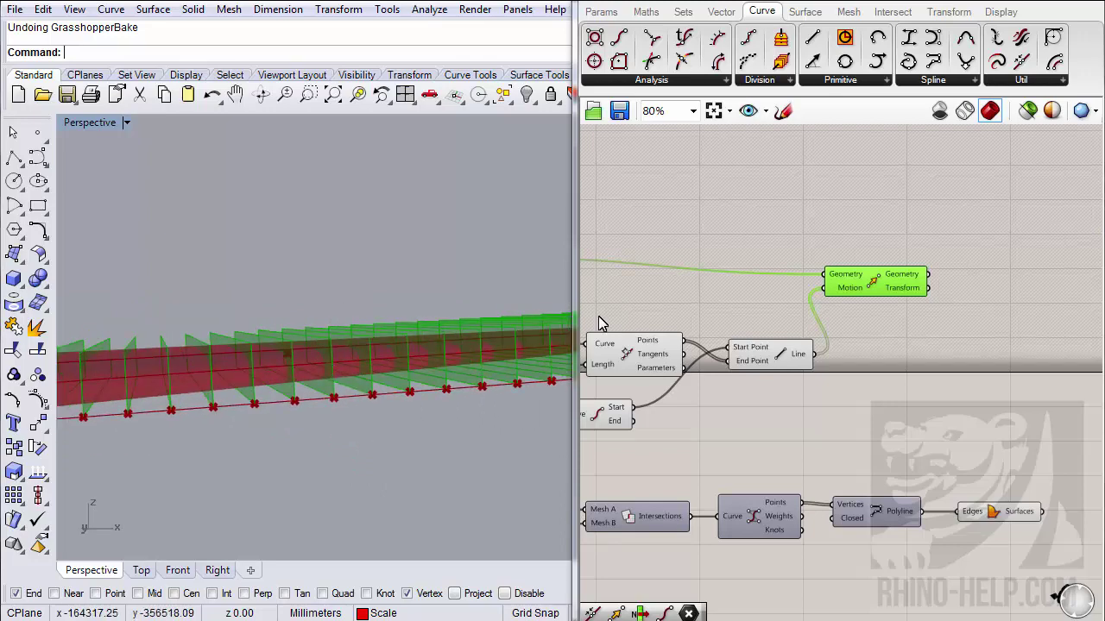
right_drag(709, 319, 546, 297)
scroll(734, 327, down, 3)
scroll(647, 291, up, 3)
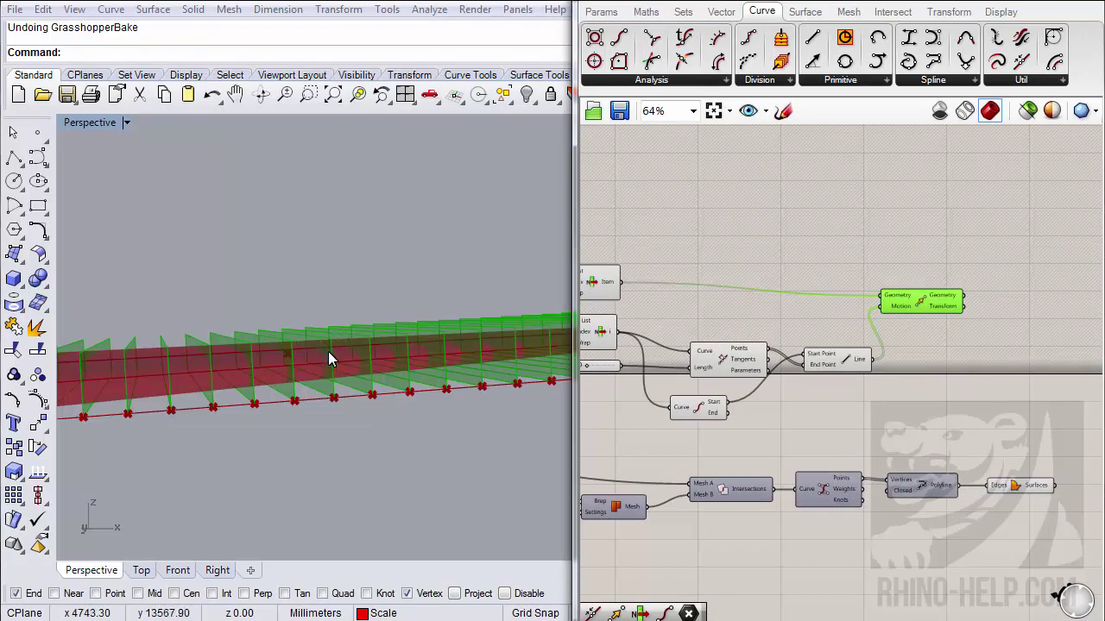
right_drag(659, 328, 952, 337)
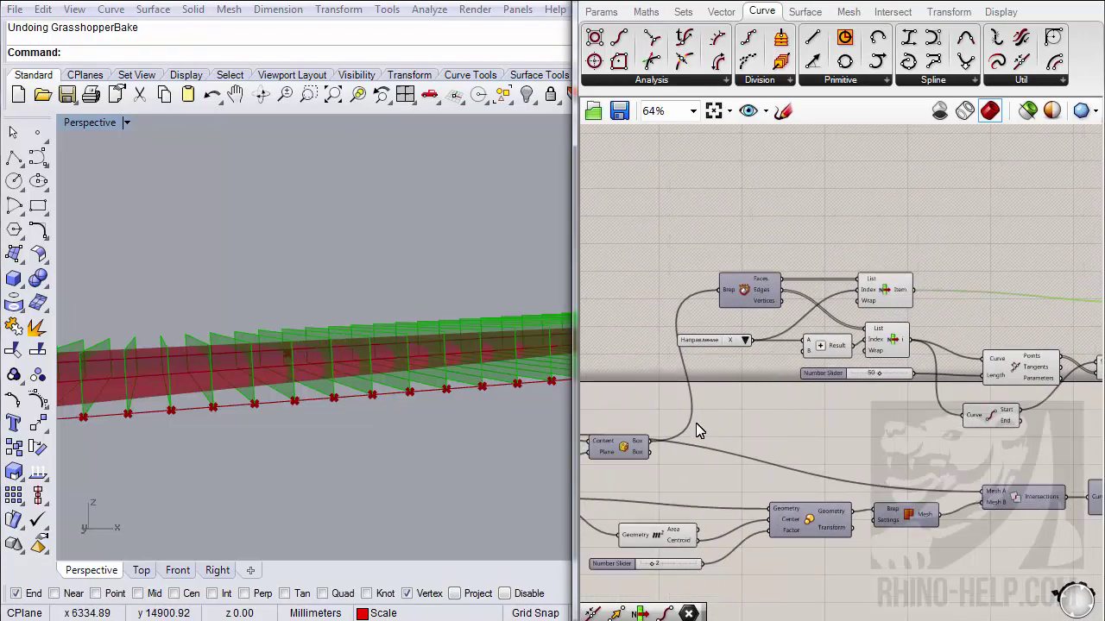
scroll(789, 264, up, 3)
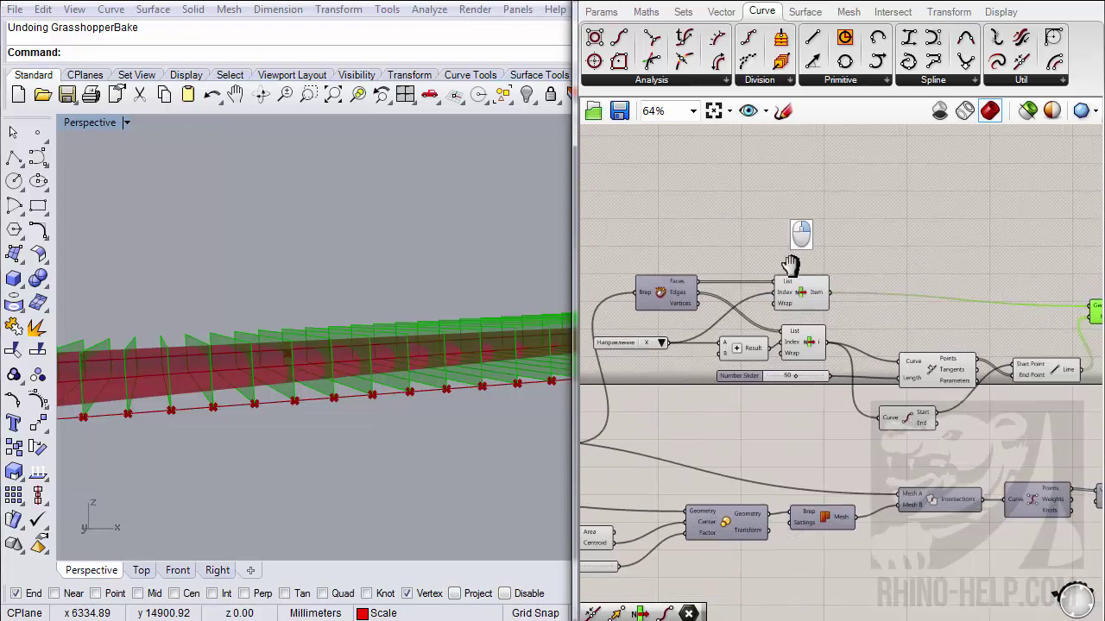
scroll(831, 291, down, 4)
scroll(850, 303, up, 3)
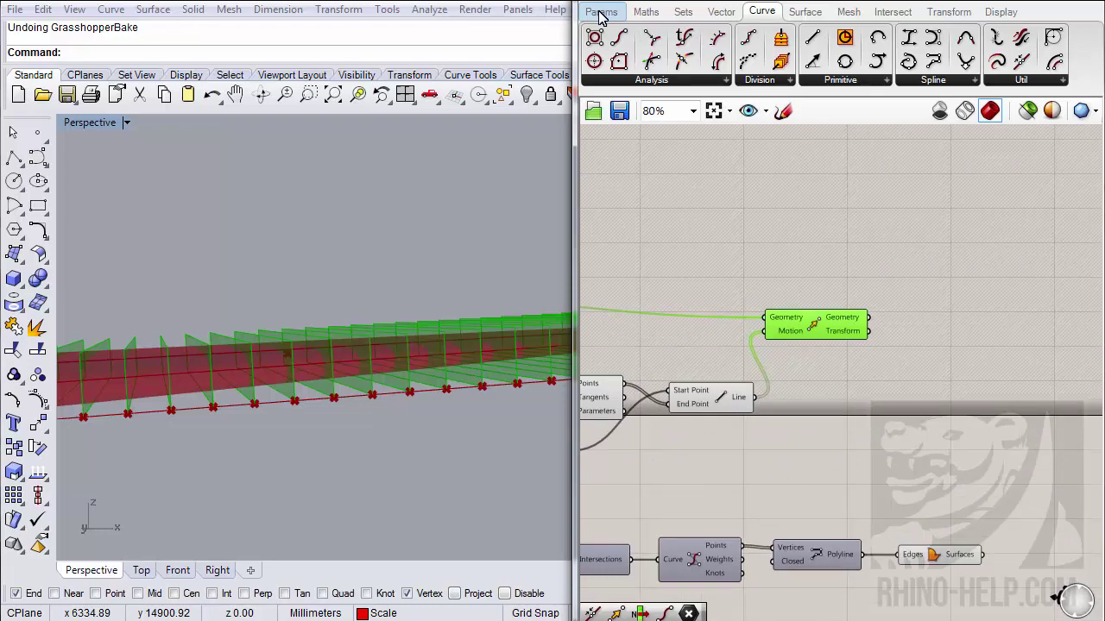
- Add a Mesh Brep component fed by Move's Geometry output and turn off the Move component's preview
click(843, 12)
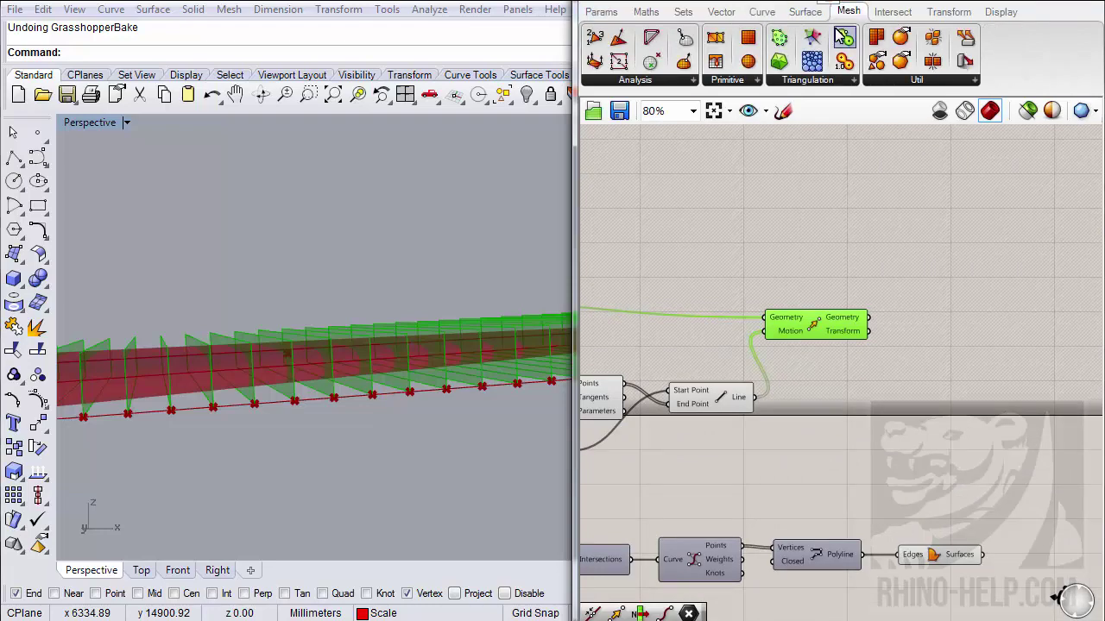
drag(876, 40, 939, 313)
drag(868, 317, 904, 308)
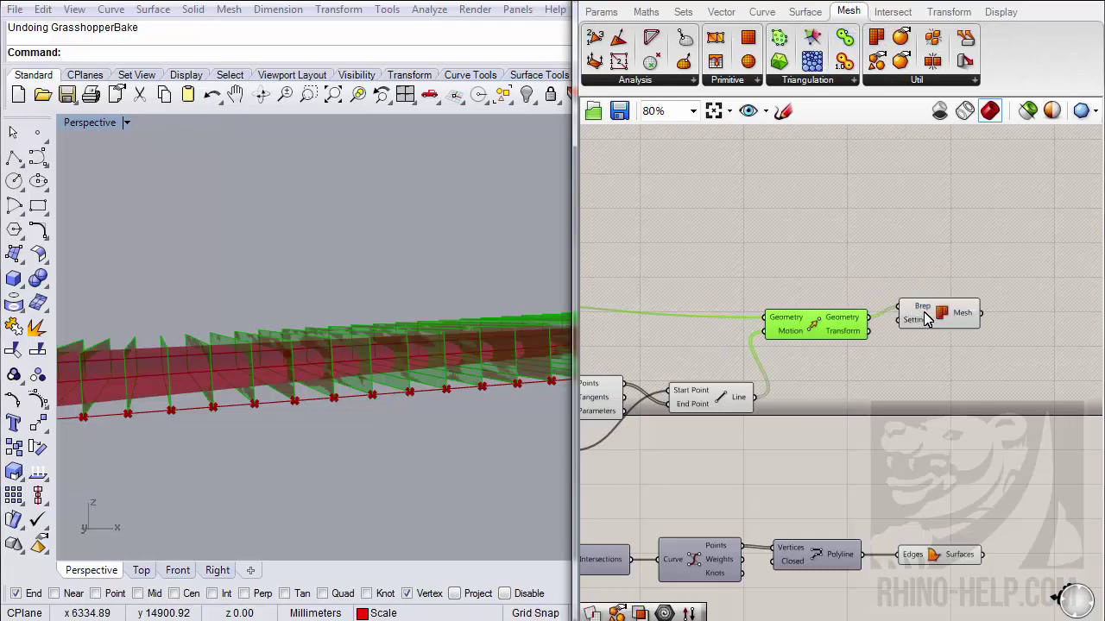
right_click(816, 326)
click(835, 359)
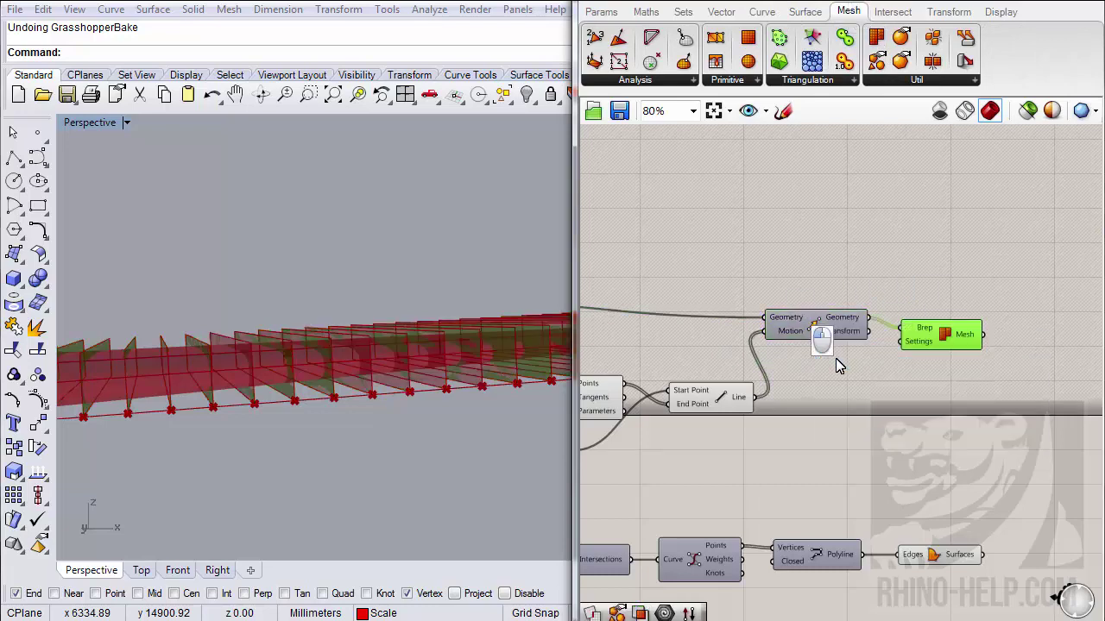
- Add a mesh-mesh intersection component, connecting the wing mesh to Mesh A and the Mesh Brep output to Mesh B
right_drag(961, 332, 862, 315)
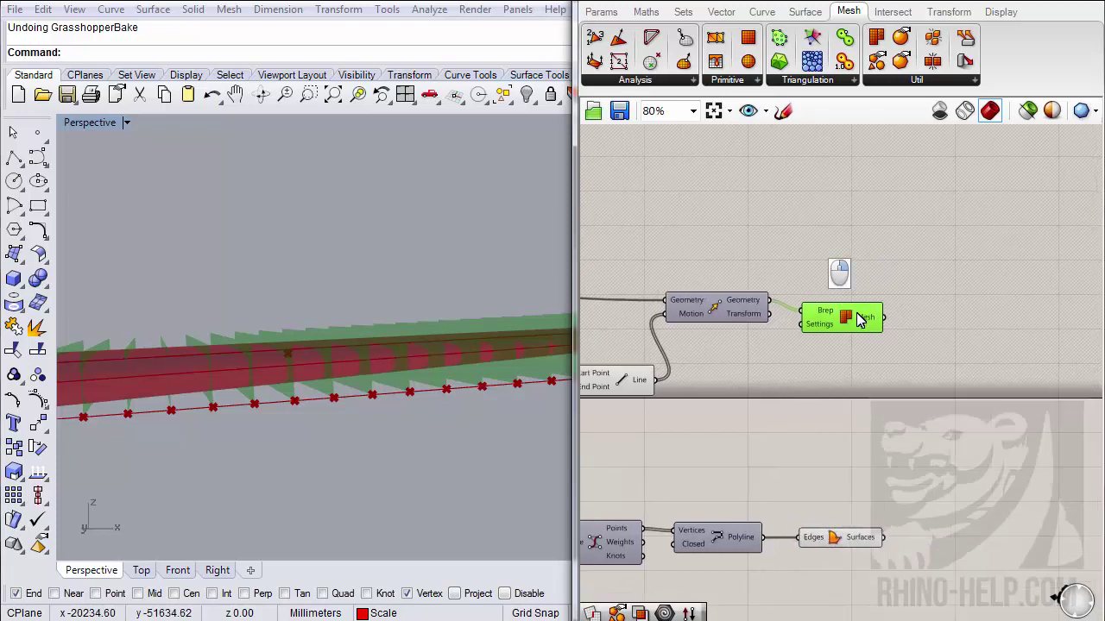
click(899, 11)
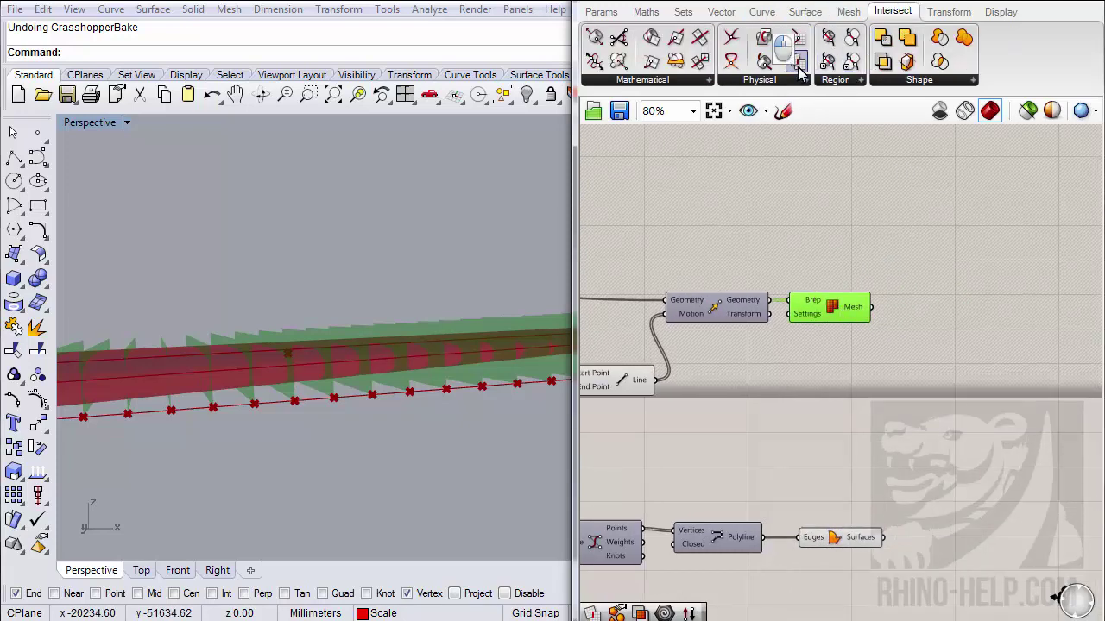
drag(797, 60, 969, 290)
drag(870, 308, 835, 306)
scroll(976, 291, down, 6)
scroll(803, 325, up, 5)
scroll(801, 346, up, 3)
right_drag(893, 275, 812, 304)
scroll(695, 306, down, 3)
scroll(812, 303, up, 3)
- Turn off the Mesh Brep preview and inspect the intersection curves along the wing up to its tip
right_click(806, 308)
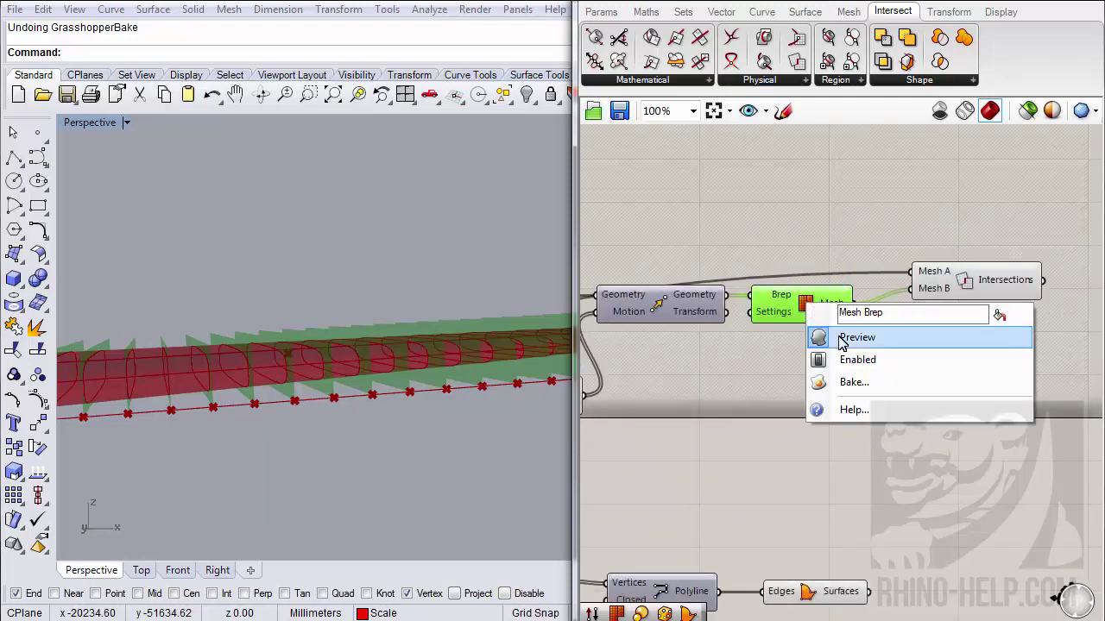
click(850, 339)
click(974, 281)
right_drag(320, 350, 79, 385)
right_drag(170, 393, 252, 369)
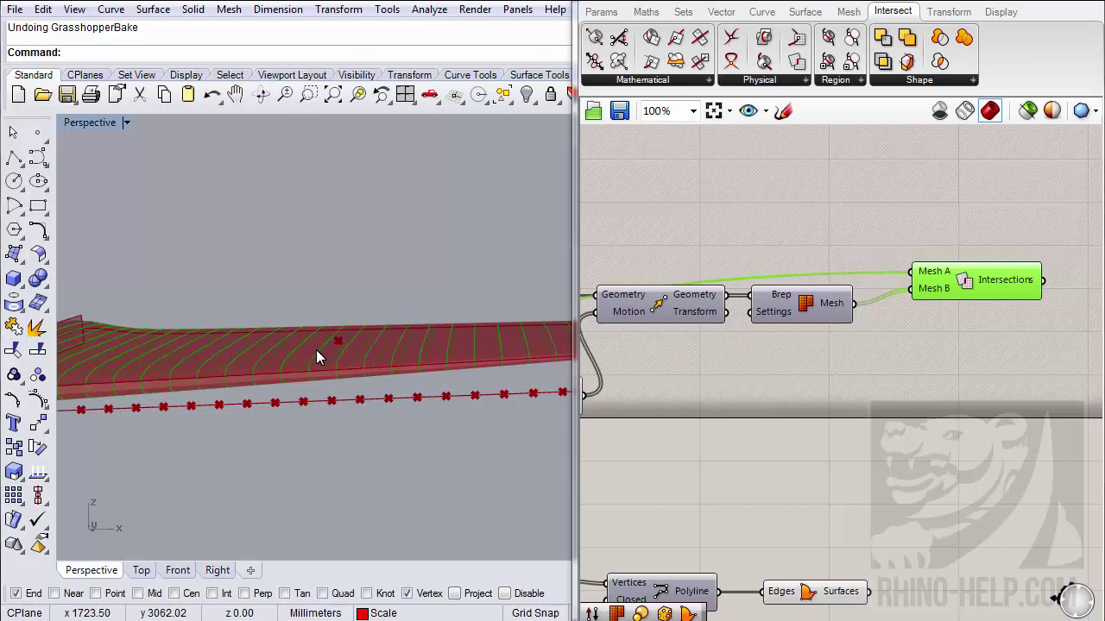
right_drag(316, 350, 423, 374)
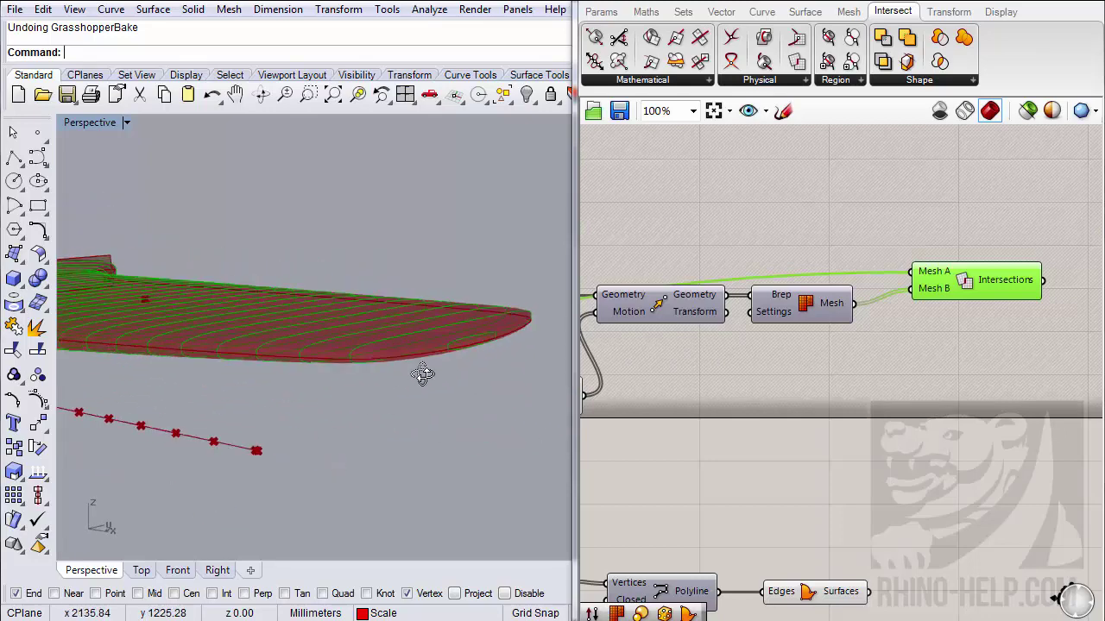
scroll(429, 371, up, 6)
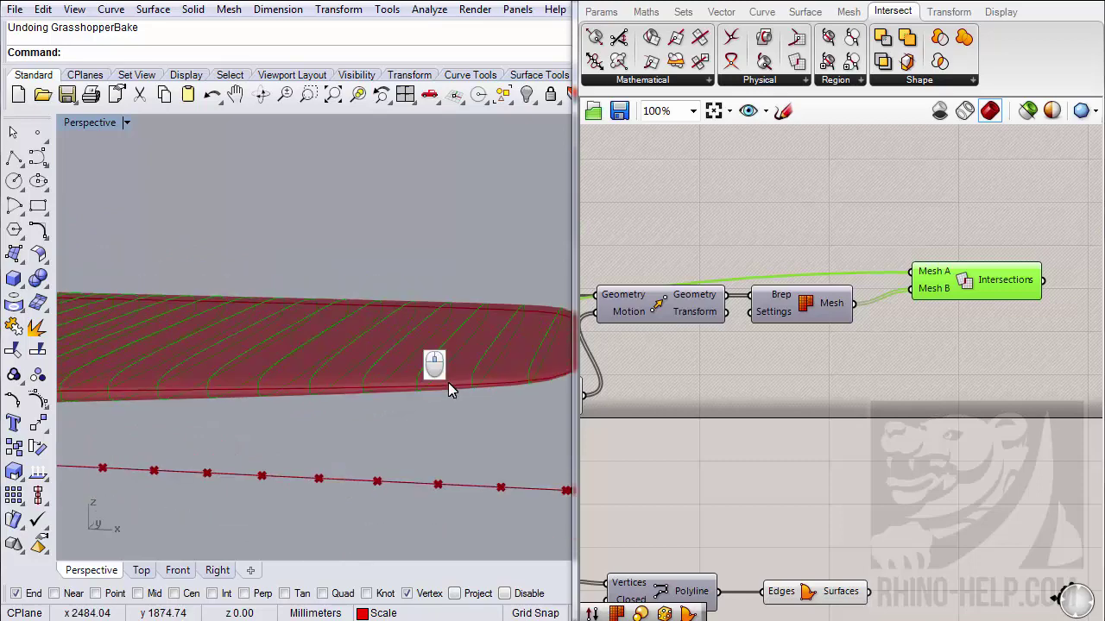
- Add a Loft component after the mesh intersection and connect the Intersections output to its Curves input
scroll(780, 344, down, 2)
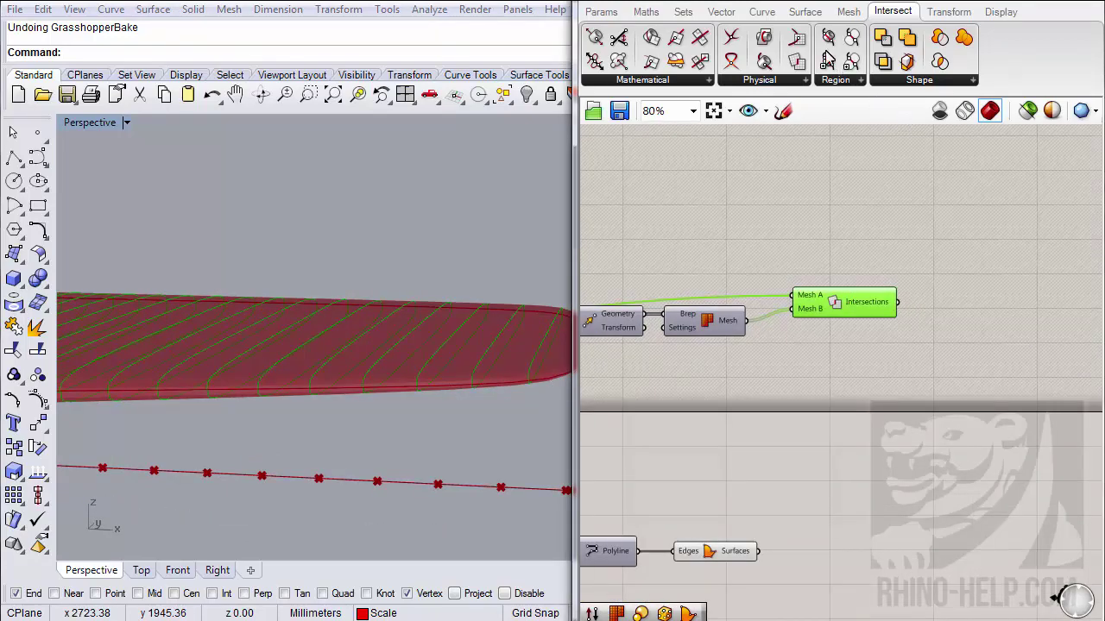
click(804, 11)
drag(795, 72, 897, 302)
drag(986, 321, 983, 302)
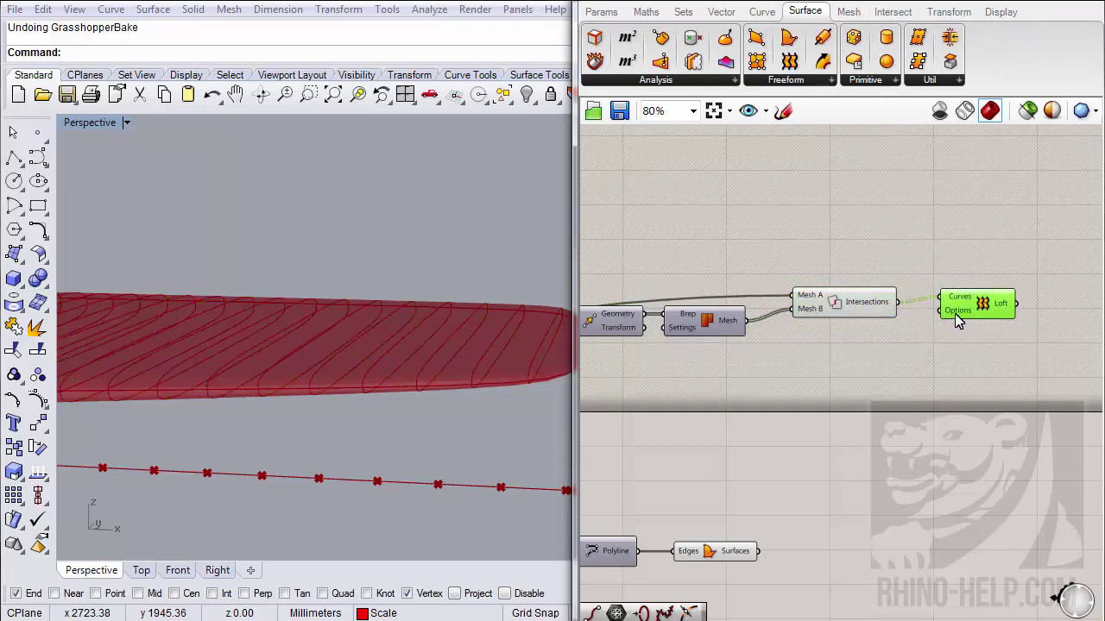
- Examine the Intersections output's data structure and the matching section curves on the wing
scroll(962, 312, up, 1)
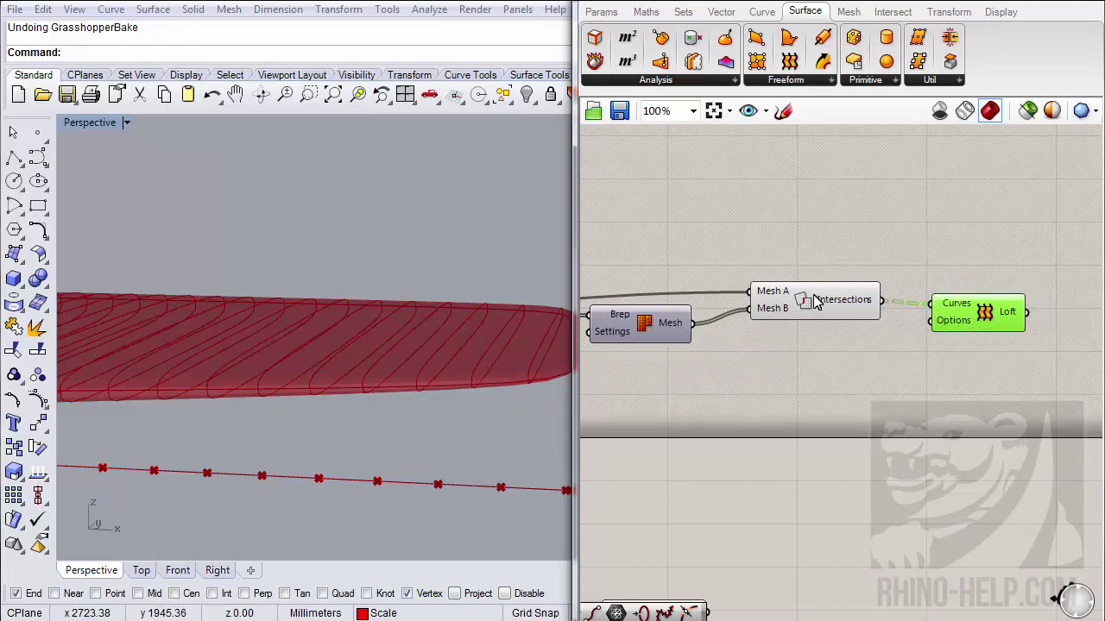
click(851, 310)
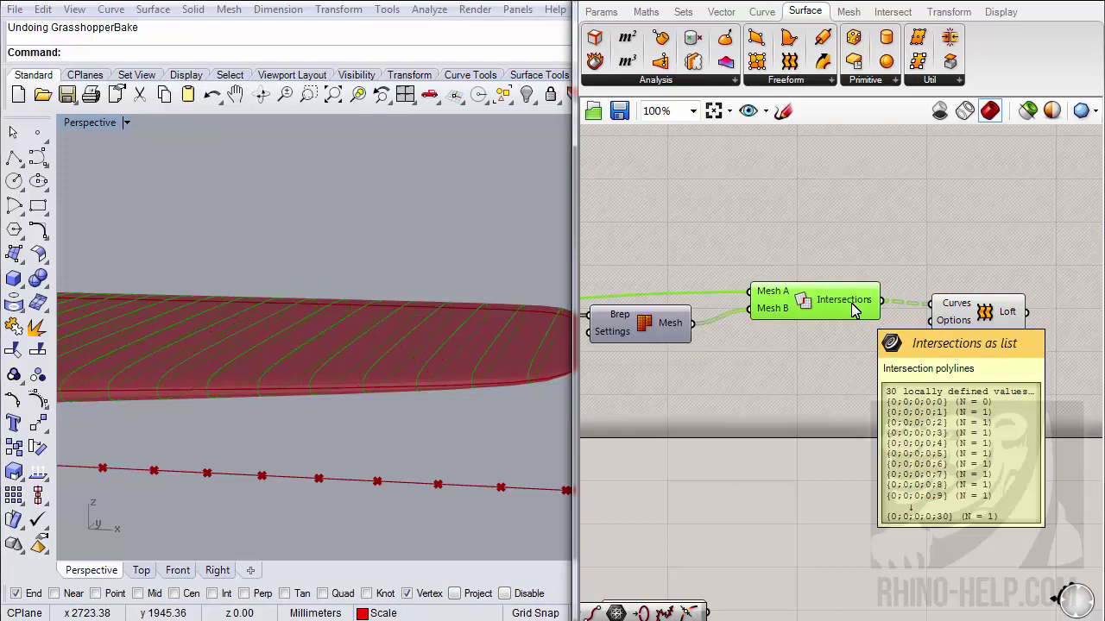
right_drag(852, 311, 762, 238)
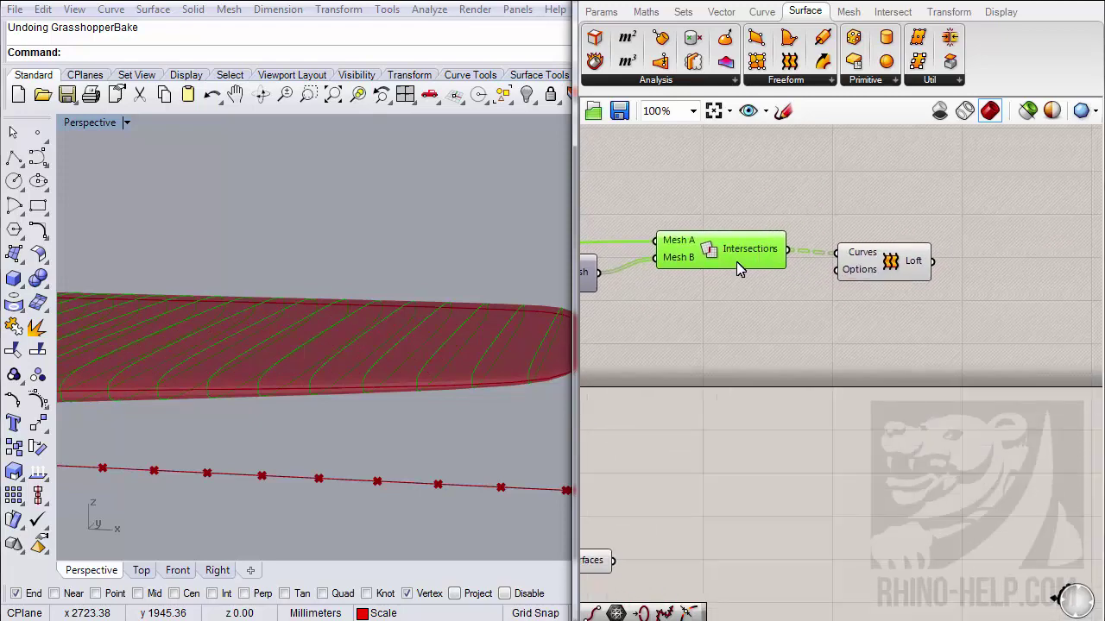
right_drag(470, 276, 285, 328)
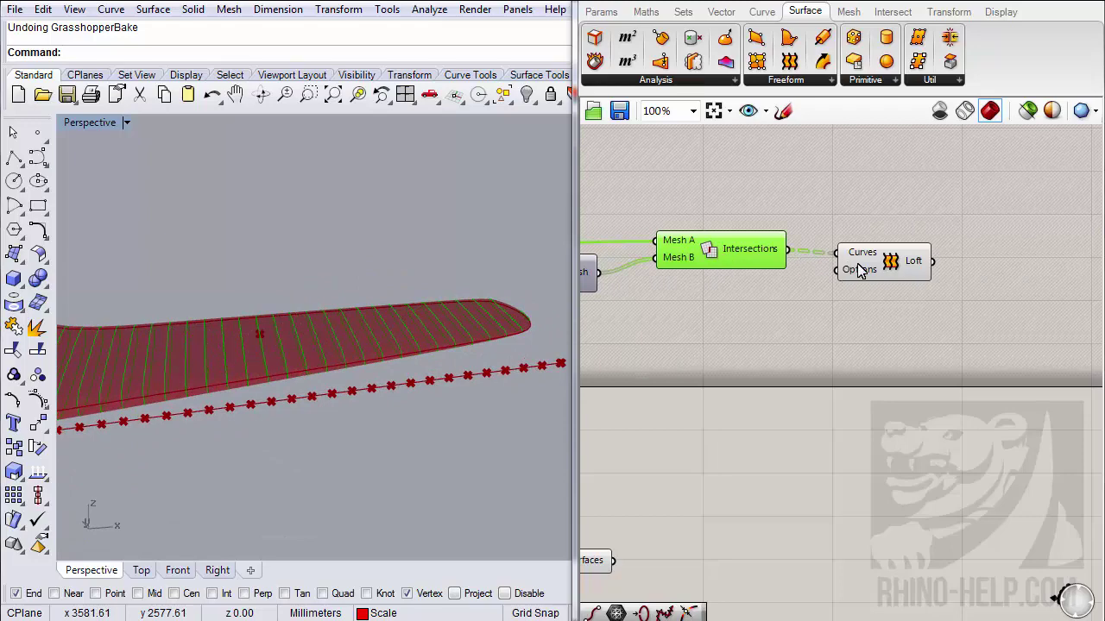
- Flatten the mesh Intersections output to test the loft through the wing sections, and delete the Loft component
right_click(763, 250)
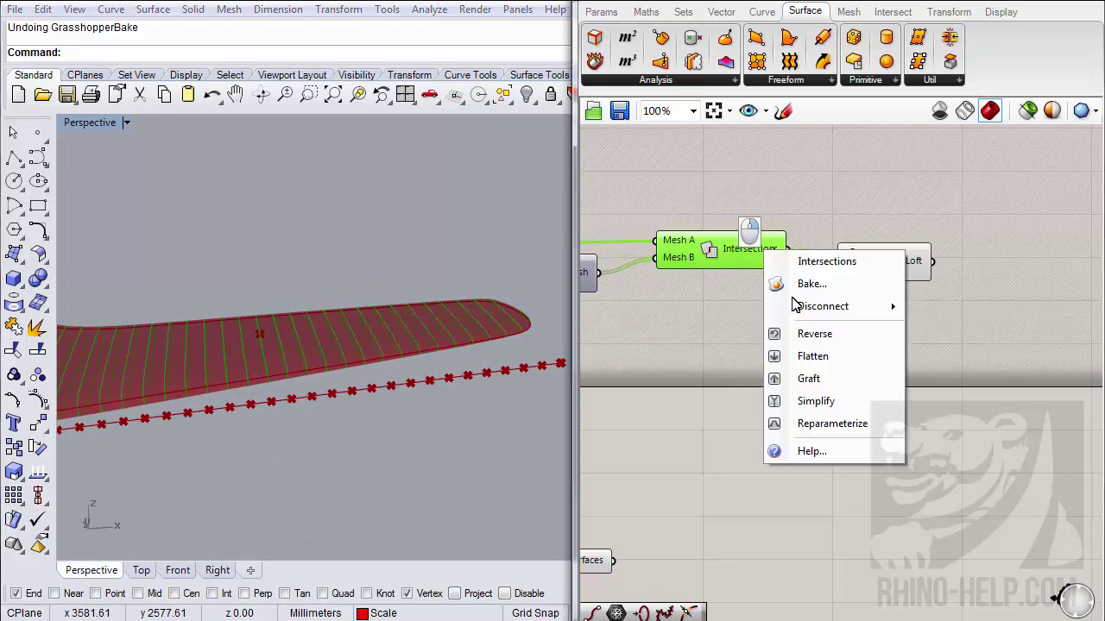
click(810, 358)
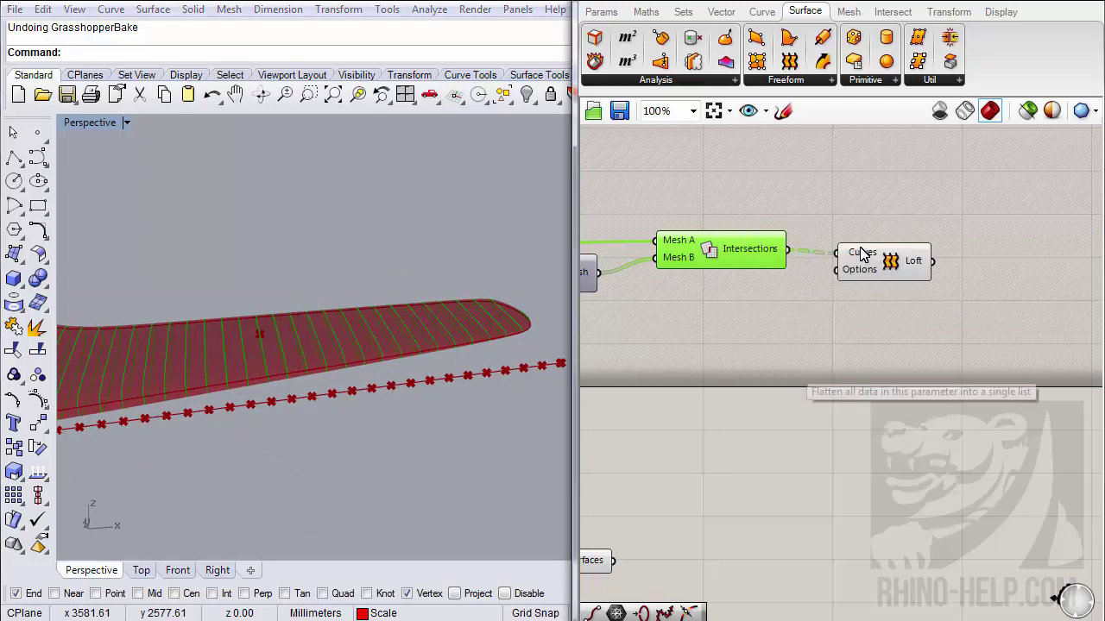
click(843, 295)
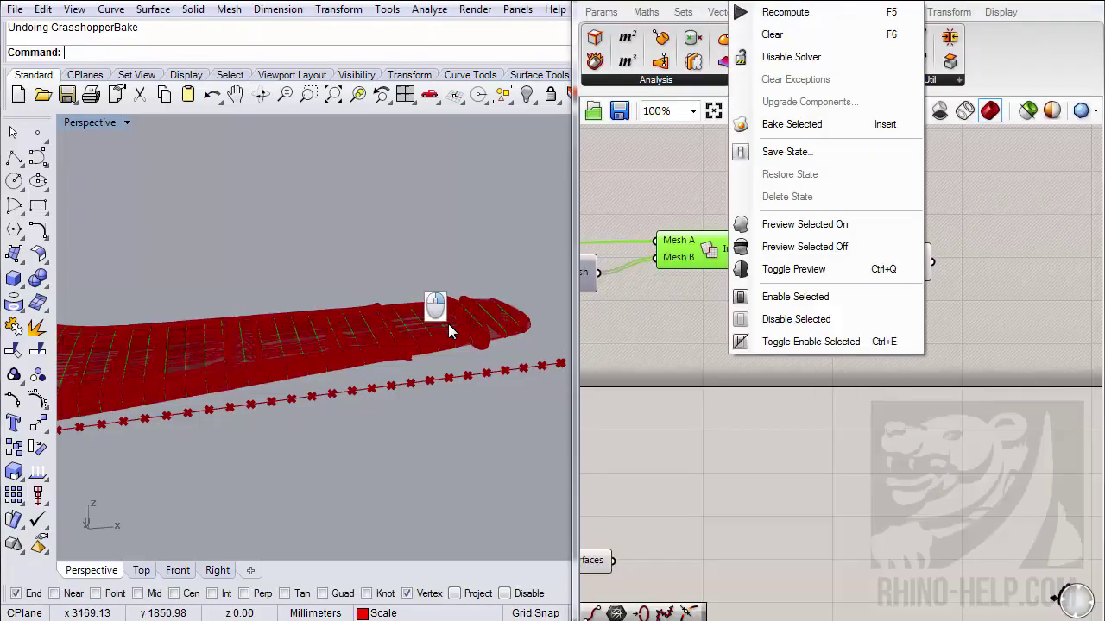
right_drag(449, 324, 447, 377)
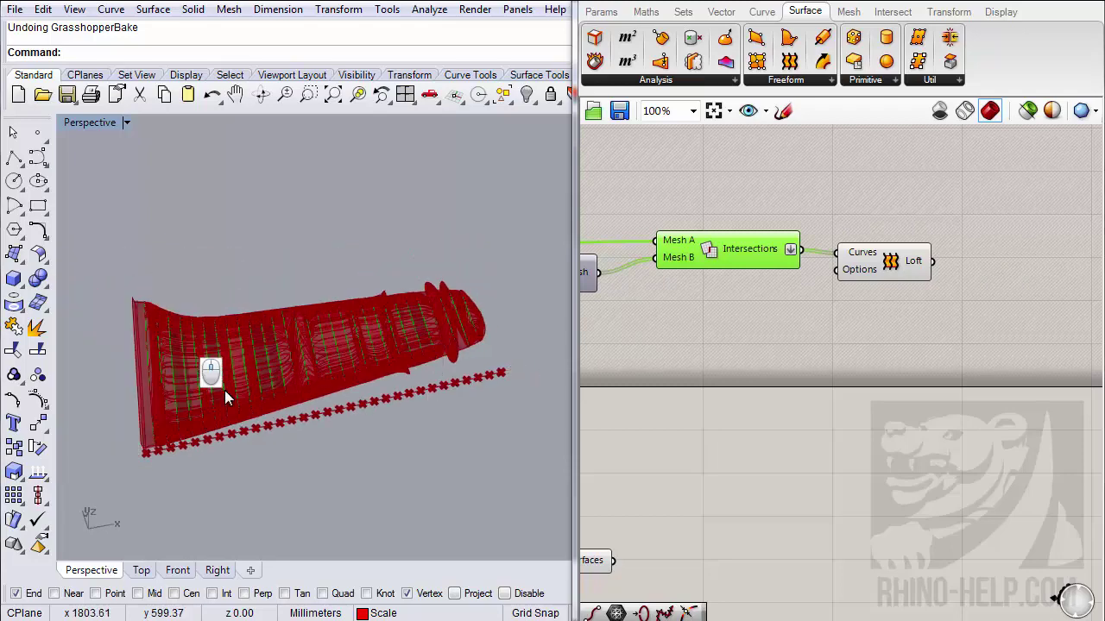
scroll(225, 390, up, 3)
shift+right_drag(216, 322, 217, 293)
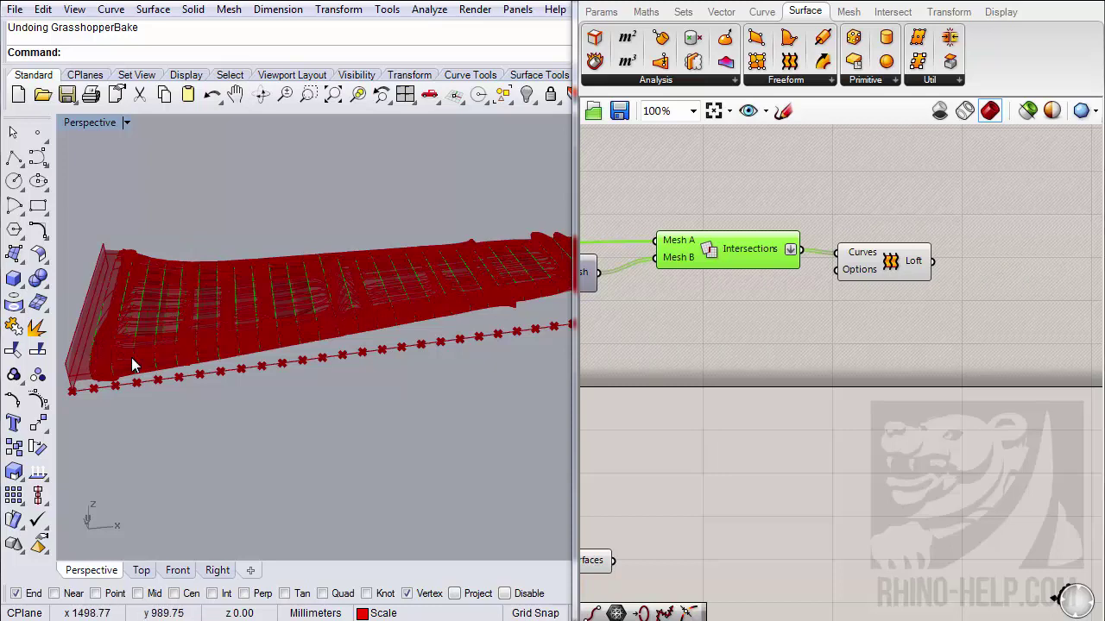
right_drag(135, 362, 215, 345)
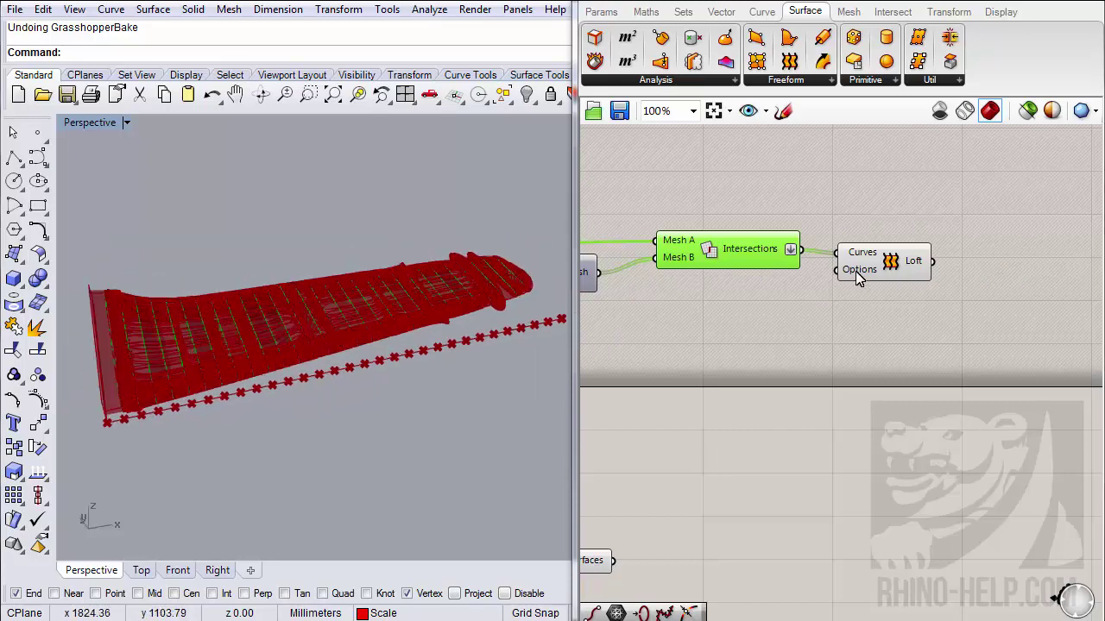
click(894, 267)
key(Delete)
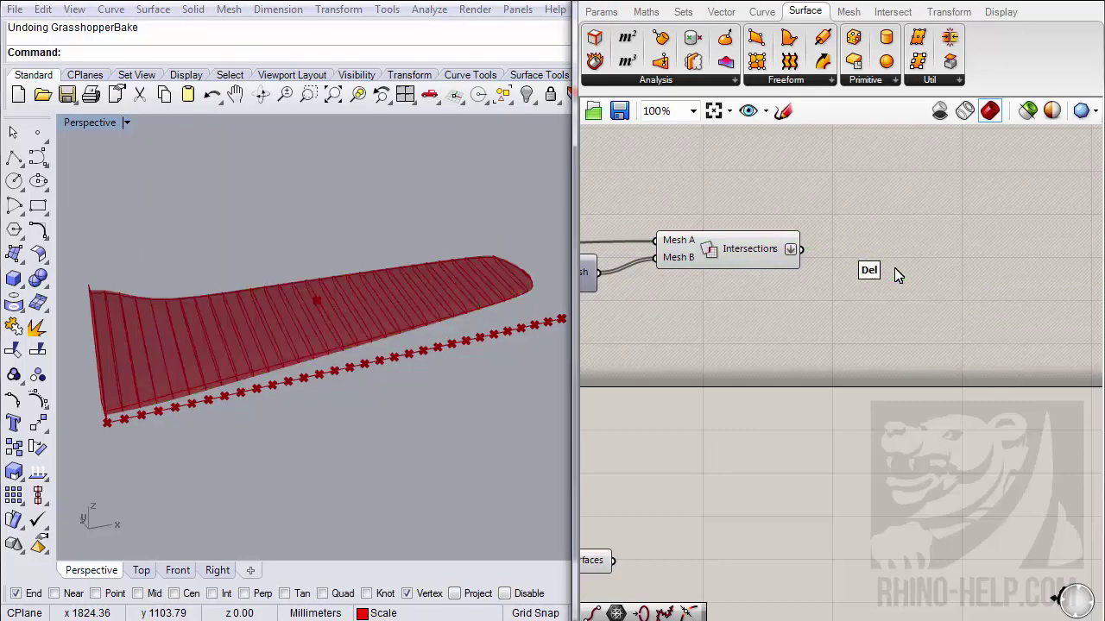
- Examine the rib section curves and division points along the wing from the root to the tip from several angles
right_drag(409, 356, 354, 332)
scroll(249, 318, up, 3)
right_drag(250, 311, 173, 296)
scroll(234, 288, up, 4)
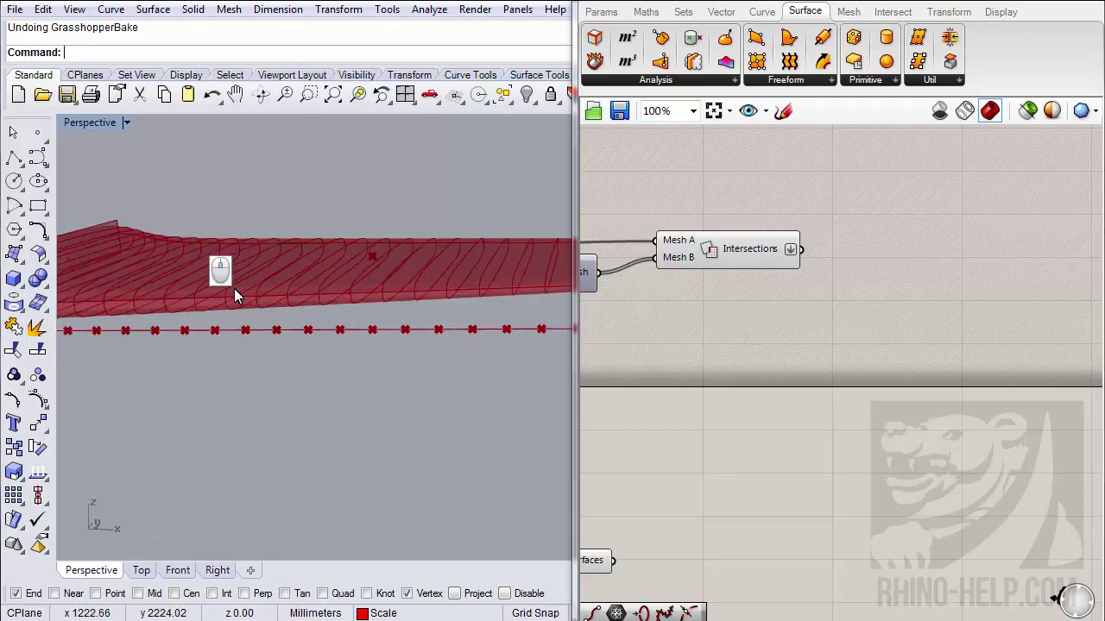
shift+right_drag(259, 298, 251, 308)
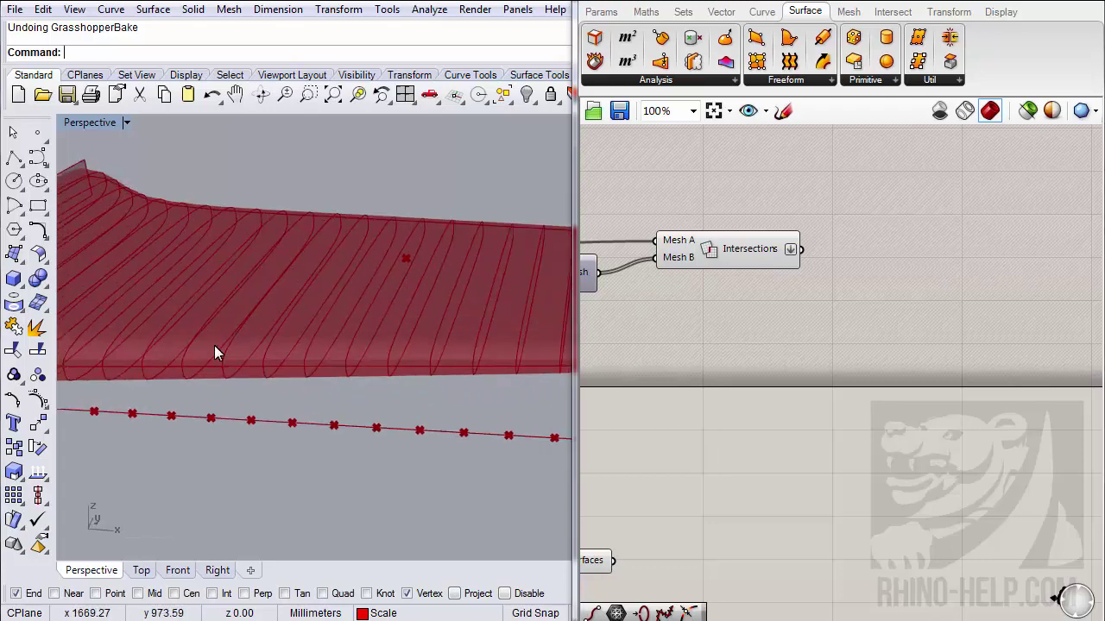
right_drag(216, 340, 243, 324)
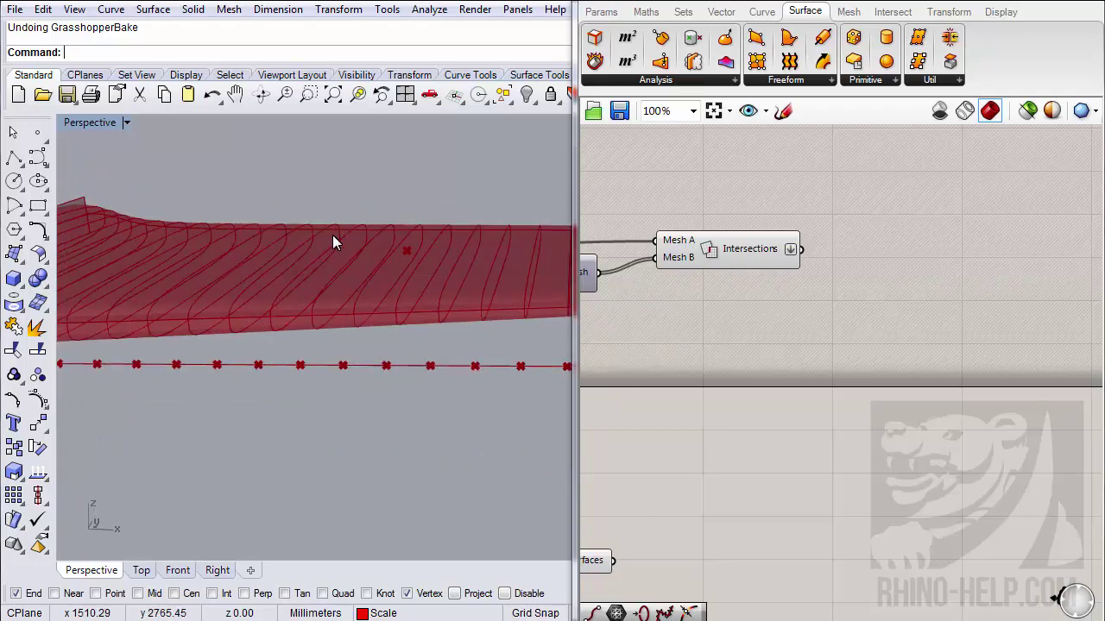
right_drag(328, 279, 239, 309)
right_drag(113, 385, 229, 377)
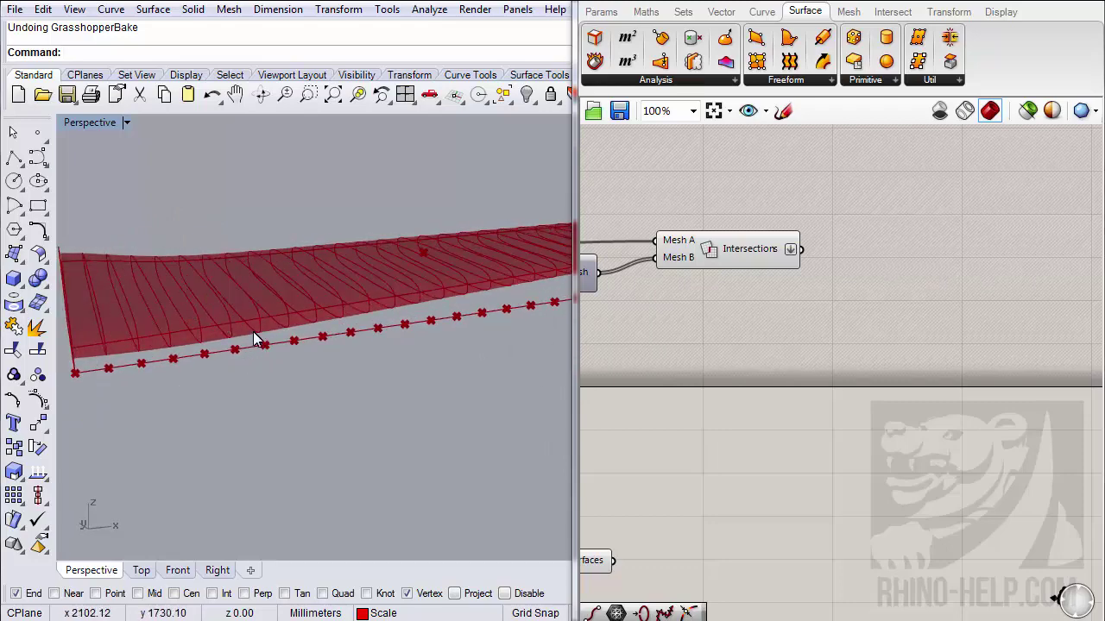
right_drag(279, 334, 167, 362)
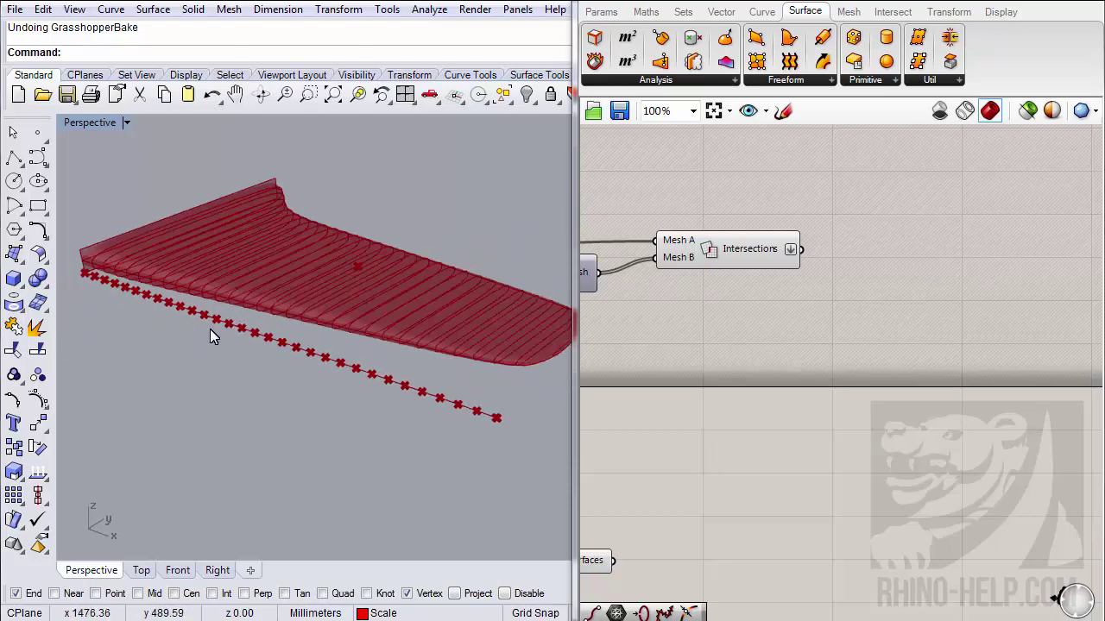
right_drag(206, 330, 226, 398)
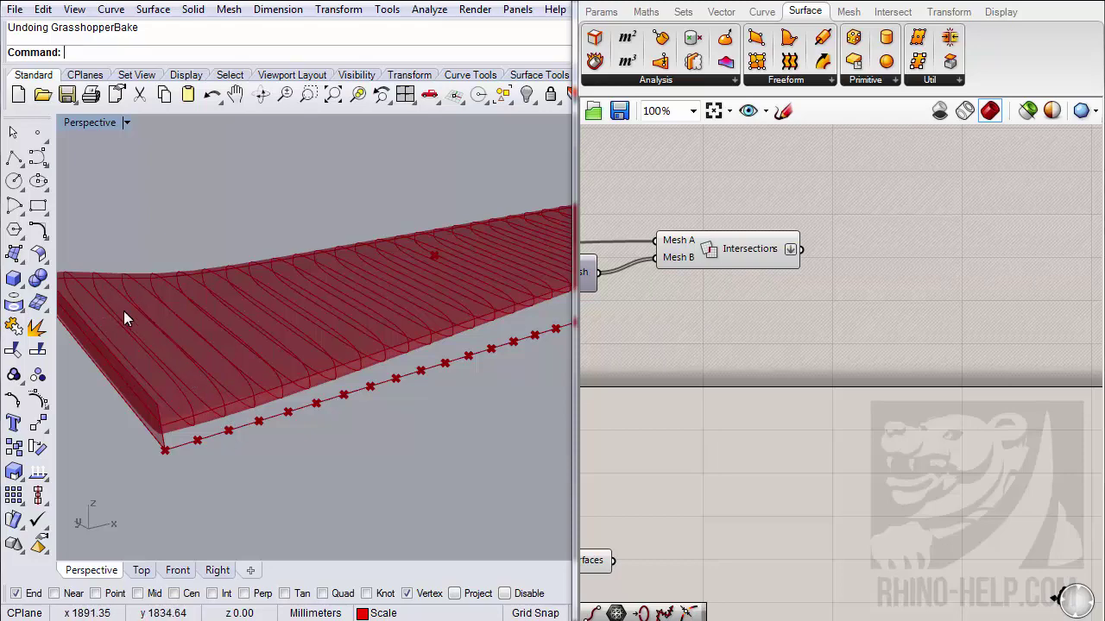
right_drag(241, 388, 186, 387)
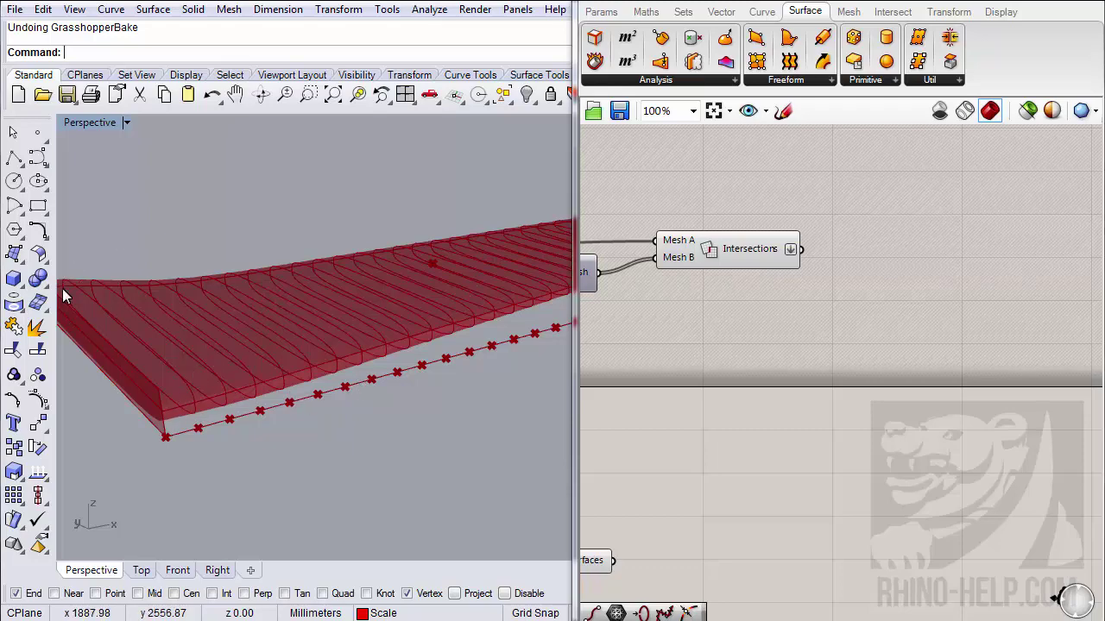
- Select the List Item component that picks the bounding box edge and inspect the matching edge in the model
scroll(898, 314, down, 4)
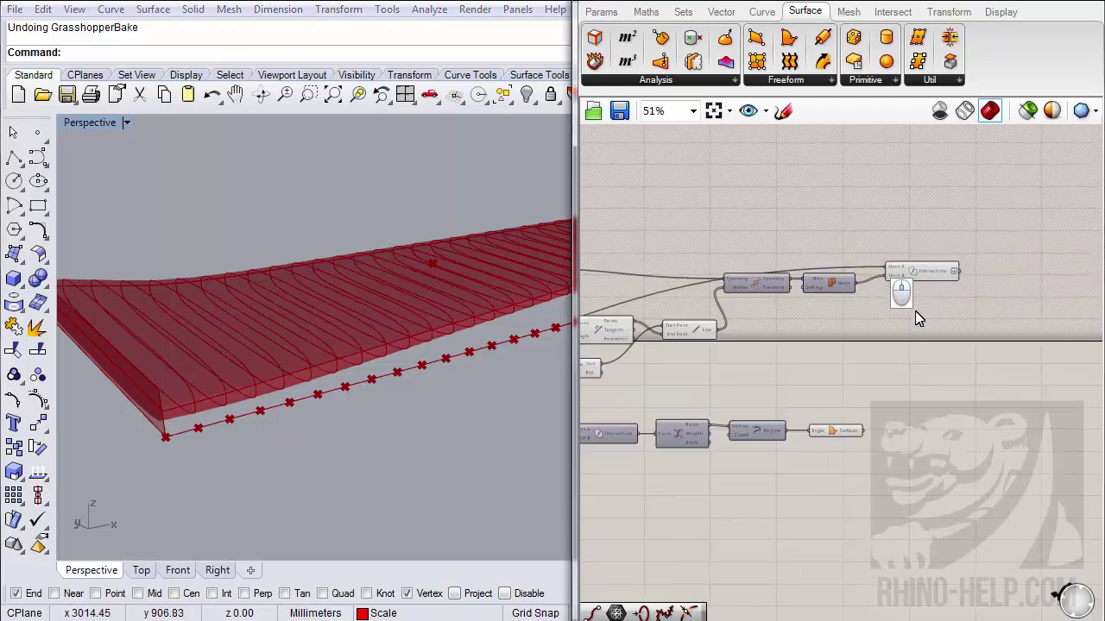
scroll(906, 312, up, 3)
scroll(716, 324, up, 2)
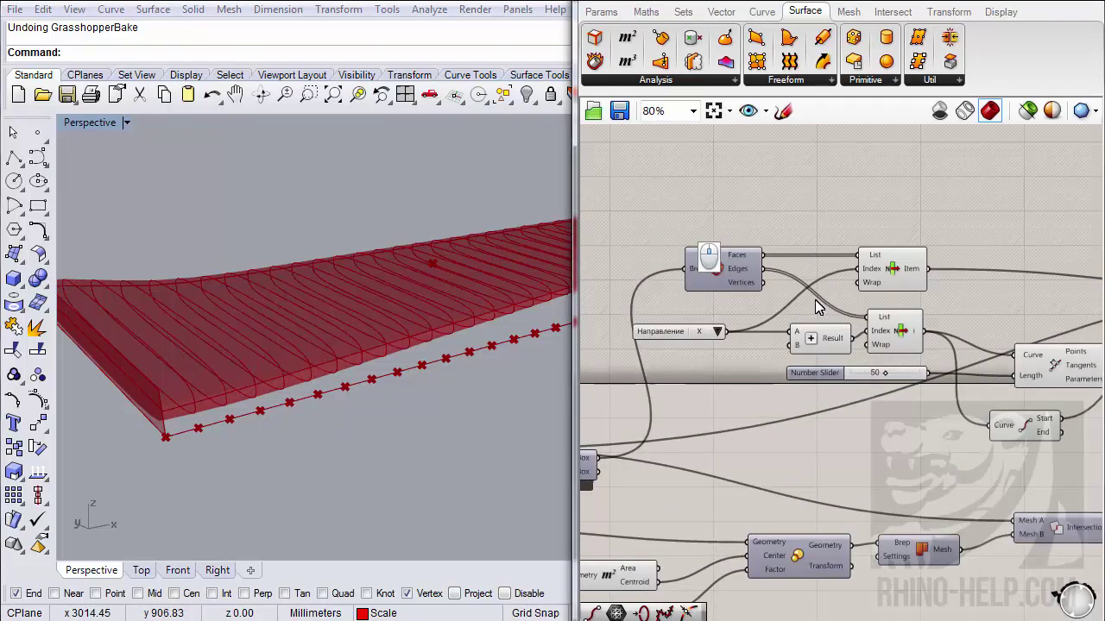
right_drag(814, 299, 708, 282)
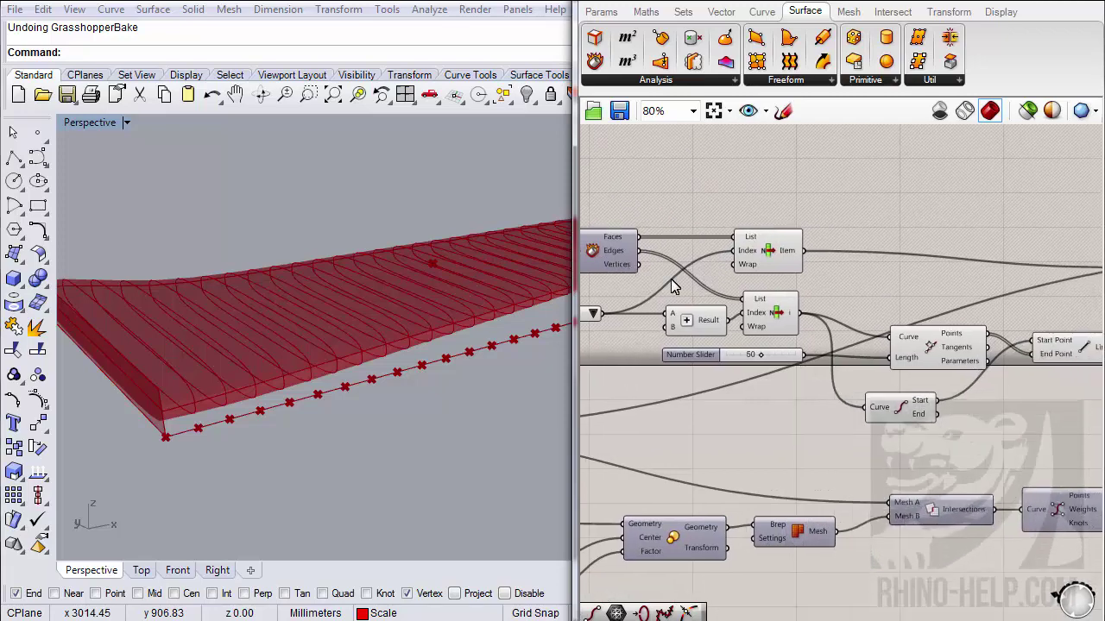
right_drag(829, 337, 811, 326)
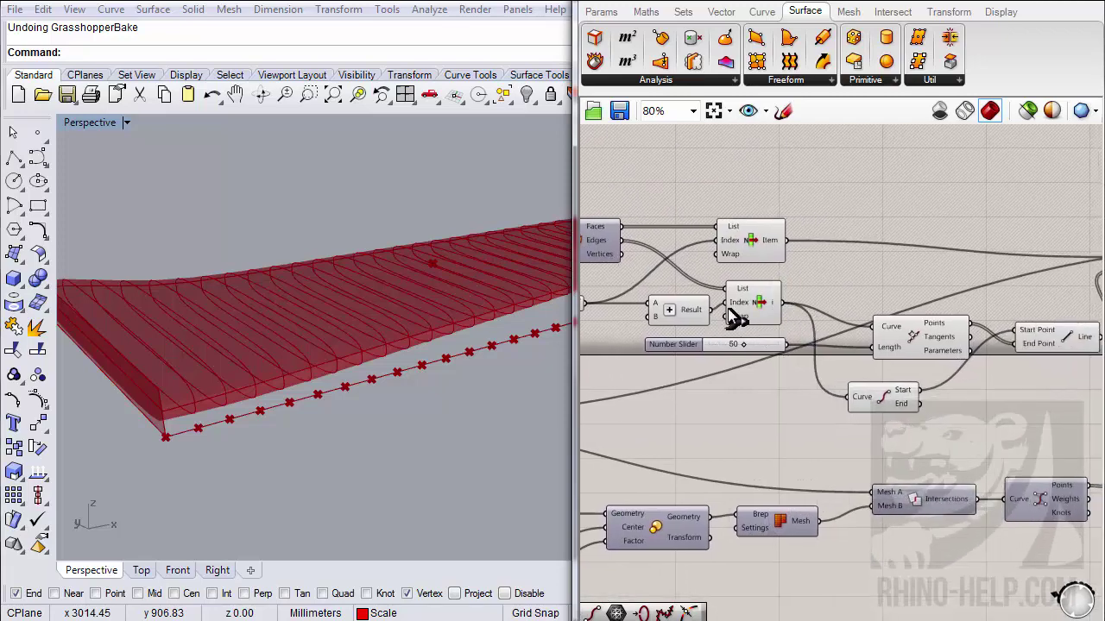
right_drag(733, 320, 793, 354)
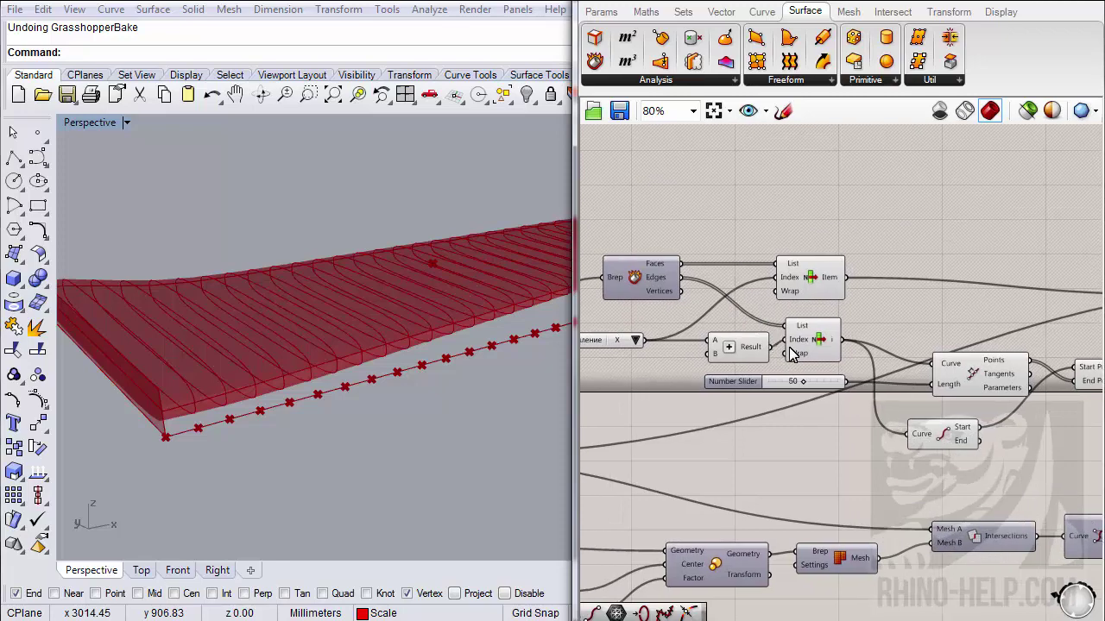
click(811, 348)
scroll(380, 379, down, 5)
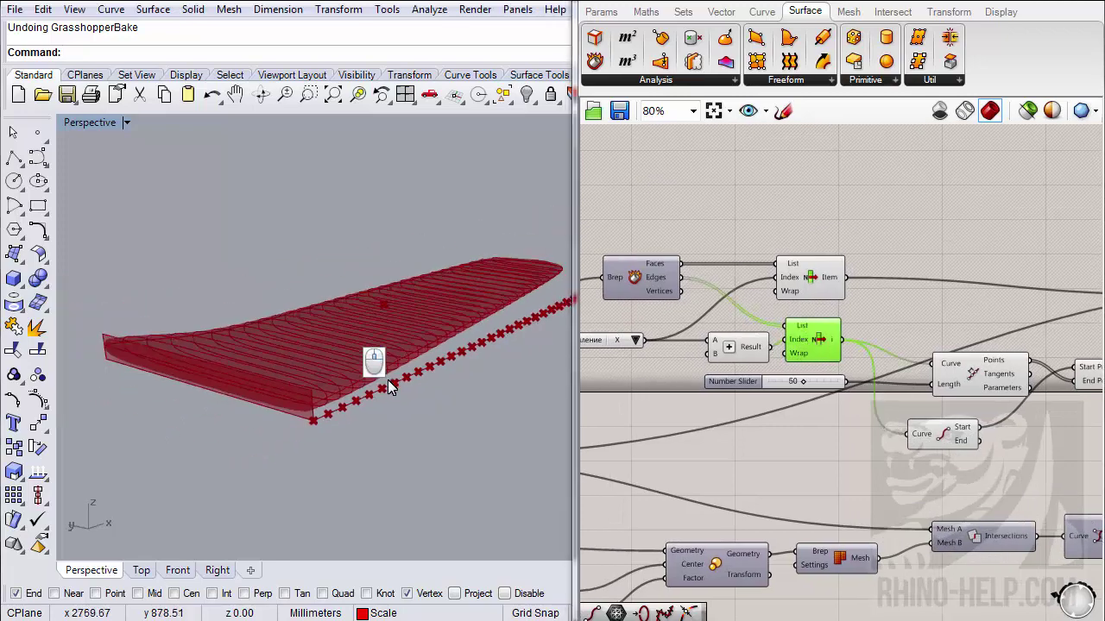
scroll(433, 350, down, 2)
scroll(433, 351, up, 6)
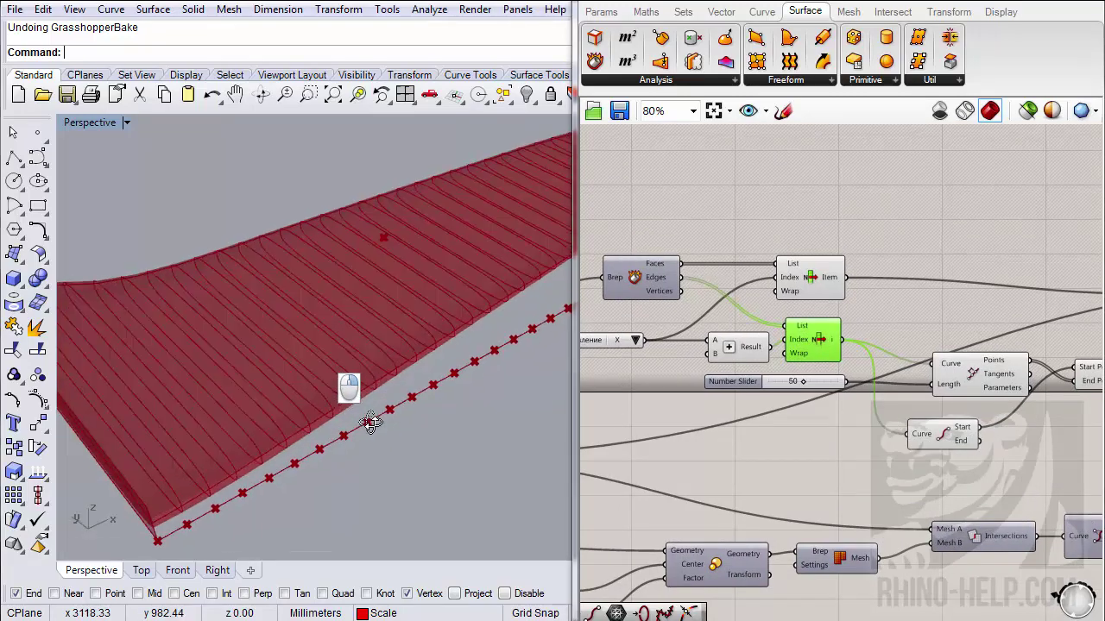
- Add a Curve parameter fed by the edge List Item output and inspect the highlighted edge beside the wing
click(601, 12)
drag(652, 41, 842, 341)
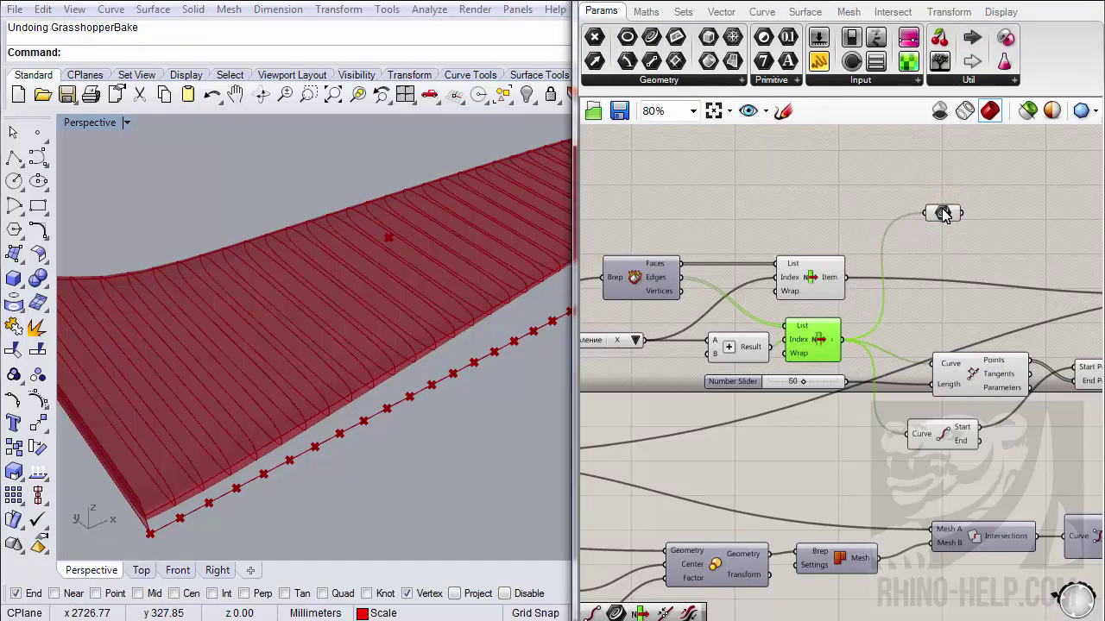
click(941, 212)
scroll(313, 449, up, 5)
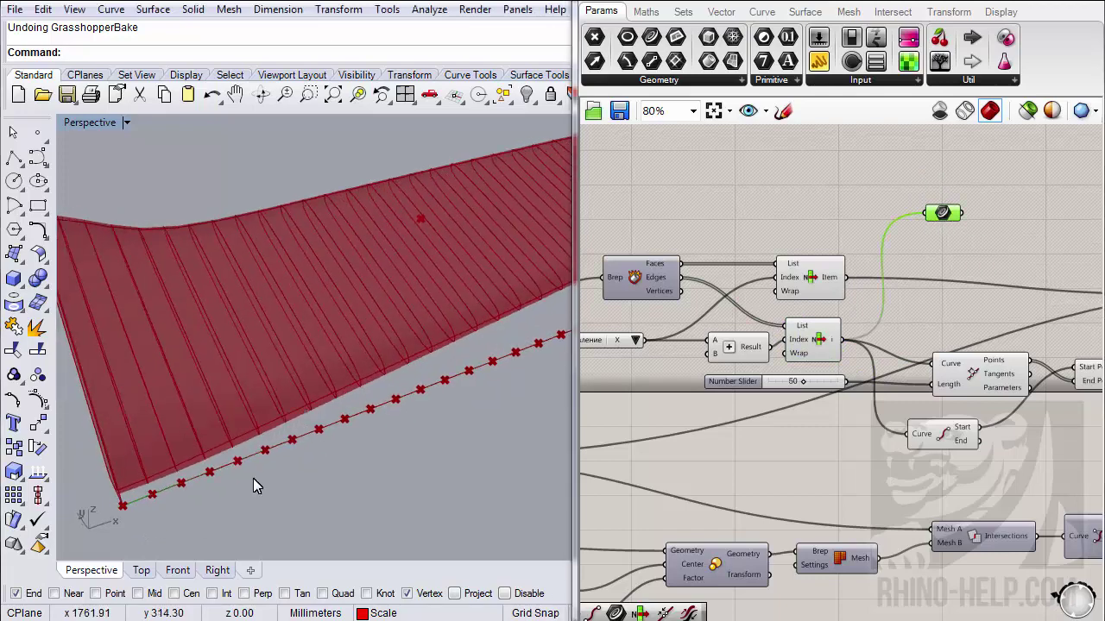
scroll(338, 450, down, 5)
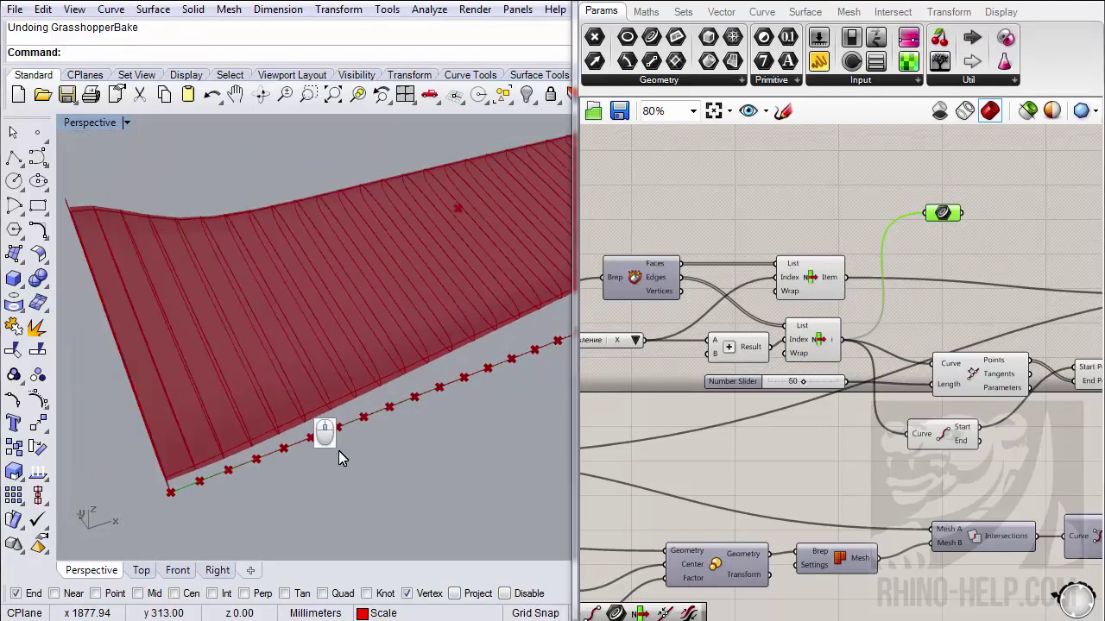
right_drag(214, 481, 232, 445)
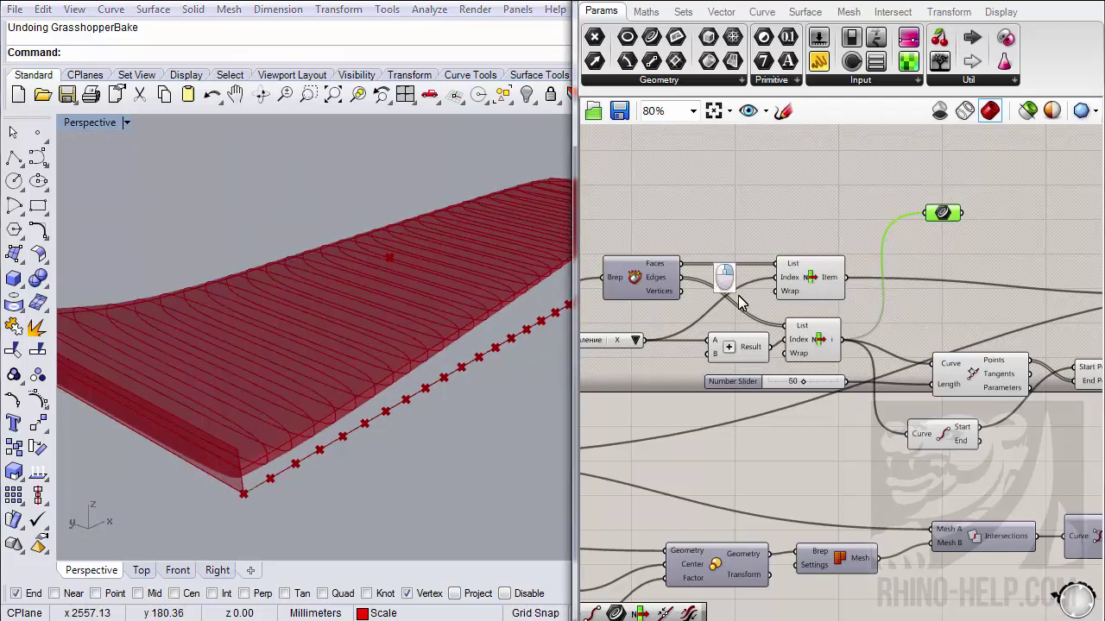
right_drag(716, 261, 761, 267)
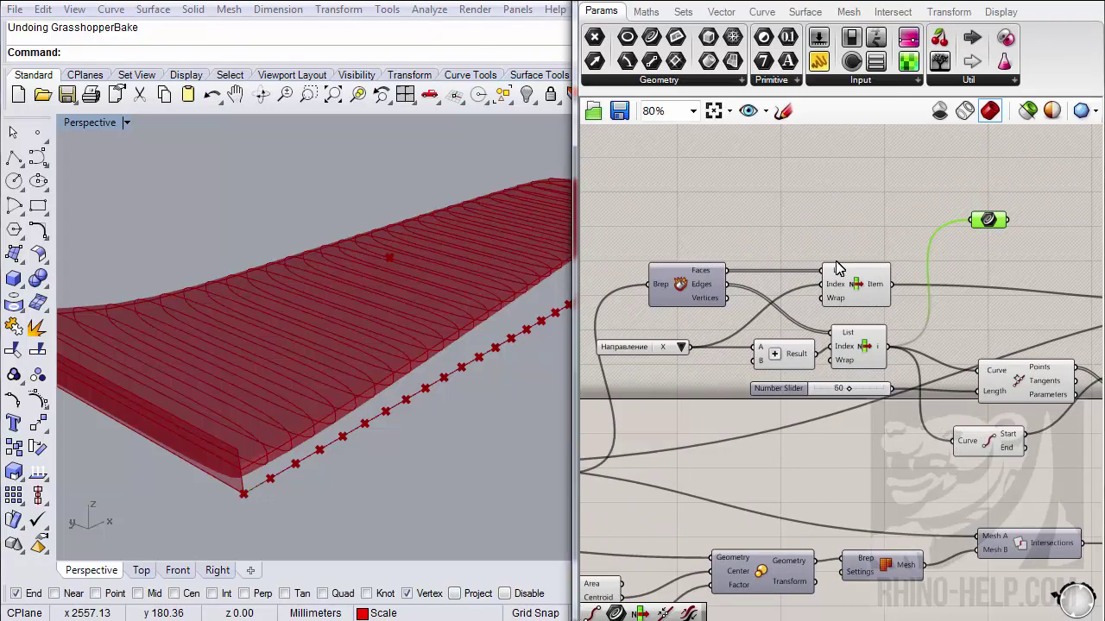
- Add a List Item on the exploded Brep's Edges output with a number slider of 10 as its Index, and inspect the selected edge
click(683, 12)
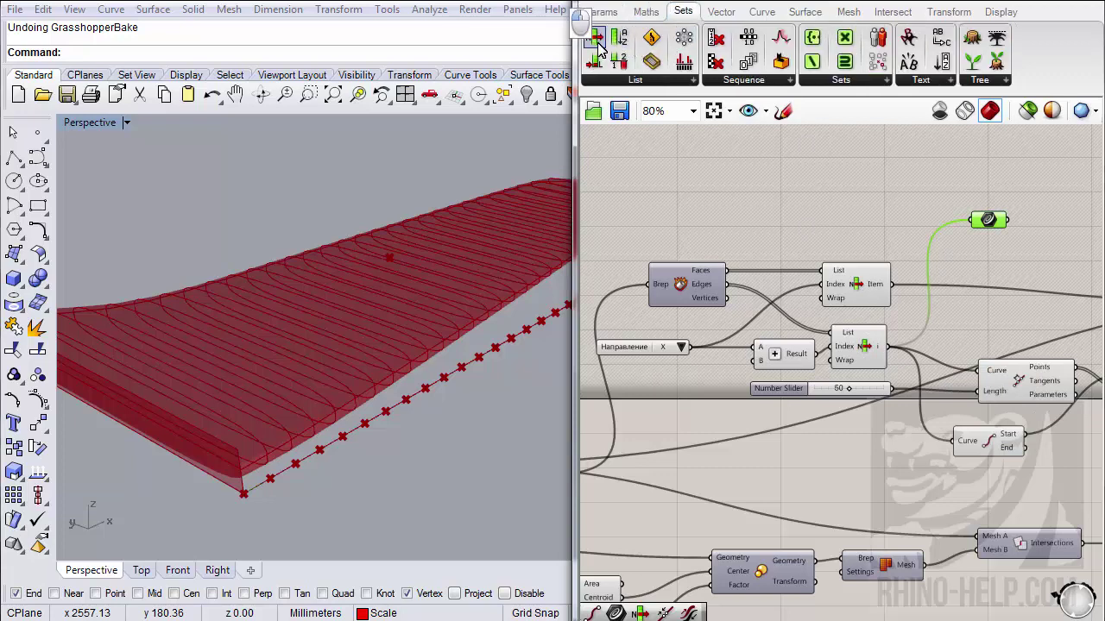
drag(594, 35, 725, 284)
click(726, 183)
double_click(649, 210)
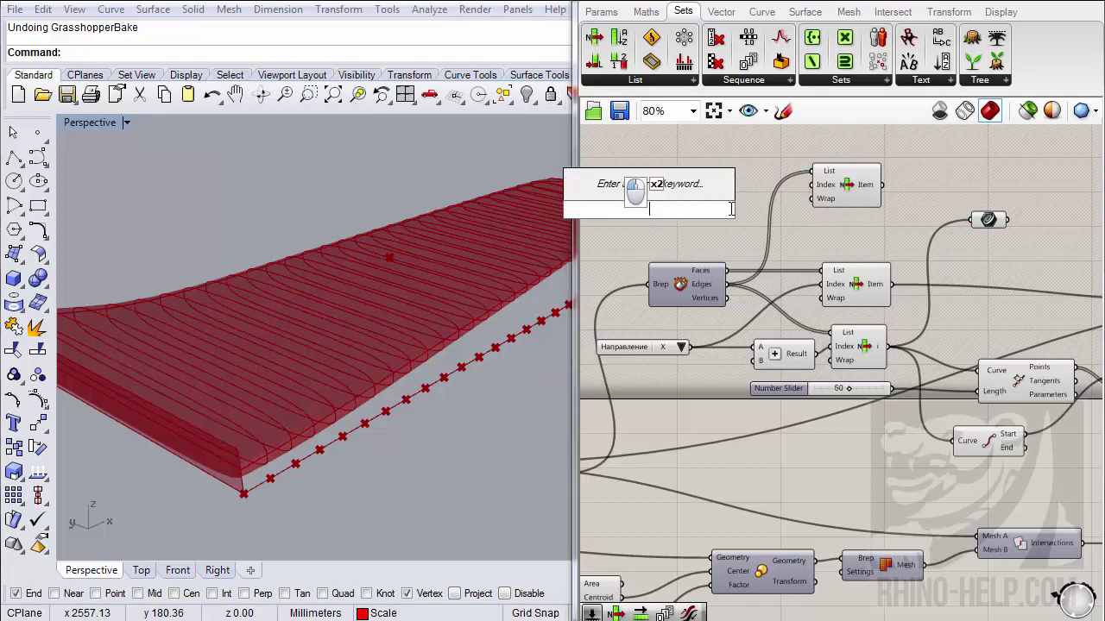
text(5)
key(Return)
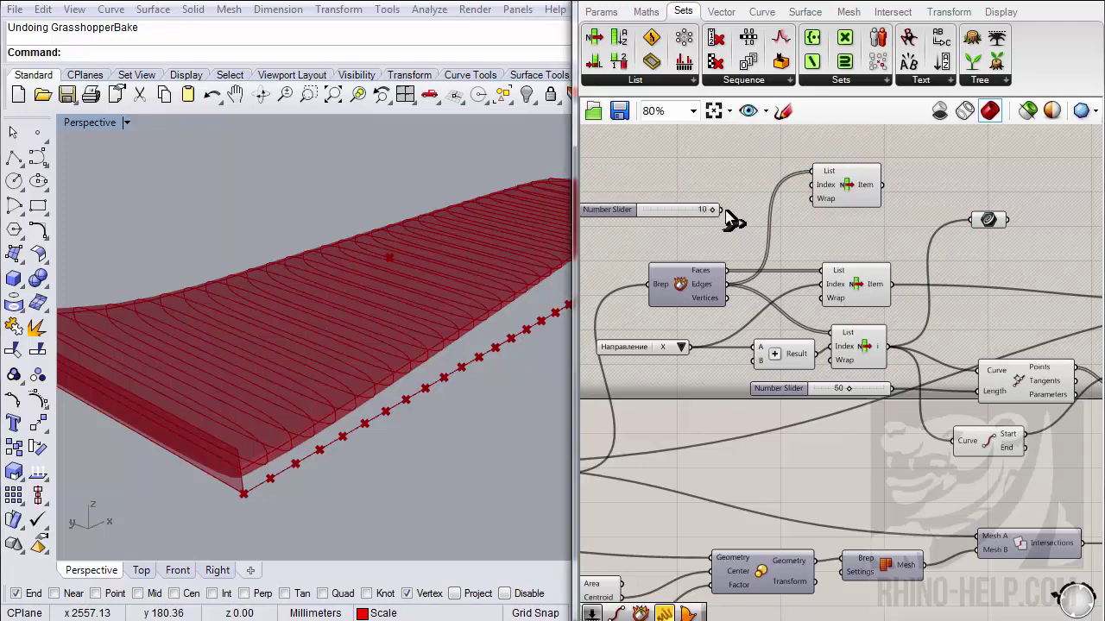
drag(721, 209, 814, 185)
right_drag(534, 278, 497, 311)
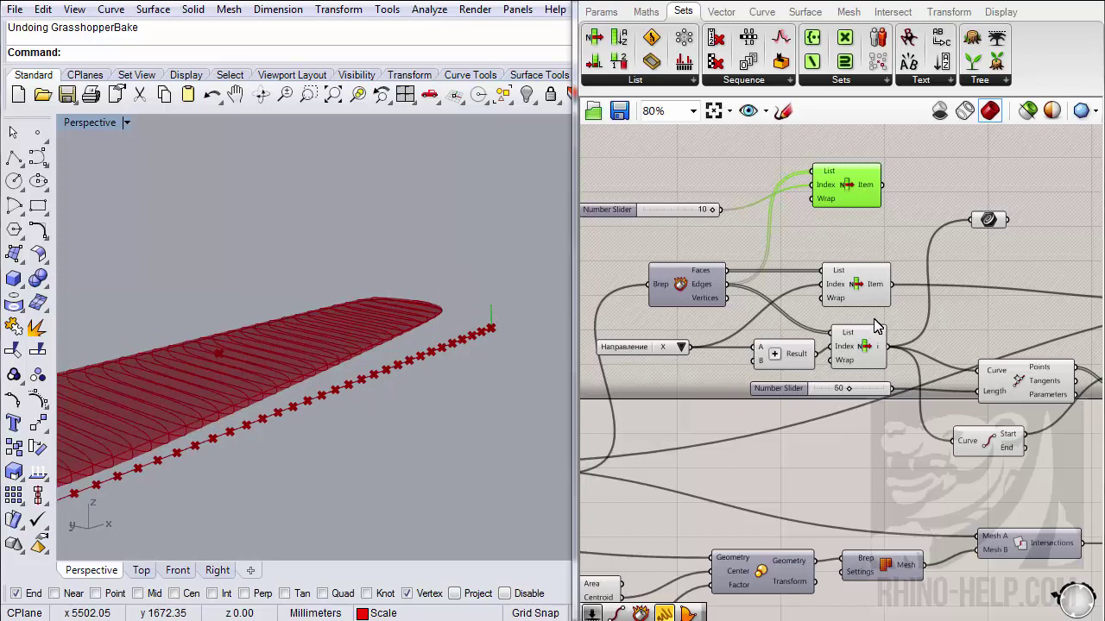
right_click(580, 394)
mouse_move(521, 388)
right_down()
mouse_move(471, 385)
mouse_move(520, 380)
right_up()
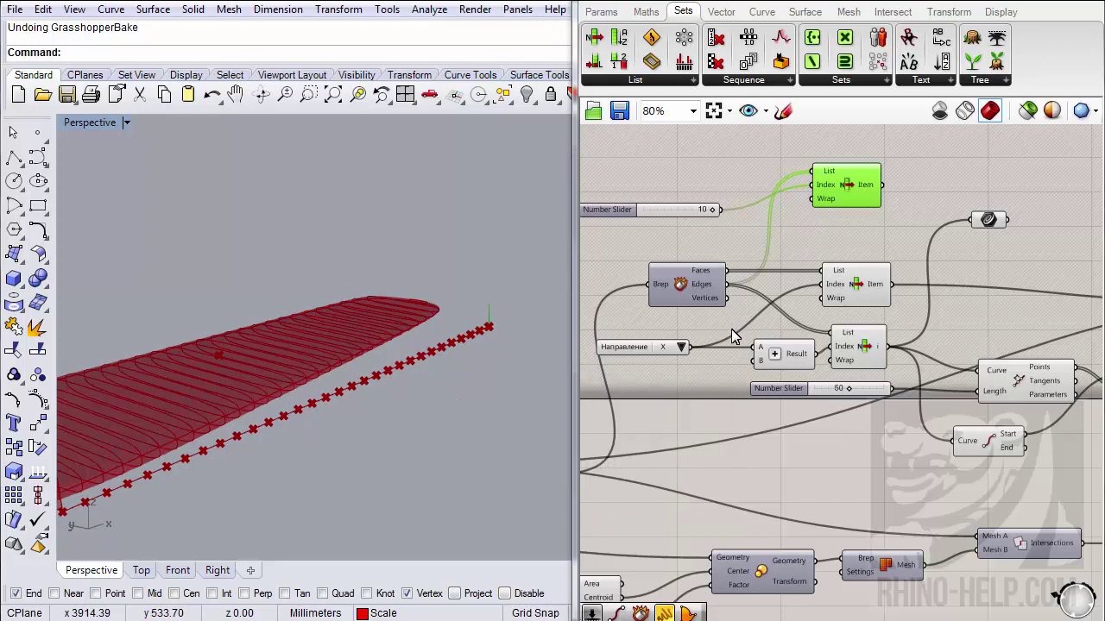
- Examine the constants assigned to X, Y and Z in the Направление value list, leaving them as they are
right_click(669, 352)
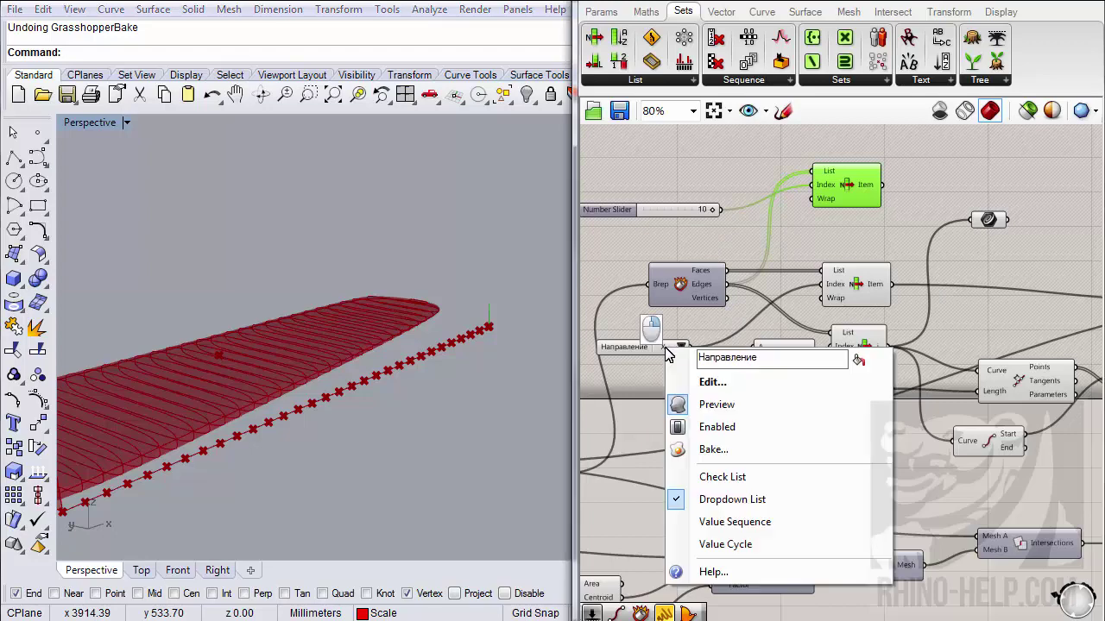
click(698, 384)
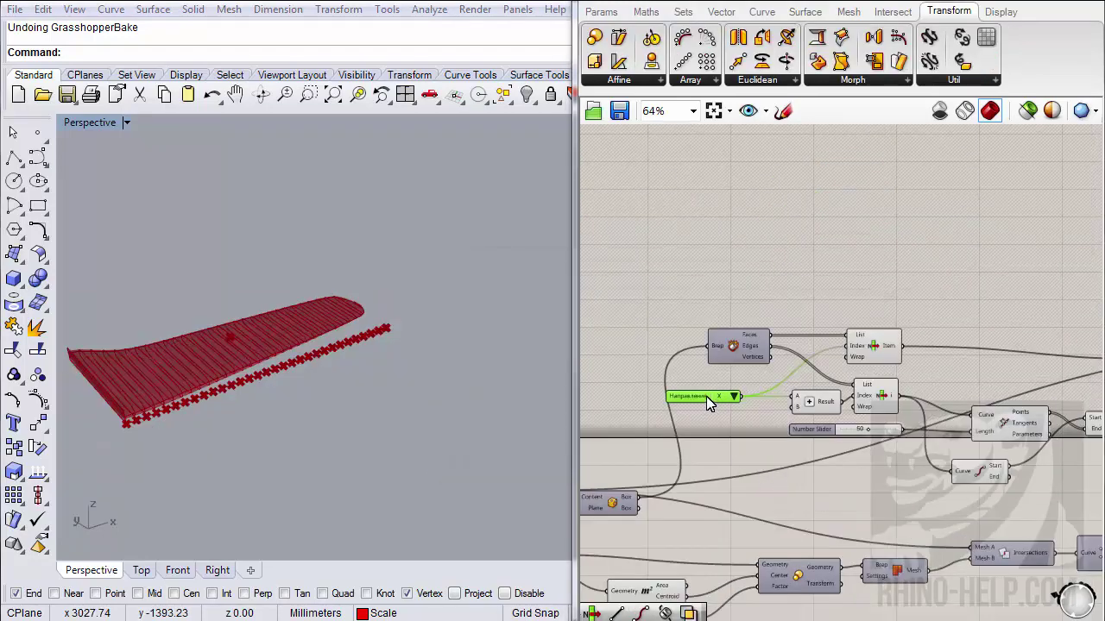
right_click(704, 397)
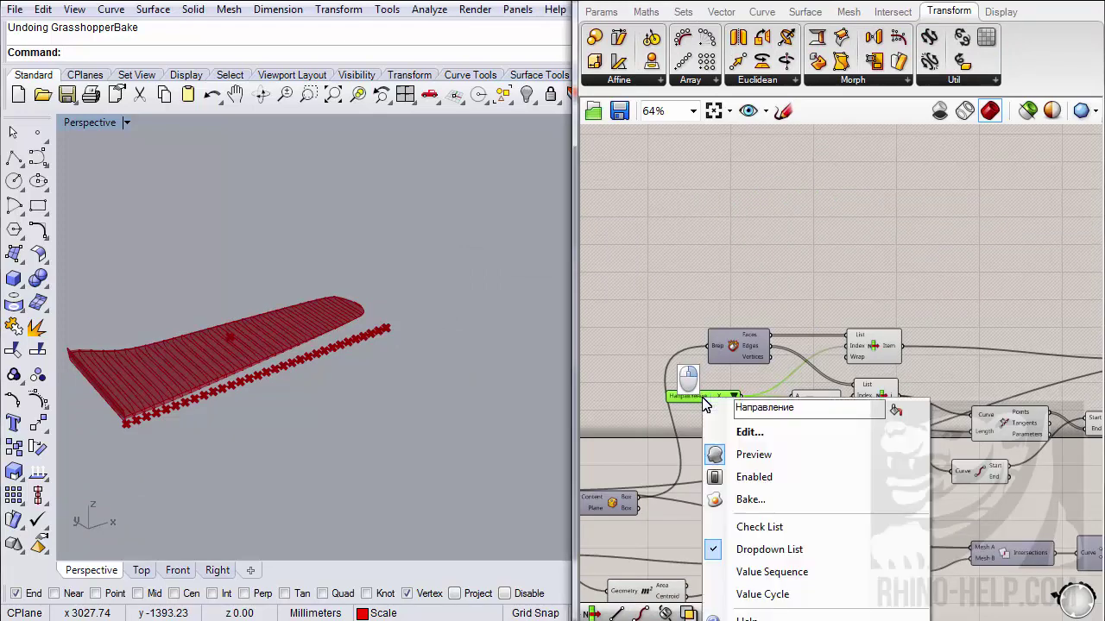
click(745, 430)
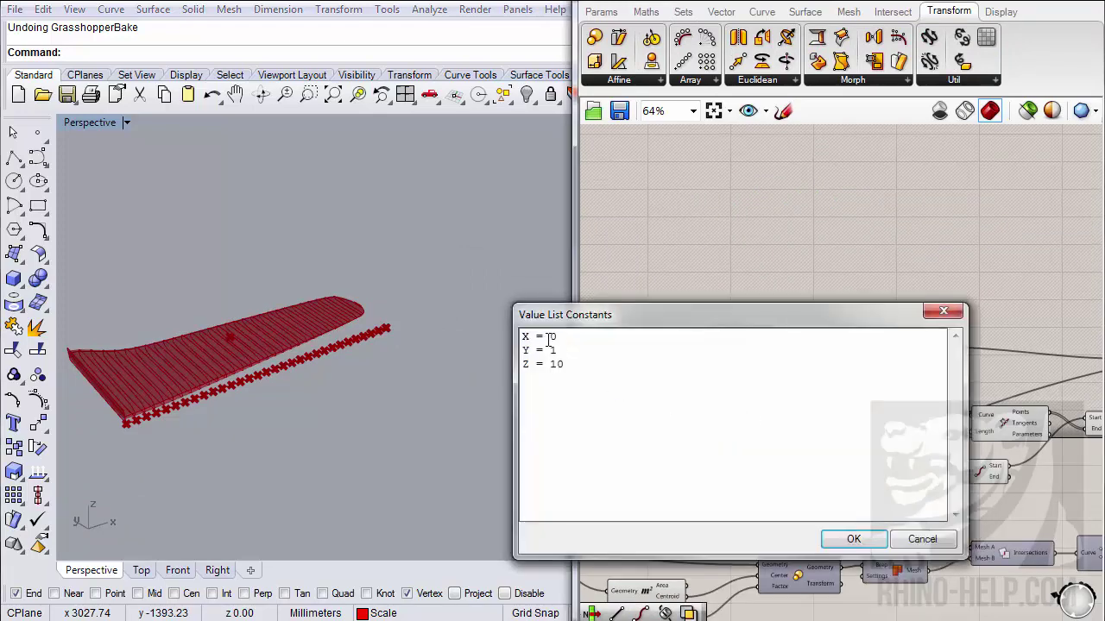
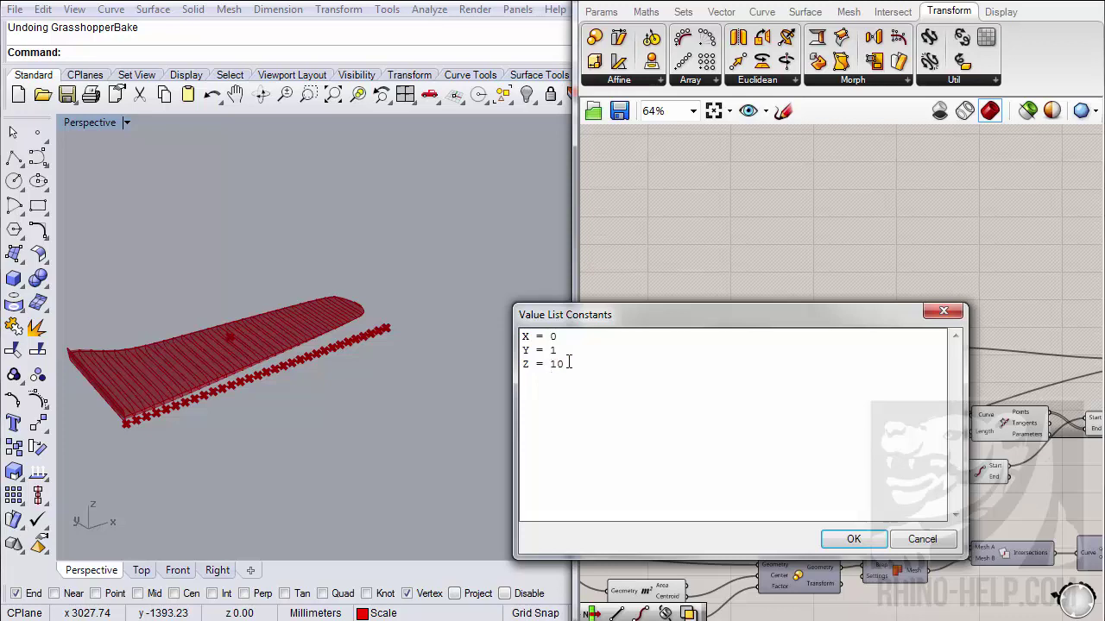
click(921, 539)
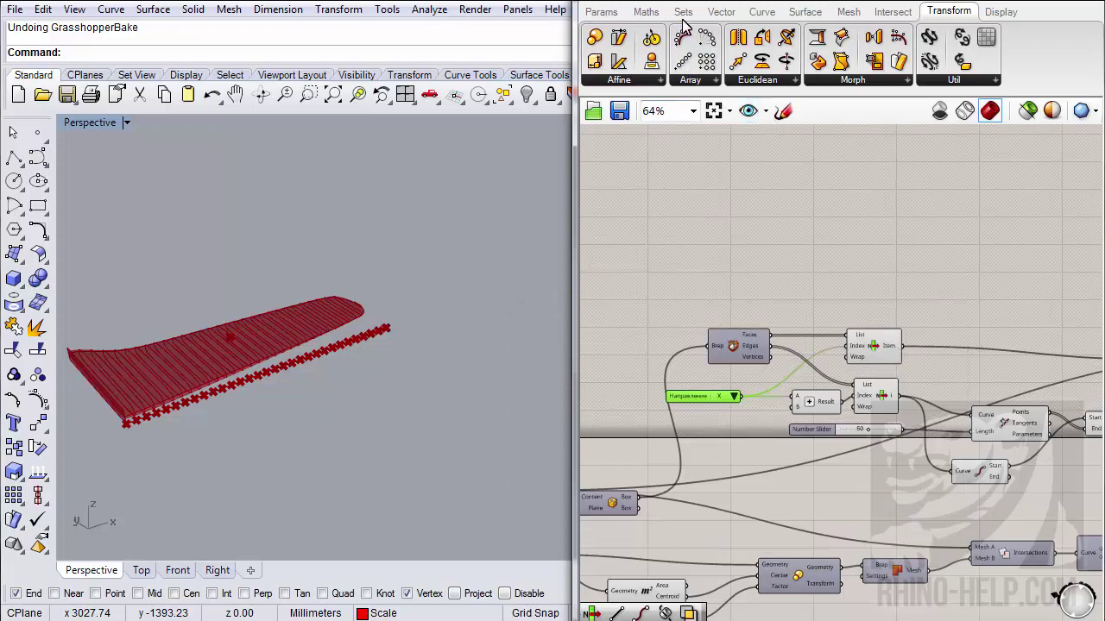
- Add an Equality component above the exploded Brep and feed the Направление value list into its First Number input
click(647, 12)
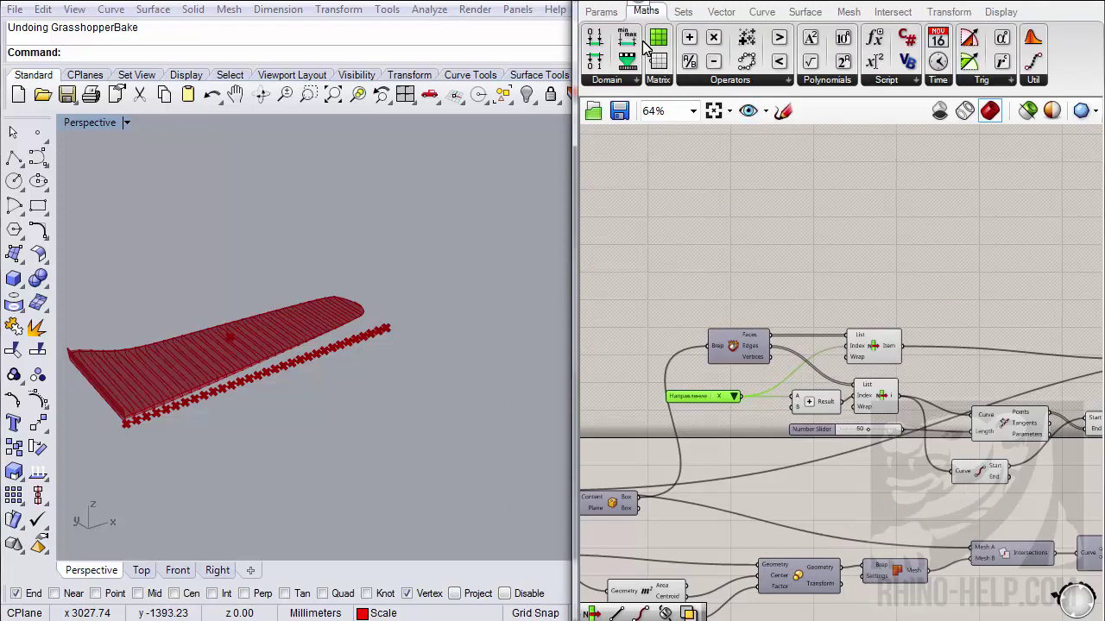
click(704, 83)
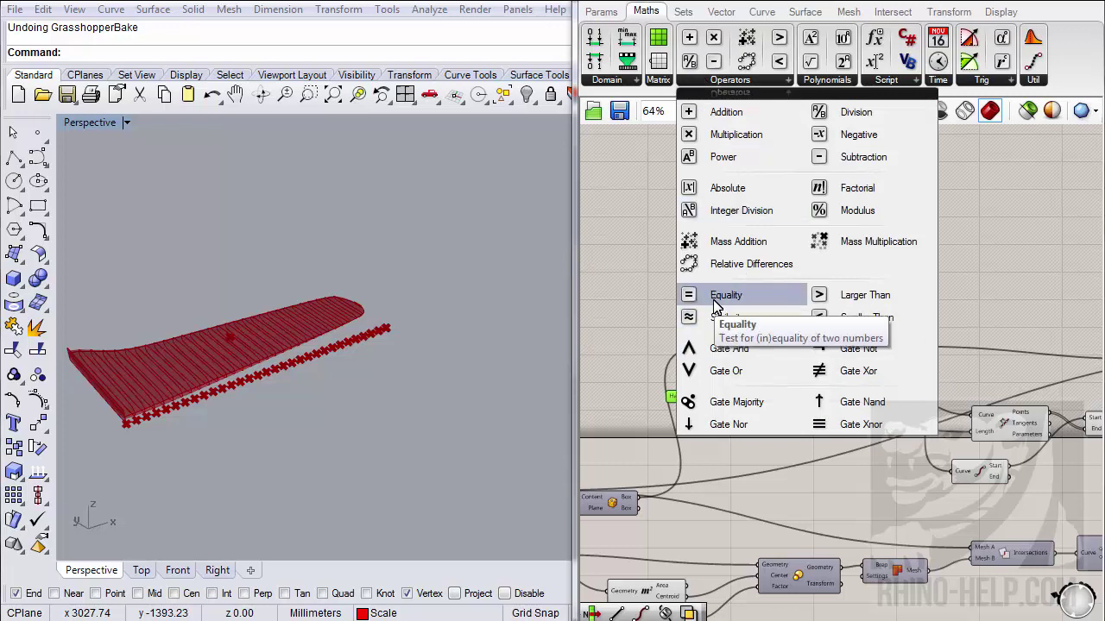
drag(715, 298, 779, 251)
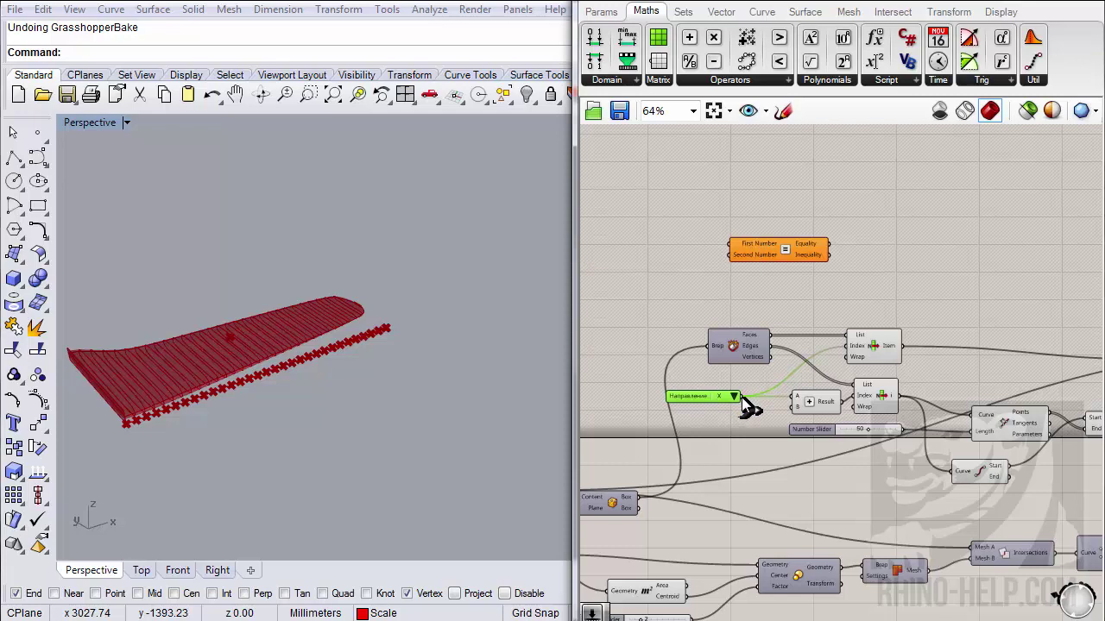
drag(741, 399, 808, 240)
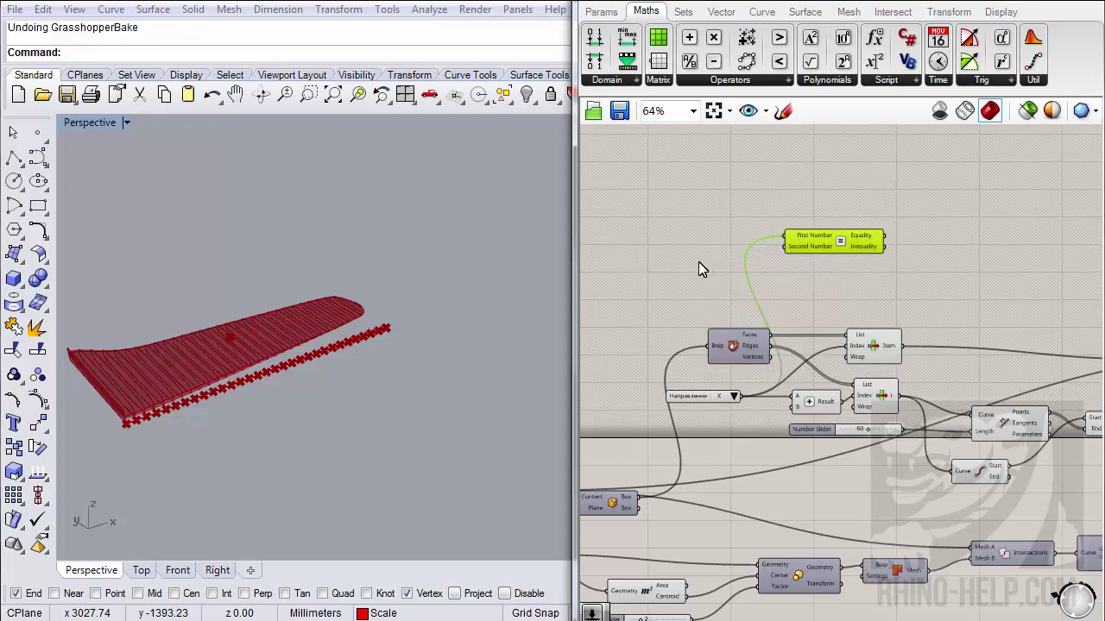
- Add a number slider of 0, connect it to the Equality component's Second Number input, and align it beside the component
double_click(647, 246)
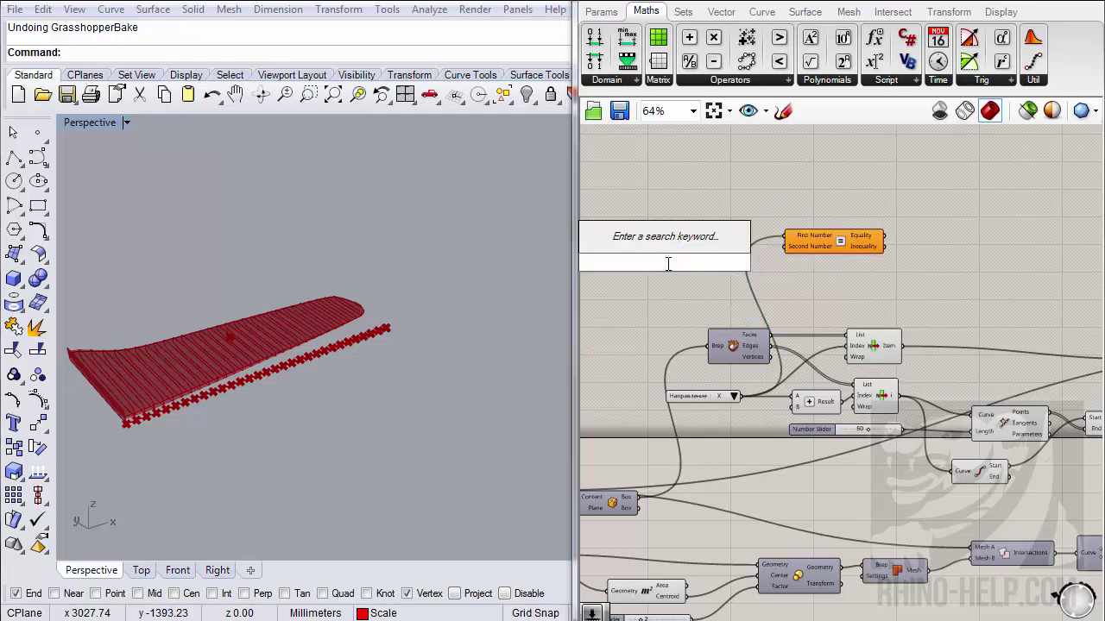
text(0)
key(Return)
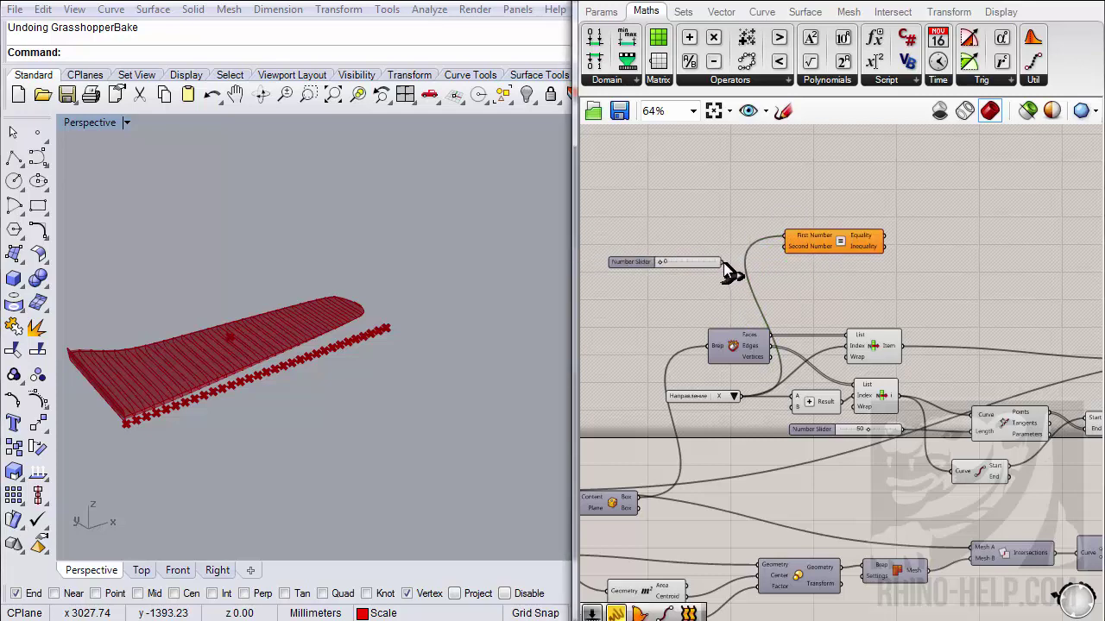
drag(723, 262, 783, 247)
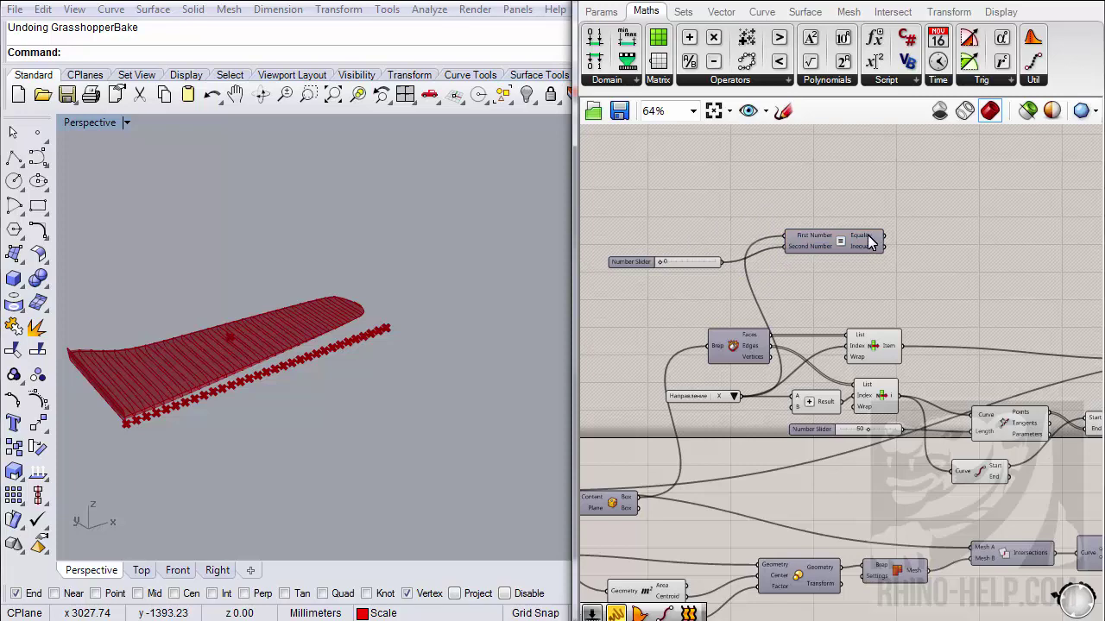
mouse_move(869, 243)
drag(630, 261, 658, 246)
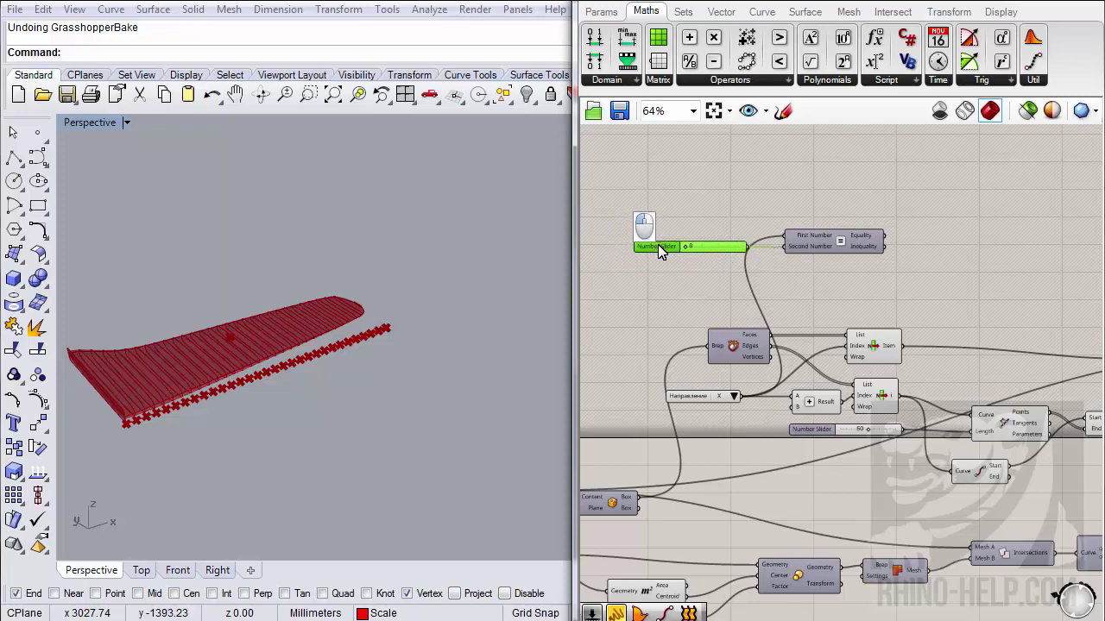
- Duplicate the slider and Equality pair below the original and set the copied slider to 1, matching the value list's Y constant
drag(839, 202, 728, 267)
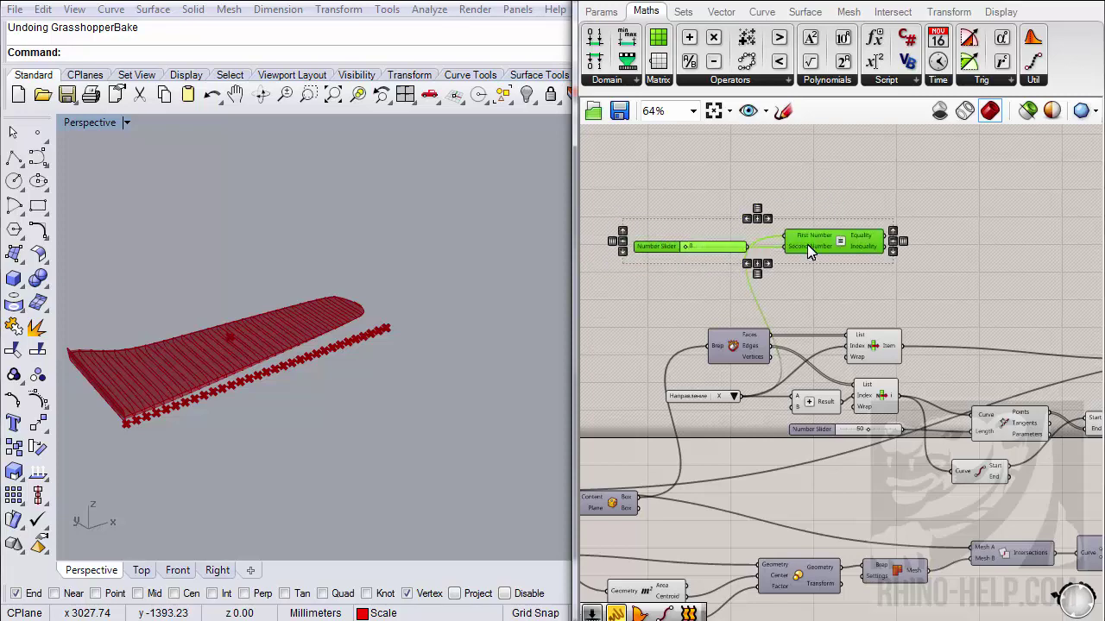
mouse_move(808, 251)
mouse_down()
mouse_move(822, 175)
mouse_move(842, 212)
mouse_move(818, 252)
mouse_up()
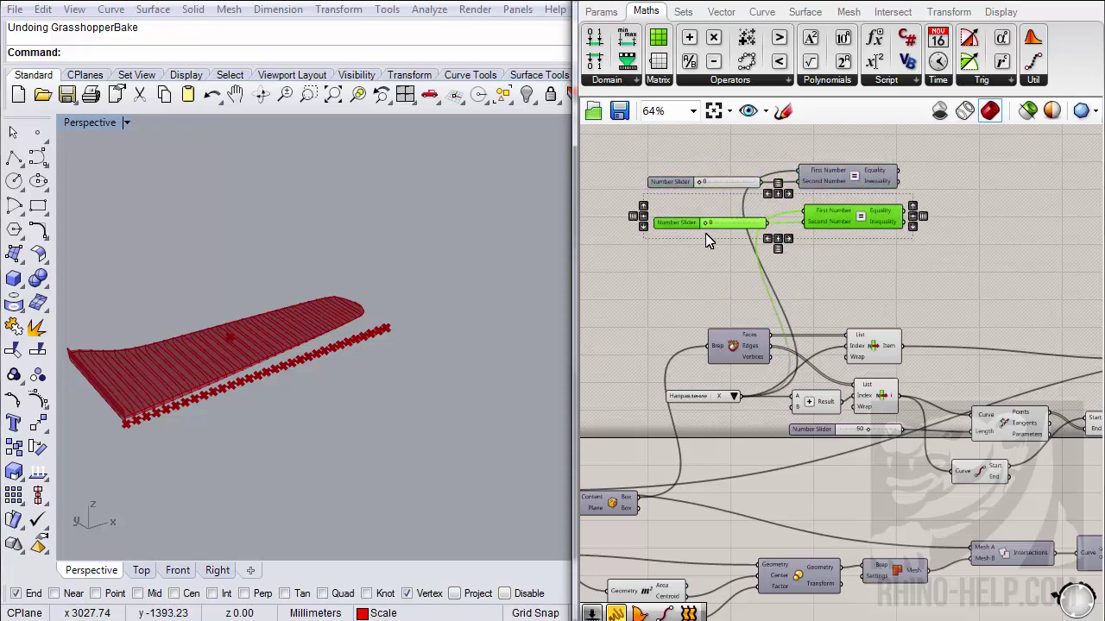
right_click(702, 396)
click(718, 426)
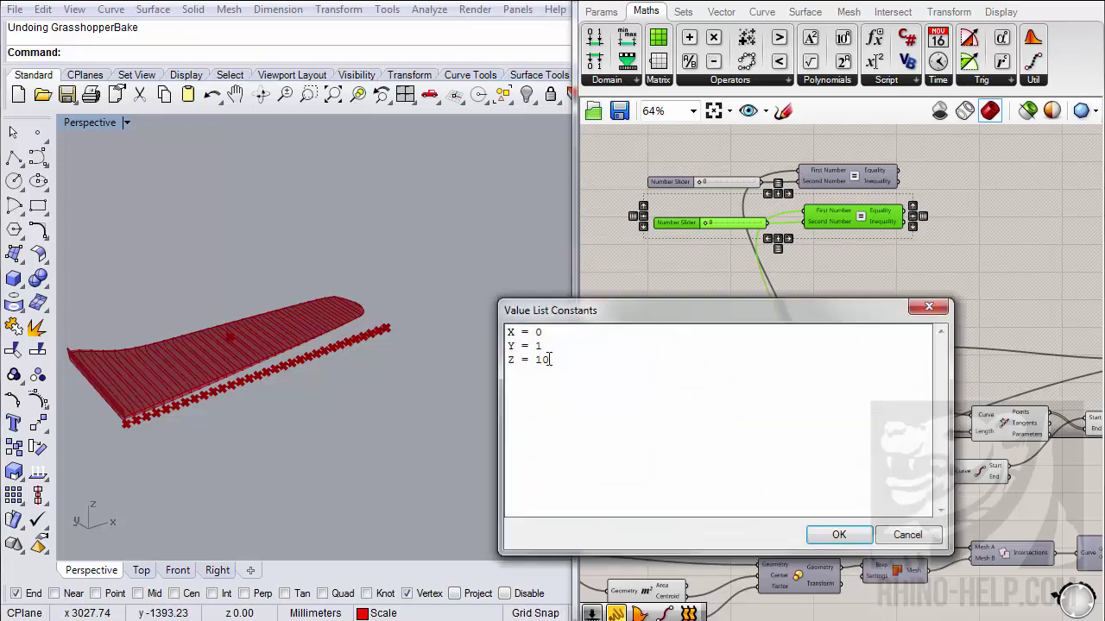
click(902, 538)
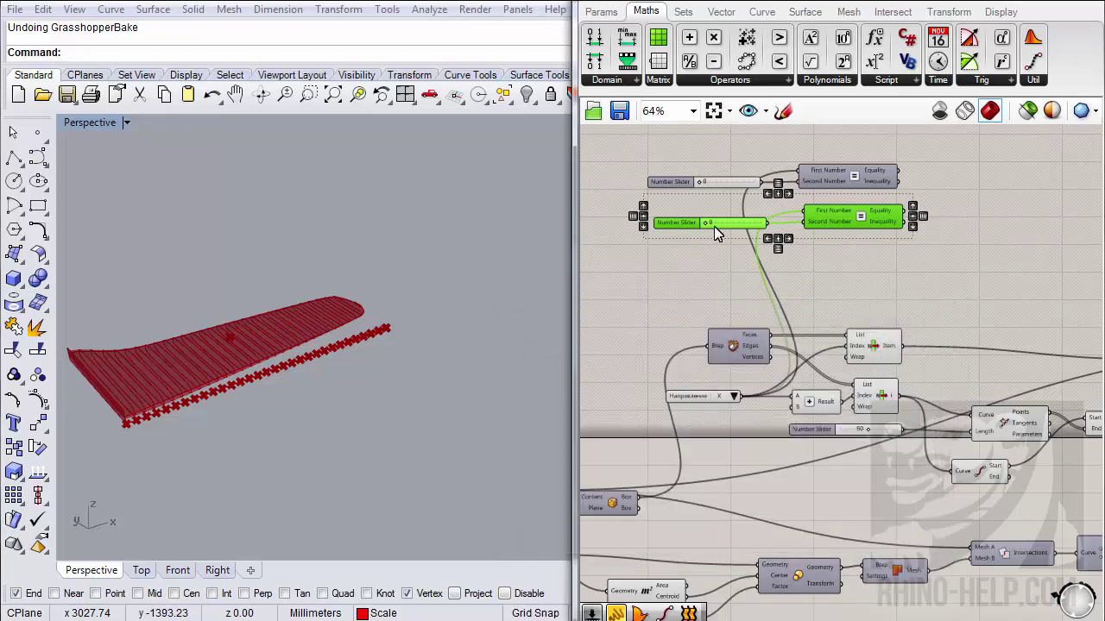
double_click(716, 222)
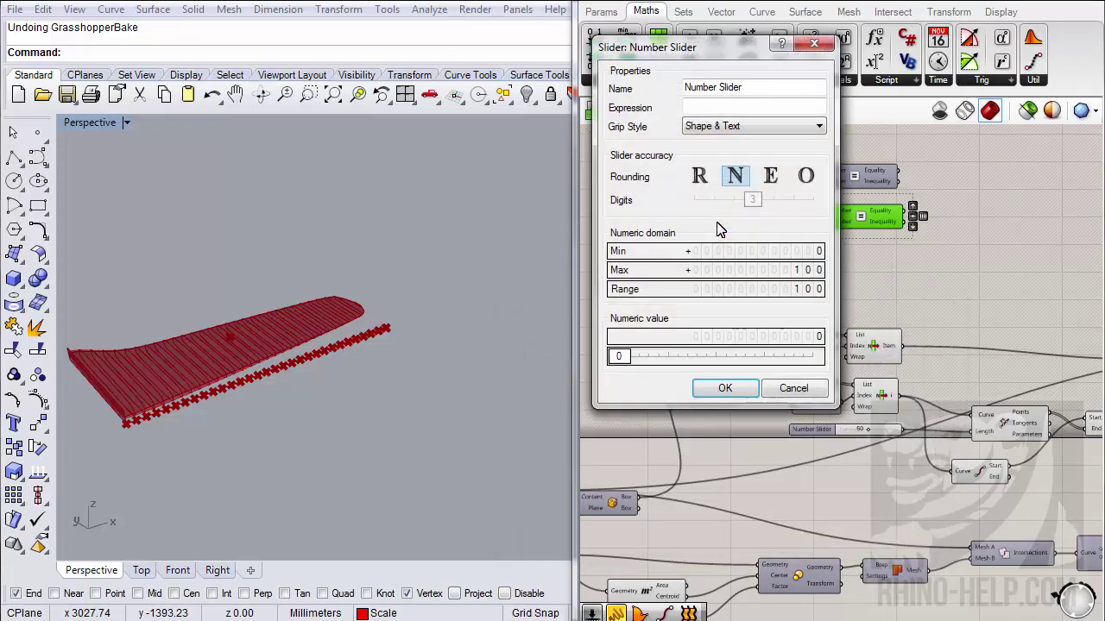
double_click(615, 357)
text(1)
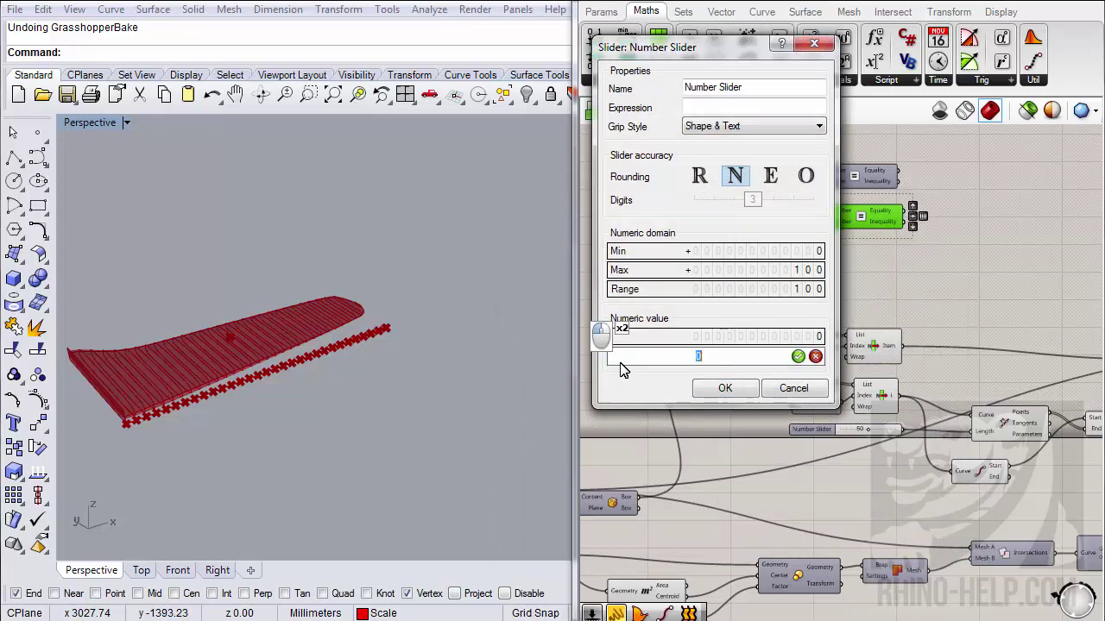
click(725, 389)
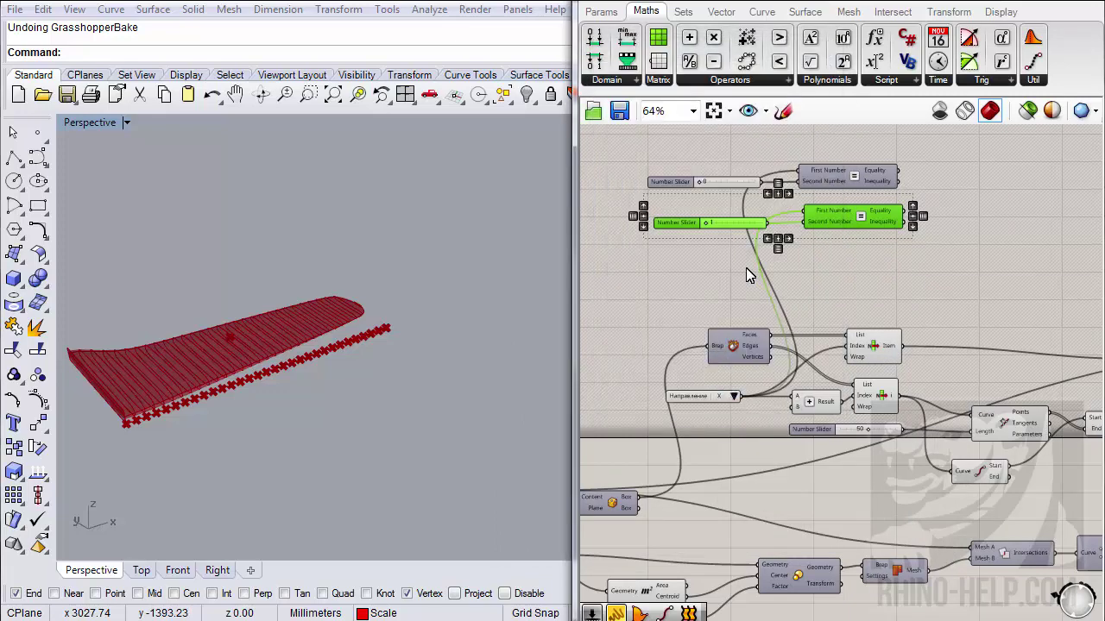
- Add a number slider of 10 and a third Equality component comparing the value list with it, and line up the Equality components
double_click(686, 273)
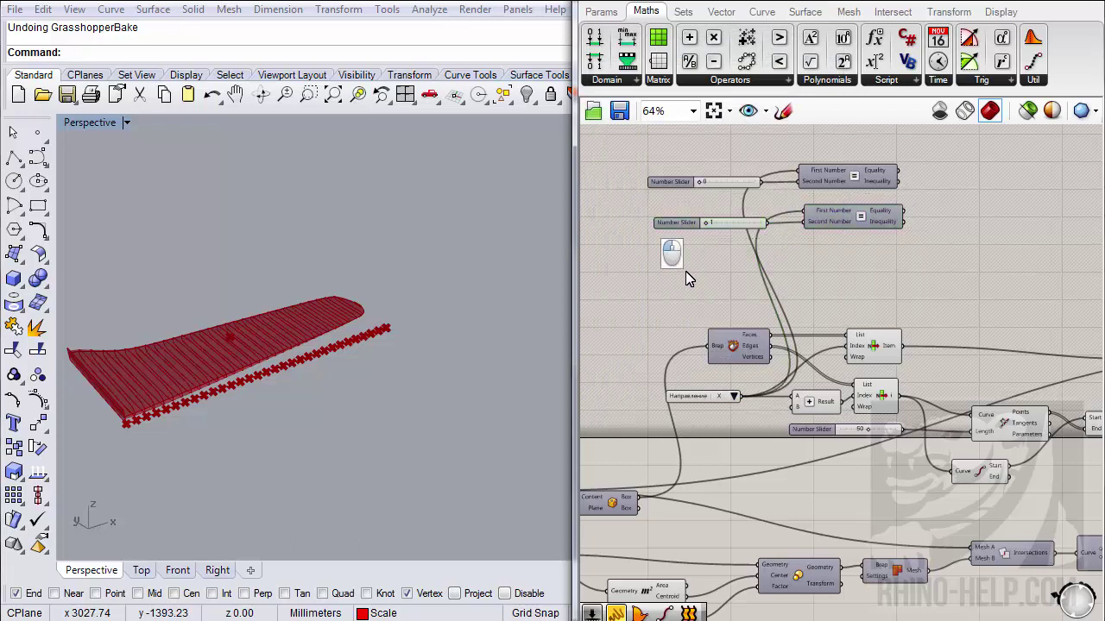
text(10)
key(Return)
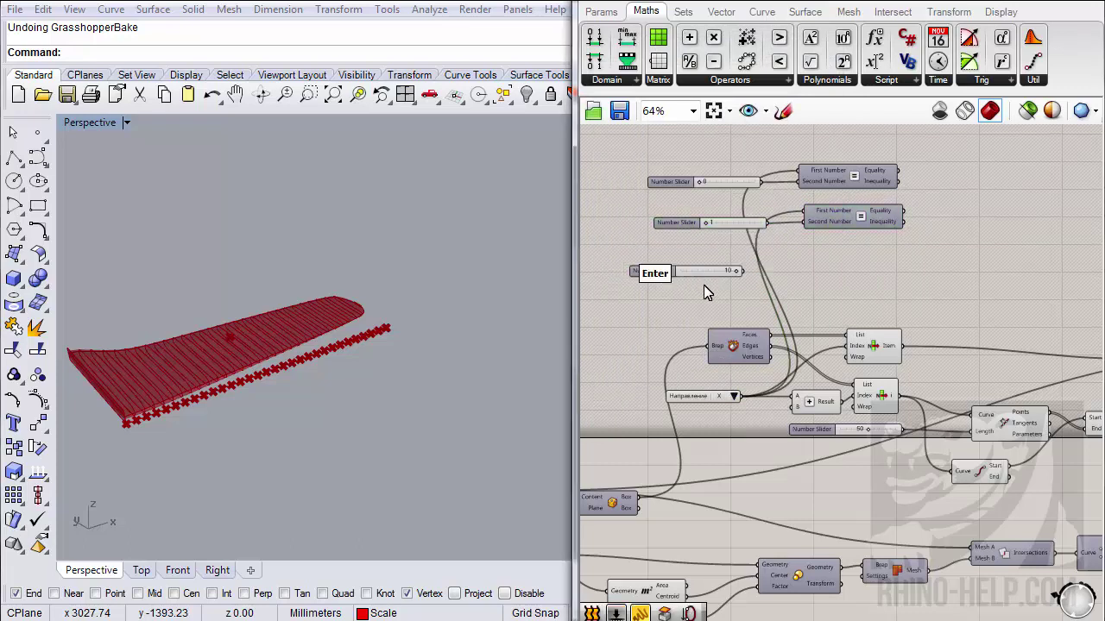
click(821, 226)
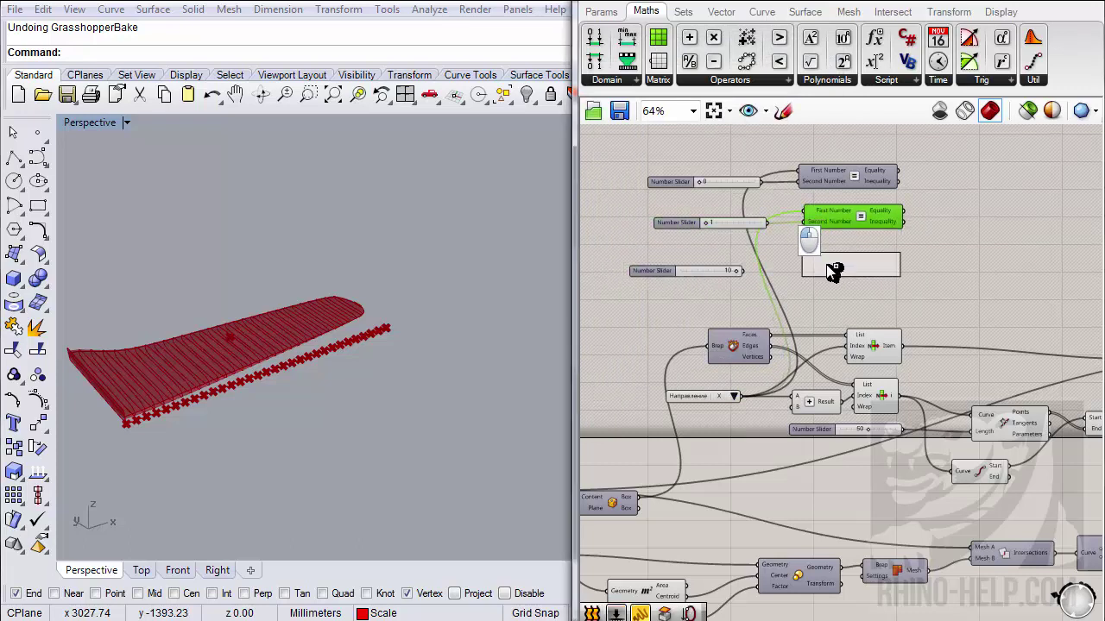
drag(833, 270, 833, 270)
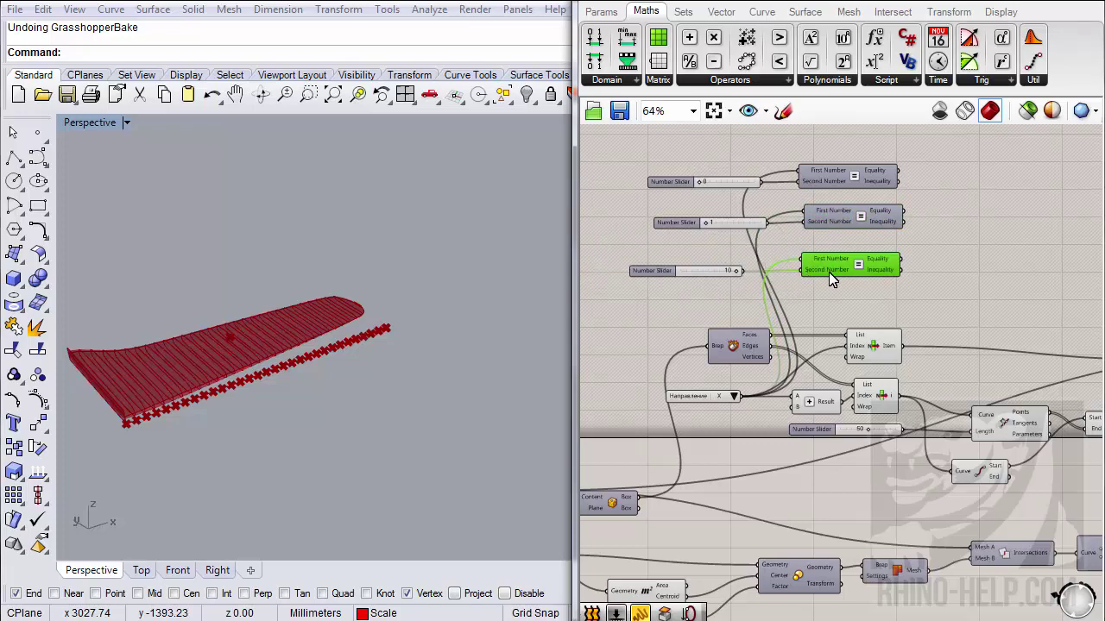
right_drag(828, 276, 789, 276)
drag(818, 268, 816, 177)
- Add a Panel, feed the Equality outputs of all three comparison components into it, and inspect the listed values
click(601, 11)
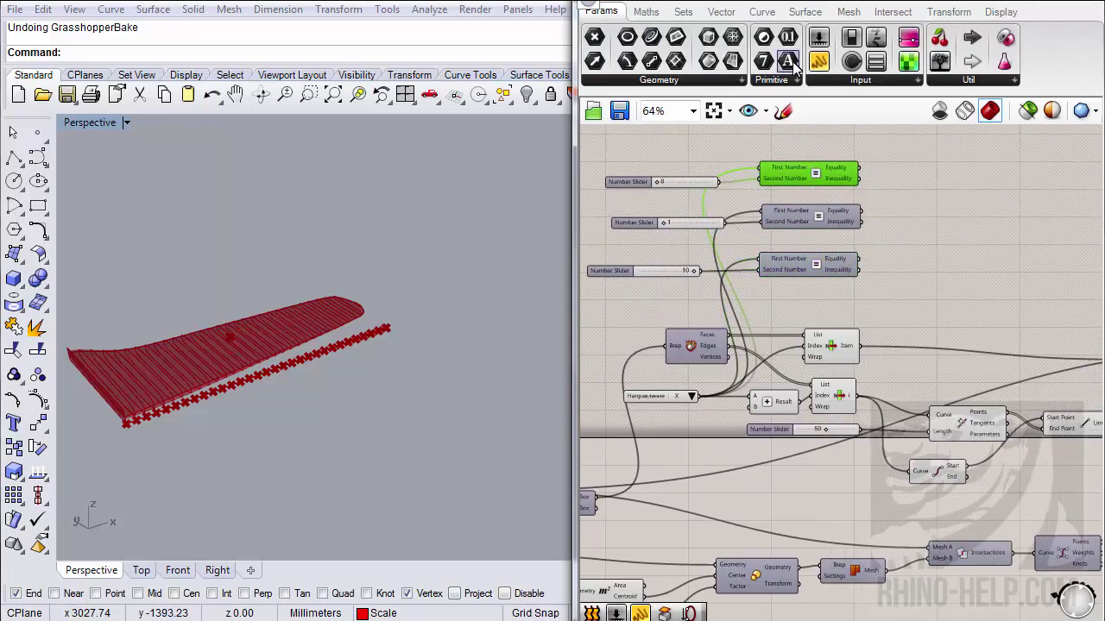
drag(793, 68, 982, 243)
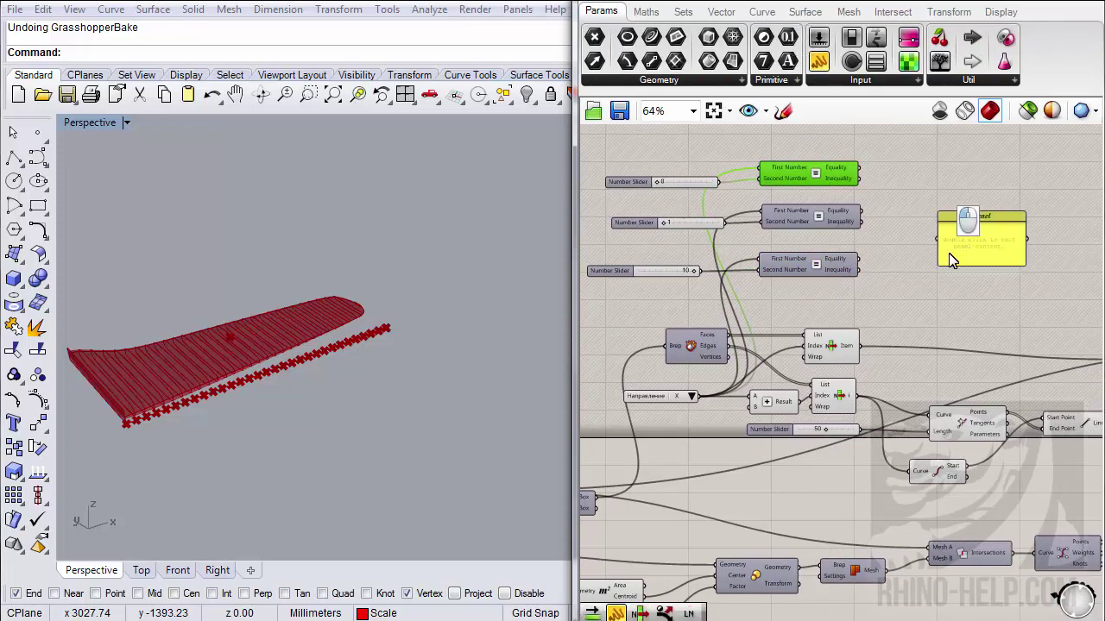
drag(858, 173, 938, 239)
shift+drag(860, 211, 938, 238)
shift+drag(863, 266, 938, 239)
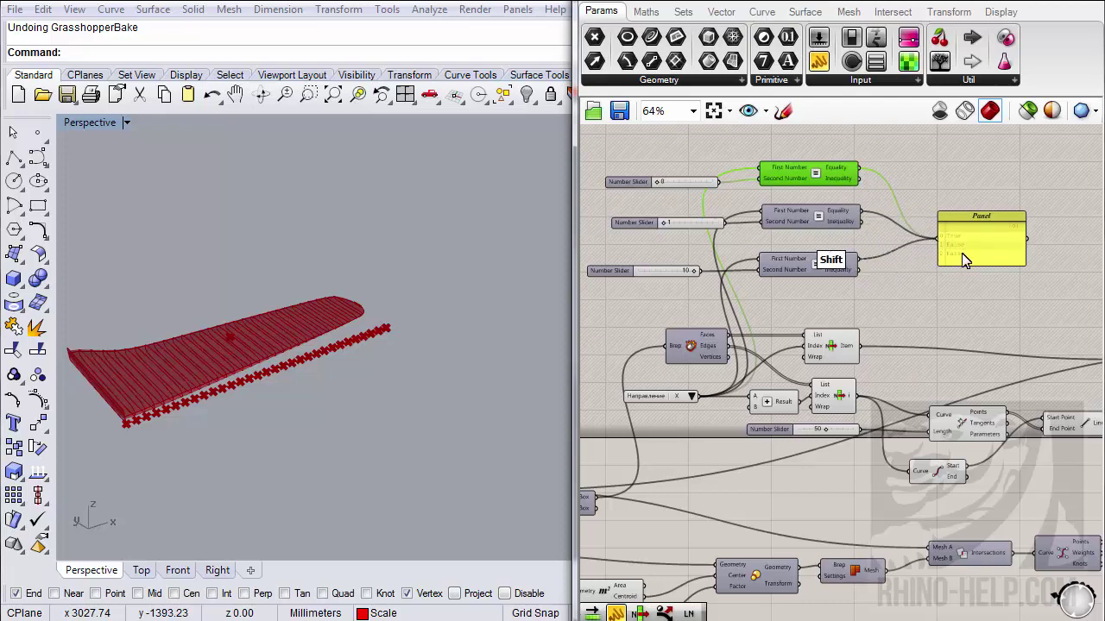
scroll(967, 271, up, 4)
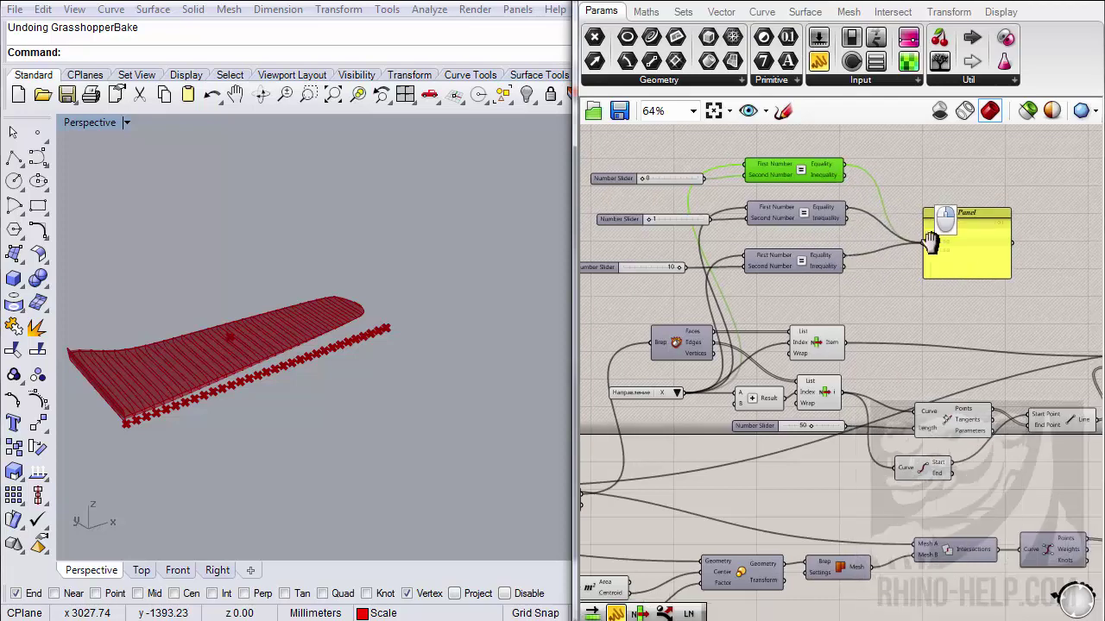
drag(797, 248, 735, 216)
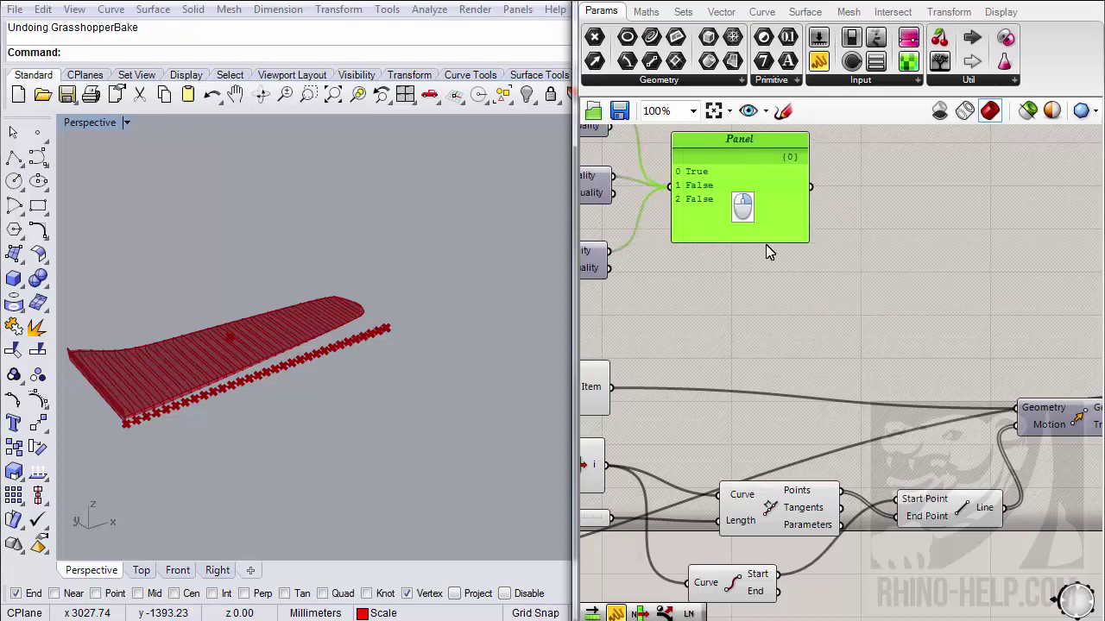
right_drag(736, 216, 765, 280)
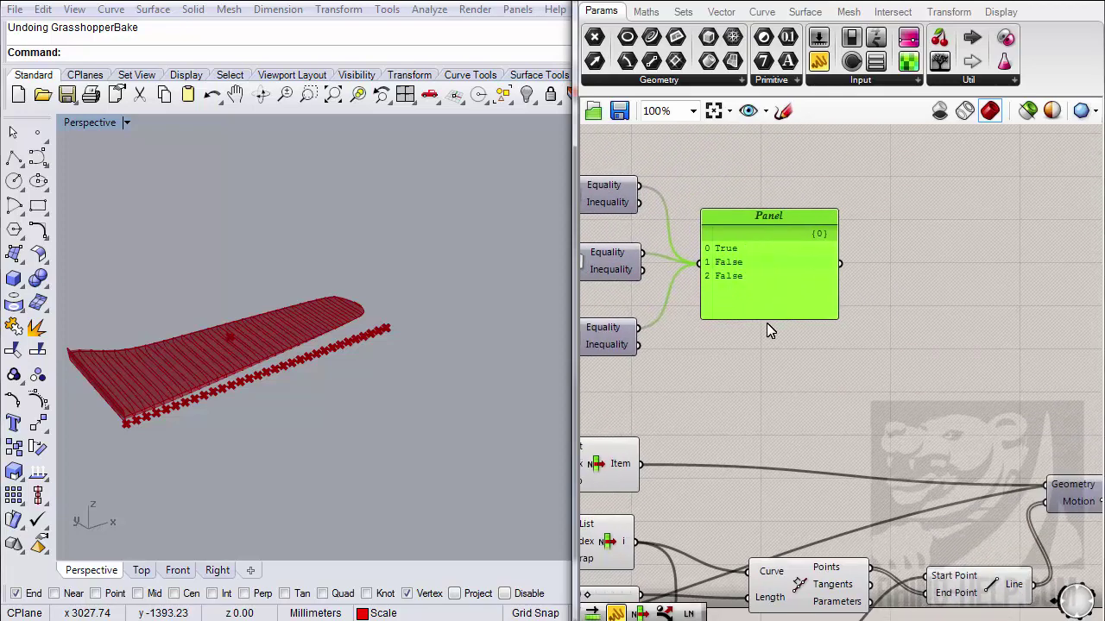
scroll(852, 306, down, 4)
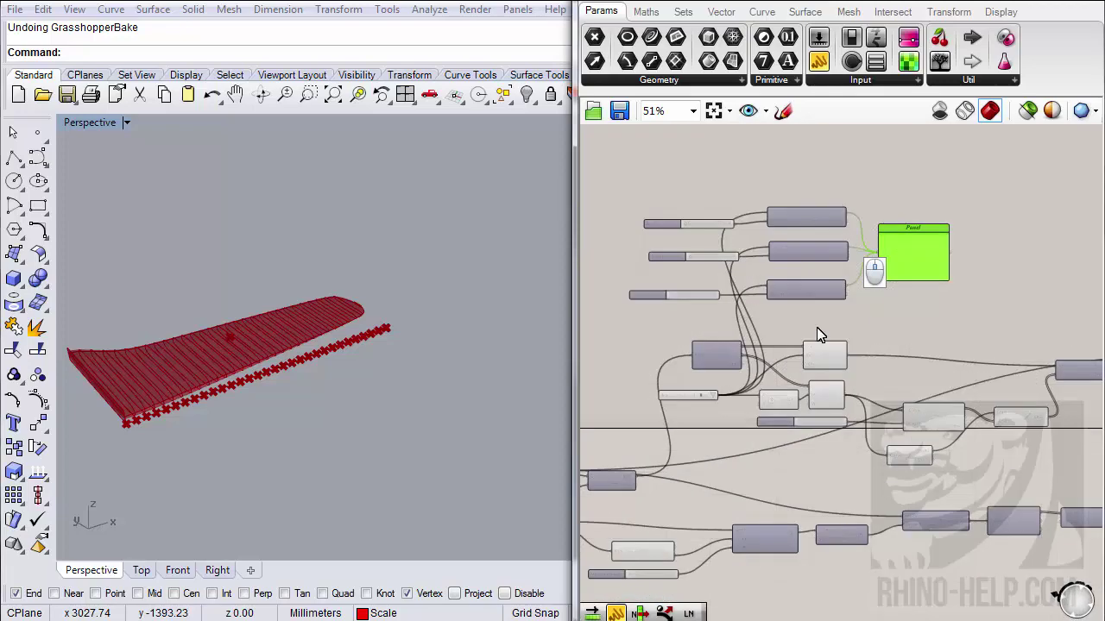
scroll(713, 352, up, 3)
right_drag(914, 268, 888, 298)
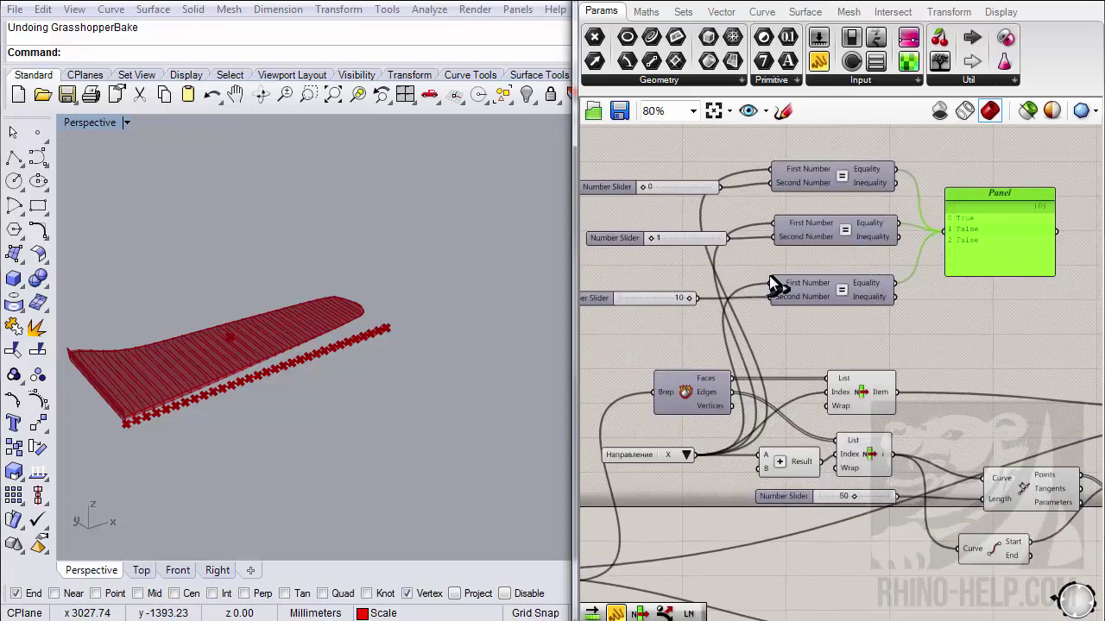
- Open the constants of the Направление value list to compare them with the three slider values
scroll(794, 282, down, 2)
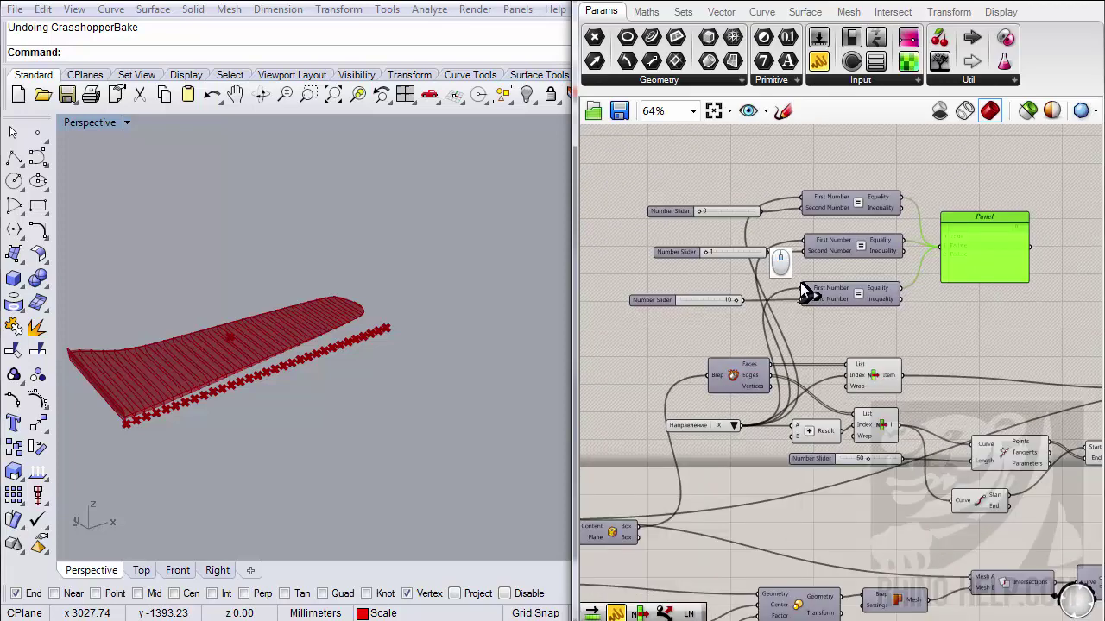
right_click(699, 426)
click(736, 462)
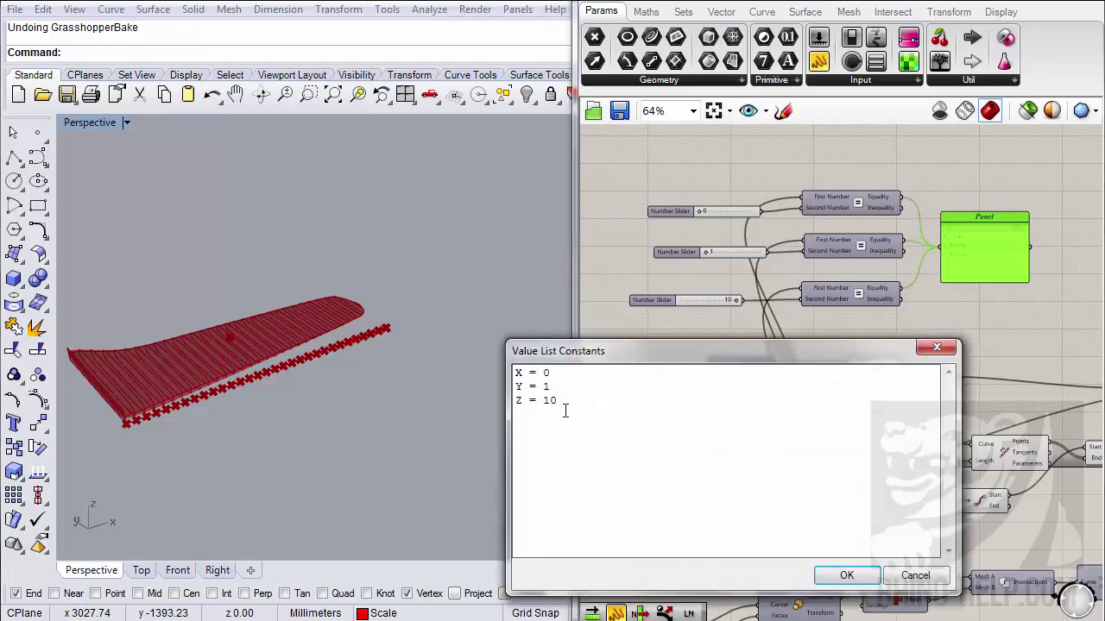
- Copy the X, Y and Z constant definitions from the direction value list and close its editor
drag(561, 402, 518, 372)
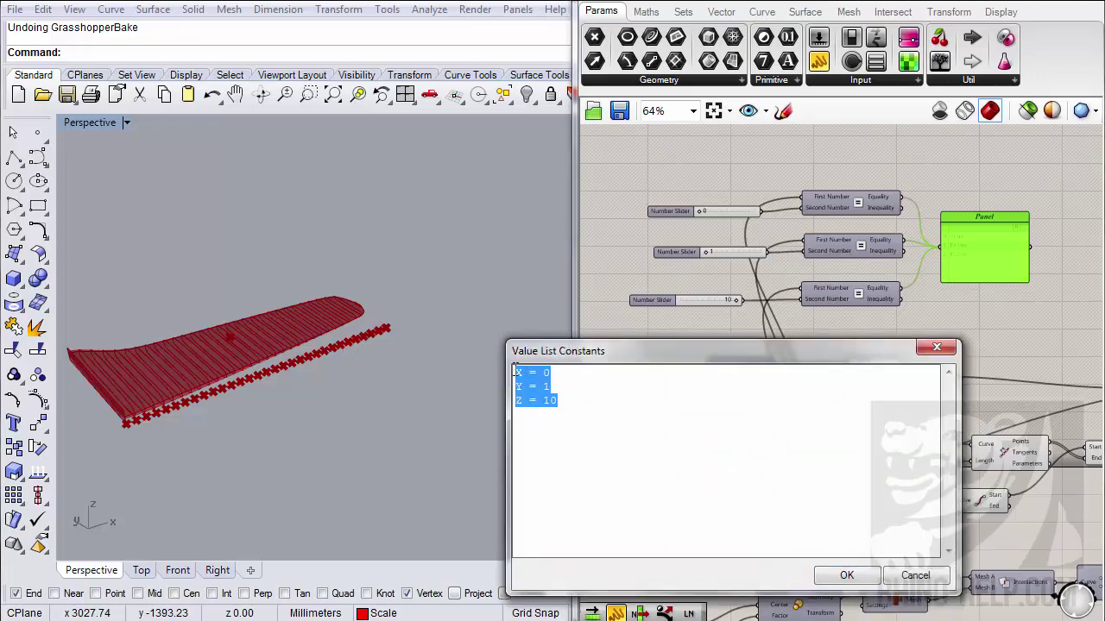
key(ctrl+c)
click(915, 575)
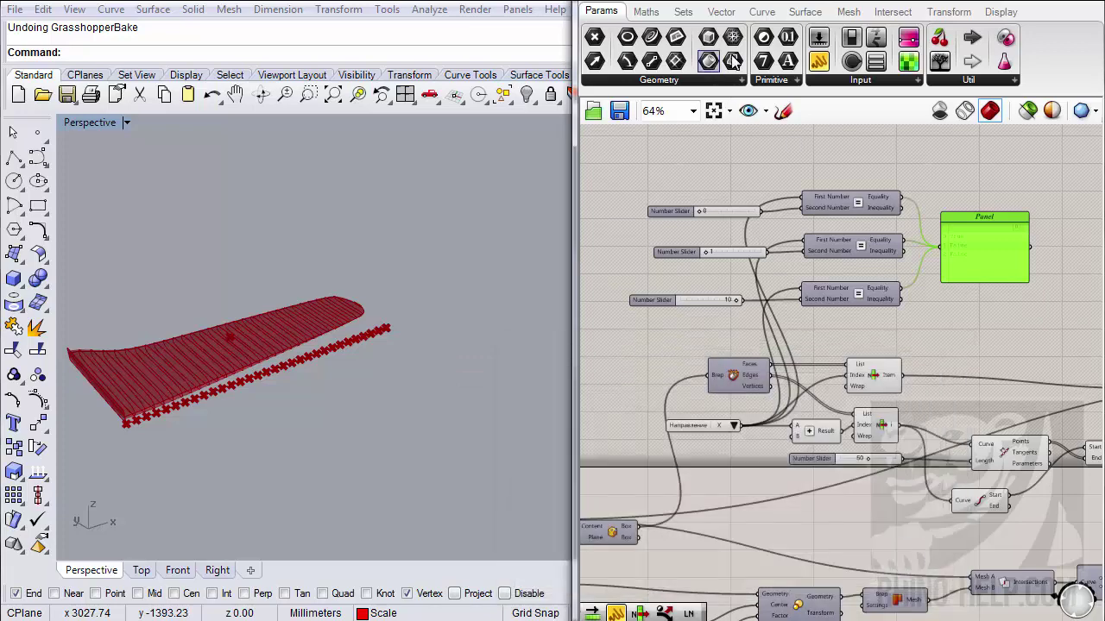
- Place a new empty panel on the canvas above the three Equality components
drag(818, 61, 777, 157)
right_drag(811, 215, 798, 270)
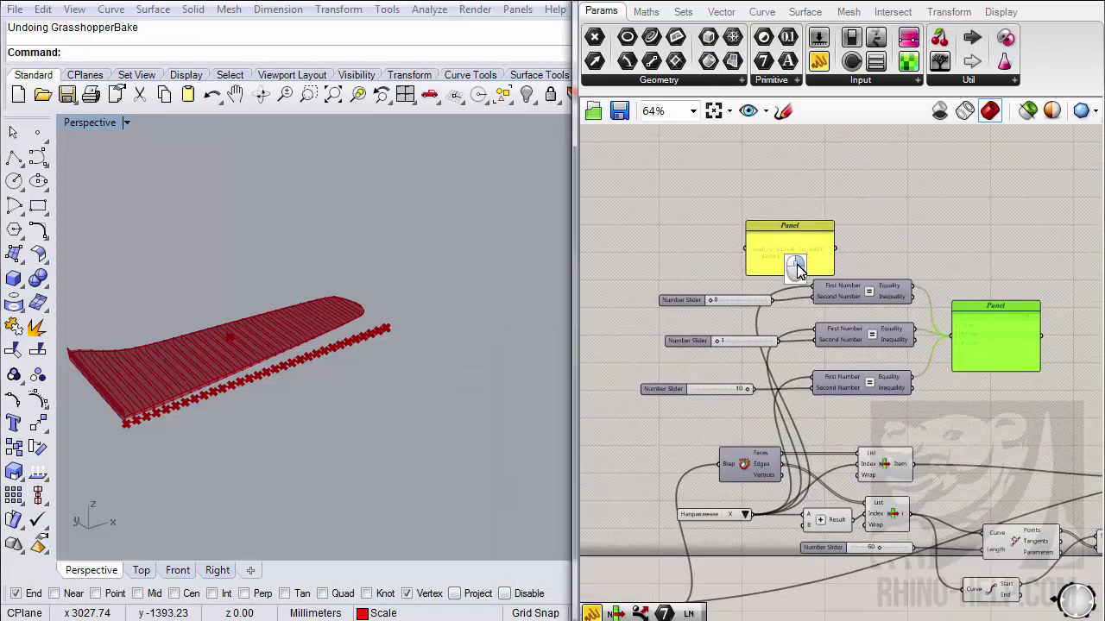
drag(798, 270, 749, 205)
- Fill the new panel with the copied constants, trimmed to the values 0, 1 and 10 on separate lines
double_click(747, 203)
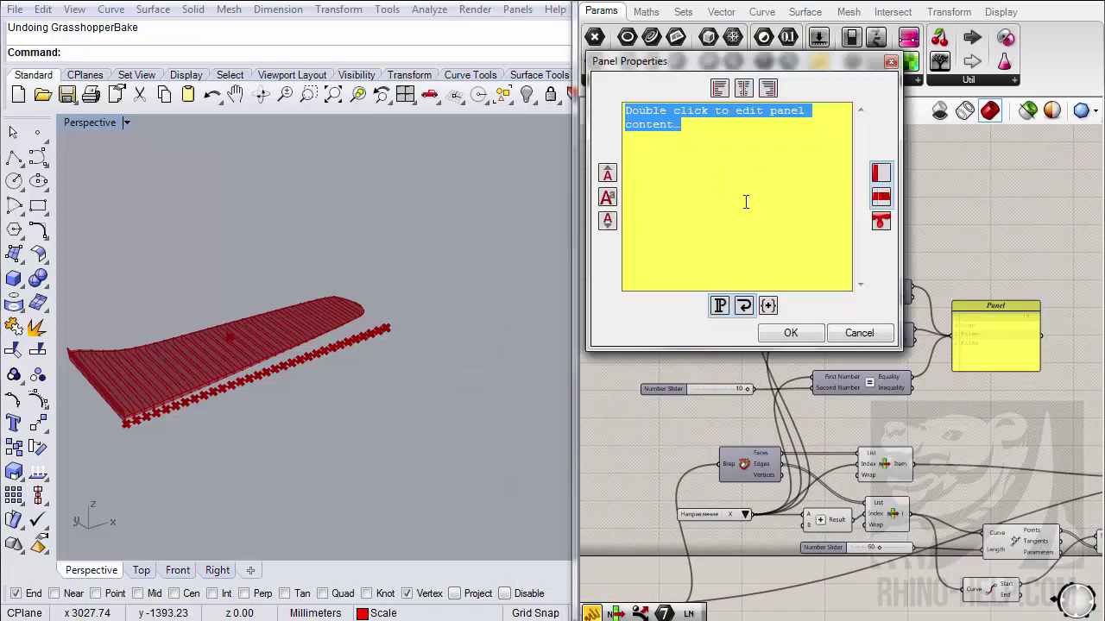
key(ctrl+v)
drag(654, 110, 620, 138)
key(Delete)
key(Delete)
key(Delete)
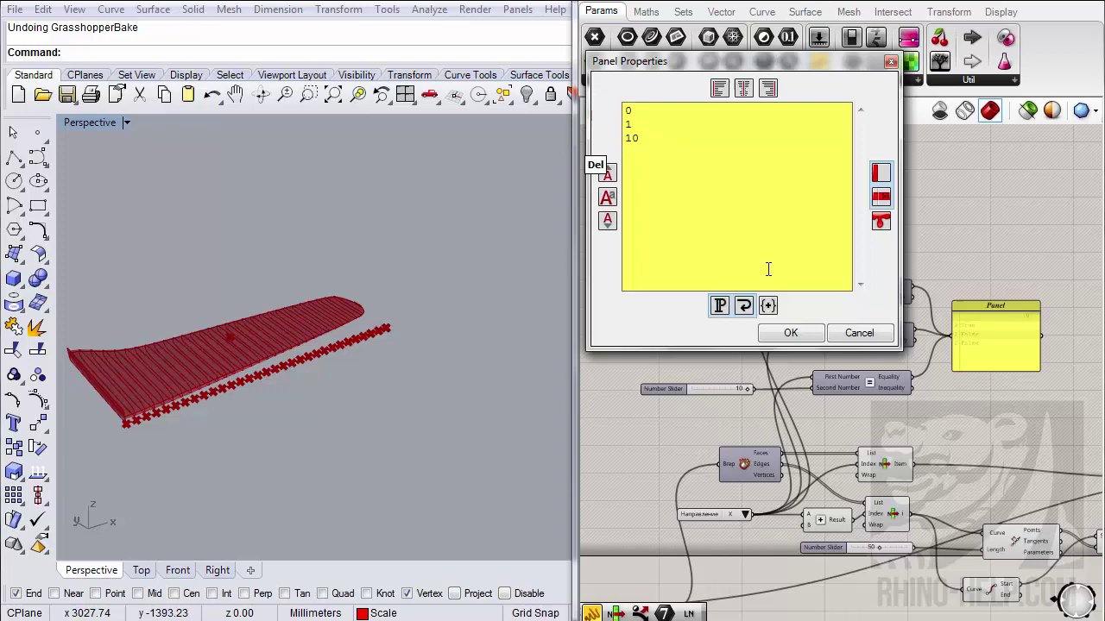
click(790, 332)
- Turn off Multiline Data for the 0, 1, 10 panel and move it above the Equality components
right_click(740, 211)
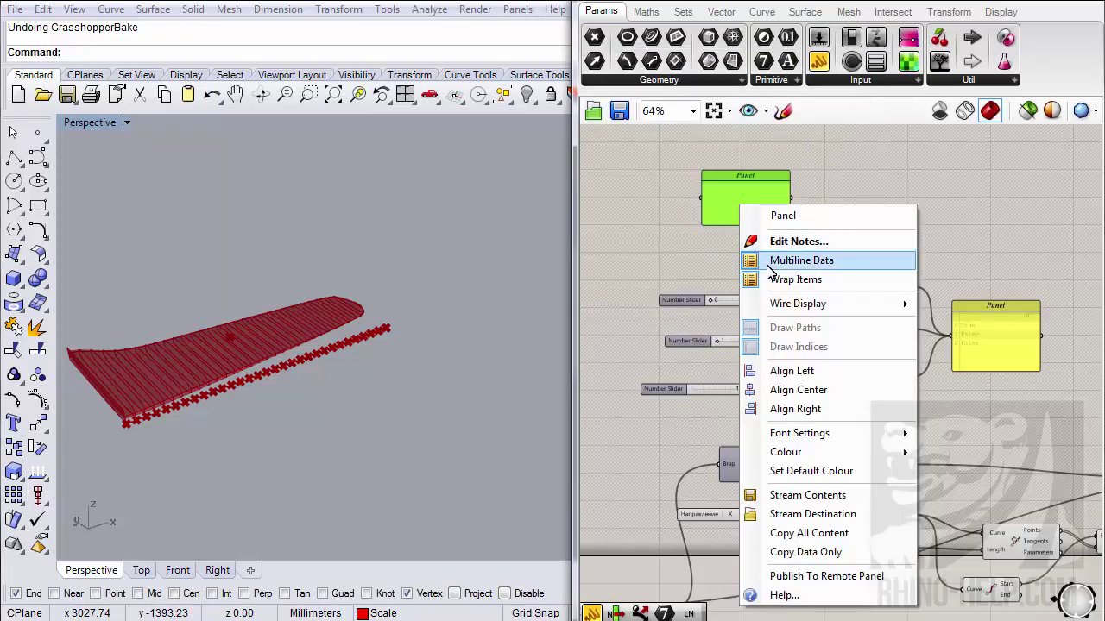
click(769, 261)
drag(735, 207, 894, 229)
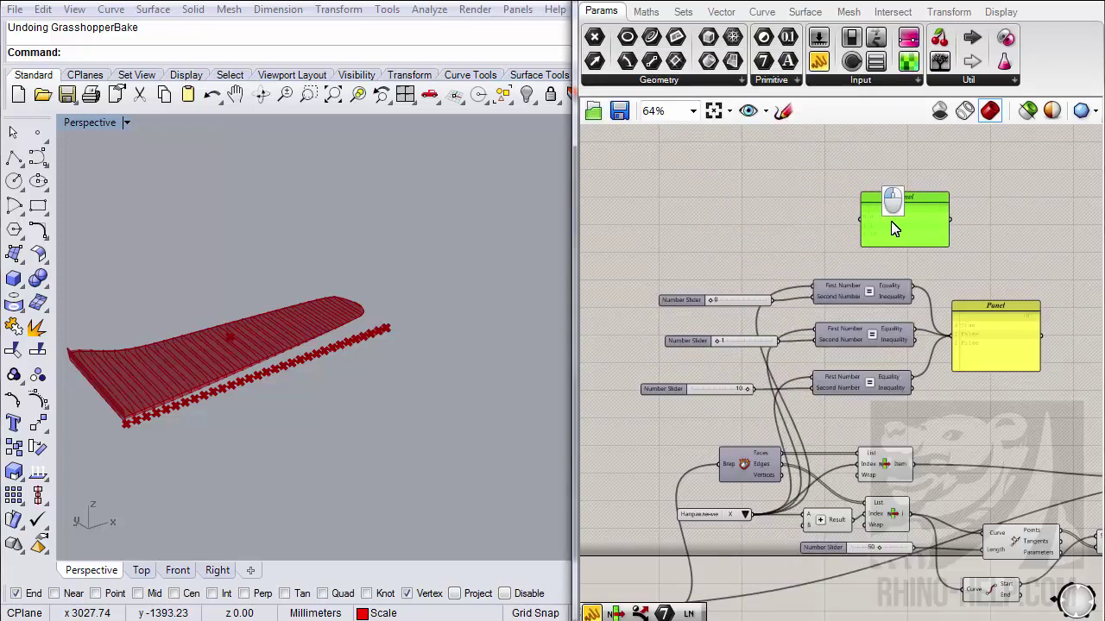
- Add a Cull Pattern component beside the 0, 1, 10 panel
right_drag(969, 259, 781, 249)
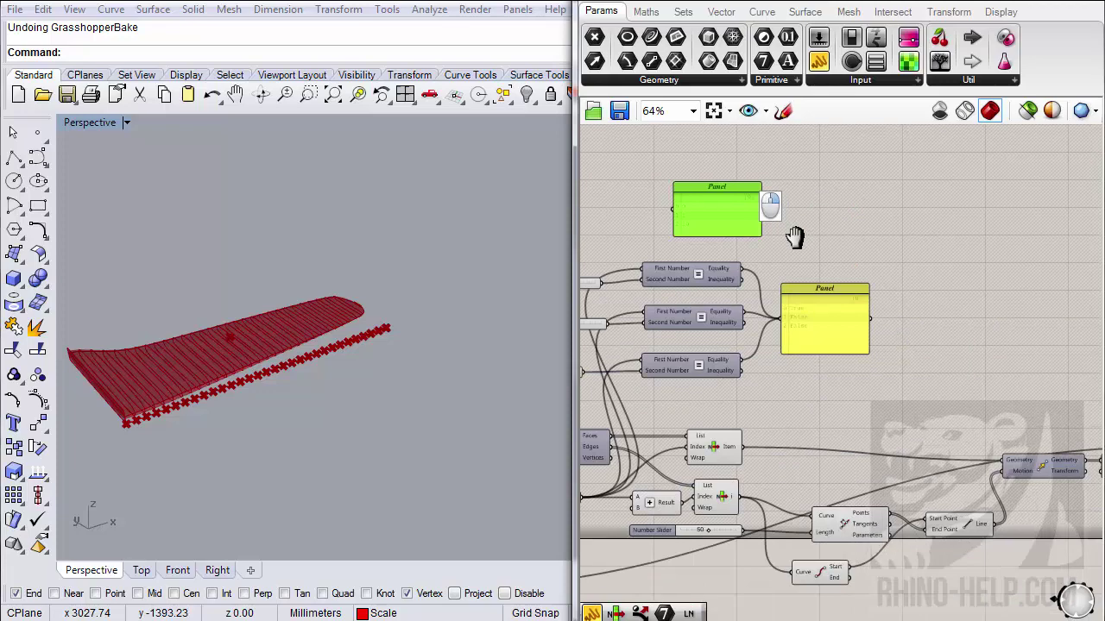
click(683, 12)
click(717, 82)
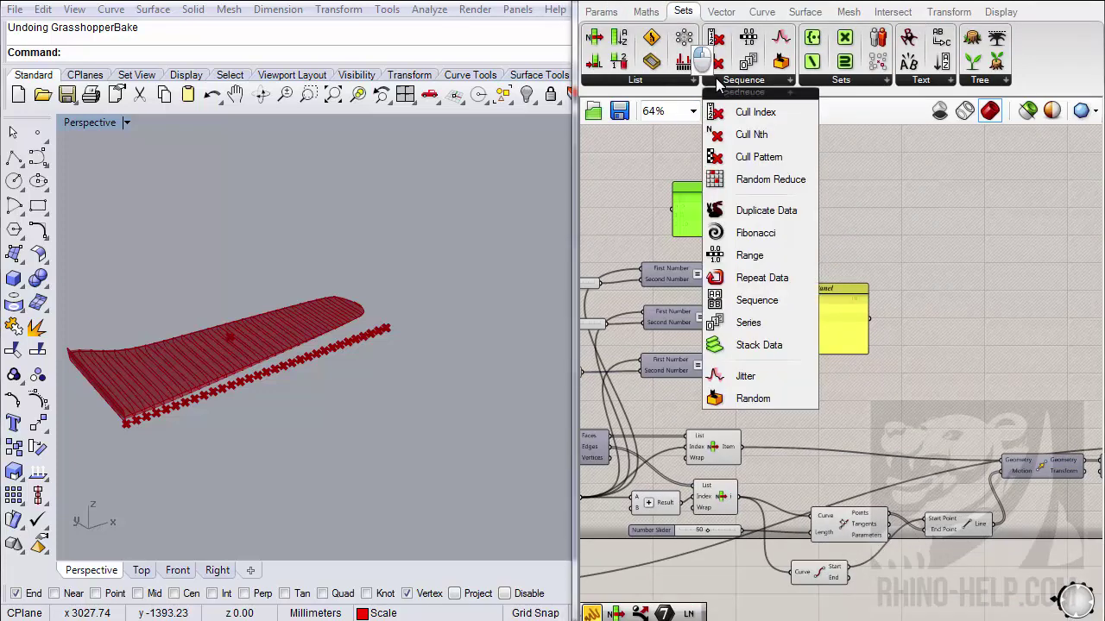
click(758, 157)
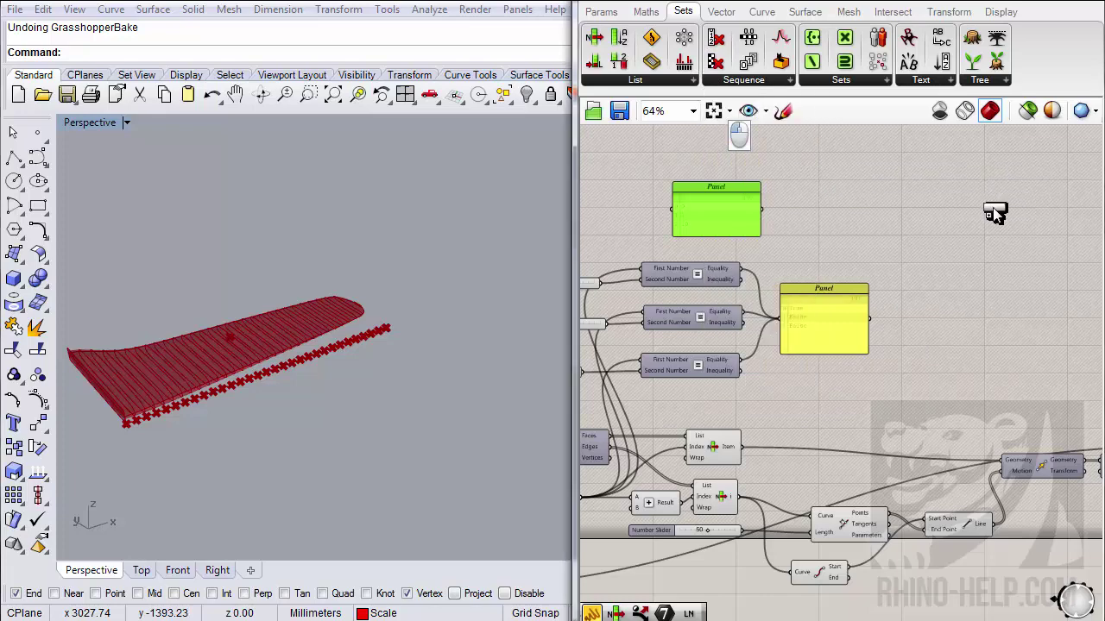
click(935, 205)
- Wire the 0, 1, 10 panel into the List input and the True/False panel into the Cull Pattern input
drag(761, 209, 859, 377)
scroll(892, 225, up, 2)
click(960, 214)
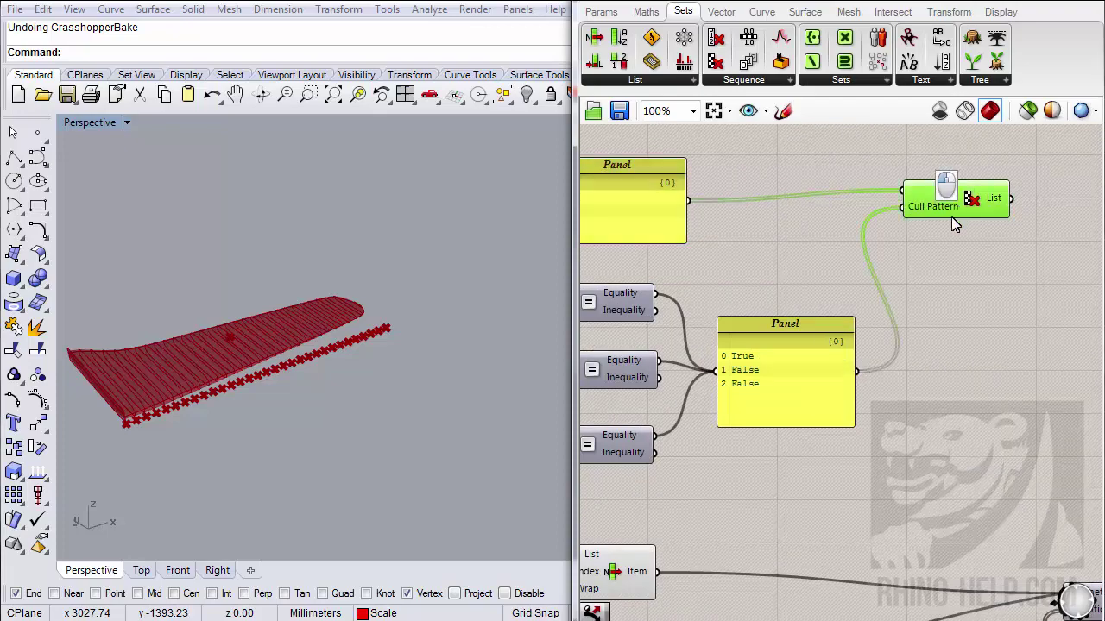
- Add a panel beside the Cull Pattern component and connect the component's List output to it
scroll(901, 246, down, 2)
right_drag(900, 246, 826, 218)
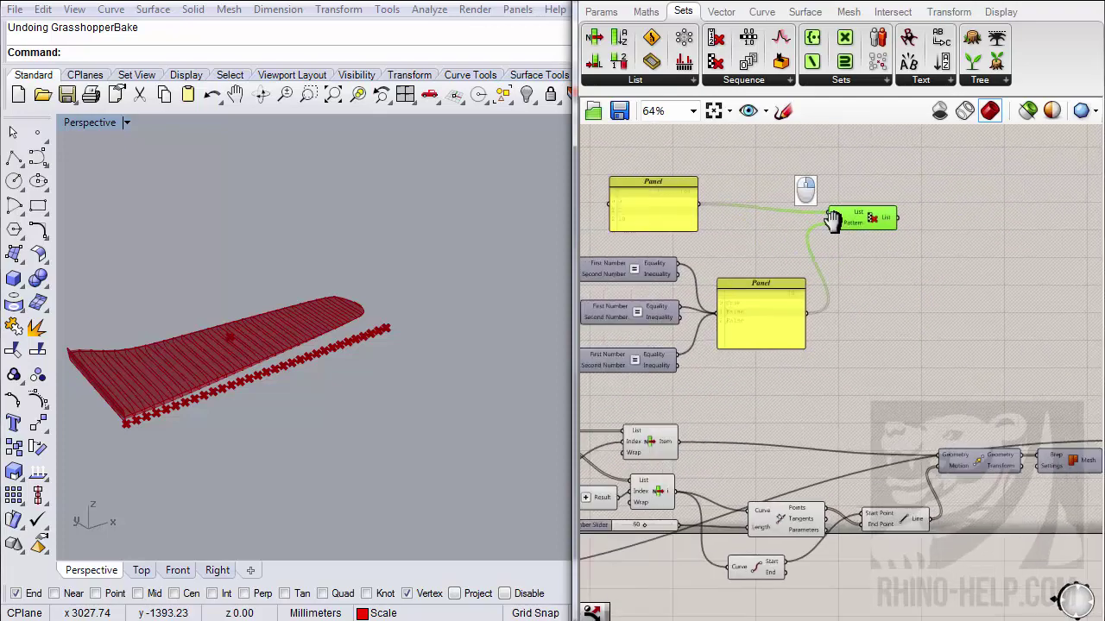
click(601, 11)
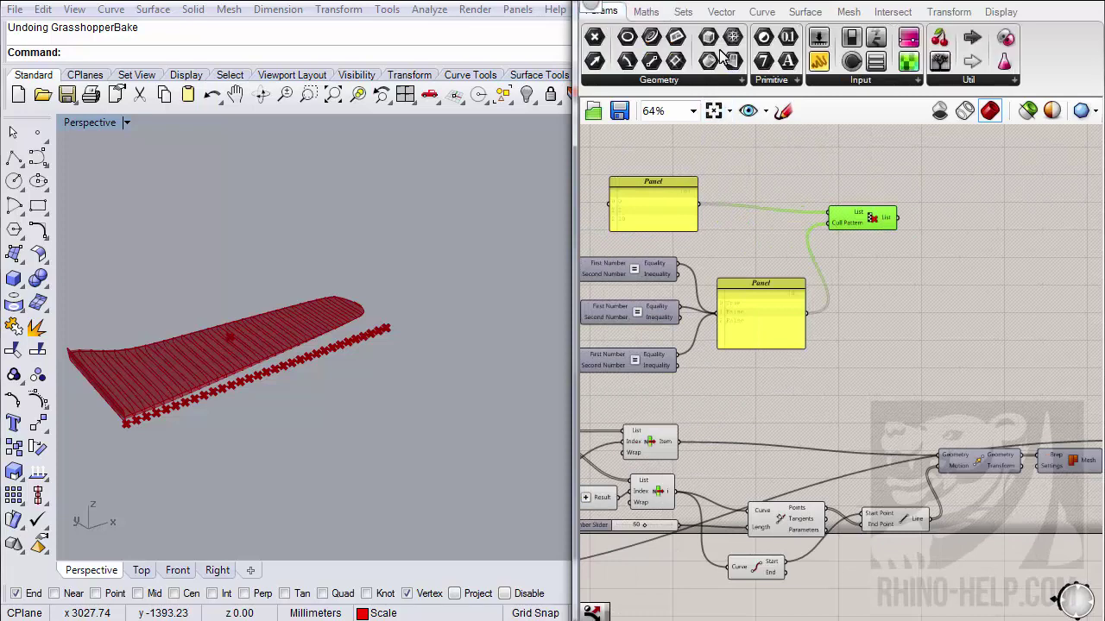
drag(807, 39, 924, 221)
scroll(937, 222, up, 2)
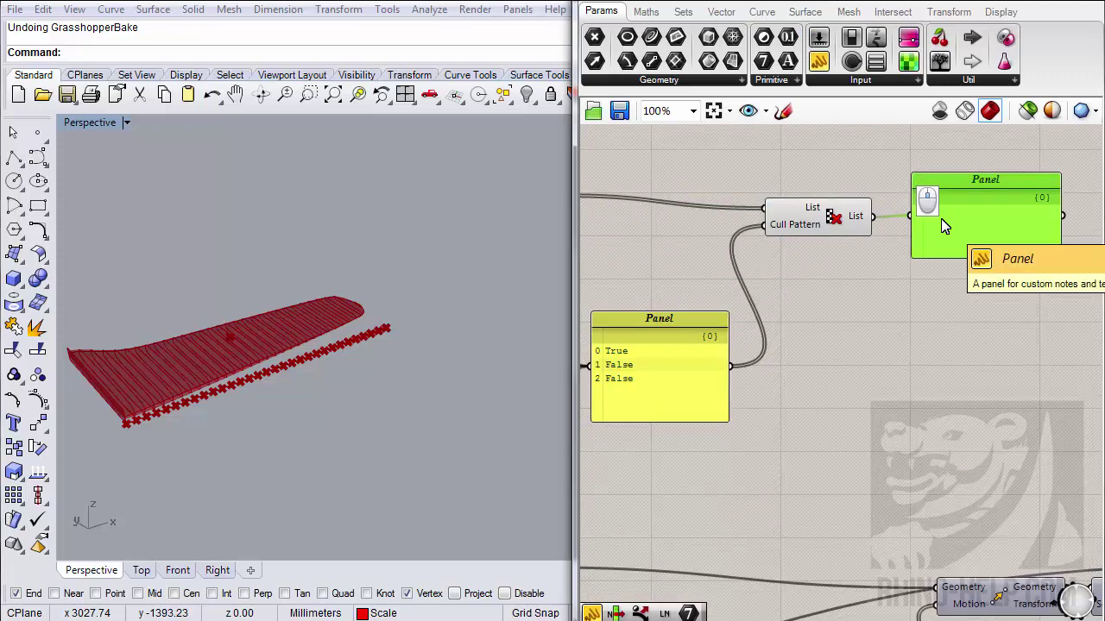
- Switch the direction value list to Y
scroll(955, 231, down, 2)
right_drag(760, 384, 811, 359)
scroll(796, 363, down, 1)
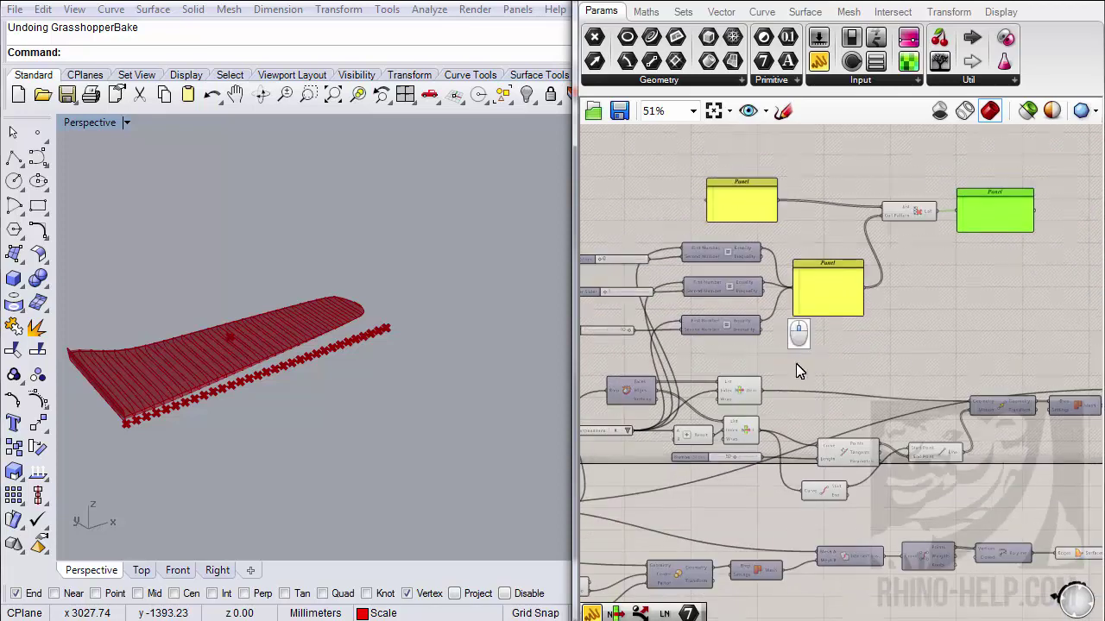
scroll(701, 394, up, 1)
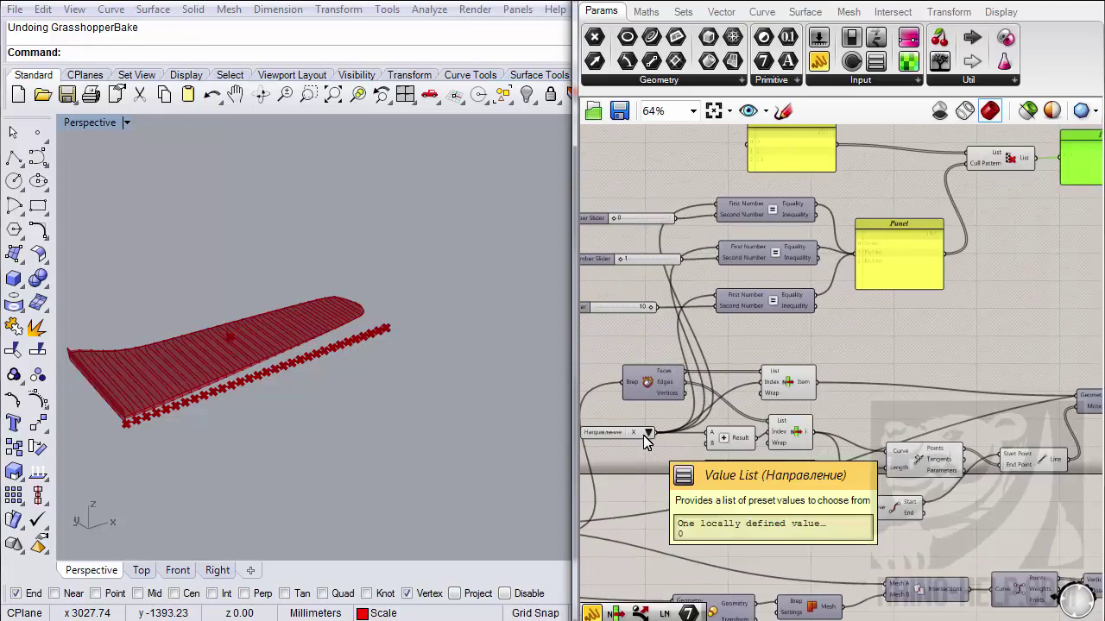
click(647, 435)
click(651, 463)
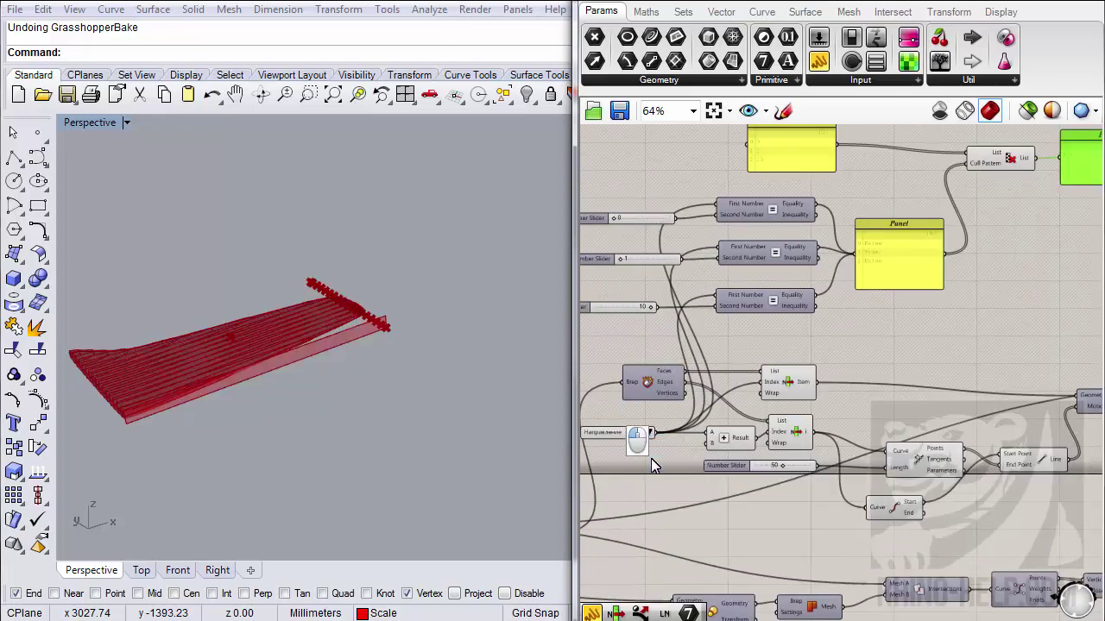
- Switch the direction value list to Z and examine the True/False pattern and the culled output
click(648, 432)
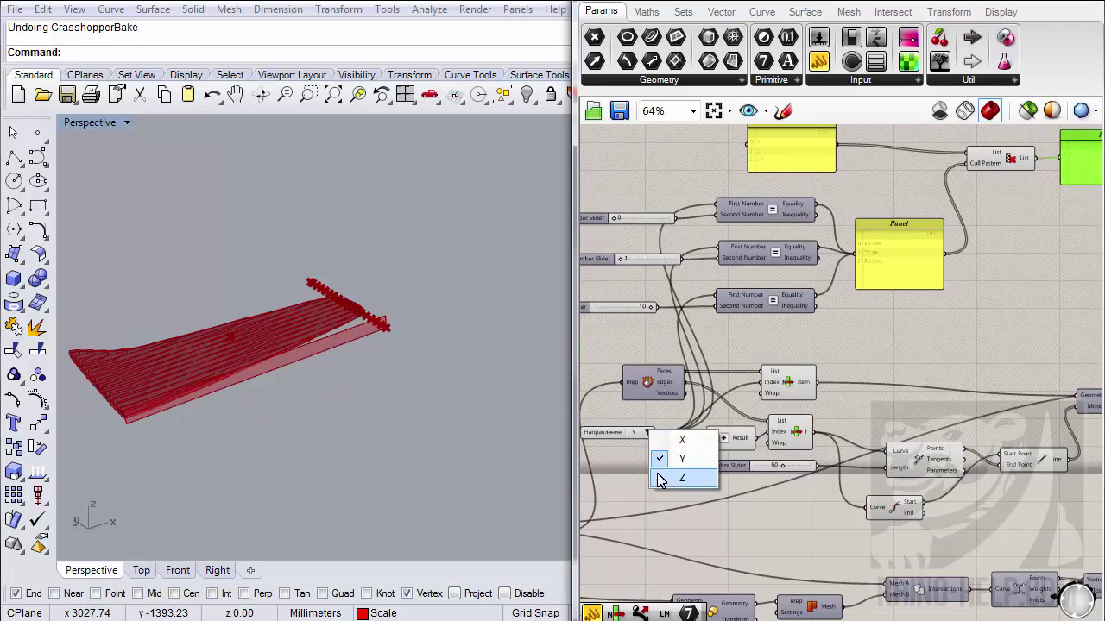
click(660, 478)
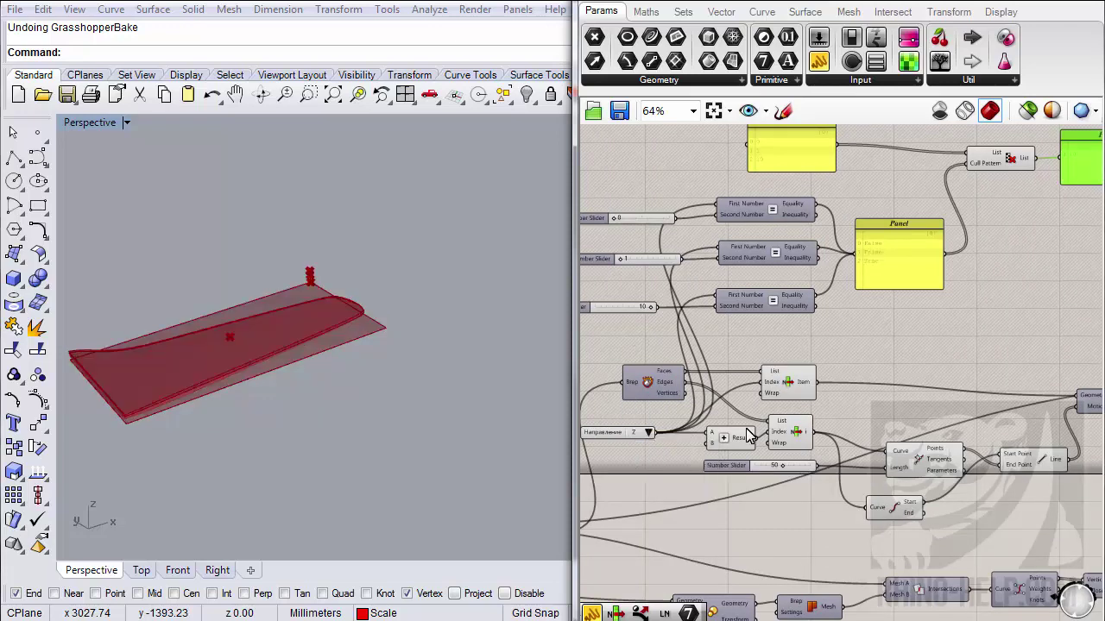
right_drag(1071, 204, 1054, 212)
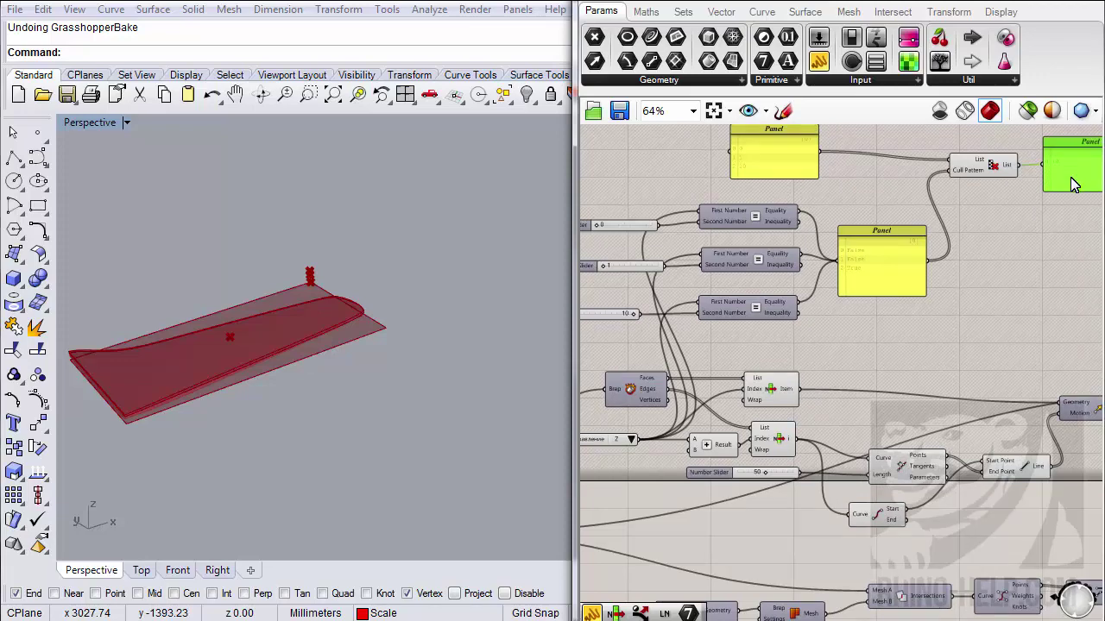
right_drag(1030, 181, 1011, 188)
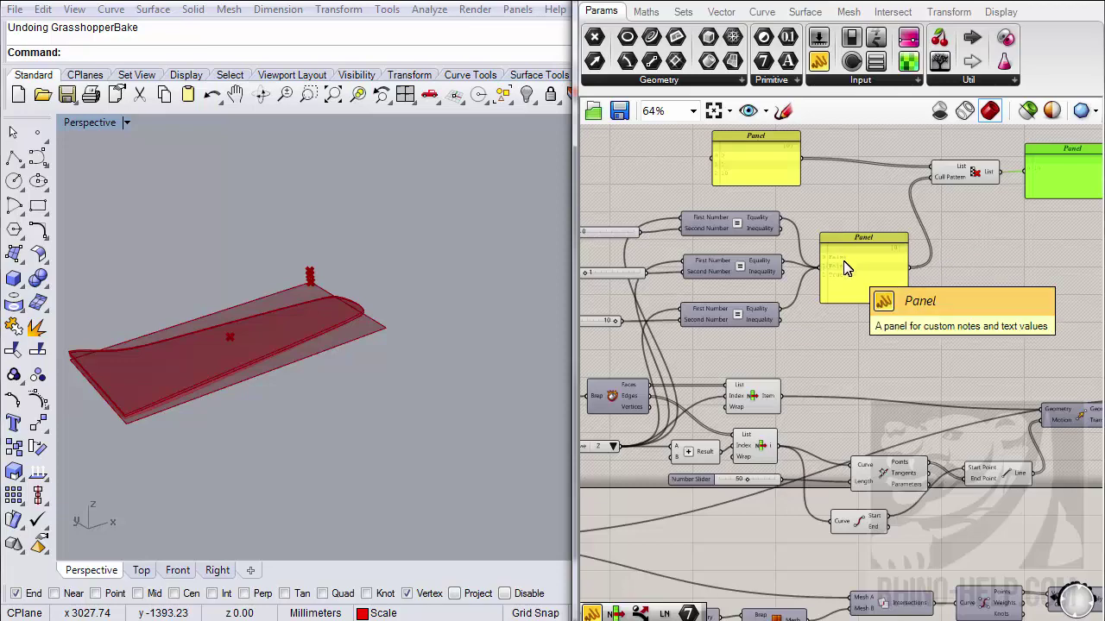
scroll(827, 263, up, 3)
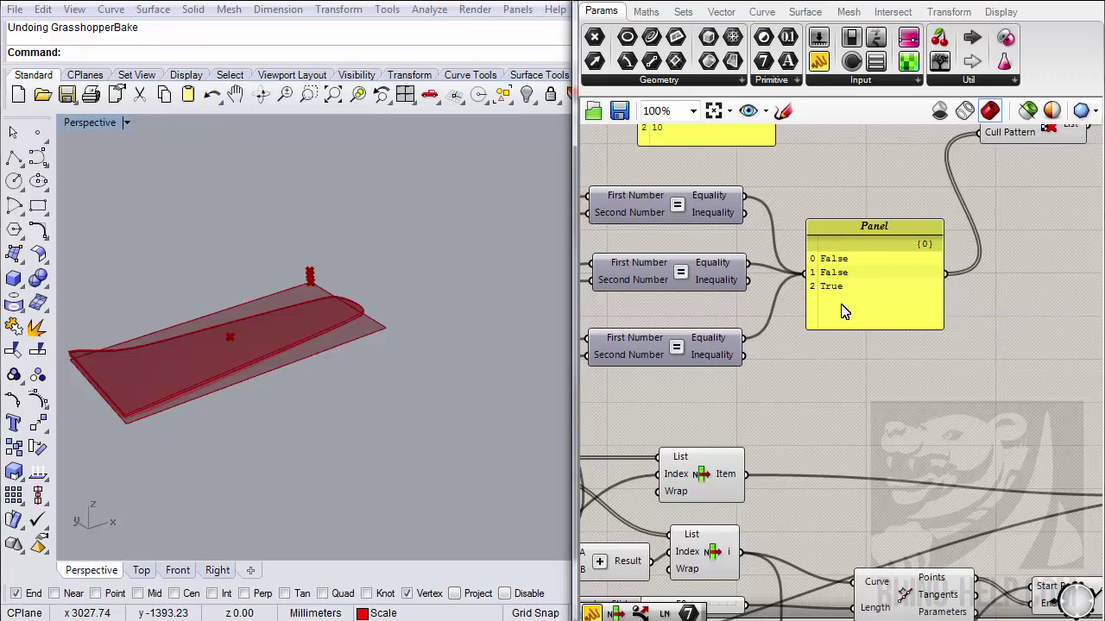
right_drag(844, 312, 837, 337)
scroll(834, 334, down, 1)
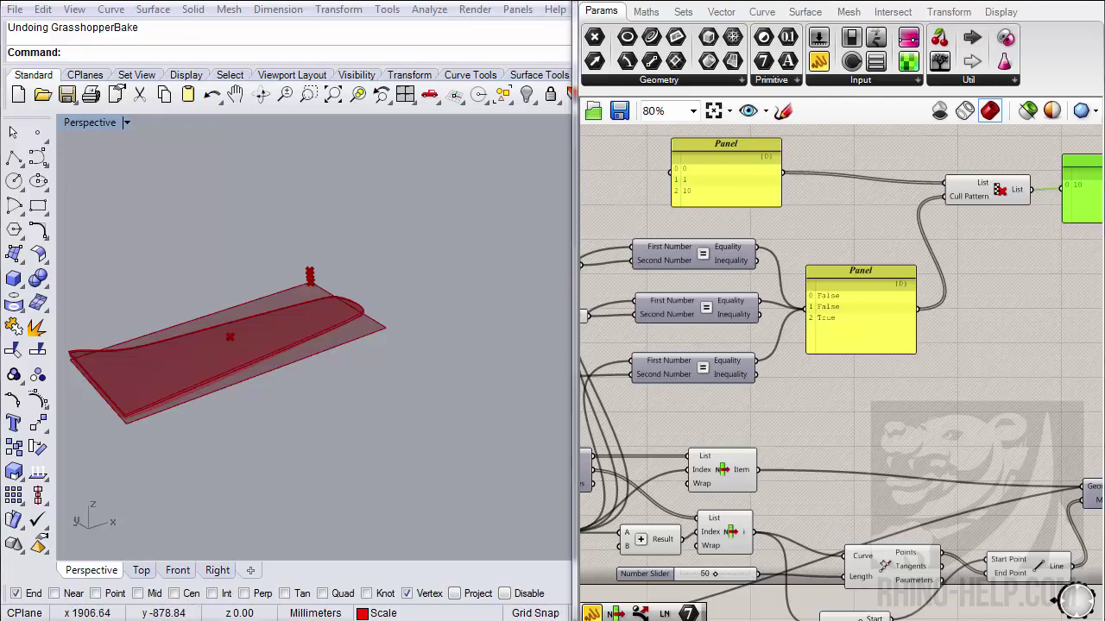
- Add a Shift List component and wire the True/False panel into its List input
click(682, 12)
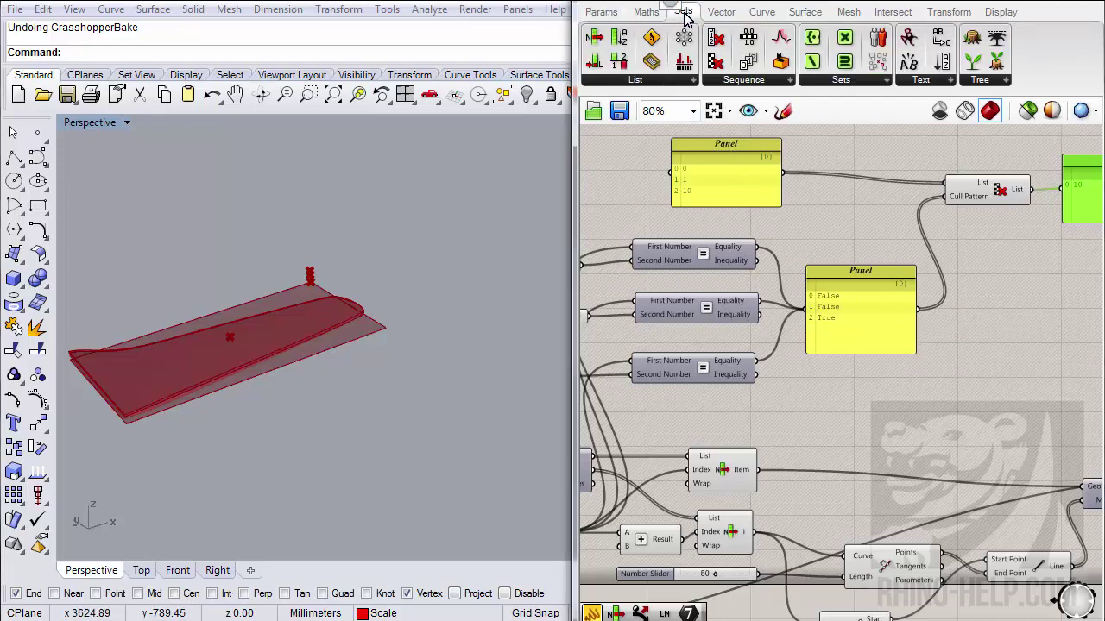
click(636, 80)
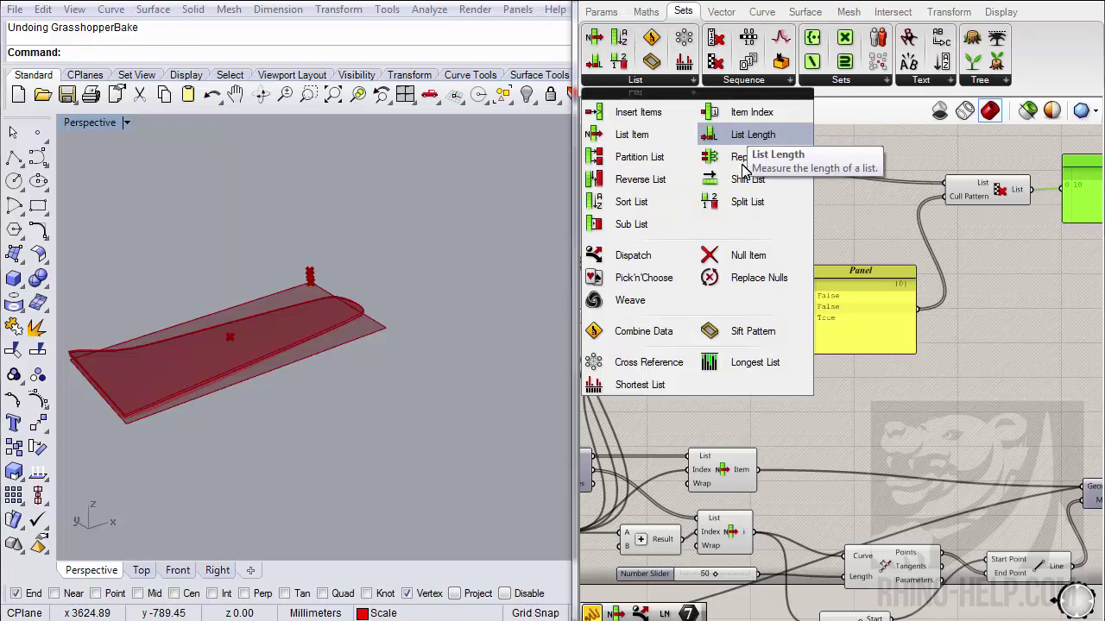
drag(877, 301, 993, 347)
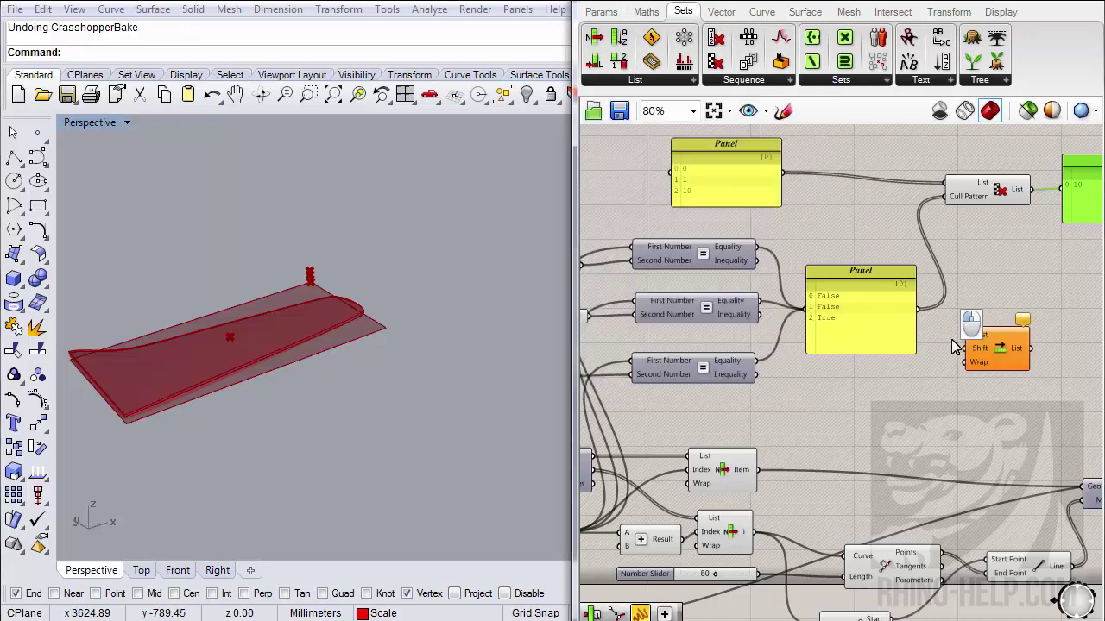
drag(920, 313, 966, 335)
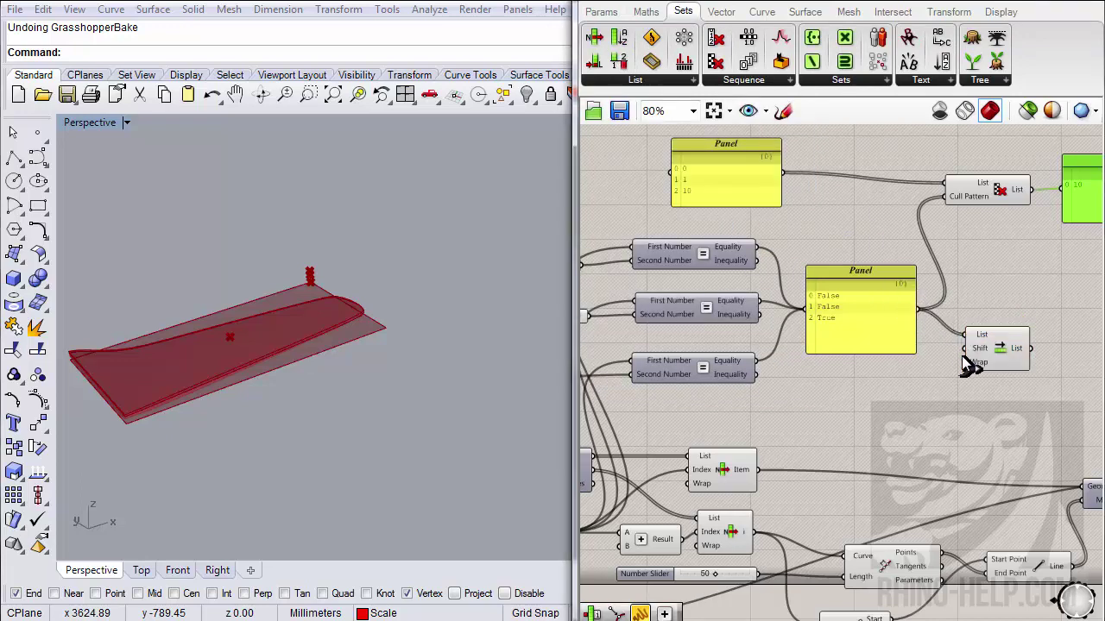
- Create a number slider with value 2 for the Shift input and route the shifted list into the Cull Pattern input
double_click(884, 426)
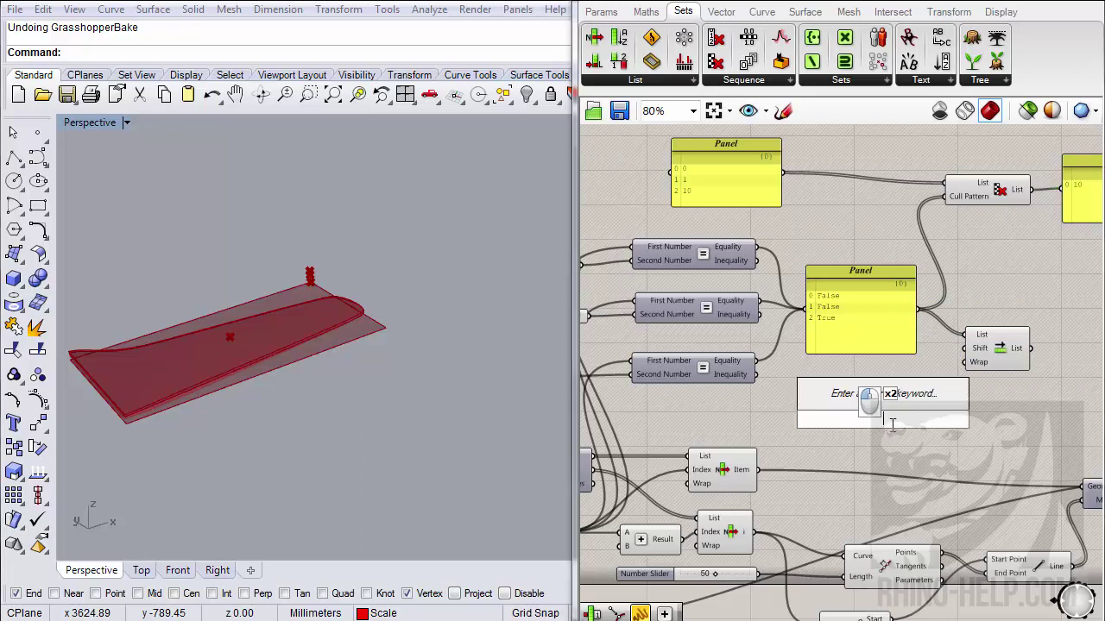
text(2)
key(Return)
drag(954, 419, 946, 200)
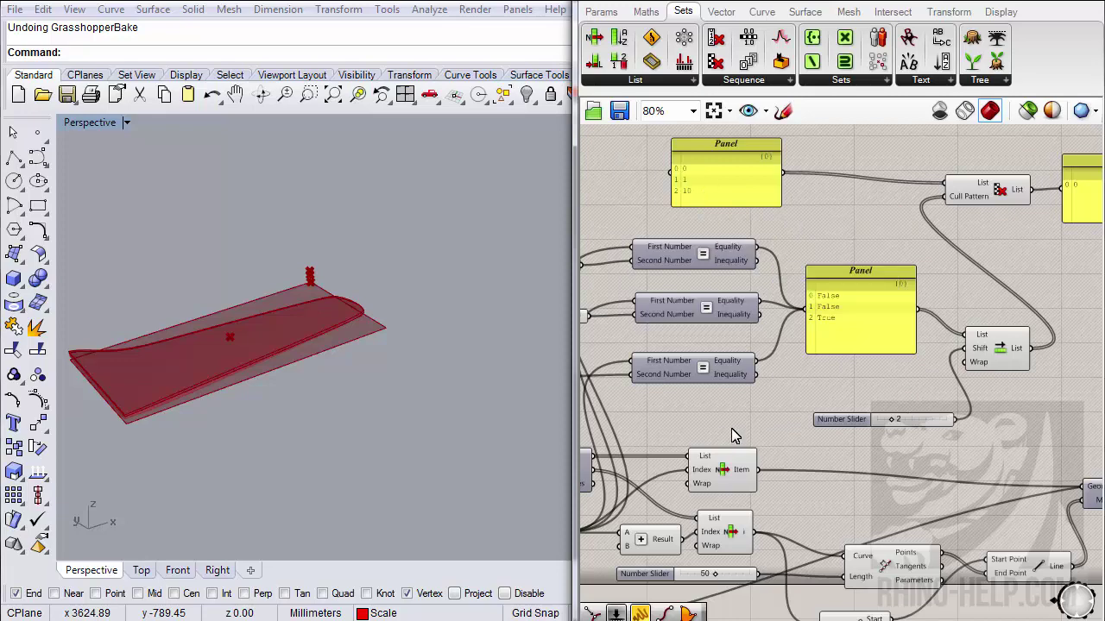
- Set the direction value list to X and check the culled value in the output panel
right_drag(732, 436, 835, 404)
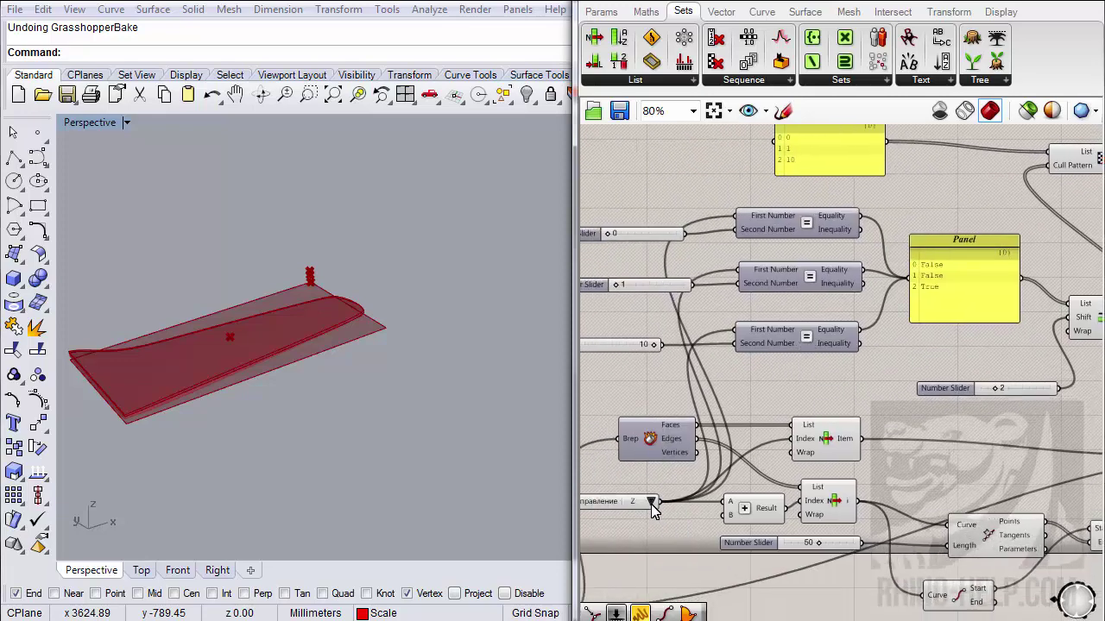
click(653, 503)
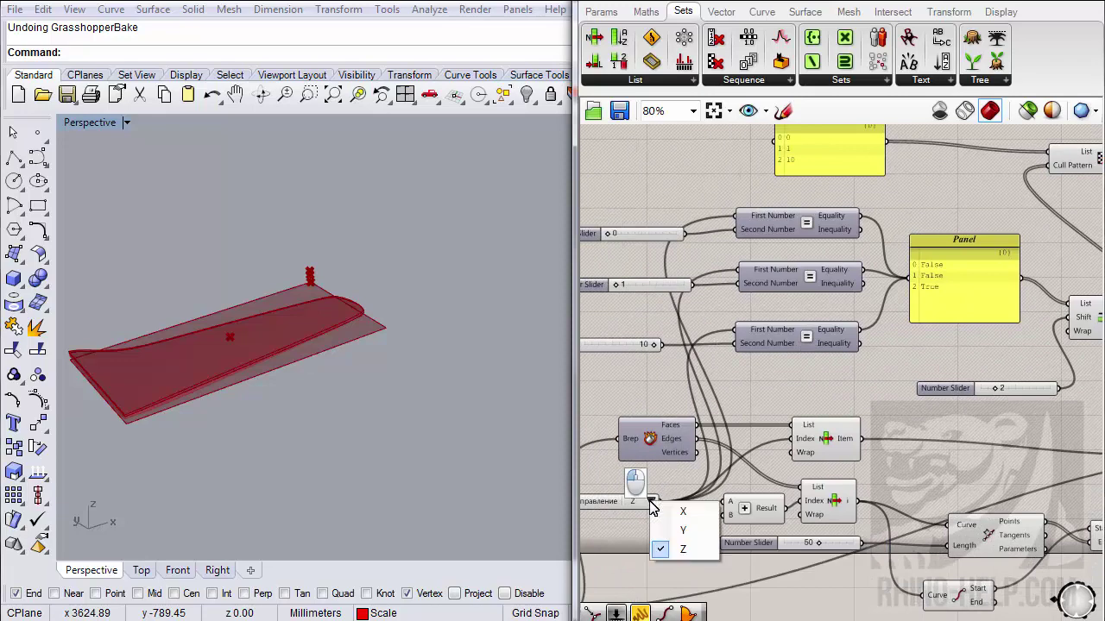
click(662, 512)
right_drag(844, 389, 724, 444)
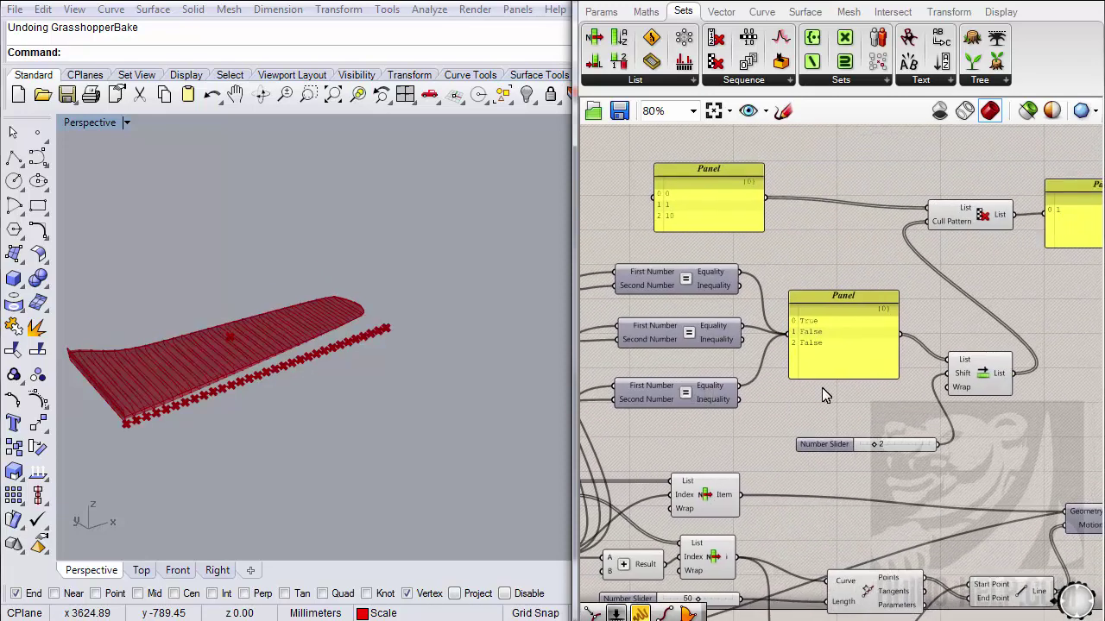
right_drag(688, 335, 778, 282)
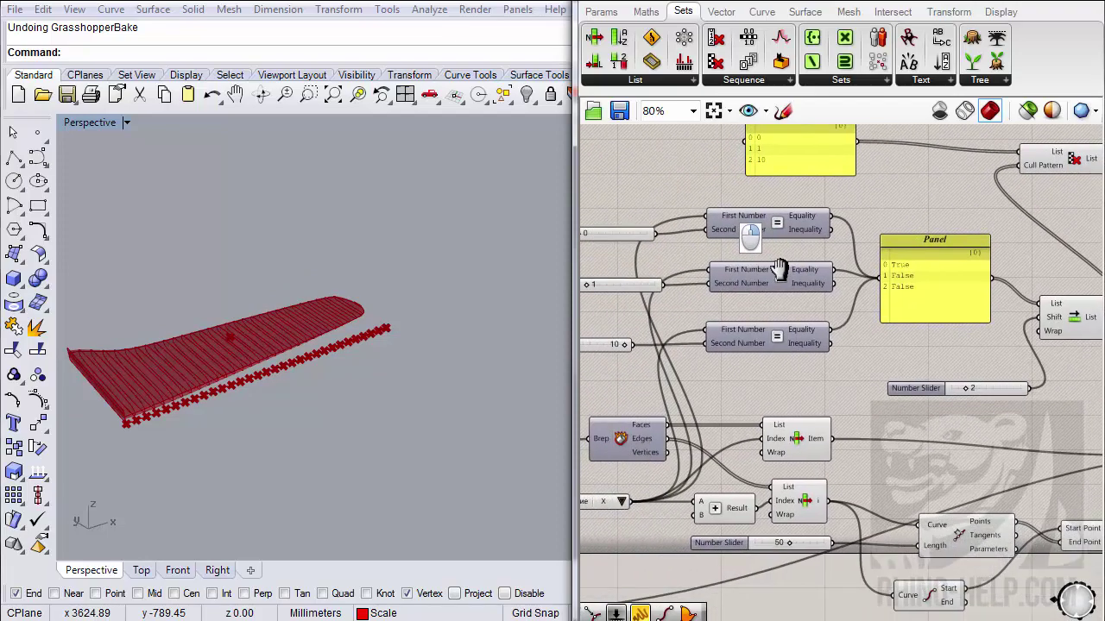
click(626, 504)
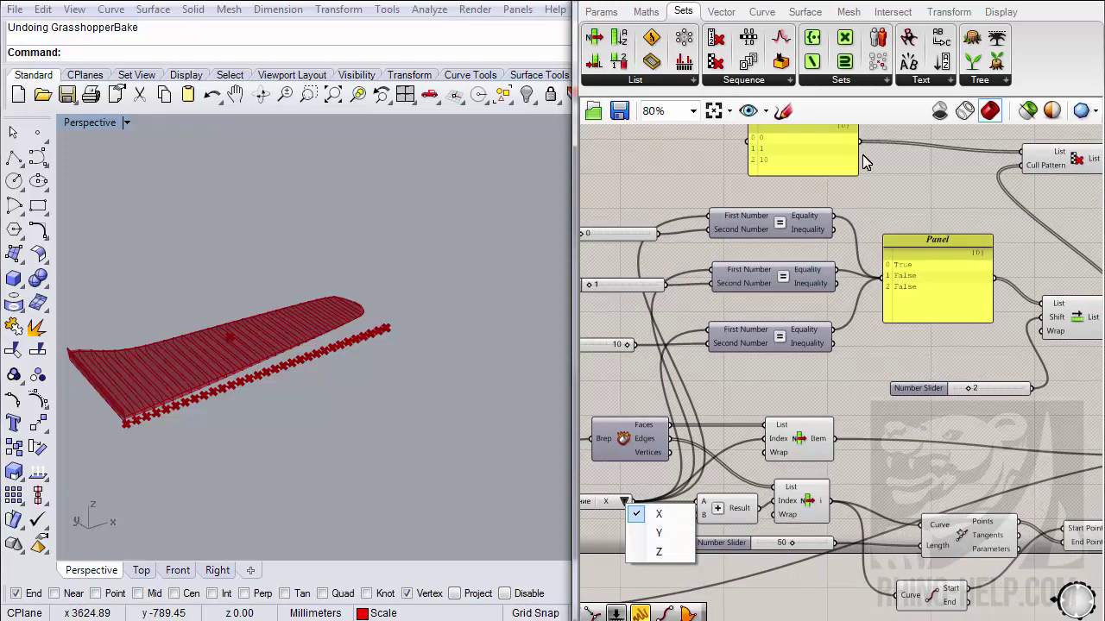
right_drag(874, 177, 772, 192)
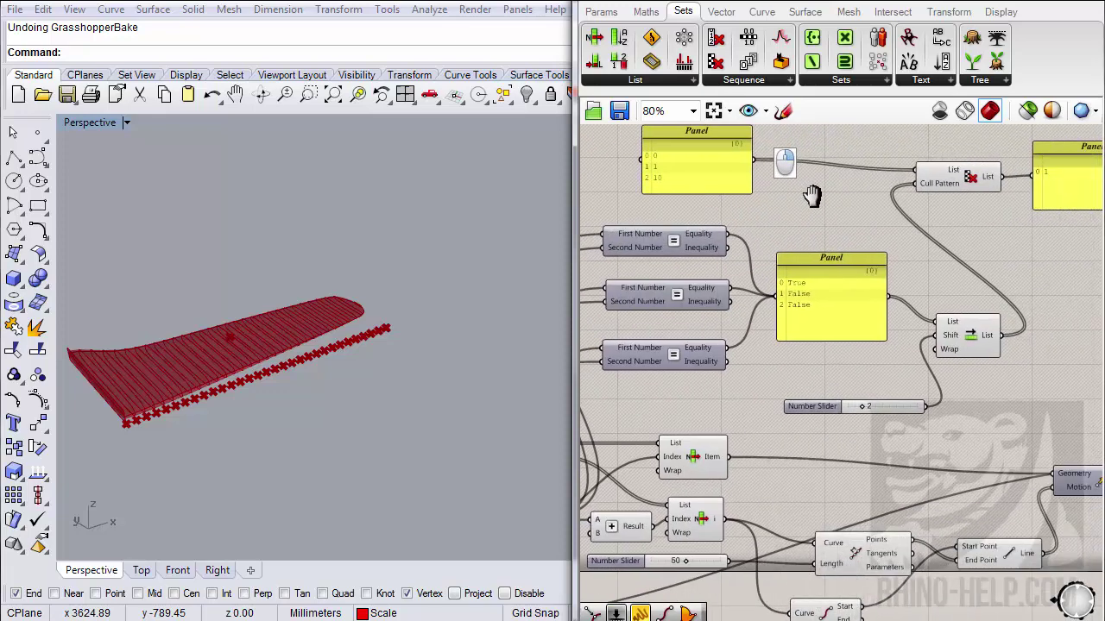
- Set the Shift slider to 1 and switch the direction value list to Y
drag(863, 412, 853, 412)
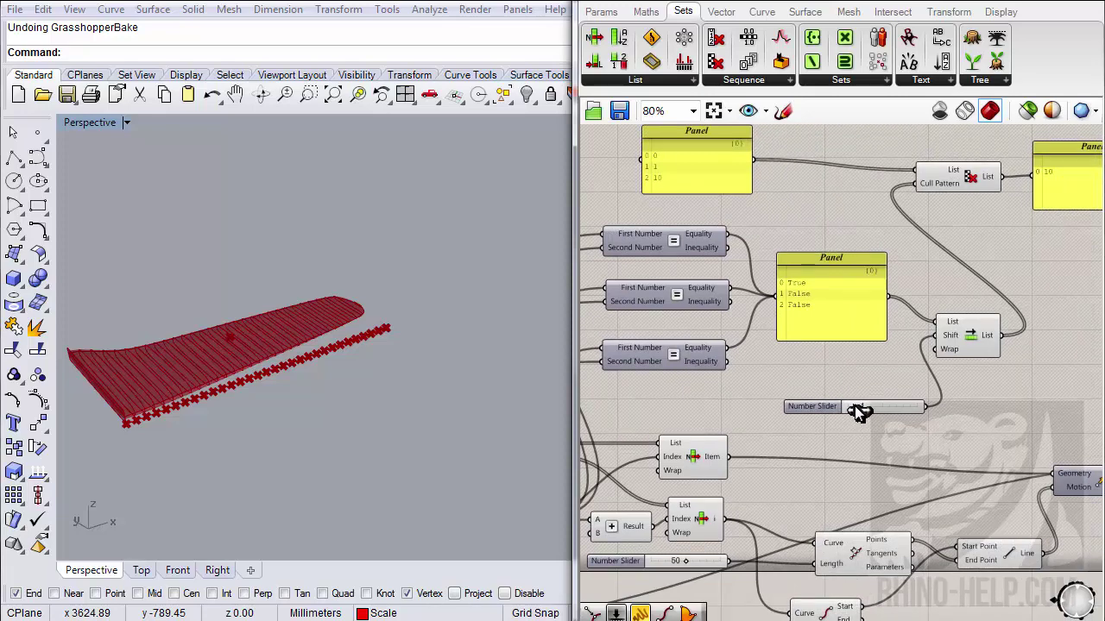
right_drag(752, 345, 892, 306)
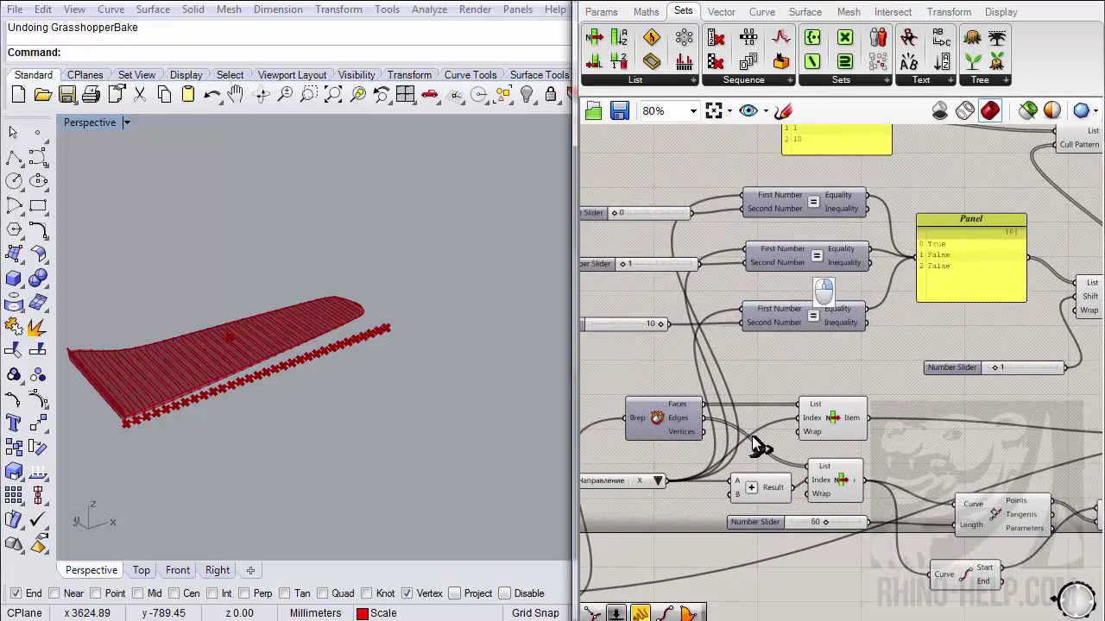
click(659, 481)
click(691, 510)
right_drag(850, 368, 820, 410)
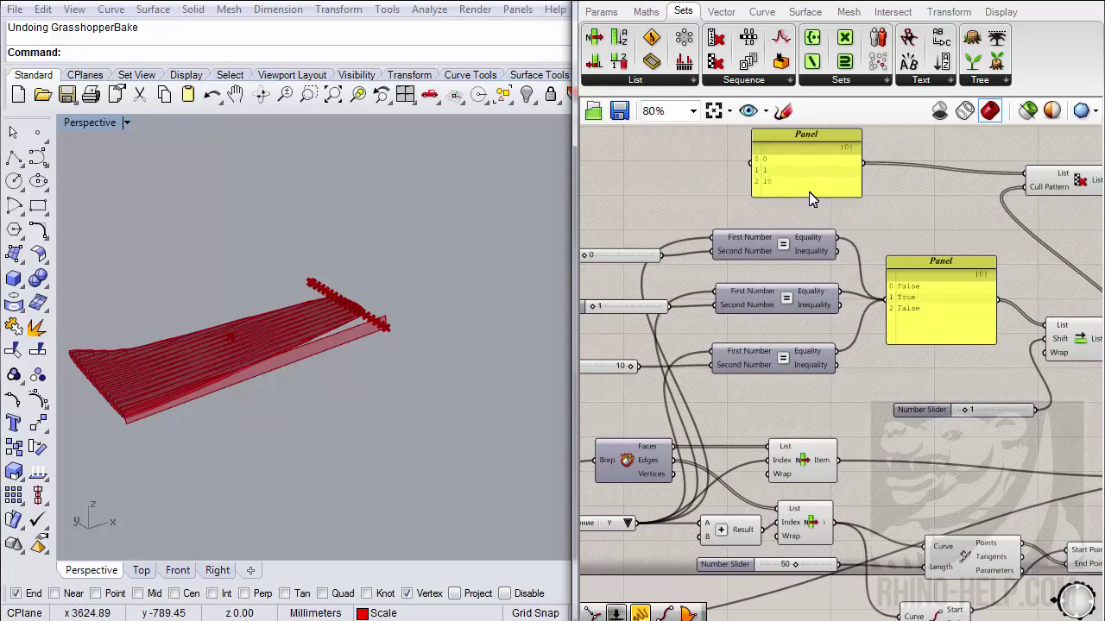
- Switch the direction value list to Z and check the culled value in the output panel
right_drag(974, 317, 1007, 306)
click(634, 503)
click(649, 550)
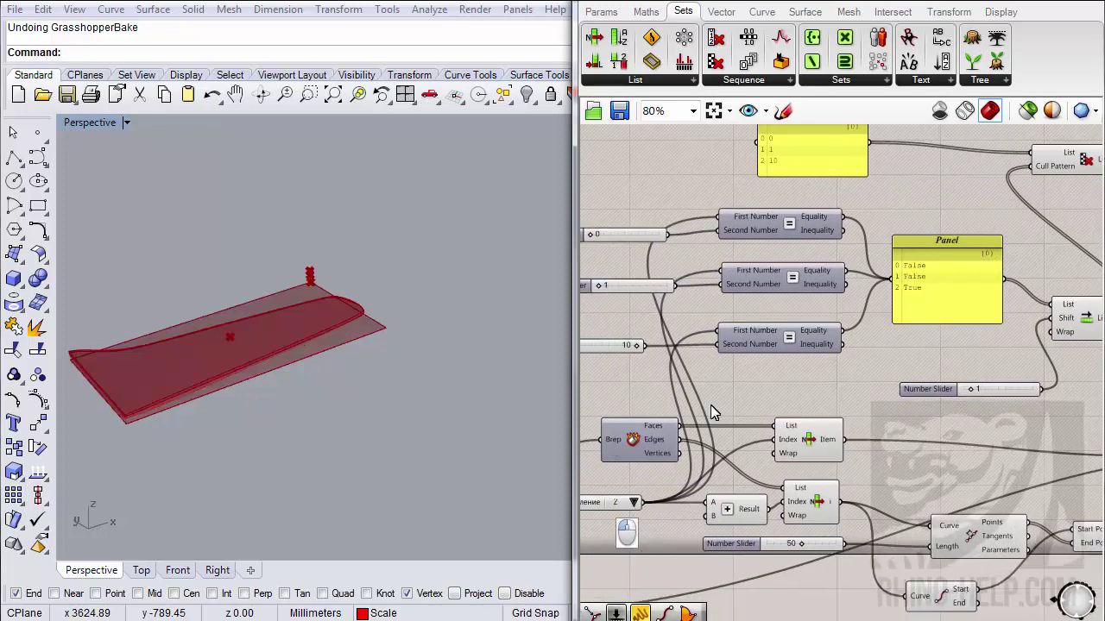
right_drag(909, 222, 776, 246)
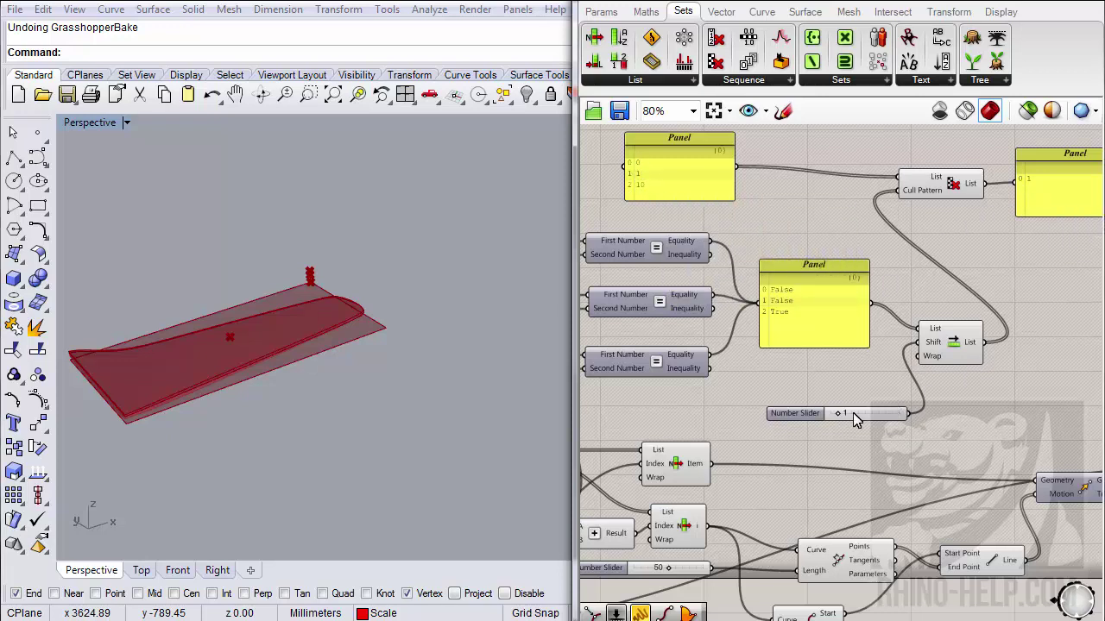
- Move the Shift slider up close to the Shift List component and delete the panel showing the culled output
drag(886, 412, 866, 365)
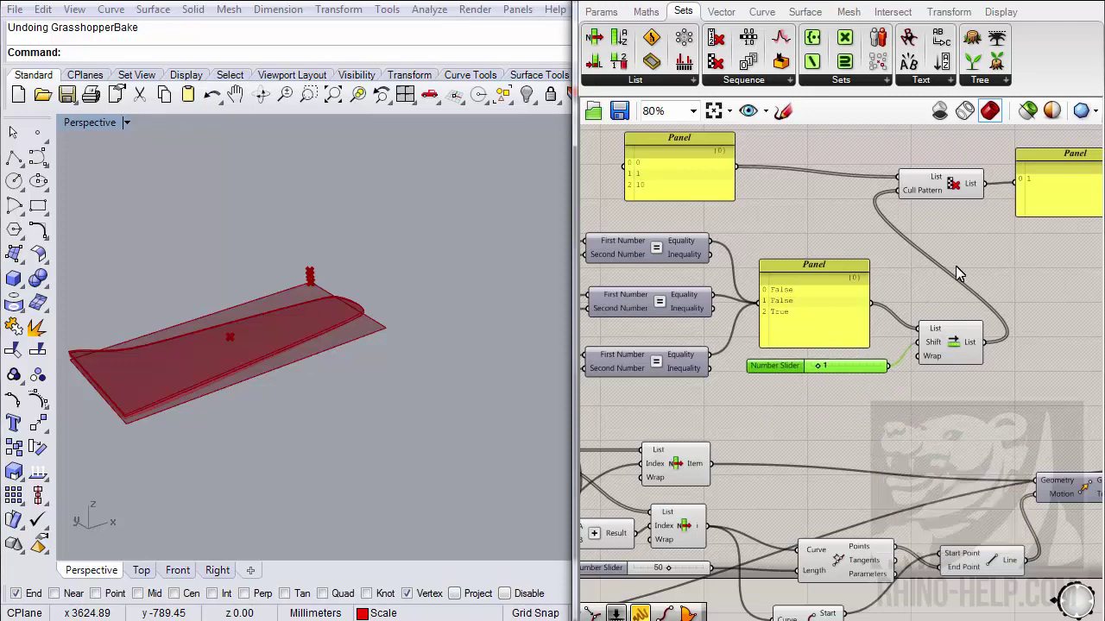
scroll(958, 274, down, 1)
scroll(921, 266, down, 2)
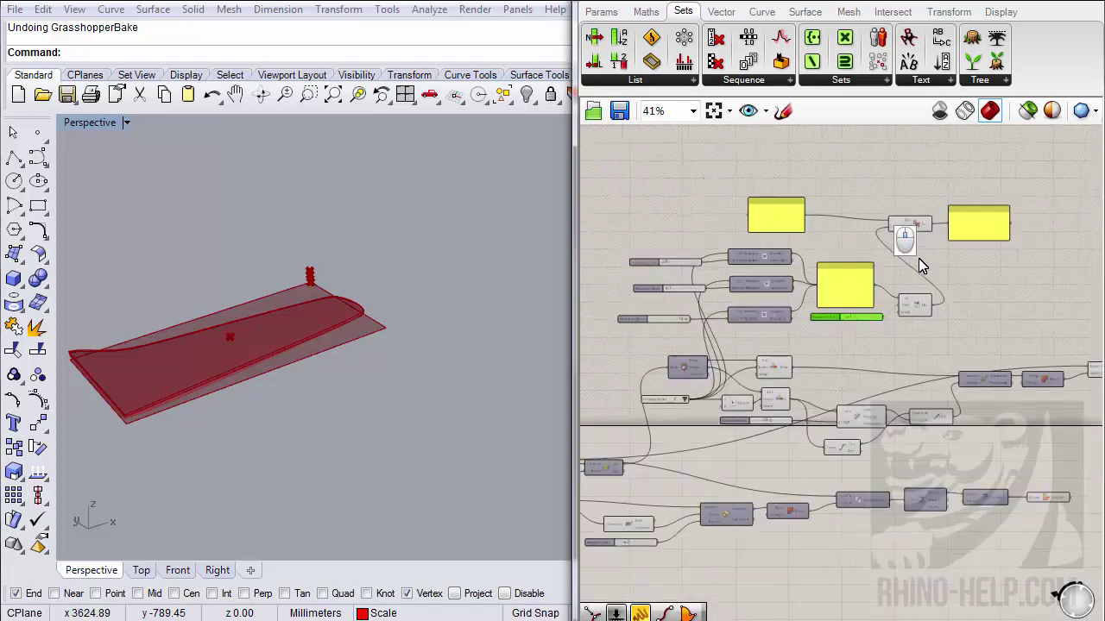
scroll(863, 250, up, 2)
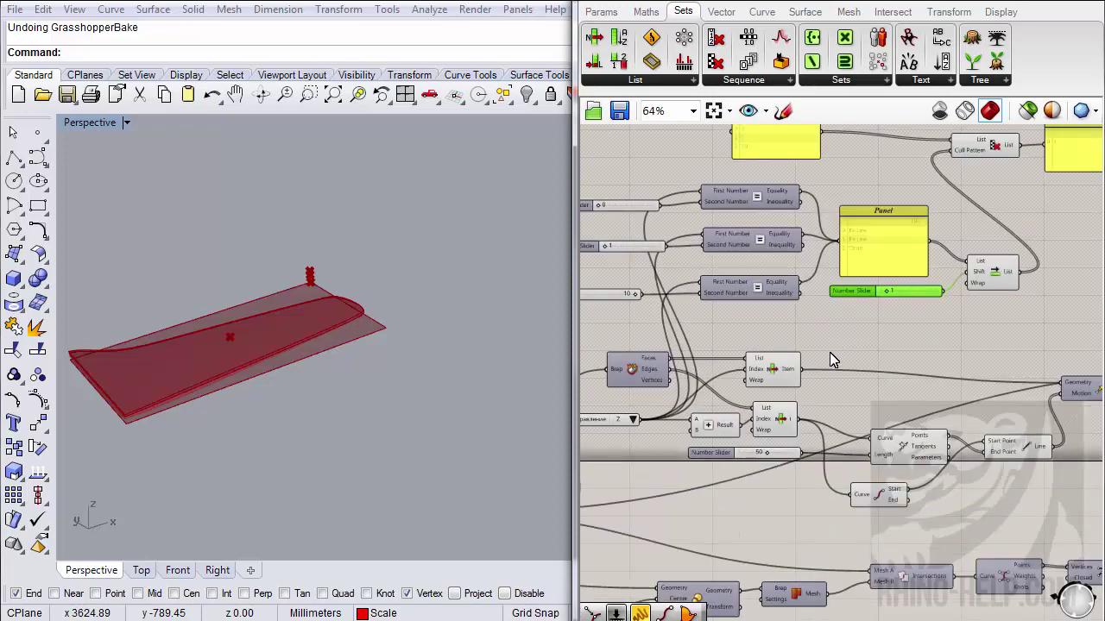
right_drag(830, 361, 760, 431)
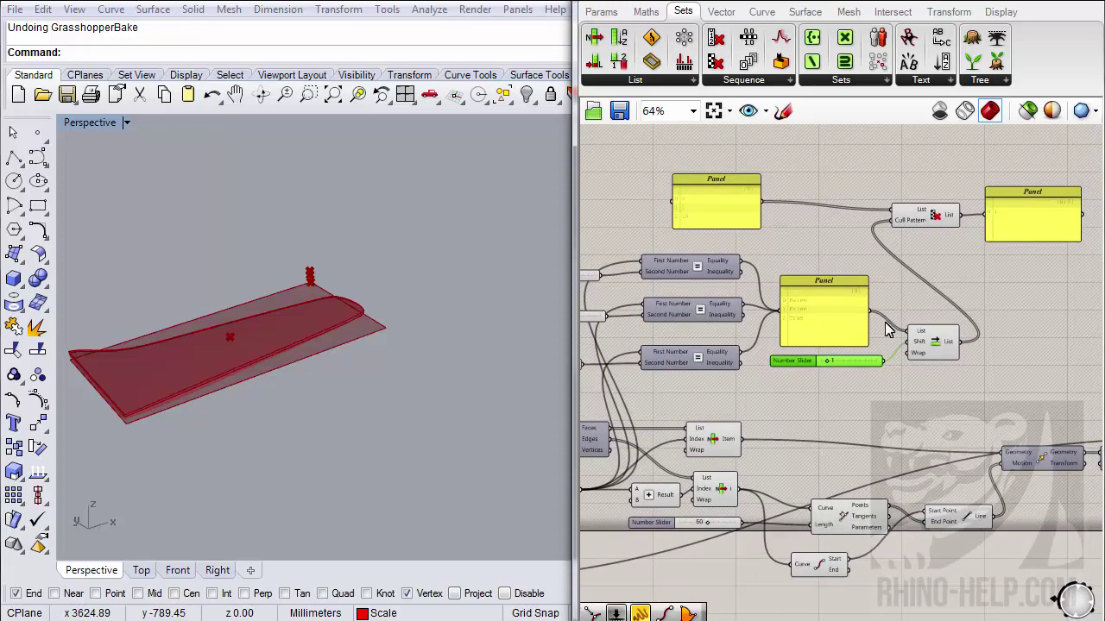
click(1043, 231)
key(Delete)
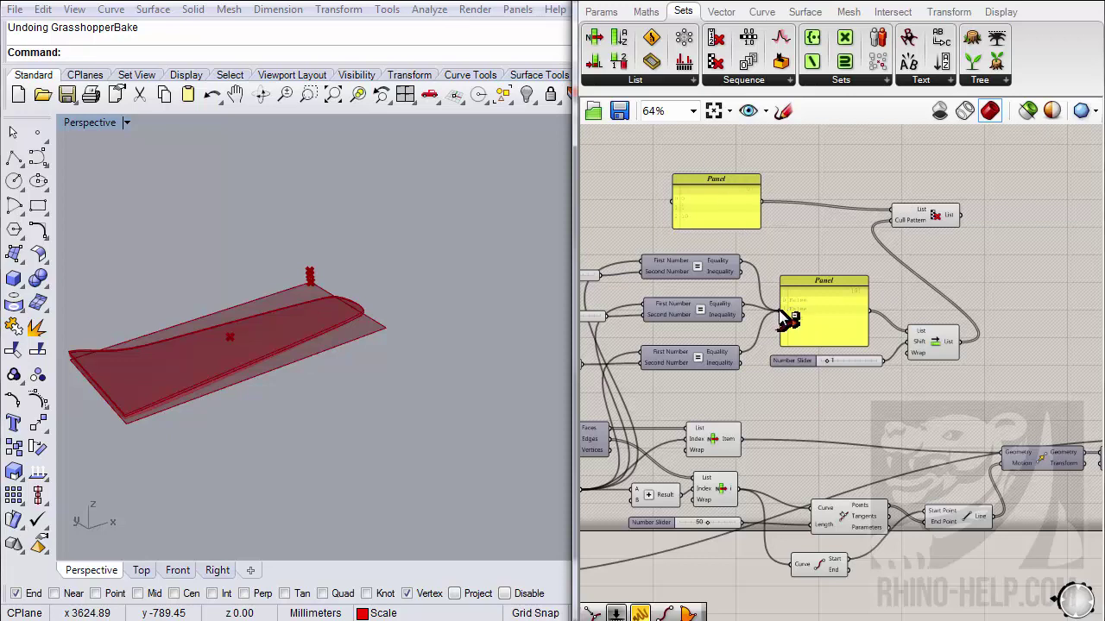
- Transfer the three Equality wires from the True/False panel directly to the Shift List's List input and delete that panel
ctrl+shift+drag(788, 319, 906, 332)
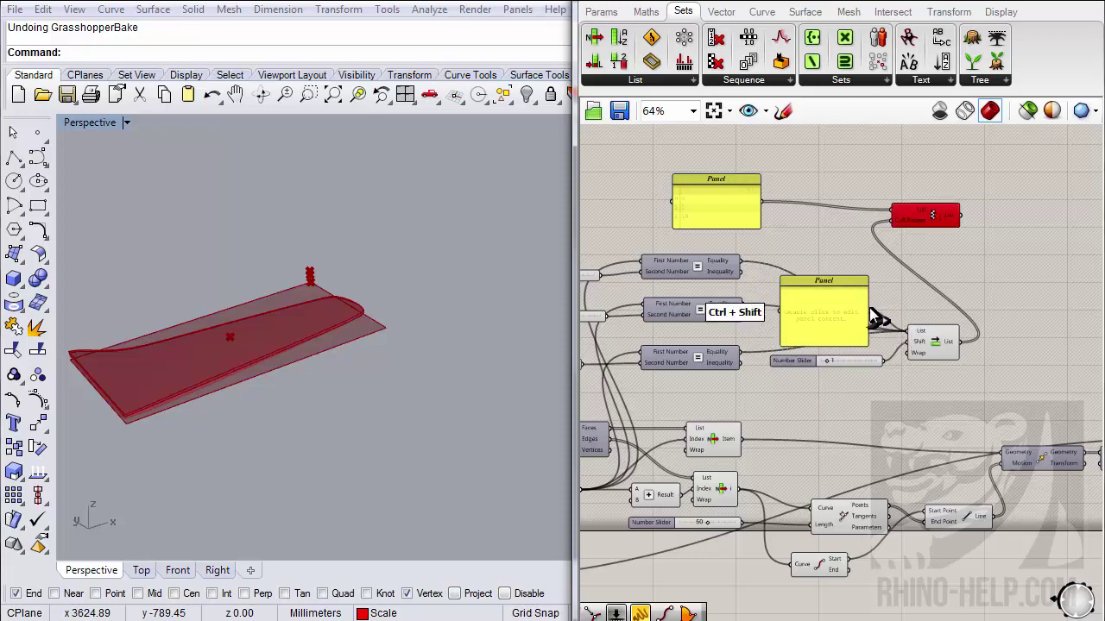
click(834, 313)
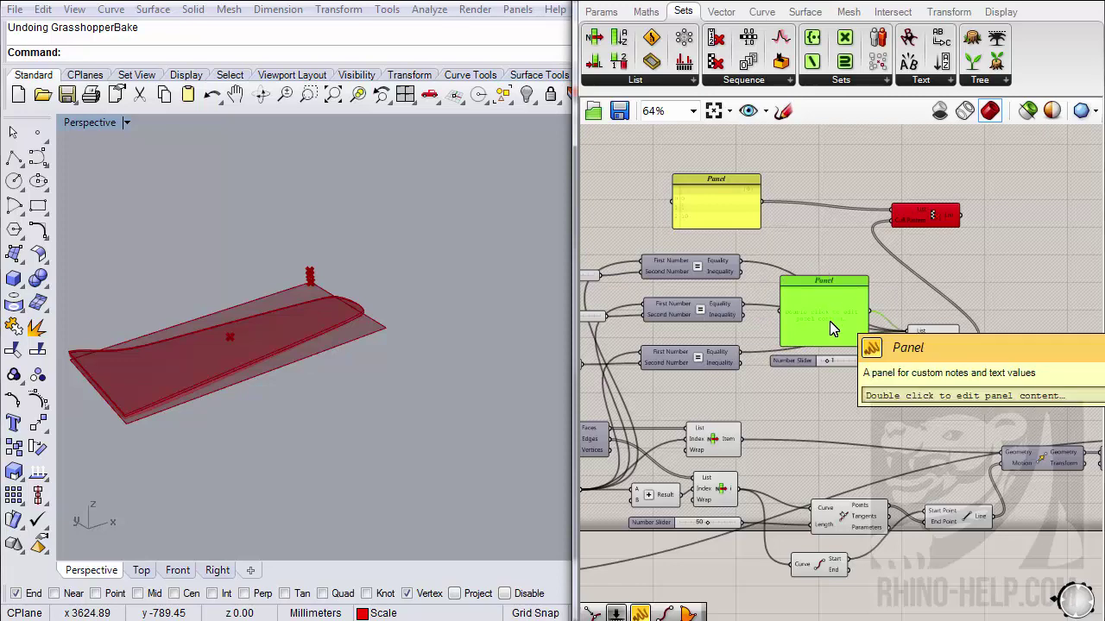
click(824, 309)
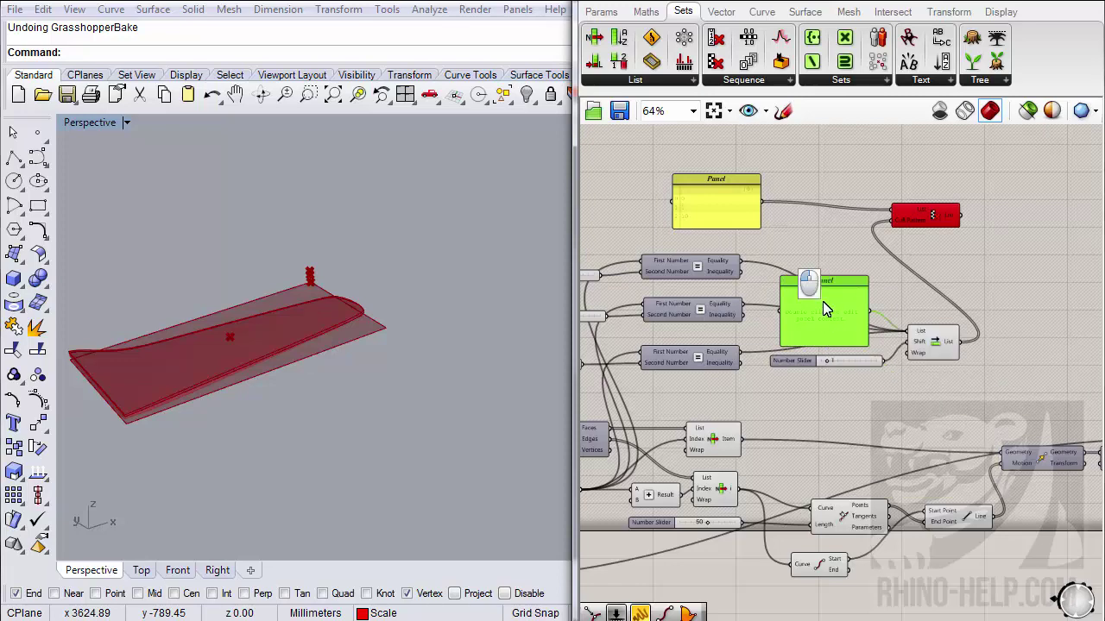
key(Delete)
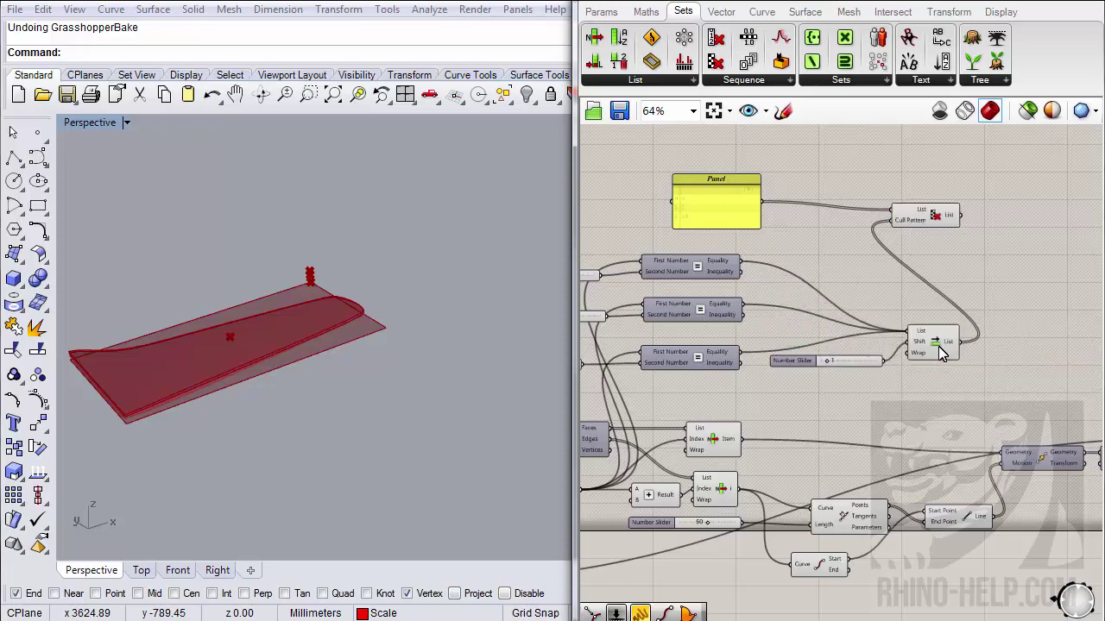
- Reposition the Shift List and Cull Pattern components for a tidier layout and set the direction value list to X
drag(936, 345, 938, 318)
drag(934, 220, 1027, 223)
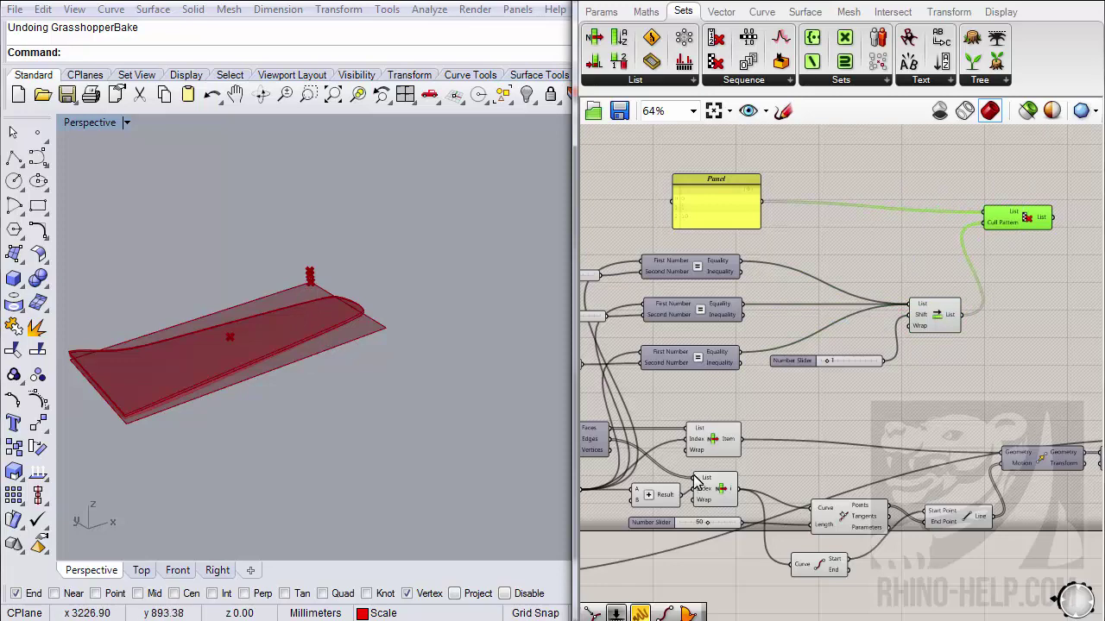
right_drag(674, 466, 838, 409)
click(735, 430)
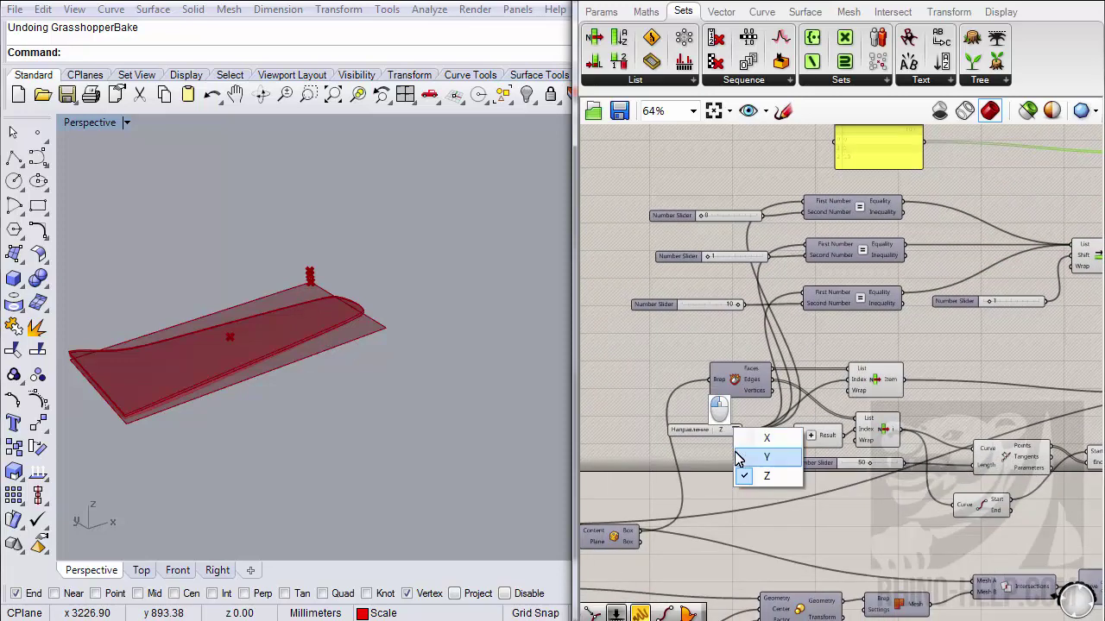
click(764, 439)
right_drag(911, 347, 724, 403)
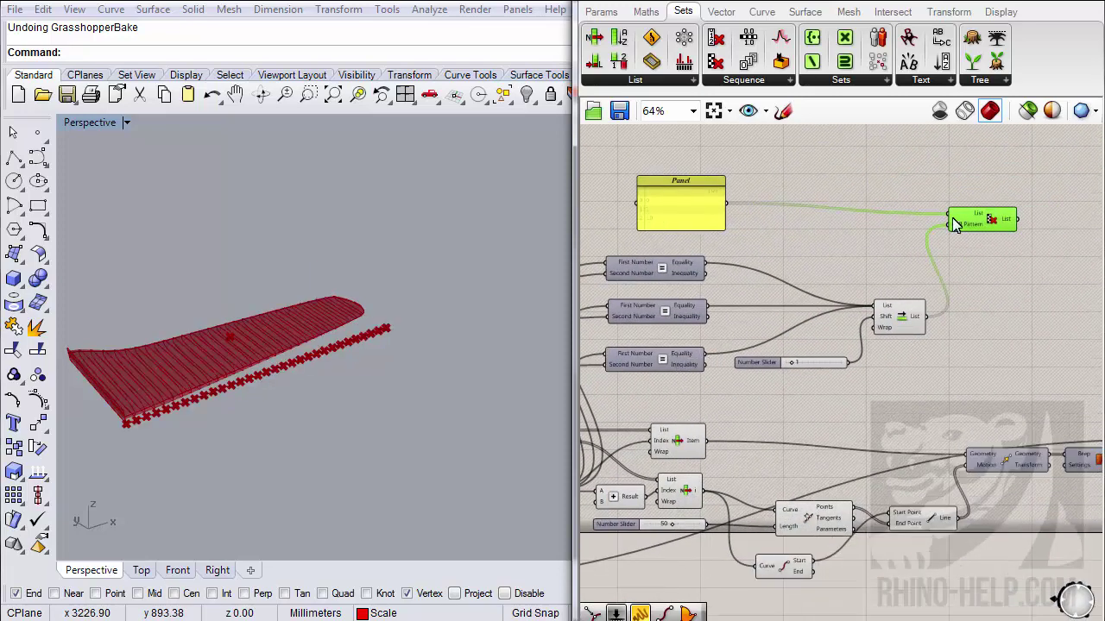
- Add a List Item component fed by the Brep Edges and the culled list as Index, and check the picked edge in the Perspective viewport
right_drag(968, 235, 845, 240)
right_drag(845, 278, 950, 268)
drag(617, 39, 1031, 311)
right_drag(719, 440, 826, 408)
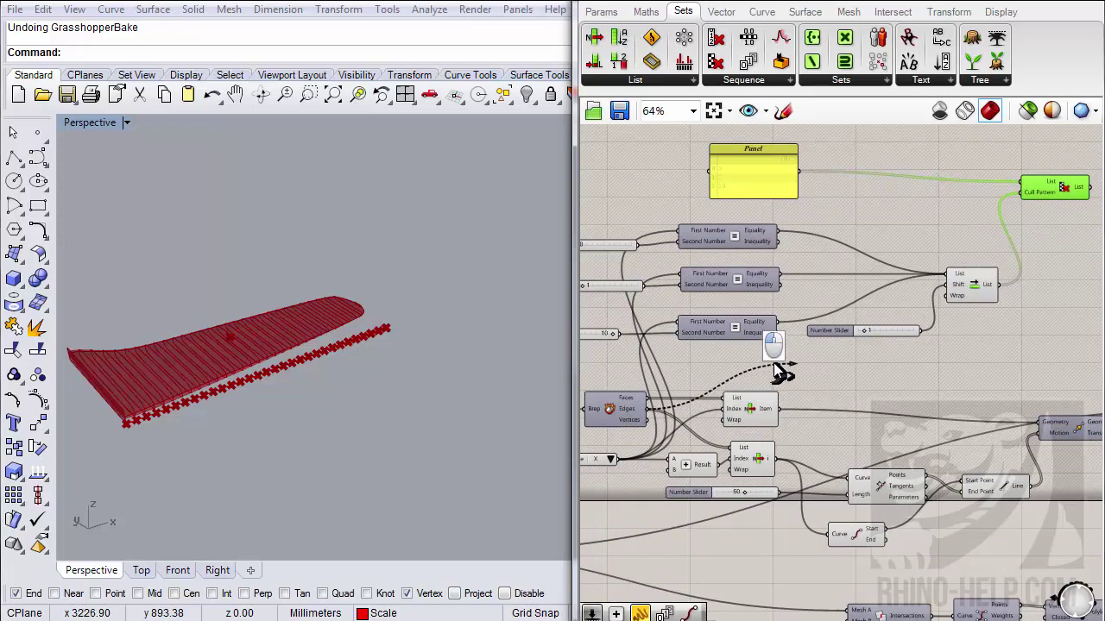
scroll(725, 358, down, 2)
scroll(993, 319, up, 4)
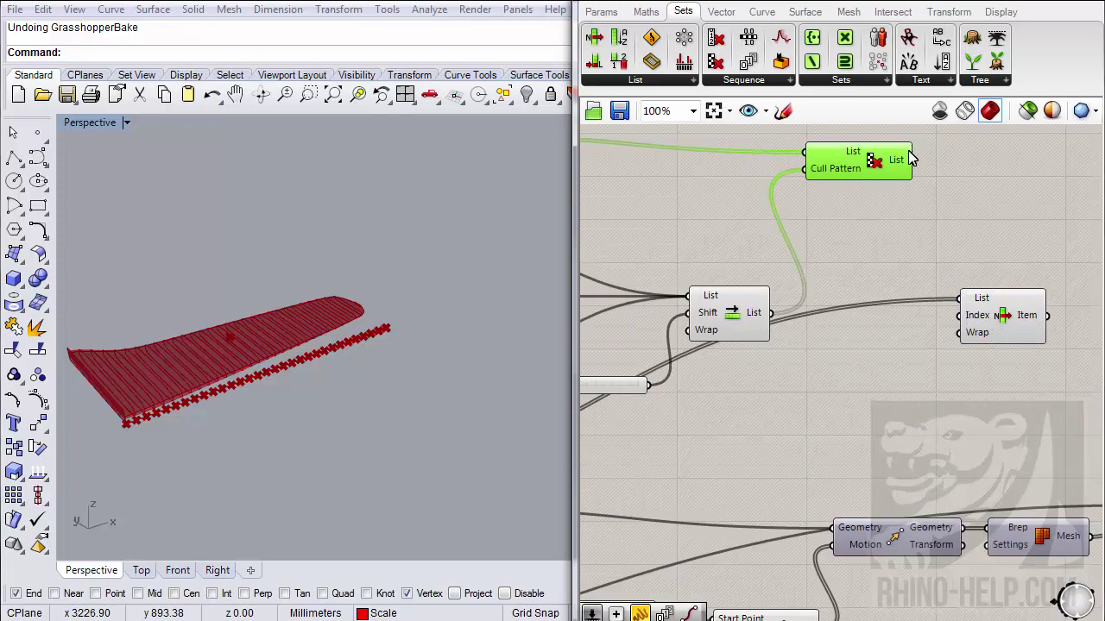
drag(915, 162, 959, 316)
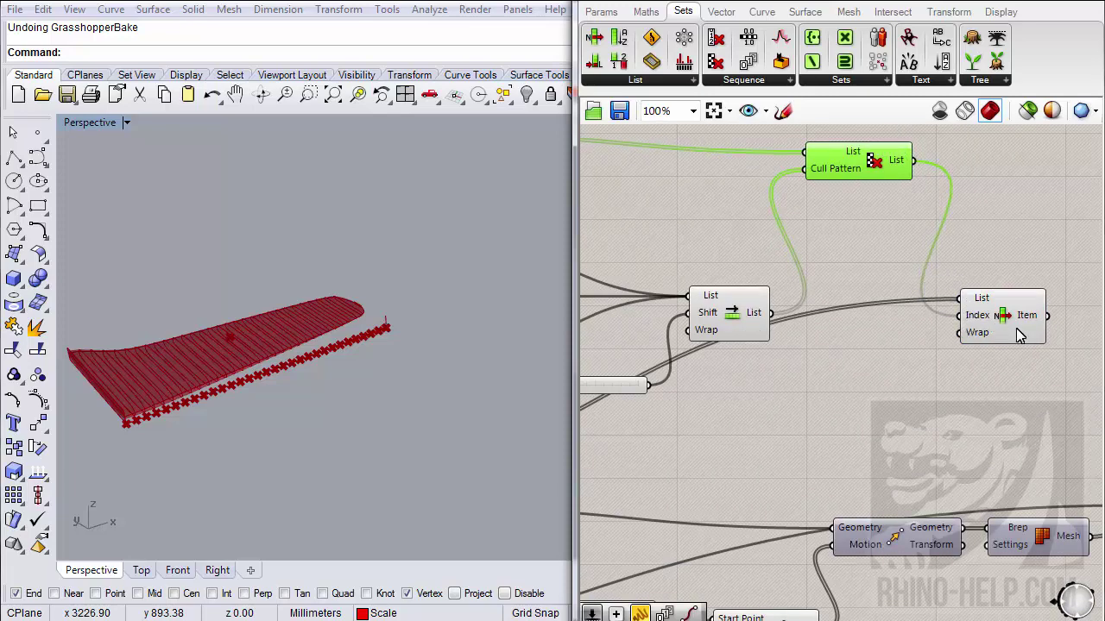
click(1025, 332)
right_drag(397, 285, 380, 336)
scroll(375, 335, up, 3)
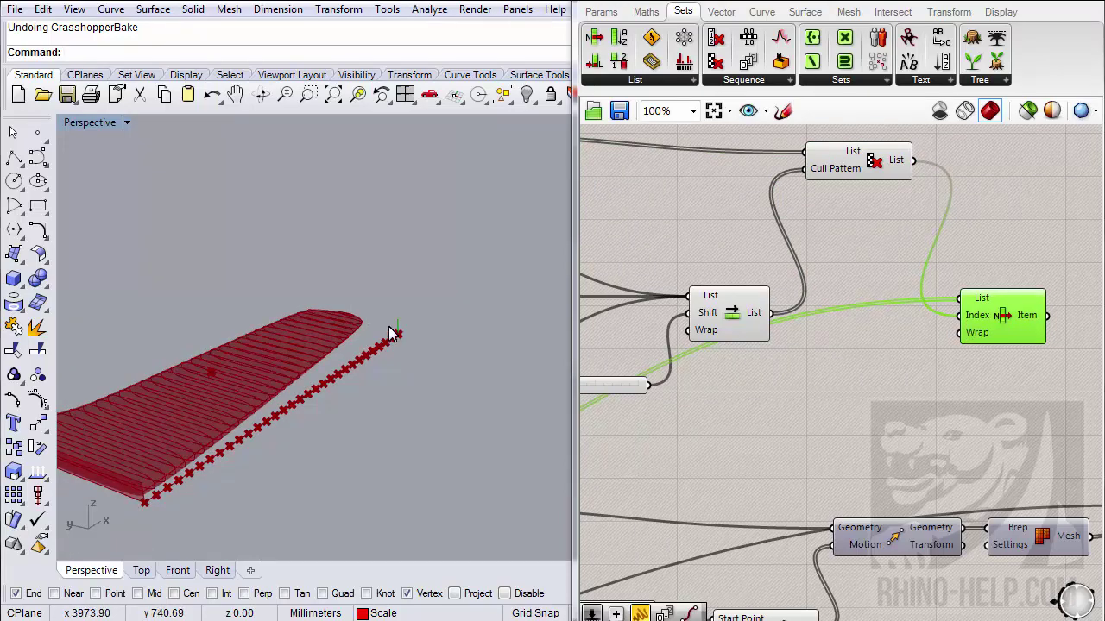
scroll(401, 328, down, 2)
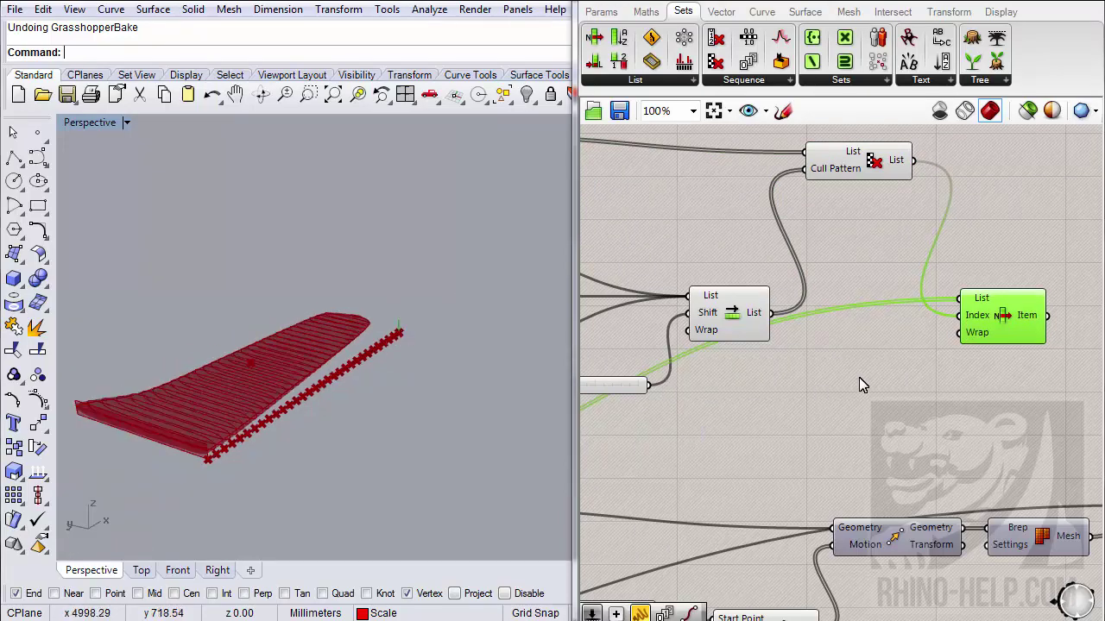
- Add a Point On Curve component at parameter 0.50 and connect the new List Item's output to it
right_drag(858, 386, 762, 247)
click(762, 12)
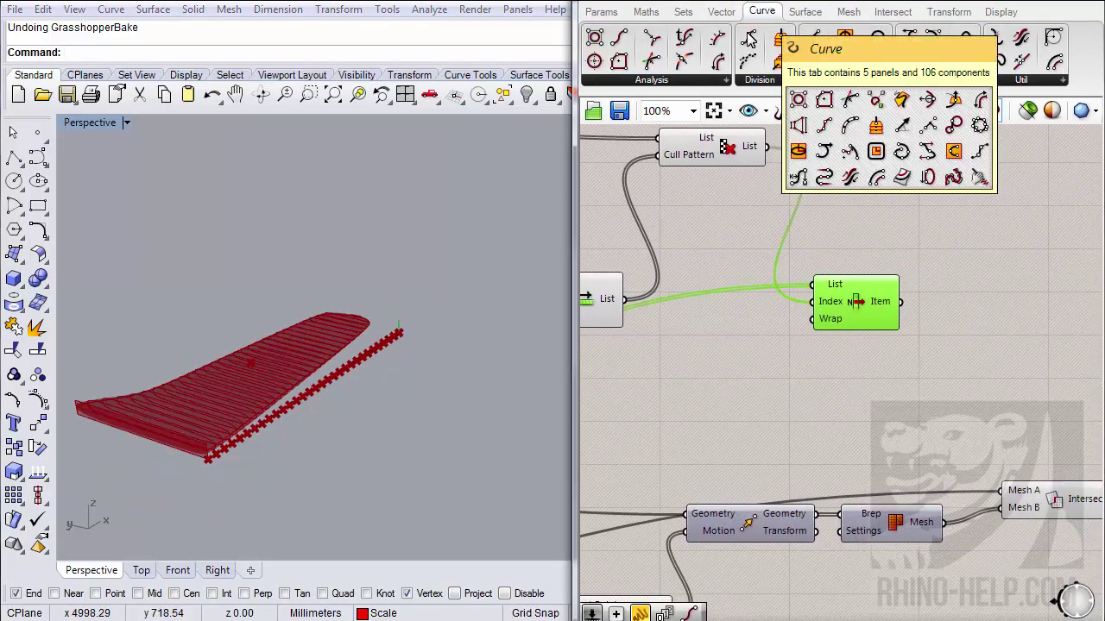
drag(683, 62, 986, 273)
right_drag(964, 311, 853, 285)
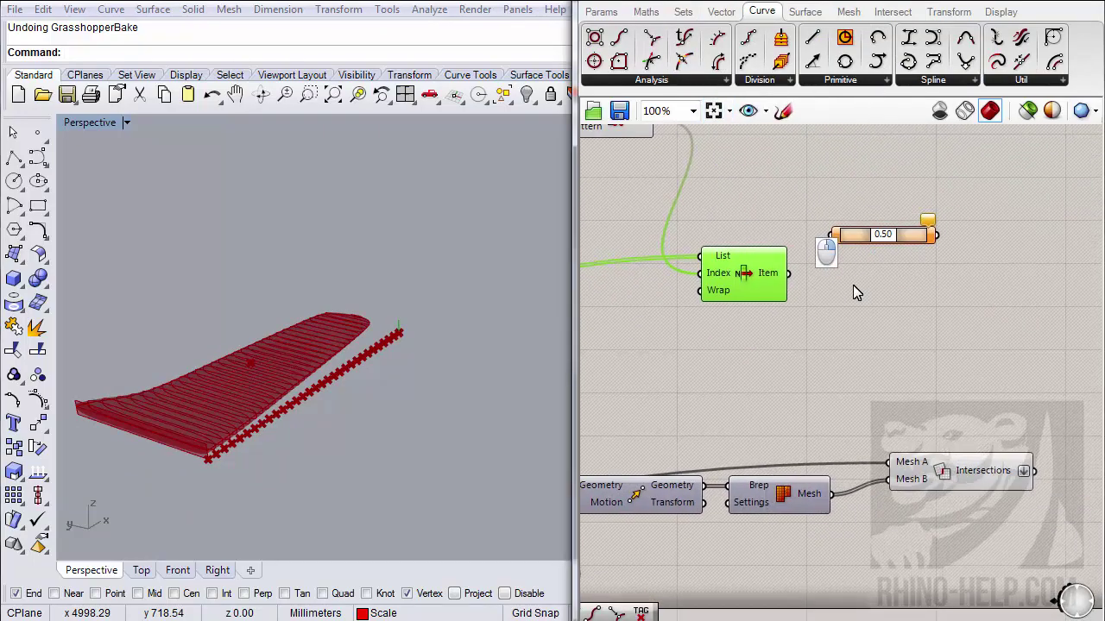
drag(787, 273, 873, 280)
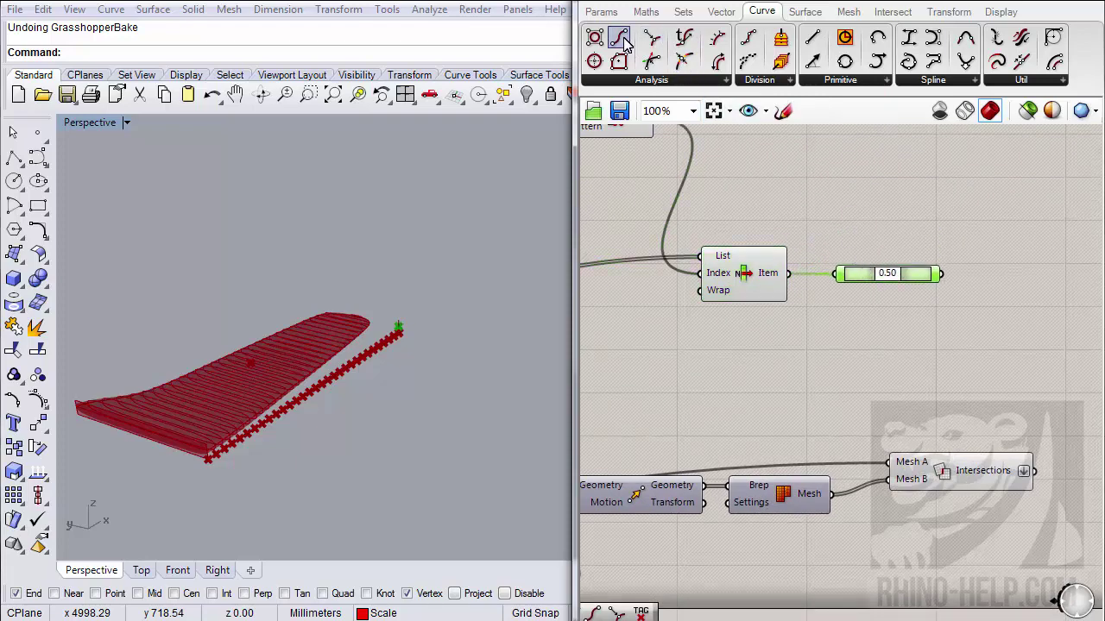
- Add an End Points component below Point On Curve and feed its Curve input from the same List Item
drag(619, 37, 874, 358)
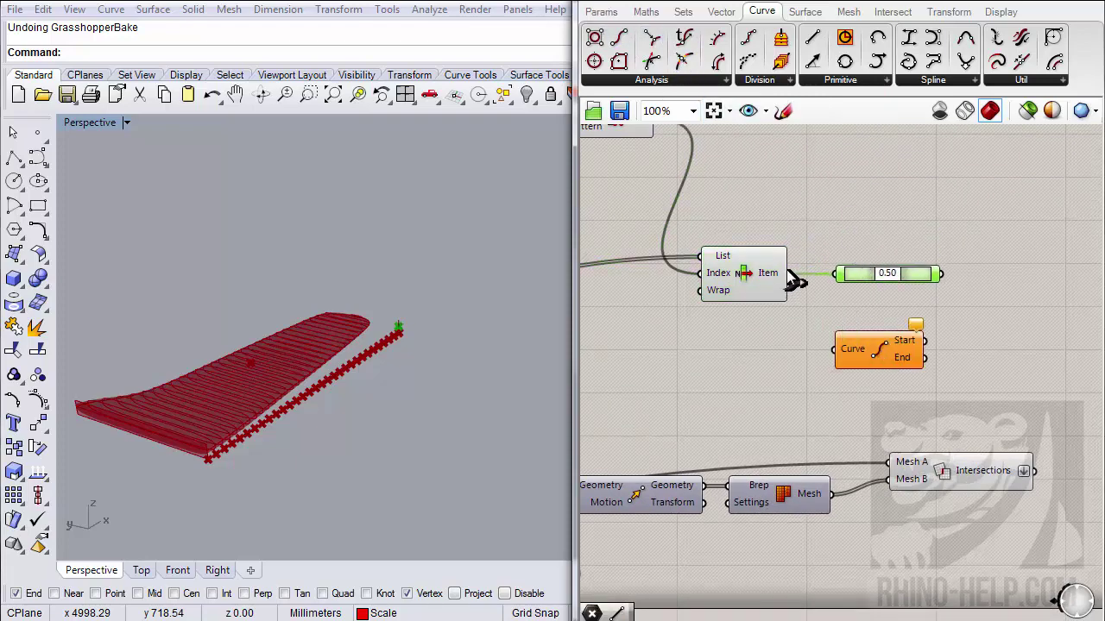
drag(792, 281, 835, 349)
right_drag(847, 366, 777, 351)
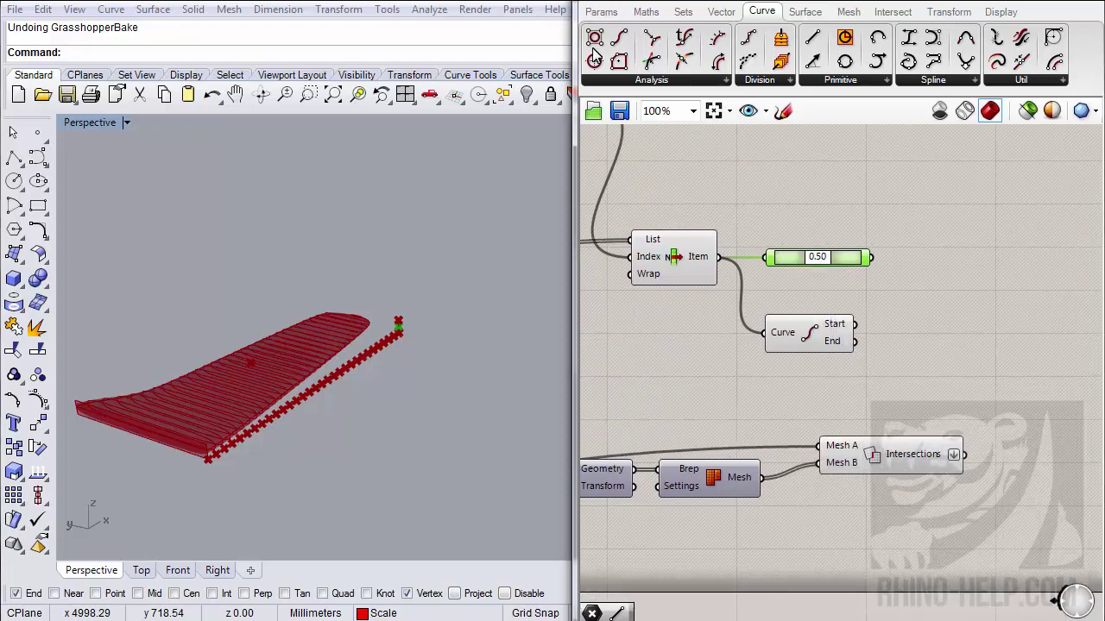
- Wire the End Points Start output to a temporary Point parameter, examine the point in the Perspective viewport, and delete the parameter
click(602, 12)
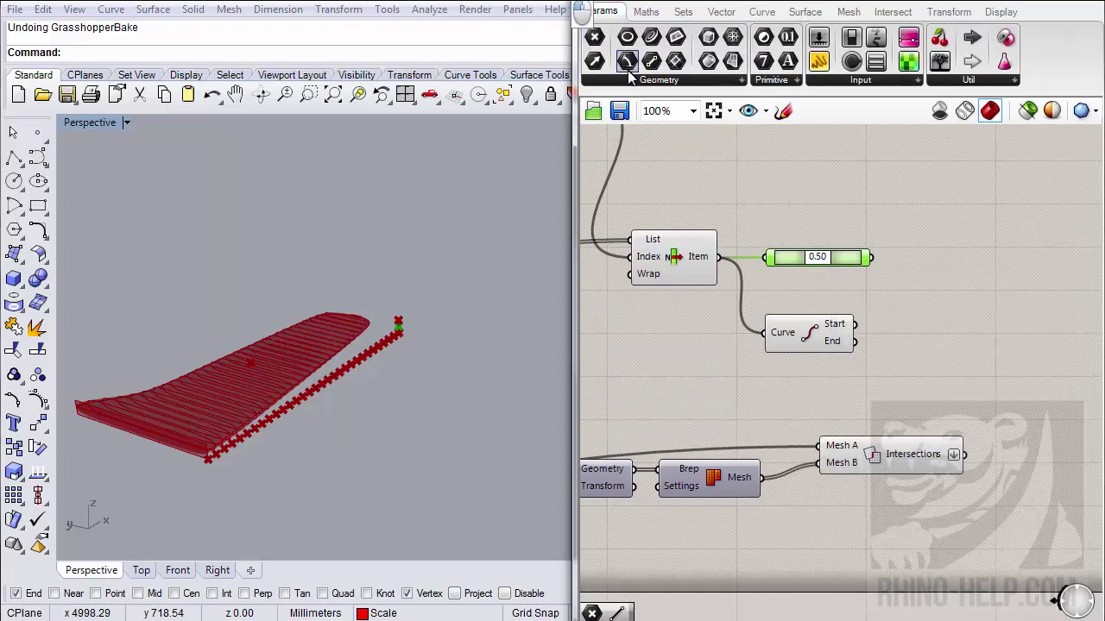
drag(627, 60, 937, 332)
drag(855, 324, 939, 335)
right_drag(392, 343, 374, 295)
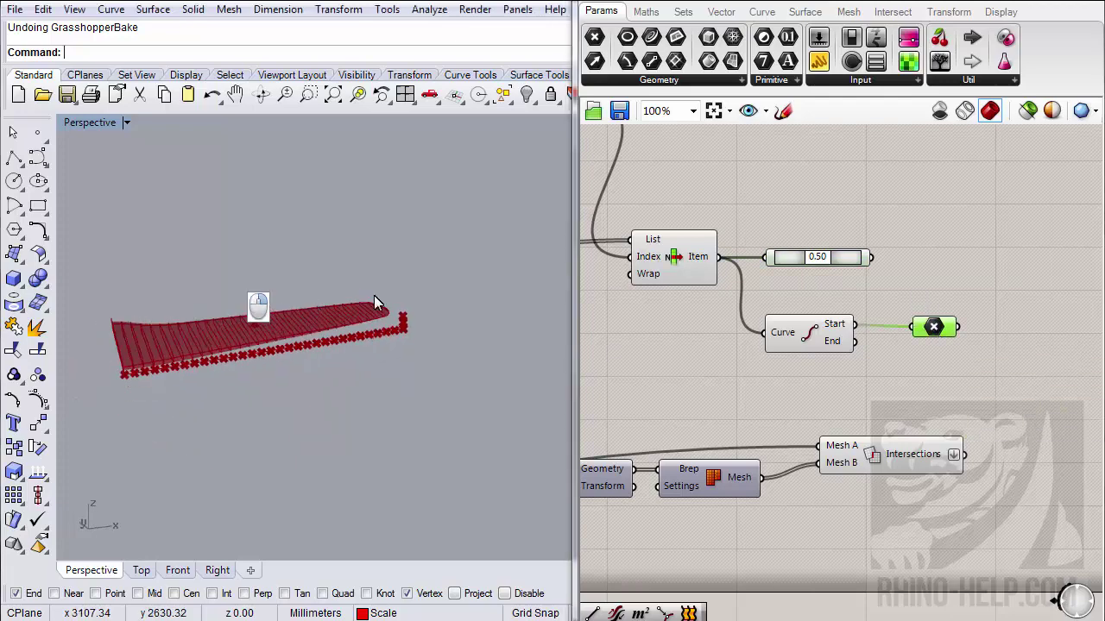
scroll(389, 363, up, 5)
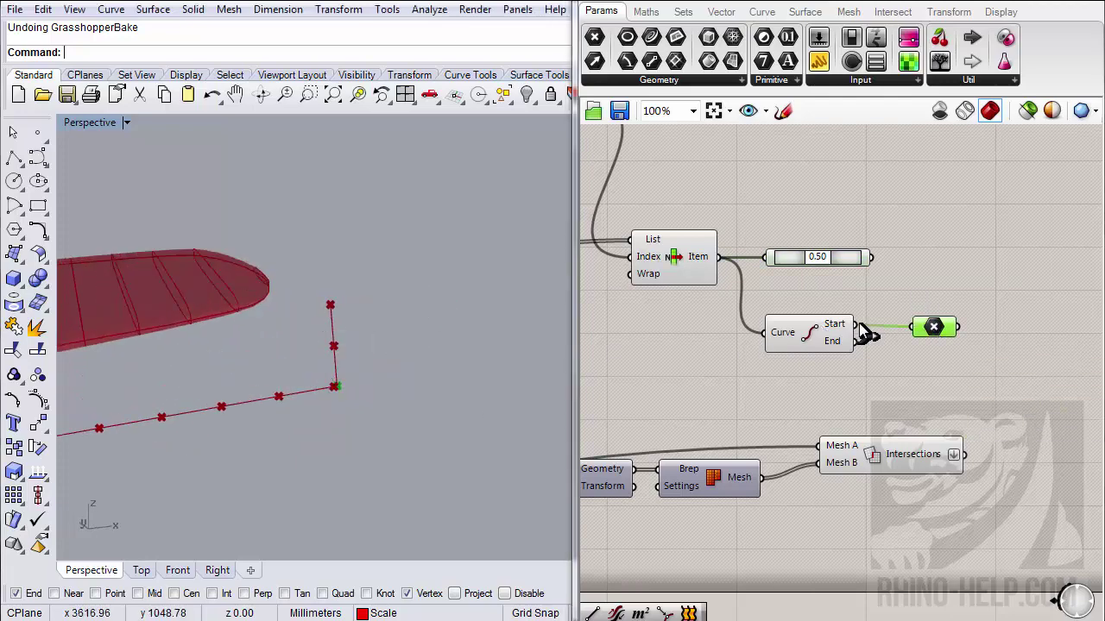
click(934, 333)
key(Delete)
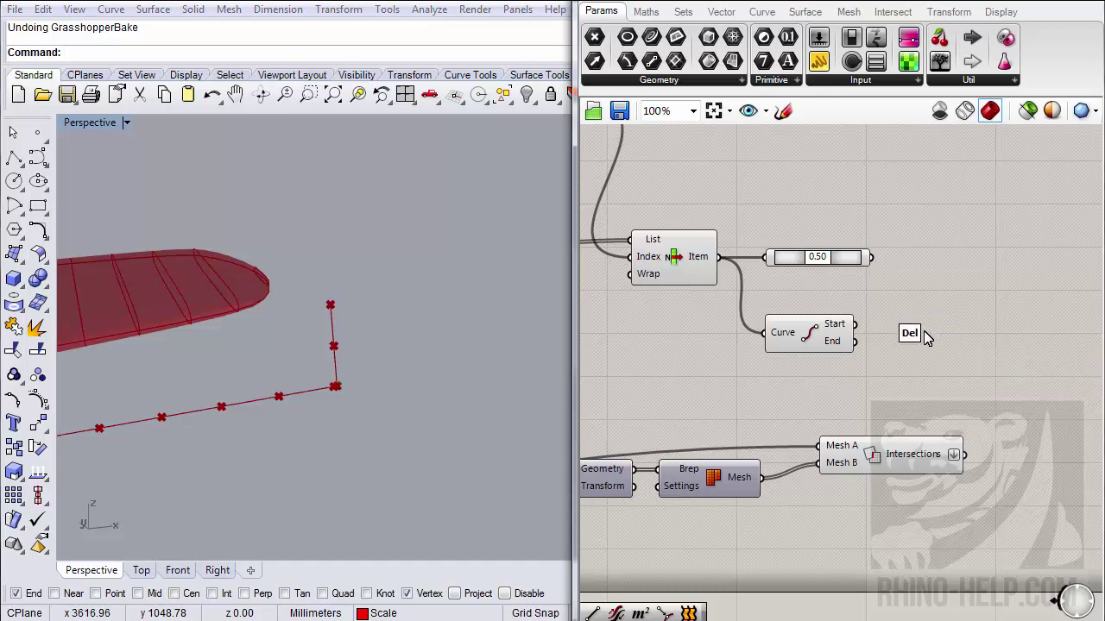
- Add a Line component with the curve's Start as its Start Point and the Point On Curve output as its End Point
click(718, 14)
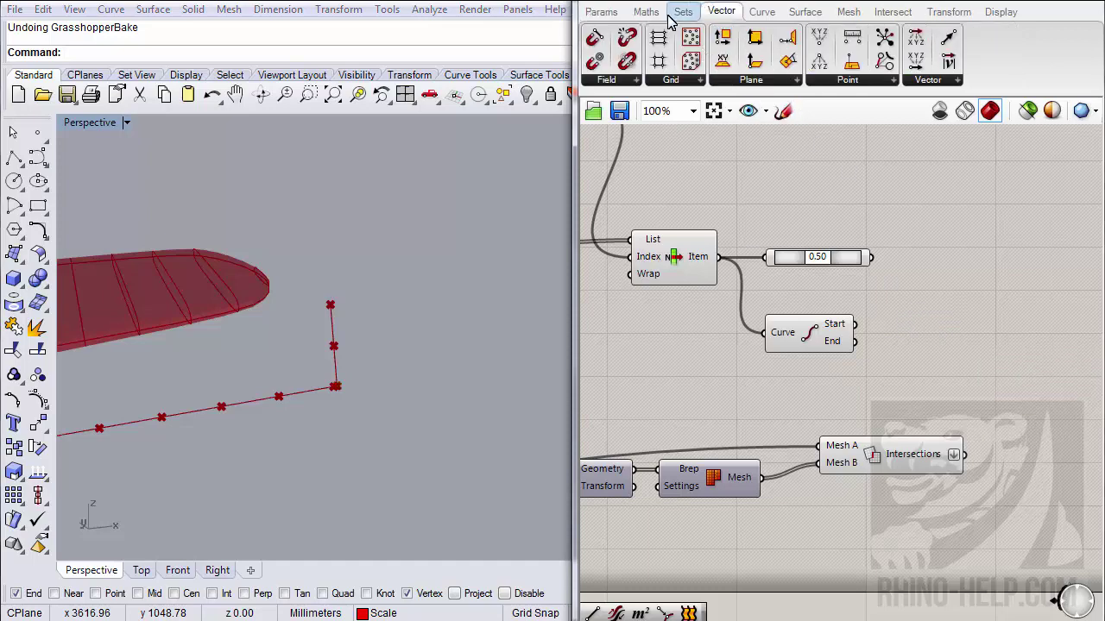
click(760, 12)
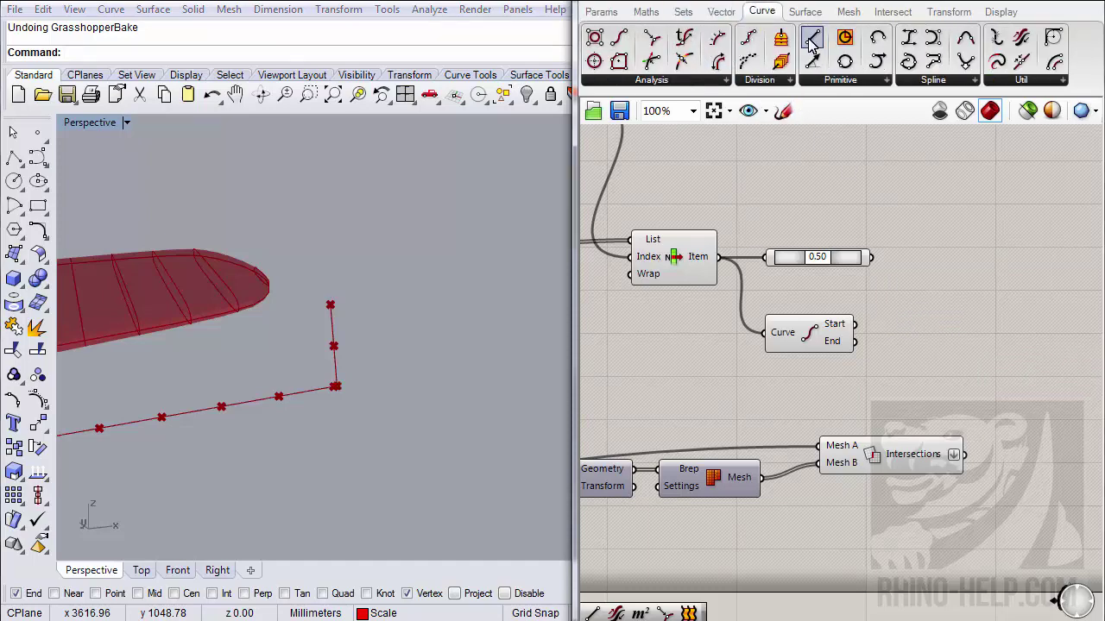
drag(812, 38, 962, 306)
drag(906, 280, 855, 324)
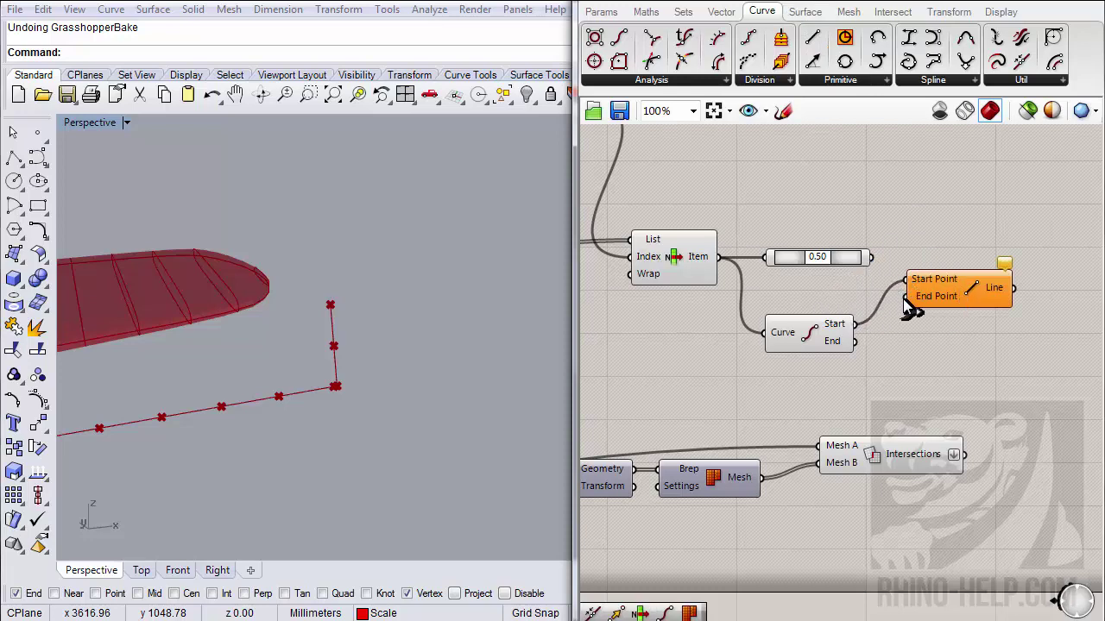
drag(906, 296, 870, 258)
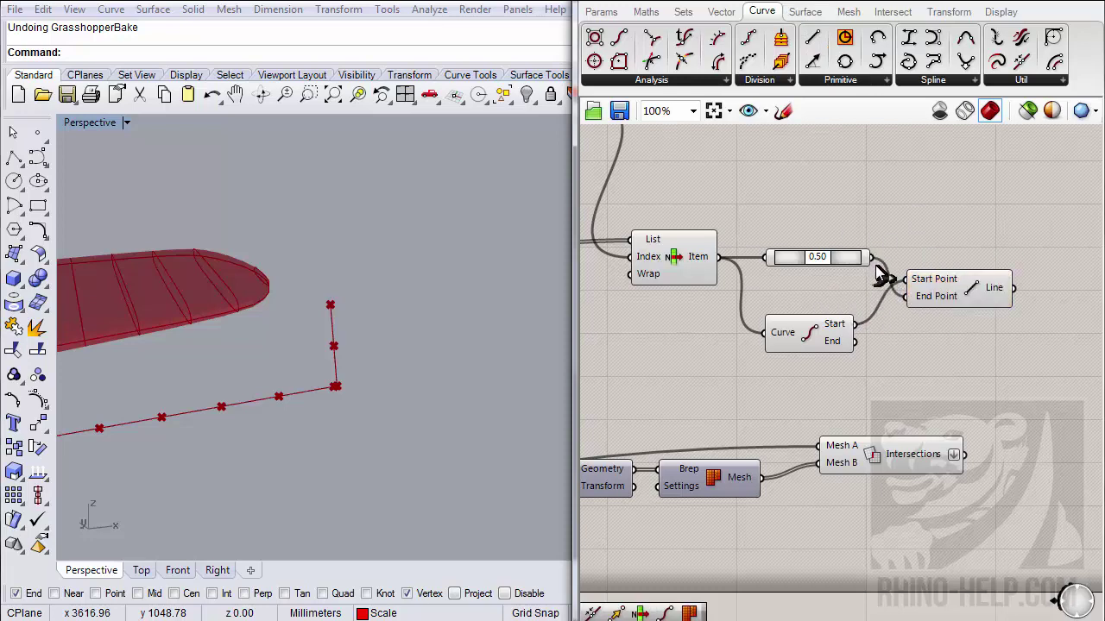
- Add a Move component and connect the Bounding Box component's Box output to its Geometry input
click(973, 294)
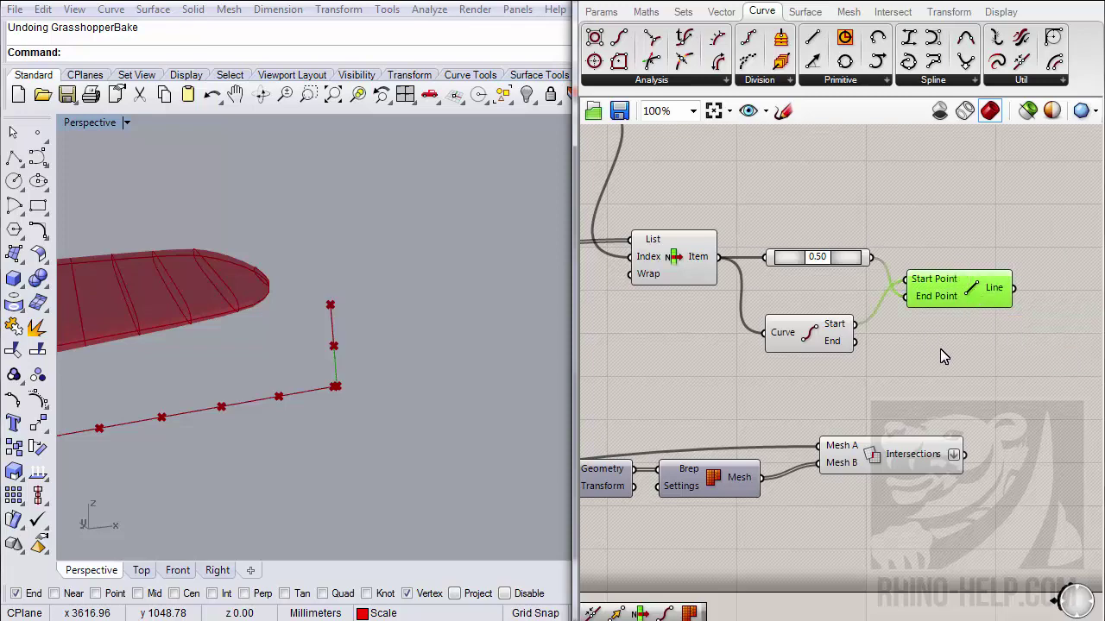
right_drag(940, 355, 914, 335)
scroll(845, 323, down, 7)
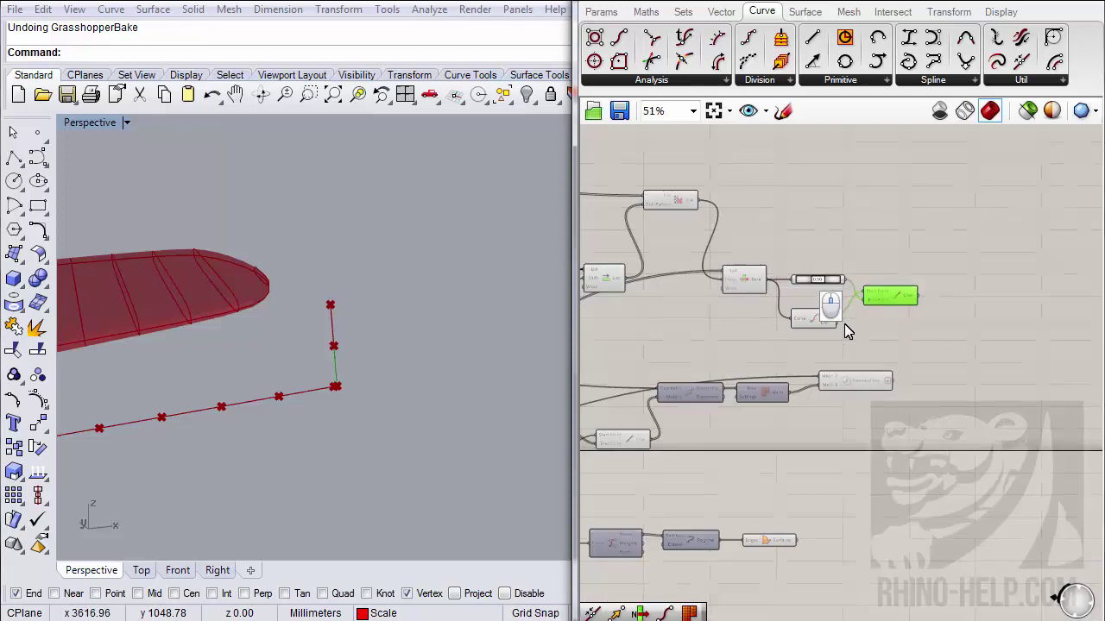
scroll(733, 380, up, 3)
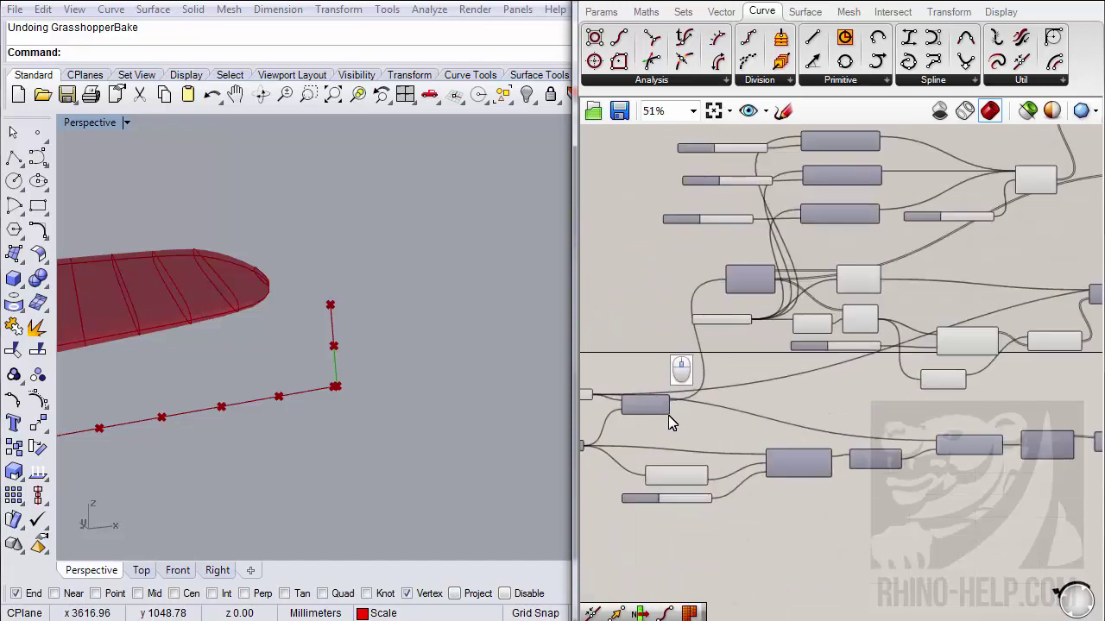
scroll(651, 414, down, 2)
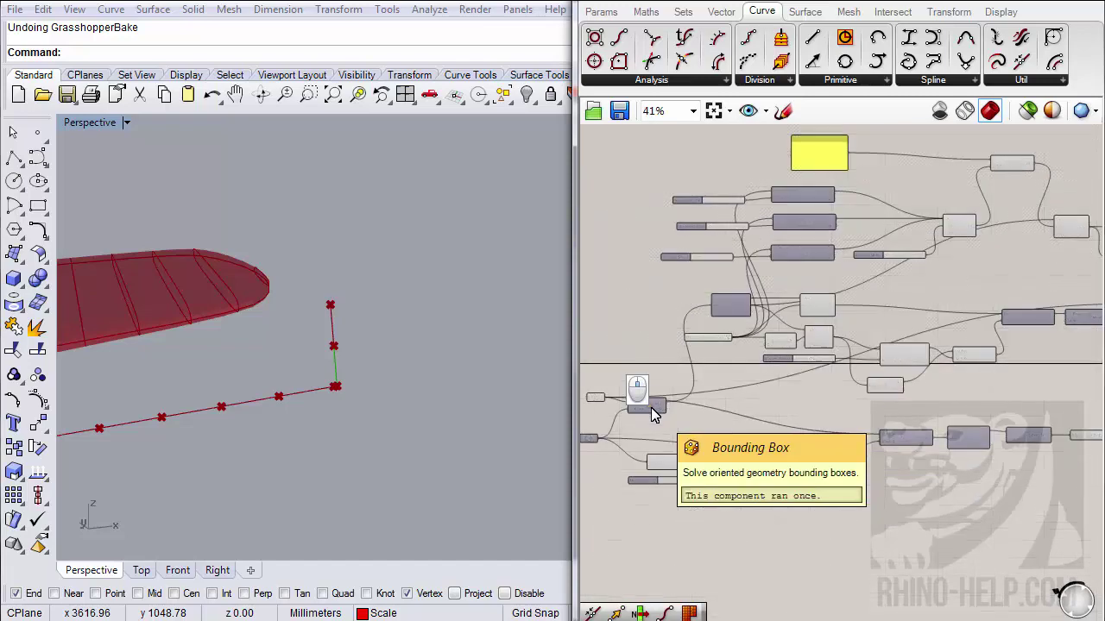
click(949, 12)
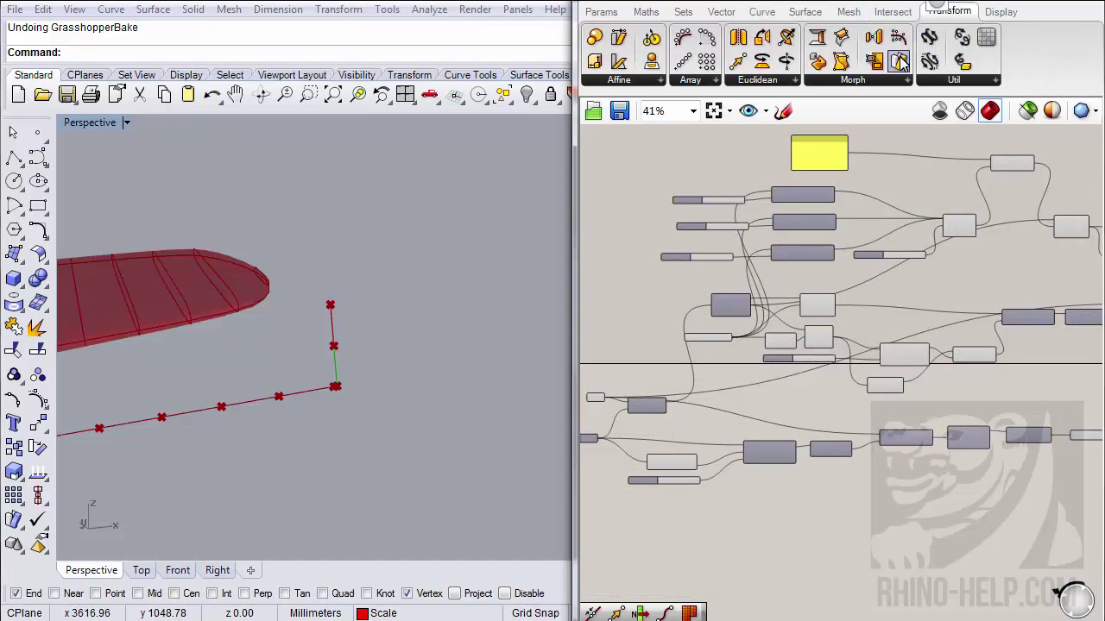
drag(744, 57, 636, 316)
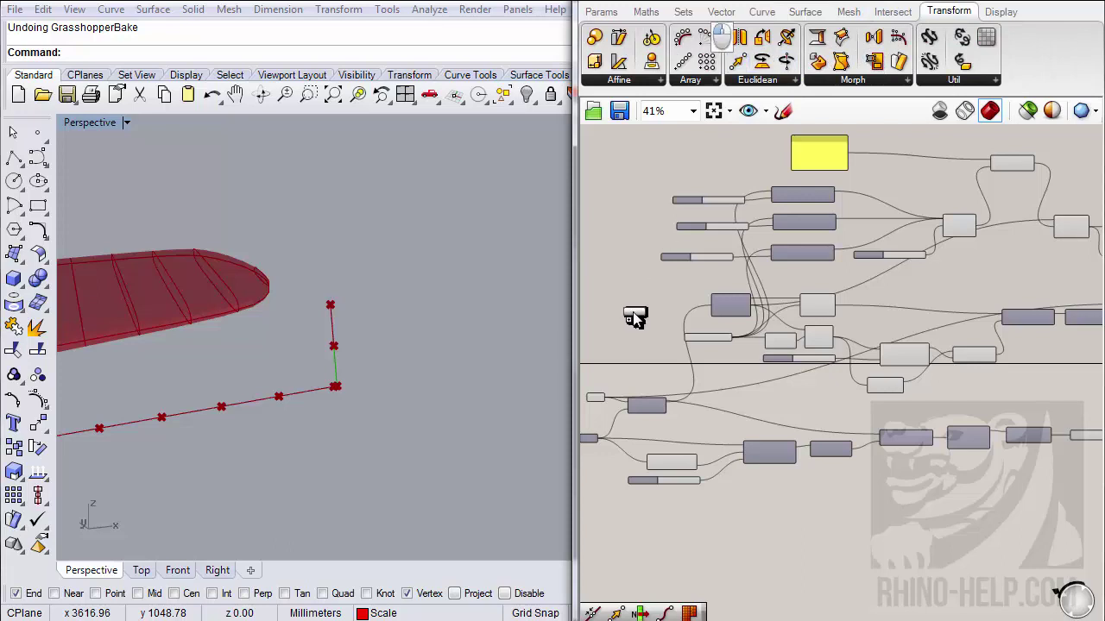
scroll(740, 367, up, 2)
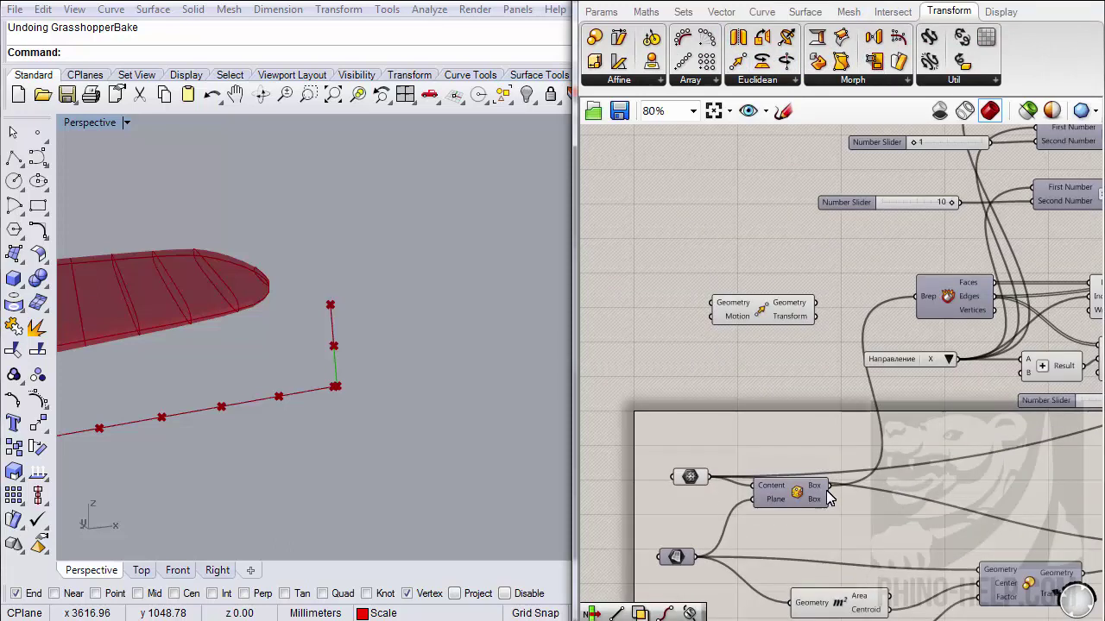
drag(834, 496, 733, 323)
- Place the Move component beside the half-edge Line, feed the Line into its Motion input and inspect the shifted box in Perspective
click(733, 324)
scroll(693, 274, down, 5)
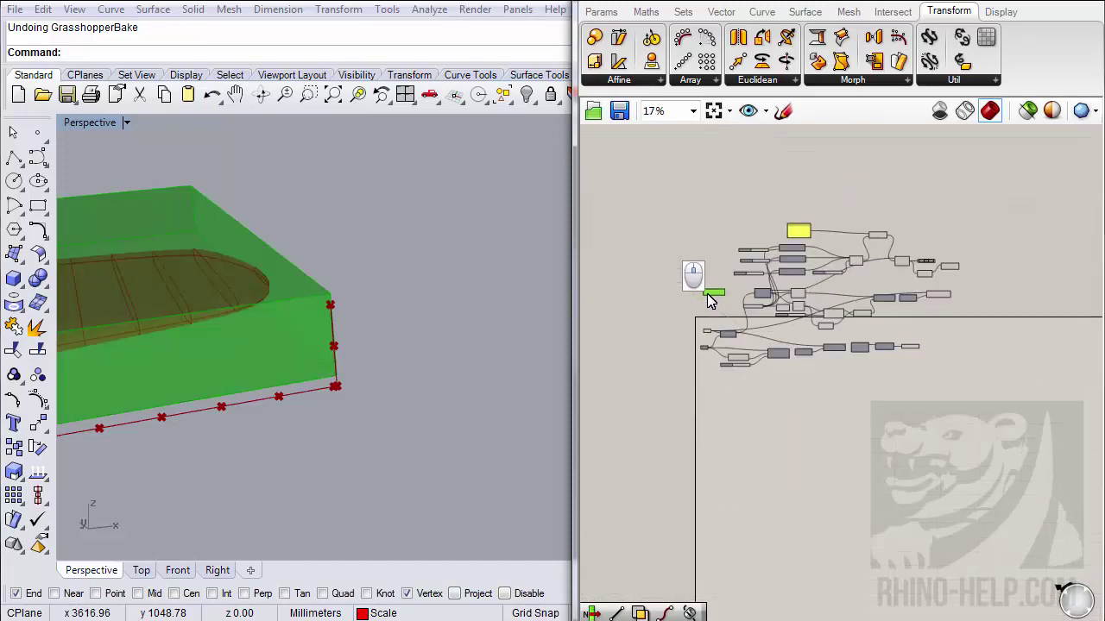
scroll(939, 274, up, 5)
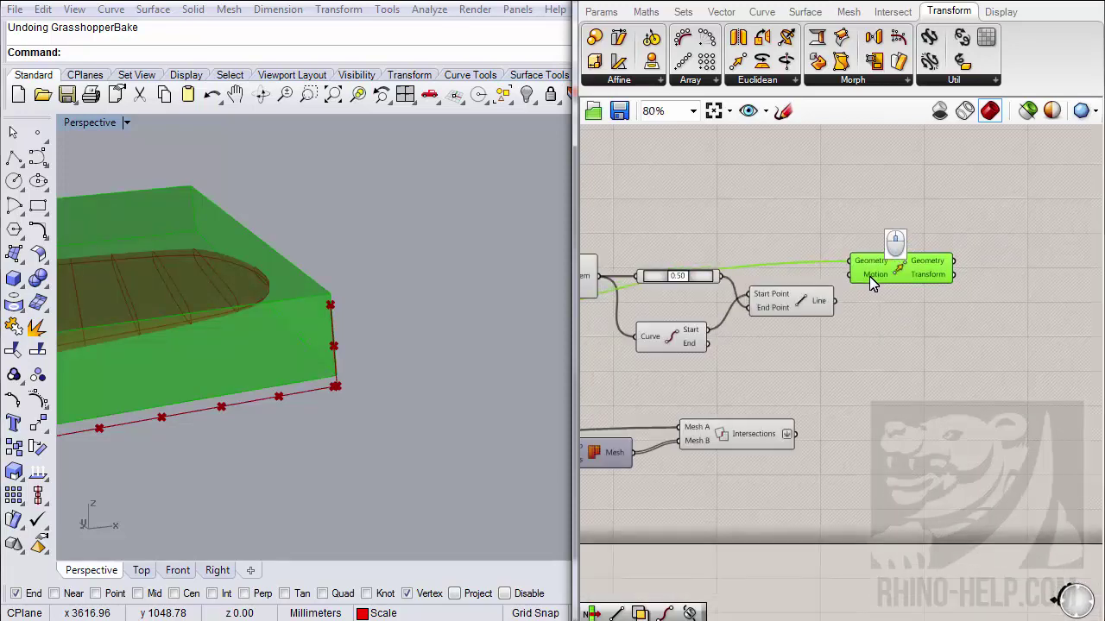
drag(838, 311, 850, 274)
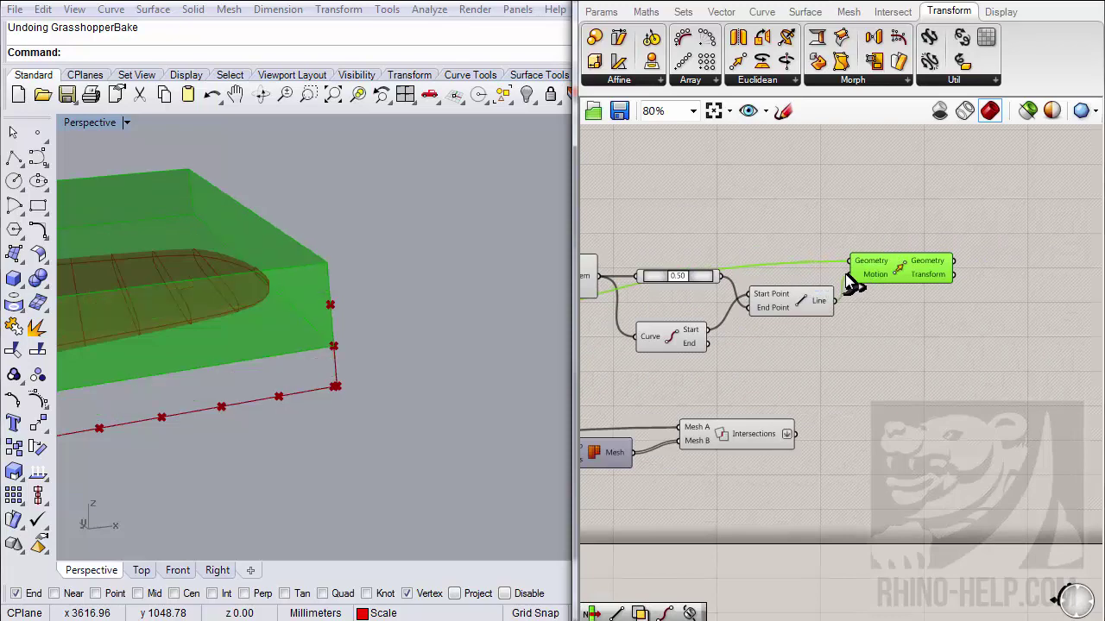
click(442, 317)
scroll(456, 297, down, 6)
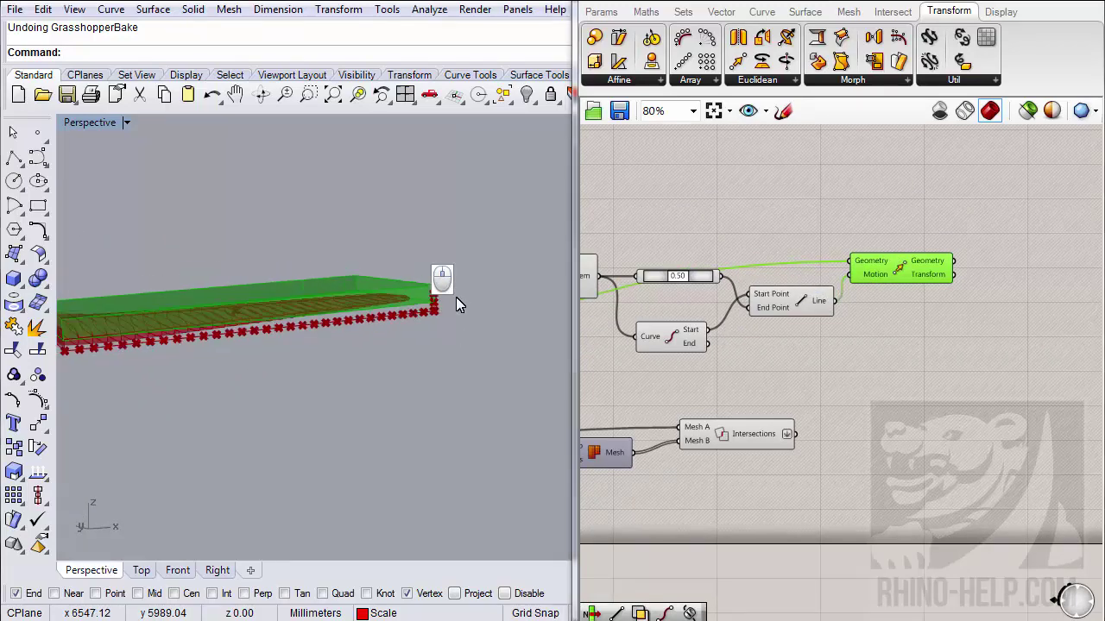
right_drag(392, 315, 343, 308)
scroll(897, 378, down, 4)
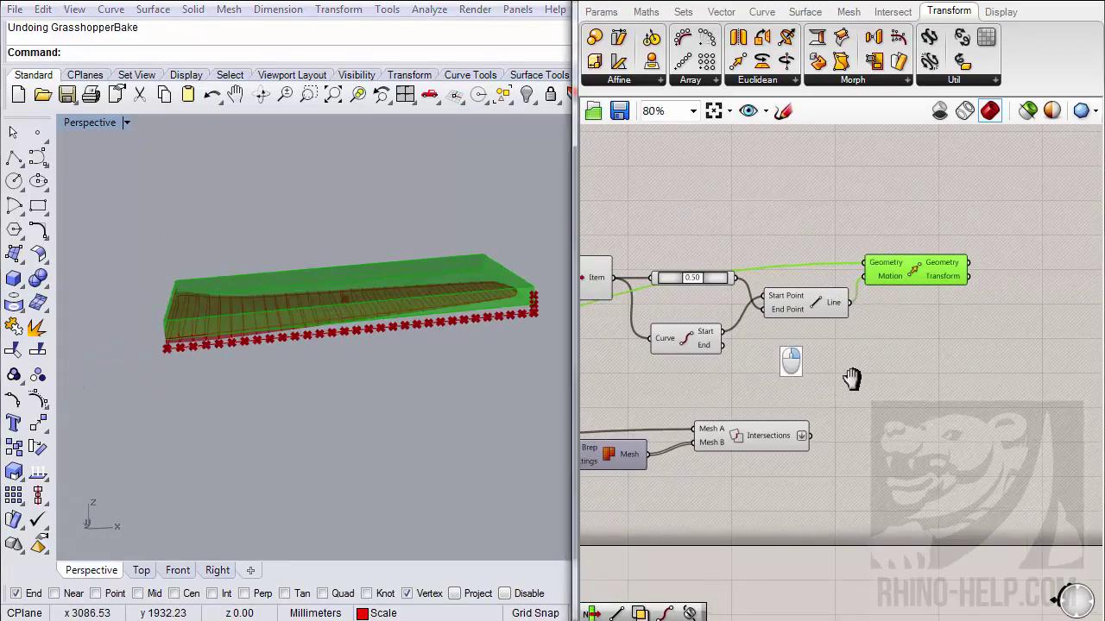
- Examine the existing sectioning chain from the Deconstruct Brep and List Item components through to the mesh intersection
right_drag(804, 396, 895, 388)
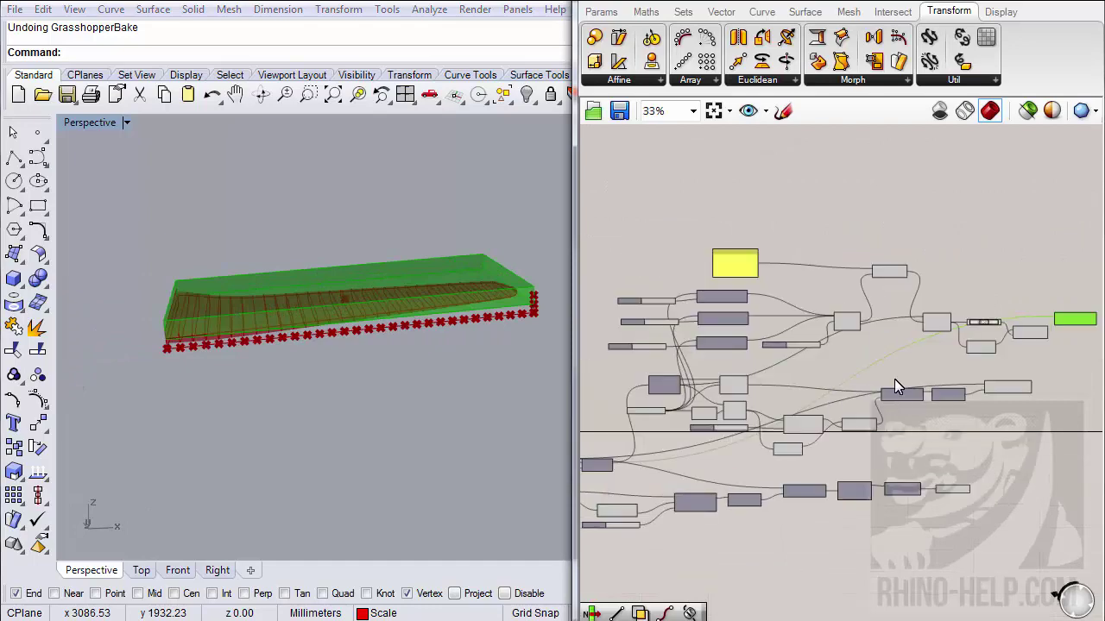
scroll(747, 382, up, 2)
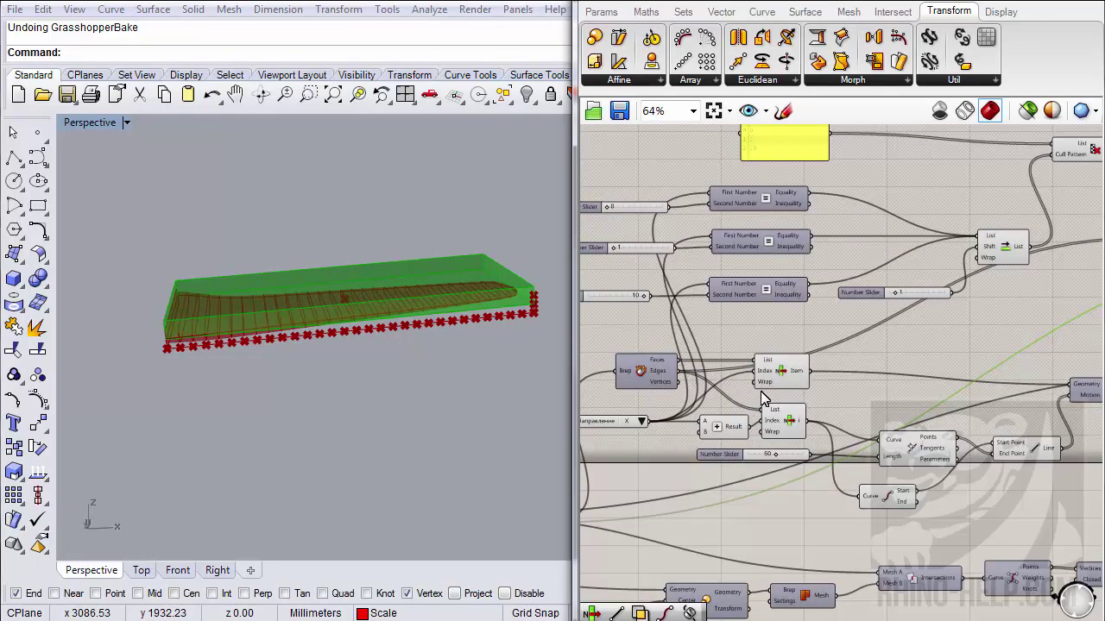
scroll(802, 420, up, 2)
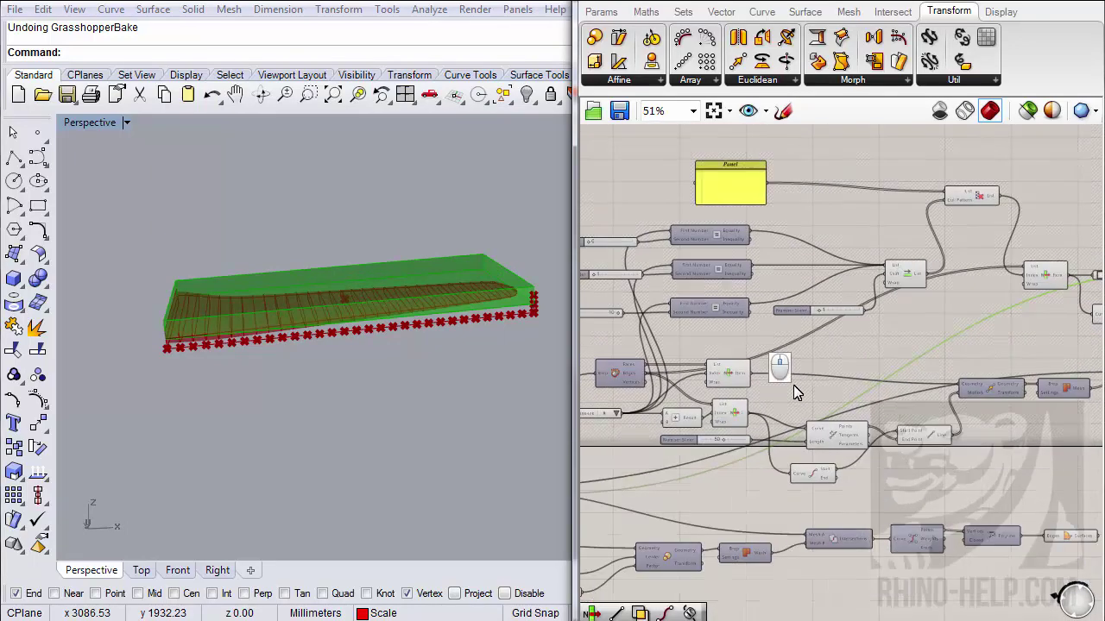
scroll(897, 406, down, 3)
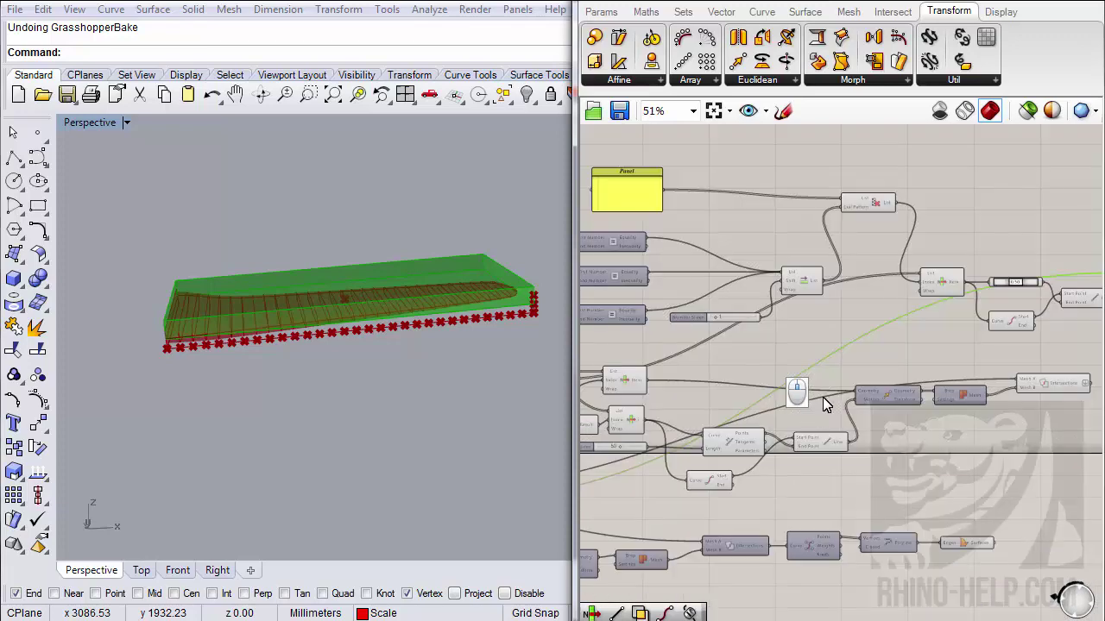
scroll(880, 361, up, 3)
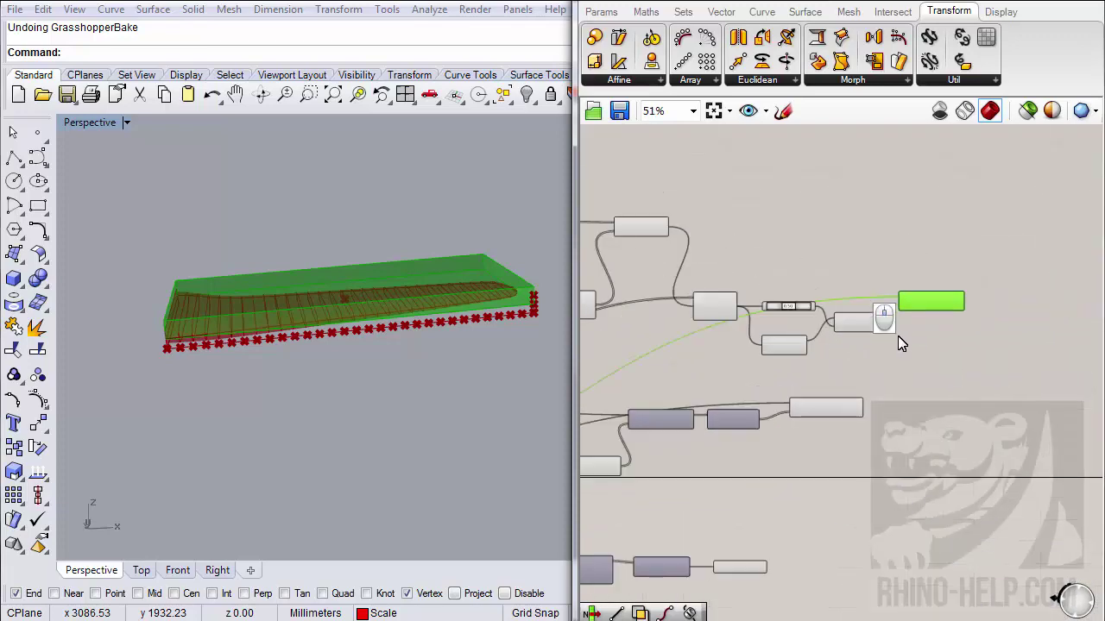
right_drag(924, 299, 863, 309)
scroll(933, 291, down, 2)
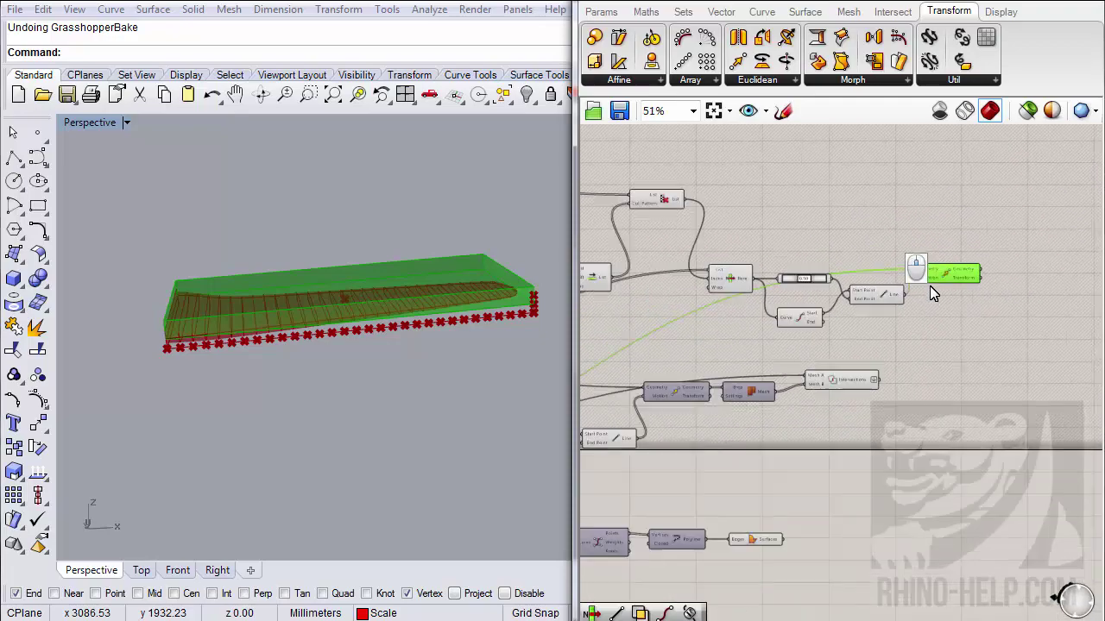
scroll(846, 374, up, 3)
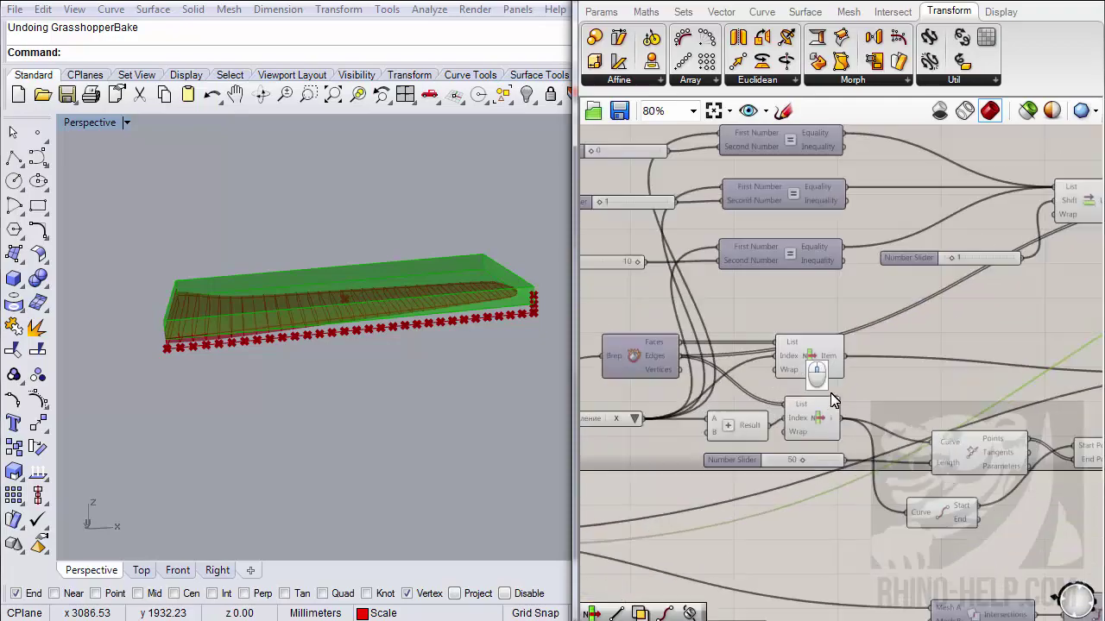
right_drag(852, 373, 773, 377)
click(763, 366)
scroll(831, 396, down, 1)
right_drag(861, 438, 831, 457)
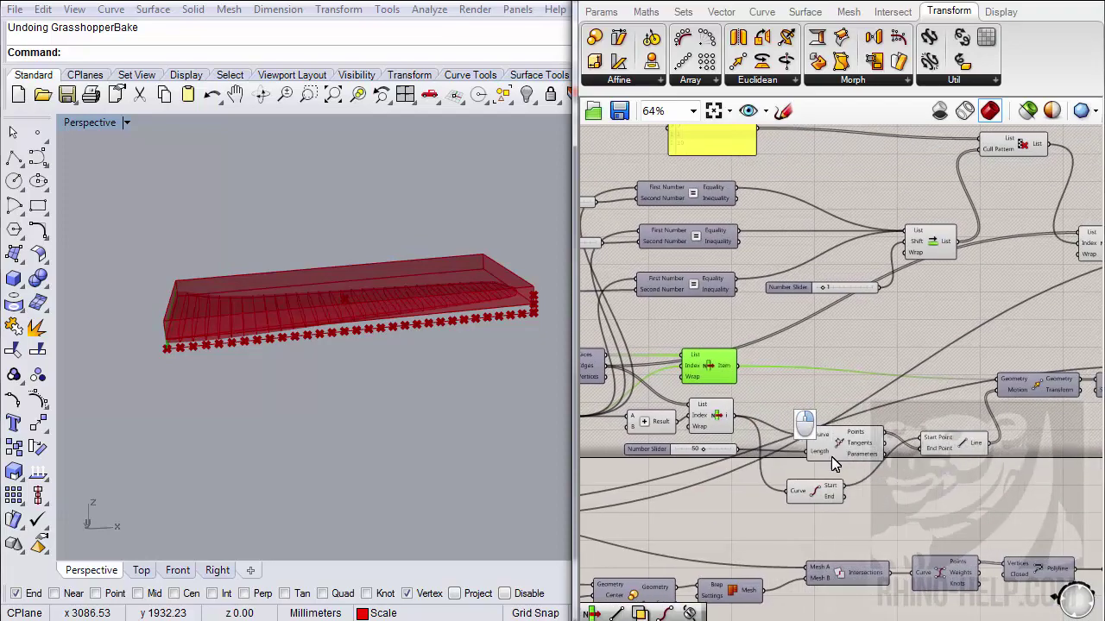
scroll(858, 455, down, 1)
scroll(886, 440, up, 1)
right_drag(954, 442, 903, 442)
scroll(903, 442, down, 1)
scroll(1042, 449, down, 1)
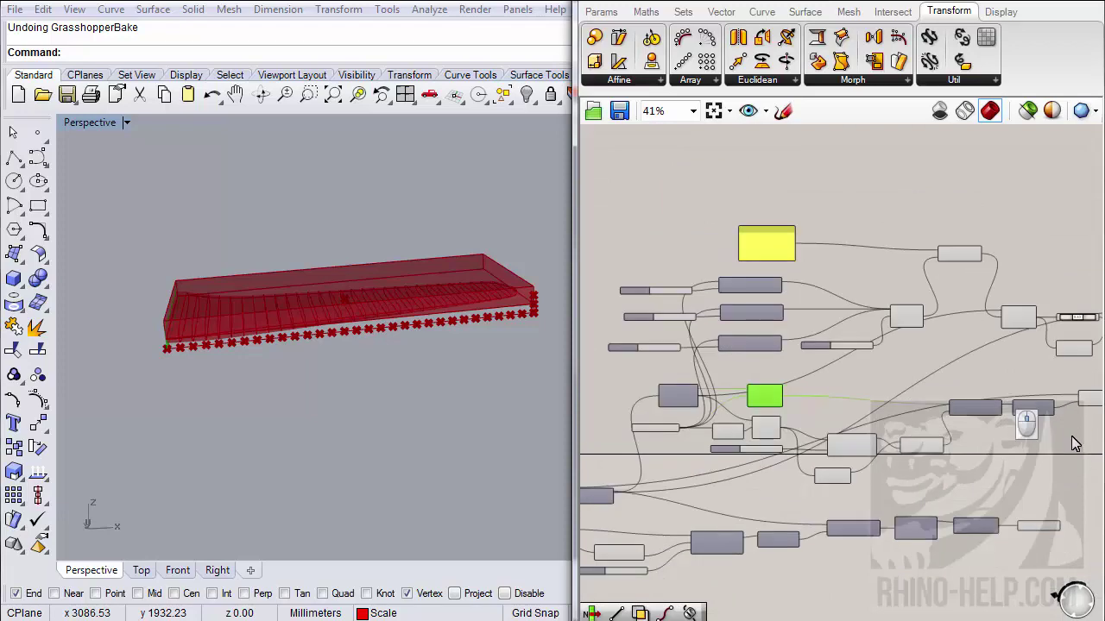
right_drag(1063, 453, 1018, 449)
- Duplicate the sectioning chain from Deconstruct Brep through the mesh intersection and place the copy beyond the new Move component
drag(1065, 471, 686, 395)
scroll(686, 396, up, 2)
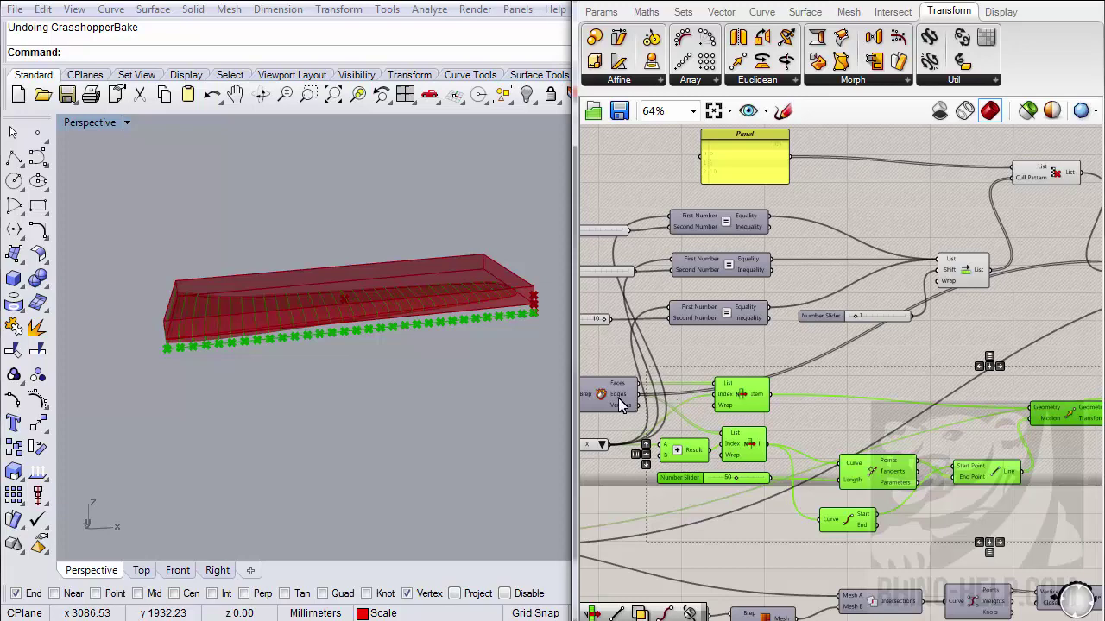
right_drag(656, 406, 776, 432)
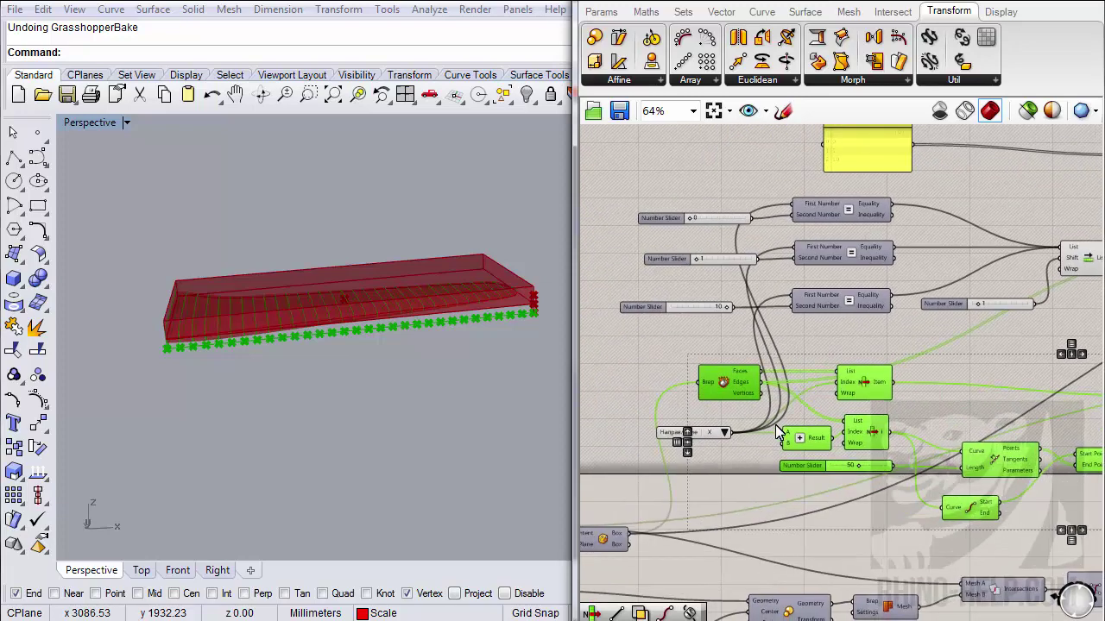
scroll(701, 433, down, 6)
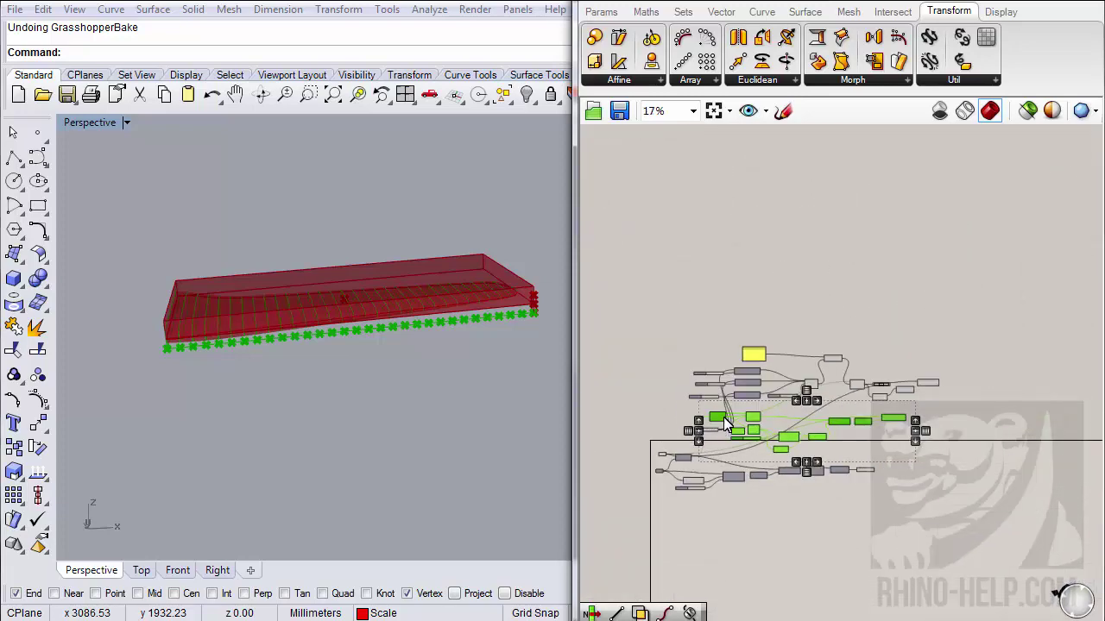
alt+drag(716, 415, 984, 394)
scroll(802, 337, up, 7)
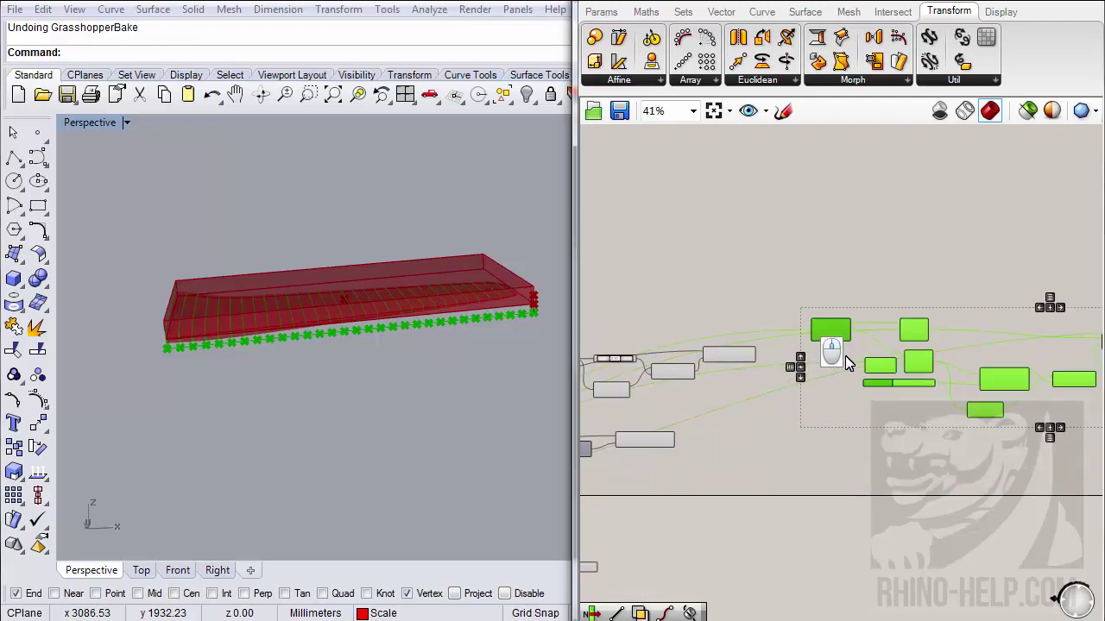
- Connect the new Move component's Geometry output to the duplicated Deconstruct Brep's Brep input and inspect the sections in Perspective
right_drag(769, 326, 815, 332)
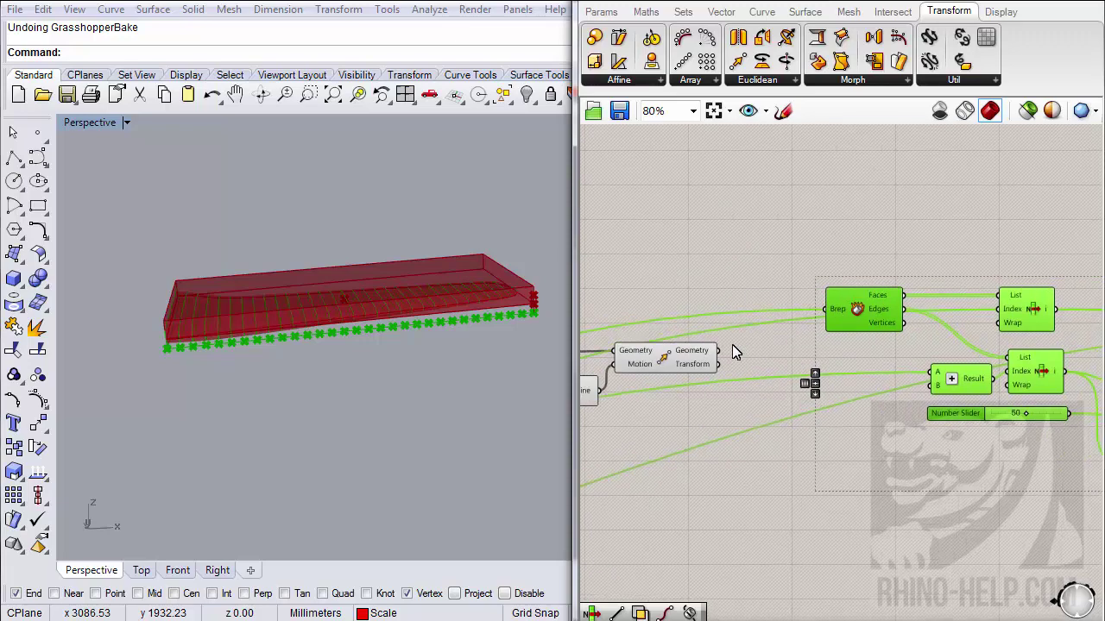
drag(717, 351, 816, 308)
right_drag(396, 336, 471, 360)
right_drag(907, 338, 894, 329)
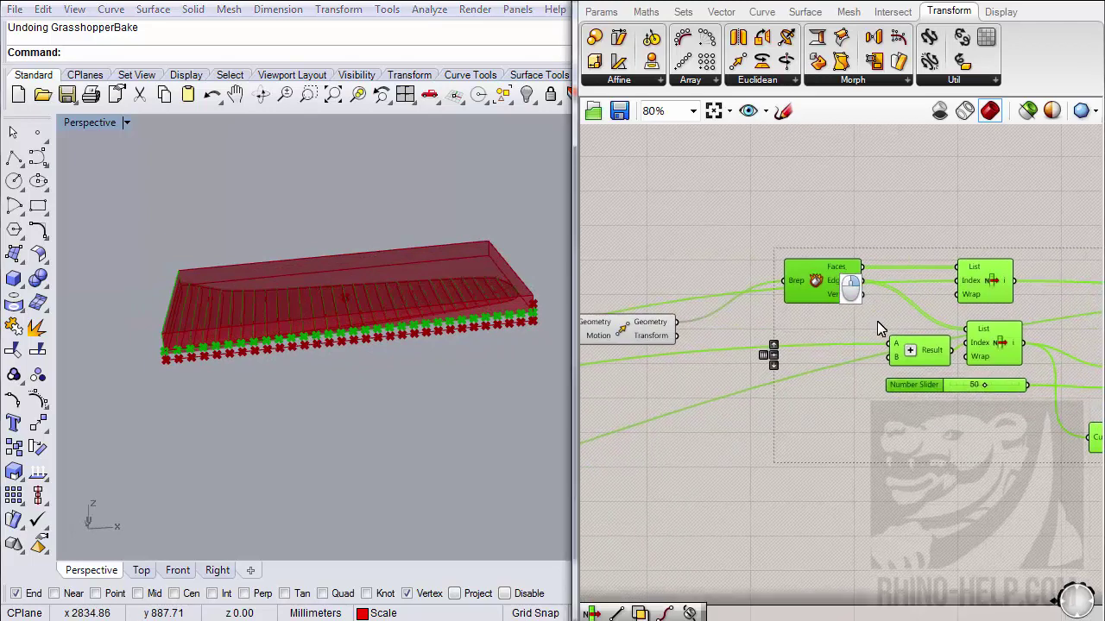
- Delete the mesh intersection component at the end of the original sectioning chain
scroll(877, 321, down, 4)
scroll(788, 377, up, 4)
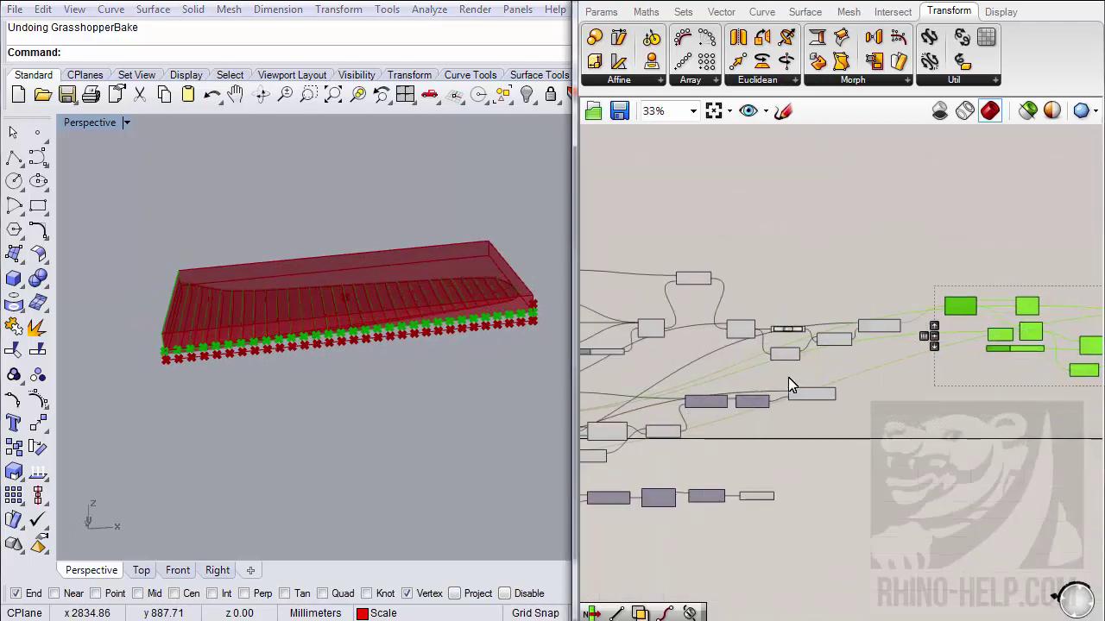
click(852, 423)
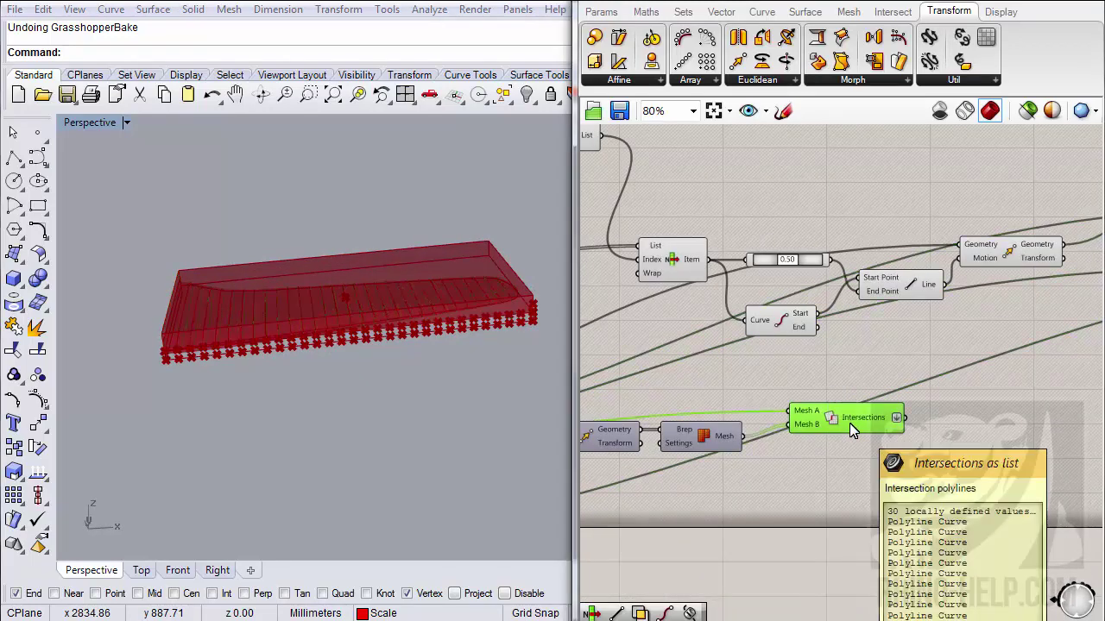
key(Delete)
- Turn off the preview of the Move component that shifts the bounding box
right_drag(805, 422, 834, 397)
scroll(834, 397, down, 4)
scroll(959, 350, up, 4)
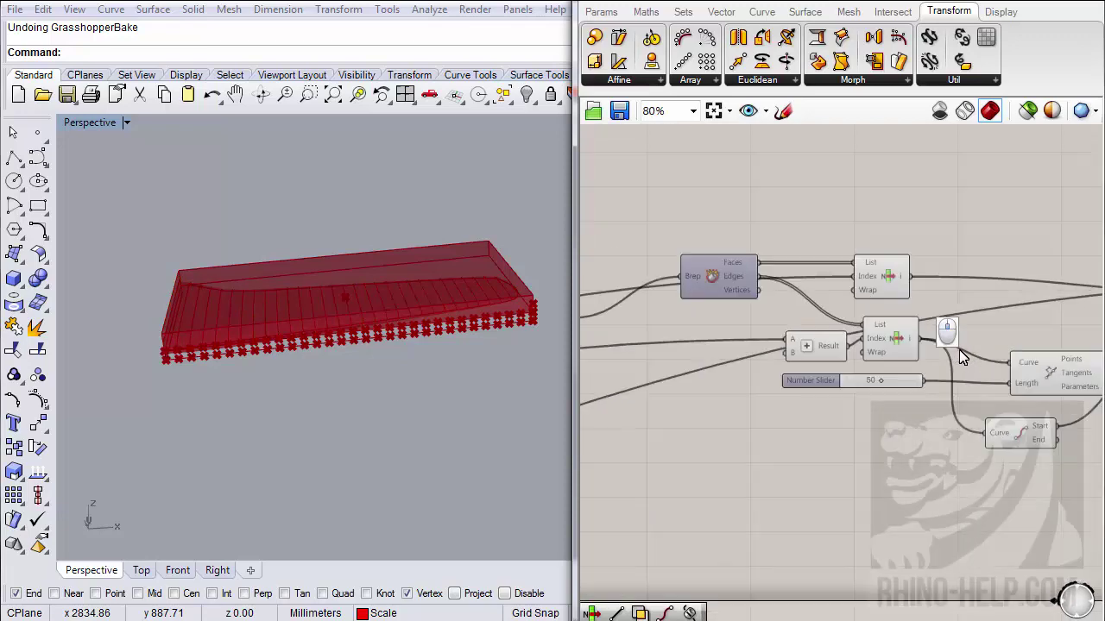
right_drag(959, 349, 847, 343)
scroll(818, 353, down, 1)
right_drag(975, 328, 785, 334)
click(738, 321)
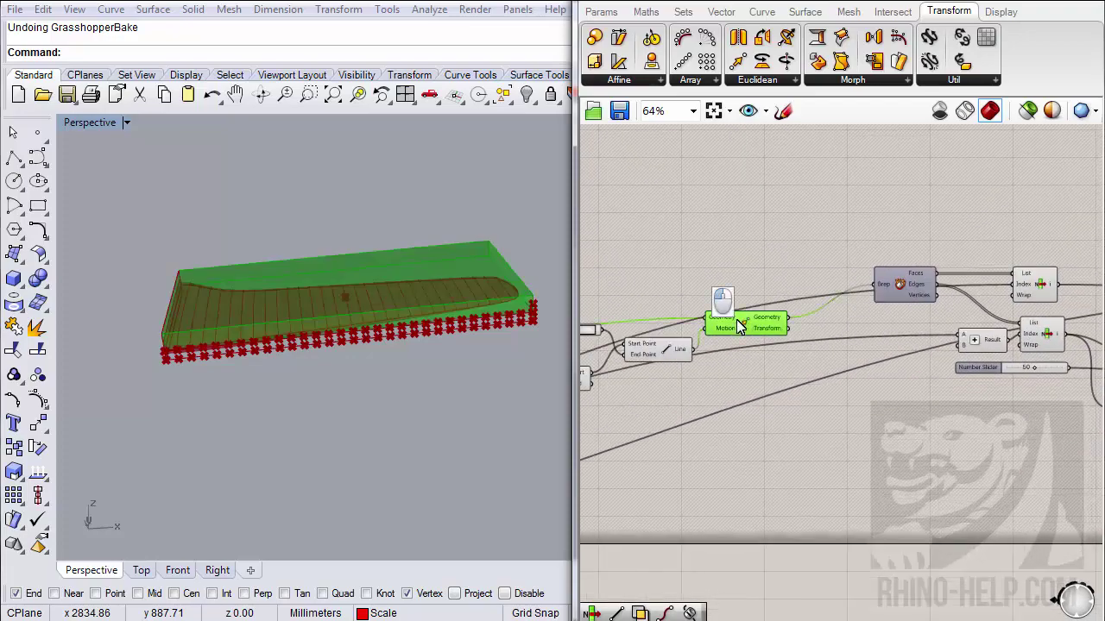
right_click(737, 320)
click(763, 354)
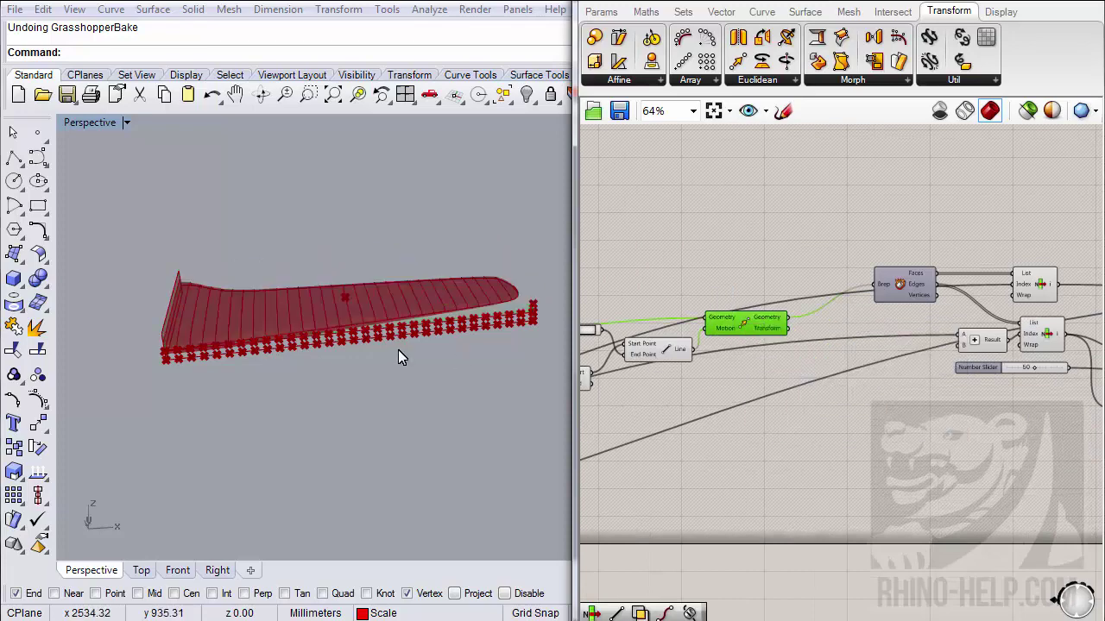
- Disable the preview of the components from the half-edge List Item through the duplicated chain's Move component
scroll(872, 360, down, 5)
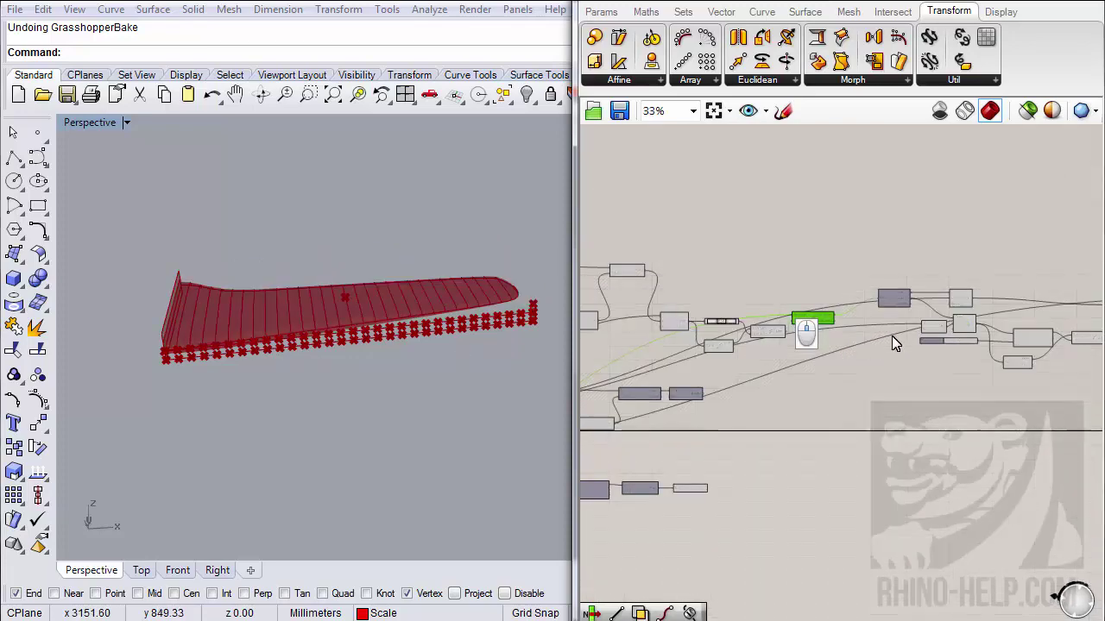
right_drag(893, 343, 763, 342)
scroll(758, 324, down, 2)
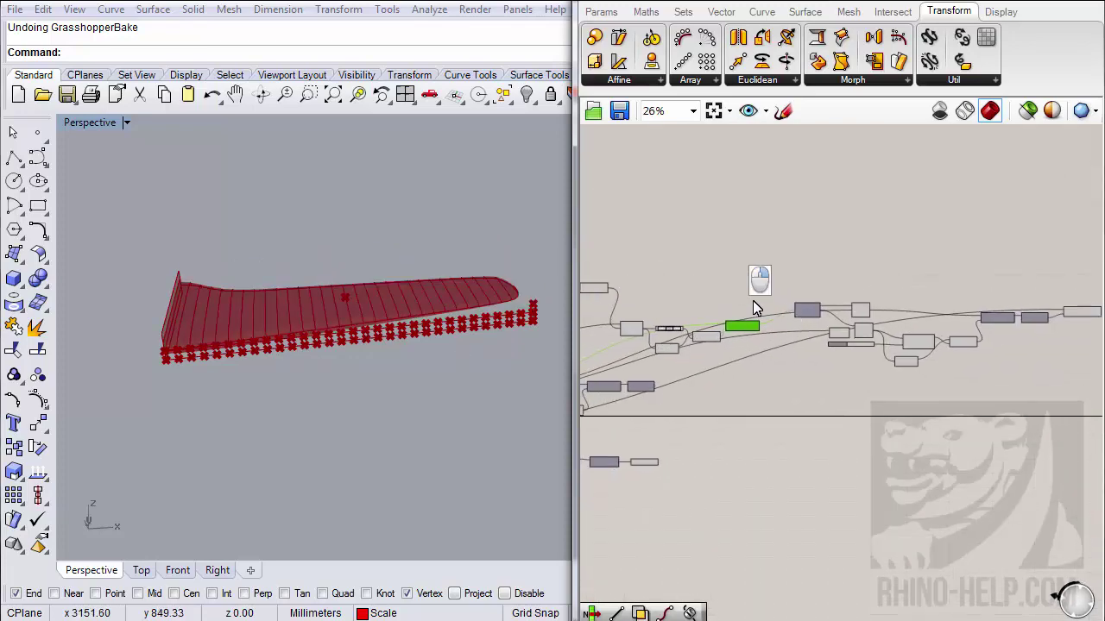
drag(602, 246, 1035, 389)
middle_click(917, 278)
click(892, 259)
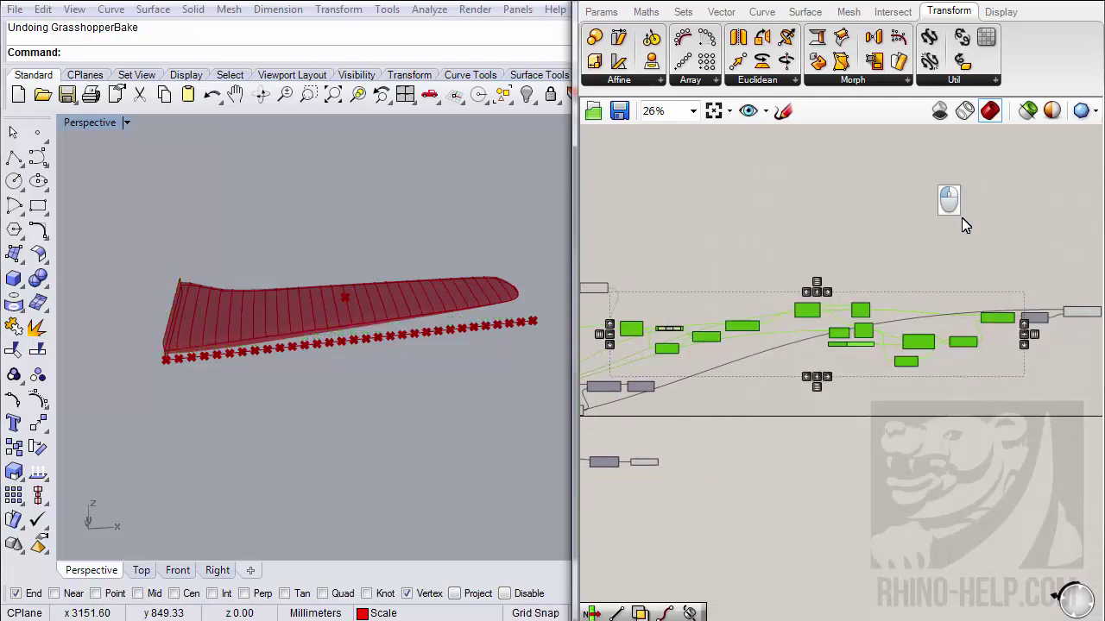
- Disable the preview of all components in the original sectioning chain
right_drag(902, 358, 1007, 345)
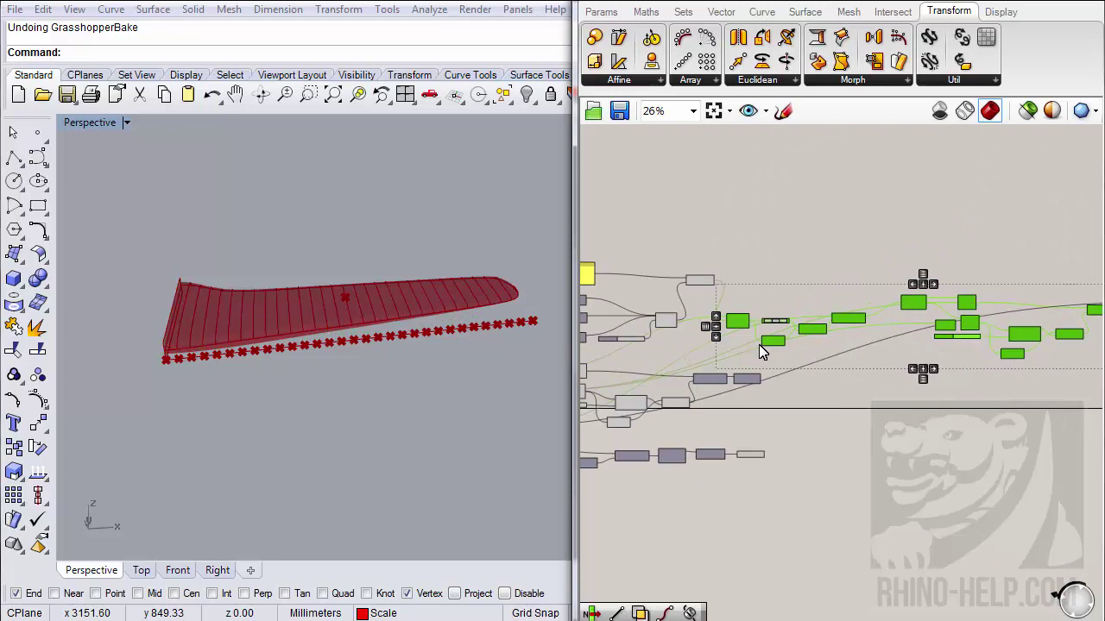
right_drag(760, 350, 968, 322)
drag(667, 190, 1014, 525)
middle_click(813, 488)
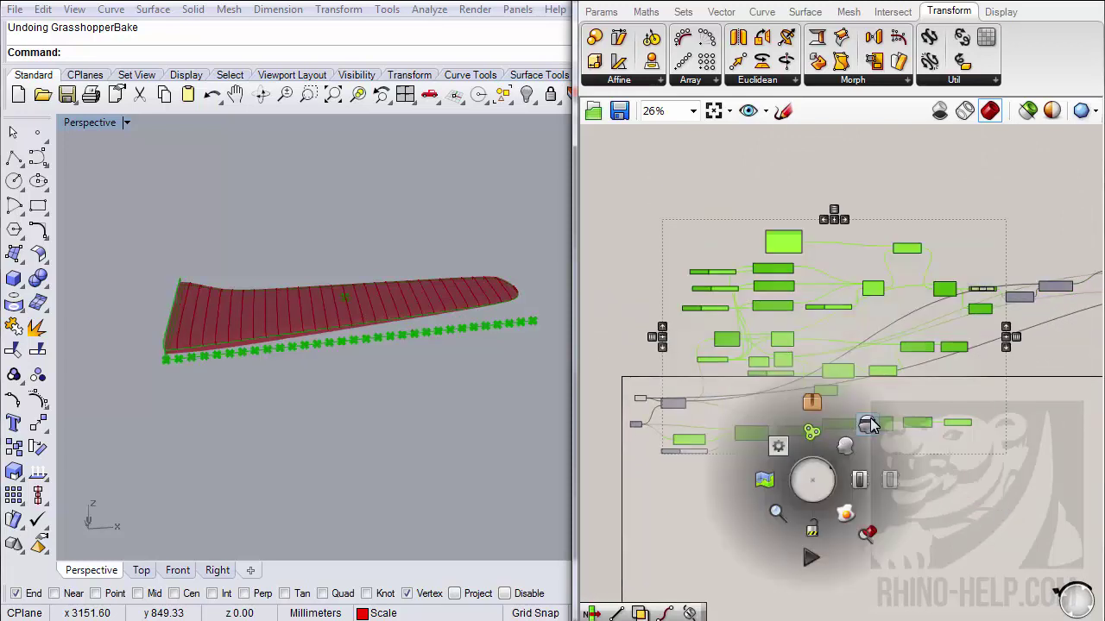
click(793, 457)
- Examine the Mesh | Mesh component ending the duplicated chain and trace the wiring back to the lower sectioning chain
right_drag(888, 363, 708, 406)
scroll(893, 363, down, 4)
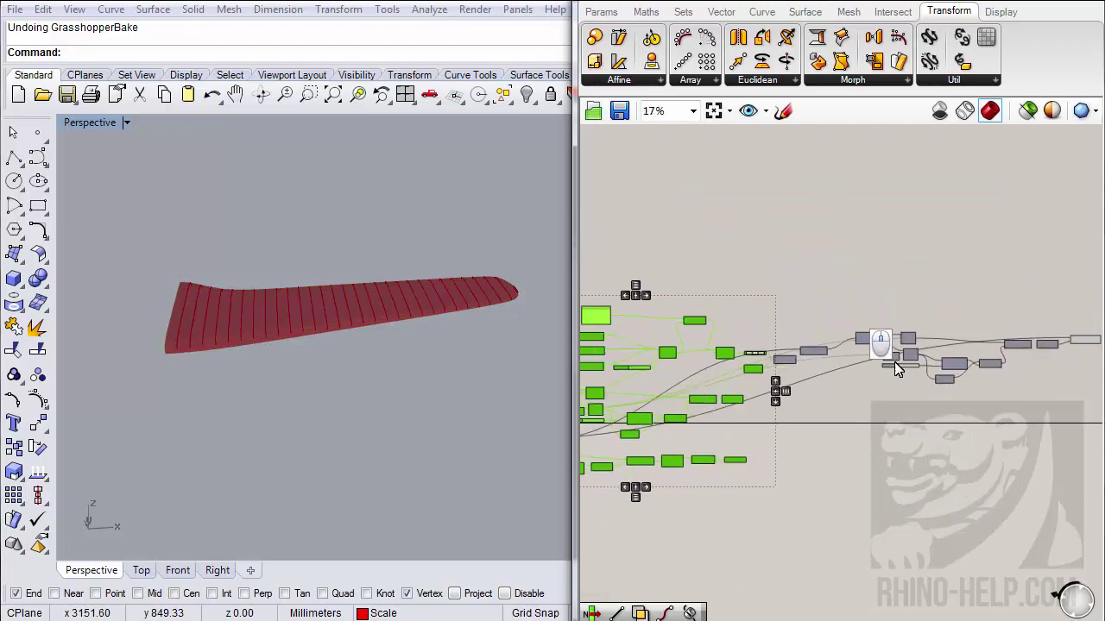
scroll(949, 349, up, 3)
scroll(953, 351, up, 6)
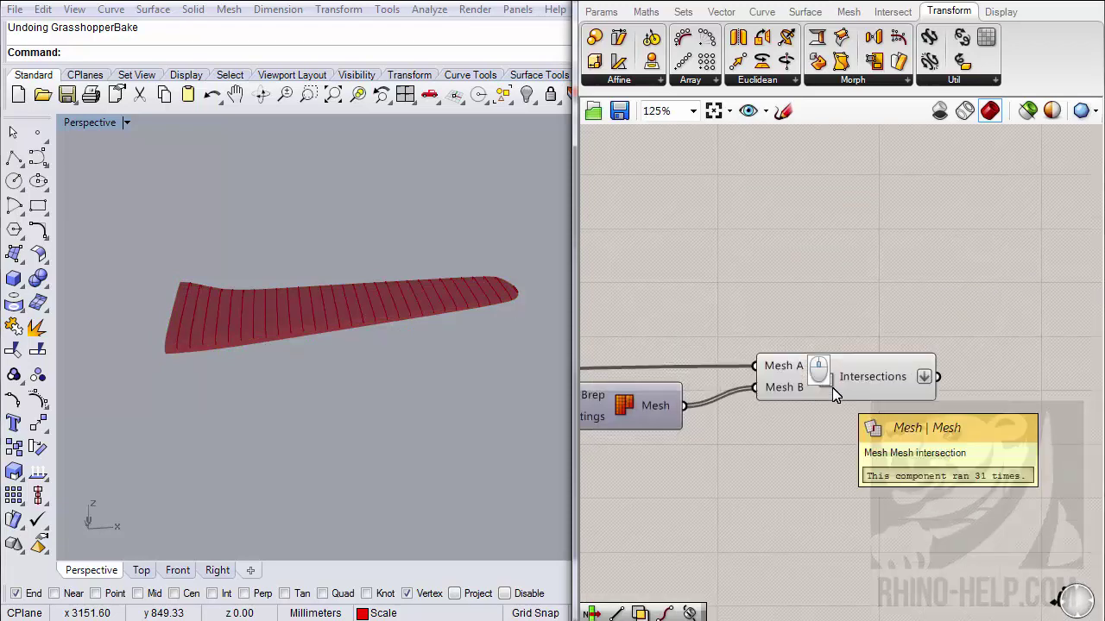
scroll(962, 345, down, 2)
right_drag(812, 414, 1027, 290)
scroll(834, 361, down, 3)
right_drag(834, 360, 860, 463)
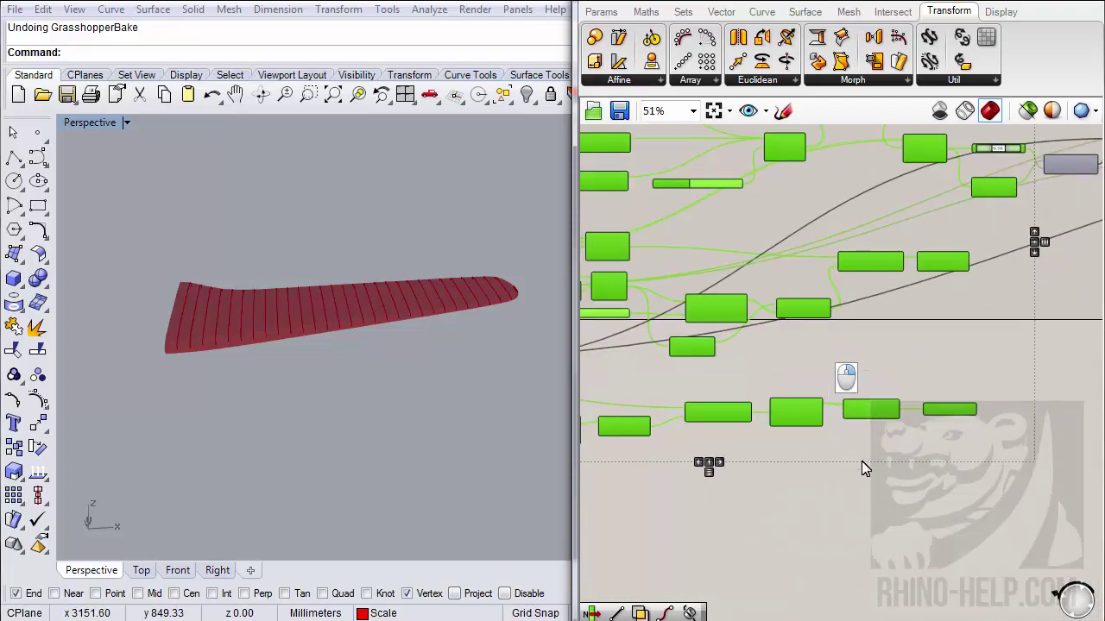
- Reposition the Control Points component between the mesh intersection and Polyline components in the lower sectioning chain
scroll(860, 463, up, 3)
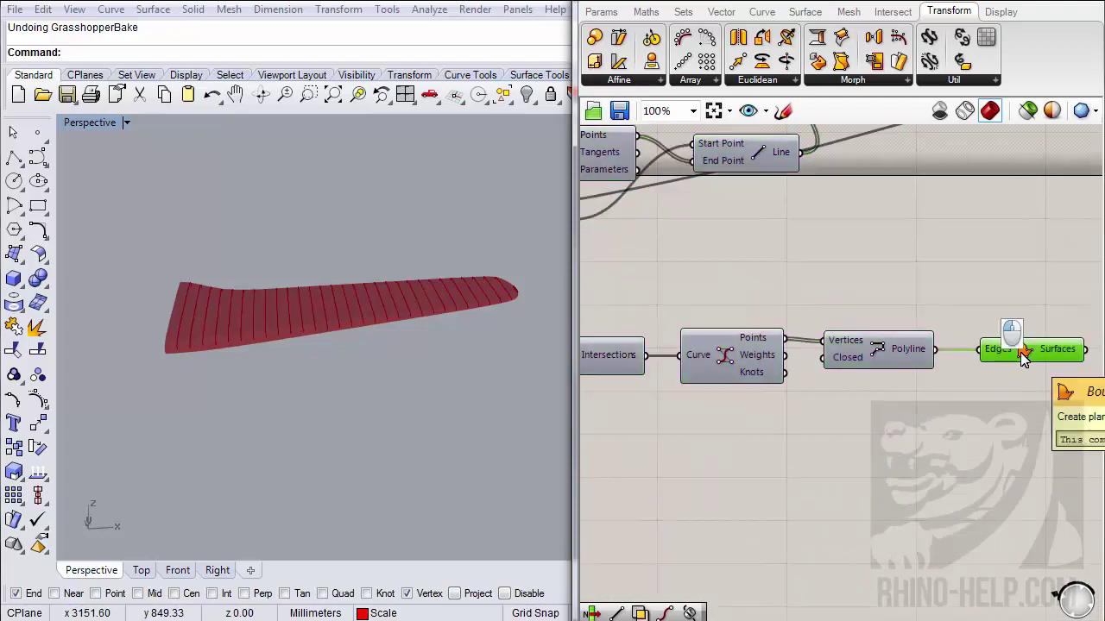
scroll(898, 375, down, 3)
scroll(783, 363, up, 2)
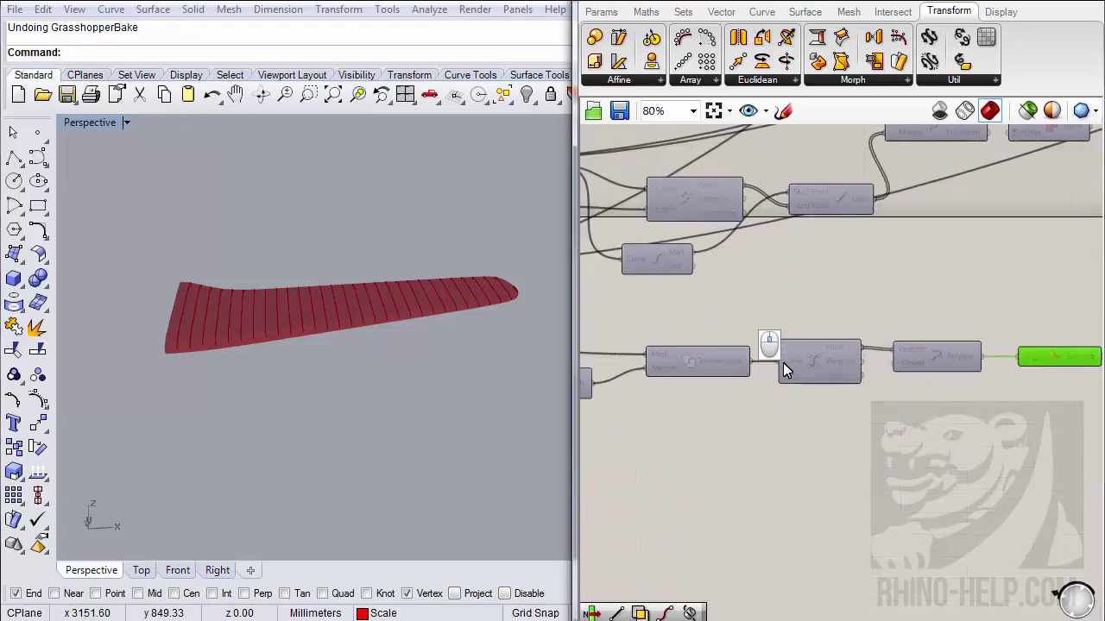
drag(783, 363, 723, 392)
scroll(724, 392, down, 4)
scroll(723, 392, up, 5)
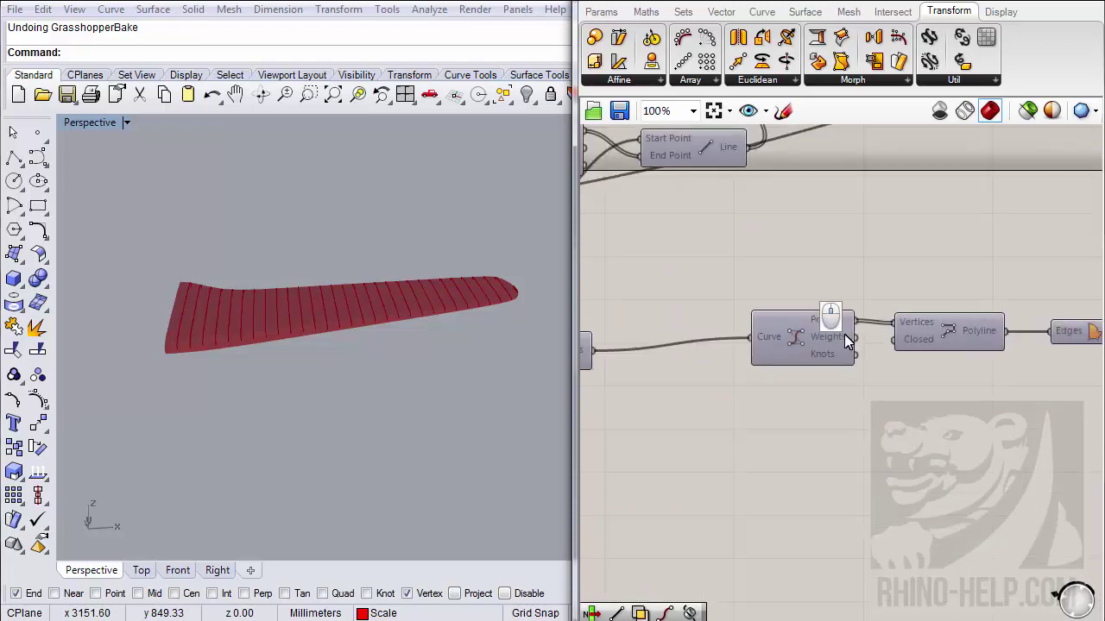
drag(841, 335, 778, 355)
scroll(778, 355, down, 3)
right_drag(702, 394, 907, 379)
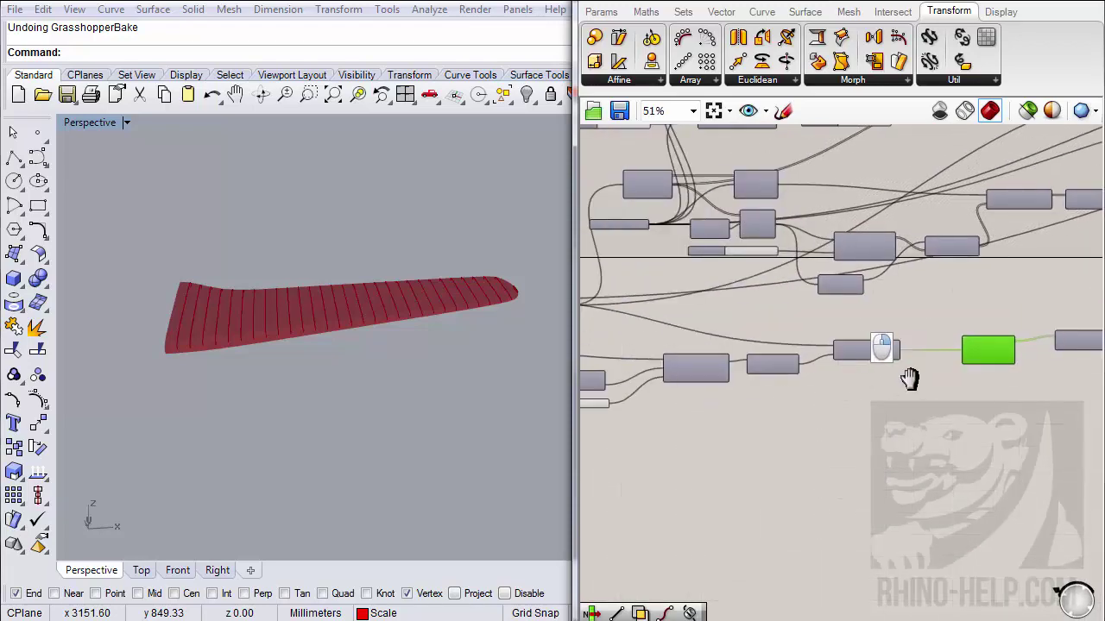
- Delete the unused Move component and the component it feeds at the end of the original offset branch
scroll(707, 380, up, 3)
scroll(707, 380, down, 3)
scroll(740, 345, up, 2)
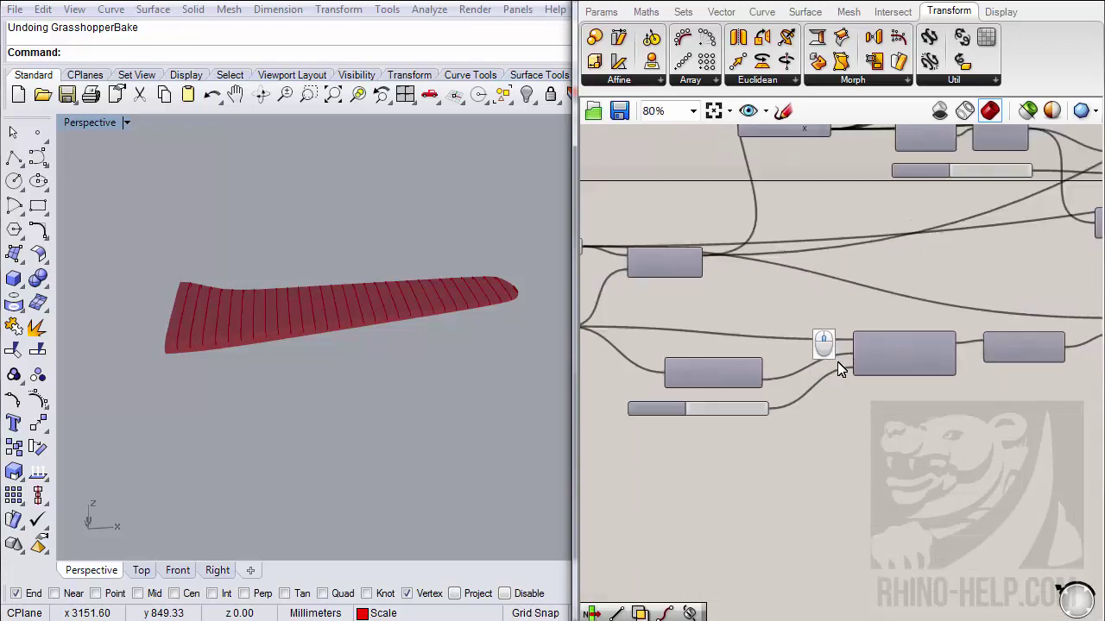
scroll(868, 345, down, 3)
scroll(975, 326, up, 3)
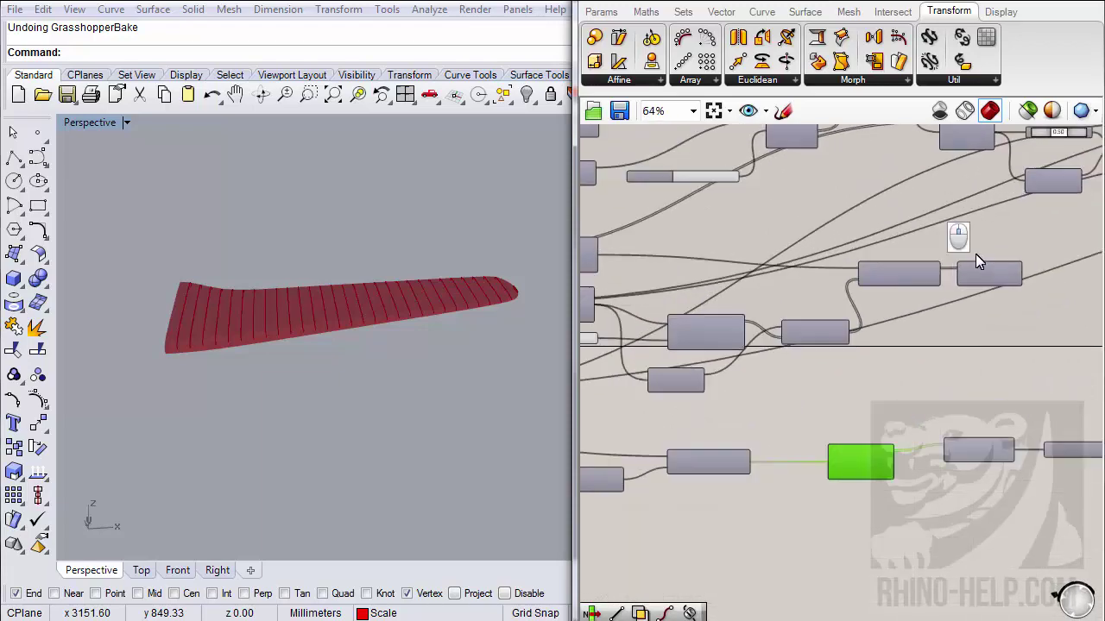
key(Delete)
click(898, 284)
key(Delete)
- Delete the Line, Divide Length and End Points components from the original offset branch
click(777, 353)
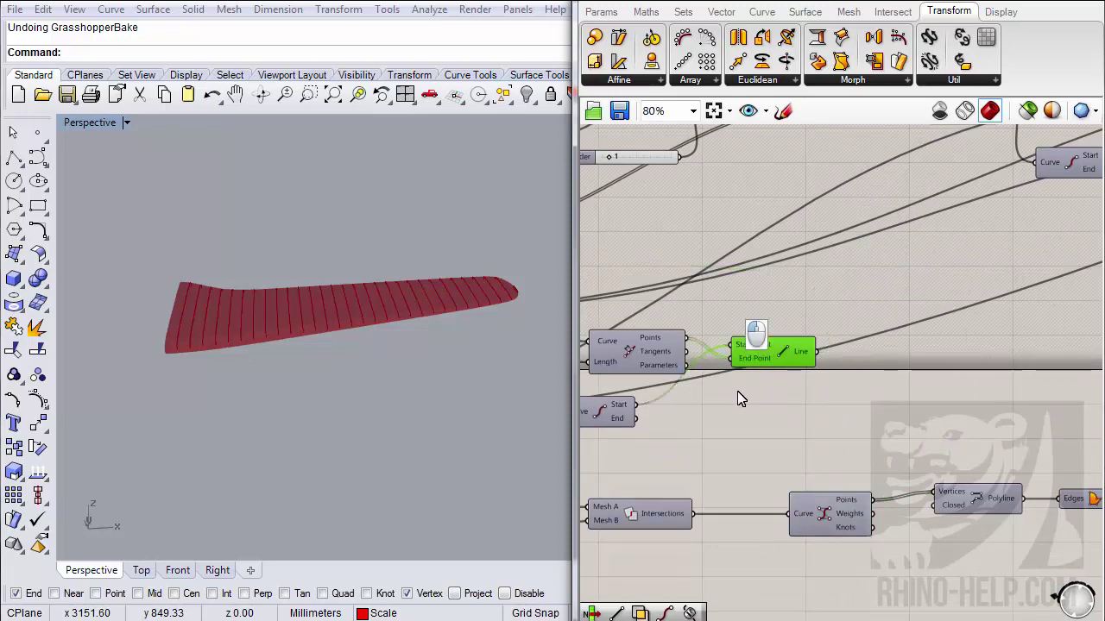
key(Delete)
right_drag(698, 379, 845, 383)
click(782, 351)
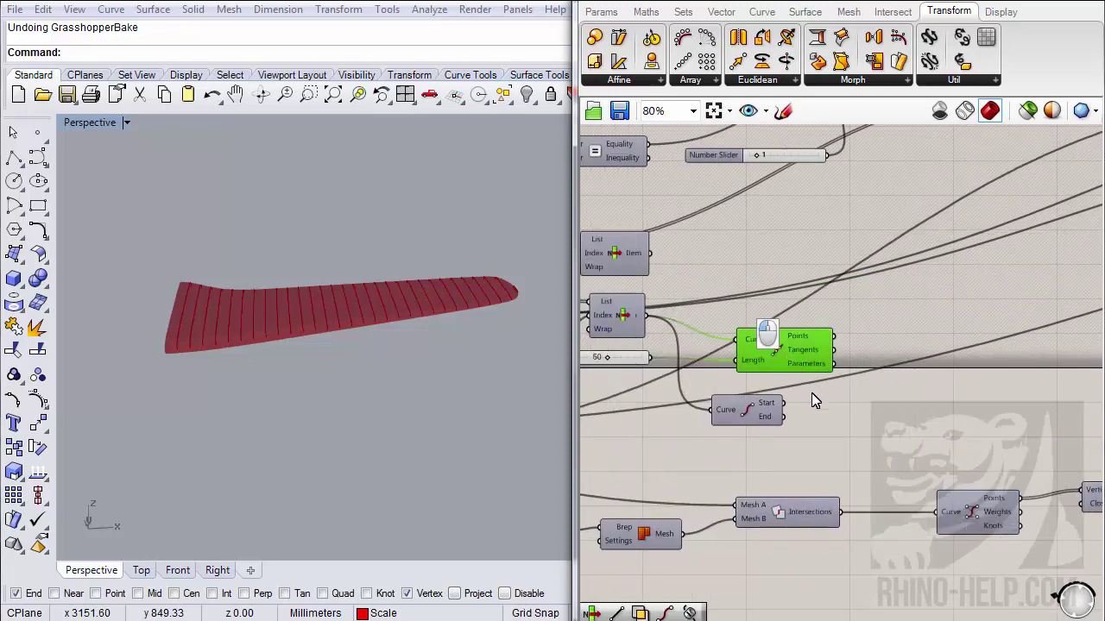
key(Delete)
click(747, 414)
key(Delete)
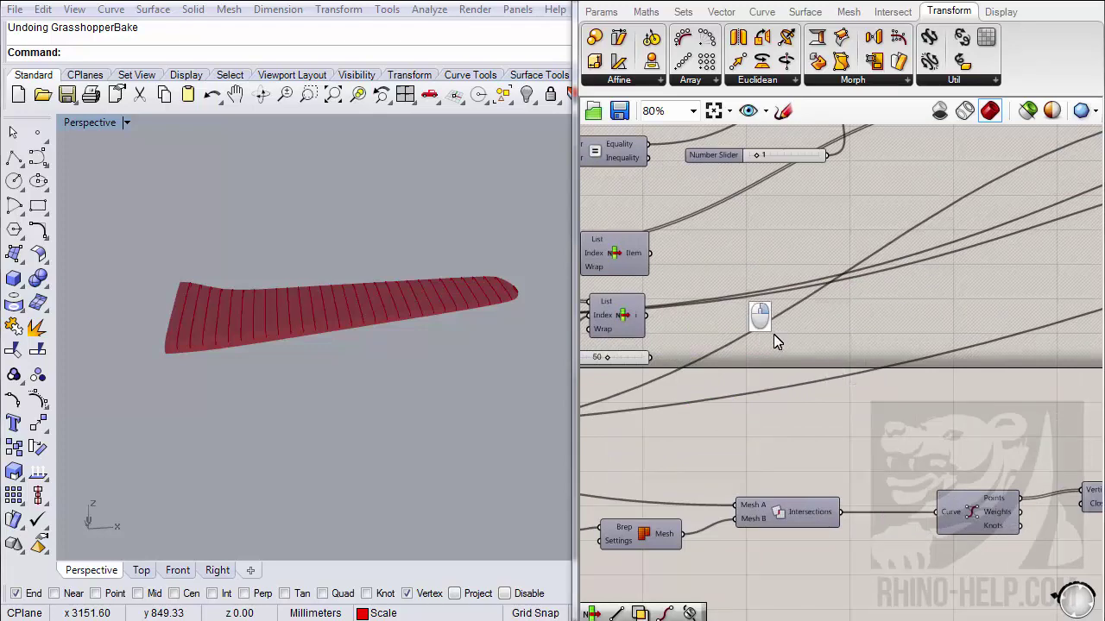
- Delete both List Item components, the Addition component and the number slider set to 50 beside the Направление list
right_drag(773, 334, 913, 385)
drag(779, 389, 833, 366)
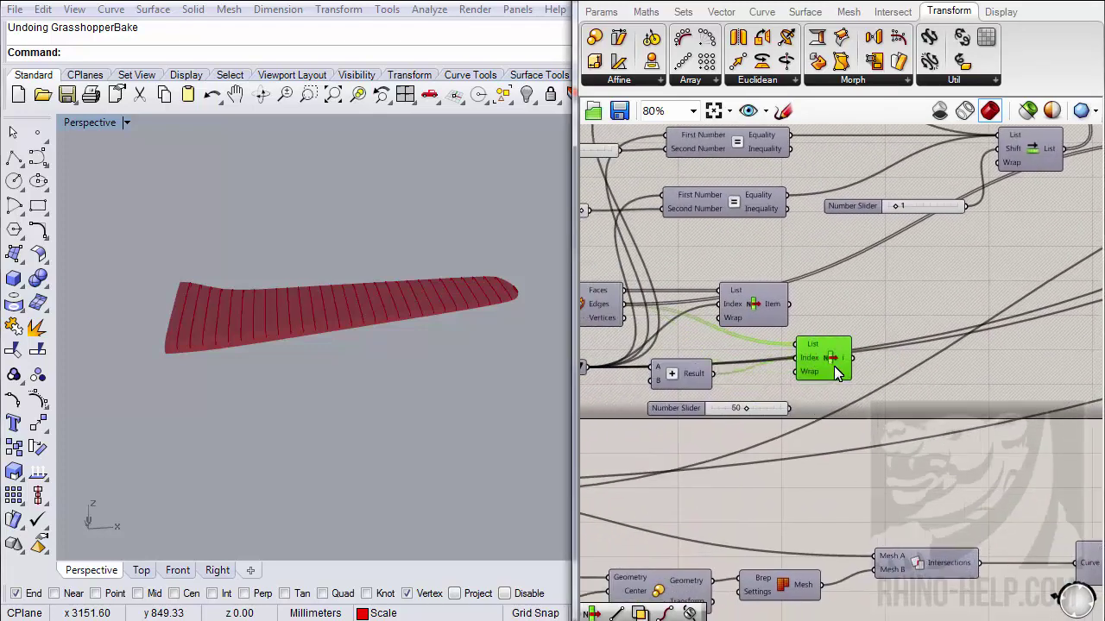
key(Delete)
click(677, 371)
key(Delete)
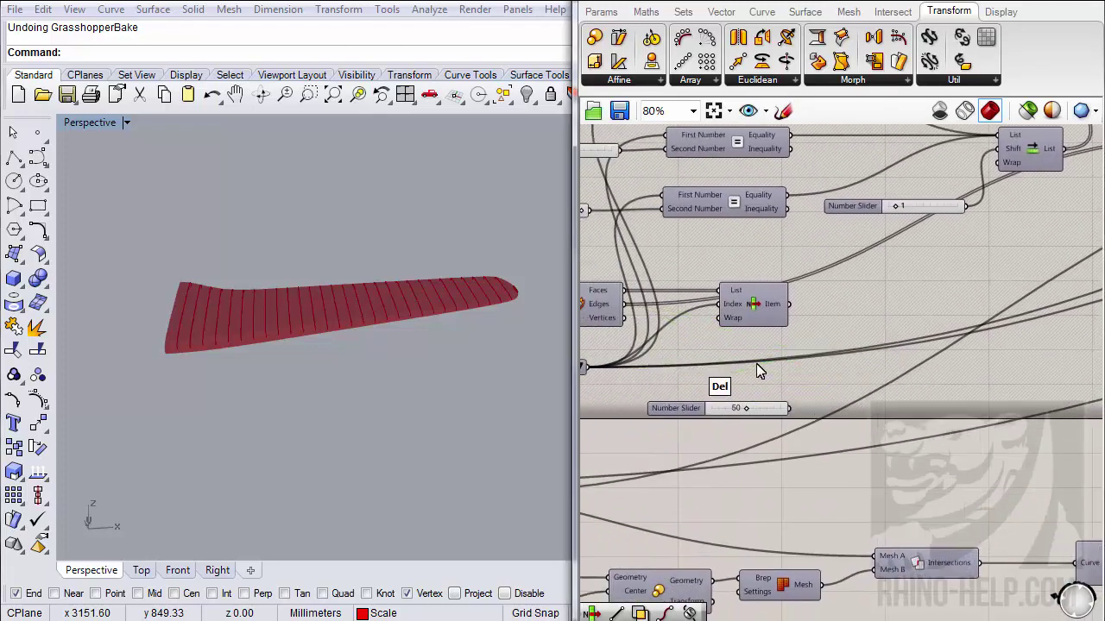
click(749, 320)
key(Delete)
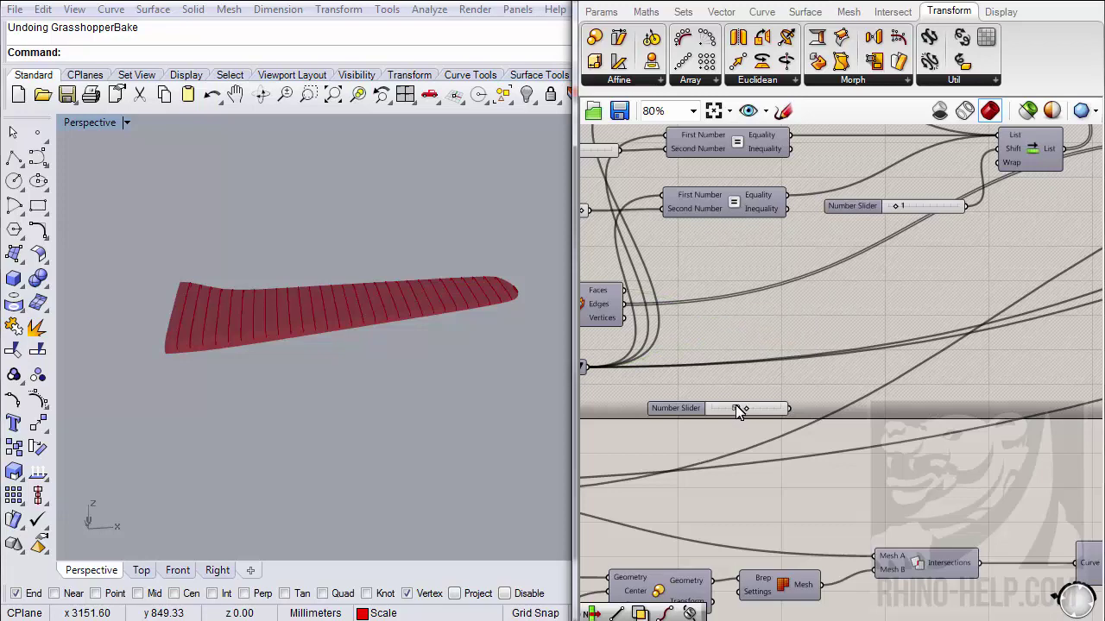
click(724, 407)
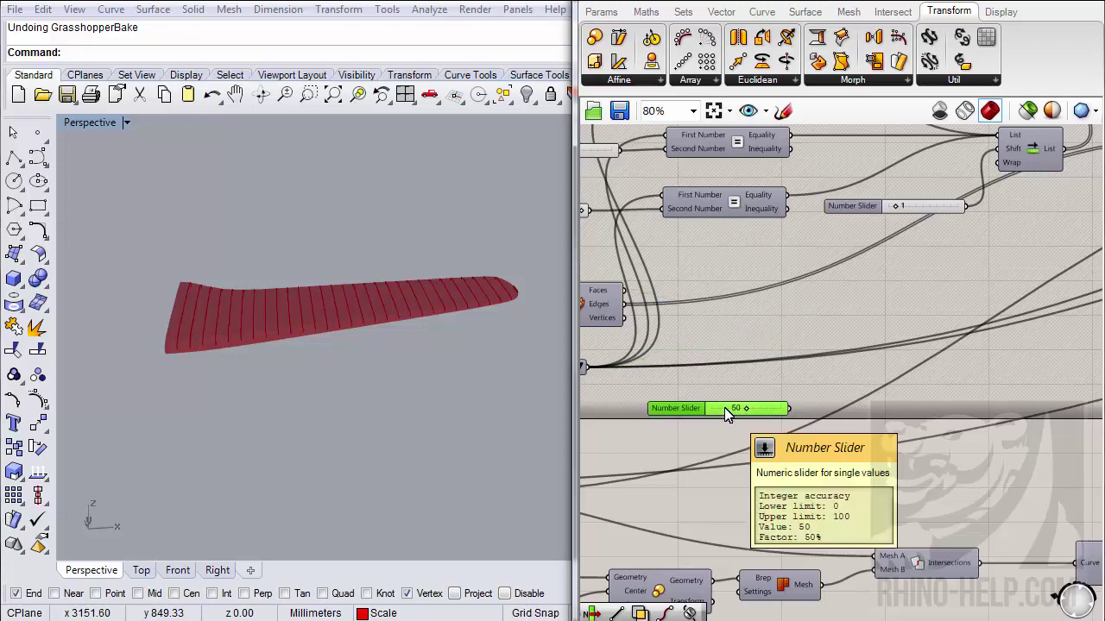
key(Delete)
scroll(724, 408, down, 2)
scroll(747, 345, up, 4)
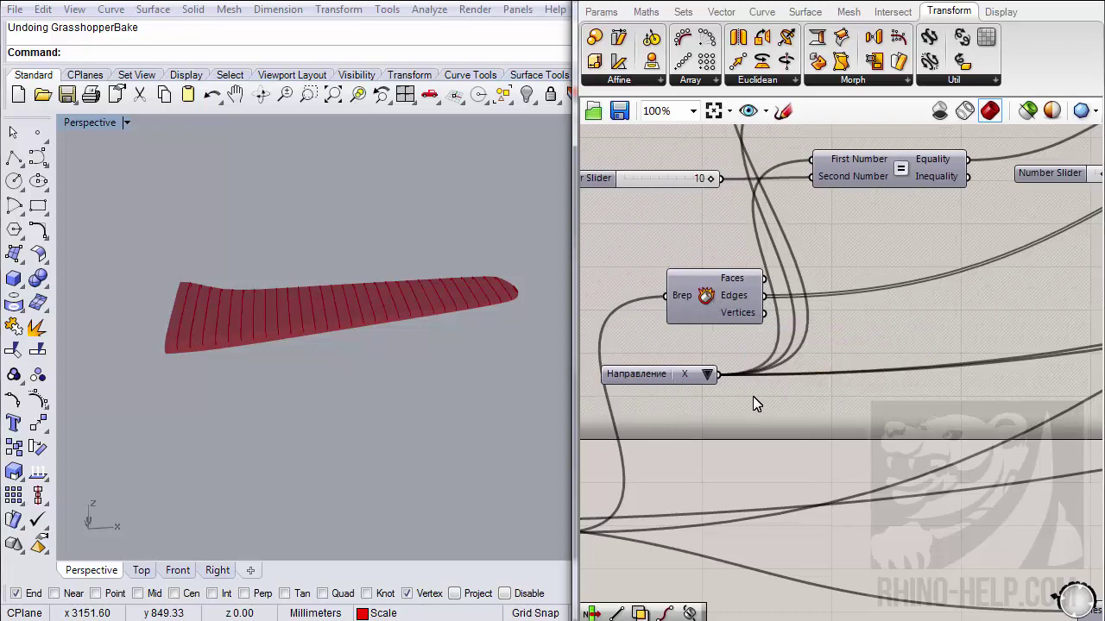
scroll(752, 396, down, 3)
- Select the duplicated chain's mesh intersection component and examine its section curves close up near the wing tip
right_drag(916, 360, 707, 368)
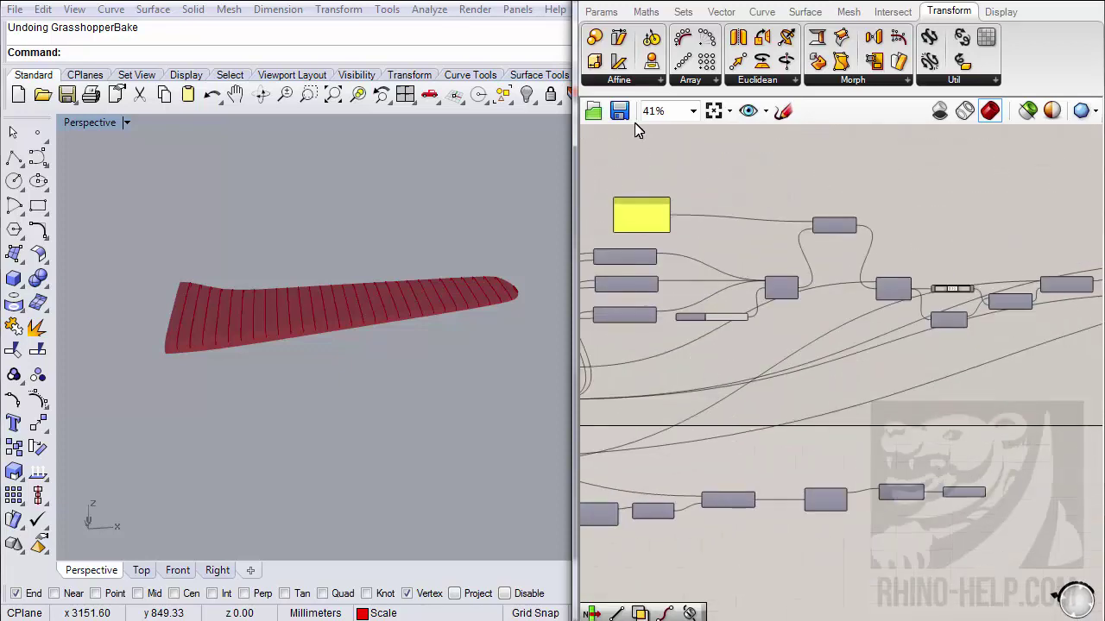
drag(647, 151, 667, 174)
right_drag(855, 335, 894, 336)
scroll(894, 337, up, 4)
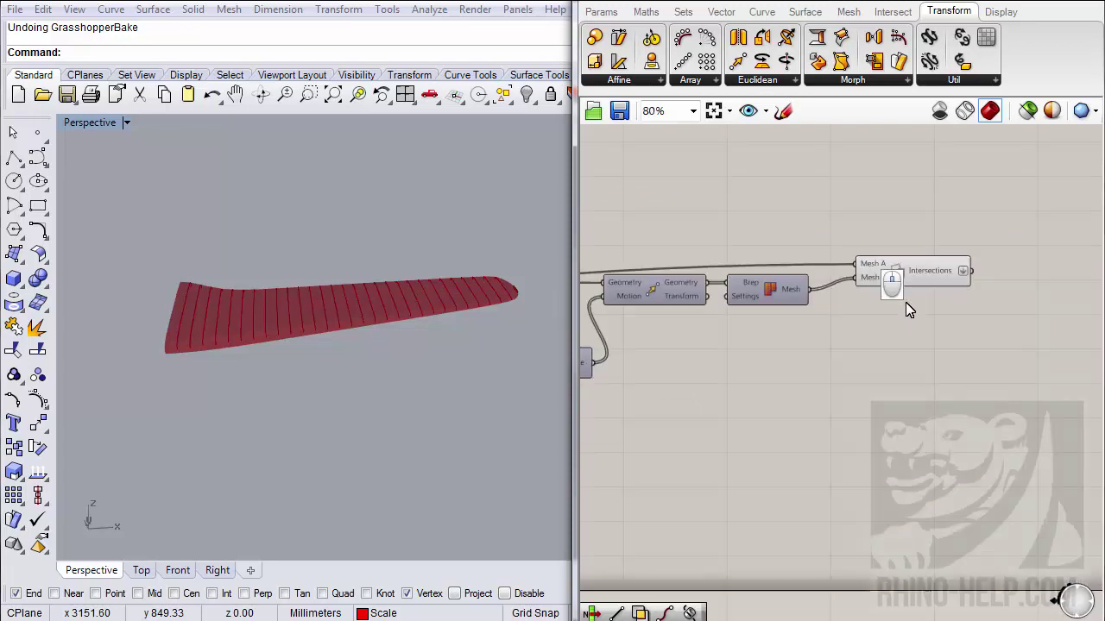
click(902, 276)
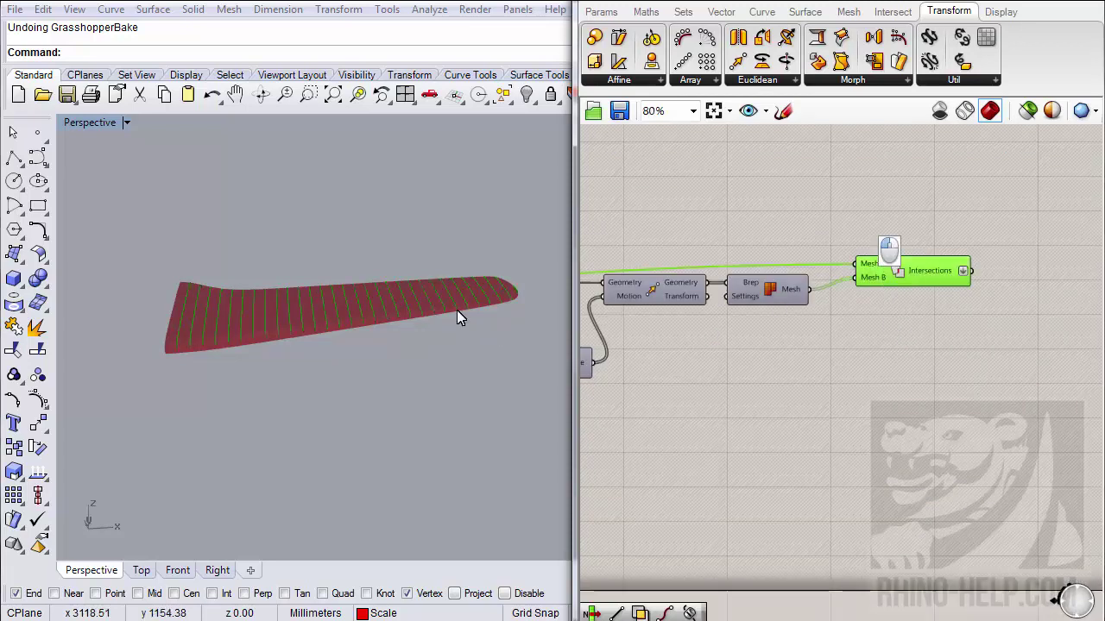
right_drag(457, 310, 365, 338)
scroll(539, 301, up, 4)
right_drag(540, 301, 305, 281)
scroll(499, 283, up, 3)
right_drag(345, 323, 355, 279)
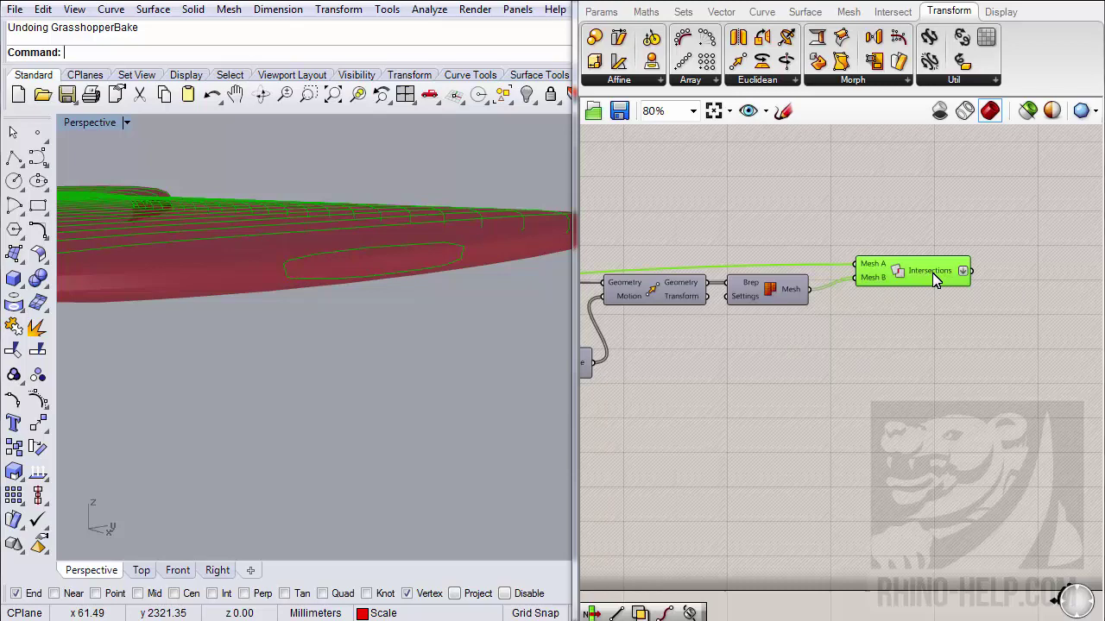
- Add a curve Closed component and connect the mesh intersection's Intersections output to its Curve input
mouse_move(932, 273)
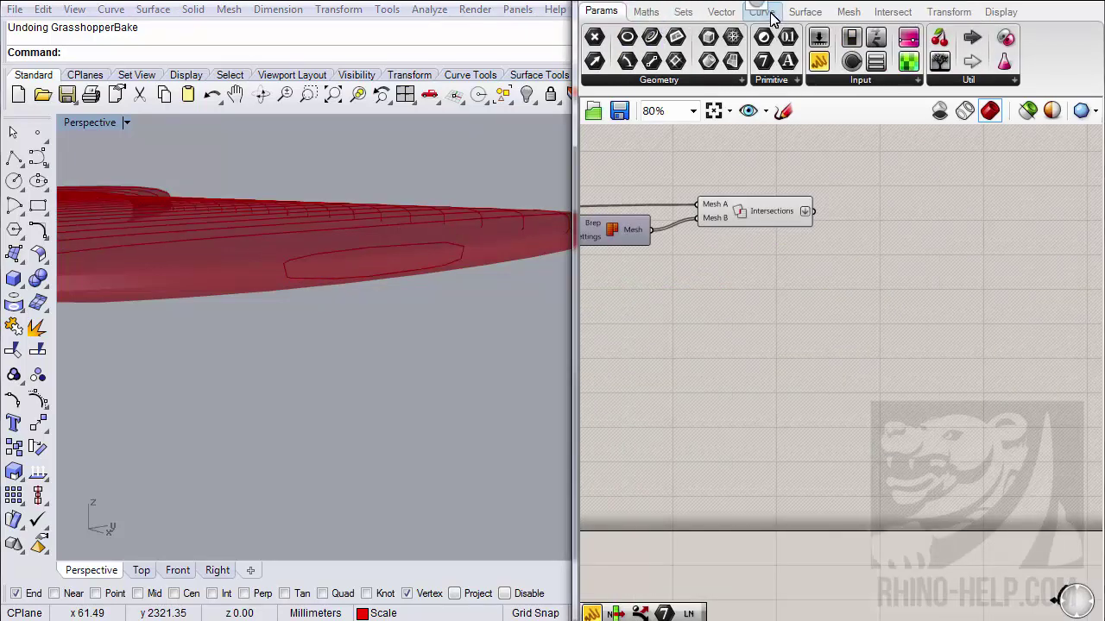
click(764, 13)
click(625, 81)
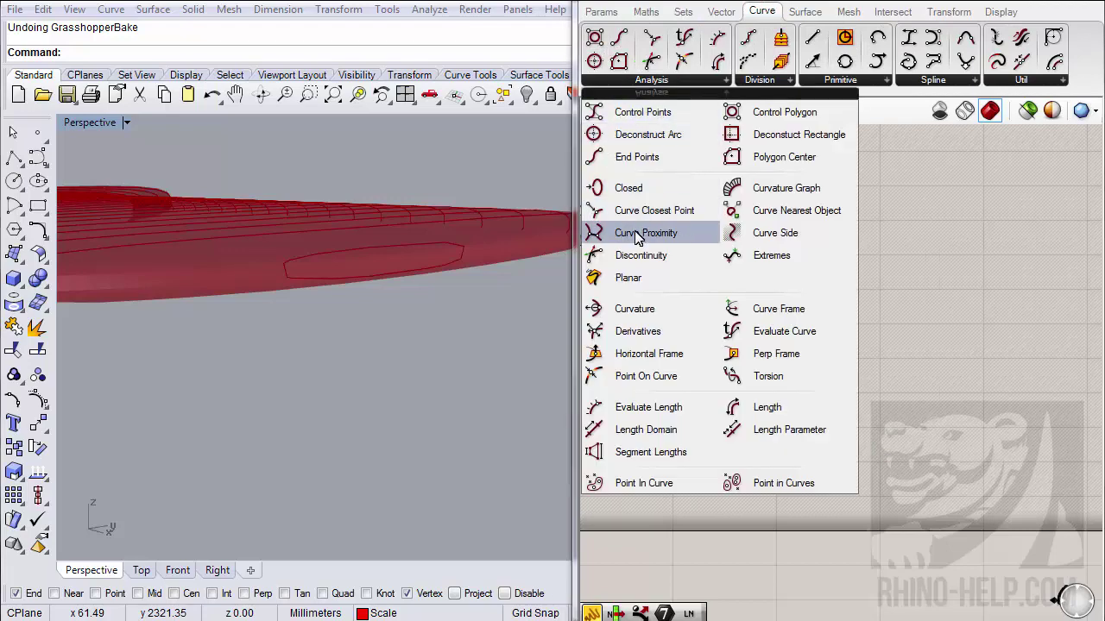
drag(623, 188, 824, 218)
mouse_move(920, 220)
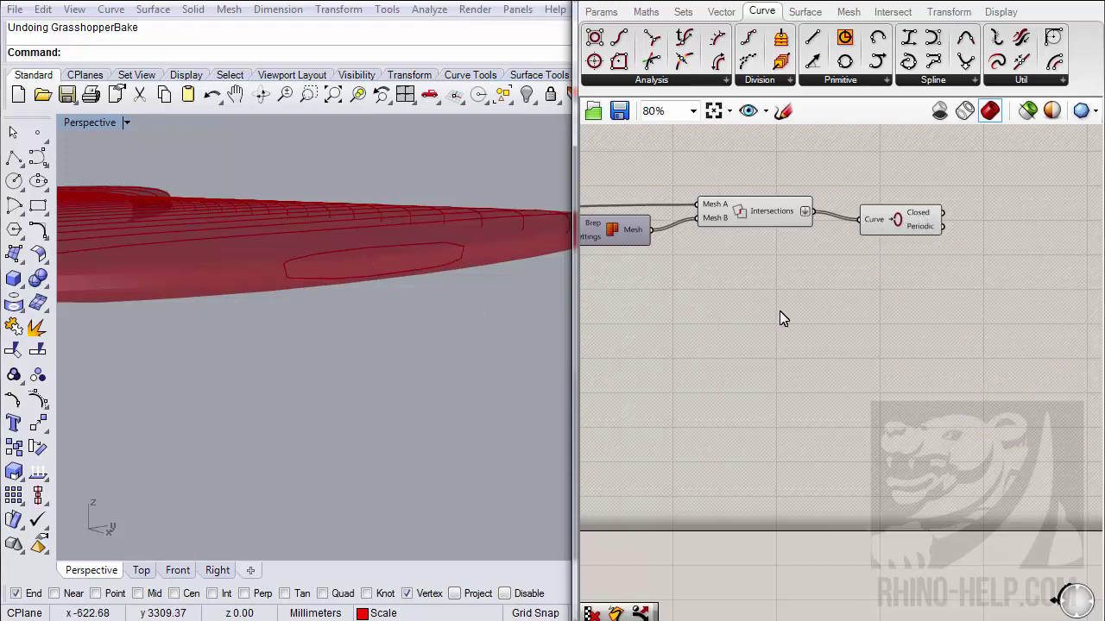
- Highlight the mesh intersection curves and inspect the outermost sections at the wing tip
click(771, 212)
right_drag(426, 252, 384, 282)
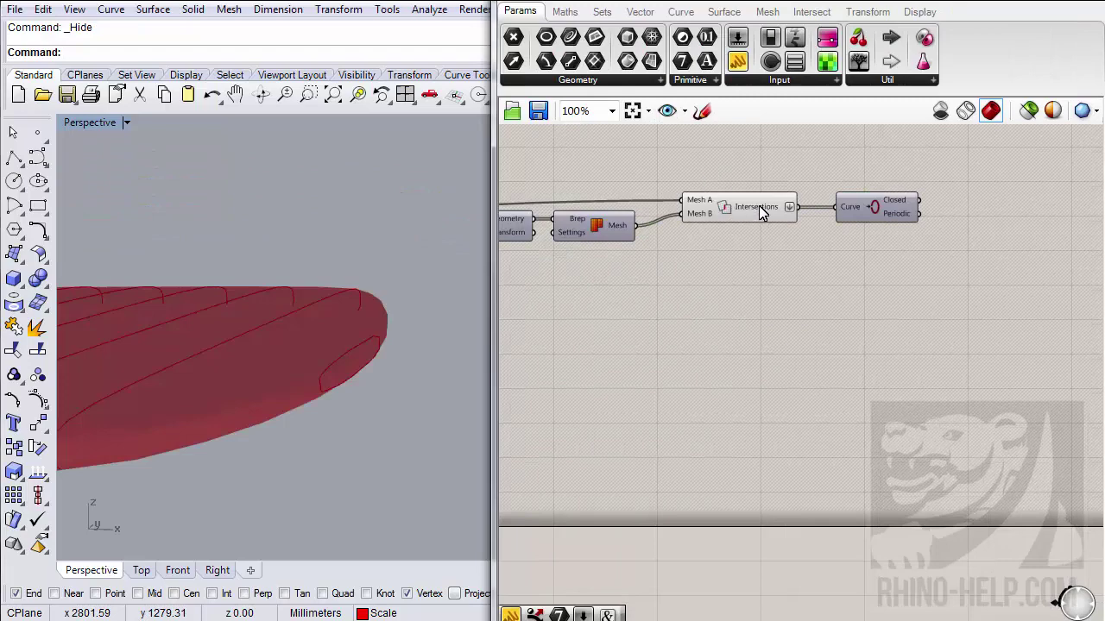
click(779, 208)
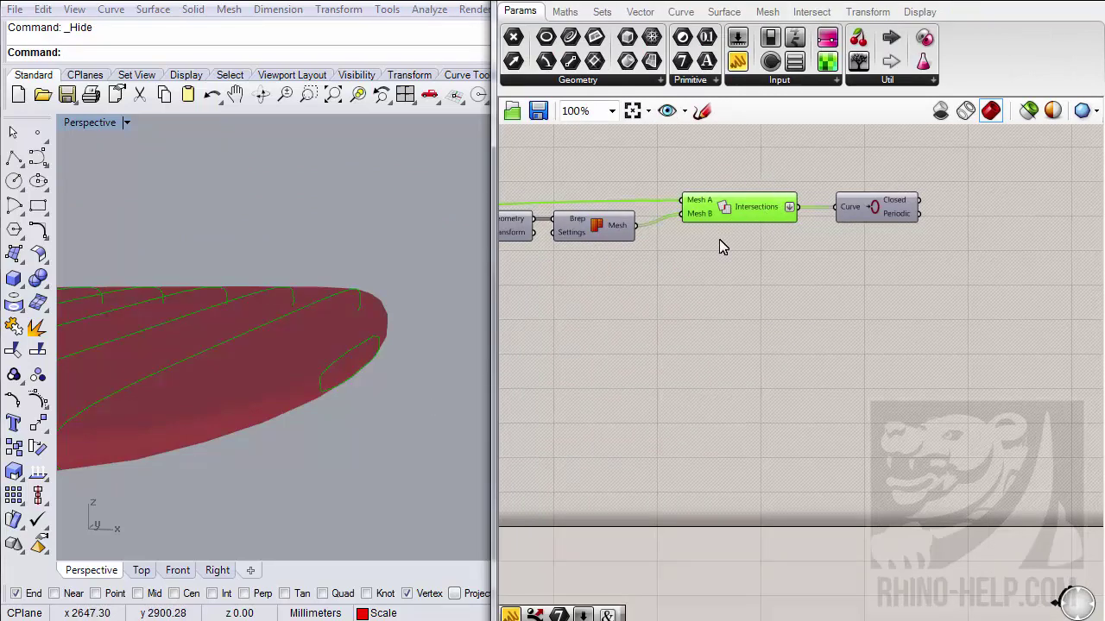
right_drag(422, 378, 299, 390)
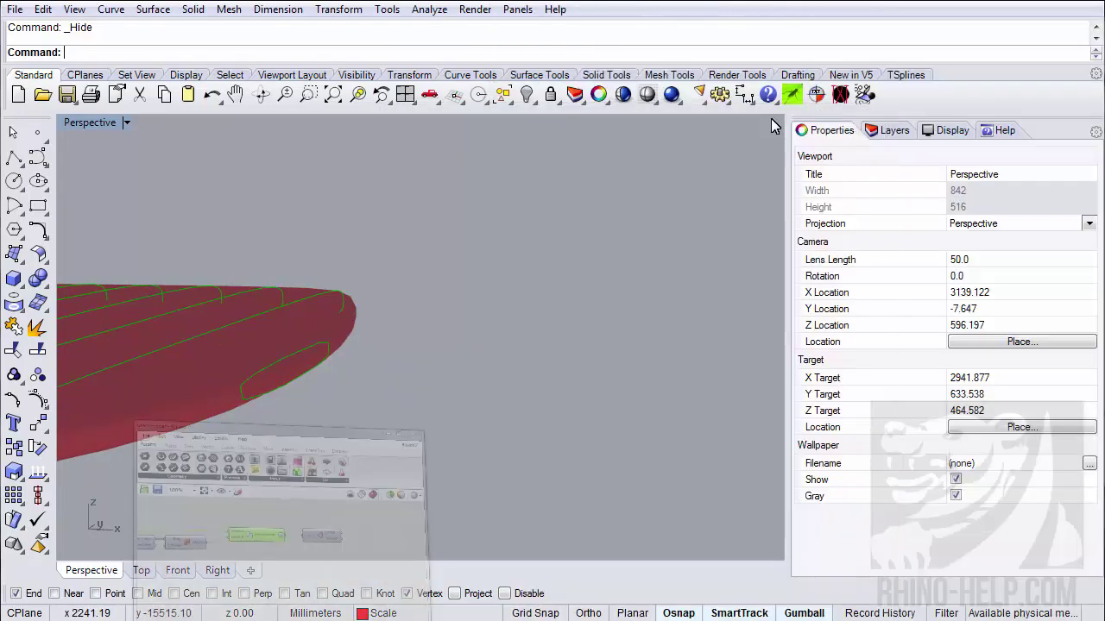
- Switch to Rhino and show only the pointed hidden object enclosing the wing tip
click(527, 97)
click(566, 120)
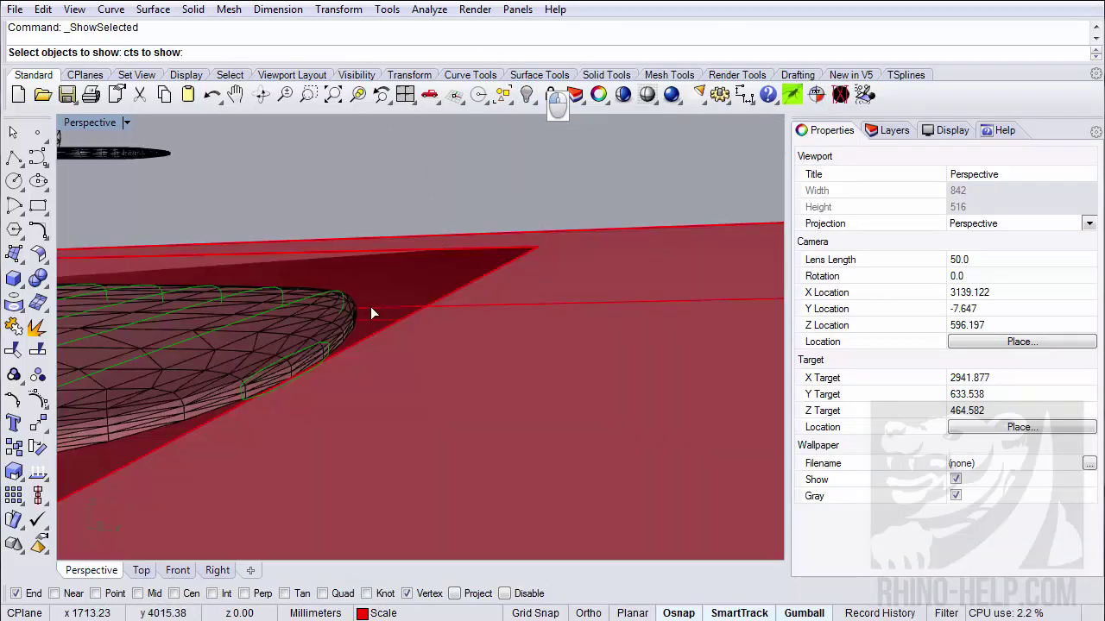
click(370, 338)
right_click(370, 337)
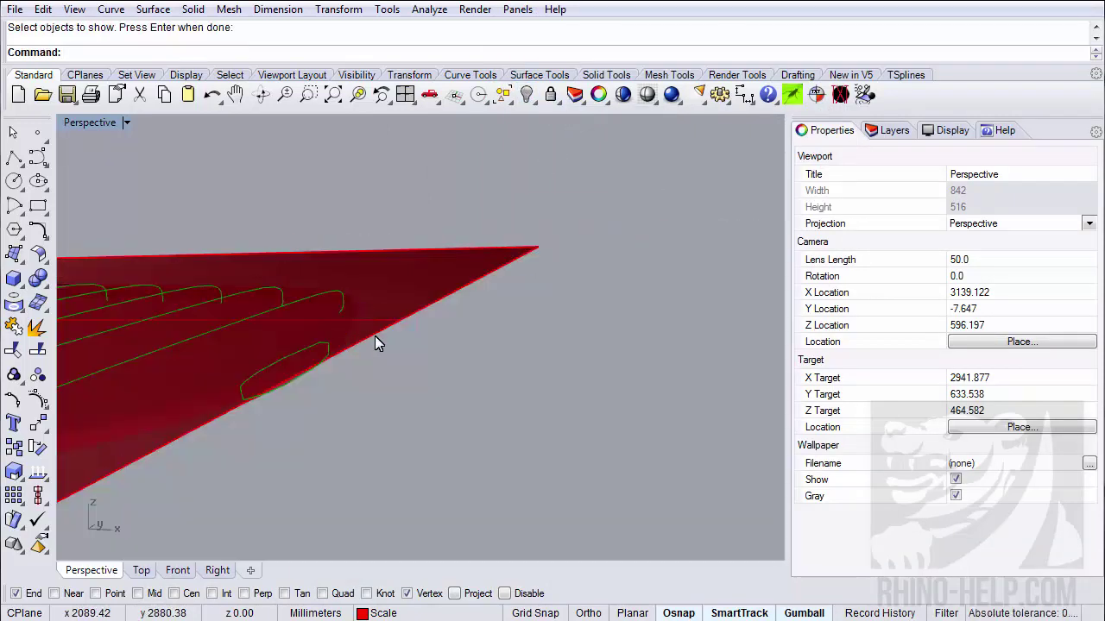
- Try to delete the selected object around the wing tip and switch back to Grasshopper
mouse_move(382, 340)
right_down()
mouse_move(423, 319)
mouse_move(361, 374)
mouse_move(376, 357)
right_up()
key(Delete)
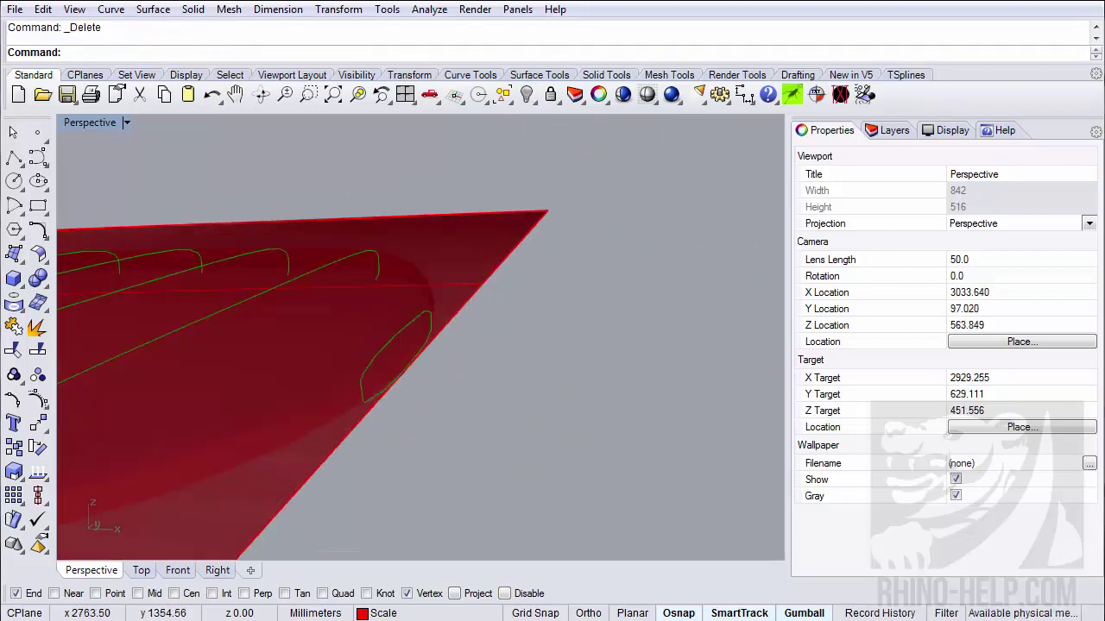
key(alt+Tab)
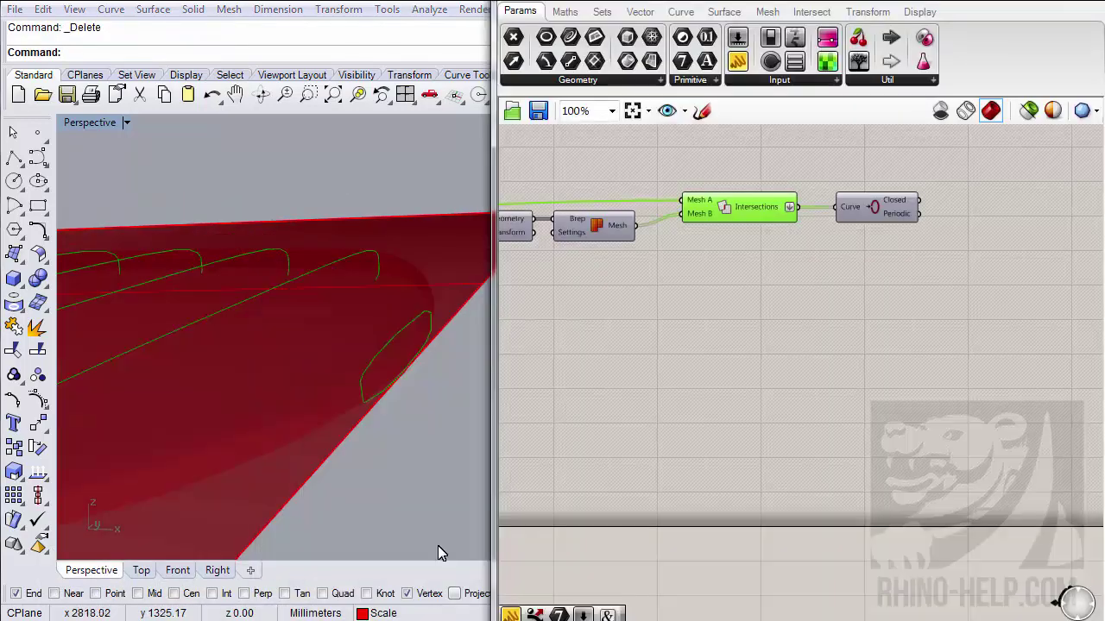
- Bake the mesh intersection component's Intersections output into the Rhino document
right_click(768, 213)
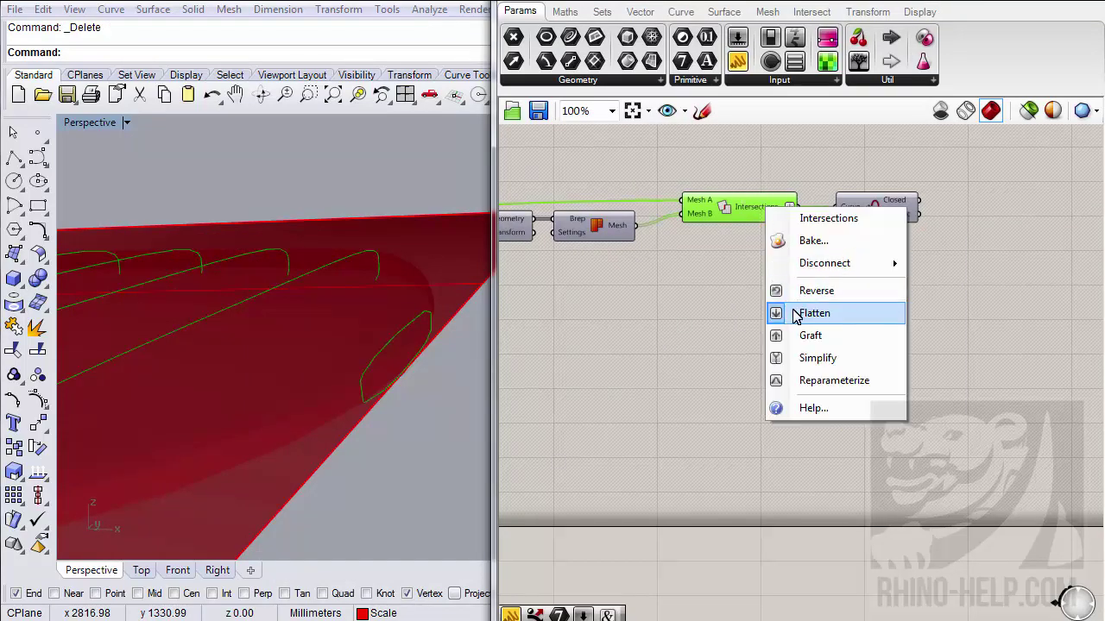
click(809, 241)
click(827, 409)
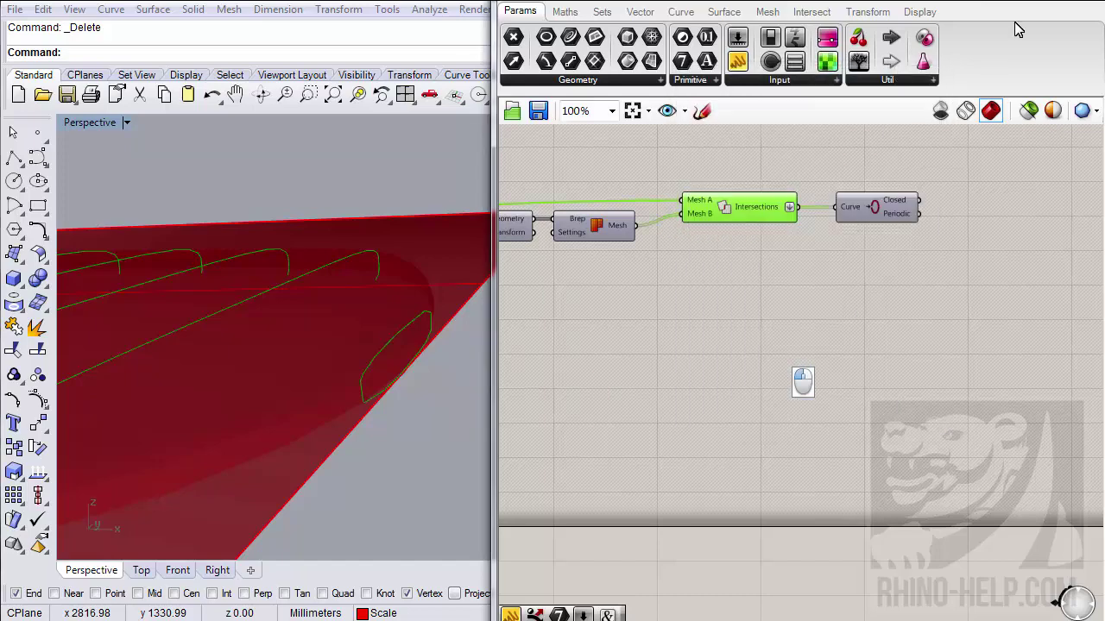
- Switch to Rhino and compute the intersection of the baked tip section curve with the pointed surface around it
key(alt+Tab)
click(418, 319)
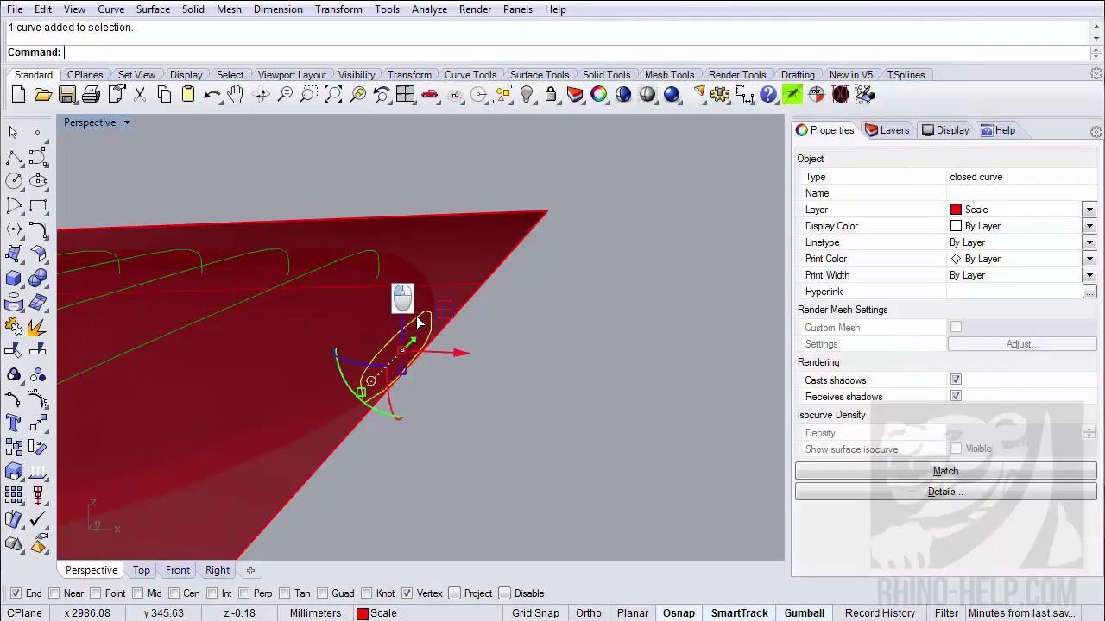
shift+click(487, 259)
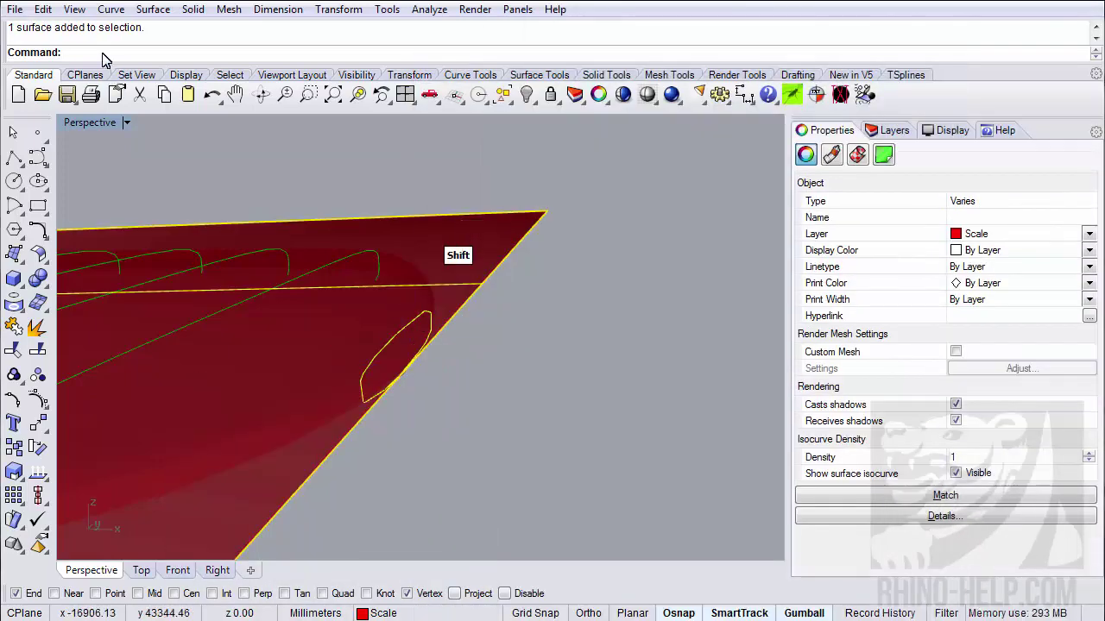
click(109, 9)
mouse_move(185, 557)
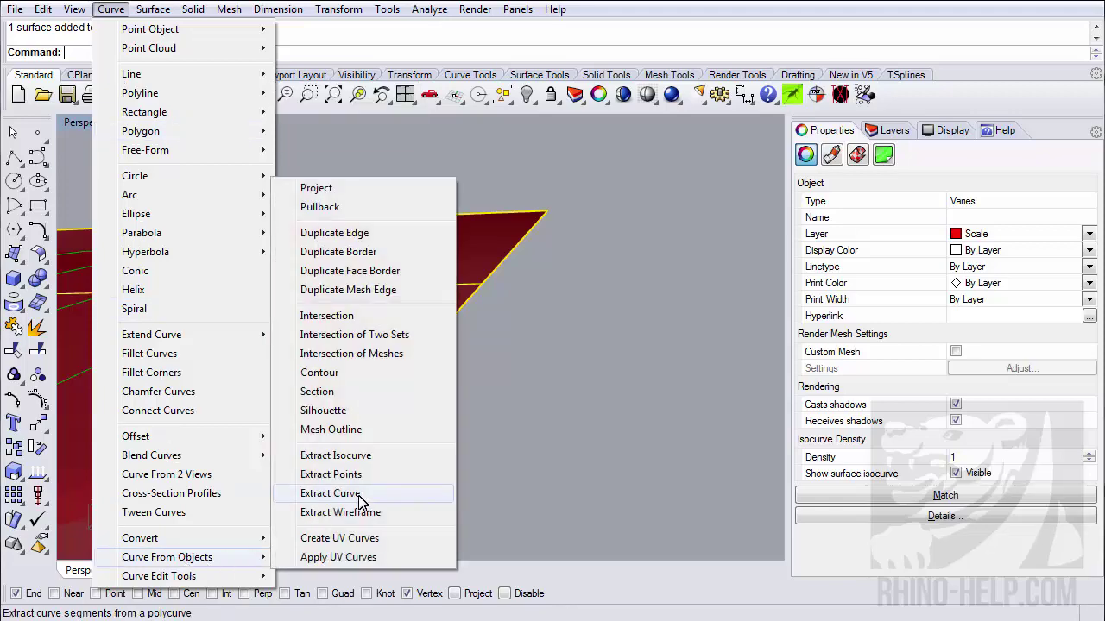
click(367, 318)
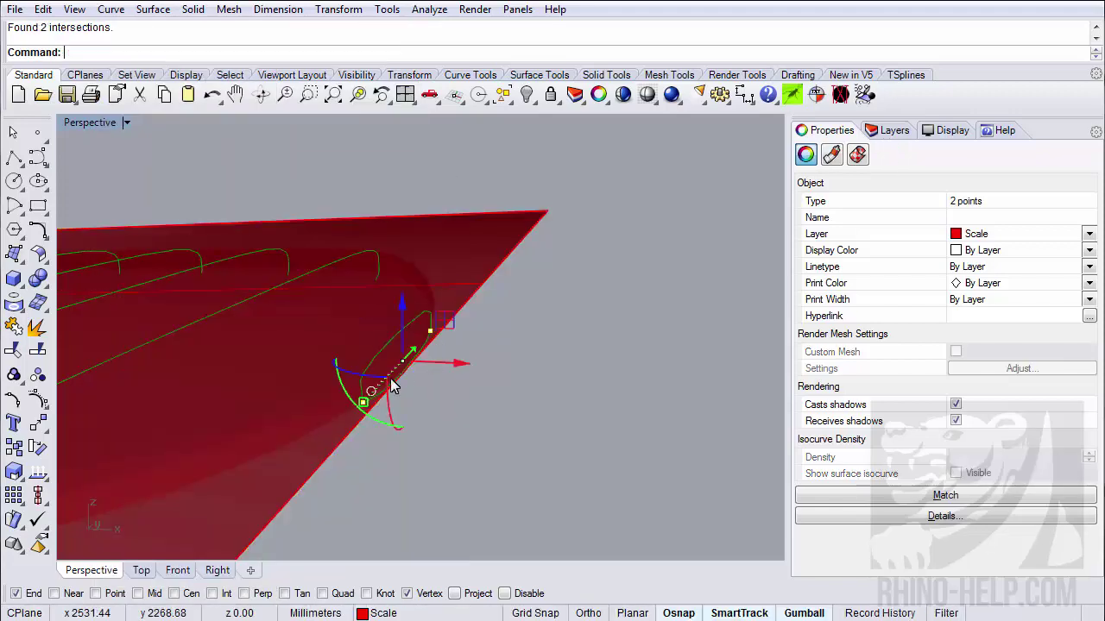
- Undo the intersection and the Grasshopper bake, and switch back to Grasshopper
key(ctrl+z)
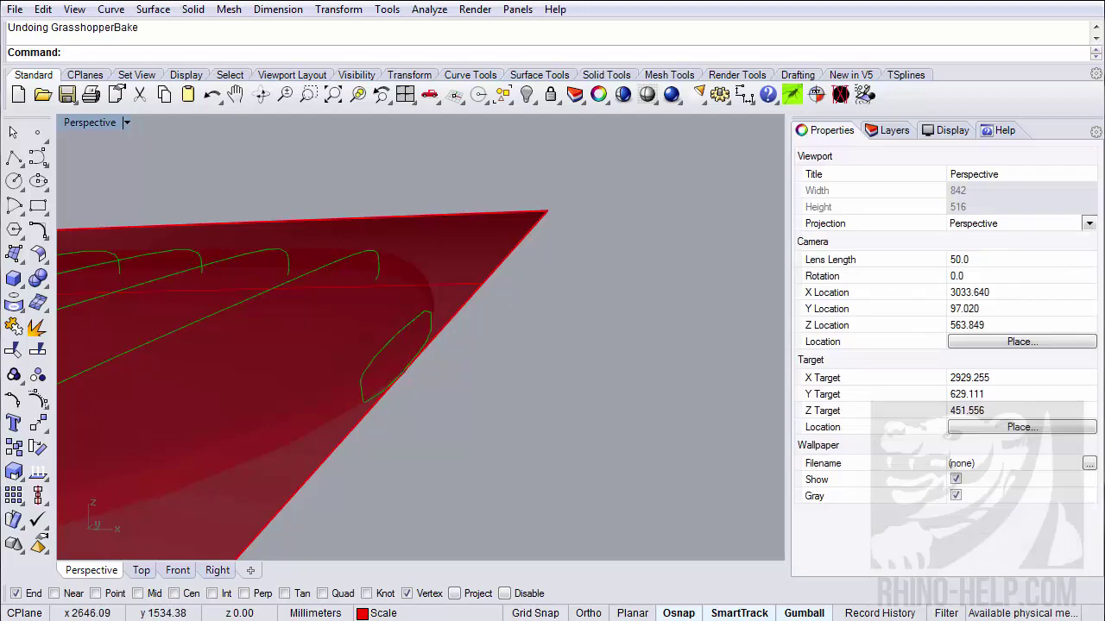
key(alt+Tab)
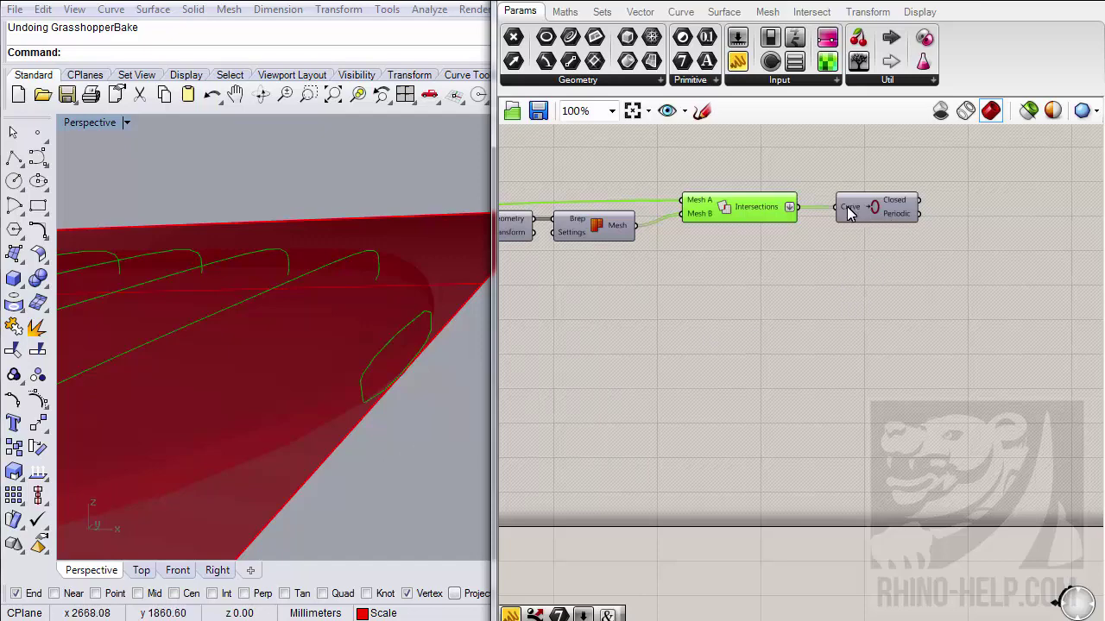
- Select the closed-curve test component and hide the pointed surface enclosing the wing tip in Rhino
mouse_move(848, 214)
click(894, 214)
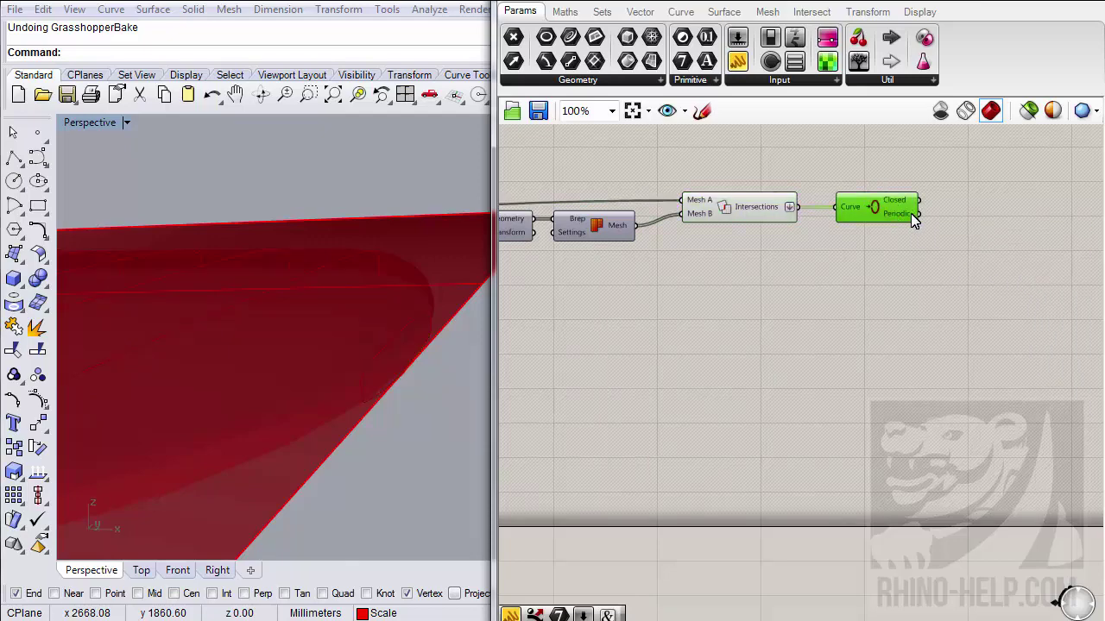
right_drag(911, 214, 794, 232)
scroll(794, 226, up, 1)
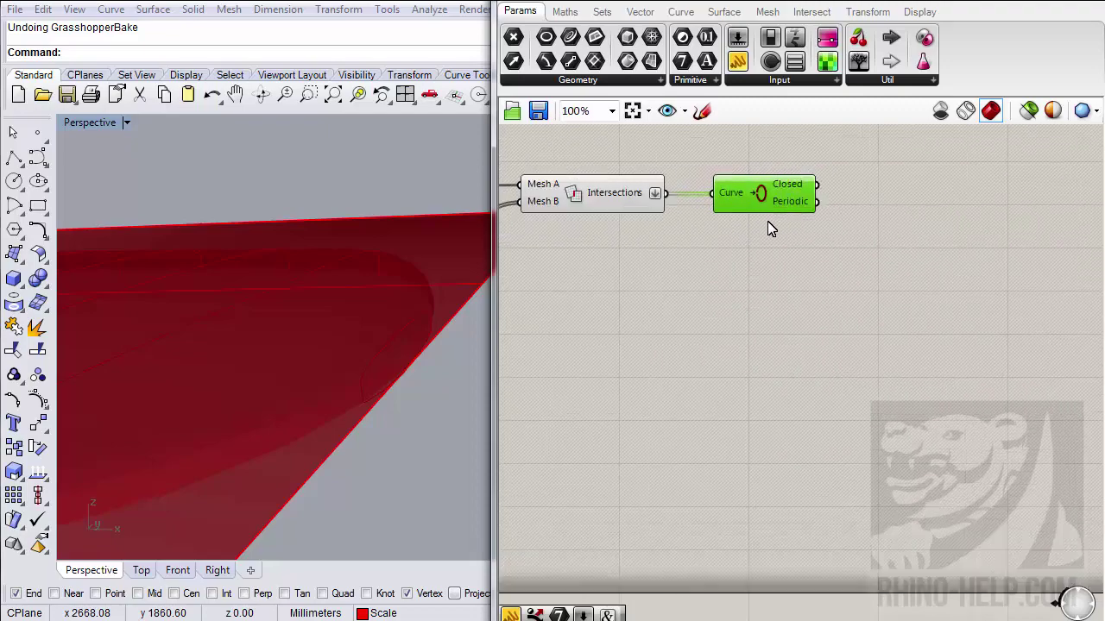
click(438, 264)
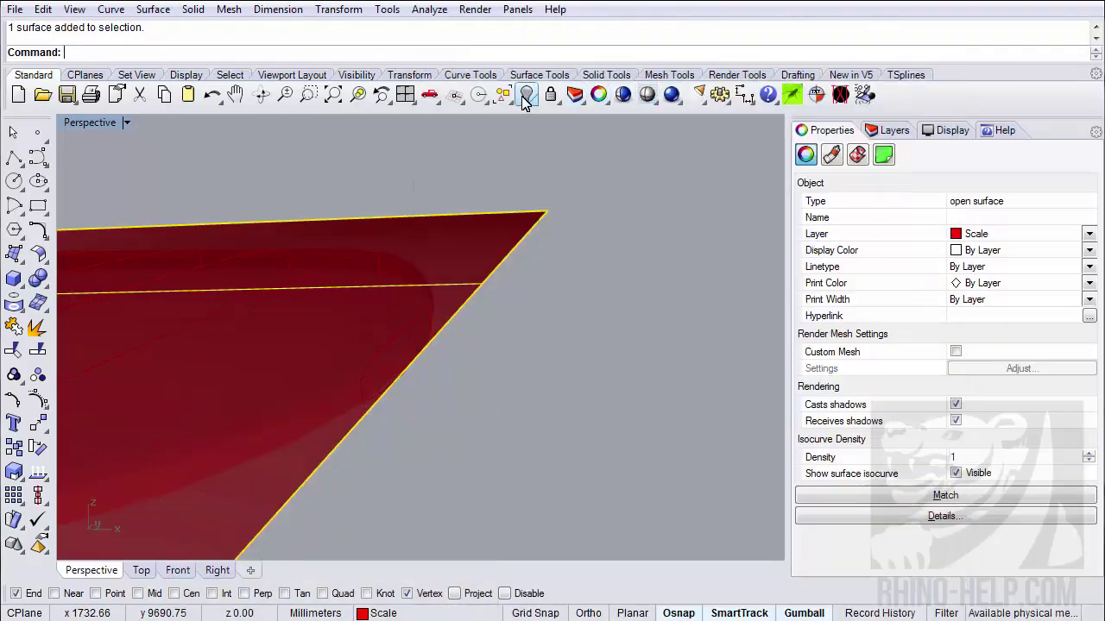
click(526, 94)
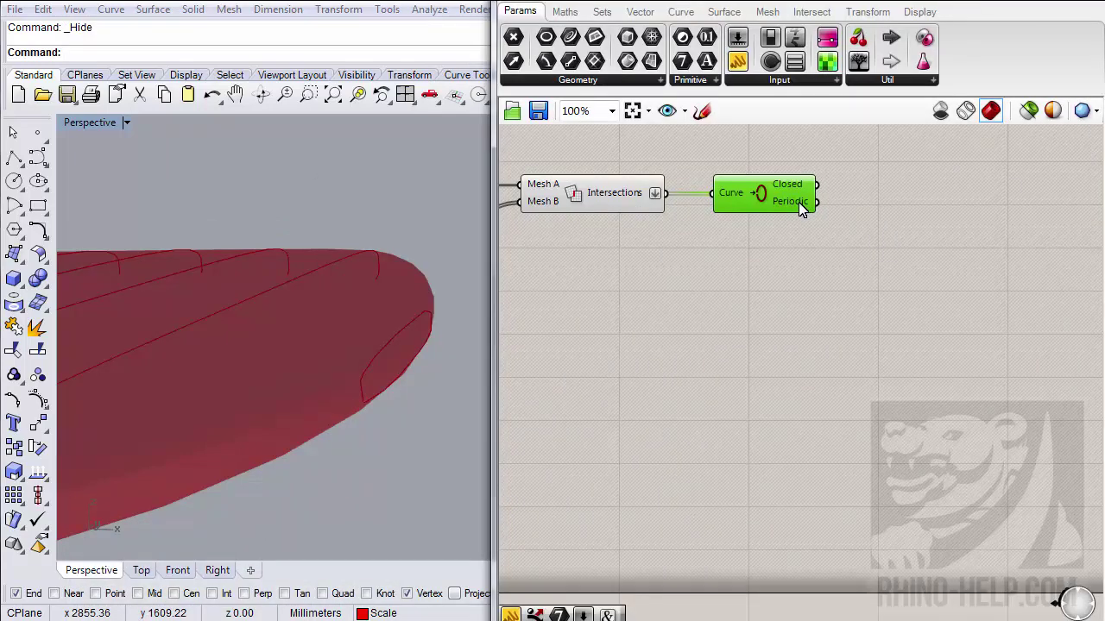
- Read all closed-curve test results in a temporary enlarged panel wired to the Closed output, and delete the panel
mouse_move(798, 202)
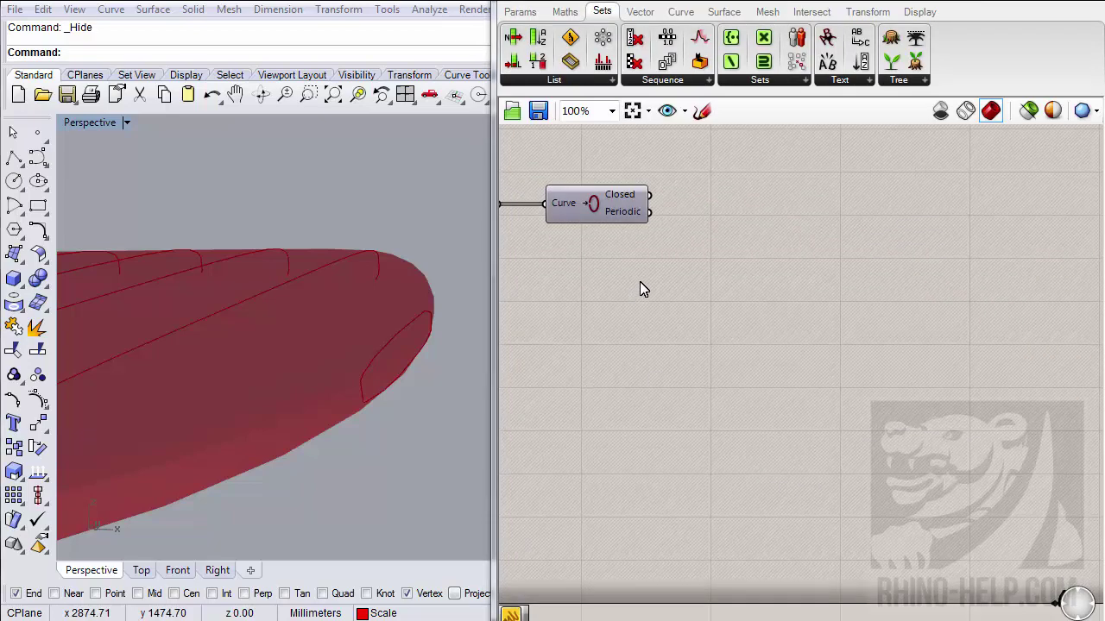
right_drag(622, 299, 742, 297)
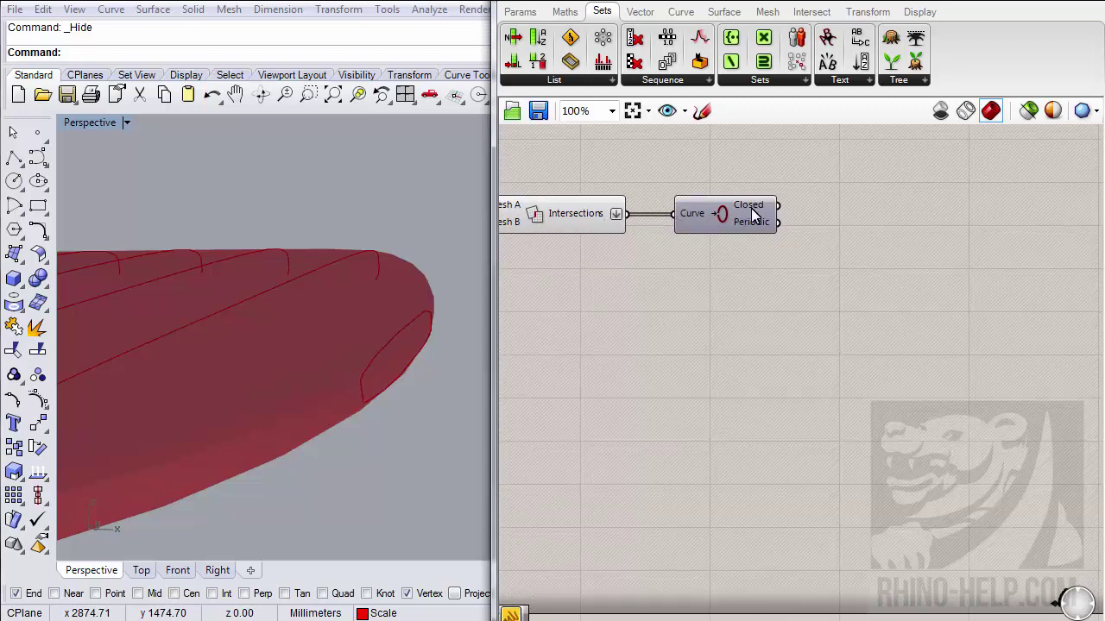
click(520, 11)
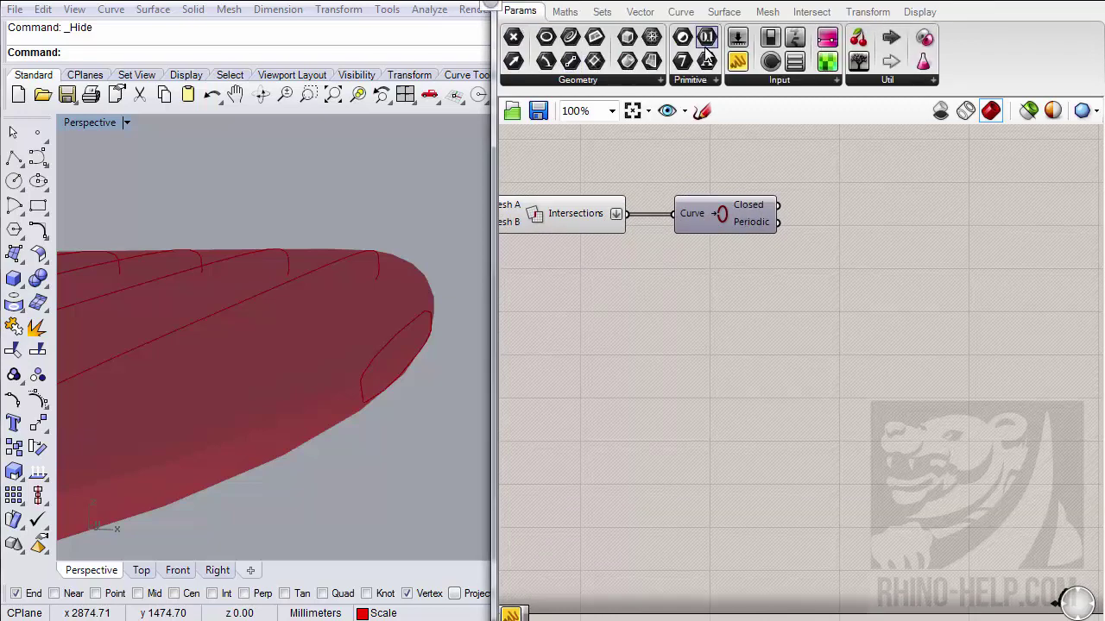
drag(729, 39, 967, 252)
drag(896, 247, 777, 205)
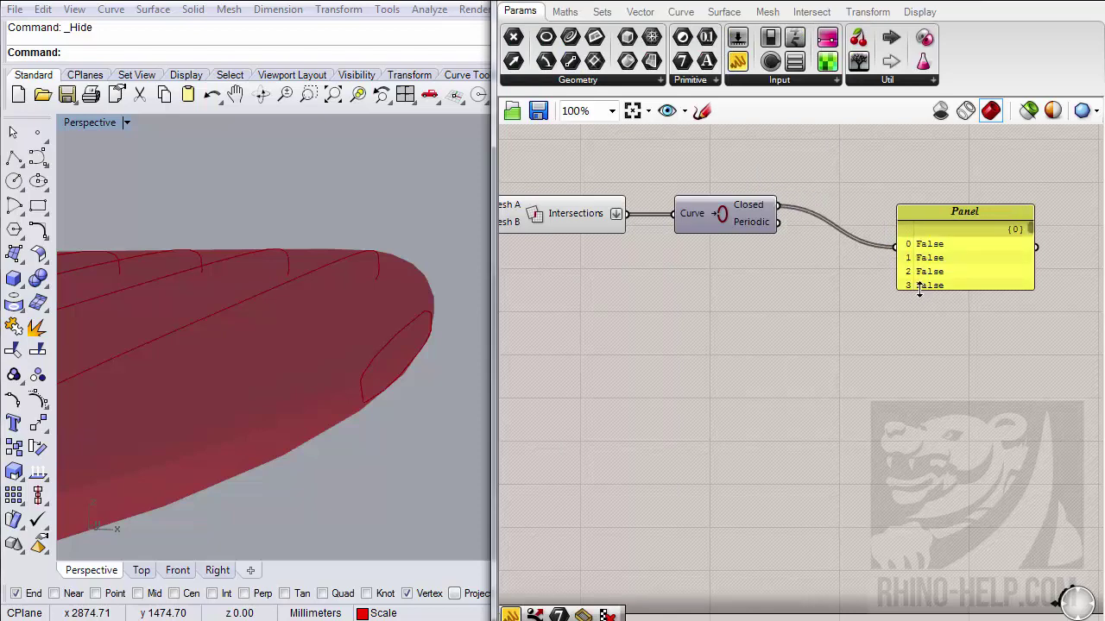
drag(921, 291, 889, 562)
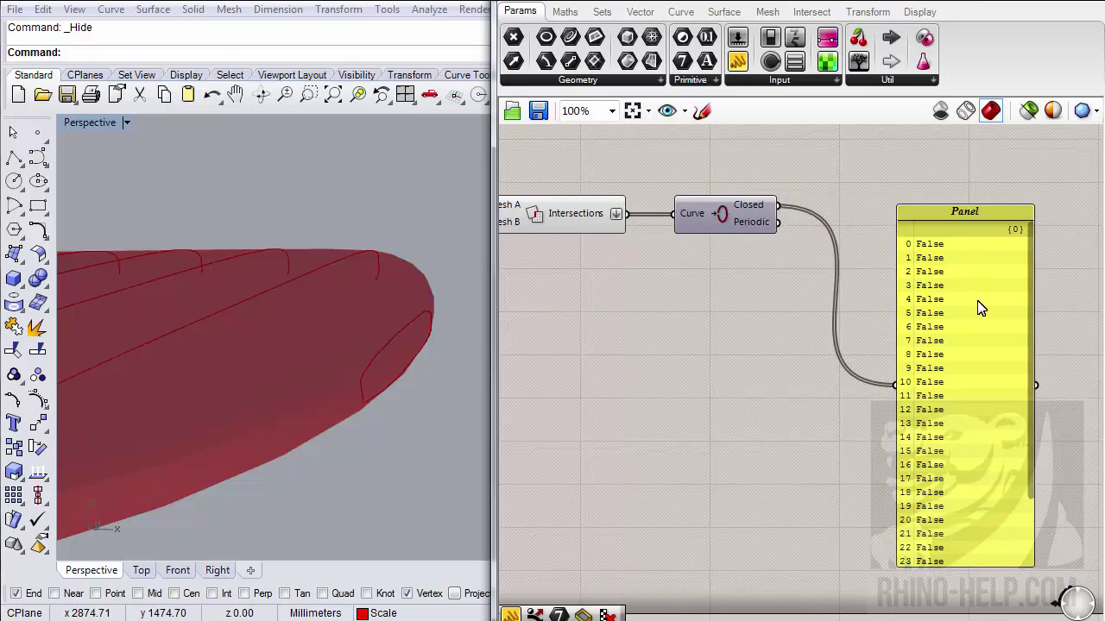
scroll(1027, 358, down, 3)
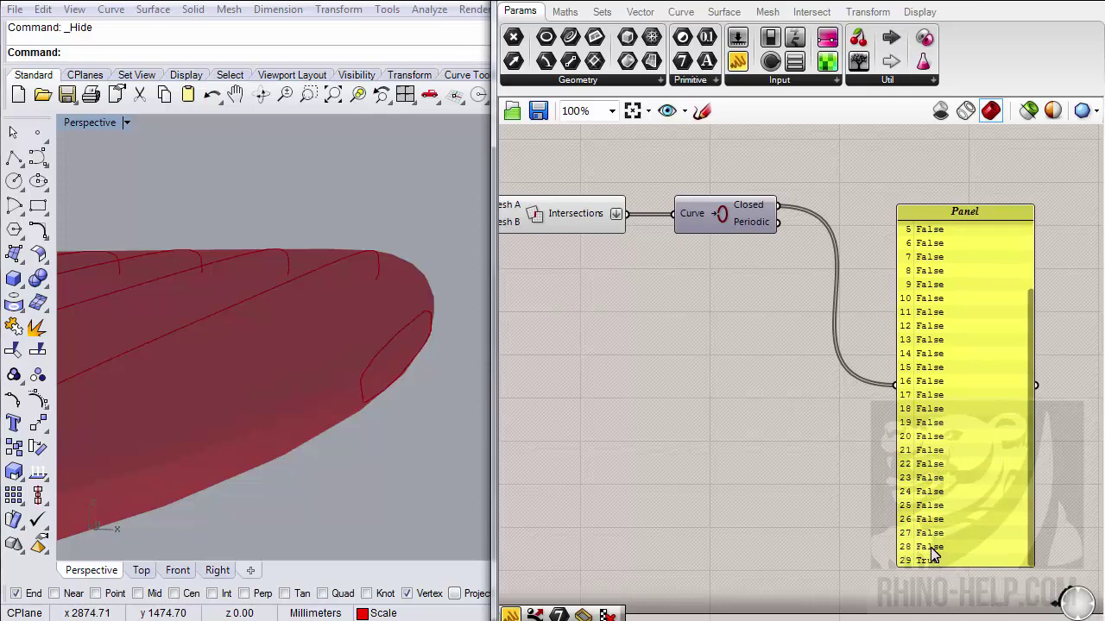
click(930, 445)
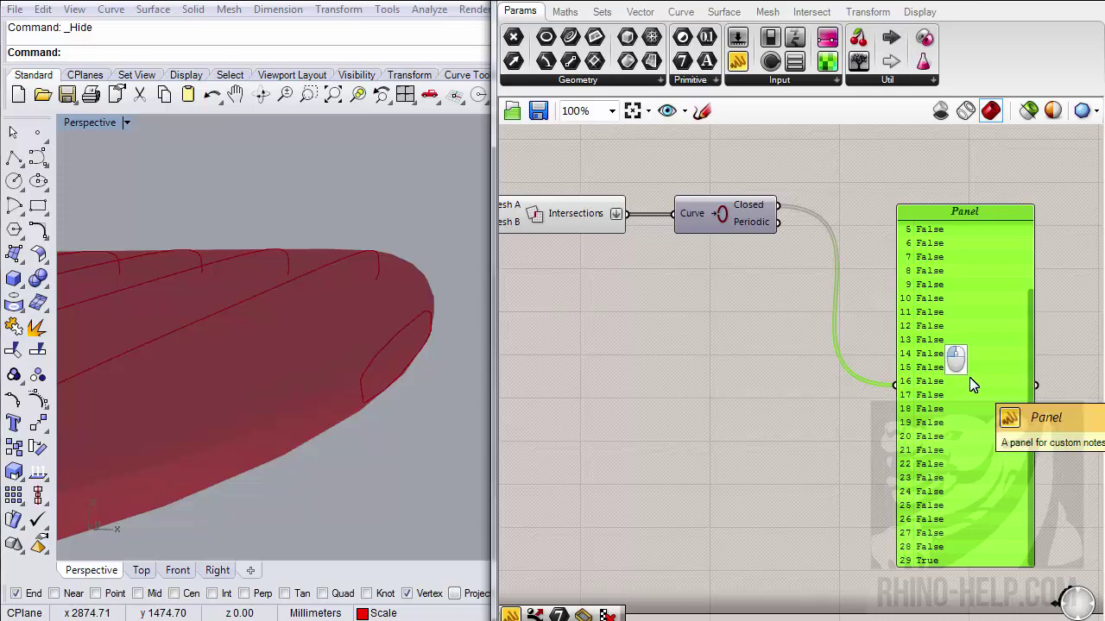
key(Delete)
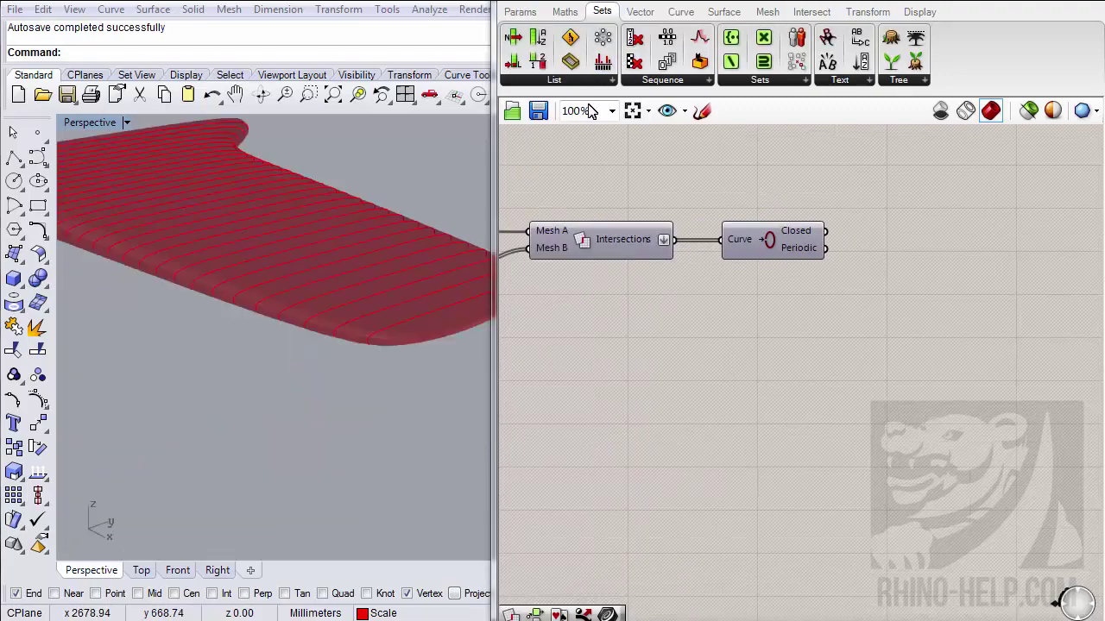
- Add a Dispatch component with Intersections wired to its List input and Closed wired to its Dispatch pattern input
click(564, 78)
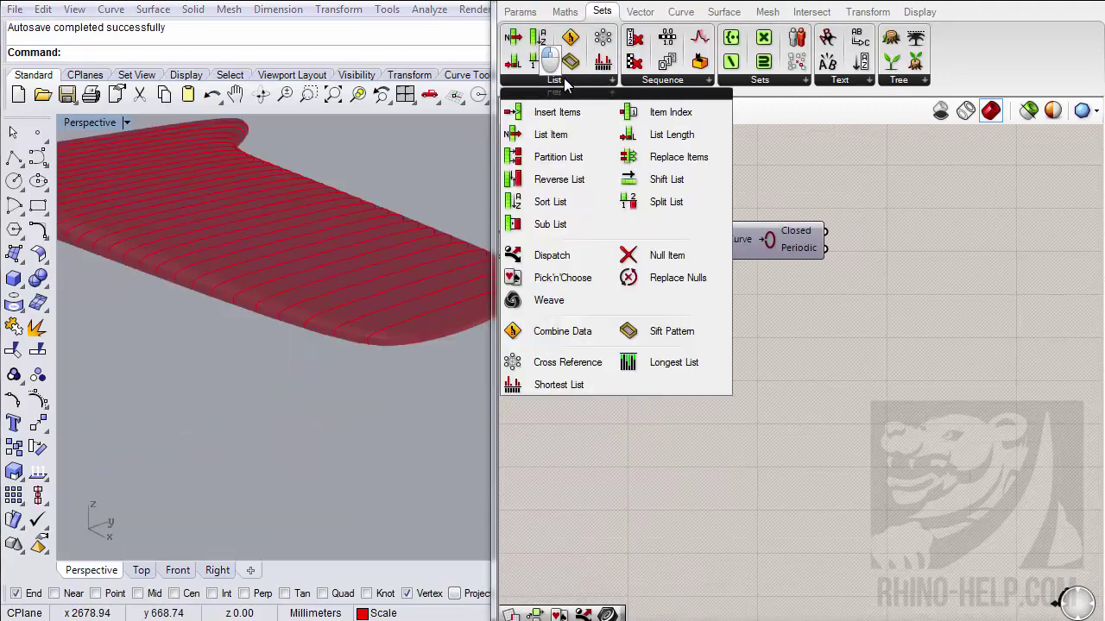
drag(551, 259, 834, 371)
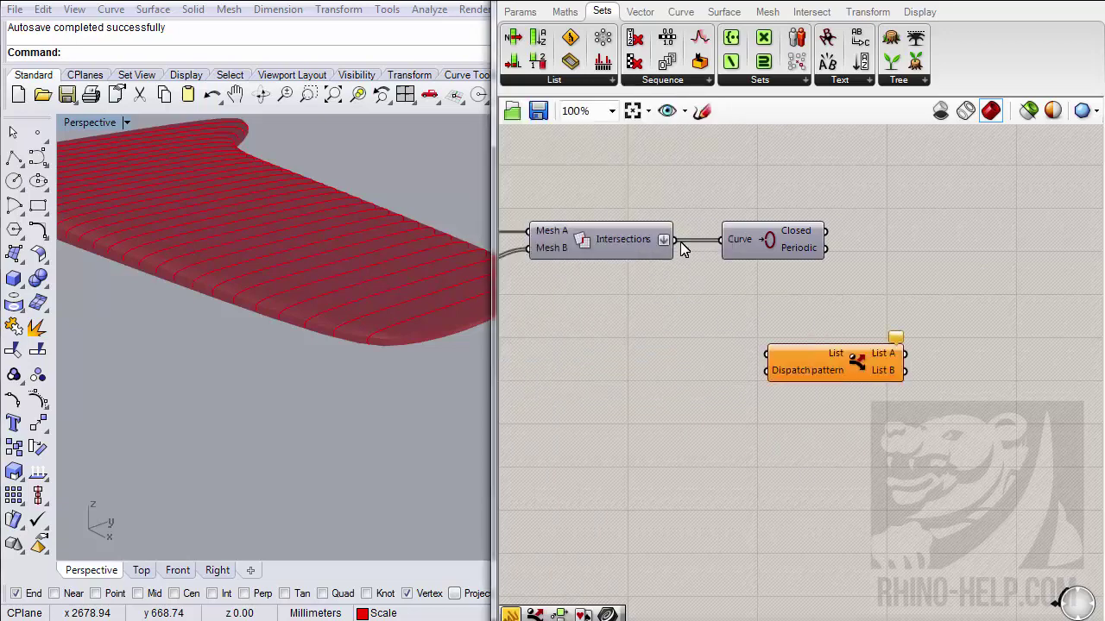
drag(675, 240, 767, 353)
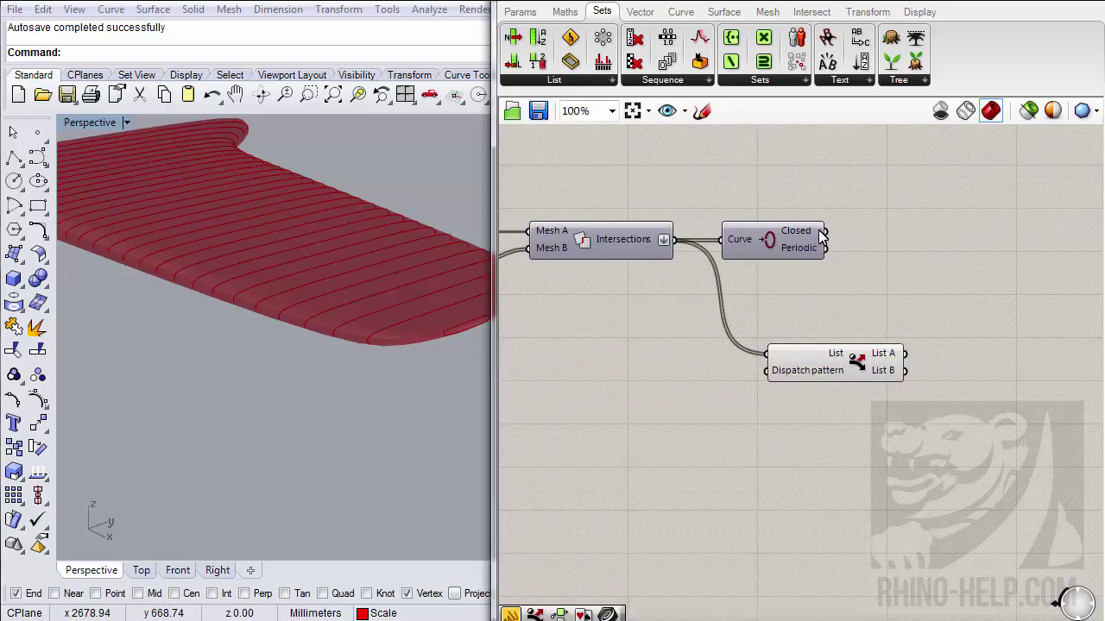
drag(821, 234, 770, 378)
right_drag(770, 377, 621, 347)
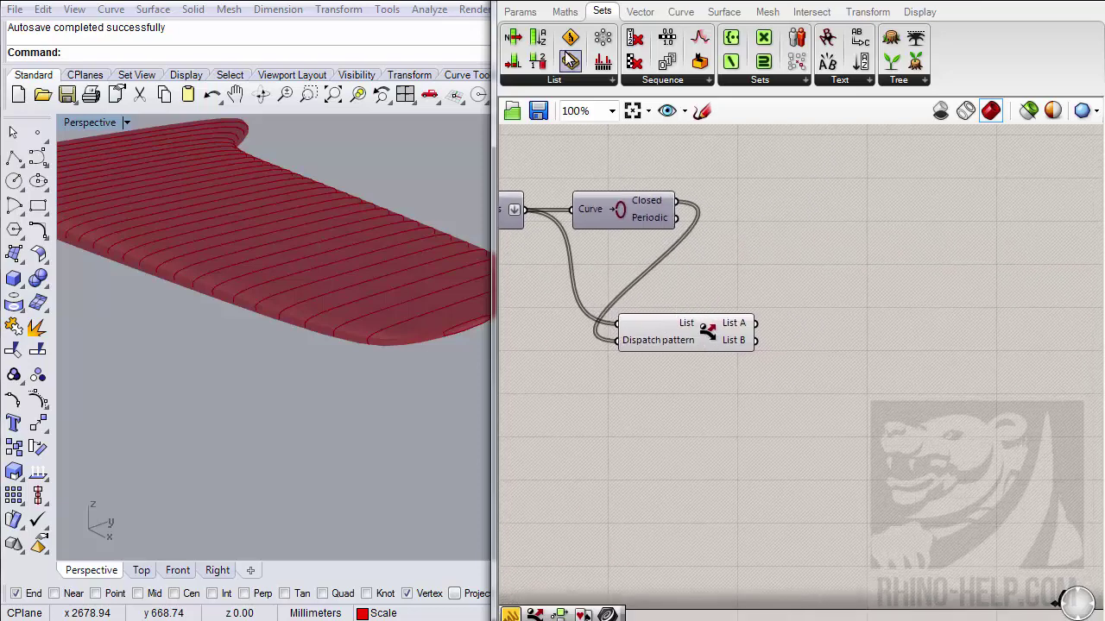
- Add a Curve parameter to preview Dispatch's List A, and rewire it to List B to preview the other sections
click(520, 13)
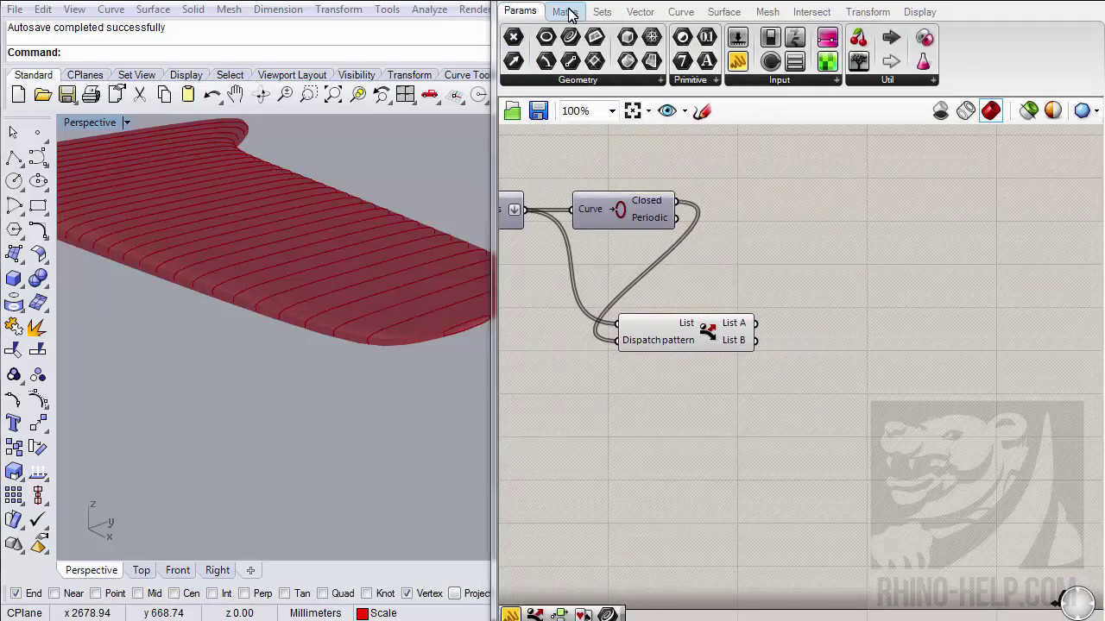
drag(570, 39, 756, 325)
click(914, 329)
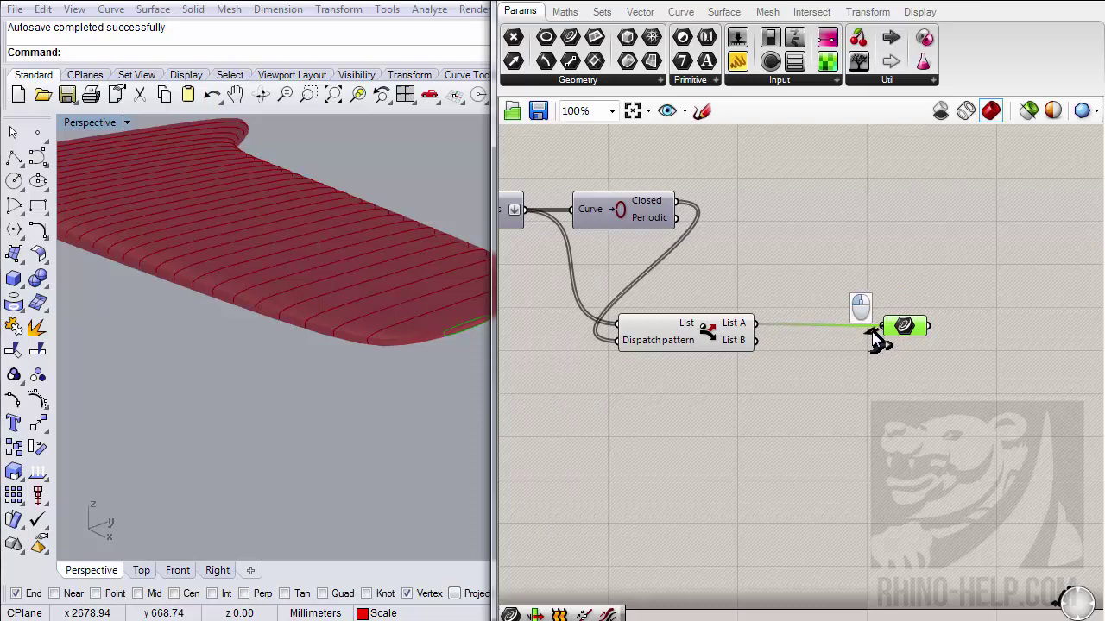
drag(871, 332, 757, 341)
right_drag(358, 375, 401, 384)
drag(897, 334, 802, 349)
right_drag(829, 417, 758, 390)
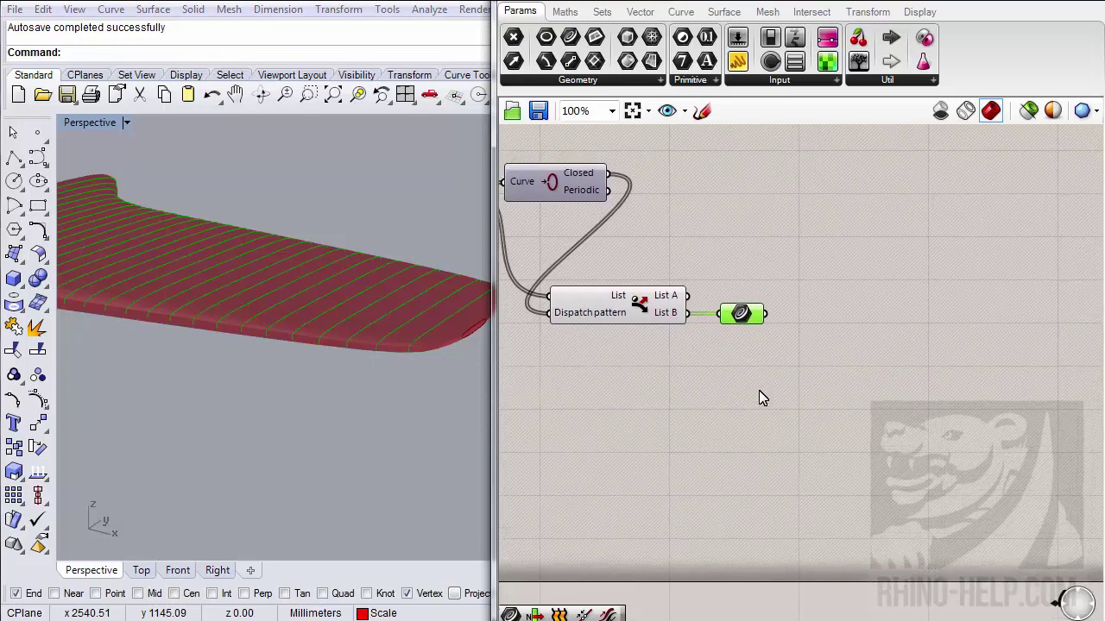
- Add a Loft component, wire Dispatch's List B to its Curves input, and inspect the lofted surface along the wing
click(723, 11)
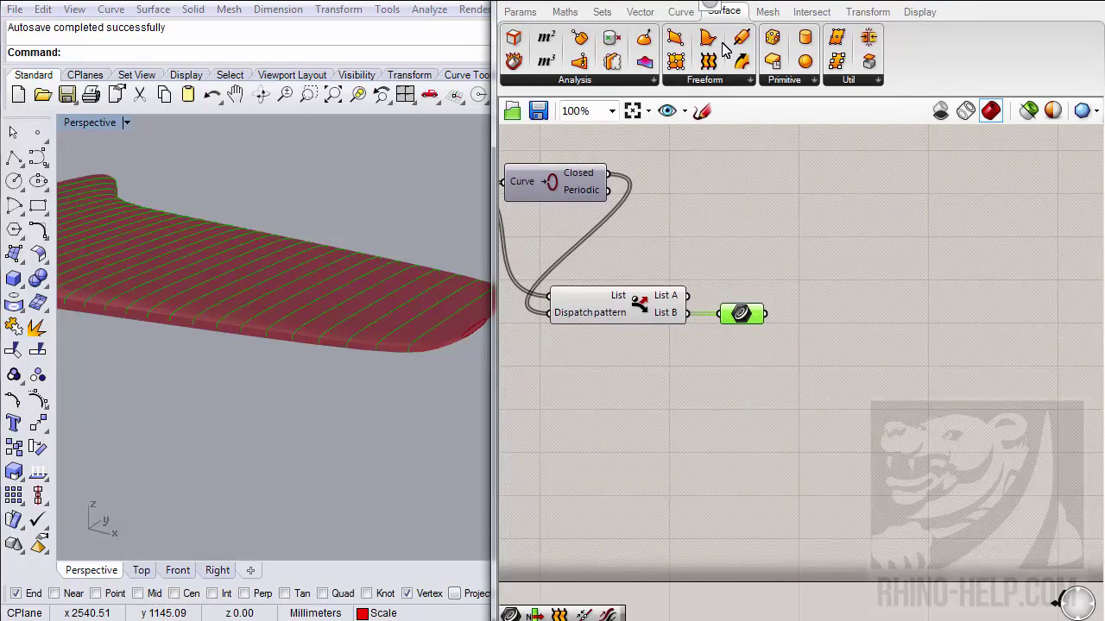
drag(708, 62, 851, 312)
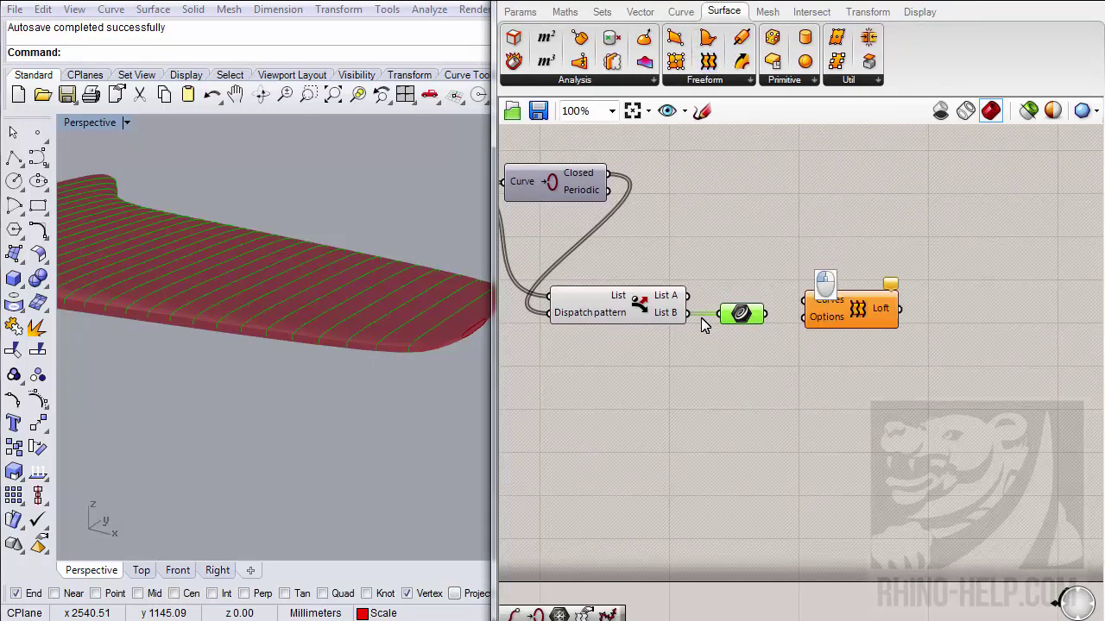
drag(766, 313, 815, 301)
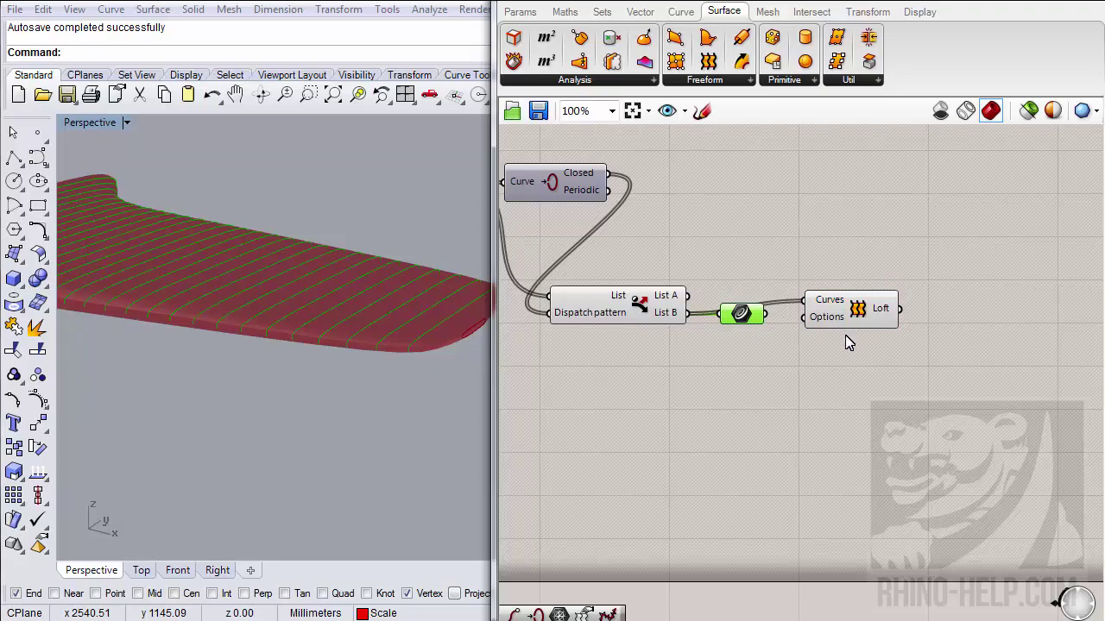
drag(847, 311, 838, 344)
right_drag(289, 326, 153, 466)
scroll(334, 290, up, 3)
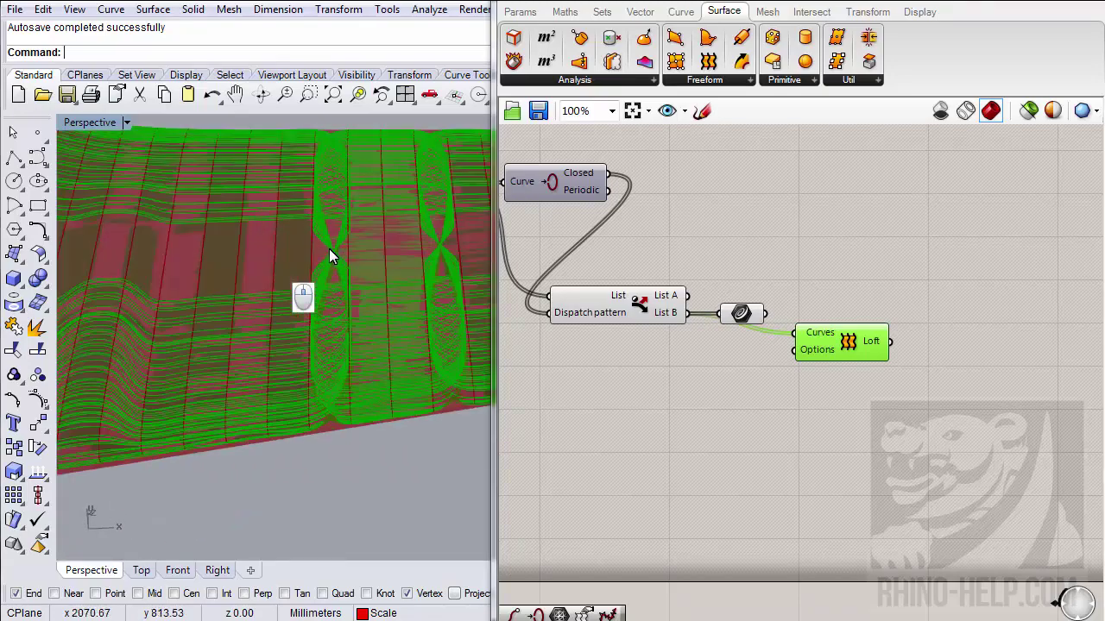
scroll(259, 354, down, 5)
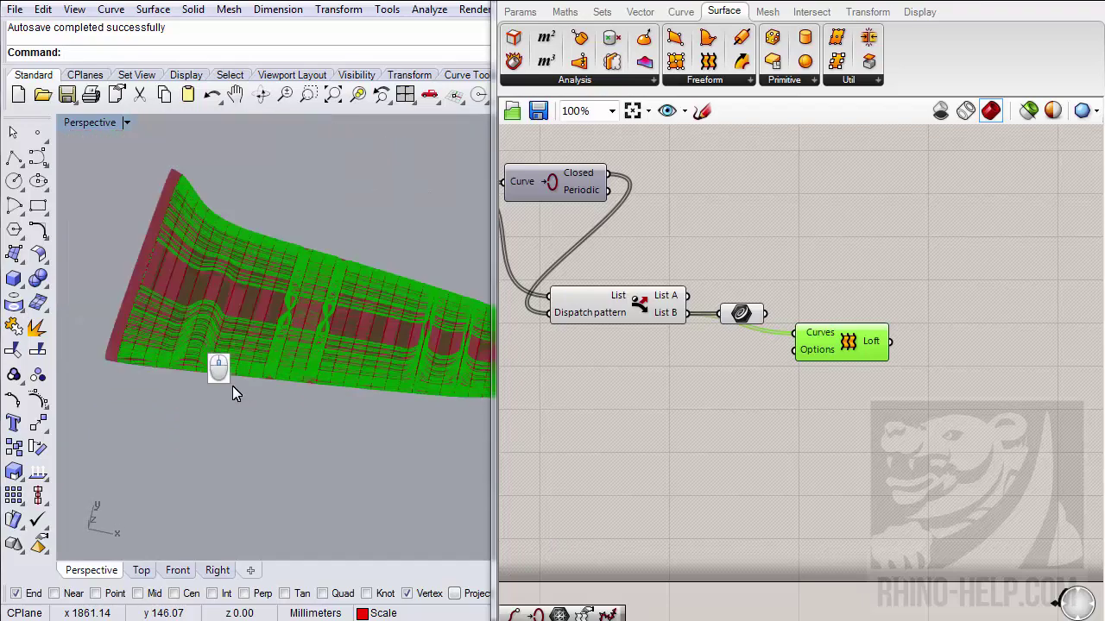
scroll(391, 348, down, 2)
scroll(423, 339, up, 4)
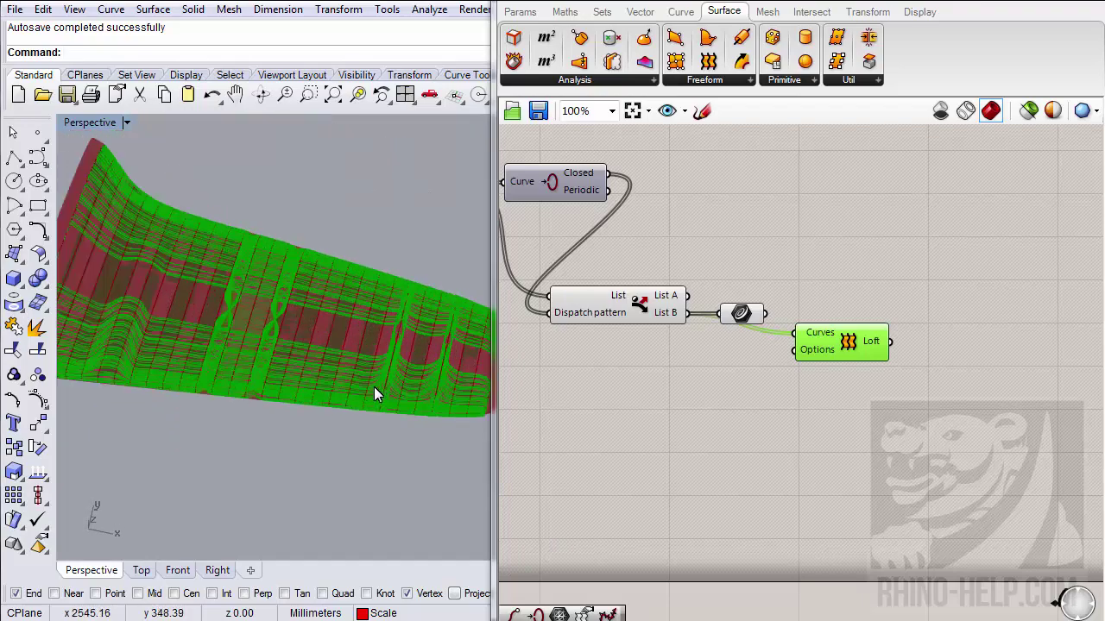
- Delete the Curve parameter and the Loft component after the Dispatch component
click(741, 314)
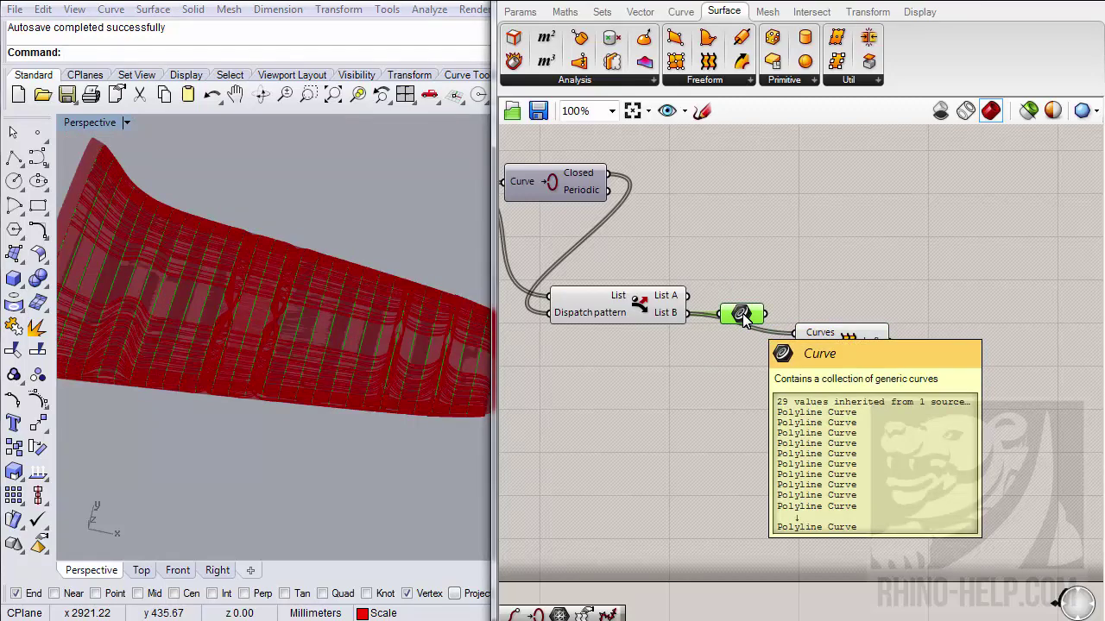
key(Delete)
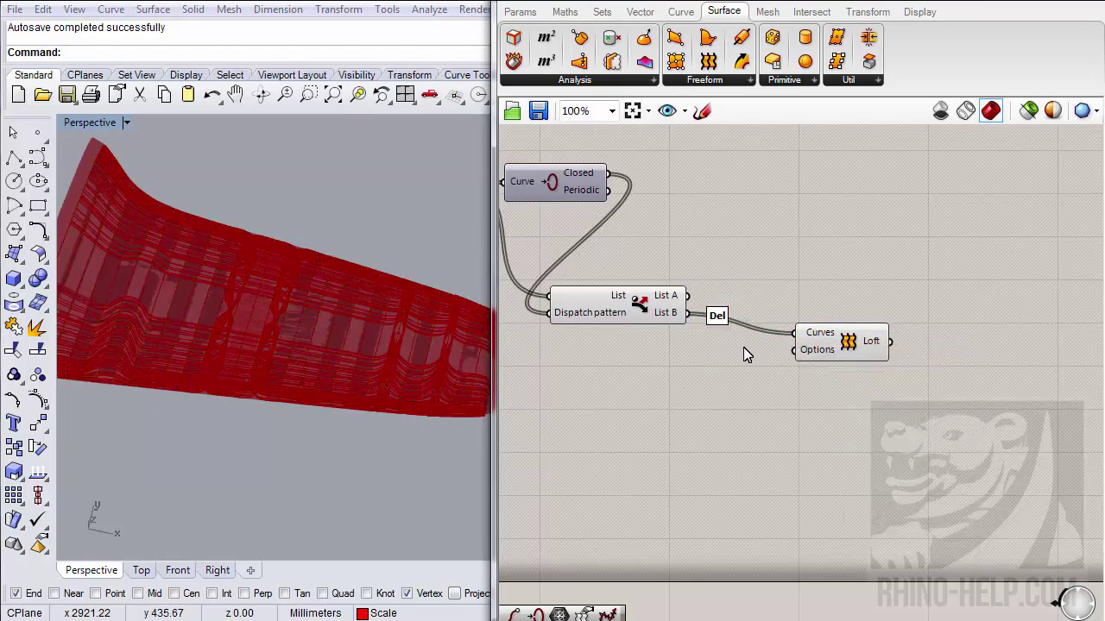
click(849, 344)
key(Delete)
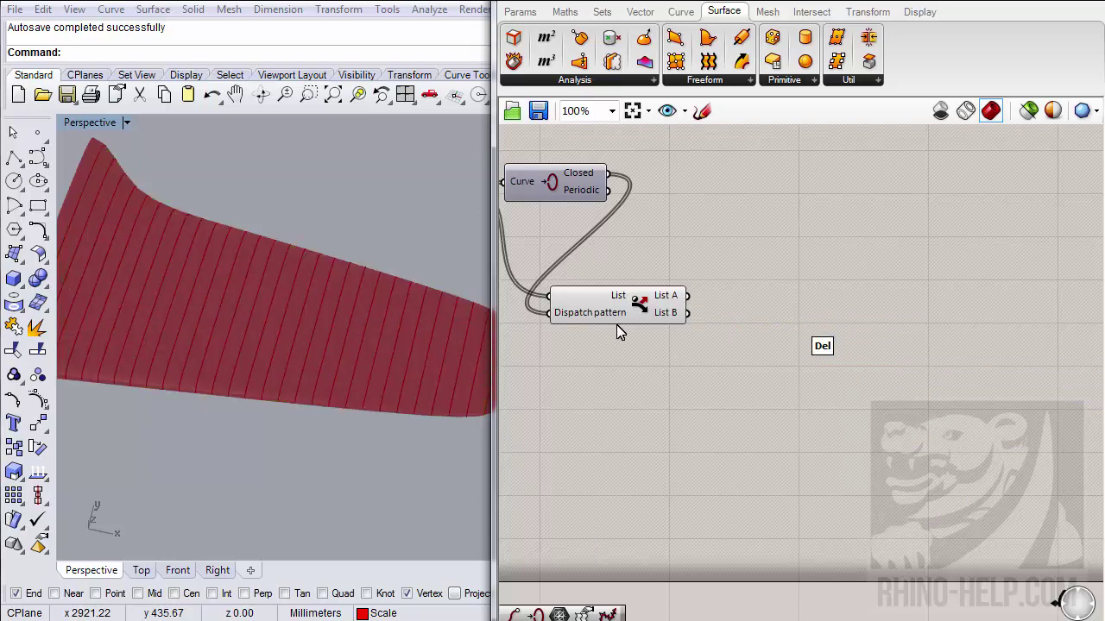
right_drag(294, 365, 276, 267)
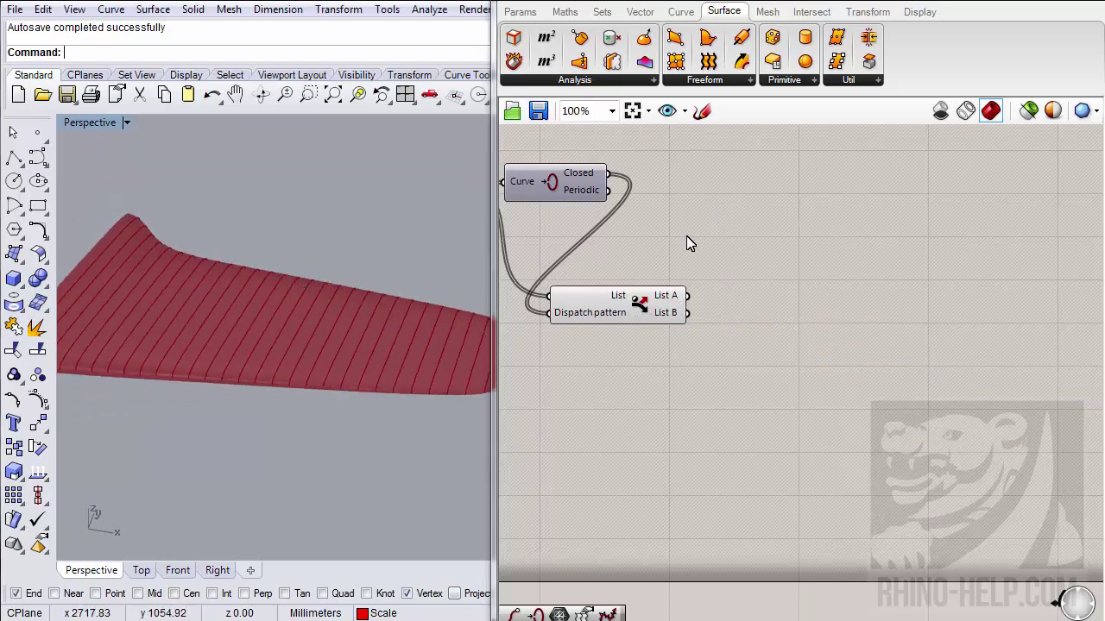
- Add a Rebuild Curve component beside Dispatch and wire Dispatch's List A to its Curve input
click(683, 14)
click(941, 85)
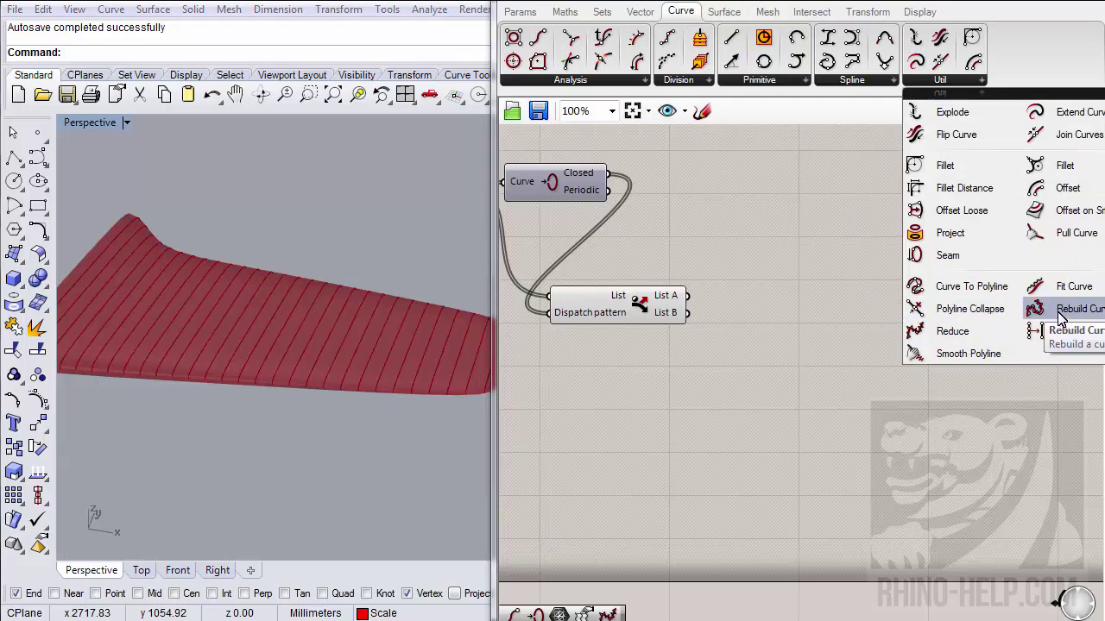
drag(1067, 311, 819, 398)
scroll(738, 375, up, 2)
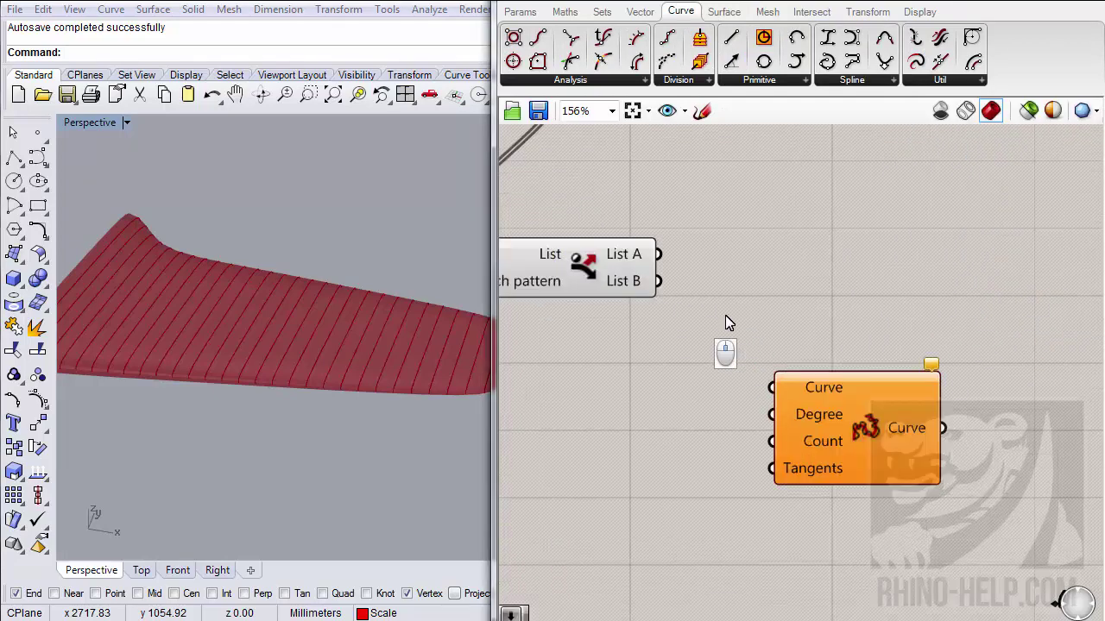
drag(658, 254, 774, 388)
drag(805, 473, 819, 394)
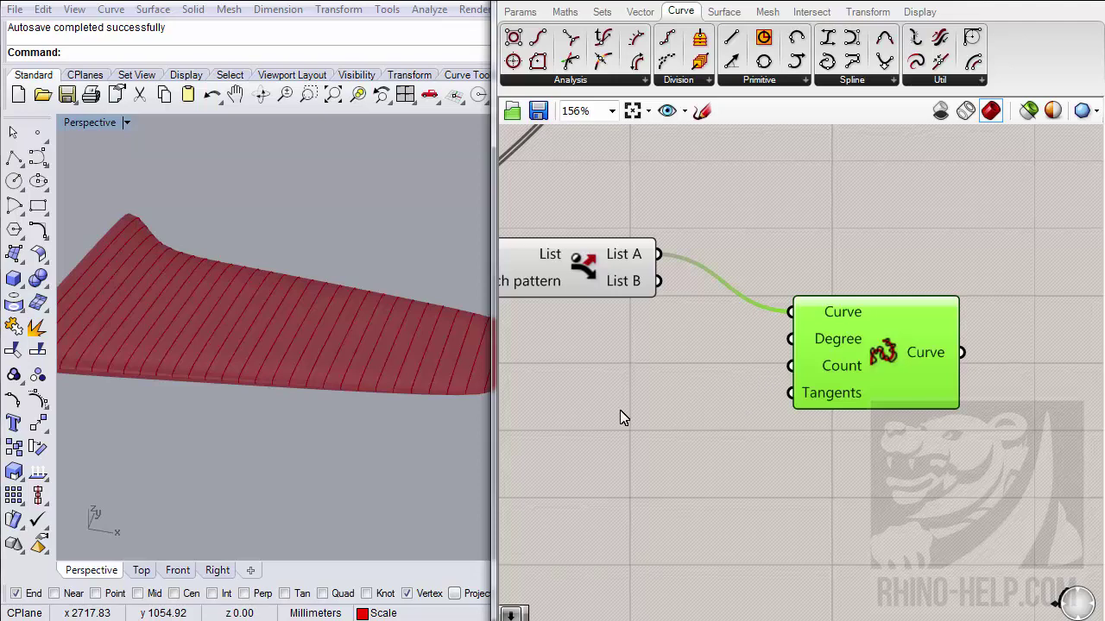
- Rewire Rebuild Curve's Curve input to Dispatch's List B and check the rebuilt sections on the wing
mouse_move(380, 341)
right_down()
mouse_move(350, 346)
mouse_move(318, 372)
mouse_move(272, 375)
mouse_move(388, 365)
mouse_move(364, 344)
right_up()
drag(658, 281, 791, 312)
mouse_move(380, 380)
right_down()
mouse_move(371, 382)
mouse_move(389, 377)
mouse_move(361, 381)
right_up()
scroll(703, 358, down, 3)
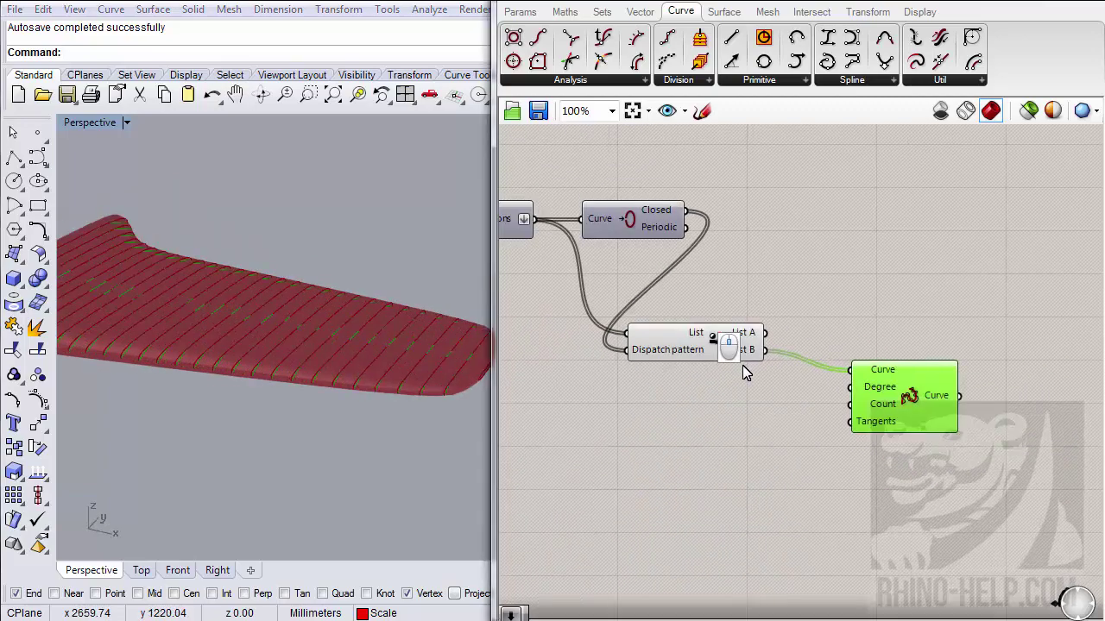
- Turn off the Dispatch component's preview and move the Rebuild Curve component slightly up, level with List B
right_click(708, 341)
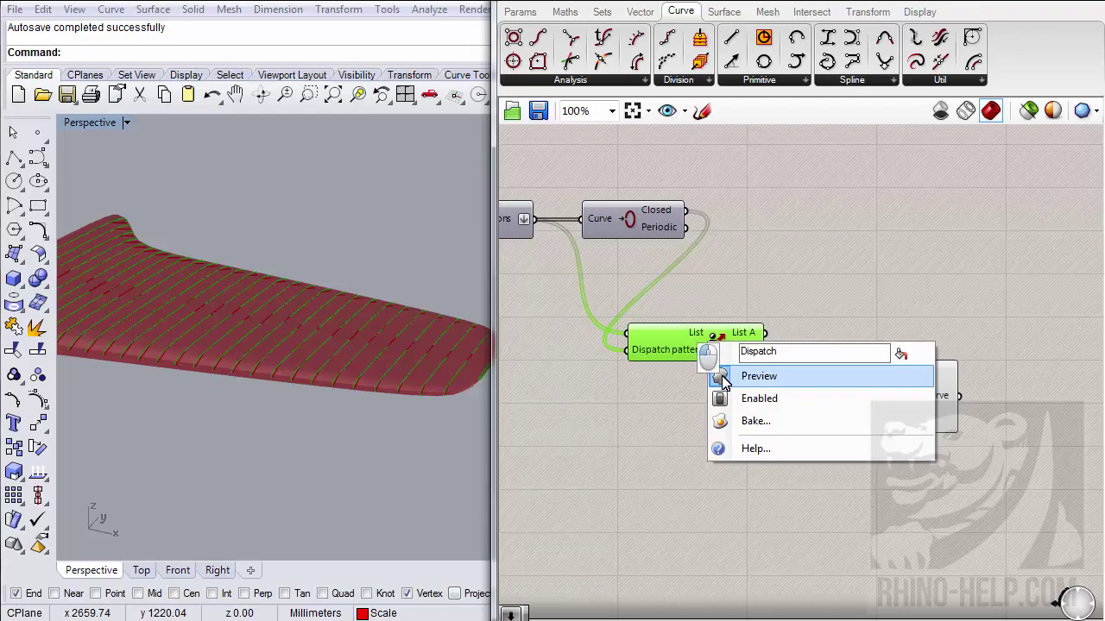
click(729, 376)
right_drag(616, 367, 721, 414)
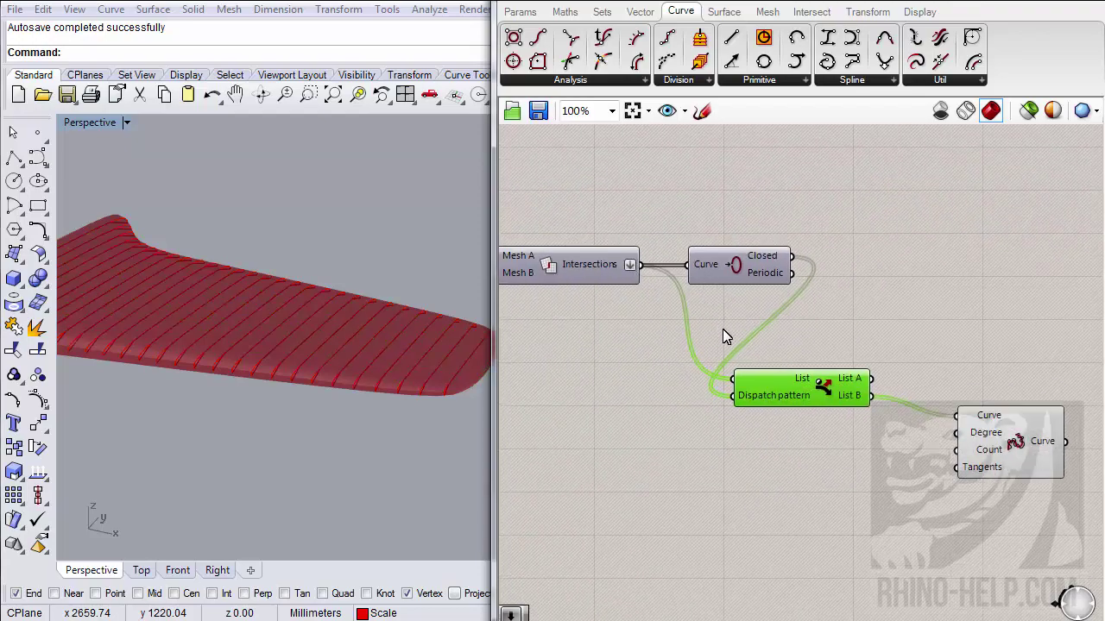
right_drag(722, 336, 589, 261)
key(Delete)
click(850, 343)
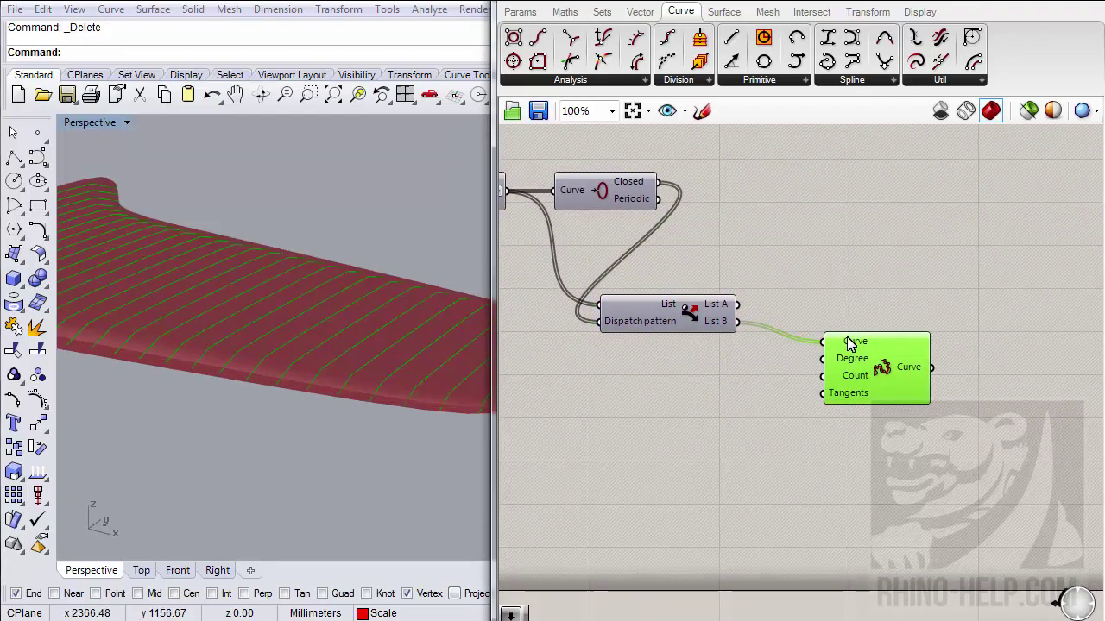
drag(854, 375, 865, 366)
mouse_move(846, 343)
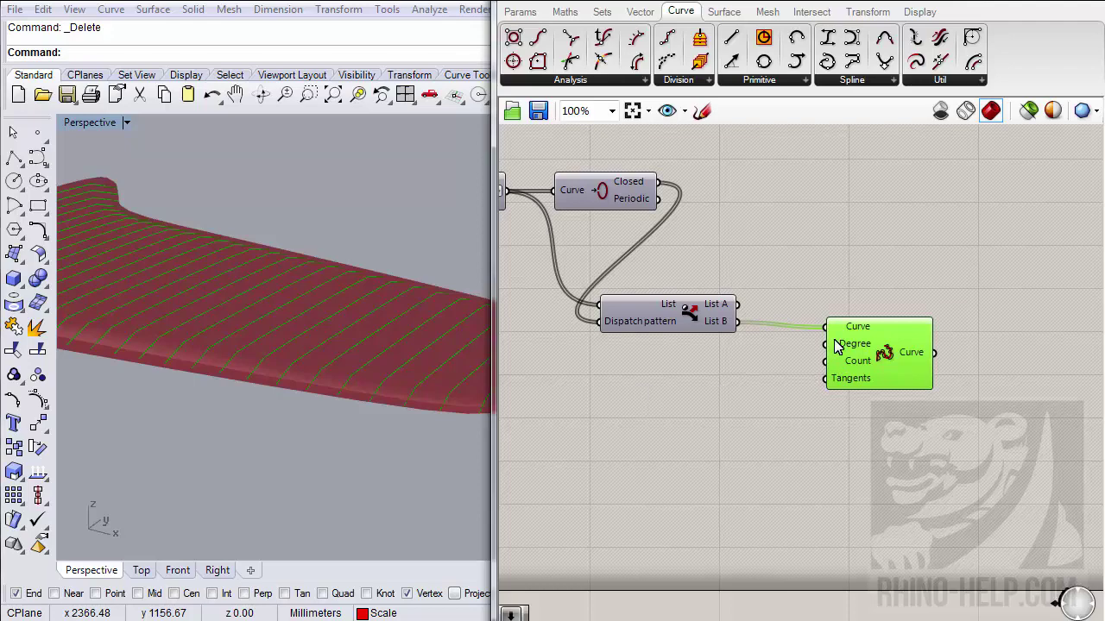
- Add a number slider with value 3 and wire it to Rebuild Curve's Degree input
double_click(638, 384)
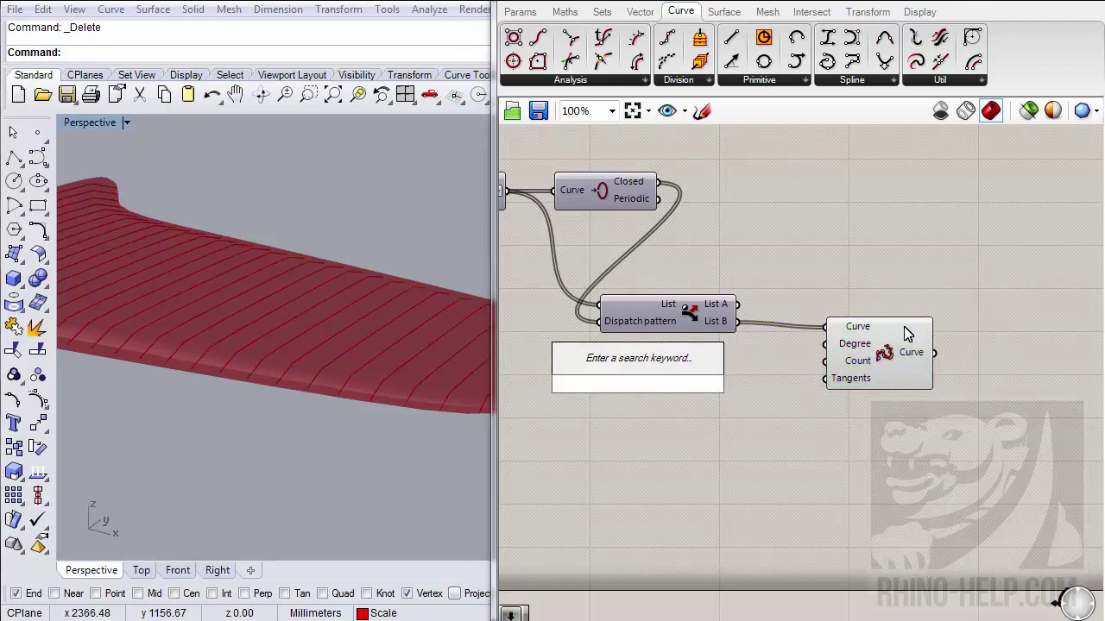
text(3)
key(Return)
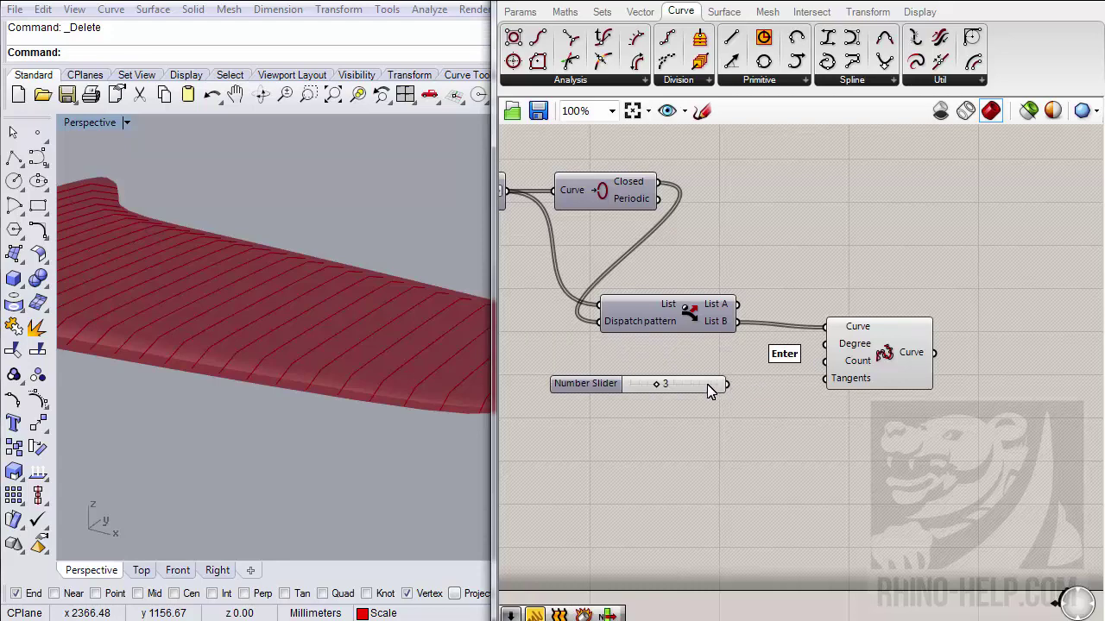
drag(727, 385, 830, 345)
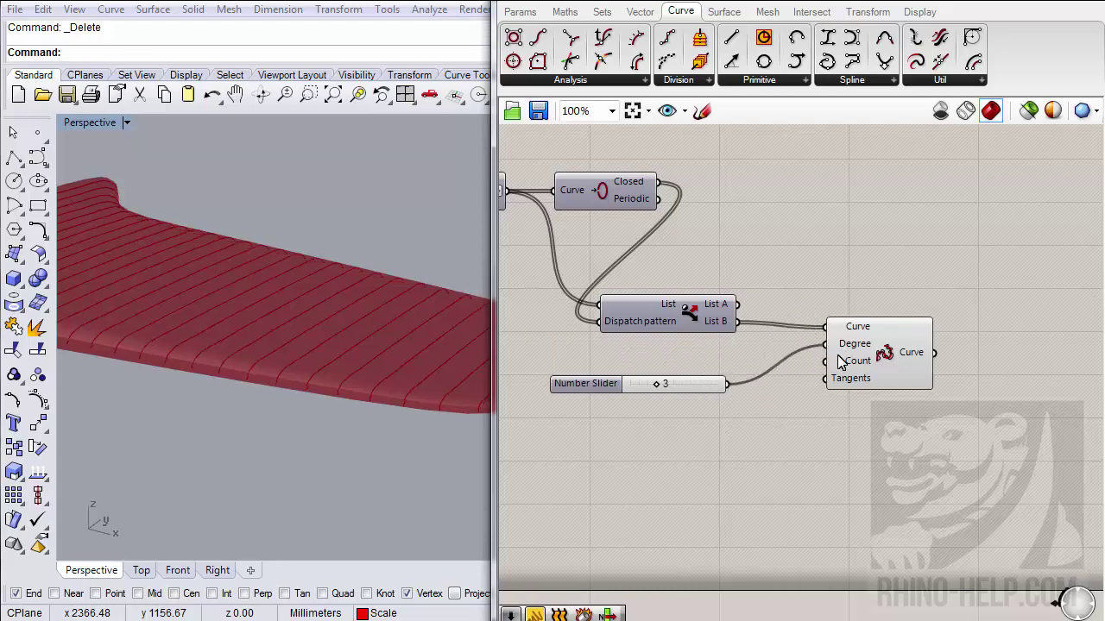
- Lower the Degree slider to 1 and inspect the rebuilt curves along the wing
drag(654, 385, 646, 386)
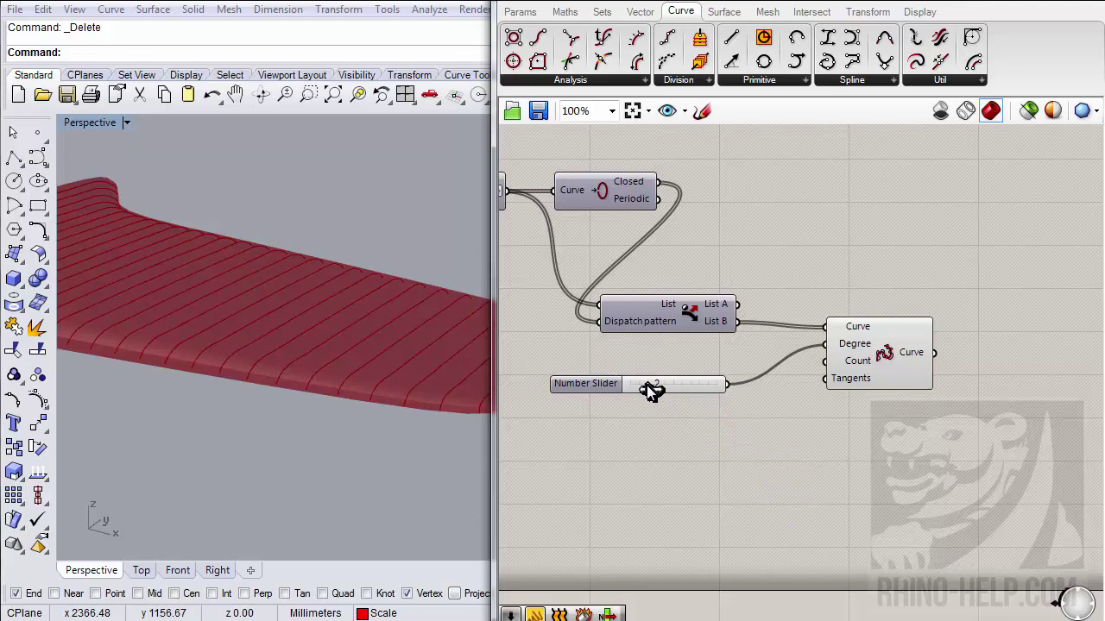
drag(644, 385, 637, 384)
right_drag(359, 375, 269, 392)
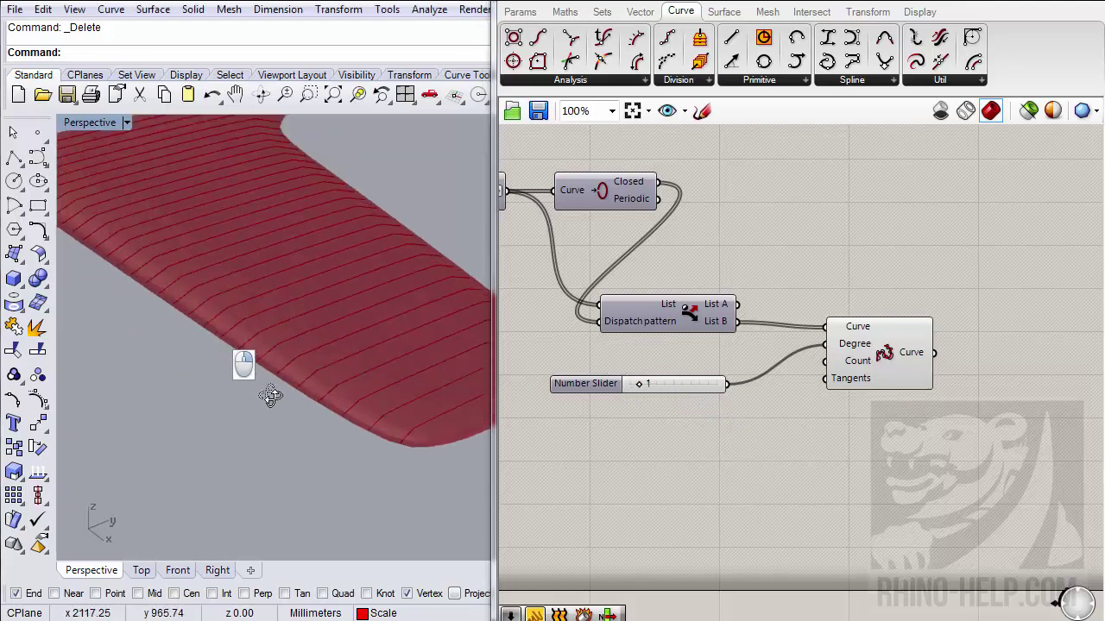
scroll(377, 406, up, 3)
scroll(374, 402, down, 5)
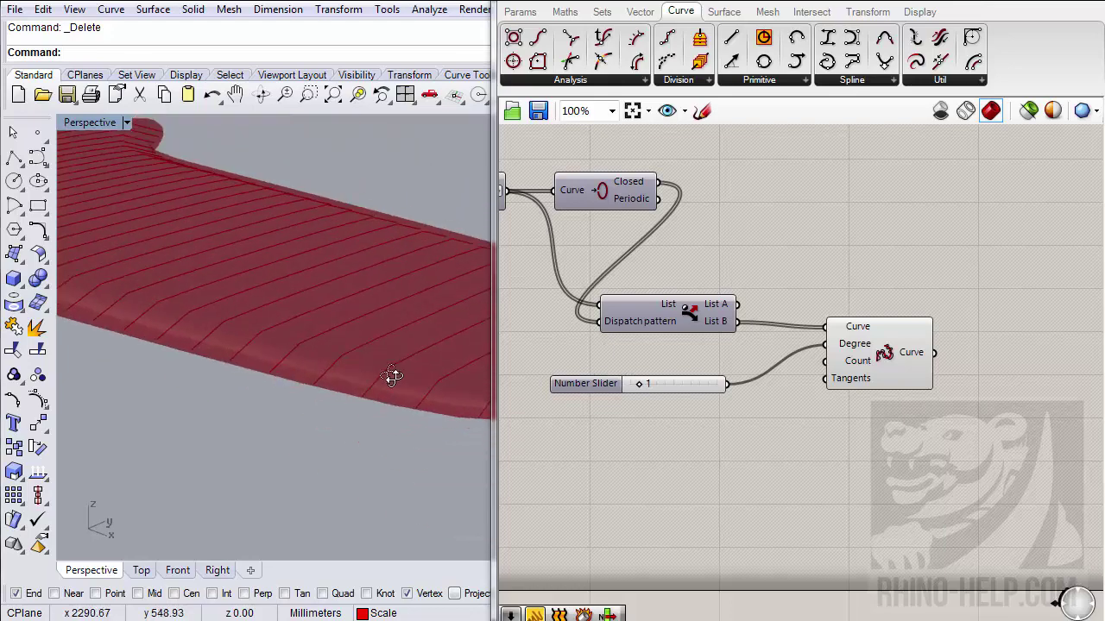
- Place the Degree slider just below Dispatch, and wire a second number slider with value 3 to Rebuild Curve's Count input
drag(582, 385, 595, 353)
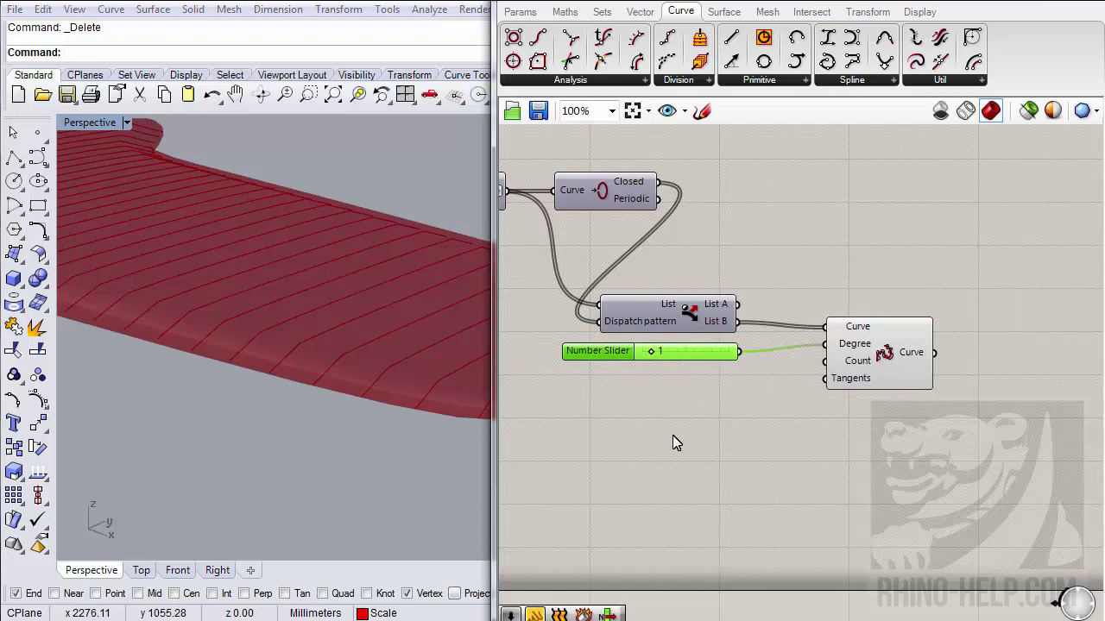
click(630, 438)
double_click(630, 439)
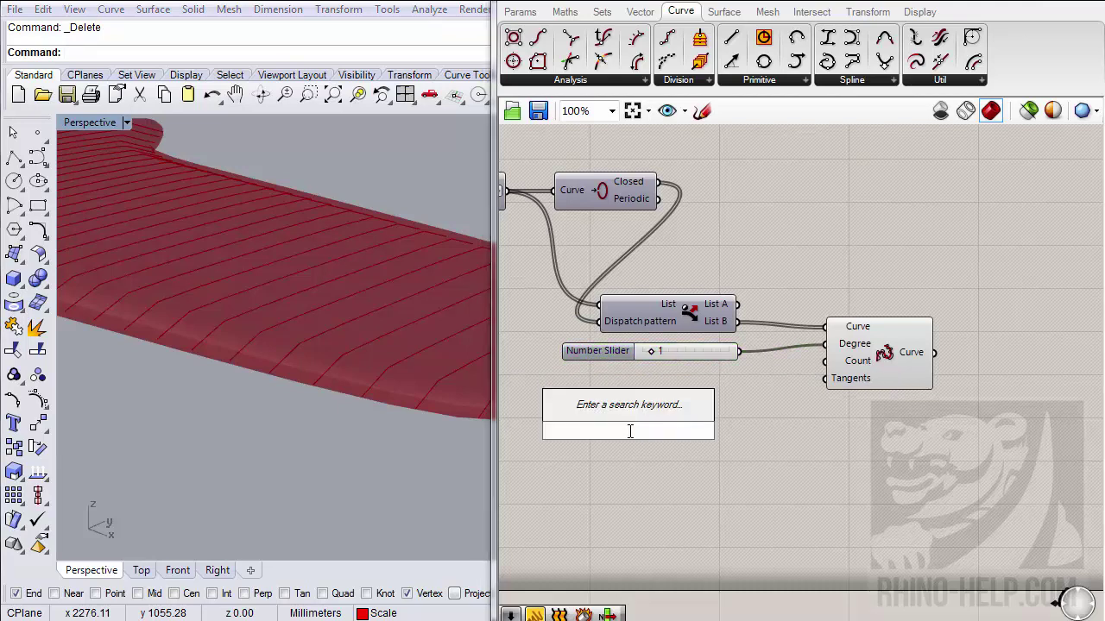
text(3)
key(Return)
drag(717, 430, 825, 361)
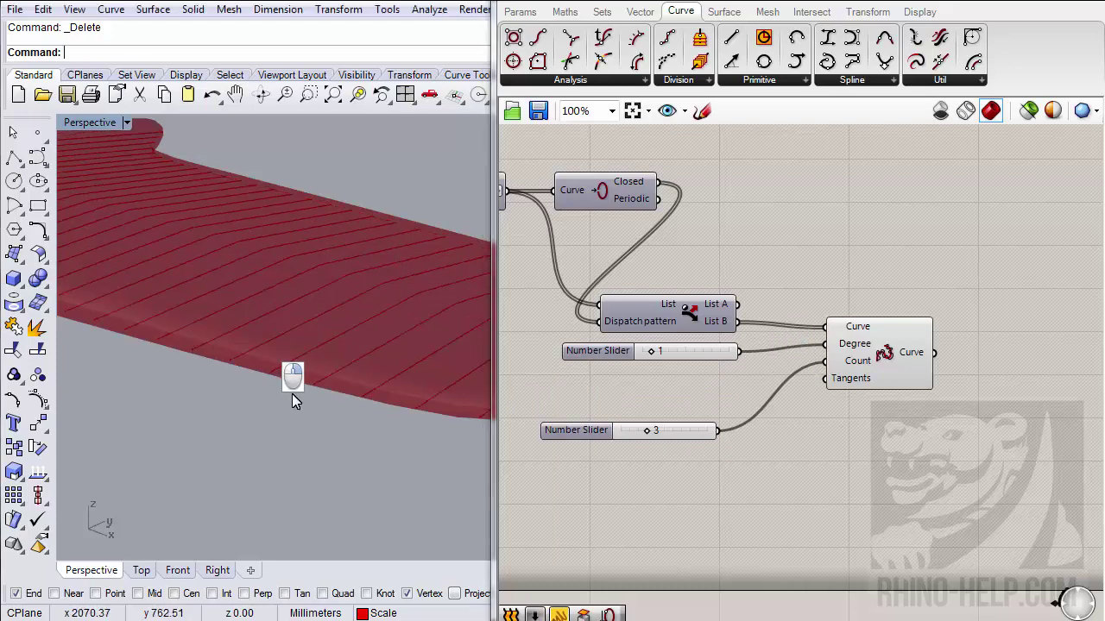
- Examine the shape of the rebuilt section curves along the wing from several angles
right_drag(291, 394, 341, 415)
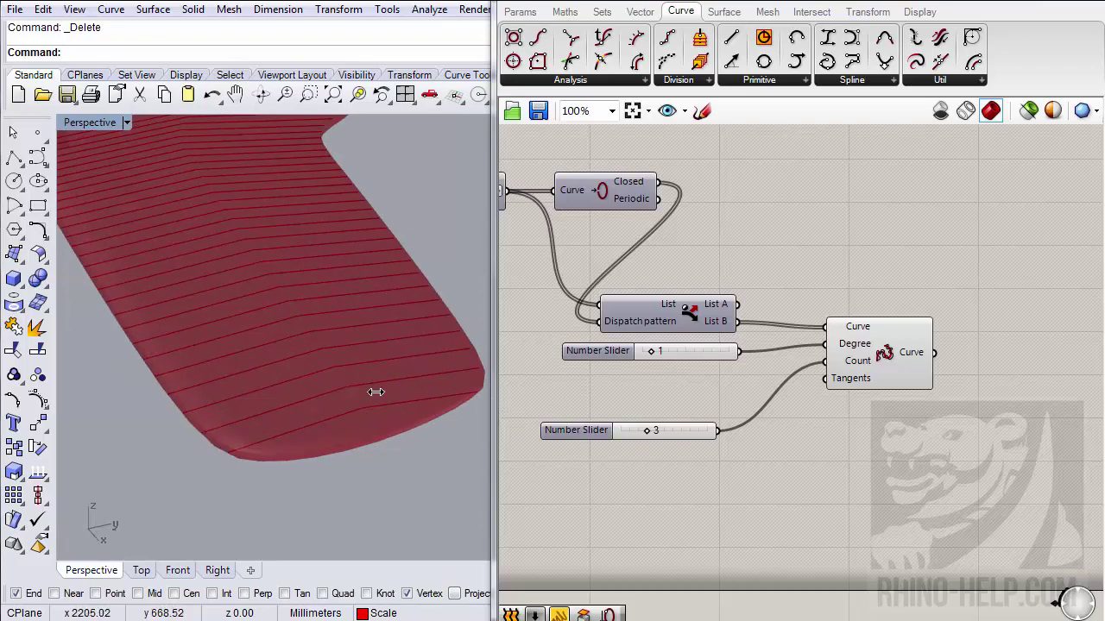
right_drag(321, 350, 296, 345)
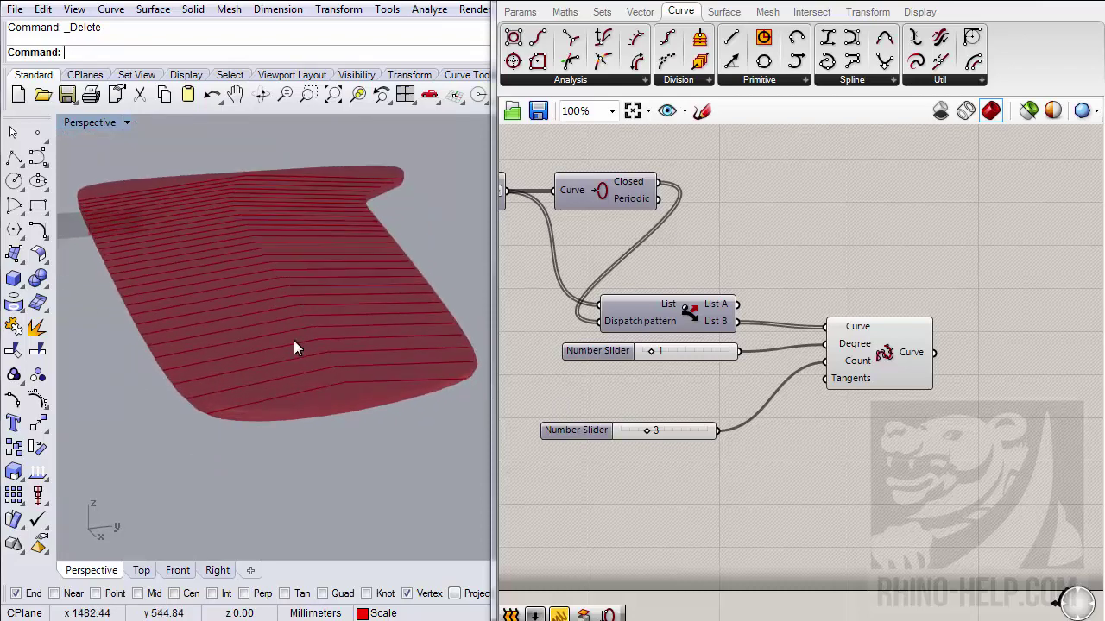
scroll(292, 347, up, 3)
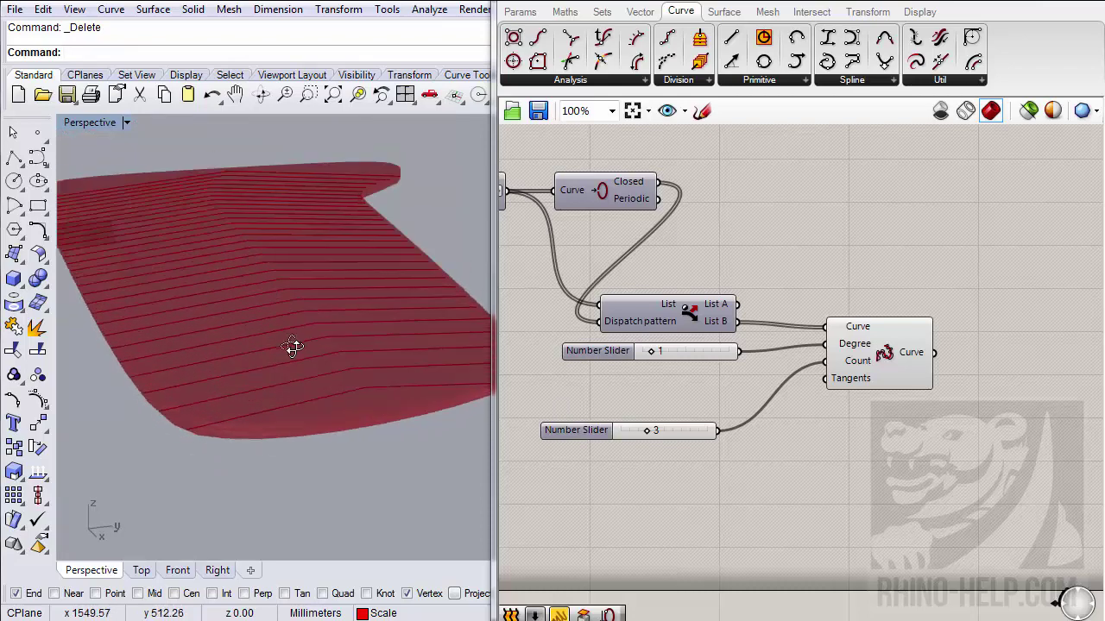
scroll(326, 393, down, 2)
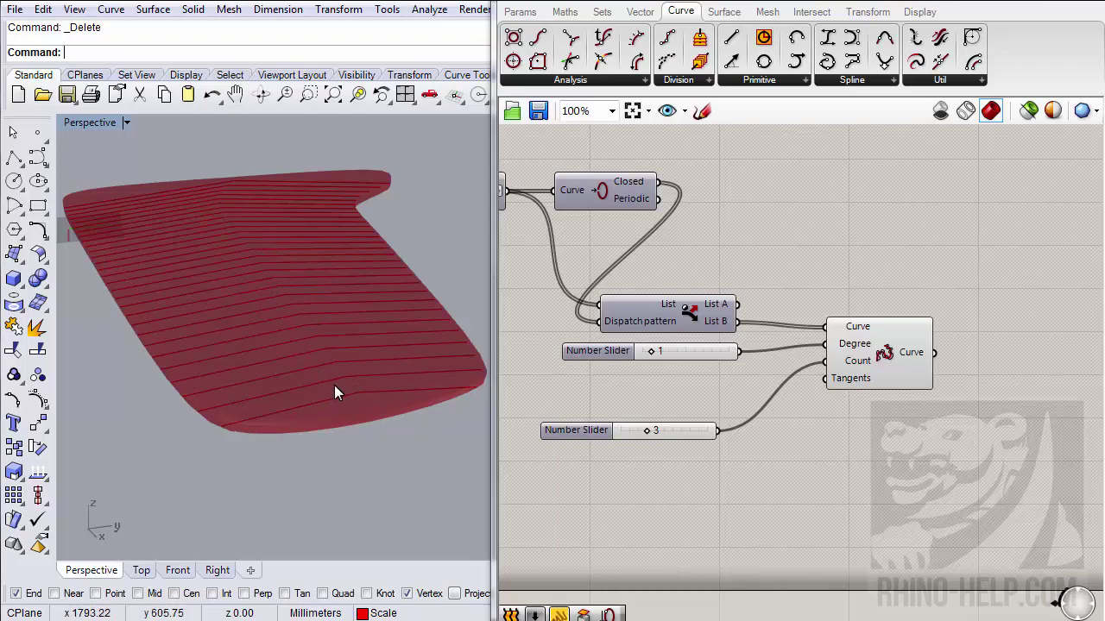
right_drag(334, 385, 312, 347)
right_drag(317, 393, 302, 322)
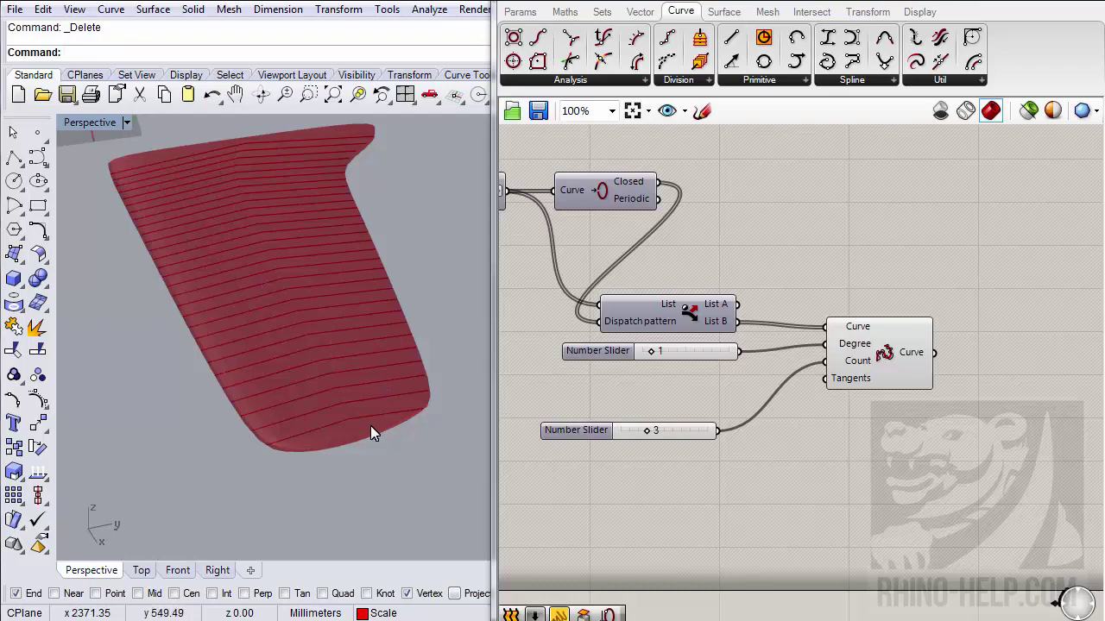
right_drag(353, 428, 282, 305)
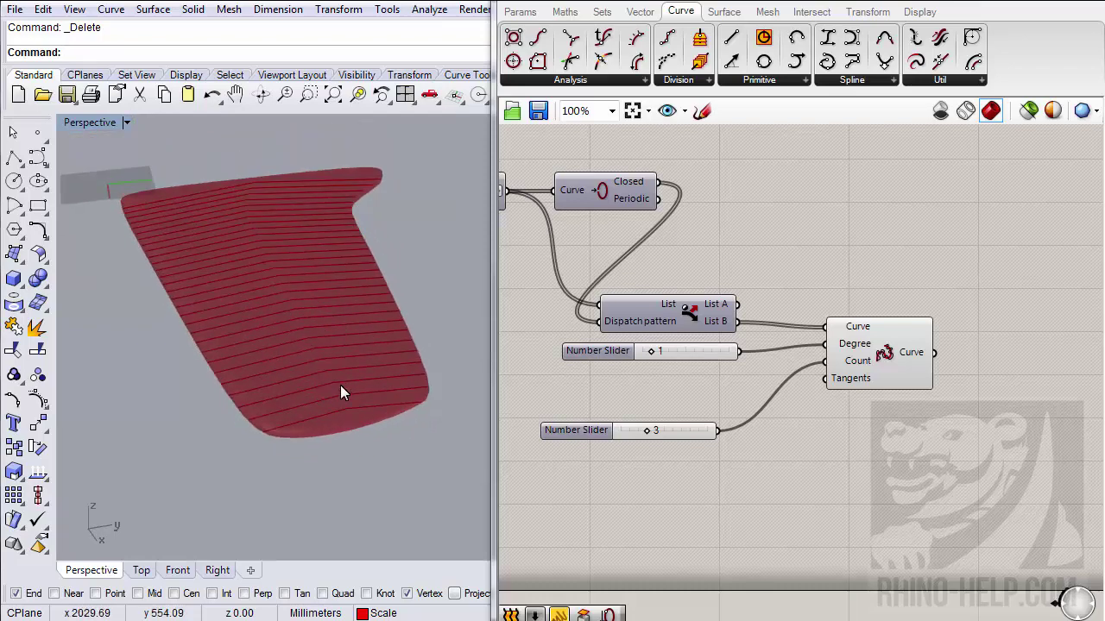
right_drag(341, 386, 331, 364)
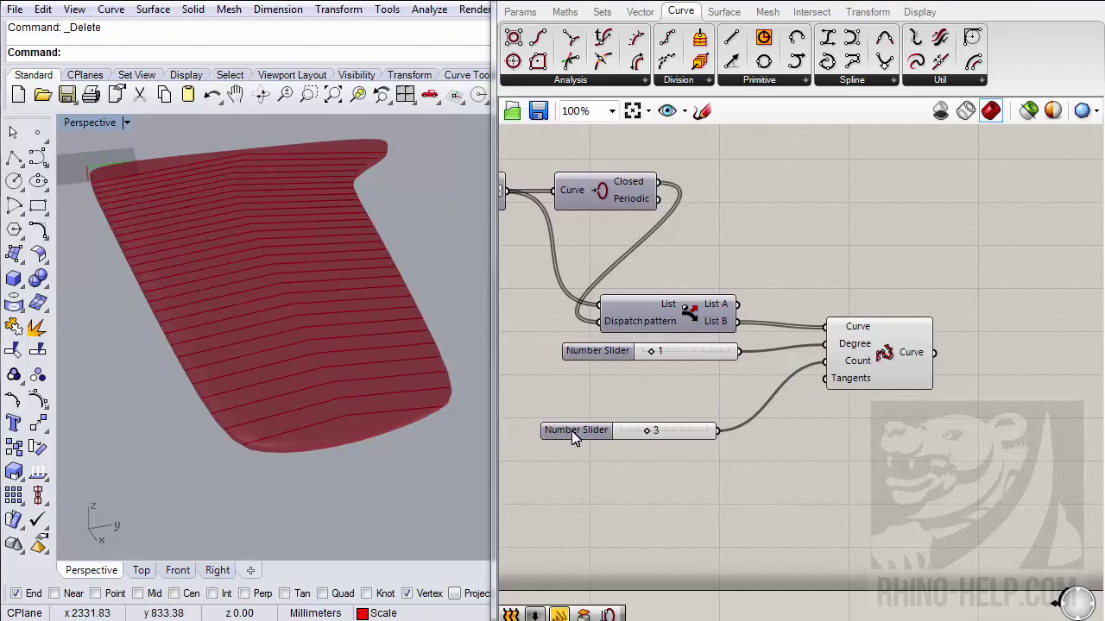
- Align the Count slider under the Degree slider, set the degree to 3, and inspect the rebuilt curves
drag(574, 436, 596, 382)
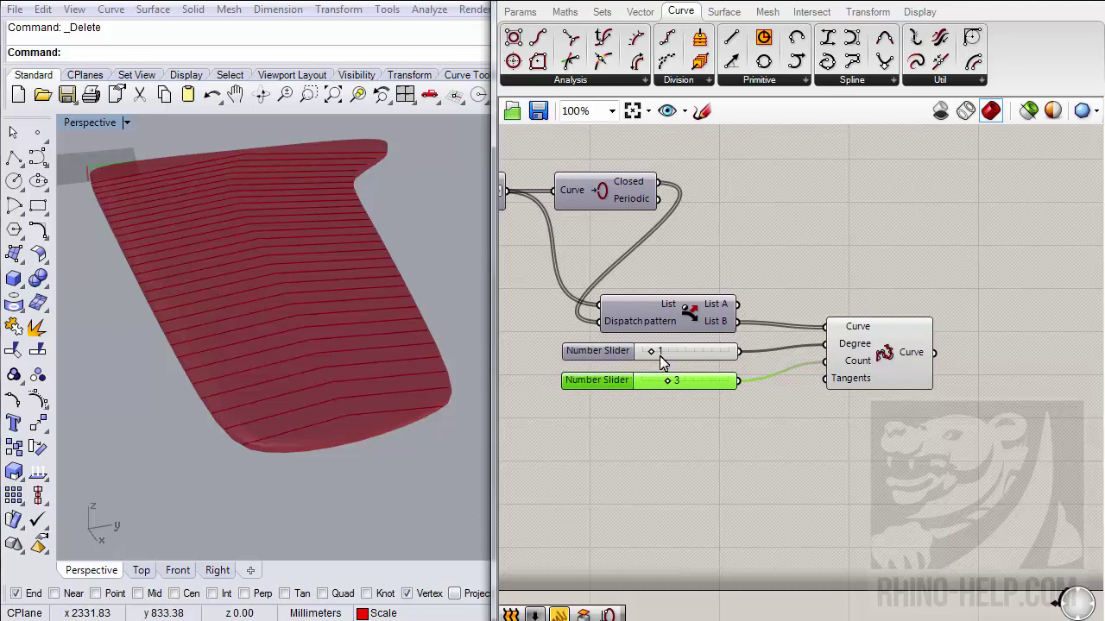
drag(652, 350, 671, 356)
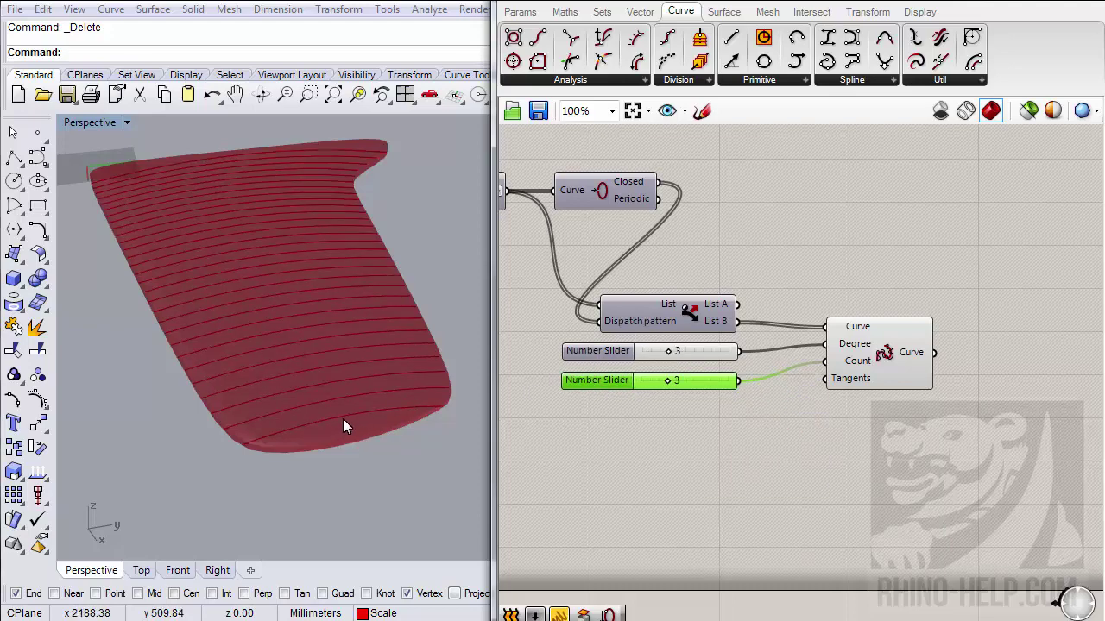
scroll(355, 399, up, 5)
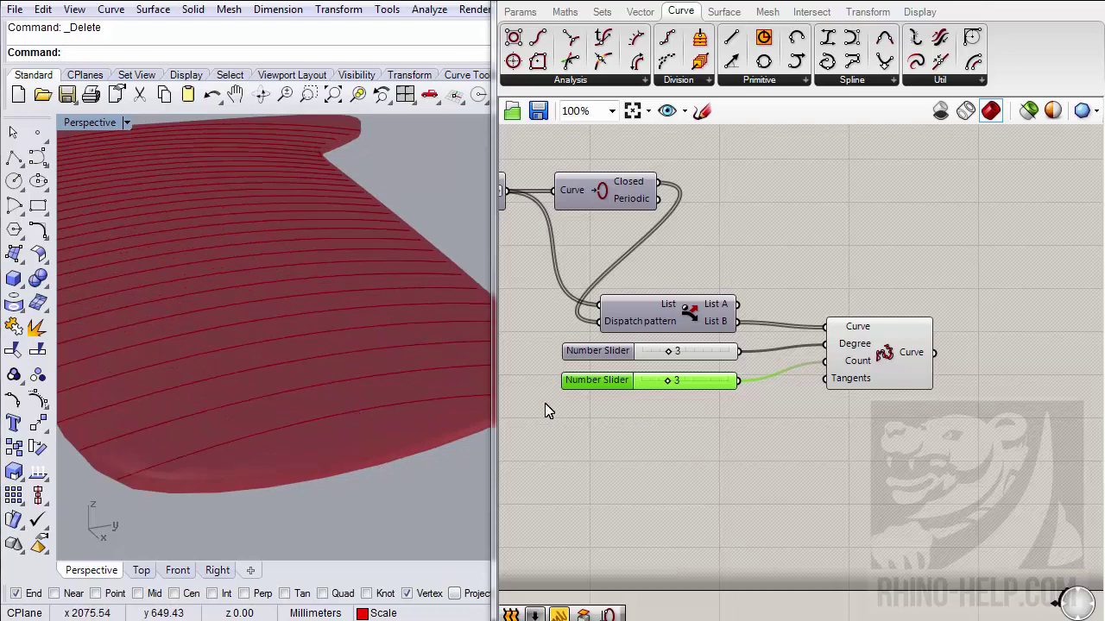
scroll(189, 454, down, 5)
right_drag(239, 402, 156, 468)
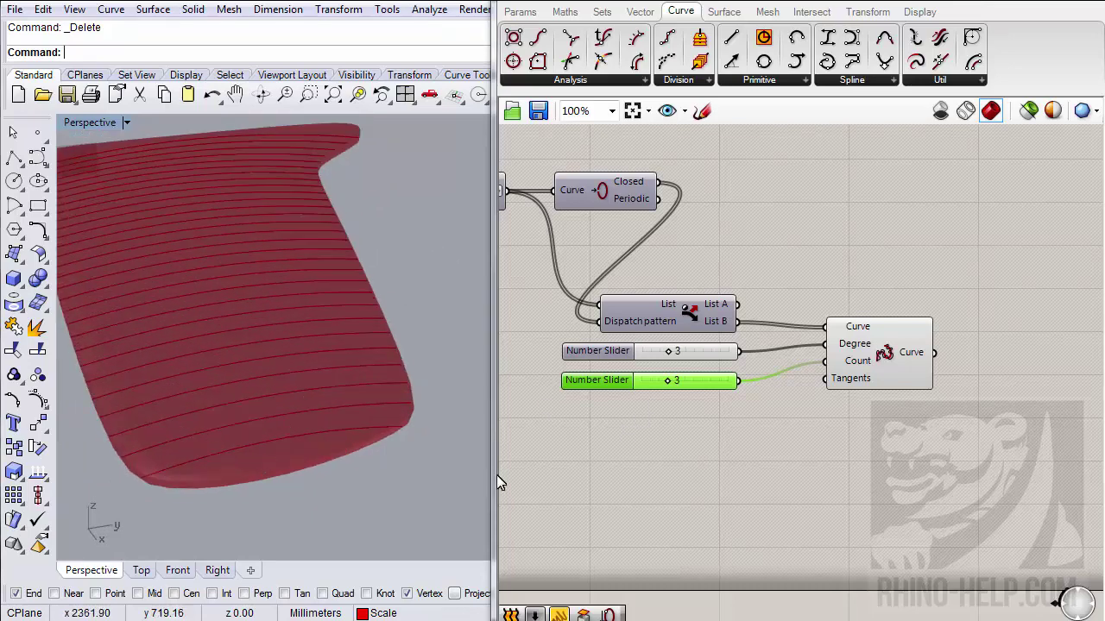
- Turn off the preview of the Mesh parameter at the start of the definition
right_drag(702, 440, 849, 363)
scroll(759, 344, down, 8)
scroll(764, 388, down, 3)
scroll(762, 415, up, 8)
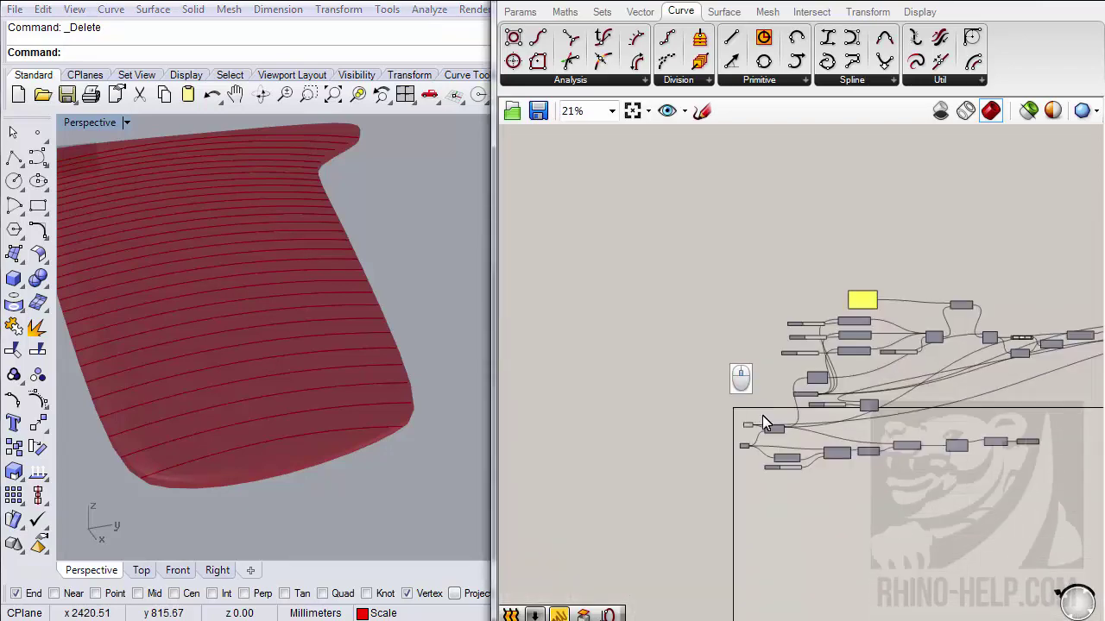
right_click(743, 423)
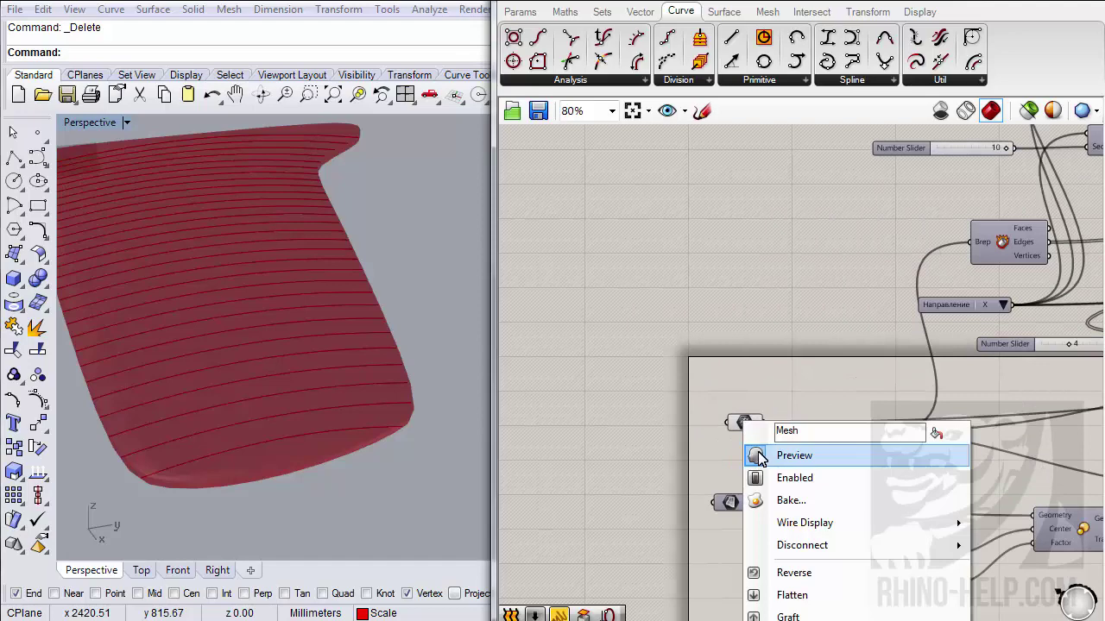
click(755, 455)
- Turn on the preview of the Boundary Surfaces component after the Polyline
right_drag(833, 421, 609, 348)
scroll(764, 378, down, 4)
right_drag(764, 378, 733, 407)
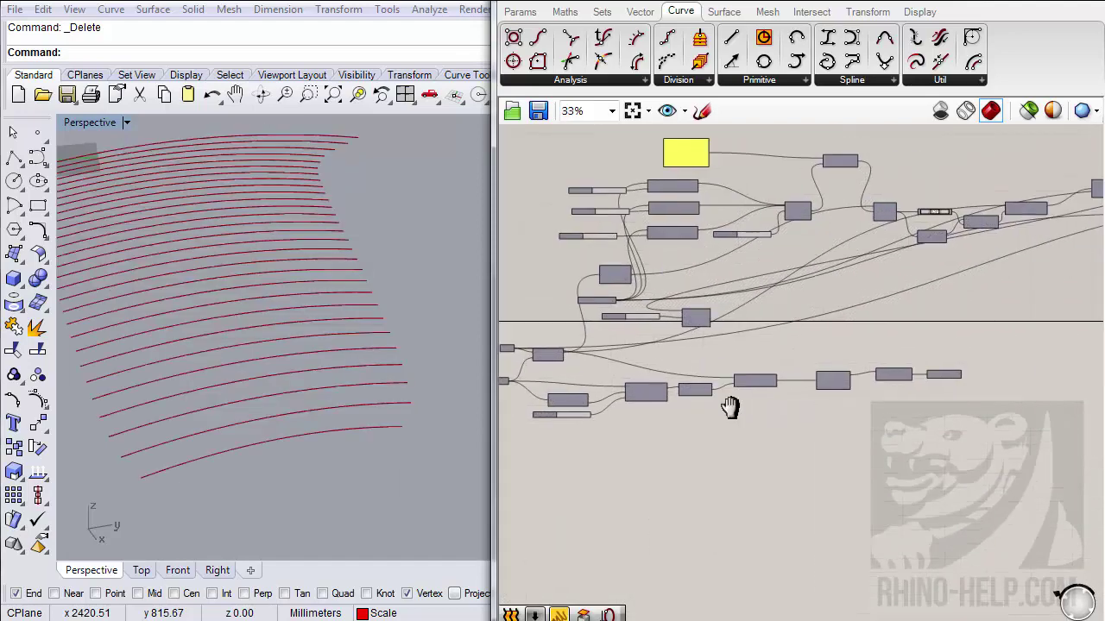
scroll(694, 404, up, 4)
right_drag(1008, 411, 727, 419)
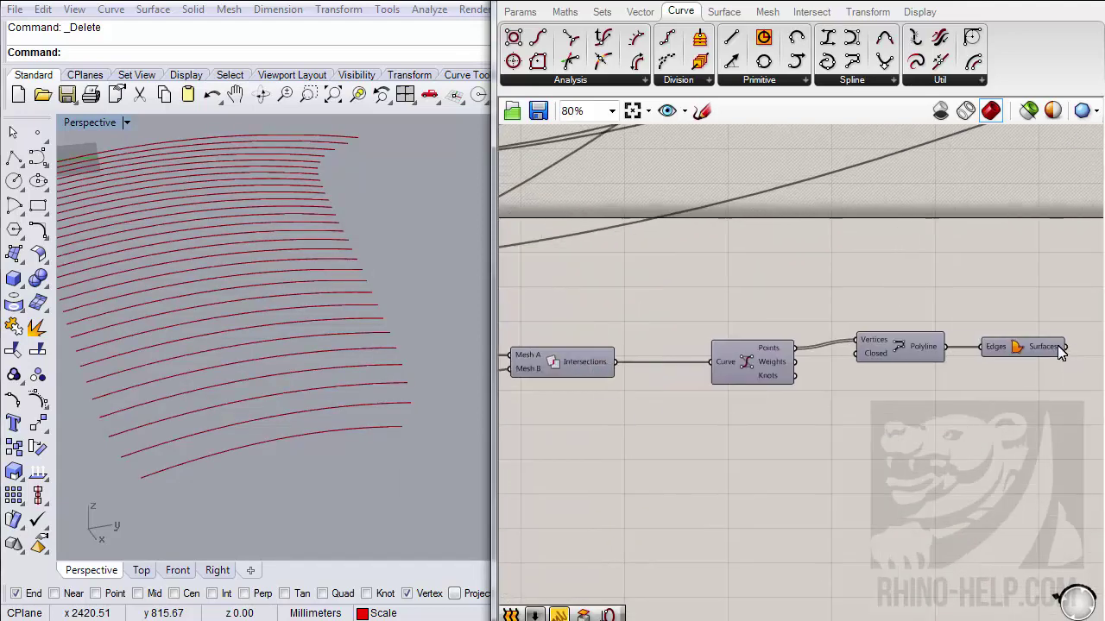
right_click(1015, 356)
click(1038, 386)
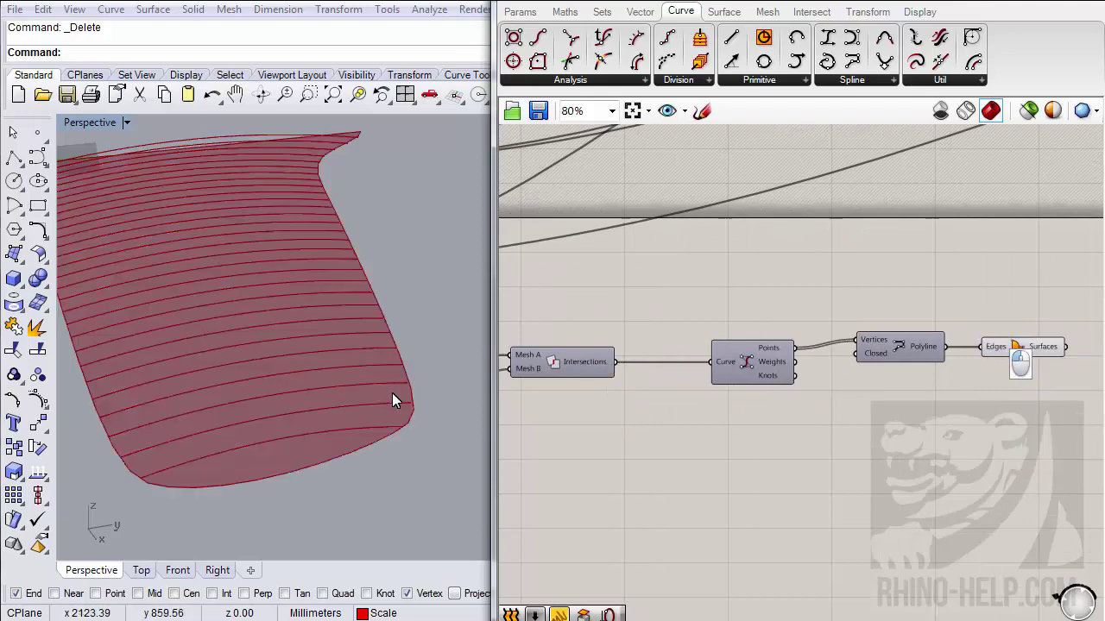
- Examine the planar boundary surface together with the rebuilt section curves from several angles
right_drag(391, 401, 384, 371)
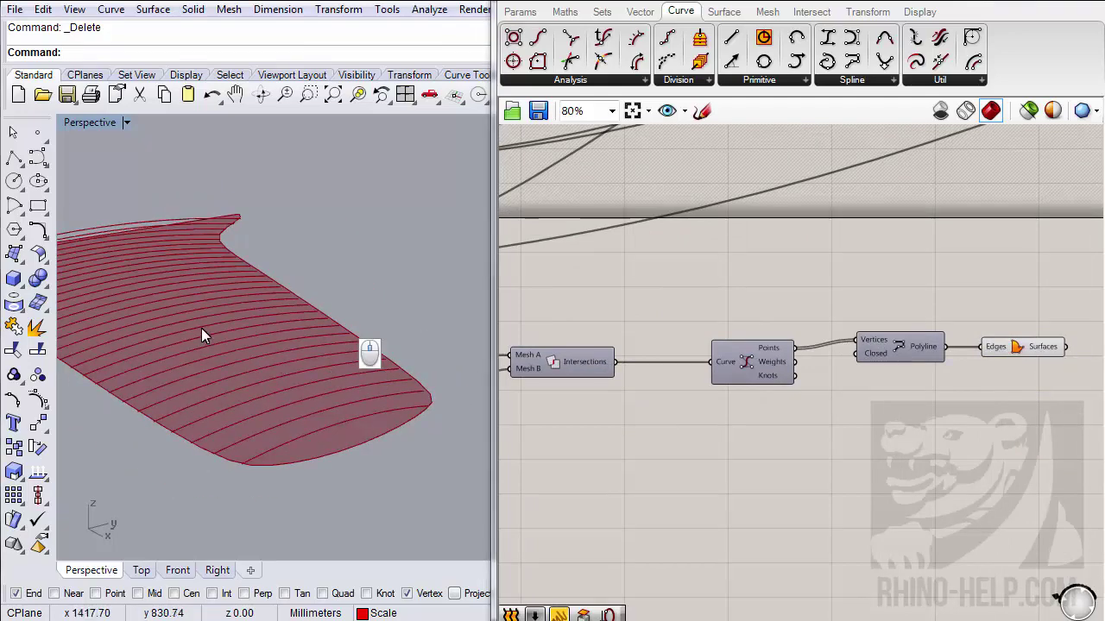
right_drag(325, 266, 328, 309)
right_drag(316, 272, 239, 415)
right_drag(239, 475, 437, 468)
right_drag(288, 319, 284, 364)
right_drag(296, 401, 298, 452)
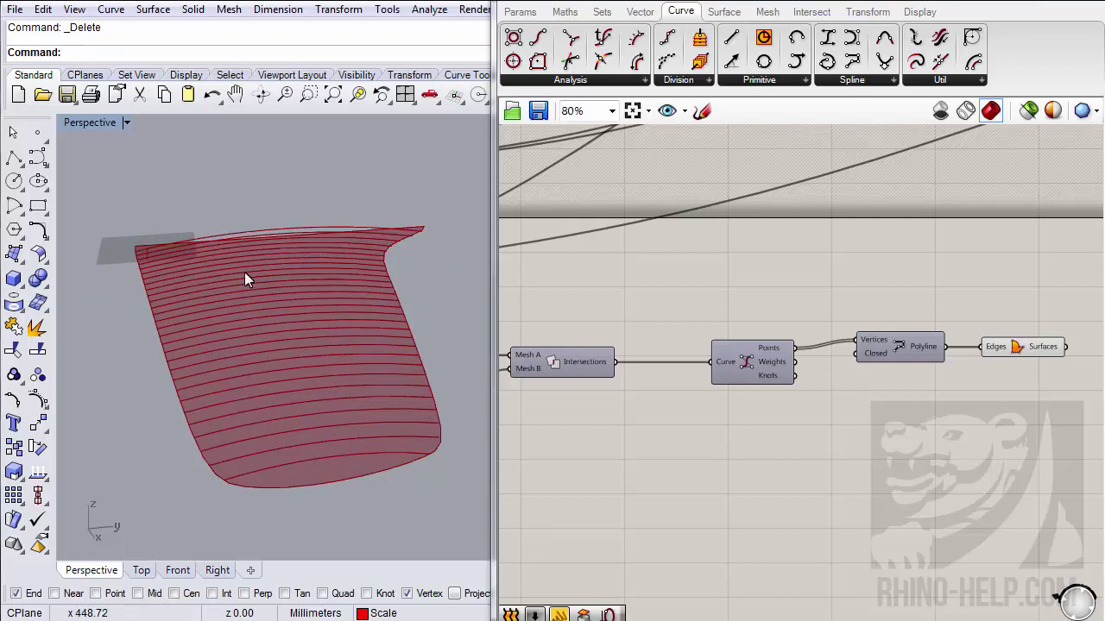
- Add a Loft component after the rebuilt curves and connect their Curve output to its Curves input
right_drag(403, 354, 357, 347)
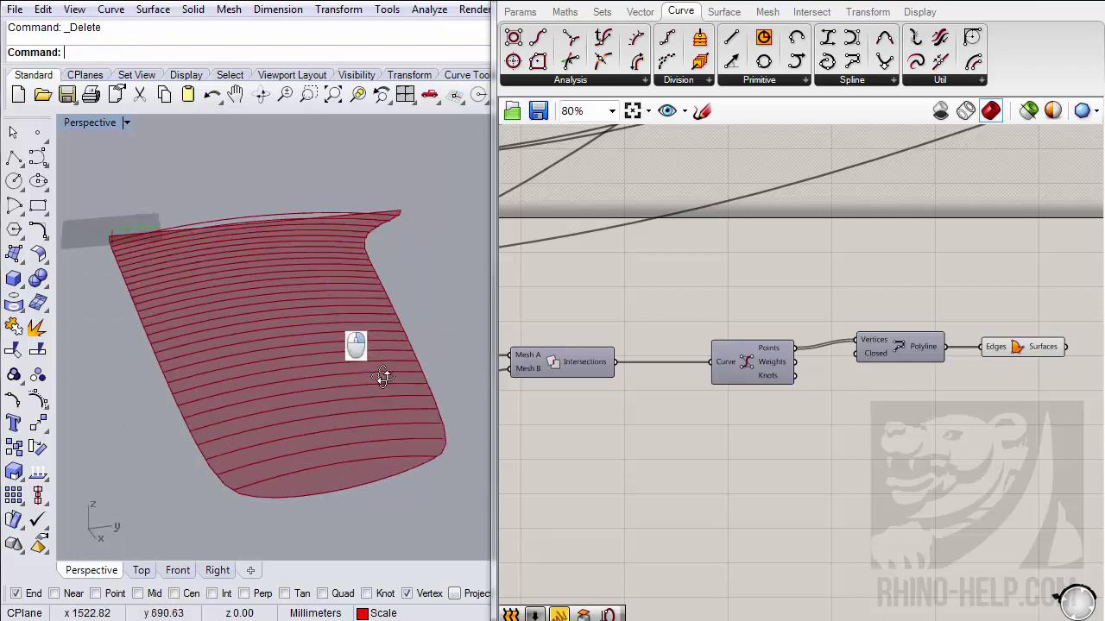
right_drag(922, 390, 725, 425)
scroll(726, 443, down, 3)
scroll(706, 438, down, 2)
right_drag(327, 434, 358, 454)
right_drag(944, 374, 587, 349)
scroll(807, 337, up, 5)
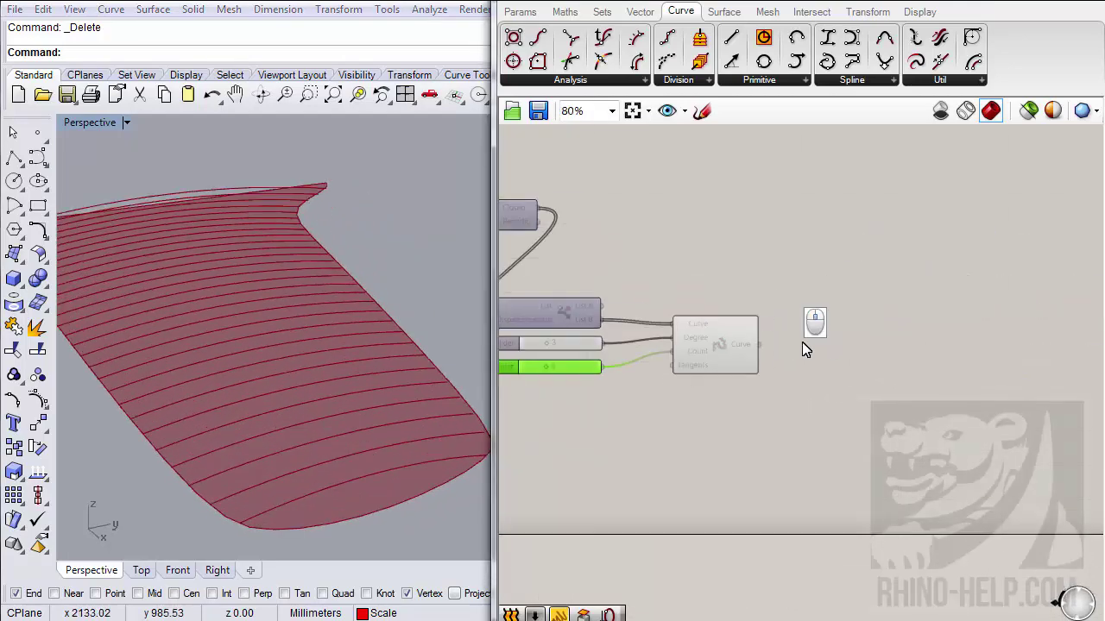
right_drag(715, 316, 861, 317)
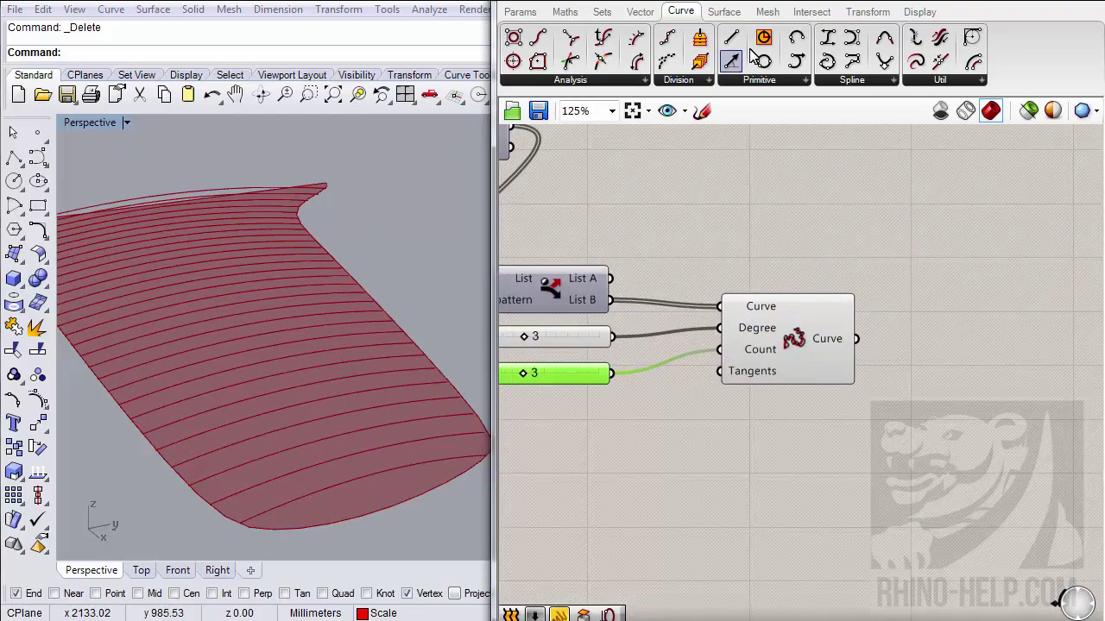
click(717, 11)
drag(712, 70, 984, 382)
drag(920, 363, 856, 338)
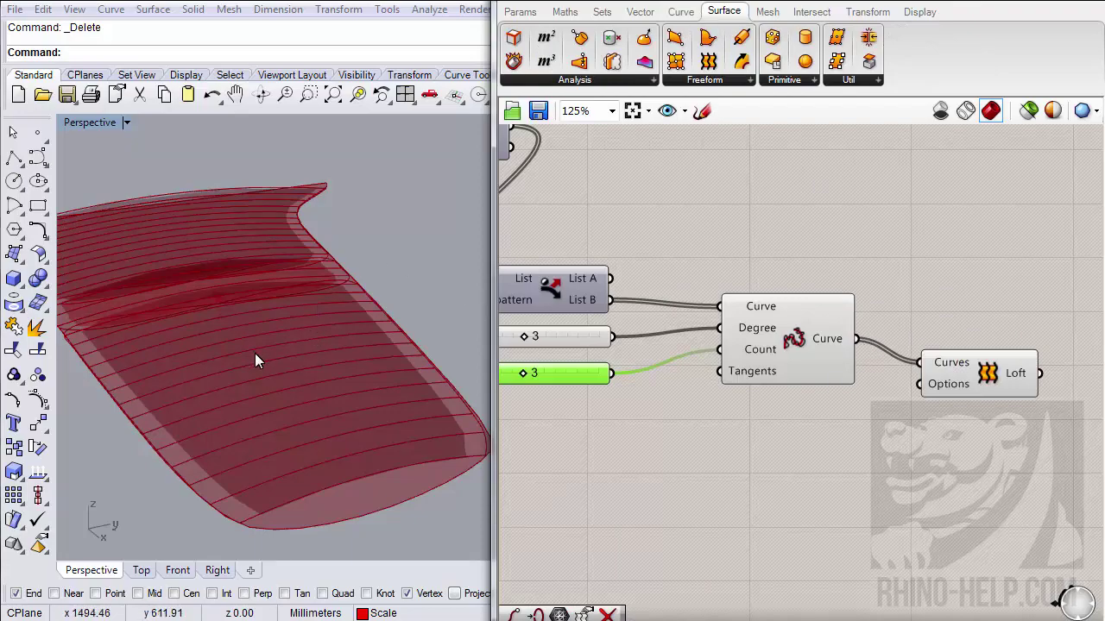
- Inspect the twisted part of the loft, and add a Flip Curve component fed with the rebuilt curves
right_drag(255, 360, 189, 354)
scroll(173, 328, up, 3)
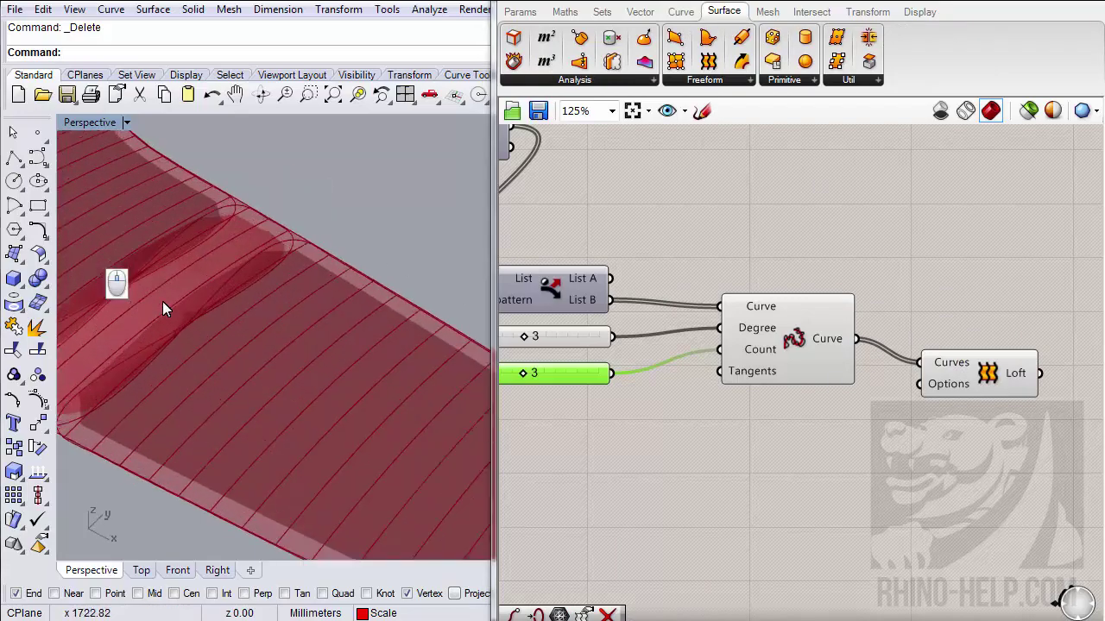
scroll(764, 423, down, 4)
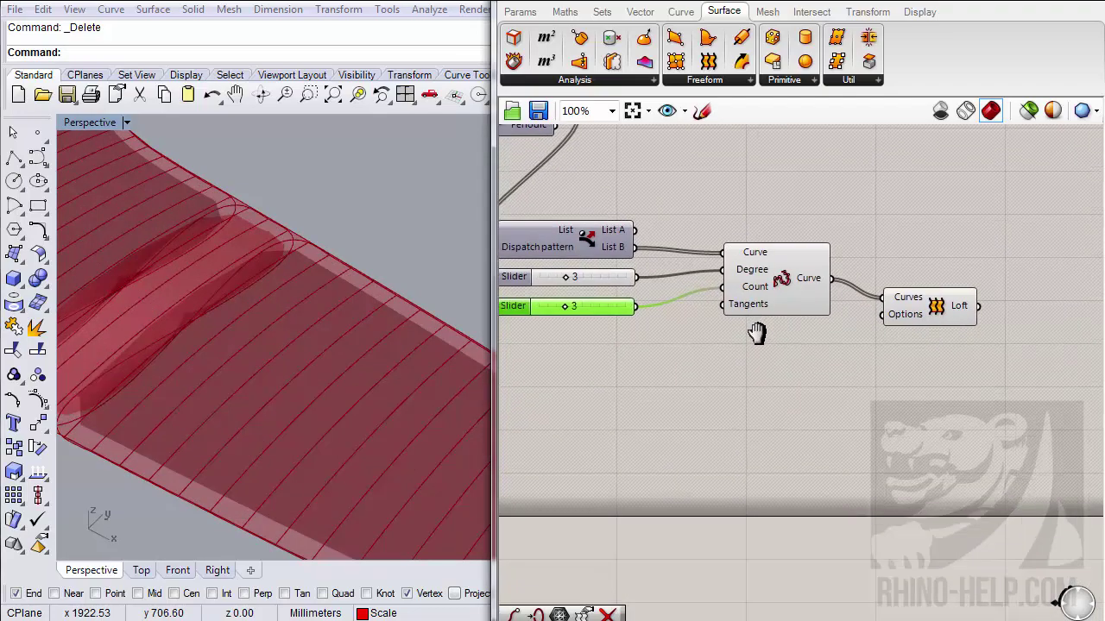
click(681, 11)
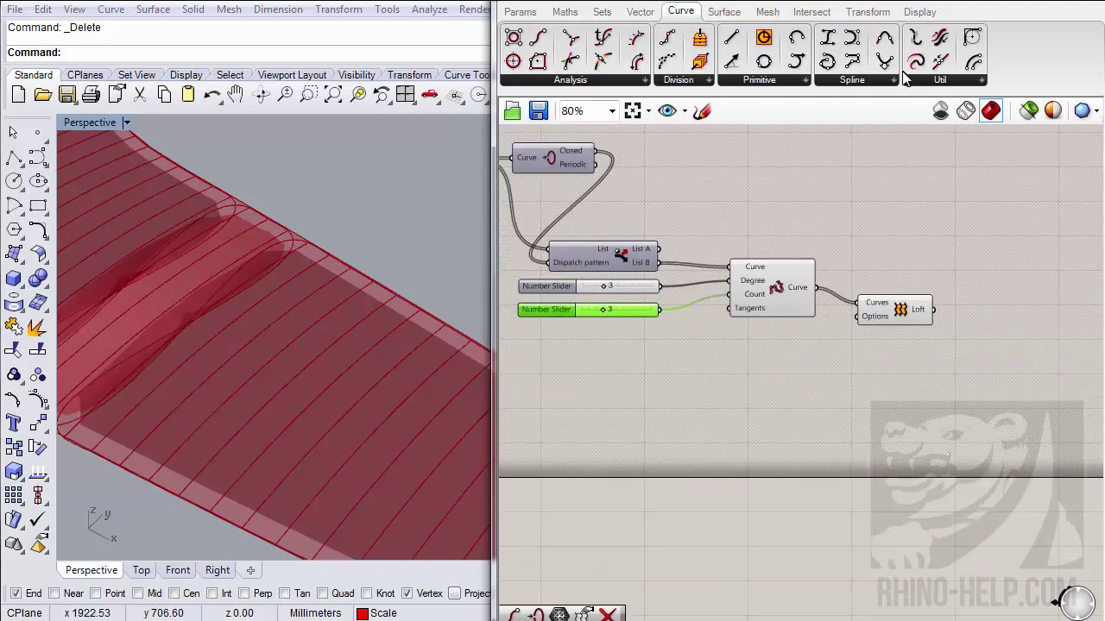
drag(940, 39, 833, 377)
drag(816, 288, 873, 407)
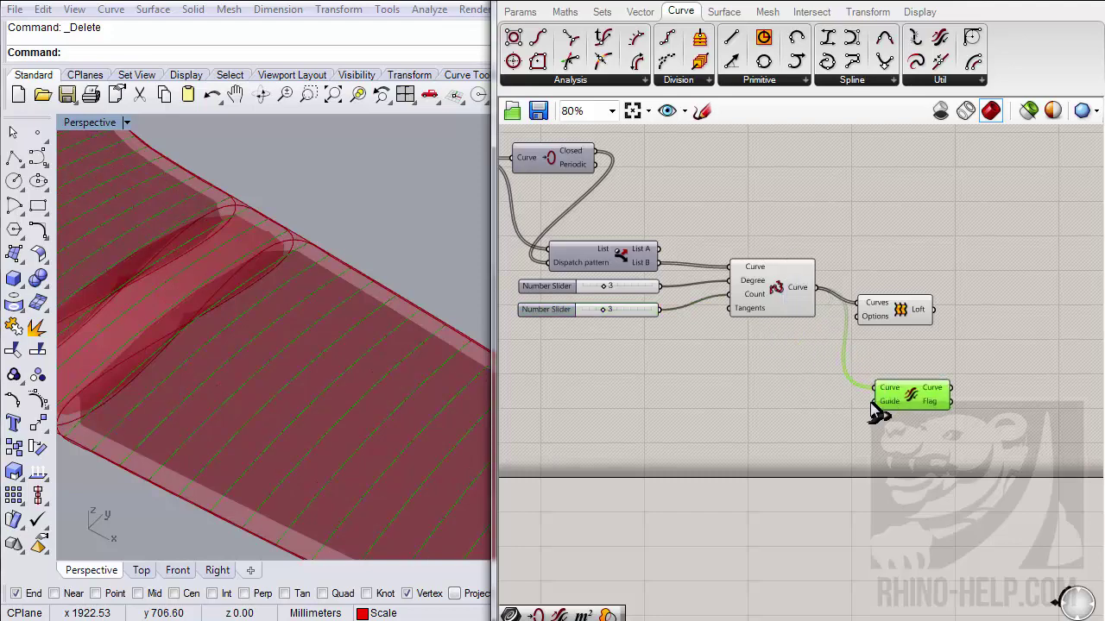
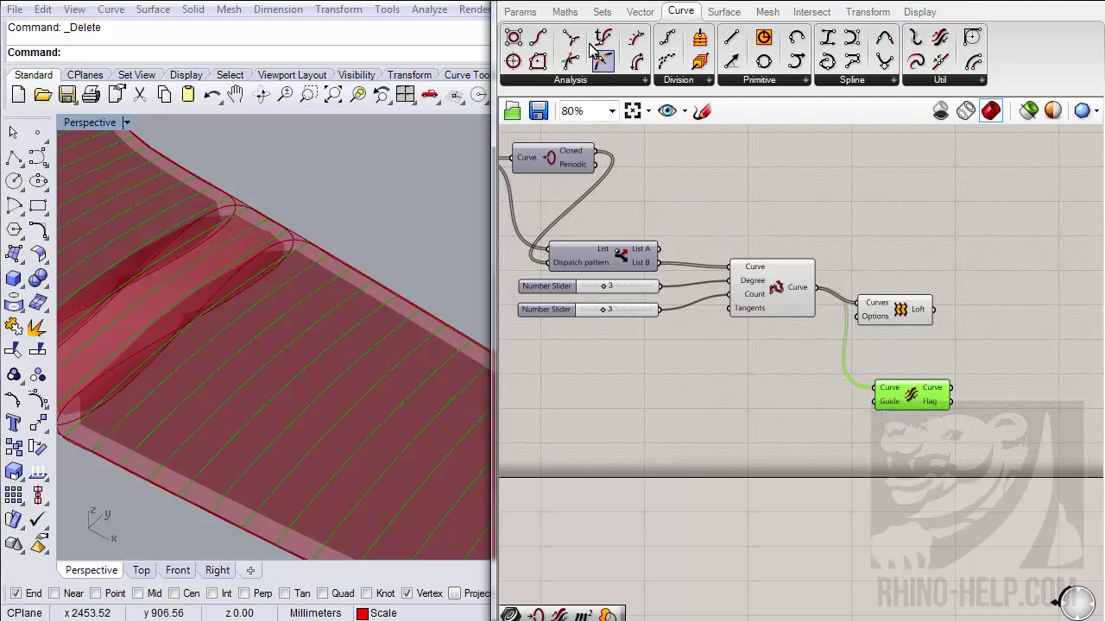
- Feed Flip Curve's Guide with one rebuilt curve picked by a List Item component, and loft the flipped curves instead
click(601, 12)
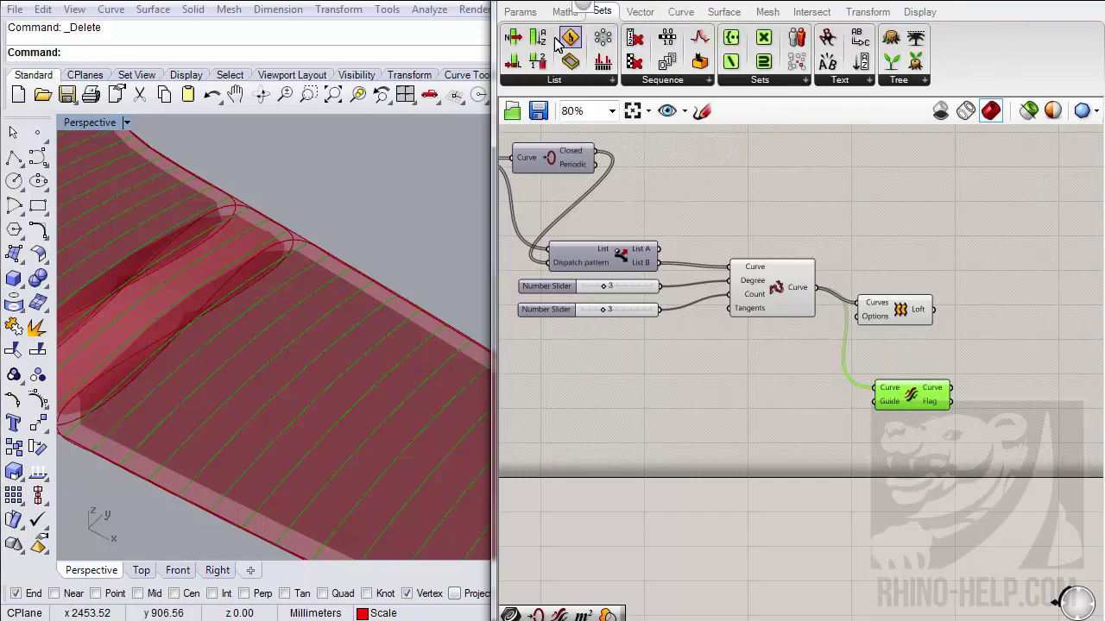
drag(514, 38, 812, 406)
drag(814, 288, 792, 406)
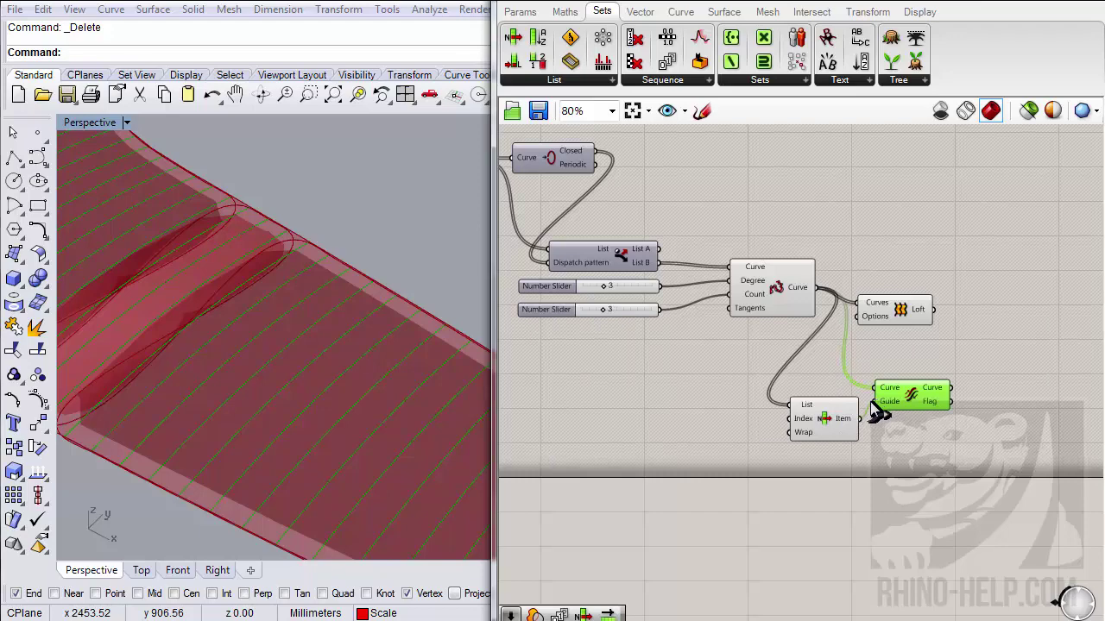
drag(951, 388, 970, 326)
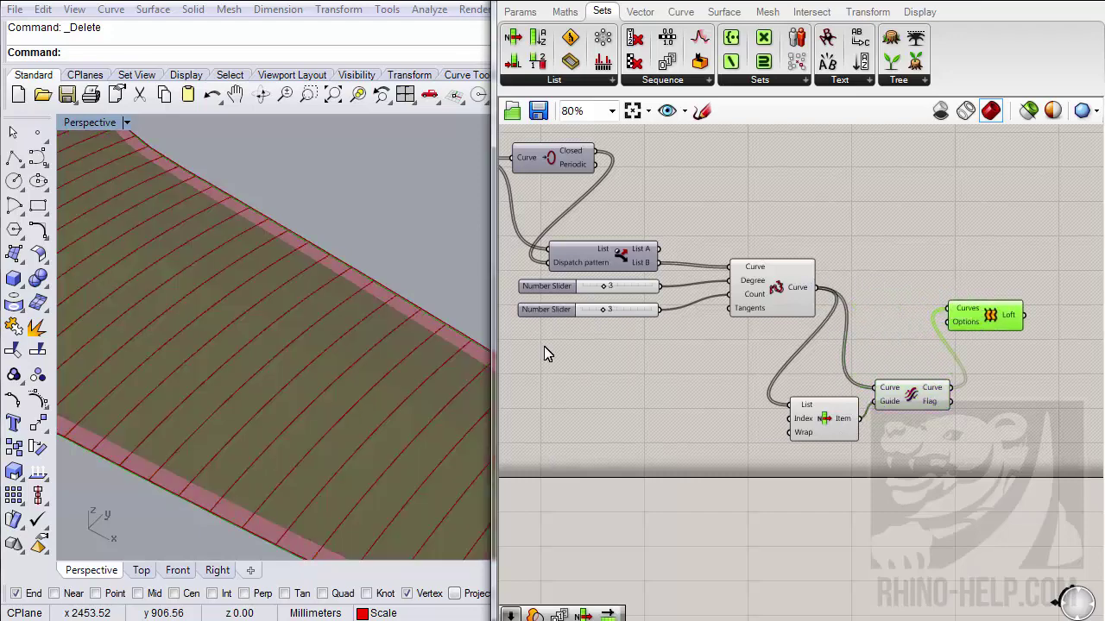
right_drag(397, 284, 240, 264)
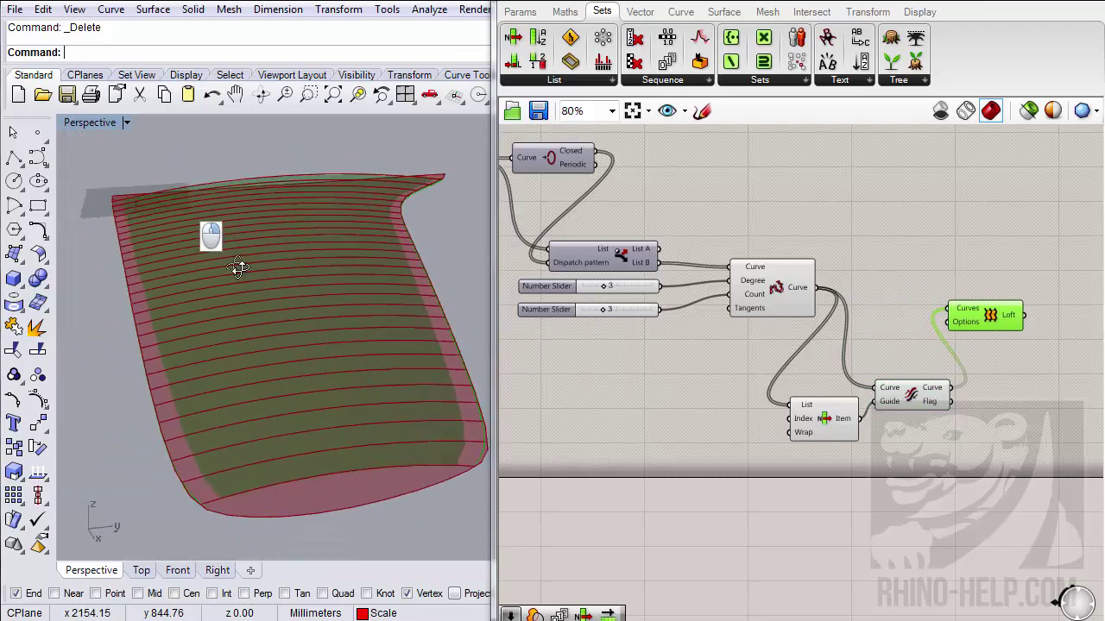
- Bake the Loft surface into the Rhino model and select the baked surface to inspect its isocurves
right_click(1014, 318)
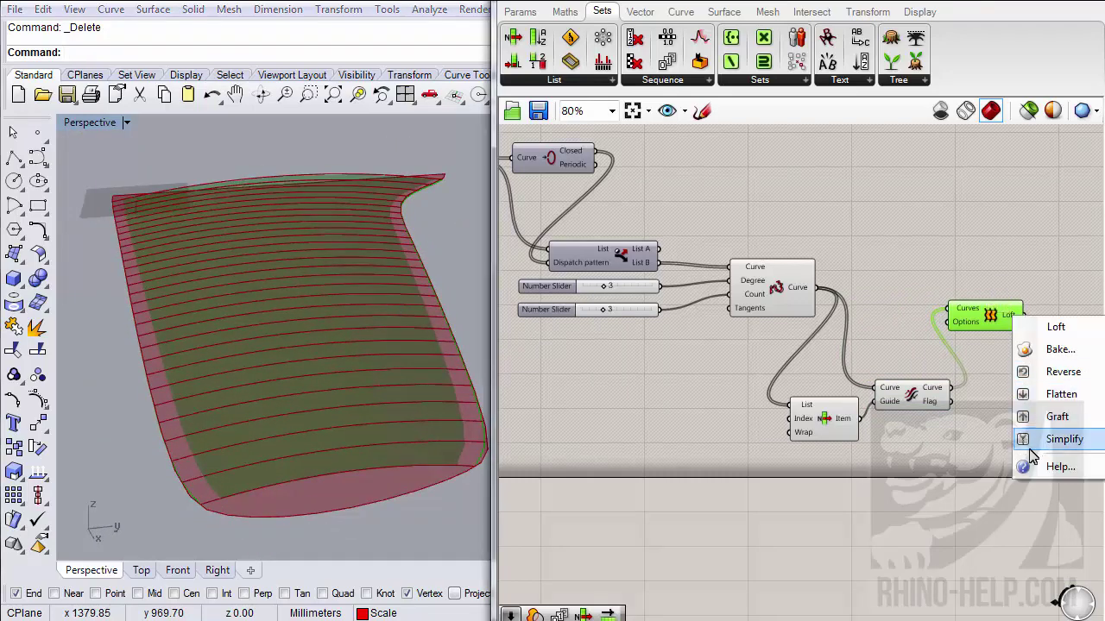
click(1036, 349)
click(1053, 514)
mouse_move(328, 371)
right_down()
mouse_move(420, 320)
mouse_move(323, 372)
right_up()
click(317, 382)
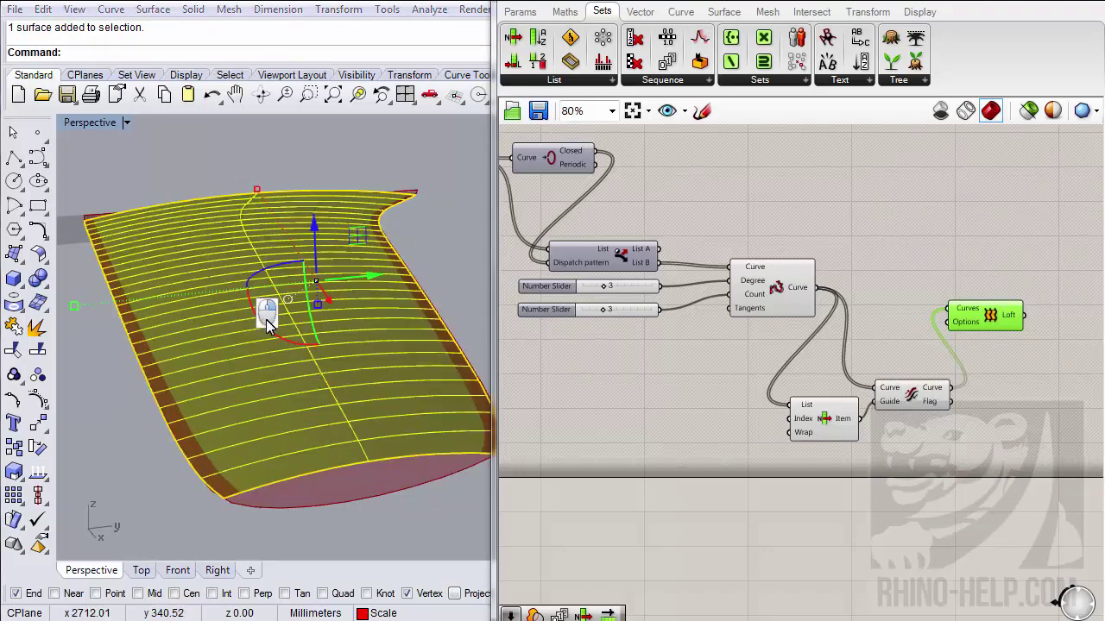
right_drag(361, 341, 350, 367)
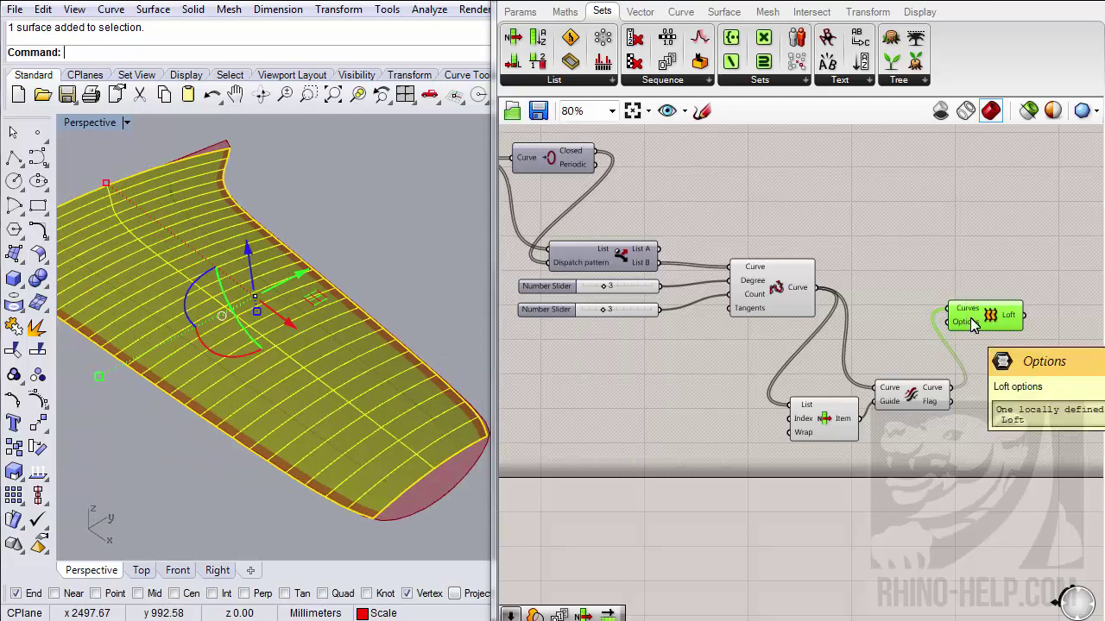
- Connect a Loft Options component to the Loft's Options input and set its Type to Straight
right_drag(966, 326, 693, 196)
drag(695, 216, 856, 218)
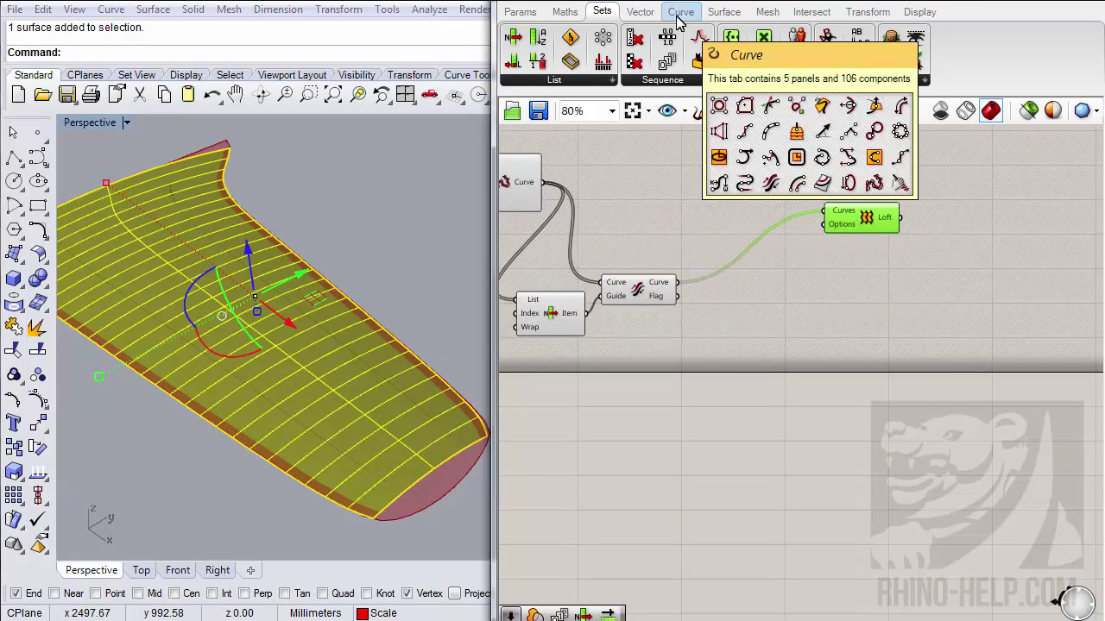
click(723, 12)
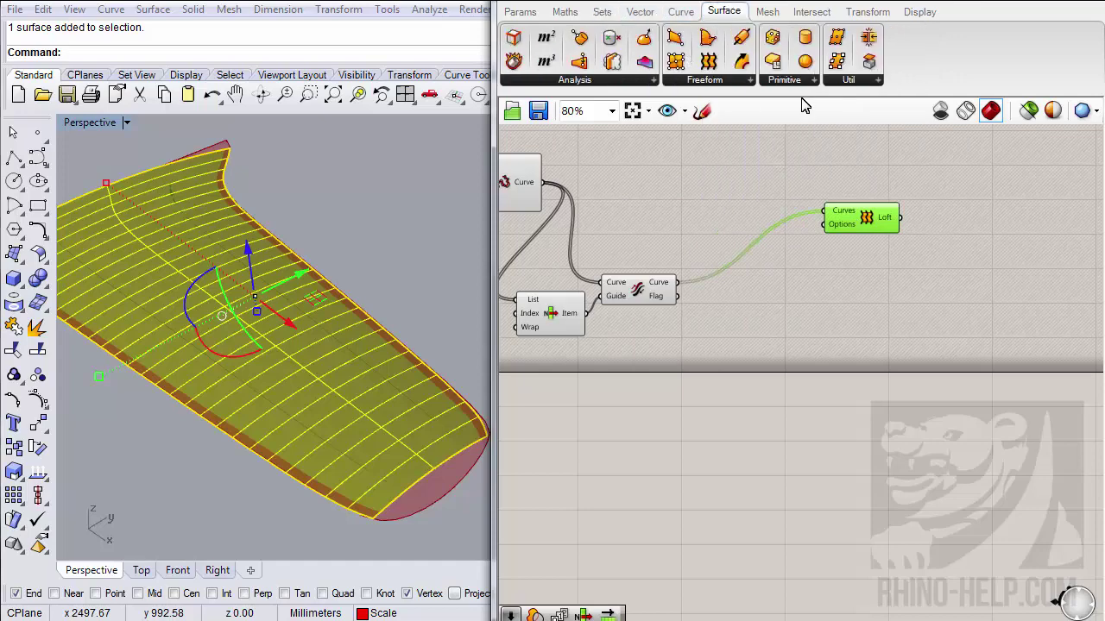
click(714, 82)
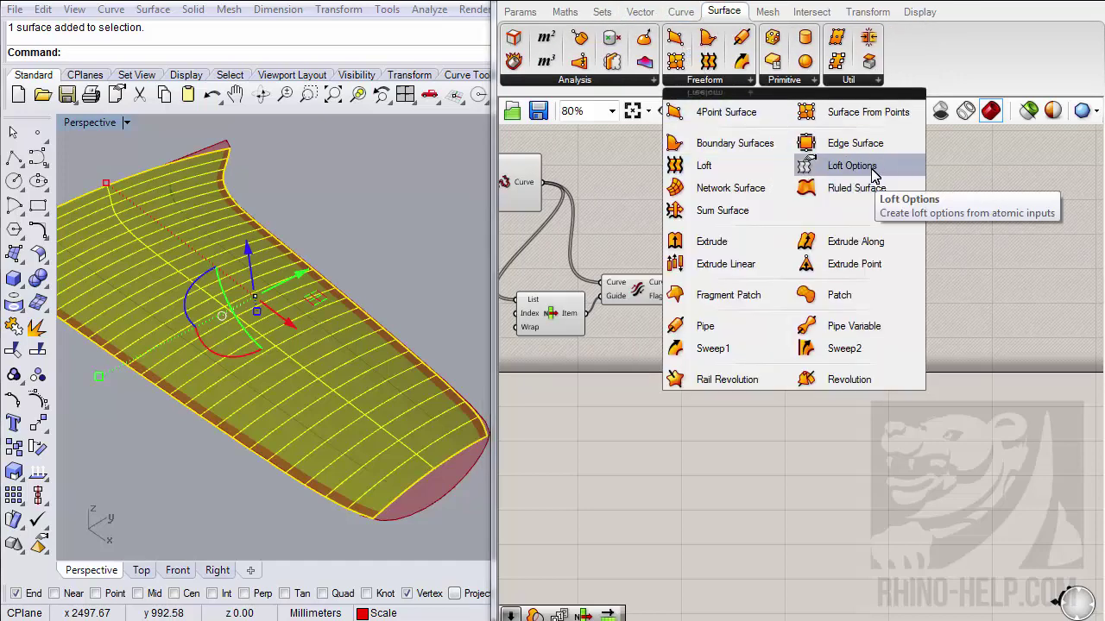
drag(874, 175, 820, 232)
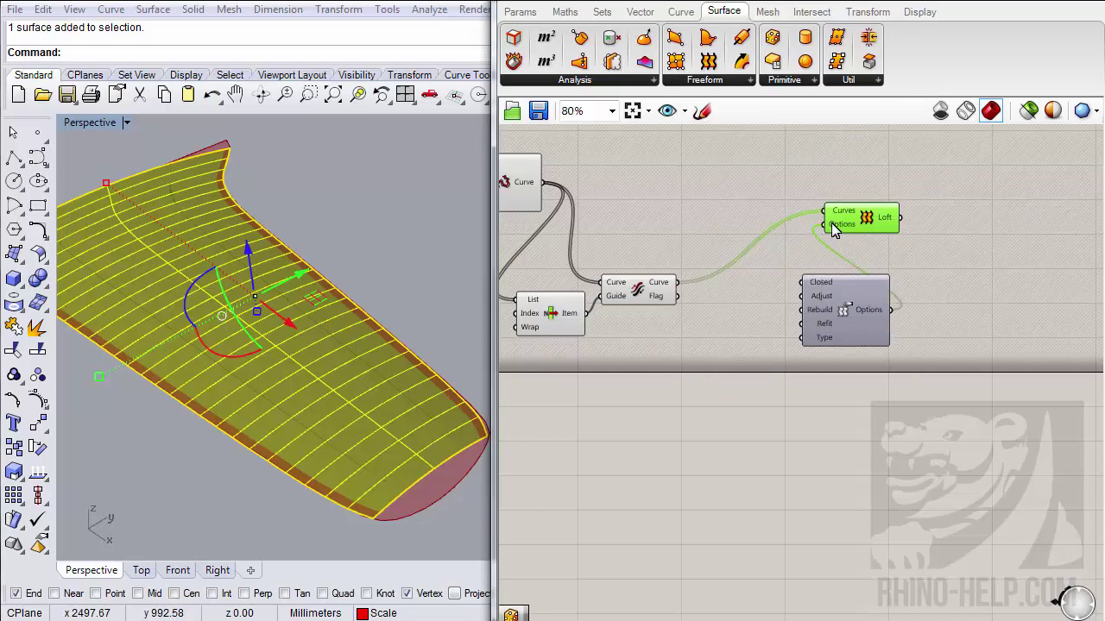
right_click(831, 222)
click(764, 375)
scroll(853, 313, up, 3)
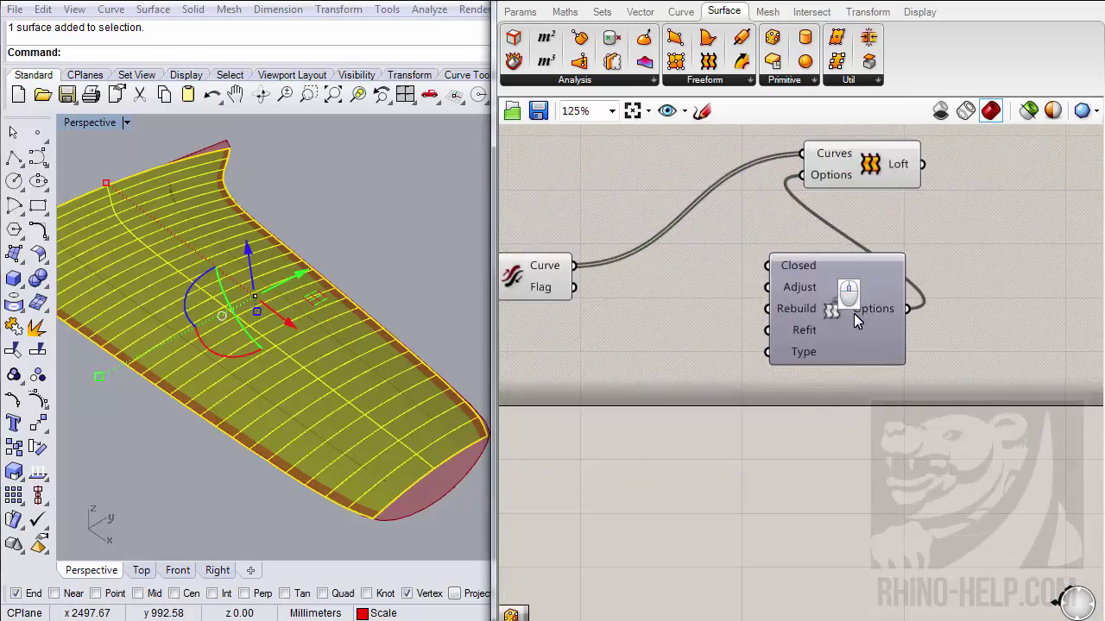
right_drag(796, 318, 729, 323)
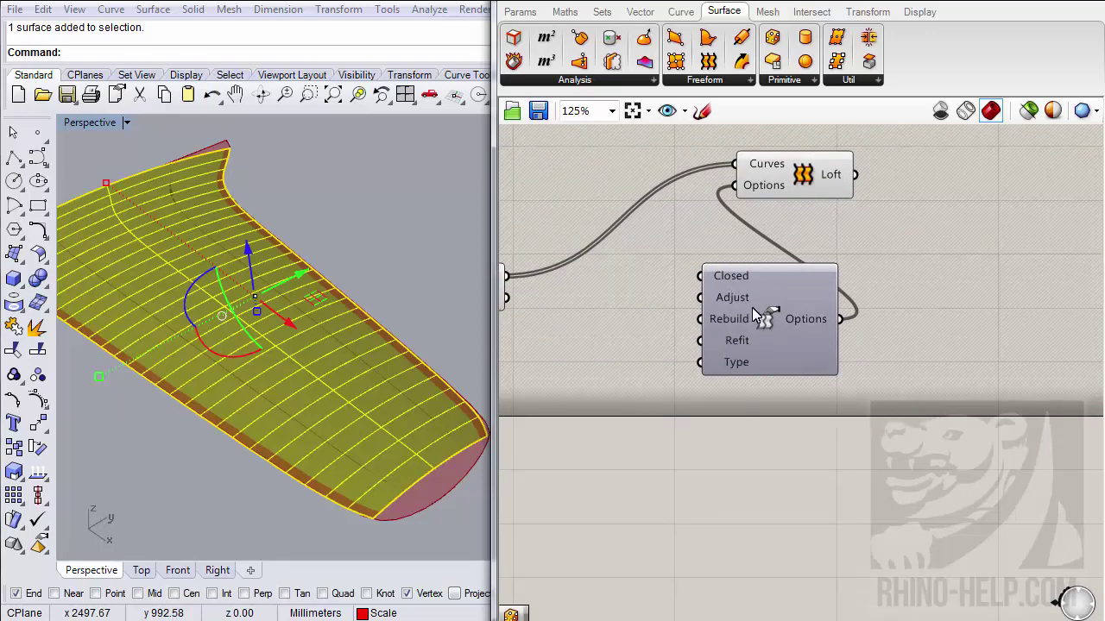
right_click(730, 366)
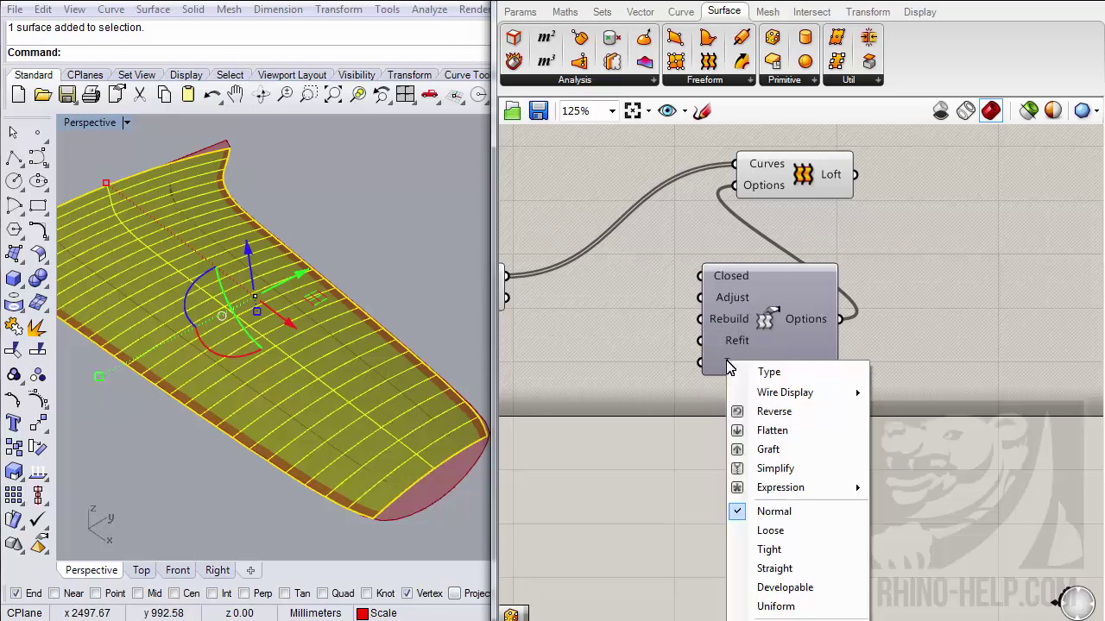
click(803, 570)
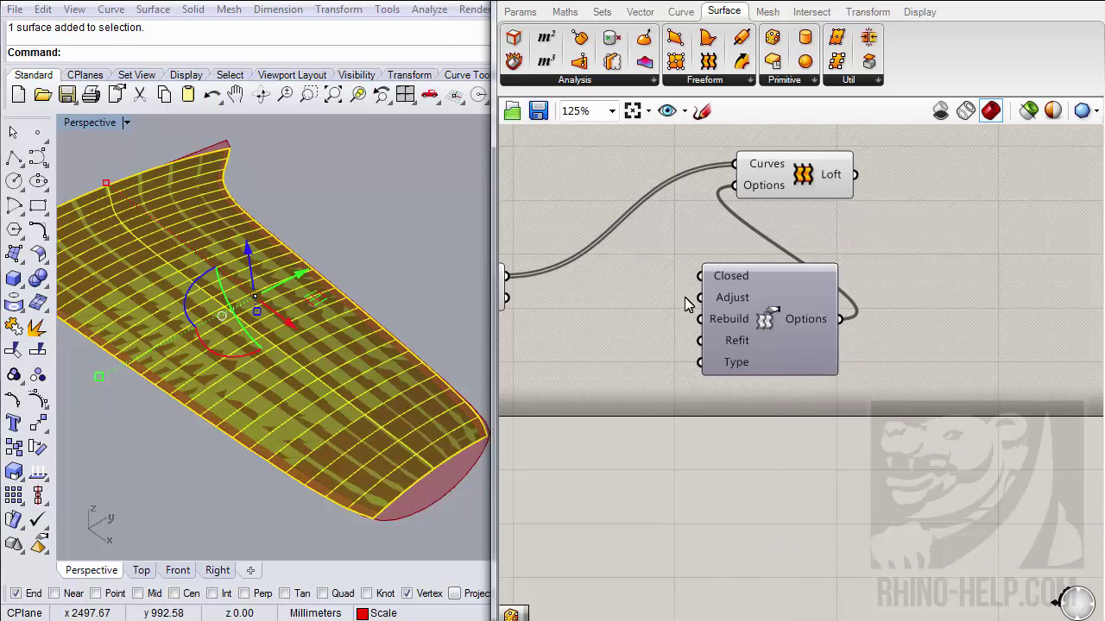
- Undo the bake of the loft and examine the straight loft preview around the end of the wing
click(211, 95)
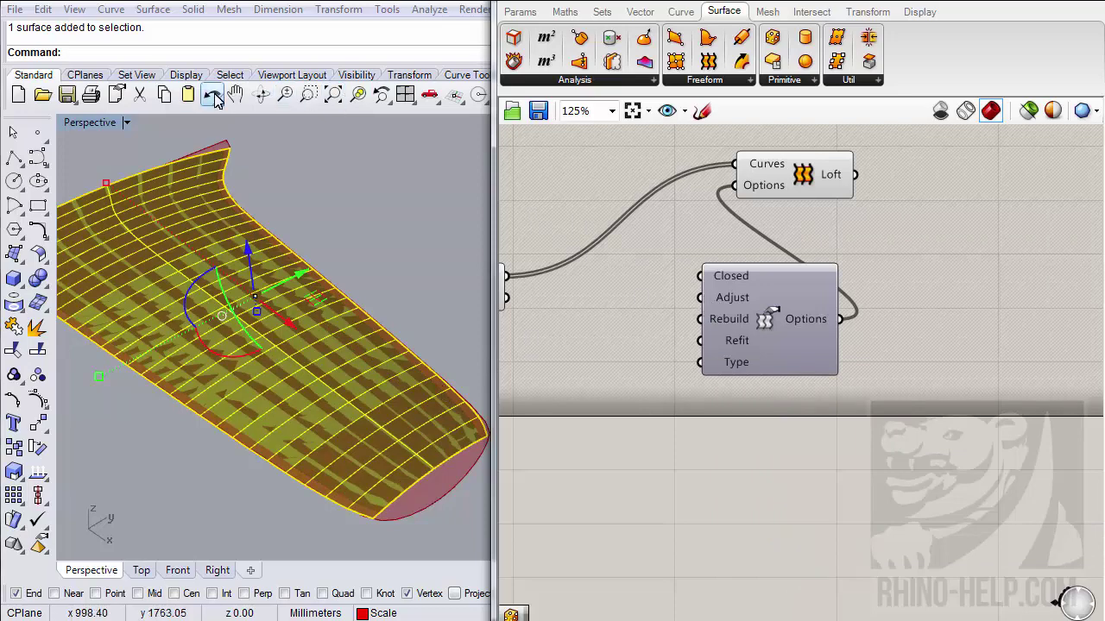
mouse_move(373, 312)
right_down()
mouse_move(349, 276)
mouse_move(371, 298)
right_up()
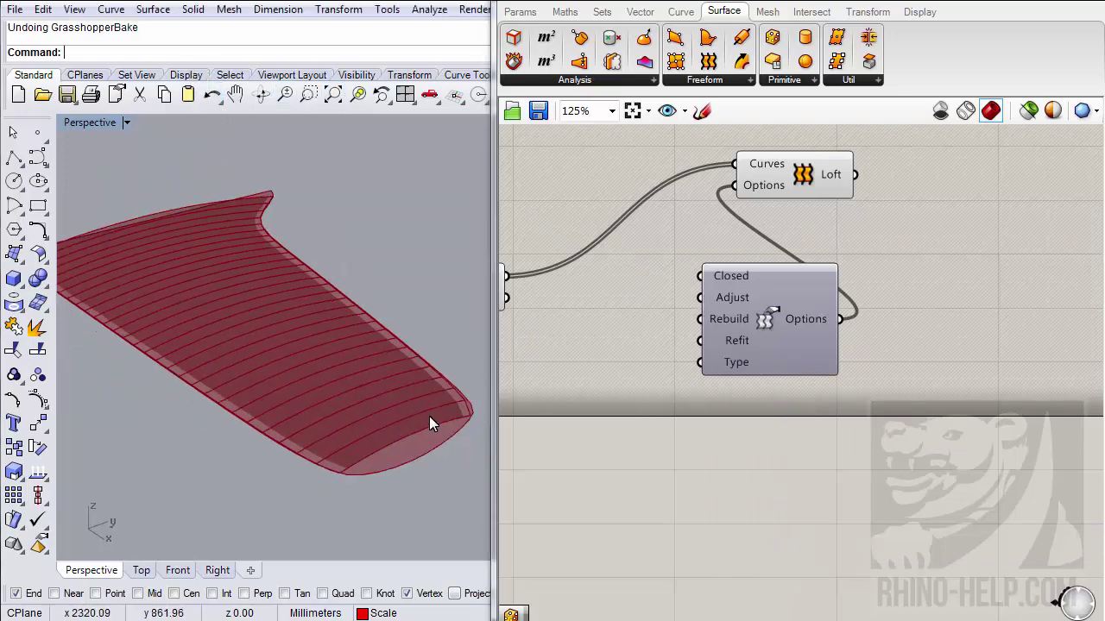
scroll(424, 397, up, 2)
scroll(368, 469, up, 5)
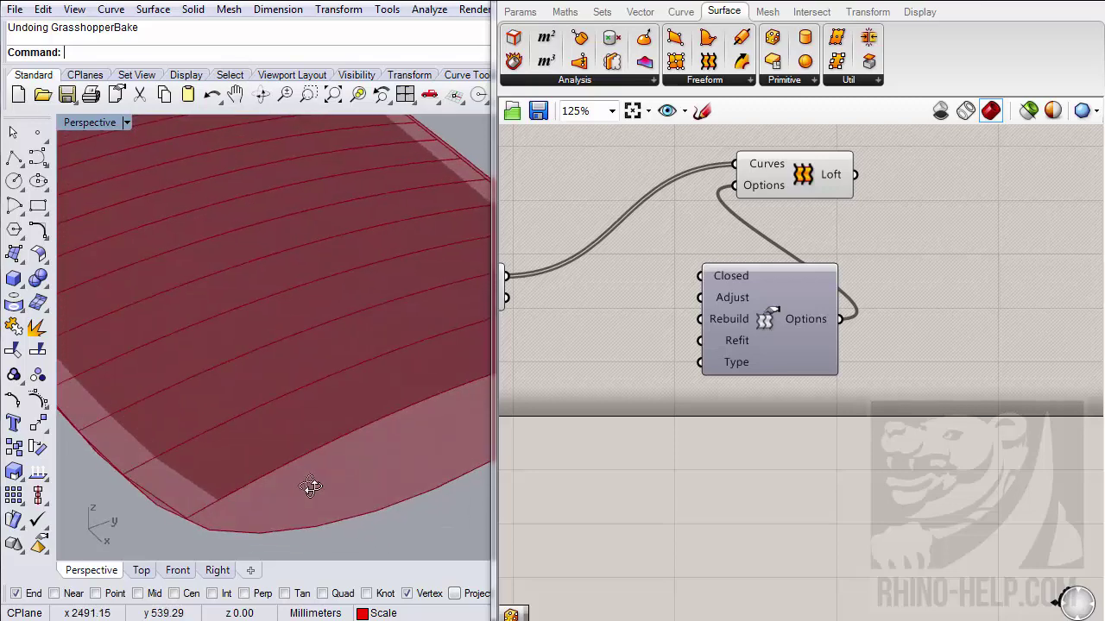
scroll(306, 470, down, 3)
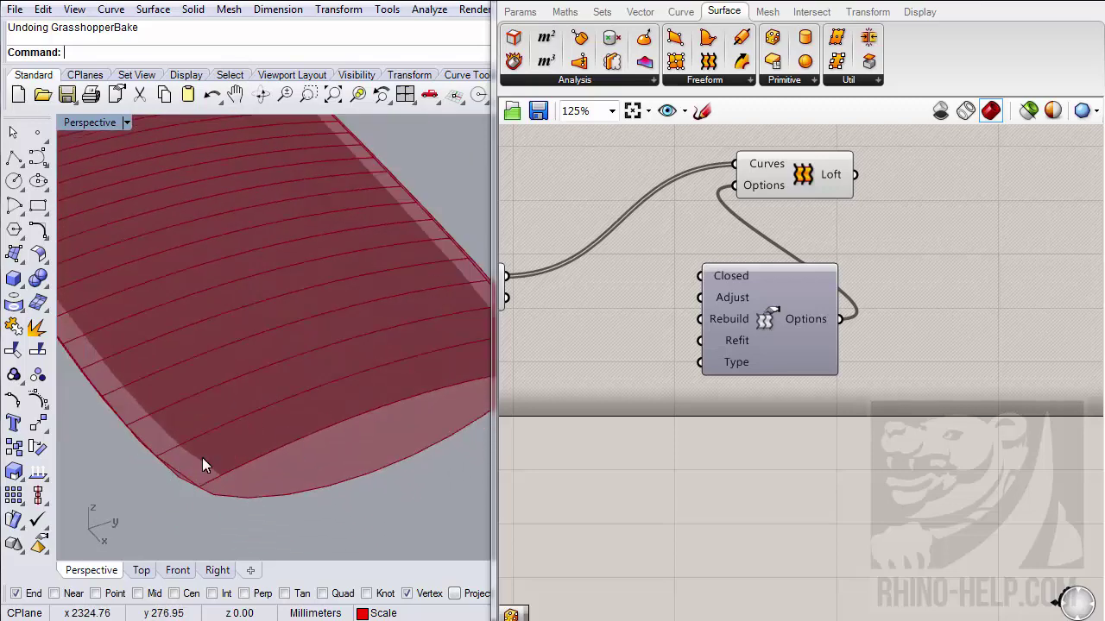
scroll(202, 458, up, 4)
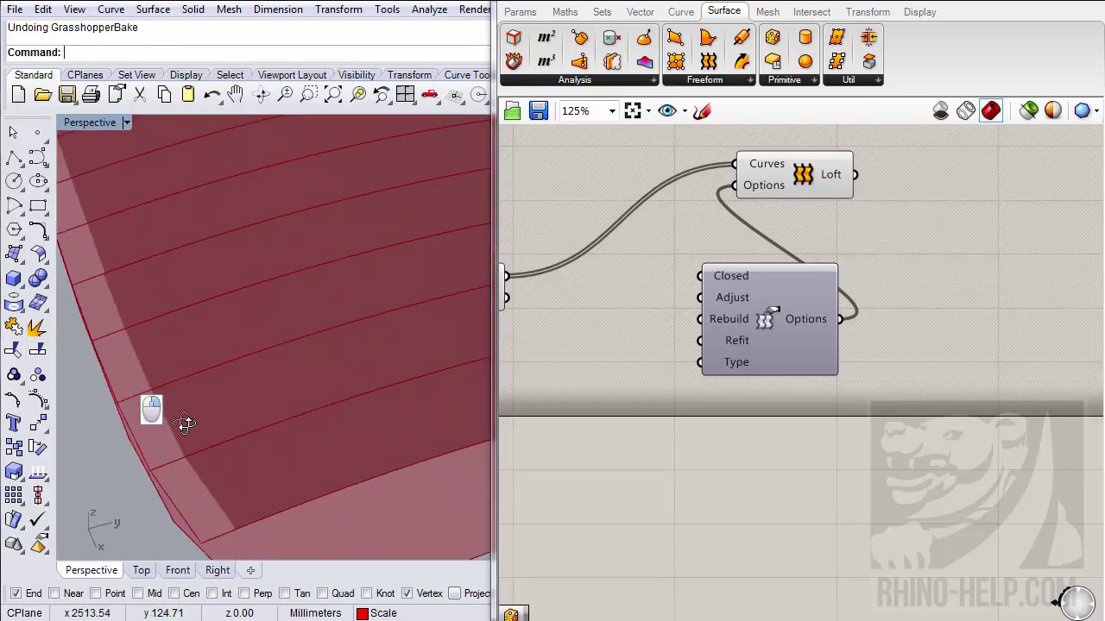
right_drag(186, 424, 301, 365)
- Bake the straight Loft result into the Rhino model
right_click(834, 181)
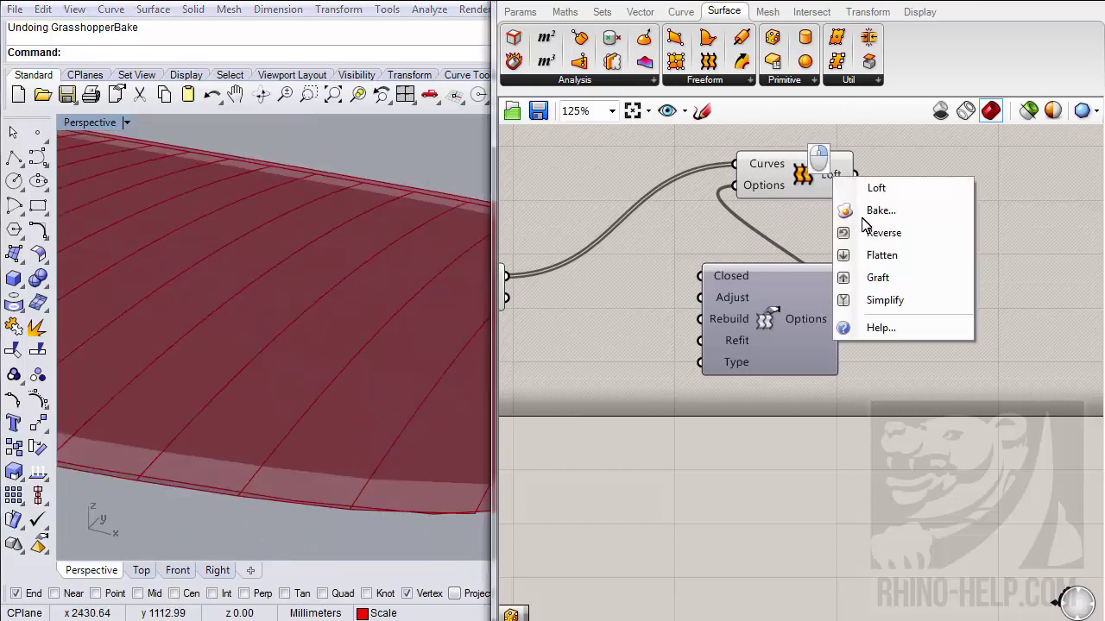
click(855, 211)
click(894, 376)
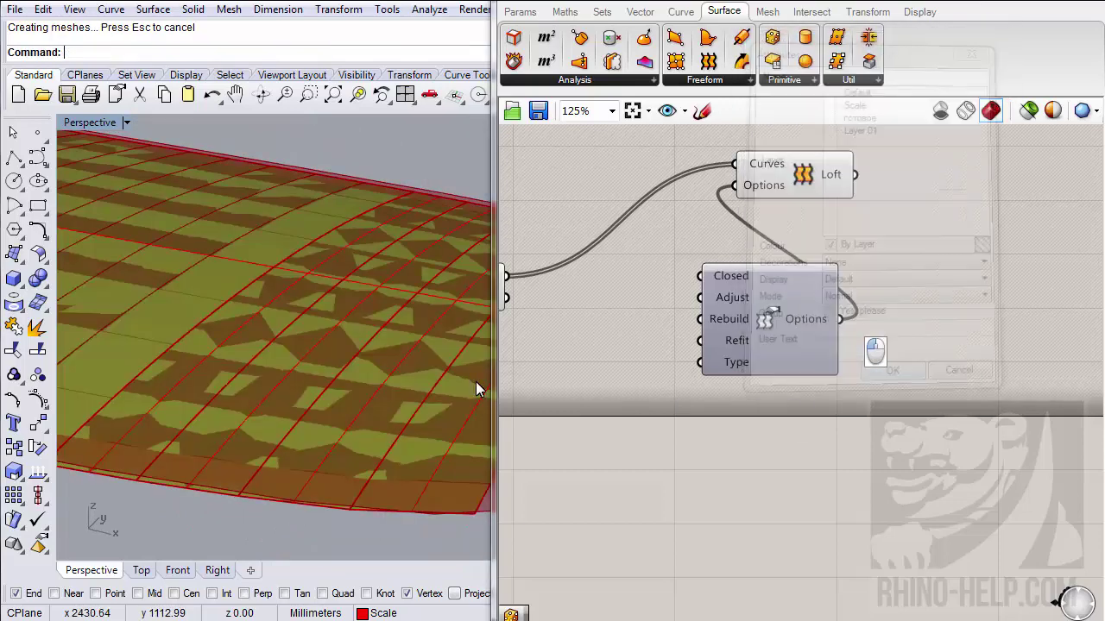
scroll(340, 397, up, 2)
- Flip the normal direction of the baked loft polysurface
click(310, 383)
scroll(305, 382, down, 5)
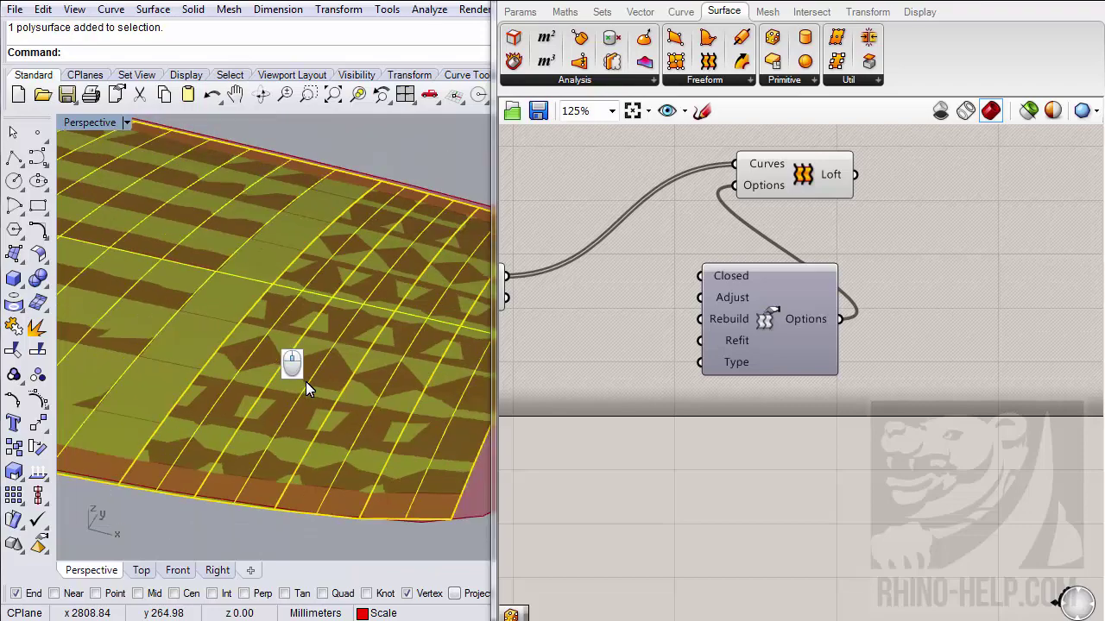
scroll(228, 316, up, 5)
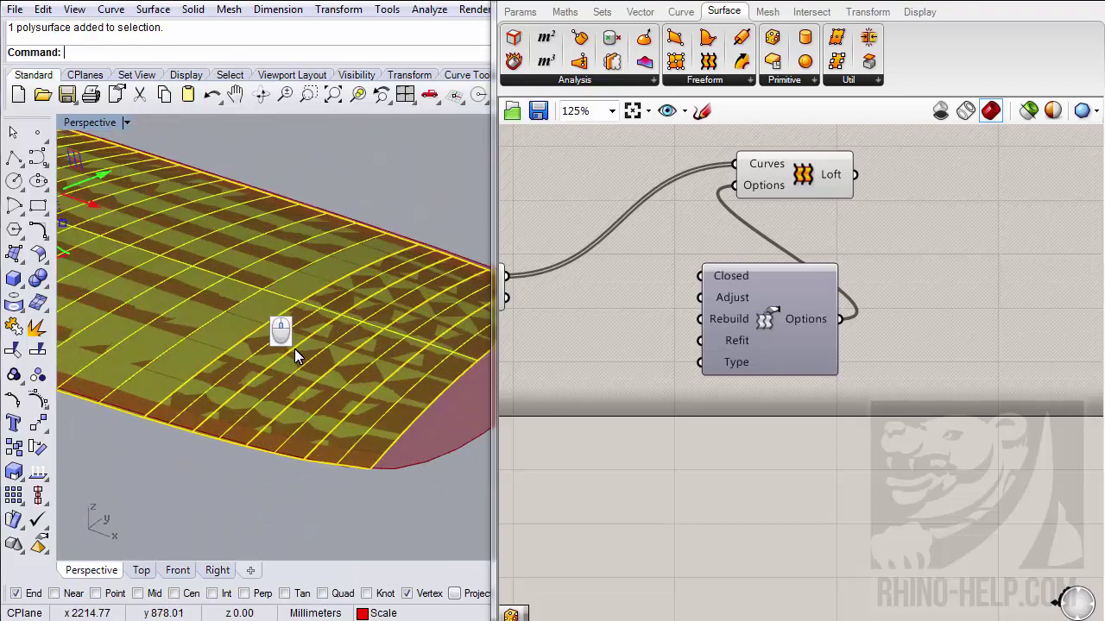
click(38, 471)
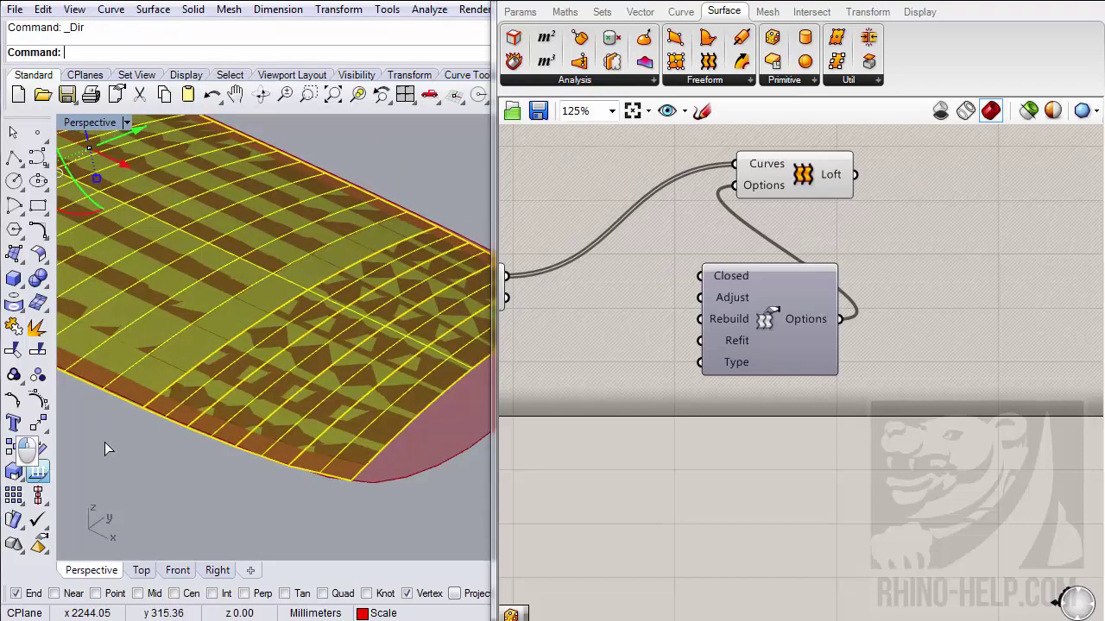
key(Return)
scroll(271, 405, down, 5)
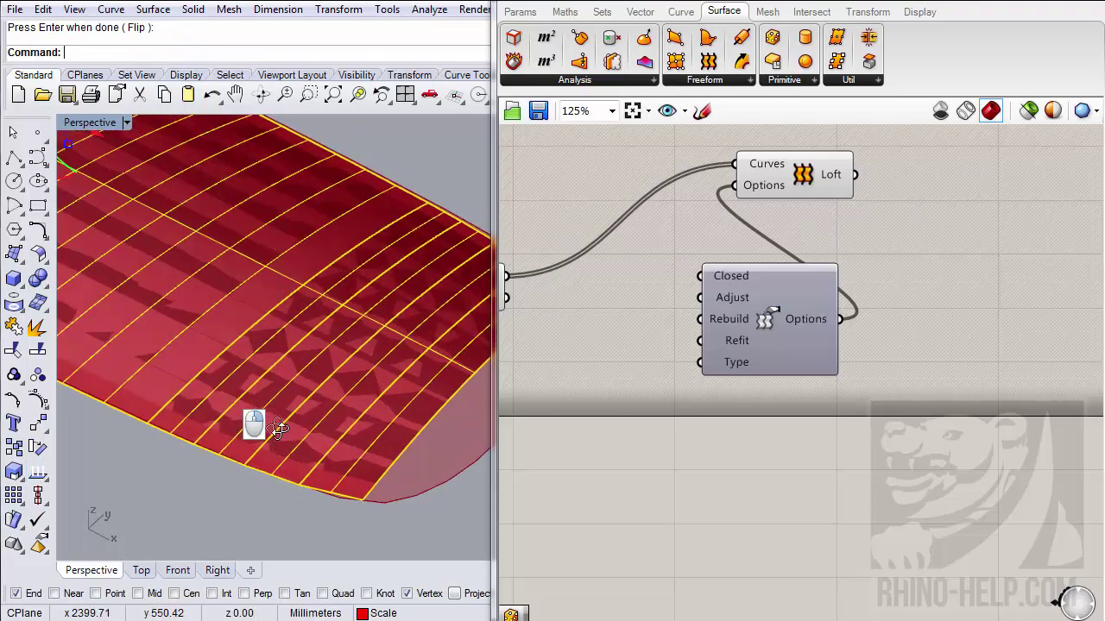
- Unroll the baked loft polysurface with Explode set to Yes and Labels set to Yes
scroll(278, 428, up, 3)
middle_click(270, 407)
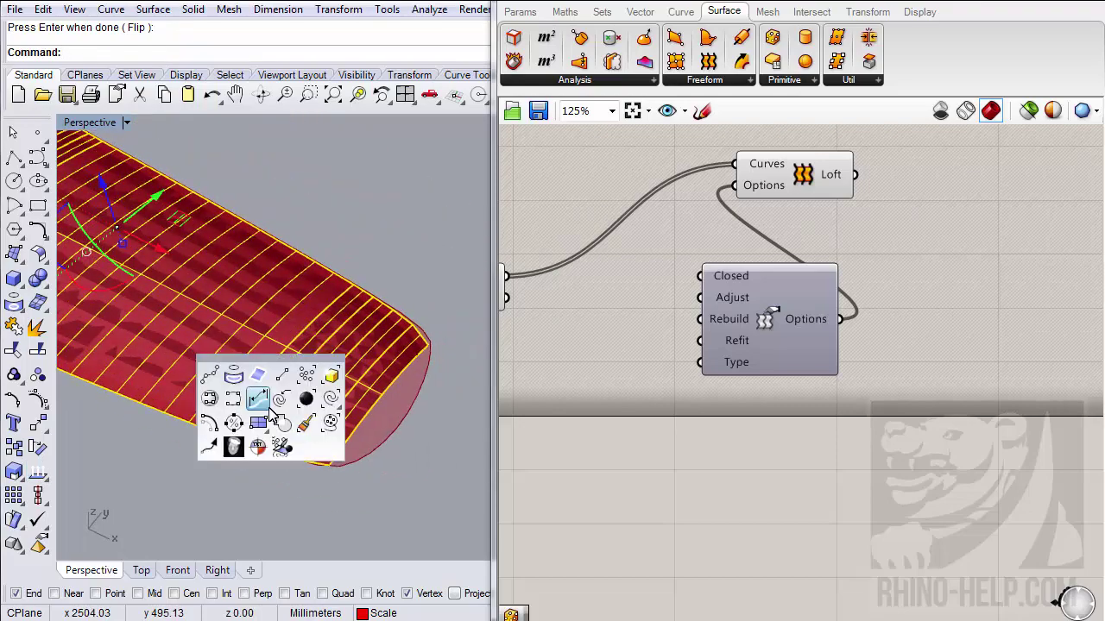
click(39, 261)
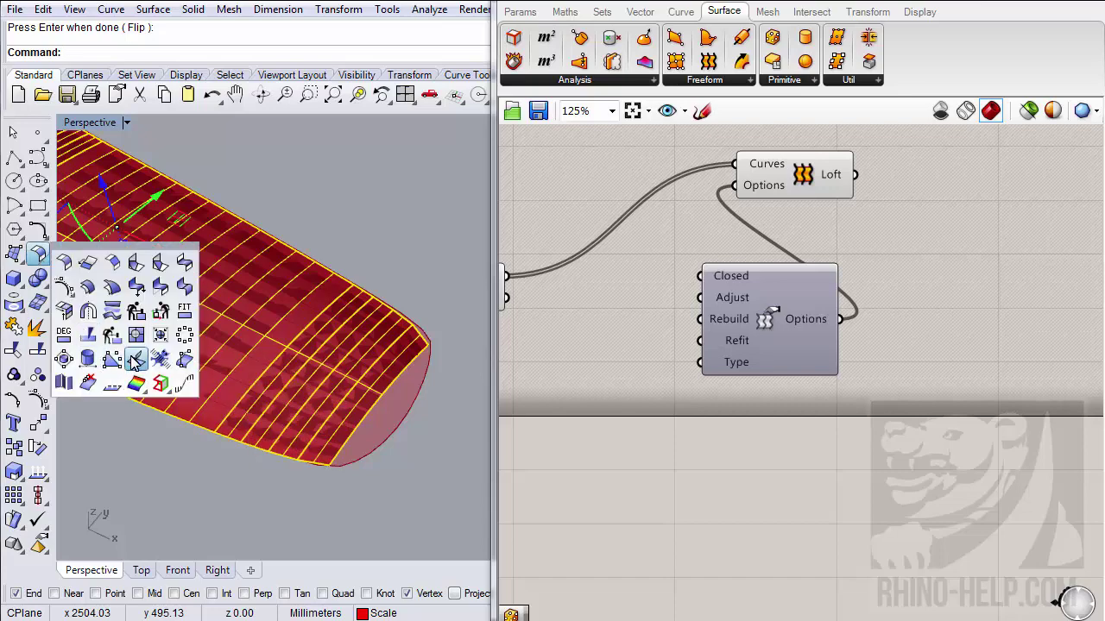
click(135, 362)
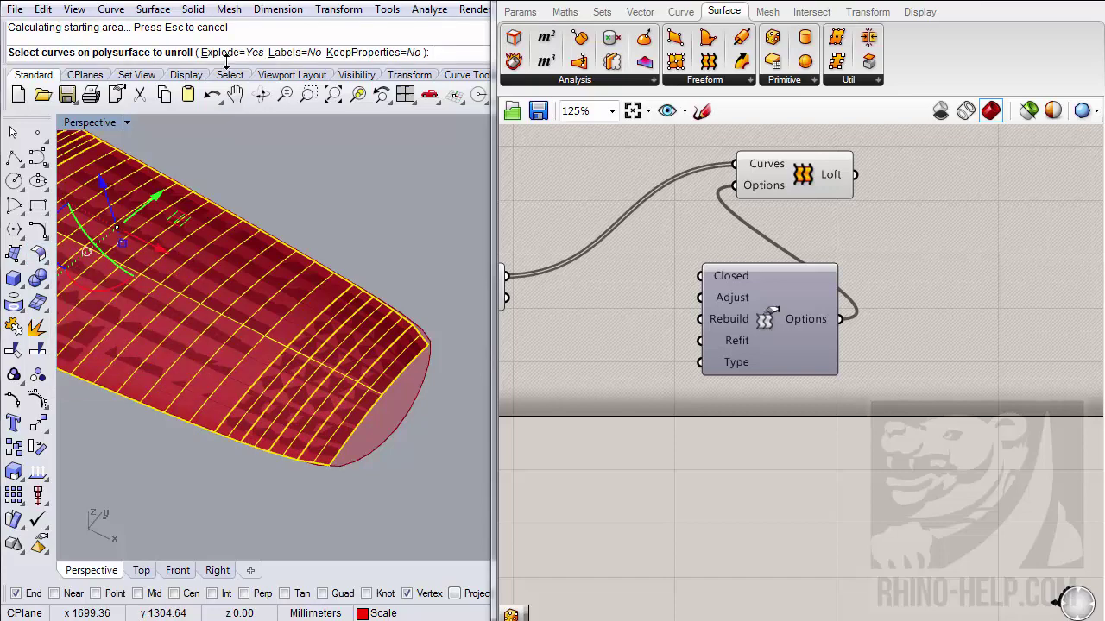
click(289, 52)
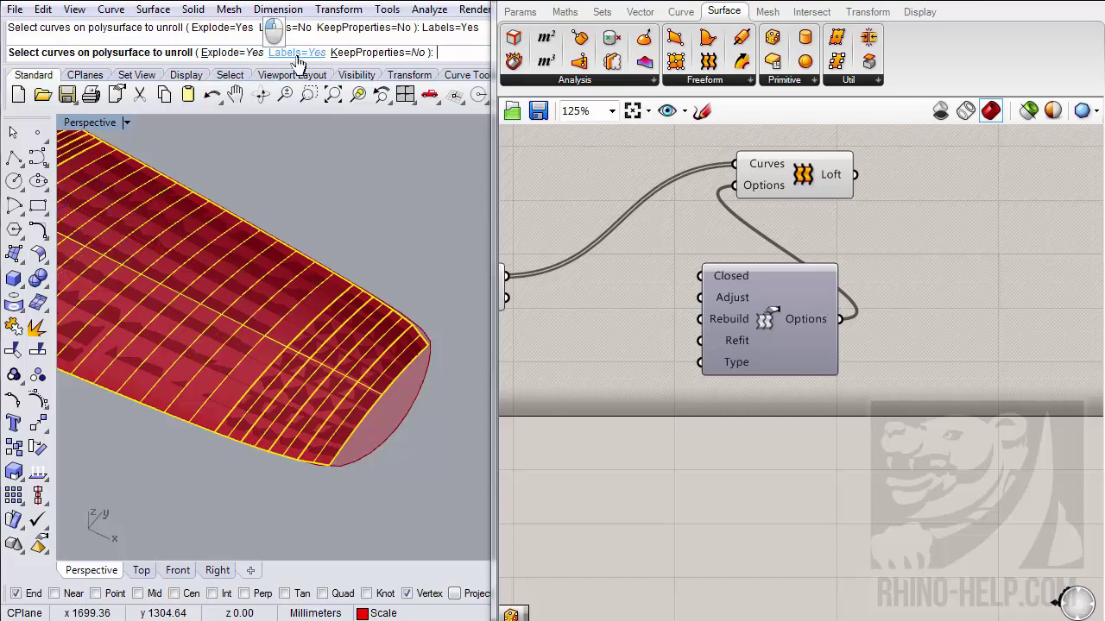
right_click(230, 279)
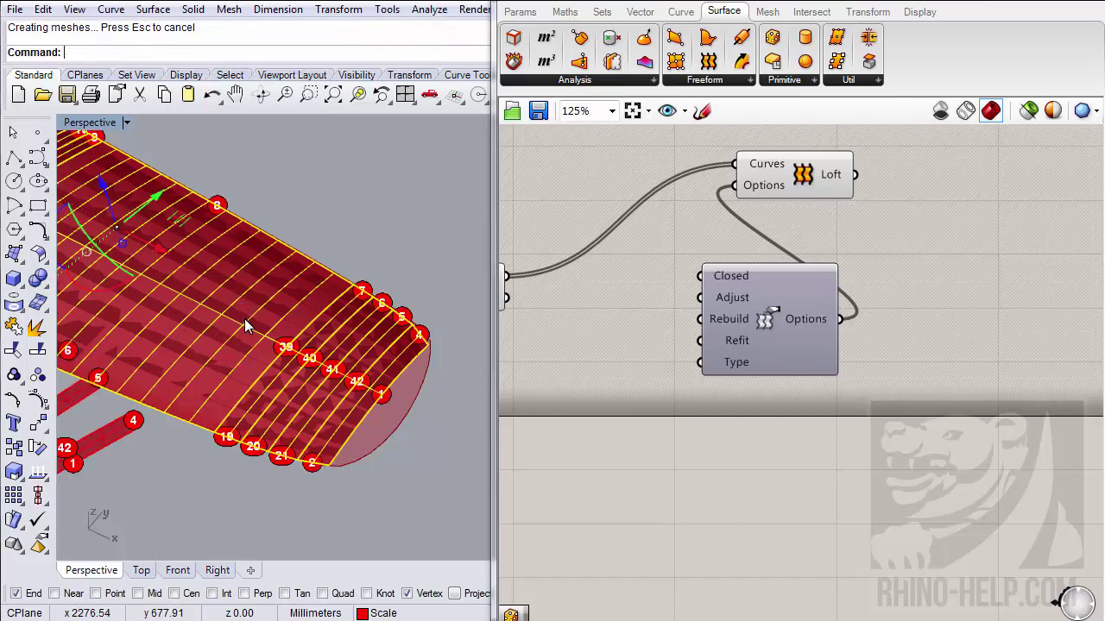
- Examine the numbered unrolled strips in the Top view and compare their matching edge labels
right_drag(244, 318, 206, 496)
click(142, 571)
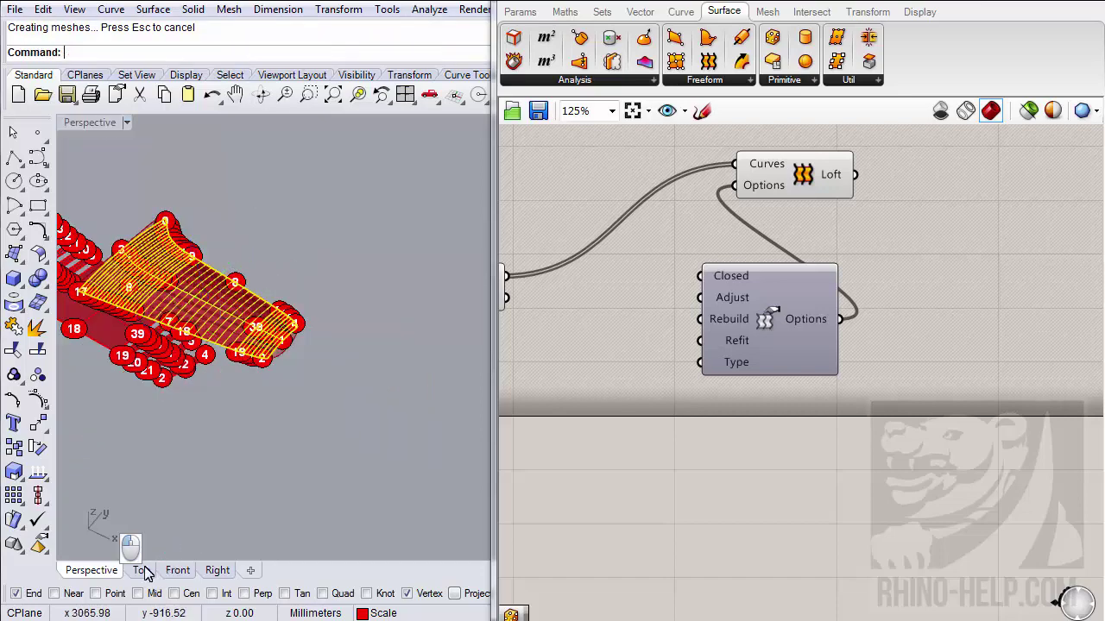
scroll(235, 447, down, 2)
scroll(236, 447, down, 1)
scroll(331, 355, up, 4)
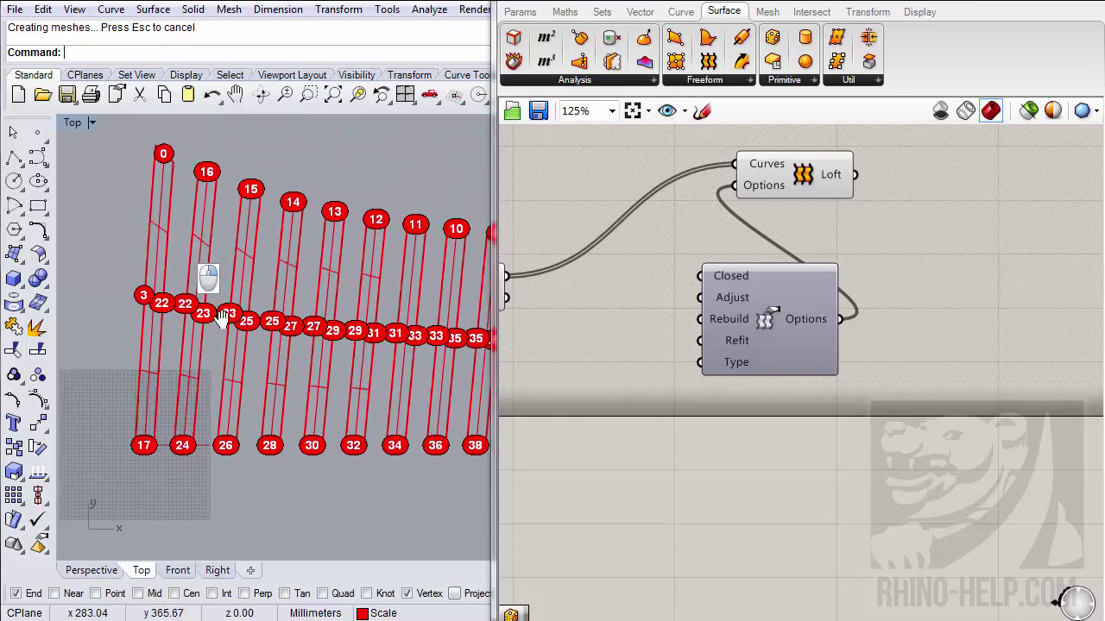
scroll(327, 373, up, 5)
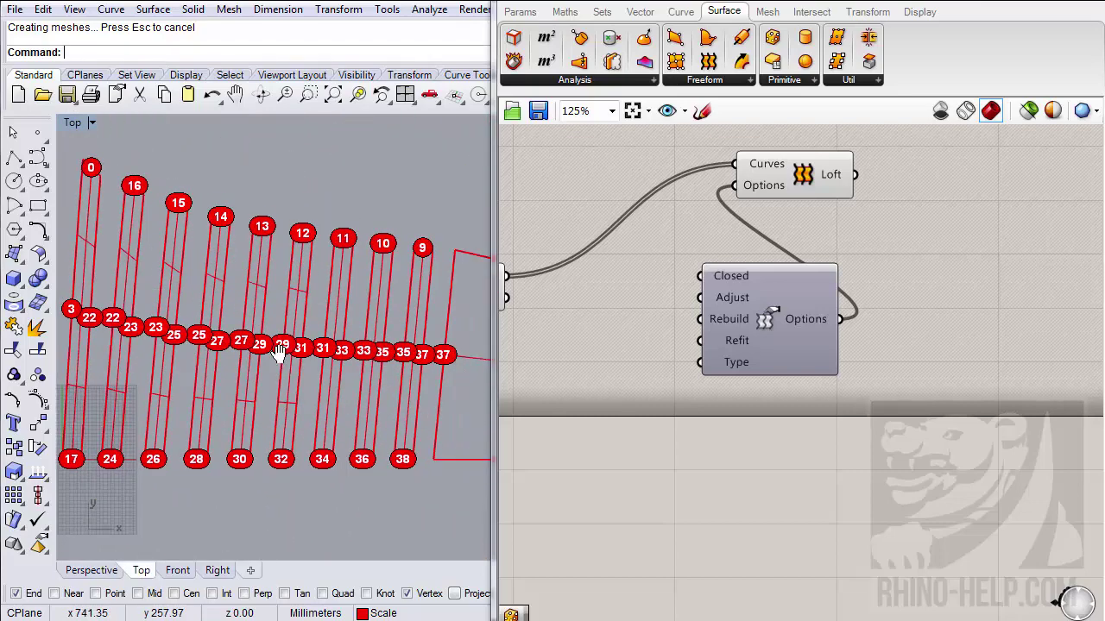
mouse_move(264, 339)
right_down()
mouse_move(336, 317)
mouse_move(396, 340)
right_up()
mouse_move(215, 340)
right_down()
mouse_move(402, 384)
mouse_move(398, 373)
right_up()
scroll(402, 384, down, 3)
scroll(190, 343, up, 3)
scroll(215, 313, down, 2)
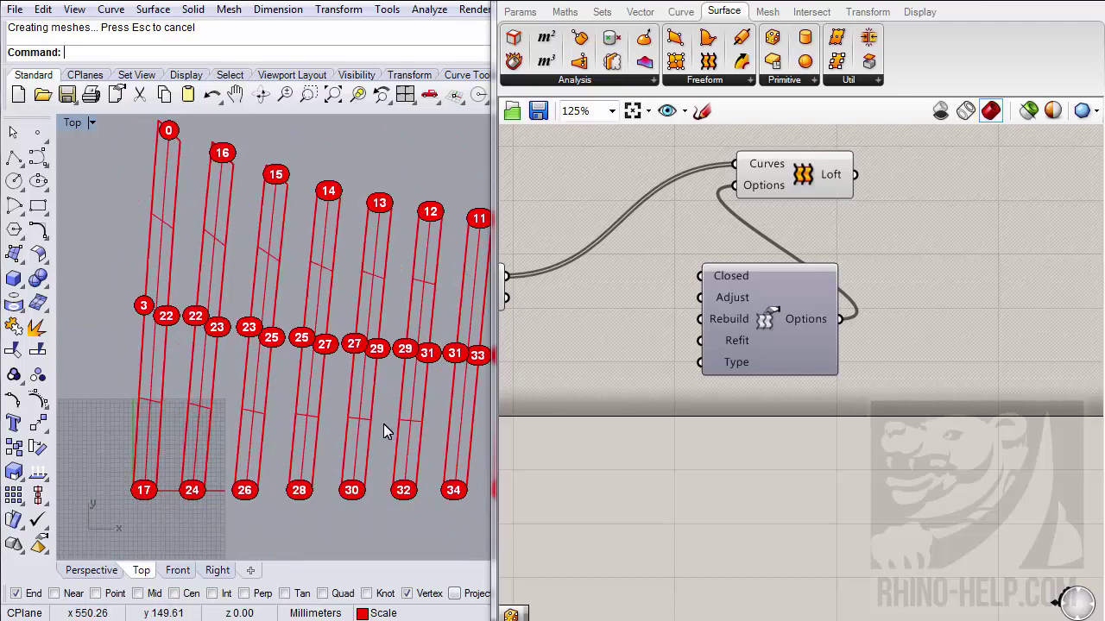
- Examine the wing in the Perspective view and trace the Grasshopper definition back to the Deconstruct Brep component
click(93, 573)
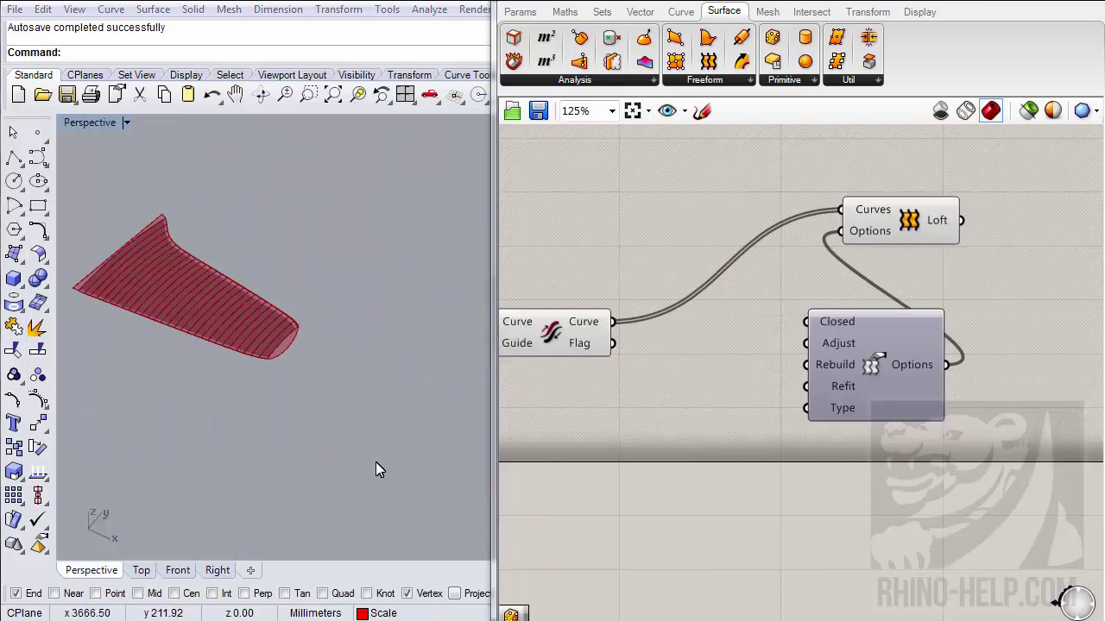
right_drag(343, 453, 258, 406)
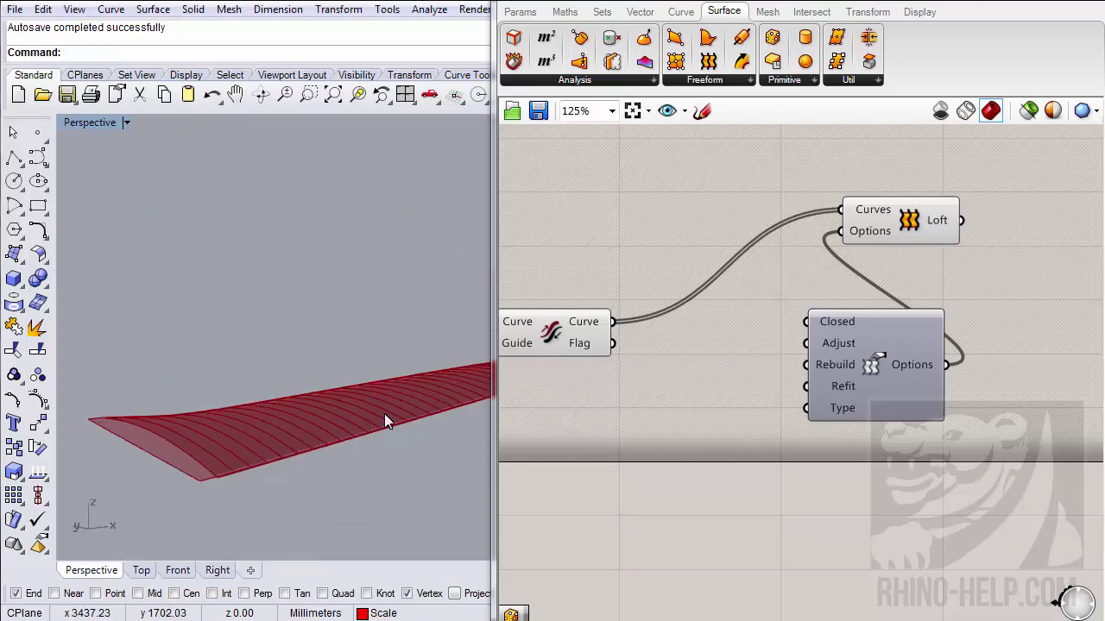
right_drag(384, 422, 313, 445)
right_drag(616, 394, 711, 386)
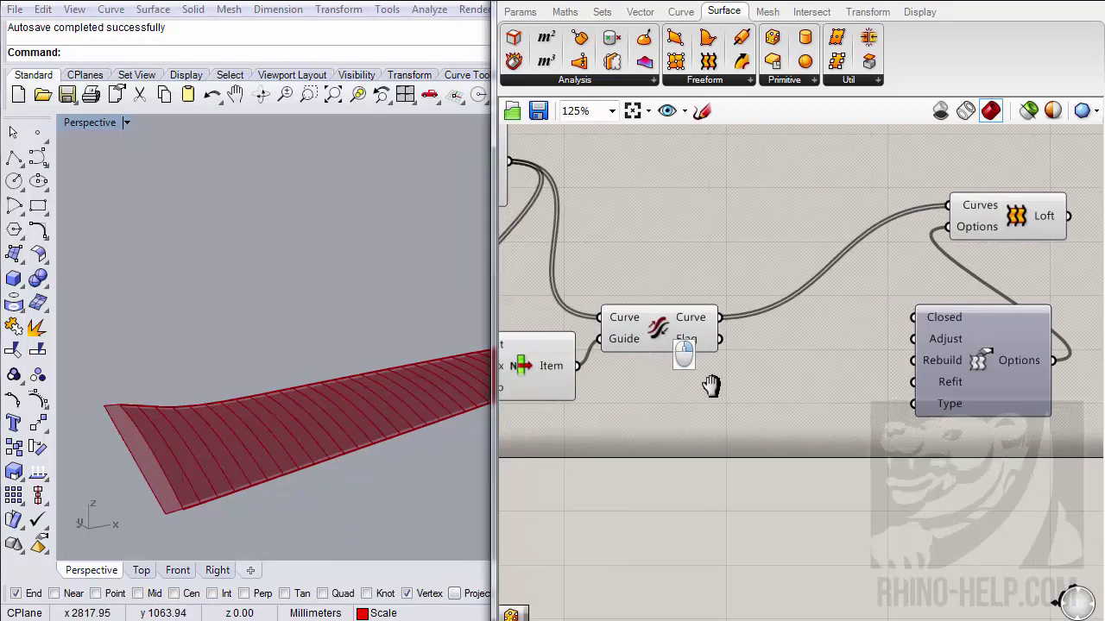
right_drag(250, 406, 207, 412)
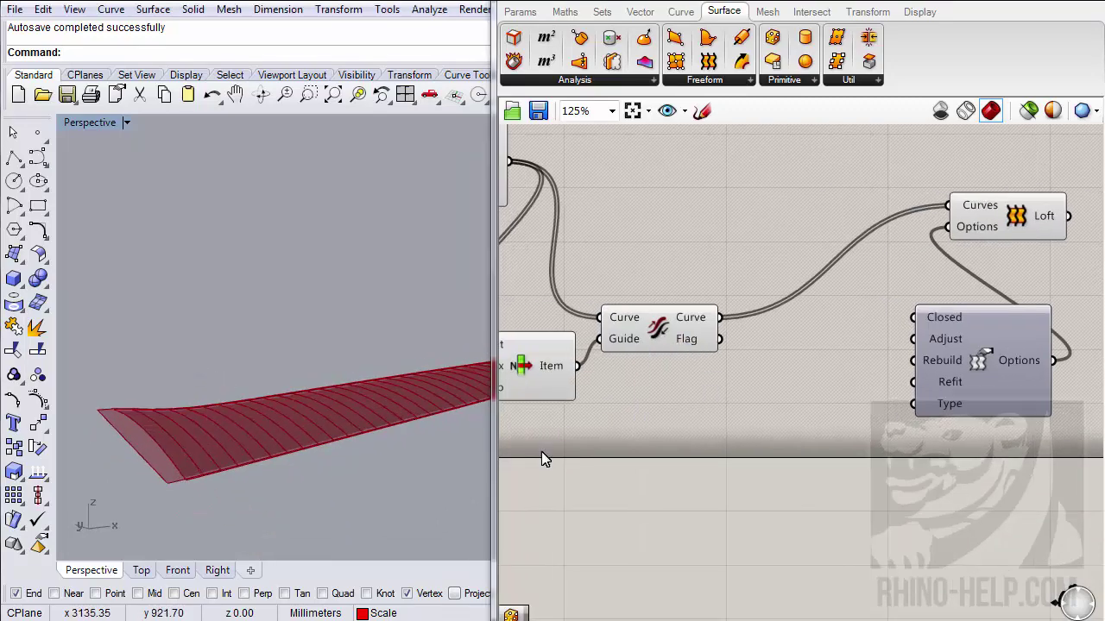
right_drag(542, 452, 687, 452)
scroll(687, 452, down, 2)
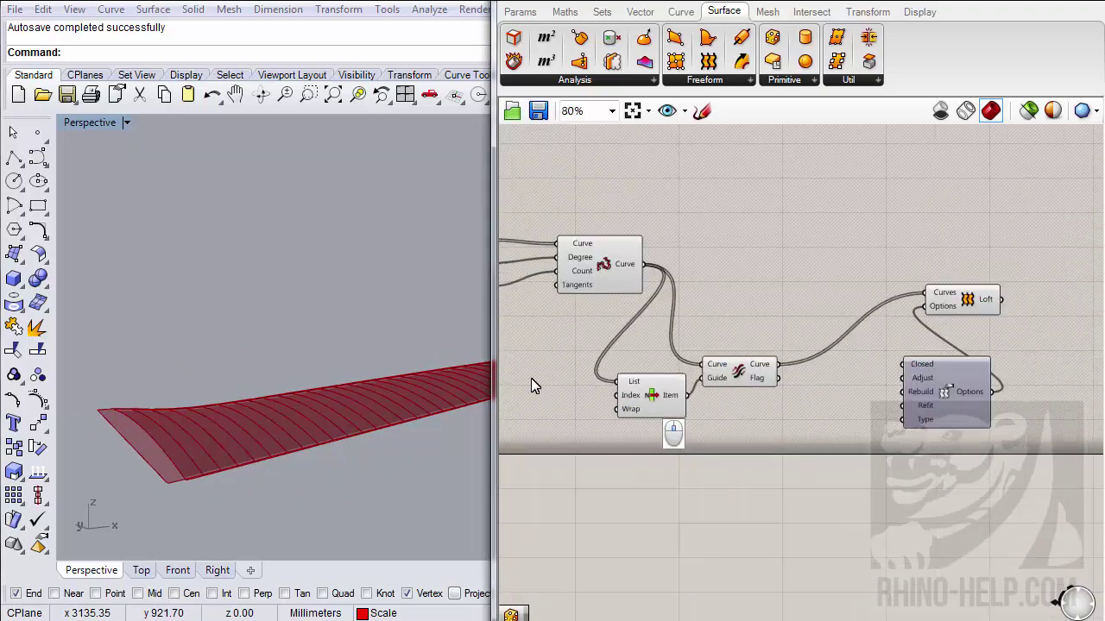
right_drag(531, 387, 745, 389)
scroll(654, 353, down, 2)
scroll(588, 290, up, 2)
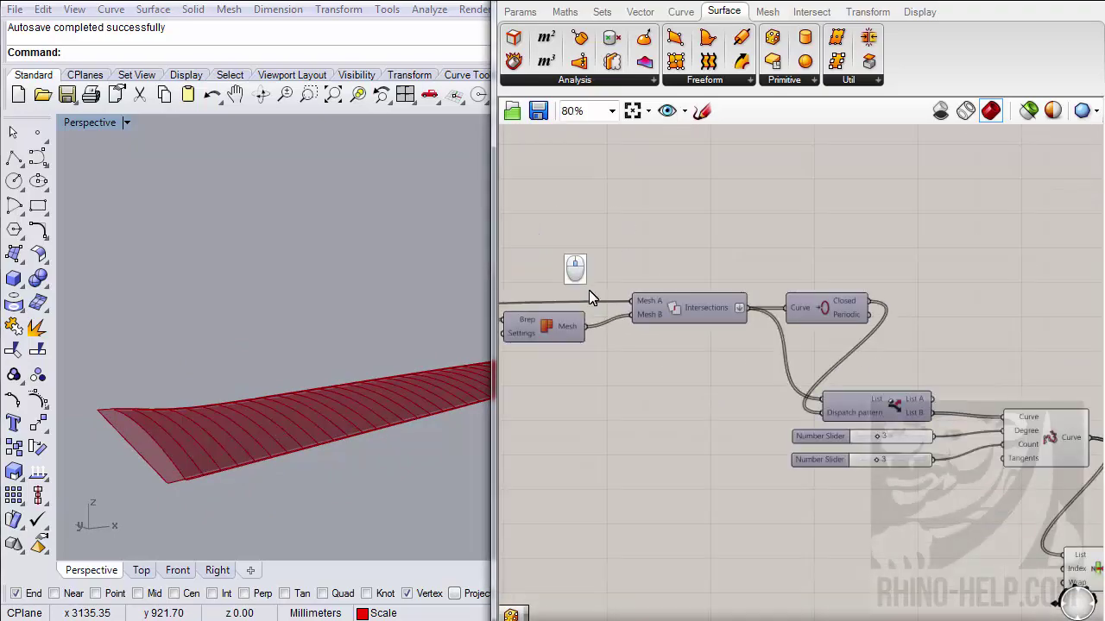
right_drag(589, 290, 703, 361)
click(690, 319)
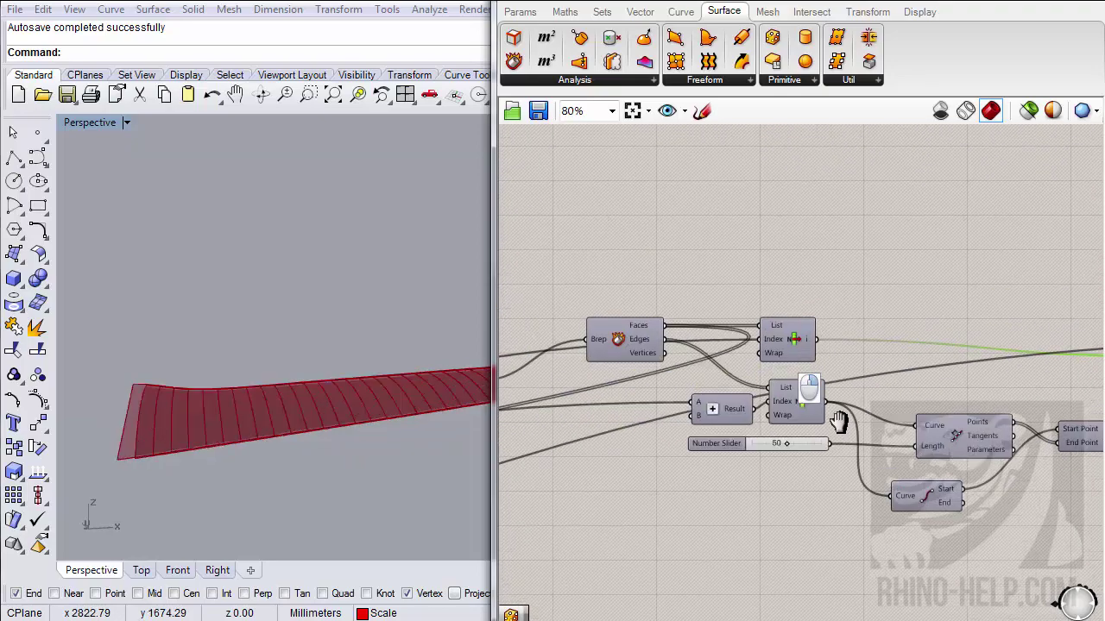
right_drag(650, 346, 656, 352)
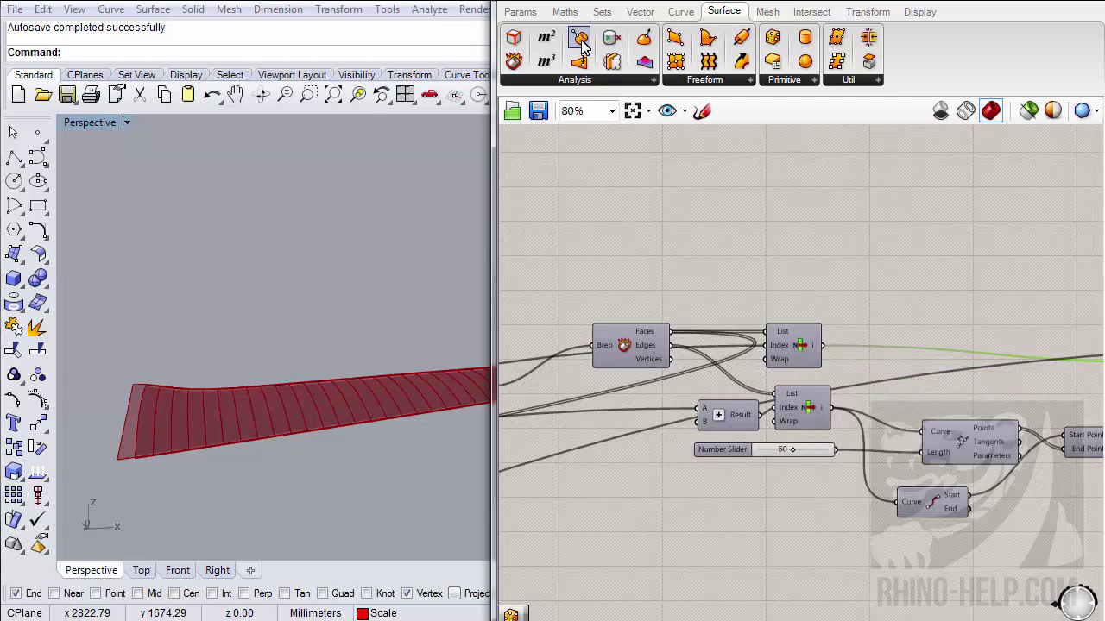
- Add a List Item component above Deconstruct Brep and connect the Faces output to its List input
click(602, 12)
drag(513, 36, 820, 222)
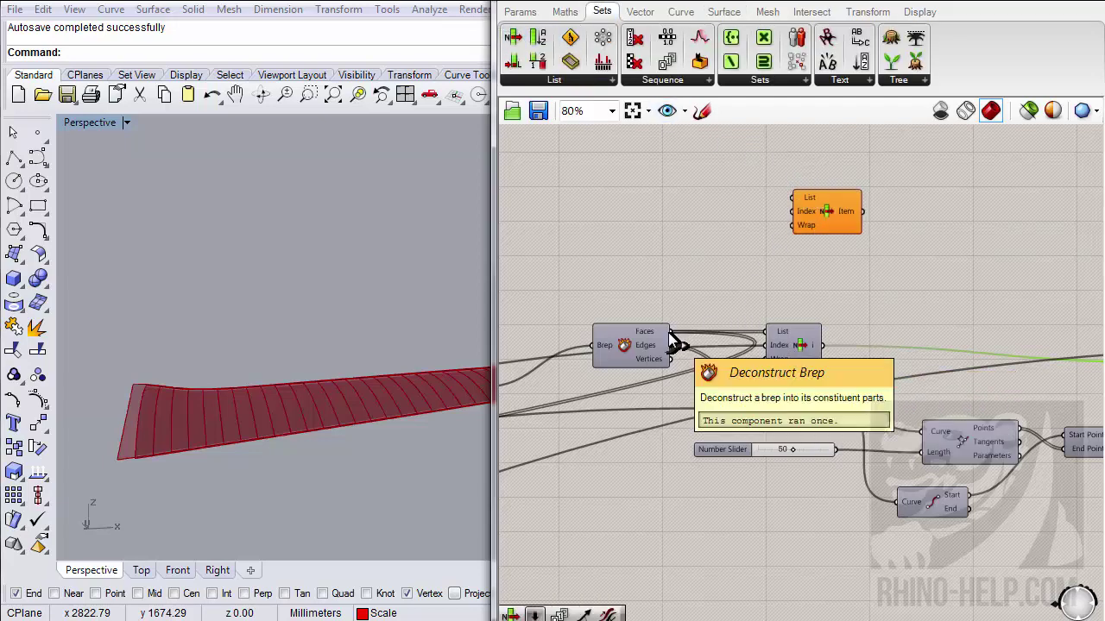
drag(672, 333, 795, 199)
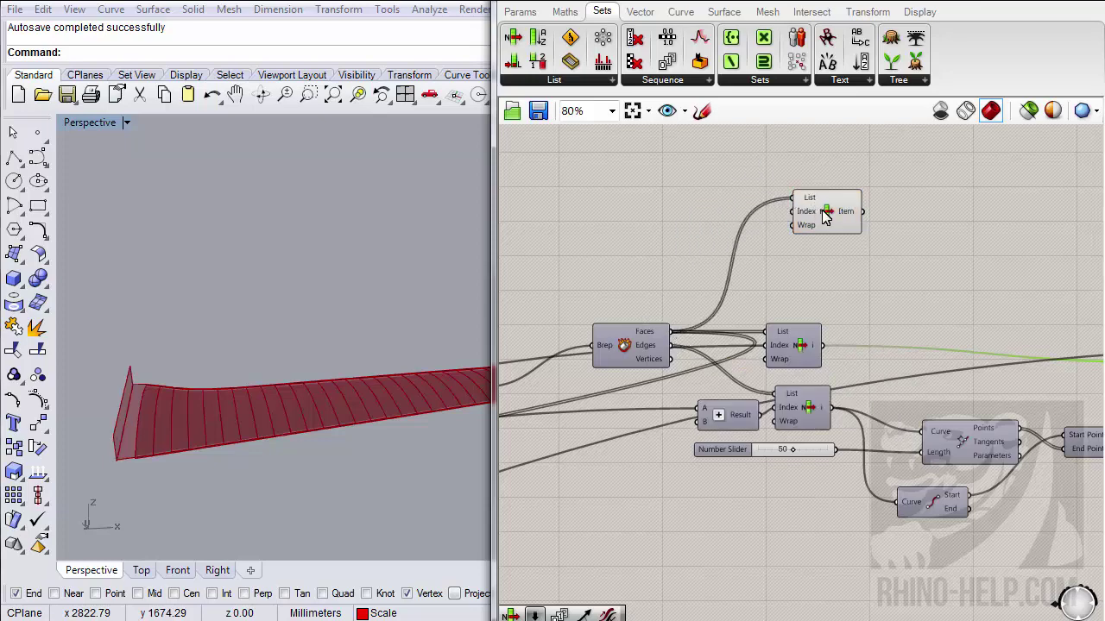
- Add a number slider from the value 10, connect it to the new List Item's Index and set it to 1
right_drag(258, 397, 483, 285)
scroll(625, 222, down, 1)
double_click(624, 222)
text(10)
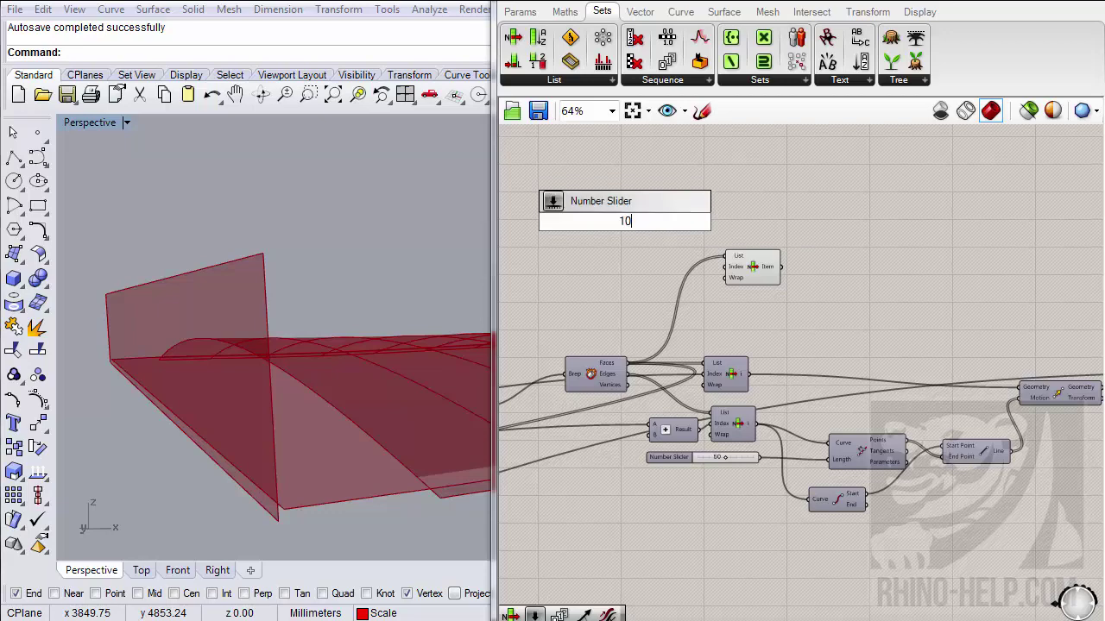
key(Return)
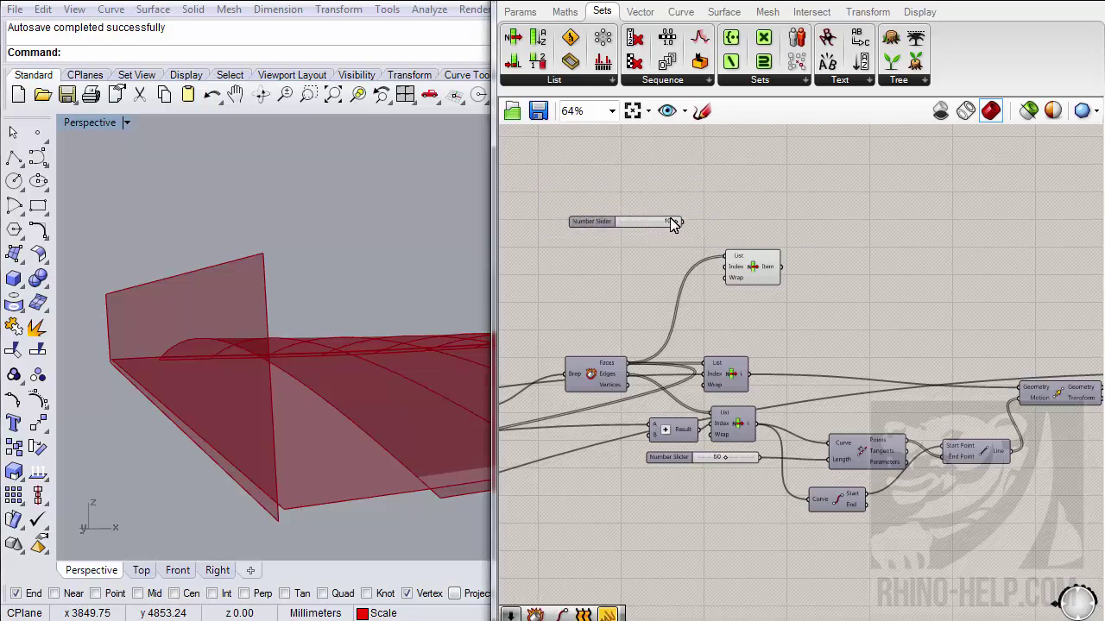
drag(677, 223, 737, 272)
click(738, 275)
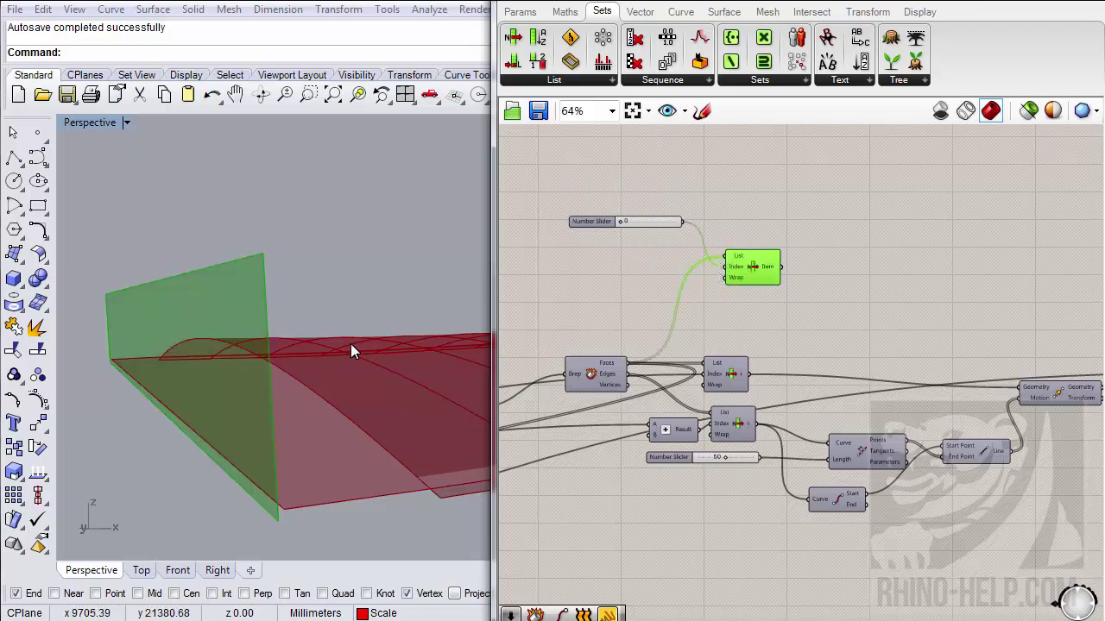
right_drag(350, 343, 259, 321)
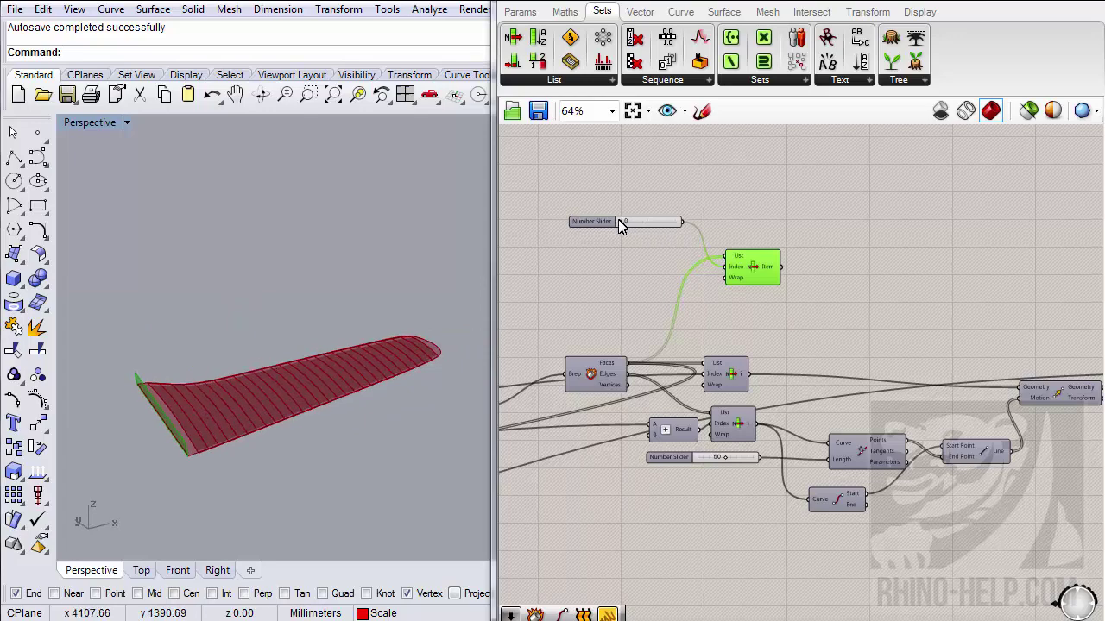
drag(621, 223, 629, 226)
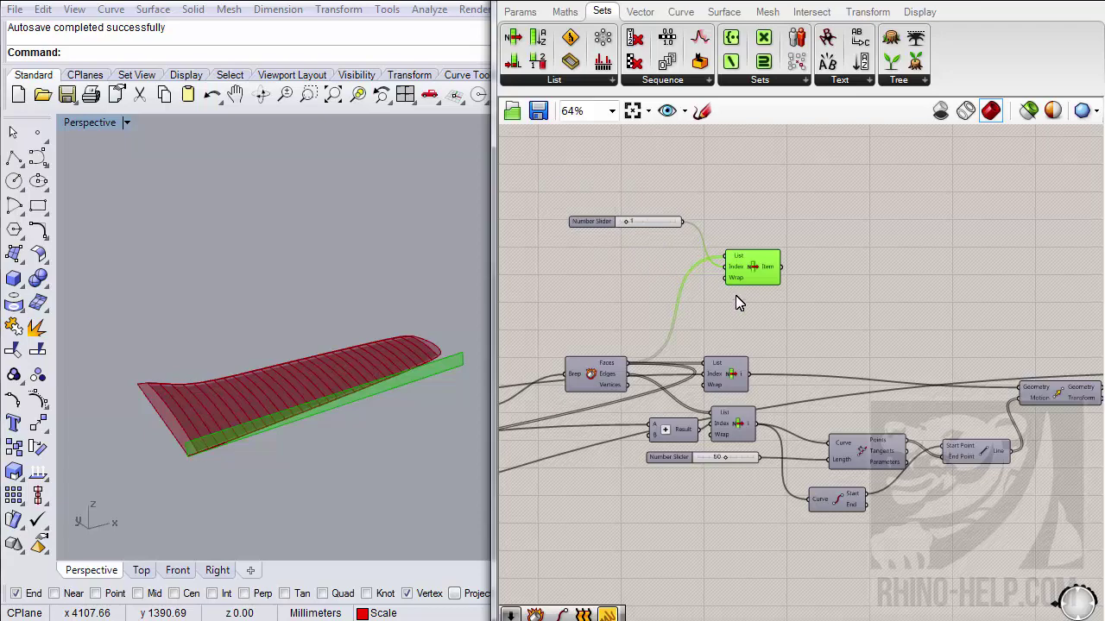
- Duplicate the Addition component near the new List Item and connect its Result to the List Item's Index
scroll(736, 295, up, 1)
scroll(718, 362, up, 1)
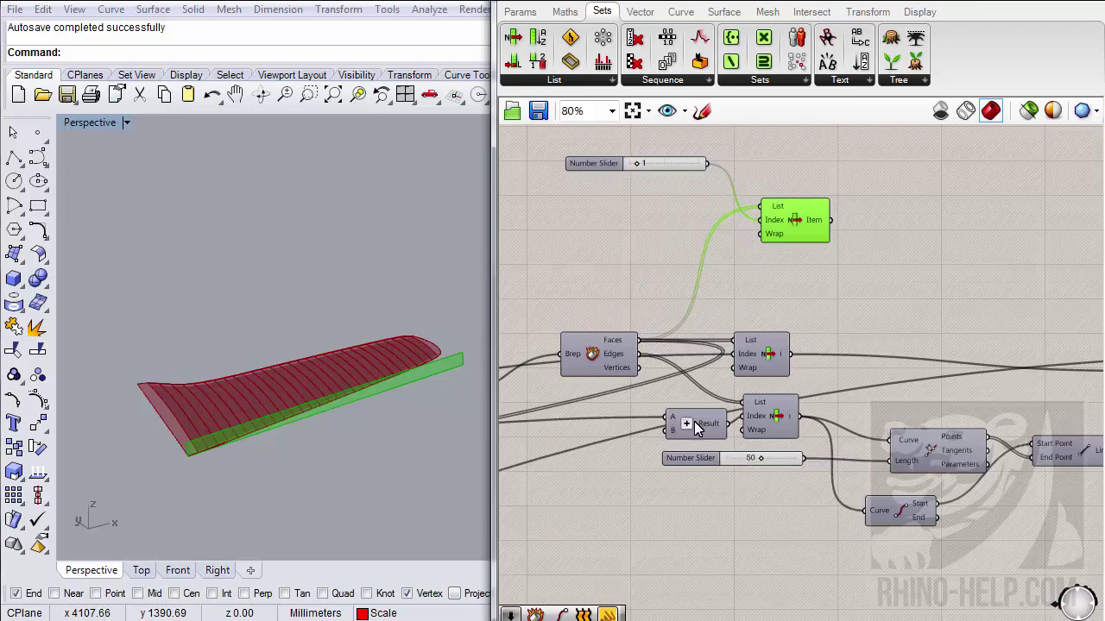
click(695, 428)
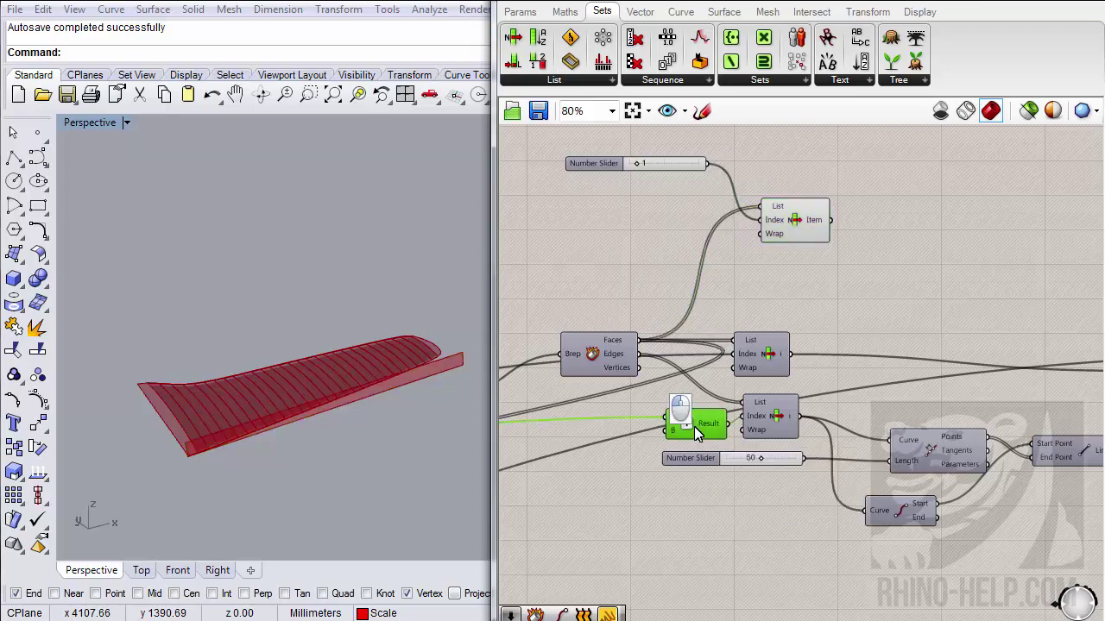
click(825, 287)
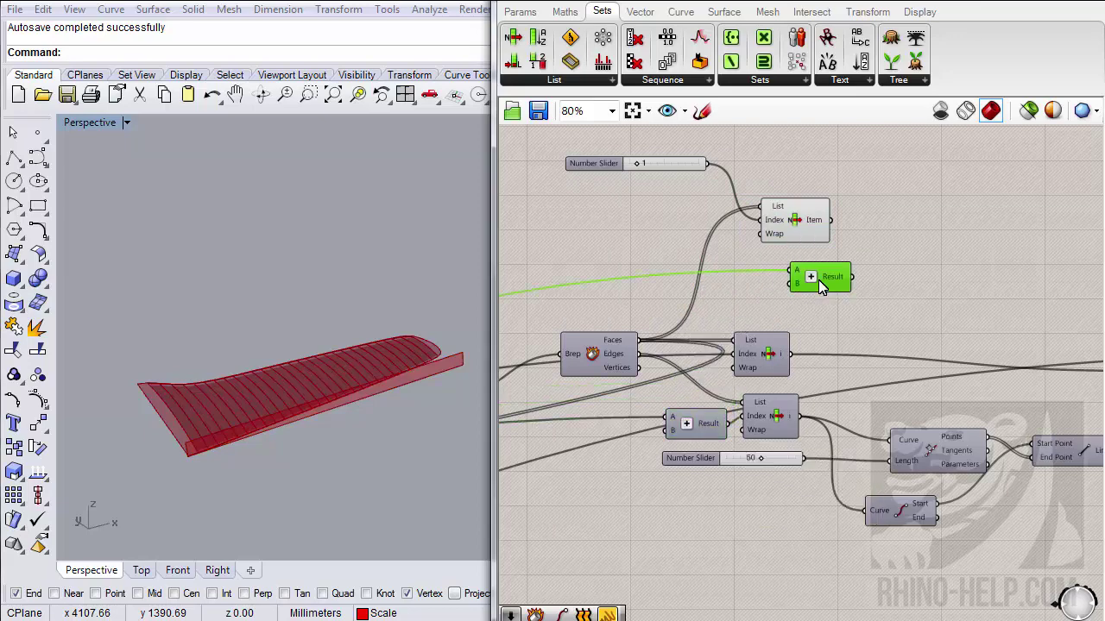
right_drag(693, 366, 781, 387)
drag(888, 302, 848, 240)
- Delete the disconnected number slider and select the new List Item to check its face in the model
click(697, 184)
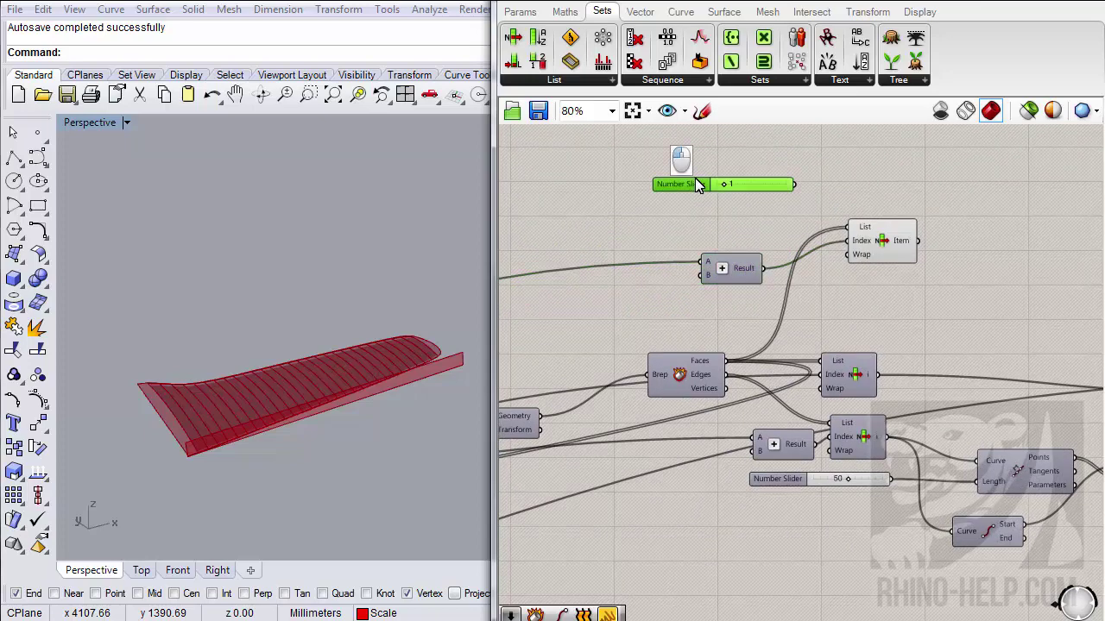
key(Delete)
click(886, 259)
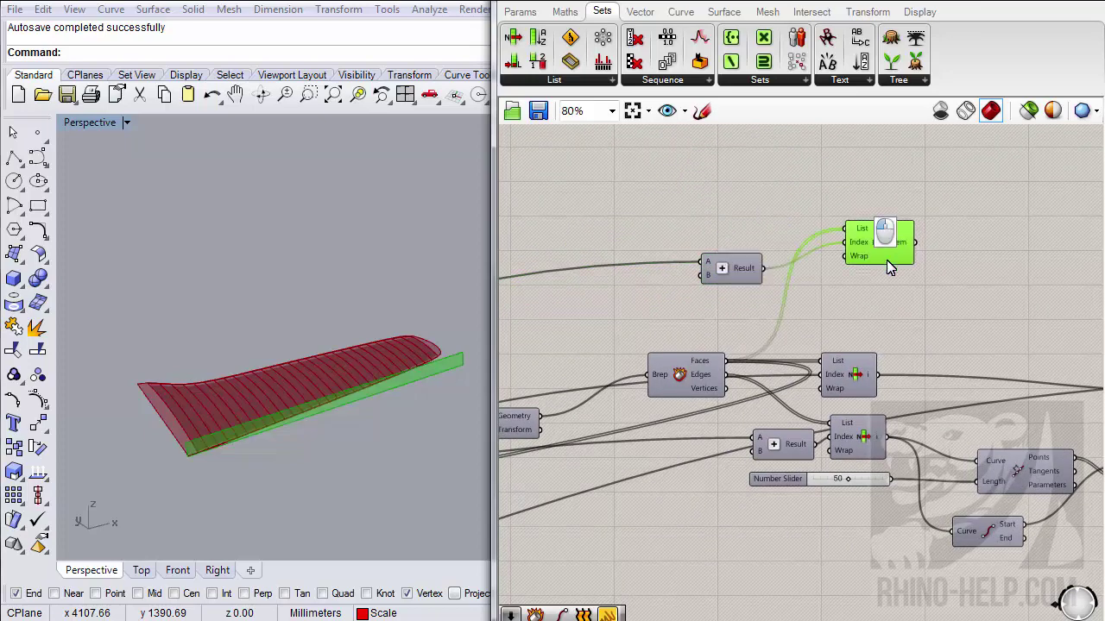
- Add a second List Item and move the copied Addition and the face List Item up to make room
right_drag(876, 286, 821, 233)
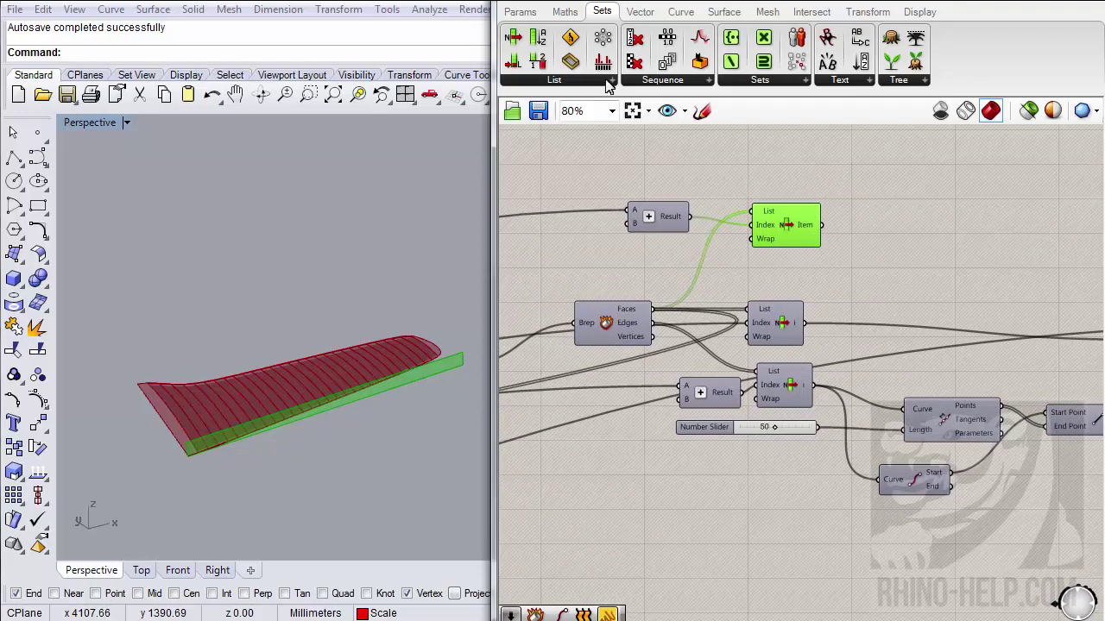
drag(513, 43, 902, 273)
drag(802, 229, 889, 199)
drag(677, 222, 770, 200)
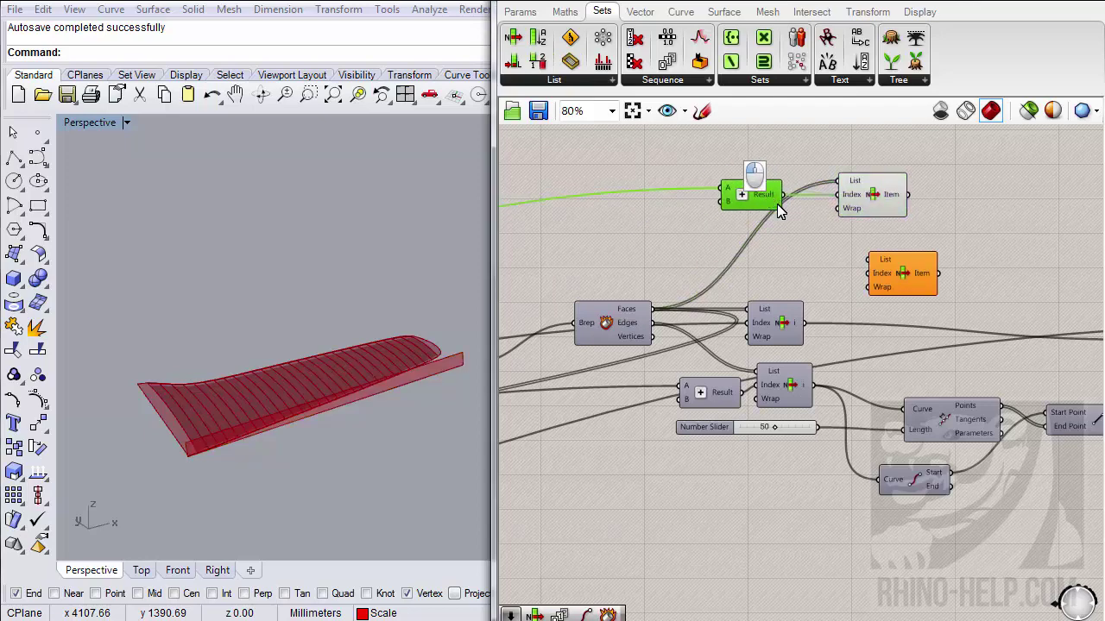
- Connect Deconstruct Brep's Edges output to the second List Item's List and place it below the face List Item
drag(866, 262, 654, 323)
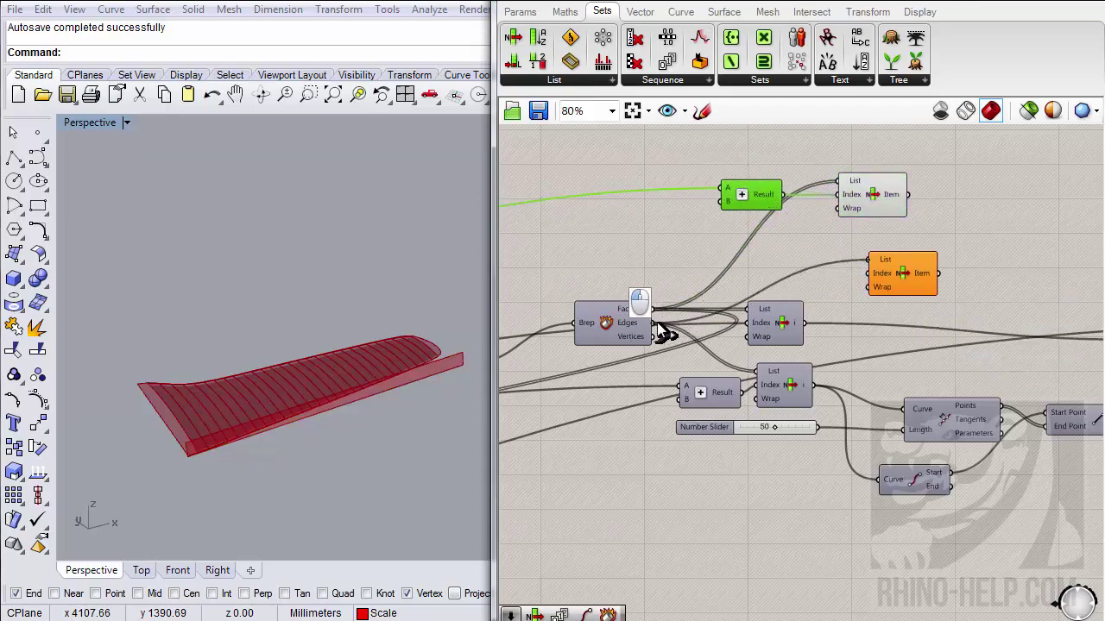
click(897, 275)
drag(898, 274, 871, 278)
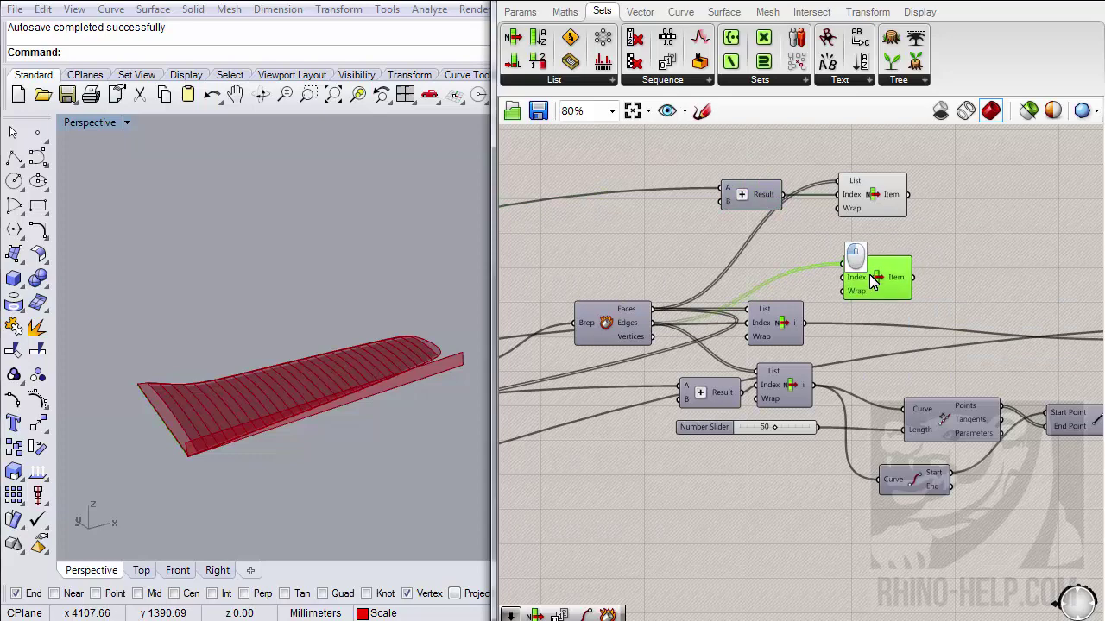
right_drag(456, 342, 221, 446)
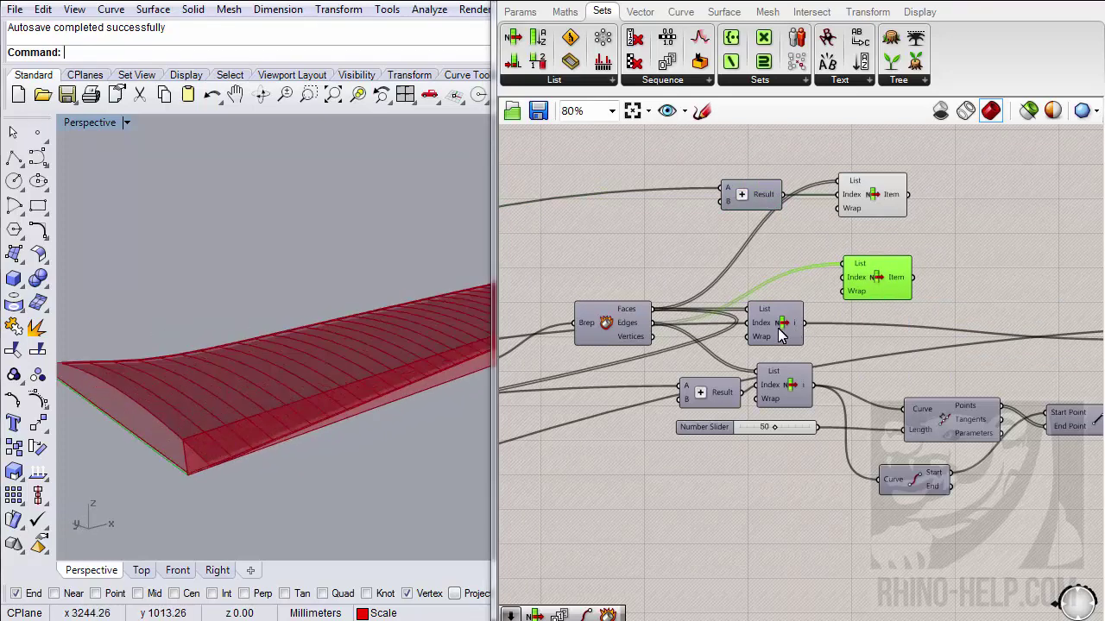
drag(851, 259, 761, 253)
scroll(779, 283, down, 3)
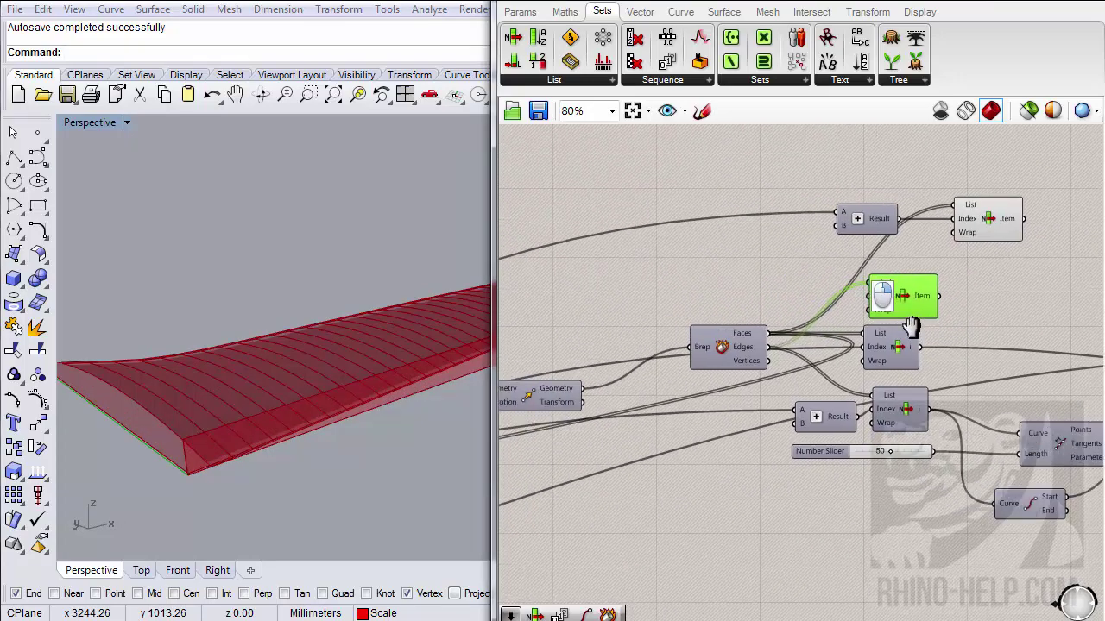
- Try to connect the direction value list's output to the Index input of the new edge List Item
right_drag(726, 366, 901, 373)
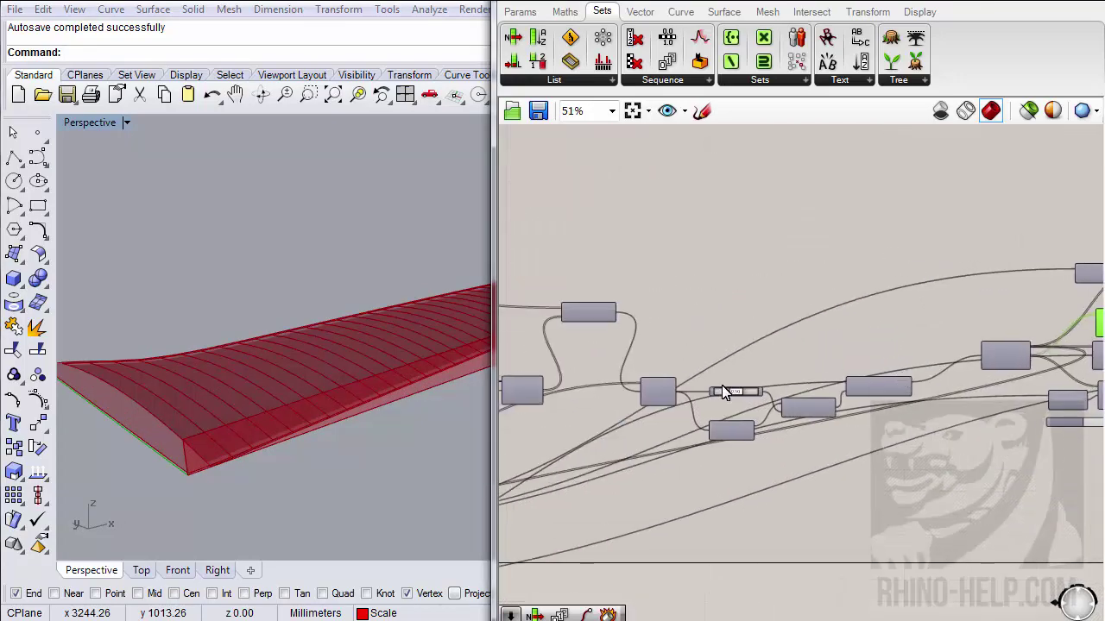
scroll(850, 341, up, 3)
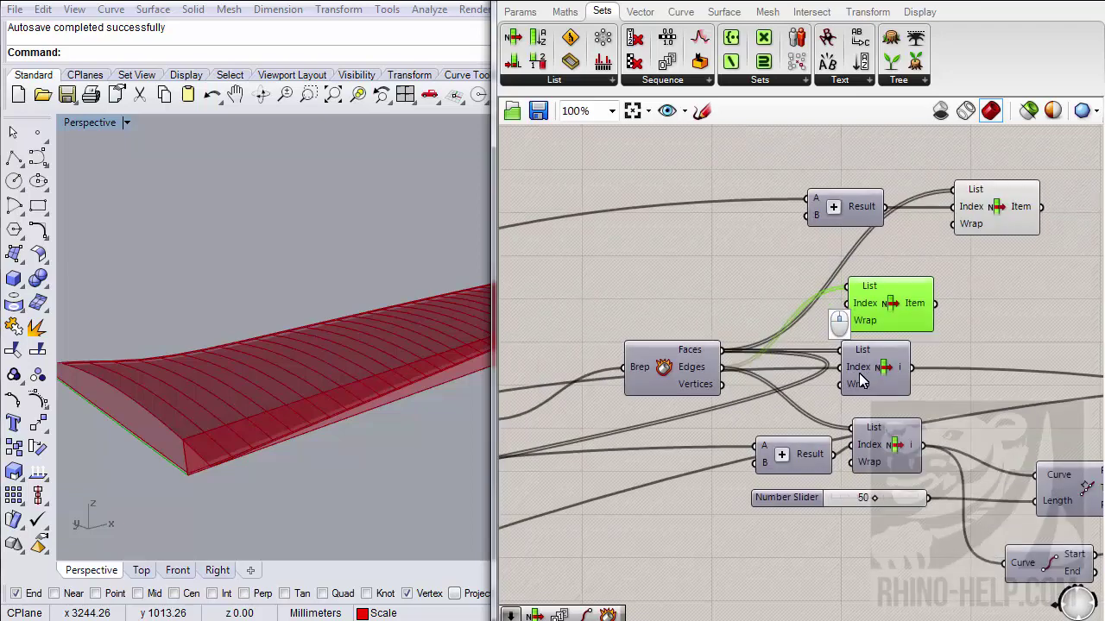
scroll(858, 377, down, 5)
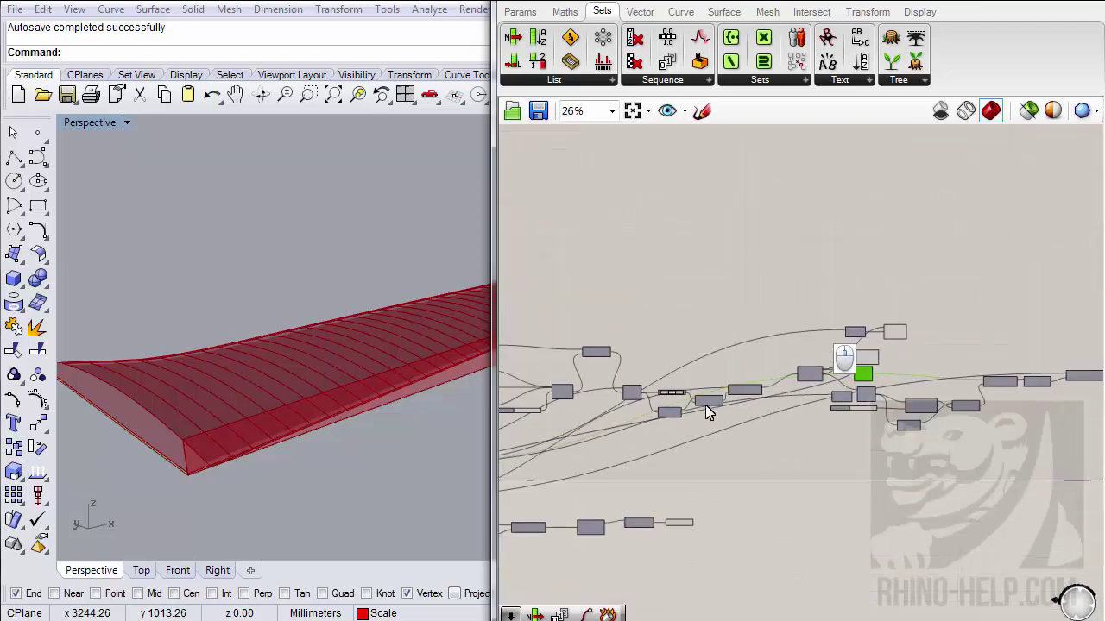
scroll(575, 431, up, 5)
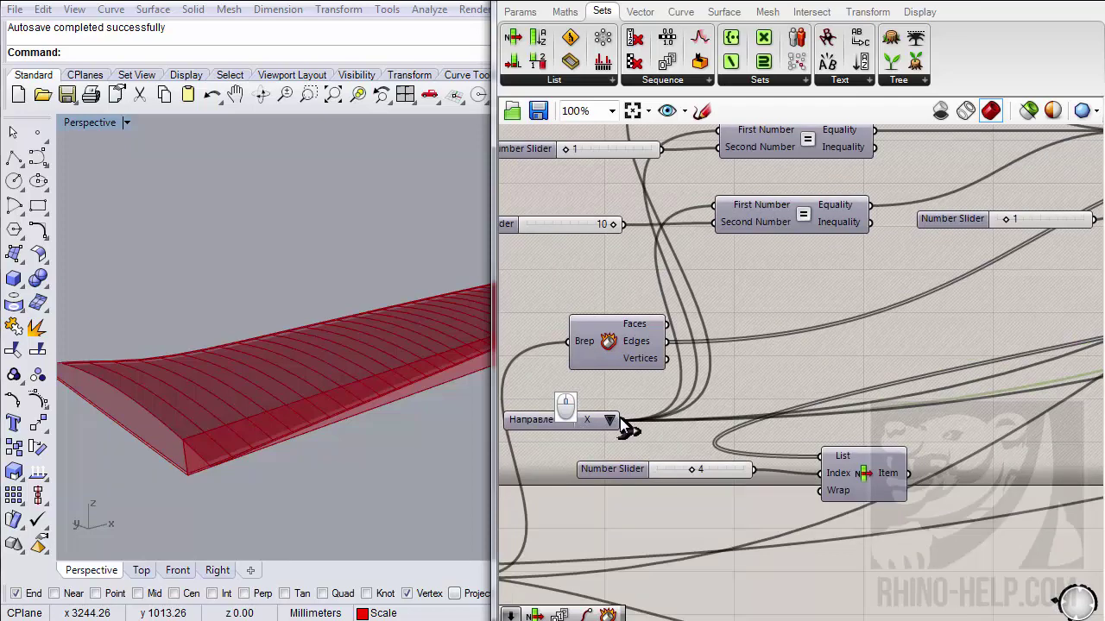
scroll(639, 420, down, 5)
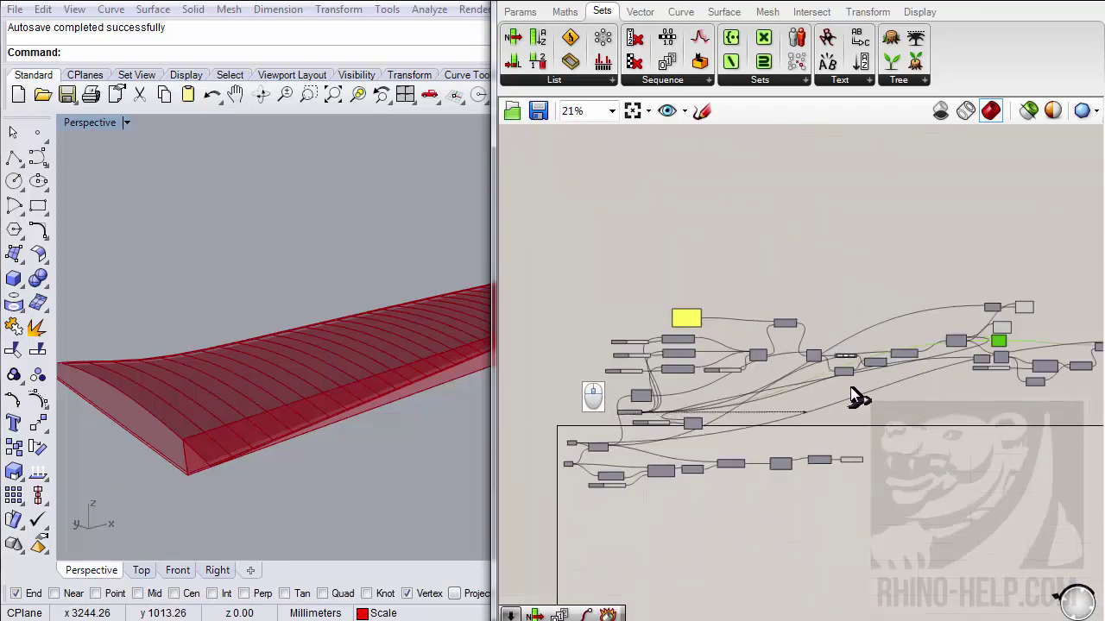
scroll(854, 397, up, 5)
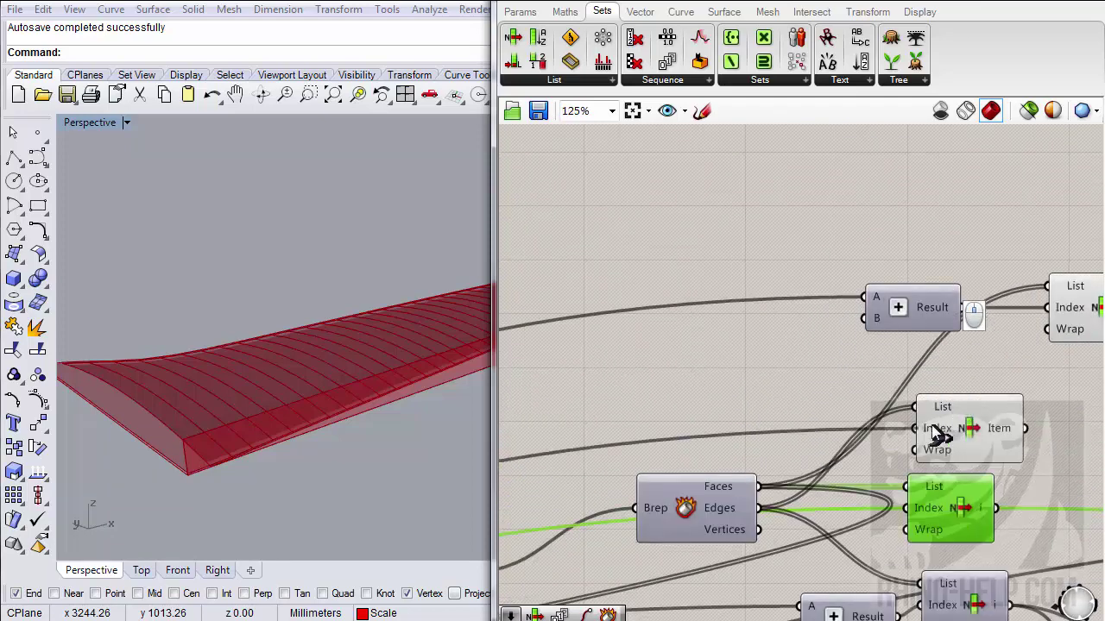
drag(939, 434, 912, 505)
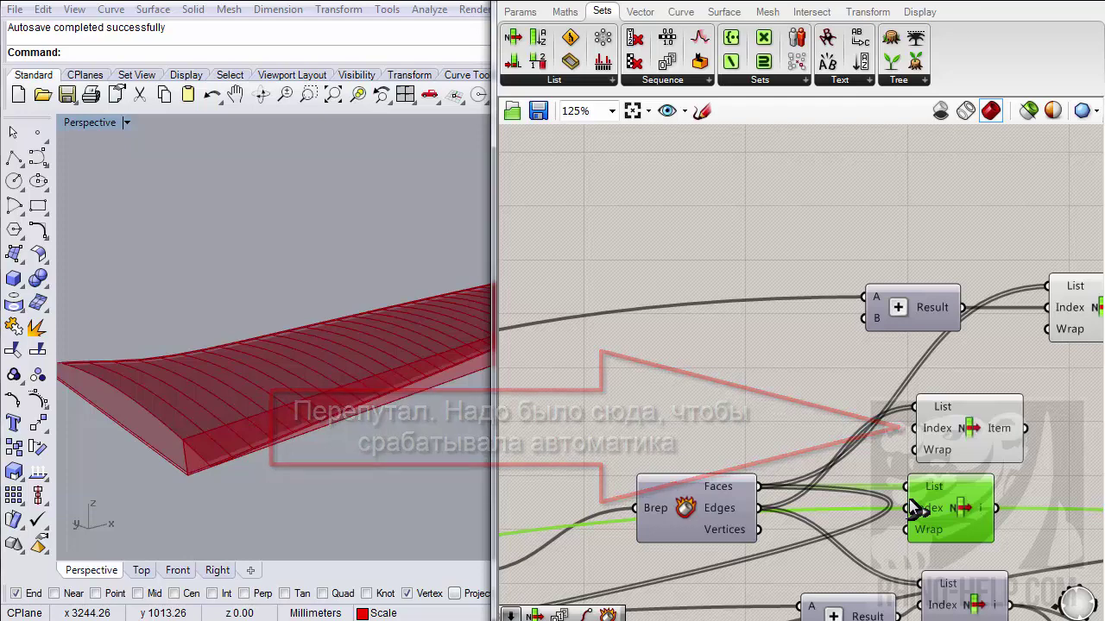
- Move the new edge List Item directly below the face List Item that is fed by the copied Addition
right_drag(930, 450, 872, 406)
scroll(887, 386, down, 5)
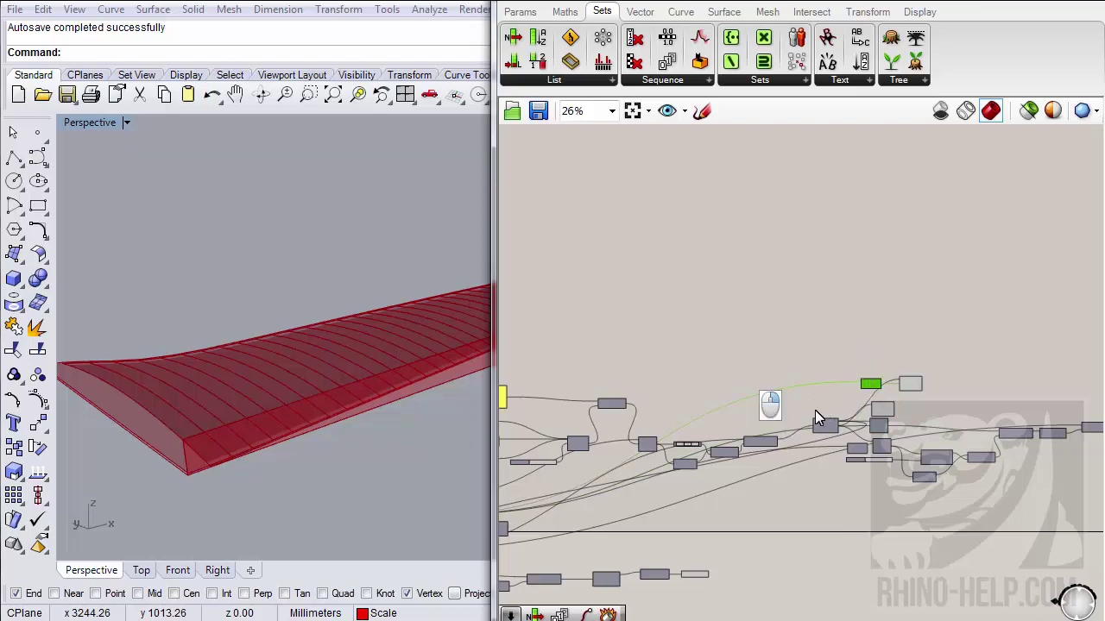
scroll(599, 451, up, 5)
scroll(599, 451, down, 5)
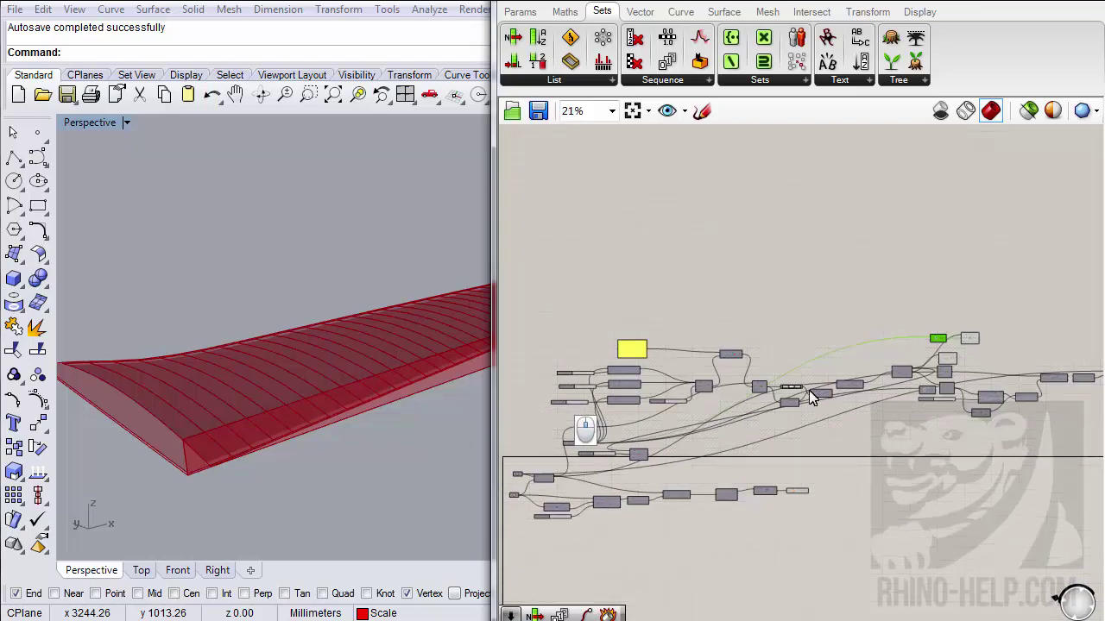
scroll(779, 361, up, 3)
scroll(833, 388, up, 4)
right_drag(833, 389, 773, 335)
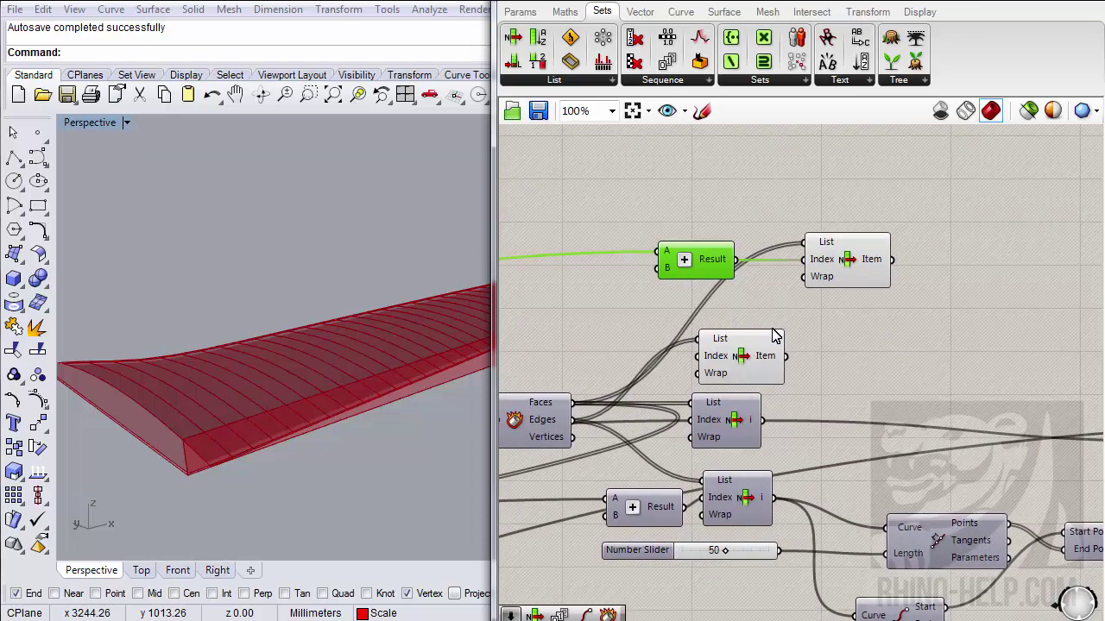
drag(768, 362, 864, 318)
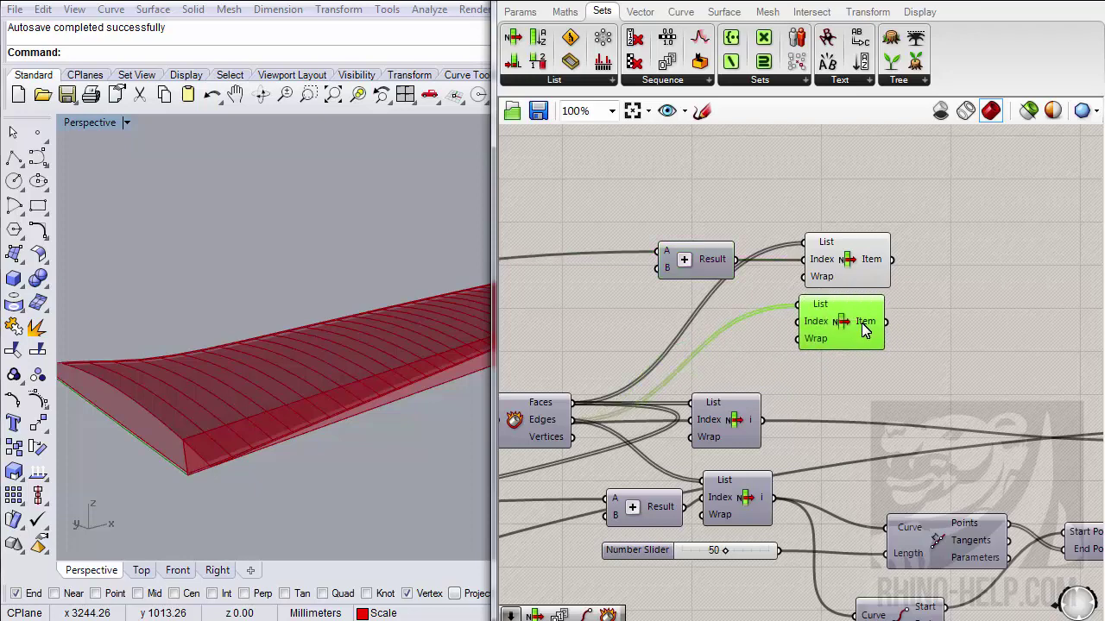
- Move the copied Addition and both new List Items together to free canvas above the graph, and align the edge List Item below the face one
scroll(865, 320, down, 2)
drag(884, 239, 730, 334)
drag(843, 325, 932, 243)
right_drag(919, 278, 780, 445)
drag(811, 402, 781, 311)
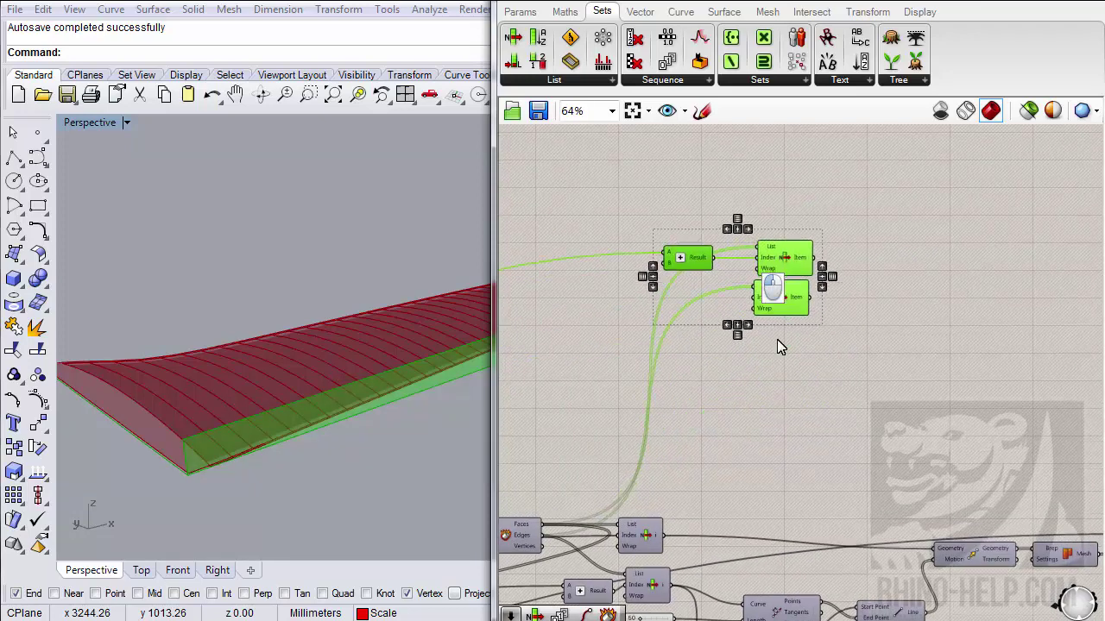
click(782, 311)
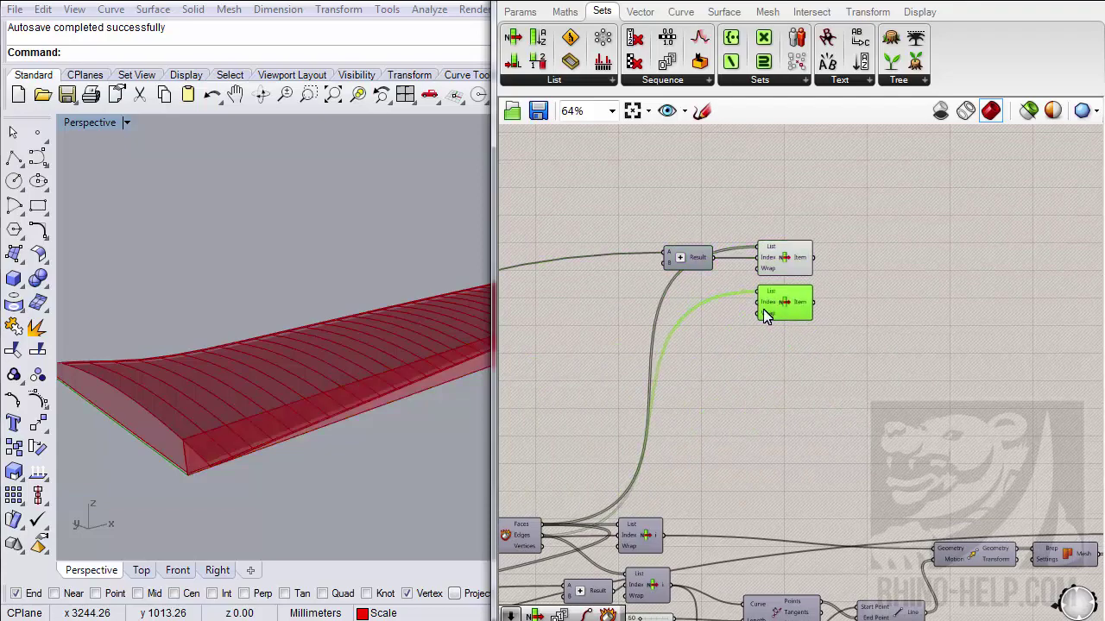
right_drag(783, 345, 755, 344)
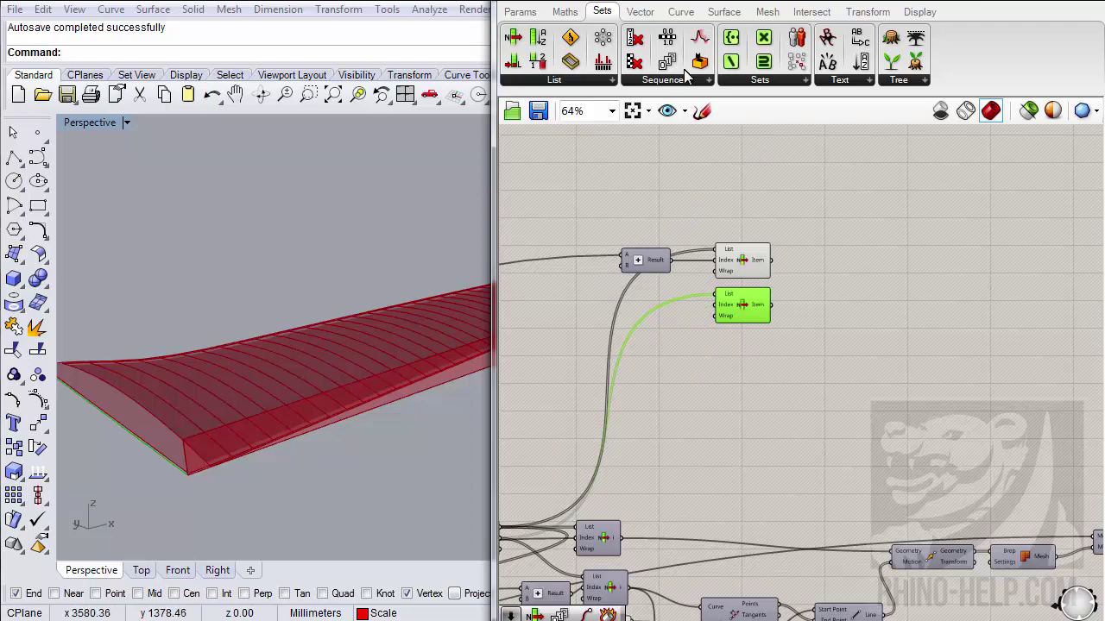
- Add a Point On Curve component at 0.50 and connect the edge List Item's Item output to it
click(681, 11)
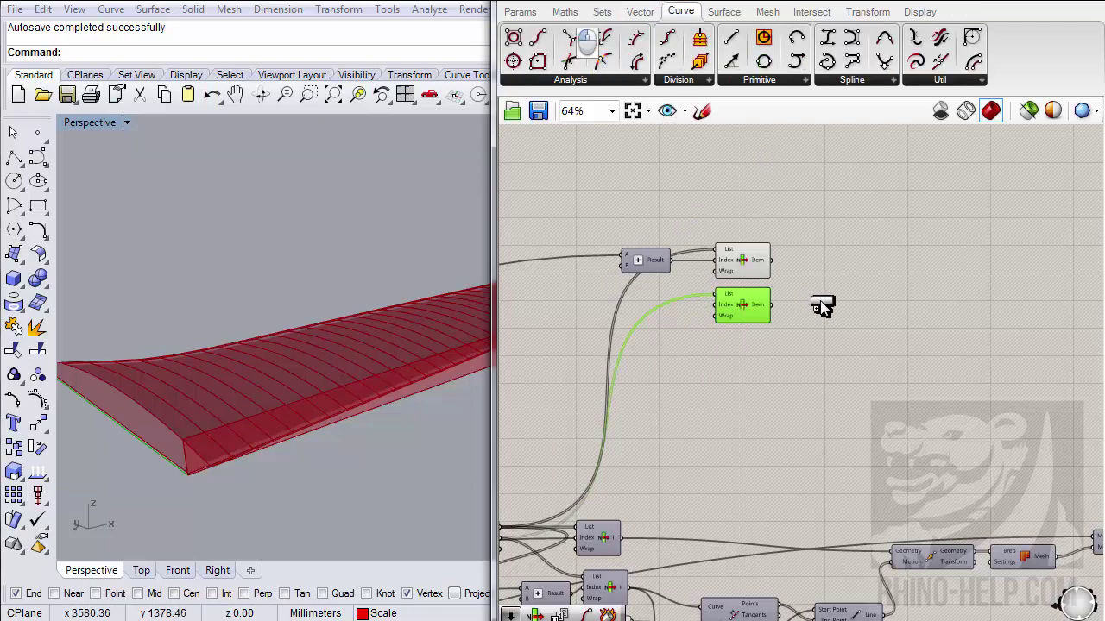
drag(822, 308, 850, 317)
drag(780, 309, 855, 306)
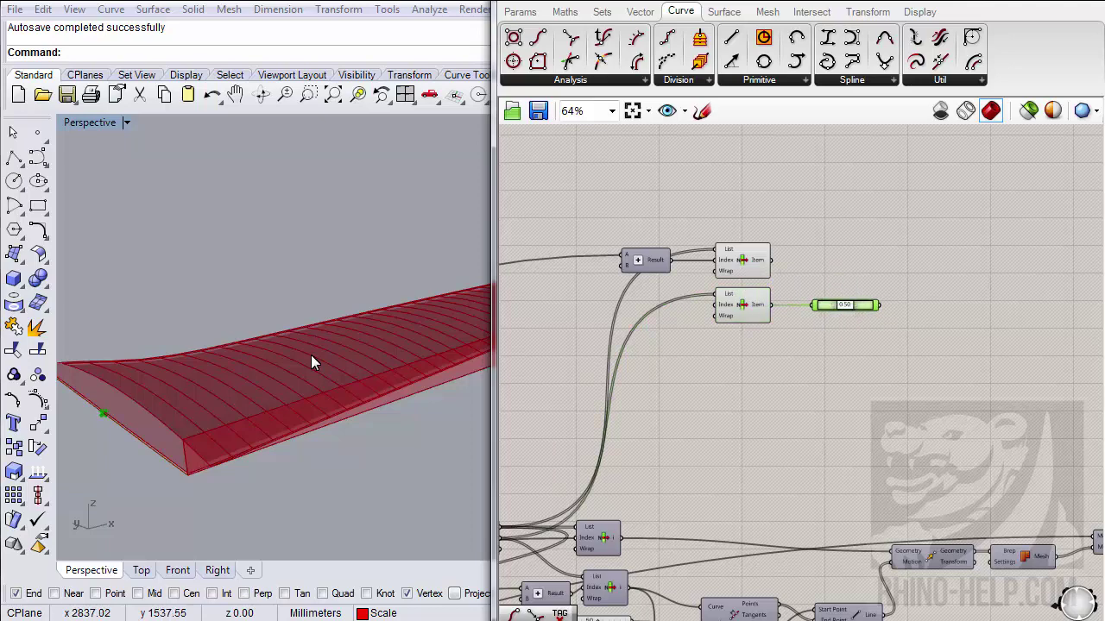
right_drag(312, 358, 345, 341)
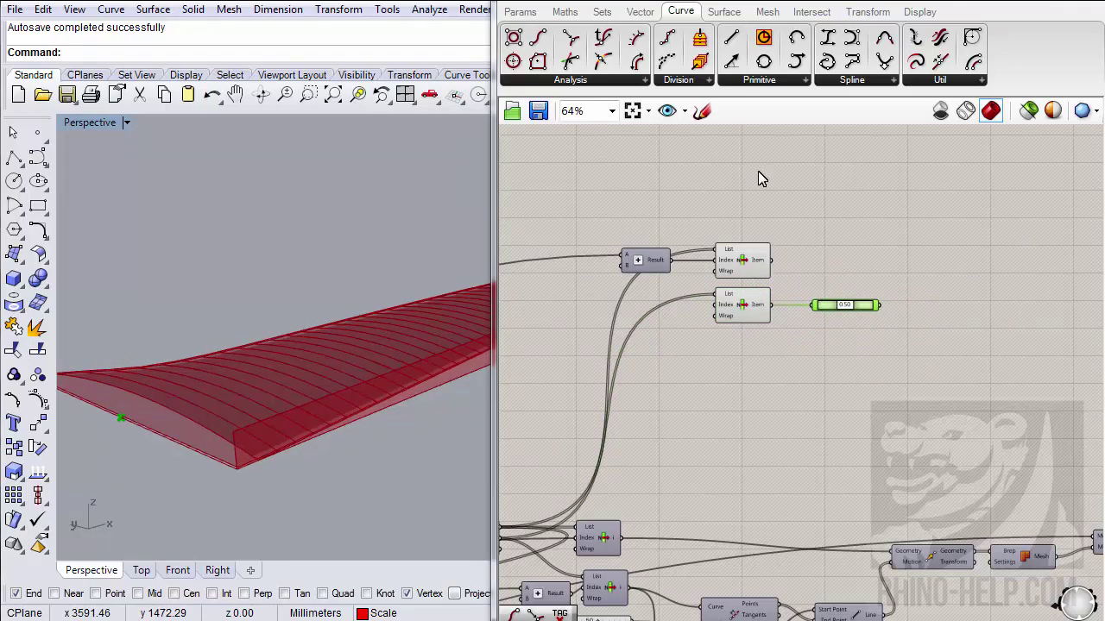
- Add a Line component and an End Points component, and connect the edge List Item's Item output to the End Points' Curve input
drag(731, 45, 857, 359)
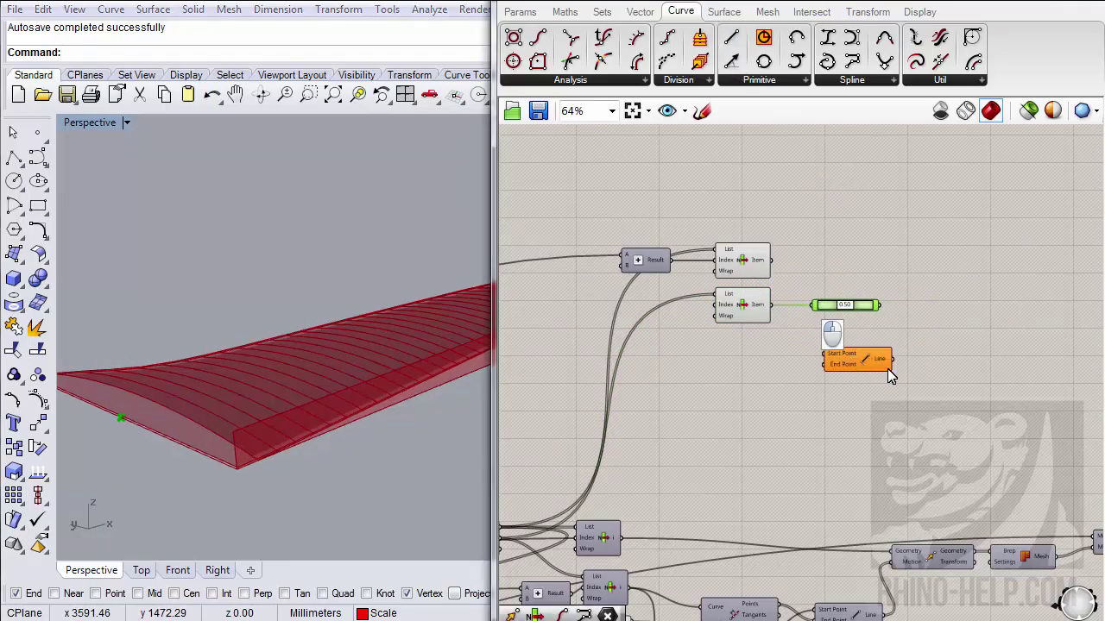
right_drag(797, 333, 762, 326)
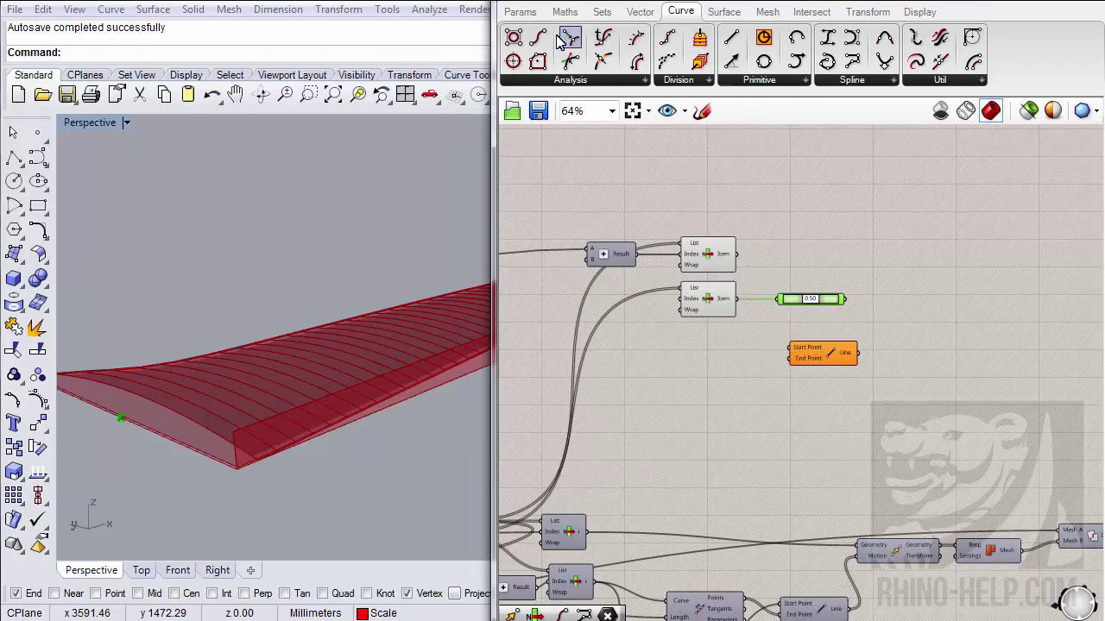
drag(537, 37, 855, 254)
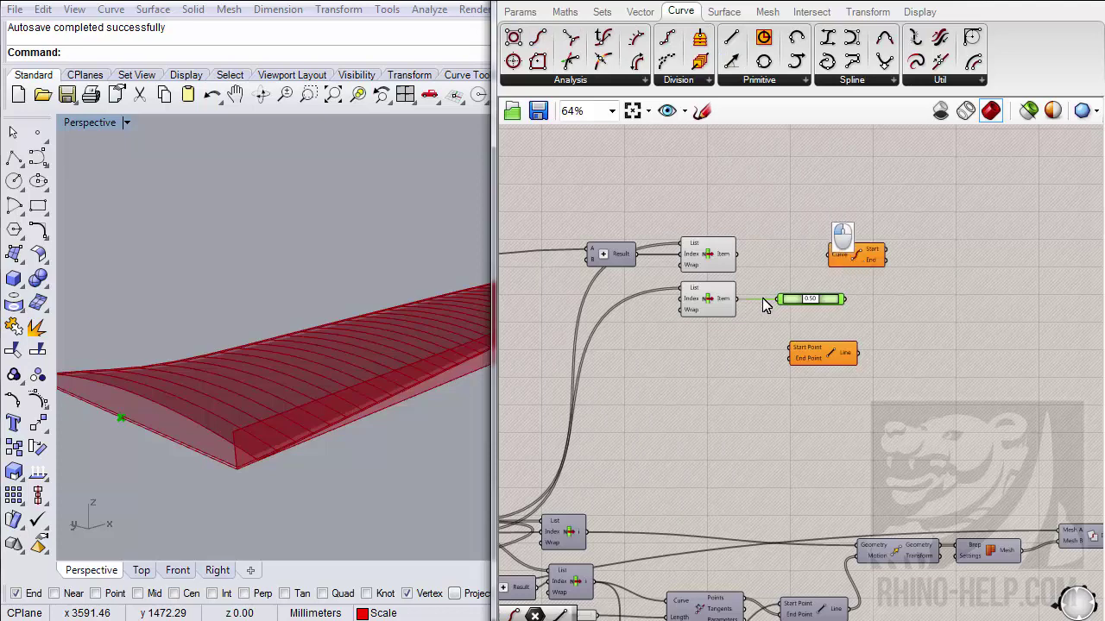
drag(736, 298, 809, 272)
right_drag(210, 353, 251, 386)
- Add a Point parameter and connect the End output to it to check which end of the edge it marks
click(518, 11)
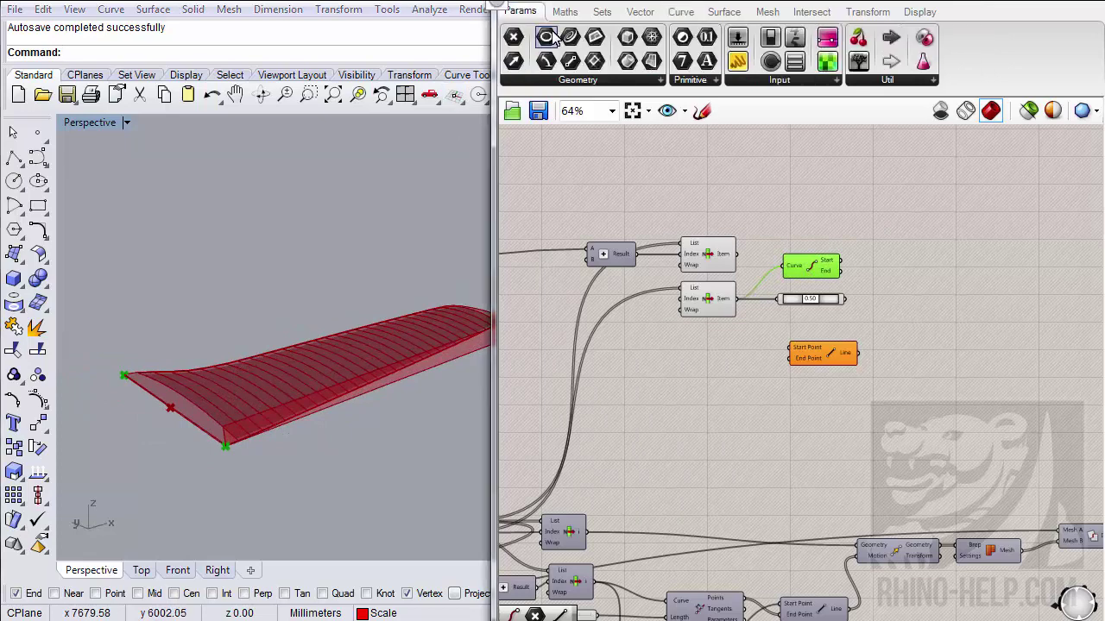
drag(687, 43, 906, 220)
drag(840, 270, 866, 270)
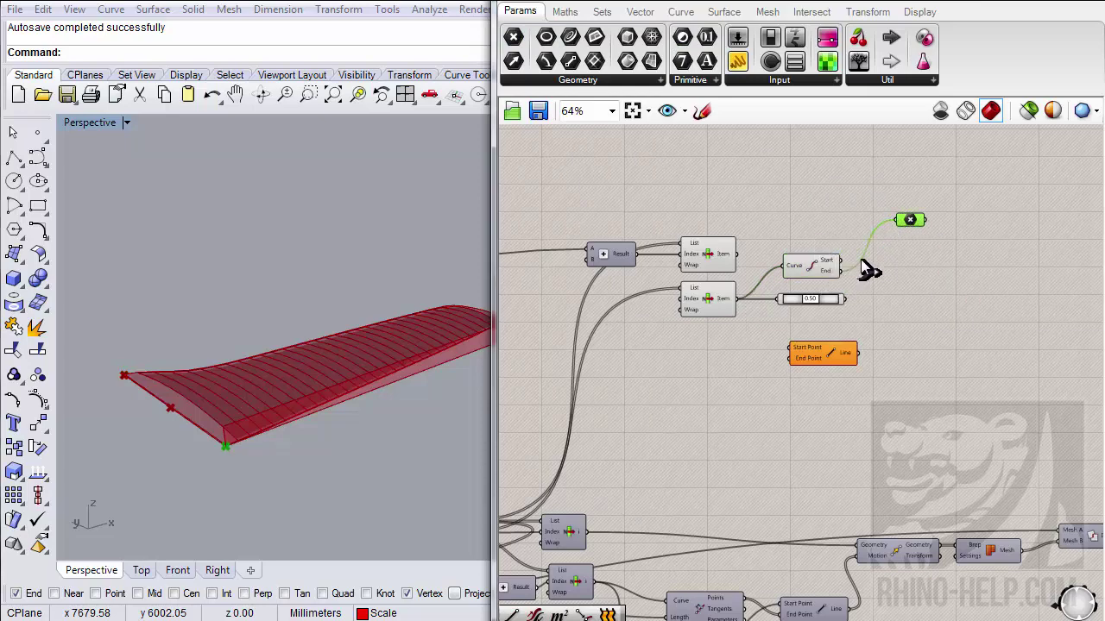
drag(912, 235, 903, 278)
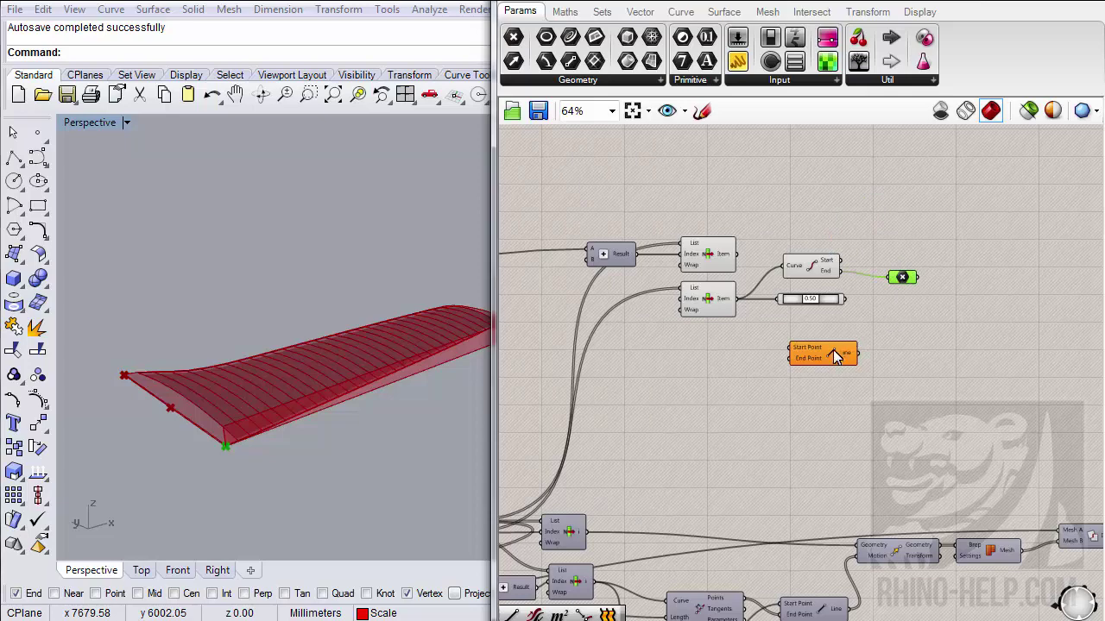
- Connect the edge's End output to the Line's Start Point and Point On Curve to its End Point, and delete the Point parameter
drag(834, 358, 917, 312)
drag(842, 272, 871, 305)
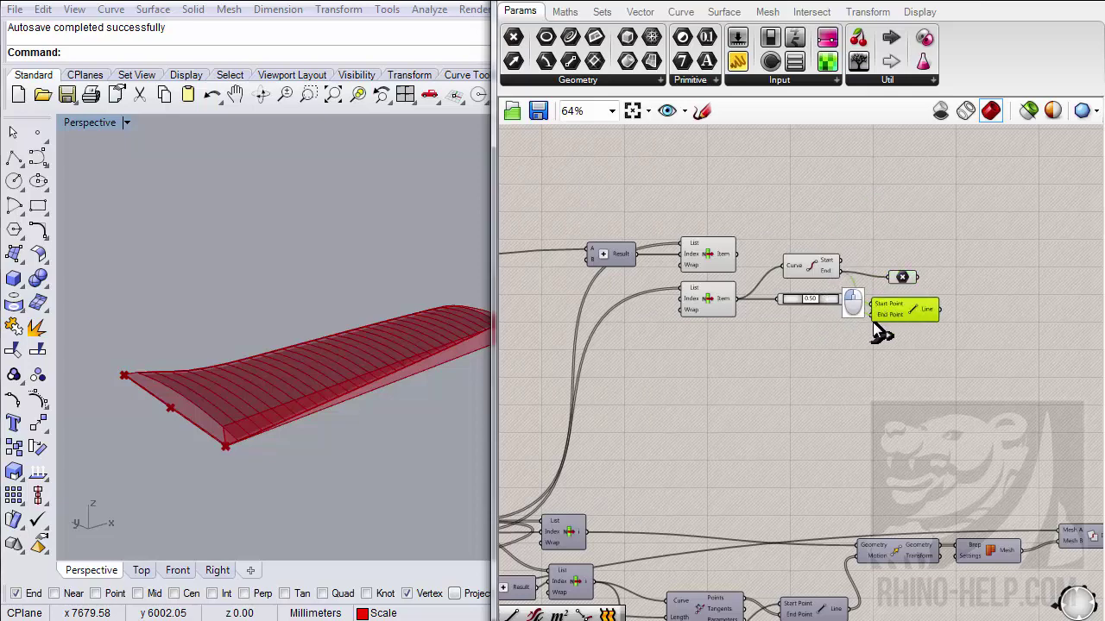
click(902, 277)
key(Delete)
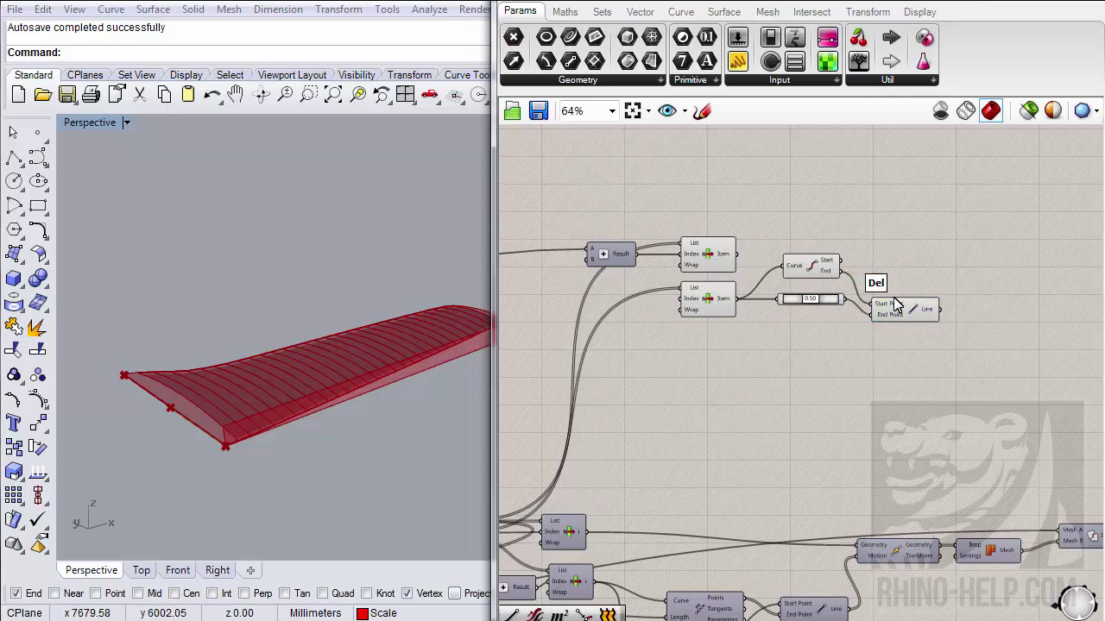
drag(894, 312, 901, 290)
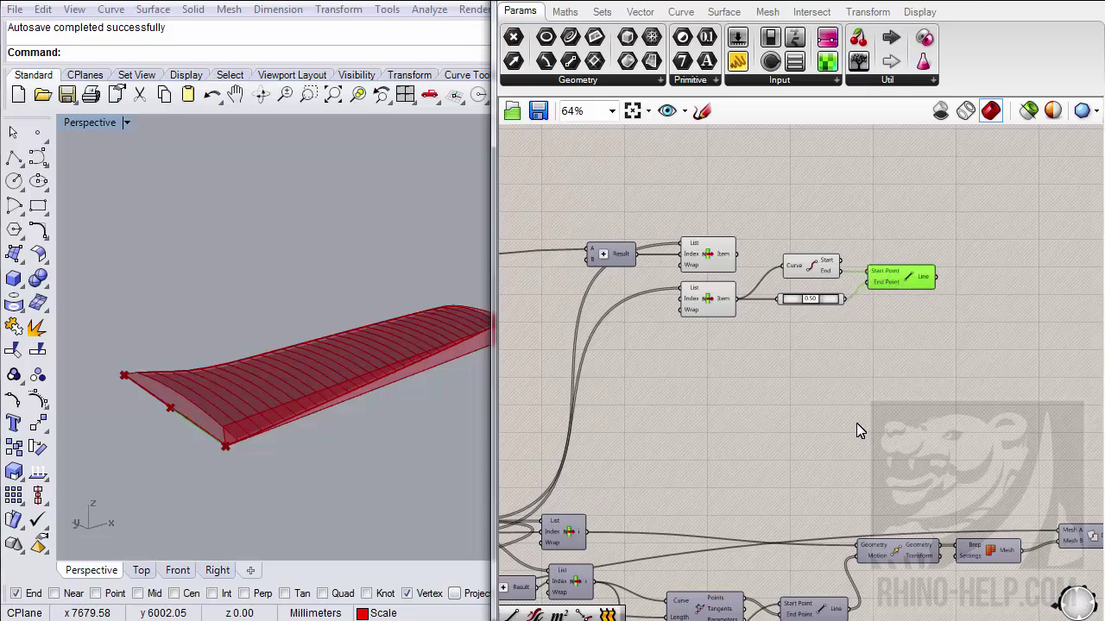
- Add a Move component with the face List Item's Item as Geometry and the Line as Motion, and place it after the Line
click(702, 267)
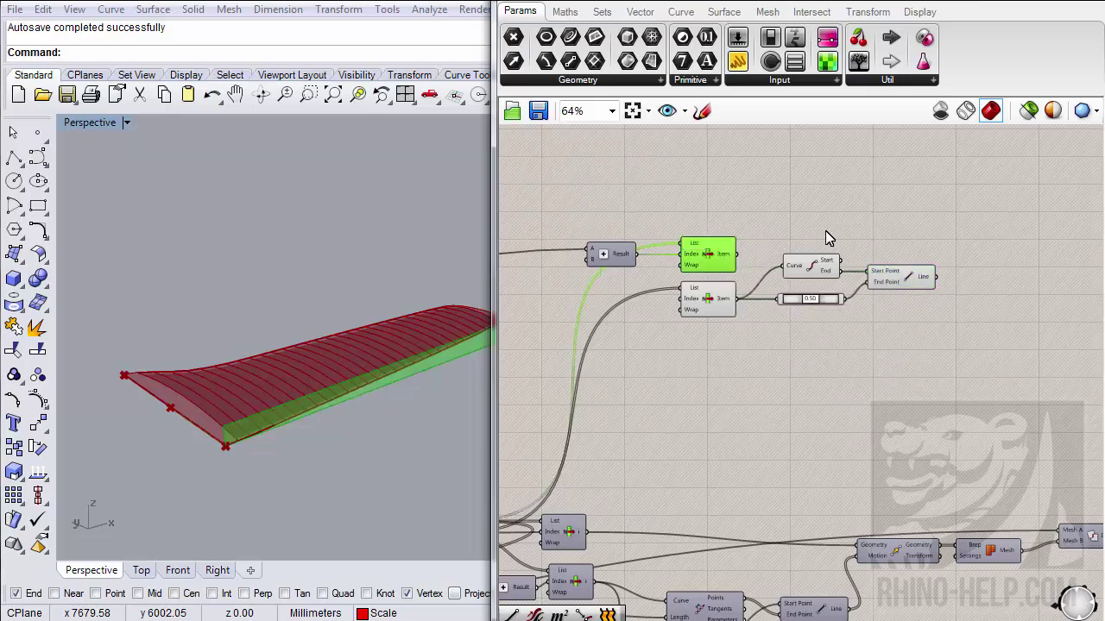
click(868, 12)
drag(656, 61, 906, 209)
drag(742, 261, 884, 216)
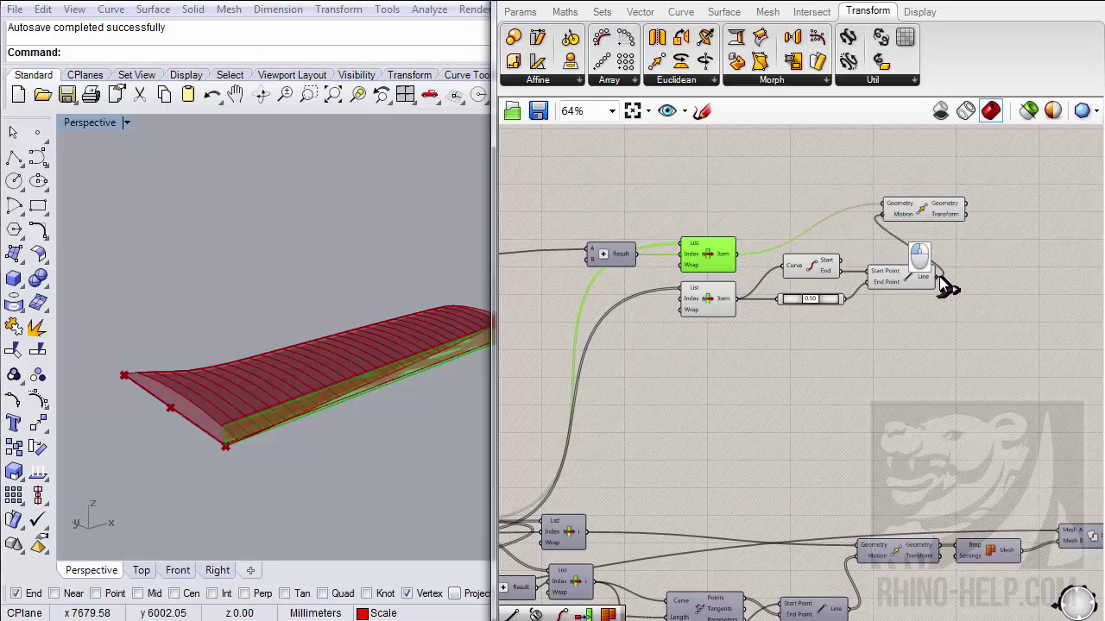
drag(939, 276, 936, 276)
drag(916, 212, 994, 270)
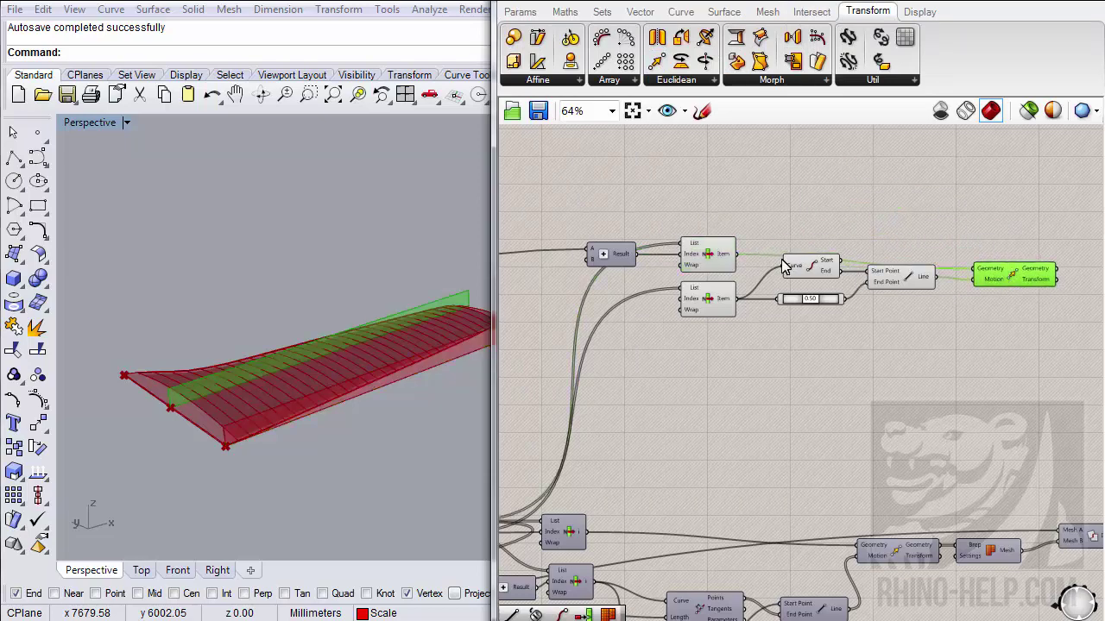
- Turn off the preview of the face and edge List Items
right_click(706, 255)
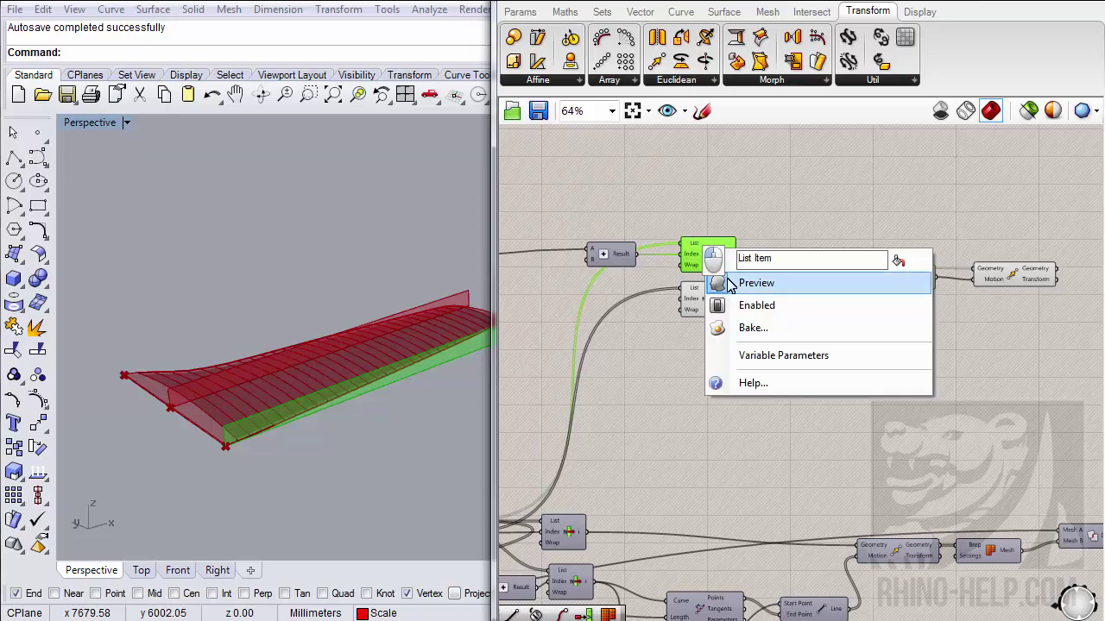
click(748, 283)
right_click(713, 302)
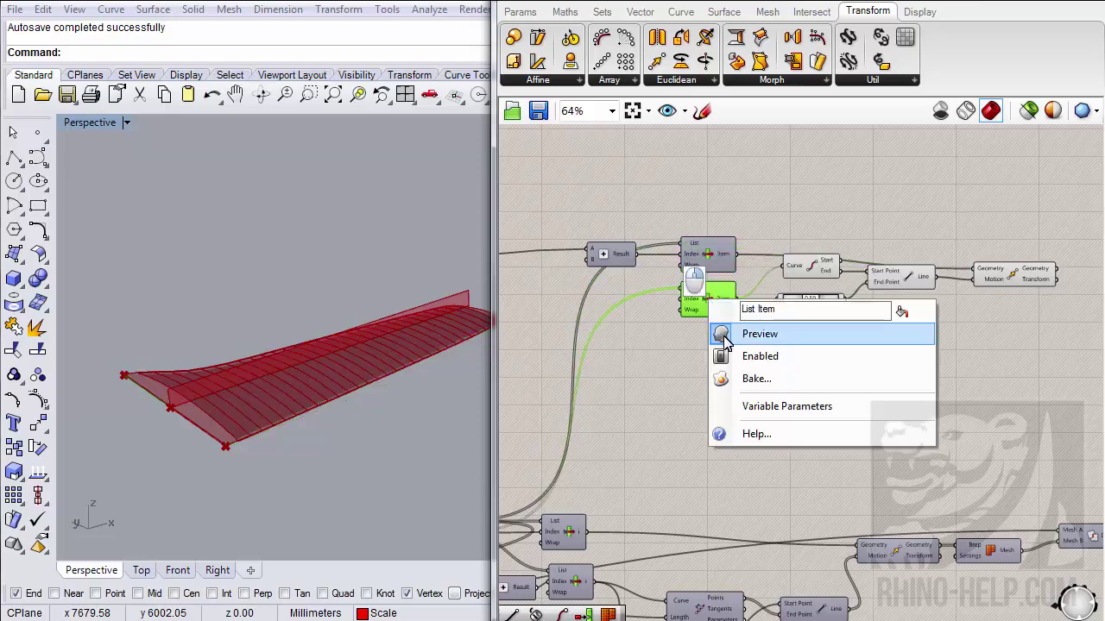
click(725, 343)
- Select the Move component and raise the Point On Curve parameter above 0.50 to shift the moved face along the wing's root edge
right_drag(832, 328, 673, 352)
click(859, 294)
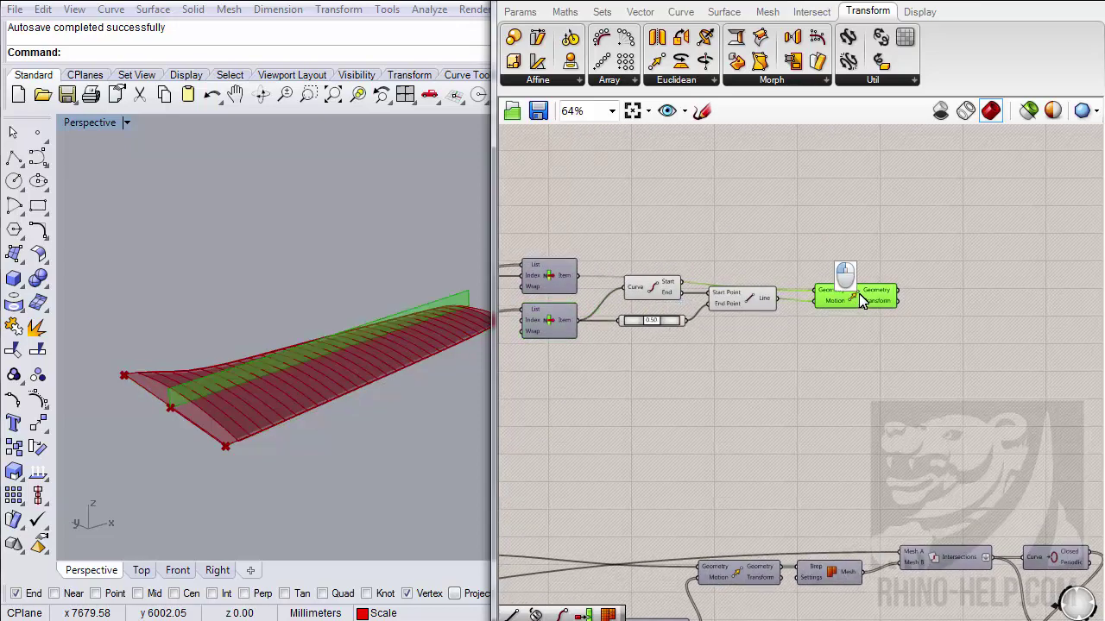
right_drag(349, 357, 325, 363)
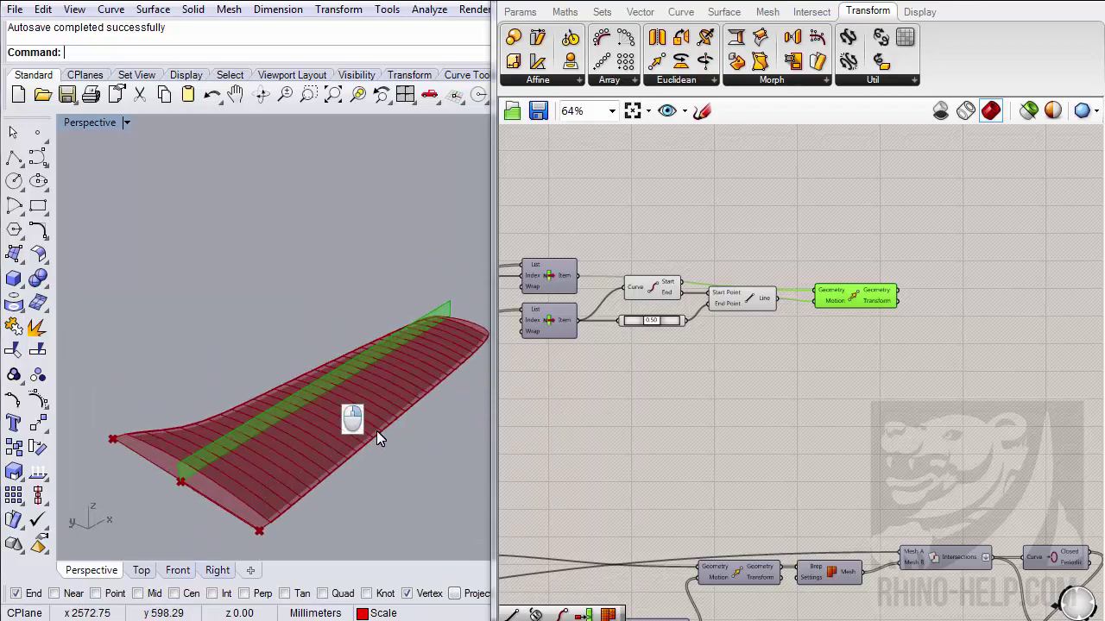
right_drag(377, 438, 377, 412)
drag(656, 321, 660, 332)
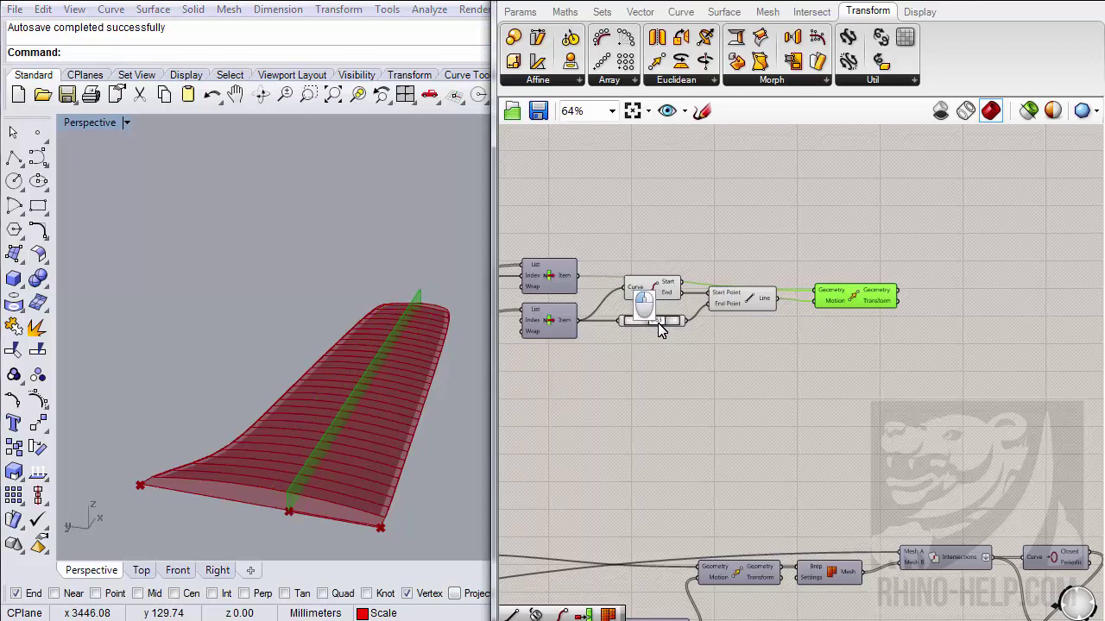
right_drag(387, 412, 359, 432)
scroll(395, 388, up, 3)
scroll(729, 192, down, 3)
scroll(706, 250, up, 3)
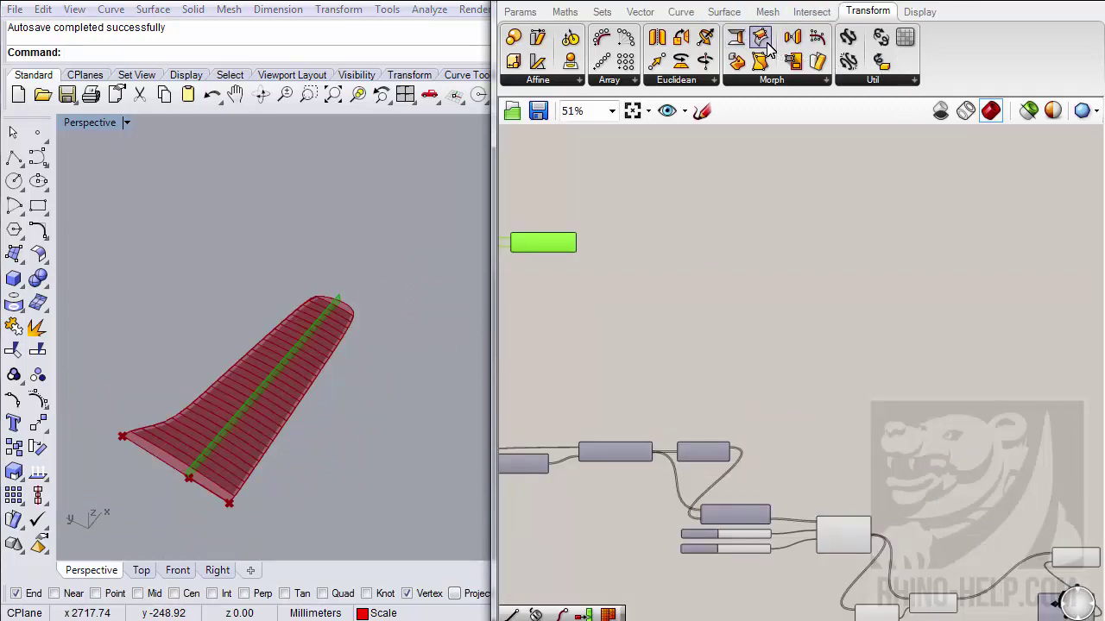
- Add a Brep | Brep intersection component and connect the Move component's Geometry output to its Brep A input
click(810, 12)
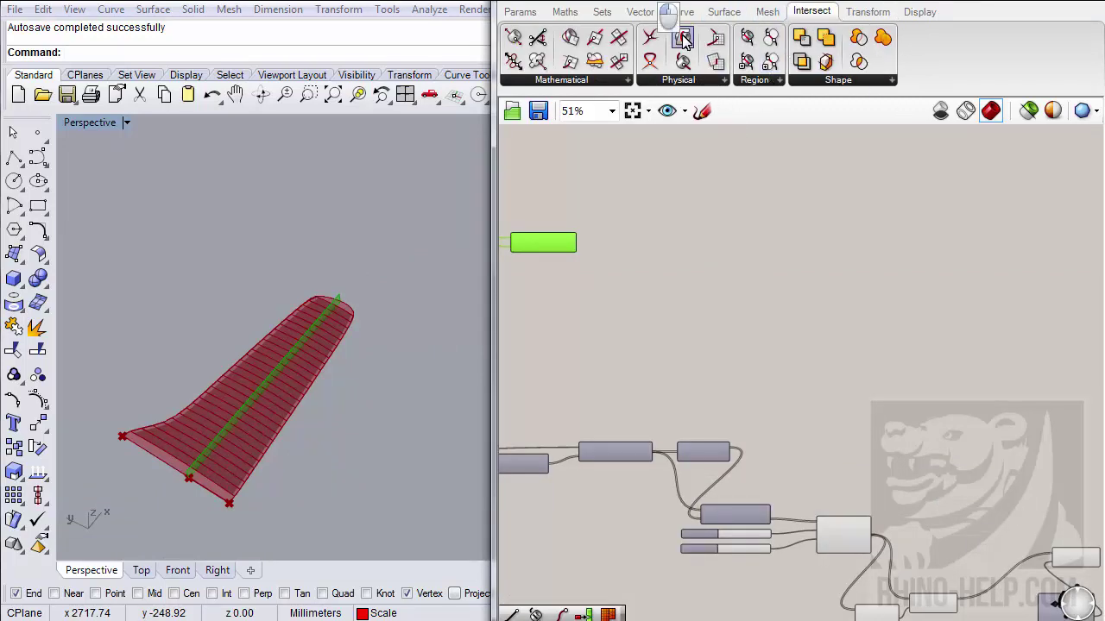
drag(847, 322, 846, 322)
scroll(833, 330, up, 3)
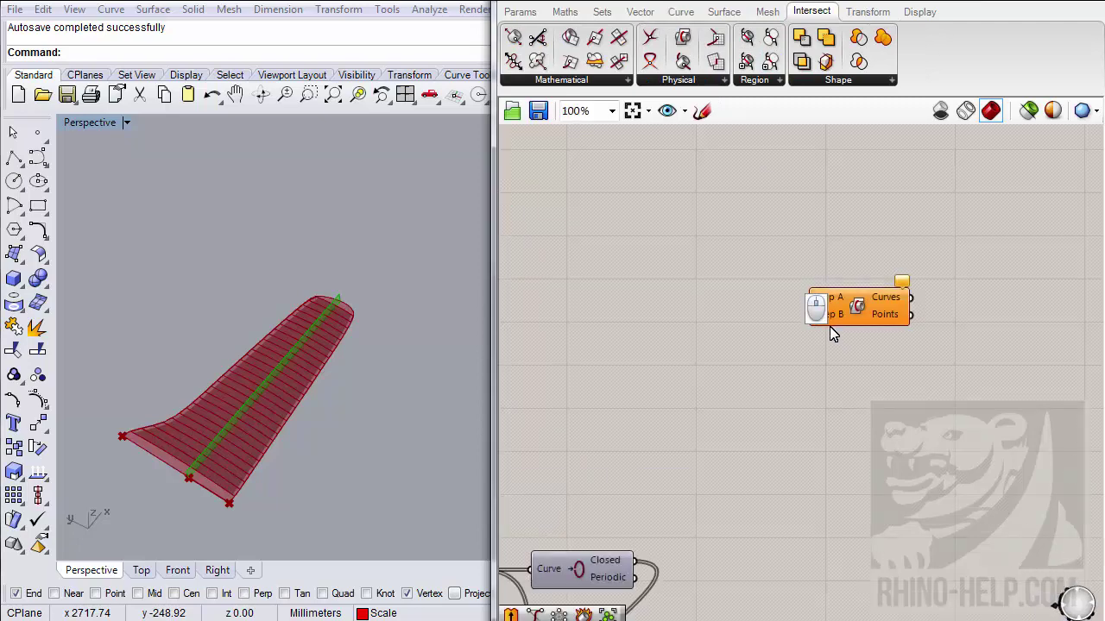
scroll(833, 330, down, 1)
right_drag(831, 328, 918, 364)
scroll(919, 365, down, 1)
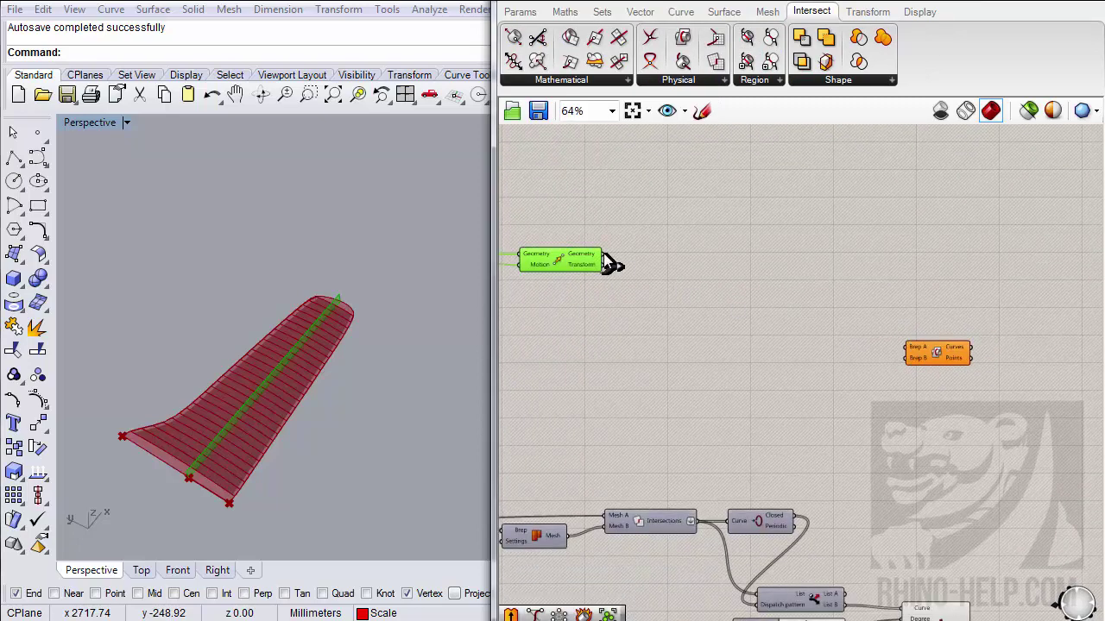
drag(607, 264, 907, 348)
right_drag(907, 348, 654, 278)
scroll(653, 278, down, 2)
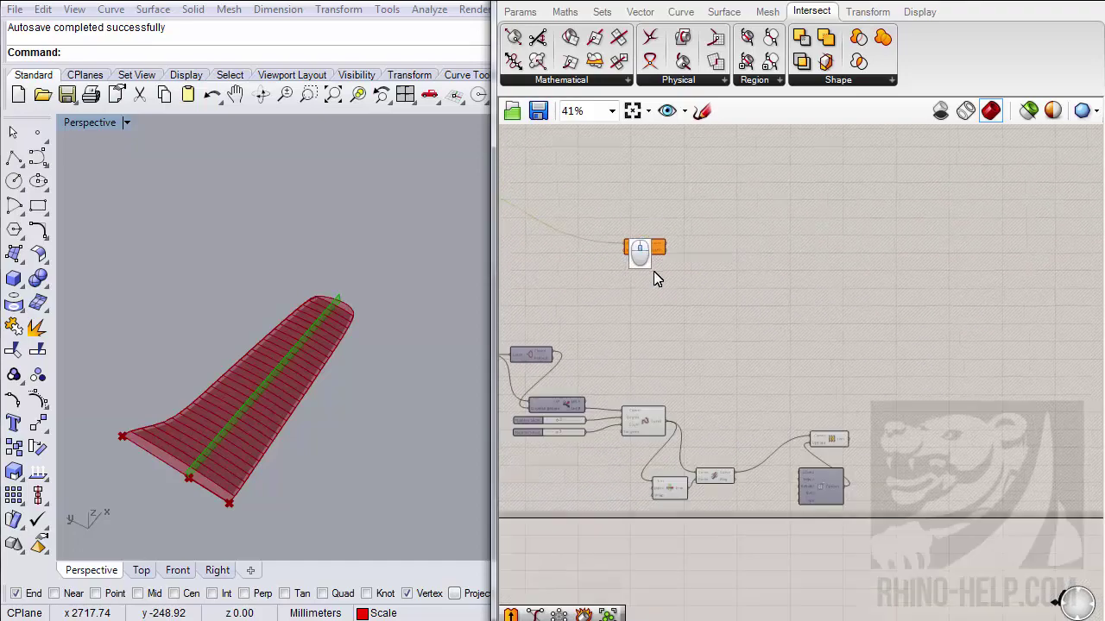
- Place the Brep | Brep component after the Loft and connect the Loft output to its Brep B input
drag(648, 249, 937, 379)
scroll(882, 433, up, 3)
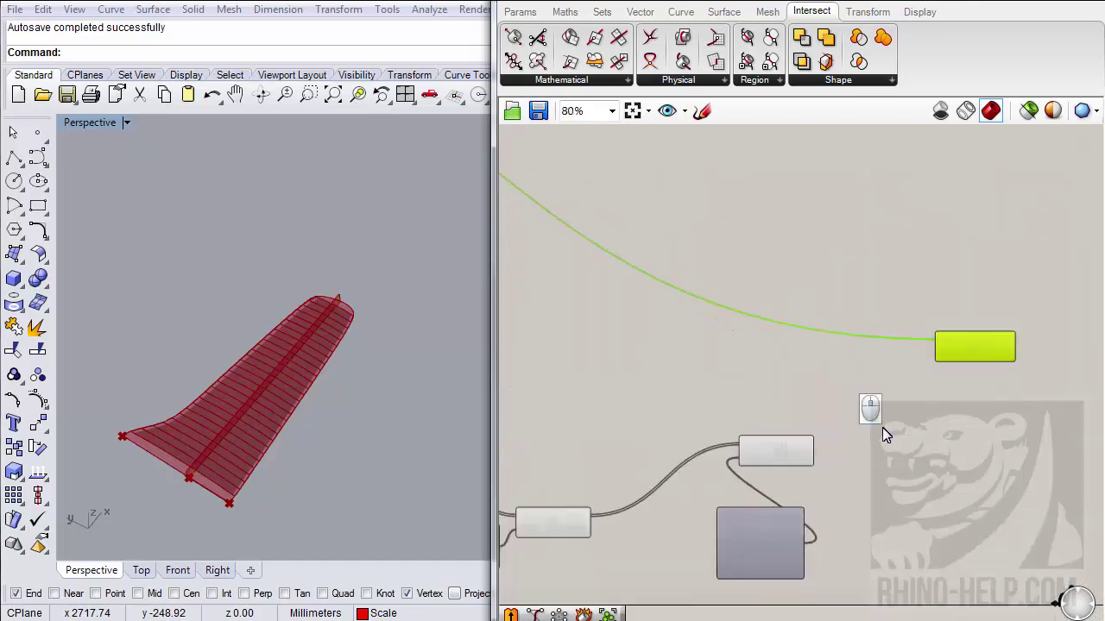
drag(796, 455, 958, 347)
mouse_move(259, 358)
right_down()
mouse_move(236, 351)
mouse_move(214, 408)
mouse_move(194, 376)
mouse_move(257, 334)
mouse_move(214, 365)
mouse_move(250, 345)
right_up()
right_drag(990, 175, 785, 106)
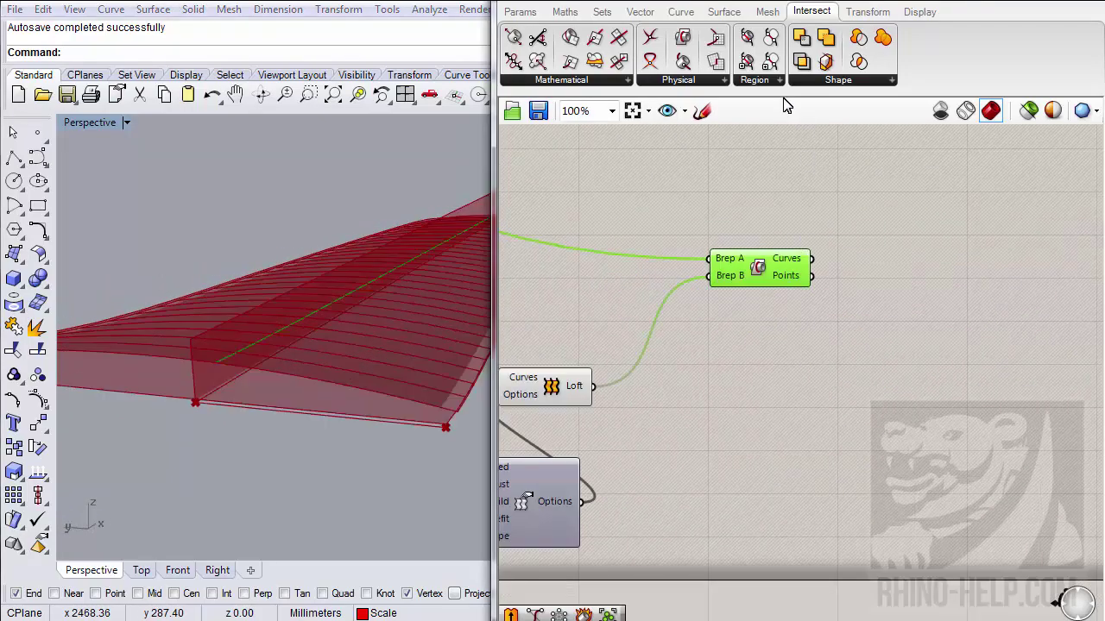
- Add a curve Project component after the intersection and feed the intersection's Curves output into its Curve input
click(730, 17)
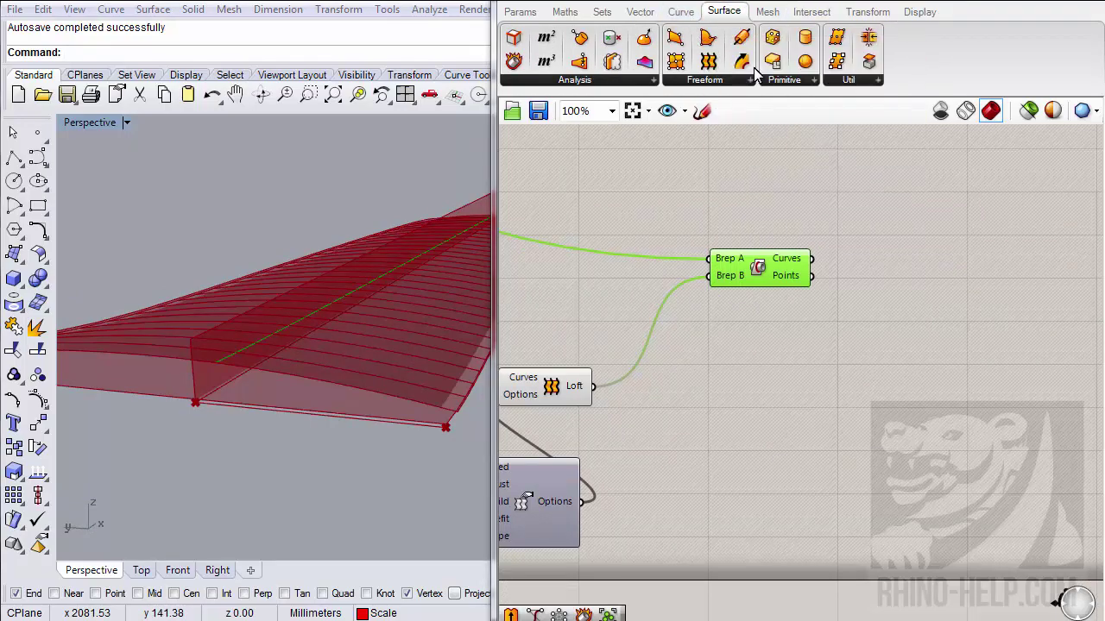
click(684, 14)
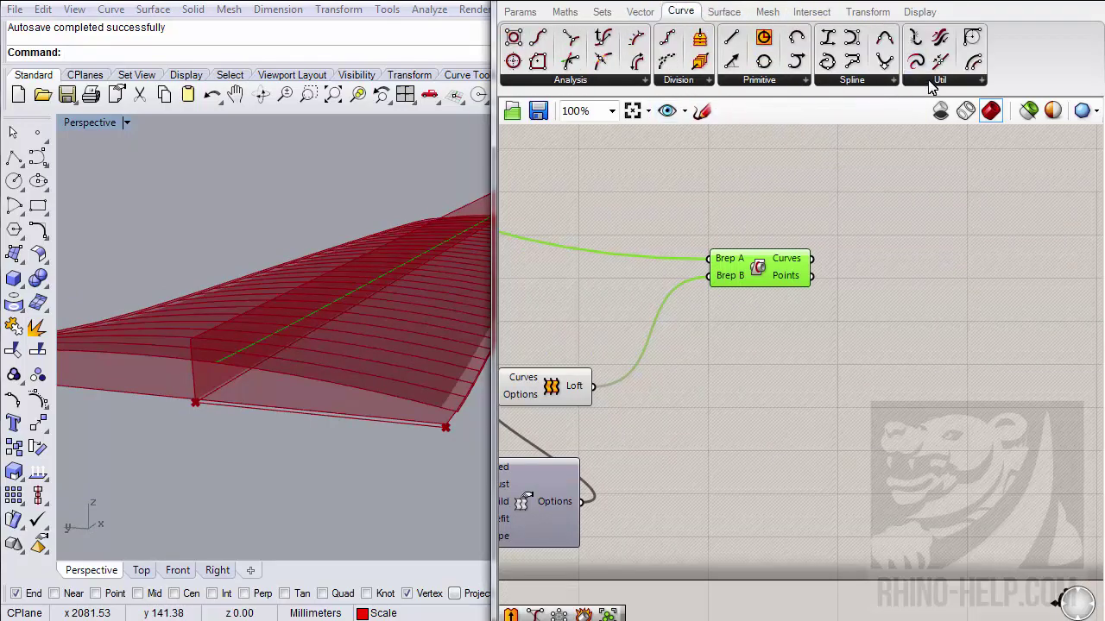
click(930, 80)
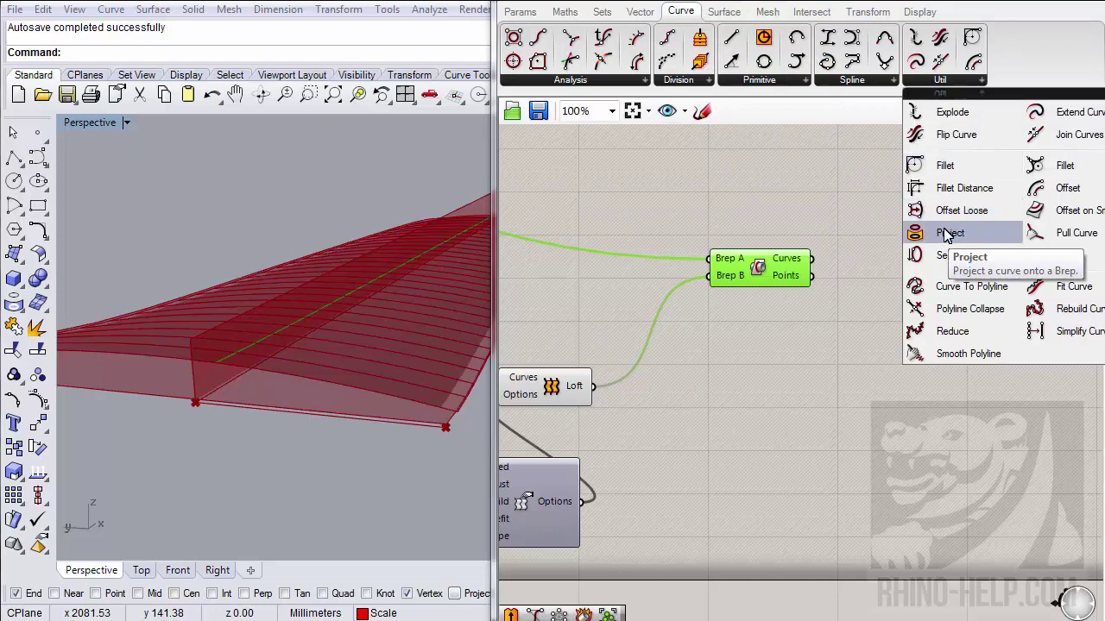
drag(949, 233, 964, 363)
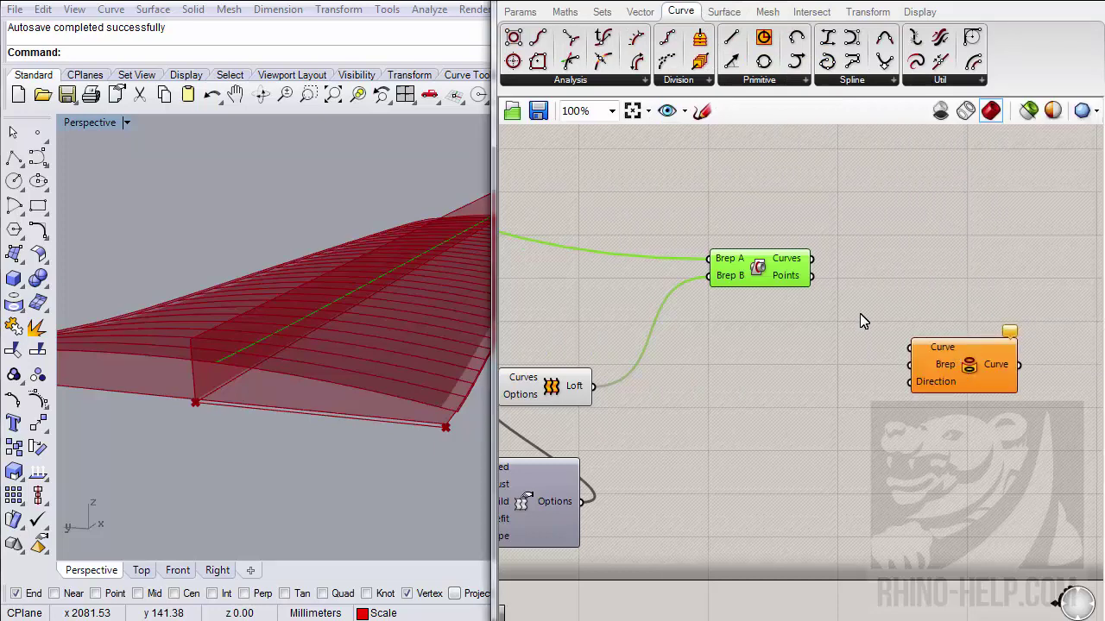
drag(813, 259, 909, 347)
right_drag(665, 414, 700, 389)
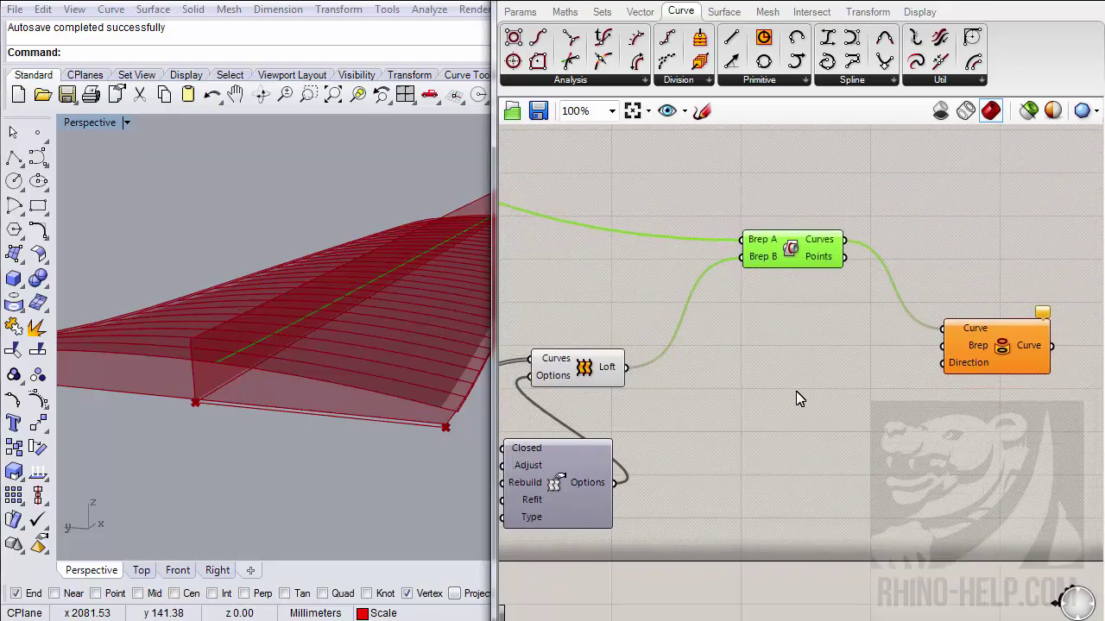
- Connect the Surfaces output of the Boundary Surfaces component in the lower group to the Project component's Brep input
right_drag(233, 367, 234, 406)
right_drag(588, 456, 826, 406)
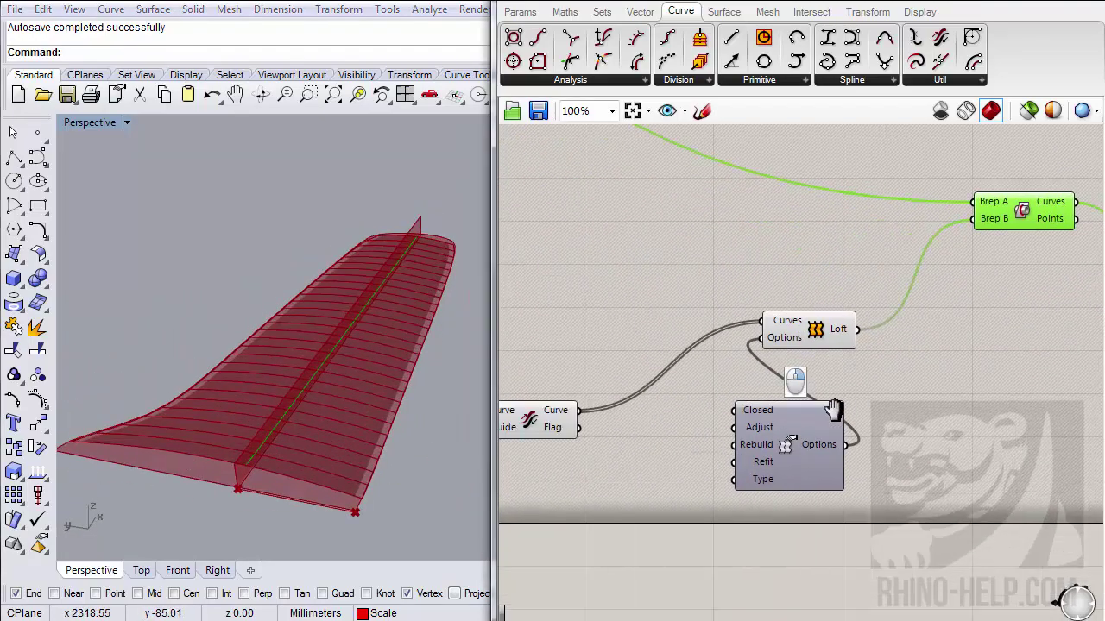
scroll(854, 410, down, 4)
right_drag(754, 424, 894, 363)
scroll(757, 406, down, 4)
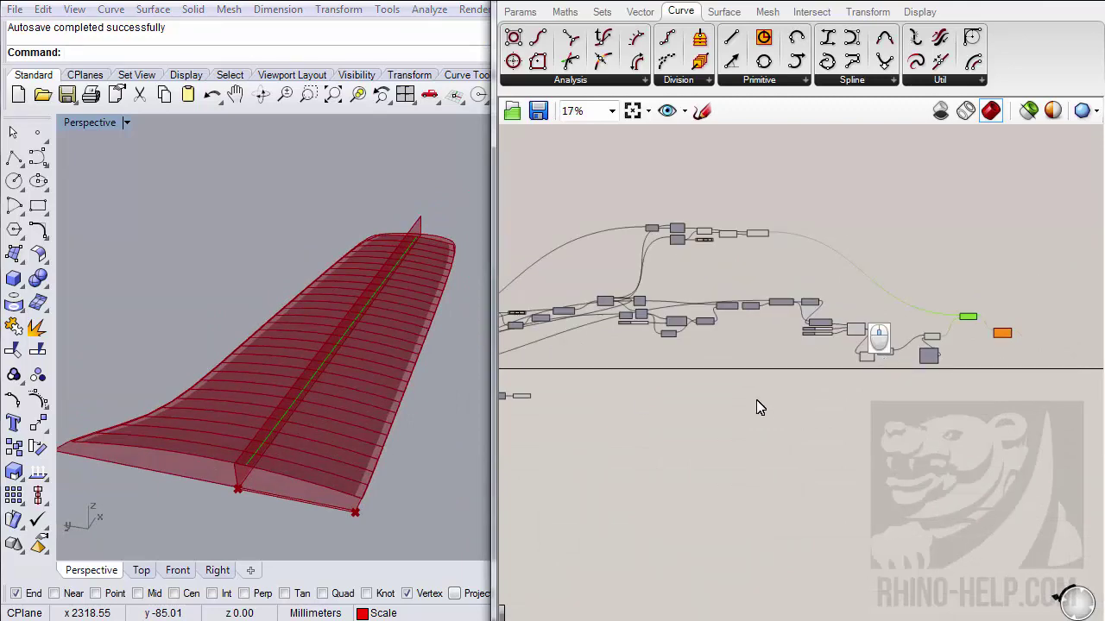
scroll(690, 413, up, 6)
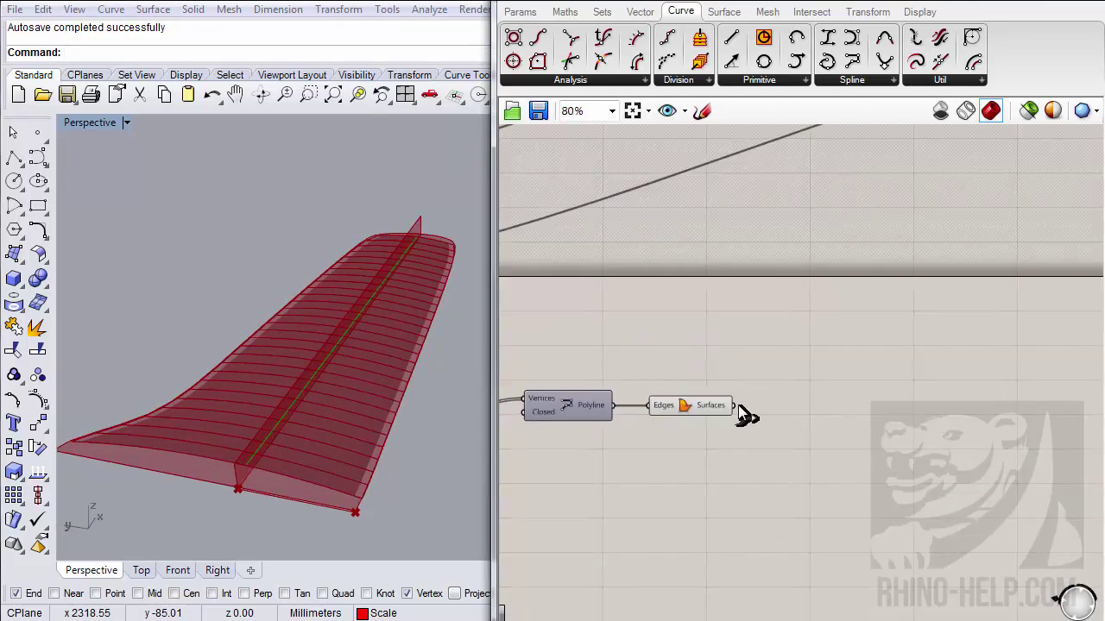
click(713, 411)
drag(734, 409, 811, 352)
scroll(794, 431, down, 6)
scroll(1006, 432, up, 4)
scroll(863, 380, down, 4)
scroll(846, 320, up, 6)
right_drag(864, 368, 791, 391)
click(798, 367)
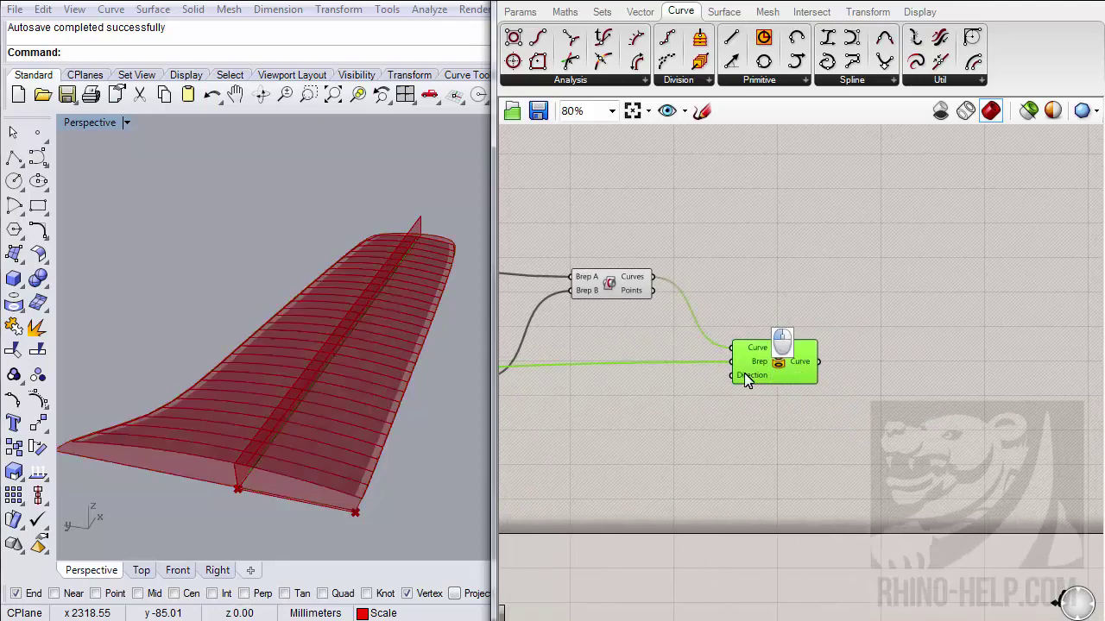
- Turn off the preview of the Move component and inspect the intersection and projected curves inside the wing
right_drag(448, 328, 422, 302)
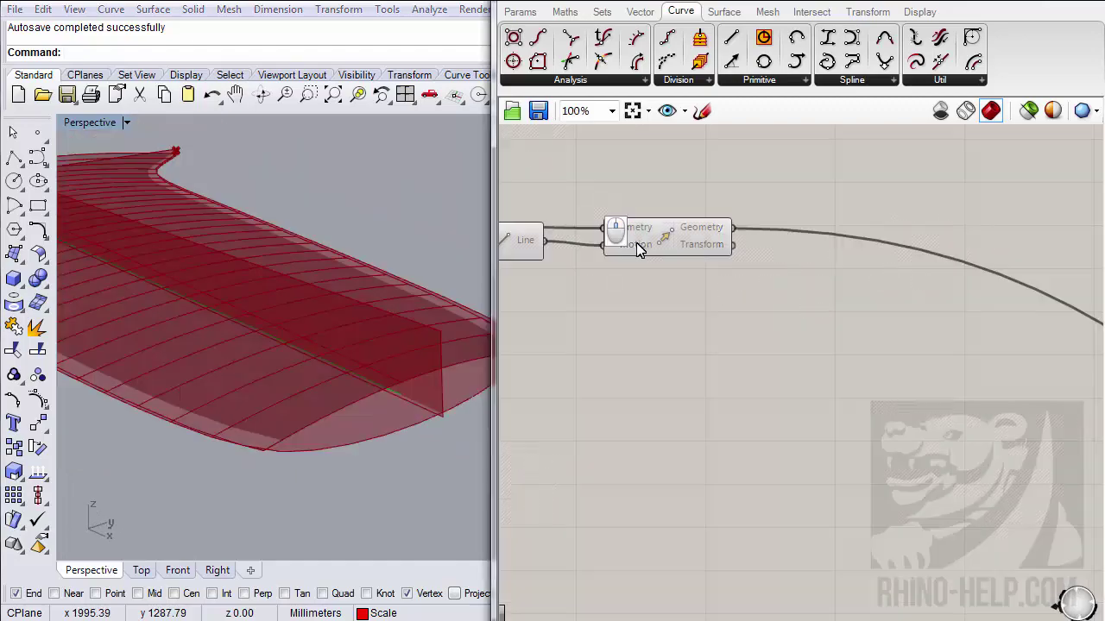
click(656, 241)
right_click(658, 242)
click(672, 278)
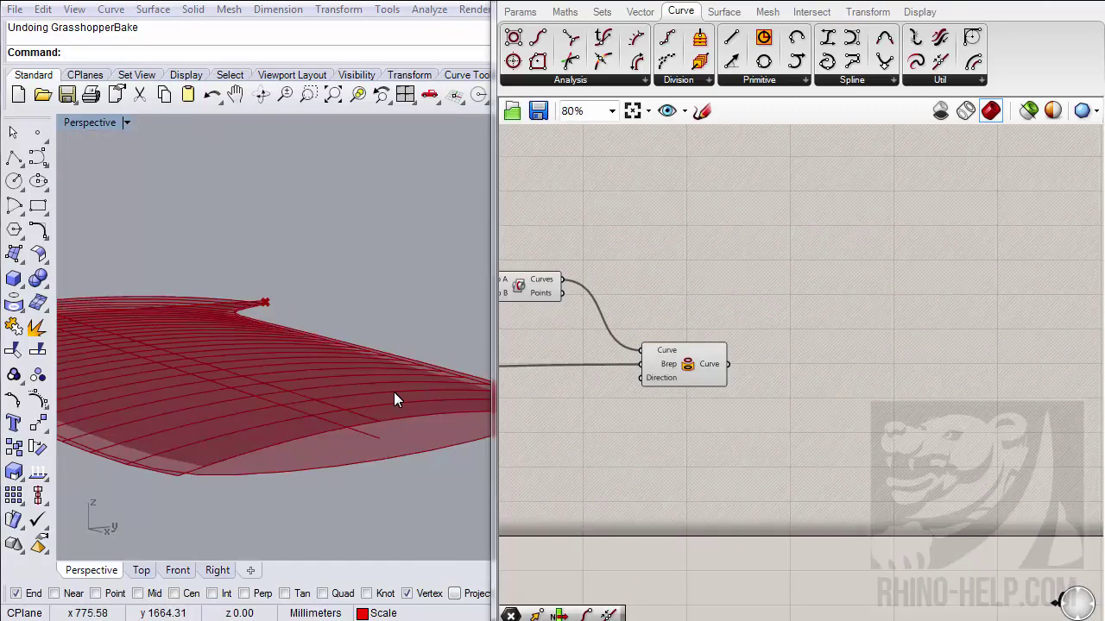
right_drag(394, 393, 315, 433)
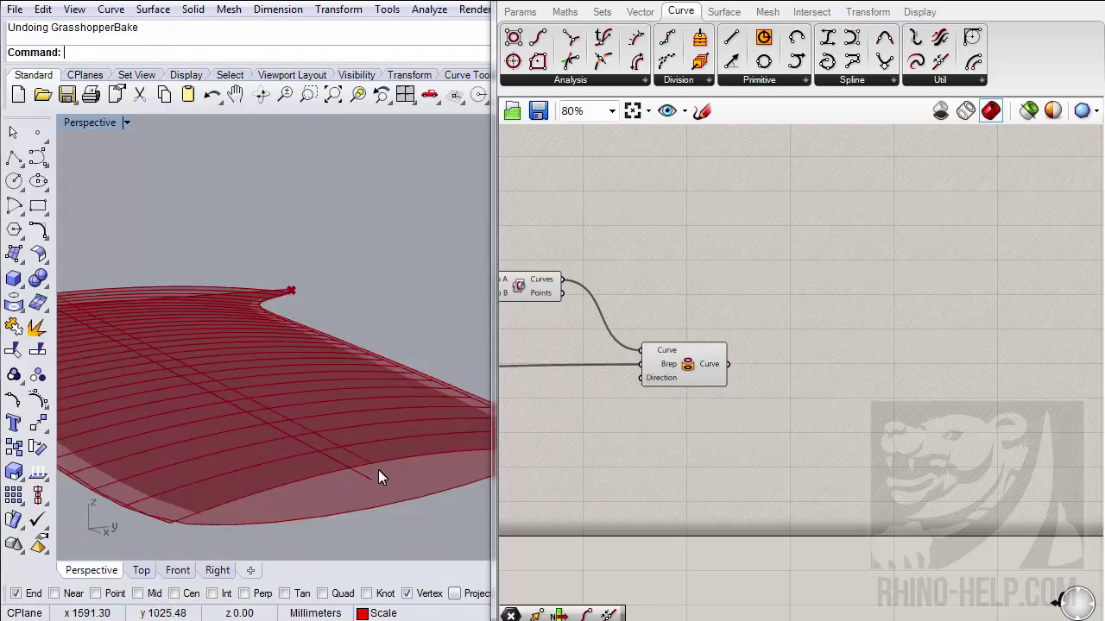
right_drag(379, 471, 289, 394)
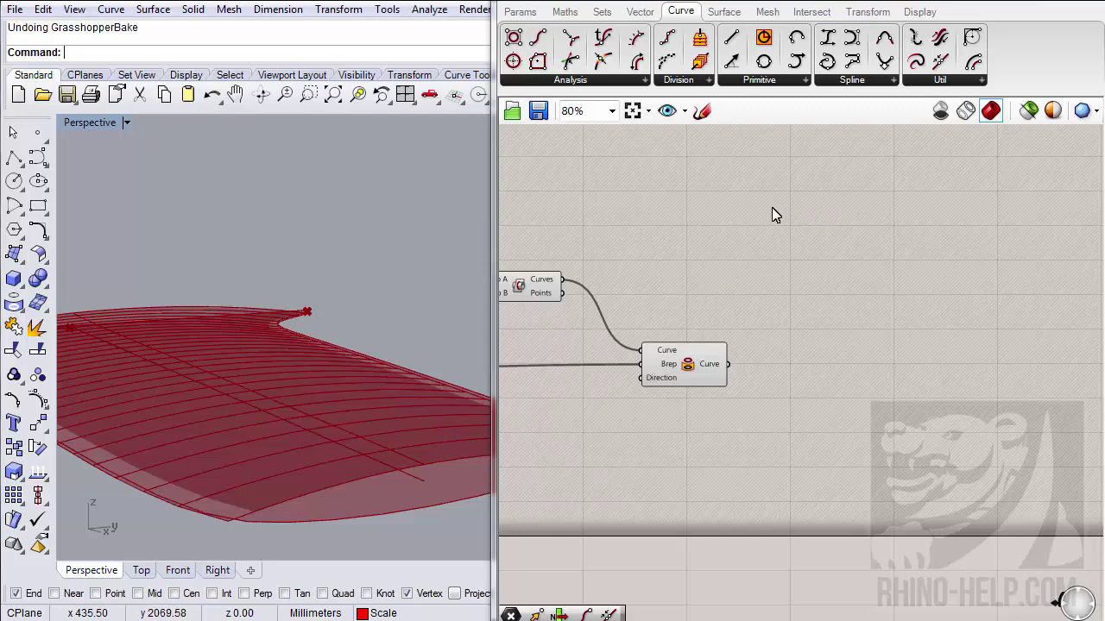
- Add a Sweep2 component with the intersection Curves as Rail 1 and the projected Curve as Rail 2, and place it after them
click(725, 12)
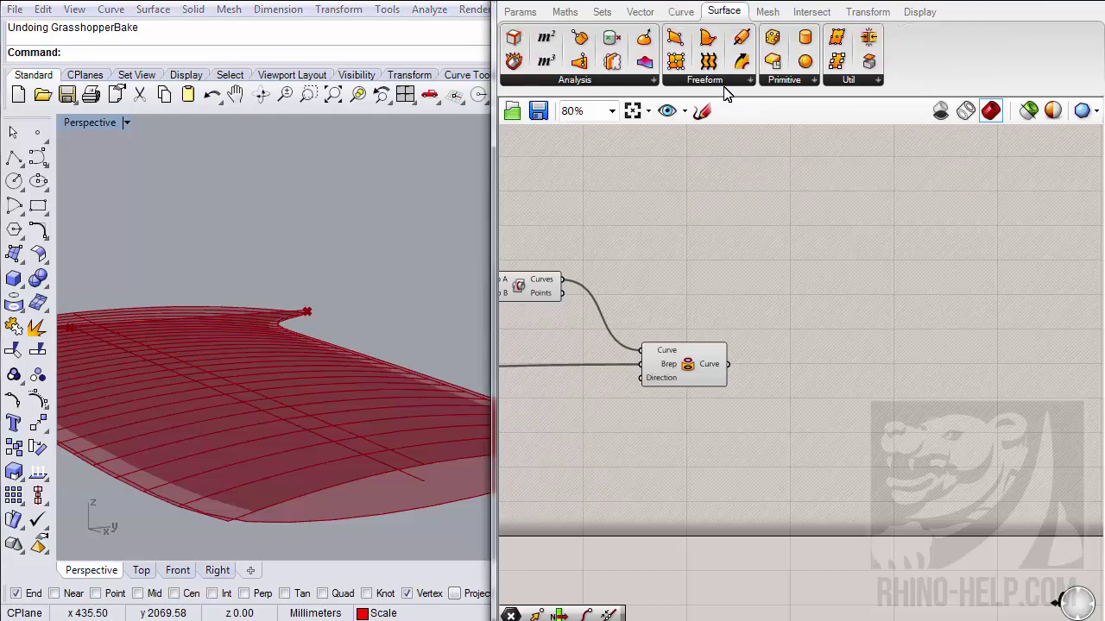
click(721, 83)
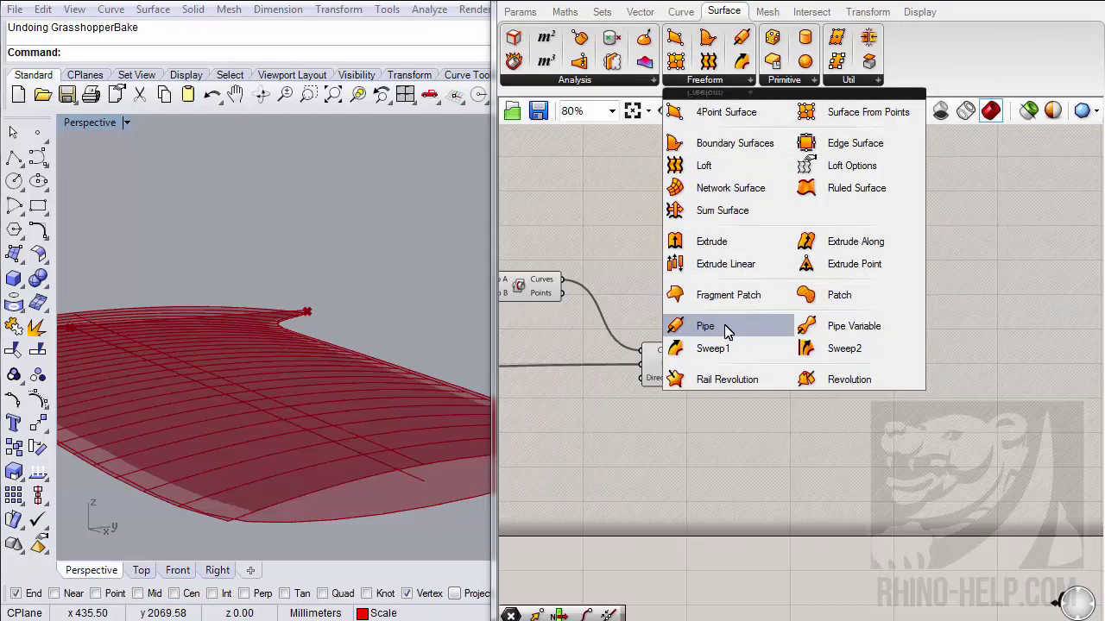
drag(861, 350, 918, 308)
right_drag(846, 296, 649, 298)
drag(608, 281, 774, 367)
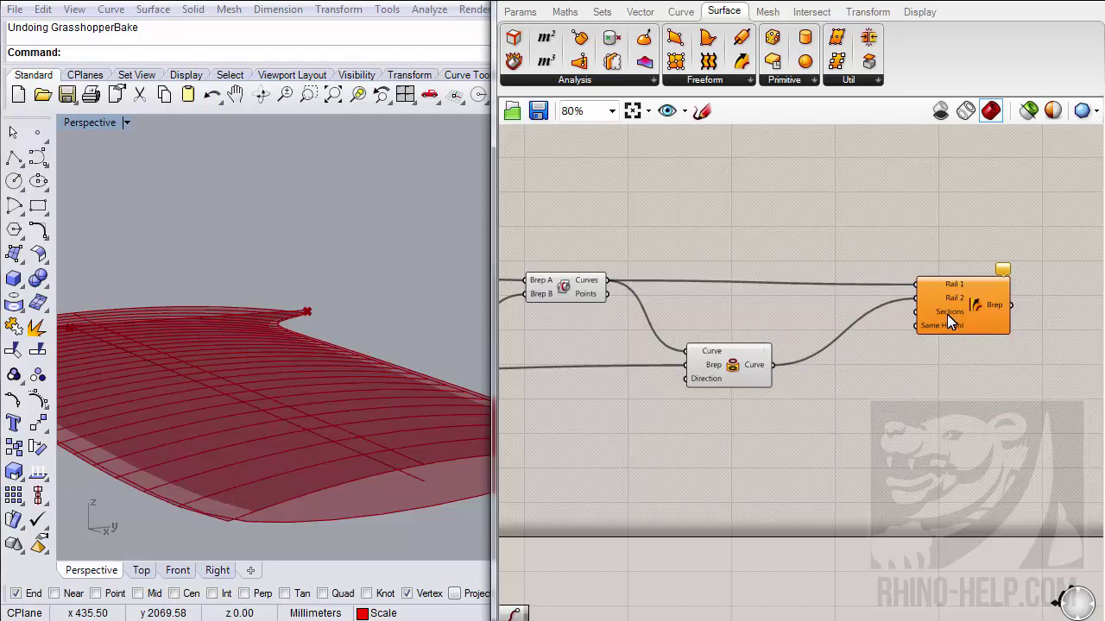
drag(926, 312, 950, 290)
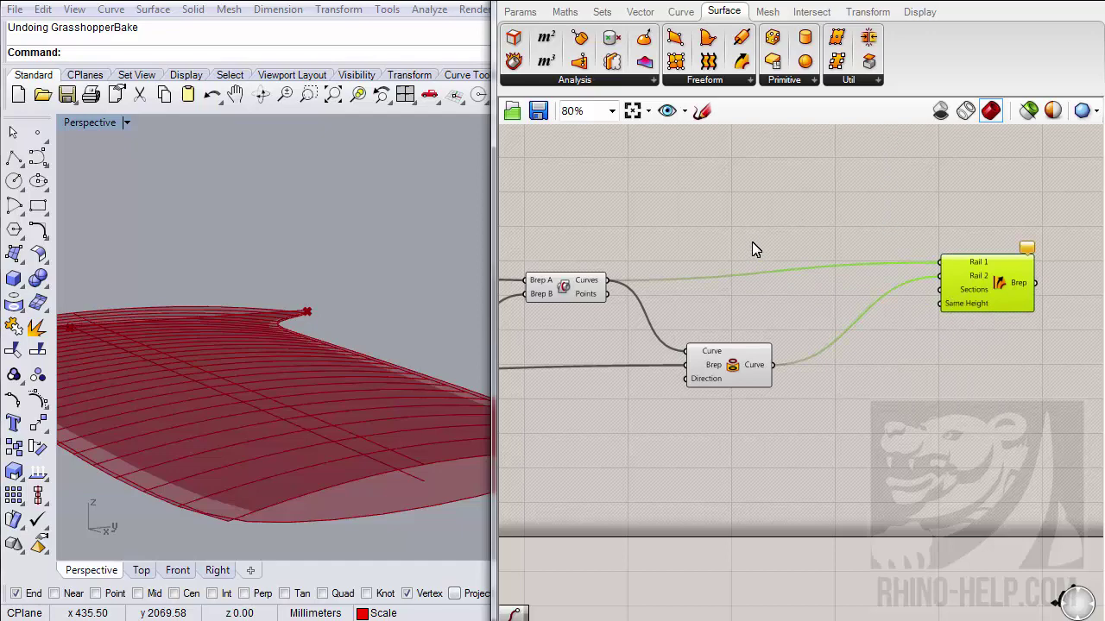
- Add two End Points components, one fed by the intersection Curves and one by the projected Curve, and stack them above the rails
click(677, 12)
drag(537, 39, 783, 216)
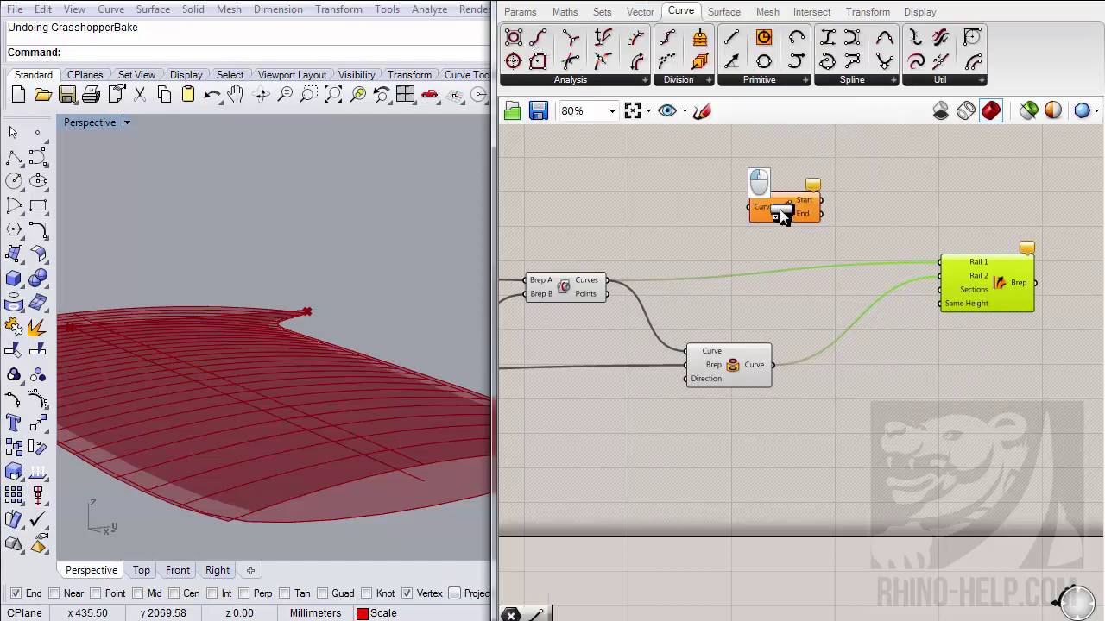
drag(609, 280, 835, 349)
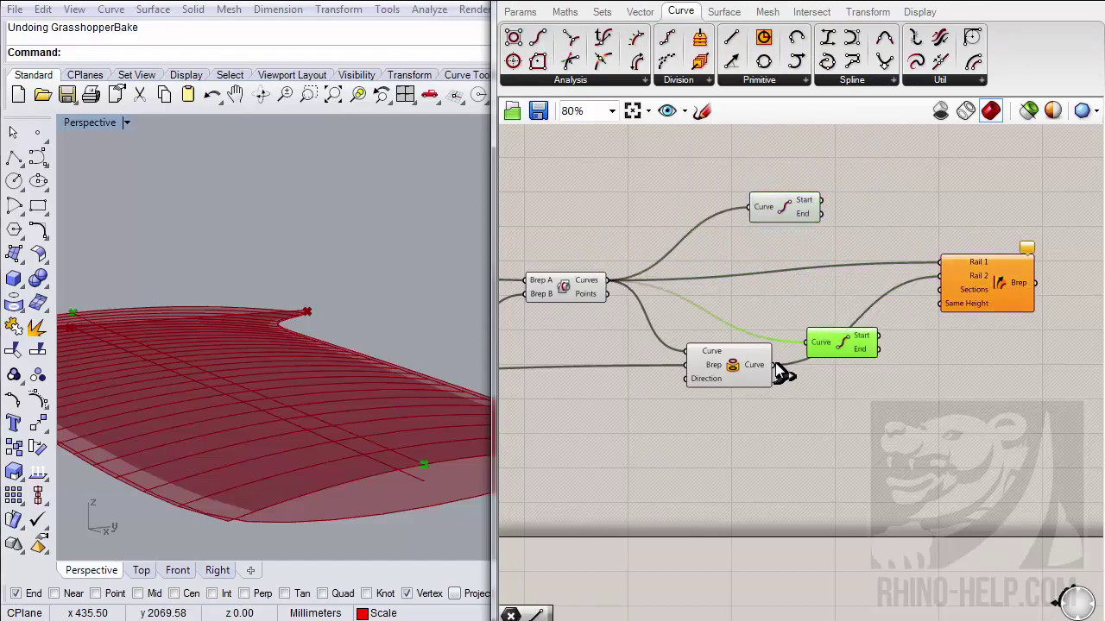
drag(776, 366, 811, 340)
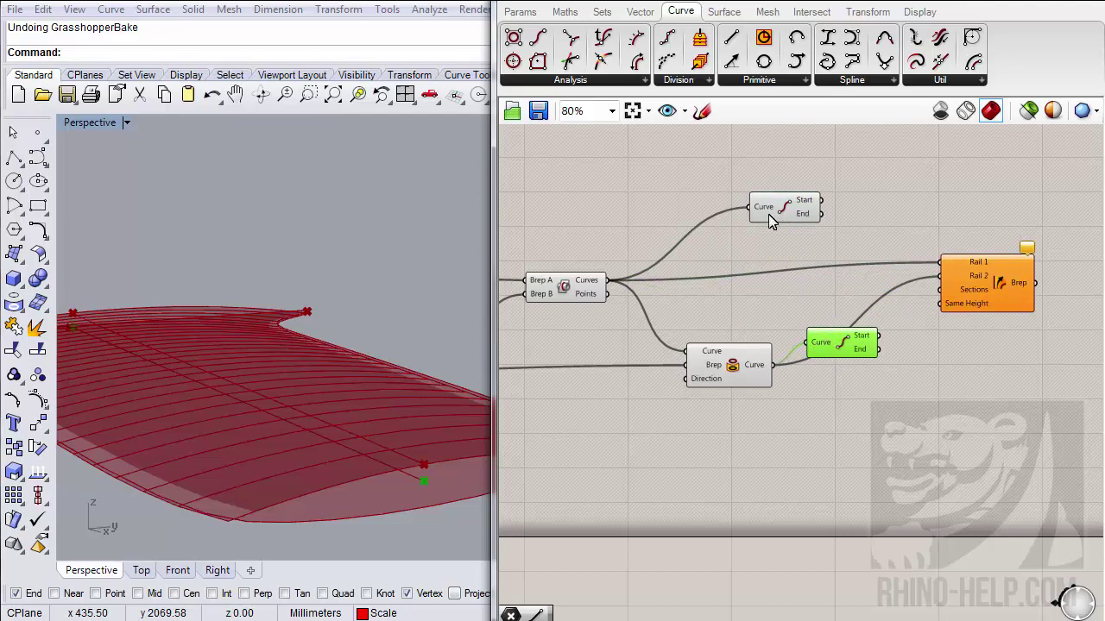
drag(772, 220, 787, 179)
drag(843, 344, 803, 218)
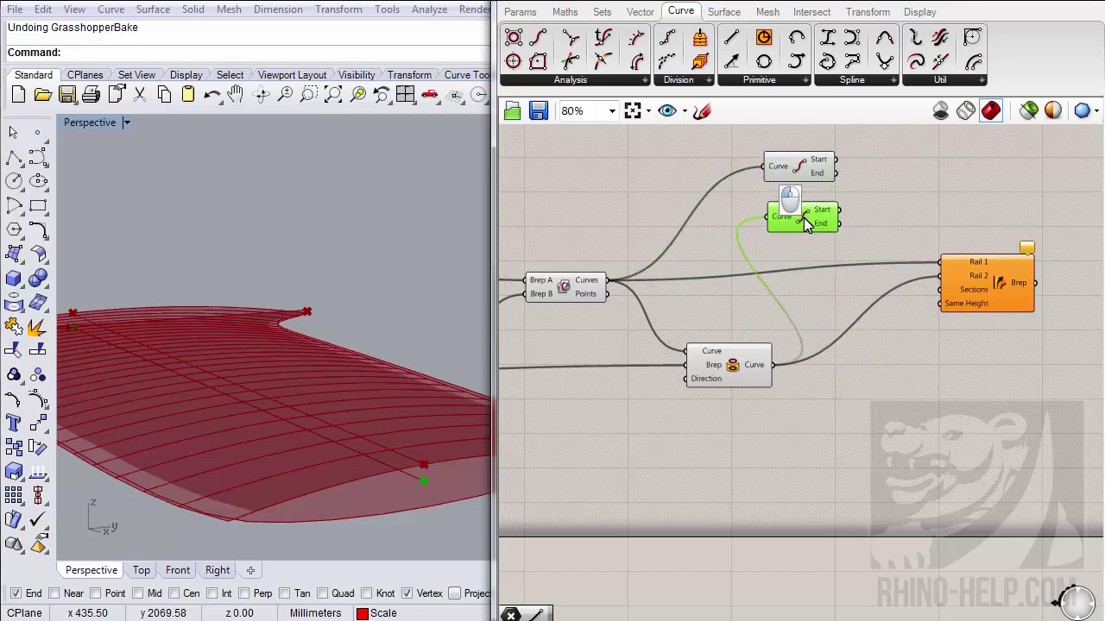
- Add a Line between the Start outputs of both End Points components and connect it to the Sweep2's Sections input
drag(731, 37, 901, 184)
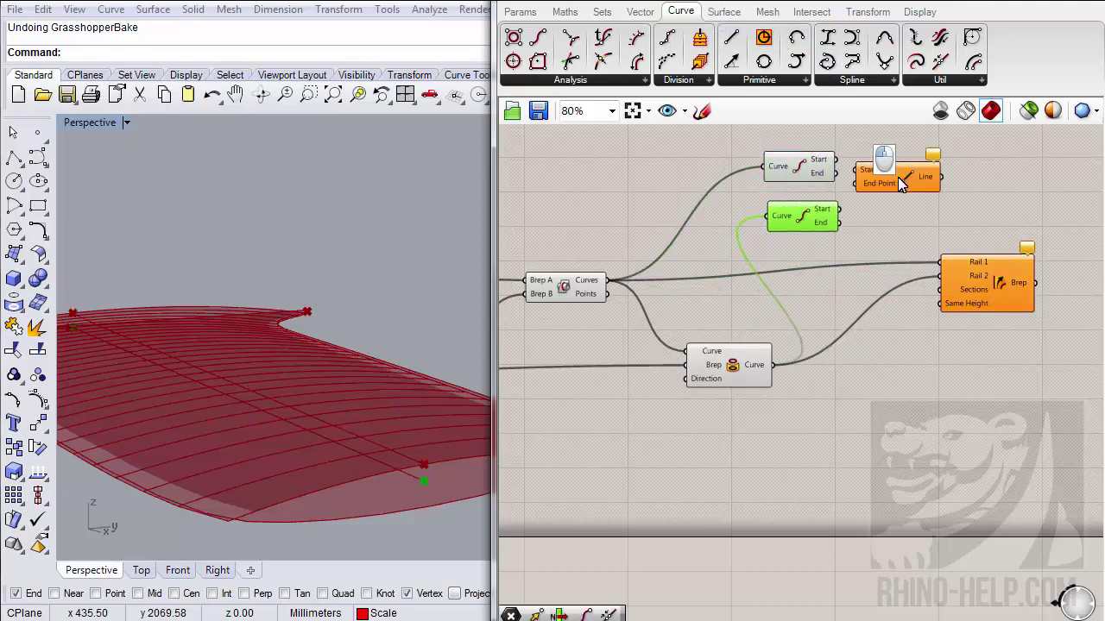
drag(840, 166, 838, 222)
click(886, 188)
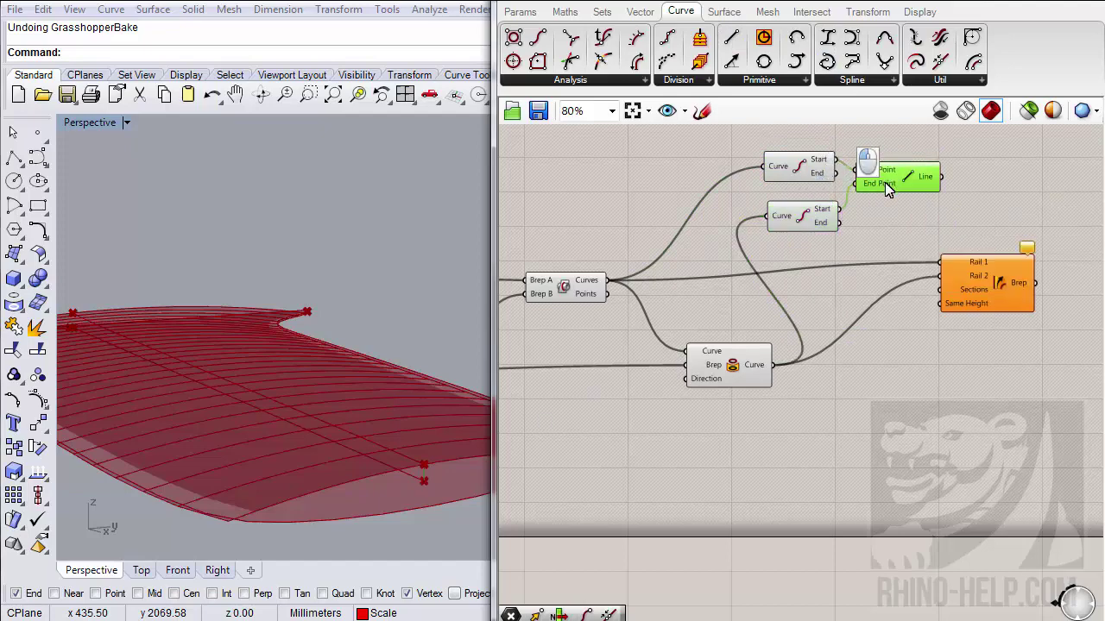
drag(941, 177, 939, 290)
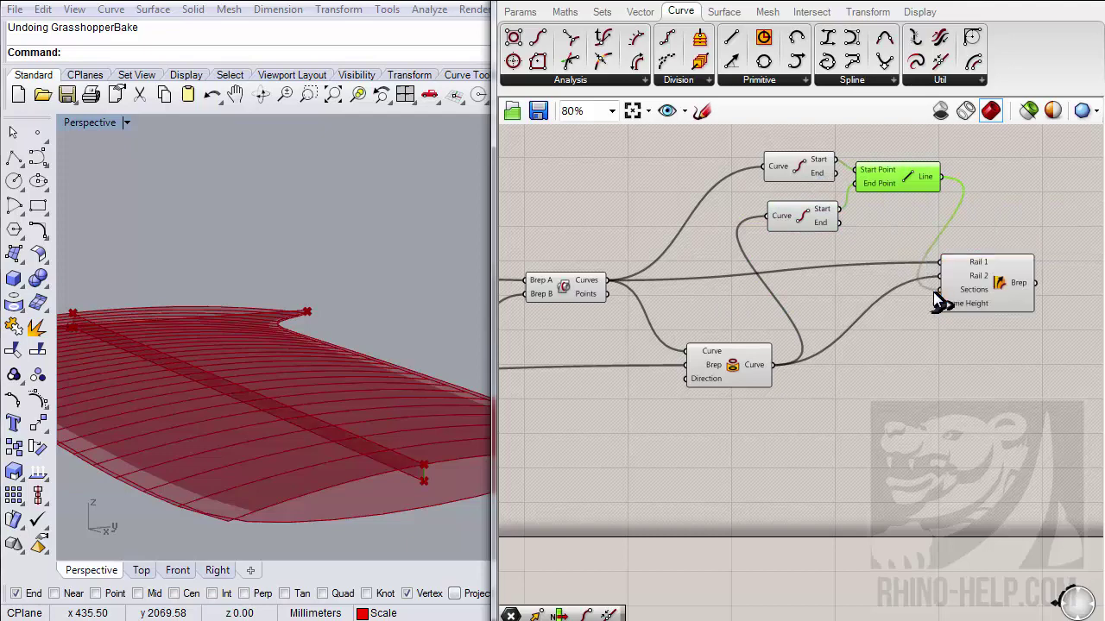
- Select the two-rail sweep component and examine its strip surface along the model in the perspective view
click(1011, 306)
right_drag(303, 337, 235, 386)
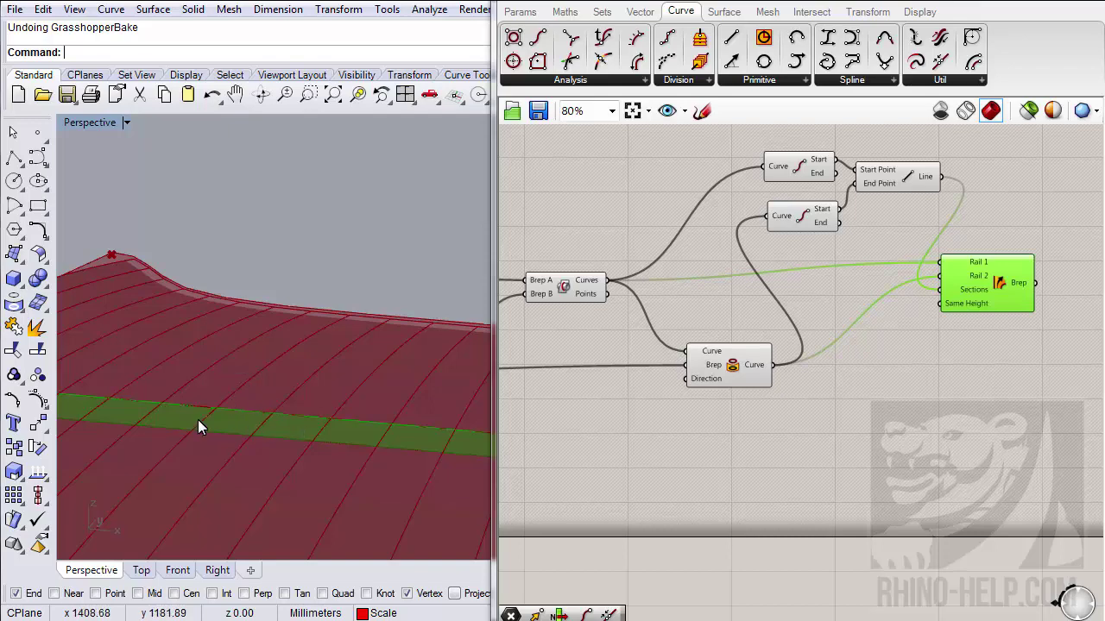
scroll(198, 420, down, 3)
scroll(228, 405, down, 2)
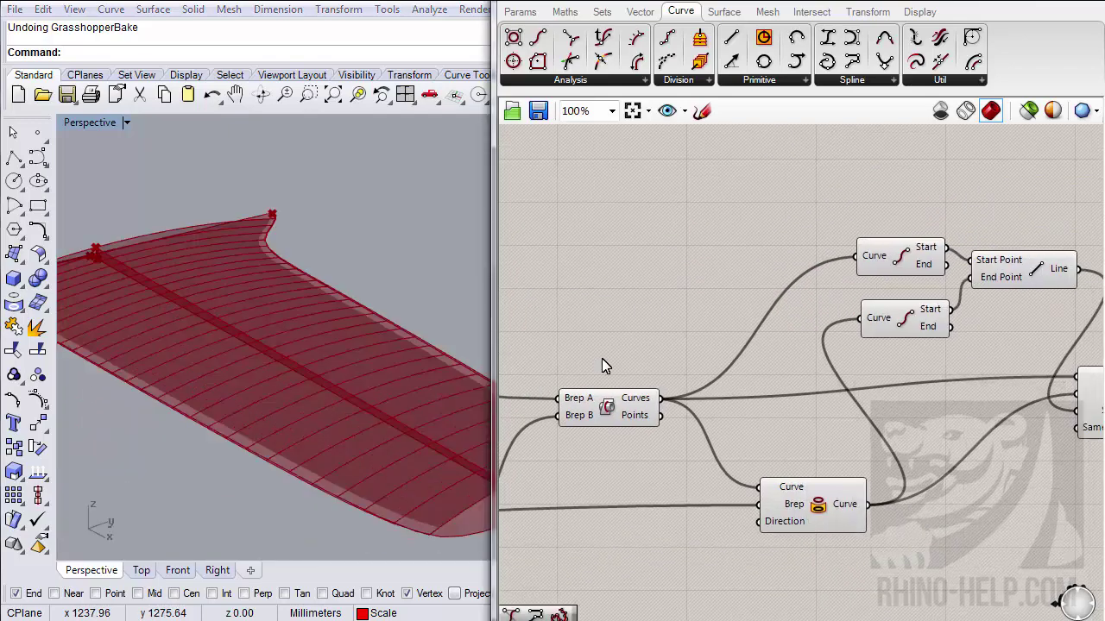
- Add a Rebuild Curve component above the end-point components and feed it the Curves output of the Brep intersection
click(603, 413)
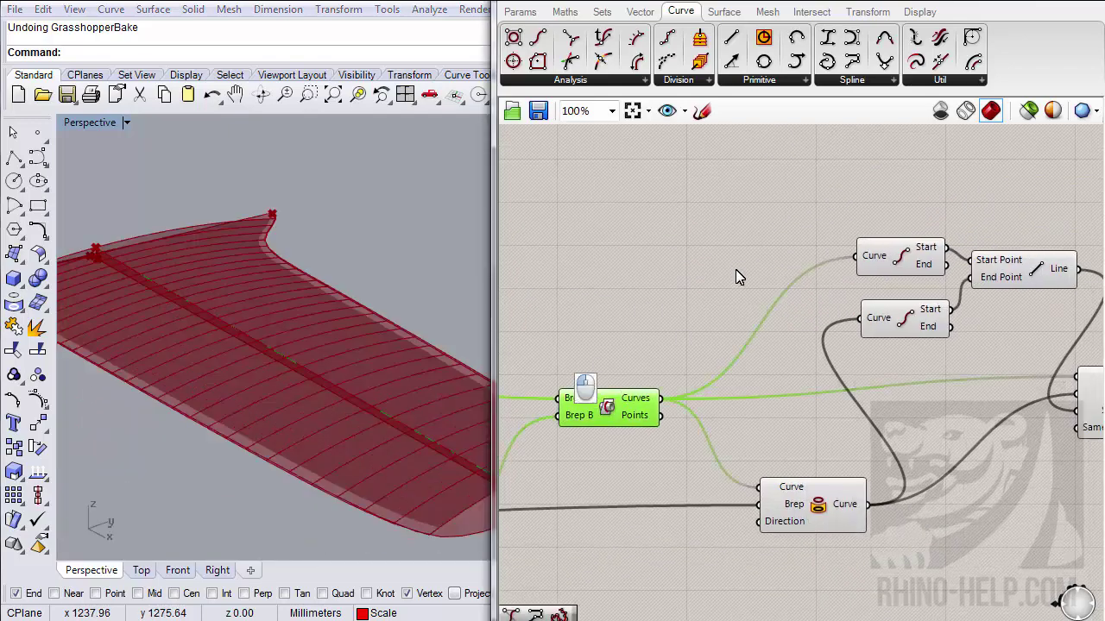
click(925, 83)
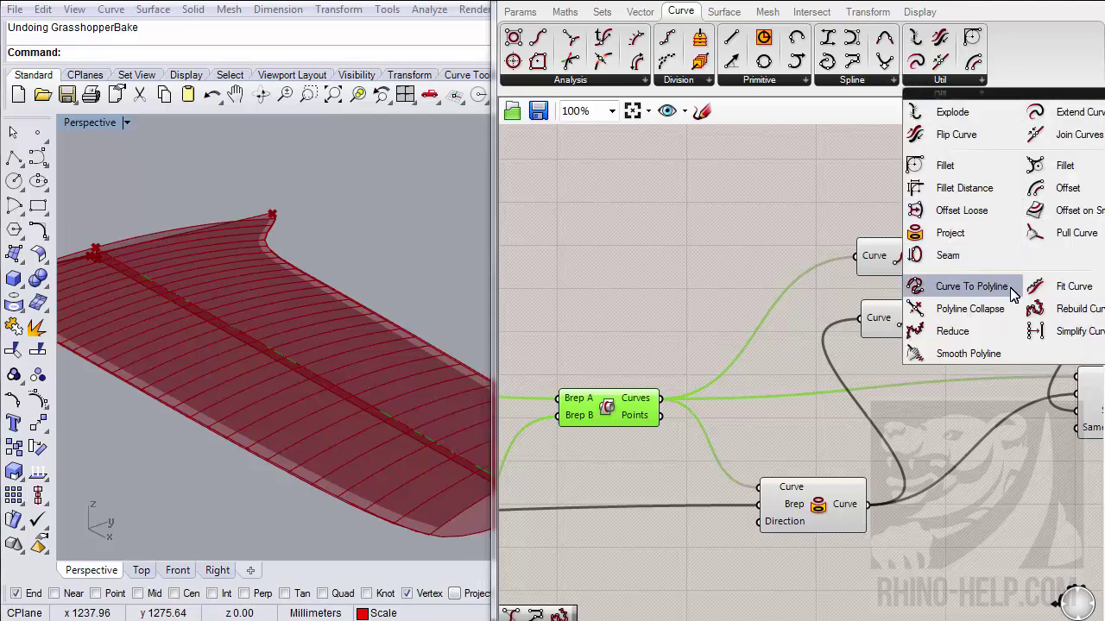
drag(1035, 302, 733, 205)
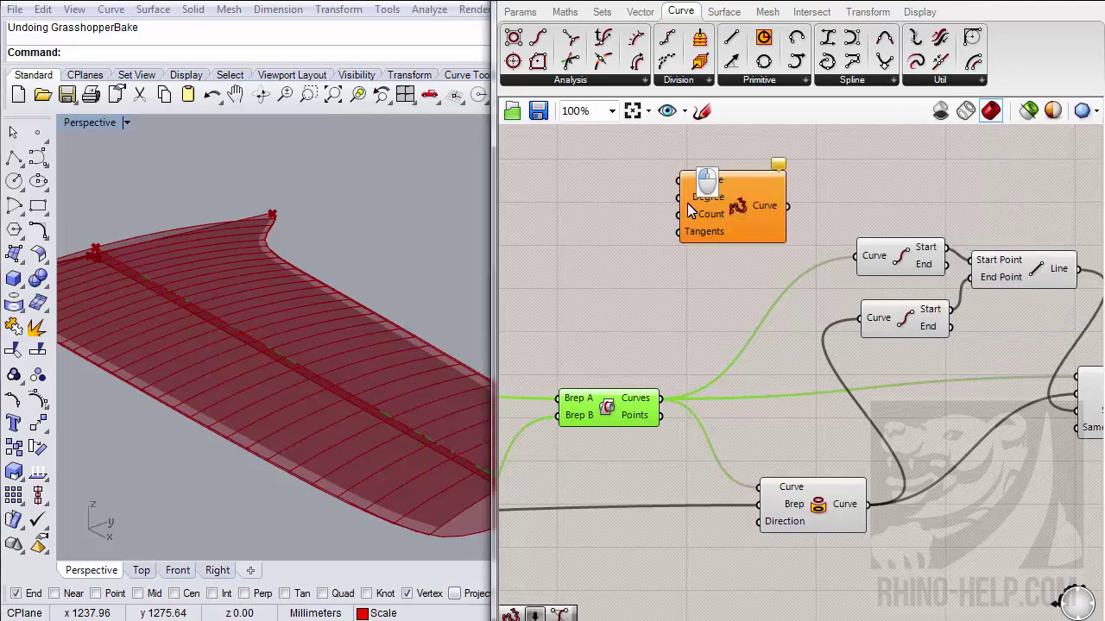
drag(680, 180, 662, 399)
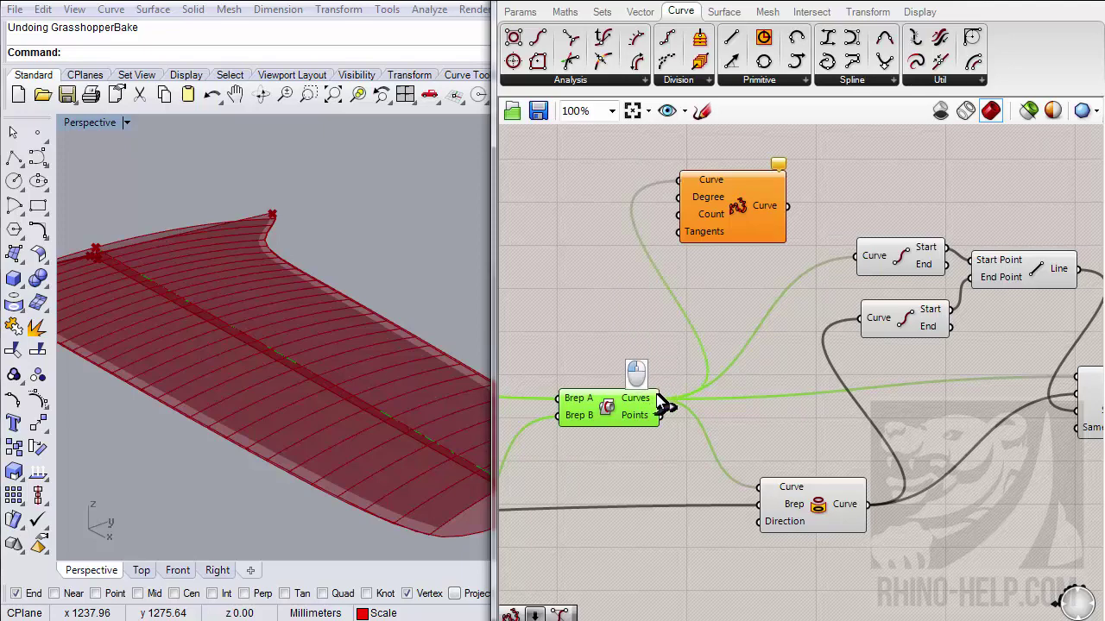
click(695, 270)
right_drag(695, 270, 625, 344)
drag(641, 270, 730, 246)
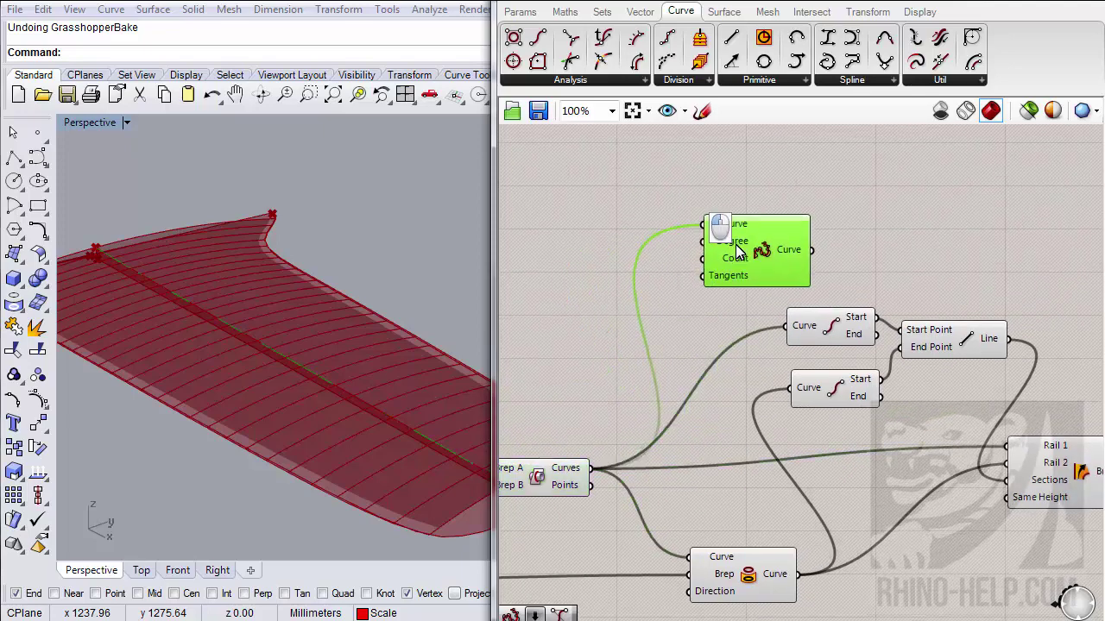
- Add a number slider with the value 1 and connect it to the Rebuild Curve component's Degree input
scroll(727, 246, up, 1)
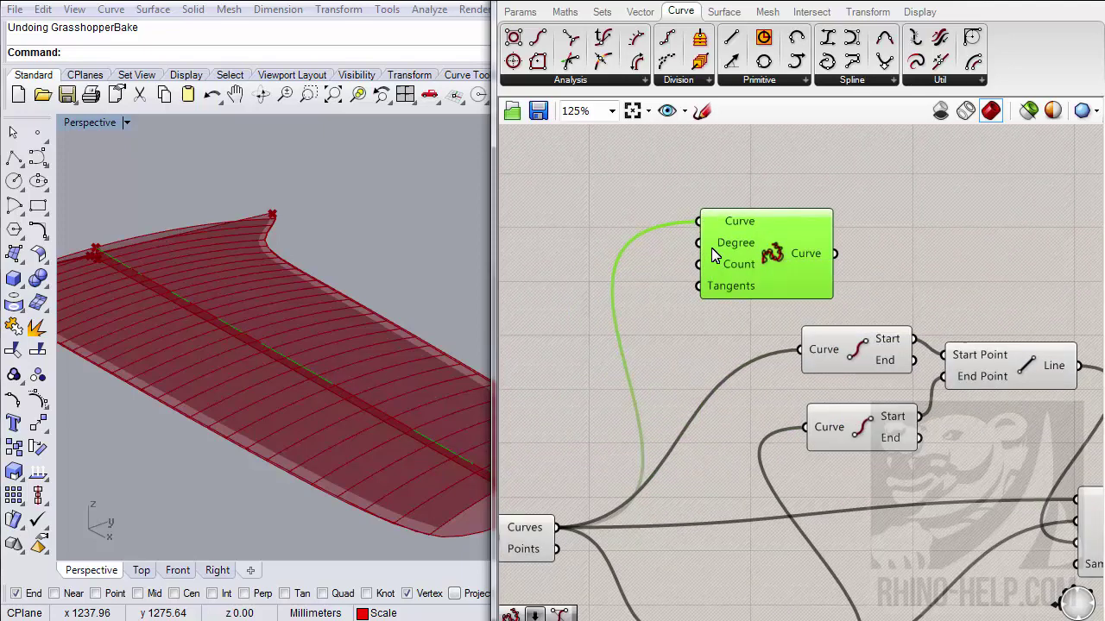
double_click(573, 221)
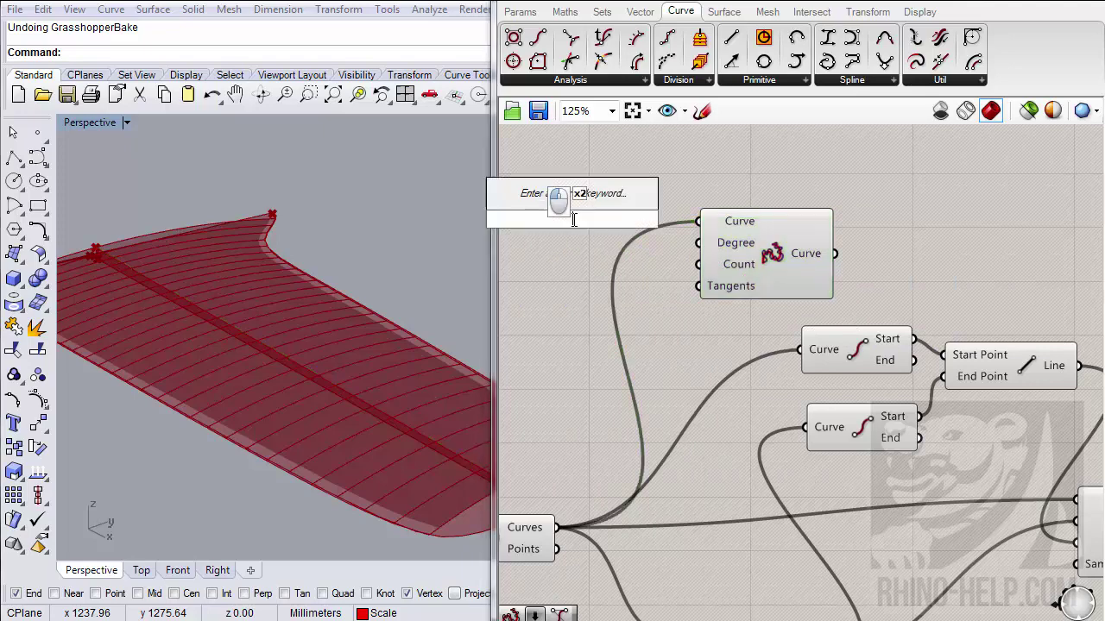
text(1)
key(Return)
drag(743, 244, 828, 215)
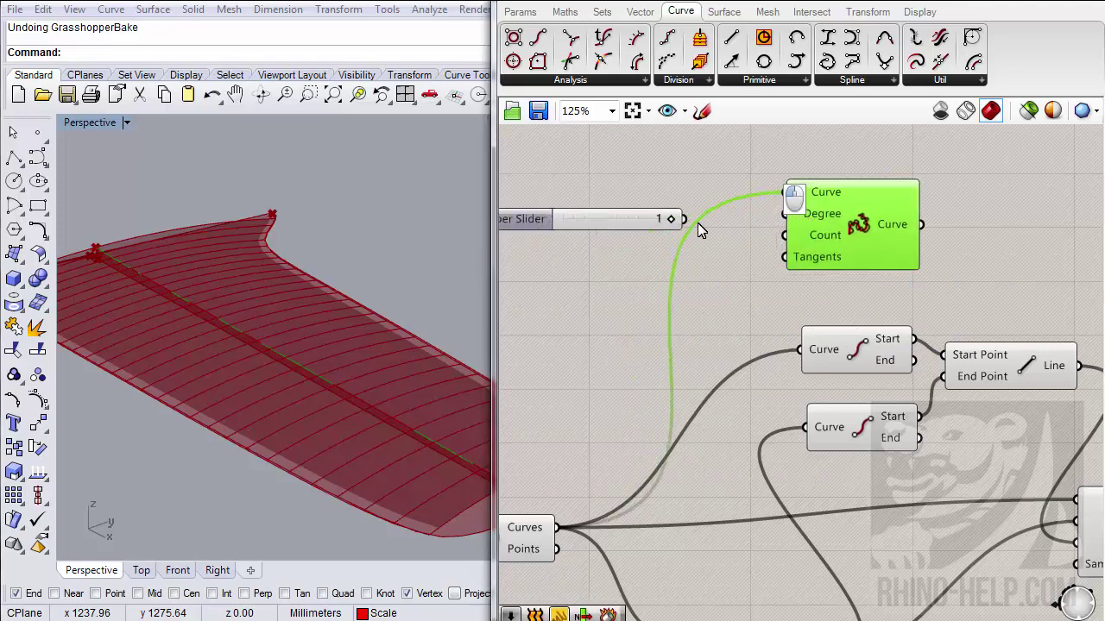
drag(683, 220, 784, 213)
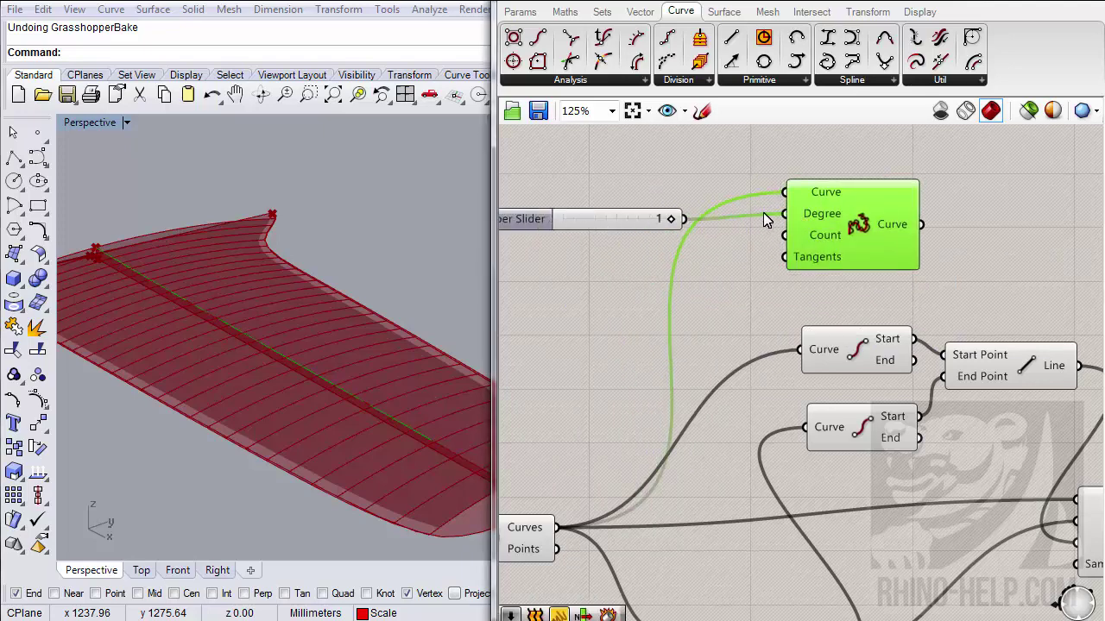
- Trace the definition back from the Brep intersection through the loft and flip components to the Dispatch component's curve lists
right_drag(609, 381, 743, 309)
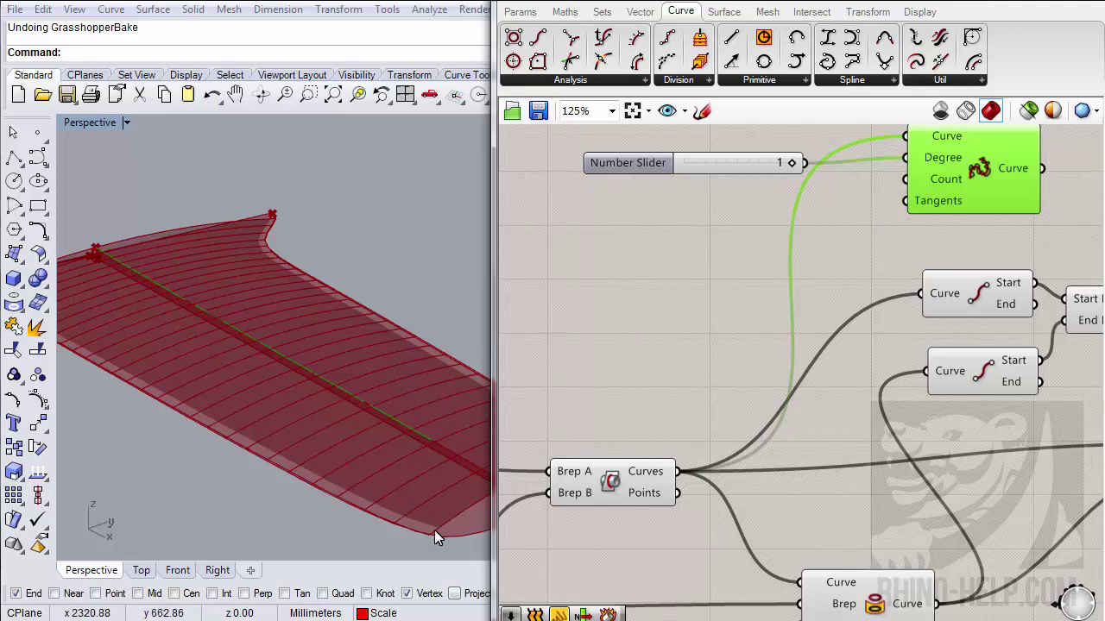
right_drag(678, 395, 683, 384)
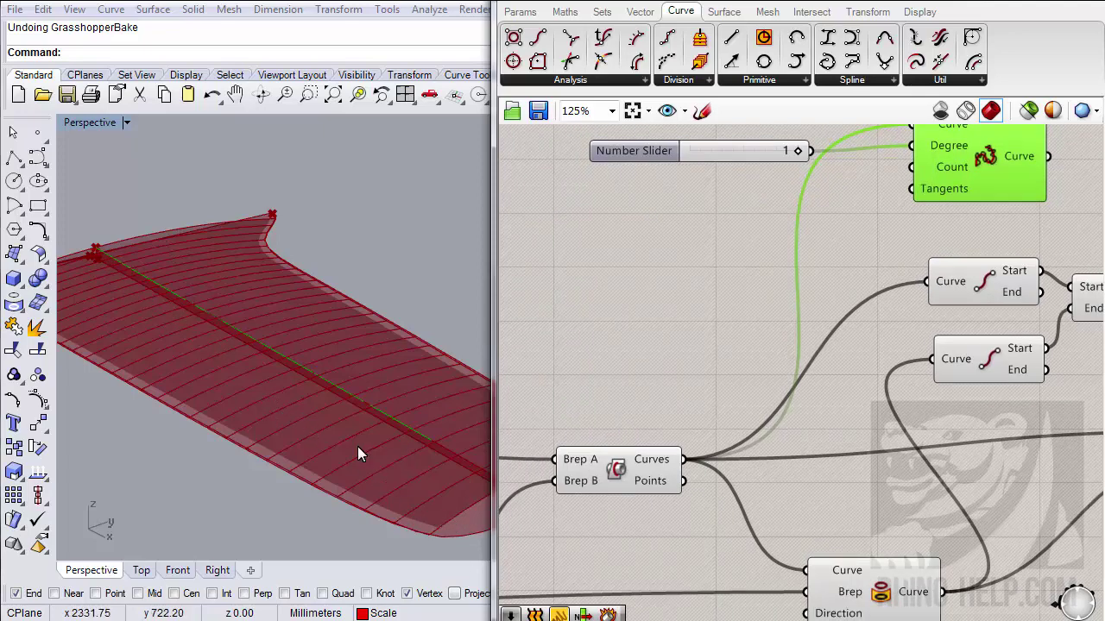
right_drag(583, 412, 742, 365)
scroll(749, 369, down, 3)
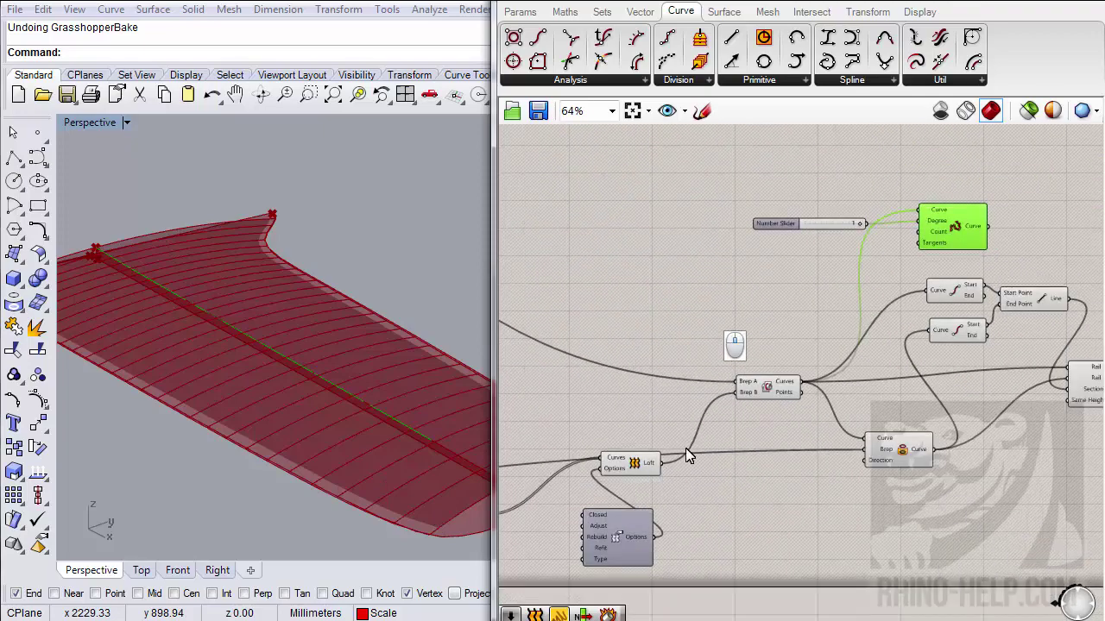
right_drag(685, 448, 851, 378)
scroll(763, 447, up, 3)
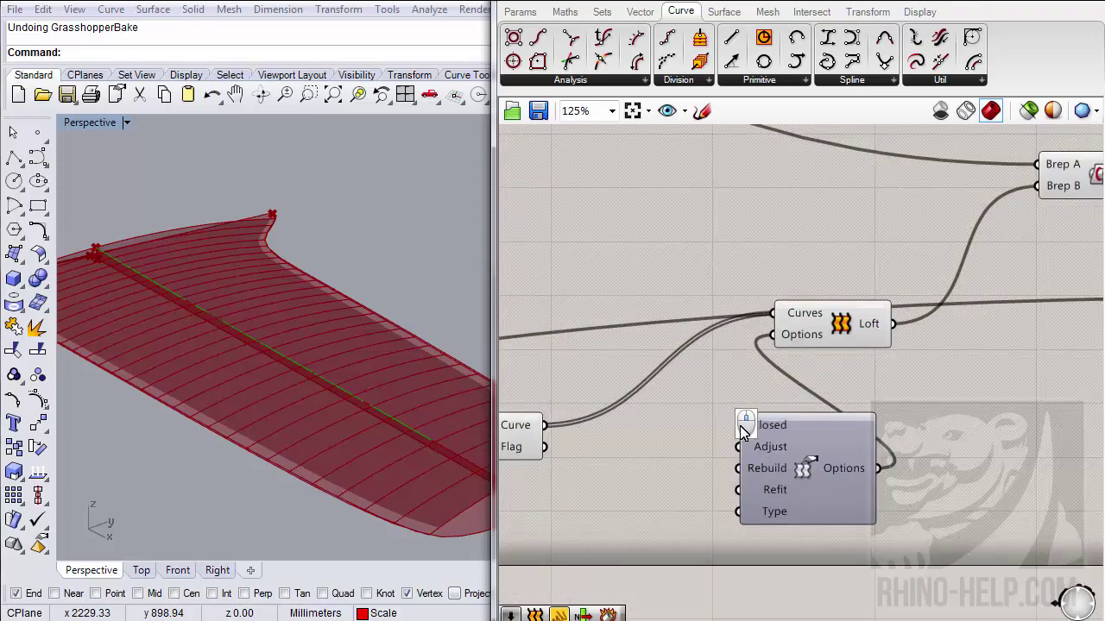
right_drag(698, 430, 848, 410)
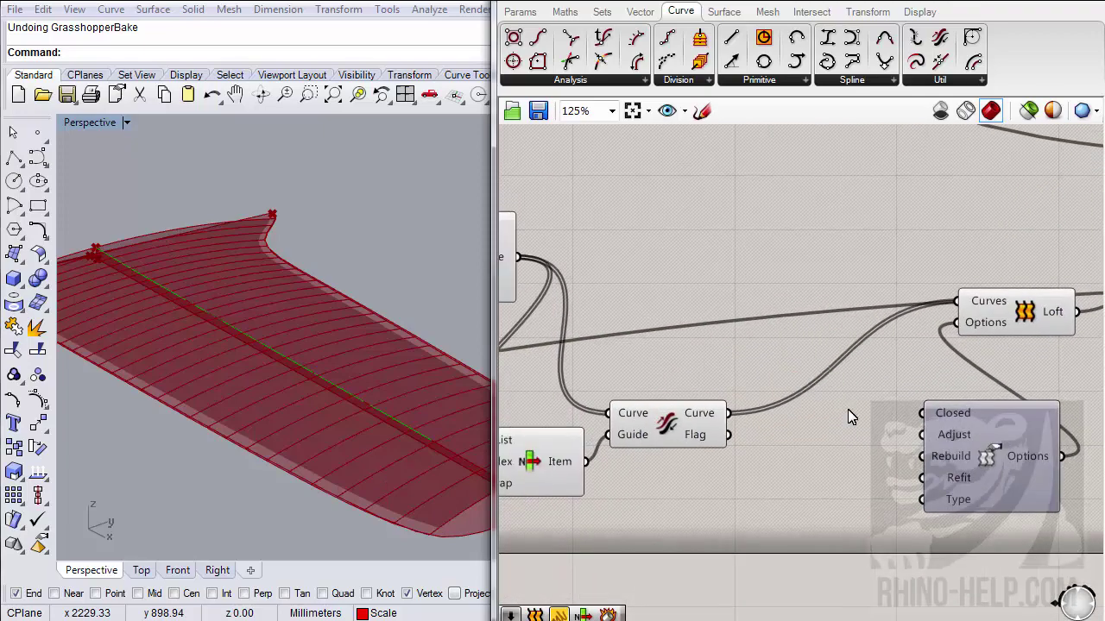
scroll(849, 411, down, 3)
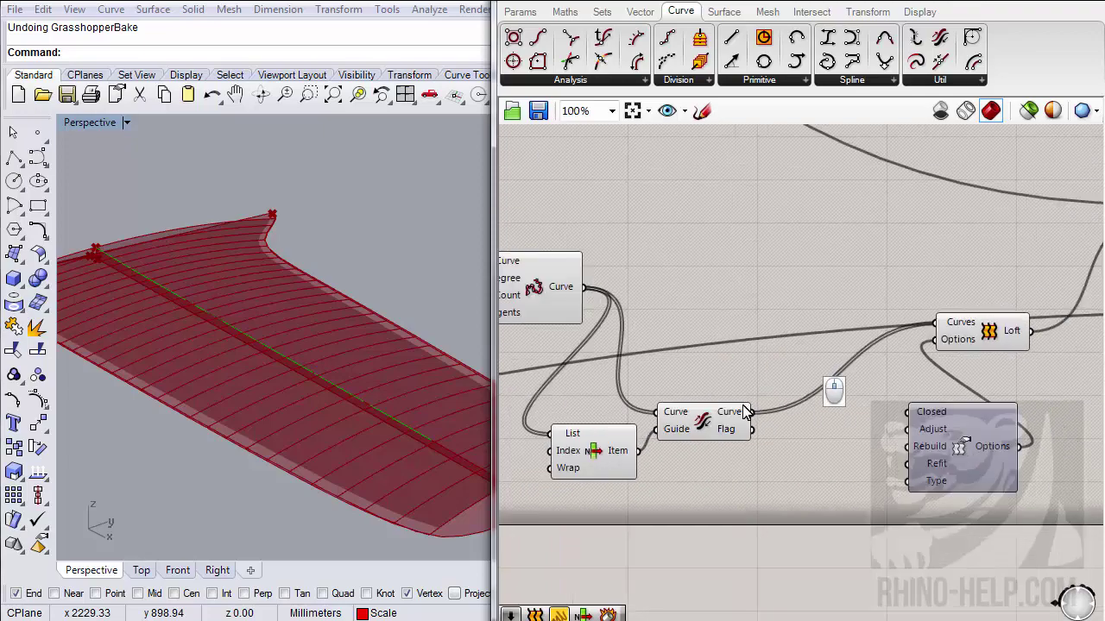
scroll(870, 432, down, 4)
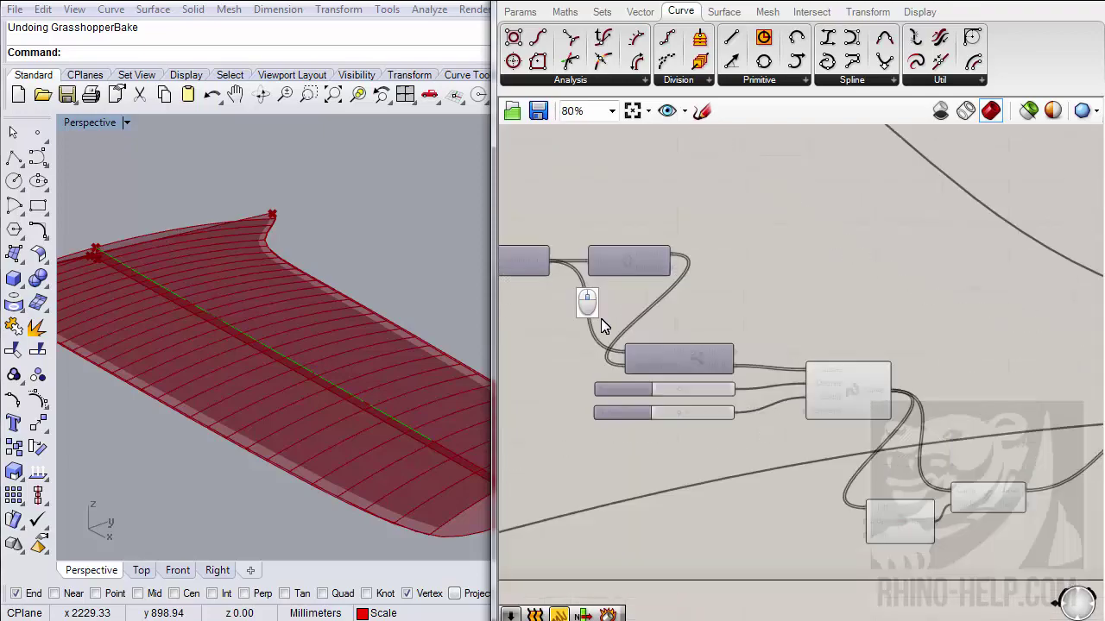
scroll(600, 318, up, 5)
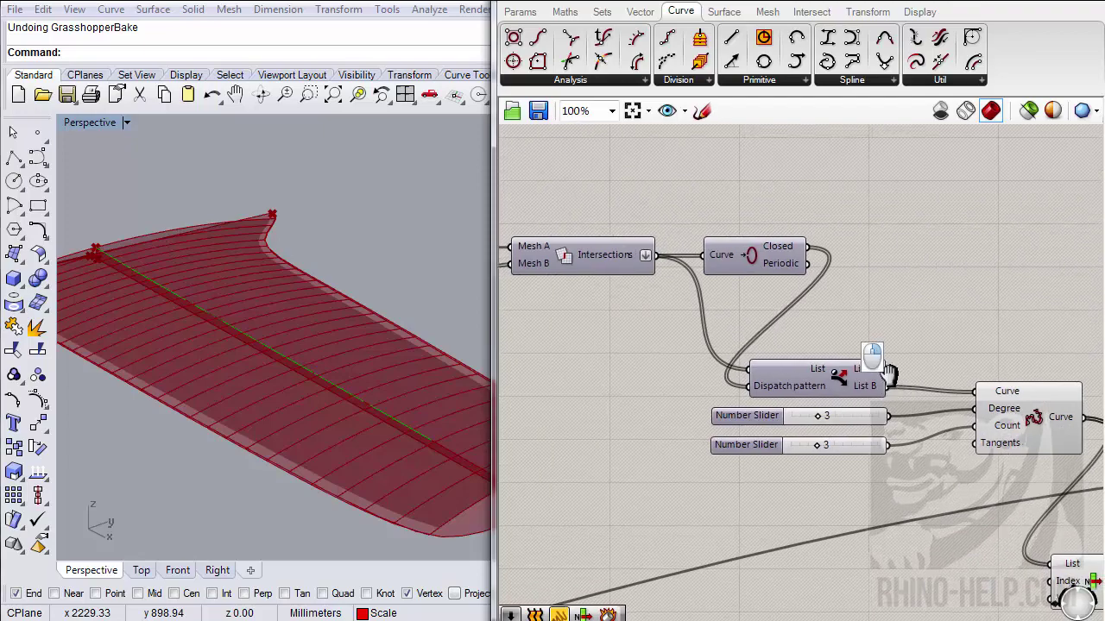
scroll(770, 371, down, 3)
scroll(770, 374, down, 2)
scroll(833, 306, up, 5)
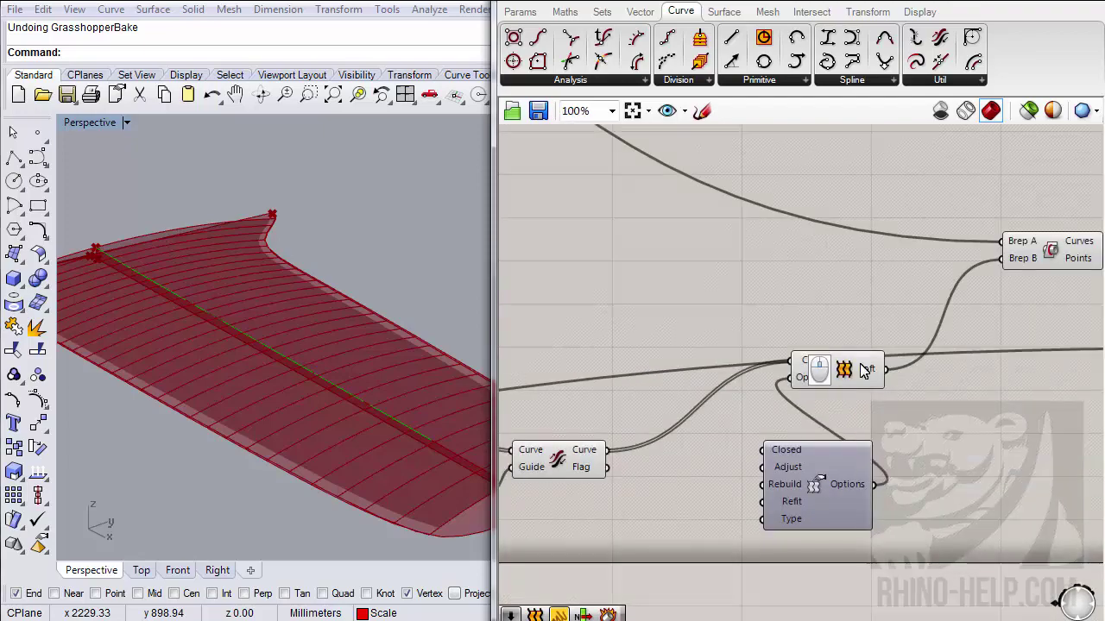
right_drag(833, 307, 758, 335)
right_drag(690, 355, 846, 328)
right_drag(682, 402, 745, 395)
right_drag(608, 415, 751, 414)
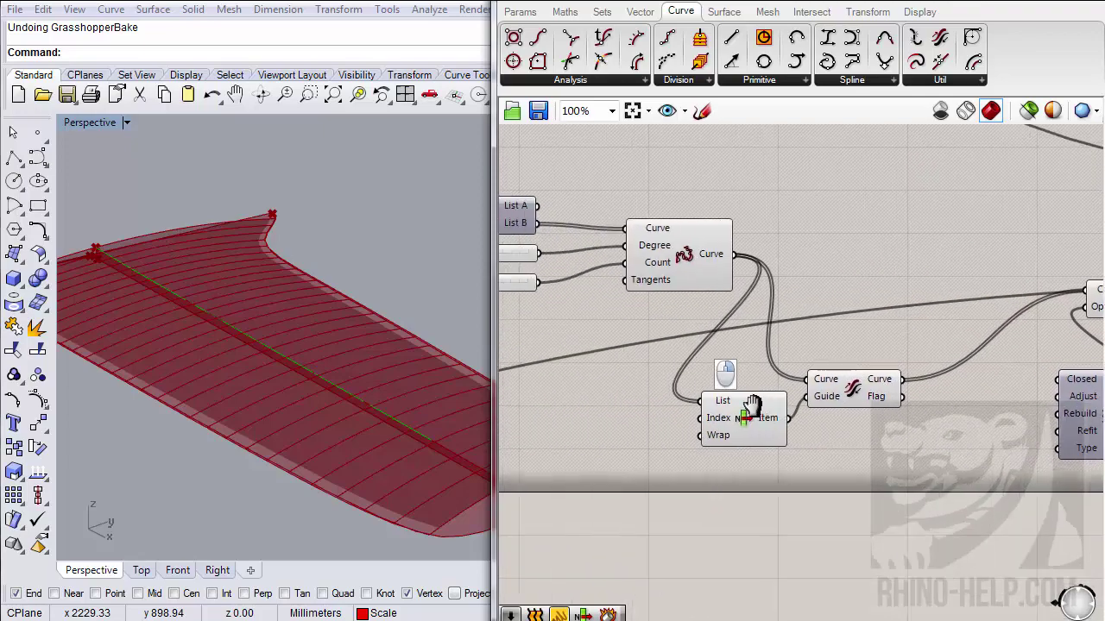
right_drag(681, 264, 889, 320)
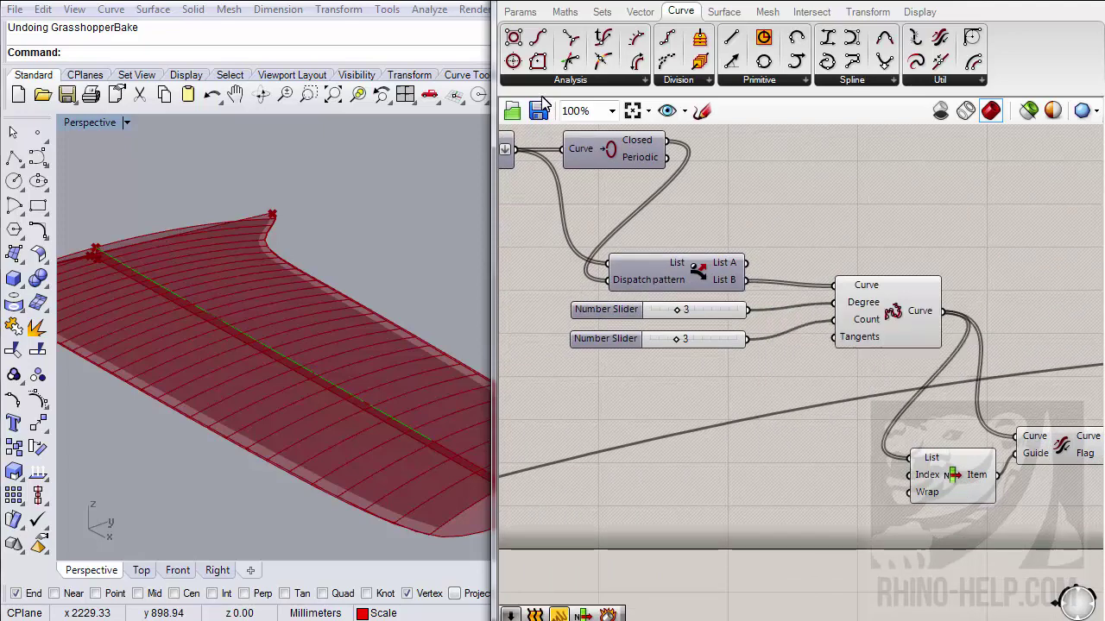
- Add a List Length component and connect the Dispatch component's List B output to its List input
click(518, 12)
click(600, 11)
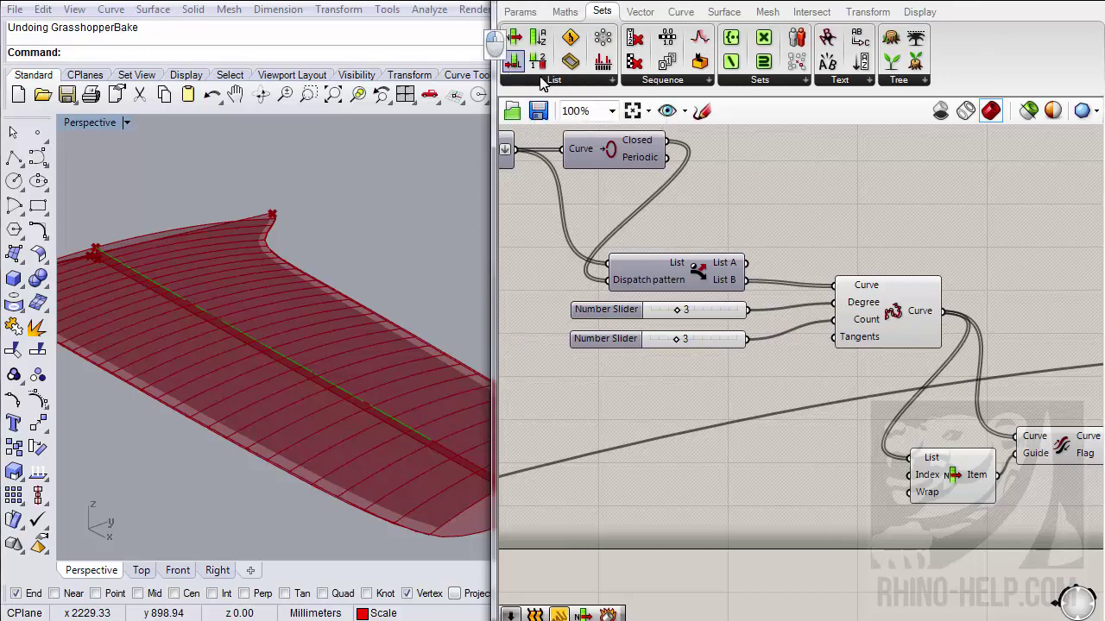
drag(512, 62, 868, 210)
drag(748, 280, 837, 211)
- Move the List Length component beside the new Rebuild Curve component and connect its Length output to the Count input
click(899, 215)
right_drag(898, 216, 619, 263)
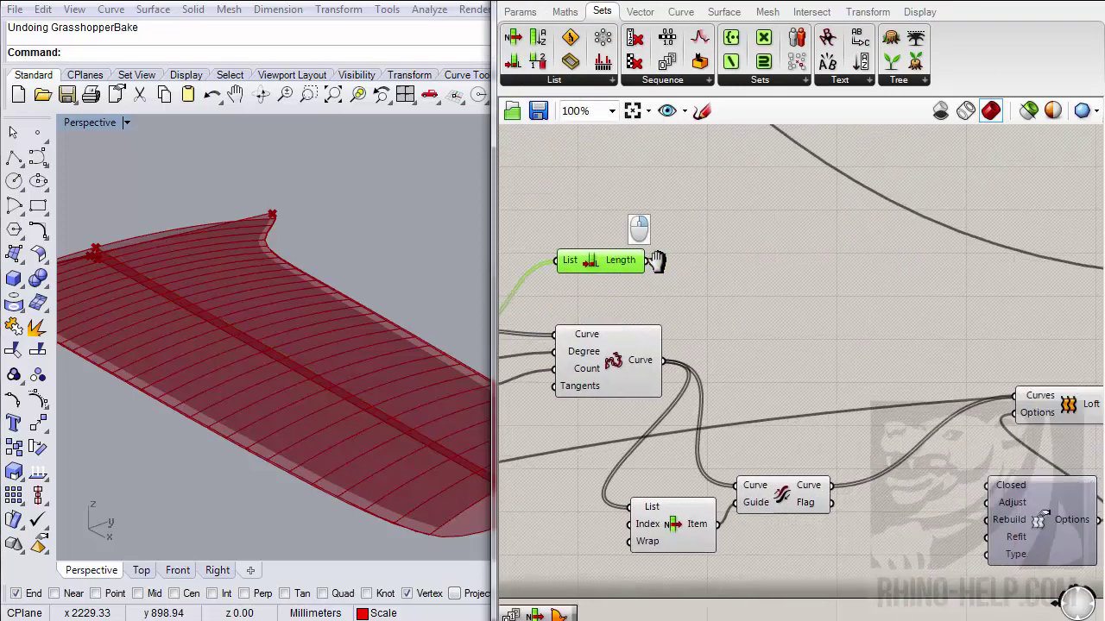
scroll(620, 269, down, 4)
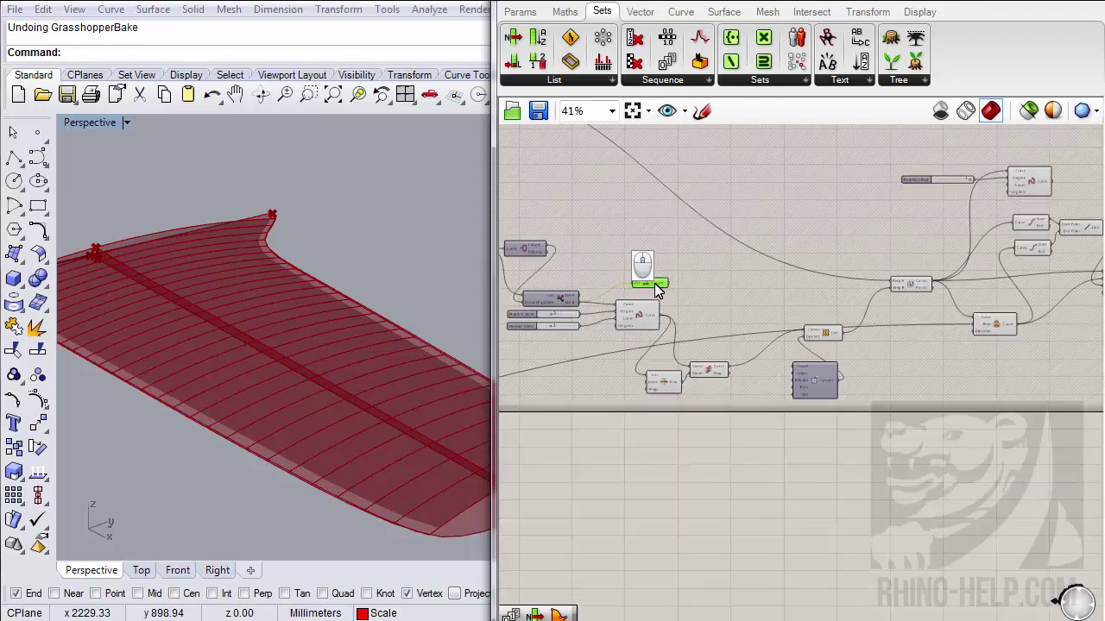
drag(641, 289, 923, 307)
scroll(878, 315, down, 1)
scroll(872, 285, up, 4)
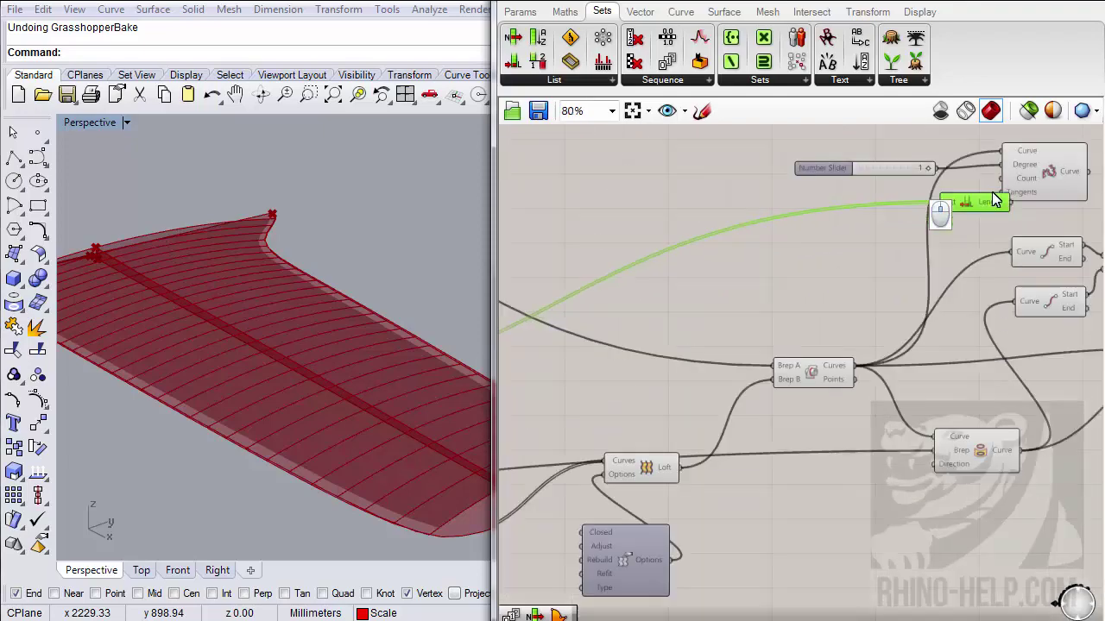
drag(992, 192, 946, 193)
right_drag(947, 192, 777, 233)
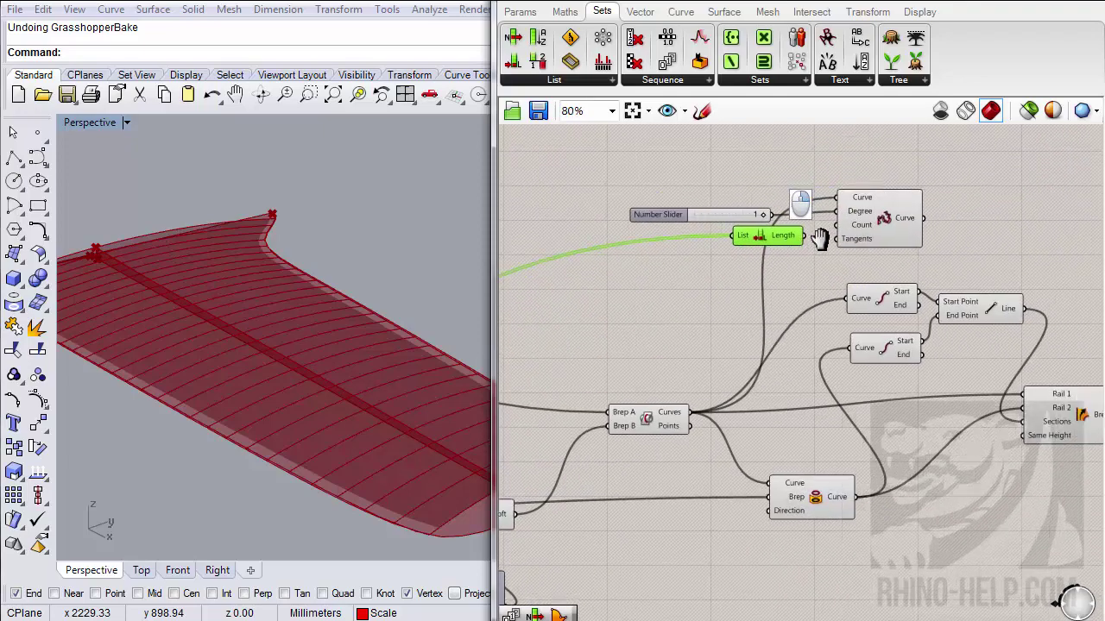
scroll(807, 240, up, 3)
drag(804, 224, 867, 204)
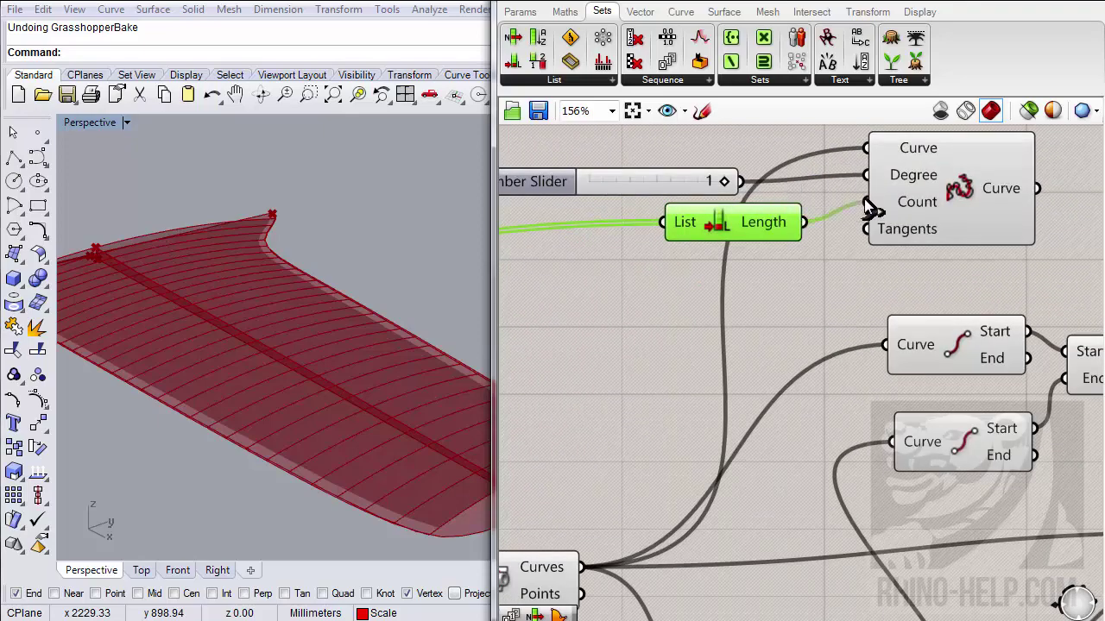
click(956, 214)
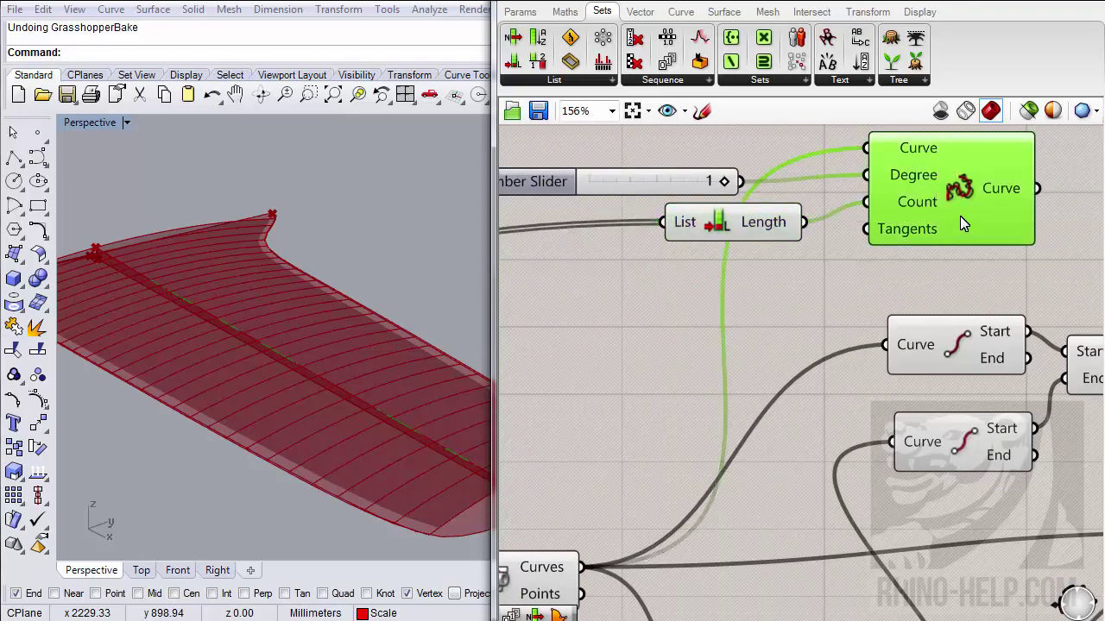
- Add a Control Points component after the degree-1 Rebuild Curve component and connect the rebuilt curve to its Curve input
right_drag(962, 223, 712, 306)
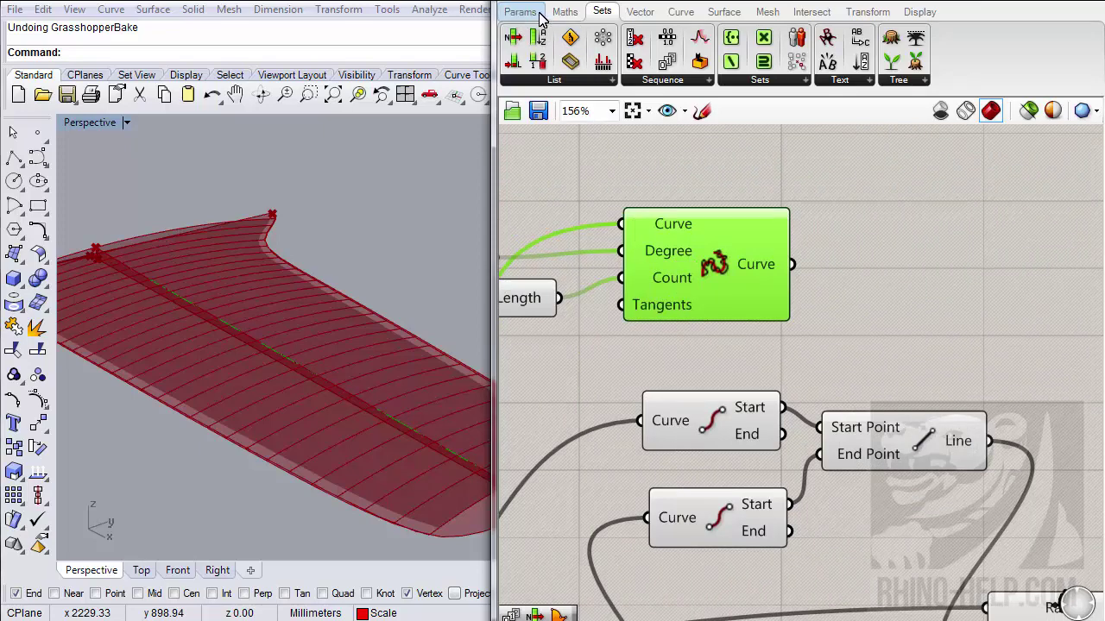
click(674, 14)
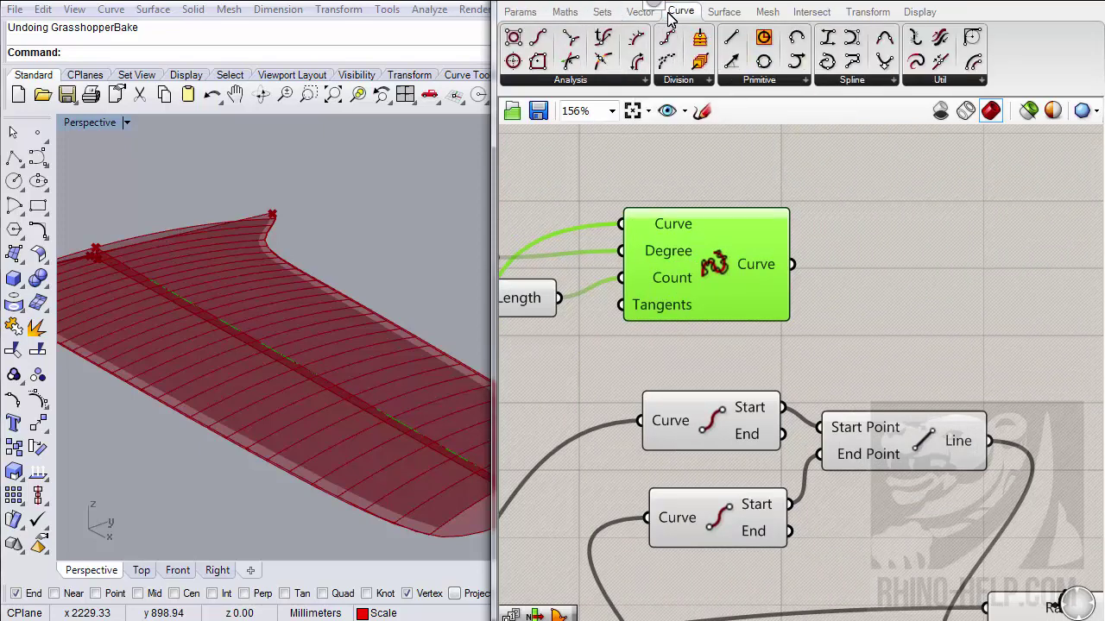
click(520, 79)
drag(521, 103, 910, 273)
drag(793, 264, 825, 275)
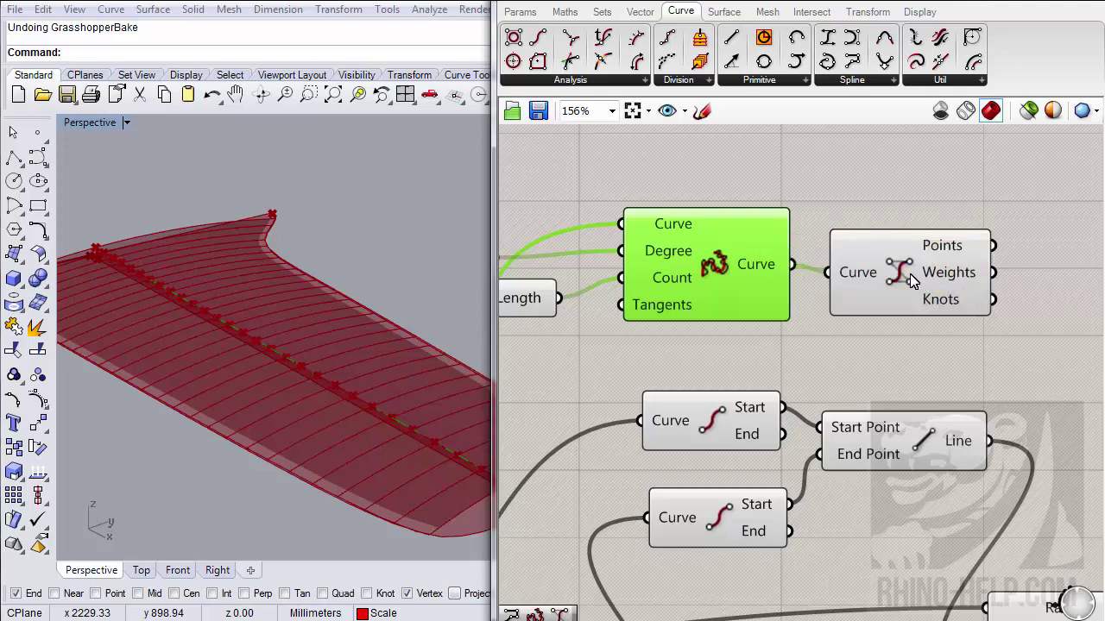
- Highlight the extracted control points and examine where they sit relative to the cross lines along the strip
click(863, 285)
right_drag(371, 380, 330, 399)
scroll(310, 398, up, 5)
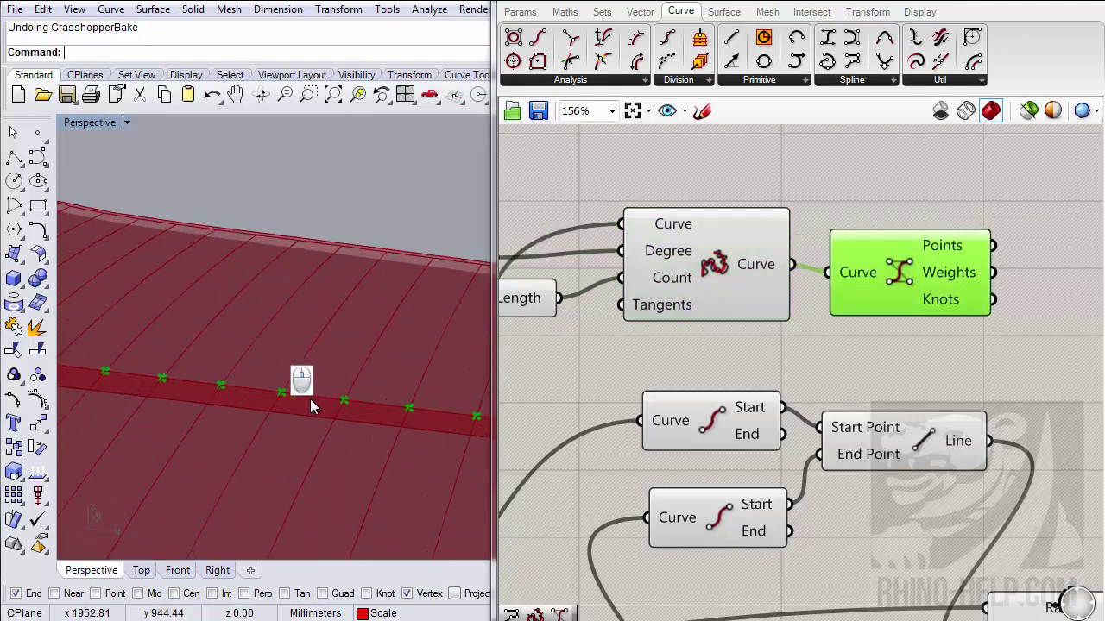
scroll(320, 388, down, 3)
scroll(323, 386, down, 2)
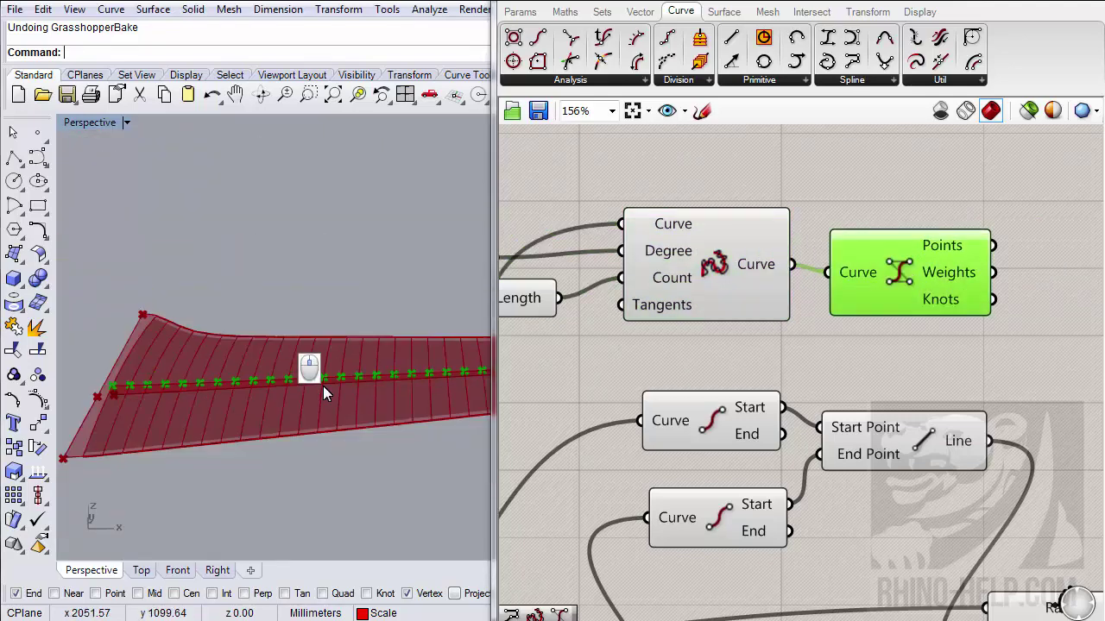
right_drag(323, 386, 241, 435)
scroll(185, 419, up, 4)
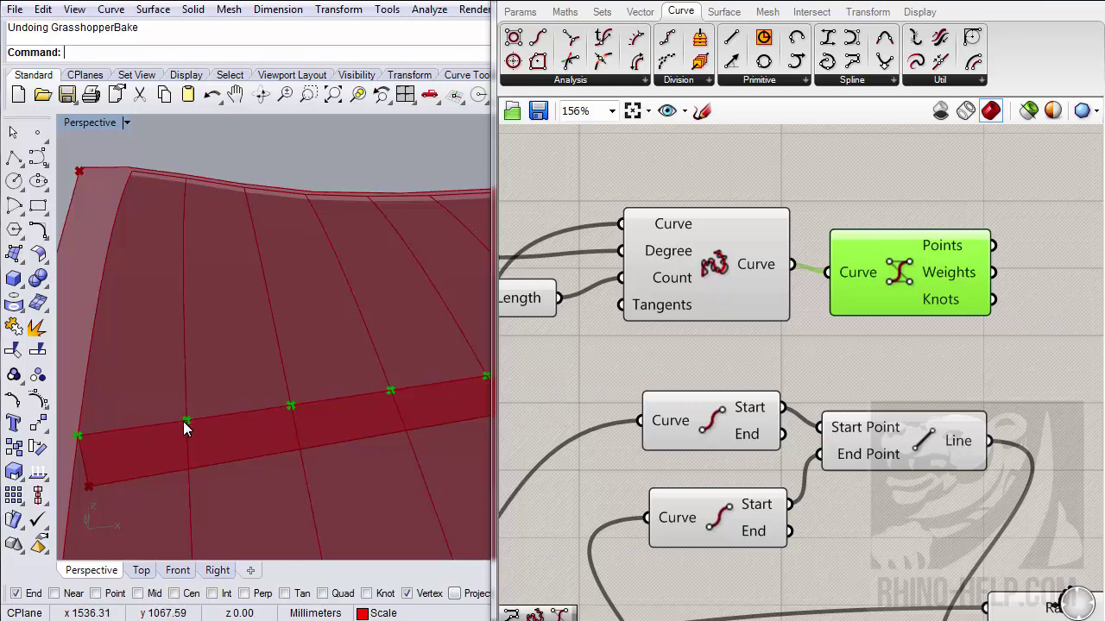
- Add a Text Tag component and a Text Tag 3D component to the canvas beyond the Control Points component
right_drag(182, 422, 179, 424)
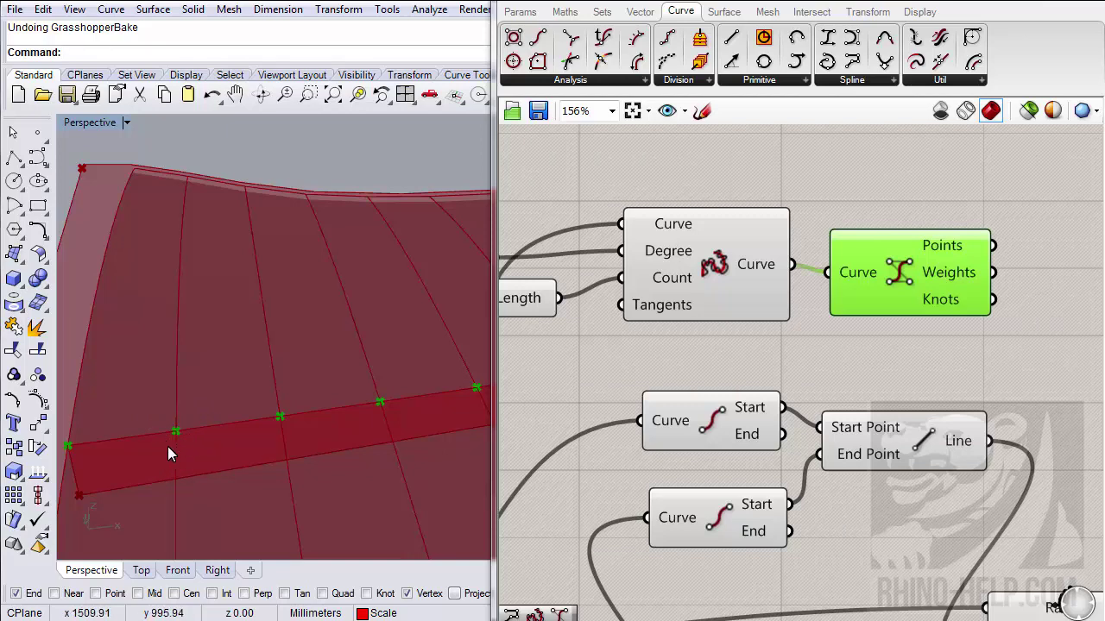
right_drag(178, 448, 179, 433)
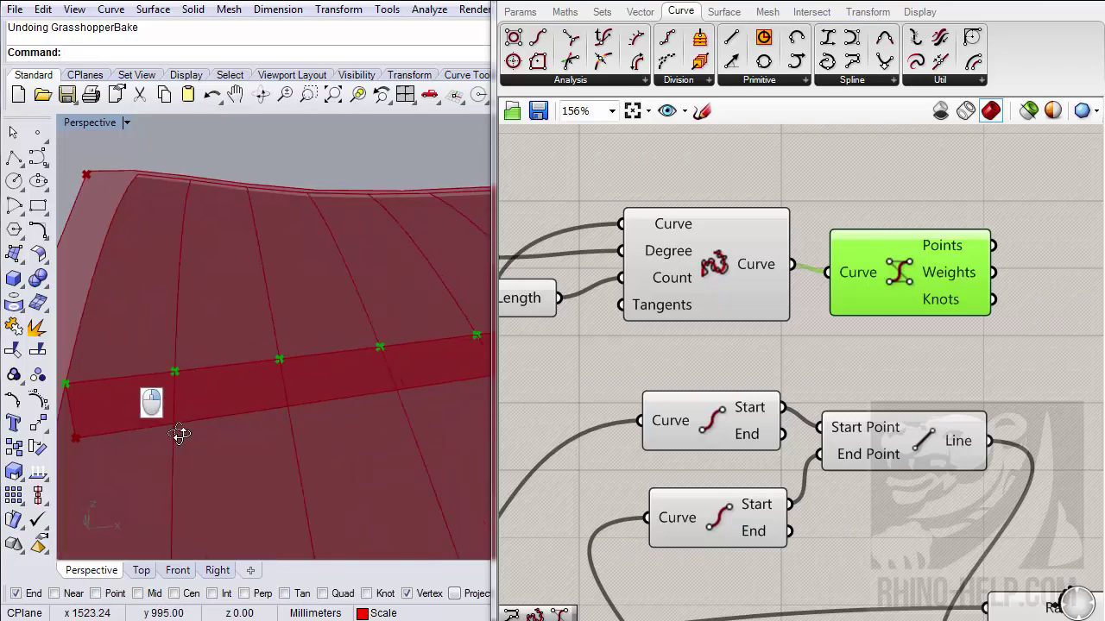
right_drag(913, 332, 811, 346)
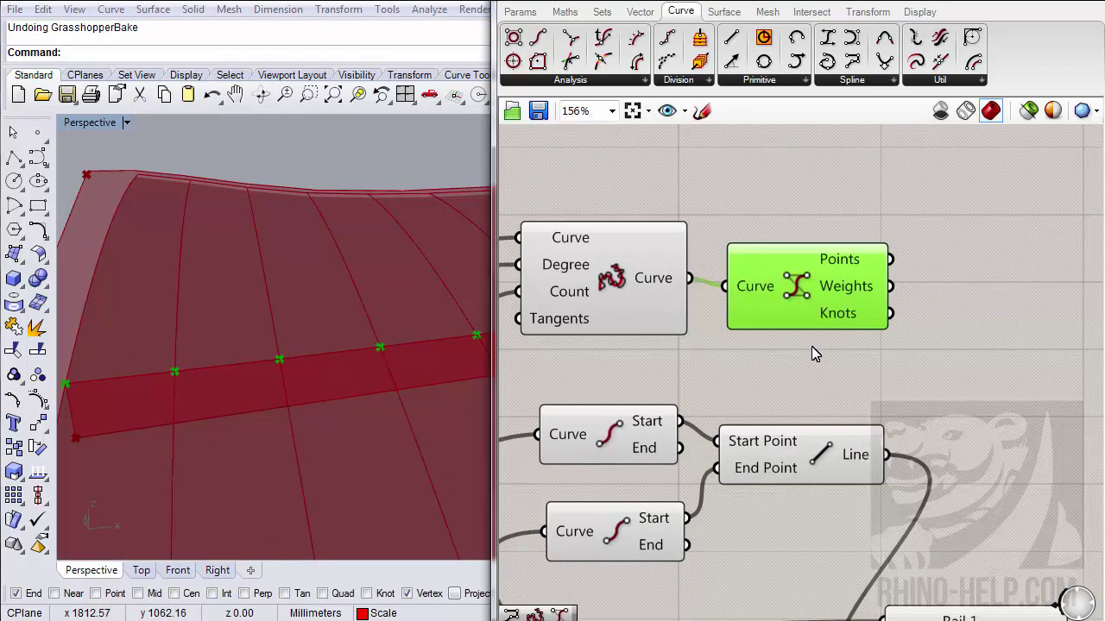
scroll(807, 349, down, 4)
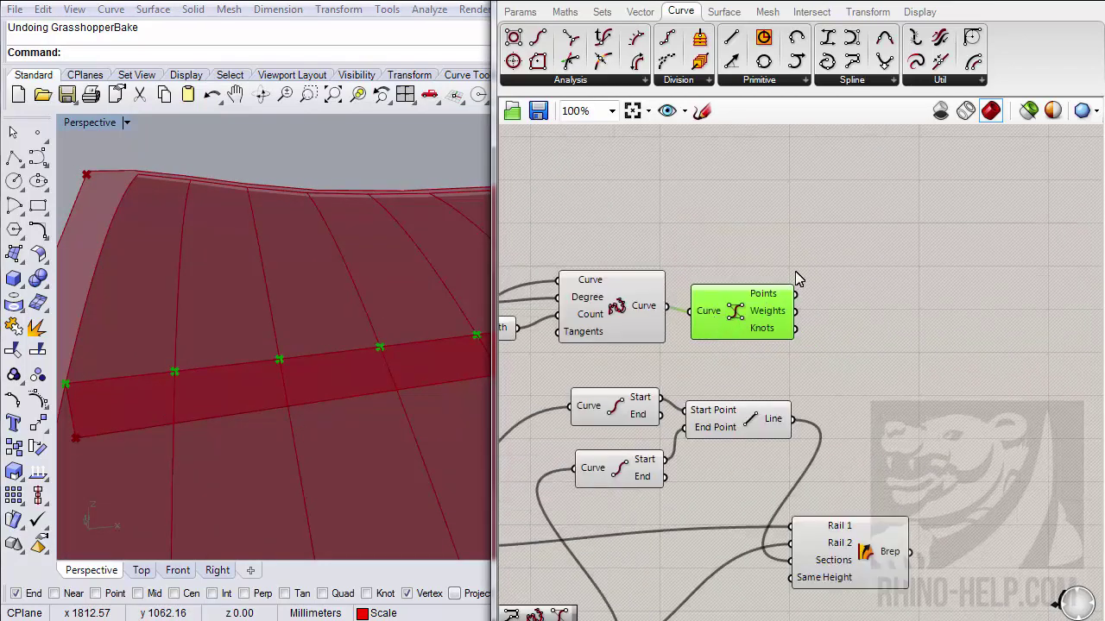
scroll(723, 243, up, 2)
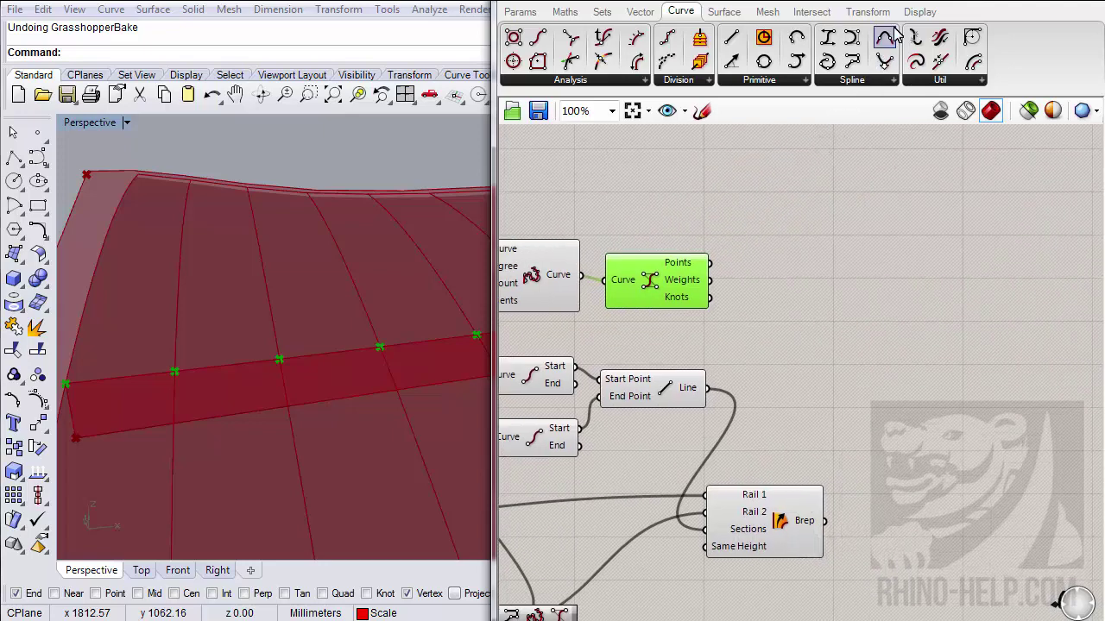
click(919, 12)
drag(601, 36, 841, 175)
drag(602, 61, 856, 259)
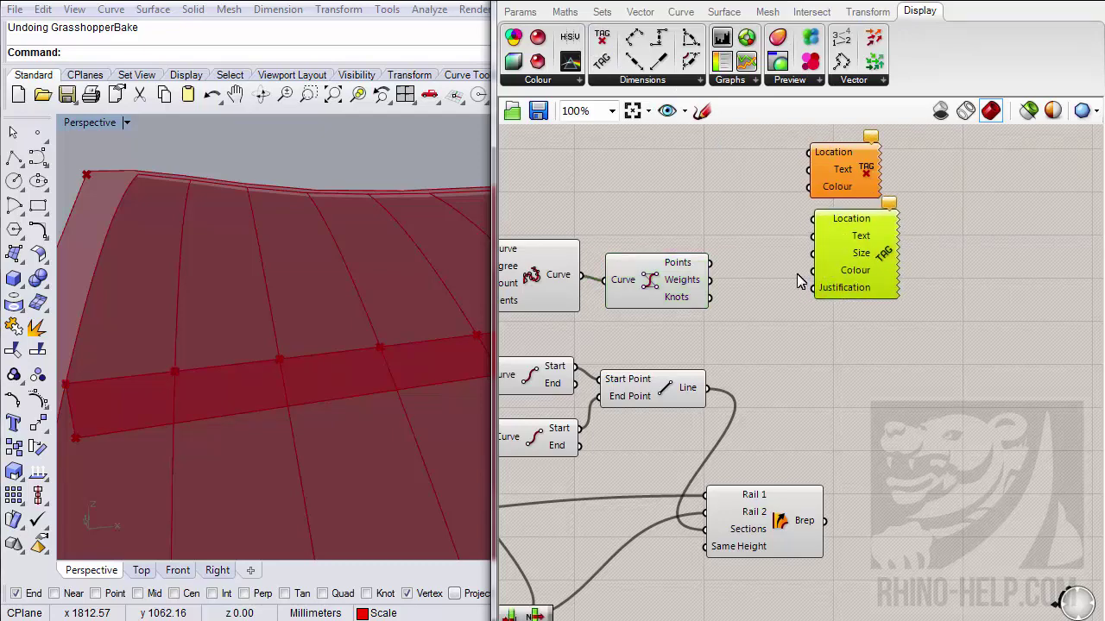
- Connect the Control Points component's Points output to the Location inputs of both text tags and move the tags higher on the canvas
right_drag(799, 276, 801, 373)
drag(822, 318, 728, 366)
drag(827, 287, 838, 276)
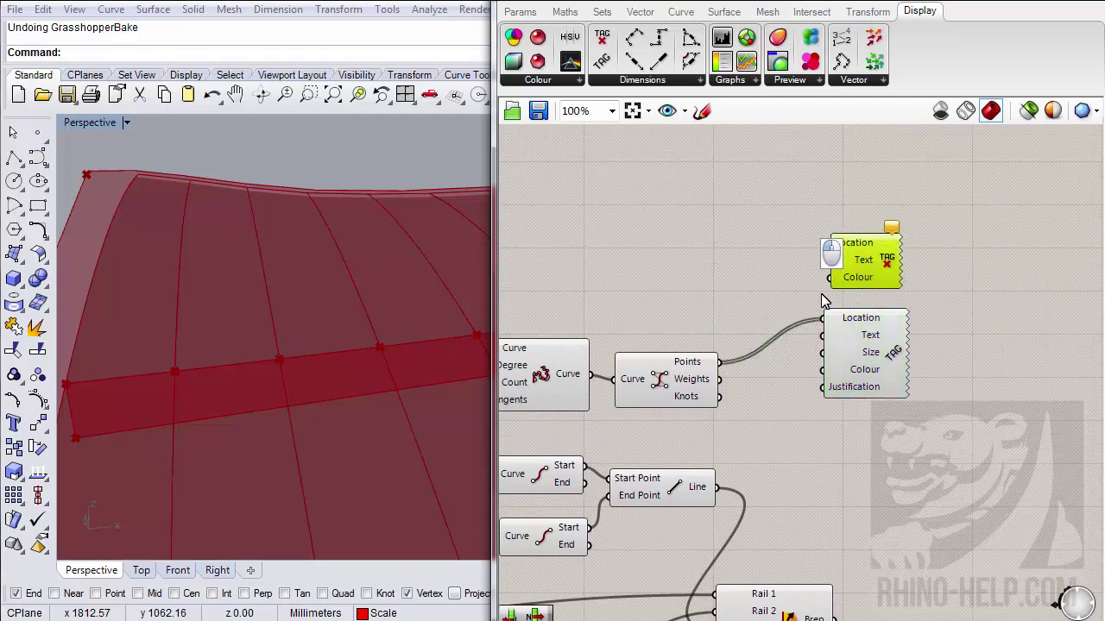
drag(725, 366, 830, 242)
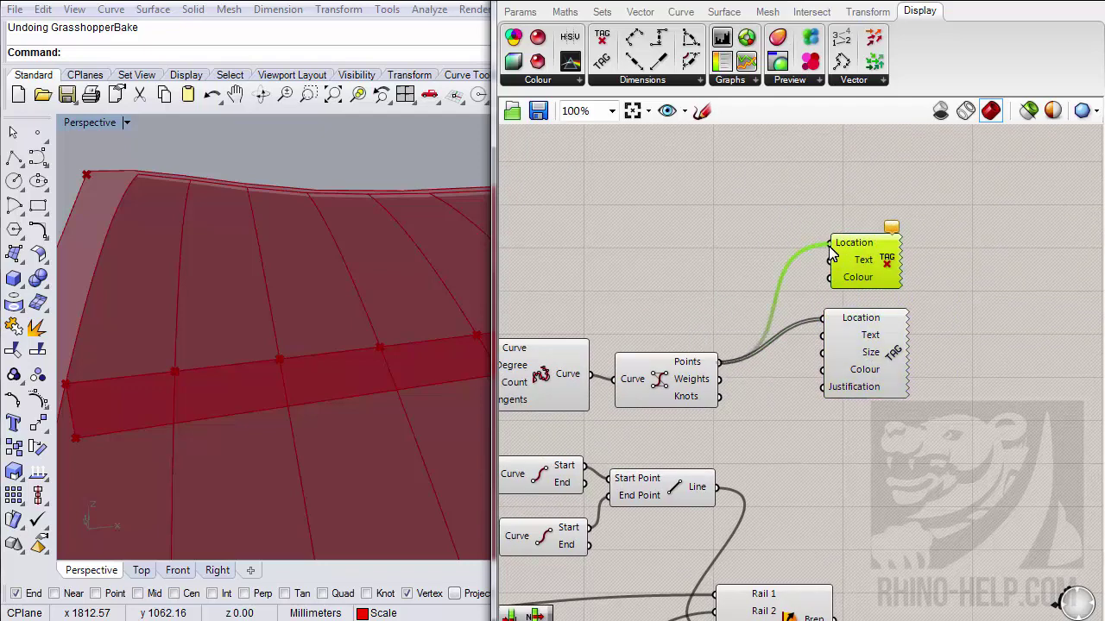
drag(947, 426, 851, 196)
click(961, 301)
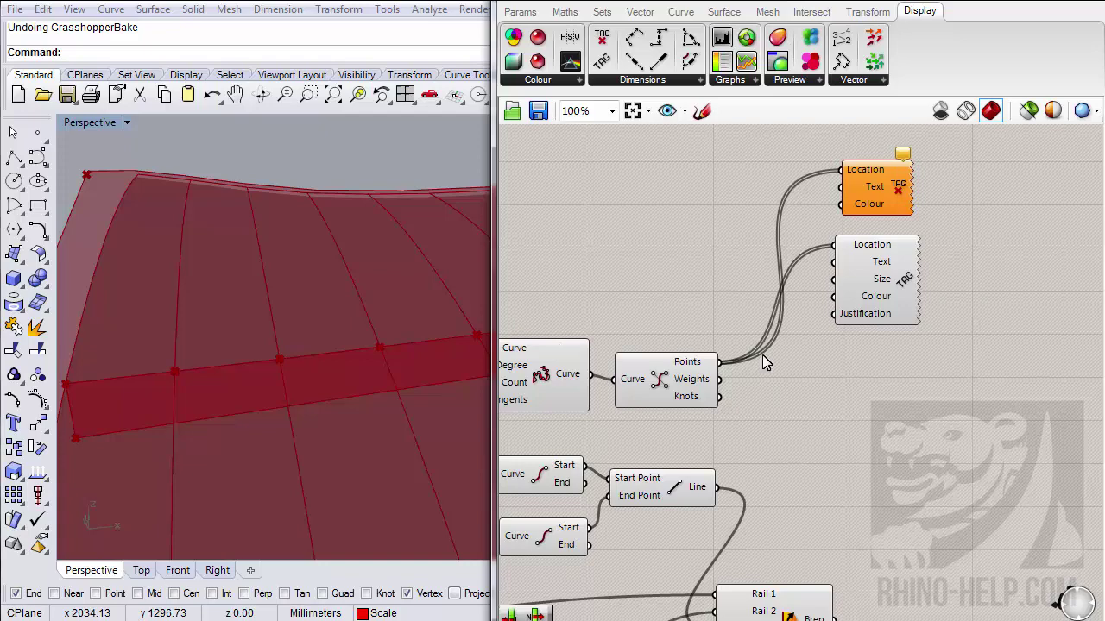
- Create a number slider with value 50 and connect it to the Text Tag 3D component's Size input
double_click(671, 295)
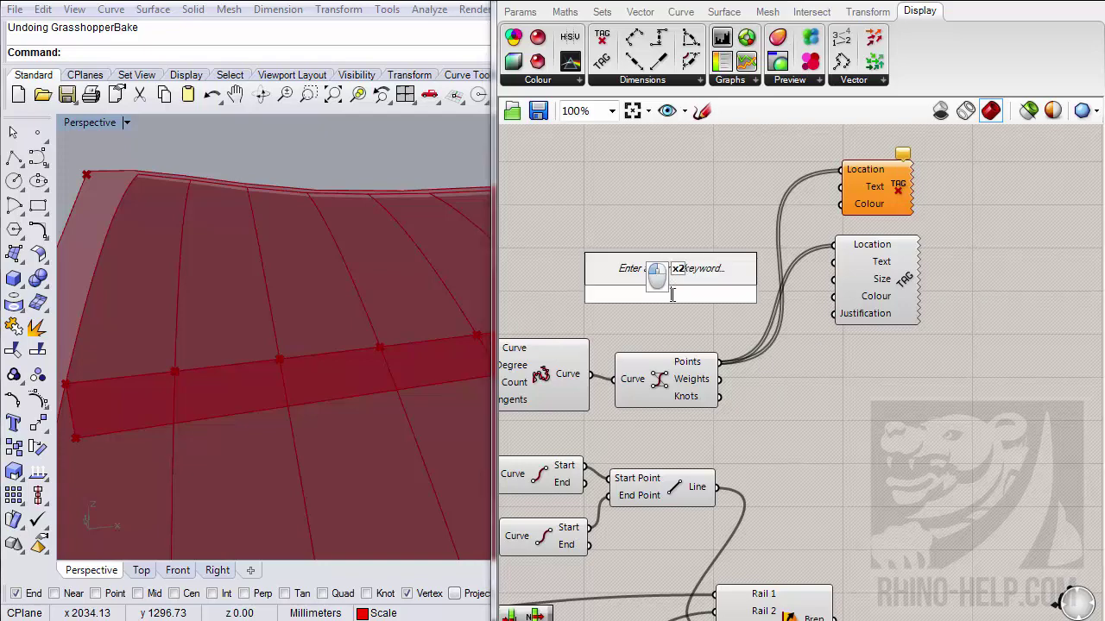
text(50)
key(Return)
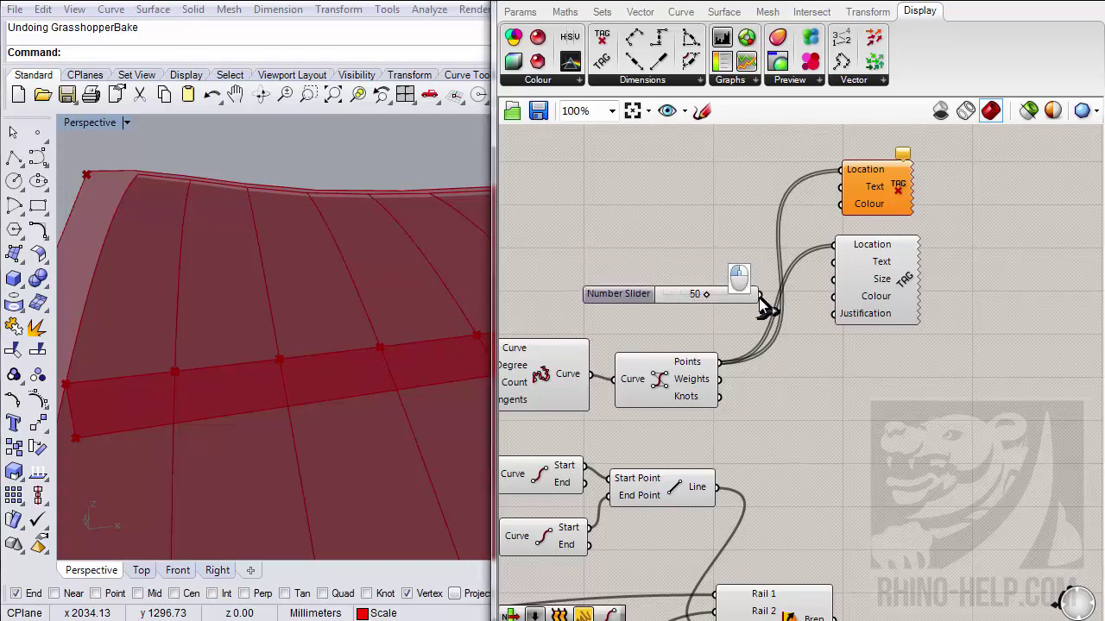
drag(759, 295, 838, 294)
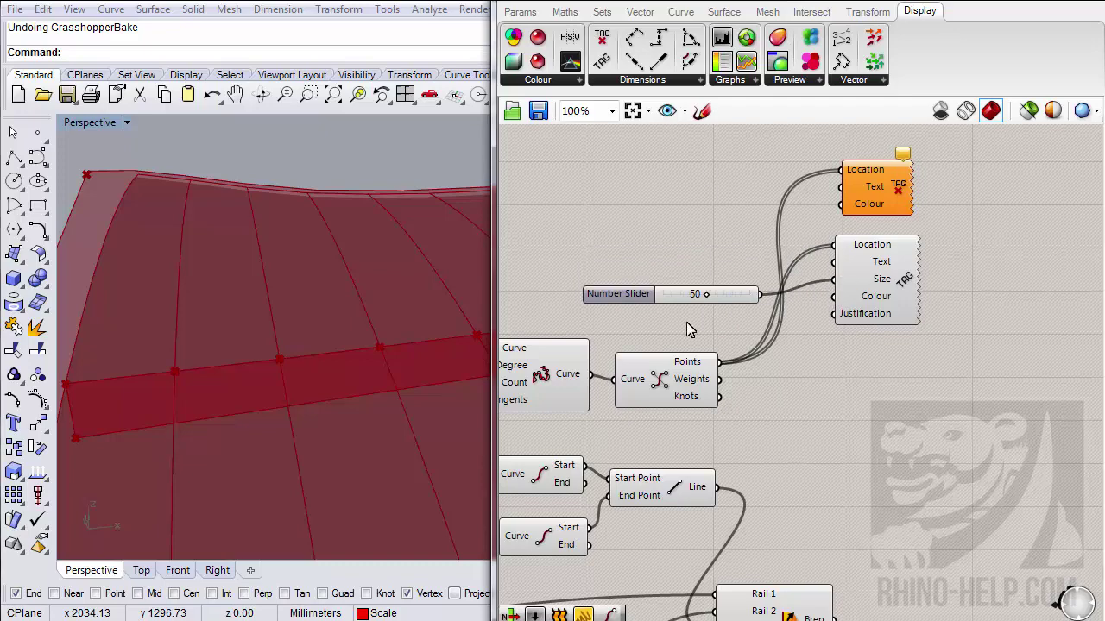
- Add a Series component above the Rebuild Curve component and connect the List Length output to its Count input
right_drag(571, 357, 708, 375)
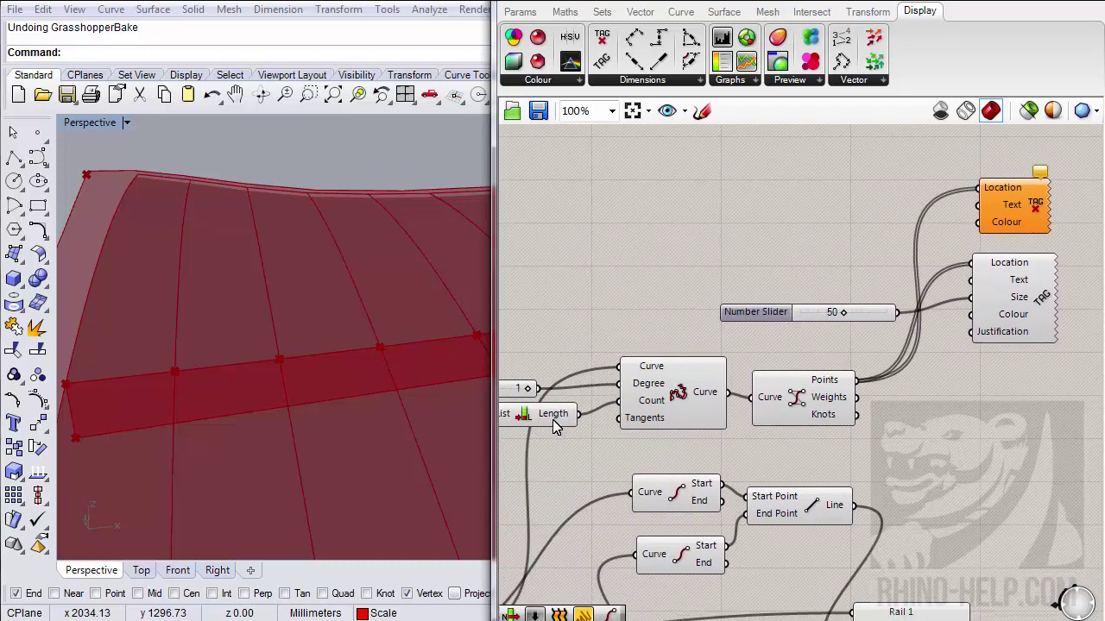
click(605, 12)
drag(666, 61, 669, 255)
drag(578, 415, 623, 267)
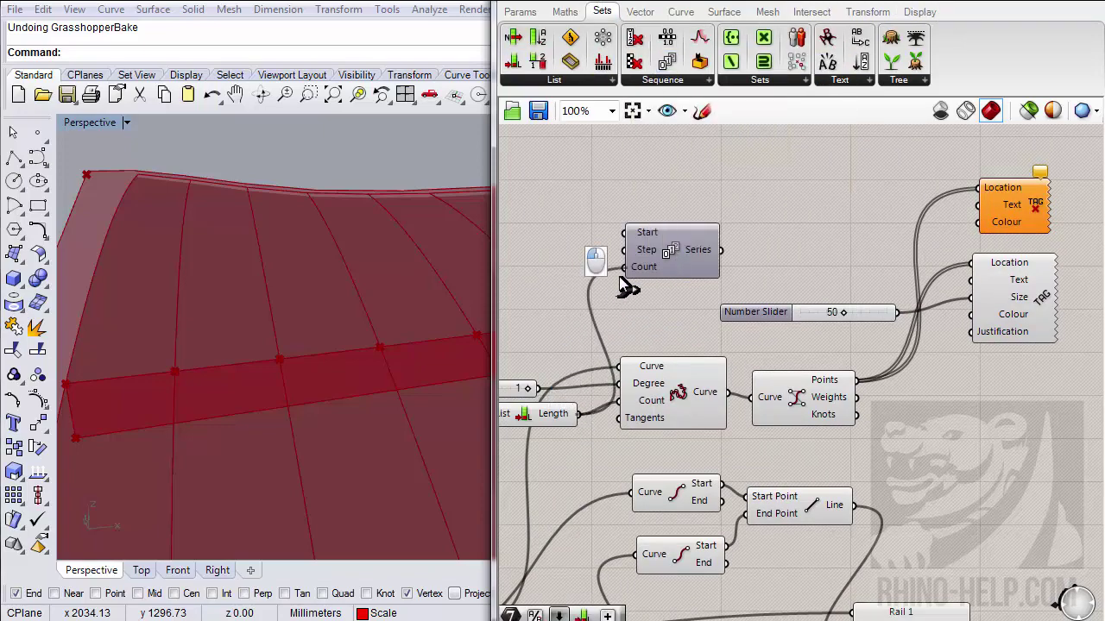
- Add an Integer parameter and place it between the Series component and the text tags
right_drag(700, 247, 624, 263)
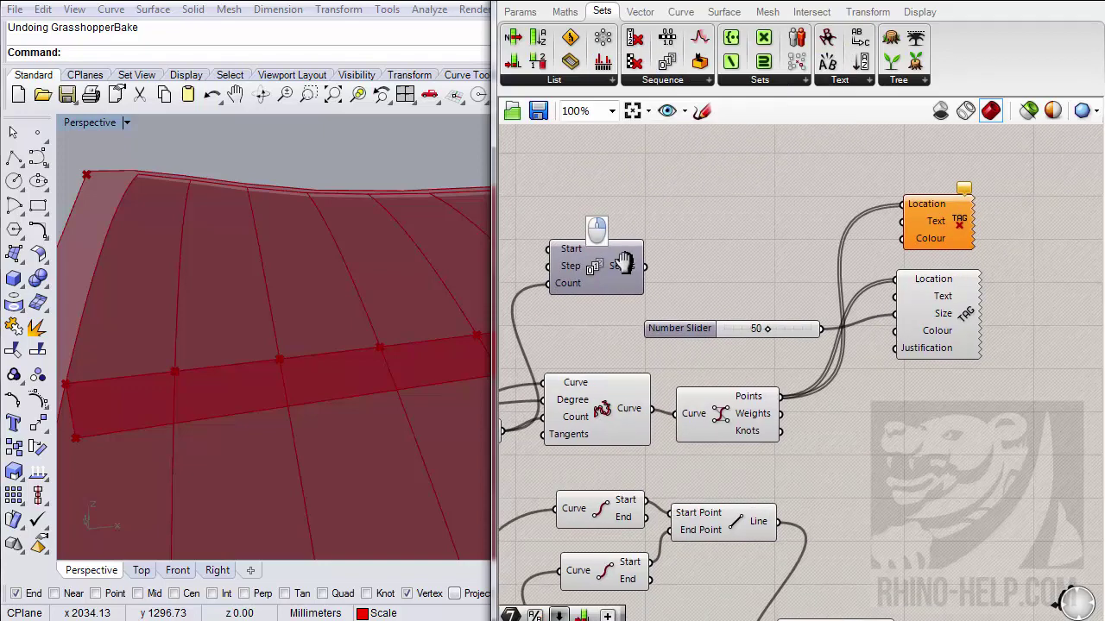
click(518, 12)
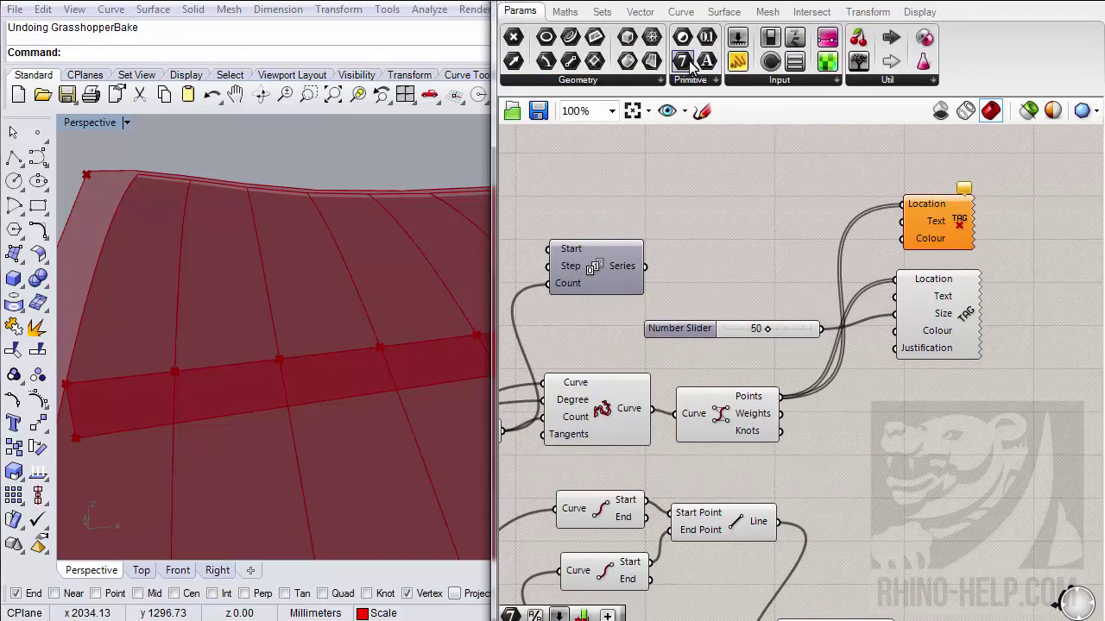
drag(686, 63, 739, 261)
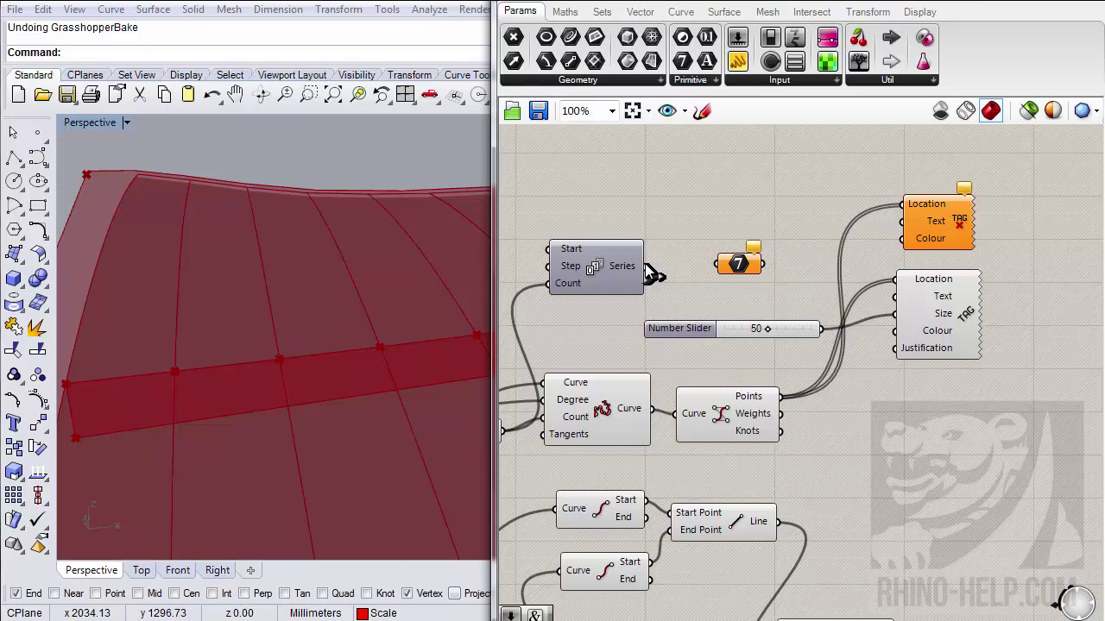
drag(738, 264, 720, 230)
right_drag(689, 265, 780, 277)
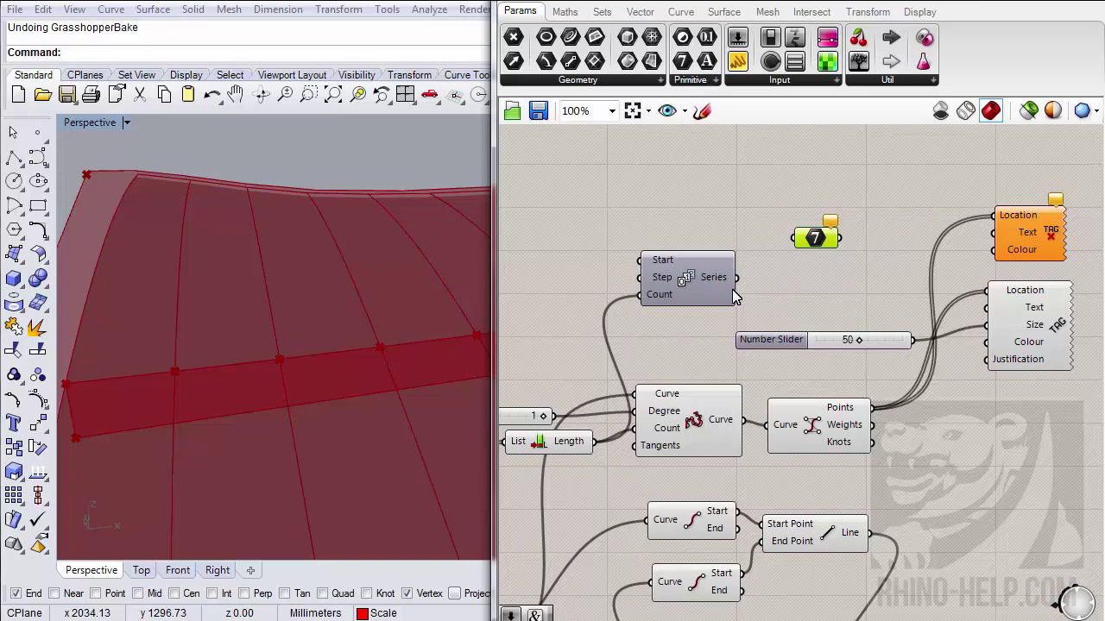
- Connect the Series output to the 3D text tag's Text input and reduce the tag size slider to 12
drag(739, 281, 989, 309)
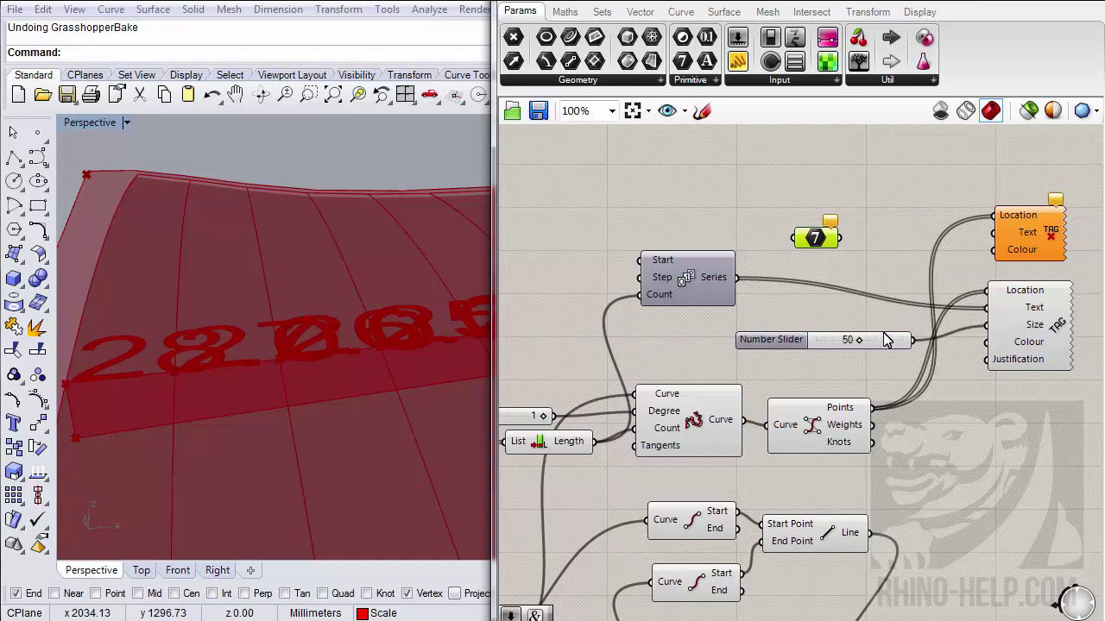
drag(855, 343, 826, 347)
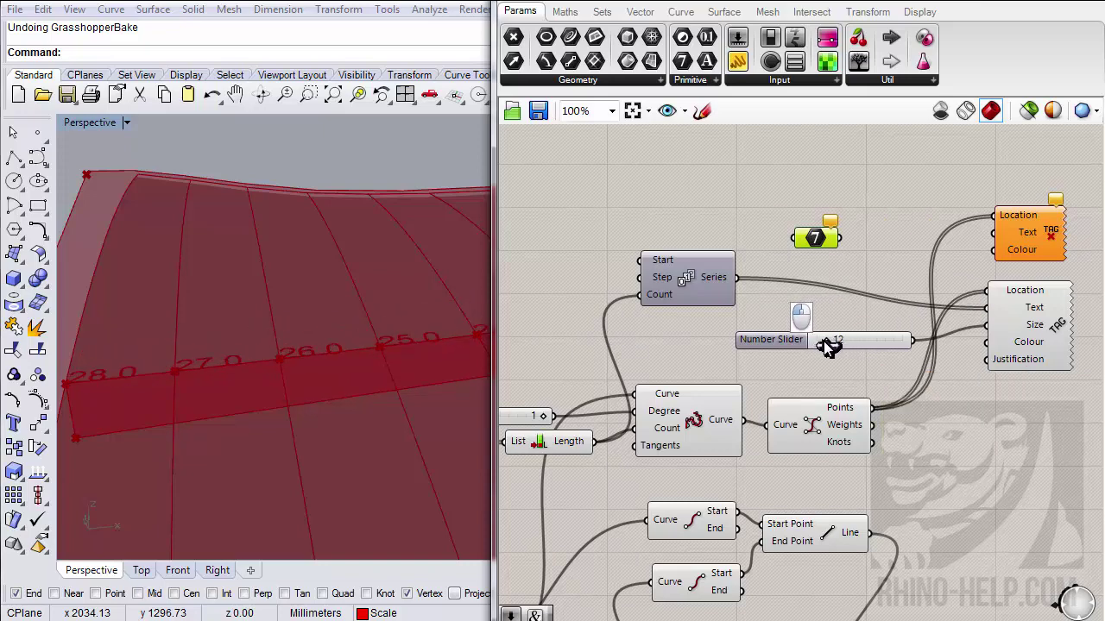
right_drag(304, 342, 227, 464)
scroll(227, 464, up, 3)
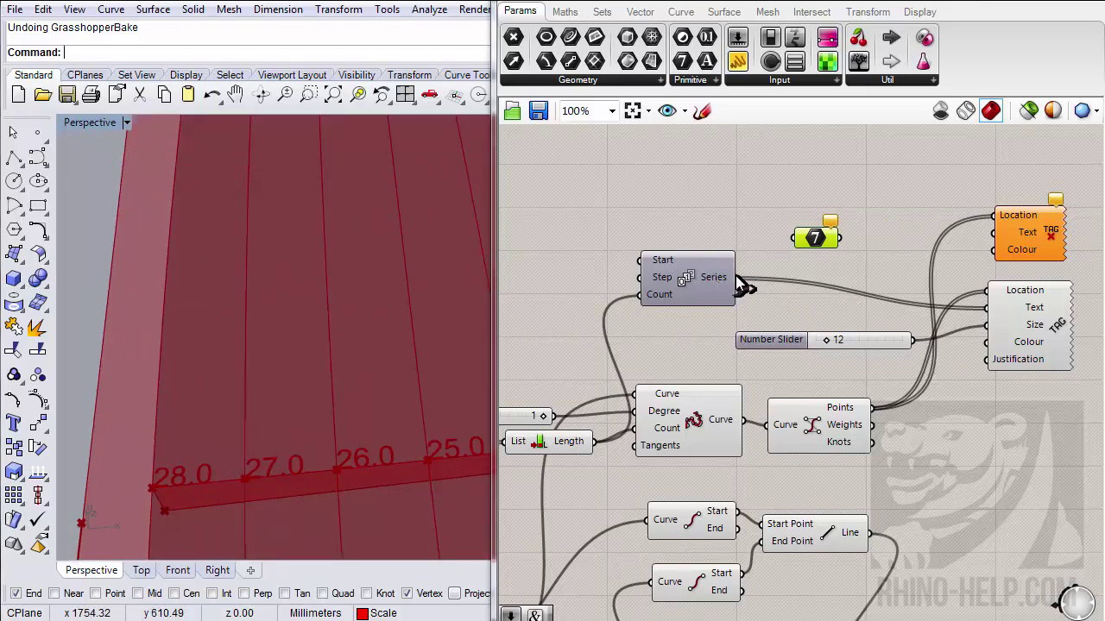
- Route the Series output through the Integer parameter, align it beside Series, and connect it to the Text inputs of both text tags
drag(736, 279, 984, 307)
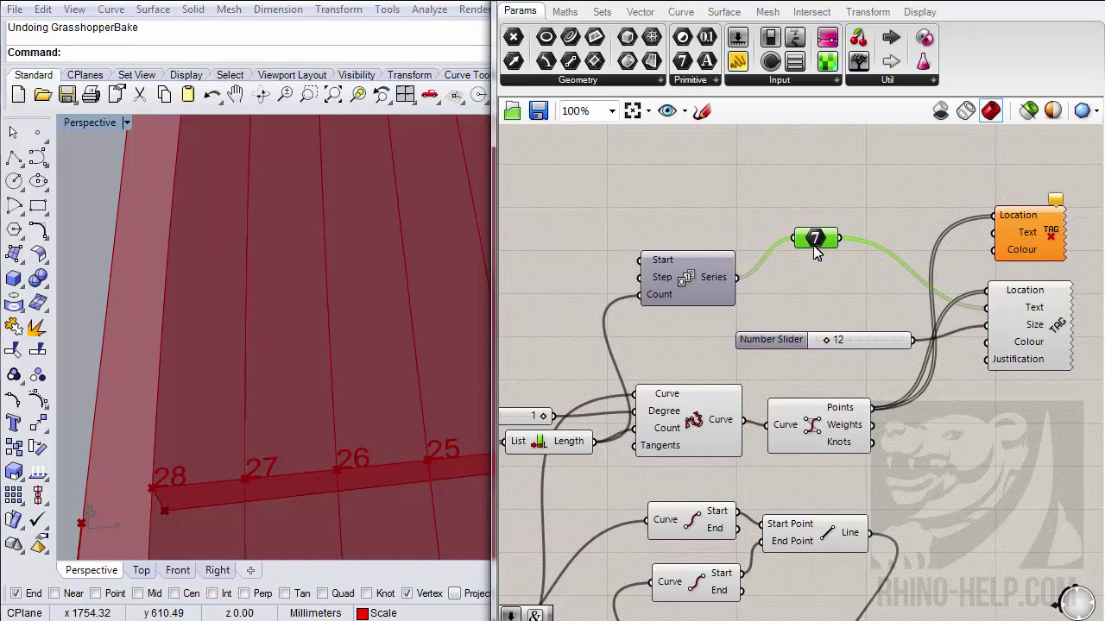
drag(816, 249, 993, 232)
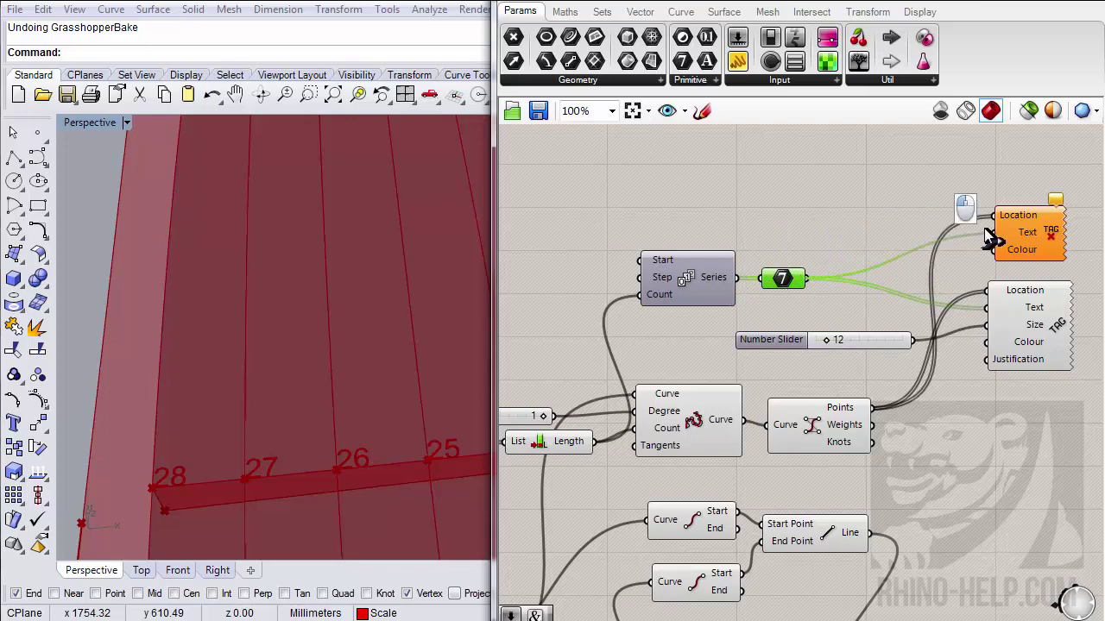
scroll(294, 369, down, 5)
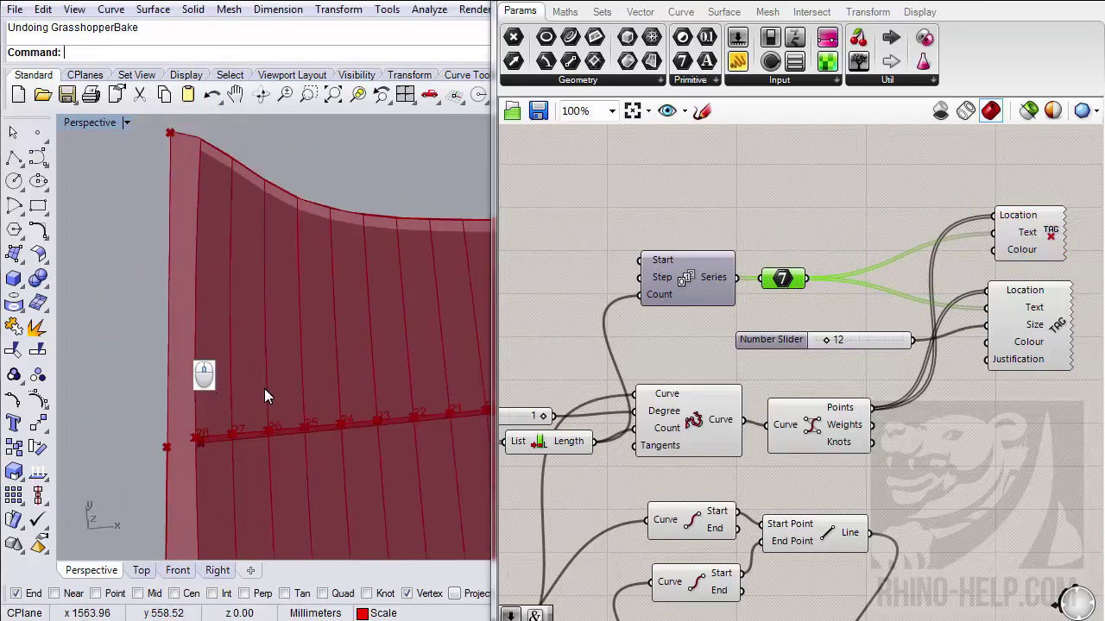
scroll(264, 397, up, 5)
scroll(264, 417, down, 4)
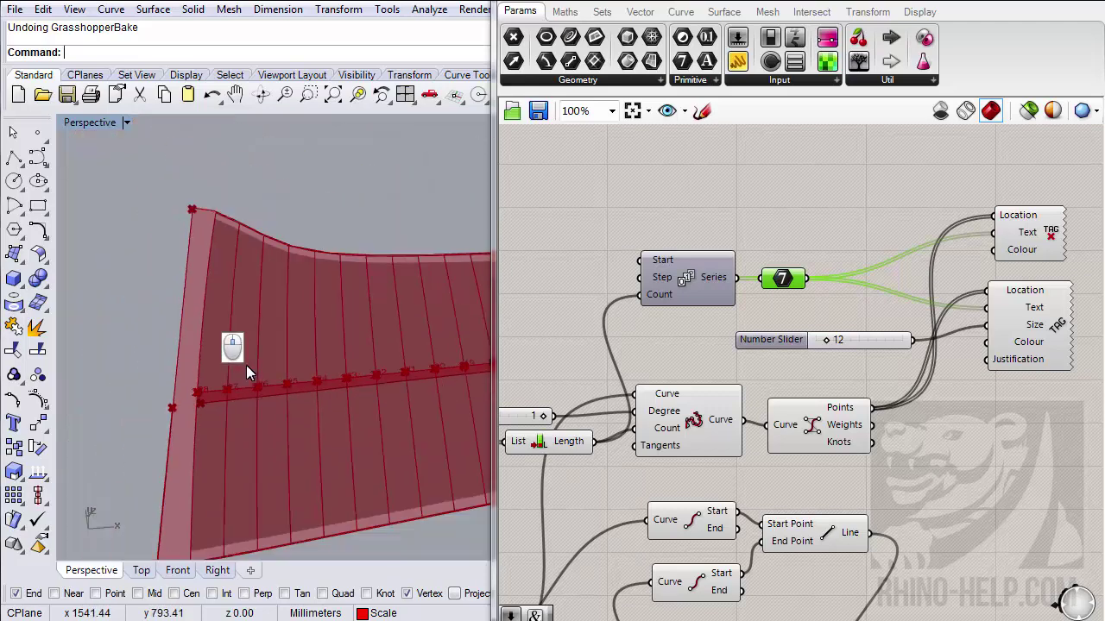
scroll(239, 383, up, 3)
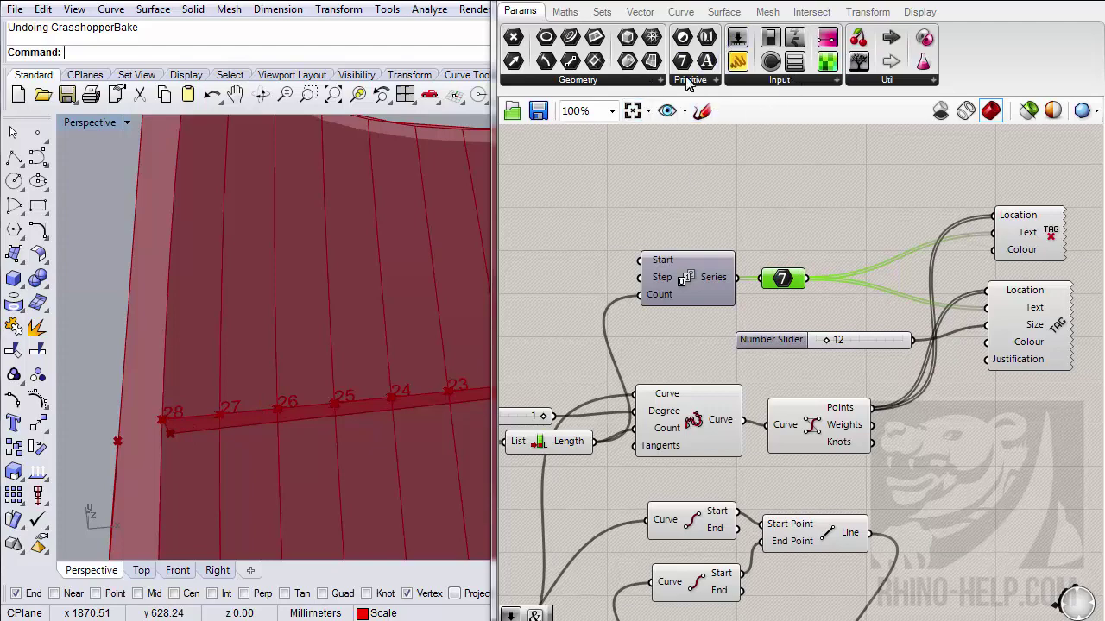
- Add a Panel above the Series component and set its text to "верх"
drag(738, 65, 699, 187)
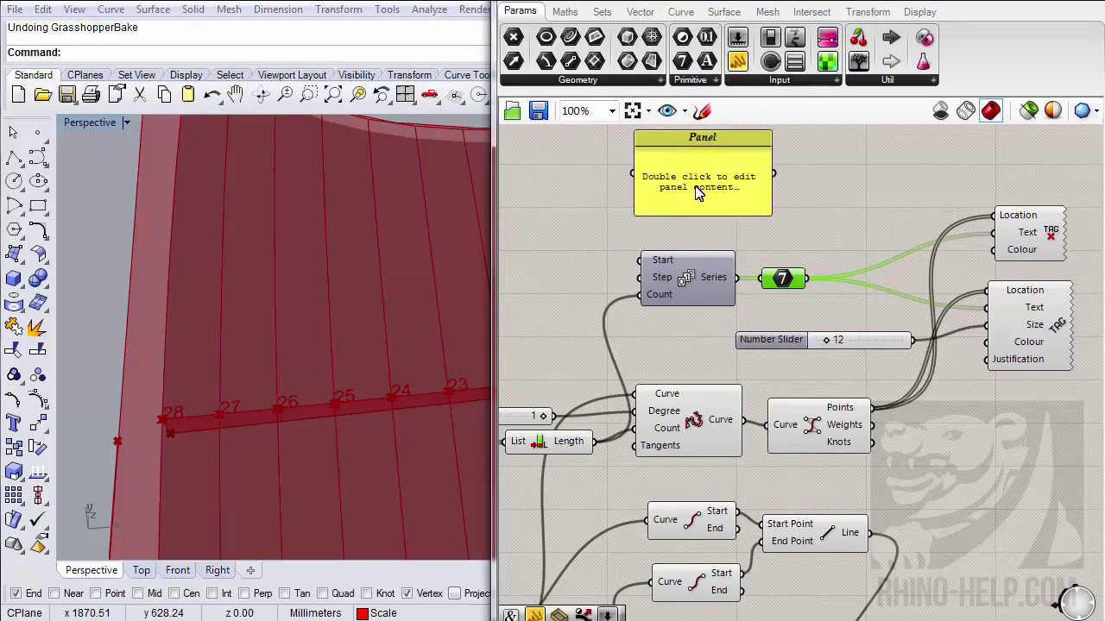
double_click(696, 186)
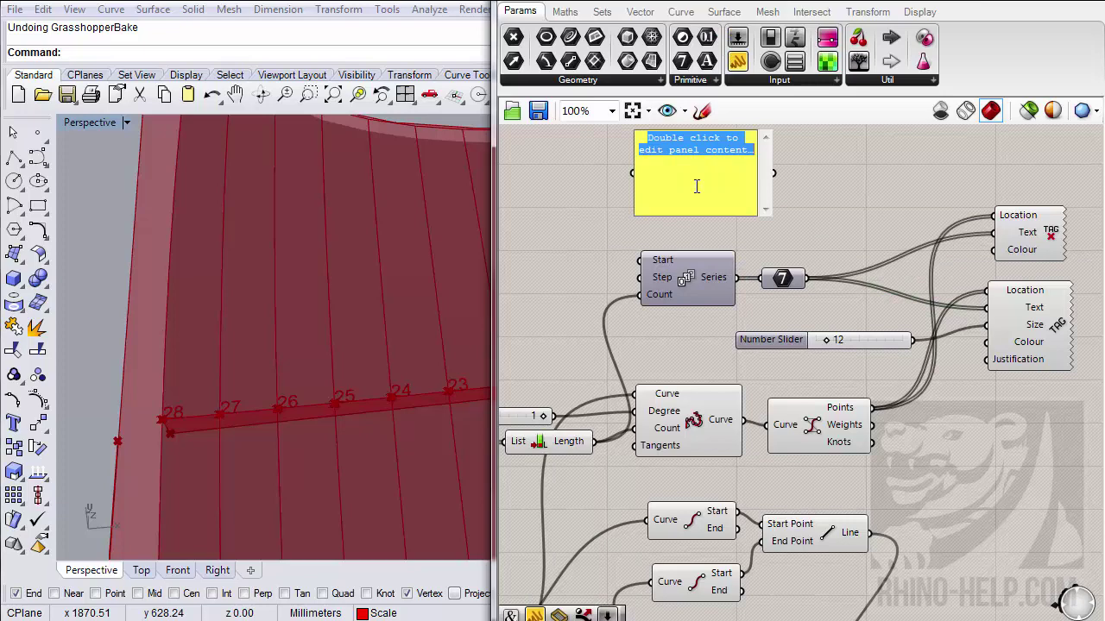
text(a)
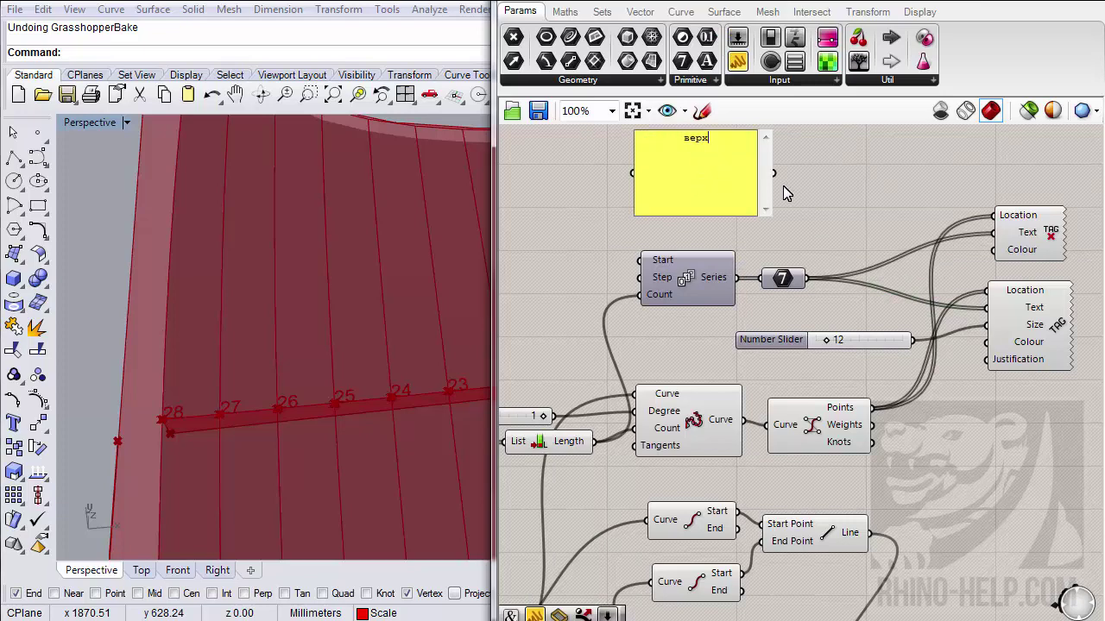
click(809, 197)
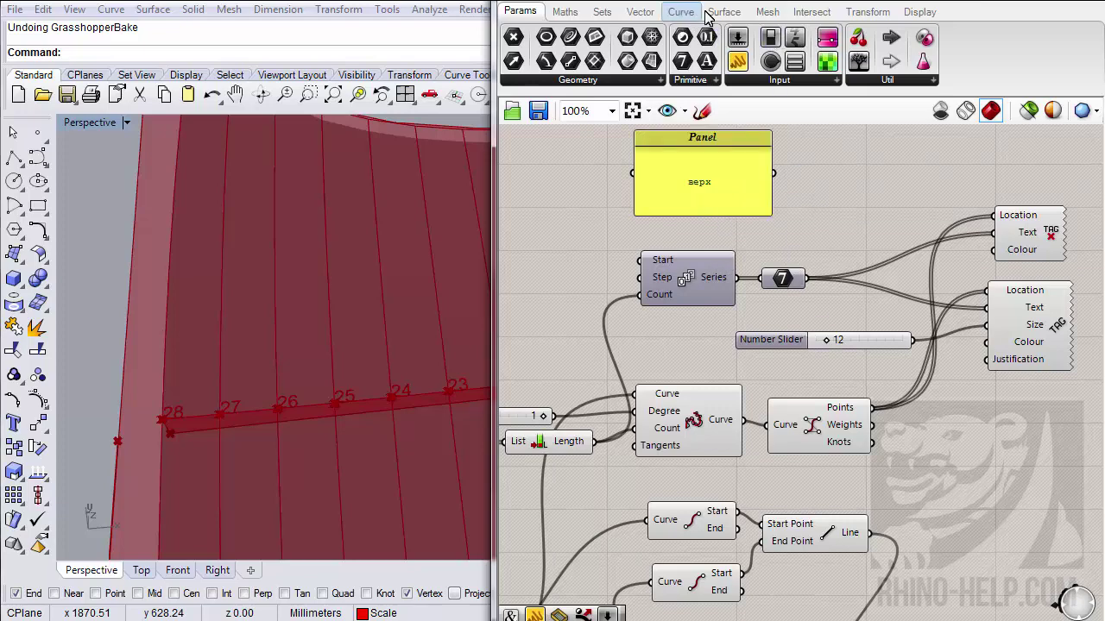
- Concatenate the panel text as Fragment A with the integers as Fragment B and connect the result to the 3D text tag's Text input
click(600, 12)
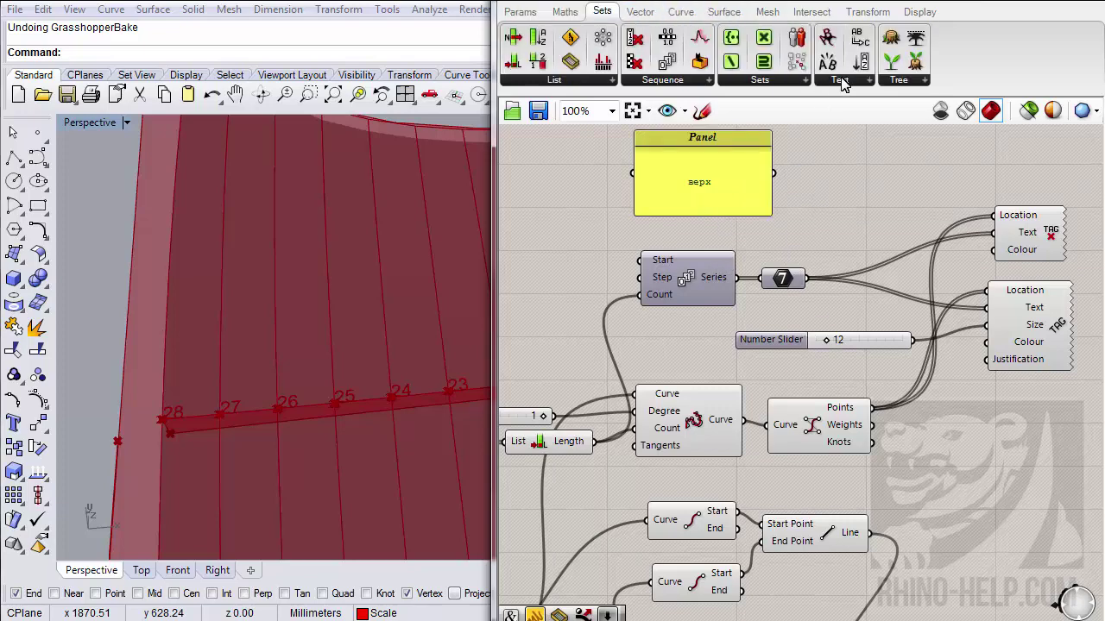
click(845, 83)
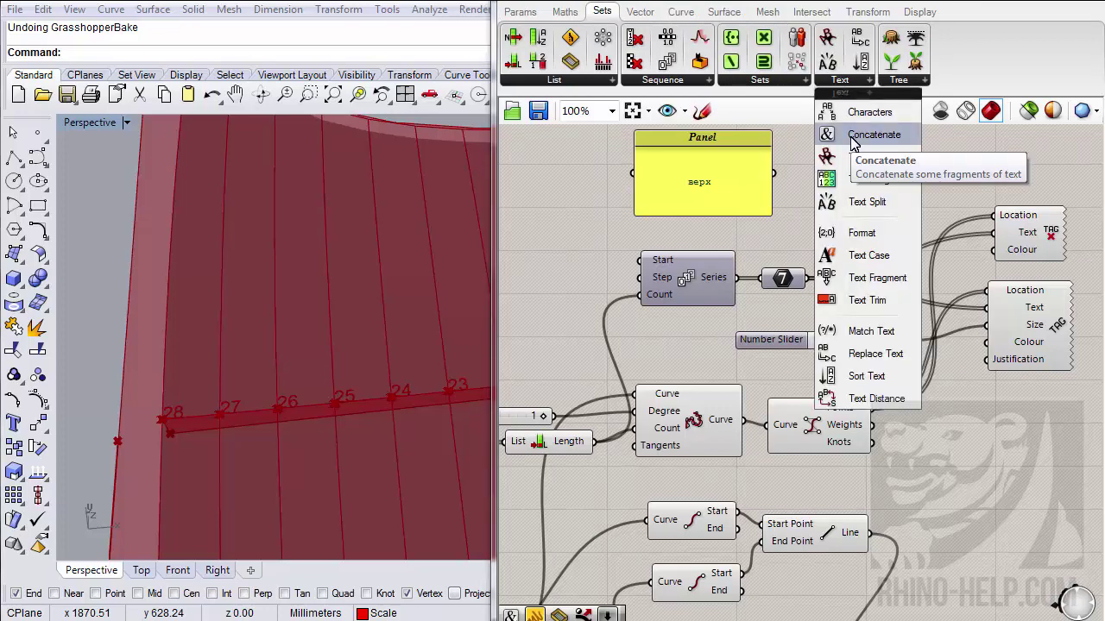
drag(857, 138, 868, 194)
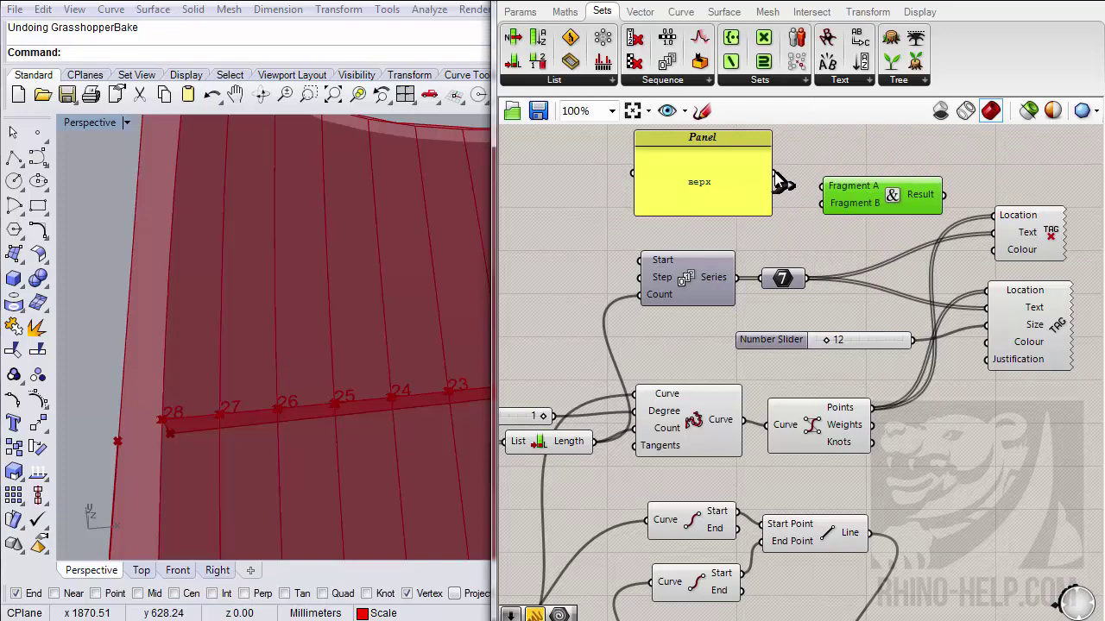
drag(774, 174, 816, 275)
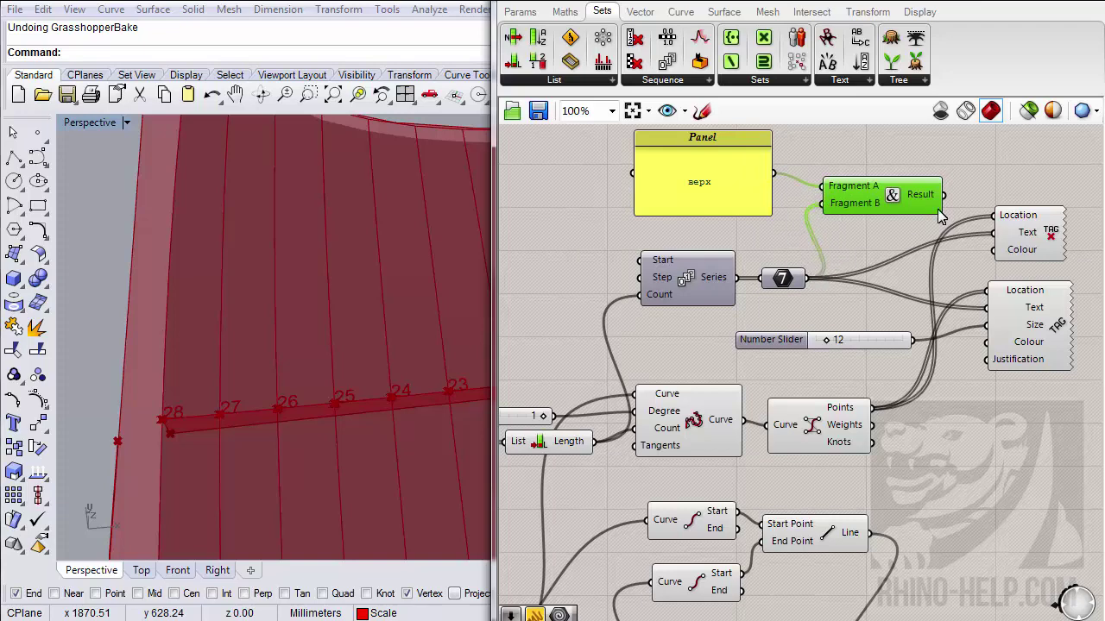
drag(943, 200, 987, 307)
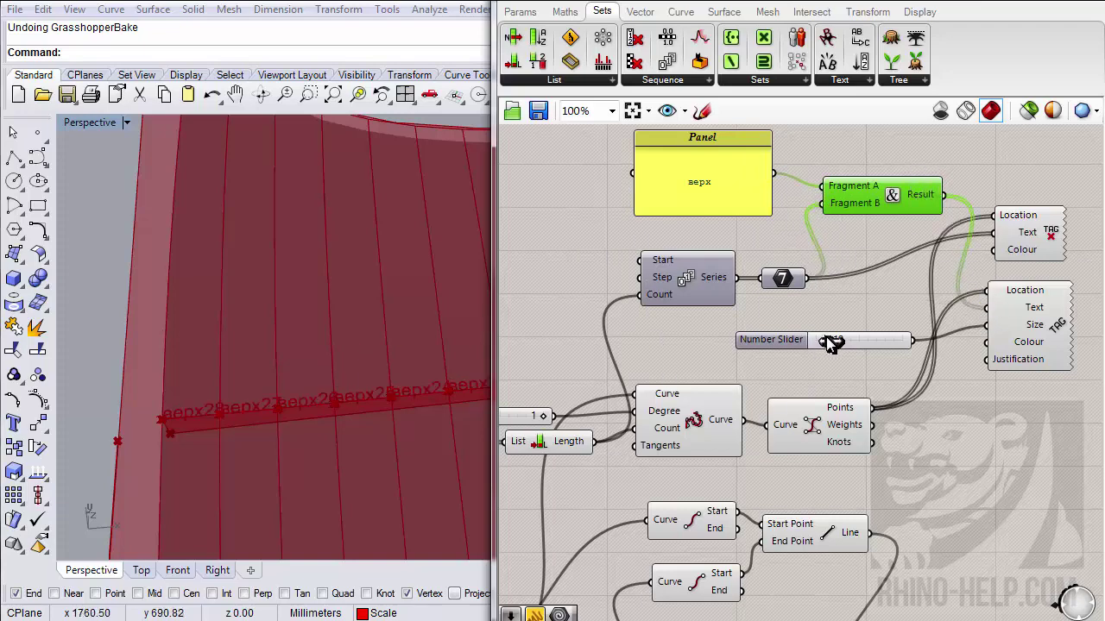
- Set the 3D text tag size slider to 7
drag(826, 339, 820, 339)
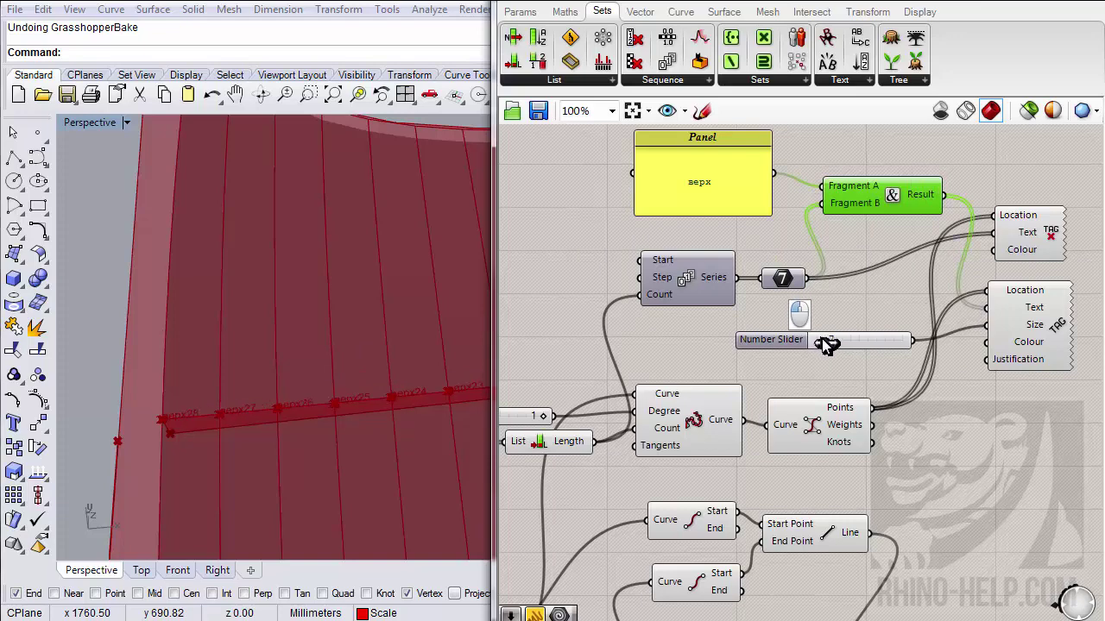
scroll(276, 419, up, 5)
scroll(271, 441, up, 2)
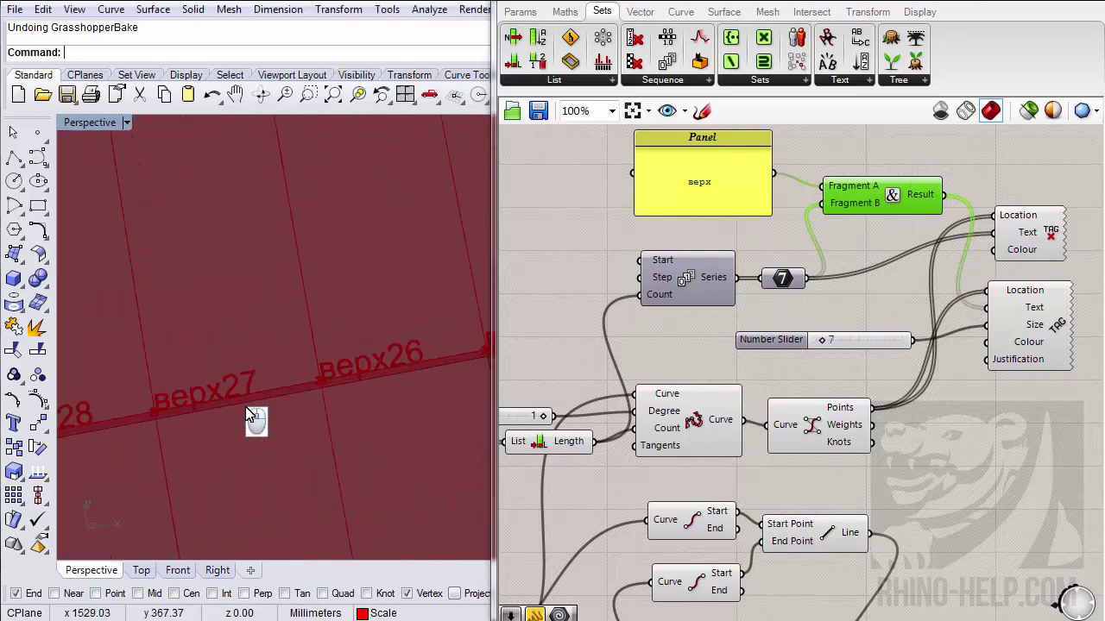
- Swap the Concatenate inputs so the integers feed Fragment A and the panel feeds Fragment B, and add a space before the panel text "верх"
click(727, 195)
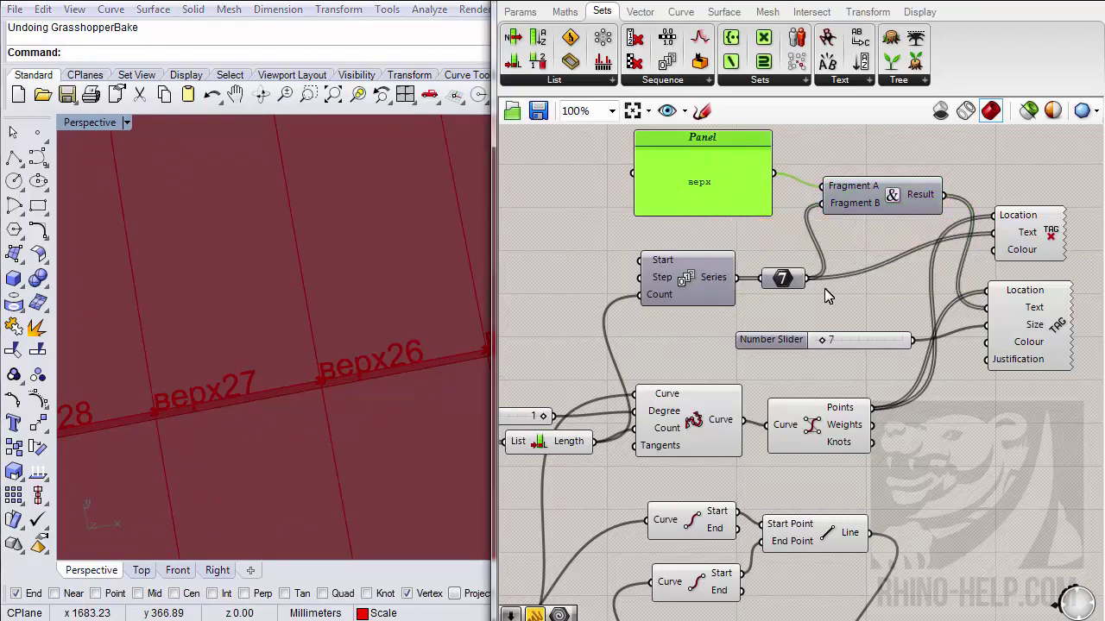
right_drag(825, 288, 763, 275)
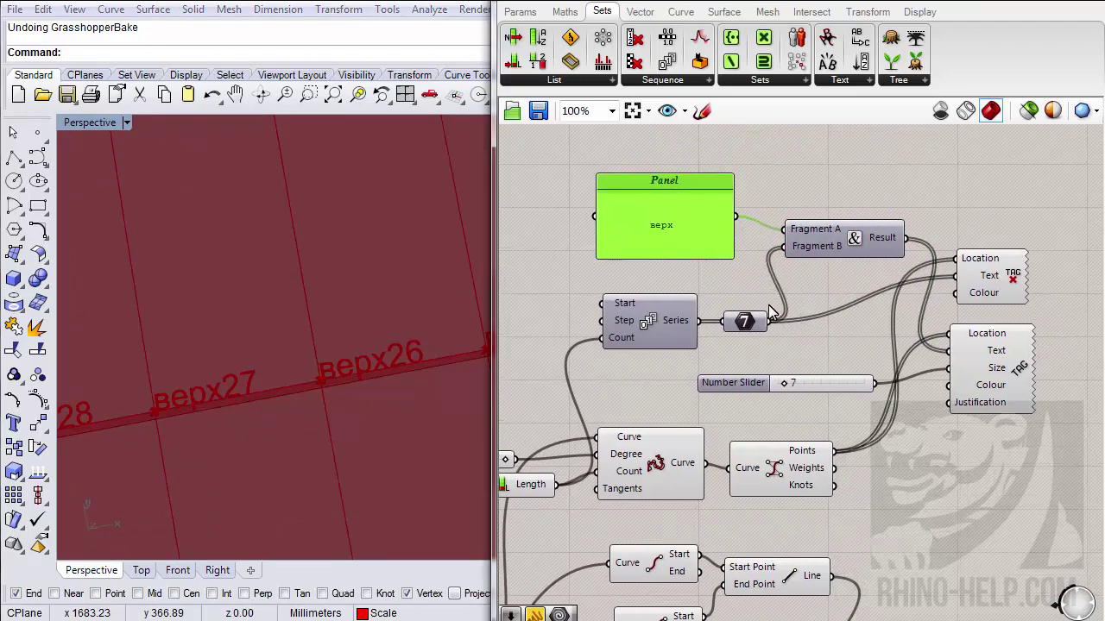
drag(768, 325, 783, 230)
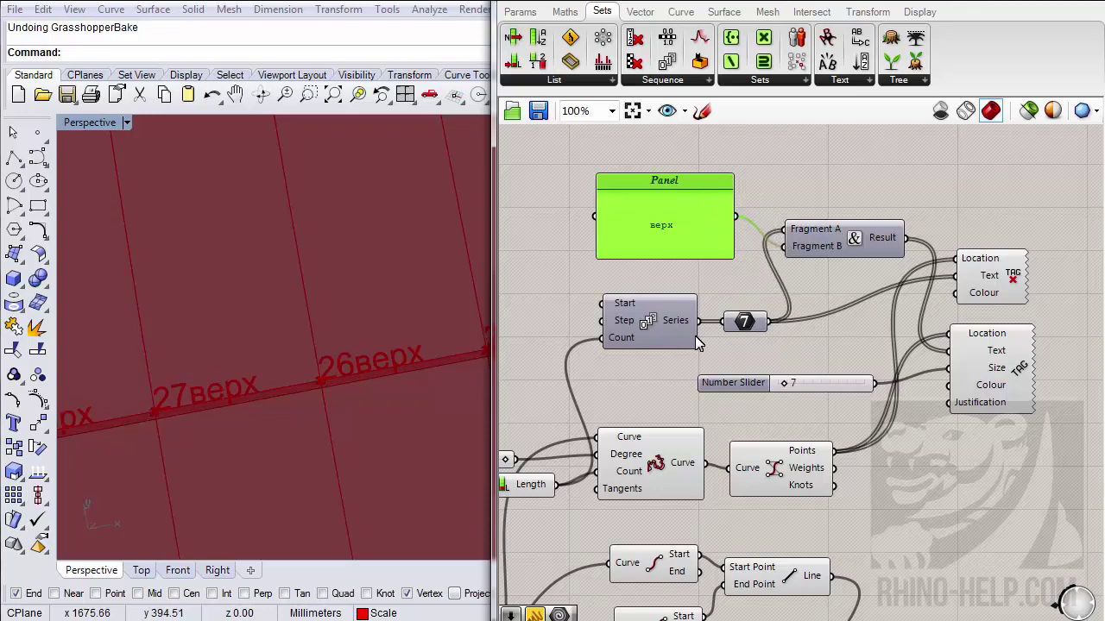
double_click(649, 231)
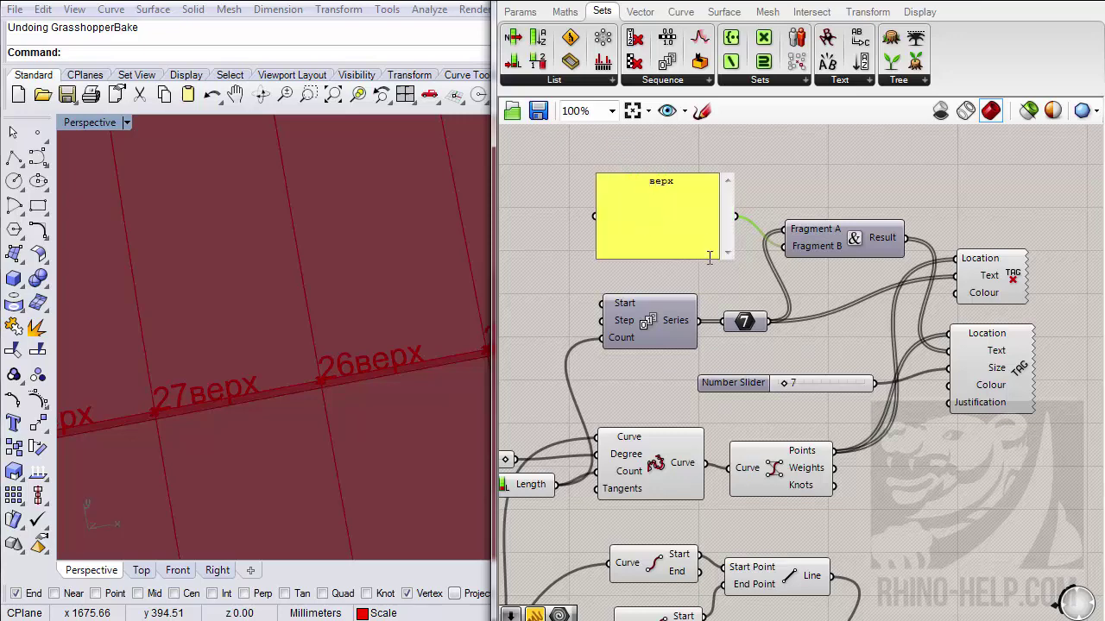
click(777, 181)
right_drag(320, 371, 339, 395)
scroll(339, 387, up, 3)
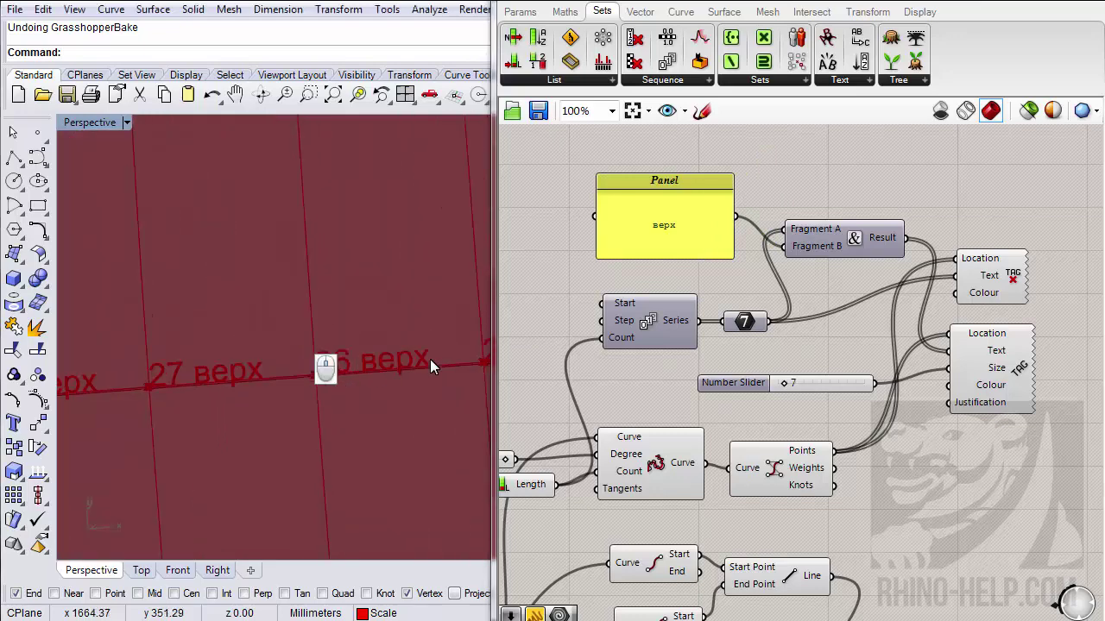
- Try baking the plain Text Tag labels with the default attributes, and undo the bake
right_click(1015, 285)
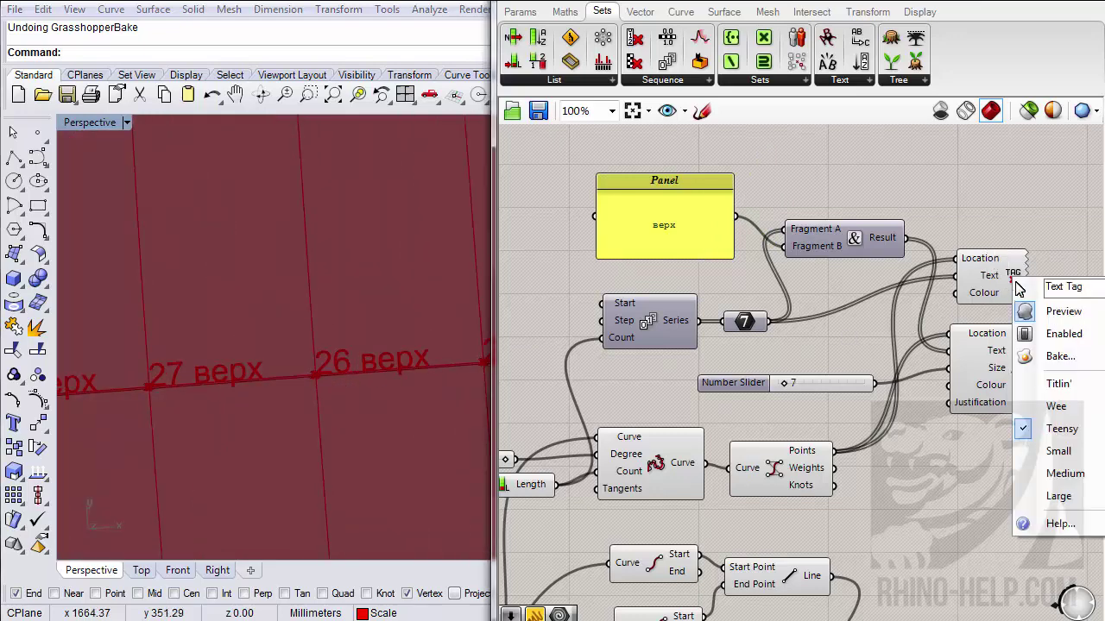
click(1040, 358)
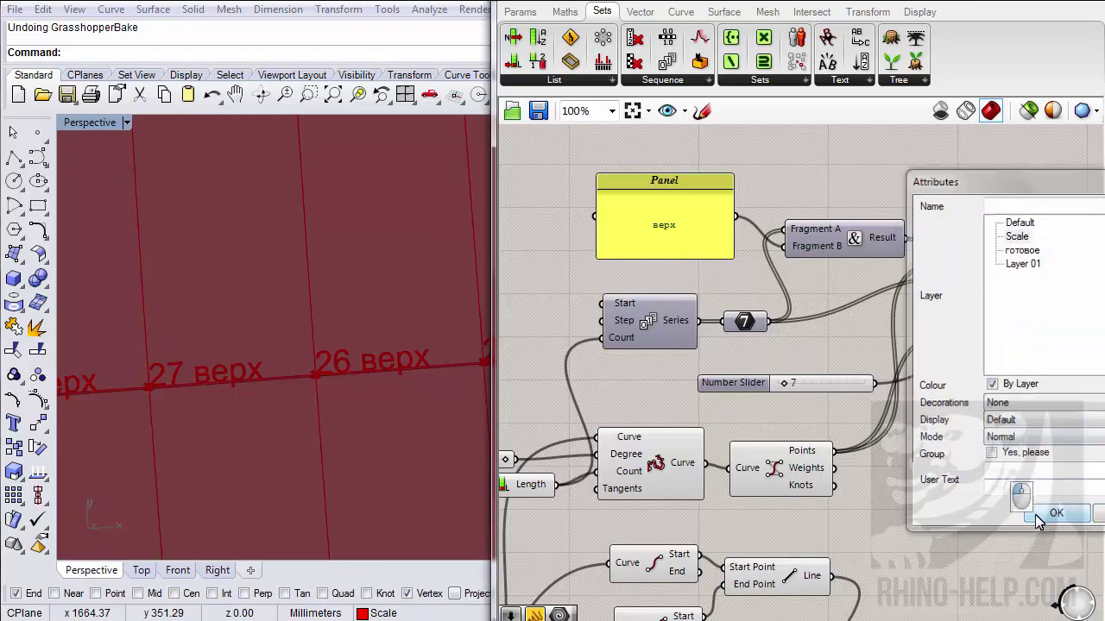
click(1062, 516)
right_drag(304, 363, 332, 315)
right_drag(921, 283, 834, 291)
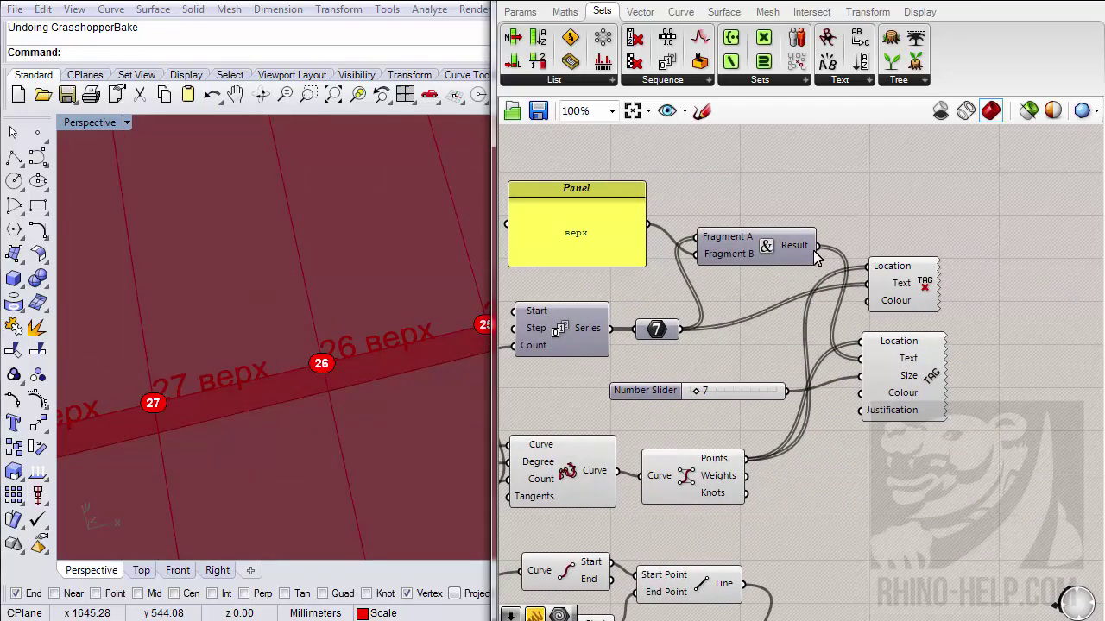
click(220, 93)
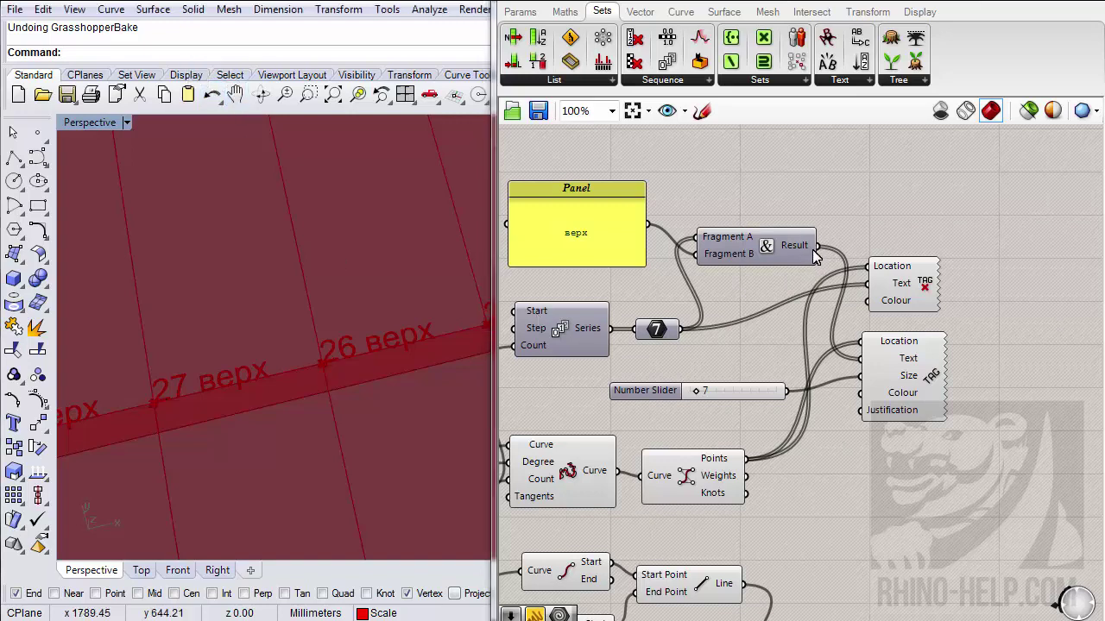
- Connect the Concatenate Result output to the plain Text Tag's Text input
drag(816, 246, 868, 283)
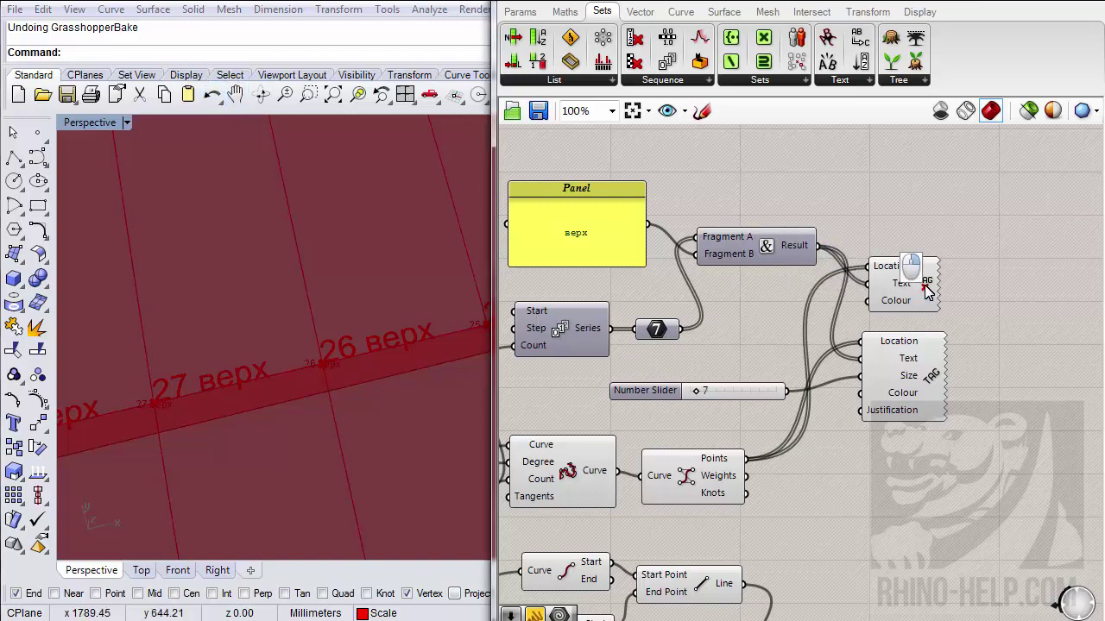
- Bake the plain Text Tag's concatenated labels with the default attributes, view them along the strip, and undo the bake
right_click(922, 285)
click(971, 365)
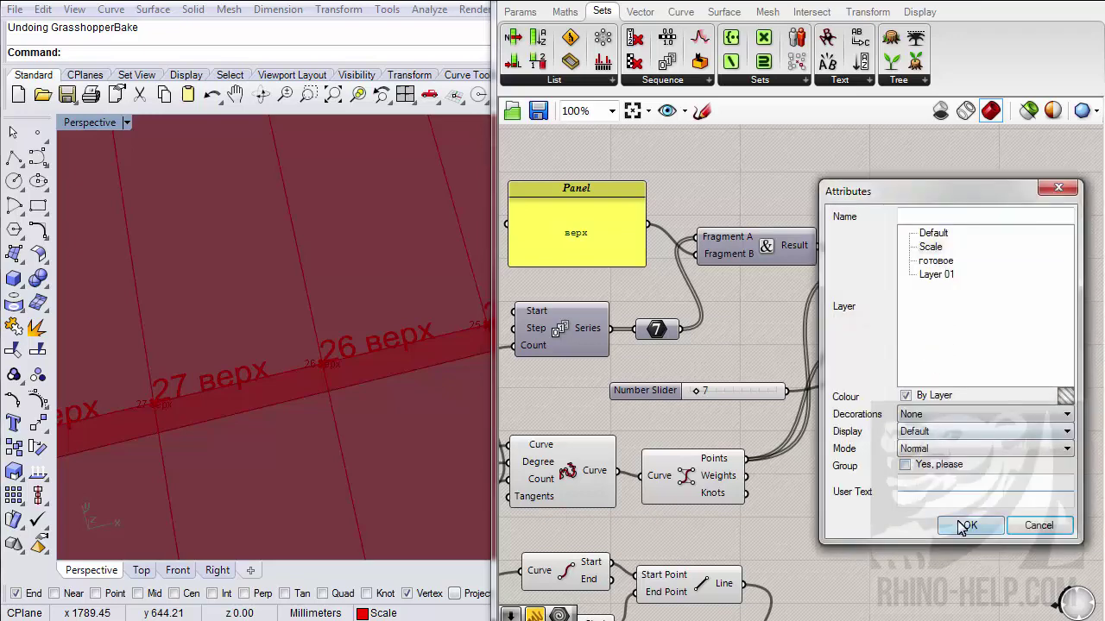
click(970, 525)
right_drag(359, 341, 272, 292)
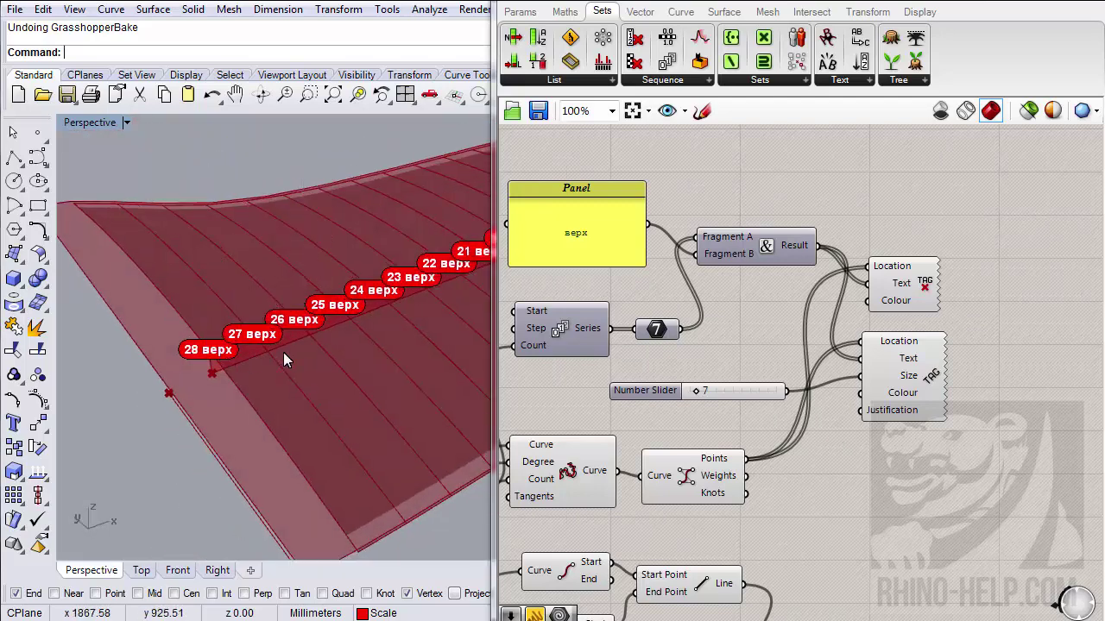
right_drag(261, 335, 337, 276)
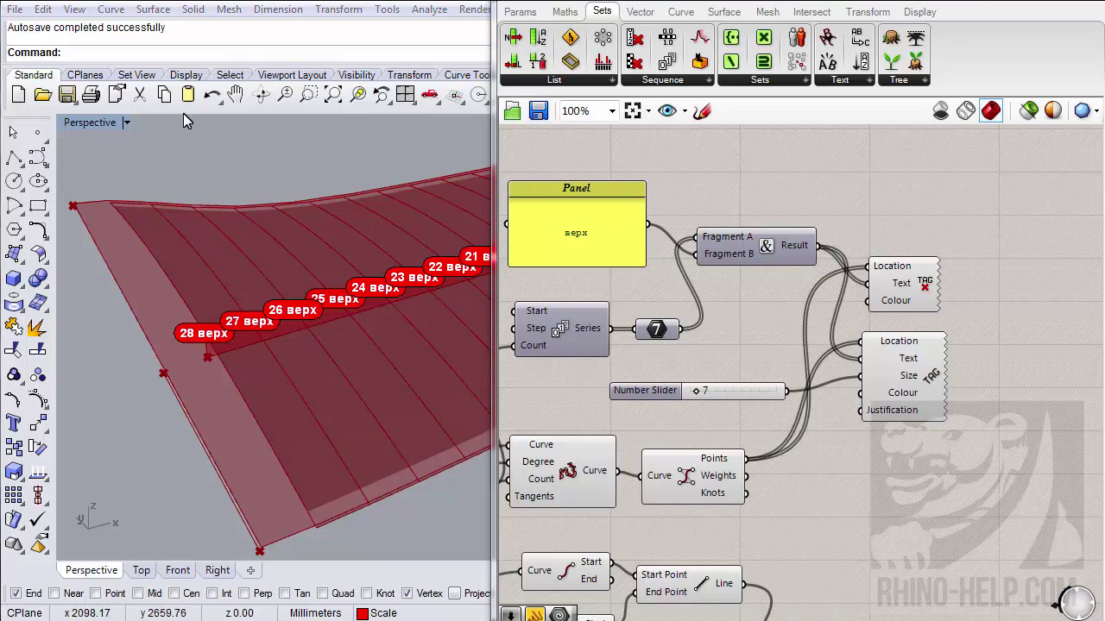
click(211, 94)
- Inspect the two-rail sweep strip and the projected curve that forms its second rail
right_drag(202, 314, 174, 353)
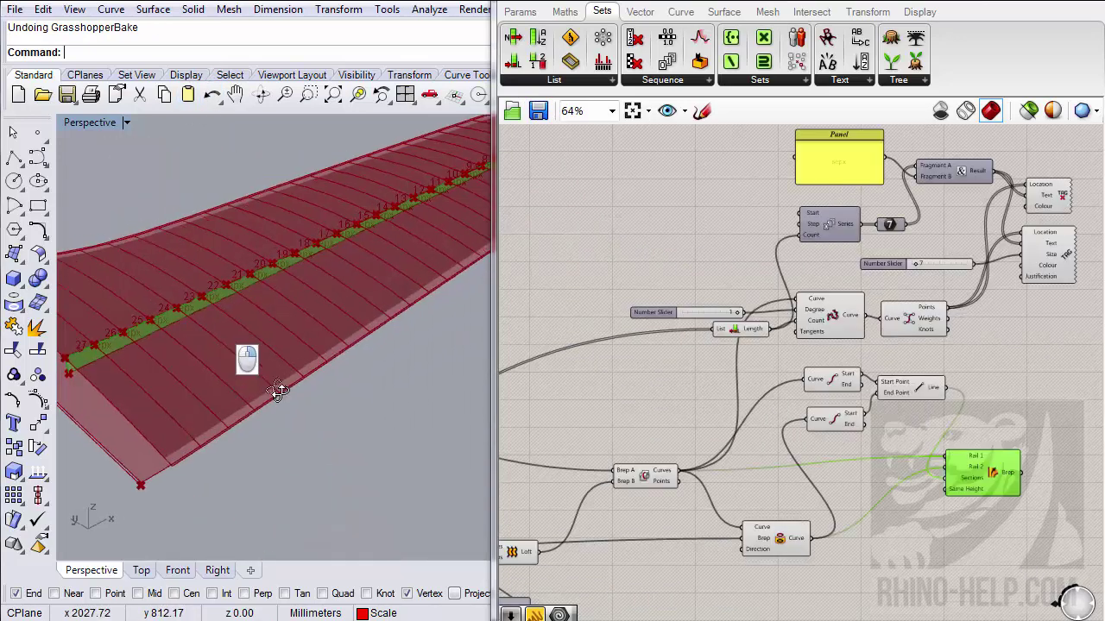
right_drag(273, 385, 191, 393)
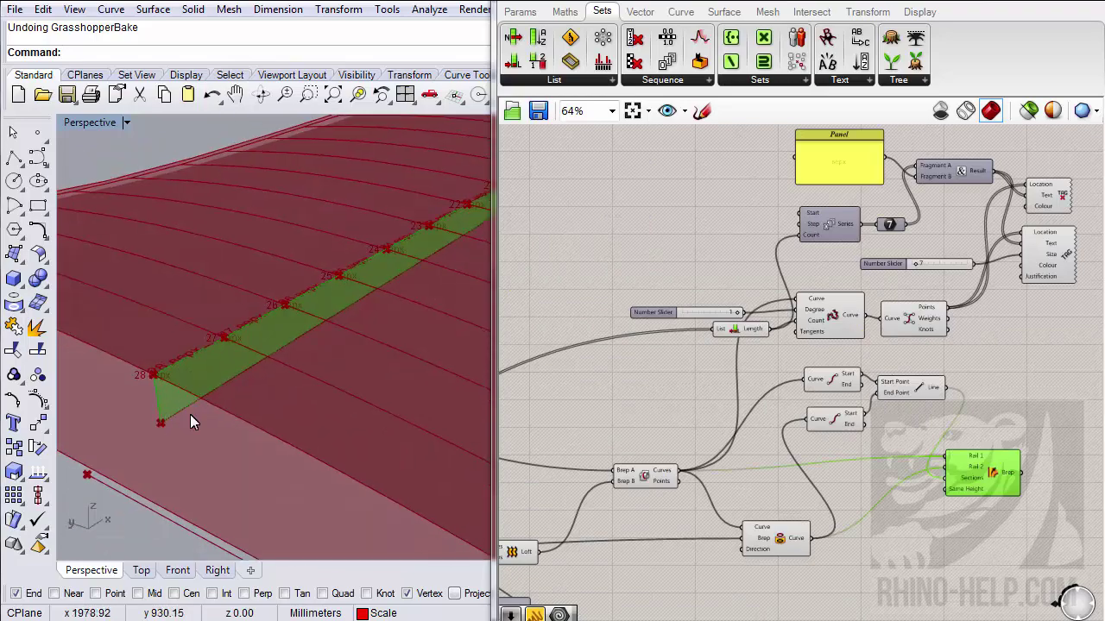
right_drag(689, 466, 757, 483)
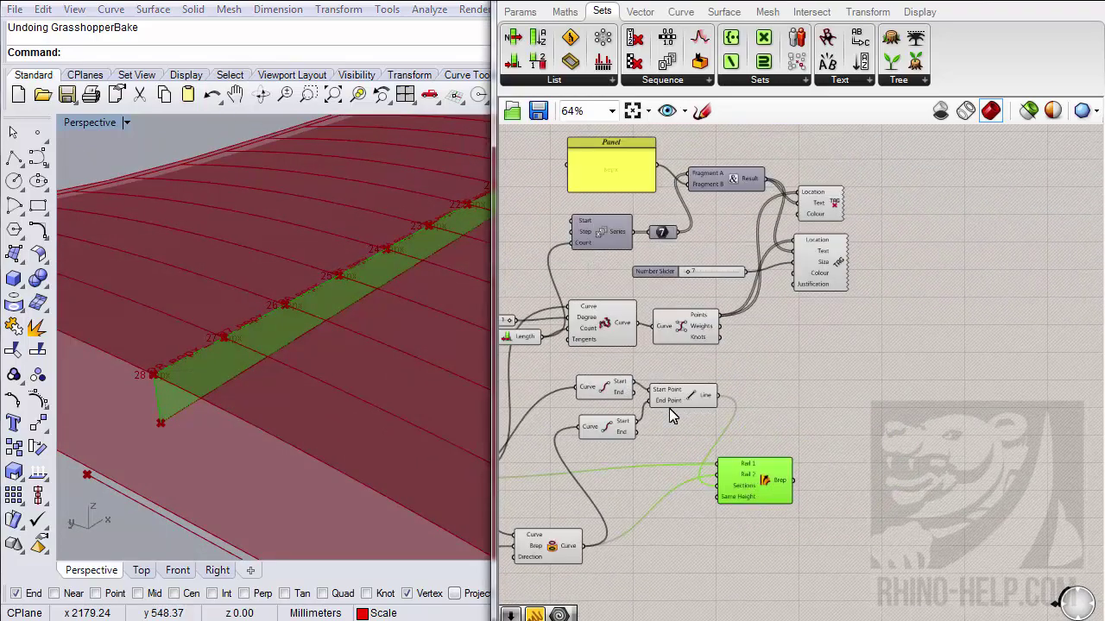
right_drag(566, 551, 609, 522)
click(610, 522)
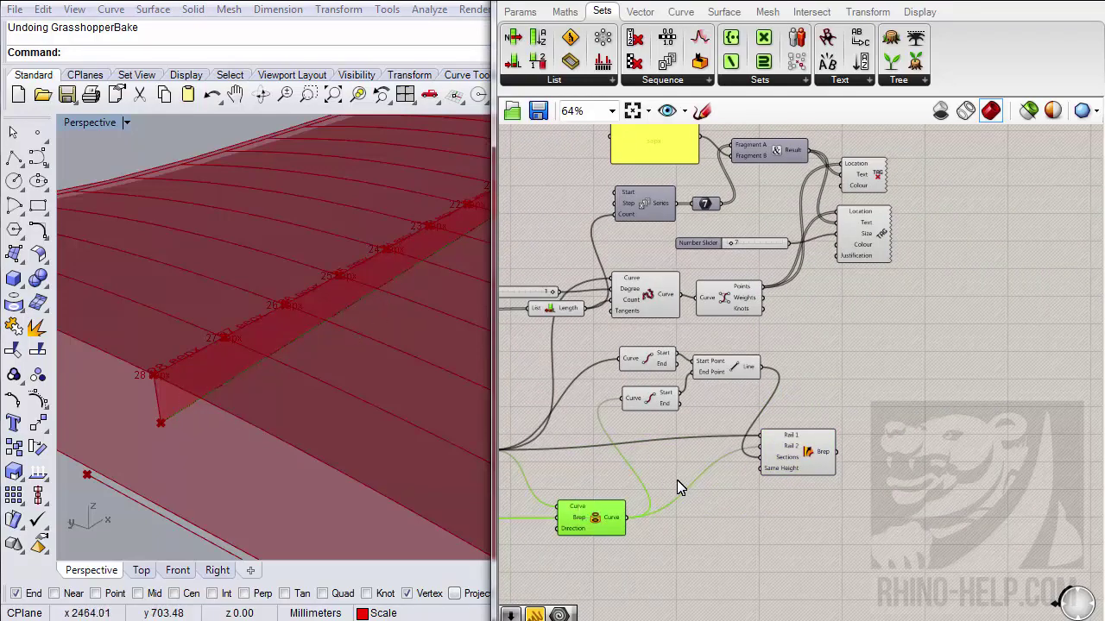
right_drag(732, 375, 691, 401)
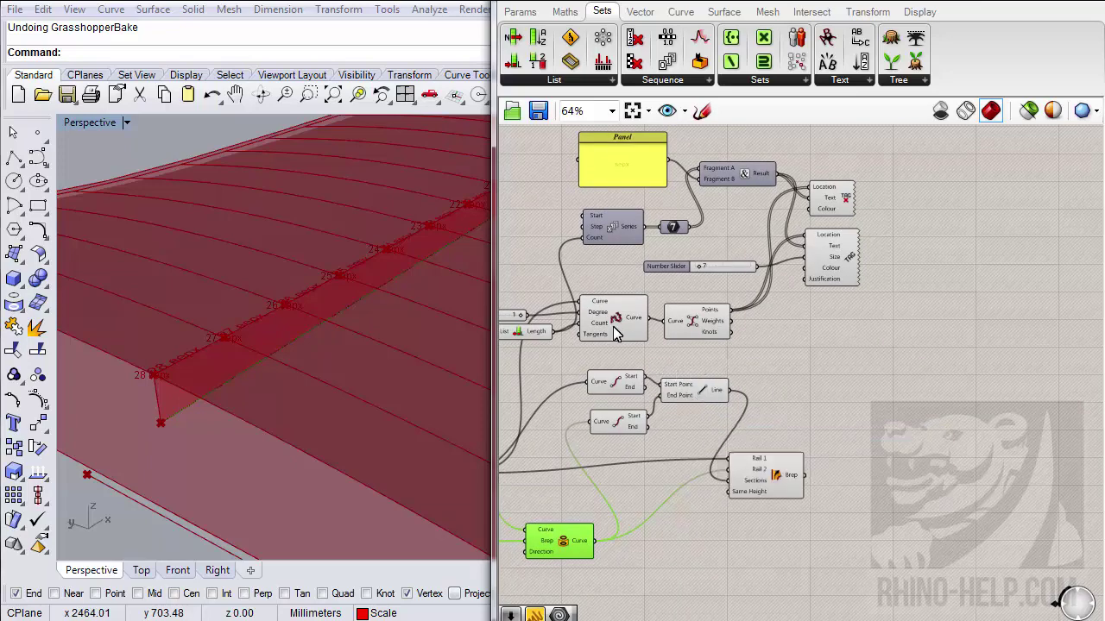
- Duplicate the point-tagging components, from the Degree slider and curve rebuild through the panel and both text tags, and place the copy below the sweep
mouse_move(611, 324)
drag(912, 153, 618, 331)
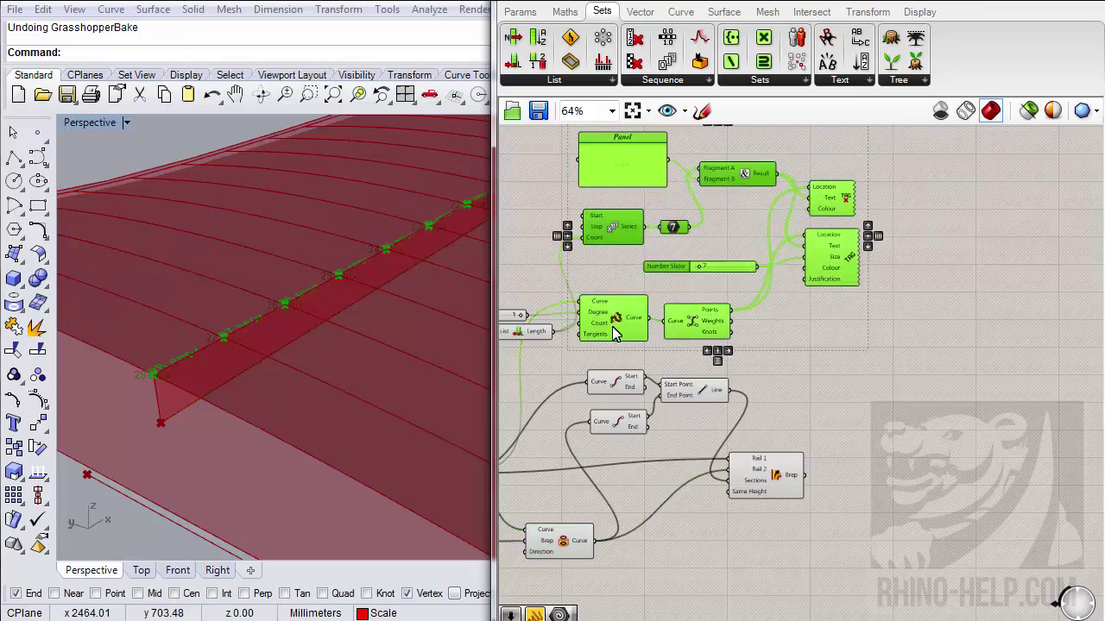
right_drag(609, 327, 695, 341)
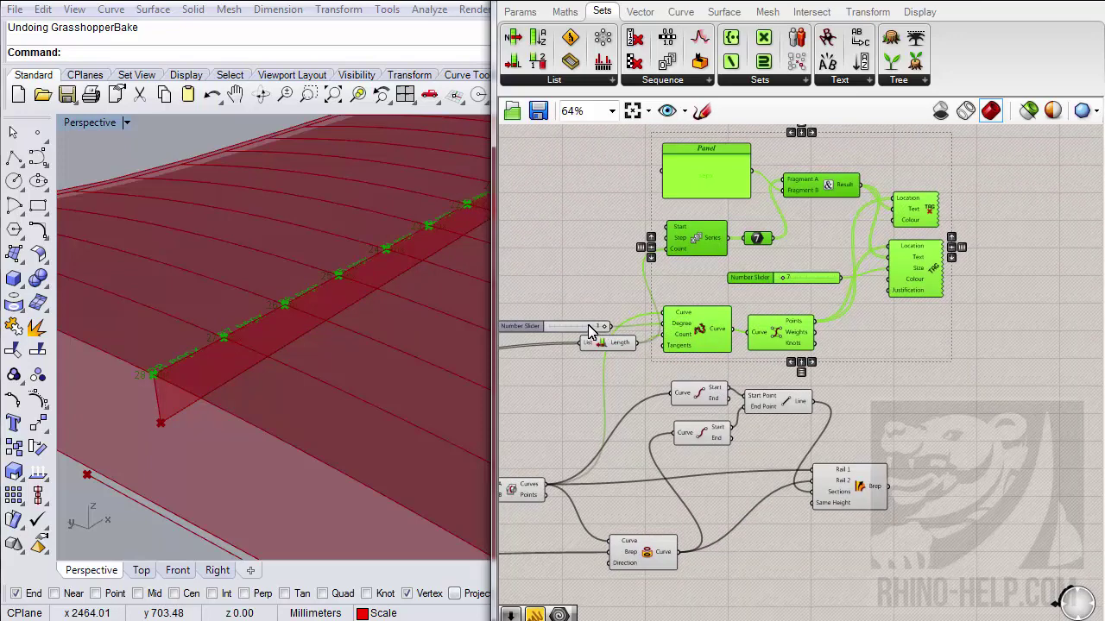
drag(590, 331, 686, 343)
mouse_move(683, 343)
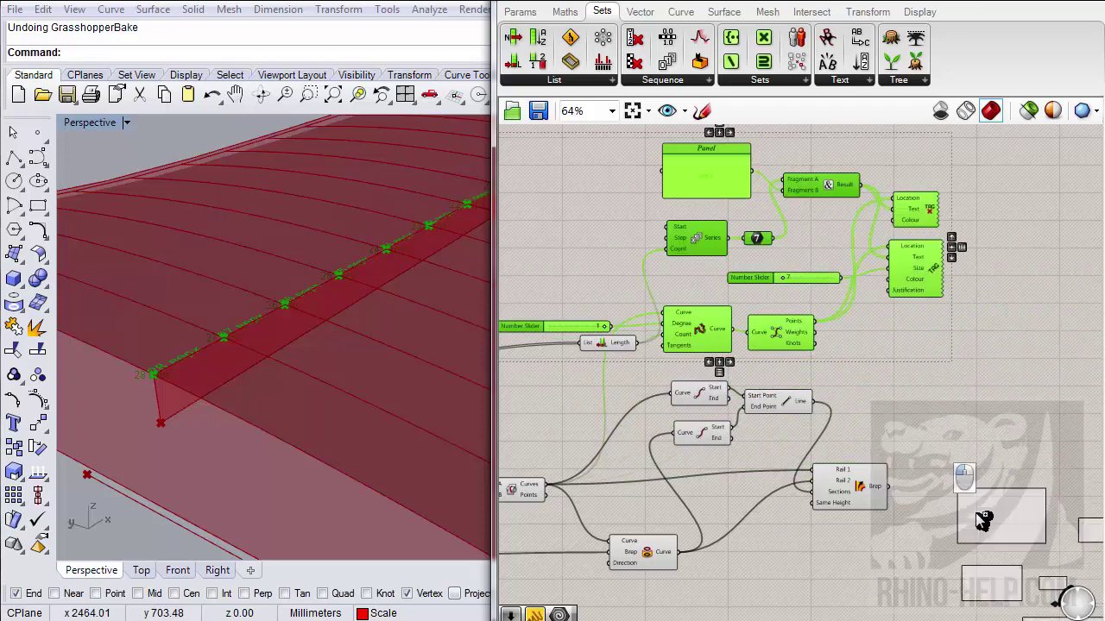
key(ctrl+v)
right_drag(948, 561, 922, 308)
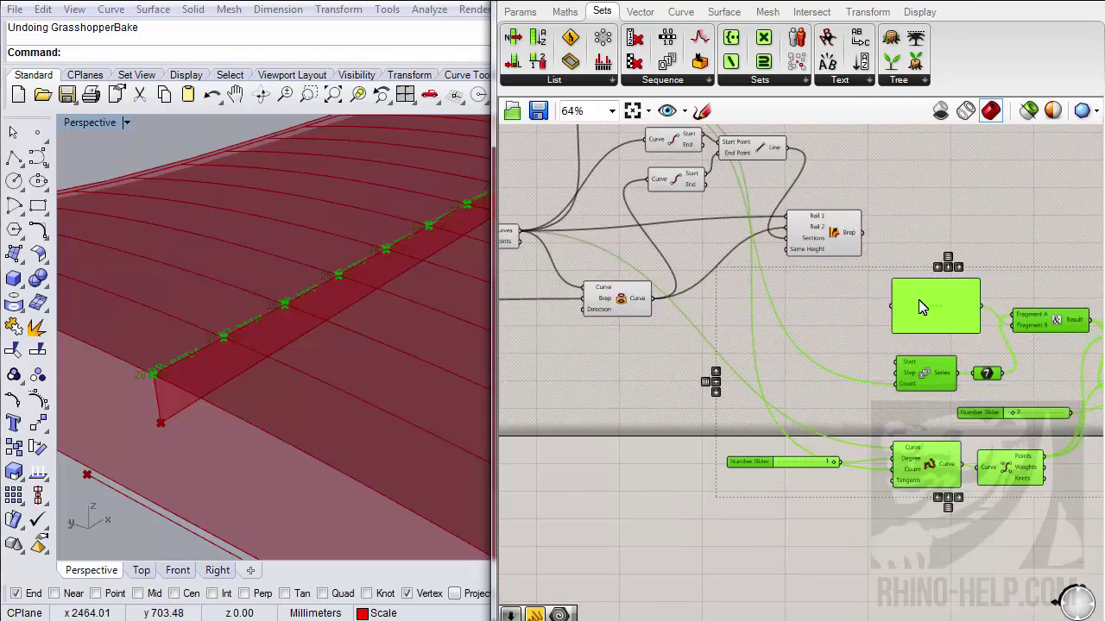
drag(922, 308, 917, 416)
- Connect the Project component's Curve output to the Curve input of the copied rebuild component
right_drag(812, 401, 776, 368)
drag(621, 270, 855, 520)
scroll(241, 355, up, 3)
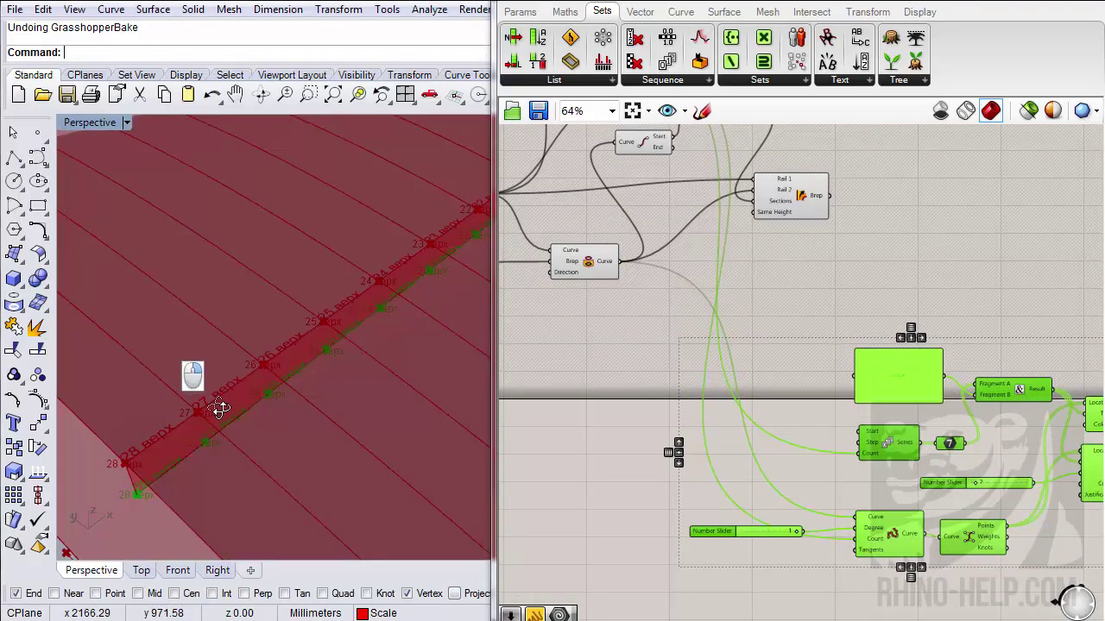
scroll(138, 484, up, 4)
scroll(215, 447, down, 2)
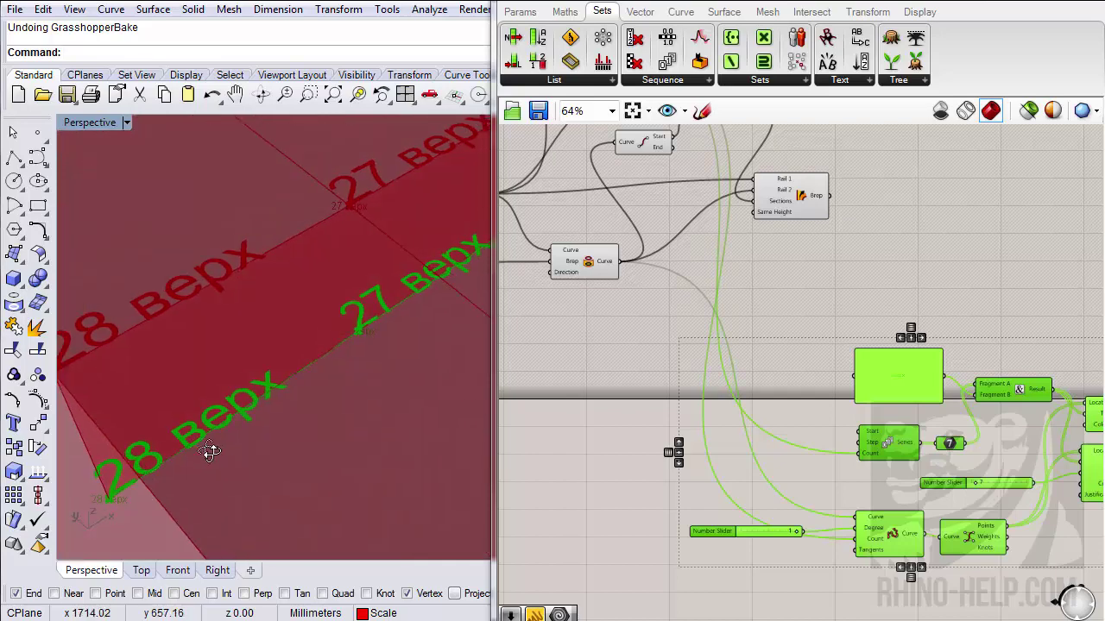
- Set the copied panel's text to "основа"
click(920, 279)
scroll(915, 379, up, 2)
double_click(884, 374)
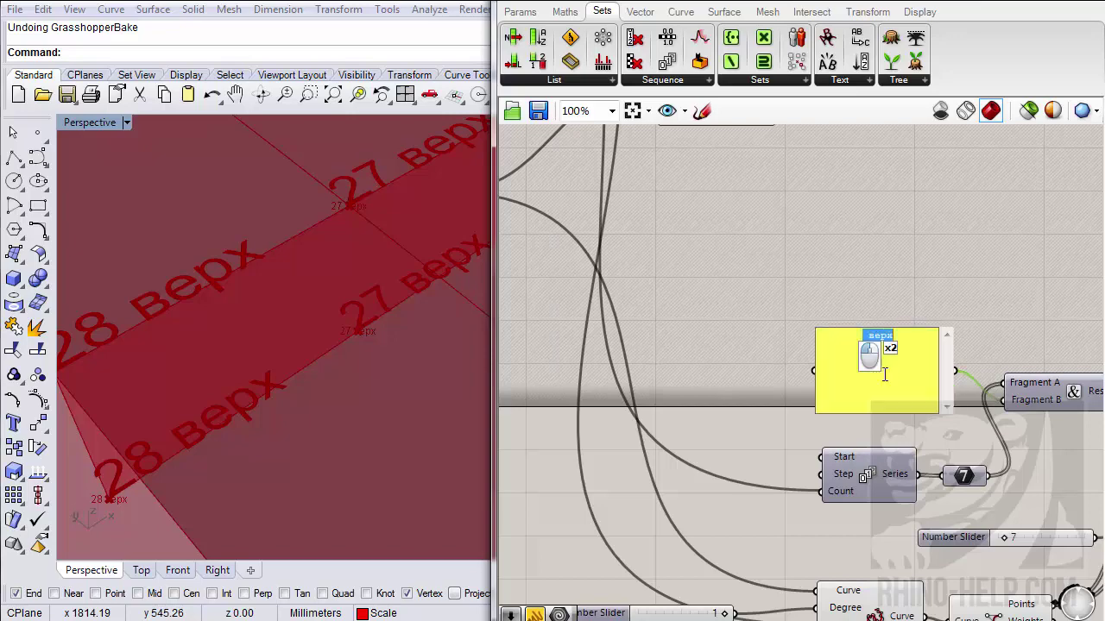
click(880, 337)
double_click(894, 336)
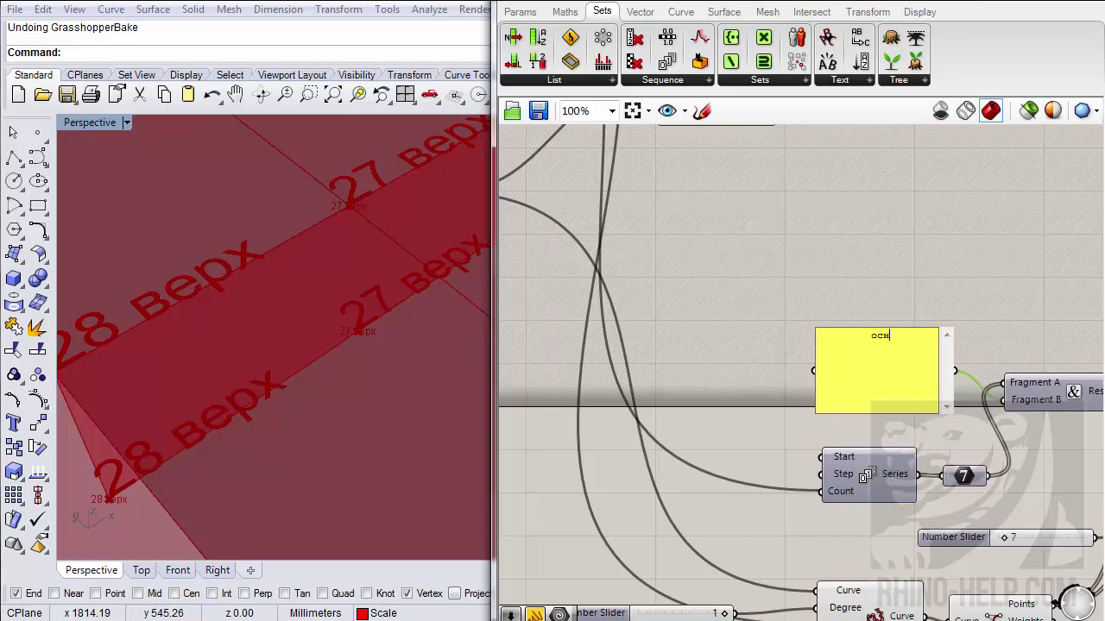
click(771, 216)
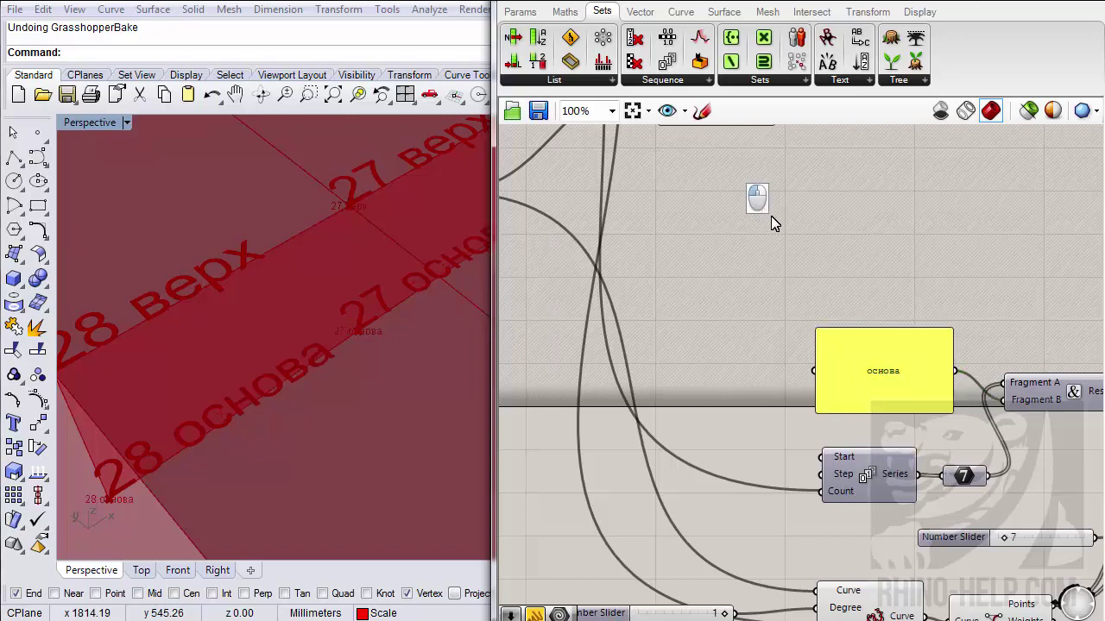
- Examine the "верх" and "основа" labels along both edges of the strip
scroll(345, 388, down, 3)
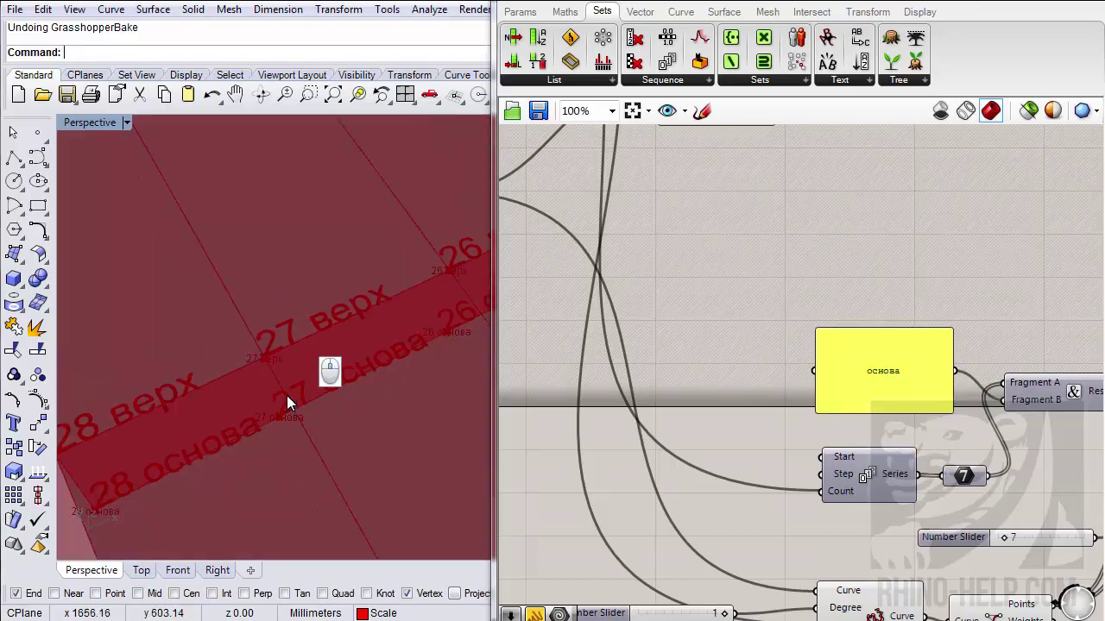
scroll(290, 393, up, 5)
scroll(324, 374, down, 5)
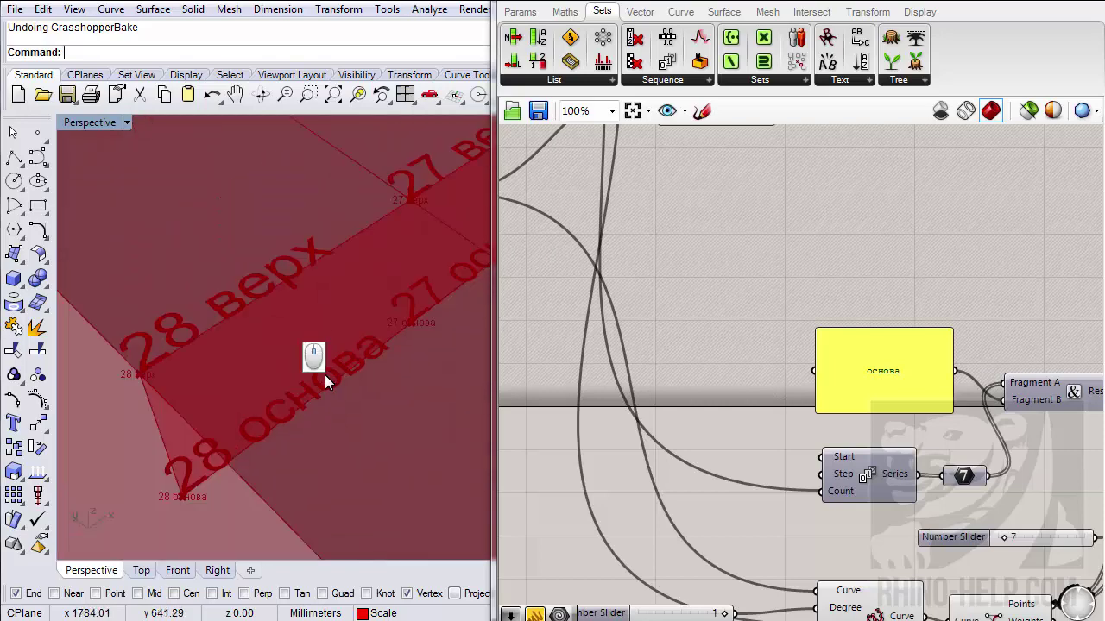
scroll(305, 333, down, 3)
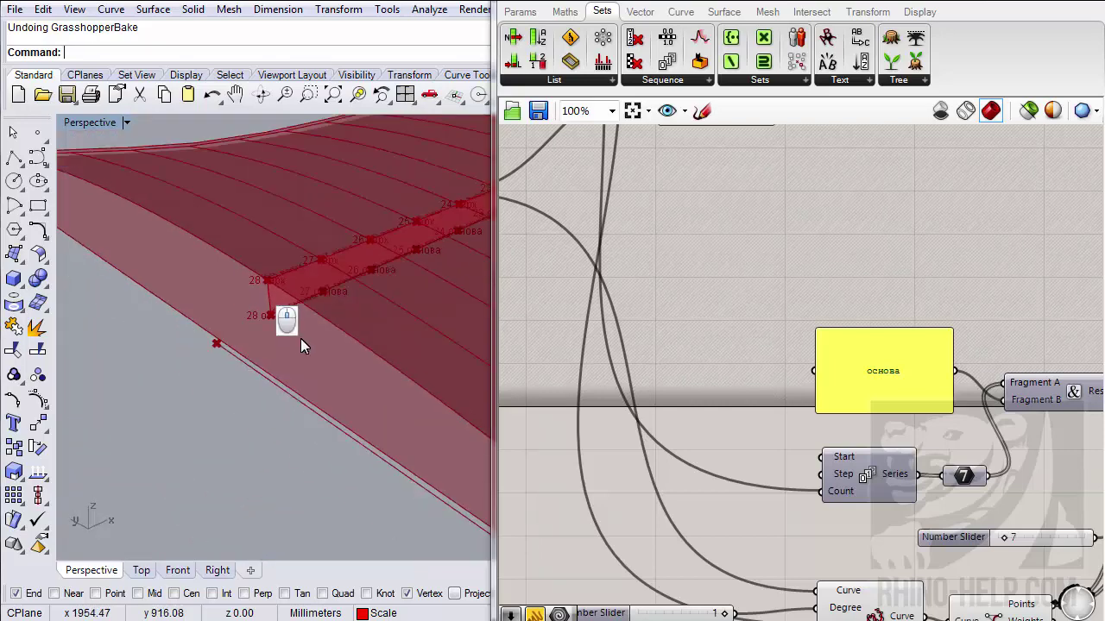
scroll(311, 298, up, 6)
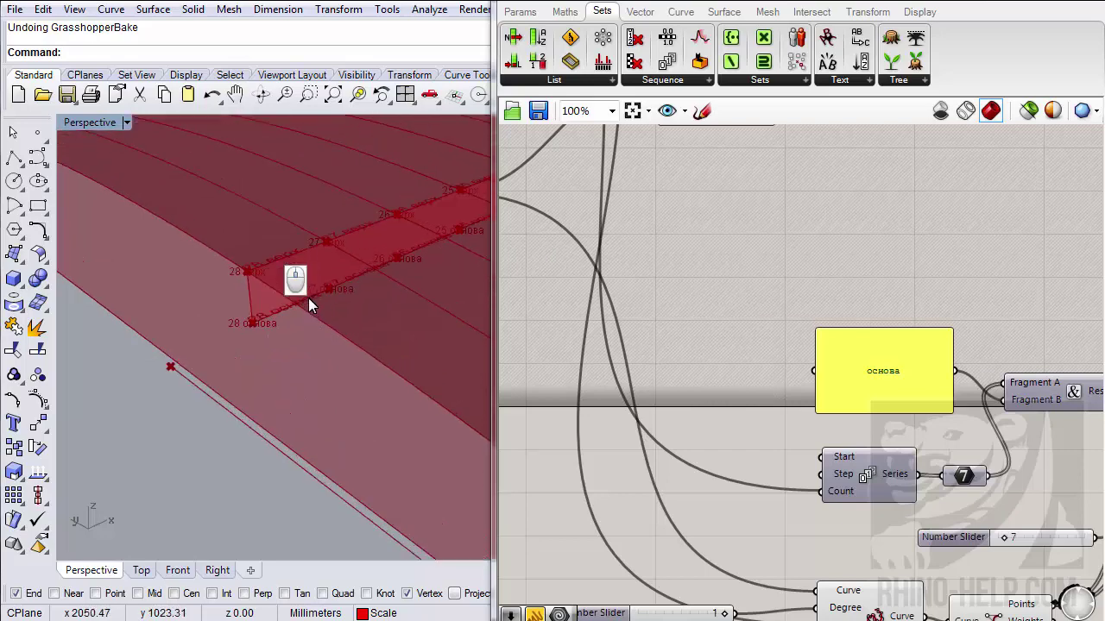
scroll(318, 272, up, 3)
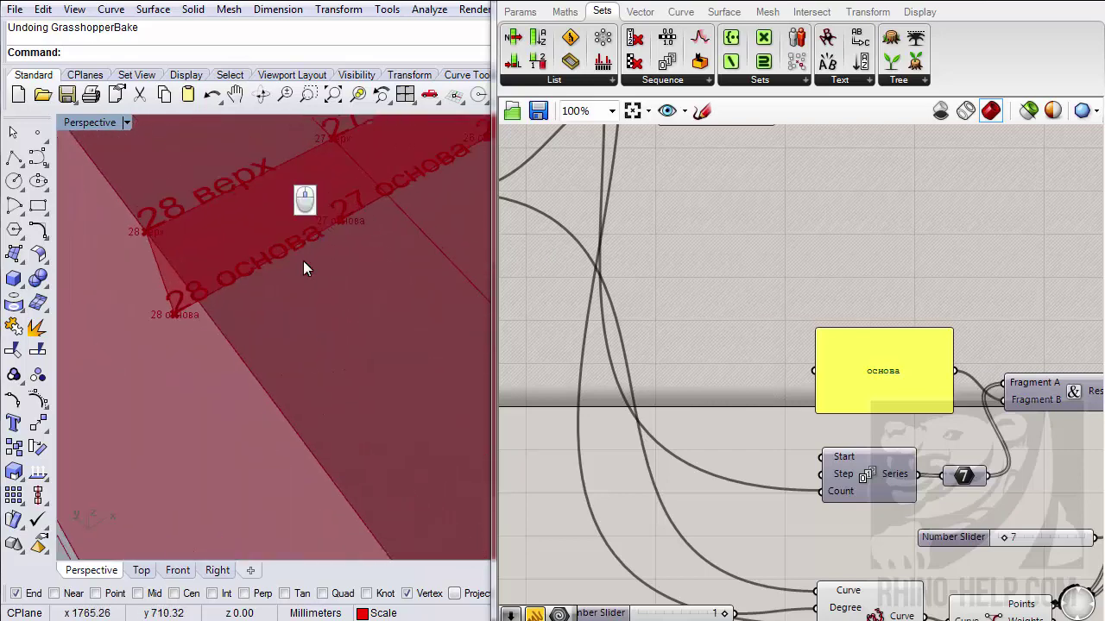
scroll(307, 397, down, 3)
scroll(314, 270, up, 3)
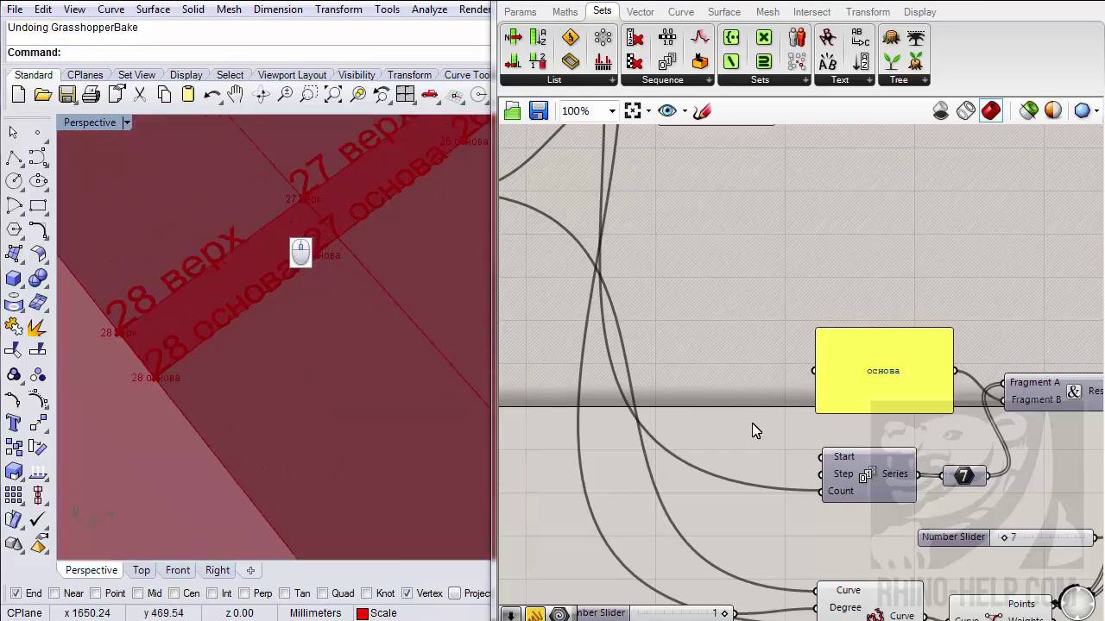
- Examine the points on the strip's base curve using the copied Control Points component's selection highlight
scroll(859, 389, down, 2)
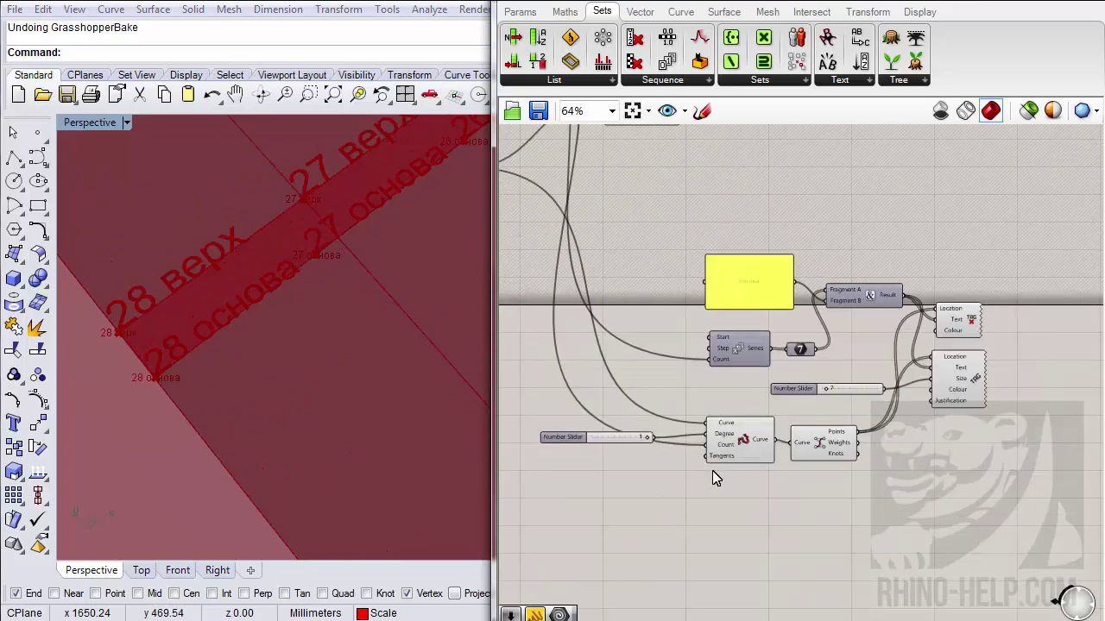
right_drag(277, 405, 298, 332)
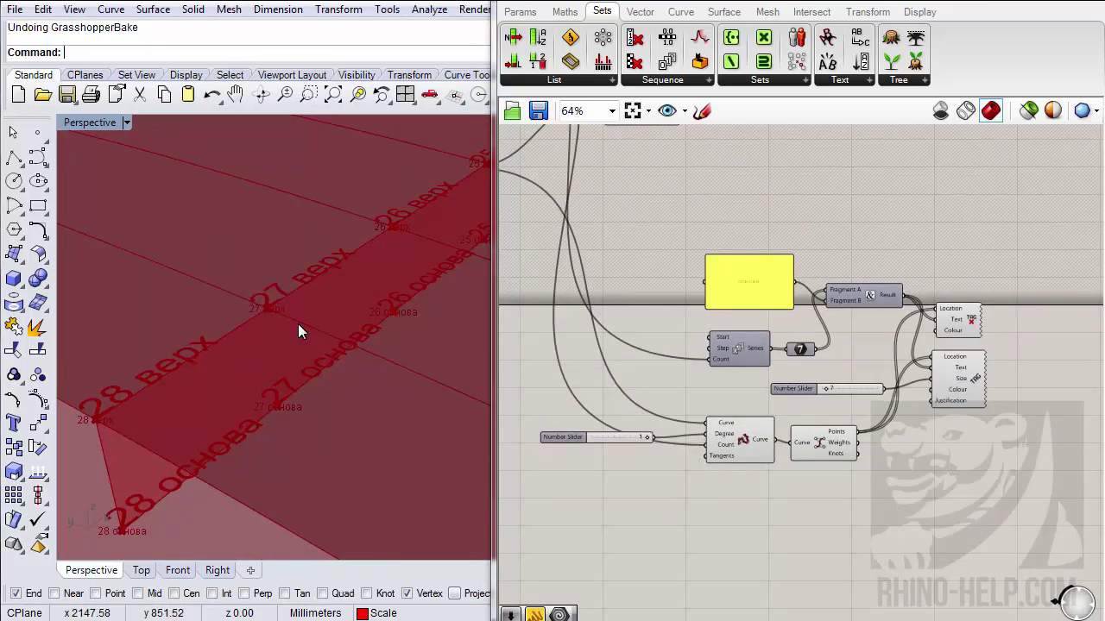
click(821, 444)
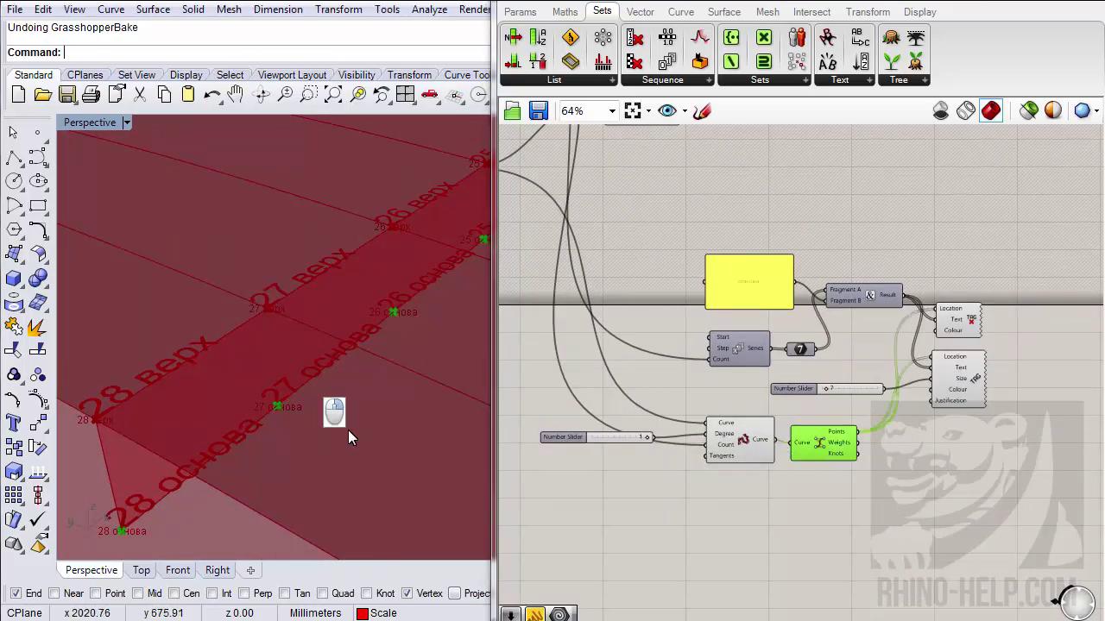
right_drag(353, 440, 326, 405)
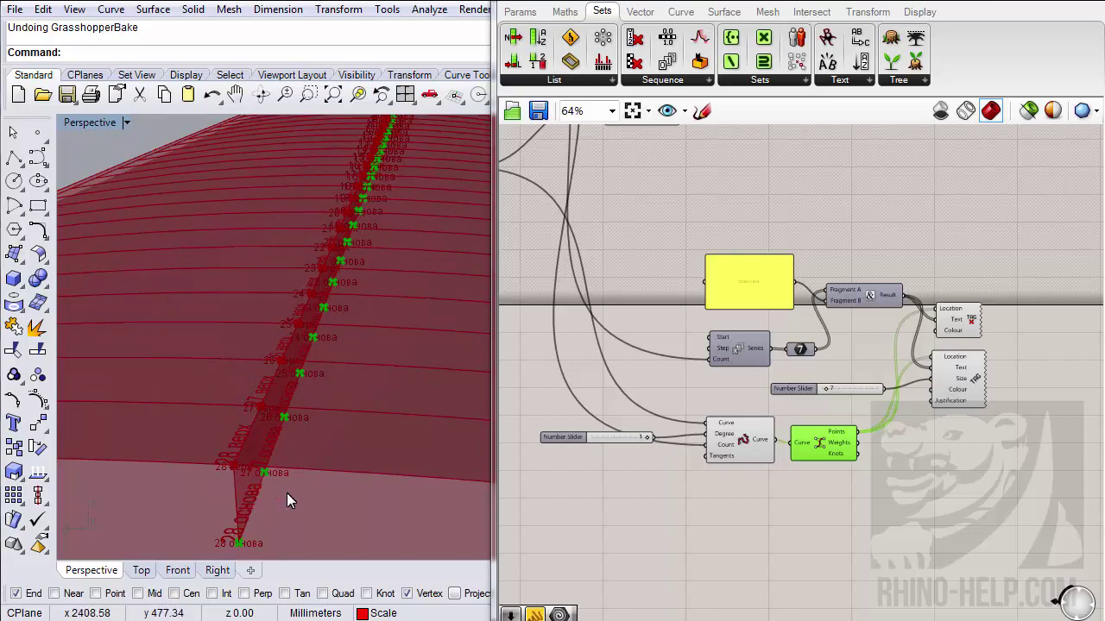
right_drag(286, 493, 235, 511)
scroll(636, 459, up, 4)
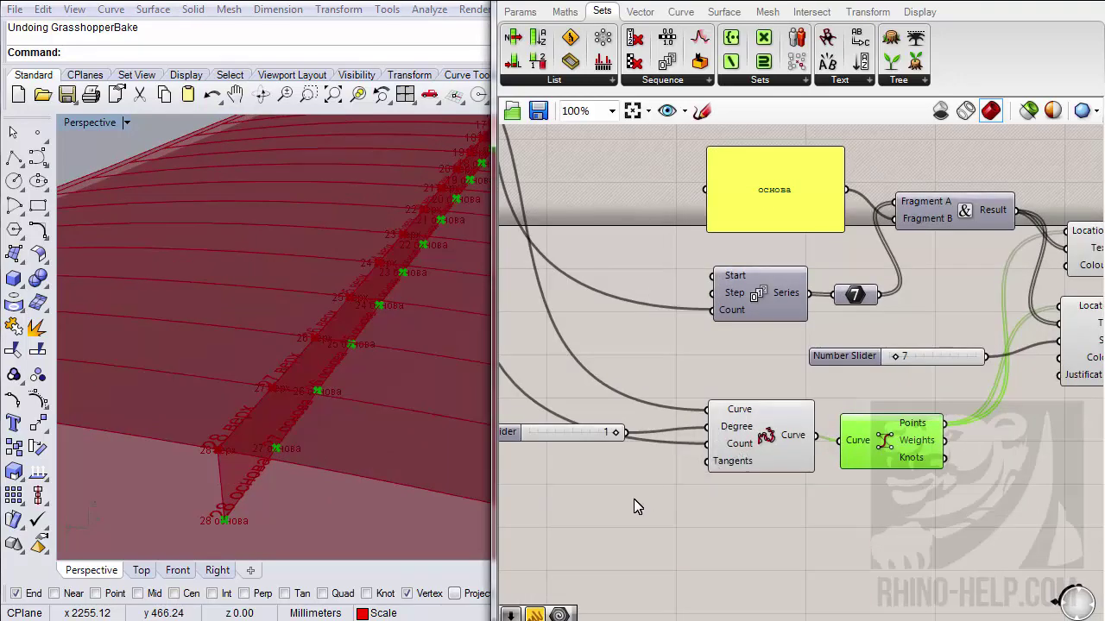
- Add a number slider set to 1 below the copied rebuild component
right_drag(634, 500, 651, 501)
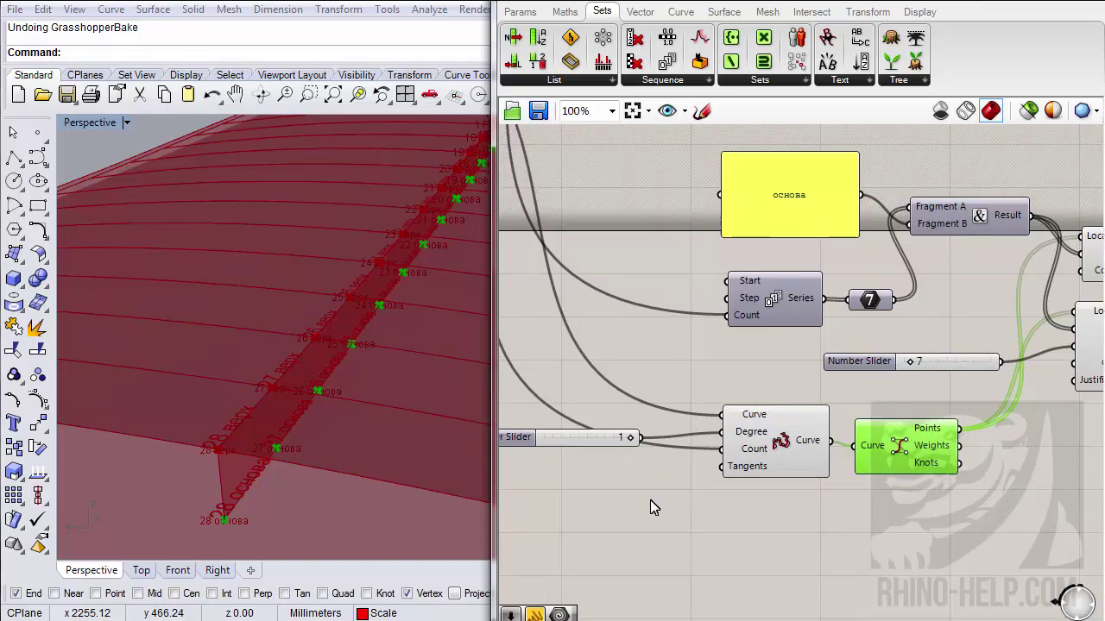
double_click(647, 518)
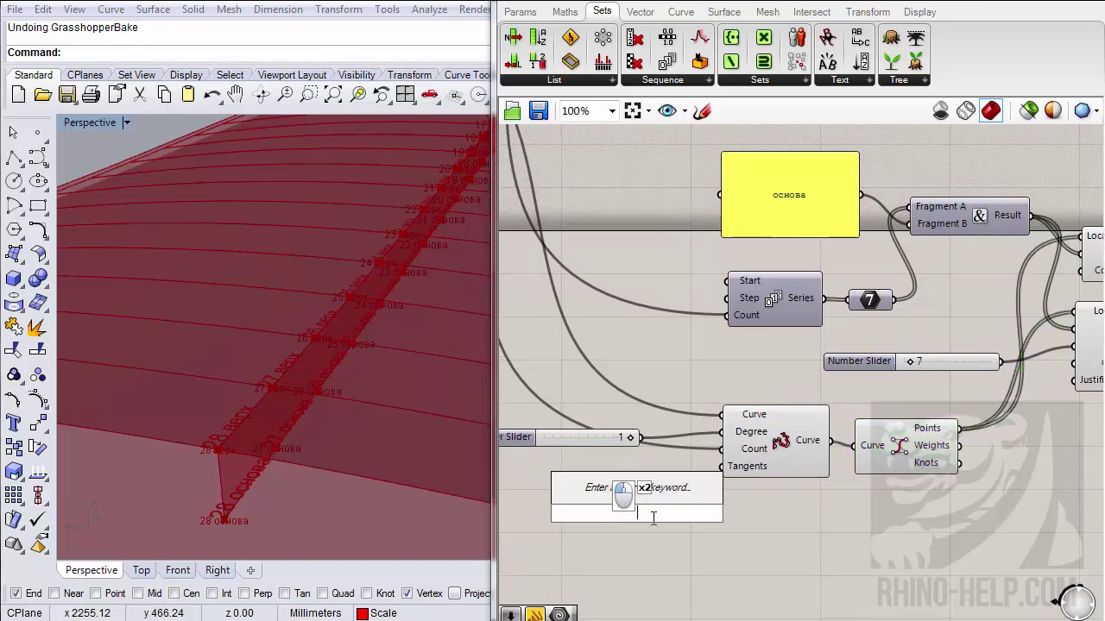
text(1)
key(Return)
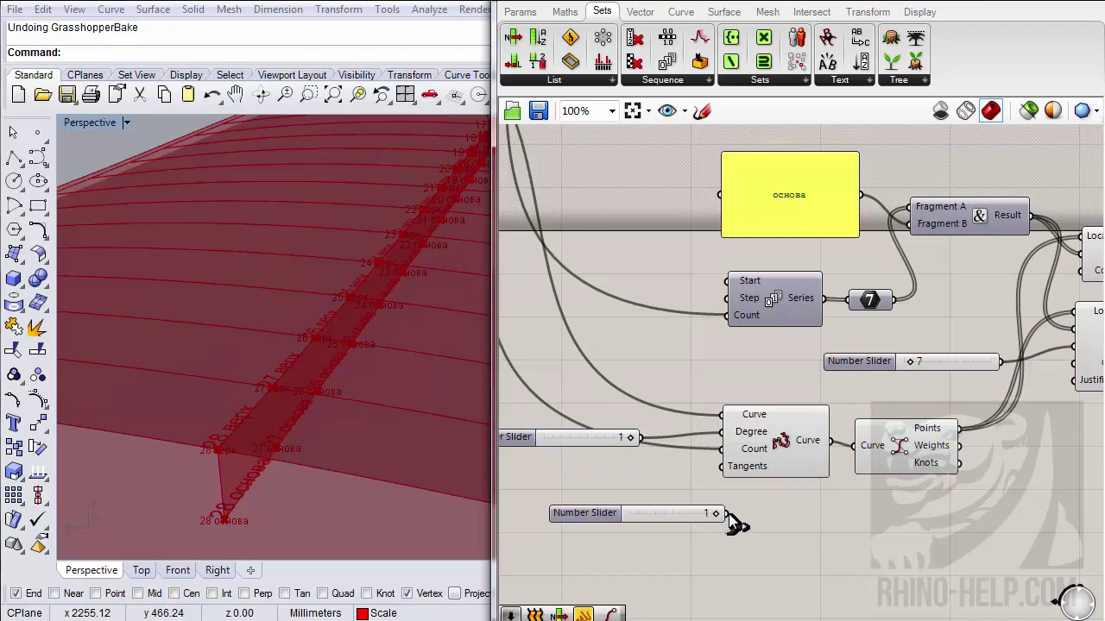
- Connect the Project curve directly to the copied Control Points component and remove the copied rebuild component with its Degree slider
scroll(732, 518, down, 3)
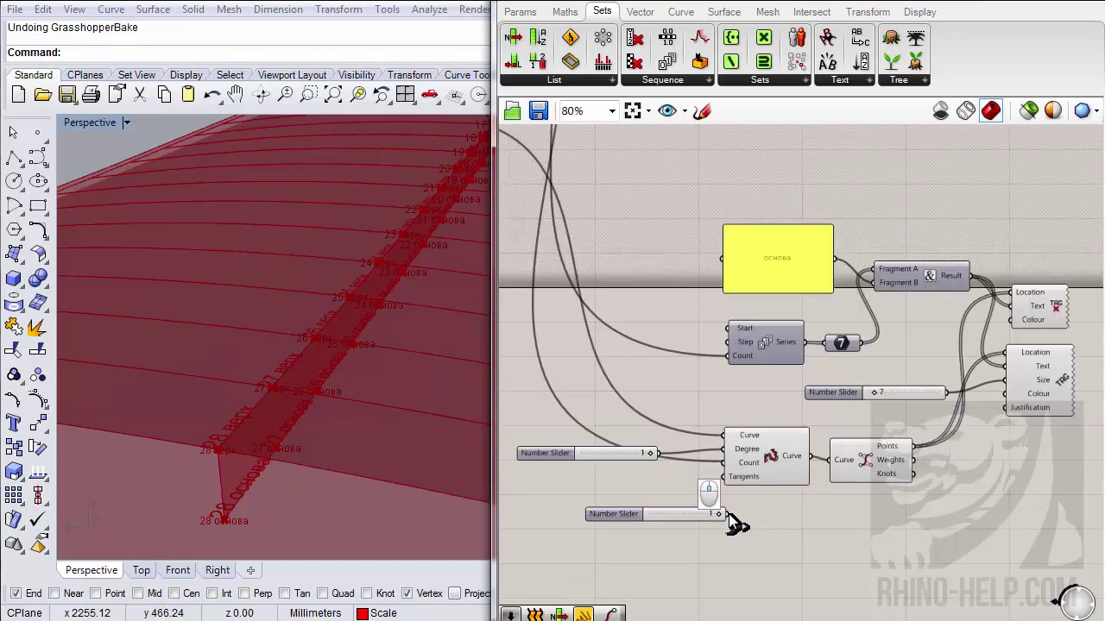
scroll(561, 319, up, 2)
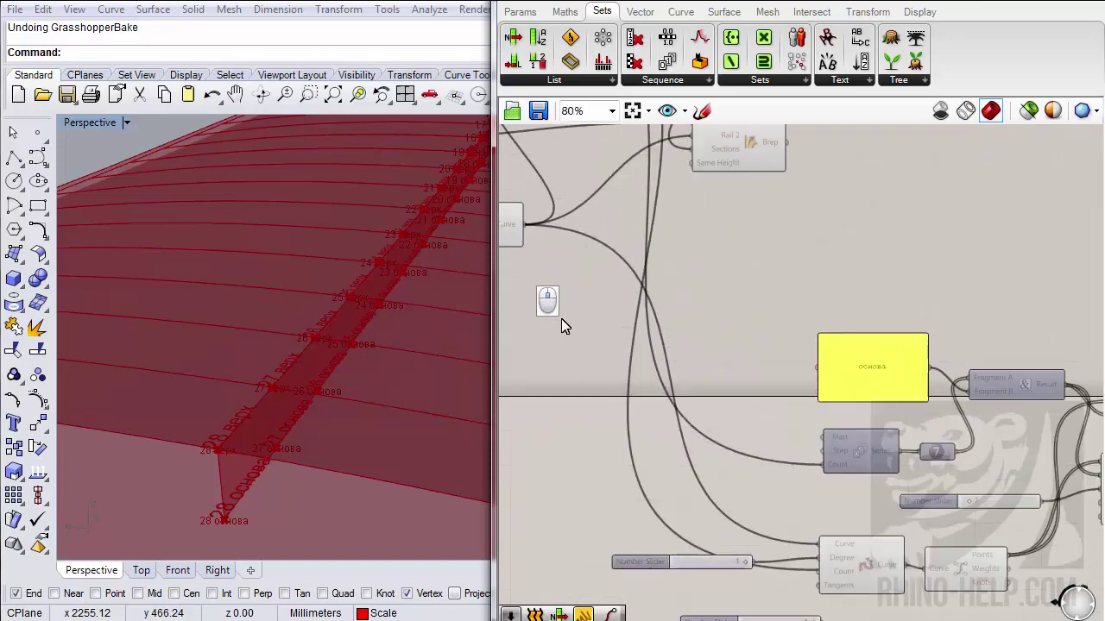
right_drag(616, 363, 639, 328)
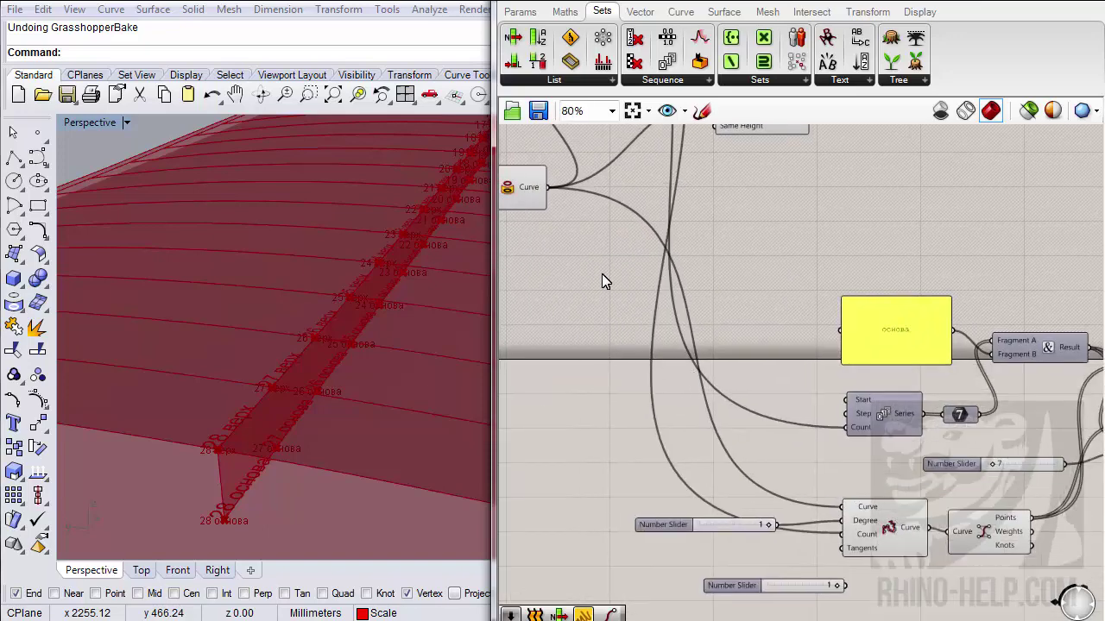
drag(552, 199, 842, 507)
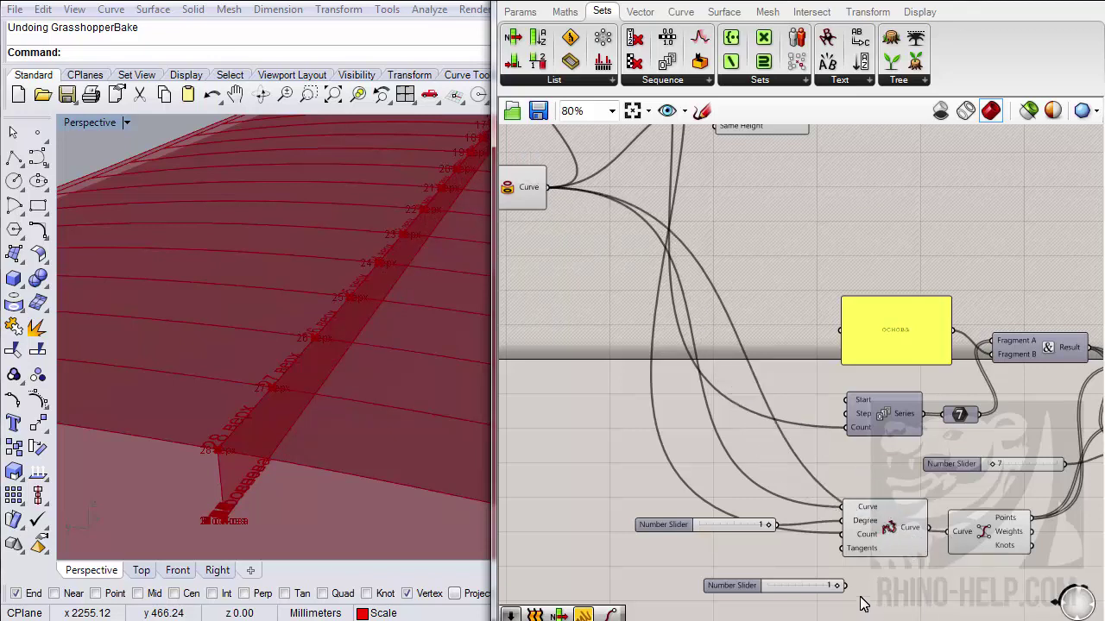
click(858, 551)
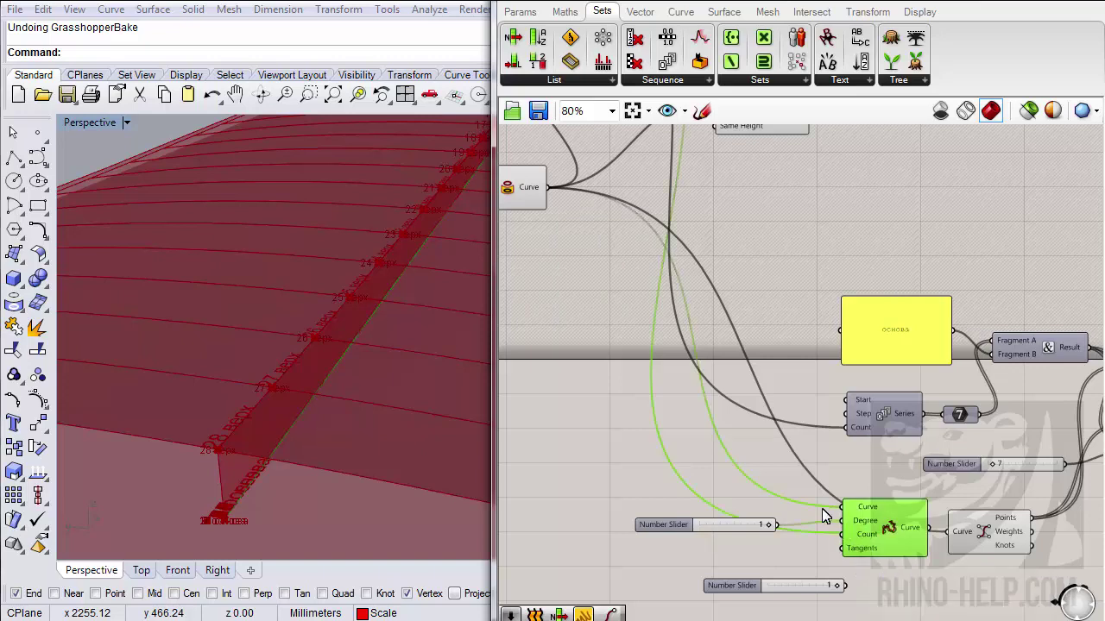
key(Delete)
click(740, 527)
key(Delete)
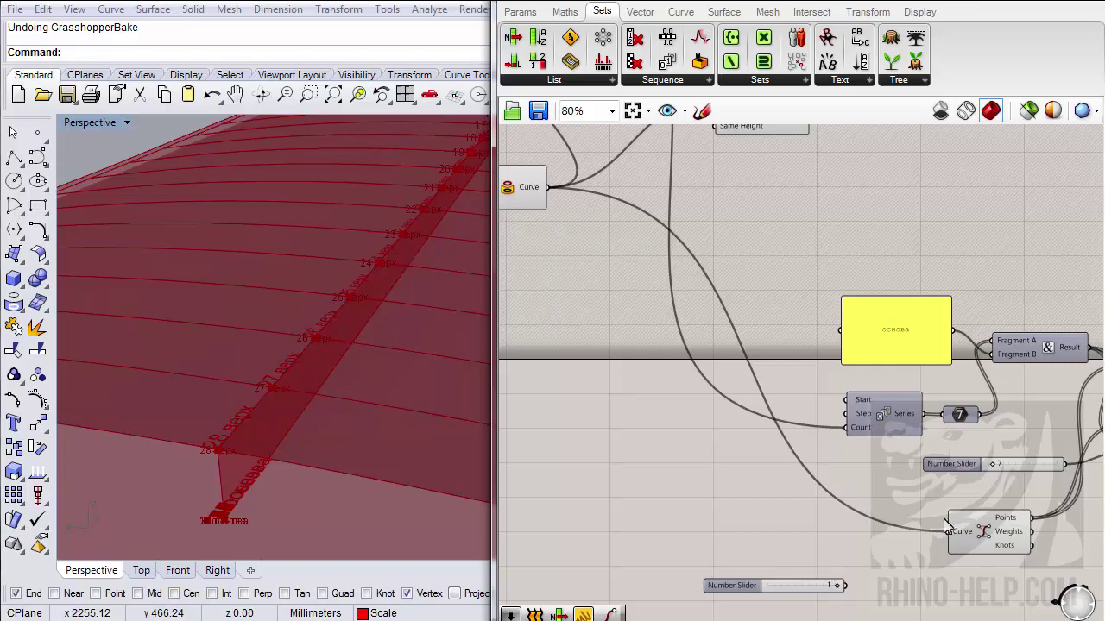
- Add a List Length component fed by the base curve's Points output and connect its Length to the Series Count input
right_drag(948, 524, 926, 507)
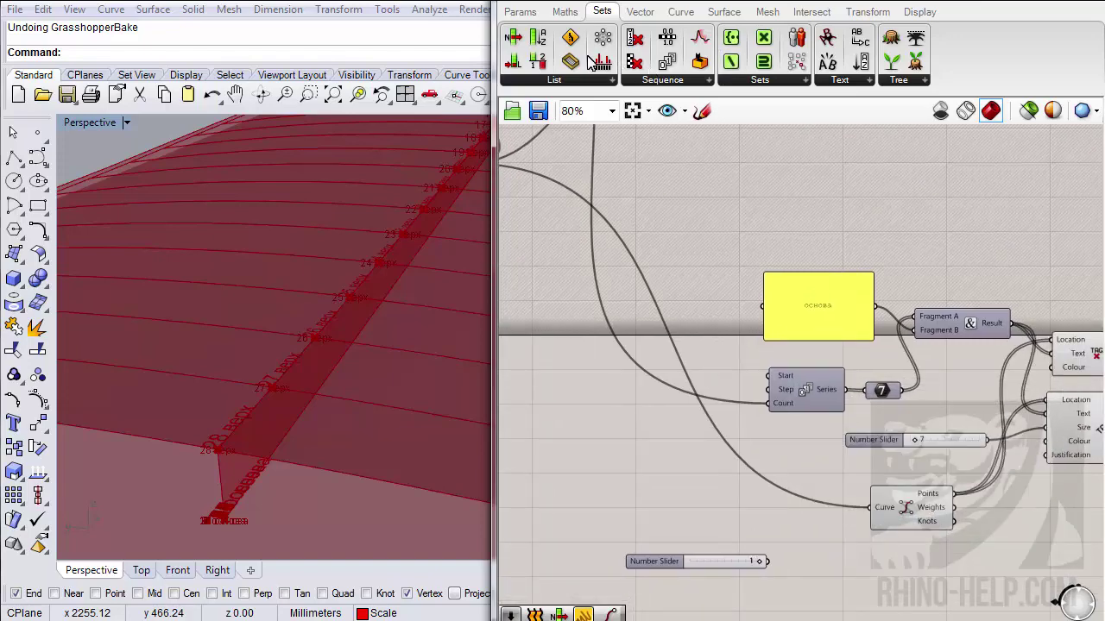
drag(538, 36, 782, 420)
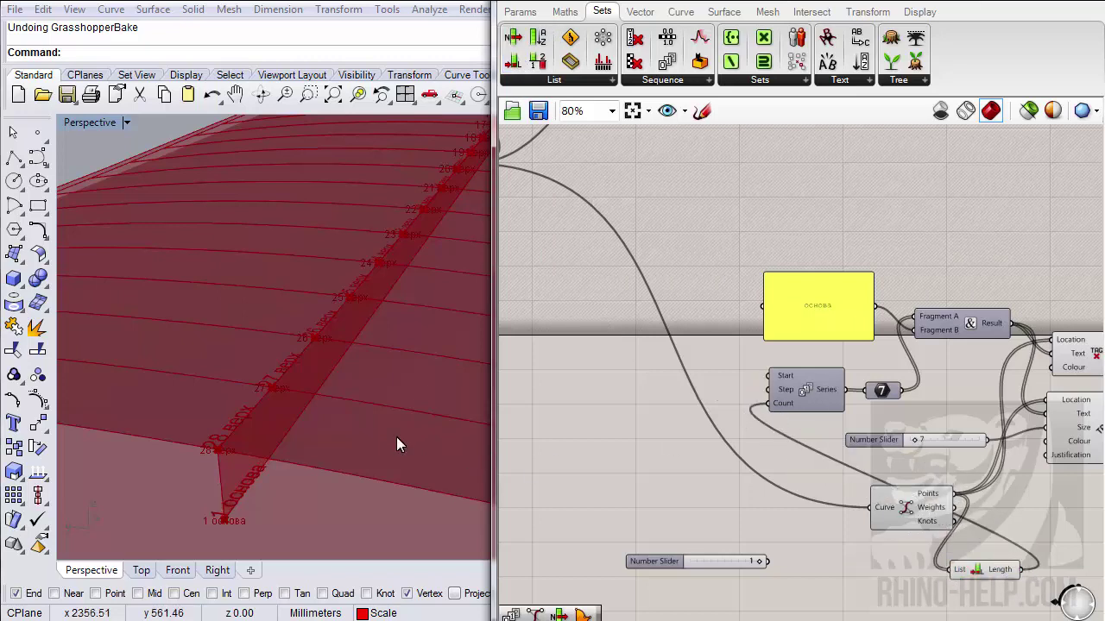
drag(930, 498, 829, 498)
- Inspect the Control Points component's Points output and examine where the "основа" points lie along the strip
mouse_move(829, 499)
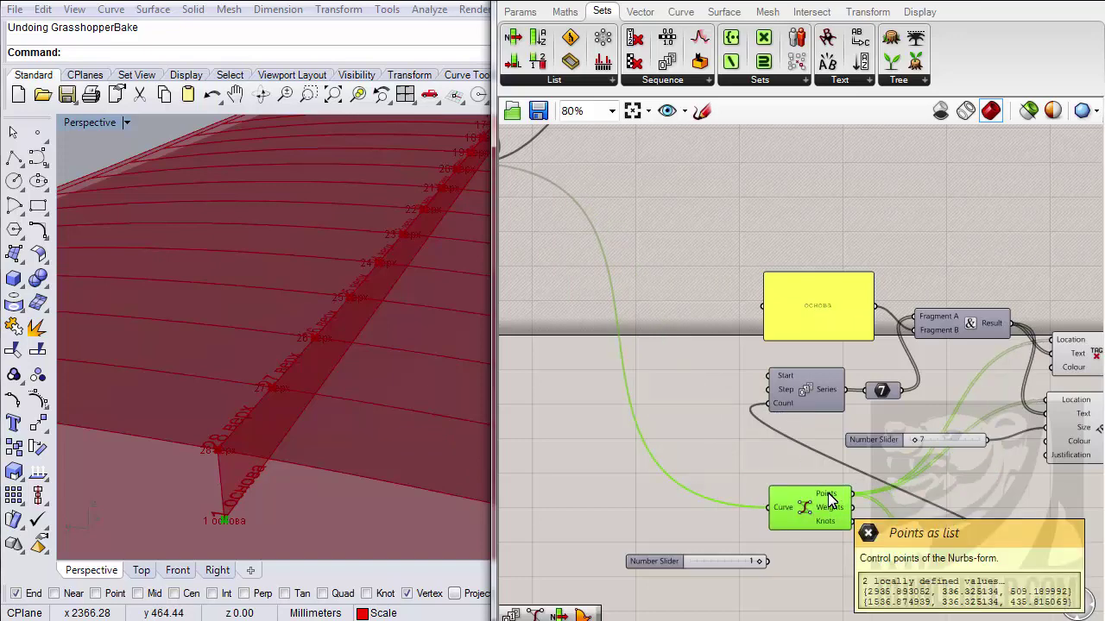
right_drag(372, 435, 346, 285)
scroll(157, 470, down, 5)
scroll(346, 285, up, 6)
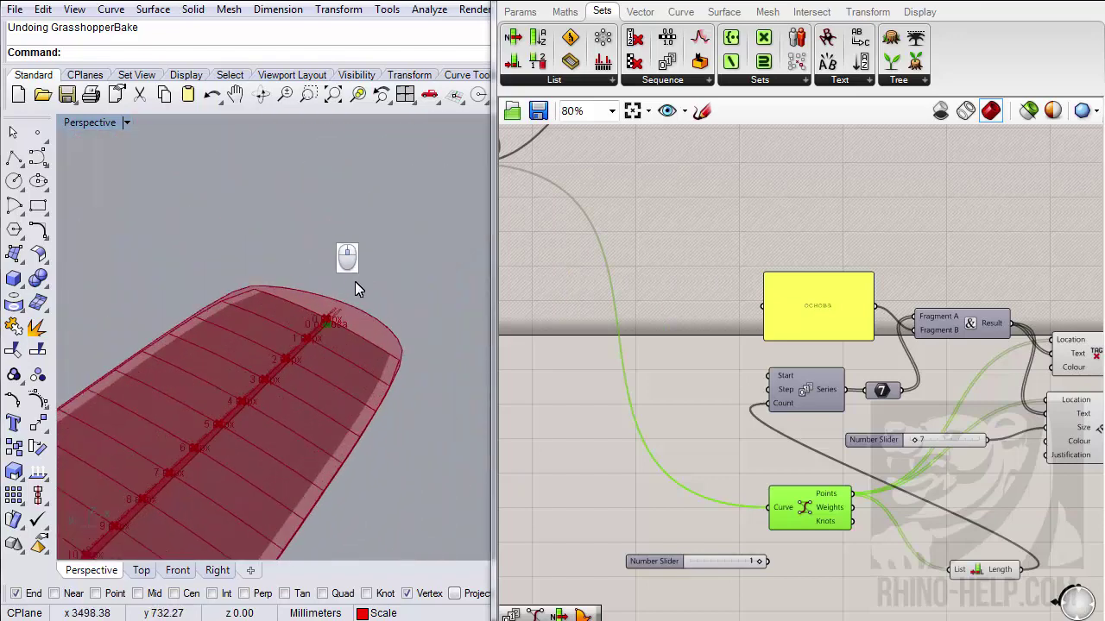
scroll(327, 328, up, 3)
right_drag(372, 348, 262, 420)
scroll(250, 398, down, 2)
scroll(262, 421, down, 2)
scroll(436, 421, up, 2)
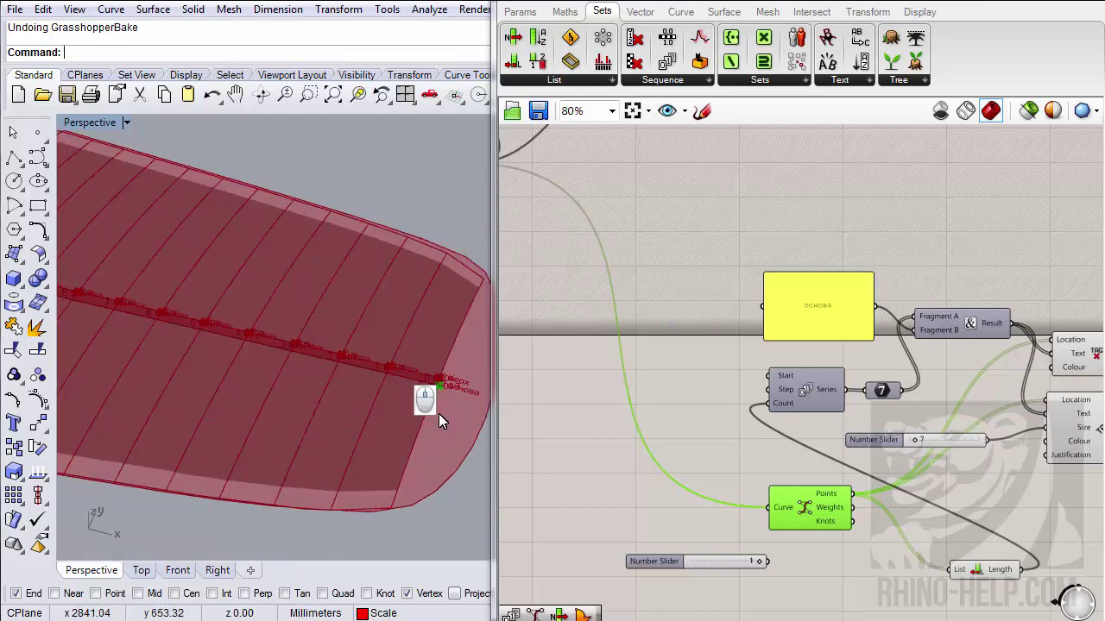
- Delete the unconnected number slider below the Control Points component
click(704, 561)
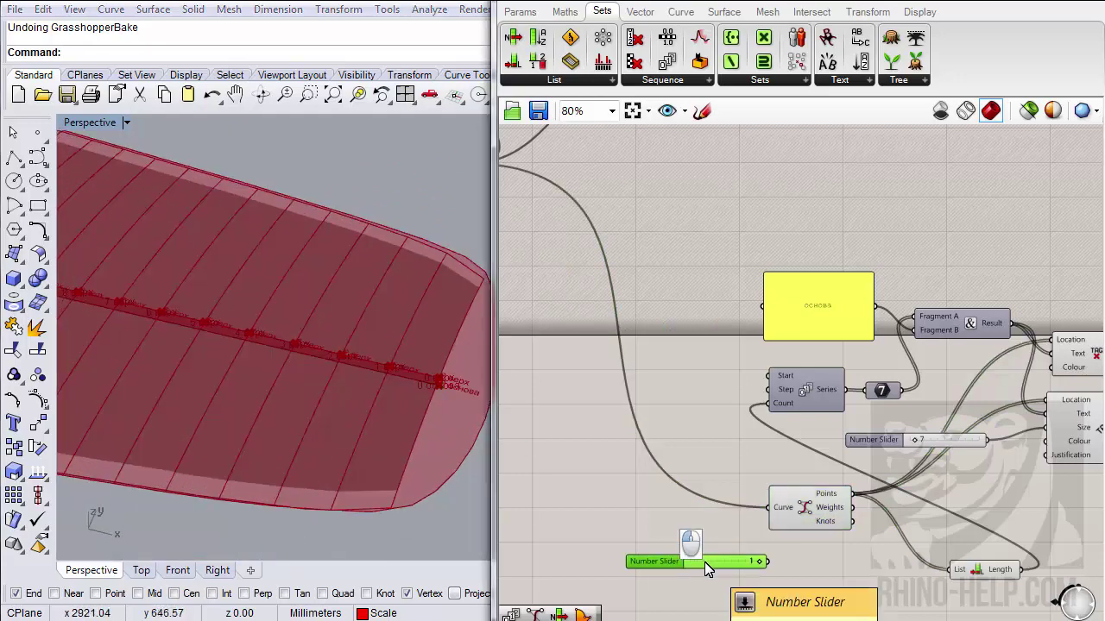
key(Delete)
scroll(321, 459, down, 4)
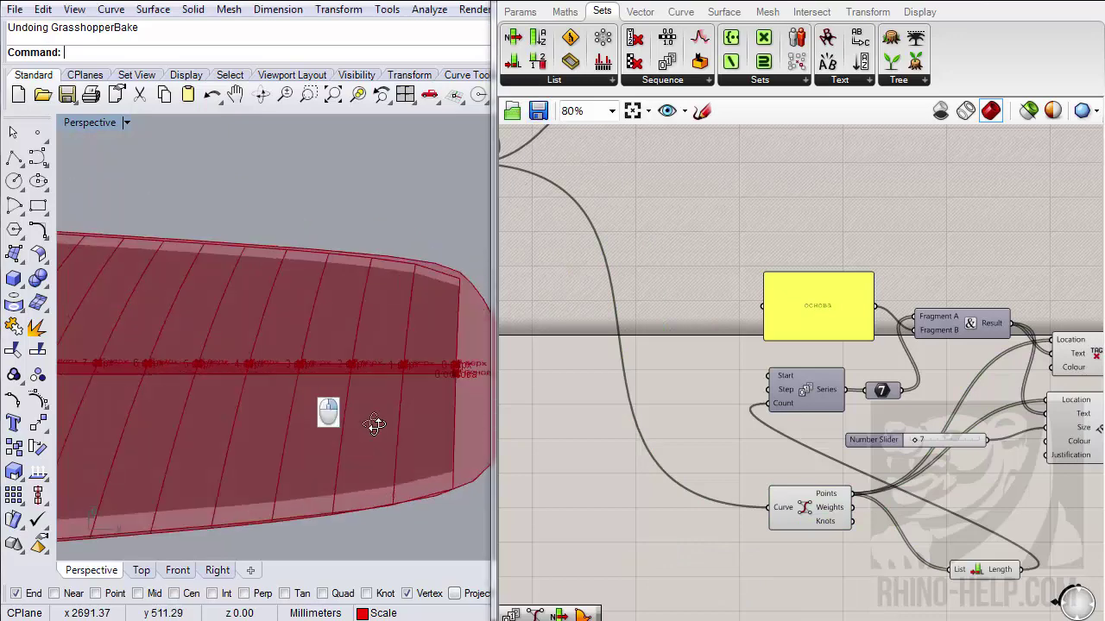
- Turn on the preview of the mesh intersection component that feeds the wing's control points, and select it
right_drag(400, 399, 319, 451)
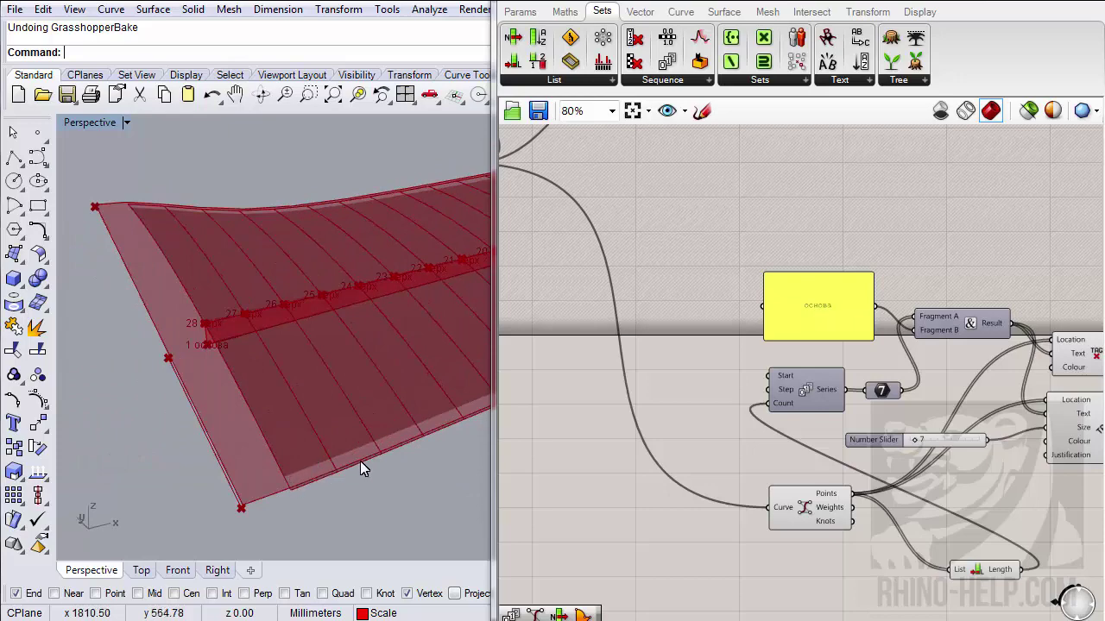
right_drag(663, 515, 787, 470)
right_drag(352, 431, 166, 231)
right_drag(131, 343, 119, 319)
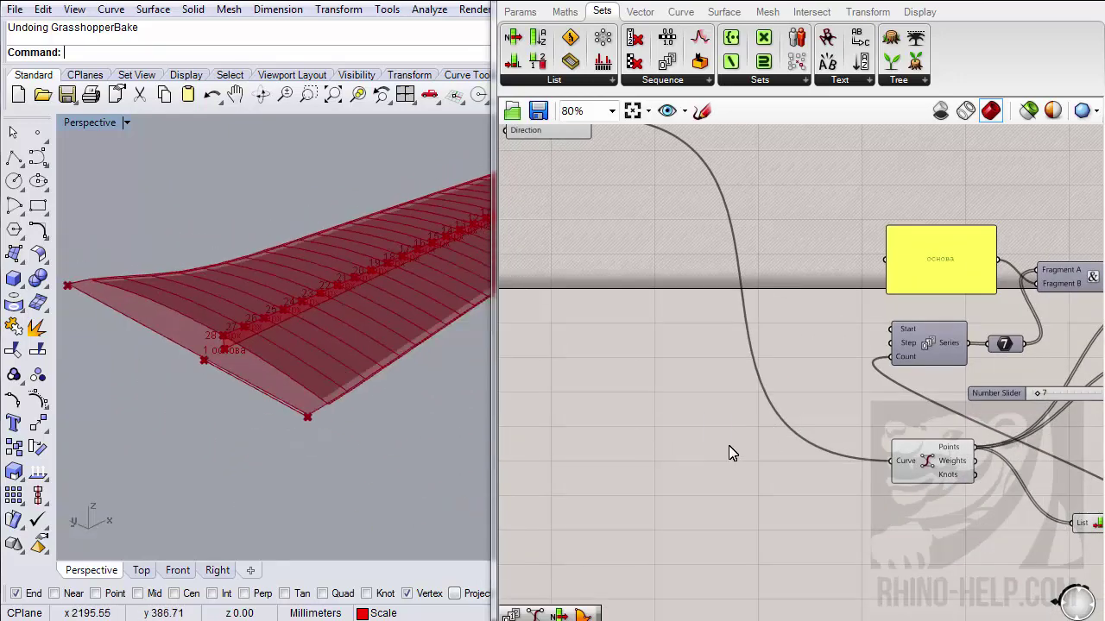
right_drag(730, 454, 739, 431)
scroll(716, 438, down, 5)
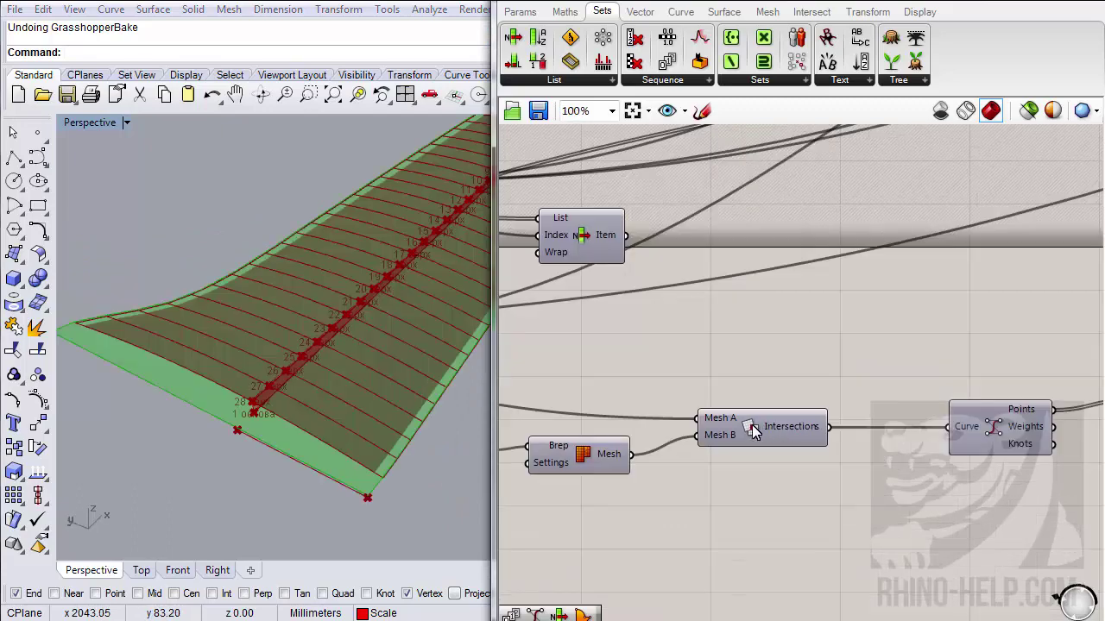
right_click(753, 431)
click(771, 459)
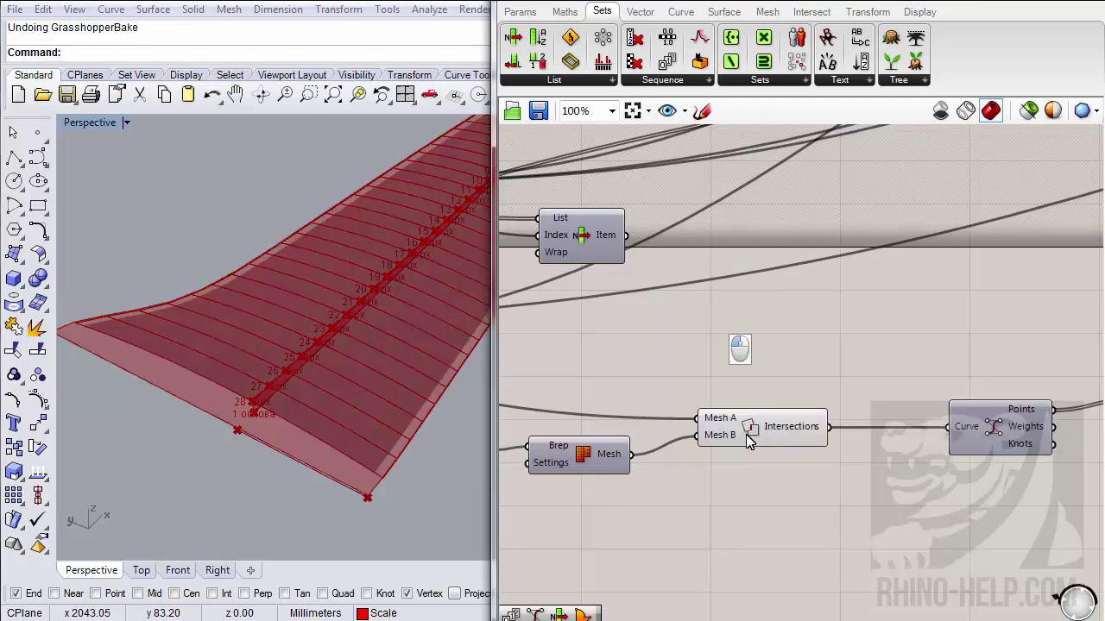
click(748, 438)
- Add a Curve parameter, connect the mesh intersection's Intersections output to it, and select it
right_drag(423, 450, 269, 426)
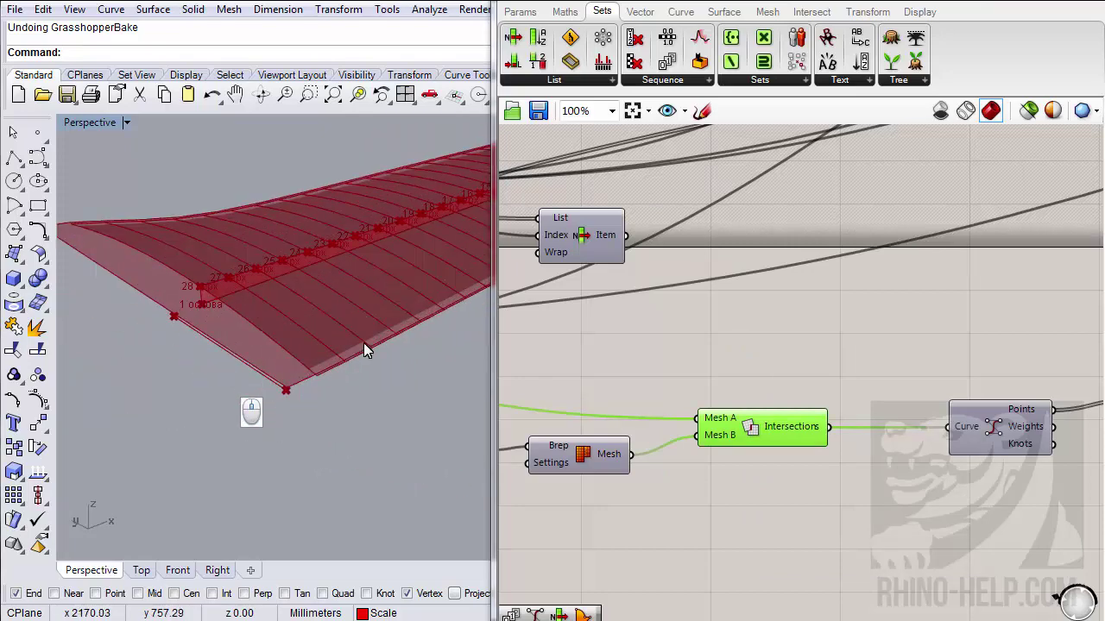
click(520, 12)
drag(570, 36, 830, 436)
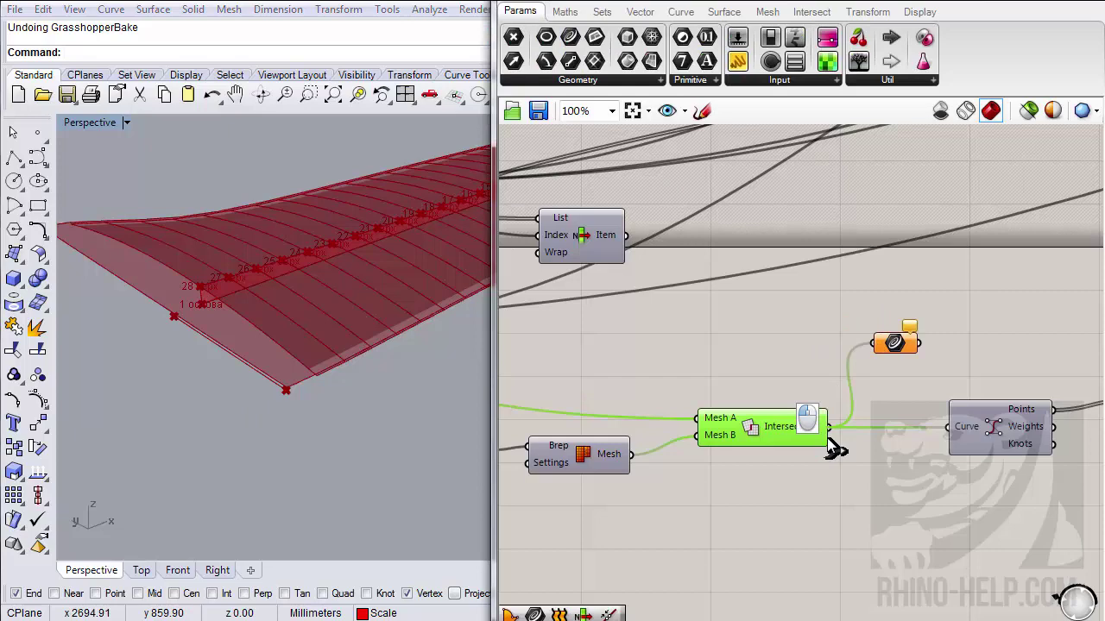
click(898, 344)
- Examine how closely the mesh intersection curve follows the wing surface along its outer edge and corners
right_drag(260, 414, 333, 429)
scroll(333, 427, down, 5)
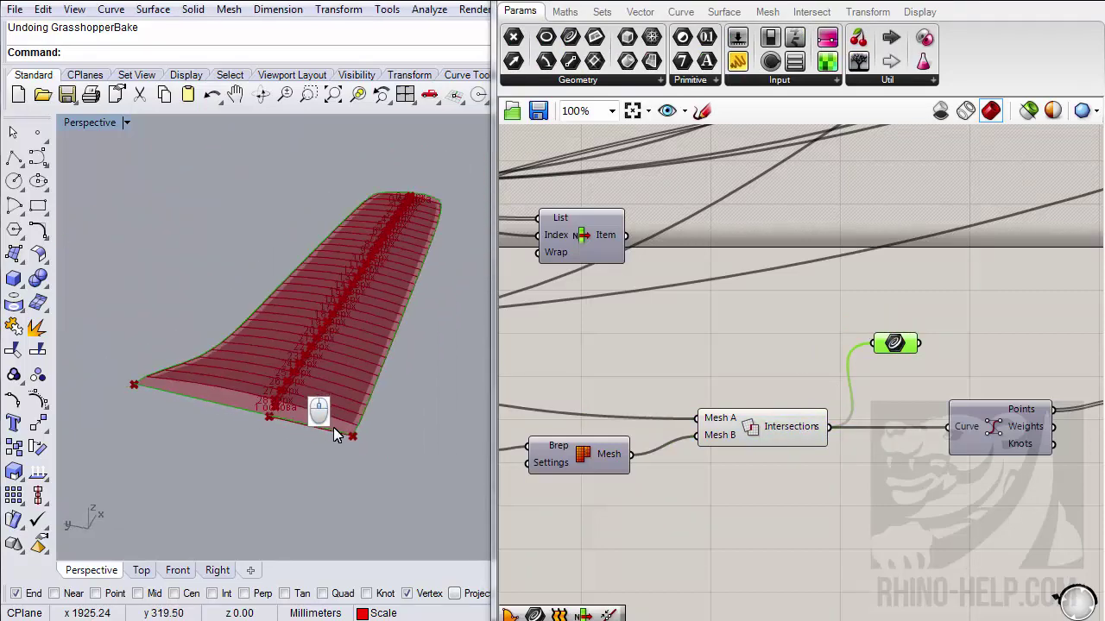
scroll(340, 407, up, 4)
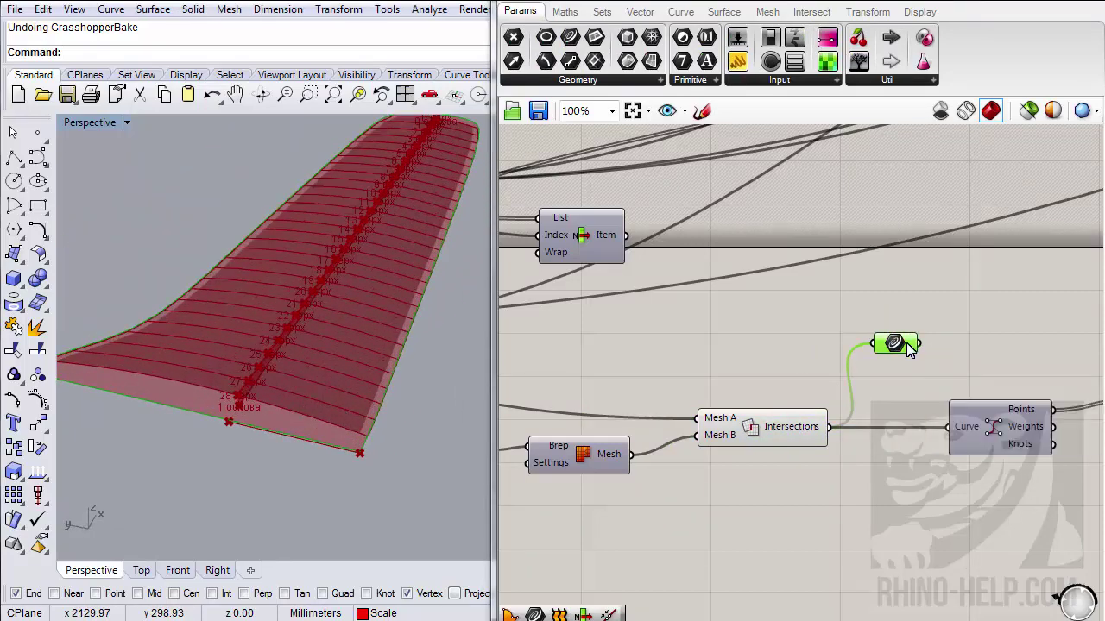
mouse_move(908, 347)
scroll(226, 419, up, 5)
scroll(227, 440, up, 8)
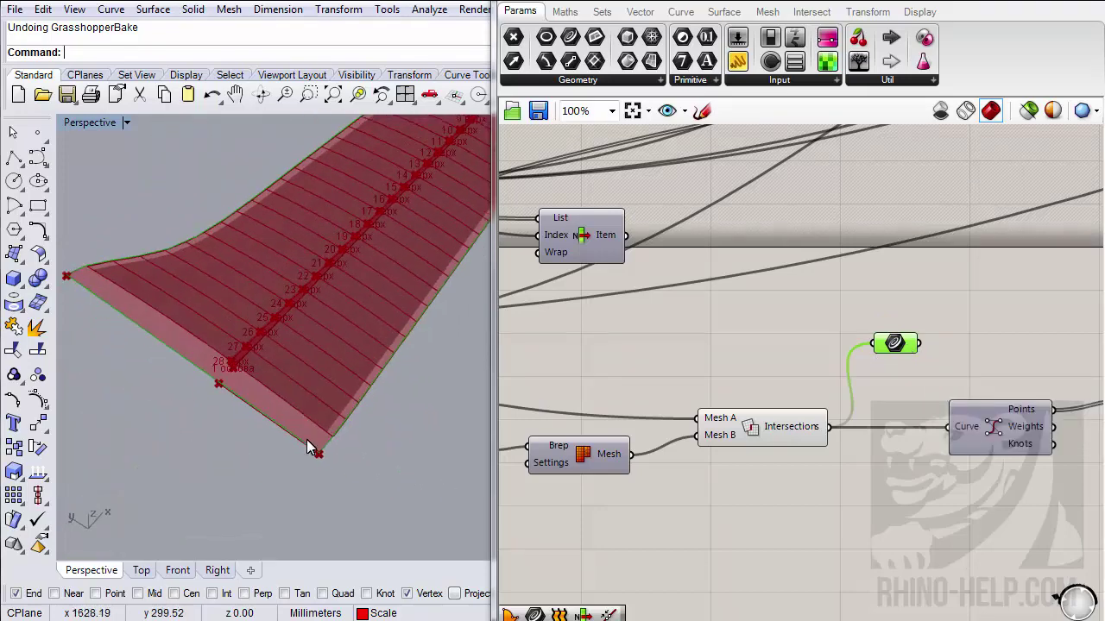
scroll(230, 435, up, 5)
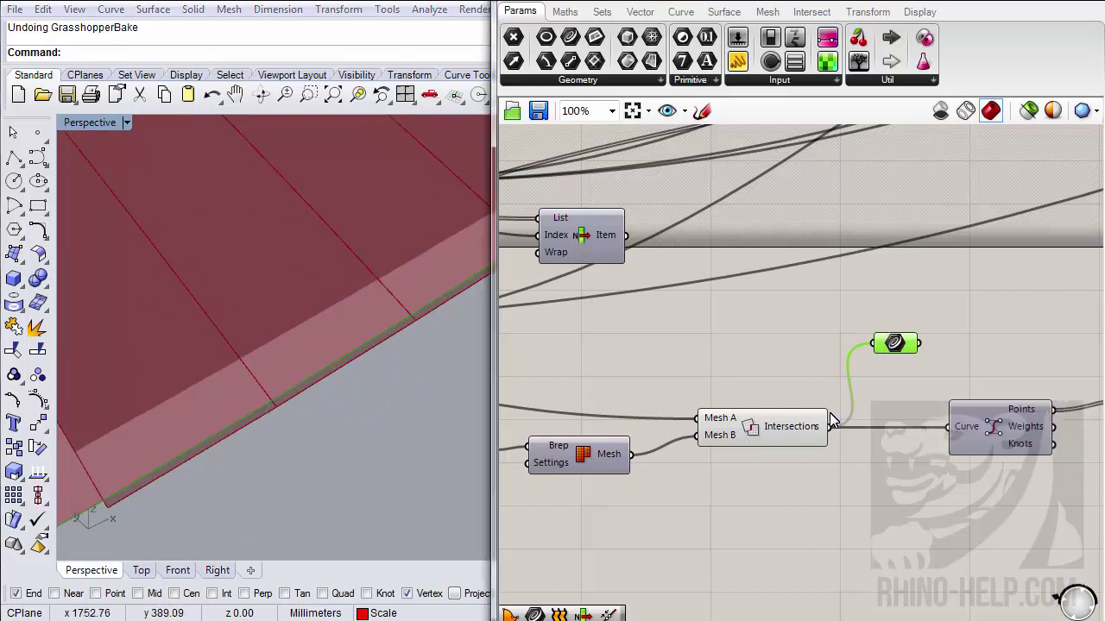
scroll(341, 442, down, 6)
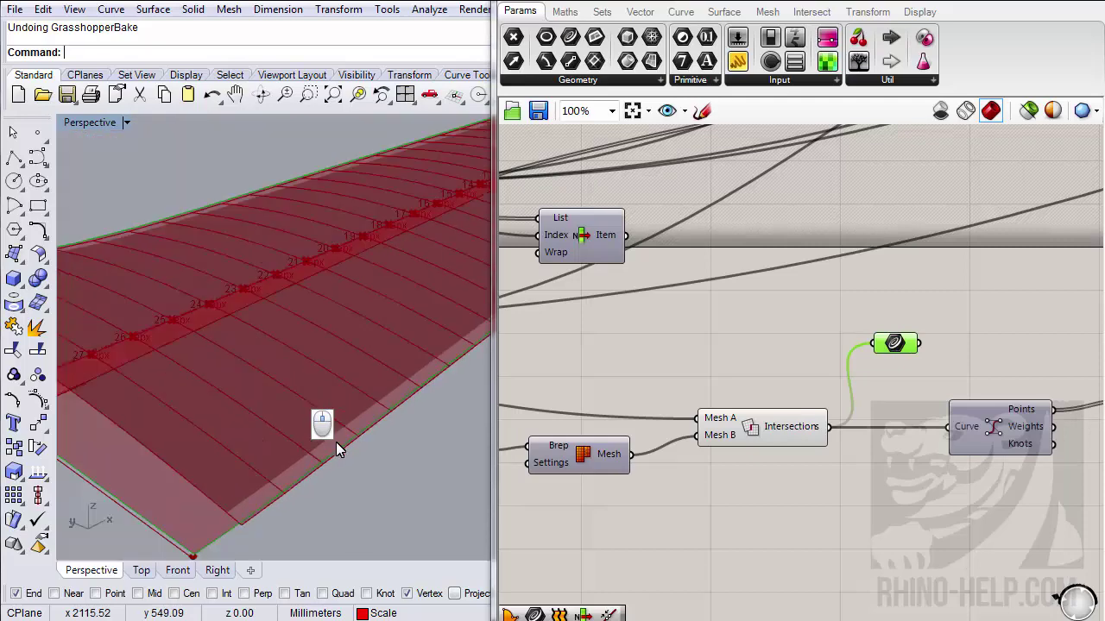
scroll(317, 478, up, 2)
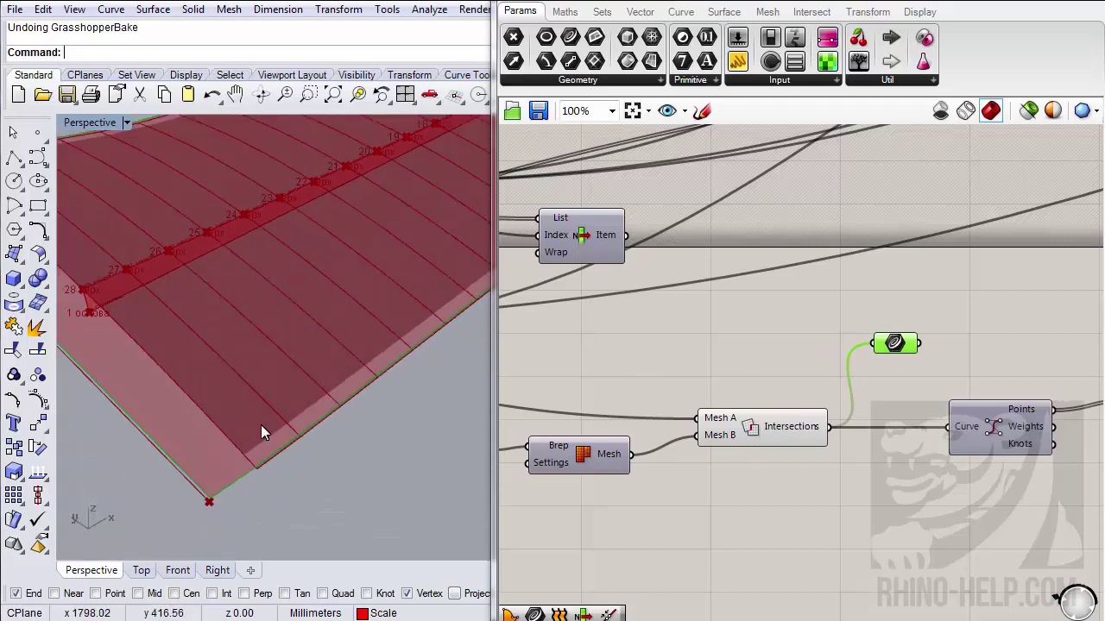
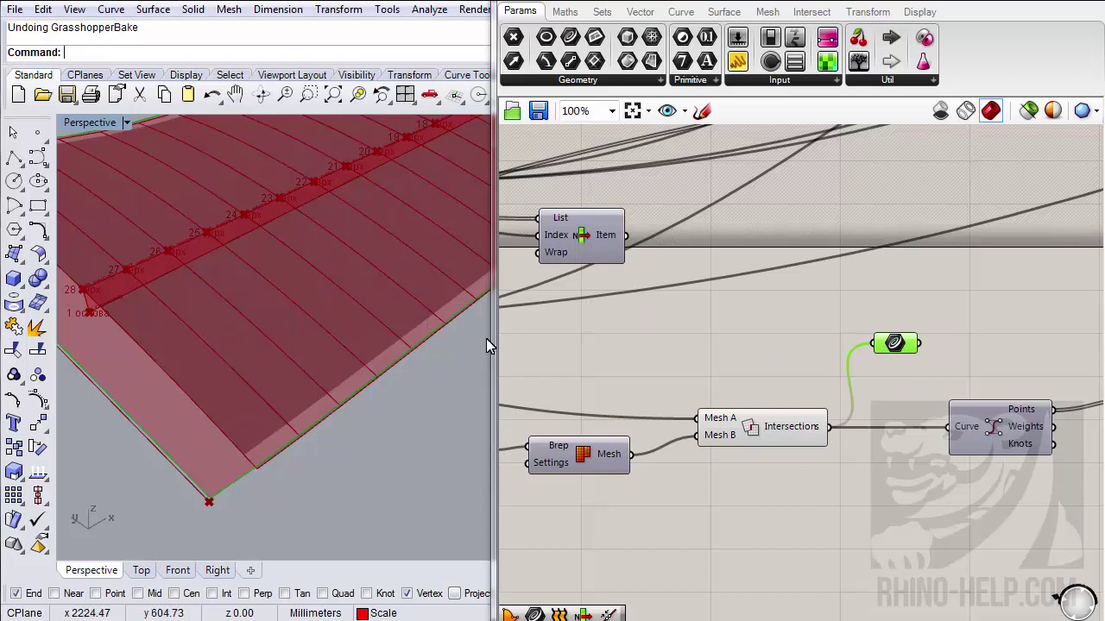
right_drag(933, 407, 734, 387)
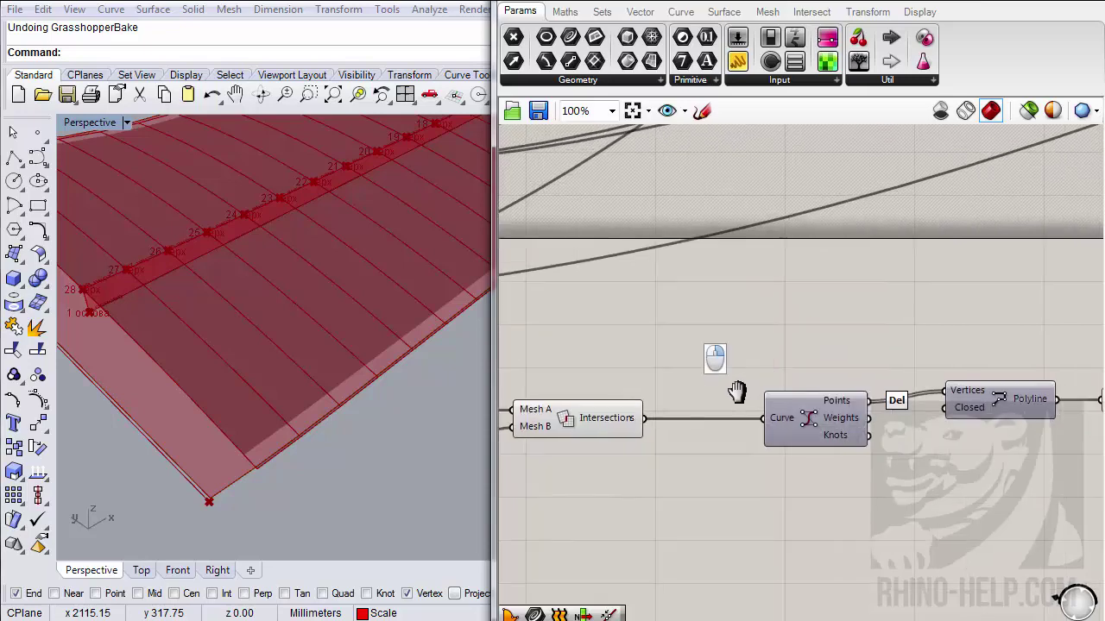
- Look through the Grasshopper definition, from the tag groups to the Move and mesh intersection components, for the source of the wing's section curves
scroll(725, 406, down, 5)
scroll(725, 415, down, 4)
scroll(747, 423, up, 7)
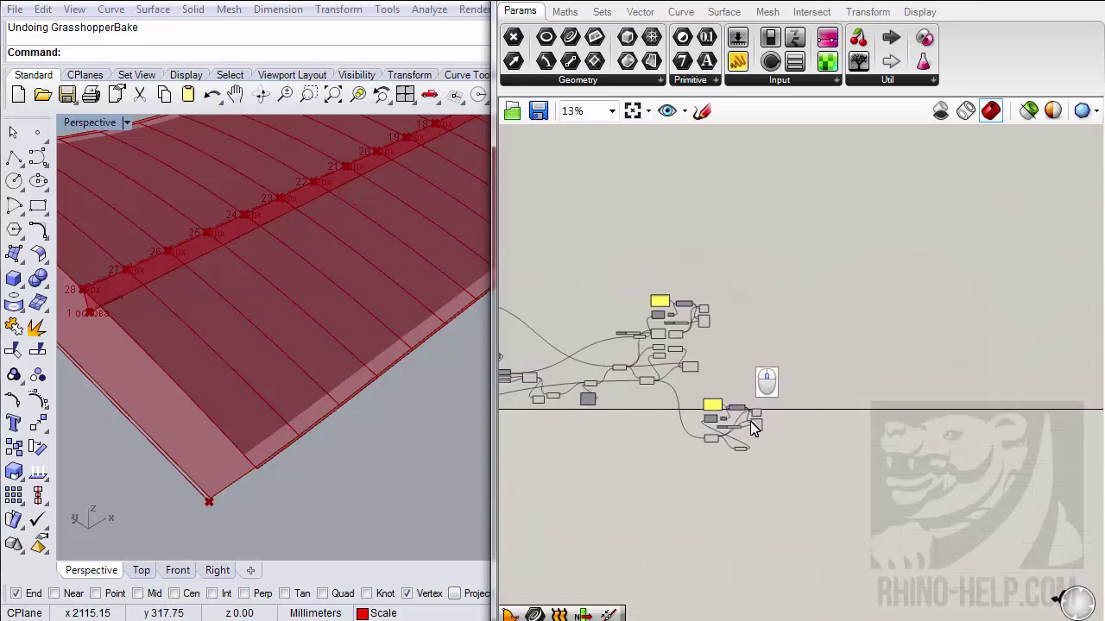
right_drag(713, 436, 799, 462)
scroll(752, 407, down, 2)
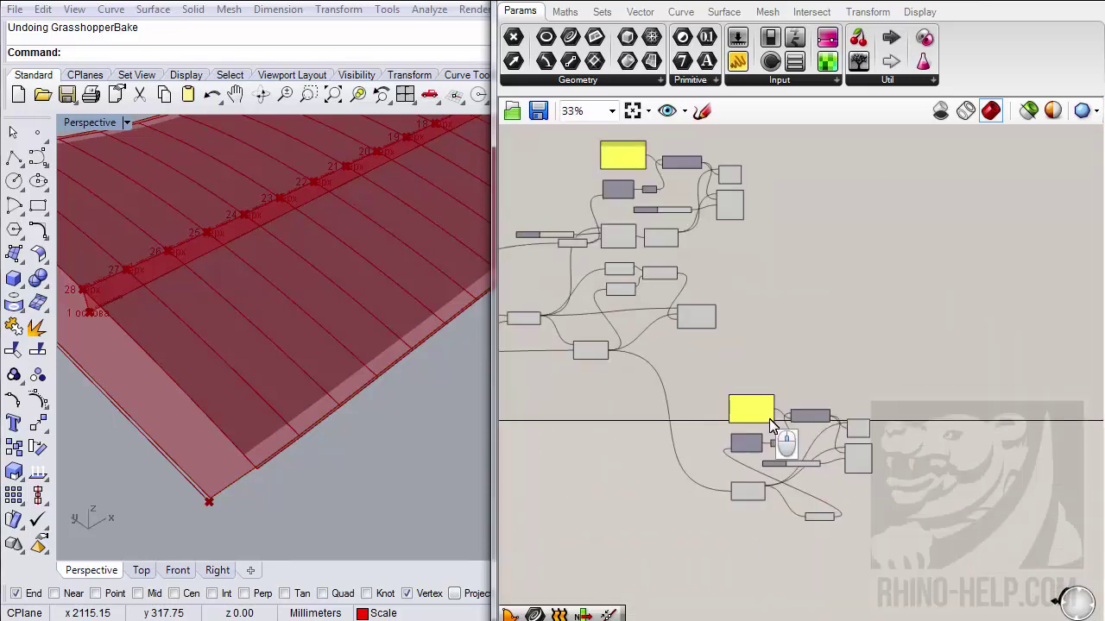
scroll(760, 415, up, 4)
right_drag(757, 408, 844, 446)
scroll(859, 448, down, 2)
scroll(838, 424, down, 2)
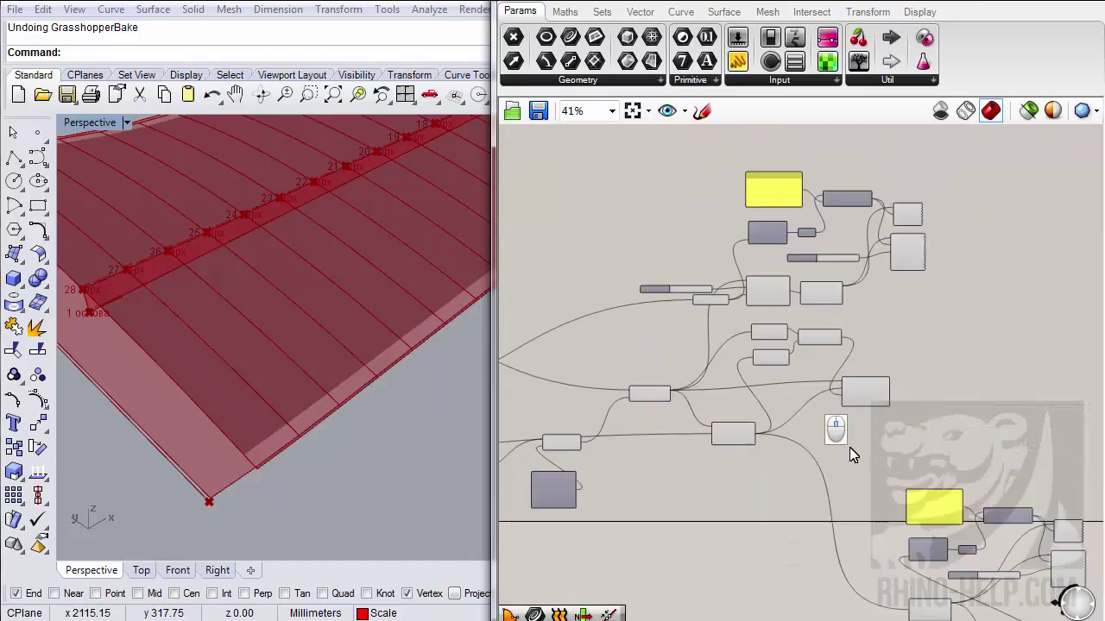
right_drag(695, 438, 820, 453)
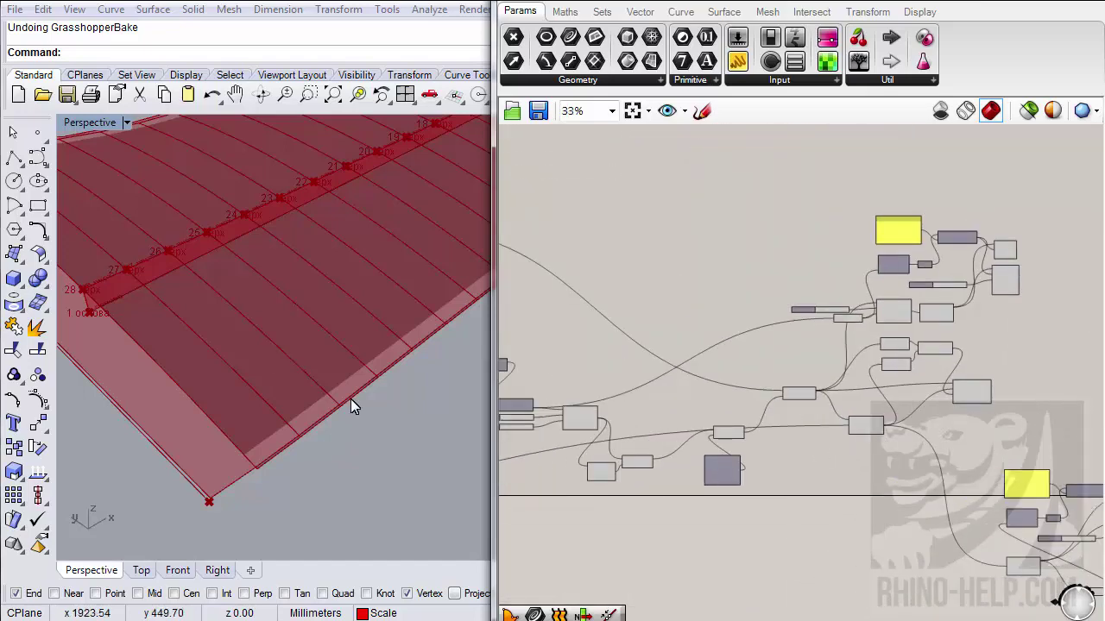
scroll(653, 421, up, 4)
right_drag(656, 414, 826, 445)
scroll(639, 405, down, 2)
scroll(802, 377, up, 2)
right_drag(802, 377, 785, 485)
right_drag(906, 389, 772, 397)
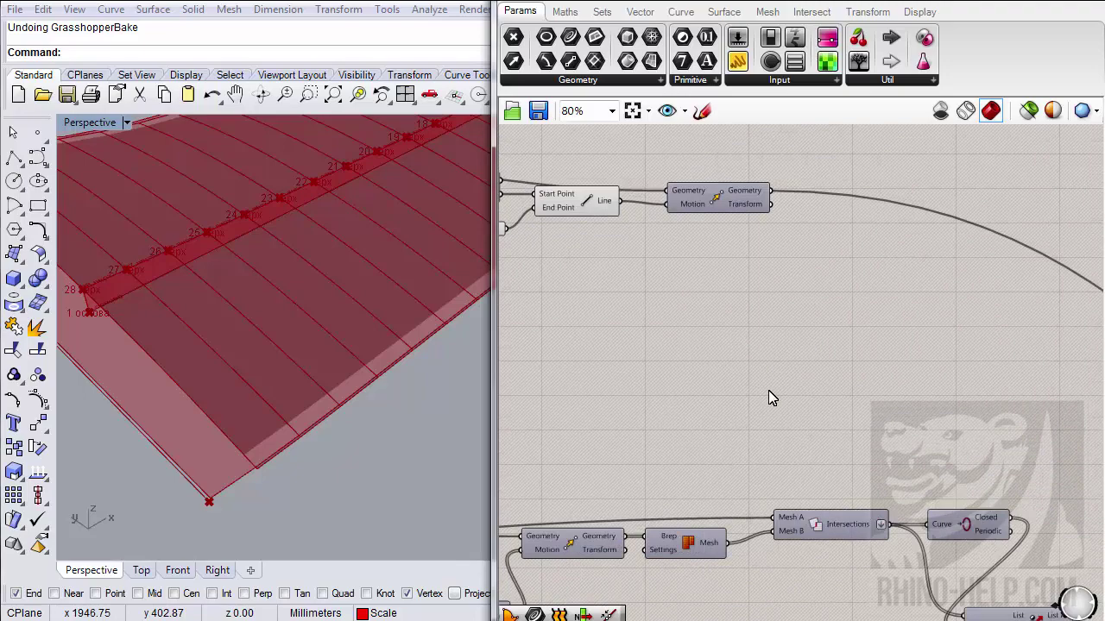
- Search the definition for the Loft component and select the Flip Curve component that feeds its Curves input
key(F3)
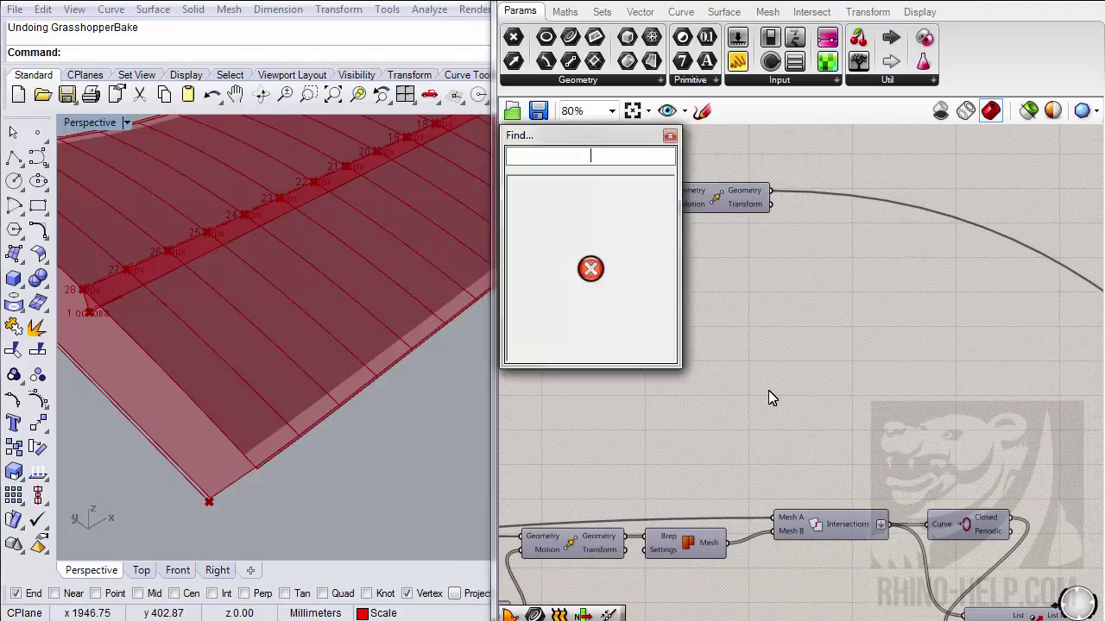
text(lo)
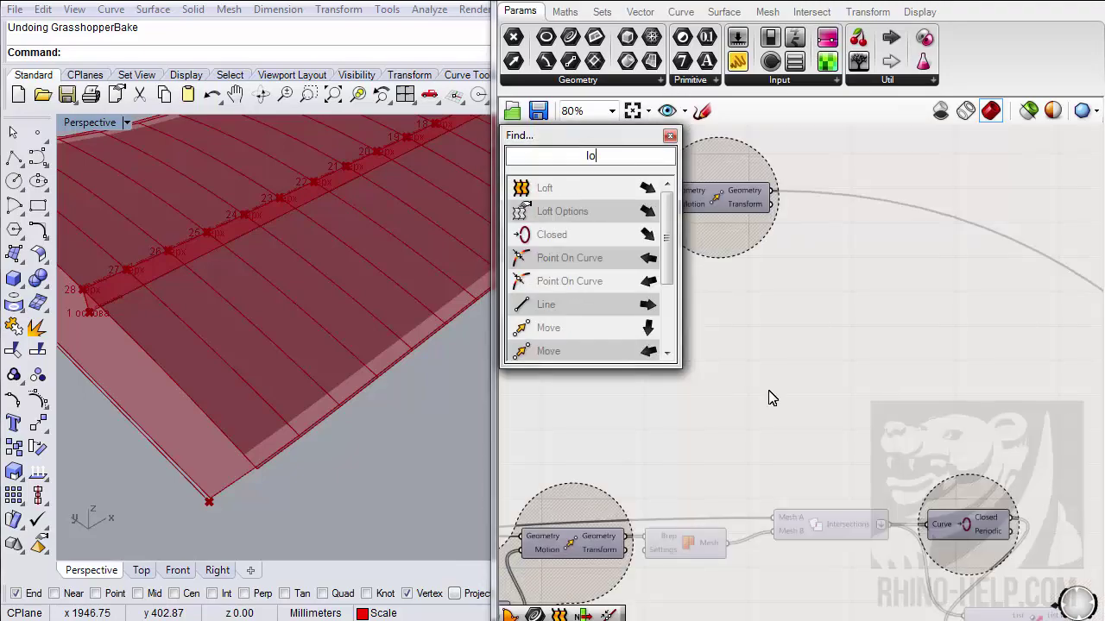
click(555, 189)
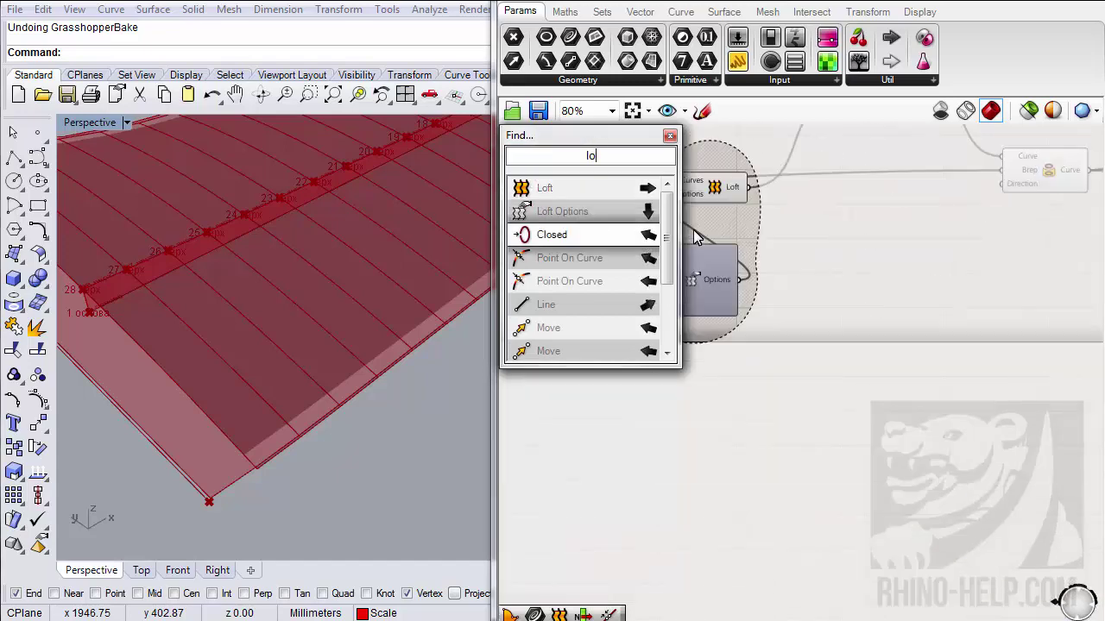
click(670, 136)
right_drag(745, 243, 759, 365)
right_drag(549, 379, 702, 394)
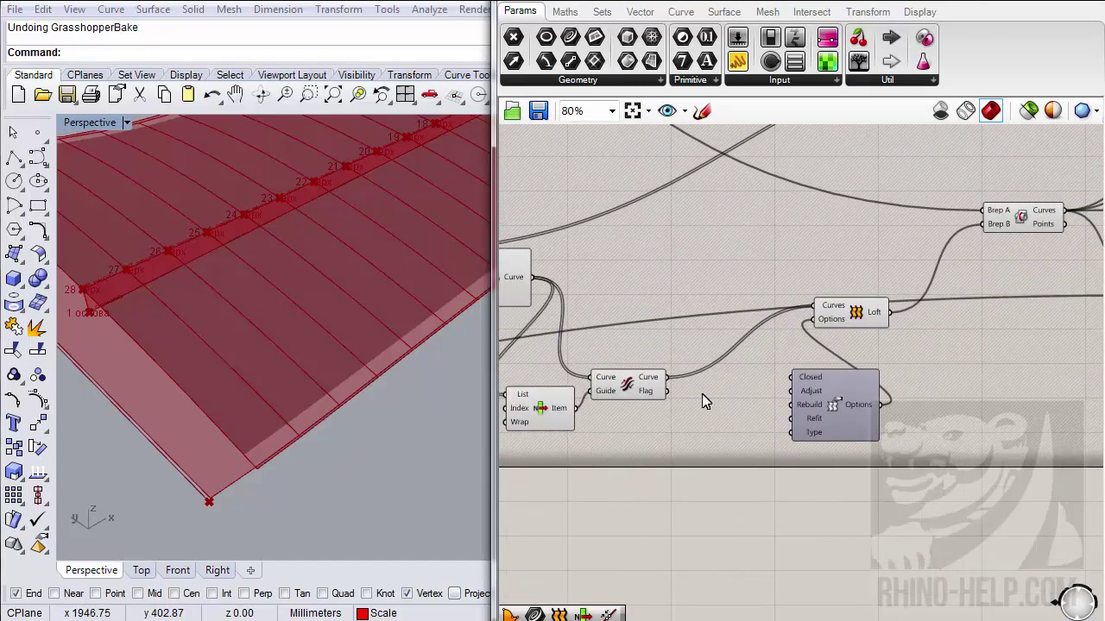
click(634, 386)
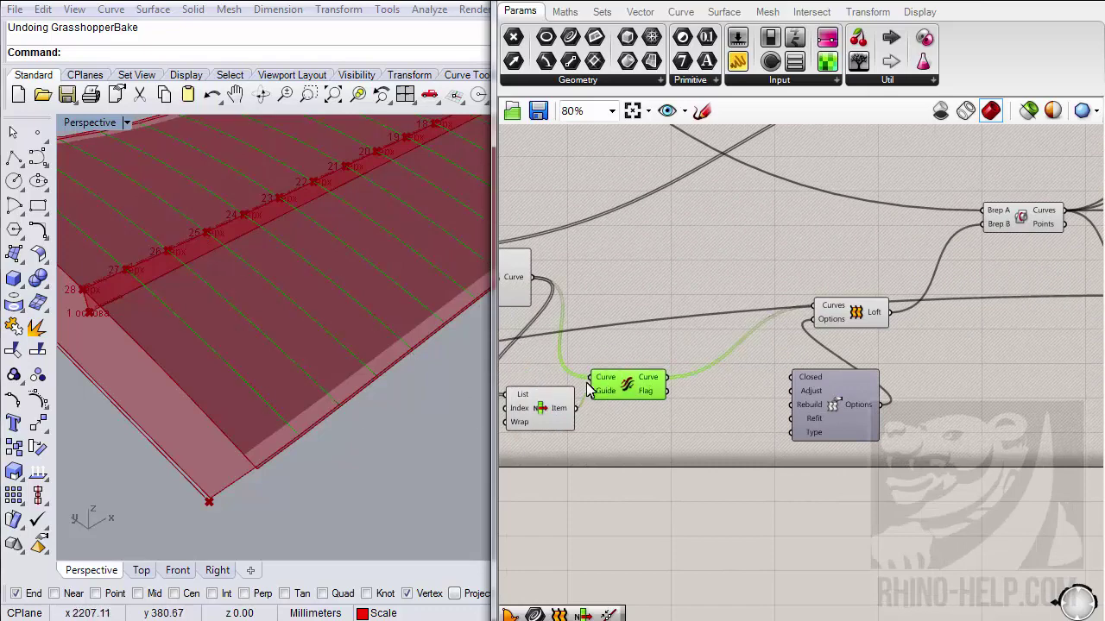
- Add an End Points component below the Flip Curve component and feed it with the flipped curves
click(678, 12)
drag(537, 59, 737, 493)
drag(670, 382, 703, 493)
- Add a Point parameter beside End Points, check the Start points on the wing with it, and reconnect it to the End output
click(518, 11)
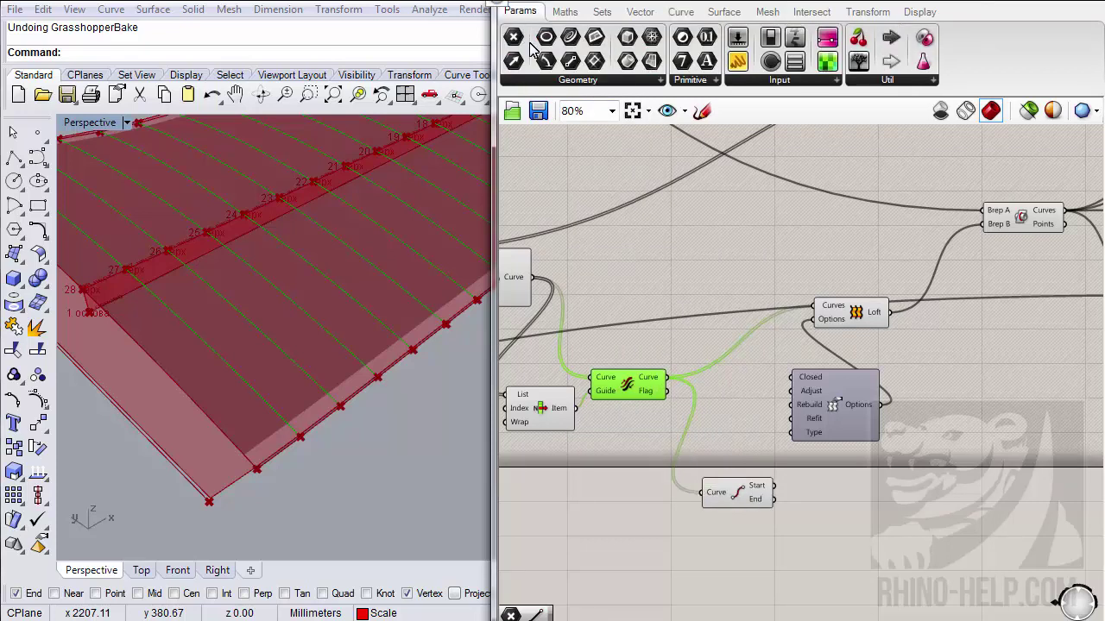
drag(844, 507, 842, 501)
drag(774, 498, 827, 501)
click(843, 503)
right_drag(371, 418, 423, 339)
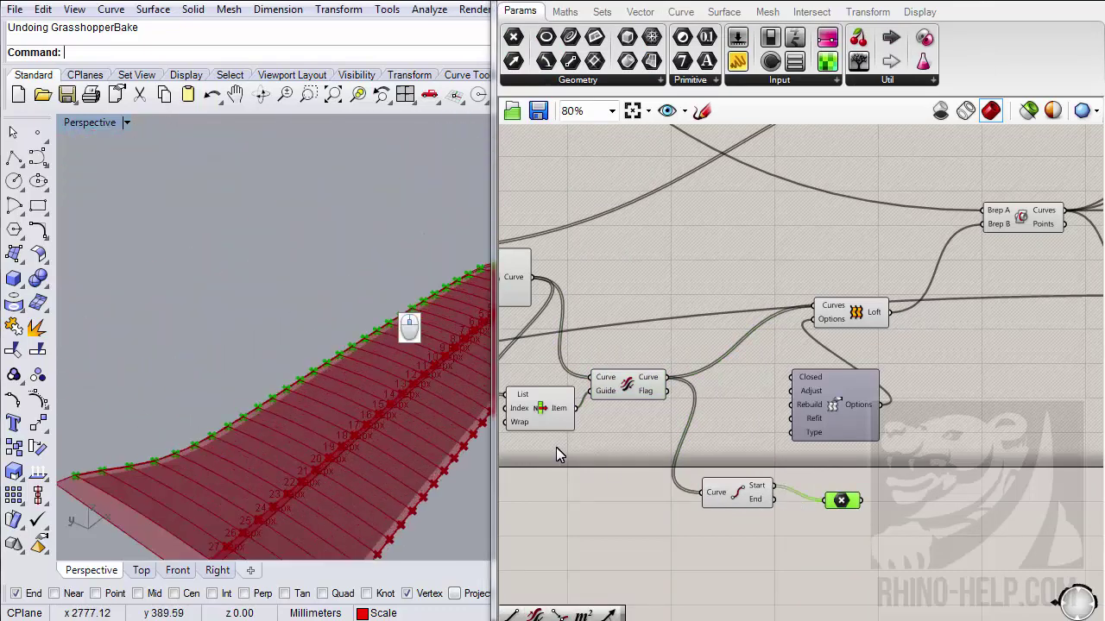
right_drag(609, 462, 728, 461)
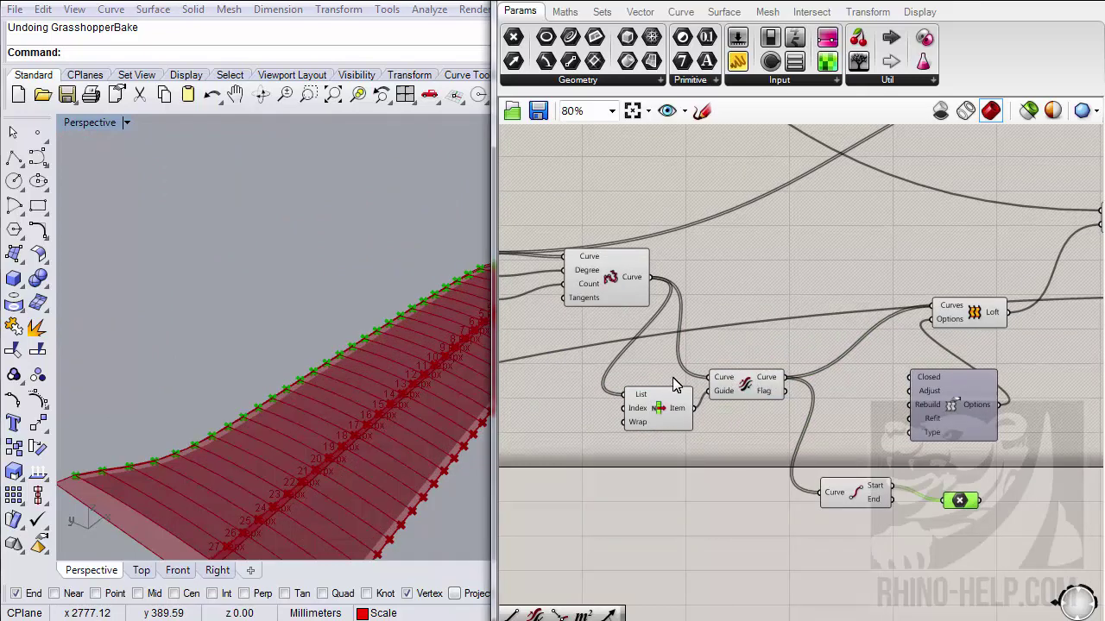
right_drag(267, 403, 204, 457)
scroll(814, 518, down, 5)
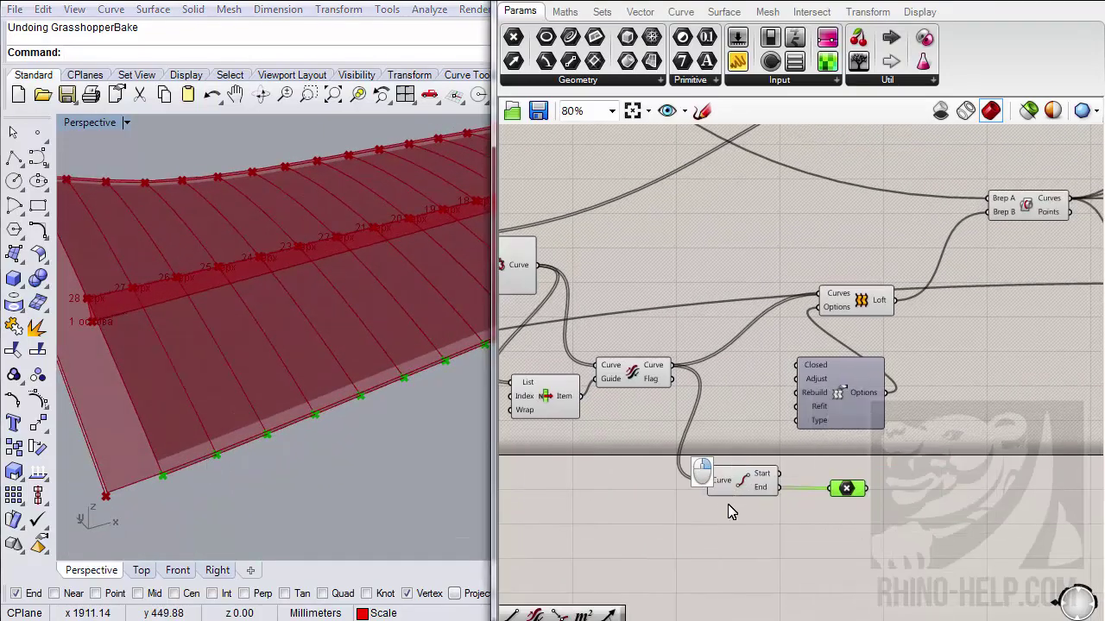
- Copy the "верх" tag group, leaving out its List Length component, to the empty canvas area below the End Points component
scroll(944, 438, up, 3)
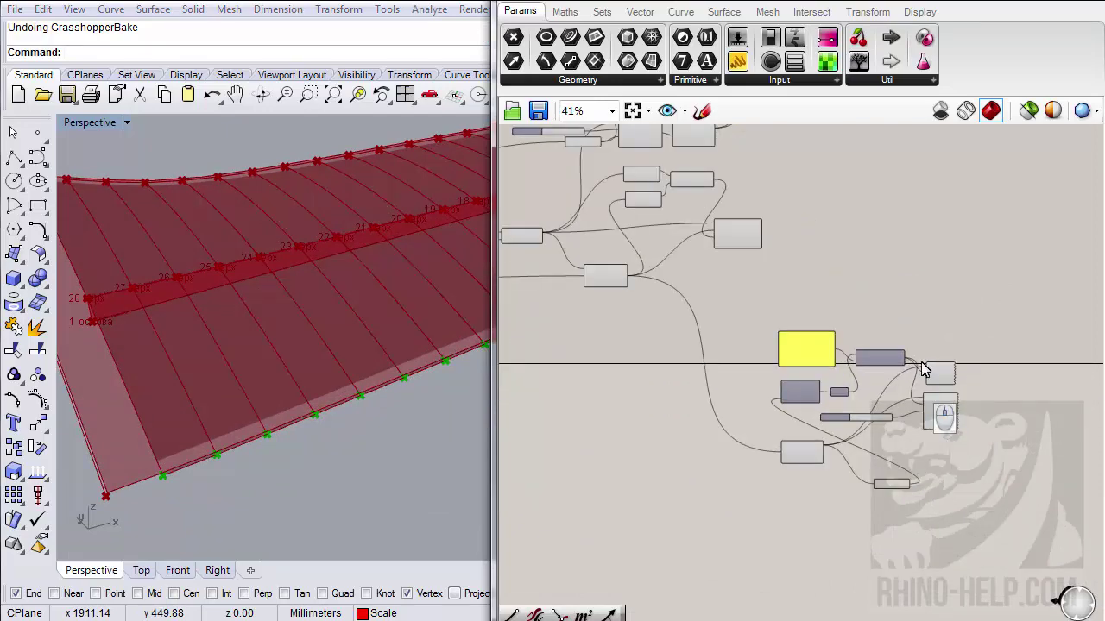
scroll(939, 392, up, 2)
scroll(939, 393, down, 1)
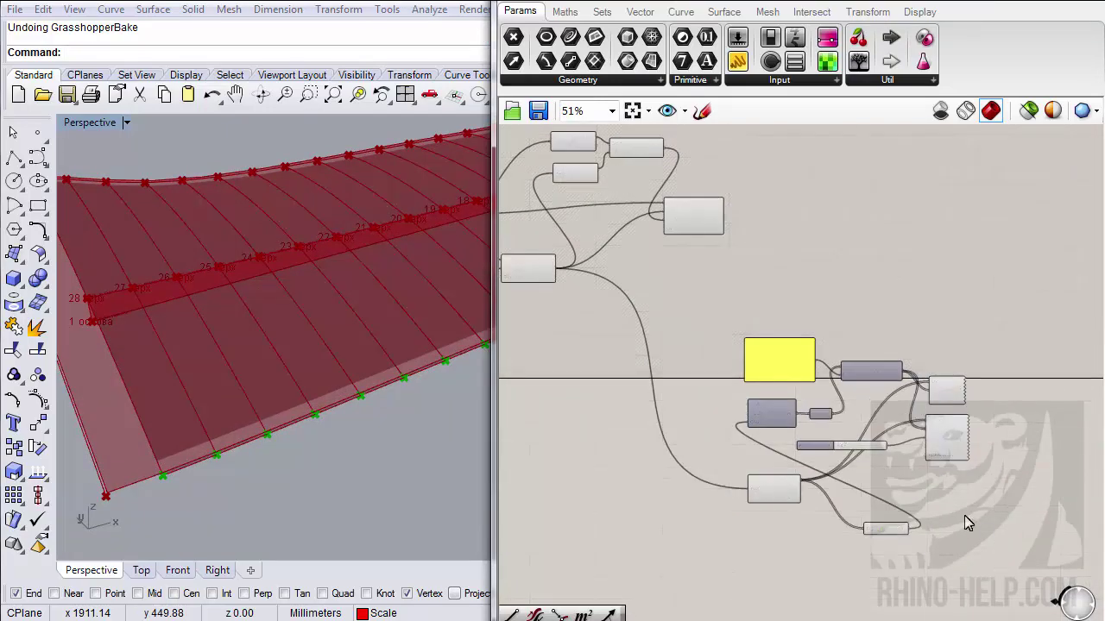
right_drag(964, 515, 771, 259)
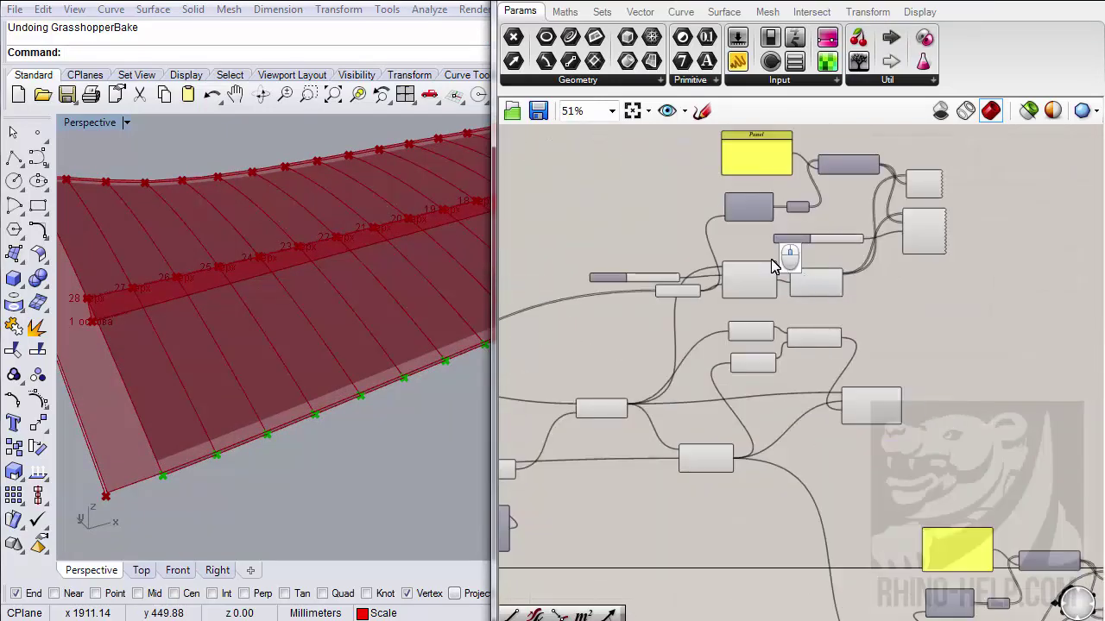
scroll(771, 259, up, 2)
right_drag(740, 350, 814, 380)
scroll(812, 388, down, 1)
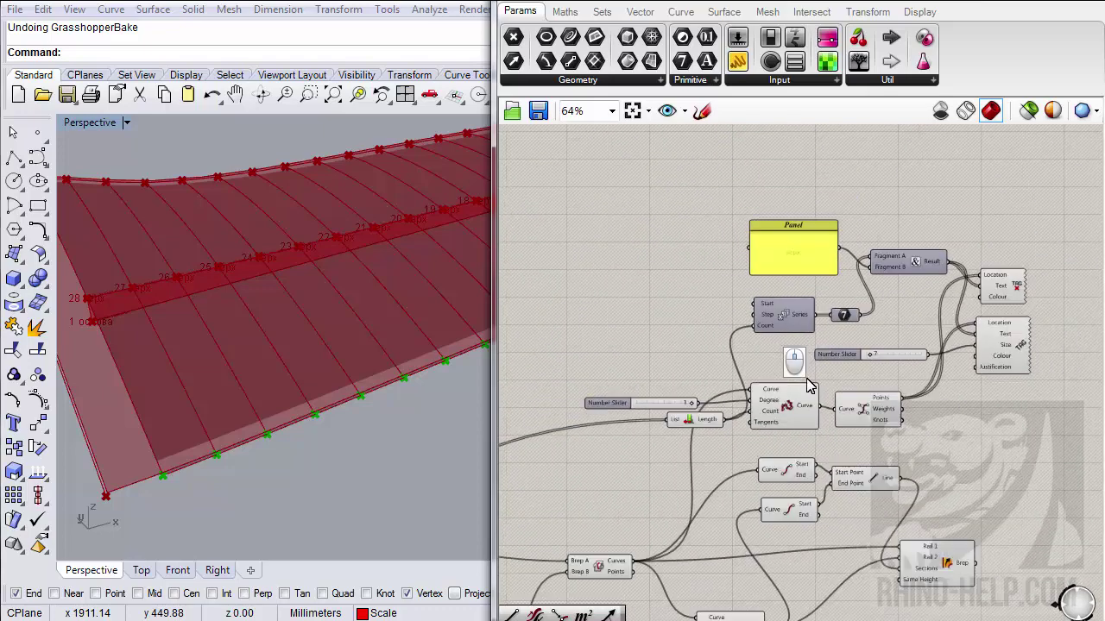
drag(564, 187, 1038, 447)
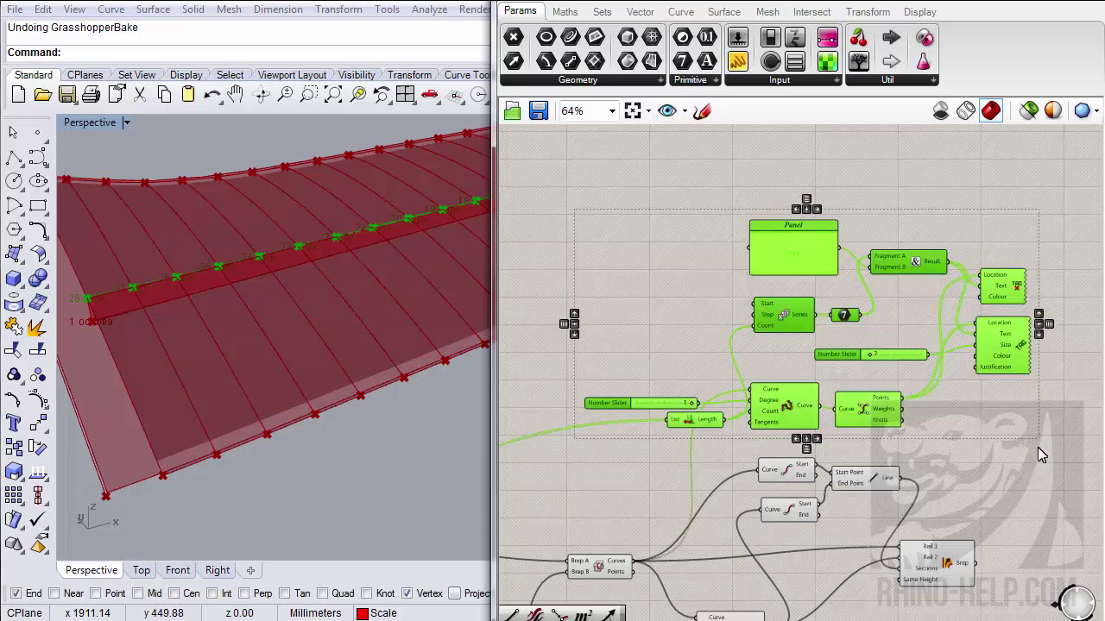
mouse_move(701, 429)
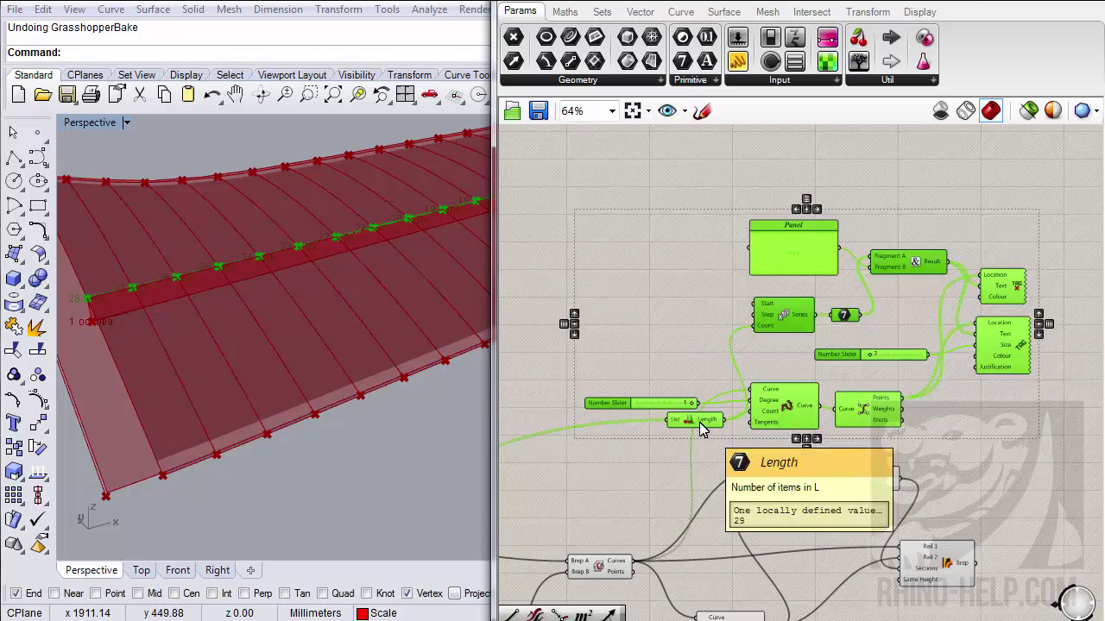
mouse_move(669, 421)
ctrl+mouse_down()
mouse_move(682, 424)
mouse_move(652, 427)
ctrl+mouse_up()
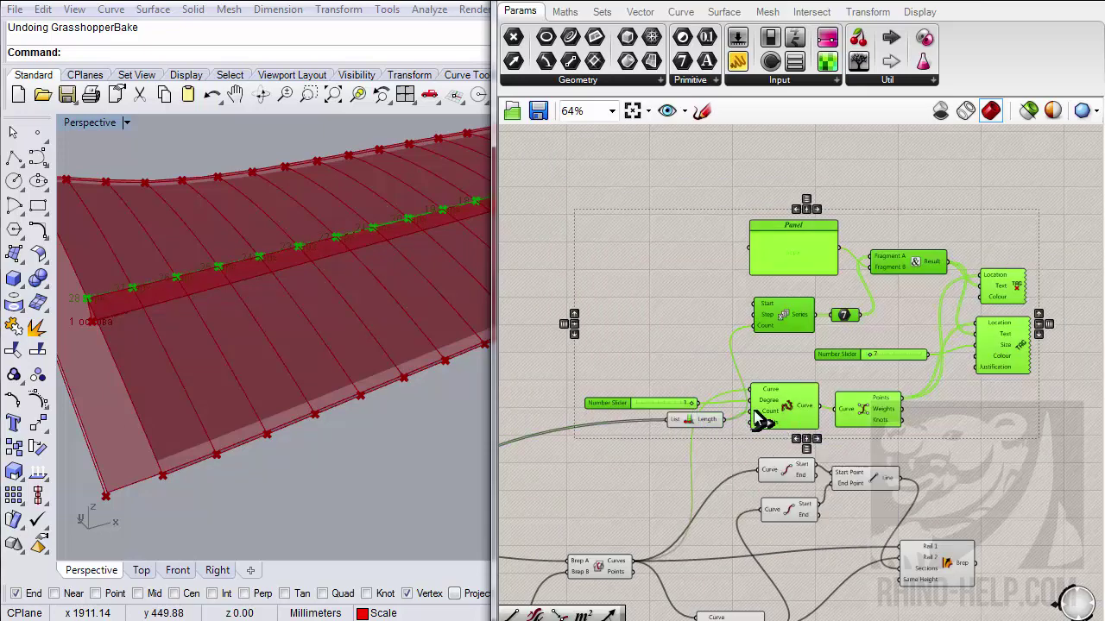
scroll(752, 345, down, 3)
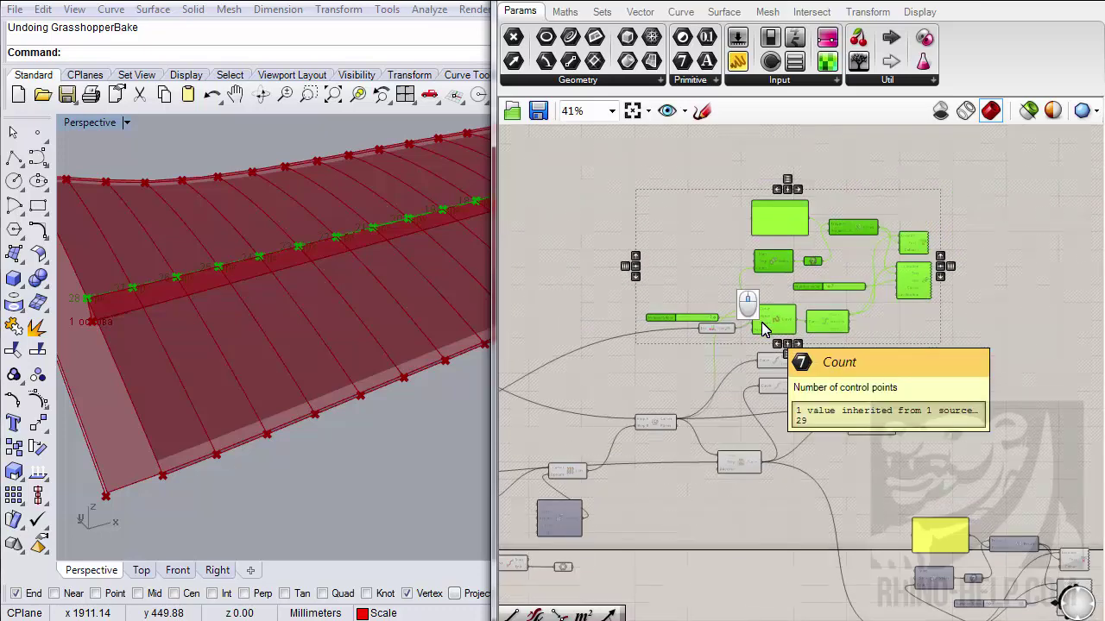
right_drag(751, 345, 768, 272)
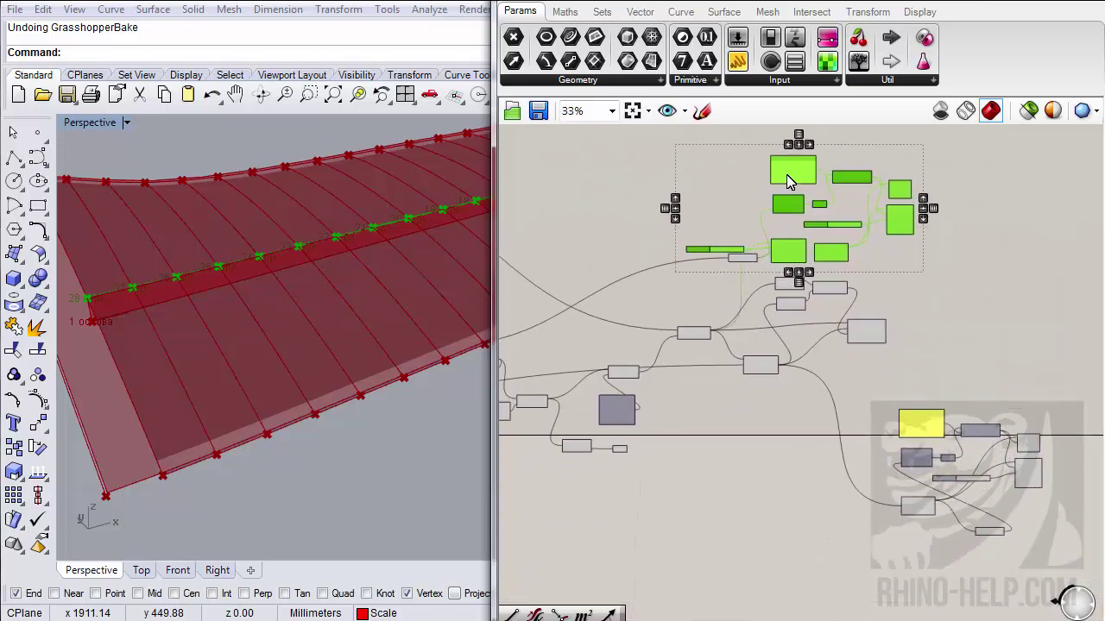
drag(787, 181, 747, 553)
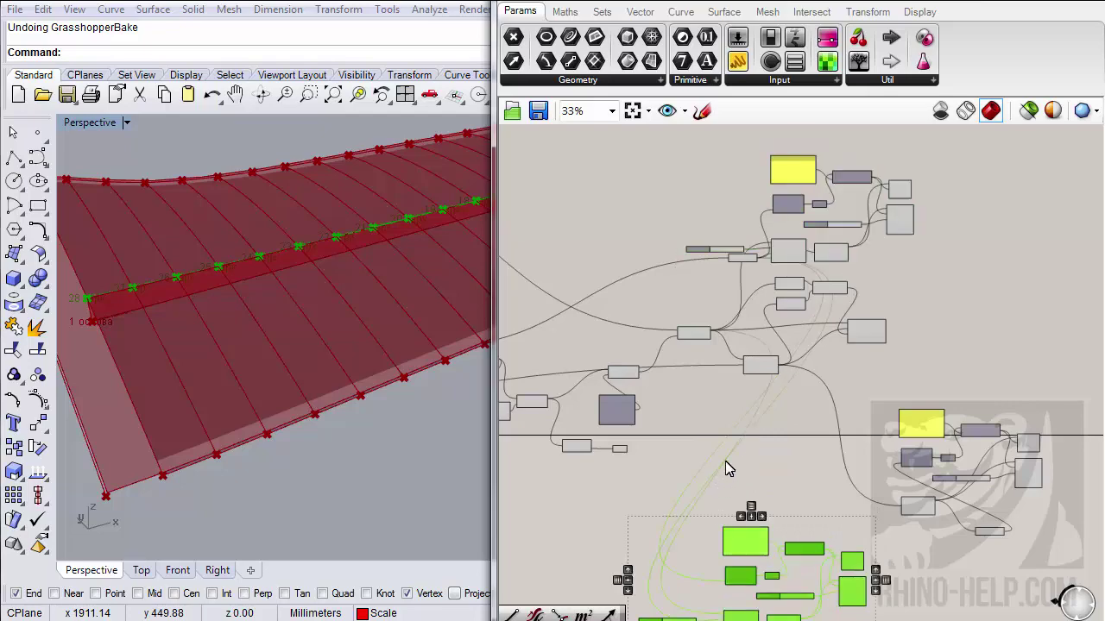
right_drag(725, 468, 769, 370)
scroll(698, 333, up, 3)
right_drag(679, 353, 656, 273)
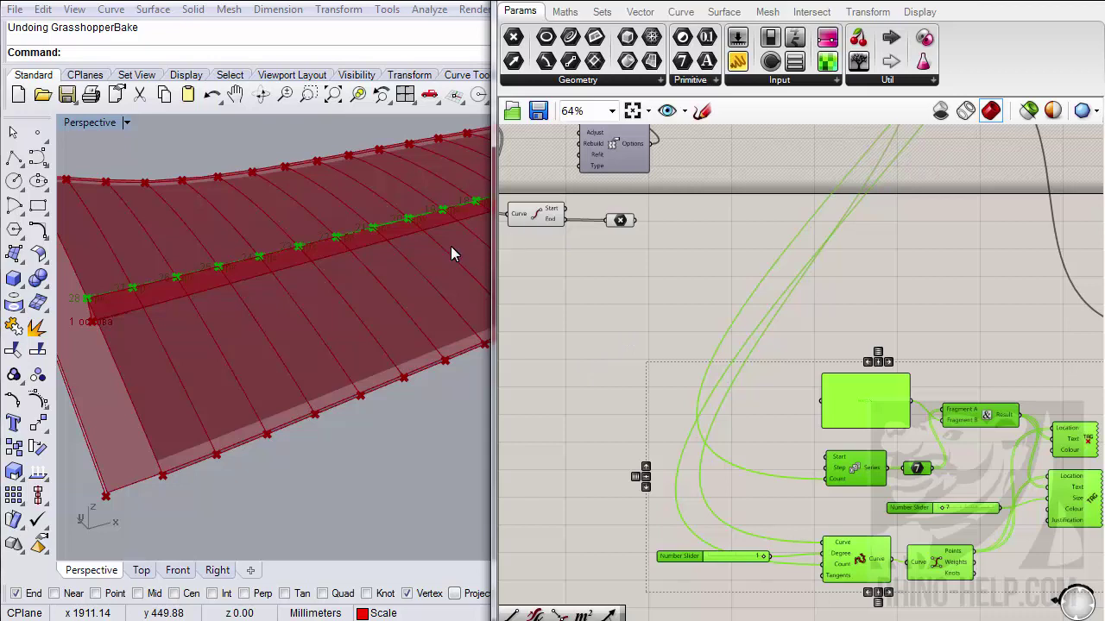
- Add a PolyLine component beside End Points and connect the End output to its Vertices input
click(619, 221)
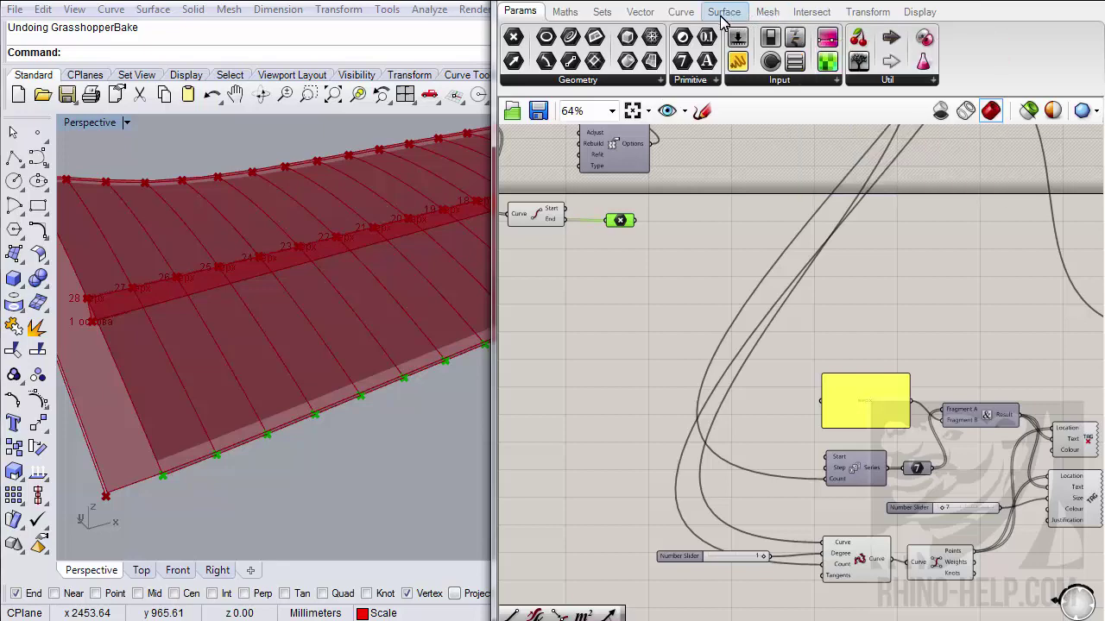
click(681, 11)
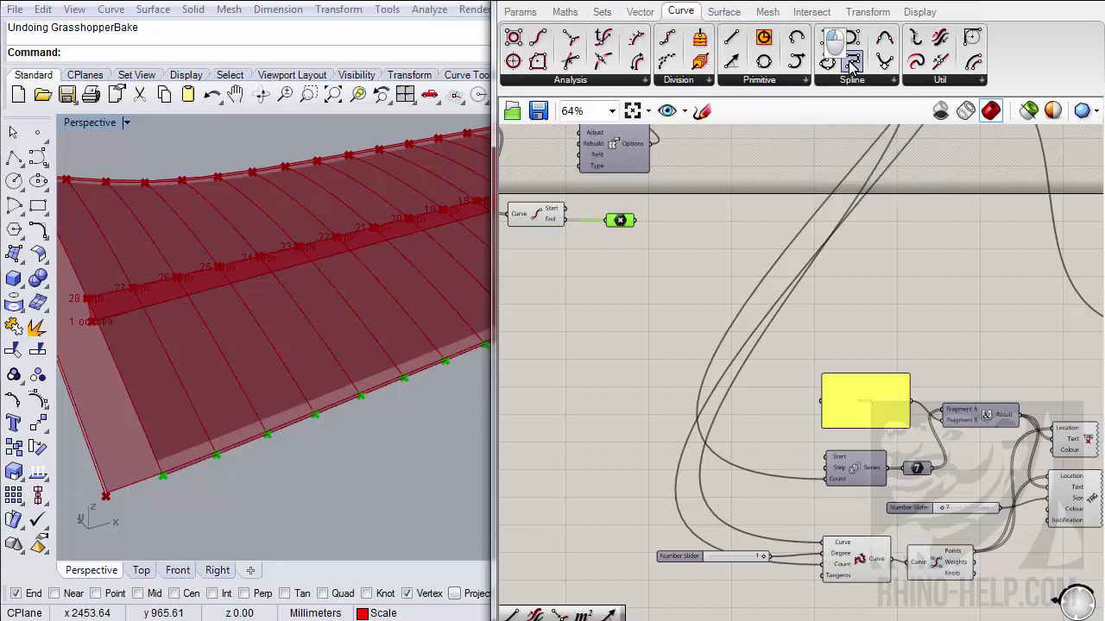
drag(852, 66, 714, 252)
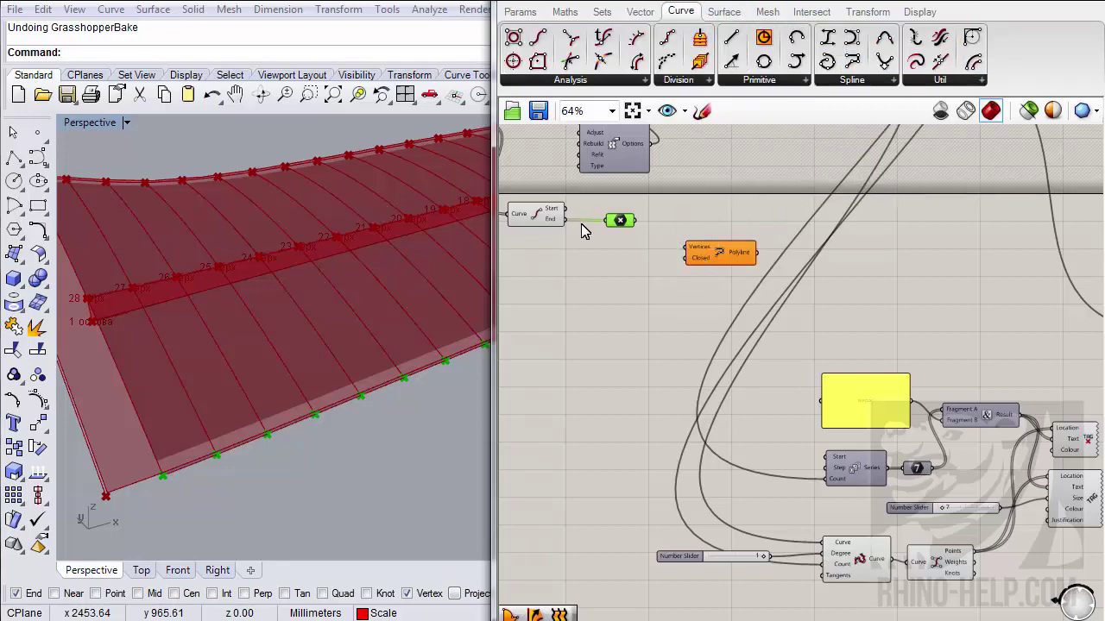
drag(567, 224, 686, 249)
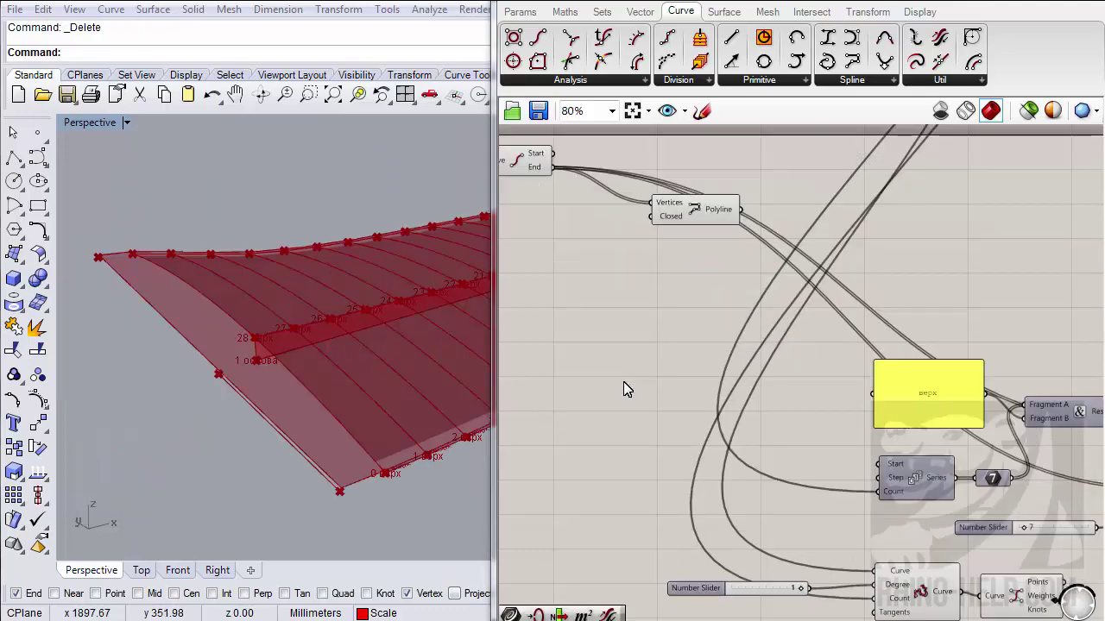
- Connect the polyline to the copied Control Points component's Curve input, and delete the copied Rebuild Curve component and its degree slider
drag(747, 222, 989, 596)
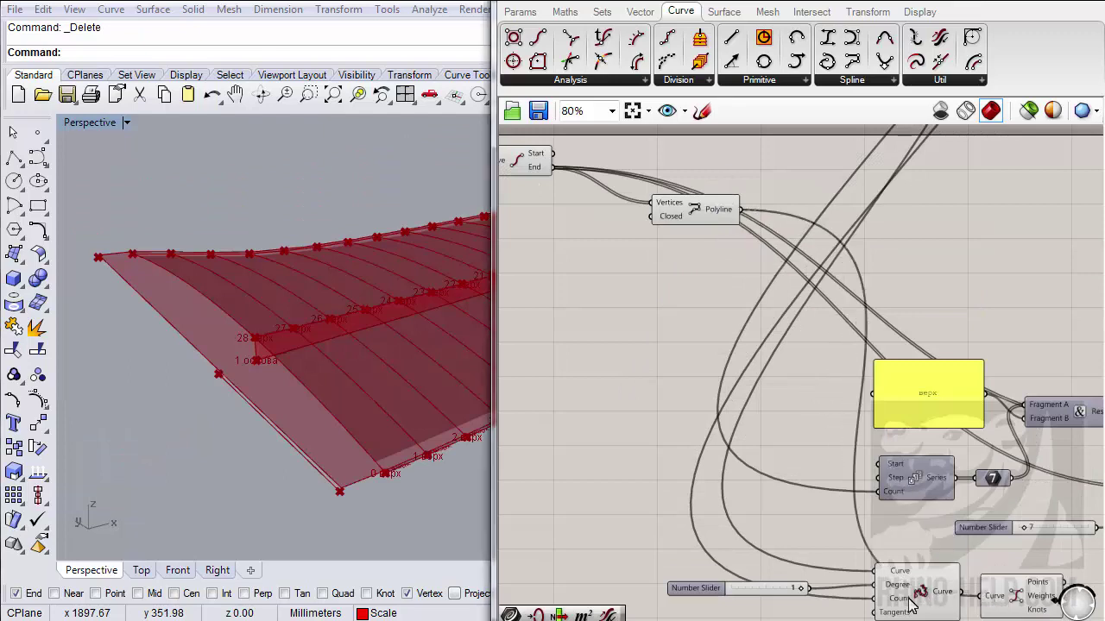
click(906, 596)
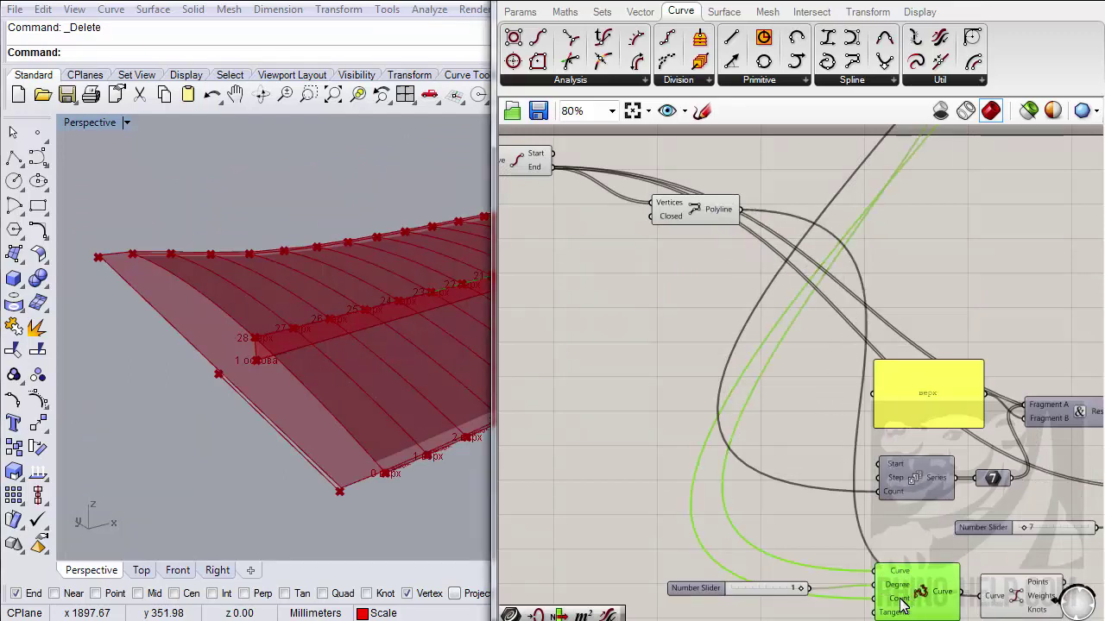
key(Delete)
click(798, 588)
key(Delete)
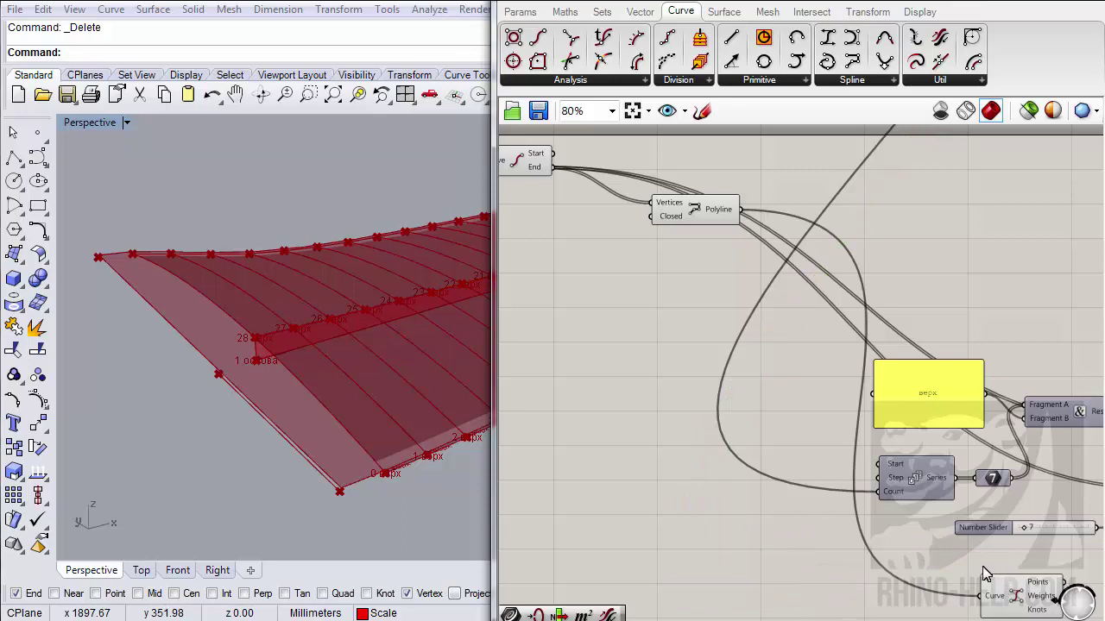
- Connect the copied Control Points component's Points output to the Location inputs of both text tag components, replacing their existing connections
right_drag(986, 573, 748, 500)
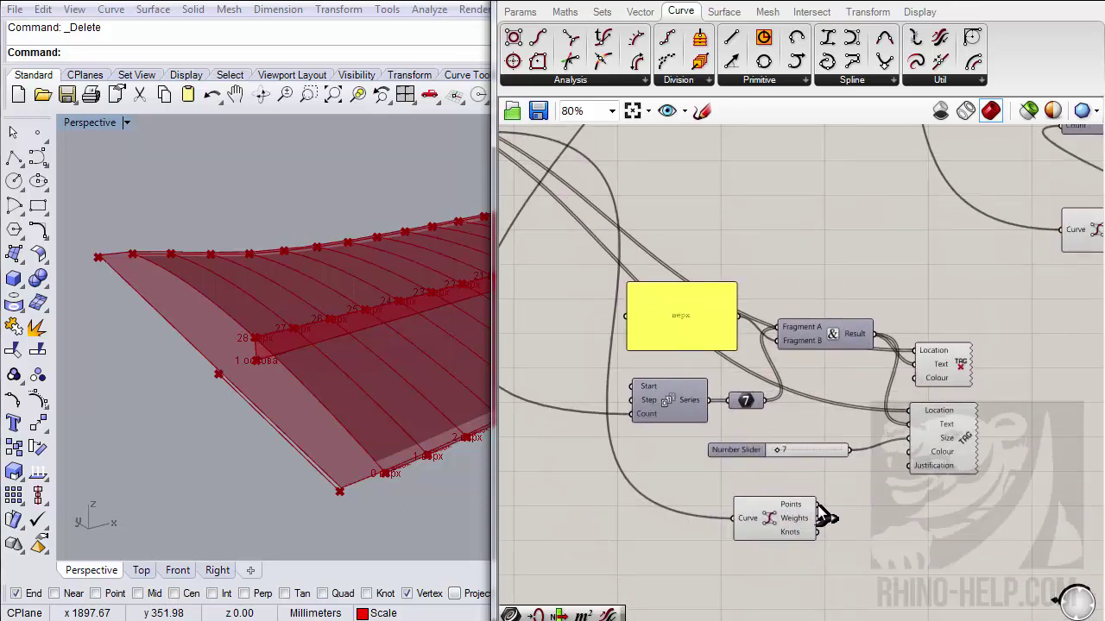
drag(817, 505, 915, 350)
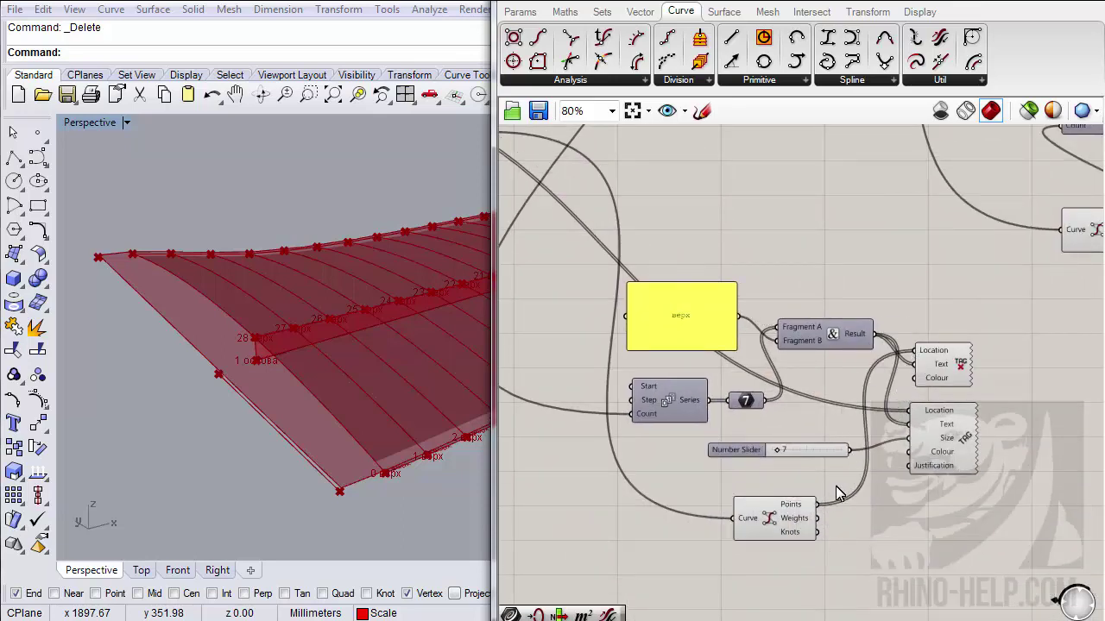
drag(818, 509, 910, 411)
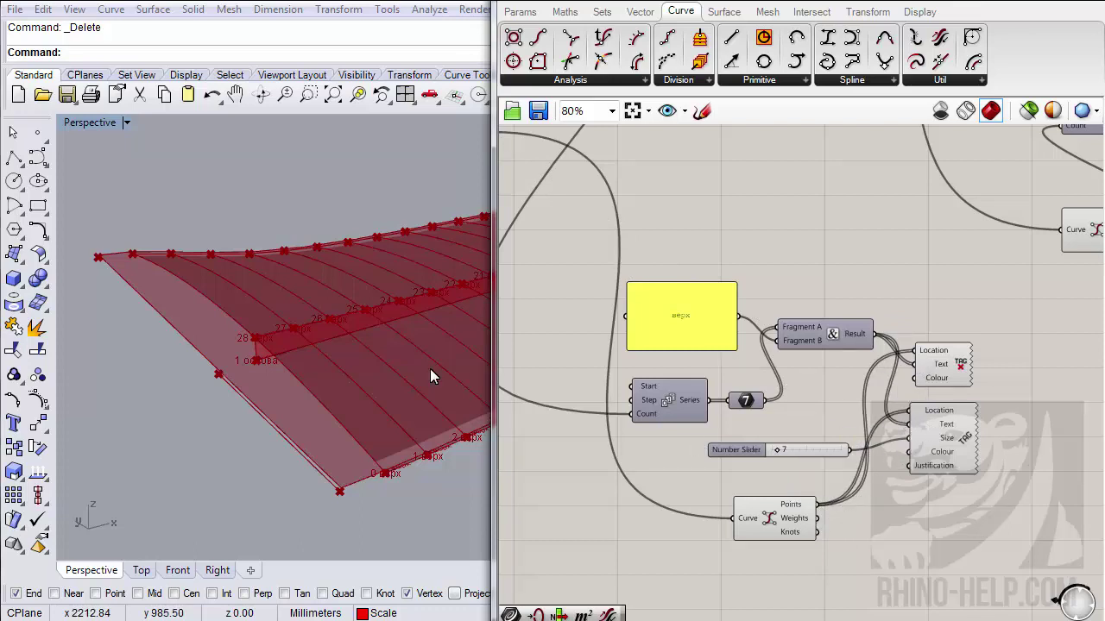
- Inspect the numbered tags along the wing's edges and strip from several angles, comparing their start numbers and numbering direction
right_drag(430, 377, 349, 472)
scroll(336, 479, up, 3)
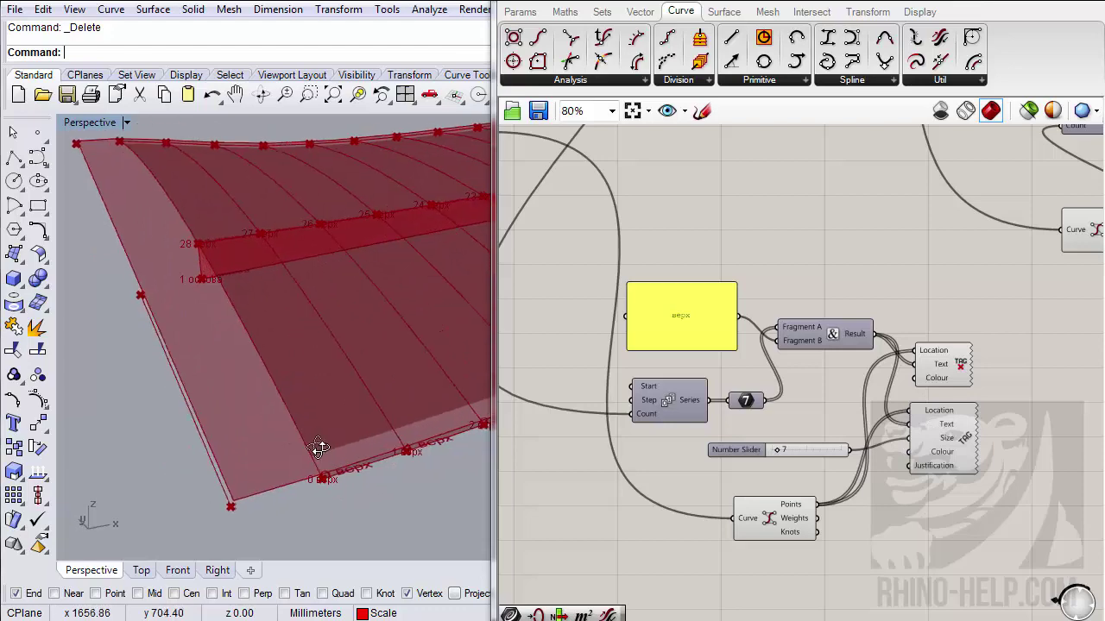
scroll(318, 448, up, 5)
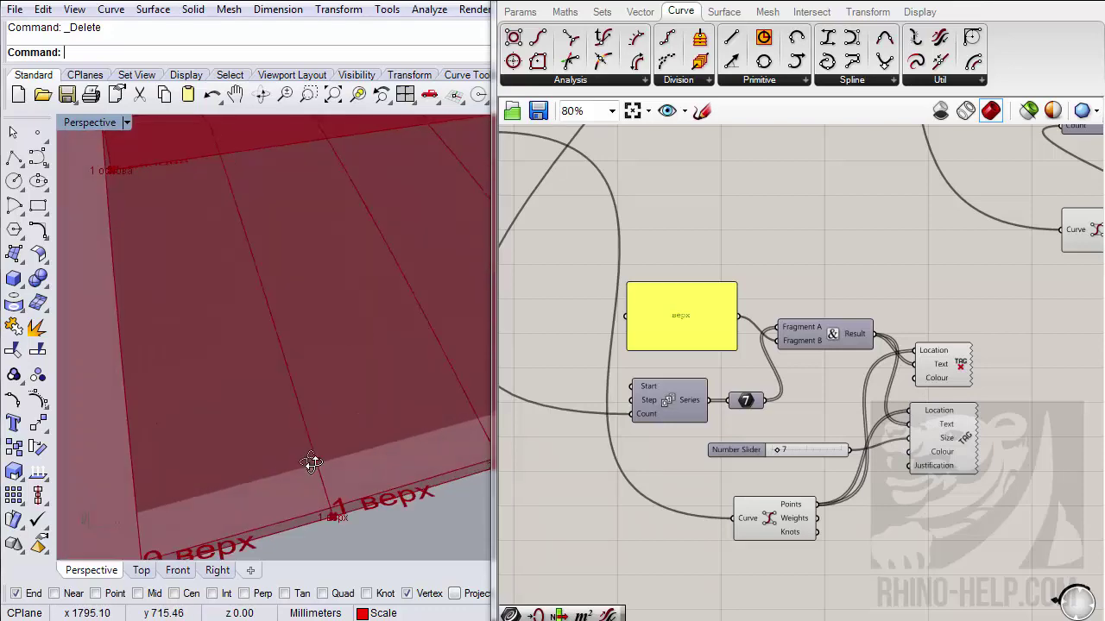
scroll(313, 459, down, 5)
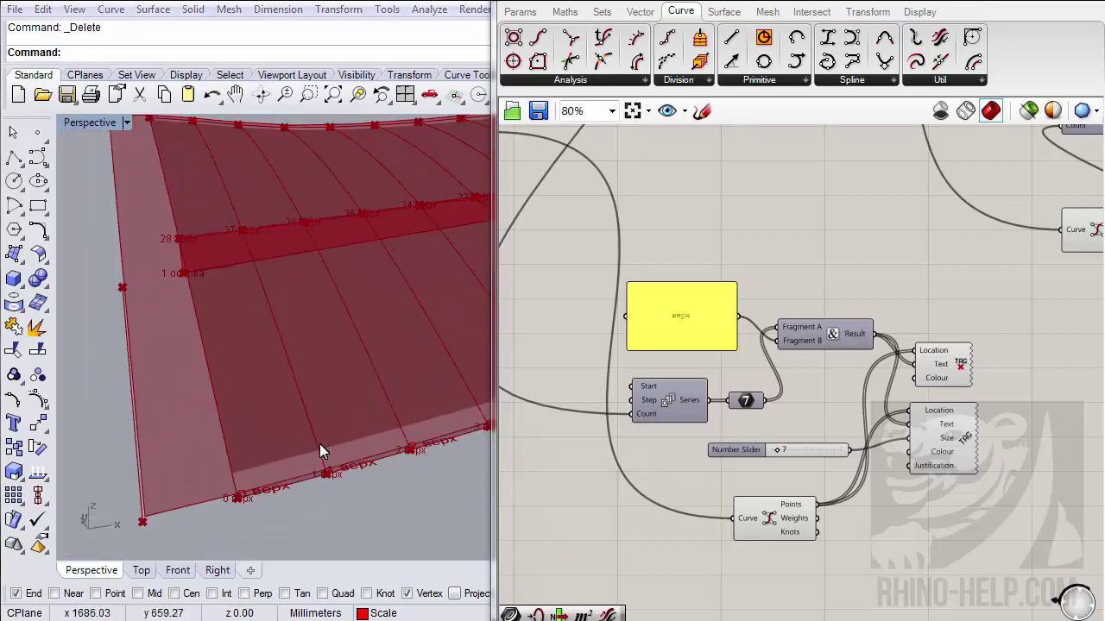
right_drag(265, 388, 308, 385)
scroll(232, 320, up, 3)
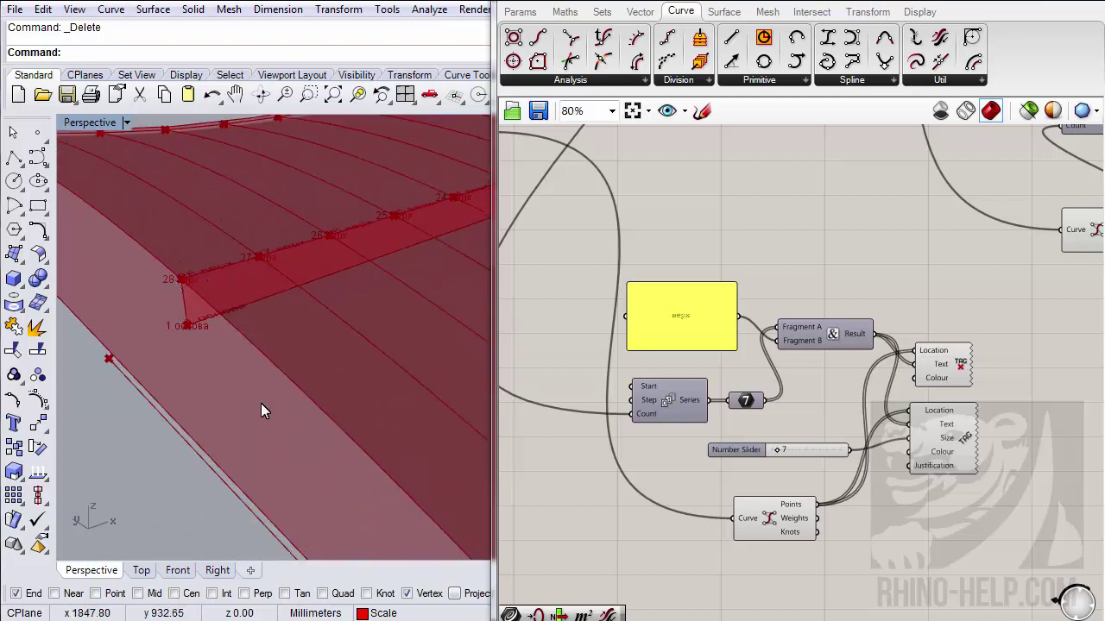
scroll(197, 349, down, 3)
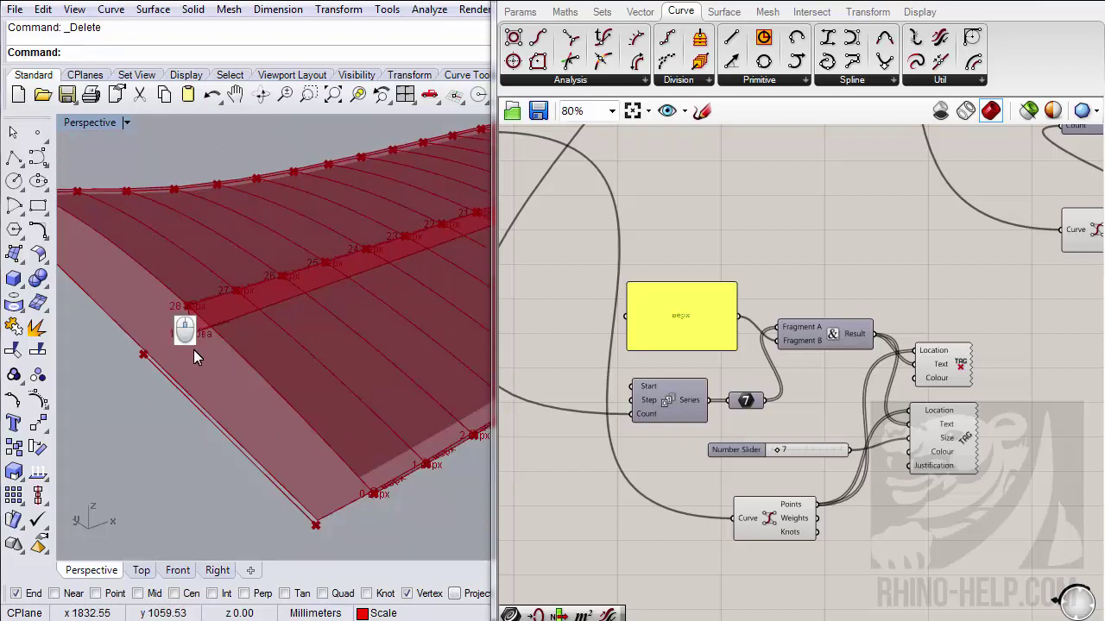
scroll(182, 345, up, 2)
scroll(169, 341, down, 3)
scroll(190, 361, up, 3)
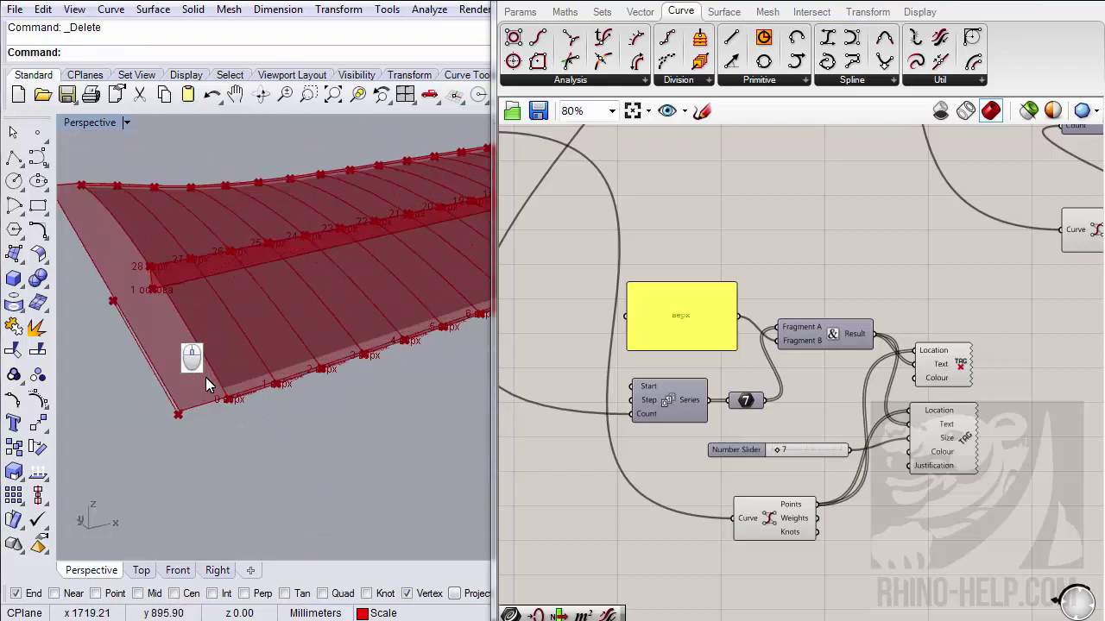
right_drag(191, 341, 144, 425)
scroll(145, 422, down, 2)
scroll(305, 402, up, 6)
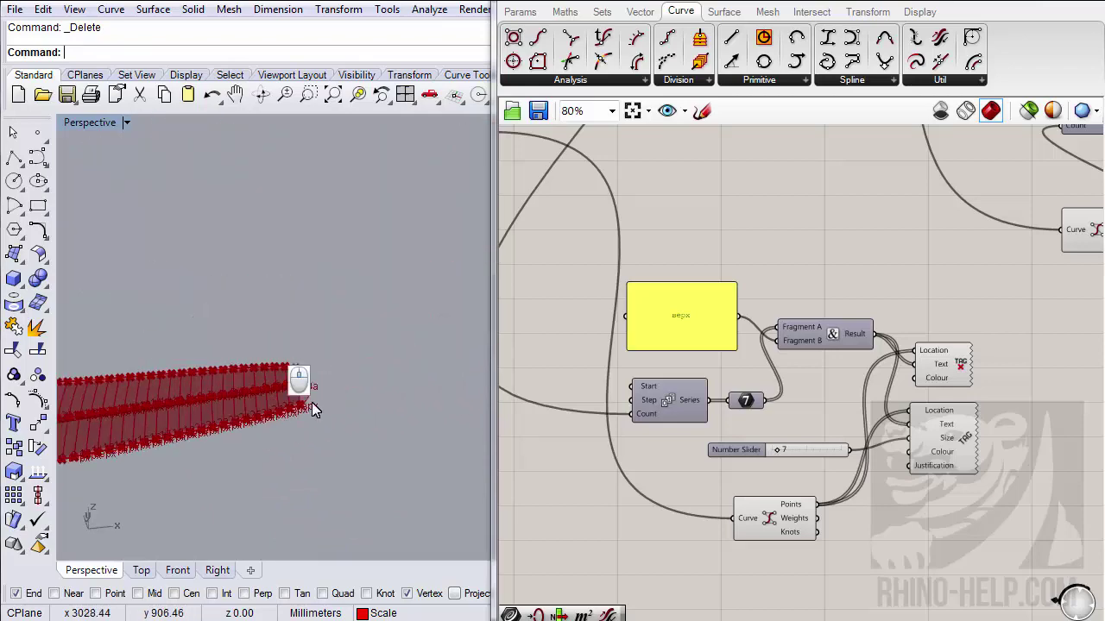
right_drag(233, 394, 306, 358)
scroll(370, 348, down, 5)
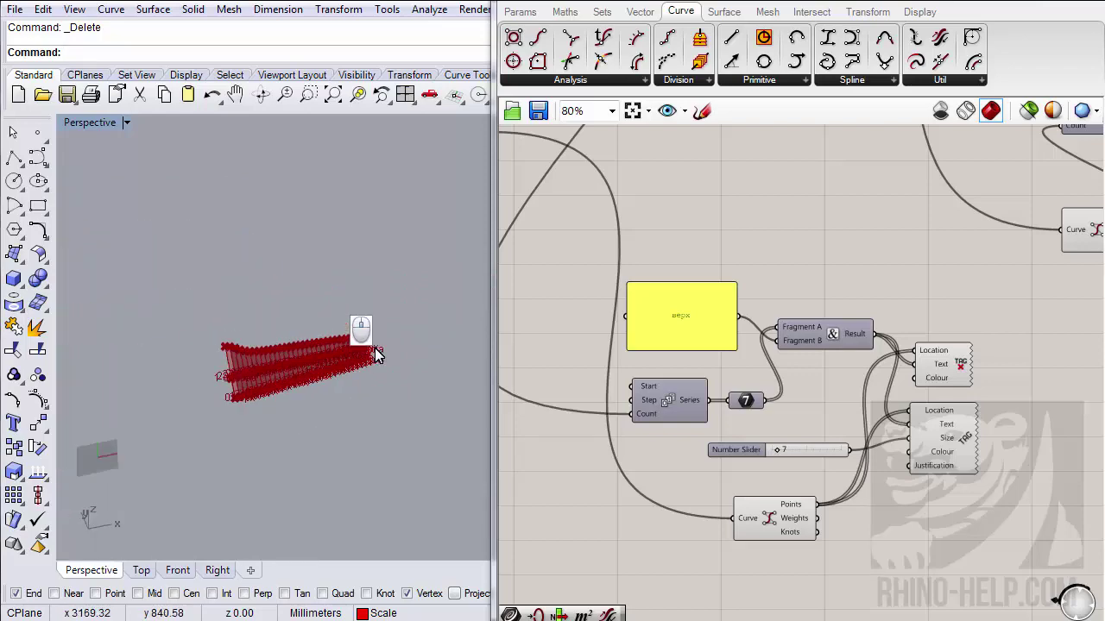
scroll(278, 379, up, 5)
scroll(278, 379, up, 4)
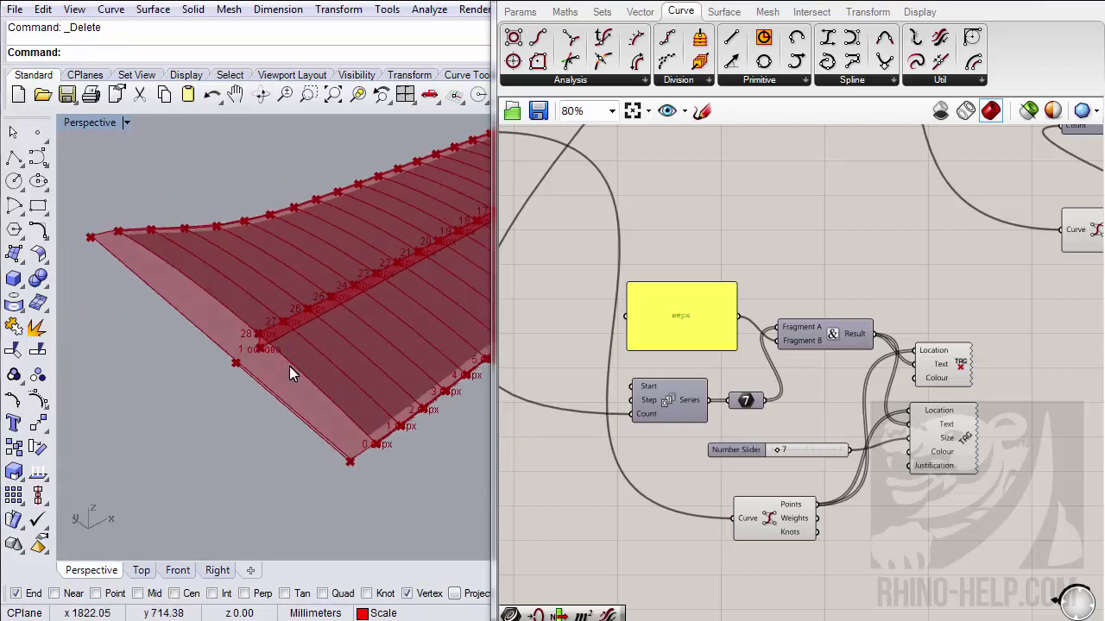
right_drag(291, 370, 451, 391)
- Add a number slider set to 1 below the copied tag group and connect it to that group's Series Start input
right_drag(744, 476, 822, 463)
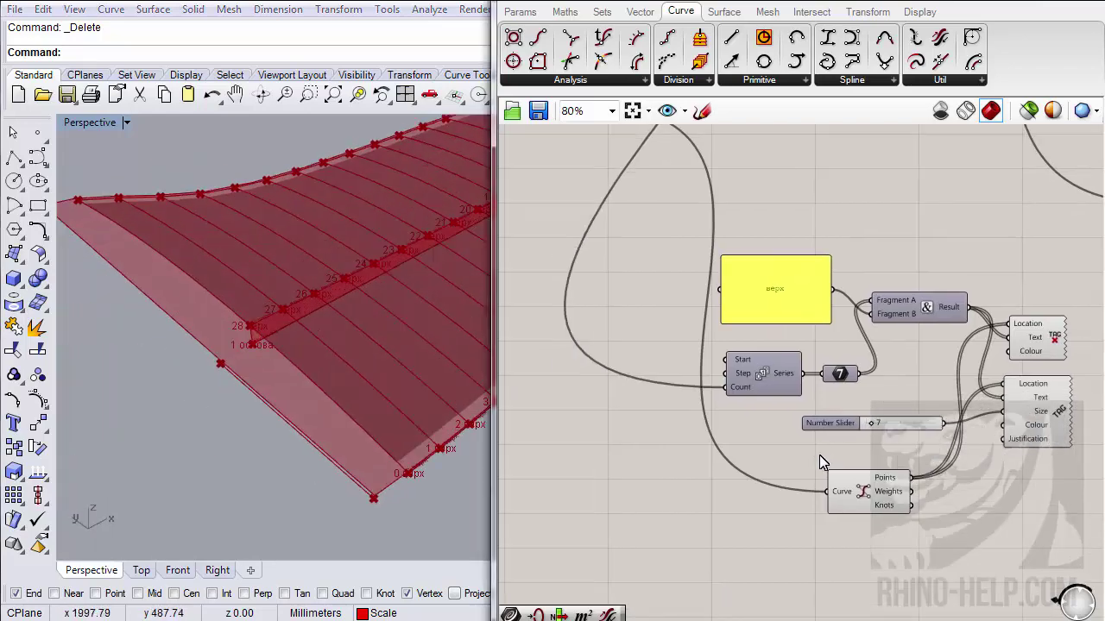
double_click(624, 518)
text(1)
key(Return)
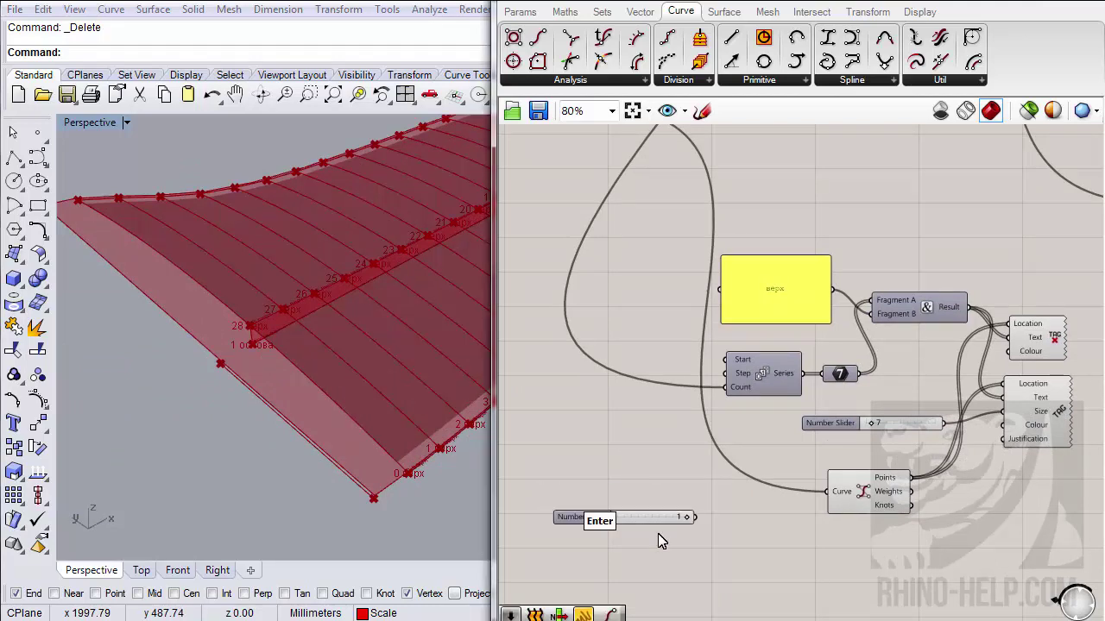
drag(693, 519, 723, 367)
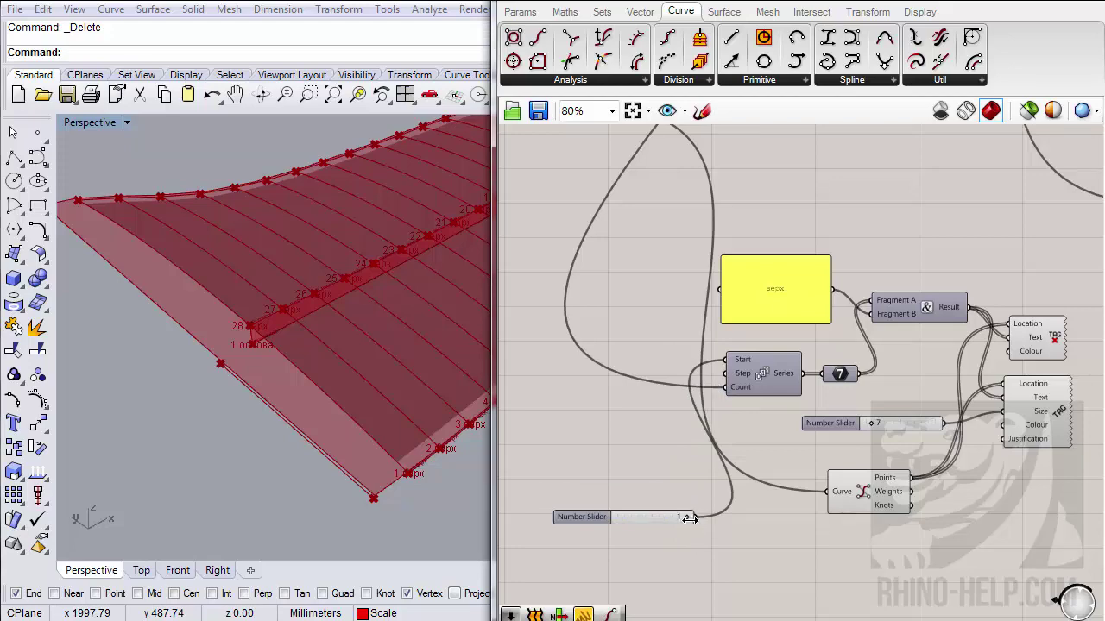
- Connect the same slider to the Start inputs of the Series components in the "основа" group and the original "верх" group
drag(691, 517, 702, 300)
scroll(711, 456, down, 4)
scroll(863, 432, up, 3)
scroll(1008, 318, up, 2)
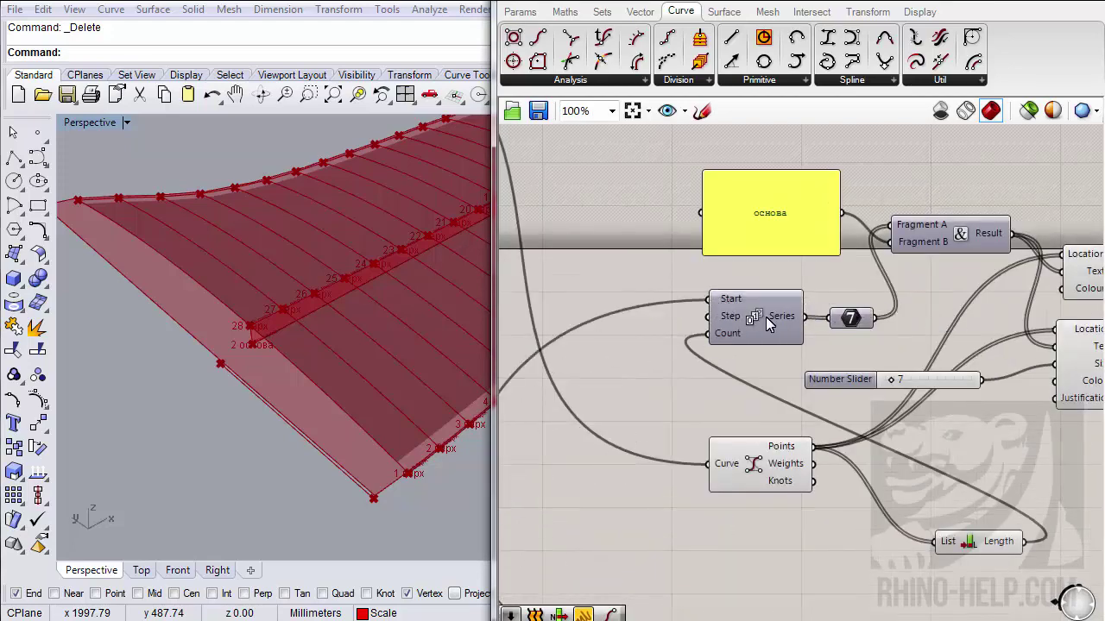
scroll(765, 317, down, 5)
right_drag(673, 475, 811, 432)
scroll(665, 489, up, 5)
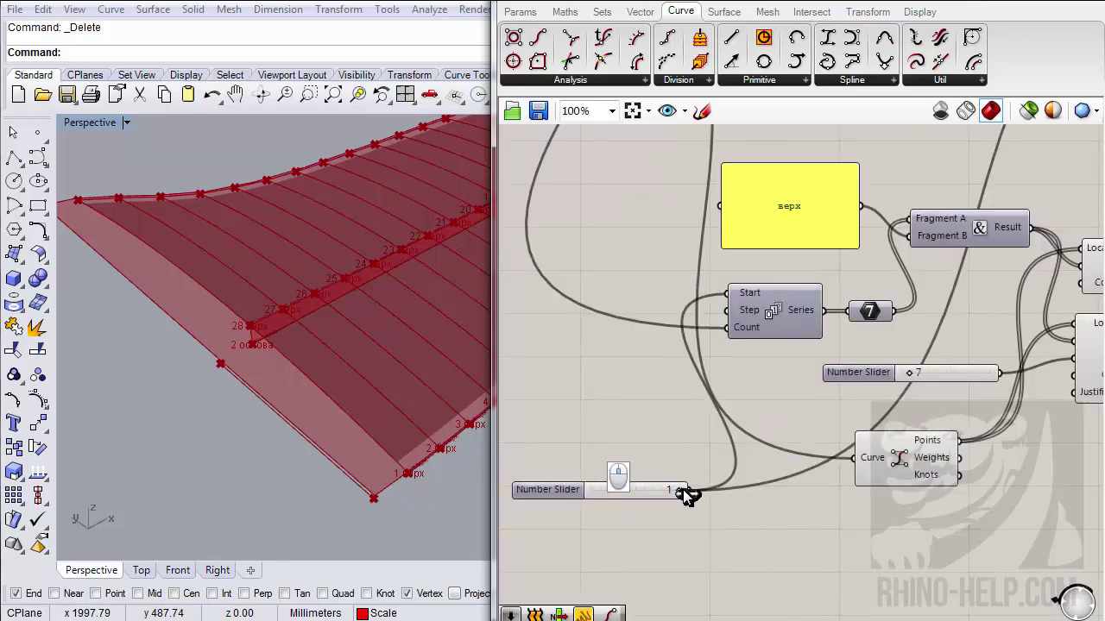
scroll(694, 496, down, 4)
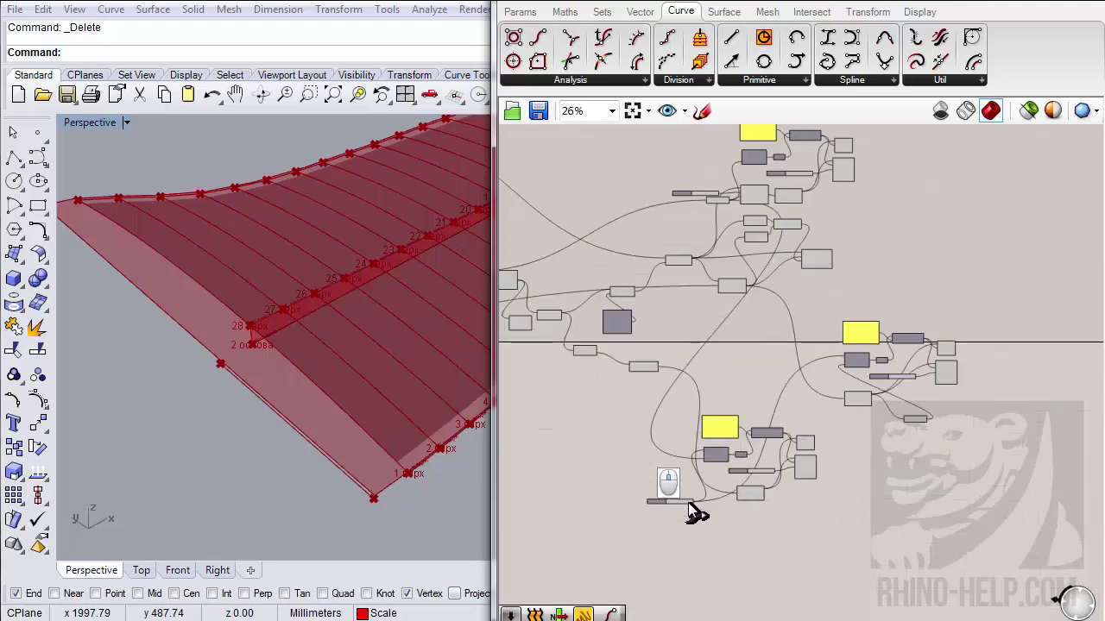
scroll(701, 455, up, 4)
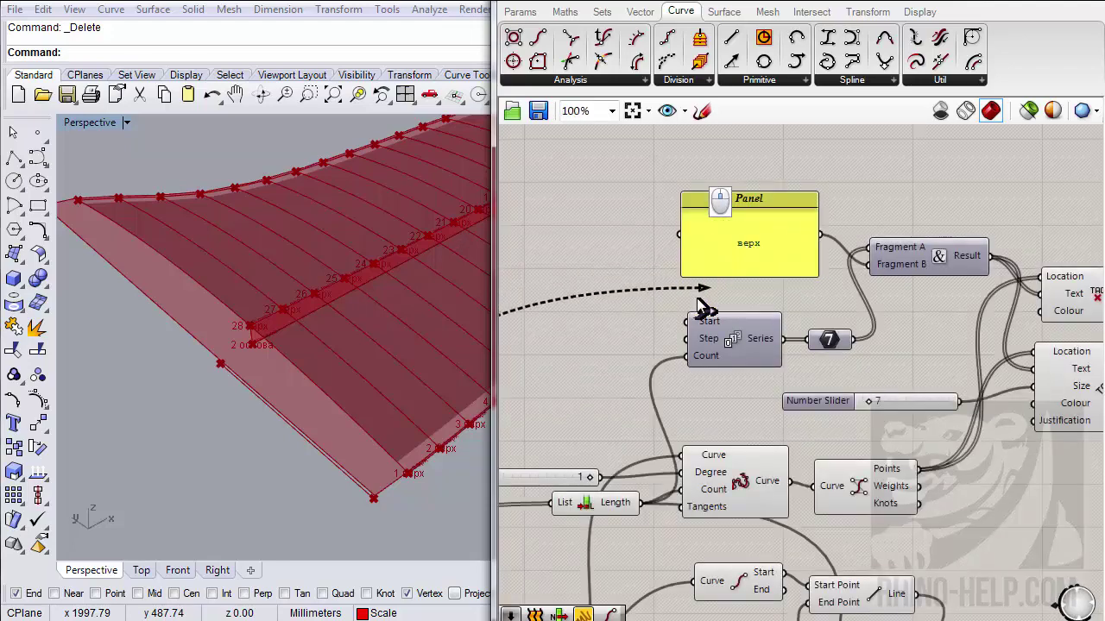
- Add a Flip Curve component beside the Rebuild Curve component that precedes the guided flip, and connect the rebuilt Curve output to its Curve input
right_drag(323, 379, 340, 426)
scroll(830, 302, down, 2)
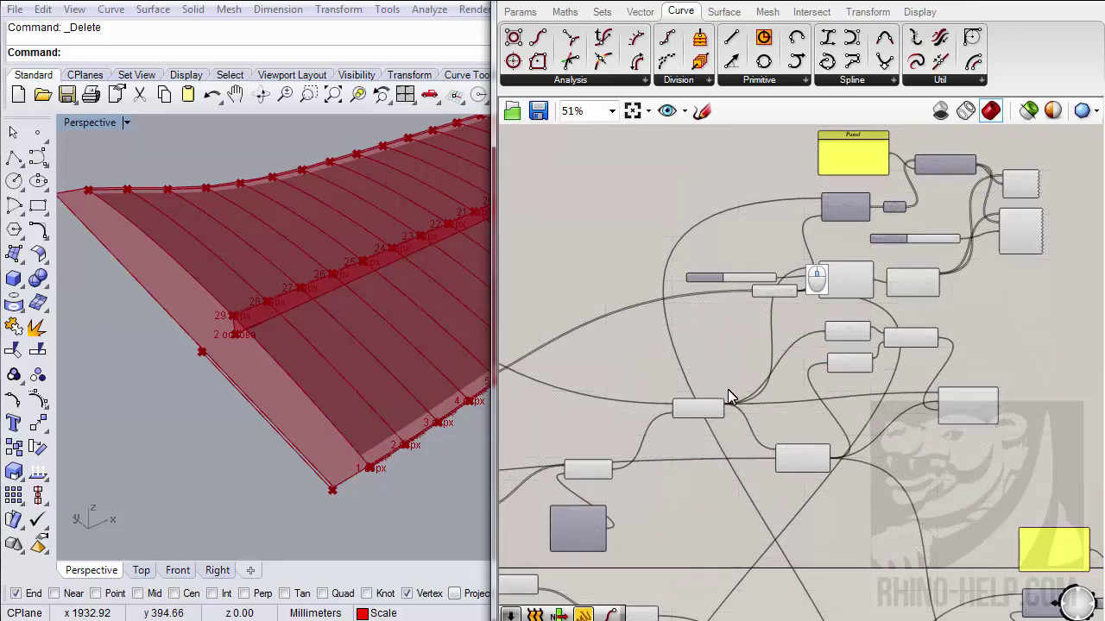
scroll(760, 311, down, 2)
right_drag(285, 371, 327, 385)
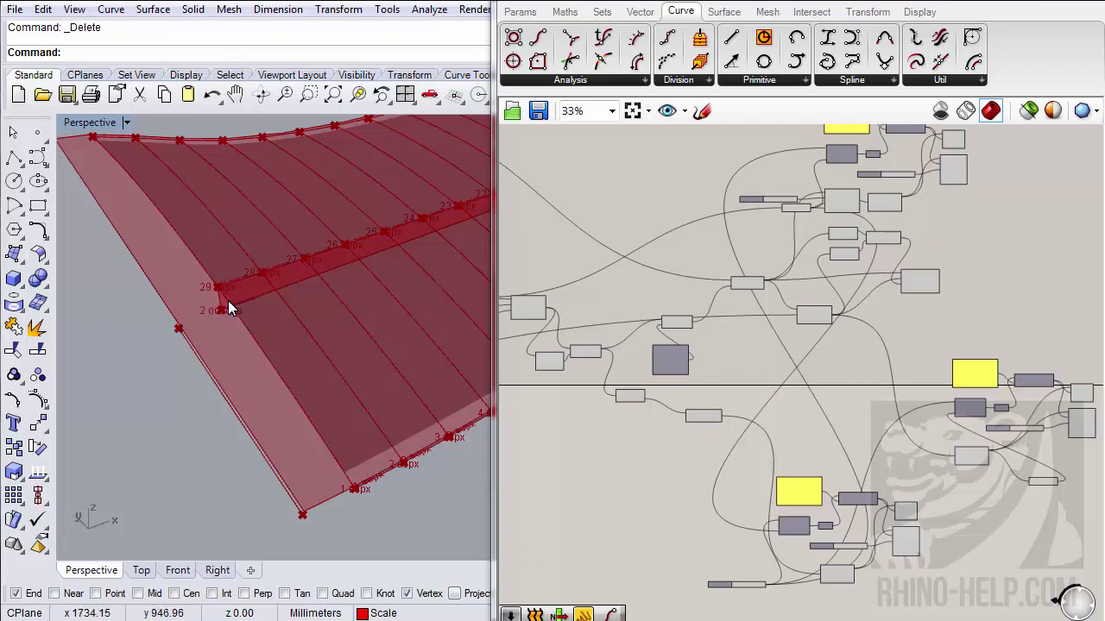
right_drag(733, 419, 773, 397)
scroll(660, 337, up, 3)
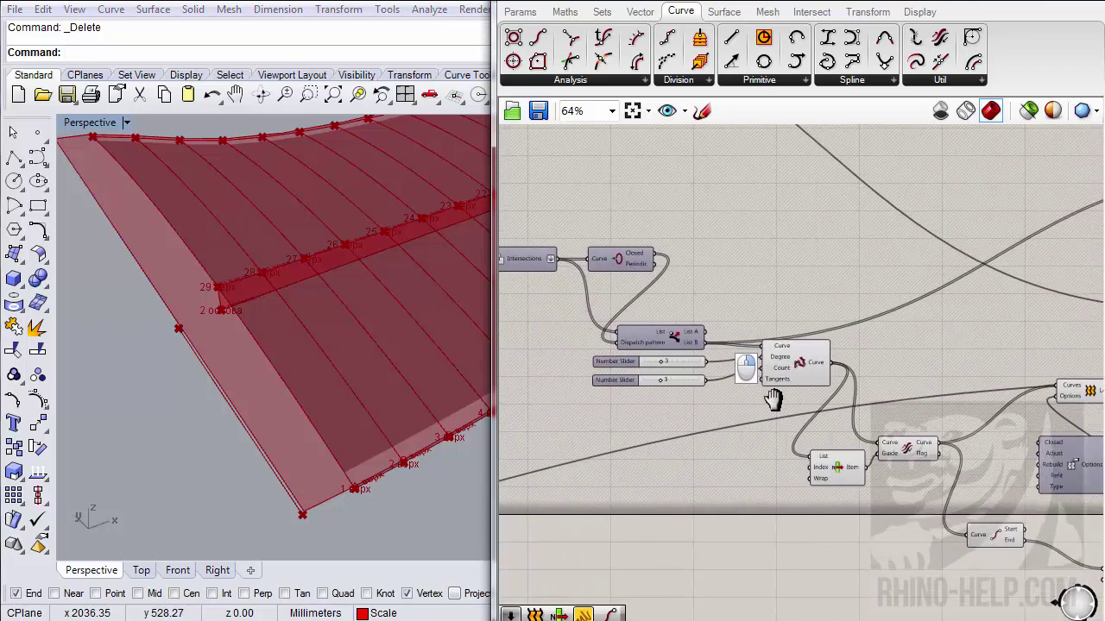
right_drag(834, 401, 724, 366)
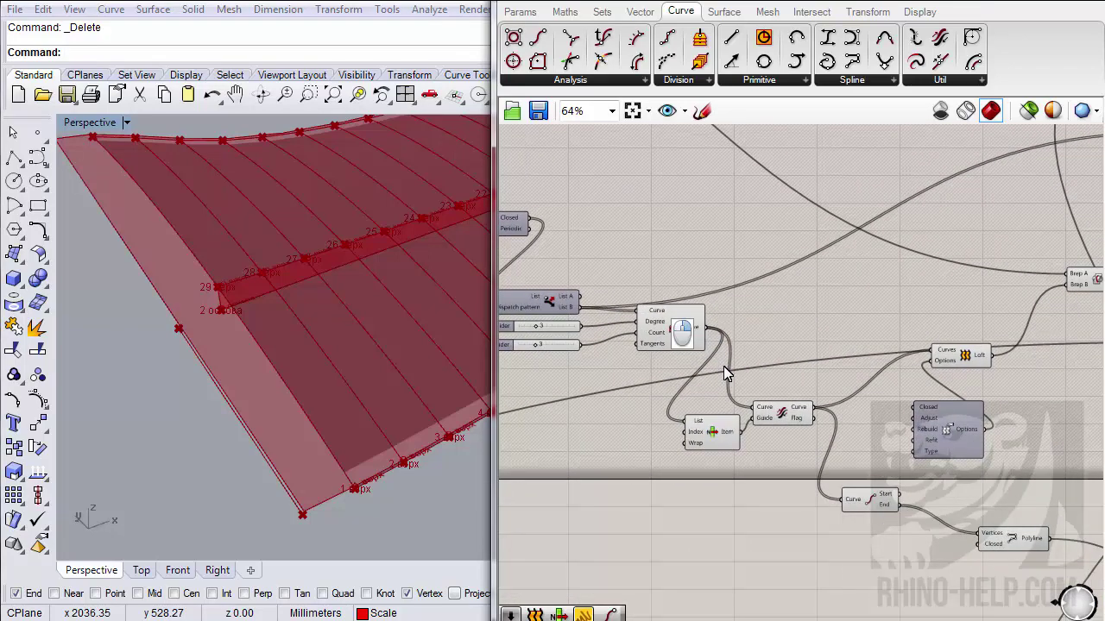
scroll(725, 366, up, 1)
right_drag(620, 339, 765, 350)
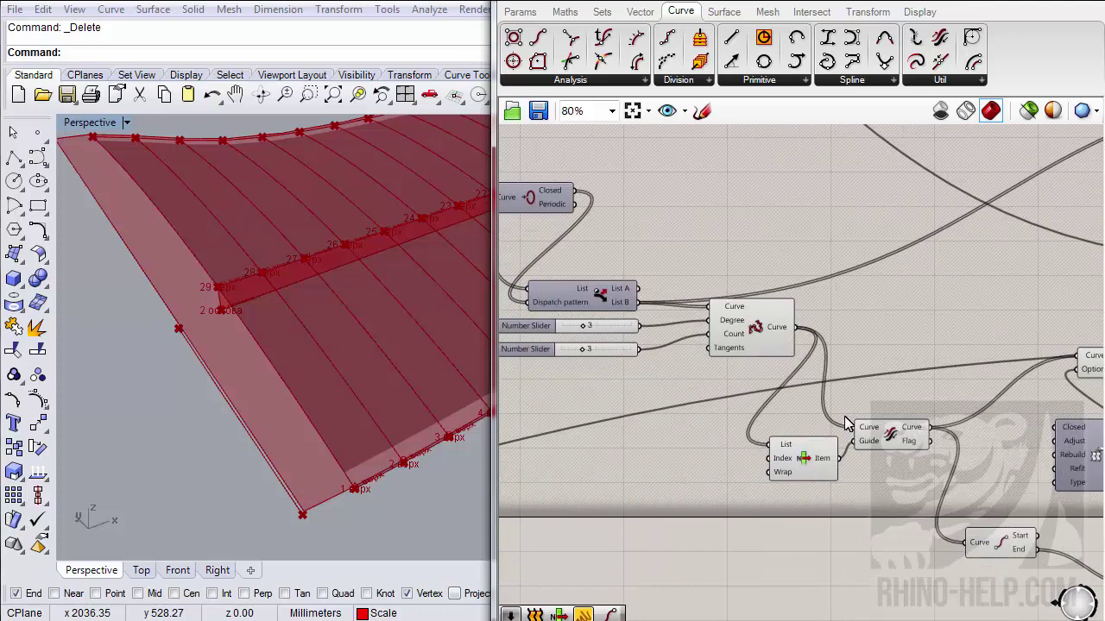
right_drag(846, 420, 817, 423)
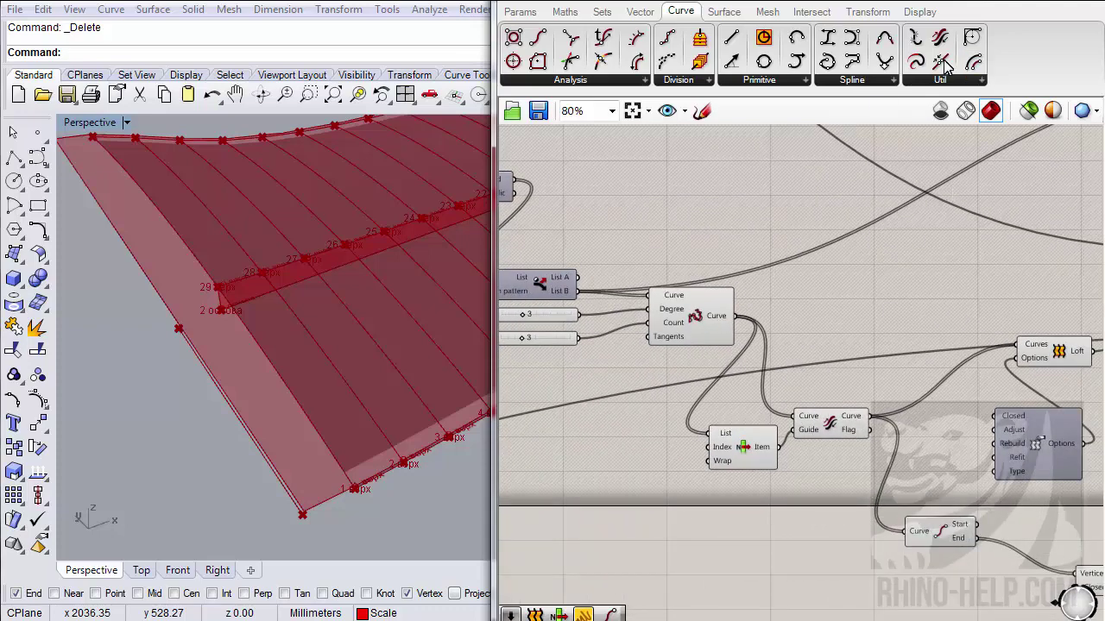
drag(908, 113, 803, 335)
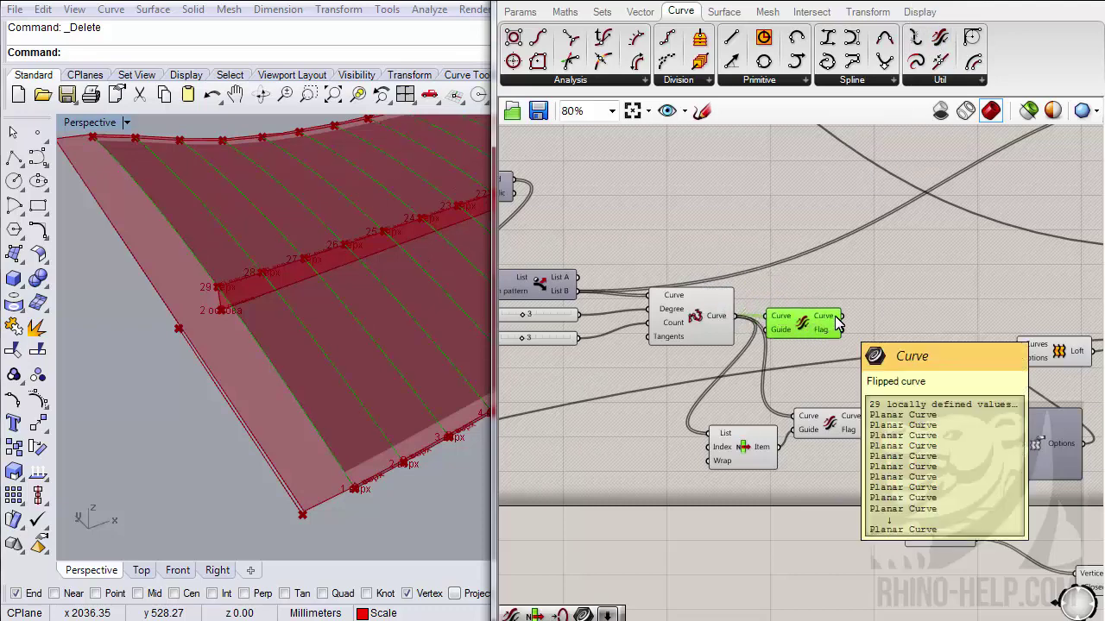
- Transfer the Rebuild Curve output's connections to List Item and the guided Flip Curve onto the new Flip Curve's Curve output
right_drag(844, 344, 813, 357)
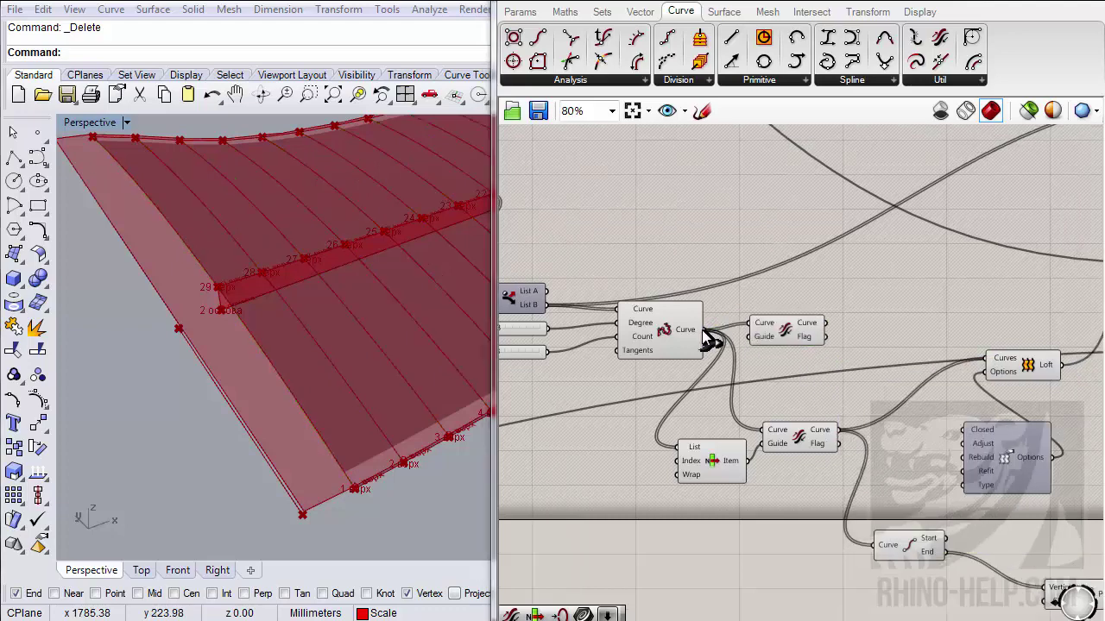
ctrl+shift+drag(708, 339, 749, 324)
right_drag(269, 371, 203, 516)
scroll(352, 408, up, 3)
scroll(353, 408, down, 3)
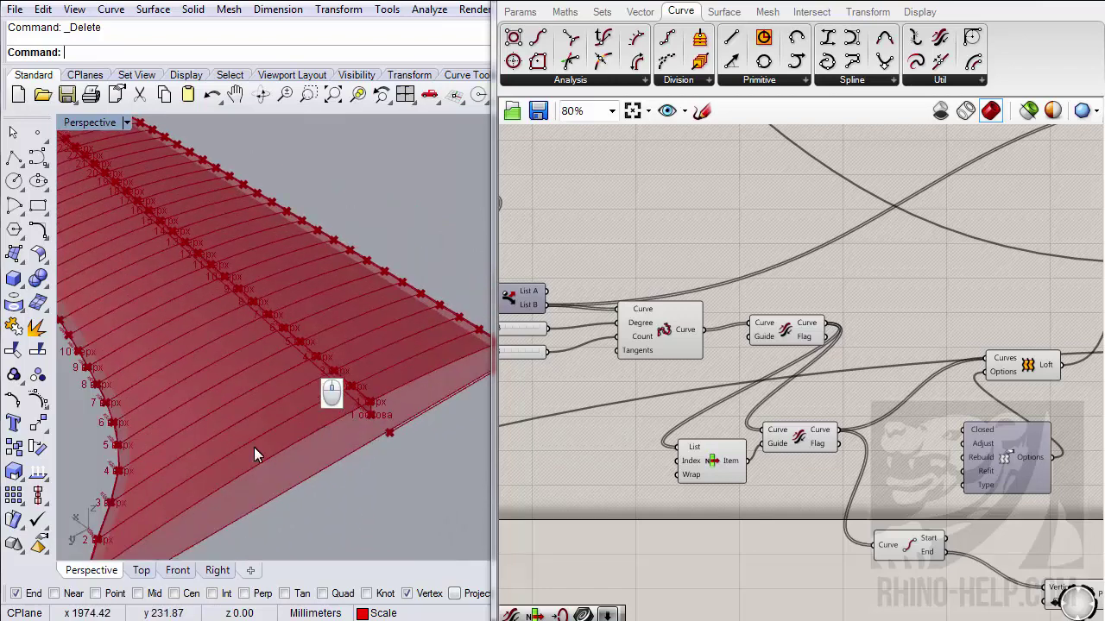
right_drag(254, 448, 183, 471)
scroll(155, 520, up, 2)
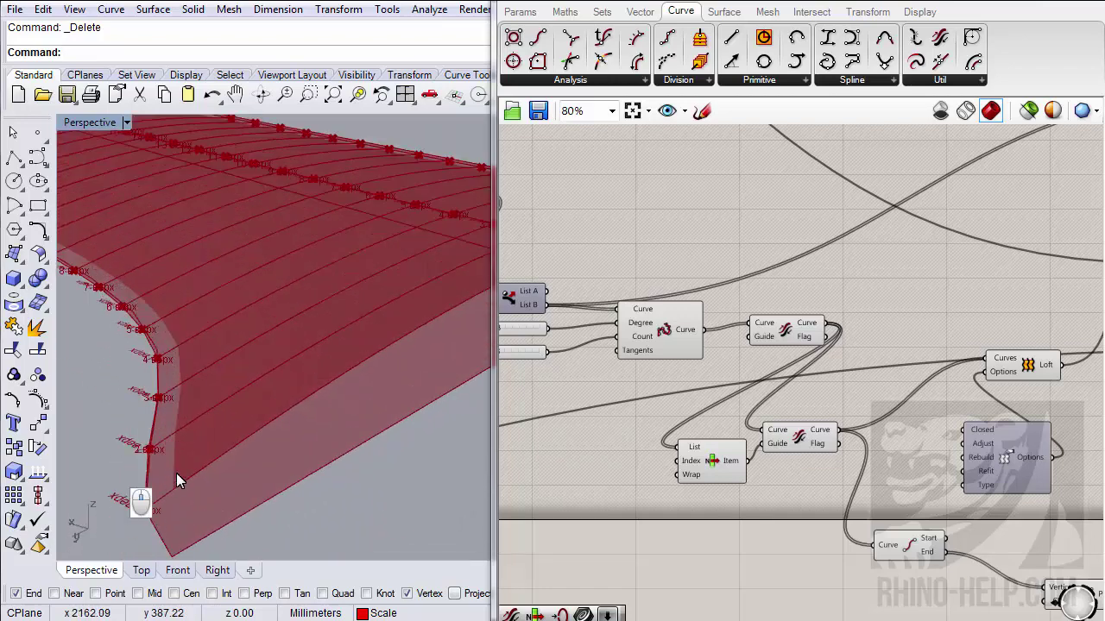
- Change the copied tag group's panel text to "зад"
scroll(726, 401, down, 3)
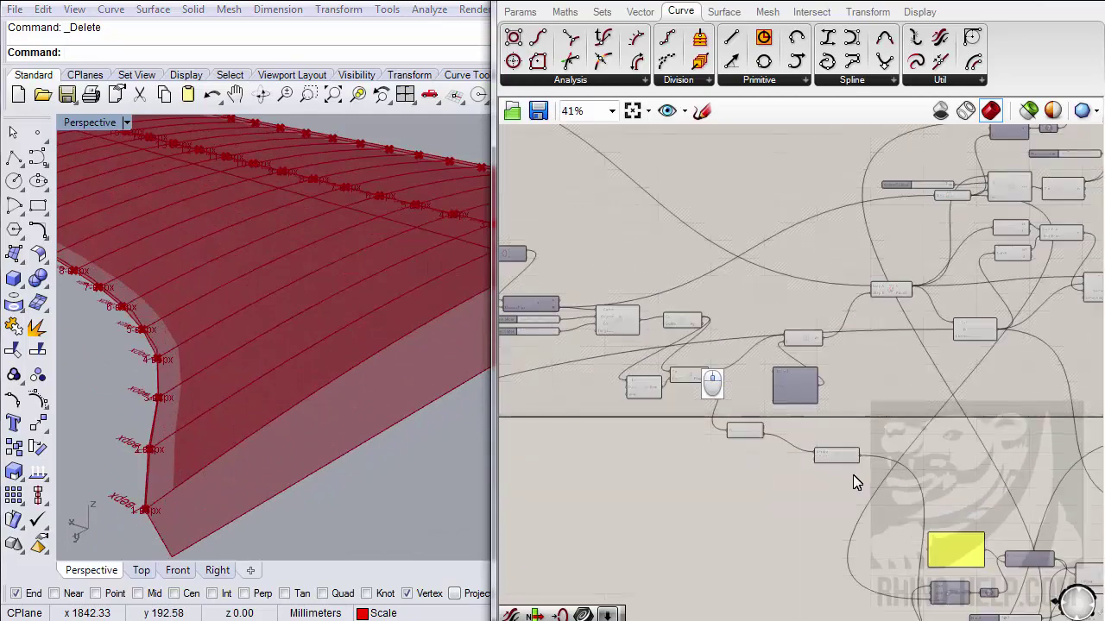
right_drag(915, 570, 756, 423)
scroll(810, 393, up, 3)
scroll(809, 392, up, 1)
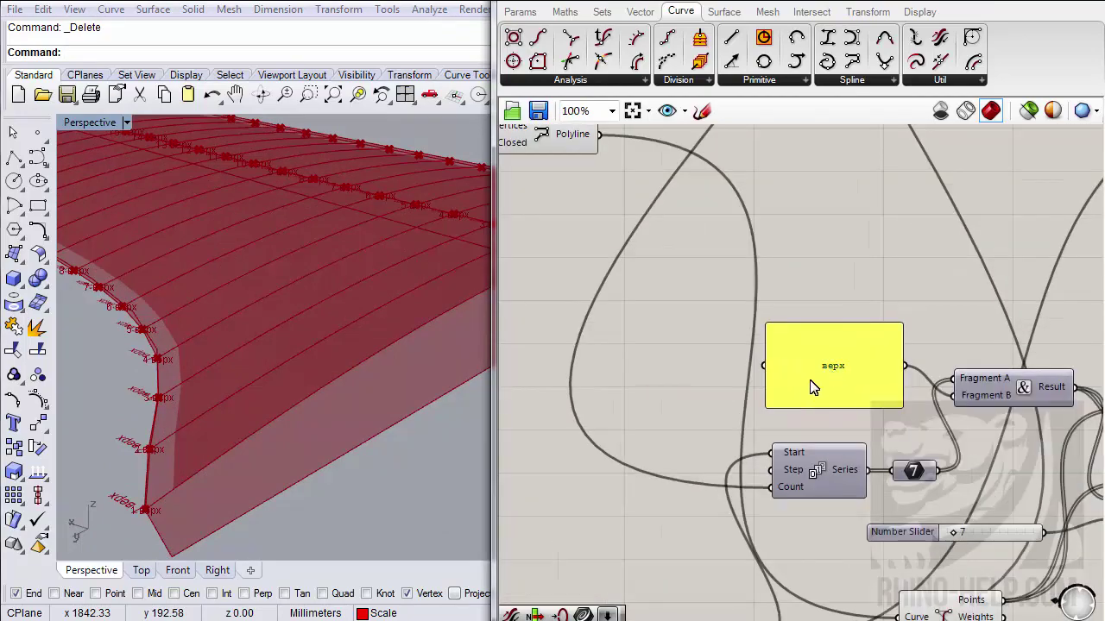
scroll(815, 388, down, 3)
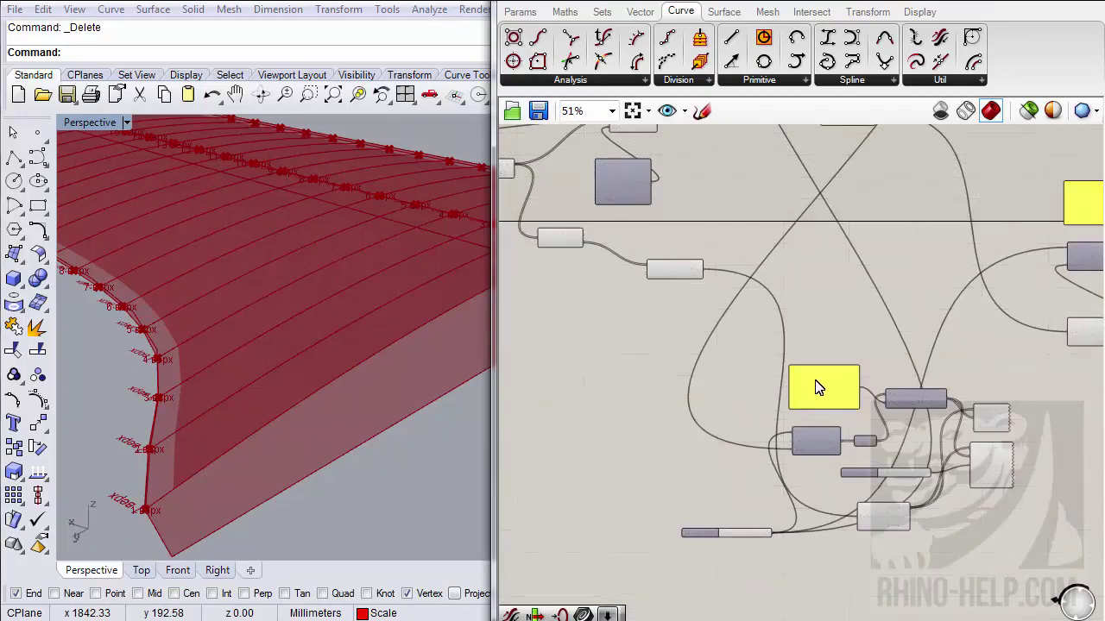
scroll(818, 387, up, 3)
double_click(833, 393)
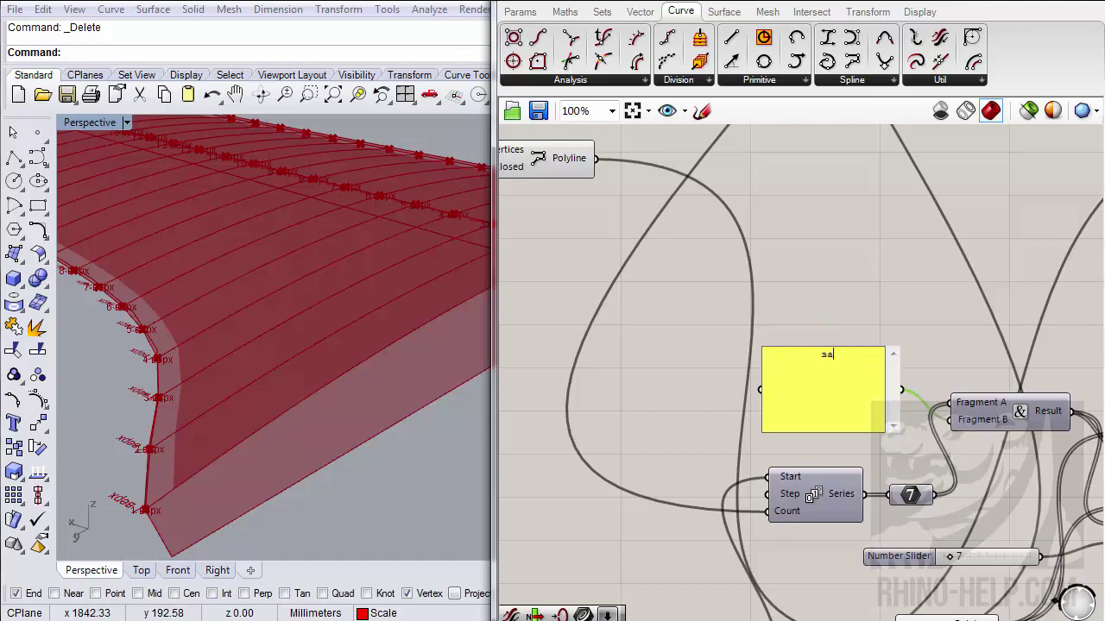
click(661, 348)
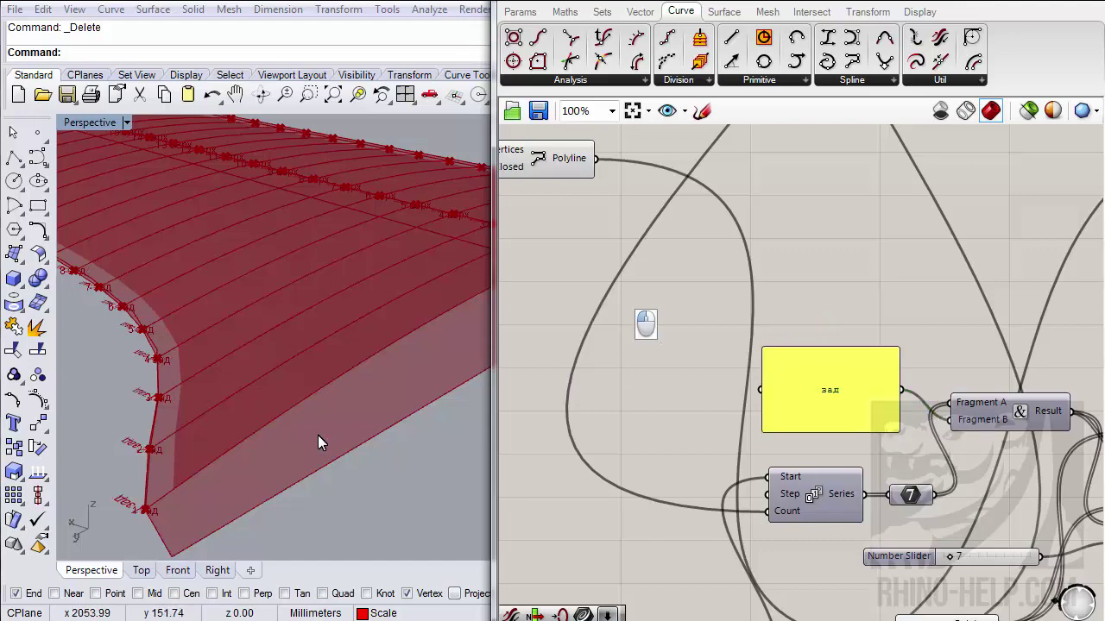
- Move the Polyline component of the "зад" group closer to the End Points component that feeds it
right_drag(318, 436, 431, 350)
scroll(378, 298, up, 5)
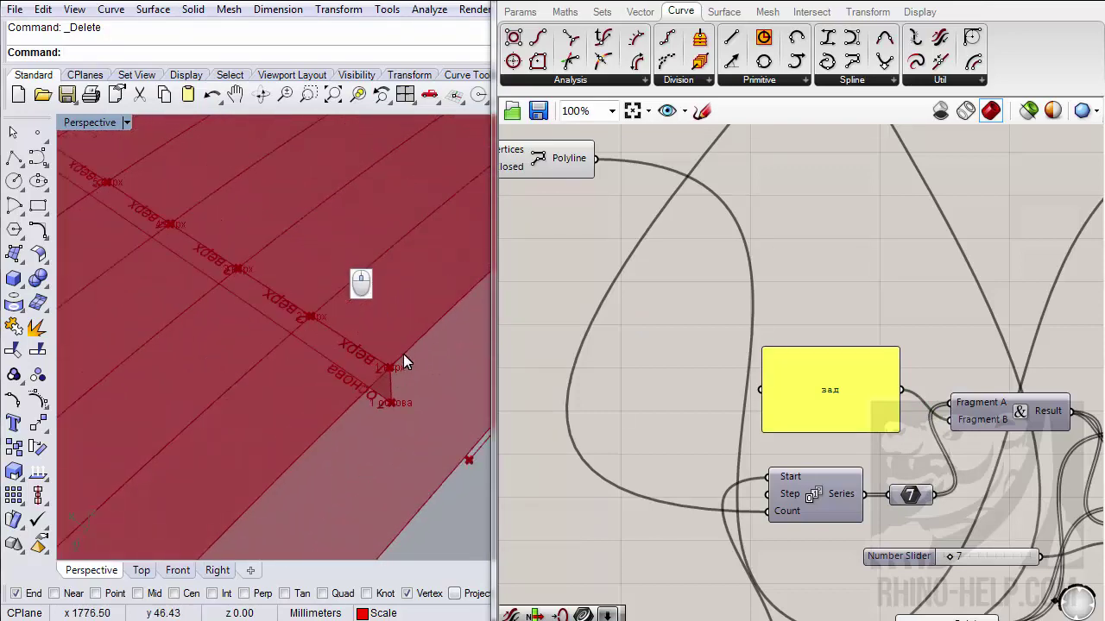
scroll(258, 432, down, 10)
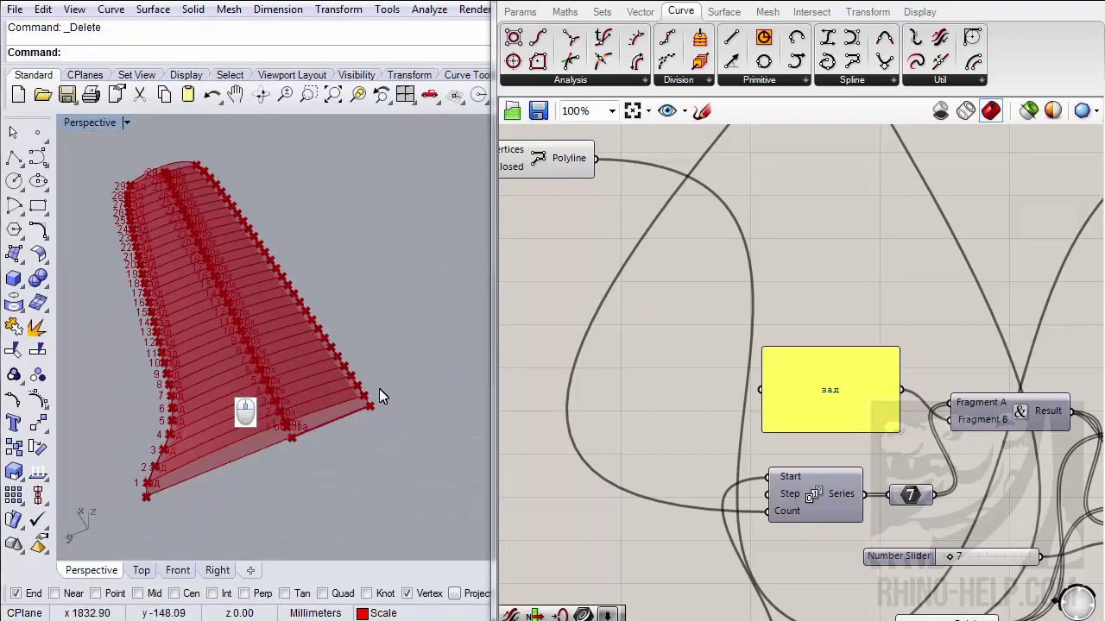
right_drag(379, 388, 400, 370)
scroll(399, 370, up, 3)
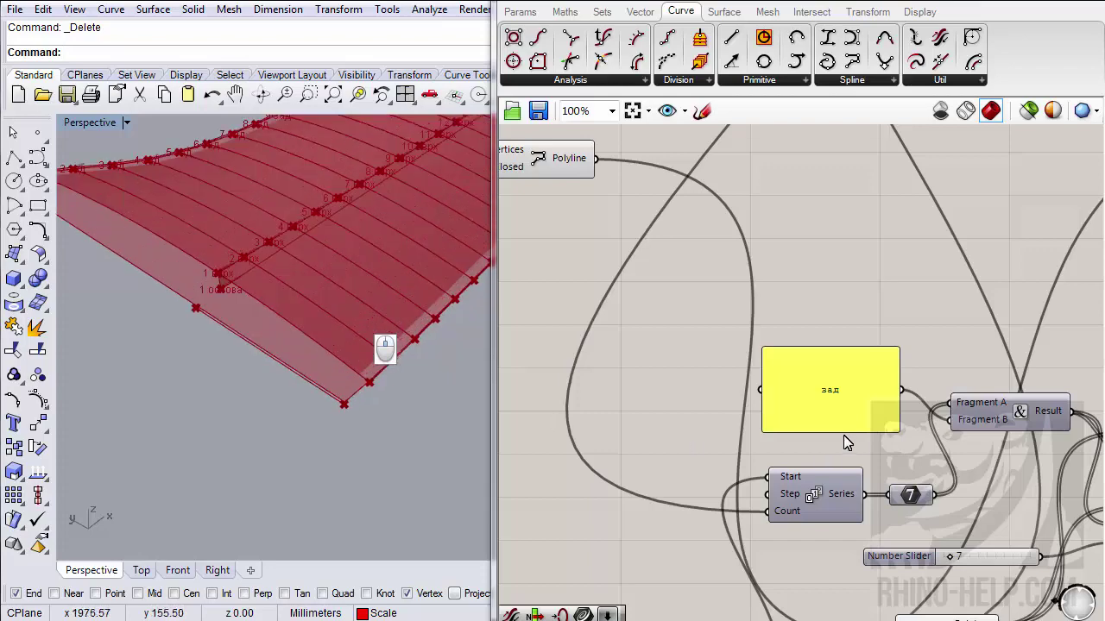
scroll(845, 442, down, 5)
right_drag(666, 365, 799, 366)
scroll(659, 378, up, 3)
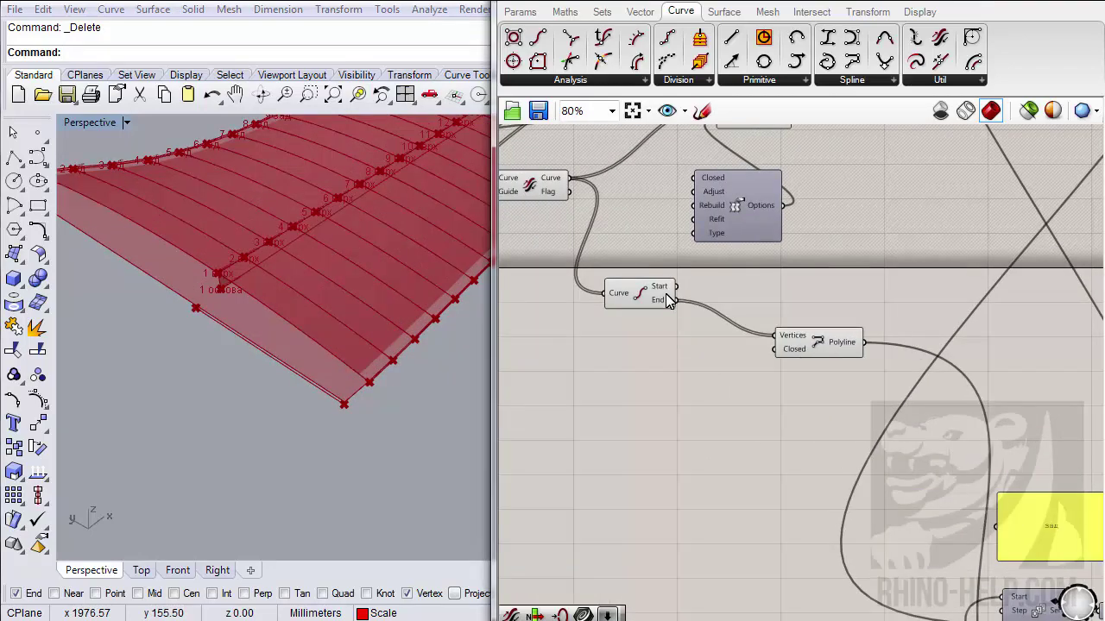
drag(804, 345, 749, 318)
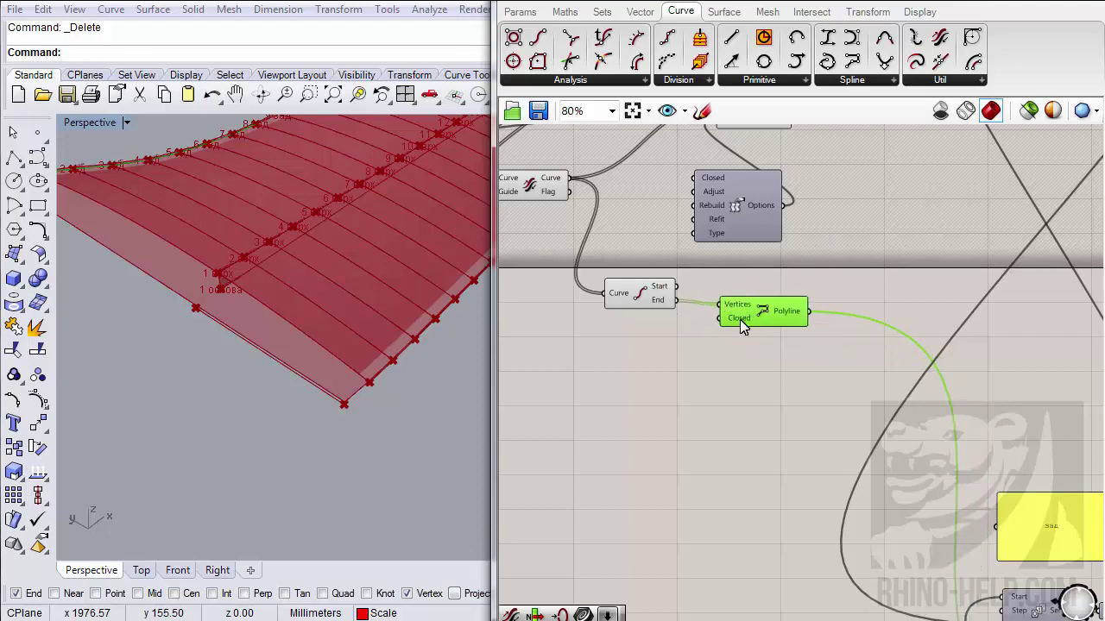
- Duplicate the Polyline component together with its whole "зад" tag group and place the copy below the original
scroll(739, 328, down, 2)
right_drag(720, 352, 642, 297)
scroll(641, 296, down, 1)
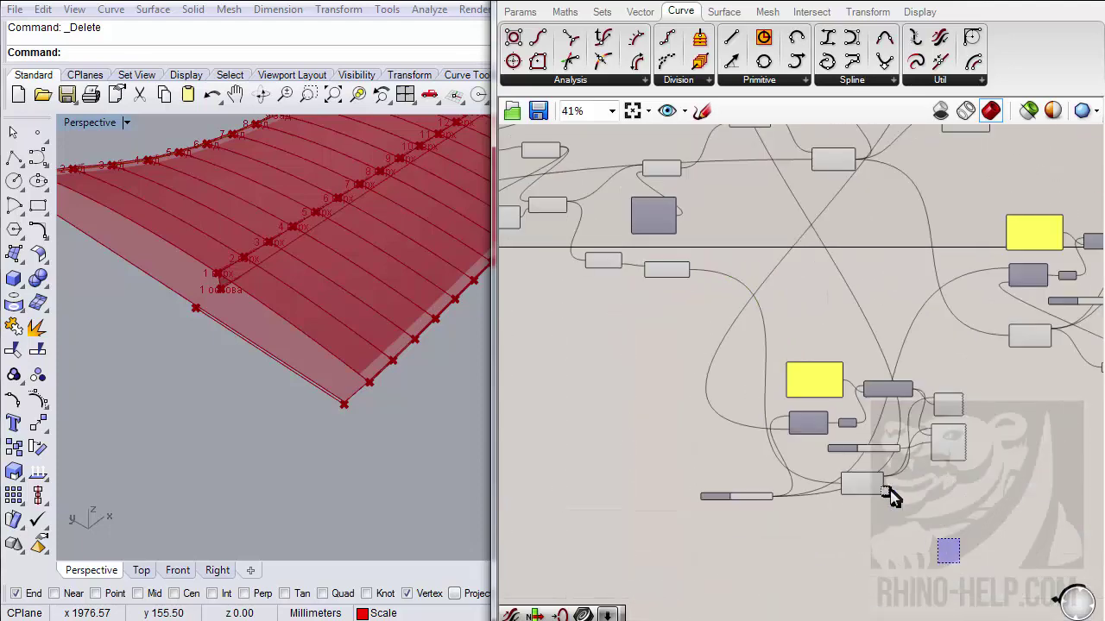
drag(960, 564, 680, 436)
key(ctrl+z)
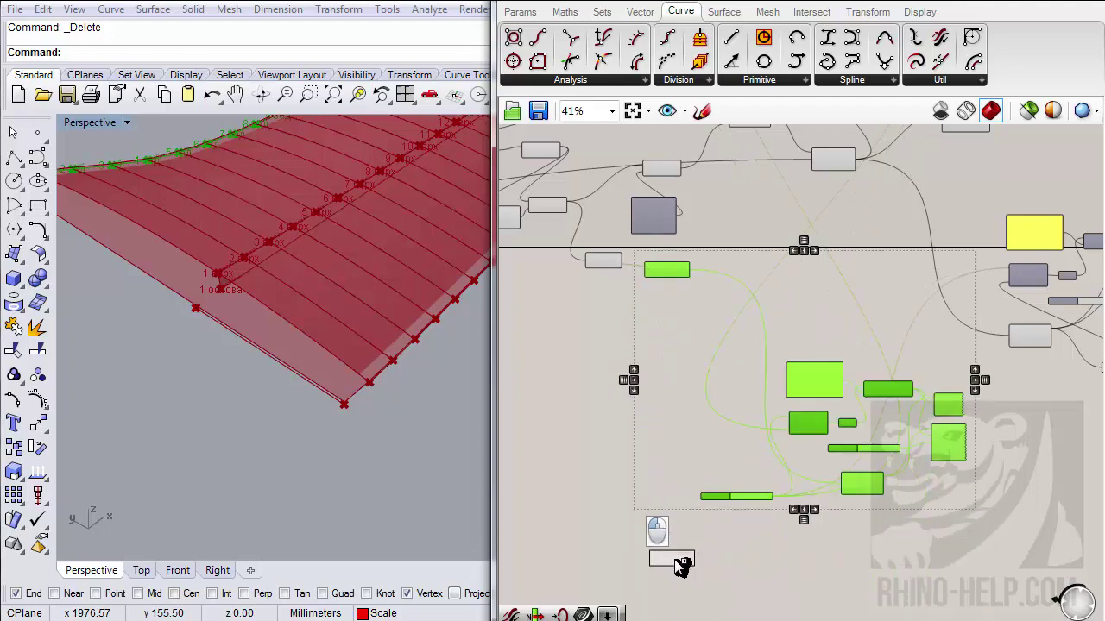
click(681, 563)
right_drag(698, 535, 752, 443)
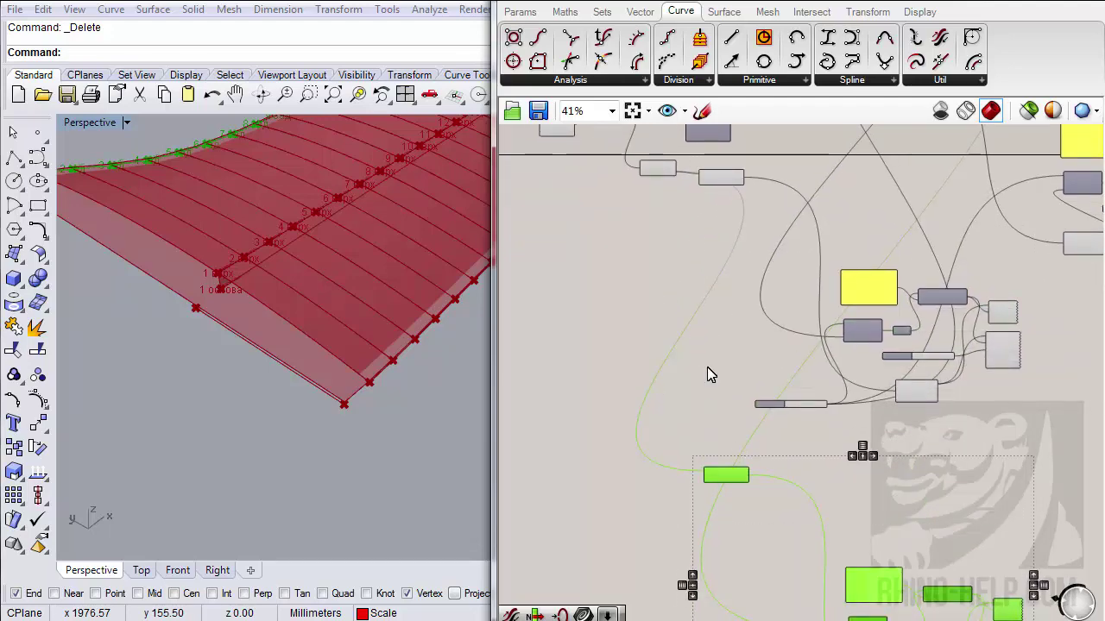
- Connect the Start output of the End Points component to the Vertices input of the copied Polyline
scroll(682, 295, up, 4)
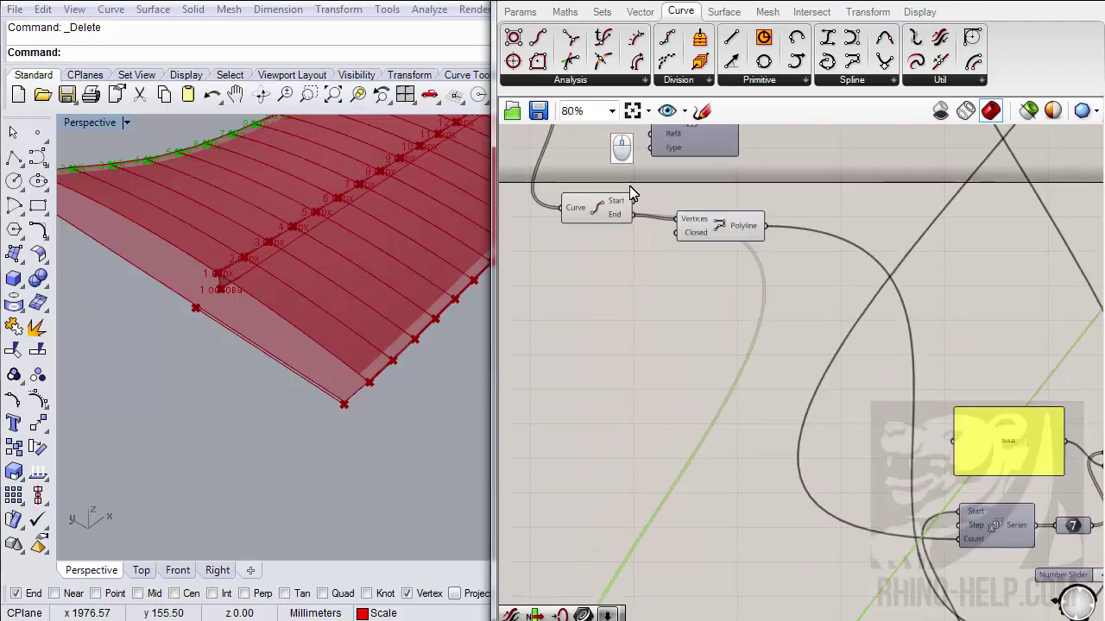
drag(637, 211, 697, 549)
scroll(681, 363, down, 4)
scroll(691, 596, up, 5)
right_drag(728, 513, 685, 274)
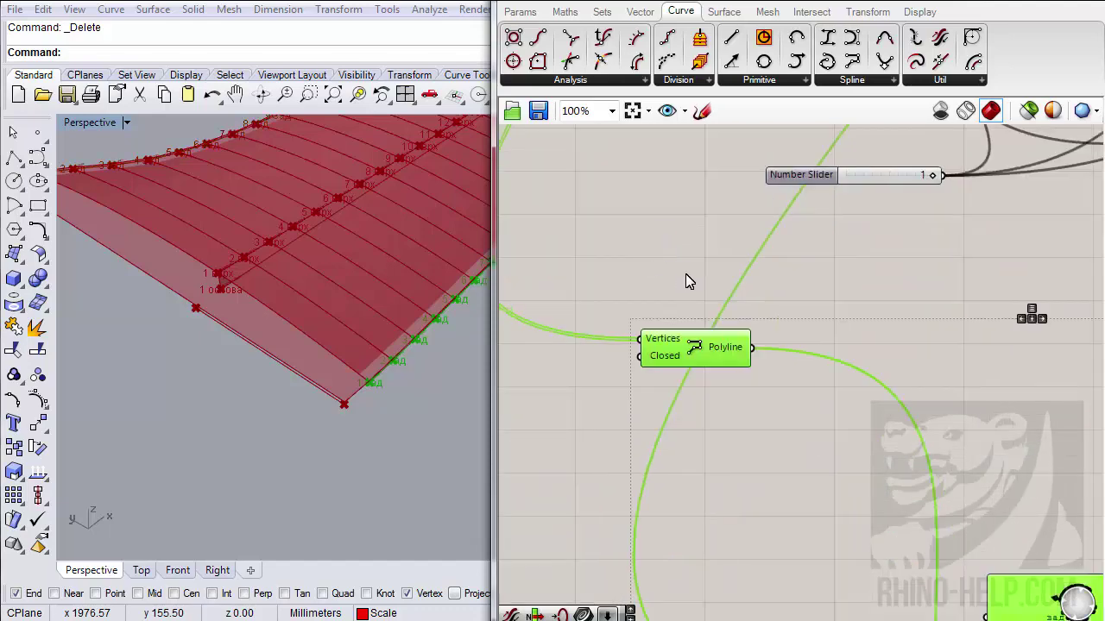
- Change the panel text of the new tag group to "перед"
scroll(685, 282, down, 3)
right_drag(813, 483, 758, 471)
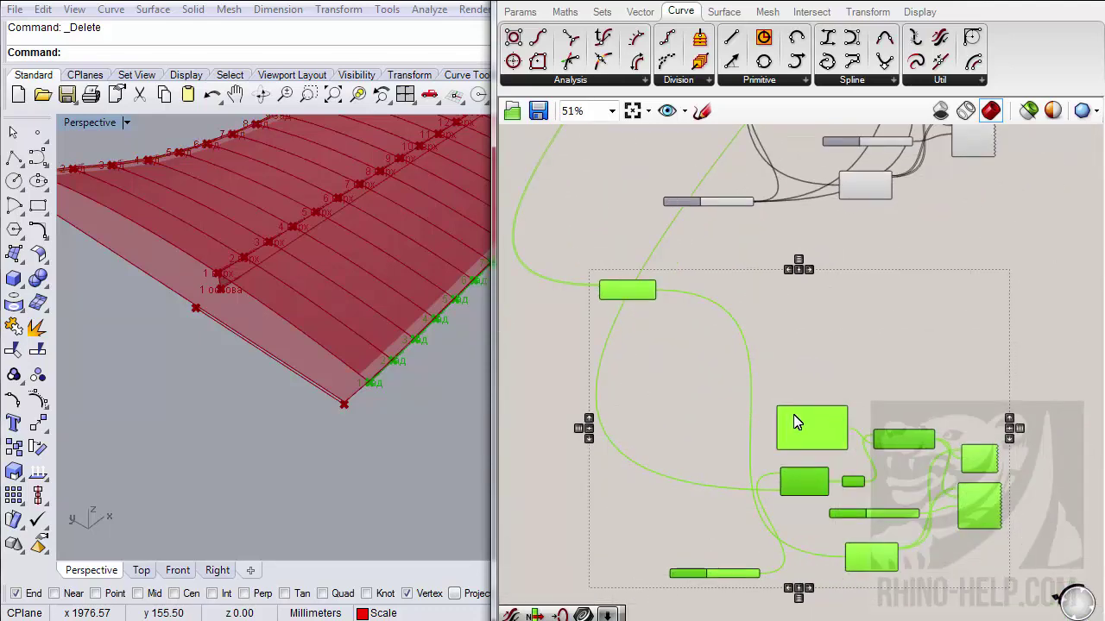
scroll(796, 422, up, 3)
click(786, 374)
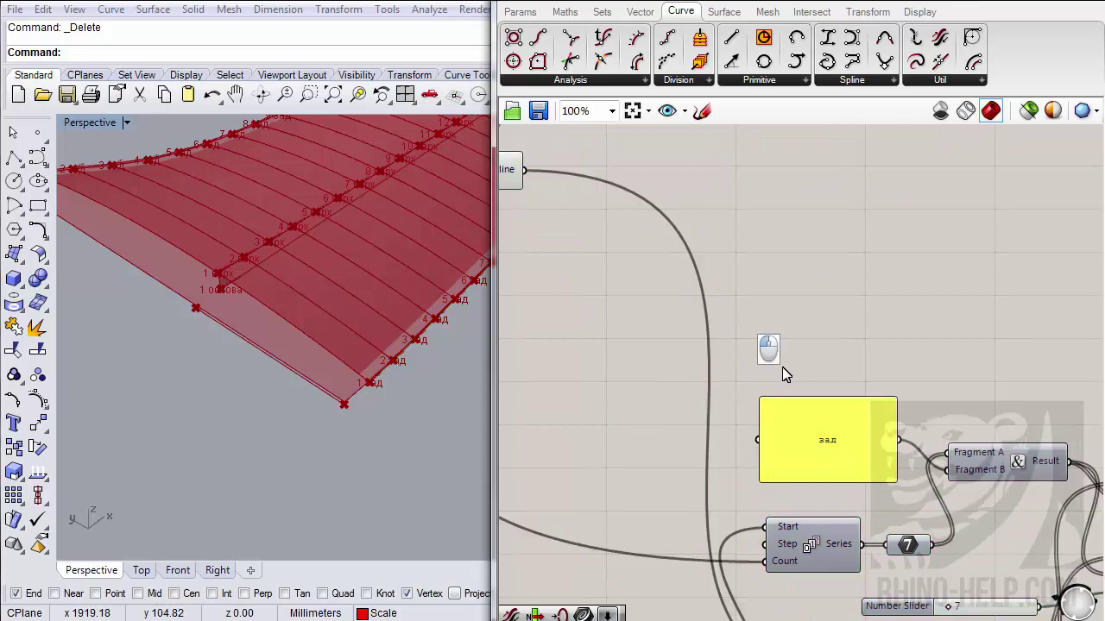
double_click(826, 445)
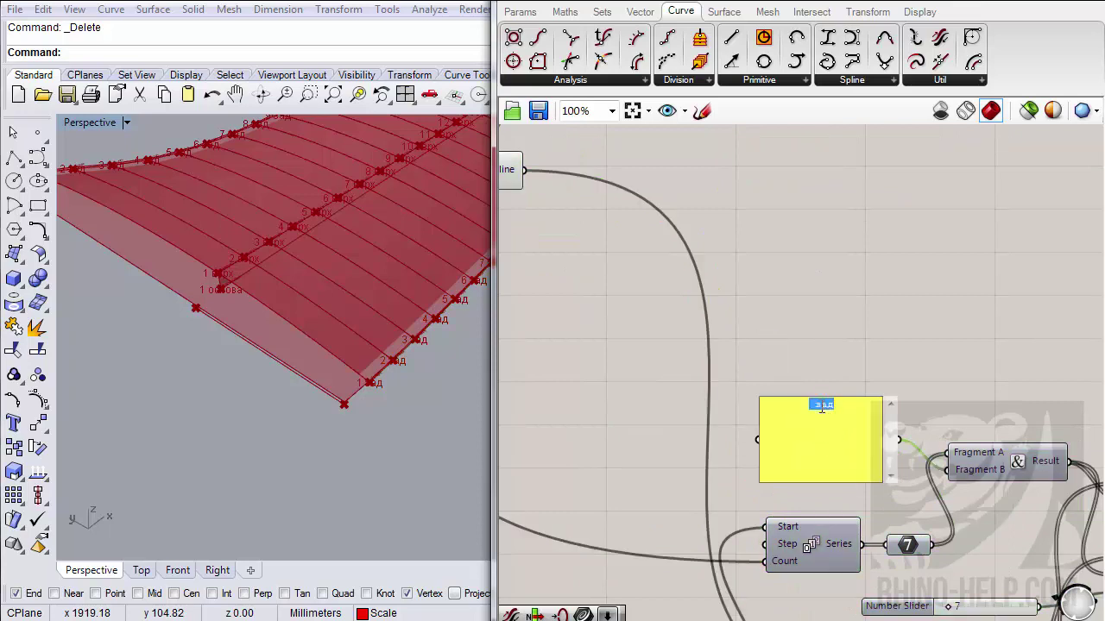
drag(818, 405, 846, 407)
click(902, 272)
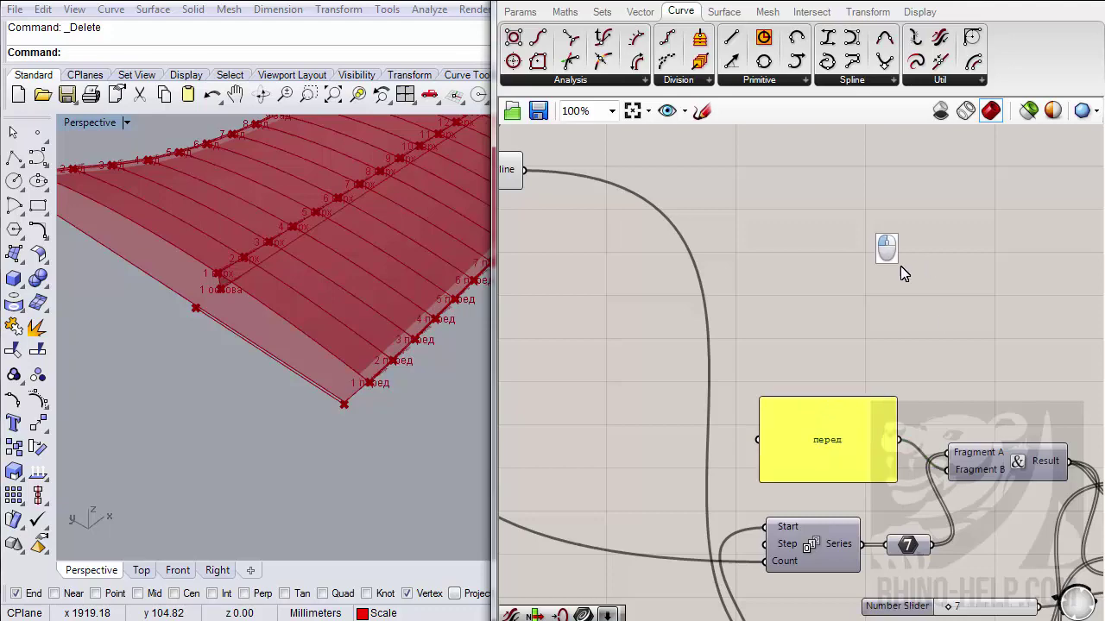
- Examine the numbered tags on the wing and trace the definition back to the Move component ahead of Deconstruct Brep
scroll(289, 445, up, 8)
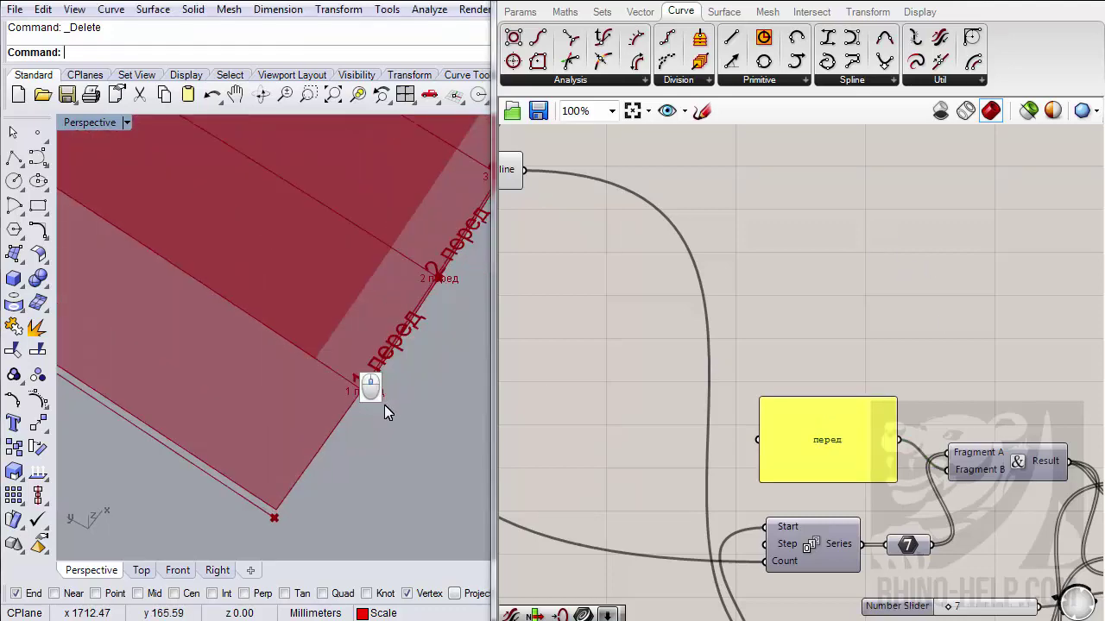
right_drag(341, 398, 306, 330)
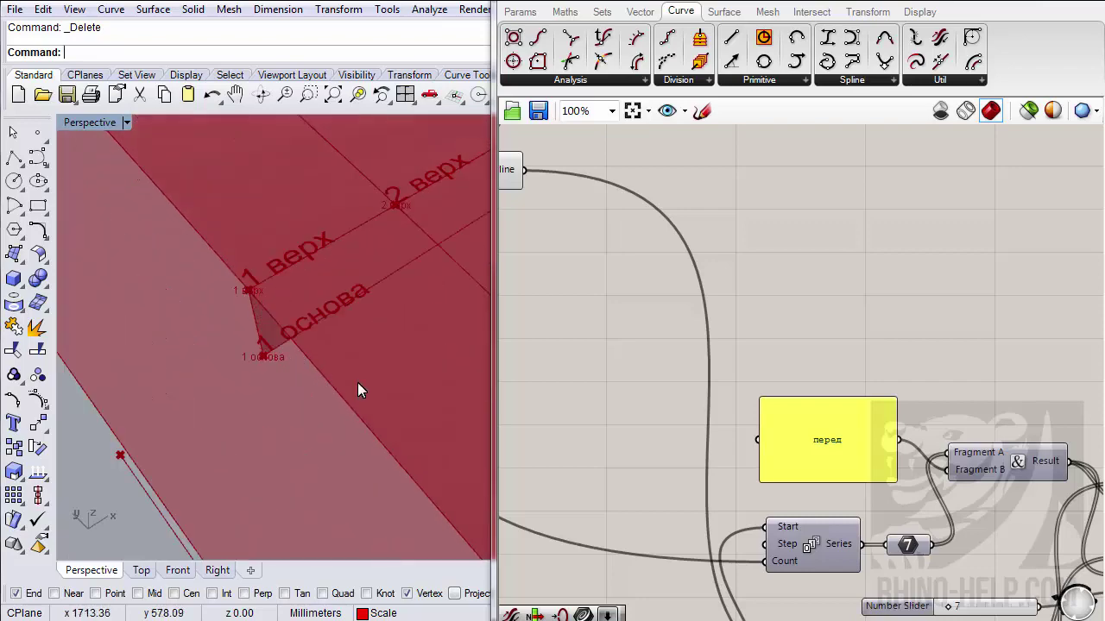
right_drag(357, 382, 330, 367)
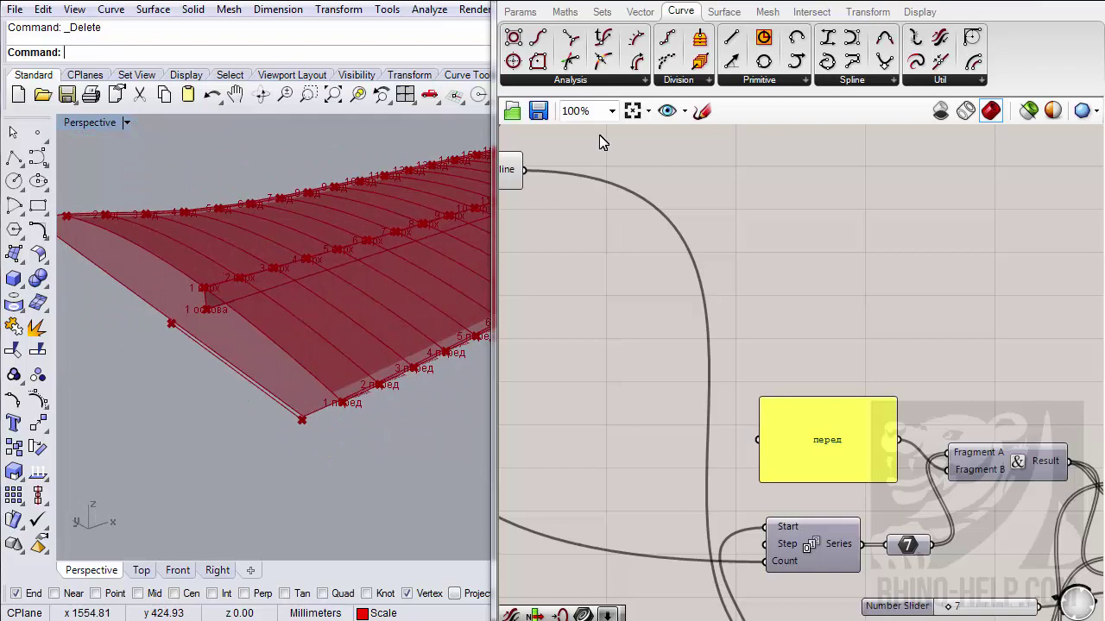
right_drag(309, 420, 224, 408)
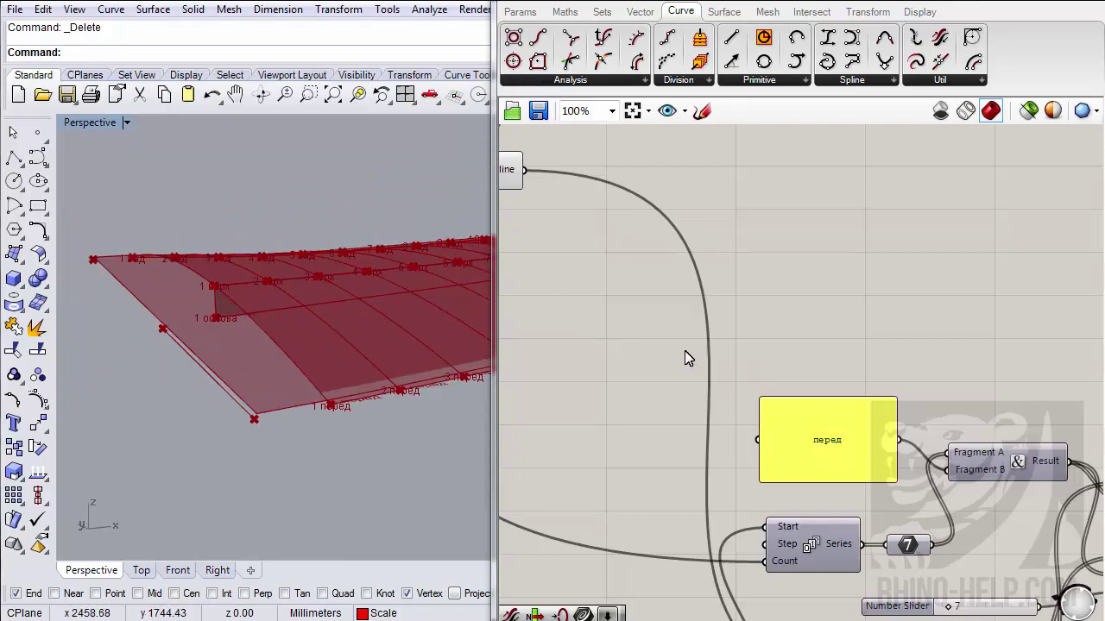
right_drag(686, 358, 896, 423)
scroll(880, 315, down, 10)
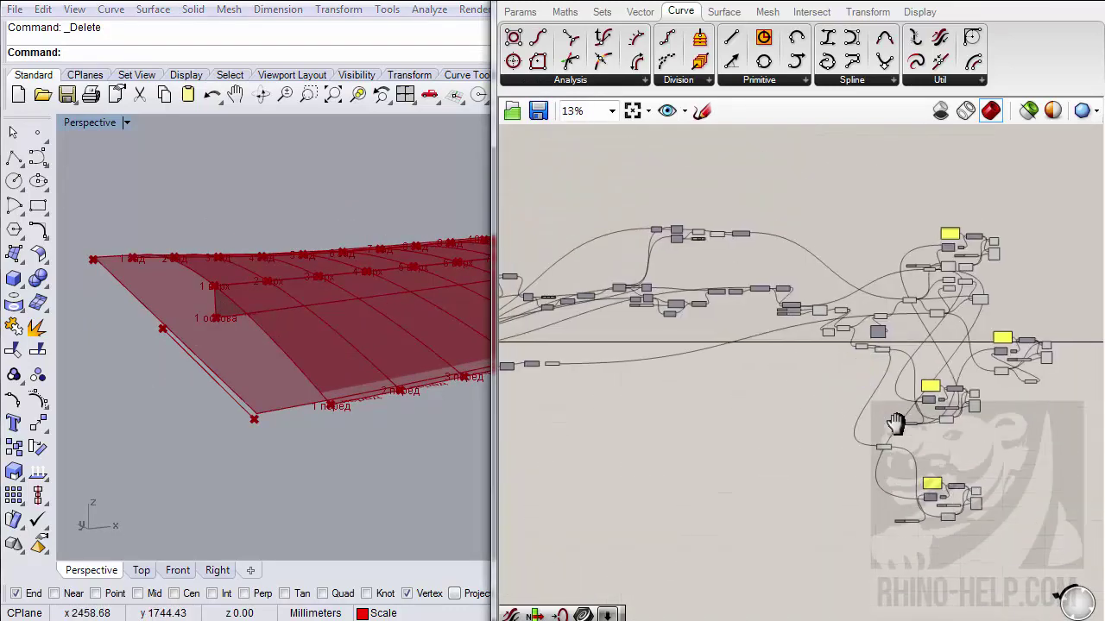
right_drag(732, 391, 771, 407)
scroll(637, 358, up, 6)
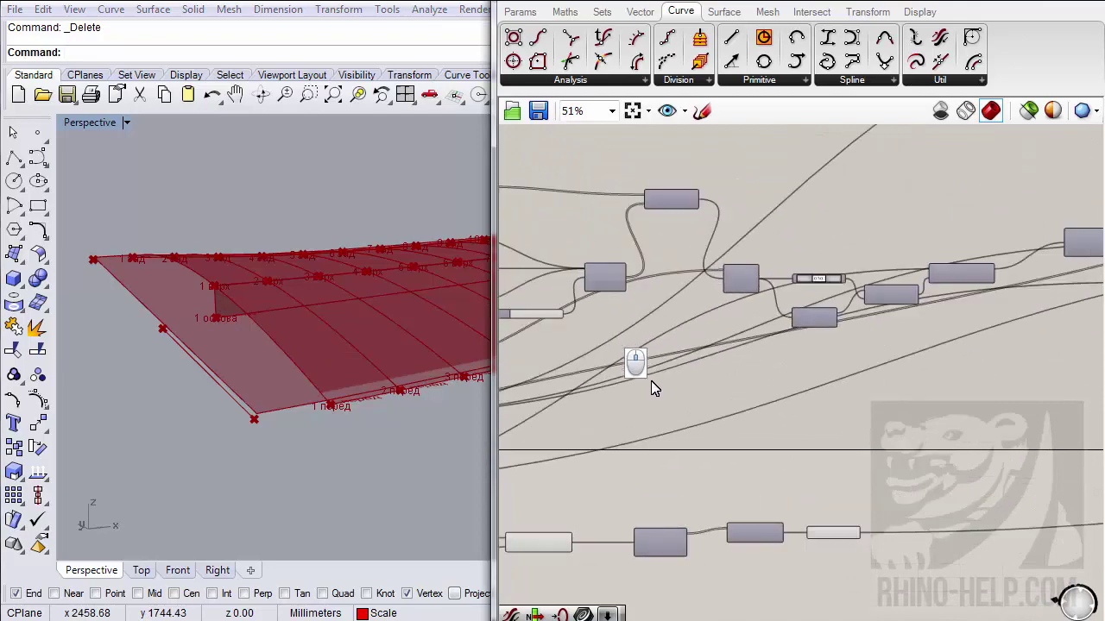
right_drag(636, 365, 835, 349)
scroll(729, 437, up, 3)
mouse_move(728, 437)
right_down()
mouse_move(735, 357)
mouse_move(720, 460)
mouse_move(767, 402)
mouse_move(763, 421)
mouse_move(648, 417)
right_up()
scroll(721, 461, down, 1)
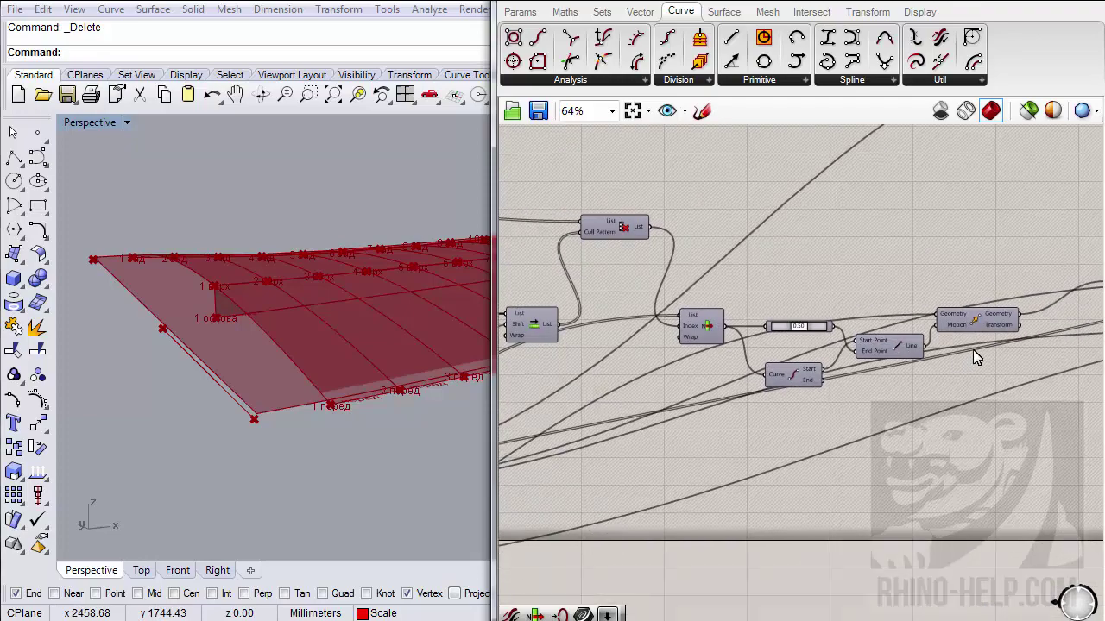
mouse_move(973, 350)
right_down()
mouse_move(634, 356)
mouse_move(639, 386)
right_up()
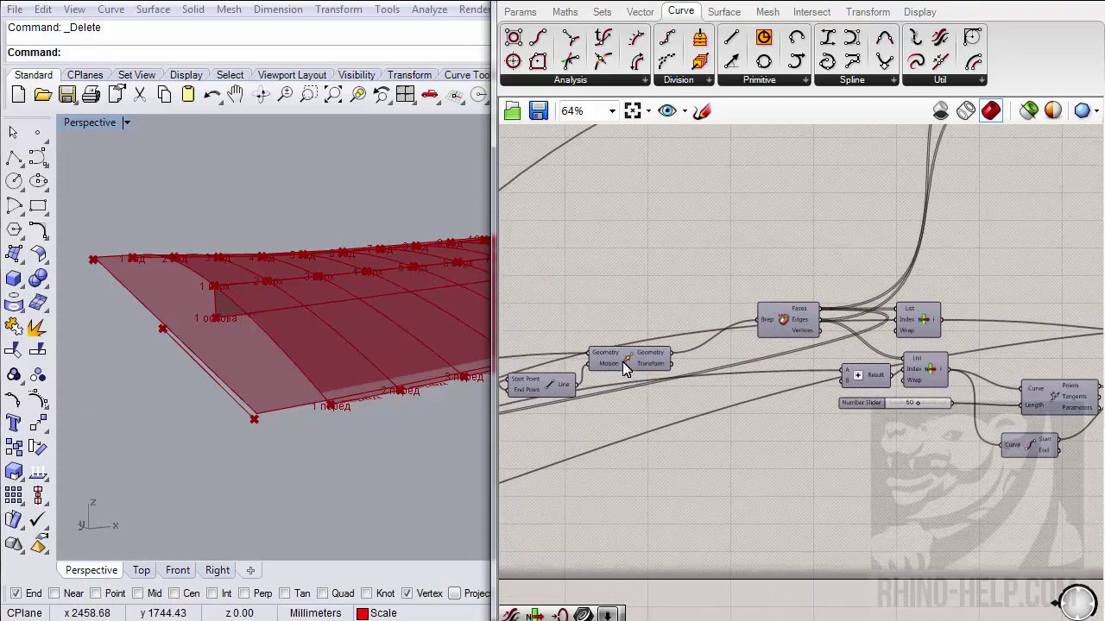
- Show the preview of the Move component that feeds Deconstruct Brep to inspect its geometry, and hide it again
scroll(624, 362, up, 2)
right_click(628, 363)
click(649, 392)
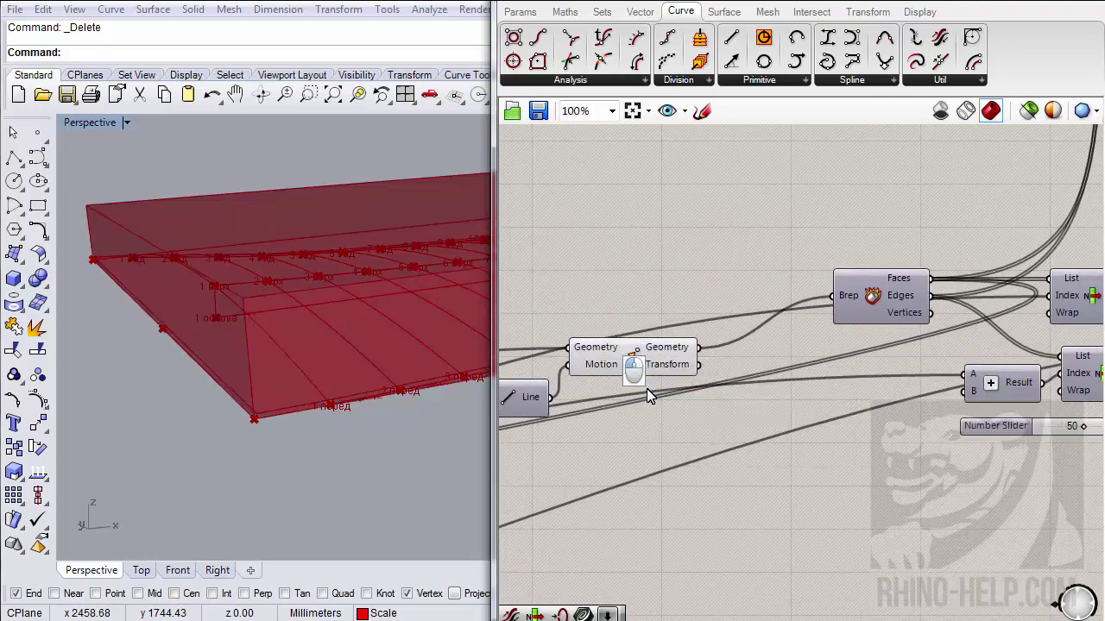
click(618, 367)
right_drag(618, 367, 831, 338)
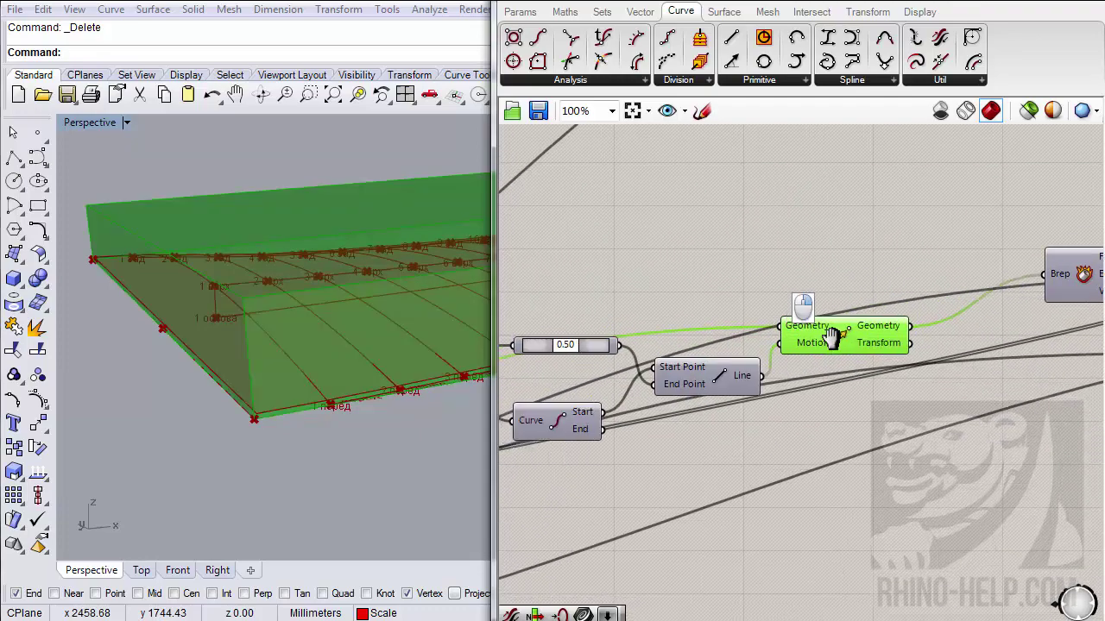
right_drag(726, 376, 833, 380)
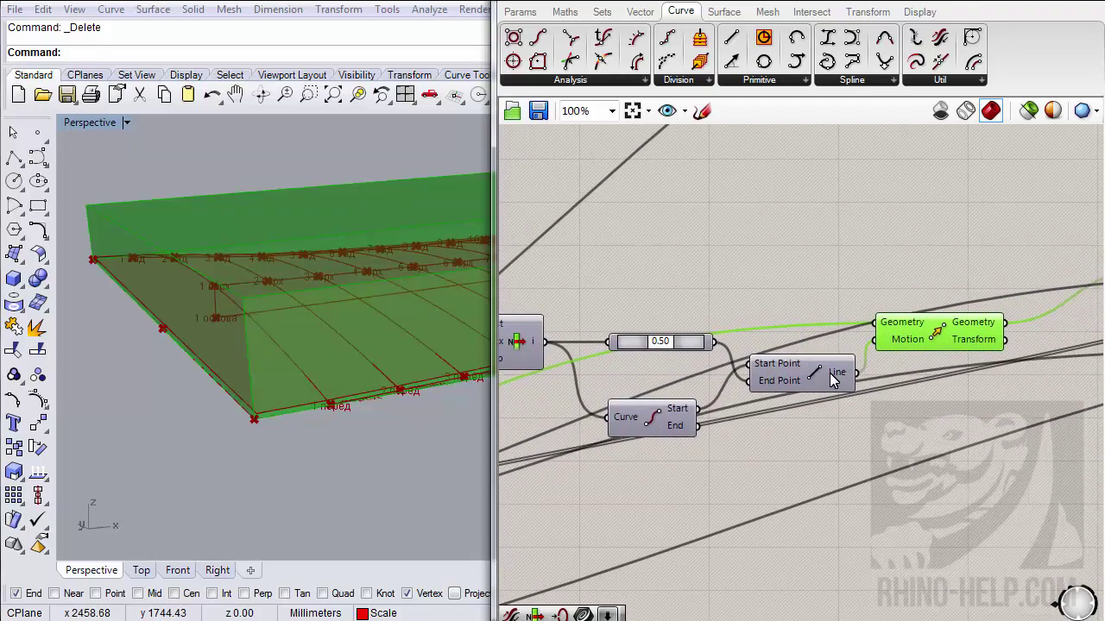
right_click(937, 336)
click(950, 365)
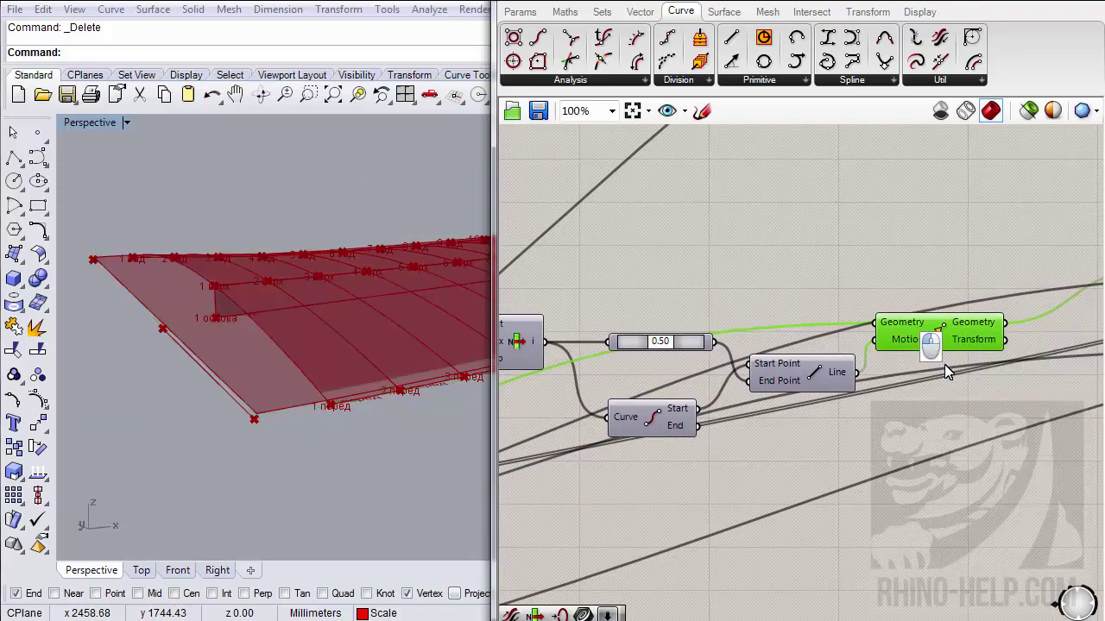
- Examine the List Item, End Points and Line components that supply the Move component's motion vector
scroll(942, 366, down, 3)
scroll(803, 340, up, 2)
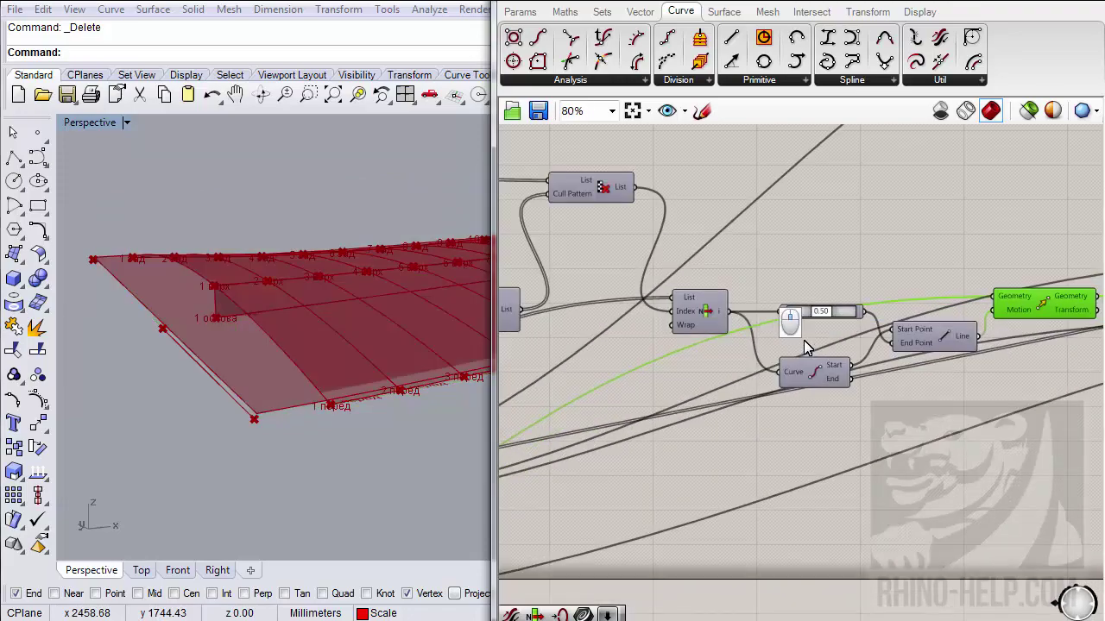
right_drag(707, 340, 764, 352)
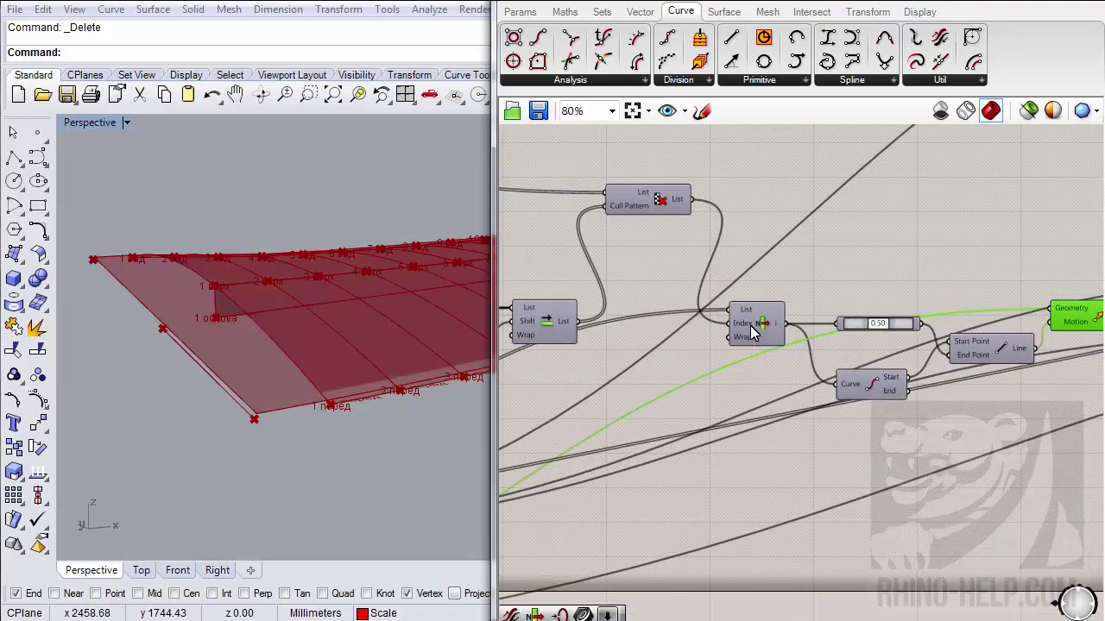
click(751, 332)
scroll(751, 333, down, 1)
scroll(872, 311, up, 2)
right_drag(966, 315, 861, 324)
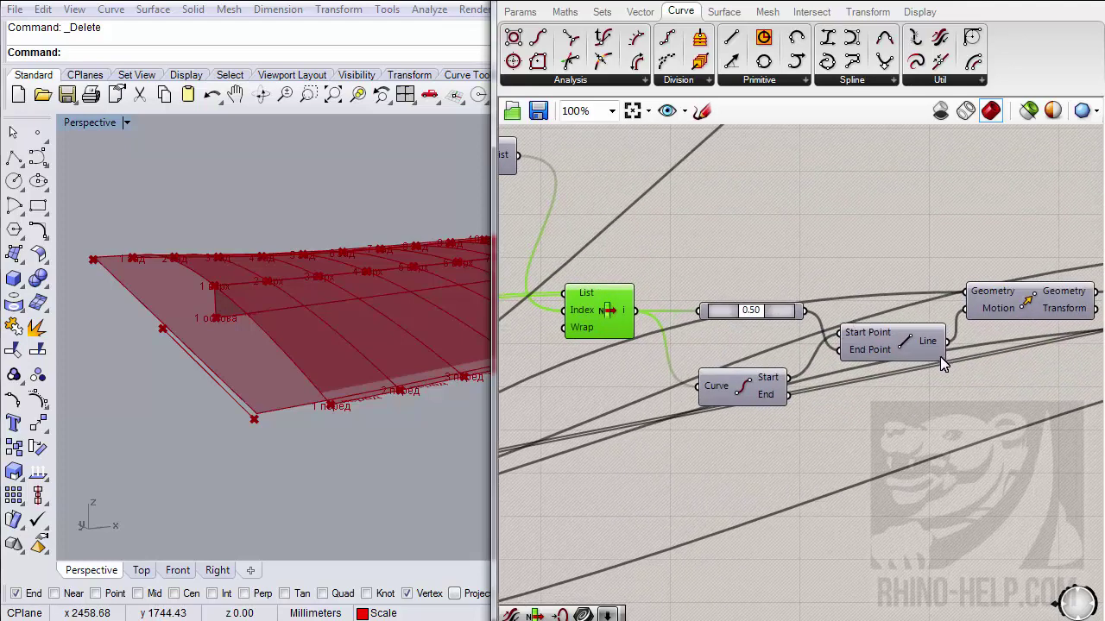
scroll(940, 356, up, 1)
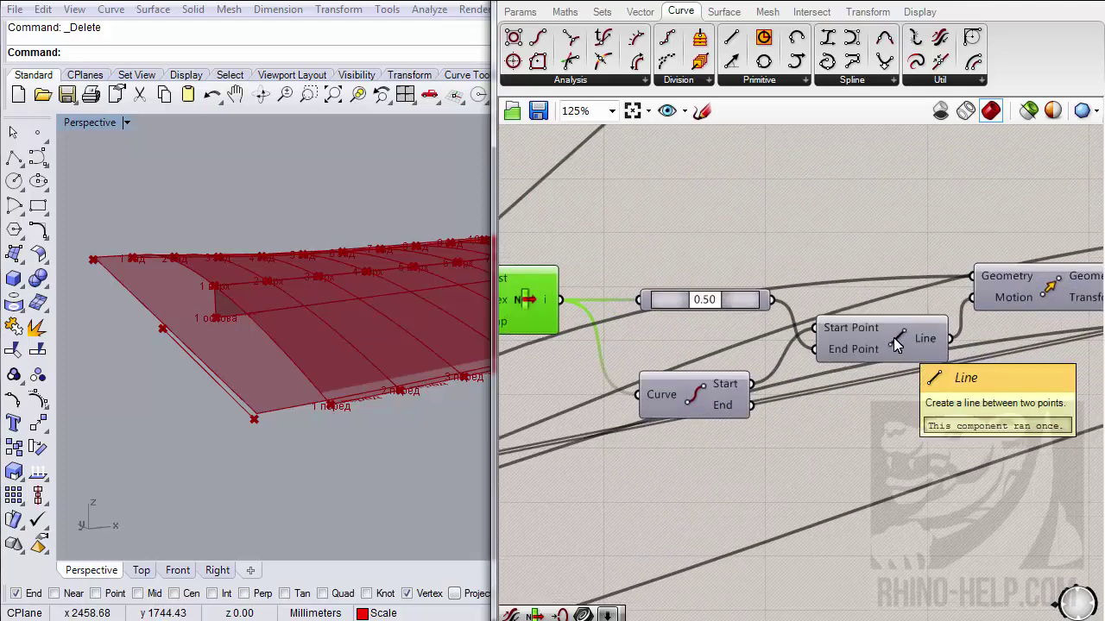
right_drag(760, 397, 747, 361)
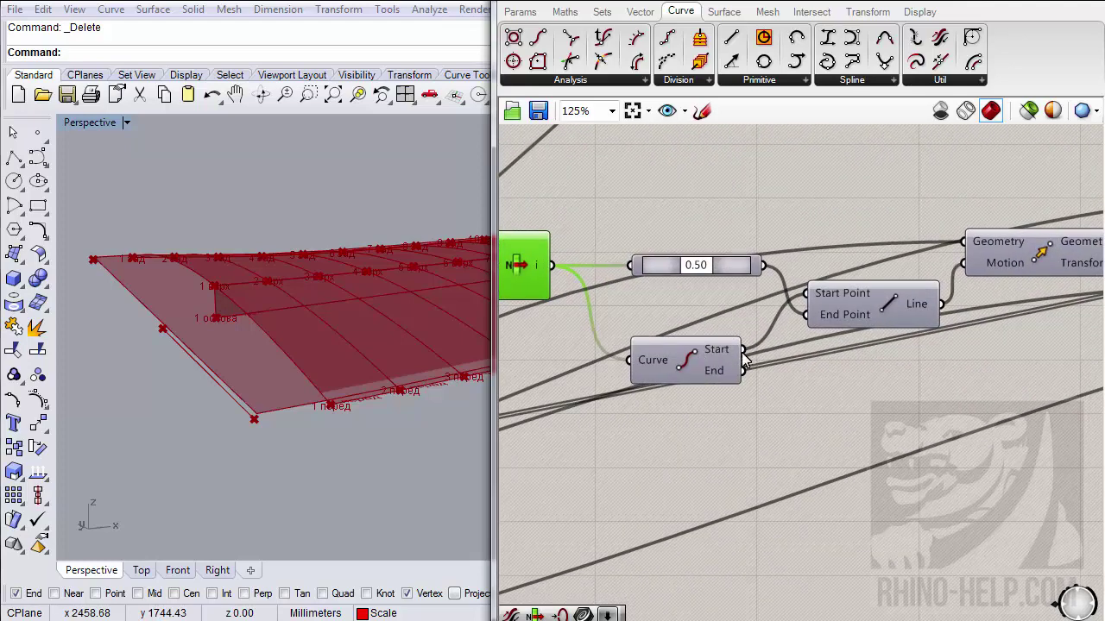
- Turn on the preview of the End Points component that supplies the Line's start point and inspect its points in the model
click(688, 366)
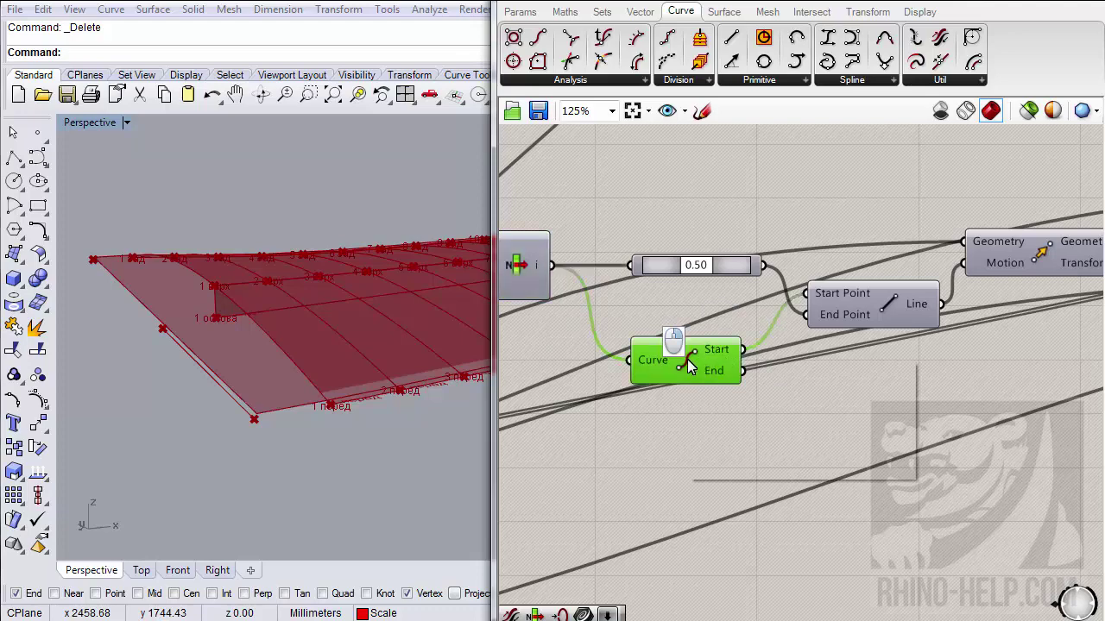
right_click(689, 366)
click(666, 378)
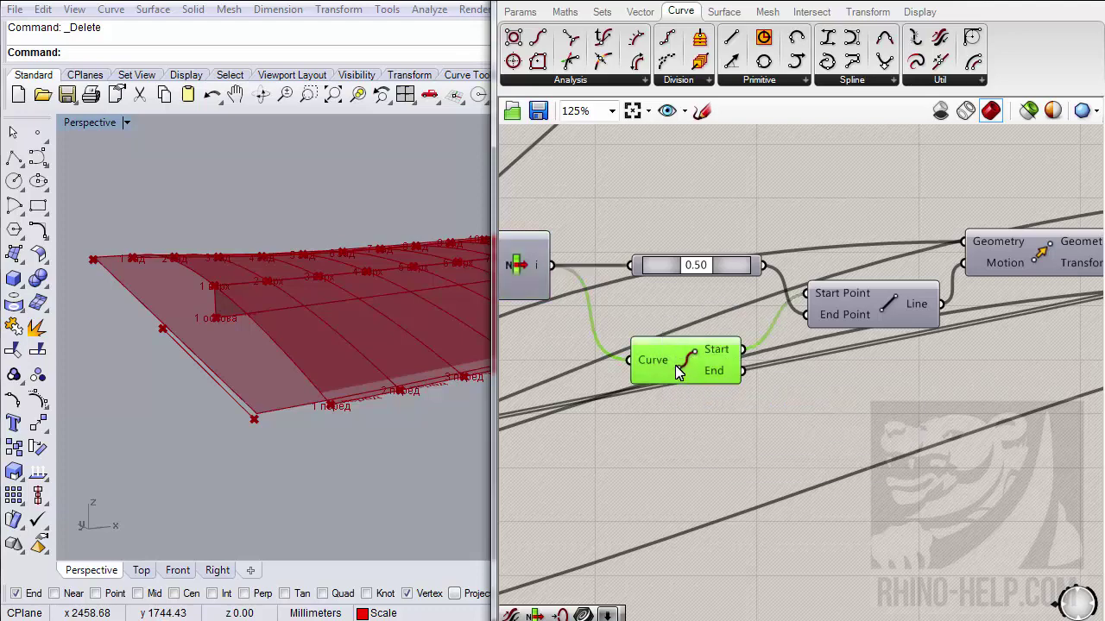
right_drag(374, 353, 423, 327)
right_drag(810, 379, 747, 371)
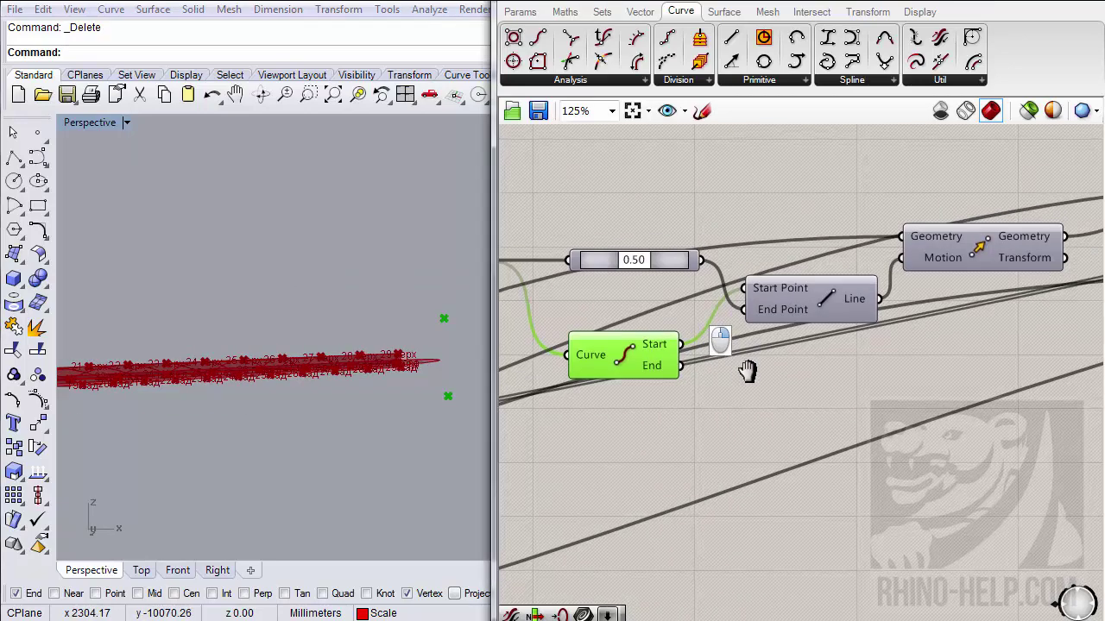
scroll(738, 378, down, 1)
scroll(738, 378, down, 1)
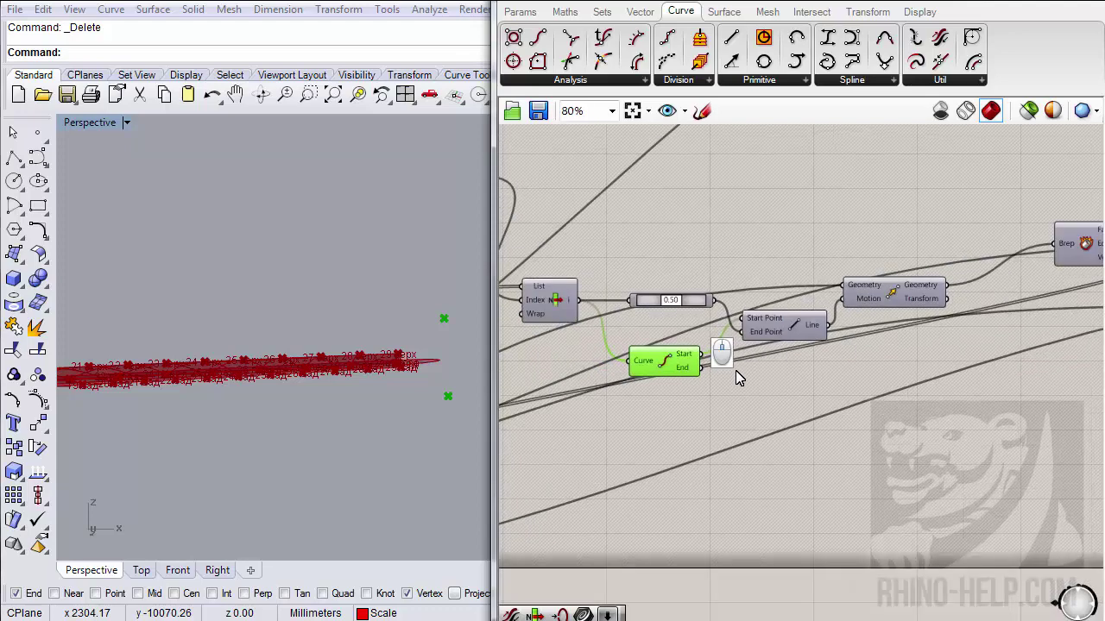
- Duplicate the 0.50 curve-point component, the Line, the Move and all components downstream of them, placing the copy below the original definition
scroll(738, 378, down, 2)
scroll(738, 378, up, 1)
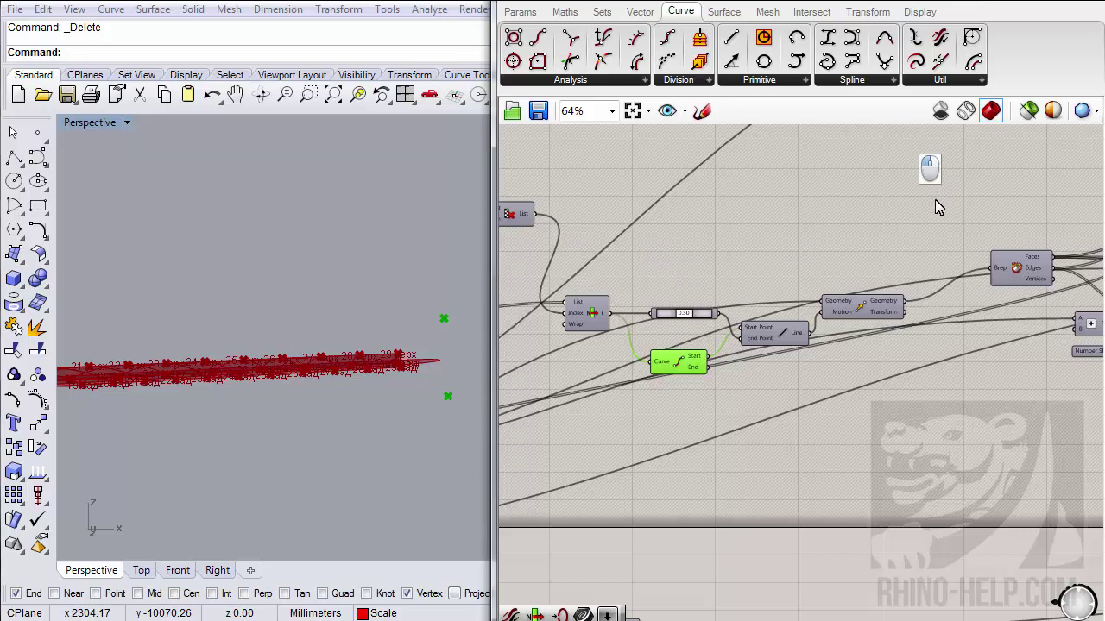
drag(944, 185, 700, 338)
scroll(702, 338, down, 3)
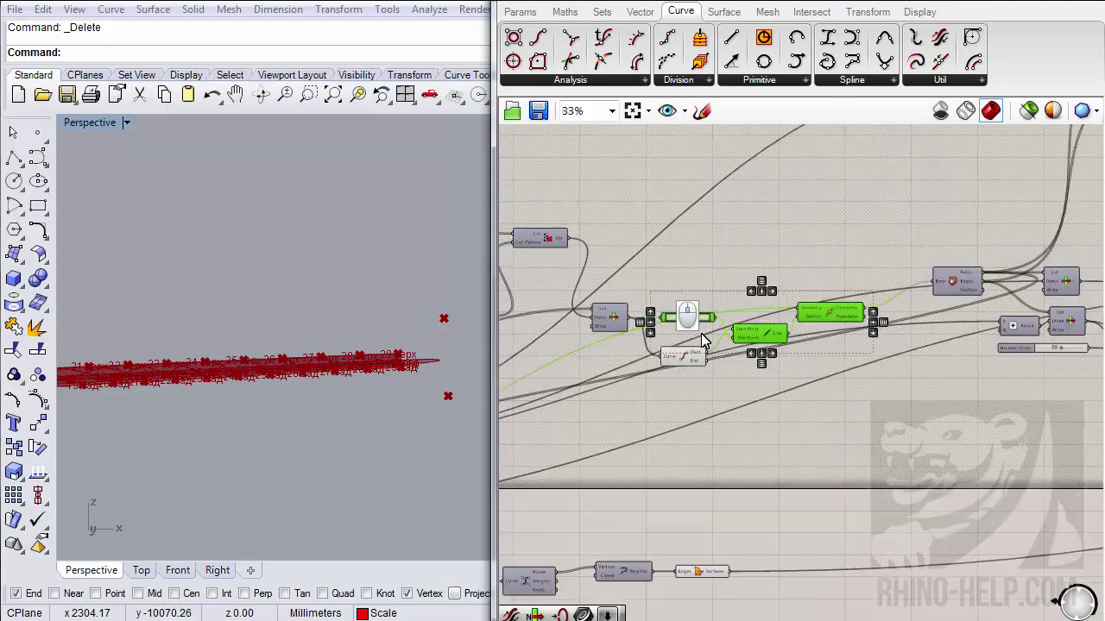
scroll(701, 339, down, 2)
shift+drag(784, 170, 993, 402)
scroll(777, 410, down, 4)
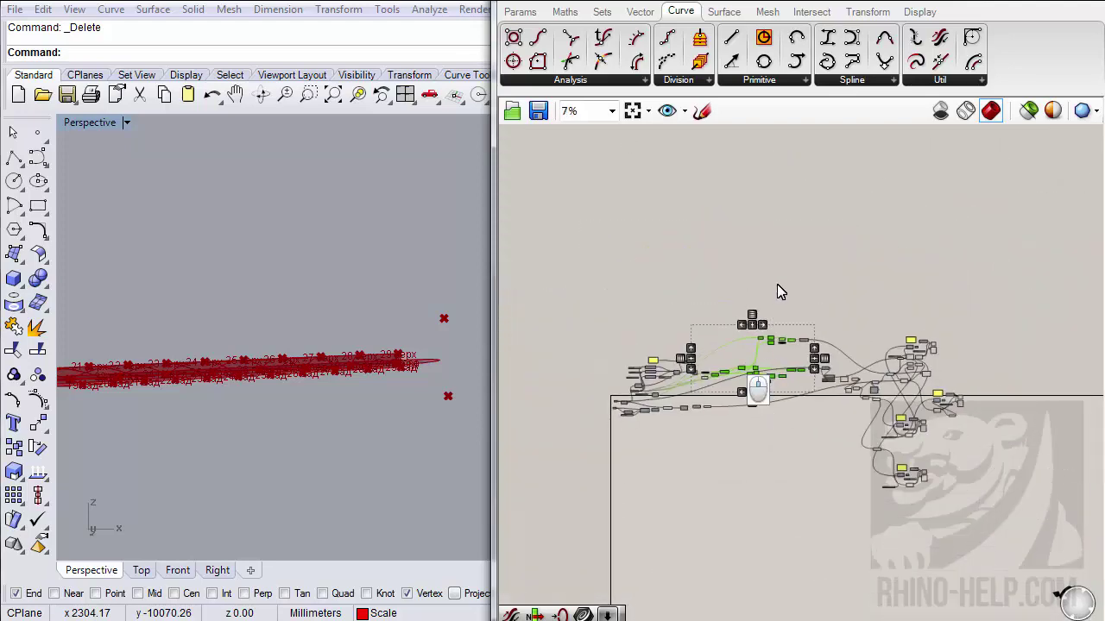
shift+drag(776, 291, 1001, 521)
scroll(688, 363, up, 10)
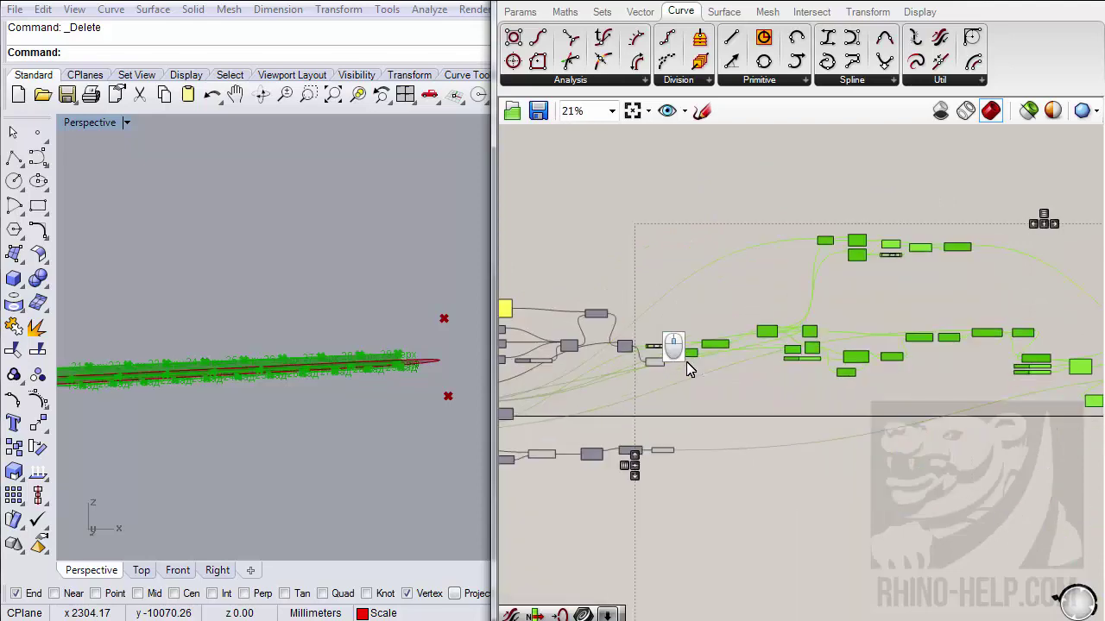
right_drag(695, 335, 748, 380)
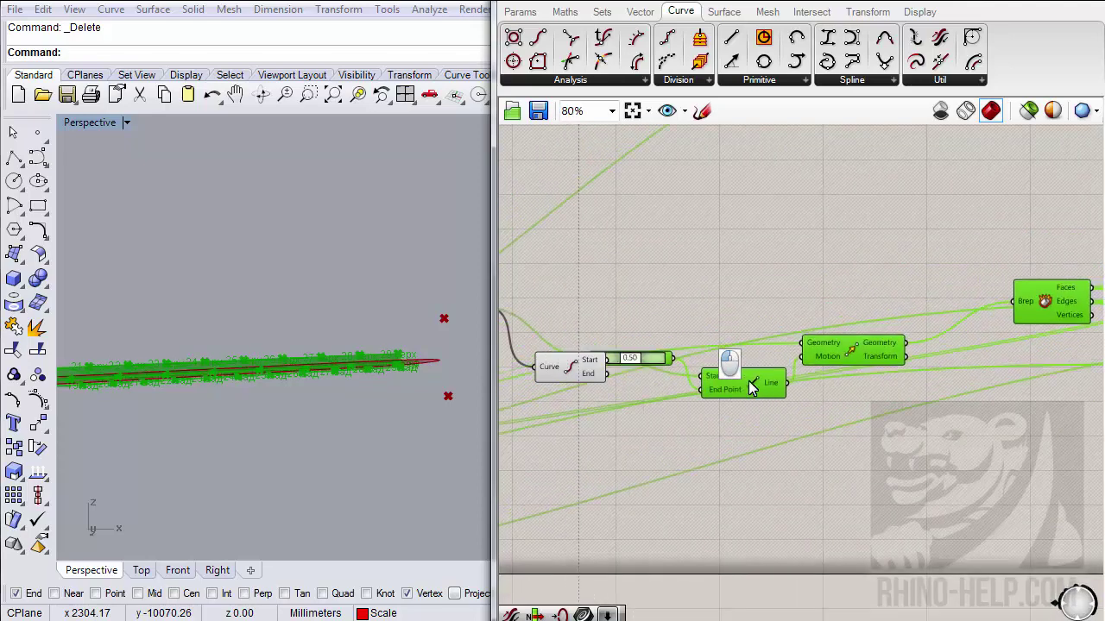
scroll(766, 310, down, 5)
scroll(750, 300, down, 2)
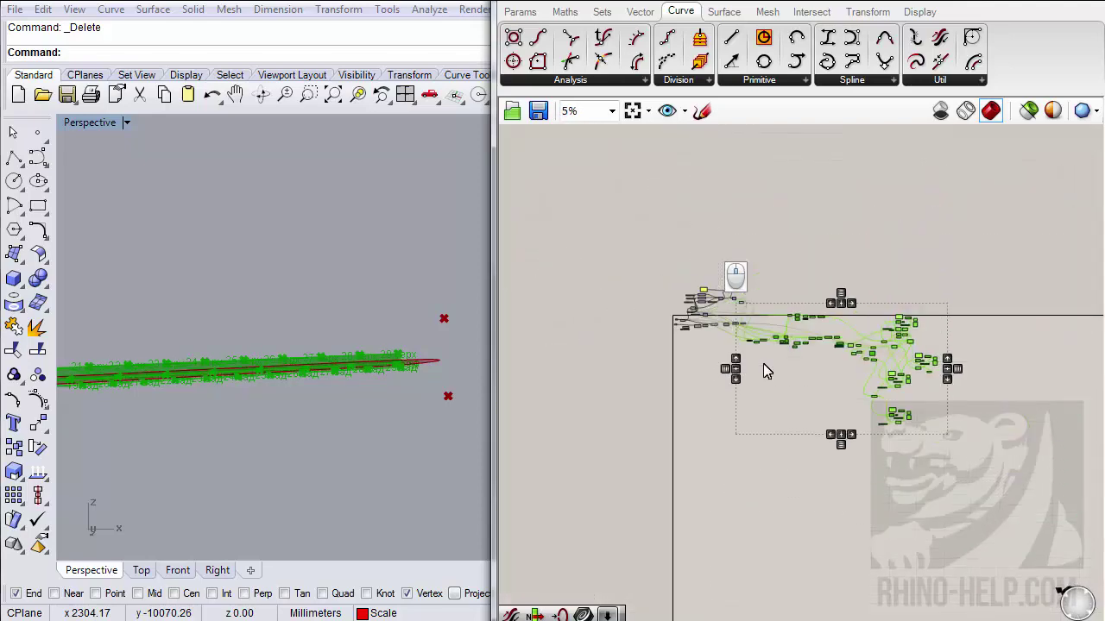
drag(762, 371, 788, 460)
- Connect the End output of End Points to the copied Line's Start Point and check the mirrored underside geometry in the model
scroll(747, 346, up, 8)
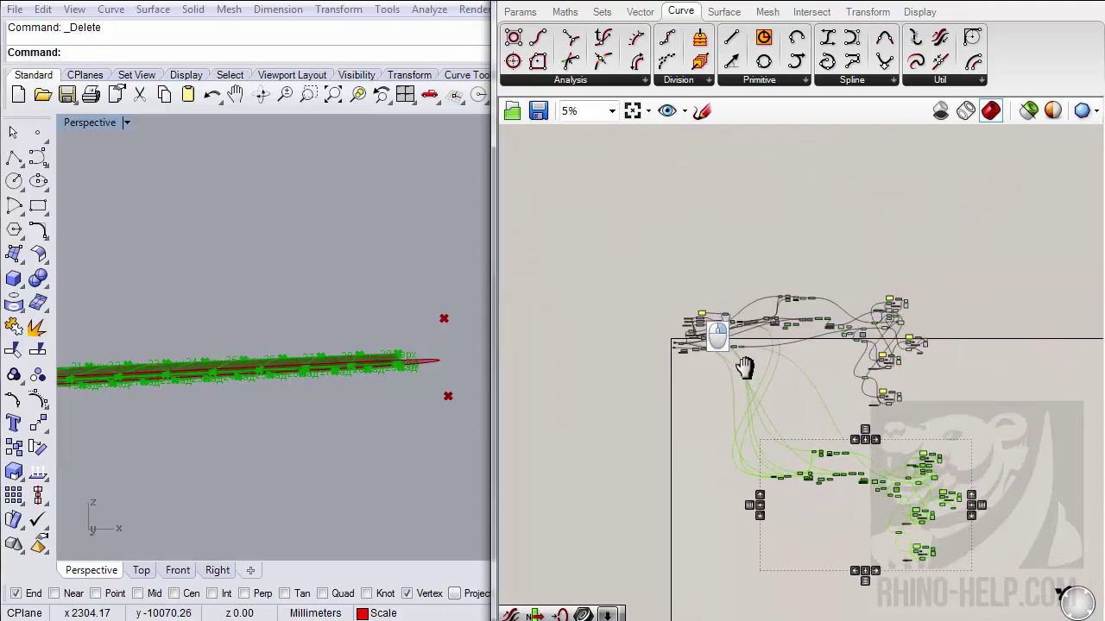
scroll(773, 333, up, 2)
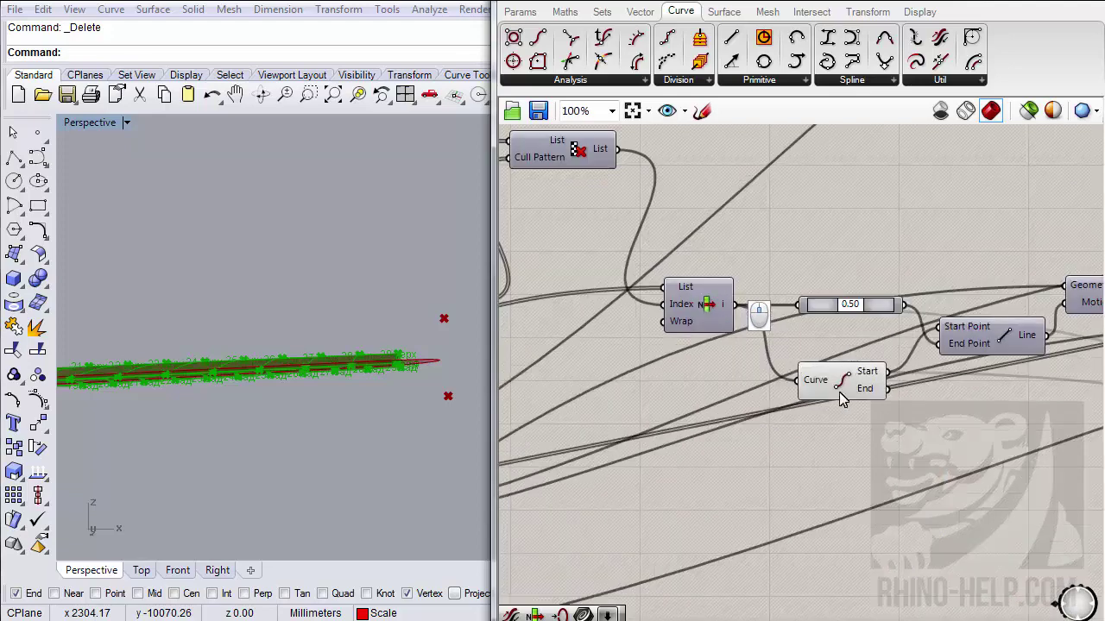
drag(888, 391, 682, 314)
scroll(722, 382, down, 6)
scroll(764, 355, up, 6)
scroll(735, 376, up, 1)
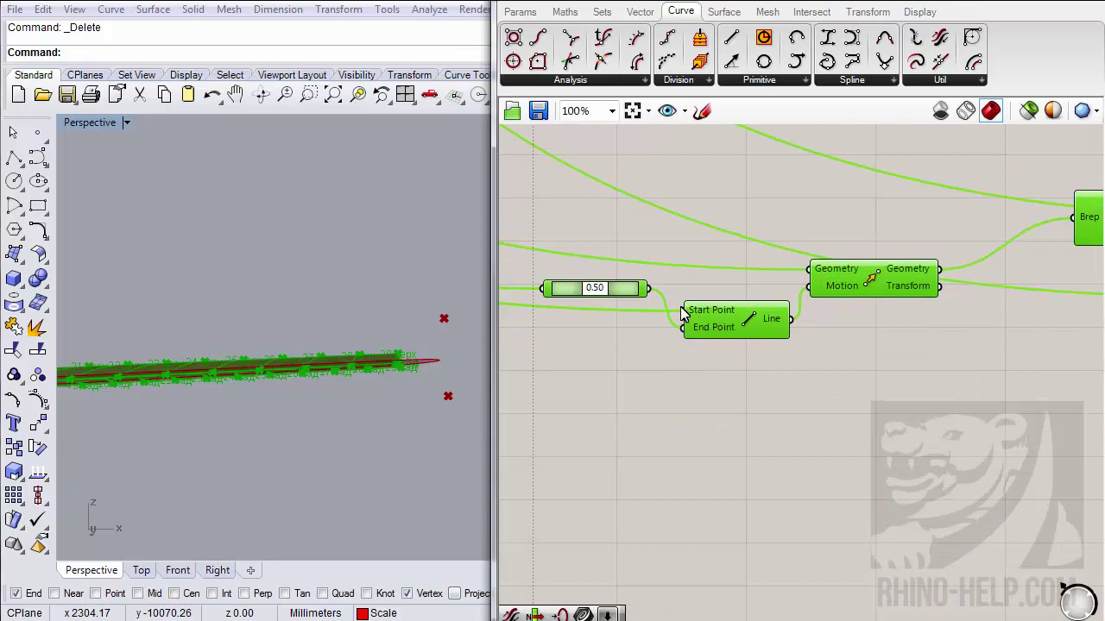
right_drag(270, 370, 268, 257)
scroll(686, 390, down, 10)
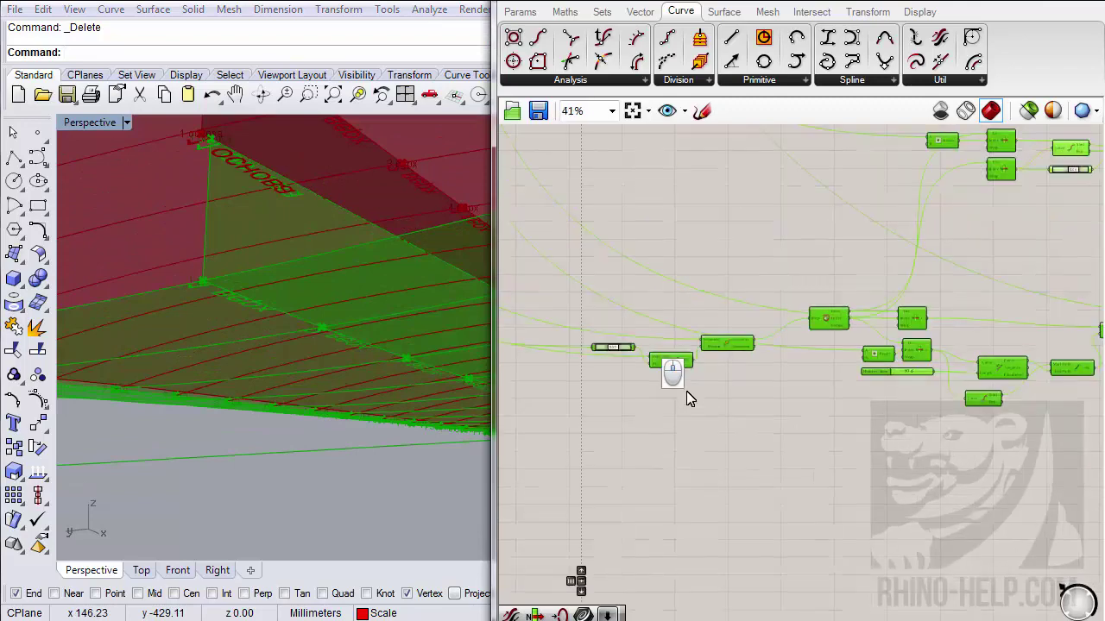
right_drag(369, 341, 250, 216)
right_drag(814, 383, 732, 386)
- Identify the copied "верх" tag group in the model and change its panel text to "низ"
scroll(731, 386, up, 8)
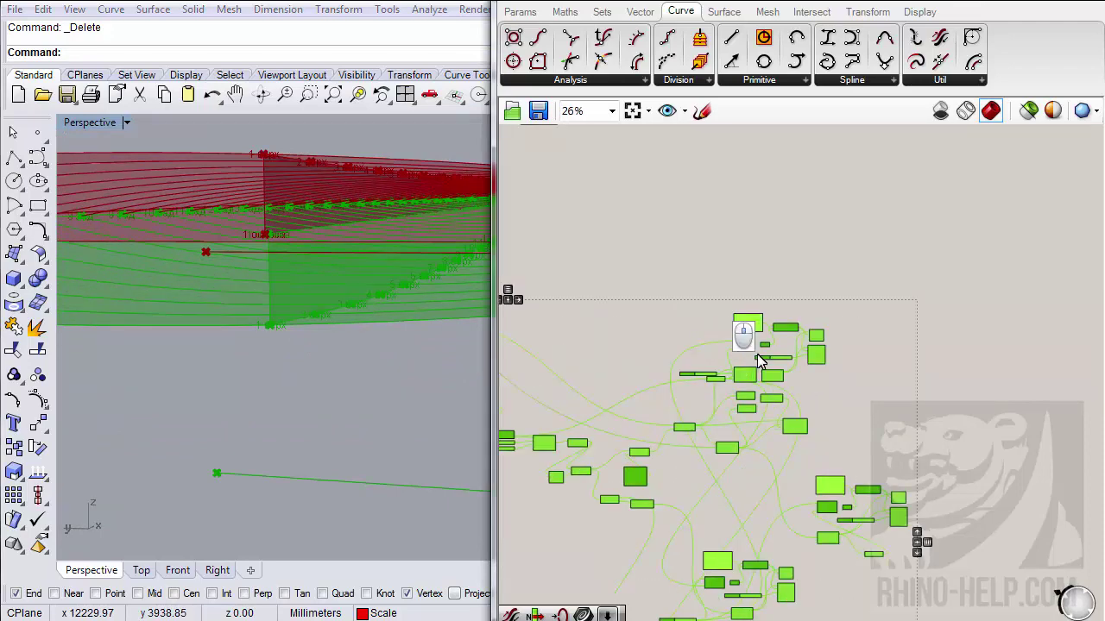
click(973, 330)
click(912, 366)
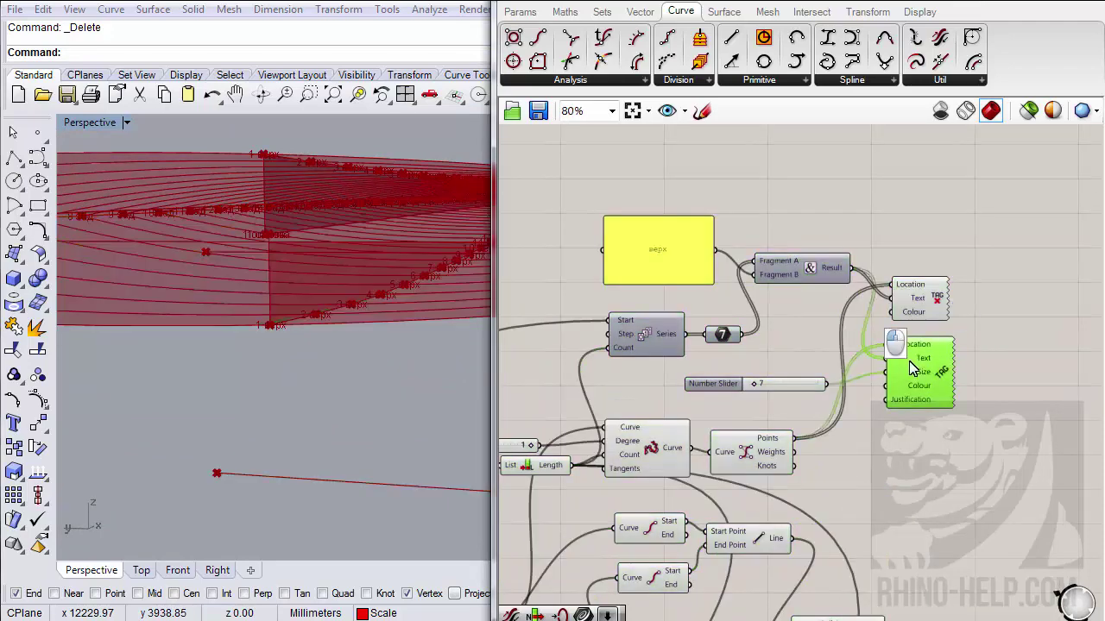
right_drag(344, 338, 328, 294)
right_drag(350, 347, 367, 338)
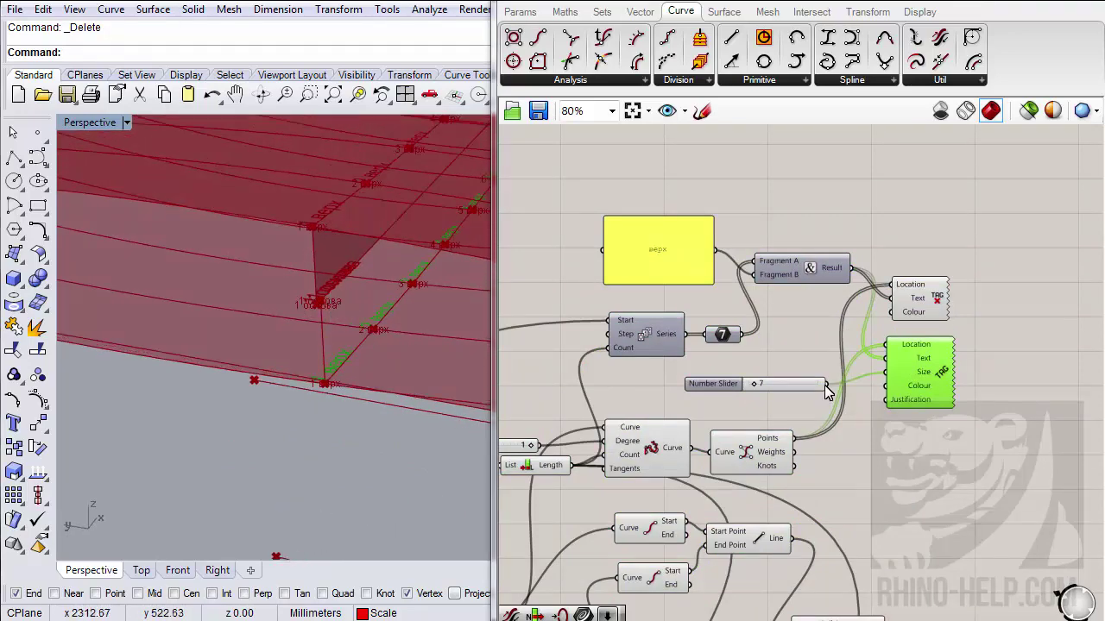
right_drag(852, 439, 835, 383)
click(706, 250)
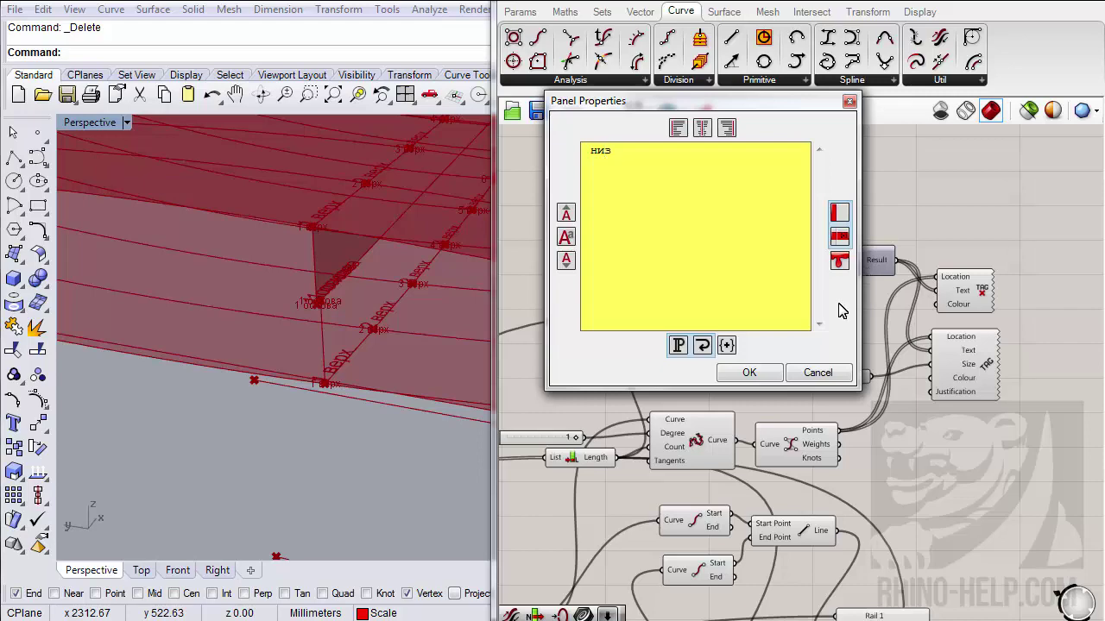
click(743, 373)
right_drag(291, 365, 266, 380)
- Delete the duplicated "основа" tag group, including its panel, Series, Concatenate, size slider, control points and text tag components
scroll(781, 371, down, 5)
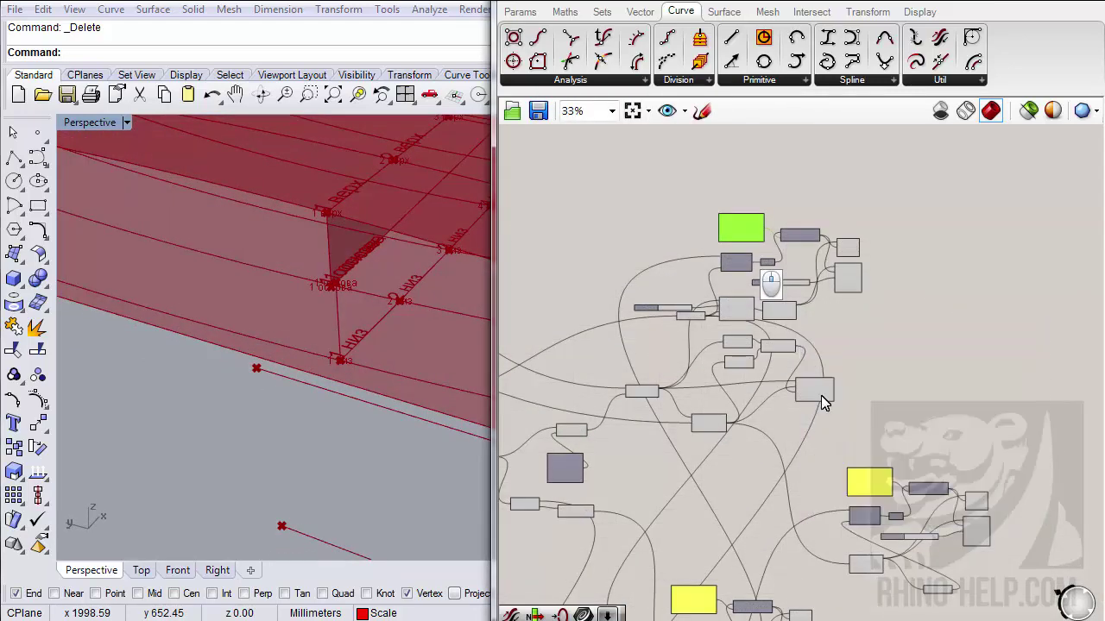
right_drag(827, 431, 804, 292)
scroll(844, 373, up, 3)
click(1047, 414)
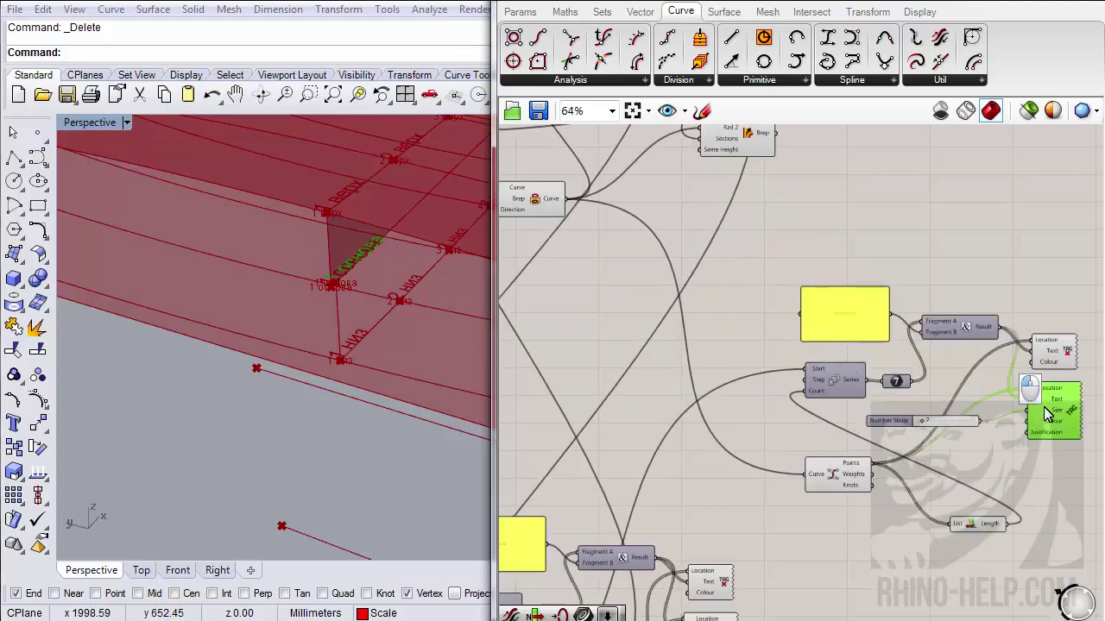
right_drag(979, 408, 919, 397)
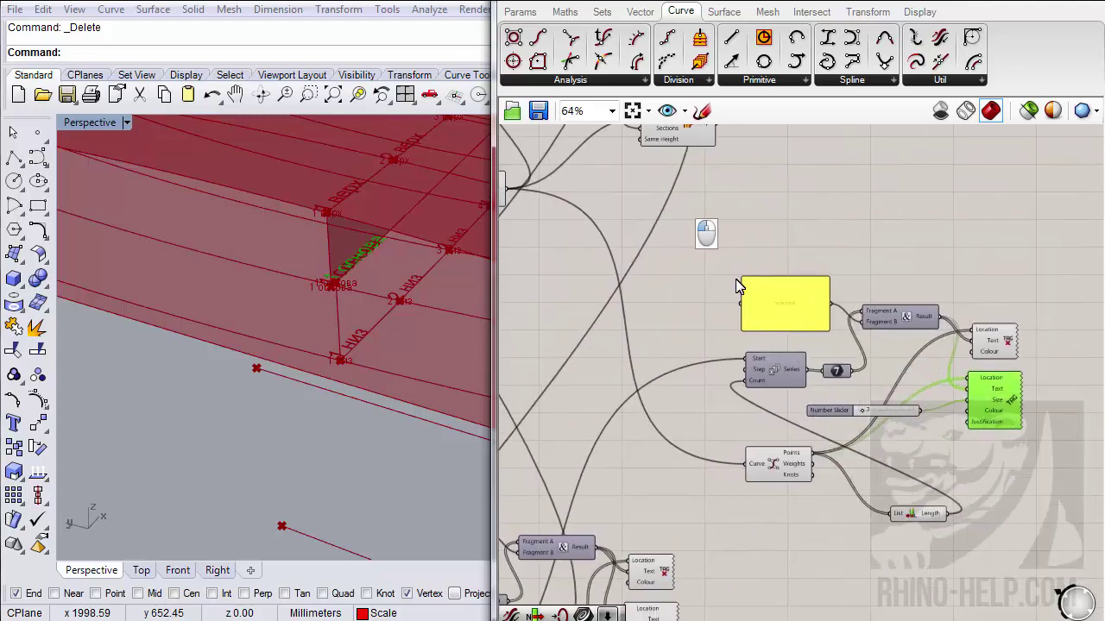
drag(719, 251, 1046, 553)
key(Delete)
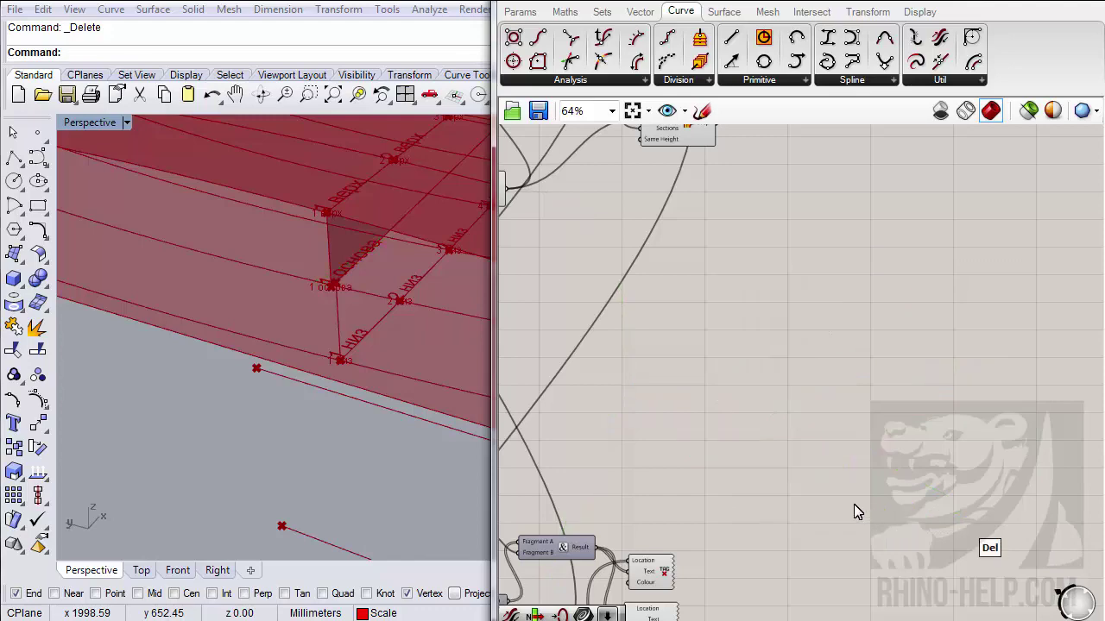
- Identify the duplicated "зад" tag group on the wing's edge and delete its panel, numbering and text tag components
right_drag(688, 400, 820, 241)
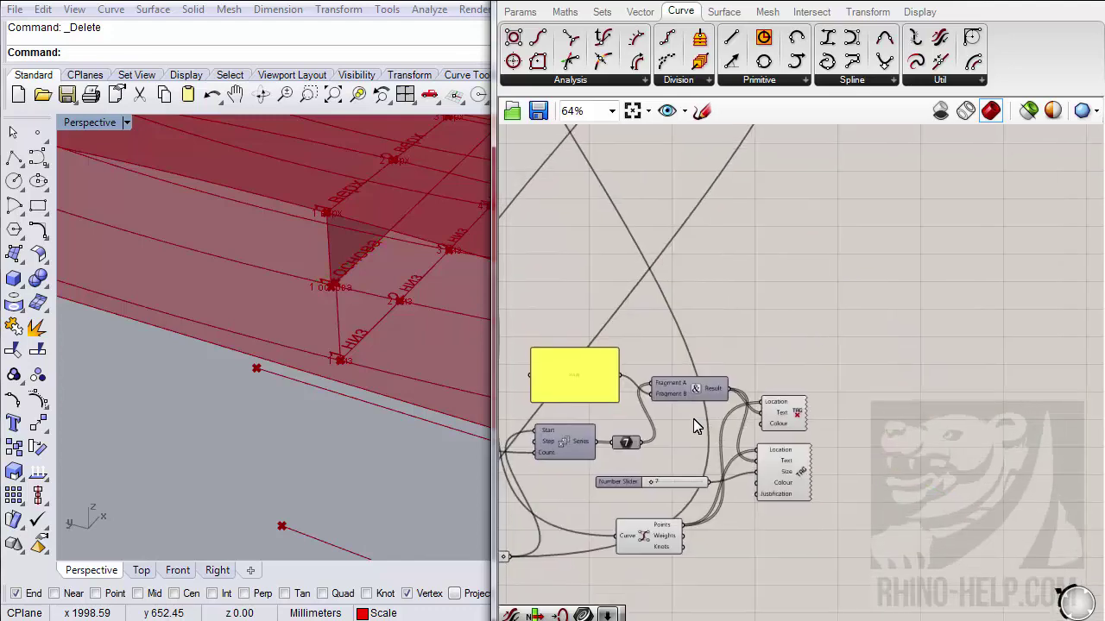
click(781, 474)
scroll(297, 337, down, 8)
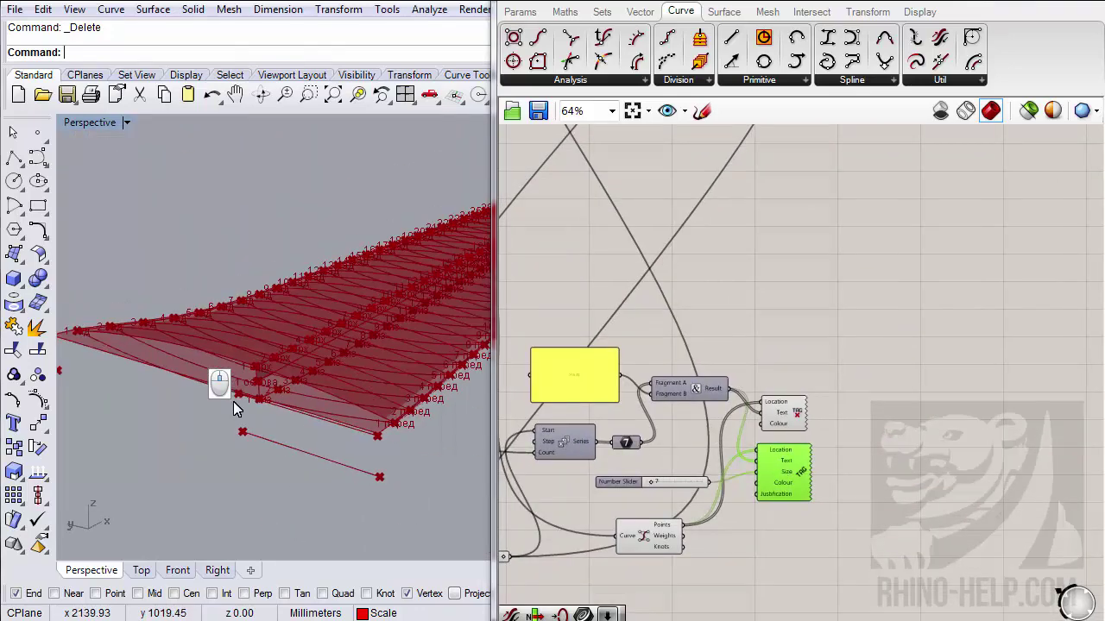
scroll(233, 401, up, 8)
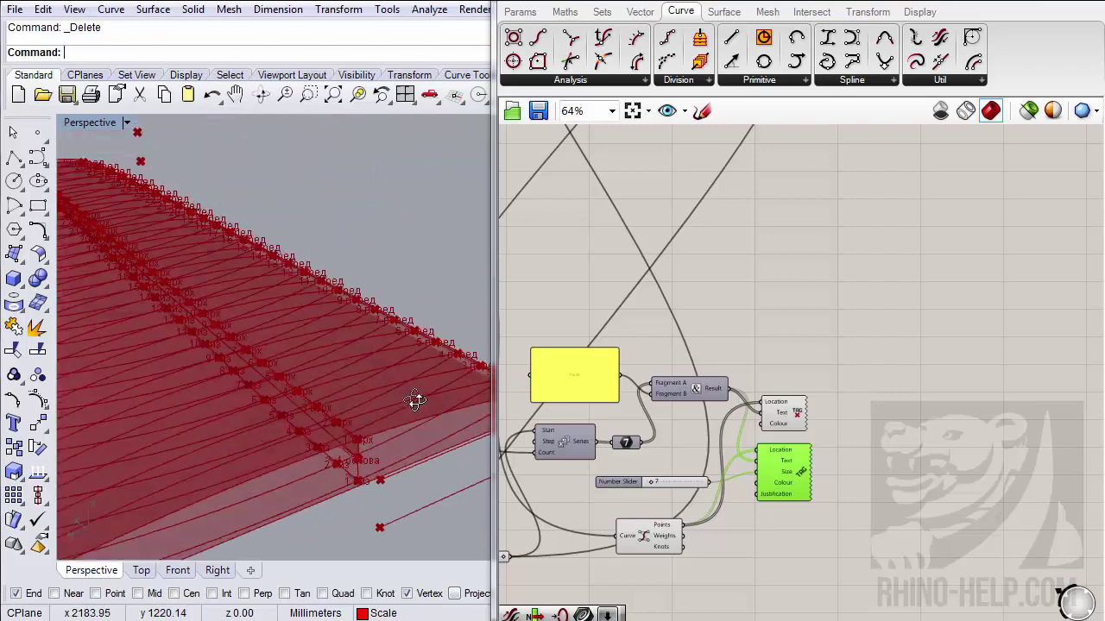
right_drag(415, 401, 395, 418)
scroll(150, 533, up, 5)
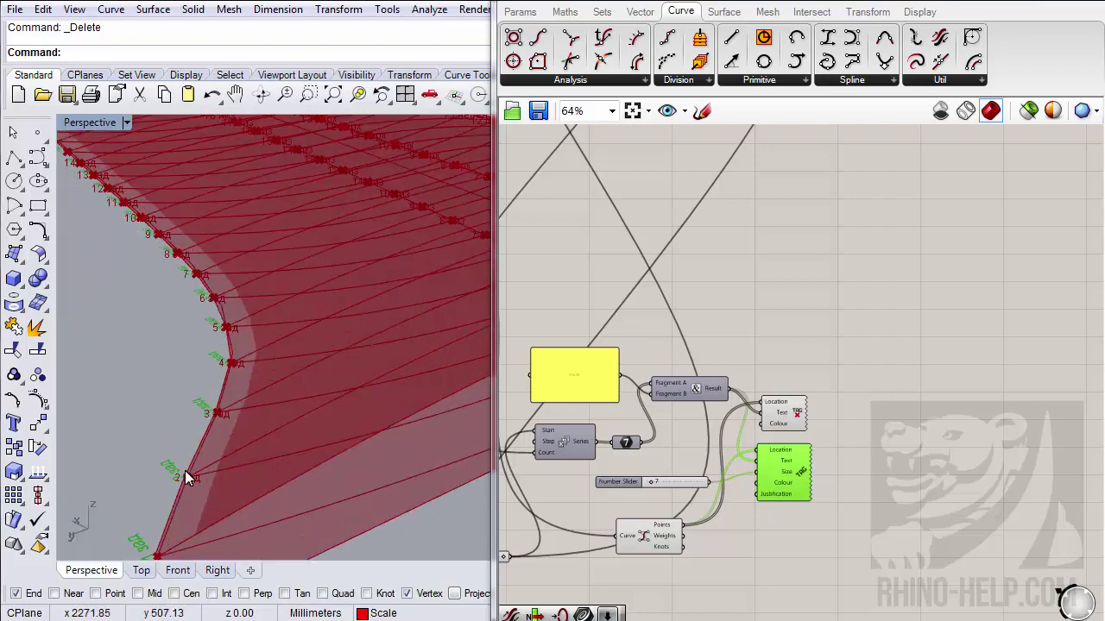
right_drag(573, 396, 701, 356)
drag(584, 550, 983, 305)
key(Delete)
- Examine the duplicated "перед" tag group and the numbered tags along the wing's outer edges
scroll(867, 384, down, 5)
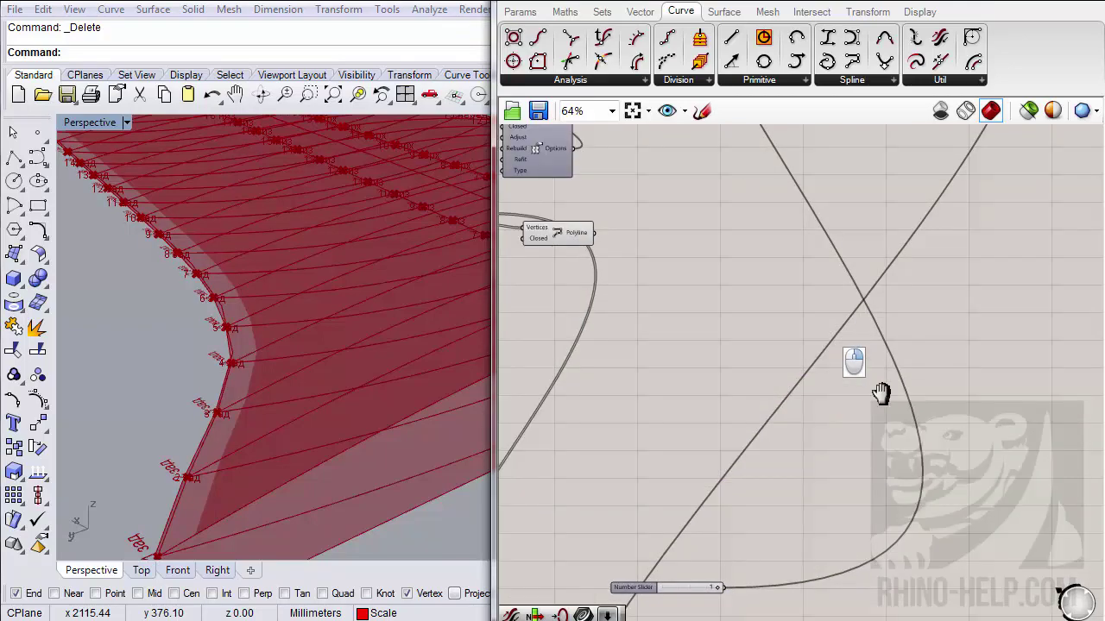
scroll(789, 308, up, 5)
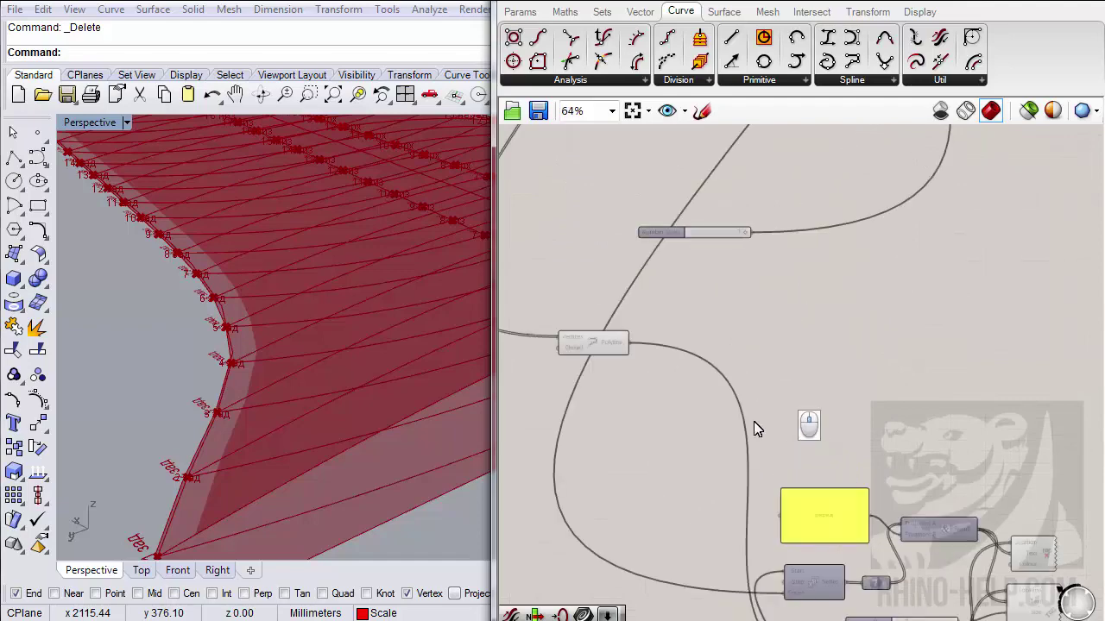
right_drag(757, 424, 728, 279)
scroll(293, 381, down, 5)
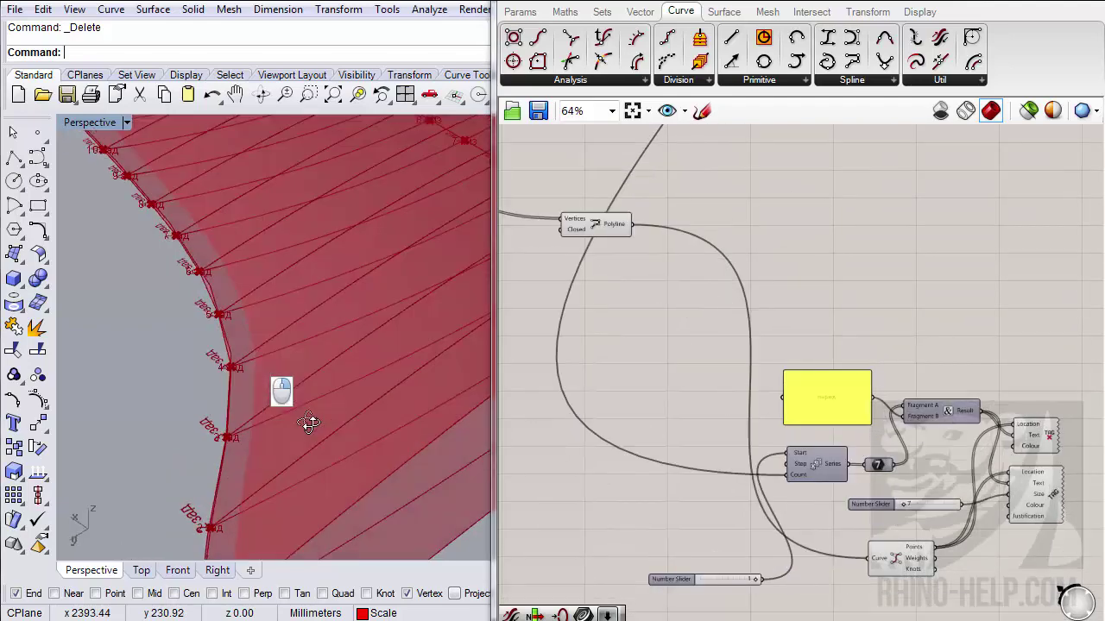
scroll(228, 417, down, 3)
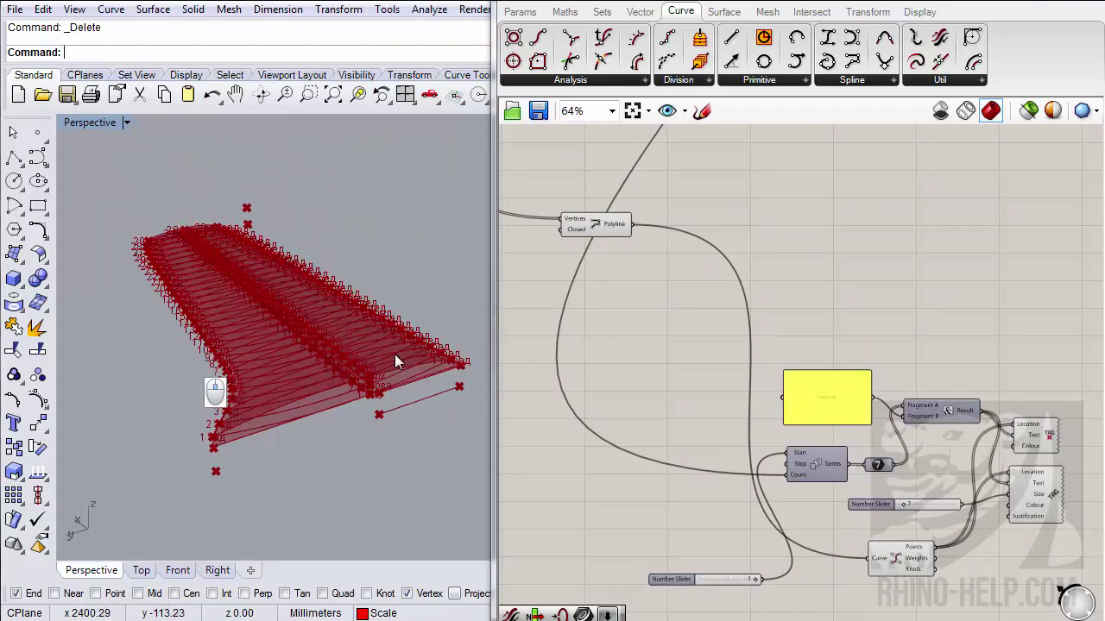
- Examine the collected wing surfaces, then trace the definition back to the Boundary Surfaces component and inspect its highlighted face in the model
scroll(395, 354, up, 5)
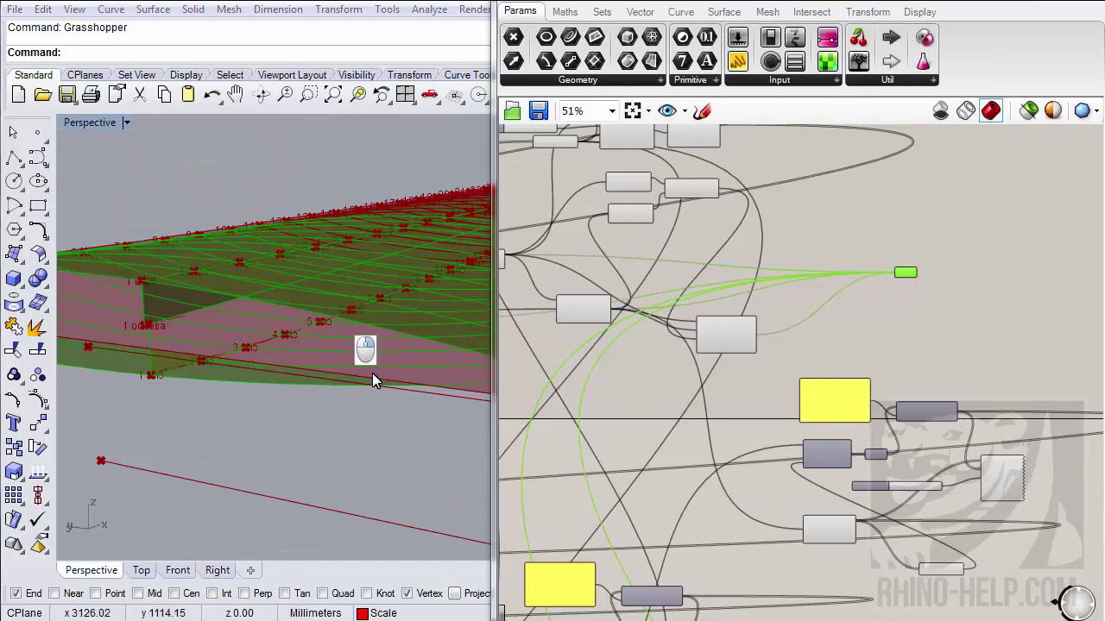
scroll(249, 372, down, 5)
scroll(287, 368, up, 2)
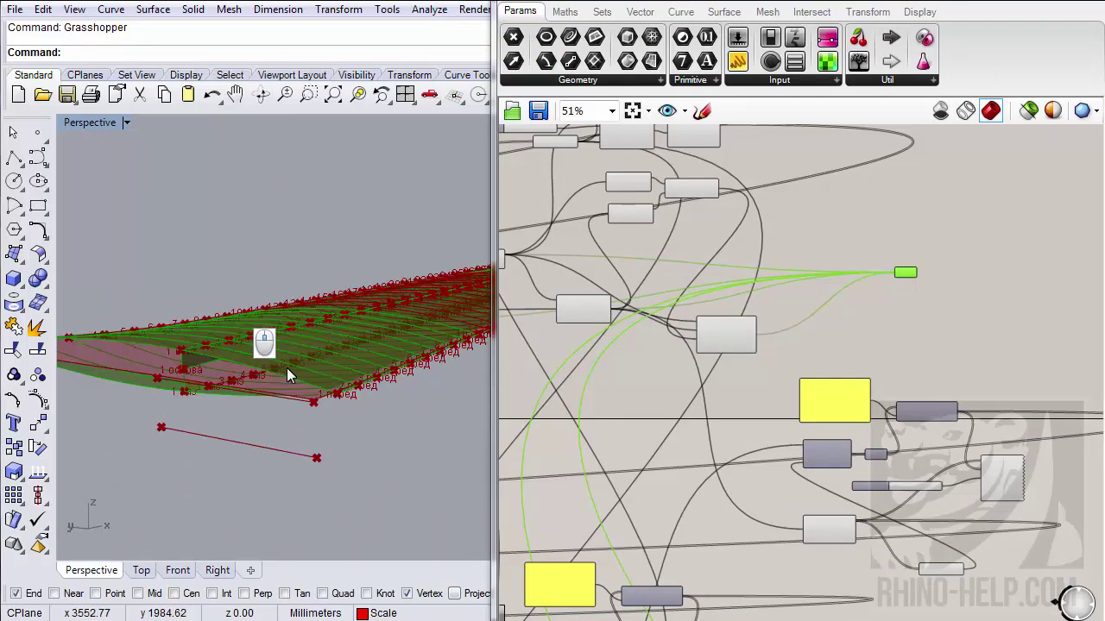
right_drag(287, 367, 349, 477)
scroll(699, 394, down, 5)
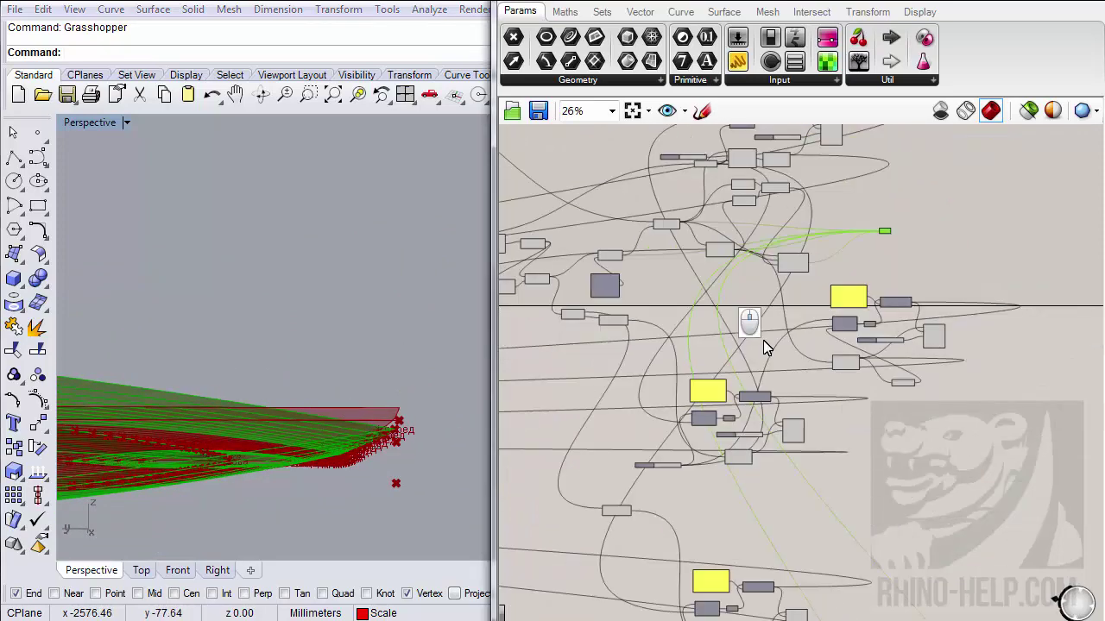
scroll(763, 347, down, 1)
right_drag(698, 363, 850, 407)
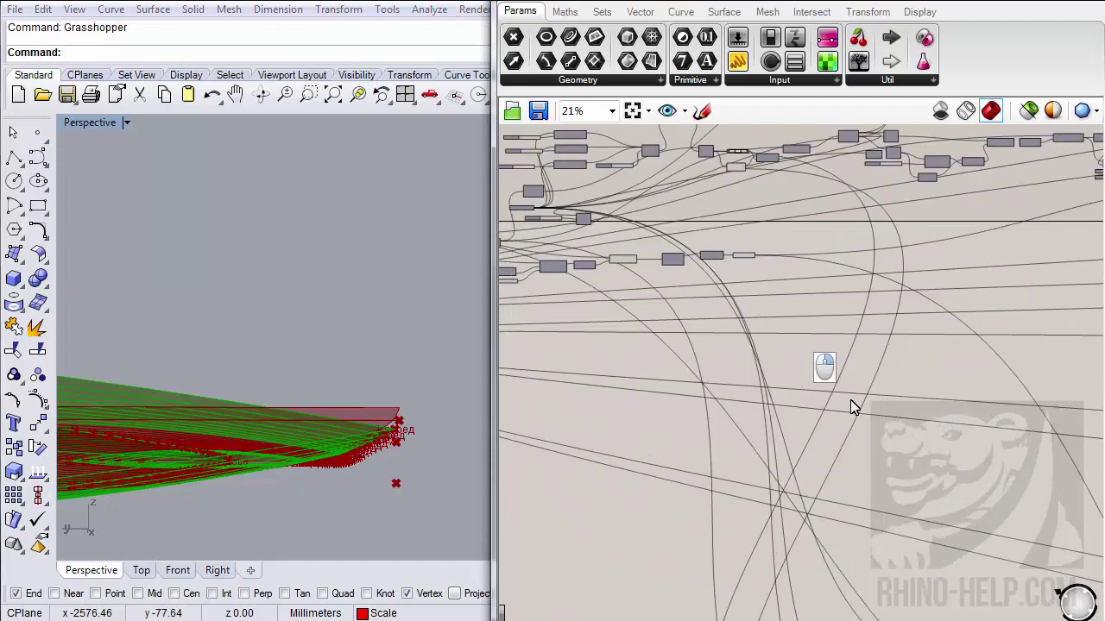
scroll(850, 407, down, 4)
right_drag(772, 347, 772, 469)
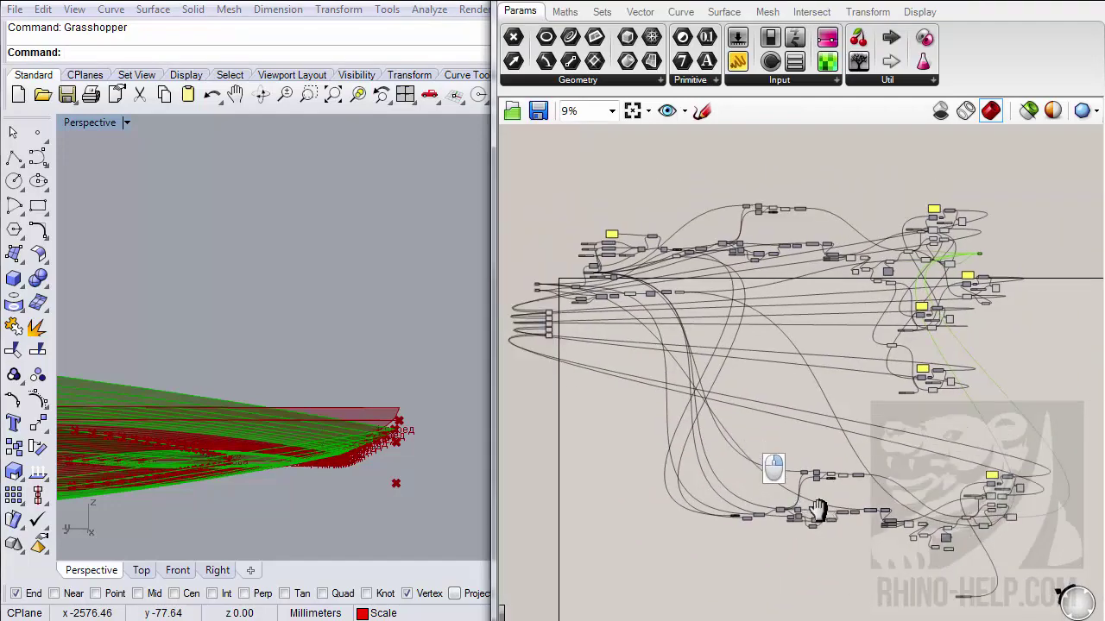
scroll(704, 325, up, 9)
scroll(725, 304, up, 4)
click(915, 286)
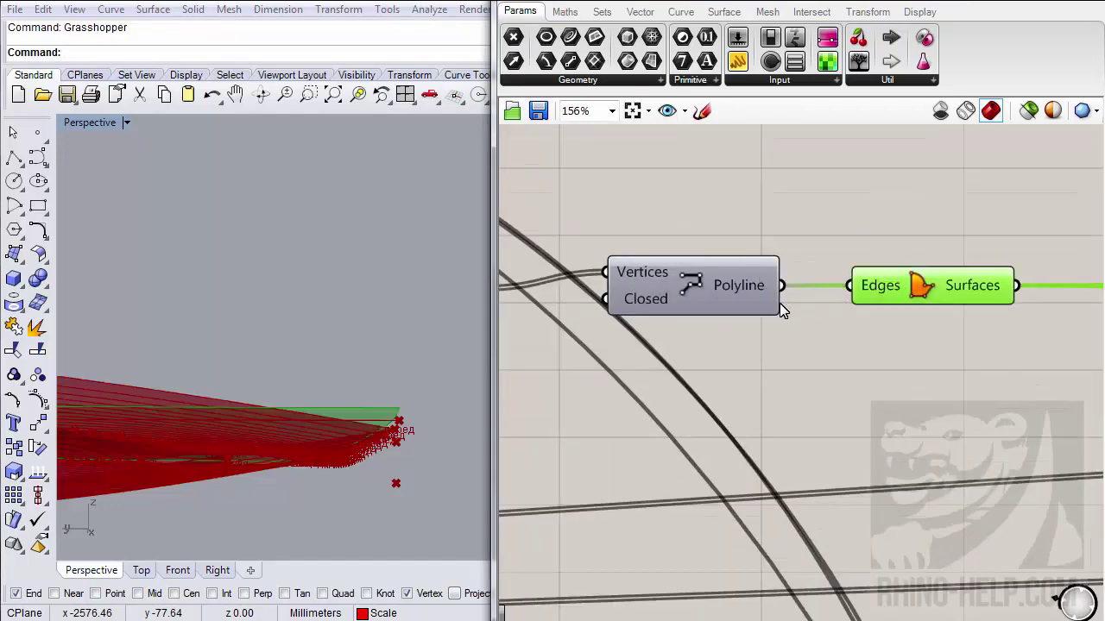
right_drag(277, 405, 365, 446)
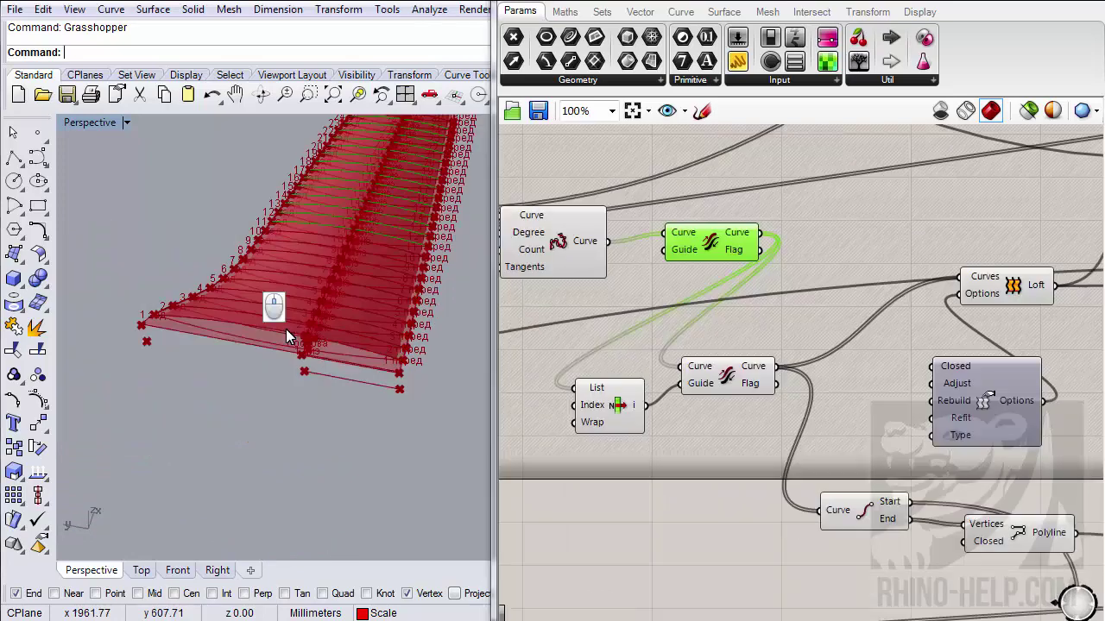
- Select the guided Flip Curve component that feeds the Loft and inspect its curves on the wing
right_drag(286, 329, 248, 320)
click(733, 382)
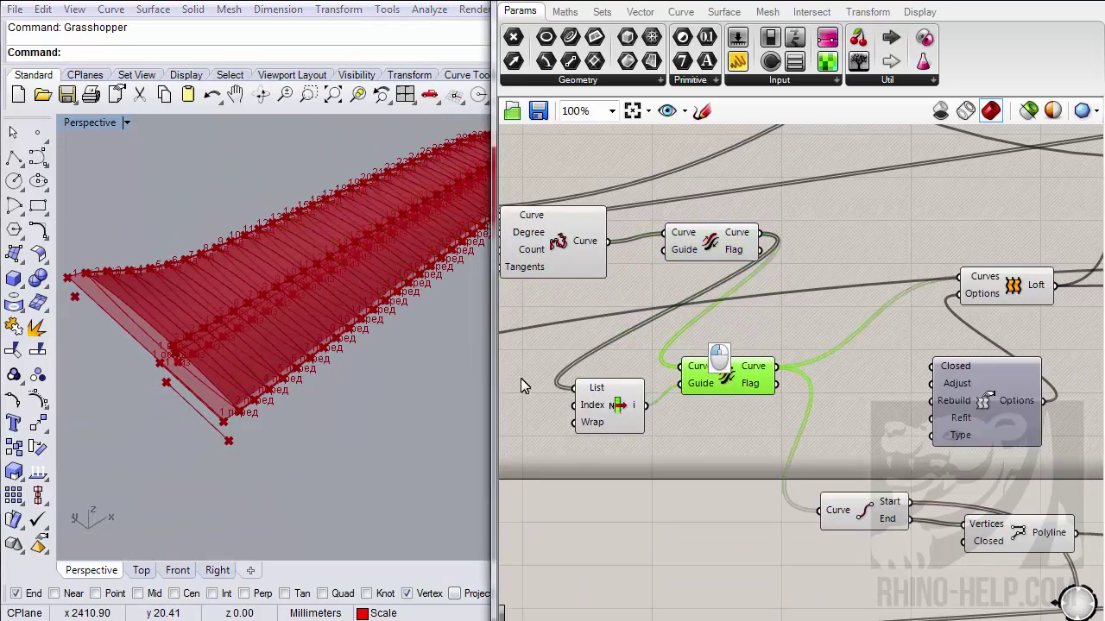
right_drag(363, 372, 53, 325)
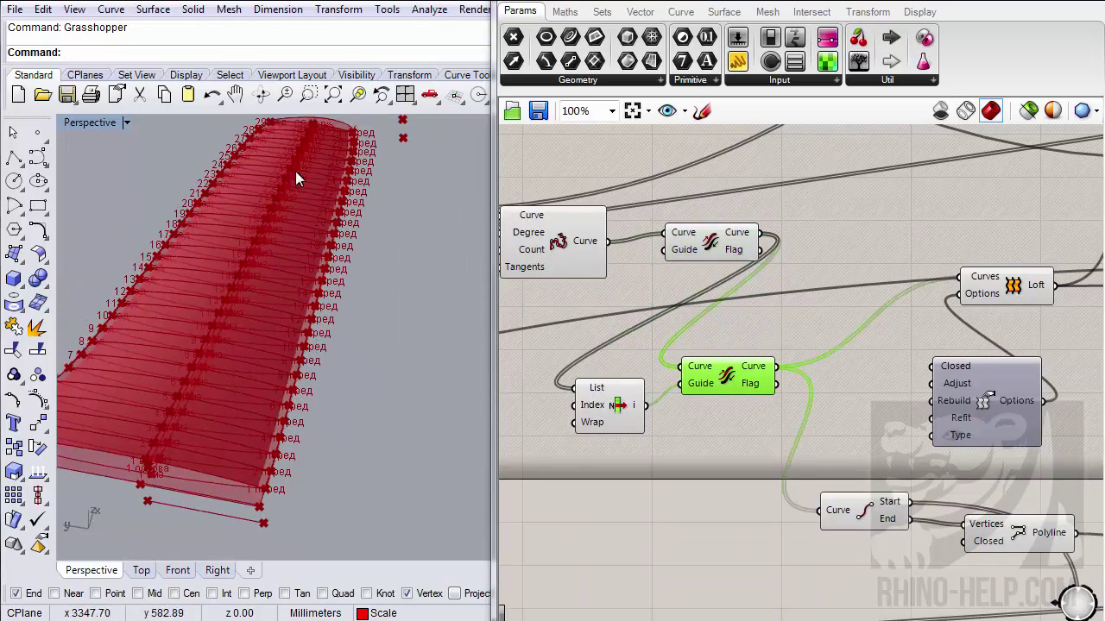
- Place a Point parameter fed by the Start output of the End Points component and inspect its points along the wing's edge
right_drag(242, 434, 248, 464)
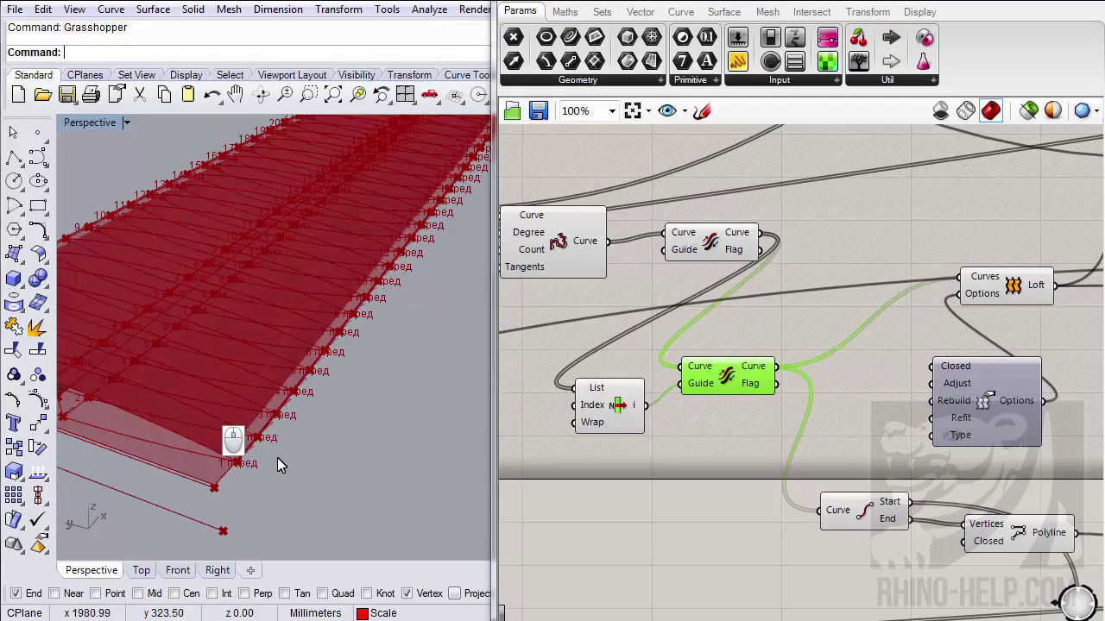
right_drag(777, 399, 685, 414)
right_drag(229, 432, 205, 458)
right_drag(771, 439, 734, 375)
scroll(732, 375, down, 2)
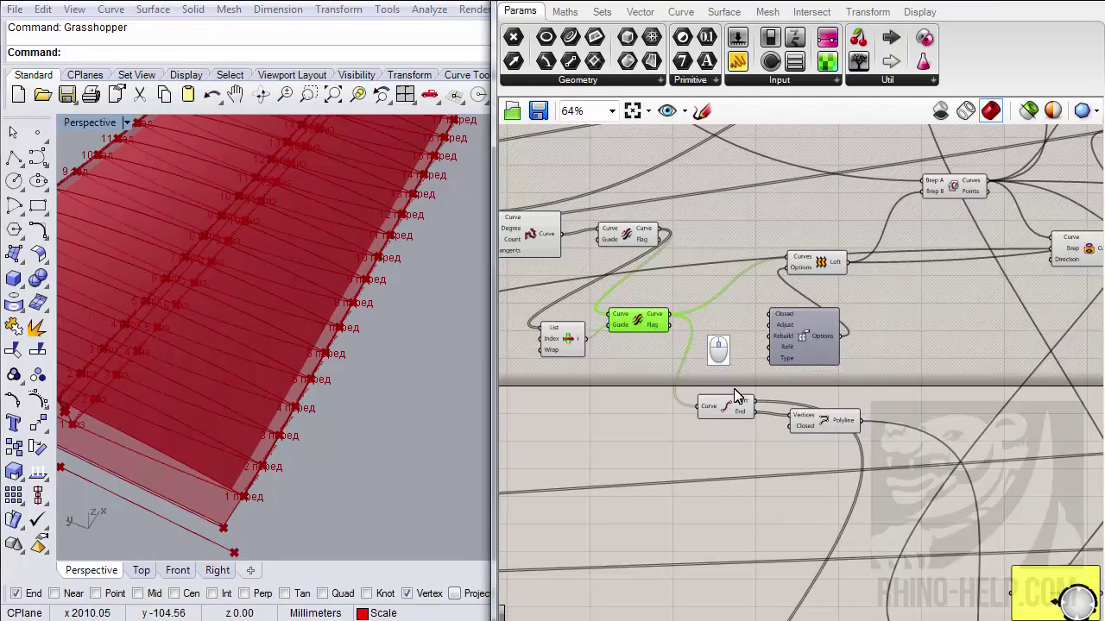
scroll(723, 409, up, 3)
click(722, 410)
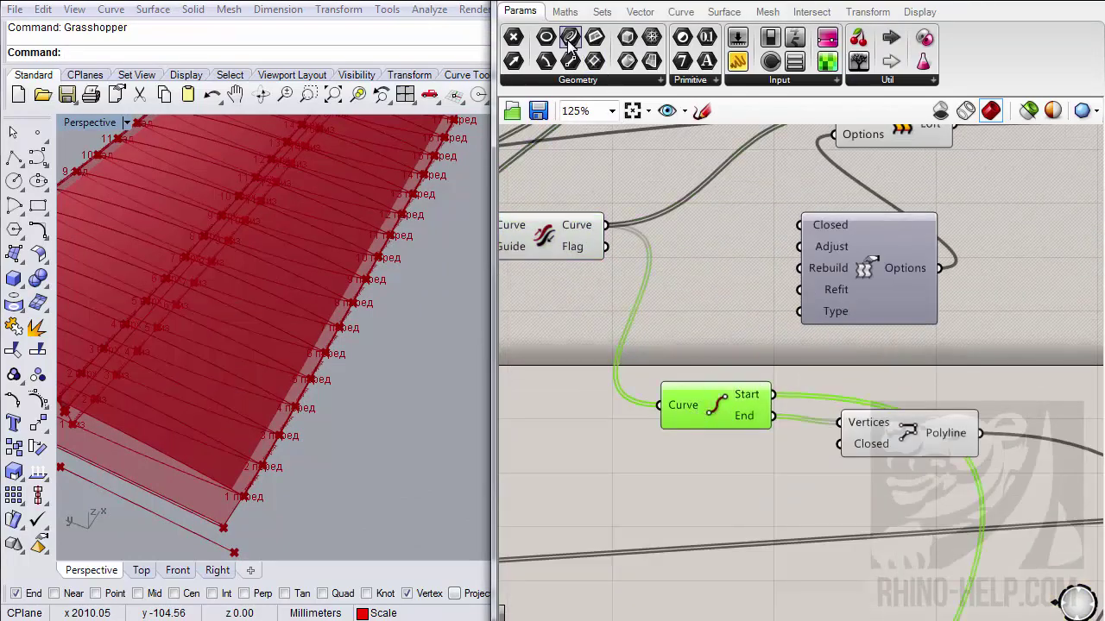
drag(514, 37, 840, 488)
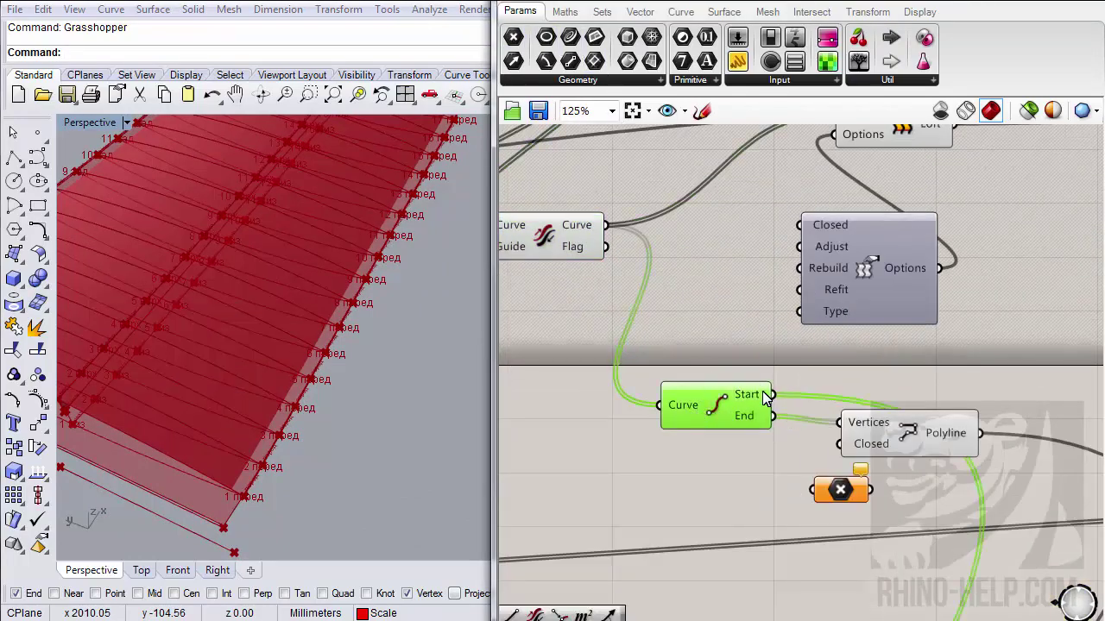
drag(773, 394, 812, 490)
scroll(309, 388, down, 5)
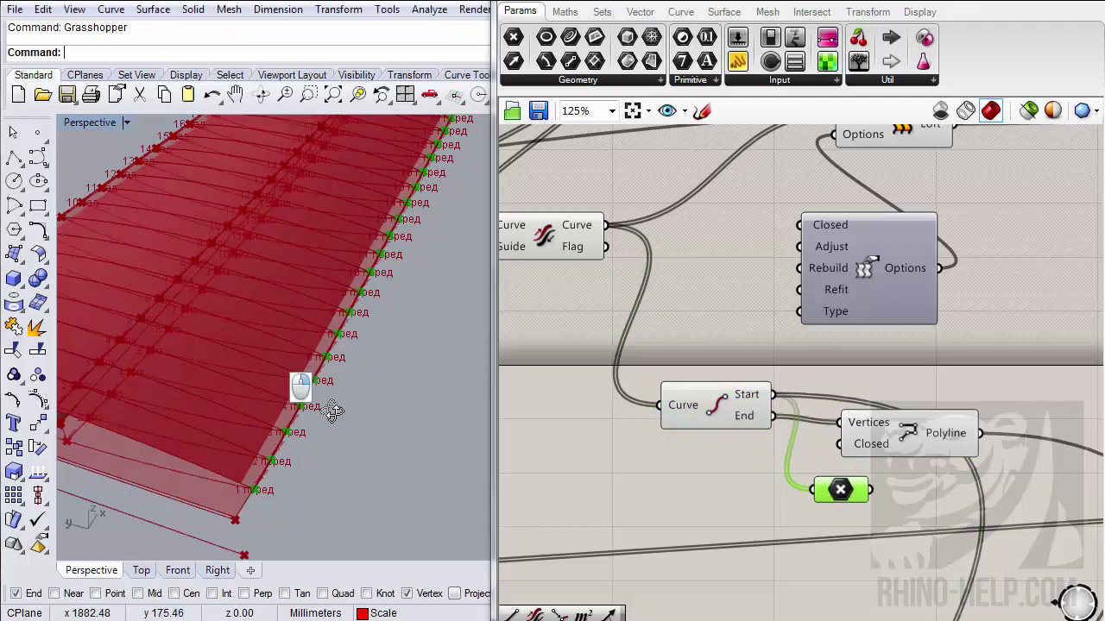
right_drag(308, 387, 343, 396)
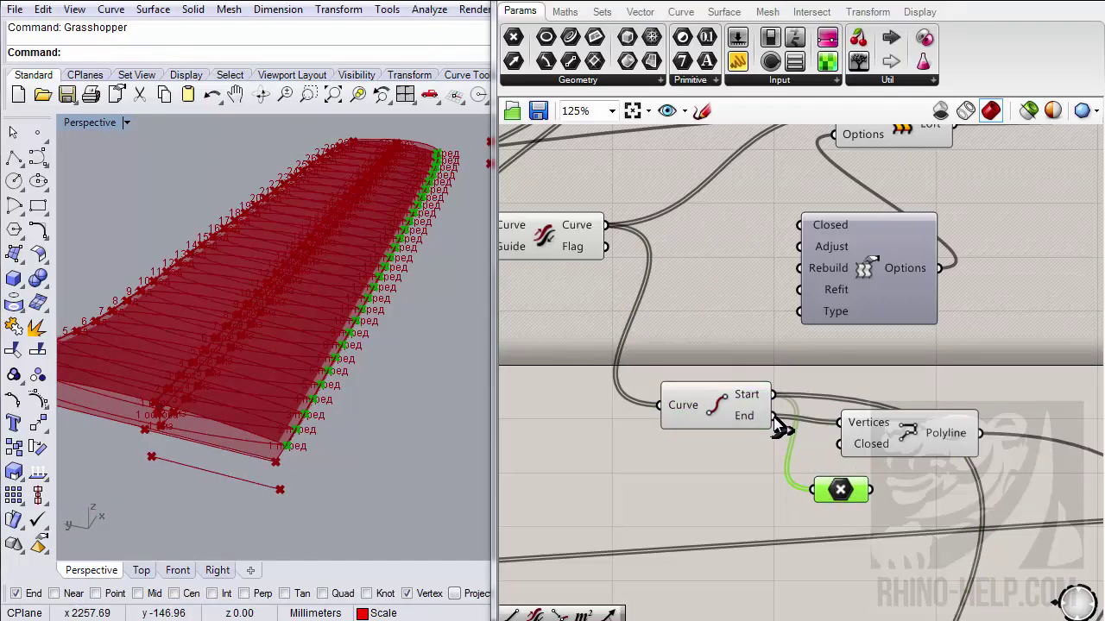
- Feed the Point parameter from the End output instead, inspect the points on the wing's opposite edge and delete the parameter
drag(774, 416, 773, 416)
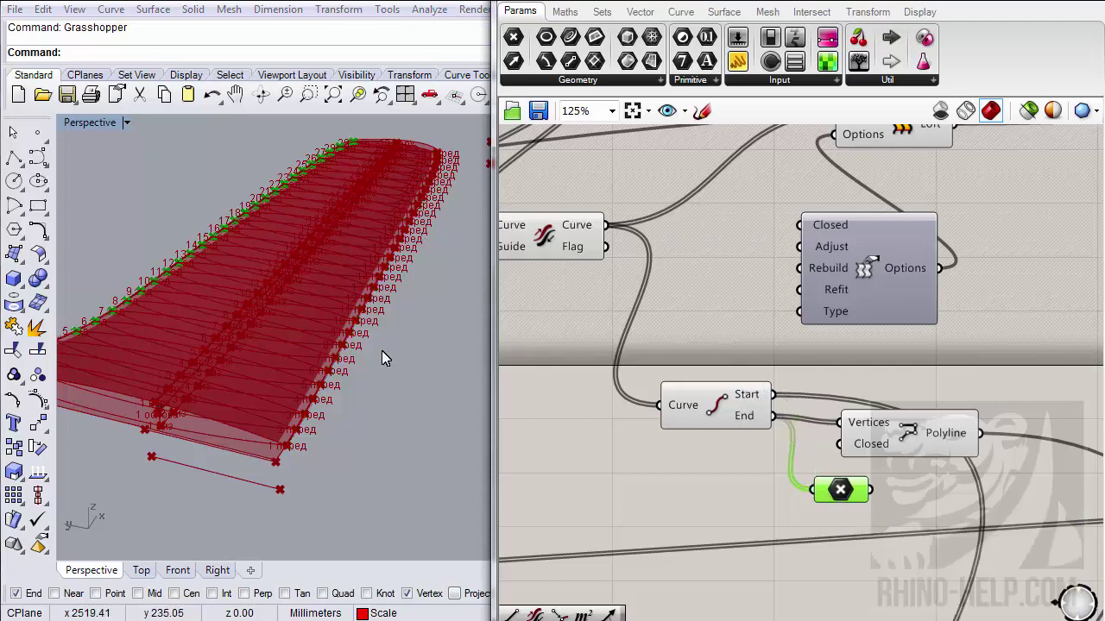
right_drag(384, 358, 375, 419)
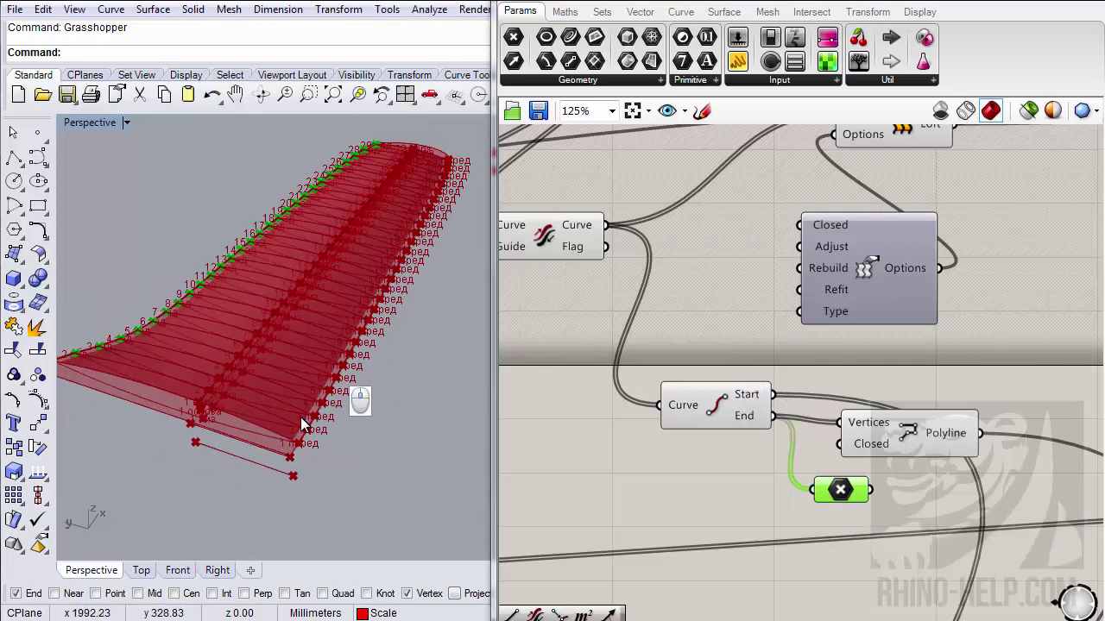
right_drag(304, 425, 307, 422)
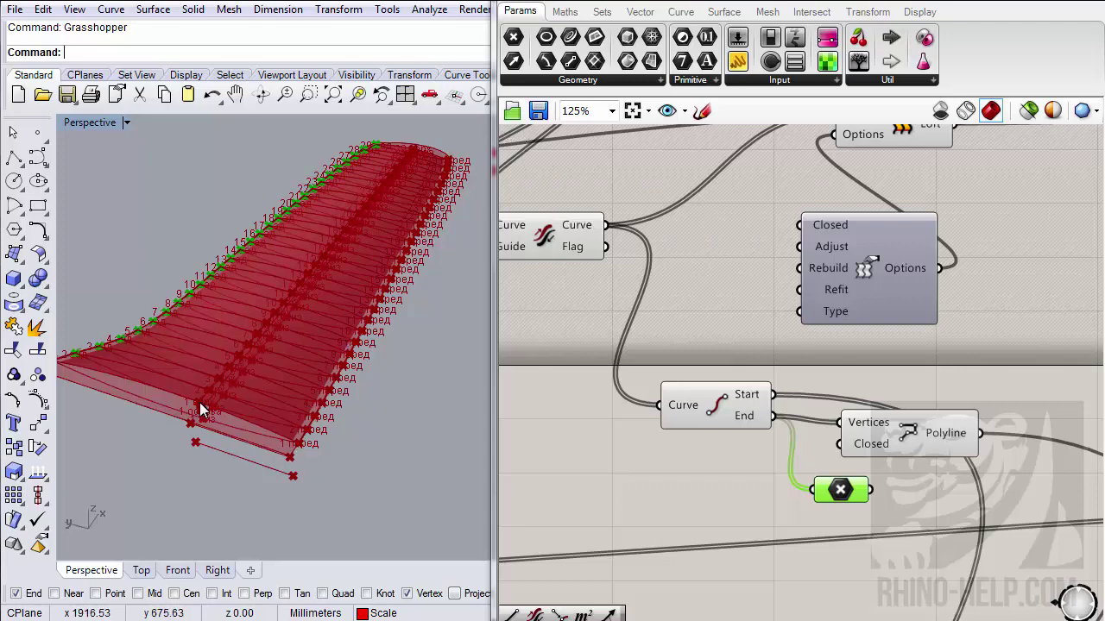
right_drag(201, 410, 185, 382)
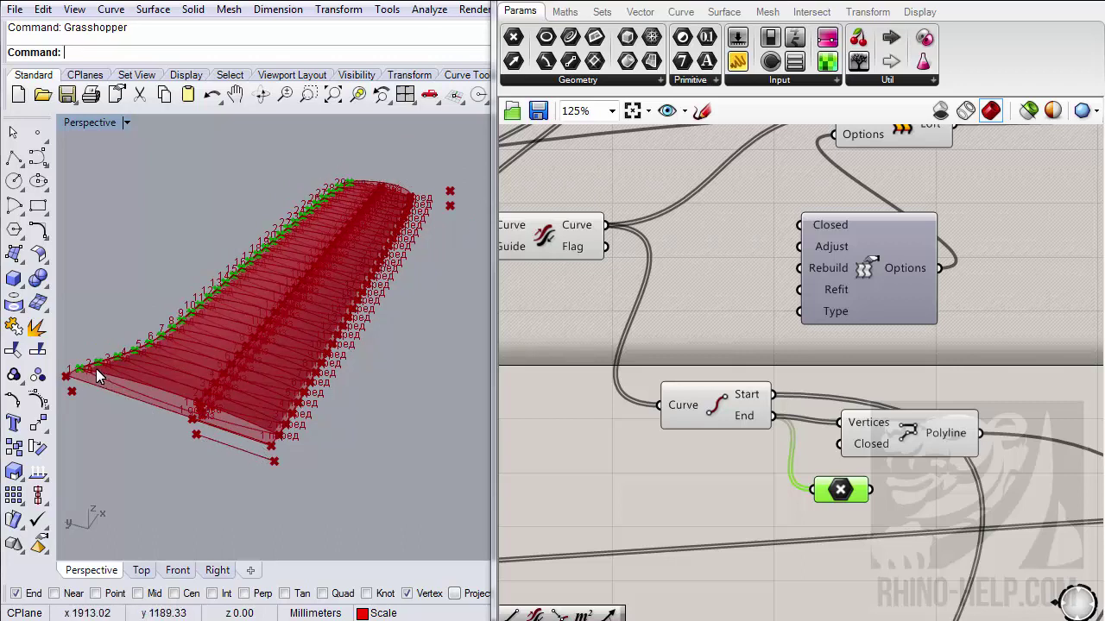
right_drag(729, 438, 679, 368)
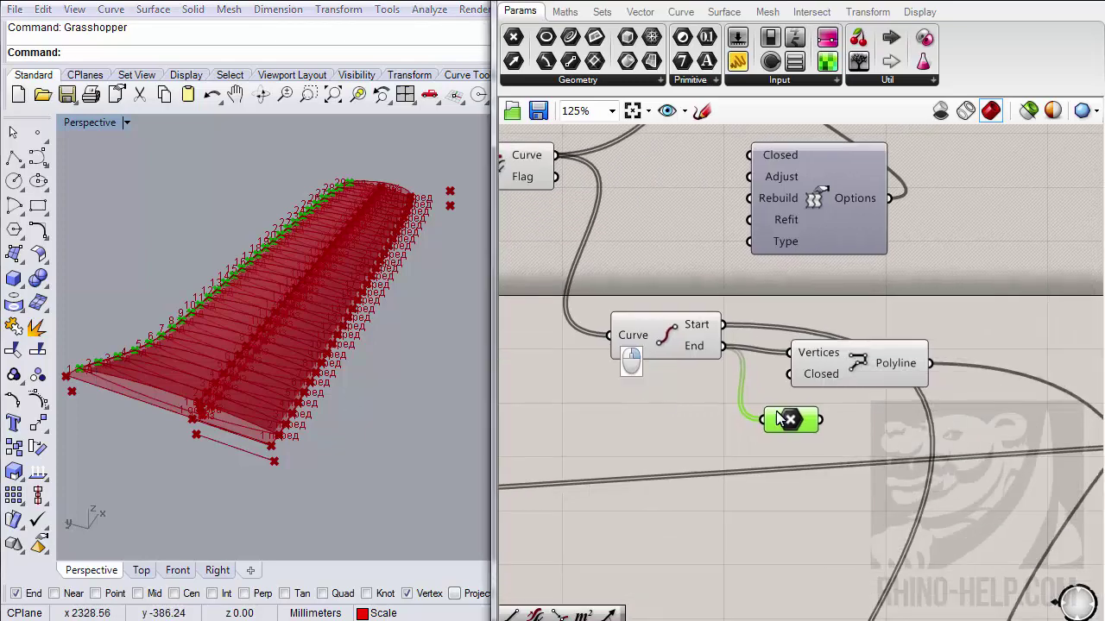
mouse_move(790, 421)
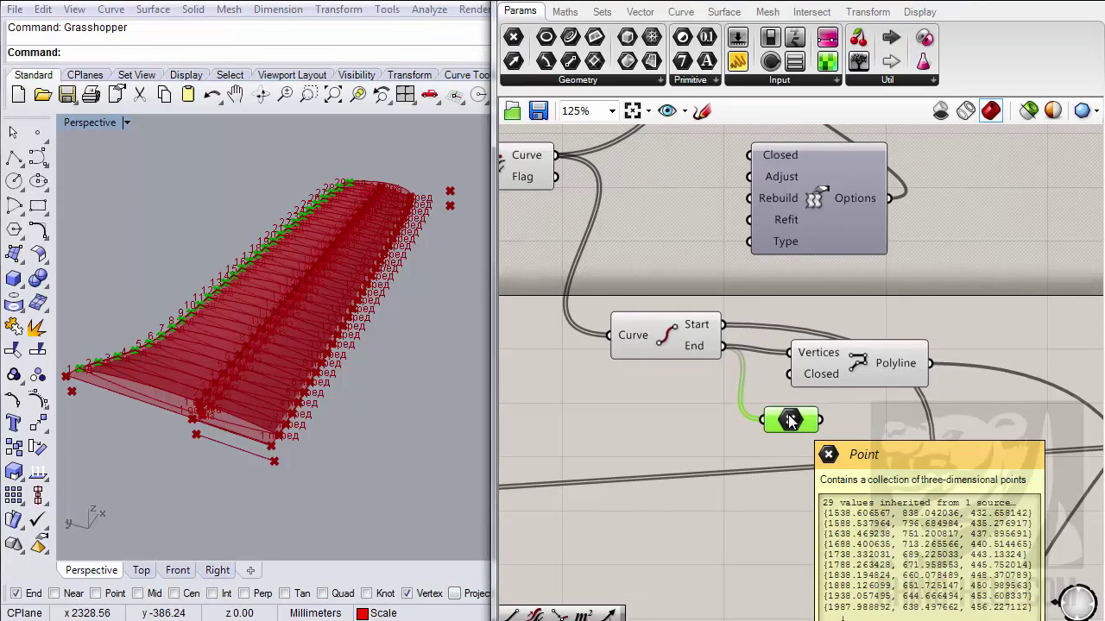
key(Delete)
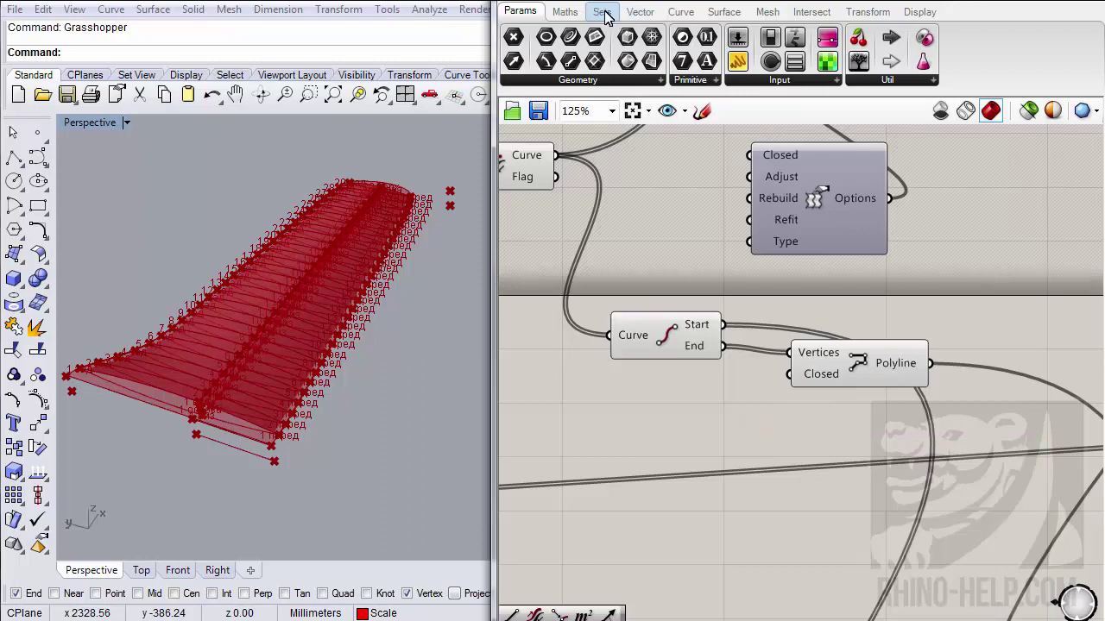
- Add a Panel below the Polyline component and wire the Start points of the End Points component into it
click(604, 13)
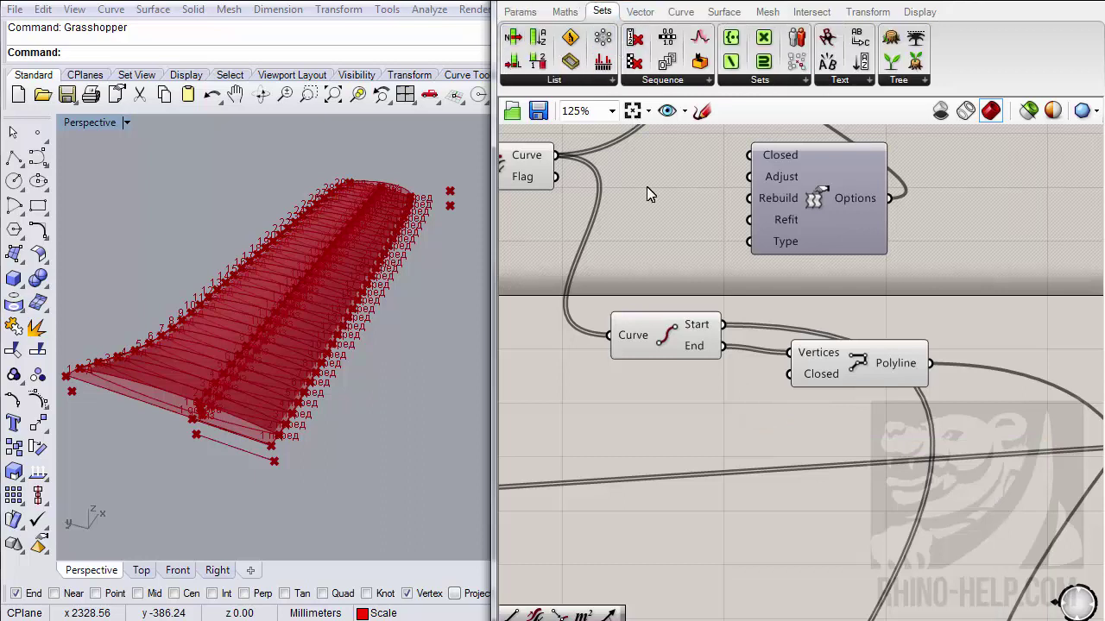
right_drag(696, 407, 673, 342)
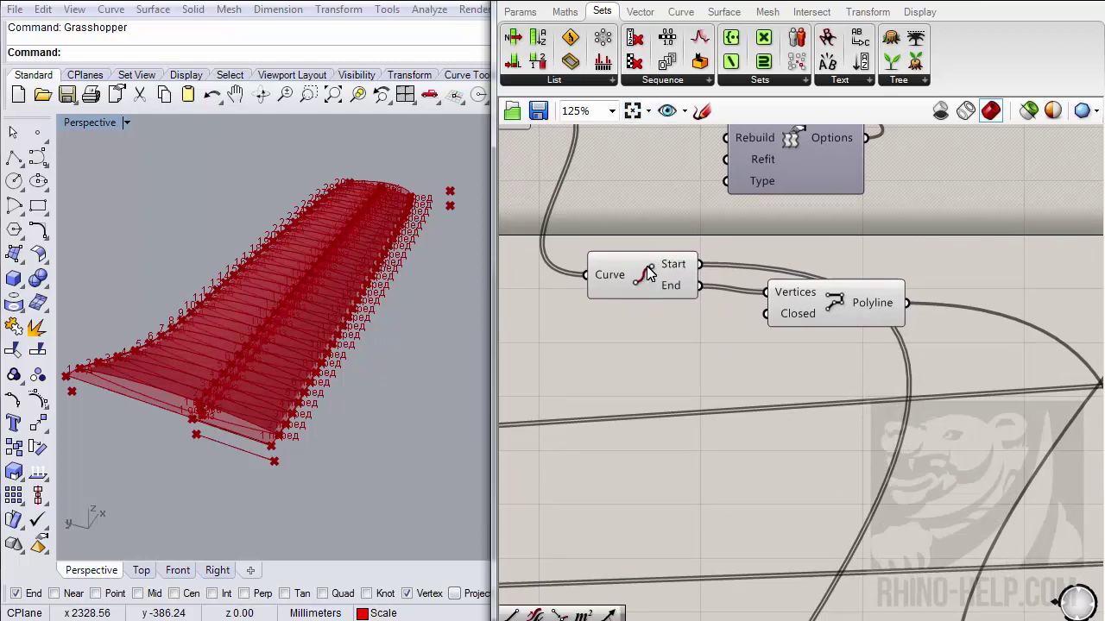
click(519, 12)
drag(775, 381, 781, 419)
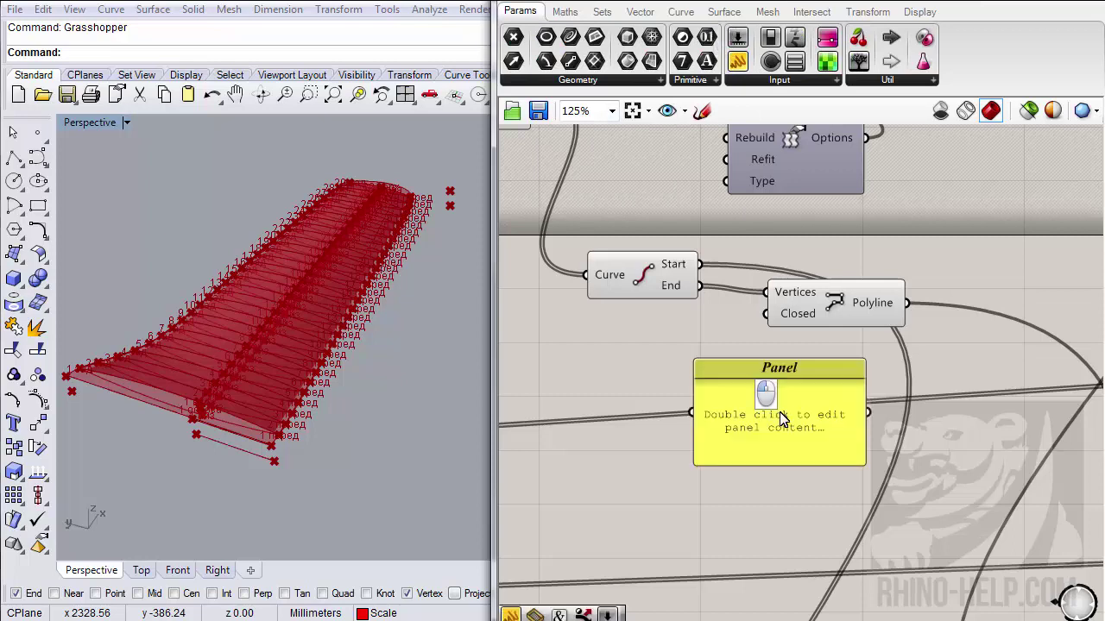
drag(706, 278, 790, 442)
right_drag(791, 442, 778, 350)
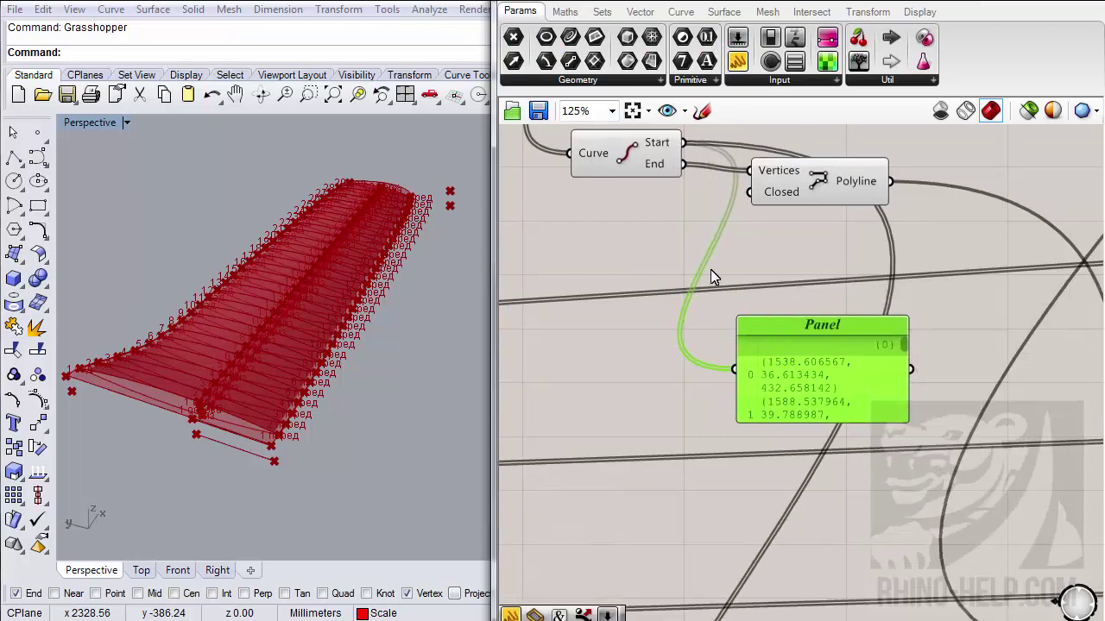
- Add a Reverse List component fed by the End points and merge its output into the Panel alongside the Start points
click(608, 14)
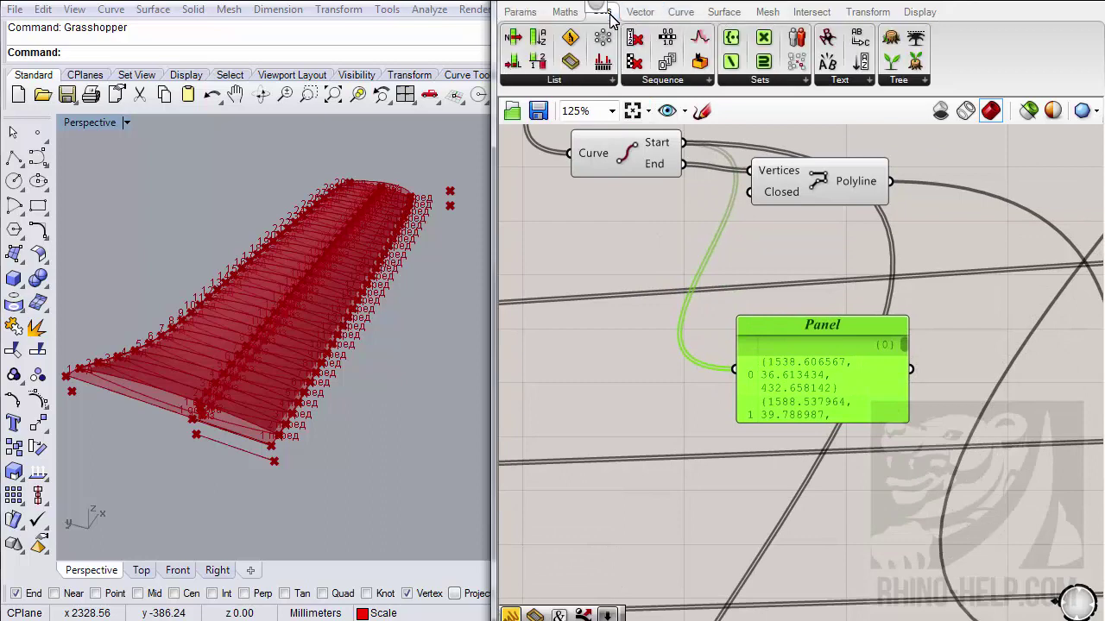
click(596, 84)
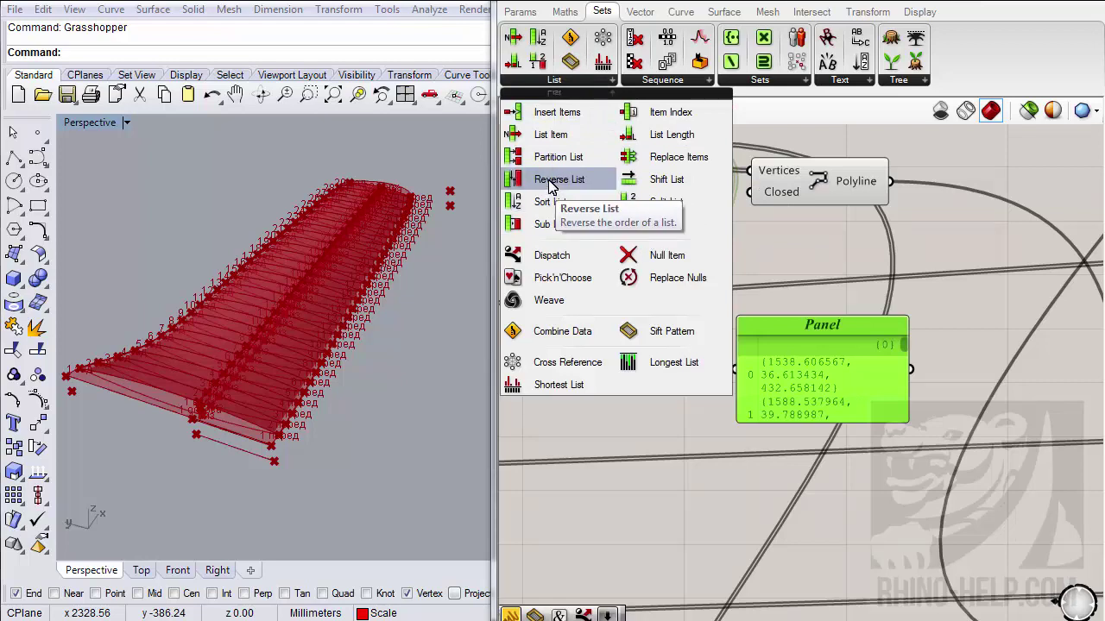
drag(550, 181, 715, 492)
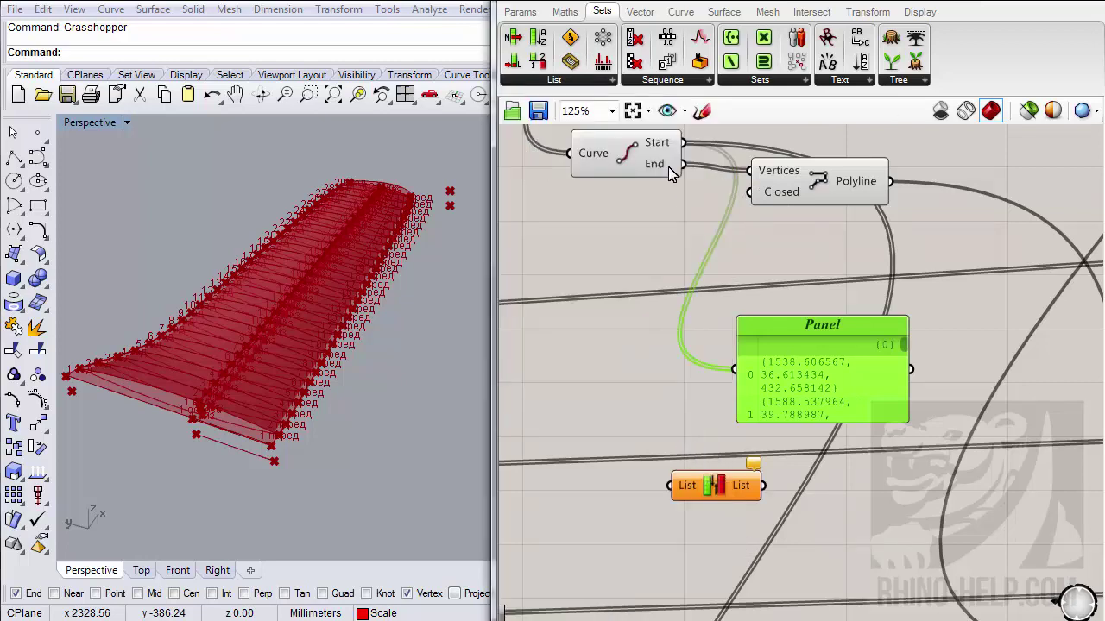
drag(683, 164, 670, 484)
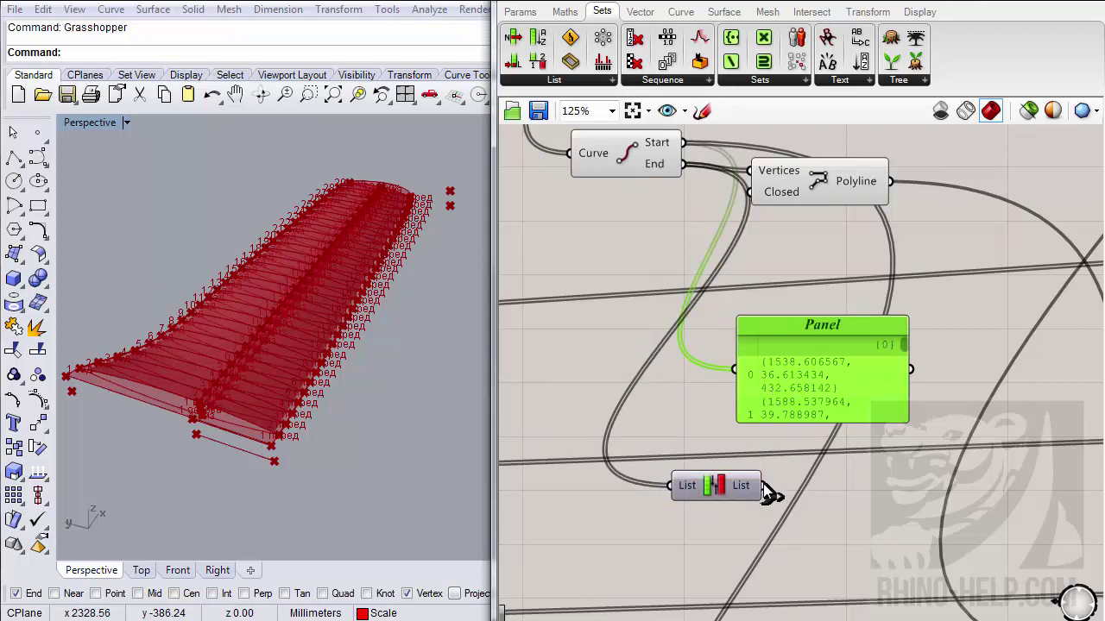
shift+drag(763, 487, 736, 386)
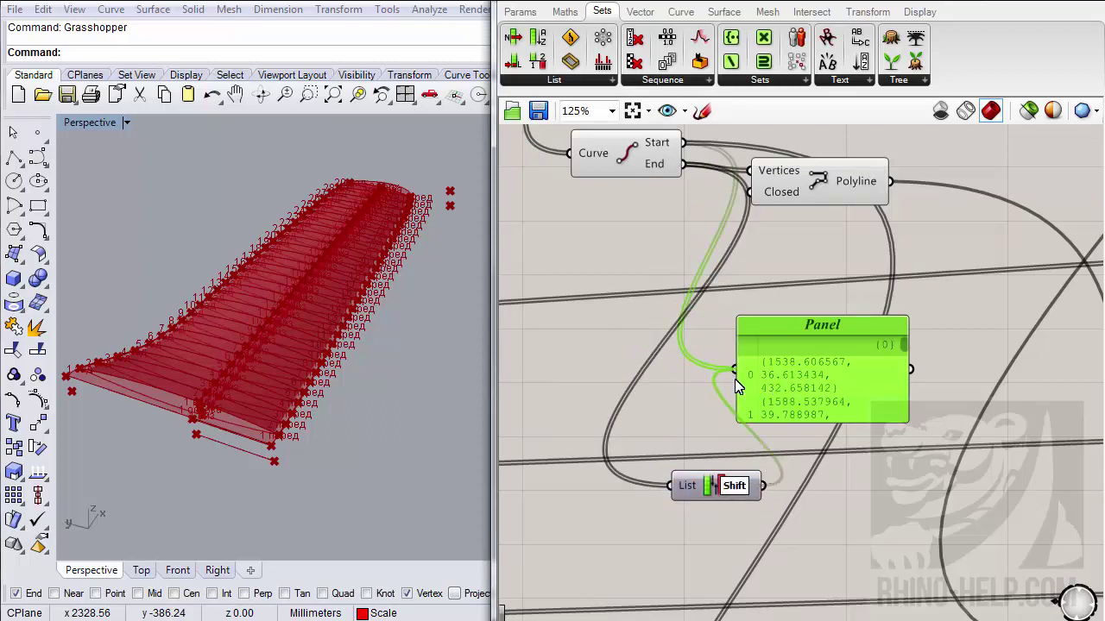
right_drag(771, 394, 669, 370)
drag(671, 377, 760, 371)
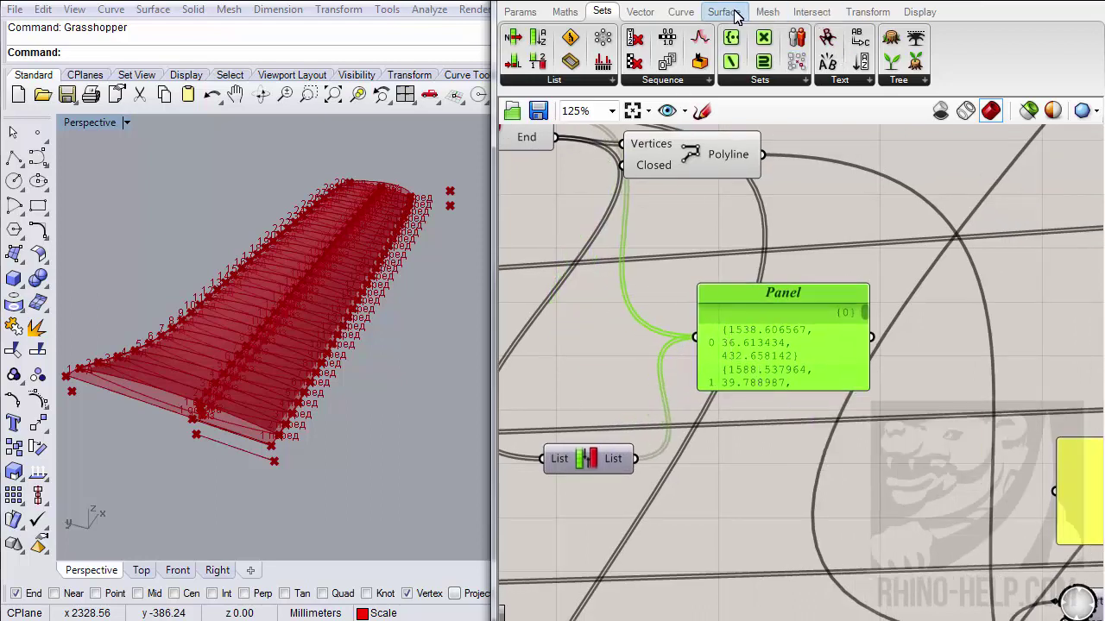
- Build a Polyline from the Panel's combined points and set its Closed input to True
click(686, 15)
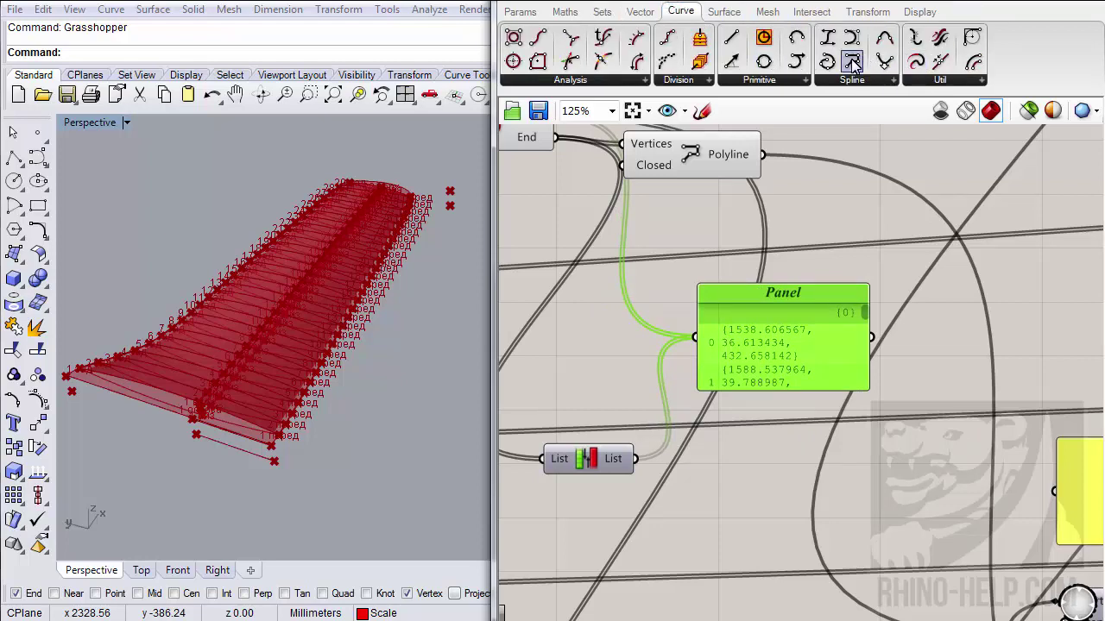
drag(965, 332, 953, 367)
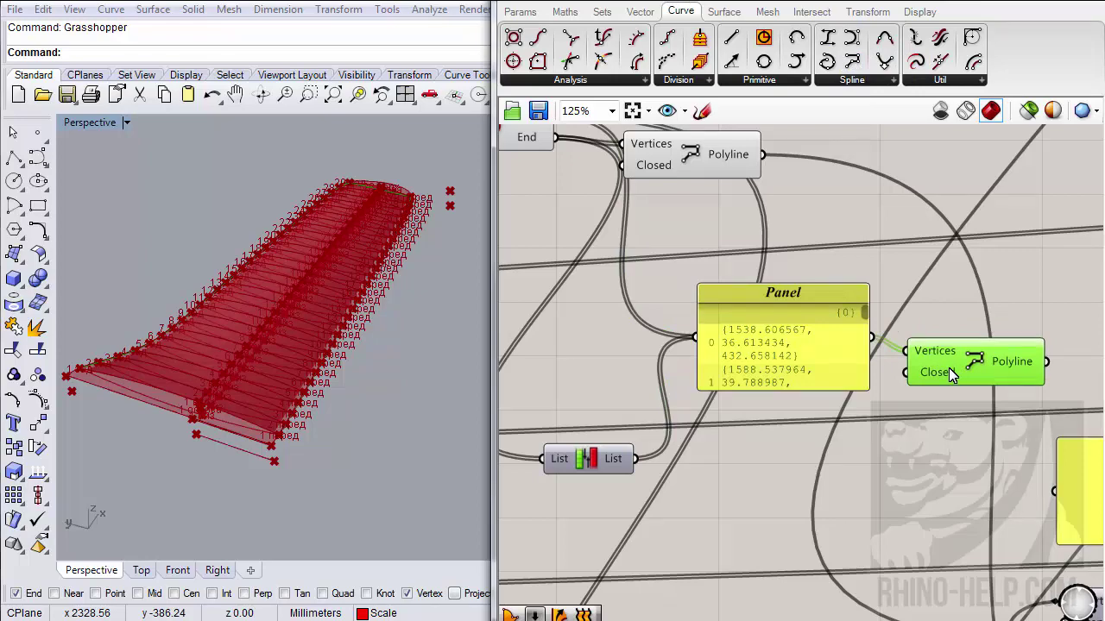
right_click(948, 369)
click(864, 445)
right_drag(870, 451, 695, 301)
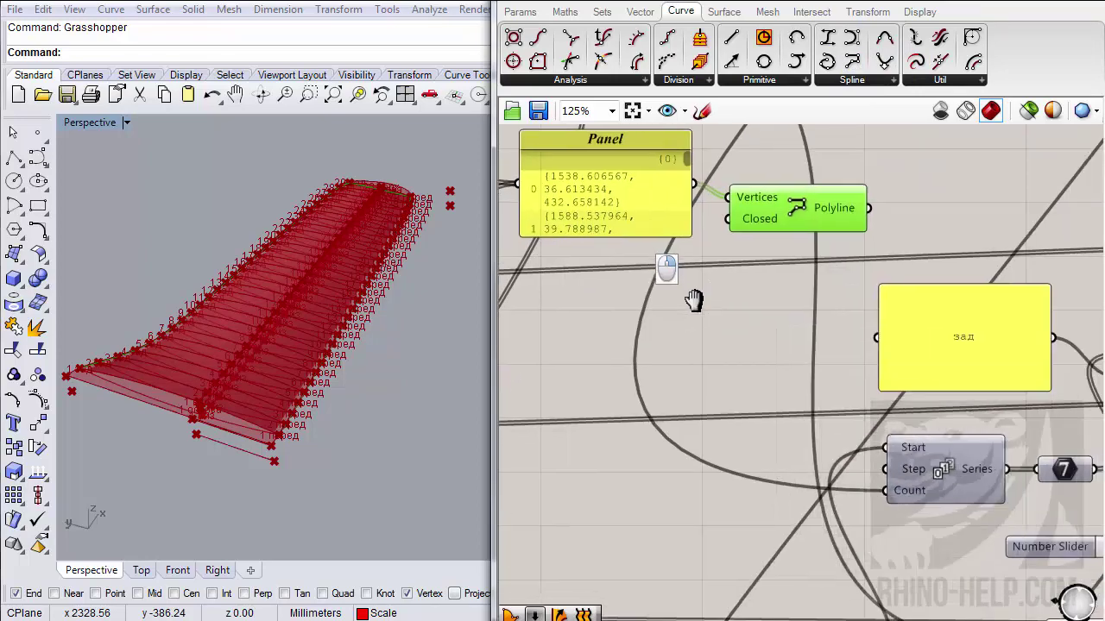
right_click(753, 217)
mouse_move(837, 390)
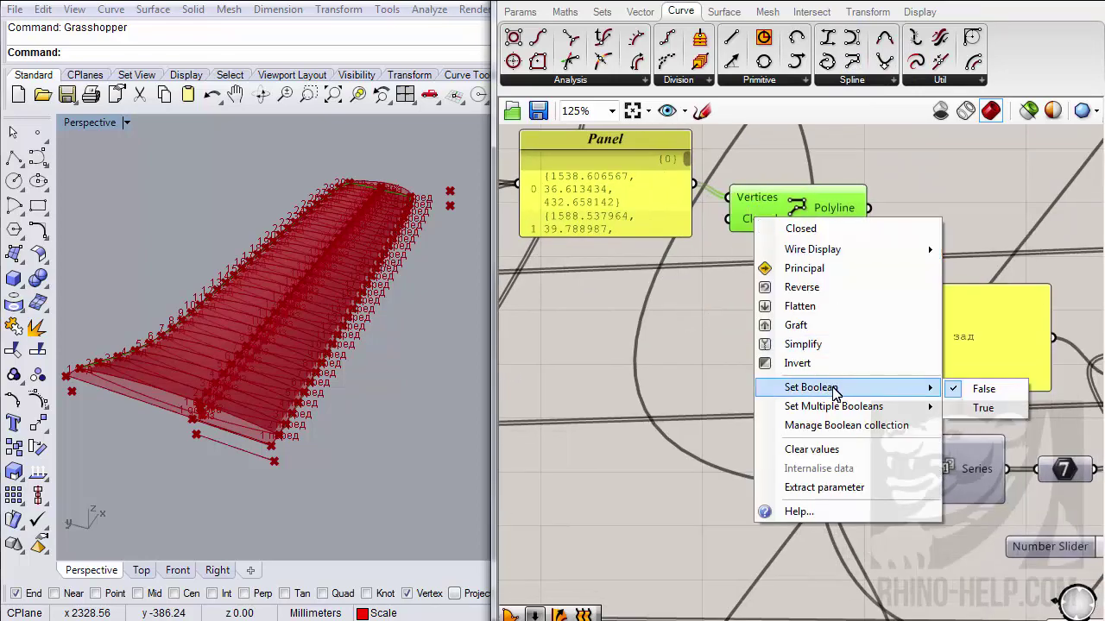
click(982, 408)
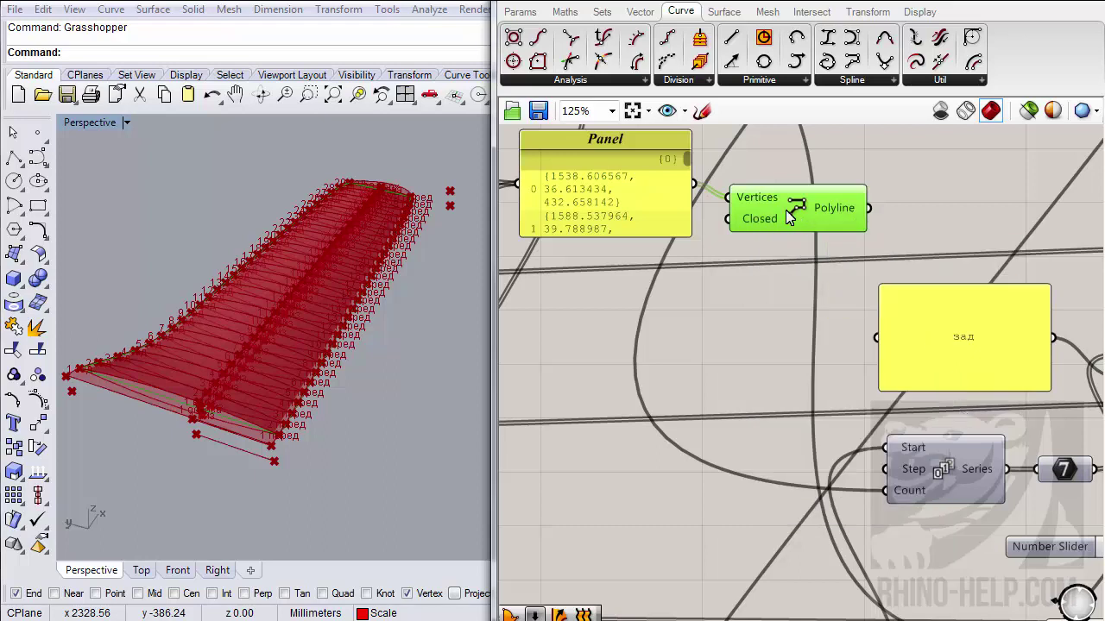
- Create a Boundary Surfaces component from the closed polyline and bake its surface into the model
click(725, 13)
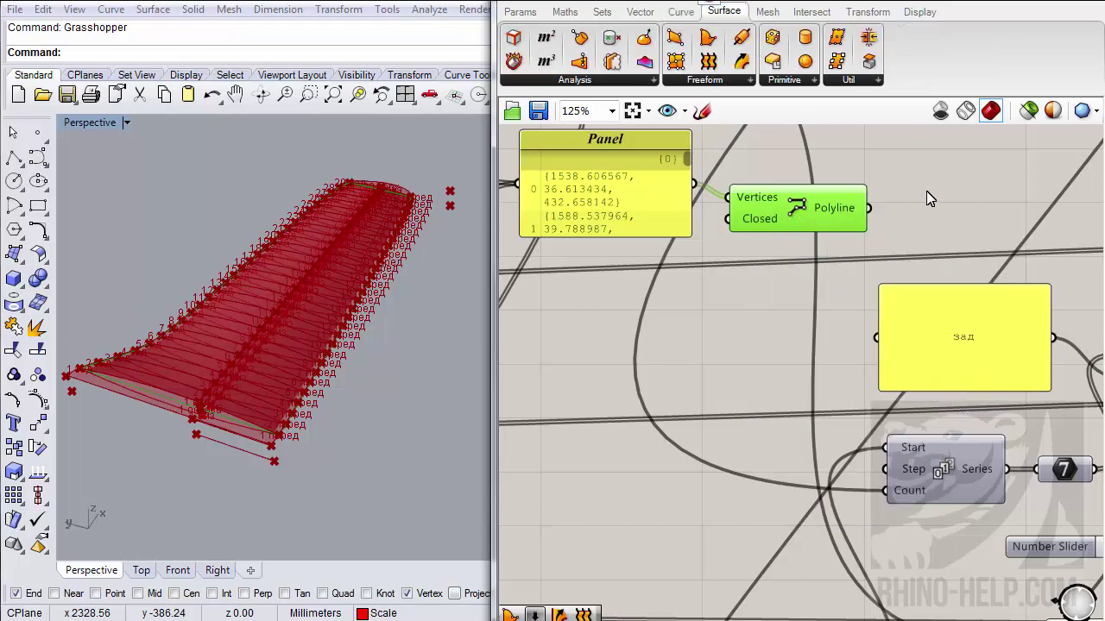
drag(978, 225, 971, 220)
drag(867, 208, 913, 217)
click(962, 220)
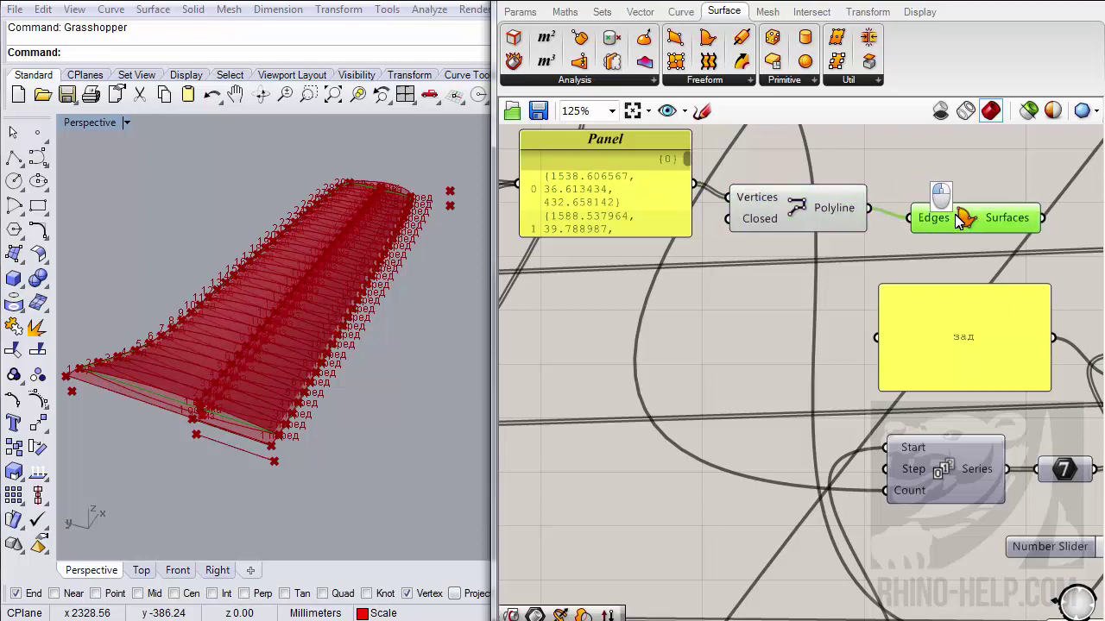
right_click(1015, 224)
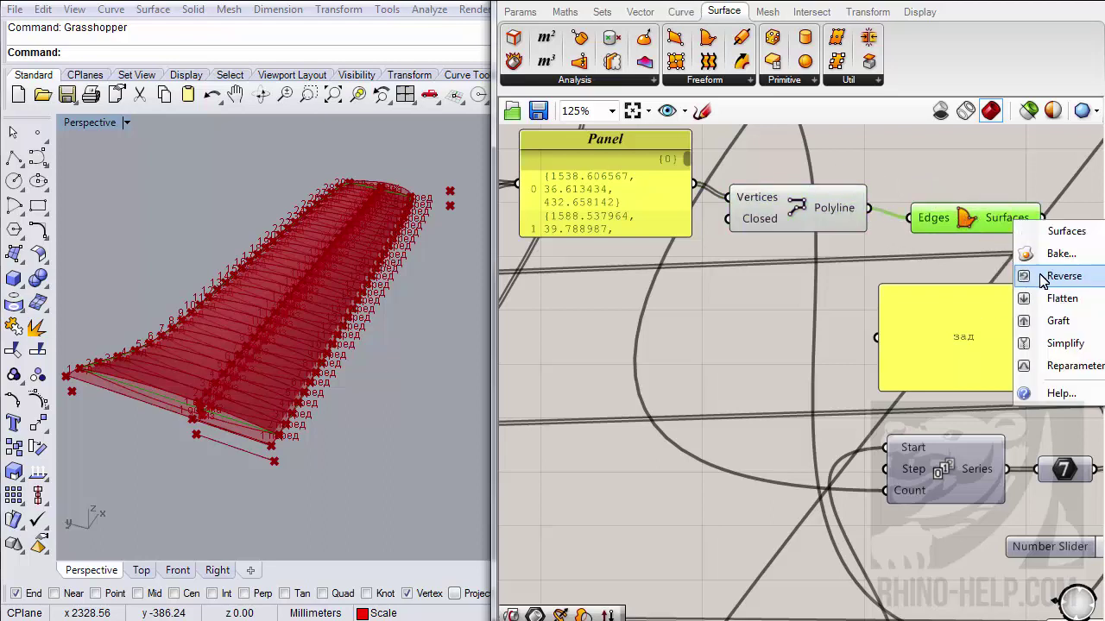
click(992, 255)
click(1053, 421)
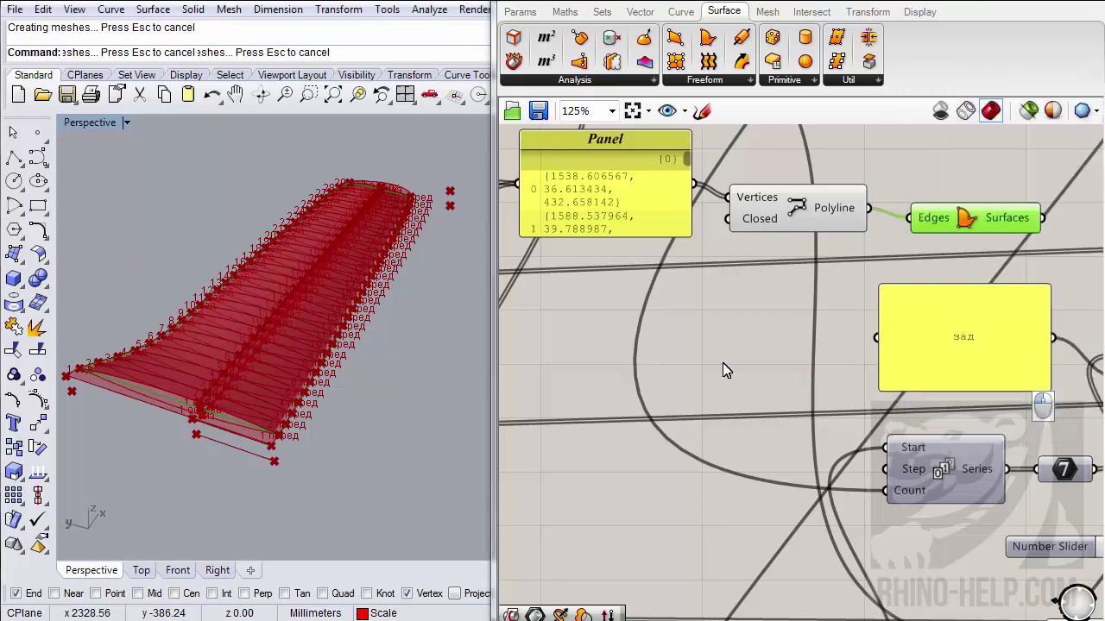
- Select the baked surface on the wing and examine how its edge fits against the wing's root and curved side
middle_click(321, 192)
click(301, 296)
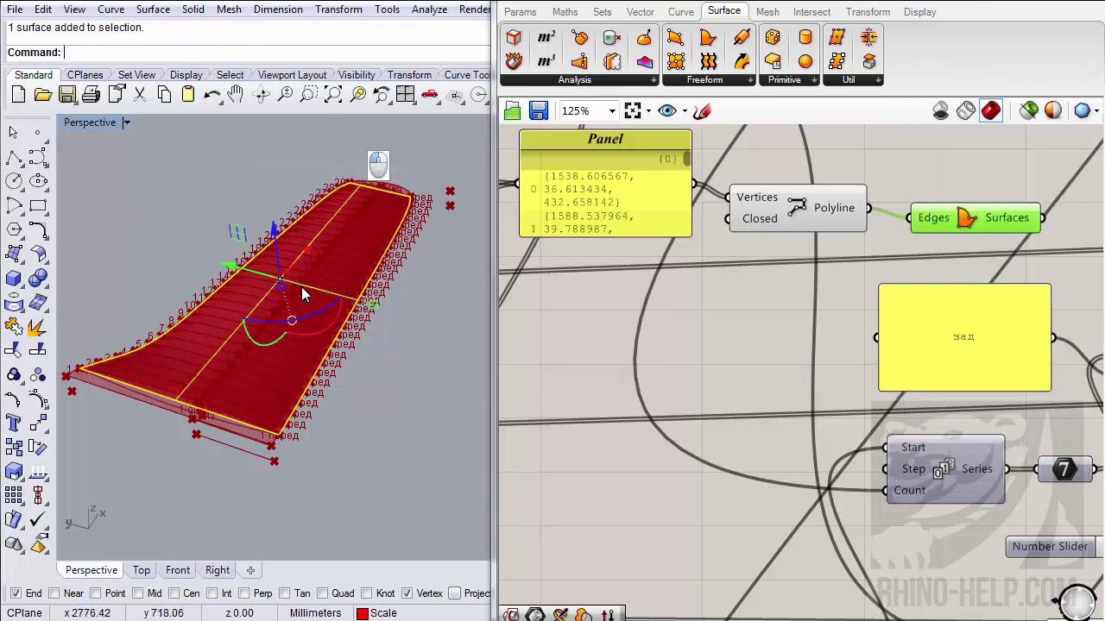
right_drag(301, 296, 194, 368)
scroll(190, 365, down, 5)
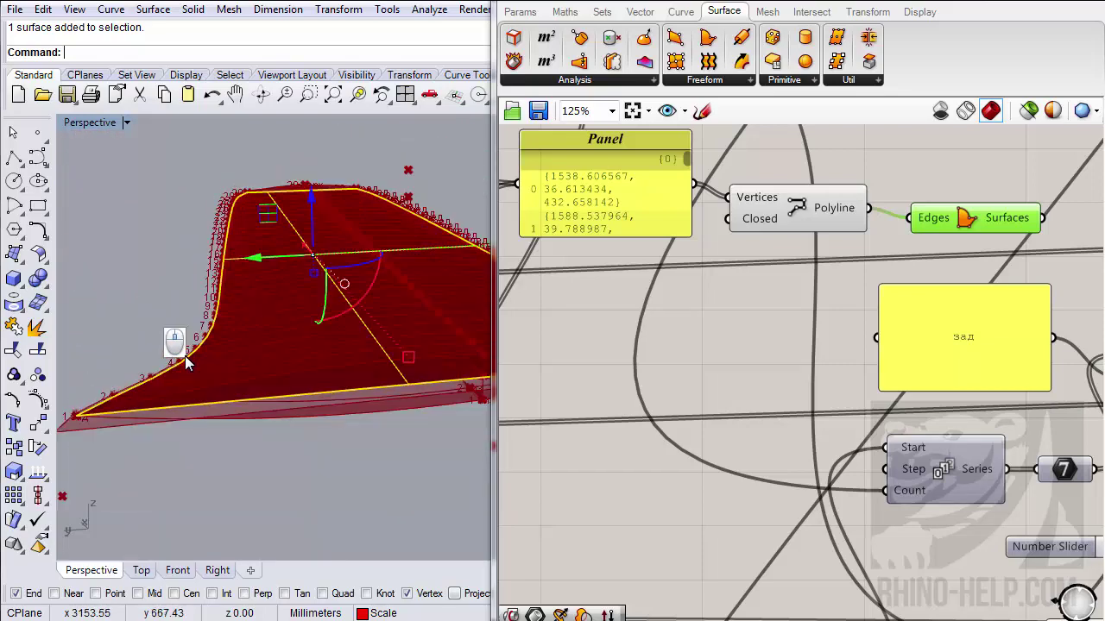
right_drag(294, 360, 241, 357)
scroll(321, 349, up, 5)
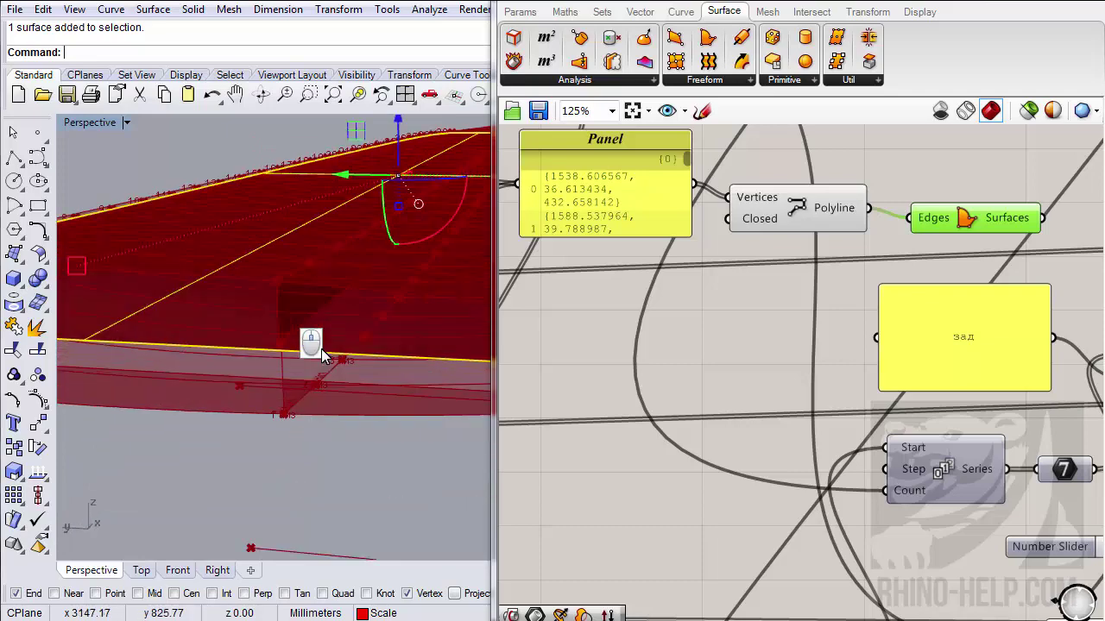
- Transfer the Panel's incoming point wires directly to the Polyline's Vertices input and delete the Panel
right_drag(302, 339, 272, 366)
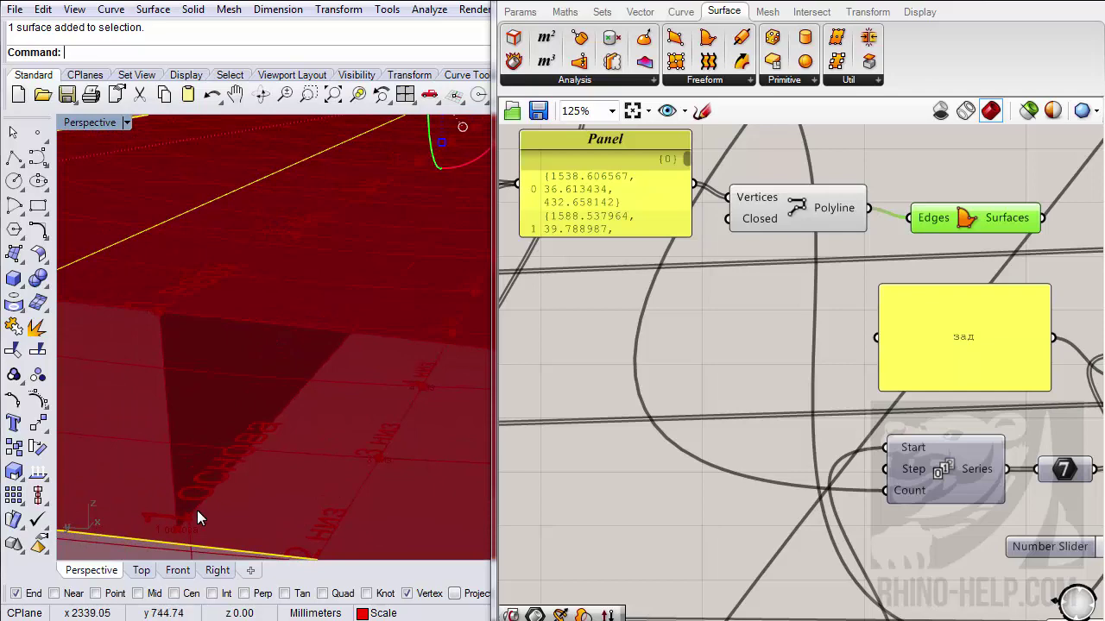
right_drag(207, 502, 202, 466)
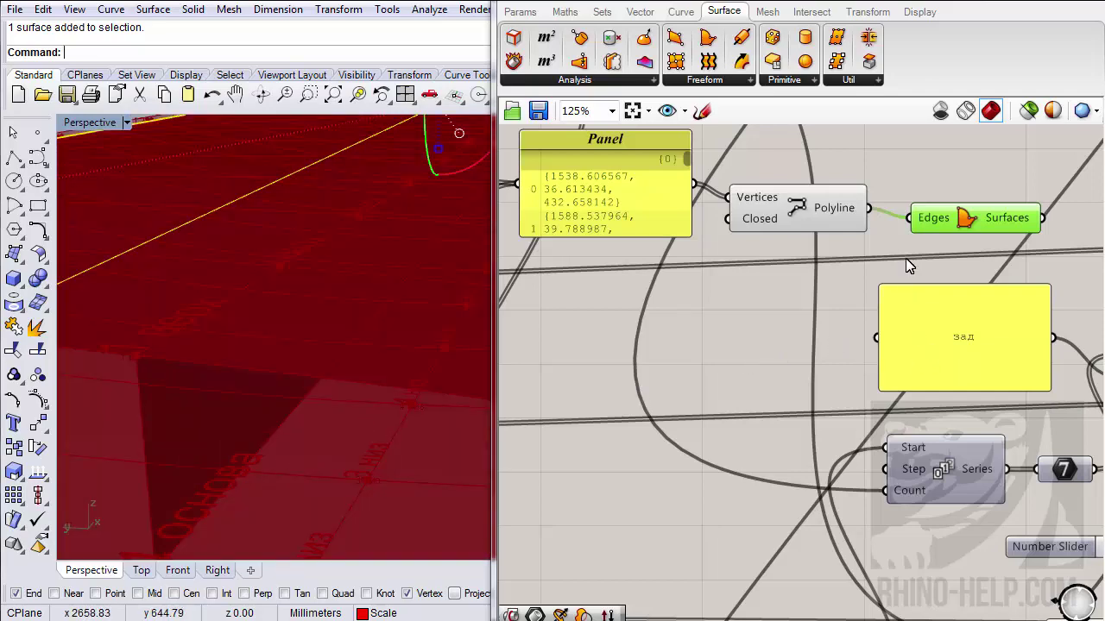
scroll(774, 246, down, 3)
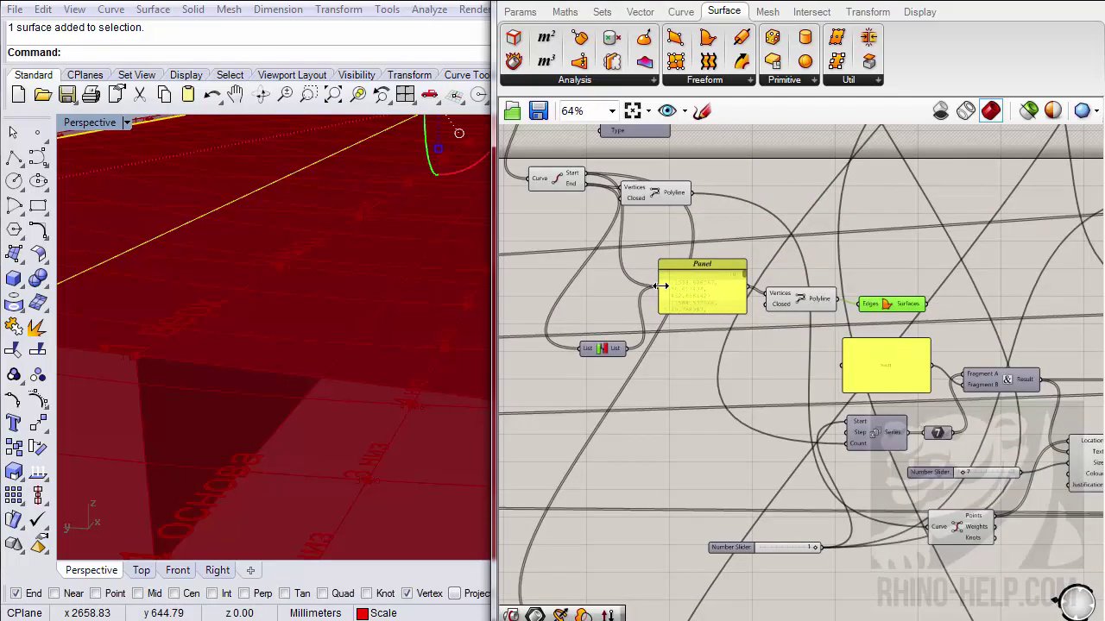
ctrl+shift+drag(665, 297, 769, 298)
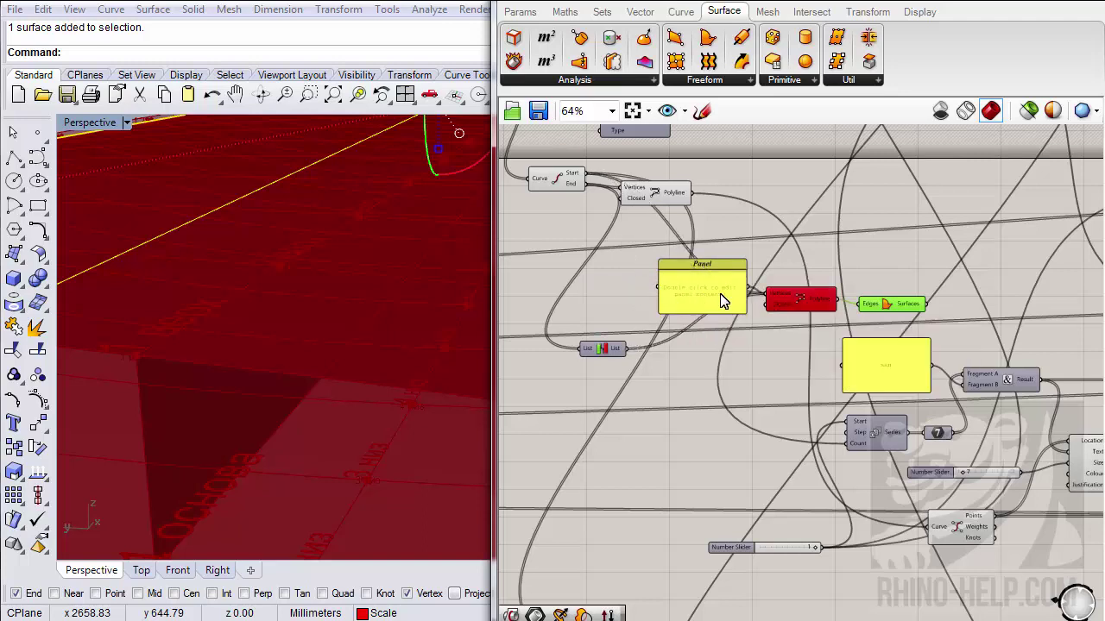
click(723, 300)
key(Delete)
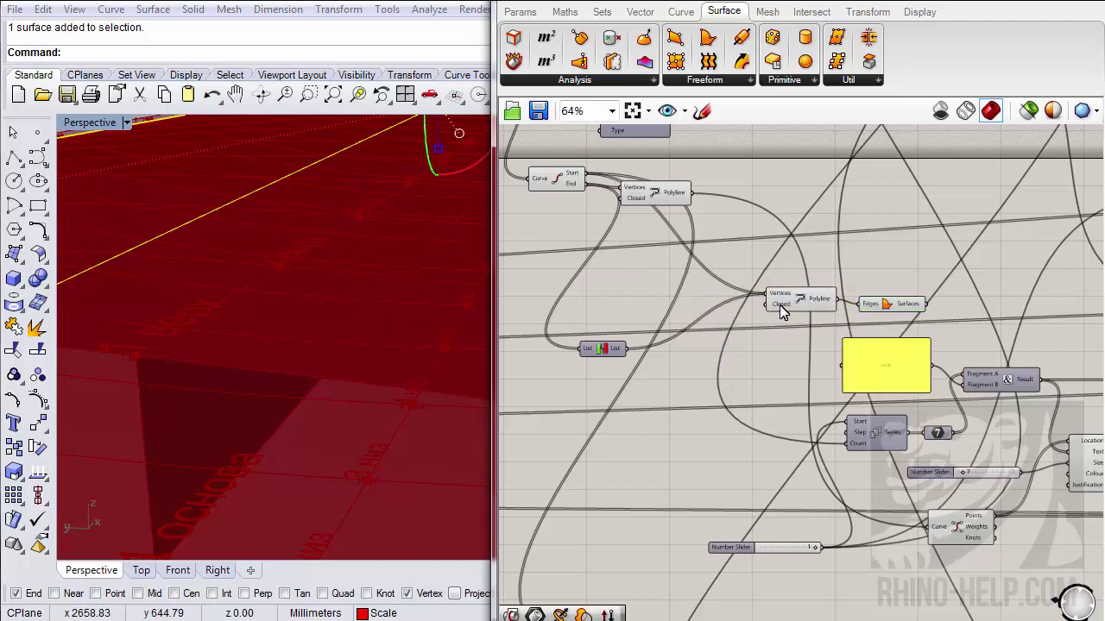
- Move the Reverse List, closed Polyline and Boundary Surfaces components together to just below the old Polyline and Boundary Surfaces pair
drag(893, 281, 606, 352)
click(607, 353)
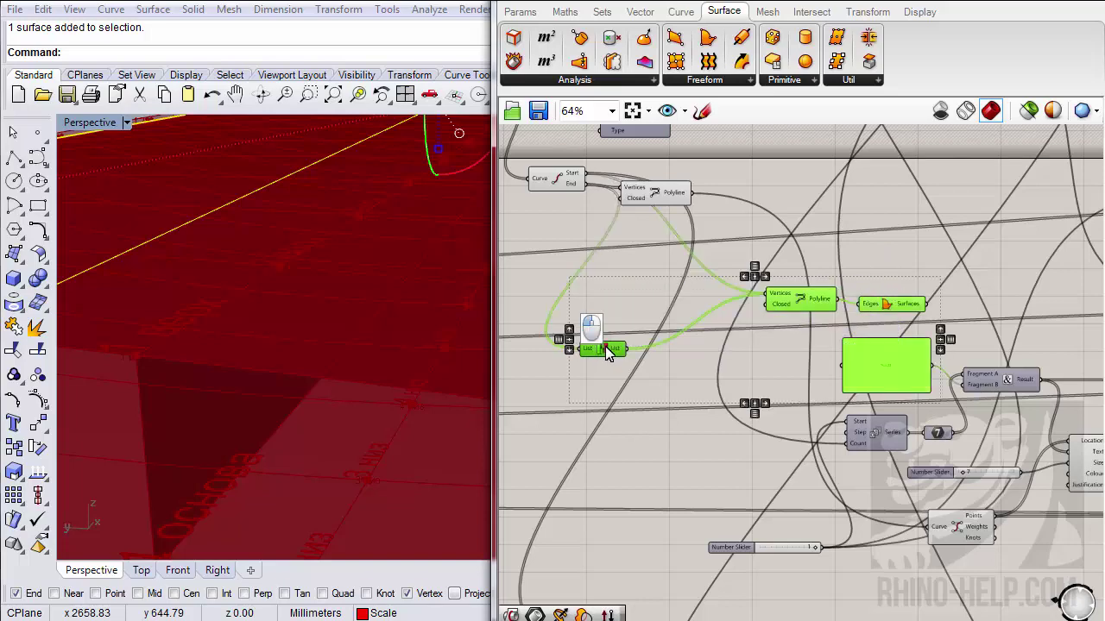
ctrl+click(868, 370)
scroll(802, 337, down, 8)
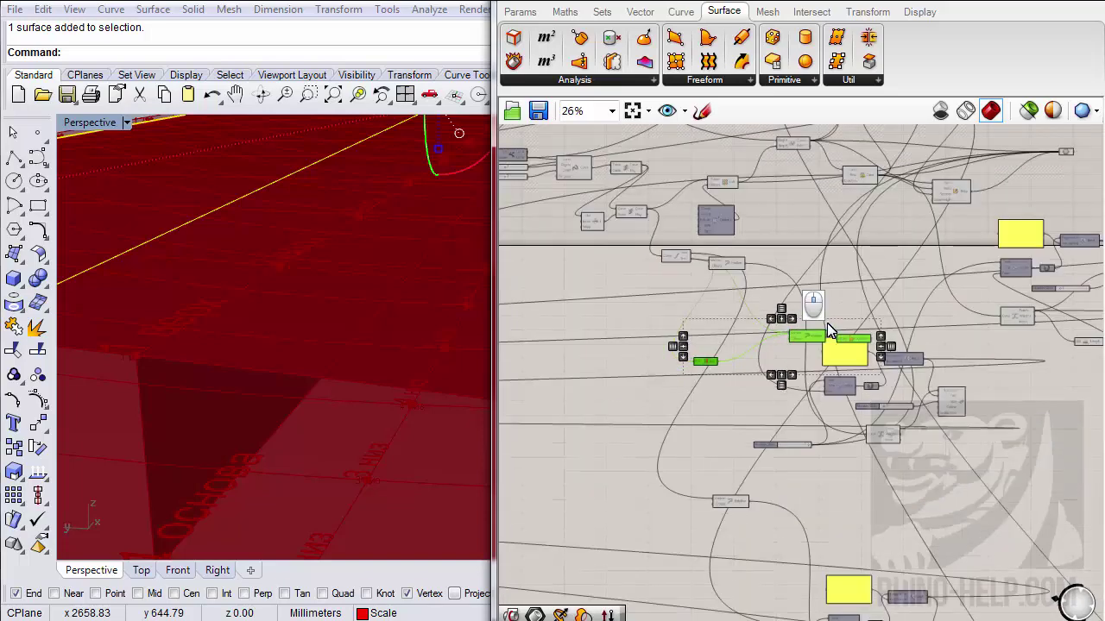
drag(766, 323, 981, 356)
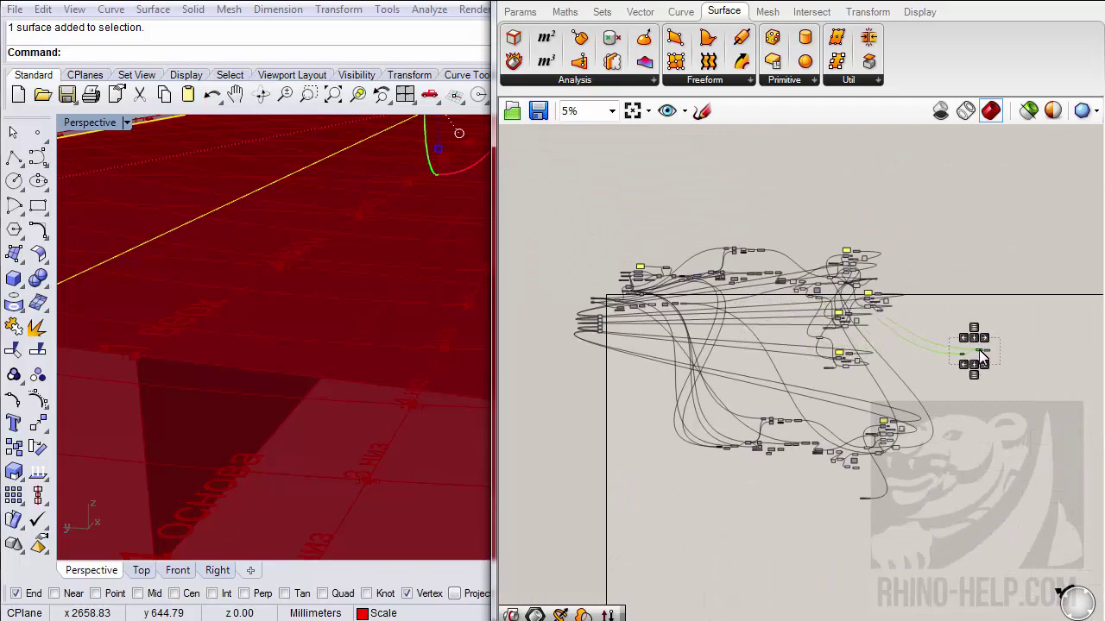
scroll(667, 308, up, 4)
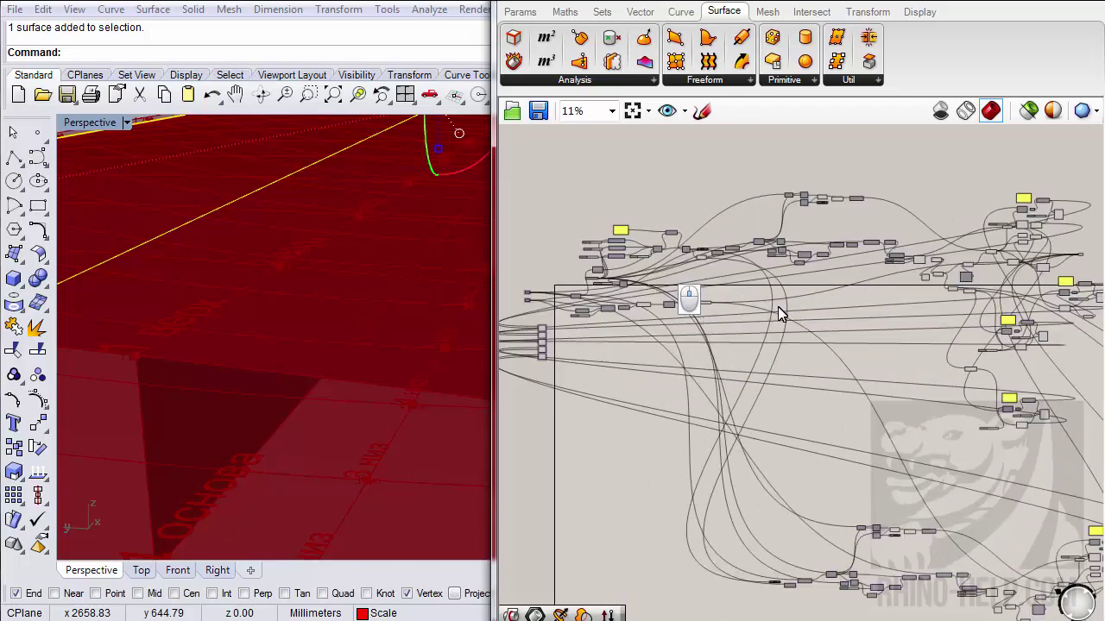
right_drag(693, 301, 675, 289)
scroll(615, 287, down, 2)
scroll(932, 325, up, 2)
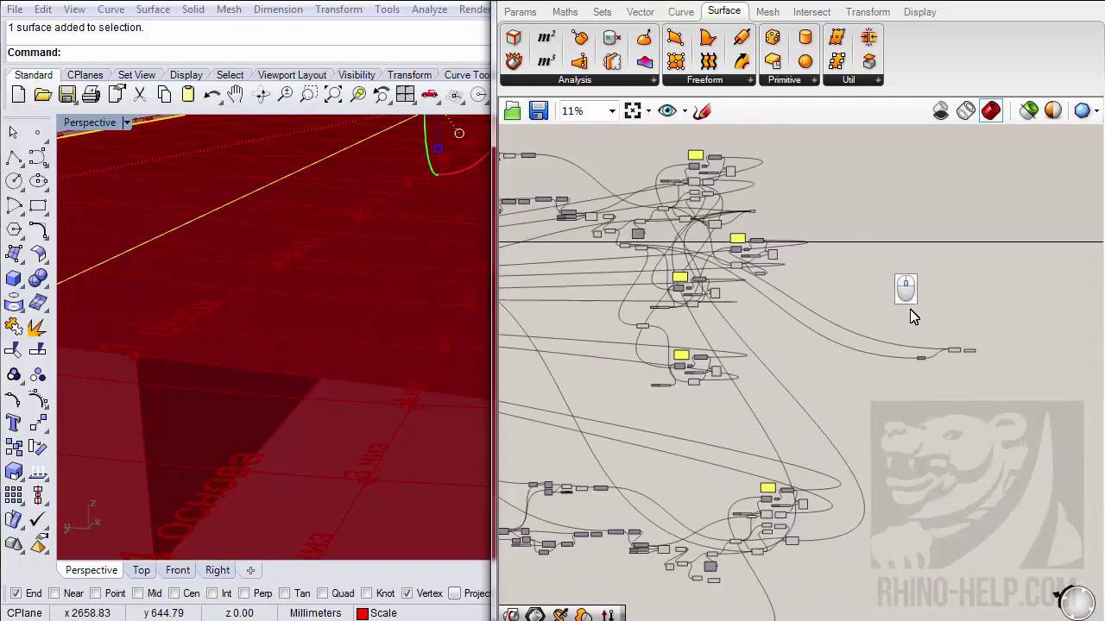
drag(910, 309, 999, 411)
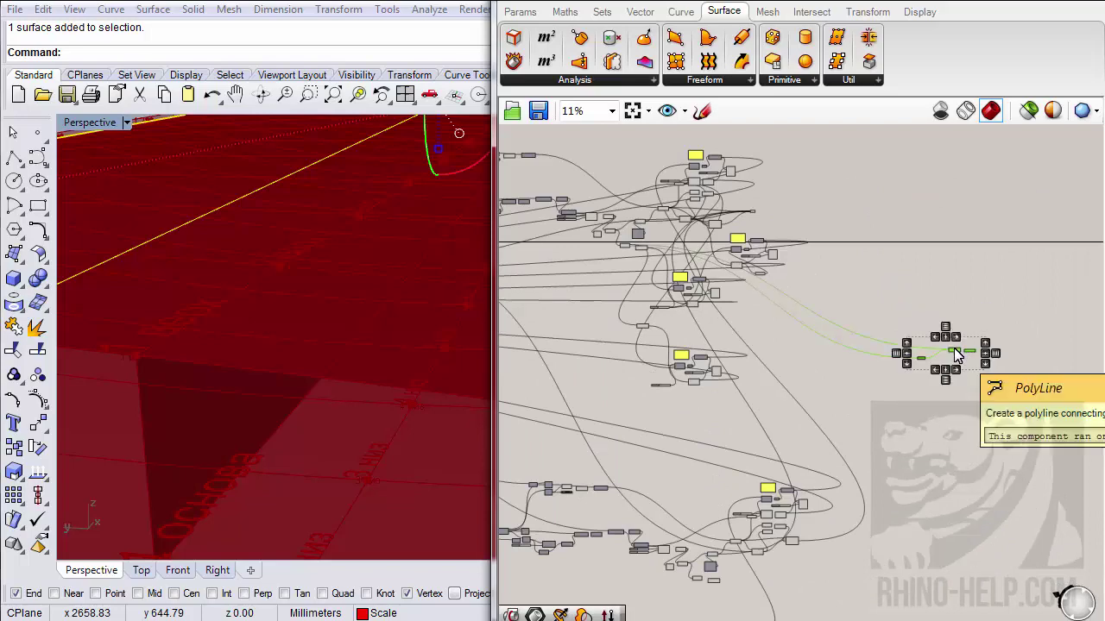
scroll(958, 363, down, 3)
drag(976, 393, 726, 349)
scroll(688, 332, up, 10)
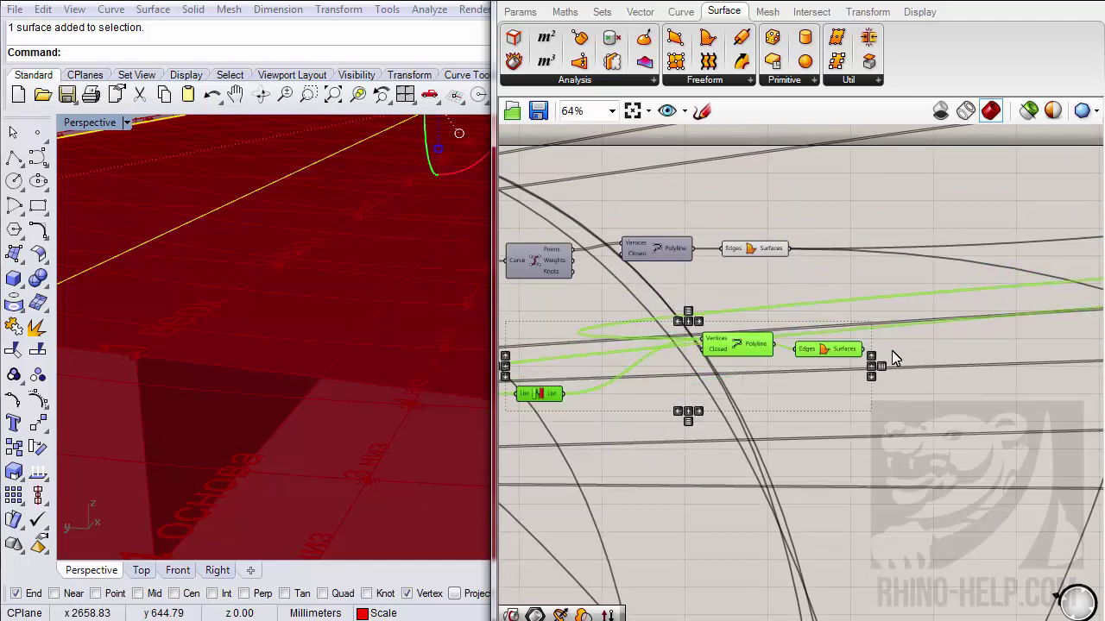
- Undo the surface bake and transfer the old Boundary Surfaces output wires to the new Boundary Surfaces component
click(212, 95)
right_drag(308, 255, 341, 246)
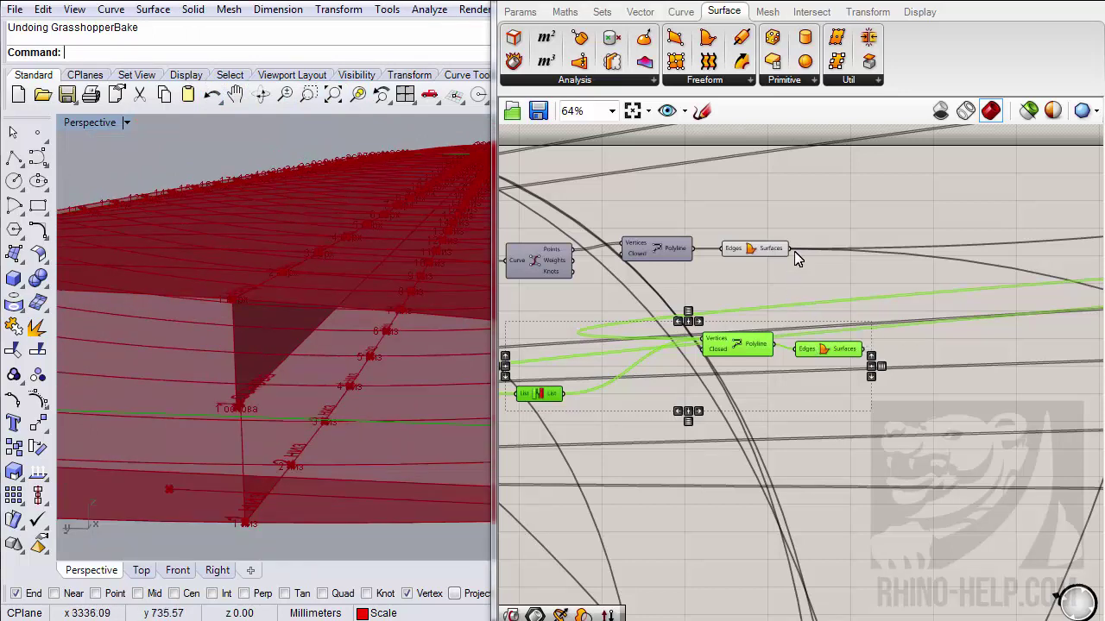
ctrl+shift+drag(794, 250, 868, 348)
right_drag(290, 390, 259, 362)
- Delete the old Boundary Surfaces component with the Polyline, Control Points and mesh intersection components that fed it
click(756, 250)
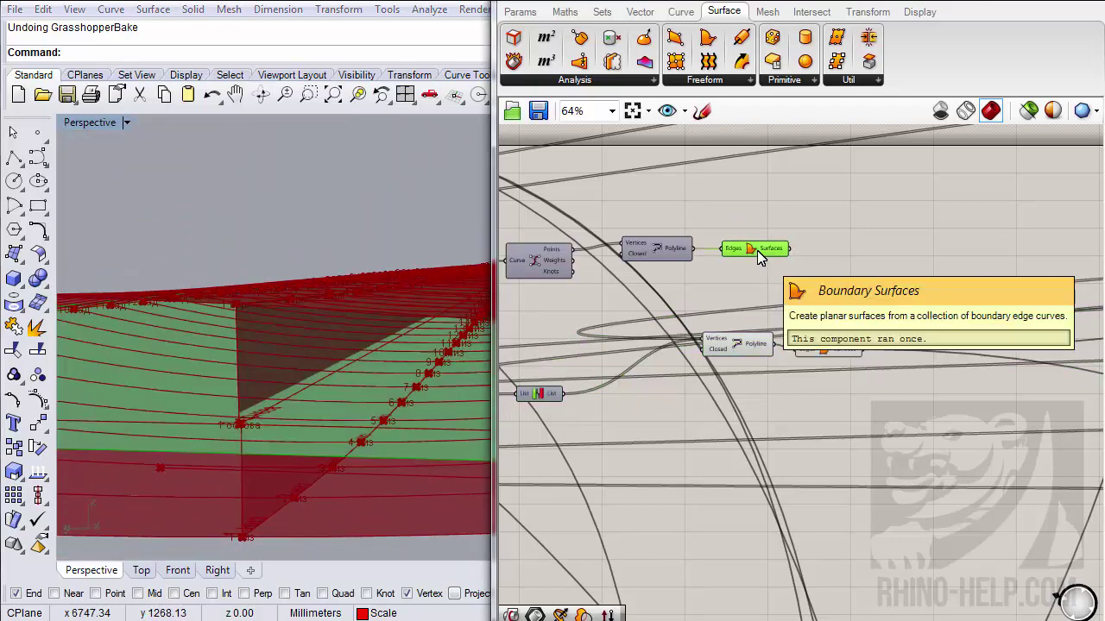
key(Delete)
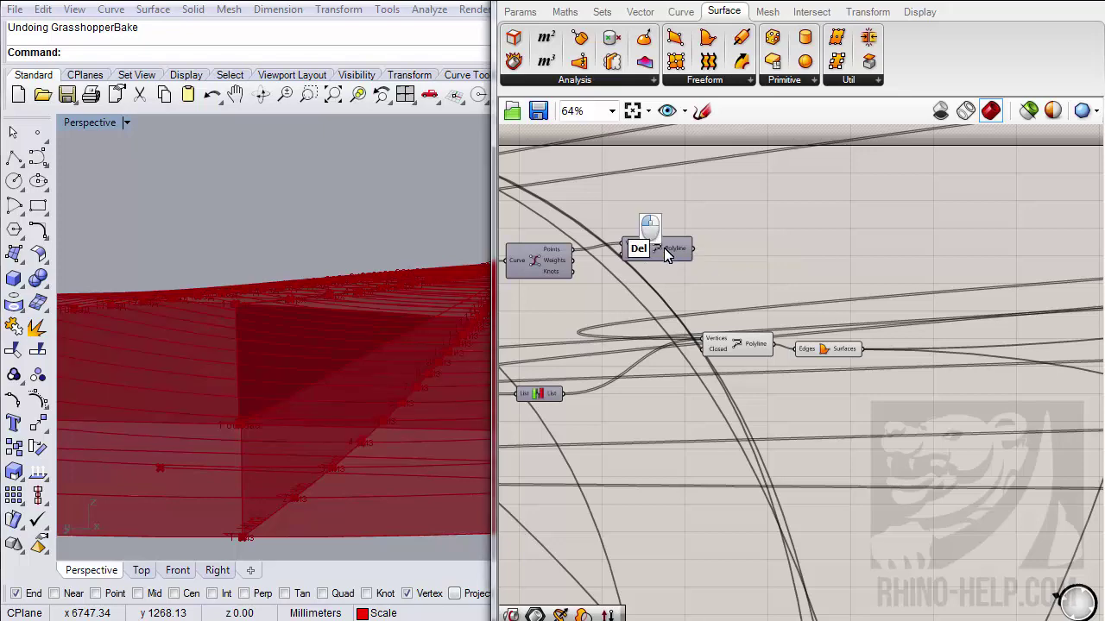
right_drag(664, 250, 827, 247)
click(827, 247)
key(Delete)
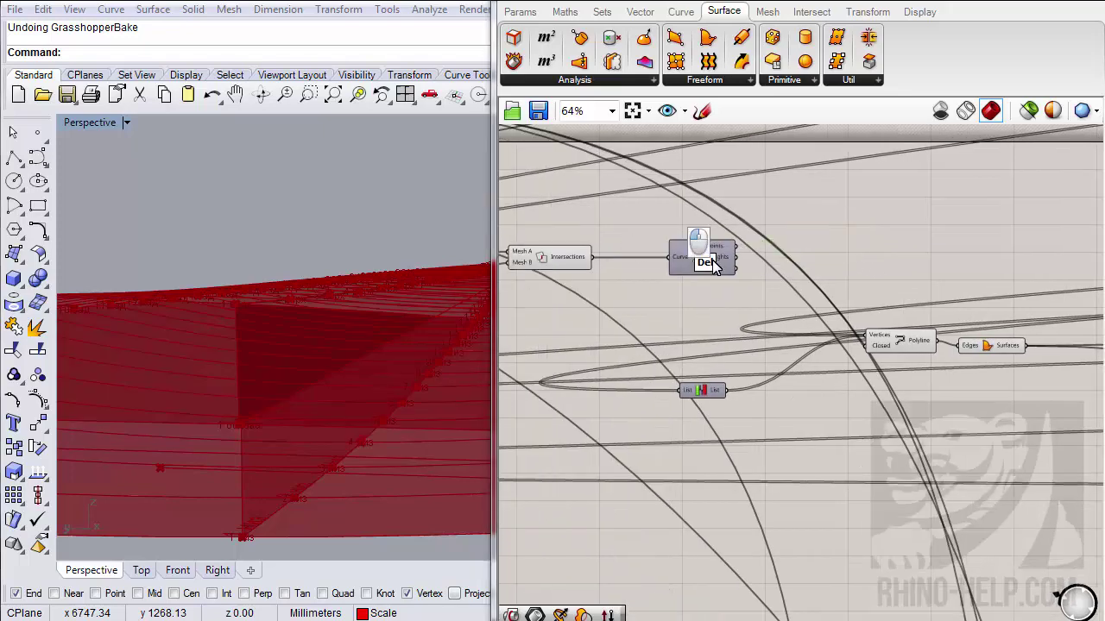
right_drag(670, 266, 792, 269)
key(Delete)
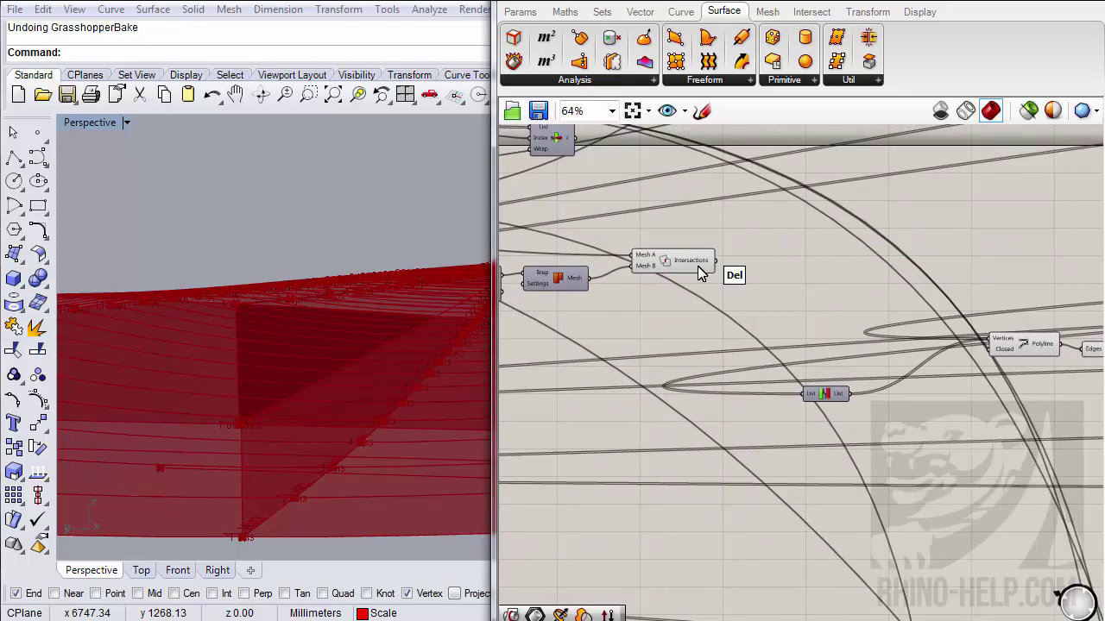
click(686, 262)
key(Delete)
- Delete the rest of the obsolete chain: the Mesh, Scale and Area components and the leftover scale factor Number Slider
right_drag(717, 272, 827, 280)
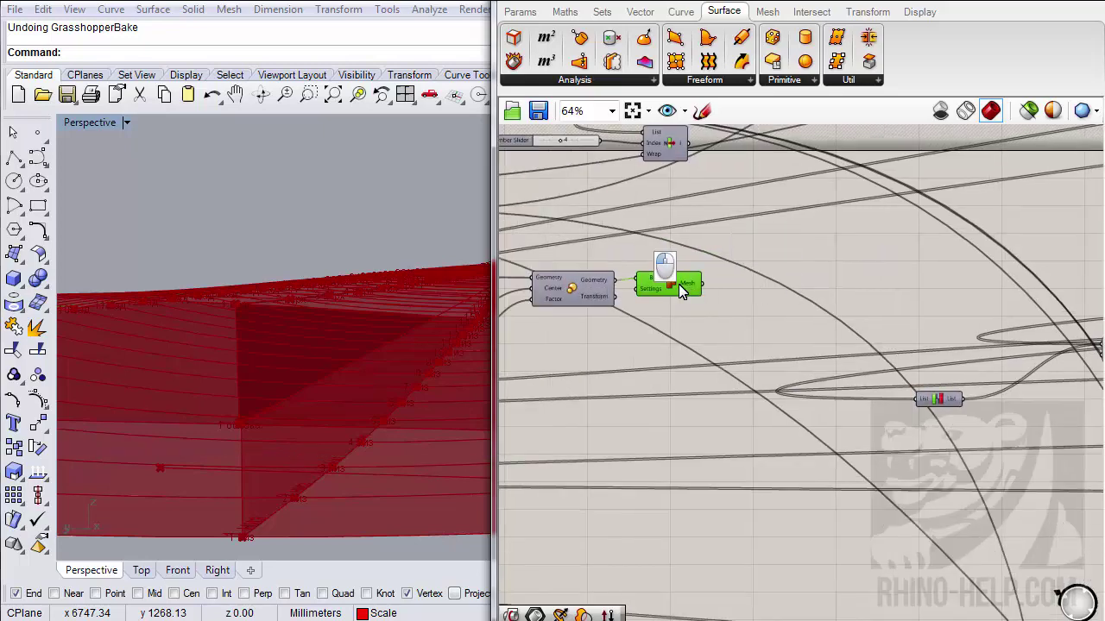
key(Delete)
right_drag(674, 298, 801, 292)
click(708, 278)
key(Delete)
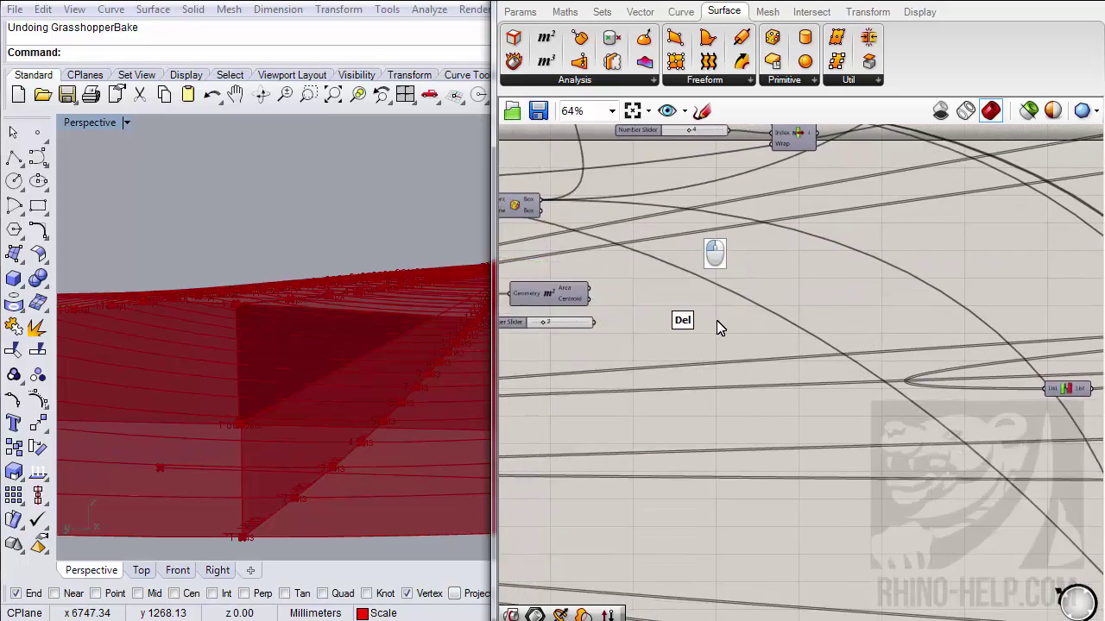
right_drag(717, 322, 792, 316)
click(651, 297)
key(Delete)
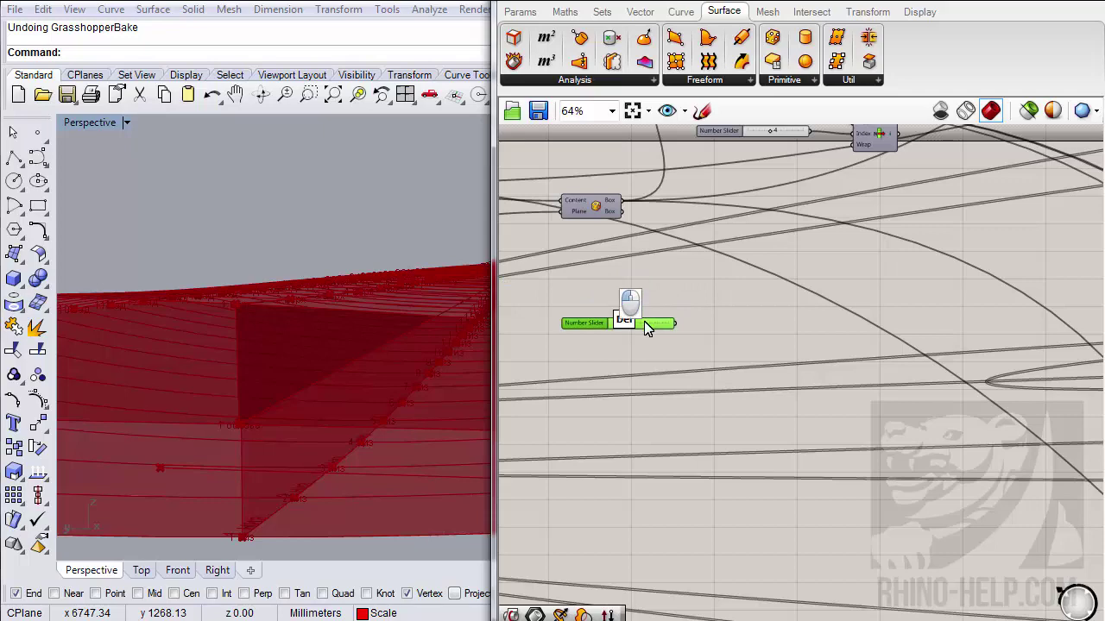
scroll(644, 326, down, 5)
scroll(811, 310, up, 8)
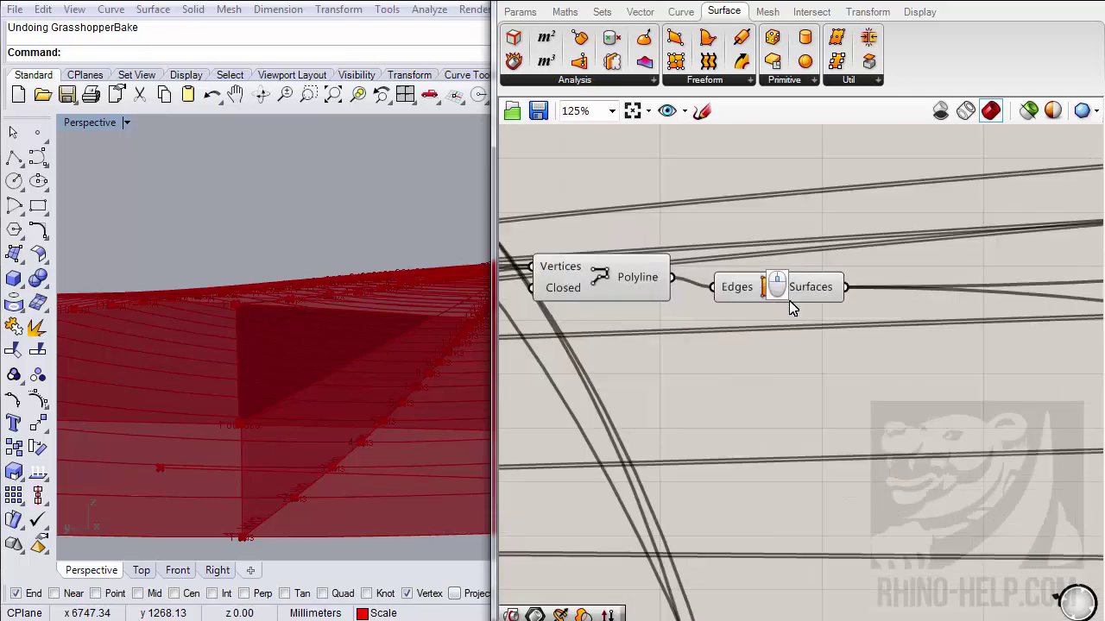
- Place a Geometry parameter beside the new Boundary Surfaces component and connect the Surfaces output to it
click(771, 292)
right_drag(316, 326, 259, 384)
scroll(742, 412, down, 5)
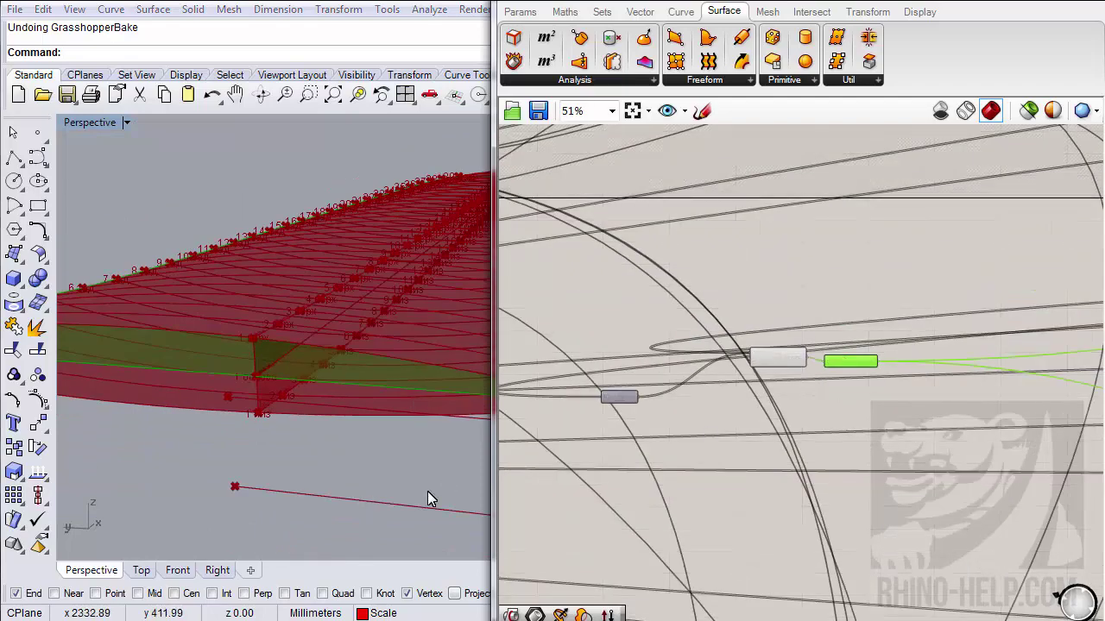
click(518, 12)
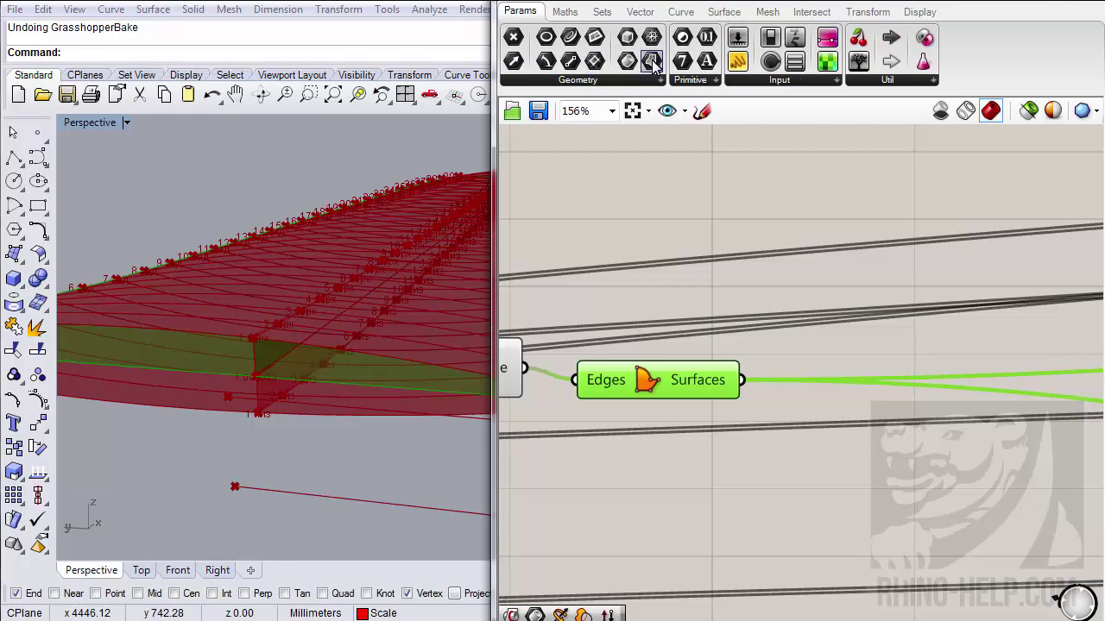
click(618, 81)
drag(656, 293, 873, 363)
drag(741, 380, 774, 412)
- Move the Geometry parameter into the free canvas area beyond and slightly below the Boundary Surfaces component
scroll(691, 419, down, 8)
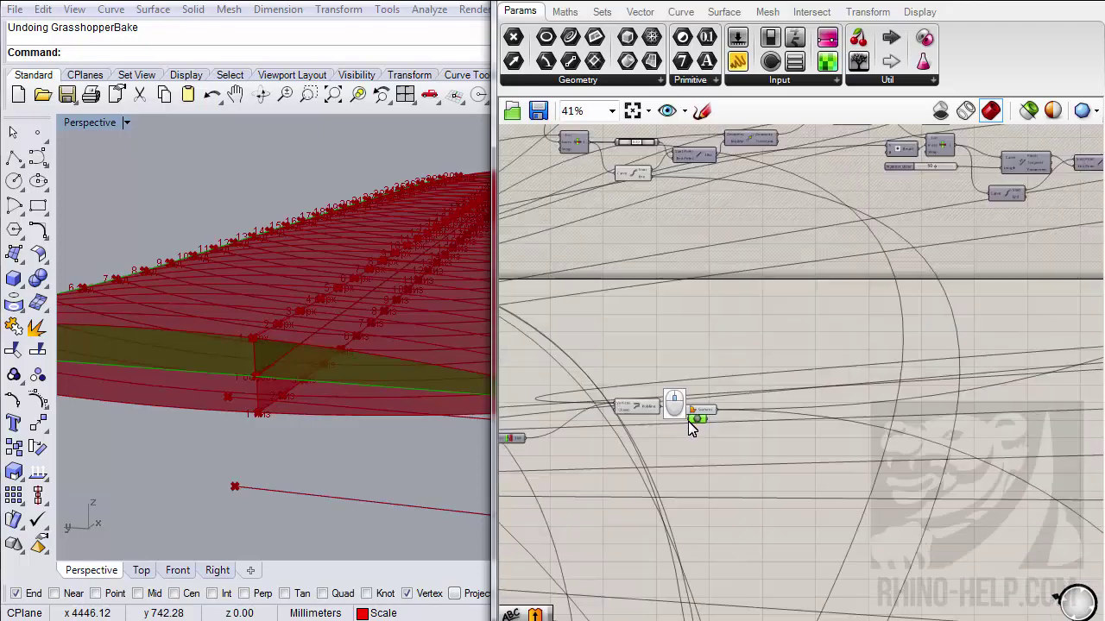
scroll(664, 417, down, 2)
scroll(797, 487, up, 6)
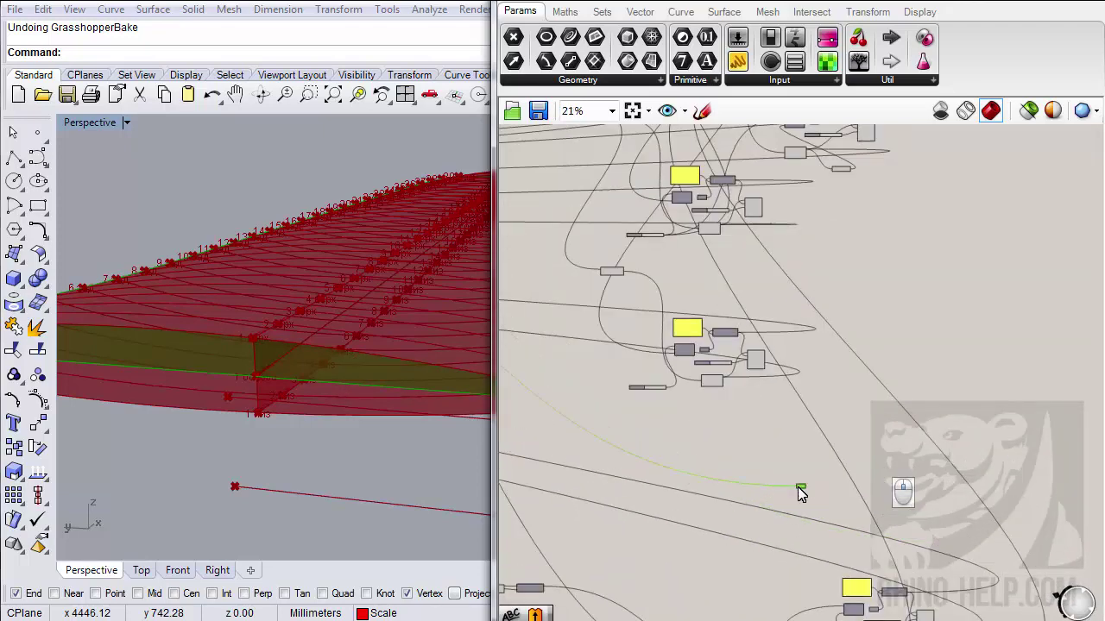
drag(781, 457, 727, 402)
scroll(907, 434, down, 4)
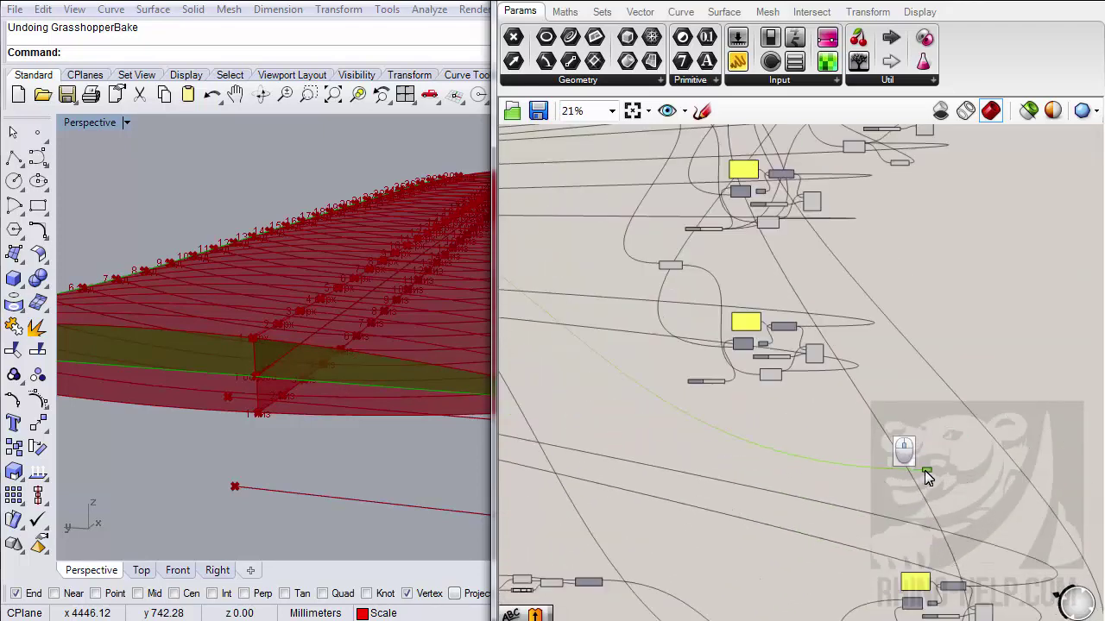
scroll(863, 432, down, 1)
scroll(694, 393, up, 1)
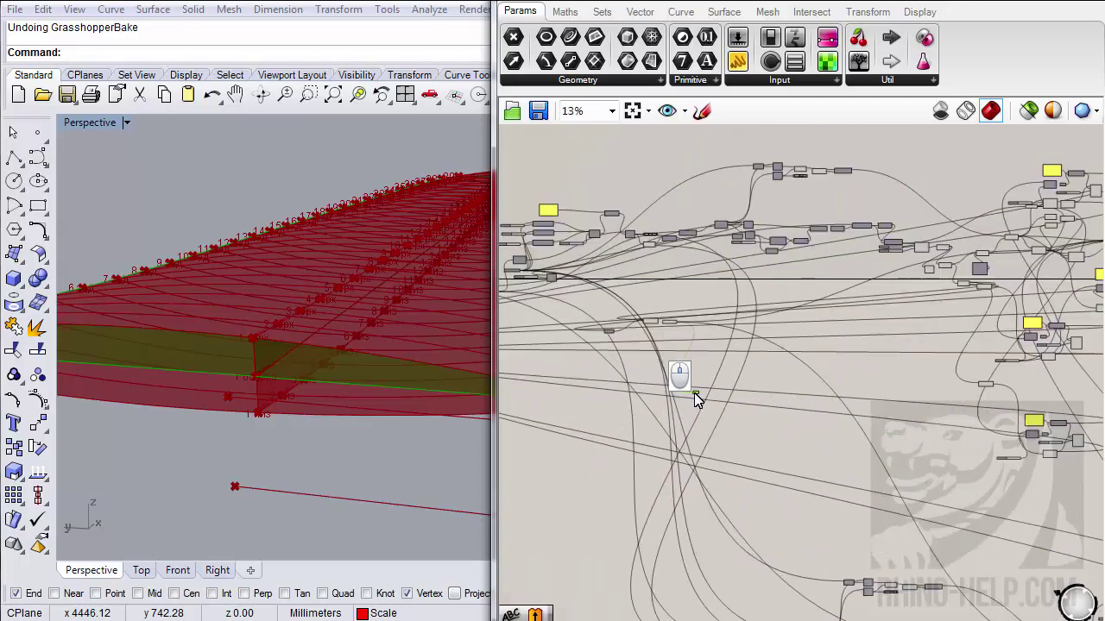
scroll(699, 329, up, 4)
drag(897, 411, 893, 389)
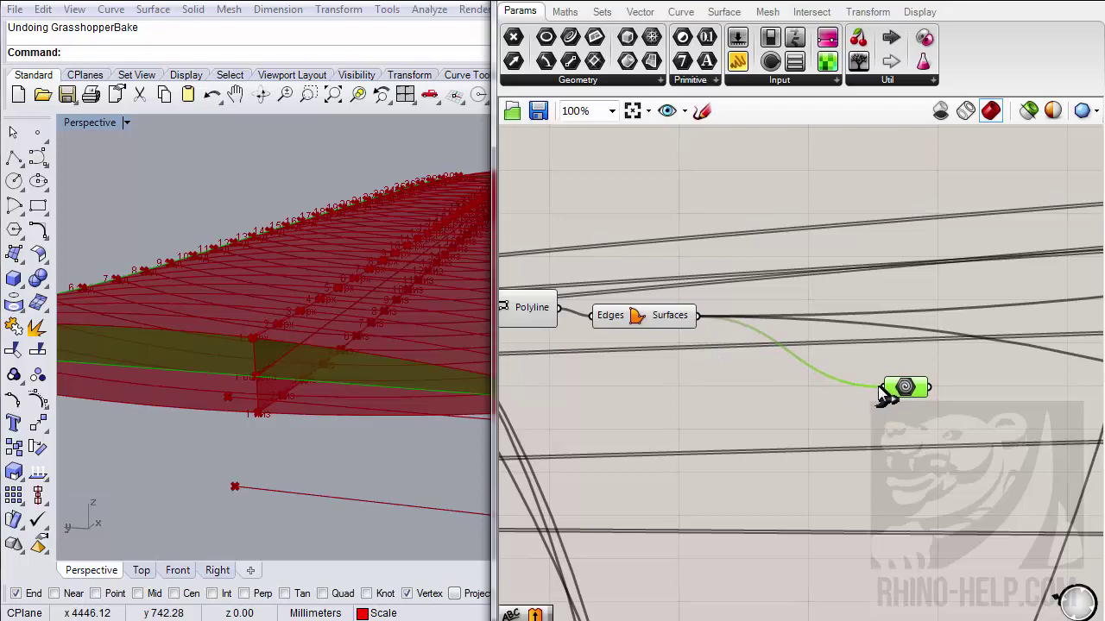
- Look over the definition's text tags and examine the Надписи group beside the input parameters
scroll(725, 345, down, 6)
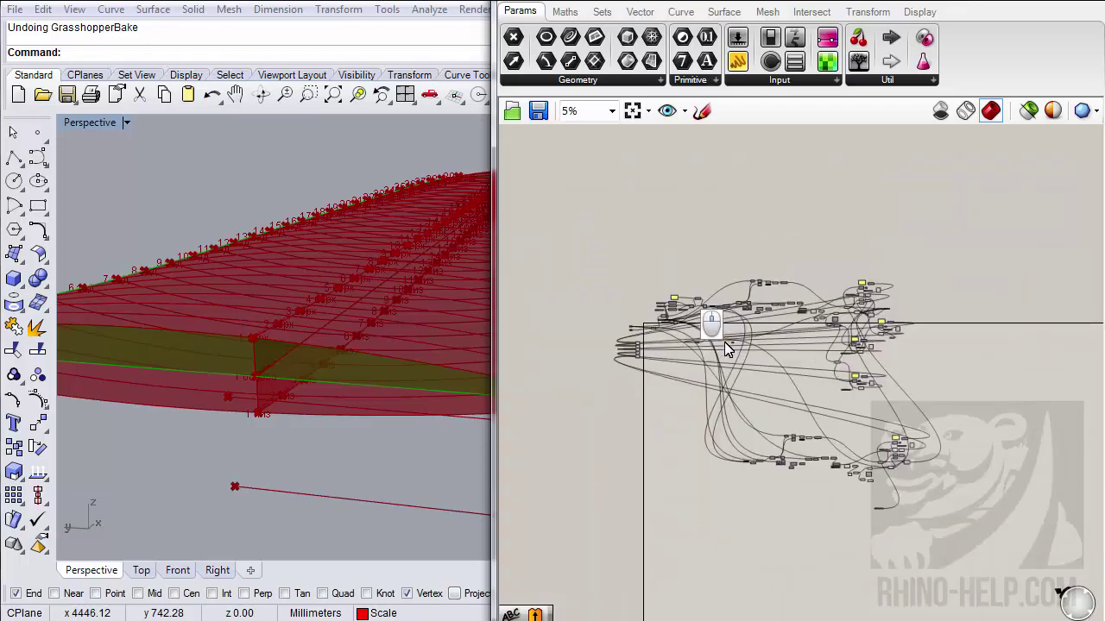
scroll(932, 362, up, 7)
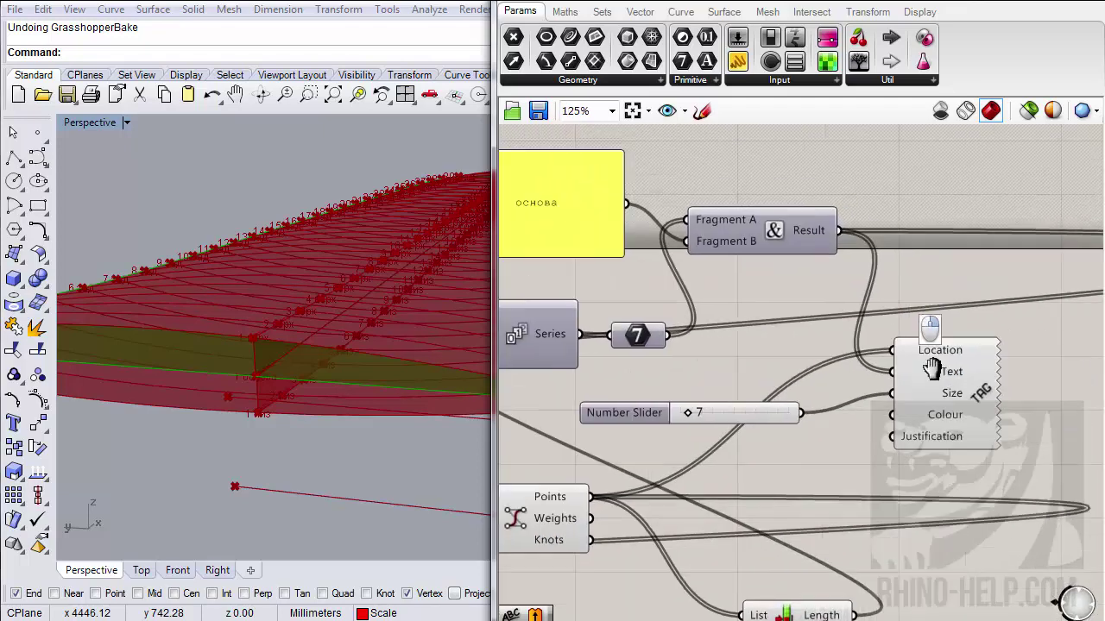
scroll(896, 395, down, 5)
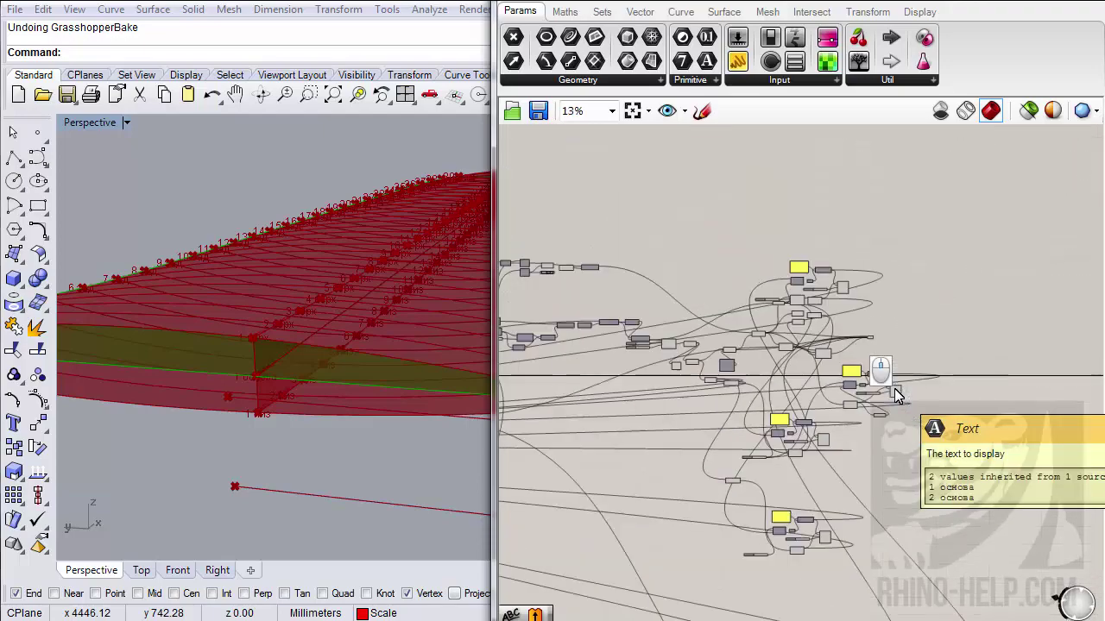
scroll(926, 350, down, 3)
scroll(709, 364, up, 6)
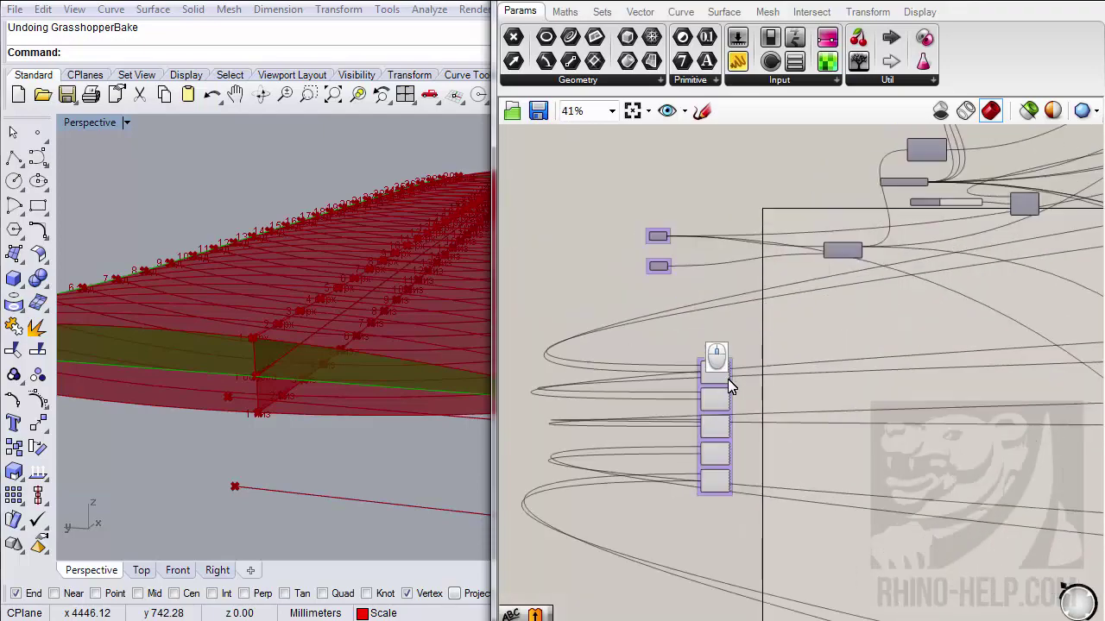
right_drag(737, 375, 767, 328)
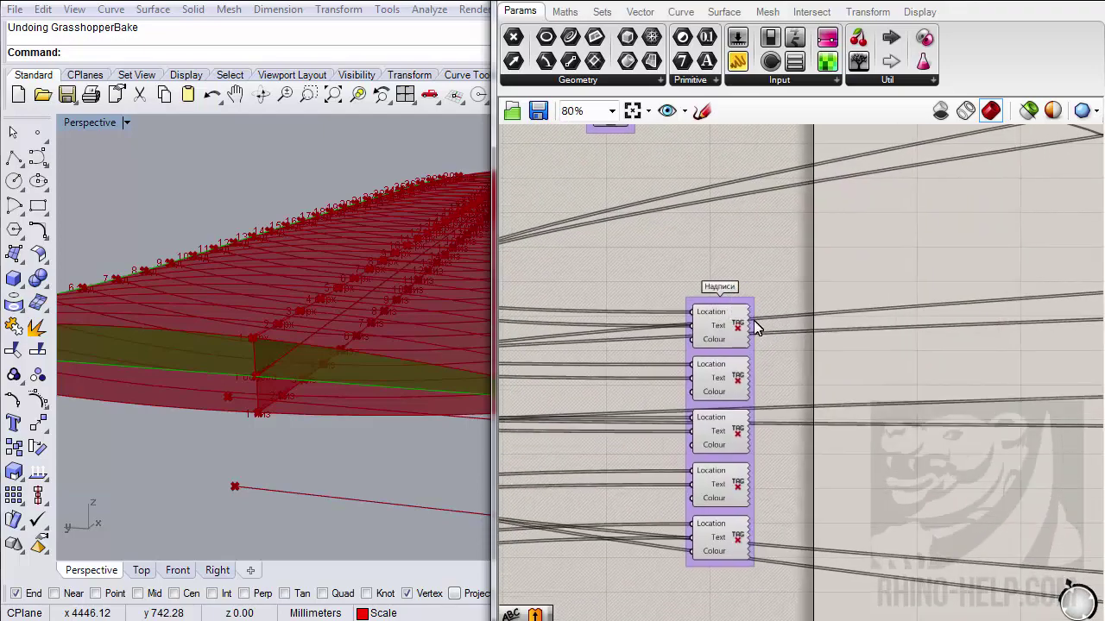
scroll(739, 332, down, 1)
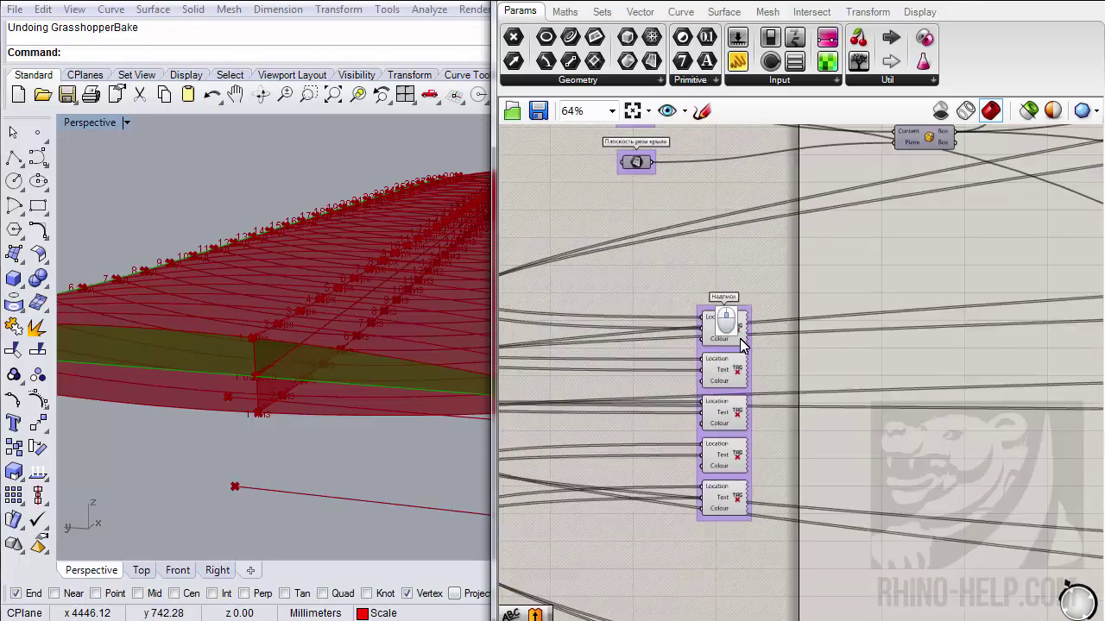